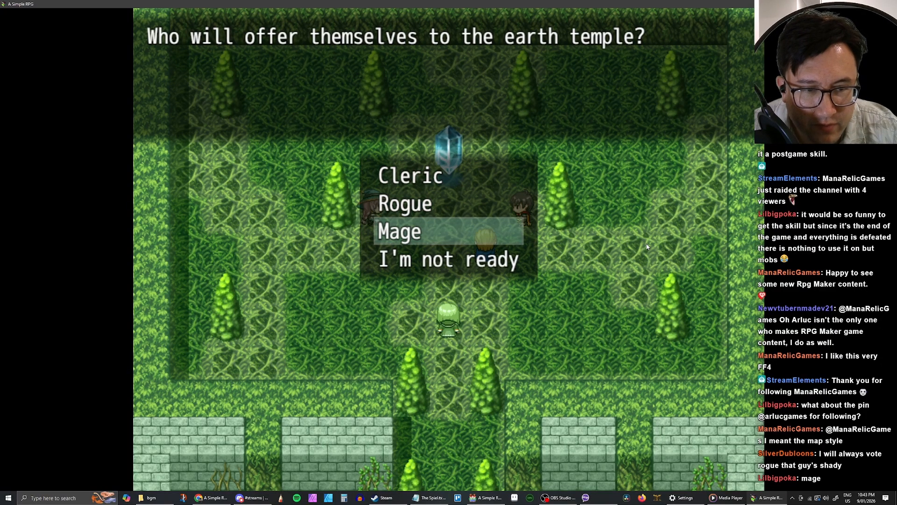
# Step: Choose the Rogue as the offering to the earth temple and advance the dialogue through learning the Rogue skill
pyautogui.press('Down')
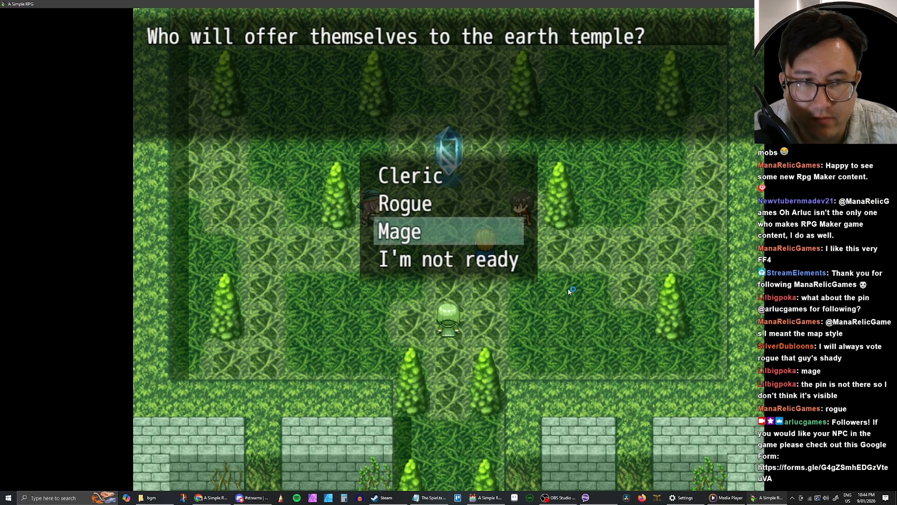
pyautogui.press('Up')
pyautogui.press('Return')
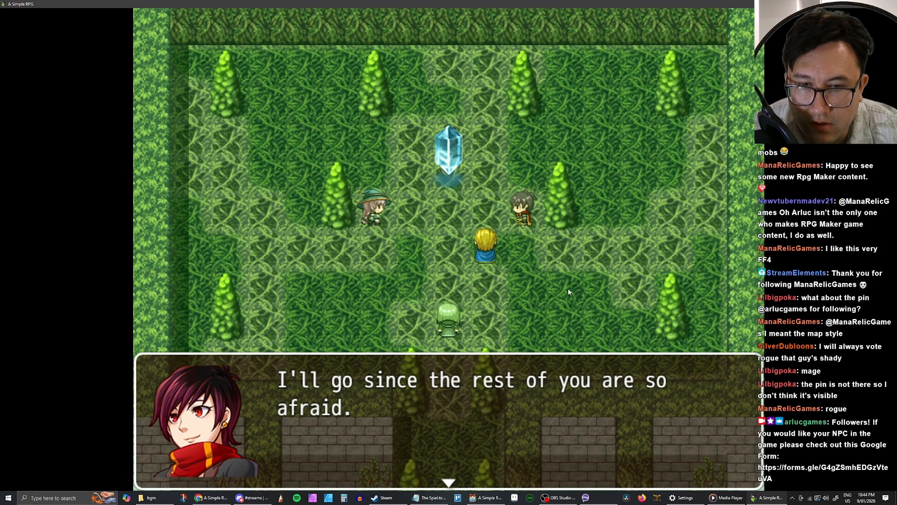
pyautogui.press('Return')
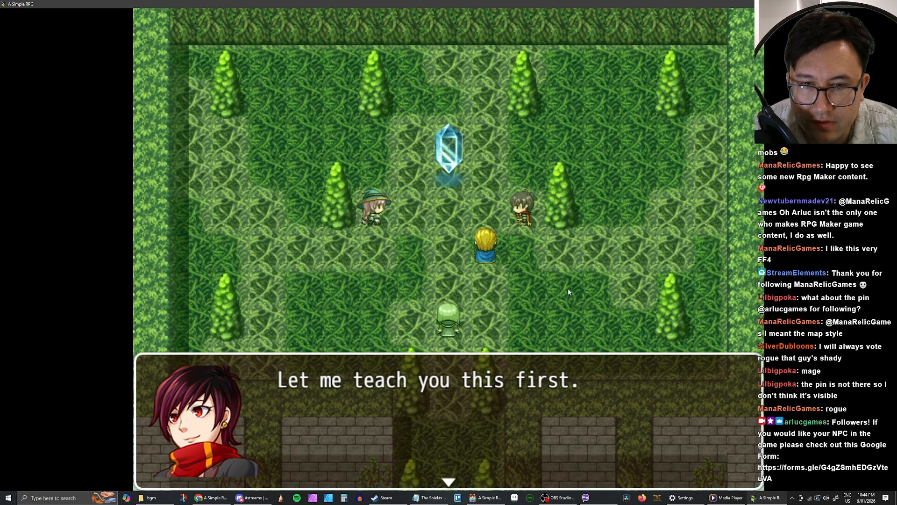
pyautogui.press('Return')
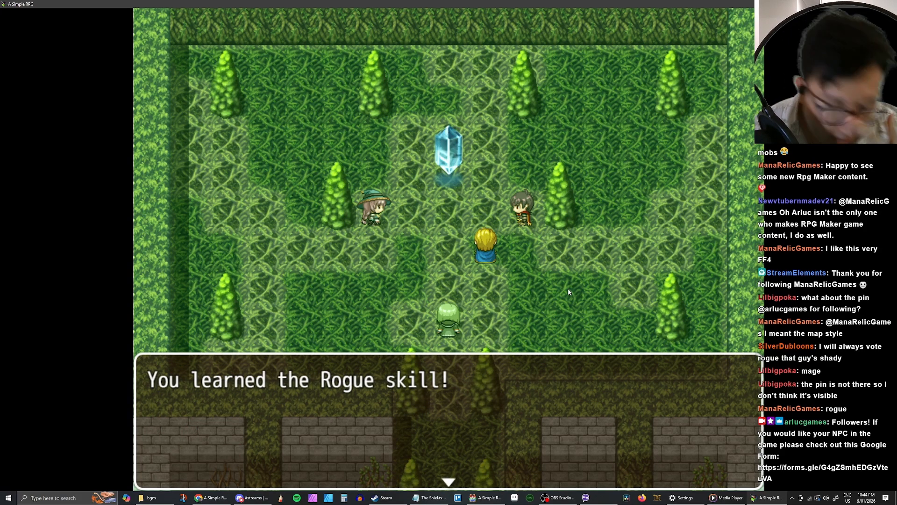
pyautogui.press('Return')
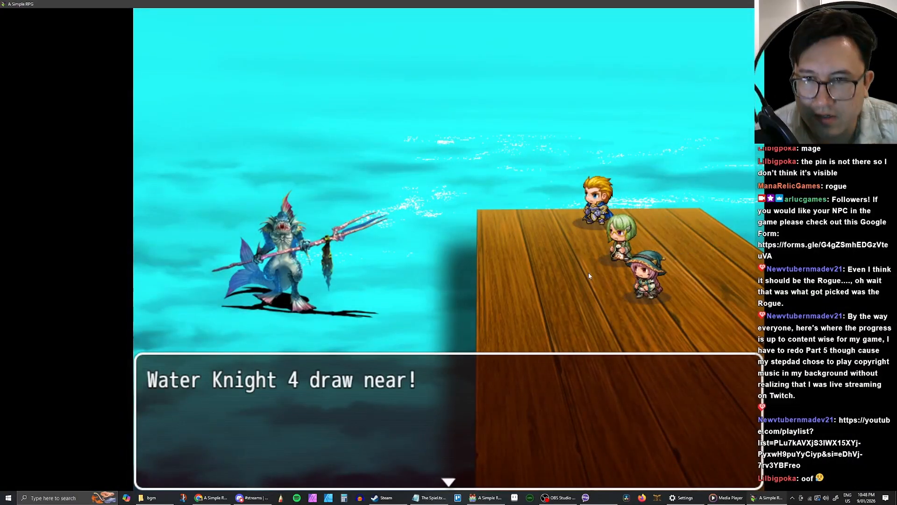
# Step: Fight Water Knight 4 using the Knight's Battle Arts and close the battle rewards
pyautogui.press('Return')
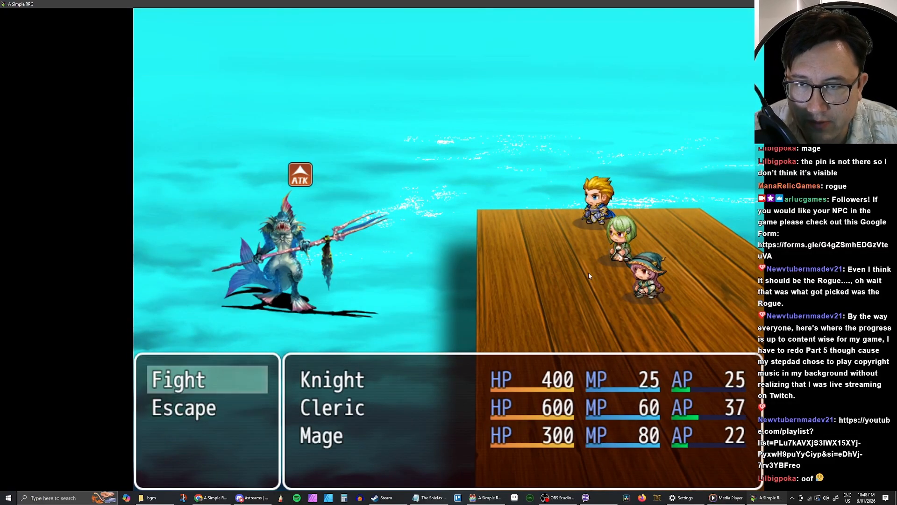
pyautogui.press('Return')
pyautogui.press('Up')
pyautogui.press('Down')
pyautogui.press('Up')
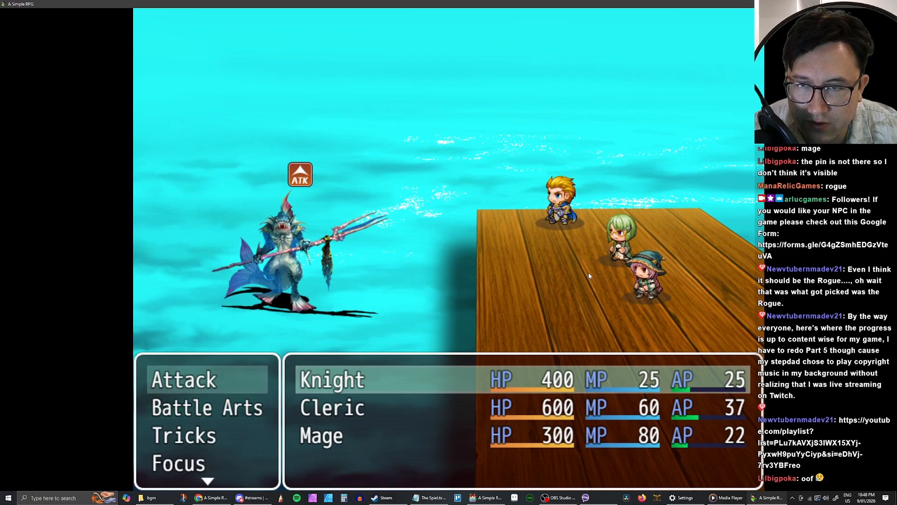
pyautogui.press('Down')
pyautogui.press('Return')
pyautogui.press('Down')
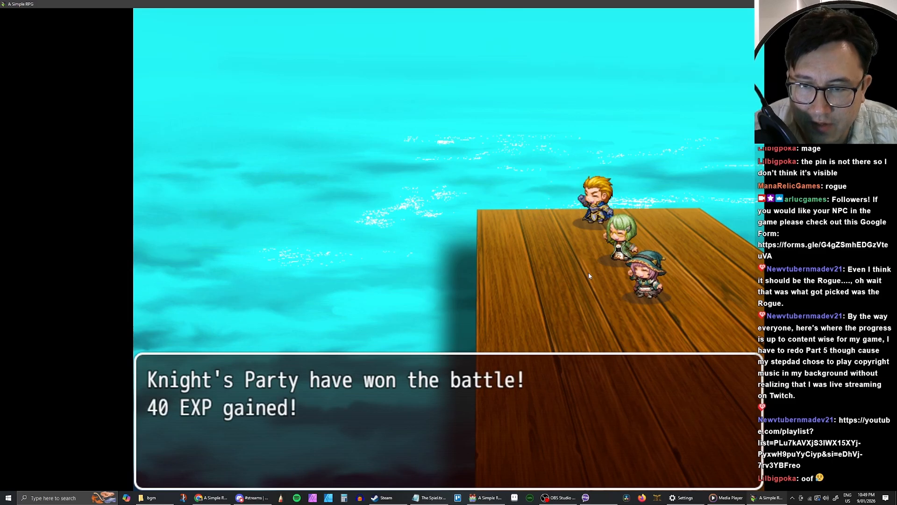
pyautogui.press('Return')
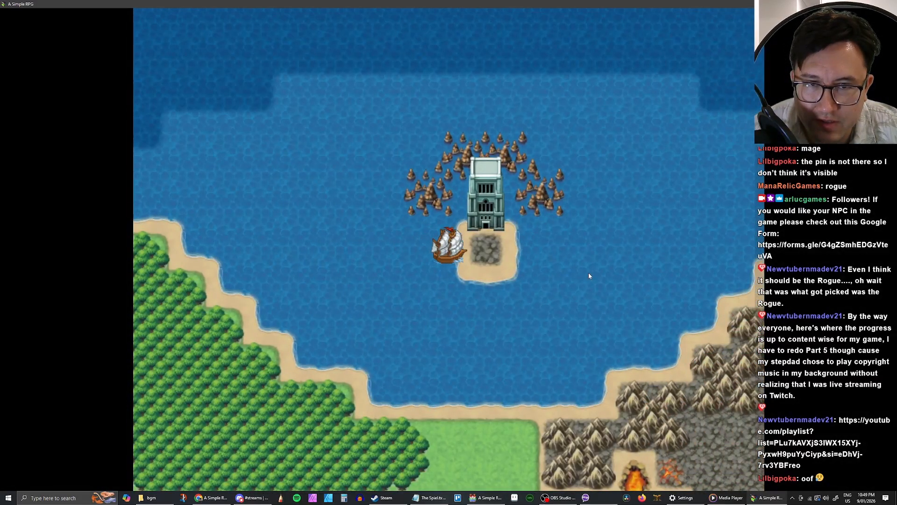
# Step: Bring the party from the ship into the water temple and walk through the flooded room past the stone walls
pyautogui.press('Up')
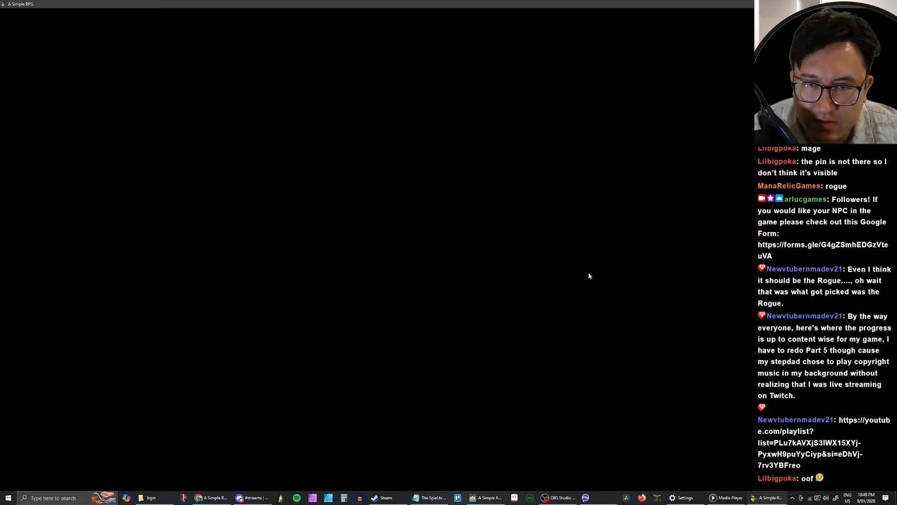
pyautogui.press('Up')
pyautogui.press('Return')
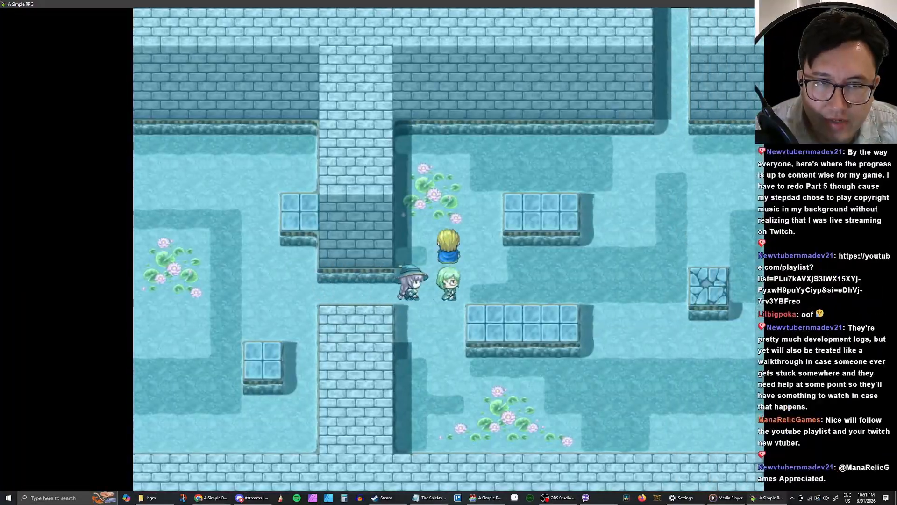
pyautogui.press('Right')
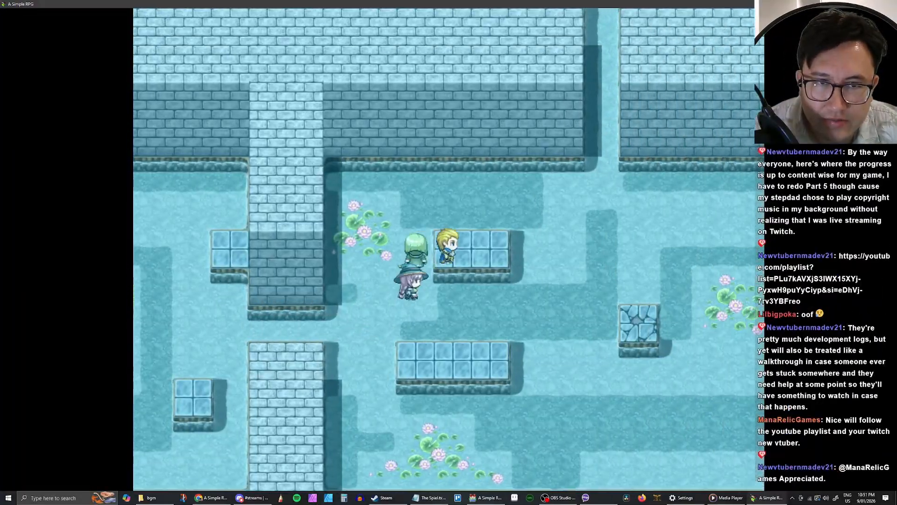
pyautogui.press('Up')
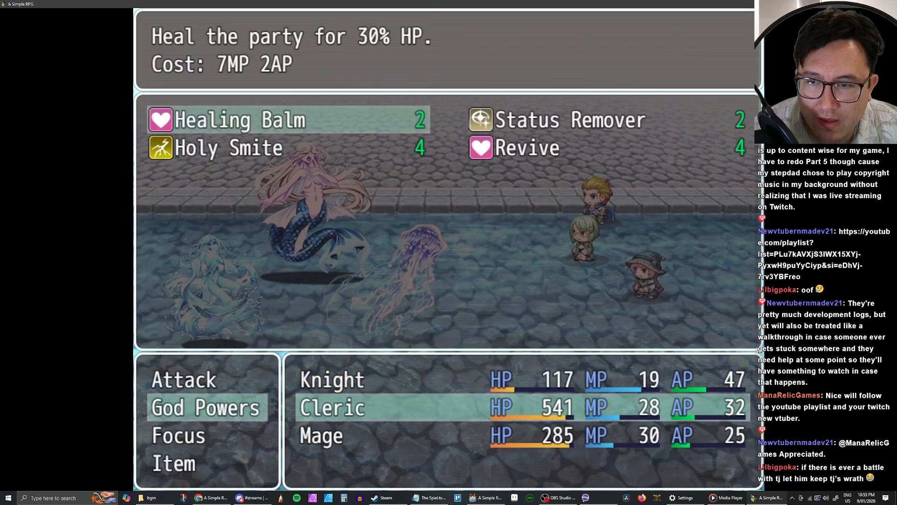
# Step: Back out of the Cleric's God Powers, cast TJ's Wrath on the enemies with the Knight, and dismiss the battle rewards
pyautogui.press('Escape')
pyautogui.press('Up')
pyautogui.press('Return')
pyautogui.press('Return')
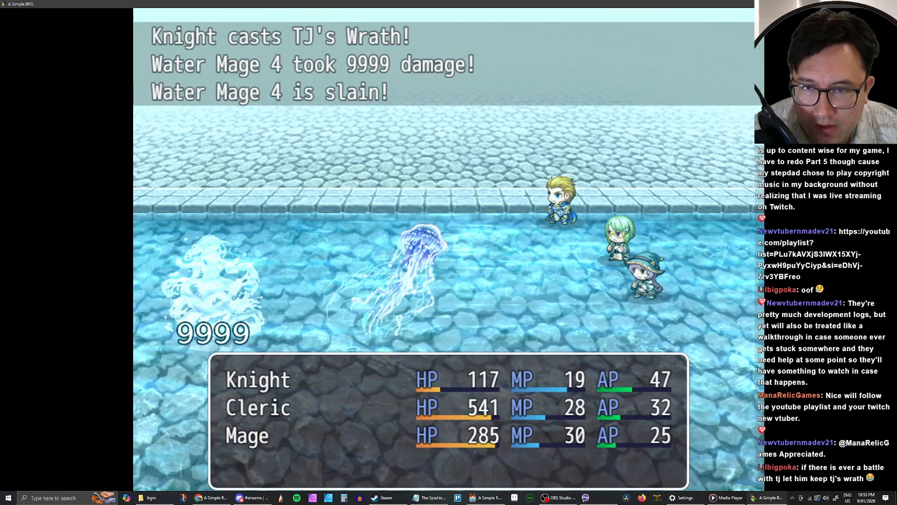
pyautogui.press('Return')
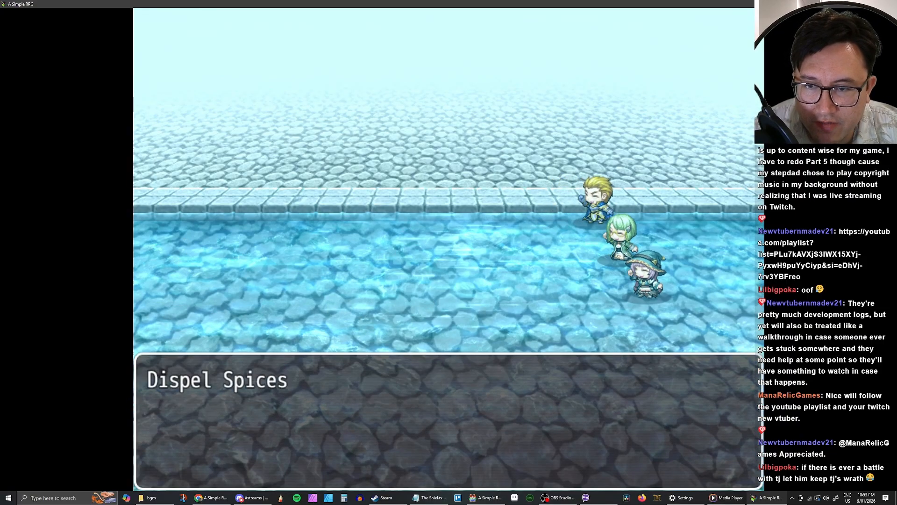
pyautogui.press('Return')
# Step: Walk the party up the passage beside the golden statue and advance the Mage's dialogue there
pyautogui.press('Up')
pyautogui.press('Up')
pyautogui.press('Up')
pyautogui.press('Up')
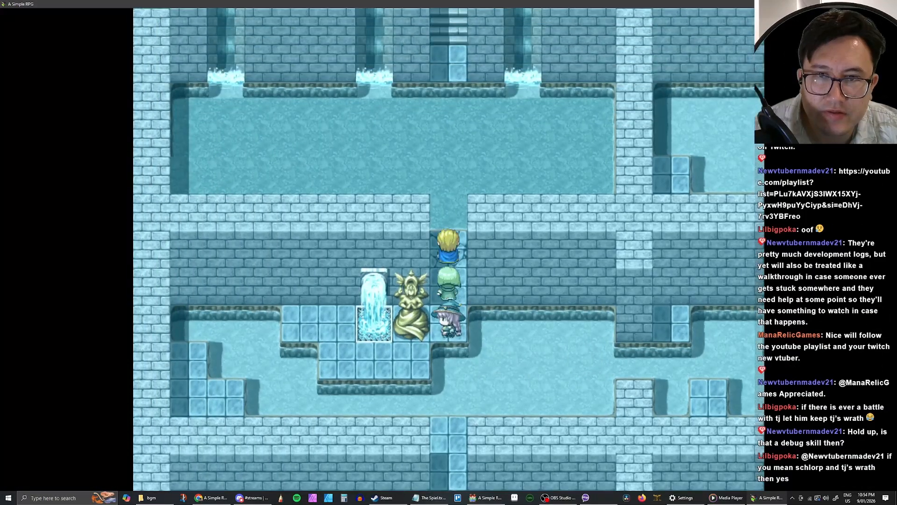
pyautogui.press('Return')
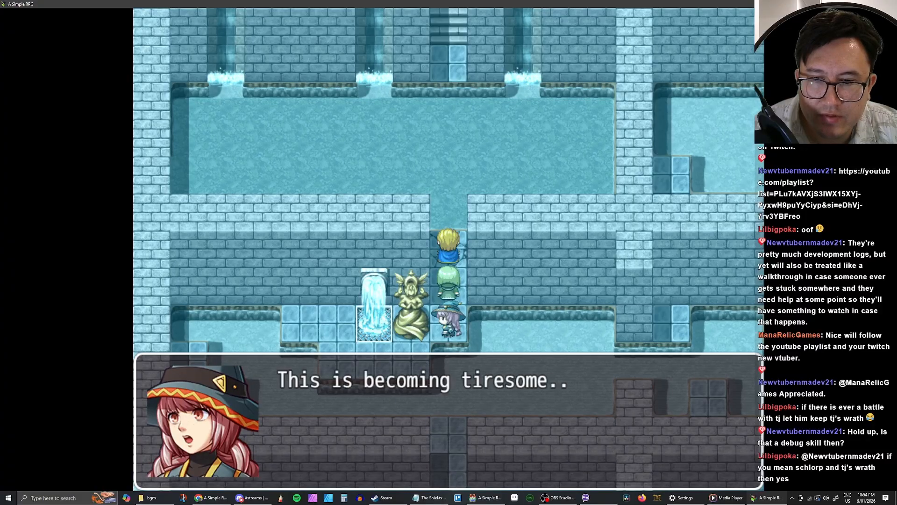
pyautogui.press('Return')
pyautogui.press('Return')
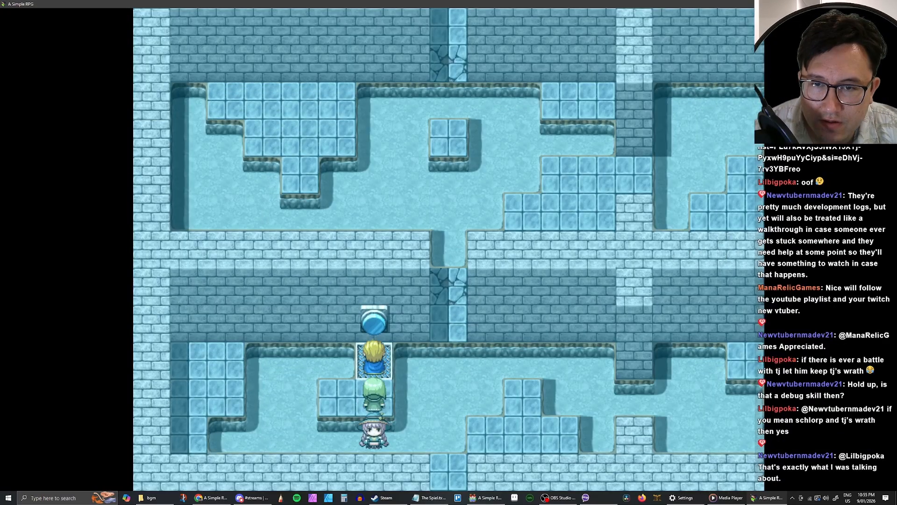
# Step: Interact with the round wall spout above the drain and lead the party up the passage to the water mini boss
pyautogui.press('Return')
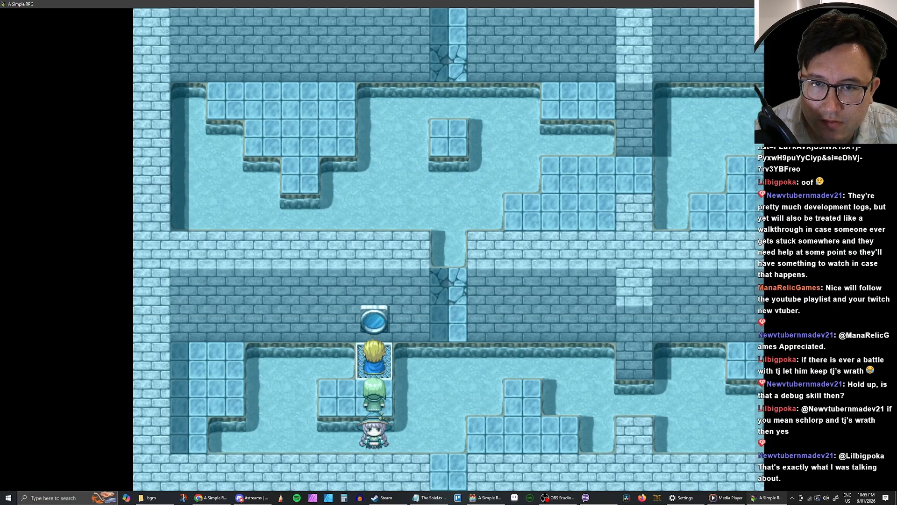
pyautogui.press('Right')
pyautogui.press('Right')
pyautogui.press('Up')
pyautogui.press('Up')
pyautogui.press('Up')
pyautogui.press('Up')
pyautogui.press('Up')
pyautogui.press('Up')
pyautogui.press('Up')
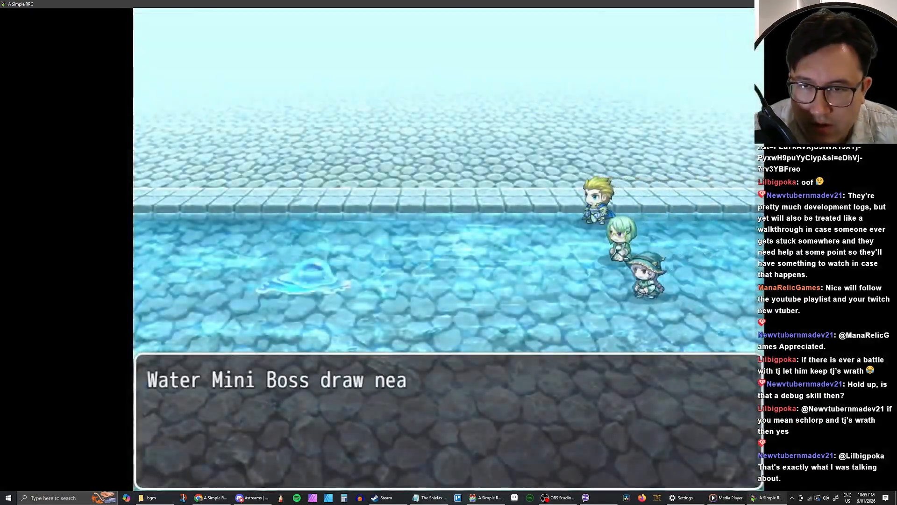
# Step: Fight the Water Mini Boss using the Knight's Battle Arts and dismiss the battle rewards
pyautogui.press('Return')
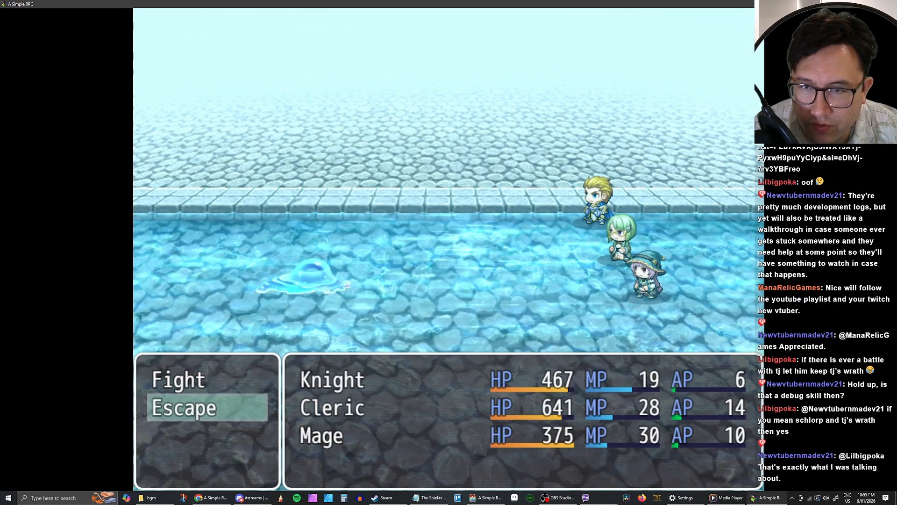
pyautogui.press('Up')
pyautogui.press('Return')
pyautogui.press('Down')
pyautogui.press('Return')
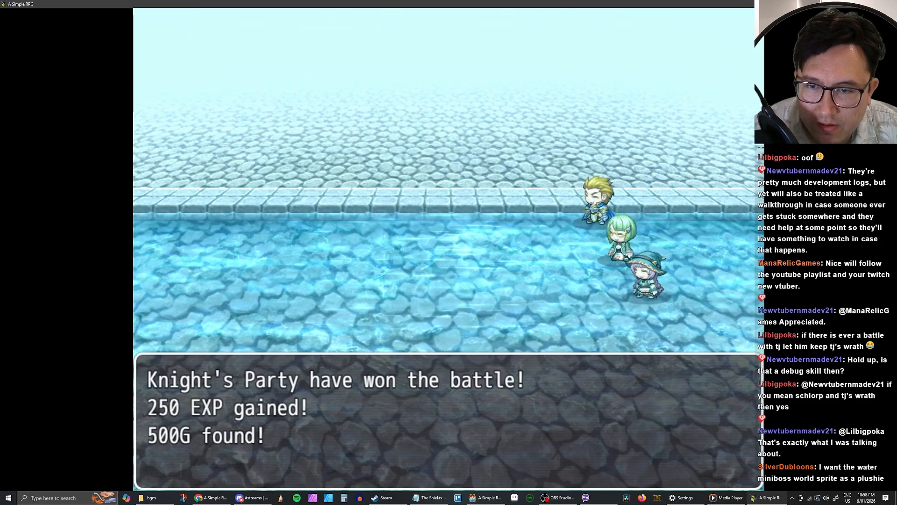
pyautogui.press('Return')
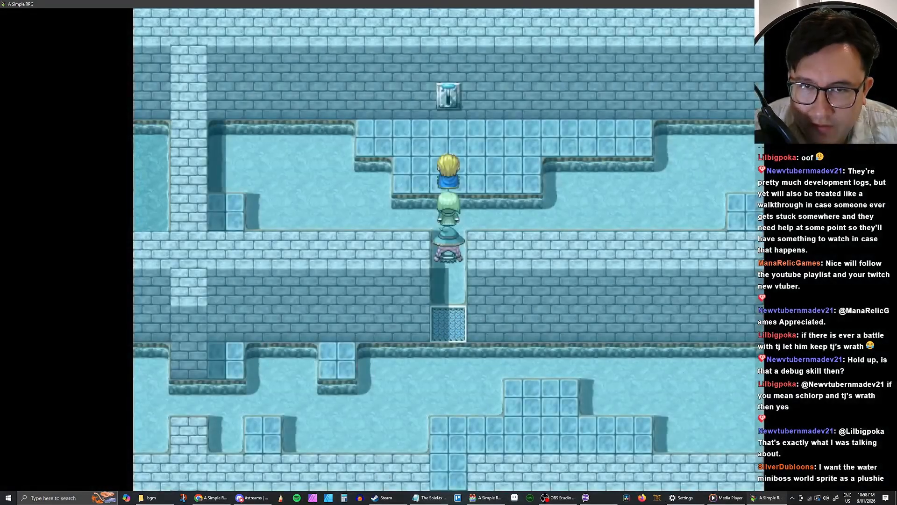
# Step: Operate the wall switch beyond the mini boss and take the party through Water Temple 2F to the boss room
pyautogui.press('Return')
pyautogui.press('Return')
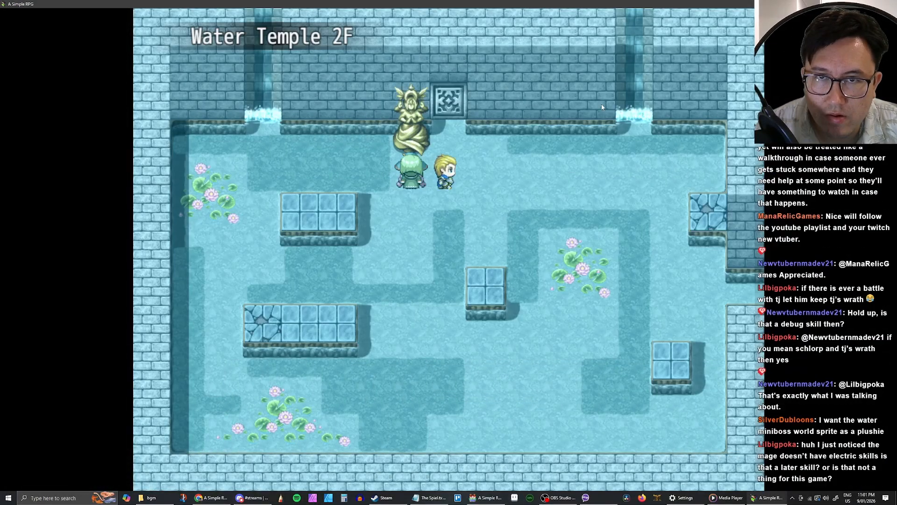
pyautogui.press('Return')
pyautogui.press('Return')
pyautogui.press('Return')
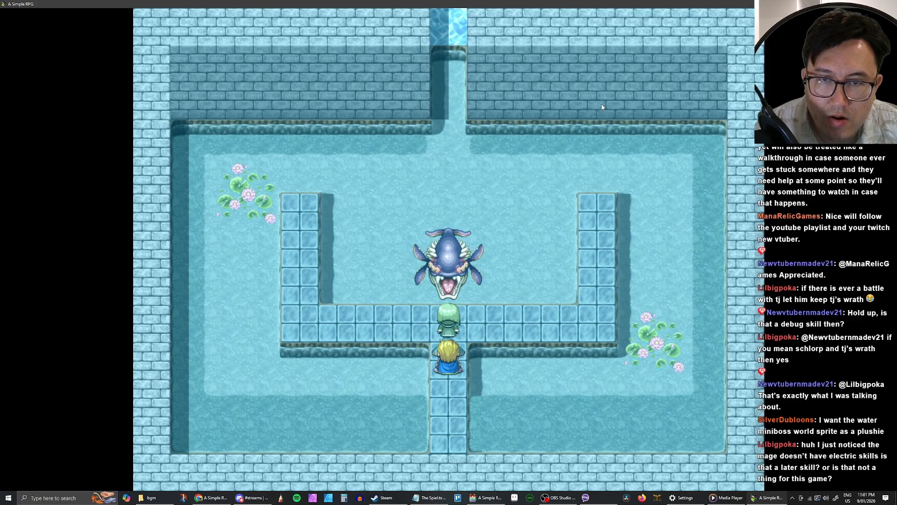
# Step: Challenge the Water Boss and finish the battle by casting Schlorp with the Knight
pyautogui.press('Return')
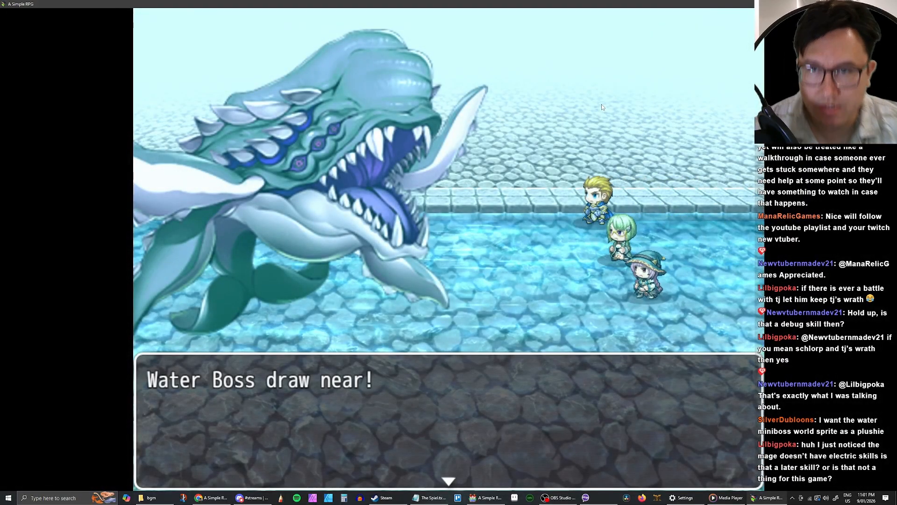
pyautogui.press('Return')
pyautogui.press('Return')
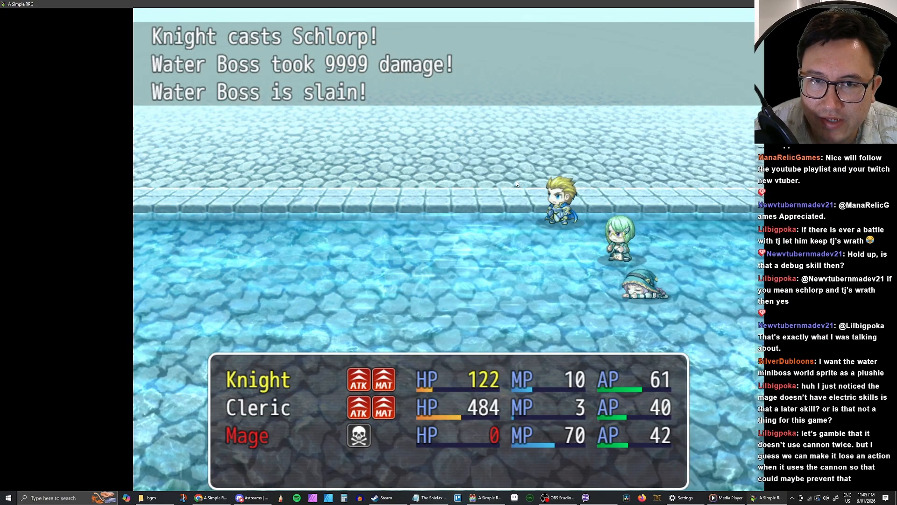
pyautogui.press('Return')
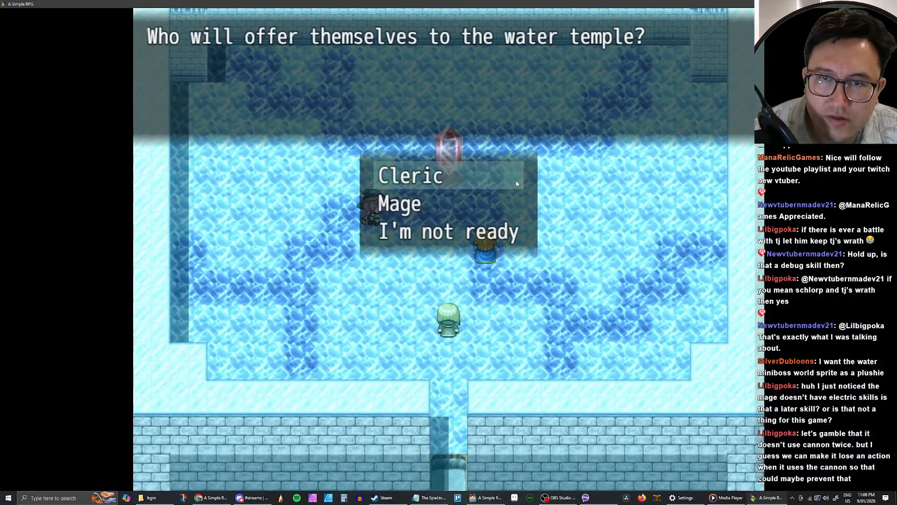
# Step: Choose the Mage as the offering to the water temple and advance the farewell dialogue
pyautogui.press('Down')
pyautogui.press('Up')
pyautogui.press('Down')
pyautogui.press('Up')
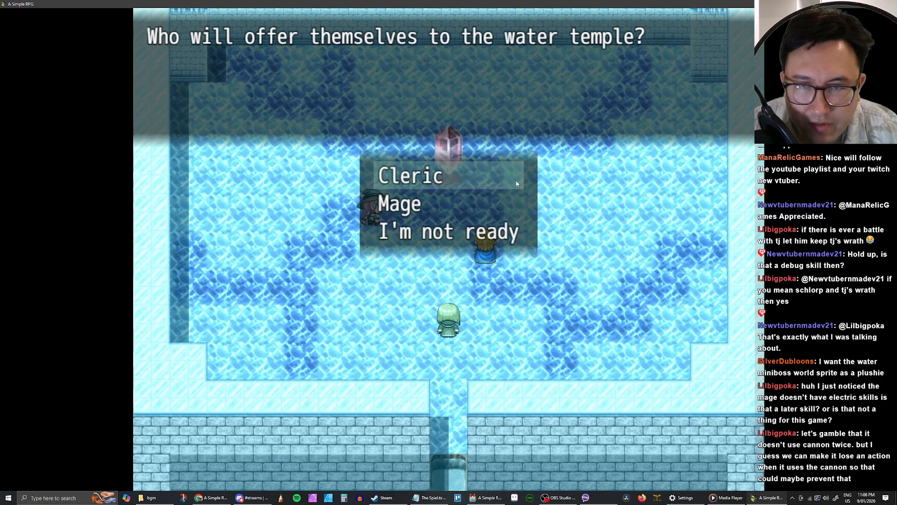
pyautogui.press('Down')
pyautogui.press('Up')
pyautogui.press('Down')
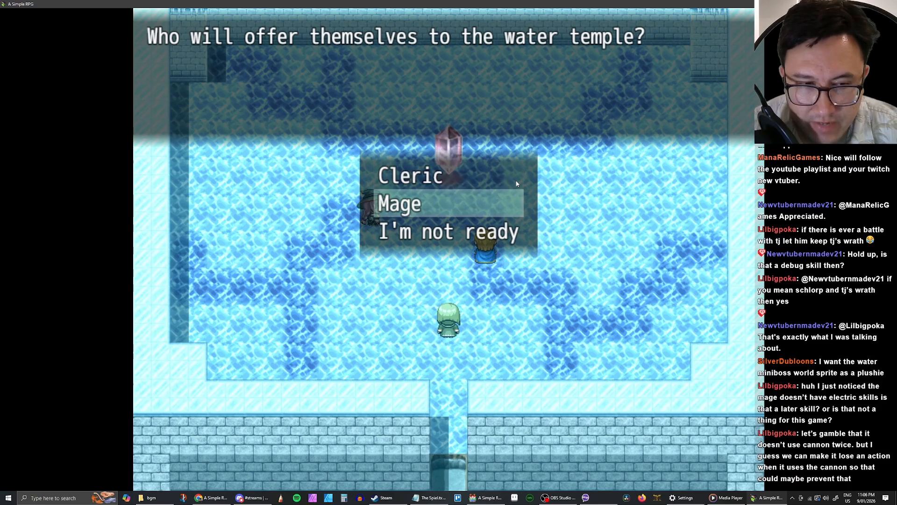
pyautogui.press('Return')
pyautogui.press('Return')
pyautogui.press('Return')
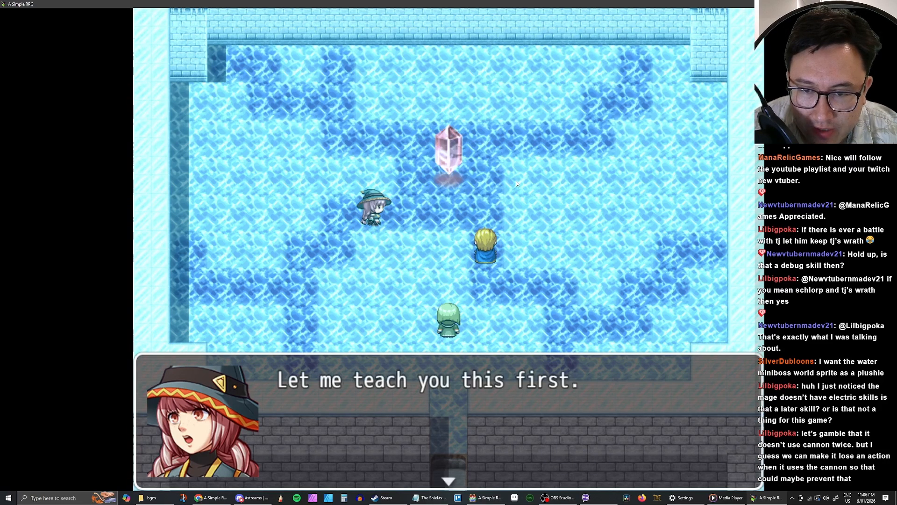
pyautogui.press('Return')
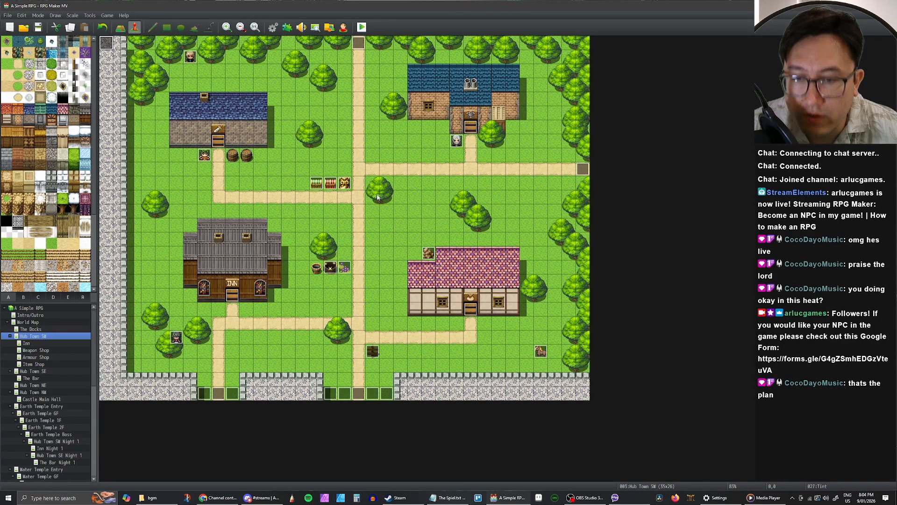
# Step: Switch to Chrome and examine the Dweller's Empty Path page on itch.io, from its description to the credits and downloads
pyautogui.click(218, 498)
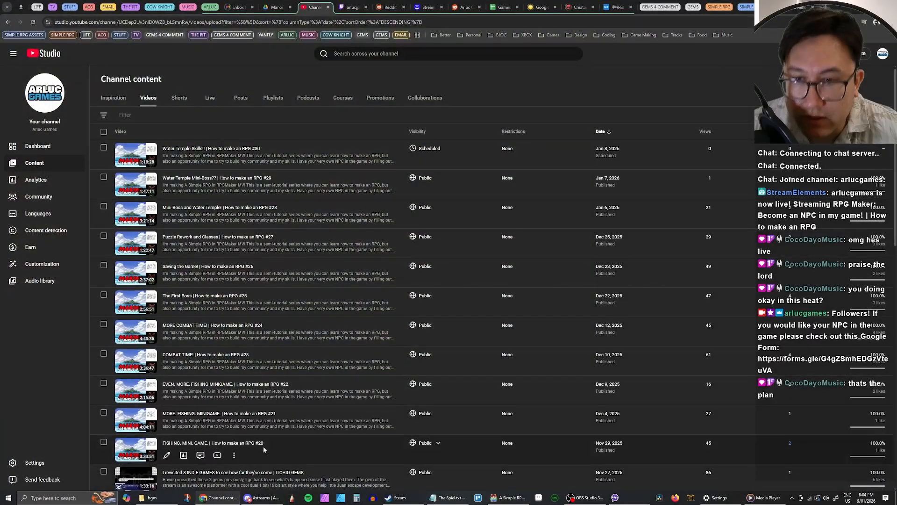
pyautogui.click(213, 10)
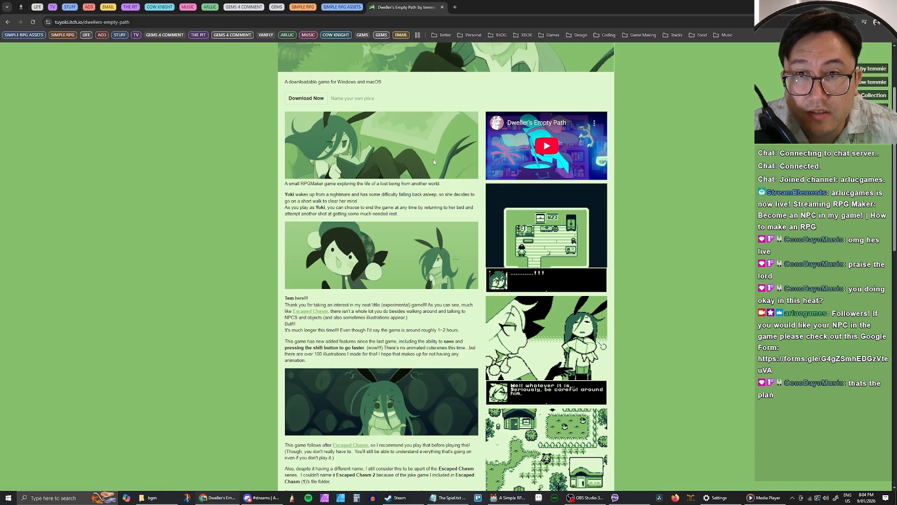
pyautogui.scroll(-10, 429, 159)
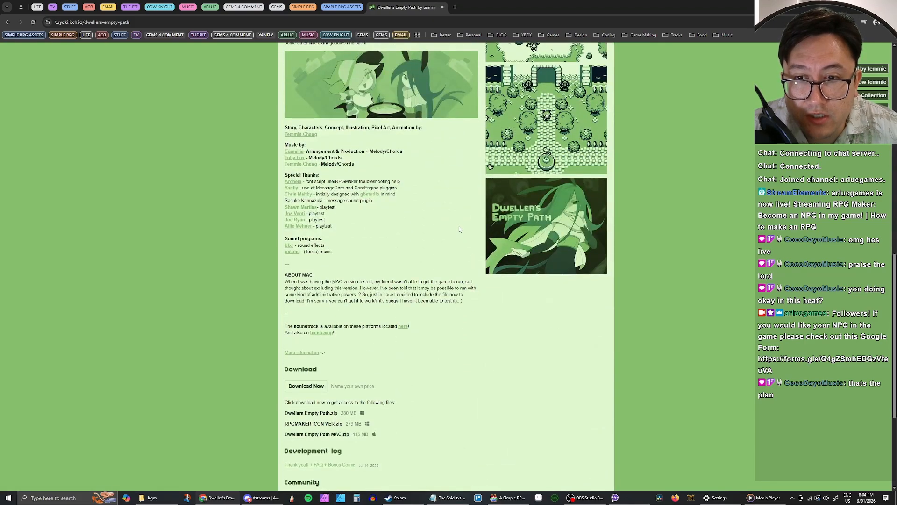
# Step: Look over the Dweller's Empty Path artwork, screenshots, description and credits once more
pyautogui.scroll(9, 459, 227)
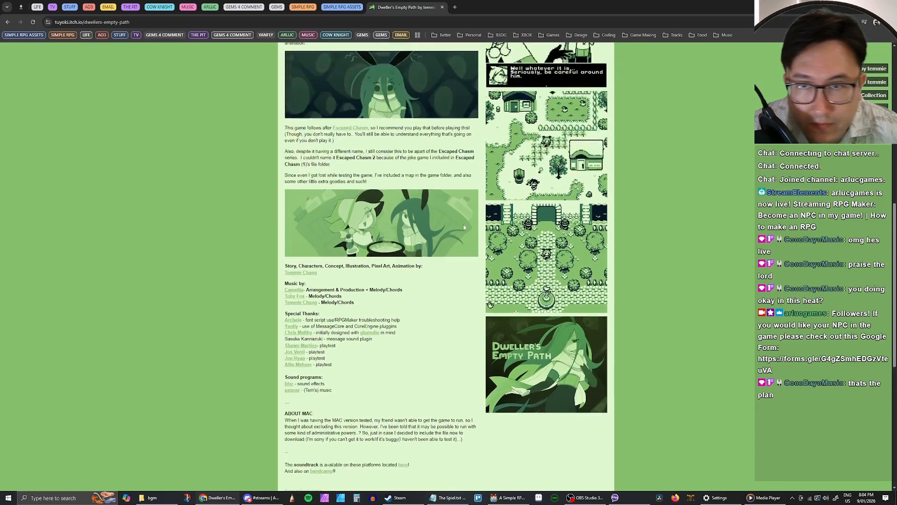
pyautogui.scroll(2, 472, 216)
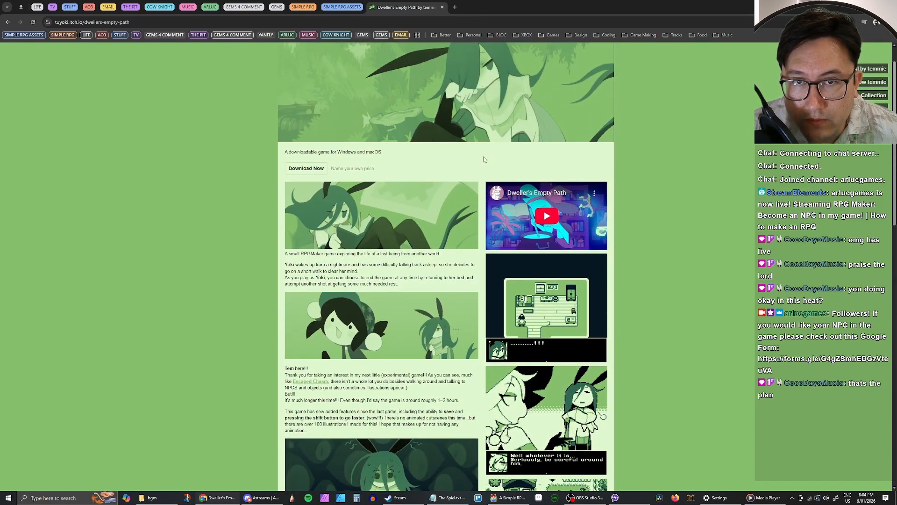
pyautogui.scroll(-3, 535, 194)
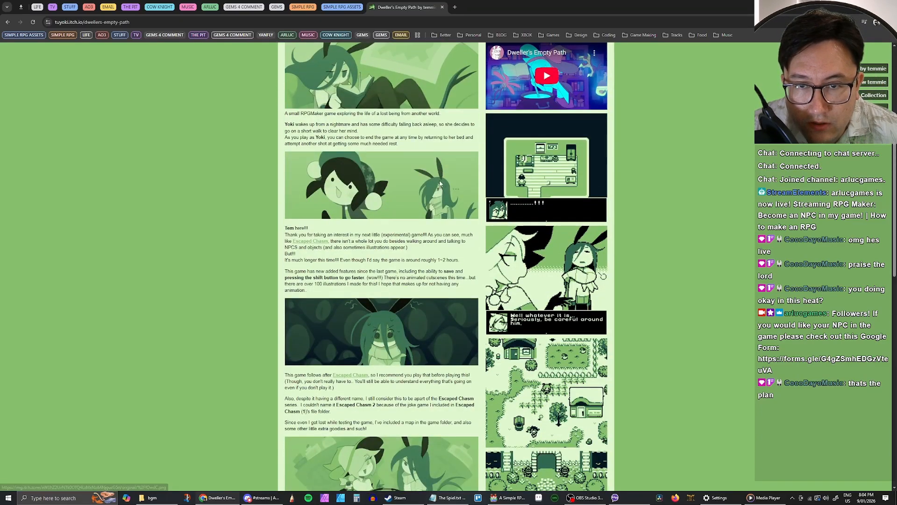
pyautogui.scroll(-6, 411, 179)
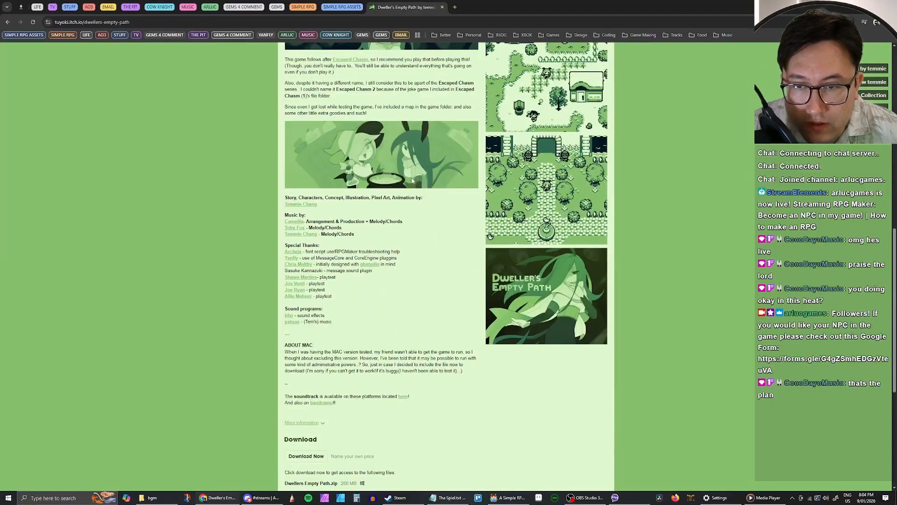
pyautogui.scroll(10, 409, 180)
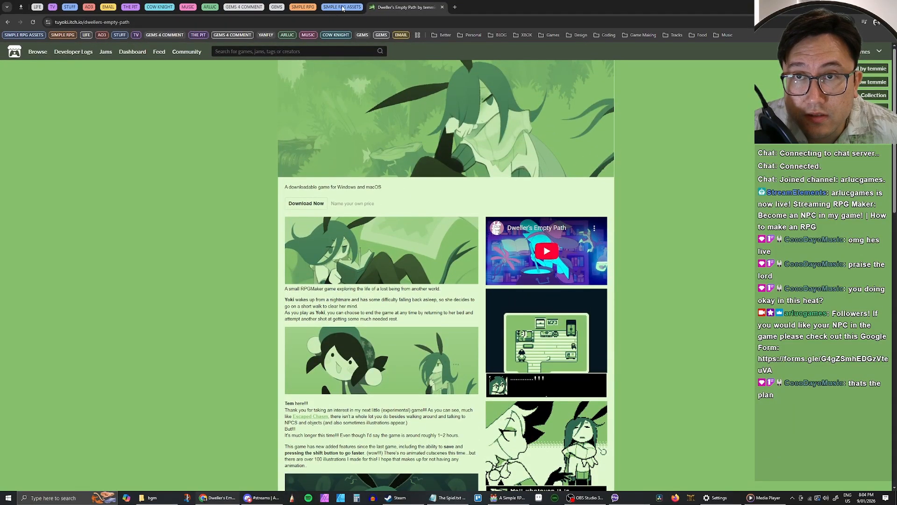
# Step: Go to the itch.io creator dashboard and open the A Simple RPG (combat beta) project page
pyautogui.click(343, 7)
pyautogui.click(343, 7)
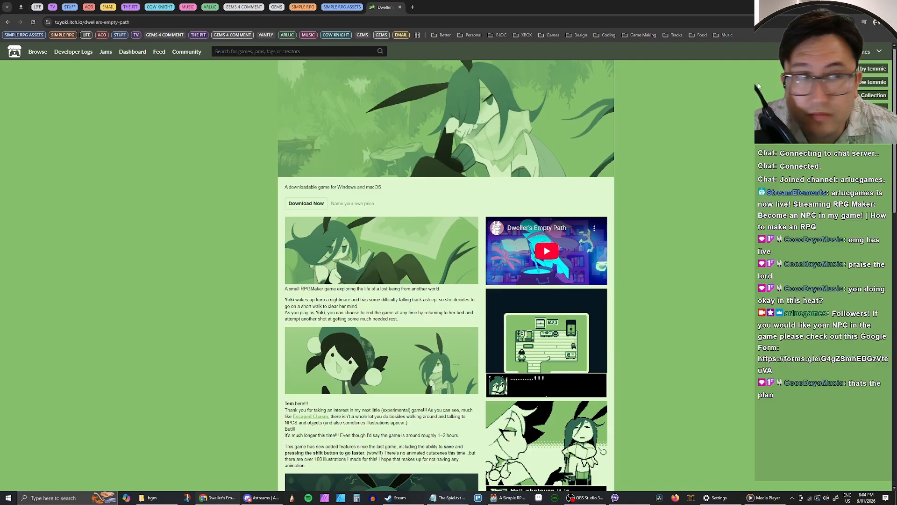
pyautogui.click(881, 52)
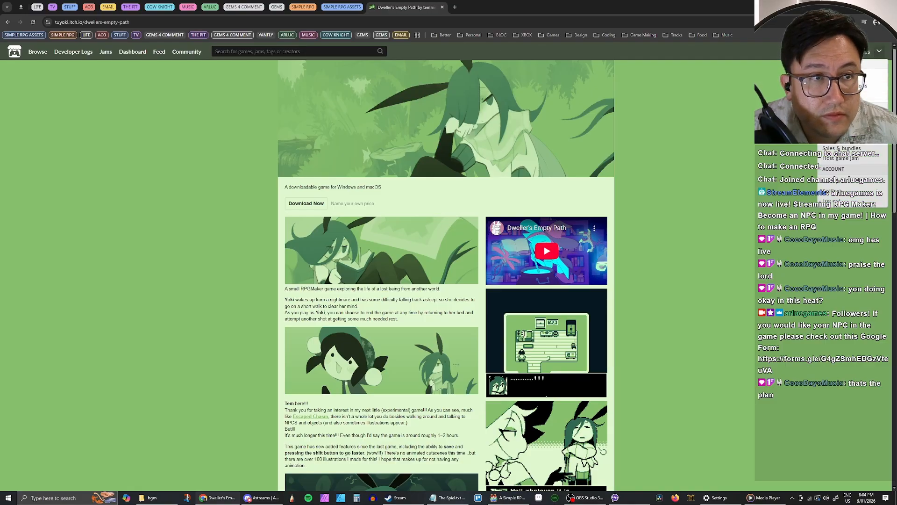
pyautogui.click(843, 119)
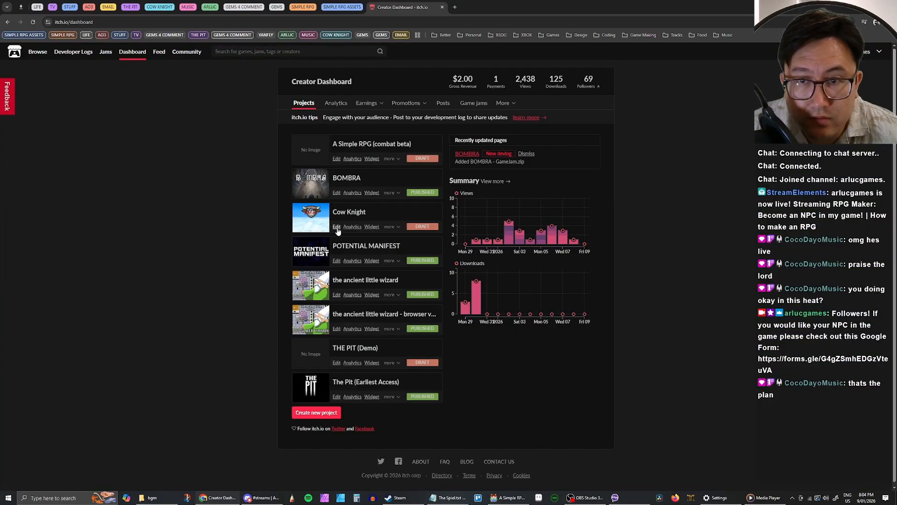
pyautogui.click(341, 145)
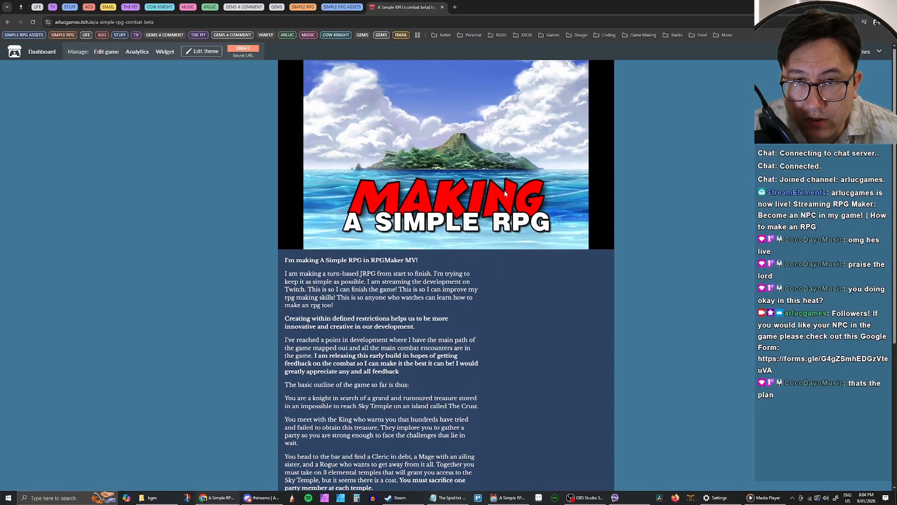
# Step: Read through the A Simple RPG project page, from the banner and story outline to the Google Form, Twitch and Discord links
pyautogui.scroll(-4, 503, 192)
pyautogui.scroll(4, 500, 198)
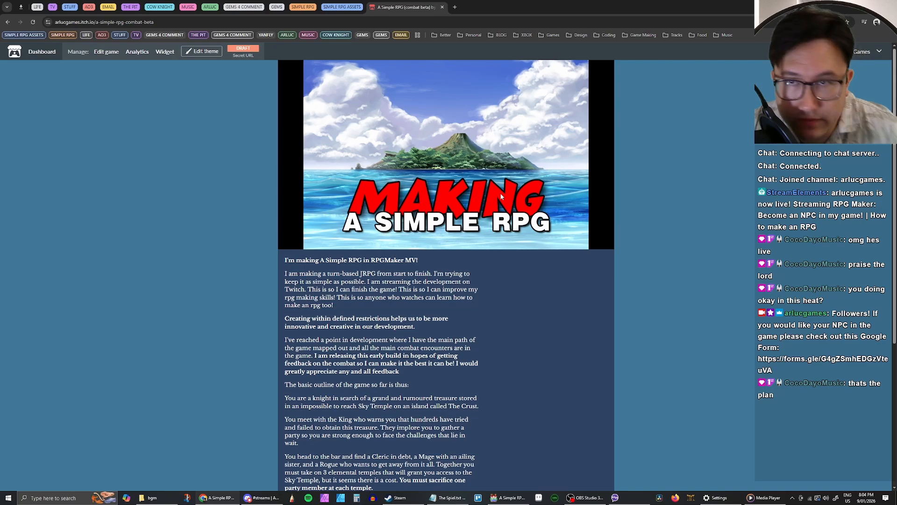
pyautogui.scroll(-3, 550, 240)
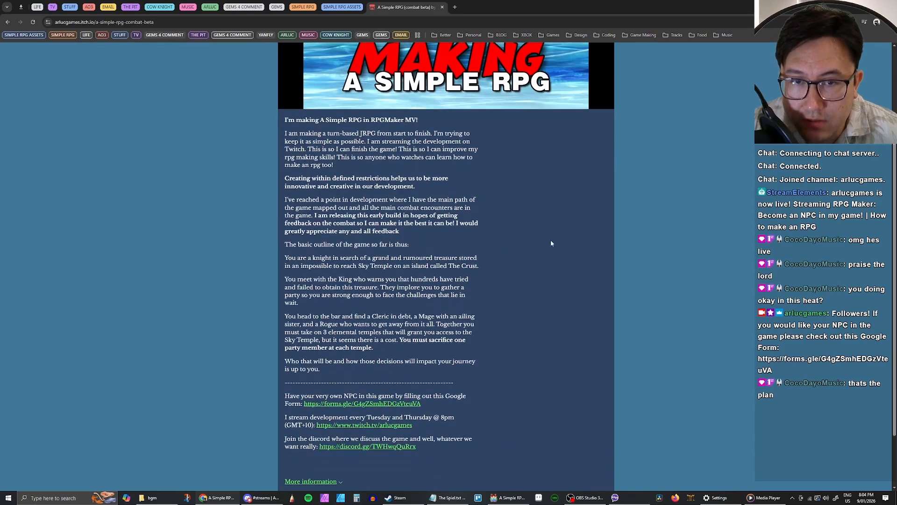
pyautogui.scroll(-2, 546, 299)
pyautogui.scroll(5, 539, 273)
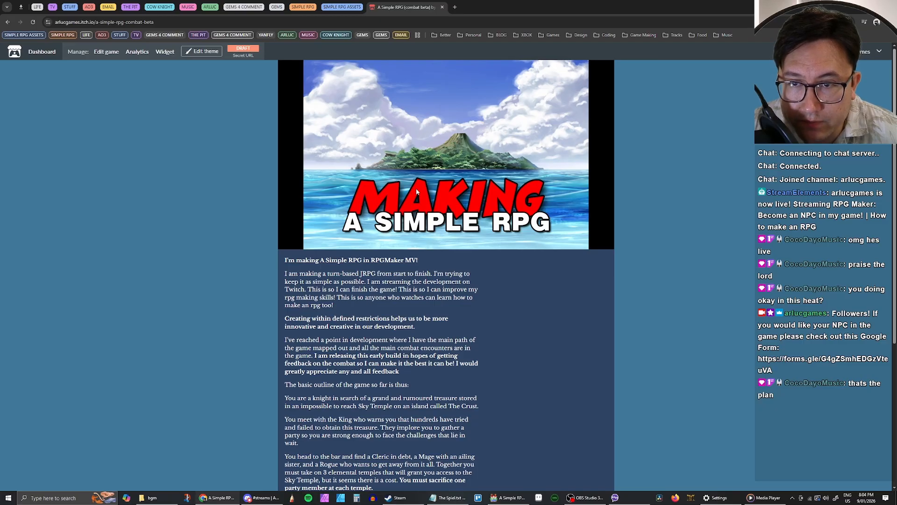
pyautogui.scroll(-5, 417, 192)
pyautogui.scroll(5, 422, 183)
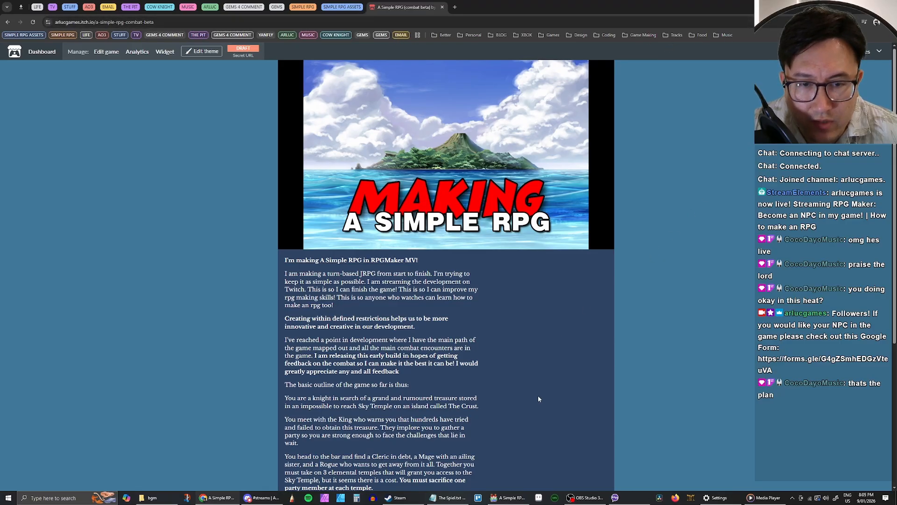
# Step: Switch to RPG Maker MV and inspect the Wizard Toad, well and save statue events on the Hub Town SW map
pyautogui.click(506, 501)
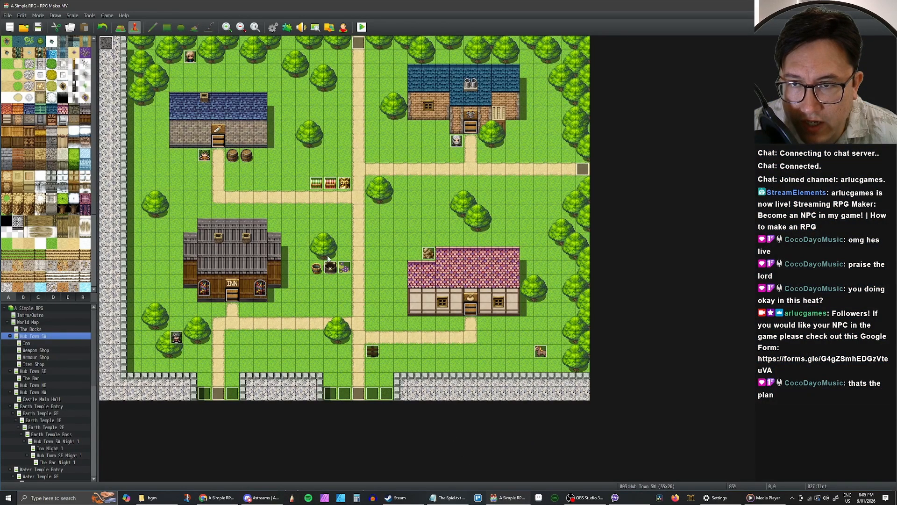
pyautogui.click(343, 268)
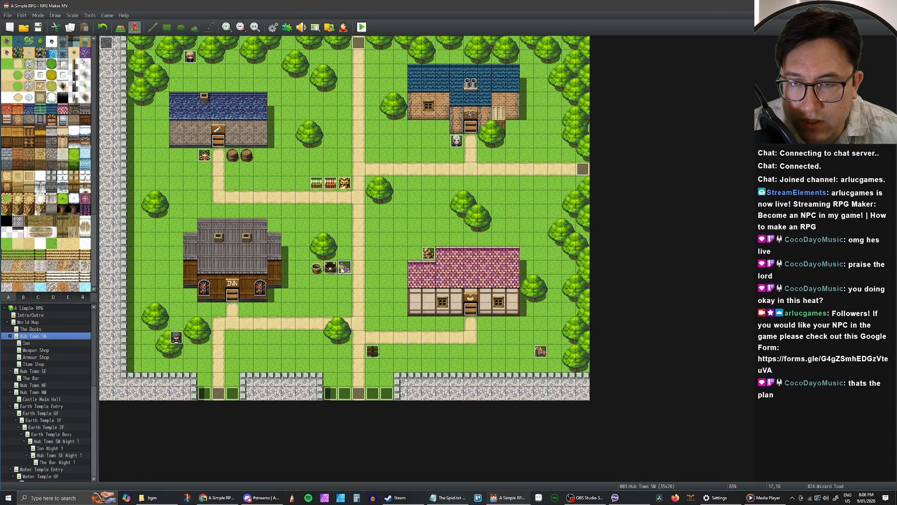
pyautogui.click(331, 270)
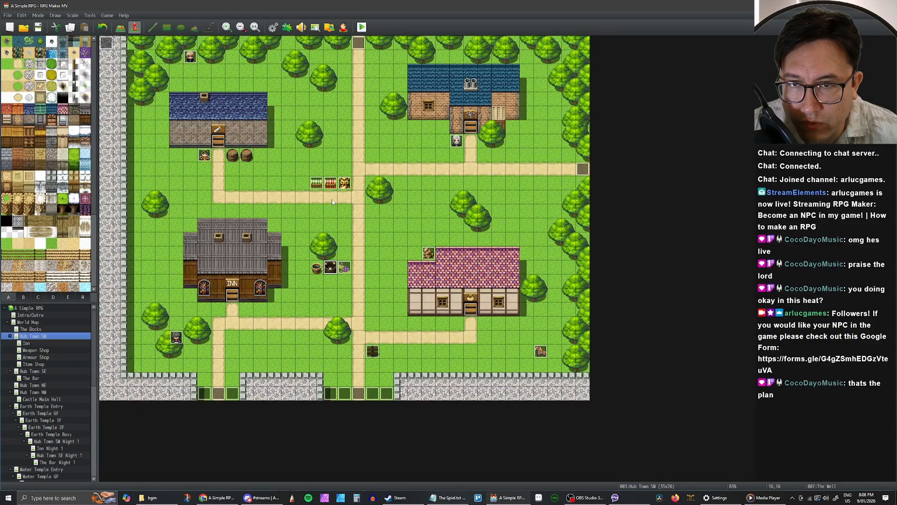
pyautogui.click(345, 183)
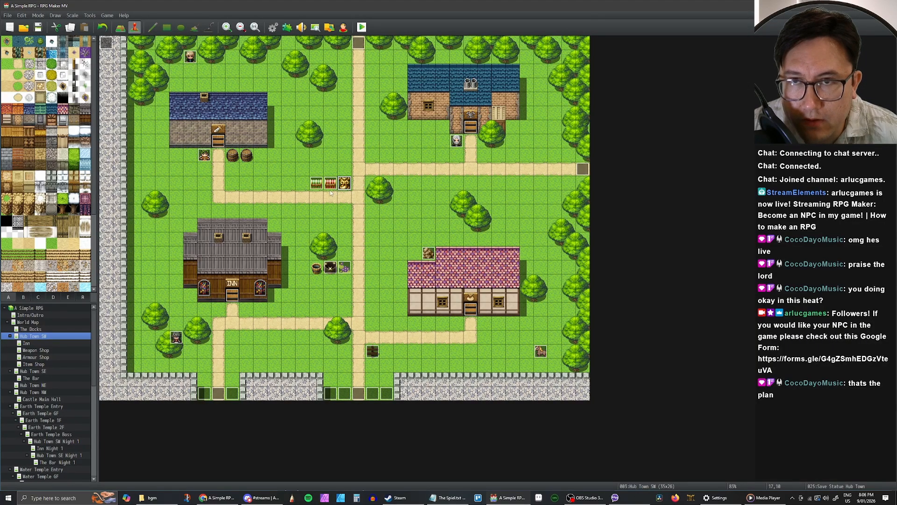
# Step: Inspect the two chest events next to the save statue above the inn on Hub Town SW
pyautogui.click(316, 185)
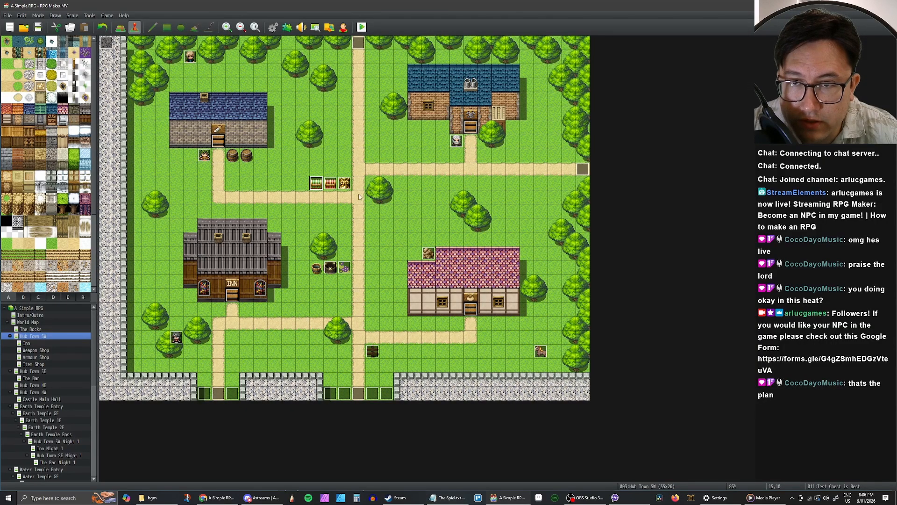
pyautogui.click(330, 185)
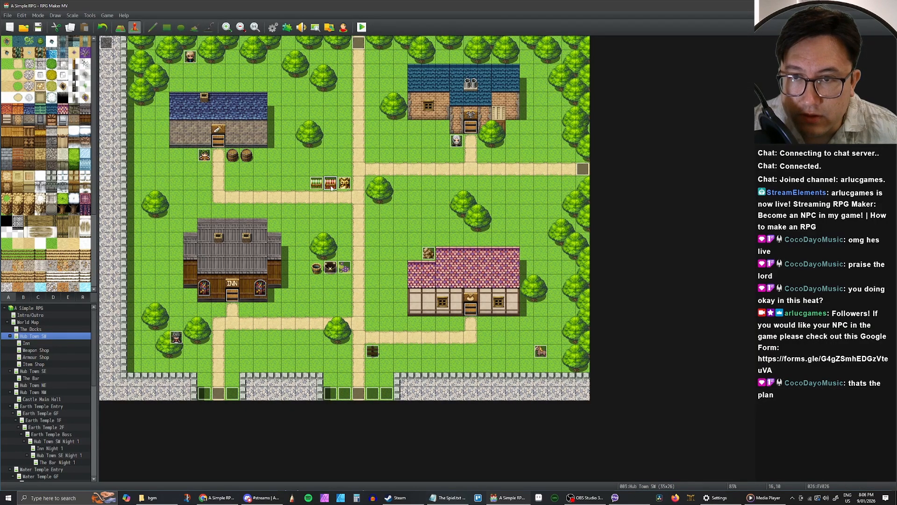
pyautogui.click(319, 186)
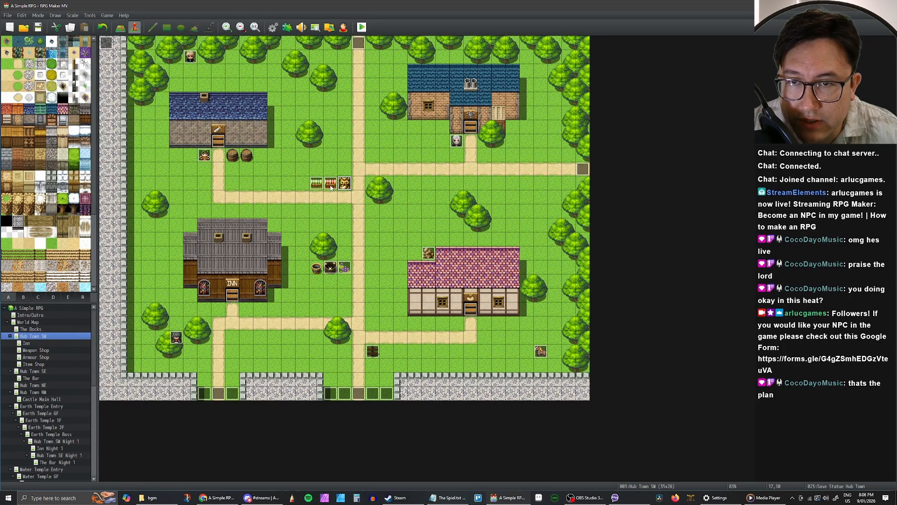
pyautogui.click(331, 186)
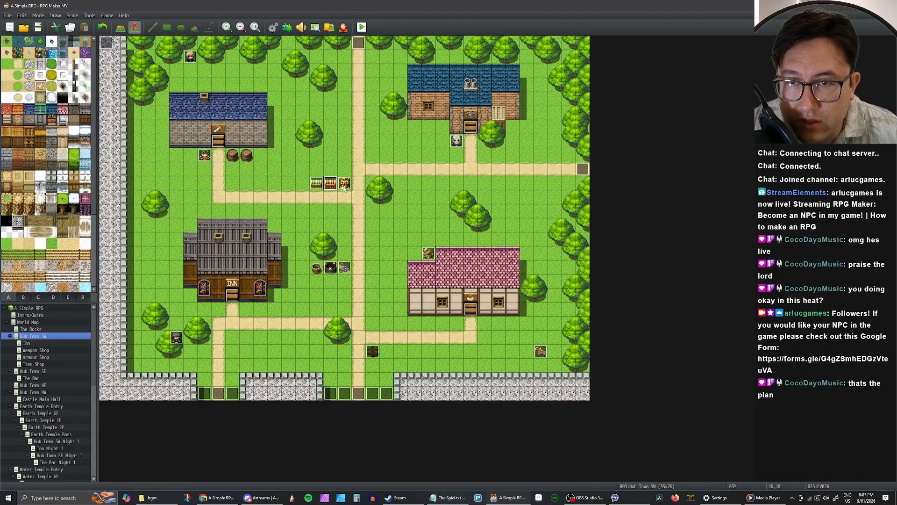
pyautogui.click(319, 189)
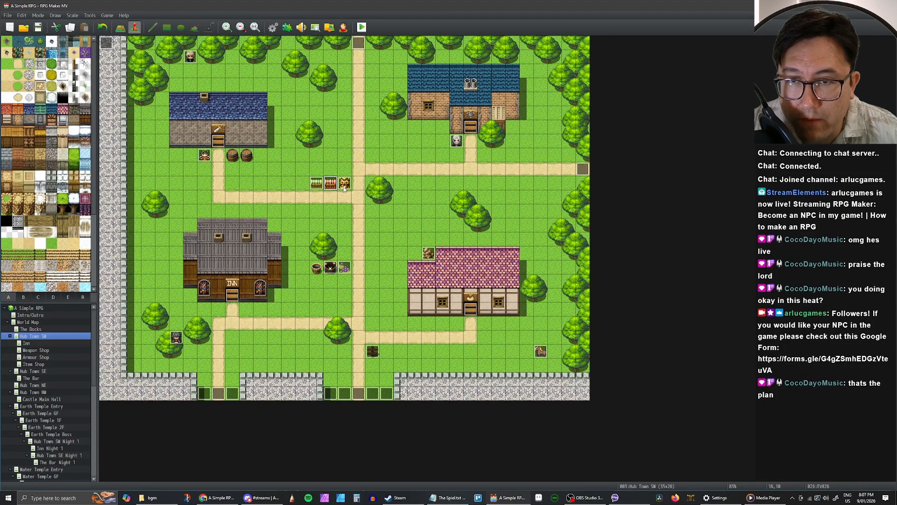
pyautogui.click(317, 183)
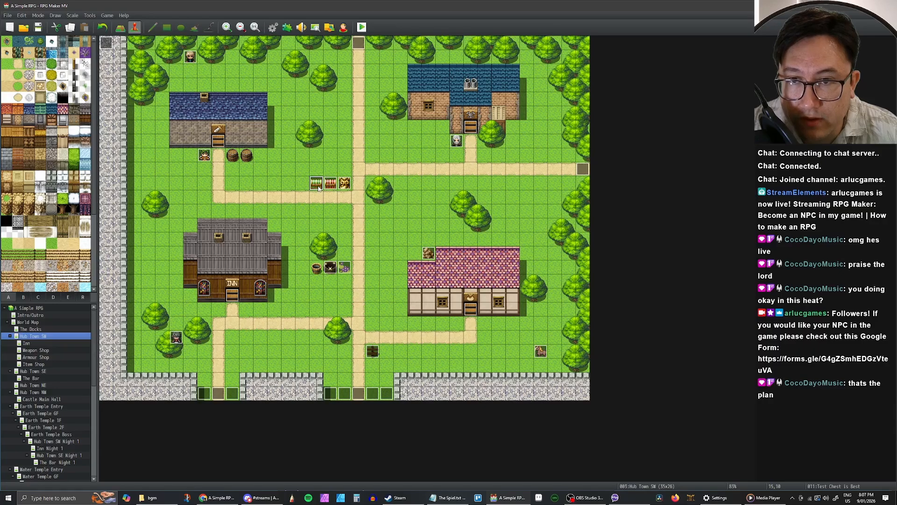
pyautogui.click(342, 187)
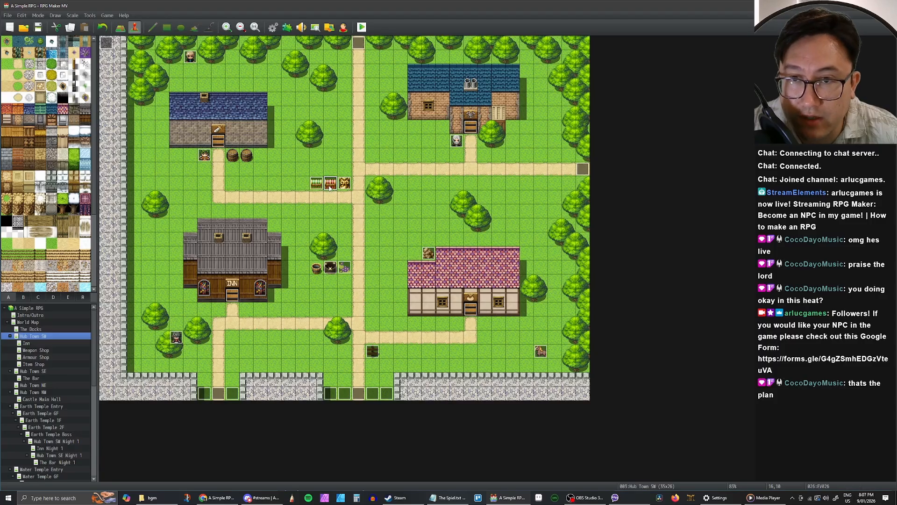
pyautogui.click(331, 186)
pyautogui.click(319, 188)
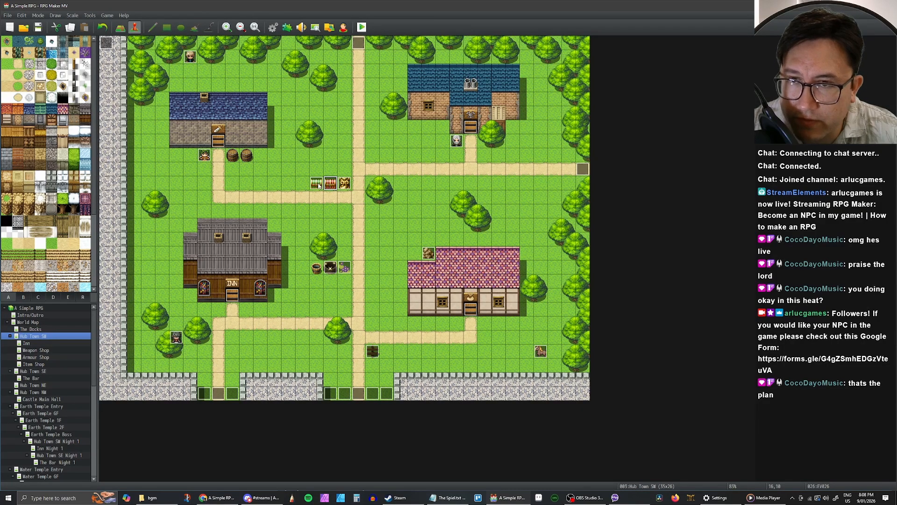
# Step: Open the Database and compare the stats, traits and action patterns of the level 4 Water Temple enemies
pyautogui.click(273, 27)
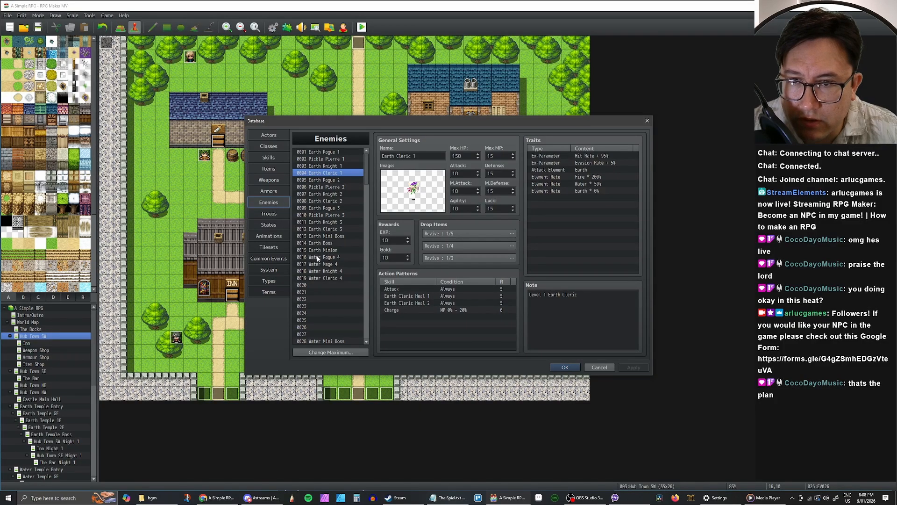
pyautogui.click(320, 258)
pyautogui.click(319, 265)
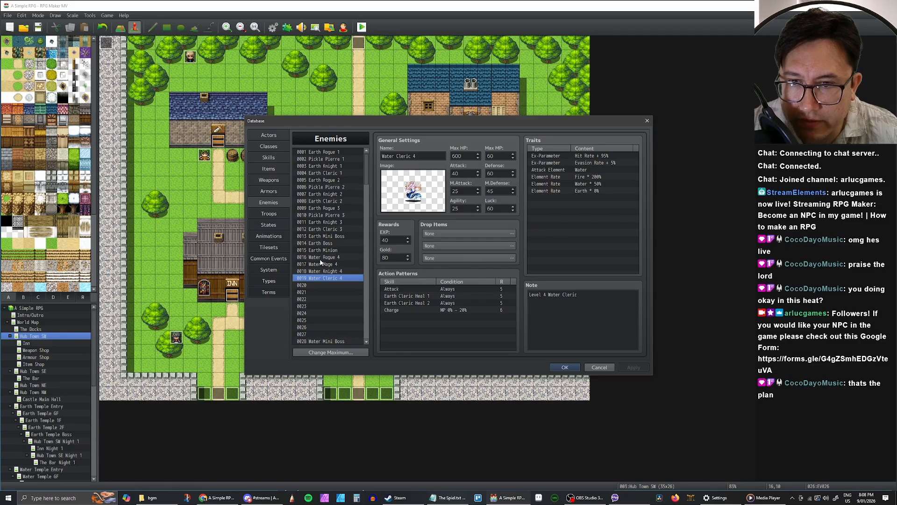
pyautogui.click(321, 260)
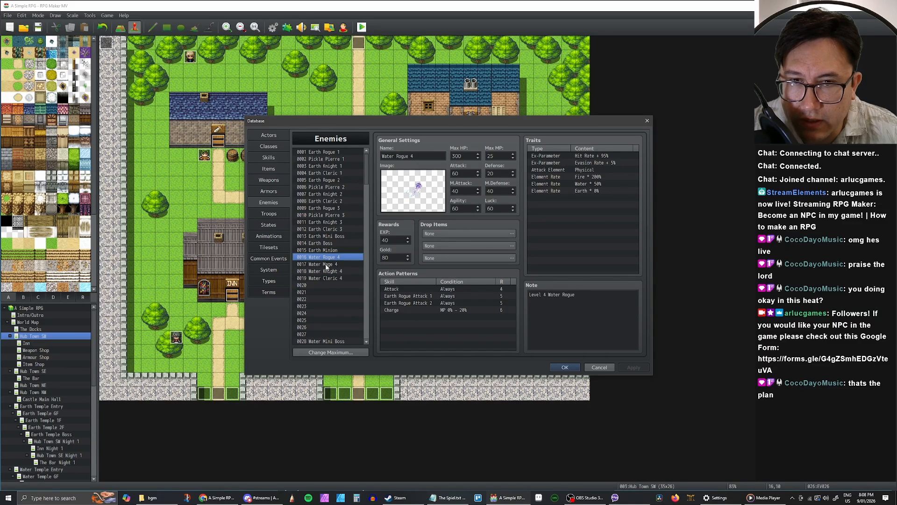
pyautogui.click(326, 265)
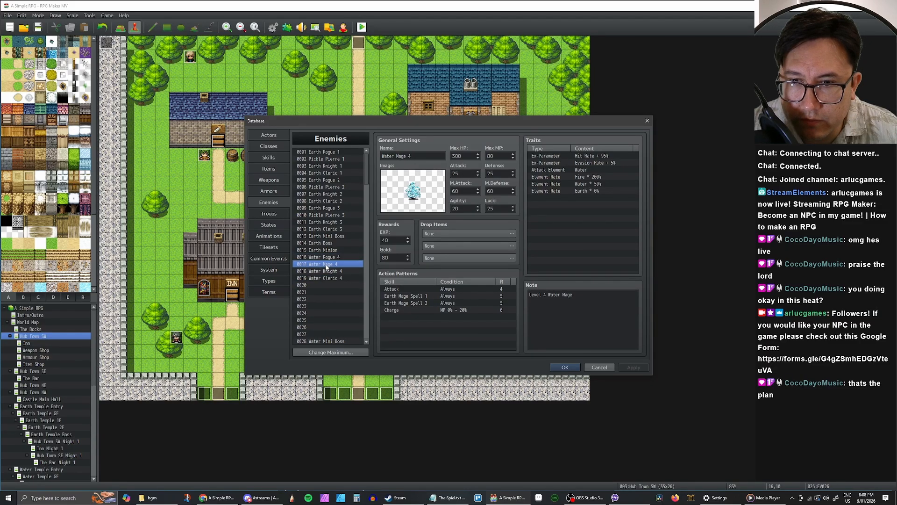
pyautogui.click(327, 259)
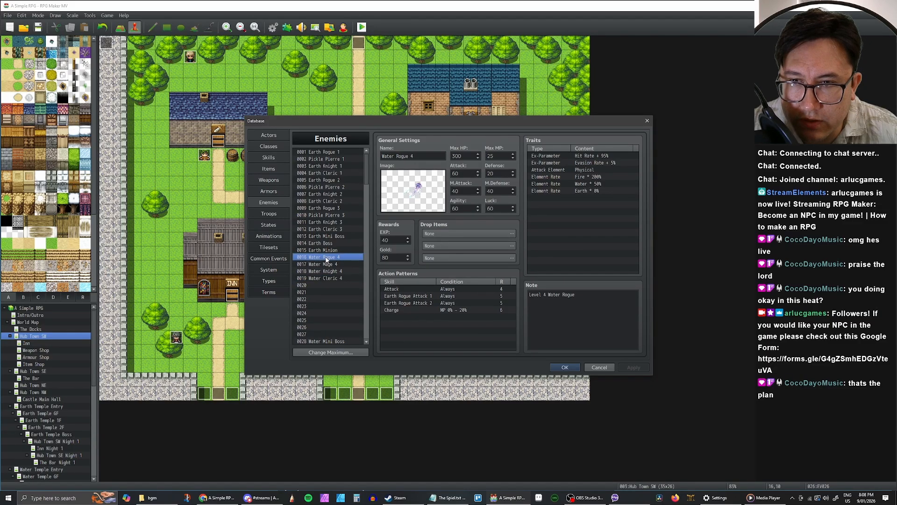
# Step: Find the WTMB troop in the Database and examine its first battle event page, including the Show Battle Animation command
pyautogui.click(274, 212)
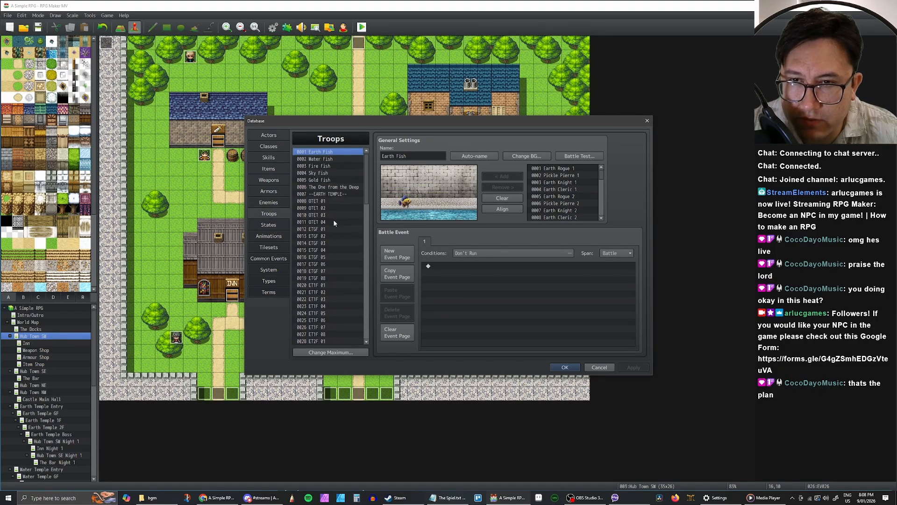
pyautogui.click(268, 225)
pyautogui.click(269, 214)
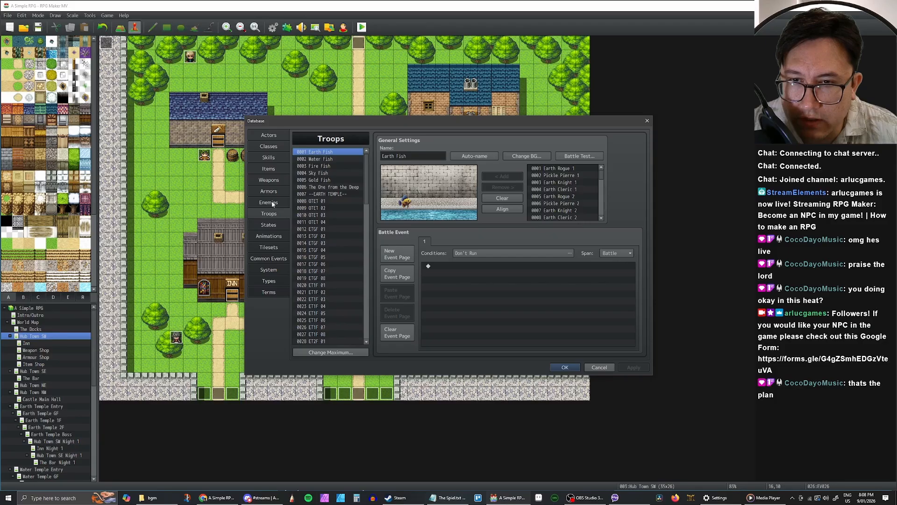
pyautogui.scroll(-16, 345, 276)
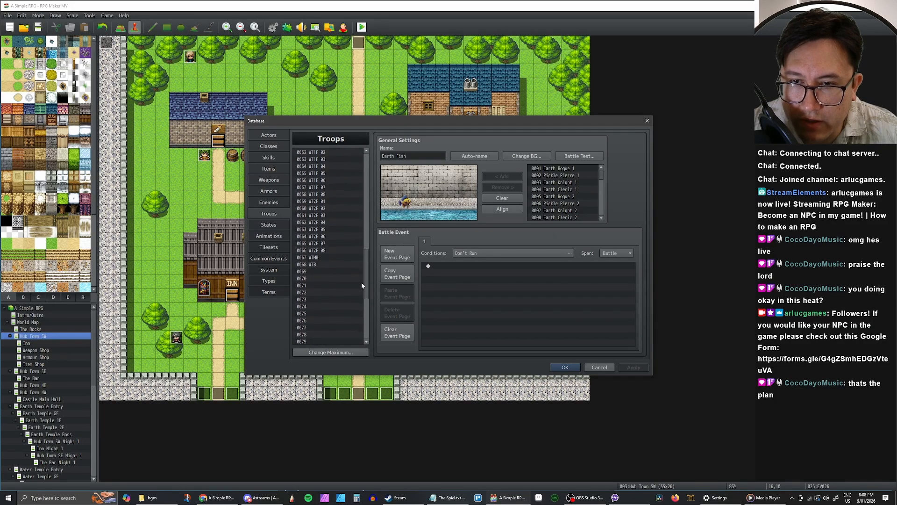
pyautogui.click(336, 269)
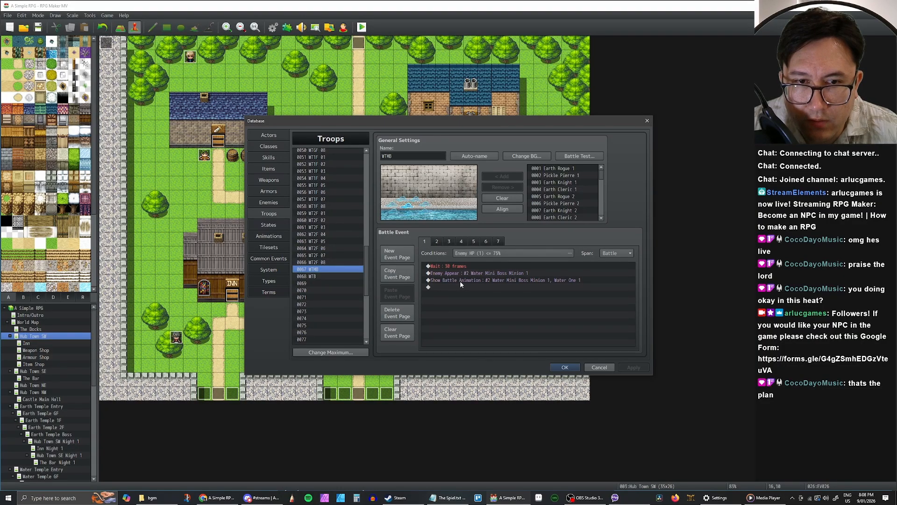
pyautogui.click(446, 280)
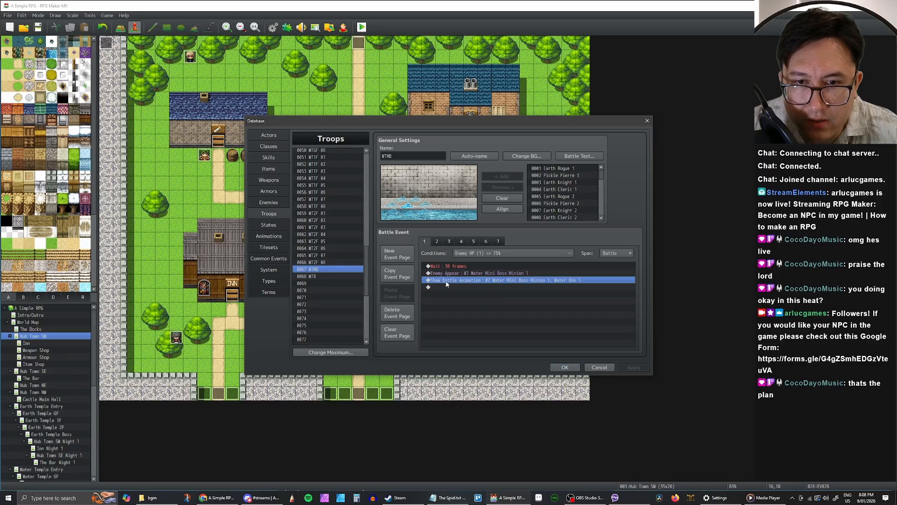
# Step: Copy the Show Battle Animation command to the start of WTMB's battle event page 1, target #1 Water Mini Boss, and apply it
pyautogui.hotkey('ctrl', 'c')
pyautogui.click(445, 266)
pyautogui.hotkey('ctrl', 'v')
pyautogui.doubleClick(454, 267)
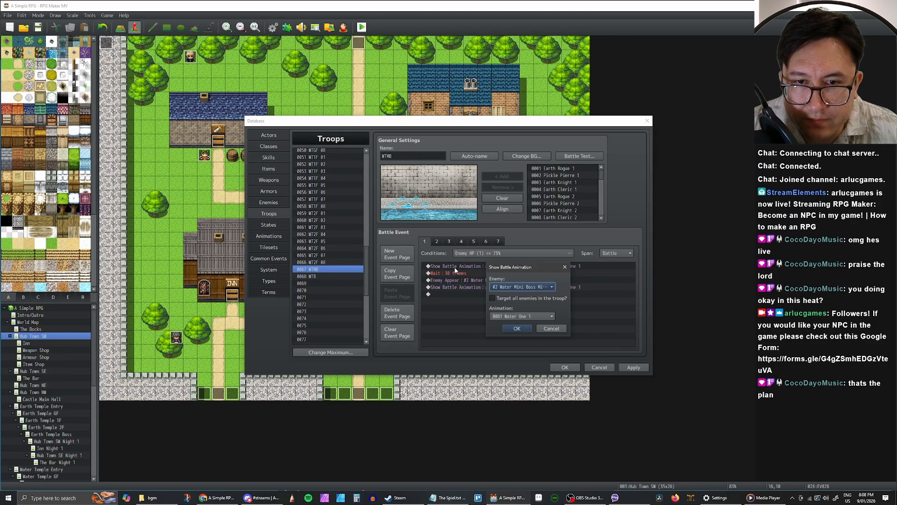
pyautogui.click(518, 289)
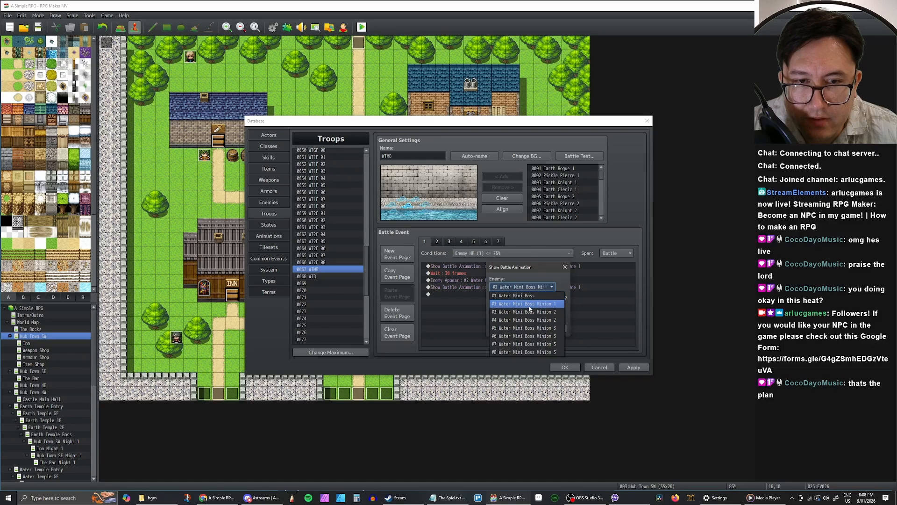
pyautogui.click(527, 296)
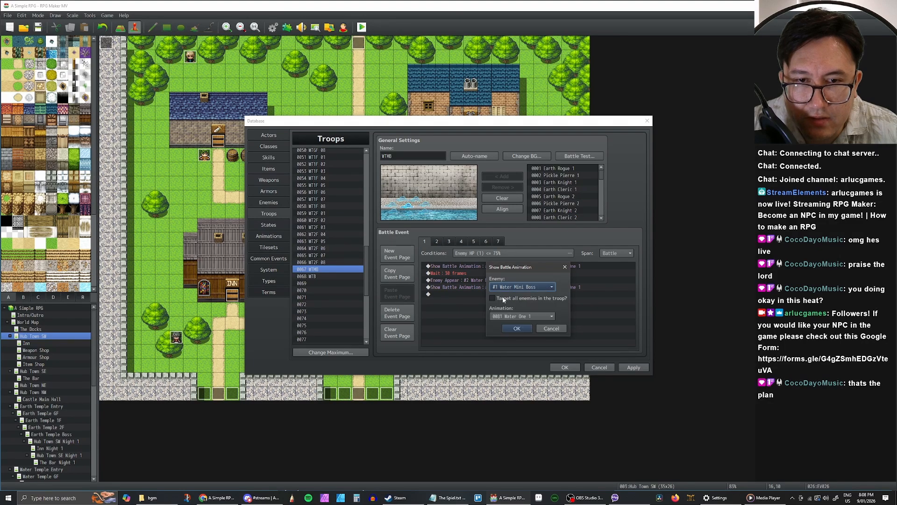
pyautogui.click(517, 329)
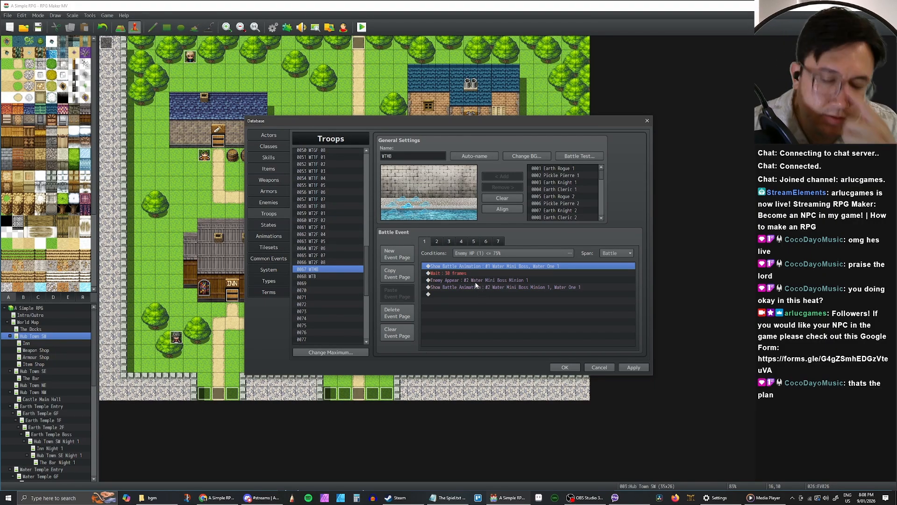
pyautogui.click(635, 368)
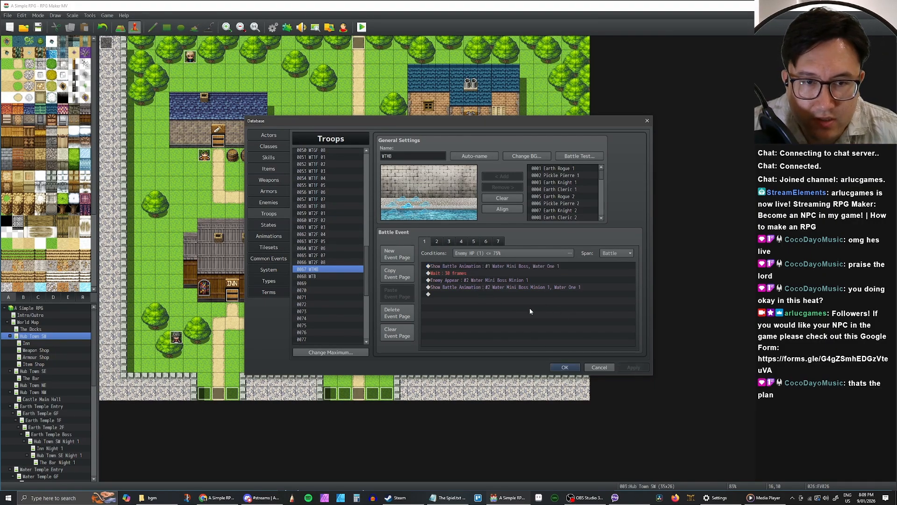
# Step: Start a battle test of the WTMB troop with the Knight, Rogue, Mage and Cleric all at level 10
pyautogui.click(580, 157)
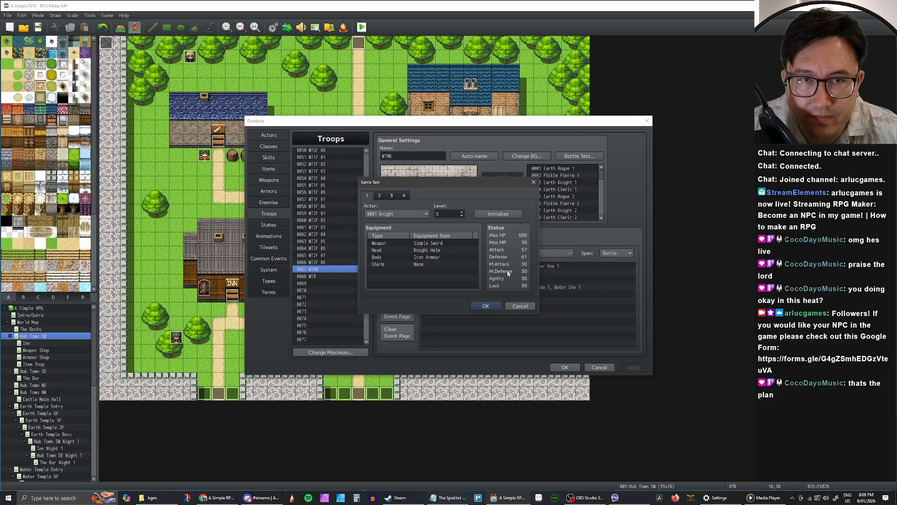
pyautogui.doubleClick(453, 215)
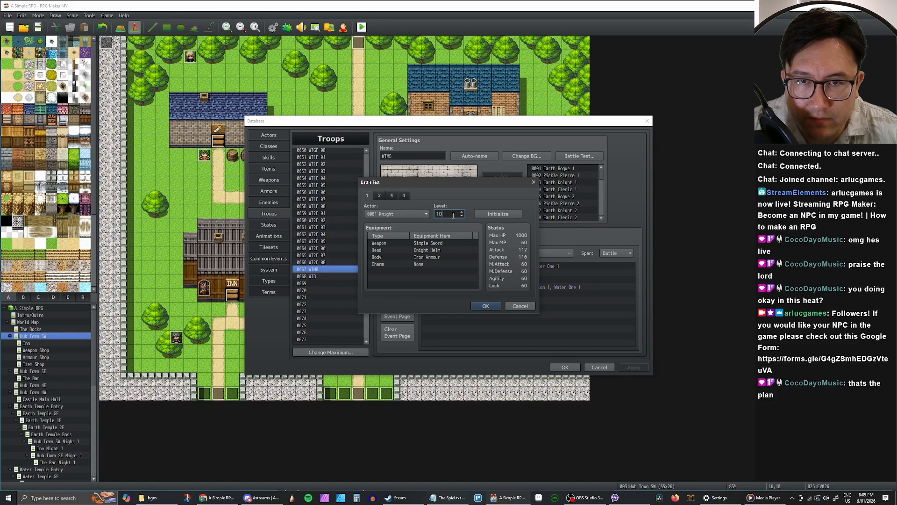
pyautogui.click(384, 196)
pyautogui.write('1')
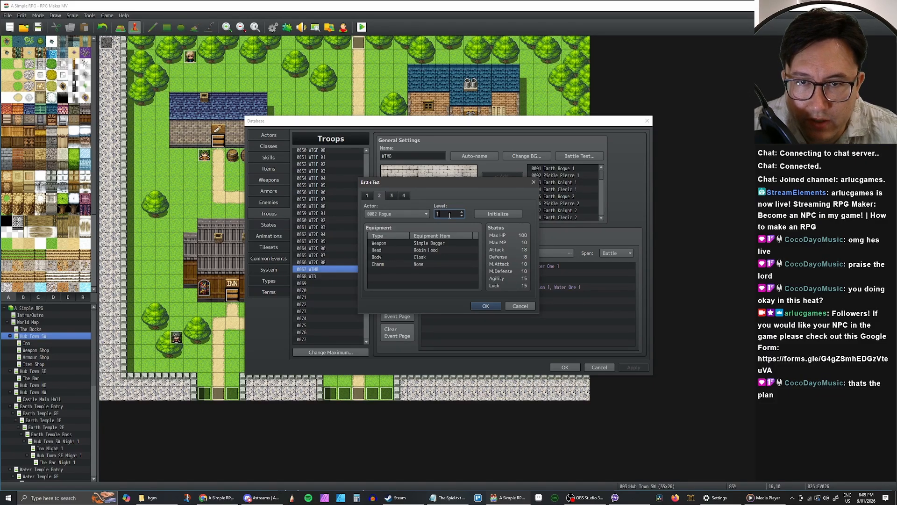
pyautogui.write('0')
pyautogui.click(393, 196)
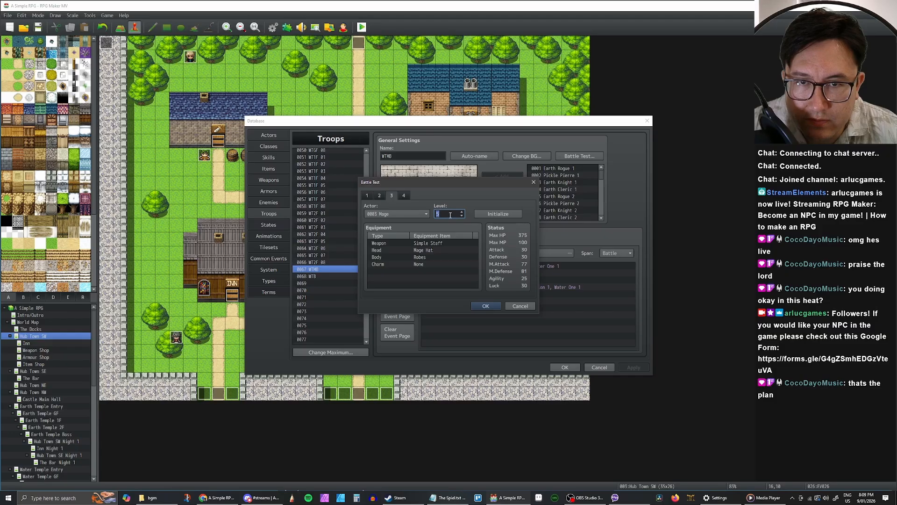
pyautogui.write('10')
pyautogui.click(403, 195)
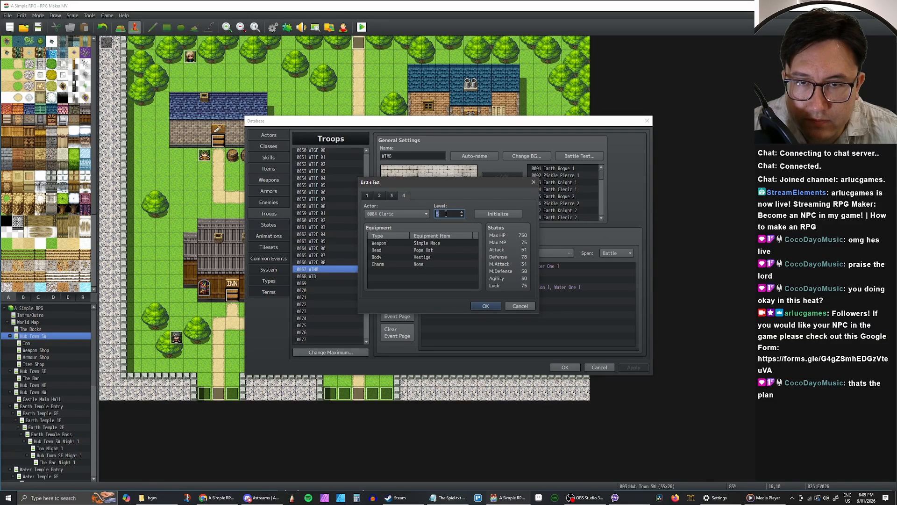
pyautogui.write('10')
pyautogui.click(486, 306)
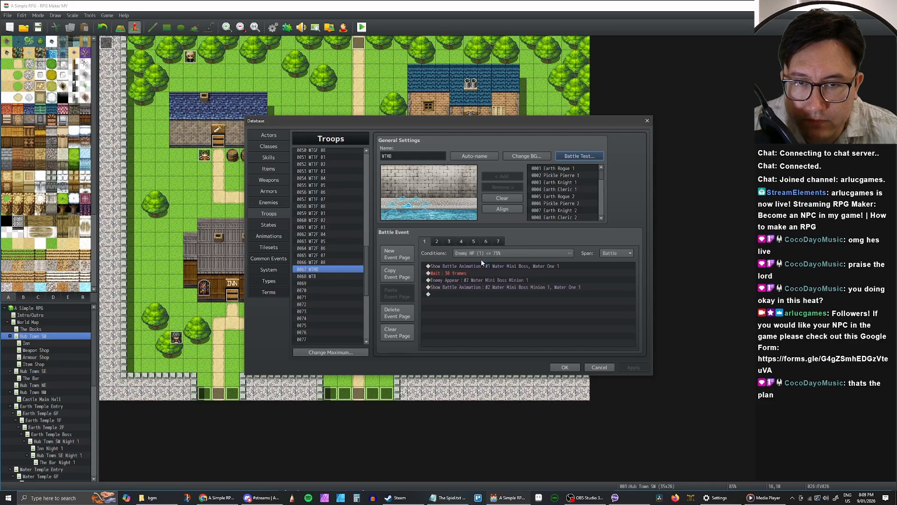
pyautogui.click(568, 135)
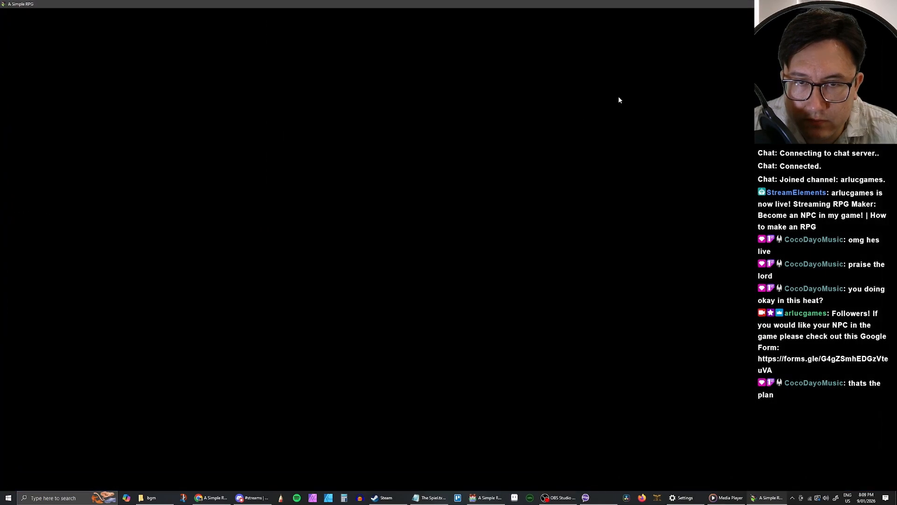
# Step: Begin the test fight and choose the Multi Slash battle art for the Knight
pyautogui.press('Return')
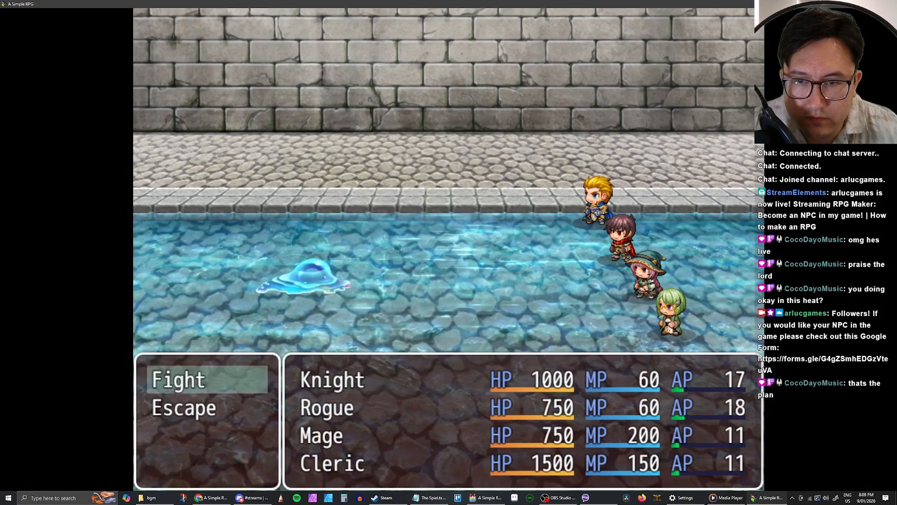
pyautogui.press('Return')
pyautogui.press('Down')
pyautogui.press('Return')
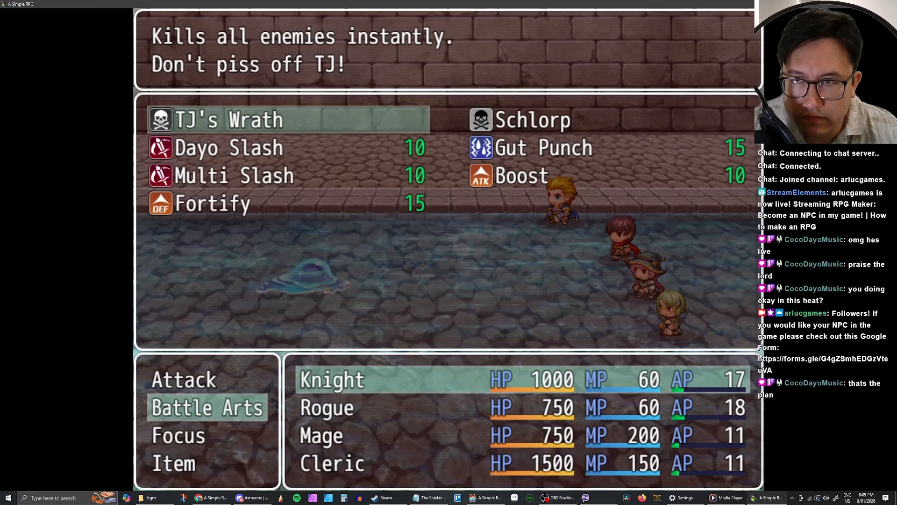
pyautogui.press('Down')
pyautogui.press('Down')
pyautogui.press('Down')
pyautogui.press('Up')
pyautogui.press('Left')
pyautogui.press('Left')
pyautogui.press('Down')
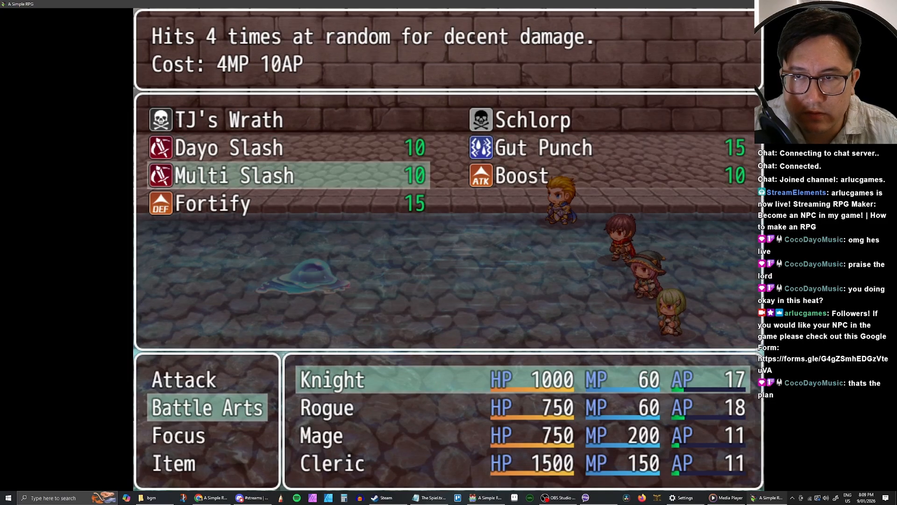
pyautogui.press('Return')
# Step: Choose Sick Blade for the Rogue and Fireshot for the Mage, both aimed at the Water Mini Boss
pyautogui.press('Down')
pyautogui.press('Return')
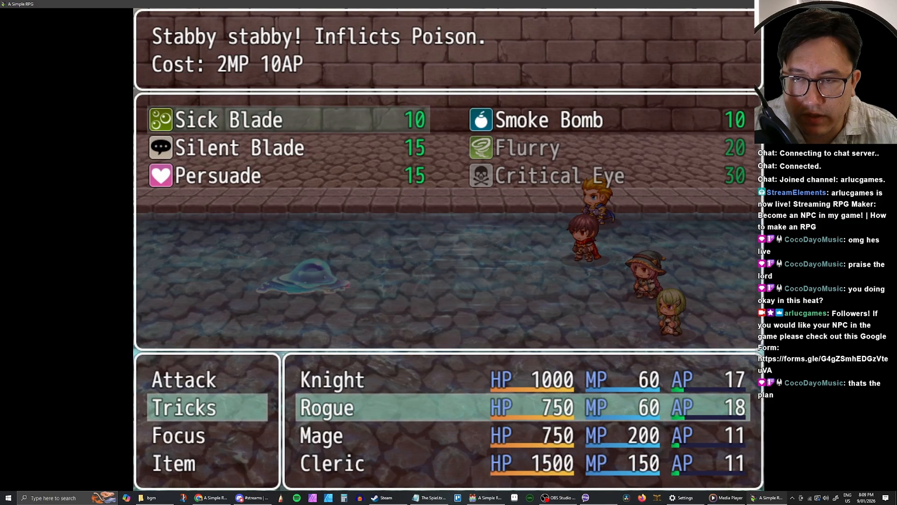
pyautogui.press('Return')
pyautogui.press('Return')
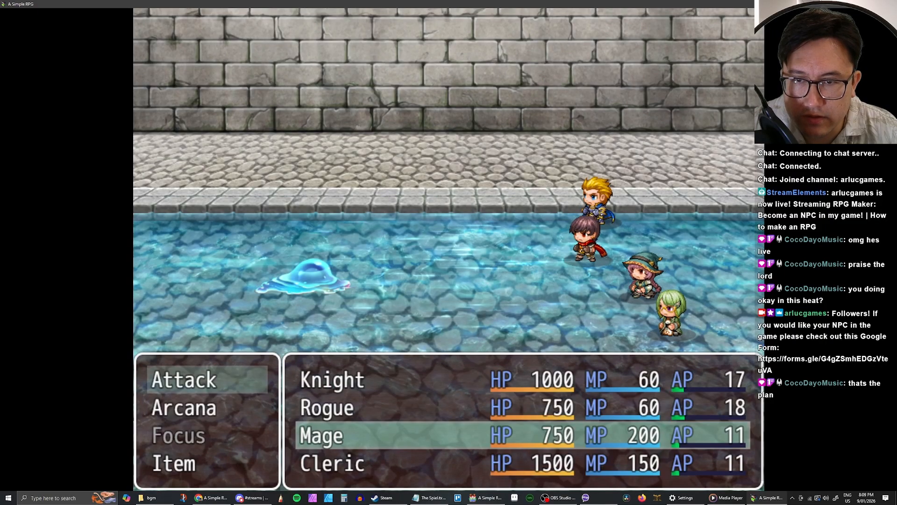
pyautogui.press('Down')
pyautogui.press('Return')
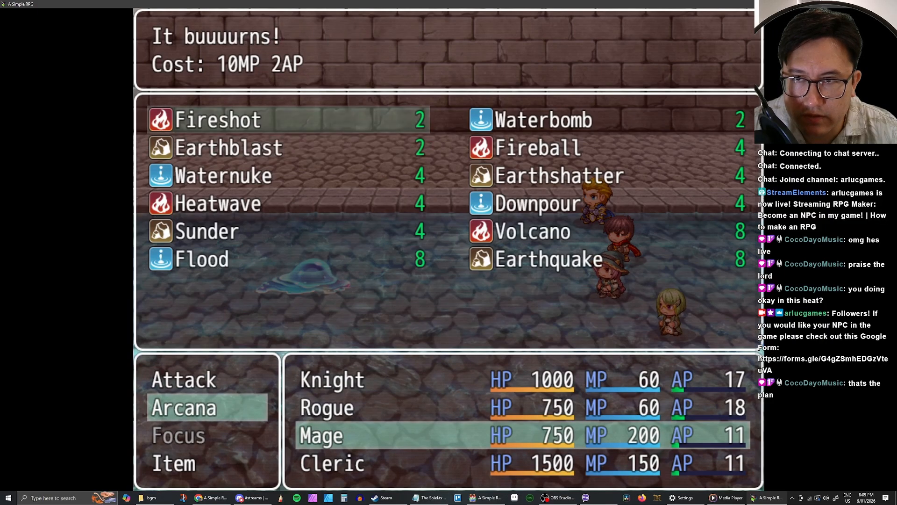
pyautogui.press('Return')
pyautogui.press('Return')
# Step: Choose Holy Smite for the Cleric, watch the turn play out to check the boss animation, and close the battle test
pyautogui.press('Down')
pyautogui.press('Return')
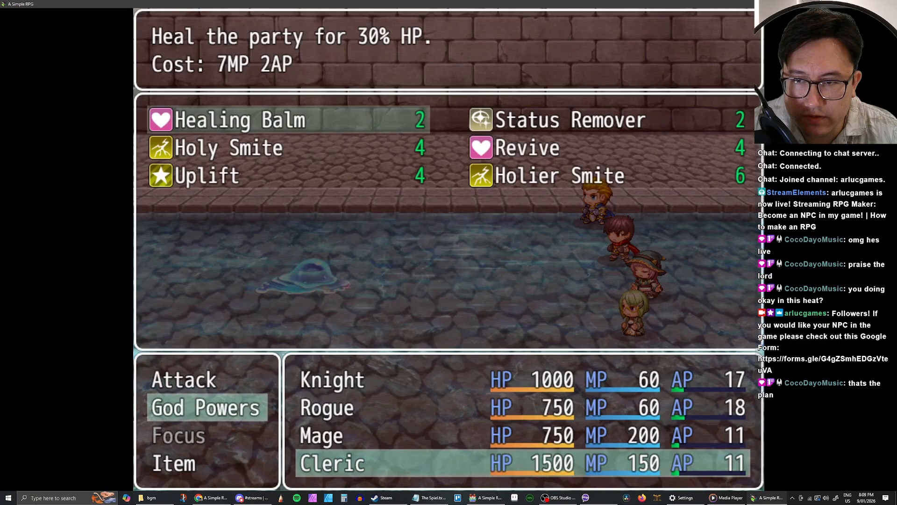
pyautogui.press('Down')
pyautogui.press('Return')
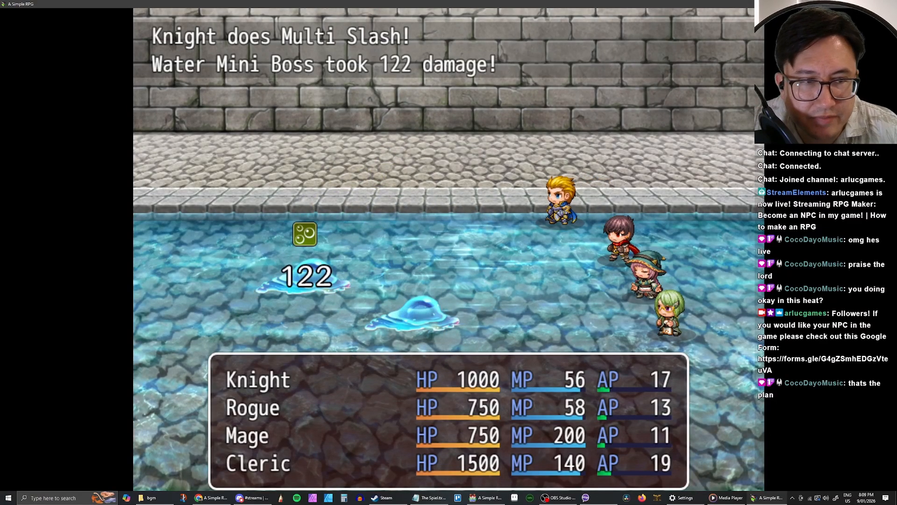
pyautogui.hotkey('alt', 'F4')
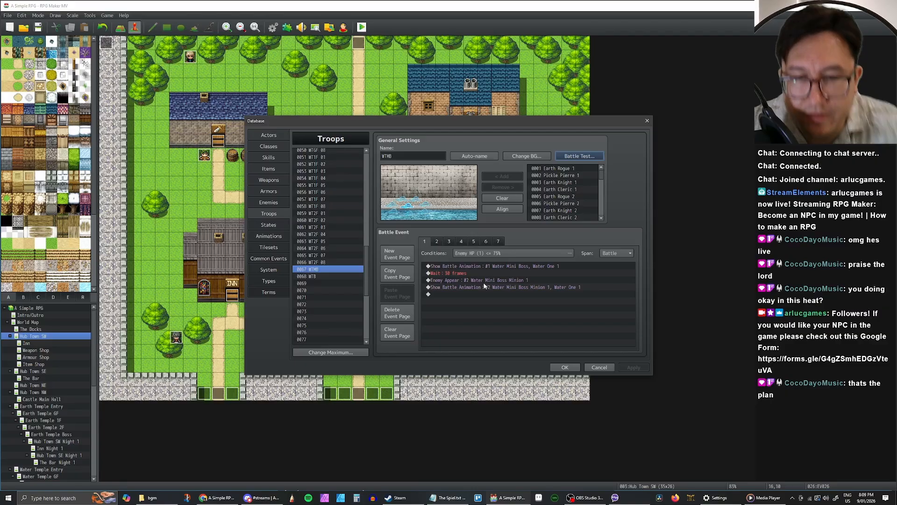
# Step: Copy the #1 Water Mini Boss animation command from page 1 to the start of battle event pages 2 and 4
pyautogui.click(491, 267)
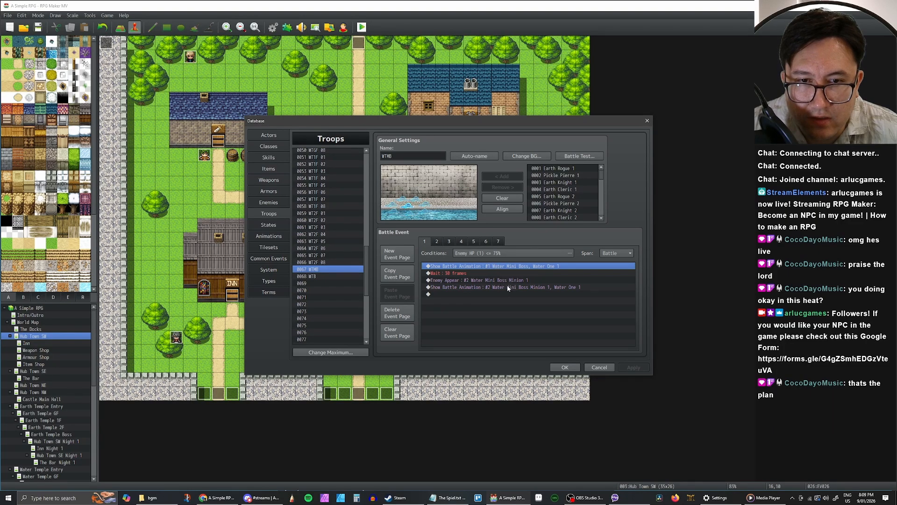
pyautogui.click(438, 242)
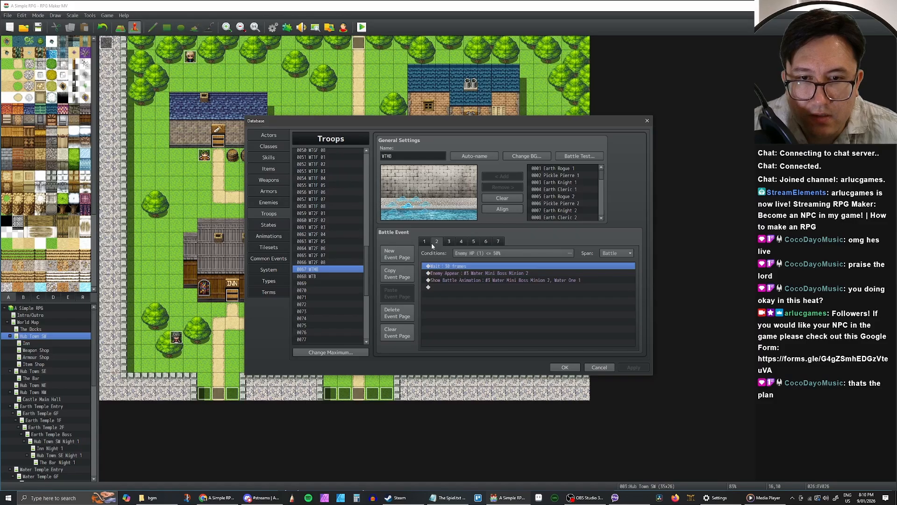
pyautogui.click(427, 242)
pyautogui.click(437, 242)
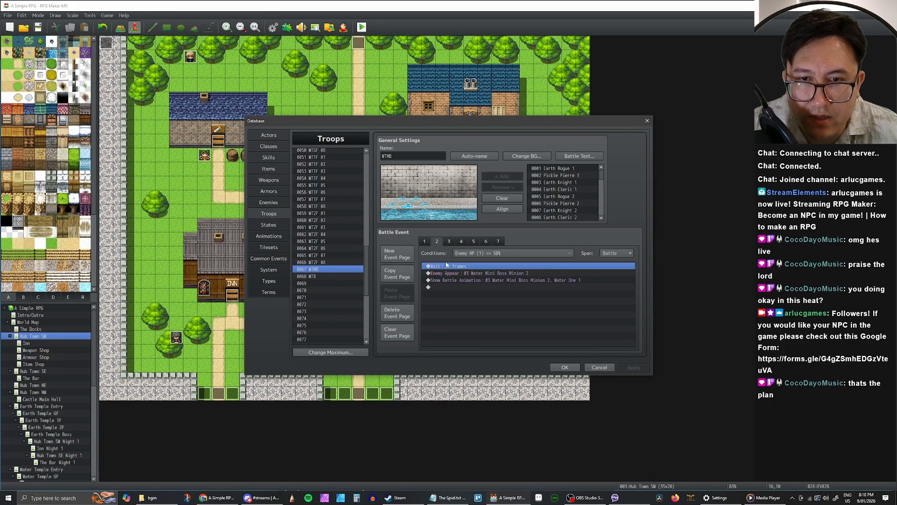
pyautogui.hotkey('ctrl', 'v')
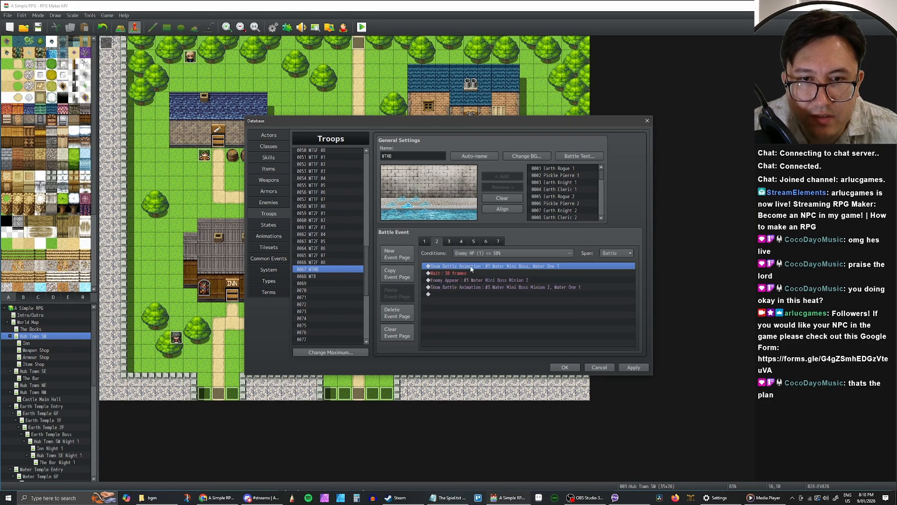
pyautogui.click(449, 242)
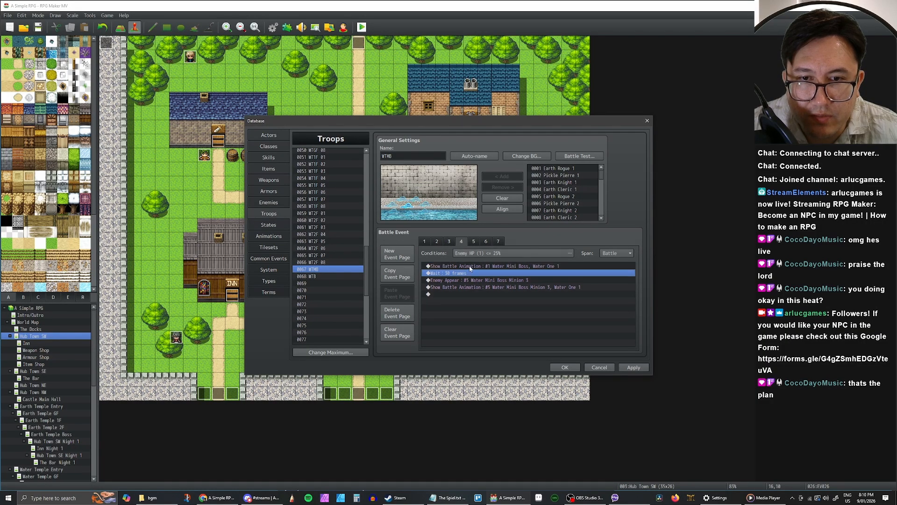
# Step: Paste the animation command at the start of battle event page 3 and set its enemy to #2 Water Mini Boss Minion 1
pyautogui.click(450, 241)
pyautogui.click(470, 273)
pyautogui.click(470, 267)
pyautogui.hotkey('ctrl', 'v')
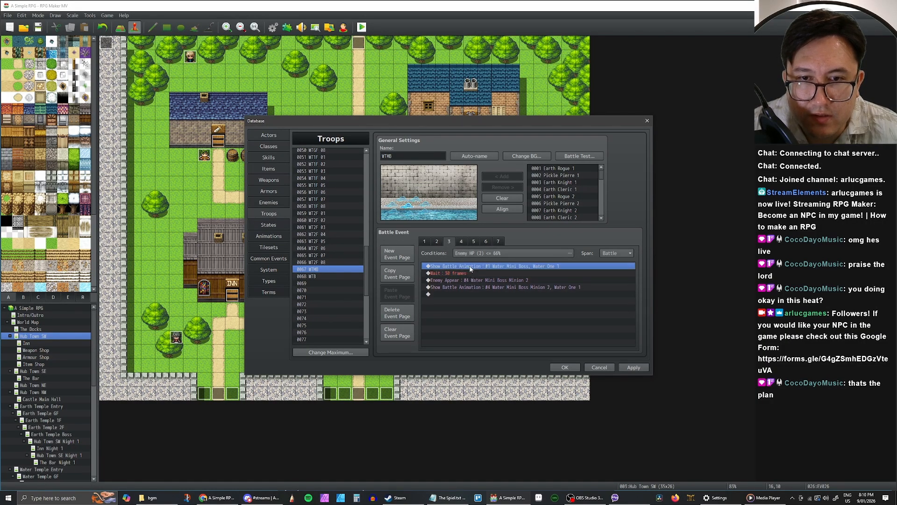
pyautogui.doubleClick(470, 267)
pyautogui.click(601, 367)
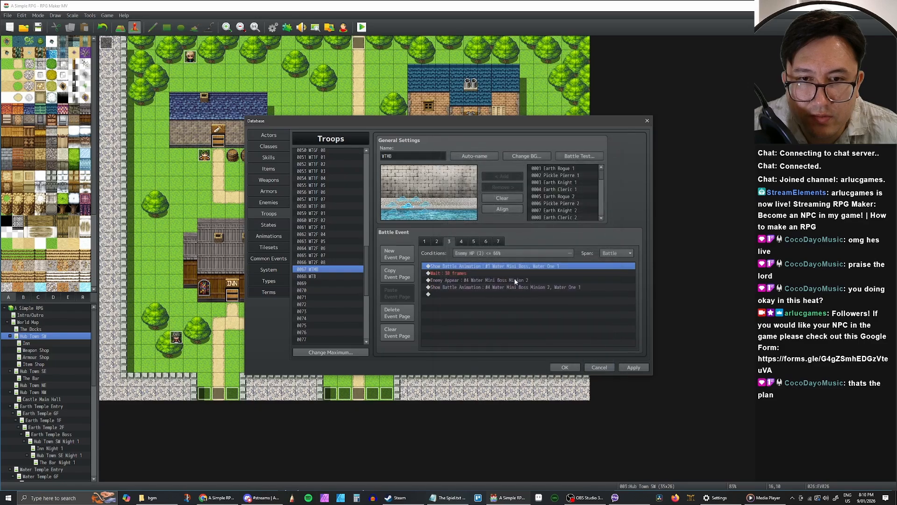
pyautogui.doubleClick(511, 266)
pyautogui.click(522, 287)
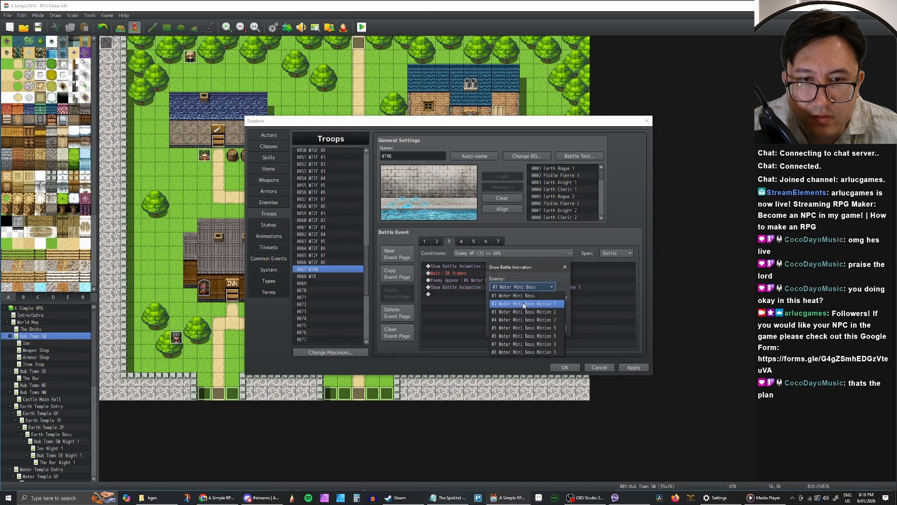
pyautogui.click(523, 303)
pyautogui.click(517, 326)
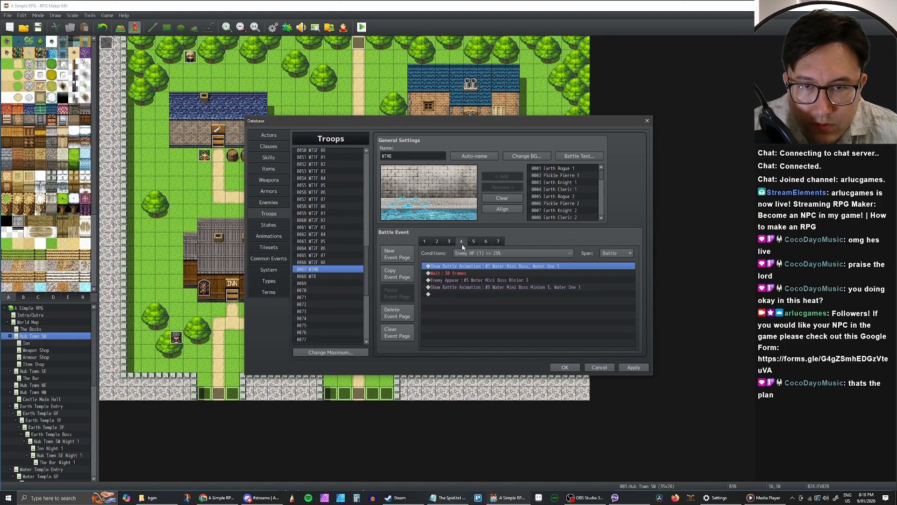
# Step: Paste the #2 Water Mini Boss Minion 1 animation command at the start of page 5 and check pages 6 and 7
pyautogui.click(474, 242)
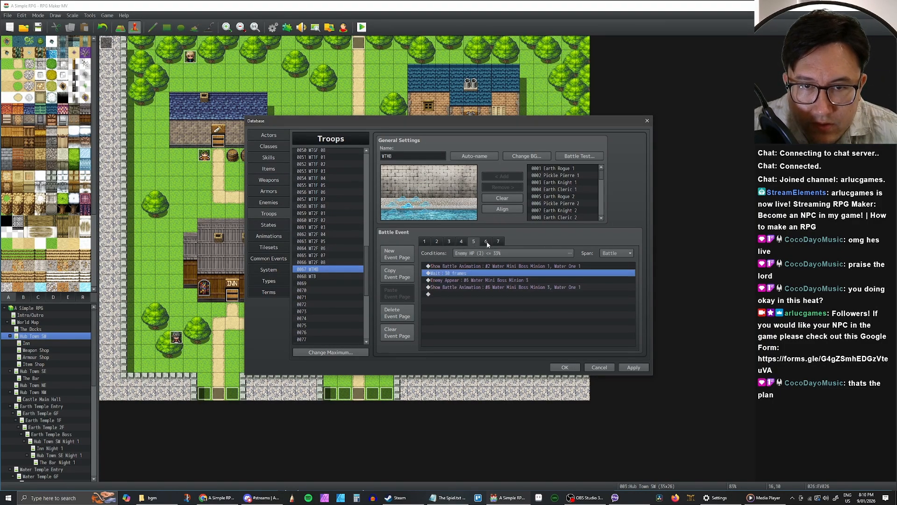
pyautogui.click(486, 241)
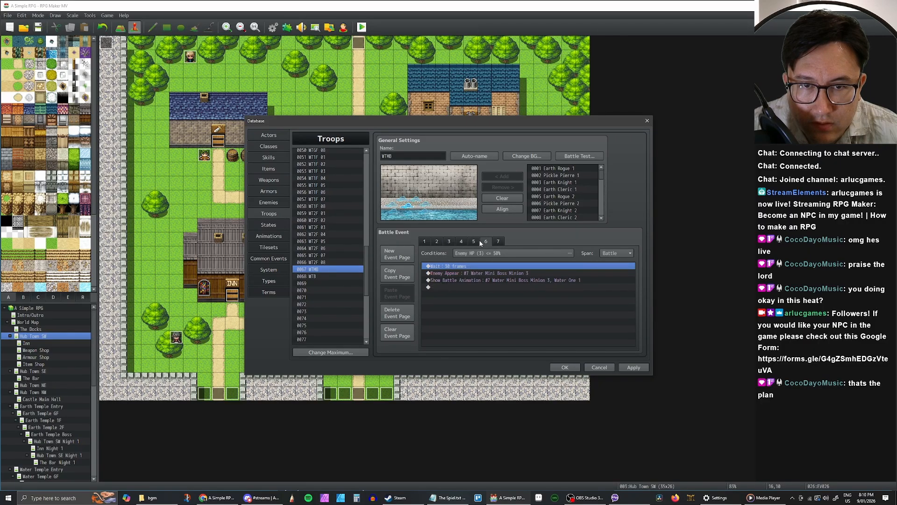
pyautogui.click(497, 242)
pyautogui.click(486, 242)
# Step: Paste the Show Battle Animation command at the start of battle event page 6 and set its enemy to #3 Water Mini Boss Minion 2
pyautogui.click(474, 243)
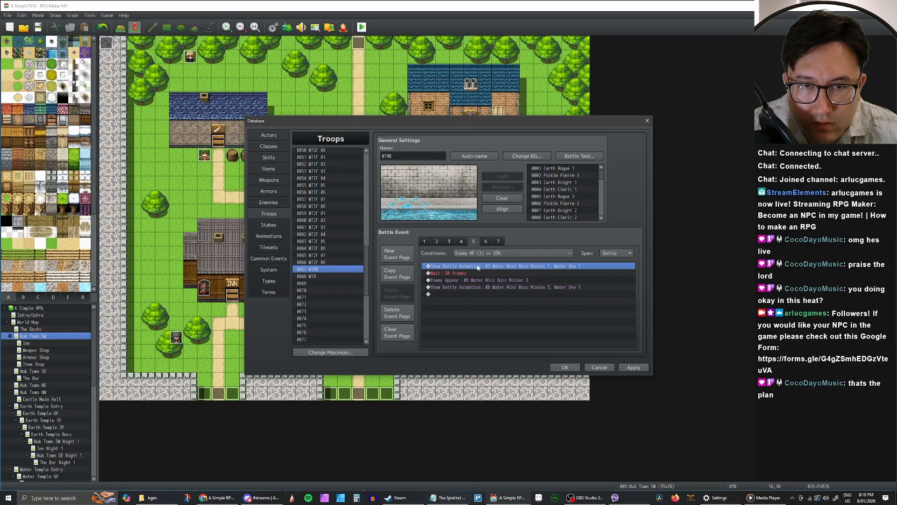
pyautogui.click(486, 242)
pyautogui.doubleClick(479, 268)
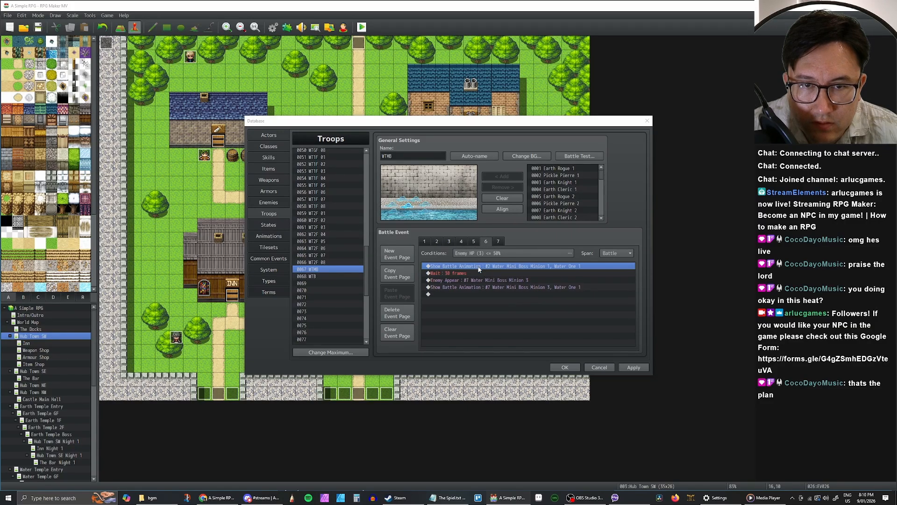
pyautogui.click(598, 368)
pyautogui.press('space')
pyautogui.click(522, 286)
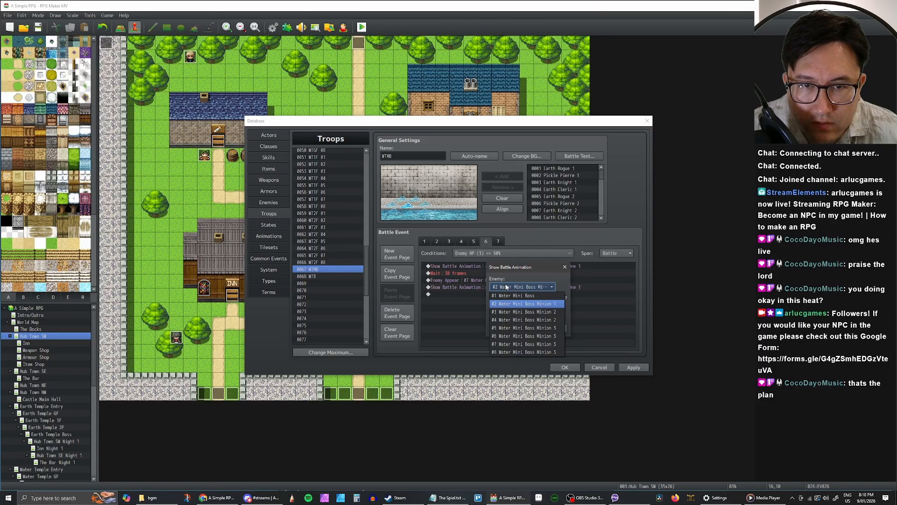
pyautogui.click(521, 308)
pyautogui.click(516, 328)
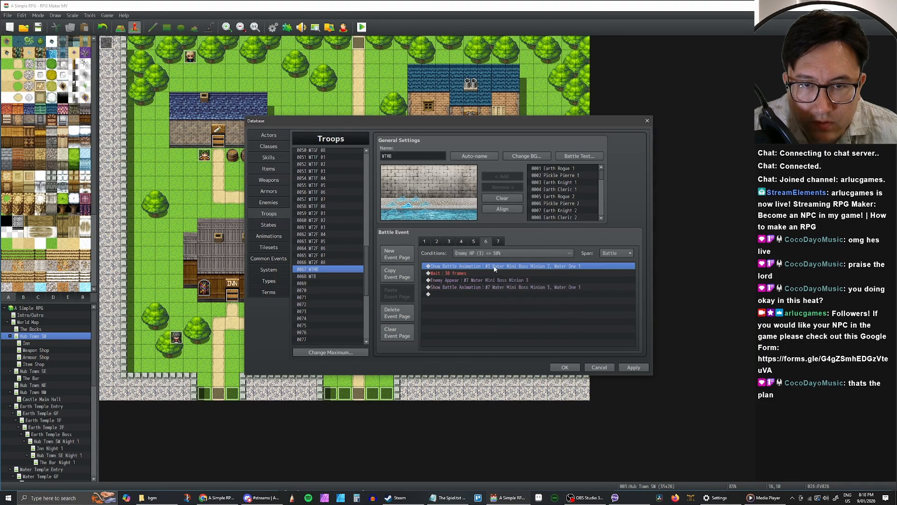
# Step: Paste the animation command at the start of page 7, set its enemy to #4 Water Mini Boss Minion 2, and apply the database changes
pyautogui.click(498, 241)
pyautogui.hotkey('ctrl', 'v')
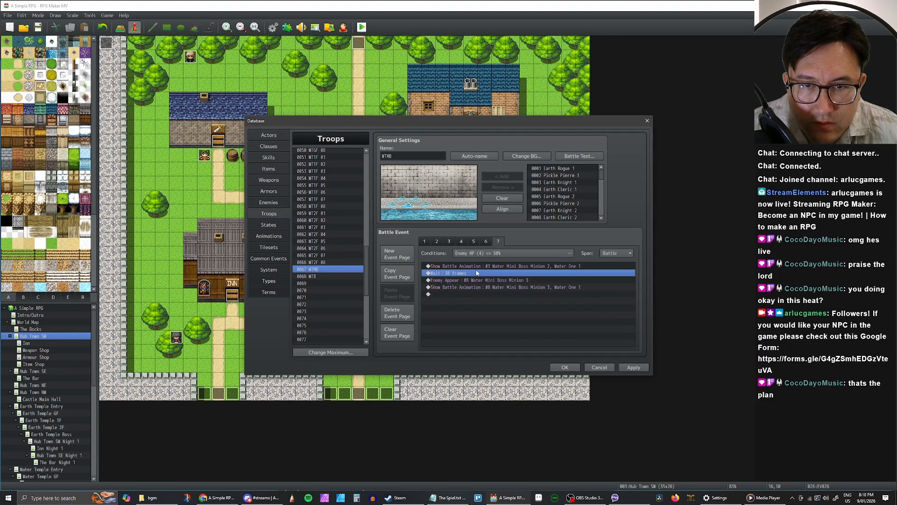
pyautogui.doubleClick(477, 266)
pyautogui.click(522, 286)
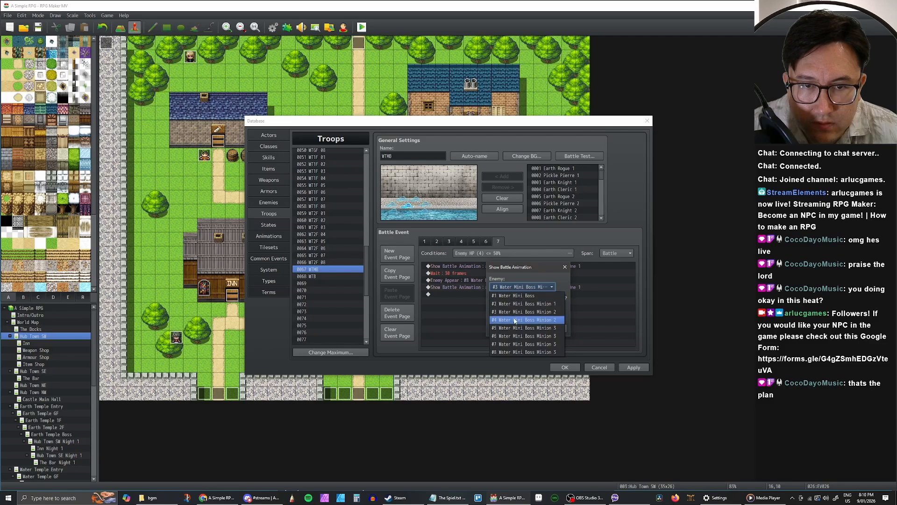
pyautogui.click(521, 320)
pyautogui.click(510, 327)
pyautogui.click(621, 368)
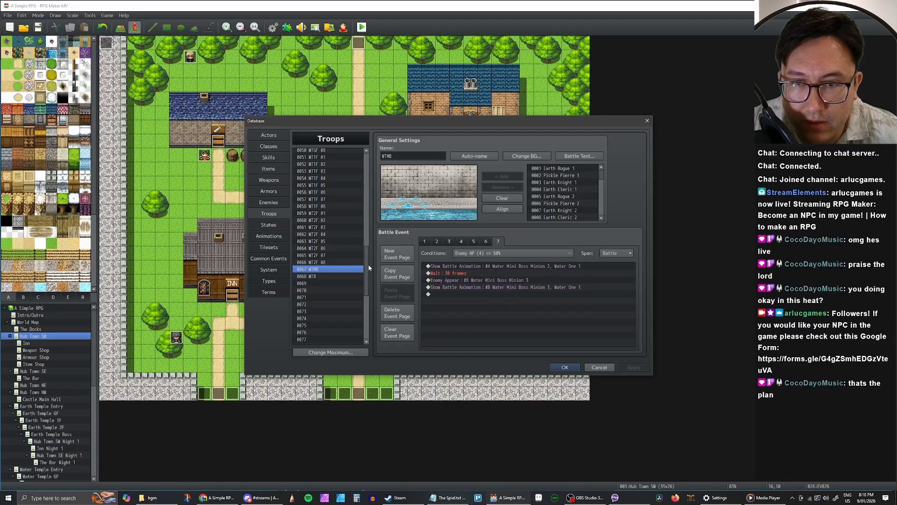
# Step: Look through the troop list and the enemies, and examine the Water Knight and Water Rogue enemy skills in the skills database
pyautogui.moveTo(367, 265)
pyautogui.mouseDown()
pyautogui.moveTo(363, 182)
pyautogui.moveTo(372, 267)
pyautogui.moveTo(372, 233)
pyautogui.moveTo(371, 251)
pyautogui.mouseUp()
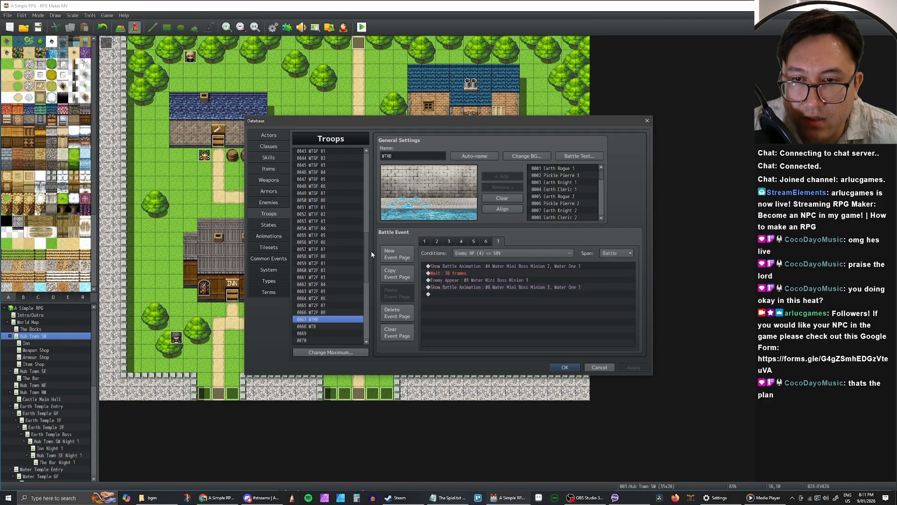
pyautogui.moveTo(371, 252); pyautogui.dragTo(372, 234)
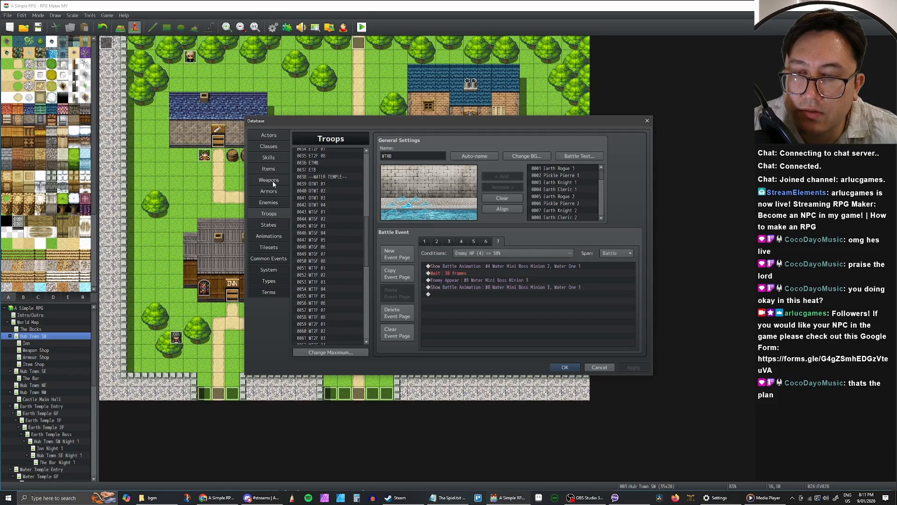
pyautogui.click(270, 203)
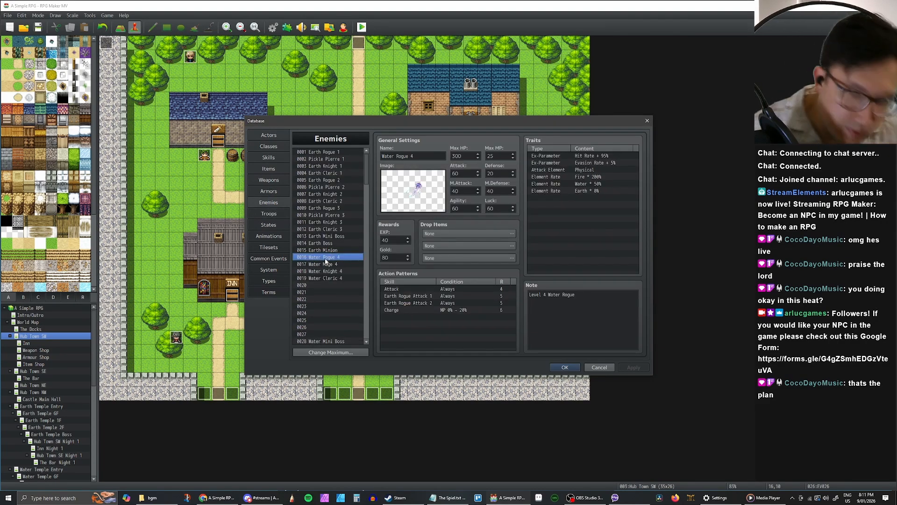
pyautogui.click(268, 158)
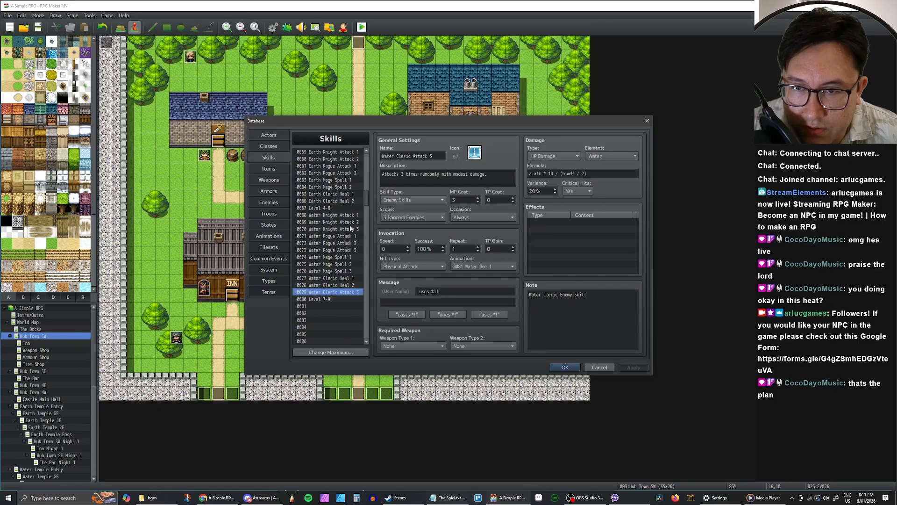
pyautogui.scroll(1, 334, 277)
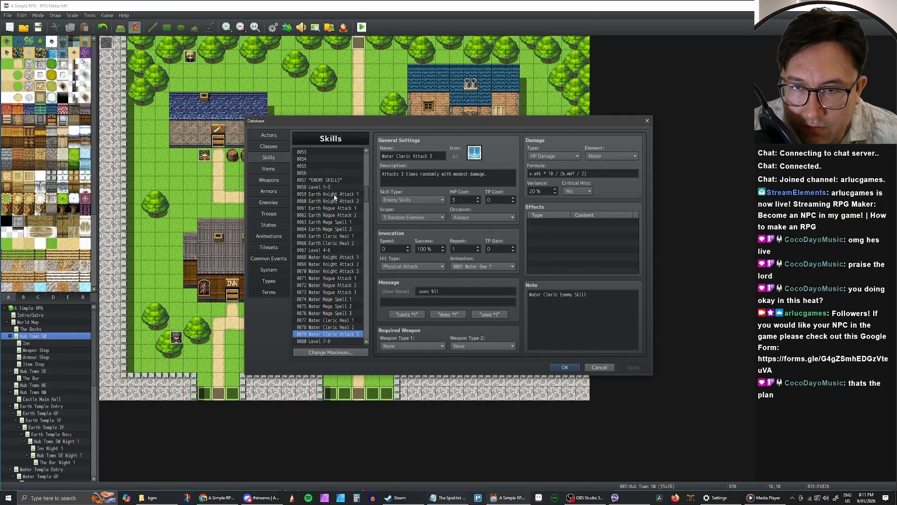
pyautogui.scroll(-6, 335, 198)
pyautogui.click(333, 216)
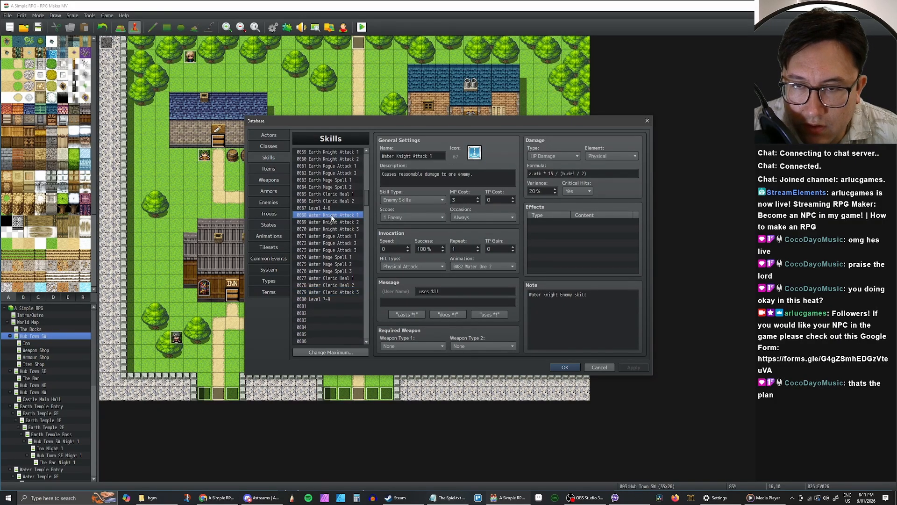
pyautogui.click(334, 222)
pyautogui.click(333, 230)
pyautogui.click(333, 238)
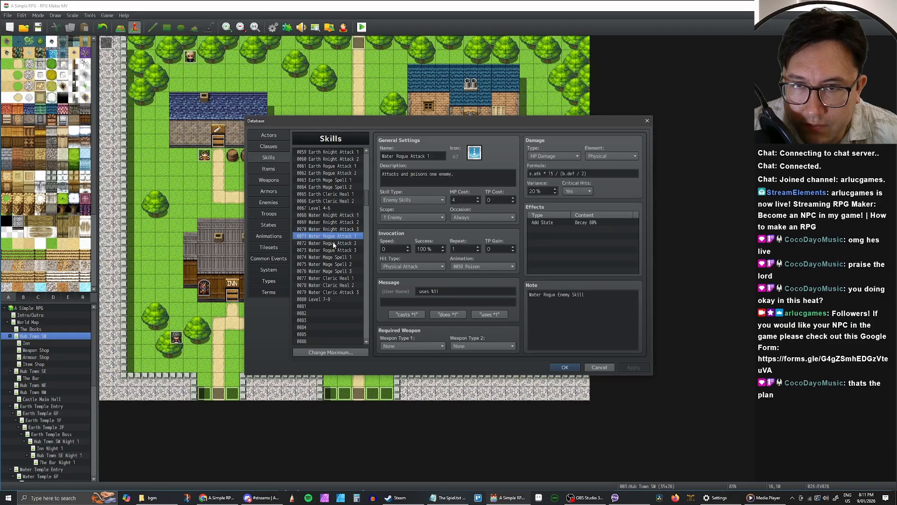
pyautogui.click(333, 244)
pyautogui.scroll(2, 335, 234)
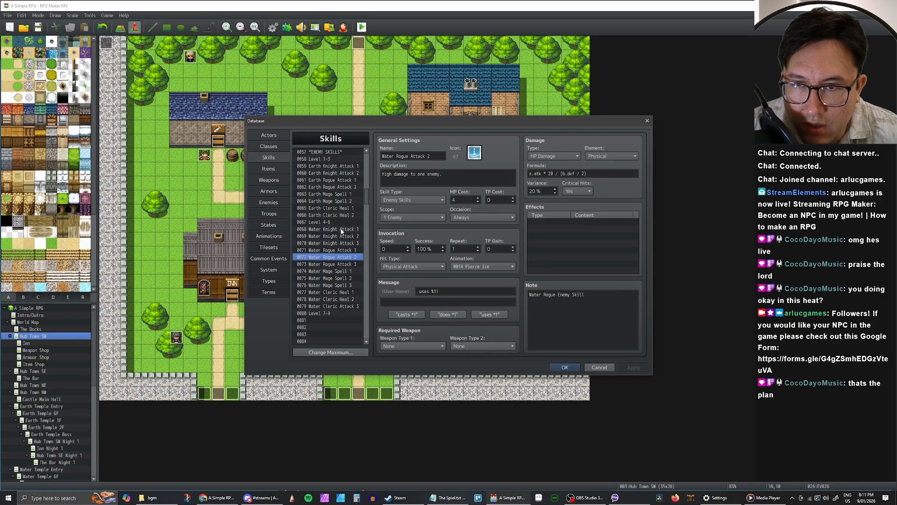
# Step: Compare the Earth Knight attack skills with the Water Knight attacks, and check the Water Rogue and Water Mage skills
pyautogui.click(337, 193)
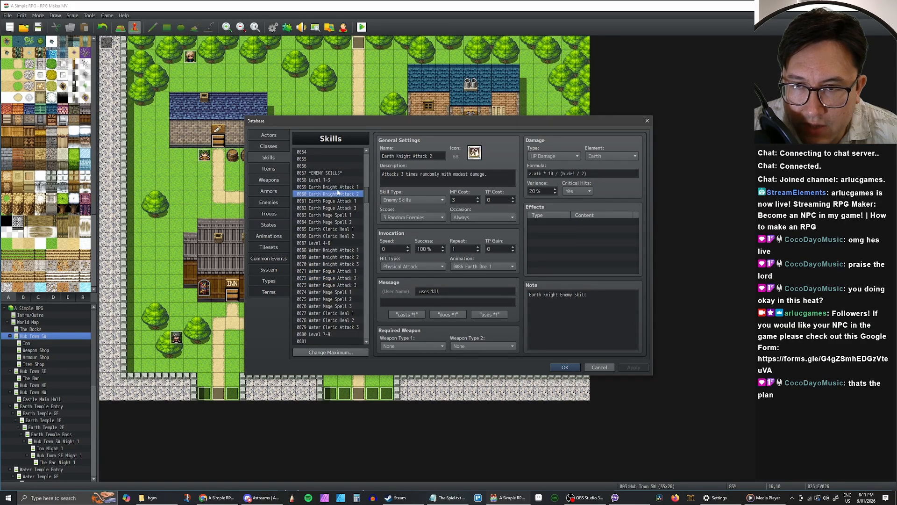
pyautogui.click(338, 187)
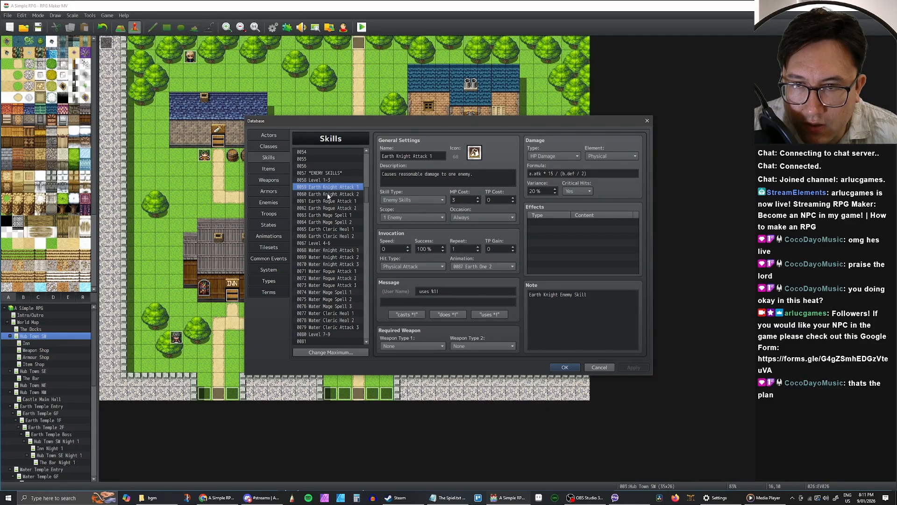
pyautogui.scroll(-2, 326, 206)
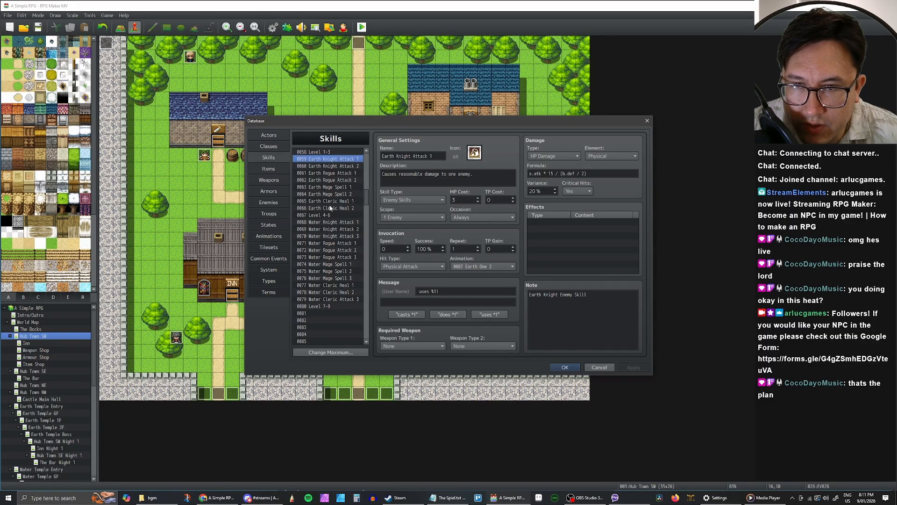
pyautogui.click(332, 223)
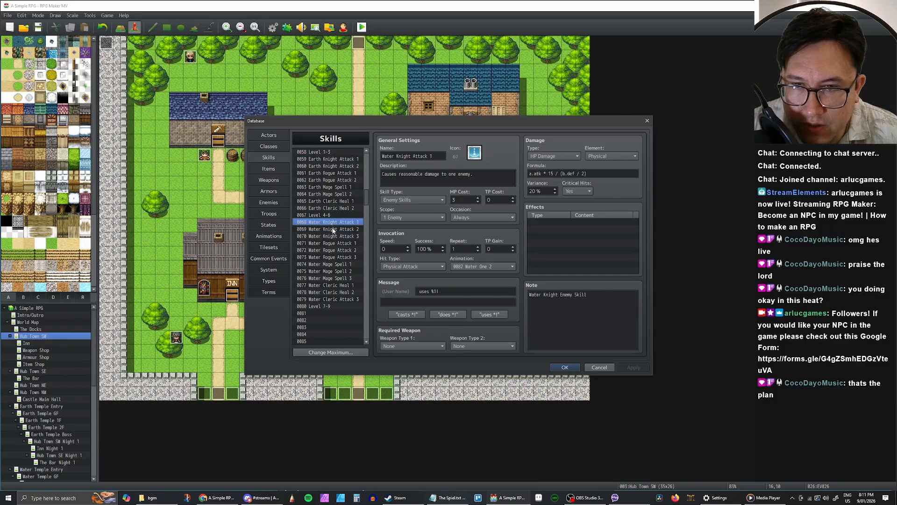
pyautogui.click(333, 230)
pyautogui.click(332, 222)
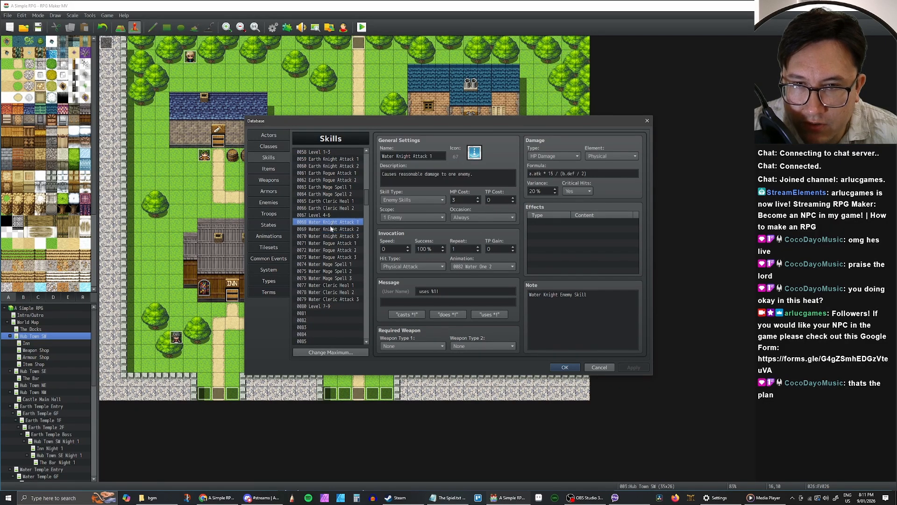
pyautogui.click(330, 229)
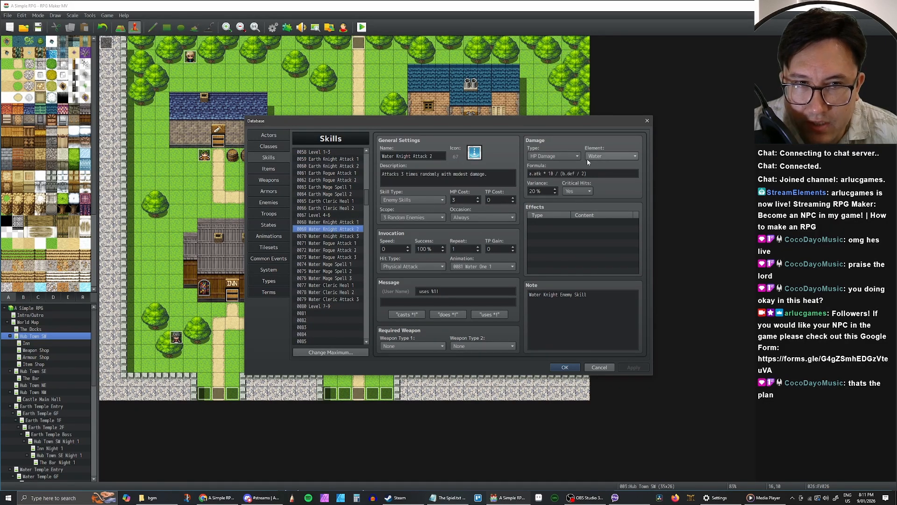
pyautogui.click(342, 238)
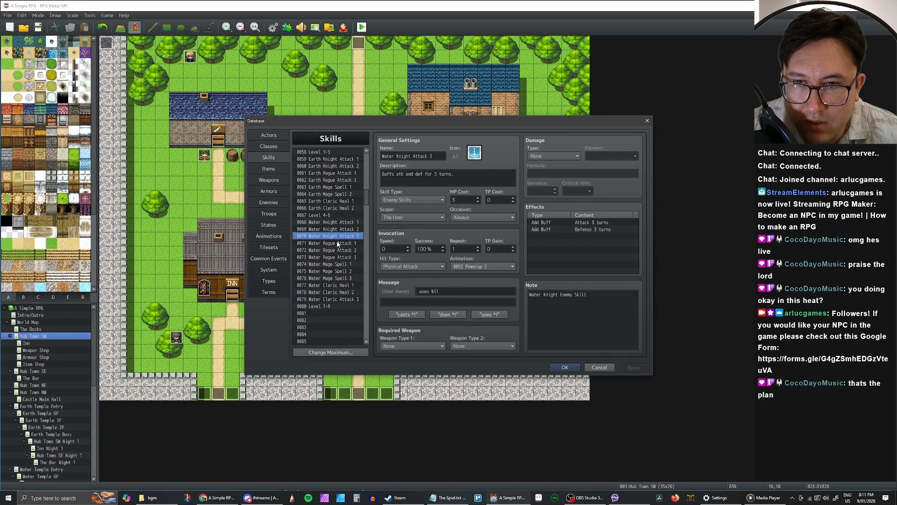
pyautogui.click(337, 246)
pyautogui.click(338, 250)
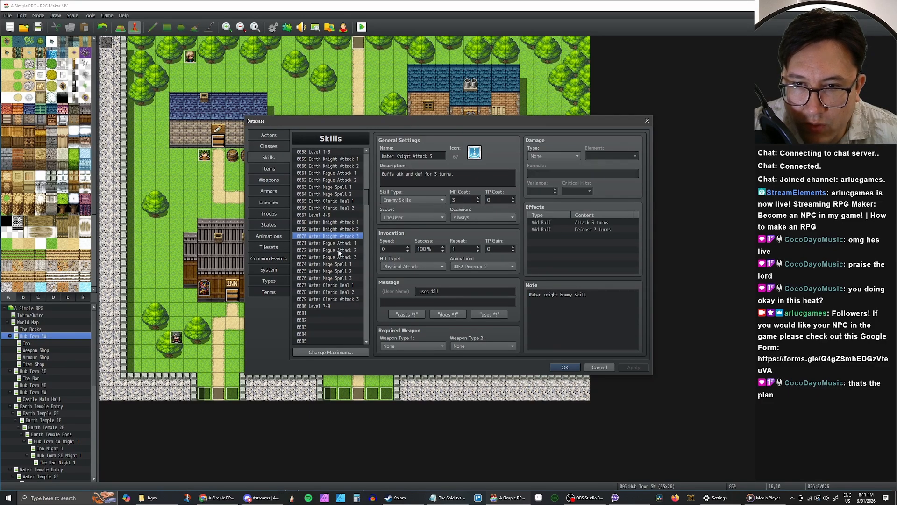
pyautogui.click(337, 257)
pyautogui.click(332, 278)
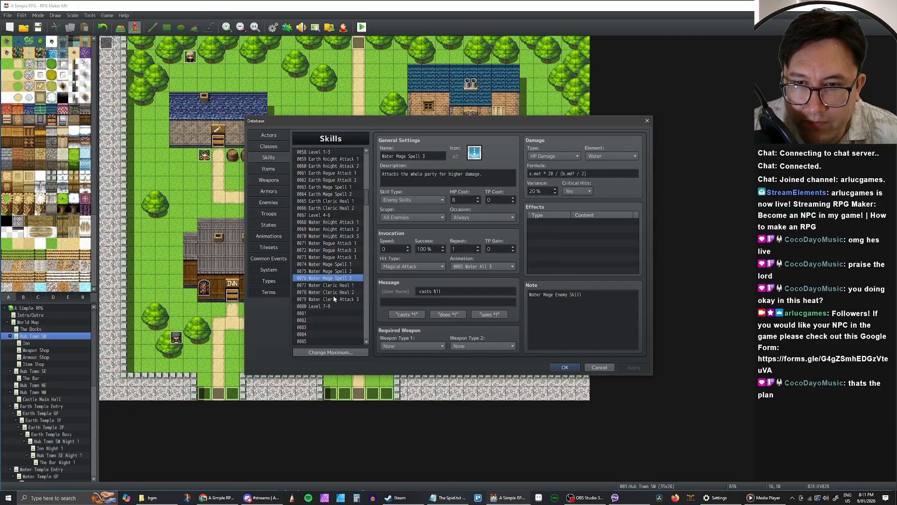
# Step: Examine the scope, cost, effects and damage settings of Water Cleric Heal 1, Water Cleric Heal 2 and Water Cleric Attack 3
pyautogui.click(333, 292)
pyautogui.click(334, 285)
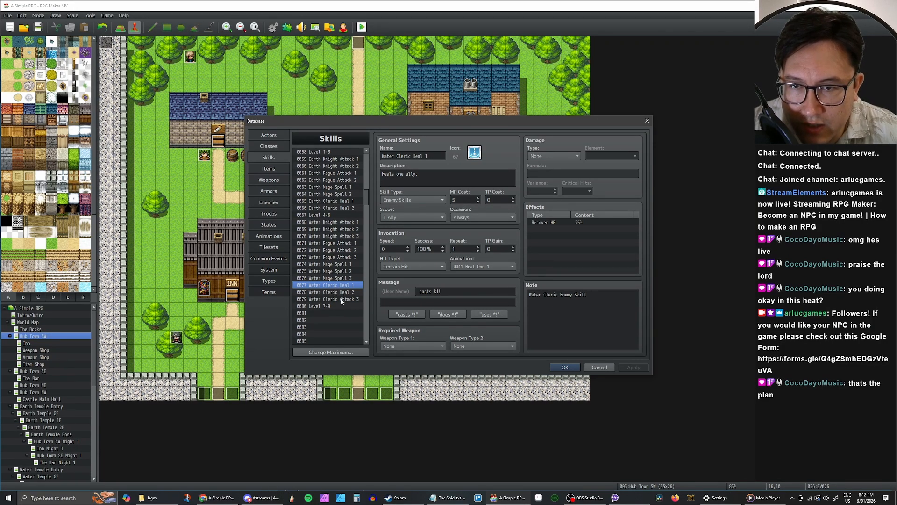
pyautogui.click(341, 299)
pyautogui.click(338, 293)
pyautogui.click(338, 286)
pyautogui.click(338, 293)
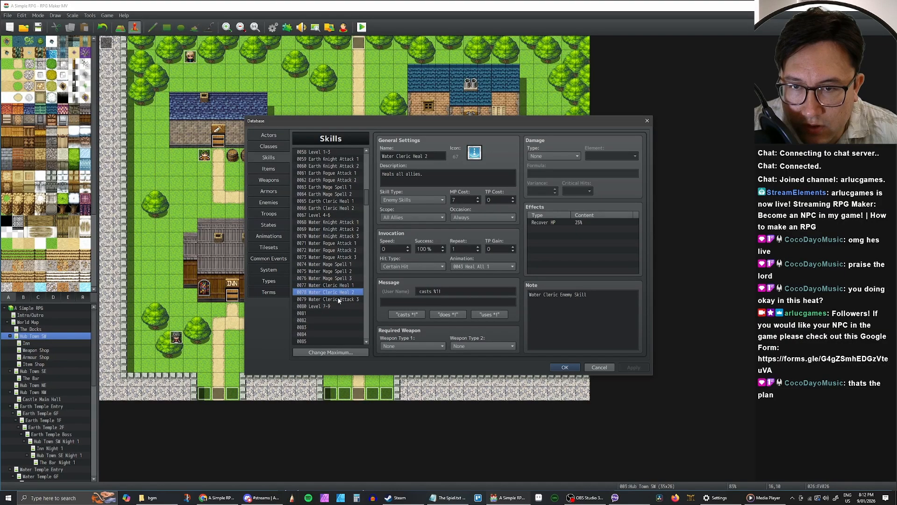
pyautogui.click(338, 299)
pyautogui.click(338, 286)
pyautogui.click(337, 293)
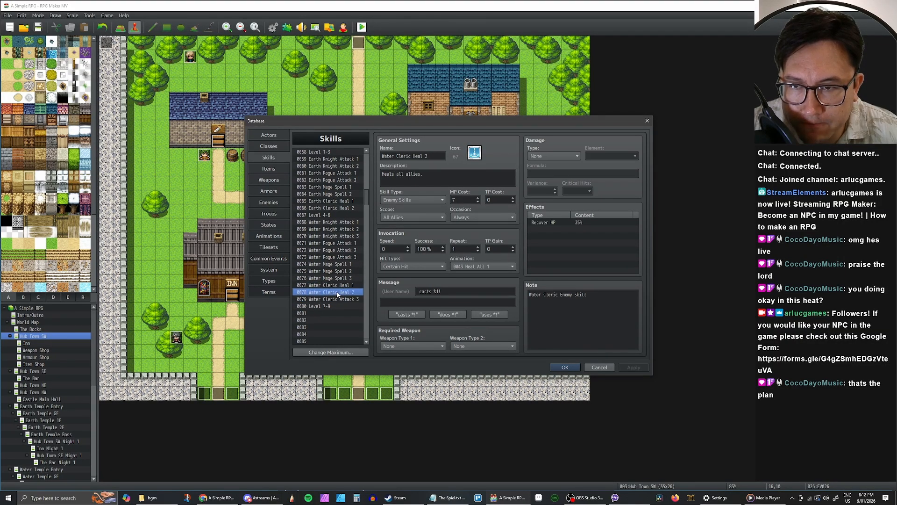
pyautogui.click(336, 298)
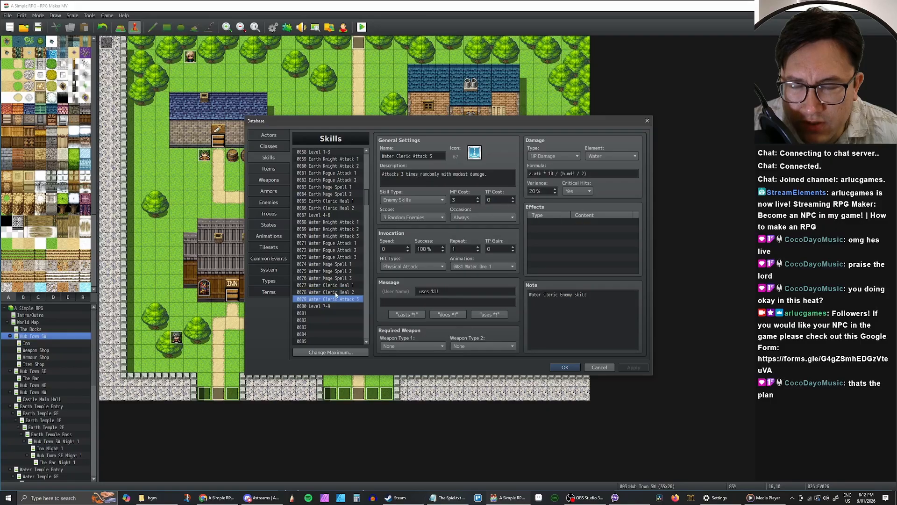
pyautogui.click(336, 293)
pyautogui.click(335, 287)
pyautogui.click(335, 293)
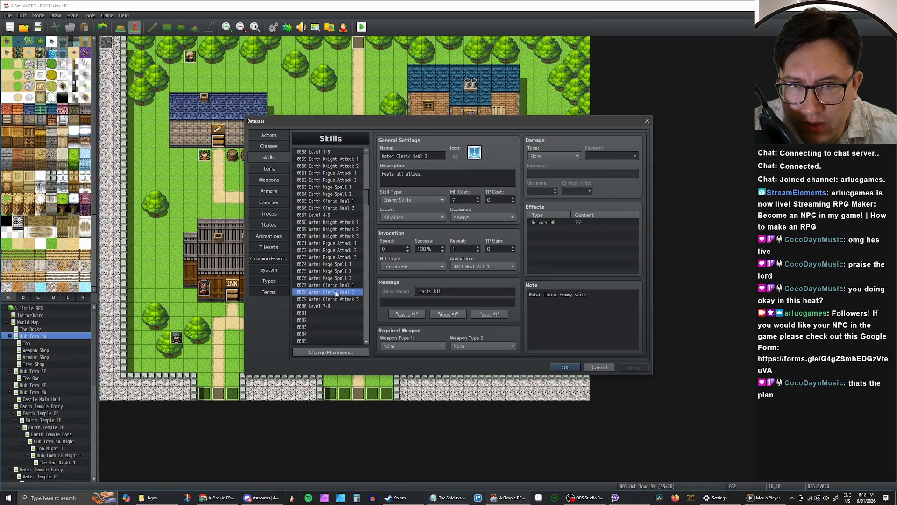
pyautogui.click(336, 299)
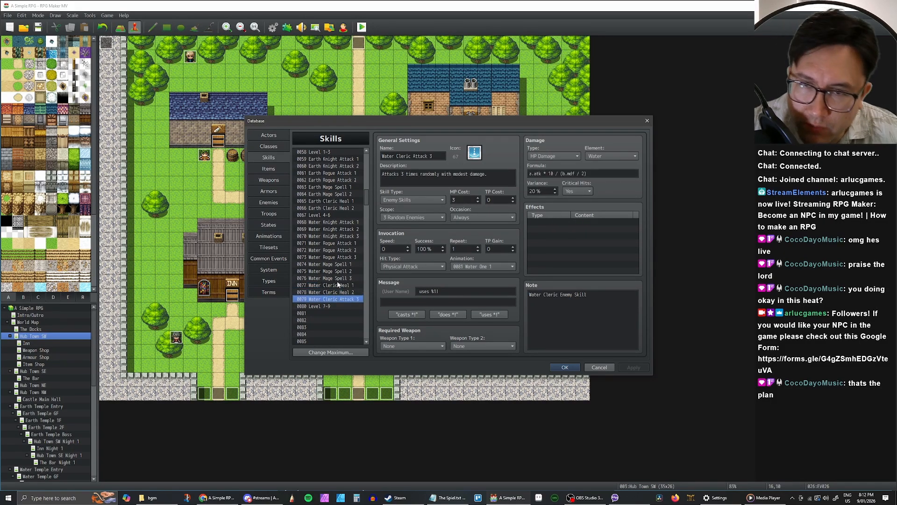
# Step: Examine the stats and action patterns of the level 4 Water Rogue, Mage, Knight and Cleric enemies
pyautogui.click(274, 202)
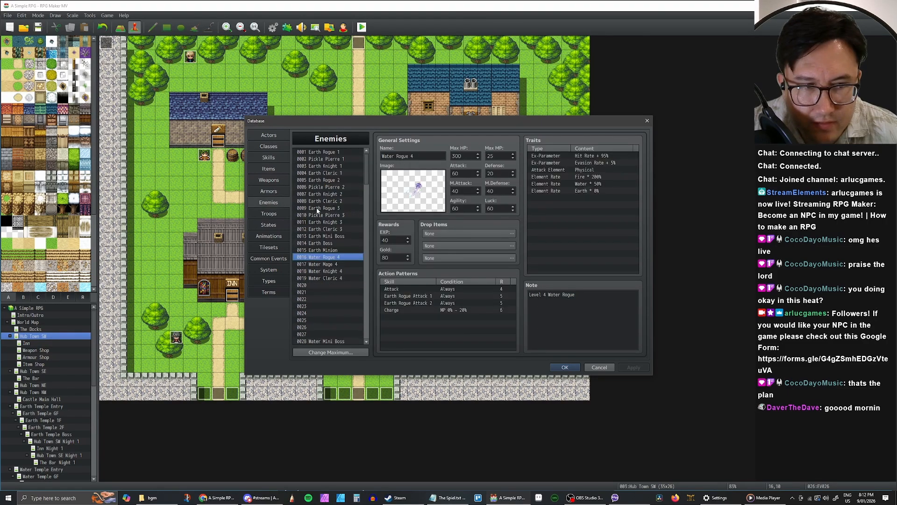
pyautogui.click(320, 265)
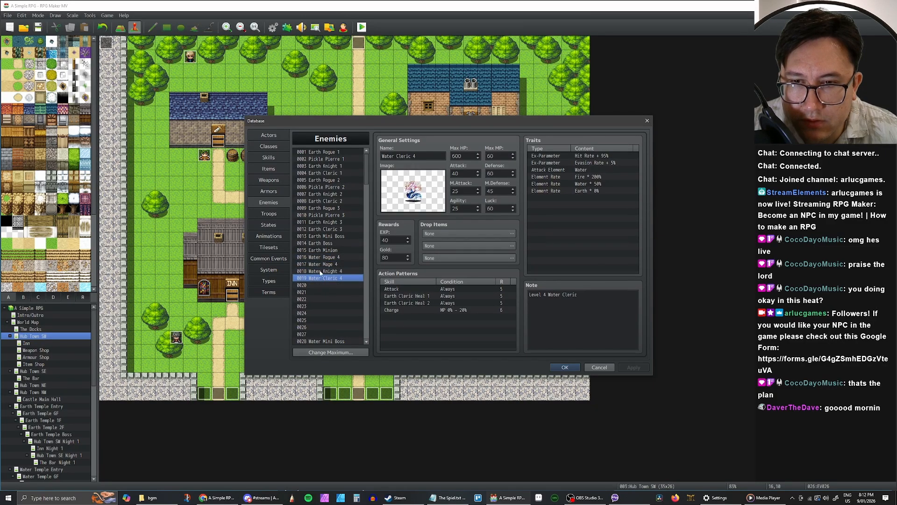
pyautogui.click(320, 271)
pyautogui.click(321, 265)
pyautogui.click(322, 259)
pyautogui.click(322, 265)
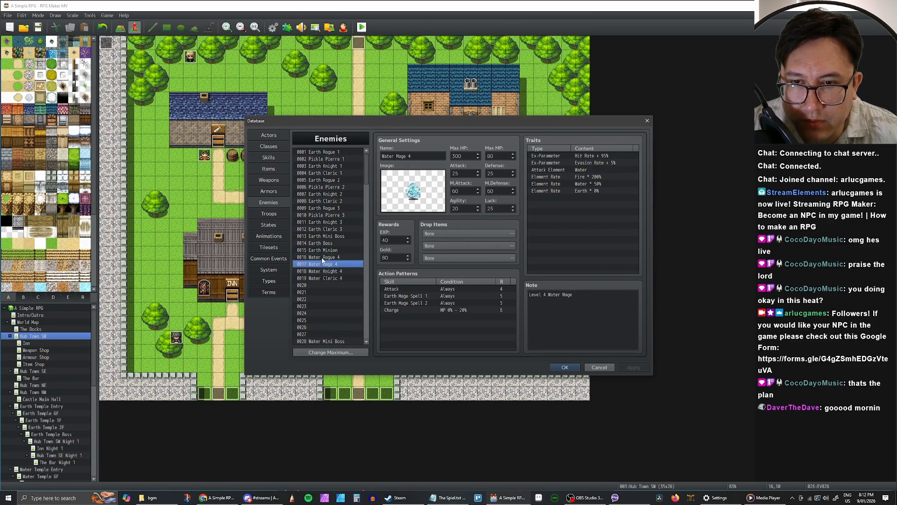
pyautogui.click(323, 259)
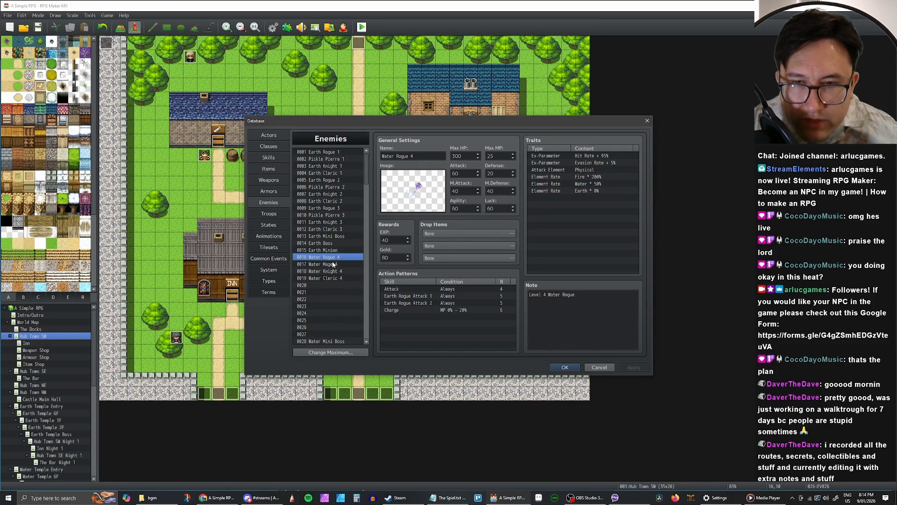
pyautogui.click(332, 262)
pyautogui.click(339, 258)
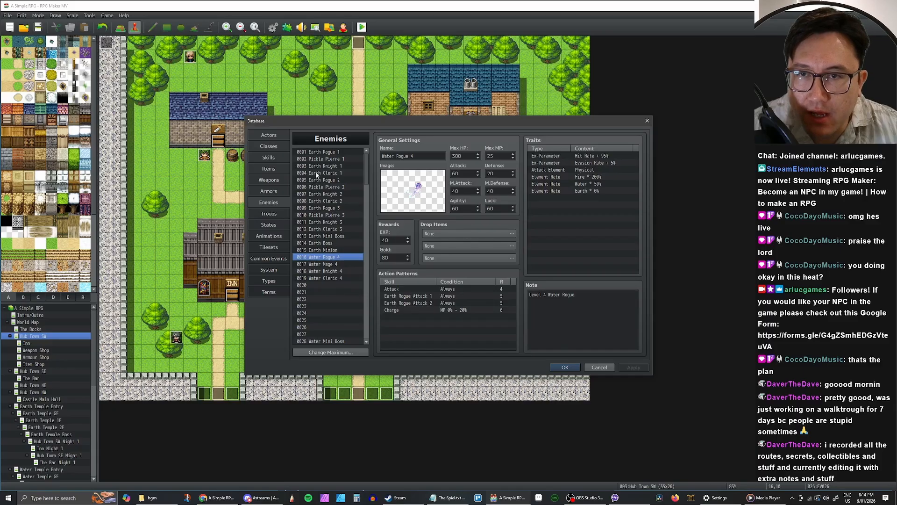
# Step: Compare the stats, drop items and action patterns of the Earth Rogue, Pickle Pierre and Earth Cleric enemies with the level 4 water enemies
pyautogui.click(333, 153)
pyautogui.click(332, 160)
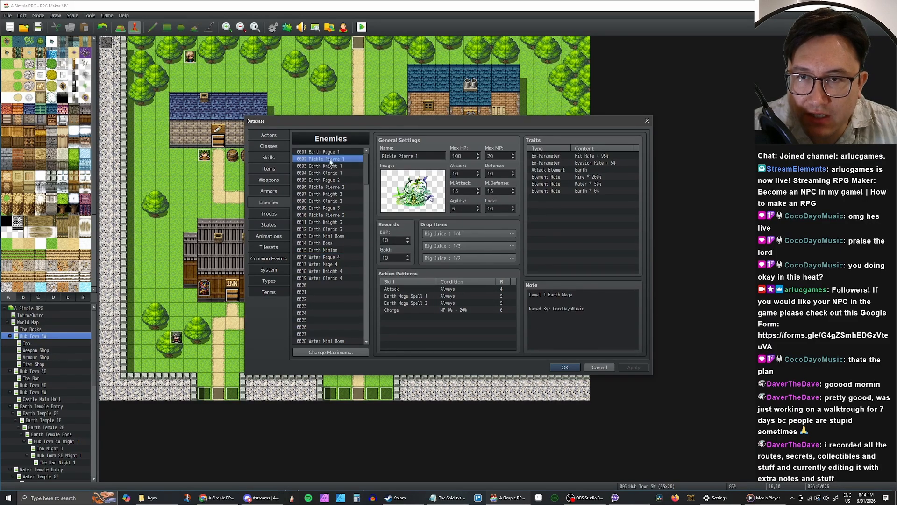
pyautogui.click(327, 171)
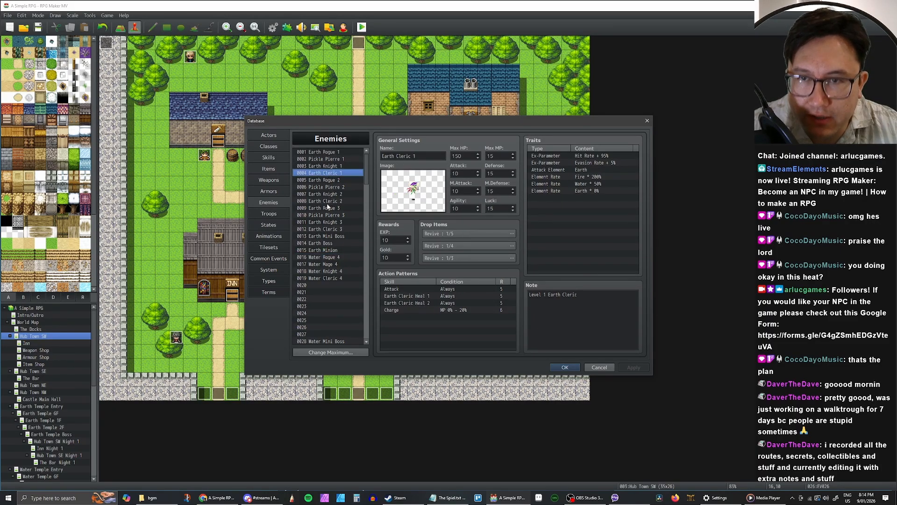
pyautogui.click(322, 230)
pyautogui.click(321, 215)
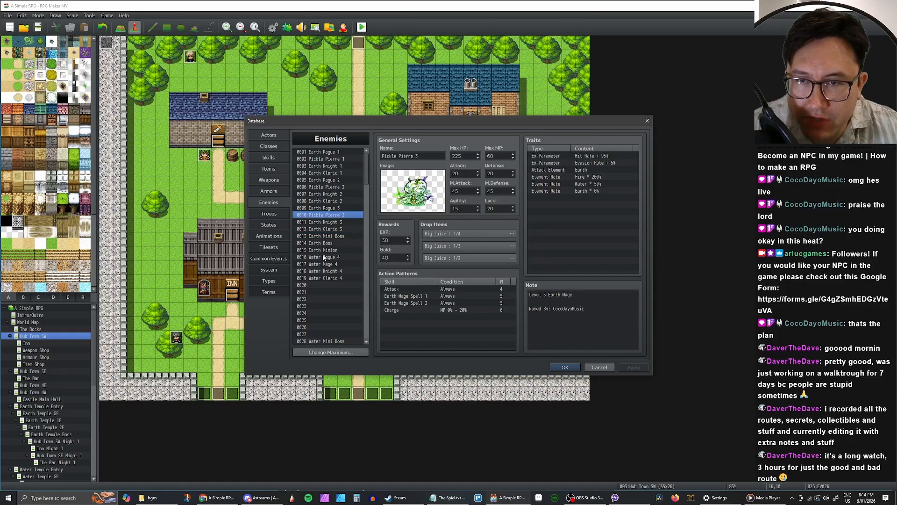
pyautogui.click(321, 260)
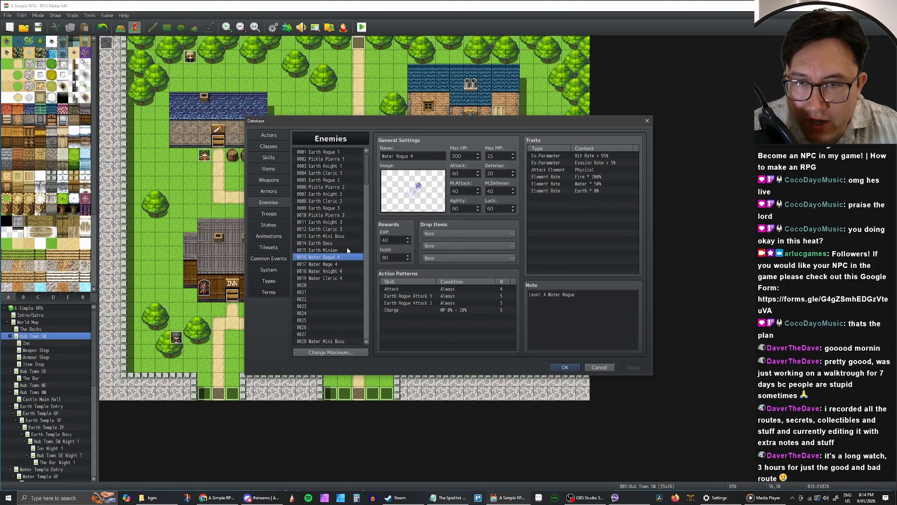
pyautogui.click(327, 264)
pyautogui.click(326, 272)
pyautogui.click(326, 257)
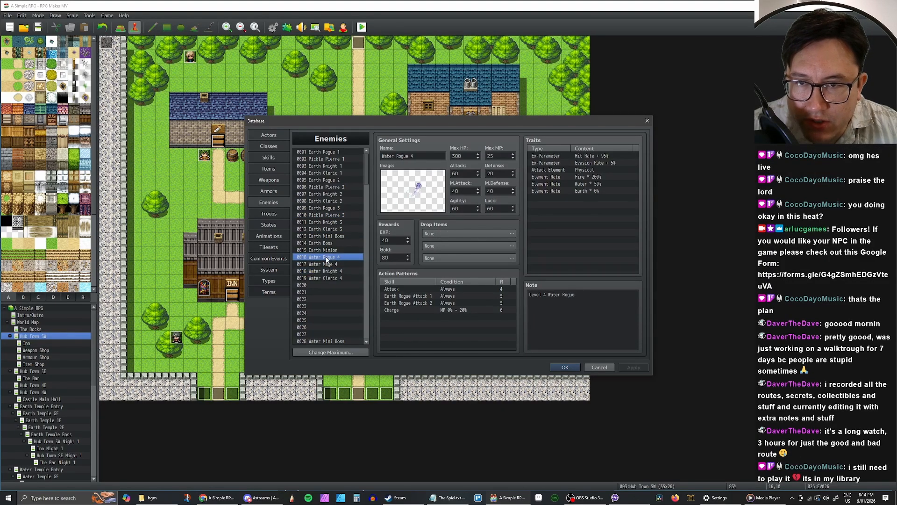
pyautogui.click(325, 152)
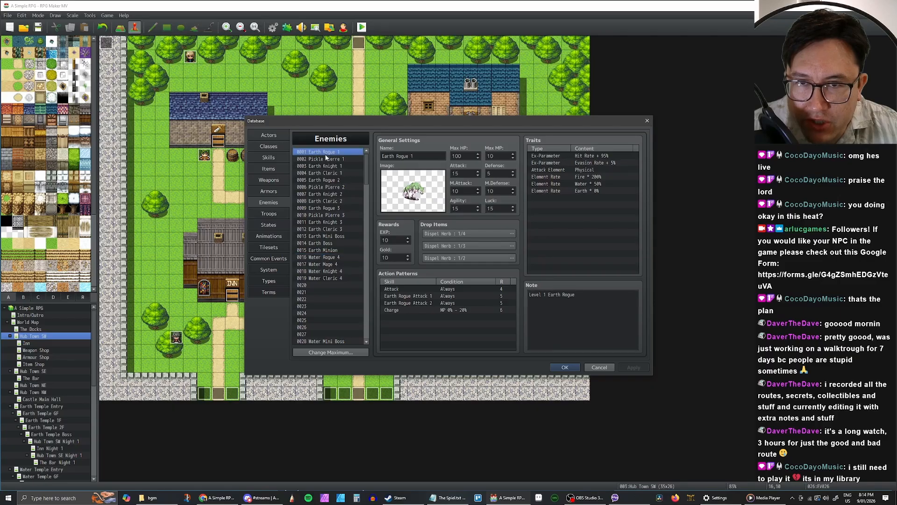
pyautogui.click(327, 257)
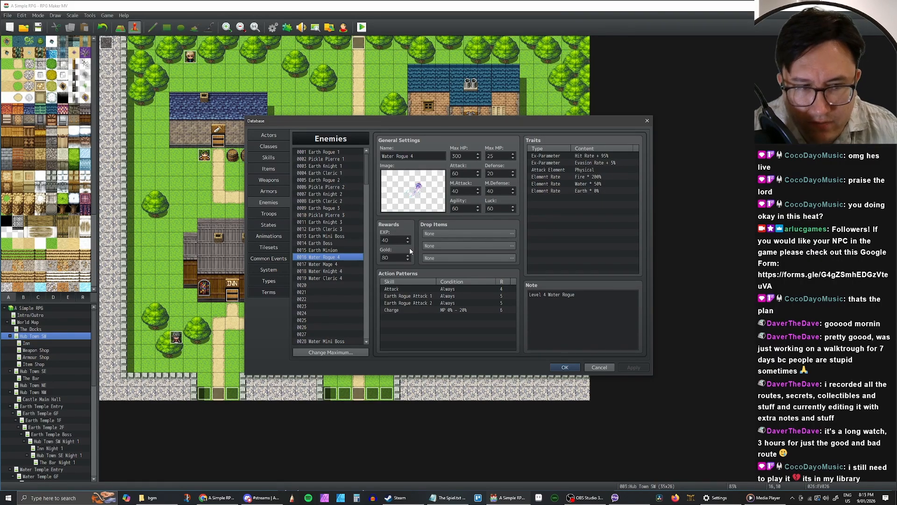
# Step: Compare the general settings and rewards of the Water Rogue 4 and Water Mage 4 enemies
pyautogui.click(327, 265)
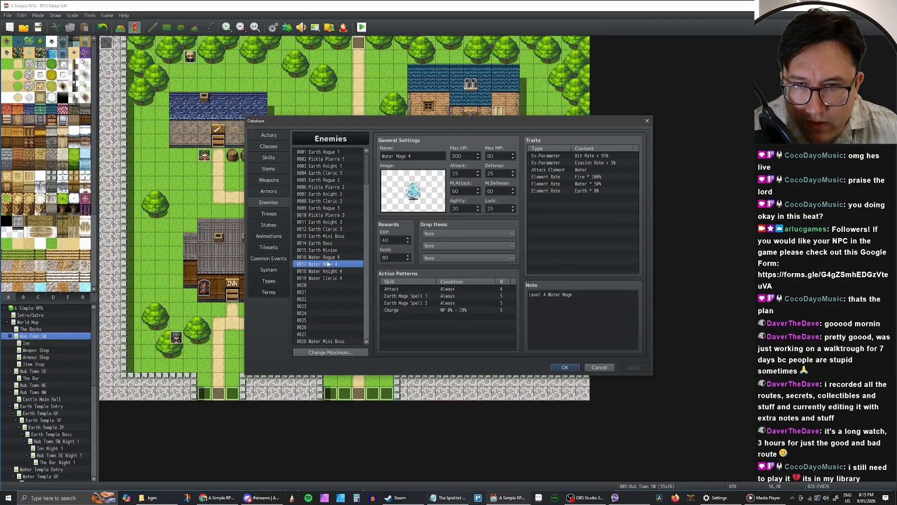
pyautogui.click(328, 259)
pyautogui.click(331, 265)
pyautogui.click(332, 258)
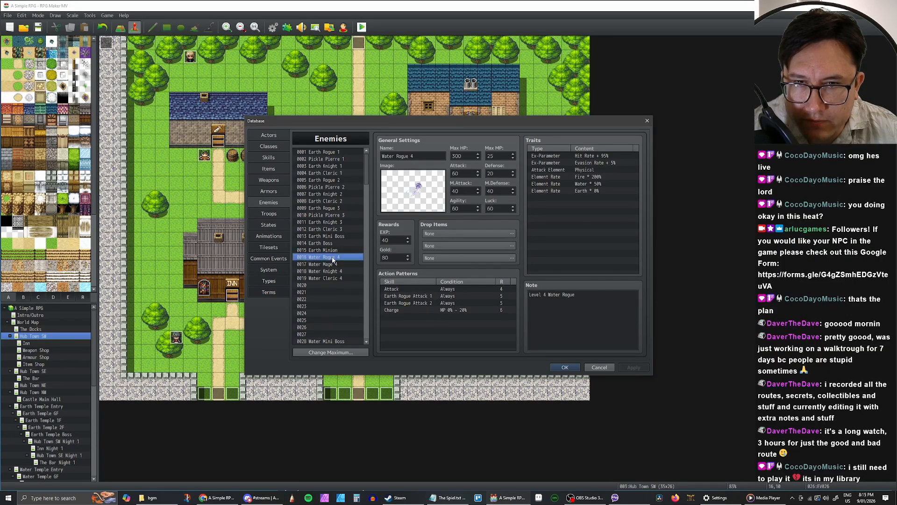
pyautogui.click(333, 265)
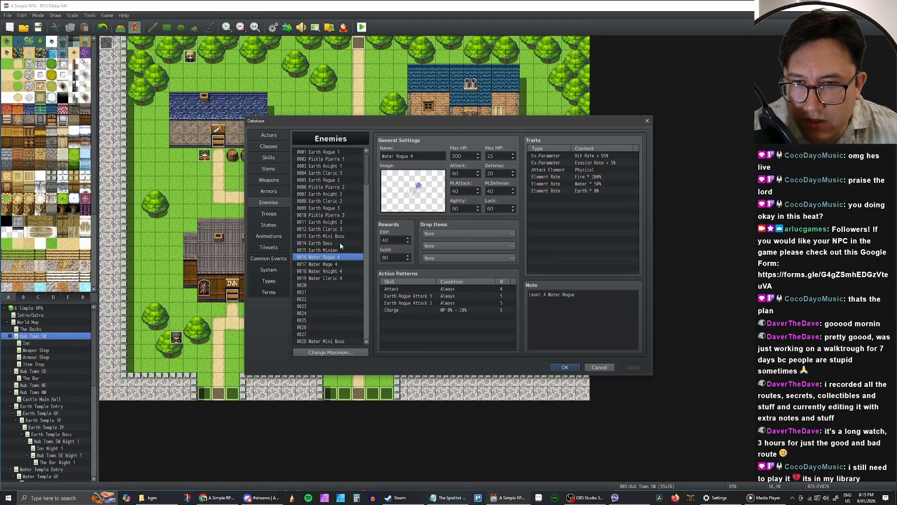
# Step: Check the Mage class's EXP curve without changing it
pyautogui.click(270, 136)
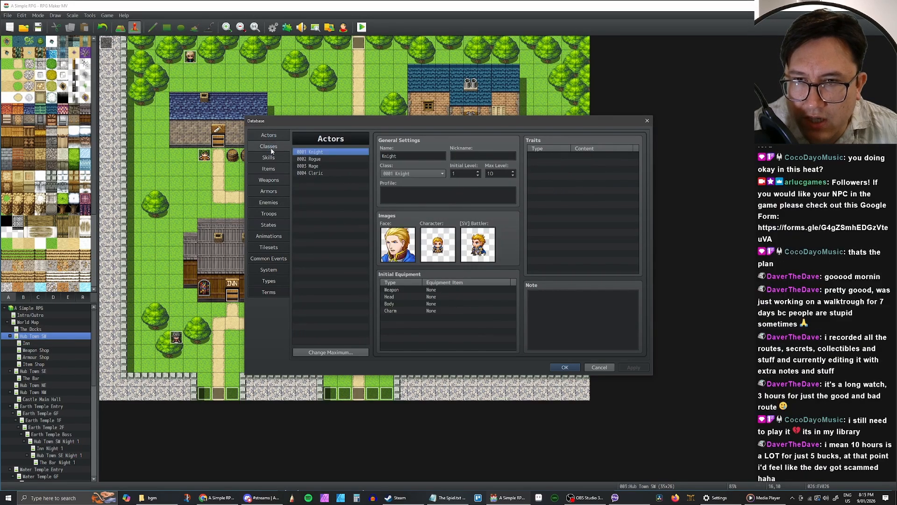
pyautogui.click(269, 147)
pyautogui.click(478, 156)
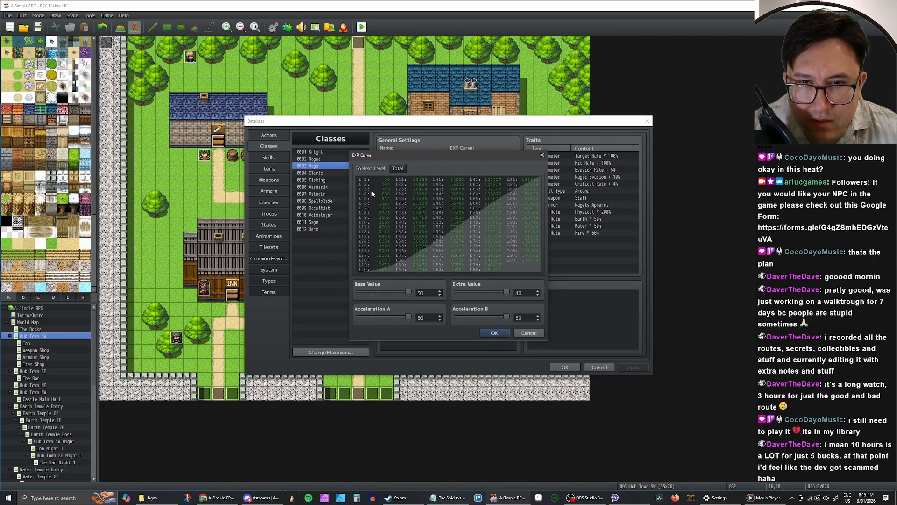
pyautogui.click(525, 334)
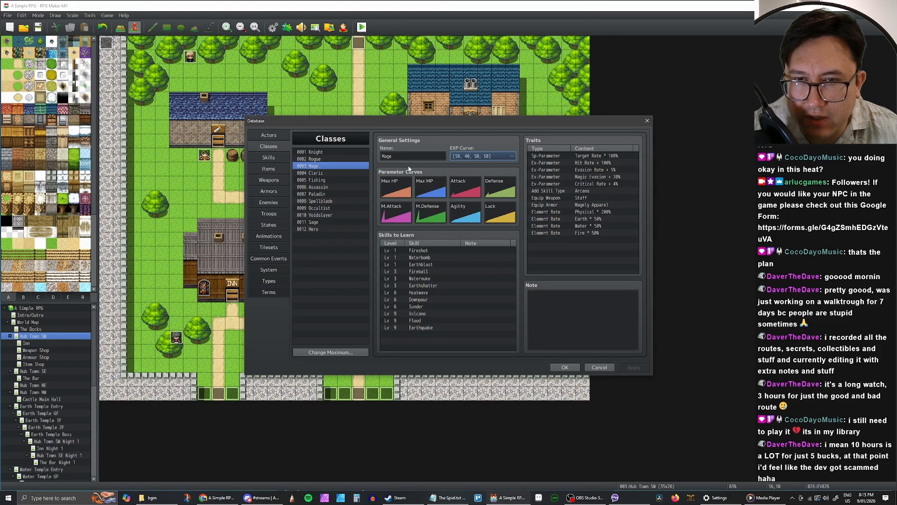
# Step: Look over the skills, items, weapons and armors databases, and return to the enemies
pyautogui.click(269, 158)
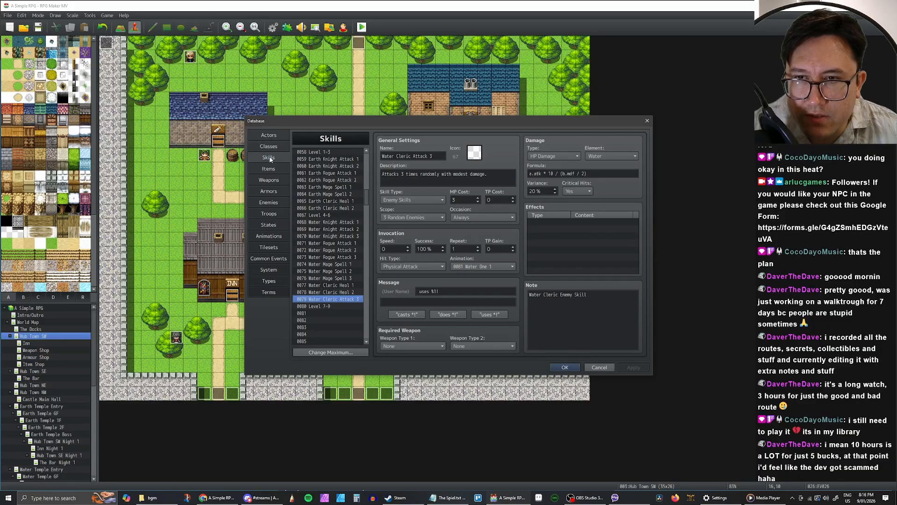
pyautogui.click(265, 168)
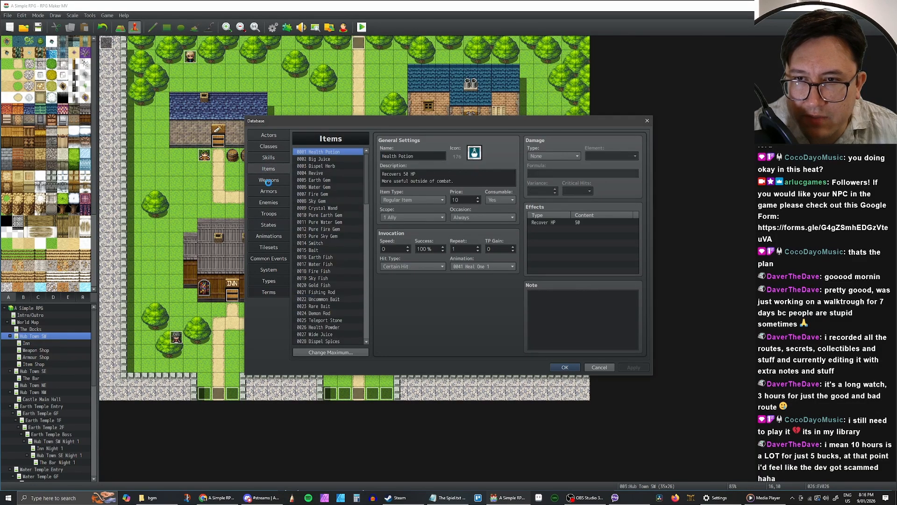
pyautogui.click(267, 180)
pyautogui.click(270, 193)
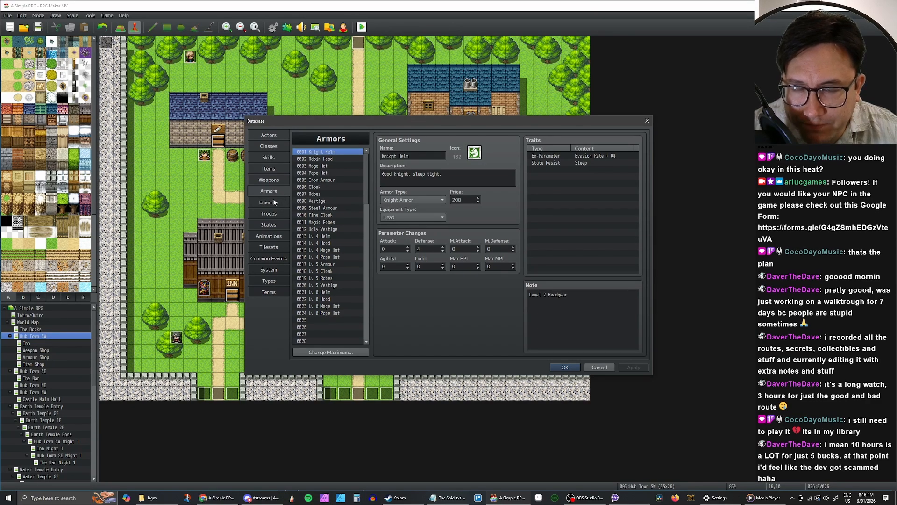
pyautogui.click(274, 202)
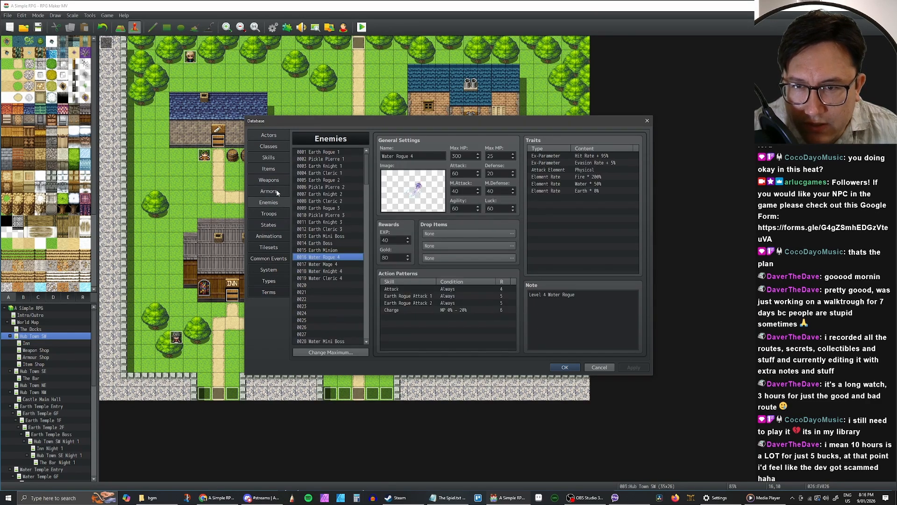
# Step: Review the level 4 Water Mage, Knight and Rogue enemies once more and close the database
pyautogui.click(340, 265)
pyautogui.click(341, 271)
pyautogui.click(341, 264)
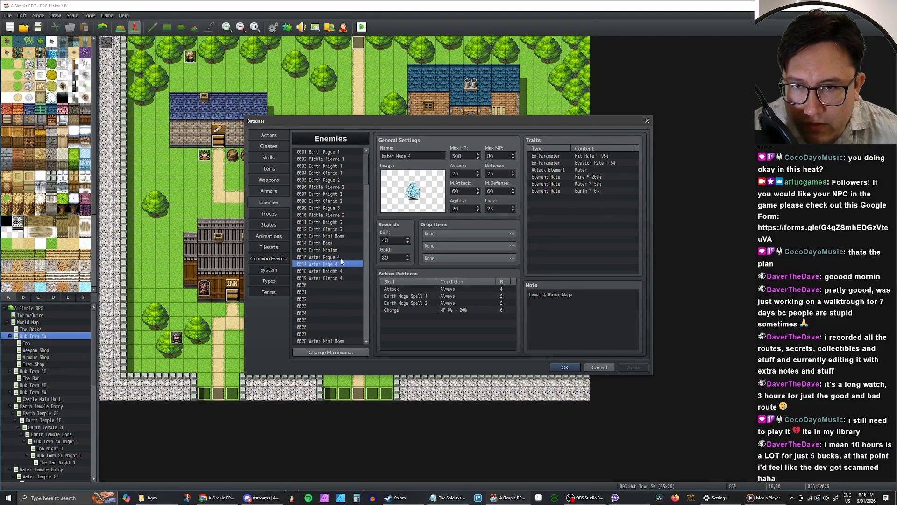
pyautogui.click(340, 258)
pyautogui.click(341, 264)
pyautogui.click(339, 258)
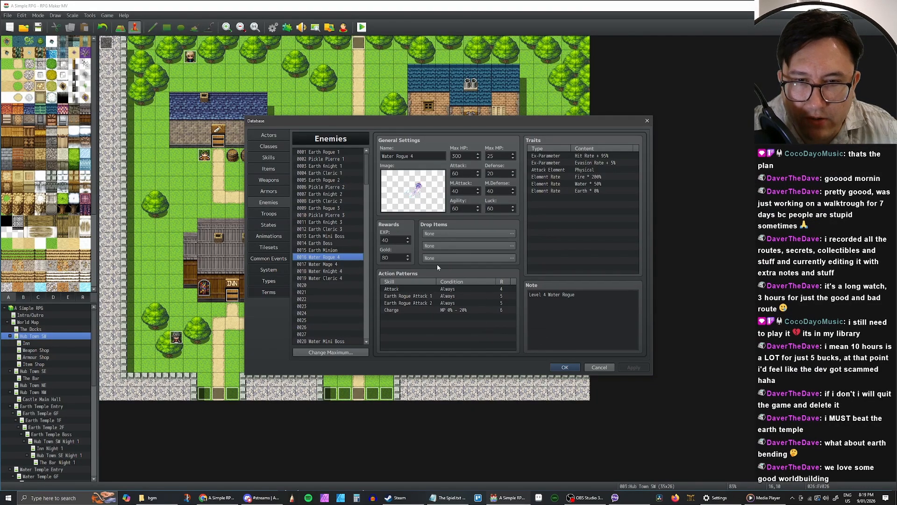
pyautogui.click(565, 367)
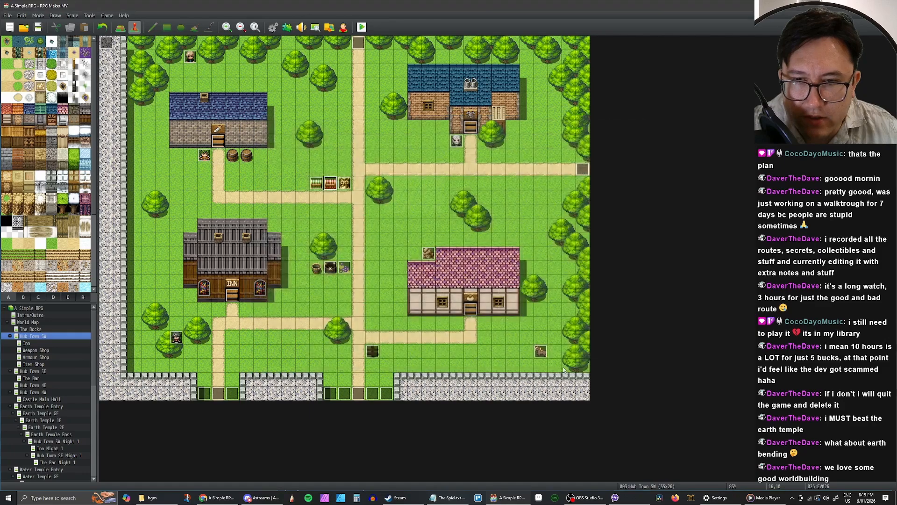
# Step: Look through the Earth Temple maps from the entry upward and open the Earth Temple Boss map
pyautogui.scroll(-2, 34, 386)
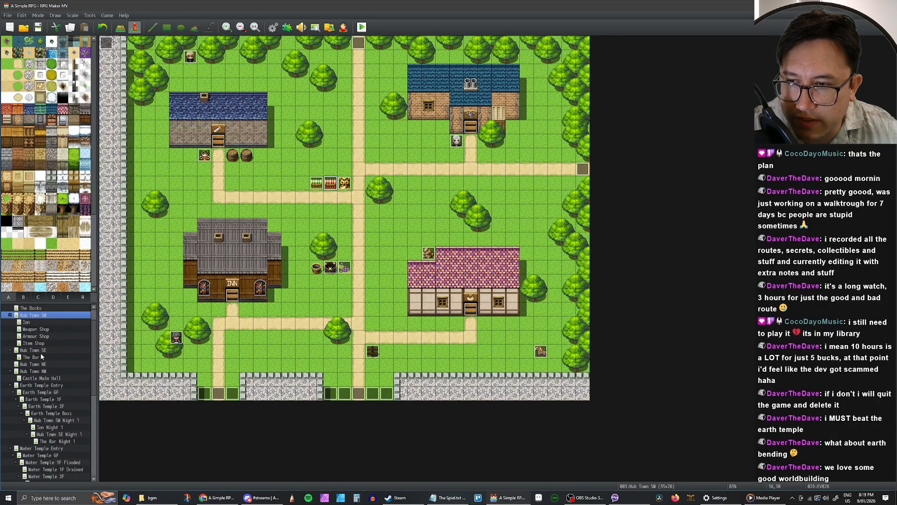
pyautogui.click(39, 392)
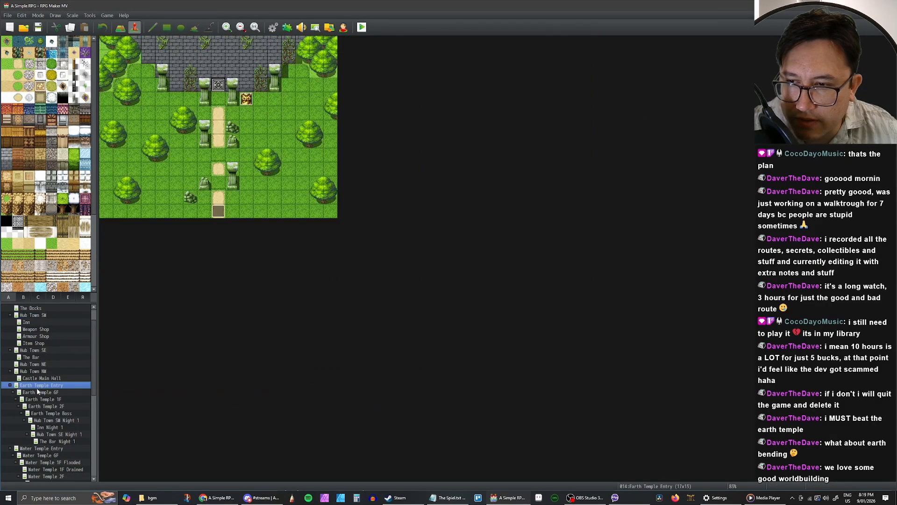
pyautogui.click(46, 400)
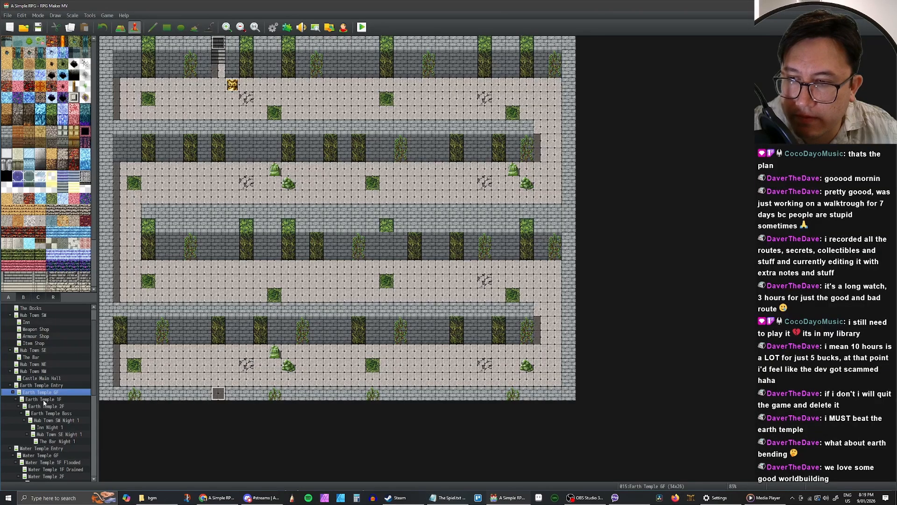
pyautogui.click(49, 406)
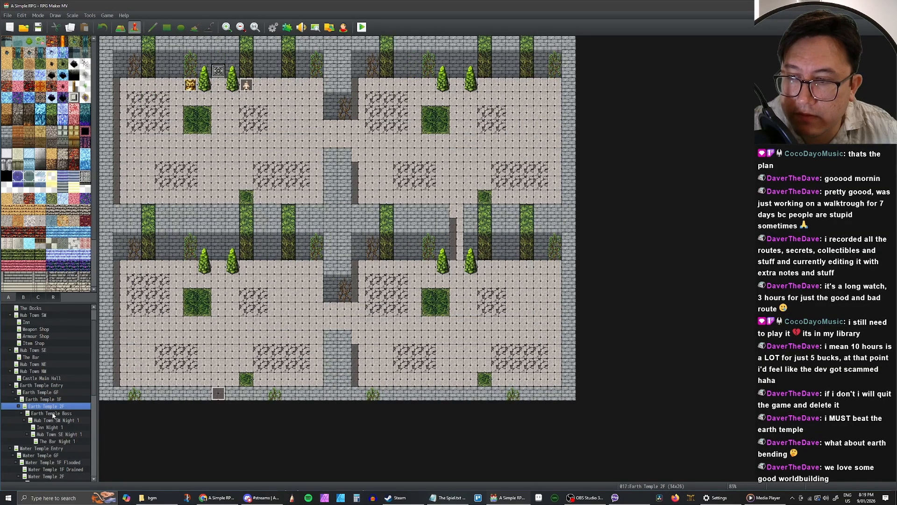
pyautogui.click(53, 413)
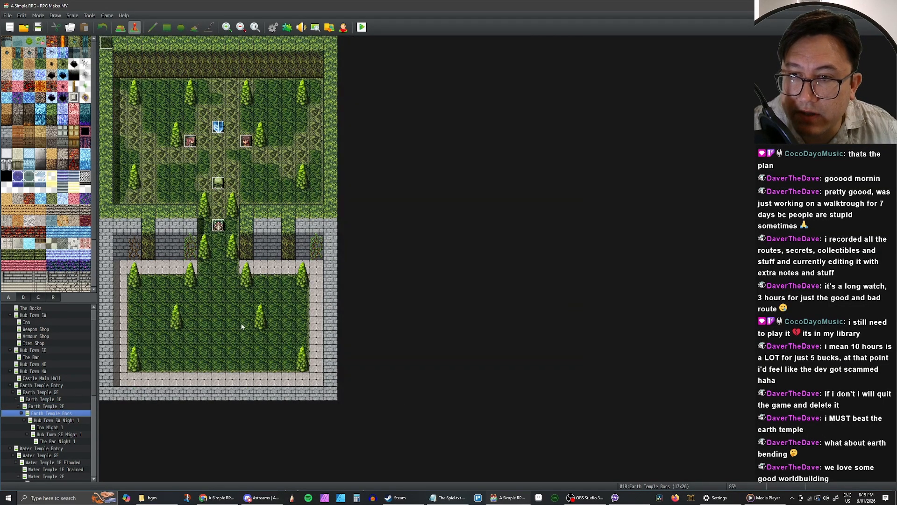
# Step: Find the bones tiles in the tileset and scatter five of them around the lower room of the Earth Temple Boss map
pyautogui.scroll(-1, 47, 243)
pyautogui.click(38, 297)
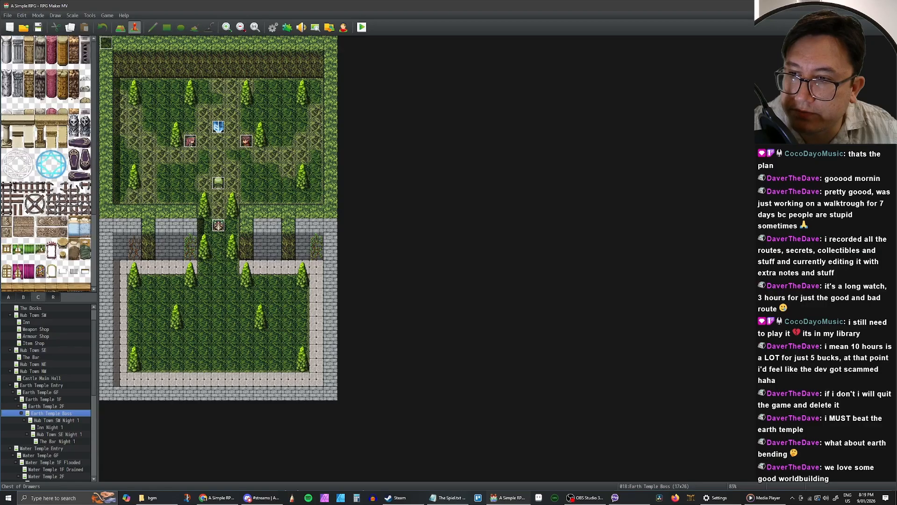
pyautogui.scroll(-5, 60, 246)
pyautogui.scroll(-1, 60, 246)
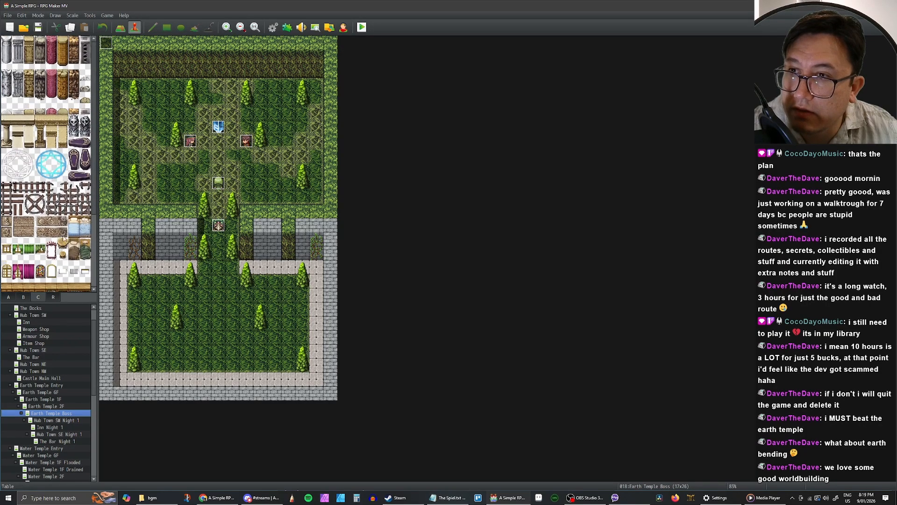
pyautogui.click(23, 297)
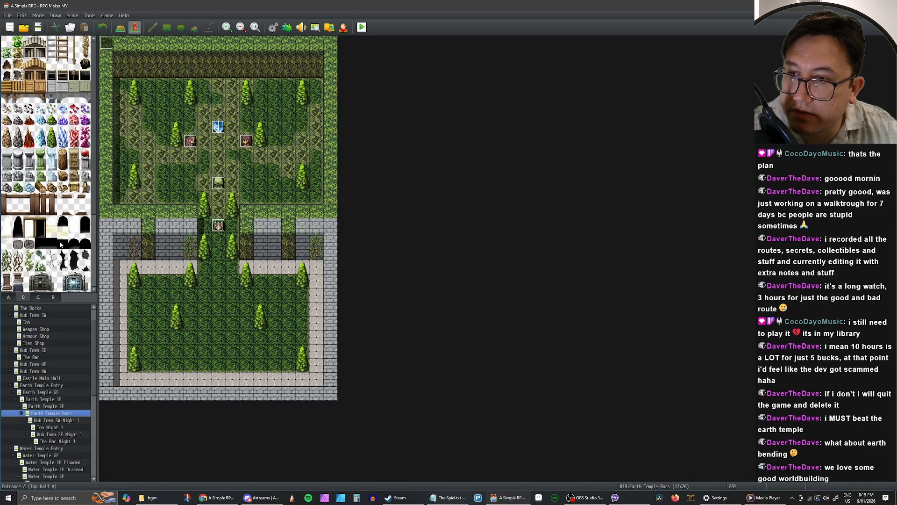
pyautogui.scroll(-4, 29, 287)
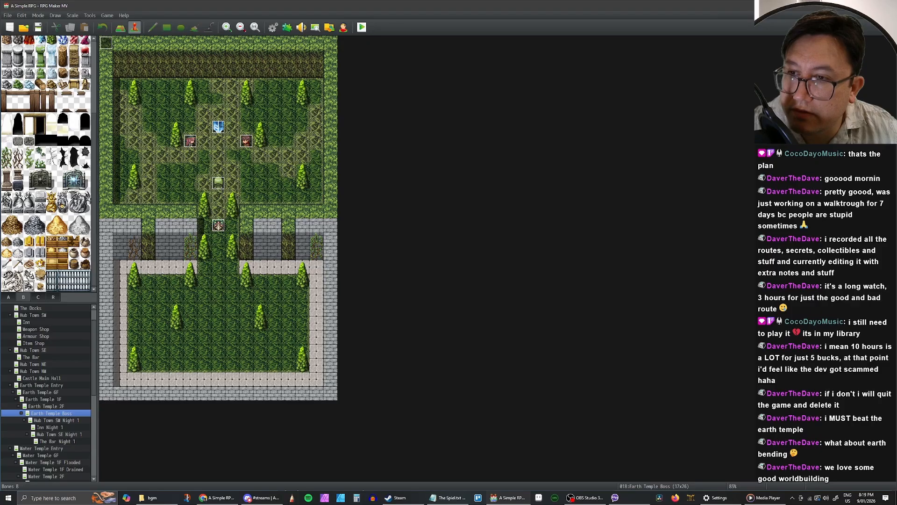
pyautogui.click(120, 27)
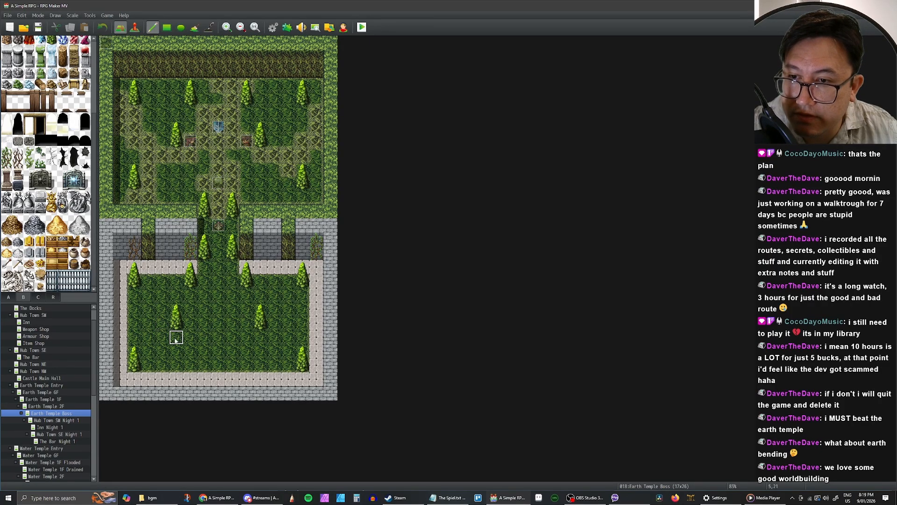
pyautogui.click(190, 323)
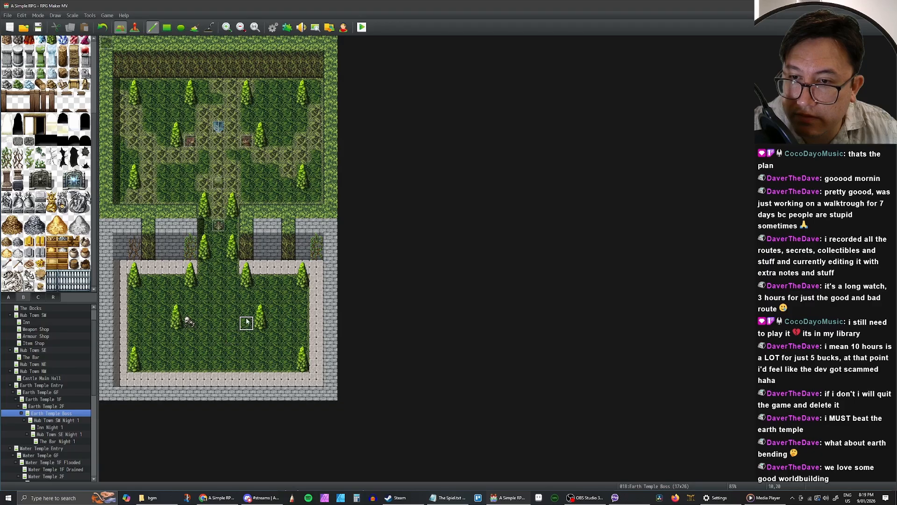
pyautogui.click(233, 280)
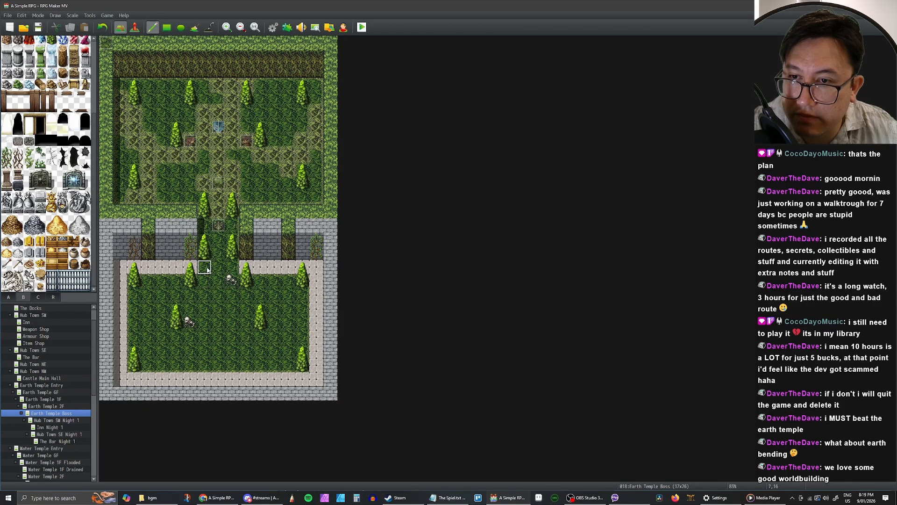
pyautogui.click(232, 351)
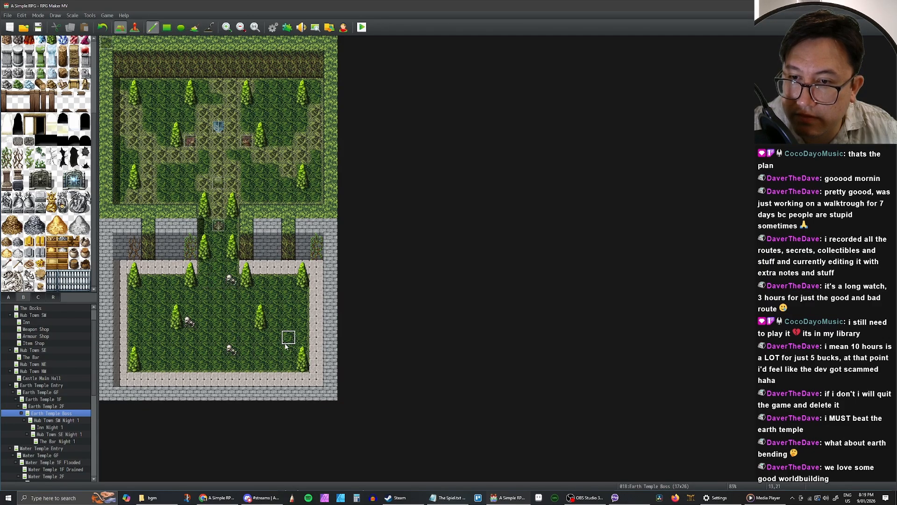
pyautogui.click(248, 310)
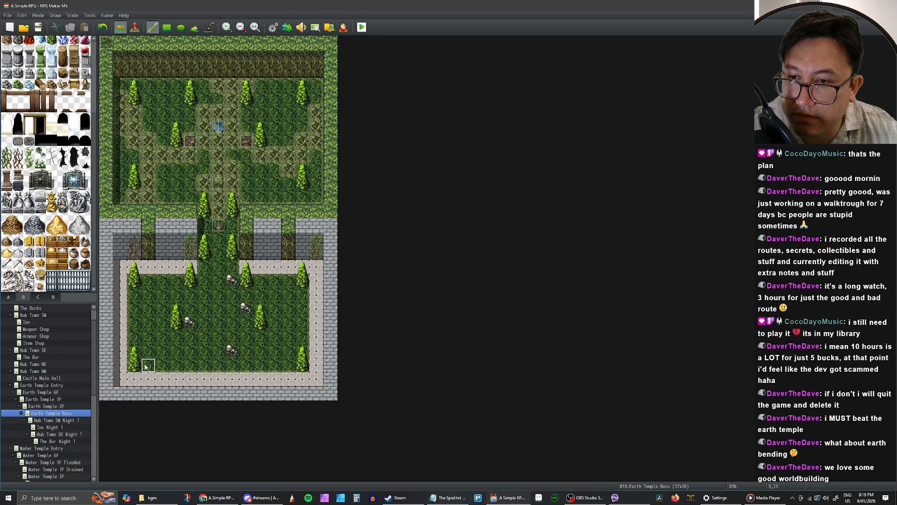
pyautogui.click(162, 379)
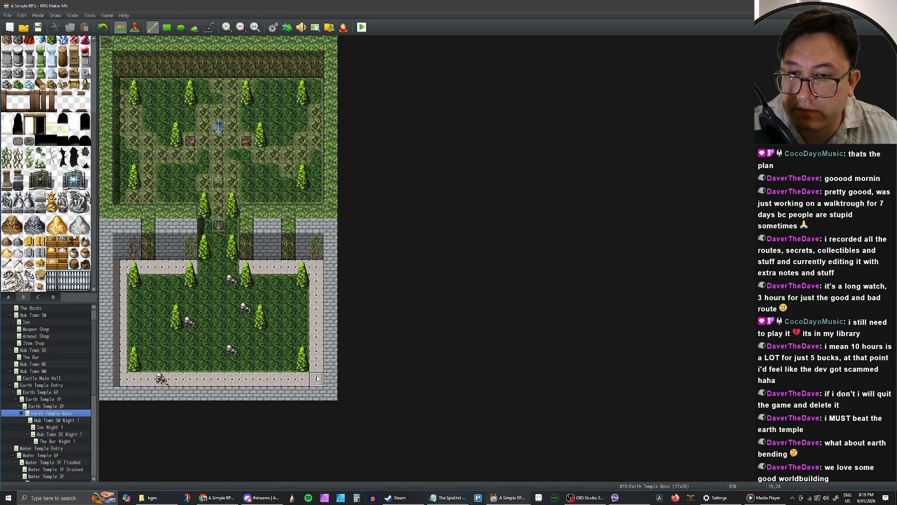
# Step: Place another bones tile at the upper-right corner of the Earth Temple Boss map's lower room, and go back through the temple maps to Earth Temple Entry
pyautogui.click(321, 268)
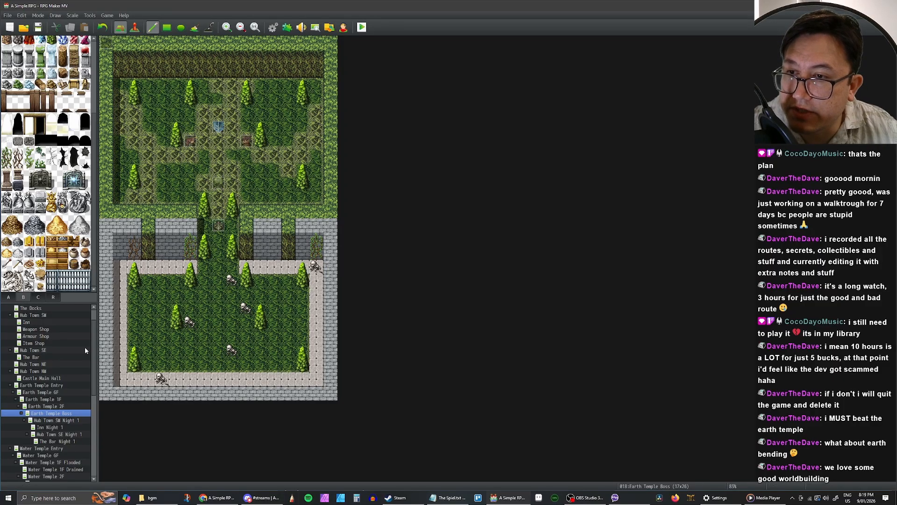
pyautogui.click(41, 406)
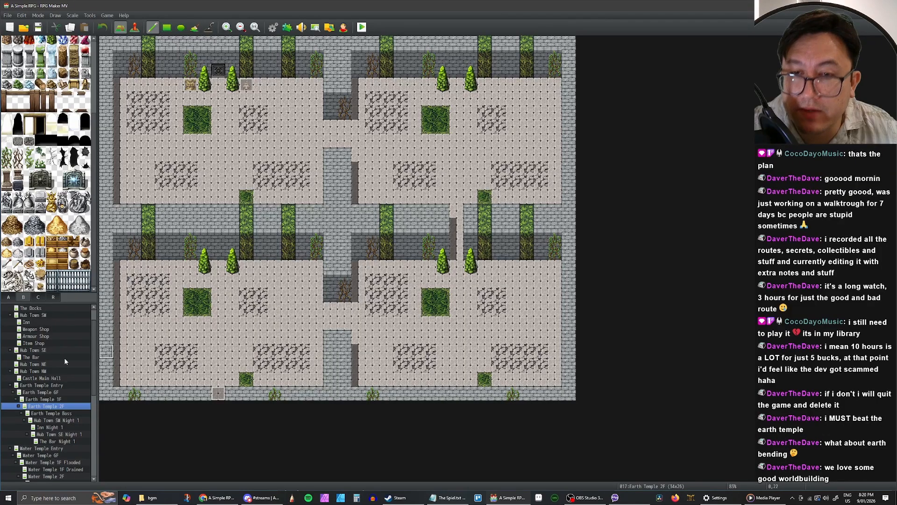
pyautogui.click(39, 399)
pyautogui.click(40, 386)
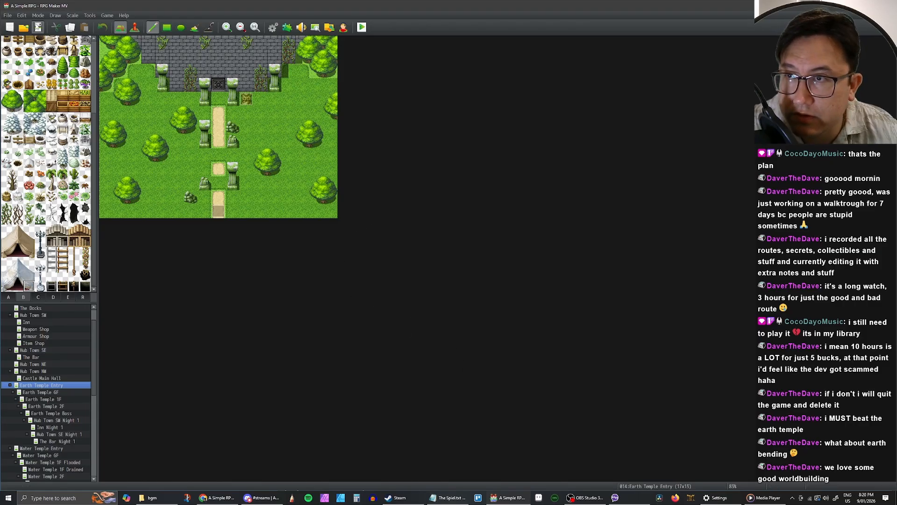
# Step: In the enemies database, replace Water Rogue 4's two Earth Rogue attacks with Water Rogue Attack 1 and Water Rogue Attack 2
pyautogui.click(275, 27)
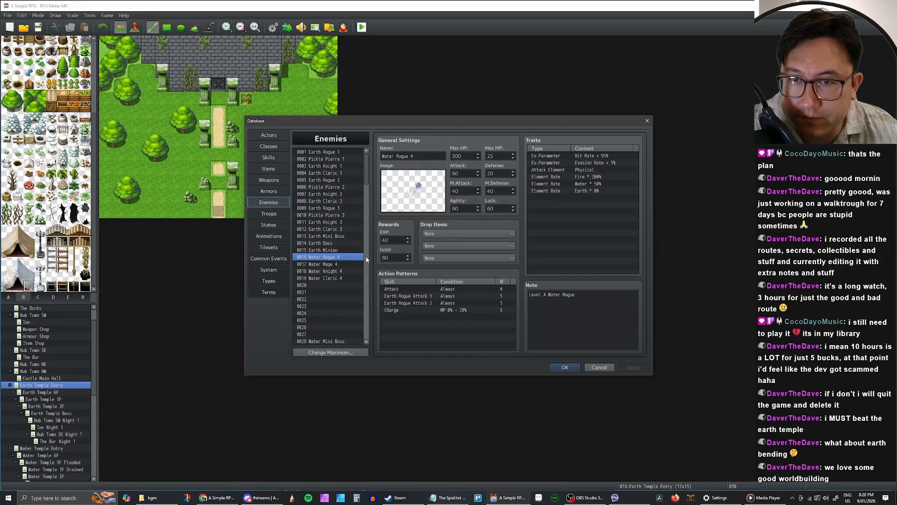
pyautogui.click(339, 263)
pyautogui.click(338, 257)
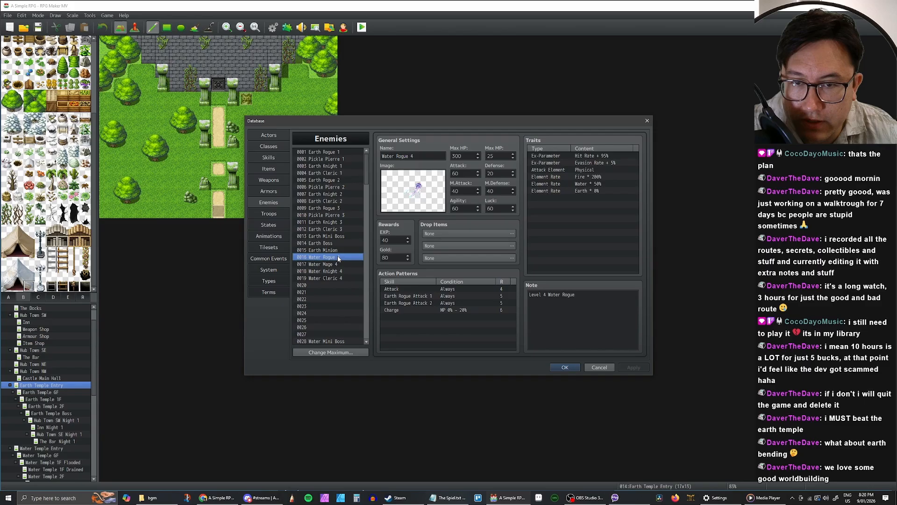
pyautogui.doubleClick(449, 297)
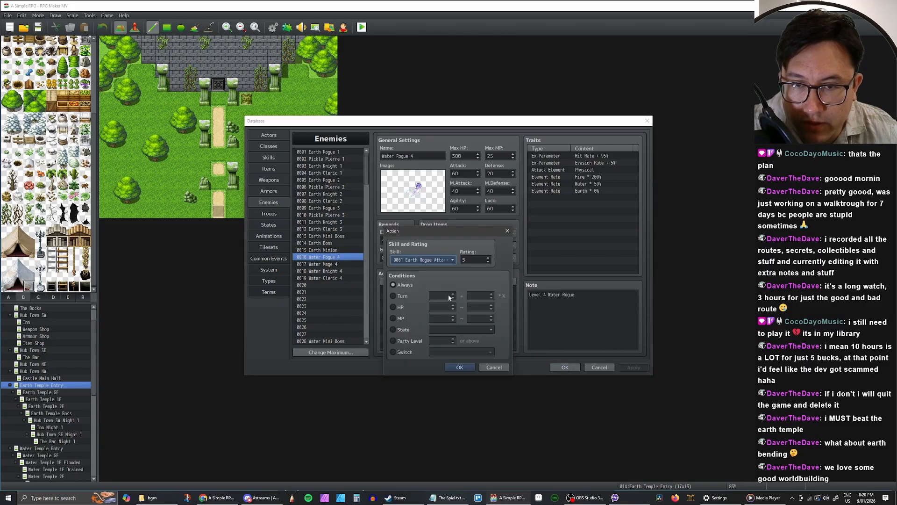
pyautogui.click(452, 260)
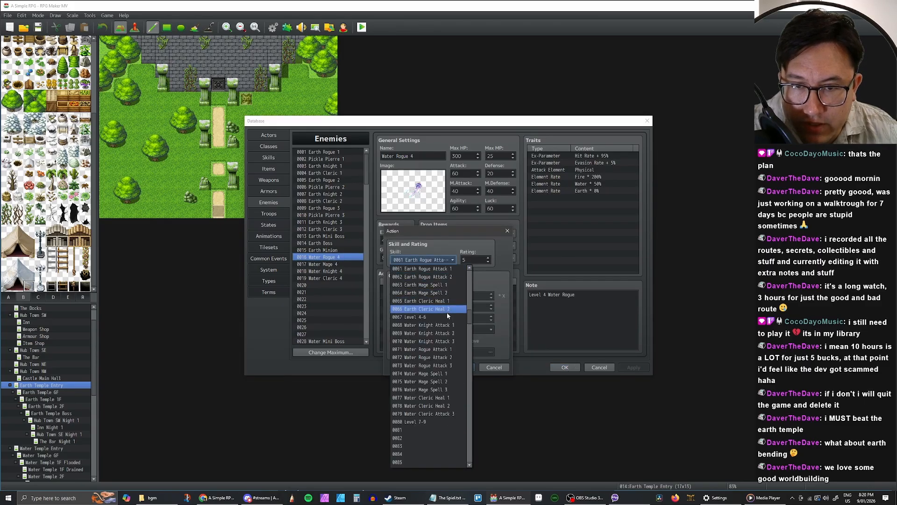
pyautogui.click(445, 349)
pyautogui.click(460, 368)
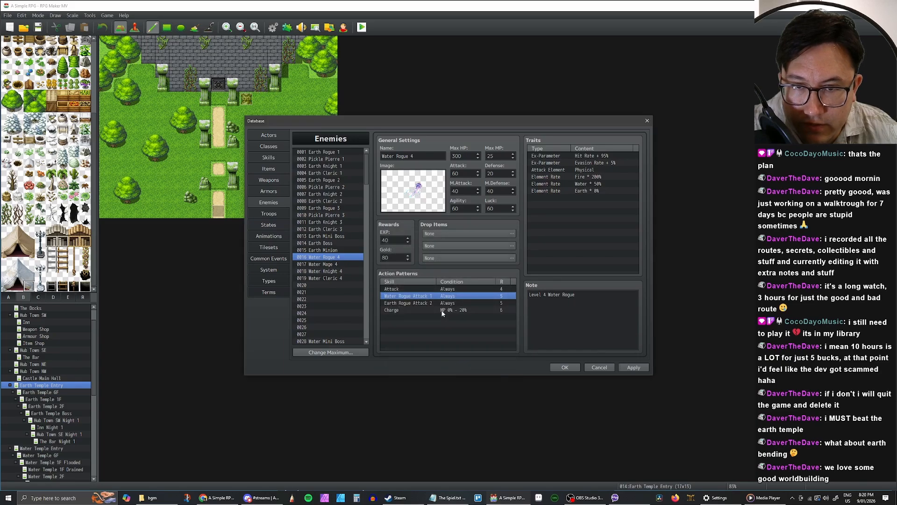
pyautogui.doubleClick(444, 304)
pyautogui.click(441, 257)
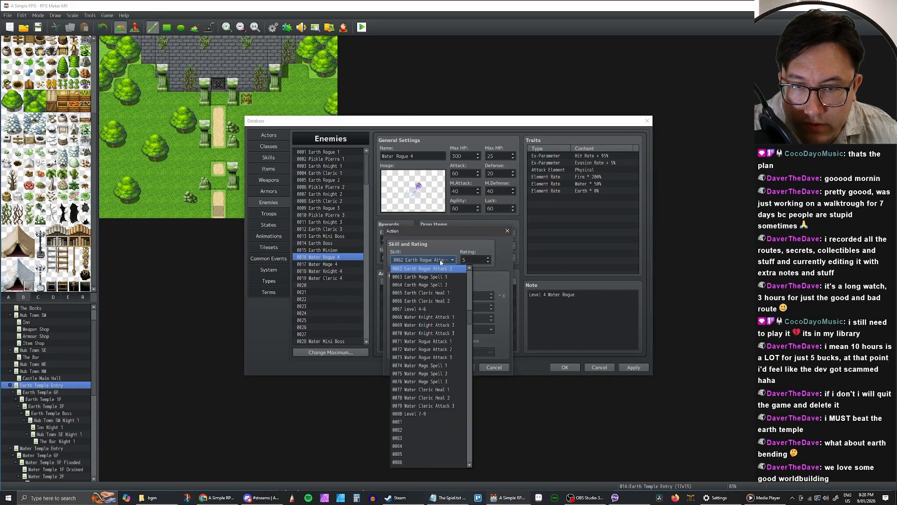
pyautogui.click(437, 352)
pyautogui.click(460, 367)
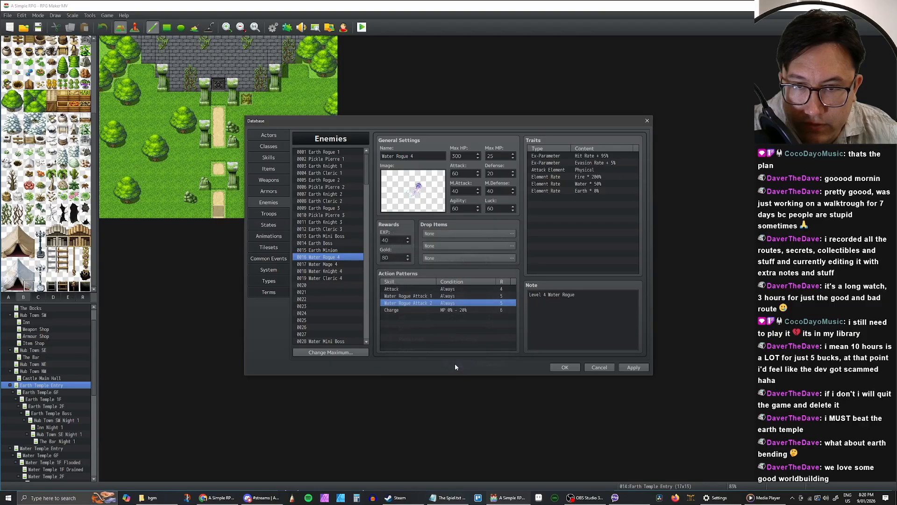
# Step: Add Water Rogue Attack 3 to Water Rogue 4's action patterns with condition Always and rating 5, and apply the changes
pyautogui.doubleClick(415, 303)
pyautogui.click(432, 260)
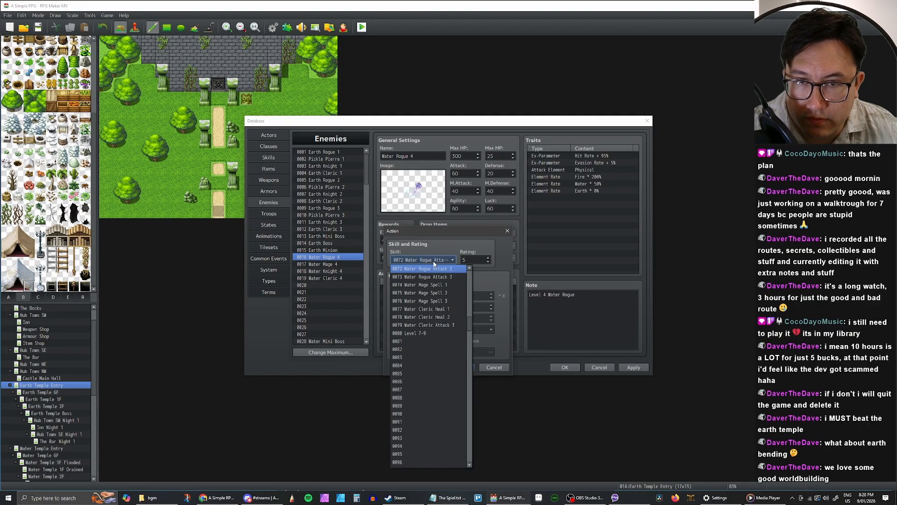
pyautogui.click(421, 278)
pyautogui.click(460, 367)
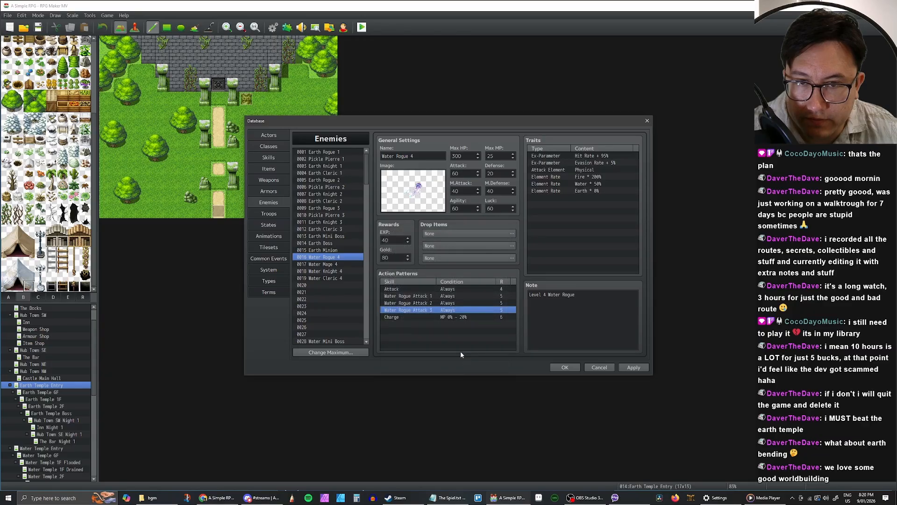
pyautogui.click(633, 367)
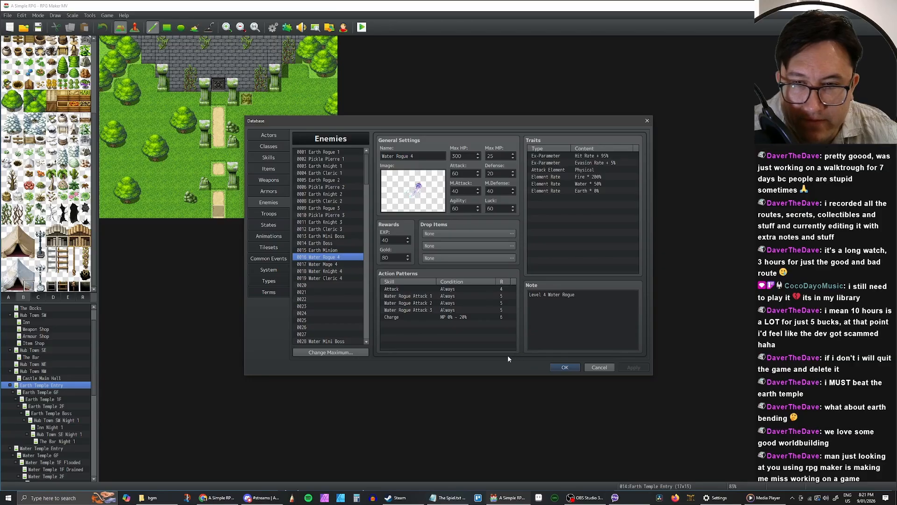
# Step: Replace Water Mage 4's two Earth Mage spells with Water Mage Spell 1 and Water Mage Spell 2
pyautogui.click(336, 265)
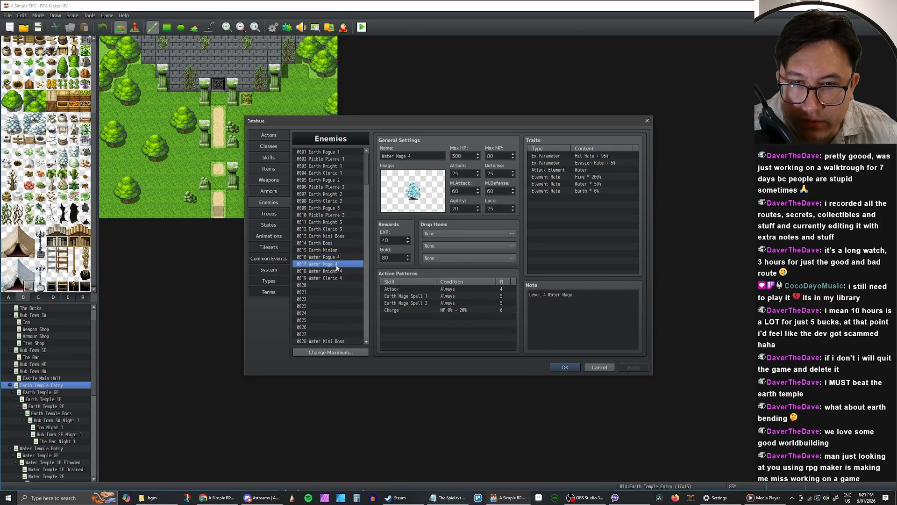
pyautogui.doubleClick(436, 296)
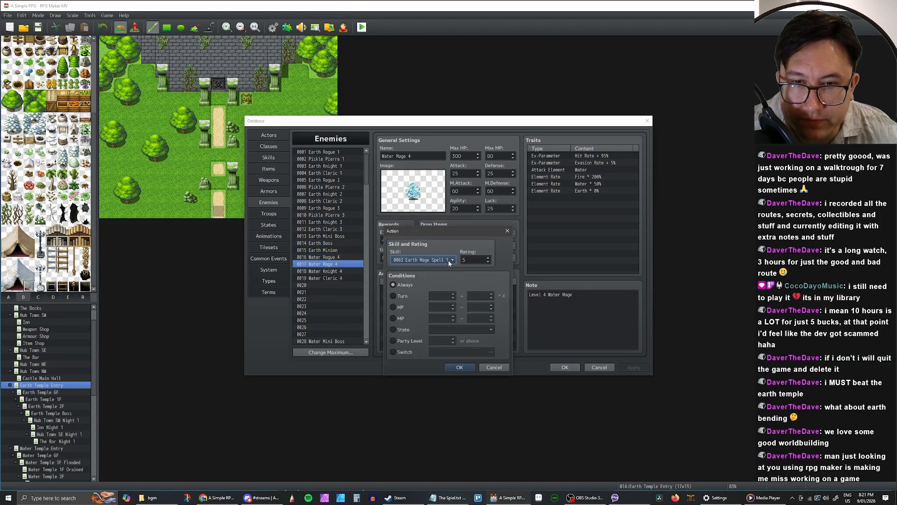
pyautogui.click(448, 260)
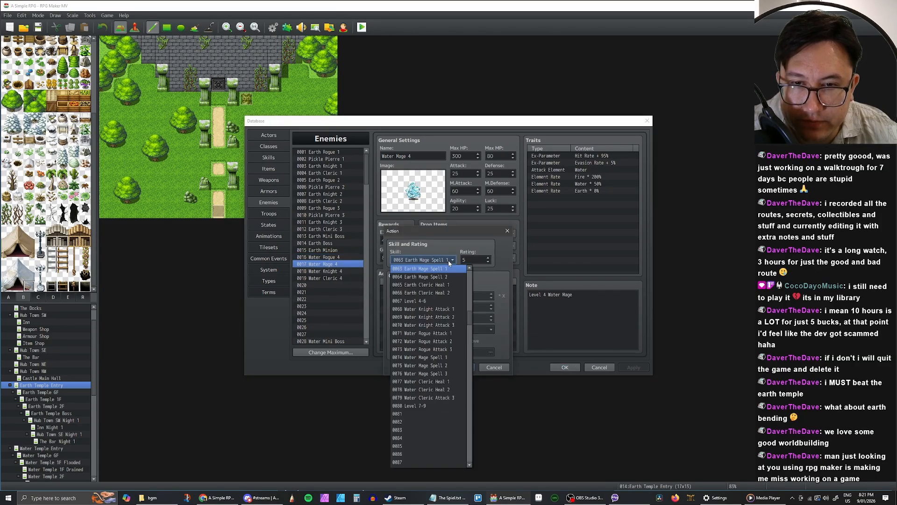
pyautogui.click(441, 355)
pyautogui.click(459, 368)
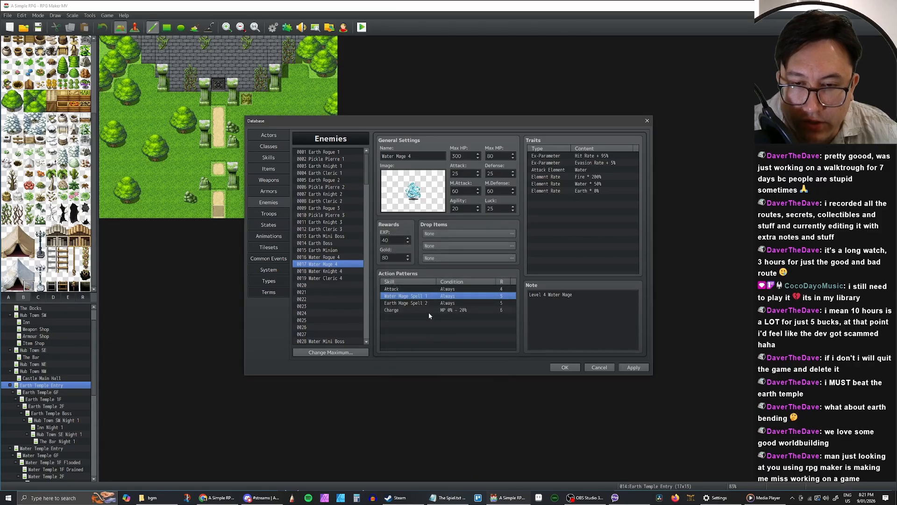
pyautogui.doubleClick(428, 300)
pyautogui.click(440, 260)
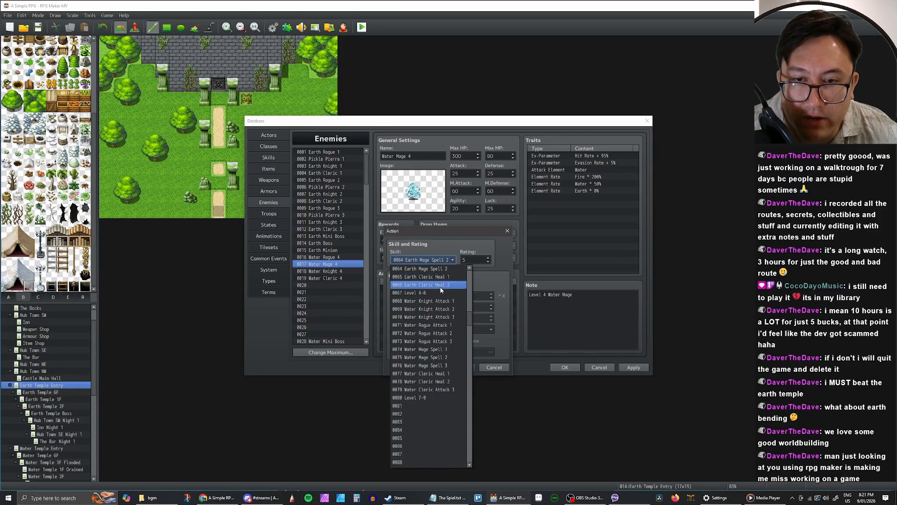
pyautogui.click(436, 361)
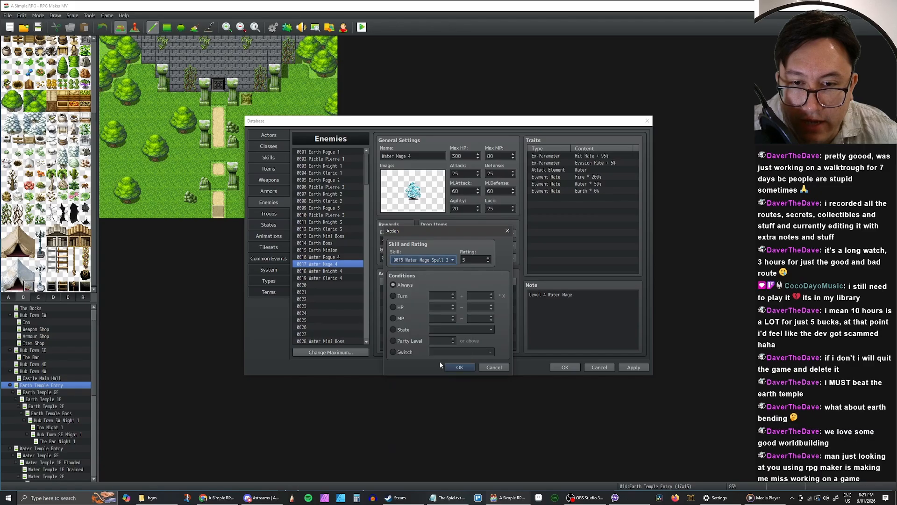
pyautogui.click(460, 367)
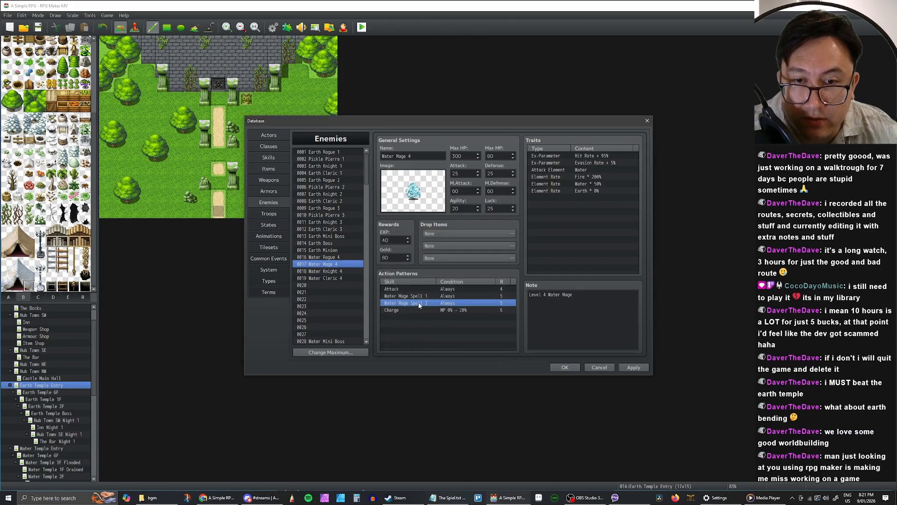
# Step: Duplicate the Water Mage Spell 2 action above Charge, change the copy to Water Mage Spell 3, and apply the changes
pyautogui.click(417, 311)
pyautogui.hotkey('ctrl', 'v')
pyautogui.doubleClick(426, 312)
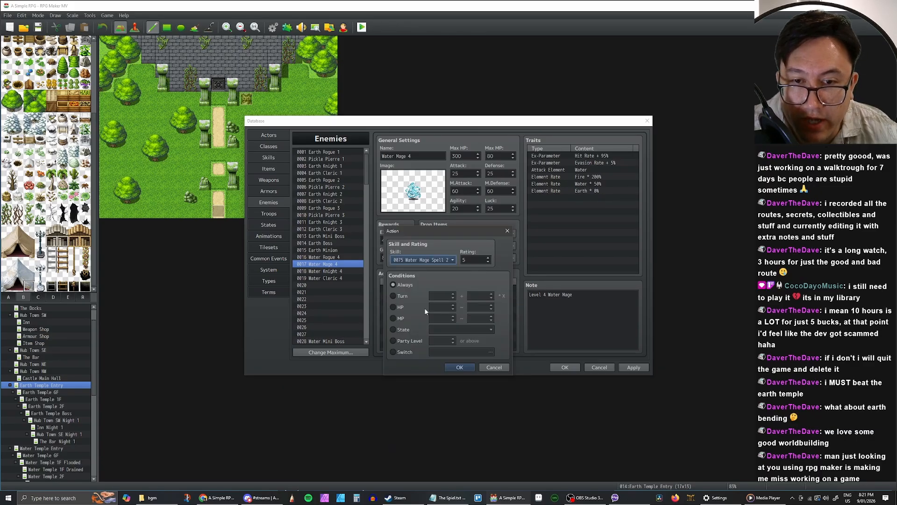
pyautogui.click(432, 260)
pyautogui.click(432, 277)
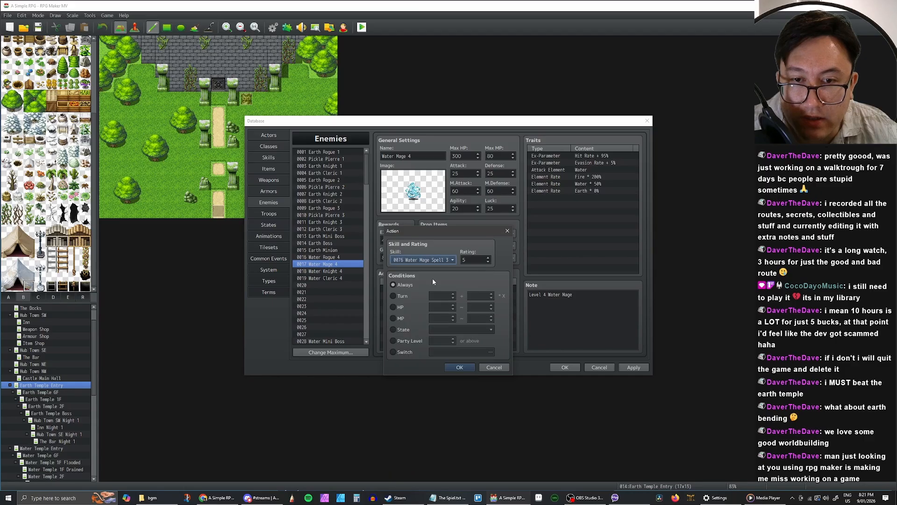
pyautogui.click(458, 368)
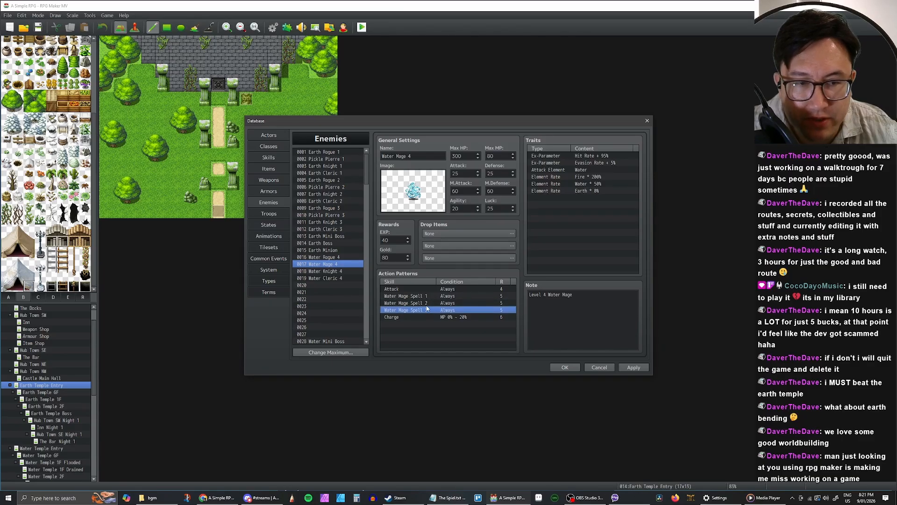
pyautogui.click(634, 367)
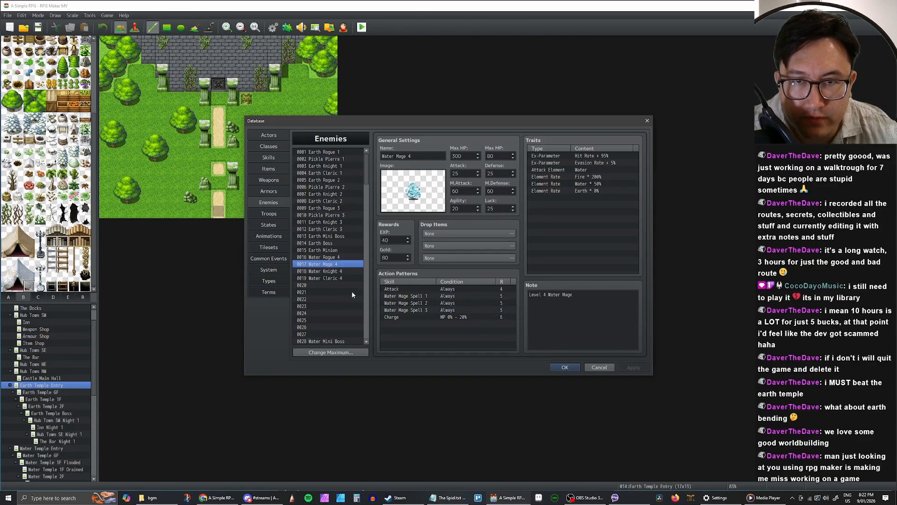
# Step: Replace Water Knight 4's two Earth Knight attacks with Water Knight Attack 1 and Water Knight Attack 2
pyautogui.click(327, 271)
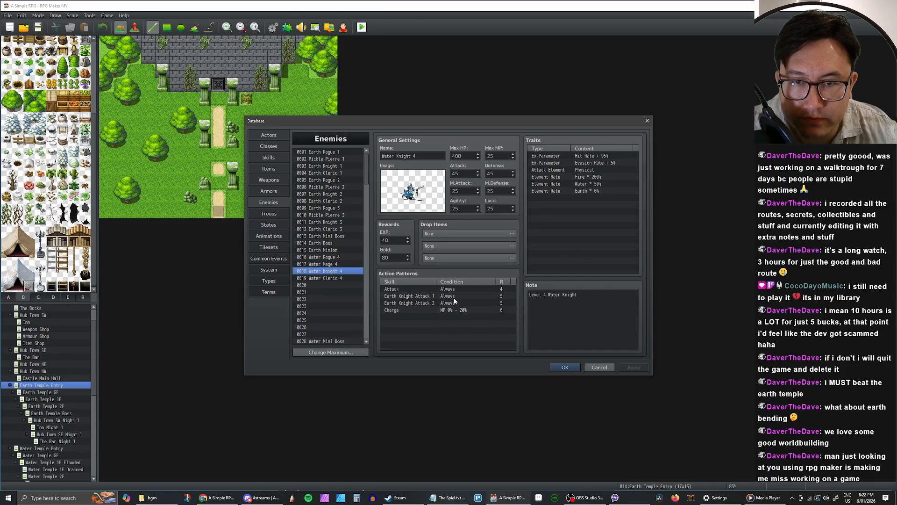
pyautogui.doubleClick(429, 298)
pyautogui.click(441, 260)
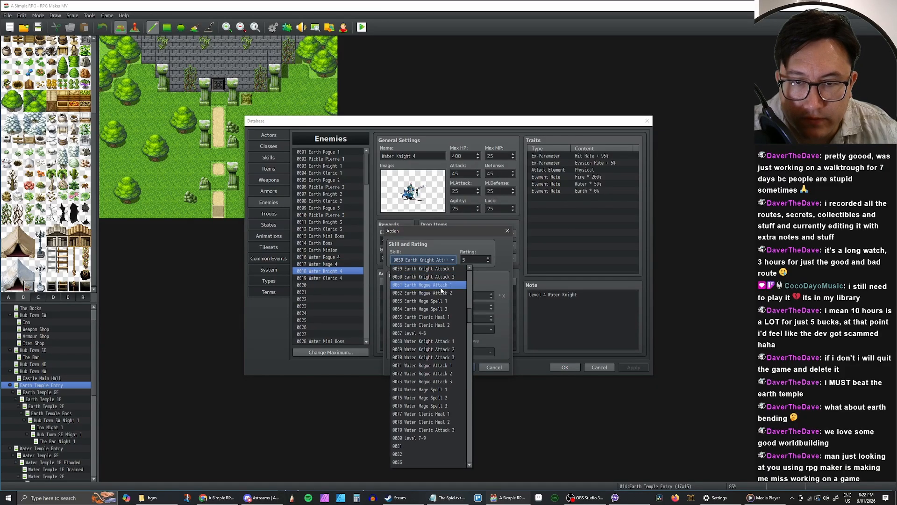
pyautogui.click(436, 341)
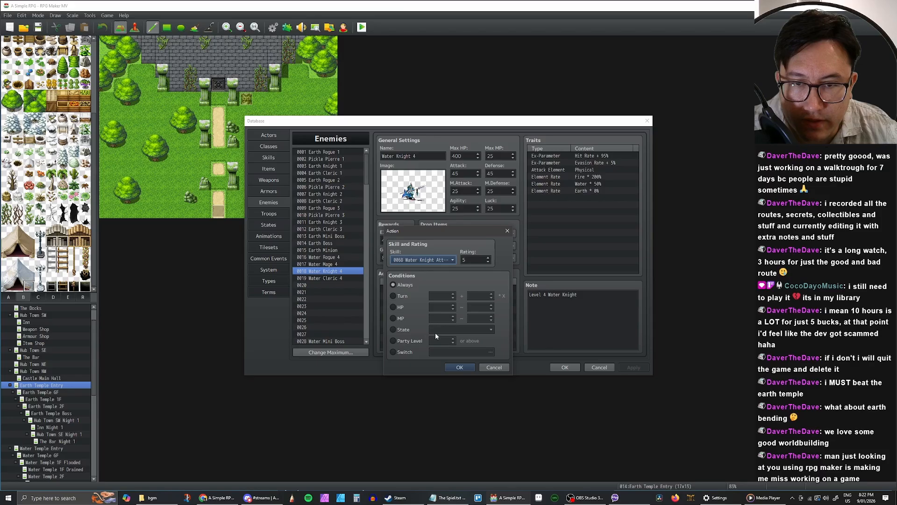
pyautogui.click(459, 367)
pyautogui.doubleClick(425, 304)
pyautogui.click(436, 262)
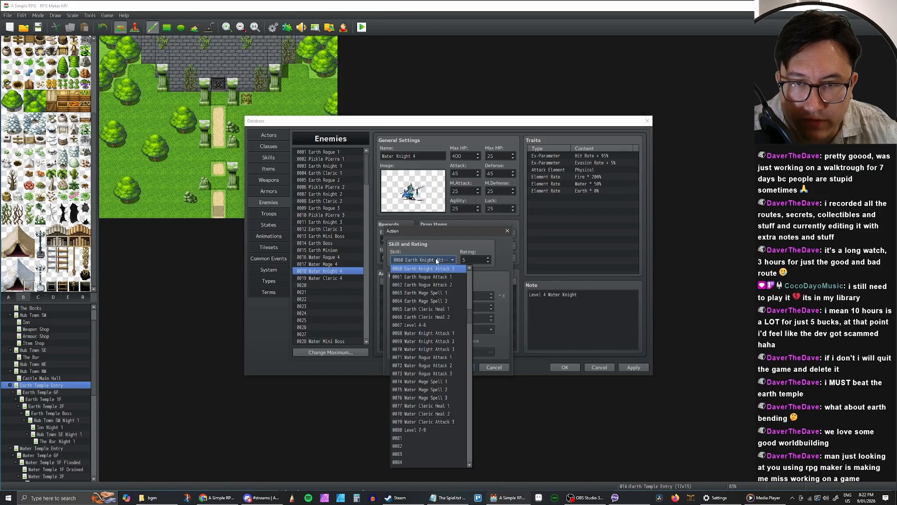
pyautogui.click(439, 342)
pyautogui.click(457, 366)
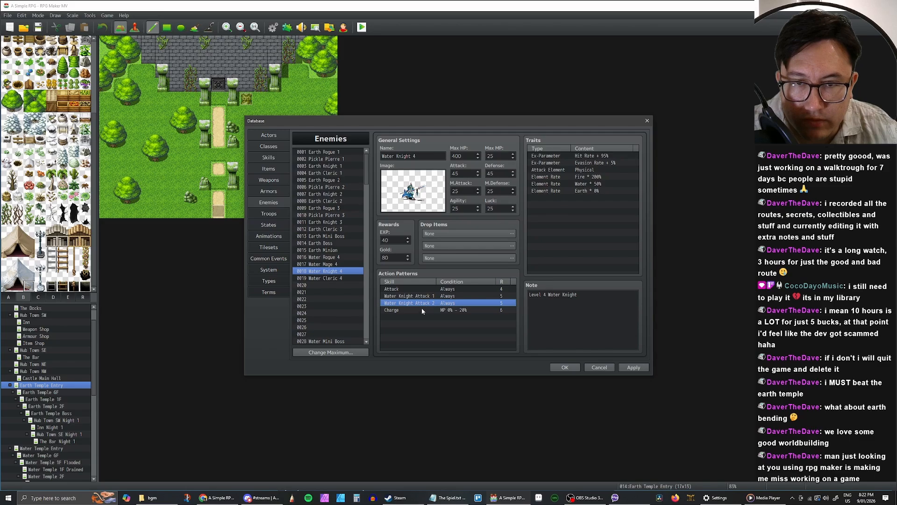
# Step: Duplicate Water Knight 4's Water Knight Attack 2 action above Charge and change the copy to Water Knight Attack 3
pyautogui.hotkey('ctrl', 'v')
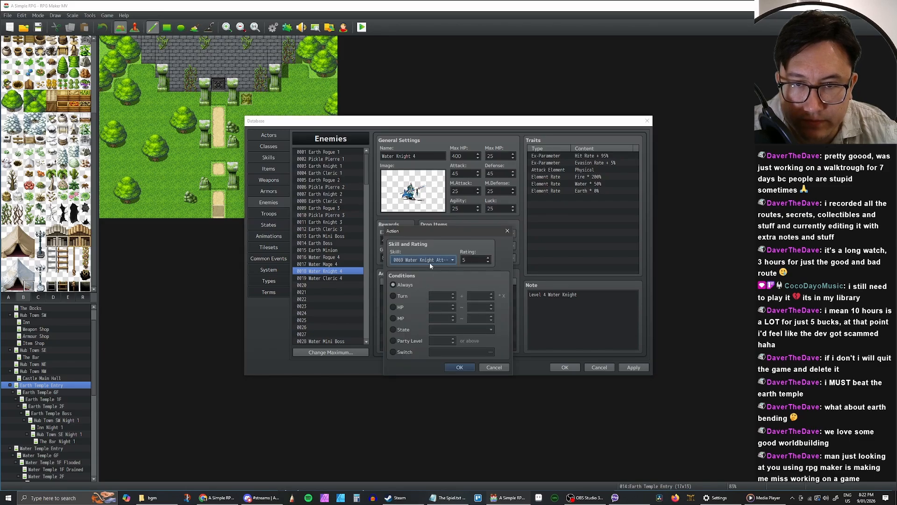
pyautogui.click(430, 260)
pyautogui.click(430, 274)
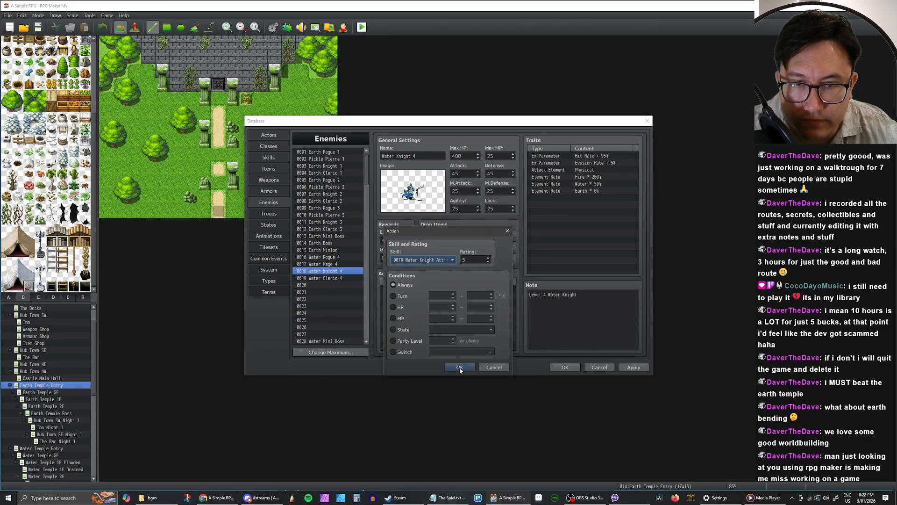
pyautogui.click(458, 367)
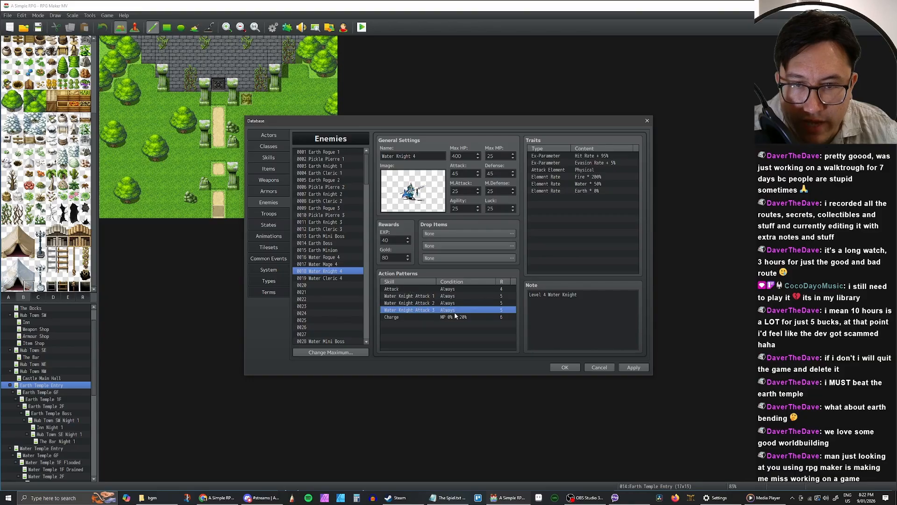
# Step: Check Water Knight 4's action patterns by going over the three Water Knight attacks and Charge
pyautogui.click(434, 297)
pyautogui.click(420, 303)
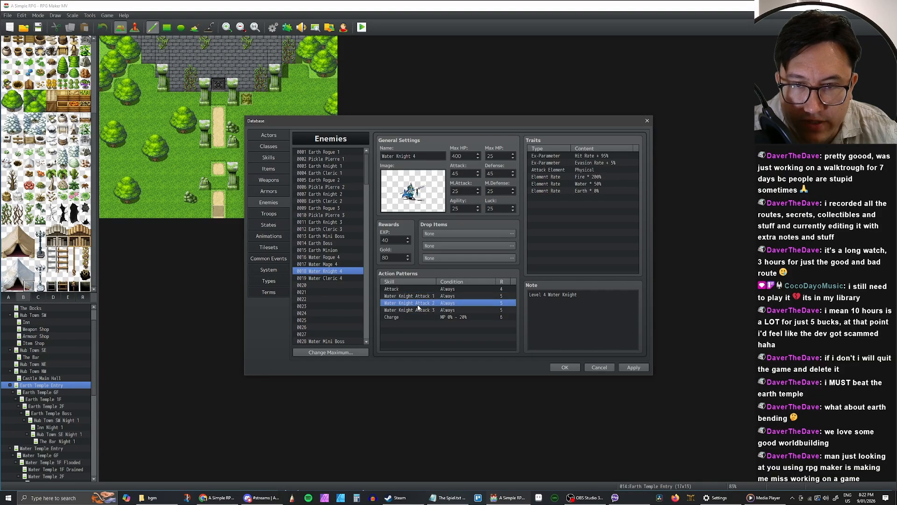
pyautogui.click(420, 310)
pyautogui.click(421, 296)
pyautogui.click(420, 304)
pyautogui.click(418, 314)
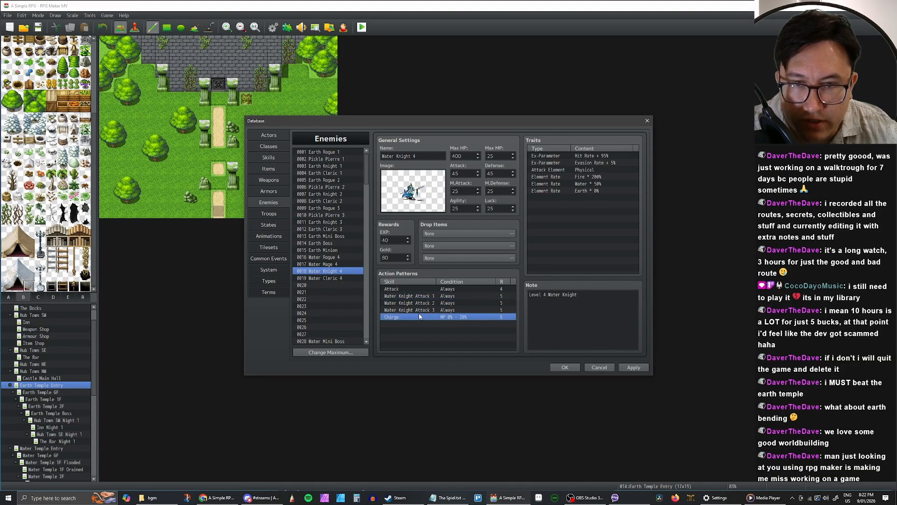
pyautogui.click(419, 304)
pyautogui.click(420, 310)
pyautogui.click(419, 297)
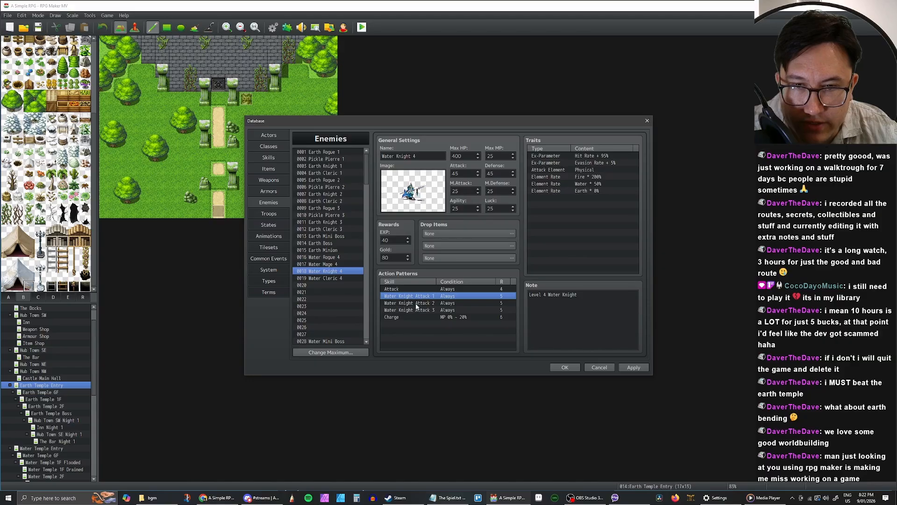
# Step: Go over Water Knight 4's action list again from Attack to Charge and compare it with Water Cleric 4's list
pyautogui.click(418, 310)
pyautogui.click(418, 298)
pyautogui.click(417, 305)
pyautogui.click(415, 310)
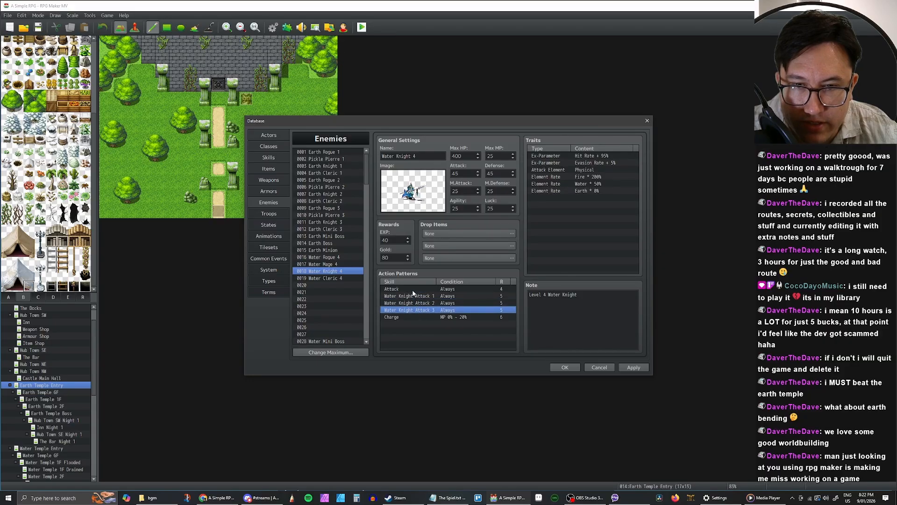
pyautogui.click(406, 289)
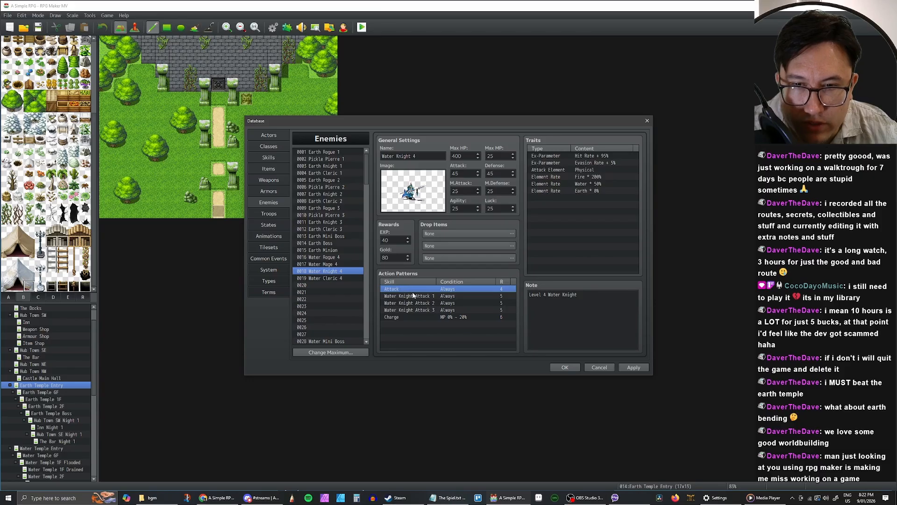
pyautogui.click(438, 318)
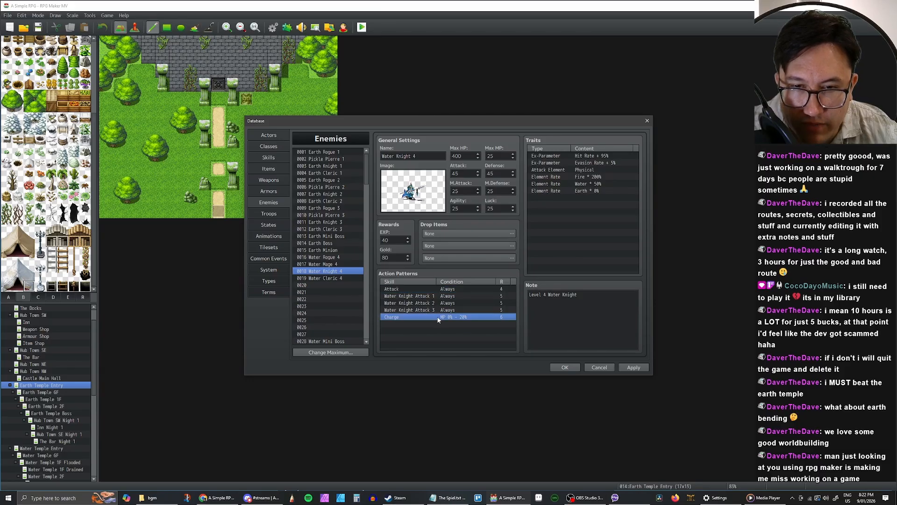
pyautogui.click(331, 279)
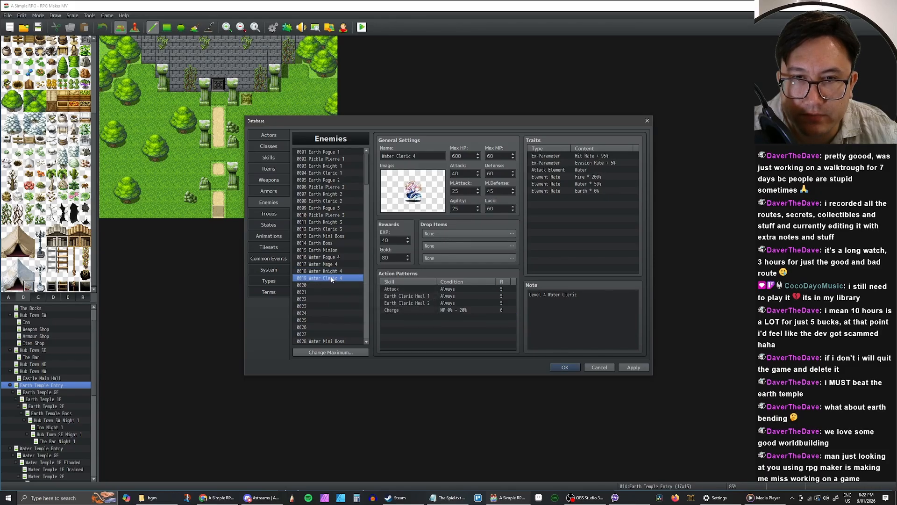
pyautogui.click(333, 273)
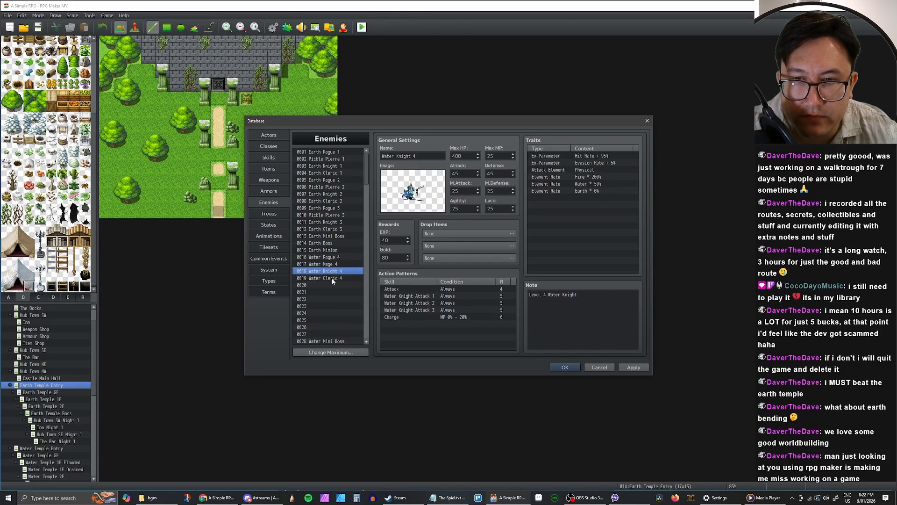
# Step: Replace Water Cleric 4's two Earth Cleric heals with Water Cleric Heal 1 and Water Cleric Heal 2
pyautogui.click(332, 278)
pyautogui.doubleClick(411, 297)
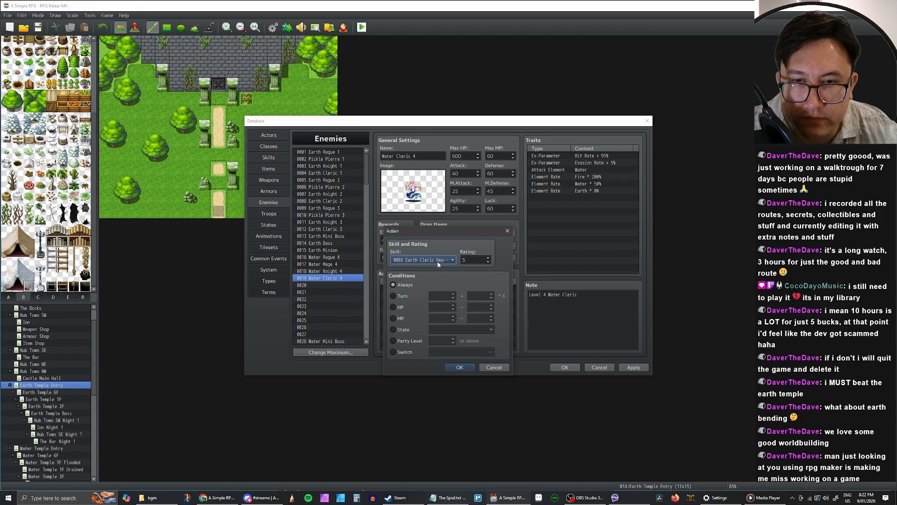
pyautogui.click(423, 260)
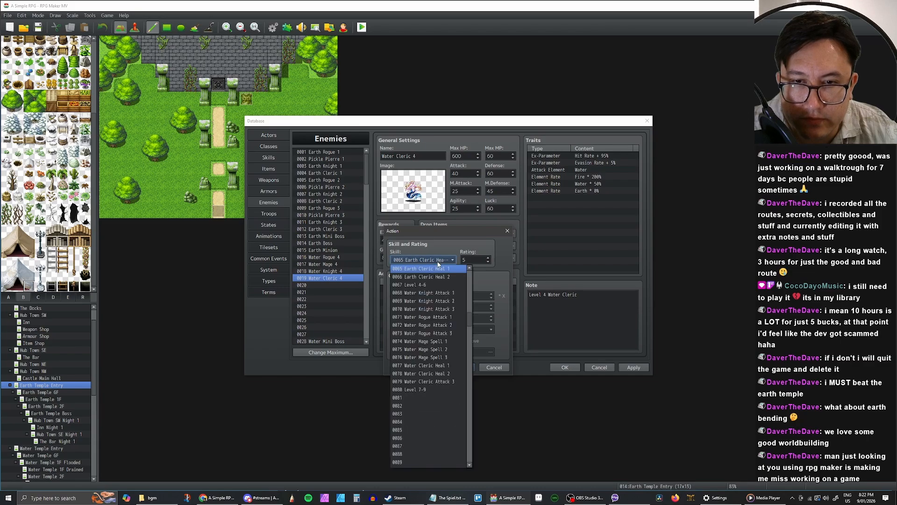
pyautogui.click(436, 366)
pyautogui.click(460, 368)
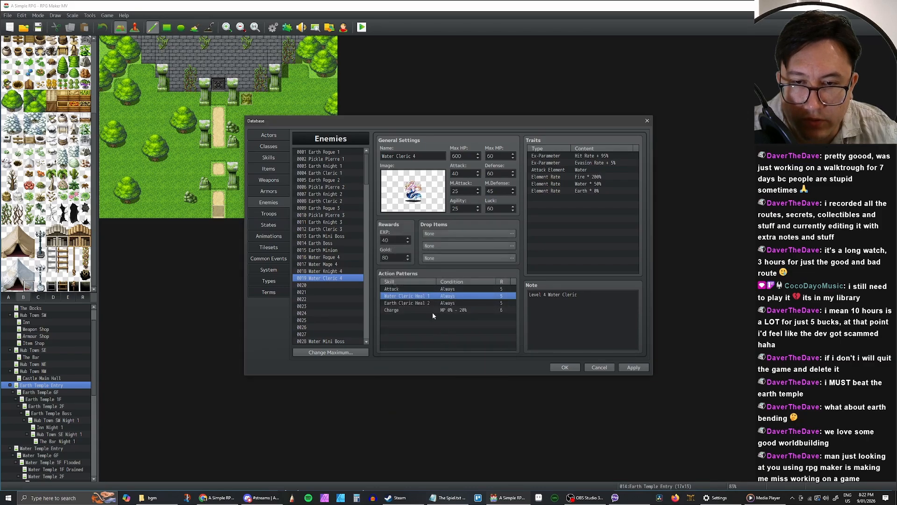
pyautogui.doubleClick(428, 302)
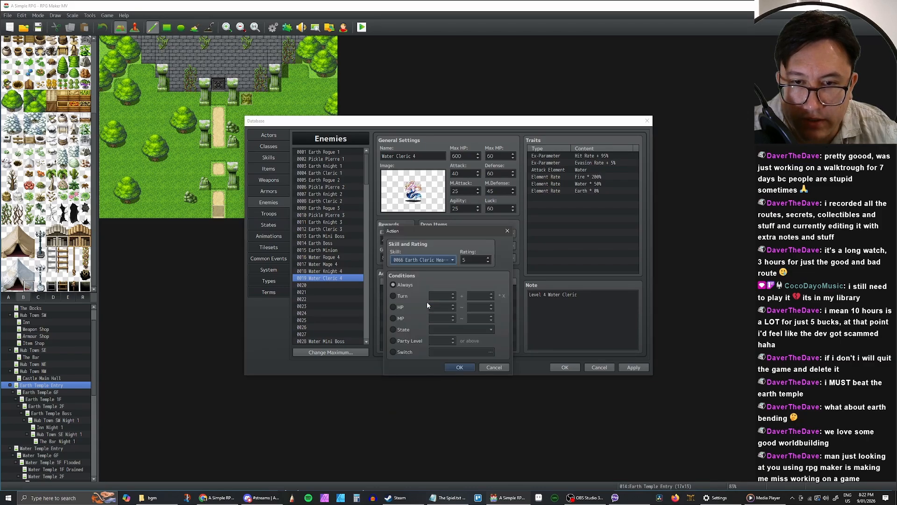
pyautogui.click(435, 260)
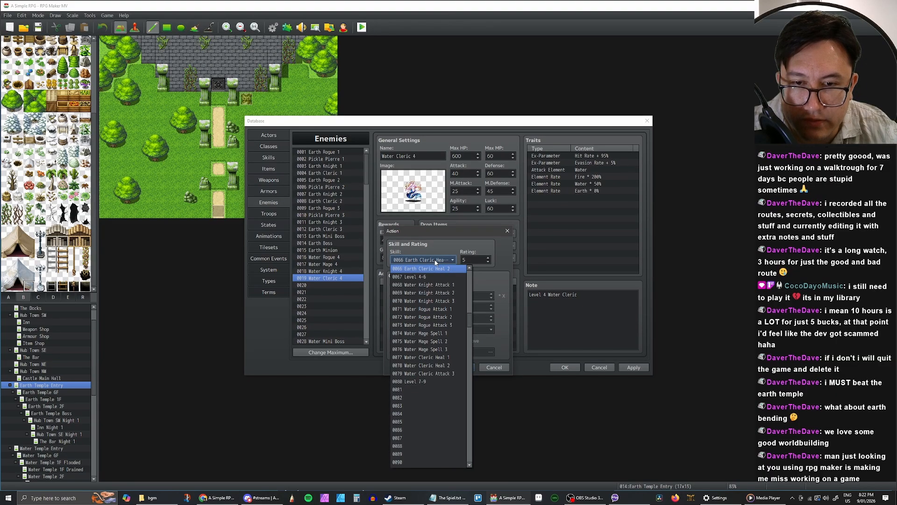
pyautogui.click(437, 366)
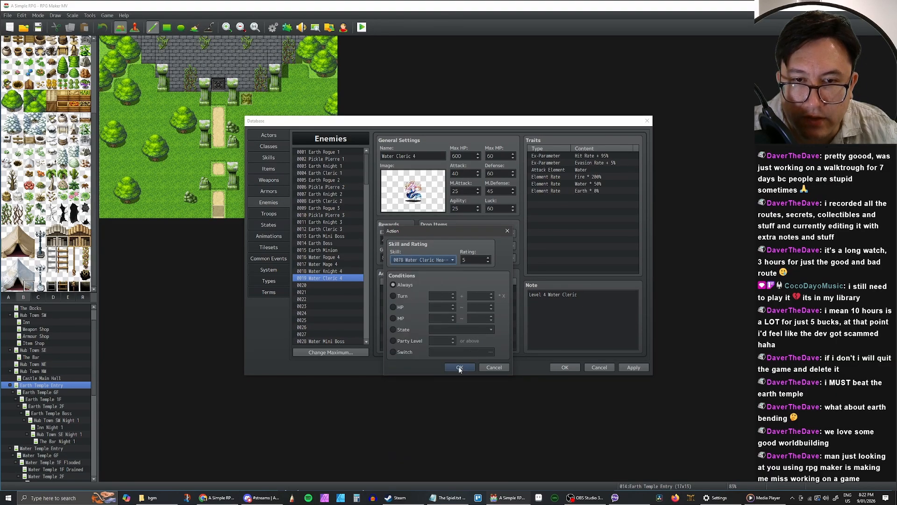
pyautogui.click(460, 368)
# Step: Duplicate Water Cleric 4's Water Cleric Heal 2 action above Charge, change the copy to Water Cleric Attack 3, and apply the changes
pyautogui.hotkey('ctrl', 'c')
pyautogui.click(412, 311)
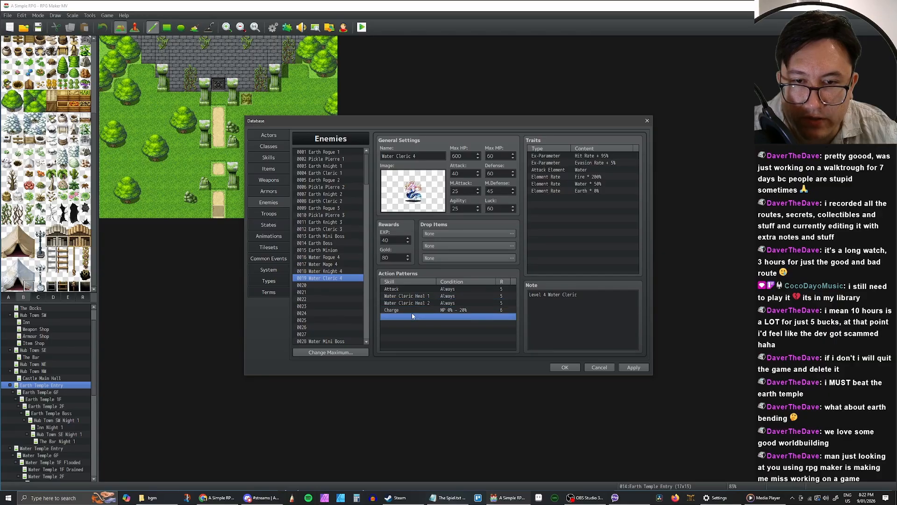
pyautogui.hotkey('ctrl', 'v')
pyautogui.doubleClick(422, 310)
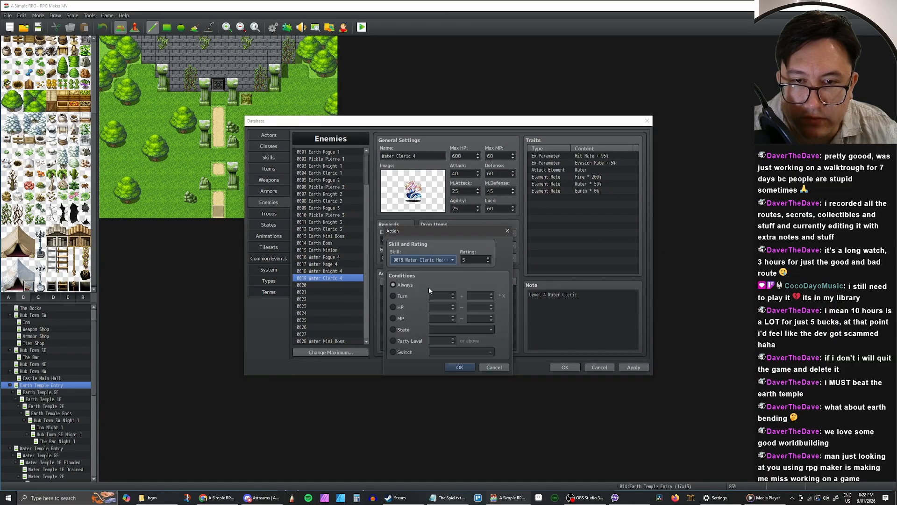
pyautogui.click(436, 262)
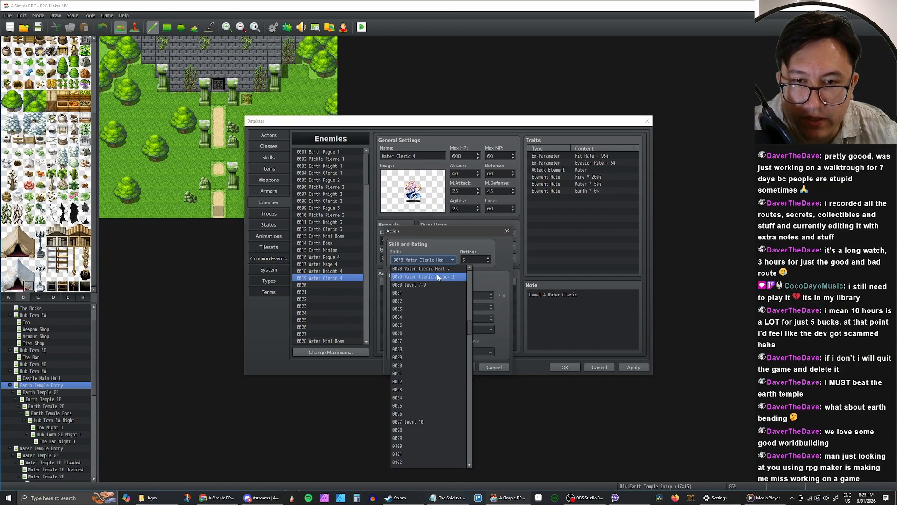
pyautogui.click(437, 277)
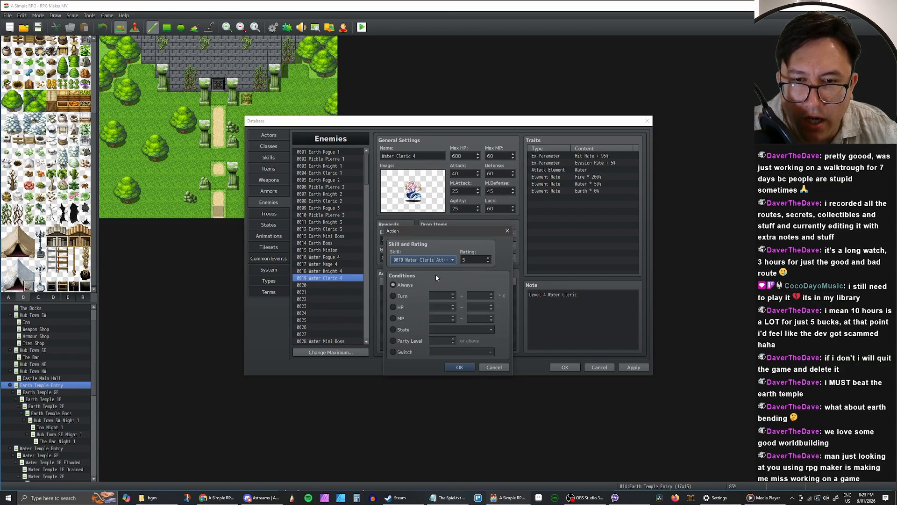
pyautogui.click(461, 369)
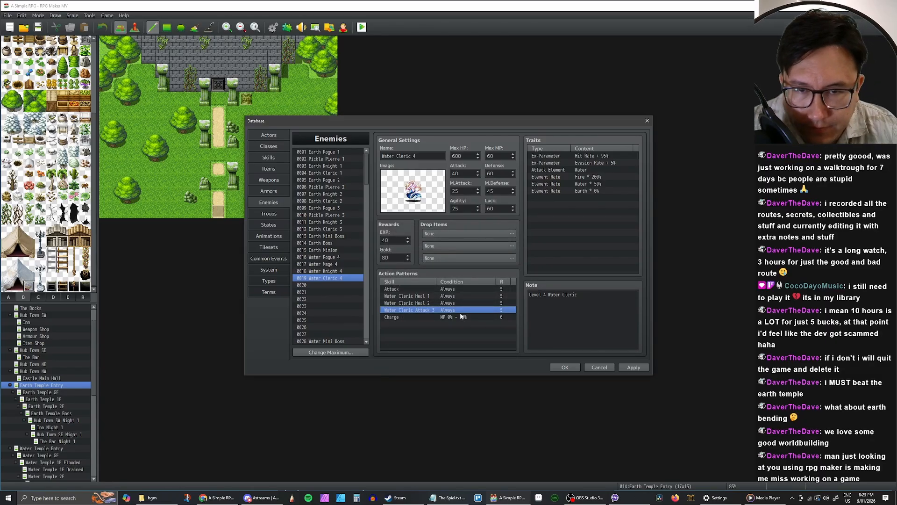
pyautogui.click(451, 296)
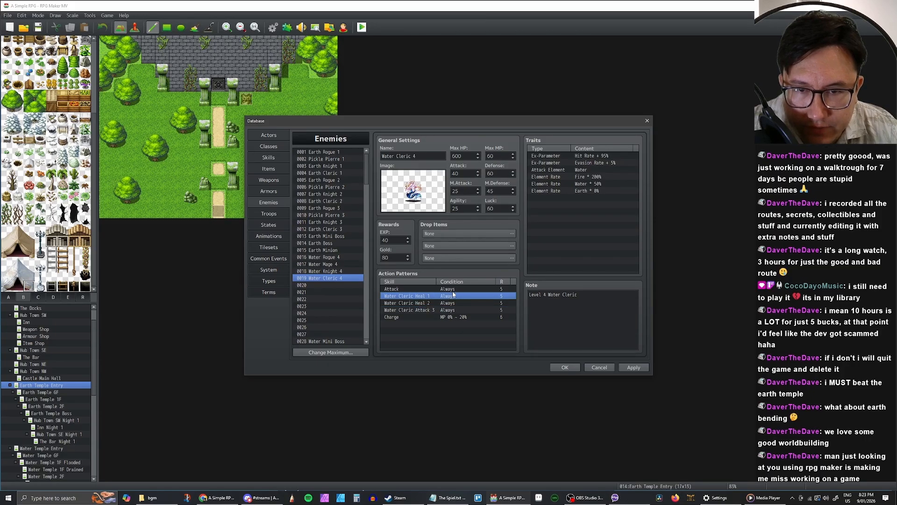
pyautogui.click(640, 369)
pyautogui.click(641, 368)
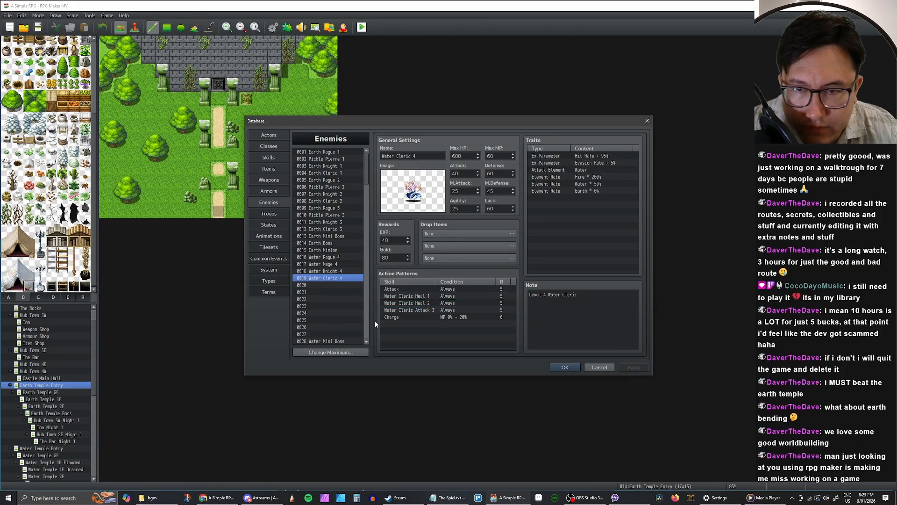
# Step: Review the settings and action patterns of the level 4 Water Rogue, Mage, Knight and Cleric enemies
pyautogui.moveTo(339, 276); pyautogui.dragTo(340, 260)
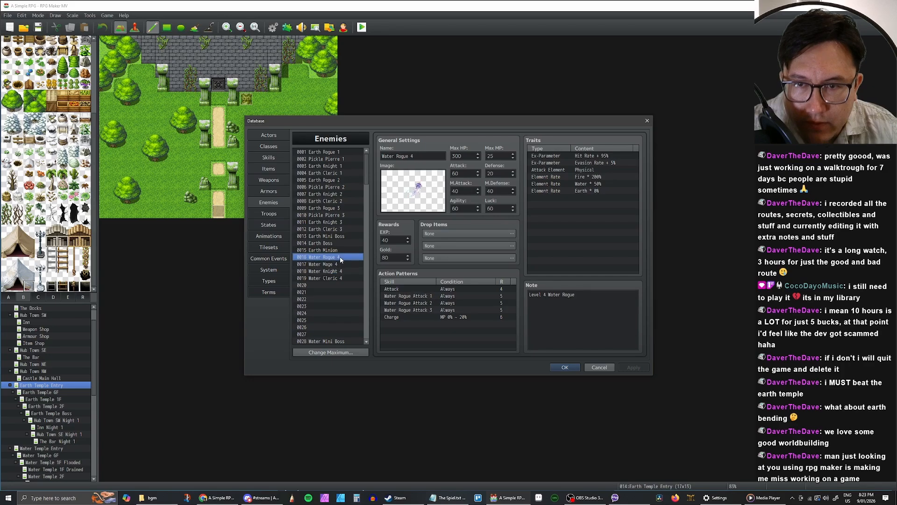
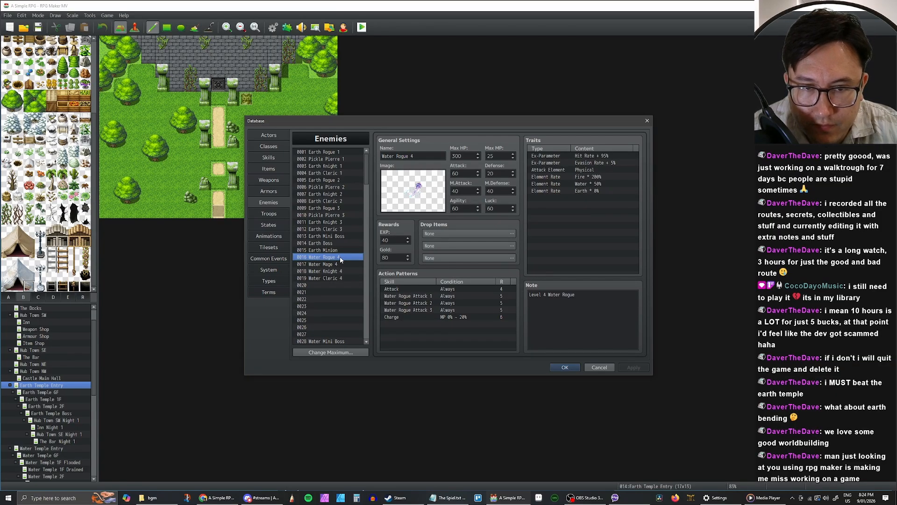
pyautogui.click(338, 270)
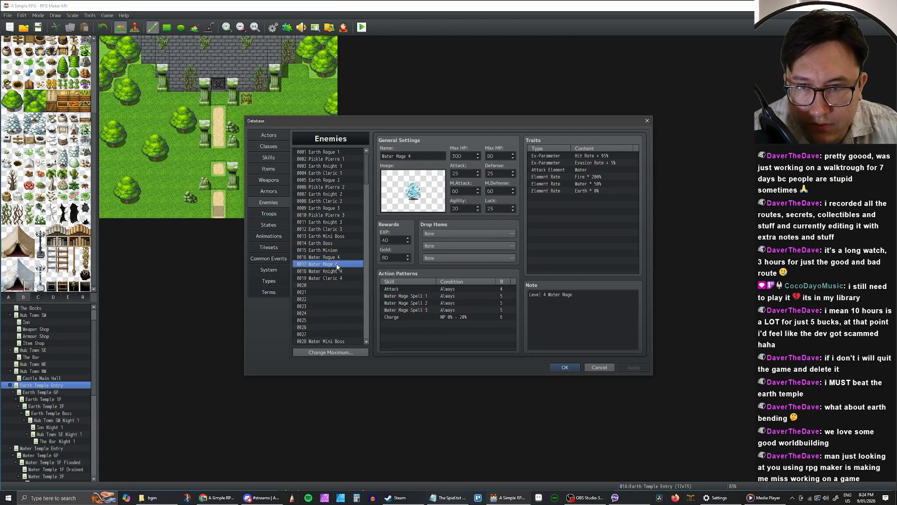
pyautogui.click(340, 278)
pyautogui.click(335, 271)
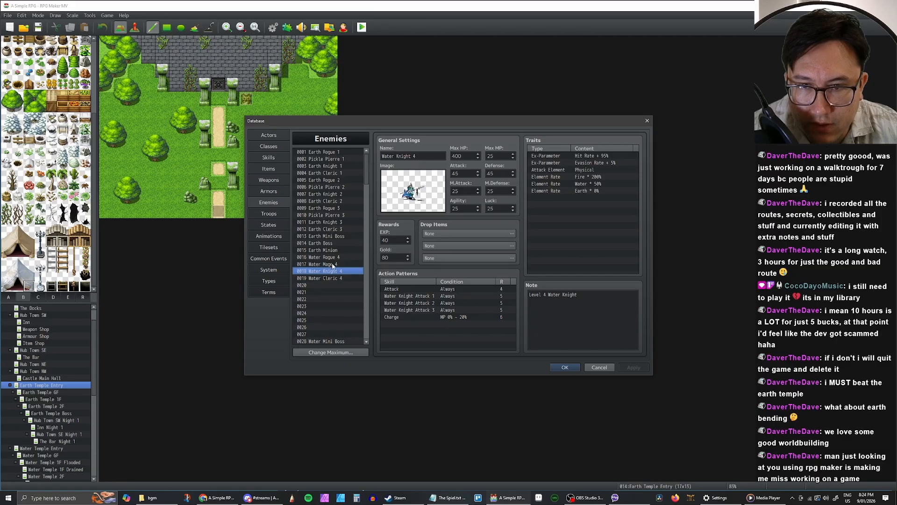
pyautogui.click(331, 257)
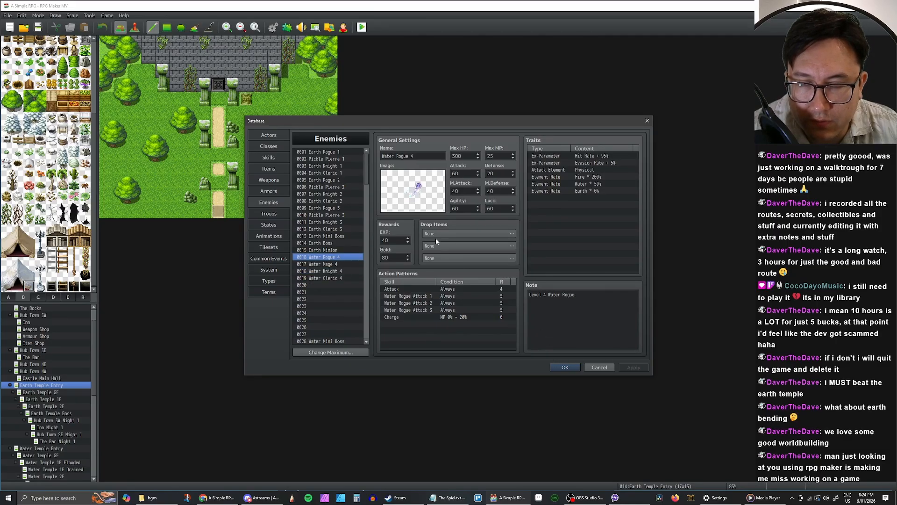
# Step: In troop OTWT 01, replace the existing enemy with Water Rogue 4 and place it left of centre on the battle background
pyautogui.click(276, 214)
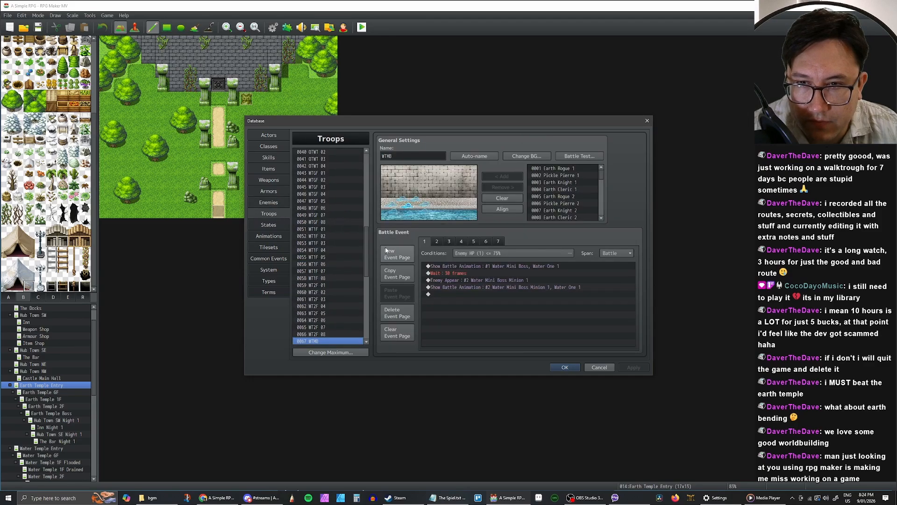
pyautogui.moveTo(365, 280); pyautogui.dragTo(363, 234)
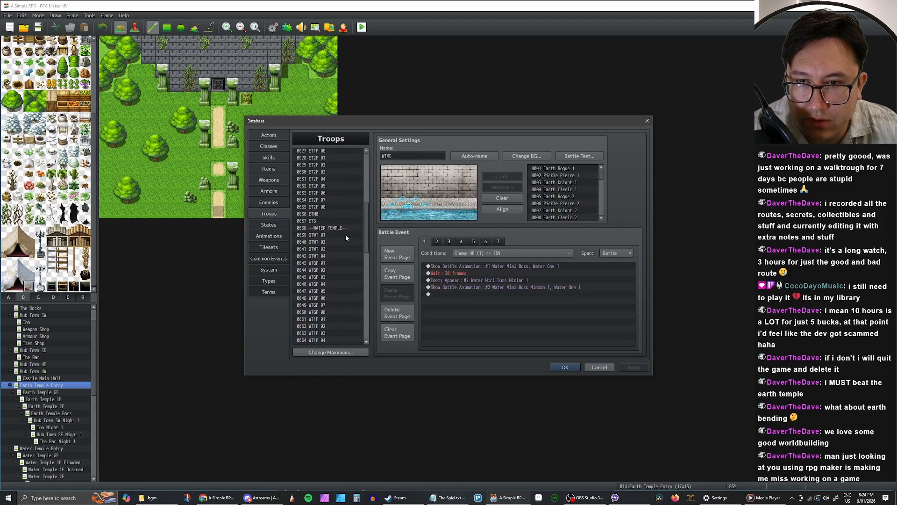
pyautogui.click(332, 235)
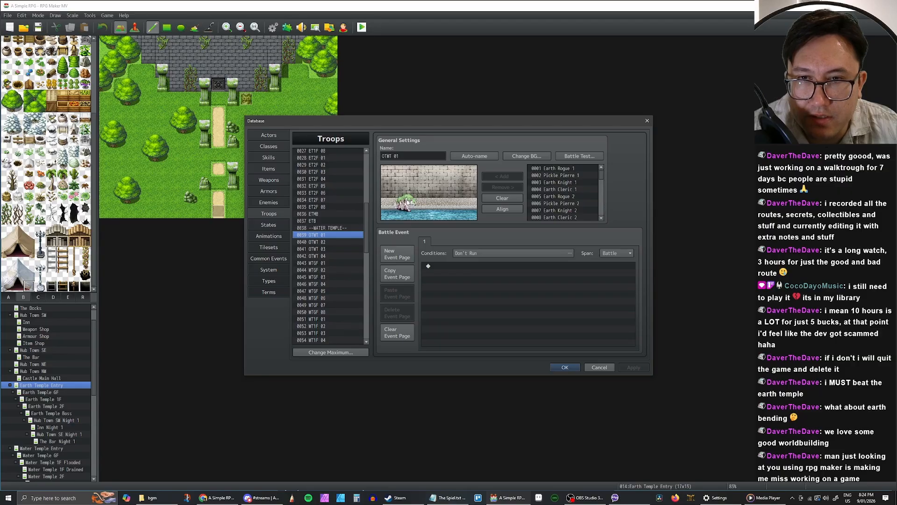
pyautogui.click(409, 202)
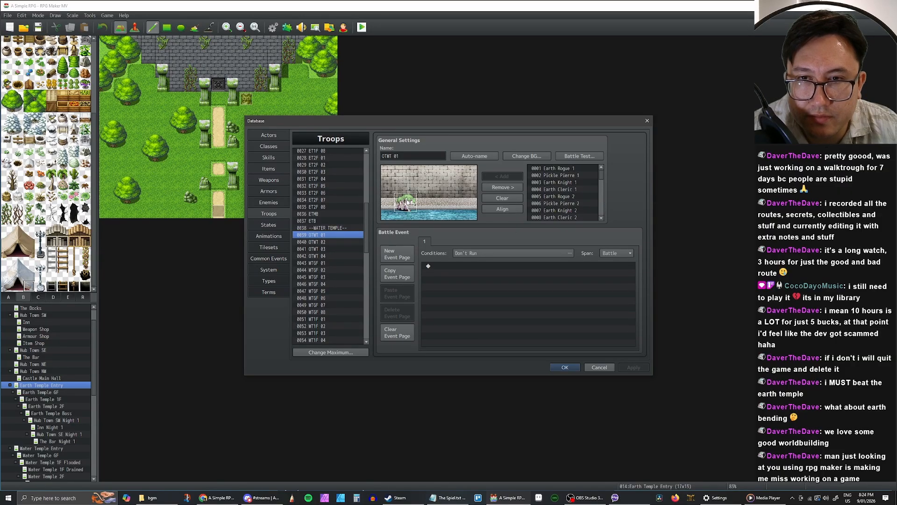
pyautogui.click(501, 187)
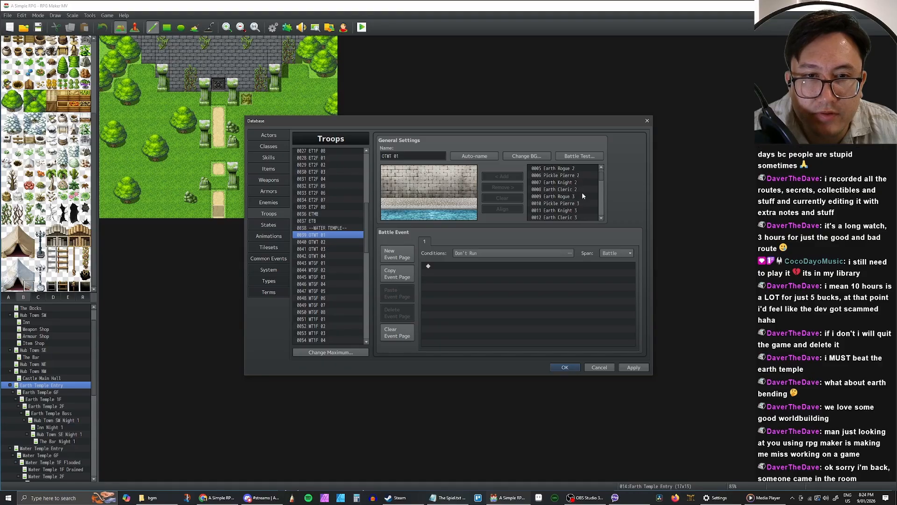
pyautogui.scroll(-2, 582, 193)
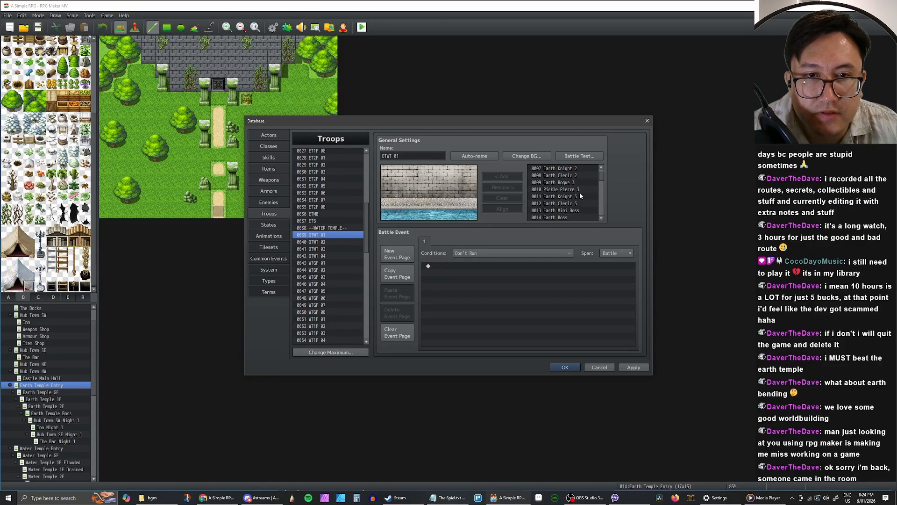
pyautogui.scroll(-1, 571, 200)
pyautogui.scroll(-2, 571, 200)
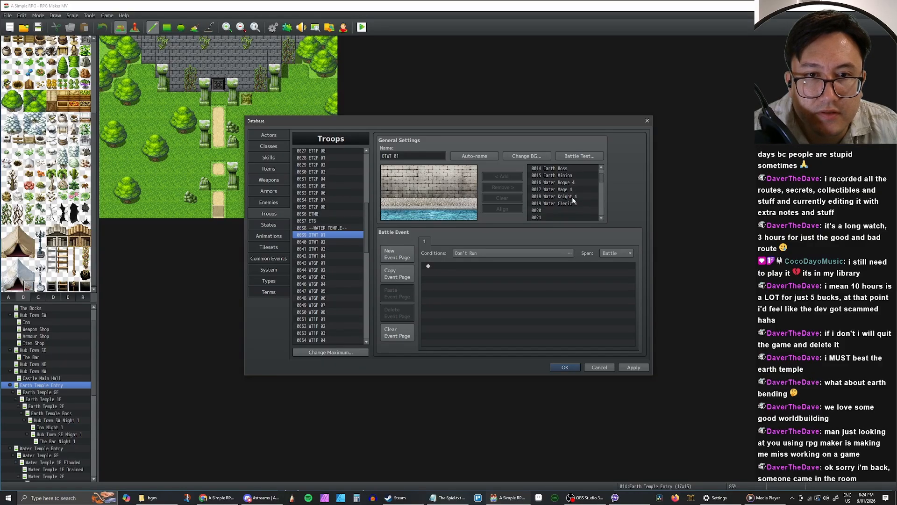
pyautogui.click(563, 182)
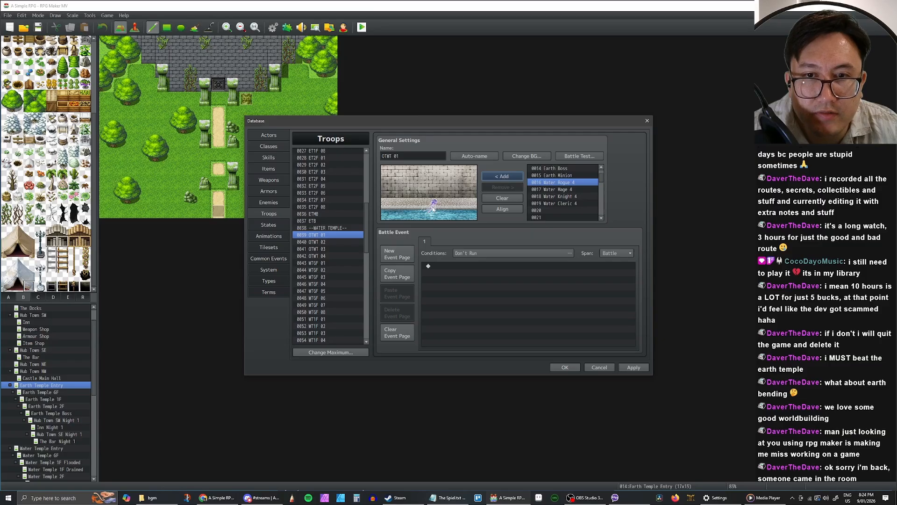
pyautogui.click(502, 176)
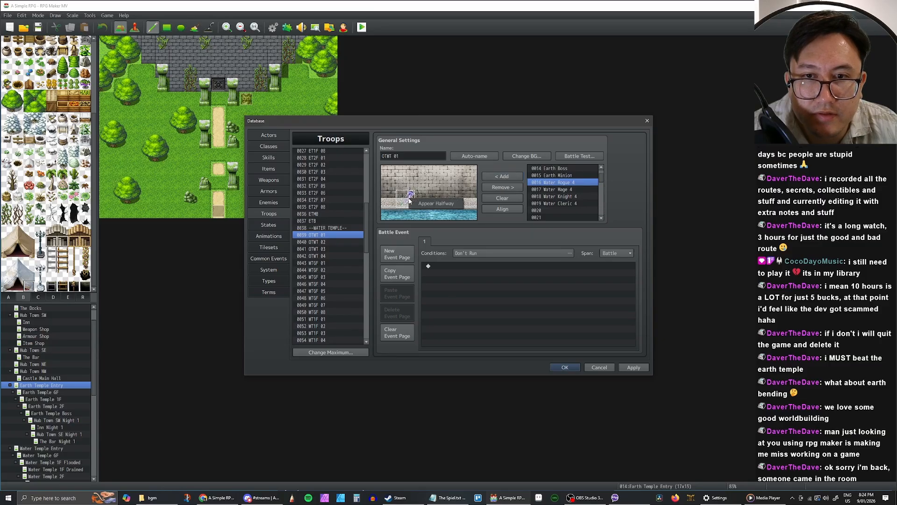
pyautogui.click(411, 217)
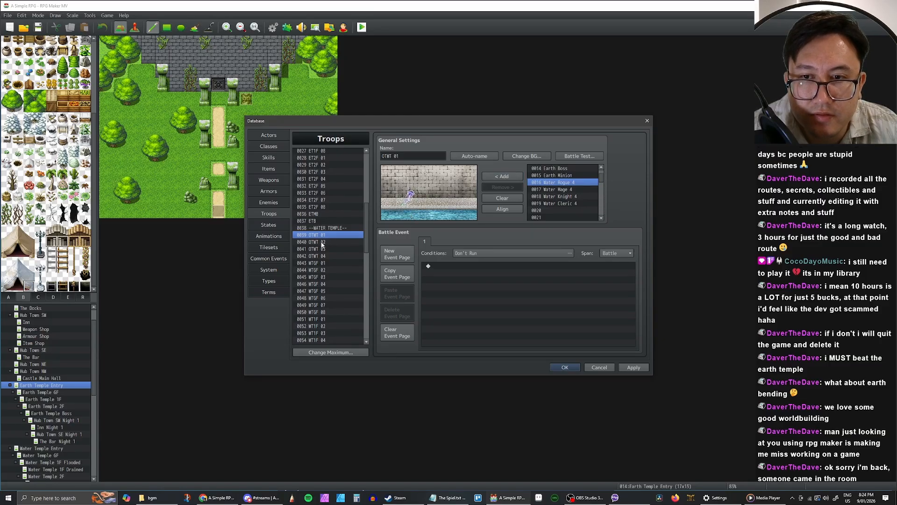
# Step: In troop OTWT 02, replace the existing enemy with Water Mage 4 and place it left of centre on the battle background
pyautogui.click(322, 242)
pyautogui.click(410, 209)
pyautogui.click(503, 187)
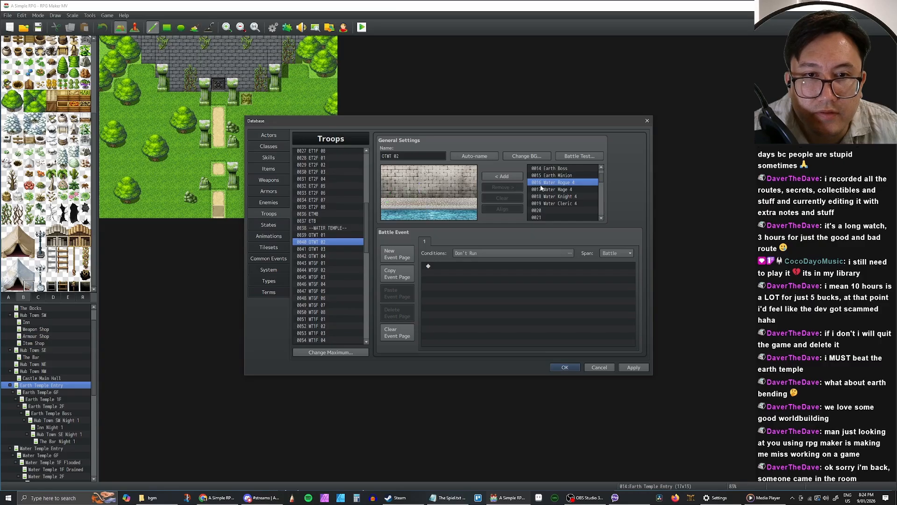
pyautogui.click(580, 190)
pyautogui.click(502, 176)
pyautogui.moveTo(422, 202); pyautogui.dragTo(408, 200)
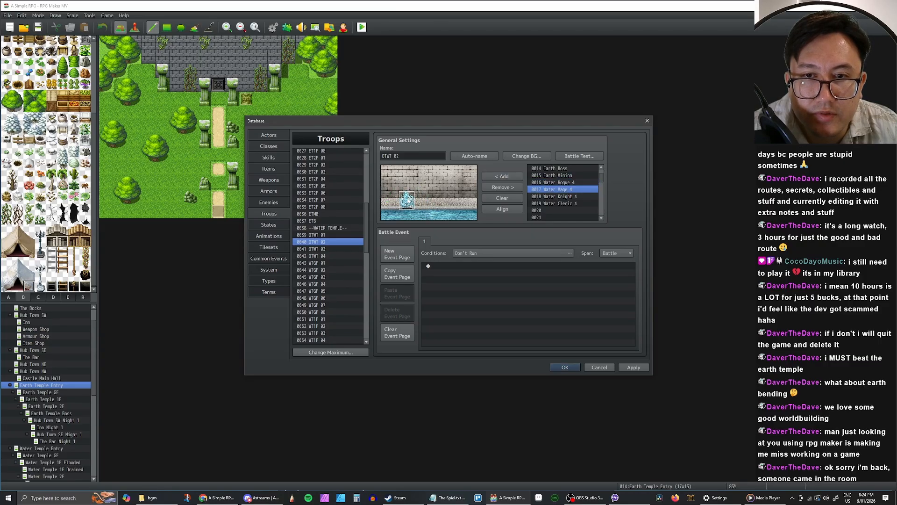
# Step: In troop OTWT 03, replace the existing enemy with Water Knight 4 and place it left of centre on the battle background
pyautogui.click(317, 249)
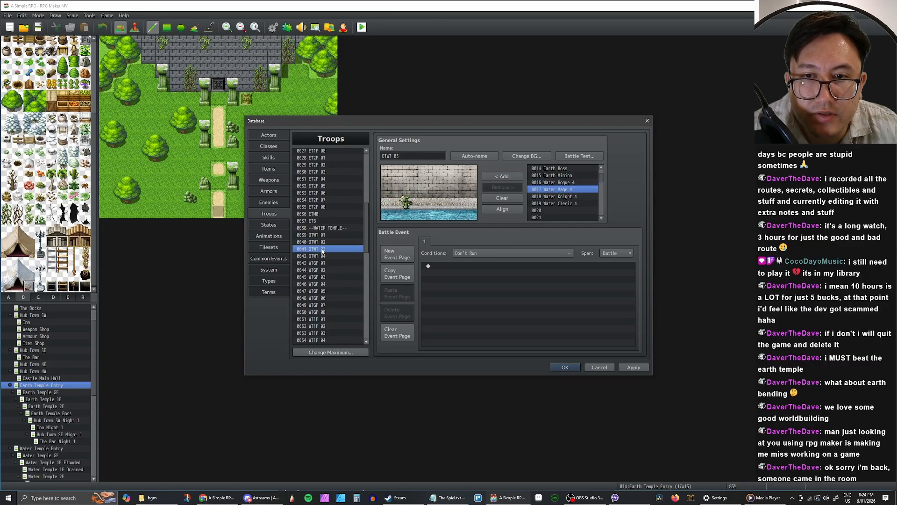
pyautogui.click(406, 204)
pyautogui.click(505, 187)
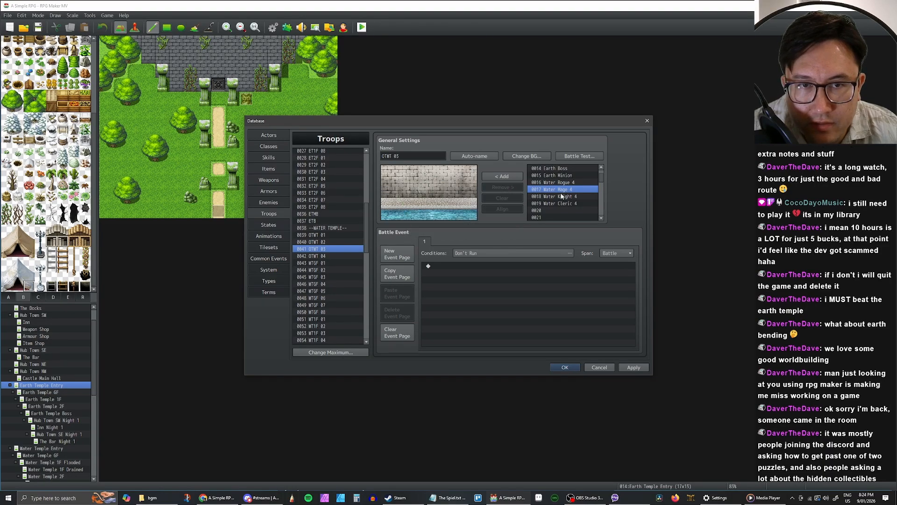
pyautogui.click(562, 197)
pyautogui.click(502, 176)
pyautogui.moveTo(423, 205); pyautogui.dragTo(404, 206)
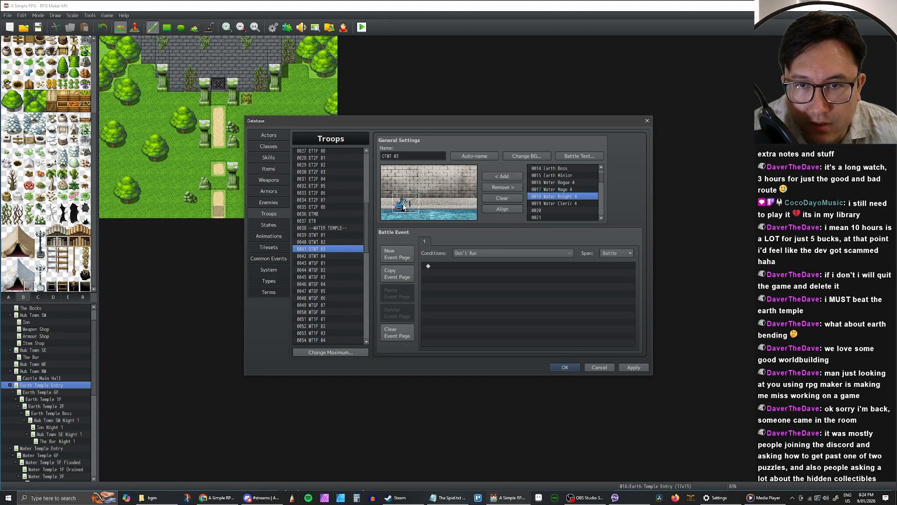
pyautogui.rightClick(404, 204)
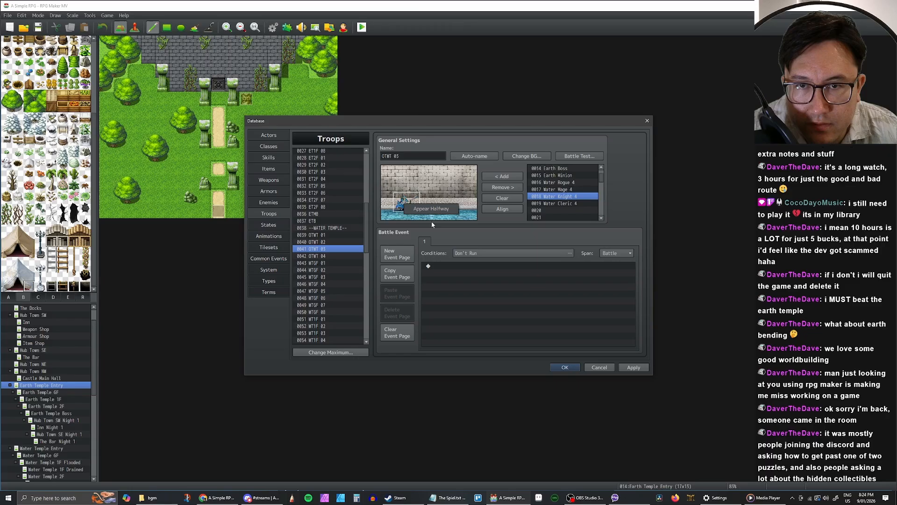
# Step: In troop OTWT 04, replace the existing enemy with Water Cleric 4 and place it left of centre on the battle background
pyautogui.click(315, 257)
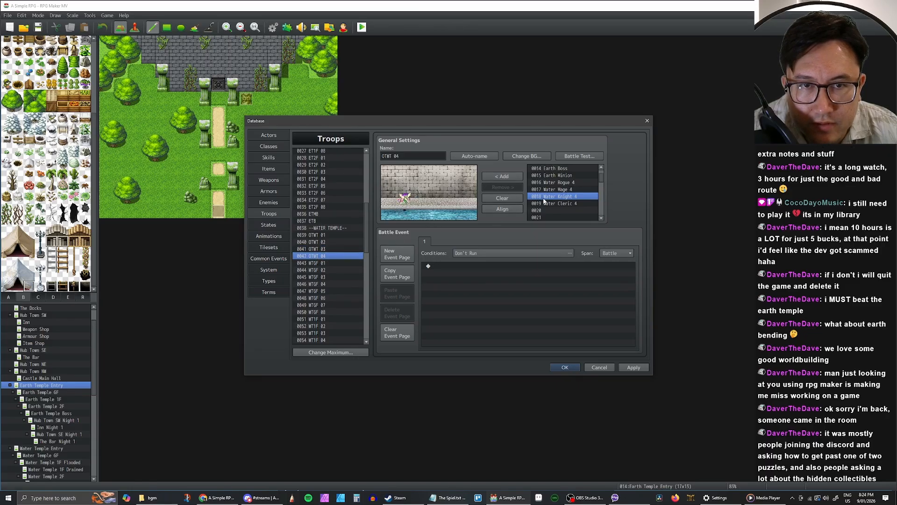
pyautogui.click(404, 199)
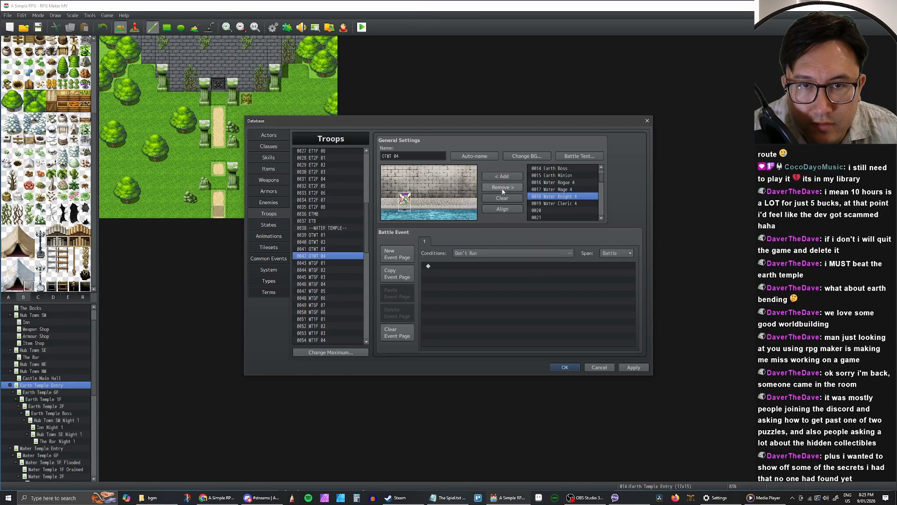
pyautogui.click(502, 187)
pyautogui.click(554, 203)
pyautogui.click(502, 176)
pyautogui.moveTo(427, 204); pyautogui.dragTo(403, 200)
pyautogui.rightClick(403, 200)
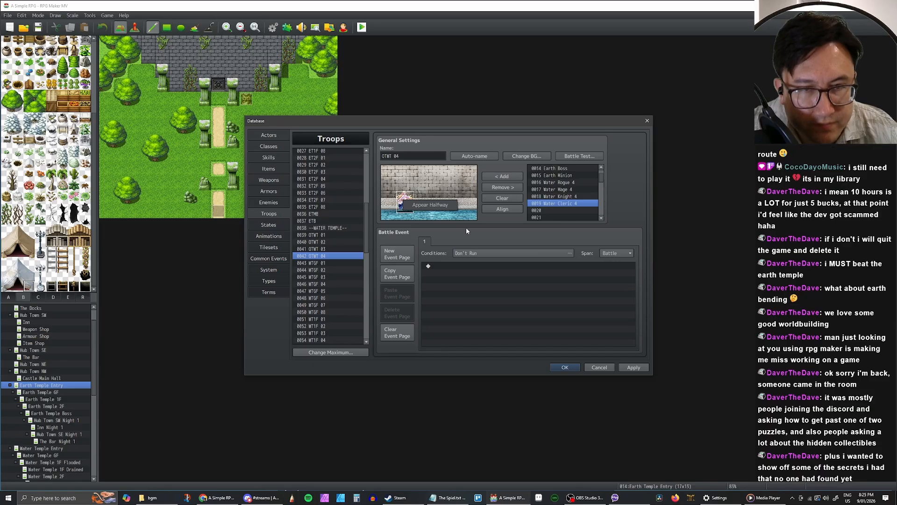
pyautogui.click(456, 184)
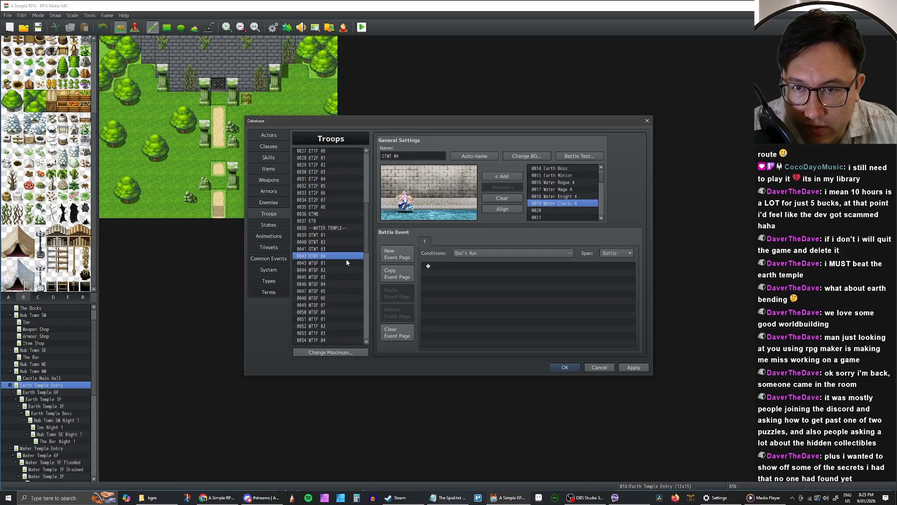
# Step: Compare the enemy placement across troops OTWT 01 to 04 and shift Water Mage 4 slightly left in OTWT 02
pyautogui.click(324, 250)
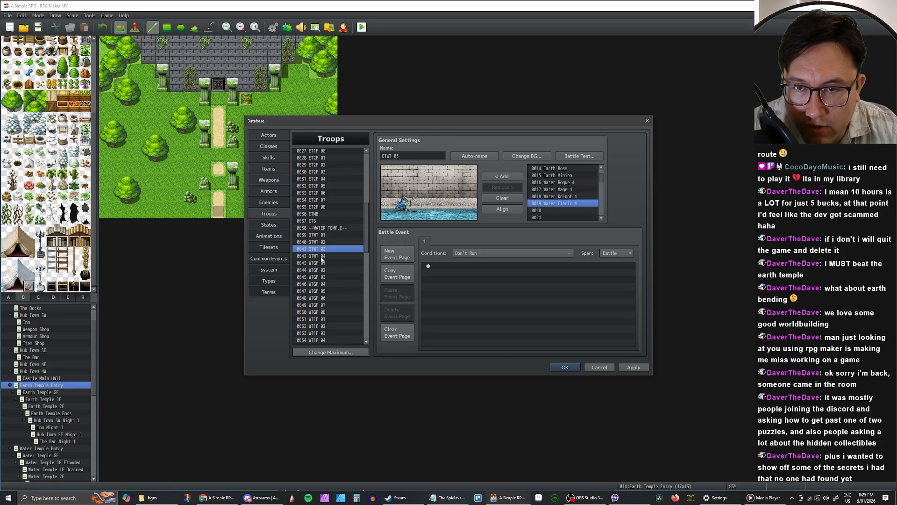
pyautogui.click(321, 257)
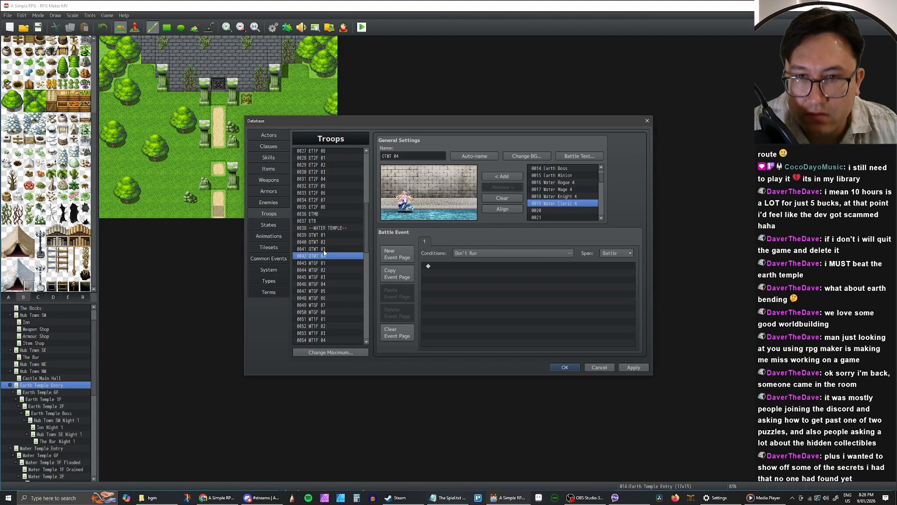
pyautogui.click(324, 250)
pyautogui.click(325, 243)
pyautogui.click(326, 236)
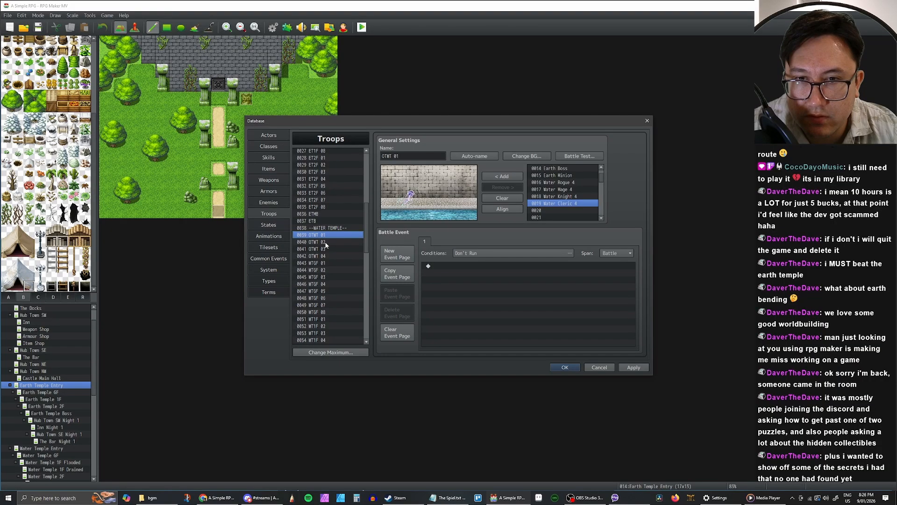
pyautogui.click(409, 196)
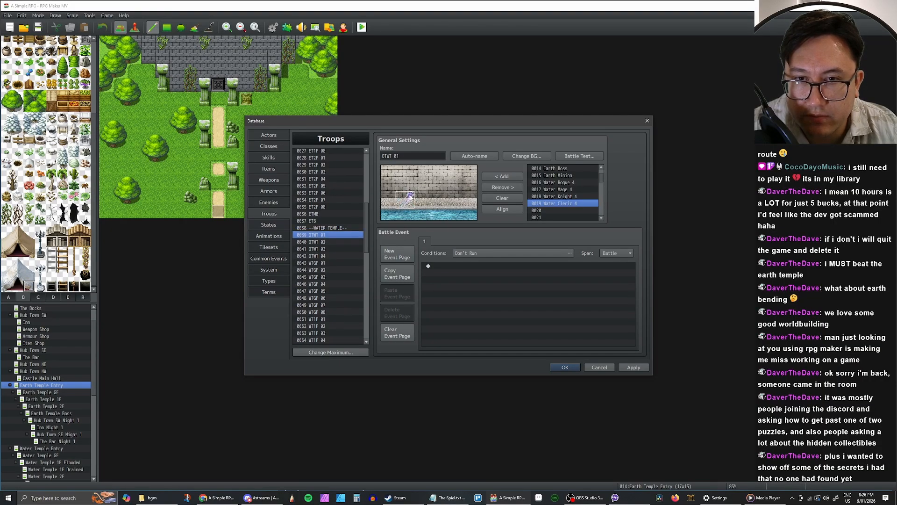
pyautogui.click(331, 241)
pyautogui.moveTo(408, 202); pyautogui.dragTo(407, 203)
pyautogui.rightClick(407, 204)
pyautogui.click(393, 219)
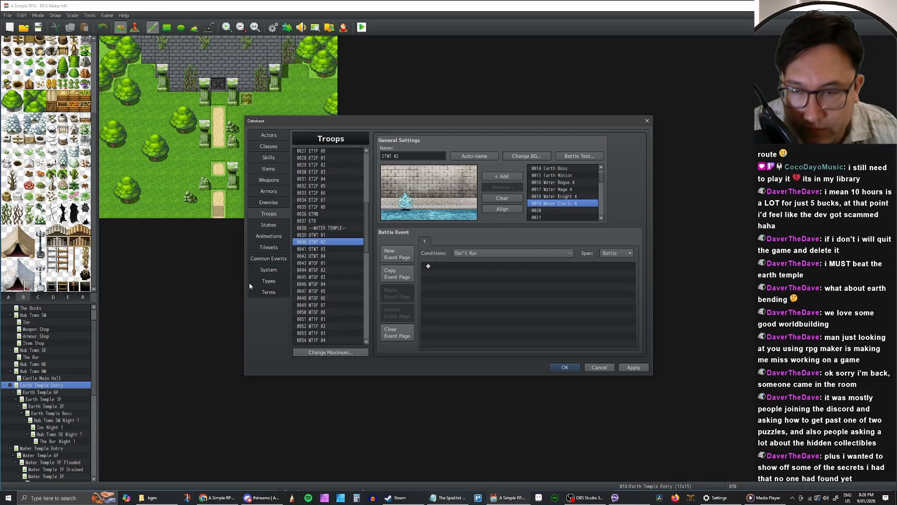
# Step: Add Water Cleric 4, Water Knight 4 and Water Rogue 4 to troop WTGF 01
pyautogui.click(322, 264)
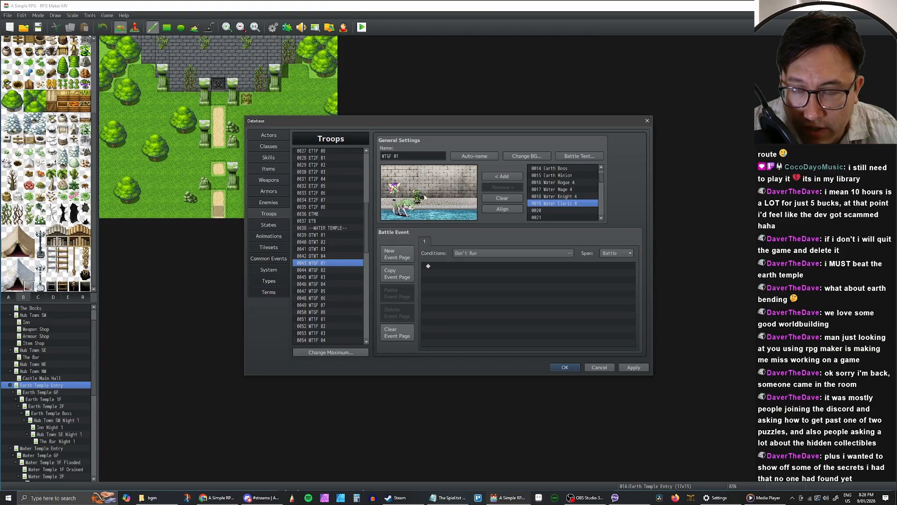
pyautogui.click(396, 190)
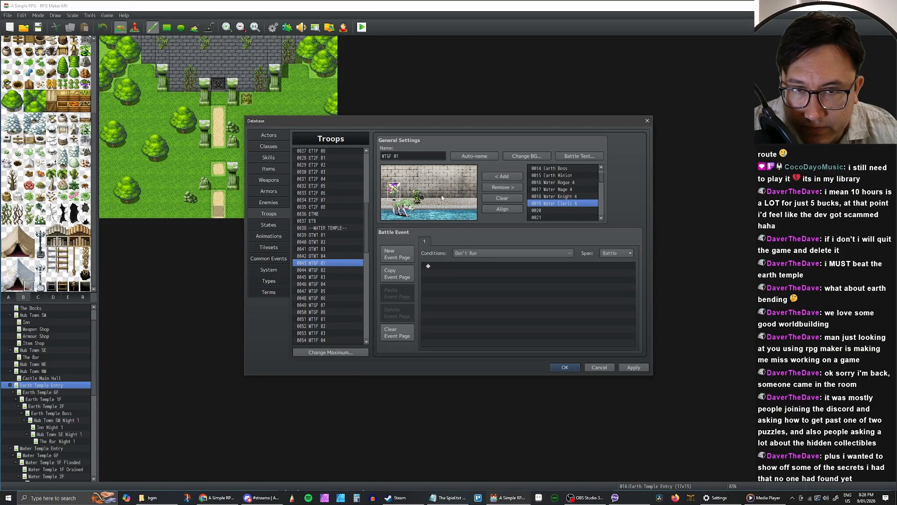
pyautogui.click(456, 194)
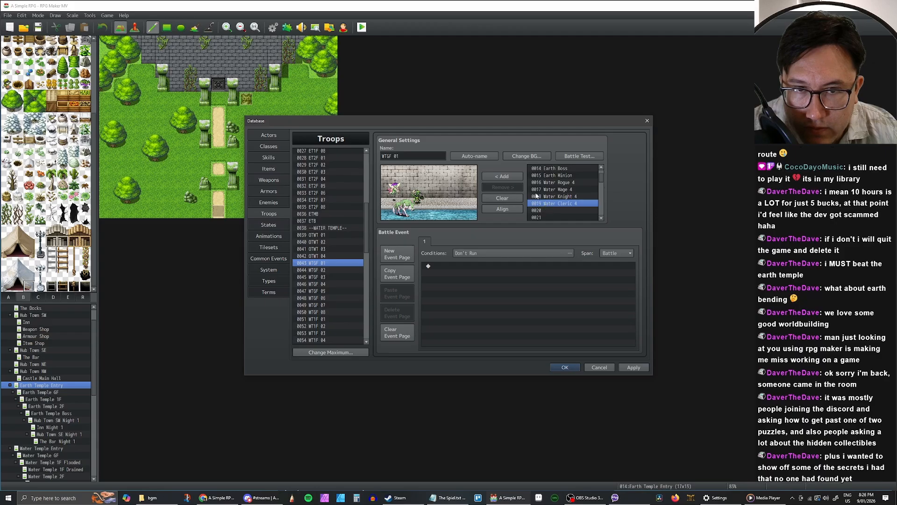
pyautogui.click(506, 177)
pyautogui.click(552, 196)
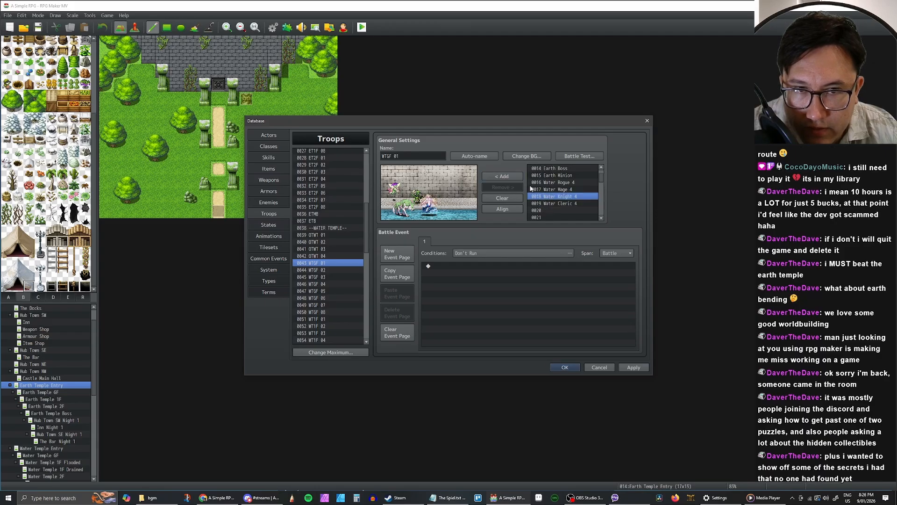
pyautogui.click(554, 183)
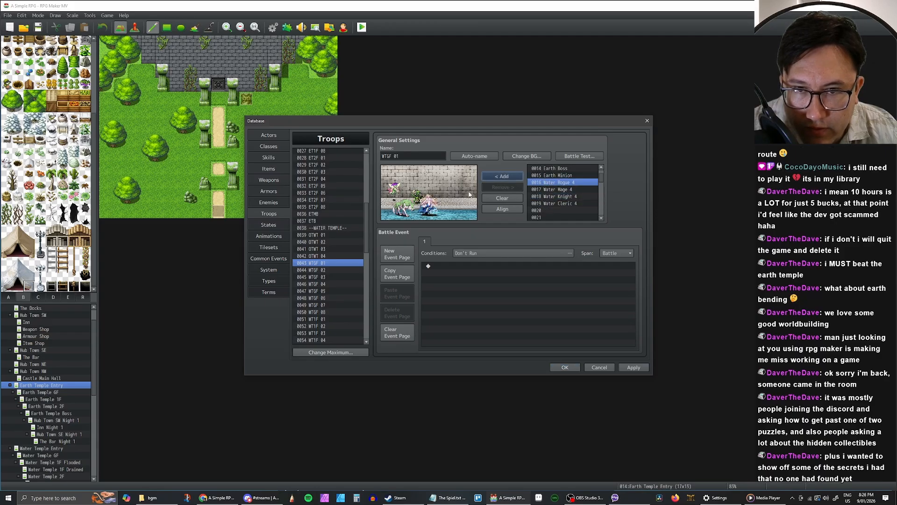
# Step: Remove the original non-water enemies from troop WTGF 01
pyautogui.click(398, 202)
pyautogui.click(502, 187)
pyautogui.click(420, 197)
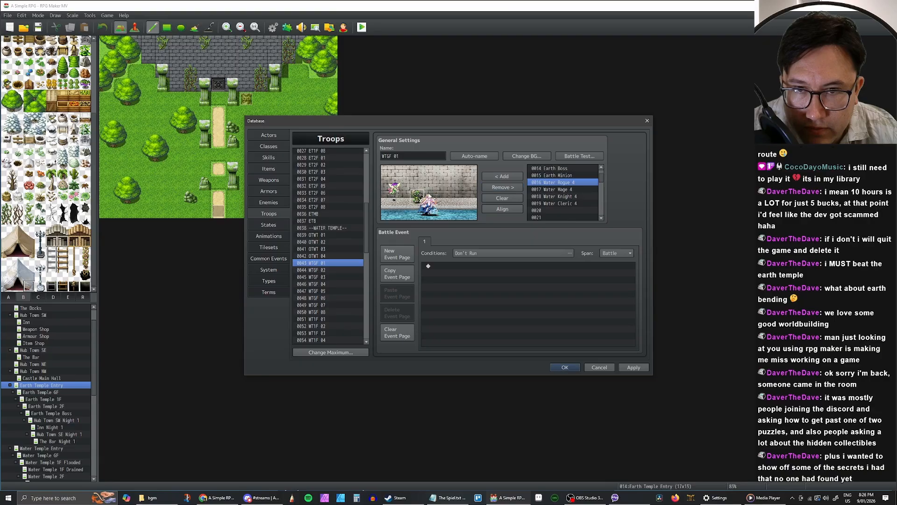
pyautogui.click(502, 187)
pyautogui.click(503, 187)
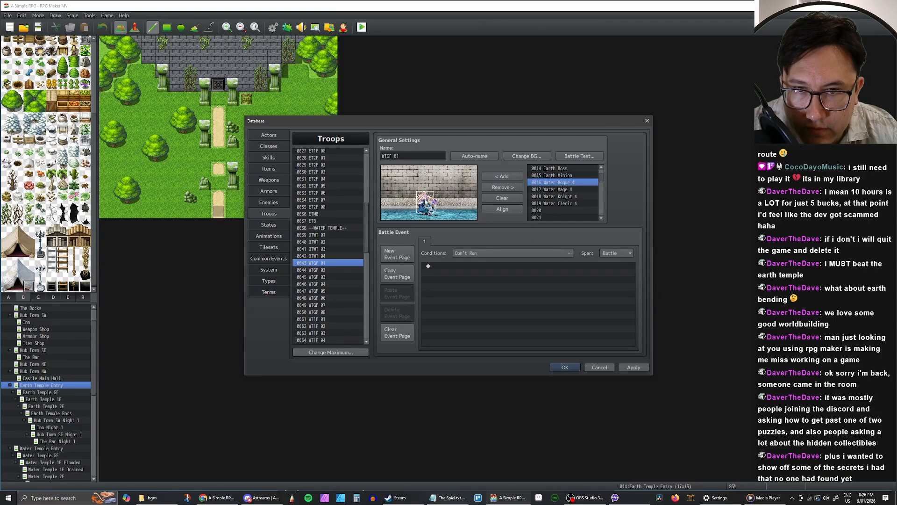
# Step: Arrange WTGF 01 with Water Cleric 4 at the far left, Water Knight 4 lower front and Water Rogue 4 near the centre, and apply
pyautogui.moveTo(424, 202)
pyautogui.mouseDown()
pyautogui.moveTo(391, 188)
pyautogui.moveTo(418, 205)
pyautogui.moveTo(406, 205)
pyautogui.moveTo(421, 192)
pyautogui.mouseUp()
pyautogui.rightClick(421, 202)
pyautogui.rightClick(406, 205)
pyautogui.click(407, 208)
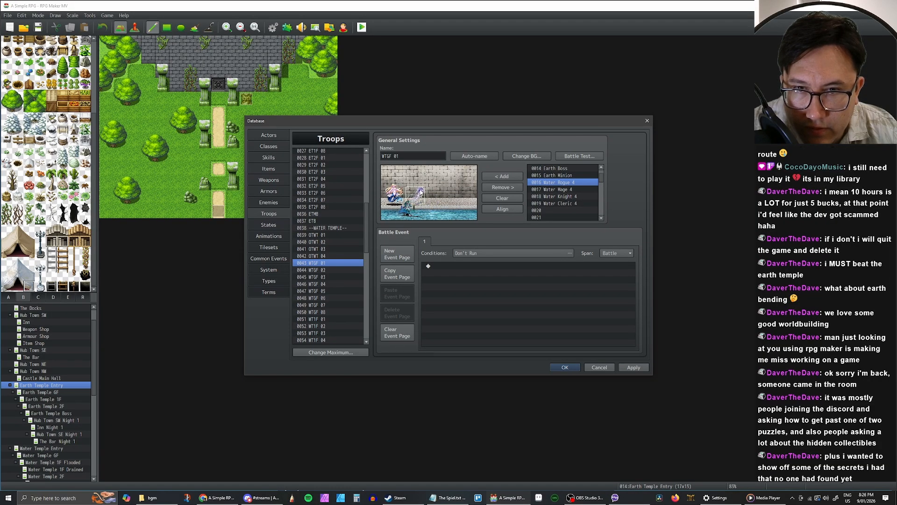
pyautogui.click(470, 216)
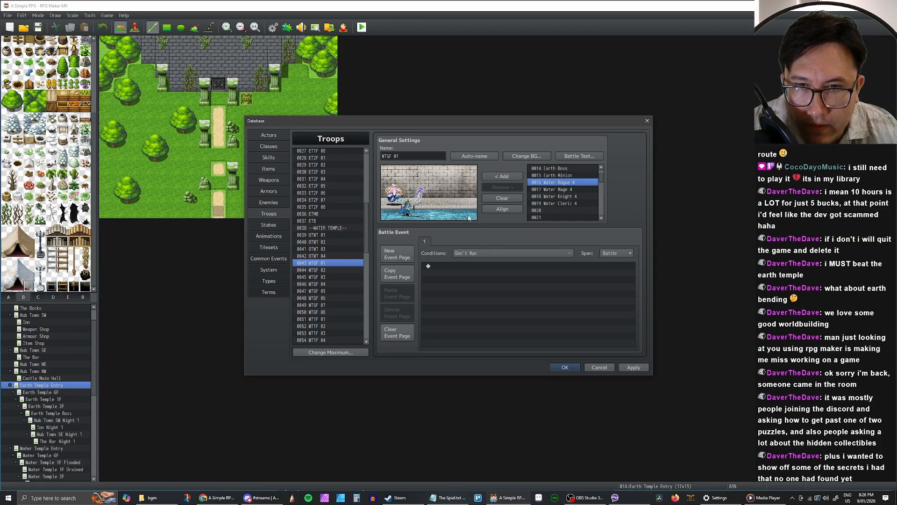
pyautogui.click(632, 366)
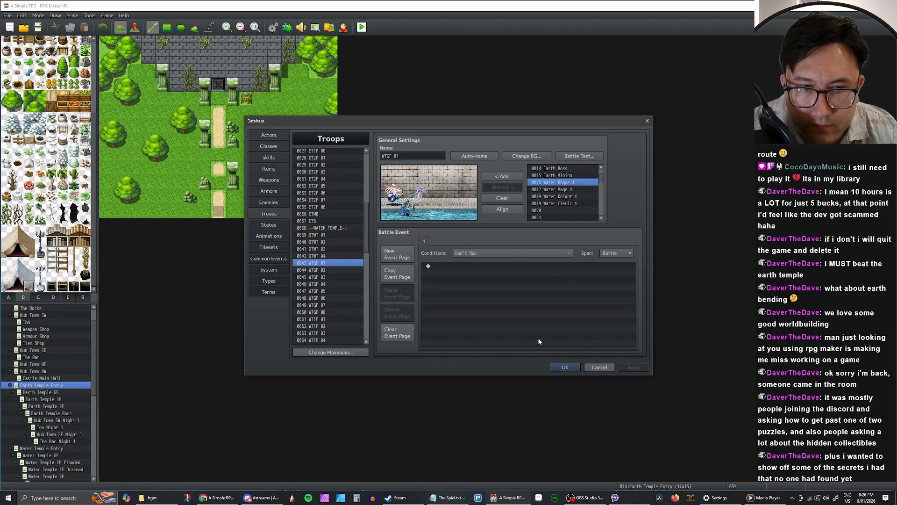
# Step: Look through the list of Water Temple troops and compare the enemies in WTGF 01 and WTGF 02
pyautogui.click(317, 271)
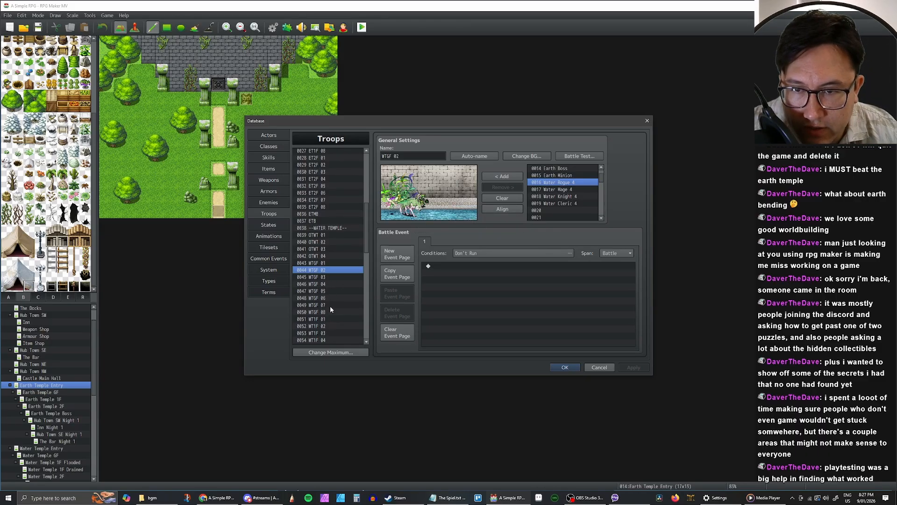
pyautogui.scroll(-3, 329, 309)
pyautogui.scroll(2, 326, 309)
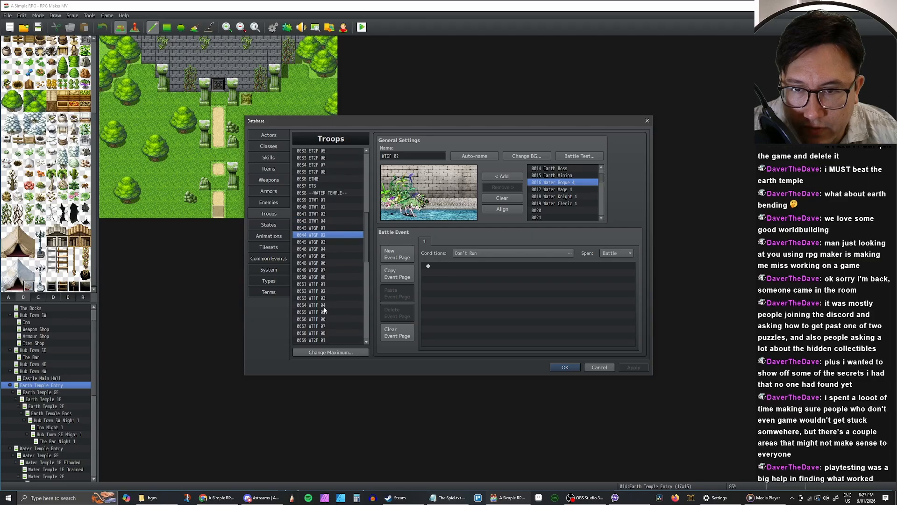
pyautogui.scroll(-3, 325, 310)
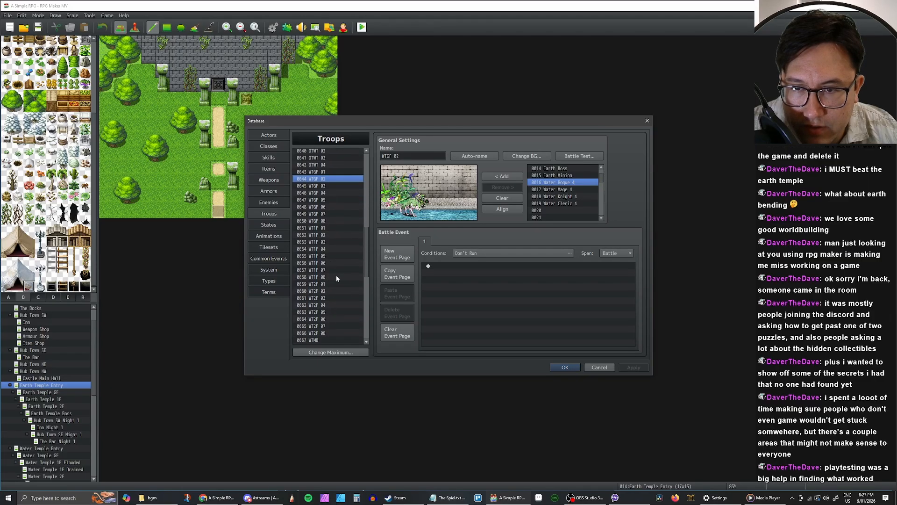
pyautogui.scroll(3, 335, 276)
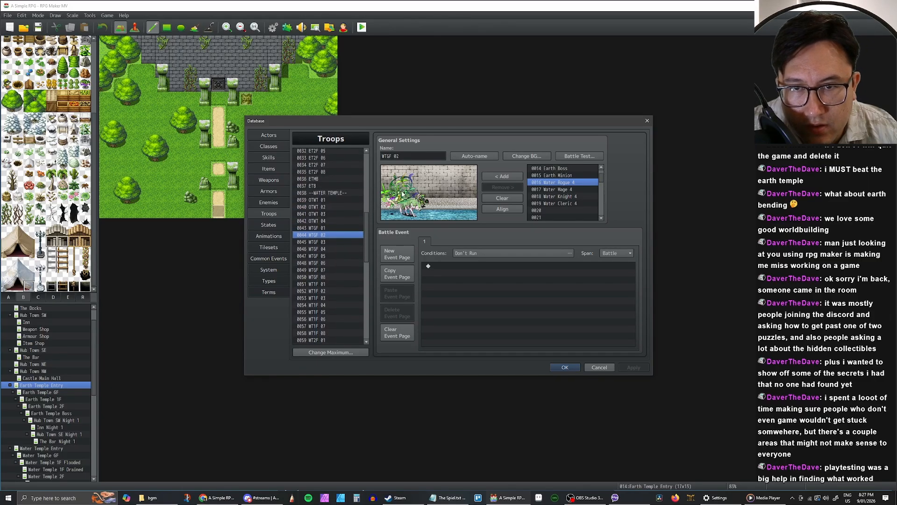
pyautogui.click(336, 228)
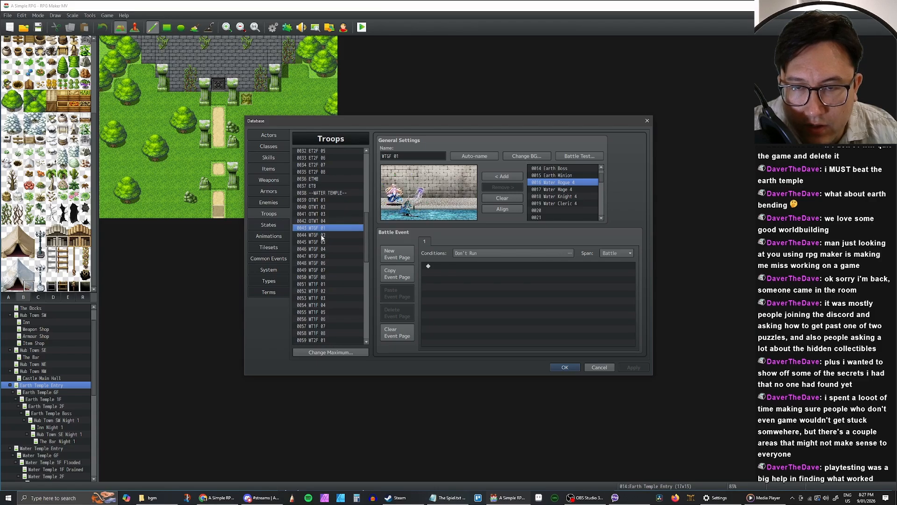
pyautogui.click(321, 235)
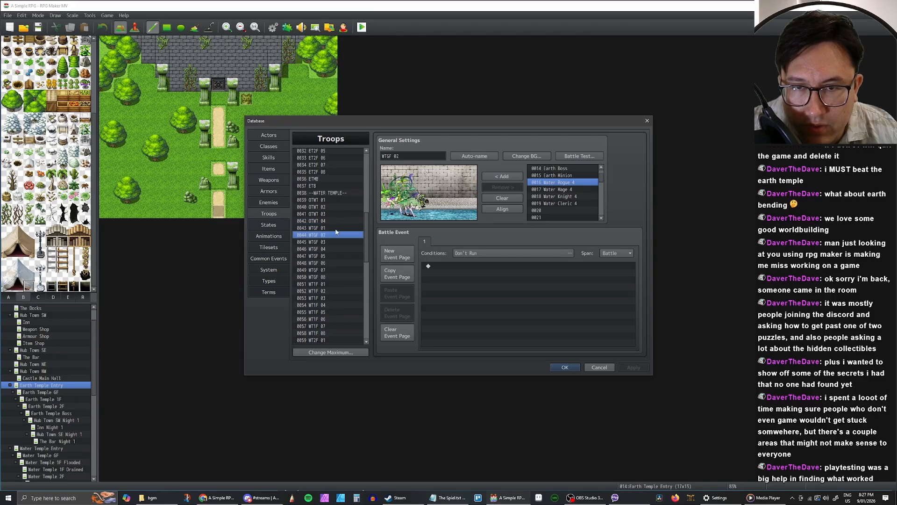
# Step: Add Water Mage 4, Water Rogue 4 and Water Knight 4 to troop WTGF 02
pyautogui.click(394, 207)
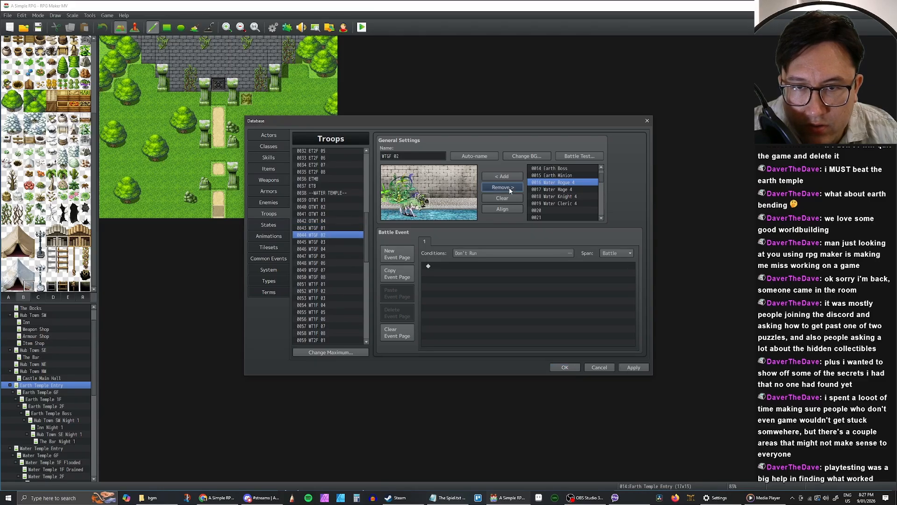
pyautogui.click(537, 189)
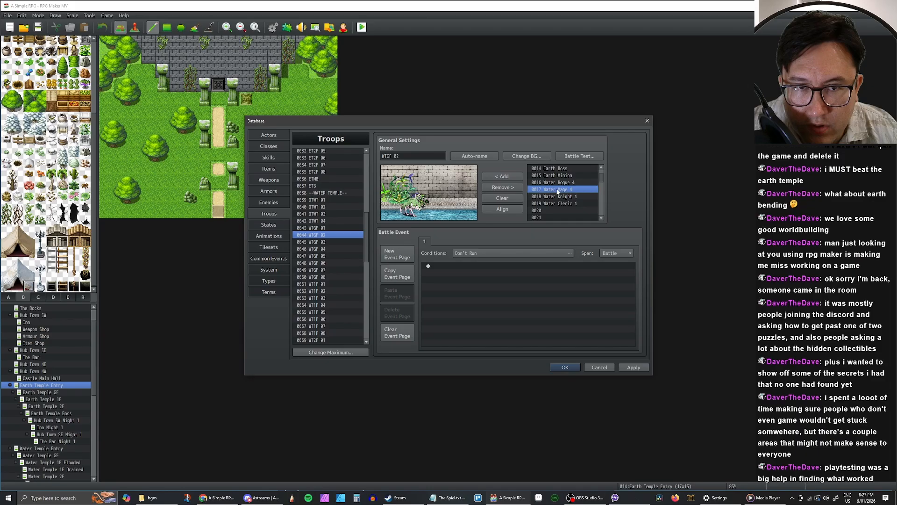
pyautogui.click(509, 180)
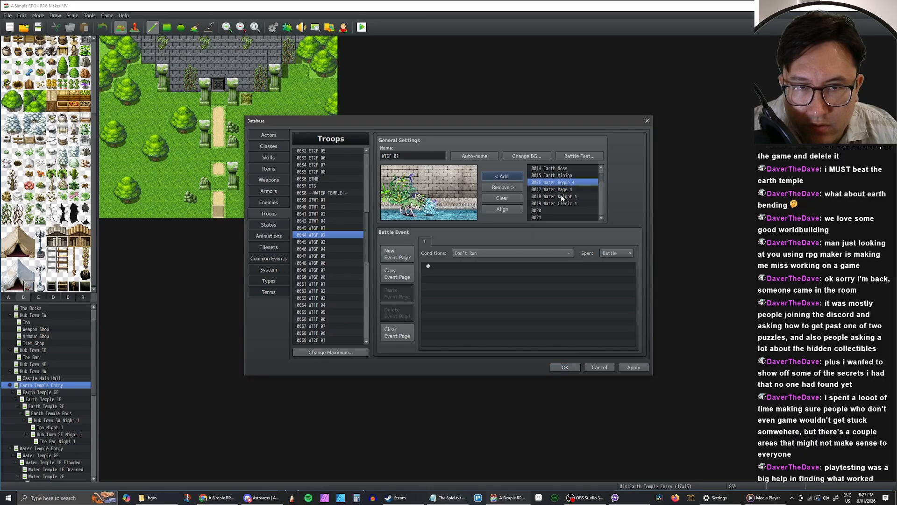
pyautogui.click(545, 202)
pyautogui.click(504, 177)
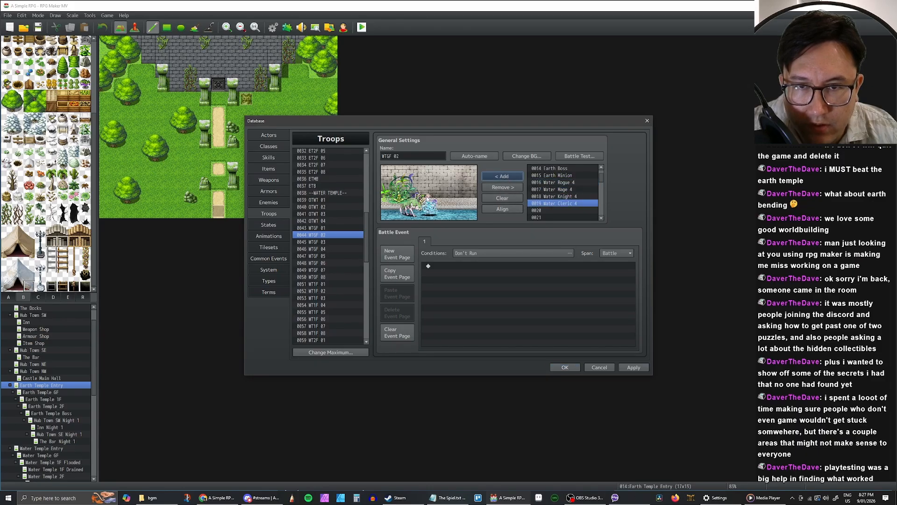
pyautogui.click(502, 187)
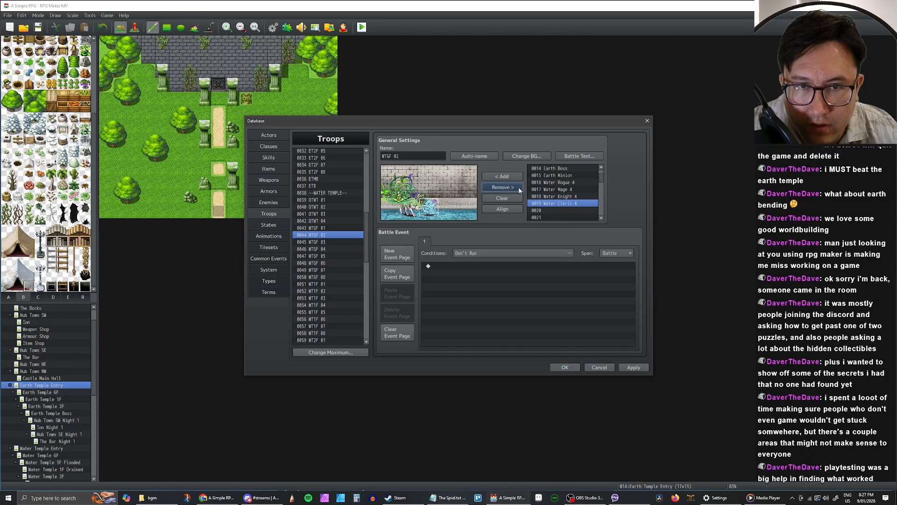
pyautogui.click(556, 196)
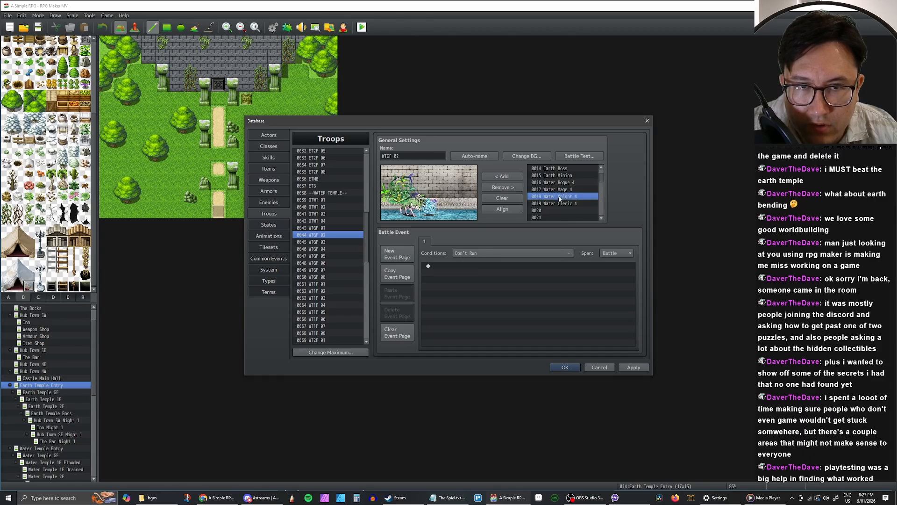
pyautogui.click(502, 176)
# Step: Remove the original green non-water enemies from troop WTGF 02
pyautogui.click(409, 207)
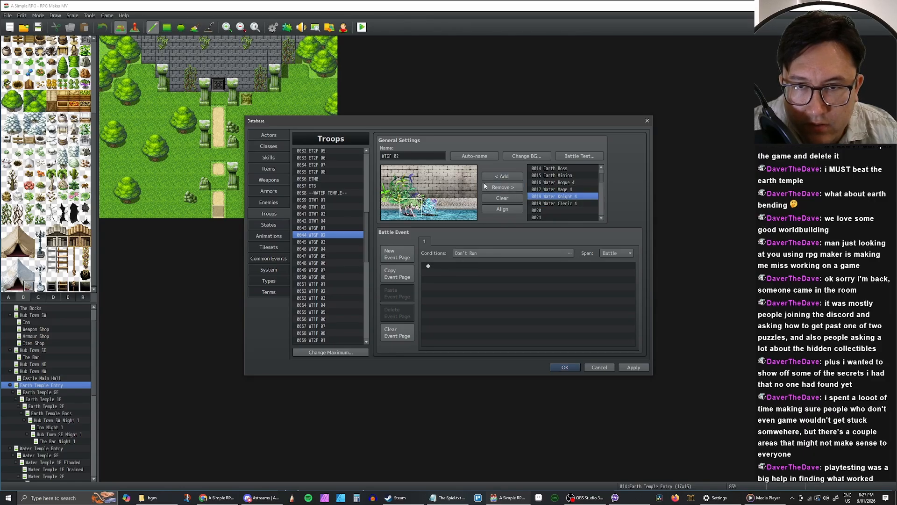
pyautogui.click(489, 187)
pyautogui.click(422, 197)
pyautogui.click(489, 188)
pyautogui.click(408, 189)
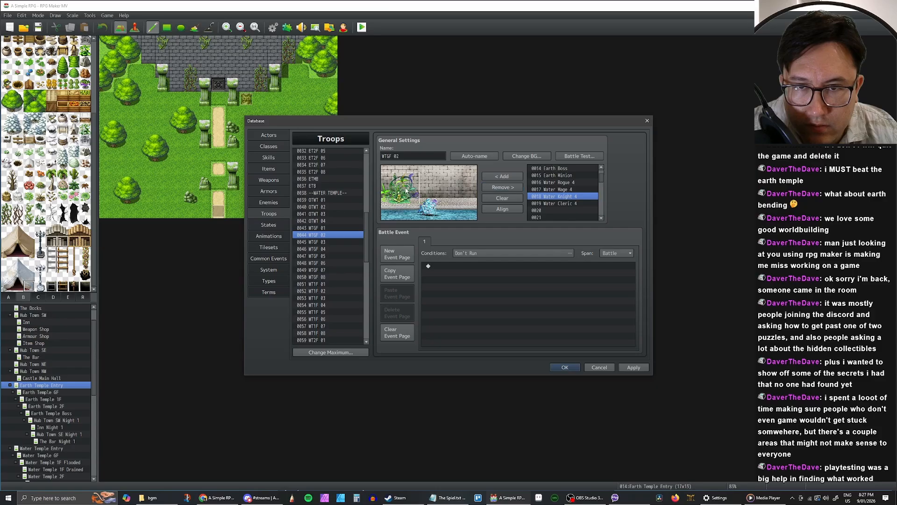
pyautogui.click(488, 188)
# Step: Arrange WTGF 02 with Water Mage 4 at the far left, Water Rogue 4 lower front and Water Knight 4 near the centre
pyautogui.click(425, 204)
pyautogui.moveTo(426, 203); pyautogui.dragTo(395, 193)
pyautogui.click(411, 202)
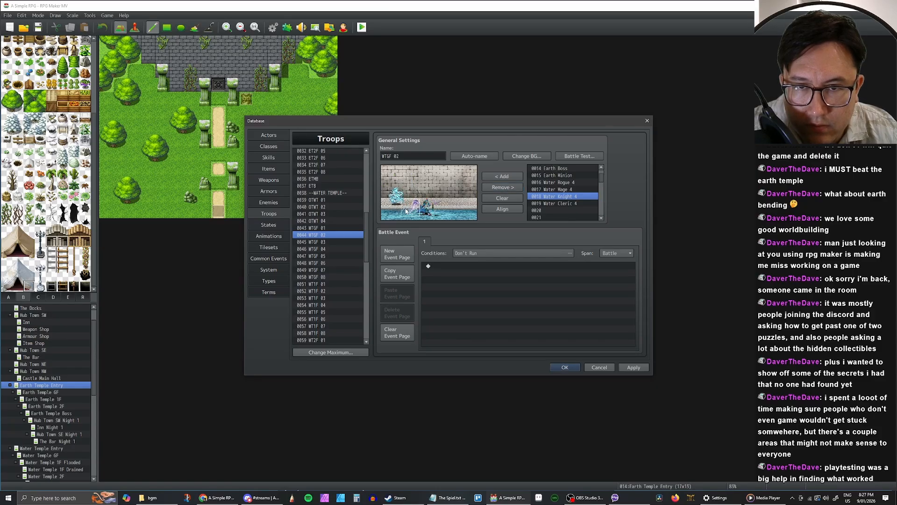
pyautogui.rightClick(411, 201)
pyautogui.moveTo(429, 213)
pyautogui.mouseDown()
pyautogui.moveTo(408, 216)
pyautogui.moveTo(440, 194)
pyautogui.moveTo(407, 212)
pyautogui.moveTo(426, 203)
pyautogui.moveTo(418, 206)
pyautogui.mouseUp()
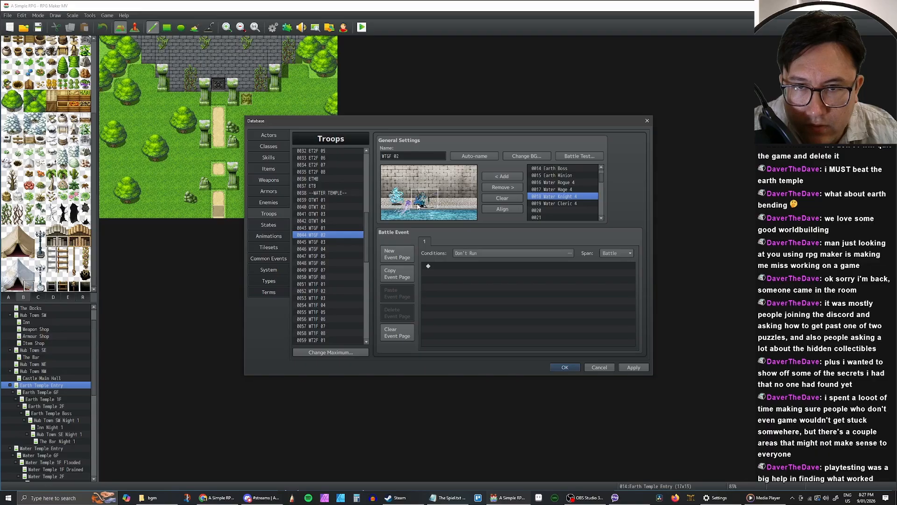
pyautogui.rightClick(418, 206)
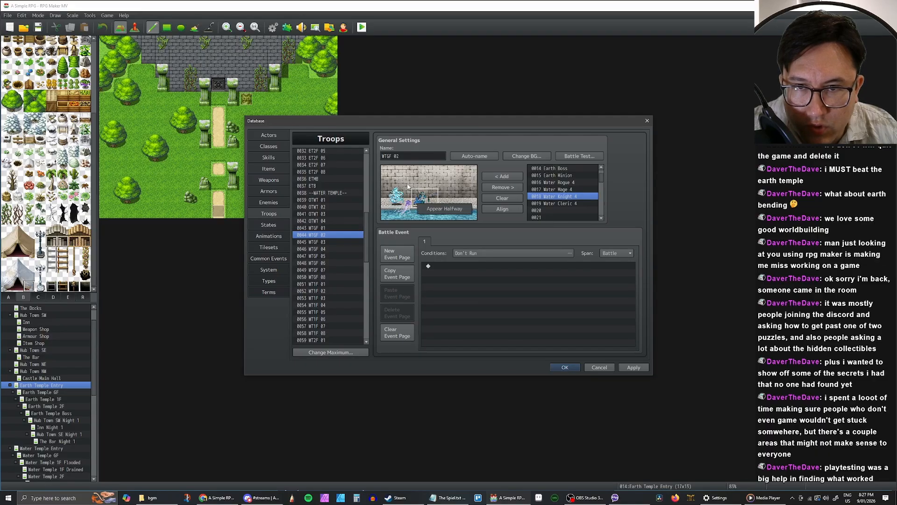
pyautogui.click(404, 186)
# Step: Rearrange WTGF 01 with Water Knight 4 near the centre and Water Rogue 4 lower front, and apply the changes
pyautogui.click(327, 228)
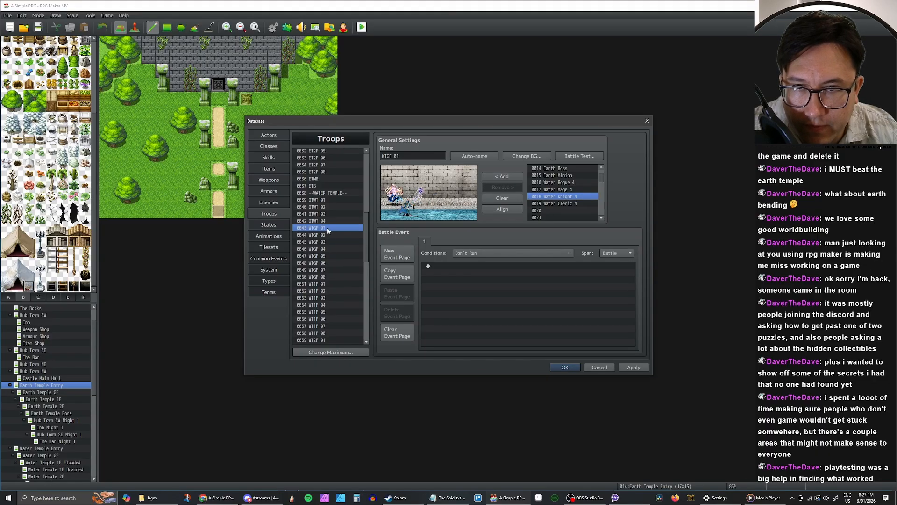
pyautogui.moveTo(404, 207)
pyautogui.mouseDown()
pyautogui.moveTo(417, 206)
pyautogui.moveTo(422, 192)
pyautogui.moveTo(401, 210)
pyautogui.moveTo(420, 201)
pyautogui.mouseUp()
pyautogui.rightClick(401, 210)
pyautogui.rightClick(420, 201)
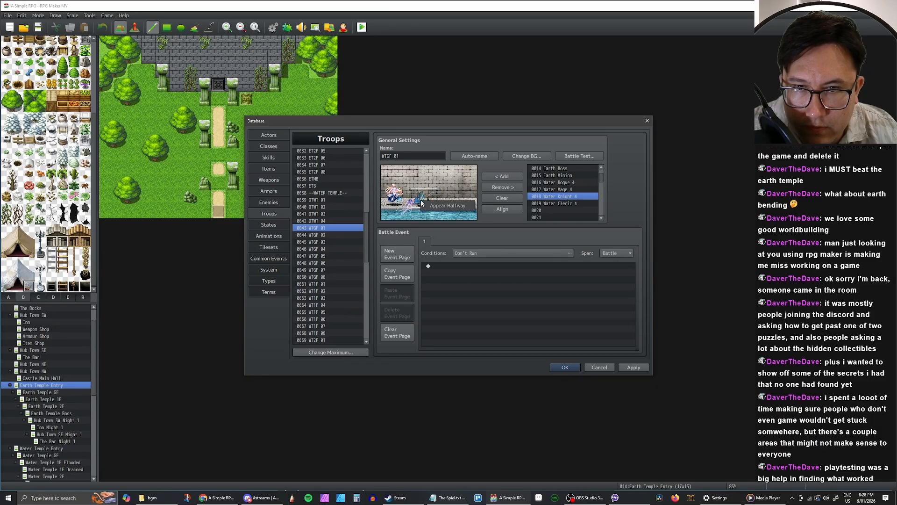
pyautogui.click(443, 183)
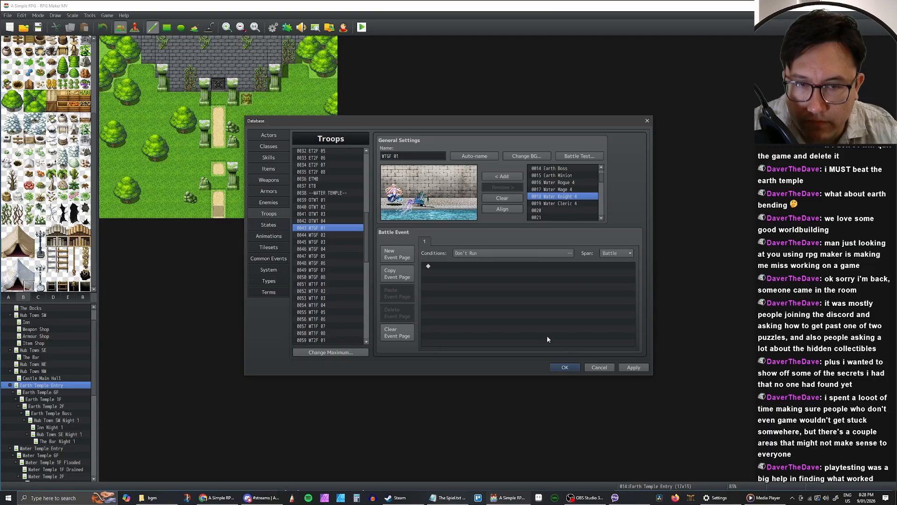
pyautogui.click(636, 368)
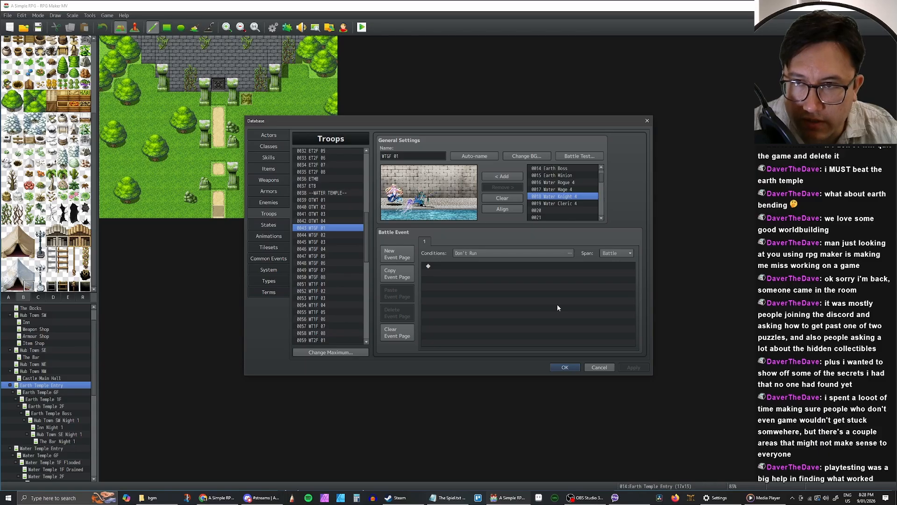
# Step: Fine-tune WTGF 01 by nudging Water Knight 4 and Water Rogue 4 slightly higher on the battle background
pyautogui.moveTo(406, 210); pyautogui.dragTo(425, 198)
pyautogui.rightClick(401, 210)
pyautogui.click(422, 197)
pyautogui.click(420, 197)
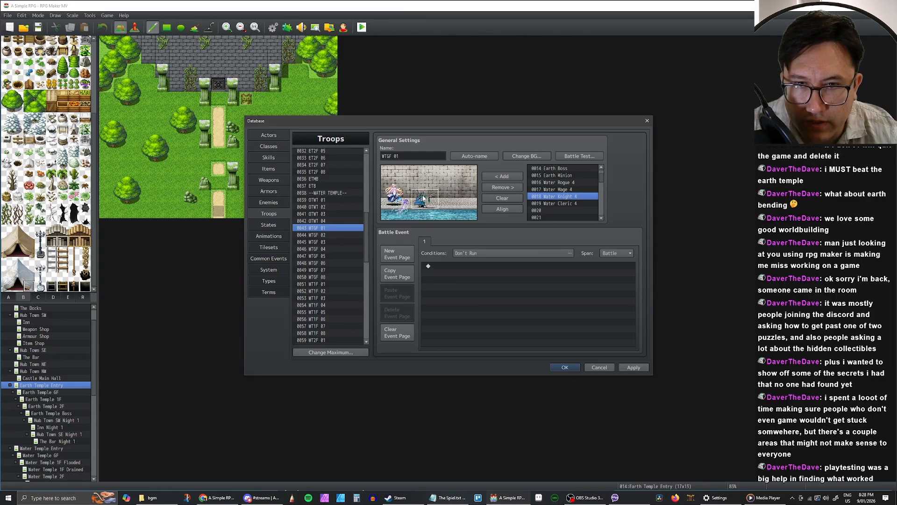
pyautogui.click(407, 208)
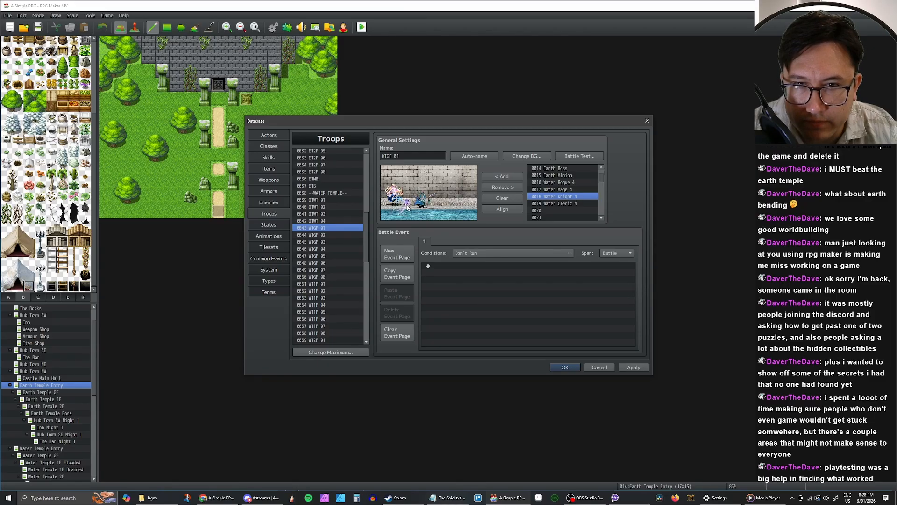
# Step: Compare the enemy arrangements of WTGF 01 and WTGF 02, and inspect the enemies in troop WTGF 03
pyautogui.click(324, 235)
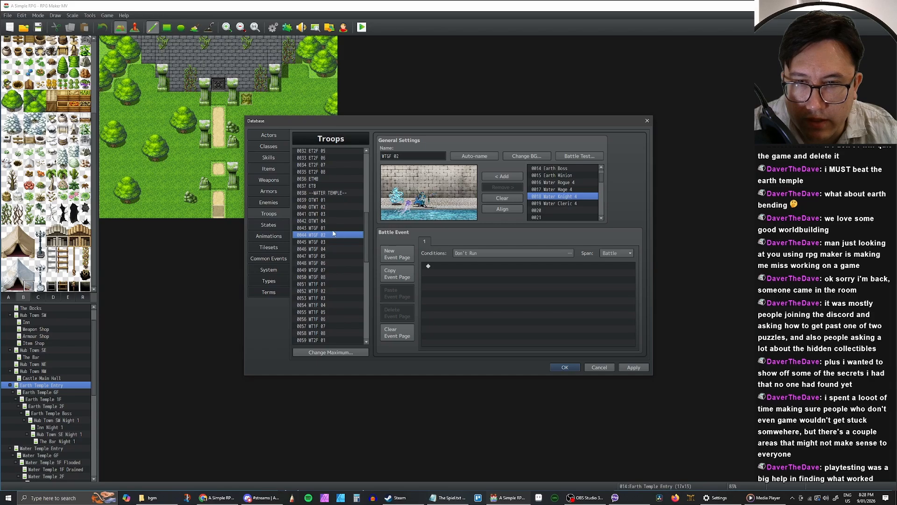
pyautogui.click(327, 230)
pyautogui.click(325, 234)
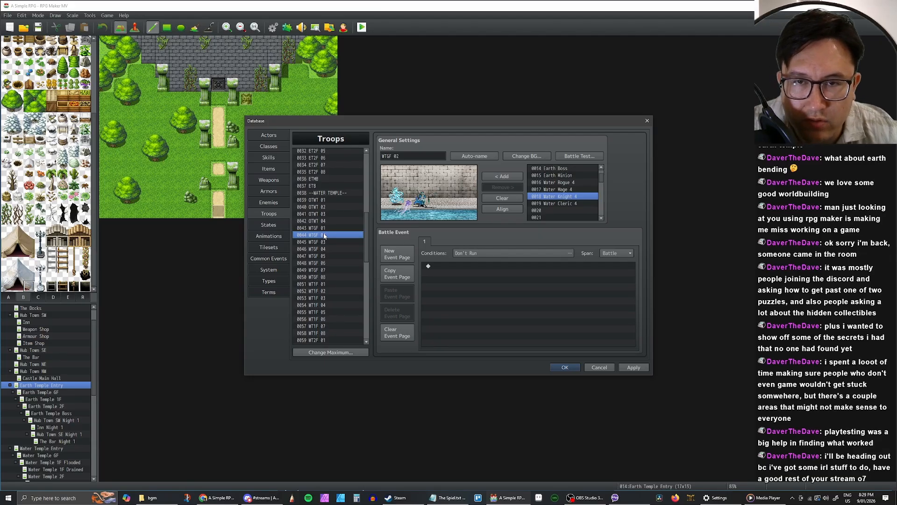
pyautogui.click(322, 243)
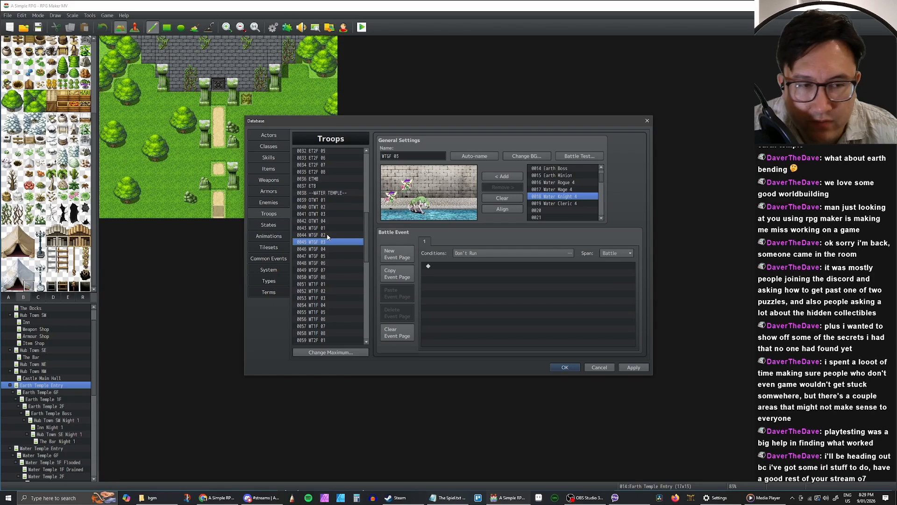
pyautogui.click(391, 198)
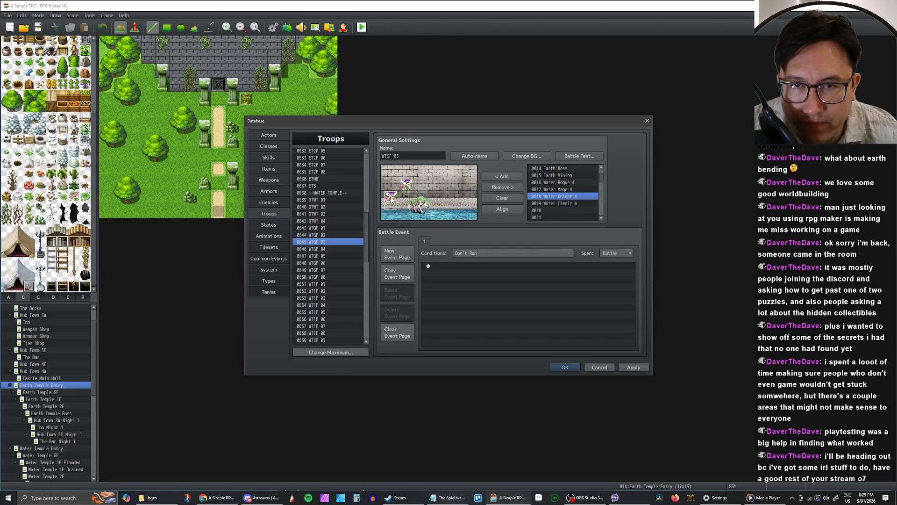
pyautogui.click(440, 190)
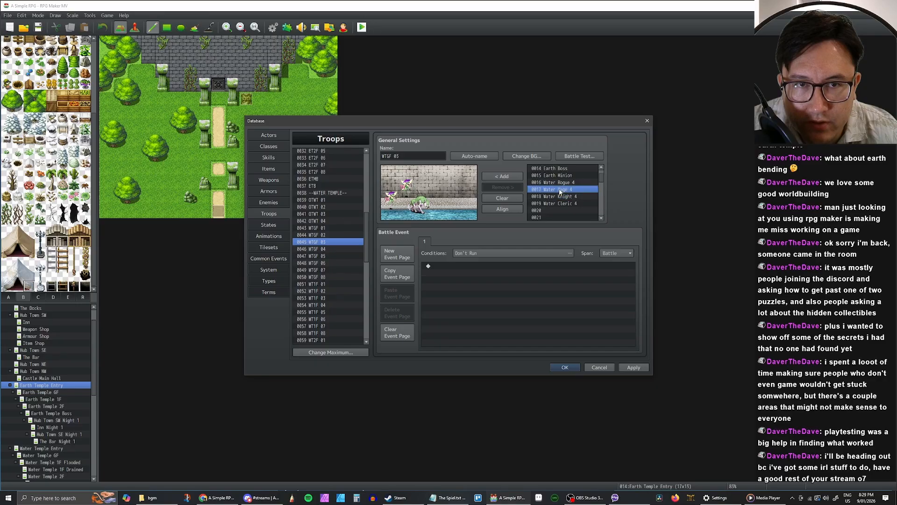
pyautogui.click(559, 204)
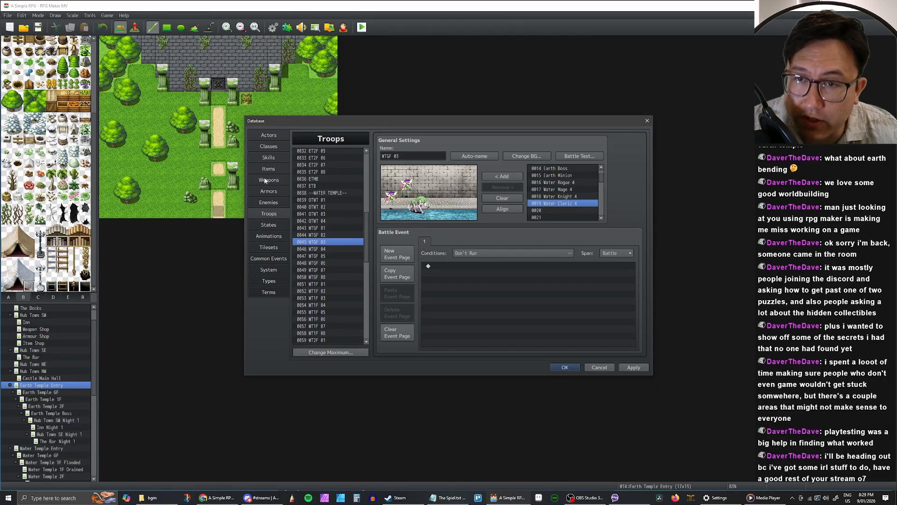
# Step: Compare the traits, parameter curves and learned skills of the Knight, Rogue, Mage and Cleric classes
pyautogui.click(268, 148)
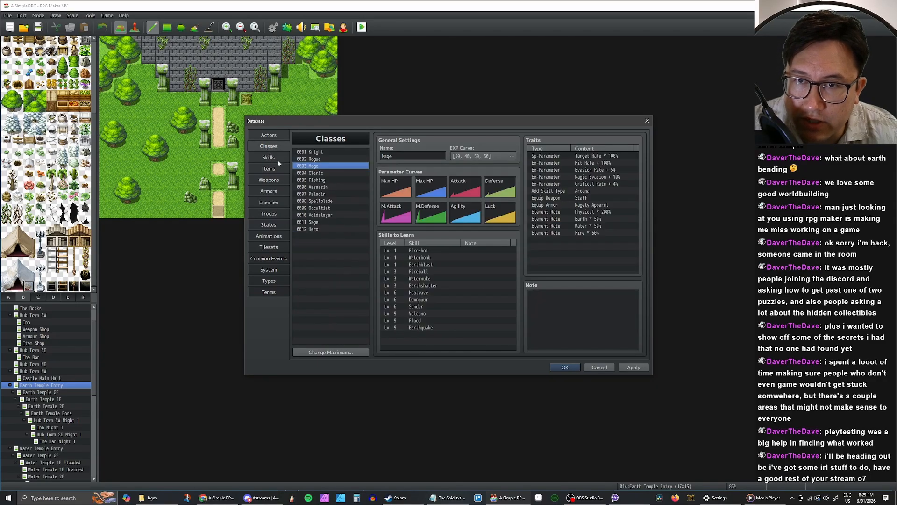
pyautogui.click(320, 159)
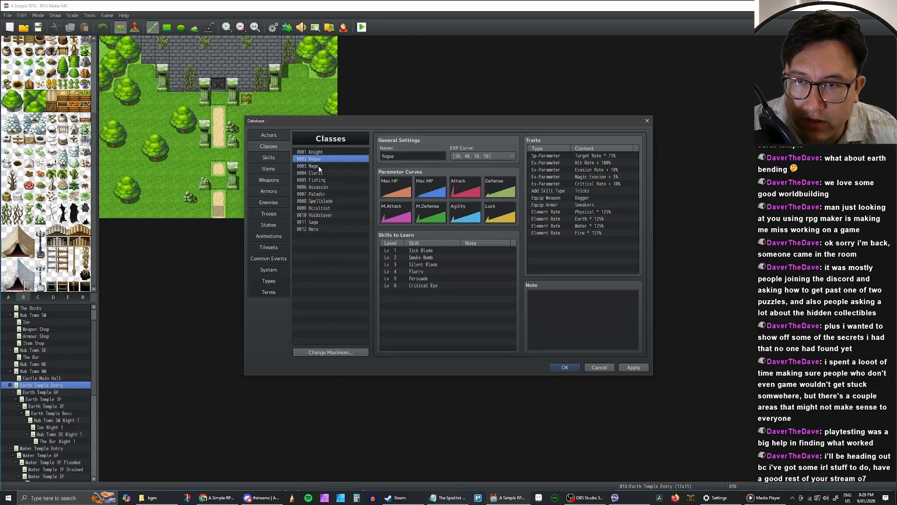
pyautogui.click(320, 168)
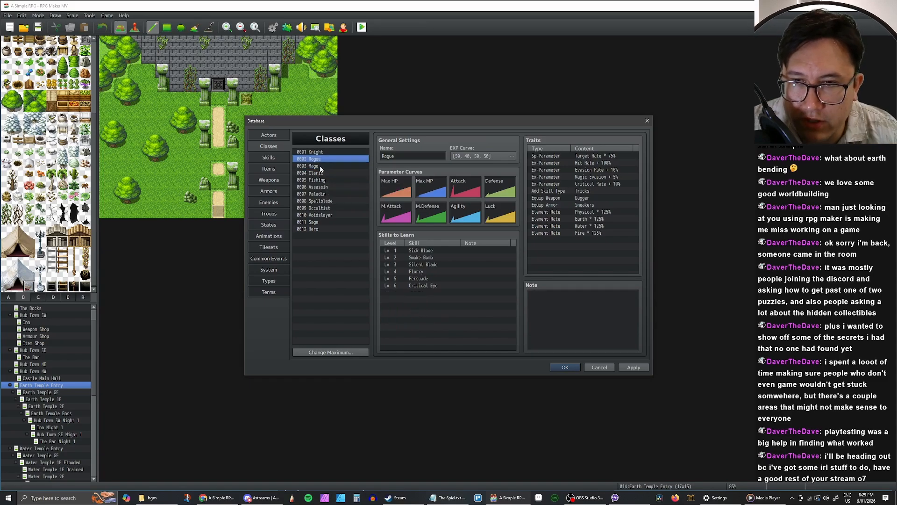
pyautogui.press('Up')
pyautogui.press('Up')
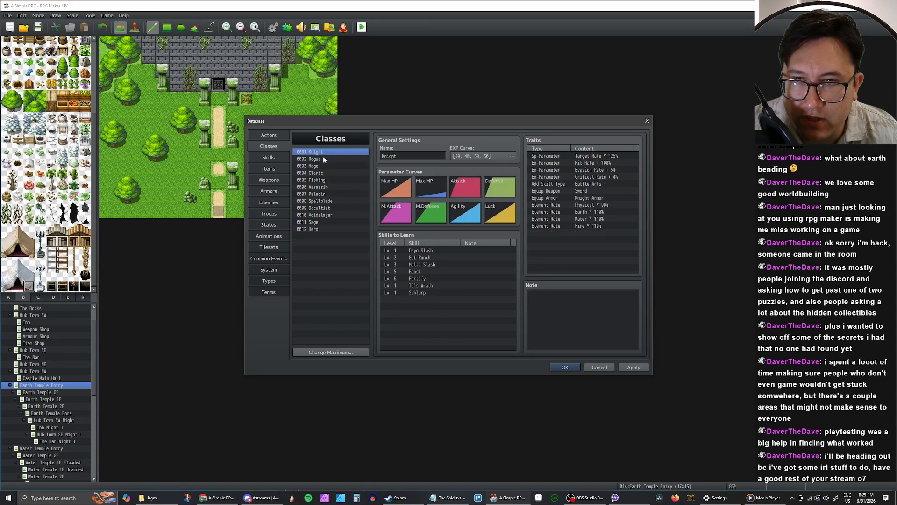
pyautogui.press('Down')
pyautogui.press('Down')
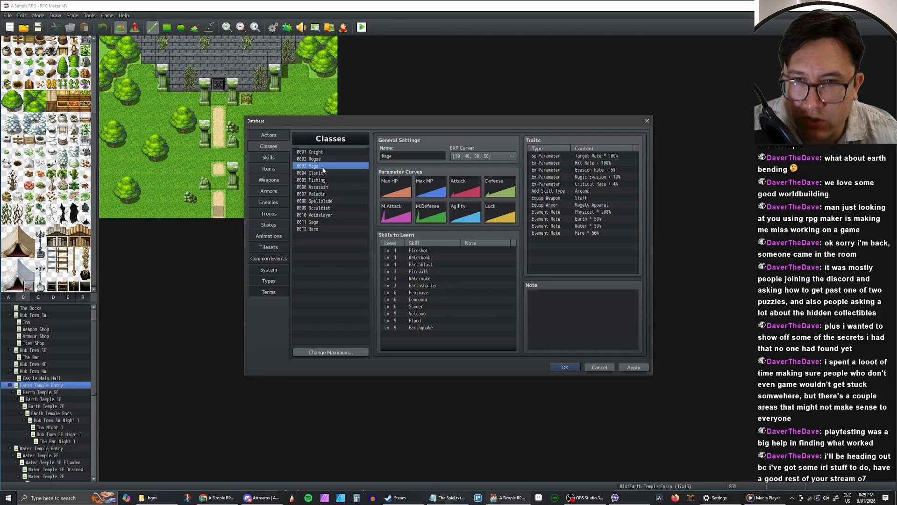
pyautogui.click(324, 173)
pyautogui.click(323, 166)
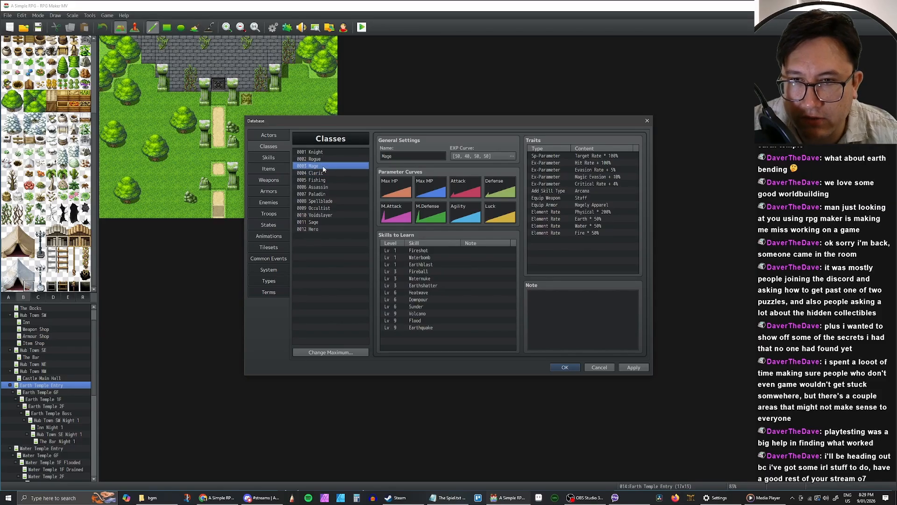
pyautogui.click(323, 160)
pyautogui.click(324, 154)
pyautogui.click(323, 160)
pyautogui.click(324, 163)
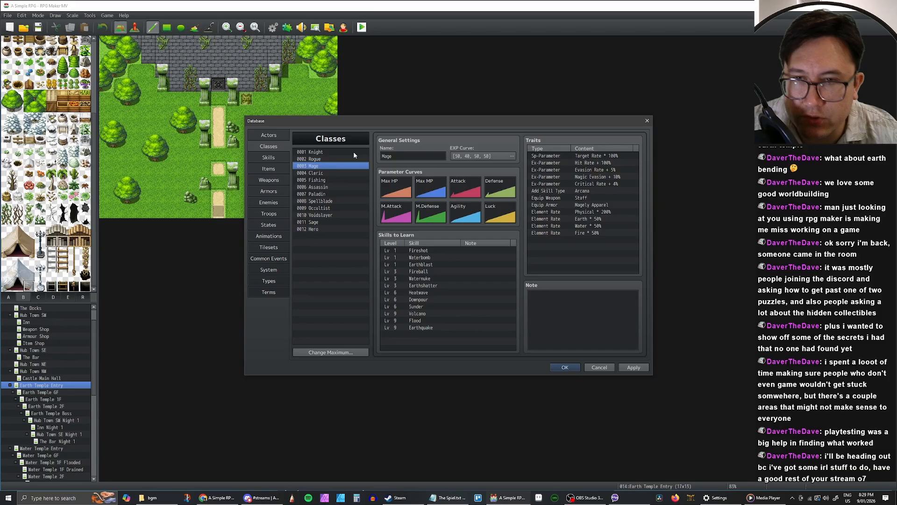
pyautogui.click(323, 152)
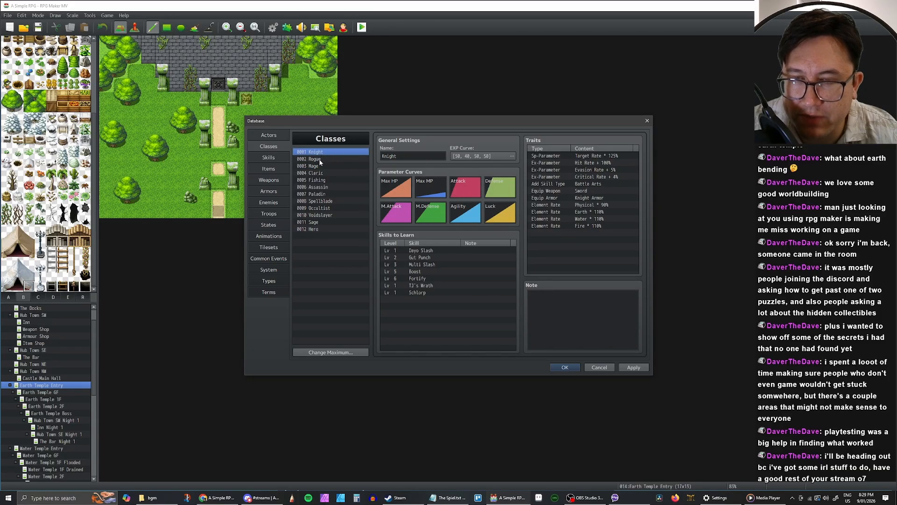
pyautogui.click(319, 159)
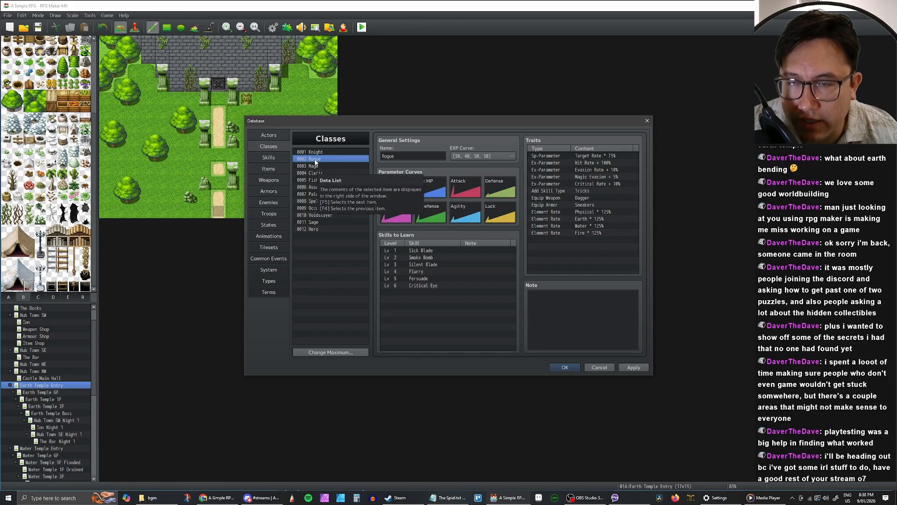
# Step: Look over the database's skills, items, weapons and armors
pyautogui.click(275, 157)
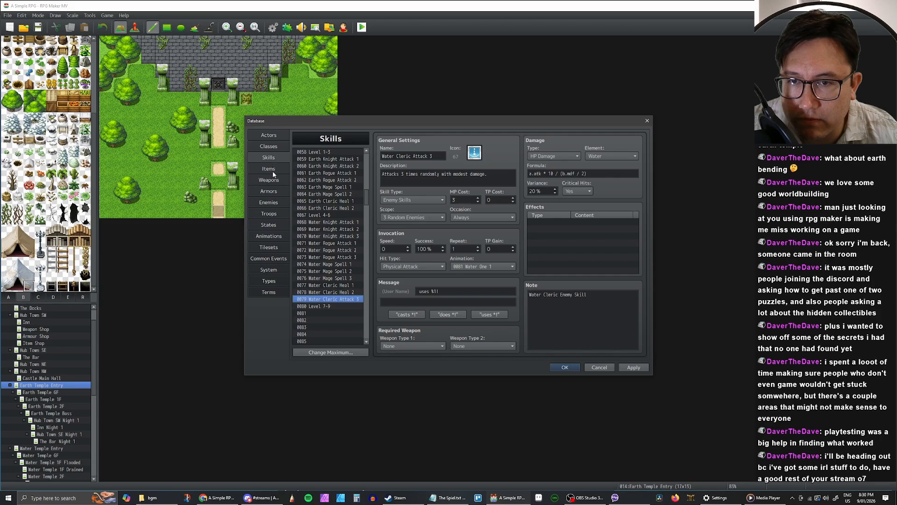
pyautogui.click(274, 170)
pyautogui.click(272, 158)
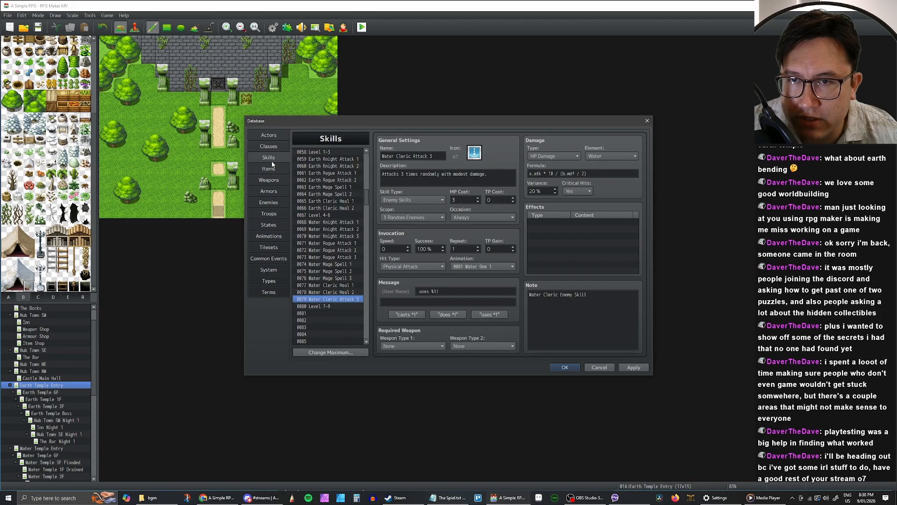
pyautogui.click(273, 180)
pyautogui.click(274, 192)
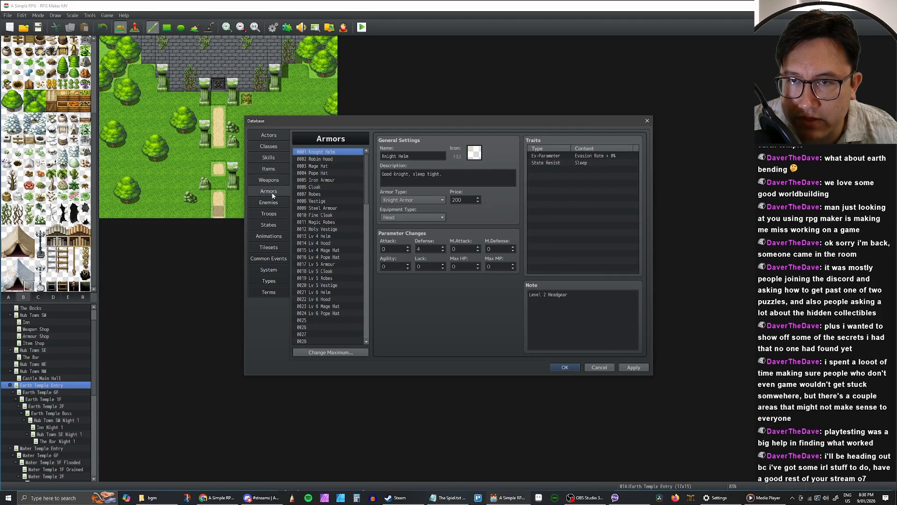
# Step: Review the stats and action patterns of the Water Rogue 4 enemy, and return to troop WTGF 03
pyautogui.click(274, 202)
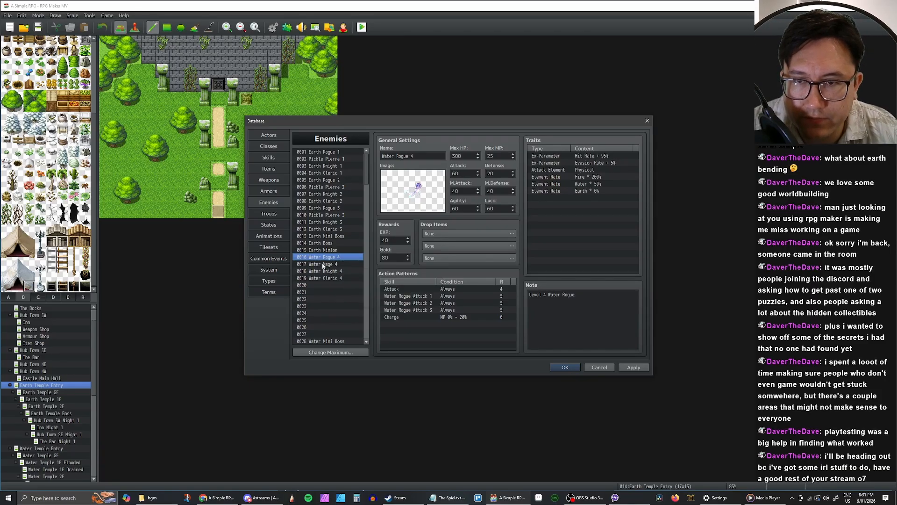
pyautogui.click(269, 214)
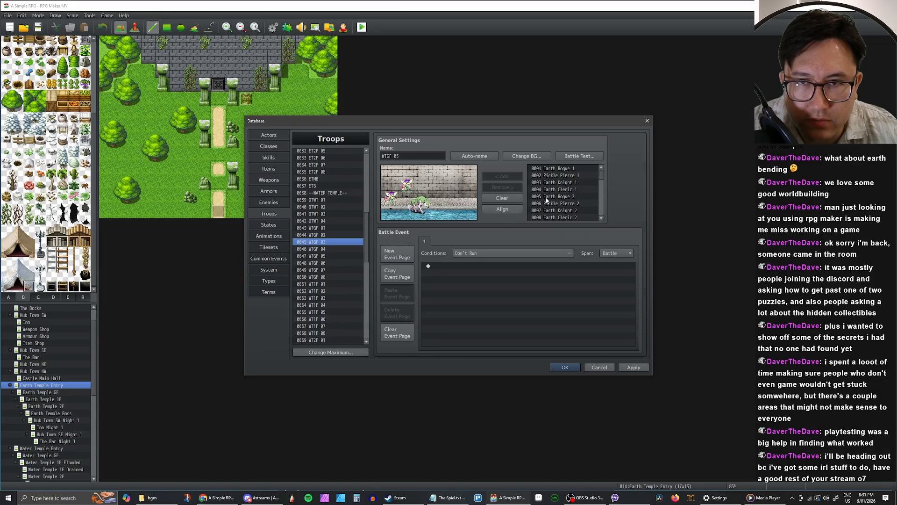
# Step: Try adding Earth Cleric 2 to troop WTGF 03 to compare its sprite, and take it out again
pyautogui.scroll(-1, 557, 205)
pyautogui.scroll(-1, 565, 212)
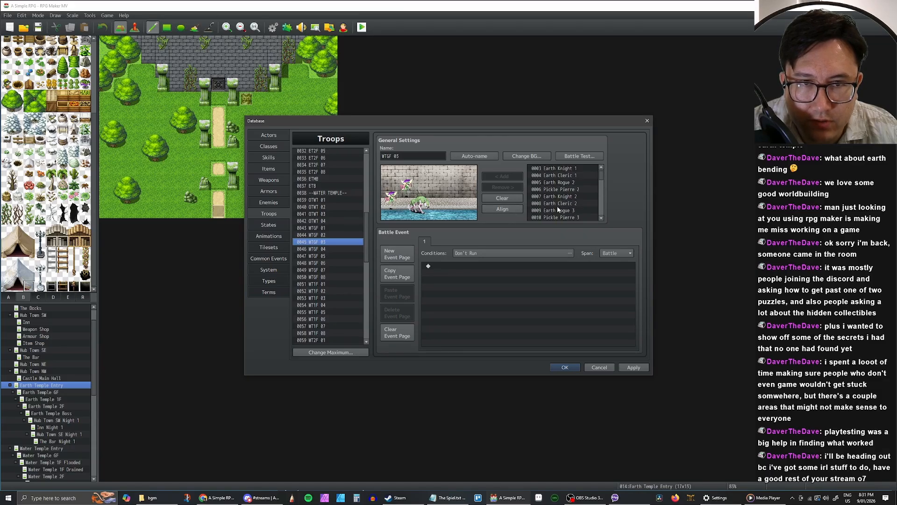
pyautogui.click(559, 204)
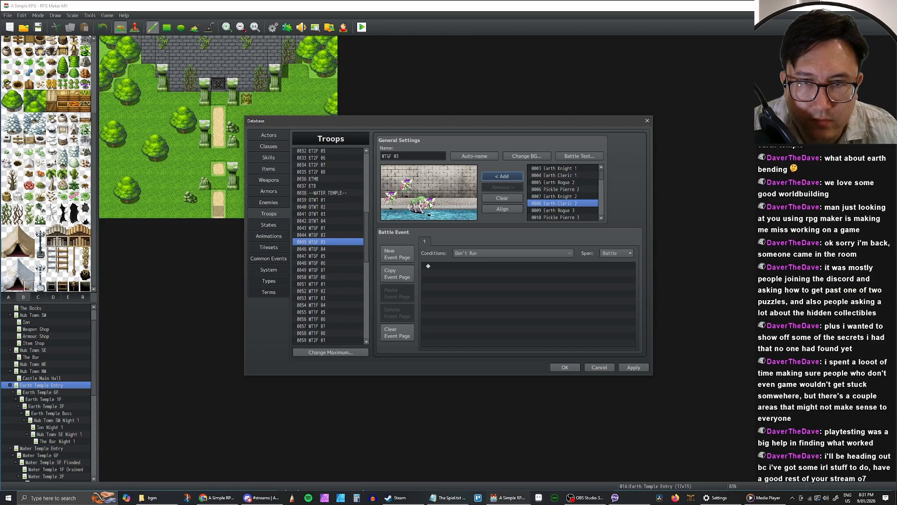
pyautogui.click(439, 204)
pyautogui.click(503, 187)
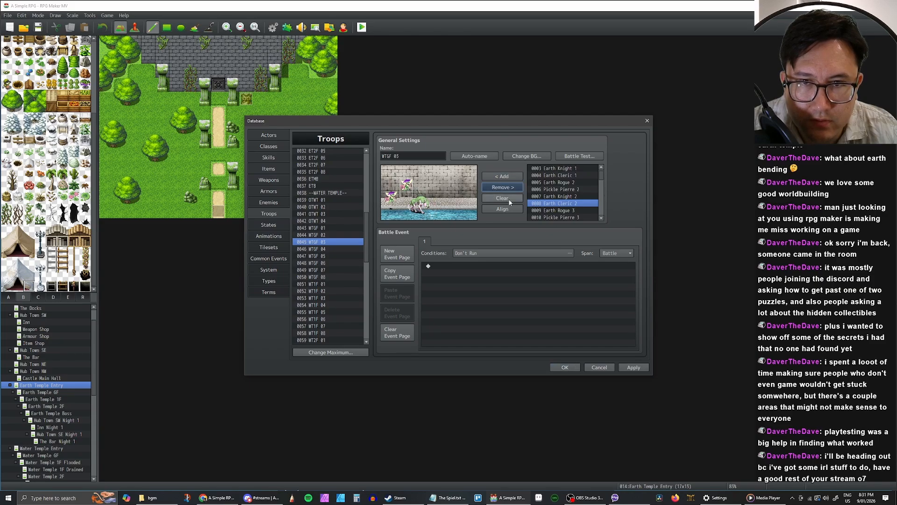
# Step: Add two Water Cleric 4 enemies and one Water Rogue 4 to troop WTGF 03
pyautogui.scroll(-3, 561, 215)
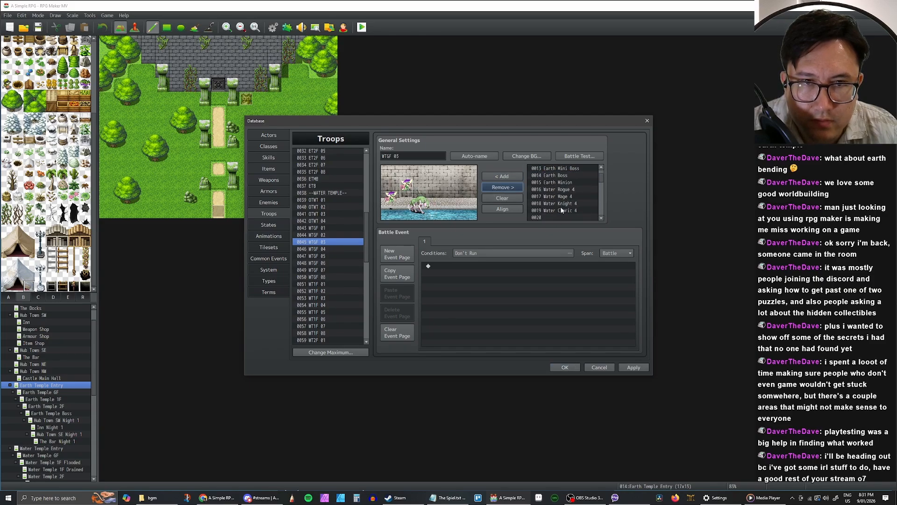
pyautogui.click(559, 211)
pyautogui.click(504, 176)
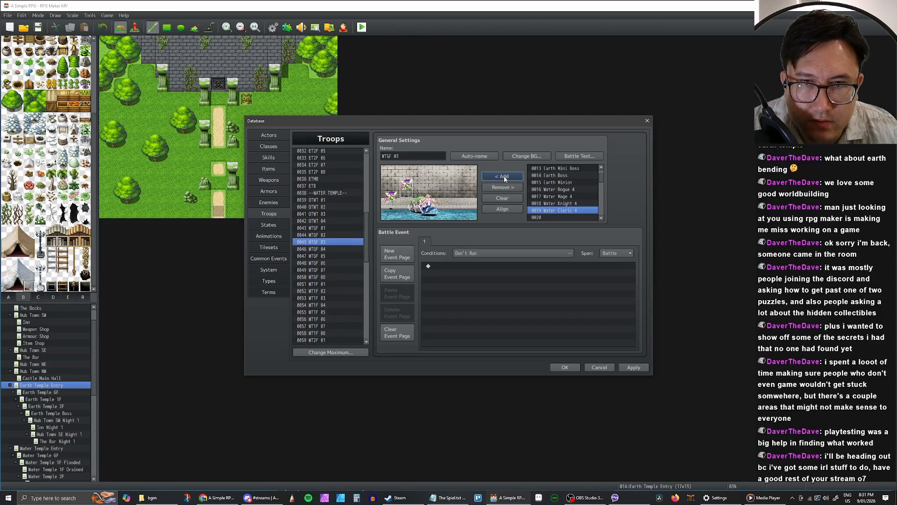
pyautogui.click(556, 191)
pyautogui.click(502, 176)
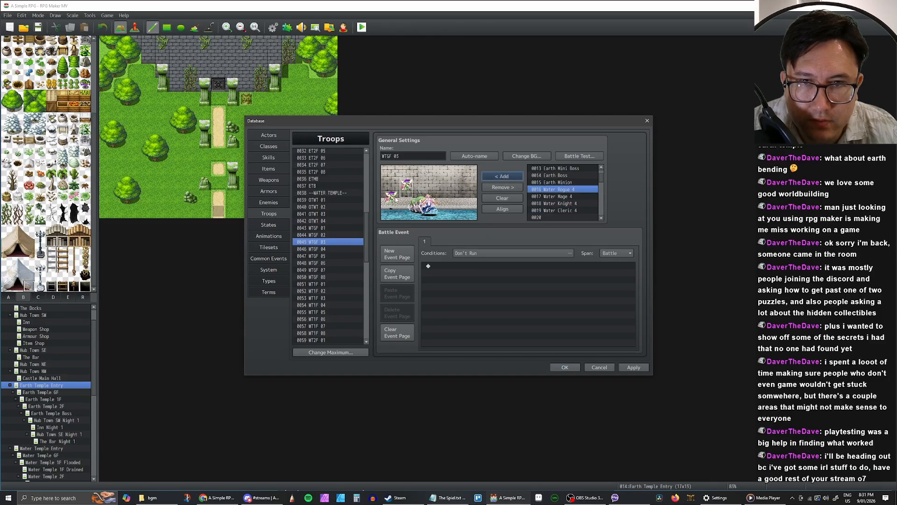
# Step: Remove the old earth enemies from troop WTGF 03
pyautogui.click(394, 198)
pyautogui.click(502, 187)
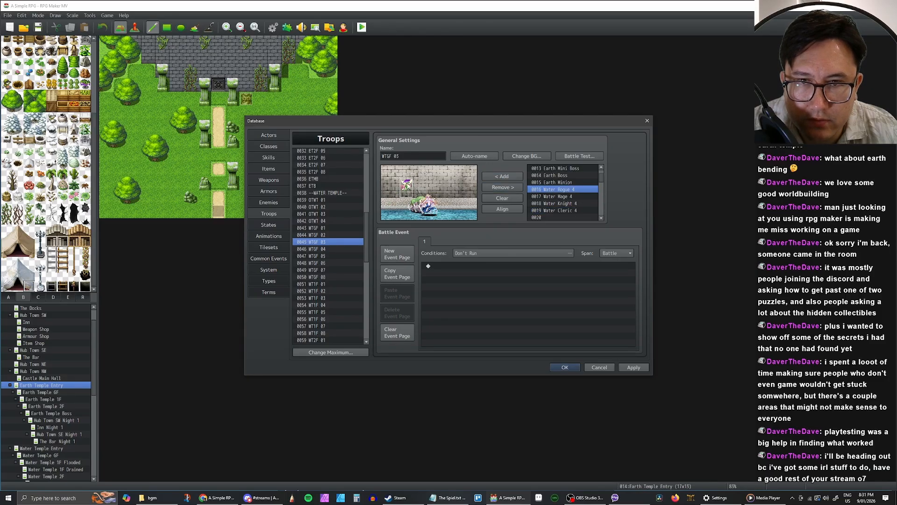
pyautogui.click(504, 189)
pyautogui.click(413, 203)
pyautogui.click(501, 189)
# Step: Arrange WTGF 03 with the two Water Cleric 4s stacked diagonally on the left and Water Rogue 4 to their right
pyautogui.moveTo(427, 205)
pyautogui.mouseDown()
pyautogui.moveTo(390, 202)
pyautogui.moveTo(405, 188)
pyautogui.moveTo(420, 200)
pyautogui.mouseUp()
pyautogui.rightClick(391, 204)
pyautogui.rightClick(405, 188)
pyautogui.click(429, 182)
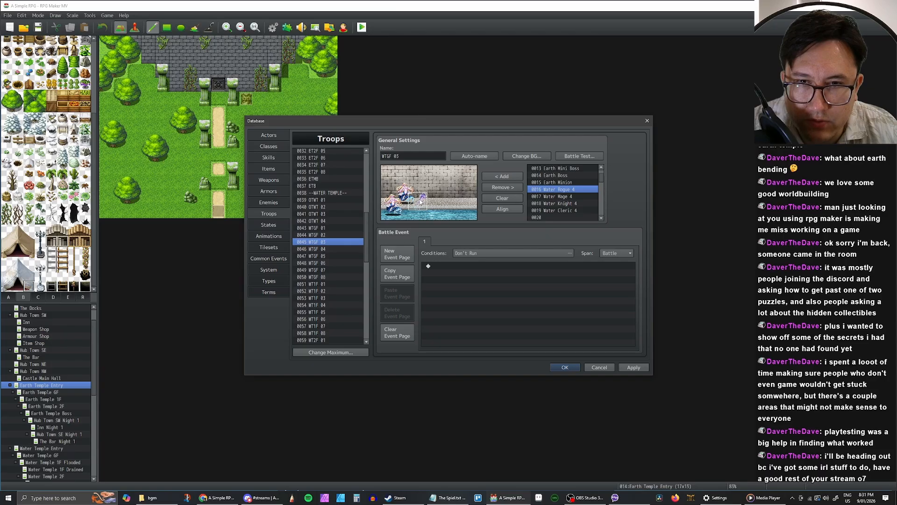
pyautogui.rightClick(420, 200)
pyautogui.click(423, 186)
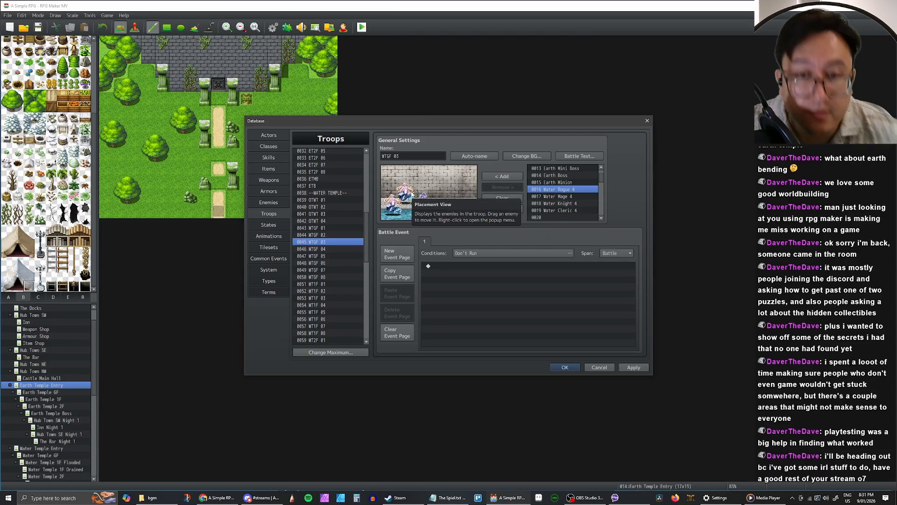
# Step: Remove the three old earth enemies from troop WTGF 04
pyautogui.click(320, 250)
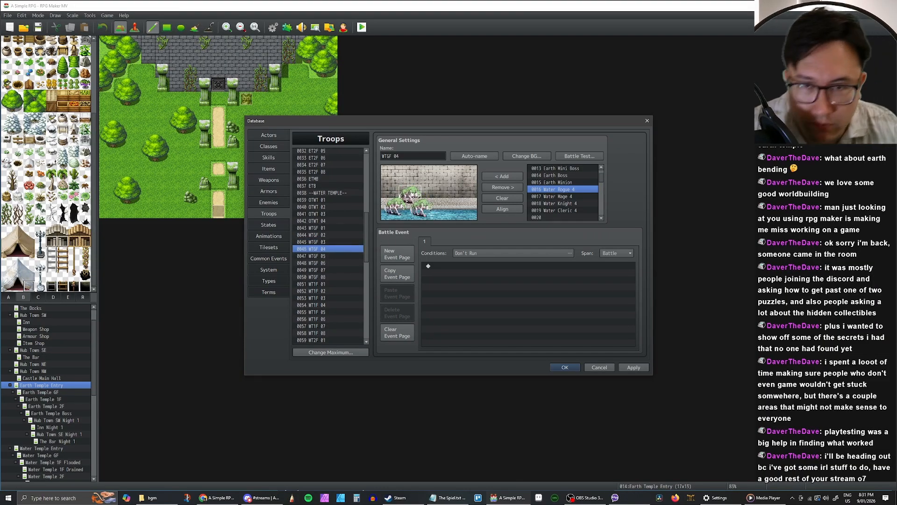
pyautogui.click(493, 188)
pyautogui.click(427, 207)
pyautogui.click(503, 188)
pyautogui.click(401, 209)
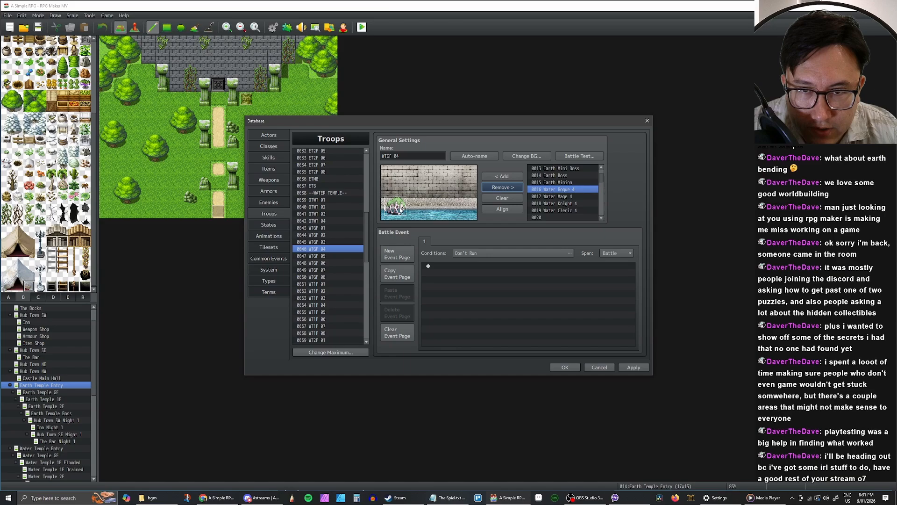
pyautogui.click(502, 187)
# Step: Add three Water Rogue 4 enemies to troop WTGF 04
pyautogui.click(505, 177)
pyautogui.click(504, 177)
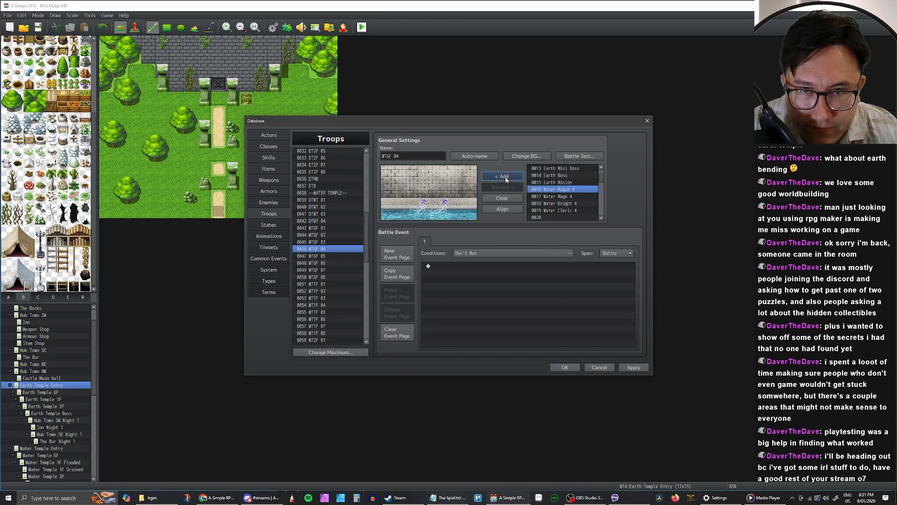
pyautogui.click(504, 177)
# Step: Arrange the three Water Rogue 4s of WTGF 04 in a triangle on the left half of the battle background
pyautogui.click(396, 205)
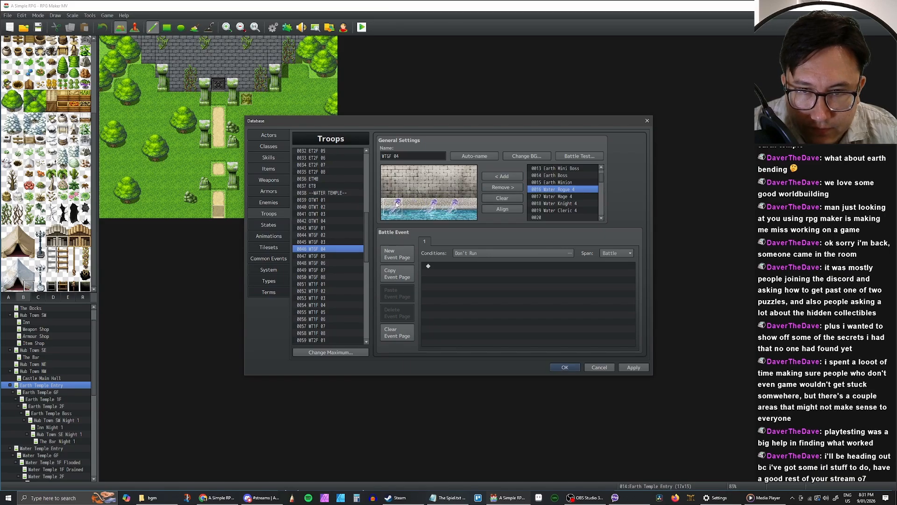
pyautogui.moveTo(434, 204); pyautogui.dragTo(413, 189)
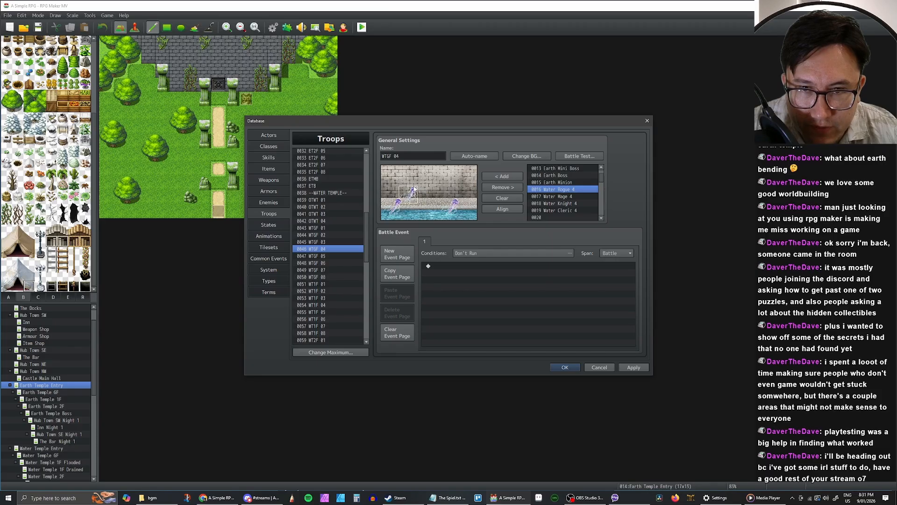
pyautogui.rightClick(413, 188)
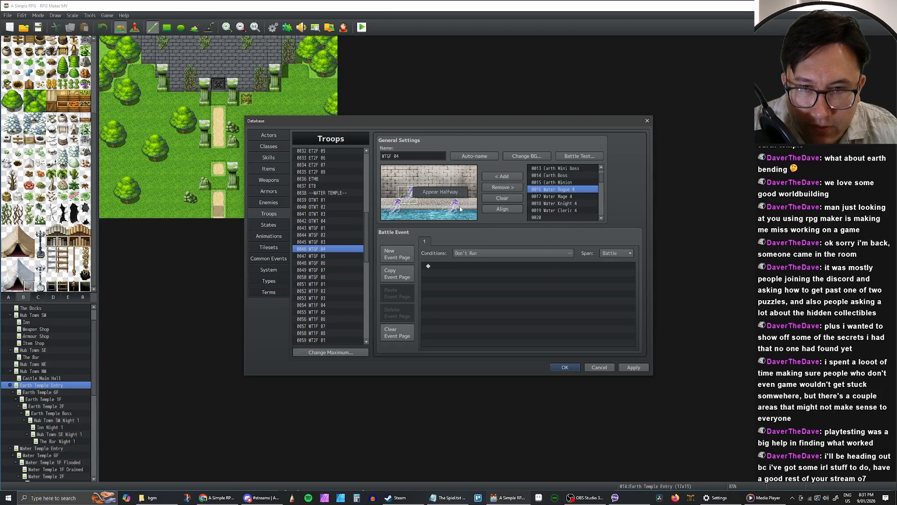
pyautogui.moveTo(457, 207); pyautogui.dragTo(423, 205)
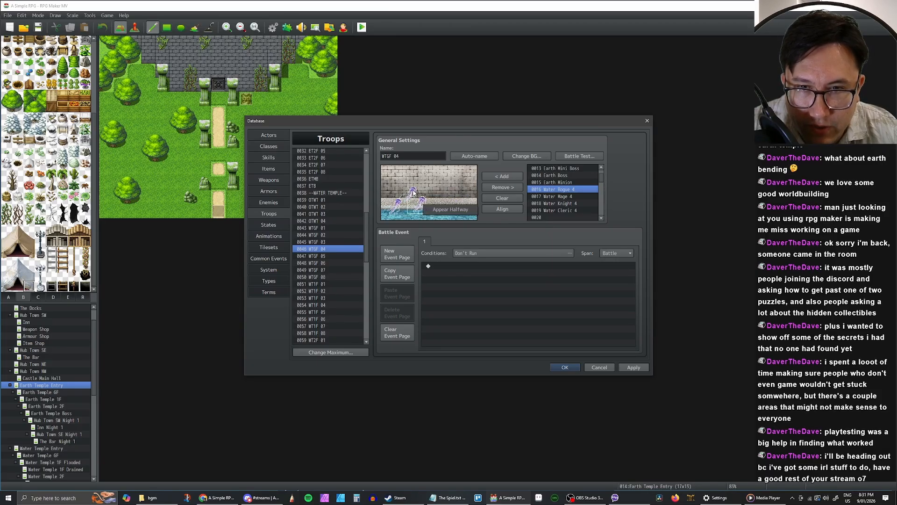
pyautogui.click(443, 190)
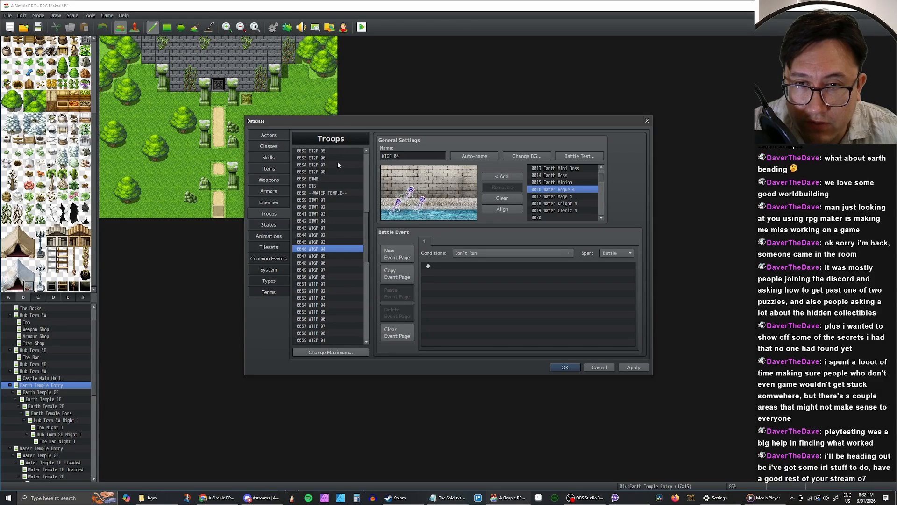
# Step: Fine-tune the position of the rightmost Water Rogue 4 in WTGF 04
pyautogui.click(421, 204)
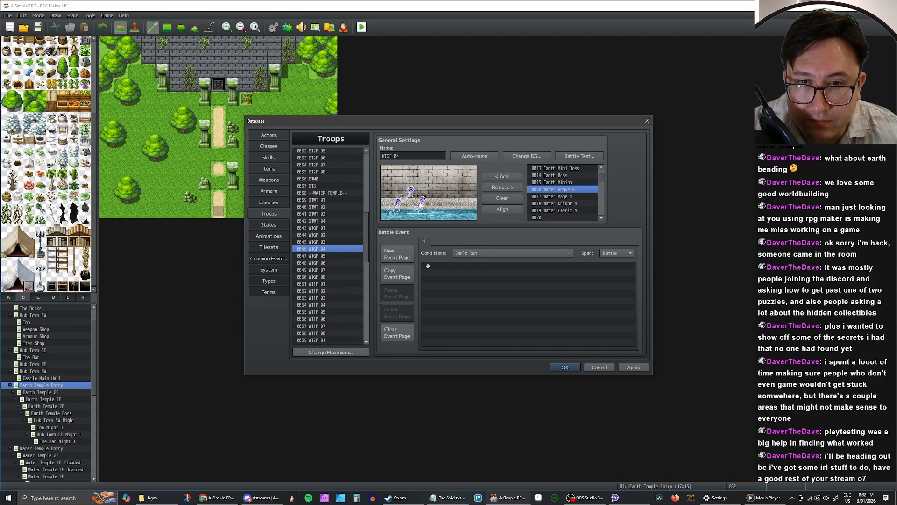
pyautogui.moveTo(423, 204); pyautogui.dragTo(425, 207)
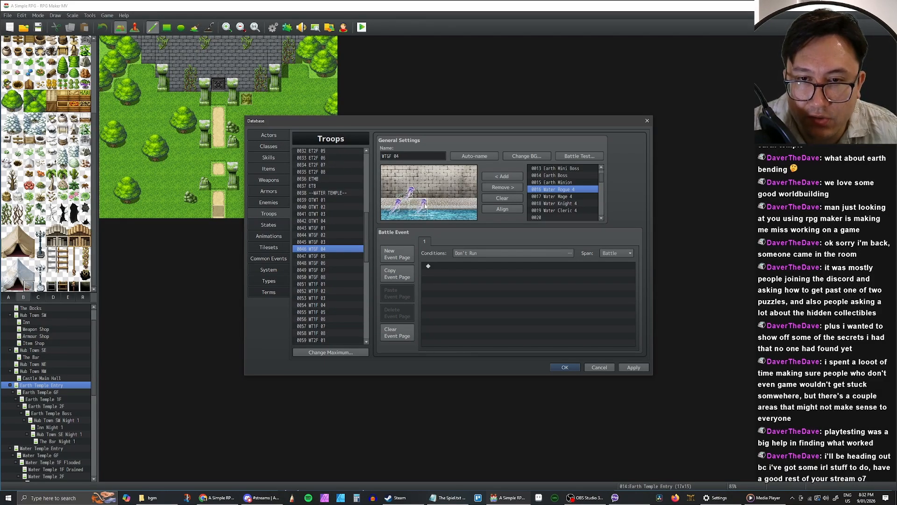
pyautogui.click(429, 192)
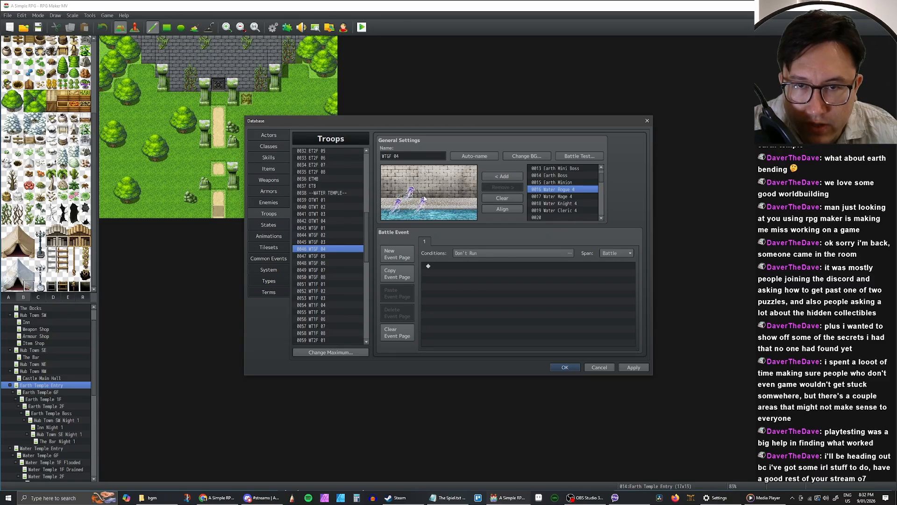
pyautogui.click(422, 201)
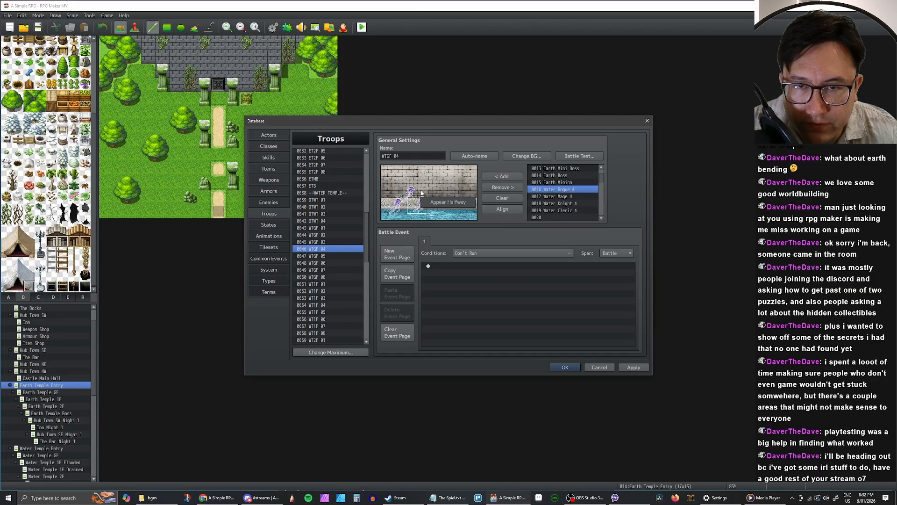
pyautogui.click(423, 190)
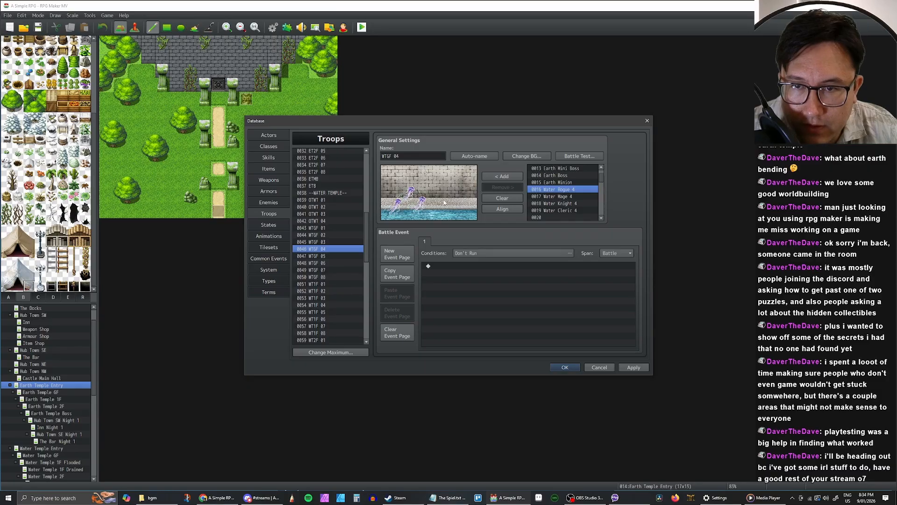
# Step: Replace the two old enemies in troop WTGF 05 with two Water Knight 4s
pyautogui.click(319, 256)
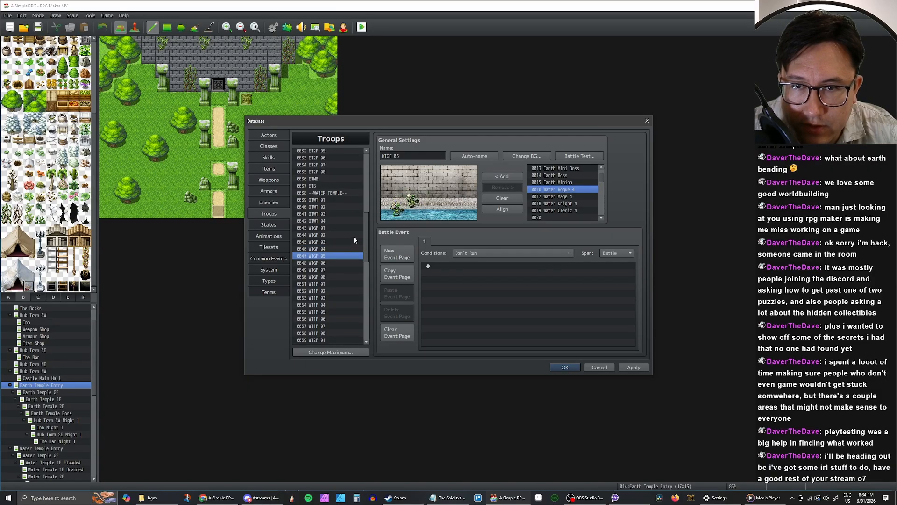
pyautogui.moveTo(396, 212); pyautogui.dragTo(415, 201)
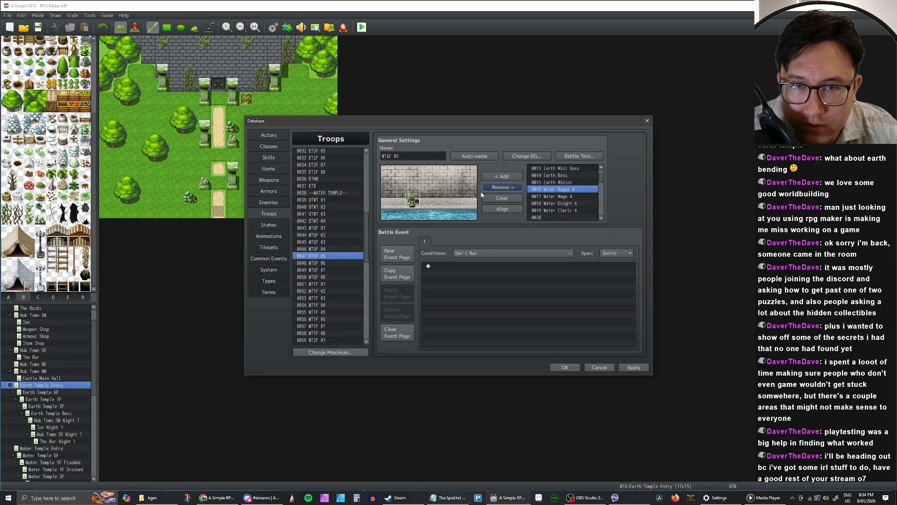
pyautogui.click(513, 188)
pyautogui.click(558, 203)
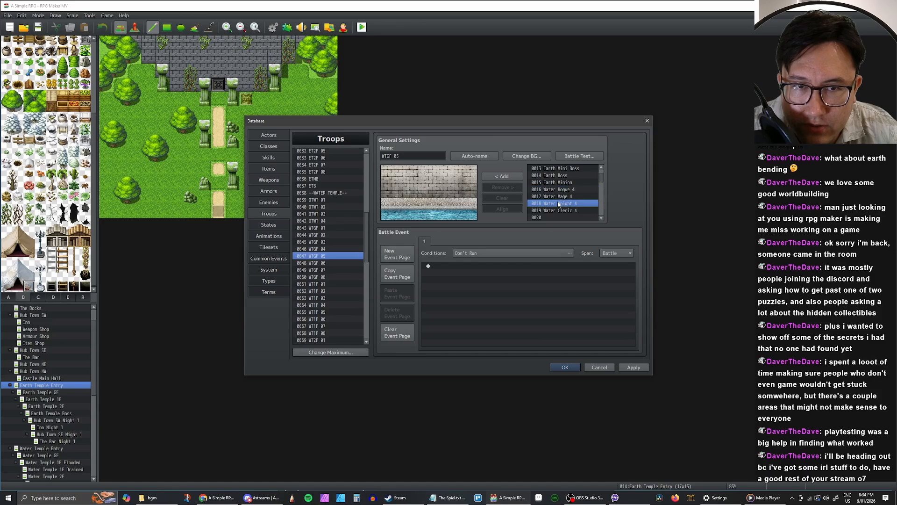
pyautogui.click(505, 177)
# Step: Arrange the two Water Knight 4s of WTGF 05 diagonally, one at the lower left and one higher to its right
pyautogui.moveTo(413, 208)
pyautogui.mouseDown()
pyautogui.moveTo(398, 209)
pyautogui.moveTo(425, 198)
pyautogui.moveTo(396, 207)
pyautogui.moveTo(418, 193)
pyautogui.mouseUp()
pyautogui.rightClick(421, 197)
pyautogui.rightClick(396, 207)
pyautogui.rightClick(418, 193)
pyautogui.click(419, 184)
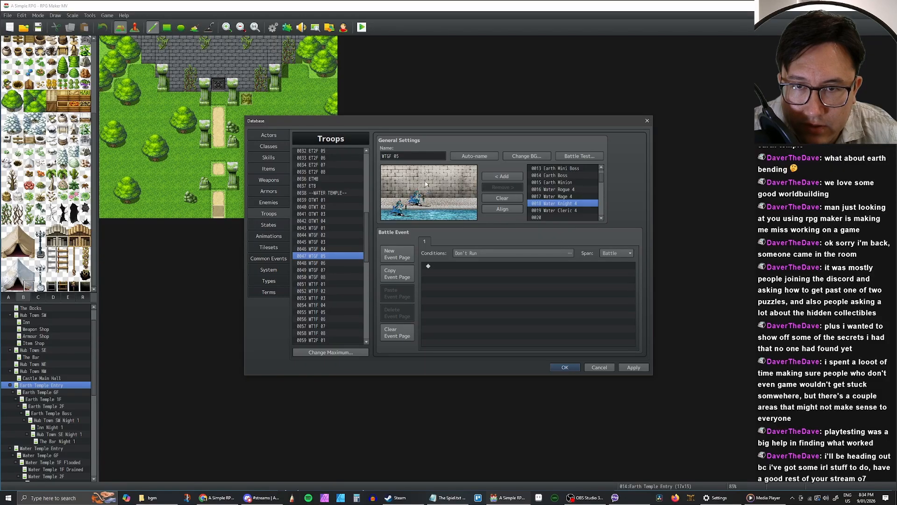
# Step: Replace the old earth enemies in troop WTGF 06 with two Water Mage 4s
pyautogui.click(322, 263)
pyautogui.click(398, 211)
pyautogui.click(503, 187)
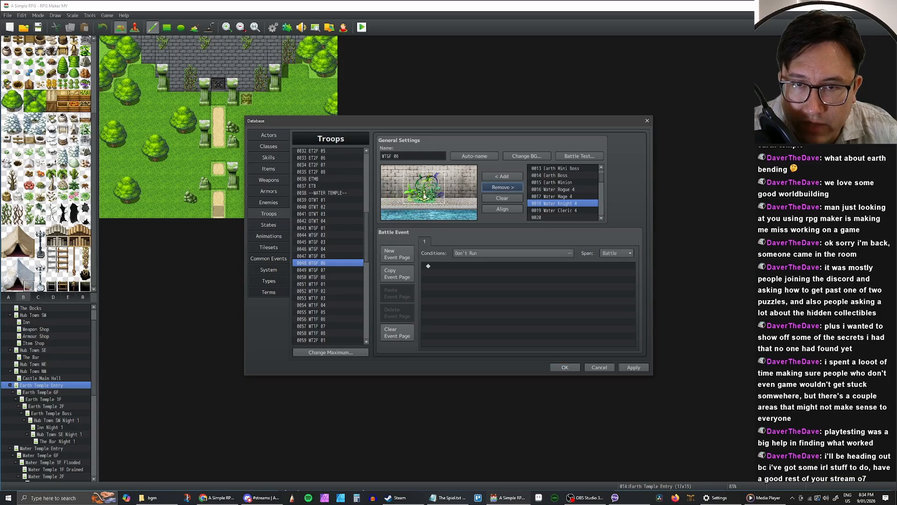
pyautogui.click(502, 187)
pyautogui.click(560, 196)
pyautogui.click(493, 176)
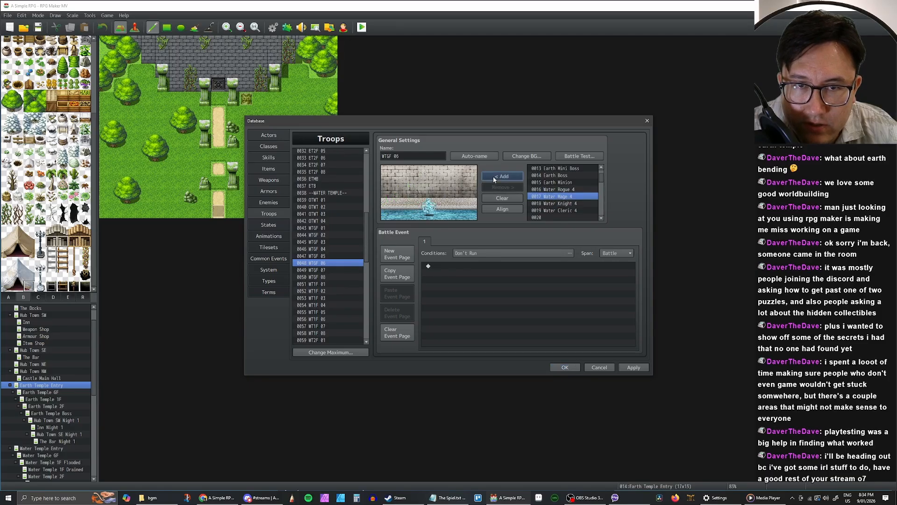
pyautogui.click(493, 175)
# Step: Arrange the two Water Mage 4s of WTGF 06 diagonally, one at the upper left and one lower to its right
pyautogui.click(419, 209)
pyautogui.moveTo(422, 210)
pyautogui.mouseDown()
pyautogui.moveTo(399, 209)
pyautogui.moveTo(418, 198)
pyautogui.moveTo(405, 209)
pyautogui.moveTo(394, 199)
pyautogui.moveTo(407, 211)
pyautogui.moveTo(398, 193)
pyautogui.moveTo(409, 209)
pyautogui.mouseUp()
pyautogui.rightClick(395, 198)
pyautogui.rightClick(406, 210)
pyautogui.rightClick(398, 190)
pyautogui.rightClick(409, 211)
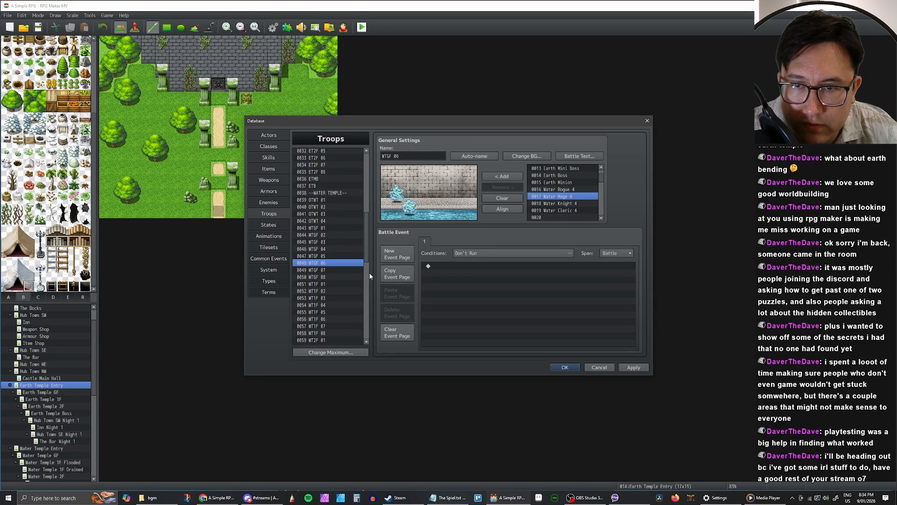
# Step: Remove both old earth enemies from troop WTGF 07
pyautogui.click(330, 270)
pyautogui.click(405, 209)
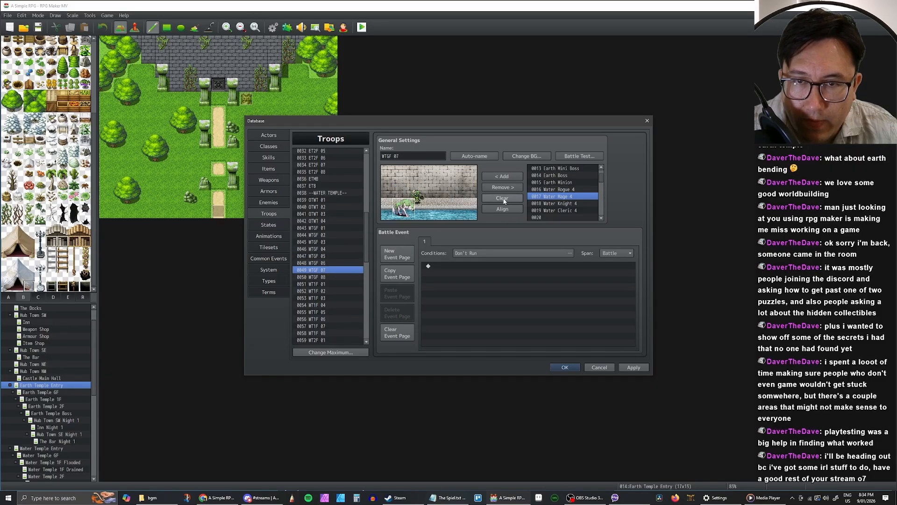
pyautogui.click(504, 189)
pyautogui.click(503, 187)
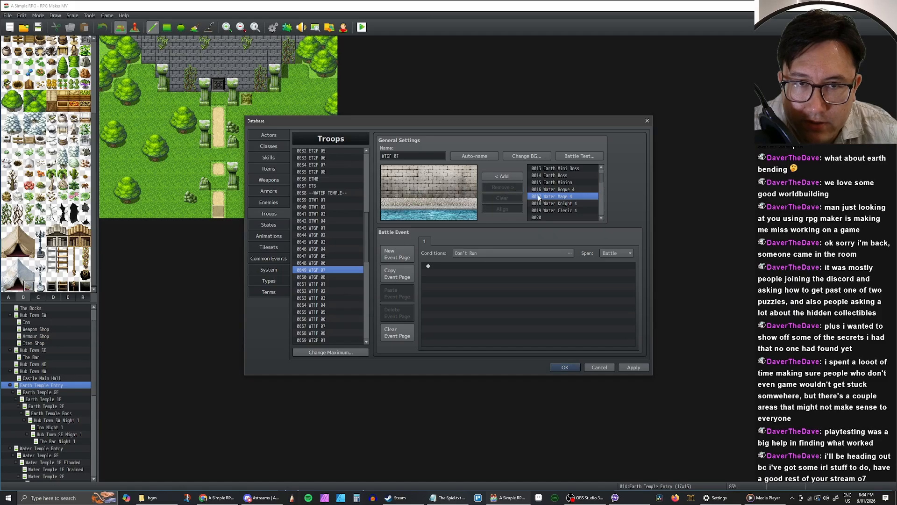
# Step: Add a Water Rogue 4 and a Water Knight 4 to troop WTGF 07
pyautogui.click(503, 176)
pyautogui.click(556, 203)
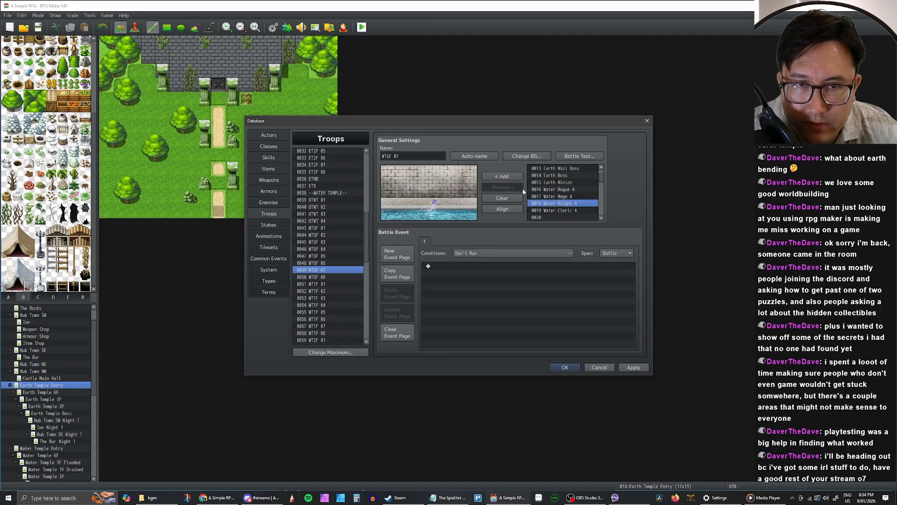
pyautogui.click(502, 176)
# Step: Arrange WTGF 07 diagonally, with the Water Rogue 4 at the lower left and the Water Knight 4 slightly higher to its right
pyautogui.click(433, 208)
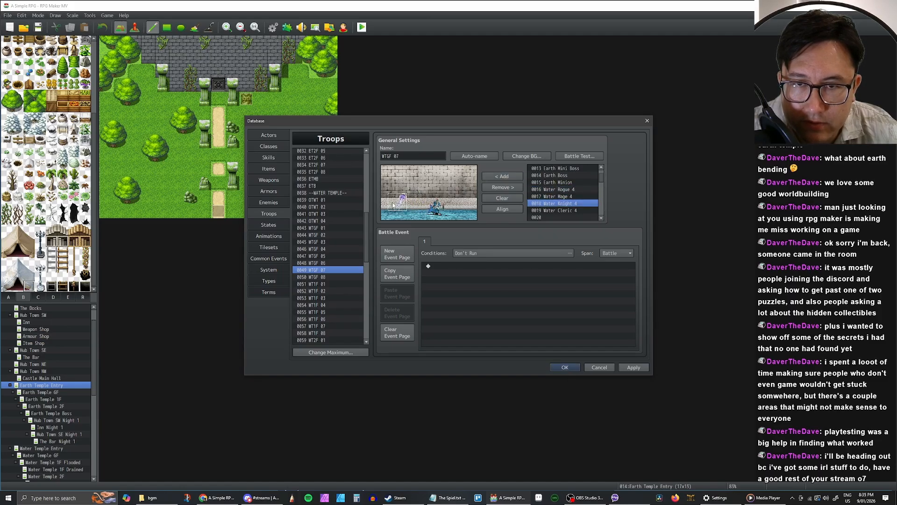
pyautogui.rightClick(397, 209)
pyautogui.click(416, 212)
pyautogui.moveTo(437, 204); pyautogui.dragTo(420, 199)
pyautogui.click(422, 184)
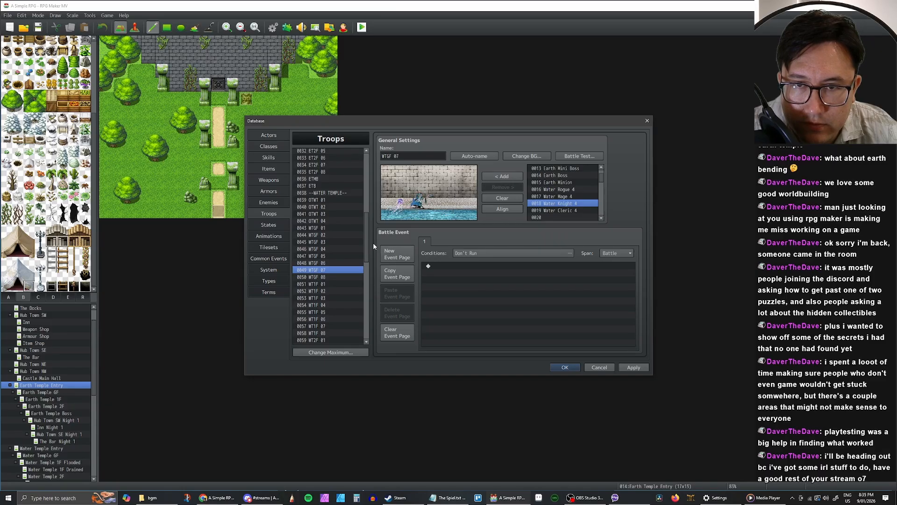
# Step: Replace the old earth enemies in troop WTGF 08 with a Water Cleric 4, a Water Mage 4 and a Water Rogue 4
pyautogui.click(323, 277)
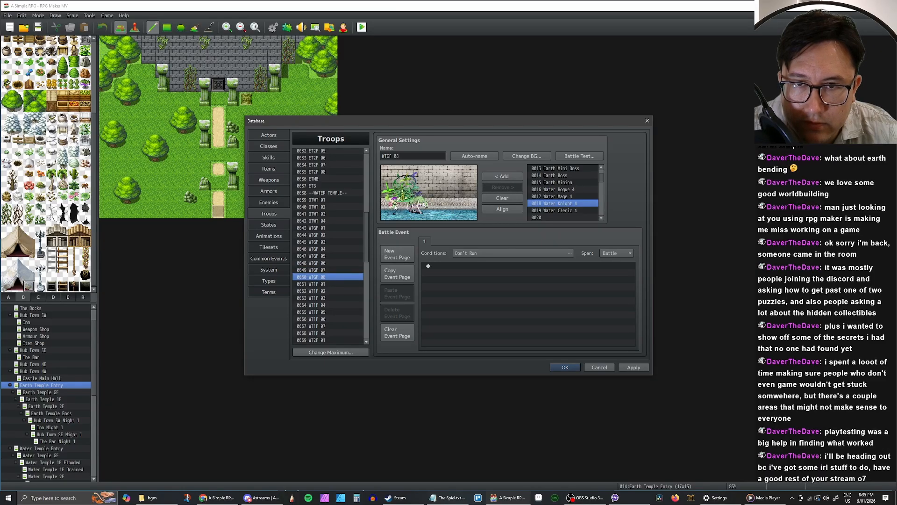
pyautogui.click(394, 205)
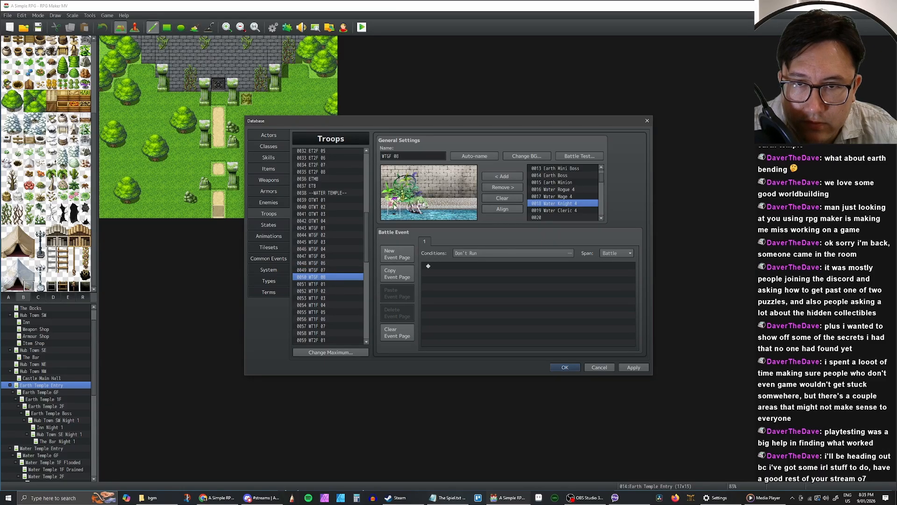
pyautogui.click(504, 188)
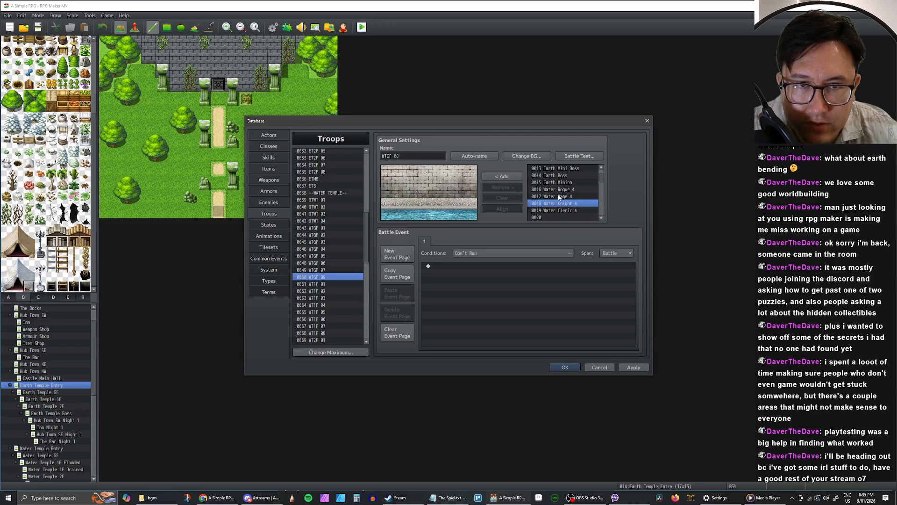
pyautogui.click(503, 176)
pyautogui.click(556, 196)
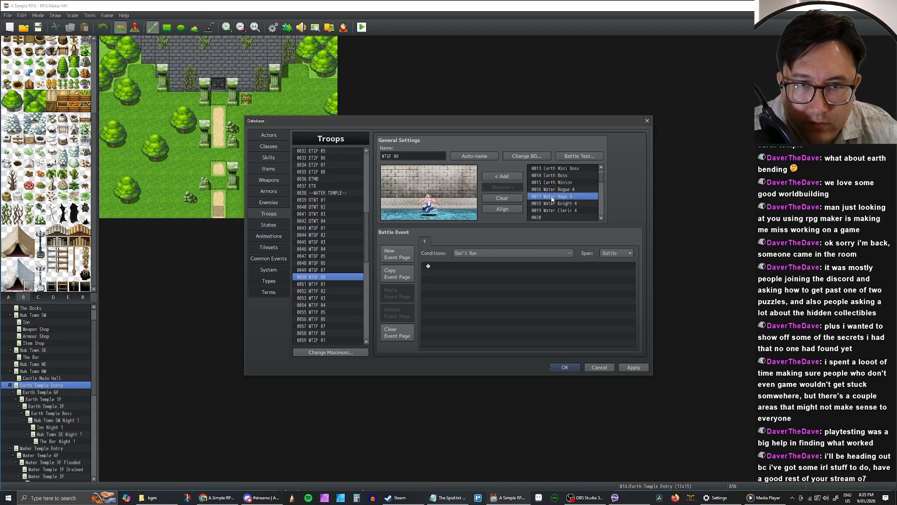
pyautogui.click(508, 178)
pyautogui.click(551, 190)
pyautogui.click(505, 178)
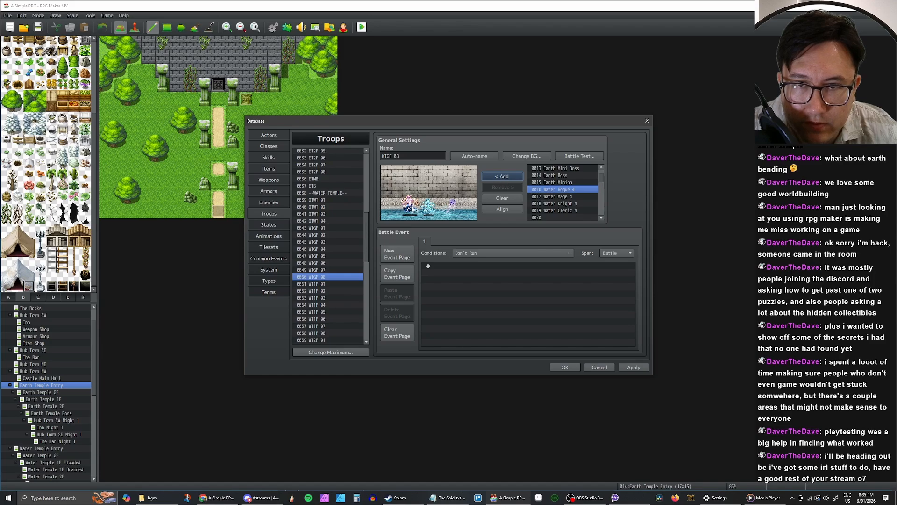
# Step: Move the Water Cleric 4 of WTGF 08 to the left and compare the layout with the other WTGF troops
pyautogui.moveTo(412, 206); pyautogui.dragTo(400, 202)
pyautogui.click(320, 242)
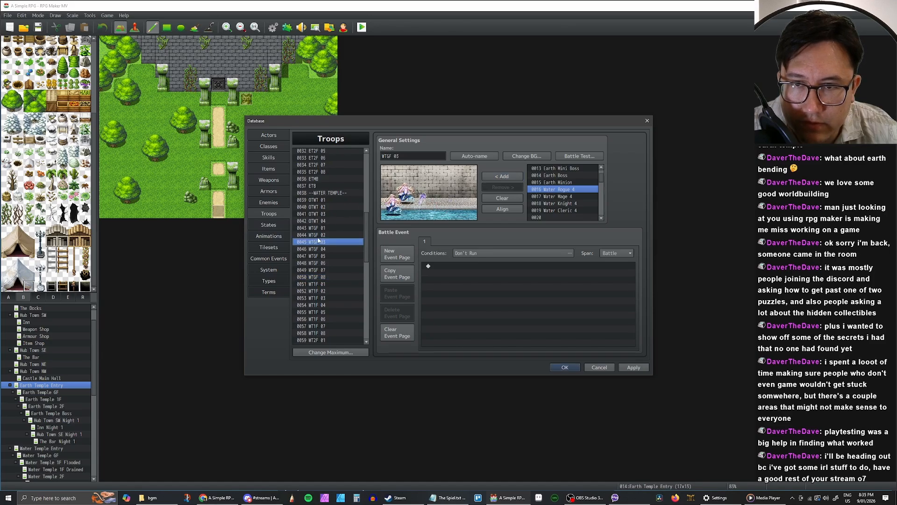
pyautogui.click(321, 234)
pyautogui.click(321, 228)
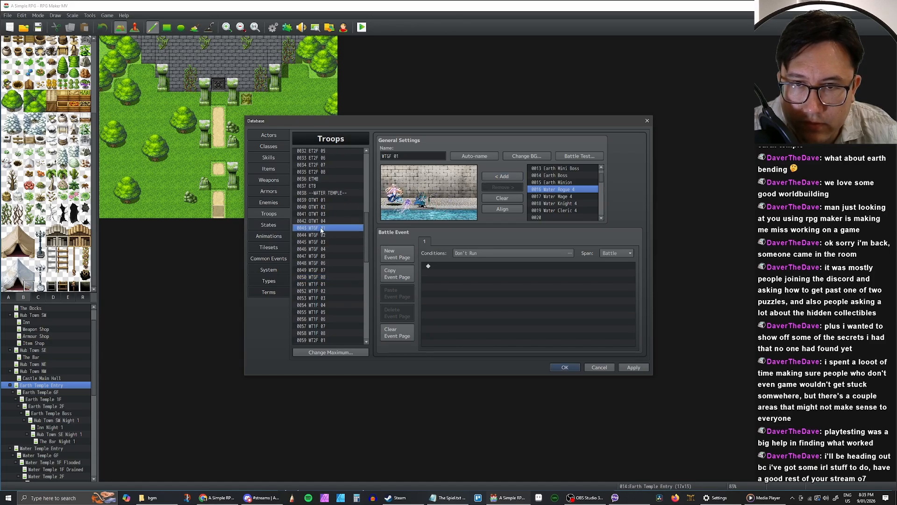
pyautogui.click(321, 235)
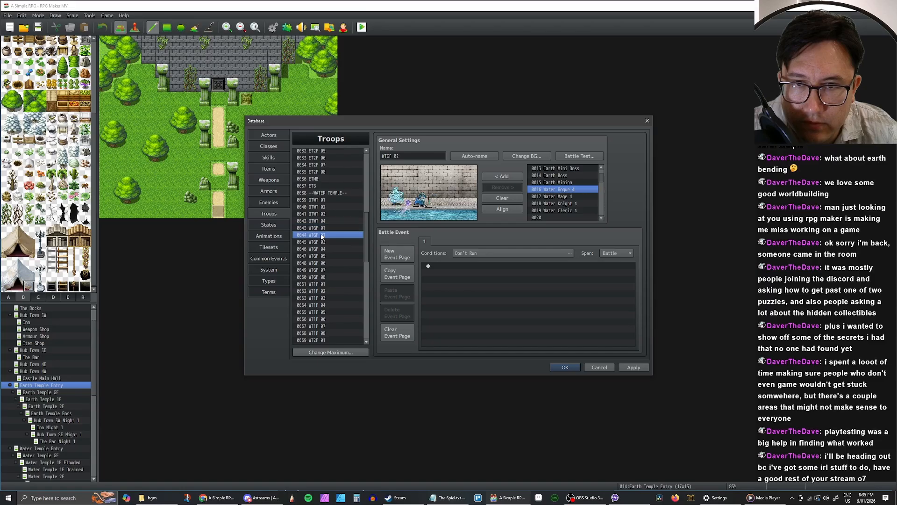
pyautogui.click(321, 263)
pyautogui.click(322, 270)
pyautogui.click(323, 278)
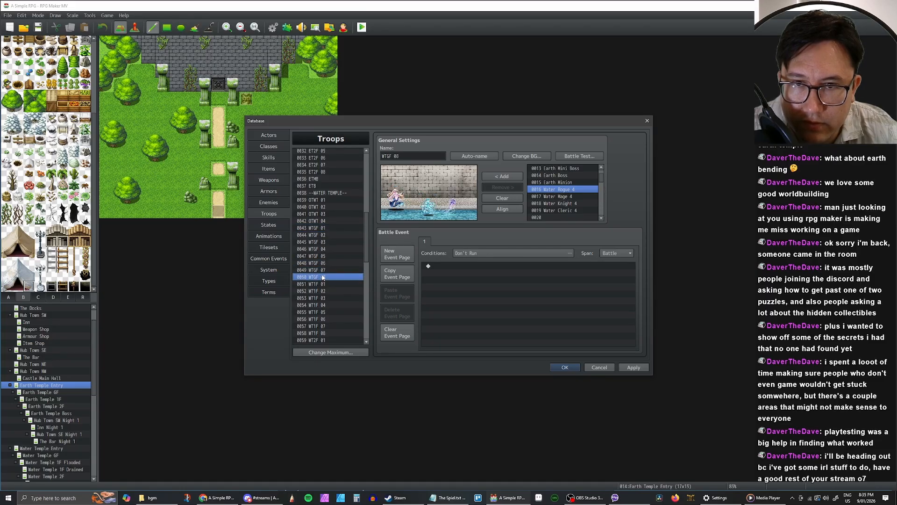
# Step: Arrange WTGF 08 with the Water Mage 4 at the lower left, the Water Cleric 4 above it and the Water Rogue 4 to the right
pyautogui.moveTo(423, 210); pyautogui.dragTo(403, 192)
pyautogui.rightClick(393, 194)
pyautogui.rightClick(404, 188)
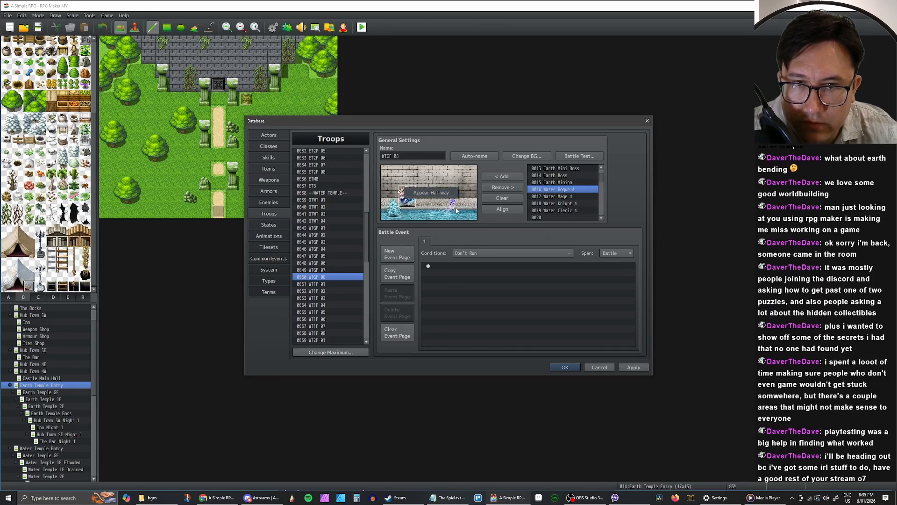
pyautogui.moveTo(454, 207); pyautogui.dragTo(421, 203)
pyautogui.rightClick(428, 207)
pyautogui.rightClick(422, 203)
pyautogui.click(433, 193)
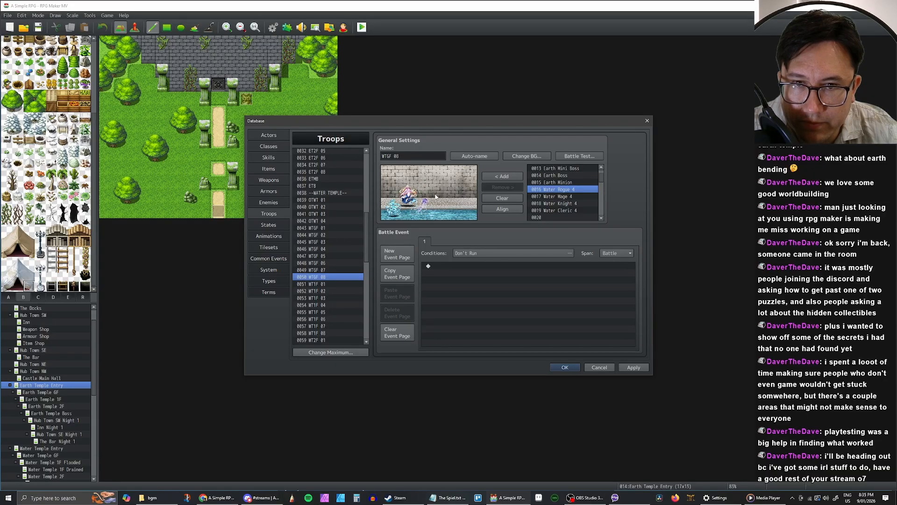
# Step: Check troop WT1F 01 against WTGF 08, and close the database with the troop changes saved
pyautogui.click(318, 283)
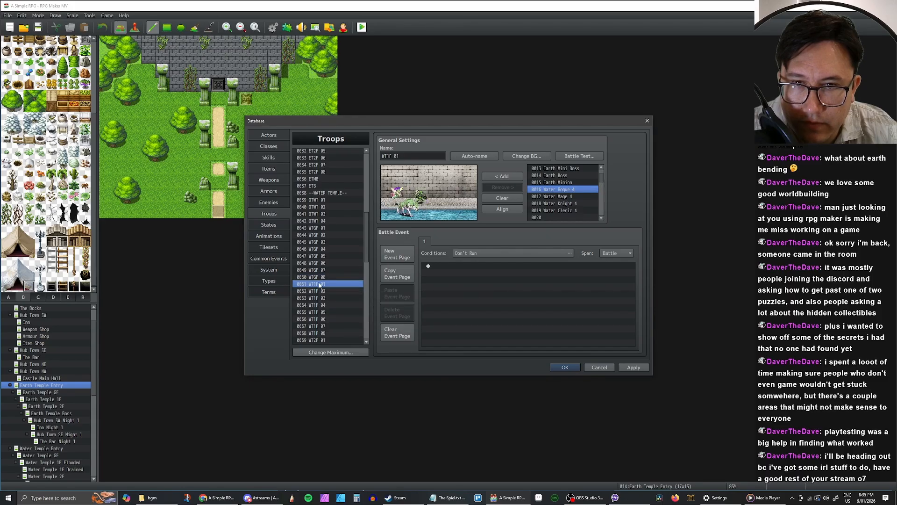
pyautogui.click(322, 278)
pyautogui.click(322, 284)
pyautogui.click(323, 278)
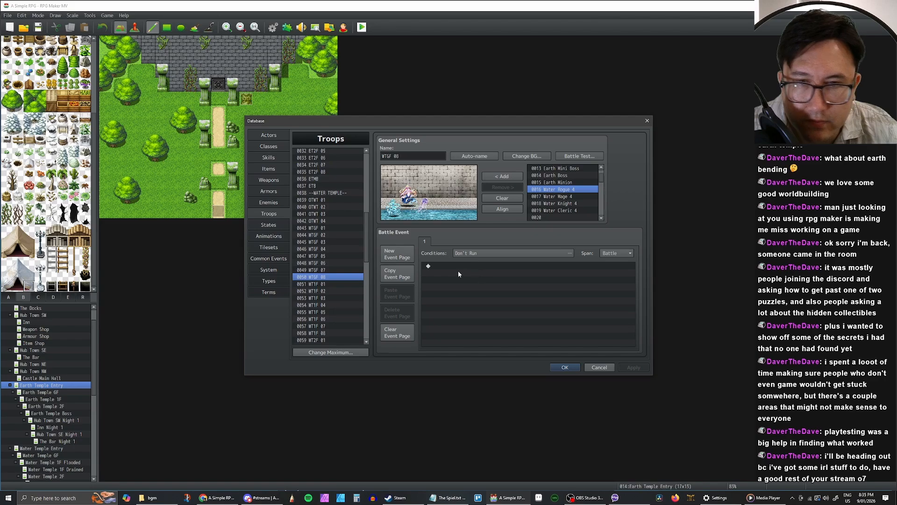
pyautogui.click(564, 367)
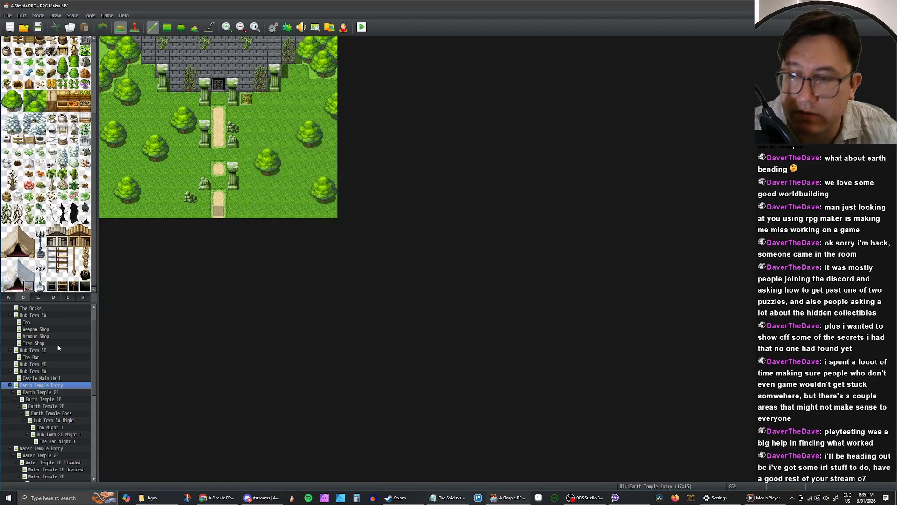
# Step: Open the map properties of the World Map
pyautogui.click(46, 393)
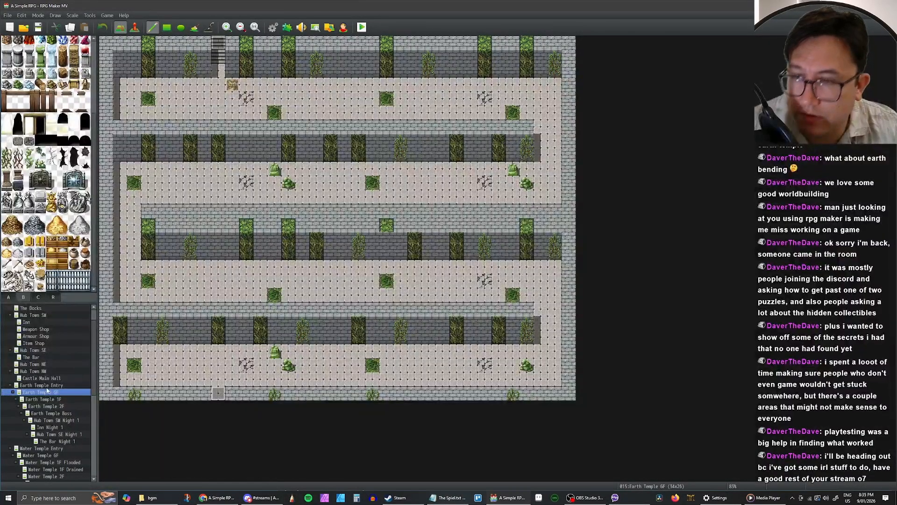
pyautogui.click(45, 388)
pyautogui.scroll(1, 45, 348)
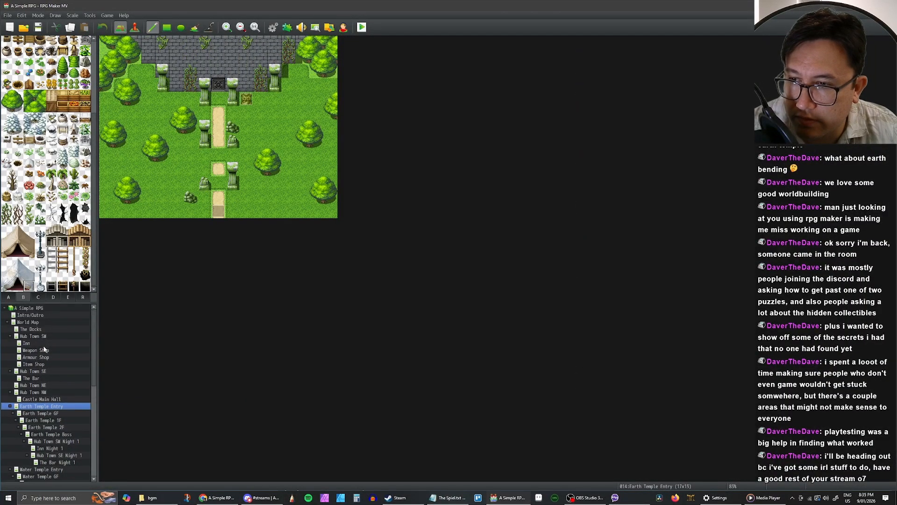
pyautogui.click(29, 322)
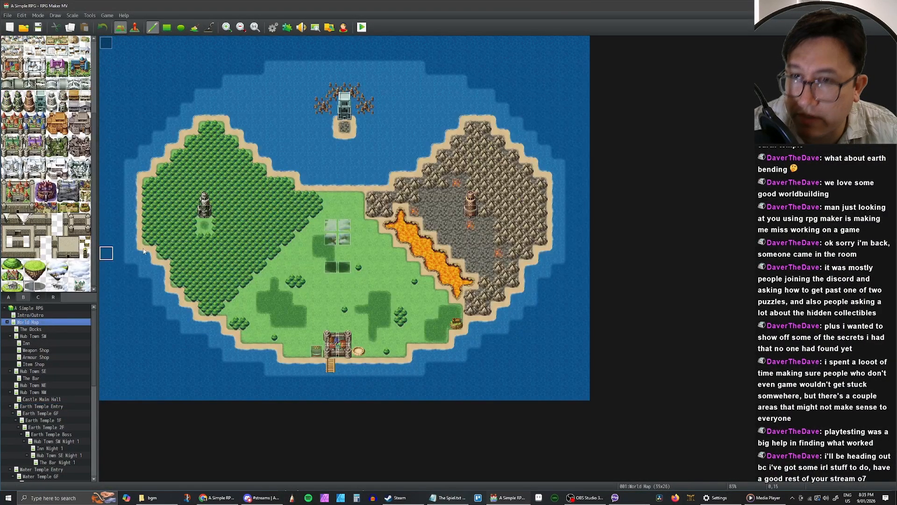
pyautogui.doubleClick(35, 323)
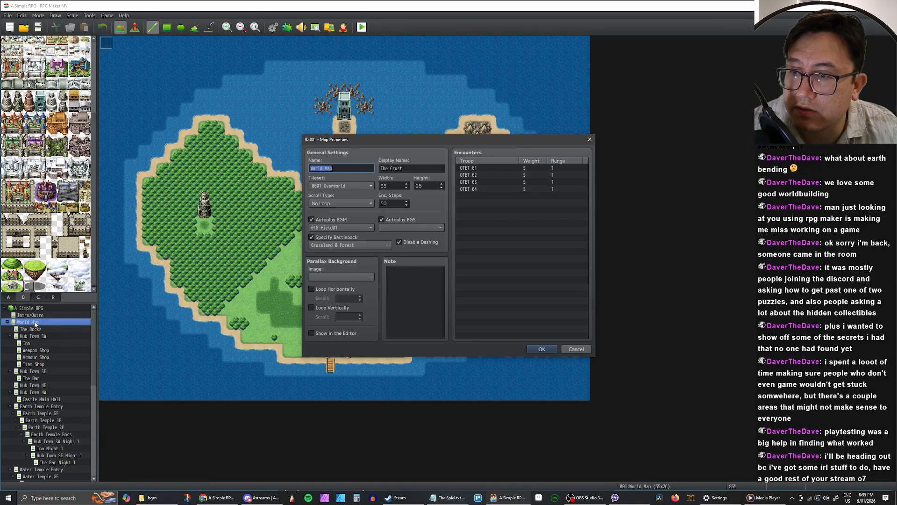
# Step: Duplicate the four encounters OTET 01 to OTET 04 below the originals in the World Map's encounter list and accept the properties
pyautogui.click(481, 170)
pyautogui.keyDown('shift'); pyautogui.click(477, 189); pyautogui.keyUp('shift')
pyautogui.click(474, 196)
pyautogui.hotkey('ctrl', 'v')
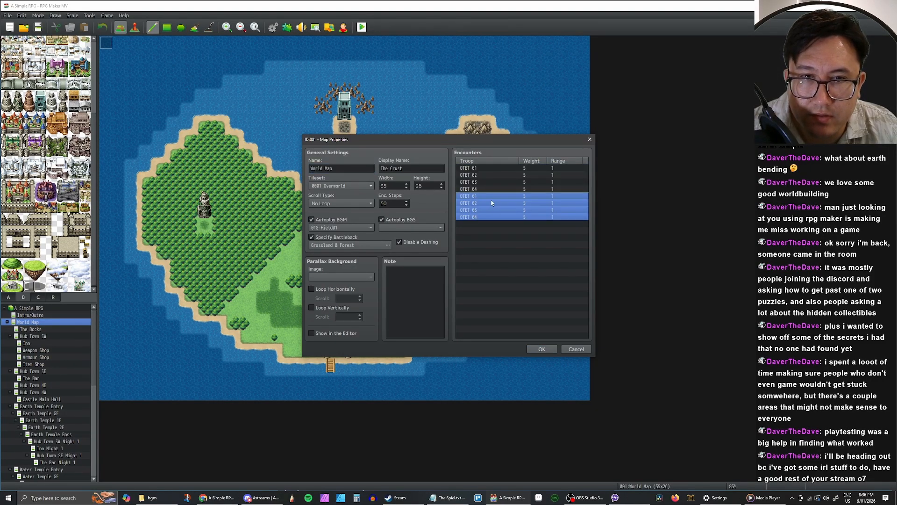
pyautogui.click(492, 200)
pyautogui.click(509, 197)
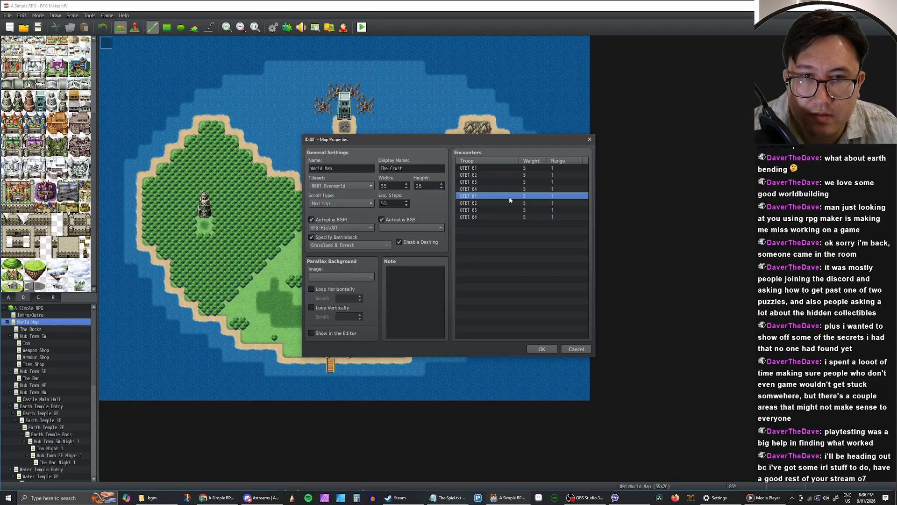
pyautogui.moveTo(496, 141); pyautogui.dragTo(601, 133)
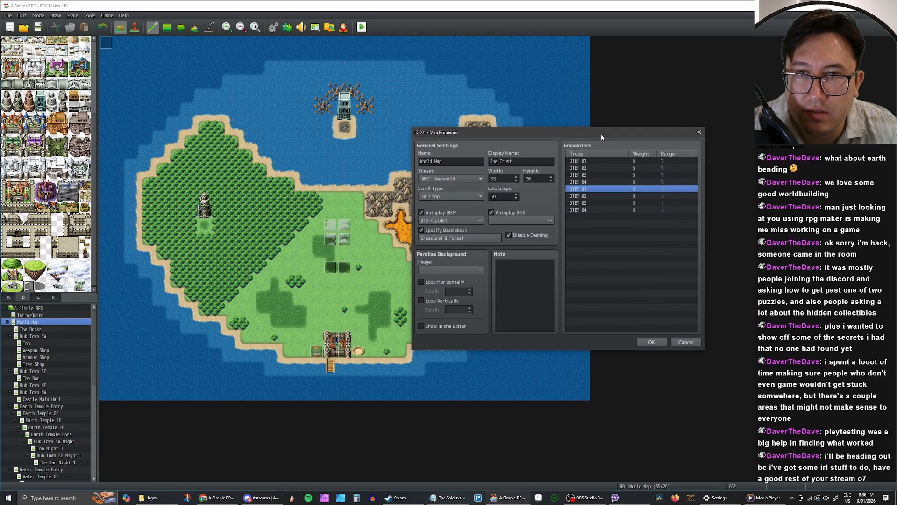
pyautogui.click(659, 343)
# Step: Paint a region over the topmost grass row between the forest and the mountains, keeping the grass row below it clear
pyautogui.click(52, 297)
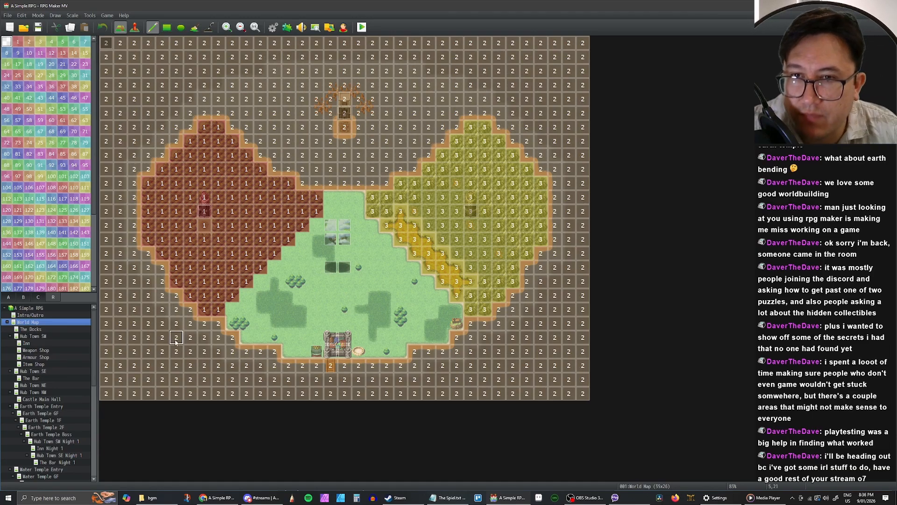
pyautogui.click(135, 28)
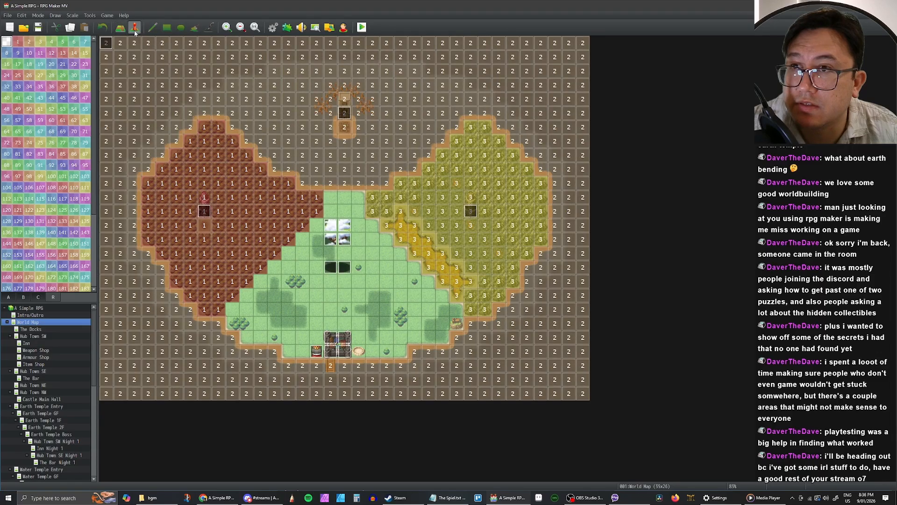
pyautogui.click(118, 30)
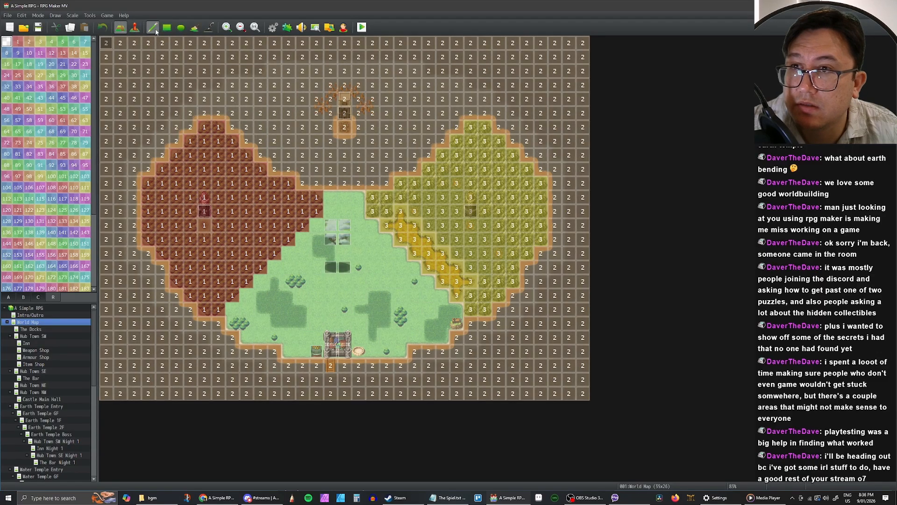
pyautogui.moveTo(330, 197)
pyautogui.mouseDown()
pyautogui.moveTo(359, 198)
pyautogui.moveTo(358, 213)
pyautogui.mouseUp()
pyautogui.click(331, 213)
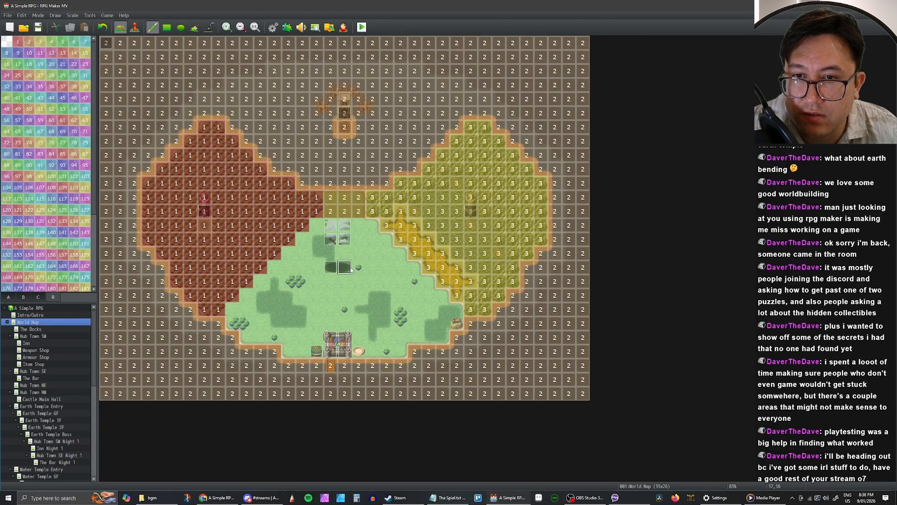
pyautogui.click(353, 211)
pyautogui.moveTo(349, 212); pyautogui.dragTo(341, 206)
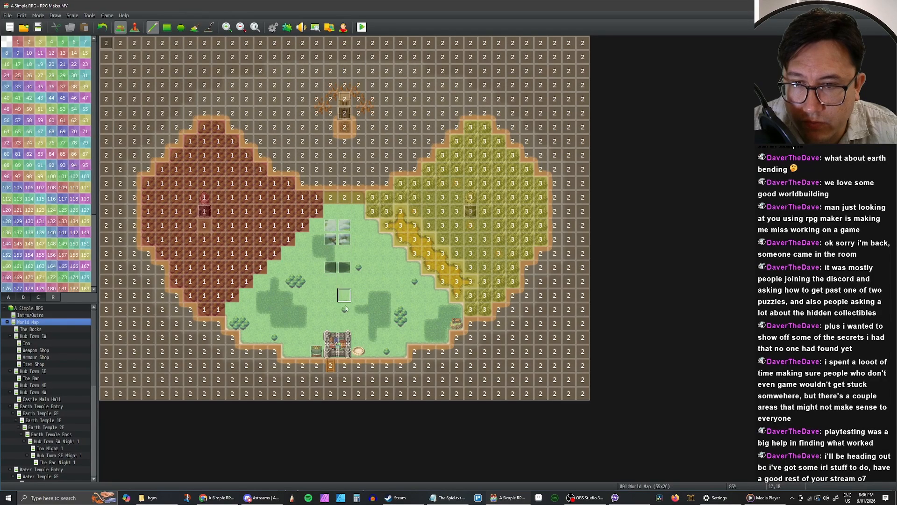
# Step: Reopen the World Map's properties and select the duplicated OTET 01 encounter
pyautogui.click(24, 298)
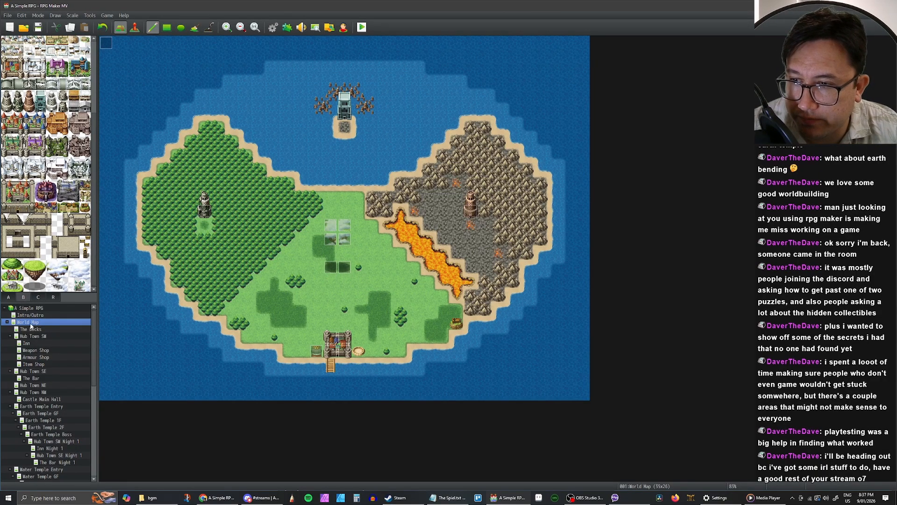
pyautogui.doubleClick(54, 322)
pyautogui.click(534, 197)
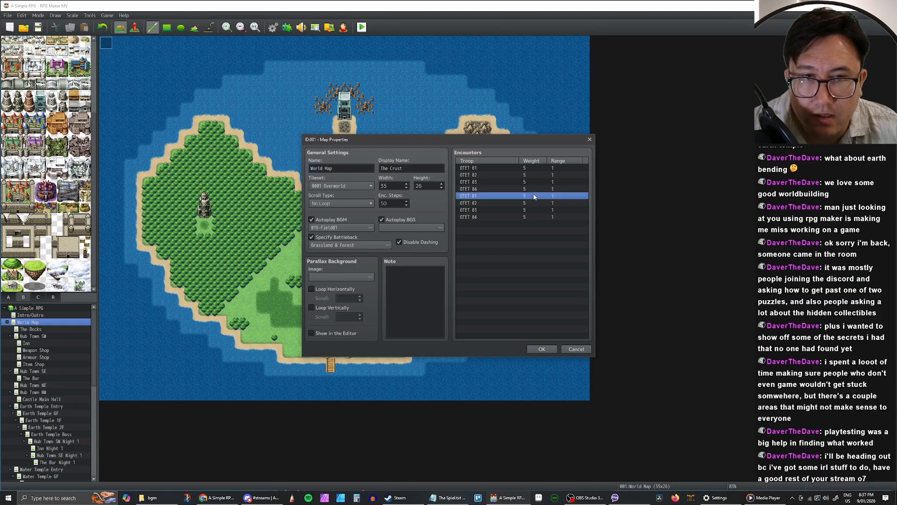
# Step: Display the World Map's region IDs and change its fifth encounter to troop 0039 OTWT 01 in region 2
pyautogui.click(576, 349)
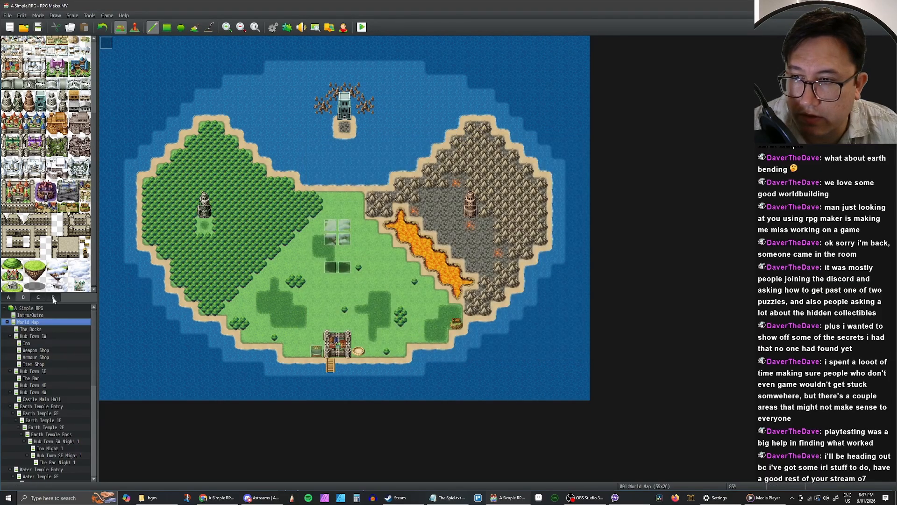
pyautogui.press('F7')
pyautogui.doubleClick(26, 323)
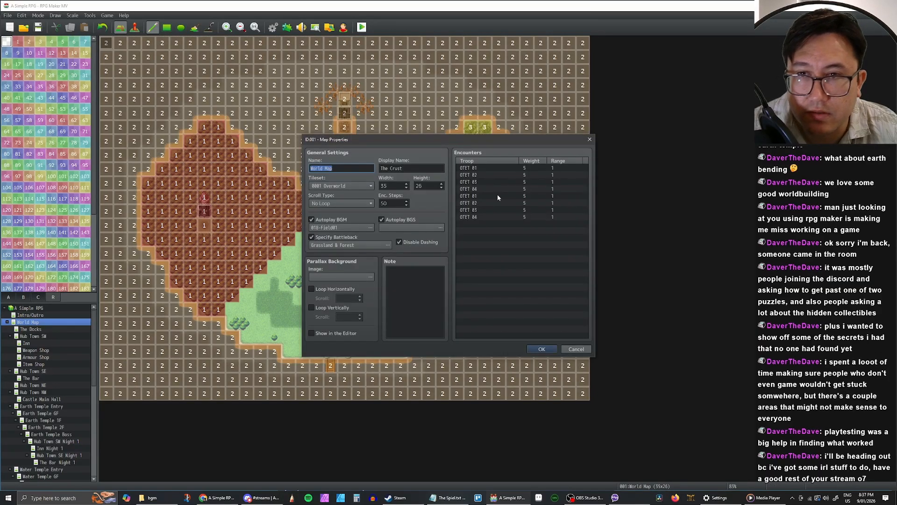
pyautogui.doubleClick(536, 198)
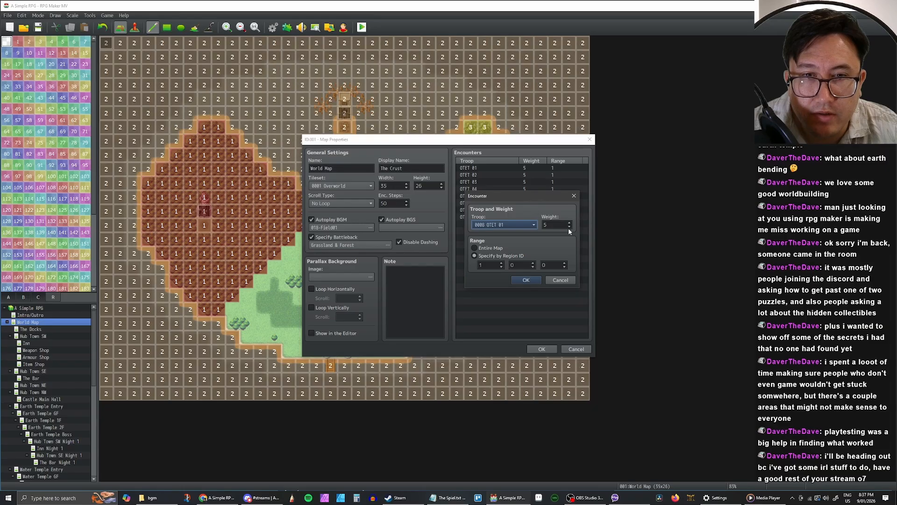
pyautogui.click(526, 224)
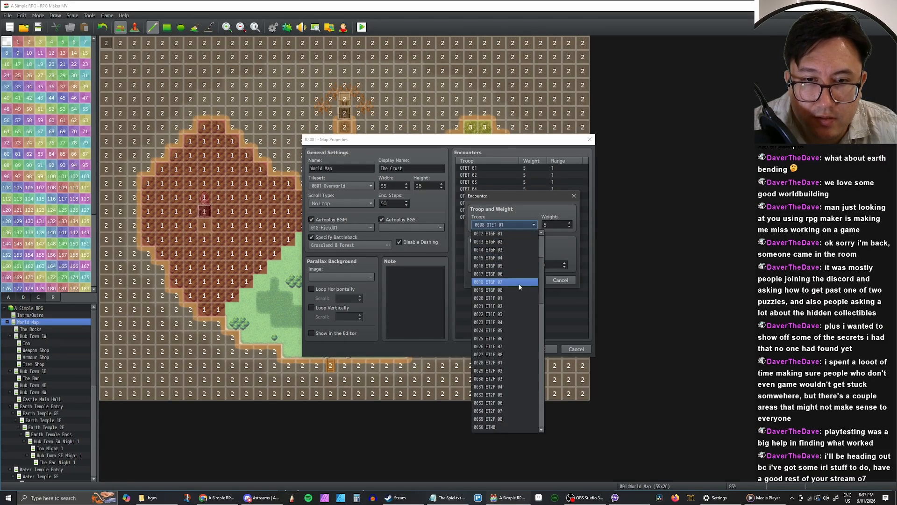
pyautogui.scroll(-7, 517, 283)
pyautogui.click(493, 322)
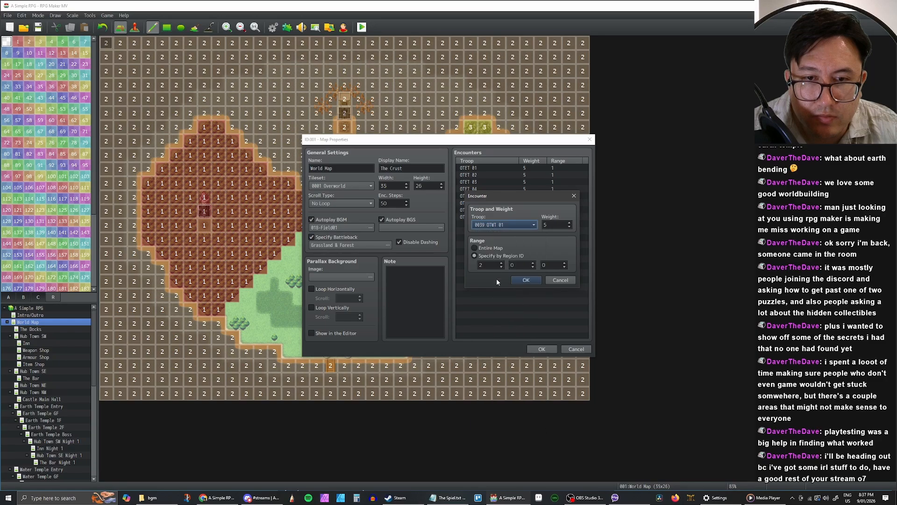
pyautogui.click(526, 281)
# Step: Delete the duplicate OTET 02, OTET 03 and OTET 04 encounters at the end of the encounter list
pyautogui.click(508, 203)
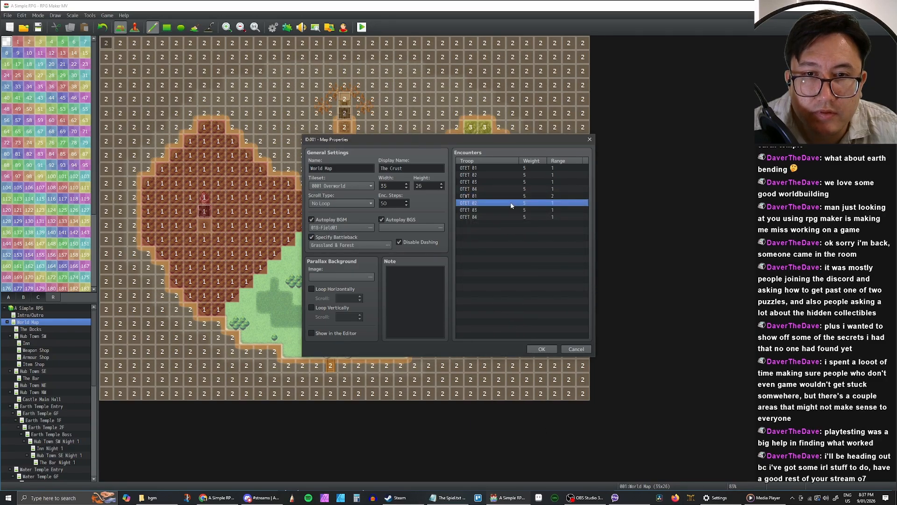
pyautogui.press('Delete')
pyautogui.press('Delete')
pyautogui.press('Delete')
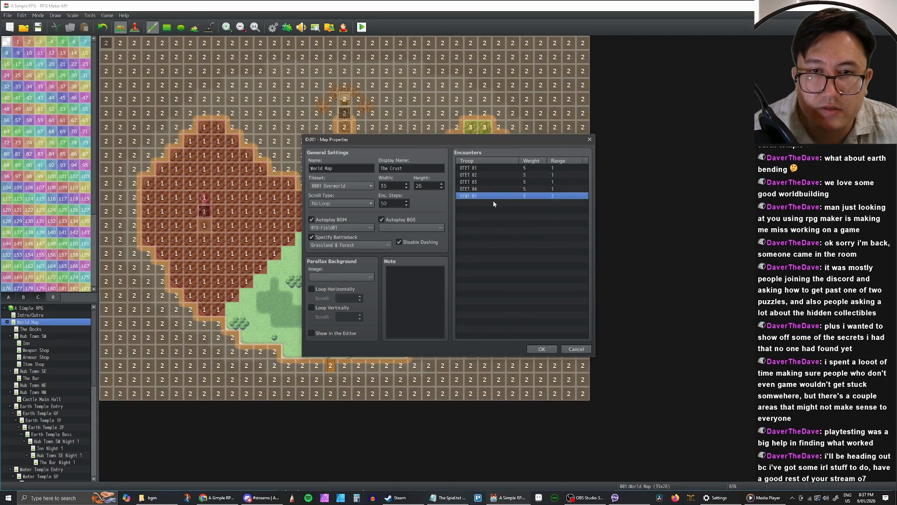
# Step: Add a copy of the OTWT 01 encounter and set its troop to 0040 OTWT 02 in region 2
pyautogui.doubleClick(504, 205)
pyautogui.click(504, 226)
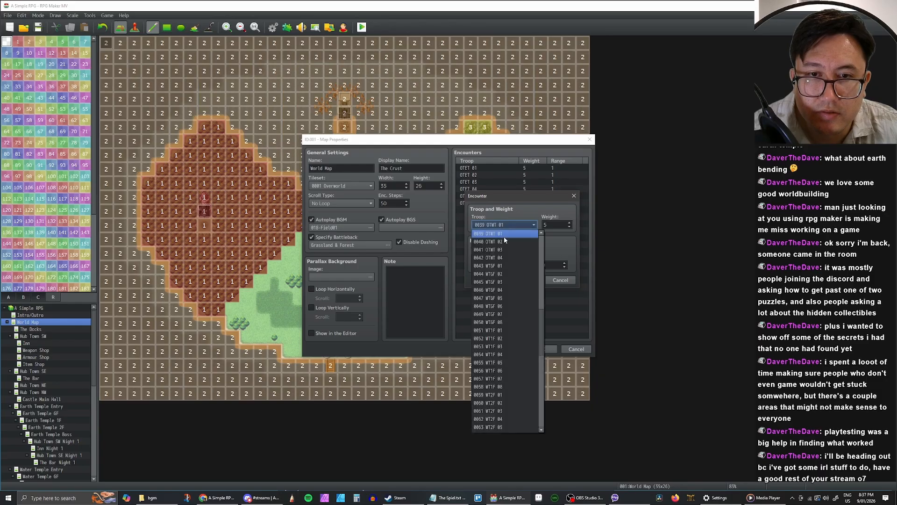
pyautogui.click(504, 241)
pyautogui.click(526, 280)
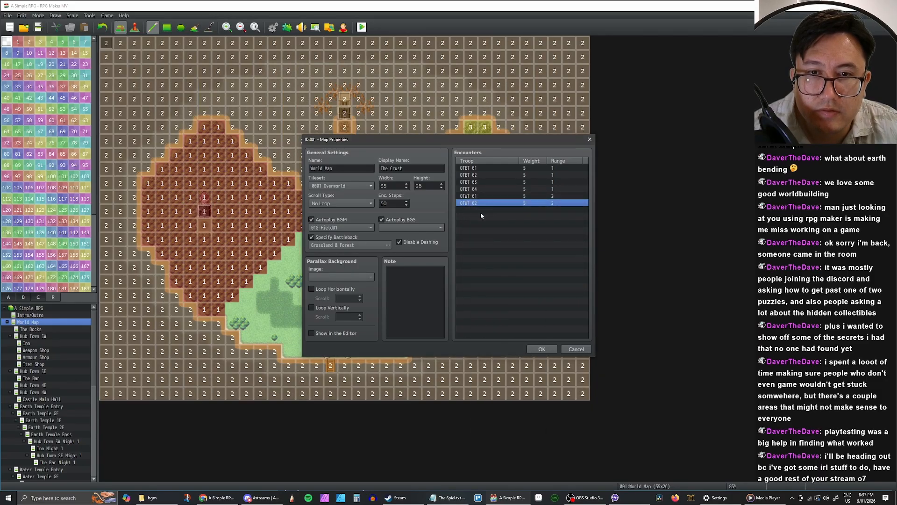
# Step: Paste another region 2 encounter below OTWT 02 and set its troop to 0041 OTWT 03
pyautogui.hotkey('ctrl', 'v')
pyautogui.doubleClick(483, 211)
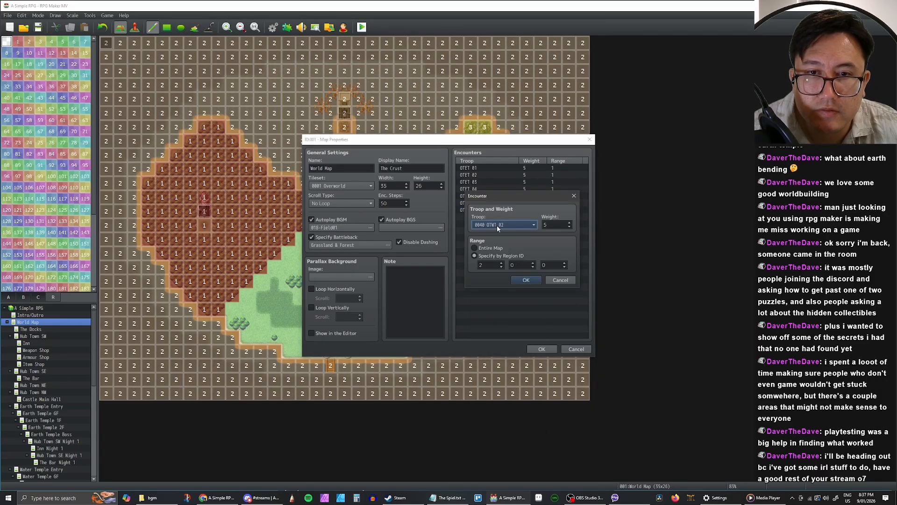
pyautogui.click(498, 225)
pyautogui.click(499, 248)
pyautogui.click(517, 279)
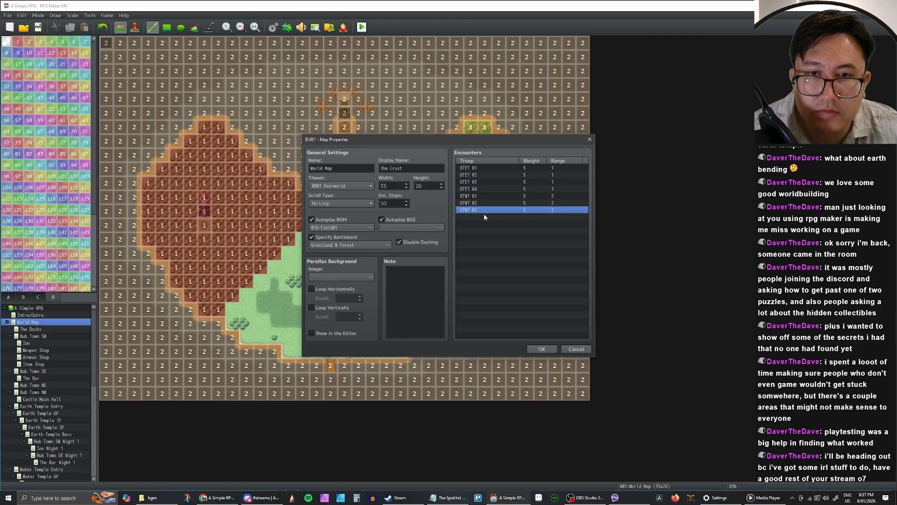
# Step: Paste a fourth region 2 encounter, set its troop to 0042 OTWT 04, and apply the map properties
pyautogui.hotkey('ctrl', 'v')
pyautogui.doubleClick(484, 217)
pyautogui.click(501, 225)
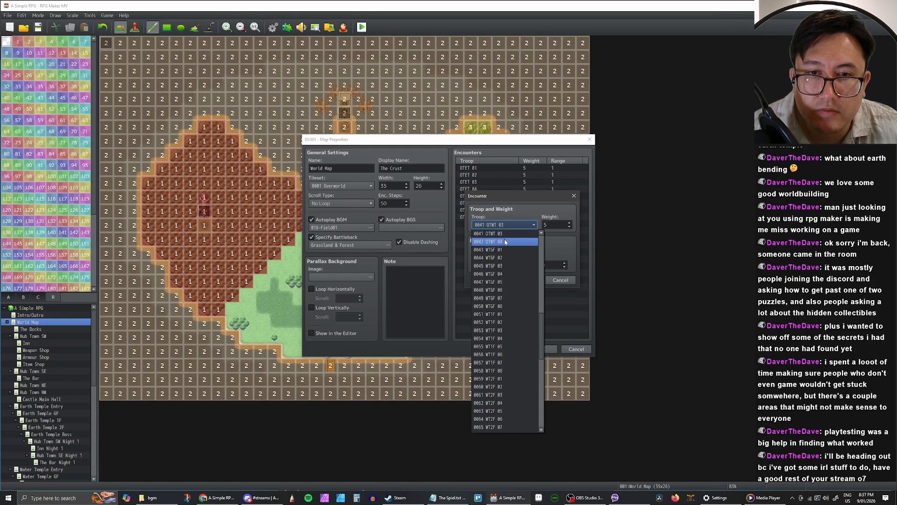
pyautogui.click(503, 239)
pyautogui.click(523, 277)
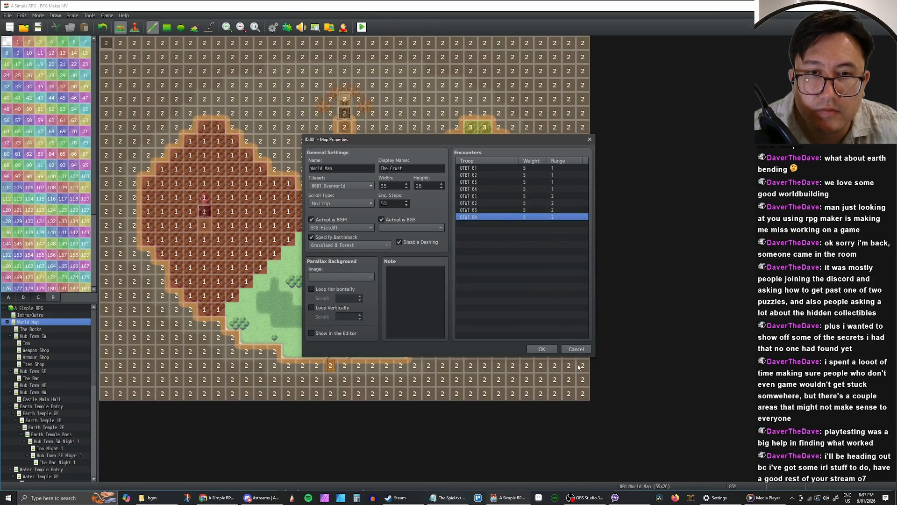
pyautogui.click(542, 349)
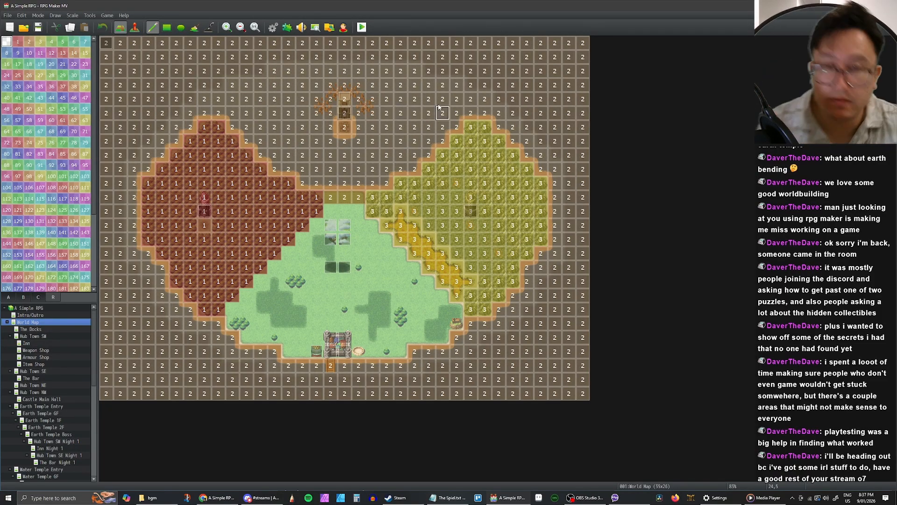
# Step: Launch a playtest of A Simple RPG and start a new game, leaving the saved files unloaded
pyautogui.click(366, 30)
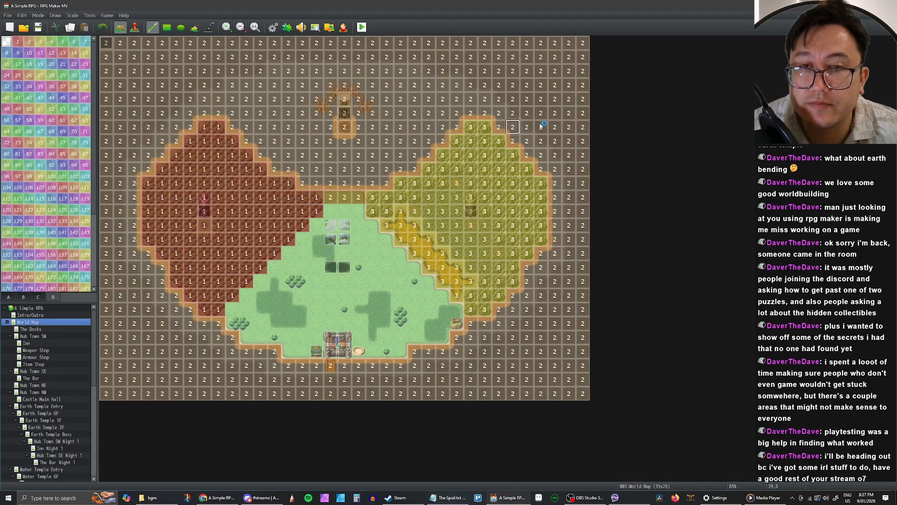
pyautogui.click(567, 135)
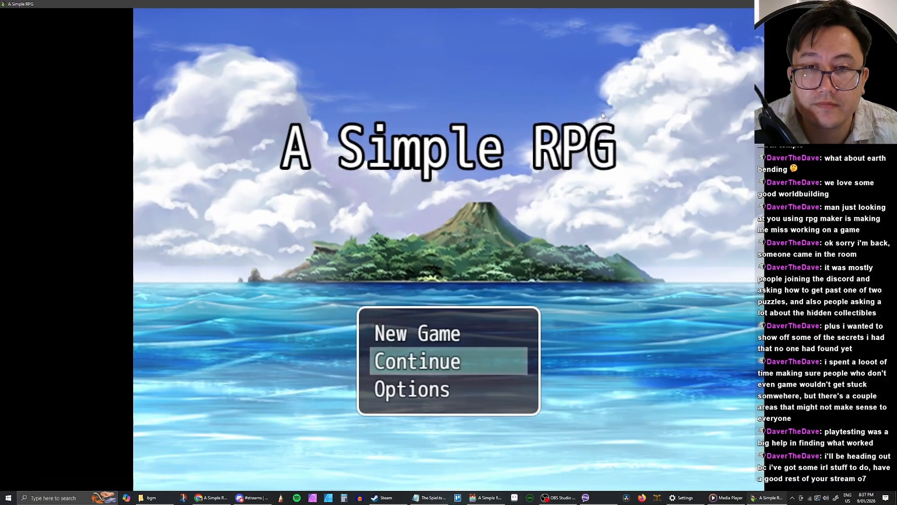
pyautogui.press('Up')
pyautogui.press('Return')
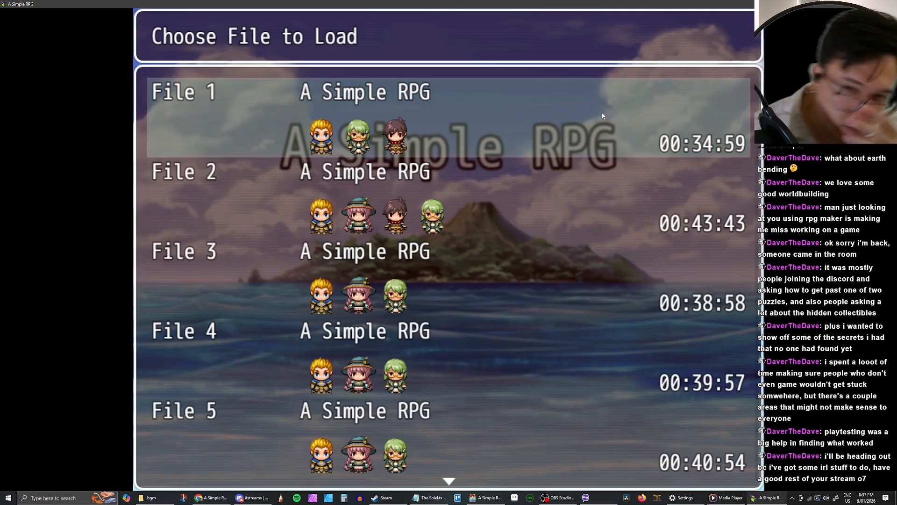
pyautogui.press('Down')
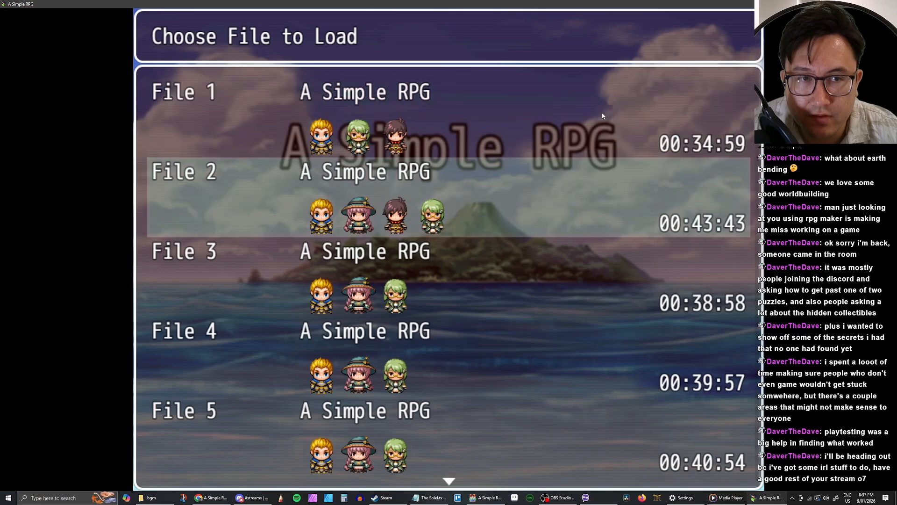
pyautogui.press('Up')
pyautogui.press('Escape')
pyautogui.press('Return')
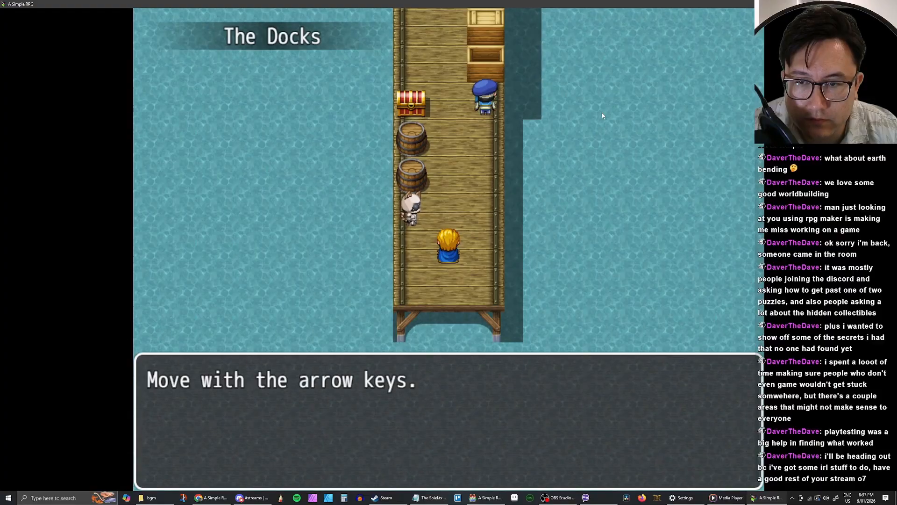
# Step: Dismiss the tutorial messages and walk the hero north along The Docks, past the sailor, into Hub Town
pyautogui.press('z')
pyautogui.press('Up')
pyautogui.press('Up')
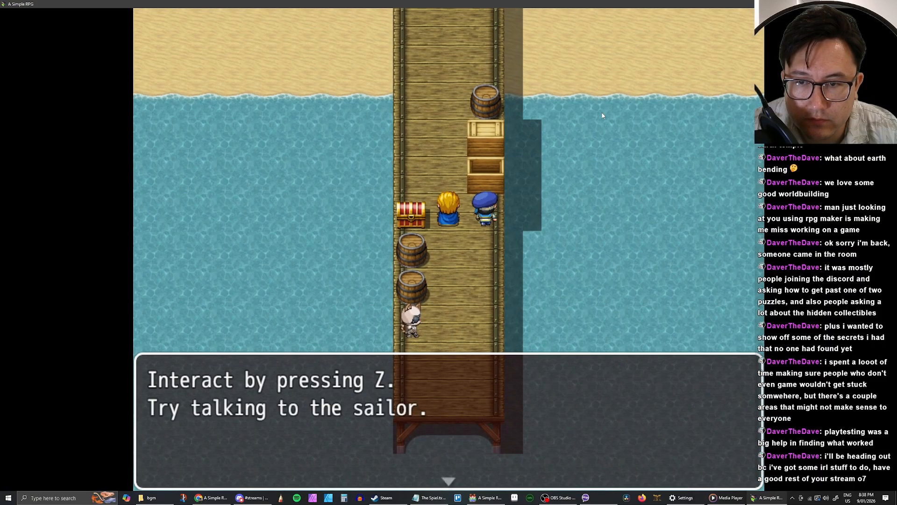
pyautogui.press('z')
pyautogui.press('Up')
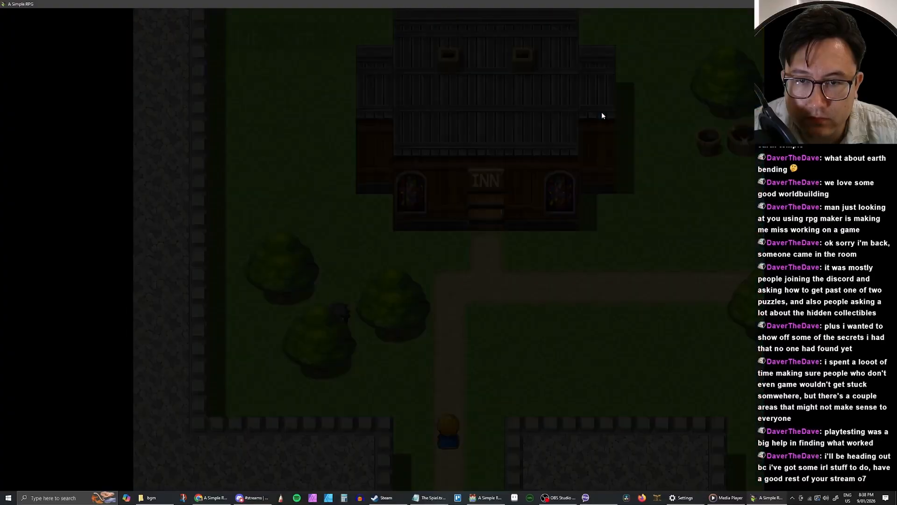
# Step: Walk north through Hub Town, enter the castle and approach the king in the throne room
pyautogui.press('Up')
pyautogui.press('Right')
pyautogui.press('Right')
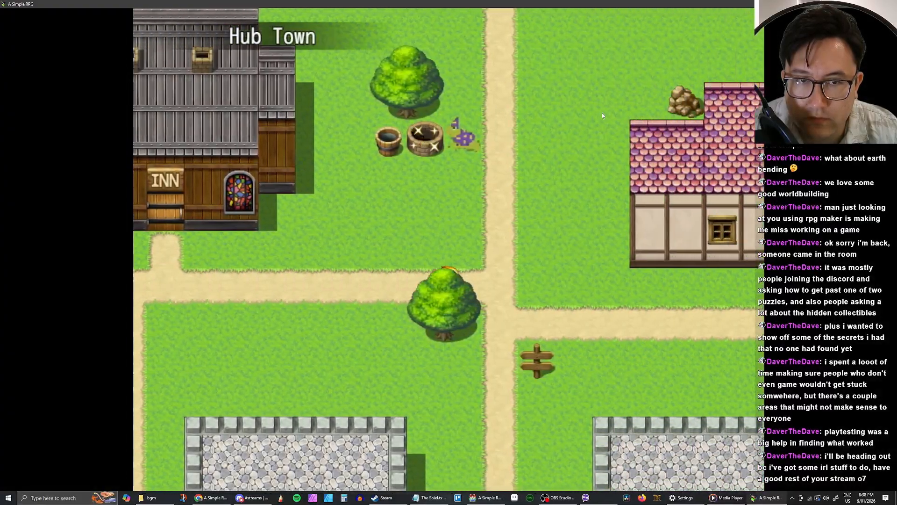
pyautogui.press('Up')
pyautogui.press('Up')
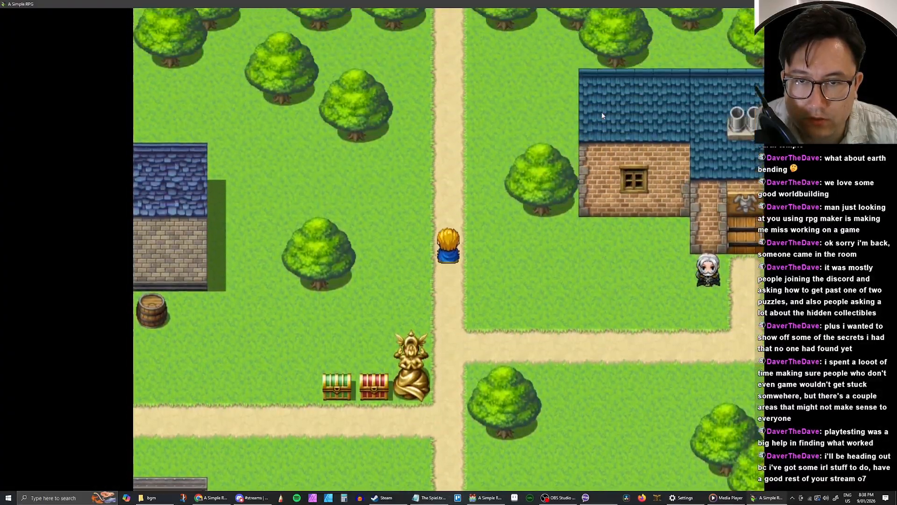
pyautogui.press('Up')
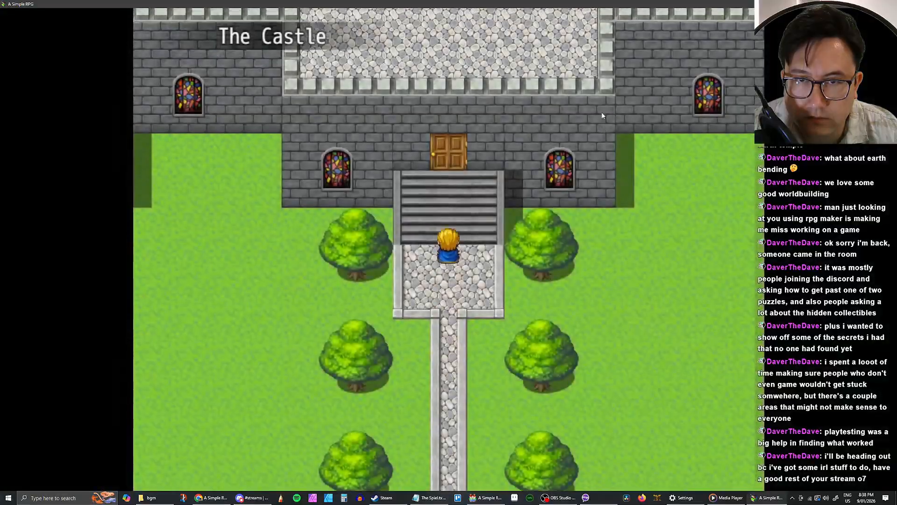
pyautogui.press('Up')
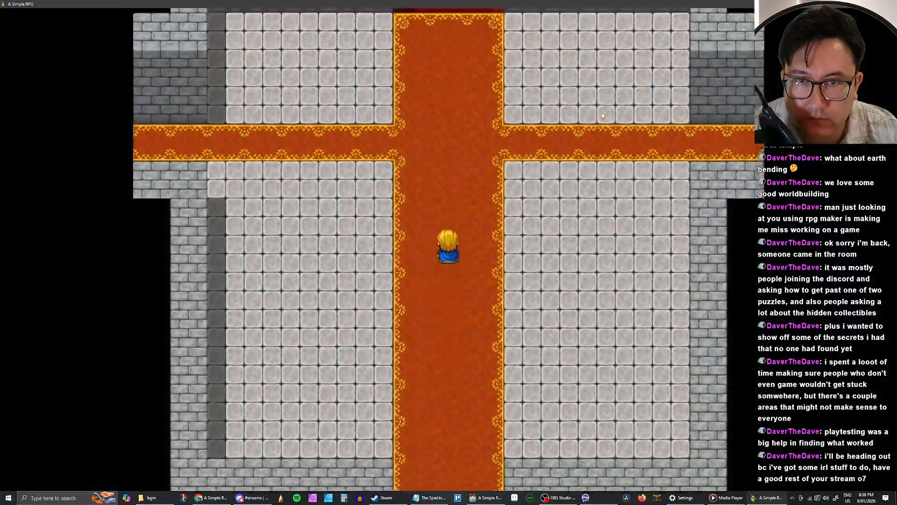
pyautogui.press('Up')
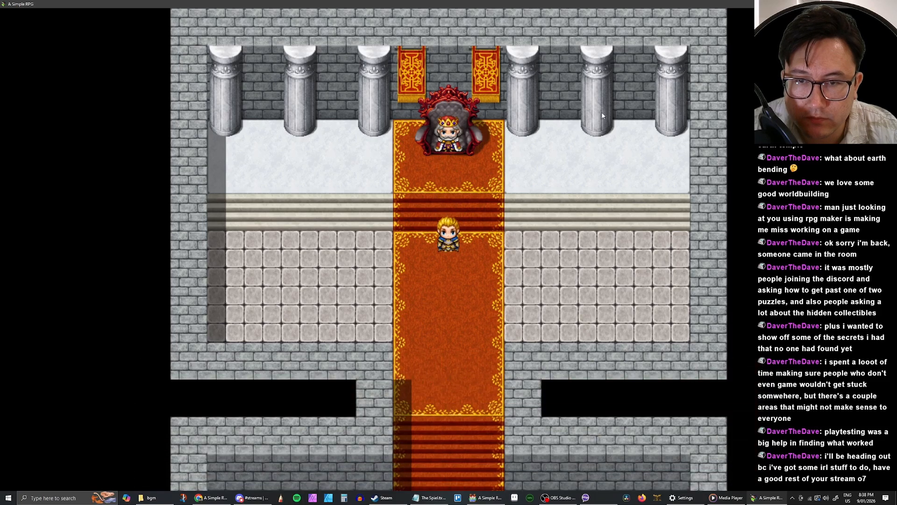
# Step: Leave the throne room and walk south out of the castle grounds back into Hub Town
pyautogui.press('Down')
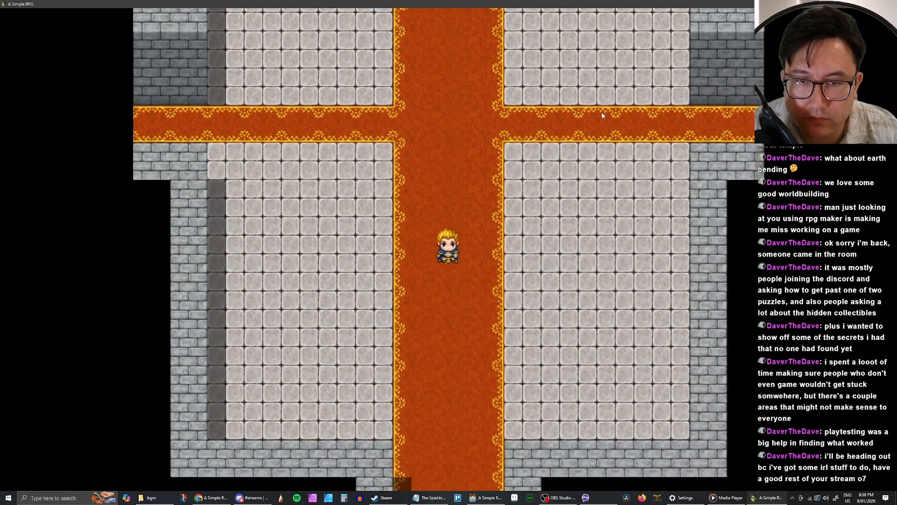
pyautogui.press('Down')
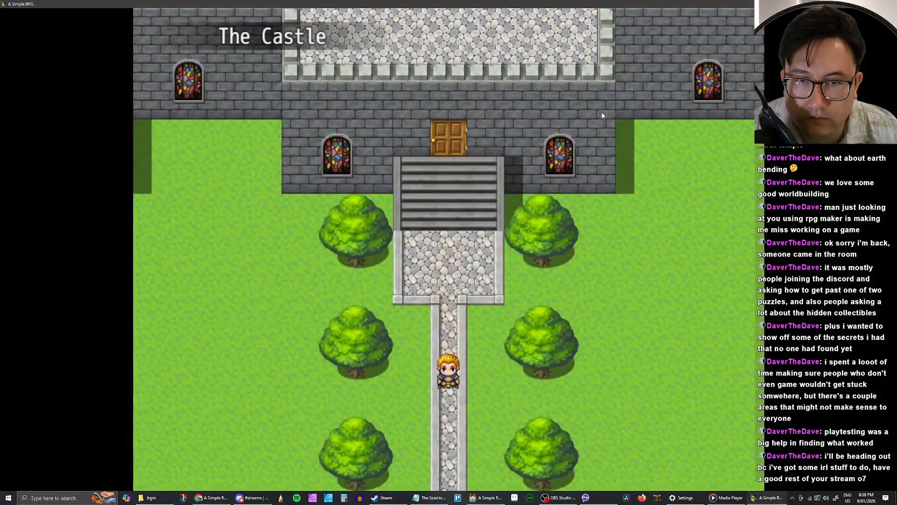
pyautogui.press('Down')
# Step: Follow Hub Town's path east to the building with the beer sign and enter The Holy Cup
pyautogui.press('Right')
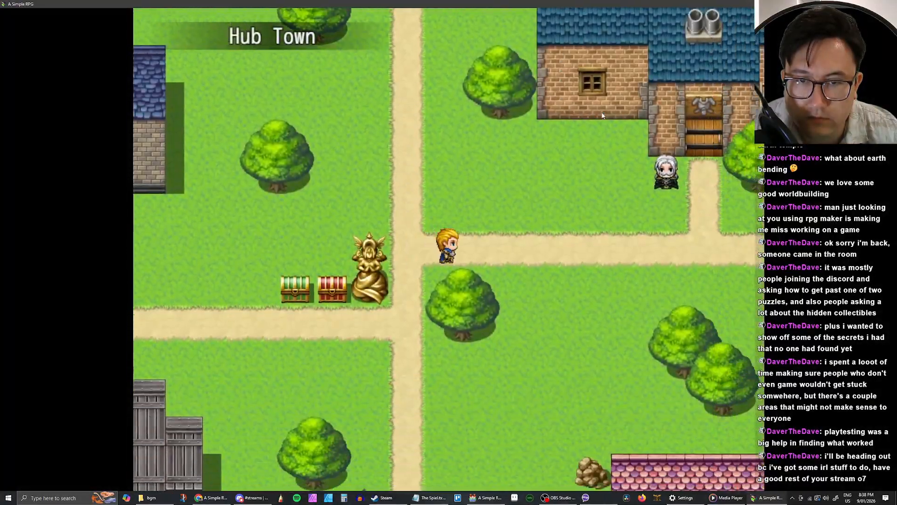
pyautogui.press('Right')
pyautogui.press('Right')
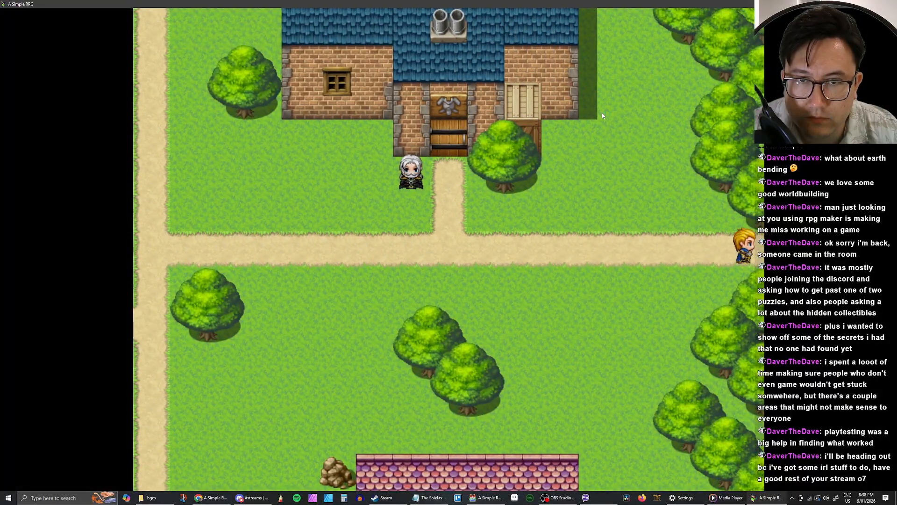
pyautogui.press('Right')
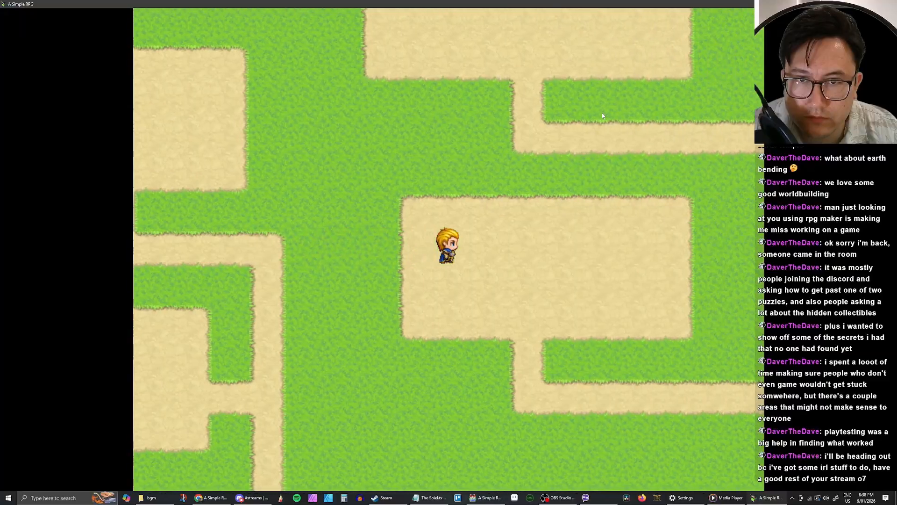
pyautogui.press('Right')
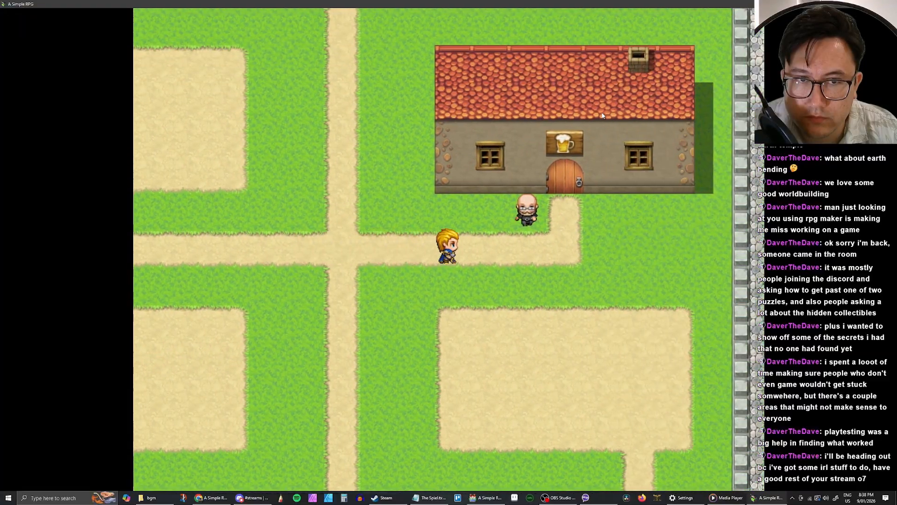
pyautogui.press('Up')
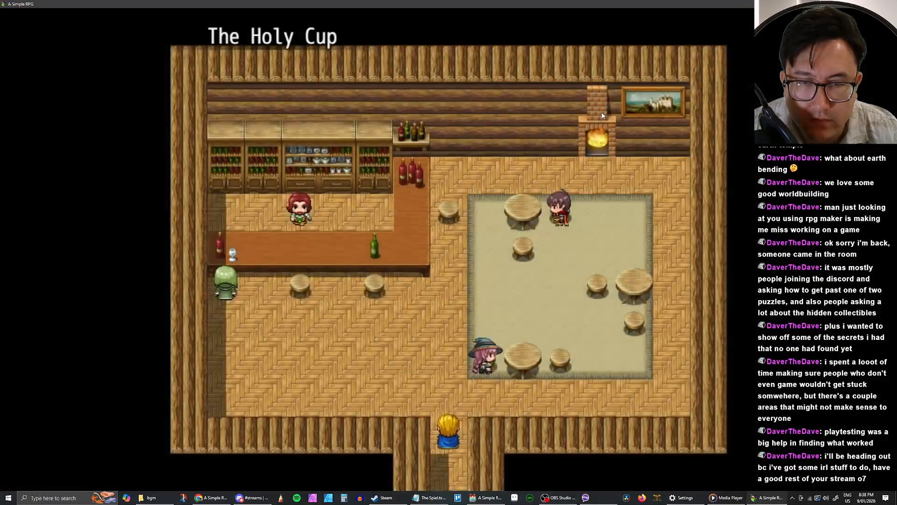
# Step: Talk to the green-haired character at the end of the bar counter and recruit the Cleric
pyautogui.press('Up')
pyautogui.press('Left')
pyautogui.press('Left')
pyautogui.press('Return')
pyautogui.press('Return')
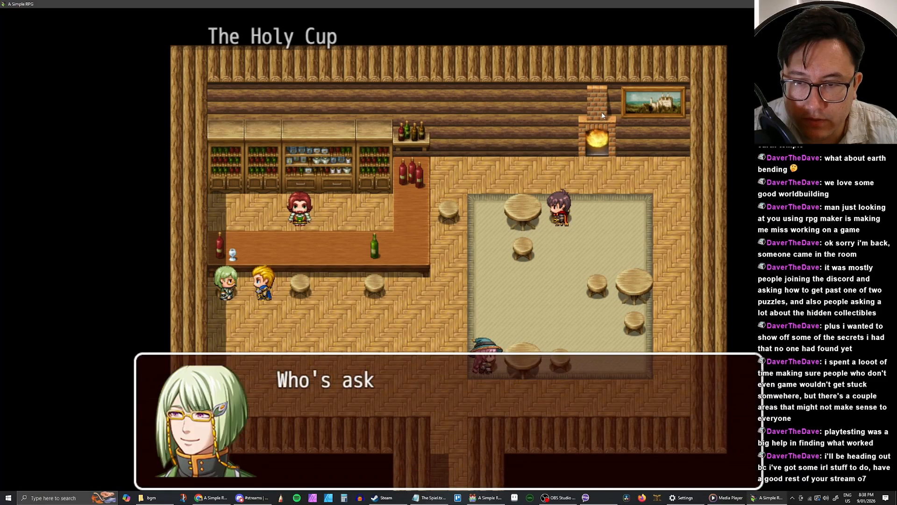
pyautogui.press('Return')
pyautogui.press('Return')
pyautogui.press('Return')
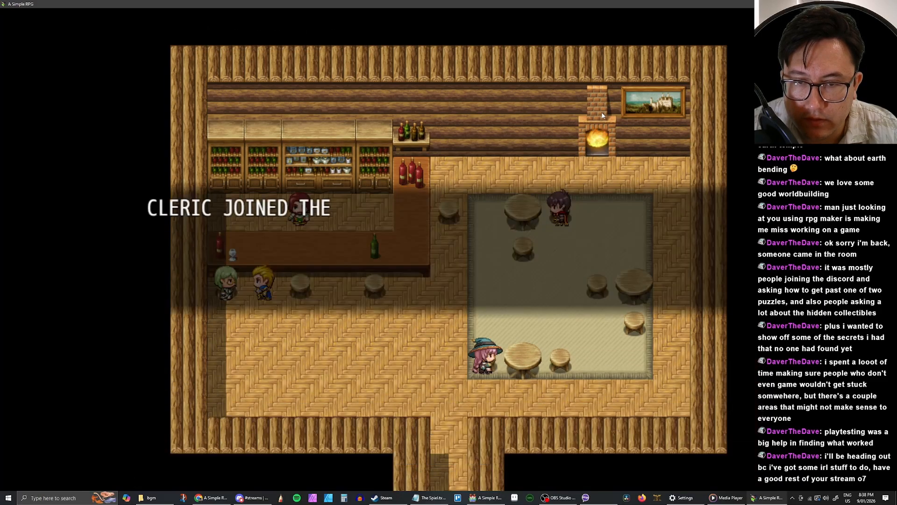
# Step: Approach the pink-haired character in the witch hat at the tavern's lower table and recruit the Mage
pyautogui.press('Return')
pyautogui.press('Right')
pyautogui.press('Right')
pyautogui.press('Down')
pyautogui.press('Return')
pyautogui.press('Return')
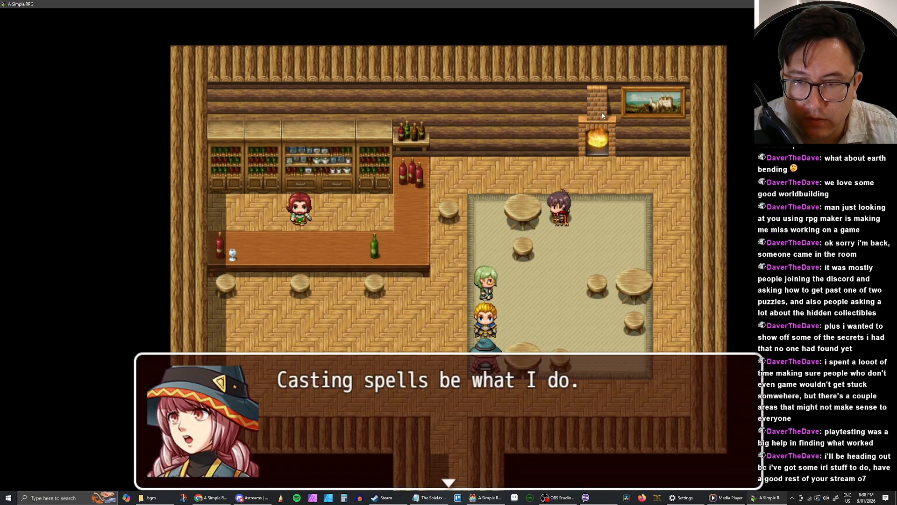
pyautogui.press('Return')
pyautogui.press('Return')
pyautogui.press('Return')
# Step: Walk up to the dark-haired character at the upper table on the rug and recruit the Rogue
pyautogui.press('Right')
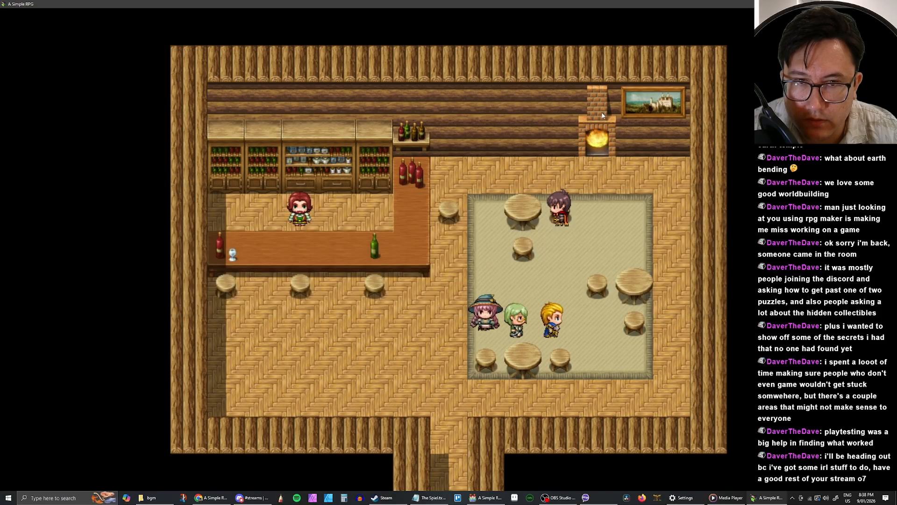
pyautogui.press('Up')
pyautogui.press('Return')
pyautogui.press('Return')
pyautogui.press('Return')
pyautogui.press('Return')
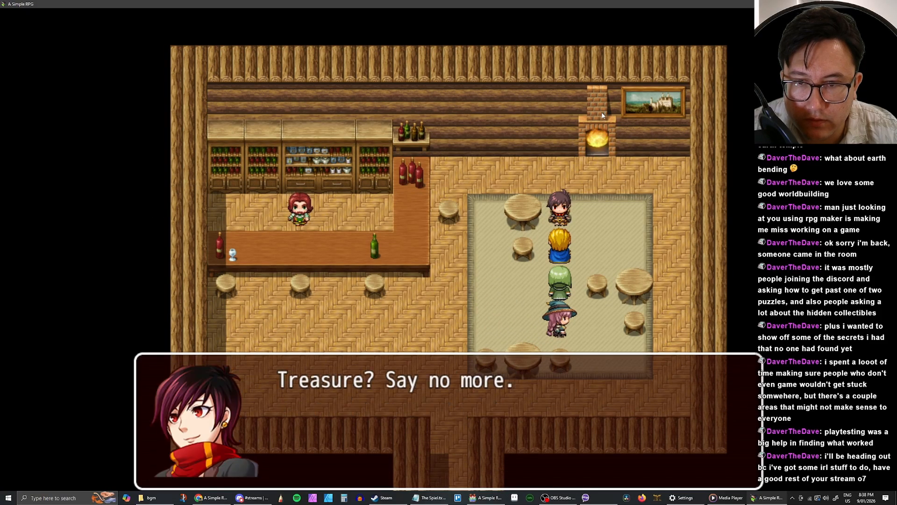
pyautogui.press('Return')
pyautogui.press('Return')
# Step: Leave The Holy Cup with the full party and walk west back to Hub Town's central paths
pyautogui.press('Left')
pyautogui.press('Down')
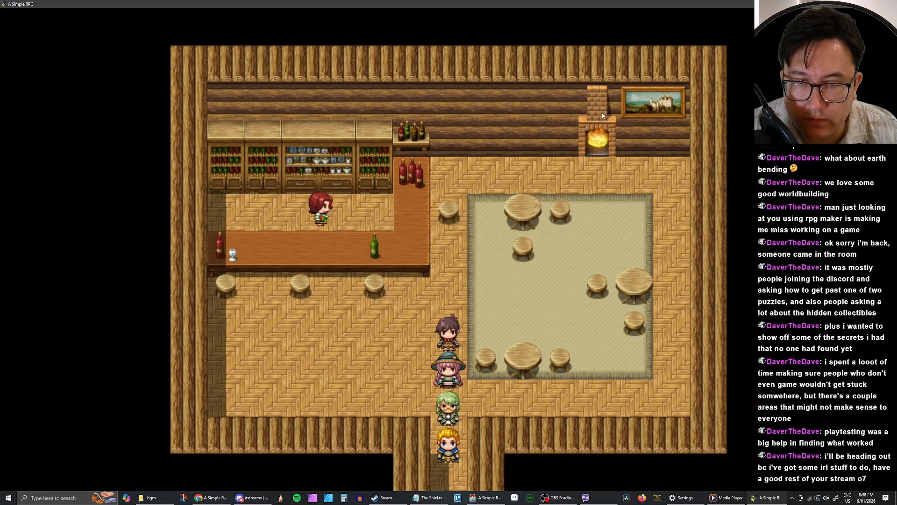
pyautogui.press('Left')
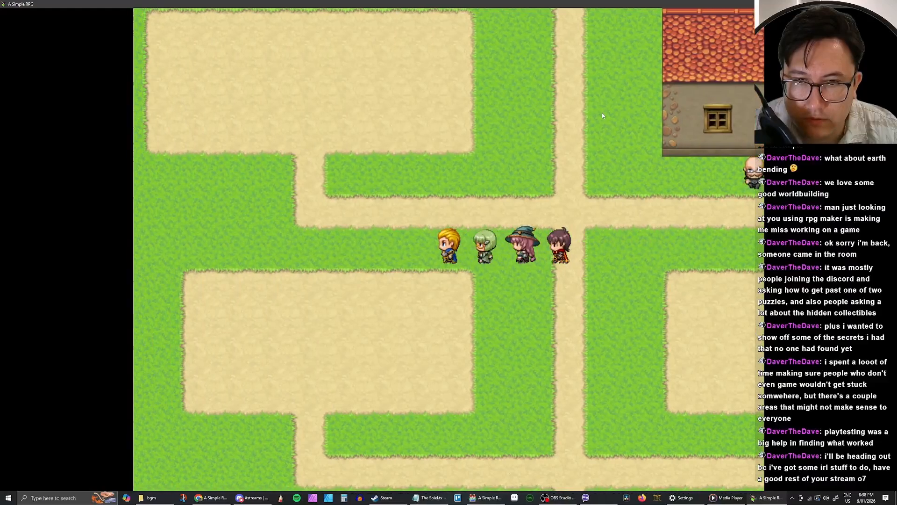
pyautogui.press('Down')
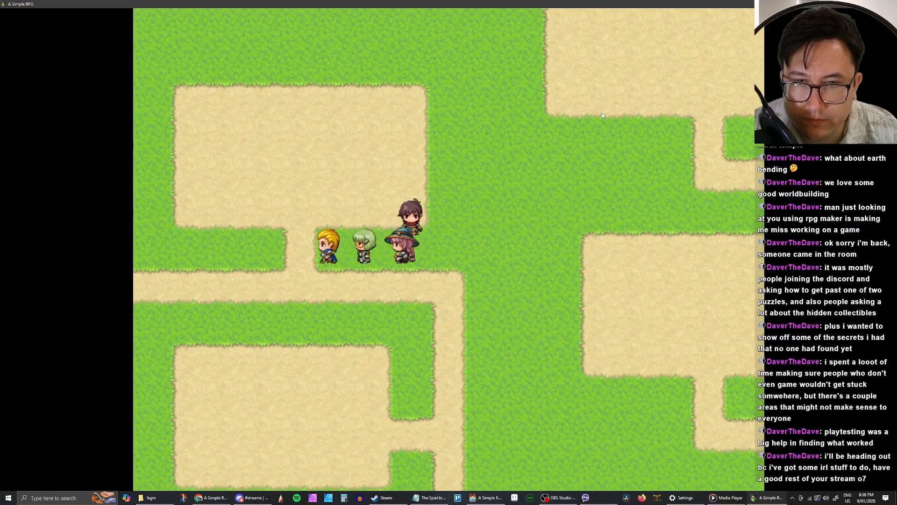
pyautogui.press('Left')
pyautogui.press('Left')
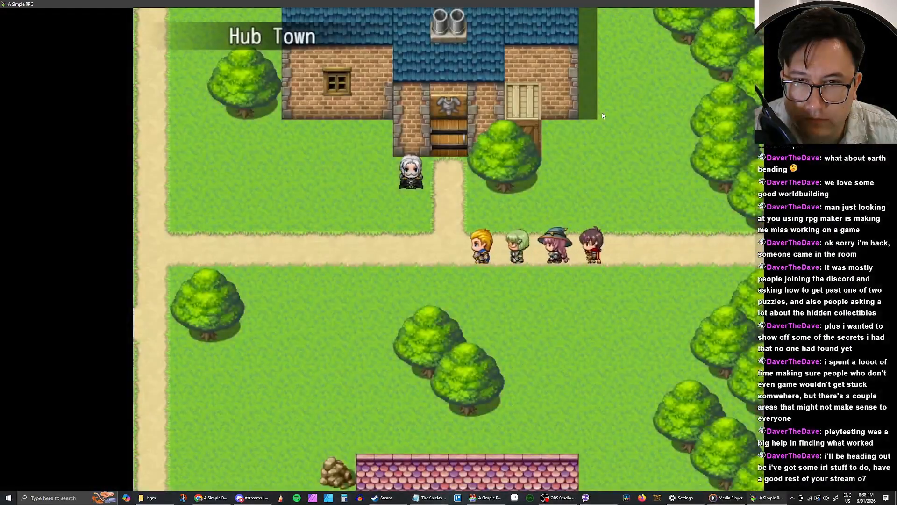
# Step: Walk north from Hub Town into the castle and talk to the king in the throne room
pyautogui.press('Up')
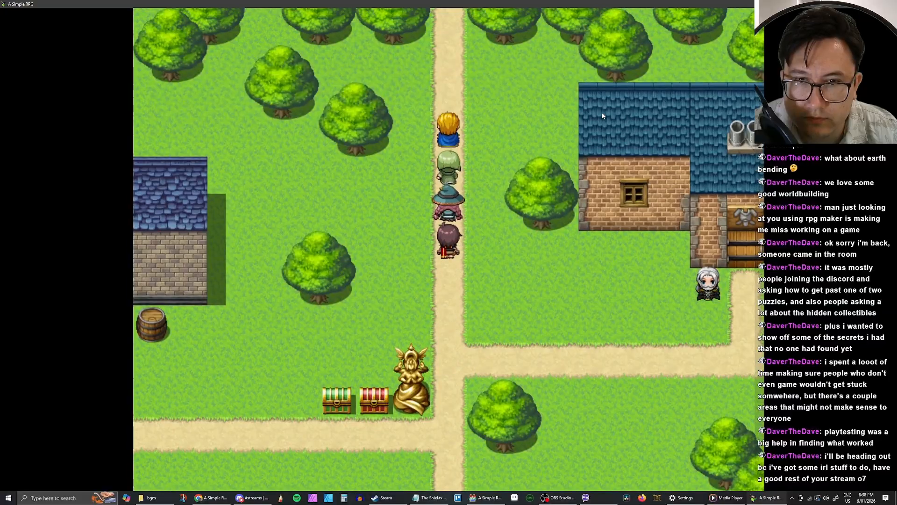
pyautogui.press('Up')
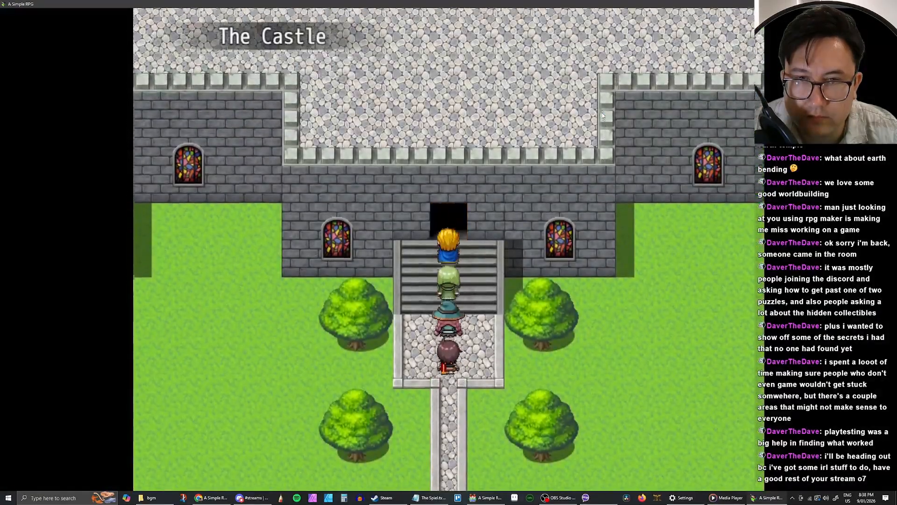
pyautogui.press('Up')
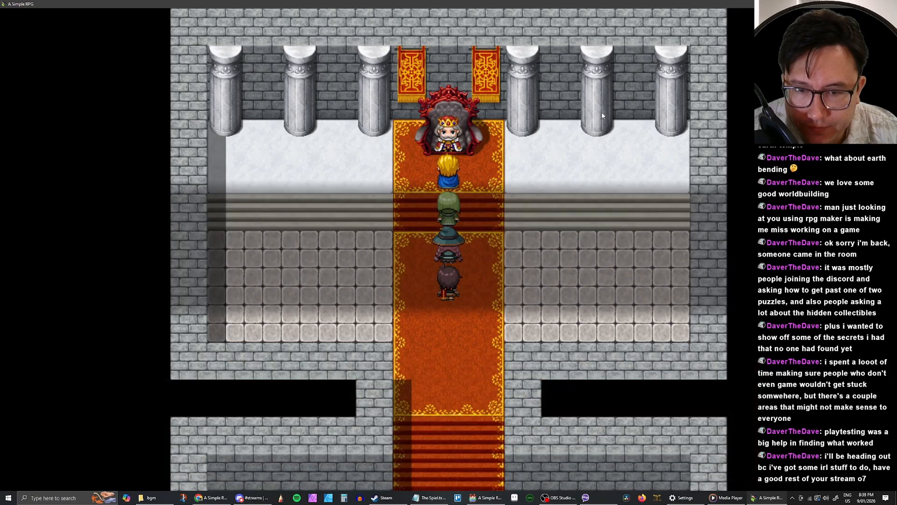
pyautogui.press('Return')
pyautogui.press('Down')
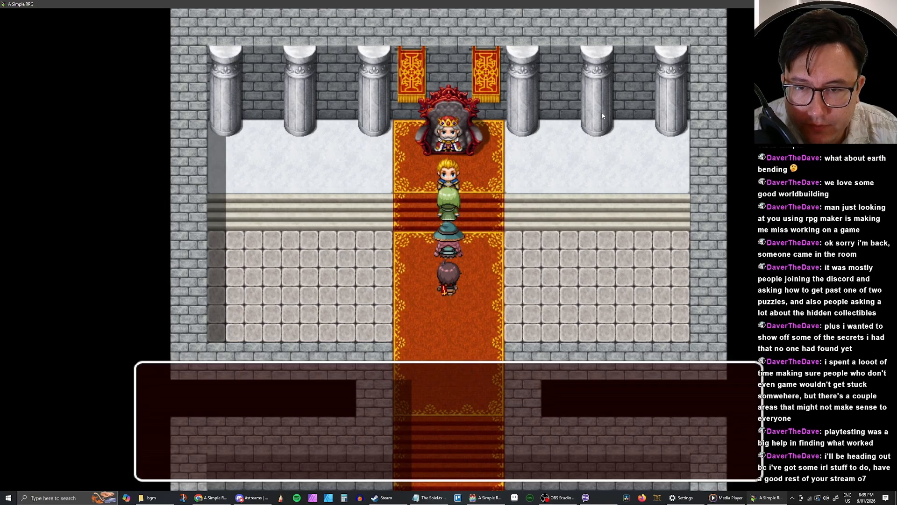
# Step: Return from the castle to Hub Town, enter the weapon shop to the west and buy simple weapons for the party
pyautogui.press('Down')
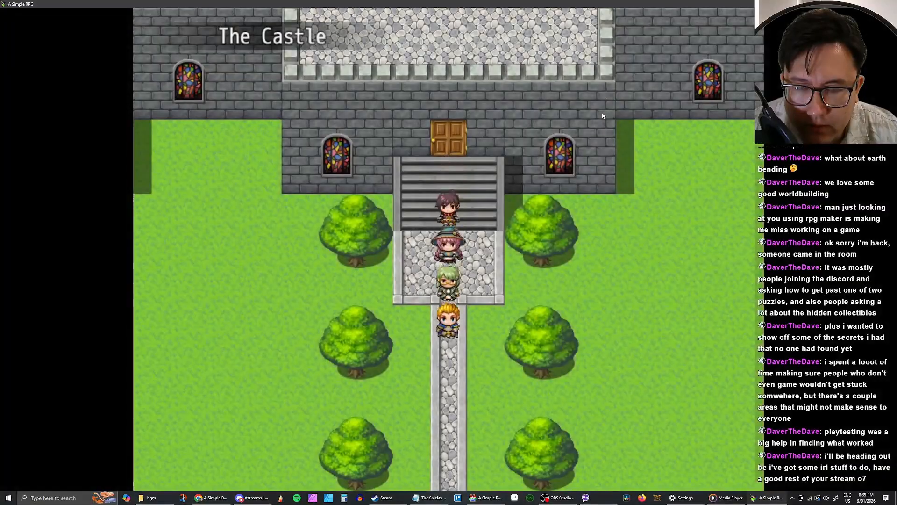
pyautogui.press('Down')
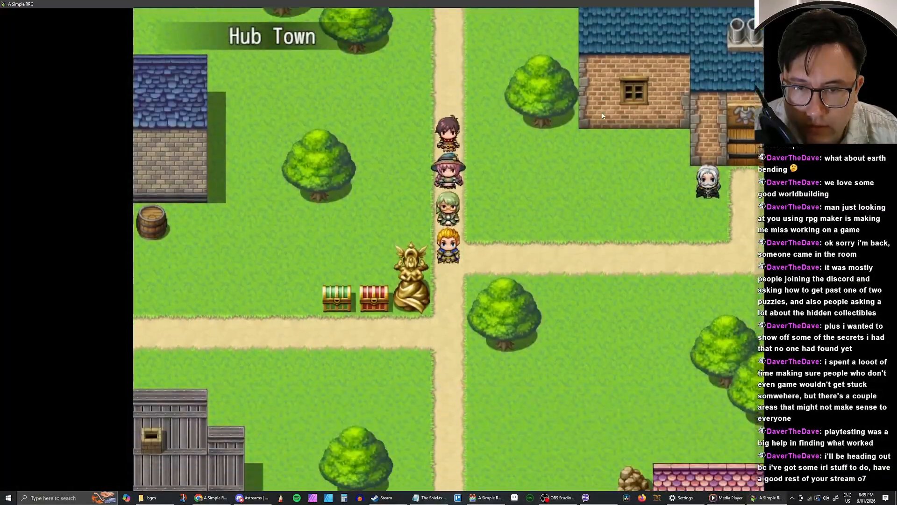
pyautogui.press('Left')
pyautogui.press('Left')
pyautogui.press('Up')
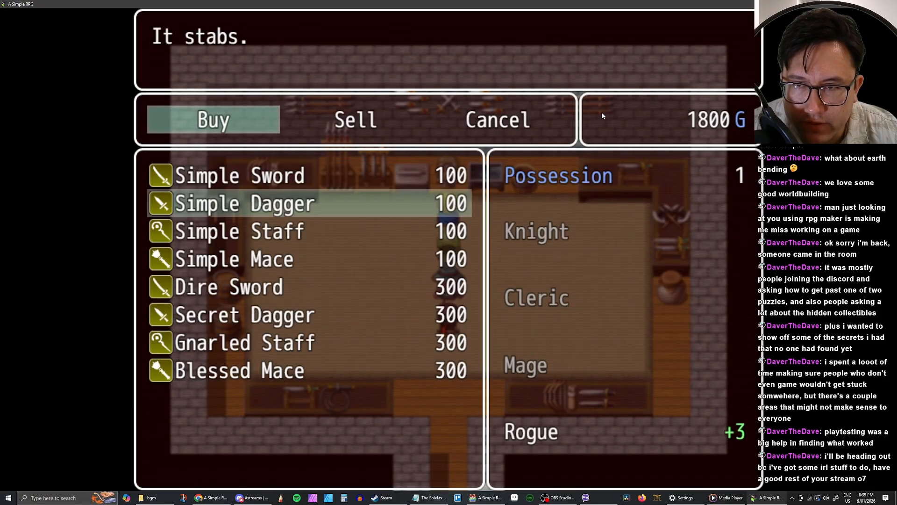
pyautogui.press('Escape')
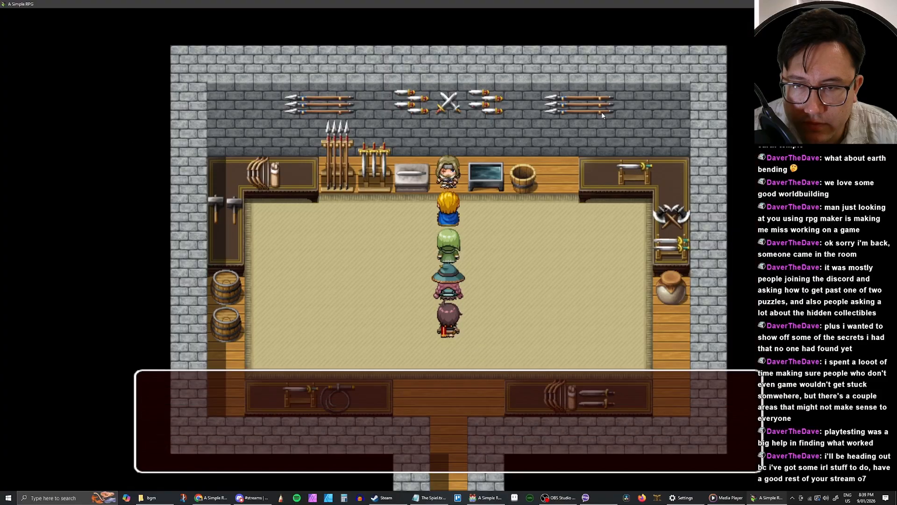
pyautogui.press('Return')
# Step: Open the party's equipment screen from the Knight and optimize the equipped weapons
pyautogui.press('Escape')
pyautogui.press('Down')
pyautogui.press('Down')
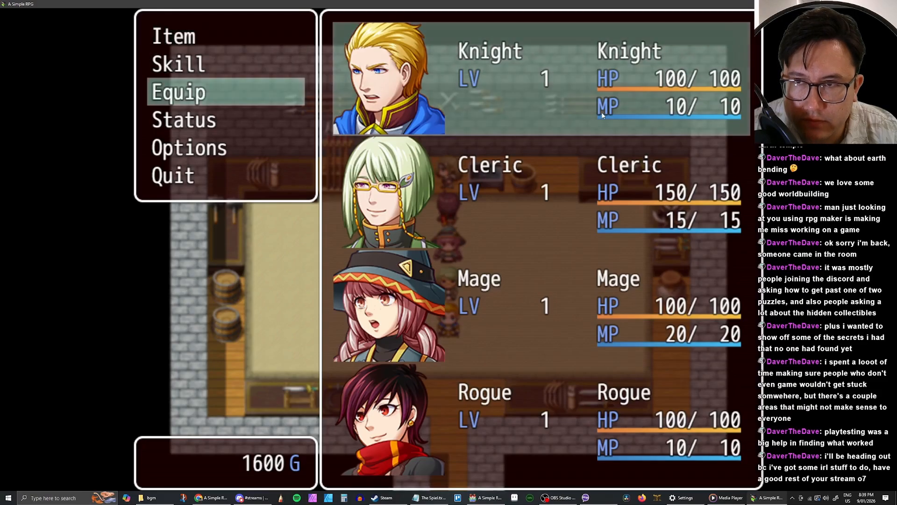
pyautogui.press('Return')
pyautogui.press('Return')
pyautogui.press('Right')
pyautogui.press('Escape')
pyautogui.press('Escape')
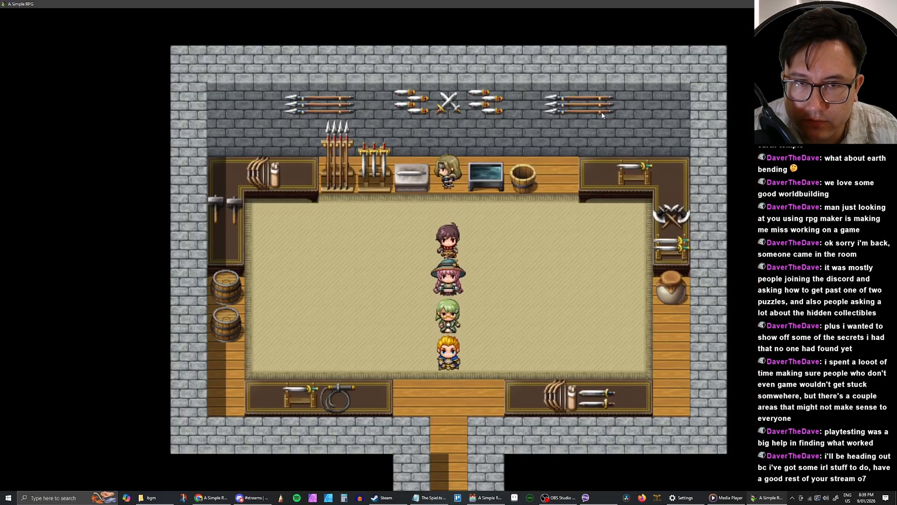
# Step: Leave the weapon shop and follow Hub Town's paths east past the statue into the armour shop, Mi Armour
pyautogui.press('Down')
pyautogui.press('Right')
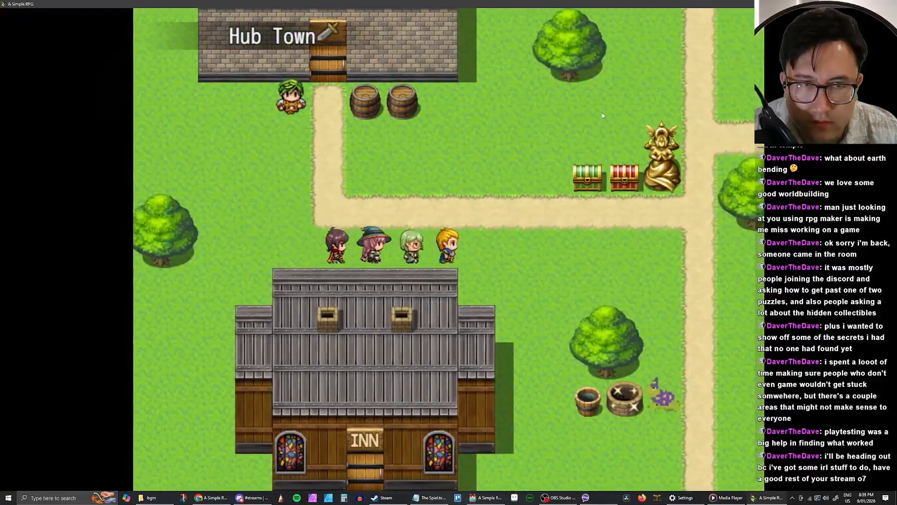
pyautogui.press('Up')
pyautogui.press('Right')
pyautogui.press('Up')
pyautogui.press('Right')
pyautogui.press('Right')
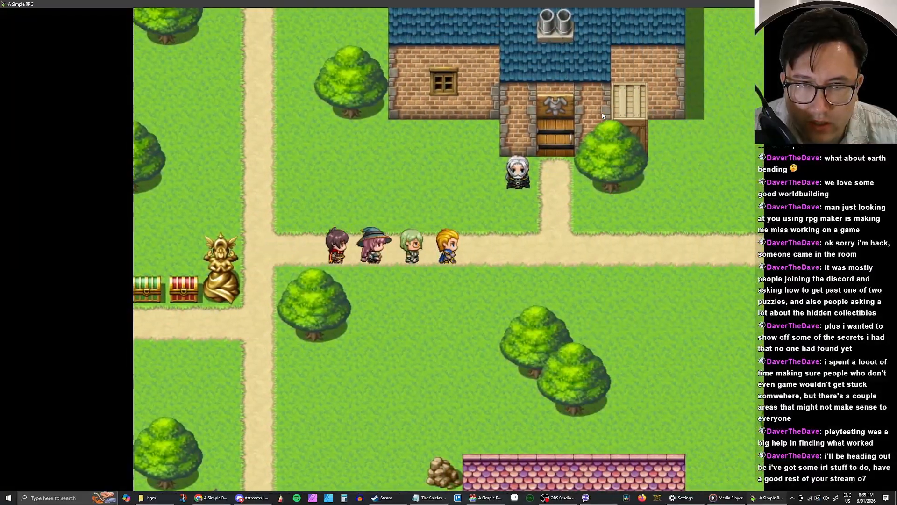
pyautogui.press('Up')
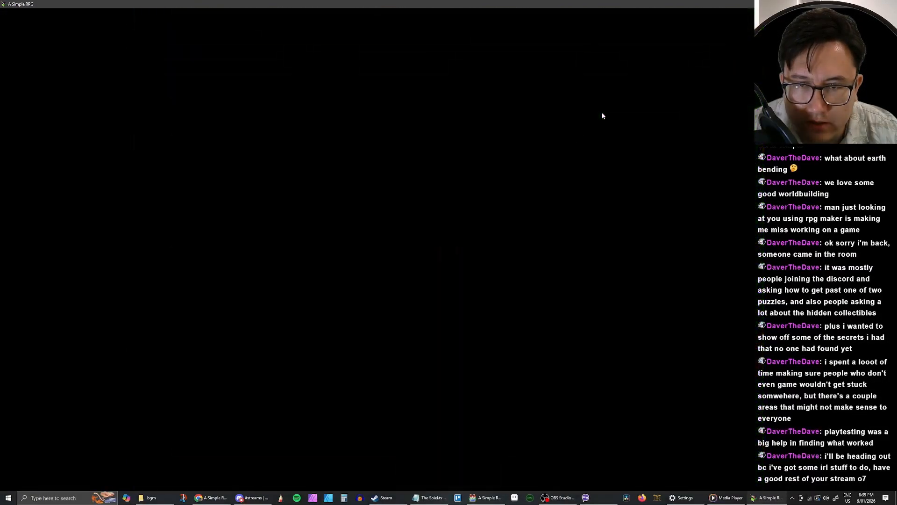
# Step: Ask the Mi Armour shopkeeper for armour and buy one Iron Armour
pyautogui.press('Down')
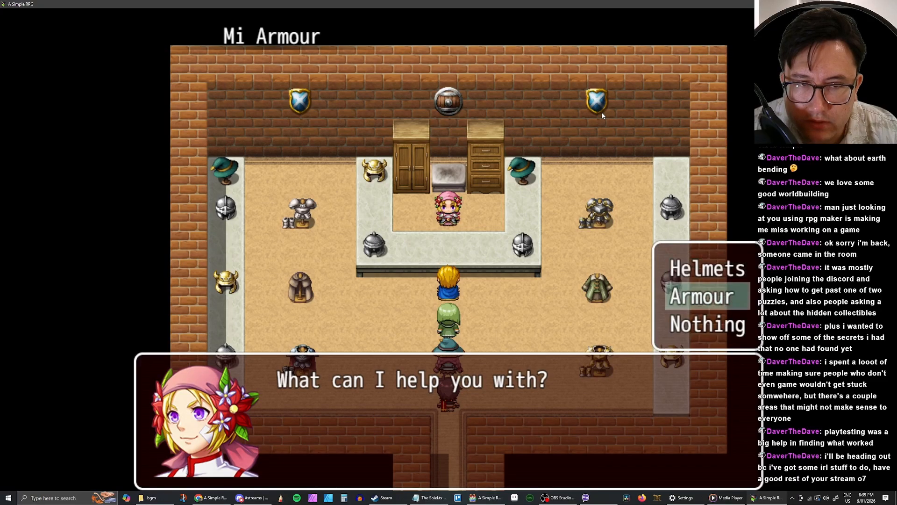
pyautogui.press('Return')
pyautogui.press('Return')
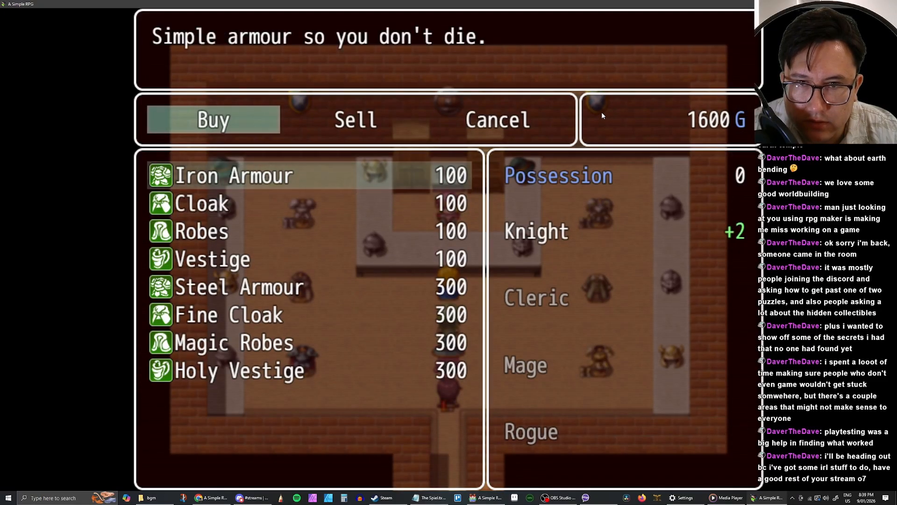
pyautogui.press('Return')
pyautogui.press('Return')
# Step: Buy one Cloak, one Robes and one Vestige, and end the conversation with the shopkeeper
pyautogui.press('Down')
pyautogui.press('Return')
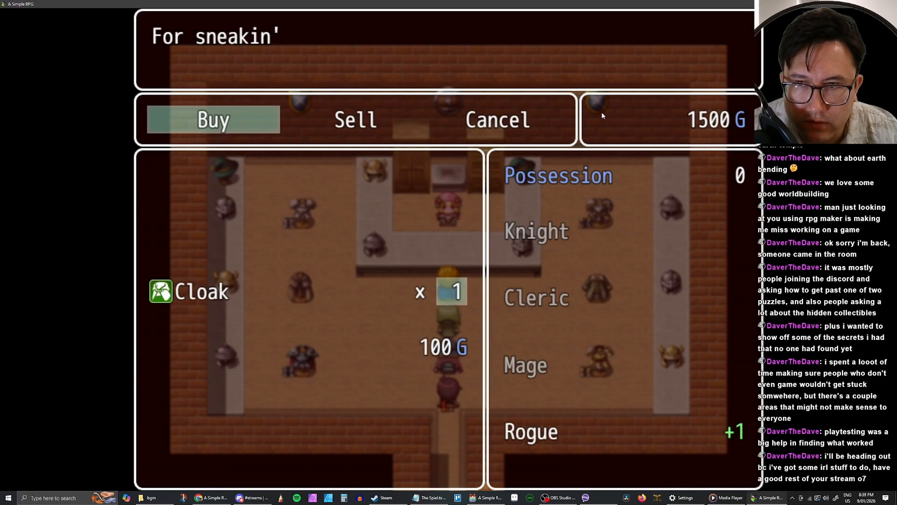
pyautogui.press('Return')
pyautogui.press('Down')
pyautogui.press('Return')
pyautogui.press('Return')
pyautogui.press('Down')
pyautogui.press('Return')
pyautogui.press('Return')
pyautogui.press('Escape')
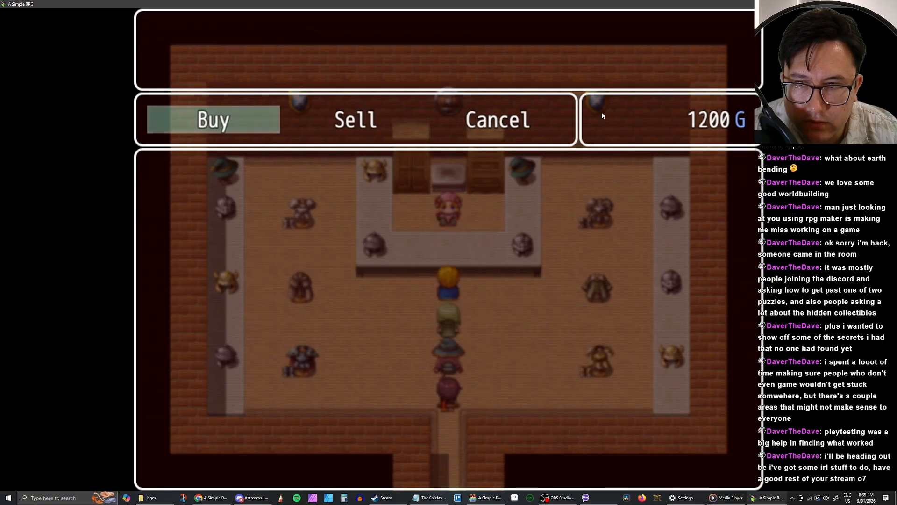
pyautogui.press('Escape')
pyautogui.press('Escape')
pyautogui.press('Return')
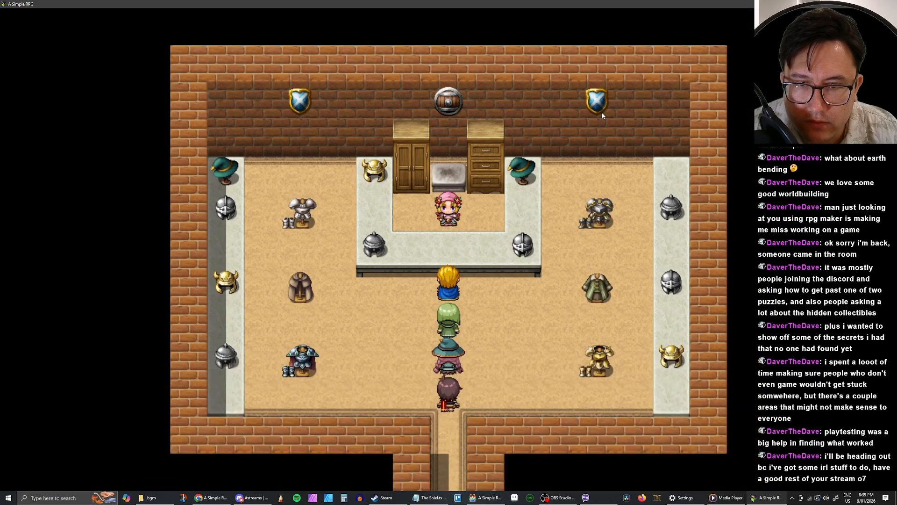
# Step: Open the Knight's equipment screen and optimize the Knight's gear
pyautogui.press('Escape')
pyautogui.press('Down')
pyautogui.press('Down')
pyautogui.press('Return')
pyautogui.press('Return')
pyautogui.press('Right')
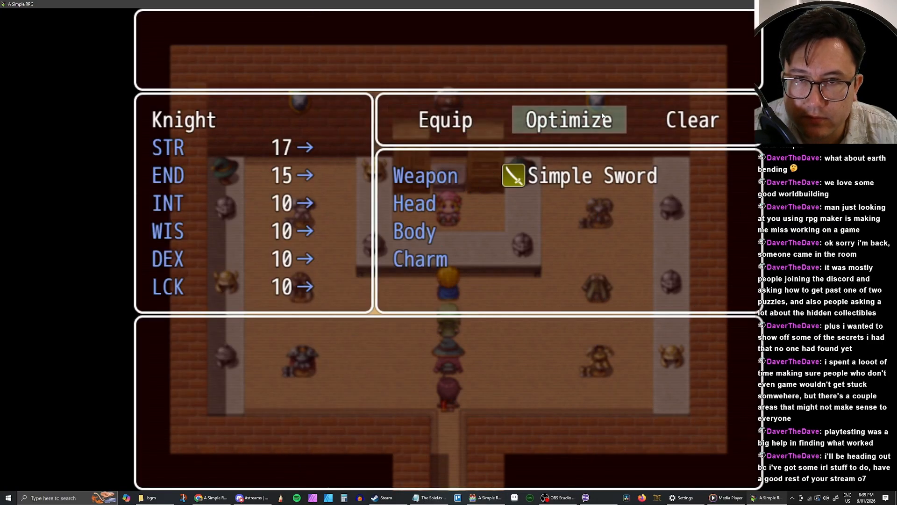
pyautogui.press('Escape')
# Step: Optimize the Cleric's equipment
pyautogui.press('Down')
pyautogui.press('Up')
pyautogui.press('Return')
pyautogui.press('Down')
pyautogui.press('Down')
pyautogui.press('Up')
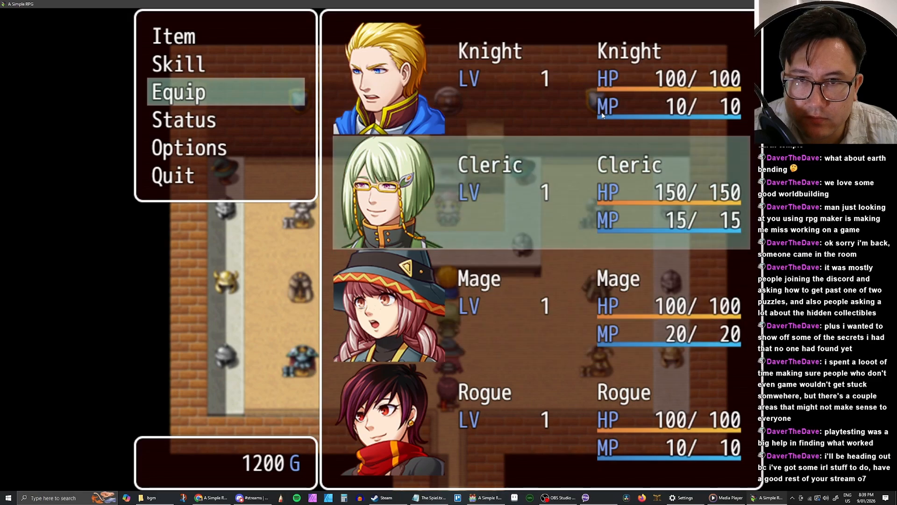
pyautogui.press('Return')
pyautogui.press('Right')
pyautogui.press('Return')
pyautogui.press('Escape')
# Step: Optimize the Mage's equipment
pyautogui.press('Down')
pyautogui.press('Up')
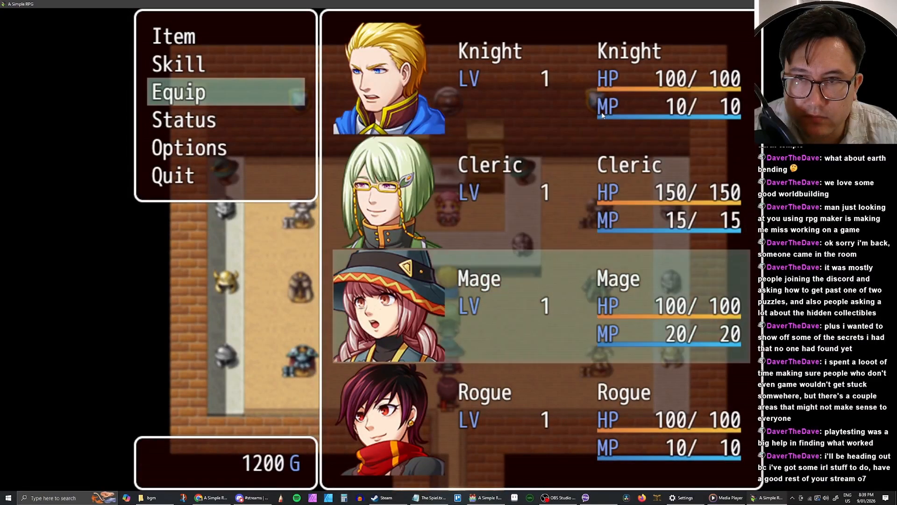
pyautogui.press('Return')
pyautogui.press('Down')
pyautogui.press('Return')
pyautogui.press('Right')
pyautogui.press('Return')
pyautogui.press('Escape')
# Step: Optimize the Rogue's equipment and close the party menu
pyautogui.press('Down')
pyautogui.press('Up')
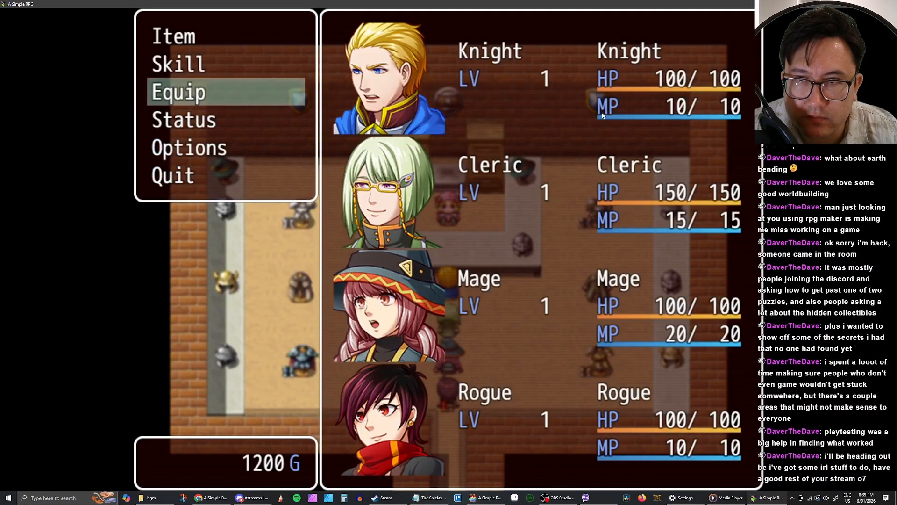
pyautogui.press('Return')
pyautogui.press('Down')
pyautogui.press('Return')
pyautogui.press('Right')
pyautogui.press('Return')
pyautogui.press('Escape')
pyautogui.press('Escape')
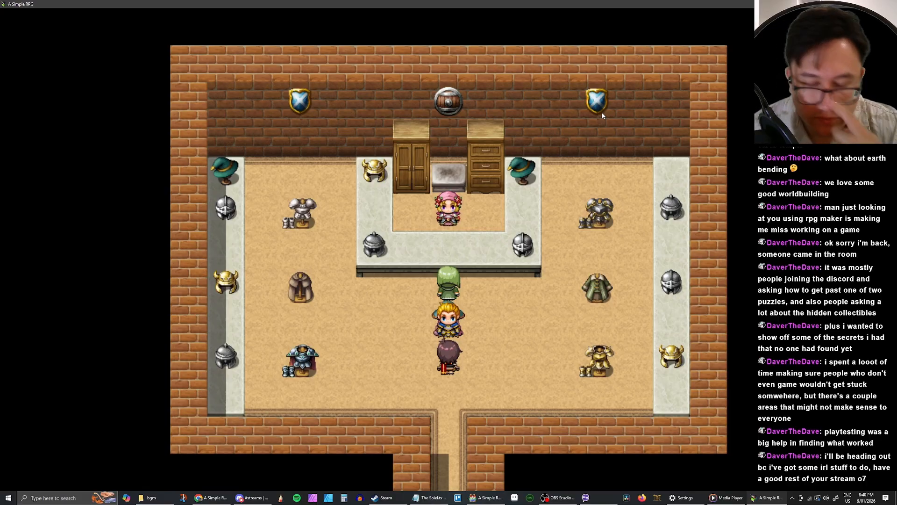
# Step: Walk the party around the armour stands on the east side of Mi Armour and back toward the middle
pyautogui.press('Right')
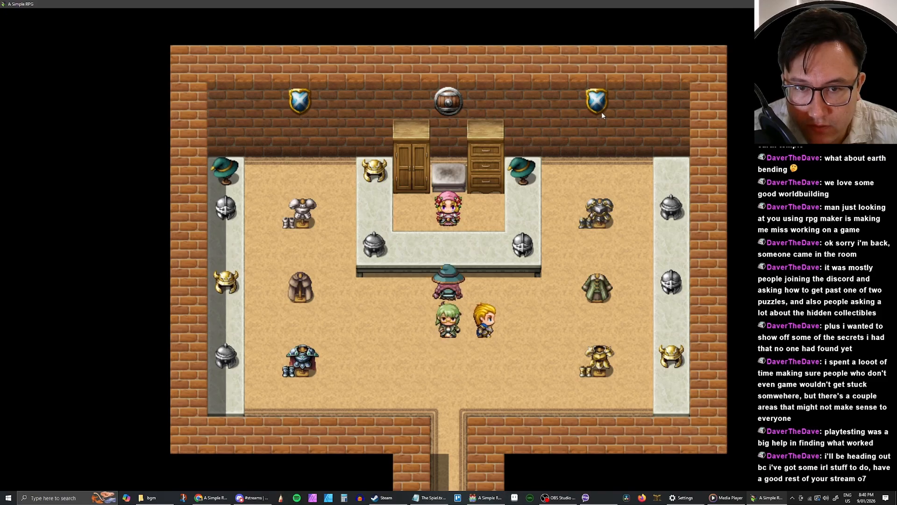
pyautogui.press('Up')
pyautogui.press('Right')
pyautogui.press('Up')
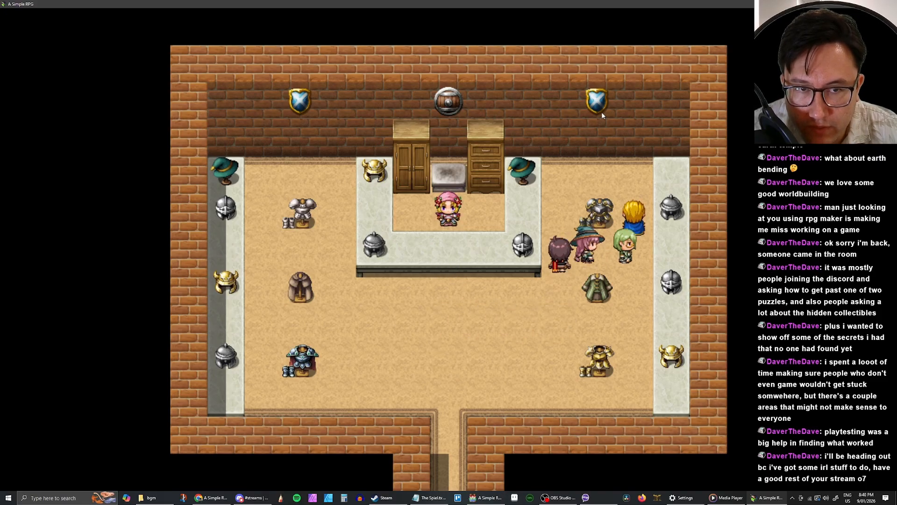
pyautogui.press('Left')
pyautogui.press('Down')
pyautogui.press('Right')
pyautogui.press('Down')
pyautogui.press('Down')
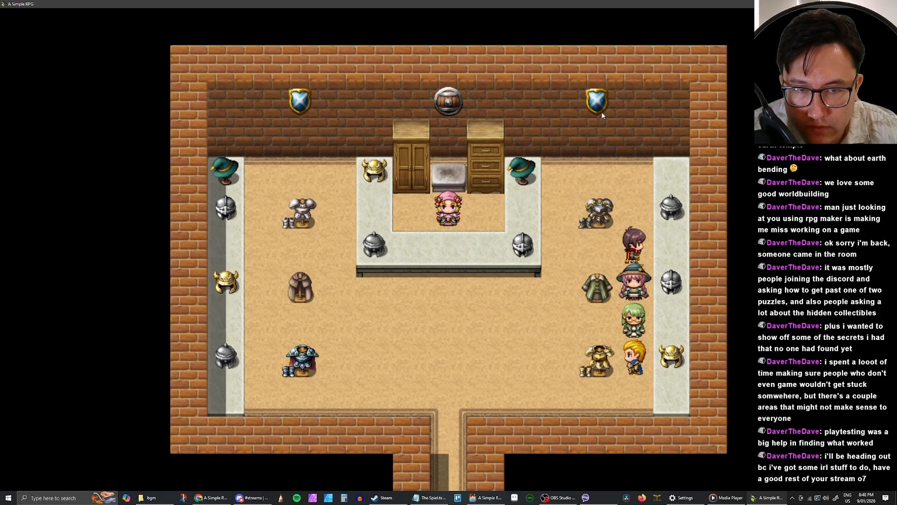
pyautogui.press('Left')
pyautogui.press('Down')
# Step: Check the party's status in the party menu and review the Rogue's equipment
pyautogui.press('Escape')
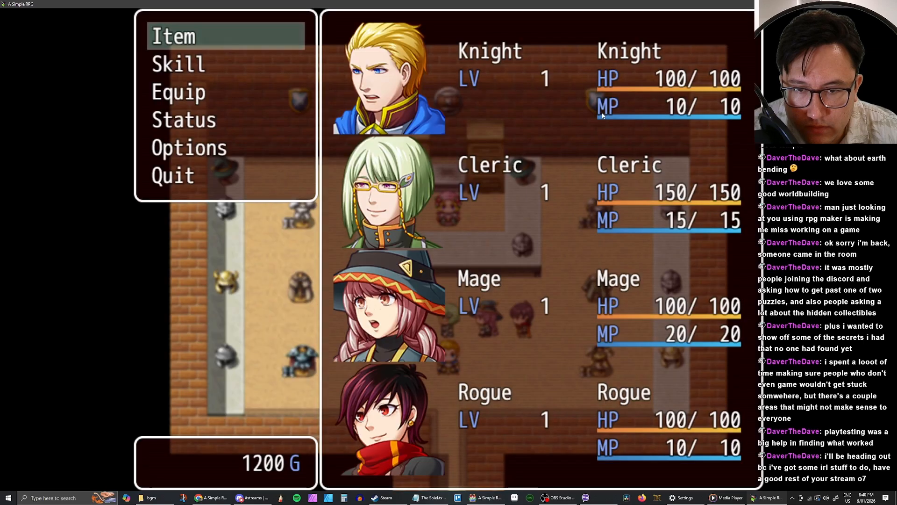
pyautogui.press('Down')
pyautogui.press('Down')
pyautogui.press('Down')
pyautogui.press('Up')
pyautogui.press('Up')
pyautogui.press('Down')
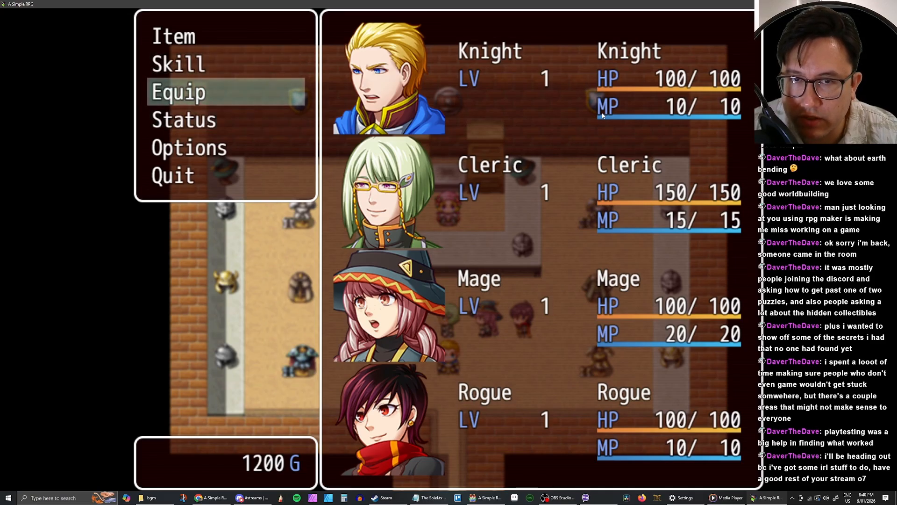
pyautogui.press('Return')
pyautogui.press('Up')
pyautogui.press('Return')
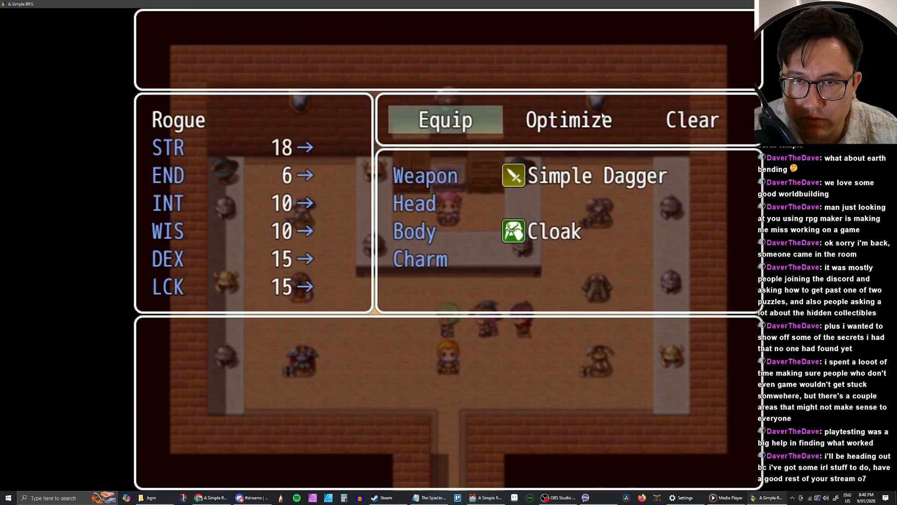
pyautogui.press('Escape')
pyautogui.press('Escape')
# Step: Leave the armour shop and walk the party south through Hub Town into the Pocket Shop
pyautogui.press('Down')
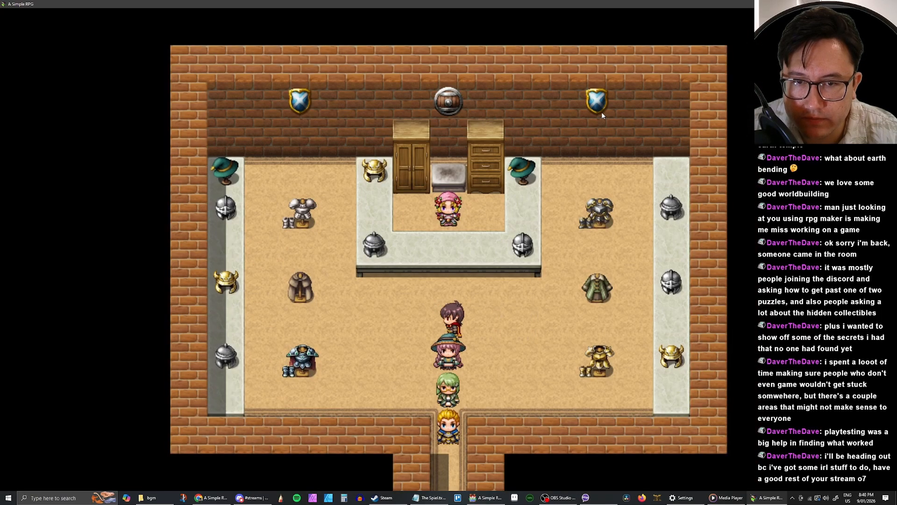
pyautogui.press('Left')
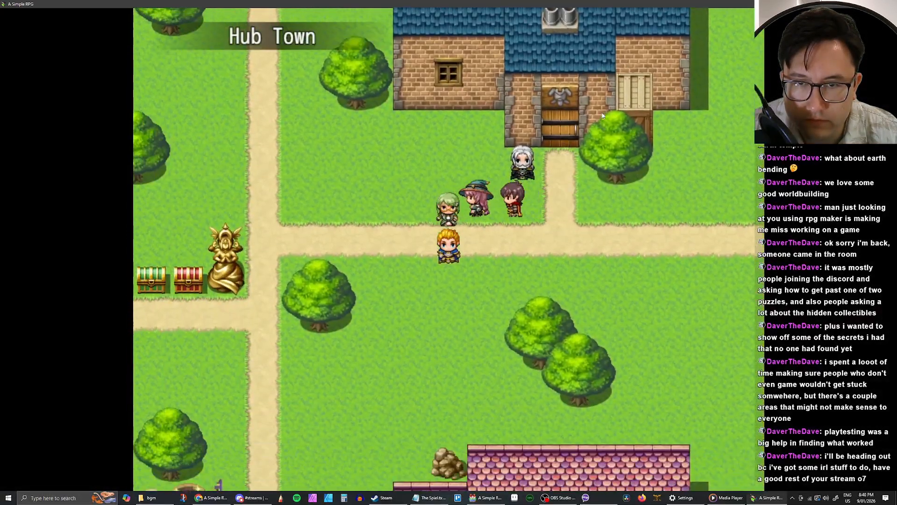
pyautogui.press('Down')
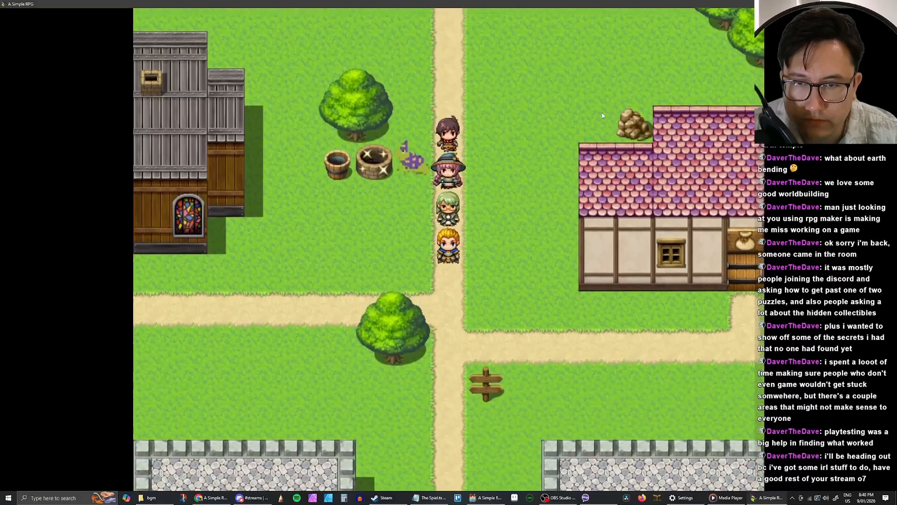
pyautogui.press('Left')
pyautogui.press('Down')
pyautogui.press('Right')
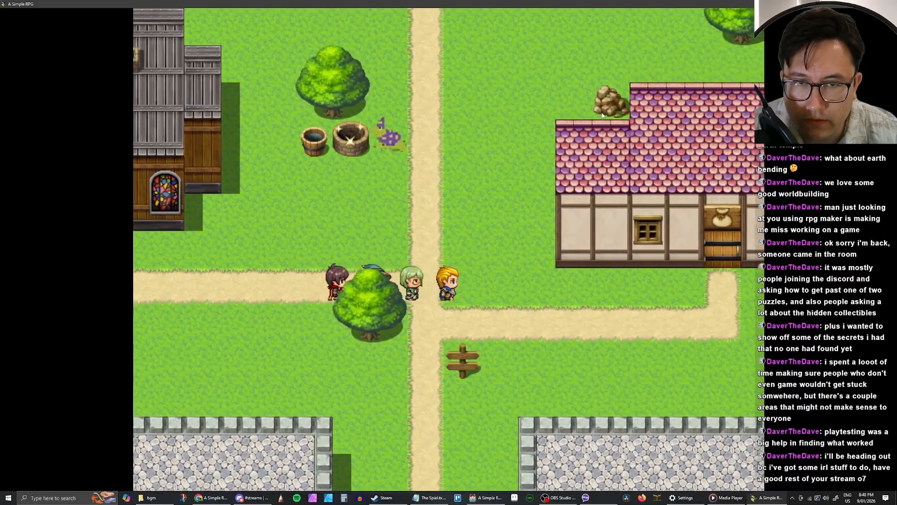
pyautogui.press('Up')
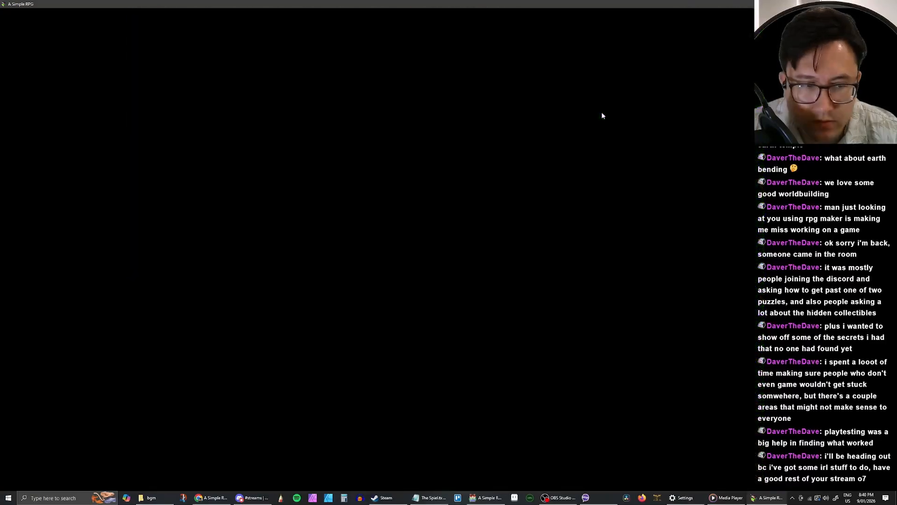
# Step: Walk up to the Pocket Shop's counter, talk to the shopkeeper and start buying
pyautogui.press('Right')
pyautogui.press('Up')
pyautogui.press('Return')
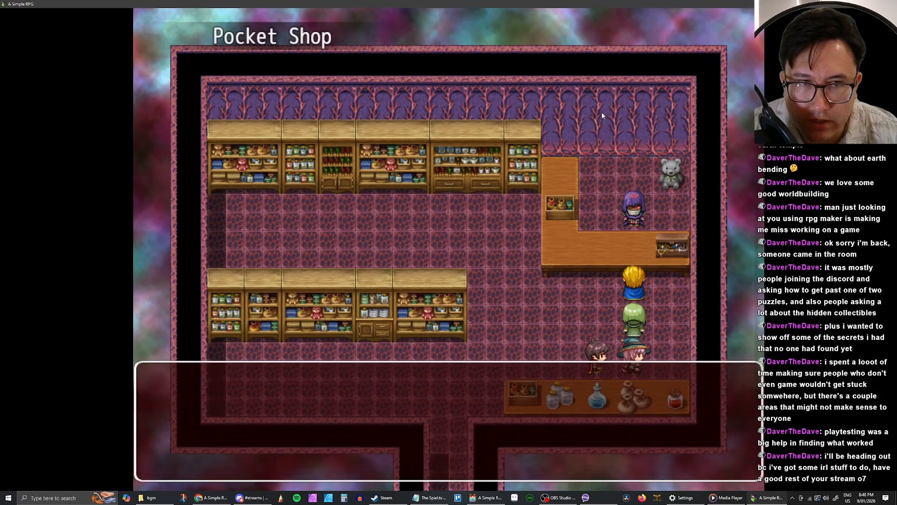
pyautogui.press('Return')
pyautogui.press('Return')
# Step: Compare the Health Potion with the Health Powder and buy 10 Health Powders
pyautogui.press('Down')
pyautogui.press('Up')
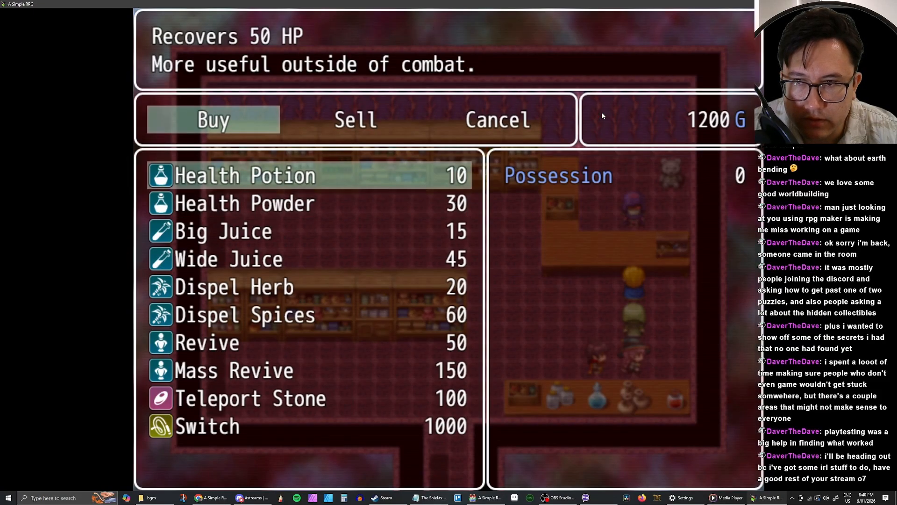
pyautogui.press('Down')
pyautogui.press('Up')
pyautogui.press('Down')
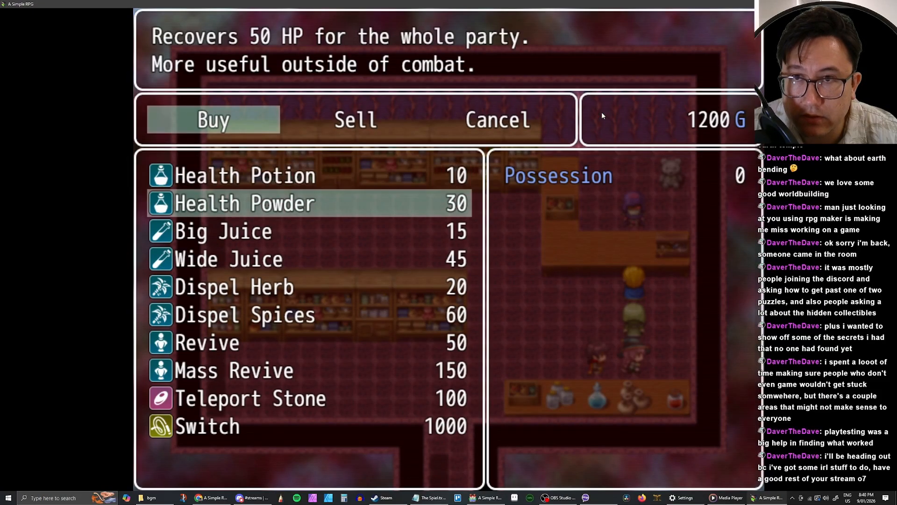
pyautogui.press('Return')
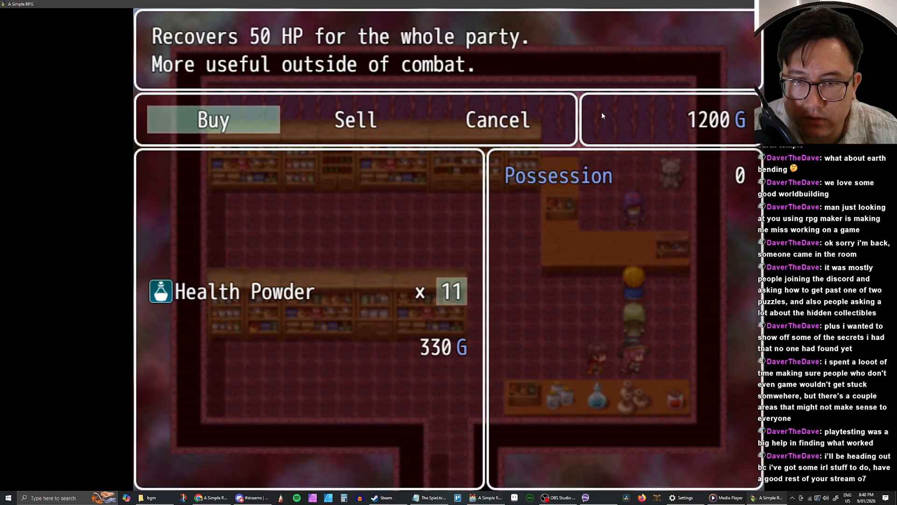
pyautogui.press('Return')
# Step: Buy 10 Wide Juices
pyautogui.press('Down')
pyautogui.press('Down')
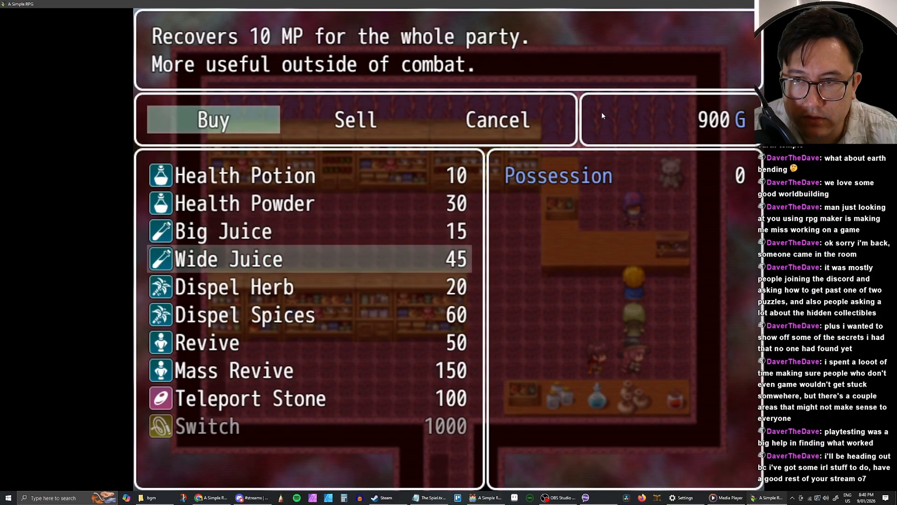
pyautogui.press('Return')
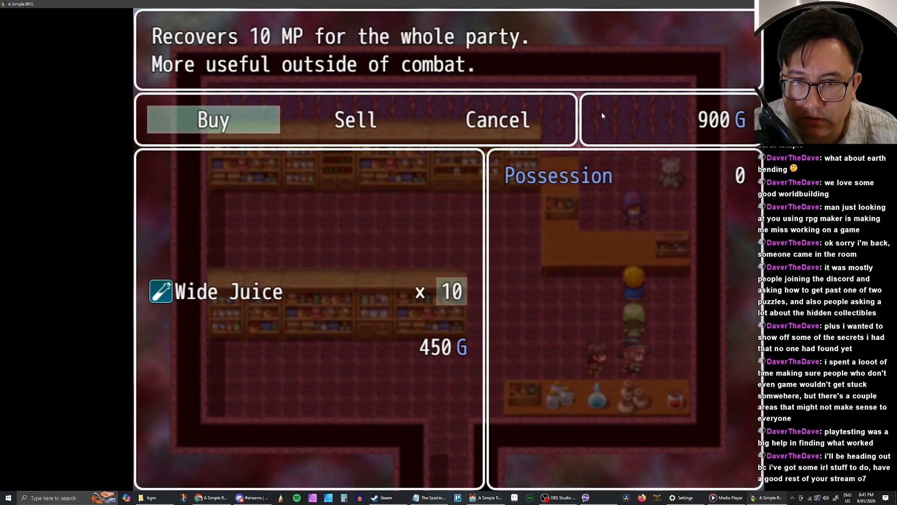
pyautogui.press('Return')
# Step: Compare Dispel Spices with the Dispel Herb and buy 10 Dispel Herbs
pyautogui.press('Down')
pyautogui.press('Down')
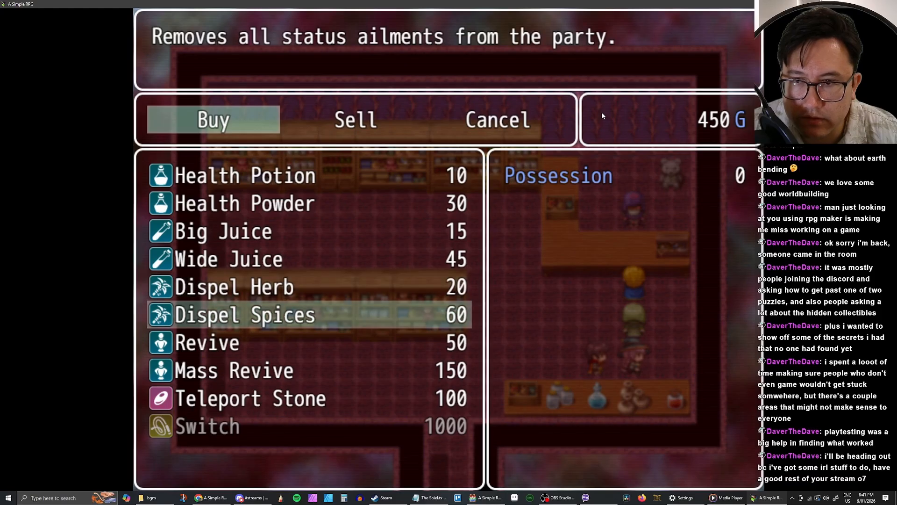
pyautogui.press('Up')
pyautogui.press('Return')
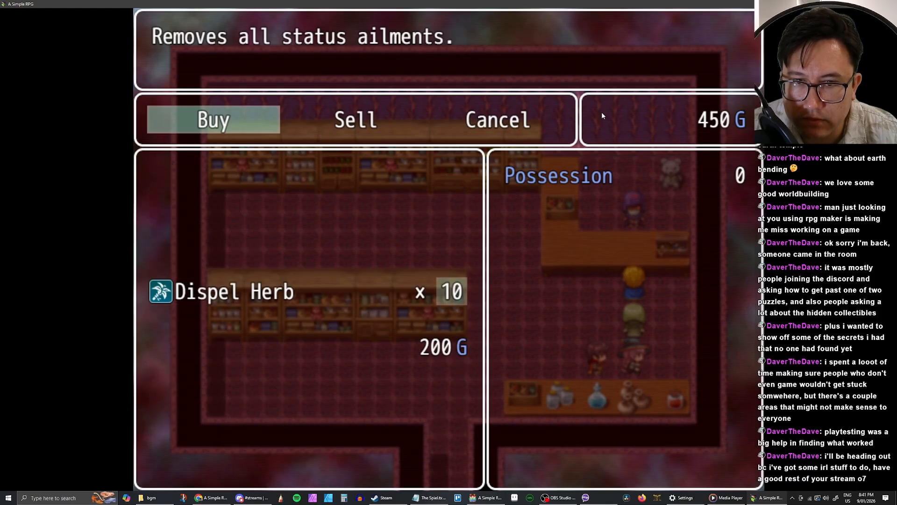
pyautogui.press('Return')
# Step: Buy 5 Revives and finish the conversation with the shopkeeper
pyautogui.press('Down')
pyautogui.press('Down')
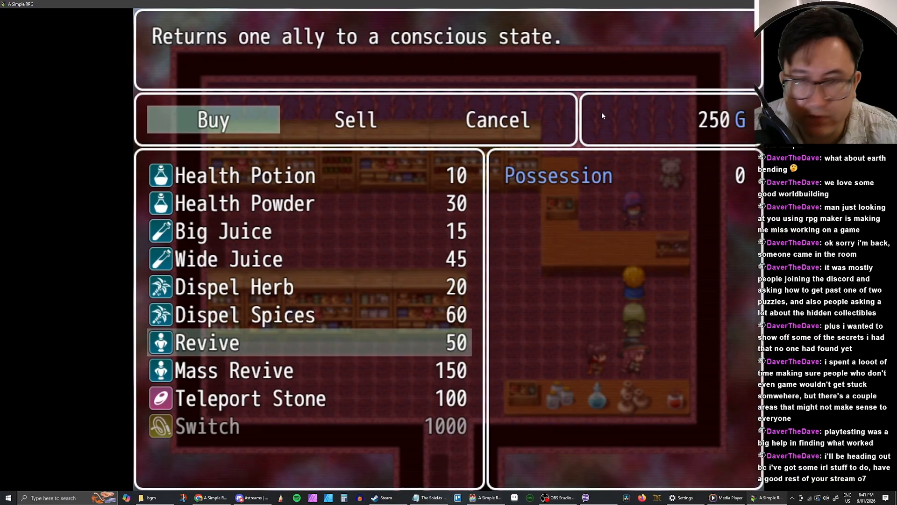
pyautogui.press('Return')
pyautogui.press('Return')
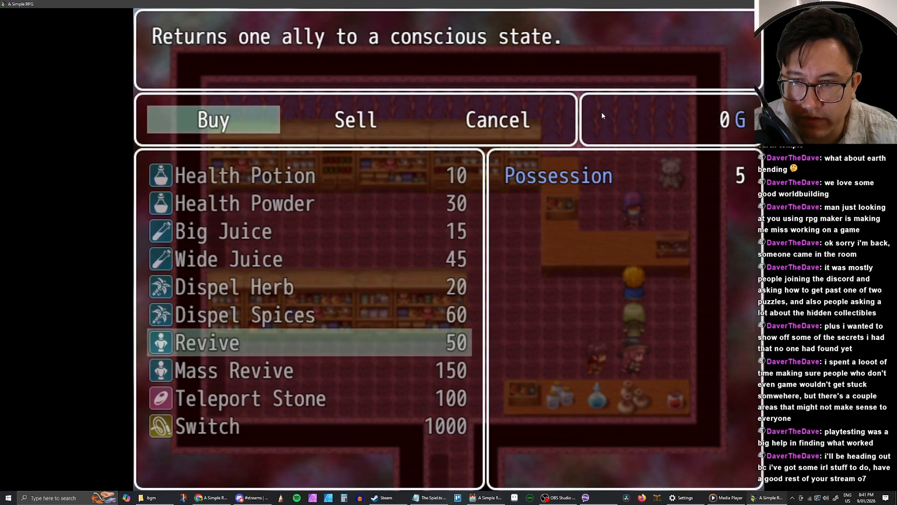
pyautogui.press('Escape')
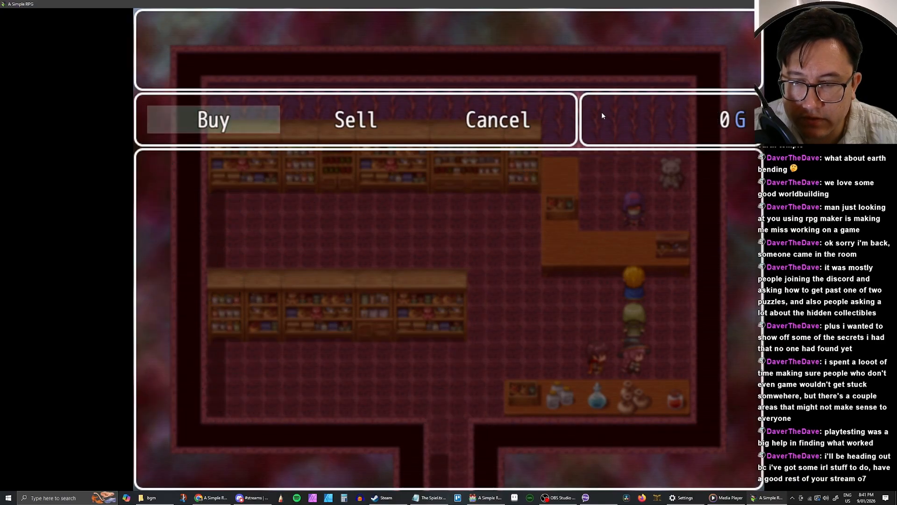
pyautogui.press('Escape')
pyautogui.press('Return')
# Step: Leave the Pocket Shop and walk the party northwest through Hub Town, past the well and toward the golden statue
pyautogui.press('Down')
pyautogui.press('Left')
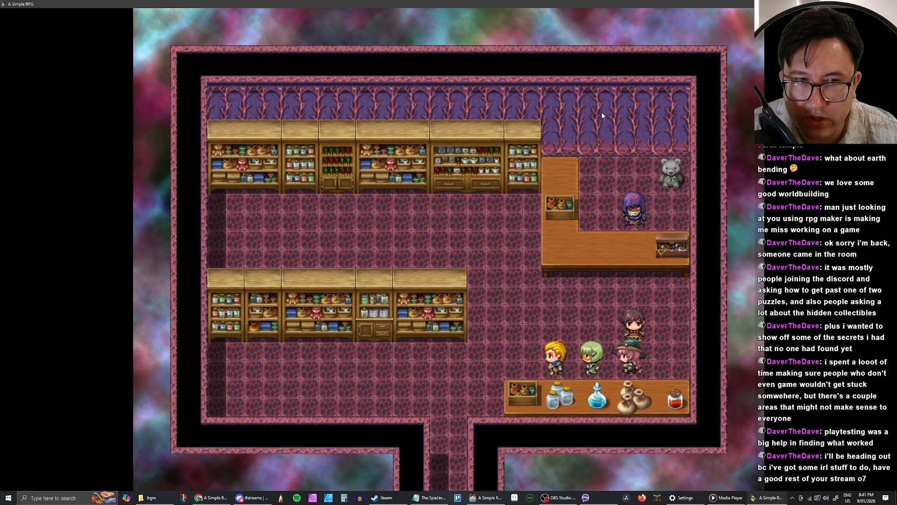
pyautogui.press('Down')
pyautogui.press('Down')
pyautogui.press('Left')
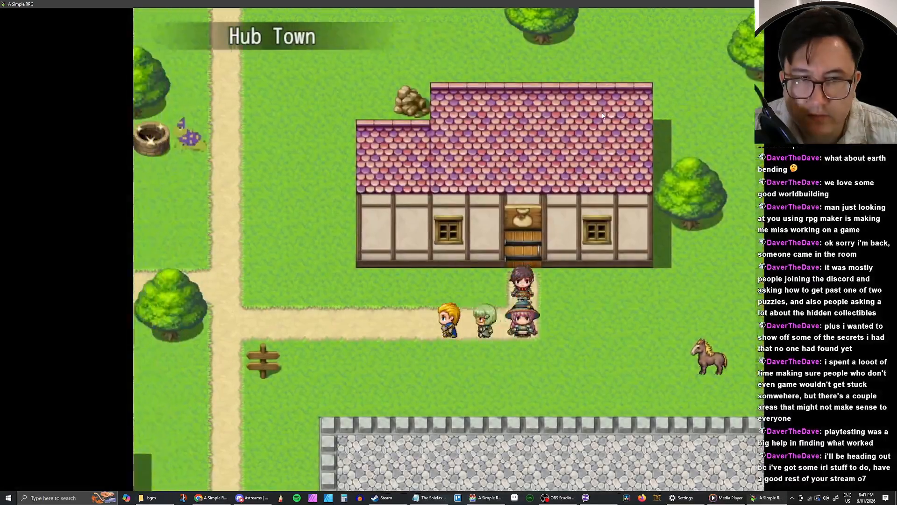
pyautogui.press('Up')
pyautogui.press('Up')
pyautogui.press('Left')
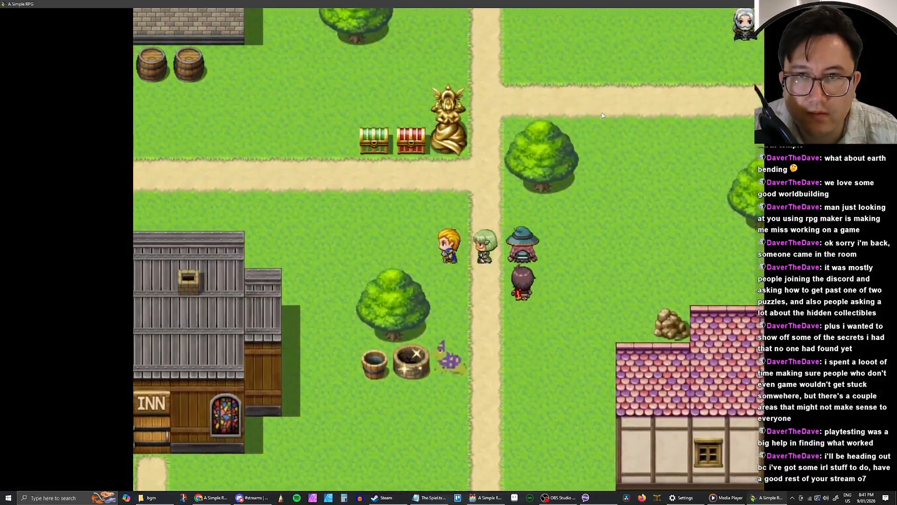
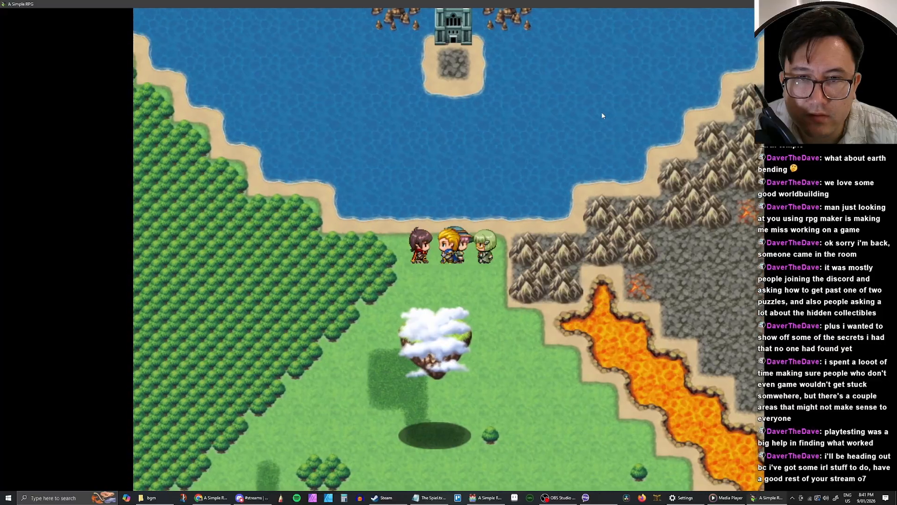
# Step: Walk the party back and forth along the World Map's grass south of the lake to trigger a random encounter
pyautogui.press('Left')
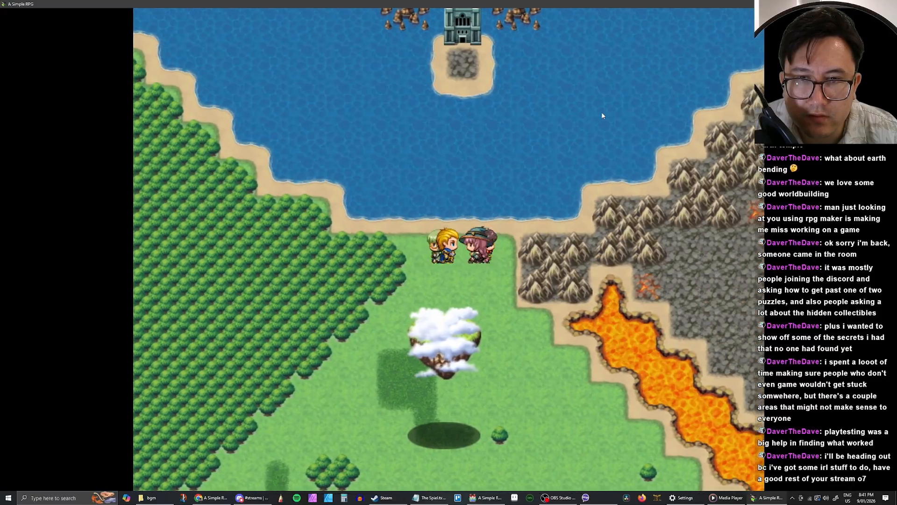
pyautogui.press('Right')
pyautogui.press('Left')
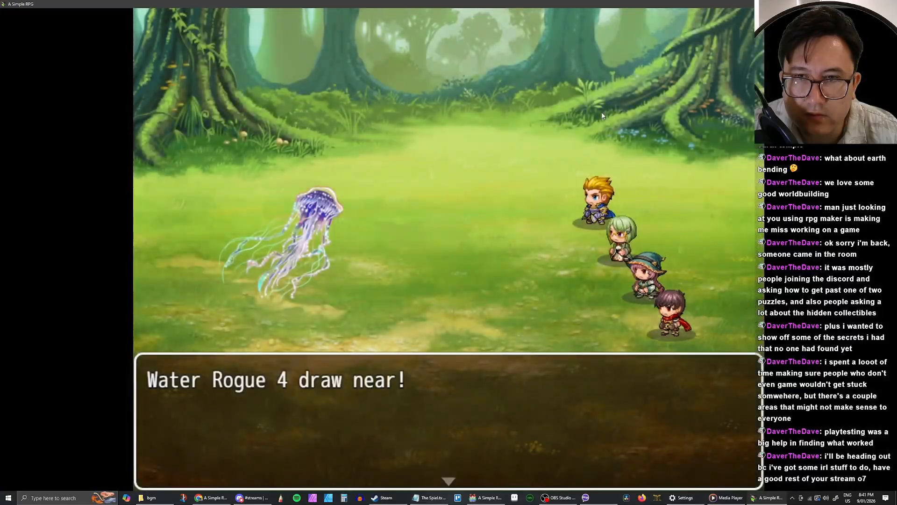
# Step: Begin the Water Rogue 4 battle and review the Knight's Battle Arts
pyautogui.press('Return')
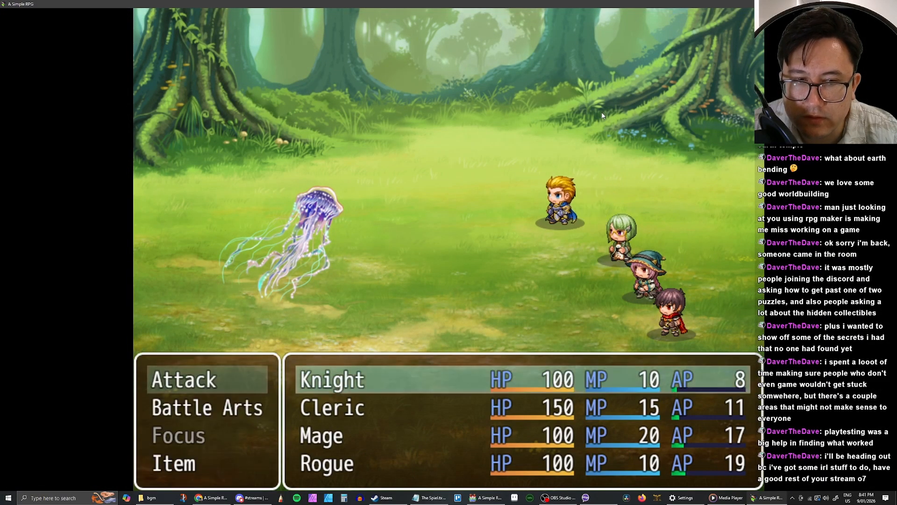
pyautogui.press('Return')
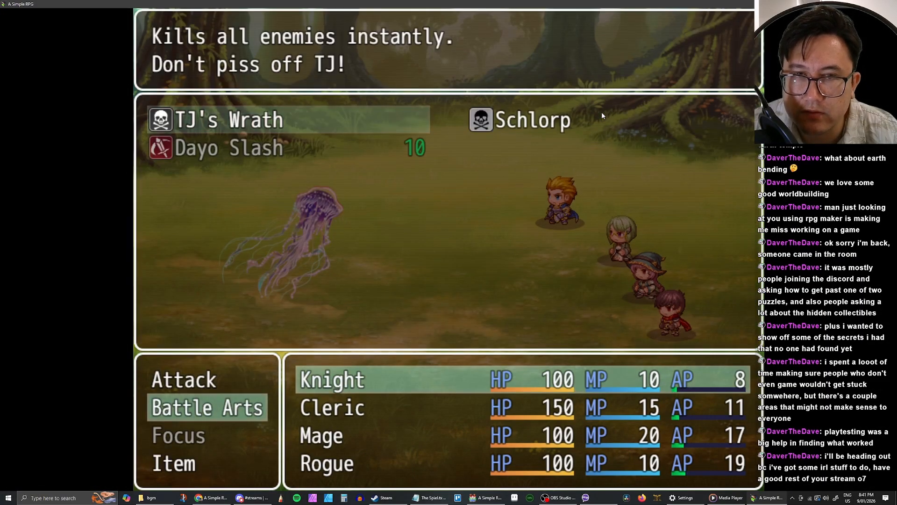
pyautogui.press('Right')
pyautogui.press('Left')
pyautogui.press('Down')
pyautogui.press('Escape')
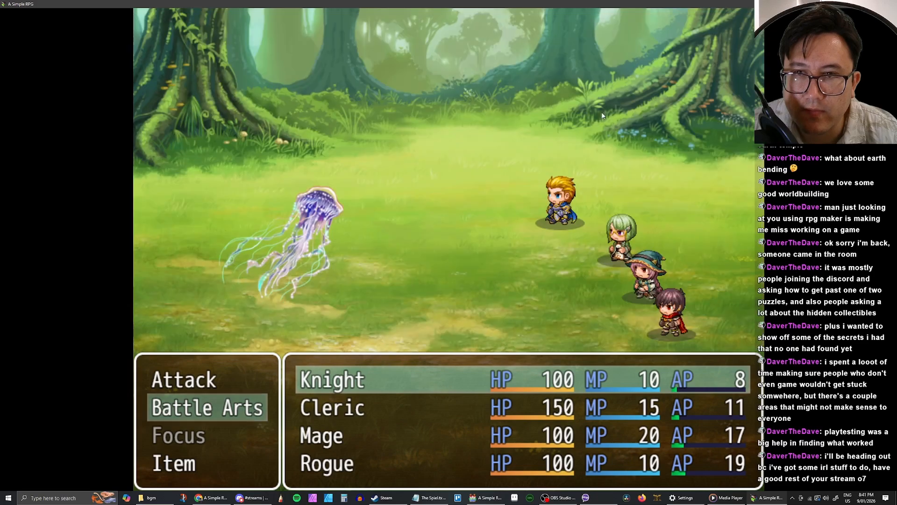
# Step: Have the Knight, Cleric, Mage and Rogue each make a basic attack on Water Rogue 4
pyautogui.press('Return')
pyautogui.press('Return')
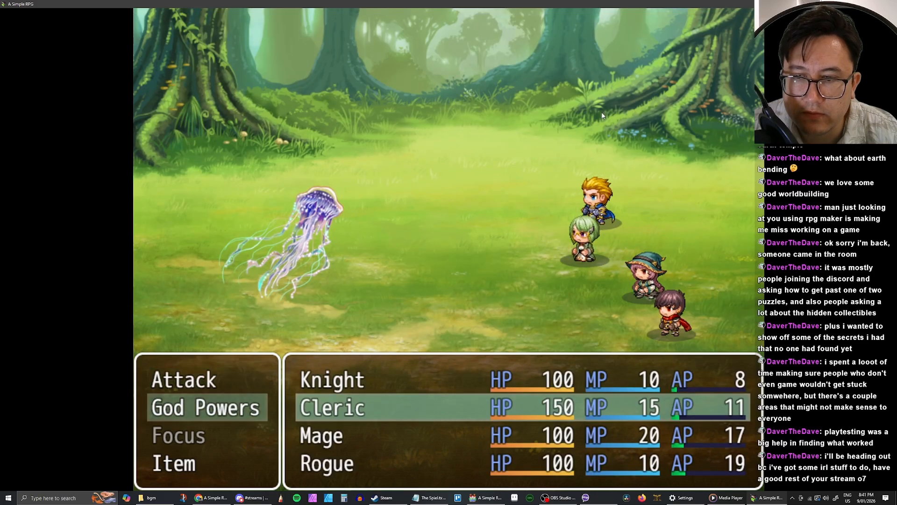
pyautogui.press('Return')
pyautogui.press('Return')
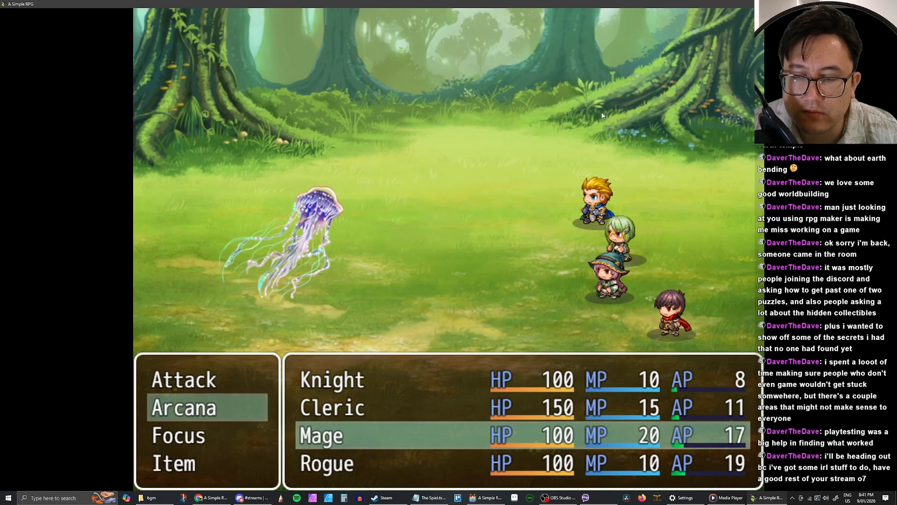
pyautogui.press('Up')
pyautogui.press('Return')
pyautogui.press('Return')
pyautogui.press('Return')
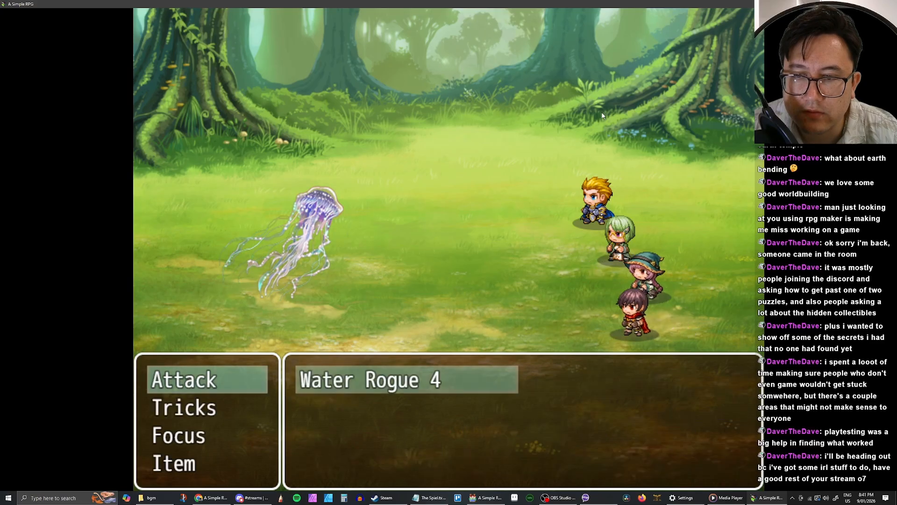
pyautogui.press('Return')
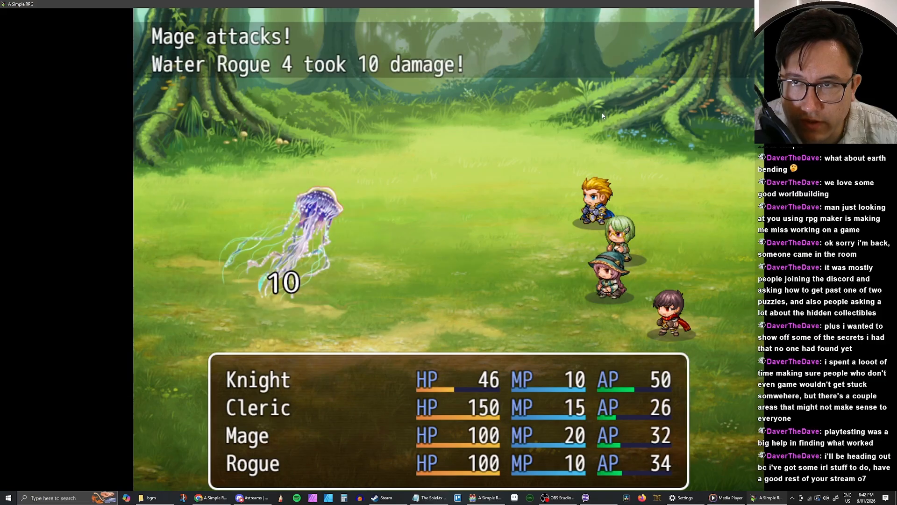
# Step: Start the next battle turn and assign Dayo Slash to the Knight
pyautogui.press('Return')
pyautogui.press('Down')
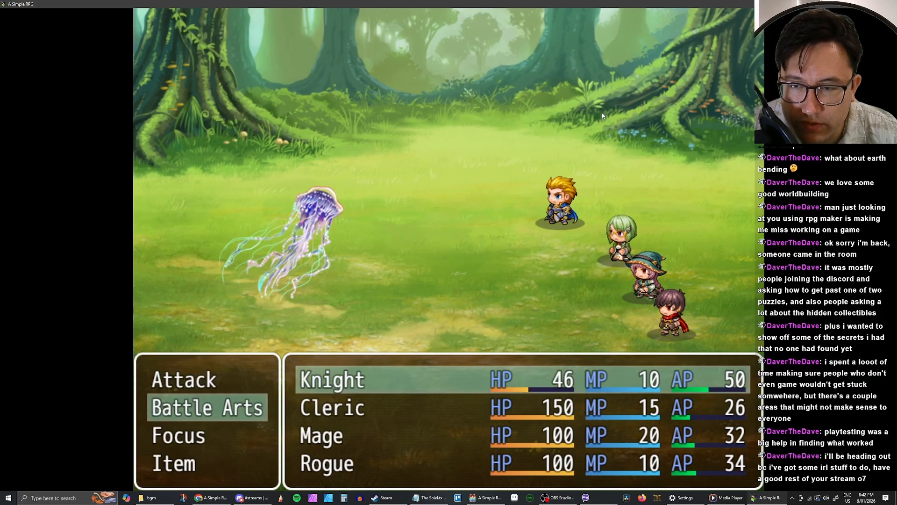
pyautogui.press('Return')
pyautogui.press('Down')
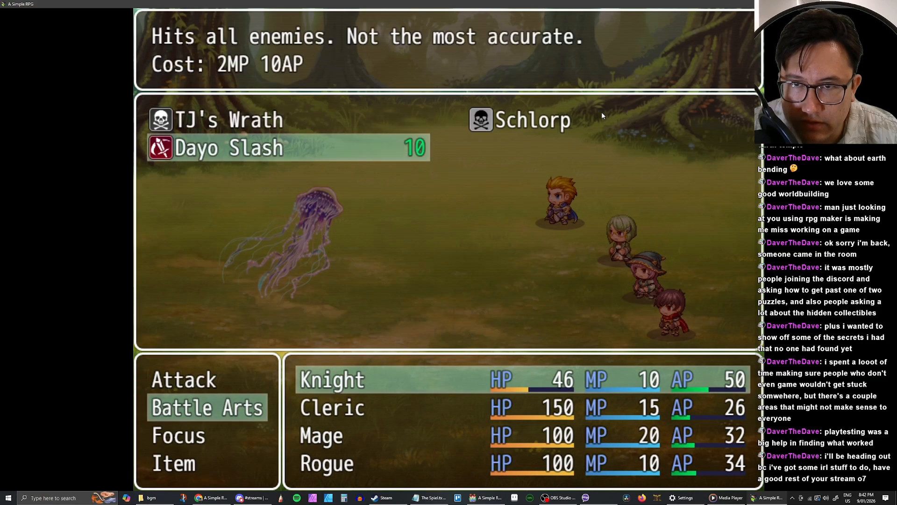
pyautogui.press('Return')
# Step: Assign the Cleric's Healing Balm to heal the party this turn
pyautogui.press('Down')
pyautogui.press('Return')
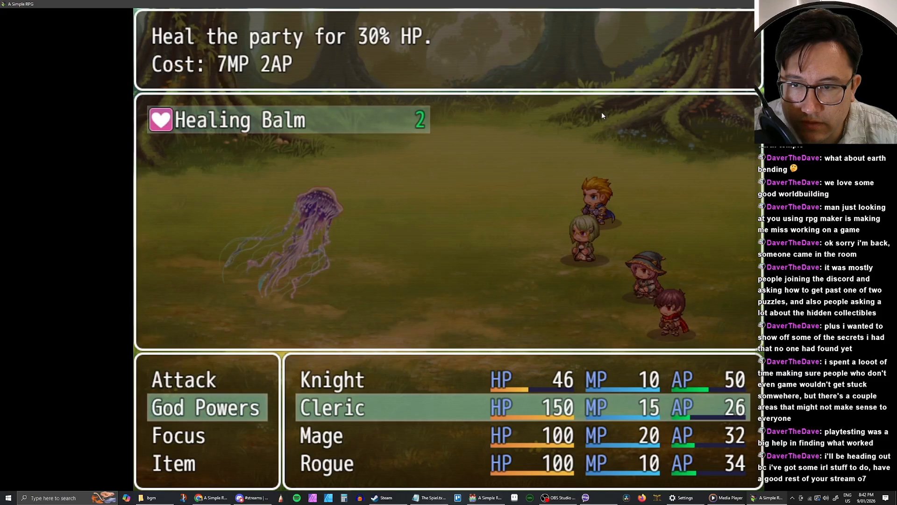
pyautogui.press('Return')
# Step: Have the Mage cast the Earthblast arcana on Water Rogue 4
pyautogui.press('Down')
pyautogui.press('Return')
pyautogui.press('Down')
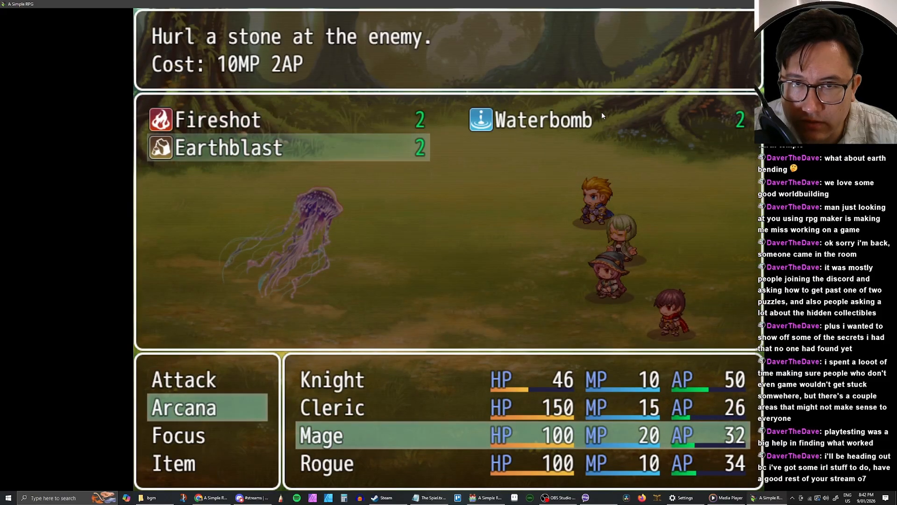
pyautogui.press('Up')
pyautogui.press('Down')
pyautogui.press('Return')
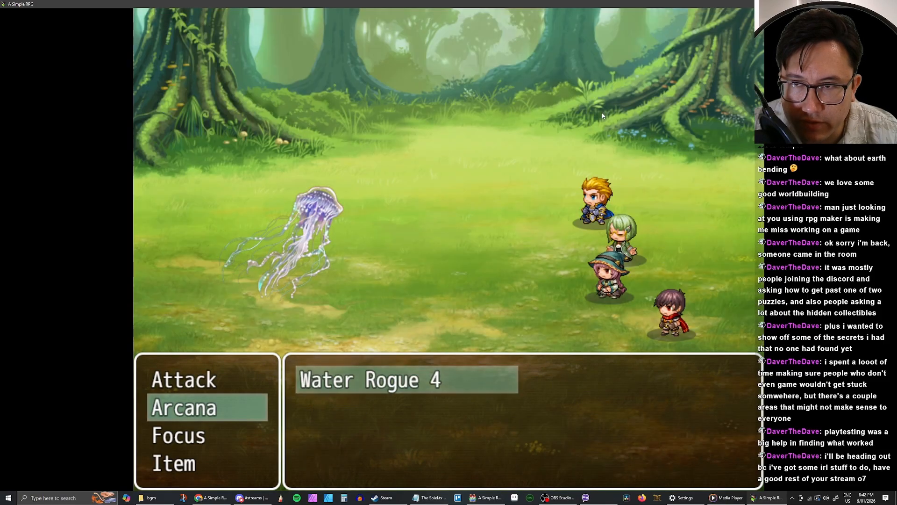
pyautogui.press('Return')
# Step: Assign the Rogue a special skill against Water Rogue 4 and play out the turn
pyautogui.press('Down')
pyautogui.press('Return')
pyautogui.press('Return')
pyautogui.press('Return')
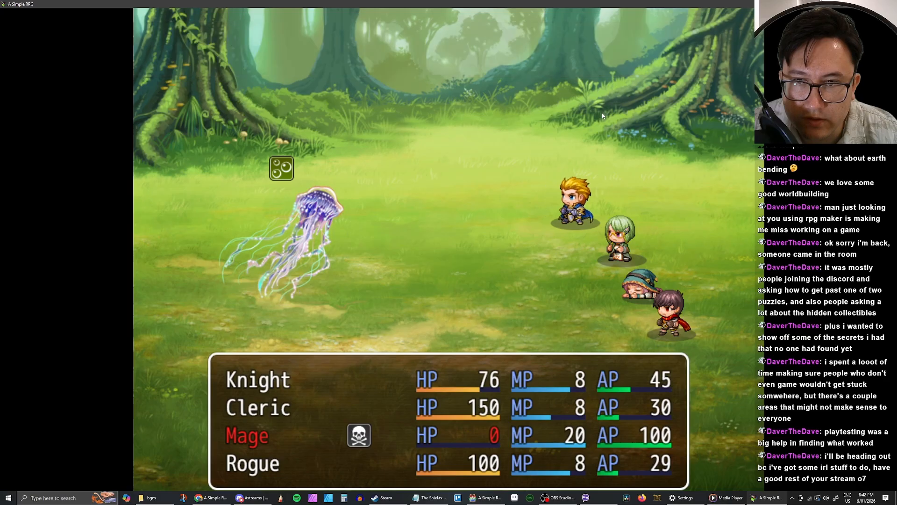
# Step: Start the next battle turn and have the Knight use Schlorp on Water Rogue 4
pyautogui.press('Return')
pyautogui.press('Down')
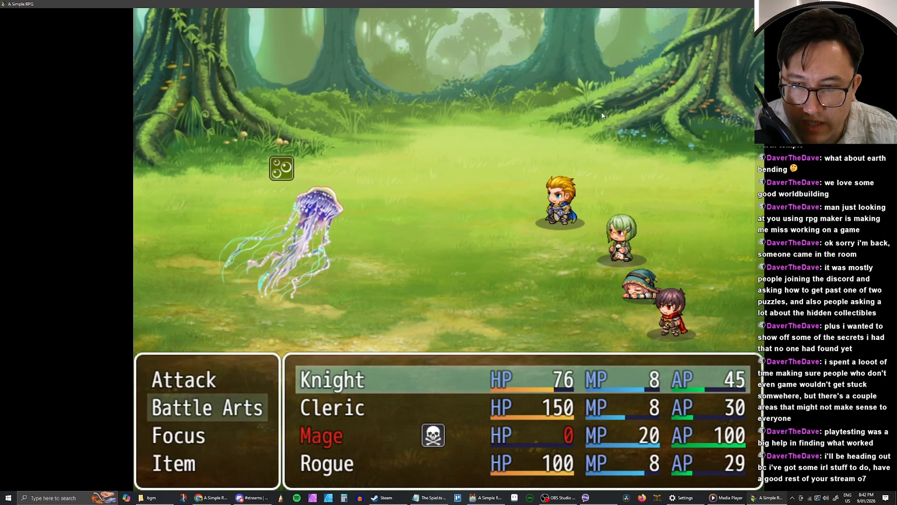
pyautogui.press('Return')
pyautogui.press('Up')
pyautogui.press('Right')
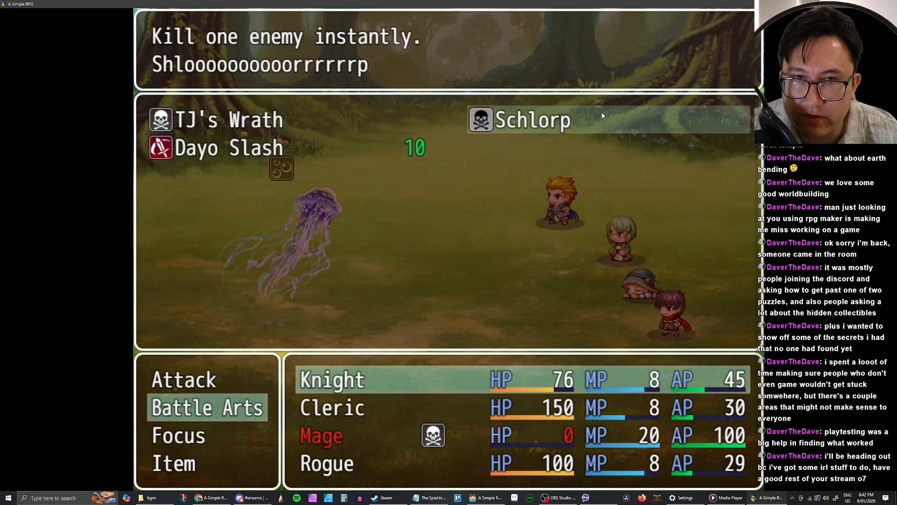
pyautogui.press('Return')
pyautogui.press('Return')
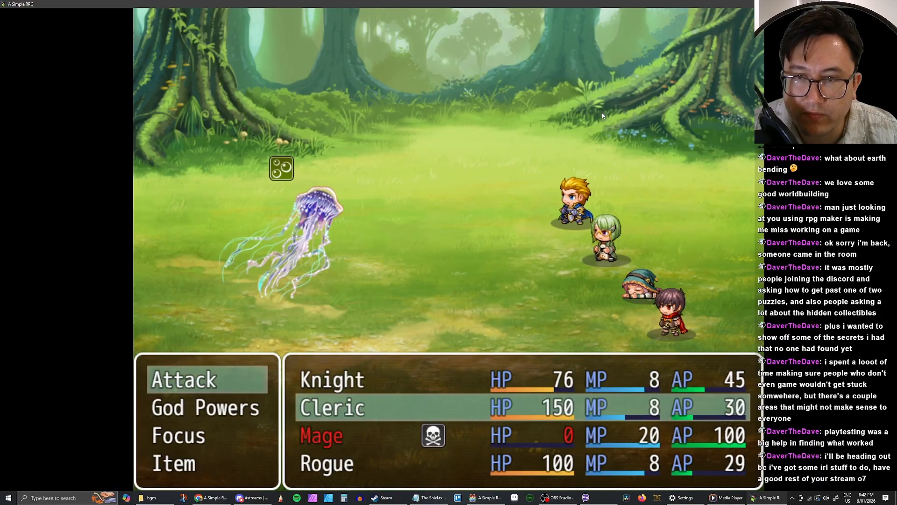
# Step: Assign basic attacks to the Cleric and the Rogue, and finish the battle through its victory messages
pyautogui.press('Return')
pyautogui.press('Return')
pyautogui.press('Return')
pyautogui.press('Return')
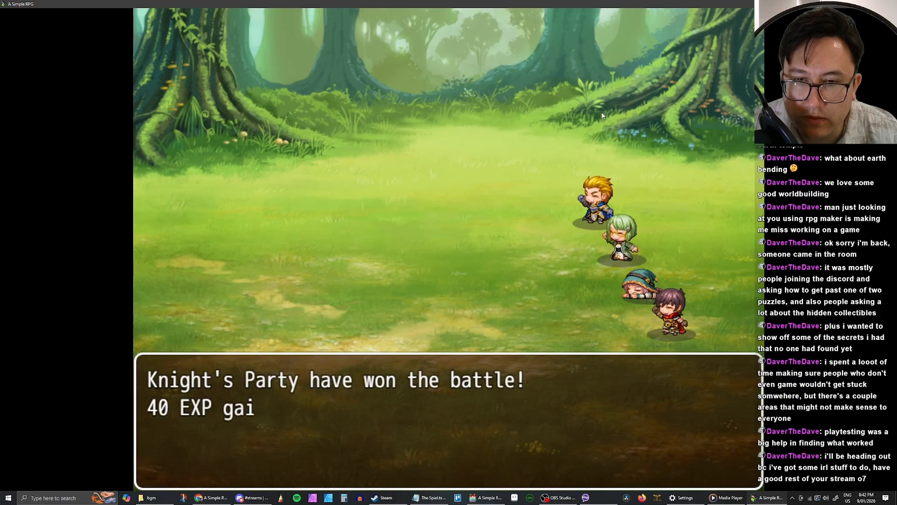
pyautogui.press('Return')
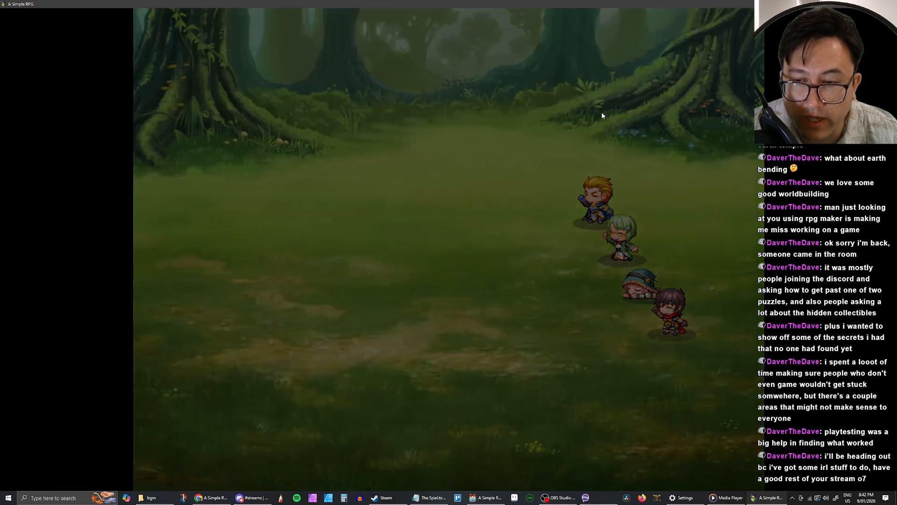
# Step: Use a Revive from the party's inventory on the unconscious Mage and return to the World Map
pyautogui.press('Down')
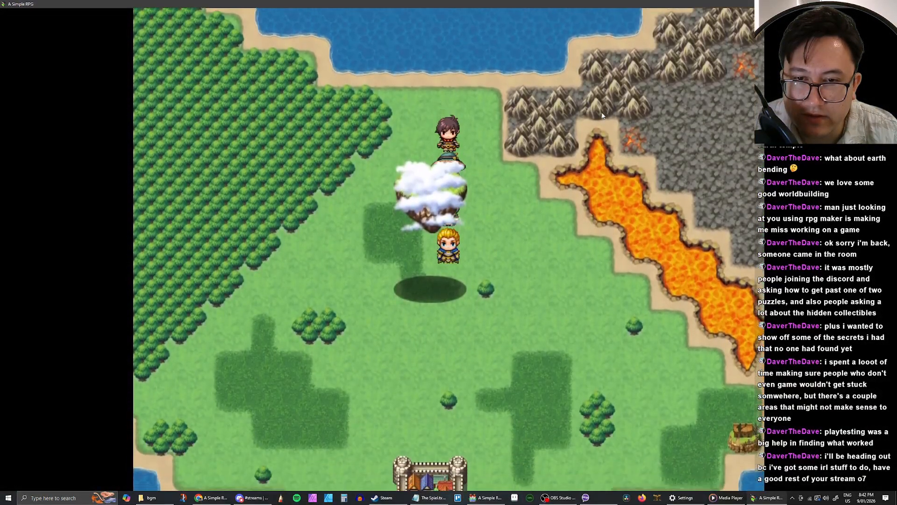
pyautogui.press('Escape')
pyautogui.press('Return')
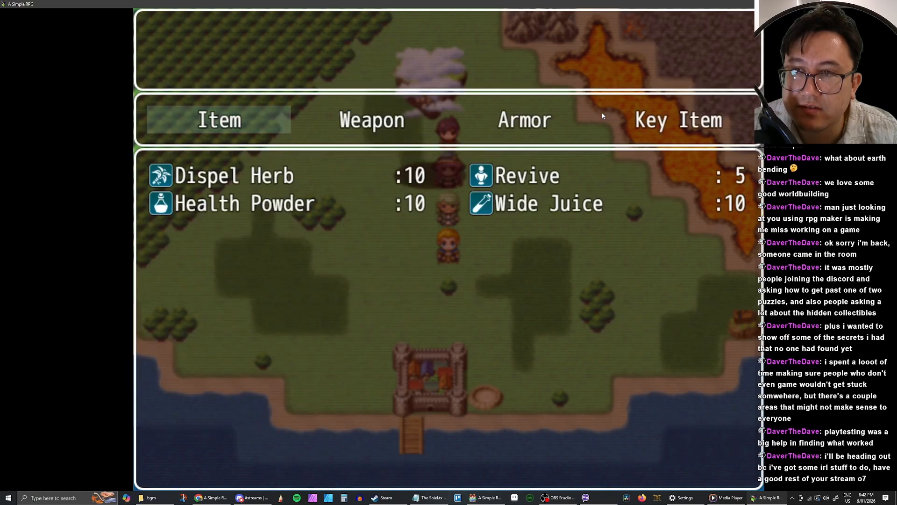
pyautogui.press('Right')
pyautogui.press('Left')
pyautogui.press('Return')
pyautogui.press('Down')
pyautogui.press('Up')
pyautogui.press('Right')
pyautogui.press('Return')
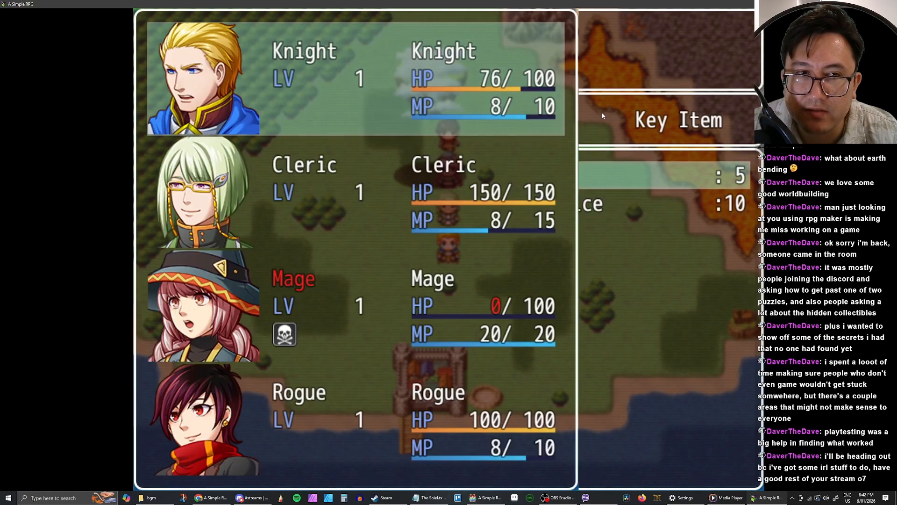
pyautogui.press('Down')
pyautogui.press('Down')
pyautogui.press('Return')
pyautogui.press('Escape')
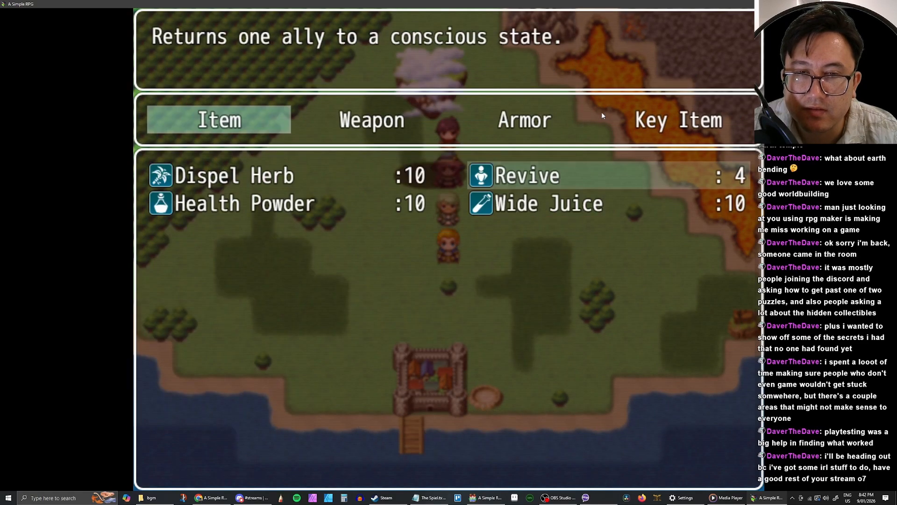
pyautogui.press('Escape')
pyautogui.press('Escape')
pyautogui.press('Down')
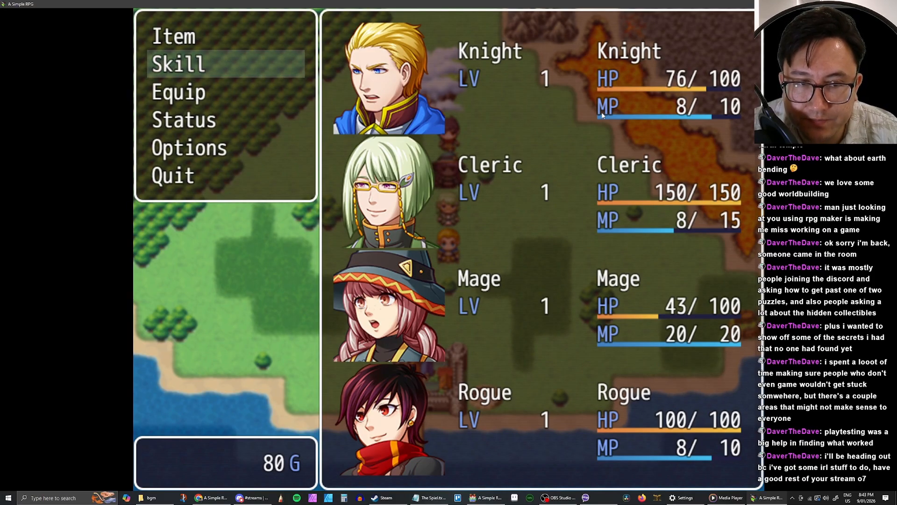
pyautogui.press('Escape')
# Step: End the playtest and review the troop encounters in the World Map's properties in RPG Maker MV
pyautogui.press('Left')
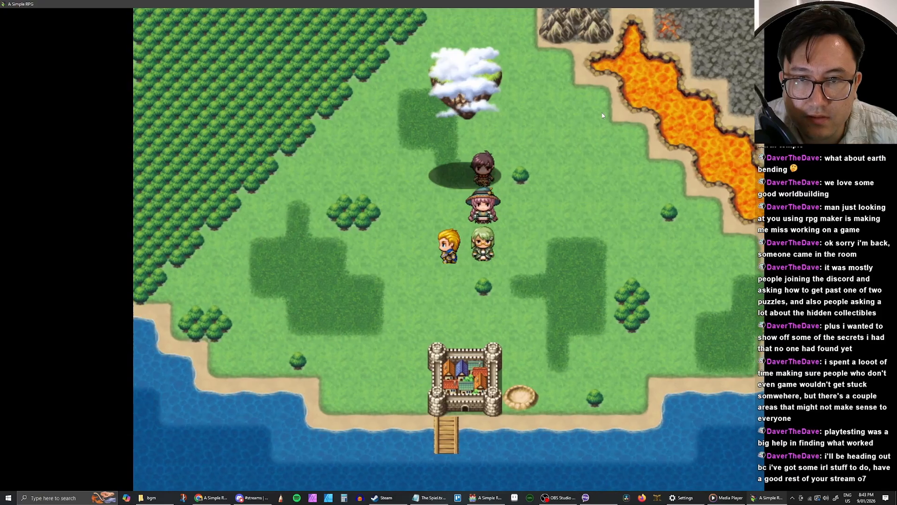
pyautogui.press('Up')
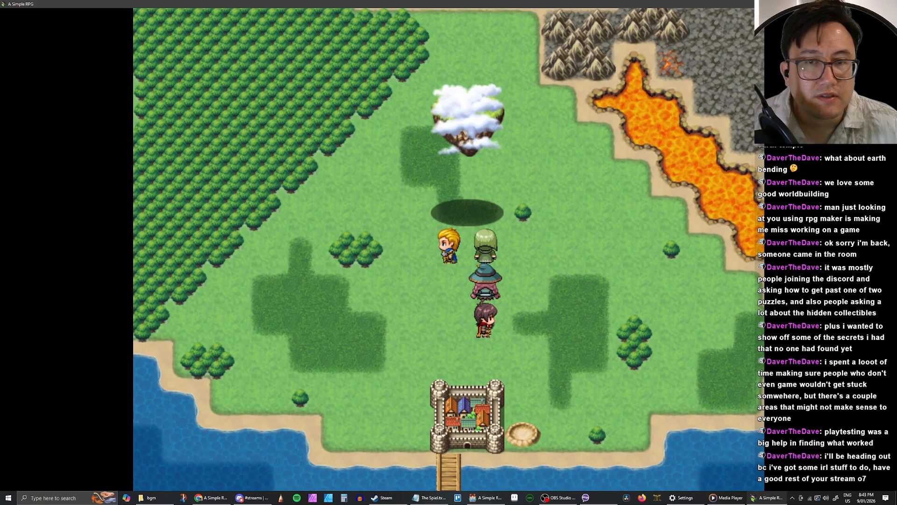
pyautogui.hotkey('alt', 'F4')
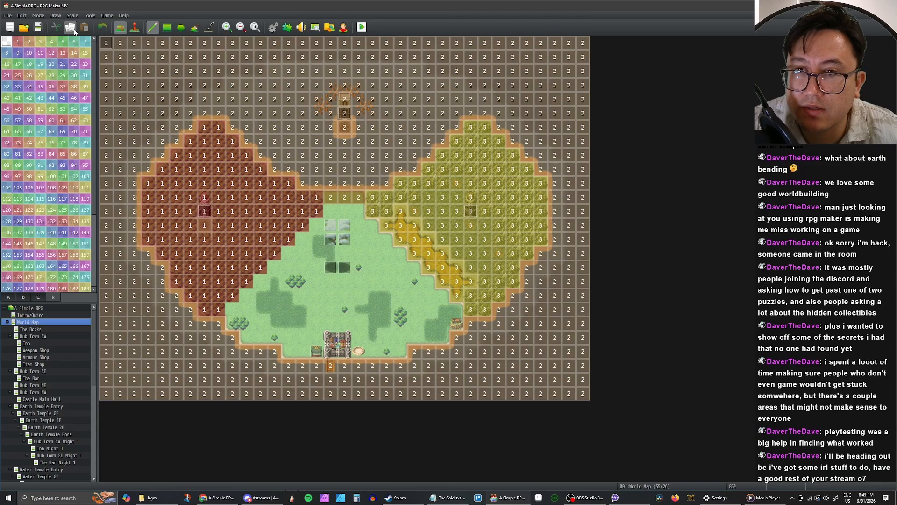
pyautogui.doubleClick(31, 324)
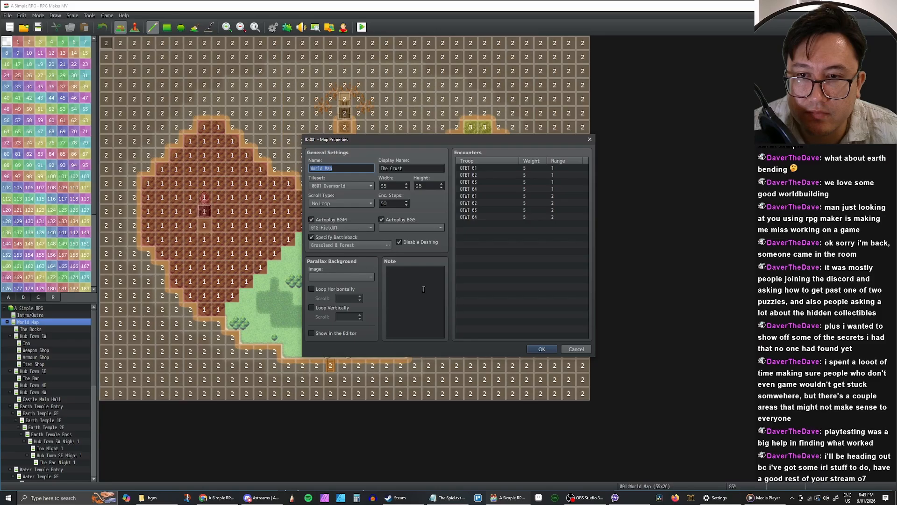
pyautogui.click(546, 348)
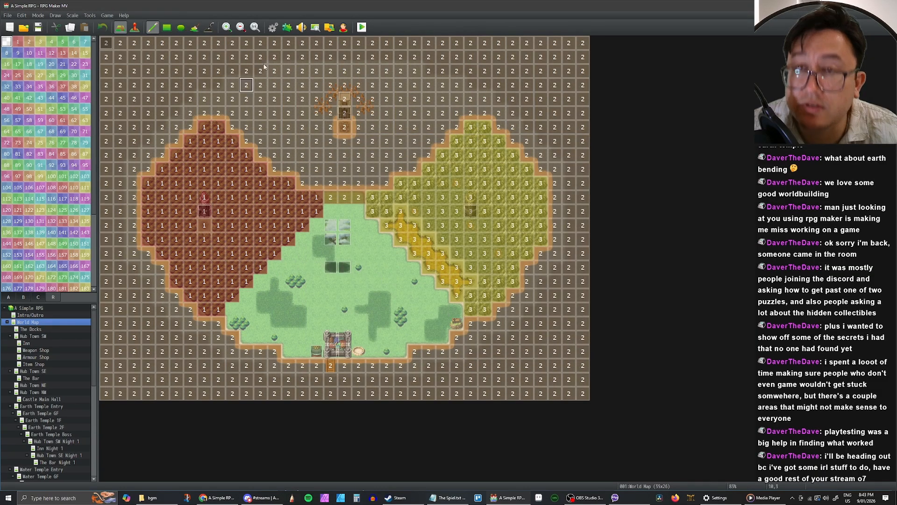
# Step: Add a Change Battle Back command to troop WTGF 08's battle event in the database and open its image selection
pyautogui.click(273, 27)
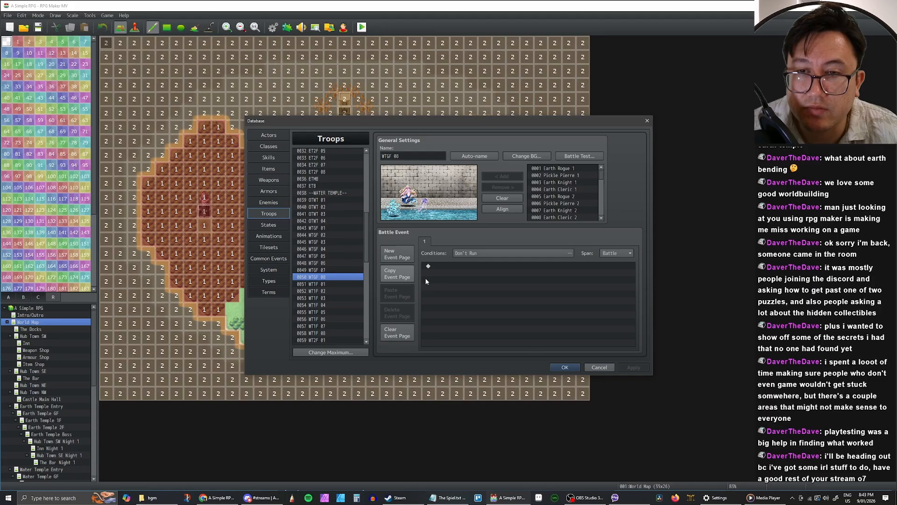
pyautogui.doubleClick(462, 267)
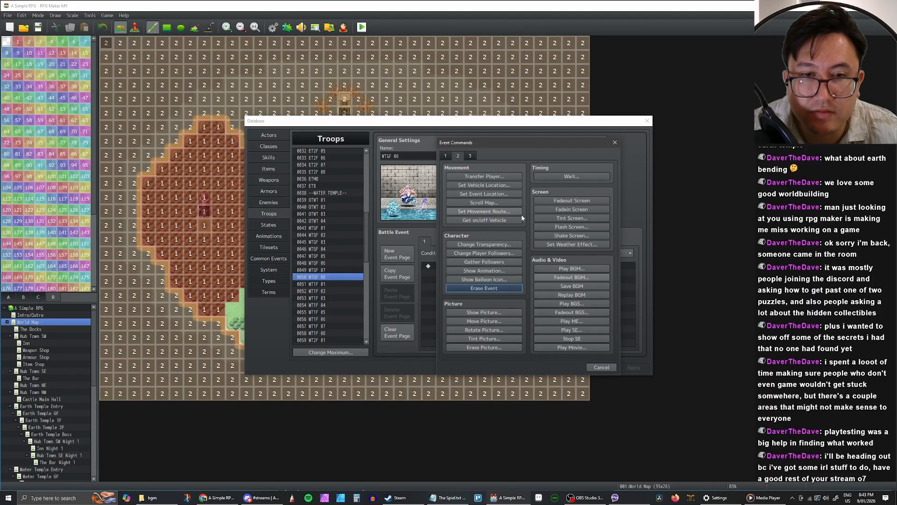
pyautogui.click(470, 156)
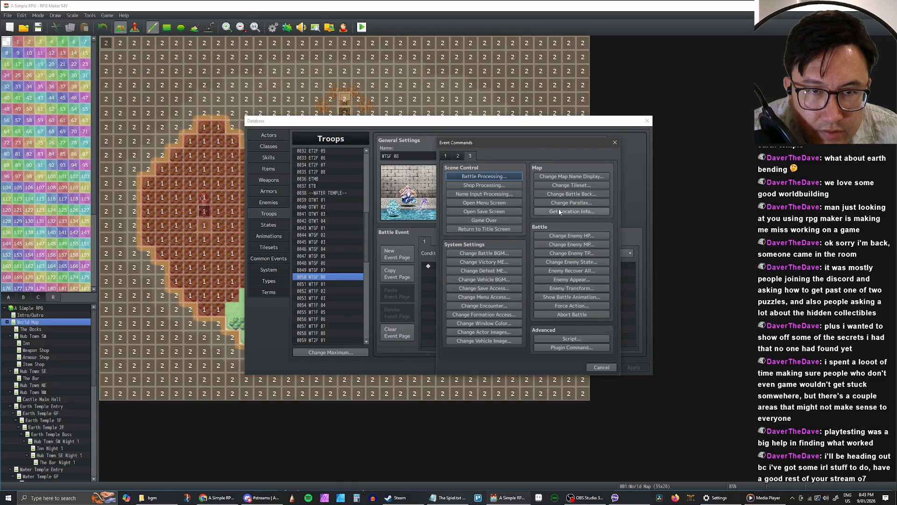
pyautogui.click(563, 194)
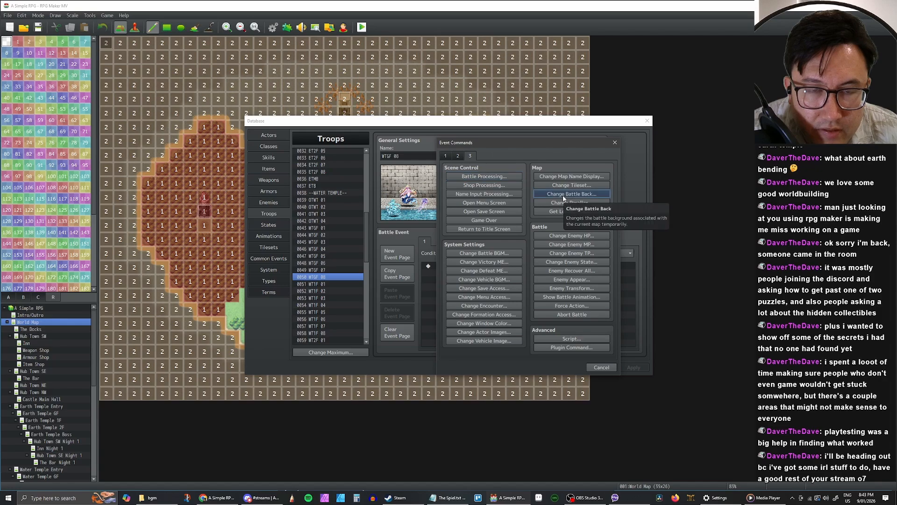
pyautogui.click(562, 260)
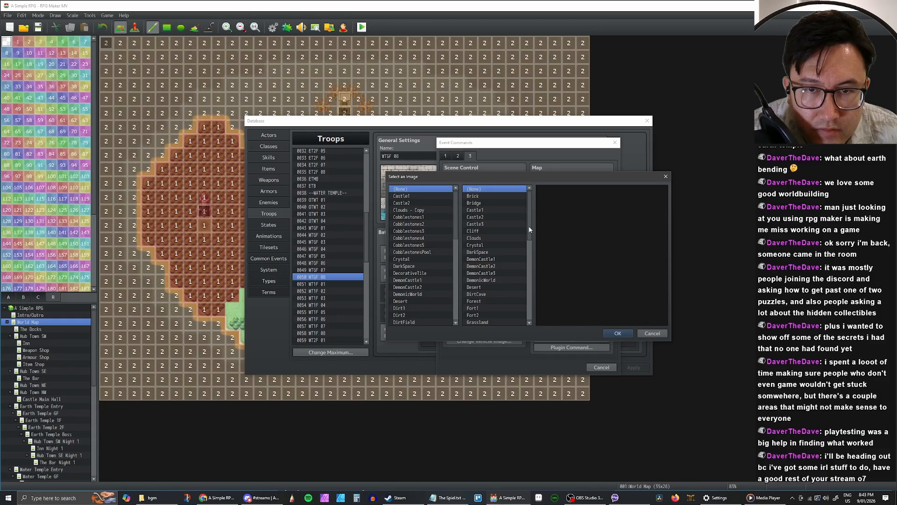
# Step: Preview Cobblestones5 and Wasteland as the battleback's ground image, and select Water
pyautogui.moveTo(529, 229); pyautogui.dragTo(528, 315)
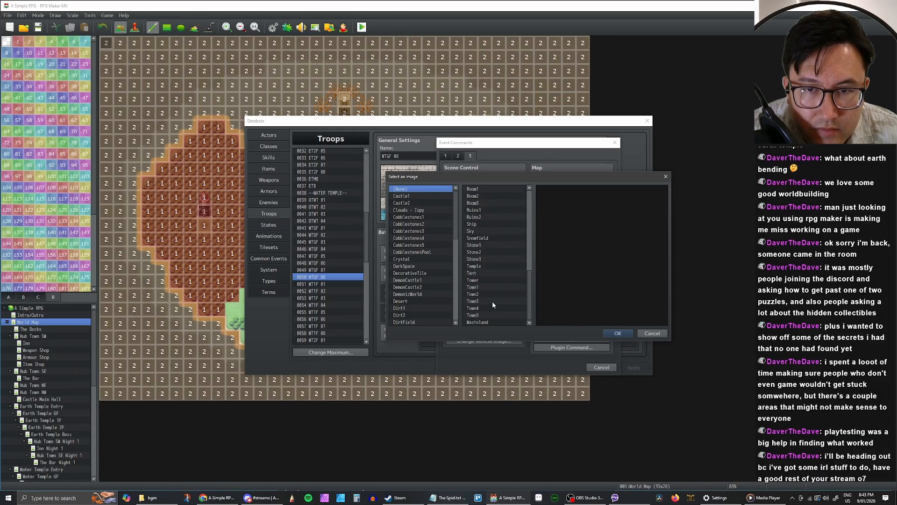
pyautogui.click(422, 254)
pyautogui.click(423, 246)
pyautogui.scroll(-6, 428, 261)
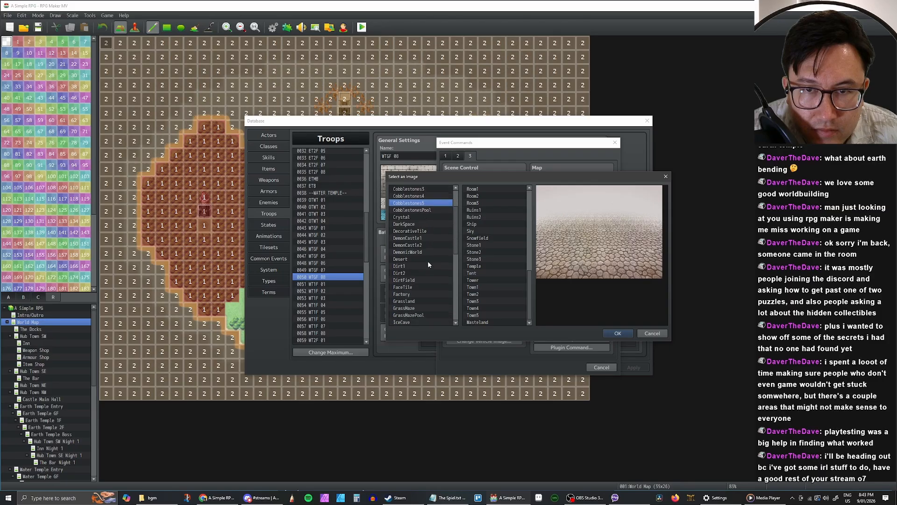
pyautogui.scroll(-5, 425, 259)
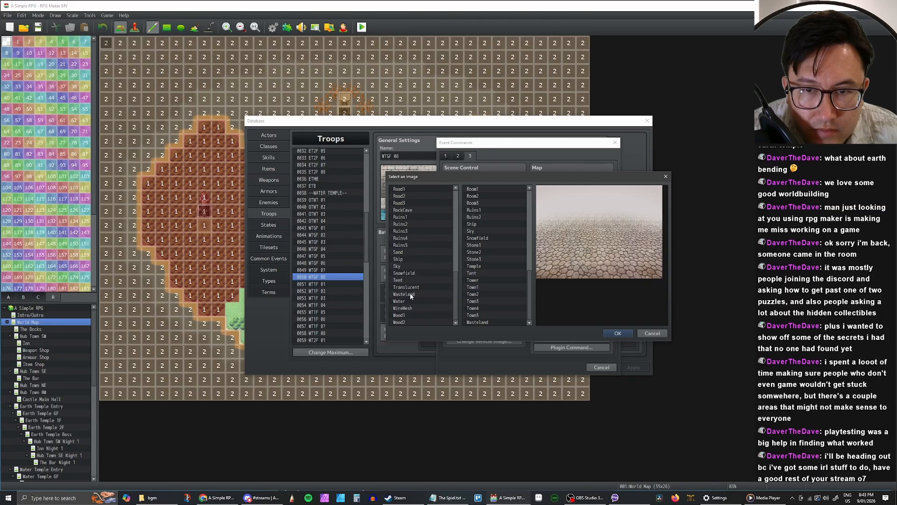
pyautogui.click(408, 294)
pyautogui.click(407, 301)
pyautogui.click(407, 297)
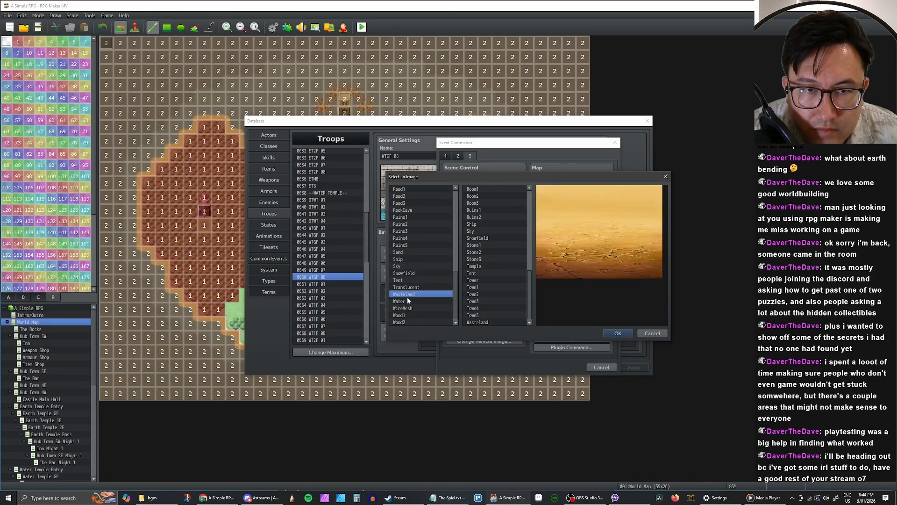
pyautogui.click(407, 301)
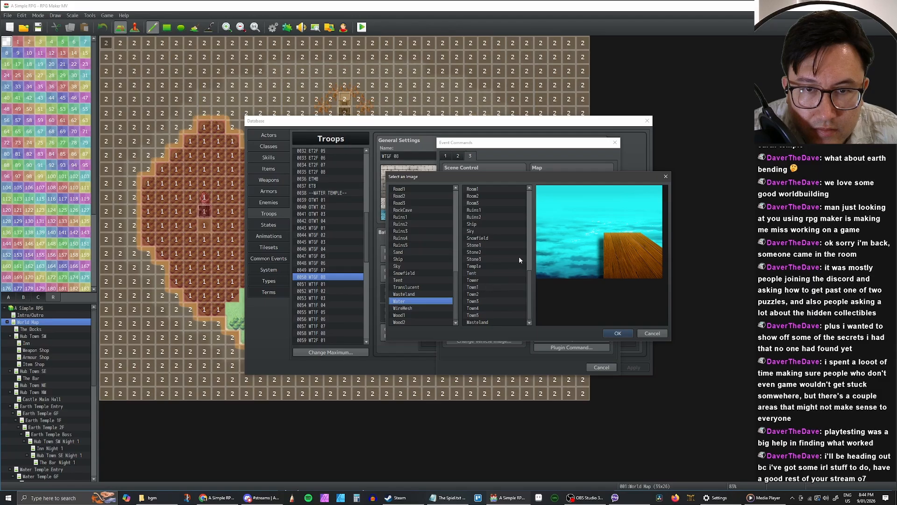
# Step: Preview the Sky, Snowfield and Stone2 backdrops over the Water ground image
pyautogui.scroll(3, 528, 264)
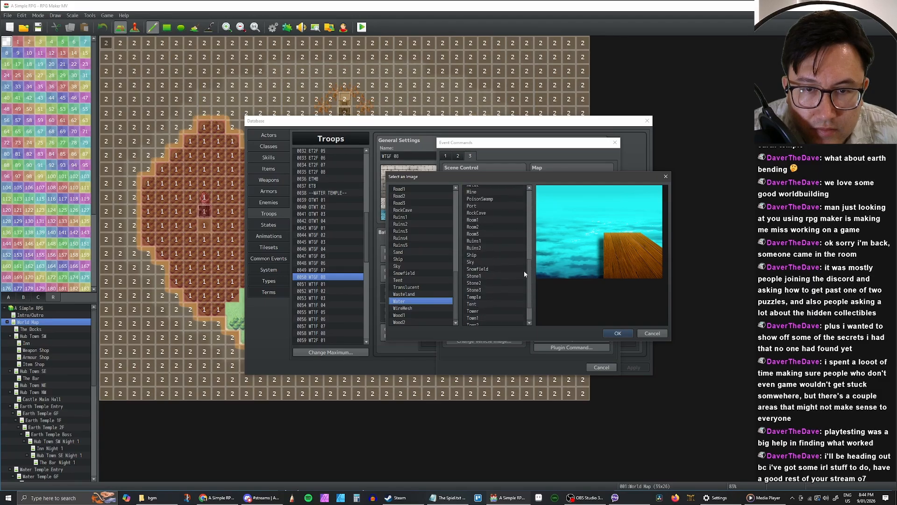
pyautogui.scroll(-3, 525, 281)
pyautogui.click(482, 231)
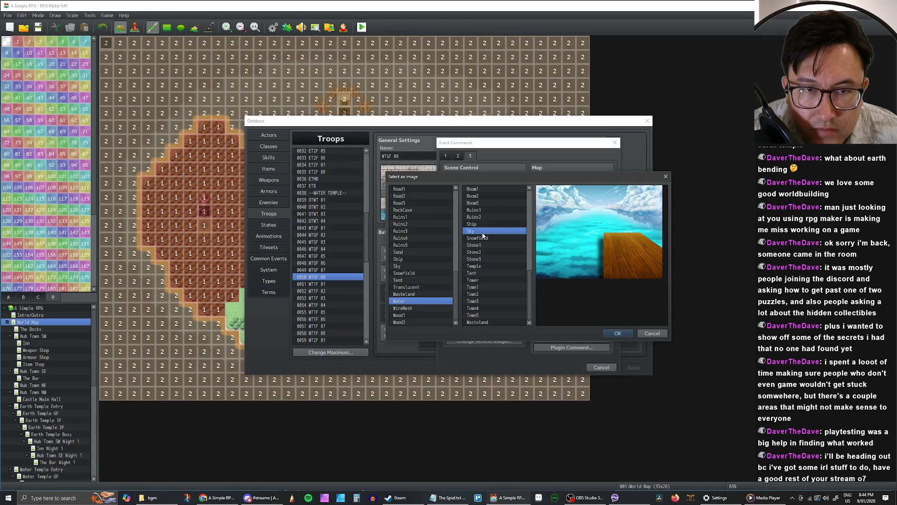
pyautogui.moveTo(528, 290); pyautogui.dragTo(528, 286)
pyautogui.click(491, 251)
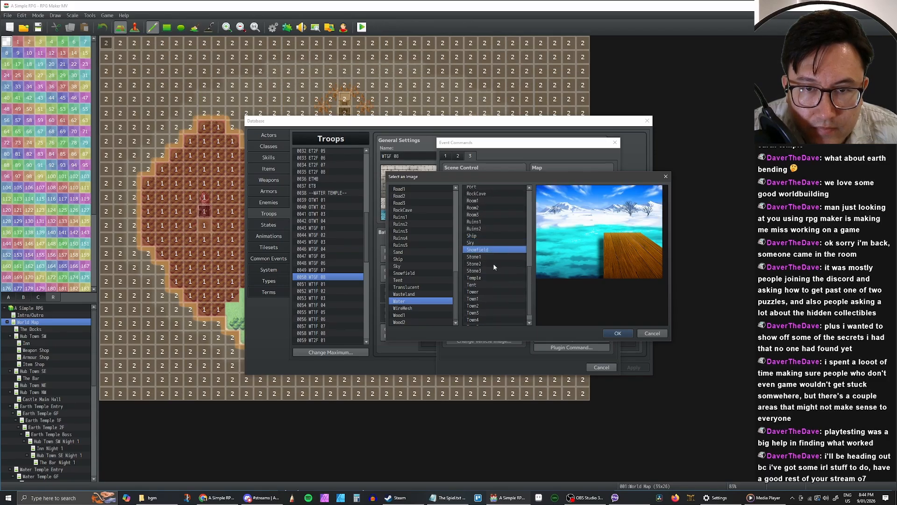
pyautogui.click(493, 263)
# Step: Preview the Temple, Tower and Town backdrops, including Town1 and Town2, over the Water ground image
pyautogui.press('Down')
pyautogui.press('Down')
pyautogui.press('Down')
pyautogui.press('Down')
pyautogui.press('Down')
pyautogui.press('Down')
pyautogui.press('Down')
pyautogui.press('Down')
pyautogui.press('Down')
pyautogui.press('Down')
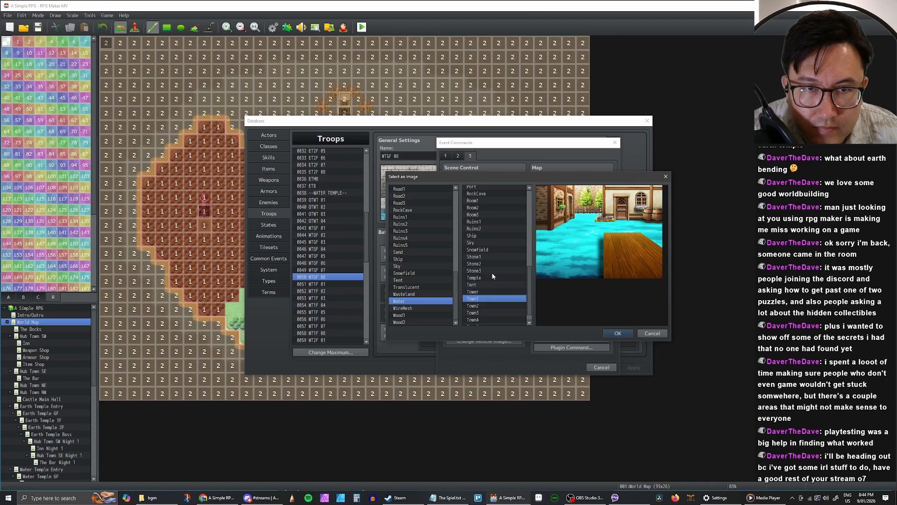
pyautogui.press('Up')
pyautogui.press('Up')
pyautogui.press('Up')
pyautogui.press('Up')
pyautogui.press('Up')
pyautogui.press('Up')
pyautogui.press('Up')
pyautogui.press('Up')
pyautogui.press('Up')
pyautogui.press('Up')
pyautogui.press('Up')
pyautogui.press('Up')
pyautogui.press('Up')
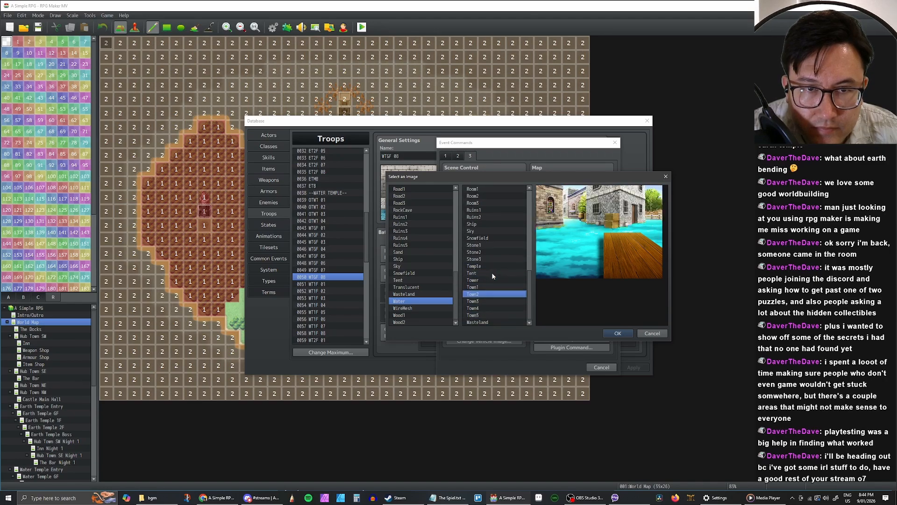
# Step: Preview the backdrops from Town1 back through Room2 to LavaCave over the Water ground image
pyautogui.press('Up')
pyautogui.press('Up')
pyautogui.press('Up')
pyautogui.press('Up')
pyautogui.press('Up')
pyautogui.press('Up')
pyautogui.press('Up')
pyautogui.press('Up')
pyautogui.press('Up')
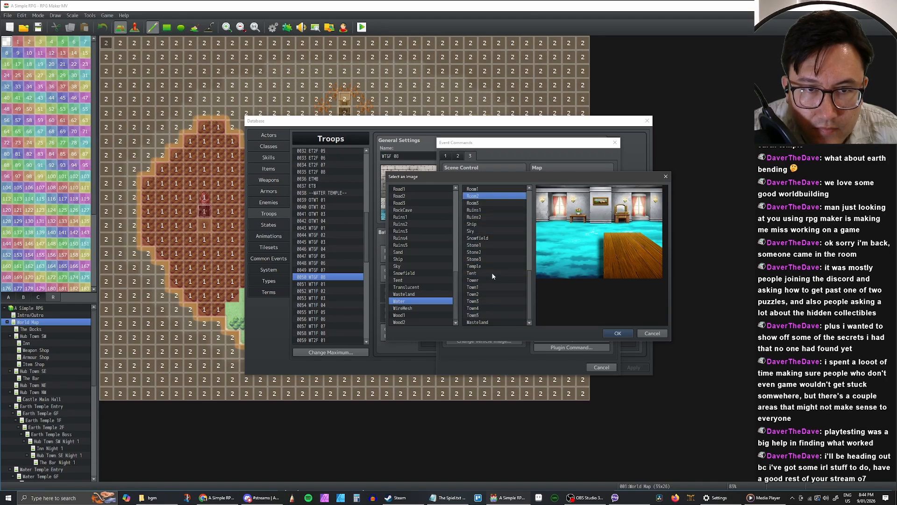
pyautogui.press('Up')
pyautogui.press('Up')
pyautogui.press('Up')
pyautogui.press('Up')
pyautogui.press('Up')
pyautogui.press('Up')
pyautogui.press('Up')
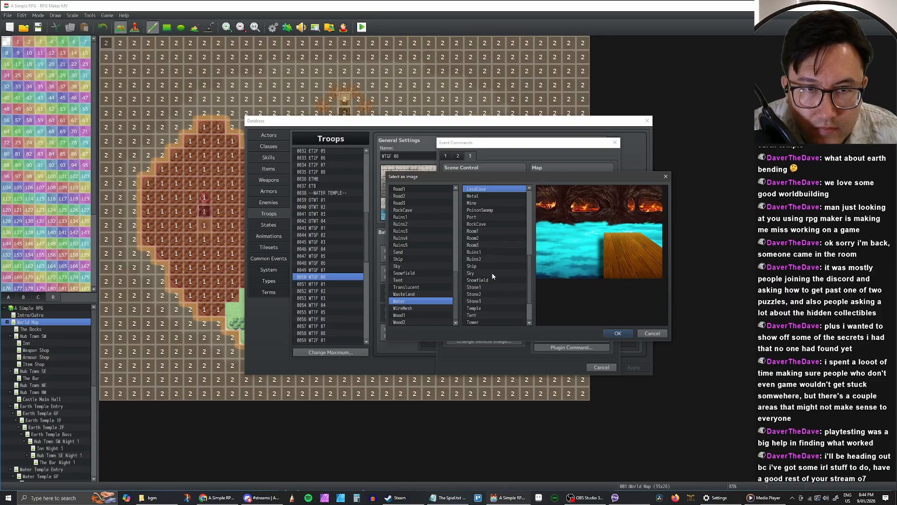
# Step: Preview the backdrops from Lava back to Castle1 over Water, comparing Cliff with Clouds
pyautogui.press('Up')
pyautogui.press('Up')
pyautogui.press('Up')
pyautogui.press('Up')
pyautogui.press('Up')
pyautogui.press('Up')
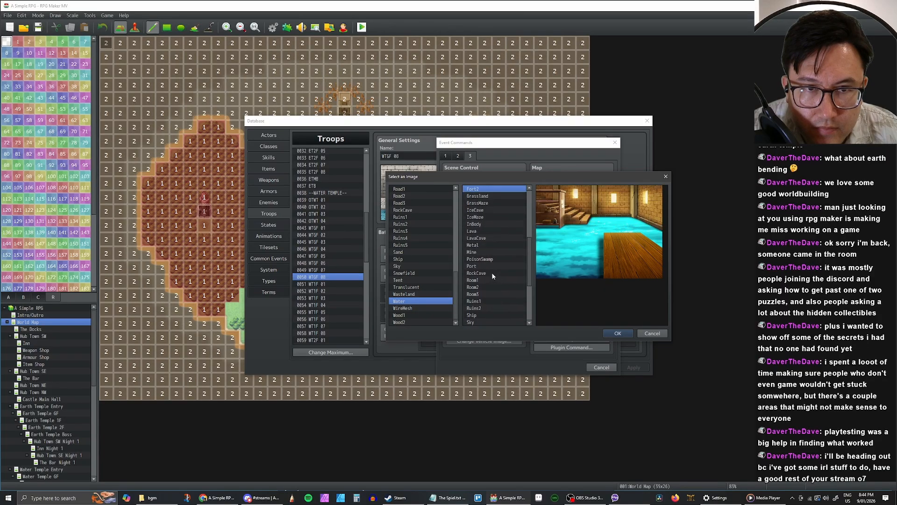
pyautogui.press('Up')
pyautogui.press('Up')
pyautogui.press('Up')
pyautogui.press('Up')
pyautogui.press('Up')
pyautogui.press('Up')
pyautogui.press('Up')
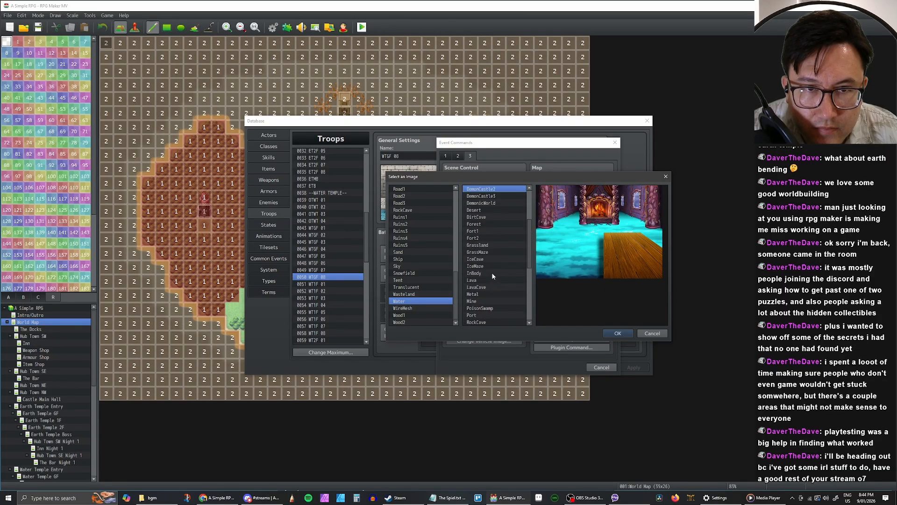
pyautogui.press('Up')
pyautogui.press('Up')
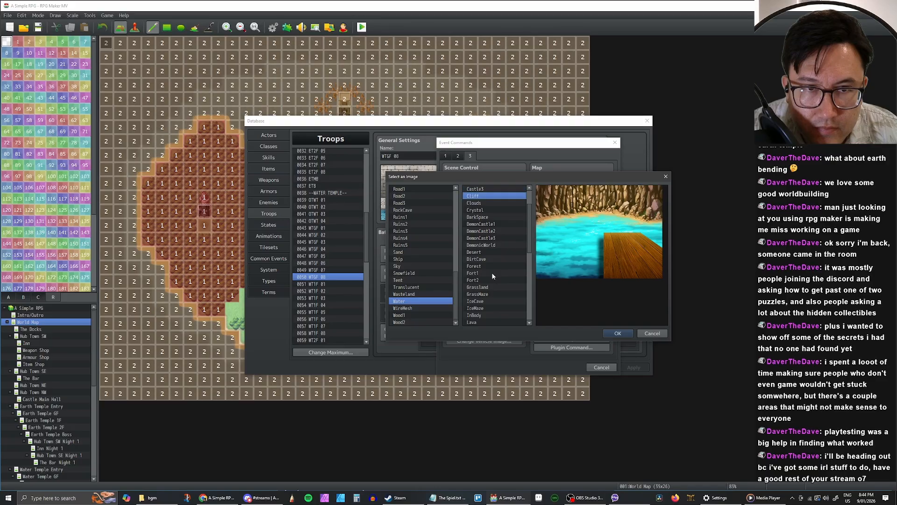
pyautogui.press('Down')
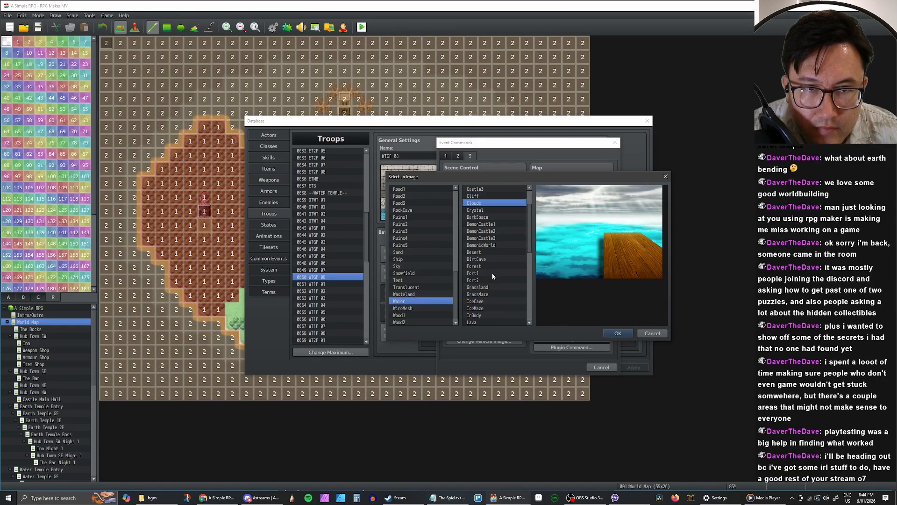
pyautogui.press('Up')
pyautogui.press('Up')
pyautogui.press('Up')
pyautogui.press('Up')
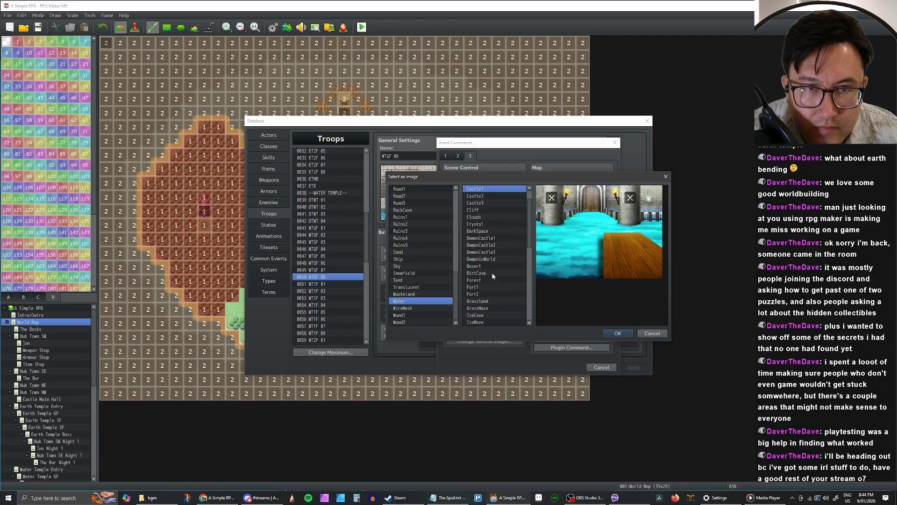
# Step: Choose (None) as the backdrop over the Water ground and confirm WTGF 08's Change Battle Back command
pyautogui.press('Up')
pyautogui.press('Up')
pyautogui.press('Up')
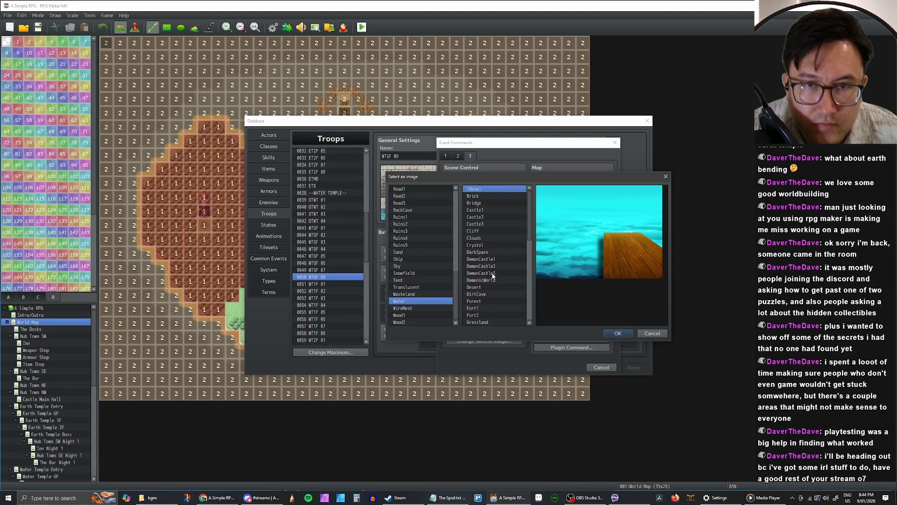
pyautogui.click(617, 333)
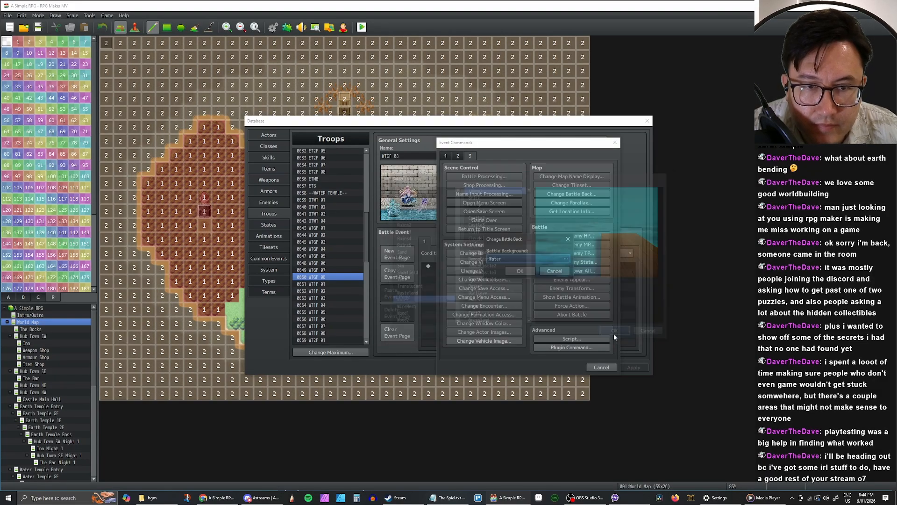
pyautogui.click(525, 272)
pyautogui.click(483, 267)
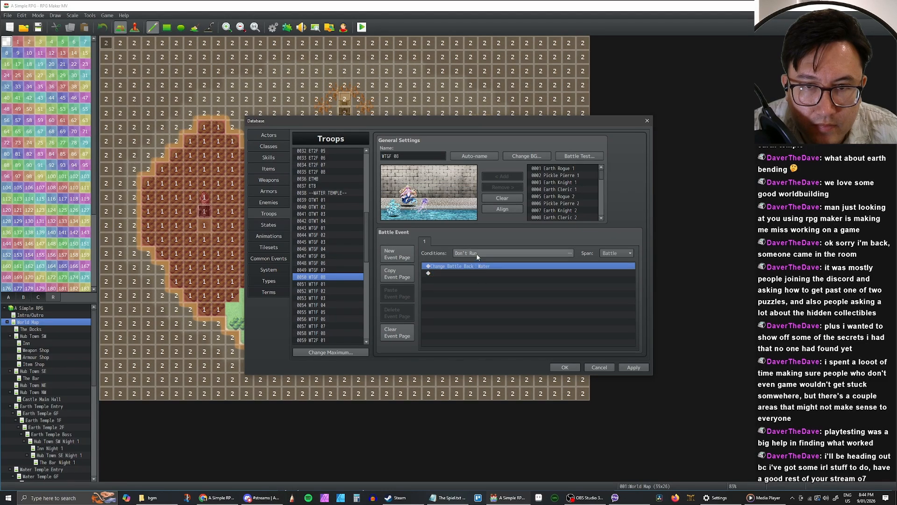
# Step: Set the condition of WTGF 08's battle event to Turn 0 and apply the database changes
pyautogui.click(477, 253)
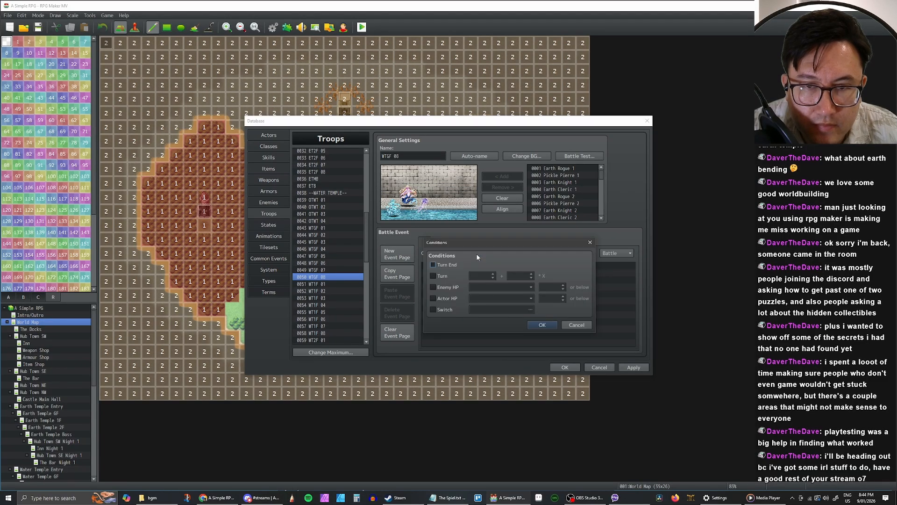
pyautogui.click(433, 276)
pyautogui.click(538, 325)
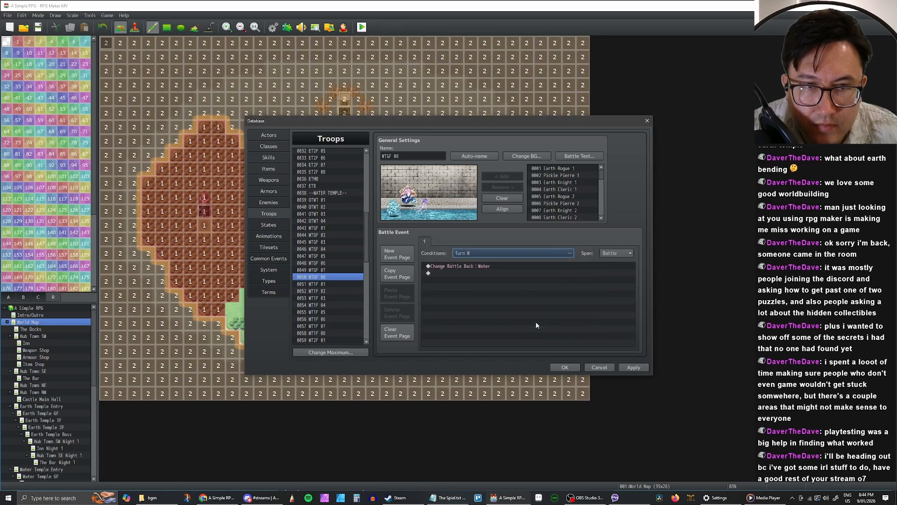
pyautogui.click(632, 367)
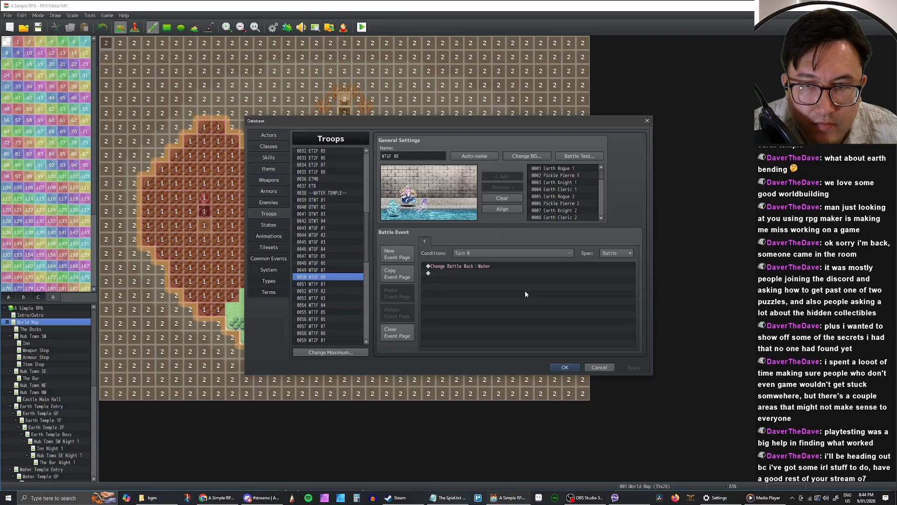
# Step: Copy WTGF 08's Change Battle Back: Water command into the battle events of troops OTWT 01 to OTWT 04 and save the database
pyautogui.click(470, 268)
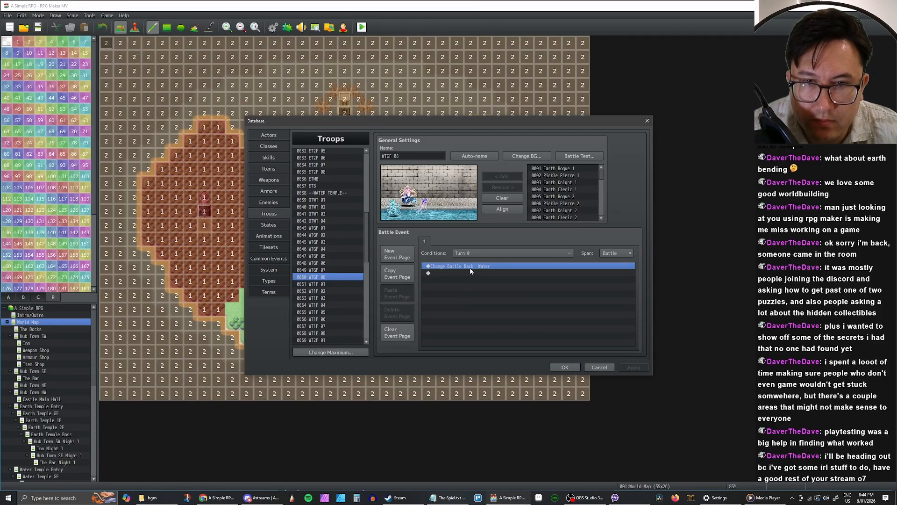
pyautogui.click(334, 207)
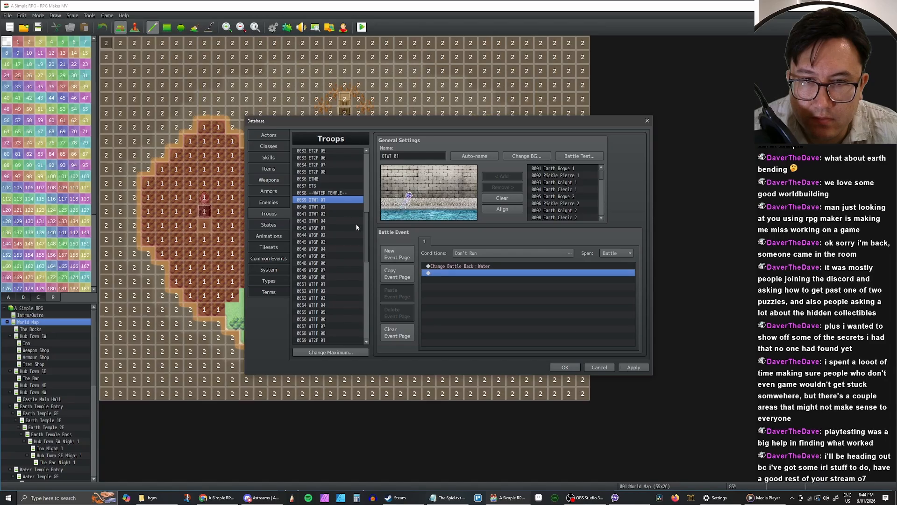
pyautogui.click(437, 266)
pyautogui.hotkey('ctrl', 'v')
pyautogui.click(328, 214)
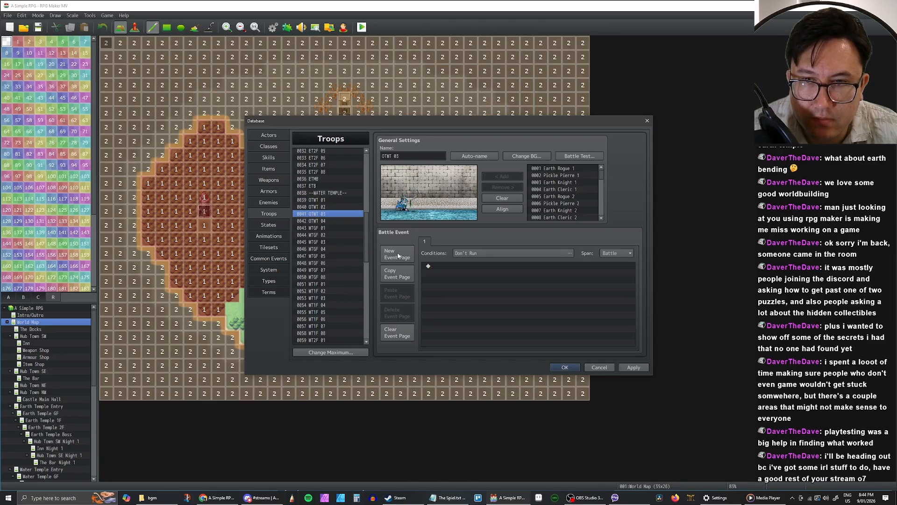
pyautogui.click(439, 266)
pyautogui.hotkey('ctrl', 'v')
pyautogui.click(330, 220)
pyautogui.click(477, 267)
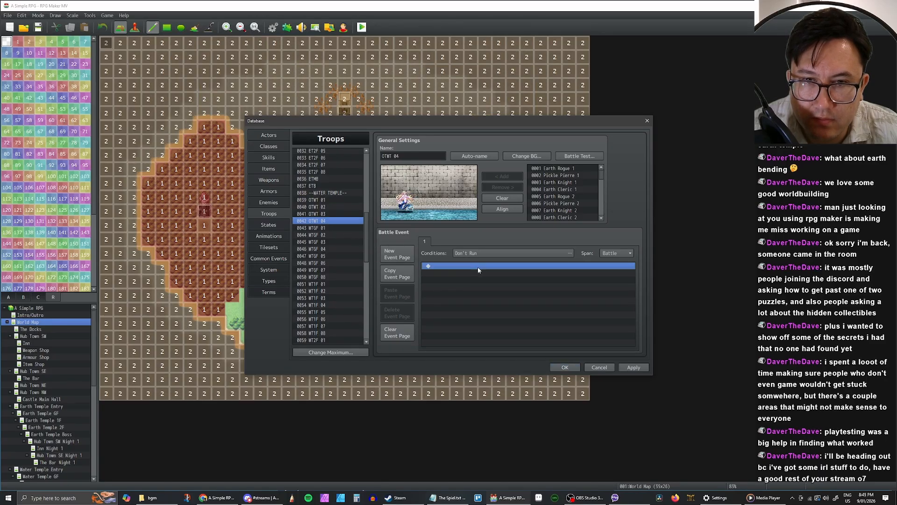
pyautogui.hotkey('ctrl', 'v')
pyautogui.click(631, 367)
pyautogui.click(567, 366)
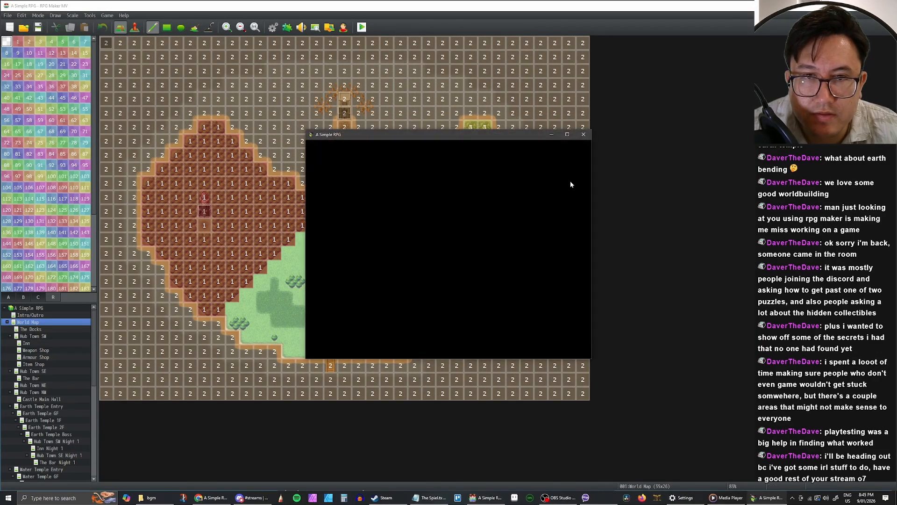
# Step: Continue the saved game in a new playtest and walk the party out of Hub Town onto the world map
pyautogui.press('Return')
pyautogui.press('Return')
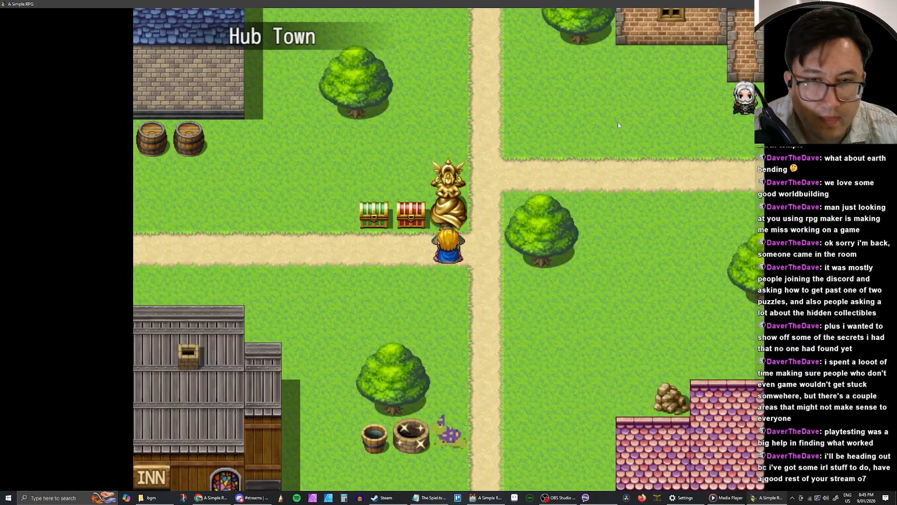
pyautogui.press('Right')
pyautogui.press('Down')
pyautogui.press('Down')
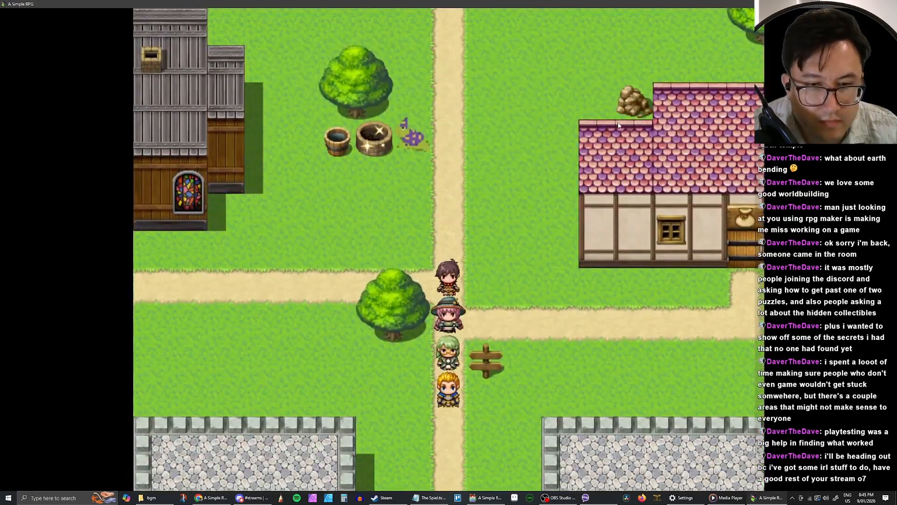
pyautogui.press('Up')
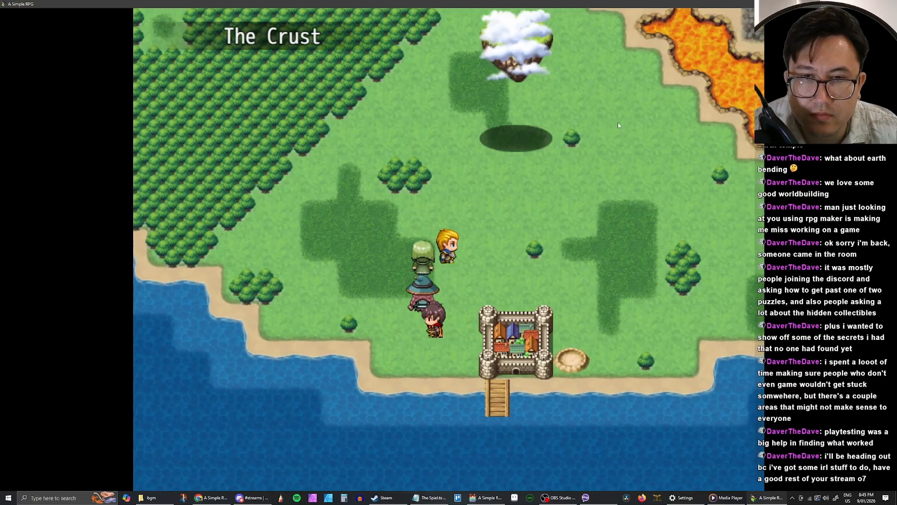
# Step: Walk the party north to the lake shore and pace back and forth there until a random battle starts
pyautogui.press('Up')
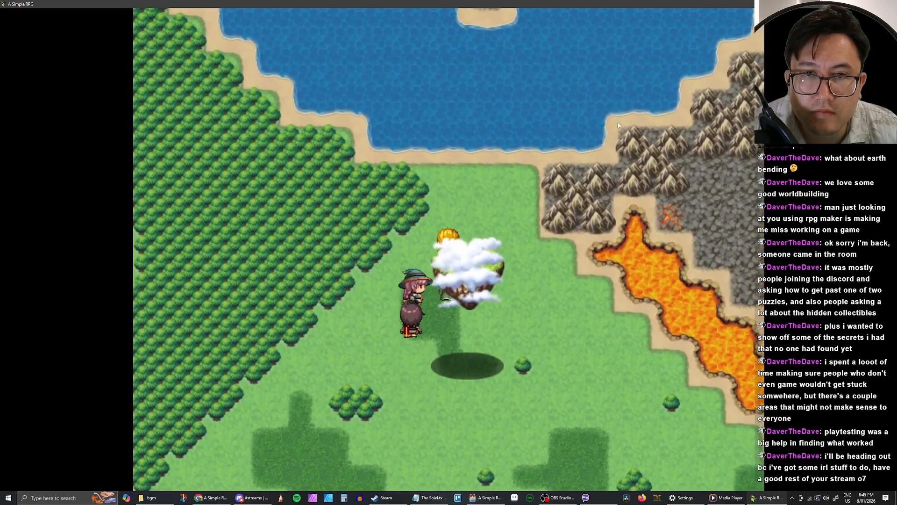
pyautogui.press('Right')
pyautogui.press('Left')
pyautogui.press('Right')
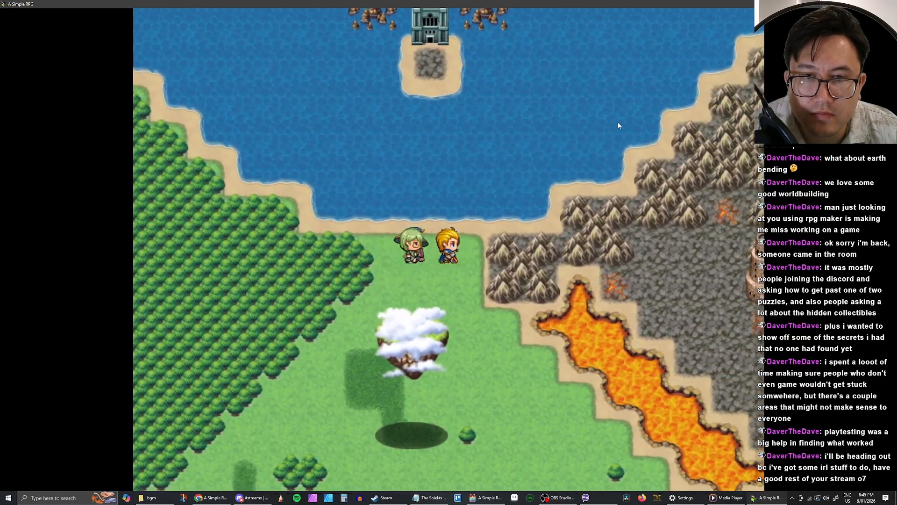
pyautogui.press('Left')
pyautogui.press('Right')
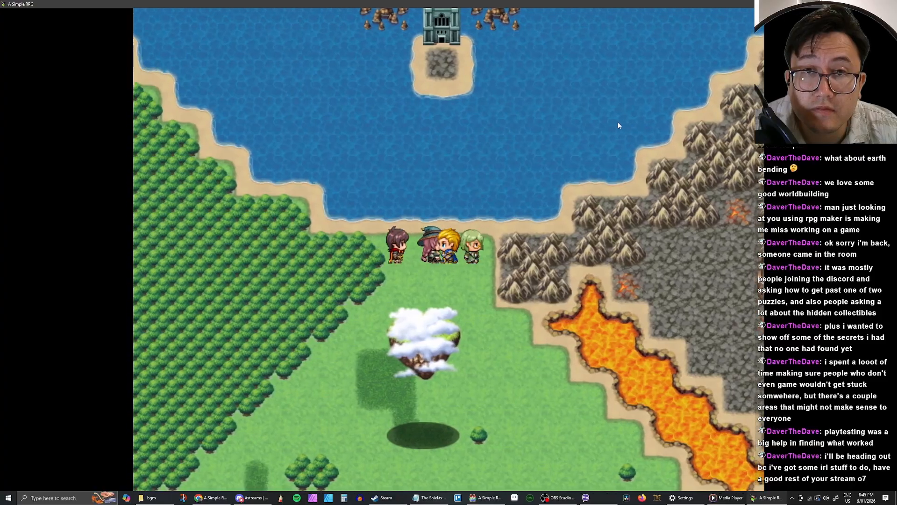
pyautogui.press('Left')
pyautogui.press('Right')
pyautogui.press('Left')
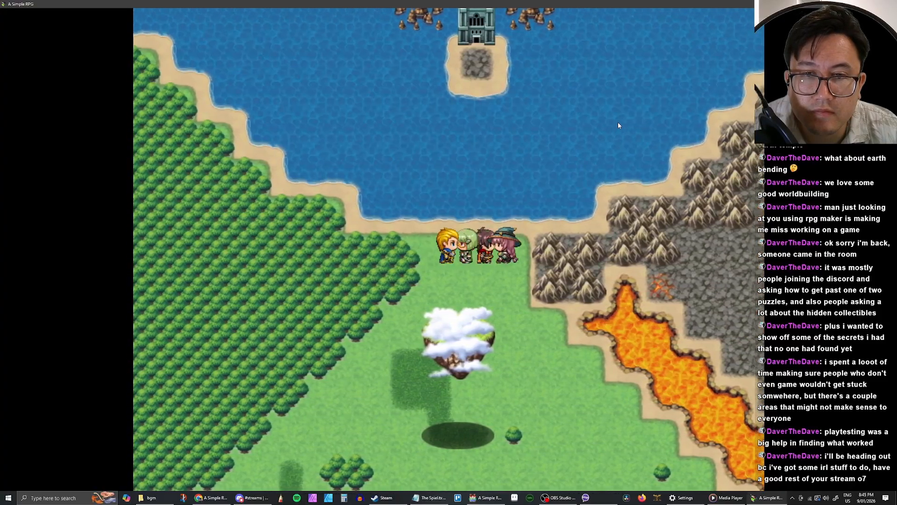
pyautogui.press('Right')
pyautogui.press('Left')
pyautogui.press('Right')
pyautogui.press('Left')
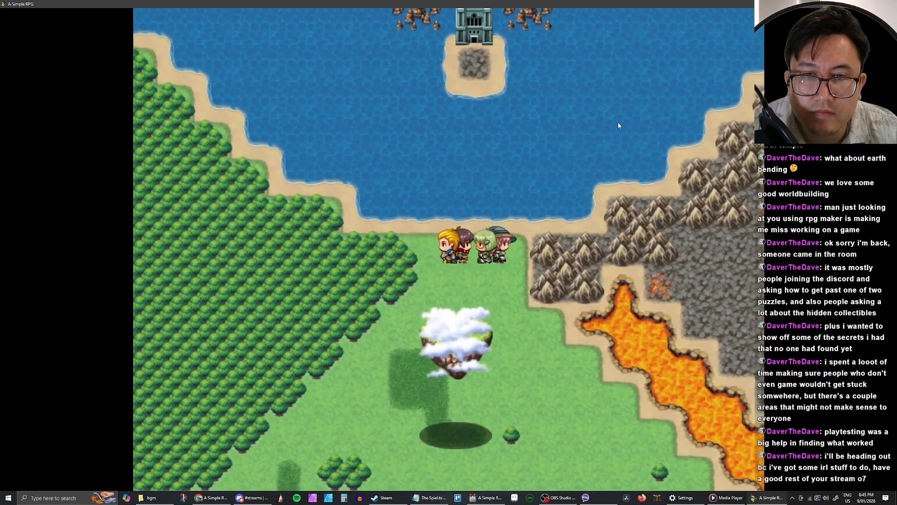
pyautogui.press('Right')
pyautogui.press('Left')
pyautogui.press('Right')
pyautogui.press('Left')
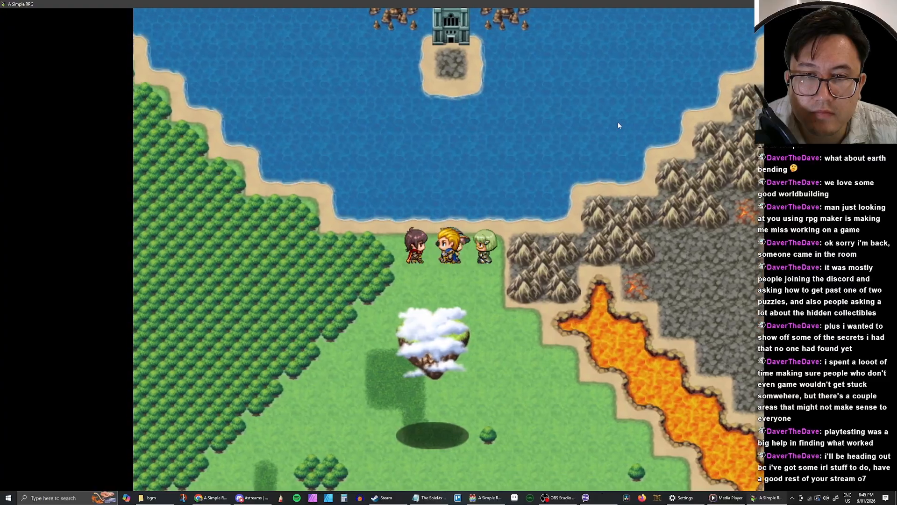
pyautogui.press('Right')
pyautogui.press('Left')
pyautogui.press('Right')
pyautogui.press('Left')
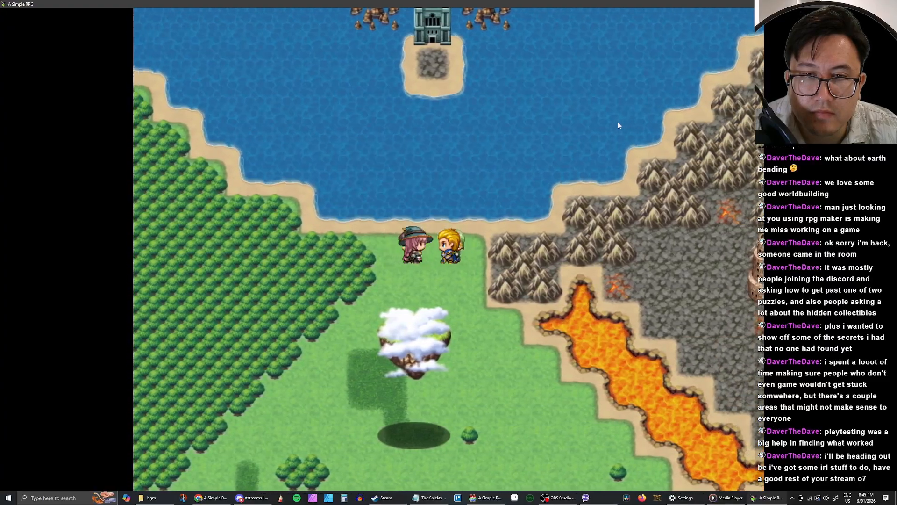
pyautogui.press('Right')
pyautogui.press('Left')
pyautogui.press('Right')
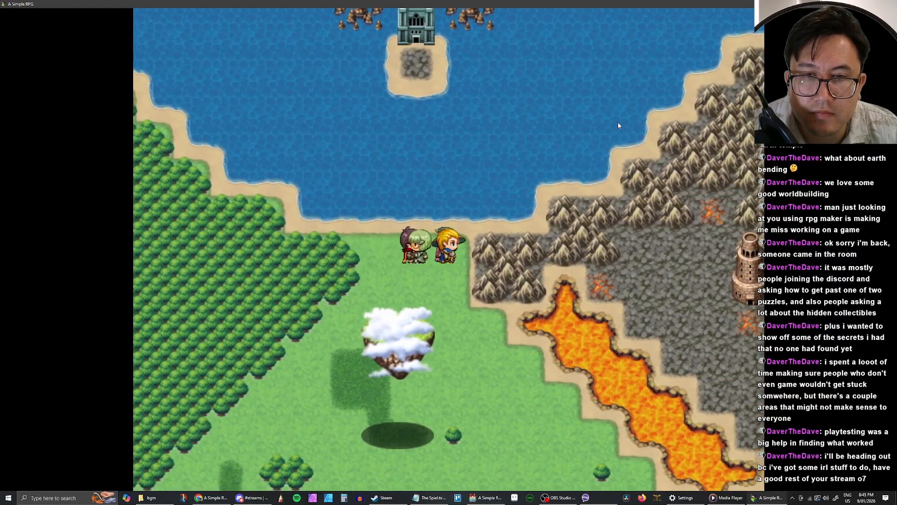
pyautogui.press('Left')
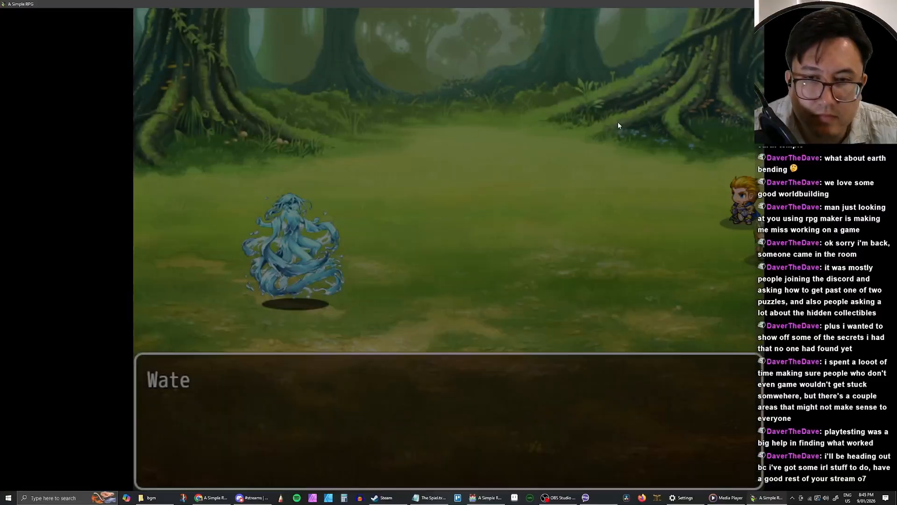
# Step: Play a round of the battle against the water enemy to check whether the battle background changes
pyautogui.press('Return')
pyautogui.press('Return')
pyautogui.press('Return')
pyautogui.press('Return')
pyautogui.press('Return')
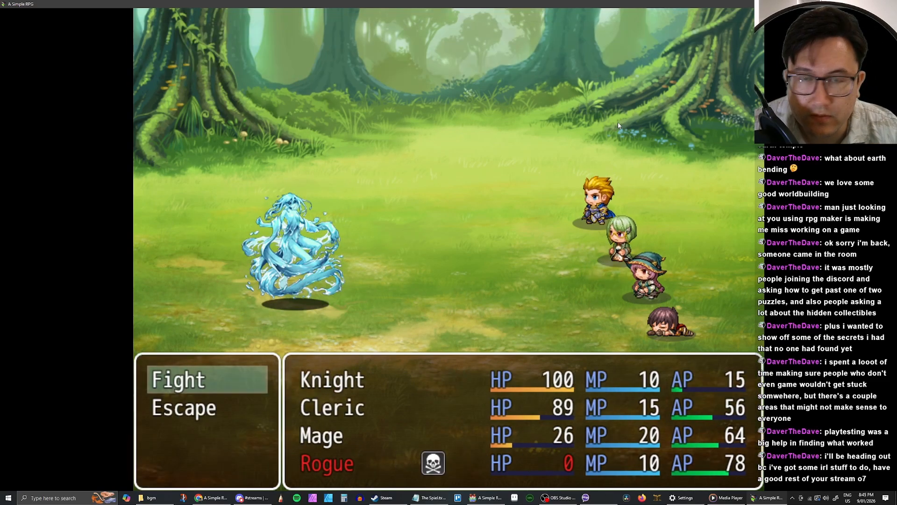
# Step: Quit the playtest and return to the troop database
pyautogui.hotkey('alt', 'F4')
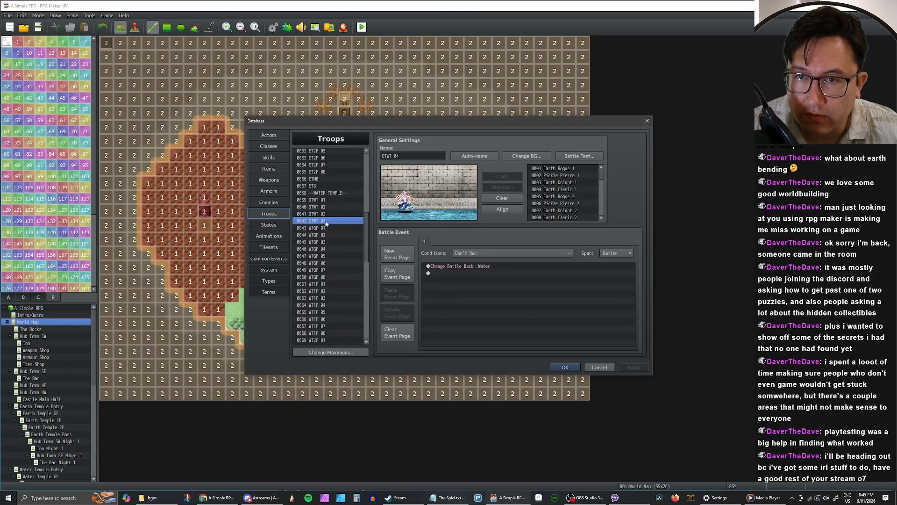
pyautogui.click(466, 266)
pyautogui.click(329, 214)
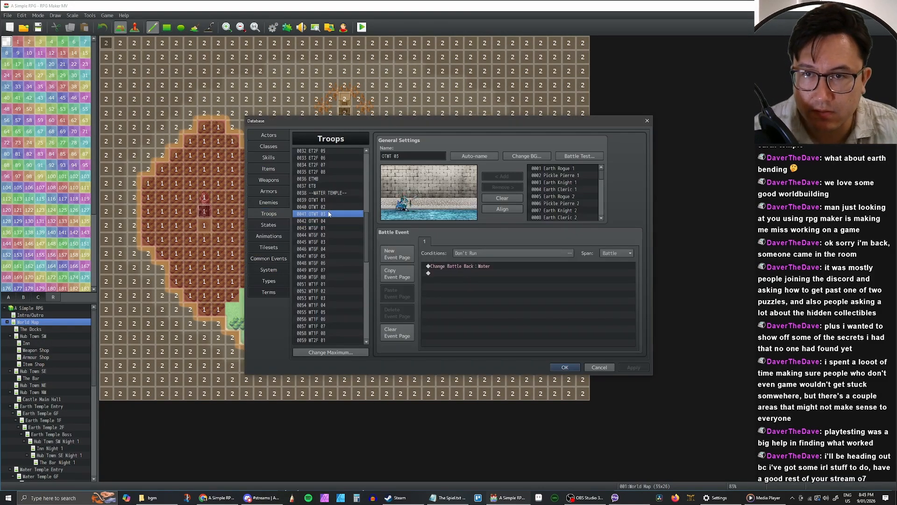
pyautogui.click(447, 265)
pyautogui.press('Delete')
pyautogui.click(329, 207)
pyautogui.press('Delete')
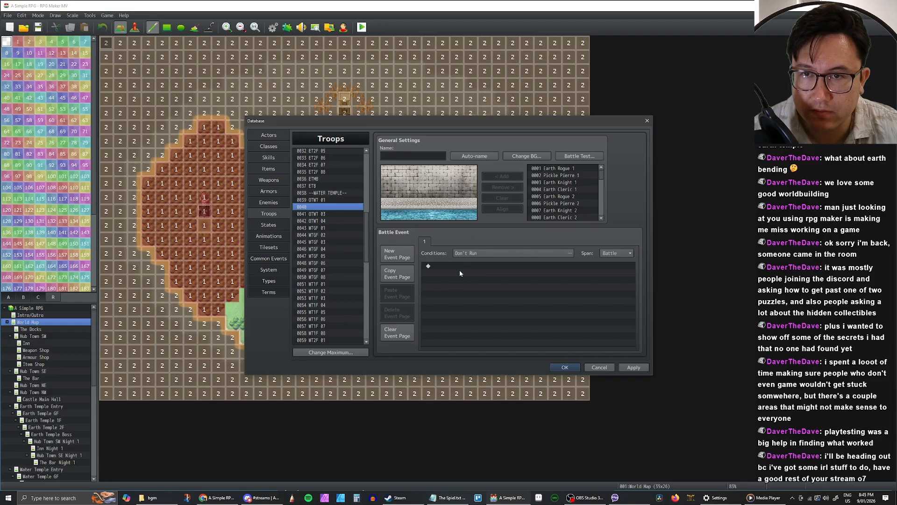
pyautogui.click(323, 200)
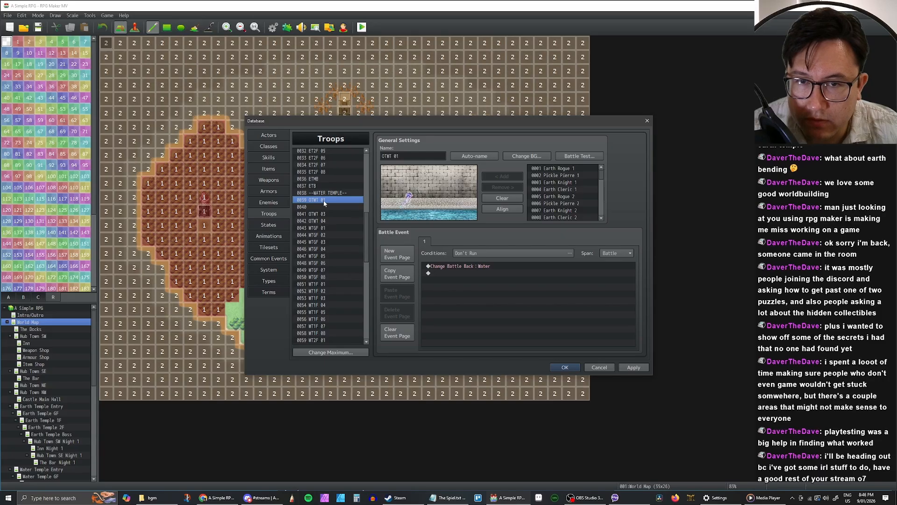
pyautogui.click(448, 267)
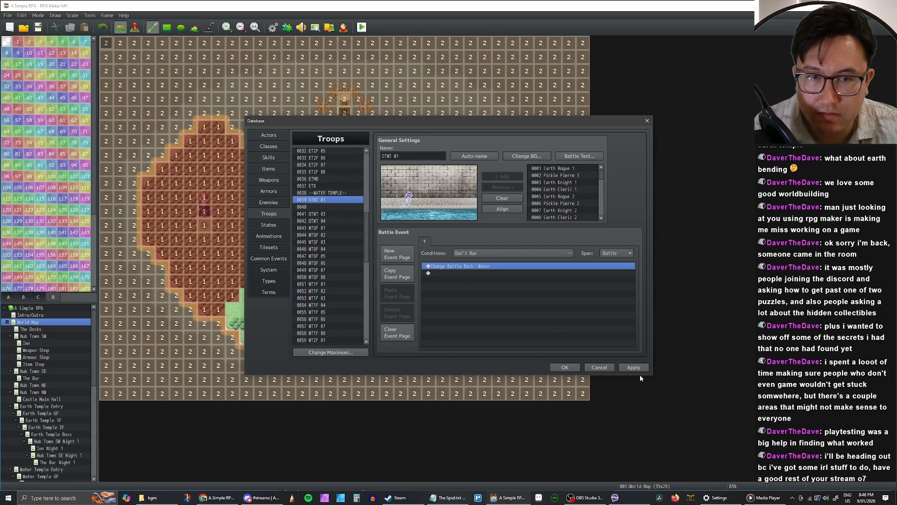
pyautogui.click(601, 368)
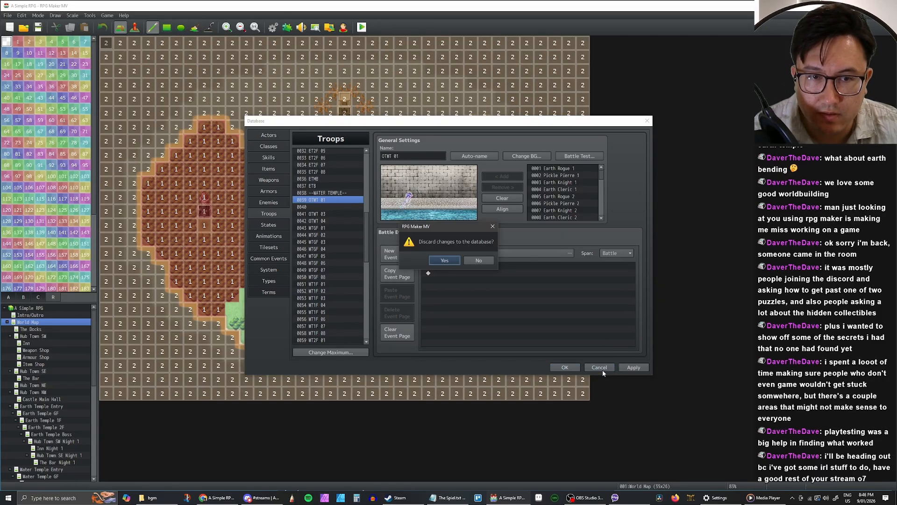
pyautogui.click(457, 262)
# Step: Reopen the database and delete the Change Battle Back: Water command from the battle events of troops OTWT 01 to OTWT 04
pyautogui.click(273, 27)
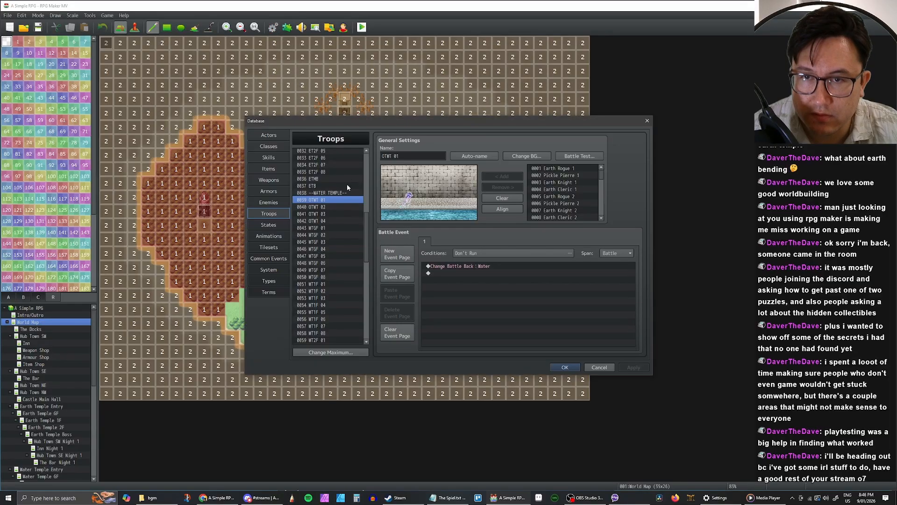
pyautogui.click(476, 266)
pyautogui.click(327, 206)
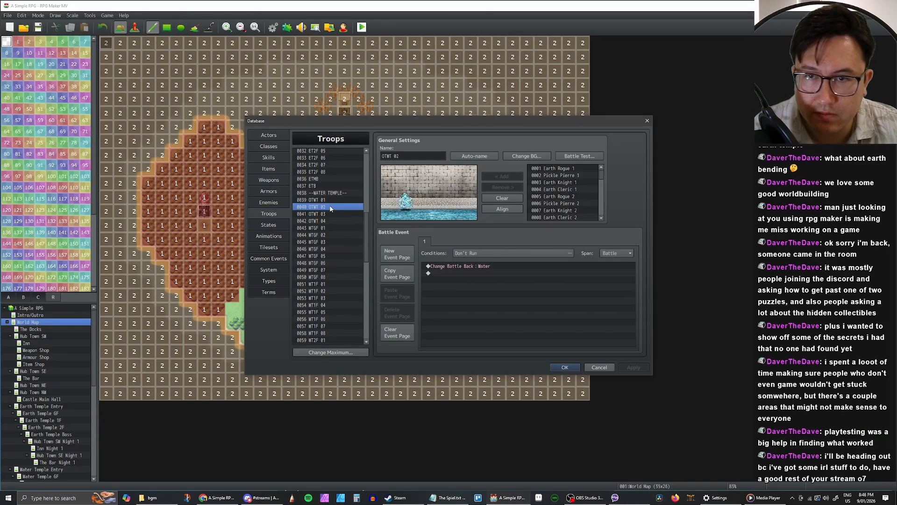
pyautogui.click(481, 274)
pyautogui.click(479, 266)
pyautogui.click(327, 213)
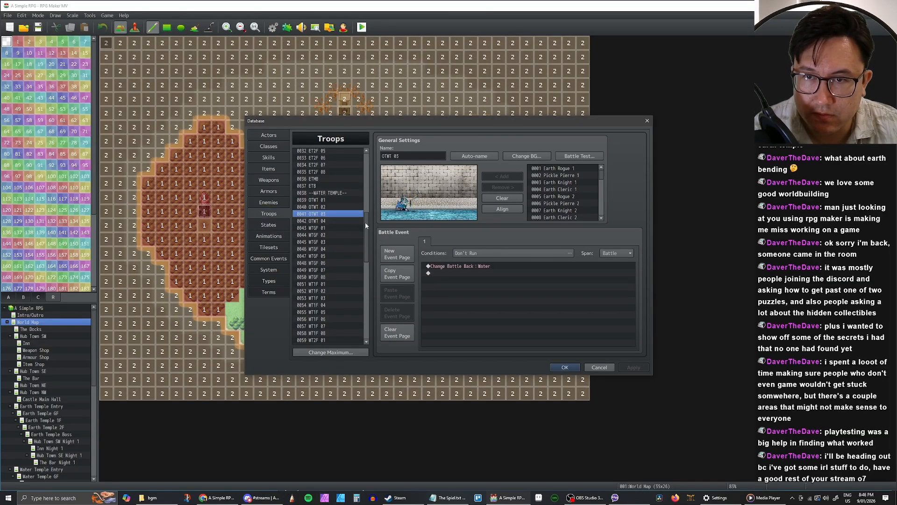
pyautogui.click(465, 266)
pyautogui.click(326, 220)
pyautogui.click(471, 265)
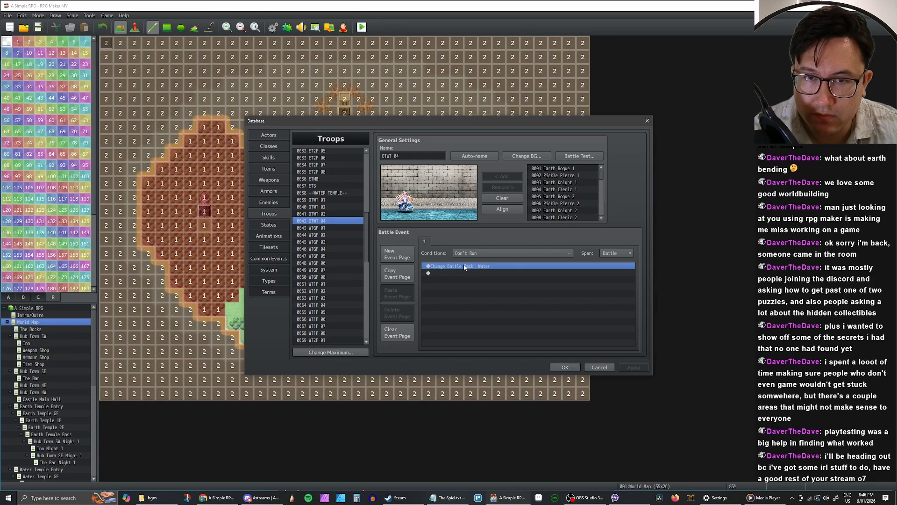
# Step: Delete the Change Battle Back: Water command from troop WTGF 08's battle event and save the database
pyautogui.click(319, 228)
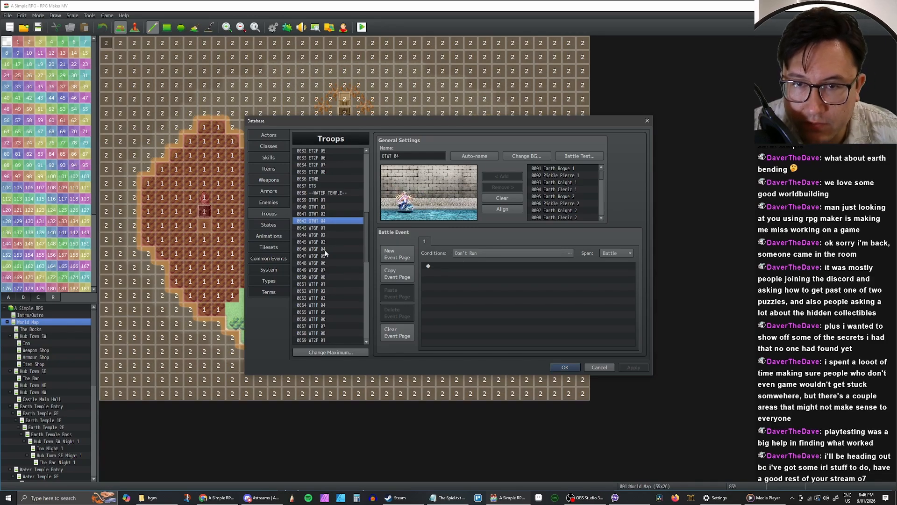
pyautogui.click(327, 269)
pyautogui.click(327, 277)
pyautogui.click(491, 266)
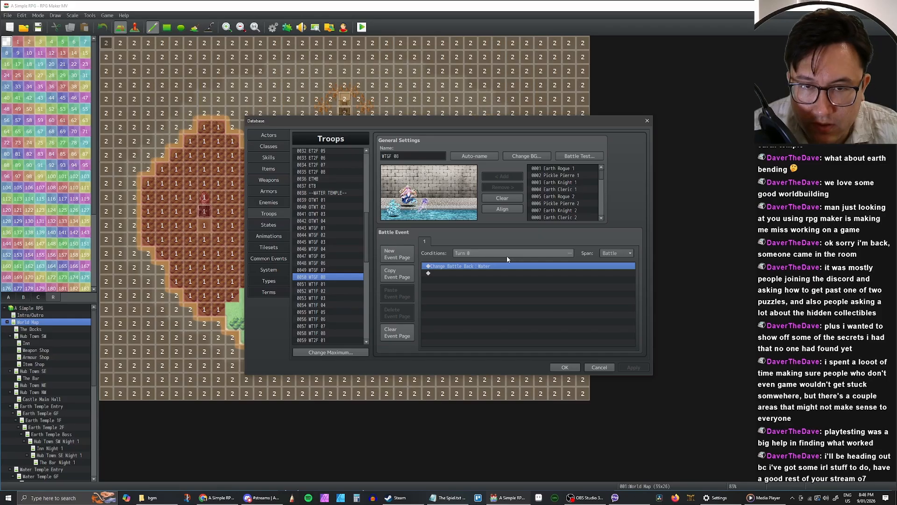
pyautogui.press('Delete')
pyautogui.click(565, 367)
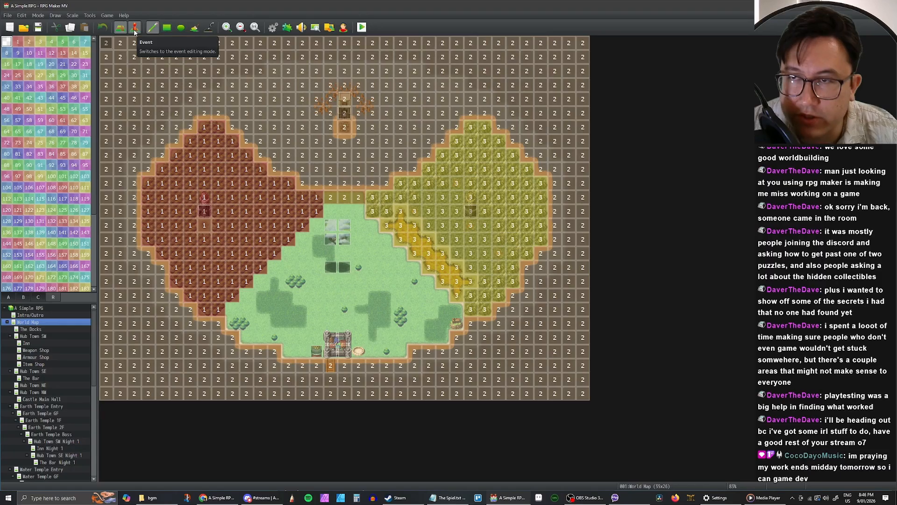
# Step: Create a new event on the World Map's second tile of the top row and name it "Change battle back"
pyautogui.click(134, 29)
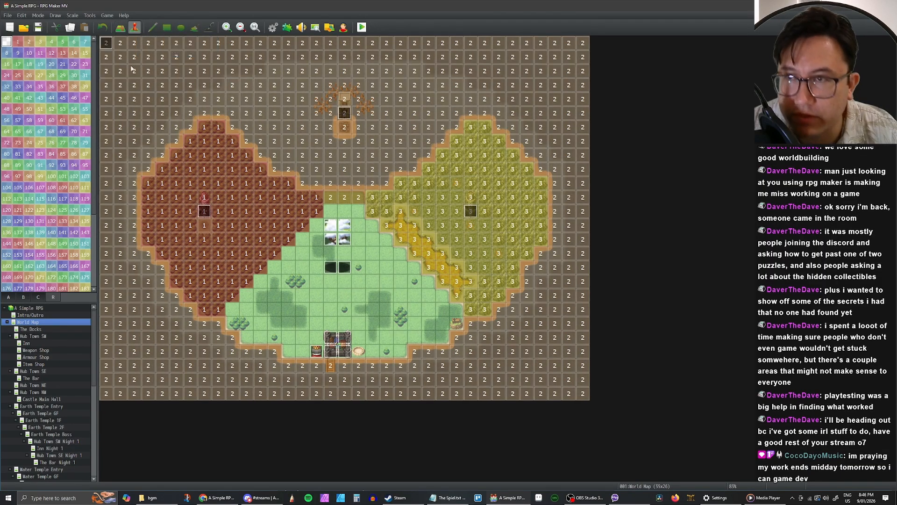
pyautogui.click(120, 44)
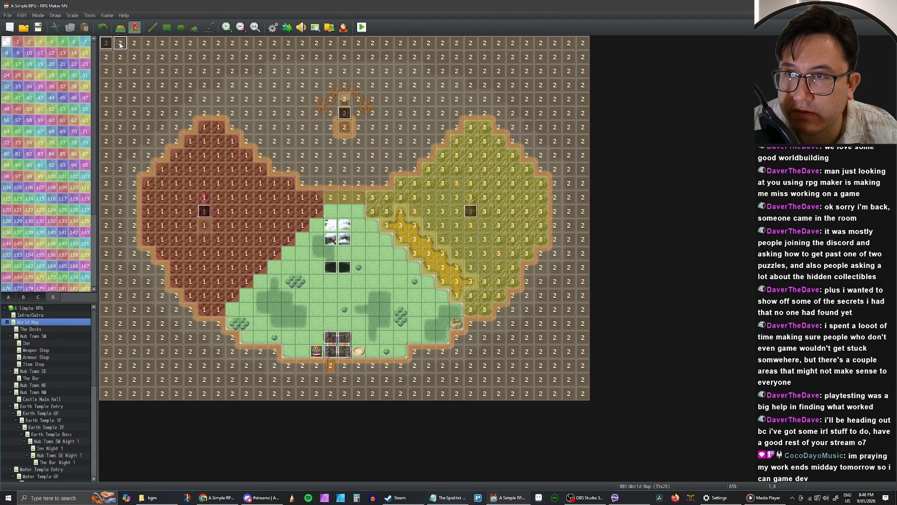
pyautogui.doubleClick(120, 44)
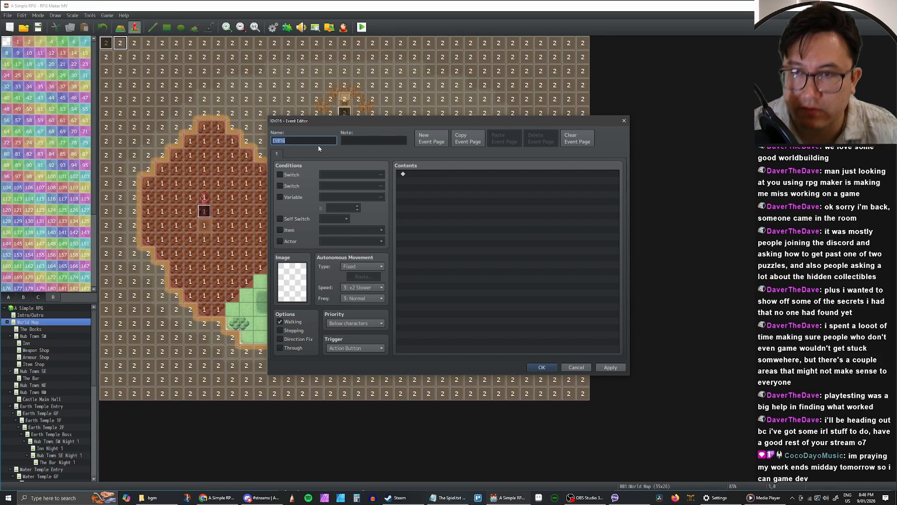
pyautogui.write('Change ')
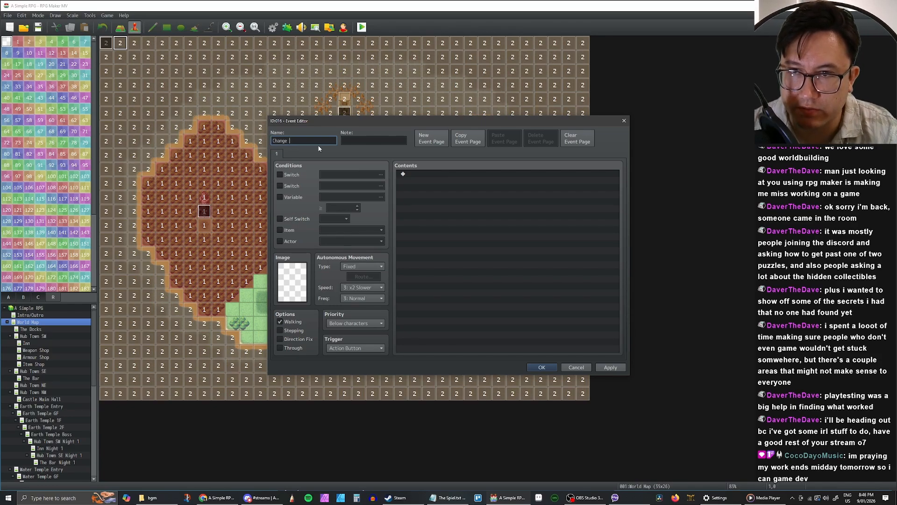
pyautogui.write('aattle back')
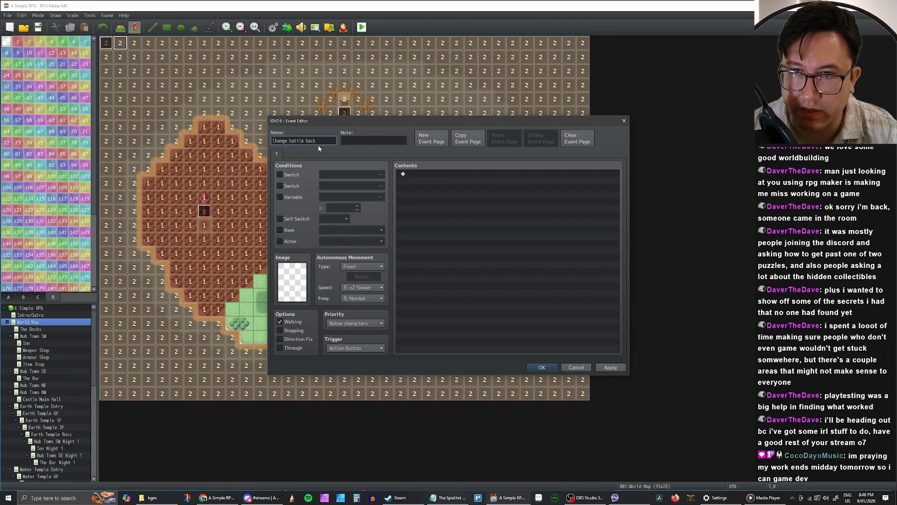
# Step: Keep the event's priority at Below characters and set its trigger to Parallel
pyautogui.click(423, 176)
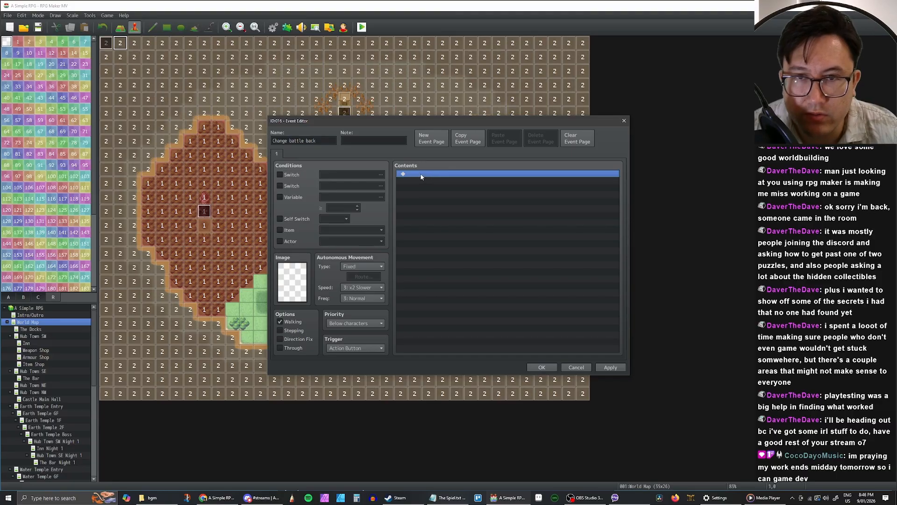
pyautogui.doubleClick(420, 176)
pyautogui.click(581, 367)
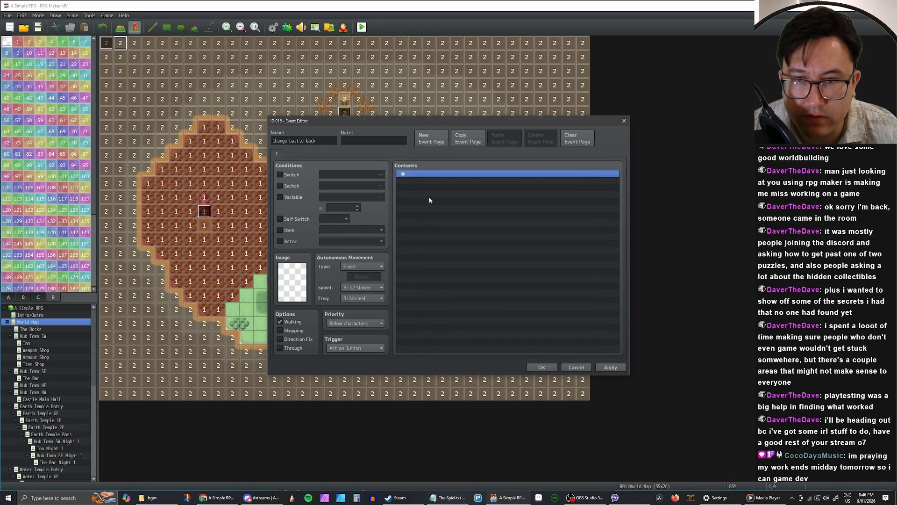
pyautogui.click(367, 323)
pyautogui.click(366, 331)
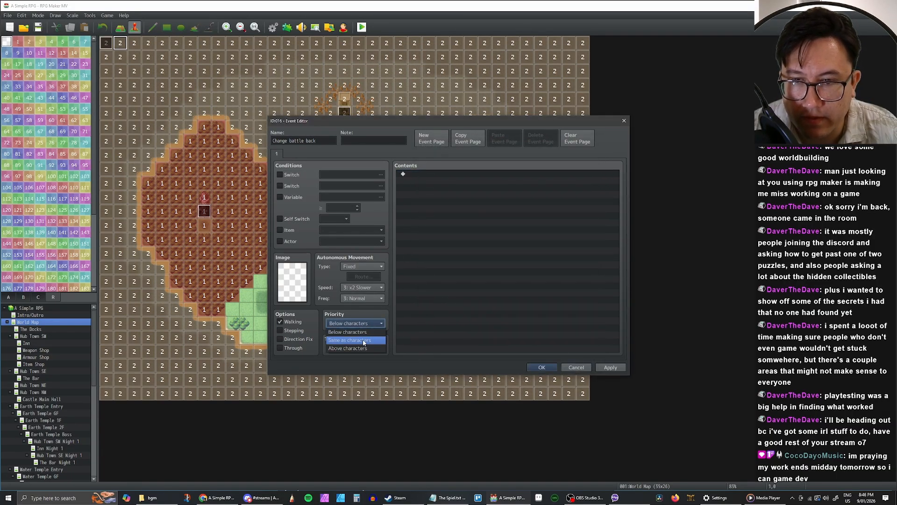
pyautogui.click(363, 348)
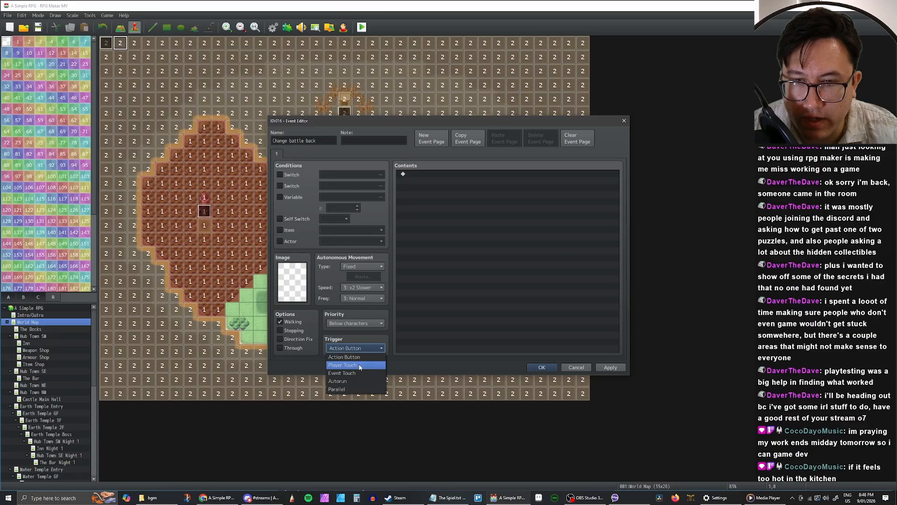
pyautogui.click(357, 391)
# Step: Start a Conditional Branch command in the event and look through its pages of condition types
pyautogui.doubleClick(424, 186)
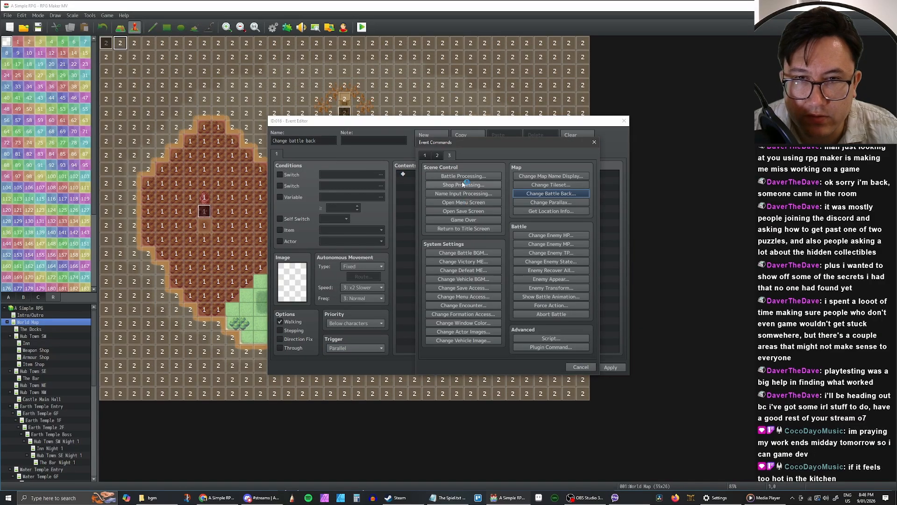
pyautogui.click(425, 155)
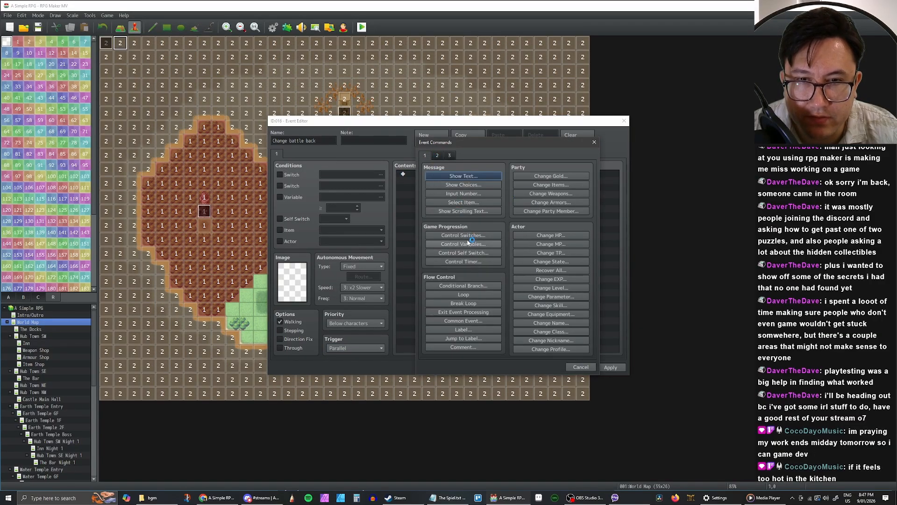
pyautogui.click(469, 285)
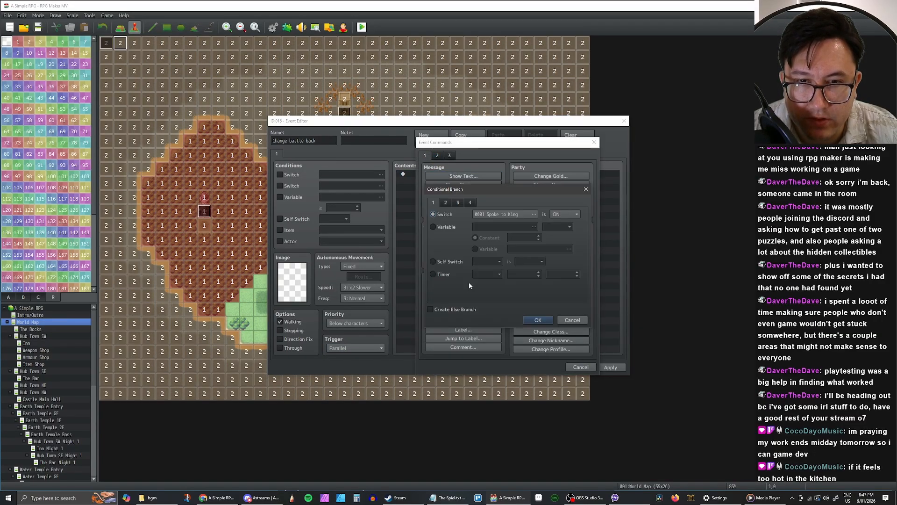
pyautogui.click(445, 202)
pyautogui.click(458, 202)
pyautogui.click(471, 203)
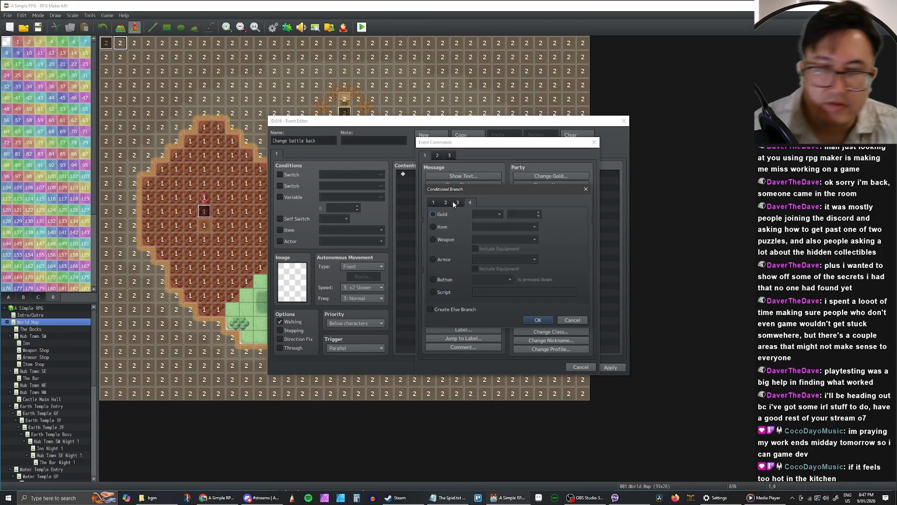
pyautogui.click(435, 203)
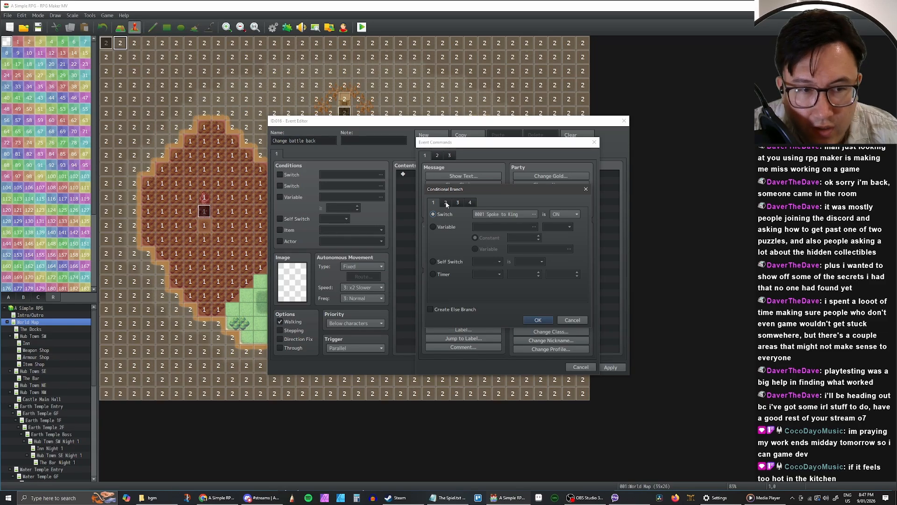
# Step: Examine the Conditional Branch's Variable, Self Switch, Timer, Actor, Enemy, Character and Vehicle conditions for one that could check the region
pyautogui.click(433, 227)
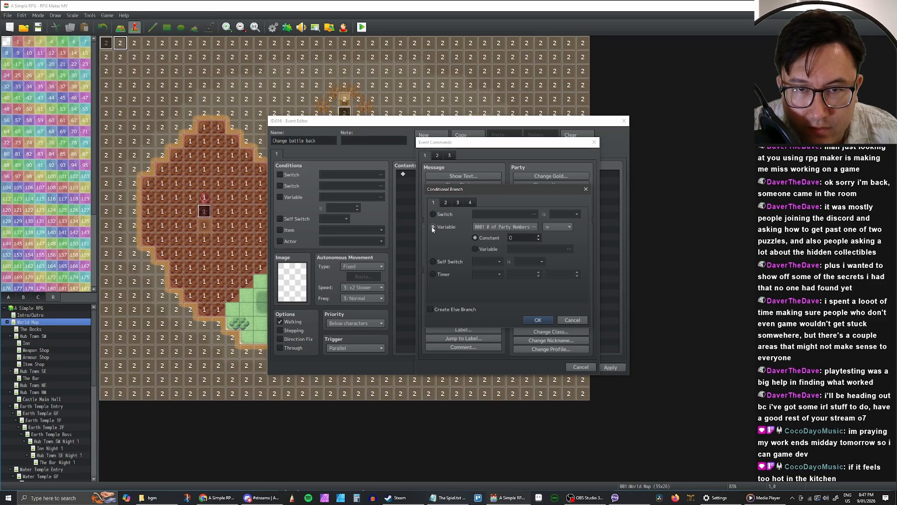
pyautogui.click(490, 227)
pyautogui.click(530, 344)
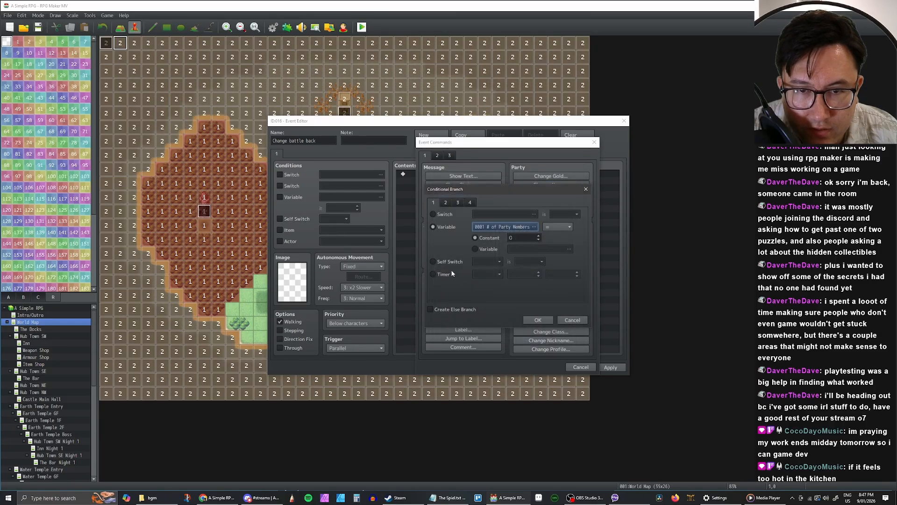
pyautogui.click(432, 261)
pyautogui.click(433, 275)
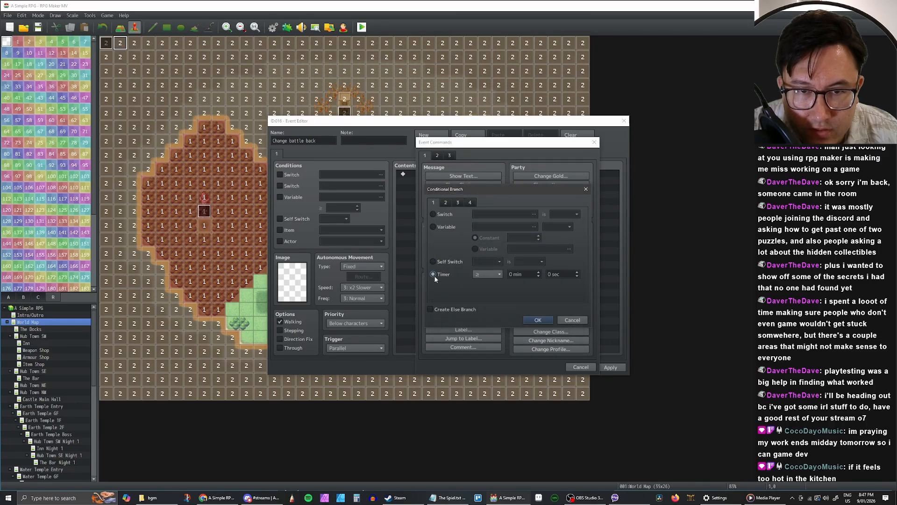
pyautogui.click(445, 202)
pyautogui.click(443, 215)
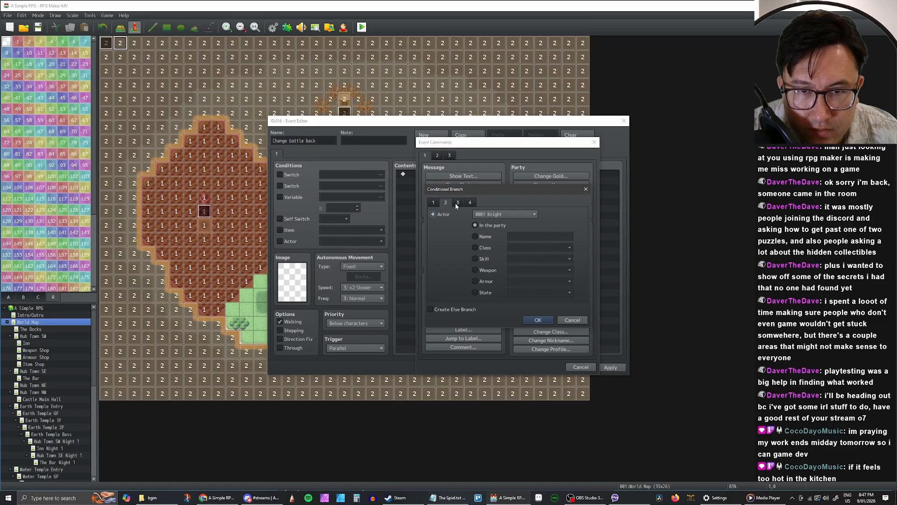
pyautogui.click(456, 204)
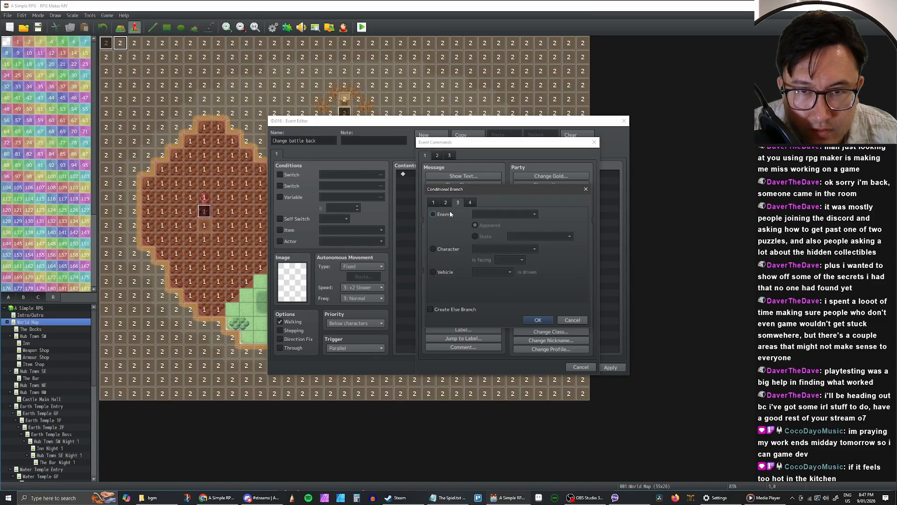
pyautogui.click(448, 213)
pyautogui.click(444, 249)
pyautogui.click(444, 273)
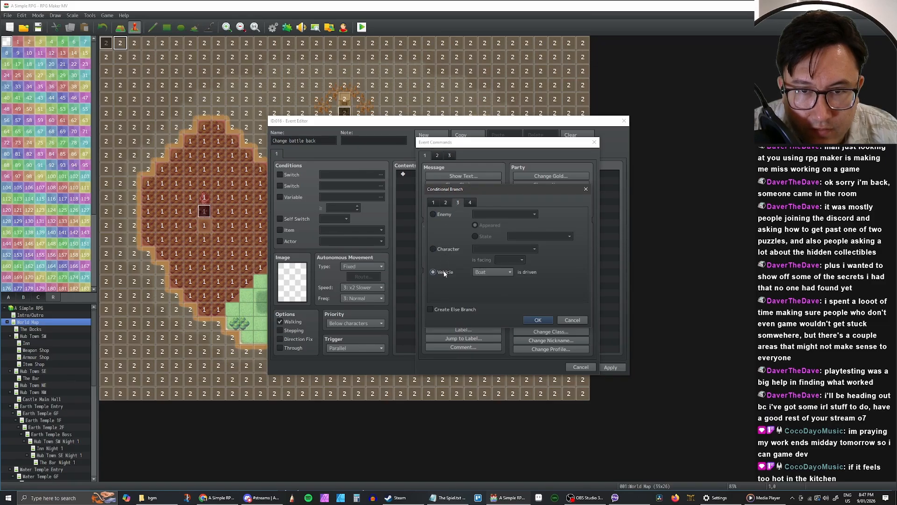
pyautogui.click(485, 275)
pyautogui.click(486, 280)
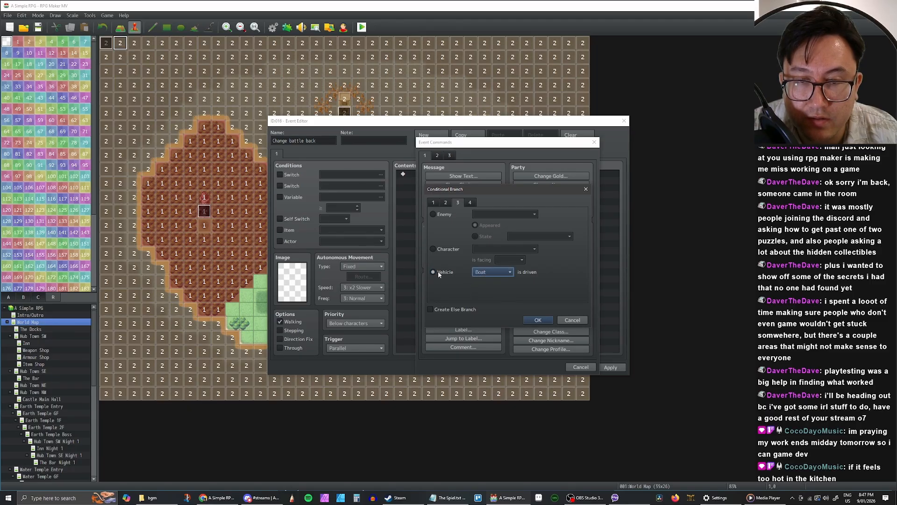
# Step: Examine the Gold, Item, Weapon, Armor, Button and Script conditions, then recheck the earlier condition pages
pyautogui.click(470, 203)
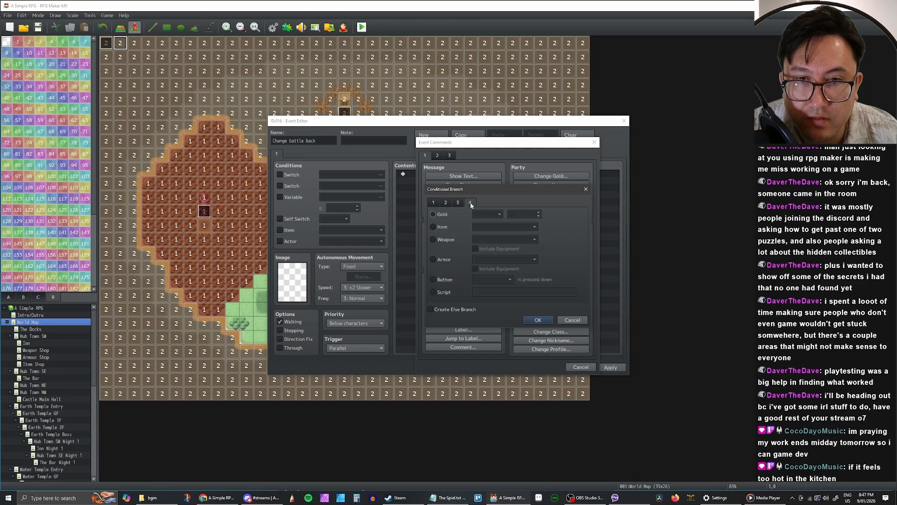
pyautogui.click(440, 215)
pyautogui.click(439, 227)
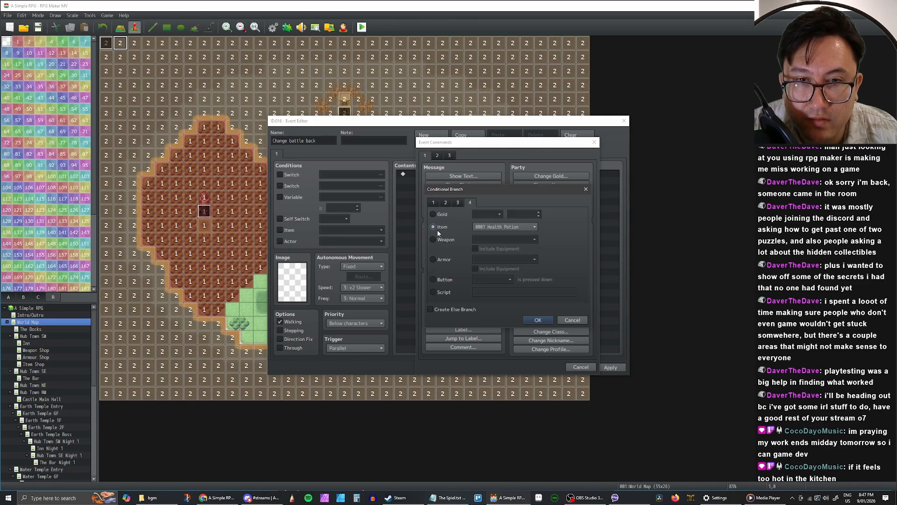
pyautogui.click(438, 240)
pyautogui.click(437, 258)
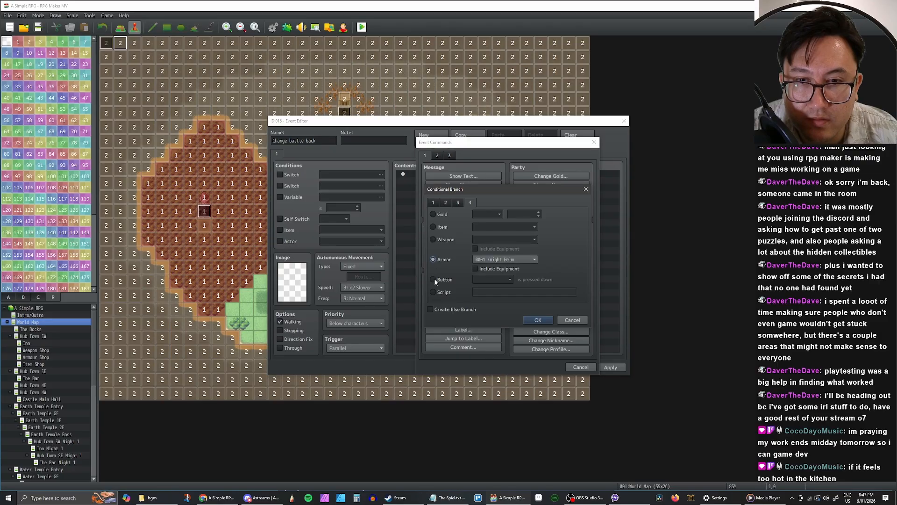
pyautogui.click(433, 280)
pyautogui.click(434, 293)
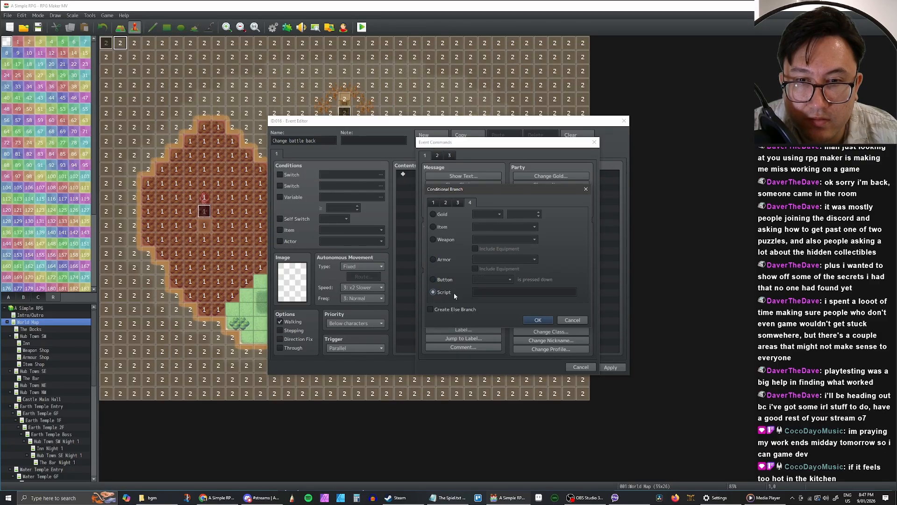
pyautogui.click(446, 202)
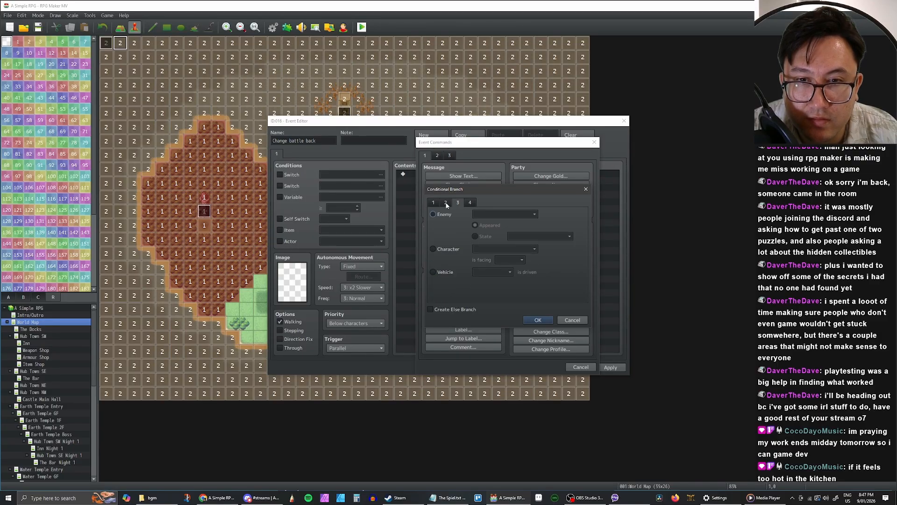
pyautogui.click(434, 203)
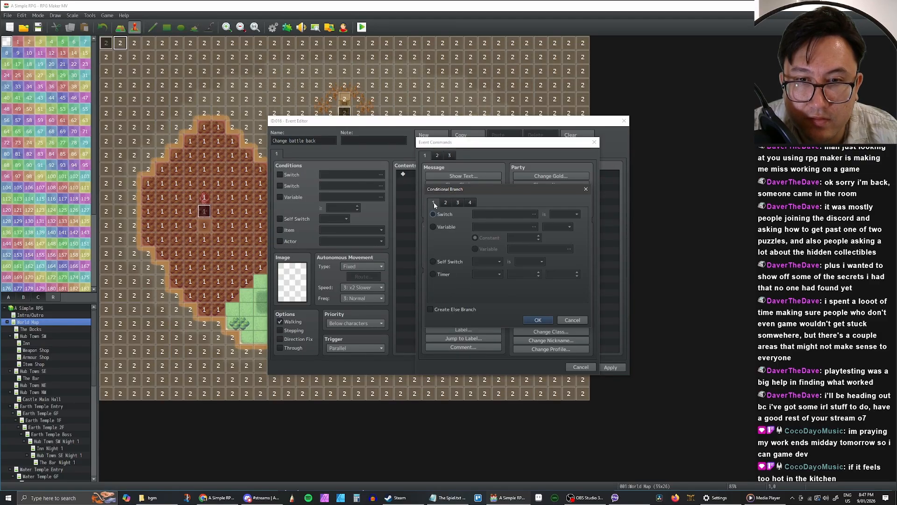
# Step: Base the Conditional Branch on a variable, naming the empty variable 0019 "Region ID" and choosing it for the condition
pyautogui.click(433, 227)
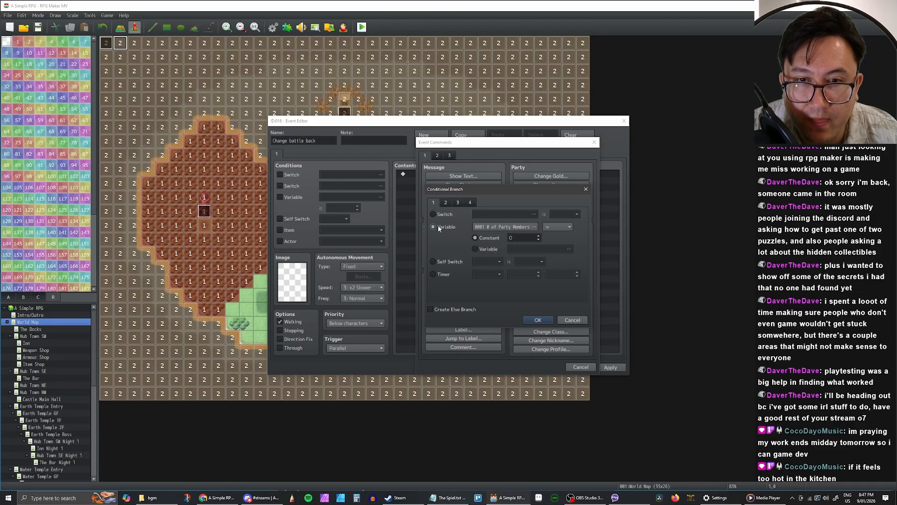
pyautogui.click(516, 227)
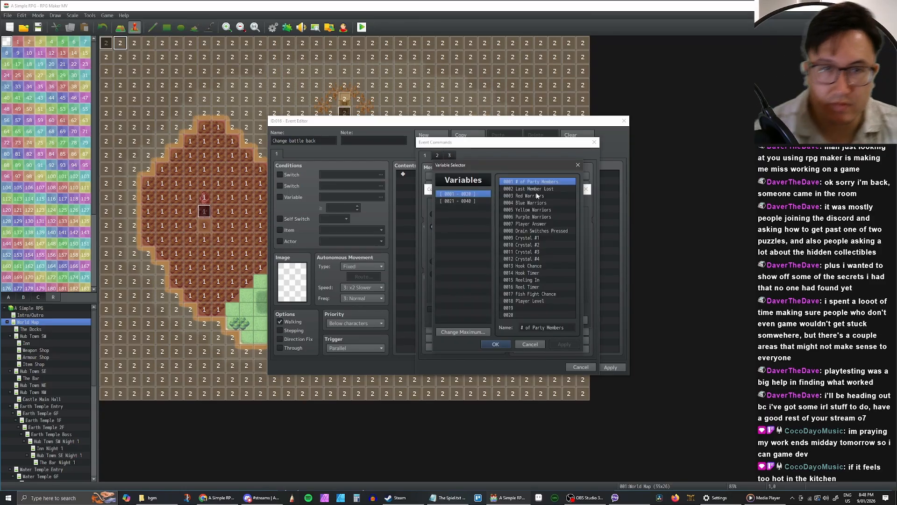
pyautogui.click(523, 307)
pyautogui.click(533, 327)
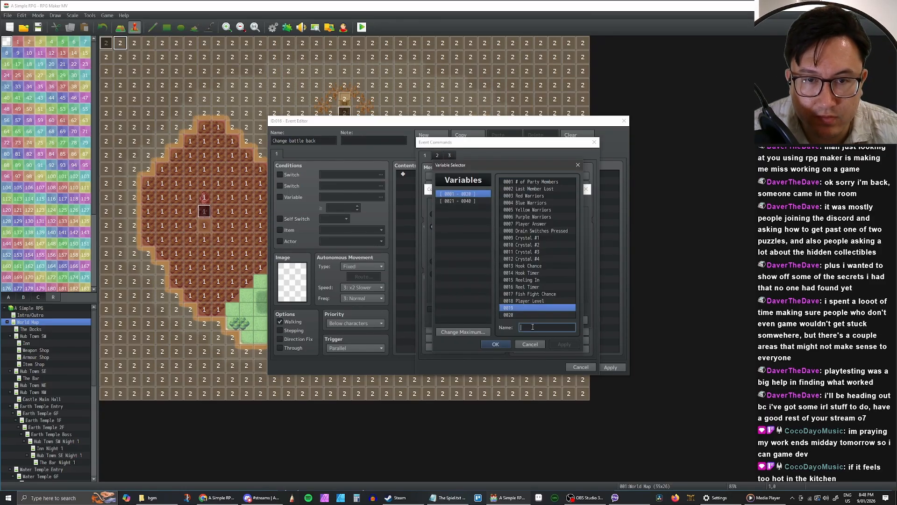
pyautogui.write('Region ID')
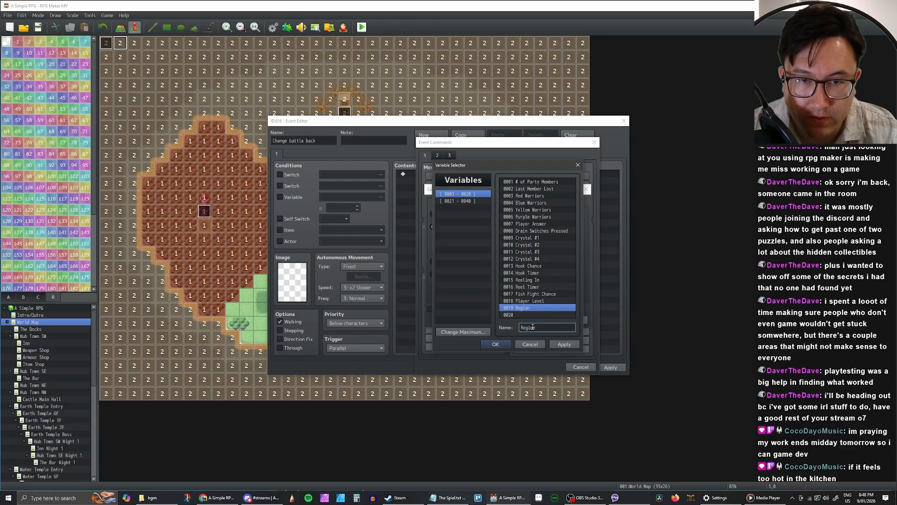
pyautogui.click(488, 346)
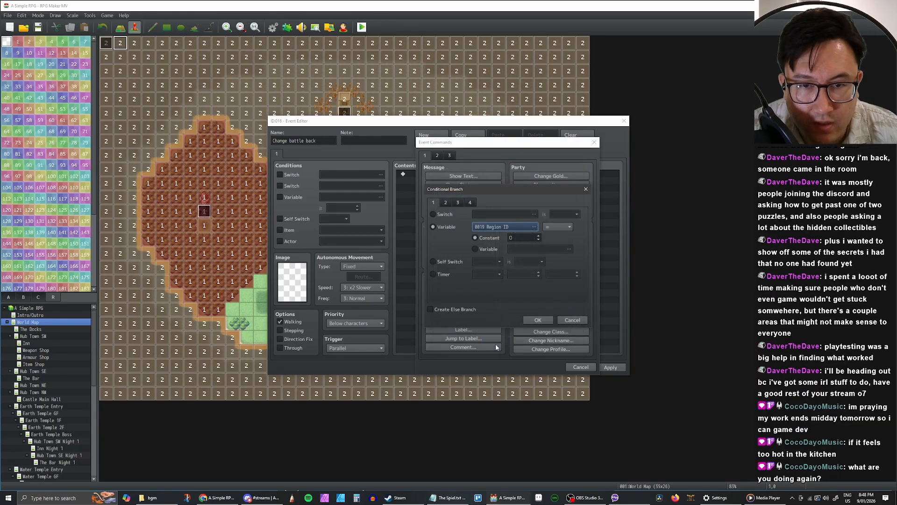
# Step: Set the condition to Region ID equal to the constant 3 and add the branch to the event
pyautogui.click(539, 236)
pyautogui.click(538, 235)
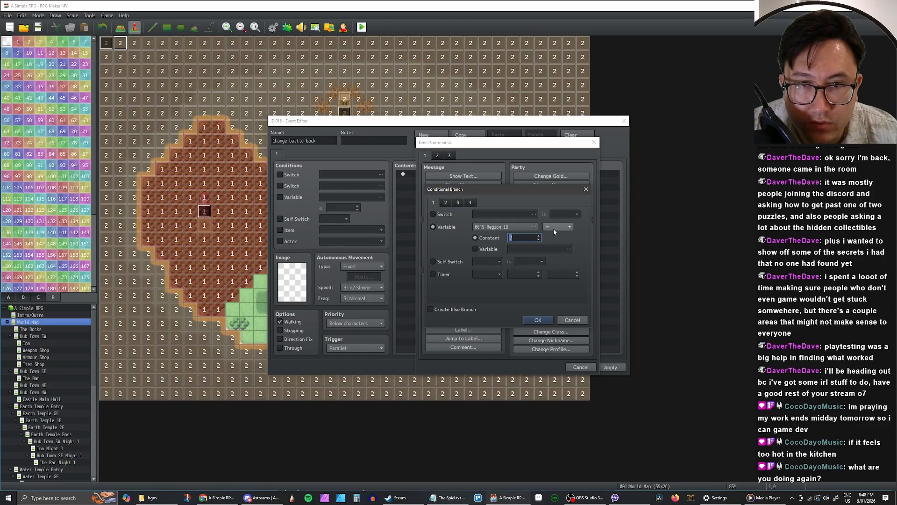
pyautogui.click(537, 320)
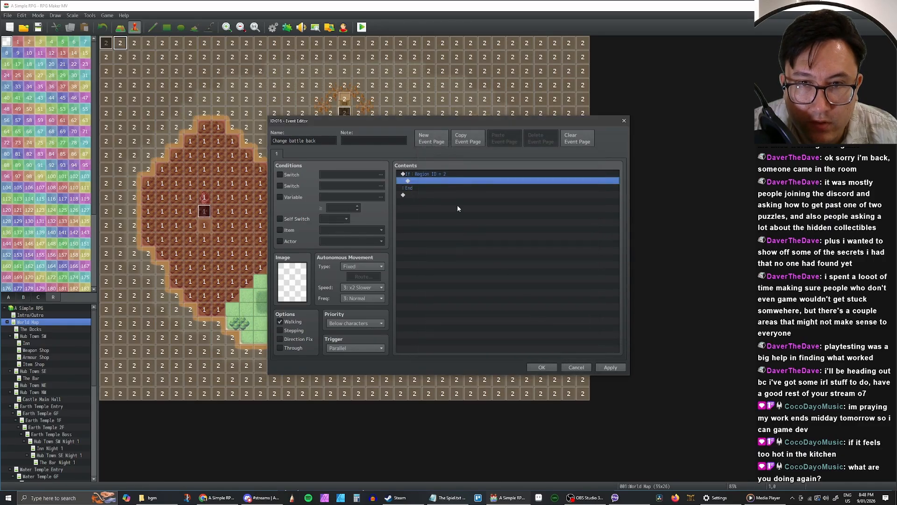
# Step: Paste the copied Change Battle Back: Water command inside the Region ID branch and apply the event changes
pyautogui.hotkey('ctrl', 'v')
pyautogui.press('Up')
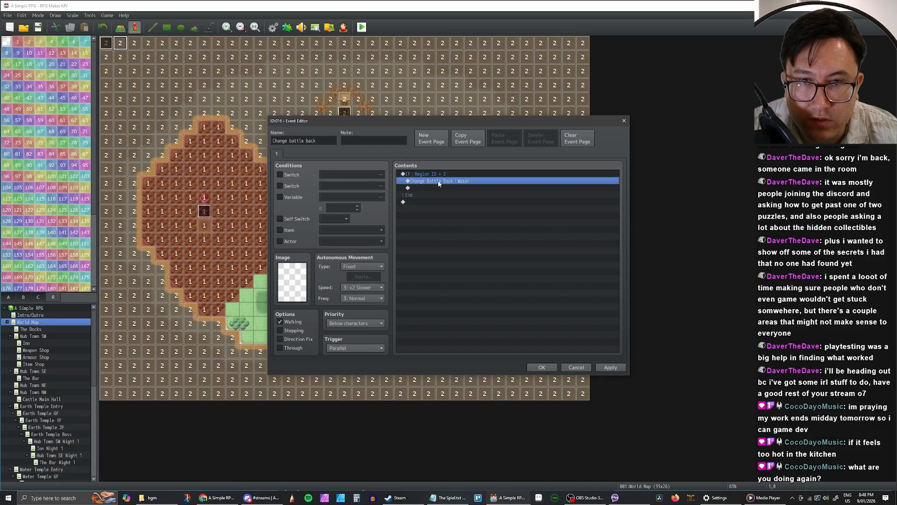
pyautogui.click(599, 369)
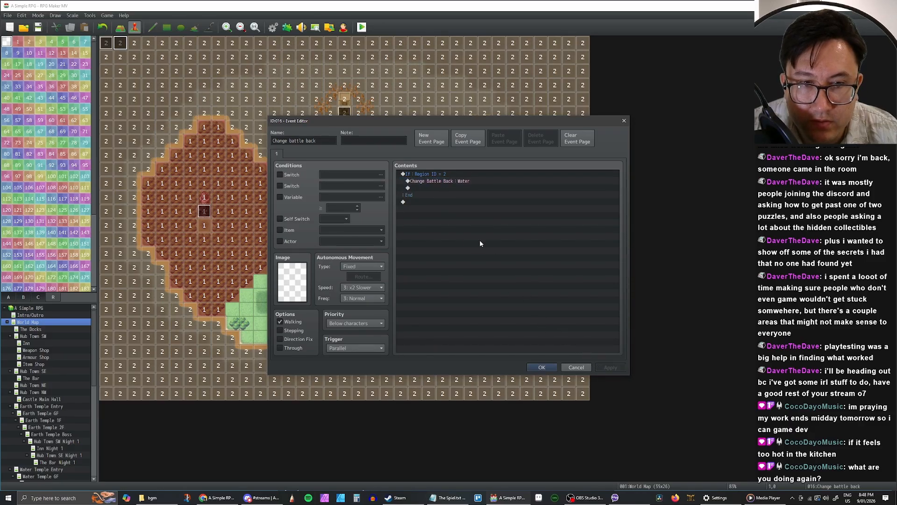
pyautogui.click(433, 187)
pyautogui.click(433, 182)
pyautogui.click(434, 173)
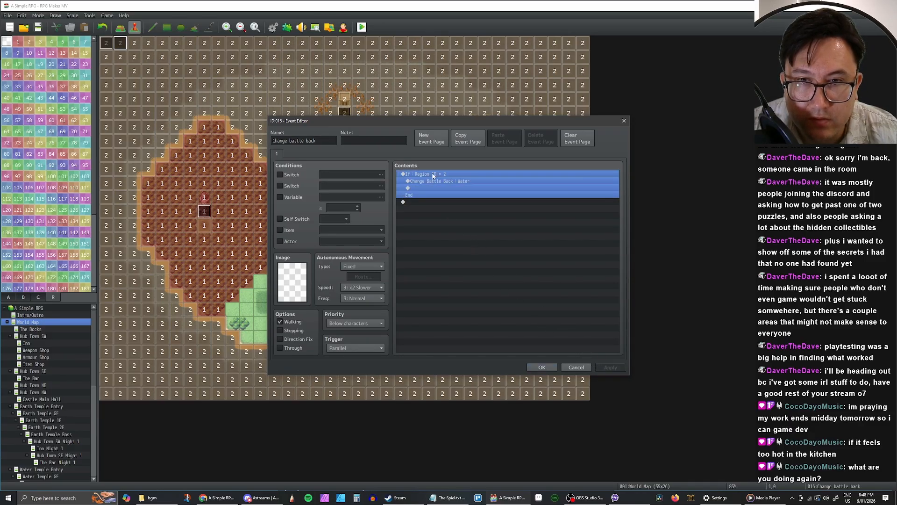
pyautogui.click(426, 182)
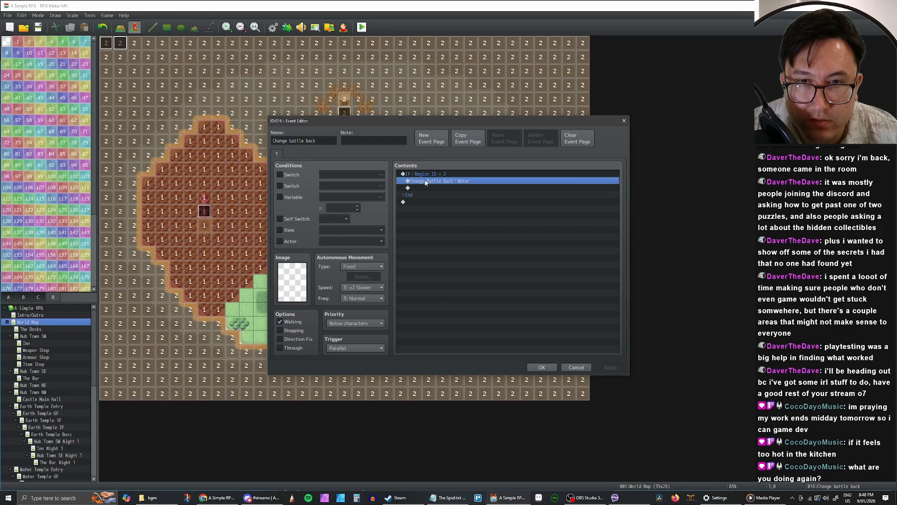
pyautogui.click(424, 188)
pyautogui.click(419, 182)
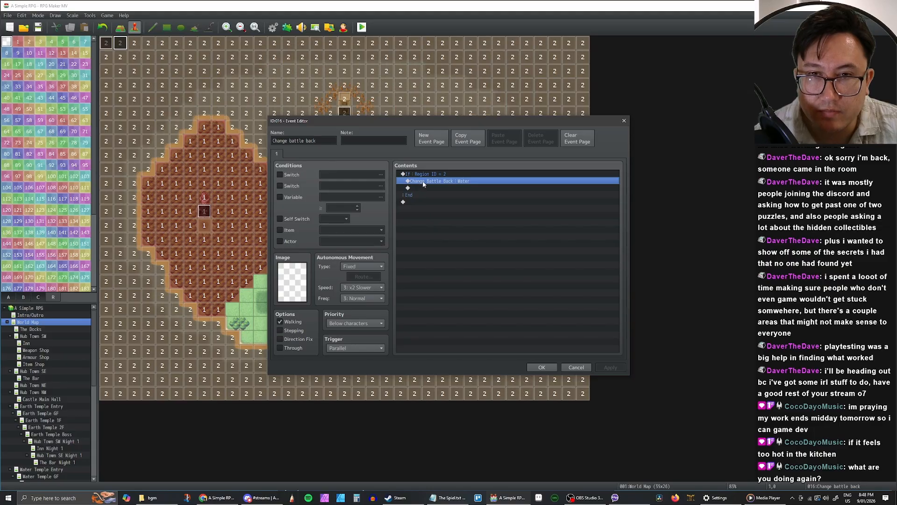
# Step: Start a Control Variables command above the Region ID branch, with the single variable 0019 Region ID as its target
pyautogui.click(428, 175)
pyautogui.rightClick(410, 172)
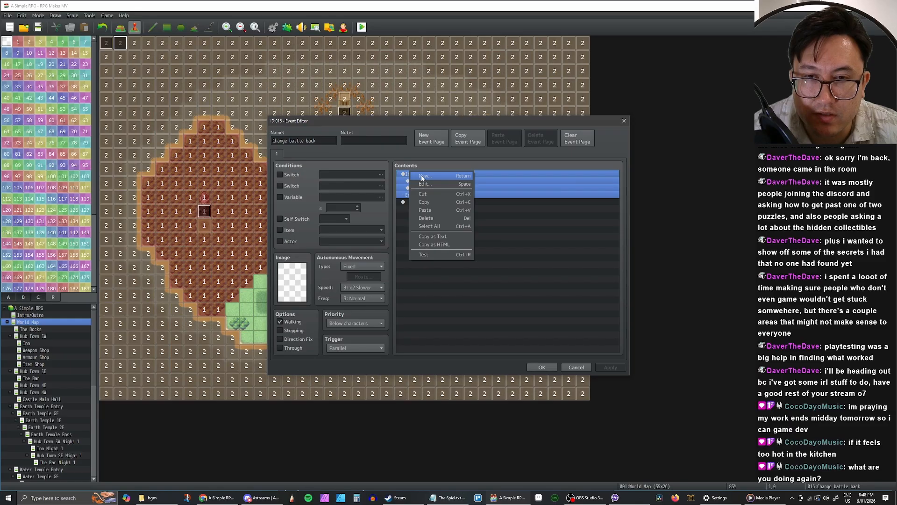
pyautogui.click(422, 177)
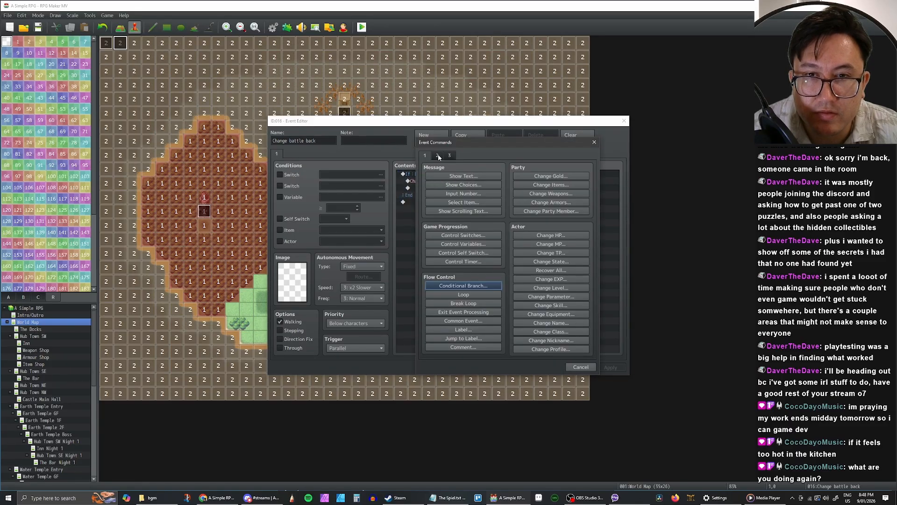
pyautogui.click(456, 244)
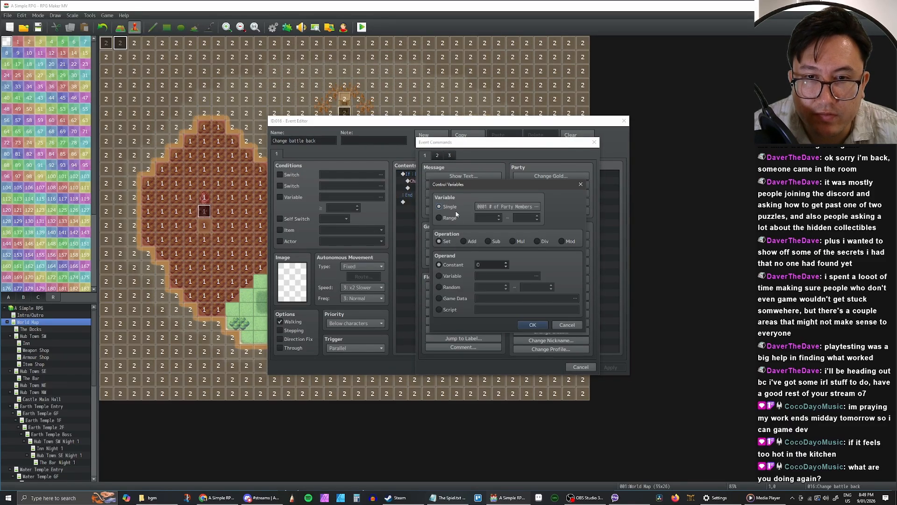
pyautogui.click(507, 207)
pyautogui.click(531, 308)
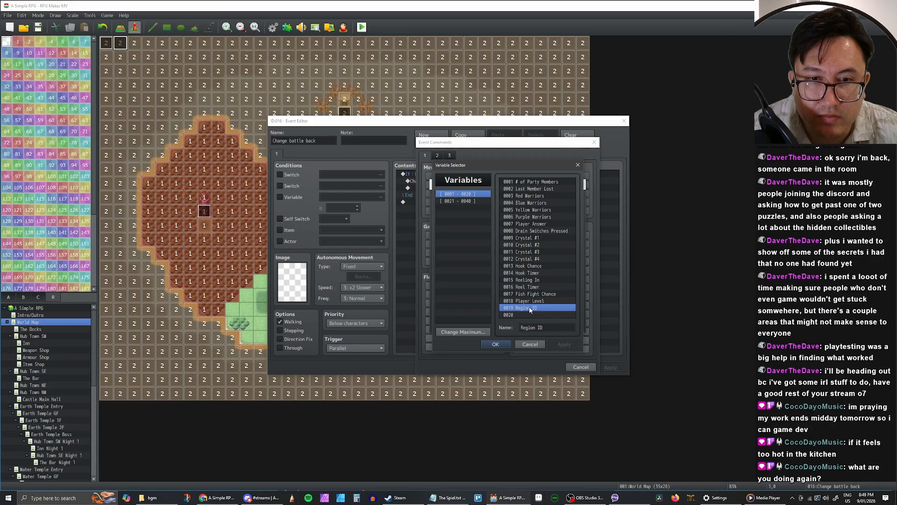
pyautogui.click(495, 344)
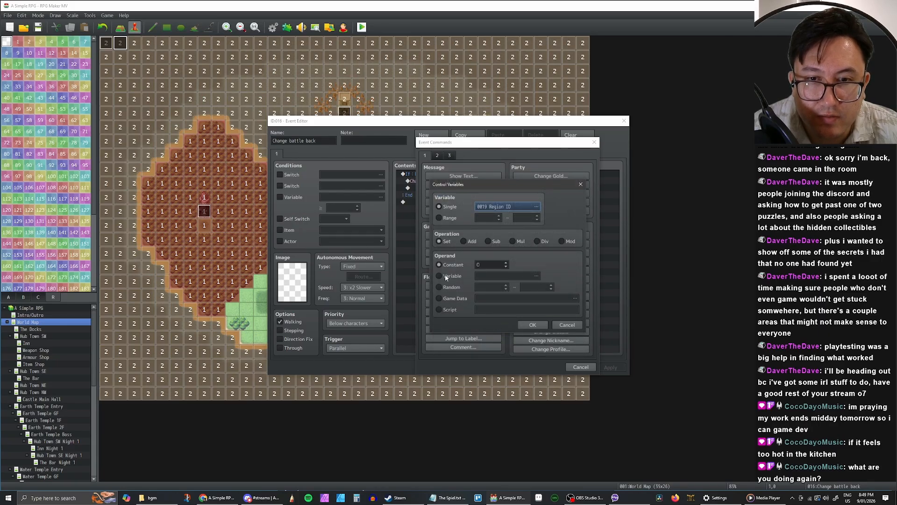
# Step: Check the Party, Character, Enemy, Actor and Armor game data operands for a region ID source to feed the variable
pyautogui.click(440, 300)
pyautogui.click(501, 299)
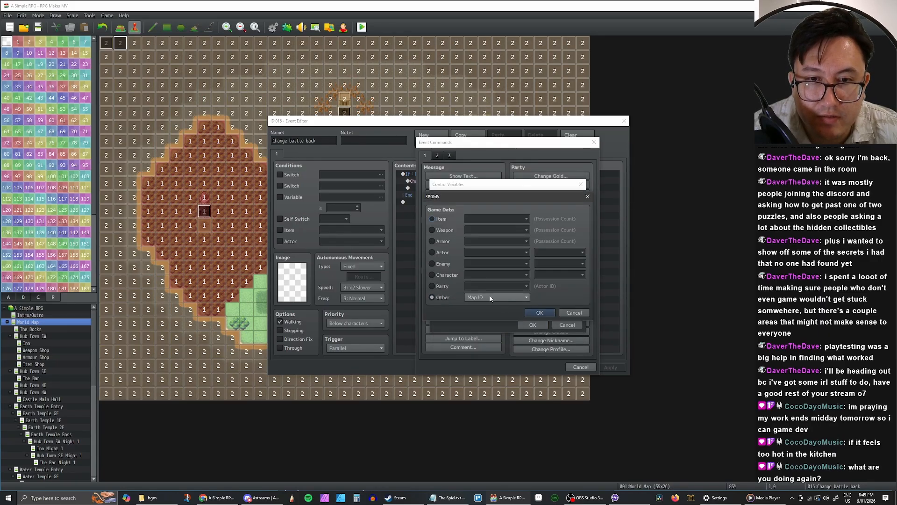
pyautogui.click(431, 285)
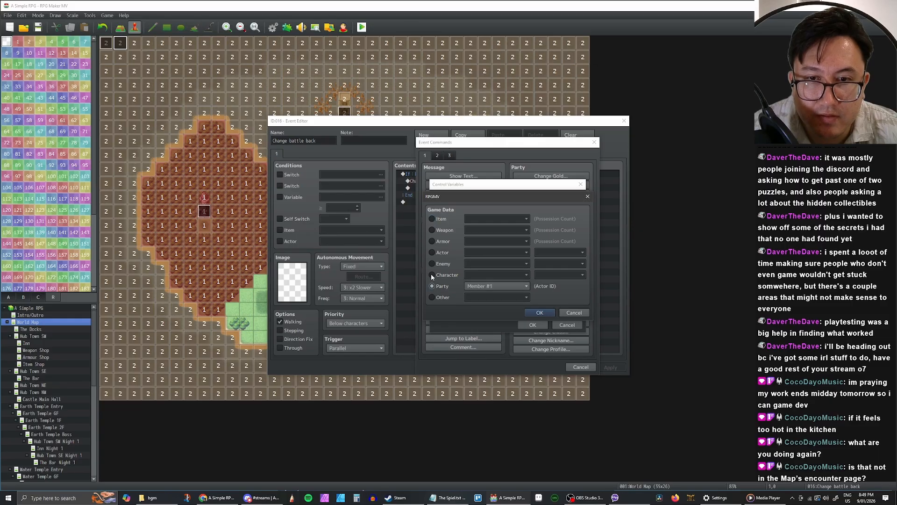
pyautogui.click(431, 274)
pyautogui.click(562, 276)
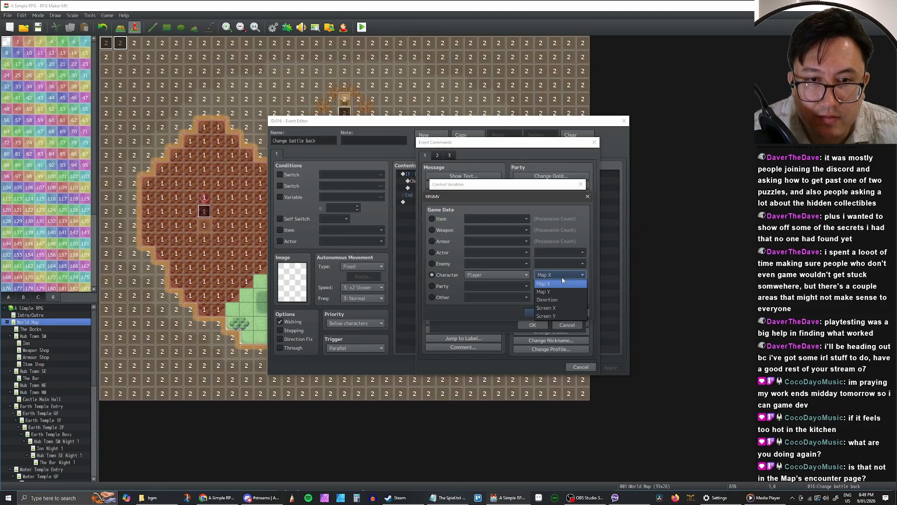
pyautogui.click(562, 279)
pyautogui.click(432, 264)
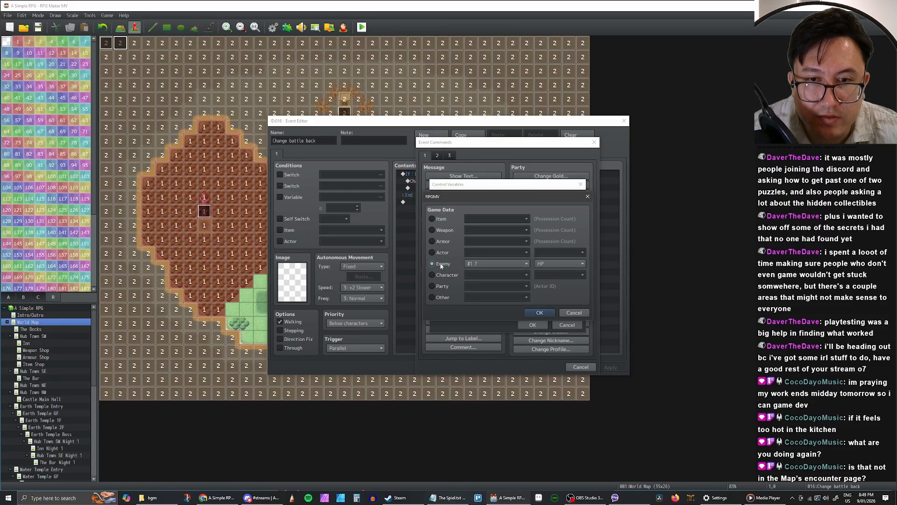
pyautogui.click(560, 264)
pyautogui.click(560, 270)
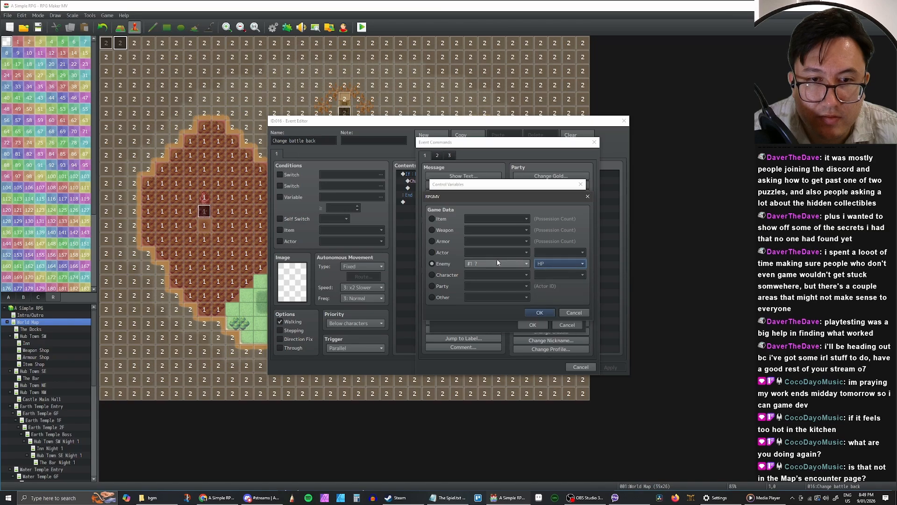
pyautogui.click(434, 253)
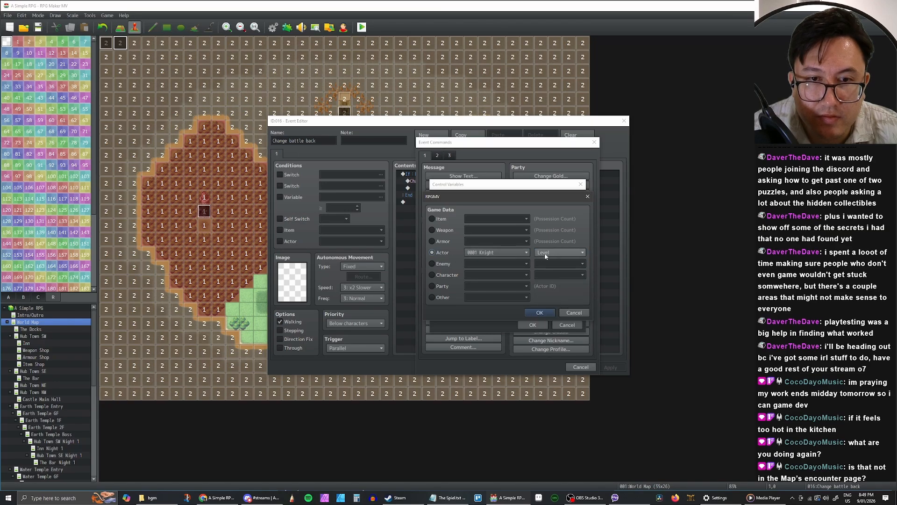
pyautogui.click(432, 241)
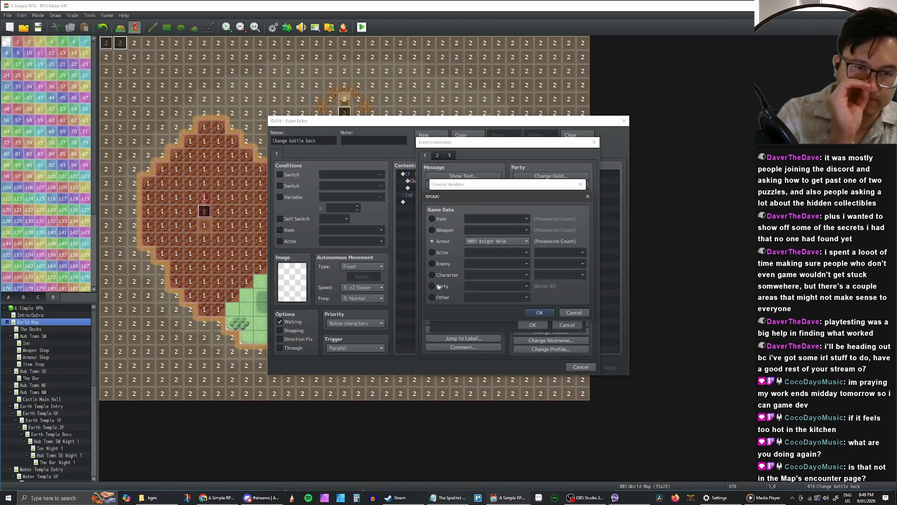
# Step: Check the Other game data options for a region value, discard the Control Variables command and close the event
pyautogui.click(432, 297)
pyautogui.click(497, 297)
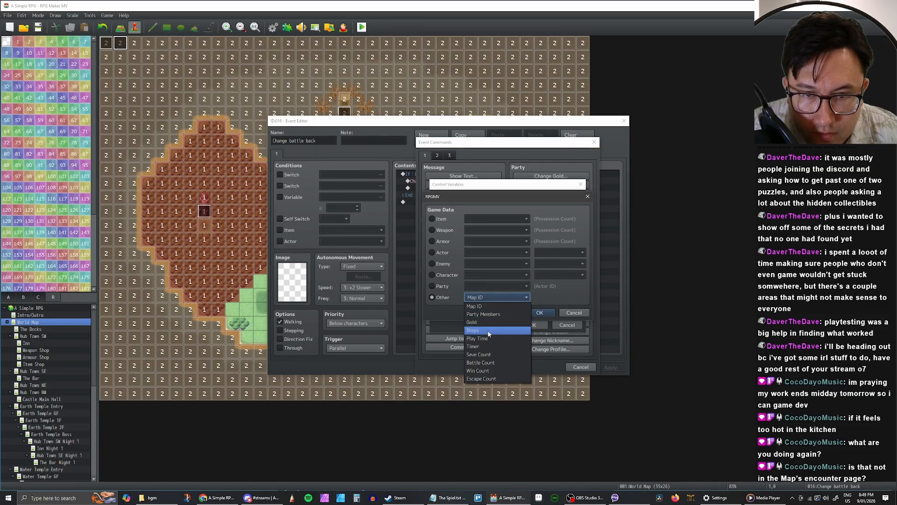
pyautogui.click(486, 307)
pyautogui.click(559, 313)
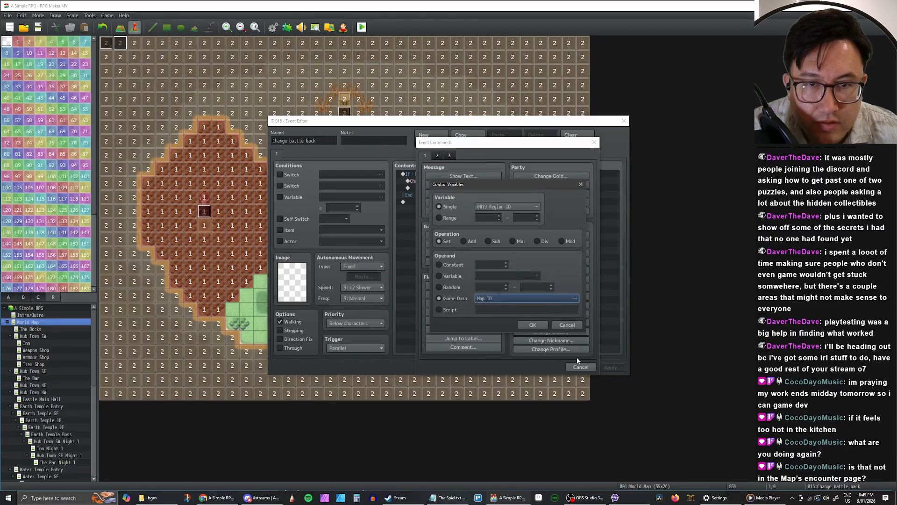
pyautogui.click(558, 324)
pyautogui.click(581, 367)
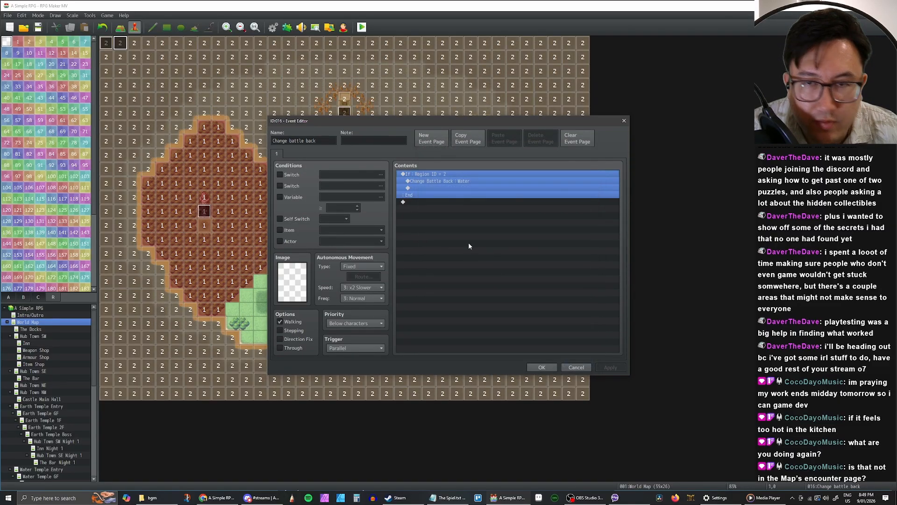
pyautogui.click(411, 204)
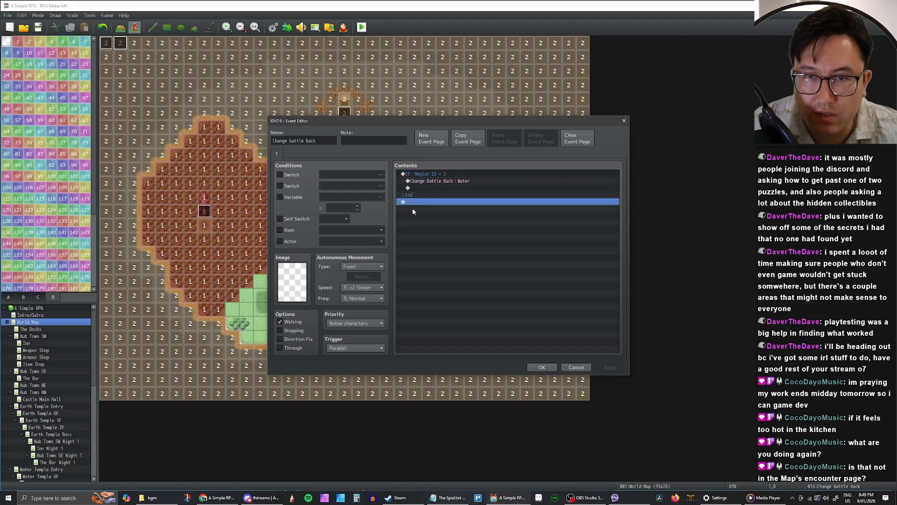
pyautogui.click(414, 174)
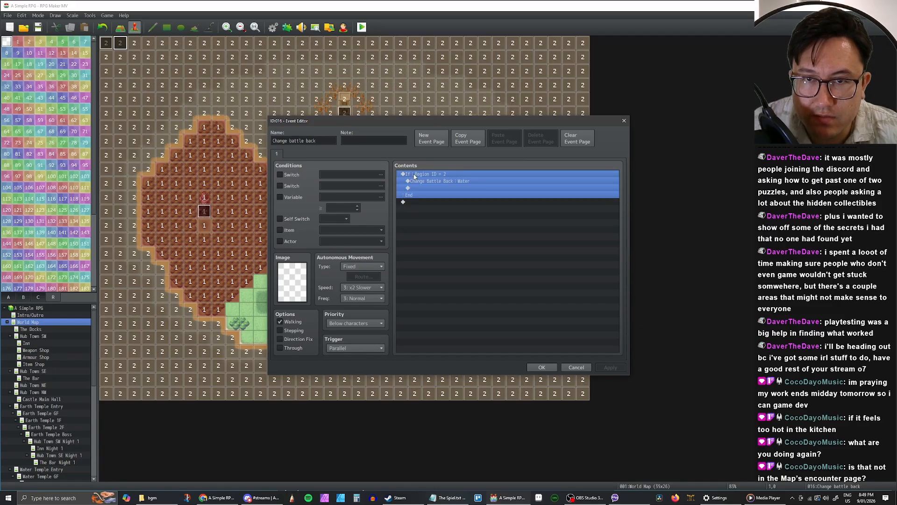
pyautogui.click(551, 367)
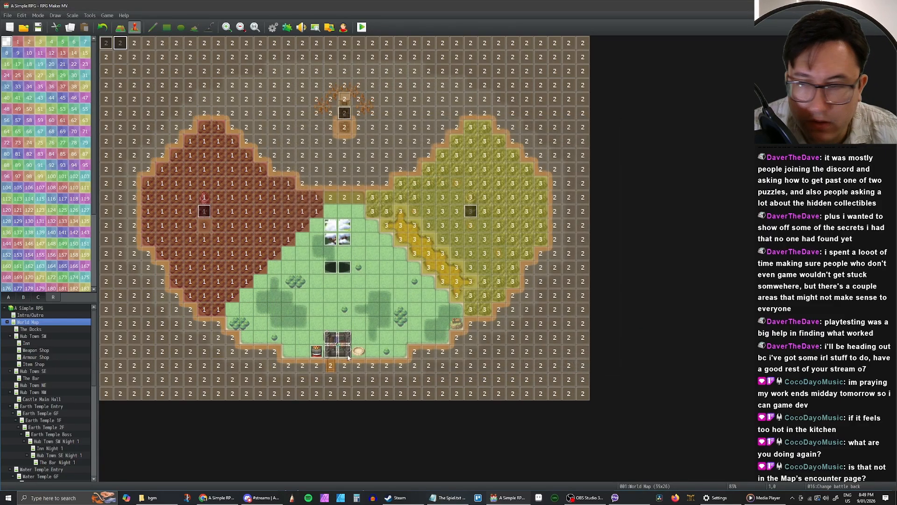
# Step: Review the World Map's properties, including its specified battleback images and its encounter list
pyautogui.doubleClick(40, 323)
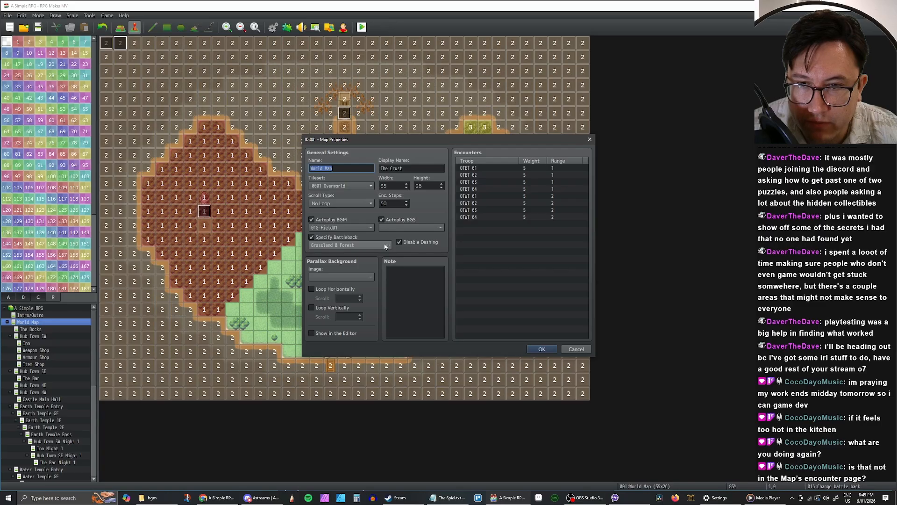
pyautogui.moveTo(412, 139); pyautogui.dragTo(677, 116)
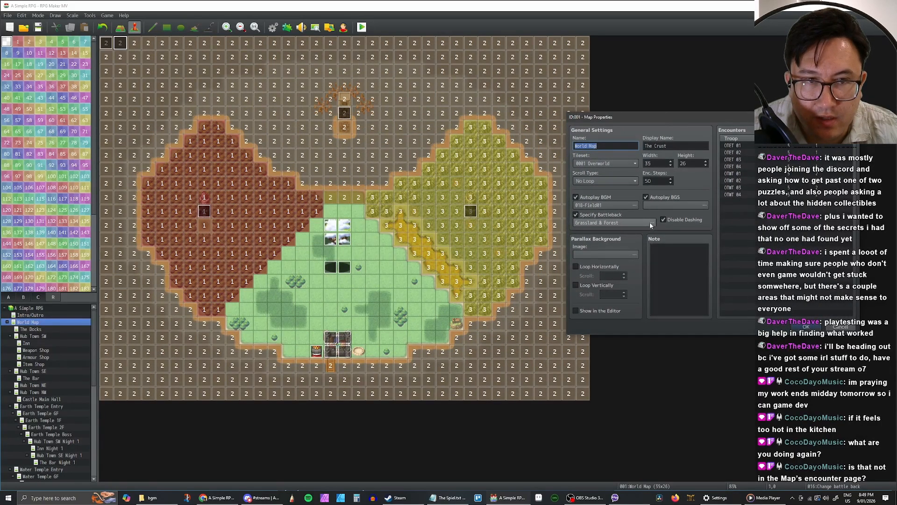
pyautogui.click(650, 223)
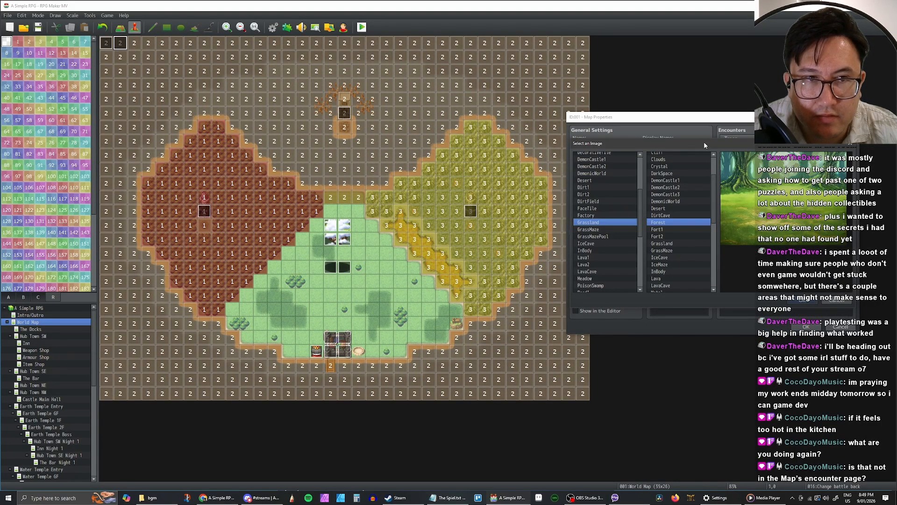
pyautogui.moveTo(703, 141); pyautogui.dragTo(556, 140)
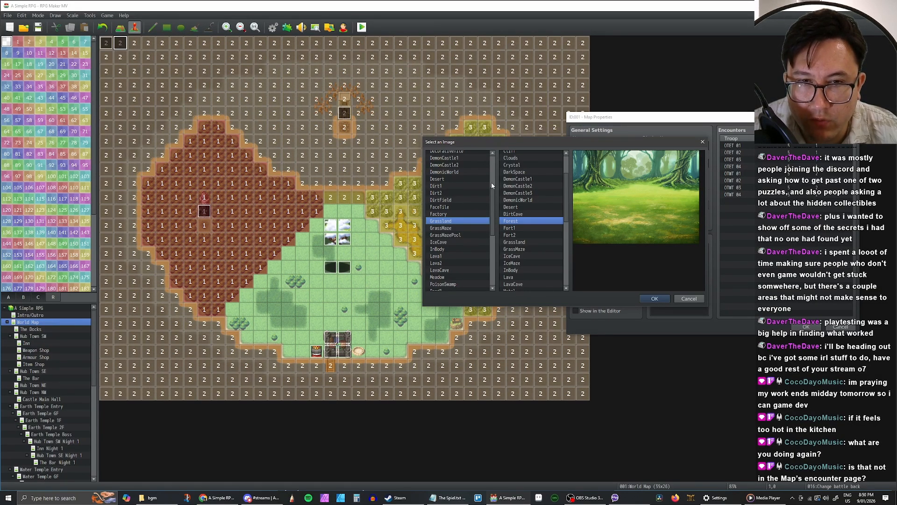
pyautogui.click(690, 299)
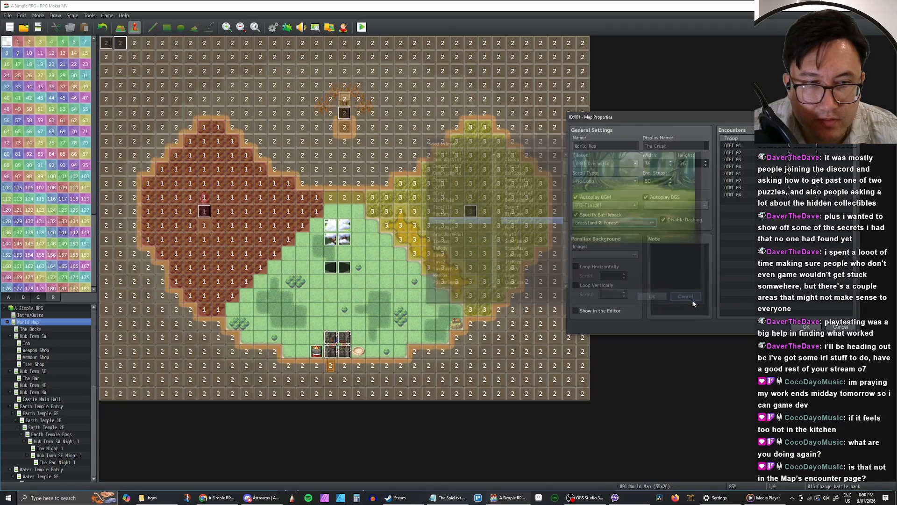
pyautogui.moveTo(677, 125); pyautogui.dragTo(517, 99)
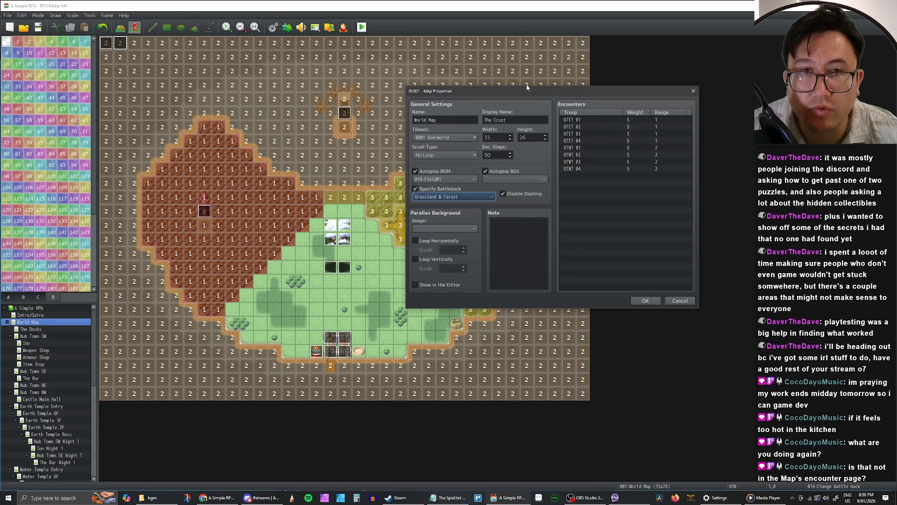
pyautogui.moveTo(527, 90); pyautogui.dragTo(446, 94)
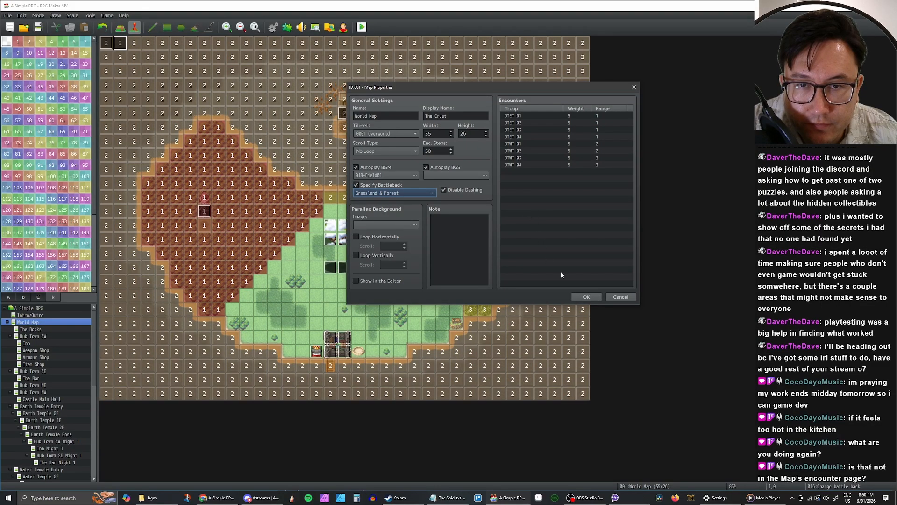
pyautogui.click(586, 298)
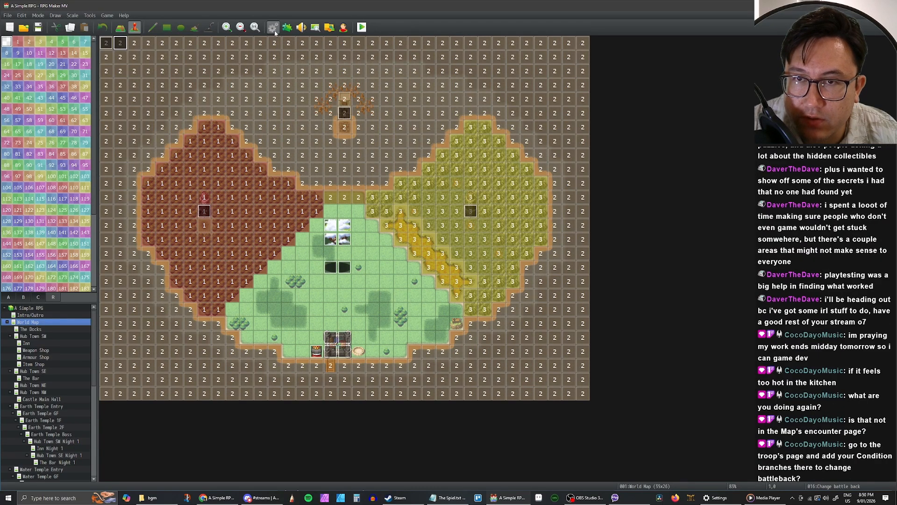
# Step: Reopen the Change battle back event and look through the first two pages of event commands for one that reads the region
pyautogui.doubleClick(120, 43)
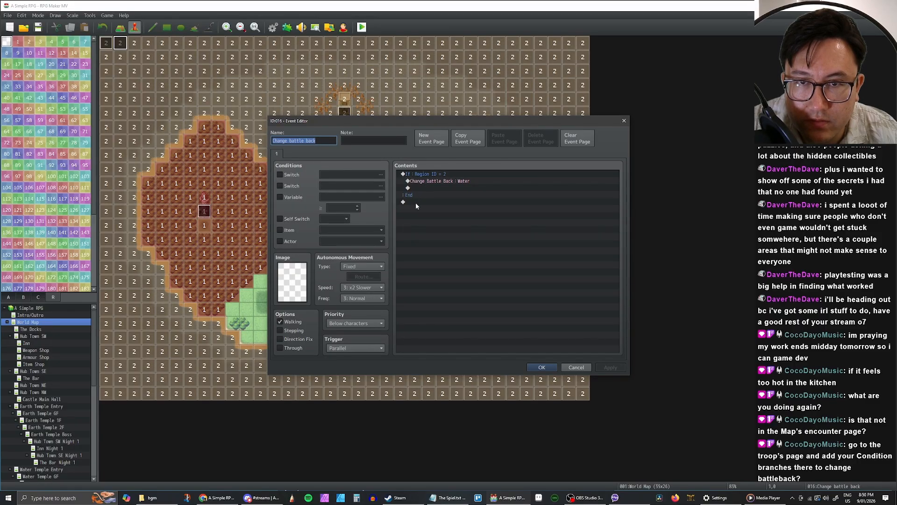
pyautogui.click(415, 177)
pyautogui.rightClick(415, 175)
pyautogui.click(435, 181)
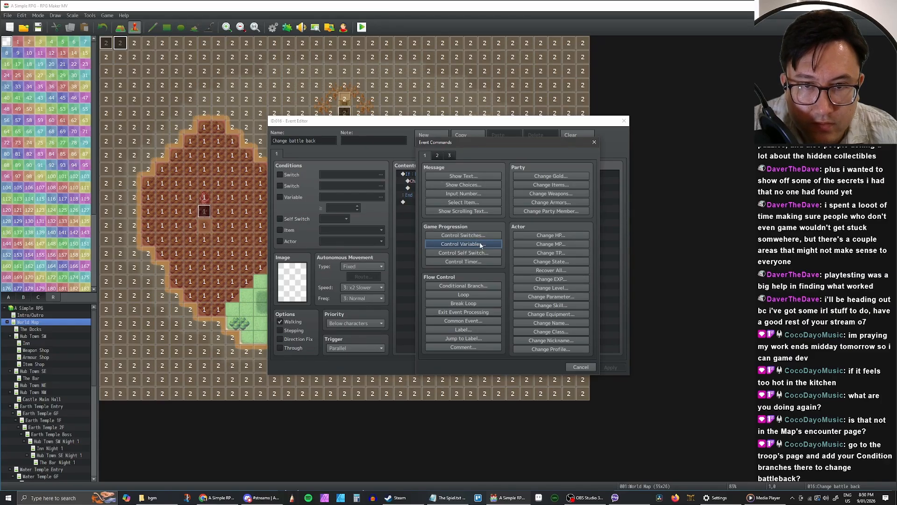
pyautogui.click(436, 156)
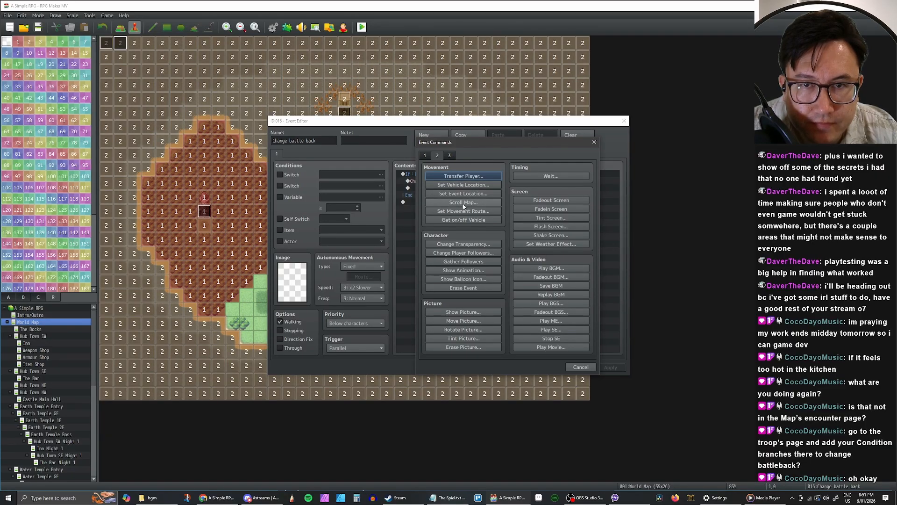
pyautogui.click(573, 367)
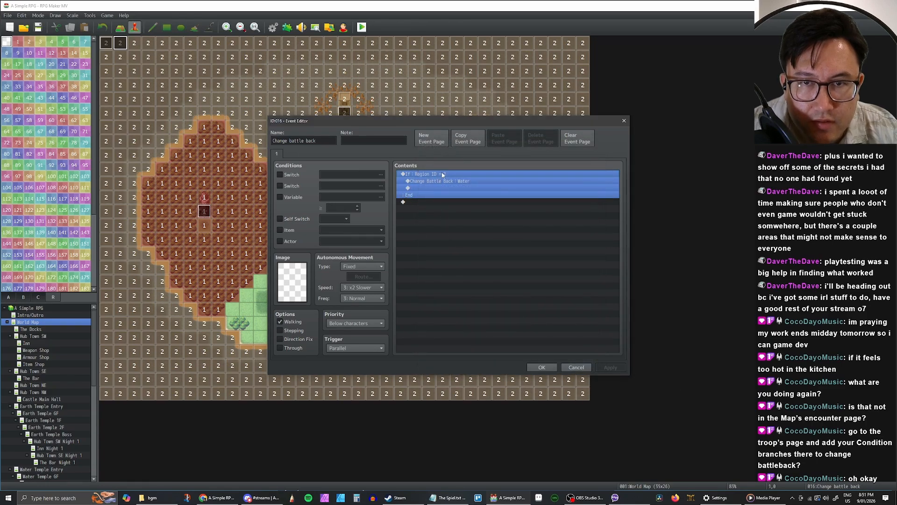
# Step: Change the event's Conditional Branch condition to the vehicle Ship being driven, and save the event
pyautogui.doubleClick(442, 173)
pyautogui.click(445, 203)
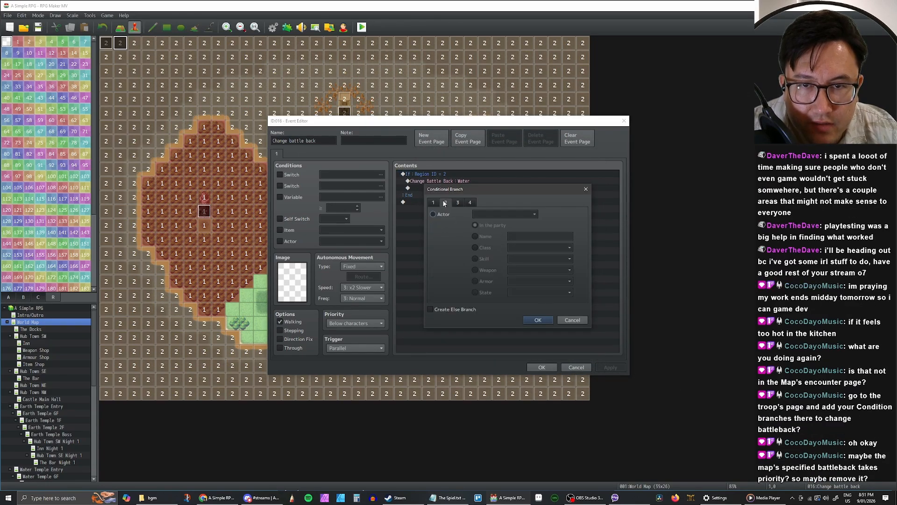
pyautogui.click(460, 203)
pyautogui.click(434, 273)
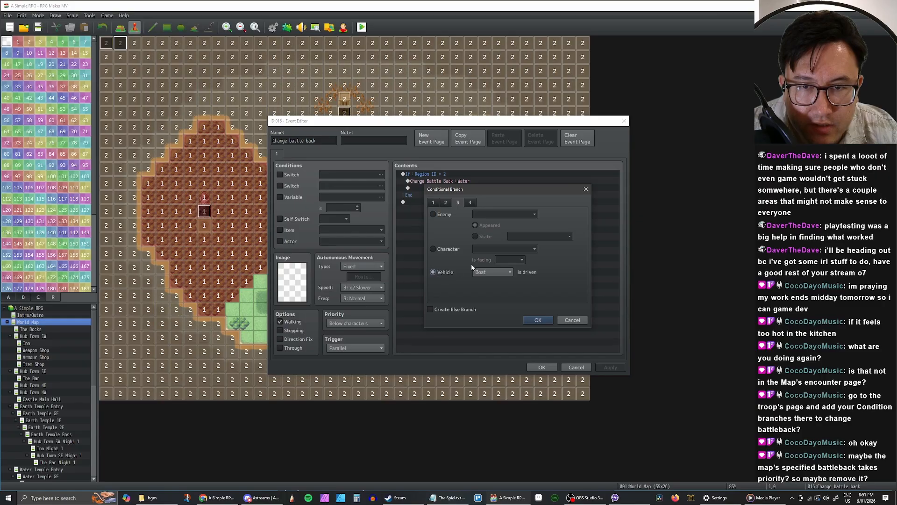
pyautogui.click(499, 273)
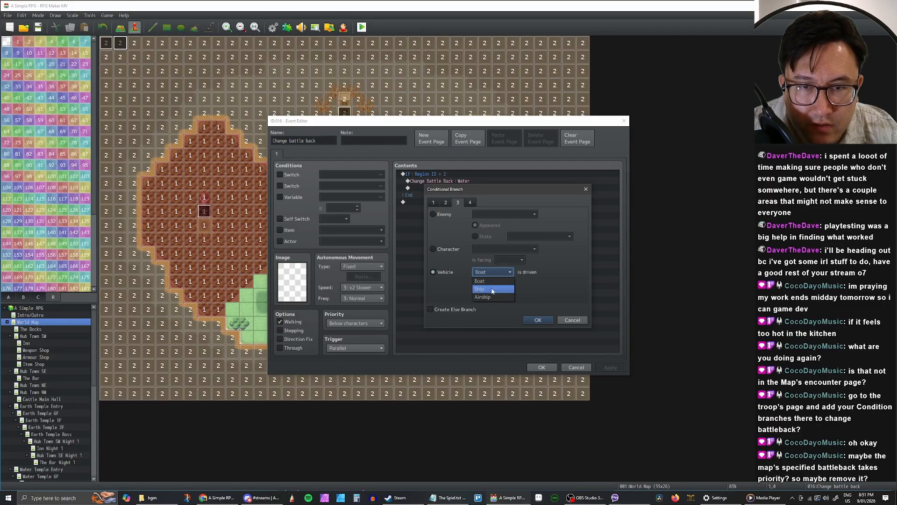
pyautogui.click(538, 321)
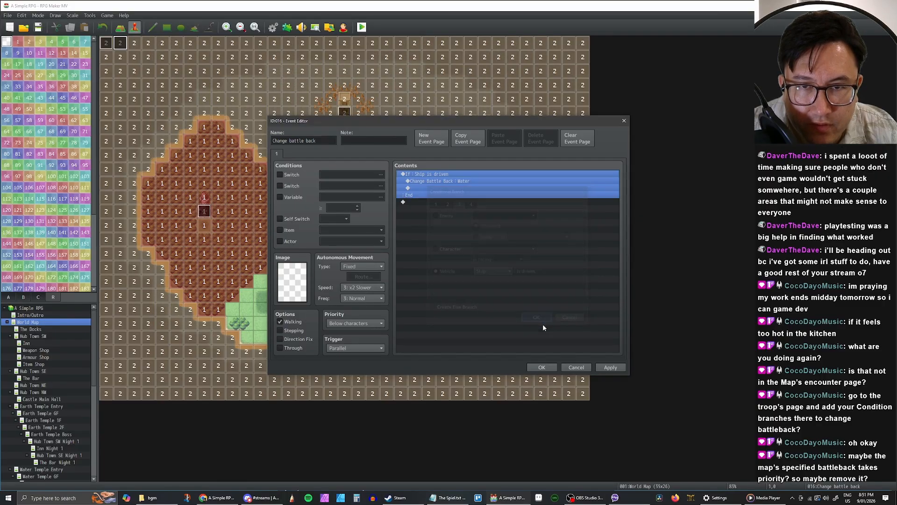
pyautogui.click(442, 181)
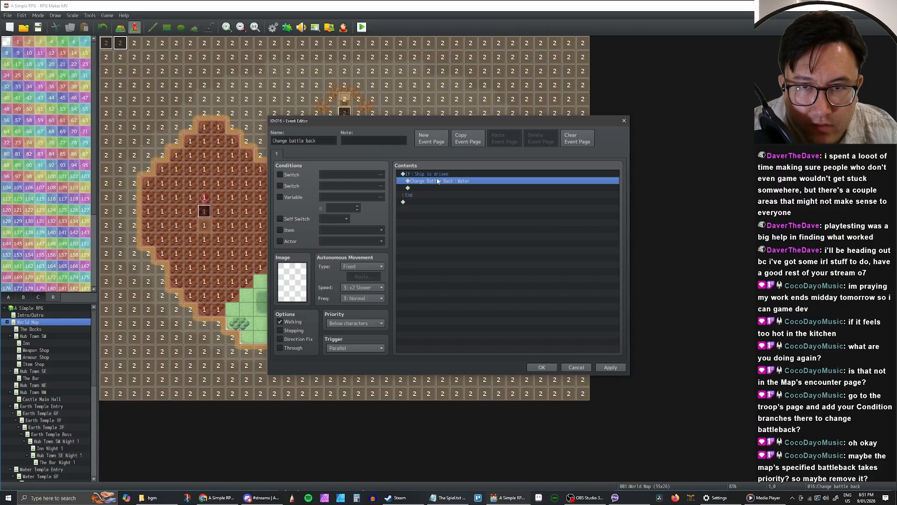
pyautogui.click(430, 175)
pyautogui.click(429, 182)
pyautogui.click(429, 176)
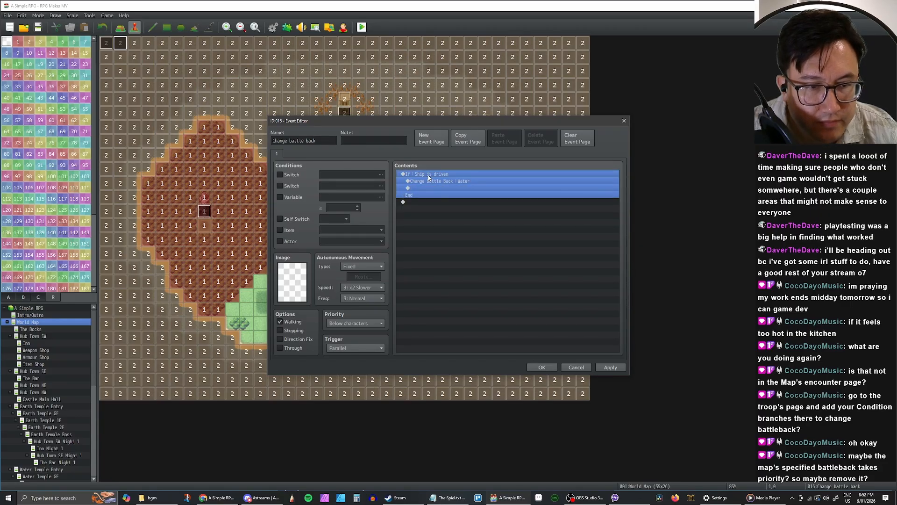
pyautogui.click(606, 370)
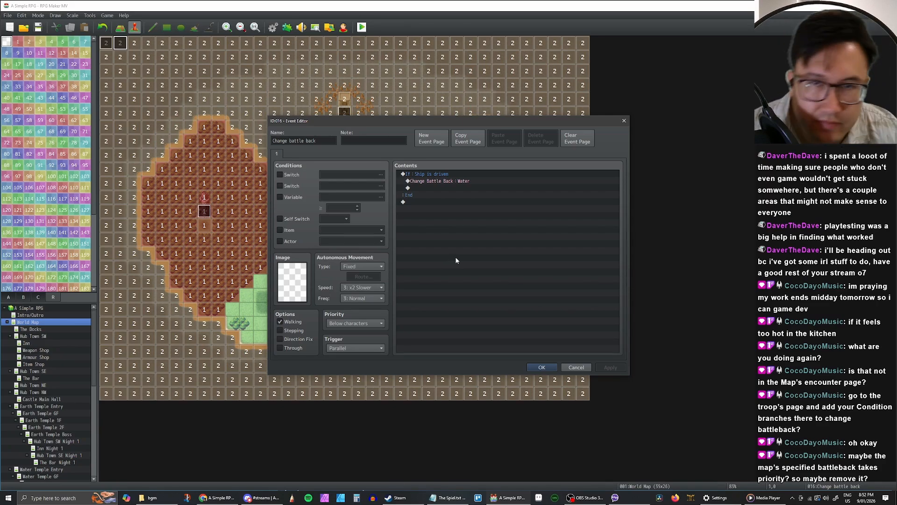
pyautogui.click(542, 366)
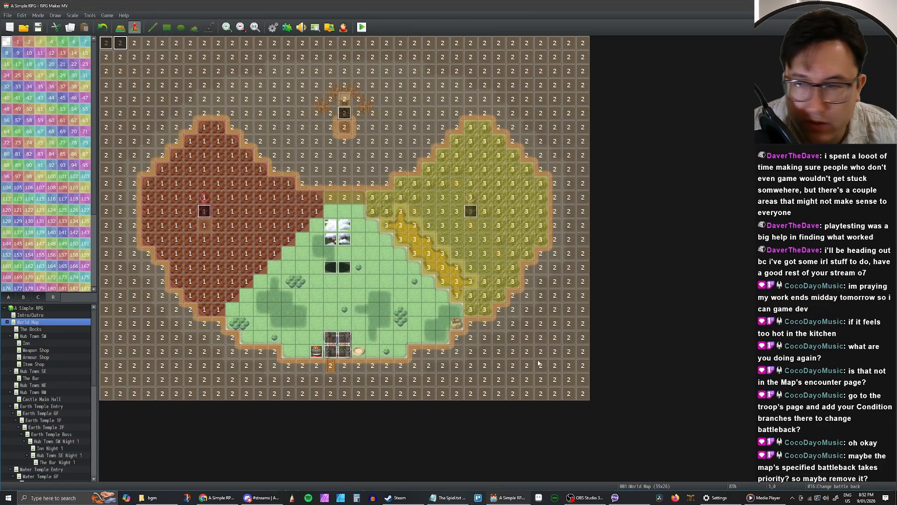
# Step: Disable the specified battleback in the World Map's properties
pyautogui.doubleClick(29, 322)
pyautogui.click(311, 237)
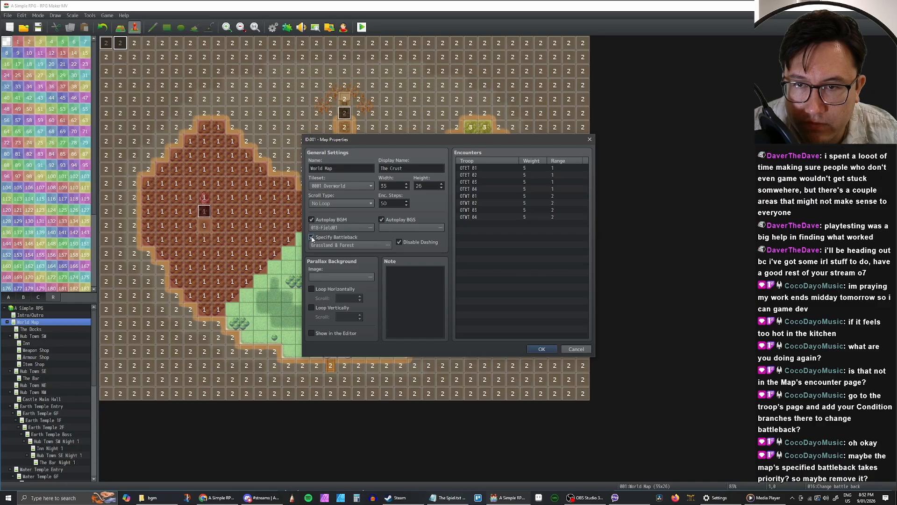
pyautogui.click(542, 349)
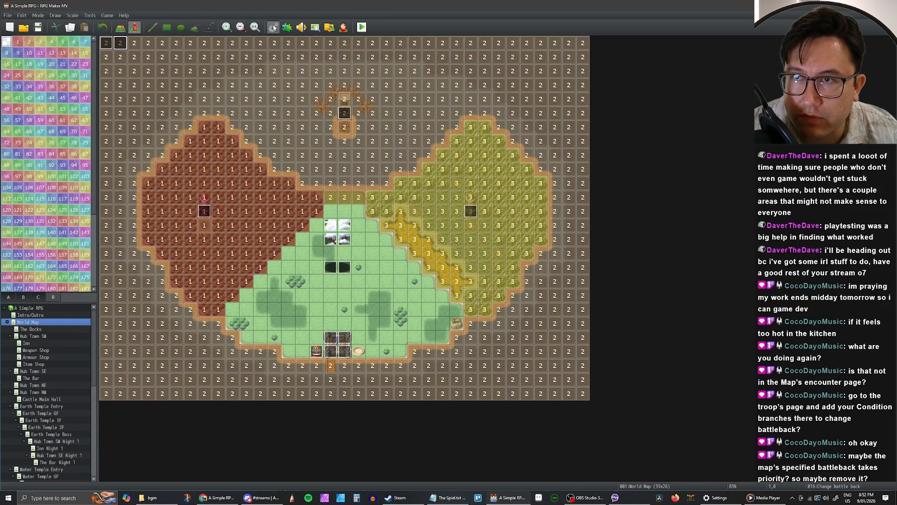
# Step: Copy the Change Battle Back: Water command from the Change battle back event on the World Map
pyautogui.doubleClick(120, 43)
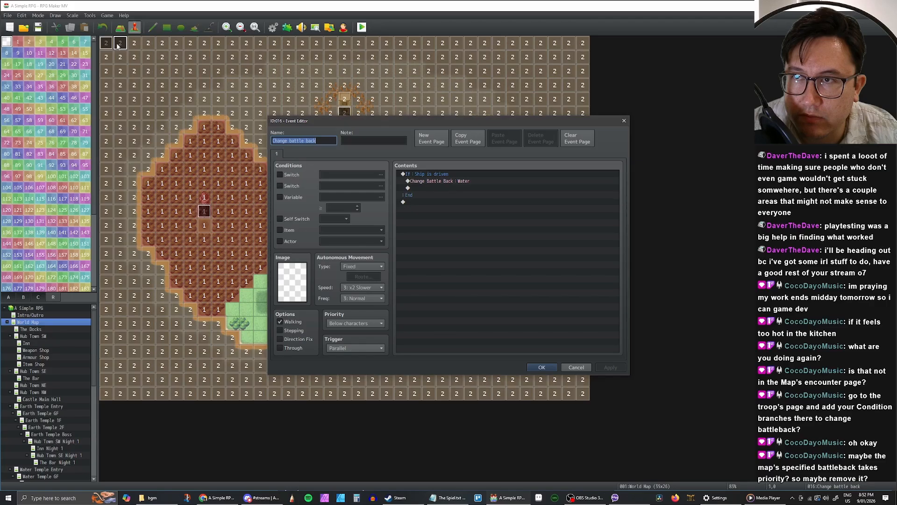
pyautogui.click(419, 181)
pyautogui.click(542, 368)
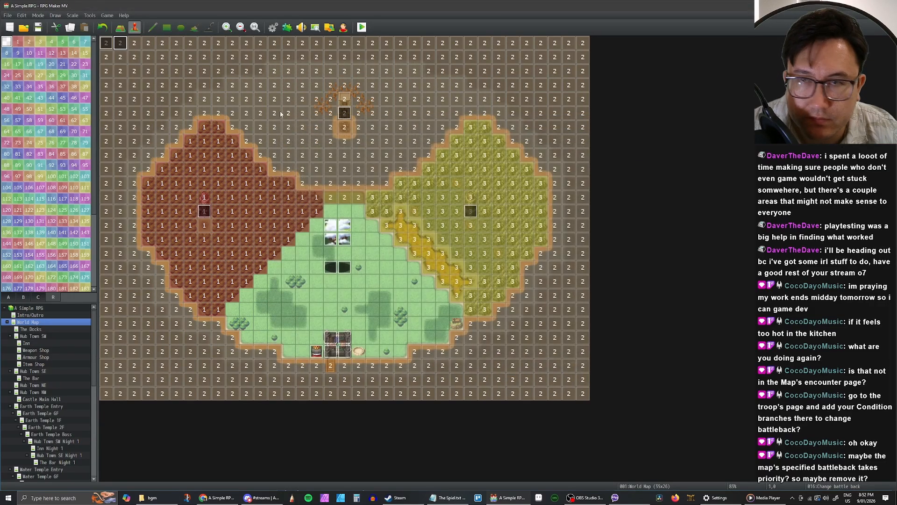
# Step: Paste the Change Battle Back: Water command into the battle events of troops OTWT 01, 02, 03 and 04
pyautogui.click(273, 29)
pyautogui.click(324, 200)
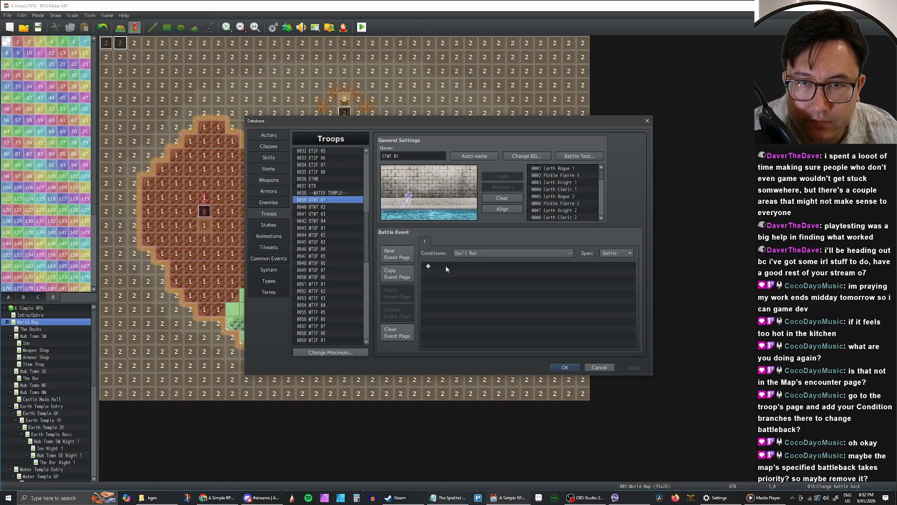
pyautogui.click(447, 269)
pyautogui.click(327, 207)
pyautogui.click(451, 266)
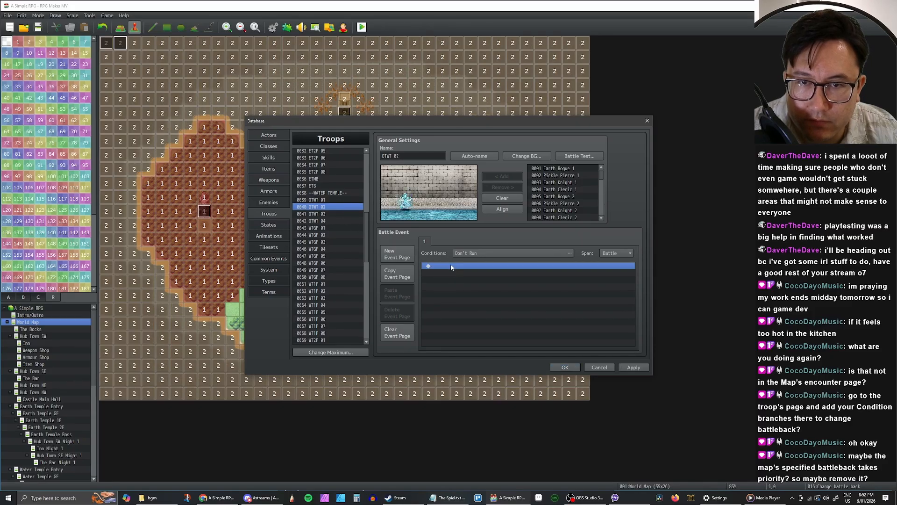
pyautogui.click(330, 214)
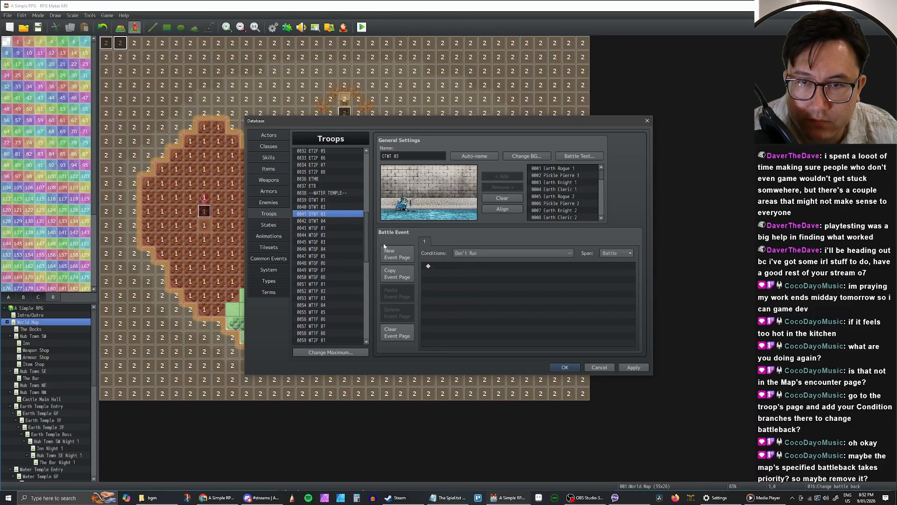
pyautogui.click(448, 266)
pyautogui.hotkey('ctrl', 'v')
pyautogui.click(336, 221)
pyautogui.click(462, 266)
pyautogui.hotkey('ctrl', 'v')
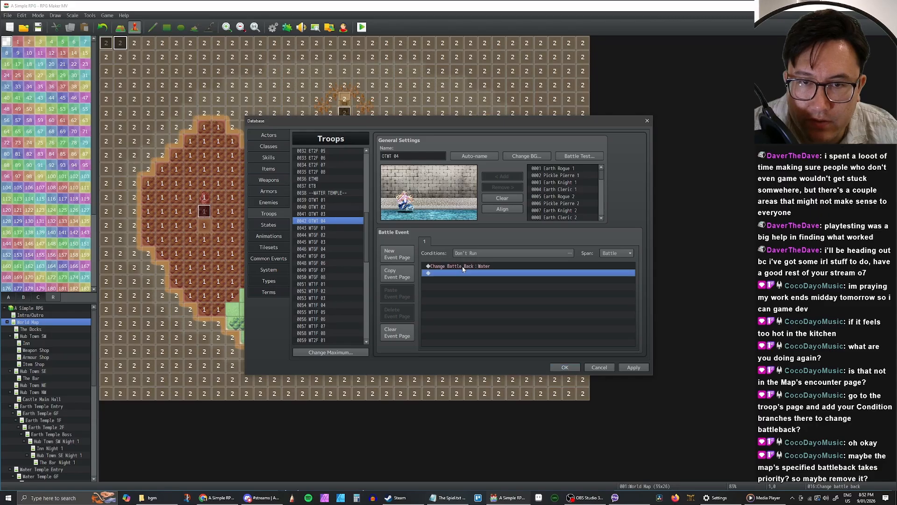
# Step: Set the battle event condition of troops OTWT 04 and OTWT 03 to Turn 0
pyautogui.click(486, 252)
pyautogui.click(433, 275)
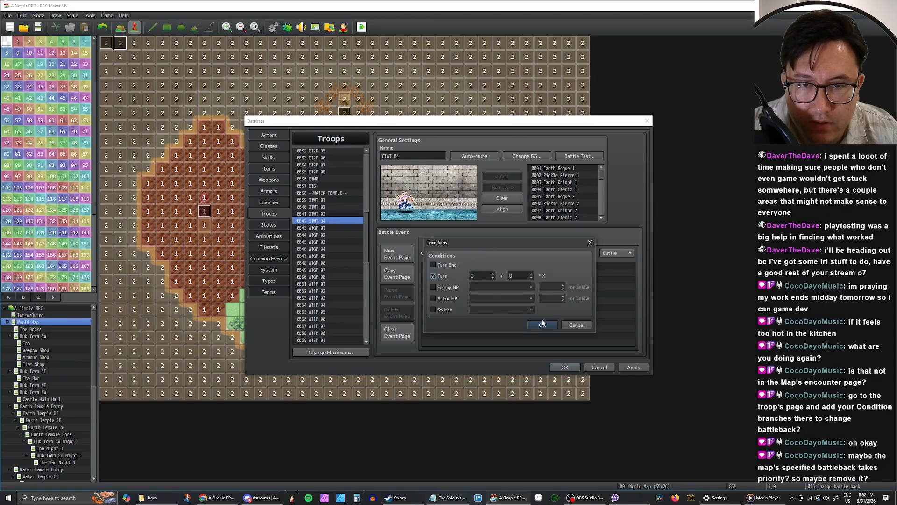
pyautogui.click(542, 324)
pyautogui.click(331, 213)
pyautogui.click(477, 253)
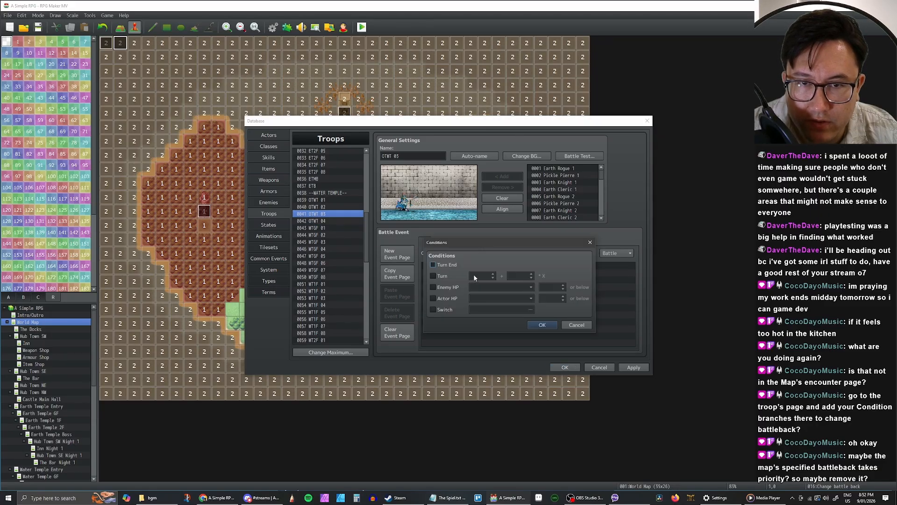
pyautogui.click(432, 276)
pyautogui.click(541, 326)
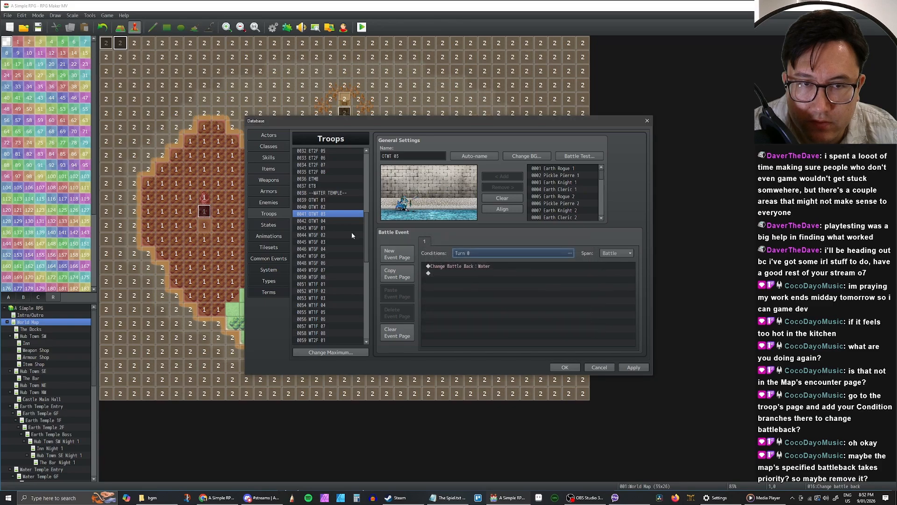
# Step: Set the battle event condition of troops OTWT 02 and OTWT 01 to Turn 0, and save the database changes
pyautogui.click(326, 208)
pyautogui.click(468, 253)
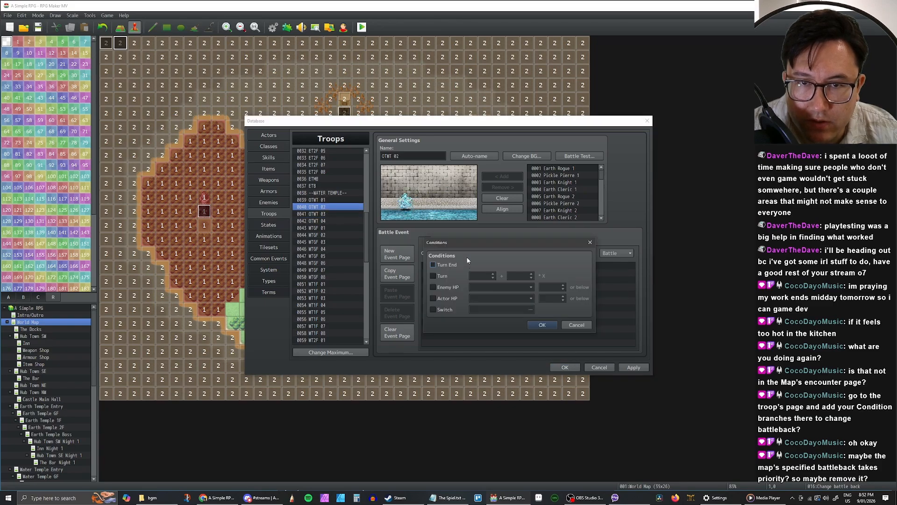
pyautogui.click(433, 276)
pyautogui.click(542, 325)
pyautogui.click(310, 200)
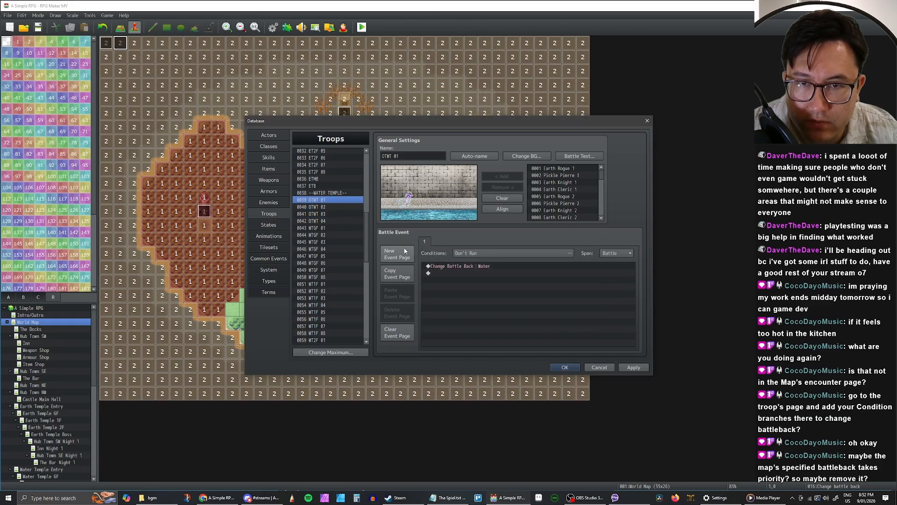
pyautogui.click(481, 254)
pyautogui.click(439, 276)
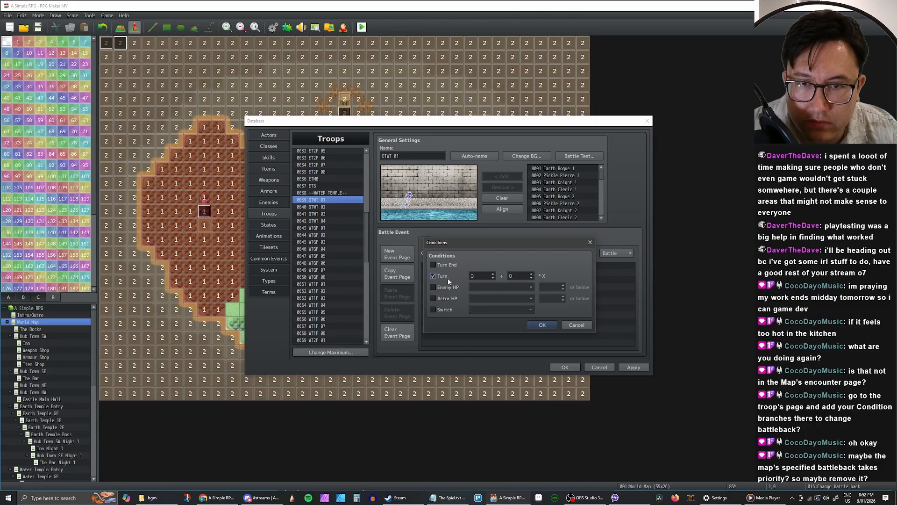
pyautogui.click(542, 324)
pyautogui.click(633, 367)
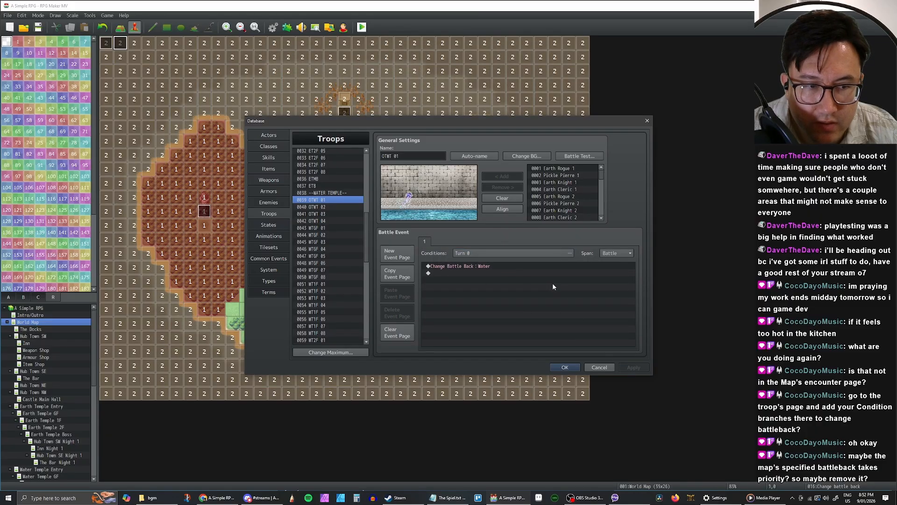
pyautogui.click(564, 368)
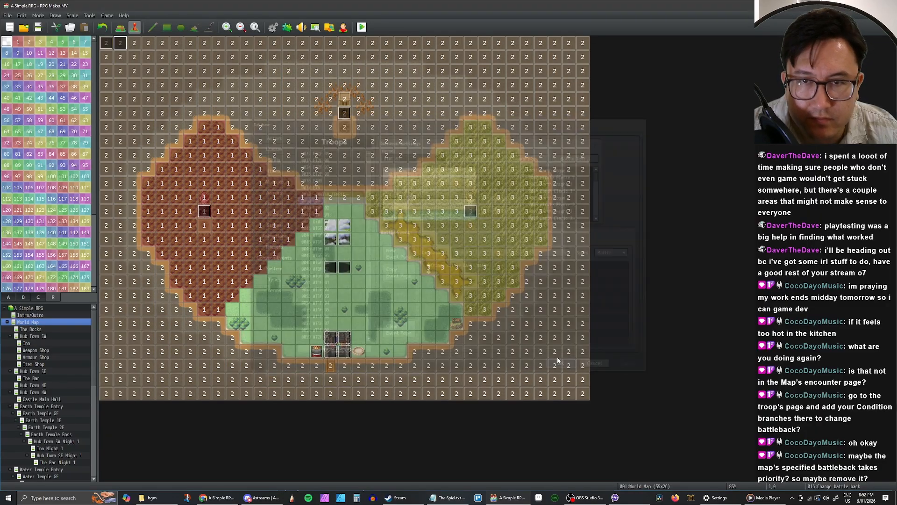
# Step: Start a playtest in a maximized window and load a saved game
pyautogui.click(362, 27)
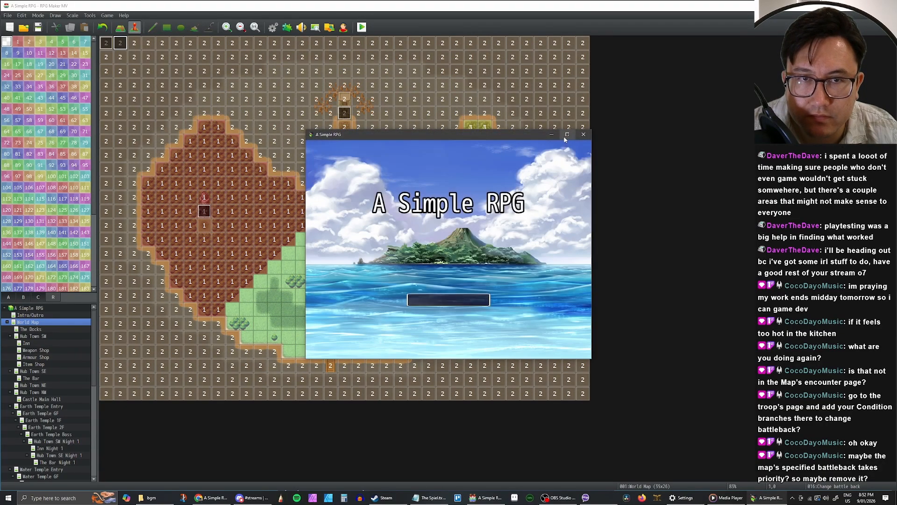
pyautogui.click(567, 134)
pyautogui.press('Return')
pyautogui.click(588, 132)
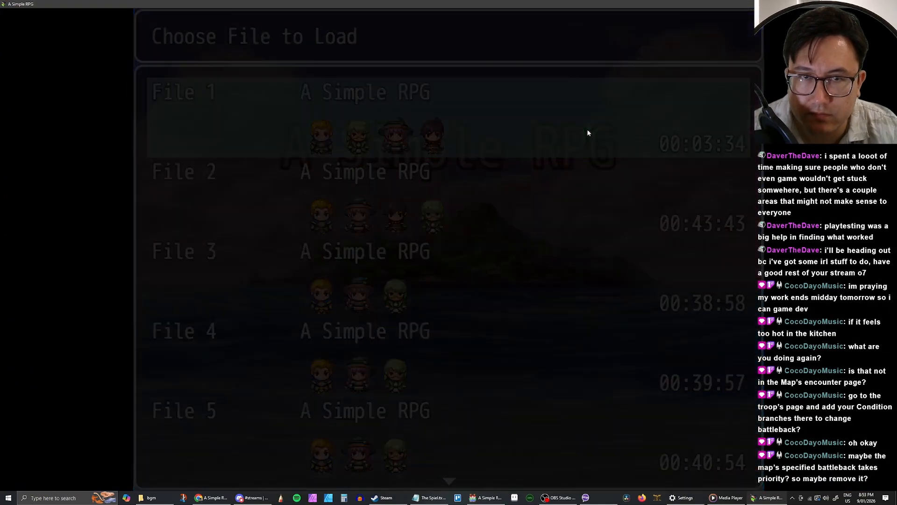
pyautogui.press('Down')
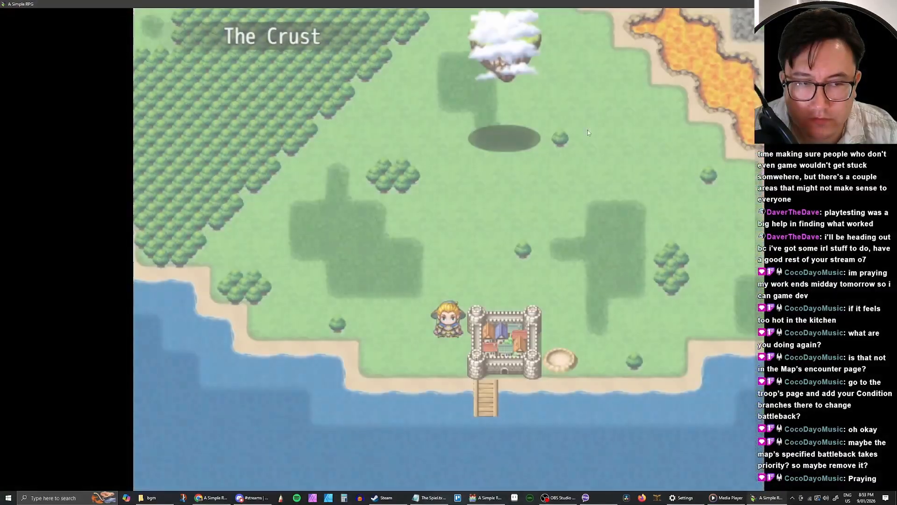
# Step: Walk the party north to the grass by the shore and pace back and forth until a random encounter starts
pyautogui.press('Up')
pyautogui.press('Up')
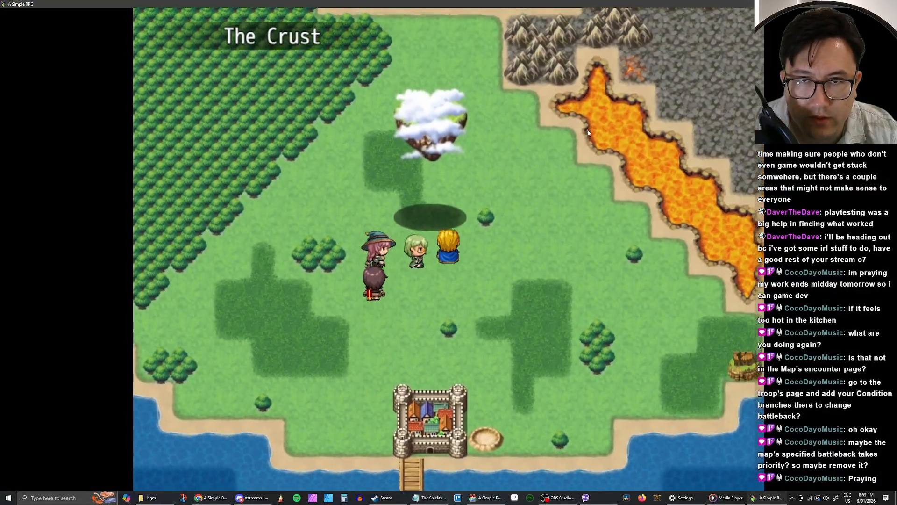
pyautogui.press('Up')
pyautogui.press('Right')
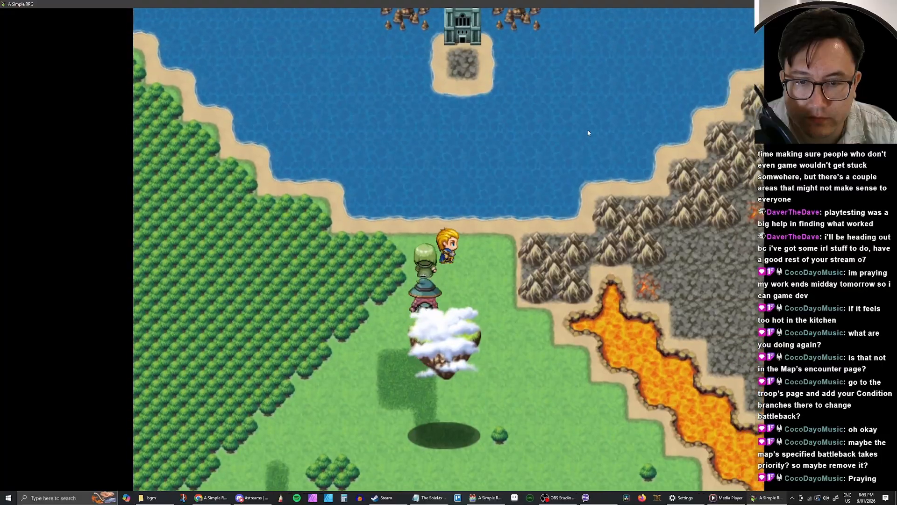
pyautogui.press('Left')
pyautogui.press('Right')
pyautogui.press('Left')
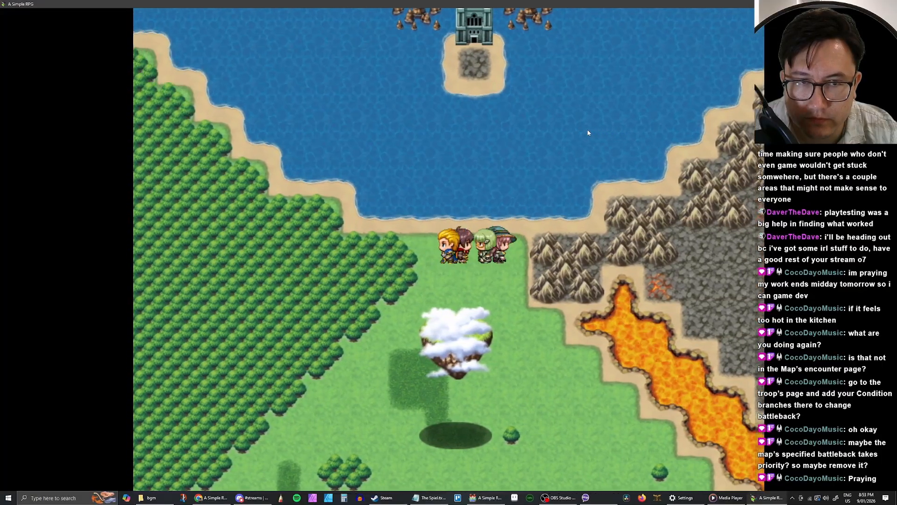
pyautogui.press('Right')
pyautogui.press('Left')
pyautogui.press('Right')
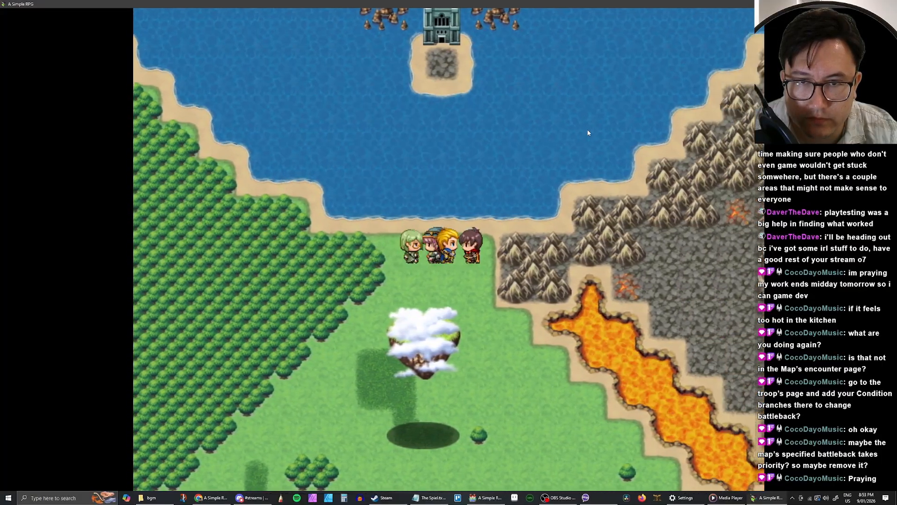
pyautogui.press('Left')
pyautogui.press('Right')
pyautogui.press('Left')
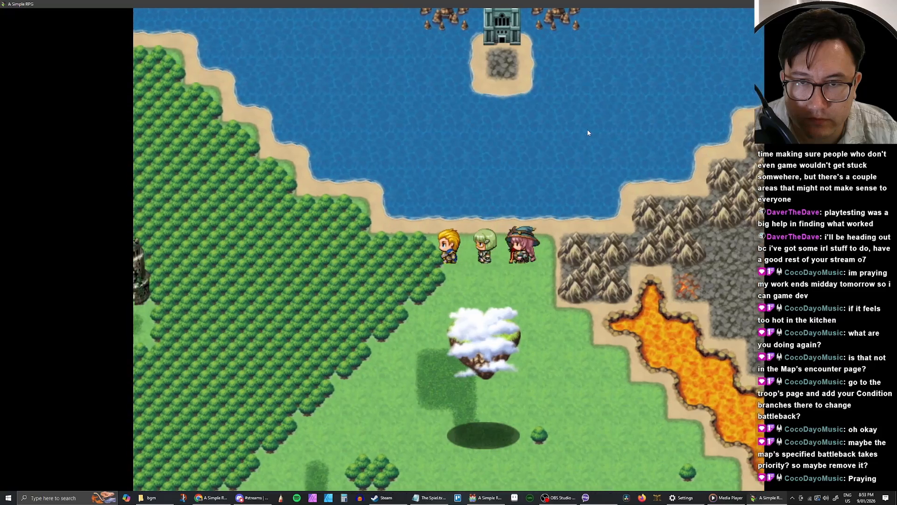
pyautogui.press('Right')
pyautogui.press('Left')
pyautogui.press('Right')
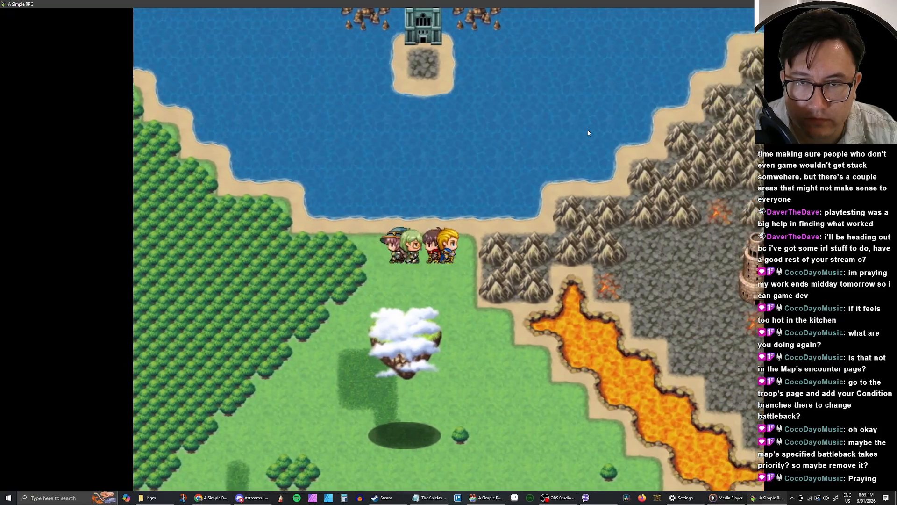
pyautogui.press('Left')
pyautogui.press('Right')
pyautogui.press('Left')
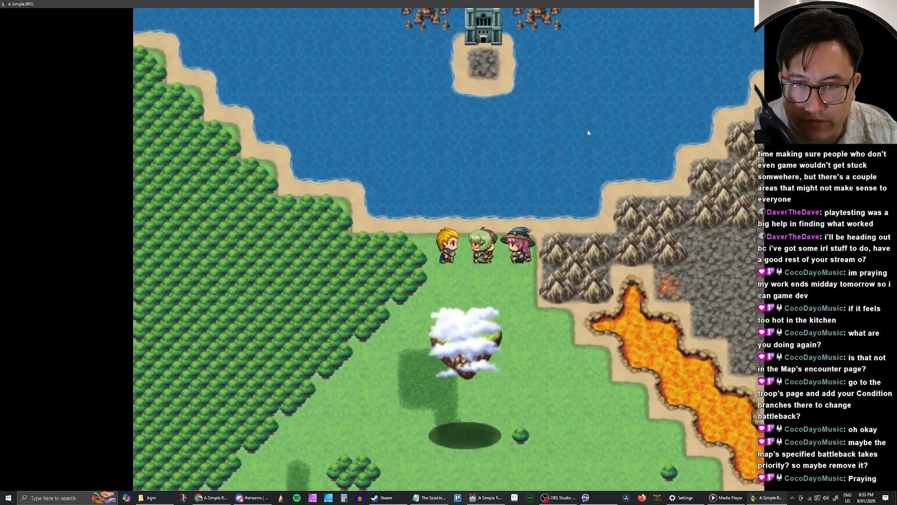
pyautogui.press('Right')
pyautogui.press('Left')
pyautogui.press('Right')
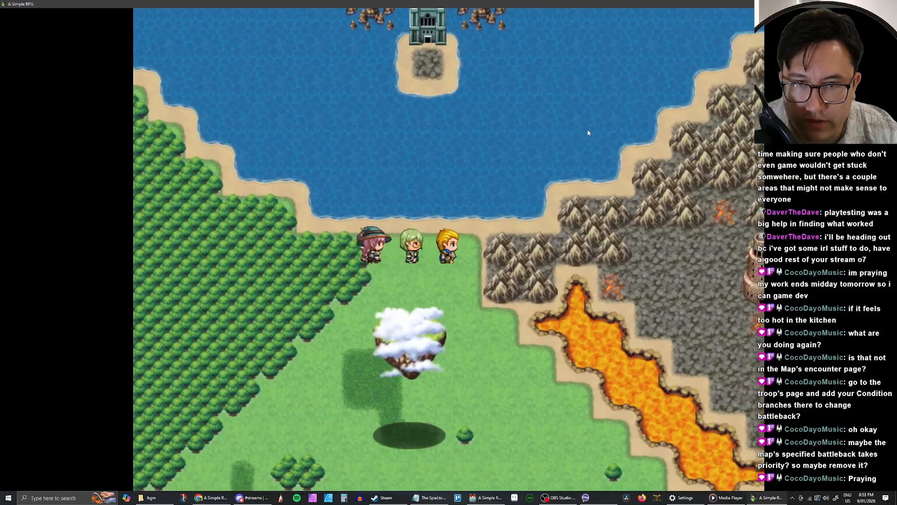
pyautogui.press('Left')
pyautogui.press('Right')
pyautogui.press('Left')
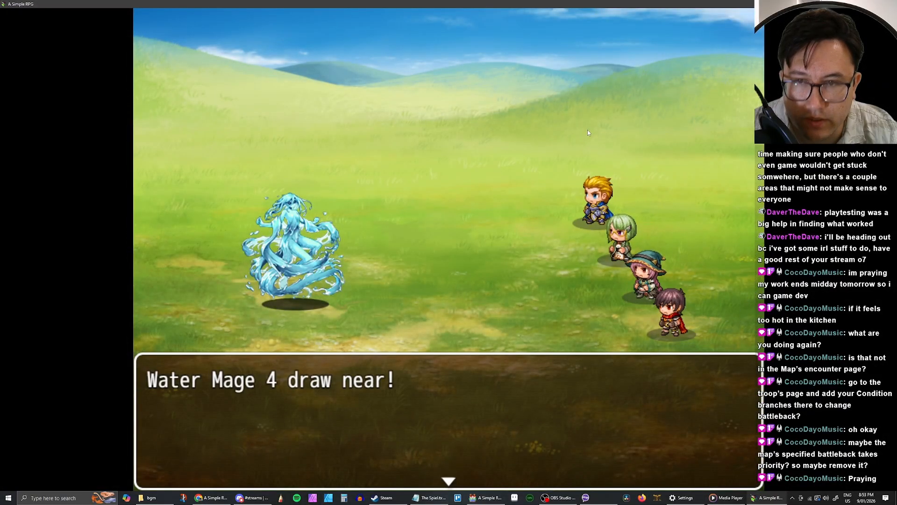
# Step: Fight the Water Mage 4 with basic attacks to check the battle background, and close the playtest
pyautogui.press('Return')
pyautogui.press('Return')
pyautogui.press('Return')
pyautogui.press('Return')
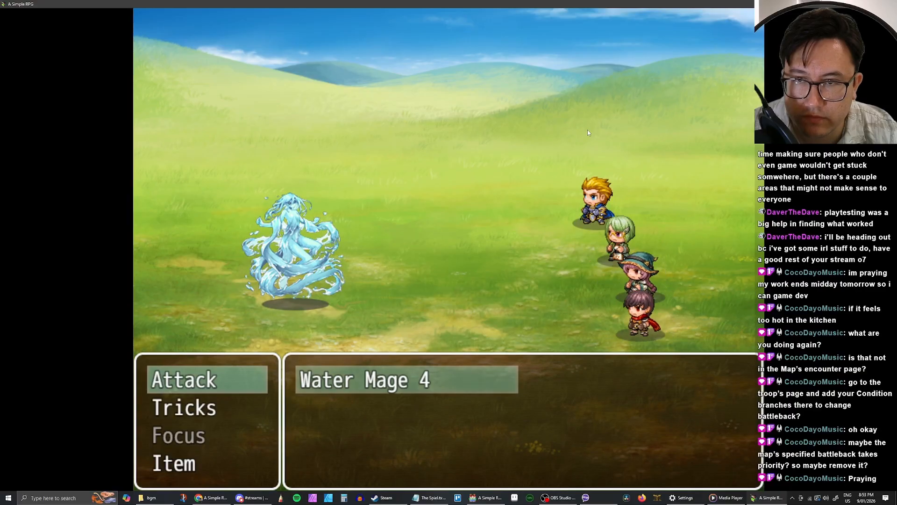
pyautogui.press('Return')
pyautogui.press('Return')
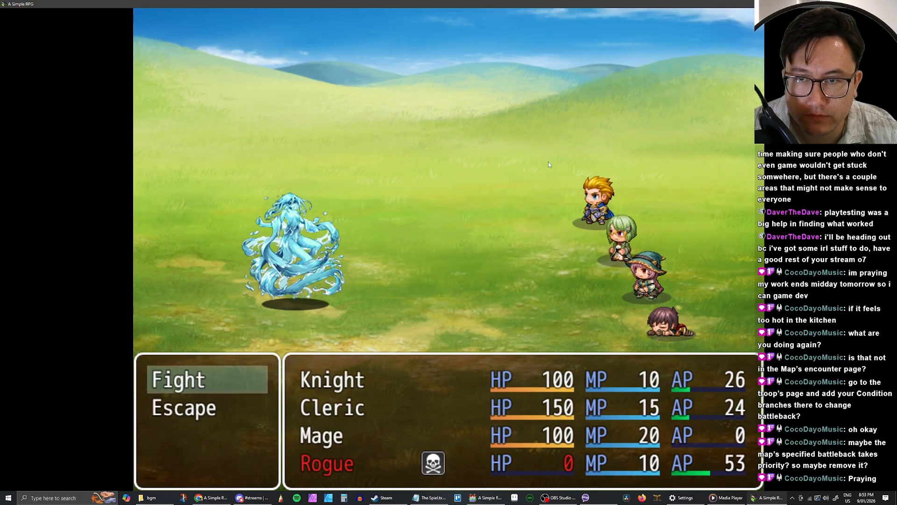
pyautogui.press('Return')
pyautogui.press('Return')
pyautogui.press('Return')
pyautogui.press('Return')
pyautogui.press('Return')
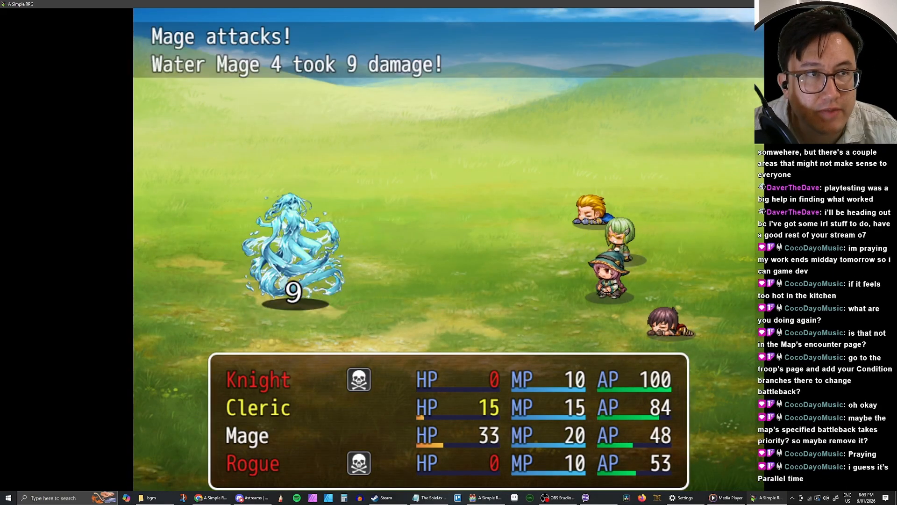
pyautogui.hotkey('alt', 'F4')
# Step: Open the Change battle back event, start a Control Variables command with a Game Data operand, and examine the Other data options
pyautogui.doubleClick(121, 46)
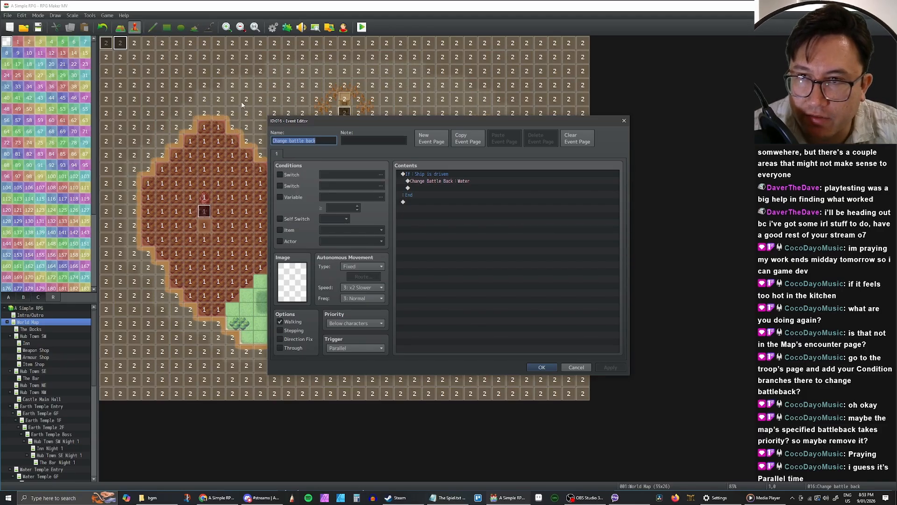
pyautogui.click(424, 174)
pyautogui.rightClick(424, 173)
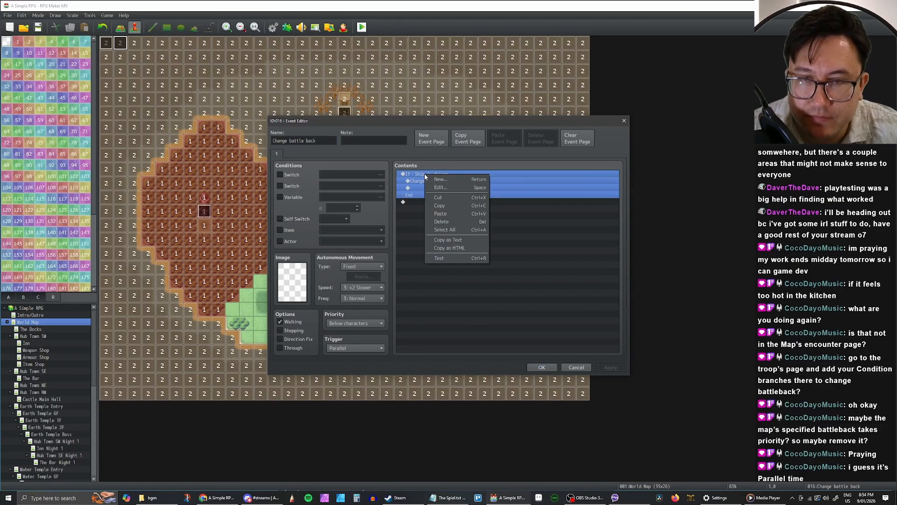
pyautogui.click(440, 180)
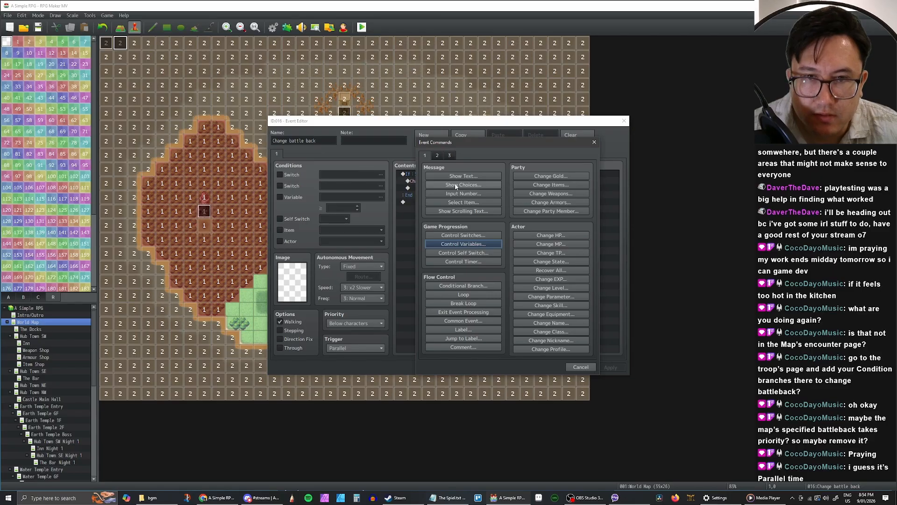
pyautogui.click(459, 244)
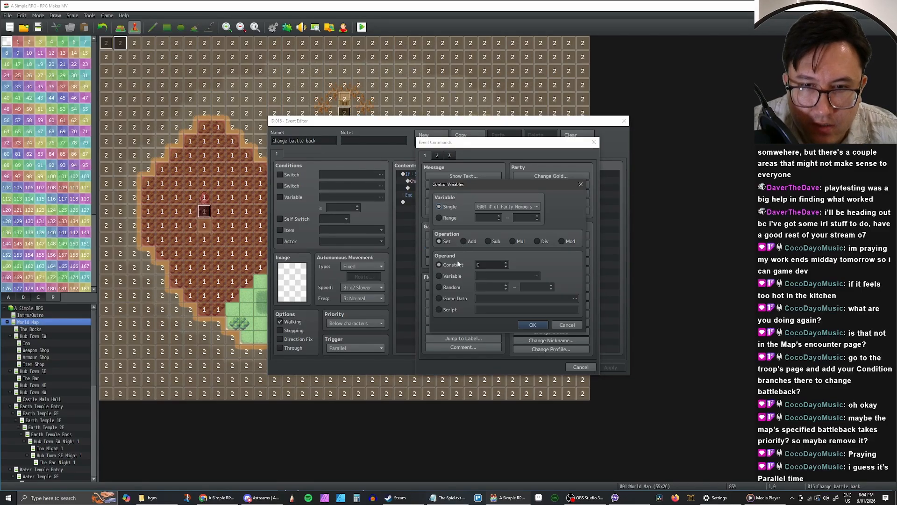
pyautogui.click(438, 298)
pyautogui.click(517, 298)
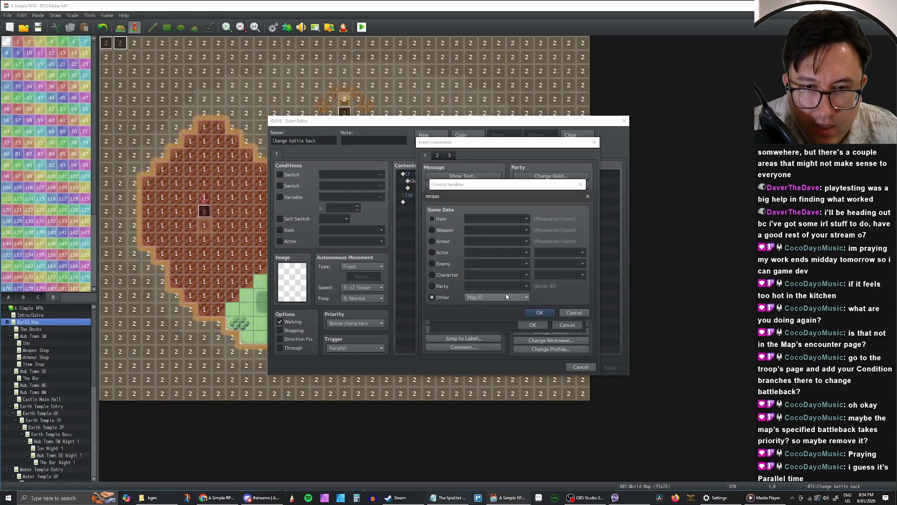
pyautogui.click(503, 298)
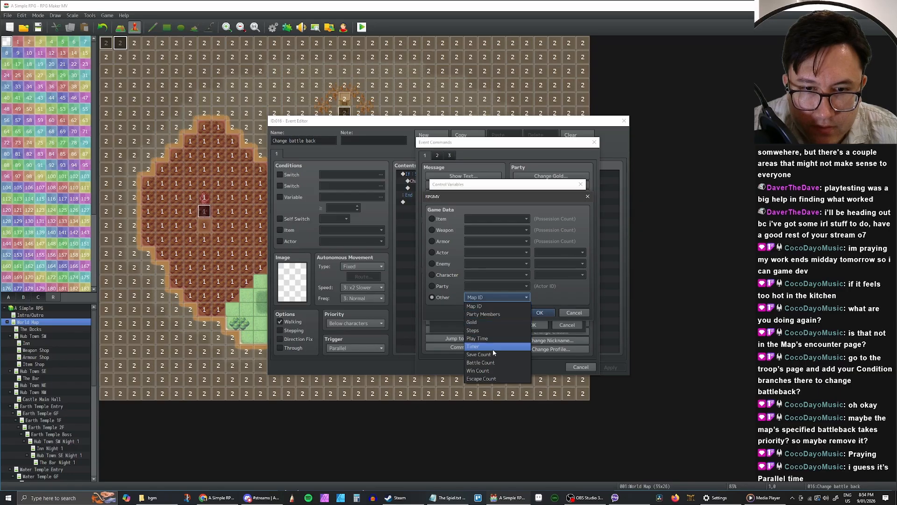
pyautogui.click(495, 306)
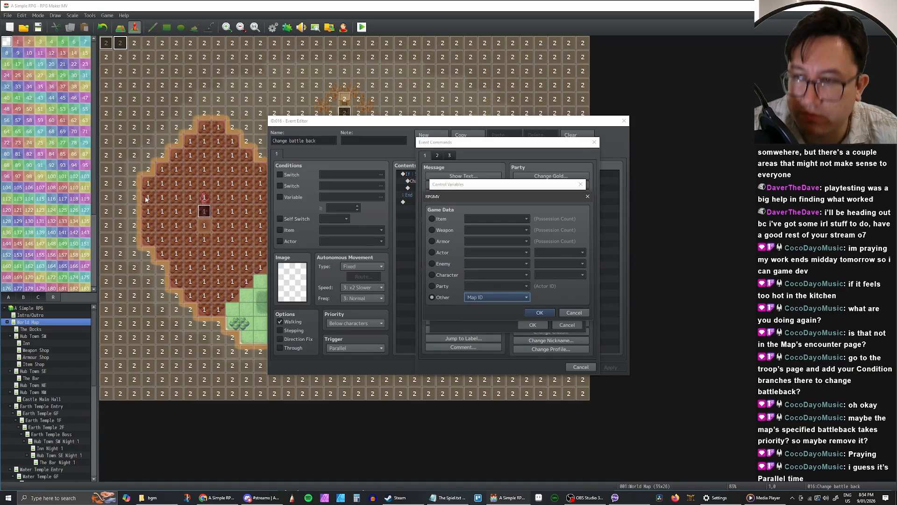
# Step: Examine the Party, Character, Enemy, Actor, Armor, Weapon and Item game data options for a region value, and dismiss the selection
pyautogui.click(432, 286)
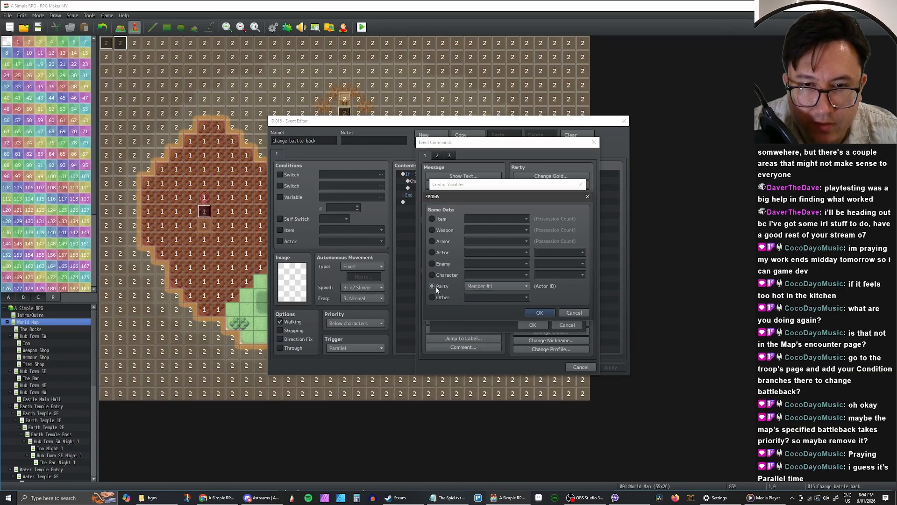
pyautogui.click(439, 275)
pyautogui.click(558, 275)
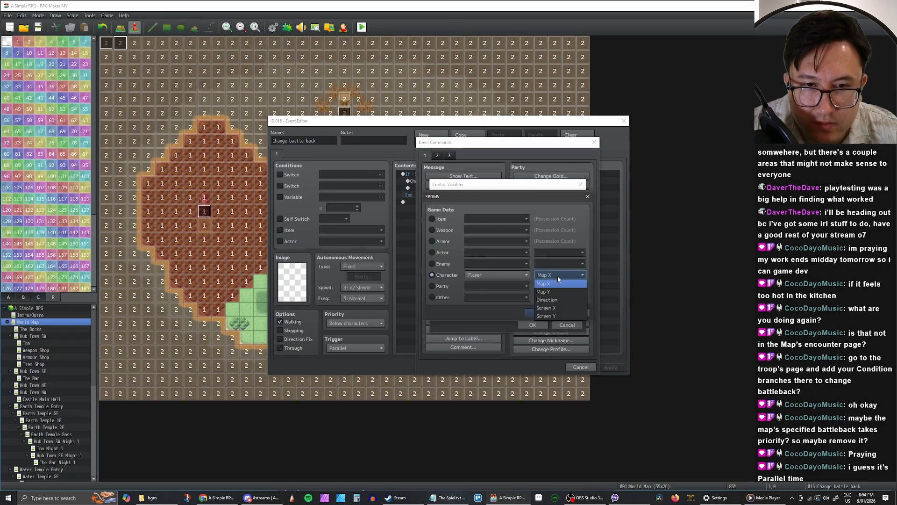
pyautogui.click(557, 278)
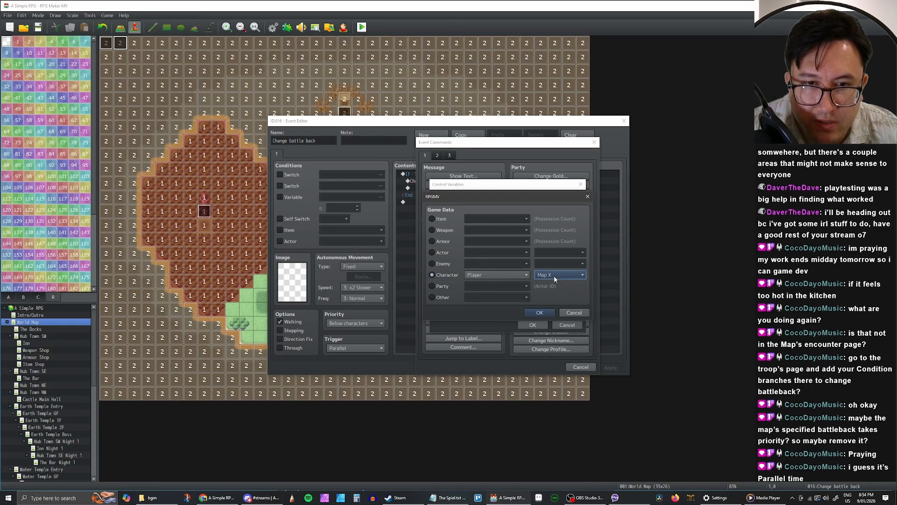
pyautogui.click(442, 265)
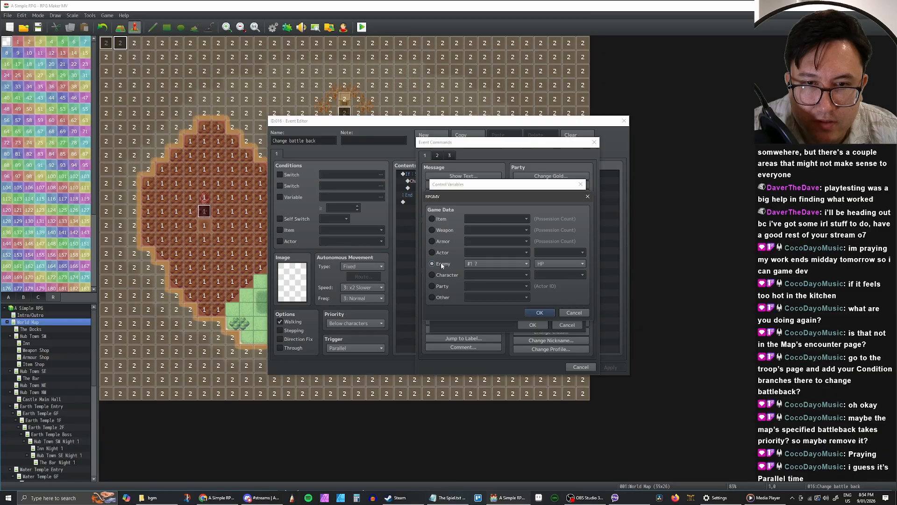
pyautogui.click(548, 264)
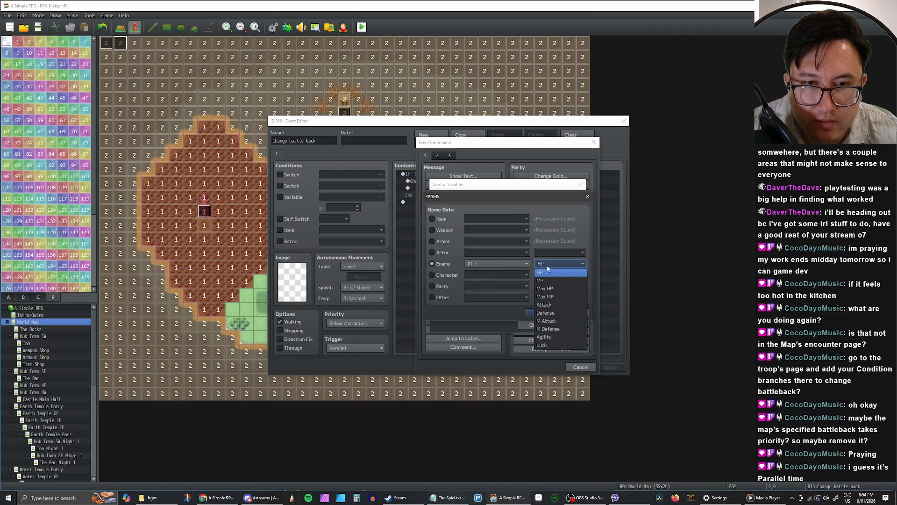
pyautogui.click(548, 271)
pyautogui.click(431, 252)
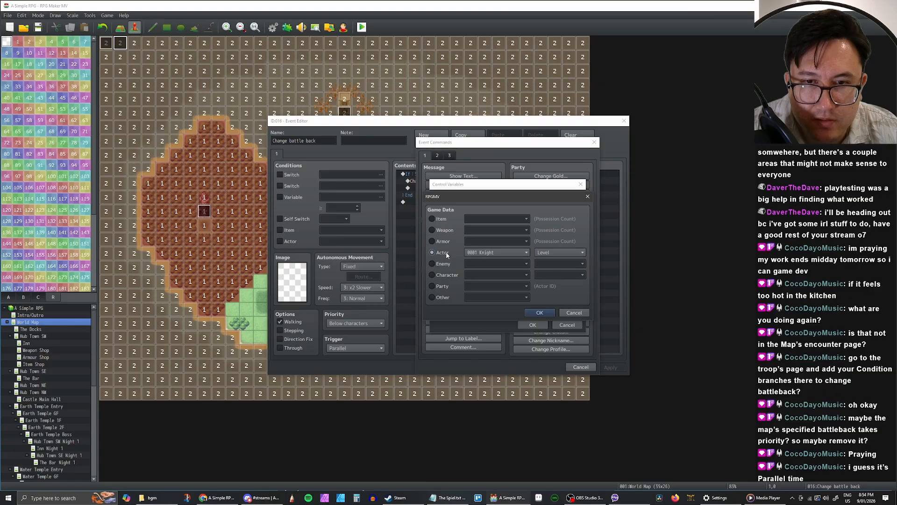
pyautogui.click(553, 252)
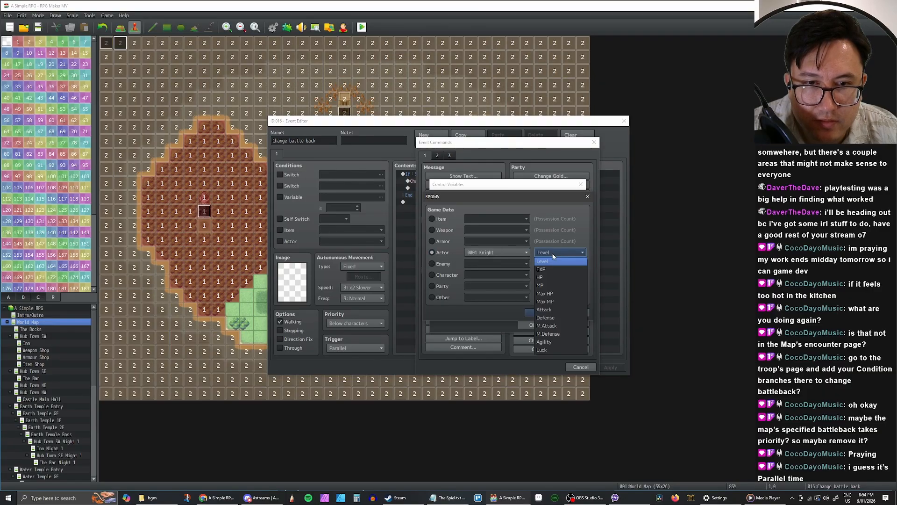
pyautogui.click(552, 255)
pyautogui.click(434, 242)
pyautogui.click(435, 232)
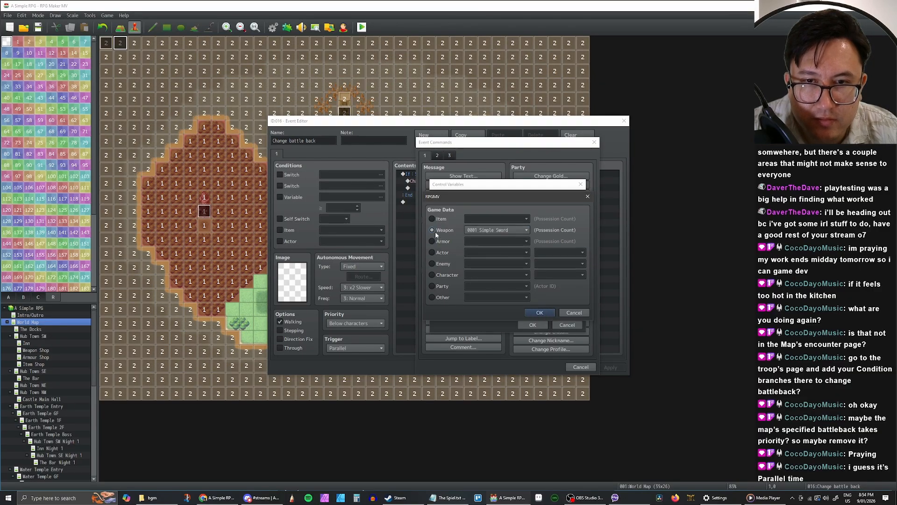
pyautogui.click(436, 220)
pyautogui.click(571, 312)
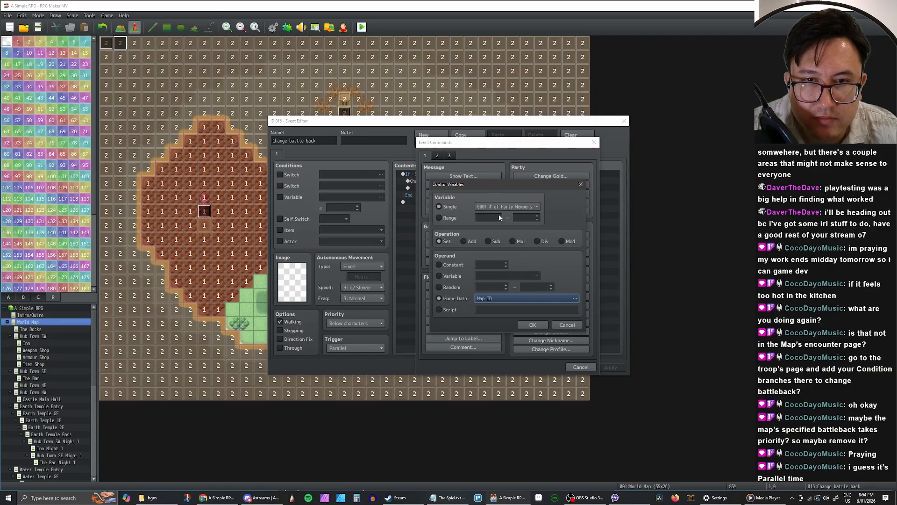
# Step: Pick variable 0019 Region ID as the target and compare the Random, Variable, Constant, Script and Game Data operands
pyautogui.click(528, 207)
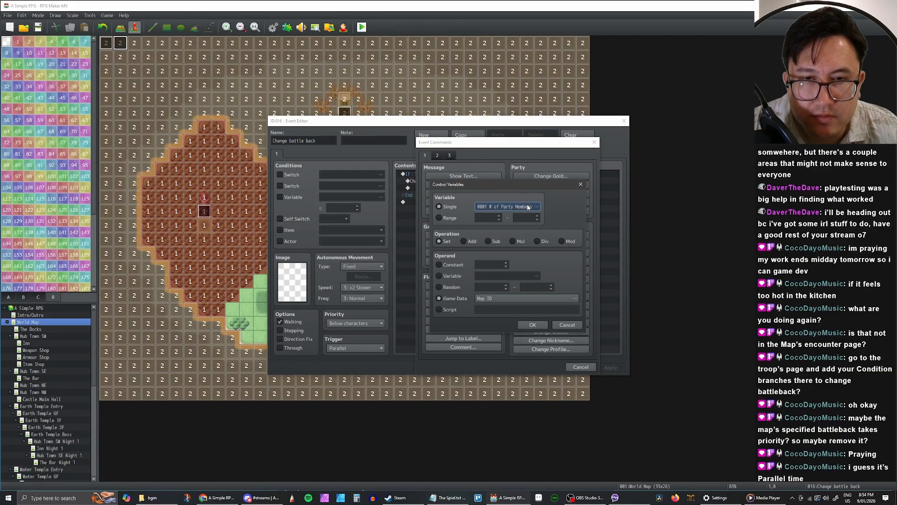
pyautogui.click(525, 307)
pyautogui.click(500, 343)
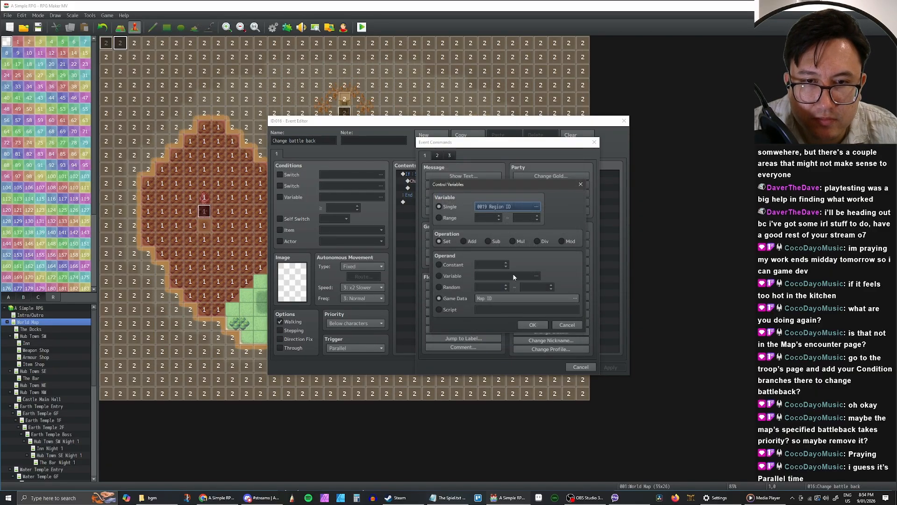
pyautogui.click(439, 287)
pyautogui.click(438, 276)
pyautogui.click(440, 264)
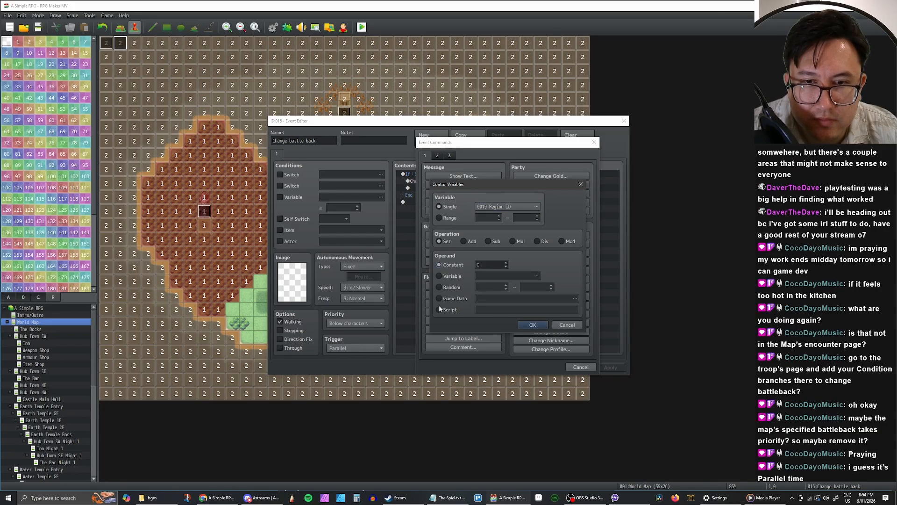
pyautogui.click(439, 308)
pyautogui.click(439, 299)
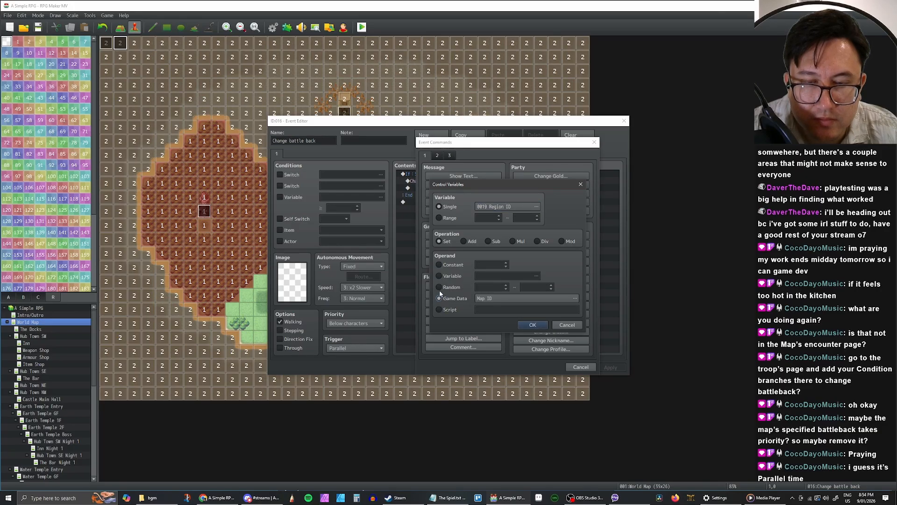
pyautogui.click(439, 290)
# Step: Recheck the Other, Party and Character game data options, and cancel the variable command and the event editor
pyautogui.click(438, 298)
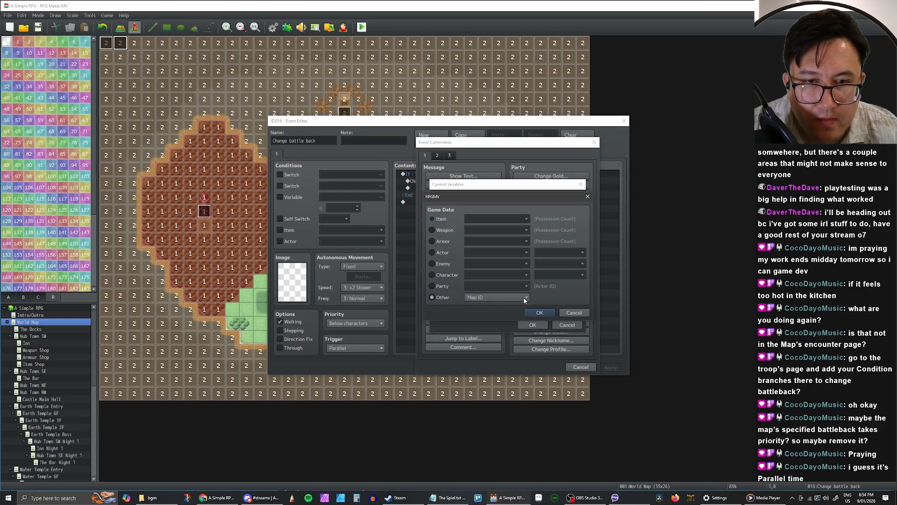
pyautogui.click(523, 297)
pyautogui.click(523, 297)
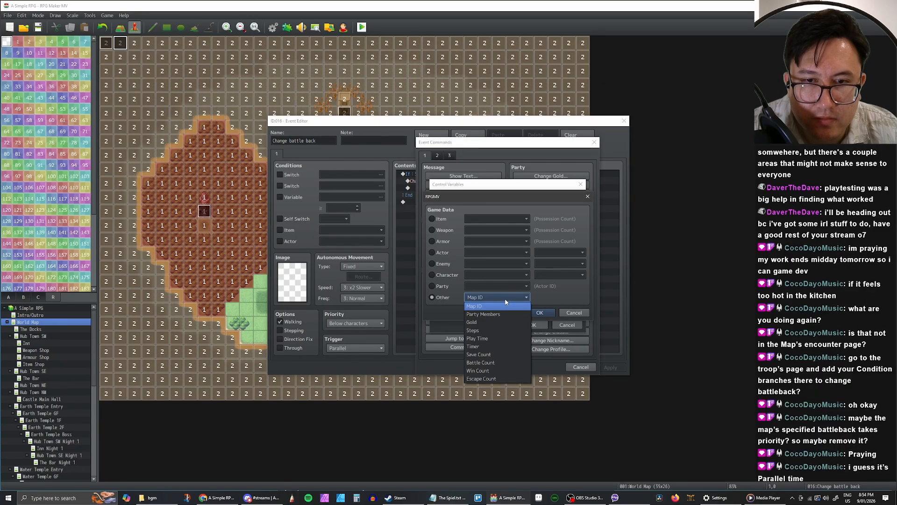
pyautogui.click(505, 299)
pyautogui.click(432, 287)
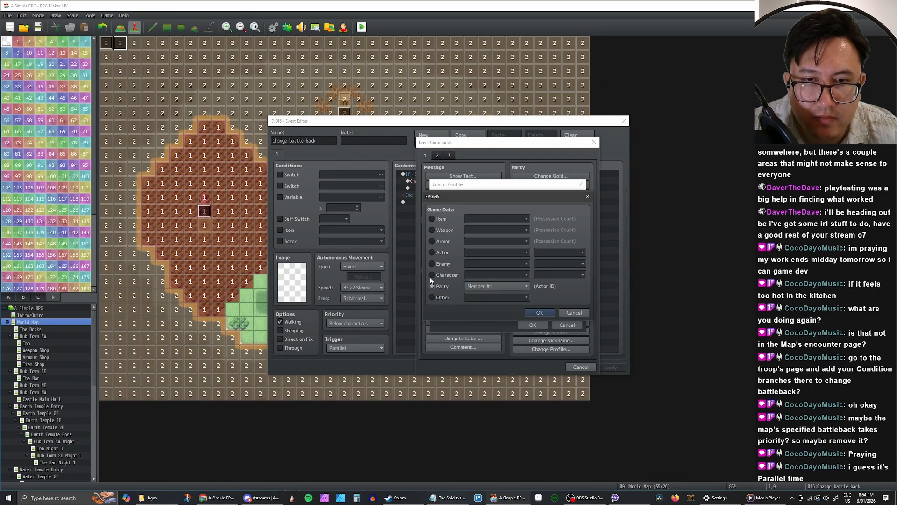
pyautogui.click(432, 275)
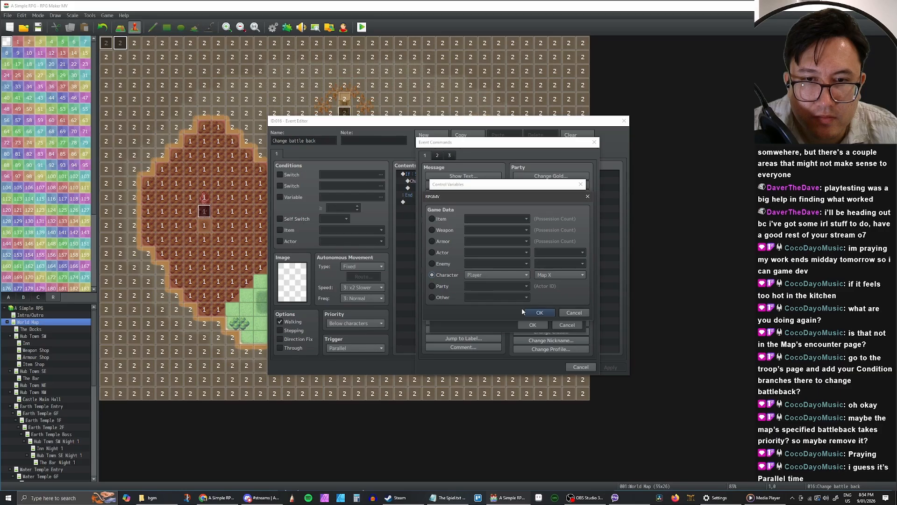
pyautogui.click(577, 313)
pyautogui.click(565, 326)
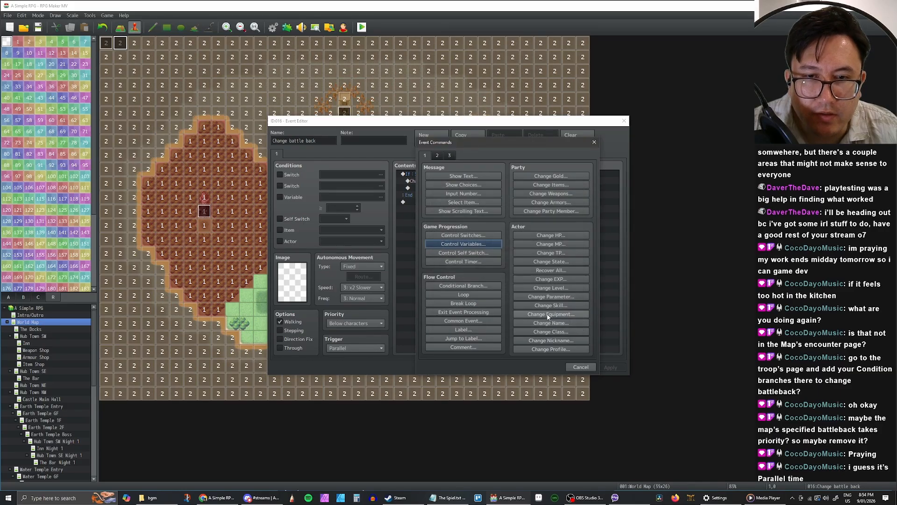
pyautogui.click(579, 367)
pyautogui.click(582, 367)
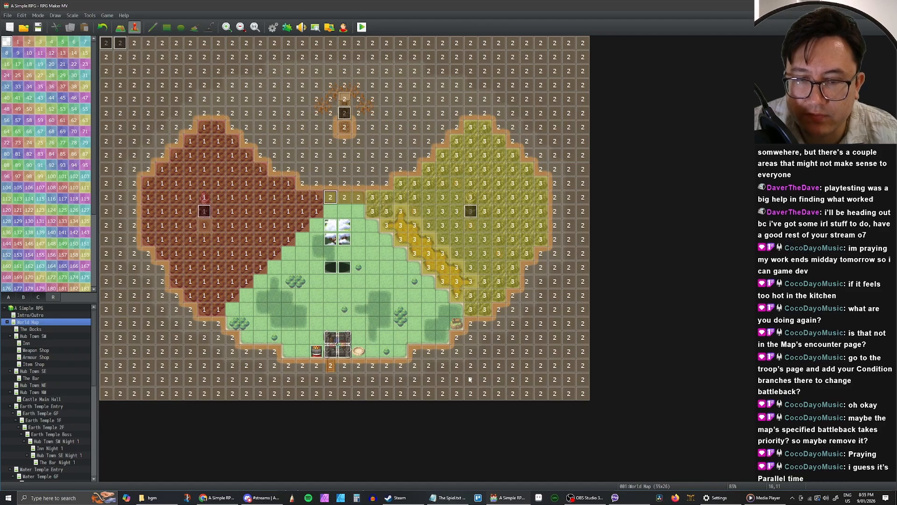
pyautogui.click(447, 498)
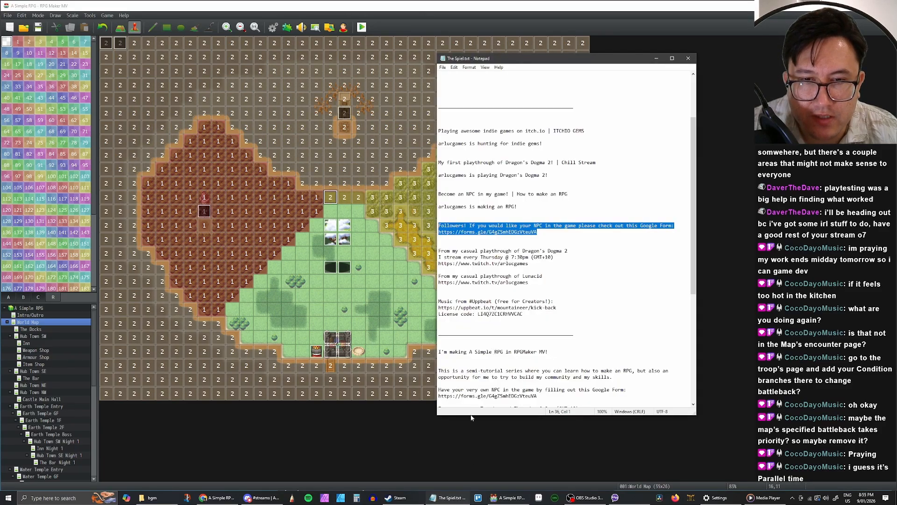
pyautogui.rightClick(449, 498)
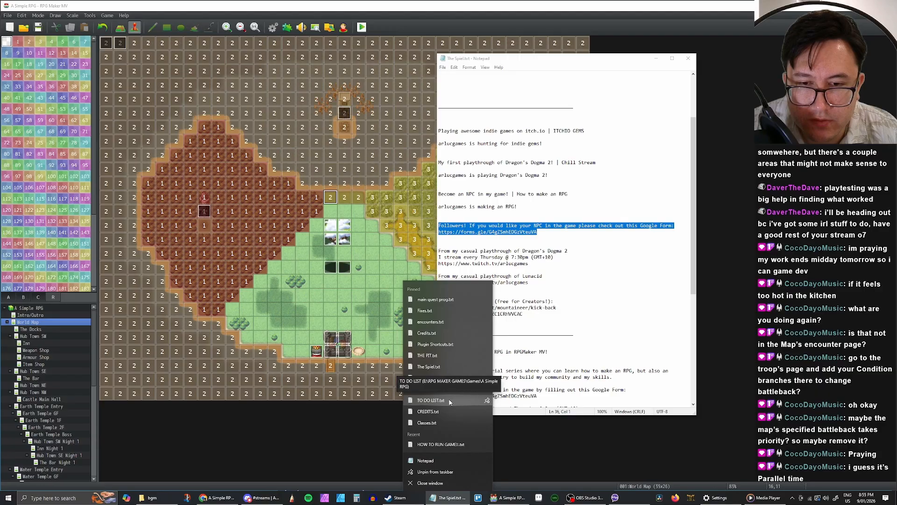
# Step: Switch to Chrome, open the A Simple RPG design document at Fit zoom, and review its notes through the Potential Plugins section
pyautogui.click(217, 498)
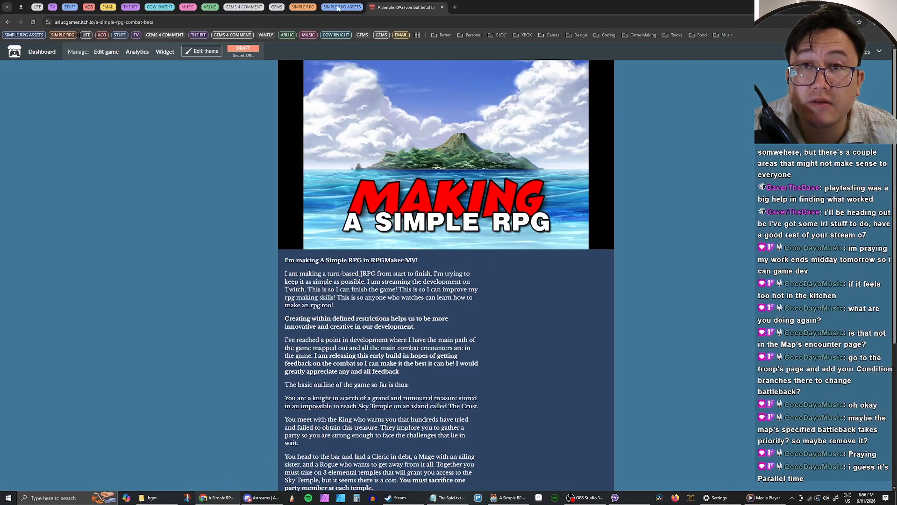
pyautogui.click(303, 7)
pyautogui.click(541, 9)
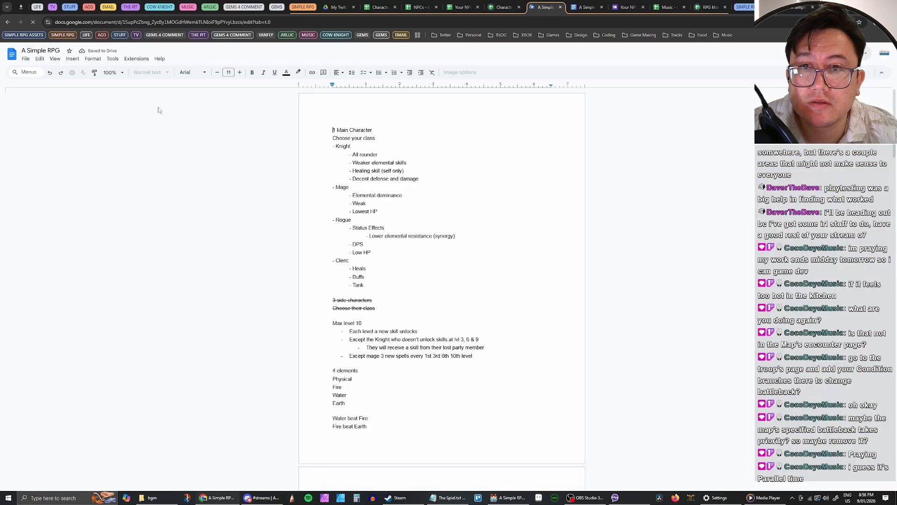
pyautogui.click(110, 72)
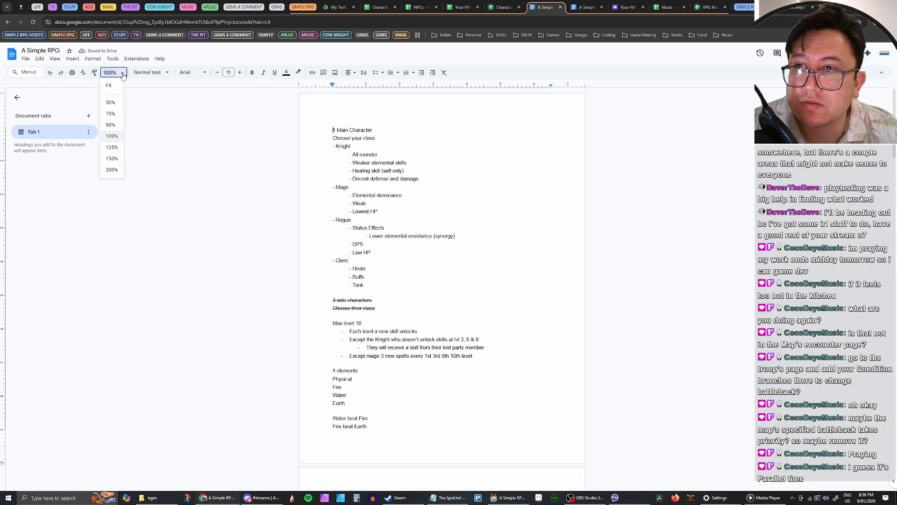
pyautogui.click(114, 85)
pyautogui.scroll(-15, 401, 165)
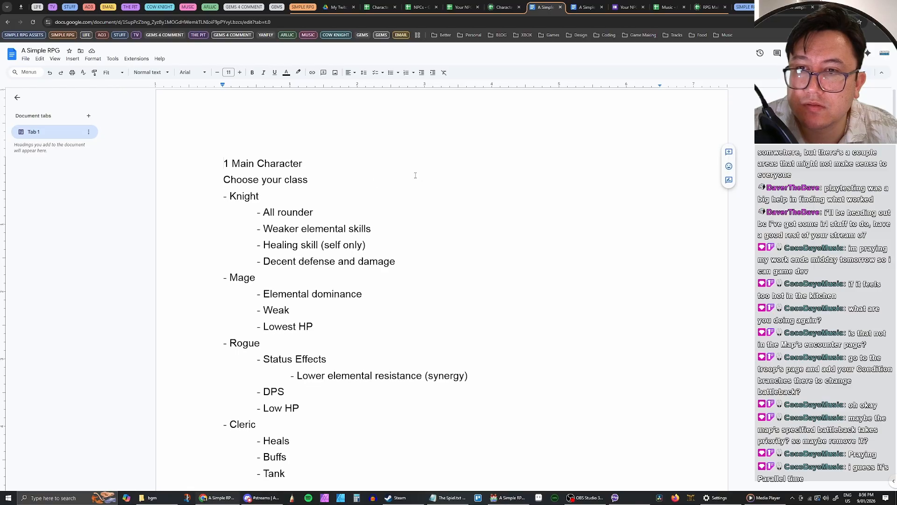
pyautogui.scroll(-20, 401, 165)
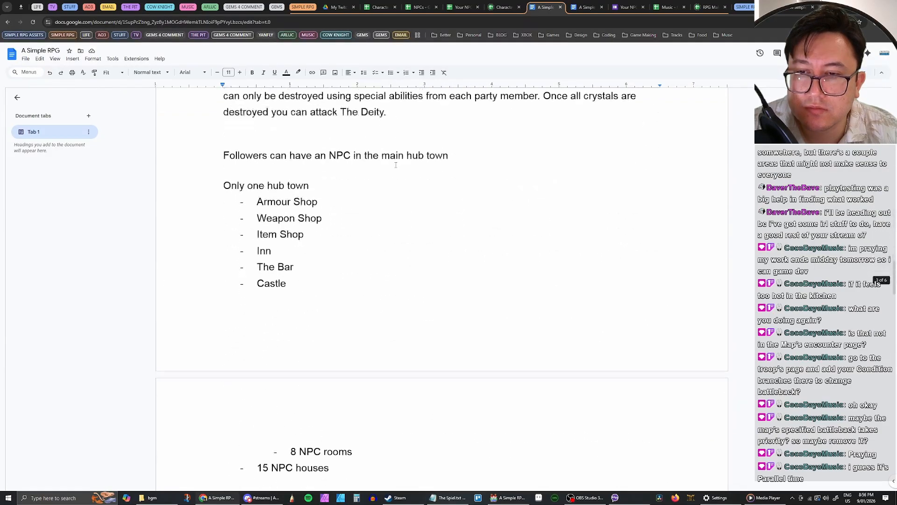
pyautogui.scroll(-20, 393, 164)
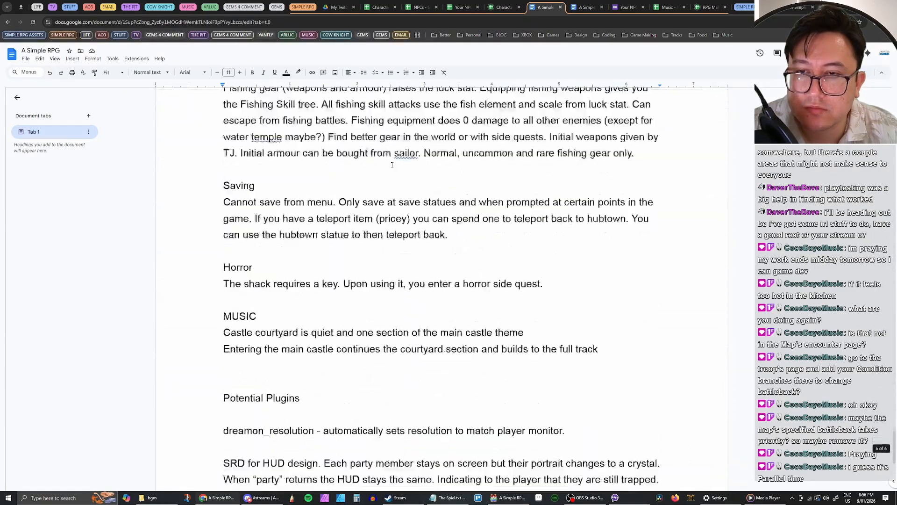
pyautogui.scroll(1, 281, 251)
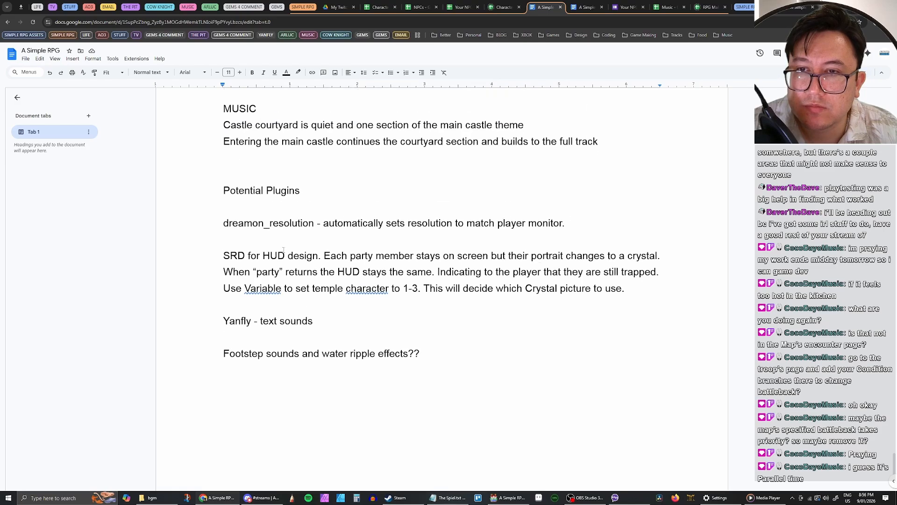
# Step: Append "- Rainy Tei" to the footstep sounds and water ripple effects line, and start a new paragraph after a blank line
pyautogui.scroll(-1, 439, 318)
pyautogui.click(462, 316)
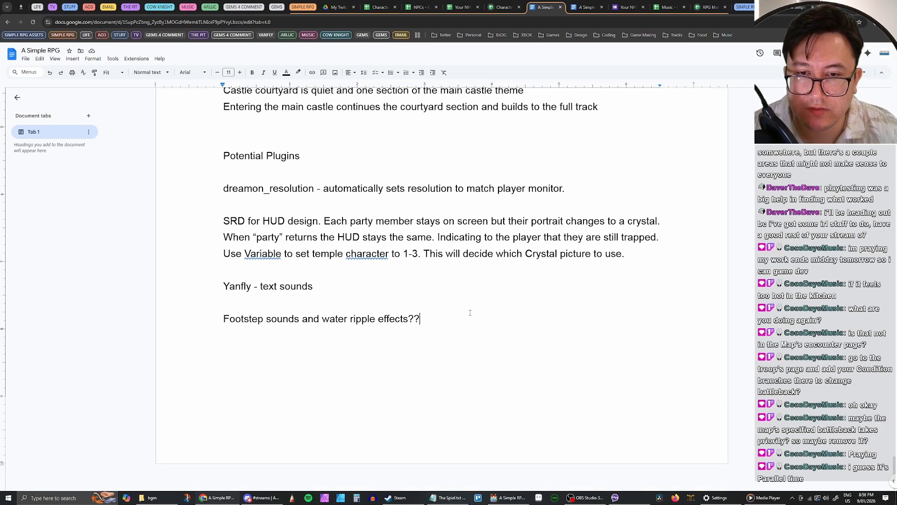
pyautogui.write('- Re')
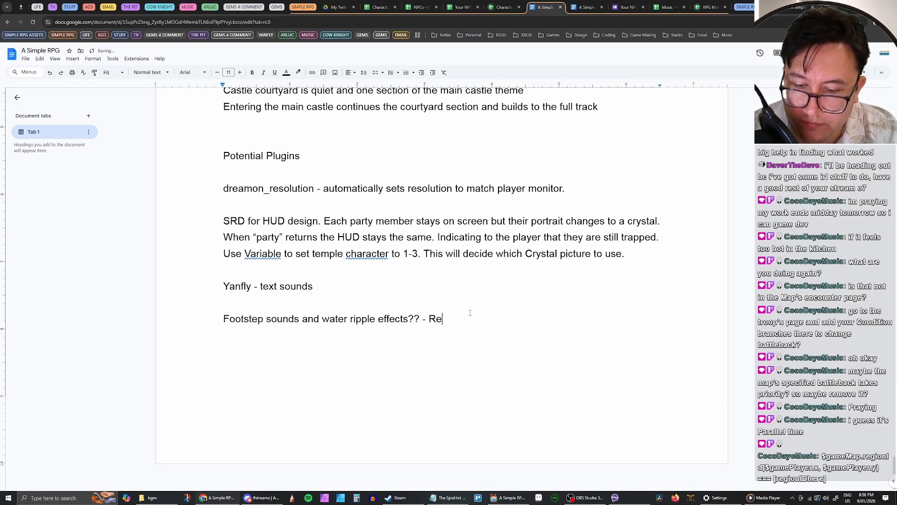
pyautogui.write('iny Tei')
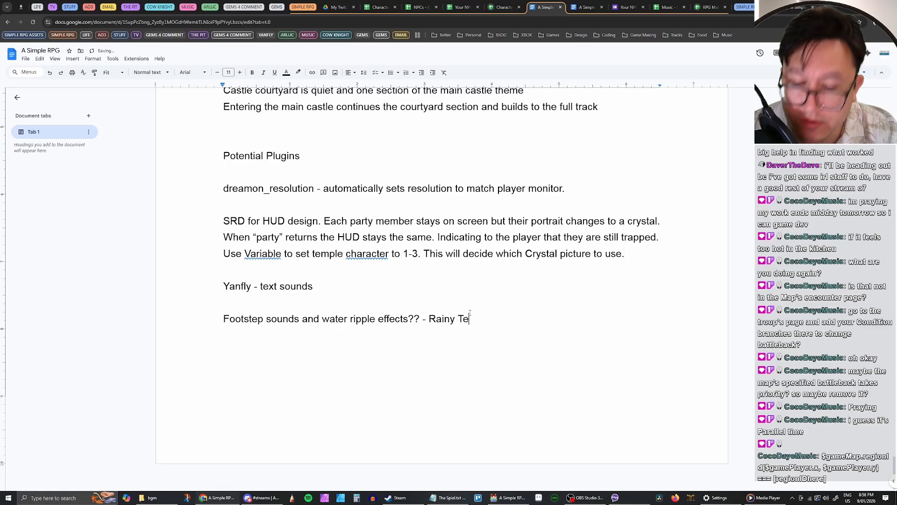
pyautogui.press('Return')
pyautogui.press('Return')
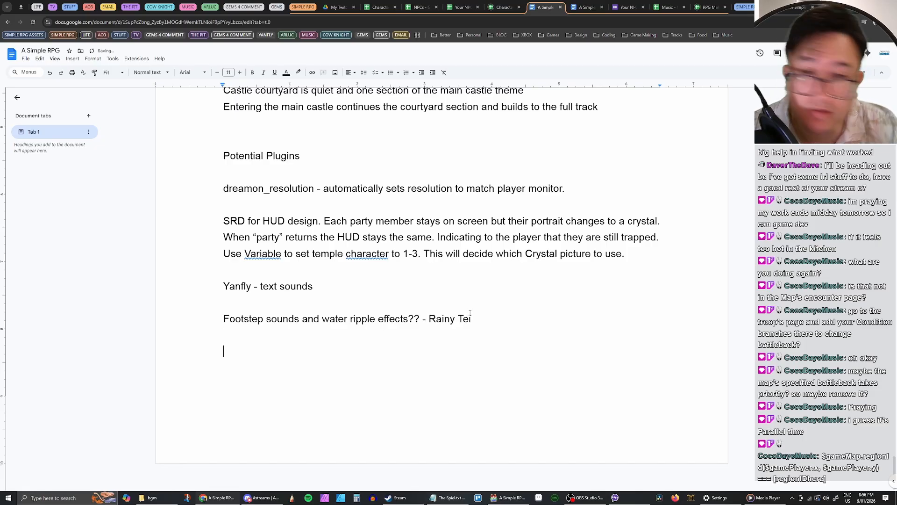
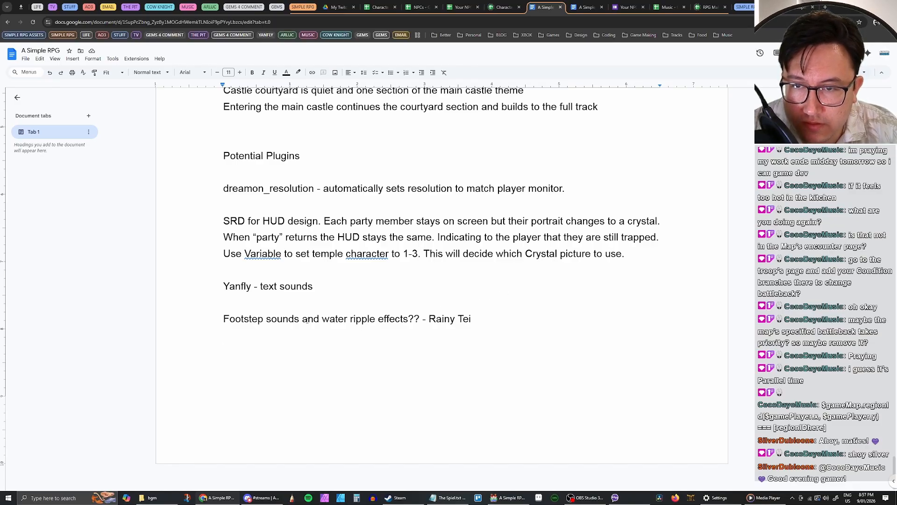
pyautogui.click(237, 334)
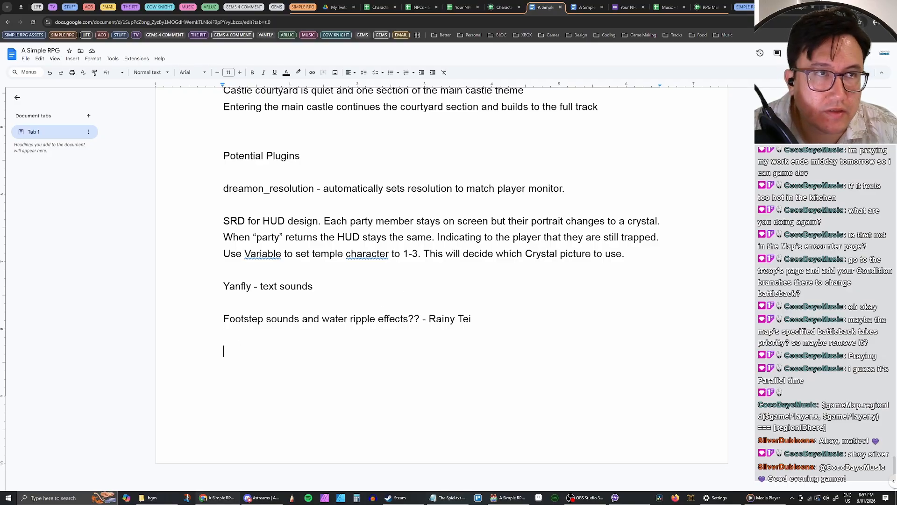
# Step: Switch to RPG Maker MV, open the World Map's Change battle back event, and begin inserting a command above the Ship is driven branch
pyautogui.click(843, 7)
pyautogui.click(387, 240)
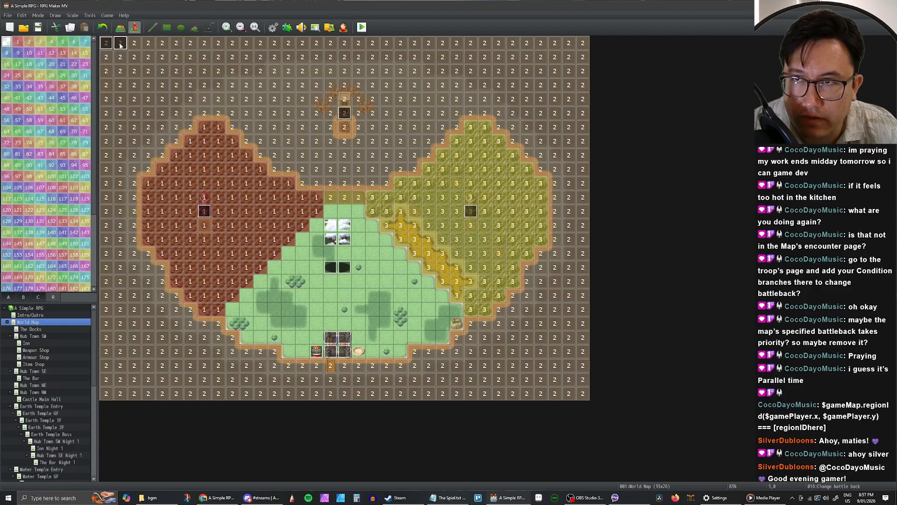
pyautogui.doubleClick(386, 239)
pyautogui.click(430, 181)
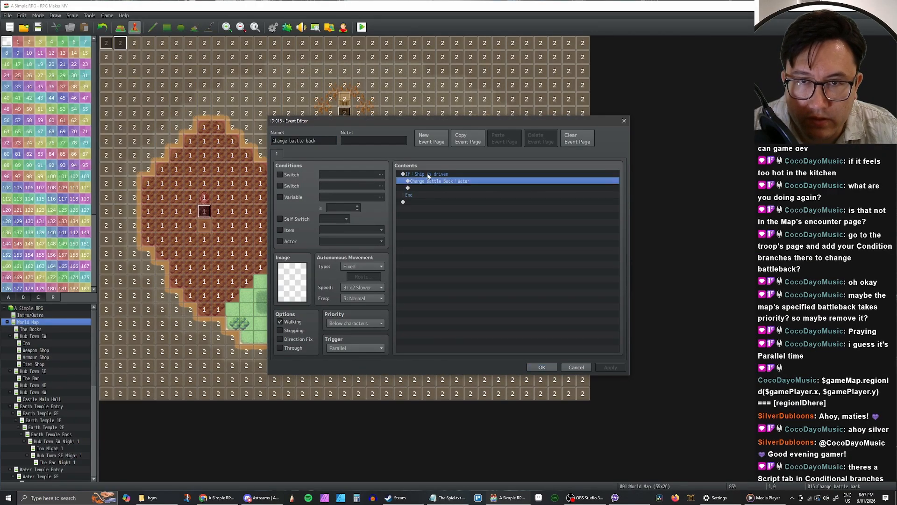
pyautogui.click(427, 174)
pyautogui.click(435, 182)
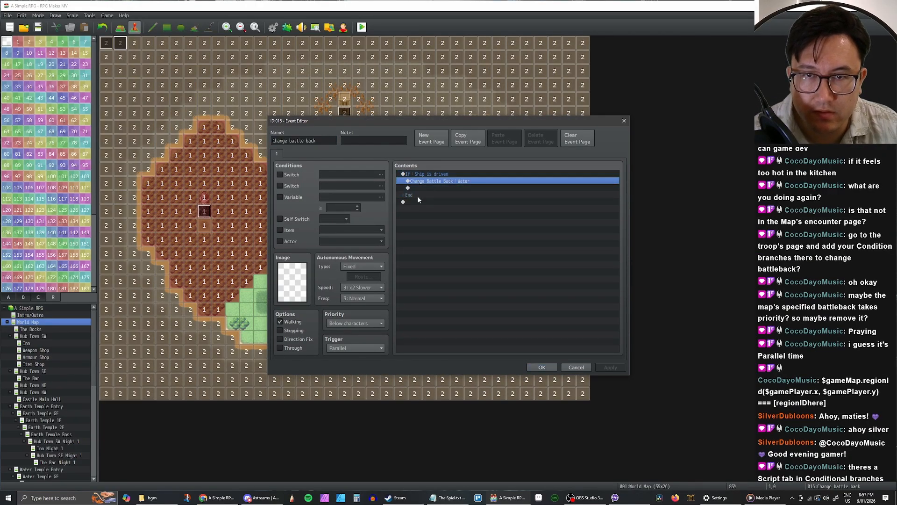
pyautogui.click(419, 201)
pyautogui.click(406, 175)
pyautogui.rightClick(406, 175)
pyautogui.click(419, 181)
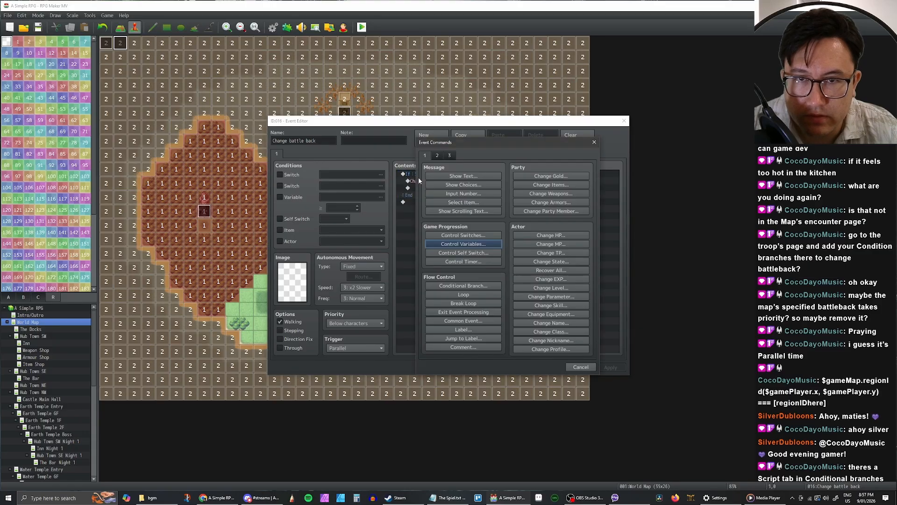
# Step: Start a Control Variables command that targets variable 0019 Region ID with a Script operand
pyautogui.click(452, 243)
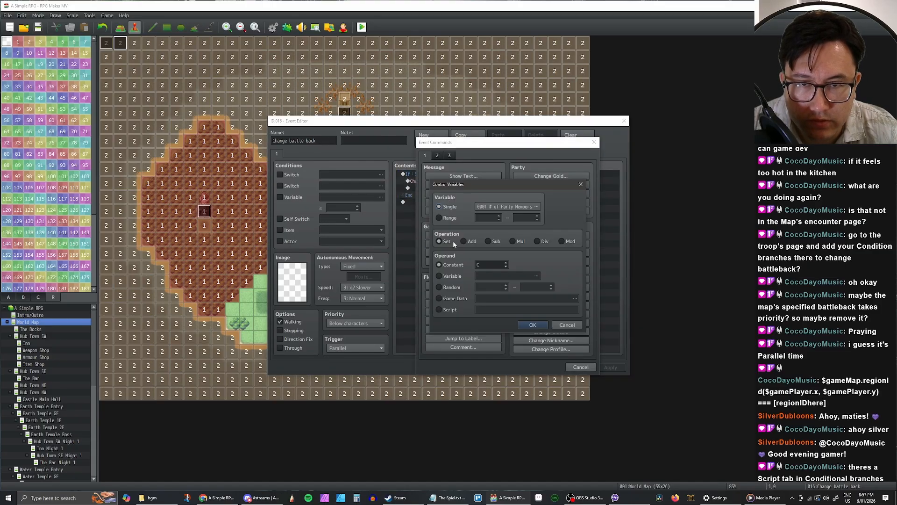
pyautogui.click(440, 310)
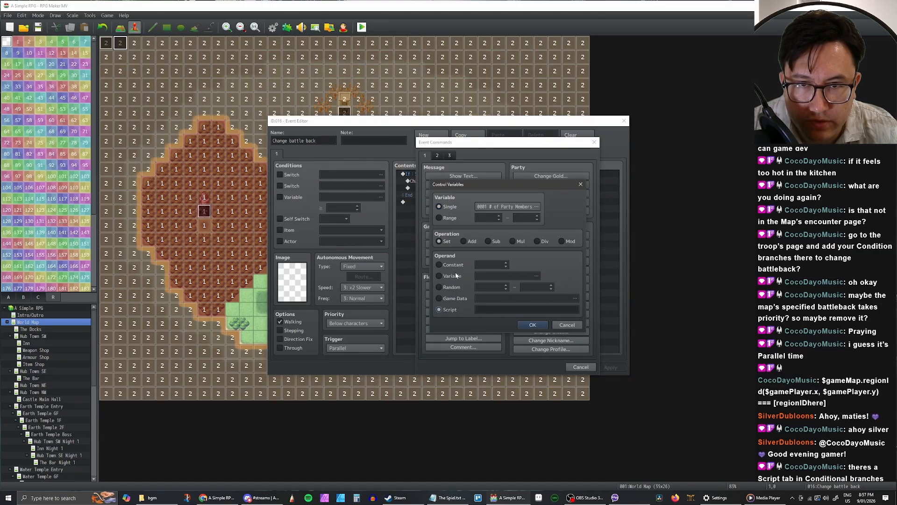
pyautogui.click(507, 206)
pyautogui.click(537, 308)
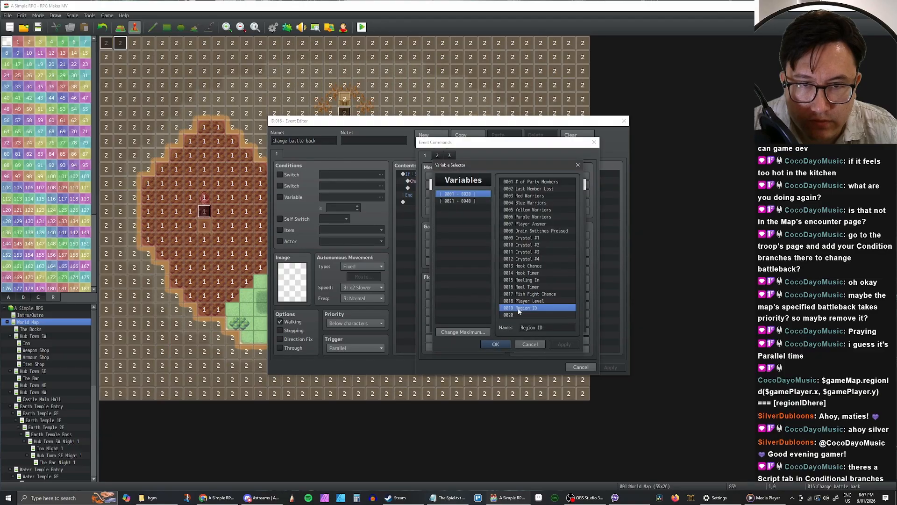
pyautogui.click(504, 344)
pyautogui.click(527, 309)
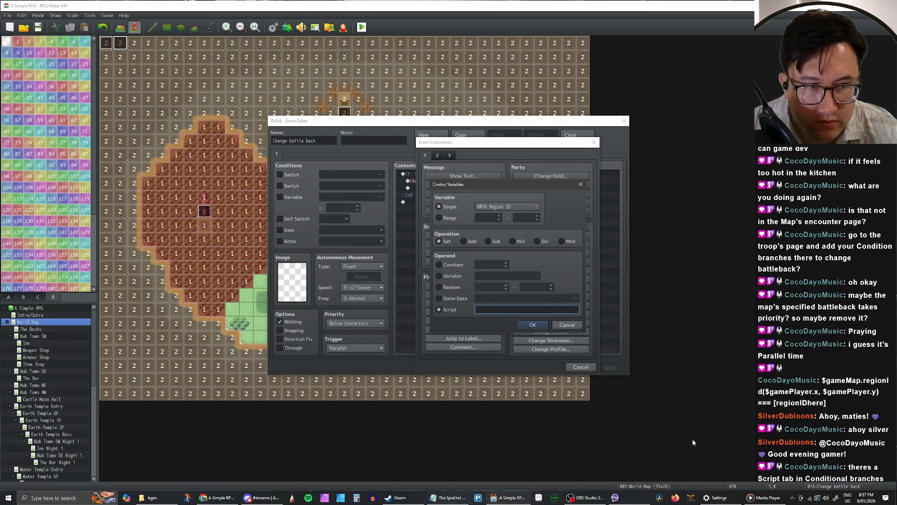
# Step: Copy the region ID script from the chat in OBS, paste it as the Script operand, and replace the [regionIDhere] placeholder with [2]
pyautogui.click(586, 497)
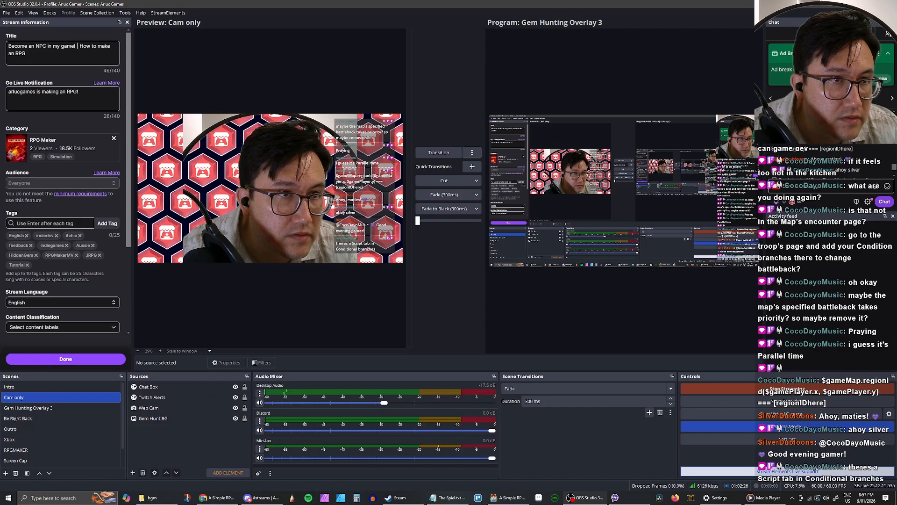
pyautogui.click(878, 80)
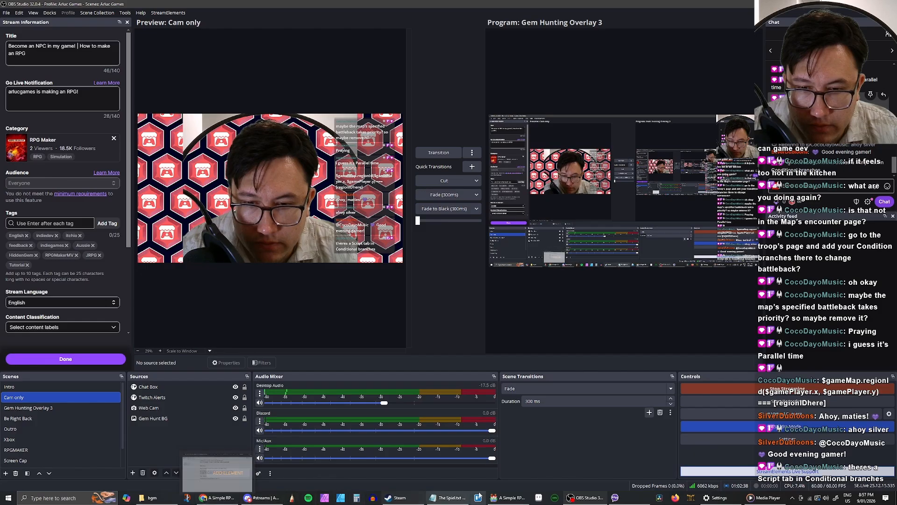
pyautogui.click(509, 497)
pyautogui.hotkey('ctrl', 'v')
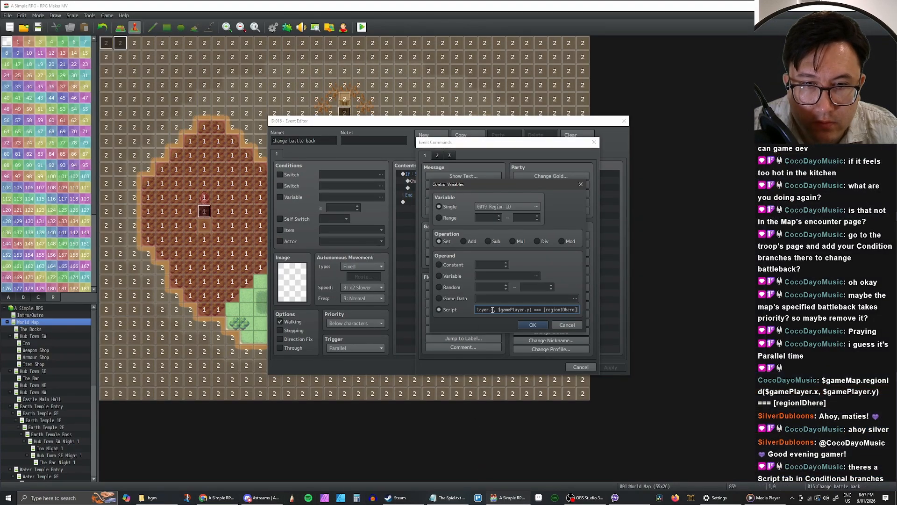
pyautogui.moveTo(546, 310); pyautogui.dragTo(575, 308)
pyautogui.write('[2]')
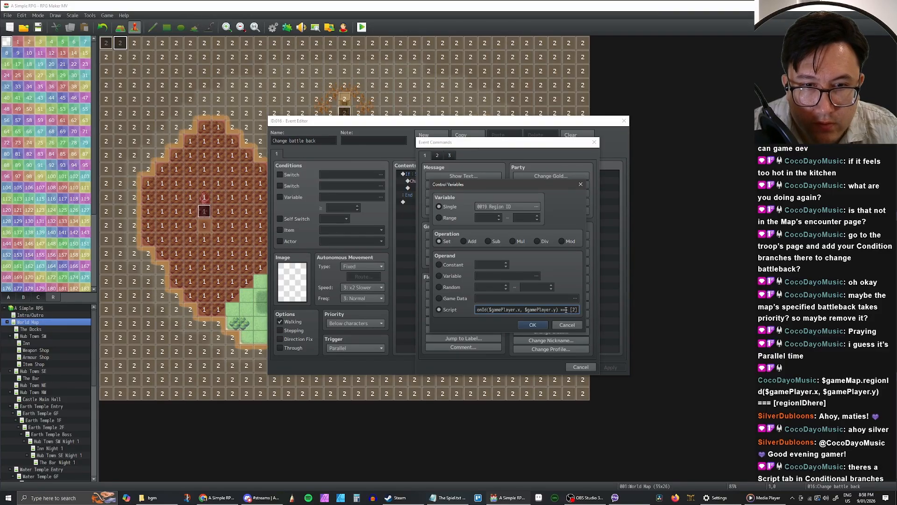
# Step: Review the whole region ID script, copy it, and leave the variable command without adding it
pyautogui.moveTo(566, 310); pyautogui.dragTo(465, 309)
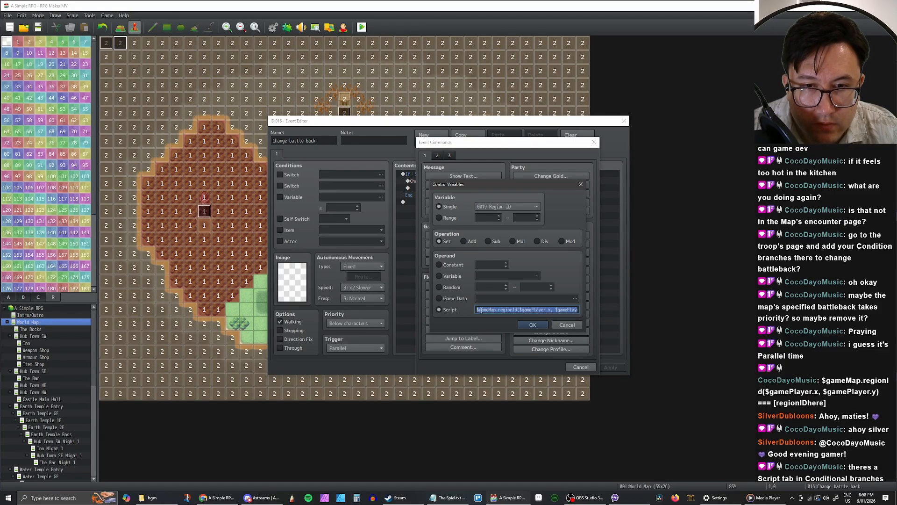
pyautogui.moveTo(526, 311); pyautogui.dragTo(604, 313)
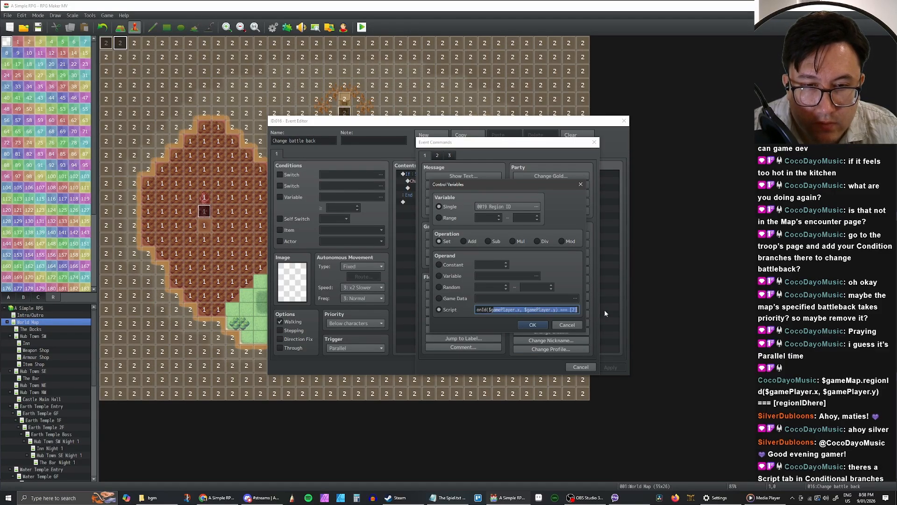
pyautogui.click(579, 310)
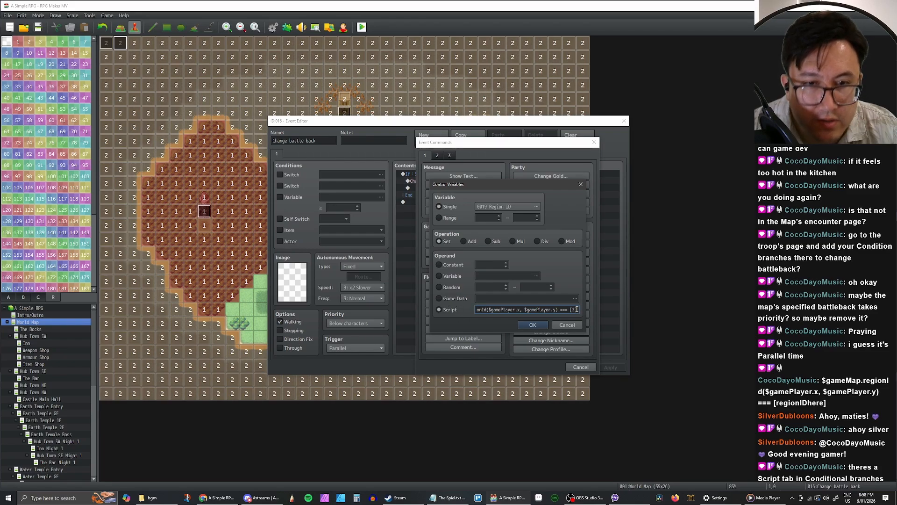
pyautogui.moveTo(577, 309); pyautogui.dragTo(448, 312)
pyautogui.hotkey('ctrl', 'c')
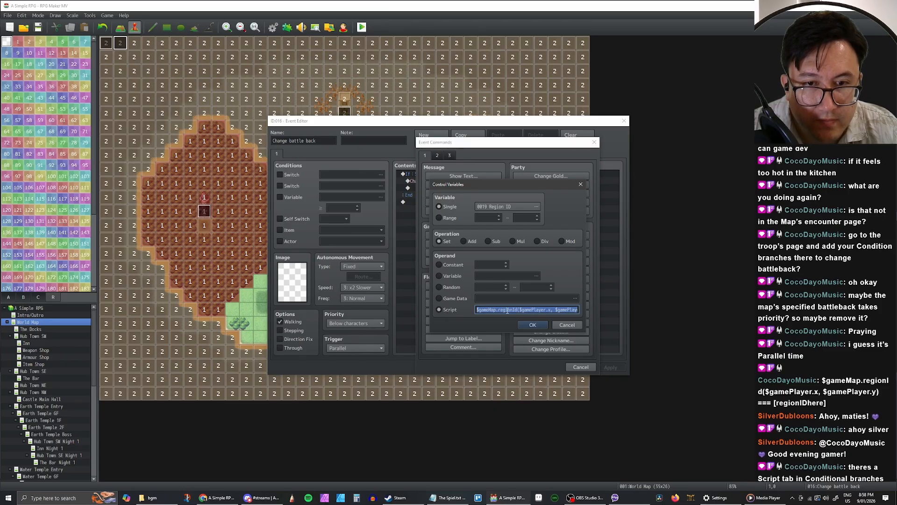
pyautogui.click(532, 324)
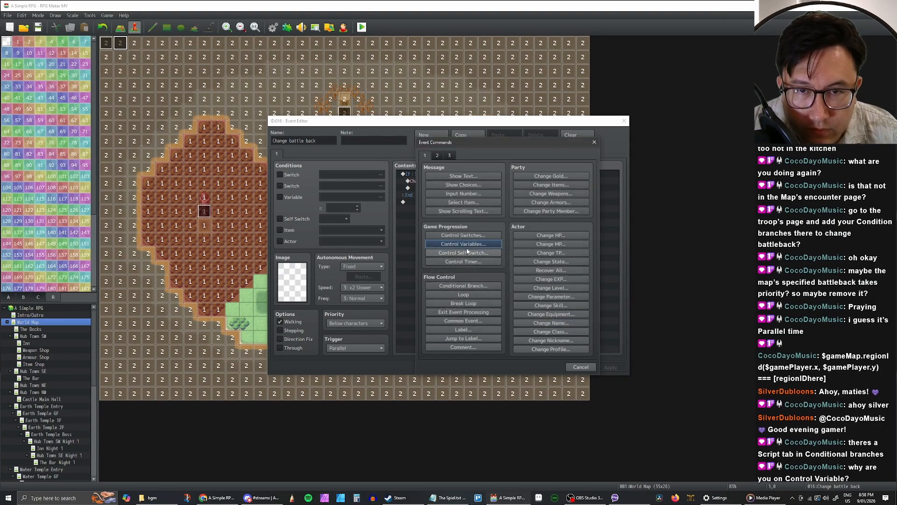
# Step: Add a Conditional Branch with an Else branch for the script $gameMap.regionId($gamePlayer.x, $gamePlayer.y) === [2], and delete the Ship is driven branch
pyautogui.click(472, 287)
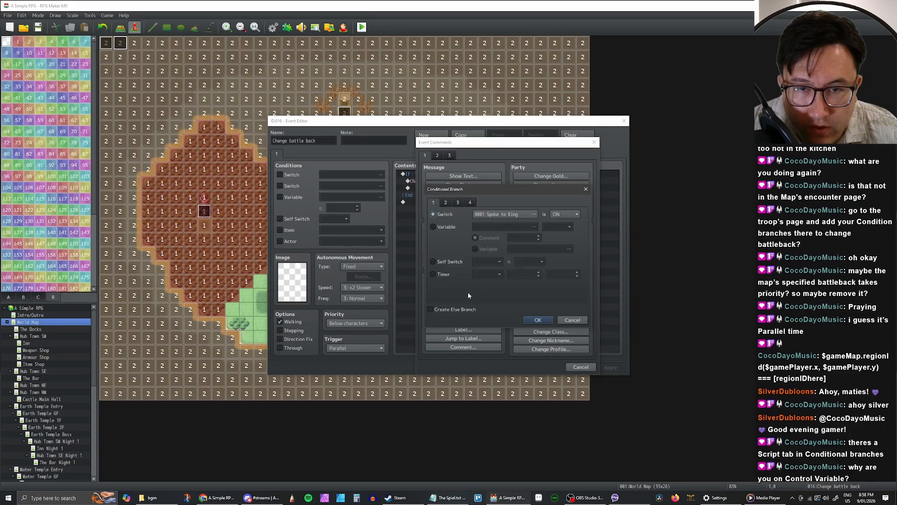
pyautogui.click(468, 202)
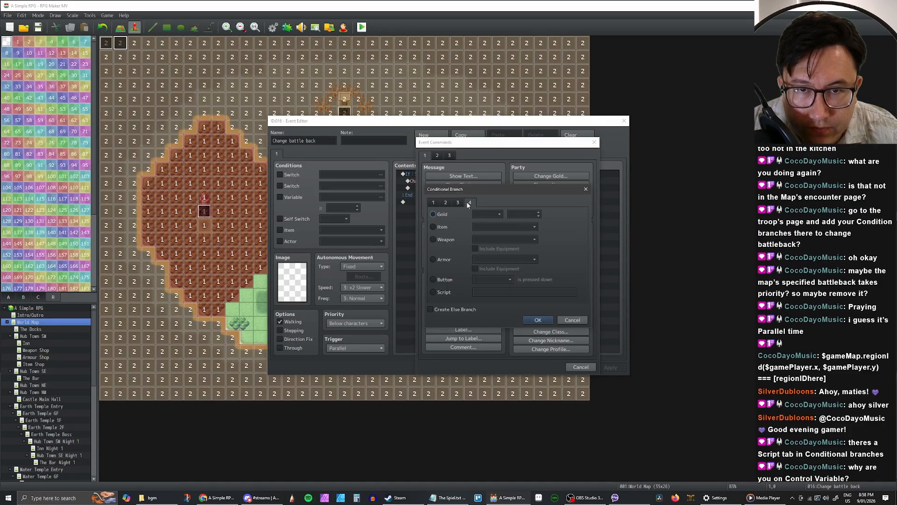
pyautogui.click(433, 292)
pyautogui.hotkey('ctrl', 'v')
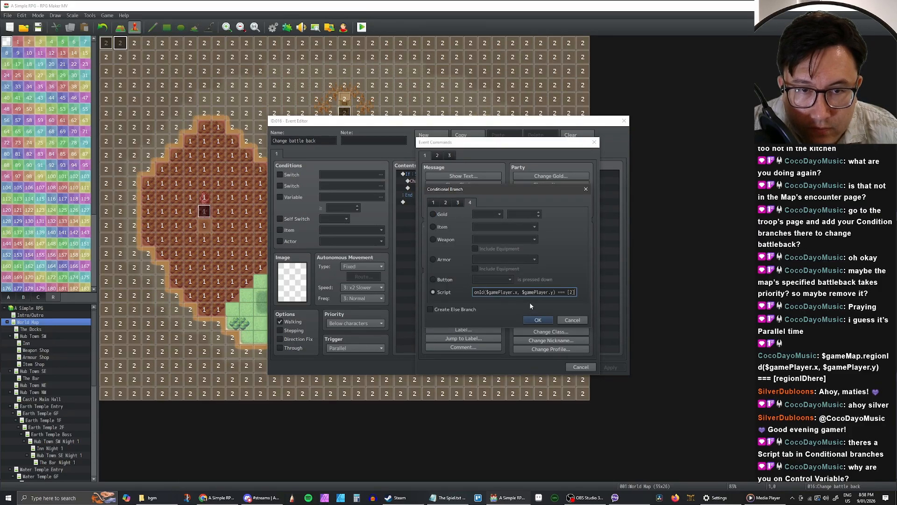
pyautogui.click(431, 308)
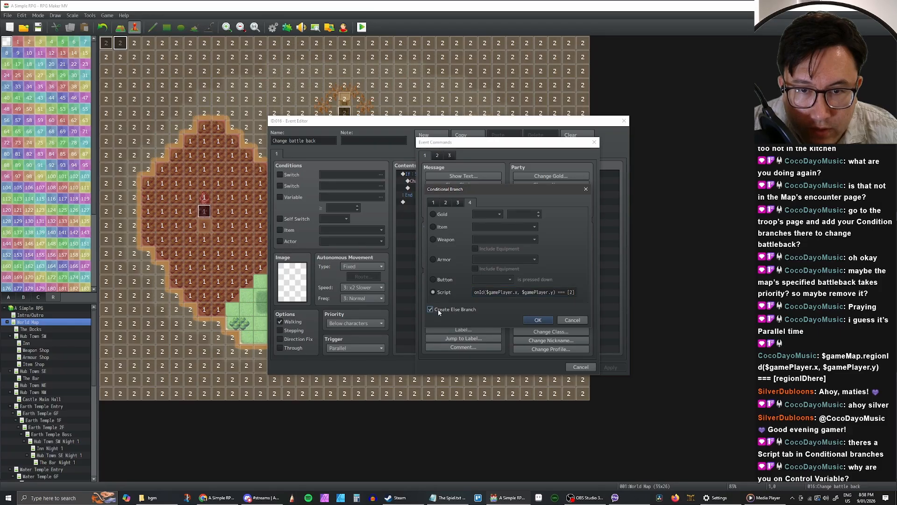
pyautogui.click(537, 320)
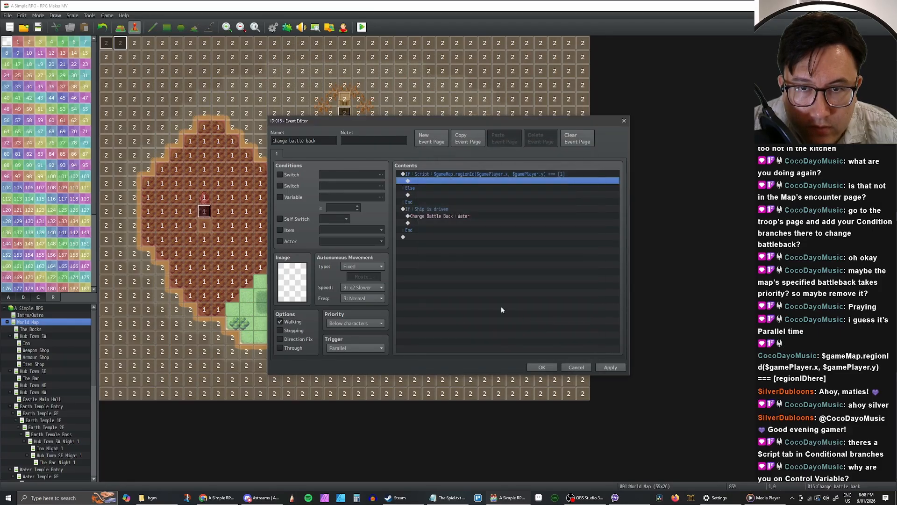
pyautogui.click(423, 210)
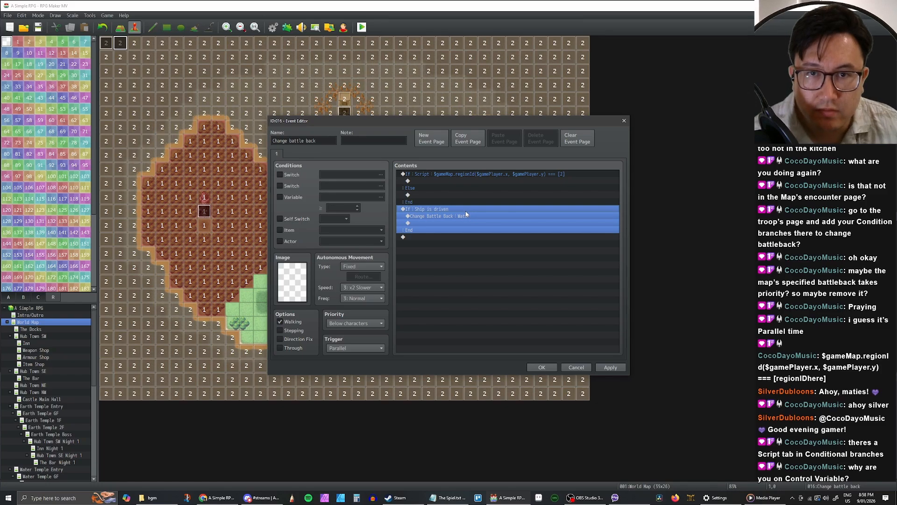
pyautogui.press('Delete')
# Step: Reopen the script-based conditional branch, check its full region condition, and close it without changes
pyautogui.click(452, 176)
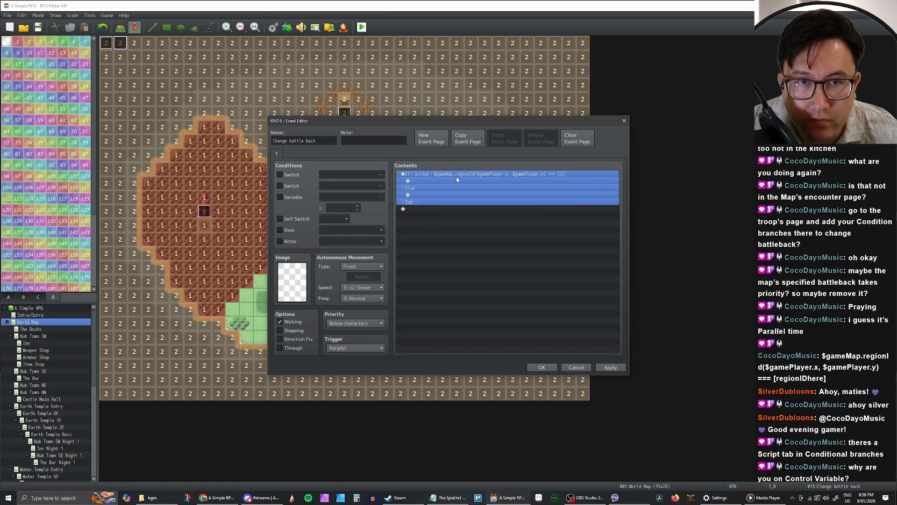
pyautogui.doubleClick(456, 175)
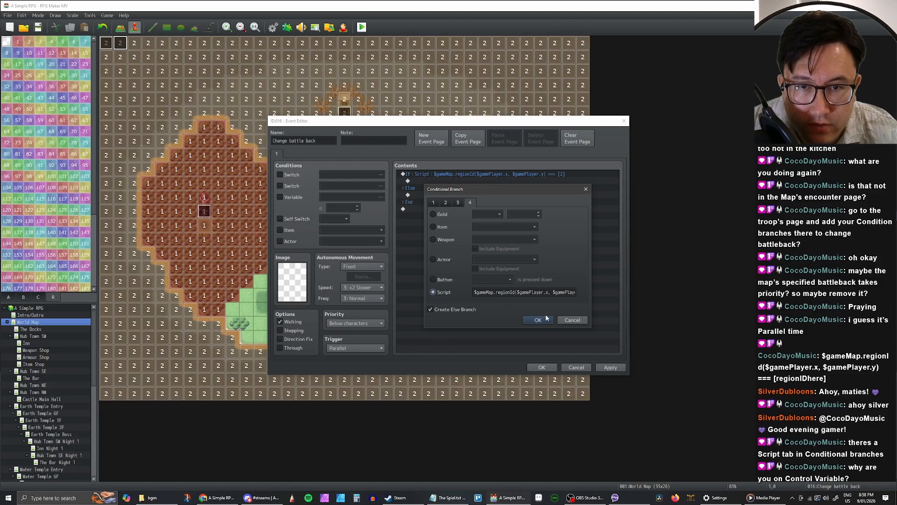
pyautogui.moveTo(554, 291); pyautogui.dragTo(603, 291)
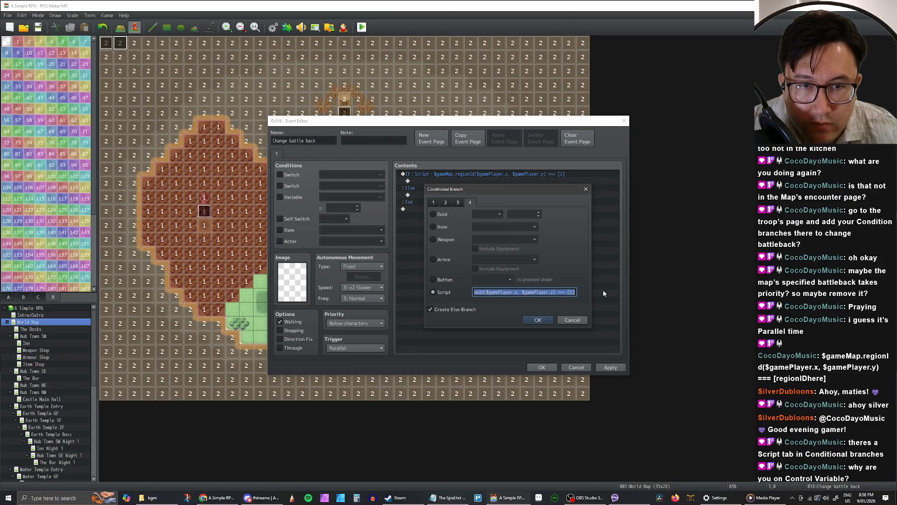
pyautogui.click(576, 293)
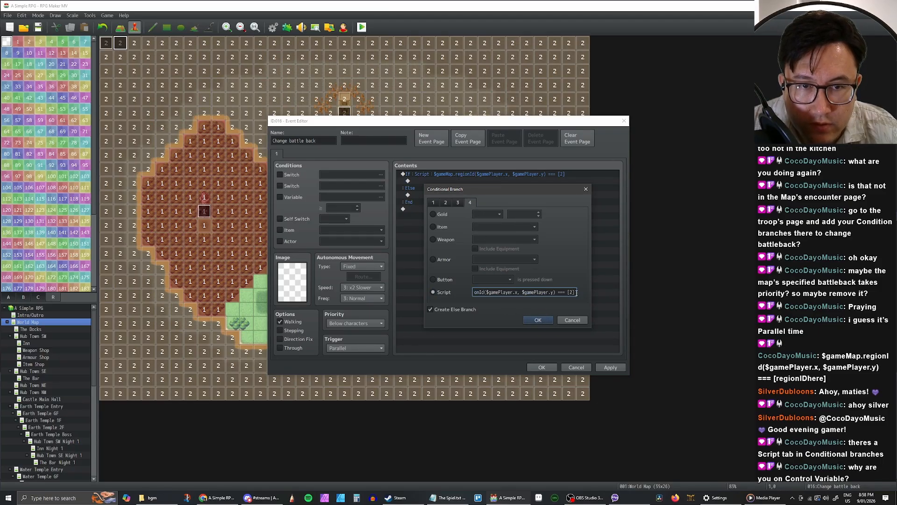
pyautogui.click(562, 321)
pyautogui.click(472, 179)
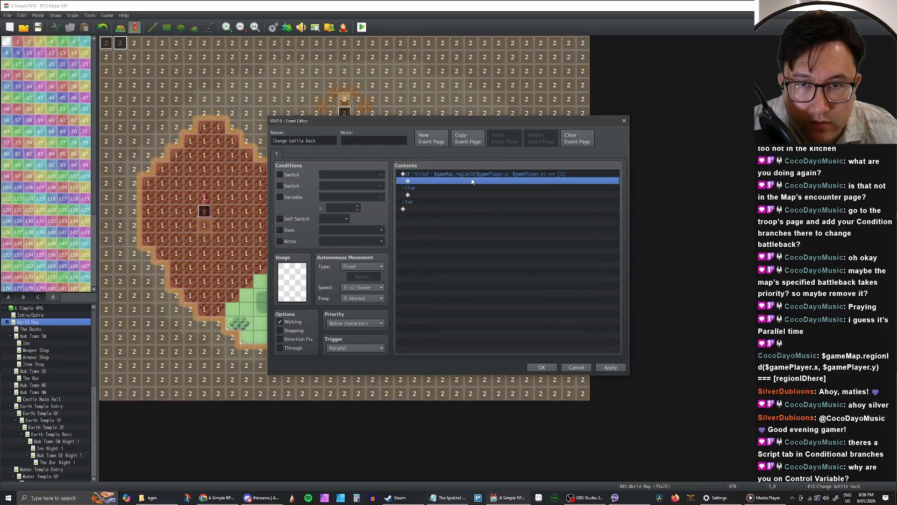
pyautogui.click(472, 172)
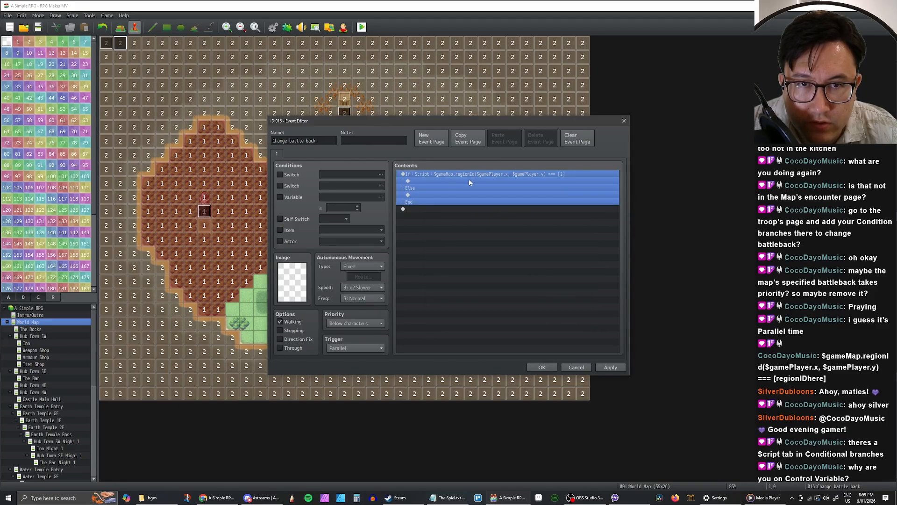
# Step: Nest a copy of the region ID conditional branch inside the Else branch and change the copy's region value to [3]
pyautogui.click(453, 196)
pyautogui.hotkey('ctrl', 'v')
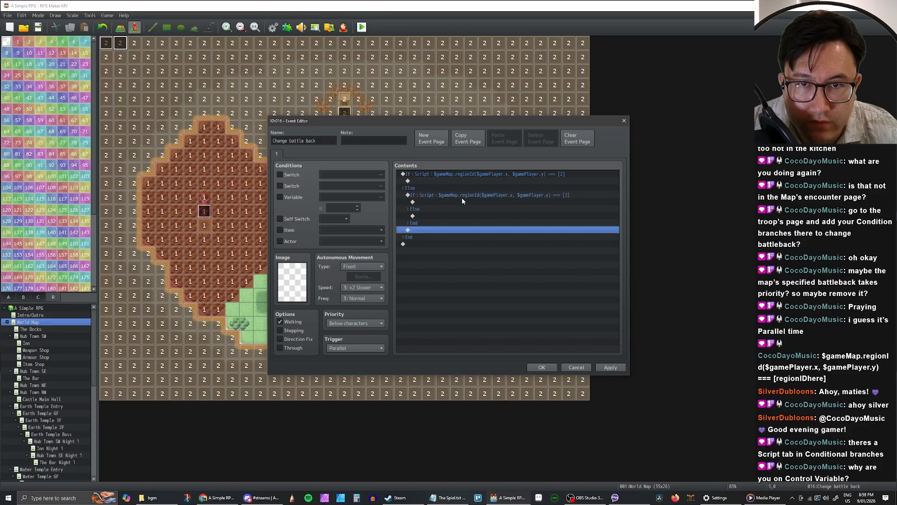
pyautogui.click(461, 194)
pyautogui.doubleClick(460, 196)
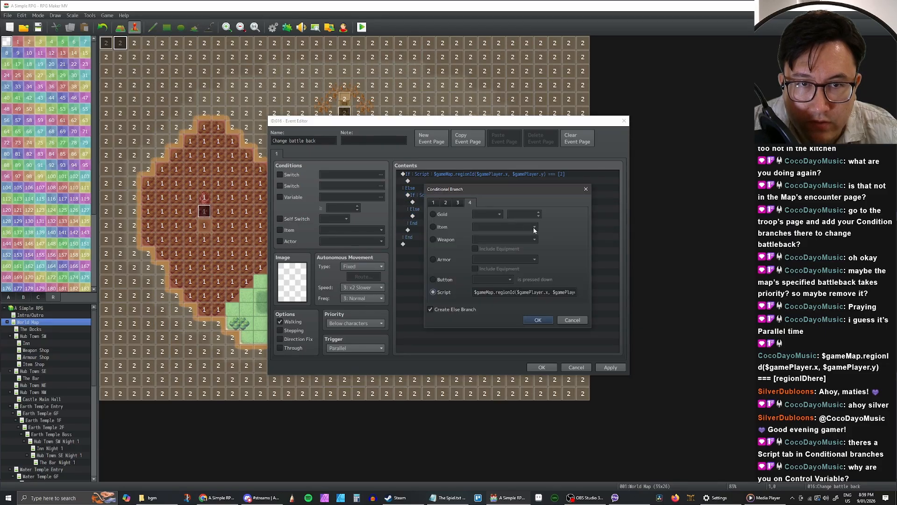
pyautogui.moveTo(509, 292); pyautogui.dragTo(610, 292)
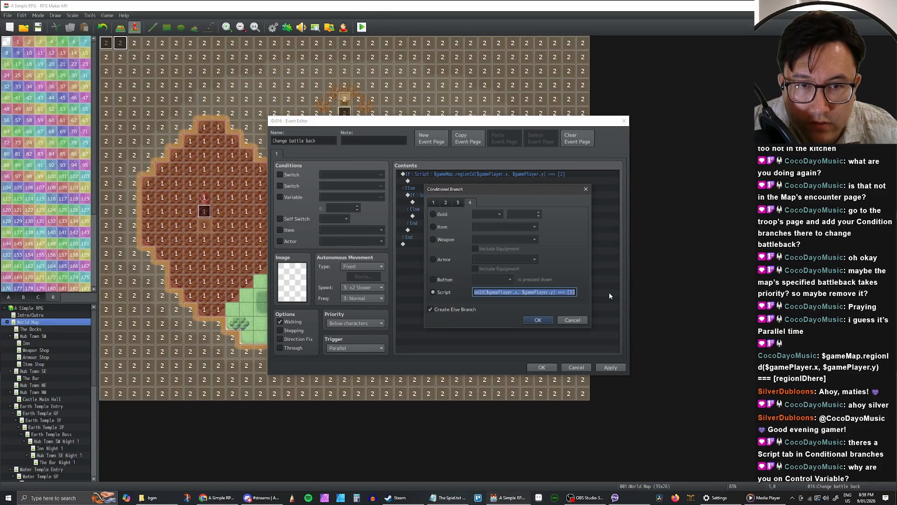
pyautogui.click(572, 292)
pyautogui.press('BackSpace')
pyautogui.write('3')
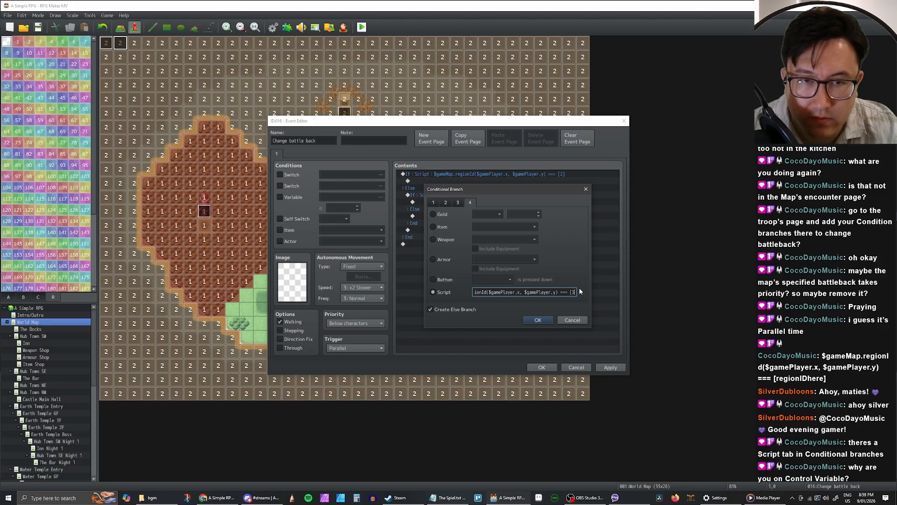
pyautogui.write(']')
pyautogui.click(538, 320)
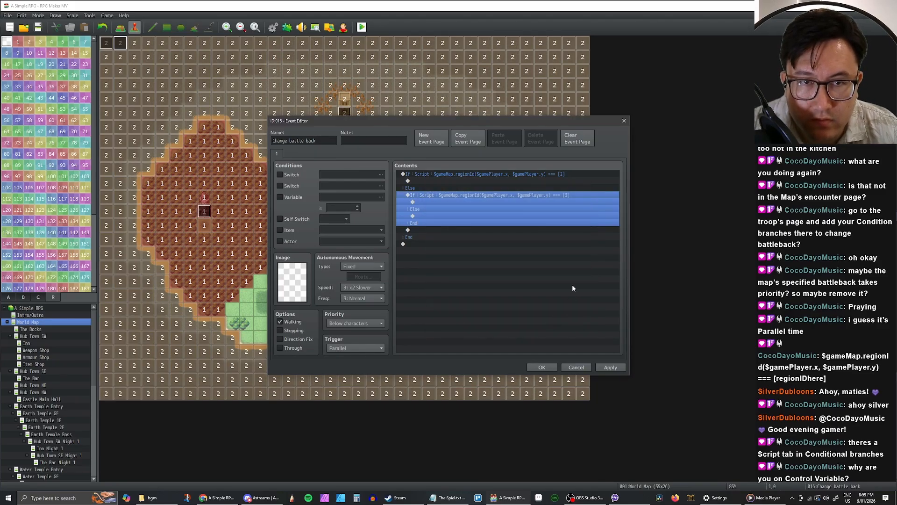
pyautogui.click(442, 202)
pyautogui.click(441, 216)
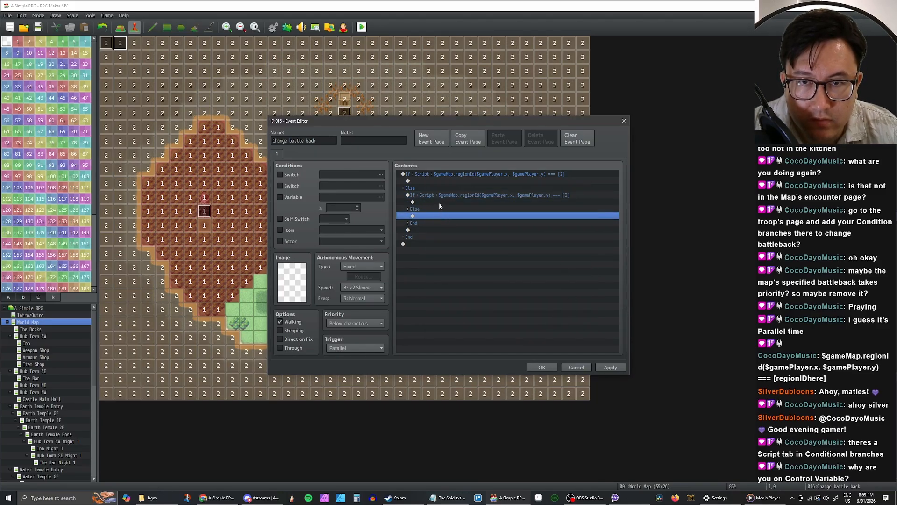
pyautogui.click(439, 202)
pyautogui.click(439, 216)
pyautogui.click(441, 202)
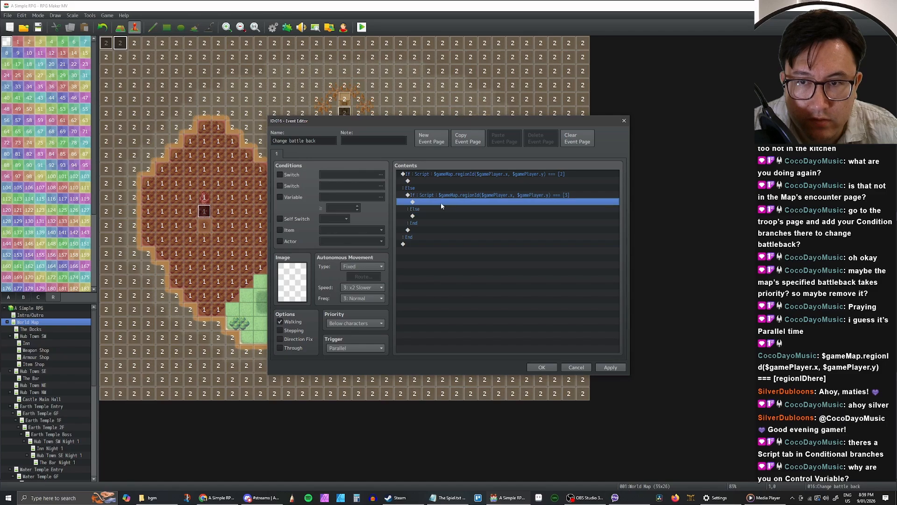
pyautogui.click(439, 217)
pyautogui.click(439, 203)
# Step: Start a Change Battle Back command in the inner Else branch and browse the ground images for its background
pyautogui.click(440, 215)
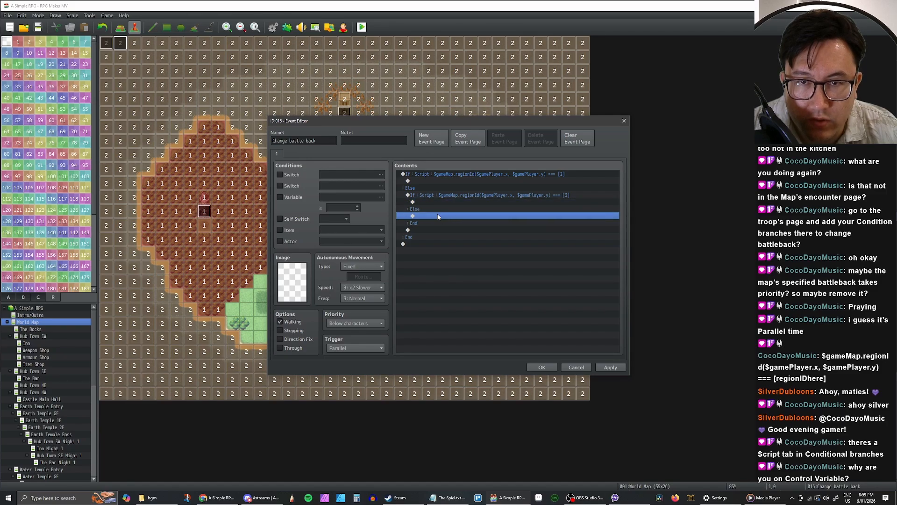
pyautogui.rightClick(433, 218)
pyautogui.click(439, 219)
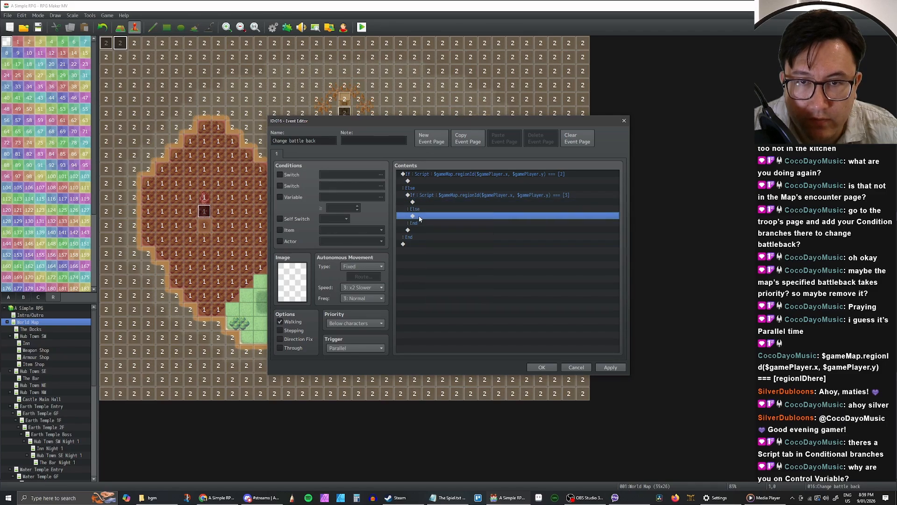
pyautogui.click(450, 155)
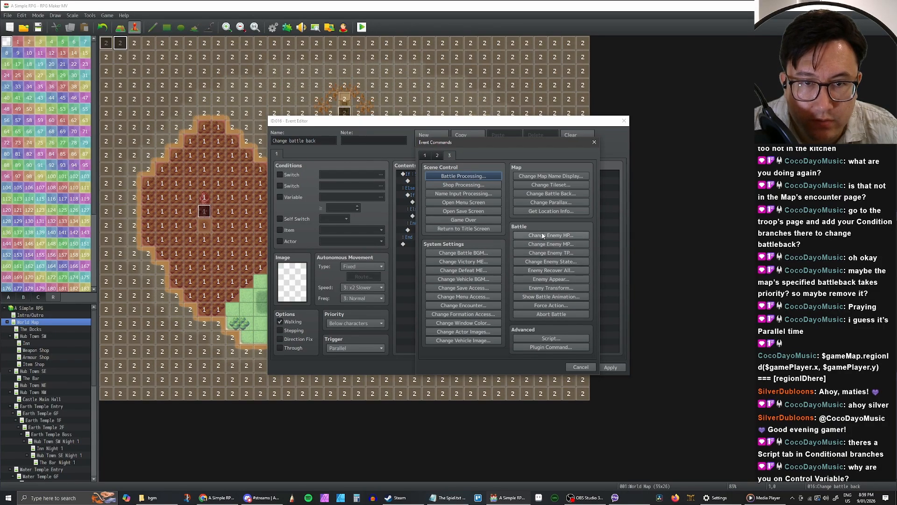
pyautogui.click(551, 193)
pyautogui.doubleClick(527, 259)
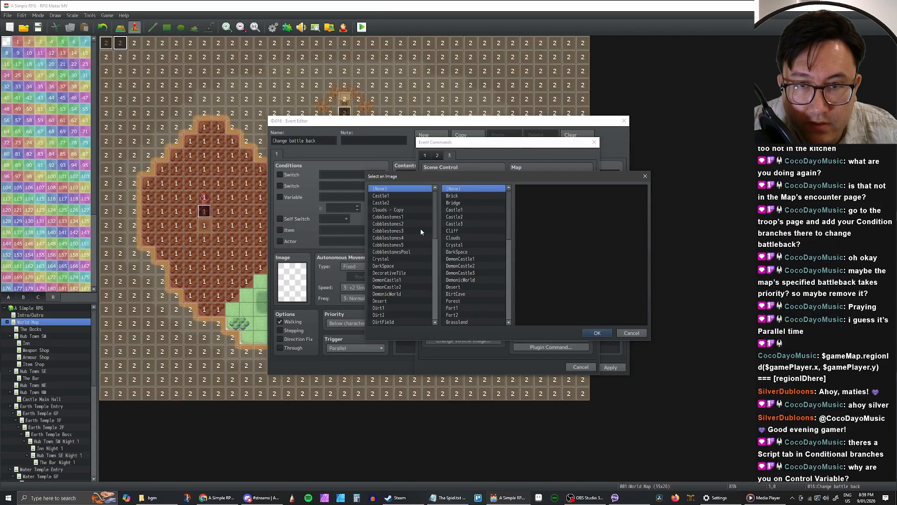
pyautogui.moveTo(436, 208); pyautogui.dragTo(436, 292)
pyautogui.click(396, 294)
pyautogui.scroll(5, 398, 292)
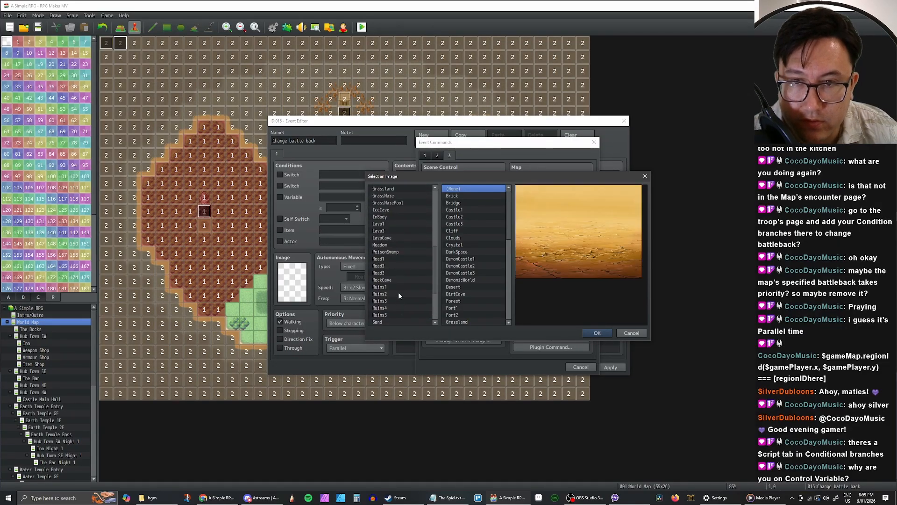
# Step: Add a Change Battle Back command with the Meadow and Forest images to the innermost Else branch
pyautogui.click(387, 279)
pyautogui.scroll(-1, 486, 264)
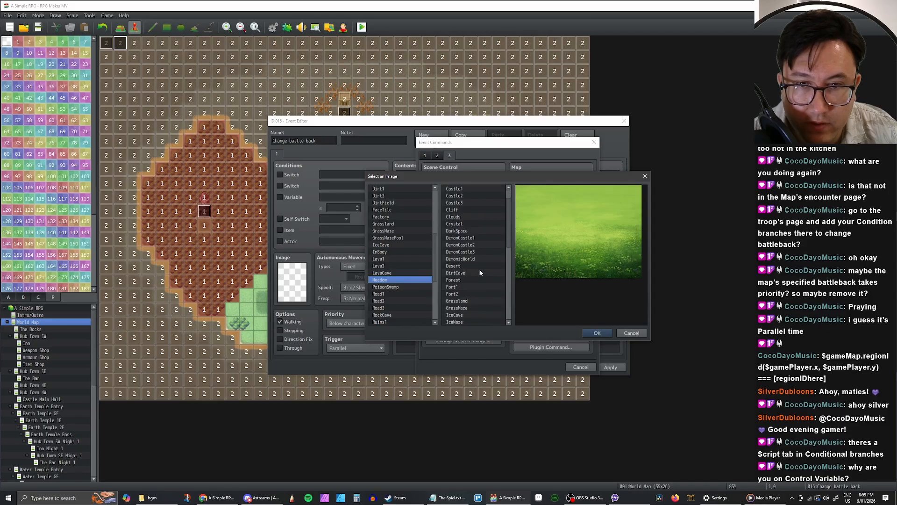
pyautogui.click(473, 280)
pyautogui.click(597, 333)
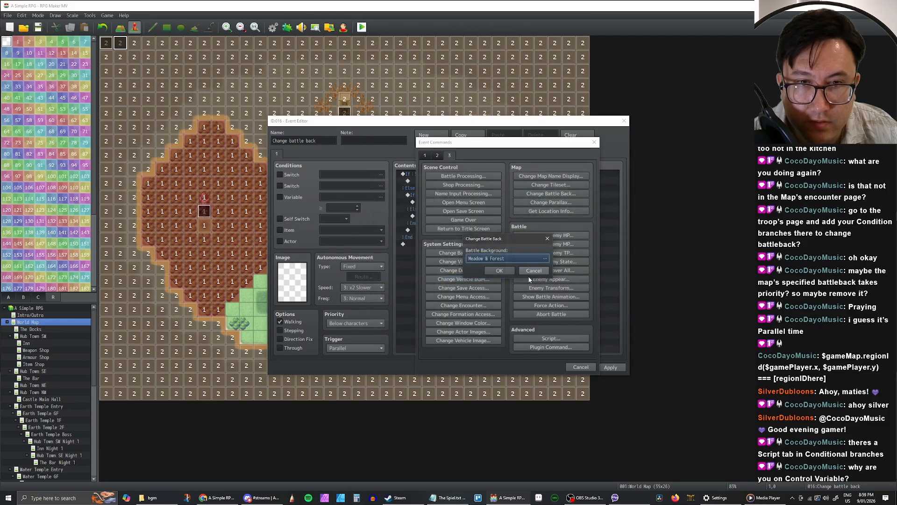
pyautogui.click(497, 274)
# Step: Copy the Meadow & Forest battle back command into the branch that checks for region 3
pyautogui.click(439, 216)
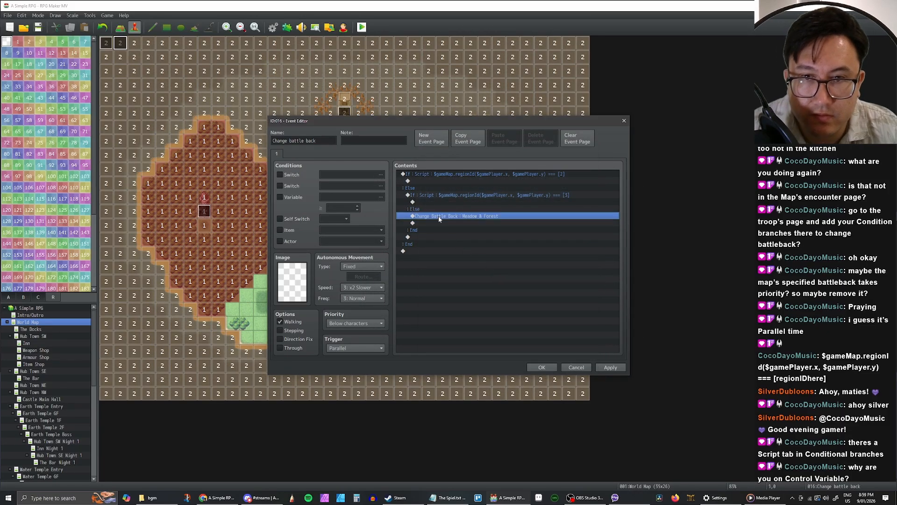
pyautogui.click(434, 201)
pyautogui.hotkey('ctrl', 'v')
pyautogui.click(442, 203)
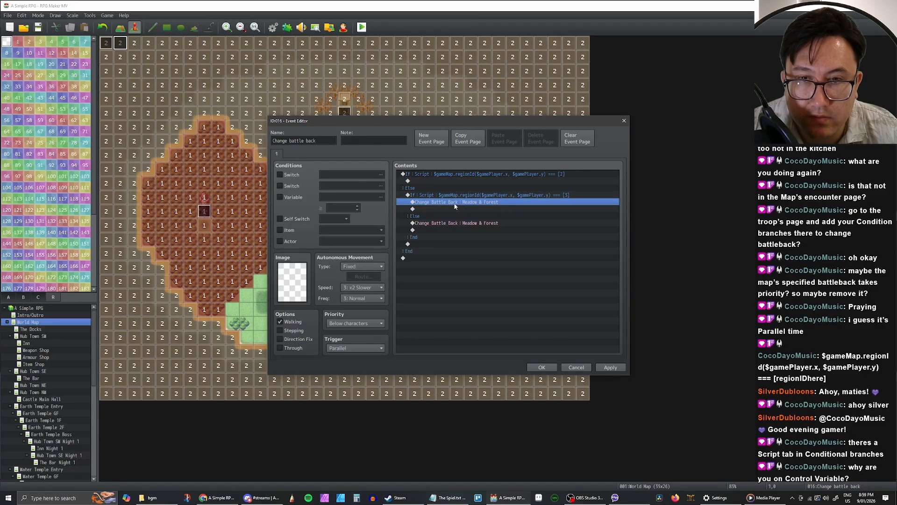
# Step: Edit the region 3 branch's battle back command and choose Lava1 as its ground image
pyautogui.doubleClick(454, 203)
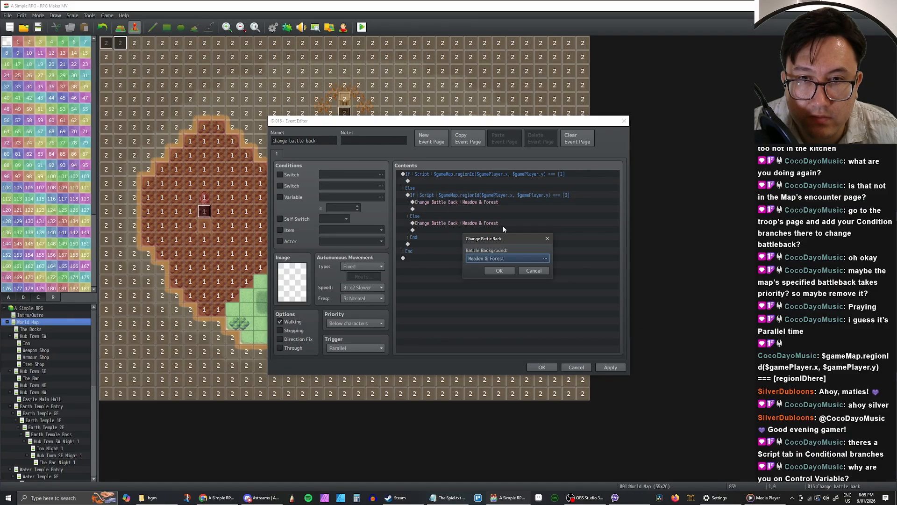
pyautogui.doubleClick(503, 260)
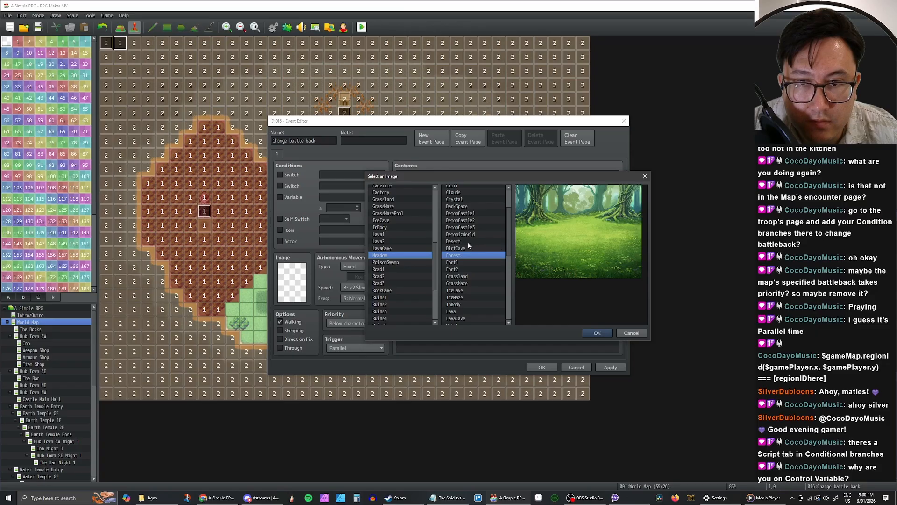
pyautogui.click(380, 234)
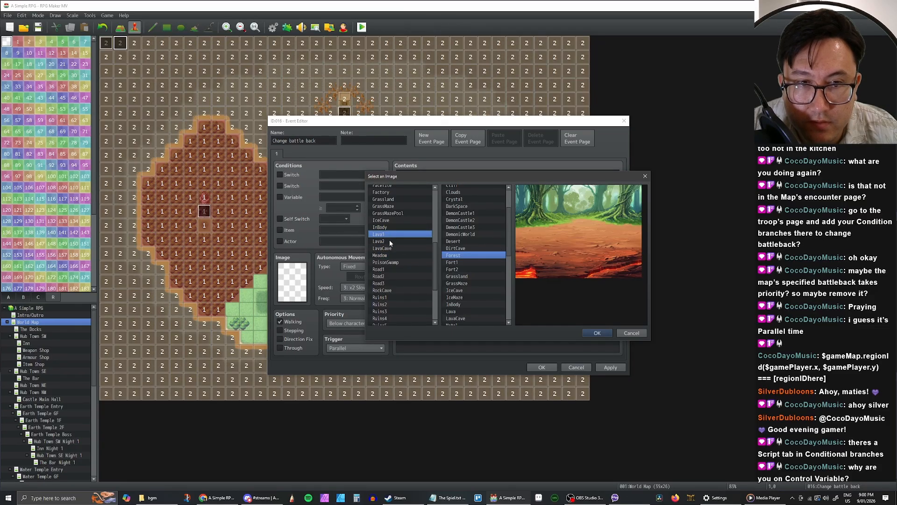
# Step: Preview the backdrop images against the Lava1 ground, choose Lava, and confirm the region 3 battle background
pyautogui.scroll(3, 481, 255)
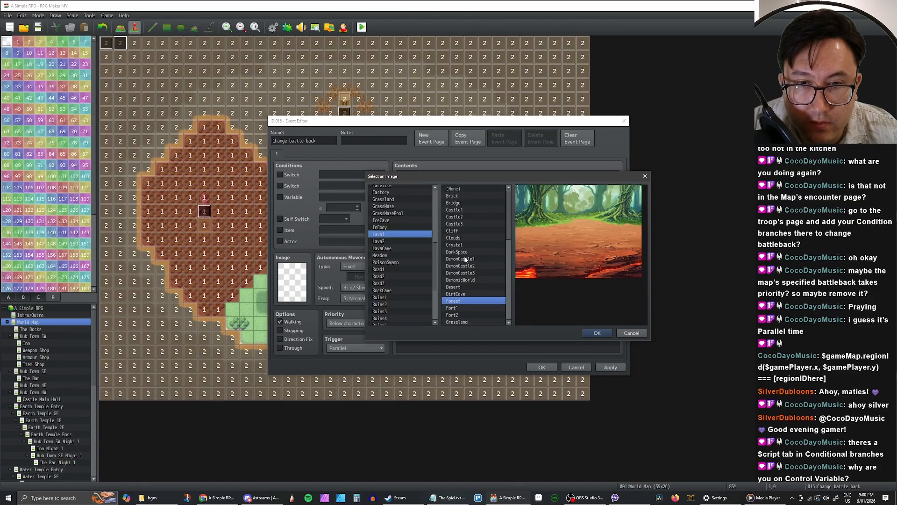
pyautogui.click(461, 231)
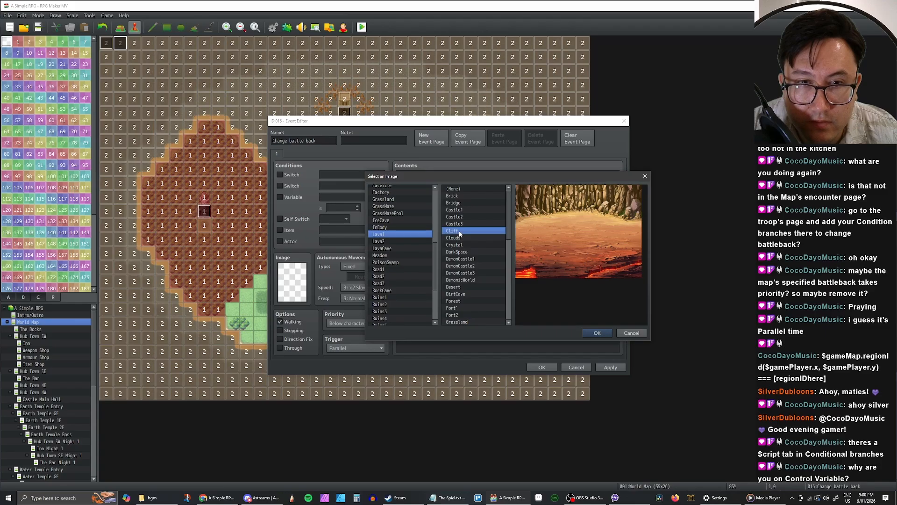
pyautogui.press('Up')
pyautogui.press('Down')
pyautogui.press('Up')
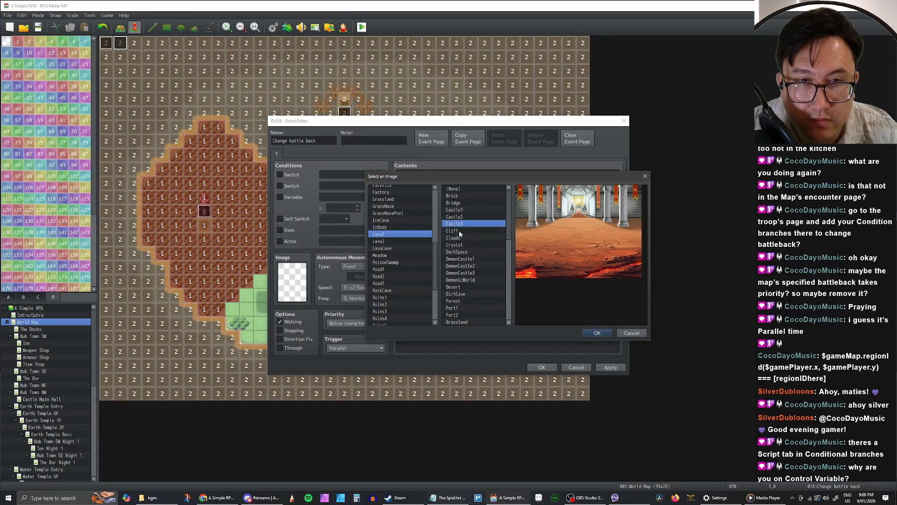
pyautogui.press('Up')
pyautogui.press('Up')
pyautogui.press('Up')
pyautogui.press('Up')
pyautogui.press('Up')
pyautogui.press('Down')
pyautogui.press('Down')
pyautogui.press('Down')
pyautogui.press('Down')
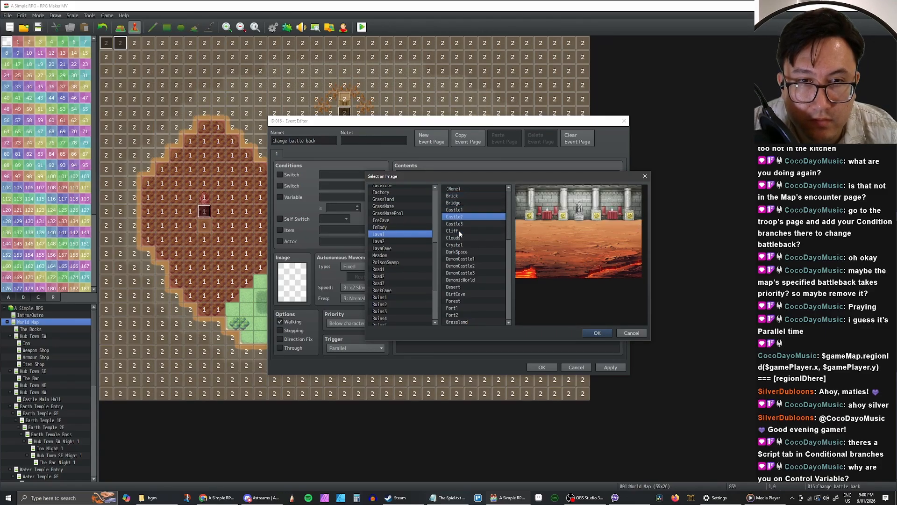
pyautogui.press('Down')
pyautogui.press('Down')
pyautogui.press('Down')
pyautogui.press('Down')
pyautogui.press('Down')
pyautogui.press('Down')
pyautogui.press('Down')
pyautogui.press('Down')
pyautogui.press('Down')
pyautogui.press('Down')
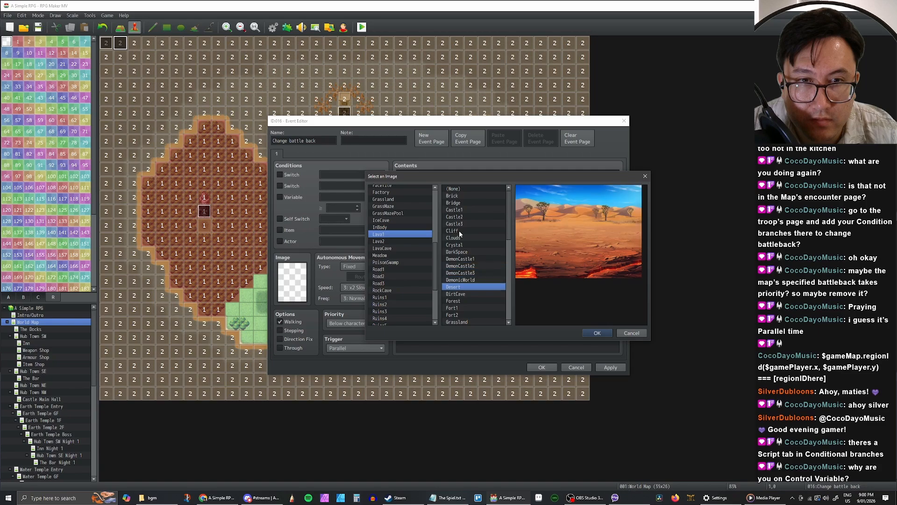
pyautogui.press('Down')
pyautogui.press('Down')
pyautogui.press('Down')
pyautogui.press('Up')
pyautogui.press('Up')
pyautogui.press('Down')
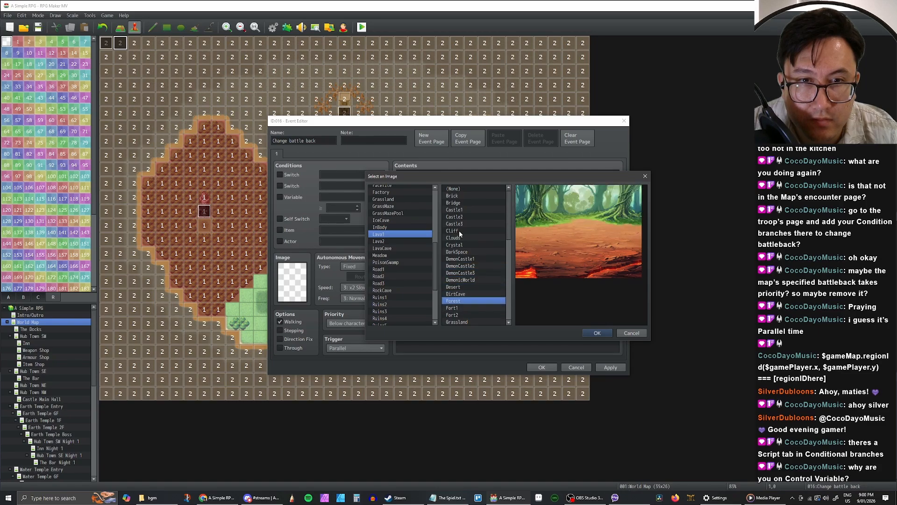
pyautogui.press('Down')
pyautogui.press('Down')
pyautogui.press('Down')
pyautogui.press('Down')
pyautogui.press('Down')
pyautogui.press('Down')
pyautogui.press('Down')
pyautogui.press('Down')
pyautogui.press('Down')
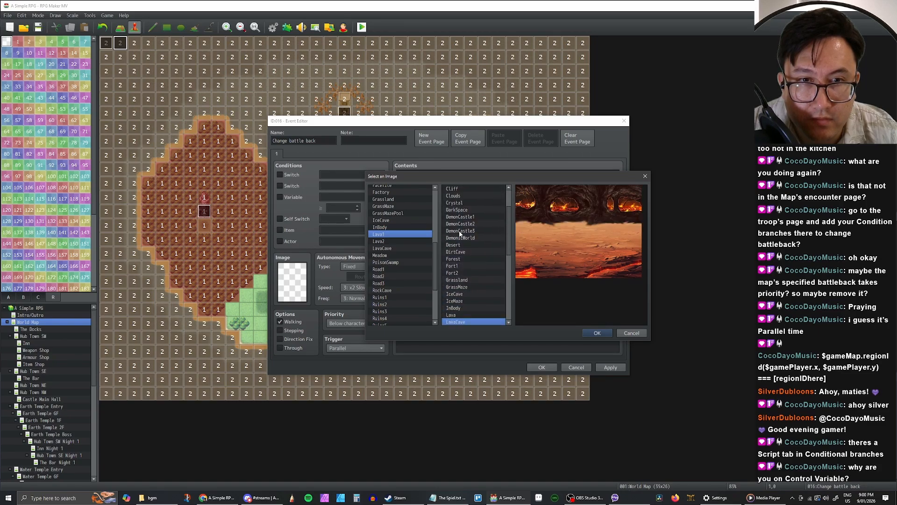
pyautogui.press('Up')
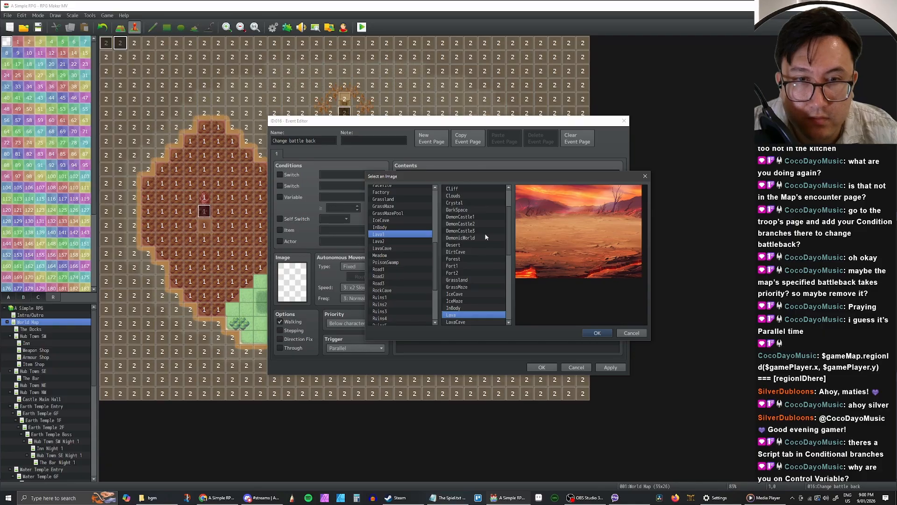
pyautogui.doubleClick(461, 318)
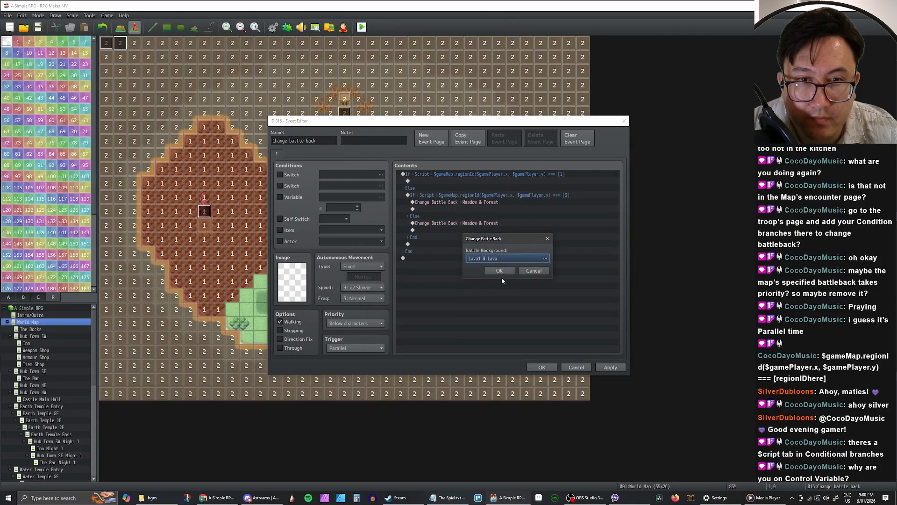
pyautogui.click(538, 258)
# Step: Copy the Lava1 & Lava battle back command into the branch that checks for region 2
pyautogui.hotkey('ctrl', 'c')
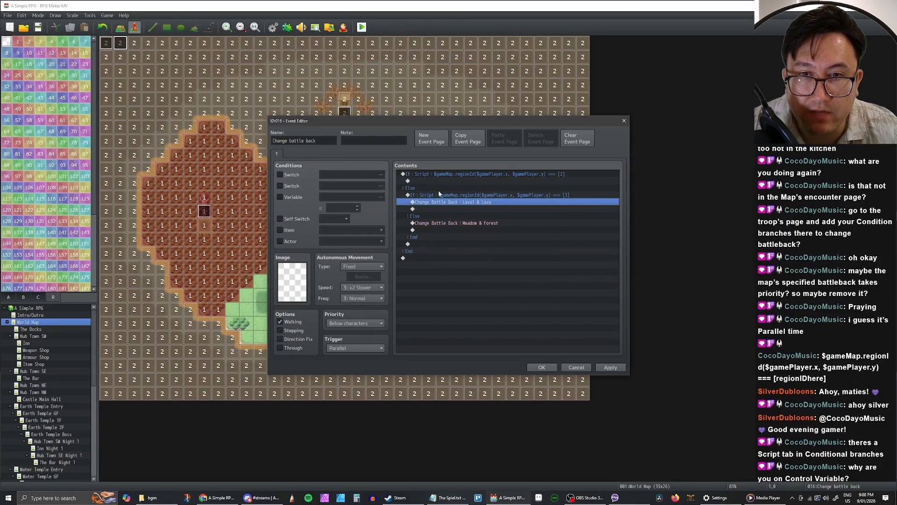
pyautogui.click(446, 182)
pyautogui.hotkey('ctrl', 'v')
pyautogui.doubleClick(446, 187)
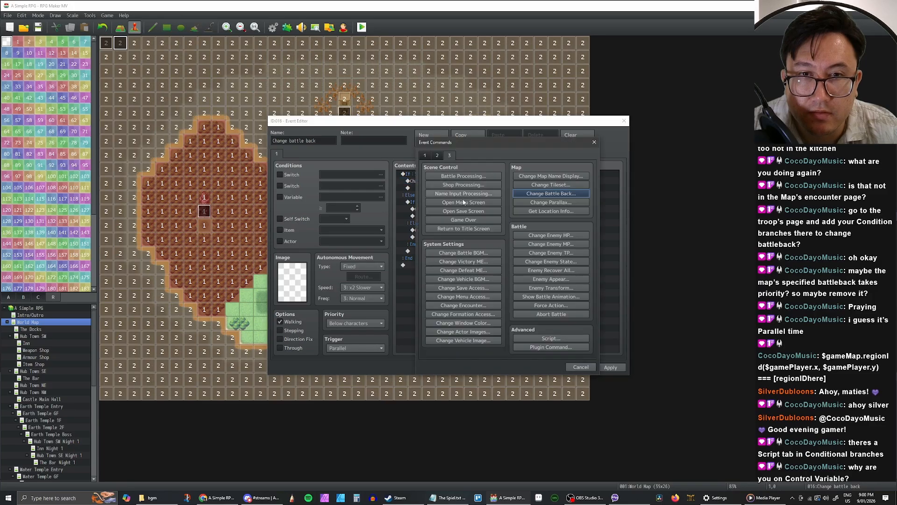
# Step: Set the region 2 branch's battle background to Water with no backdrop image, and save the event
pyautogui.click(461, 188)
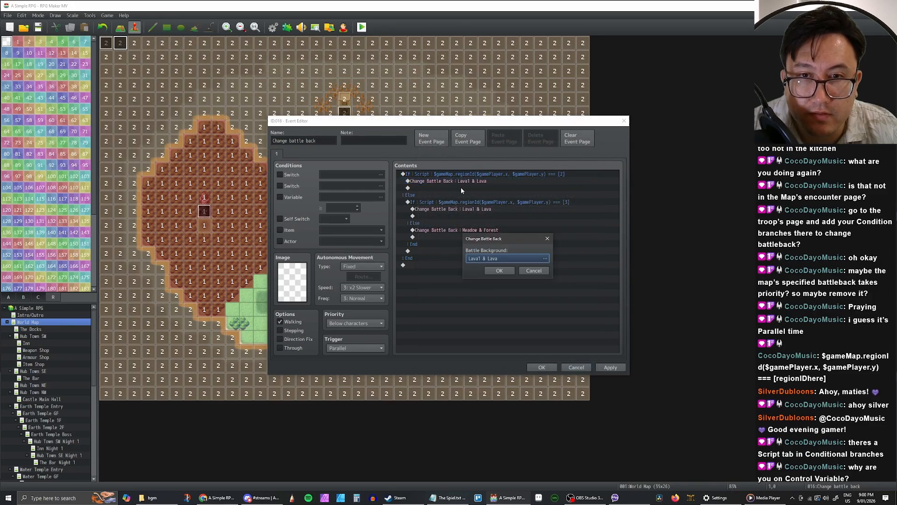
pyautogui.click(515, 258)
pyautogui.moveTo(433, 248); pyautogui.dragTo(432, 299)
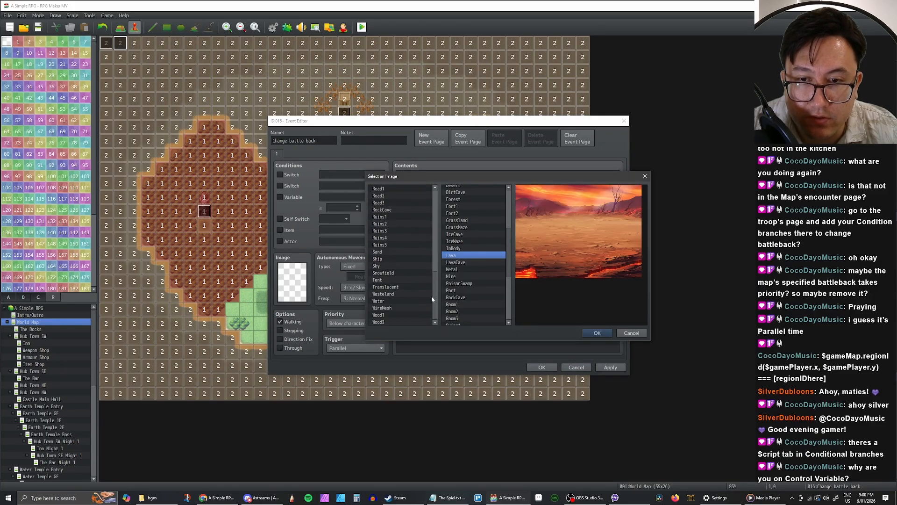
pyautogui.click(393, 303)
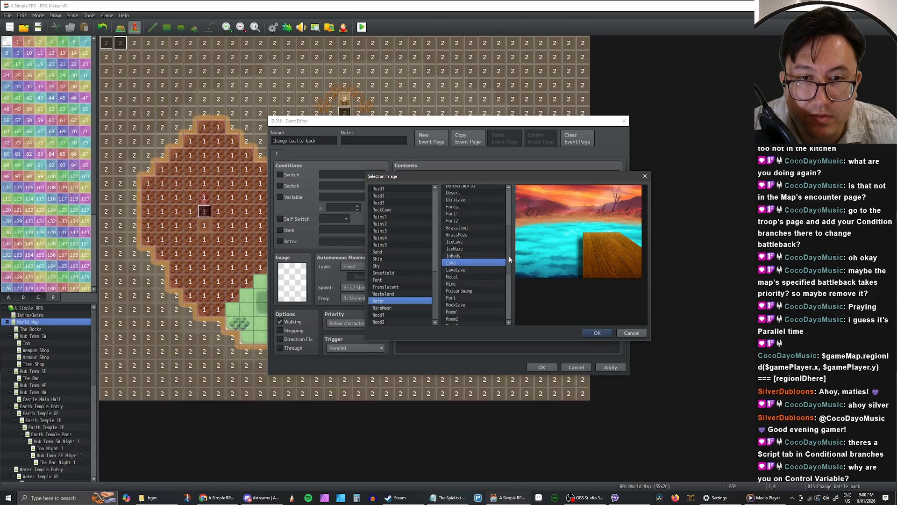
pyautogui.scroll(5, 496, 243)
pyautogui.click(458, 189)
pyautogui.click(596, 332)
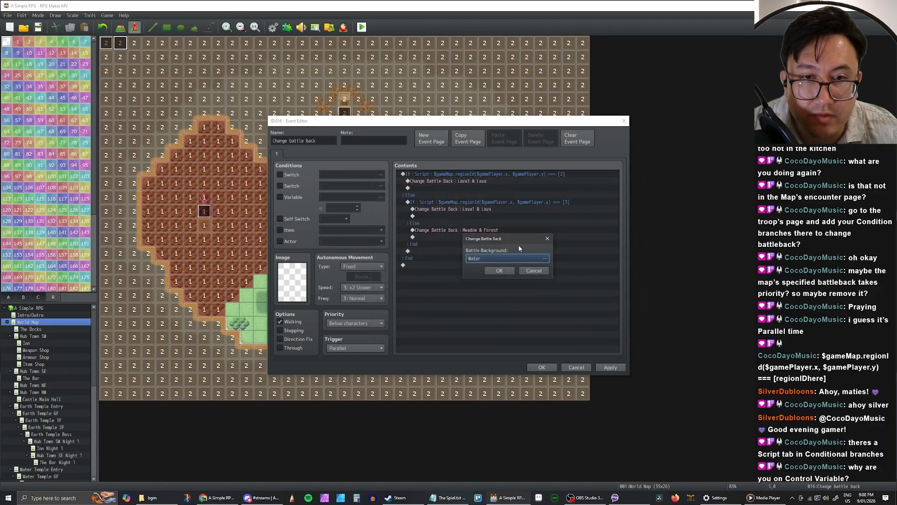
pyautogui.press('Return')
pyautogui.click(612, 367)
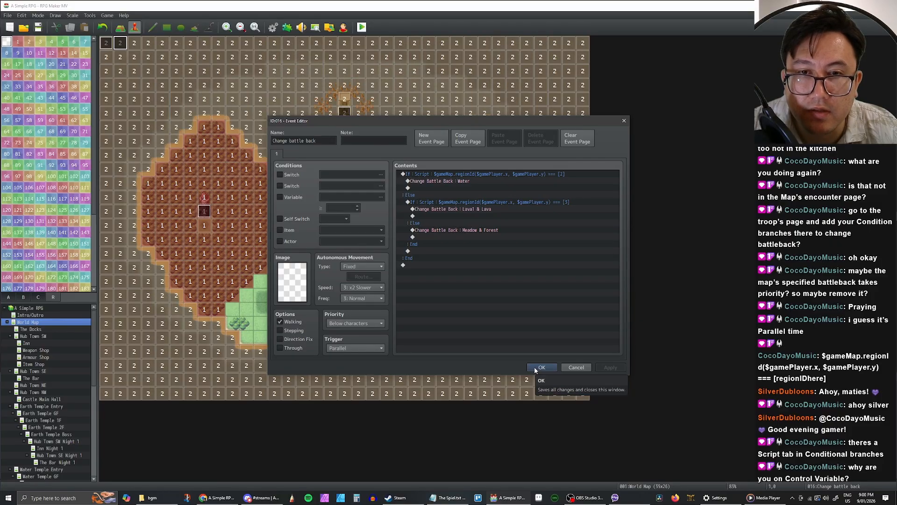
pyautogui.click(535, 369)
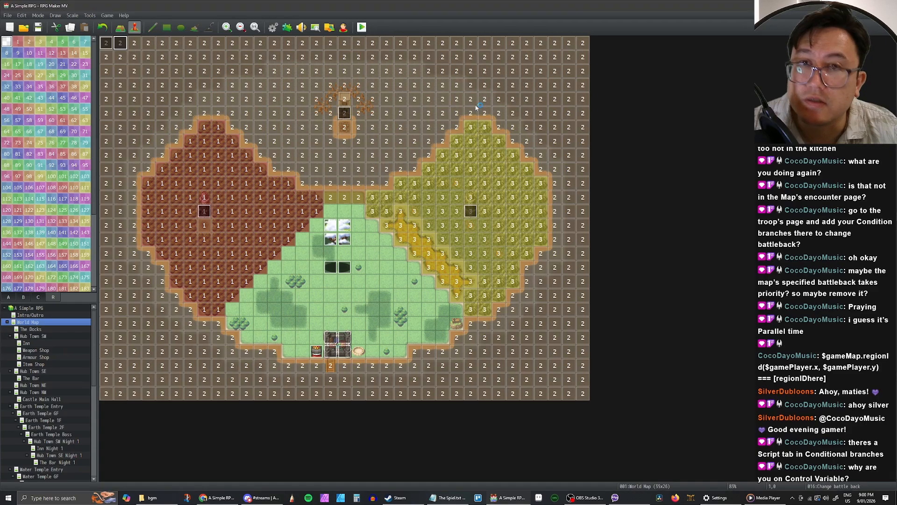
# Step: Start a playtest of the game and load save File 1
pyautogui.hotkey('ctrl', 'r')
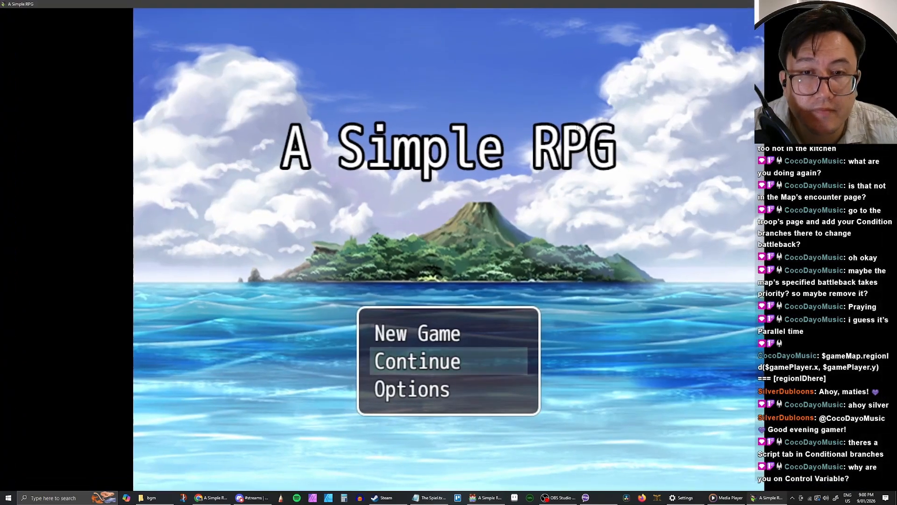
pyautogui.press('Return')
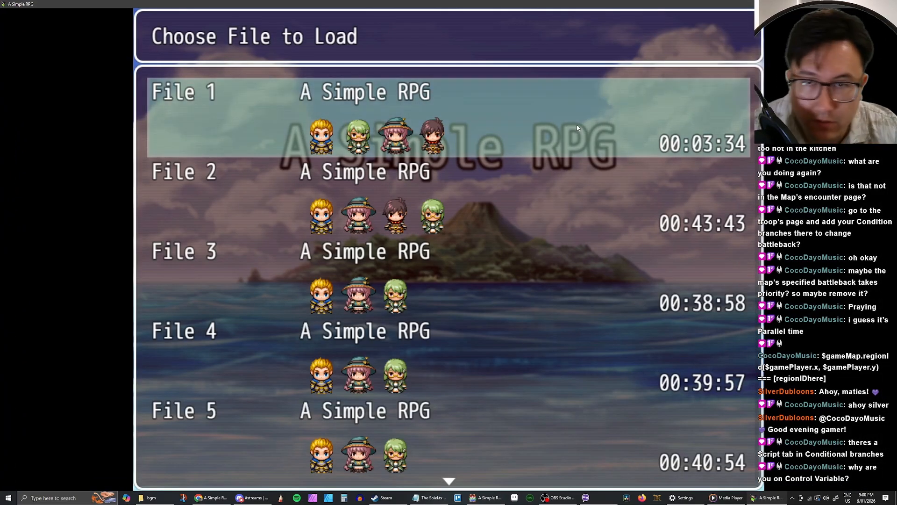
pyautogui.press('Return')
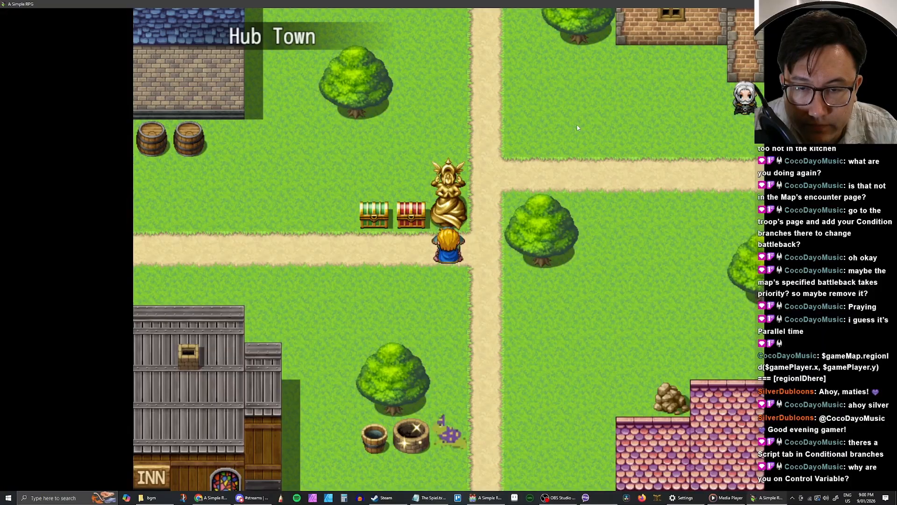
# Step: Walk the party out of Hub Town and north across the world map's grassland to the shore
pyautogui.press('Right')
pyautogui.press('Down')
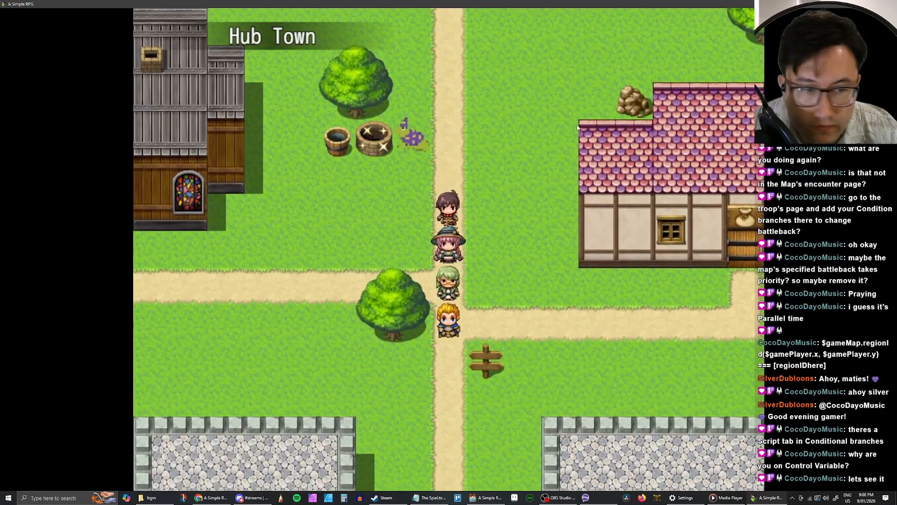
pyautogui.press('Up')
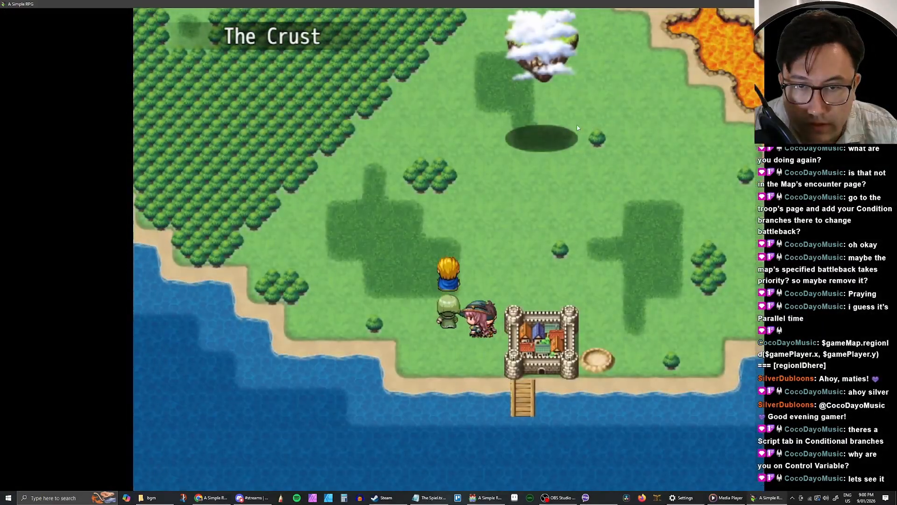
pyautogui.press('Up')
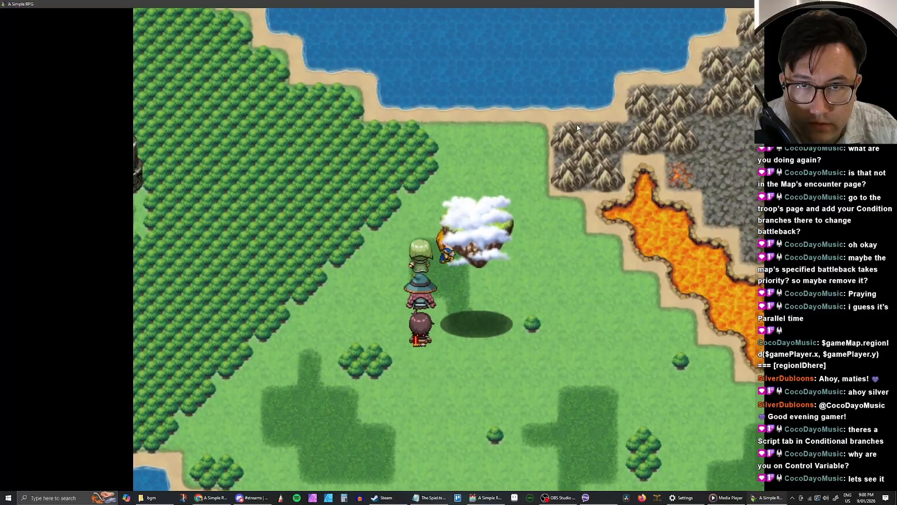
pyautogui.press('Up')
pyautogui.press('Right')
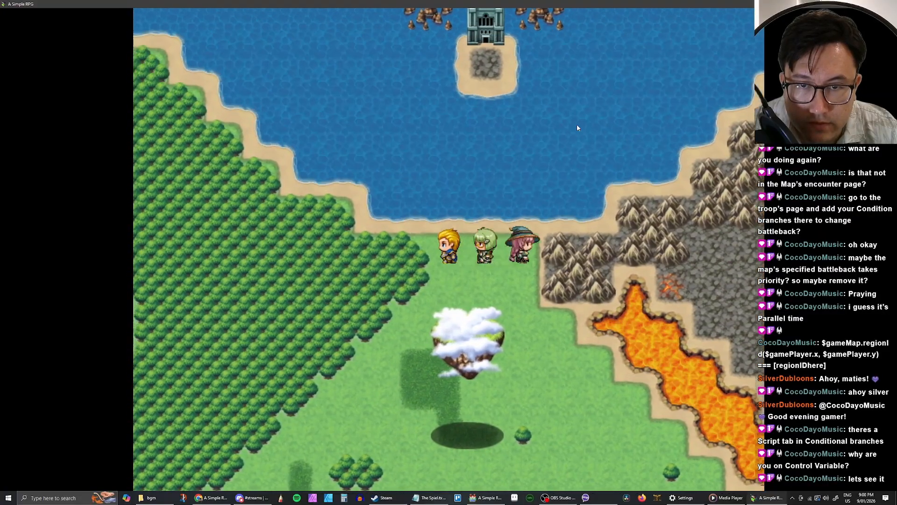
# Step: Walk the party back and forth along the world map's northern shore until a random battle starts
pyautogui.press('Left')
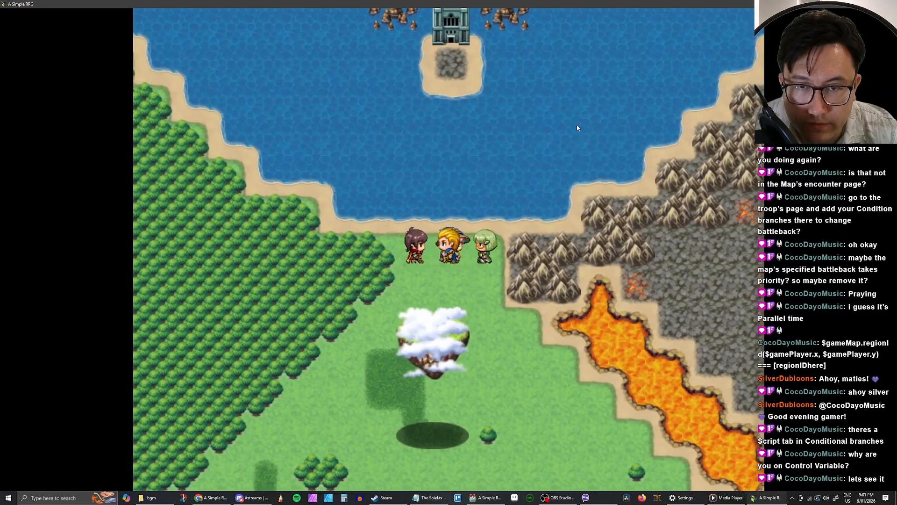
pyautogui.press('Left')
pyautogui.press('Right')
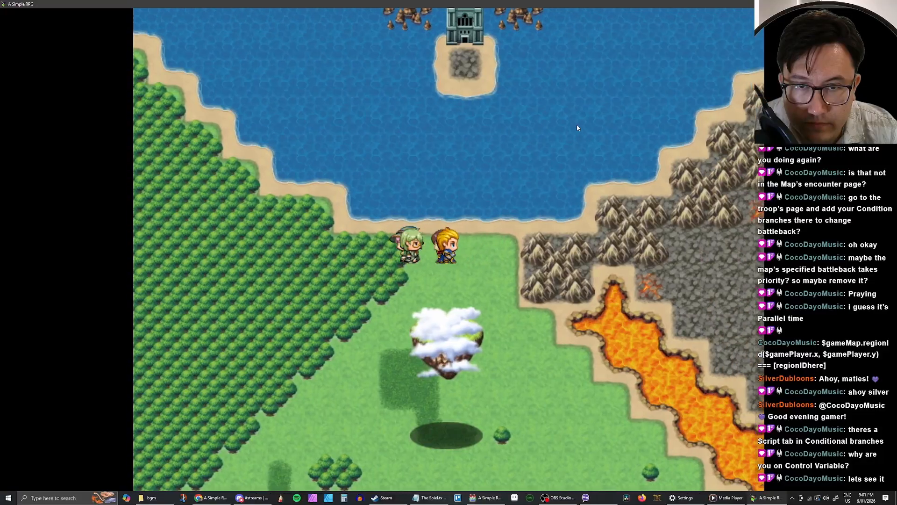
pyautogui.press('Left')
pyautogui.press('Right')
pyautogui.press('Left')
pyautogui.press('Right')
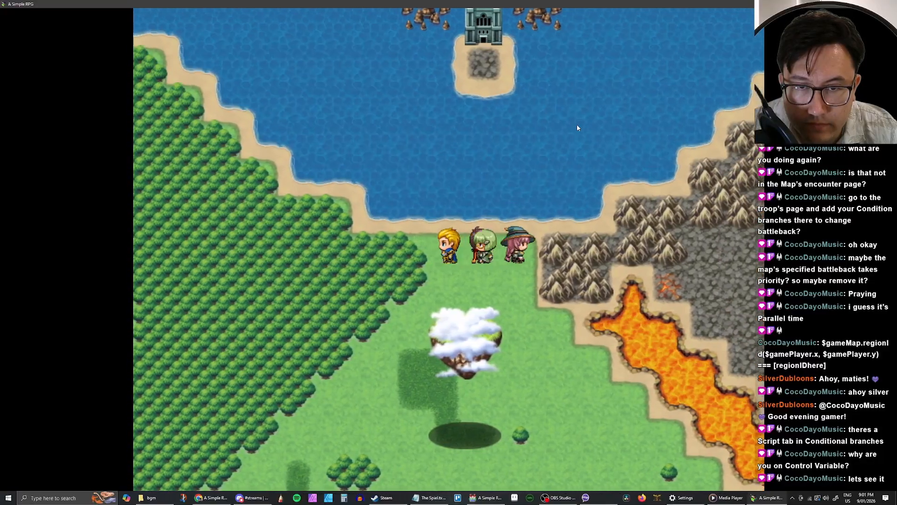
pyautogui.press('Left')
pyautogui.press('Left')
pyautogui.press('Right')
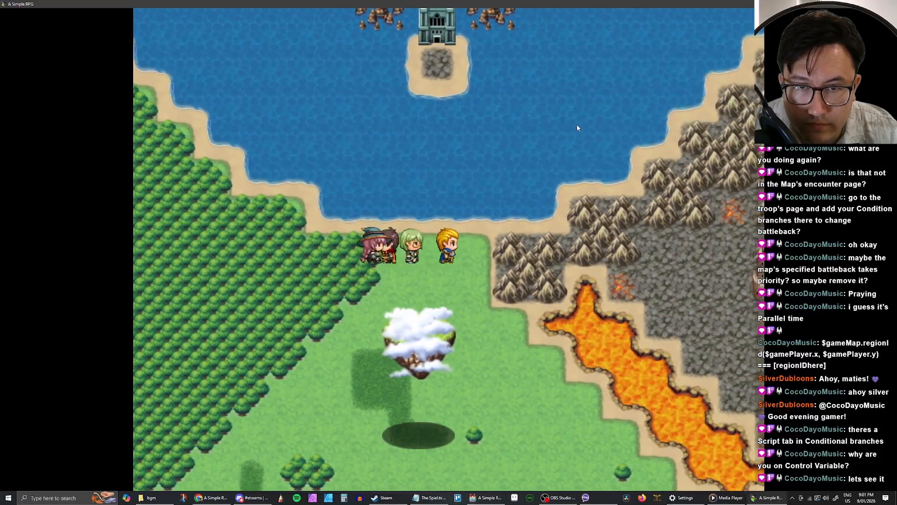
pyautogui.press('Left')
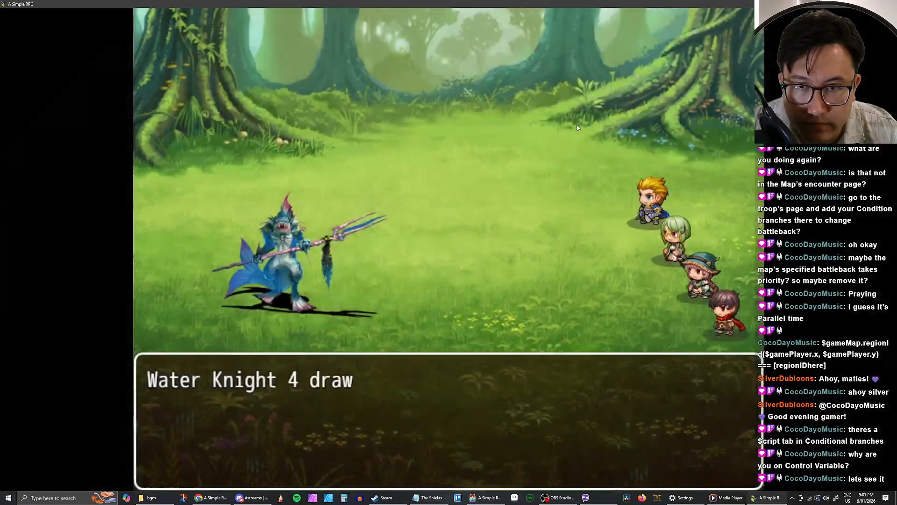
# Step: Check the battle background while choosing Fight and attacking with the party against Water Knight 4, and close the playtest
pyautogui.press('Return')
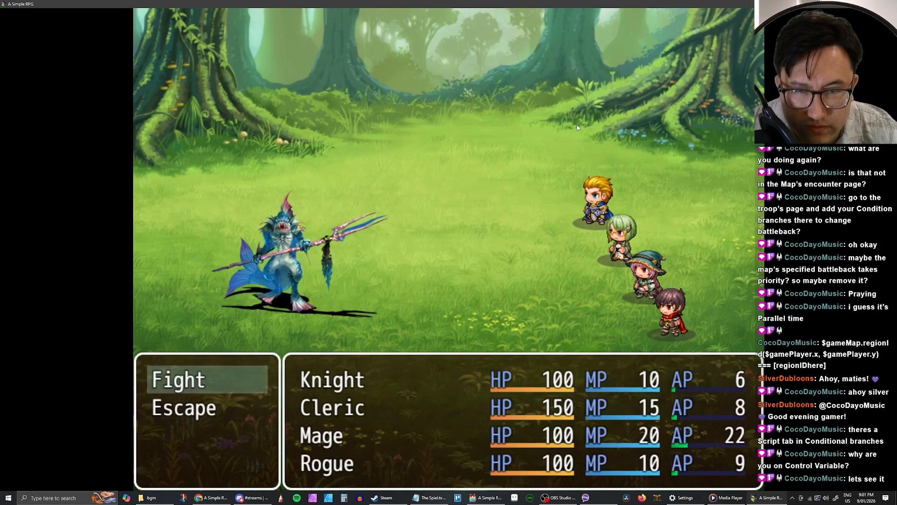
pyautogui.press('Return')
pyautogui.press('Return')
pyautogui.press('Return')
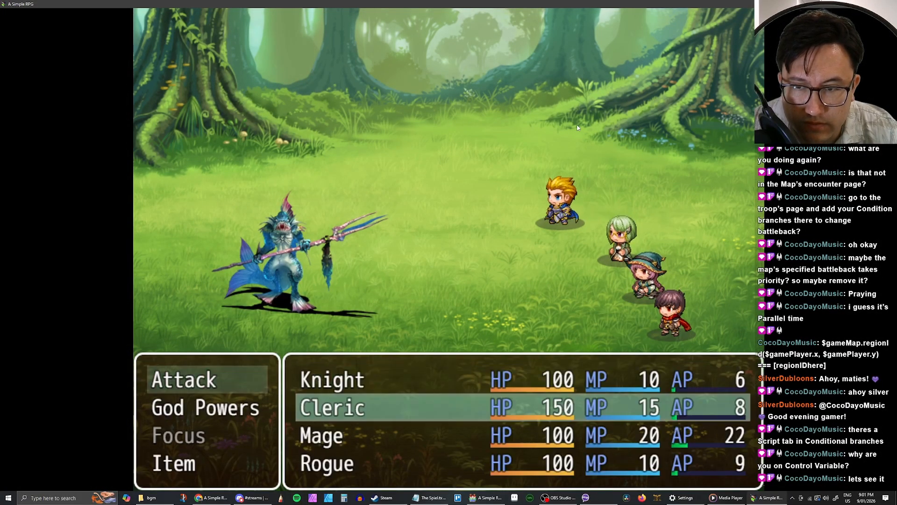
pyautogui.press('Return')
pyautogui.press('Return')
pyautogui.press('Return')
pyautogui.press('Return')
pyautogui.press('Return')
pyautogui.press('Return')
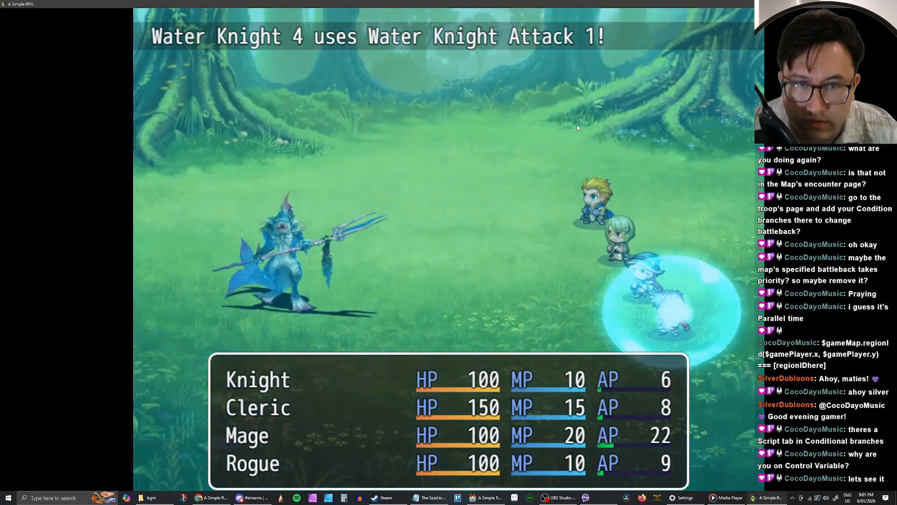
pyautogui.hotkey('alt', 'F4')
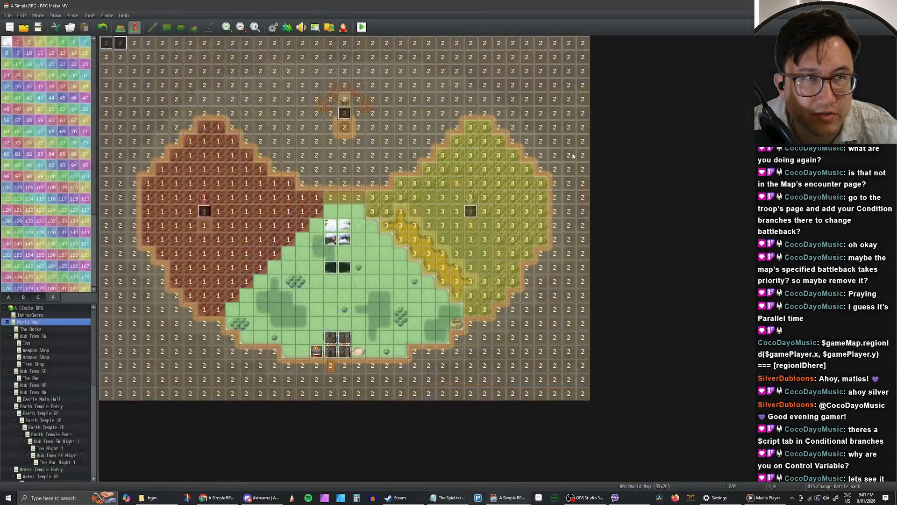
# Step: Check the World Map's properties for a specified battleback and its encounter list, and close them
pyautogui.doubleClick(37, 322)
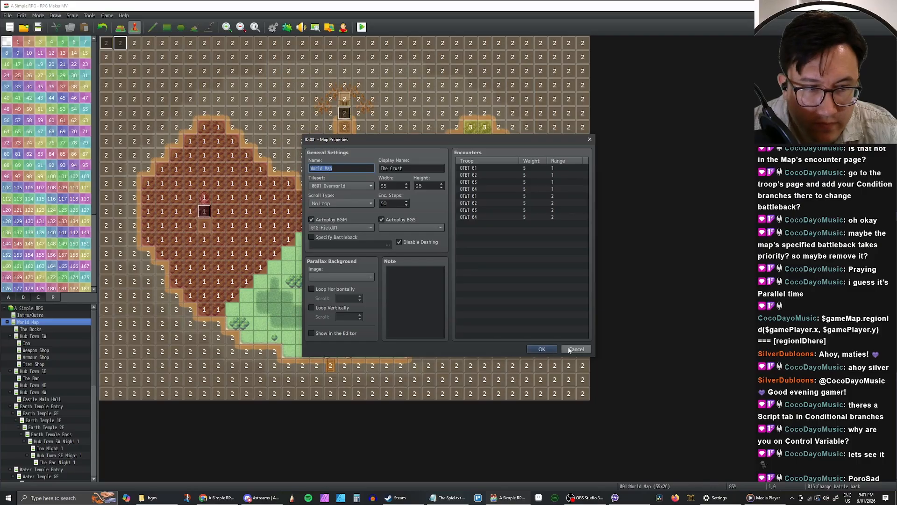
pyautogui.click(569, 350)
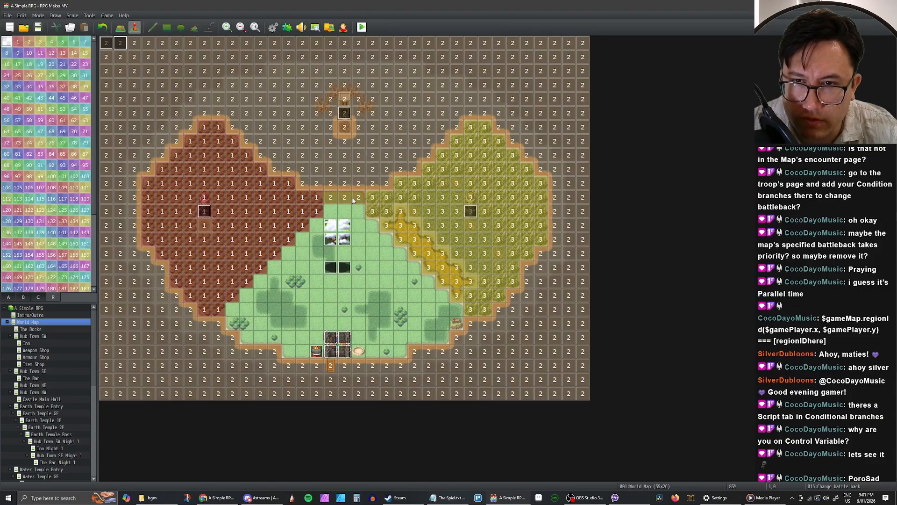
pyautogui.doubleClick(37, 323)
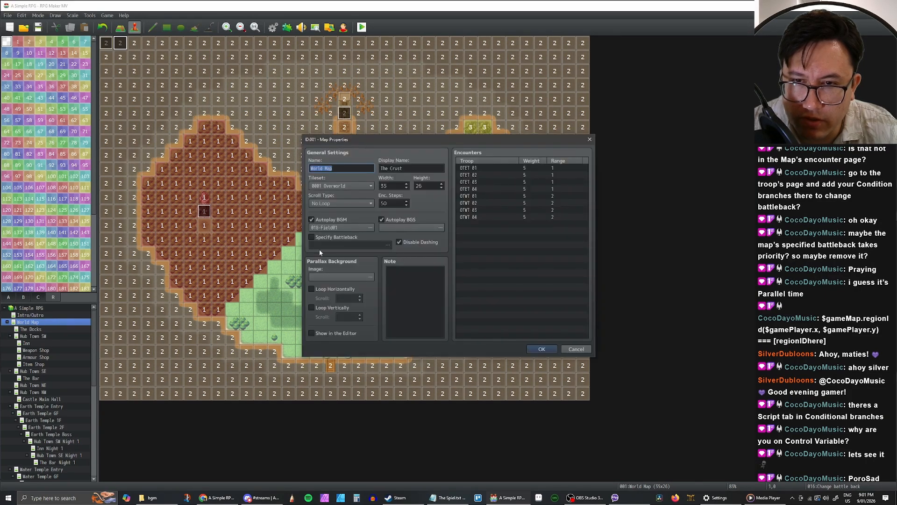
pyautogui.click(551, 349)
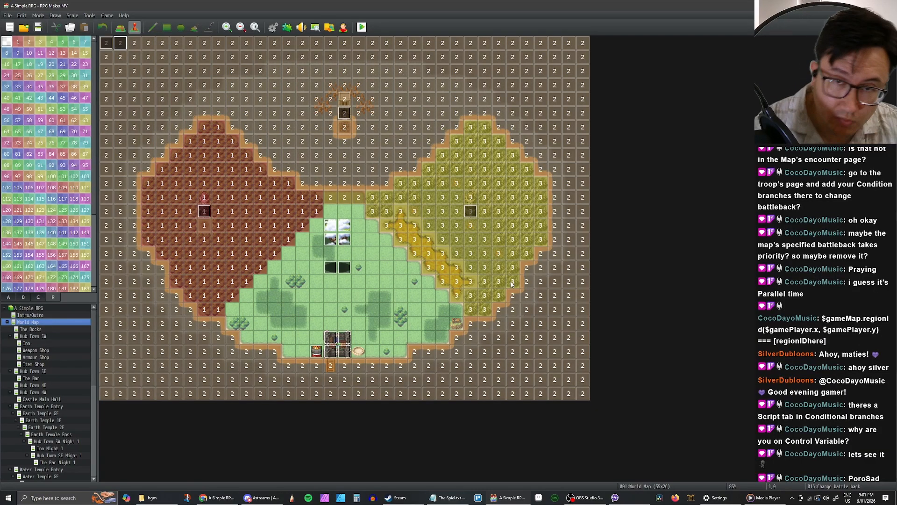
# Step: Open the Change battle back event and examine the script conditions that check for regions 2 and 3
pyautogui.doubleClick(120, 44)
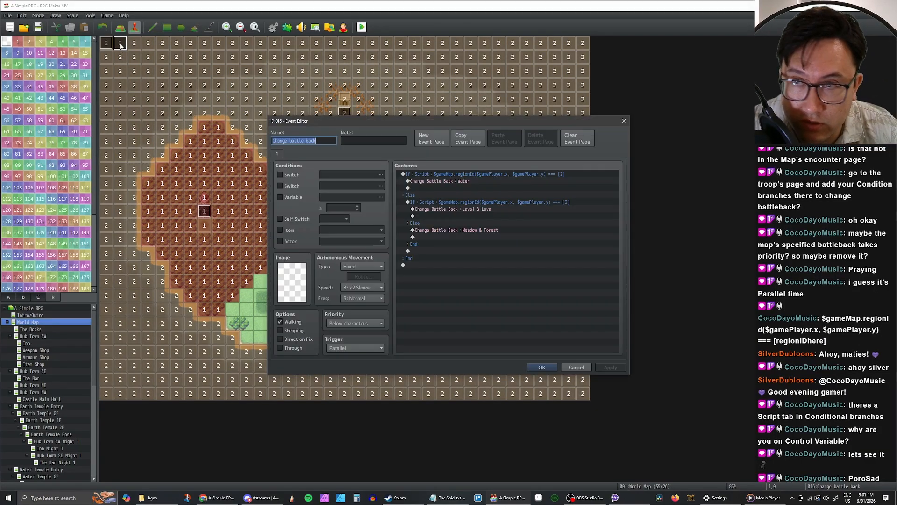
pyautogui.click(443, 211)
pyautogui.click(442, 223)
pyautogui.click(432, 203)
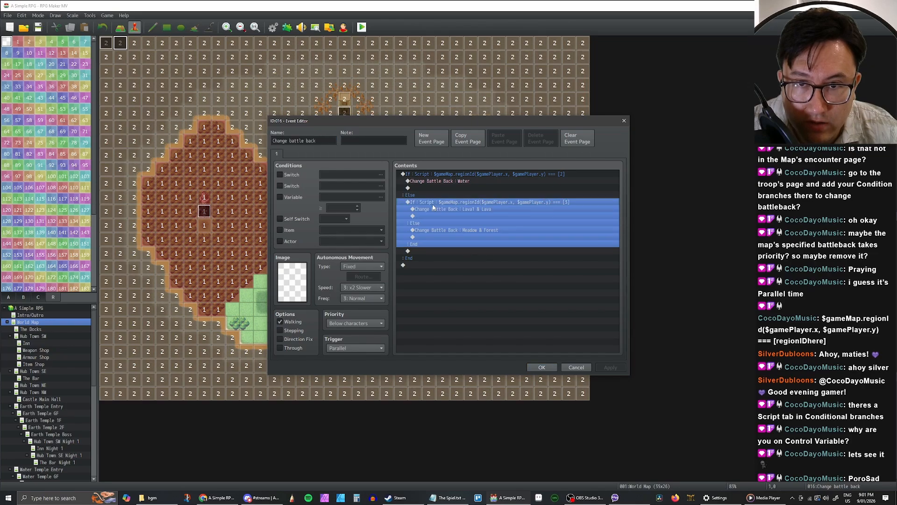
pyautogui.click(430, 182)
pyautogui.click(430, 174)
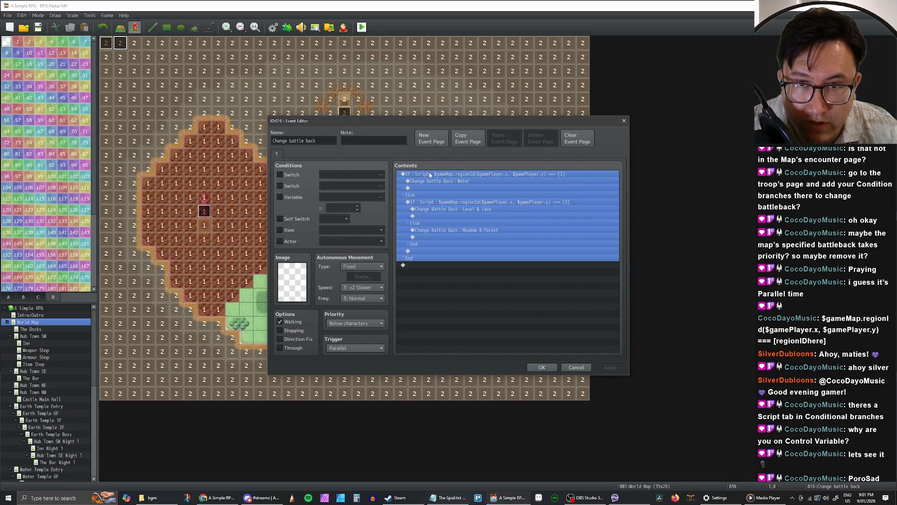
pyautogui.click(464, 181)
pyautogui.click(468, 176)
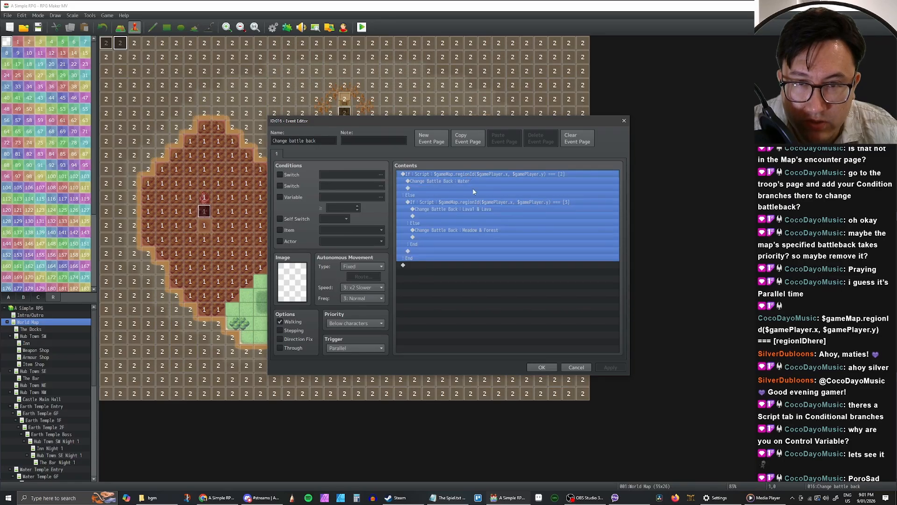
pyautogui.click(471, 180)
pyautogui.click(486, 174)
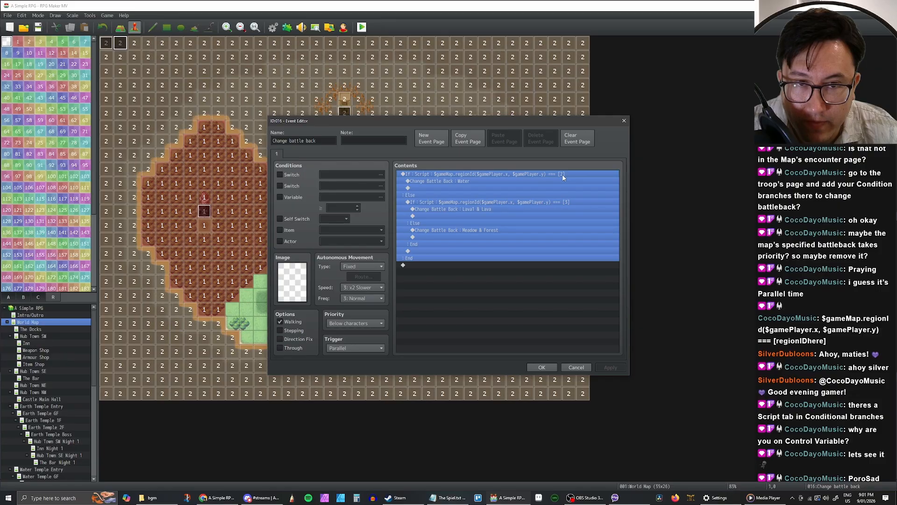
pyautogui.moveTo(470, 122)
pyautogui.mouseDown()
pyautogui.moveTo(626, 118)
pyautogui.moveTo(472, 129)
pyautogui.mouseUp()
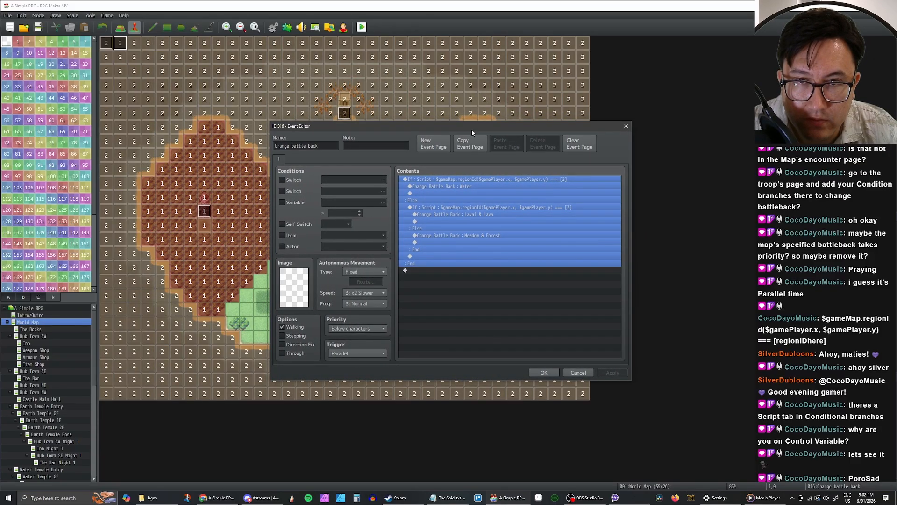
pyautogui.moveTo(472, 129); pyautogui.dragTo(465, 156)
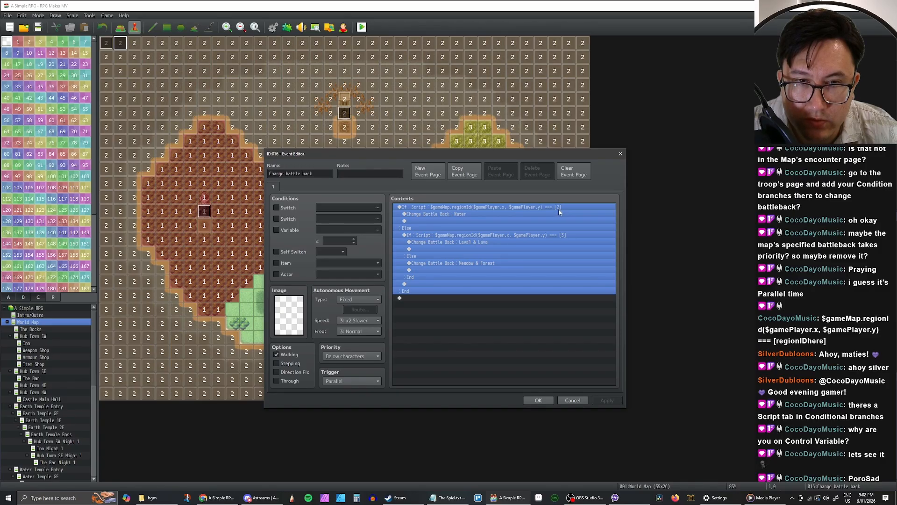
# Step: Trace the event's nested branches through the Water, Lava1 & Lava and Meadow & Forest commands, and close the event
pyautogui.click(464, 264)
pyautogui.click(463, 257)
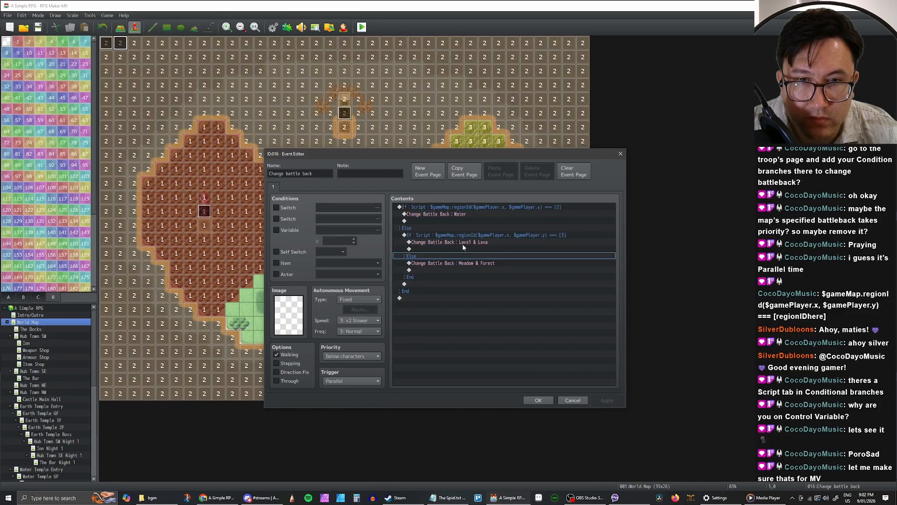
pyautogui.click(464, 236)
pyautogui.click(476, 264)
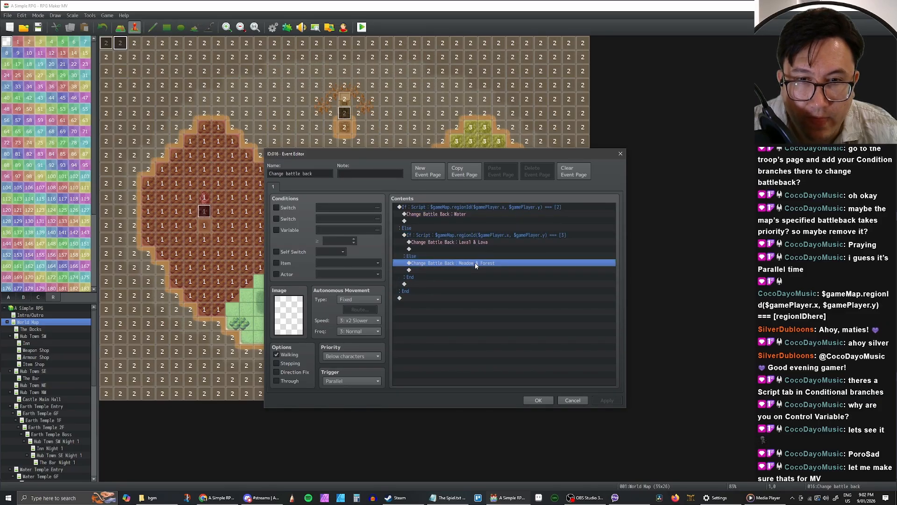
pyautogui.click(449, 213)
pyautogui.click(447, 208)
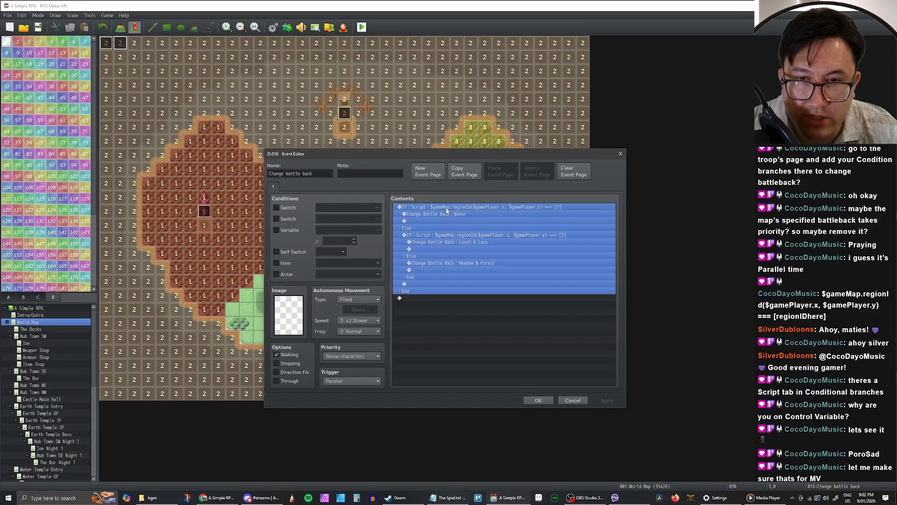
pyautogui.click(448, 214)
pyautogui.click(450, 236)
pyautogui.click(457, 263)
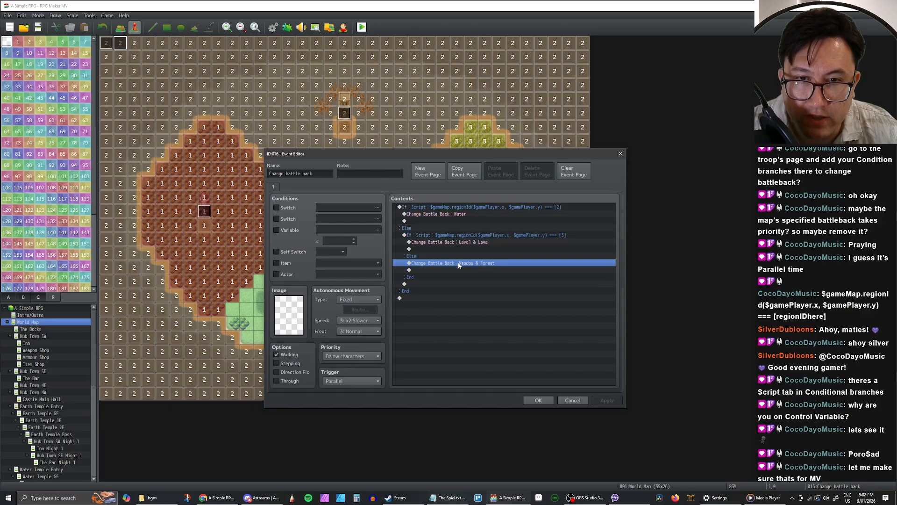
pyautogui.click(460, 213)
pyautogui.click(463, 208)
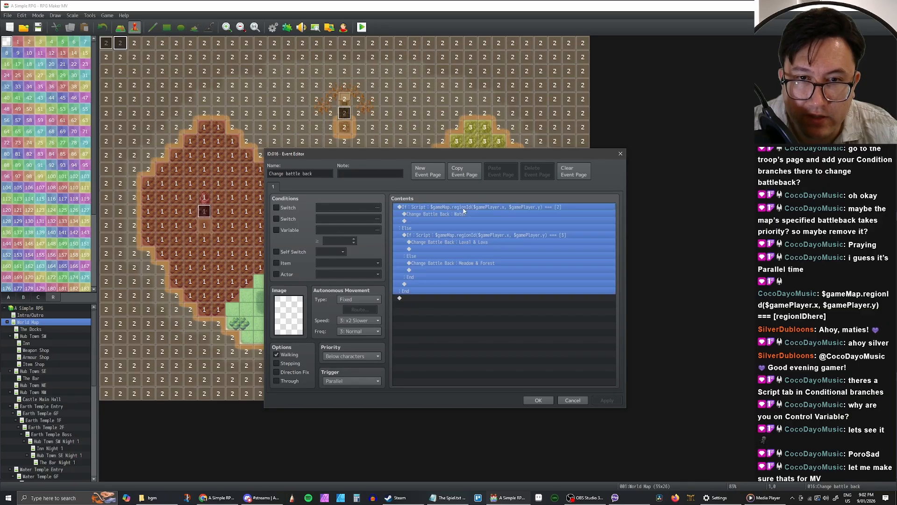
pyautogui.click(486, 236)
pyautogui.click(474, 263)
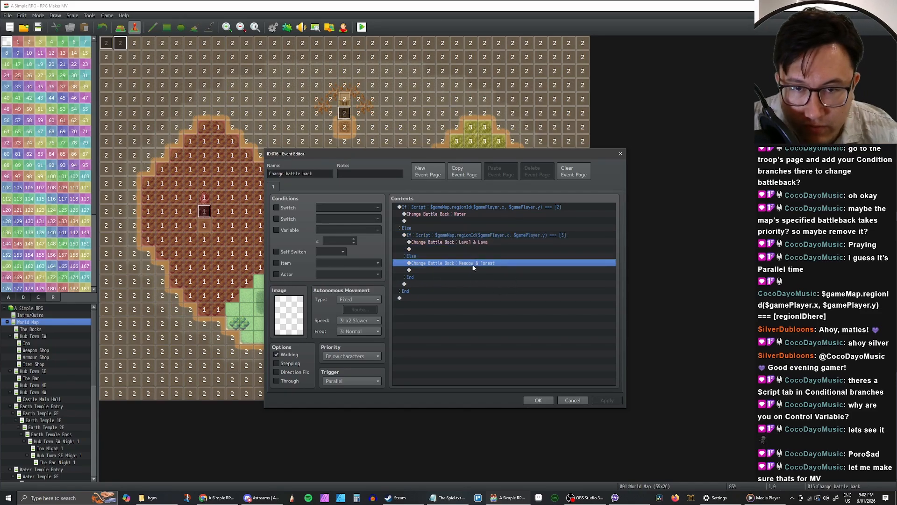
pyautogui.click(463, 208)
pyautogui.click(462, 221)
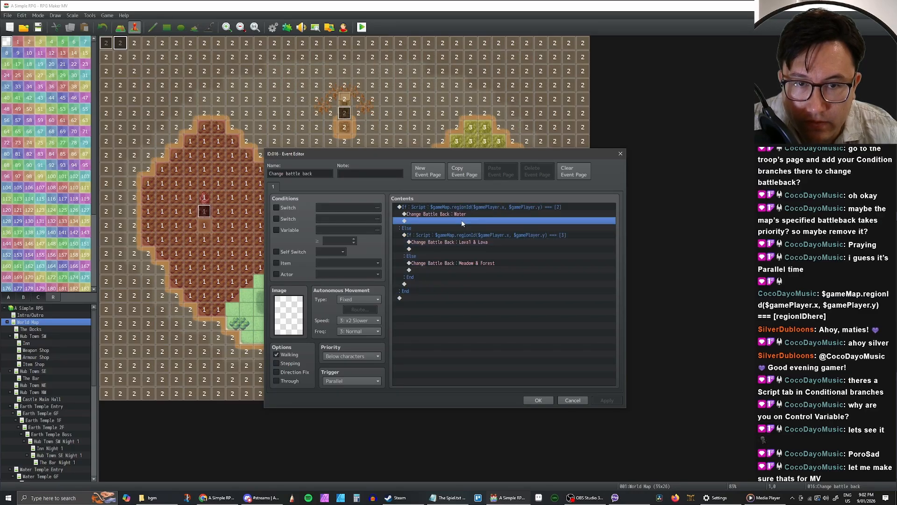
pyautogui.click(535, 400)
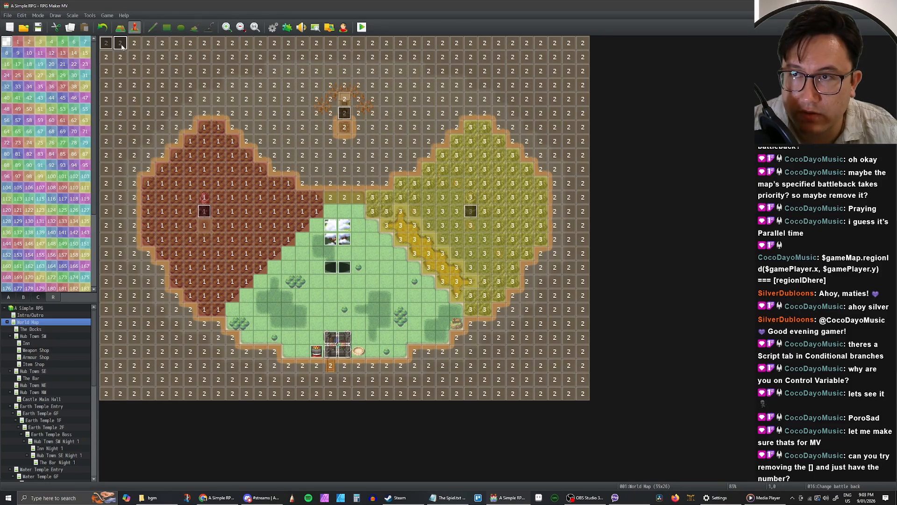
# Step: Remove the square brackets around 2 in the outer branch's script of the Change battle back event, so it ends in === 2
pyautogui.doubleClick(120, 43)
pyautogui.doubleClick(500, 174)
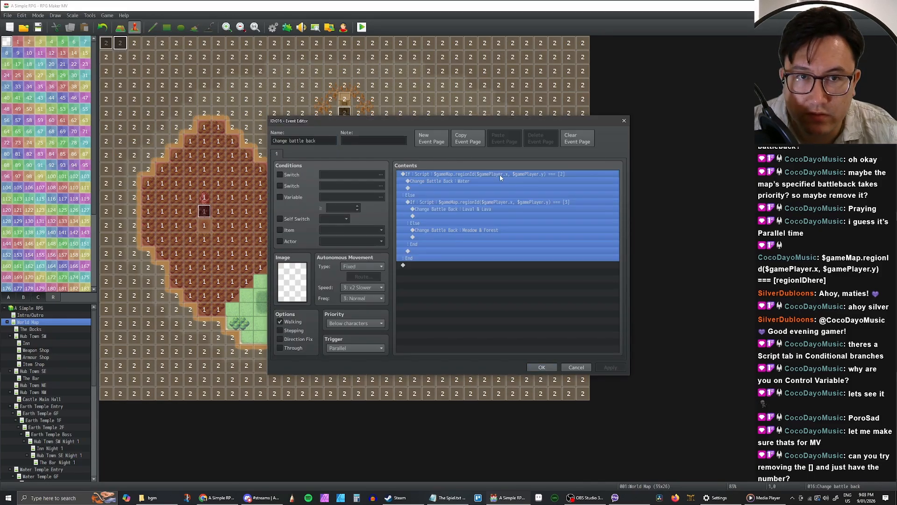
pyautogui.tripleClick(569, 292)
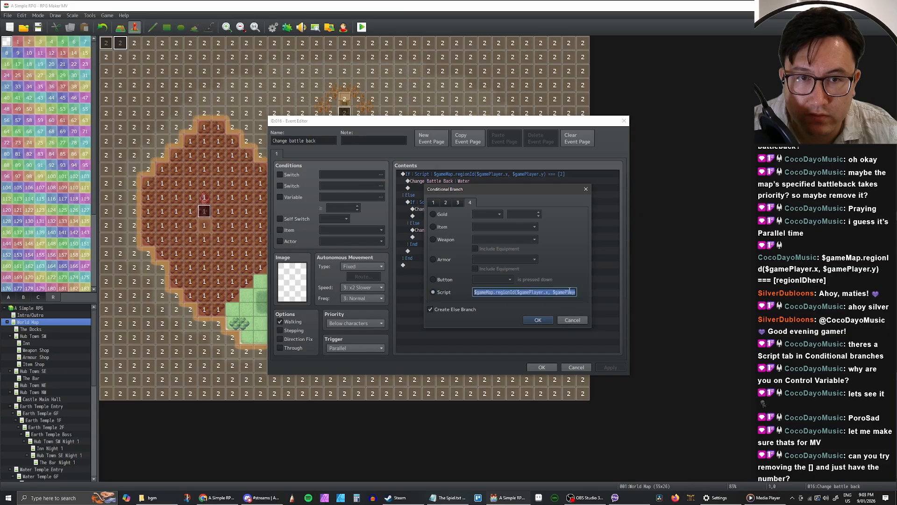
pyautogui.moveTo(571, 292); pyautogui.dragTo(612, 295)
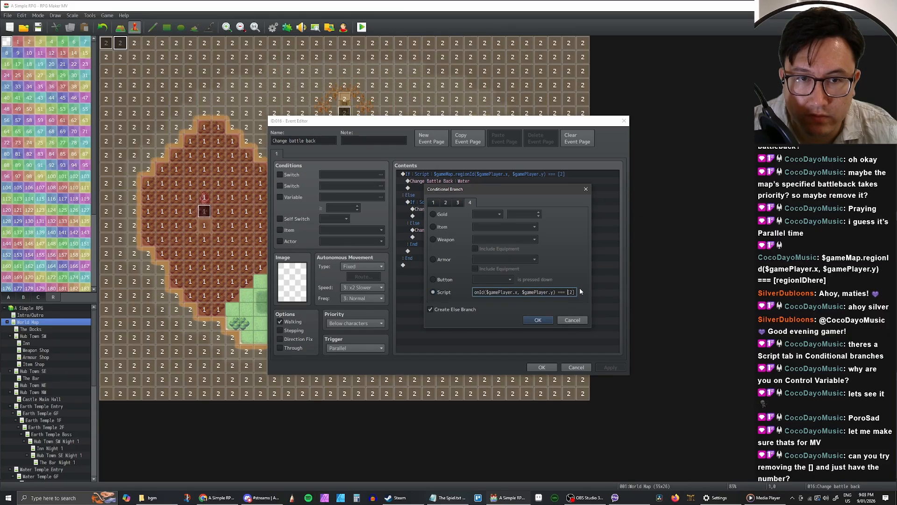
pyautogui.press('Delete')
pyautogui.press('Right')
pyautogui.press('Delete')
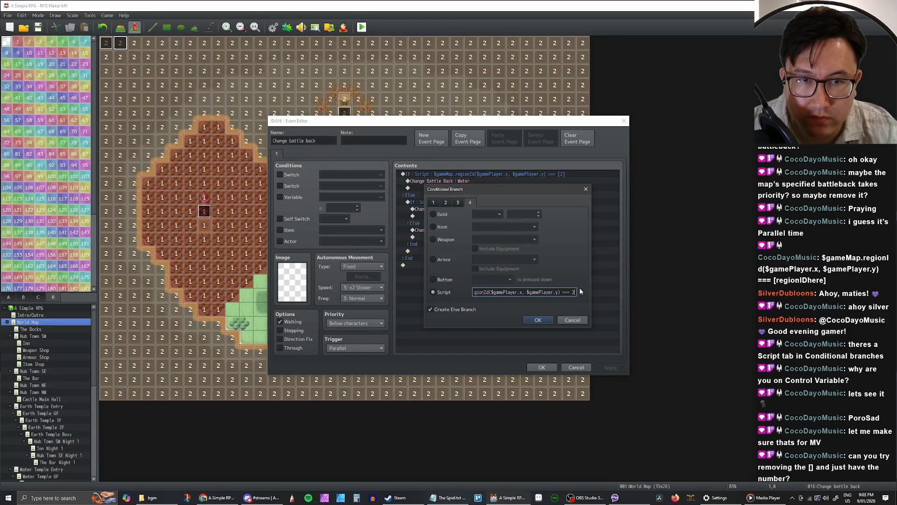
pyautogui.click(538, 321)
# Step: Remove the square brackets around 3 in the nested branch's script so it ends in === 3, and apply the event changes
pyautogui.doubleClick(514, 201)
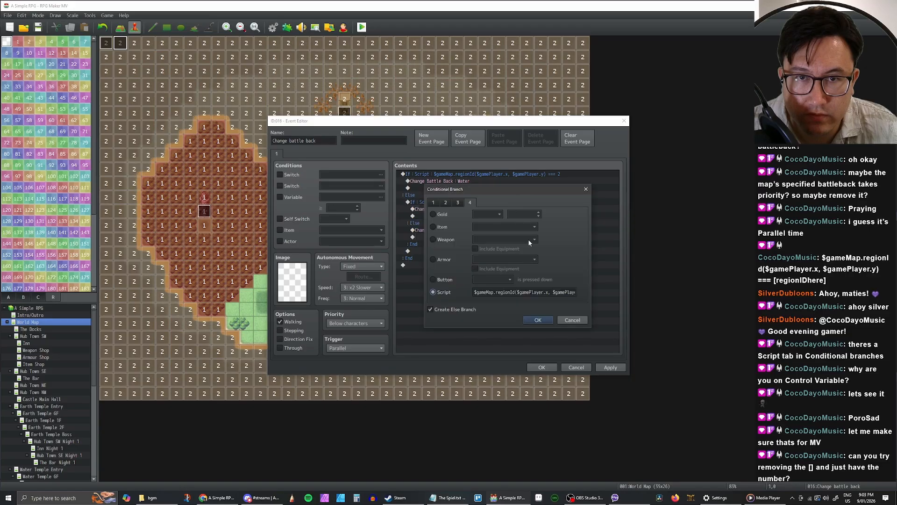
pyautogui.click(570, 292)
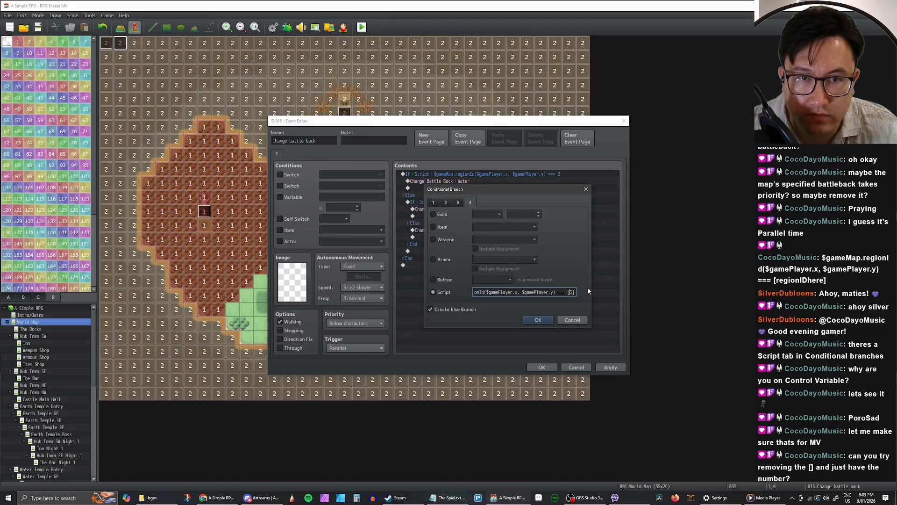
pyautogui.press('Delete')
pyautogui.press('Left')
pyautogui.press('BackSpace')
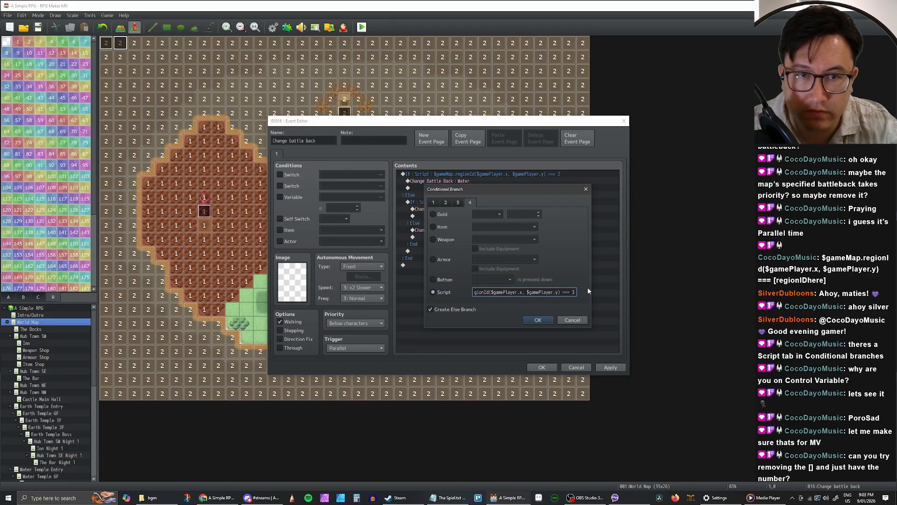
pyautogui.click(537, 320)
pyautogui.click(610, 366)
pyautogui.click(542, 367)
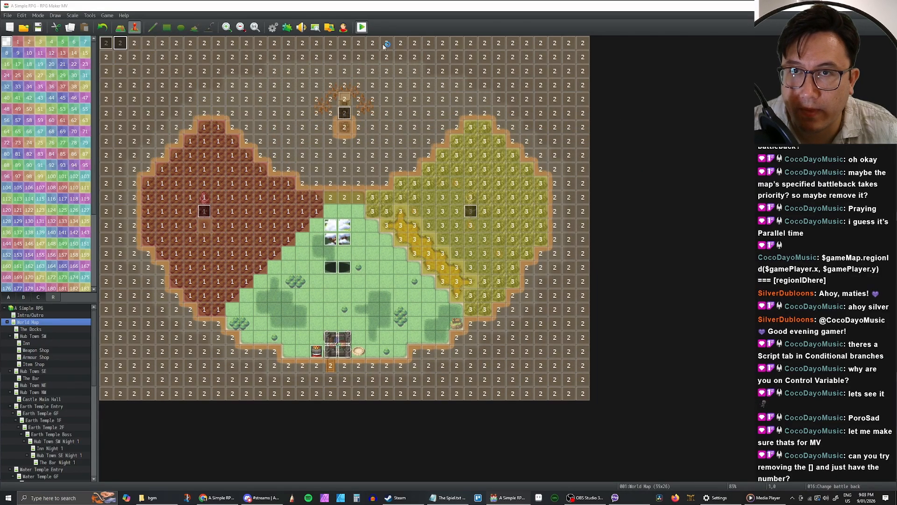
# Step: Start a playtest of the game and load a saved game
pyautogui.click(466, 130)
pyautogui.hotkey('ctrl', 'r')
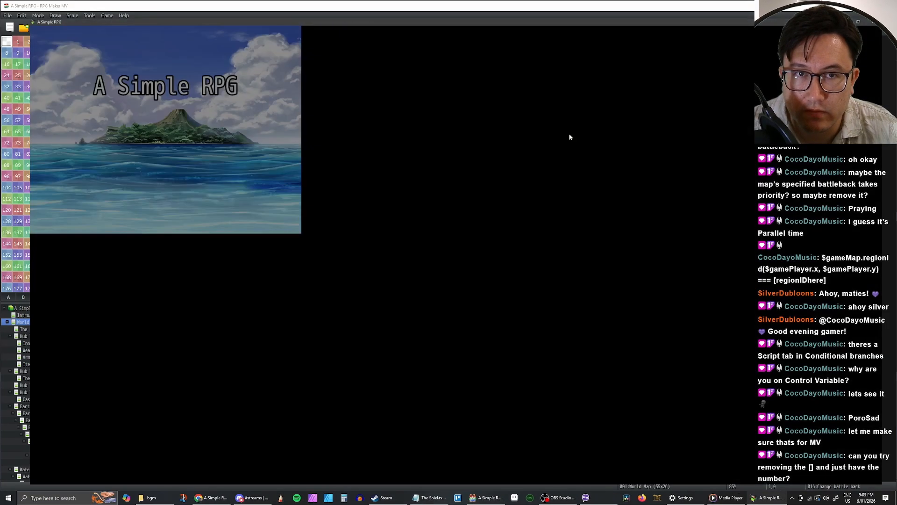
pyautogui.press('Return')
pyautogui.press('Return')
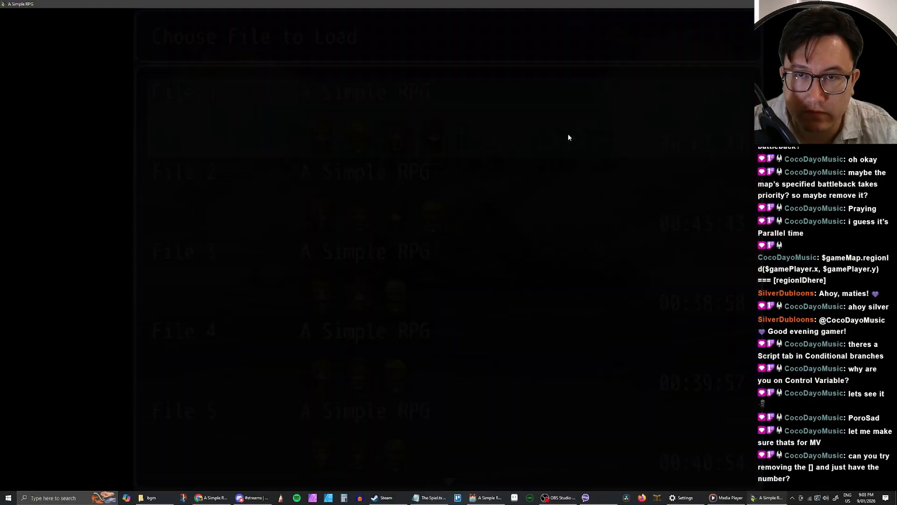
# Step: Leave Hub Town and walk north across the world map to the shore below the water temple
pyautogui.press('Down')
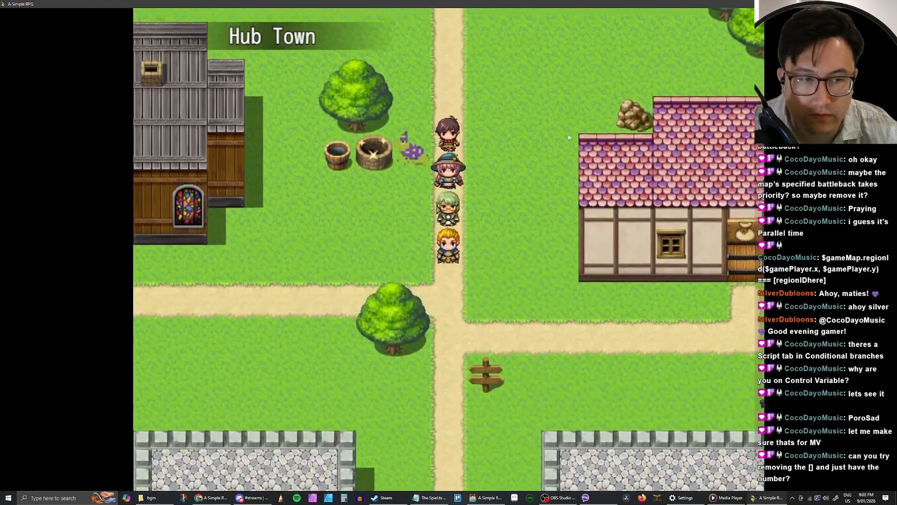
pyautogui.press('Down')
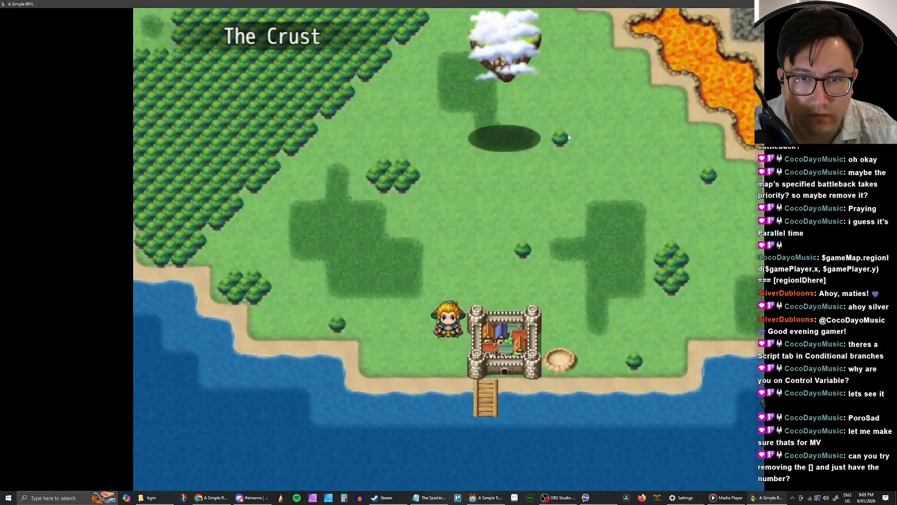
pyautogui.press('Up')
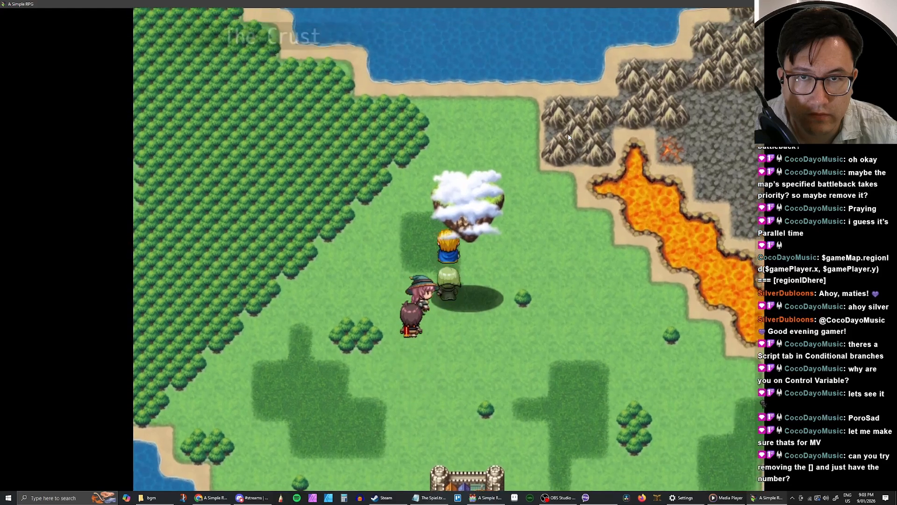
pyautogui.press('Up')
pyautogui.press('Right')
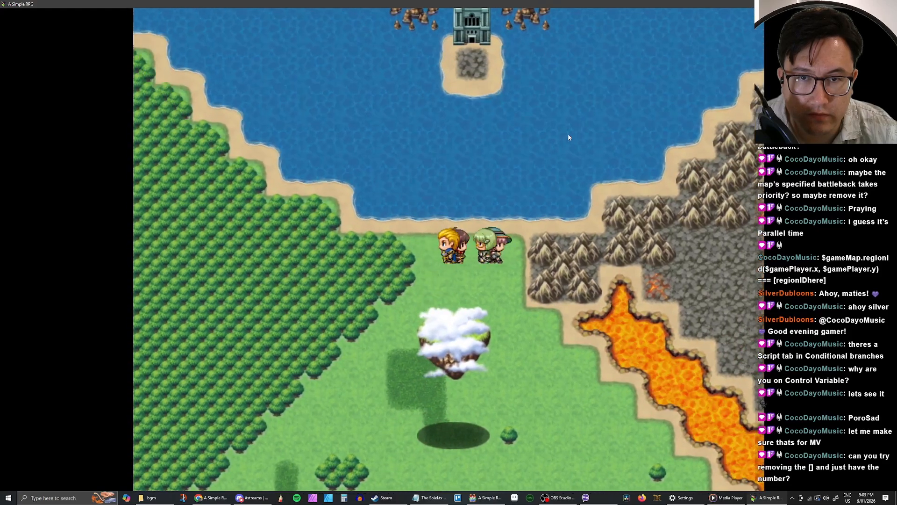
# Step: Walk back and forth along the northern shore until a random encounter starts, and choose to fight to check its battle background
pyautogui.press('Left')
pyautogui.press('Right')
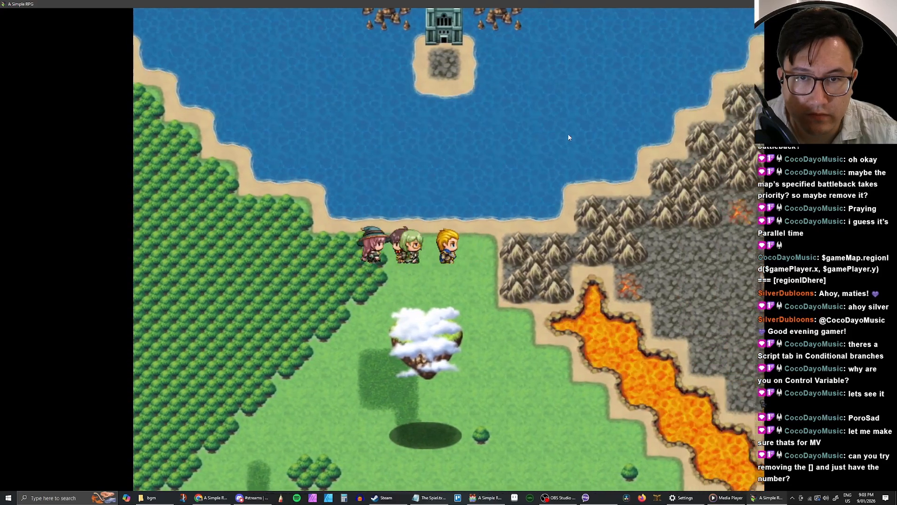
pyautogui.press('Left')
pyautogui.press('Left')
pyautogui.press('Right')
pyautogui.press('Left')
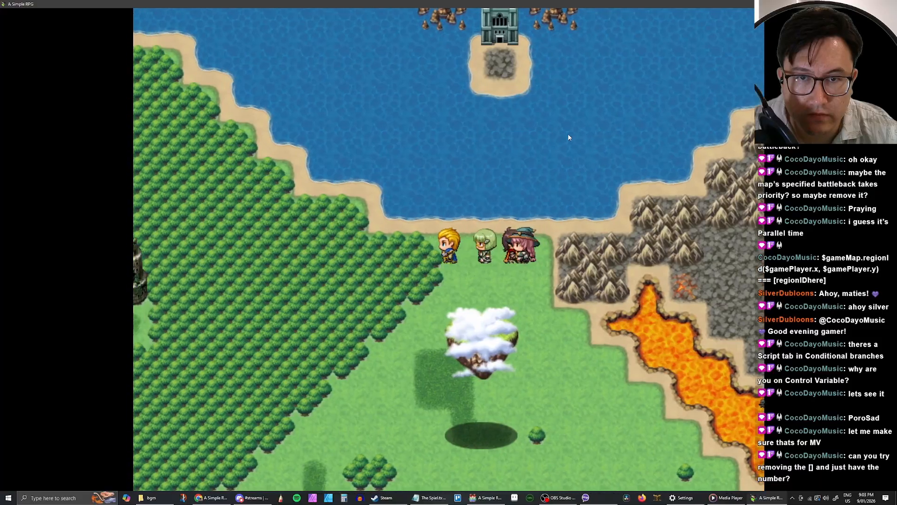
pyautogui.press('Right')
pyautogui.press('Right')
pyautogui.press('Left')
pyautogui.press('Right')
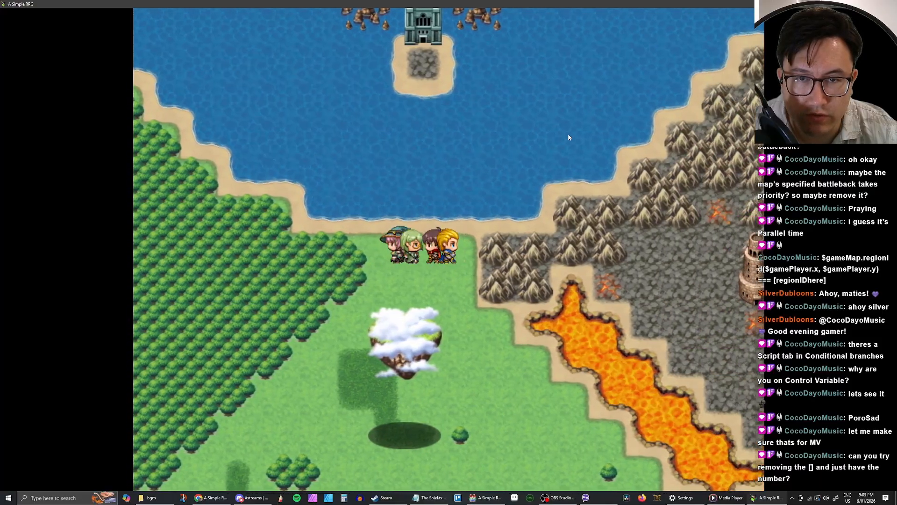
pyautogui.press('Left')
pyautogui.press('Right')
pyautogui.press('Right')
pyautogui.press('Left')
pyautogui.press('Right')
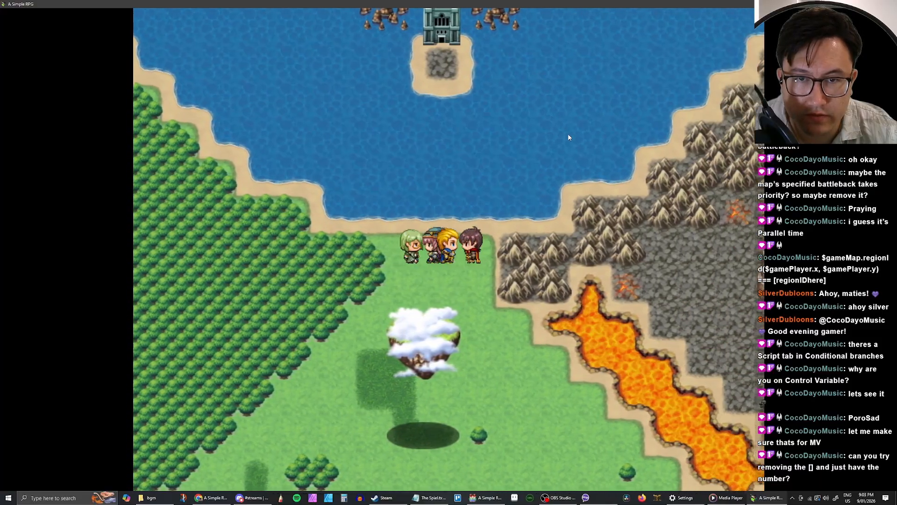
pyautogui.press('Left')
pyautogui.press('Right')
pyautogui.press('Left')
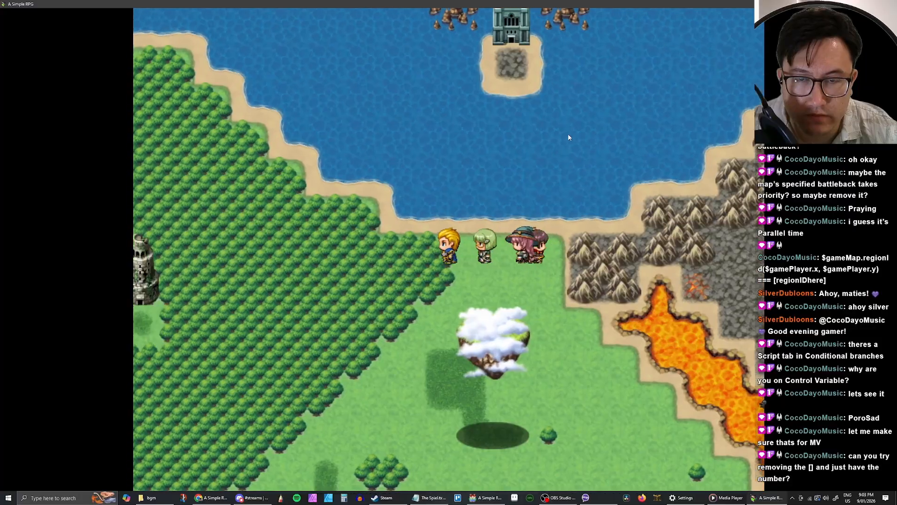
pyautogui.press('Right')
pyautogui.press('Left')
pyautogui.press('Right')
pyautogui.press('Left')
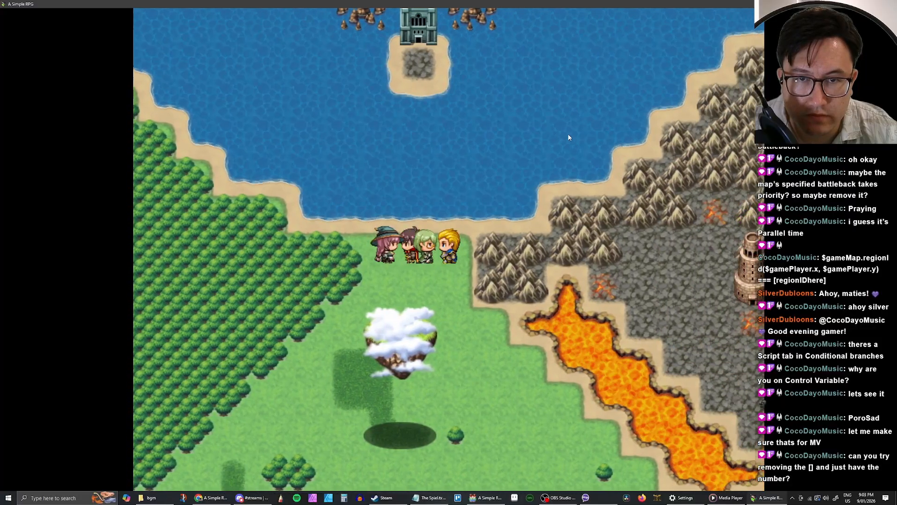
pyautogui.press('Right')
pyautogui.press('Left')
pyautogui.press('Right')
pyautogui.press('Left')
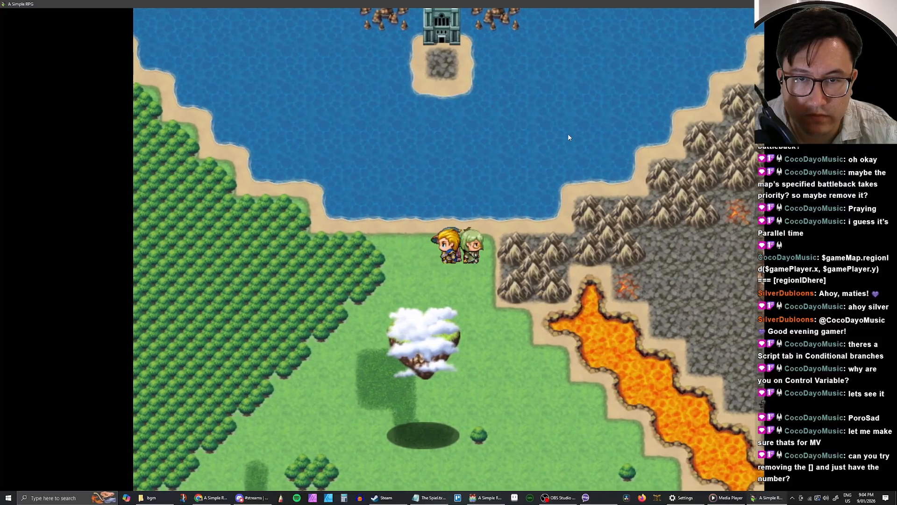
pyautogui.press('Right')
pyautogui.press('Right')
pyautogui.press('Left')
pyautogui.press('Right')
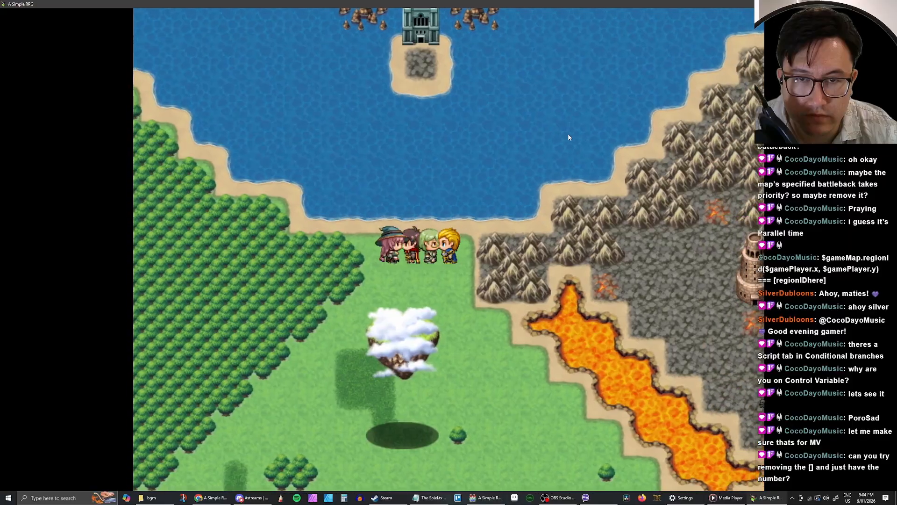
pyautogui.press('Left')
pyautogui.press('Right')
pyautogui.press('Left')
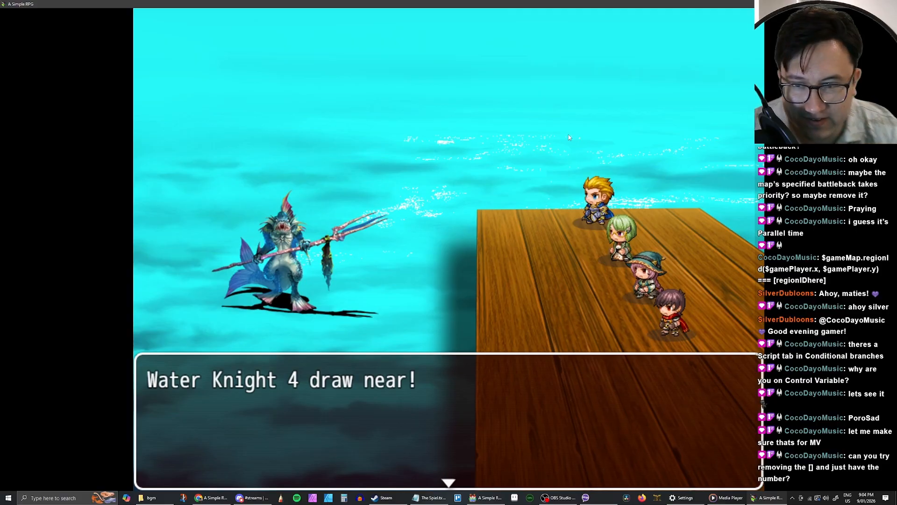
pyautogui.press('Return')
pyautogui.press('Return')
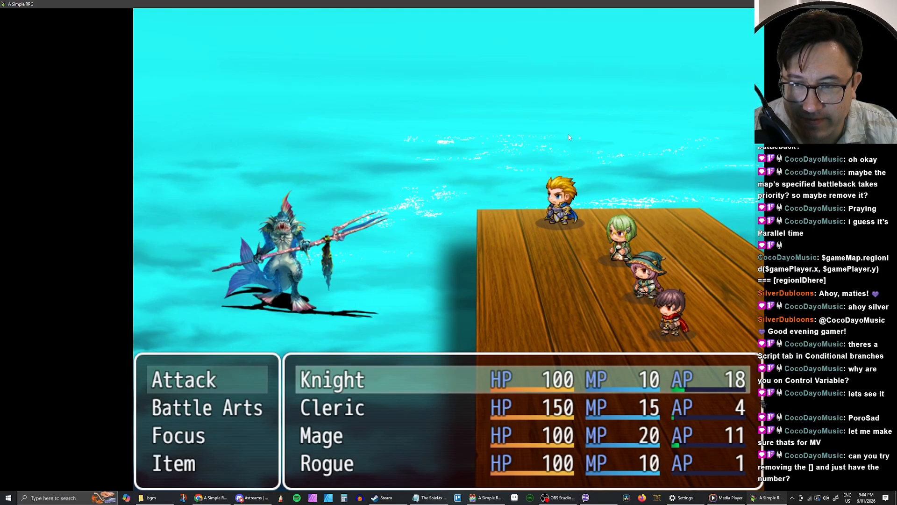
pyautogui.press('Down')
pyautogui.press('Up')
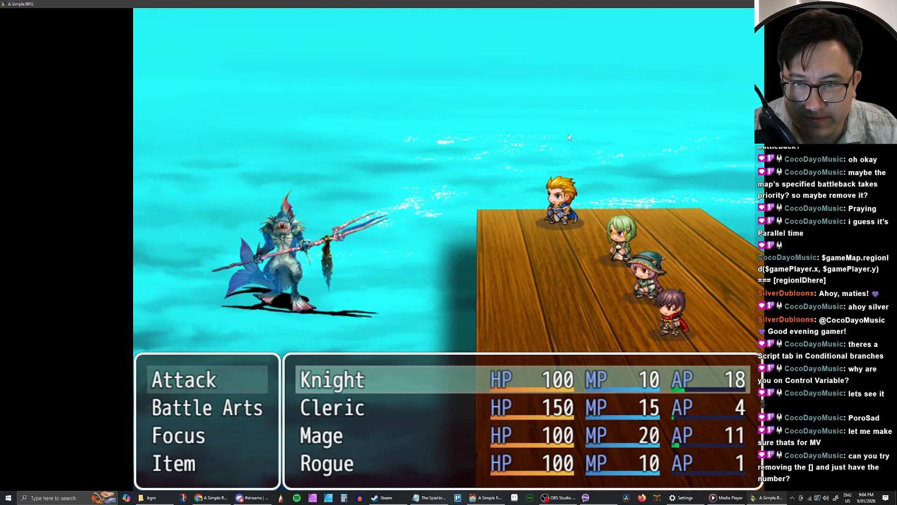
pyautogui.press('Down')
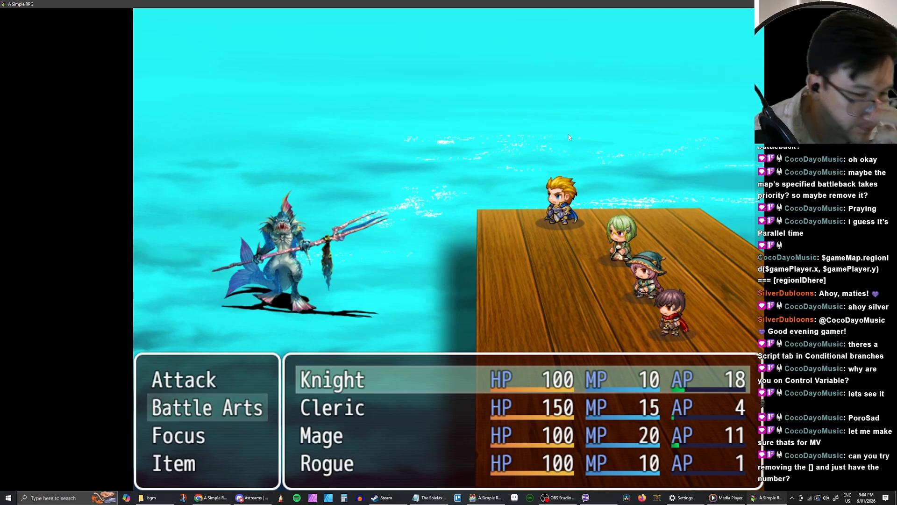
pyautogui.press('Up')
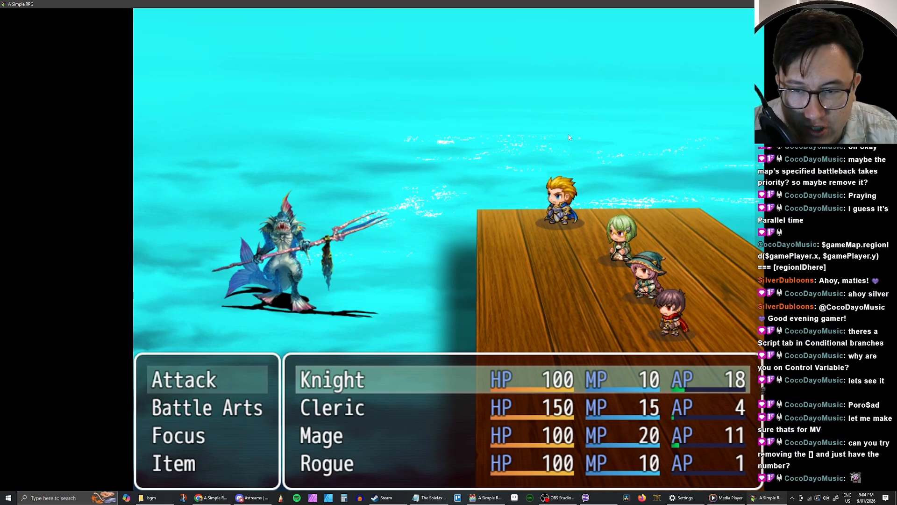
pyautogui.press('Down')
pyautogui.press('Up')
# Step: Browse the Knight's Battle Arts and choose Dayo Slash as the Knight's action
pyautogui.press('Down')
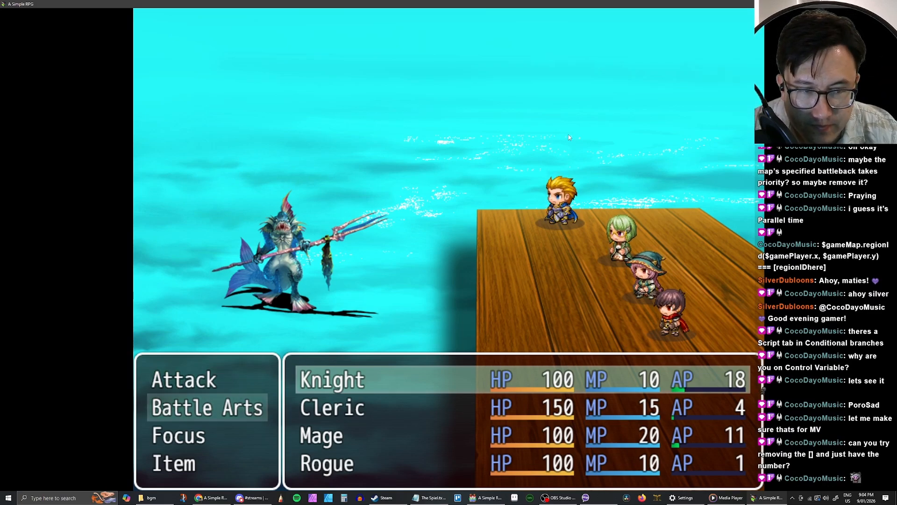
pyautogui.press('Return')
pyautogui.press('Down')
pyautogui.press('Left')
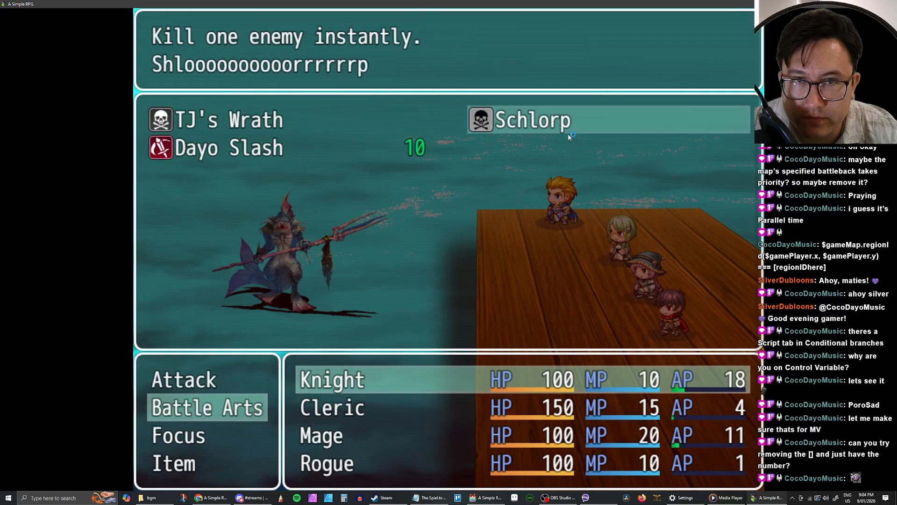
pyautogui.press('Right')
pyautogui.press('Left')
pyautogui.press('Left')
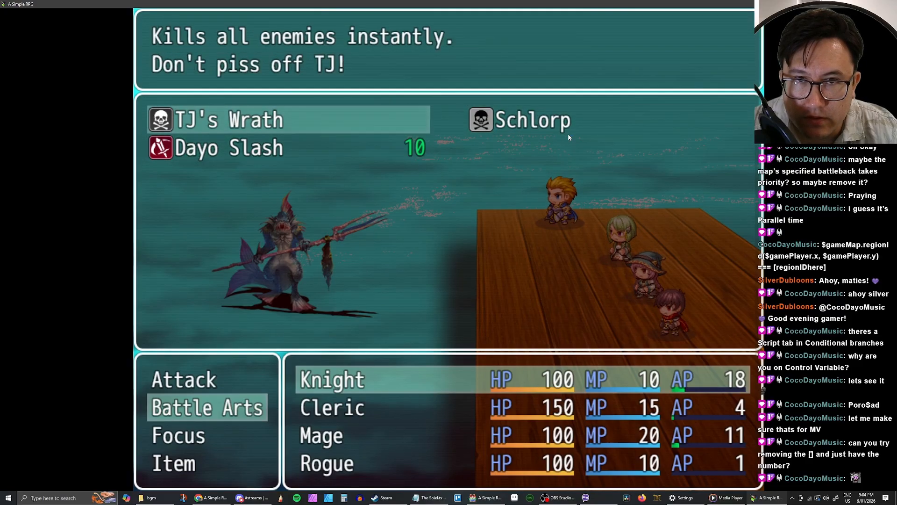
pyautogui.press('Right')
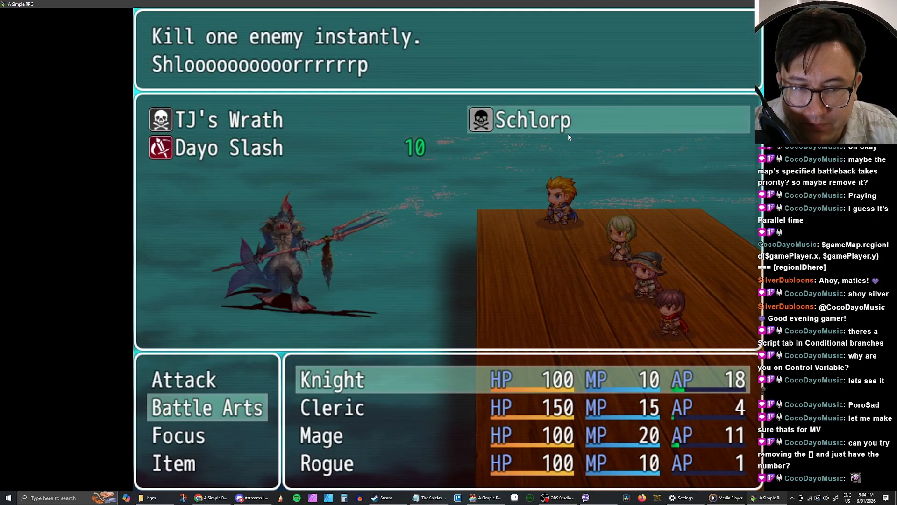
pyautogui.press('Left')
pyautogui.press('Down')
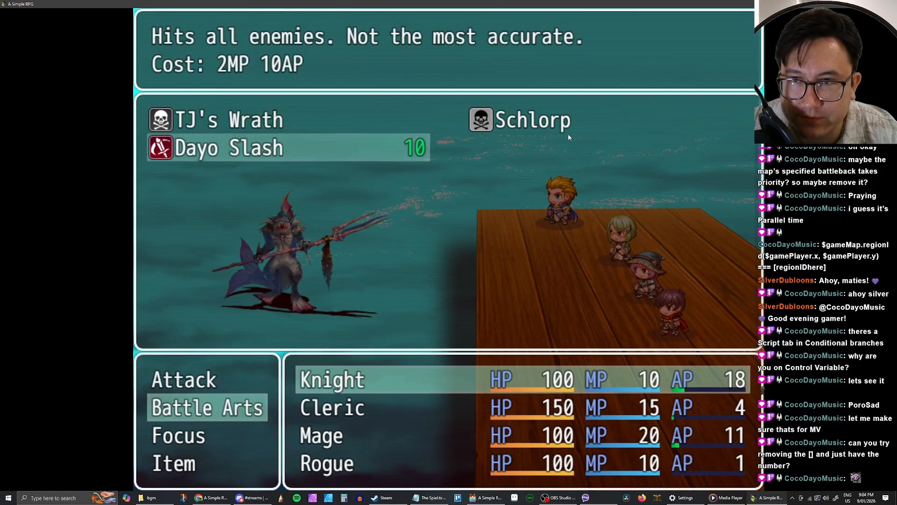
pyautogui.press('Left')
pyautogui.press('Return')
# Step: Back out of the Cleric's God Powers and have the Cleric attack Water Knight 4
pyautogui.press('Down')
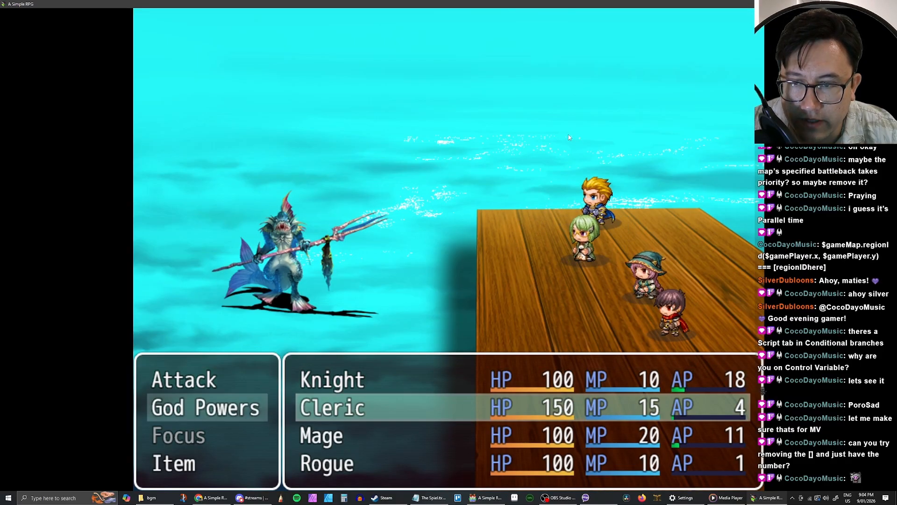
pyautogui.press('Return')
pyautogui.press('Escape')
pyautogui.press('Up')
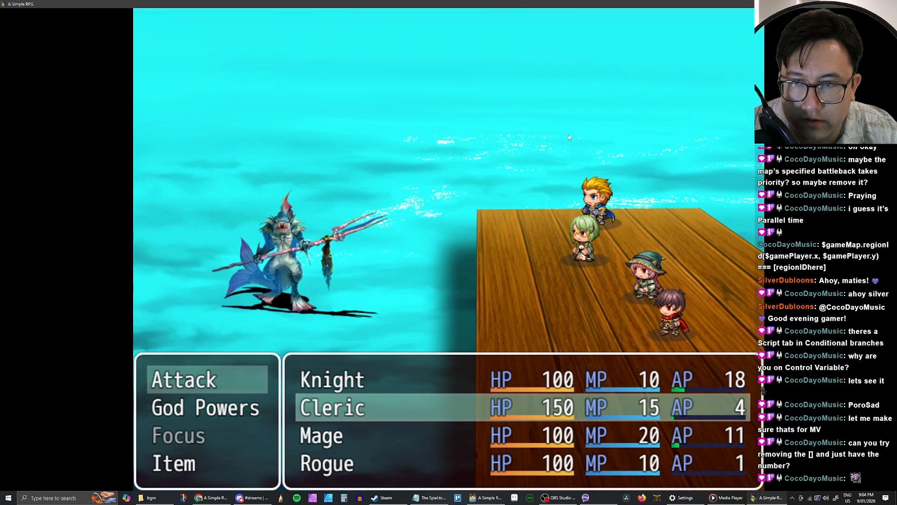
pyautogui.press('Return')
pyautogui.press('Return')
# Step: Have the Mage cast an Arcana spell on Water Knight 4
pyautogui.press('Down')
pyautogui.press('Return')
pyautogui.press('Return')
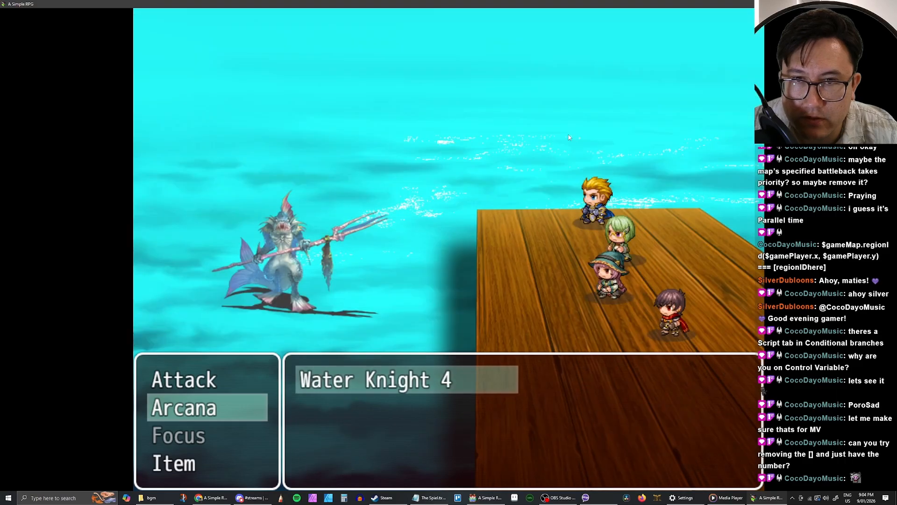
pyautogui.press('Return')
# Step: Back out of the Rogue's Tricks and have the Rogue attack Water Knight 4 to play out the round
pyautogui.press('Return')
pyautogui.press('Escape')
pyautogui.press('Up')
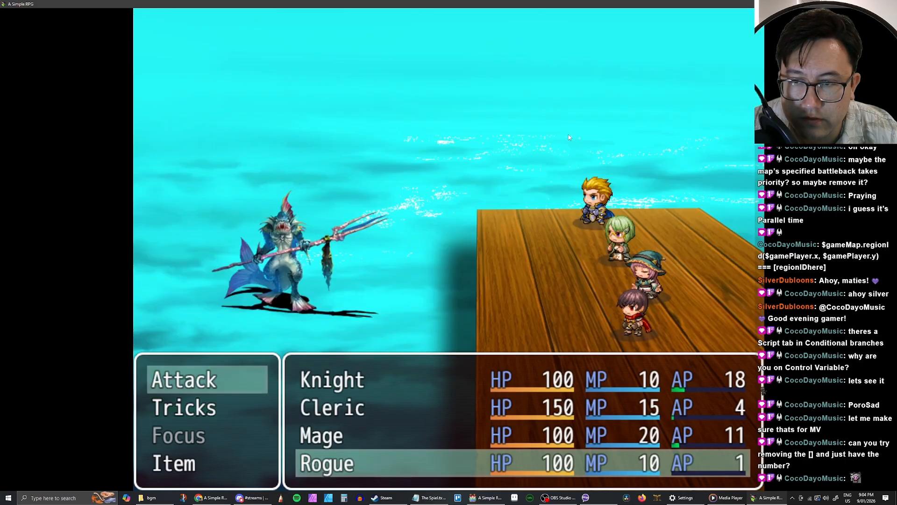
pyautogui.press('Return')
pyautogui.press('Return')
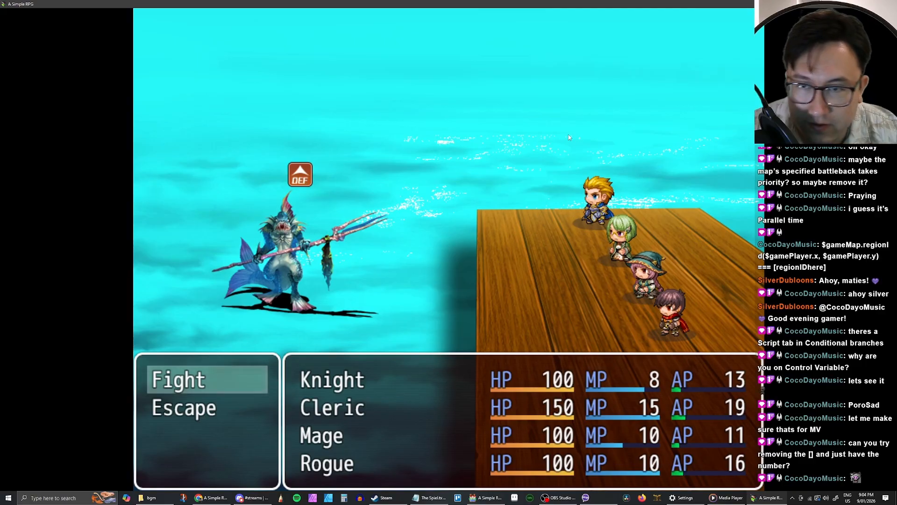
# Step: Choose to fight on for a second round against Water Knight 4
pyautogui.press('Down')
pyautogui.press('Up')
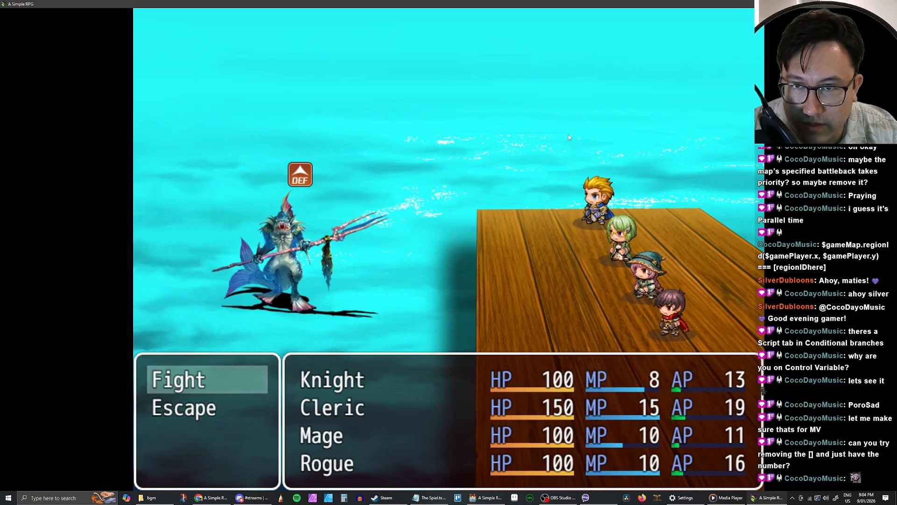
pyautogui.press('Return')
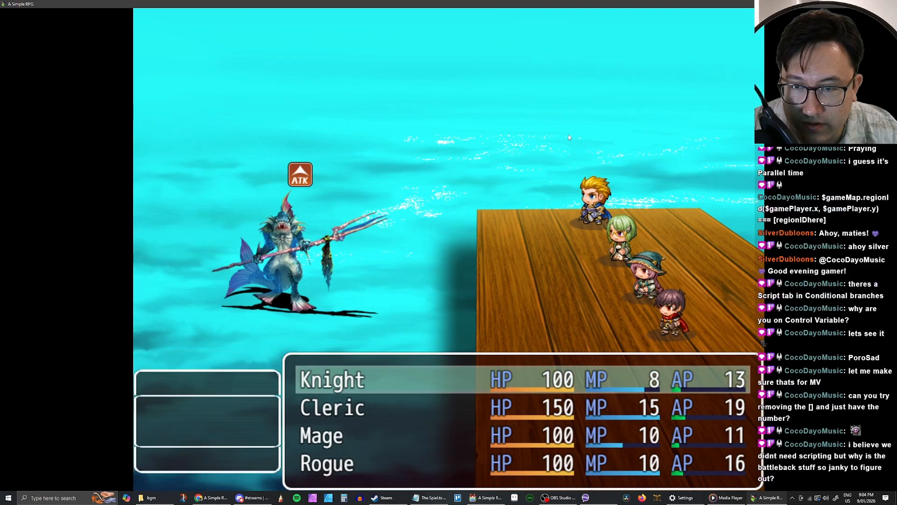
# Step: Have the Knight use TJ's Wrath from the Battle Arts against Water Knight 4
pyautogui.press('Down')
pyautogui.press('Return')
pyautogui.press('Up')
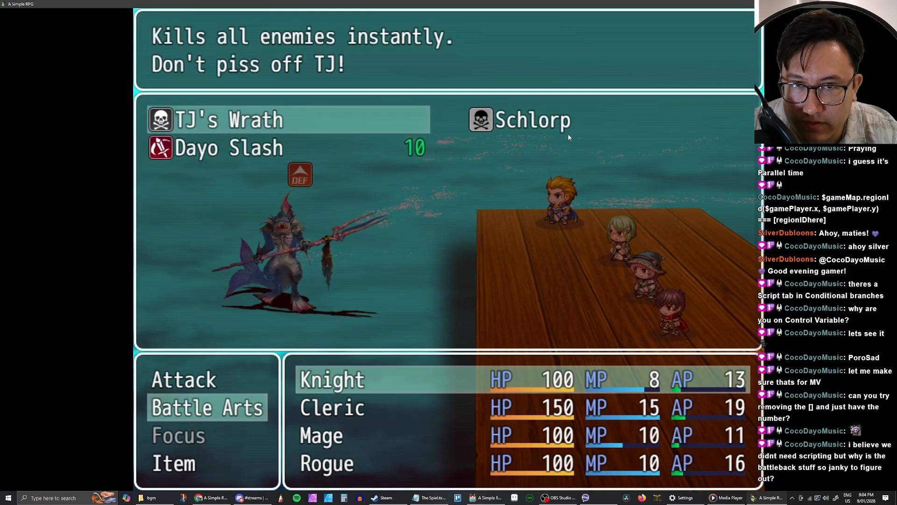
pyautogui.press('Down')
pyautogui.press('Up')
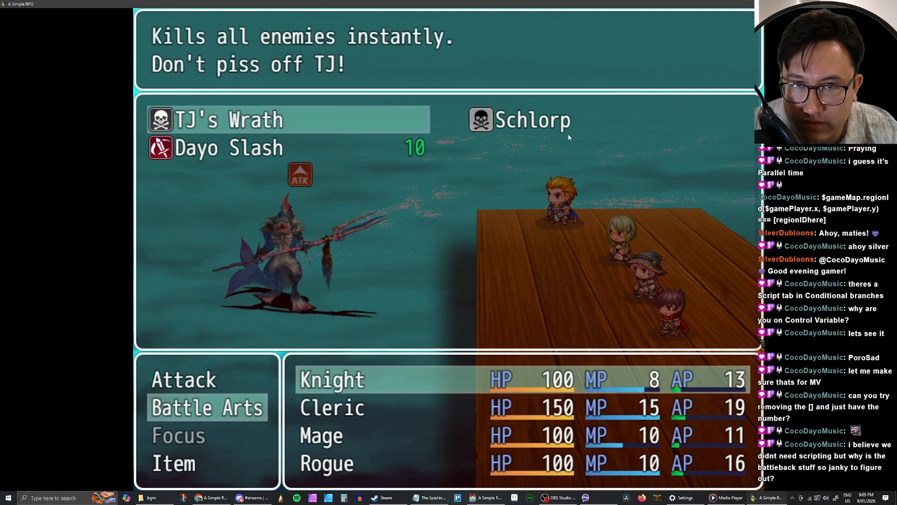
pyautogui.press('Return')
# Step: Have the rest of the party attack Water Knight 4, play out the round and leave the battle for the world map
pyautogui.press('Return')
pyautogui.press('Down')
pyautogui.press('Up')
pyautogui.press('Return')
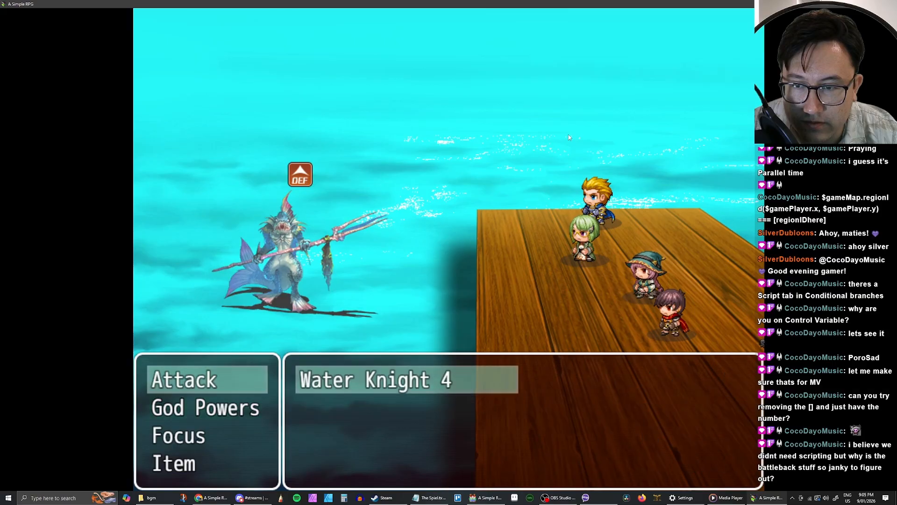
pyautogui.press('Return')
pyautogui.press('Return')
pyautogui.press('Return')
pyautogui.press('Return')
pyautogui.press('Return')
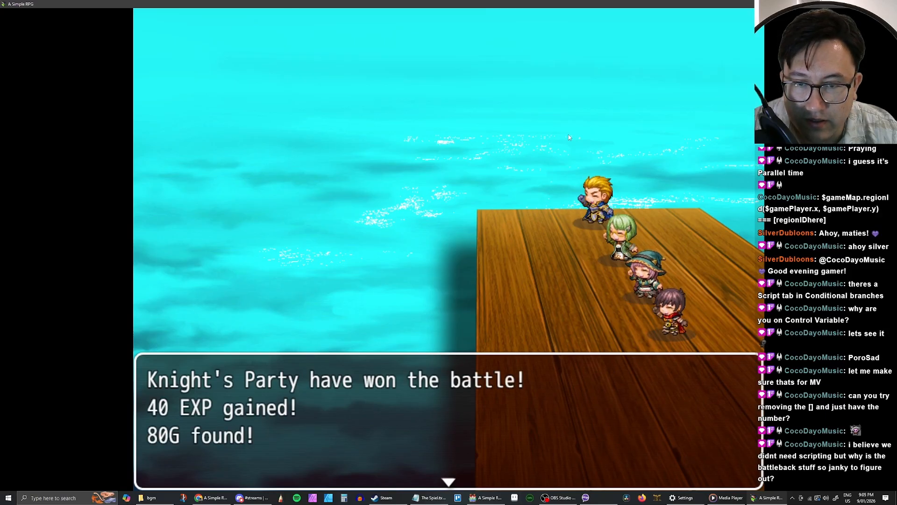
pyautogui.press('Return')
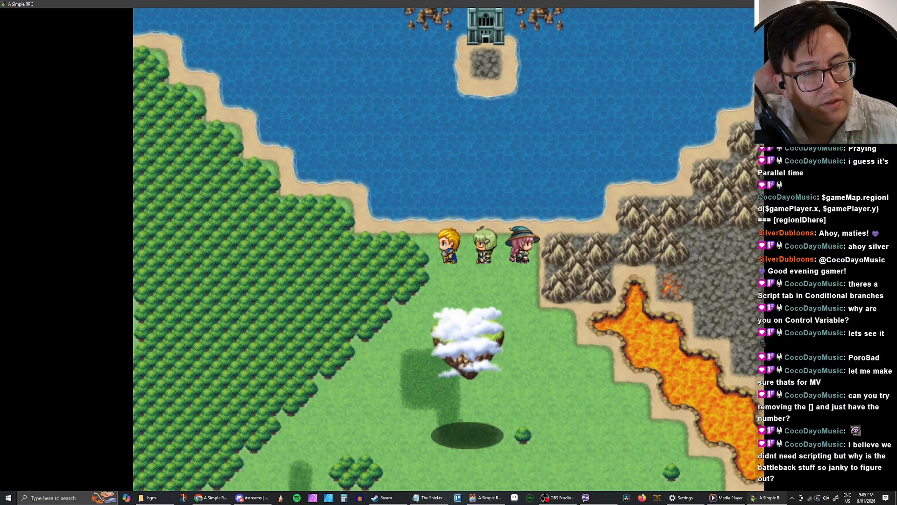
# Step: Close the playtest and shrink the RPG Maker MV editor window to half the screen
pyautogui.click(887, 3)
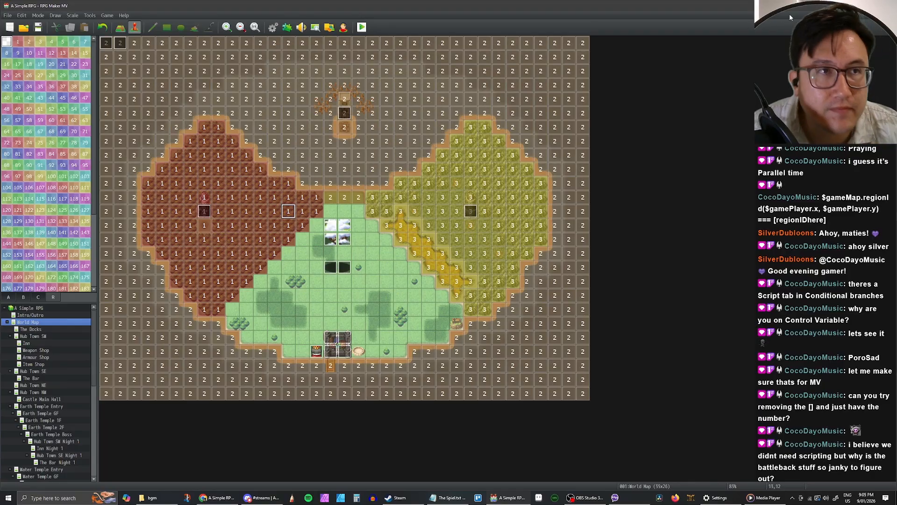
pyautogui.click(872, 5)
pyautogui.click(872, 3)
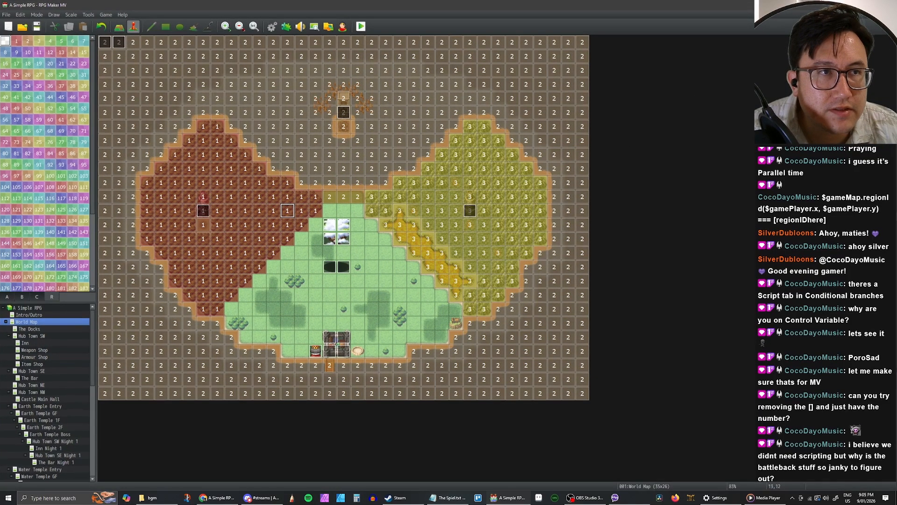
pyautogui.moveTo(751, 20); pyautogui.dragTo(384, 21)
# Step: Switch to Chrome, open the Character Stats spreadsheet and fit its window beside the RPG Maker editor
pyautogui.click(217, 499)
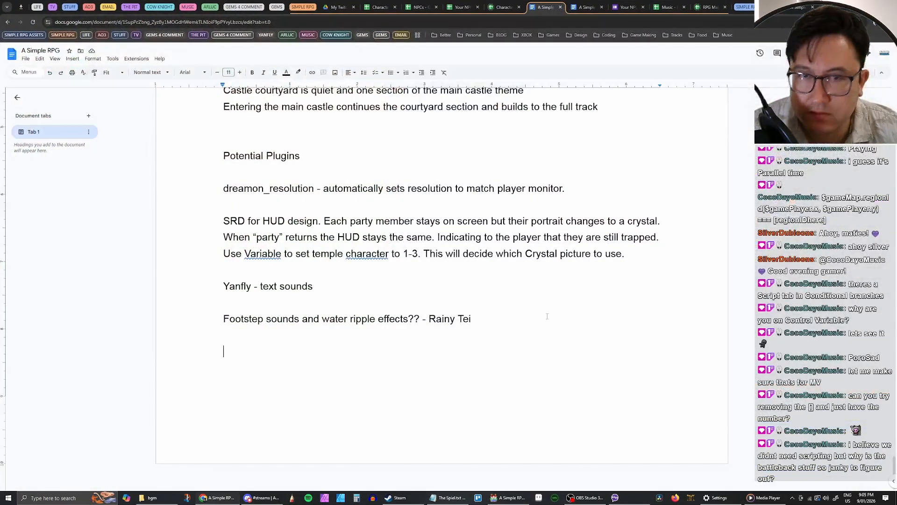
pyautogui.click(498, 9)
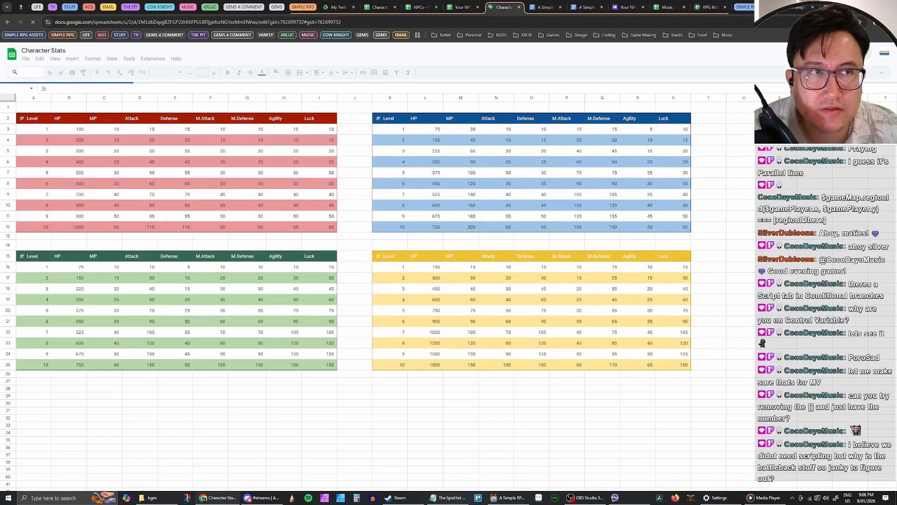
pyautogui.press('super+Down')
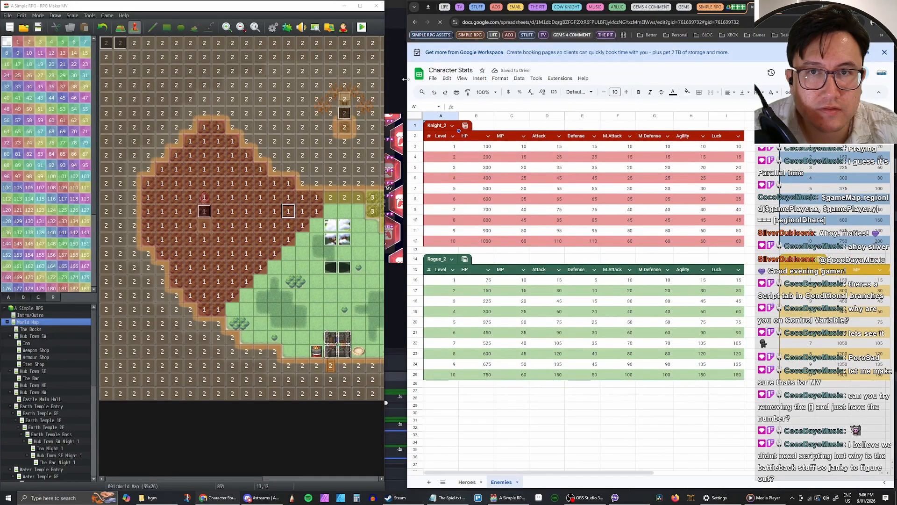
pyautogui.moveTo(394, 79); pyautogui.dragTo(382, 80)
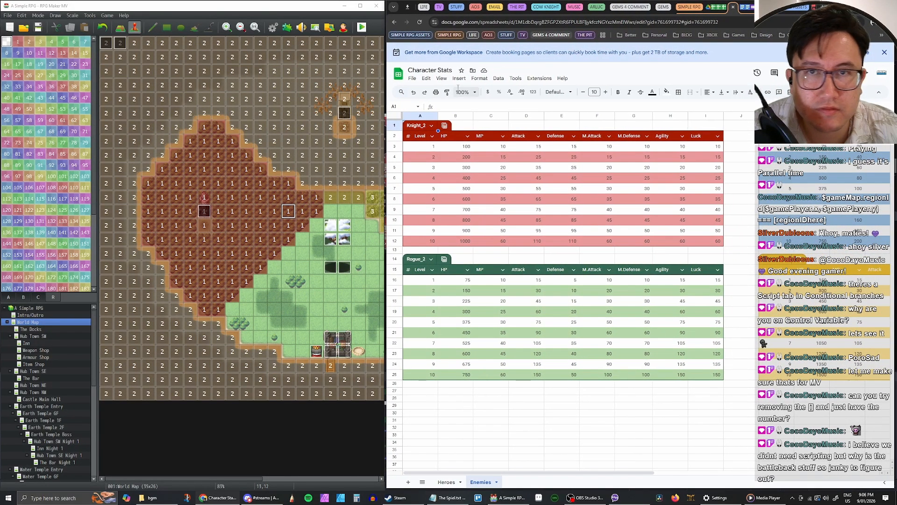
# Step: In the database's enemies, copy Water Rogue 4 through Water Cleric 4 into the empty entries starting at 0020
pyautogui.click(273, 27)
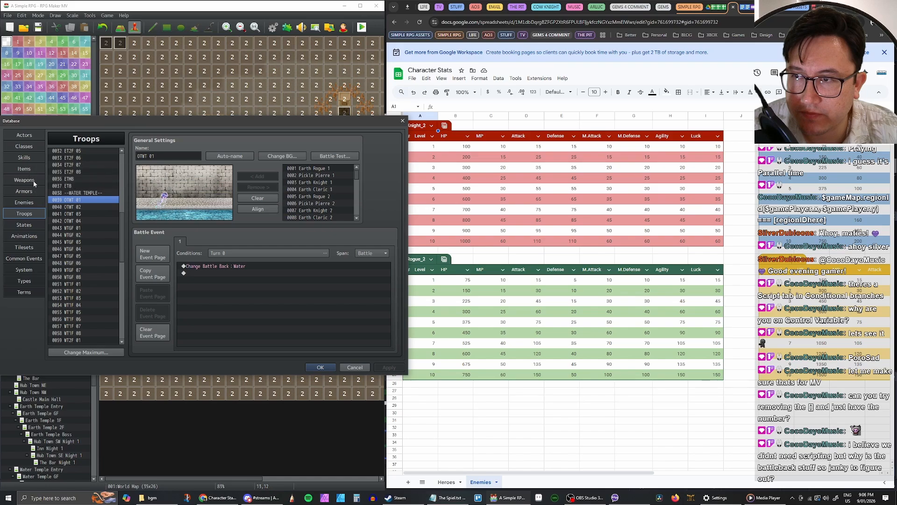
pyautogui.click(24, 201)
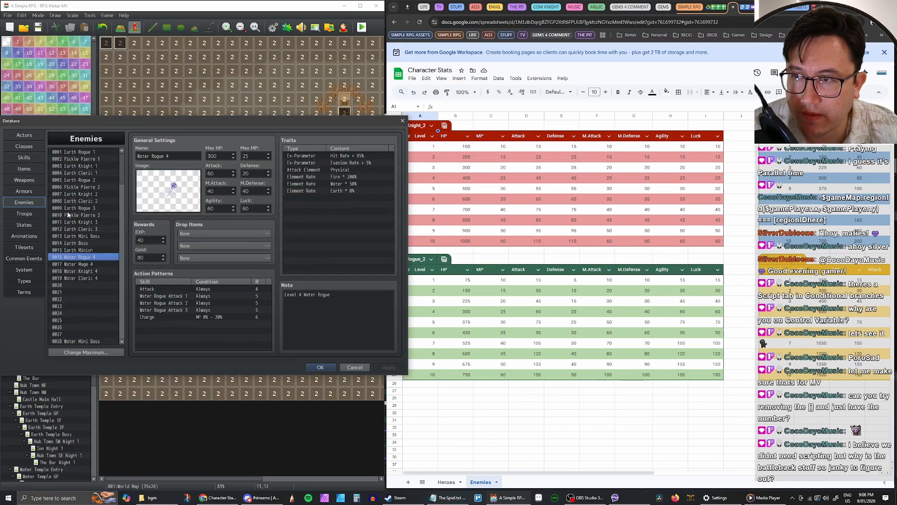
pyautogui.keyDown('shift'); pyautogui.click(86, 278); pyautogui.keyUp('shift')
pyautogui.hotkey('ctrl', 'c')
pyautogui.click(87, 285)
pyautogui.hotkey('ctrl', 'v')
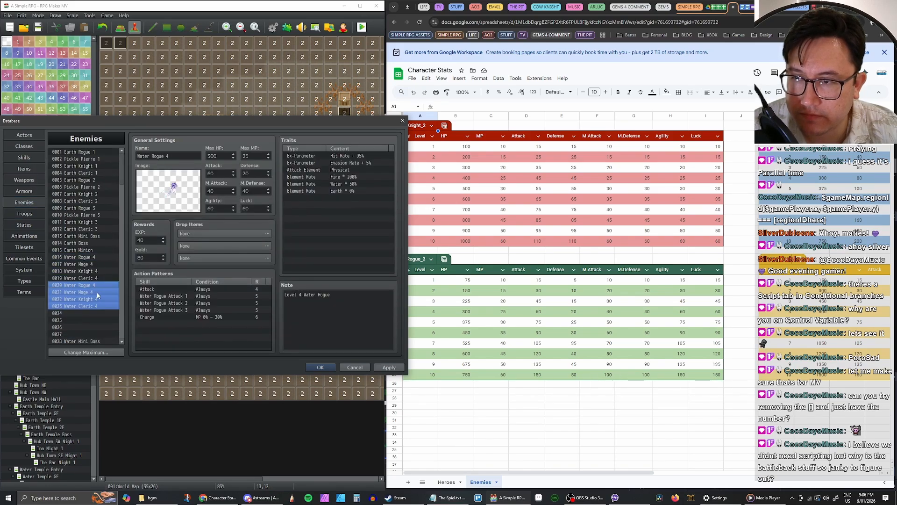
# Step: Rename enemy 0020 as Water Rogue 5 and change its note to Level 5 Water Rogue
pyautogui.click(103, 285)
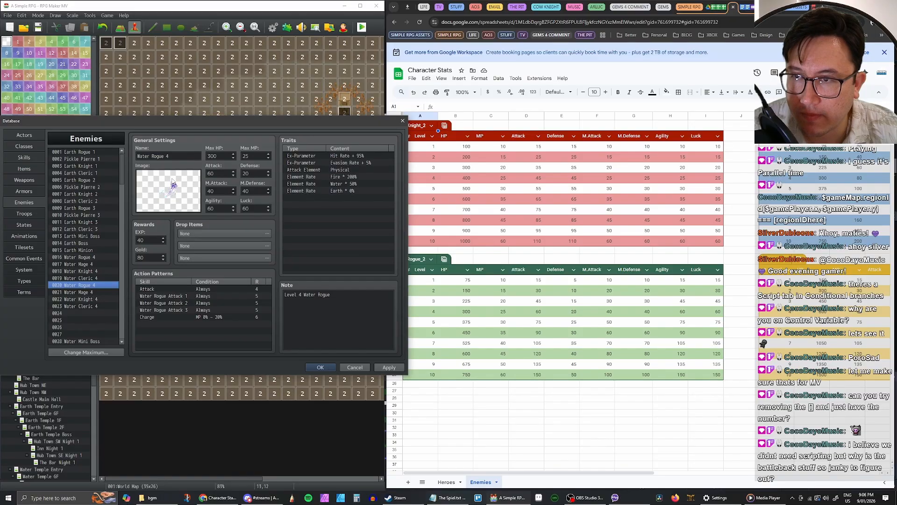
pyautogui.tripleClick(185, 155)
pyautogui.doubleClick(184, 156)
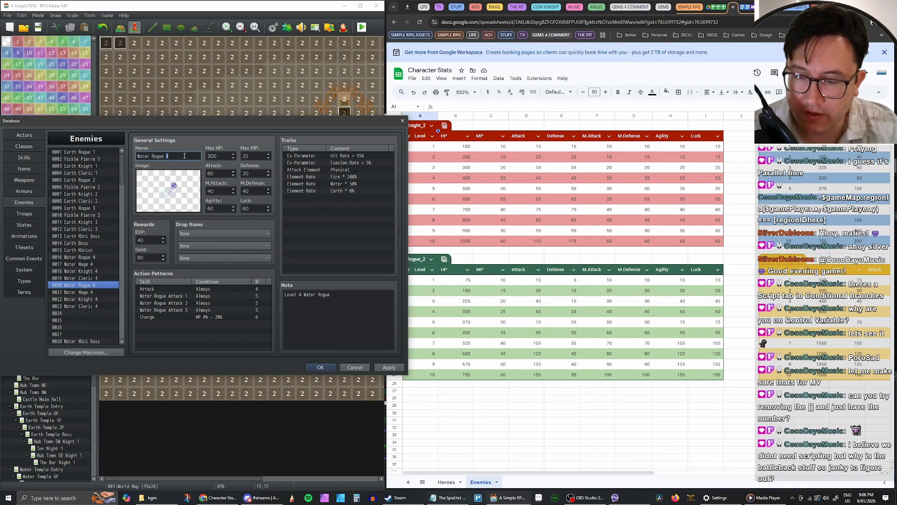
pyautogui.write('5')
pyautogui.click(303, 295)
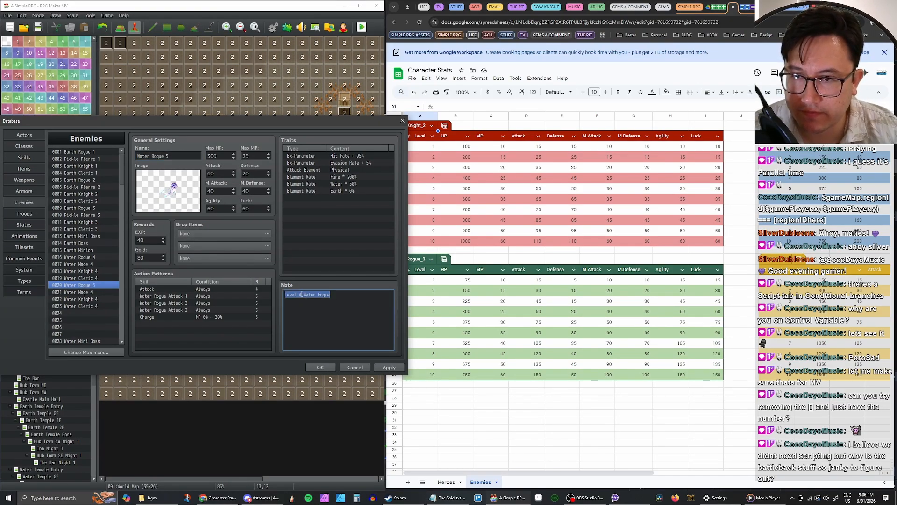
pyautogui.doubleClick(302, 294)
pyautogui.press('BackSpace')
pyautogui.write('5')
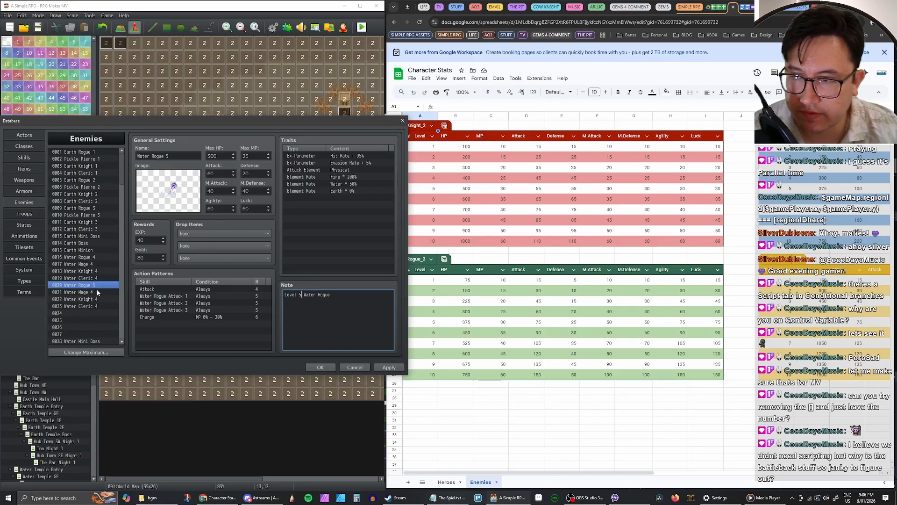
# Step: Rename enemy 0021 as Water Mage 5 and edit the level in its note
pyautogui.click(83, 292)
pyautogui.tripleClick(180, 155)
pyautogui.click(188, 156)
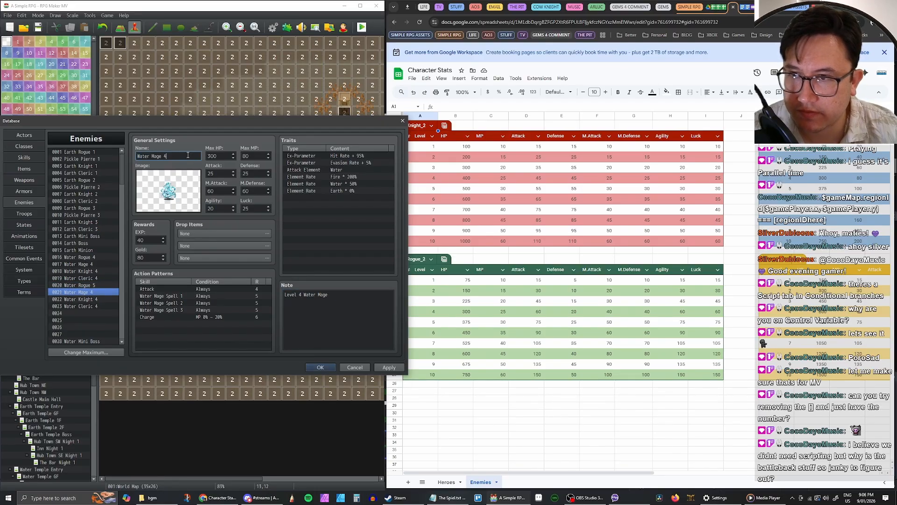
pyautogui.click(300, 295)
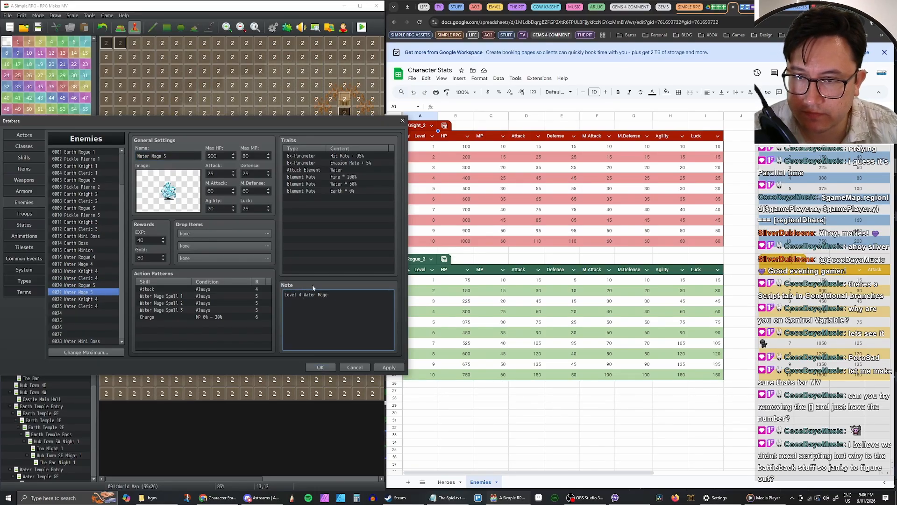
# Step: Rename enemy 0022 as Water Knight 5 and change its note to Level 5 Water Knight
pyautogui.click(97, 298)
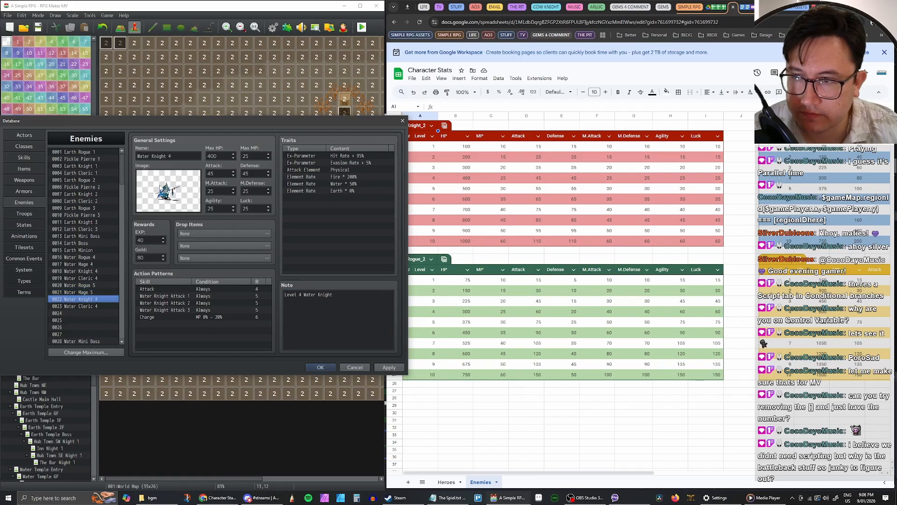
pyautogui.click(180, 155)
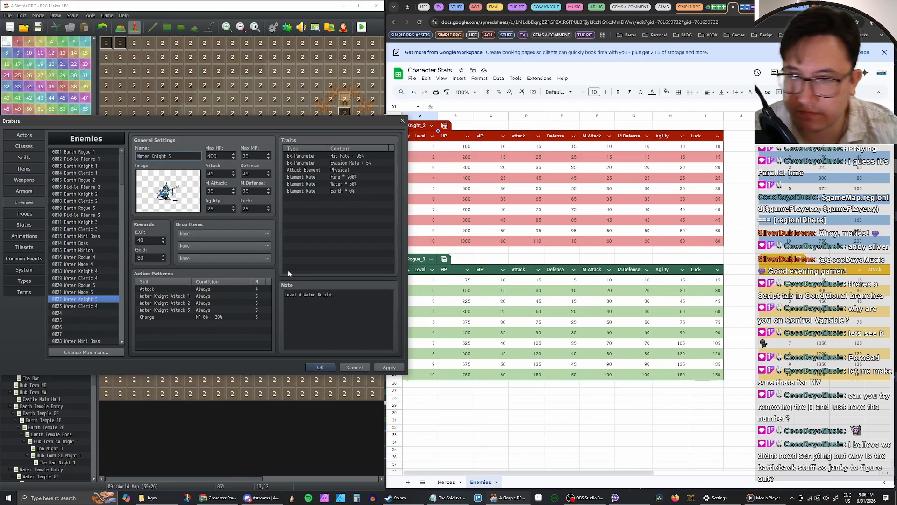
pyautogui.click(303, 294)
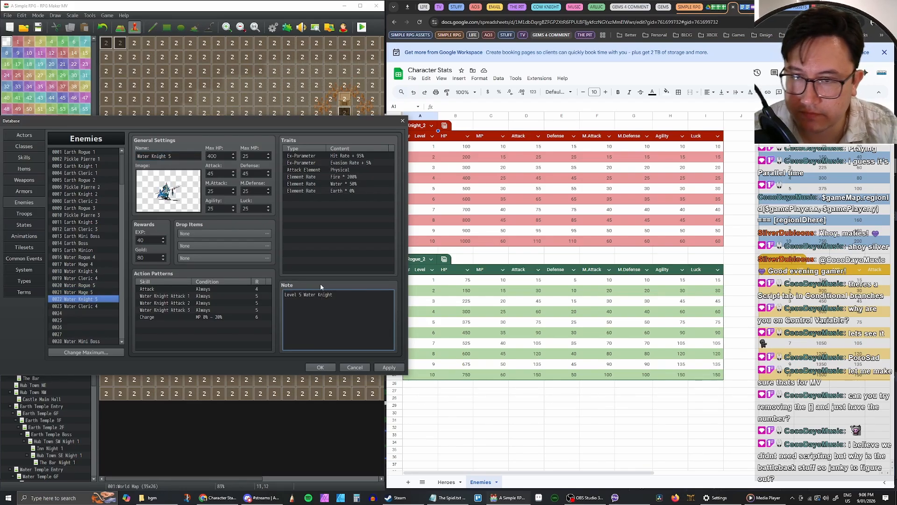
# Step: Rename enemy 0023 as Water Cleric 5, change its note to Level 5 Water Cleric and apply the database changes
pyautogui.click(89, 306)
pyautogui.click(184, 156)
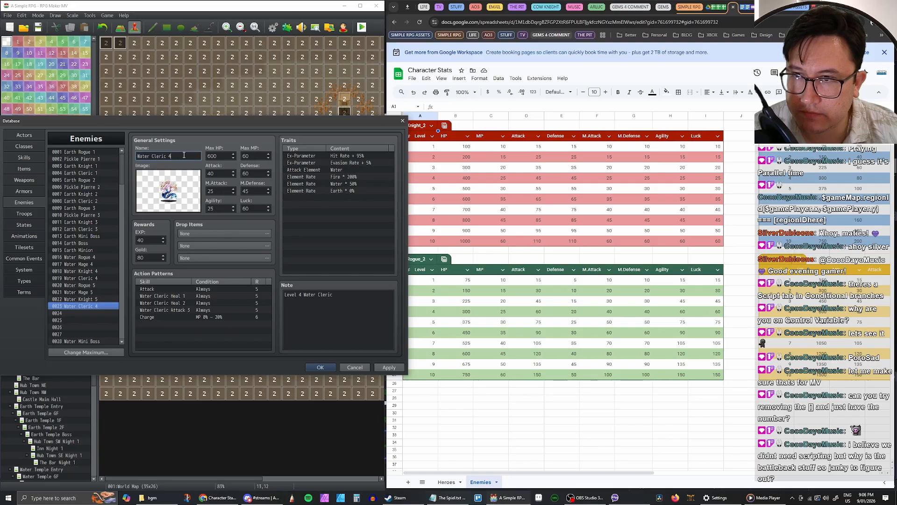
pyautogui.click(300, 294)
pyautogui.doubleClick(300, 295)
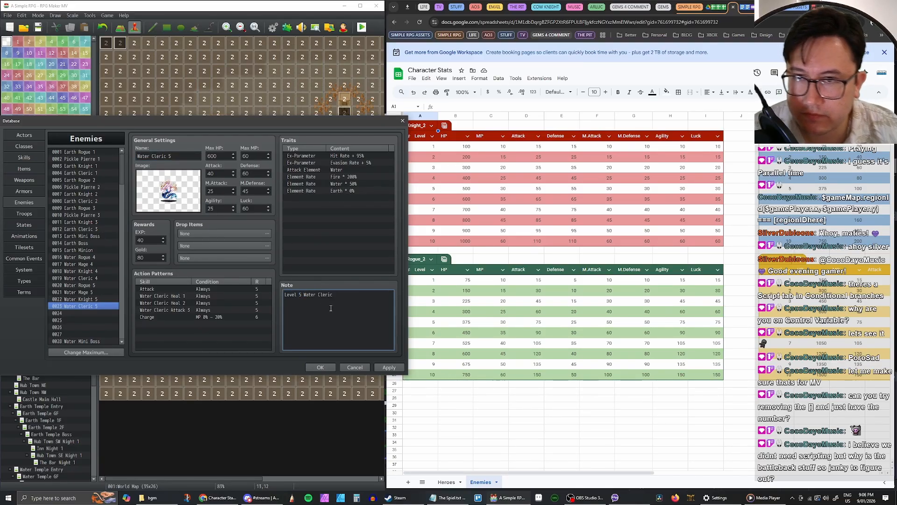
pyautogui.click(387, 367)
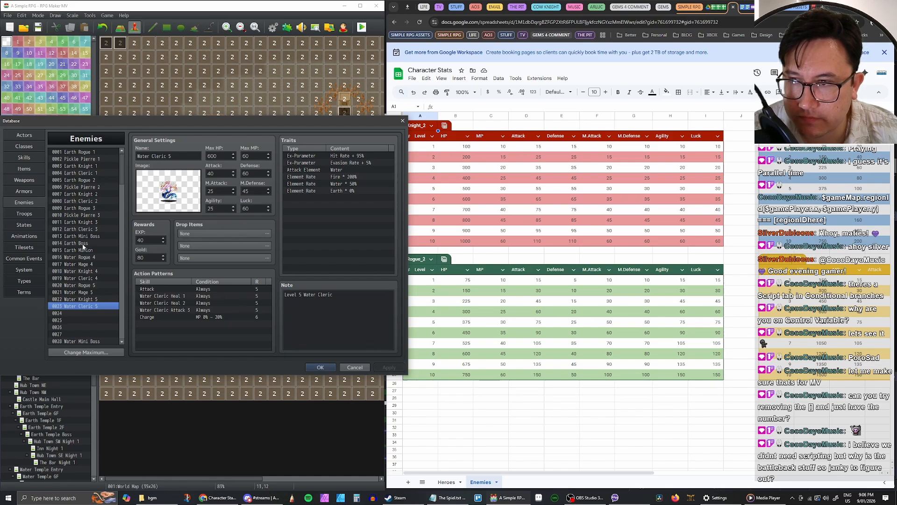
# Step: Set Water Rogue 4's Fire element rate to 50%, after comparing its traits with Water Knight 4 and Earth Rogue 3
pyautogui.click(84, 271)
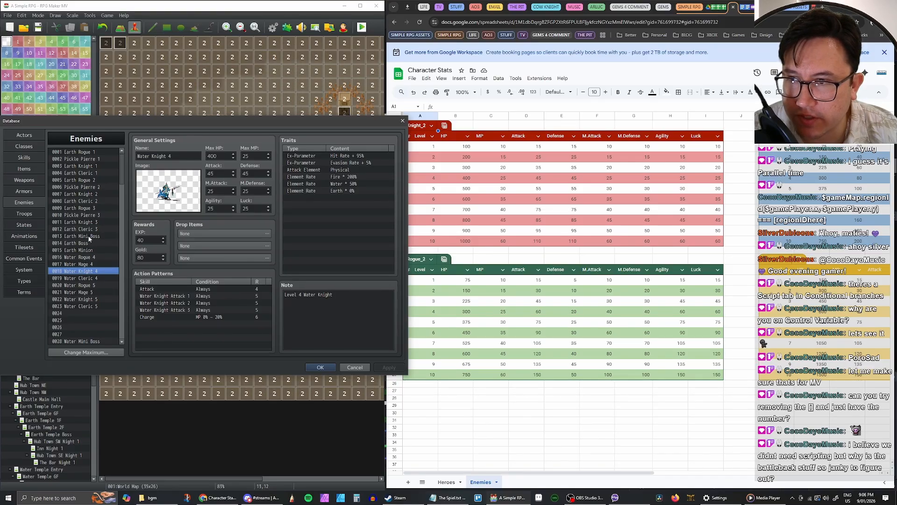
pyautogui.click(86, 209)
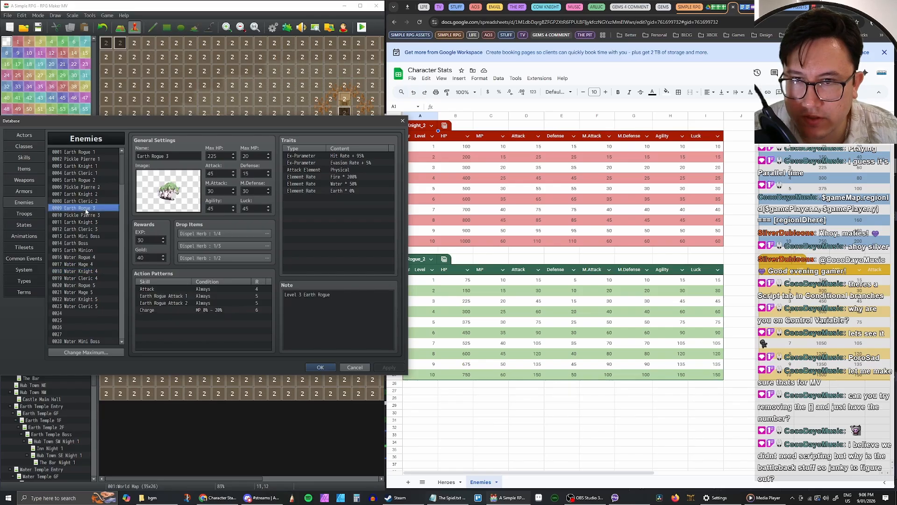
pyautogui.click(92, 258)
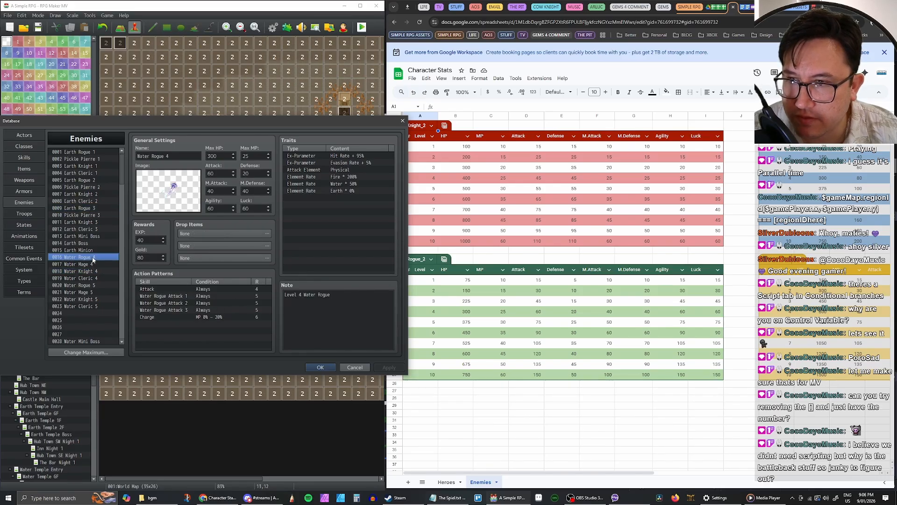
pyautogui.click(353, 178)
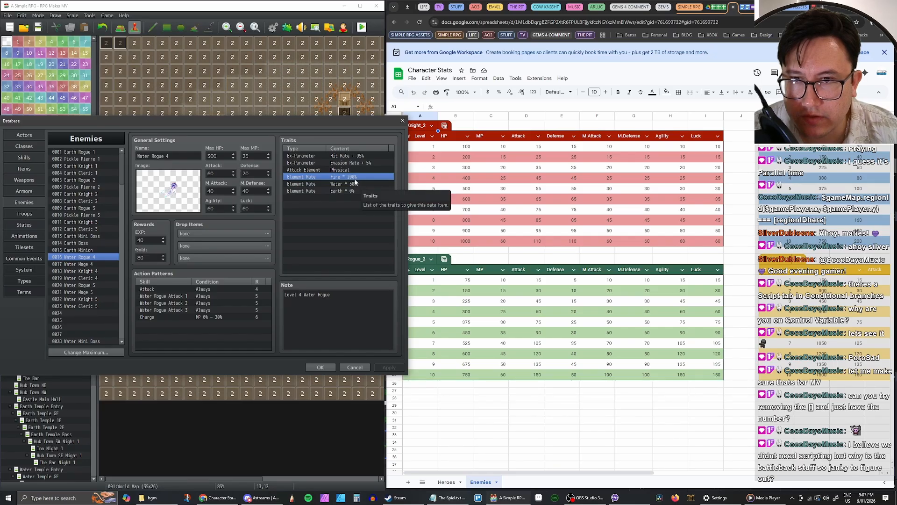
pyautogui.doubleClick(355, 179)
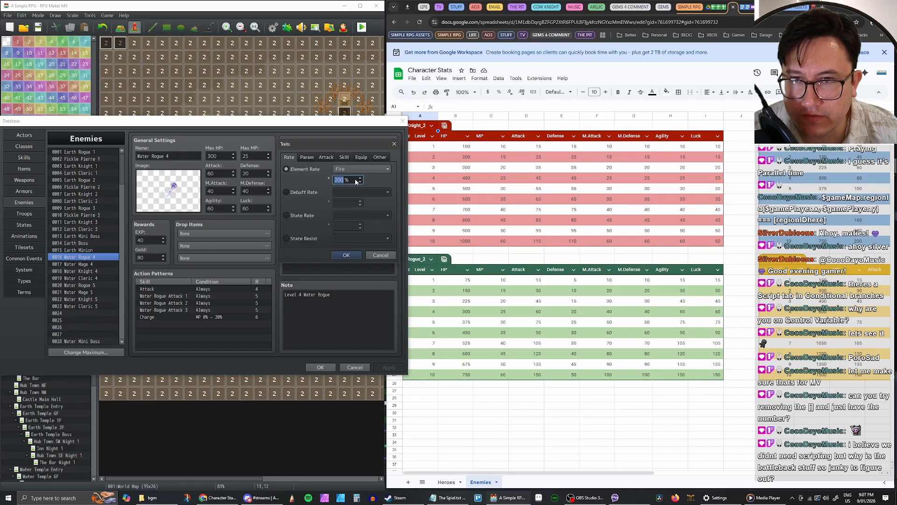
pyautogui.write('50')
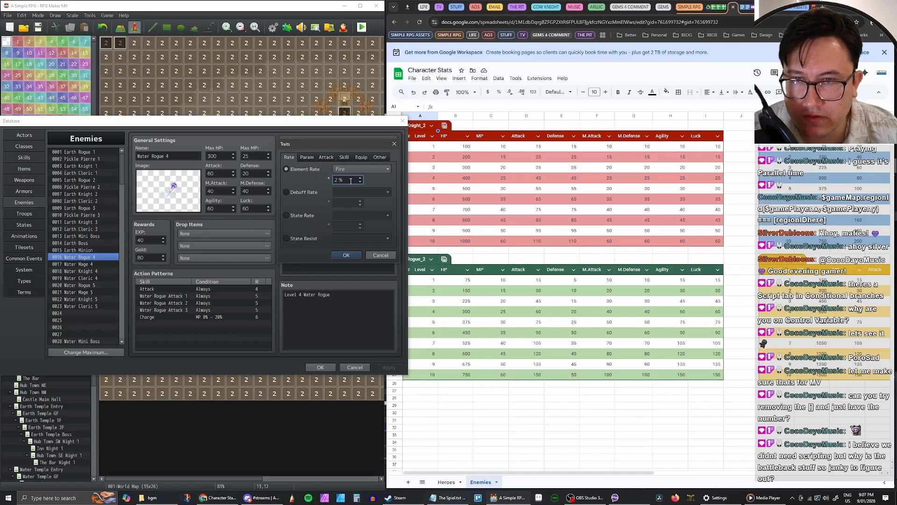
pyautogui.press('Return')
# Step: Set Water Rogue 4's Water element rate to 0% and its Earth element rate to 200%
pyautogui.click(354, 185)
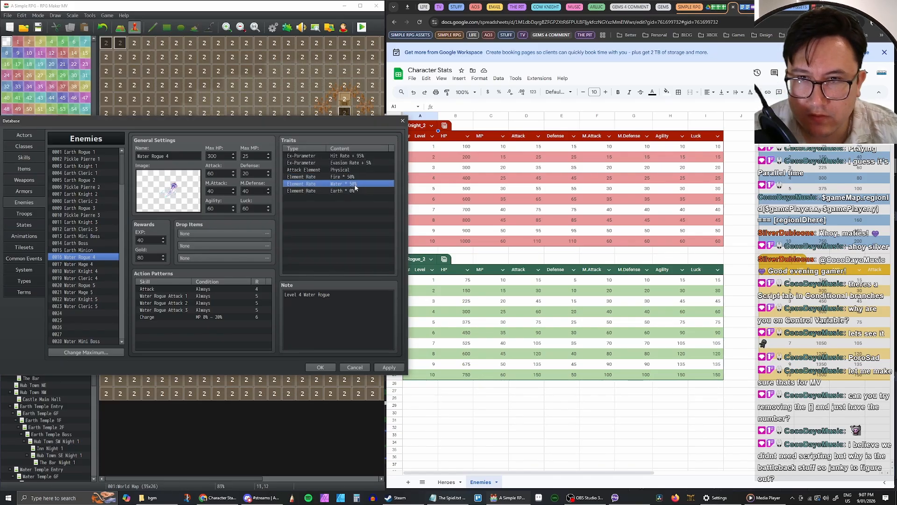
pyautogui.doubleClick(355, 185)
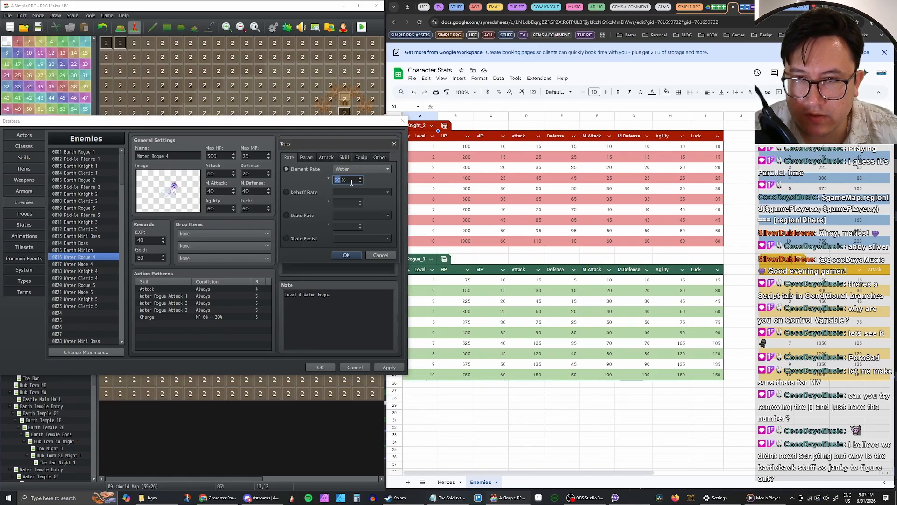
pyautogui.write('200')
pyautogui.hotkey('ctrl', 'a')
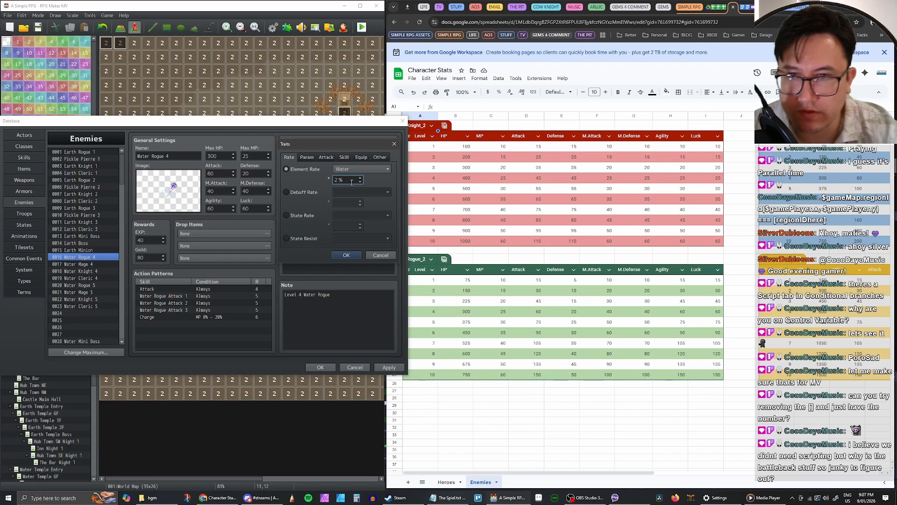
pyautogui.write('0')
pyautogui.press('Return')
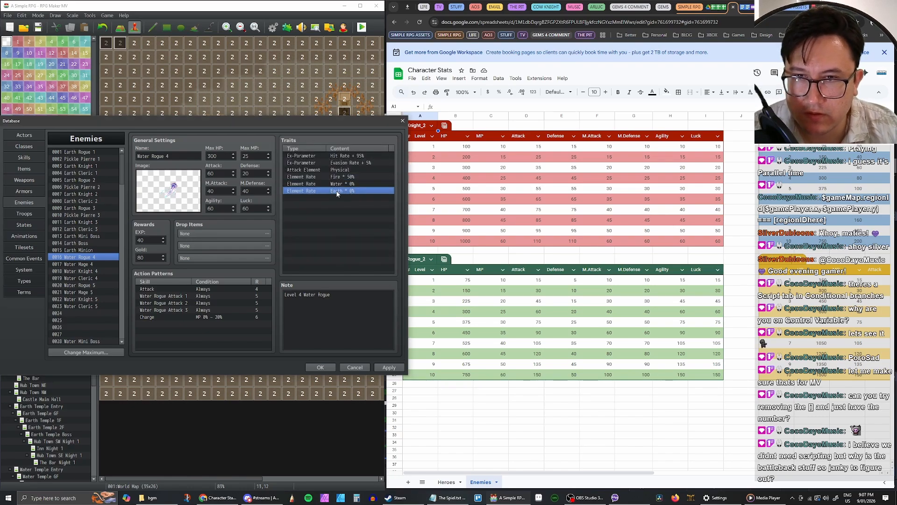
pyautogui.doubleClick(352, 191)
pyautogui.write('200')
pyautogui.press('Return')
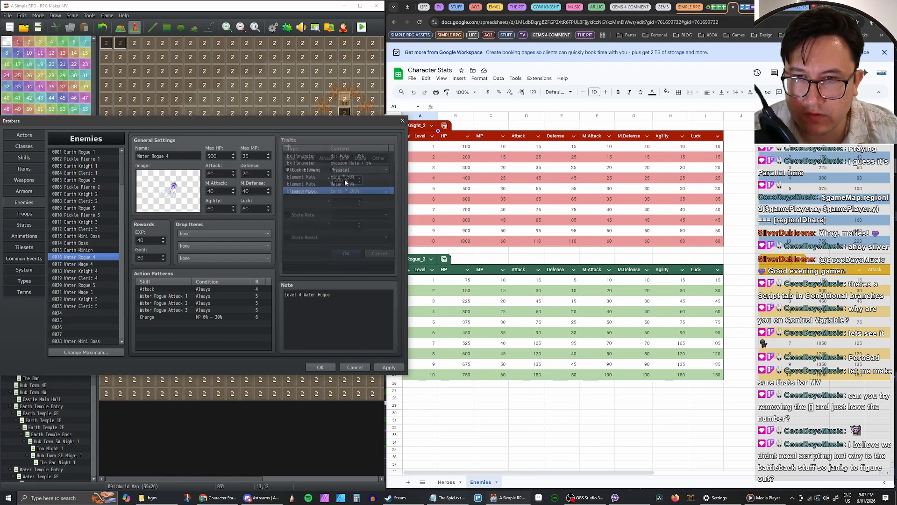
# Step: Copy Water Rogue 4's Fire, Water and Earth element rates over the matching traits of Water Mage 4
pyautogui.click(348, 177)
pyautogui.keyDown('shift'); pyautogui.click(351, 191); pyautogui.keyUp('shift')
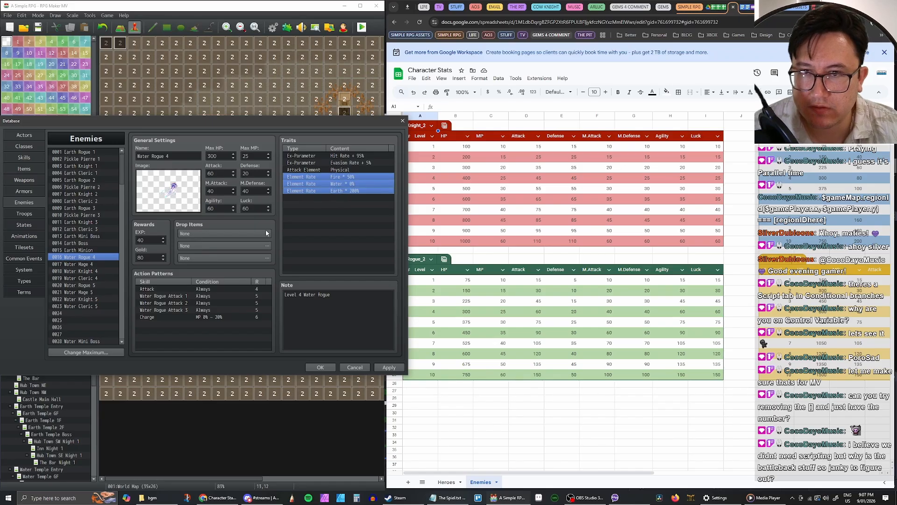
pyautogui.click(103, 265)
pyautogui.click(348, 177)
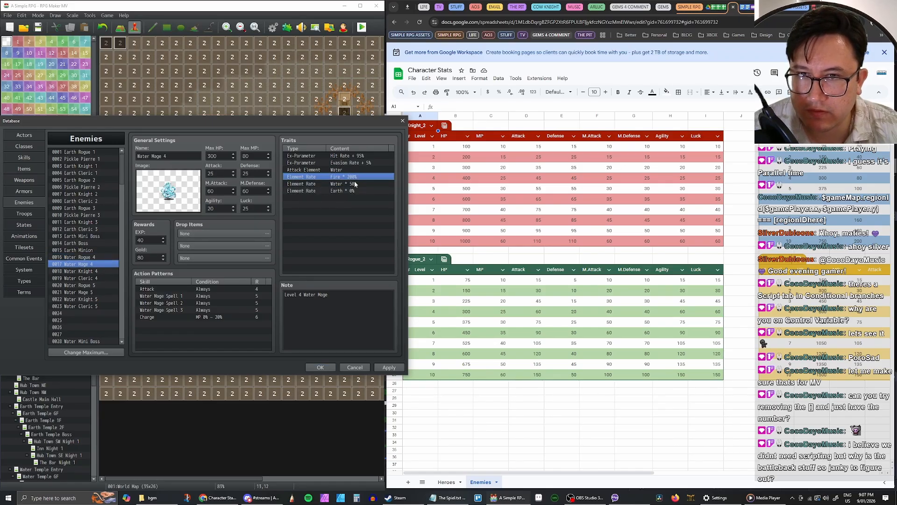
pyautogui.keyDown('shift'); pyautogui.click(352, 192); pyautogui.keyUp('shift')
pyautogui.hotkey('ctrl', 'v')
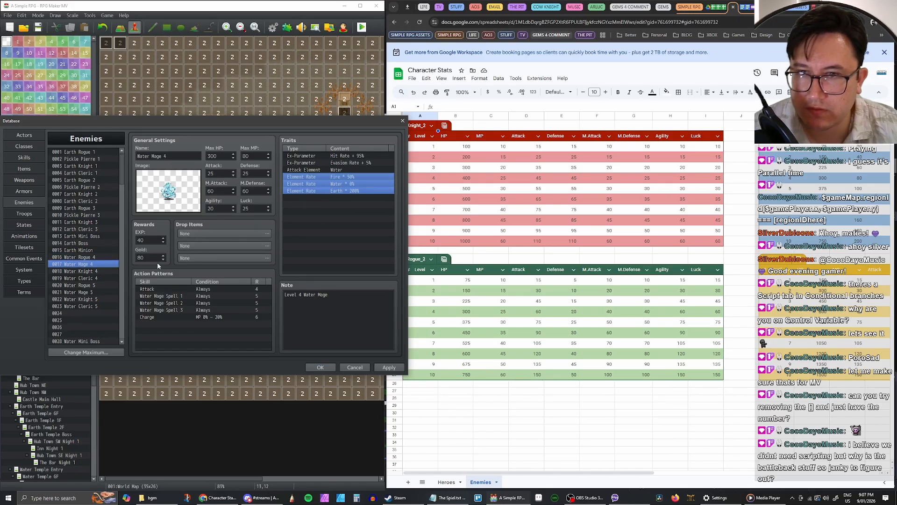
# Step: Replace the three element rate traits of Water Knight 4 and Water Cleric 4 with the copied ones
pyautogui.click(84, 272)
pyautogui.click(345, 189)
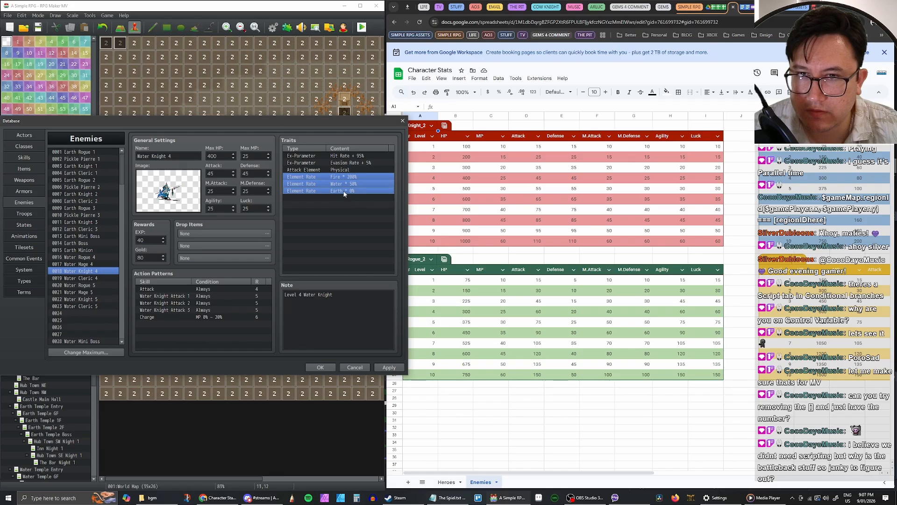
pyautogui.hotkey('ctrl', 'v')
pyautogui.click(85, 278)
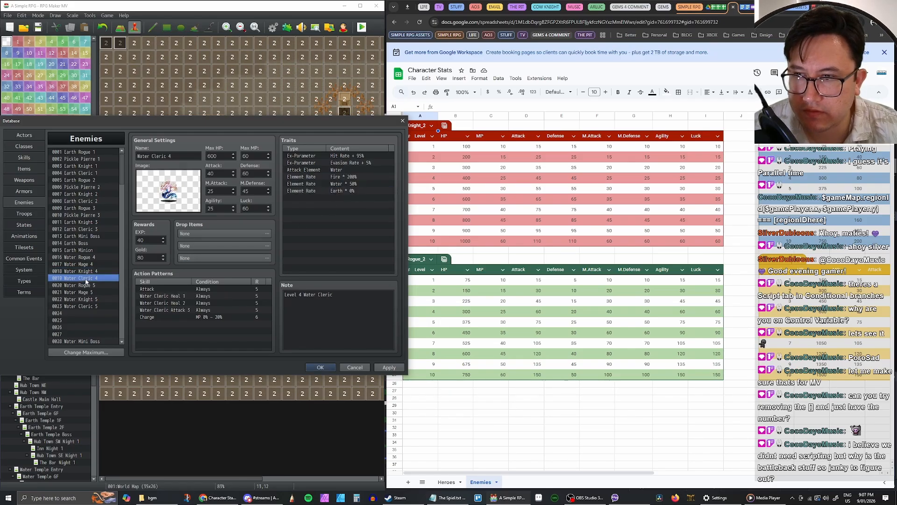
pyautogui.moveTo(350, 177); pyautogui.dragTo(347, 192)
pyautogui.press('Delete')
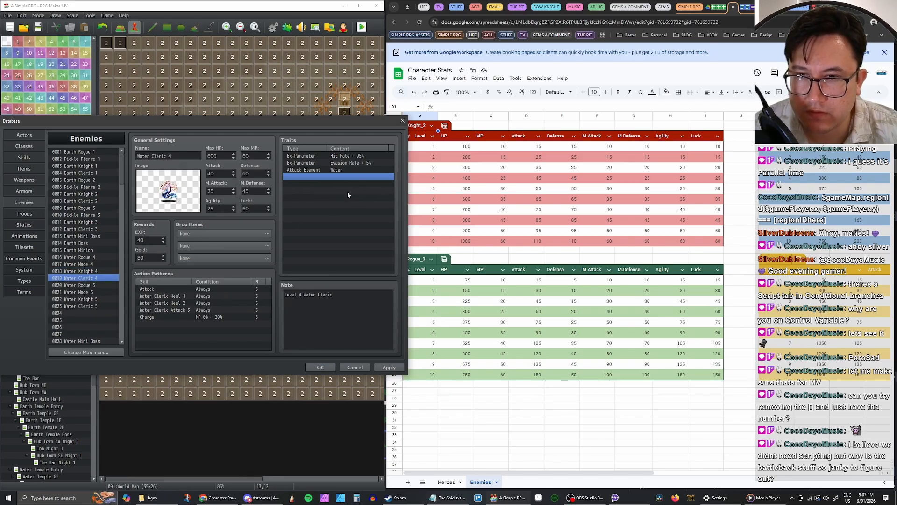
pyautogui.hotkey('ctrl', 'v')
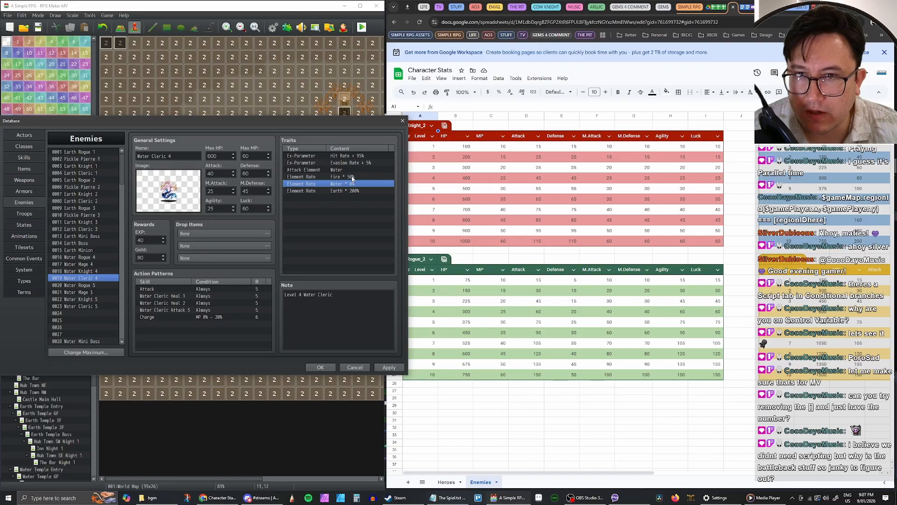
# Step: Compare the element rates of Pickle Pierre 1 with those of the level 4 water enemies
pyautogui.click(350, 177)
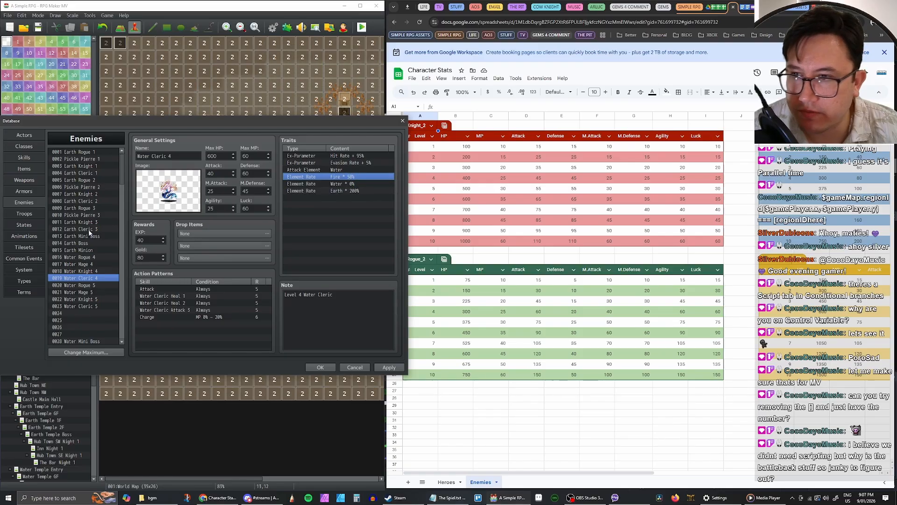
pyautogui.click(84, 159)
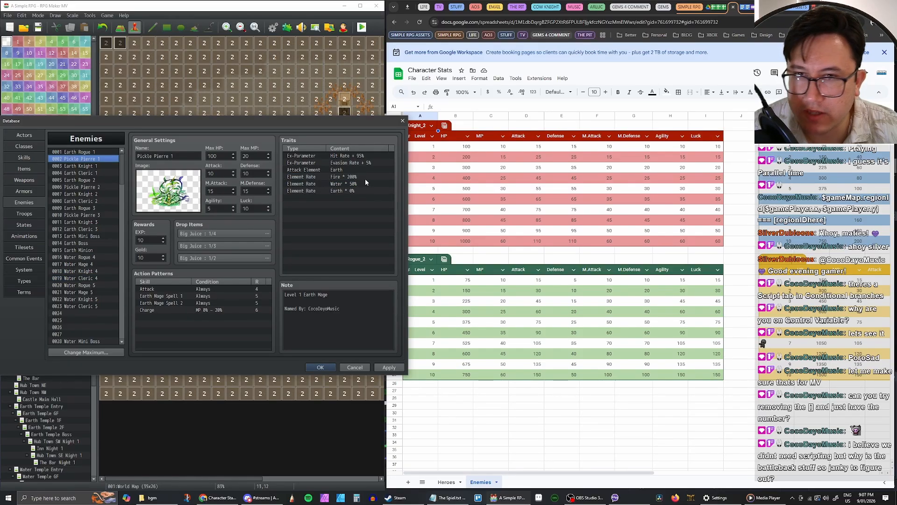
pyautogui.click(338, 197)
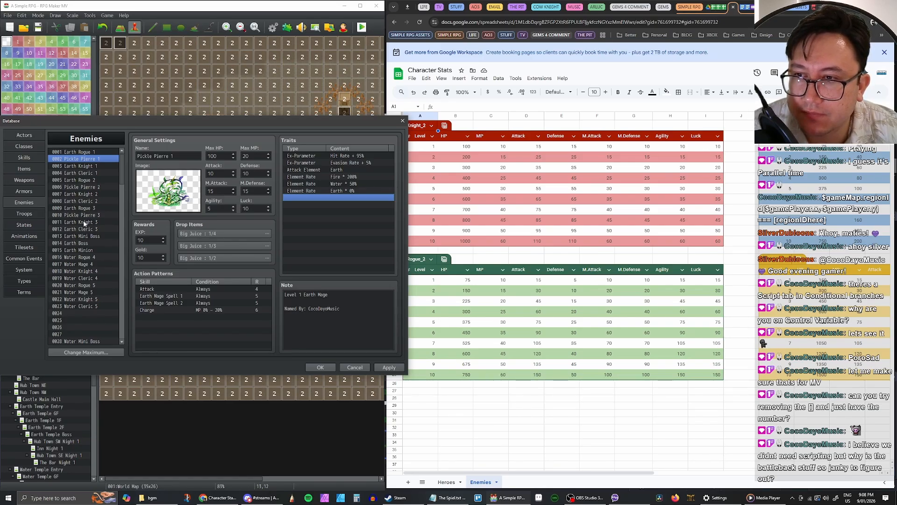
pyautogui.click(85, 257)
pyautogui.click(86, 264)
pyautogui.click(87, 271)
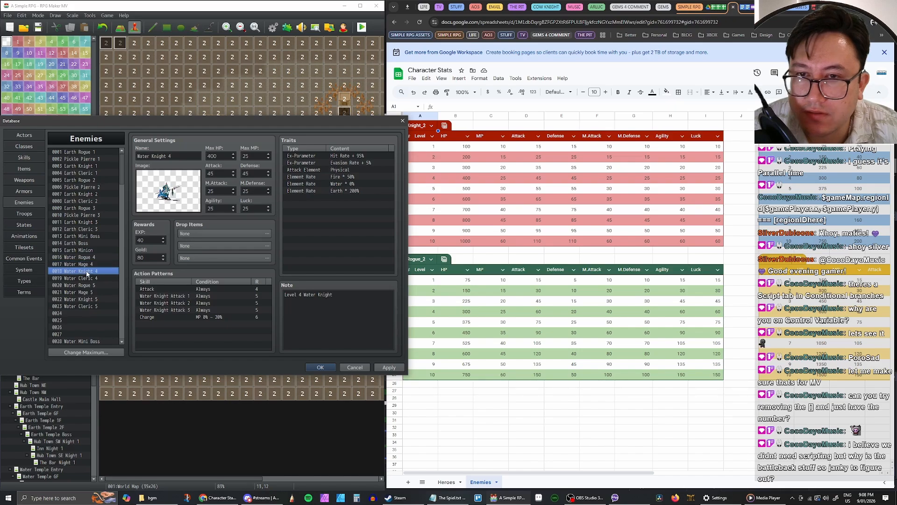
pyautogui.click(88, 278)
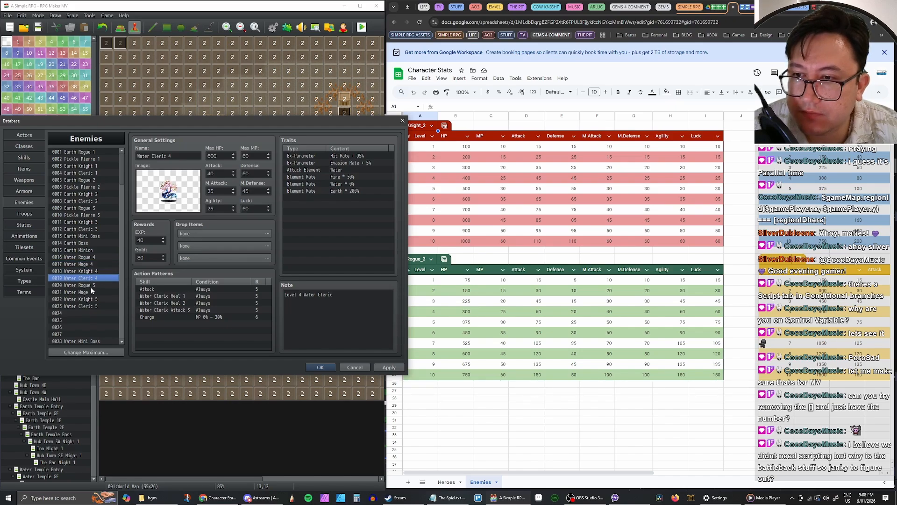
# Step: Replace the level 5 water enemies in slots 0020 to 0023 with copies of the four level 4 water enemies
pyautogui.click(90, 285)
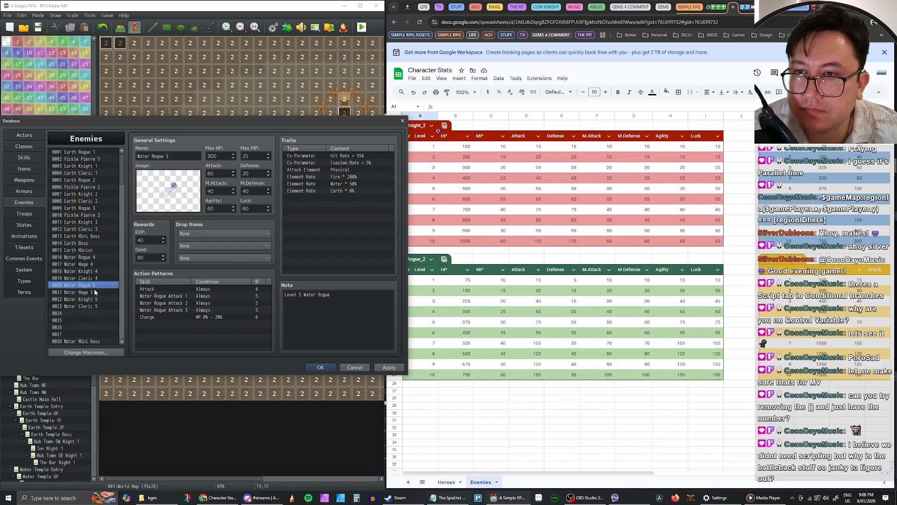
pyautogui.keyDown('shift'); pyautogui.click(94, 305); pyautogui.keyUp('shift')
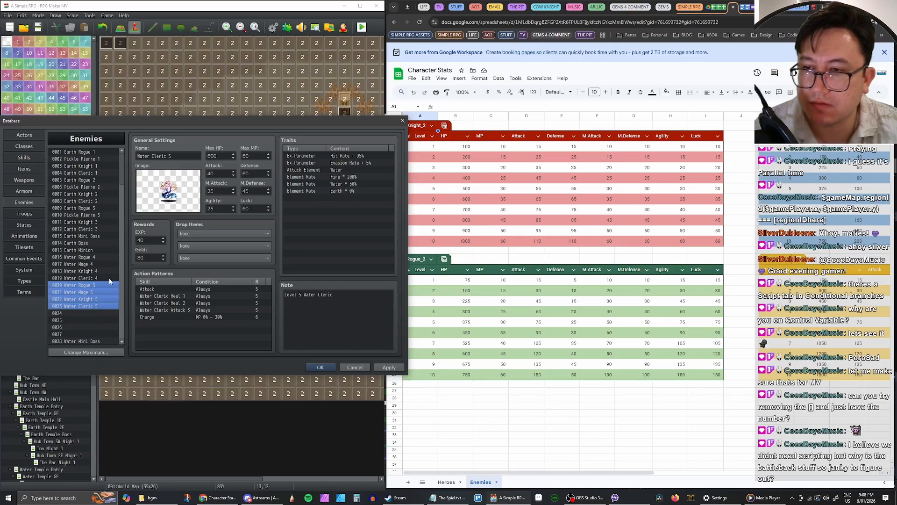
pyautogui.press('Delete')
pyautogui.click(101, 257)
pyautogui.keyDown('shift'); pyautogui.click(96, 279); pyautogui.keyUp('shift')
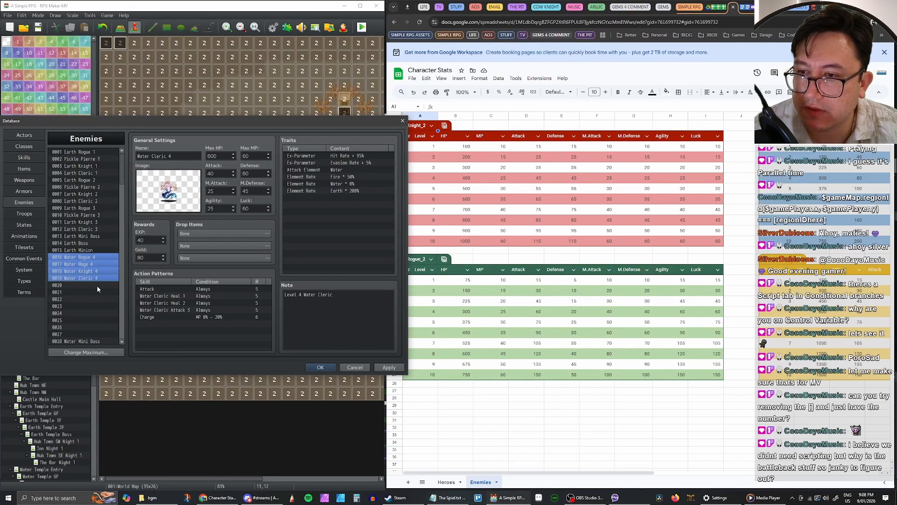
pyautogui.hotkey('ctrl', 'c')
pyautogui.click(96, 286)
pyautogui.hotkey('ctrl', 'v')
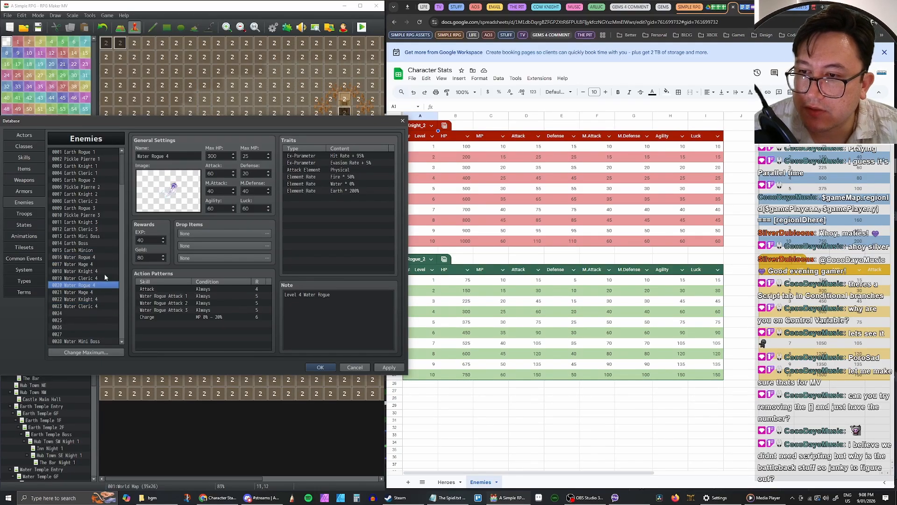
# Step: Rename enemy 0020 as Water Rogue 5 and enemy 0021 as Water Mage 5
pyautogui.click(184, 156)
pyautogui.press('BackSpace')
pyautogui.write('5')
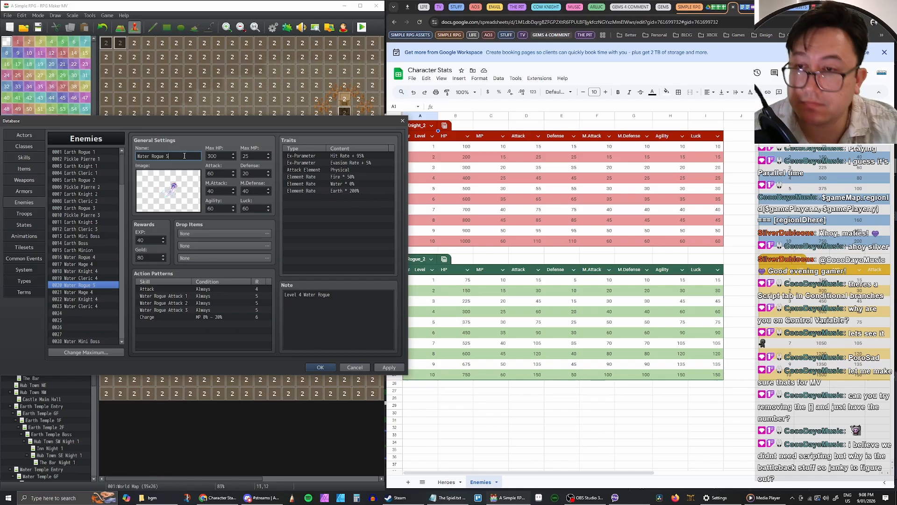
pyautogui.click(88, 294)
pyautogui.click(177, 156)
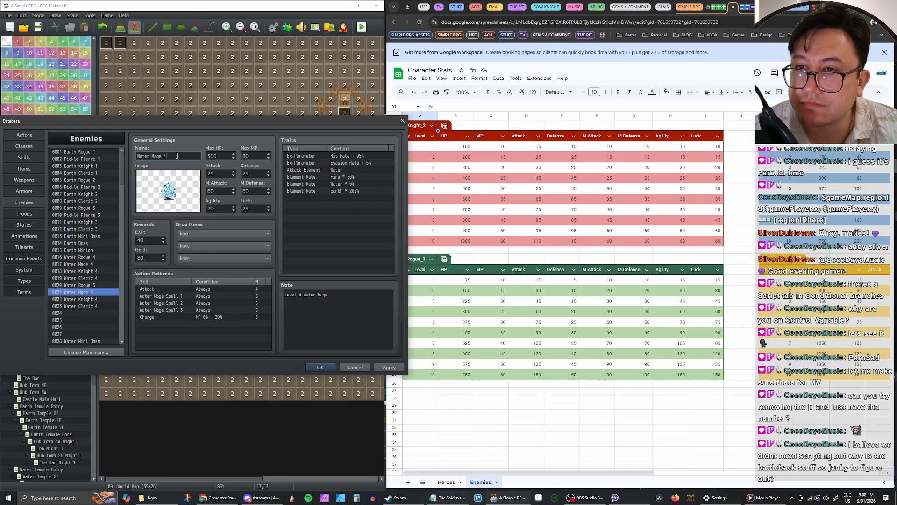
pyautogui.write('5')
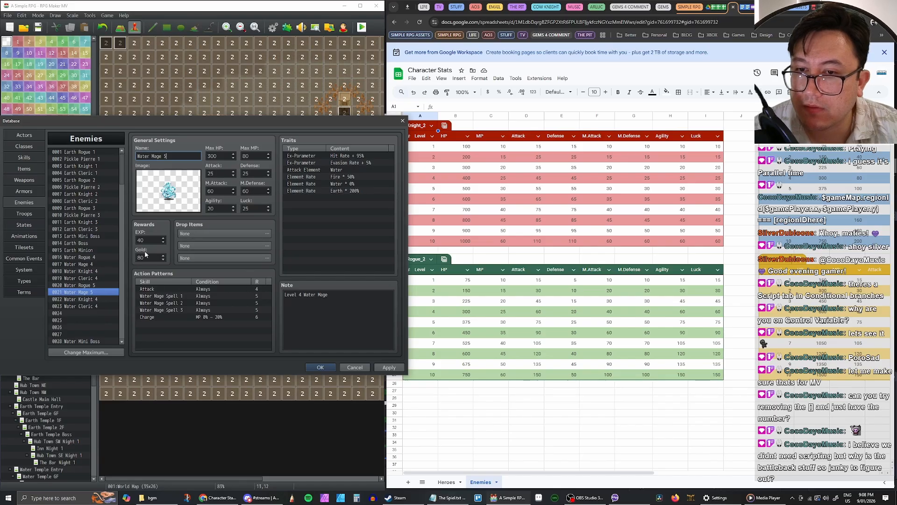
# Step: Change the notes of Water Rogue 5 and Water Mage 5 to Level 5 Water Rogue and Level 5 Water Mage
pyautogui.click(92, 285)
pyautogui.click(301, 295)
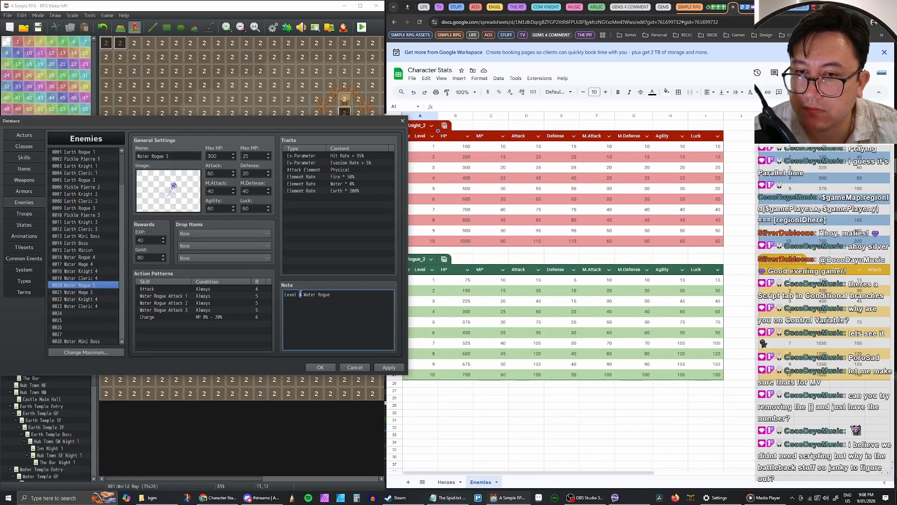
pyautogui.press('BackSpace')
pyautogui.write('5')
pyautogui.click(89, 292)
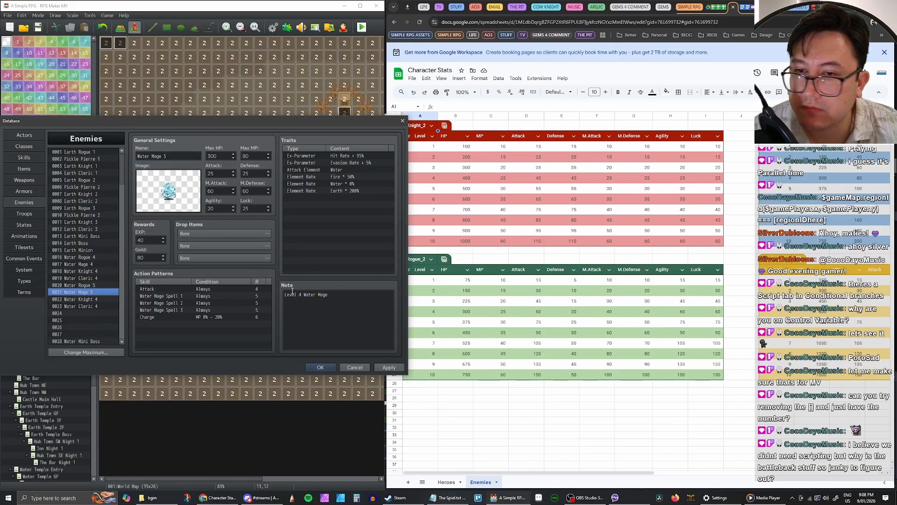
pyautogui.tripleClick(303, 295)
pyautogui.click(303, 295)
pyautogui.press('BackSpace')
pyautogui.write('5')
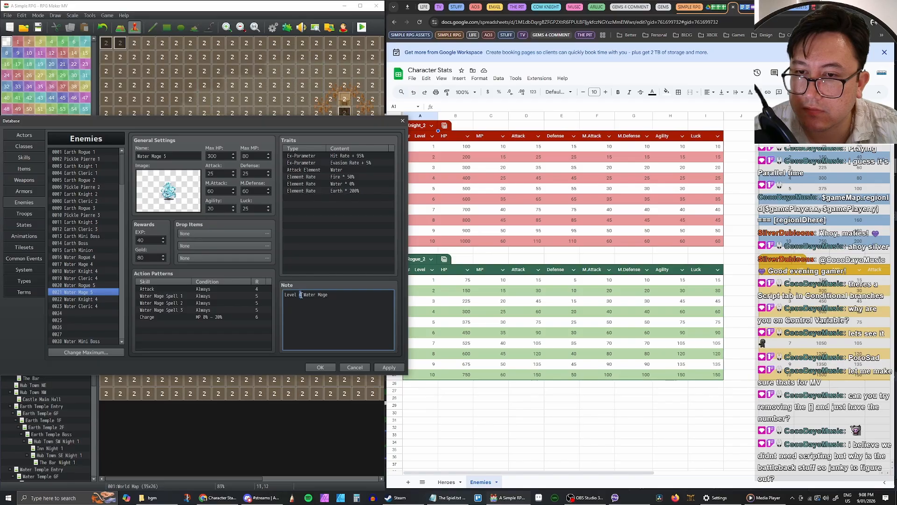
# Step: Name enemy 0022 Water Knight 5 and update its note to read Level 5 Water Knight
pyautogui.click(83, 300)
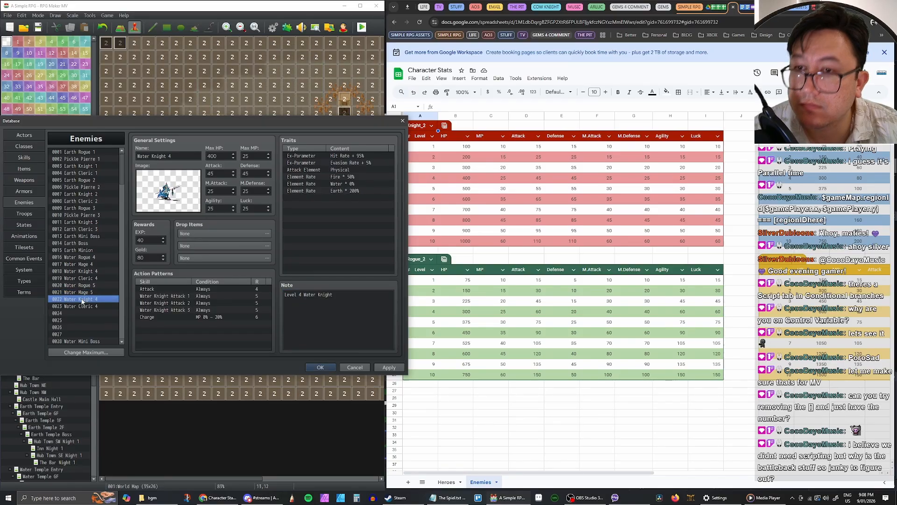
pyautogui.click(182, 156)
pyautogui.write('5')
pyautogui.press('Left')
pyautogui.press('BackSpace')
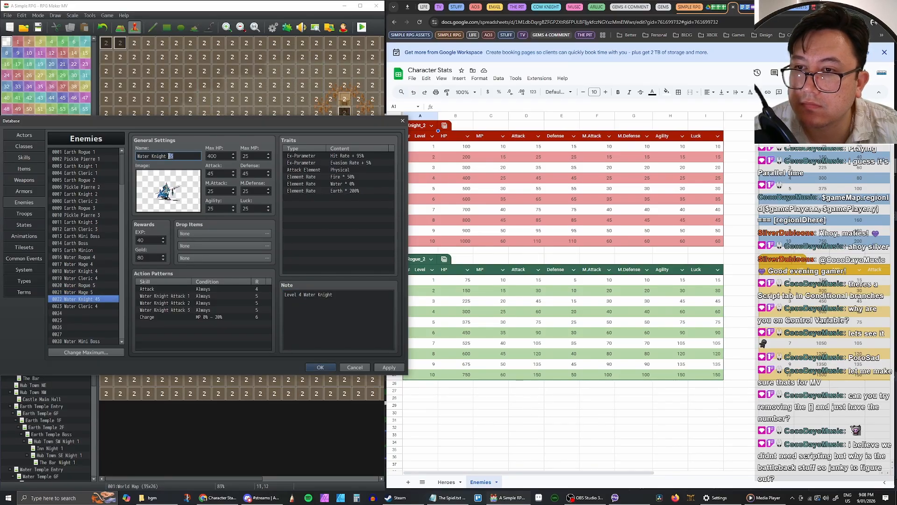
pyautogui.click(82, 306)
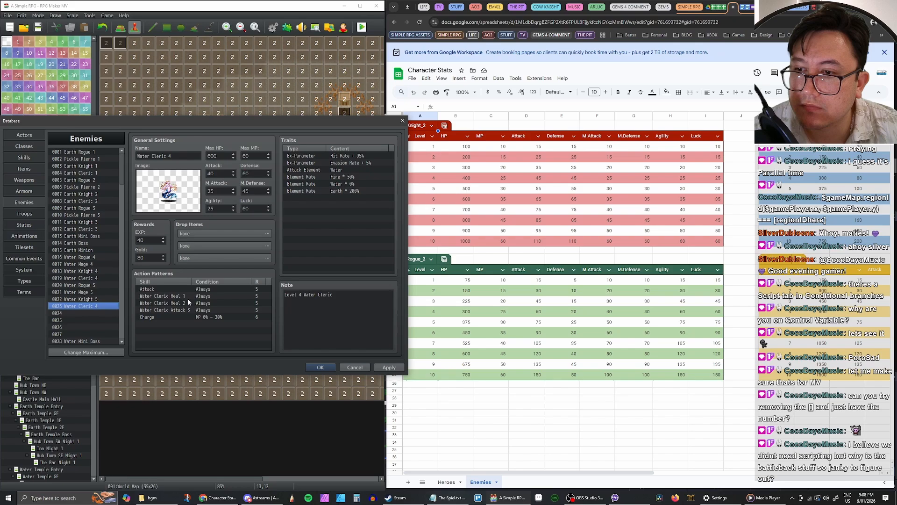
pyautogui.click(112, 300)
pyautogui.click(300, 296)
pyautogui.doubleClick(301, 295)
pyautogui.write('5')
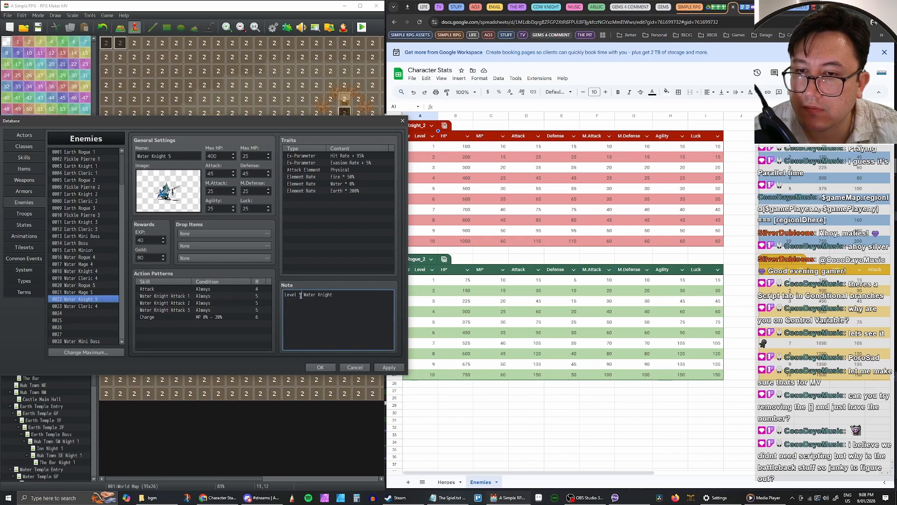
# Step: Name enemy 0023 Water Cleric 5, update its note to Level 5 Water Cleric, and recheck Water Mage 5
pyautogui.click(97, 307)
pyautogui.click(178, 156)
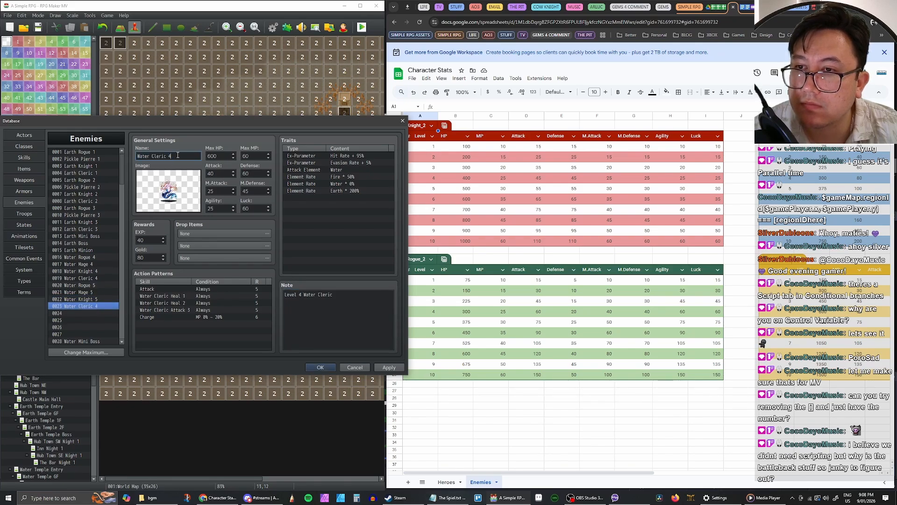
pyautogui.write('5')
pyautogui.click(300, 295)
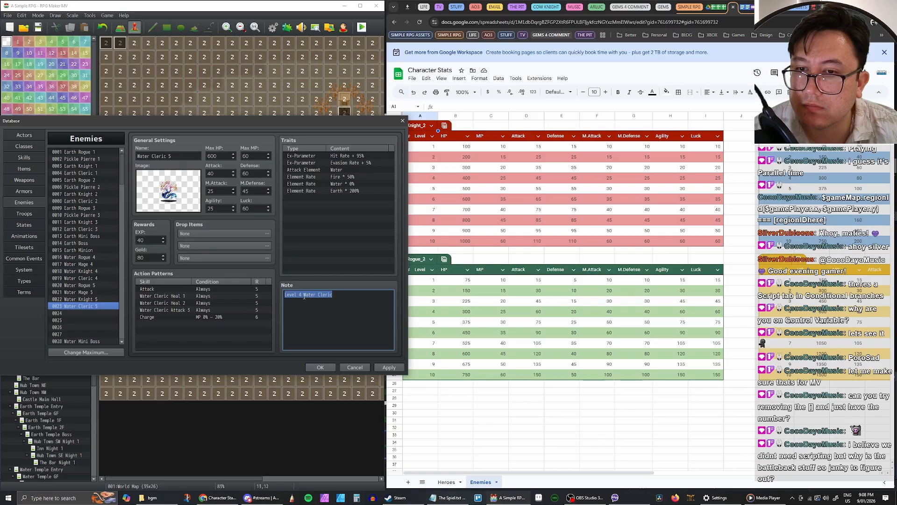
pyautogui.click(301, 296)
pyautogui.write('5')
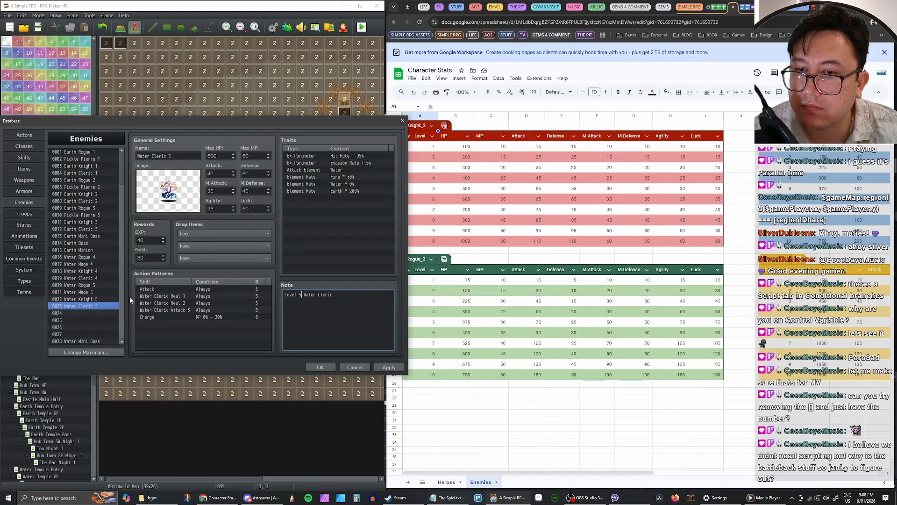
pyautogui.click(95, 306)
pyautogui.click(92, 291)
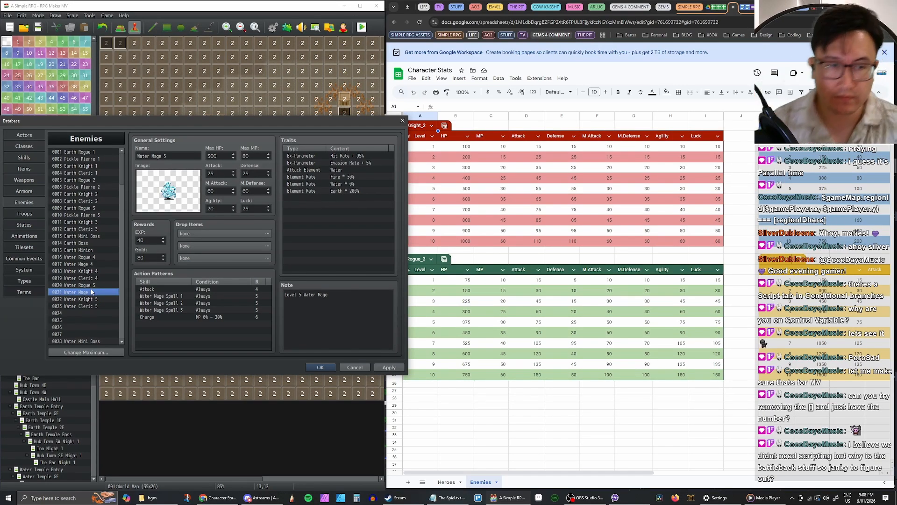
# Step: Review the stats, traits and notes of the Water Rogue 5, Water Mage 5 and Water Knight 5 enemies
pyautogui.press('Up')
pyautogui.press('Down')
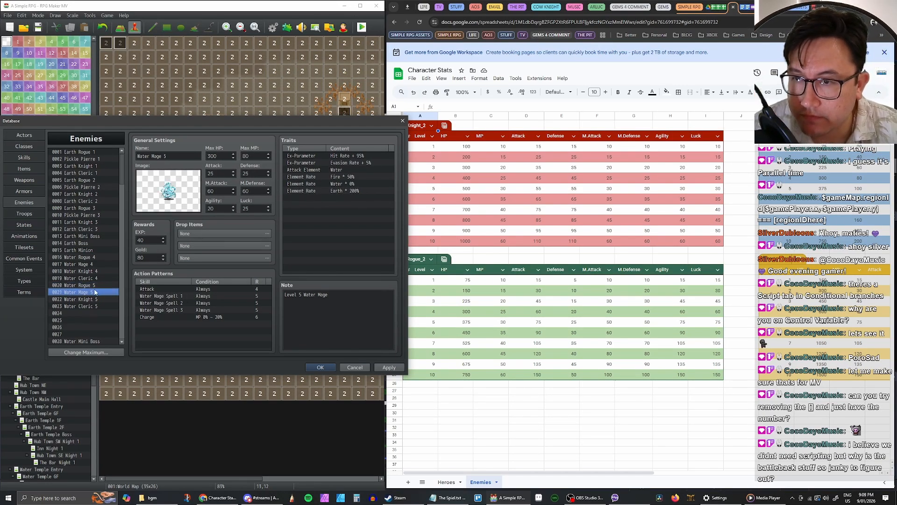
pyautogui.press('Up')
pyautogui.press('Down')
pyautogui.click(95, 298)
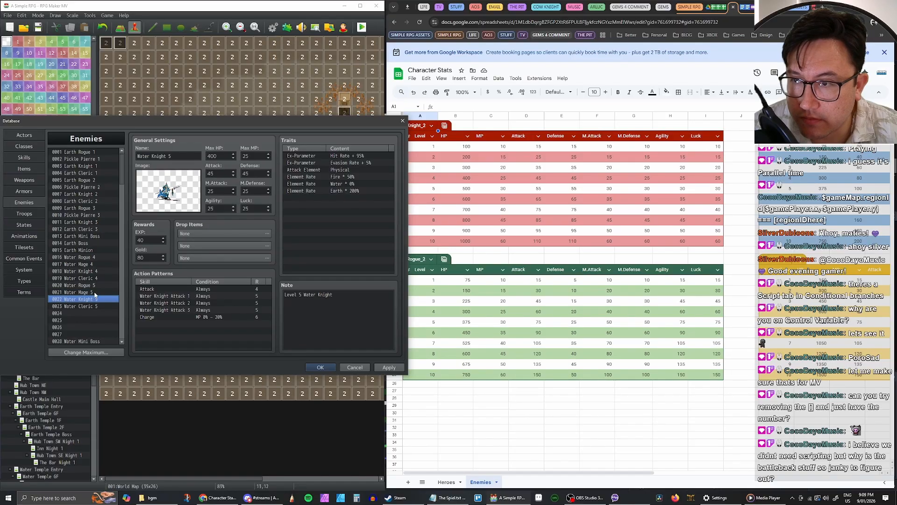
pyautogui.click(96, 294)
pyautogui.click(98, 287)
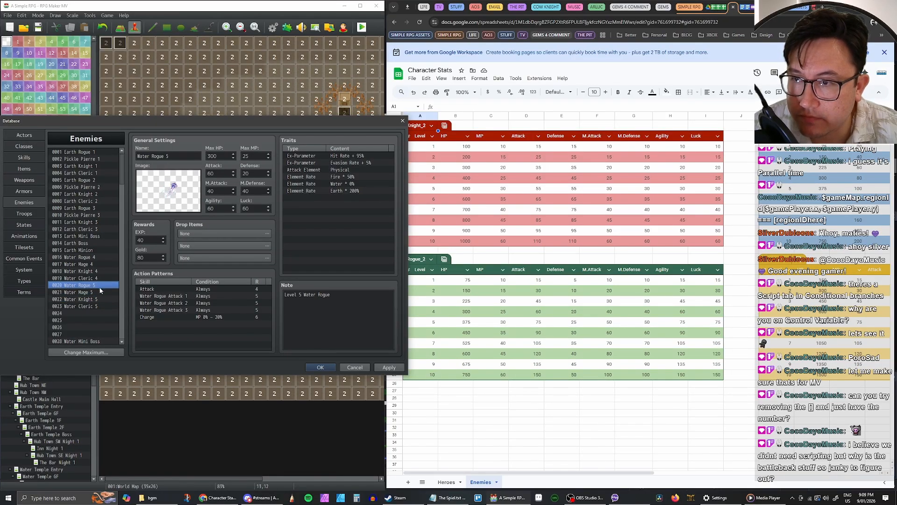
pyautogui.click(98, 292)
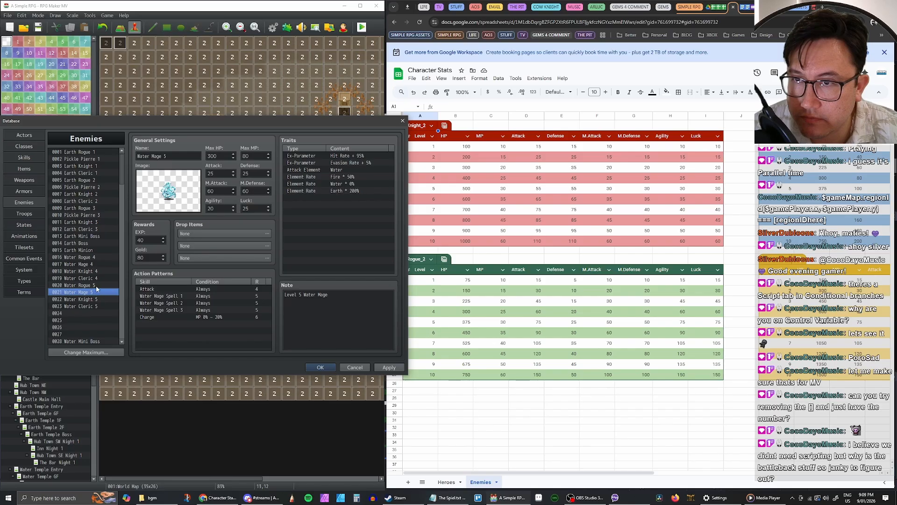
# Step: Select the Water Rogue 5 enemy and narrow the Character Stats browser window so it clears the Database dialog
pyautogui.click(97, 285)
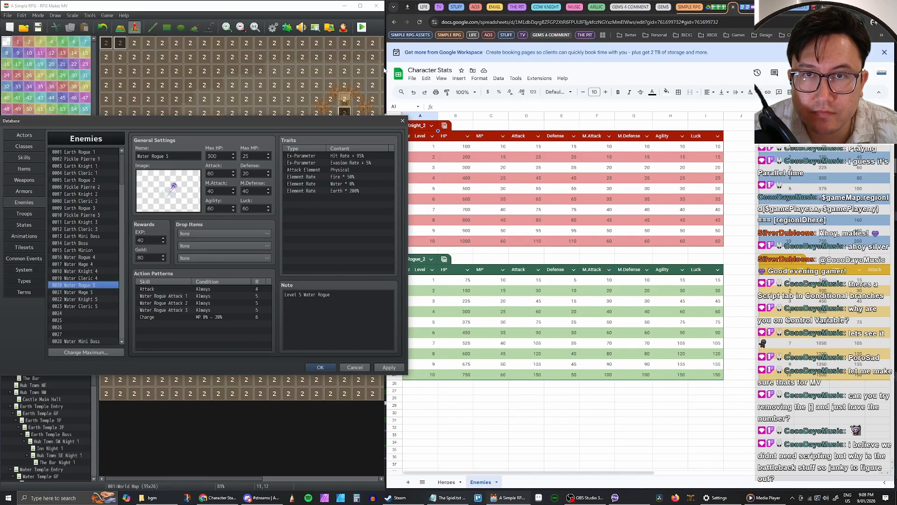
pyautogui.click(554, 92)
pyautogui.click(570, 134)
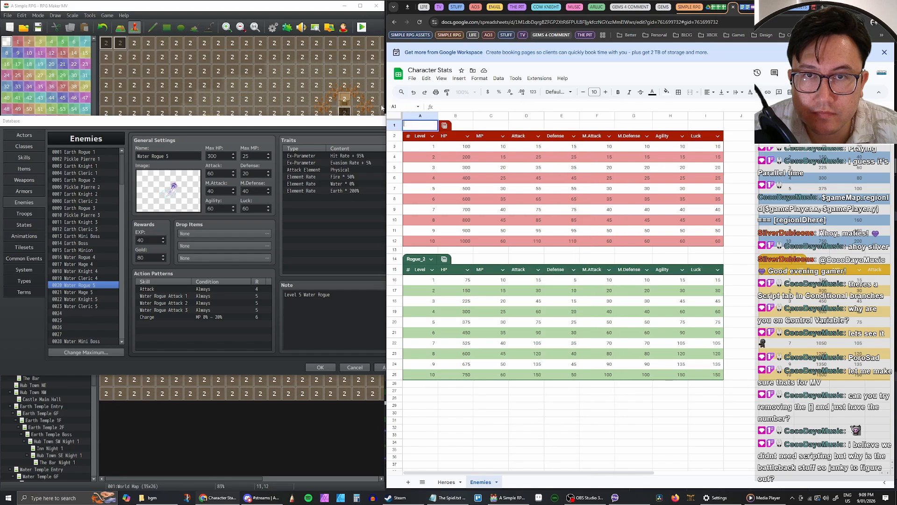
pyautogui.moveTo(384, 99); pyautogui.dragTo(413, 93)
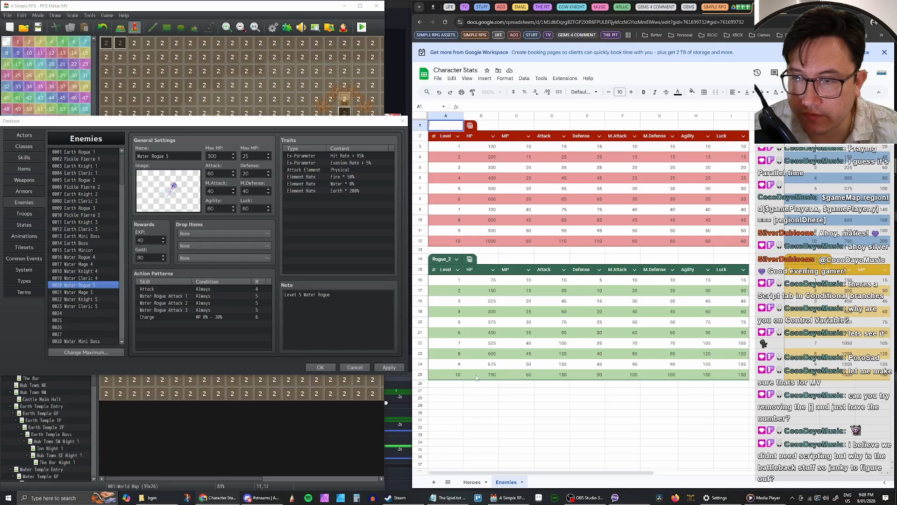
# Step: Copy the level 5 HP and MP from the Rogue_2 table into Water Rogue 5: Max HP 375, Max MP 30
pyautogui.click(494, 324)
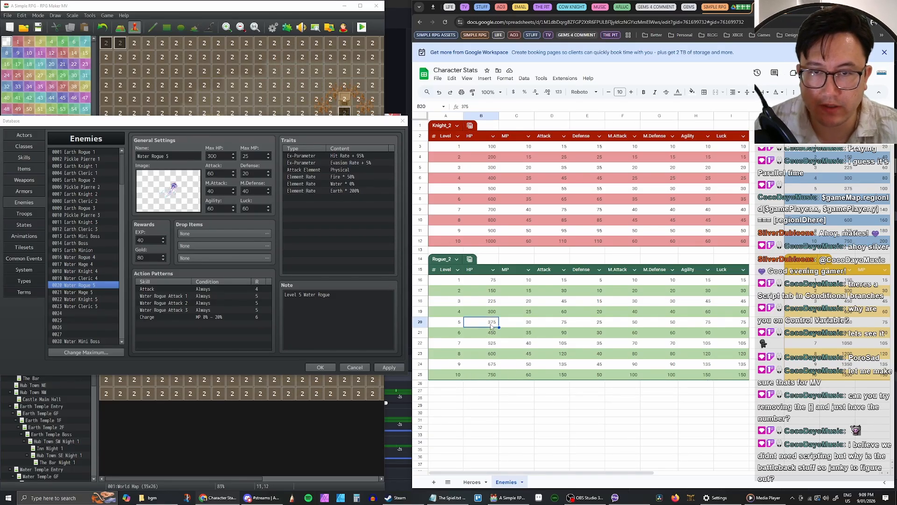
pyautogui.hotkey('ctrl', 'c')
pyautogui.hotkey('alt', 'Tab')
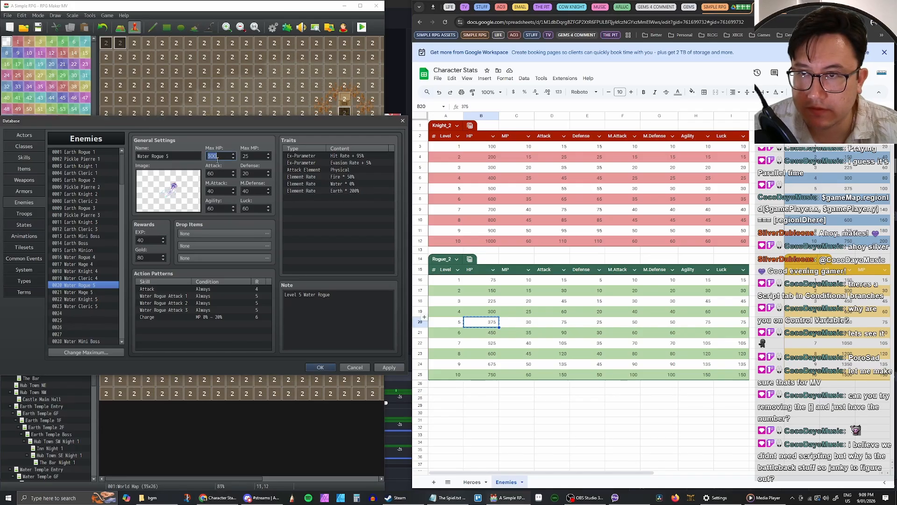
pyautogui.hotkey('ctrl', 'v')
pyautogui.click(521, 323)
pyautogui.hotkey('ctrl', 'c')
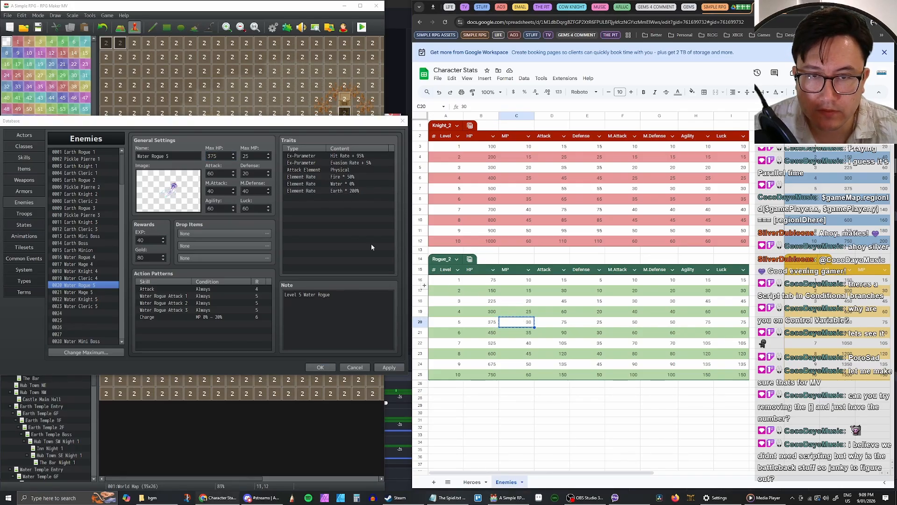
pyautogui.hotkey('alt', 'Tab')
pyautogui.press('Tab')
pyautogui.hotkey('ctrl', 'v')
# Step: Set Water Rogue 5's Attack to 75 and Defense to 25, copied from the level 5 row of Rogue_2
pyautogui.hotkey('alt', 'Tab')
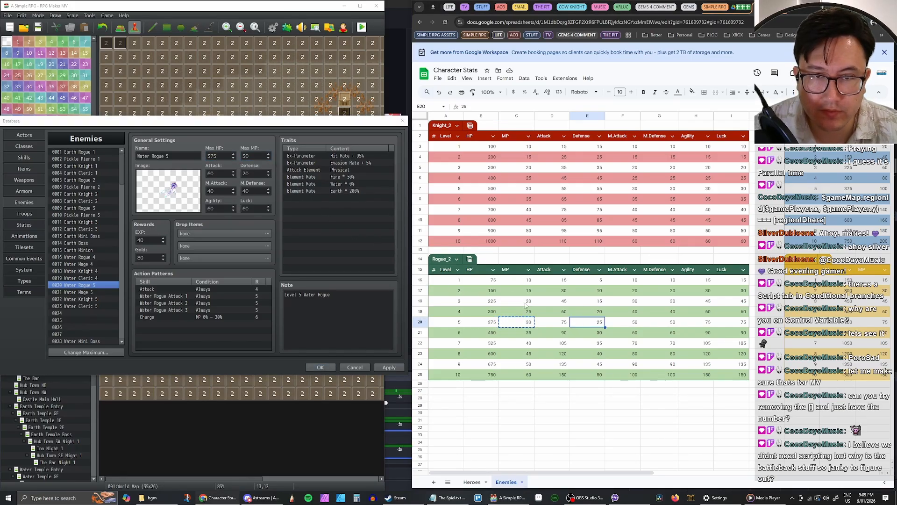
pyautogui.click(550, 322)
pyautogui.hotkey('ctrl', 'c')
pyautogui.hotkey('alt', 'Tab')
pyautogui.press('Tab')
pyautogui.hotkey('ctrl', 'v')
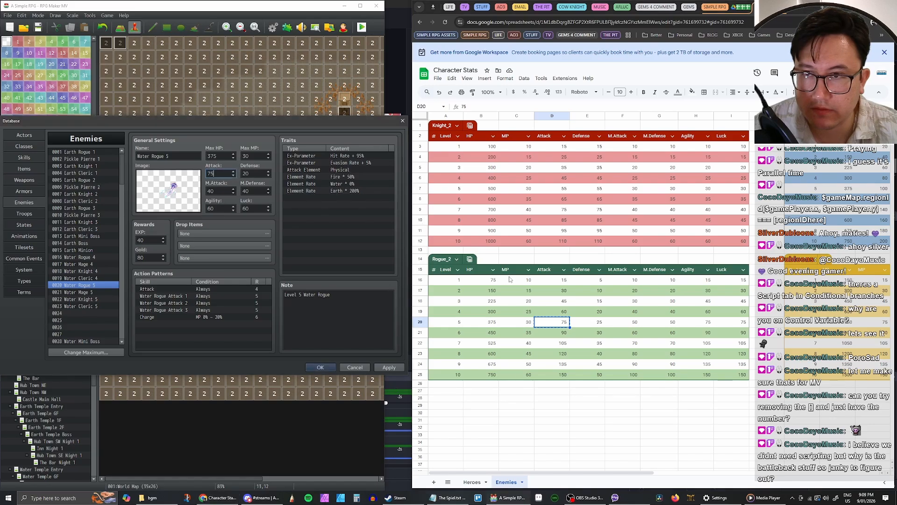
pyautogui.hotkey('alt', 'Tab')
pyautogui.click(581, 319)
pyautogui.hotkey('ctrl', 'c')
pyautogui.hotkey('alt', 'Tab')
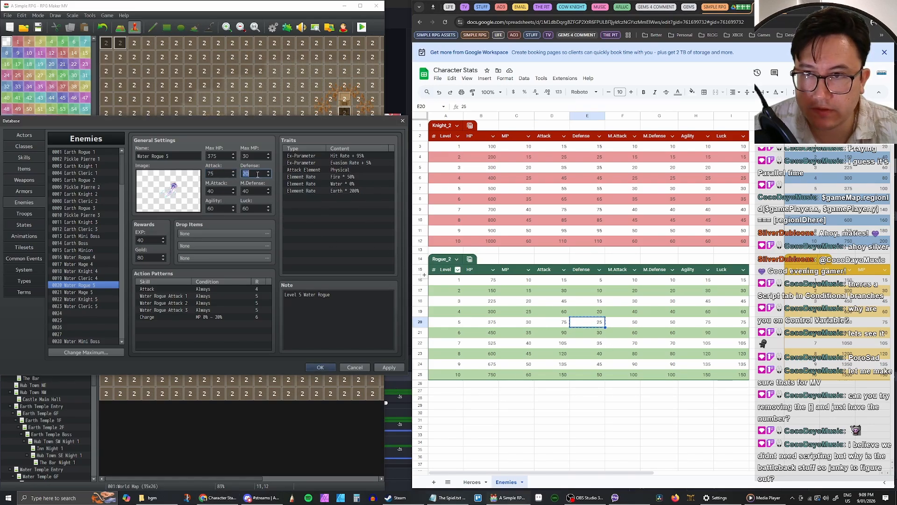
pyautogui.press('Tab')
pyautogui.hotkey('ctrl', 'v')
# Step: Set both M.Attack and M.Defense of Water Rogue 5 to 50, copied from the level 5 row of Rogue_2
pyautogui.hotkey('alt', 'Tab')
pyautogui.click(634, 322)
pyautogui.hotkey('ctrl', 'c')
pyautogui.hotkey('alt', 'Tab')
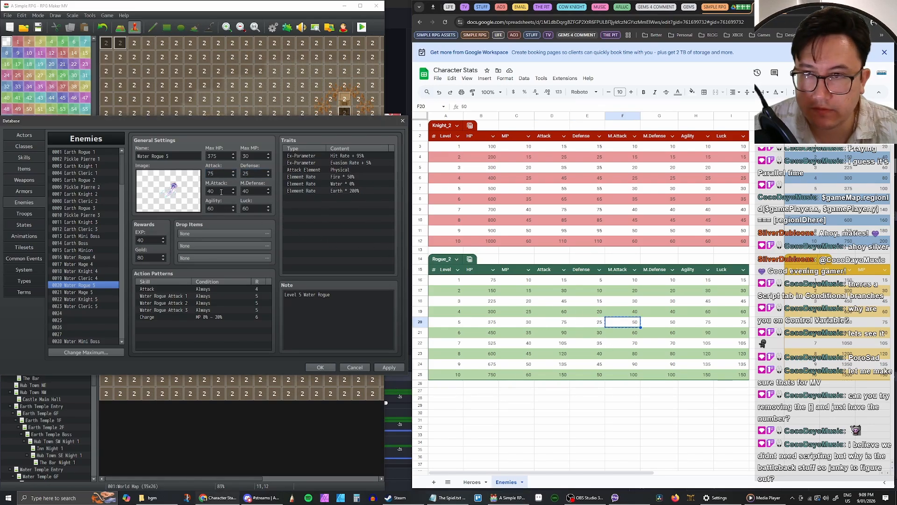
pyautogui.press('Tab')
pyautogui.hotkey('ctrl', 'v')
pyautogui.hotkey('alt', 'Tab')
pyautogui.click(668, 324)
pyautogui.hotkey('ctrl', 'c')
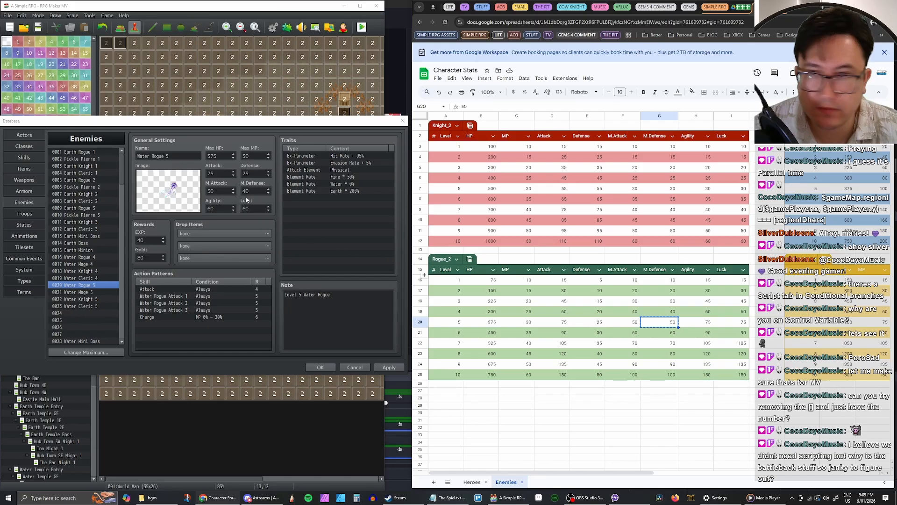
pyautogui.hotkey('alt', 'Tab')
pyautogui.press('Tab')
pyautogui.hotkey('ctrl', 'v')
# Step: Set both Agility and Luck of Water Rogue 5 to 75, copied from the level 5 row of Rogue_2
pyautogui.hotkey('alt', 'Tab')
pyautogui.press('Right')
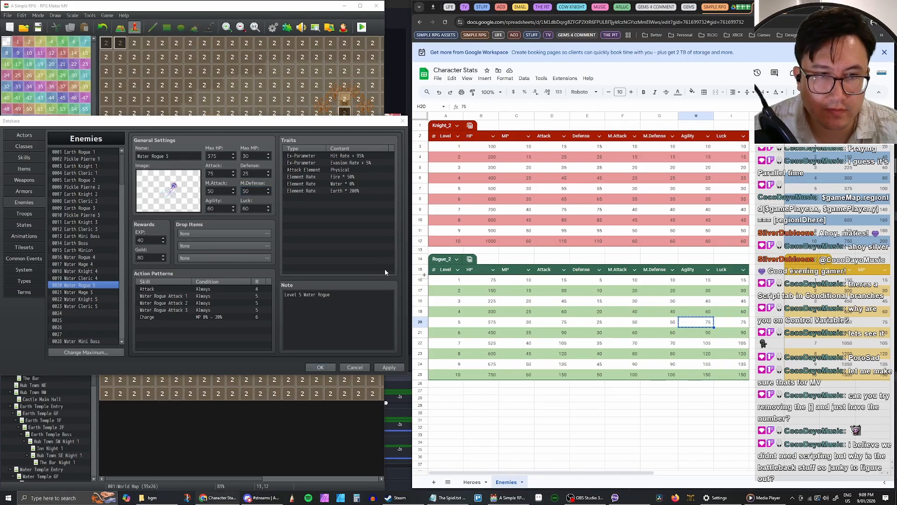
pyautogui.hotkey('ctrl', 'c')
pyautogui.hotkey('alt', 'Tab')
pyautogui.press('Tab')
pyautogui.hotkey('ctrl', 'v')
pyautogui.hotkey('alt', 'Tab')
pyautogui.press('Right')
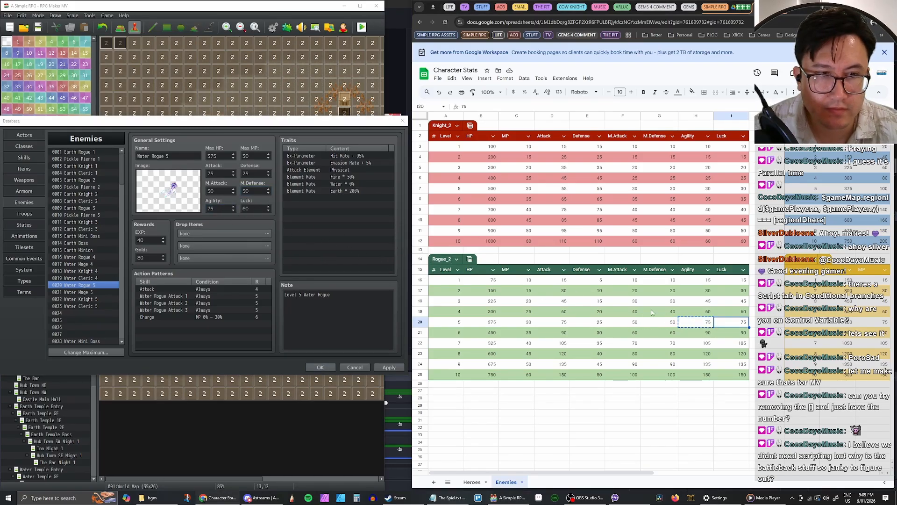
pyautogui.hotkey('ctrl', 'c')
pyautogui.hotkey('alt', 'Tab')
pyautogui.press('Tab')
pyautogui.hotkey('ctrl', 'v')
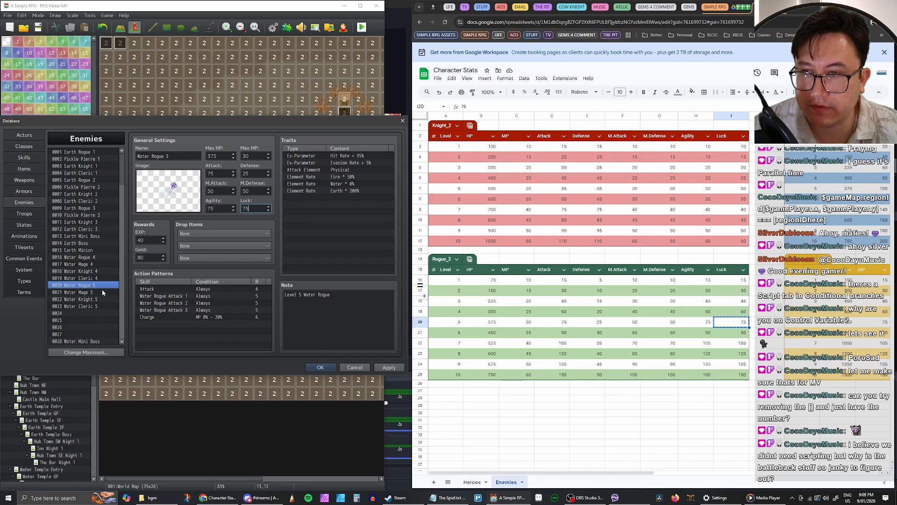
# Step: Copy the level 5 HP and MP from the Mage_2 table into Water Mage 5: Max HP 375, Max MP 100
pyautogui.click(88, 292)
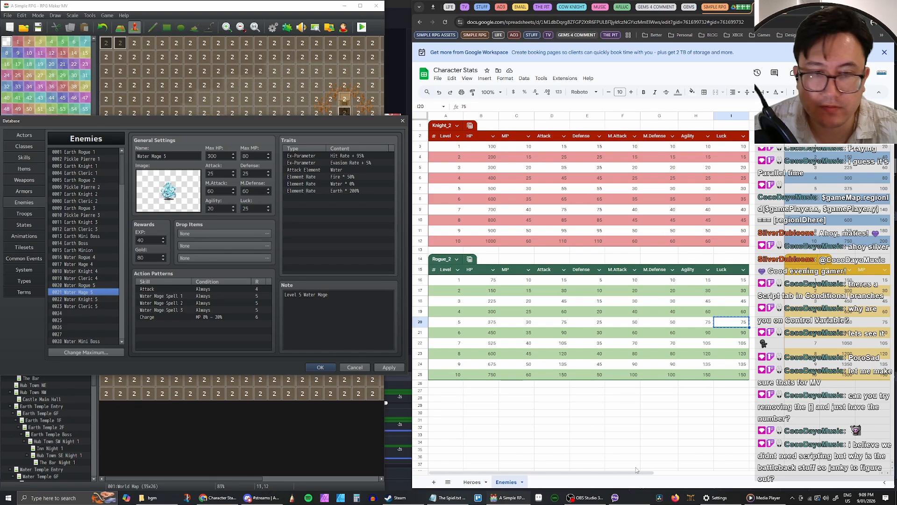
pyautogui.moveTo(636, 472); pyautogui.dragTo(817, 473)
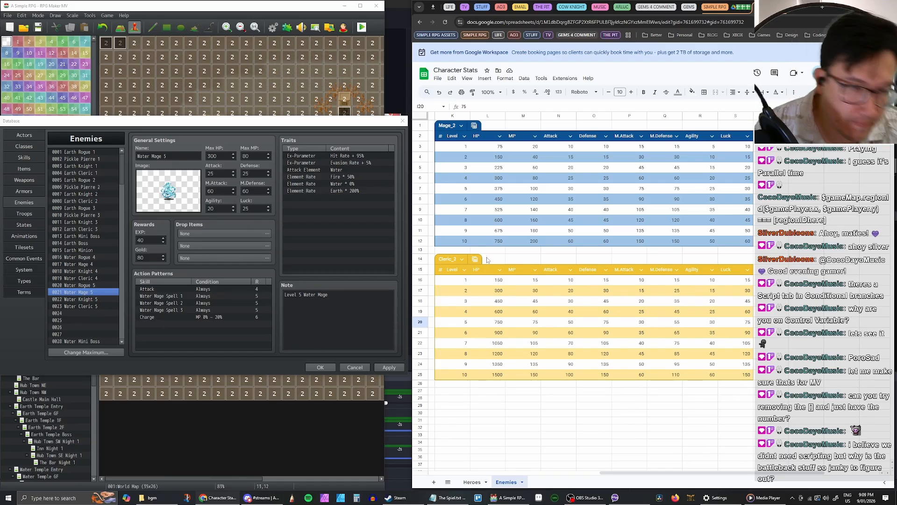
pyautogui.click(499, 189)
pyautogui.doubleClick(213, 156)
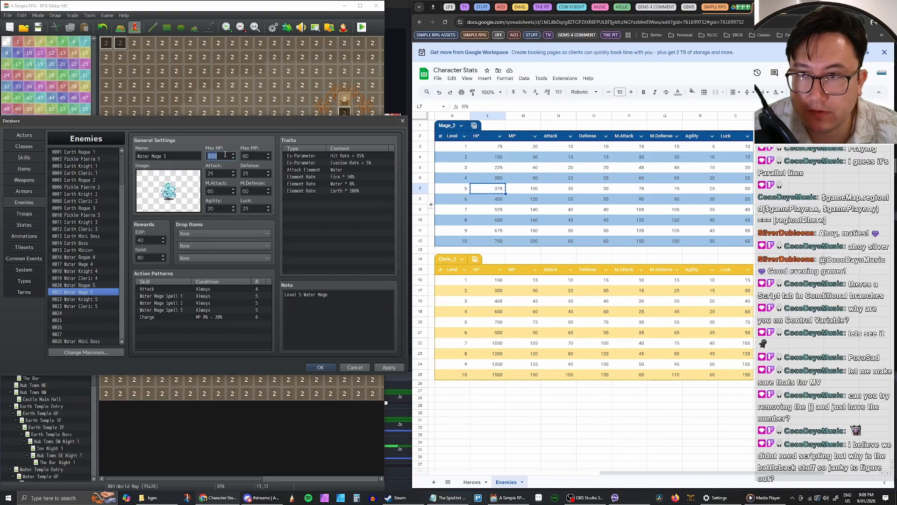
pyautogui.hotkey('ctrl', 'v')
pyautogui.click(523, 190)
pyautogui.hotkey('ctrl', 'c')
pyautogui.doubleClick(247, 156)
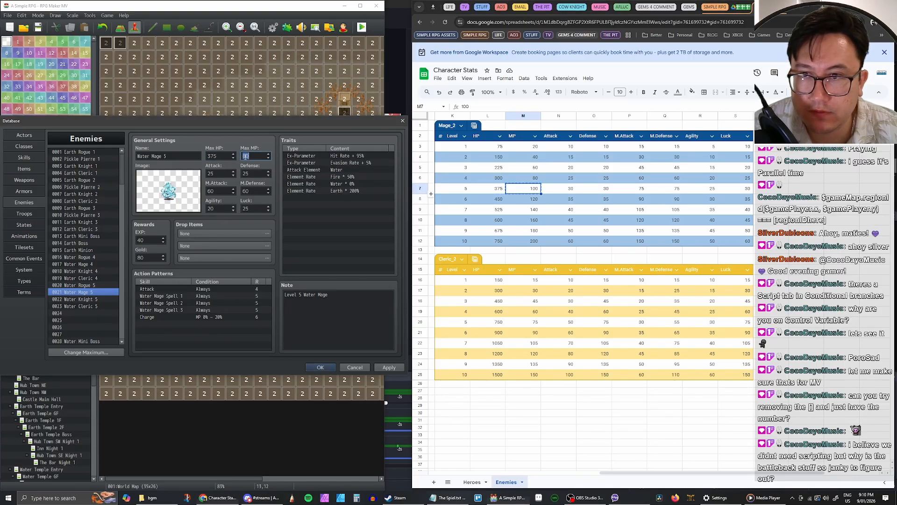
pyautogui.hotkey('ctrl', 'v')
# Step: Set Water Mage 5's Attack and Defense to 30 each, copied from the level 5 row of Mage_2
pyautogui.click(559, 188)
pyautogui.hotkey('ctrl', 'c')
pyautogui.doubleClick(213, 173)
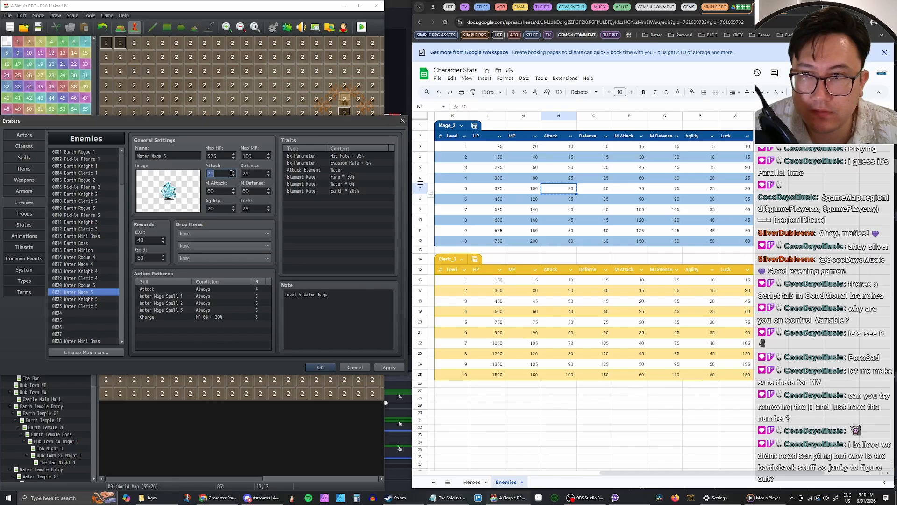
pyautogui.hotkey('ctrl', 'v')
pyautogui.click(594, 188)
pyautogui.hotkey('ctrl', 'c')
pyautogui.doubleClick(264, 174)
pyautogui.hotkey('ctrl', 'v')
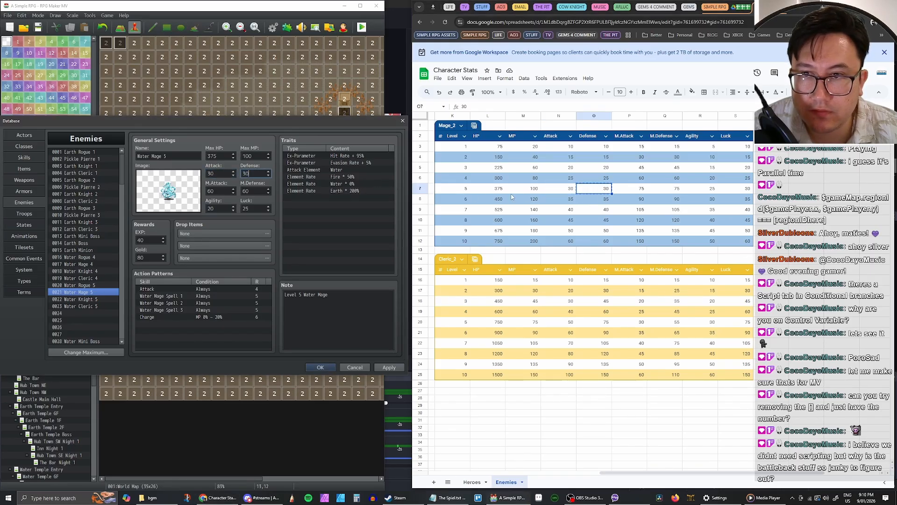
# Step: Set Water Mage 5's M.Attack and M.Defense to 75 each, copied from the level 5 row of Mage_2
pyautogui.click(665, 189)
pyautogui.hotkey('ctrl', 'c')
pyautogui.click(629, 189)
pyautogui.hotkey('ctrl', 'c')
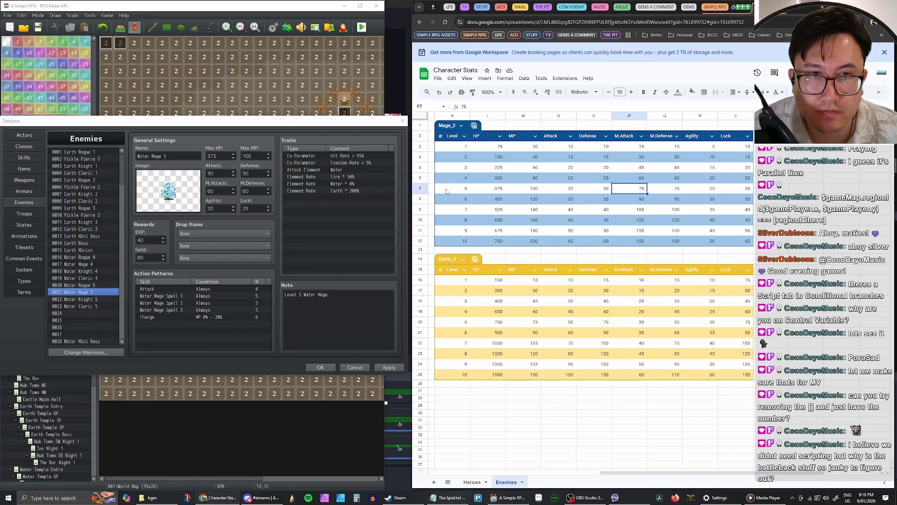
pyautogui.doubleClick(218, 191)
pyautogui.hotkey('ctrl', 'v')
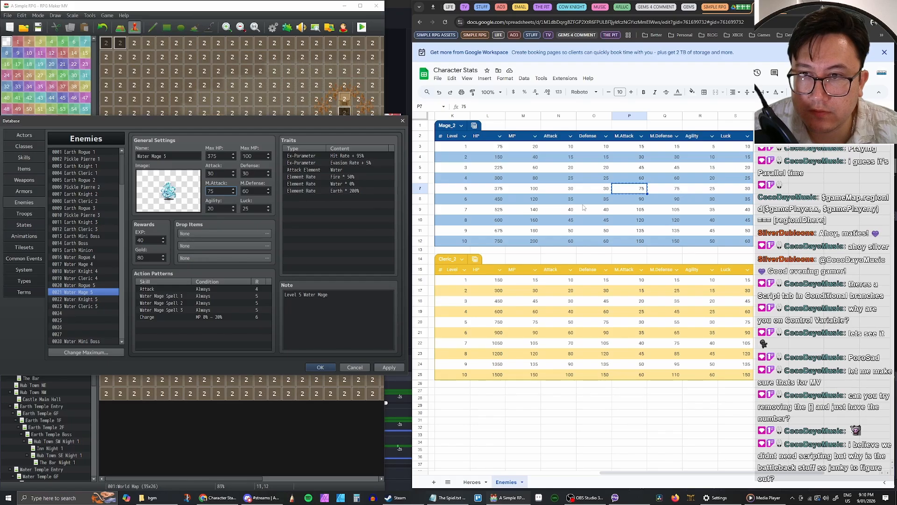
pyautogui.click(665, 189)
pyautogui.hotkey('ctrl', 'c')
pyautogui.doubleClick(248, 191)
pyautogui.hotkey('ctrl', 'v')
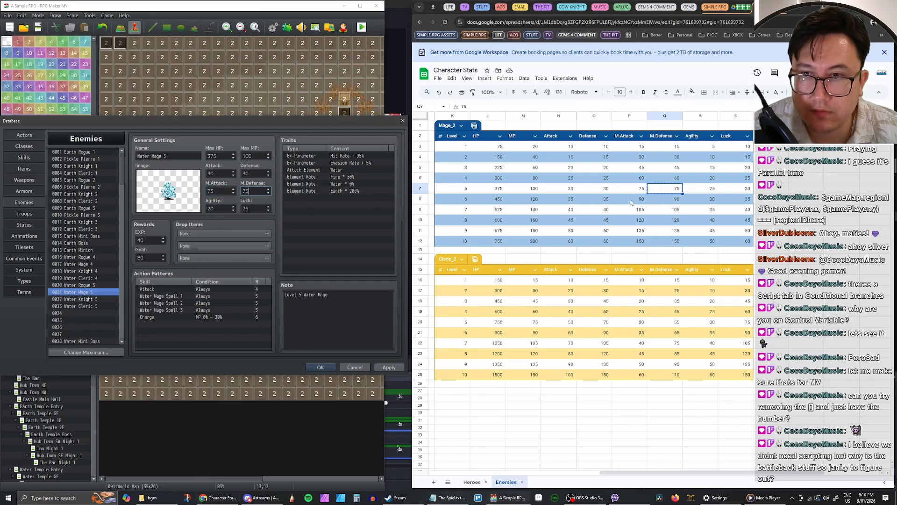
# Step: Set Water Mage 5's Agility to 25 and Luck to 30, copied from the level 5 row of Mage_2
pyautogui.click(700, 188)
pyautogui.hotkey('ctrl', 'c')
pyautogui.doubleClick(210, 208)
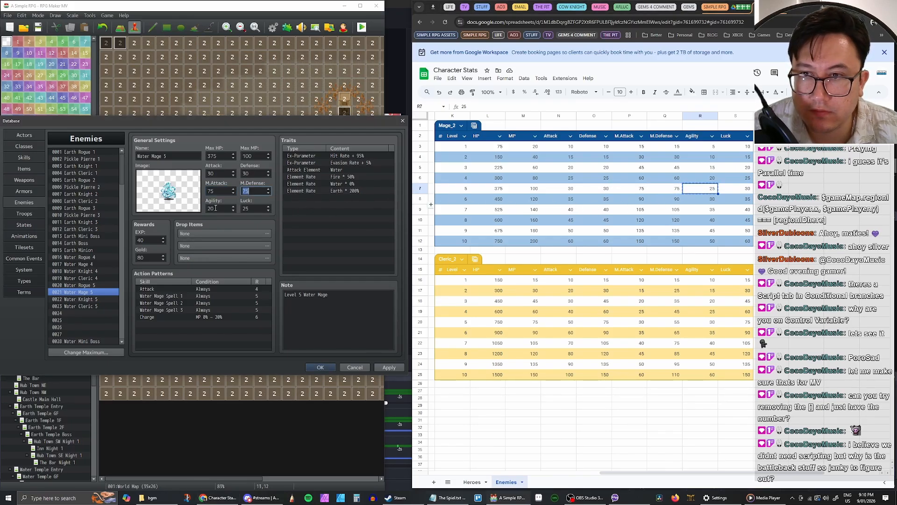
pyautogui.hotkey('ctrl', 'v')
pyautogui.click(734, 188)
pyautogui.hotkey('ctrl', 'c')
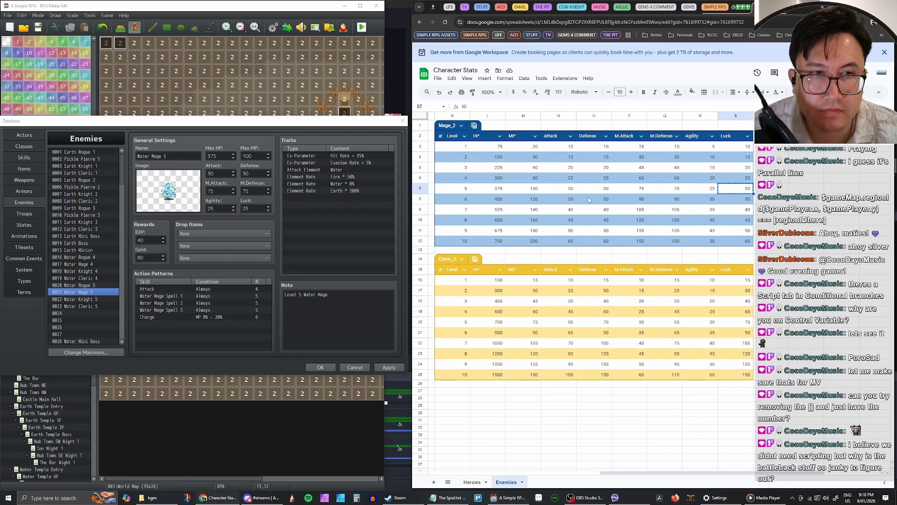
pyautogui.doubleClick(252, 208)
pyautogui.hotkey('ctrl', 'v')
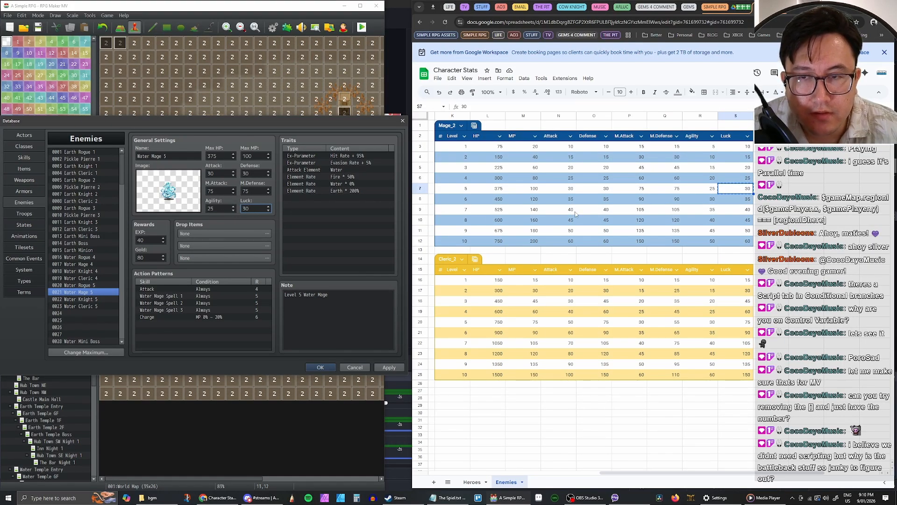
# Step: Fill in Water Knight 5's Max HP 500 and Max MP 30 from the level 5 row of the Knight_2 table
pyautogui.click(93, 299)
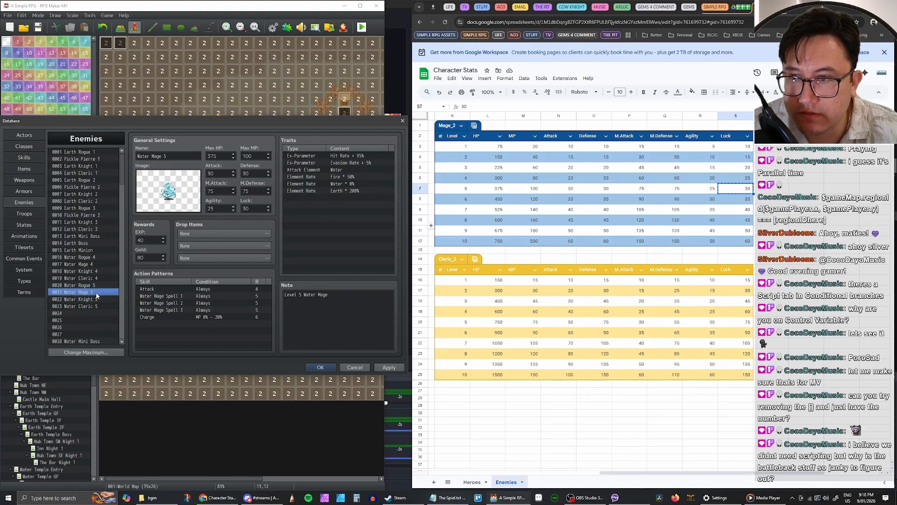
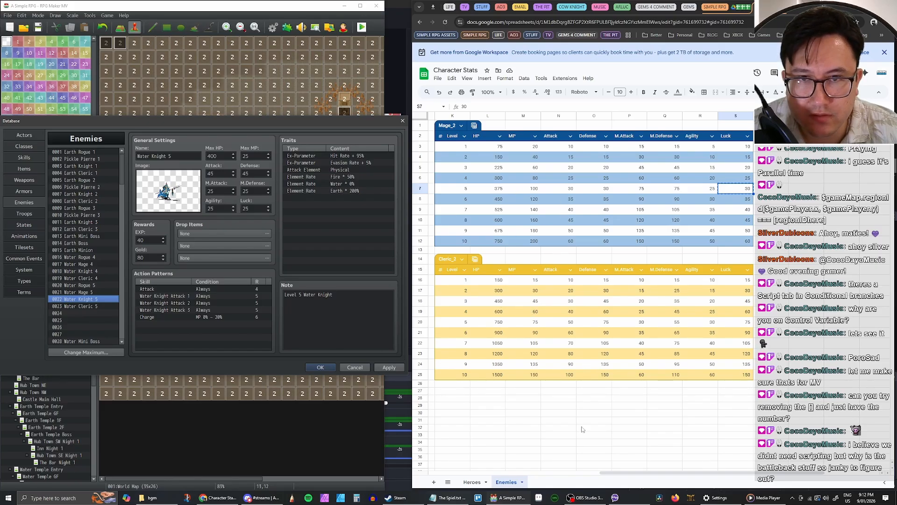
pyautogui.moveTo(626, 475); pyautogui.dragTo(451, 473)
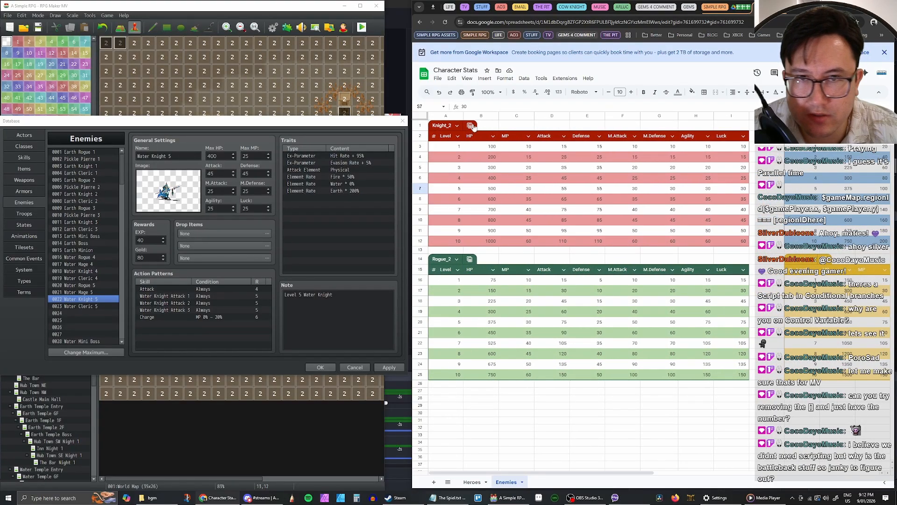
pyautogui.click(495, 176)
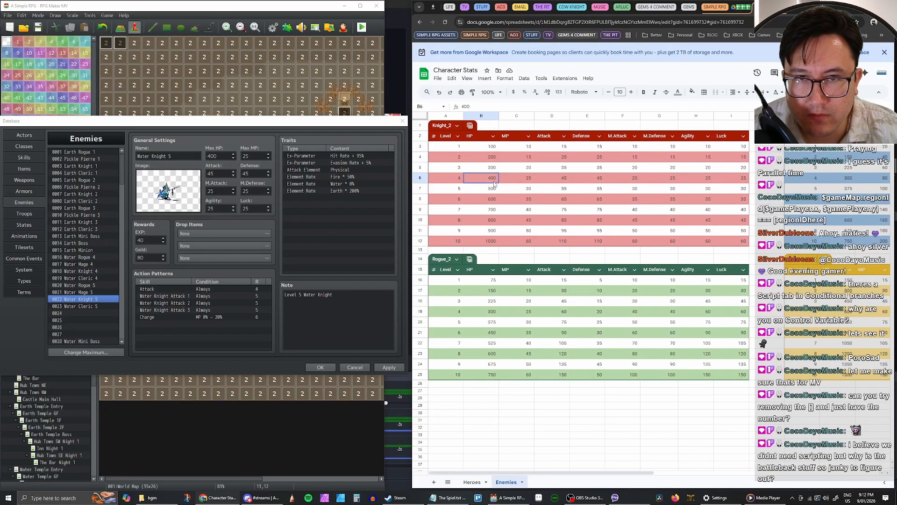
pyautogui.click(491, 189)
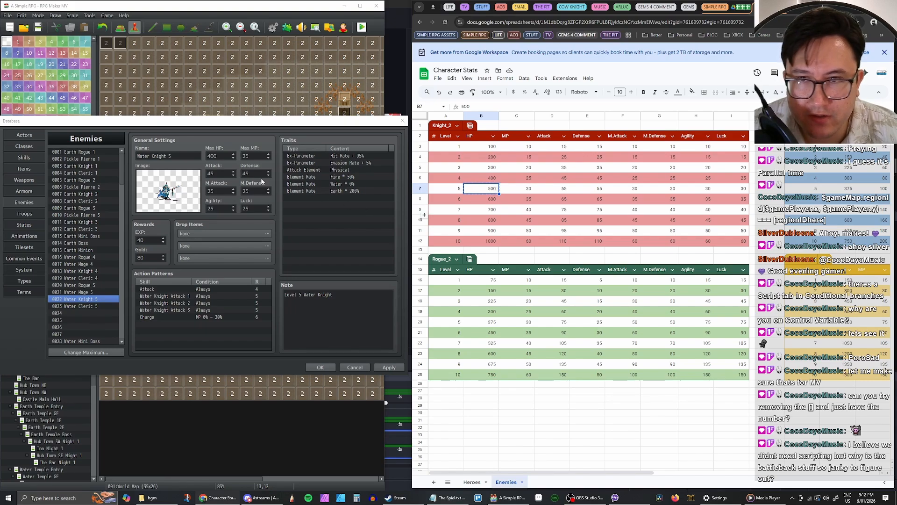
pyautogui.doubleClick(219, 156)
pyautogui.write('500')
pyautogui.hotkey('alt', 'Tab')
pyautogui.press('Tab')
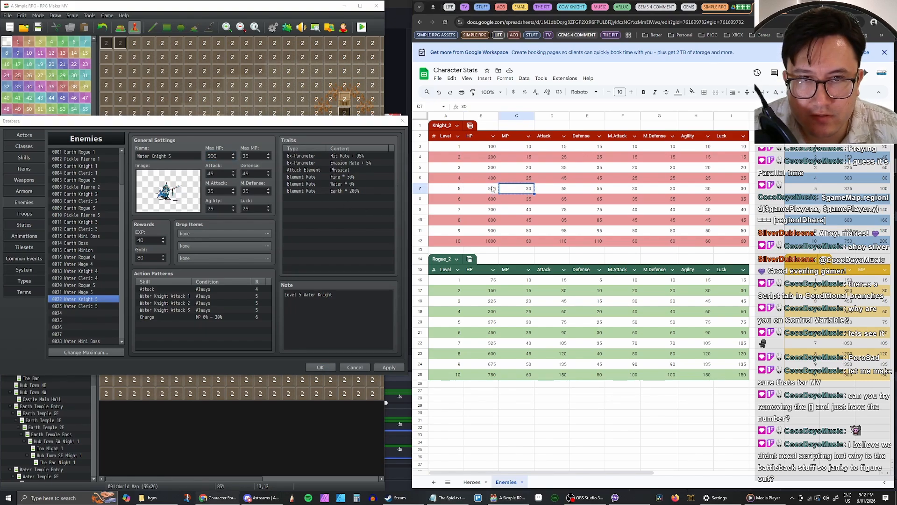
pyautogui.hotkey('alt', 'Tab')
pyautogui.press('Tab')
pyautogui.write('30')
# Step: Set Water Knight 5's Attack and Defense to 55 each, taken from the level 5 row of Knight_2
pyautogui.hotkey('alt', 'Tab')
pyautogui.press('Tab')
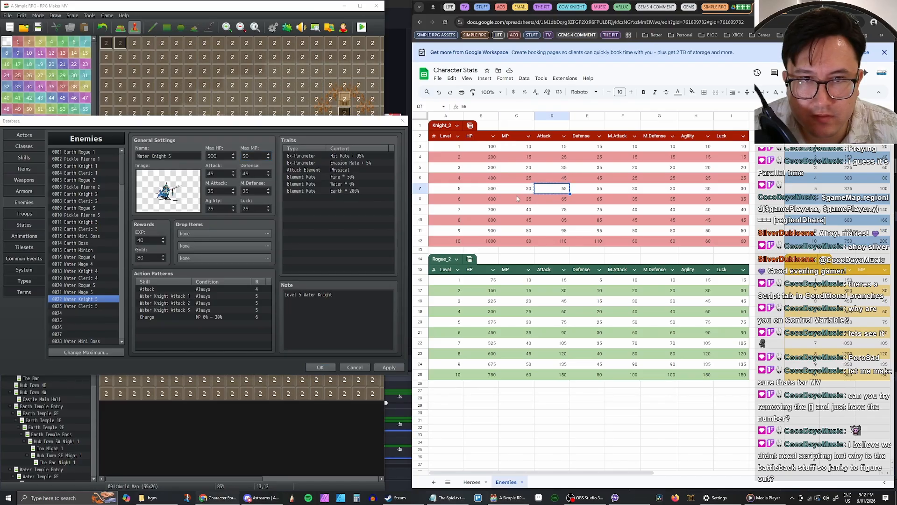
pyautogui.doubleClick(224, 176)
pyautogui.write('55')
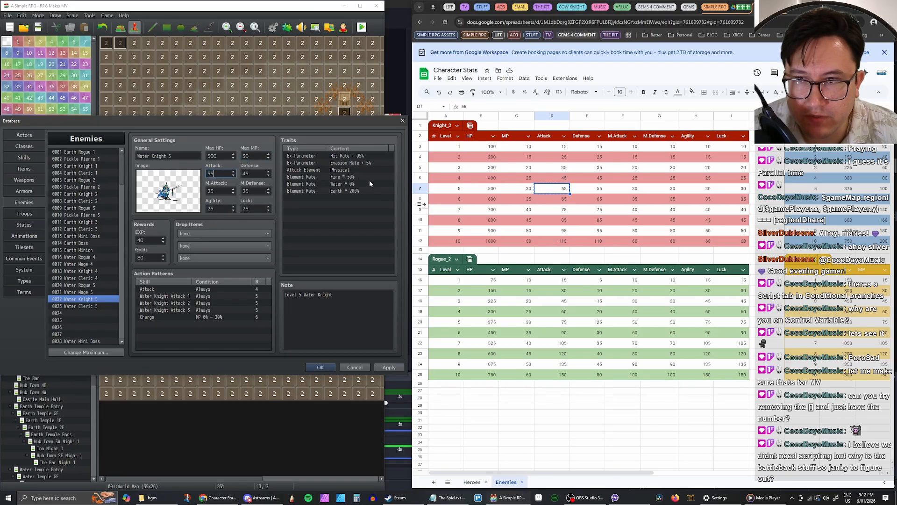
pyautogui.click(607, 189)
pyautogui.click(580, 189)
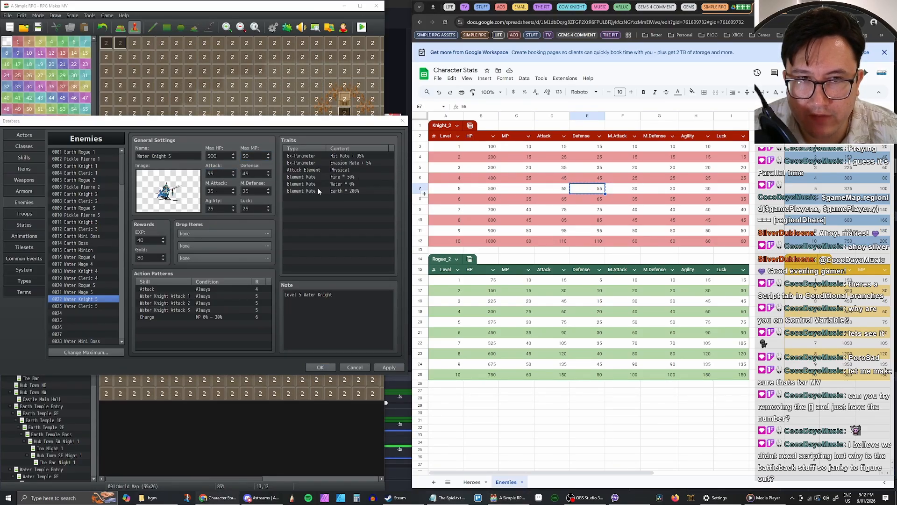
pyautogui.hotkey('alt', 'Tab')
pyautogui.press('Tab')
pyautogui.write('55')
# Step: Set Water Knight 5's M.Attack and M.Defense to 30 each, taken from the level 5 row of Knight_2
pyautogui.click(622, 191)
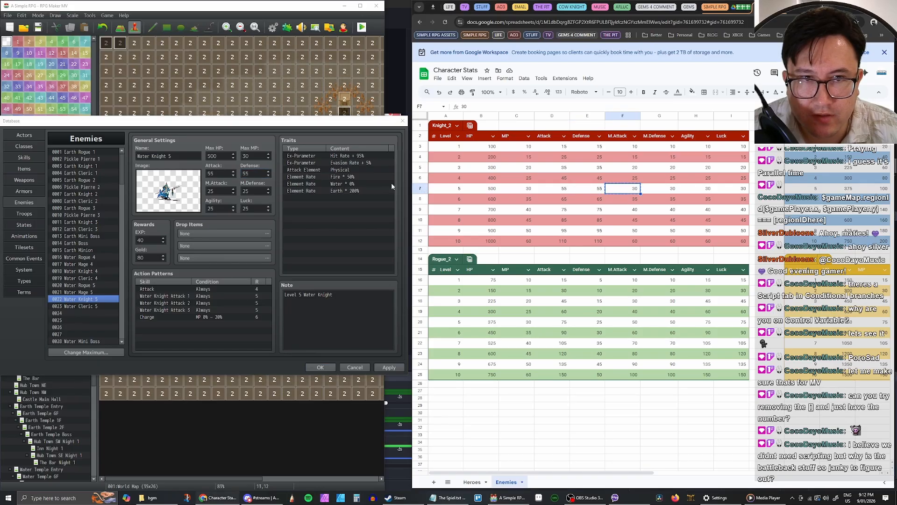
pyautogui.hotkey('alt', 'Tab')
pyautogui.press('Tab')
pyautogui.write('30')
pyautogui.click(672, 190)
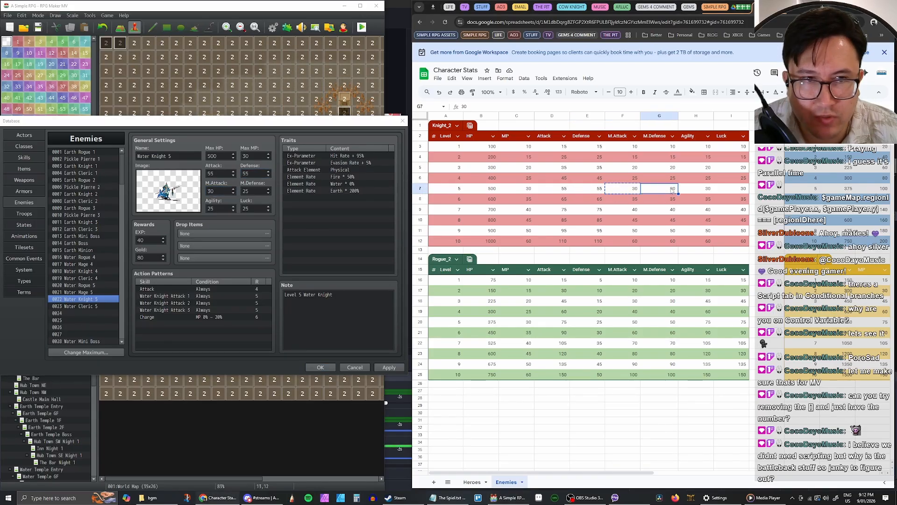
pyautogui.hotkey('alt', 'Tab')
pyautogui.press('Tab')
pyautogui.write('30')
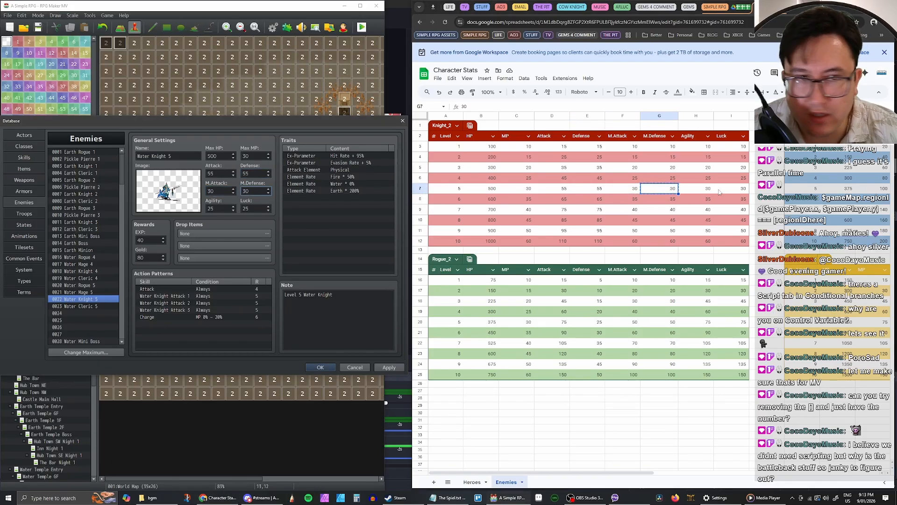
# Step: Set Water Knight 5's Agility and Luck to 30 each, taken from the level 5 row of Knight_2
pyautogui.click(696, 189)
pyautogui.hotkey('alt', 'Tab')
pyautogui.press('Tab')
pyautogui.write('30')
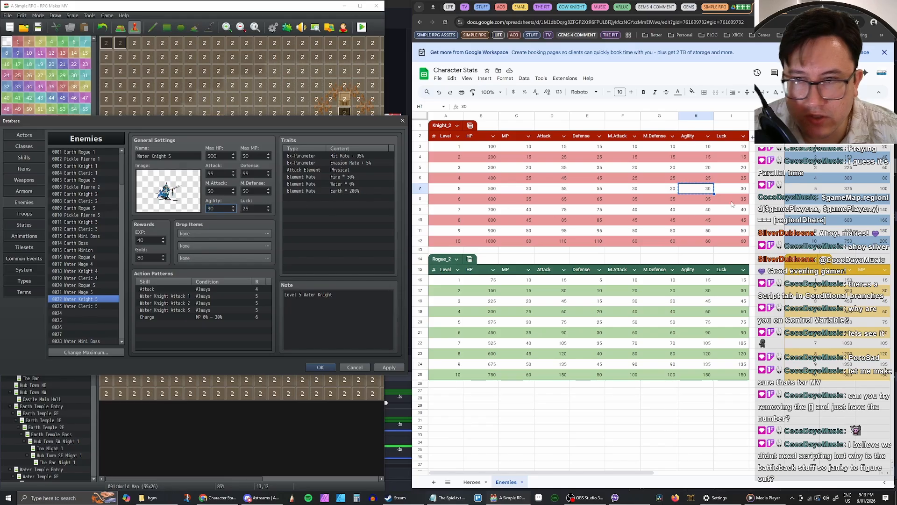
pyautogui.hotkey('alt', 'Tab')
pyautogui.press('Tab')
pyautogui.hotkey('alt', 'Tab')
pyautogui.press('Tab')
pyautogui.write('30')
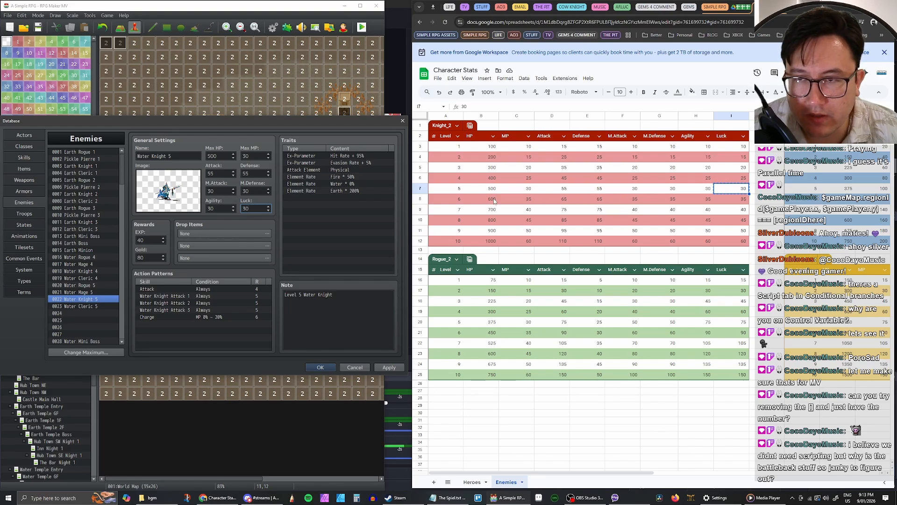
# Step: Copy the level 5 HP and MP from the Cleric_2 table into Water Cleric 5: Max HP 750, Max MP 75
pyautogui.click(93, 306)
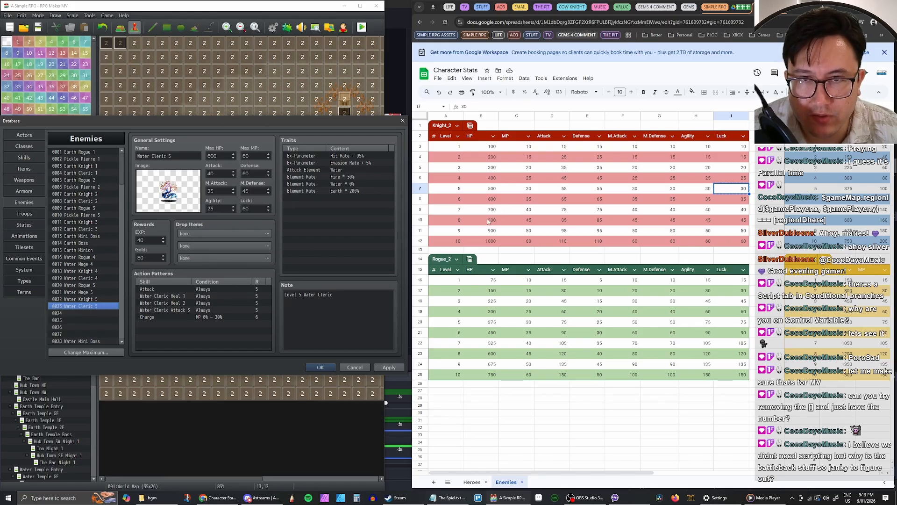
pyautogui.moveTo(539, 472); pyautogui.dragTo(707, 460)
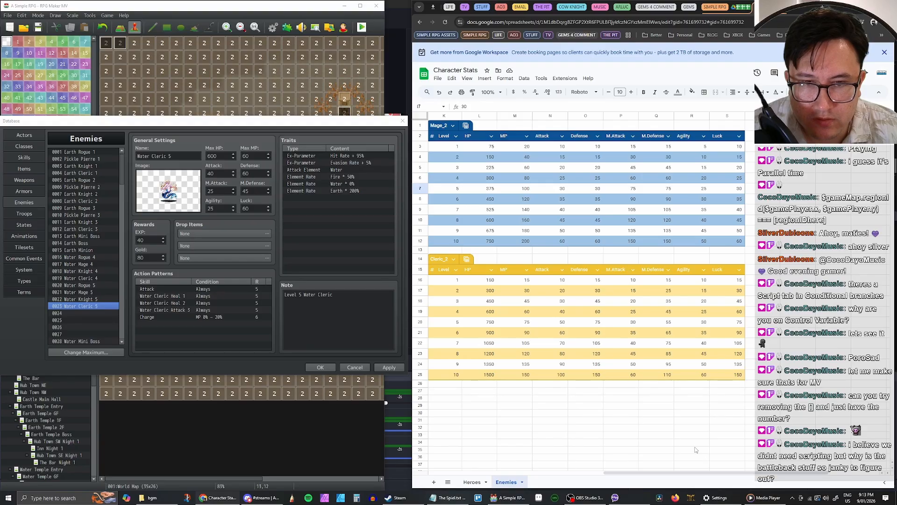
pyautogui.click(489, 324)
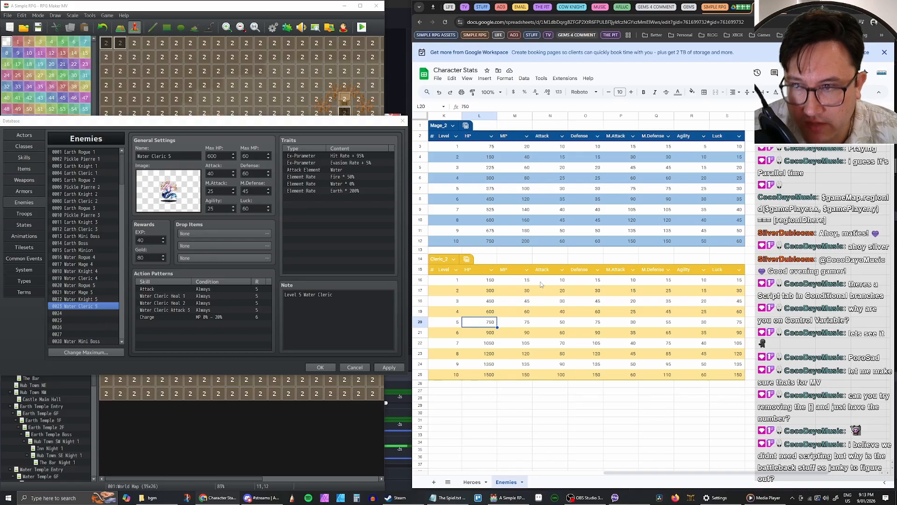
pyautogui.click(518, 324)
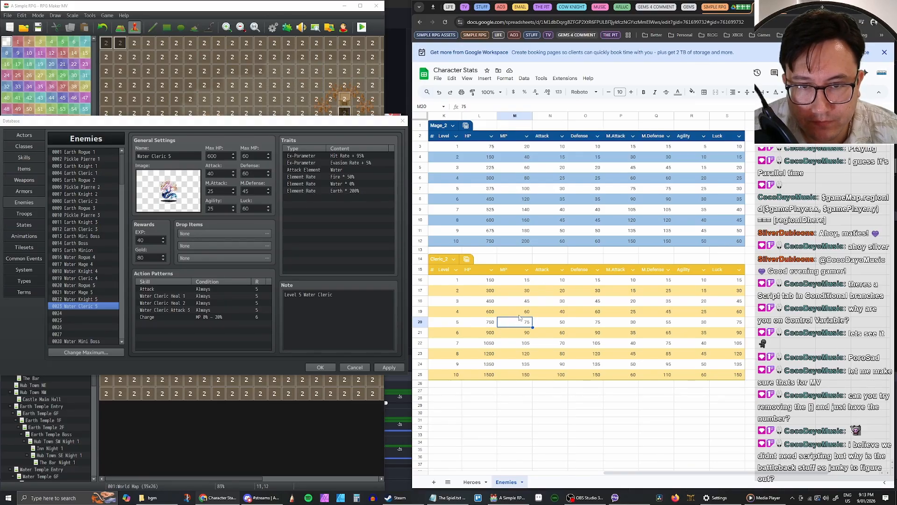
pyautogui.click(491, 323)
pyautogui.hotkey('ctrl', 'c')
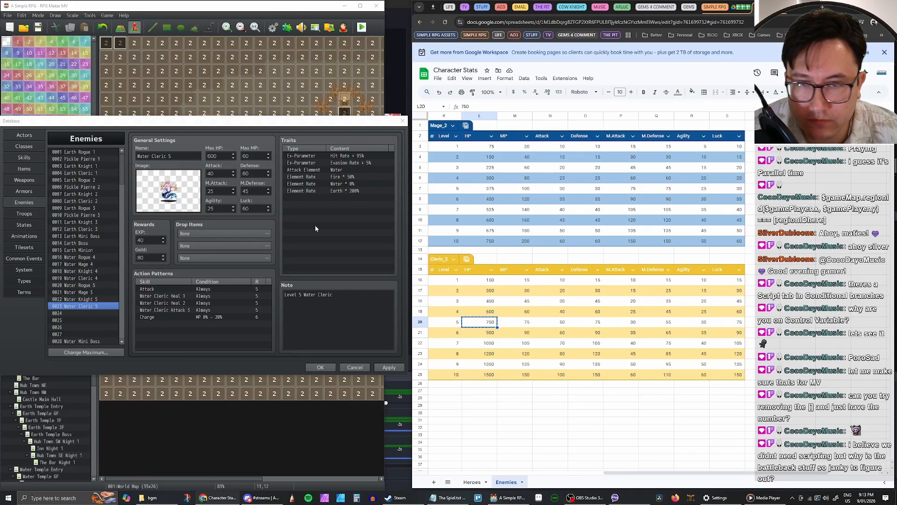
pyautogui.hotkey('alt', 'Tab')
pyautogui.hotkey('ctrl', 'v')
pyautogui.click(523, 317)
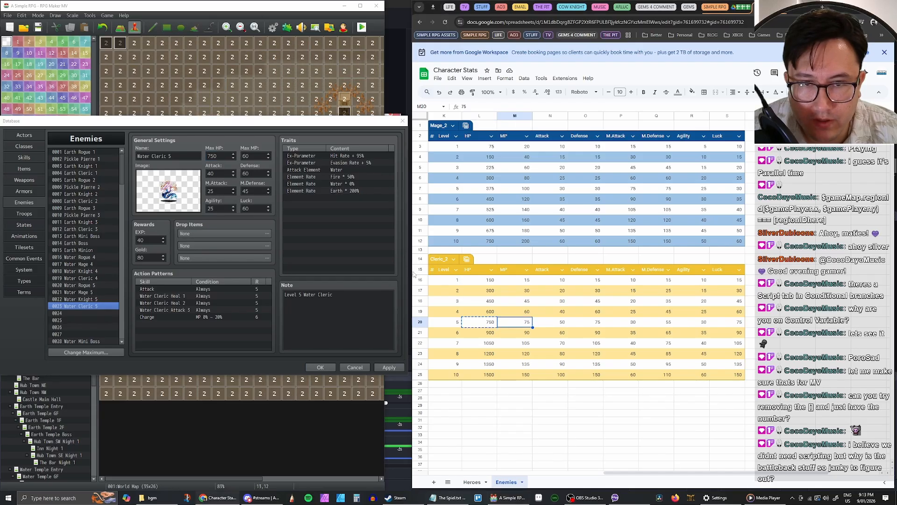
pyautogui.hotkey('ctrl', 'c')
pyautogui.hotkey('alt', 'Tab')
pyautogui.press('Tab')
pyautogui.hotkey('ctrl', 'v')
# Step: Set Water Cleric 5's Attack to 50 and Defense to 75, copied from the level 5 row of Cleric_2
pyautogui.click(563, 324)
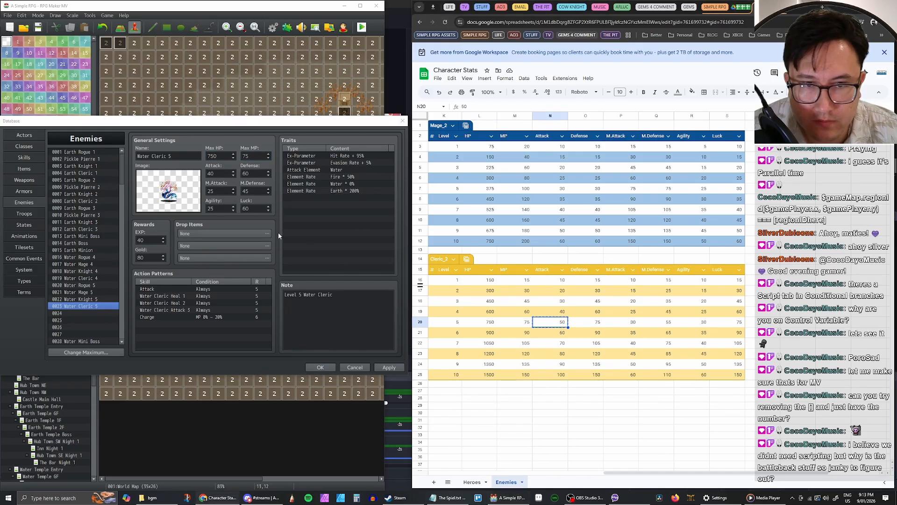
pyautogui.doubleClick(215, 173)
pyautogui.hotkey('ctrl', 'v')
pyautogui.click(588, 323)
pyautogui.hotkey('ctrl', 'c')
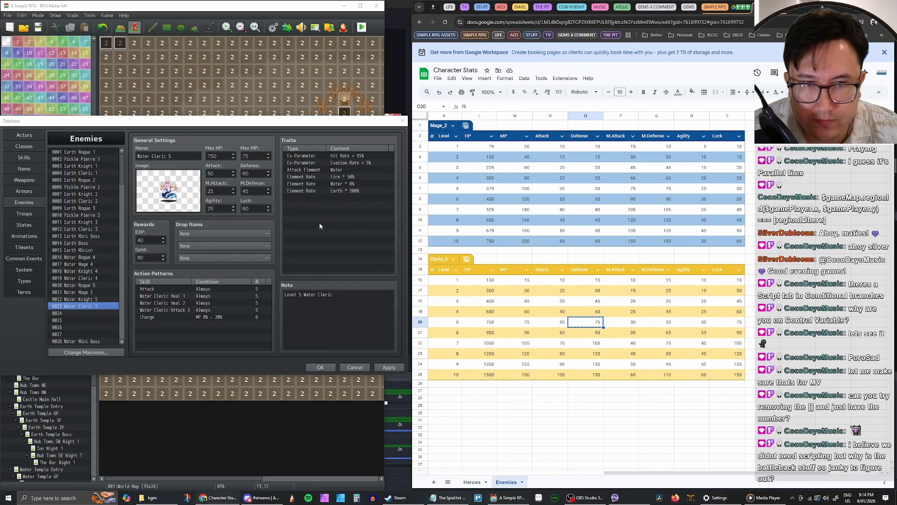
pyautogui.doubleClick(249, 174)
pyautogui.hotkey('ctrl', 'v')
# Step: Set Water Cleric 5's M.Attack to 30 and M.Defense to 55, copied from the level 5 row of Cleric_2
pyautogui.click(622, 324)
pyautogui.hotkey('ctrl', 'c')
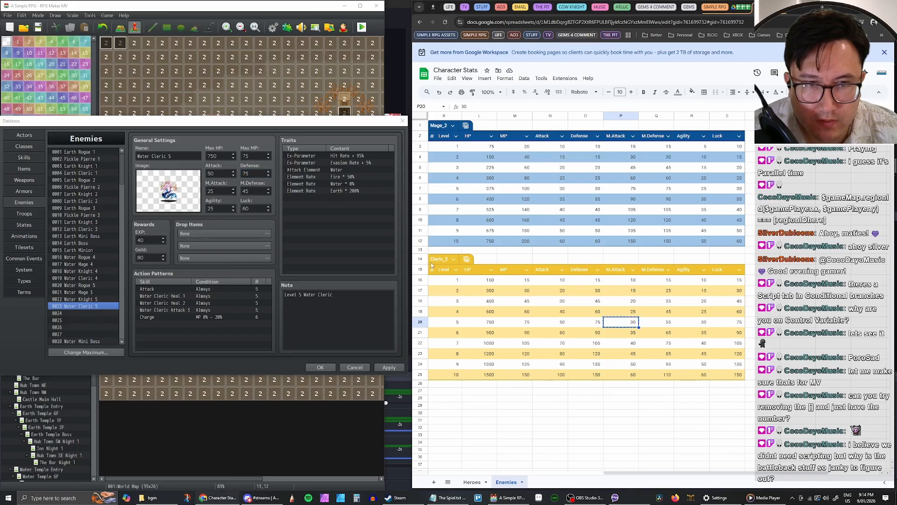
pyautogui.doubleClick(217, 189)
pyautogui.hotkey('ctrl', 'v')
pyautogui.hotkey('alt', 'Tab')
pyautogui.press('Right')
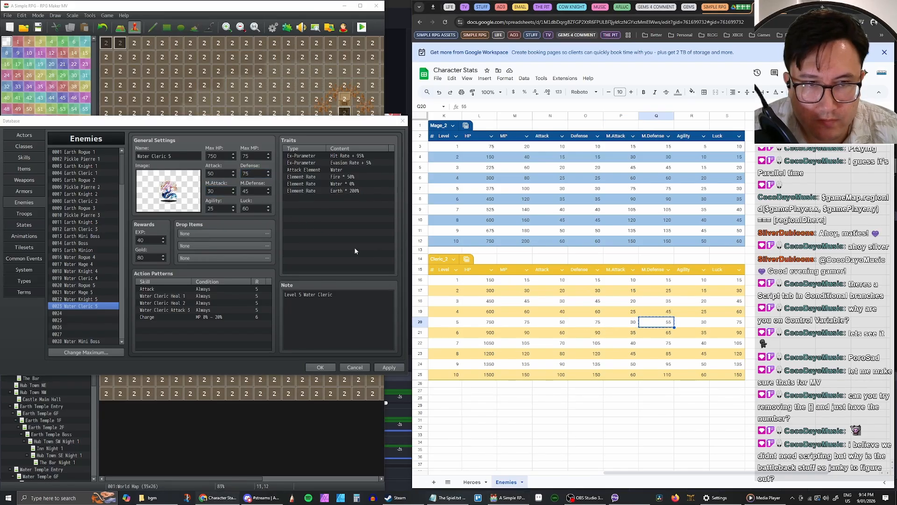
pyautogui.doubleClick(246, 190)
pyautogui.hotkey('ctrl', 'v')
# Step: Set Water Cleric 5's Agility to 30 and Luck to 75 from the level 5 row of Cleric_2, and apply the database changes
pyautogui.hotkey('alt', 'Tab')
pyautogui.press('Right')
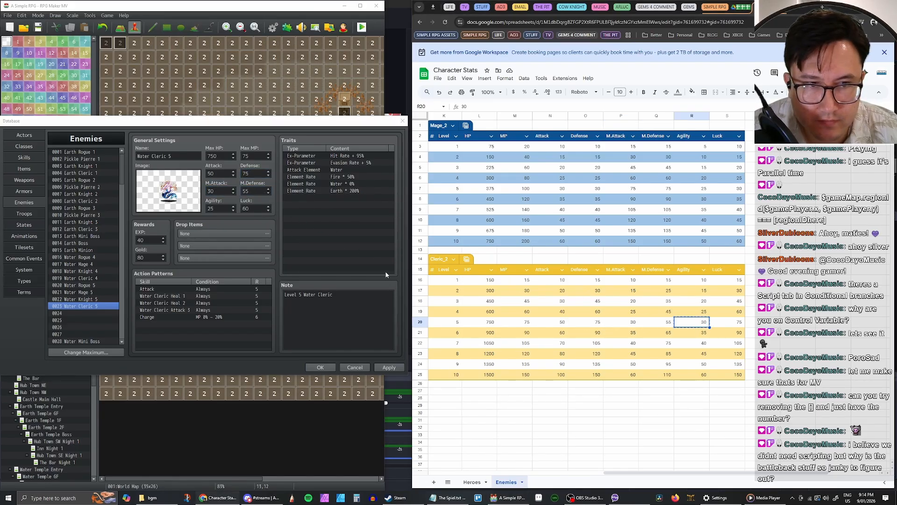
pyautogui.doubleClick(221, 207)
pyautogui.hotkey('ctrl', 'v')
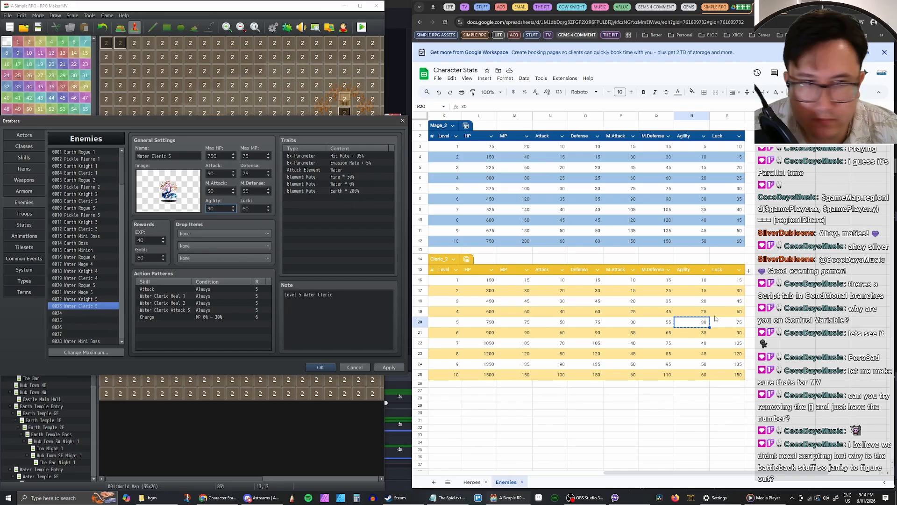
pyautogui.hotkey('alt', 'Tab')
pyautogui.press('Right')
pyautogui.doubleClick(257, 209)
pyautogui.hotkey('ctrl', 'v')
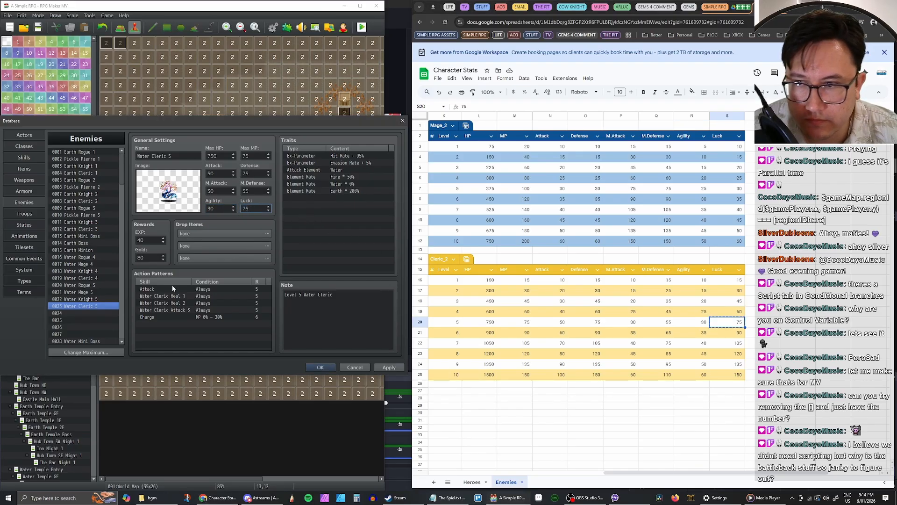
pyautogui.click(388, 366)
# Step: Look through the enemy entries from Earth Rogue 1 to the level 5 water enemies, comparing their EXP and gold rewards across levels
pyautogui.click(84, 299)
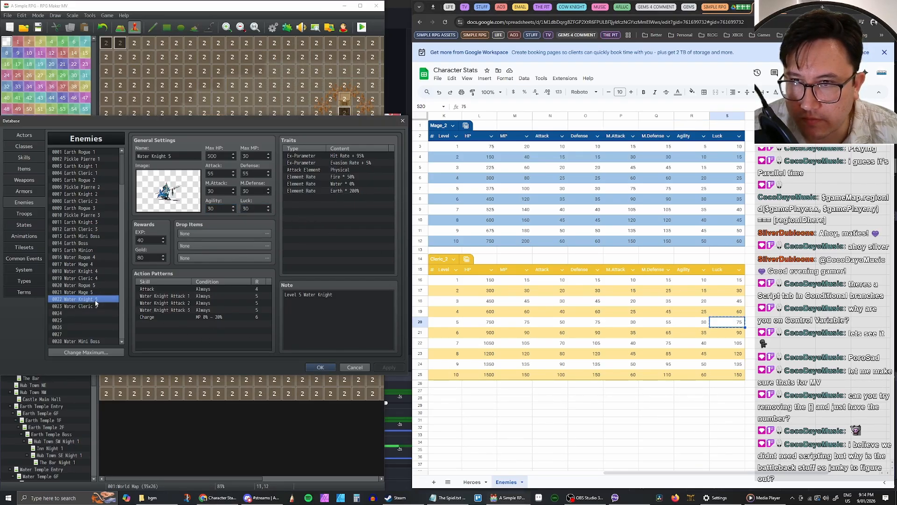
pyautogui.click(96, 278)
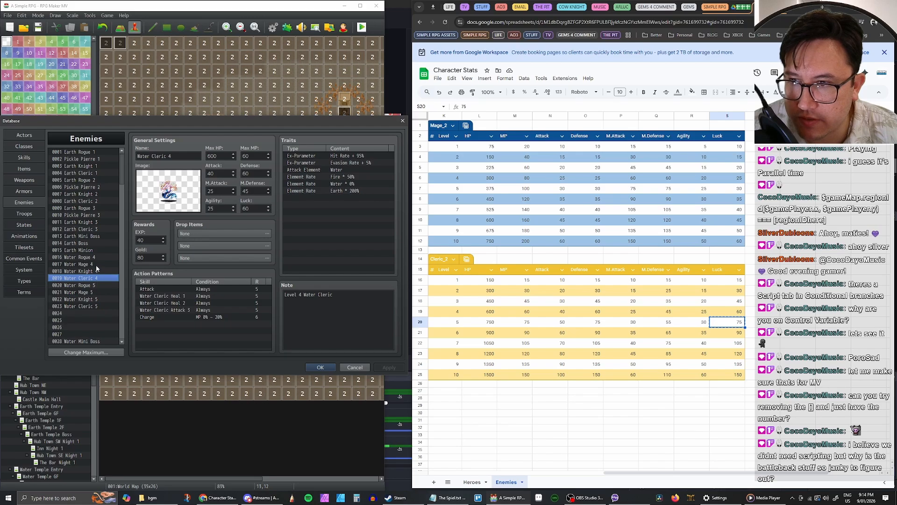
pyautogui.click(95, 253)
pyautogui.click(95, 263)
pyautogui.click(93, 257)
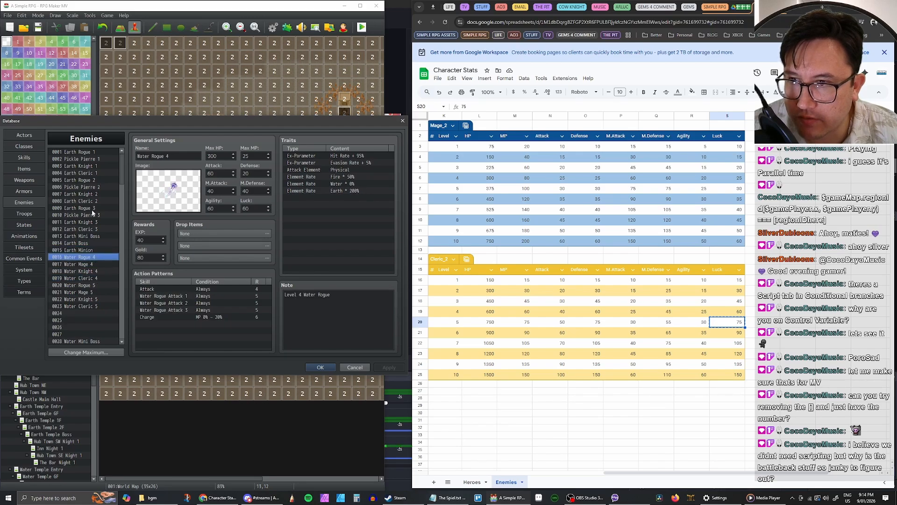
pyautogui.click(92, 153)
pyautogui.press('Down')
pyautogui.press('Down')
pyautogui.press('Down')
pyautogui.press('Down')
pyautogui.press('Down')
pyautogui.press('Down')
pyautogui.press('Down')
pyautogui.press('Down')
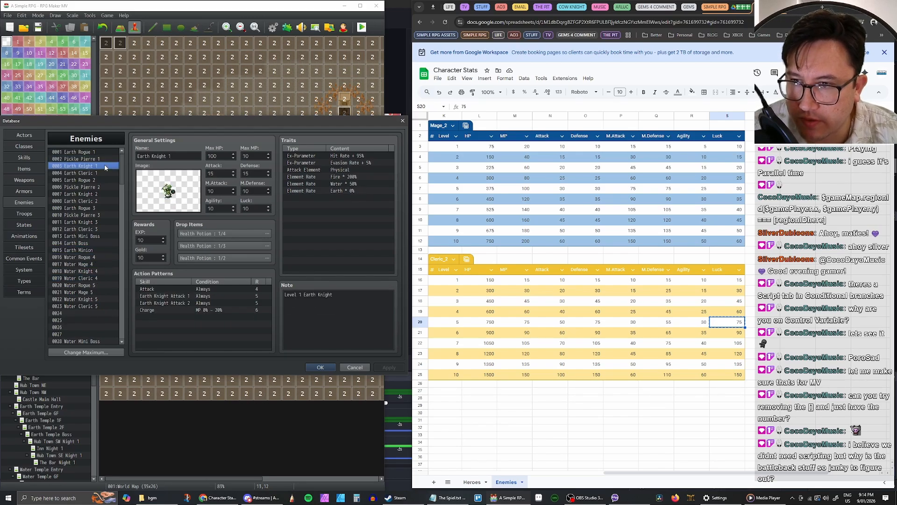
pyautogui.press('Down')
pyautogui.press('Down')
pyautogui.press('Down')
pyautogui.press('Down')
pyautogui.press('Down')
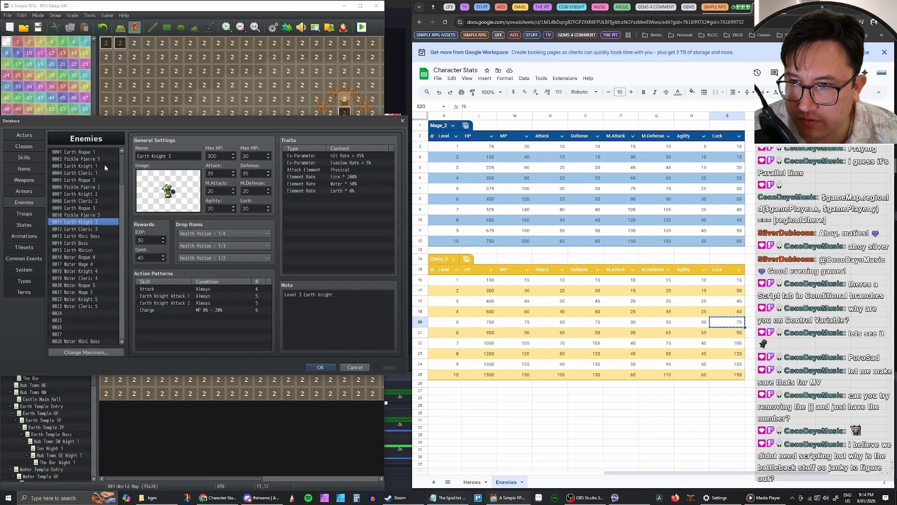
pyautogui.press('Down')
pyautogui.press('Down')
pyautogui.press('Down')
pyautogui.press('Up')
pyautogui.press('Down')
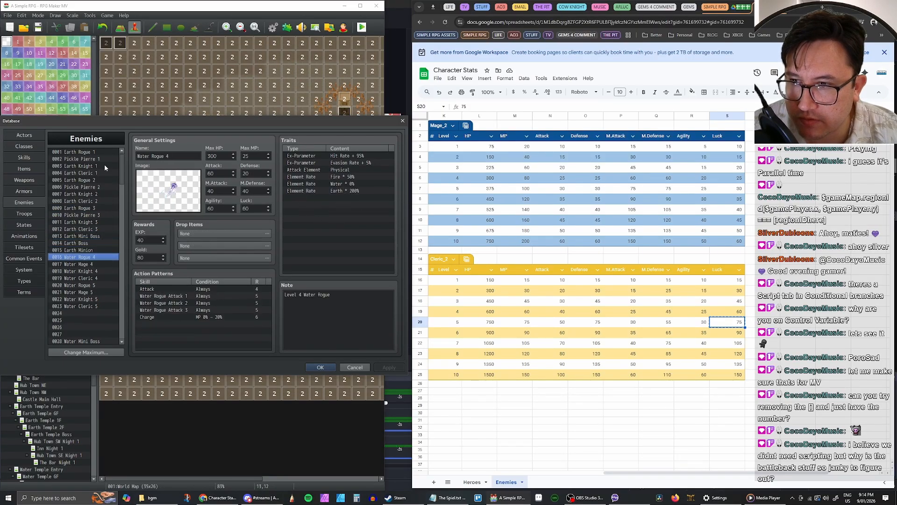
pyautogui.press('Down')
pyautogui.press('Down')
pyautogui.press('Down')
pyautogui.press('Down')
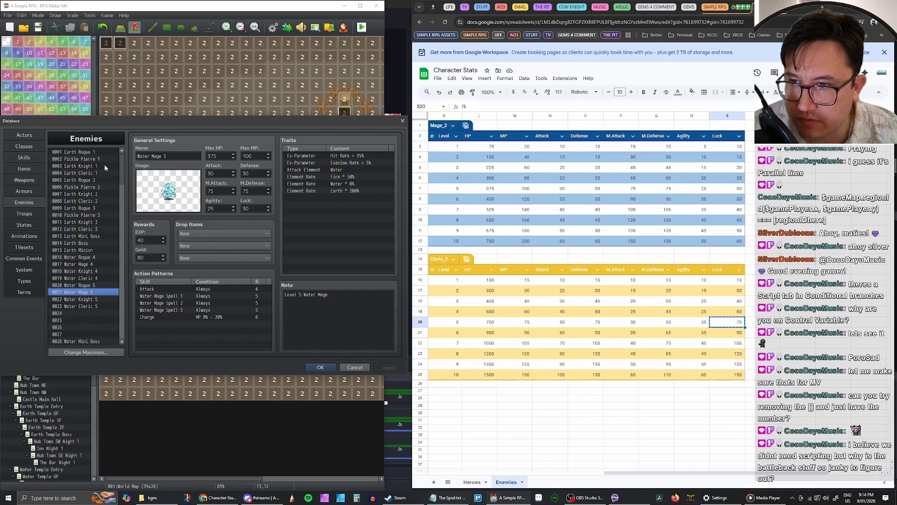
# Step: Set Water Rogue 5's rewards to 50 EXP and 160 gold
pyautogui.press('Up')
pyautogui.doubleClick(146, 238)
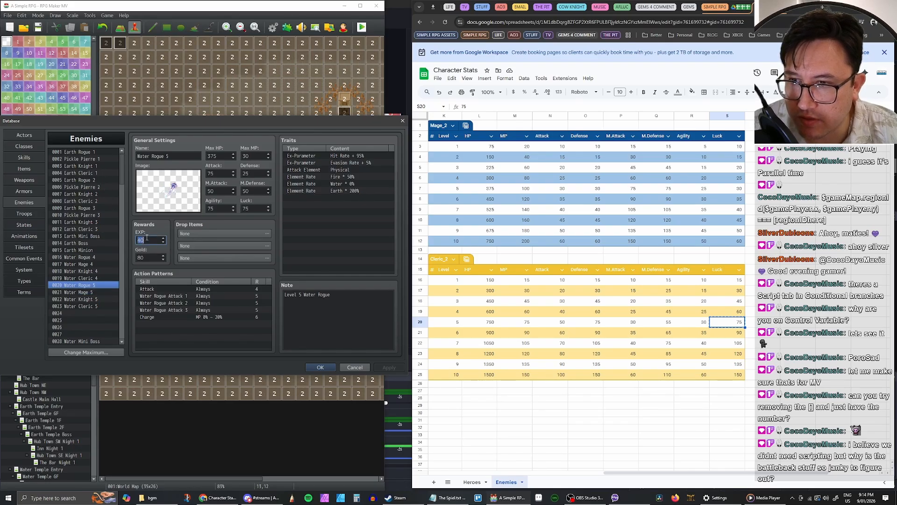
pyautogui.write('50')
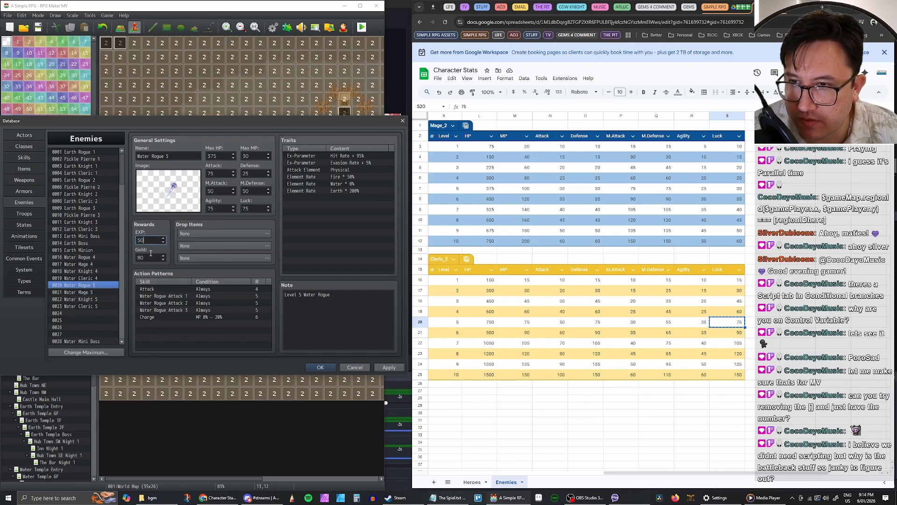
pyautogui.doubleClick(151, 256)
pyautogui.write('20')
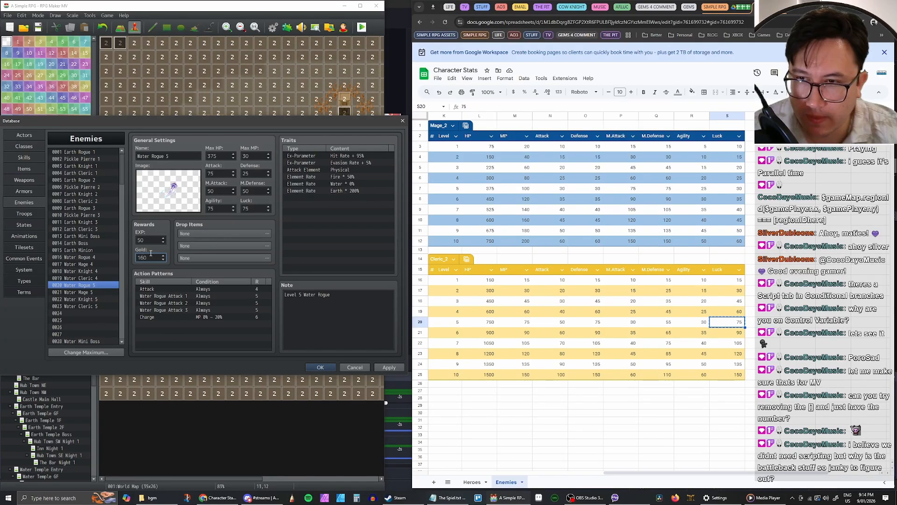
# Step: Set Water Mage 5's rewards to 50 EXP and 160 gold
pyautogui.click(77, 292)
pyautogui.doubleClick(157, 240)
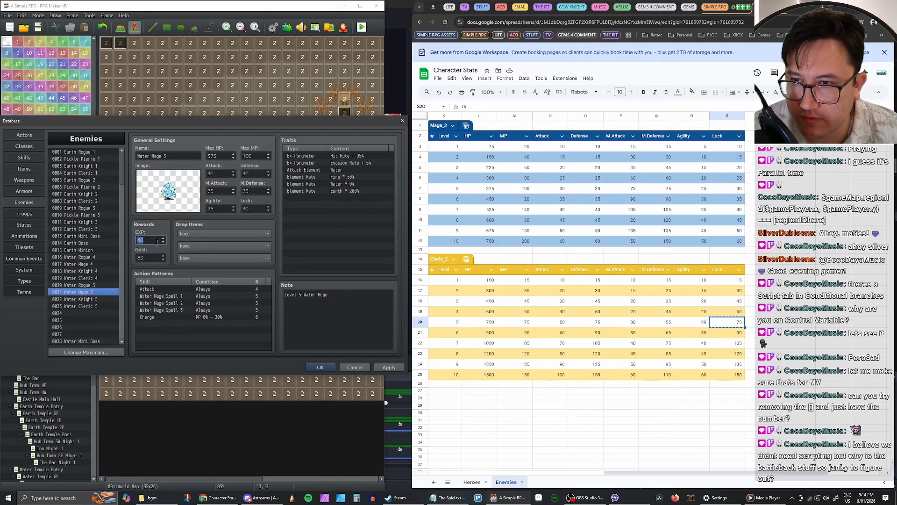
pyautogui.write('50')
pyautogui.press('Tab')
pyautogui.write('16')
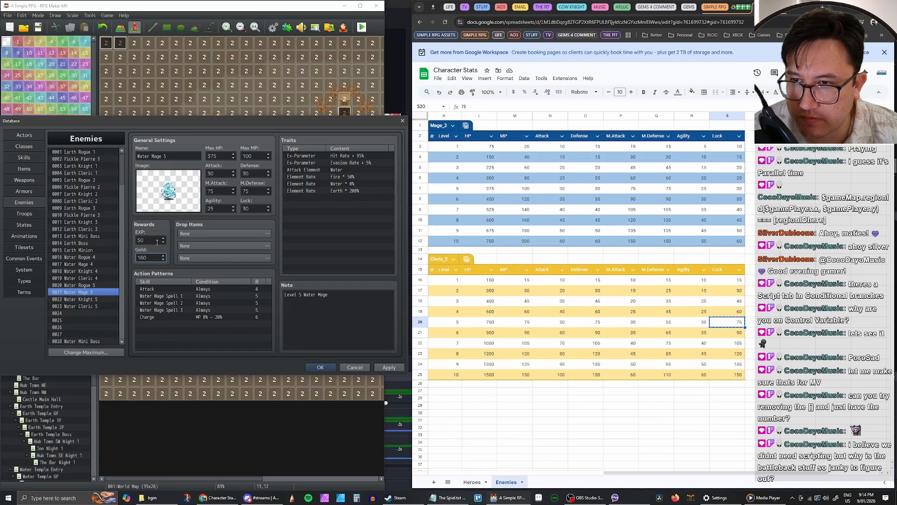
# Step: Set Water Knight 5's rewards to 50 EXP and 160 gold
pyautogui.click(77, 299)
pyautogui.doubleClick(152, 240)
pyautogui.press('Tab')
pyautogui.write('160')
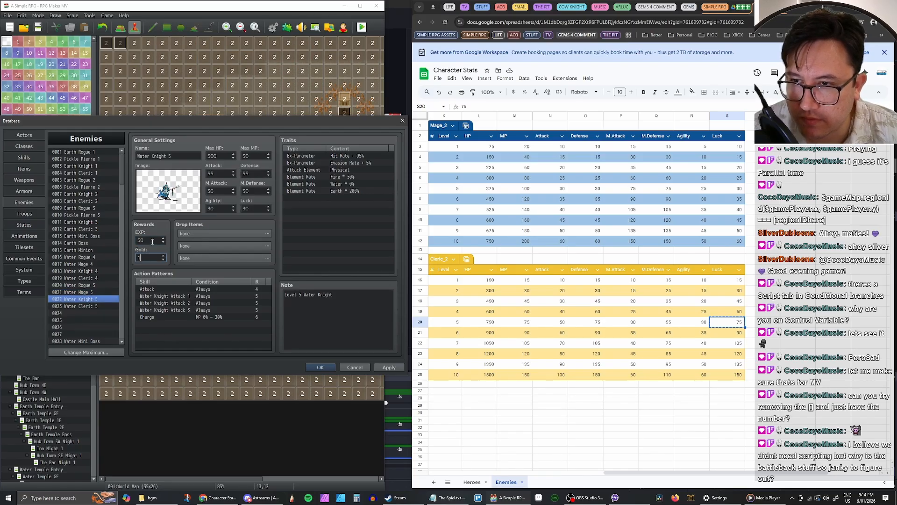
# Step: Set Water Cleric 5's rewards to 50 EXP and 160 gold, and apply the database changes
pyautogui.click(88, 306)
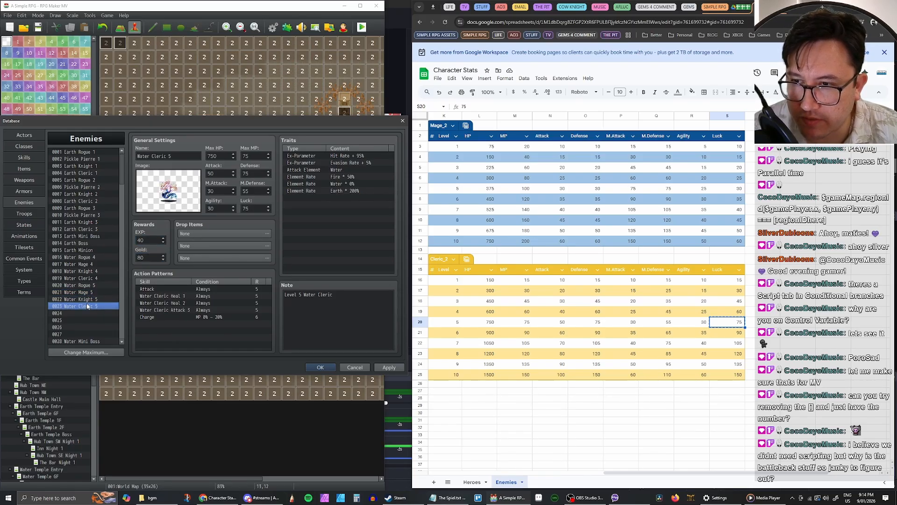
pyautogui.doubleClick(154, 241)
pyautogui.write('50')
pyautogui.press('Tab')
pyautogui.write('16')
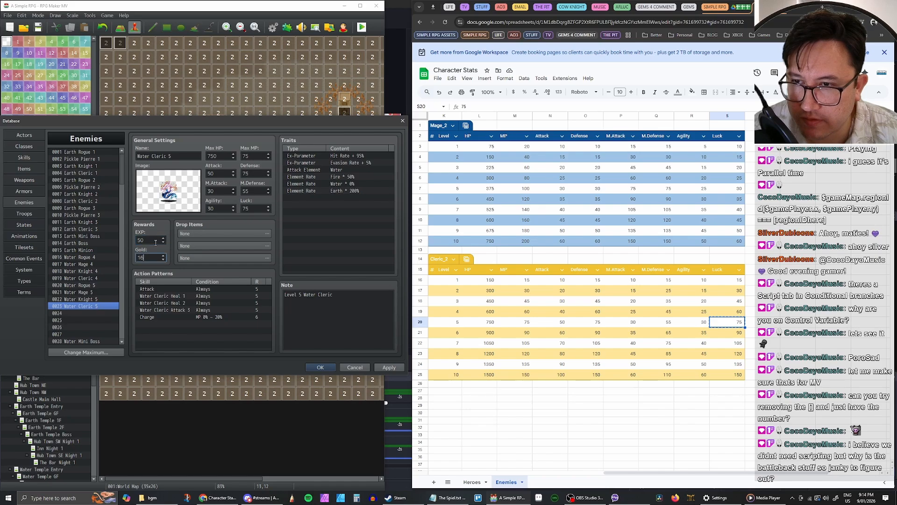
pyautogui.click(397, 368)
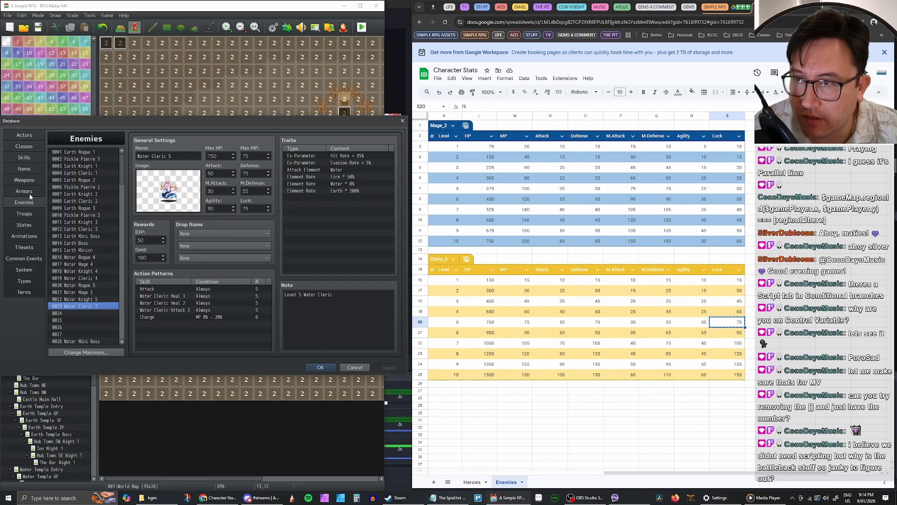
# Step: Look through the level 1 to 3 earth enemies, examining which items they drop and at what probabilities
pyautogui.click(91, 258)
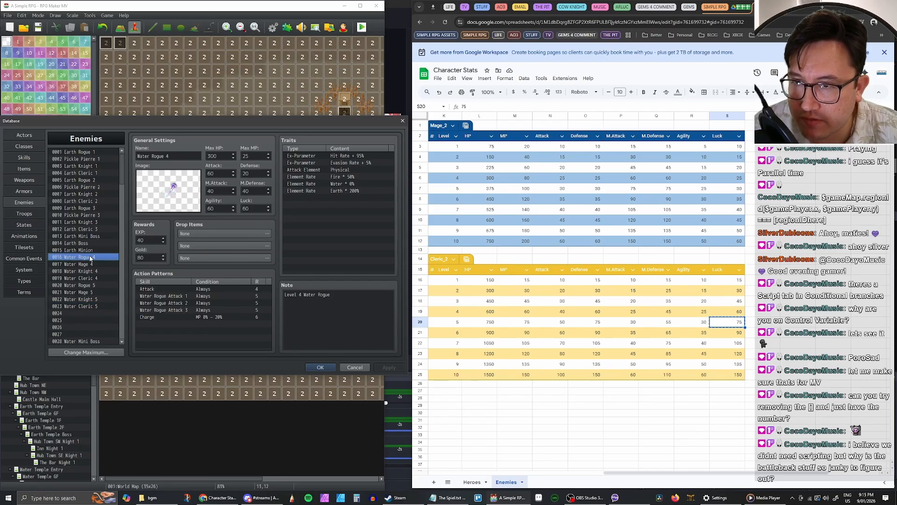
pyautogui.click(86, 153)
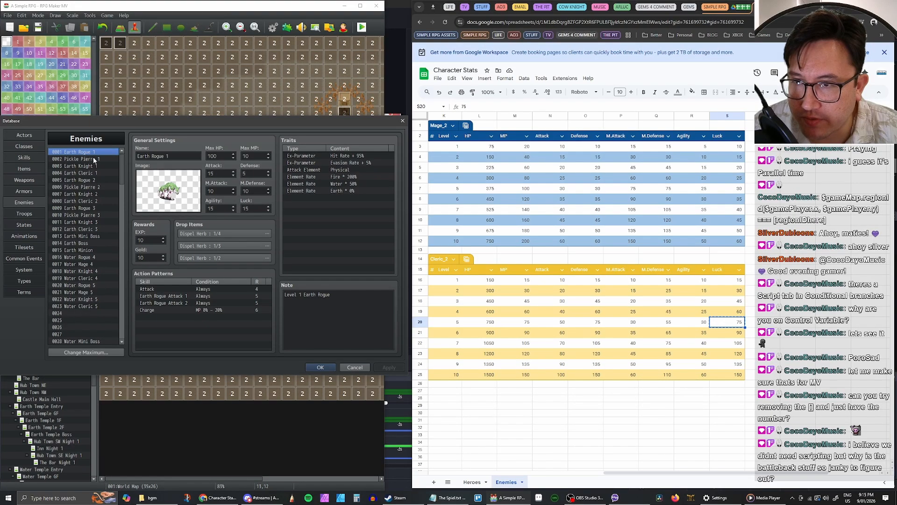
pyautogui.click(93, 159)
pyautogui.click(92, 188)
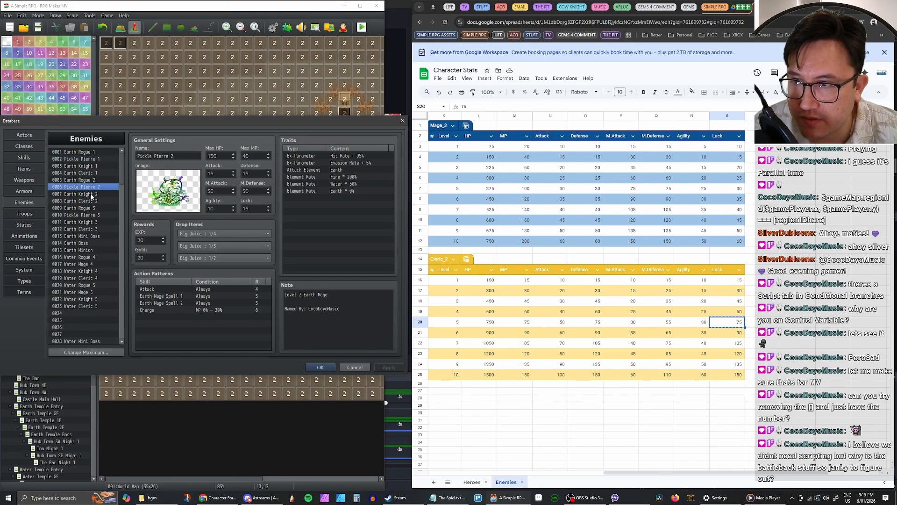
pyautogui.click(92, 194)
pyautogui.click(92, 209)
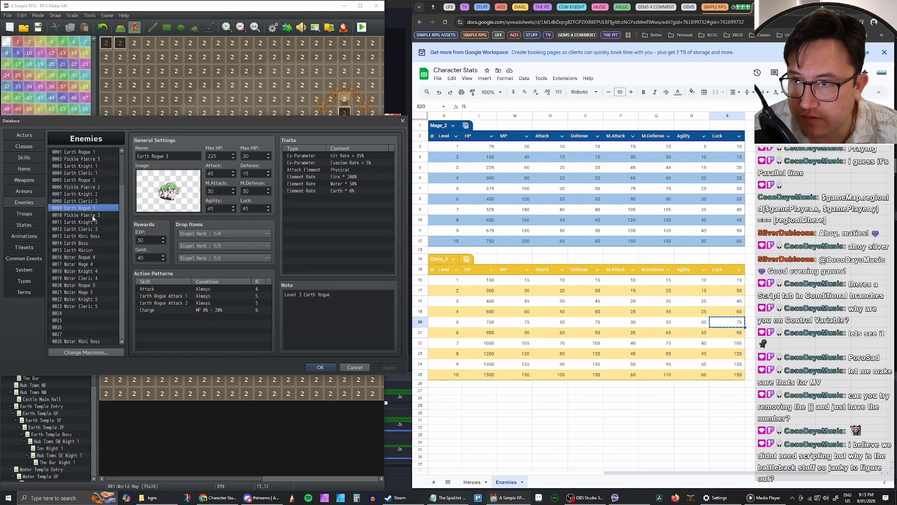
pyautogui.click(93, 216)
pyautogui.click(92, 223)
pyautogui.click(93, 230)
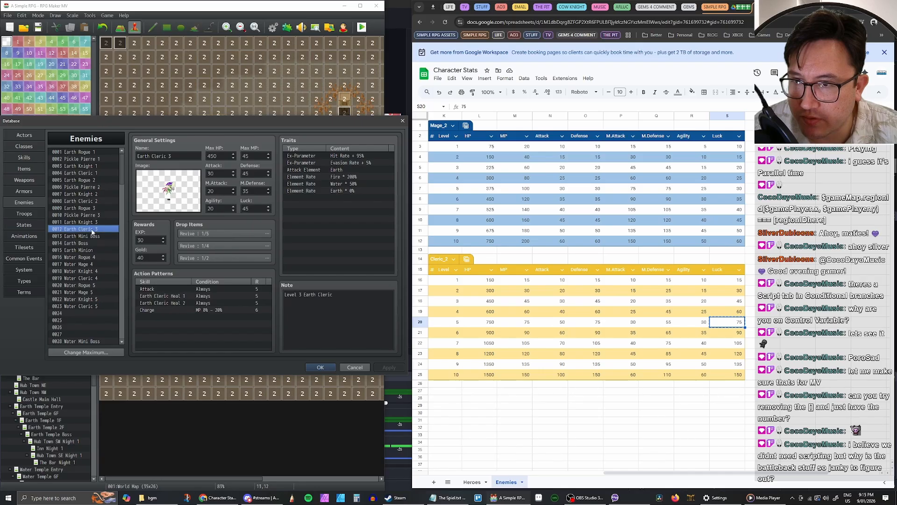
pyautogui.click(93, 237)
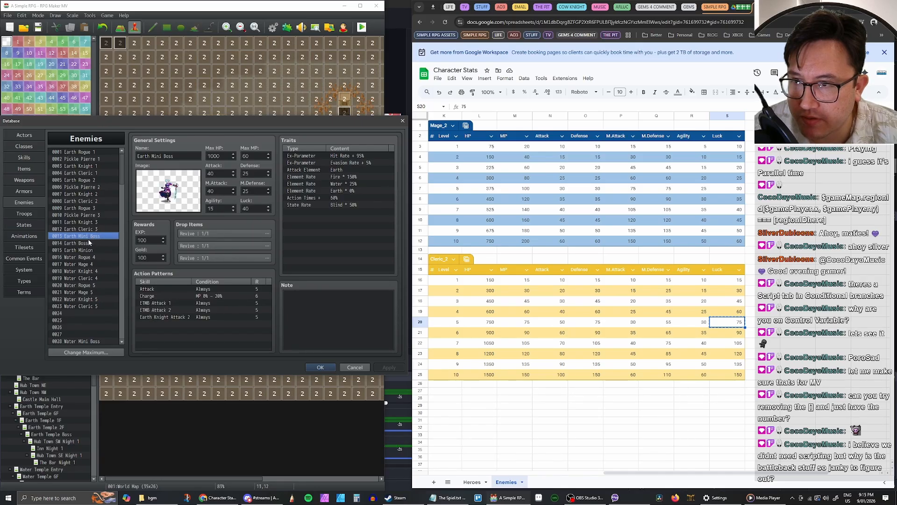
pyautogui.click(89, 229)
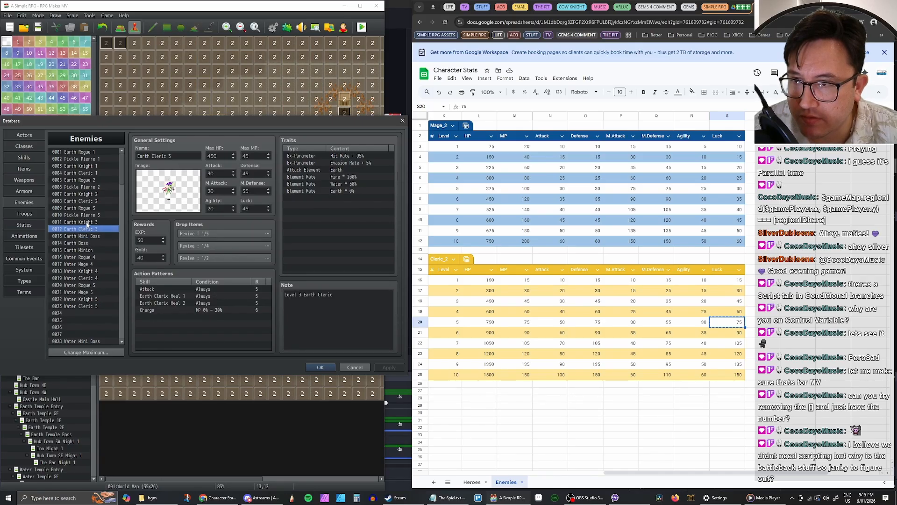
pyautogui.click(87, 223)
pyautogui.click(88, 230)
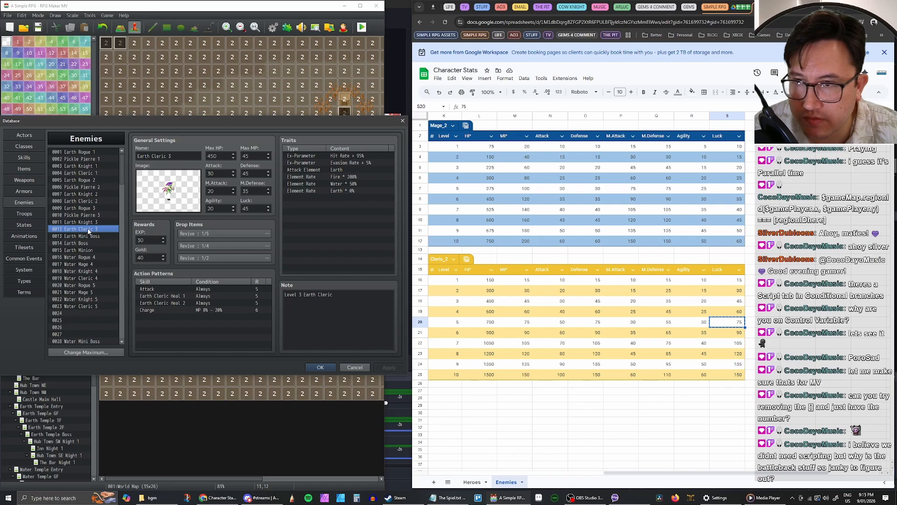
# Step: Compare the rewards and drop items of Earth Mini Boss, Earth Boss and Earth Minion with those of Water Rogue 4 and Water Mage 4
pyautogui.click(93, 237)
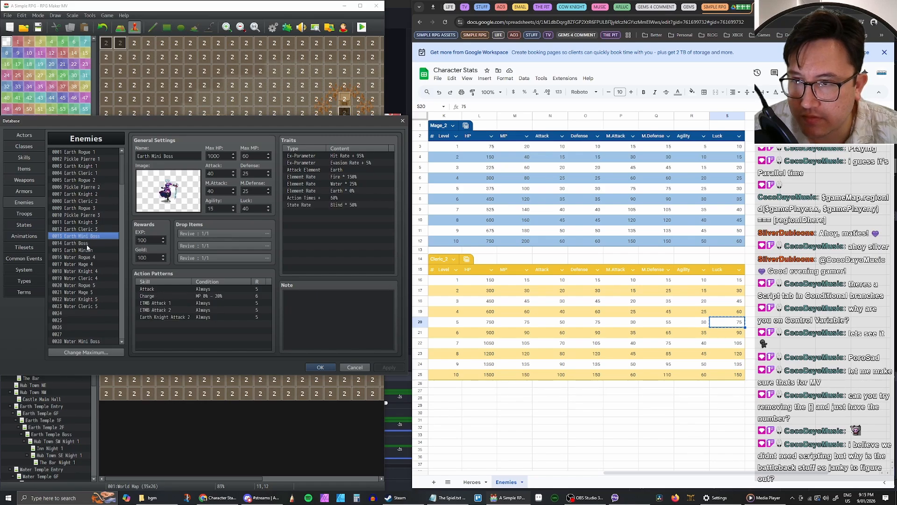
pyautogui.click(87, 244)
pyautogui.click(88, 251)
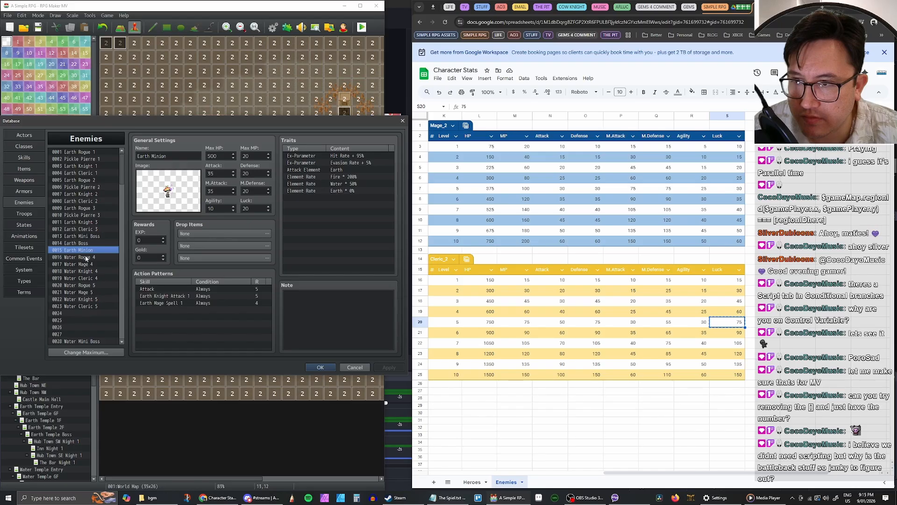
pyautogui.click(82, 244)
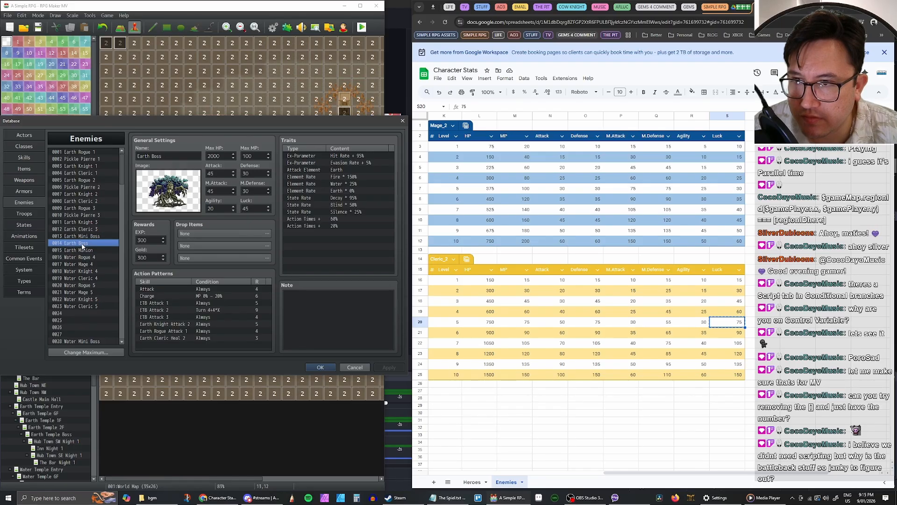
pyautogui.click(82, 236)
pyautogui.click(84, 244)
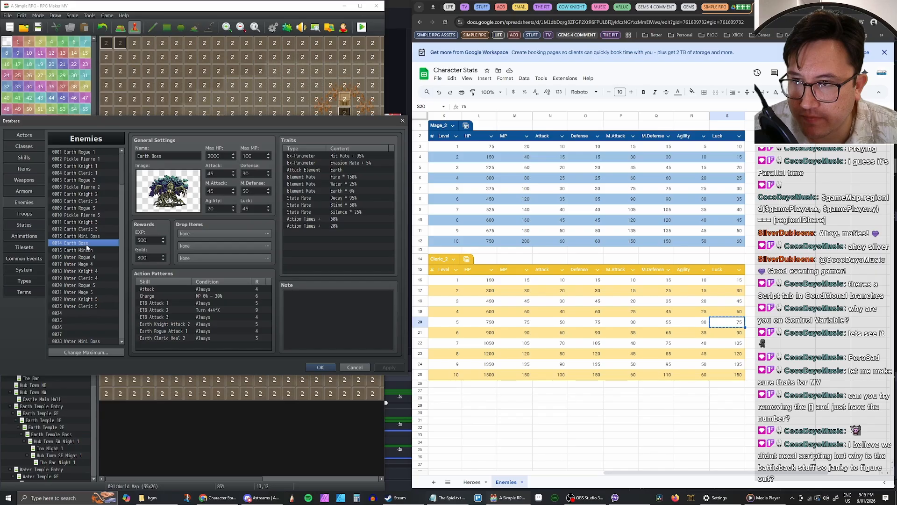
pyautogui.click(90, 251)
pyautogui.click(91, 257)
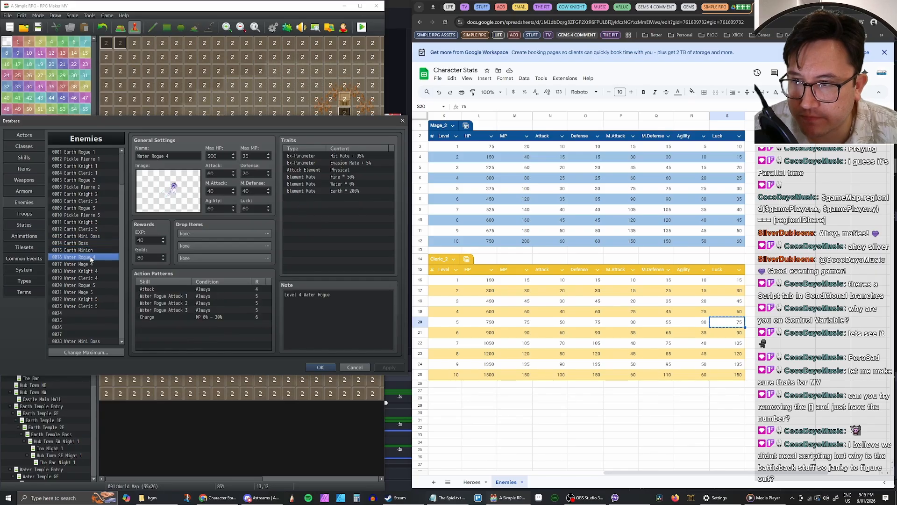
pyautogui.click(90, 251)
pyautogui.click(91, 258)
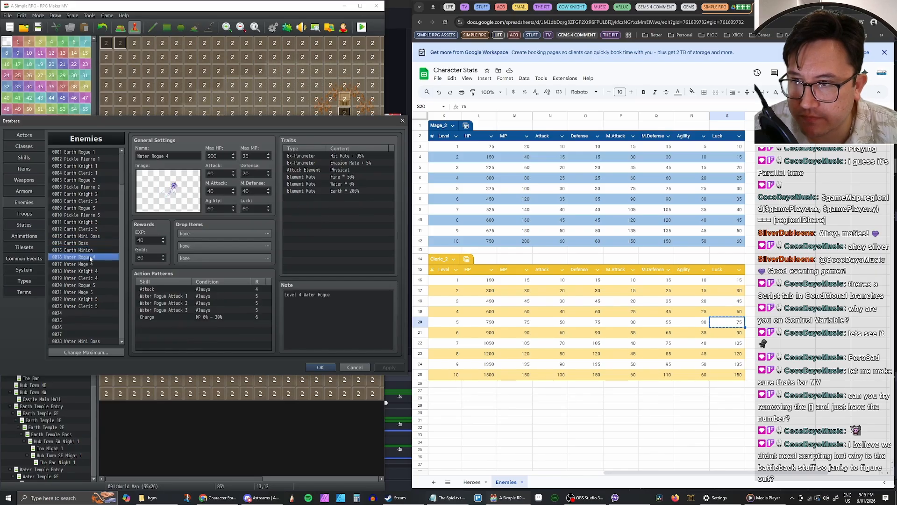
pyautogui.click(90, 264)
pyautogui.click(91, 258)
pyautogui.click(90, 264)
pyautogui.click(90, 265)
# Step: Add AP Potion as Water Rogue 4's first drop item with a probability of 1/2
pyautogui.click(91, 260)
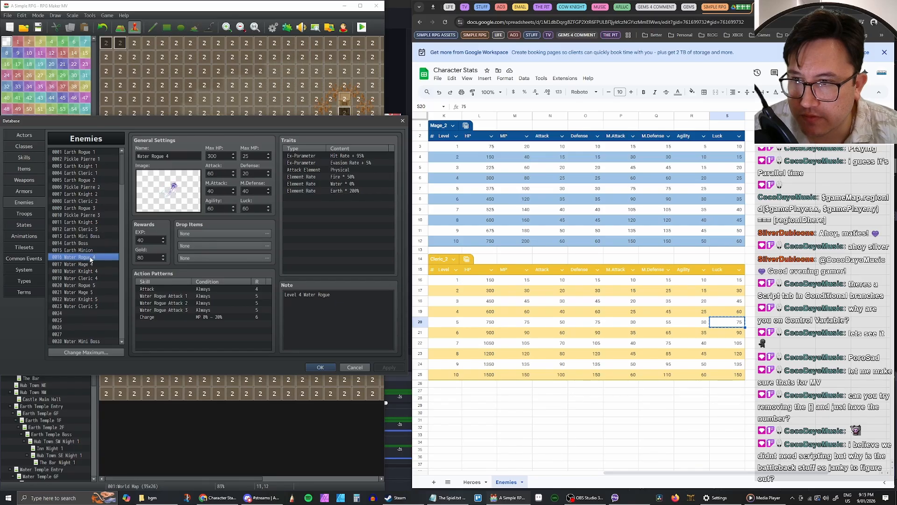
pyautogui.doubleClick(211, 246)
pyautogui.click(167, 229)
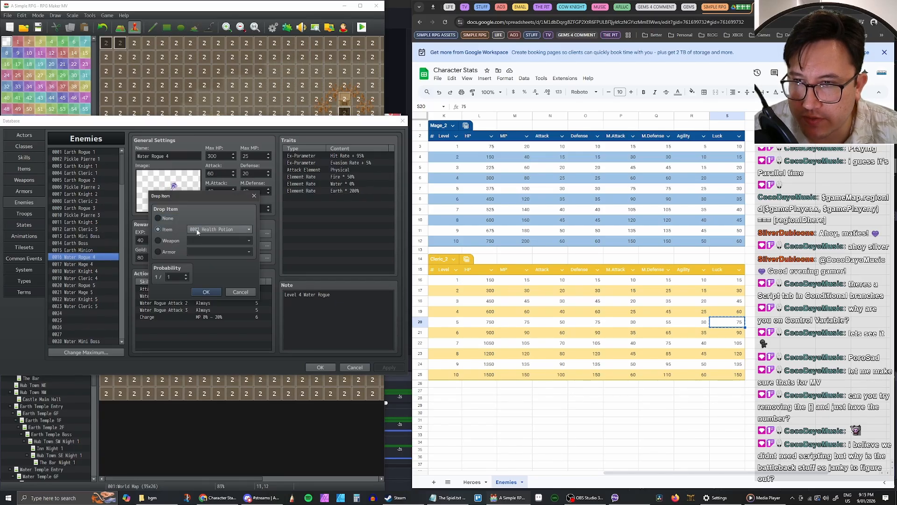
pyautogui.click(218, 229)
pyautogui.scroll(-2, 223, 294)
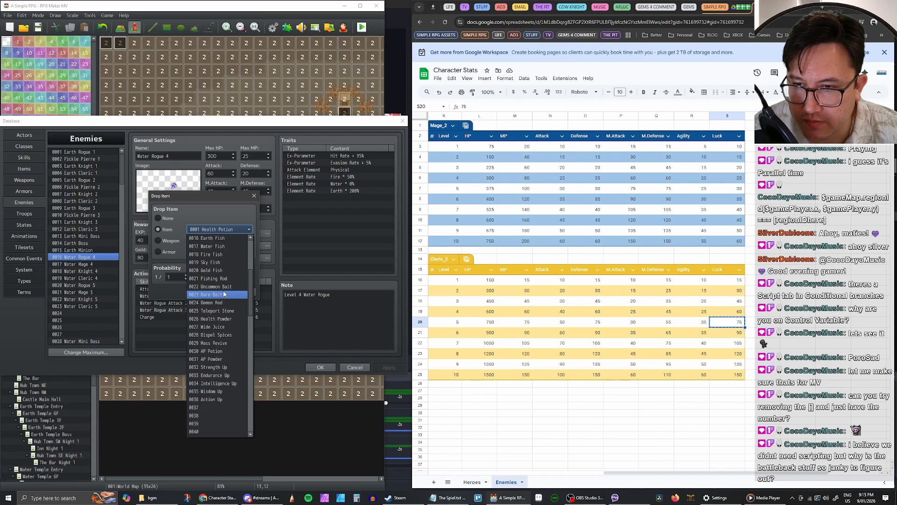
pyautogui.scroll(-1, 223, 295)
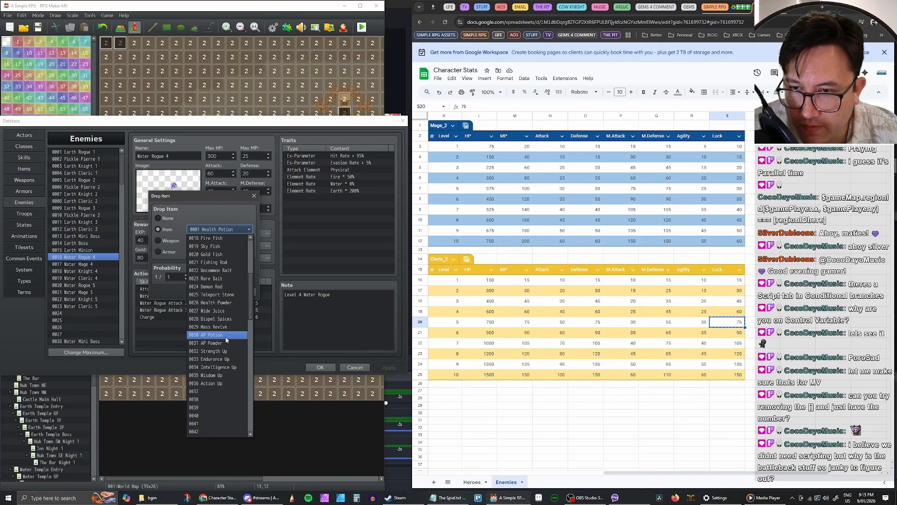
pyautogui.click(225, 336)
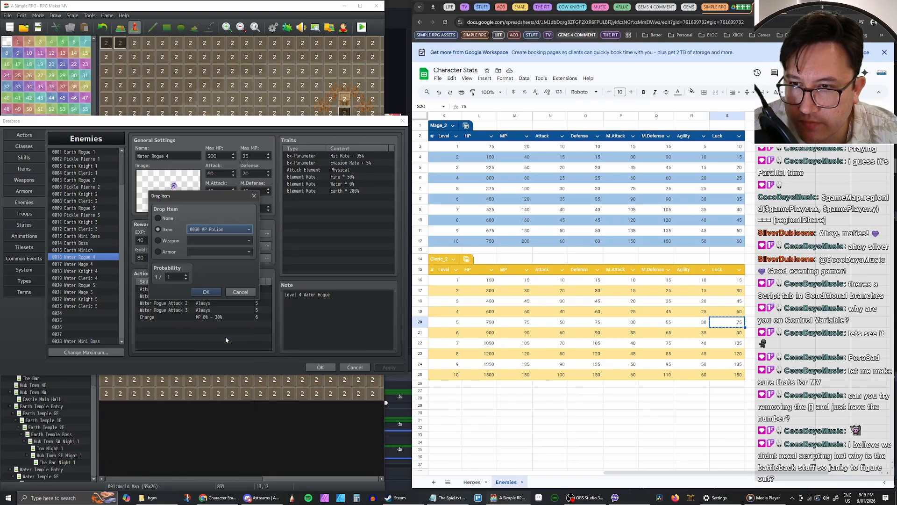
pyautogui.click(187, 277)
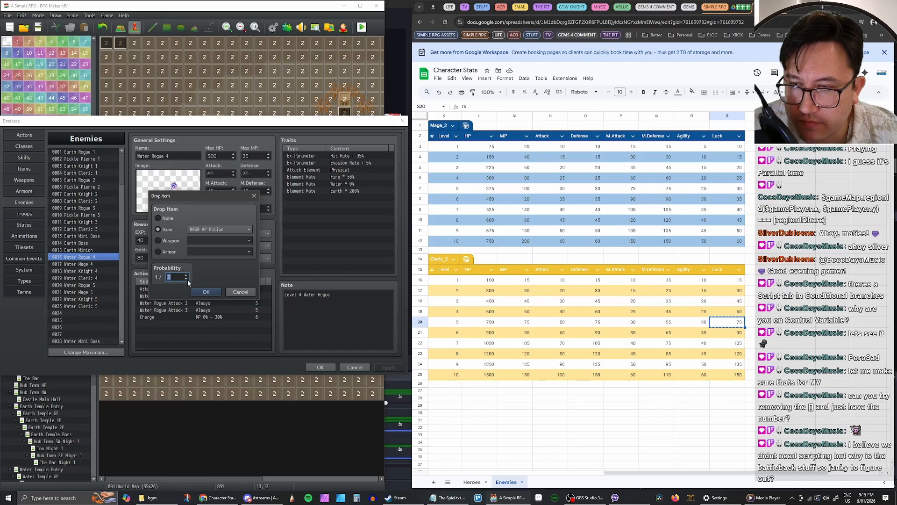
pyautogui.click(206, 292)
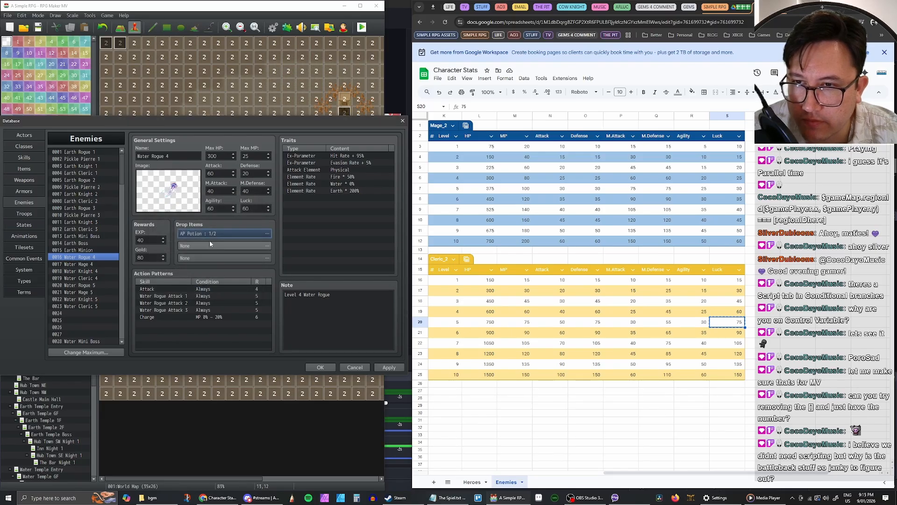
# Step: Add AP Powder as Water Rogue 4's second drop item and adjust its drop probability
pyautogui.doubleClick(213, 246)
pyautogui.click(158, 229)
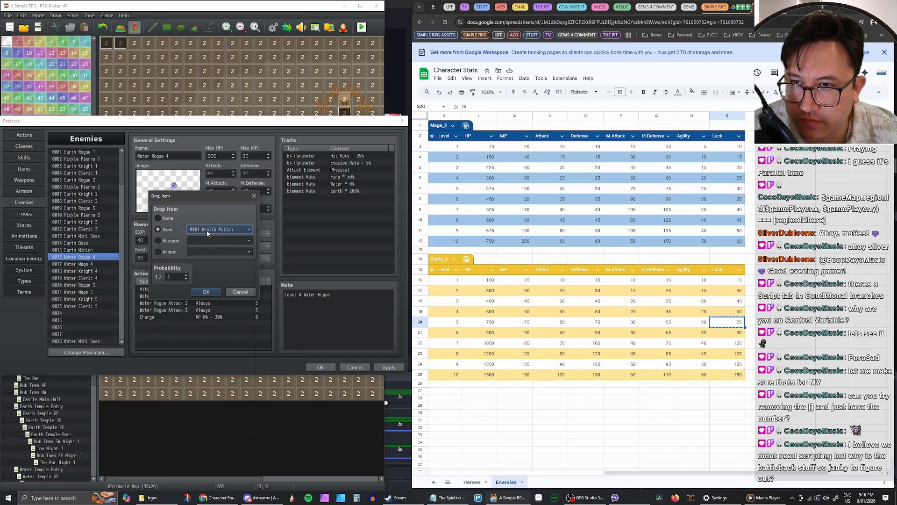
pyautogui.click(219, 229)
pyautogui.scroll(-6, 220, 303)
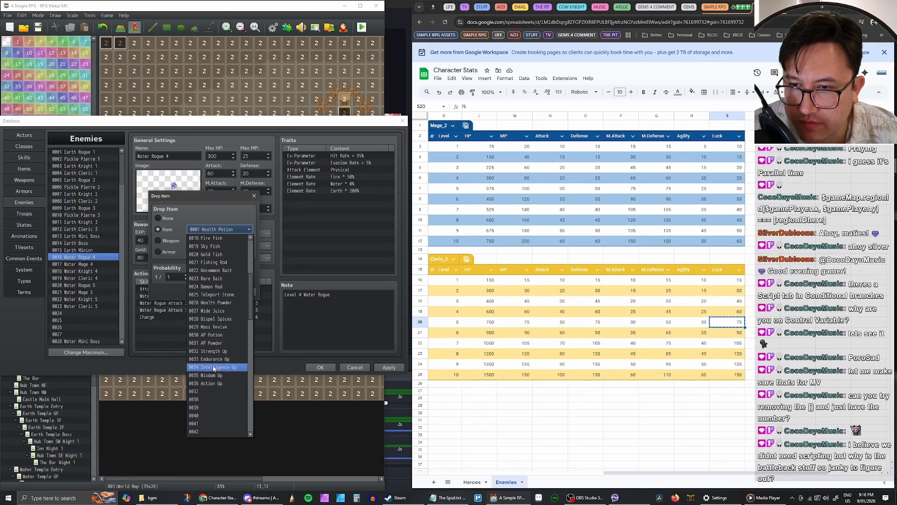
pyautogui.click(212, 343)
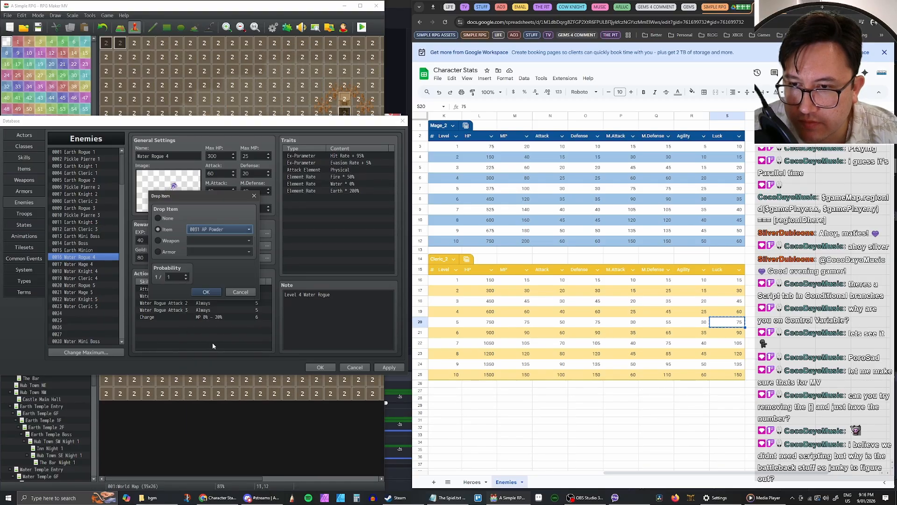
pyautogui.click(185, 277)
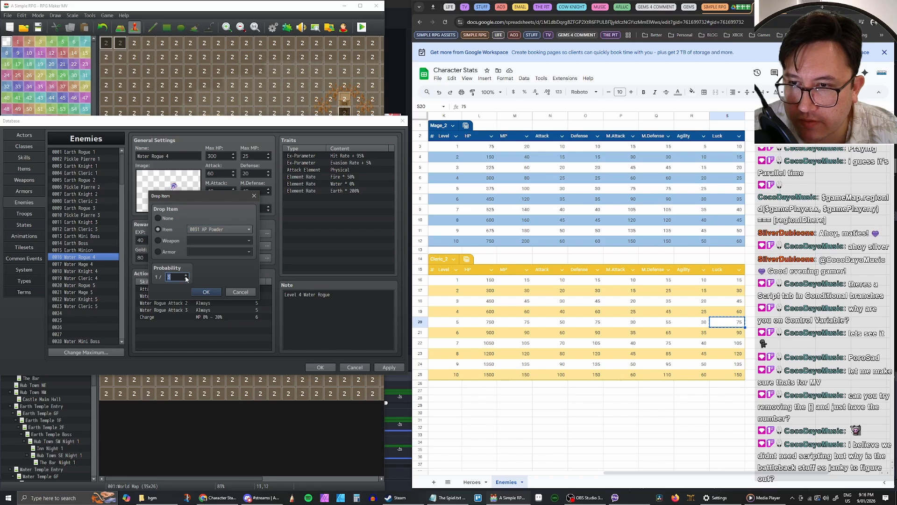
pyautogui.click(206, 291)
# Step: Add Action Up as Water Rogue 4's third drop item with a probability of 1/6 and apply the changes
pyautogui.doubleClick(208, 259)
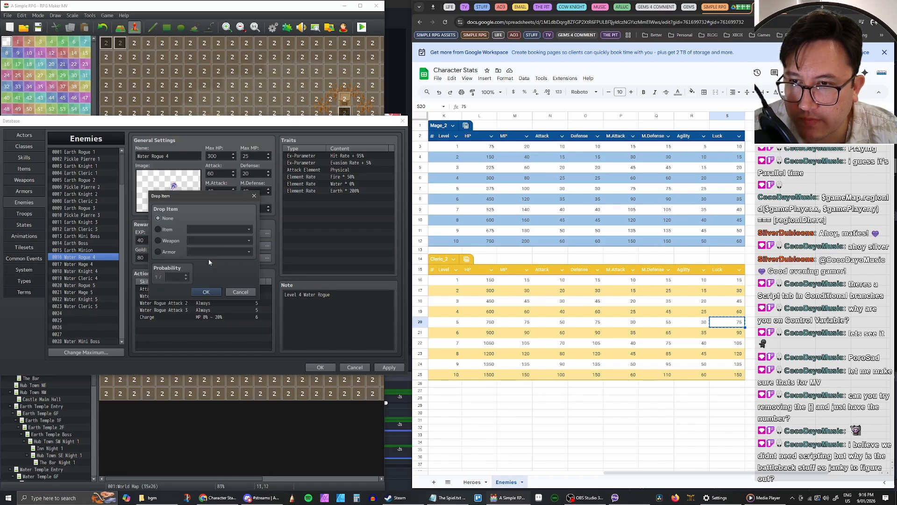
pyautogui.click(158, 229)
pyautogui.click(219, 229)
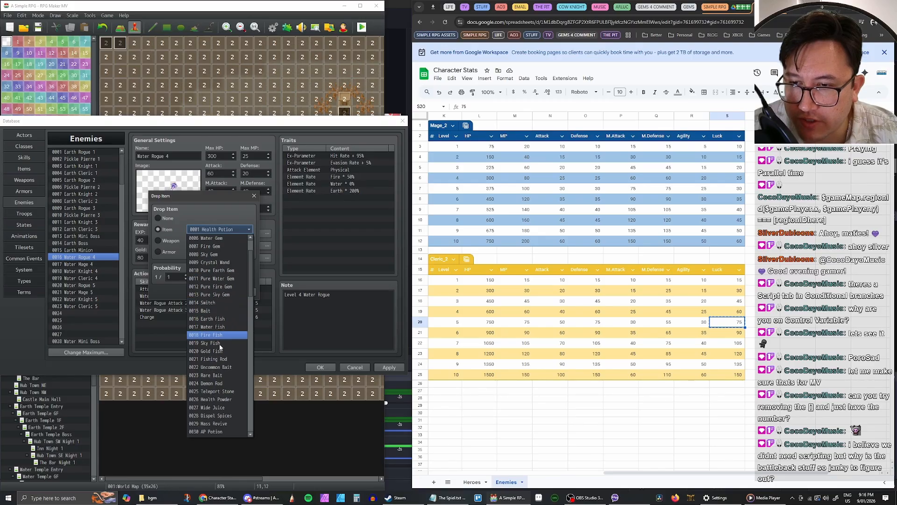
pyautogui.scroll(-4, 219, 346)
pyautogui.click(218, 380)
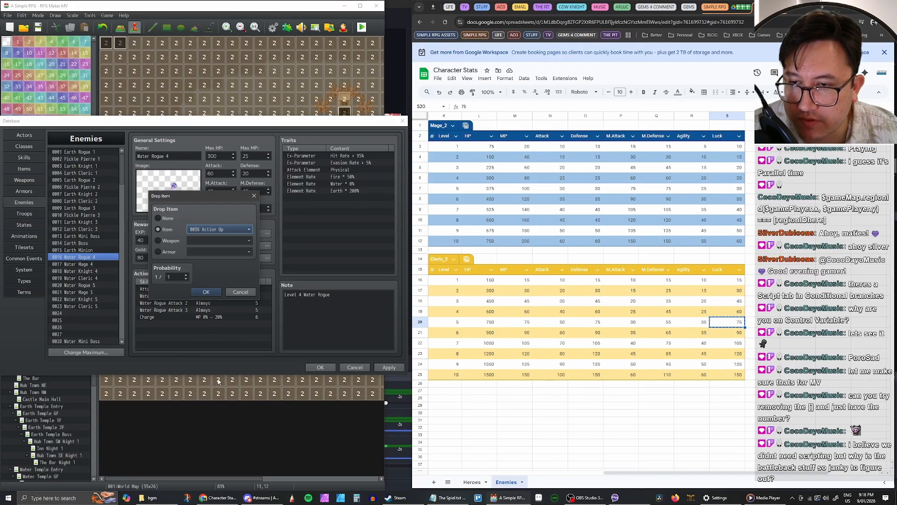
pyautogui.click(187, 275)
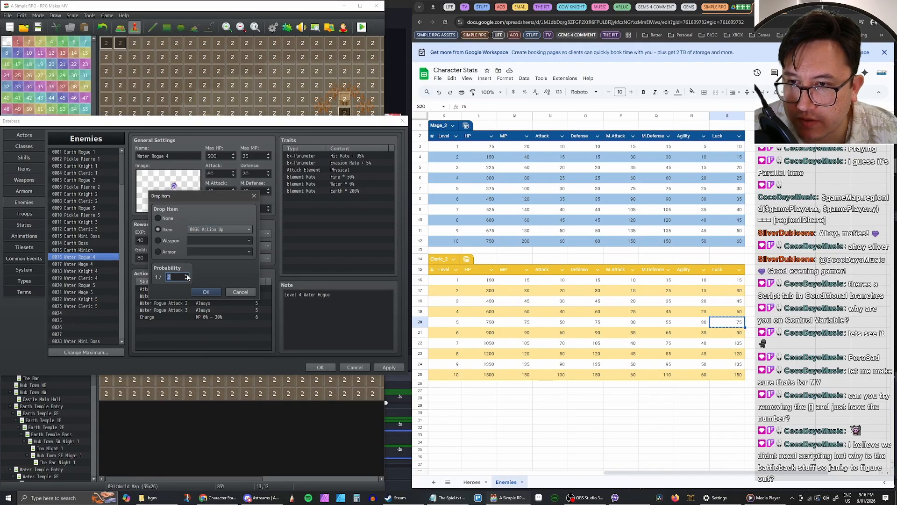
pyautogui.click(206, 292)
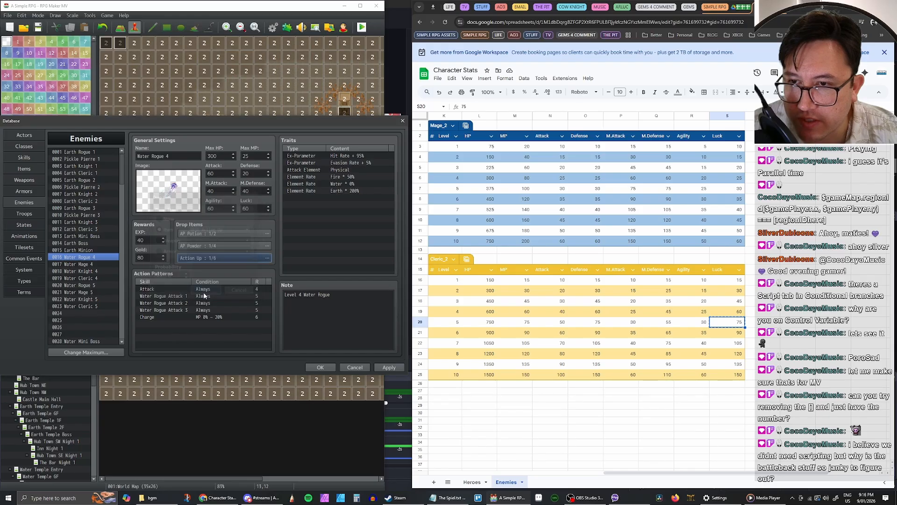
pyautogui.click(388, 368)
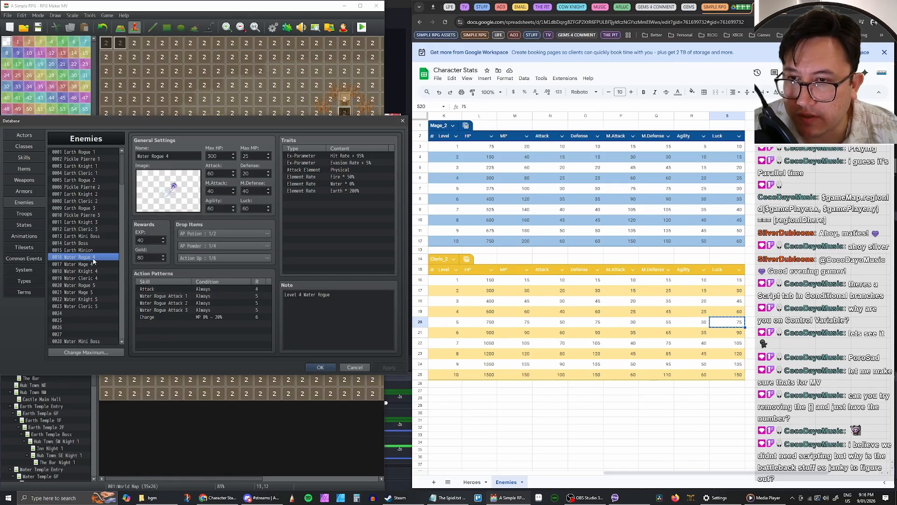
# Step: Add AP Potion as the first drop item of Water Rogue 5
pyautogui.click(87, 286)
pyautogui.doubleClick(194, 235)
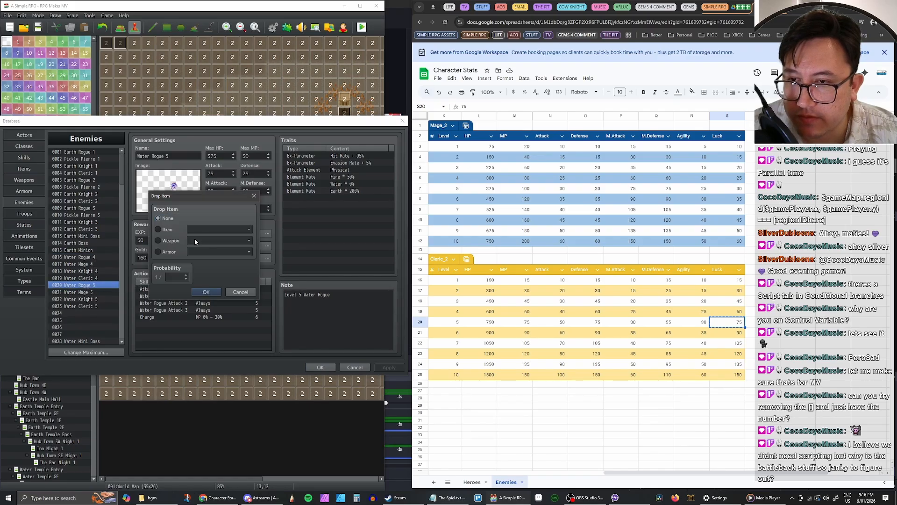
pyautogui.click(158, 229)
pyautogui.click(219, 229)
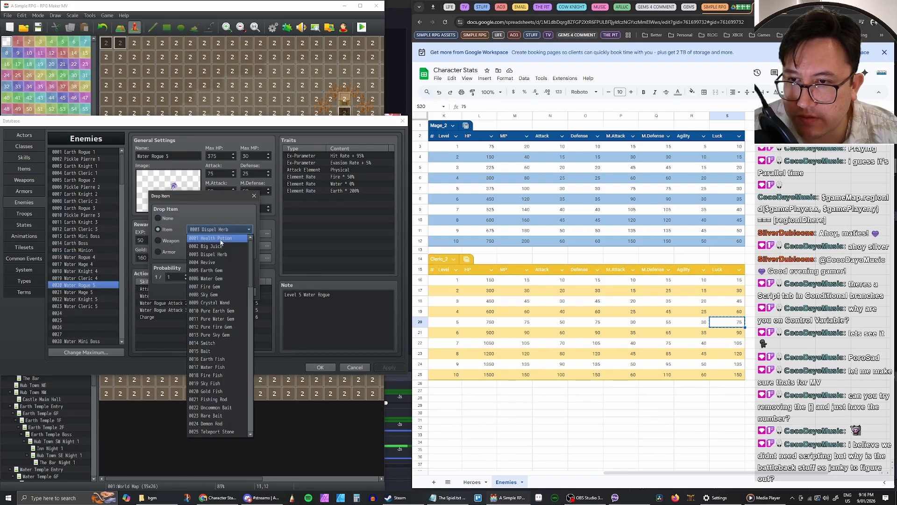
pyautogui.scroll(-7, 219, 269)
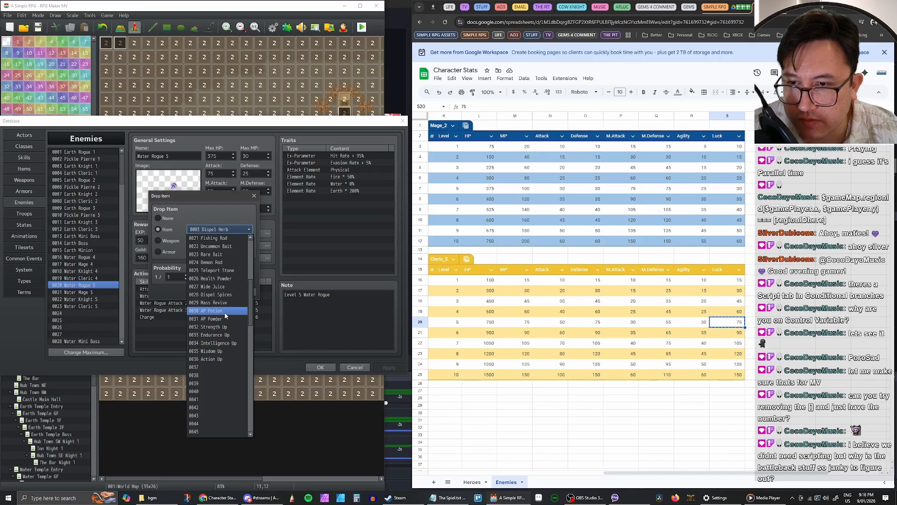
pyautogui.click(212, 311)
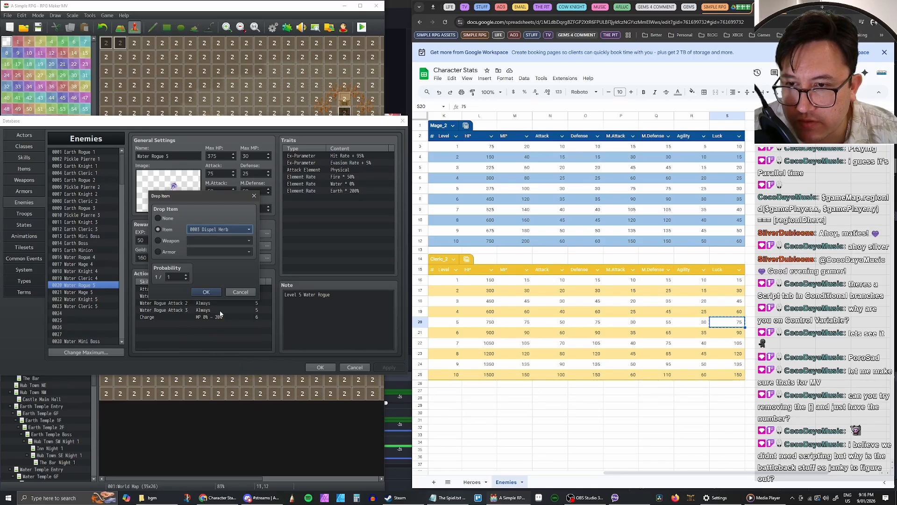
pyautogui.doubleClick(187, 276)
pyautogui.click(203, 292)
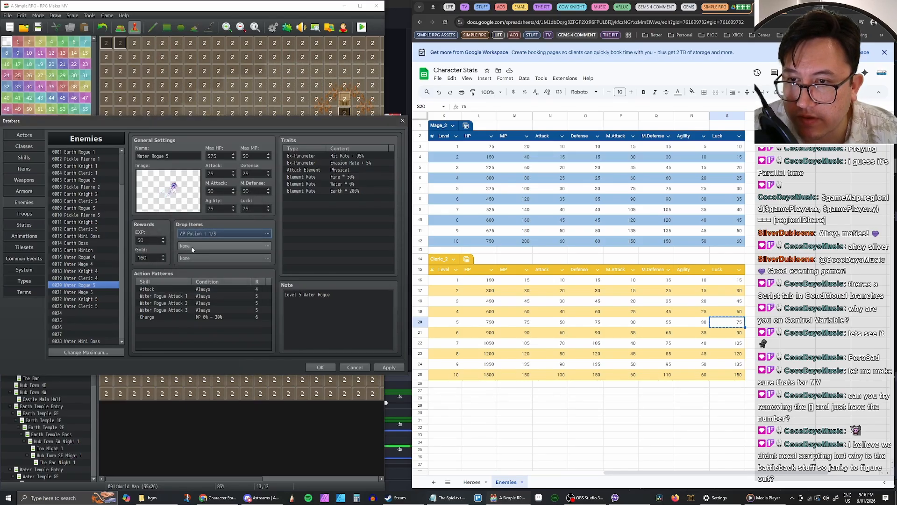
# Step: Add AP Powder as Water Rogue 5's second drop item at 1/4 and set its AP Potion drop probability to 1/2
pyautogui.doubleClick(191, 245)
pyautogui.click(159, 229)
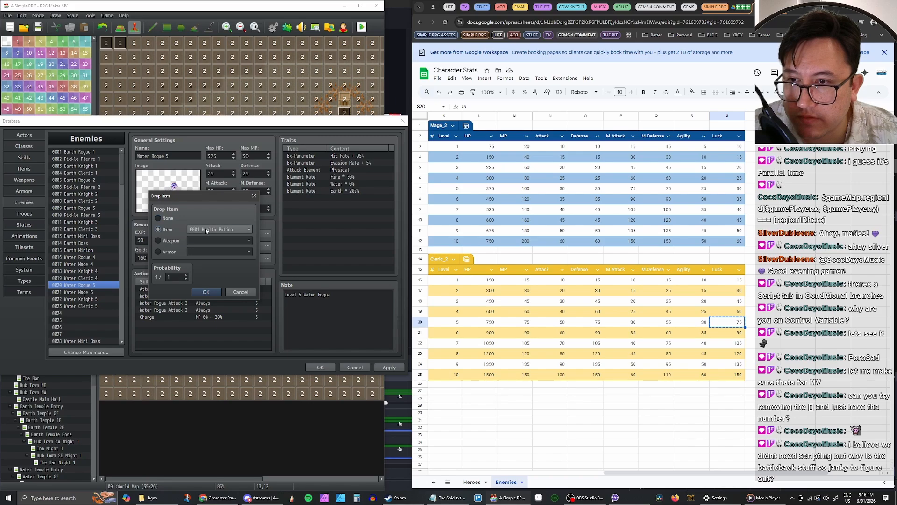
pyautogui.click(207, 229)
pyautogui.scroll(-6, 220, 337)
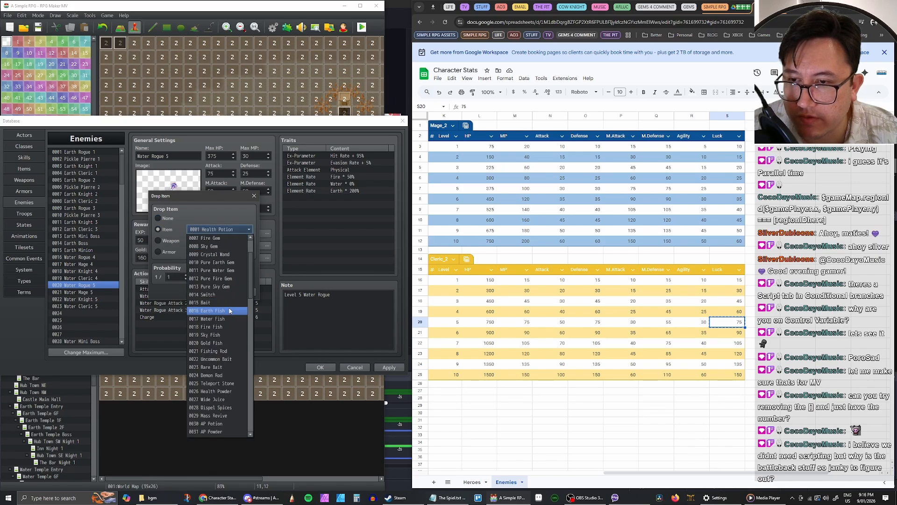
pyautogui.click(217, 343)
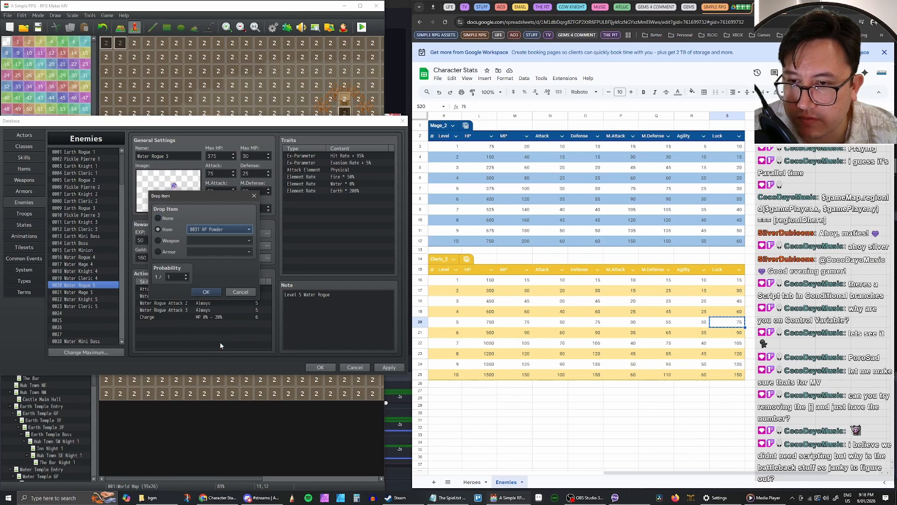
pyautogui.click(186, 274)
pyautogui.write('3')
pyautogui.scroll(1, 222, 233)
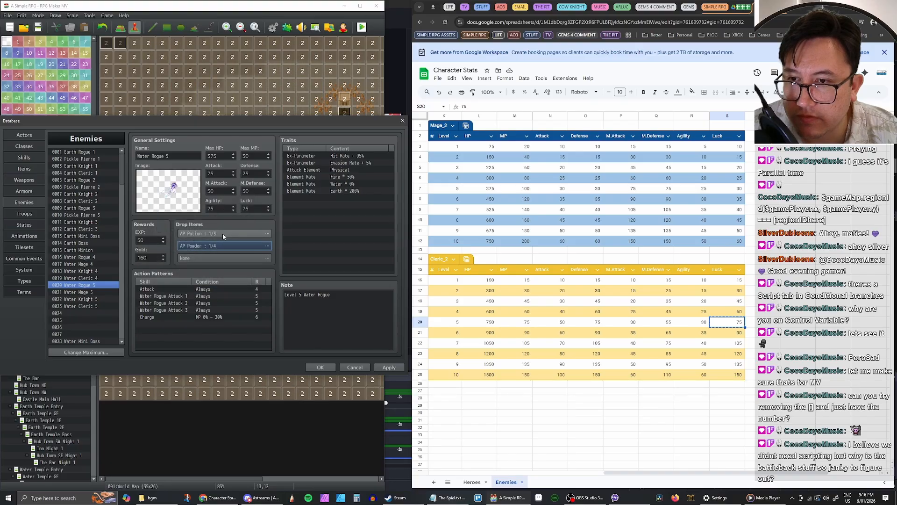
pyautogui.click(186, 275)
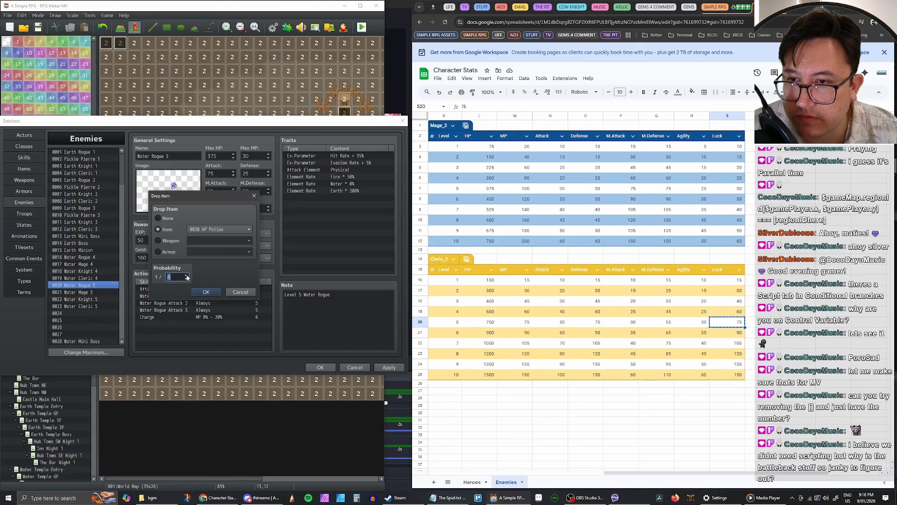
pyautogui.click(203, 291)
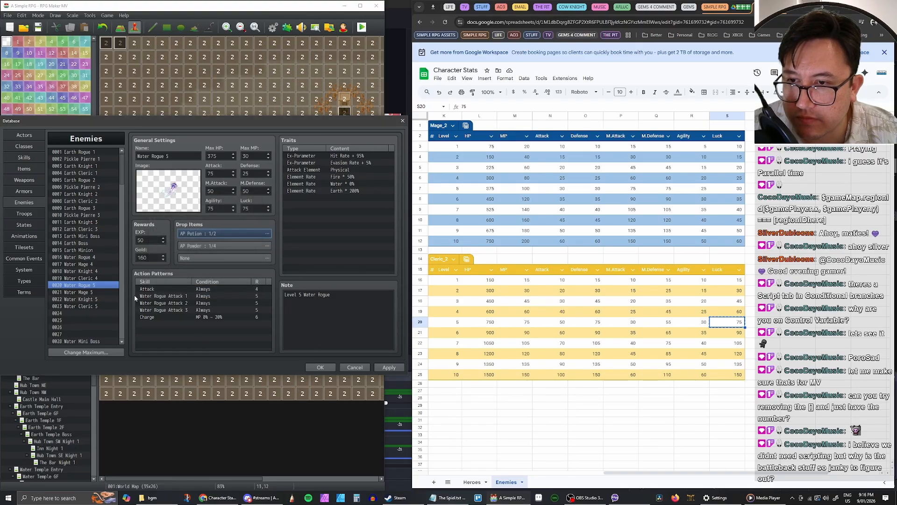
# Step: Following Water Rogue 4's drops, add Action Up at 1/6 as Water Rogue 5's third drop item and apply the changes
pyautogui.click(87, 257)
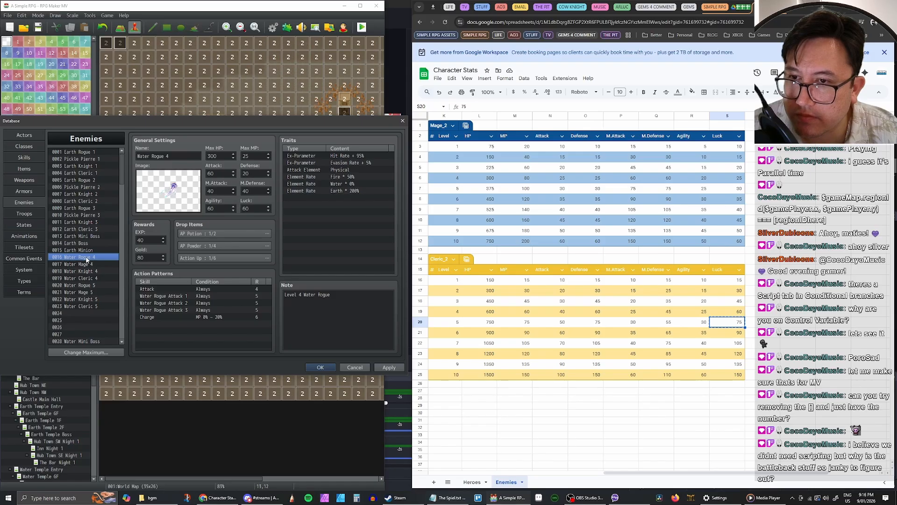
pyautogui.click(92, 286)
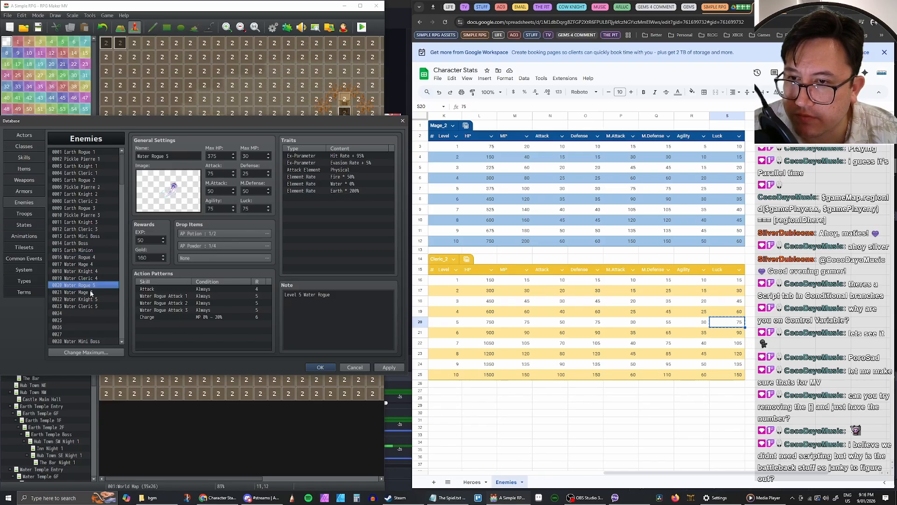
pyautogui.doubleClick(224, 258)
pyautogui.click(158, 229)
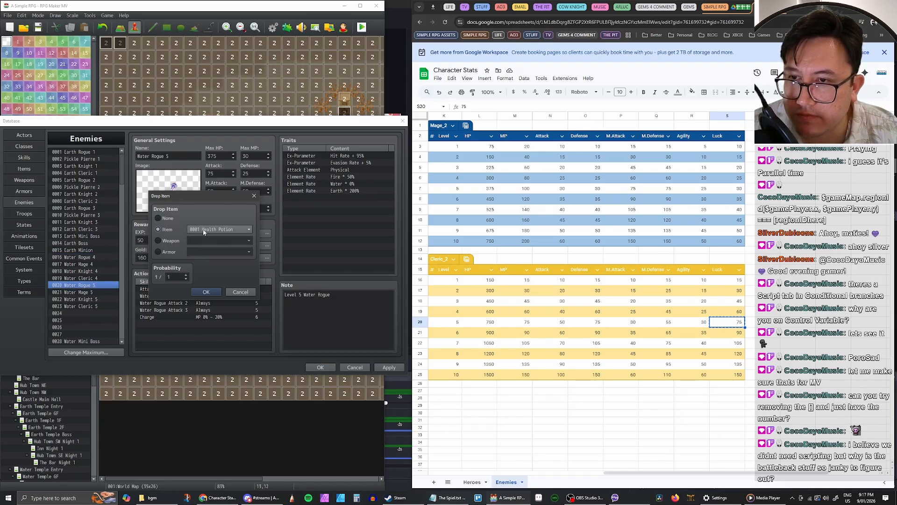
pyautogui.click(219, 229)
pyautogui.scroll(-5, 223, 309)
pyautogui.click(208, 359)
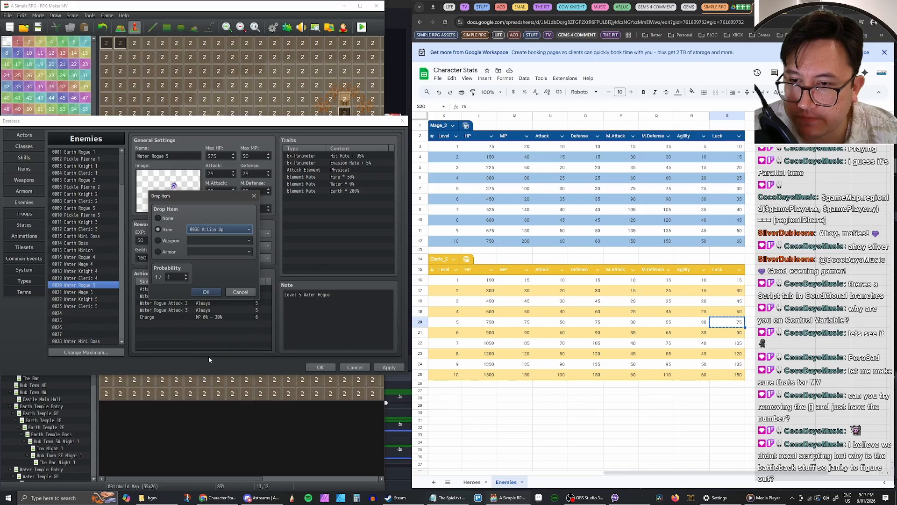
pyautogui.click(188, 277)
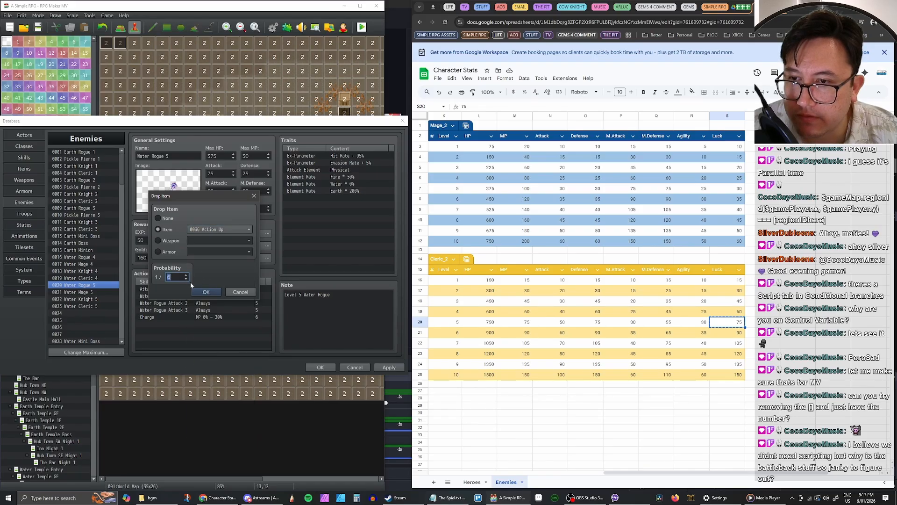
pyautogui.click(204, 291)
pyautogui.click(389, 368)
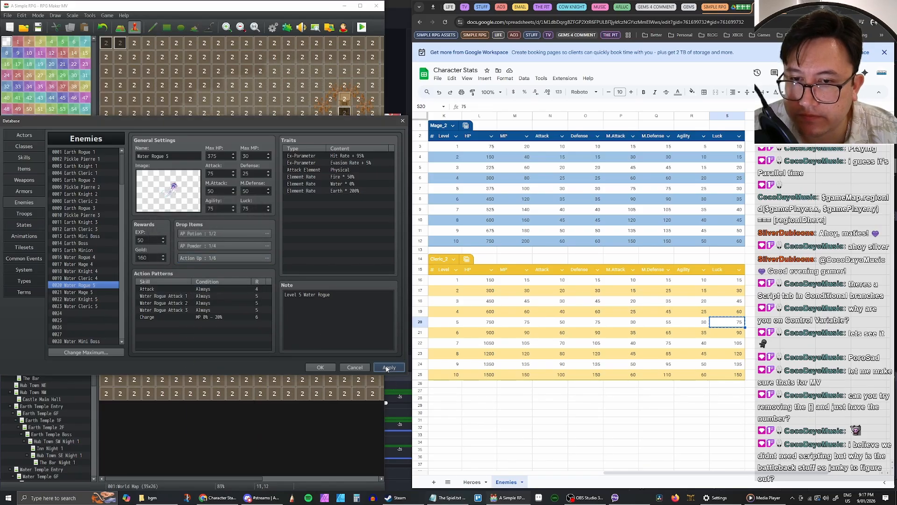
# Step: Add Wide Juice as Water Mage 5's first drop item with a probability of 1/2
pyautogui.click(79, 292)
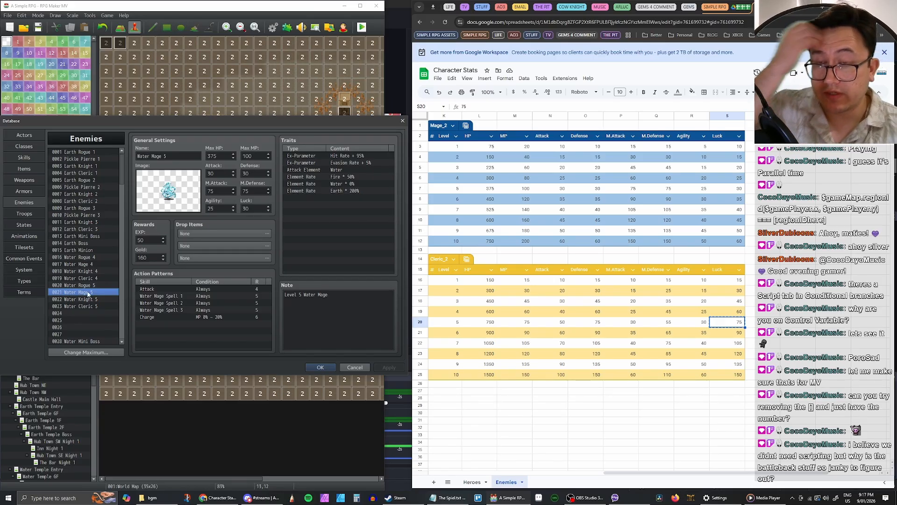
pyautogui.doubleClick(209, 235)
pyautogui.click(159, 229)
pyautogui.click(219, 229)
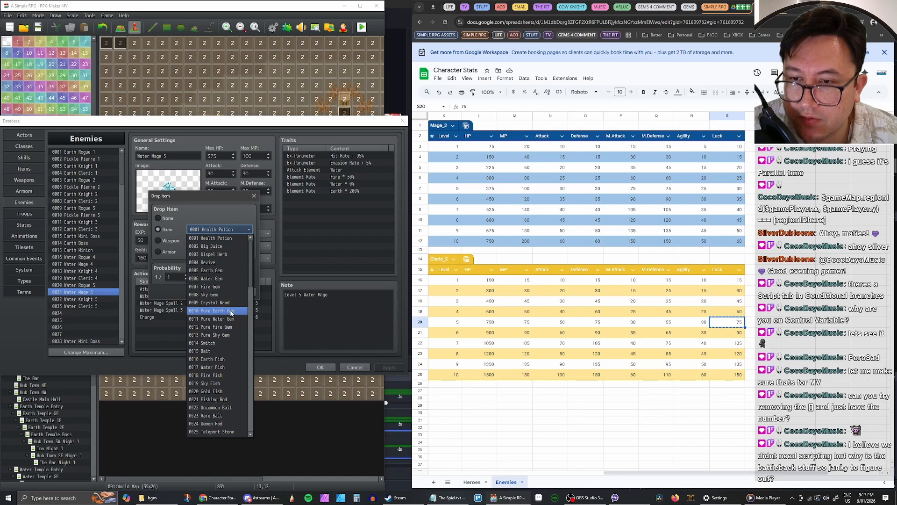
pyautogui.scroll(-3, 229, 313)
pyautogui.scroll(-2, 228, 312)
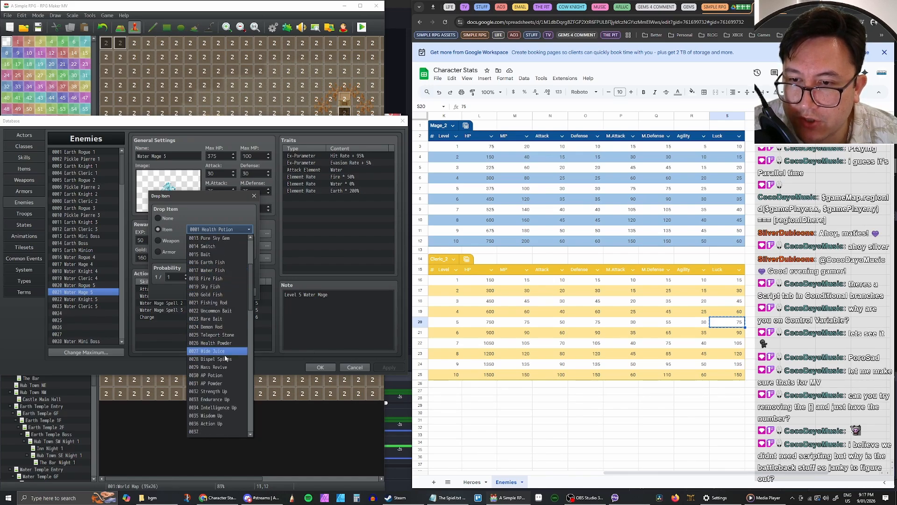
pyautogui.click(225, 352)
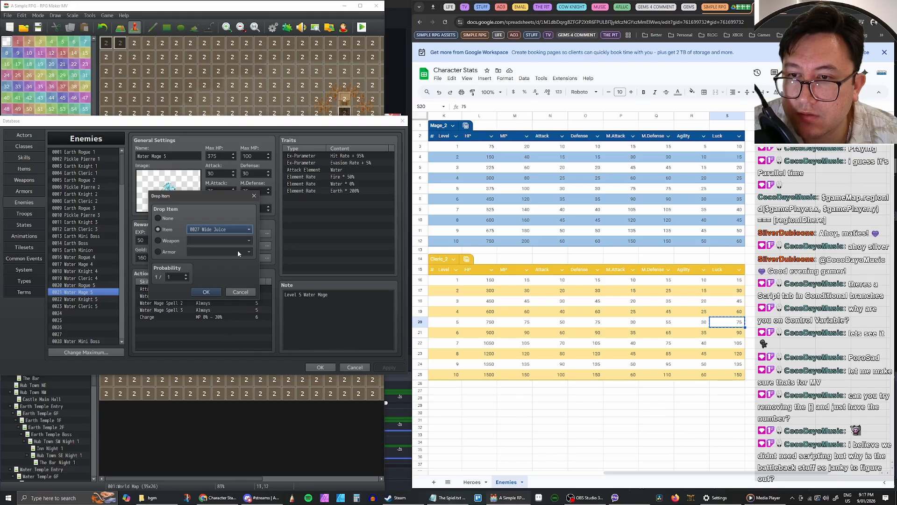
pyautogui.click(185, 275)
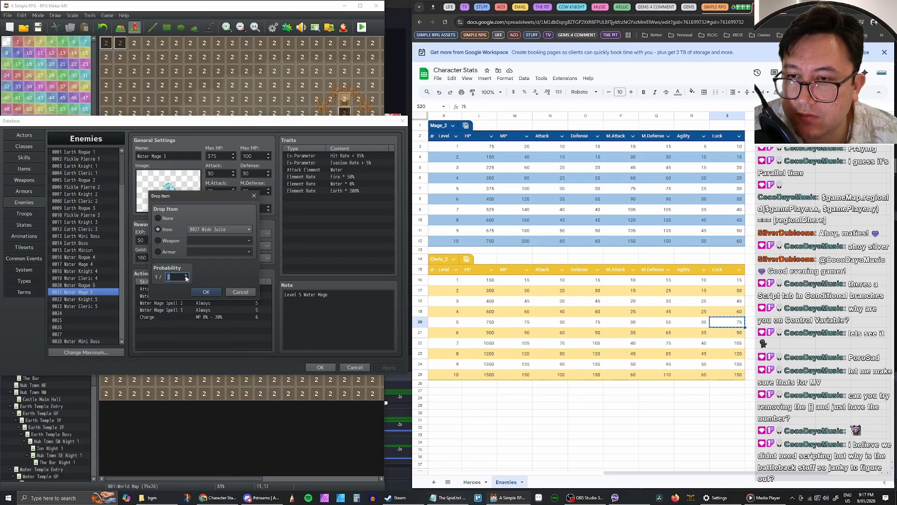
pyautogui.click(205, 293)
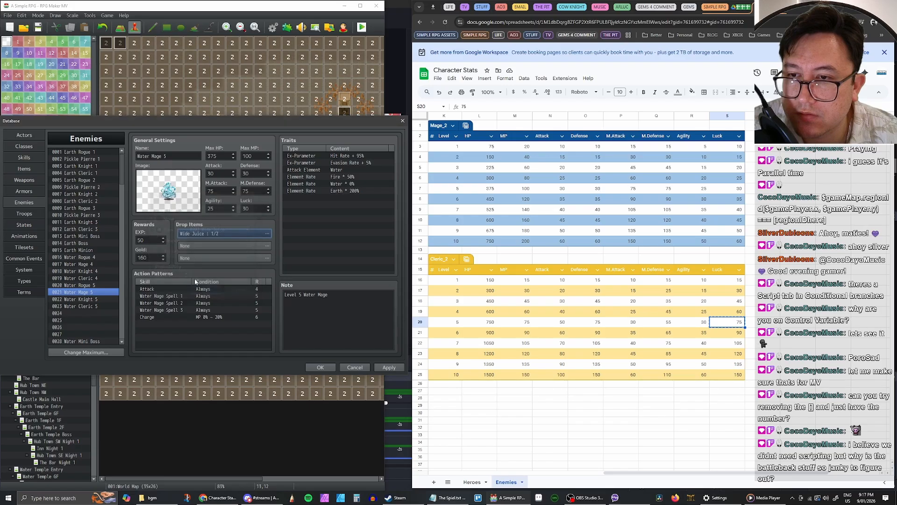
# Step: Add Intelligence Up as Water Mage 5's second drop item with a probability of 1/4
pyautogui.doubleClick(196, 246)
pyautogui.click(164, 232)
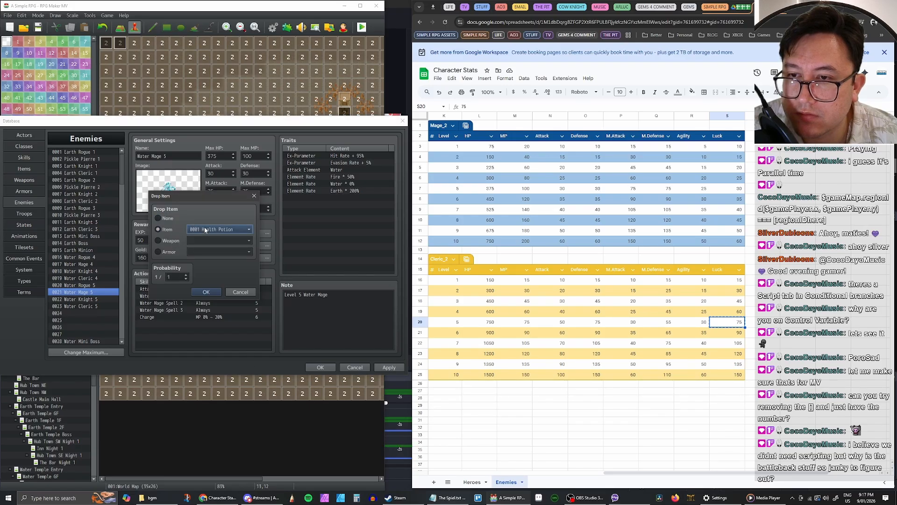
pyautogui.click(204, 228)
pyautogui.scroll(-8, 234, 282)
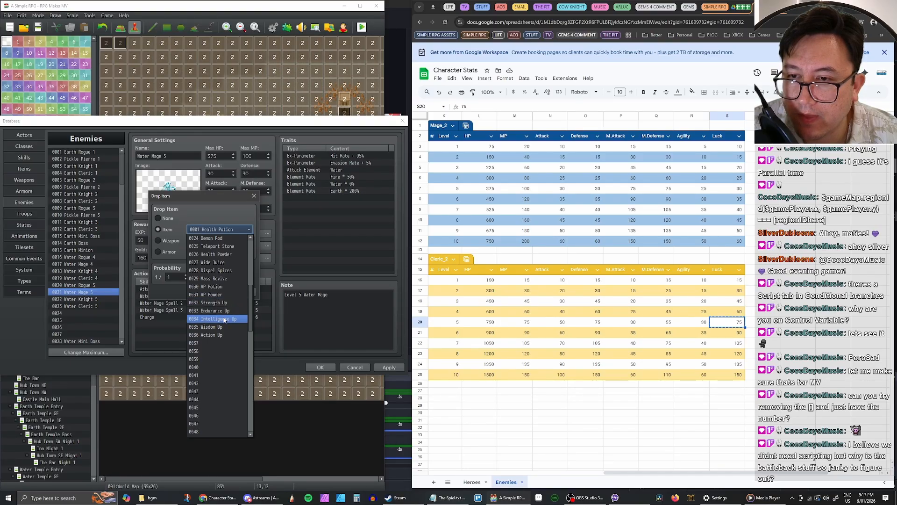
pyautogui.click(225, 319)
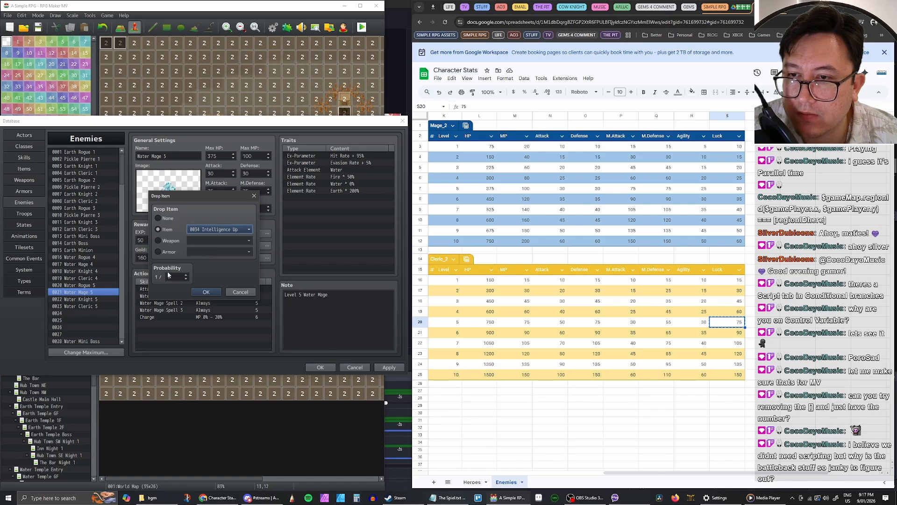
pyautogui.doubleClick(186, 276)
pyautogui.click(201, 291)
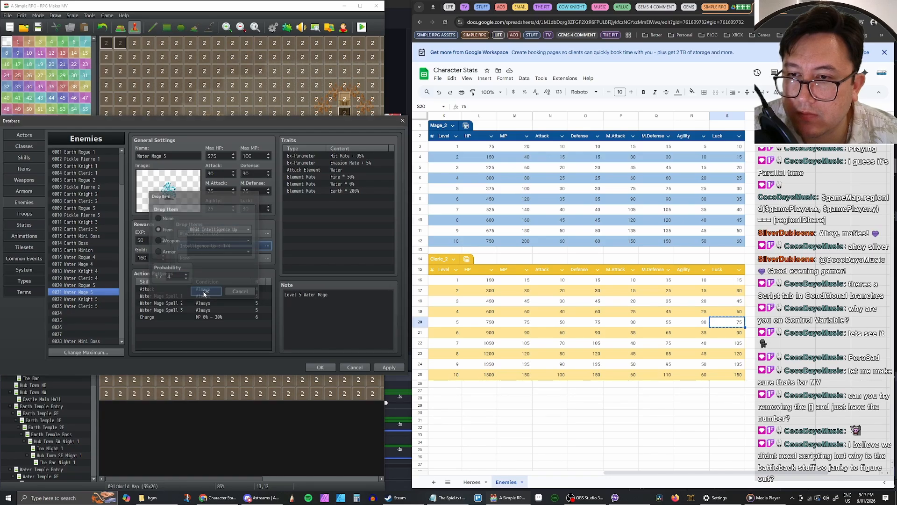
# Step: Add Wisdom Up as Water Mage 5's third drop item with a probability of 1/4 and save the database changes
pyautogui.doubleClick(196, 255)
pyautogui.click(167, 230)
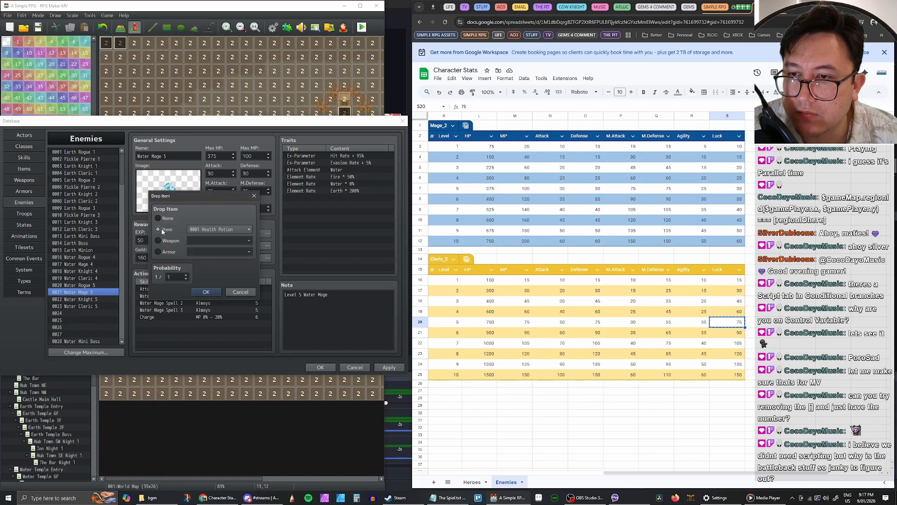
pyautogui.click(219, 229)
pyautogui.scroll(-5, 218, 280)
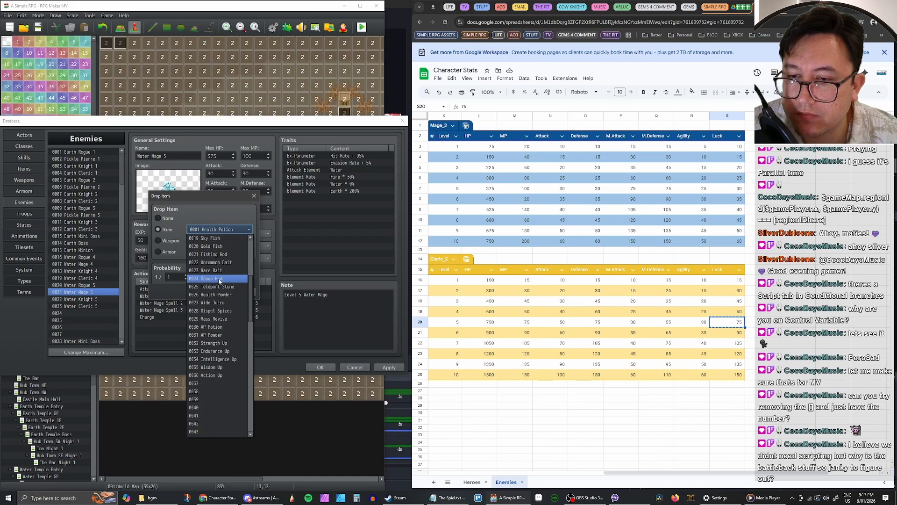
pyautogui.click(217, 309)
pyautogui.doubleClick(186, 274)
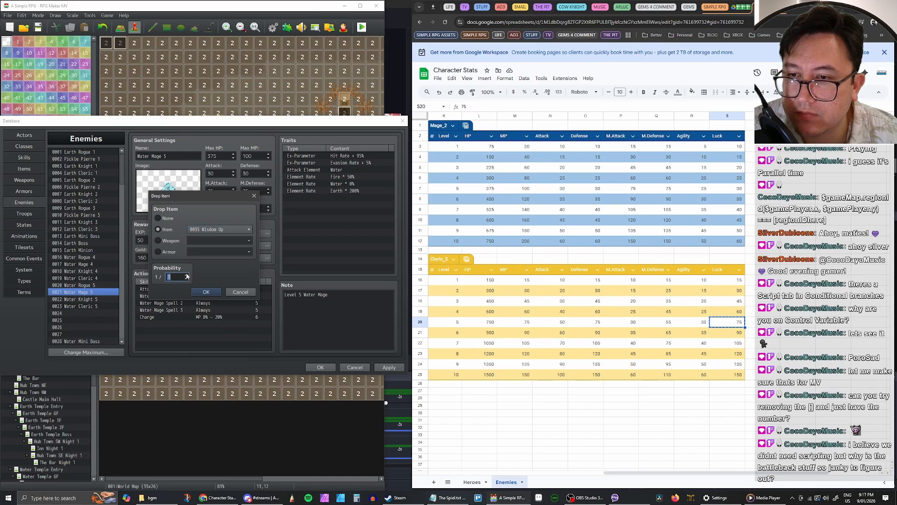
pyautogui.click(206, 292)
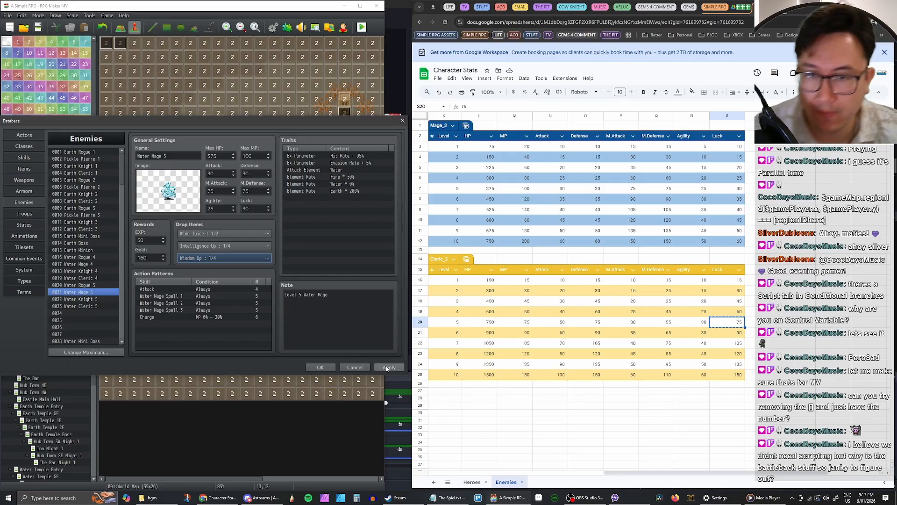
pyautogui.click(320, 367)
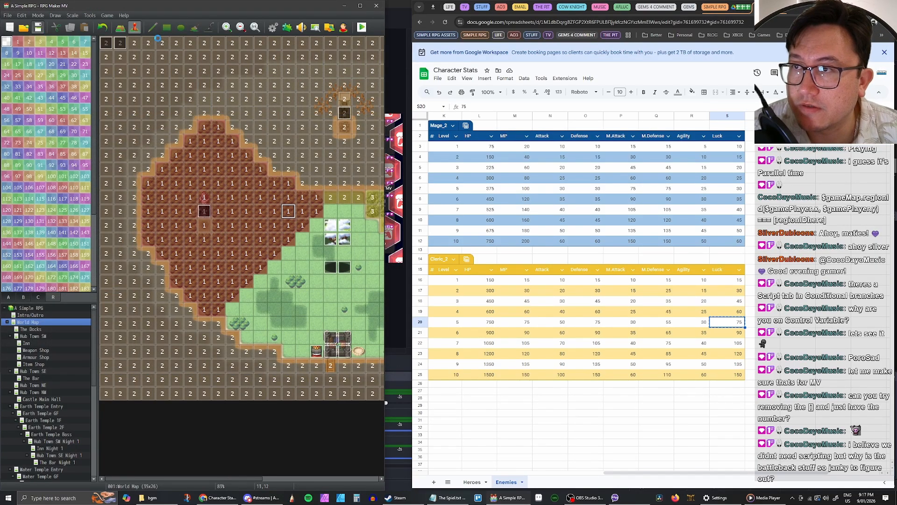
# Step: Reopen the enemy database and add Wide Juice as Water Mage 4's first drop item with a probability of 1/2
pyautogui.click(273, 27)
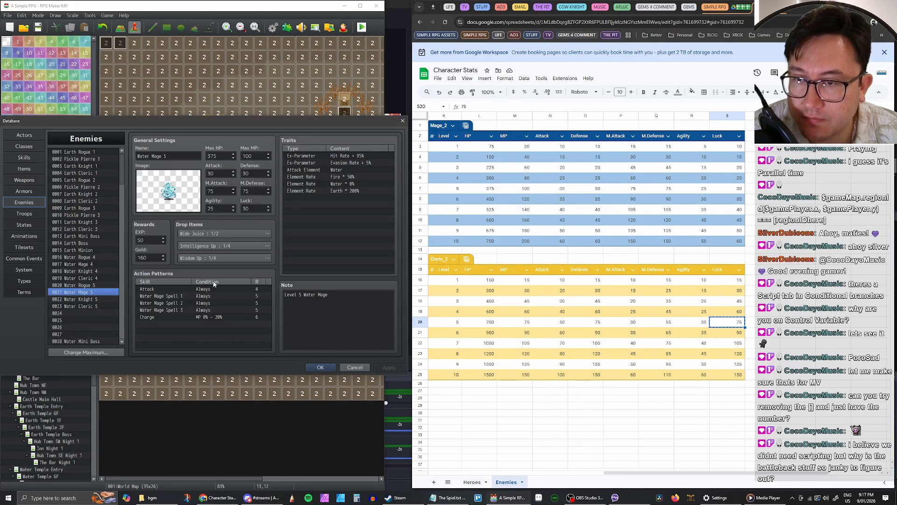
pyautogui.click(87, 264)
pyautogui.doubleClick(223, 233)
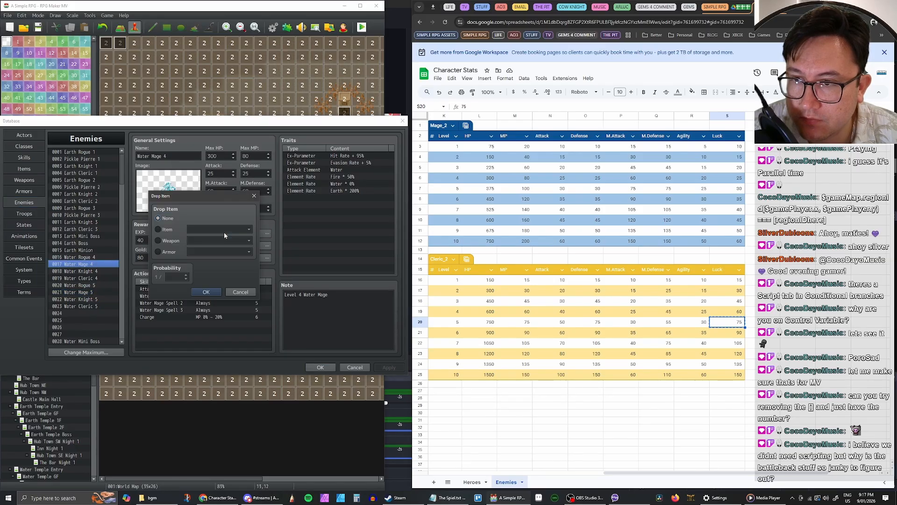
pyautogui.click(159, 229)
pyautogui.click(228, 229)
pyautogui.scroll(-6, 229, 280)
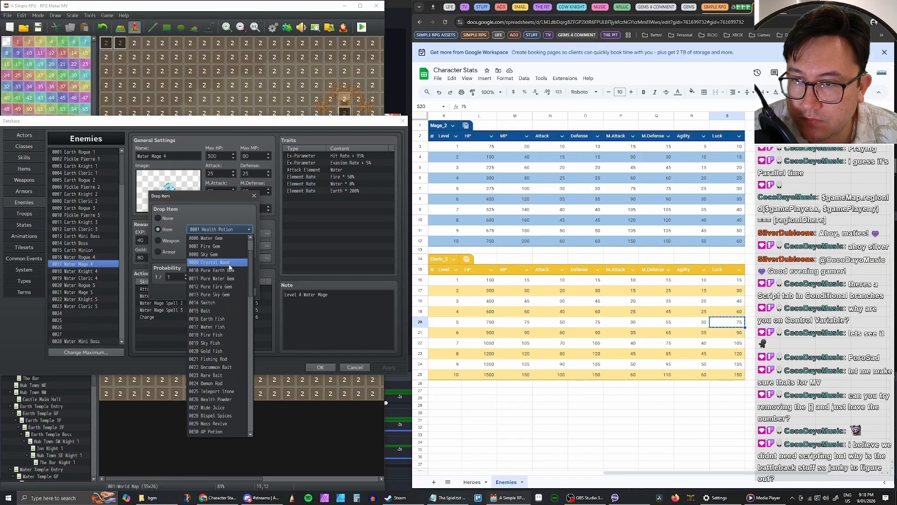
pyautogui.click(221, 303)
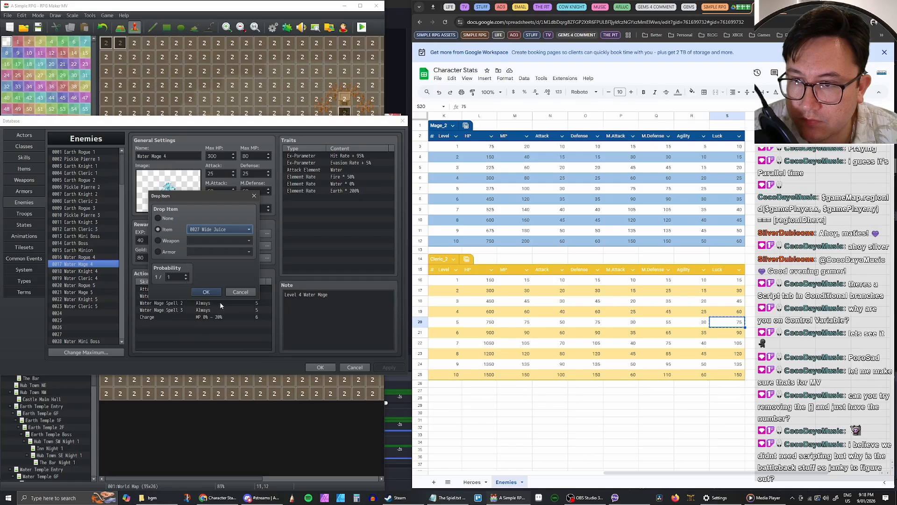
pyautogui.click(206, 292)
# Step: Add Intelligence Up as Water Mage 4's second drop item with a probability of 1/4
pyautogui.doubleClick(211, 246)
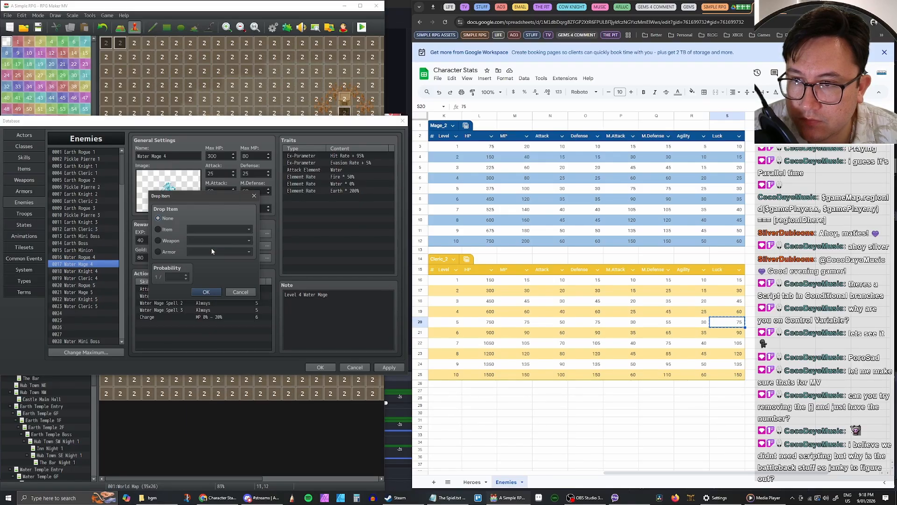
pyautogui.click(158, 228)
pyautogui.click(214, 231)
pyautogui.moveTo(250, 262); pyautogui.dragTo(248, 321)
pyautogui.click(213, 257)
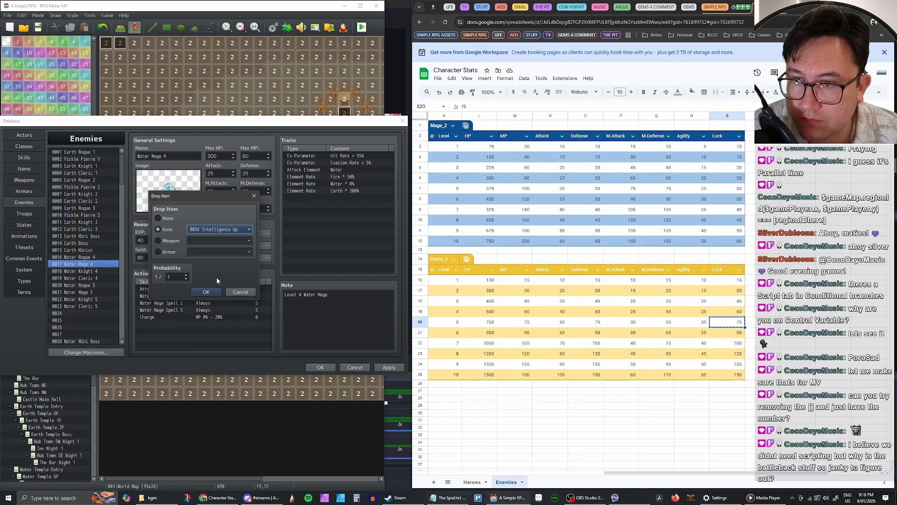
pyautogui.click(187, 276)
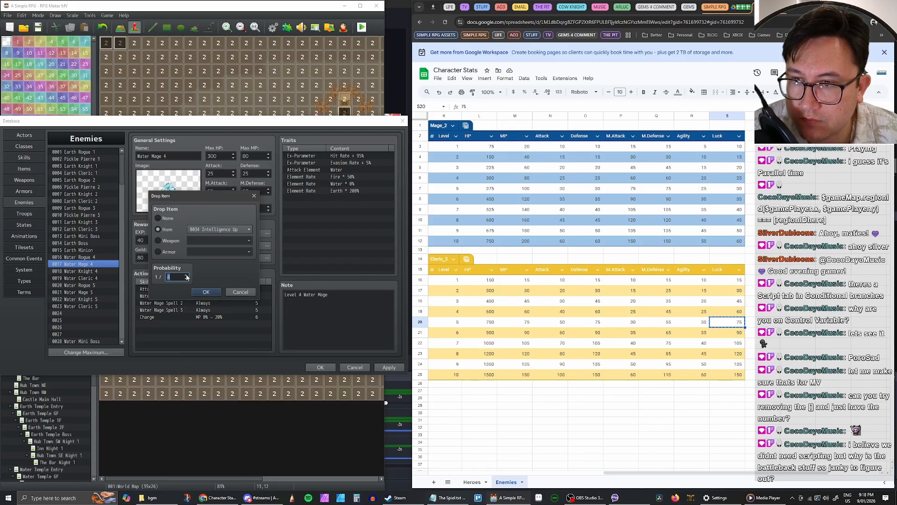
pyautogui.click(205, 292)
# Step: Add Wisdom Up as Water Mage 4's third drop item with a probability of 1/4
pyautogui.doubleClick(194, 259)
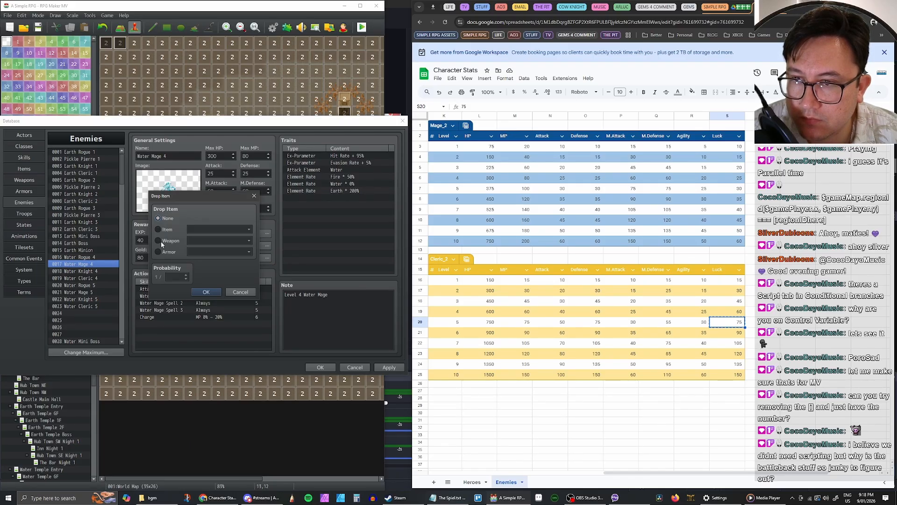
pyautogui.click(158, 229)
pyautogui.click(212, 228)
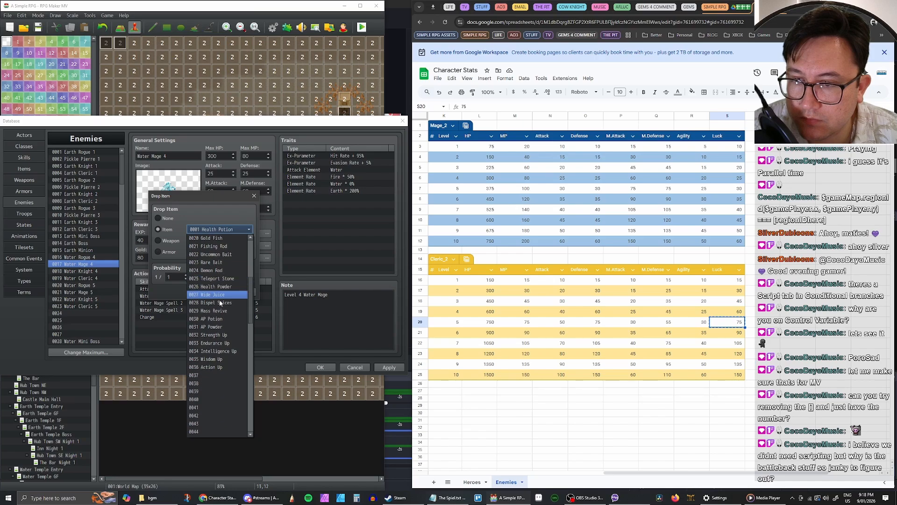
pyautogui.click(211, 364)
pyautogui.click(186, 275)
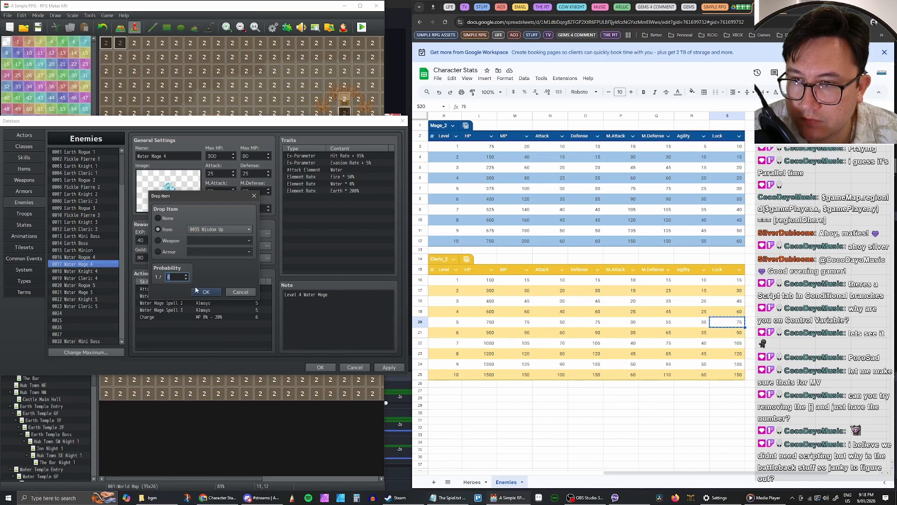
pyautogui.click(197, 291)
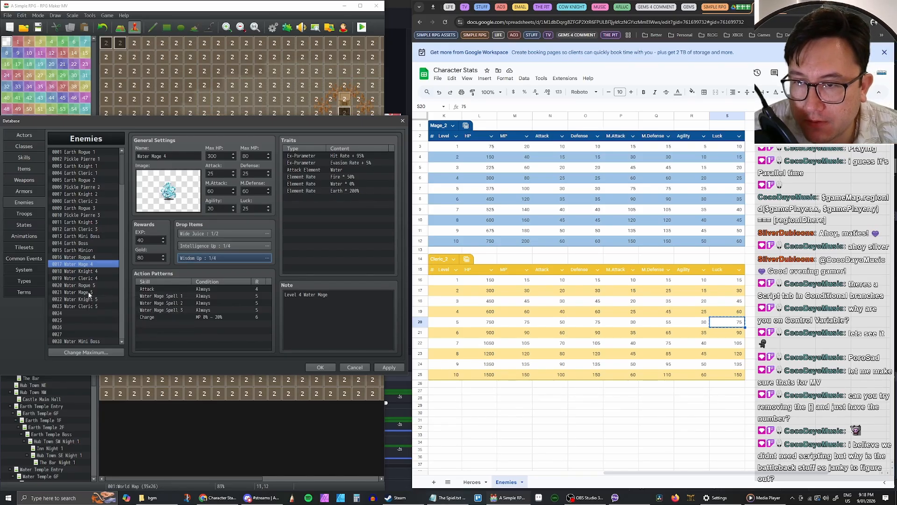
# Step: Add Health Powder as Water Knight 4's first drop item with a probability of 1/2
pyautogui.click(88, 271)
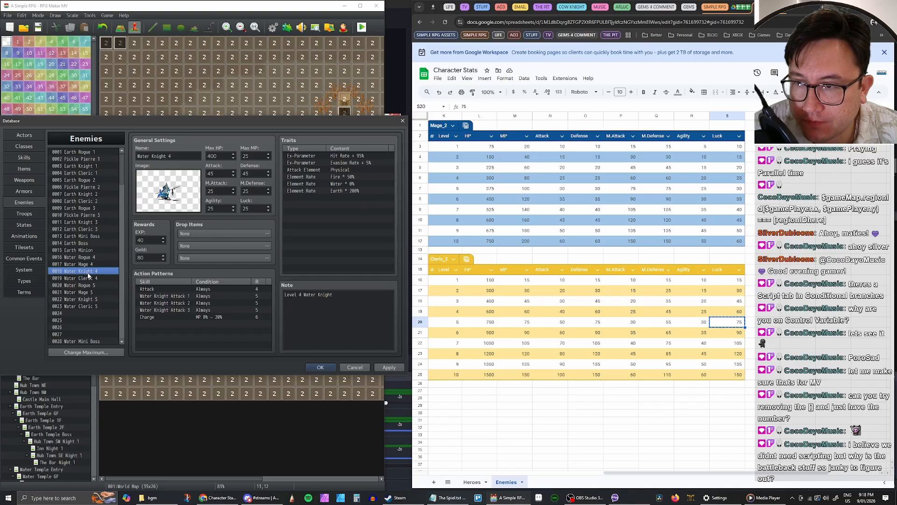
pyautogui.doubleClick(215, 234)
pyautogui.click(169, 230)
pyautogui.click(215, 229)
pyautogui.scroll(-3, 225, 299)
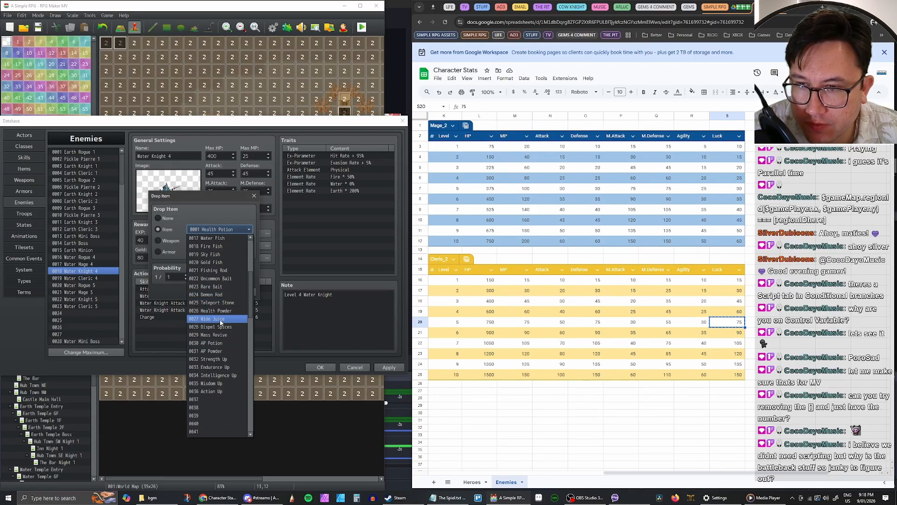
pyautogui.scroll(1, 233, 320)
pyautogui.click(233, 327)
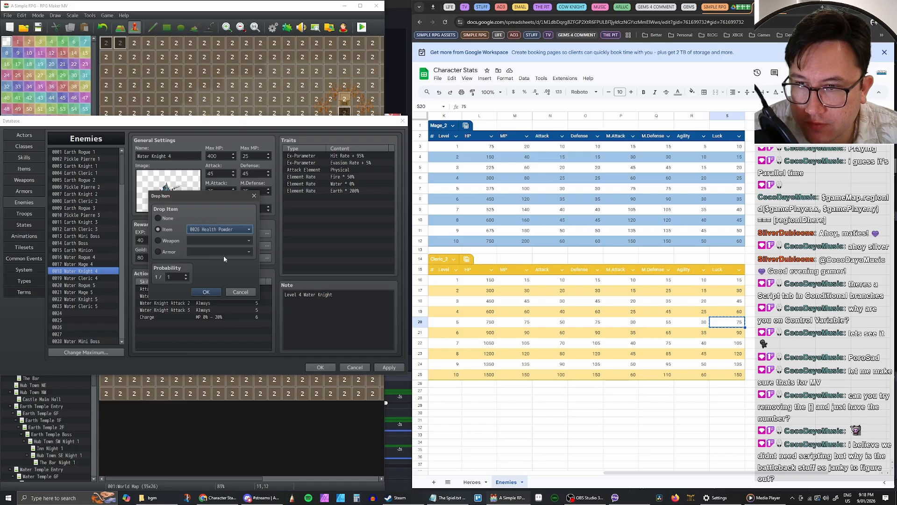
pyautogui.click(187, 275)
pyautogui.click(205, 291)
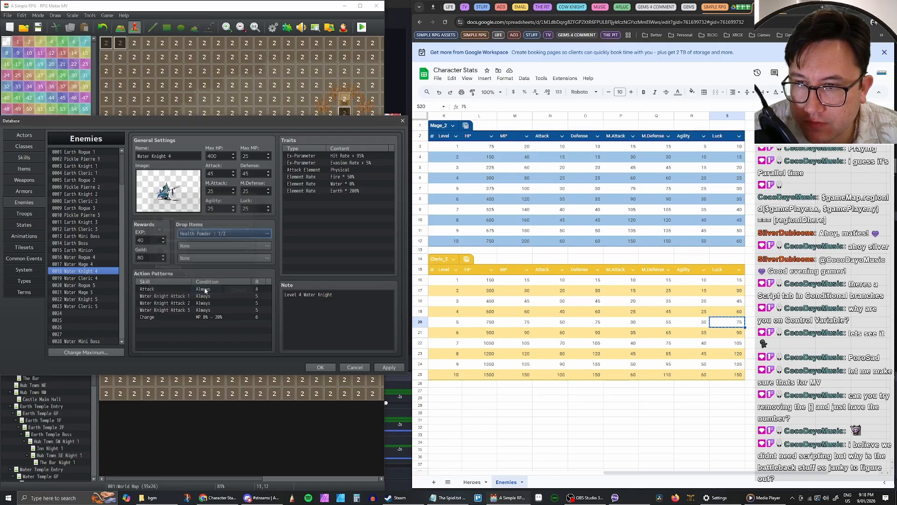
# Step: Add Strength Up as Water Knight 4's second drop item with a probability of 1/4
pyautogui.doubleClick(206, 247)
pyautogui.click(158, 229)
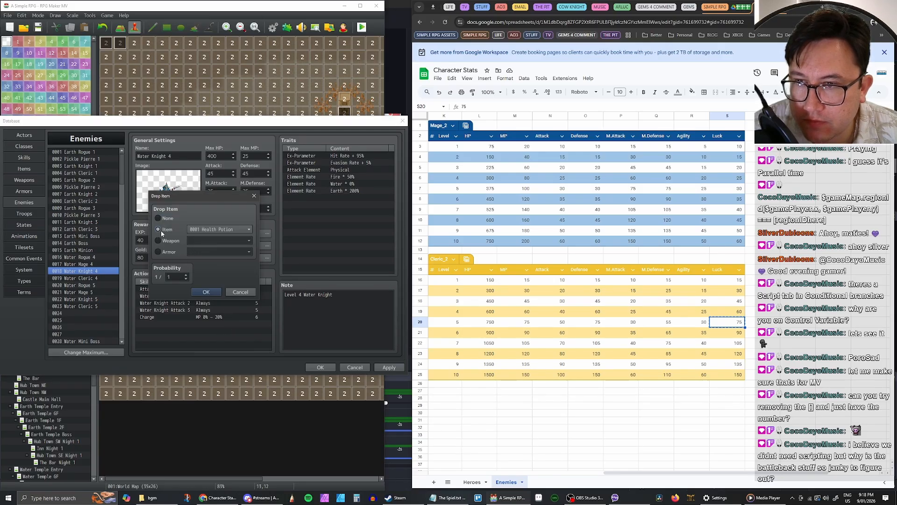
pyautogui.click(219, 229)
pyautogui.scroll(-3, 229, 293)
pyautogui.scroll(-4, 229, 299)
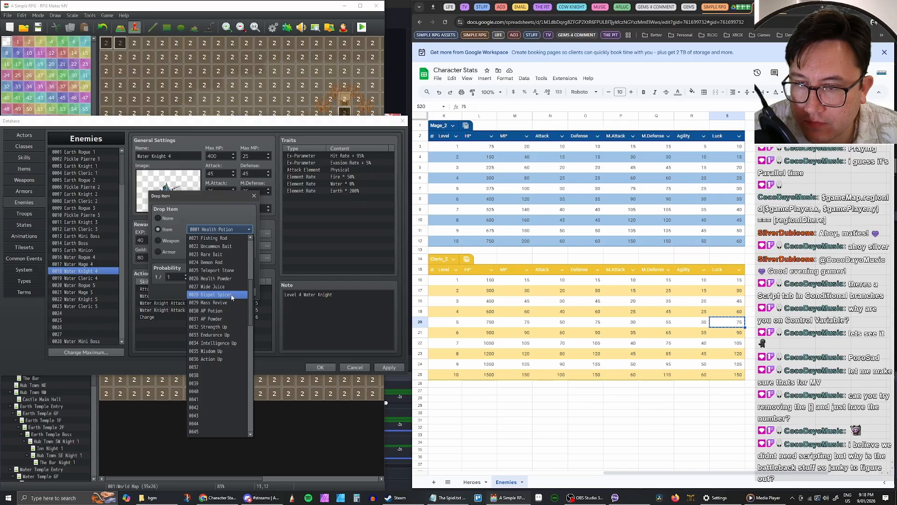
pyautogui.click(230, 328)
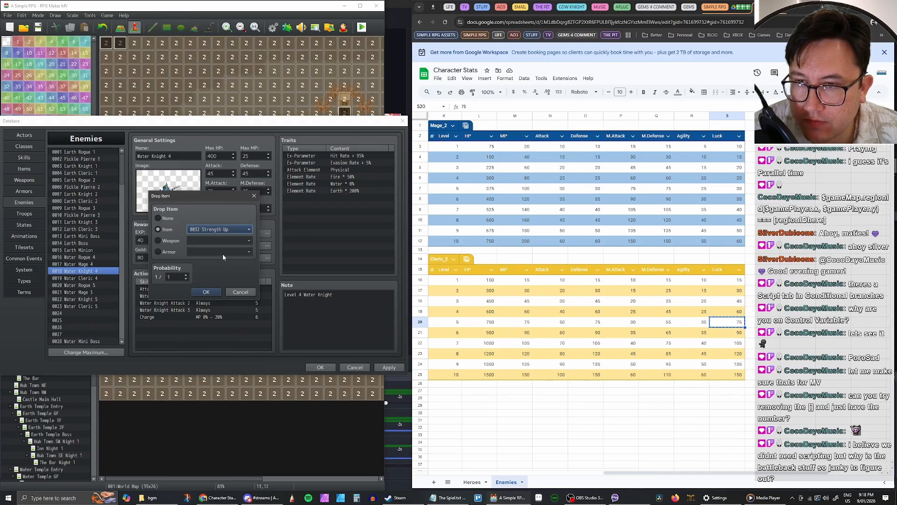
pyautogui.press('Tab')
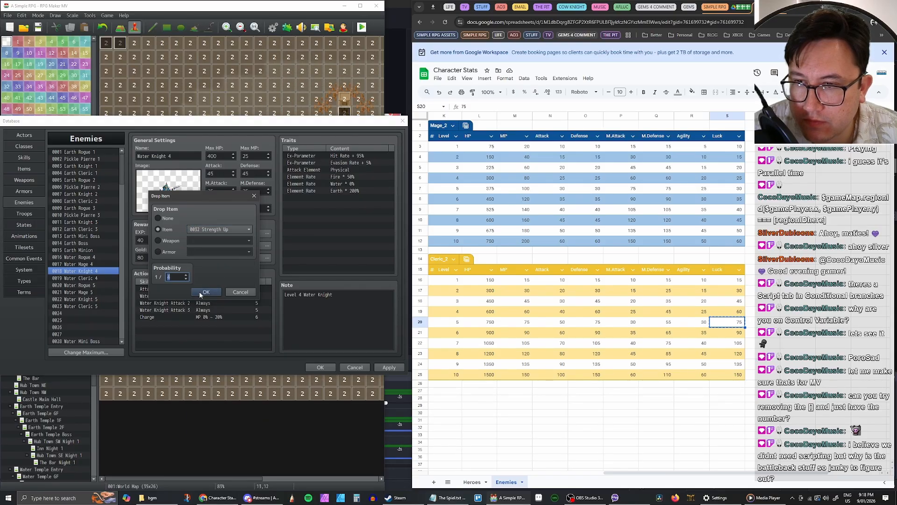
pyautogui.click(200, 292)
# Step: Add Endurance Up as Water Knight 4's third drop item with a probability of 1/4
pyautogui.doubleClick(200, 257)
pyautogui.click(158, 229)
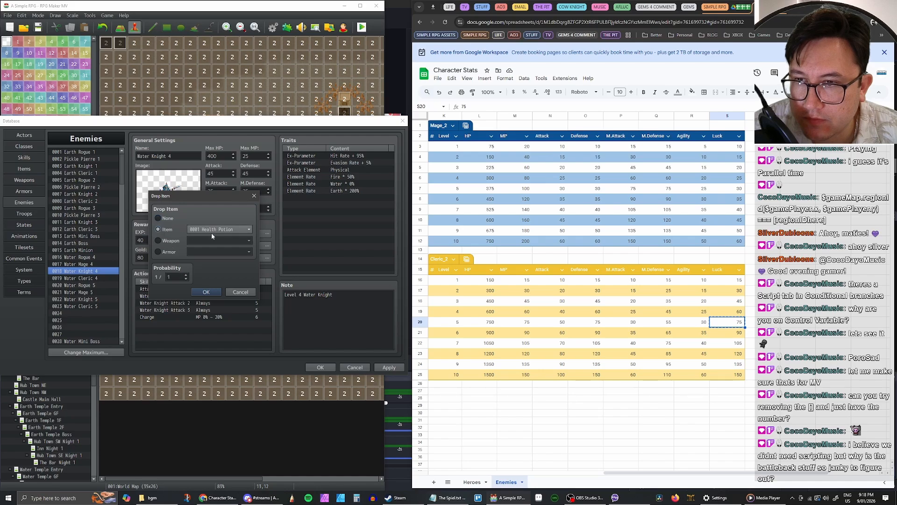
pyautogui.click(211, 233)
pyautogui.scroll(-6, 225, 308)
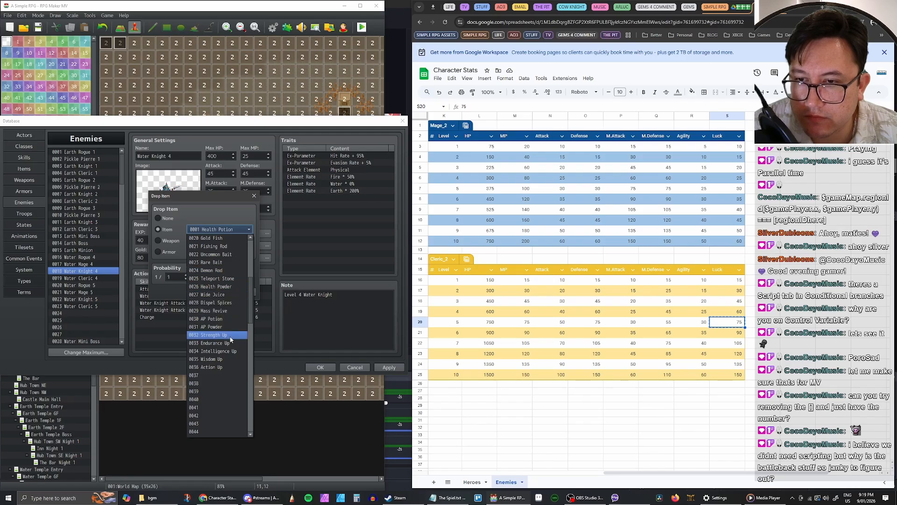
pyautogui.click(230, 343)
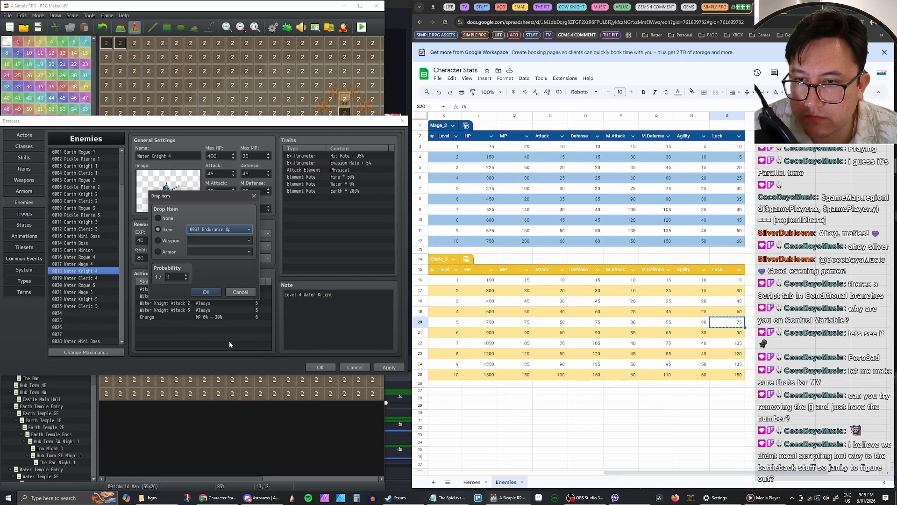
pyautogui.click(186, 276)
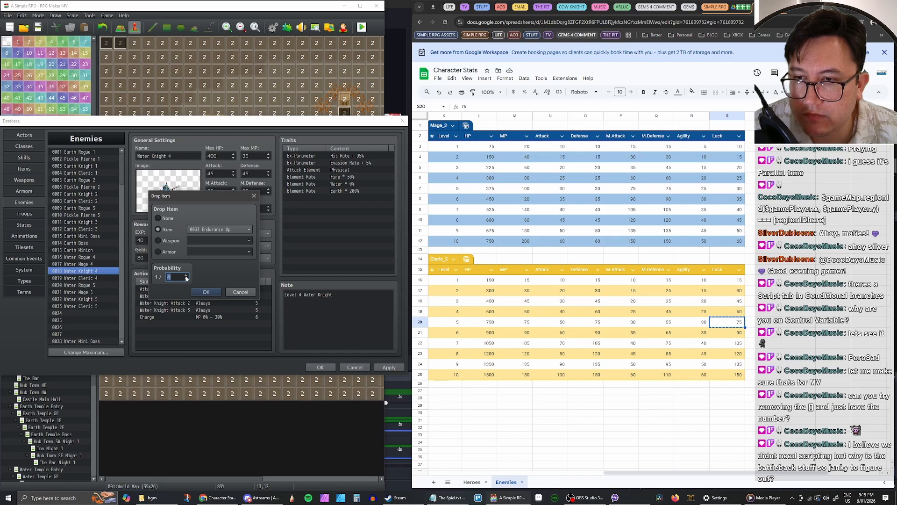
pyautogui.click(200, 291)
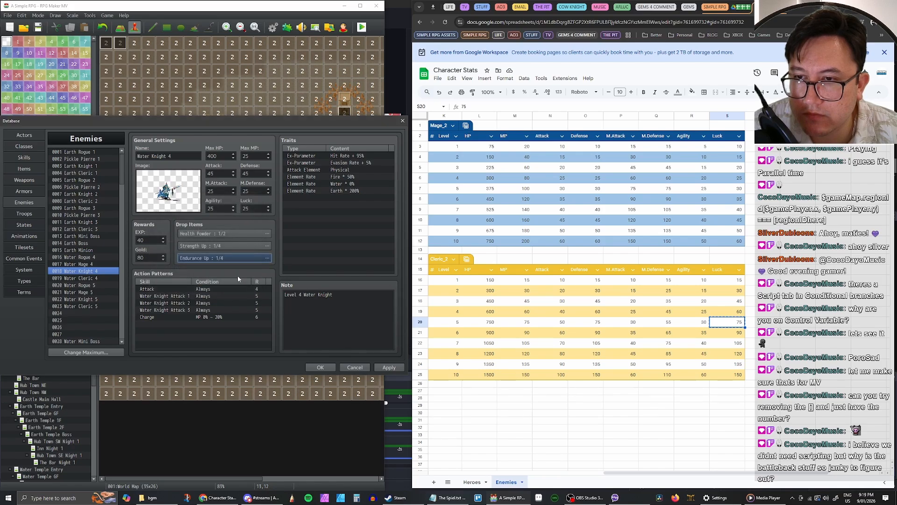
# Step: Review the drop items of Water Mage 4, Water Rogue 4 and Water Knight 4, ending on Water Cleric 4
pyautogui.click(85, 264)
pyautogui.click(87, 258)
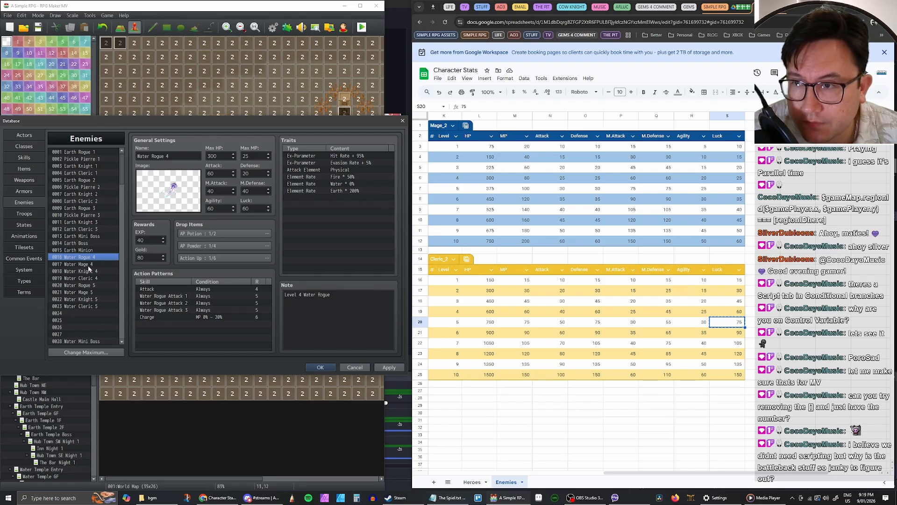
pyautogui.click(88, 265)
pyautogui.click(91, 272)
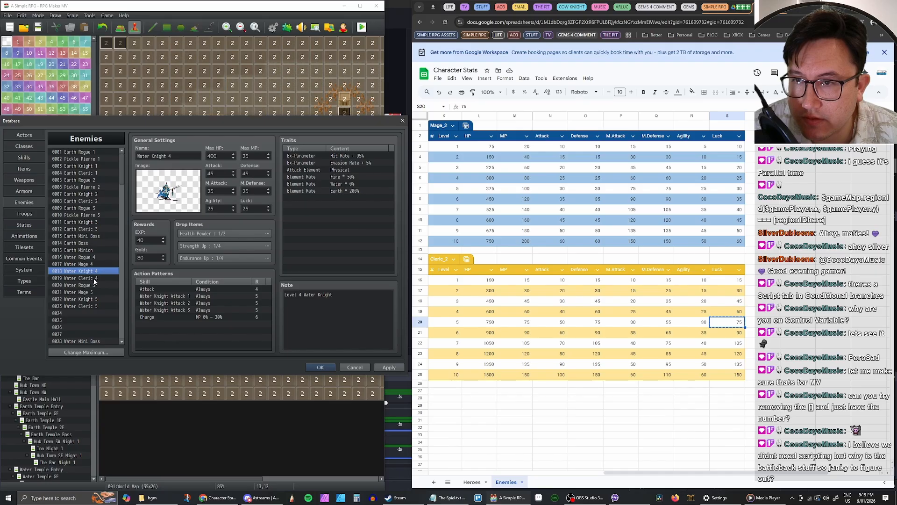
pyautogui.click(93, 278)
pyautogui.doubleClick(239, 233)
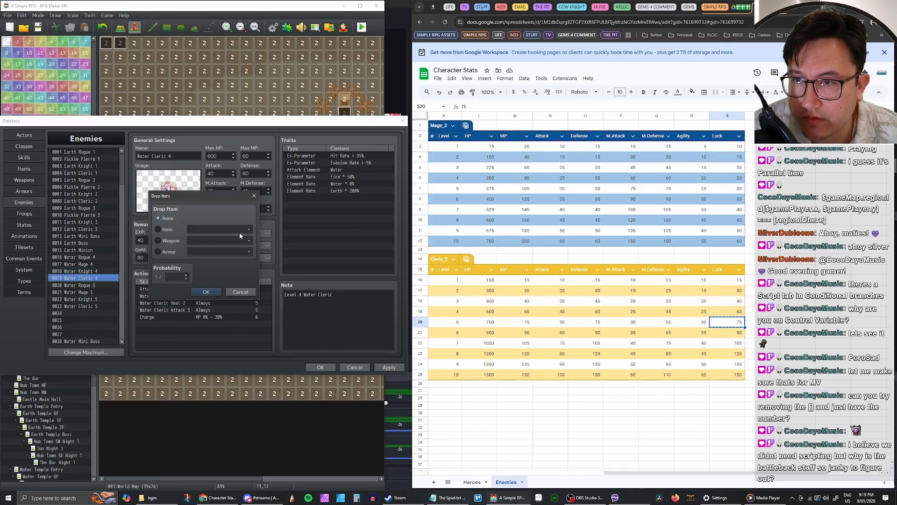
pyautogui.click(158, 229)
pyautogui.click(218, 229)
pyautogui.scroll(-6, 221, 279)
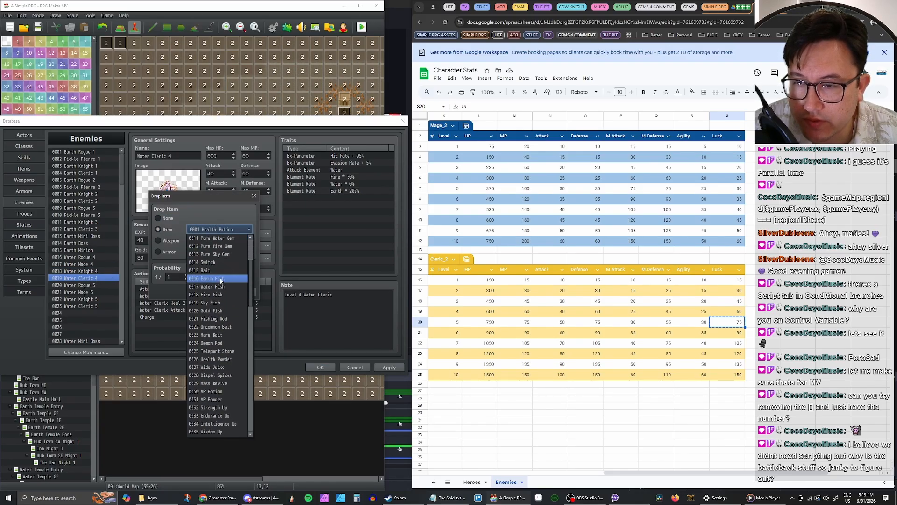
pyautogui.click(224, 319)
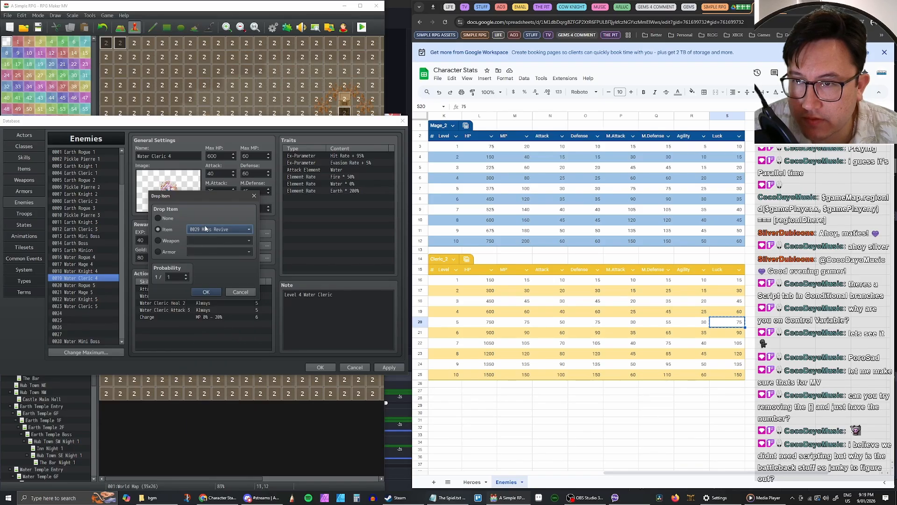
pyautogui.click(159, 218)
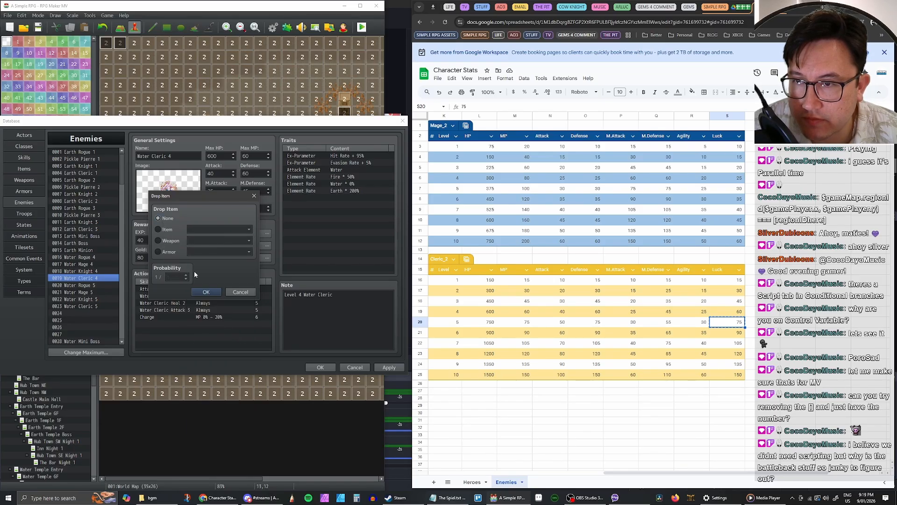
pyautogui.click(231, 293)
# Step: Add Mass Revive as Water Cleric 4's third drop item with a probability of 1/6
pyautogui.doubleClick(187, 257)
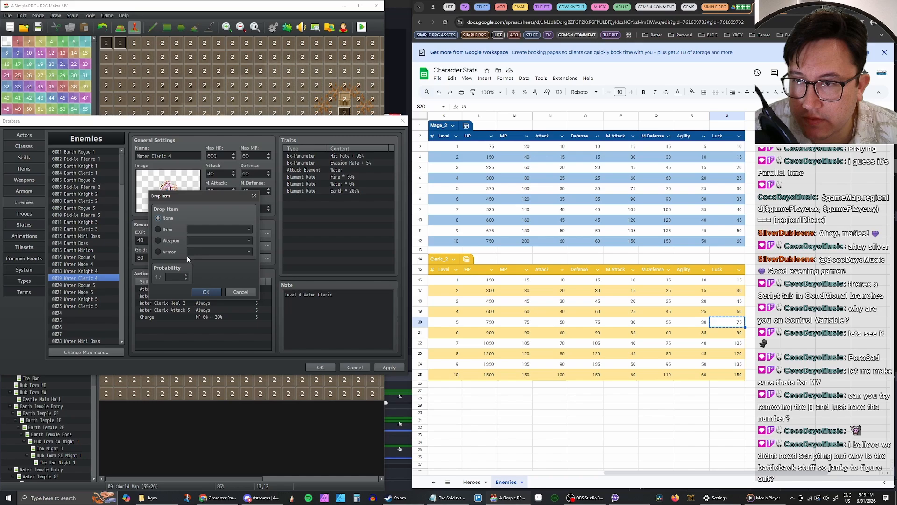
pyautogui.click(157, 229)
pyautogui.click(188, 229)
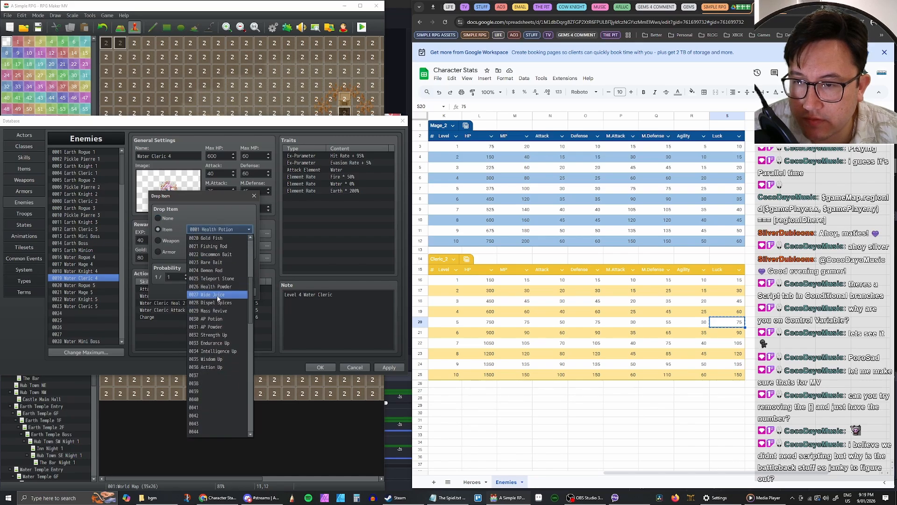
pyautogui.click(214, 311)
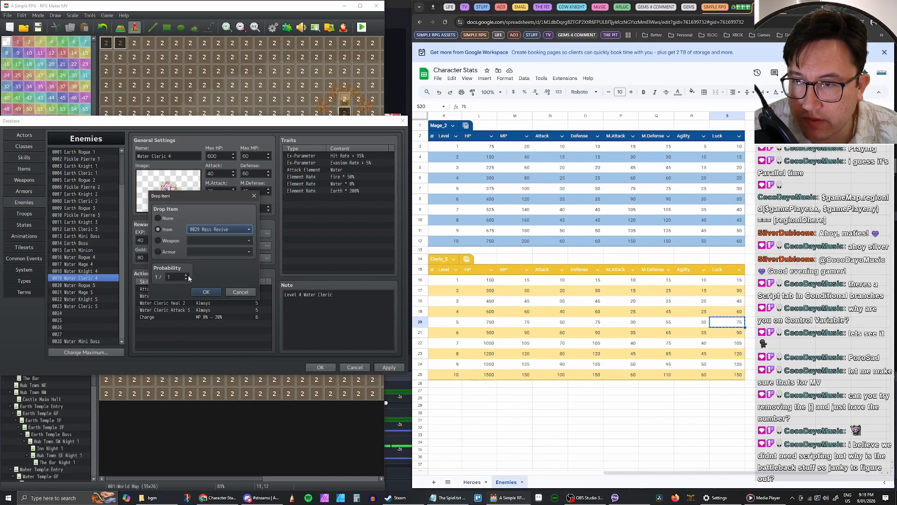
pyautogui.doubleClick(187, 276)
pyautogui.click(186, 276)
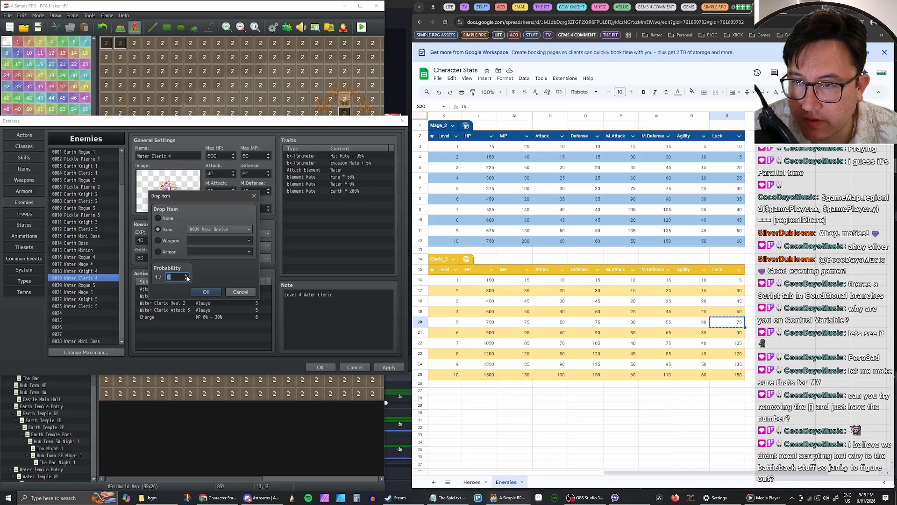
pyautogui.click(206, 292)
# Step: Add Endurance Up as Water Cleric 4's second drop item with a probability of 1/4
pyautogui.doubleClick(206, 244)
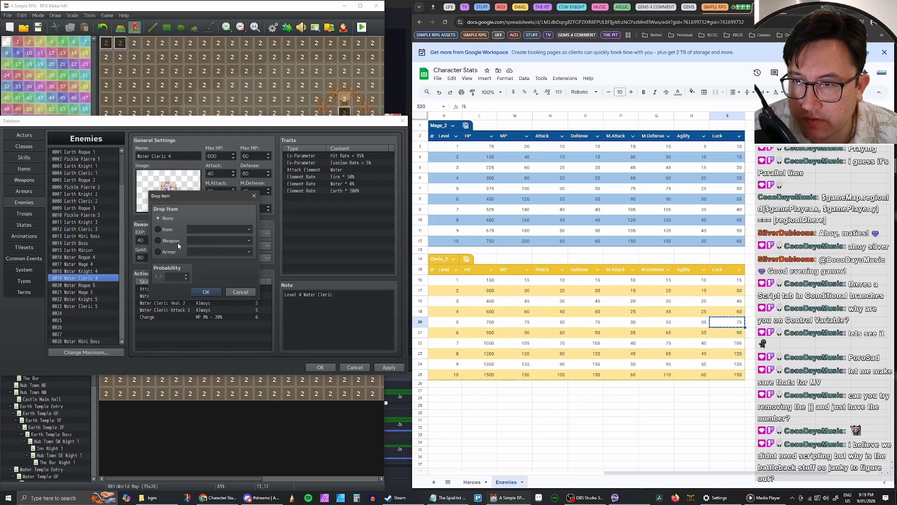
pyautogui.click(180, 228)
pyautogui.click(234, 229)
pyautogui.scroll(-4, 220, 270)
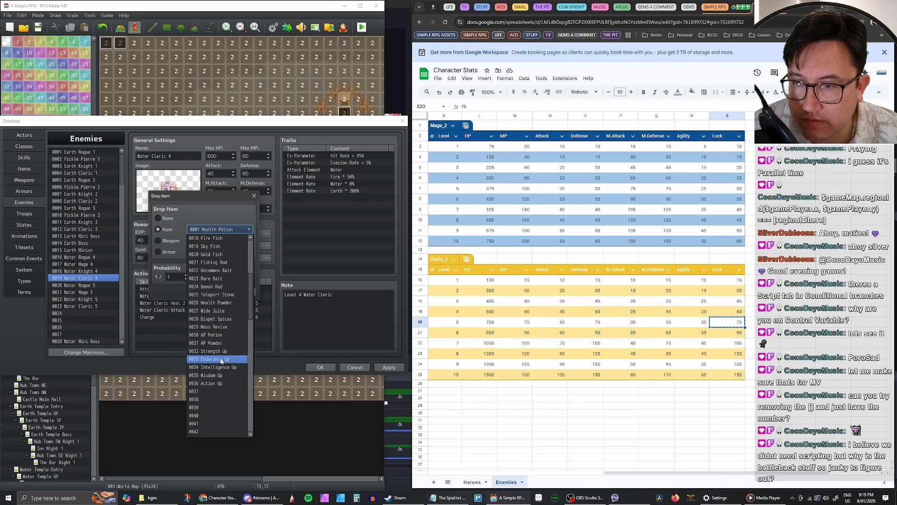
pyautogui.click(215, 359)
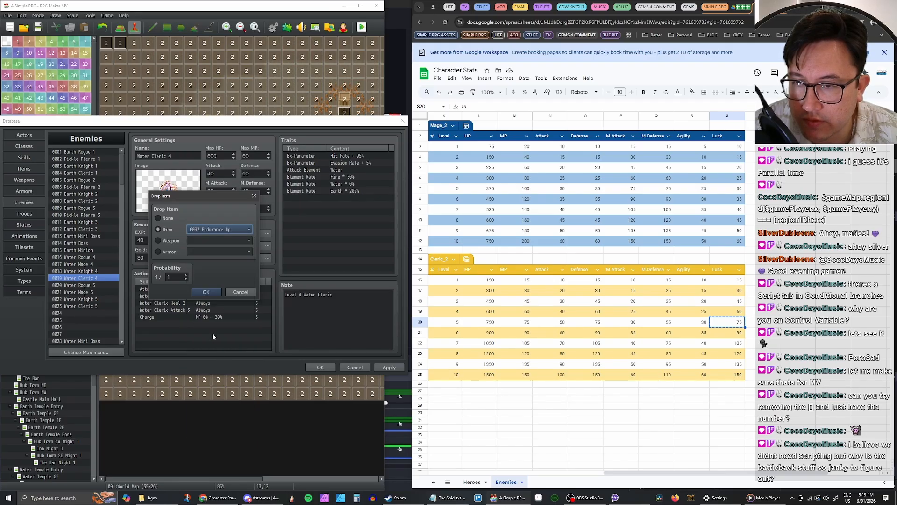
pyautogui.click(205, 292)
# Step: Add Dispel Spices as Water Cleric 4's first drop item with a probability of 1/2 and apply the database changes
pyautogui.doubleClick(205, 234)
pyautogui.click(158, 229)
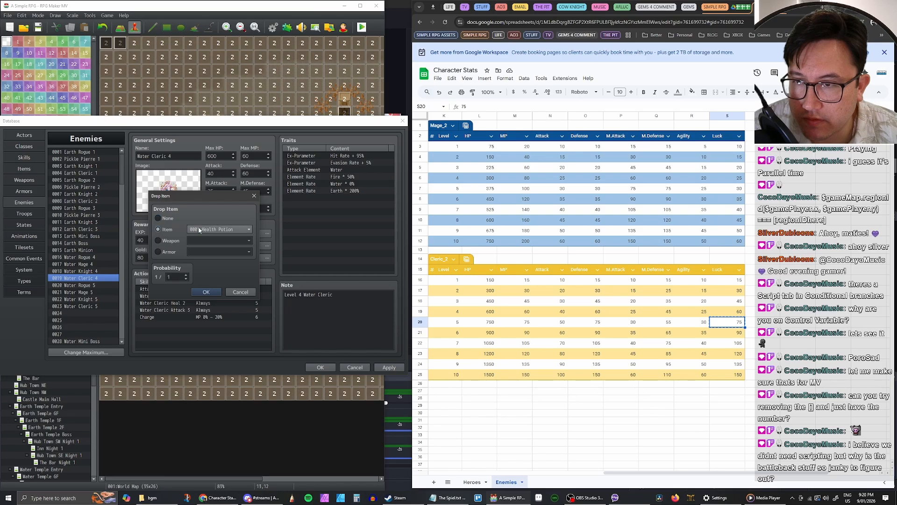
pyautogui.click(219, 229)
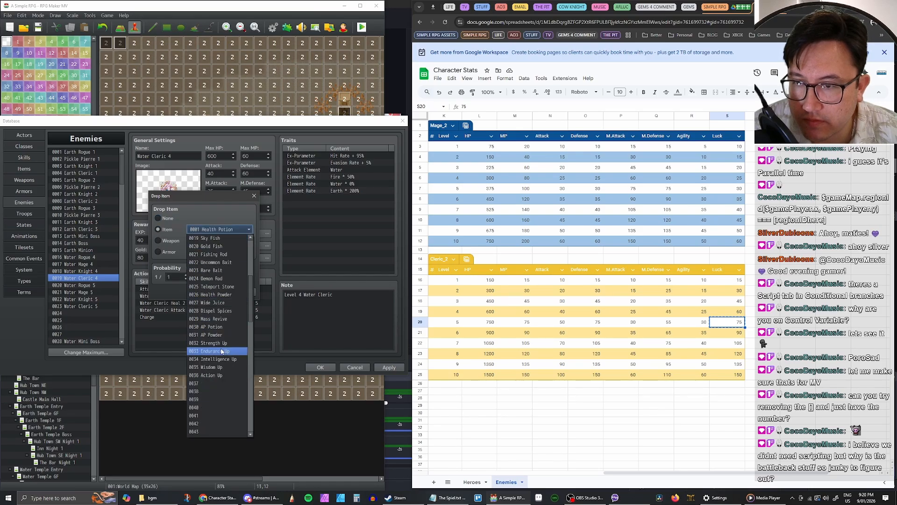
pyautogui.click(219, 311)
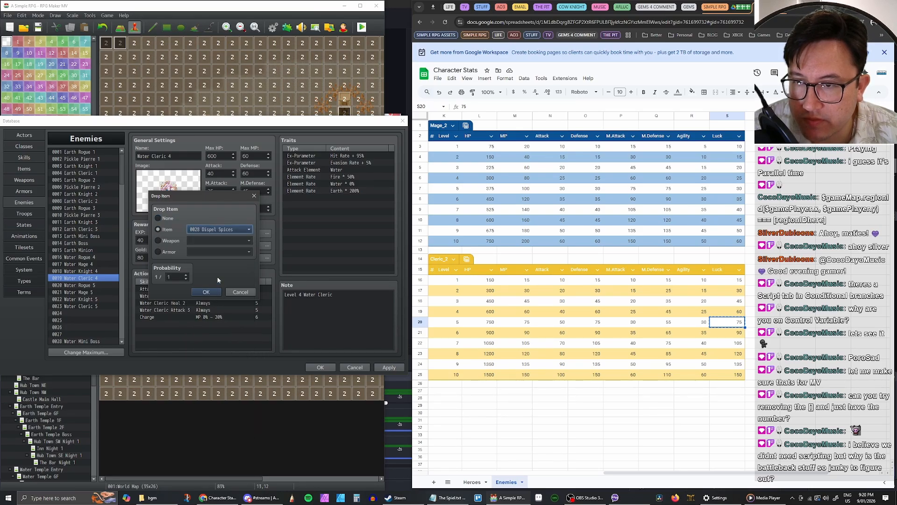
pyautogui.doubleClick(180, 276)
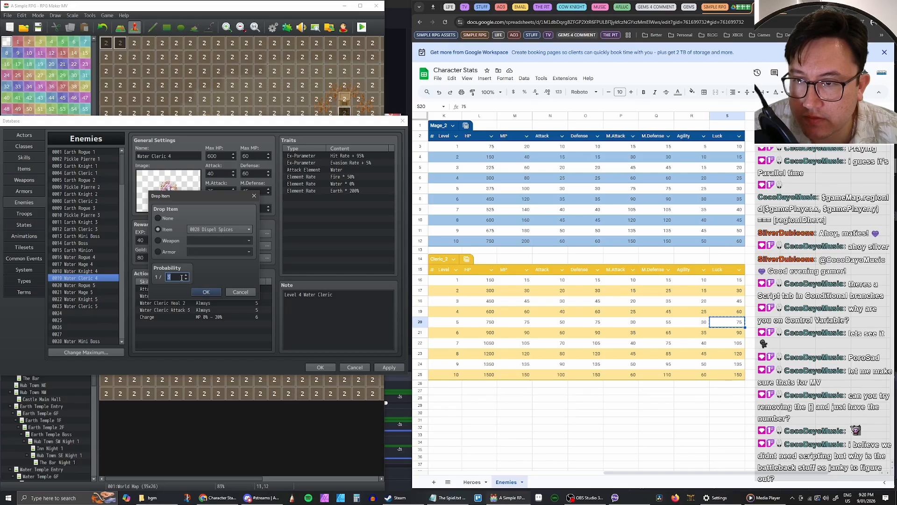
pyautogui.click(197, 290)
pyautogui.click(389, 368)
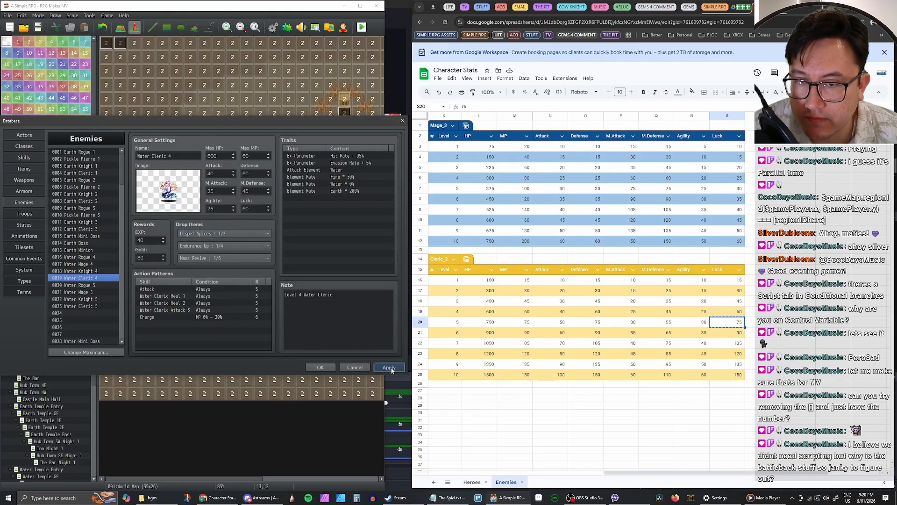
# Step: Using Water Knight 4's drops as reference, add Health Powder as Water Knight 5's first drop item with a probability of 1/2
pyautogui.click(88, 293)
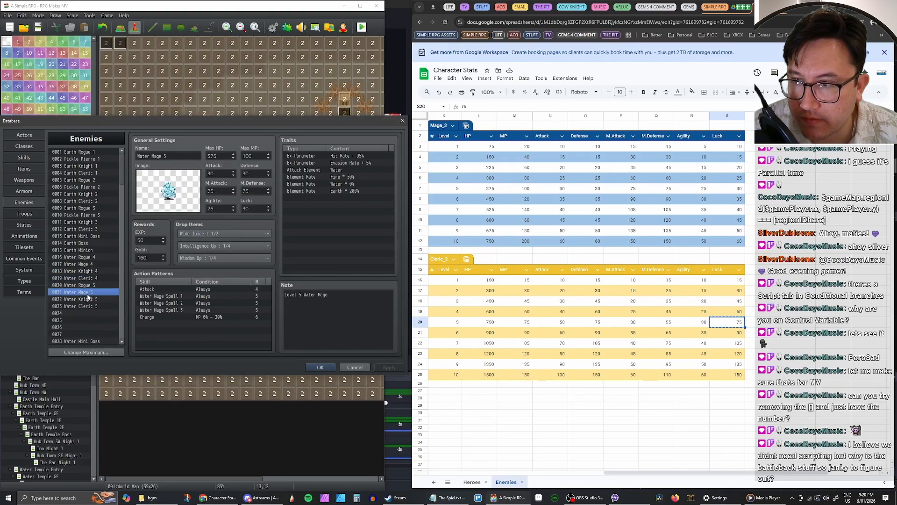
pyautogui.click(90, 300)
pyautogui.click(89, 271)
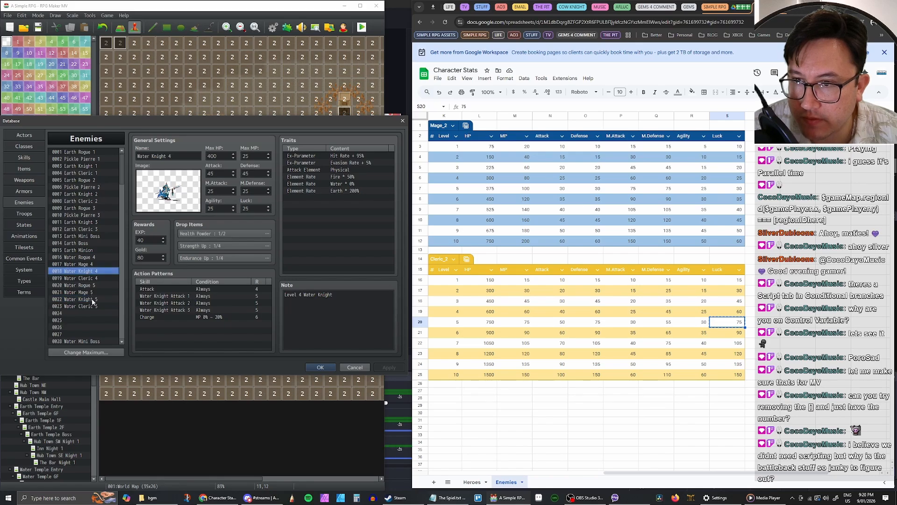
pyautogui.click(92, 299)
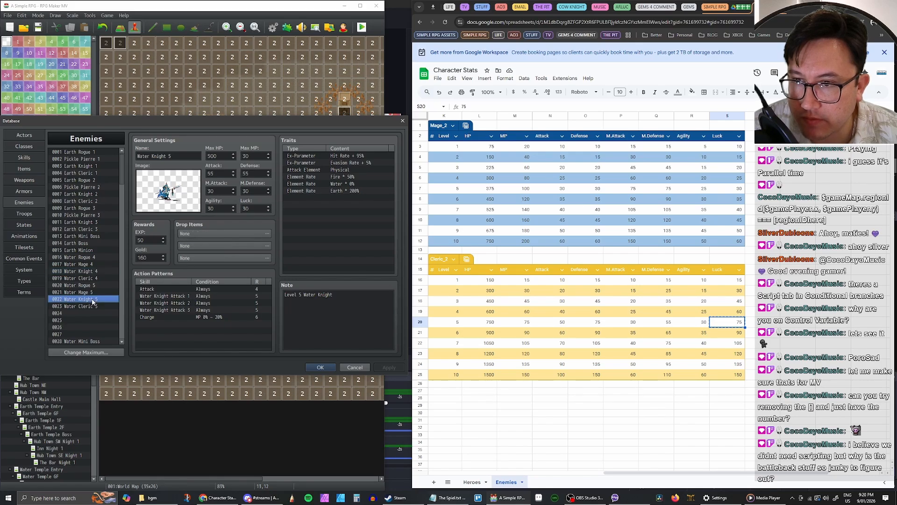
pyautogui.doubleClick(206, 233)
pyautogui.click(159, 229)
pyautogui.click(218, 229)
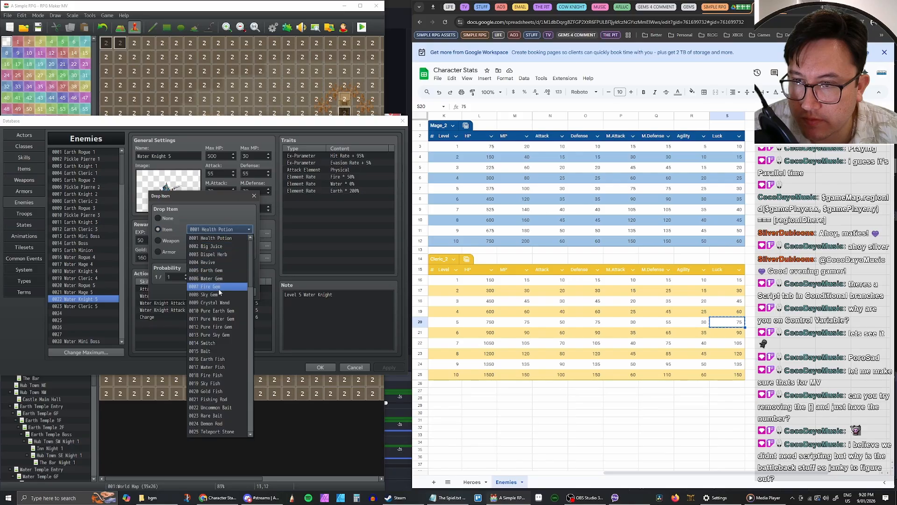
pyautogui.scroll(-5, 220, 302)
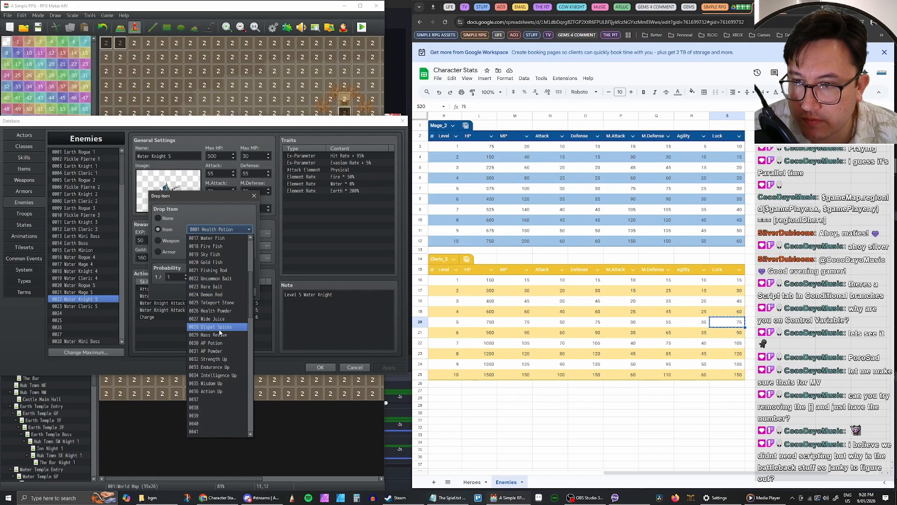
pyautogui.click(215, 311)
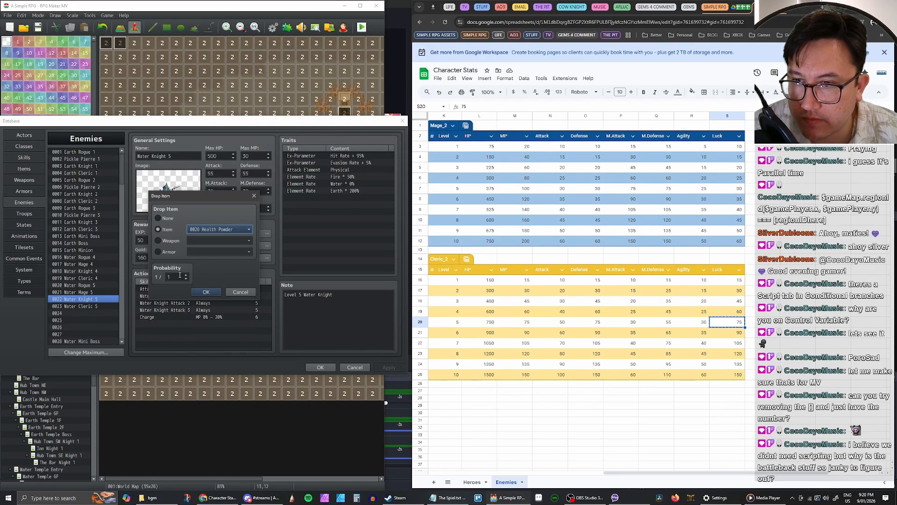
pyautogui.click(186, 277)
pyautogui.click(205, 292)
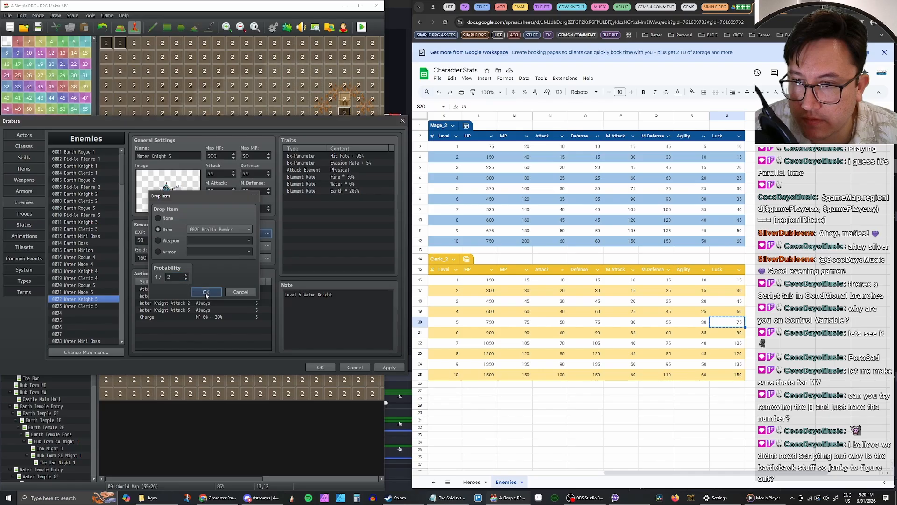
# Step: Add Strength Up as Water Knight 5's second drop item with a probability of 1/4
pyautogui.click(203, 249)
pyautogui.click(171, 230)
pyautogui.click(219, 229)
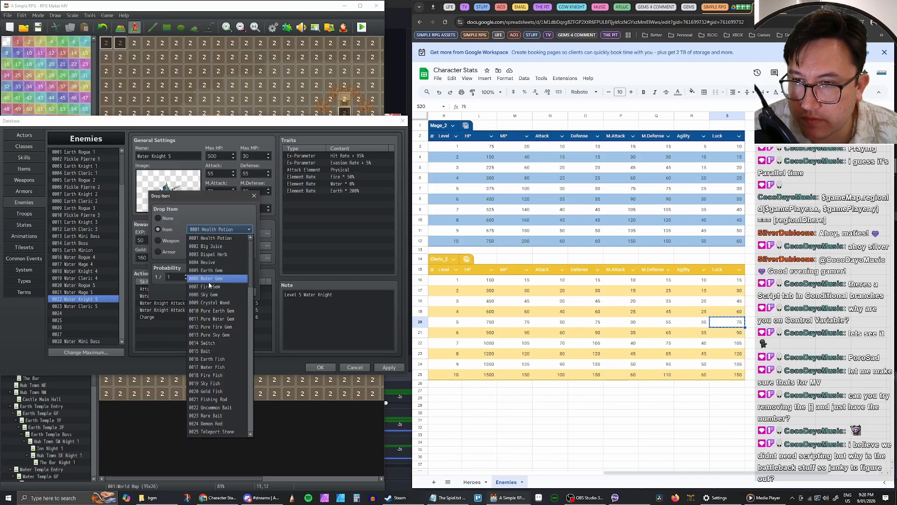
pyautogui.scroll(-7, 219, 299)
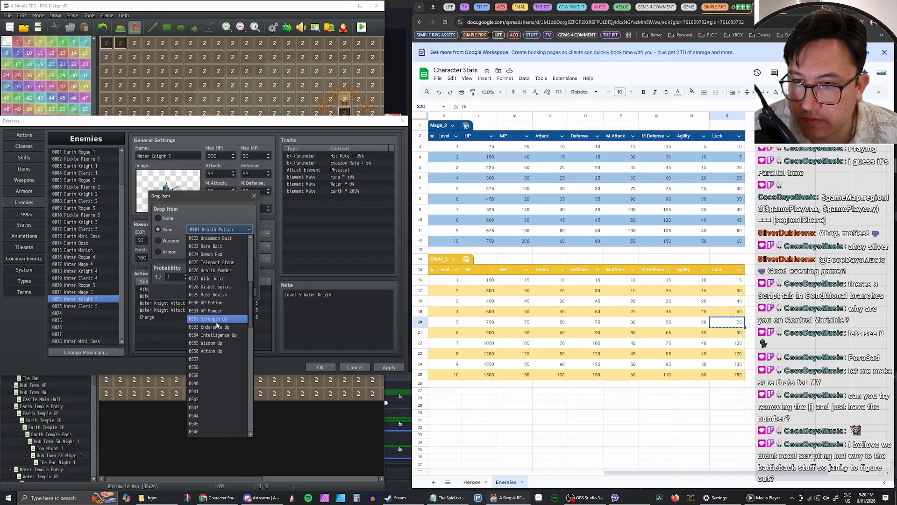
pyautogui.click(215, 319)
pyautogui.click(188, 276)
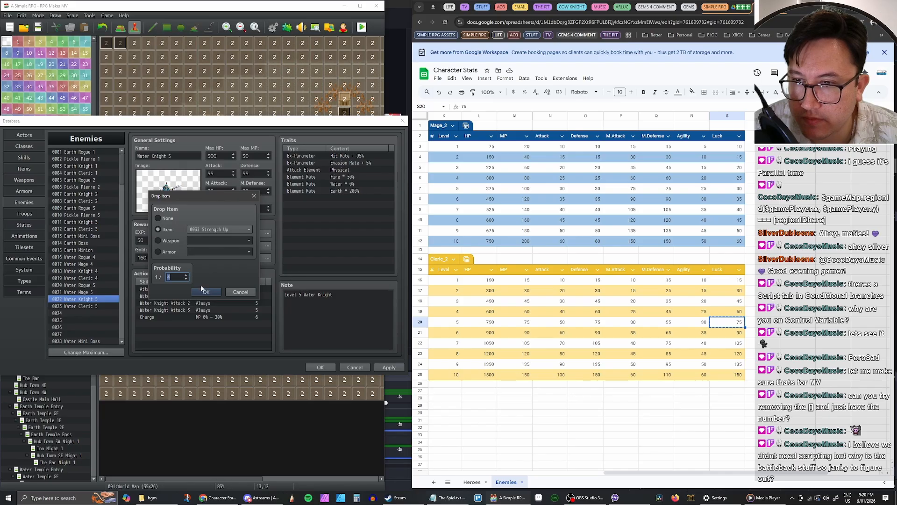
pyautogui.click(202, 289)
# Step: Add Endurance Up as Water Knight 5's third drop item with a probability of 1/4
pyautogui.doubleClick(215, 256)
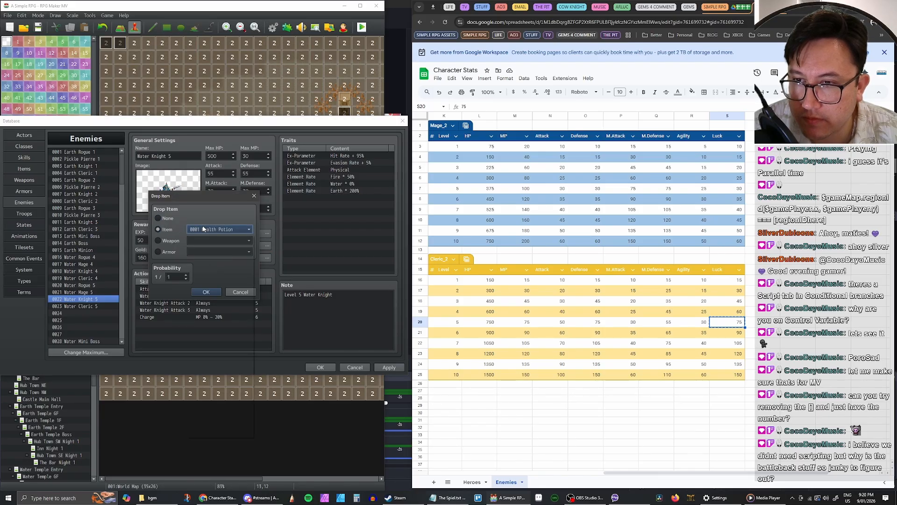
pyautogui.click(203, 228)
pyautogui.click(225, 335)
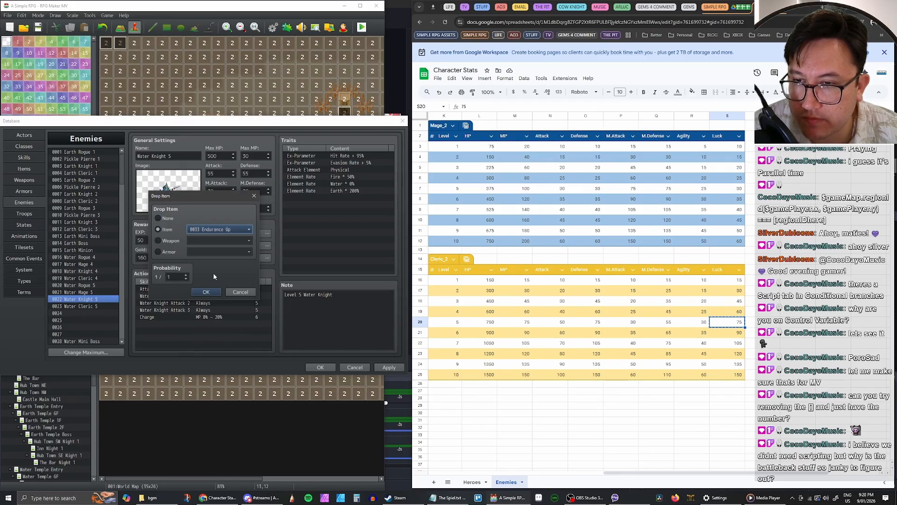
pyautogui.click(187, 277)
pyautogui.click(206, 291)
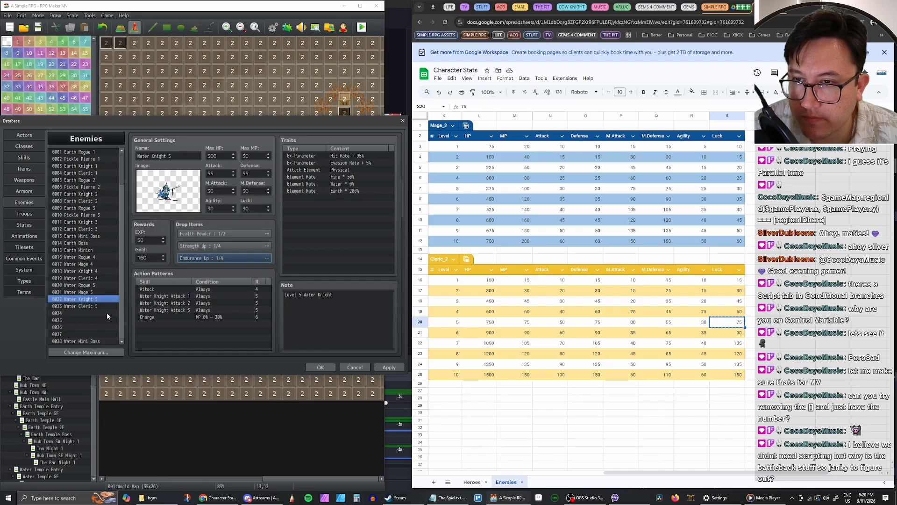
# Step: Add Dispel Spices as Water Cleric 5's first drop item
pyautogui.click(92, 306)
pyautogui.doubleClick(191, 233)
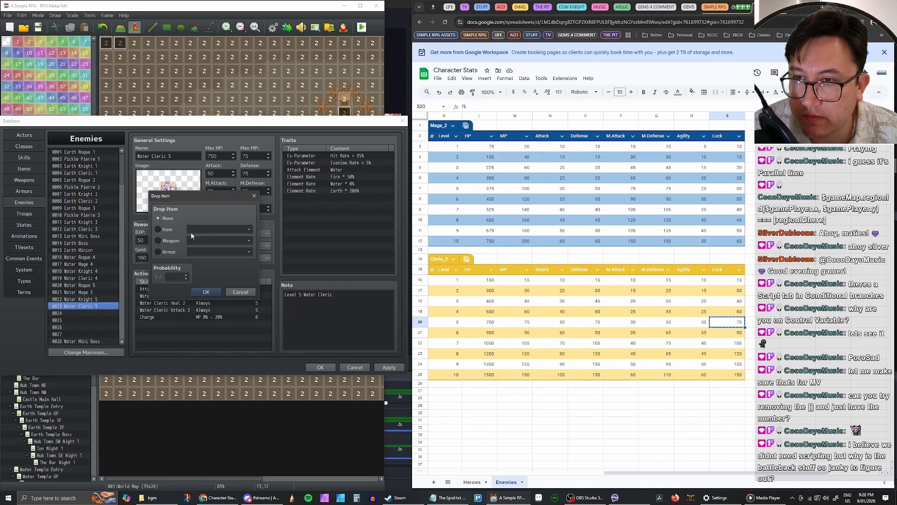
pyautogui.click(166, 229)
pyautogui.click(194, 229)
pyautogui.scroll(-6, 219, 285)
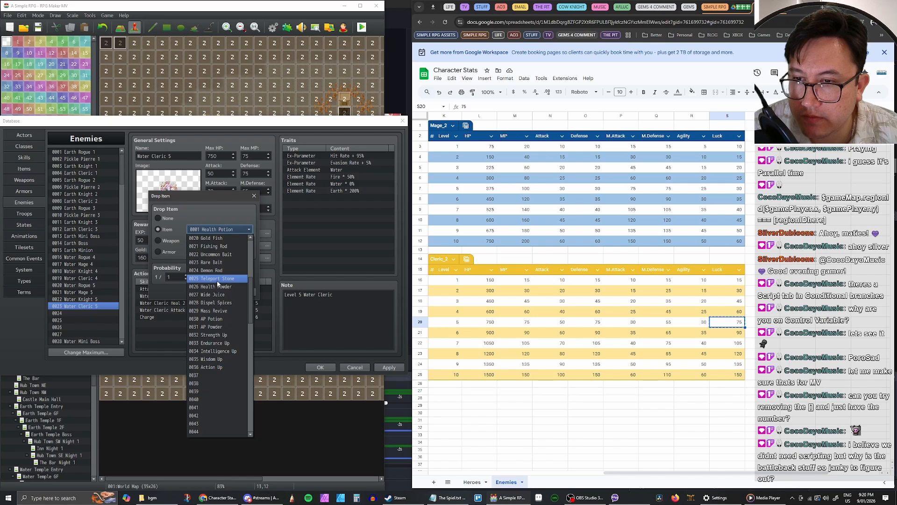
pyautogui.click(218, 303)
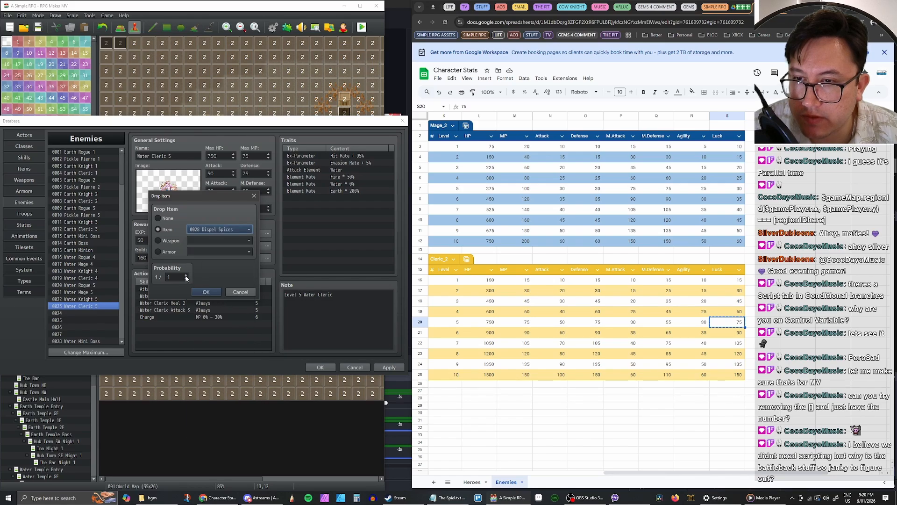
pyautogui.click(206, 291)
# Step: Set the Dispel Spices drop probability to 1/2 and add Endurance Up as Water Cleric 5's second drop item with a probability of 1/4
pyautogui.doubleClick(210, 248)
pyautogui.click(164, 230)
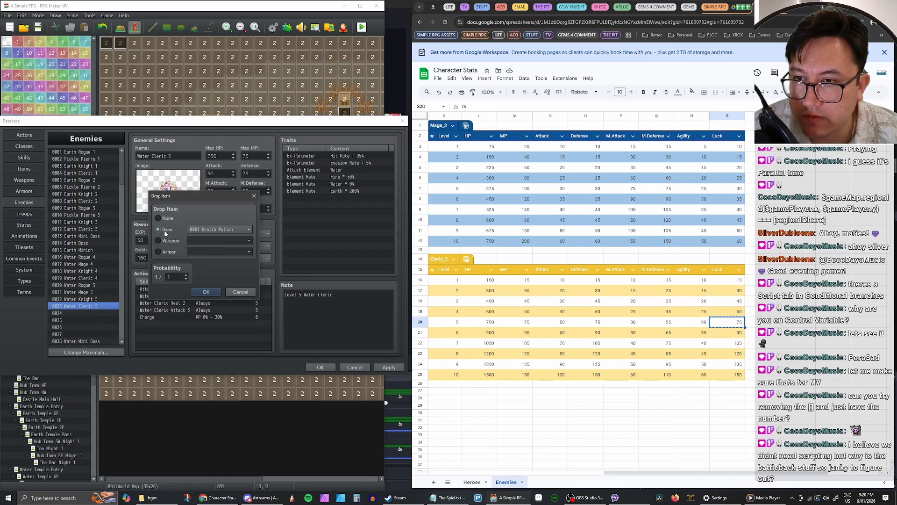
pyautogui.click(217, 229)
pyautogui.scroll(-6, 219, 280)
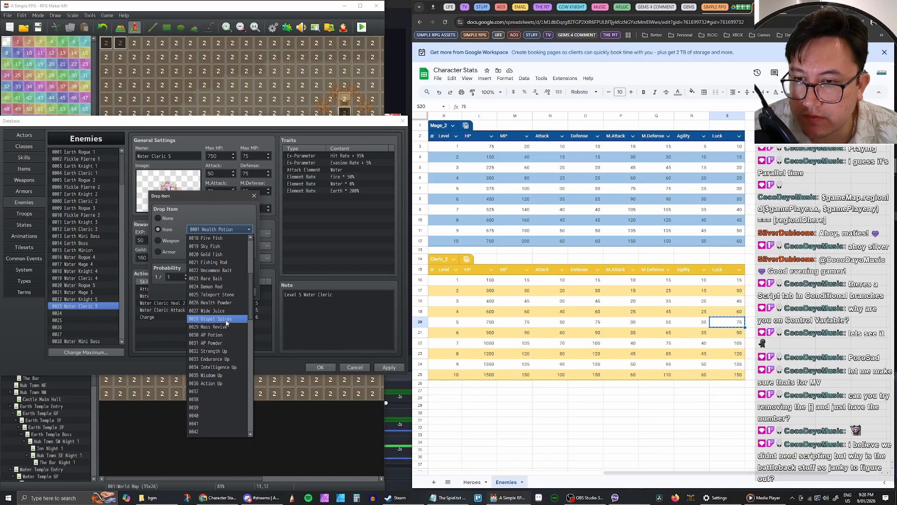
pyautogui.click(220, 360)
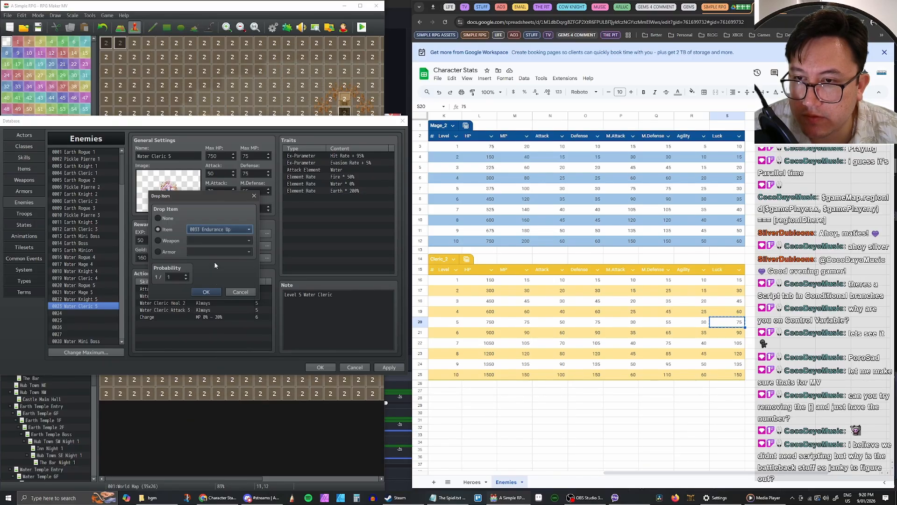
pyautogui.click(186, 275)
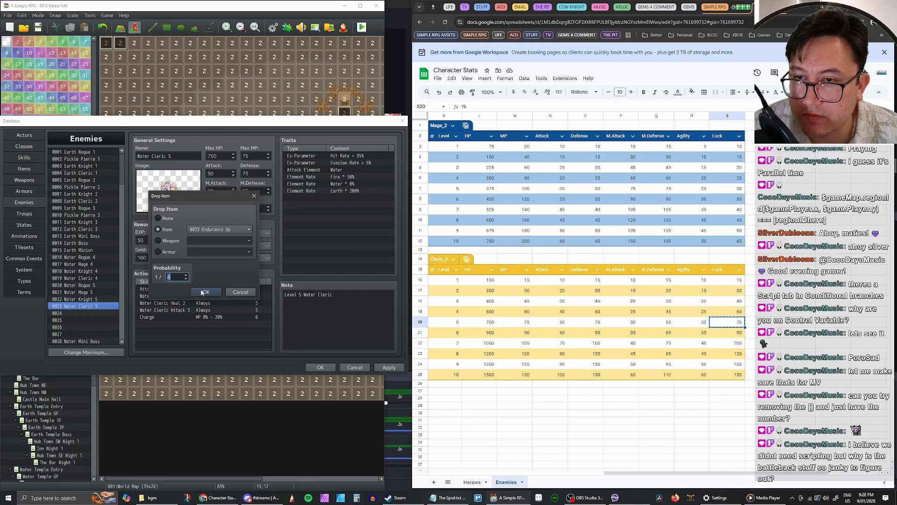
pyautogui.click(201, 290)
# Step: Add Mass Revive as Water Cleric 5's third drop item with a probability of 1/6, and save the database changes
pyautogui.click(198, 260)
pyautogui.click(165, 230)
pyautogui.click(209, 230)
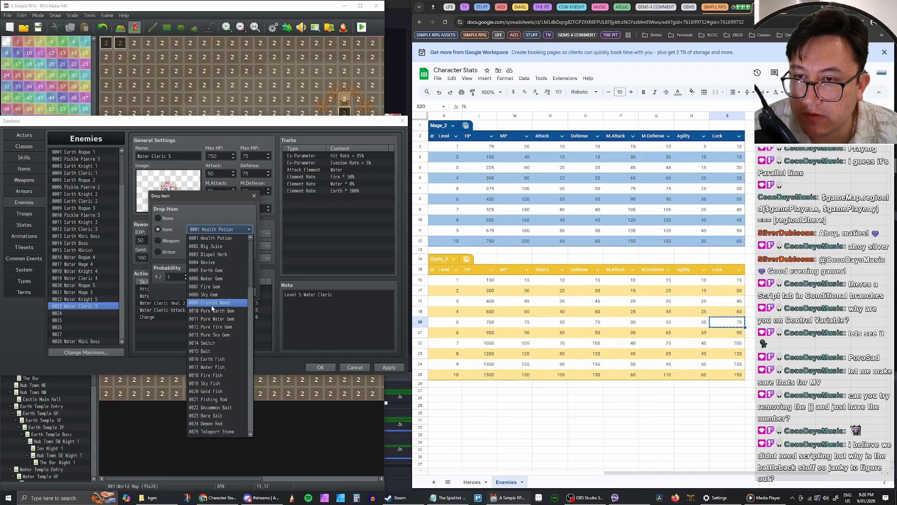
pyautogui.scroll(-5, 218, 312)
pyautogui.click(225, 329)
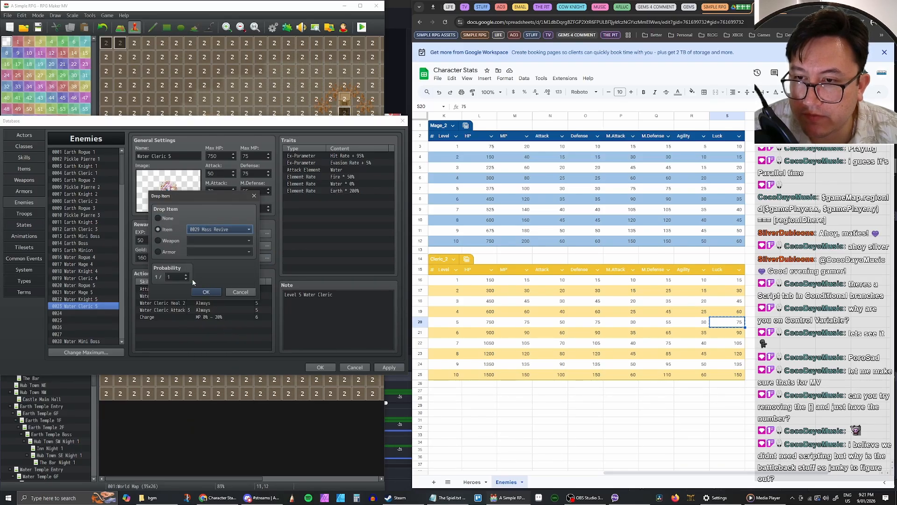
pyautogui.click(189, 277)
pyautogui.write('6')
pyautogui.click(206, 292)
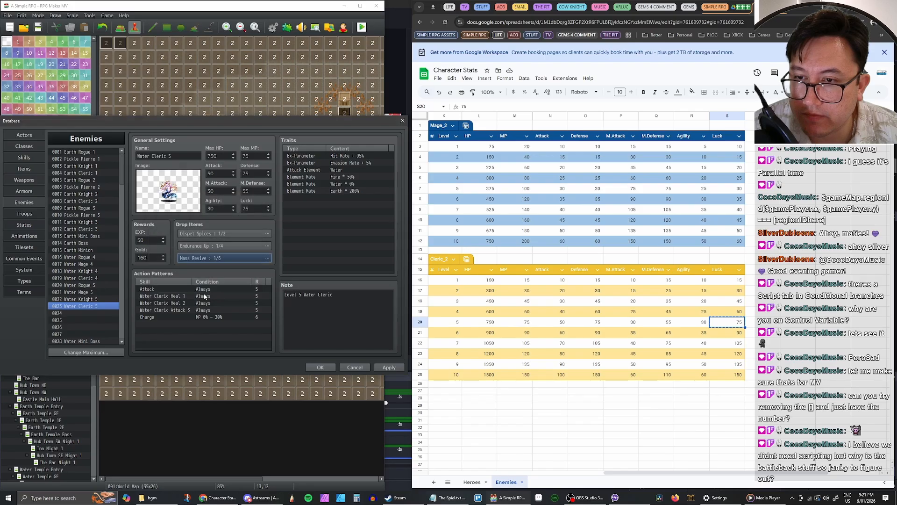
pyautogui.click(382, 368)
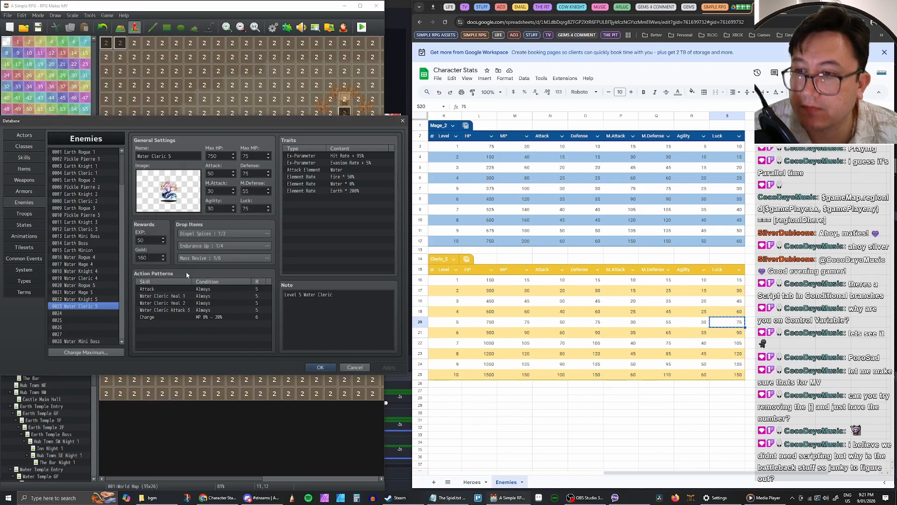
pyautogui.click(319, 368)
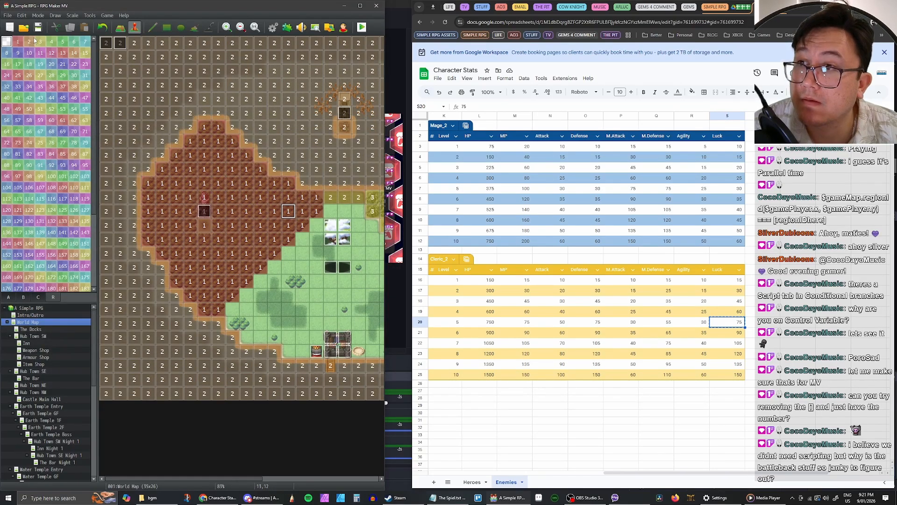
# Step: Reopen the database at the Enemies list and bring up the entries following Water Cleric 5
pyautogui.click(272, 28)
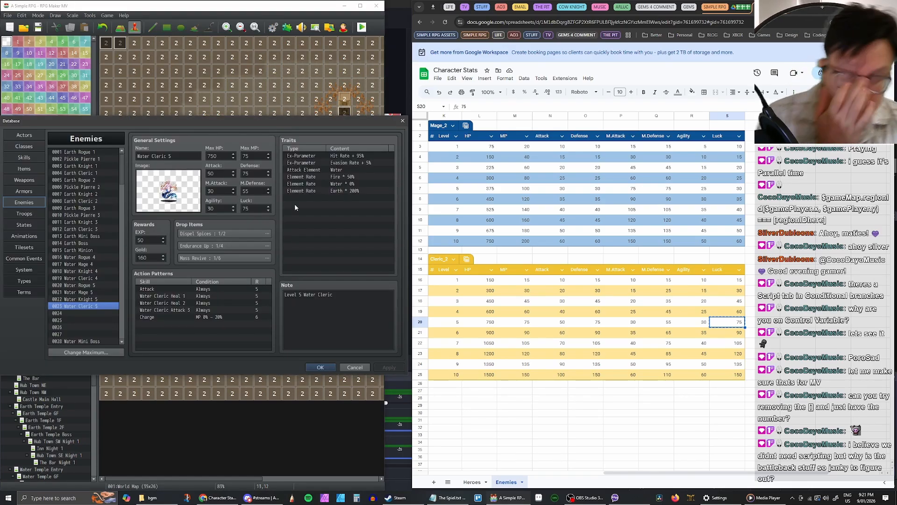
pyautogui.scroll(-1, 106, 296)
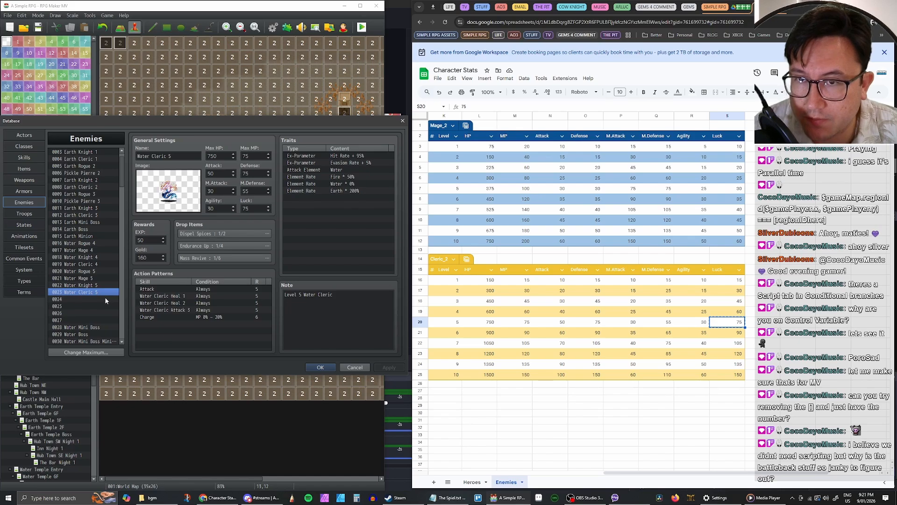
# Step: Open troop WT1F 01 in the database's troop list for editing
pyautogui.scroll(1, 109, 294)
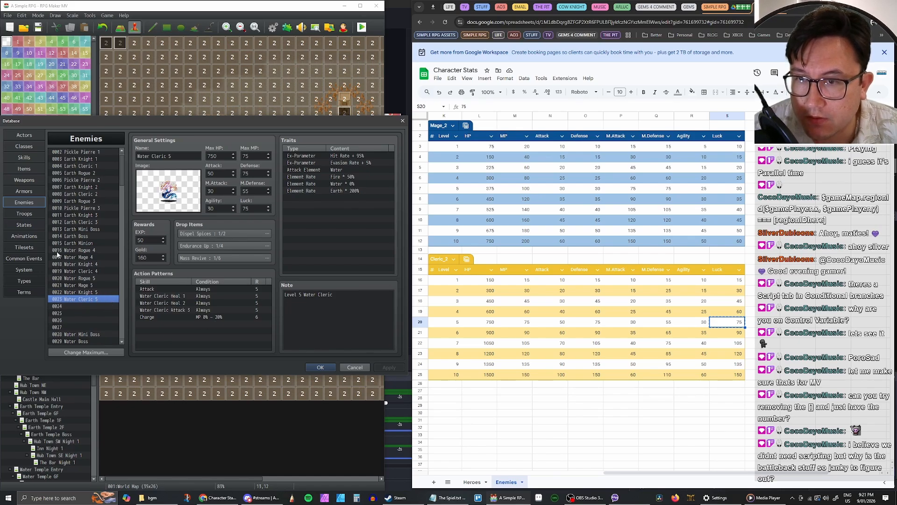
pyautogui.click(26, 214)
pyautogui.scroll(-2, 103, 245)
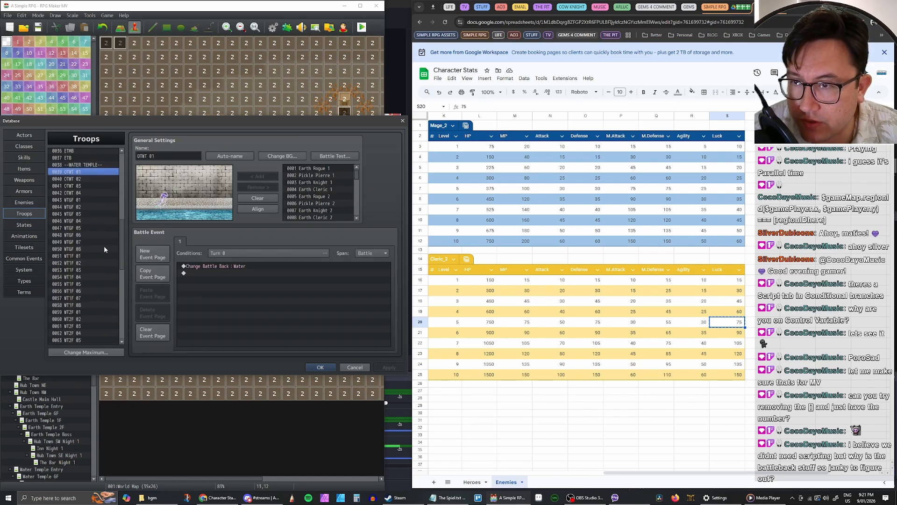
pyautogui.scroll(-3, 100, 243)
pyautogui.scroll(1, 96, 241)
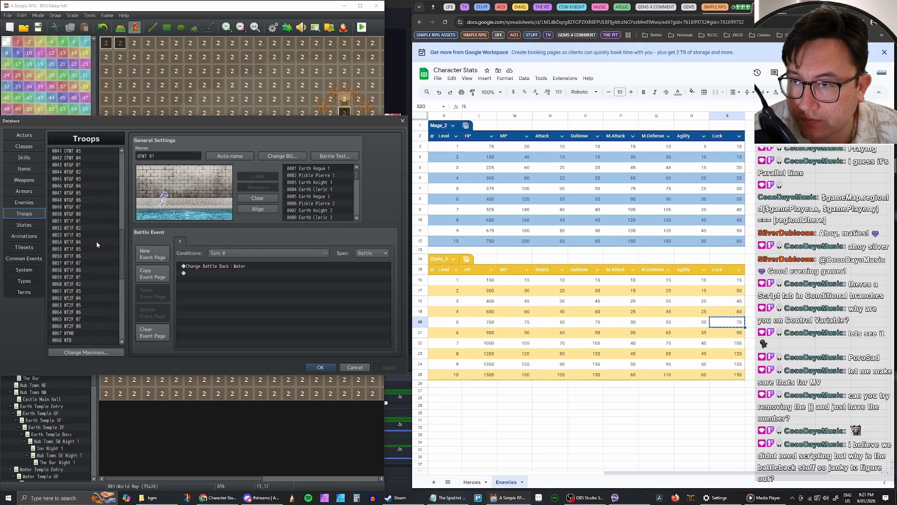
pyautogui.click(76, 221)
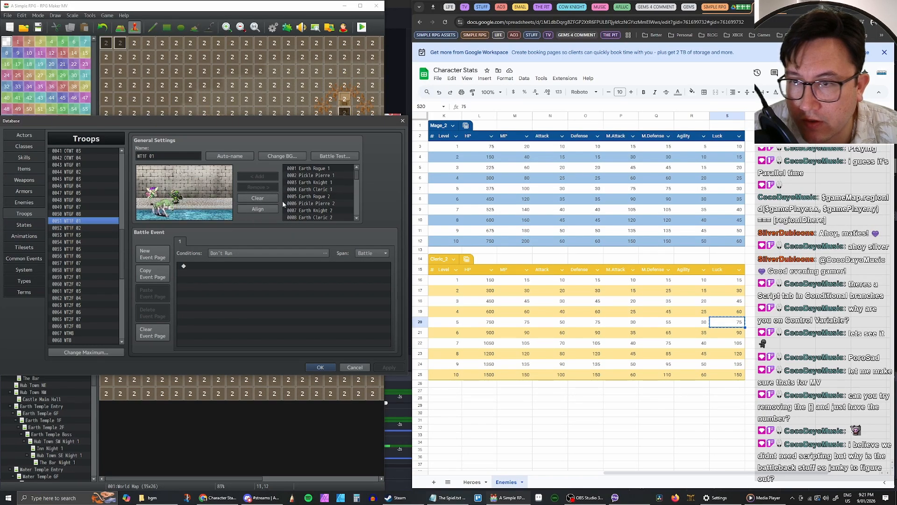
# Step: Add Water Cleric 5, Water Knight 5 and Water Rogue 5 to troop WT1F 01
pyautogui.scroll(-1, 353, 208)
pyautogui.scroll(-4, 336, 202)
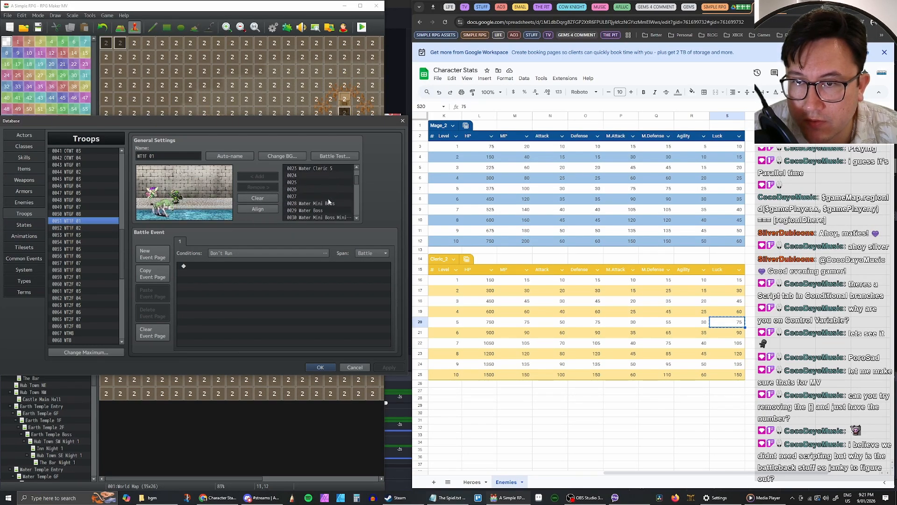
pyautogui.click(320, 210)
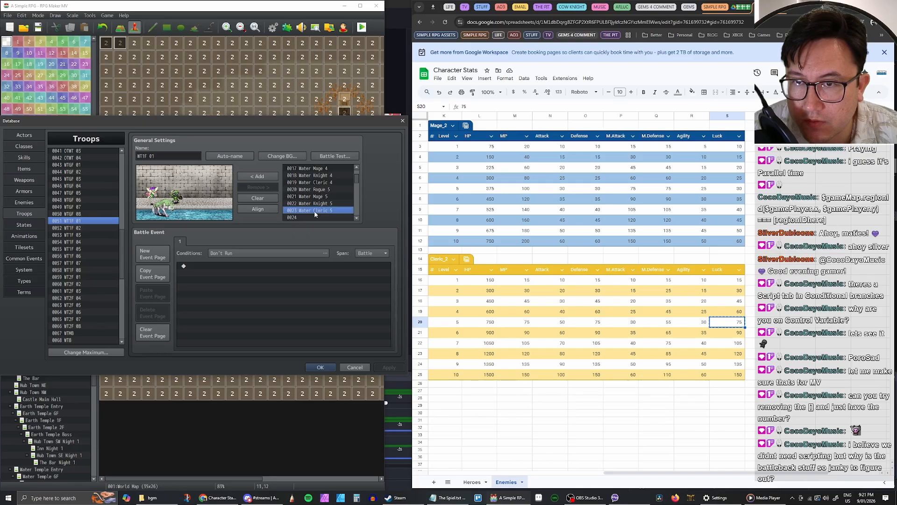
pyautogui.click(258, 176)
pyautogui.click(308, 204)
pyautogui.doubleClick(308, 204)
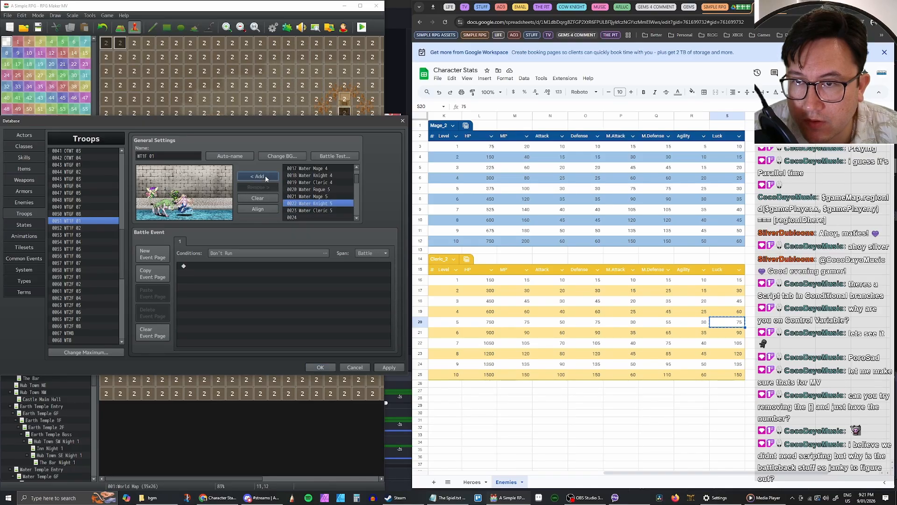
pyautogui.click(308, 189)
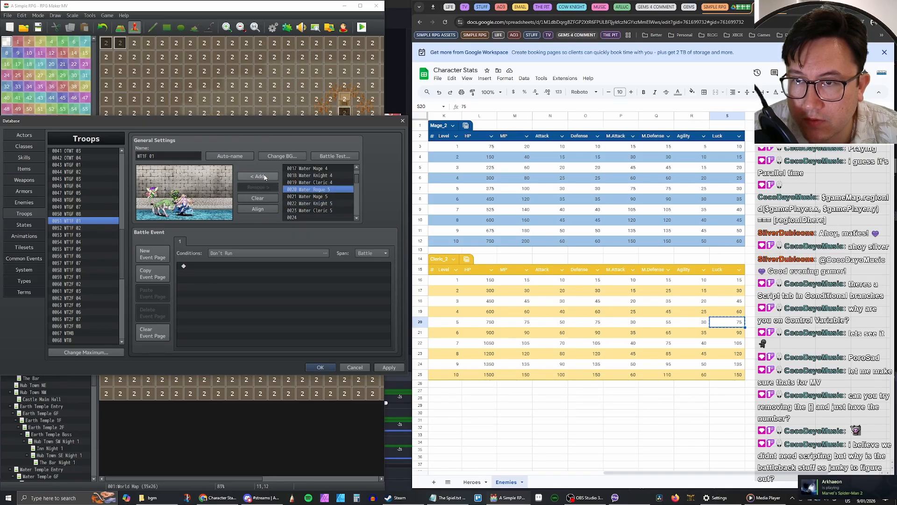
pyautogui.click(258, 176)
# Step: Remove the original non-water enemies from troop WT1F 01, keeping the newly added water enemies
pyautogui.click(246, 188)
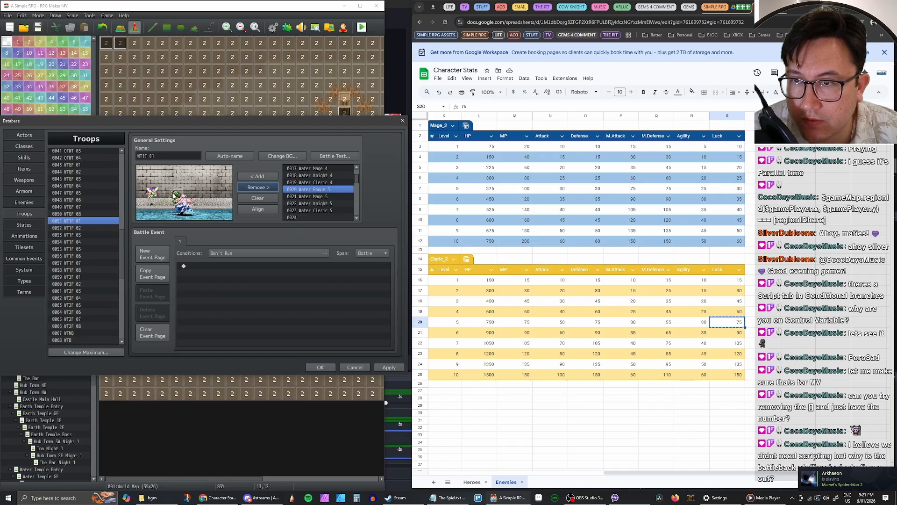
pyautogui.click(174, 194)
pyautogui.click(246, 188)
pyautogui.click(246, 188)
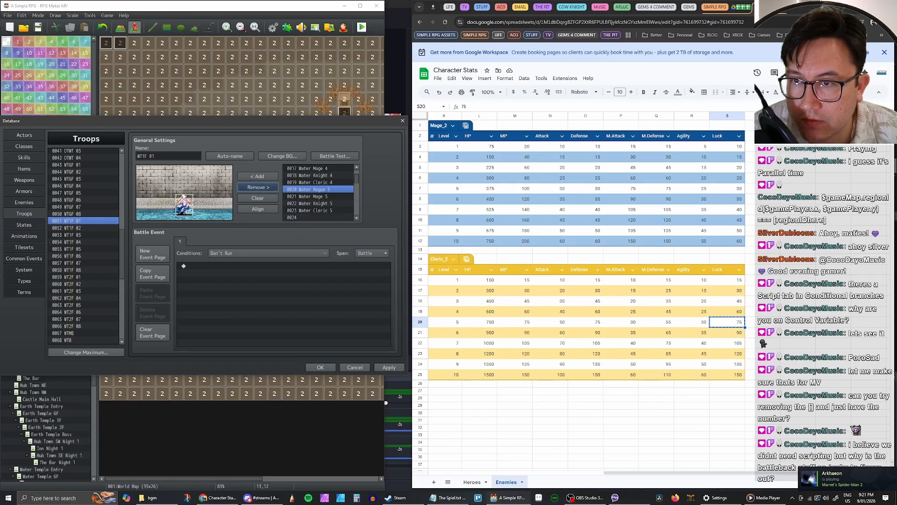
# Step: Arrange the three stacked water enemies as a separated group in the left half of WT1F 01's battle scene
pyautogui.moveTo(184, 204); pyautogui.dragTo(152, 194)
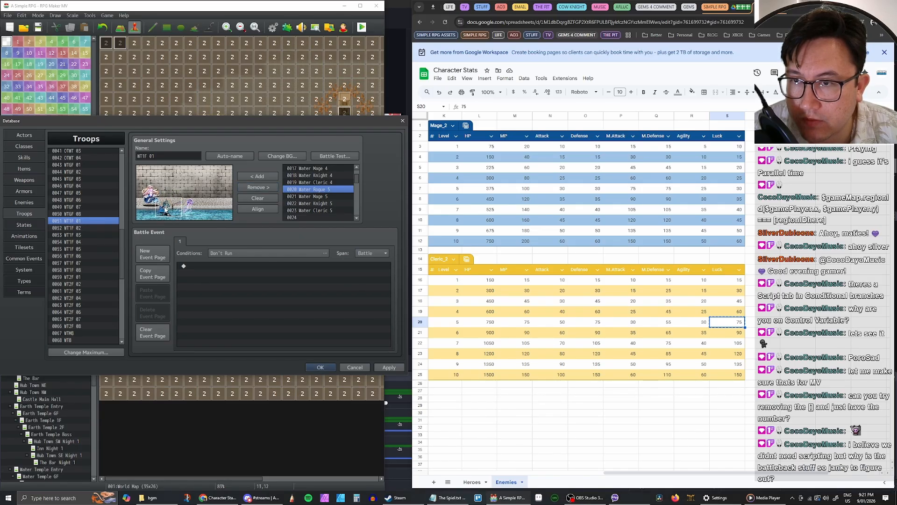
pyautogui.click(186, 206)
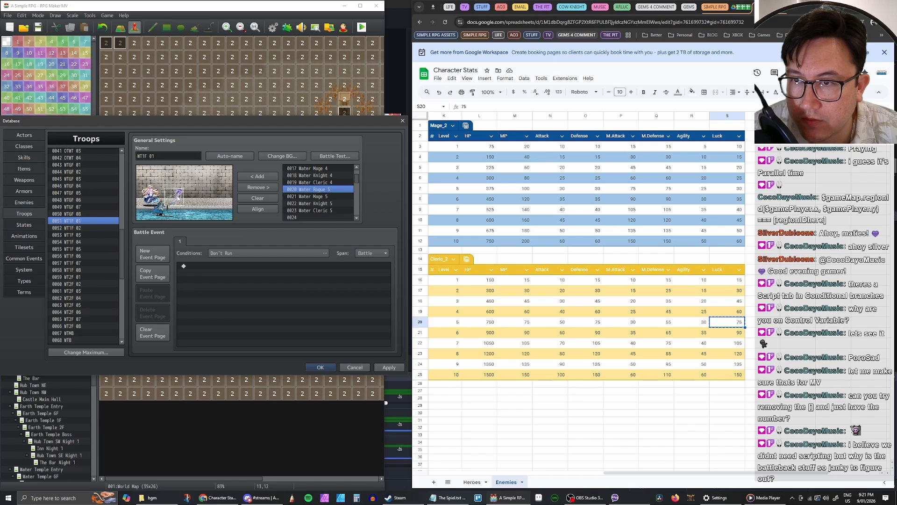
pyautogui.moveTo(185, 205); pyautogui.dragTo(165, 207)
pyautogui.moveTo(180, 207); pyautogui.dragTo(167, 209)
pyautogui.click(172, 191)
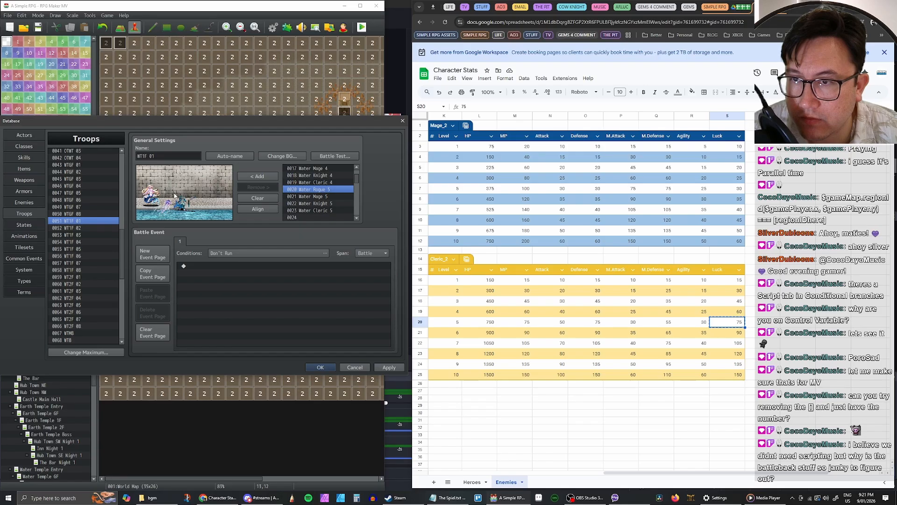
pyautogui.click(177, 201)
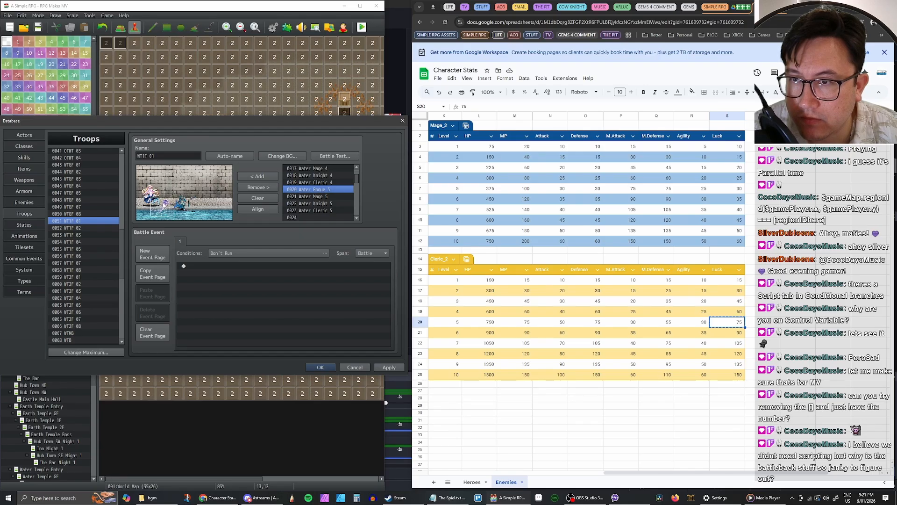
pyautogui.rightClick(177, 198)
pyautogui.click(168, 187)
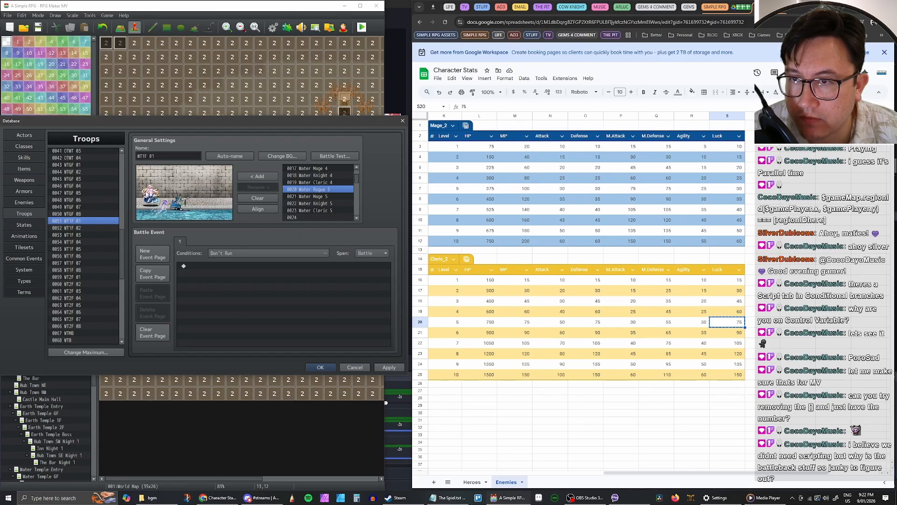
# Step: Compare the enemy line-ups of the WT1F troops with those of WTGF 01 and WTGF 08
pyautogui.click(75, 229)
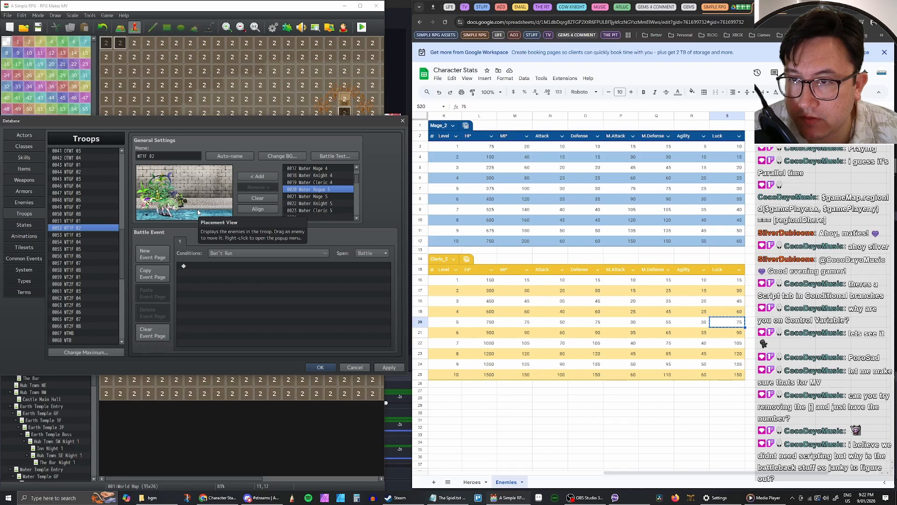
pyautogui.click(80, 221)
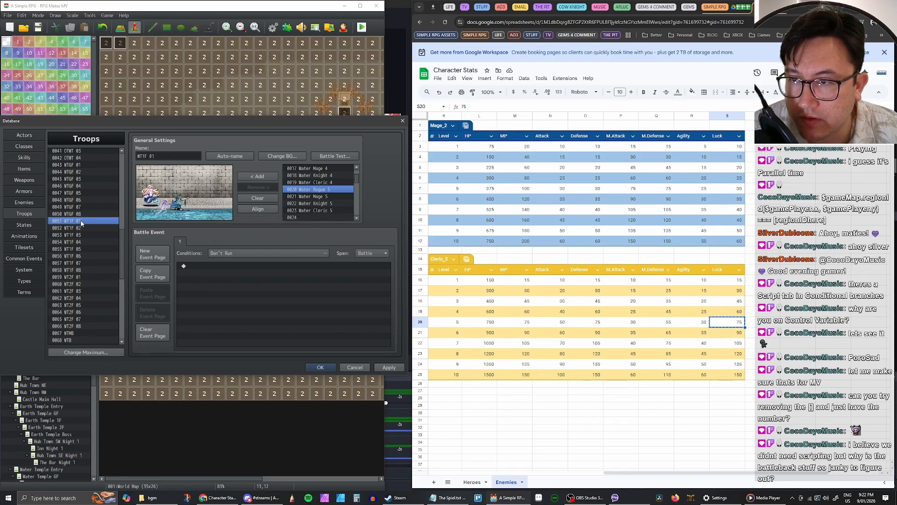
pyautogui.click(81, 166)
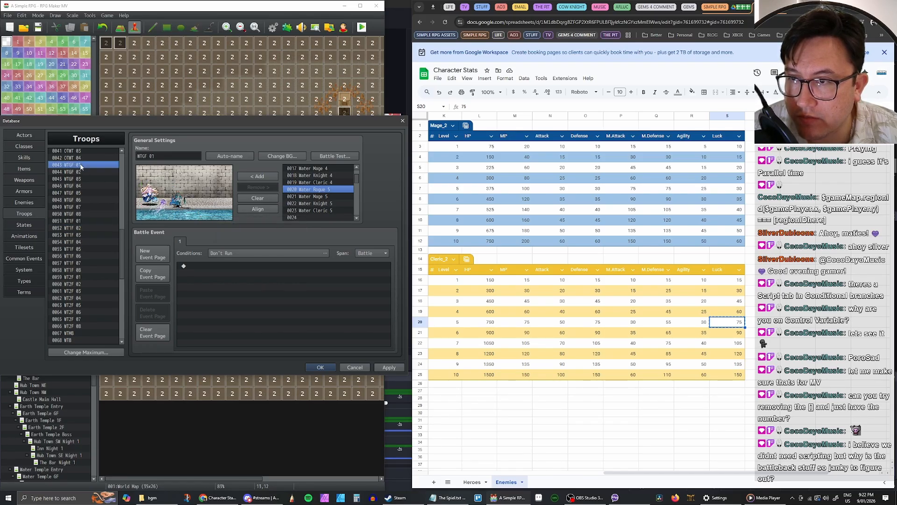
pyautogui.click(79, 221)
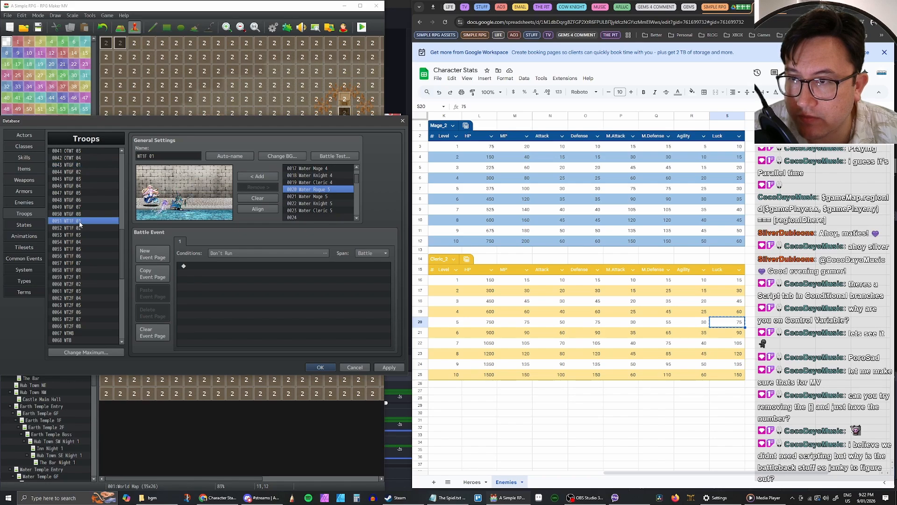
pyautogui.click(79, 229)
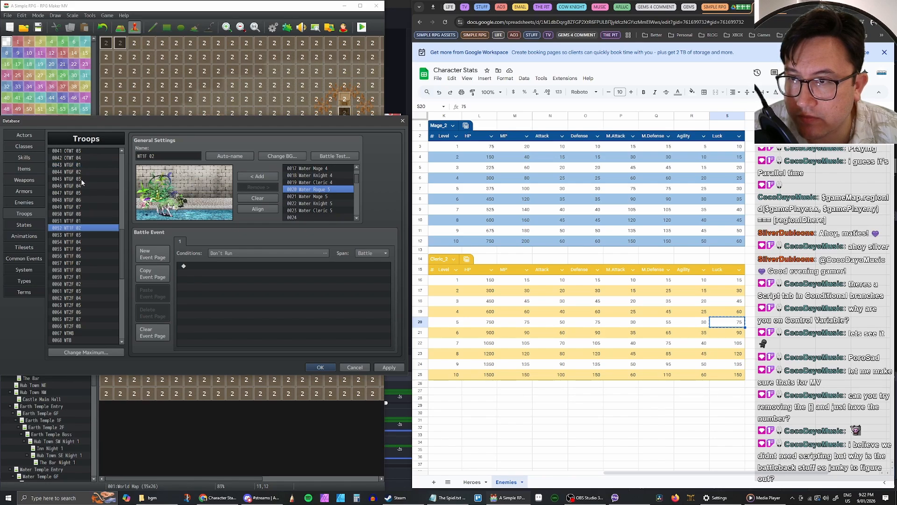
pyautogui.click(80, 234)
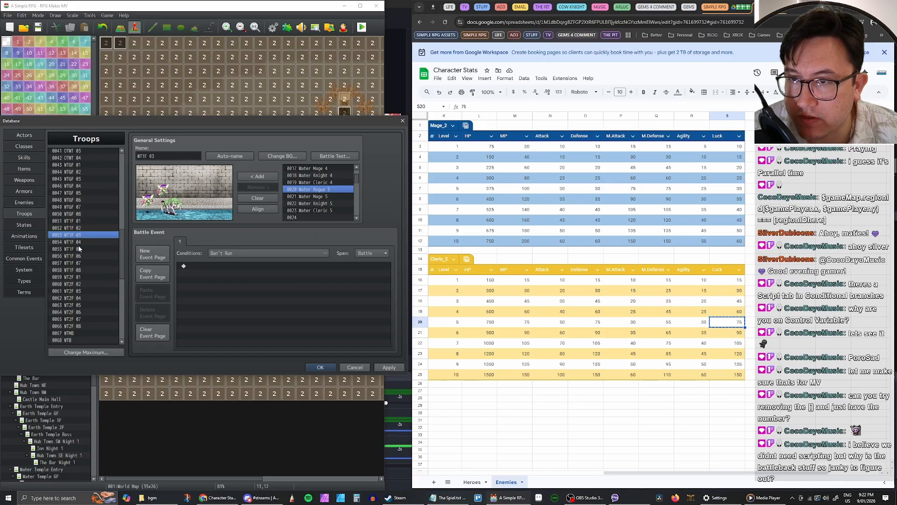
pyautogui.click(79, 248)
pyautogui.click(81, 256)
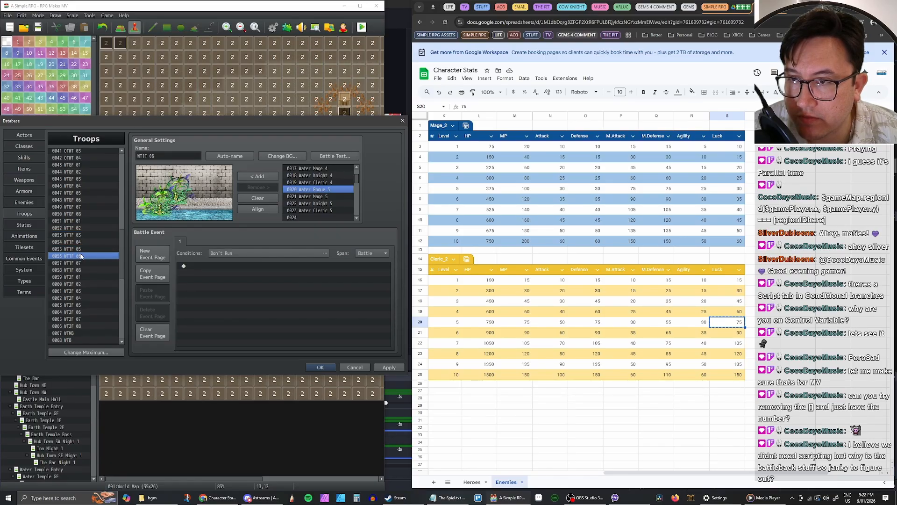
pyautogui.click(80, 263)
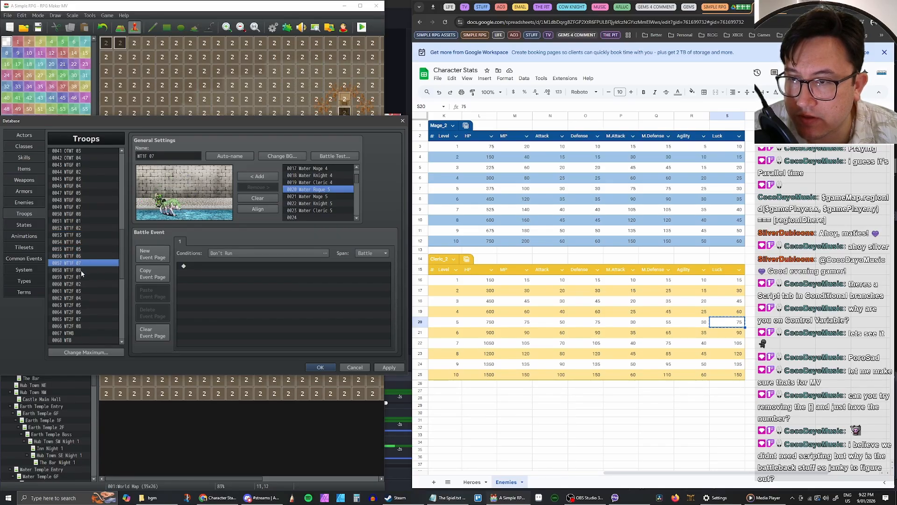
pyautogui.click(81, 270)
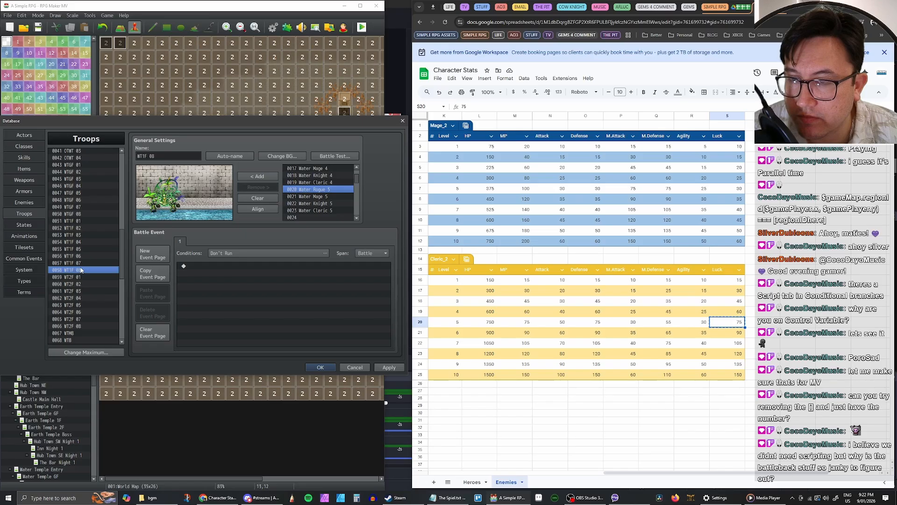
pyautogui.click(83, 263)
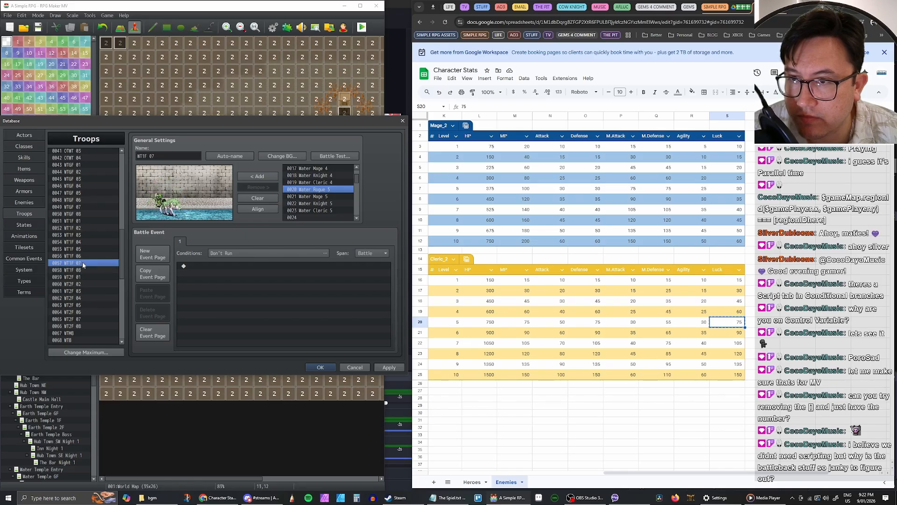
pyautogui.click(82, 271)
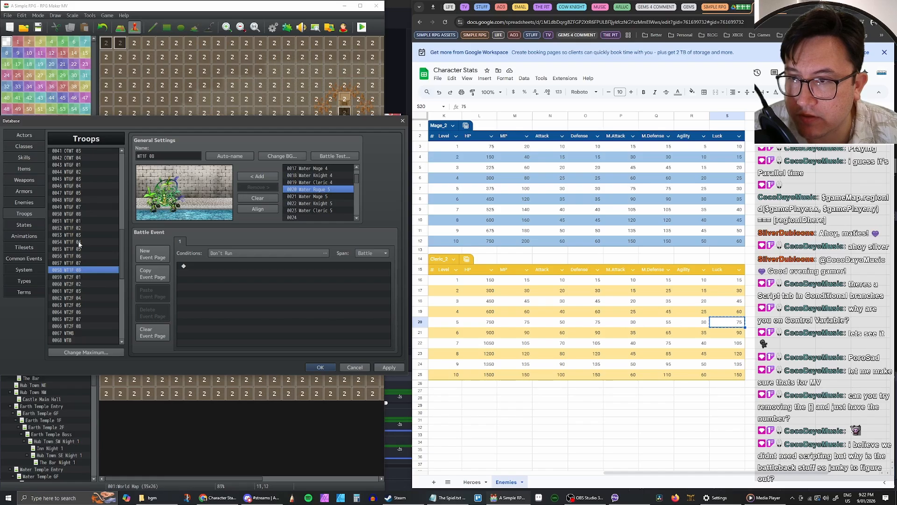
pyautogui.click(80, 214)
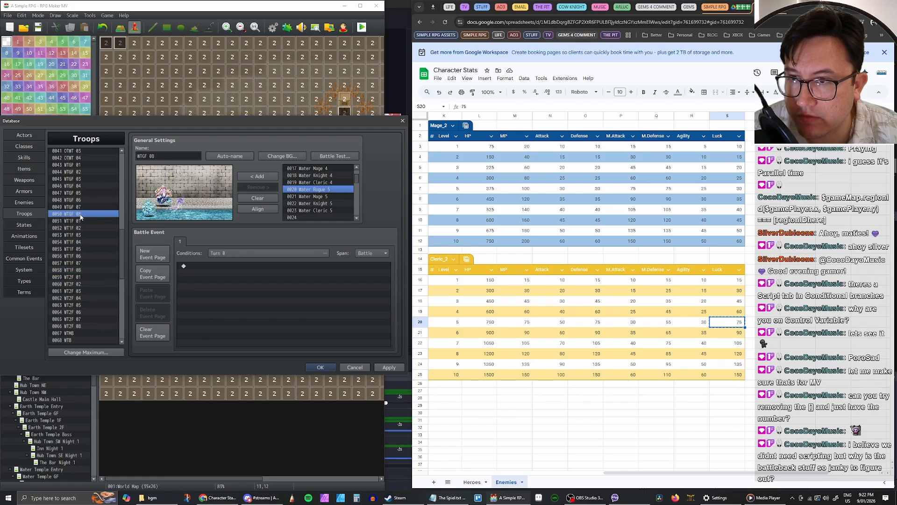
pyautogui.click(78, 264)
pyautogui.click(78, 270)
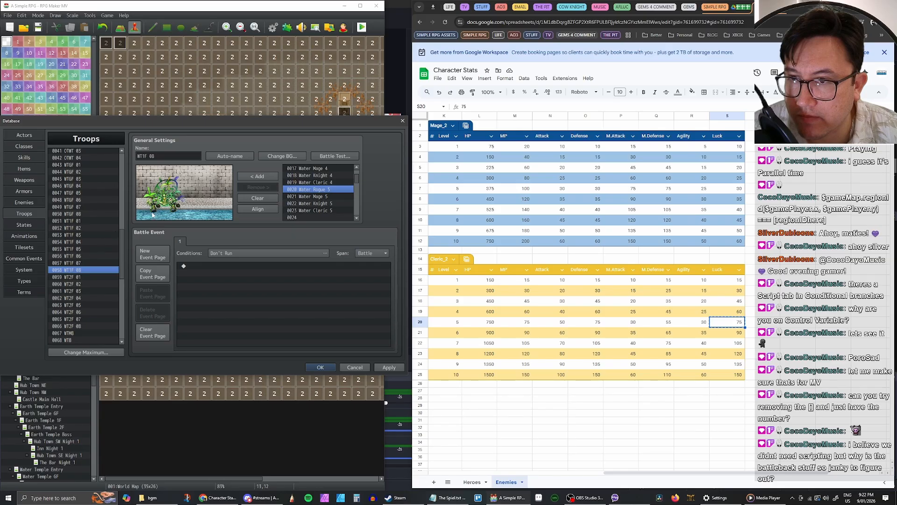
# Step: Replace troop WT1F 03 with a copy of WTGF 03 and rename the copy WT1F 03
pyautogui.click(80, 235)
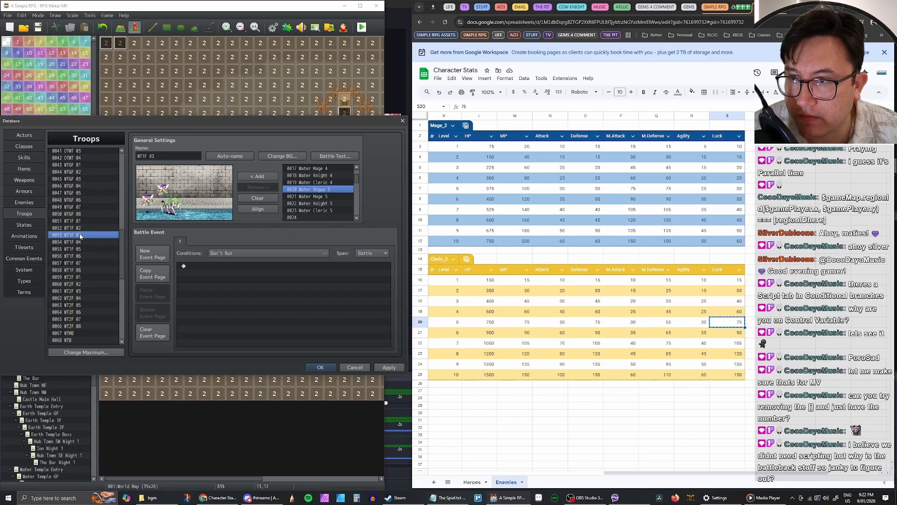
pyautogui.click(80, 180)
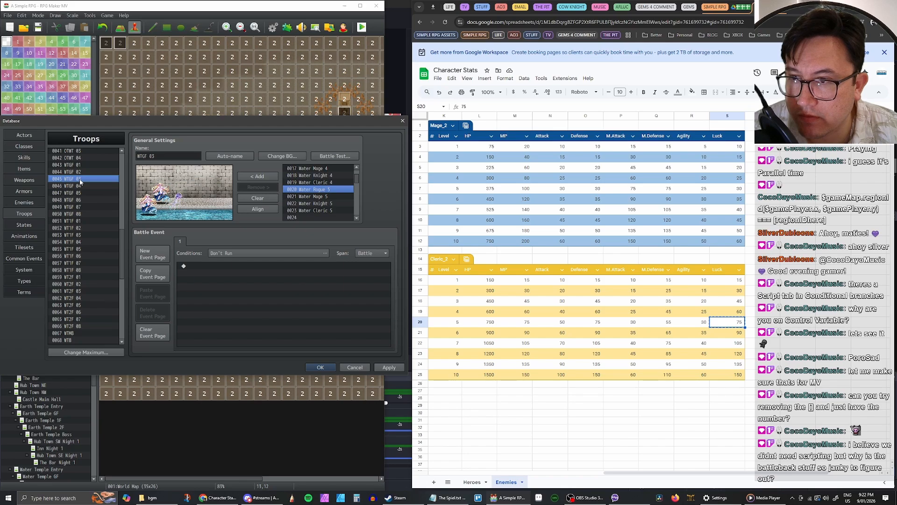
pyautogui.click(79, 235)
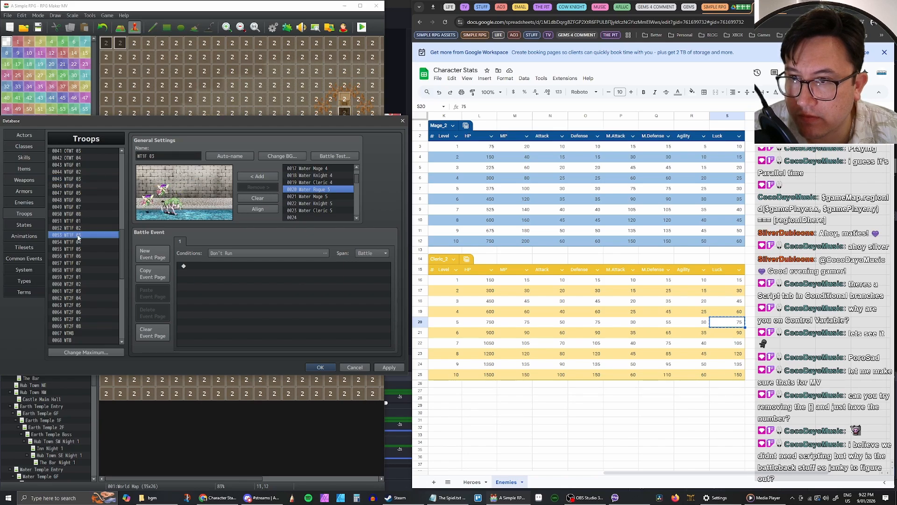
pyautogui.hotkey('ctrl', 'v')
pyautogui.click(150, 156)
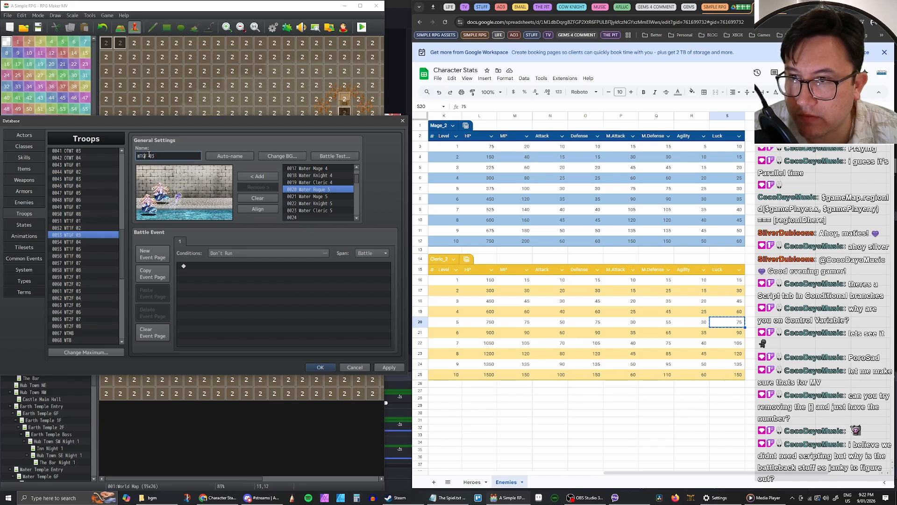
pyautogui.press('BackSpace')
pyautogui.write('1')
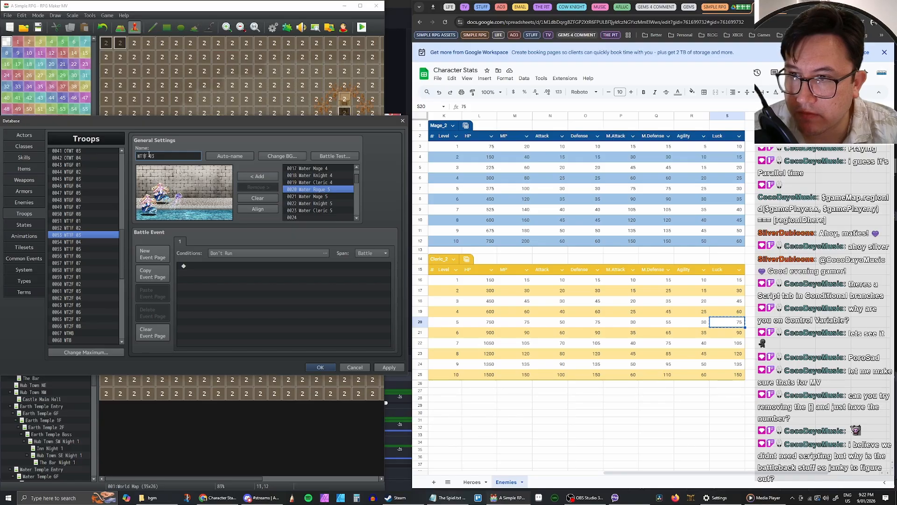
# Step: Replace troop WT1F 02 with a copy of WTGF 02 and rename the copy WT1F 02
pyautogui.click(82, 228)
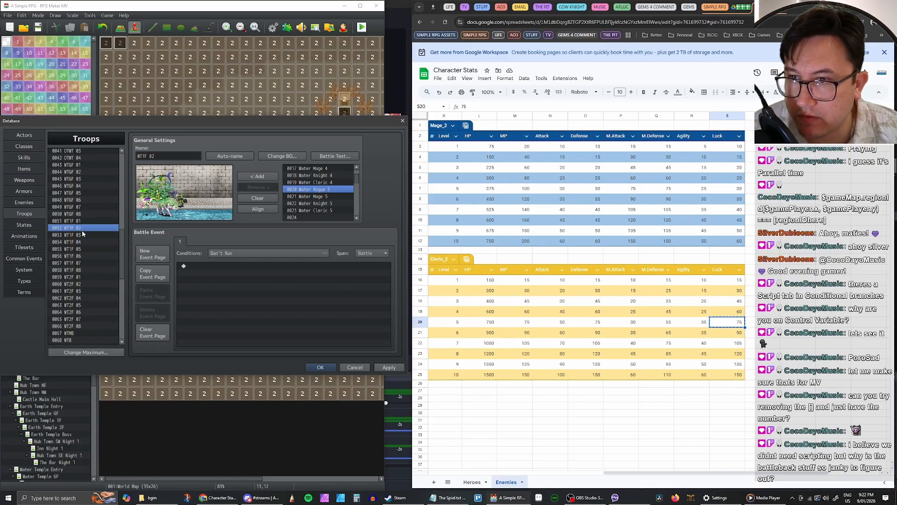
pyautogui.click(79, 173)
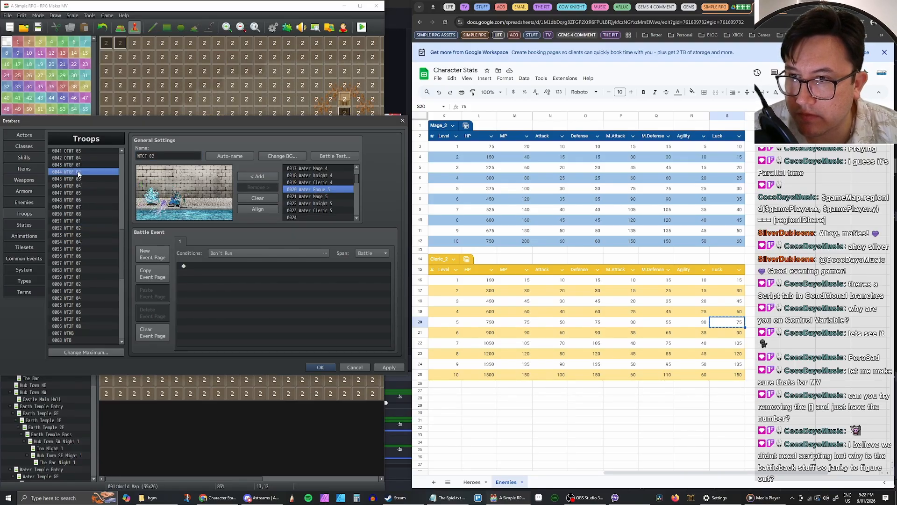
pyautogui.click(79, 228)
pyautogui.hotkey('ctrl', 'v')
pyautogui.click(145, 156)
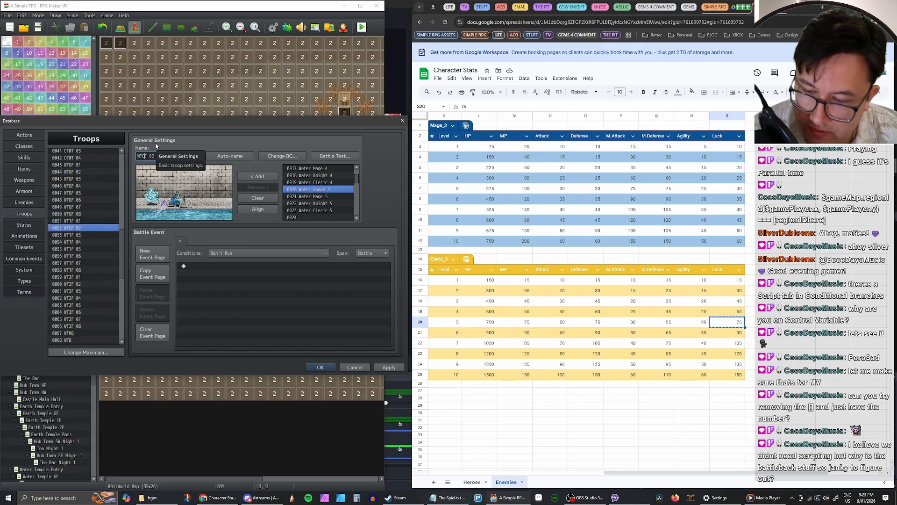
pyautogui.press('BackSpace')
pyautogui.write('1')
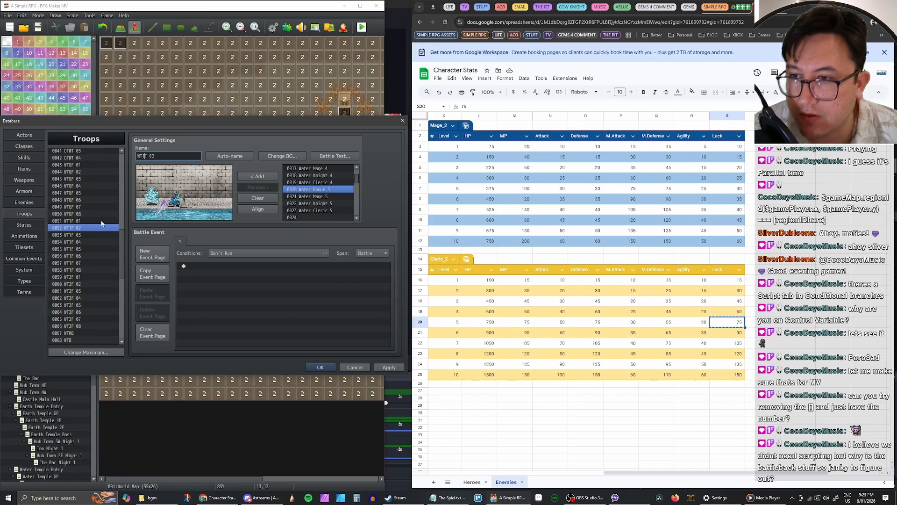
# Step: Add Water Mage 5, Water Knight 5 and Water Rogue 5 to troop WT1F 02
pyautogui.click(83, 234)
pyautogui.click(85, 222)
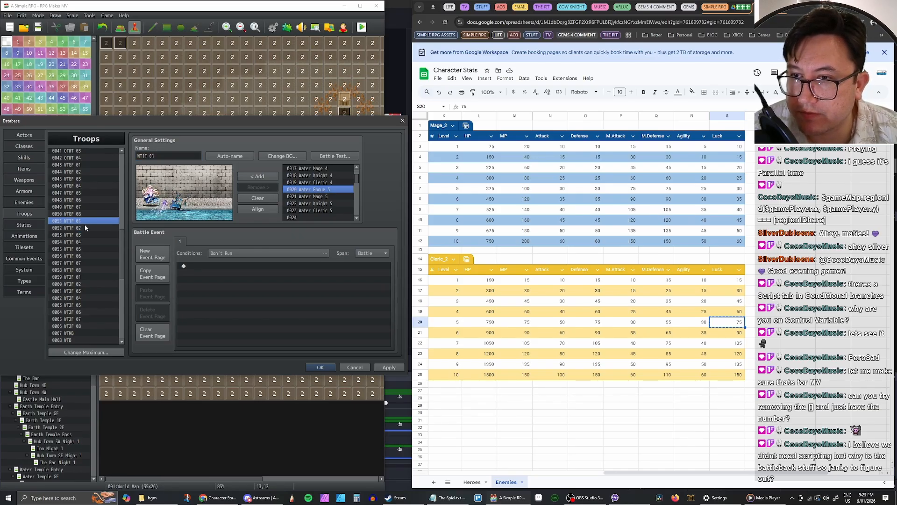
pyautogui.click(89, 227)
pyautogui.click(153, 196)
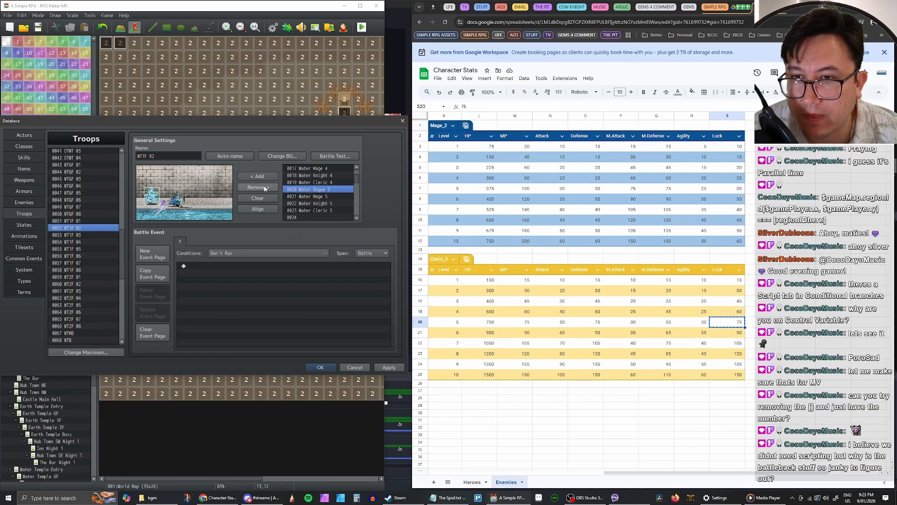
pyautogui.scroll(-2, 321, 187)
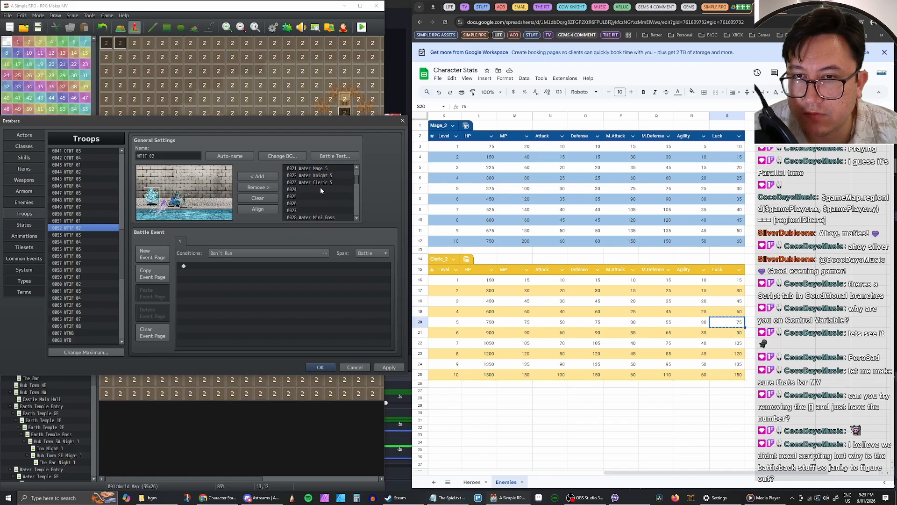
pyautogui.scroll(2, 328, 191)
pyautogui.click(318, 182)
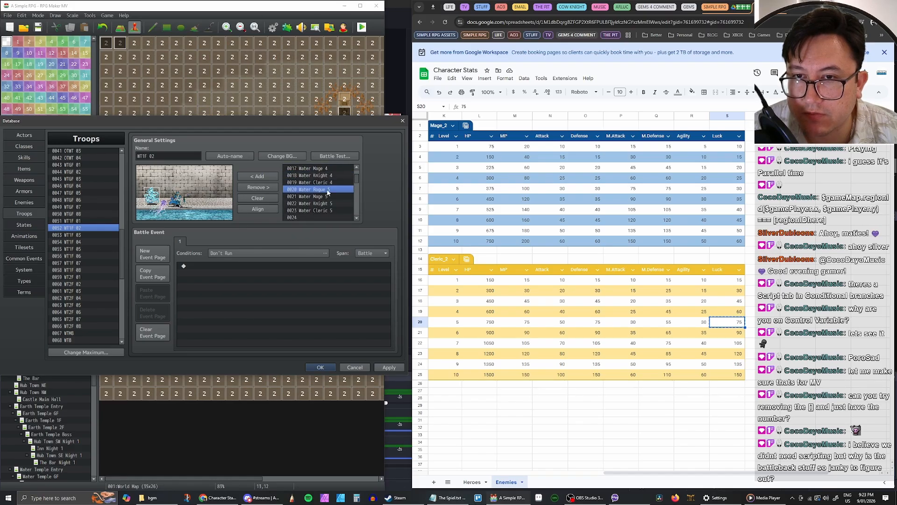
pyautogui.click(318, 189)
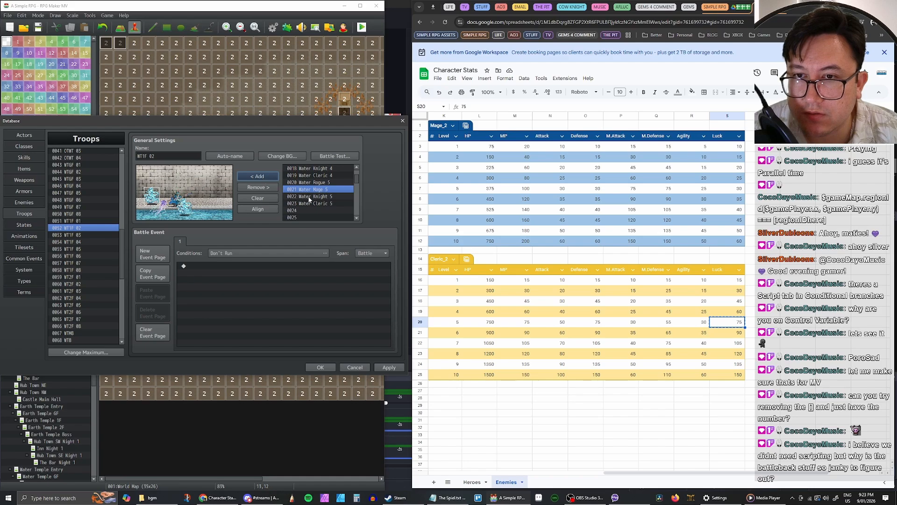
pyautogui.click(308, 197)
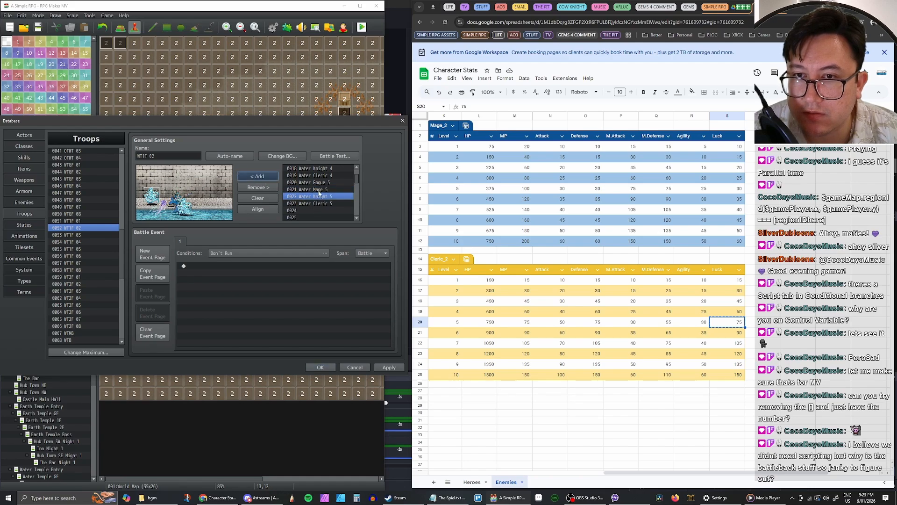
pyautogui.click(316, 183)
pyautogui.click(267, 176)
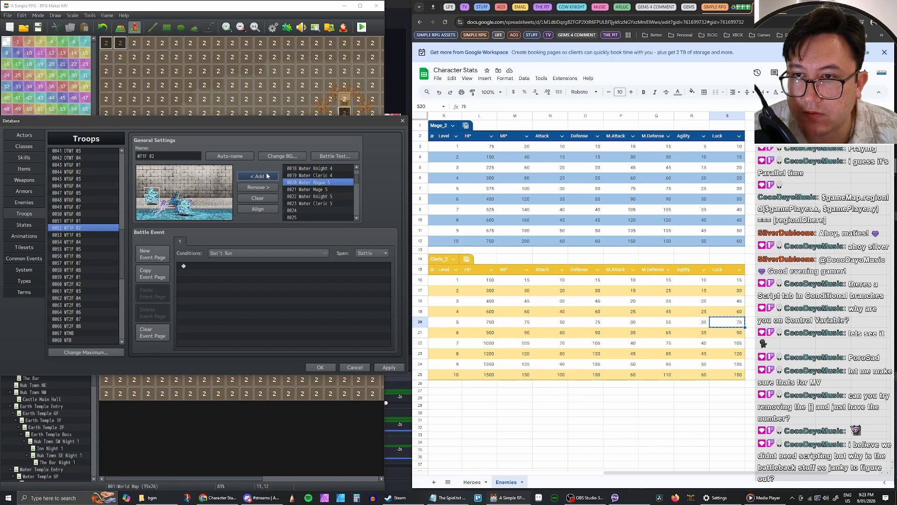
# Step: Remove the copied lower-level enemies from WT1F 02 and spread the newly added enemies apart in the left half of its battle scene
pyautogui.click(175, 200)
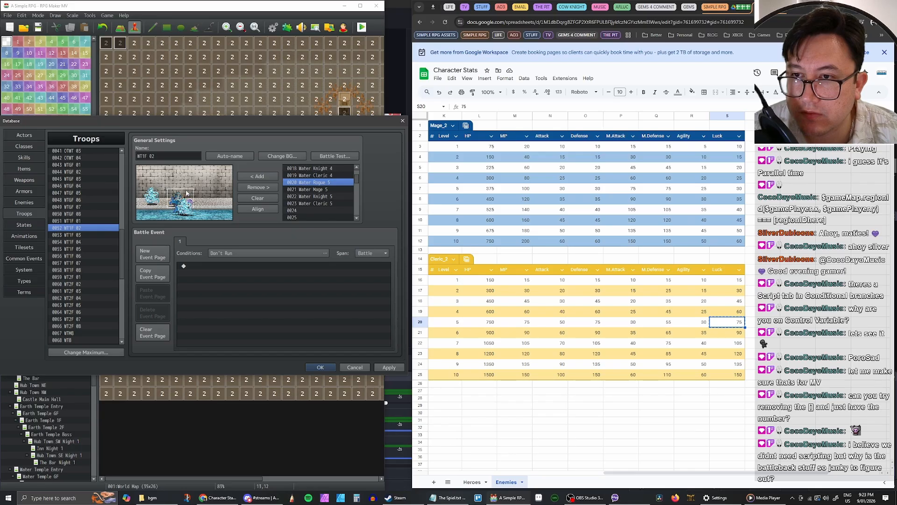
pyautogui.click(268, 187)
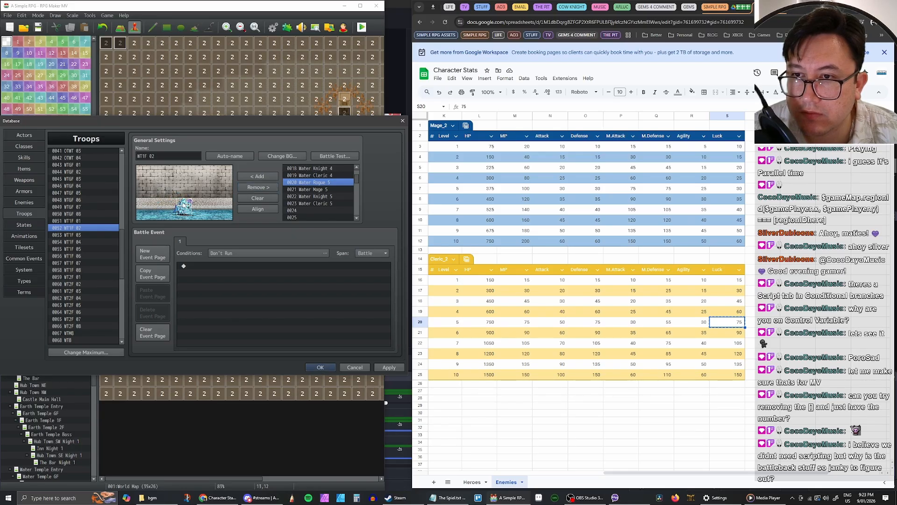
pyautogui.rightClick(182, 204)
pyautogui.click(175, 196)
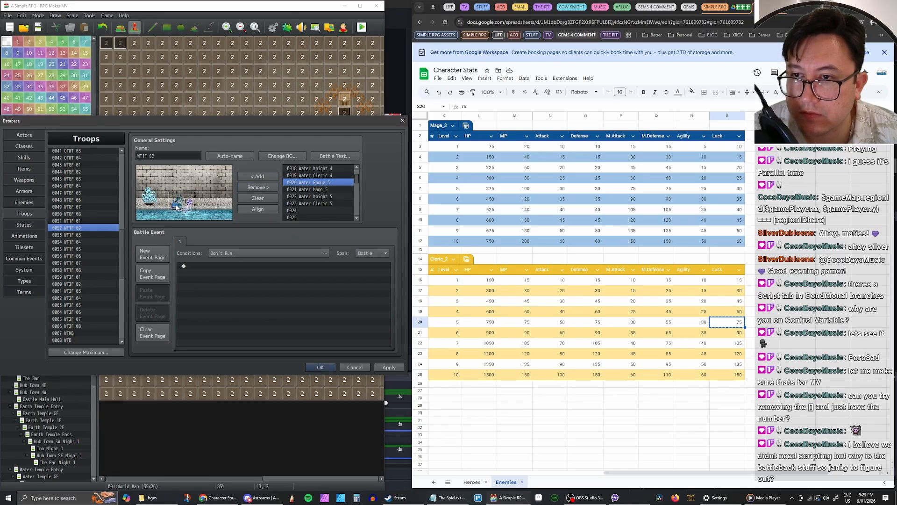
pyautogui.moveTo(182, 206)
pyautogui.mouseDown()
pyautogui.moveTo(160, 215)
pyautogui.moveTo(157, 197)
pyautogui.moveTo(149, 213)
pyautogui.moveTo(161, 199)
pyautogui.moveTo(172, 214)
pyautogui.mouseUp()
pyautogui.click(183, 190)
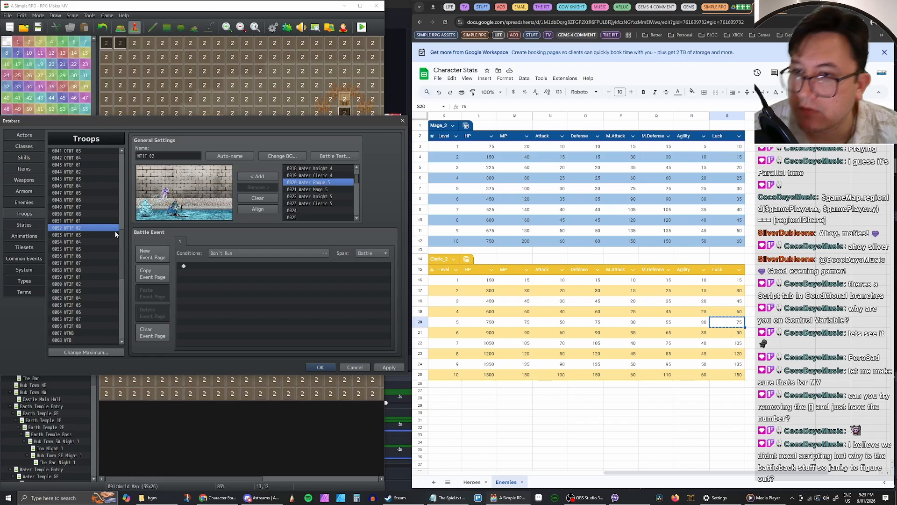
# Step: Add Water Cleric 5 and Water Rogue 5 enemies to troop WT1F 03
pyautogui.click(71, 235)
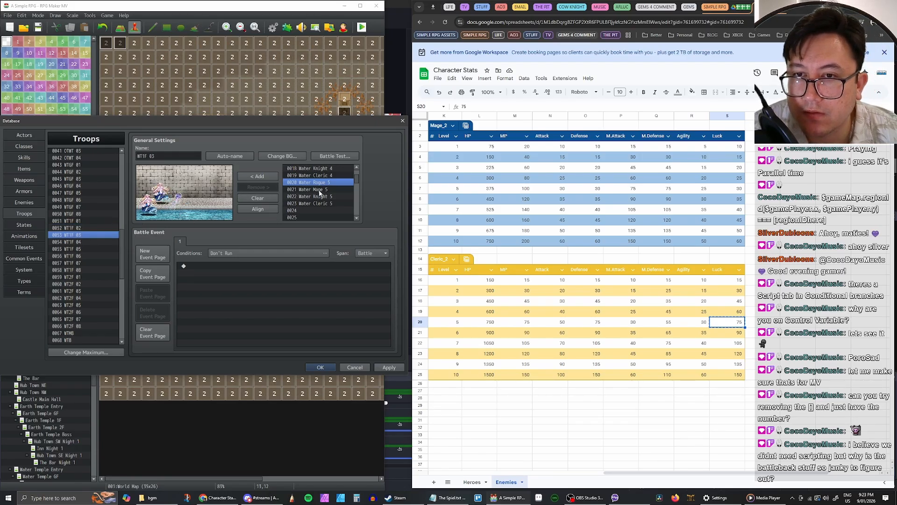
pyautogui.click(317, 204)
pyautogui.click(272, 179)
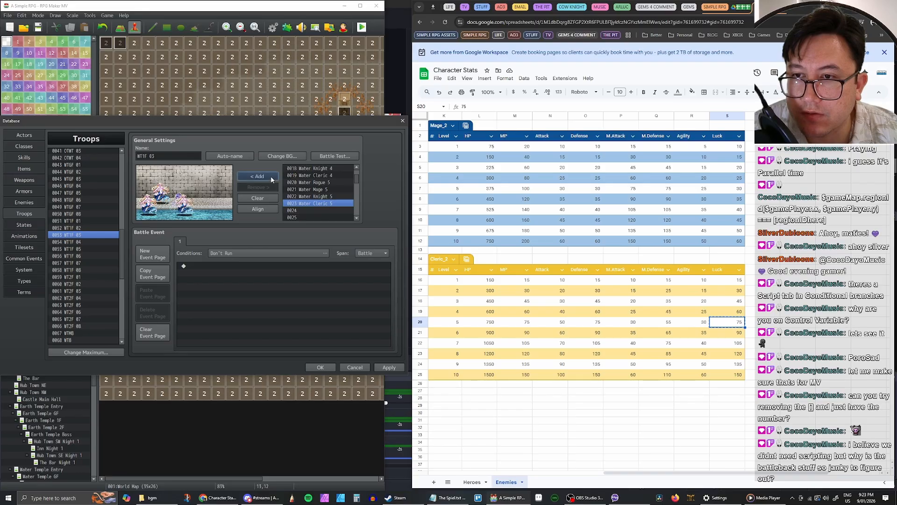
pyautogui.click(308, 182)
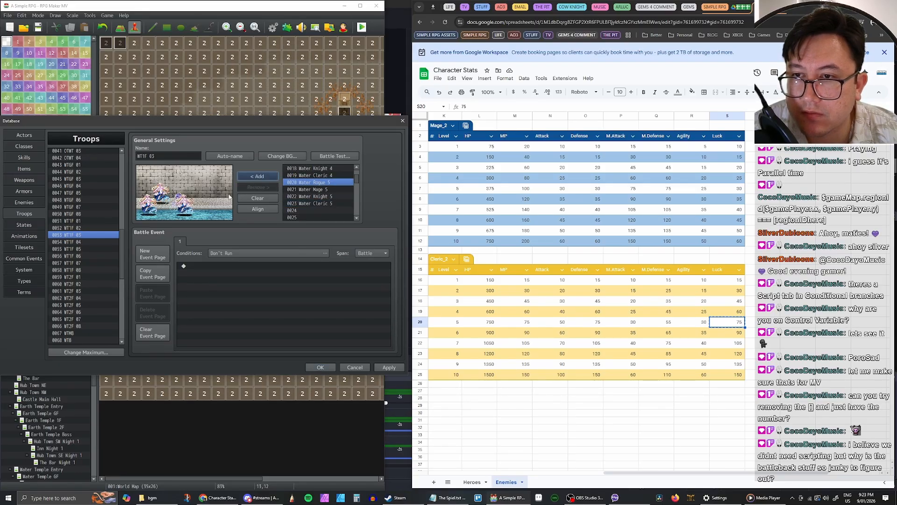
# Step: Remove the copied lower-level enemies from WT1F 03, group the new ones in the left half of the scene, and apply the changes
pyautogui.click(250, 188)
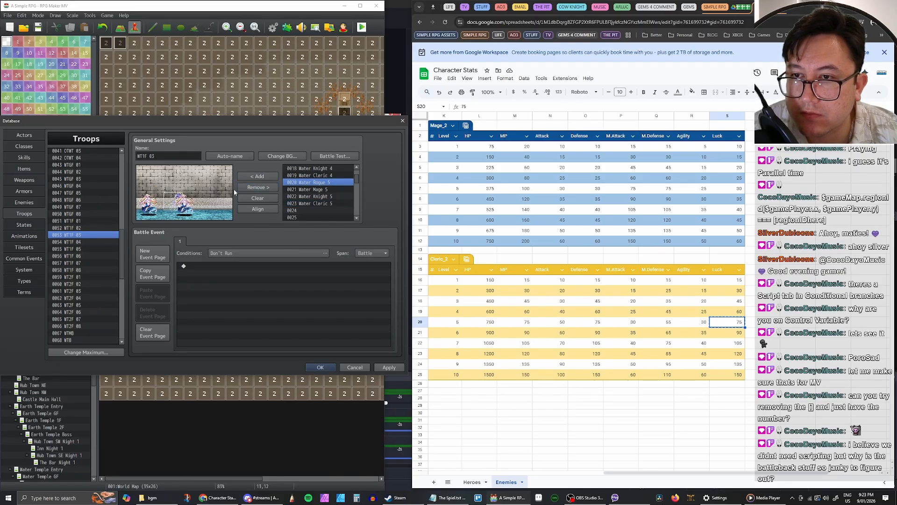
pyautogui.click(251, 188)
pyautogui.moveTo(183, 205)
pyautogui.mouseDown()
pyautogui.moveTo(149, 205)
pyautogui.moveTo(164, 197)
pyautogui.moveTo(161, 189)
pyautogui.moveTo(176, 208)
pyautogui.mouseUp()
pyautogui.click(189, 189)
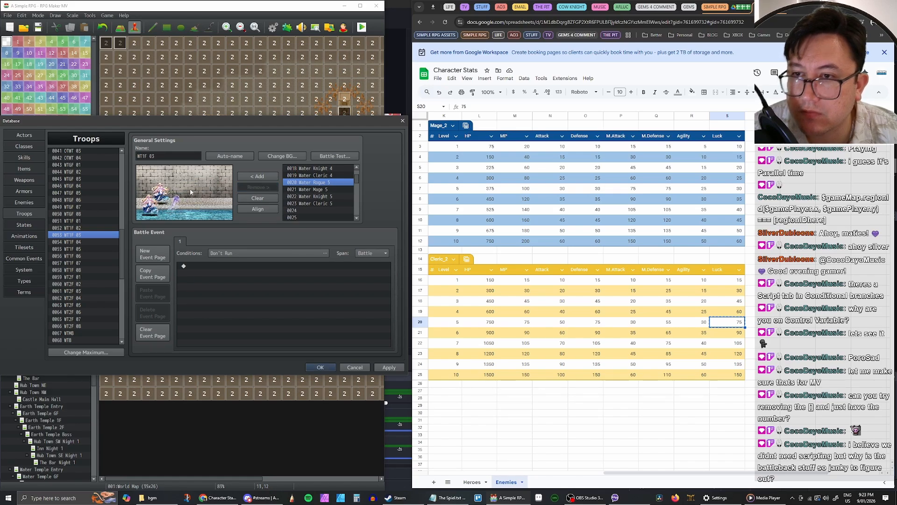
pyautogui.click(389, 367)
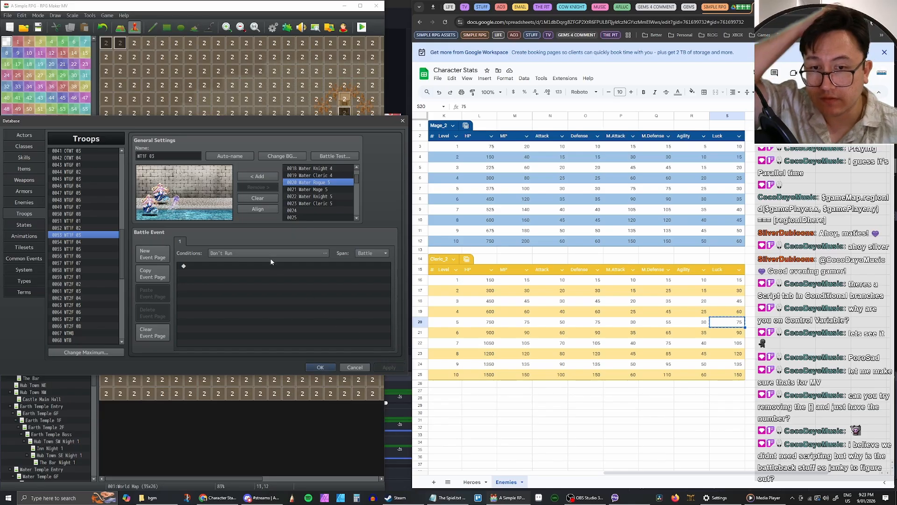
# Step: Replace the plant enemies in troop WT1F 04 with three Water Knight 5 enemies
pyautogui.click(75, 242)
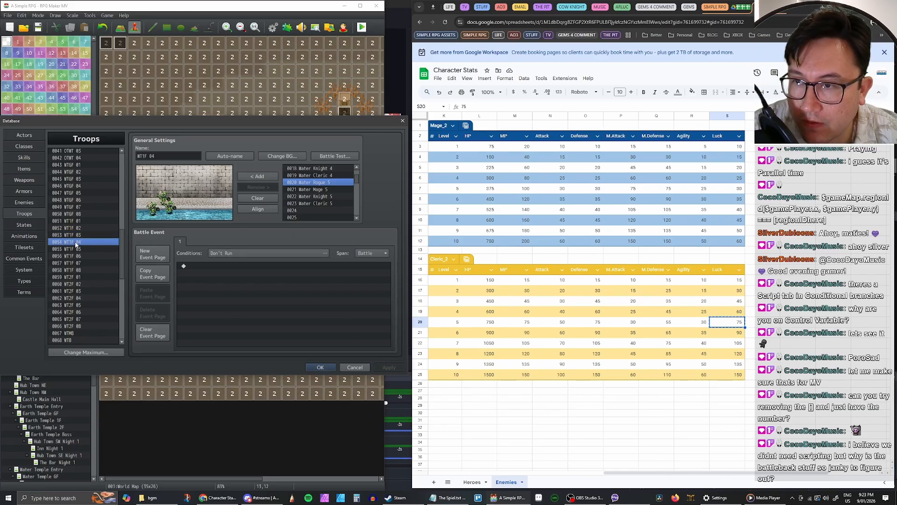
pyautogui.click(171, 207)
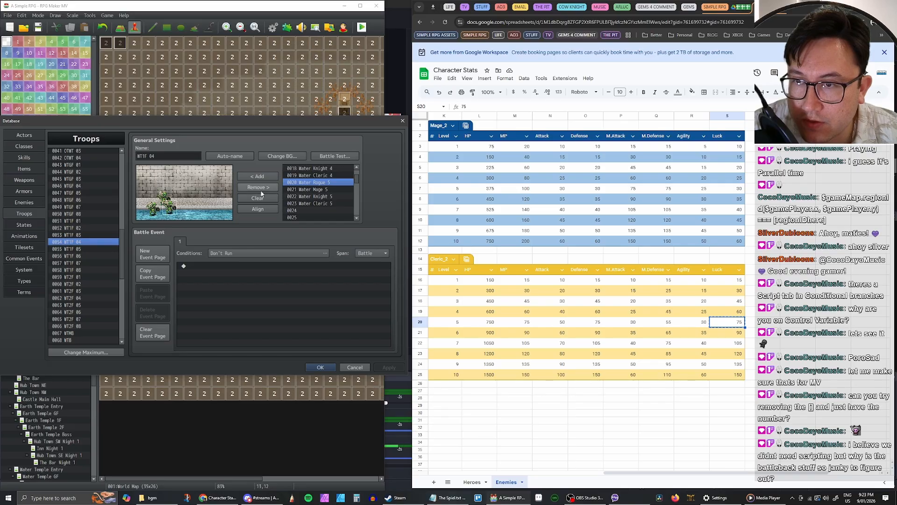
pyautogui.click(257, 188)
pyautogui.click(245, 189)
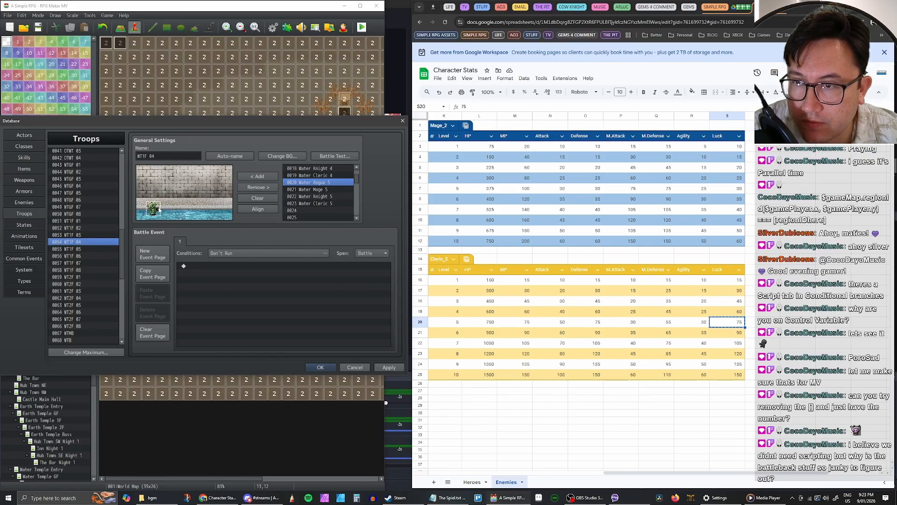
pyautogui.click(259, 188)
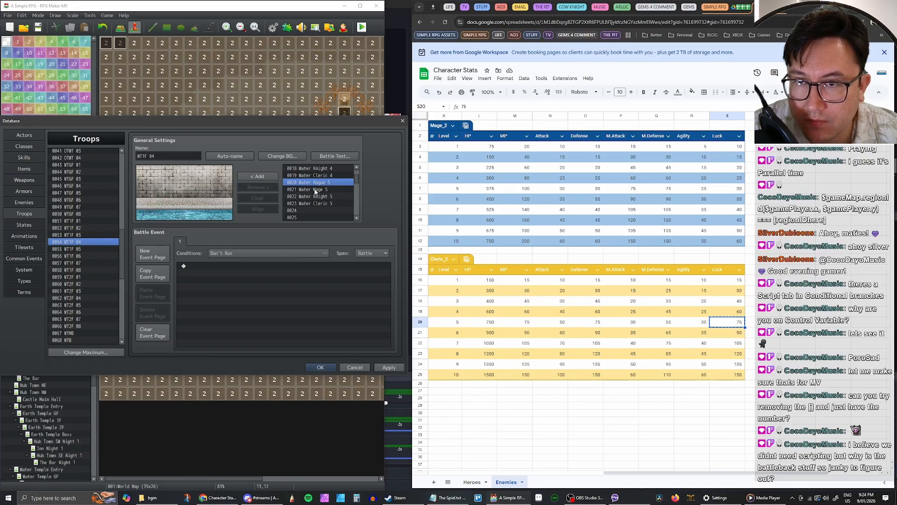
pyautogui.click(311, 198)
pyautogui.click(261, 177)
pyautogui.click(261, 178)
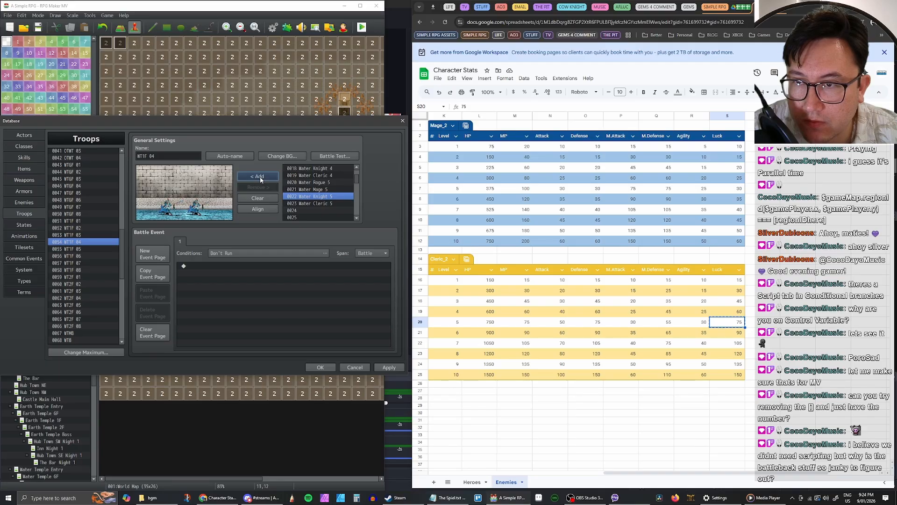
pyautogui.click(260, 178)
# Step: Arrange the three Water Knight 5 enemies as a staggered group in the left half of WT1F 04's battle scene
pyautogui.click(175, 202)
pyautogui.moveTo(175, 201)
pyautogui.mouseDown()
pyautogui.moveTo(147, 200)
pyautogui.moveTo(165, 192)
pyautogui.mouseUp()
pyautogui.rightClick(164, 192)
pyautogui.moveTo(224, 213); pyautogui.dragTo(149, 211)
pyautogui.click(197, 192)
pyautogui.rightClick(162, 192)
pyautogui.click(209, 209)
pyautogui.rightClick(161, 191)
pyautogui.click(198, 206)
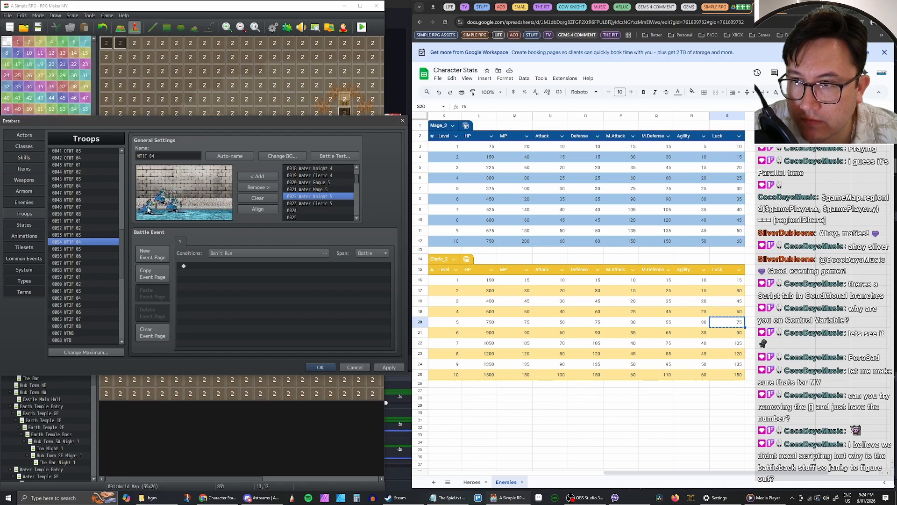
pyautogui.click(178, 181)
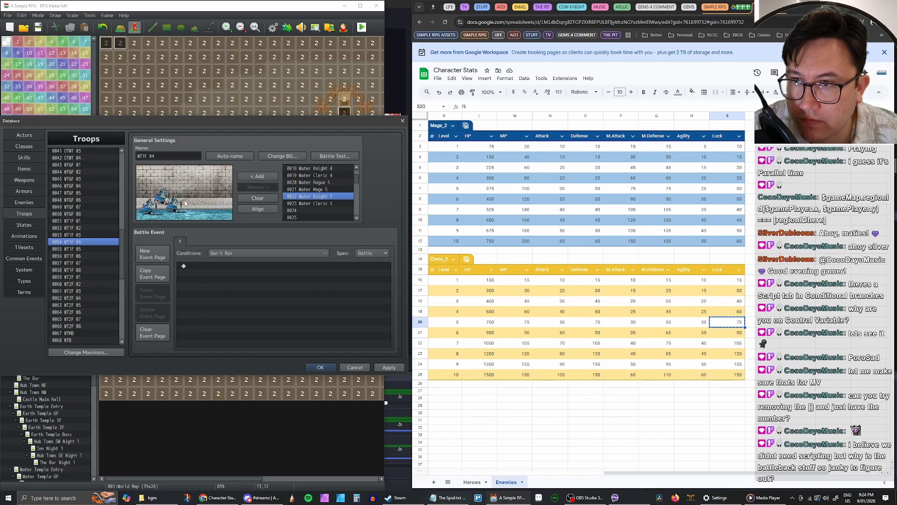
# Step: Replace the original enemies in WT1F 05 with two Water Rogue 5 enemies, staggered in the left half of the battle scene
pyautogui.click(72, 249)
pyautogui.click(154, 208)
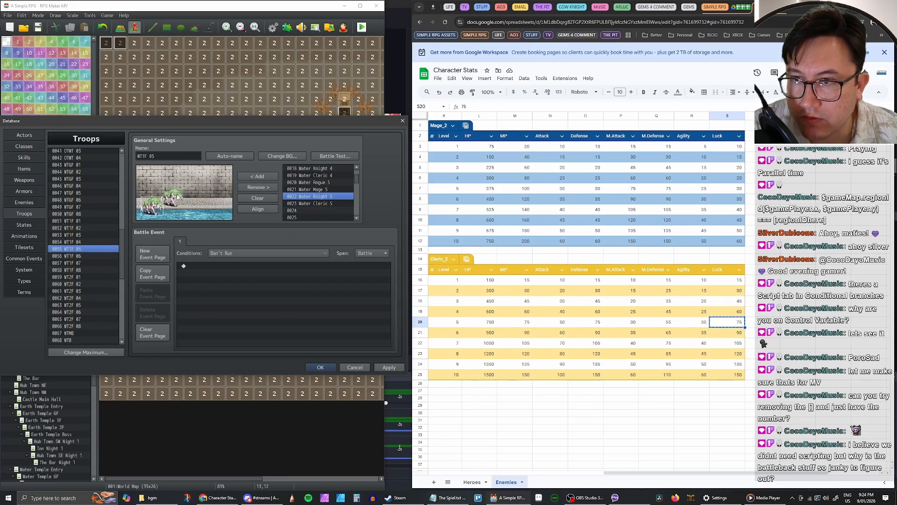
pyautogui.click(248, 186)
pyautogui.click(249, 186)
pyautogui.click(308, 182)
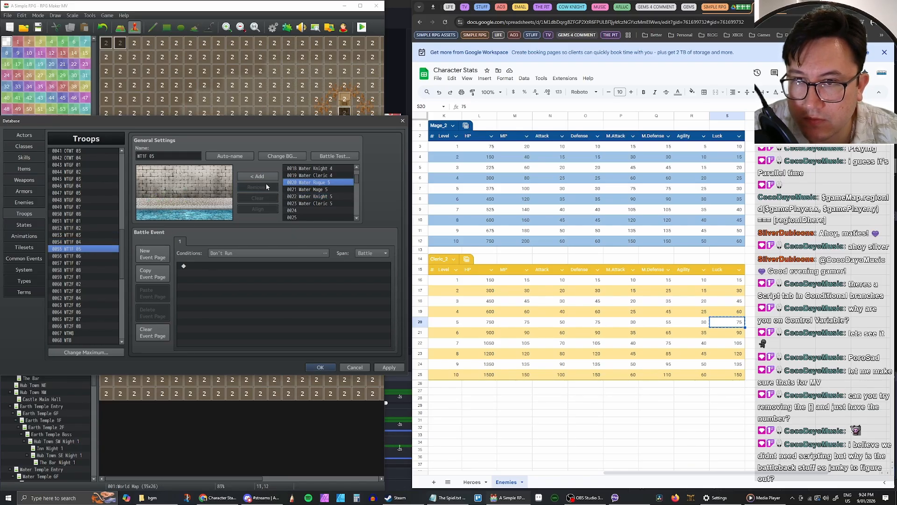
pyautogui.click(257, 176)
pyautogui.click(258, 176)
pyautogui.moveTo(178, 206)
pyautogui.mouseDown()
pyautogui.moveTo(155, 206)
pyautogui.moveTo(173, 196)
pyautogui.mouseUp()
pyautogui.click(197, 206)
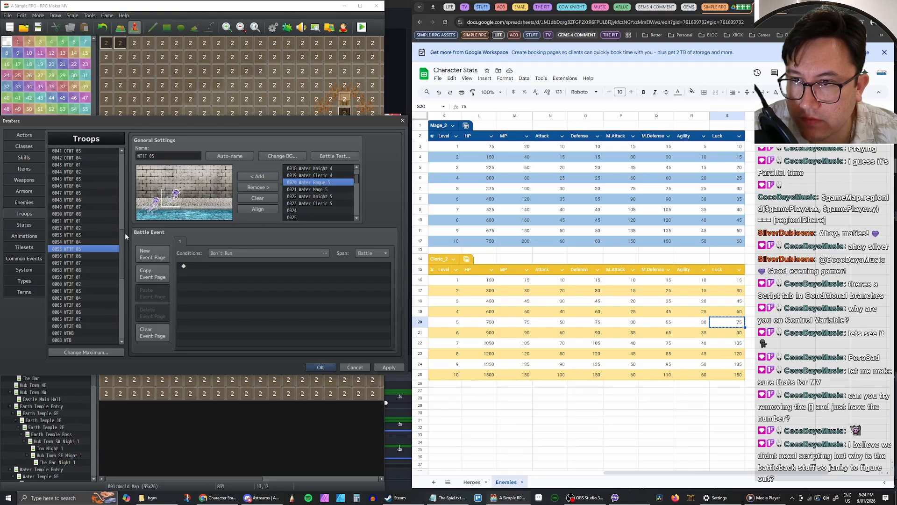
# Step: Replace the original enemies in WT1F 06 with Water Mage 5 enemies and arrange them in the left half of the battle scene
pyautogui.click(112, 255)
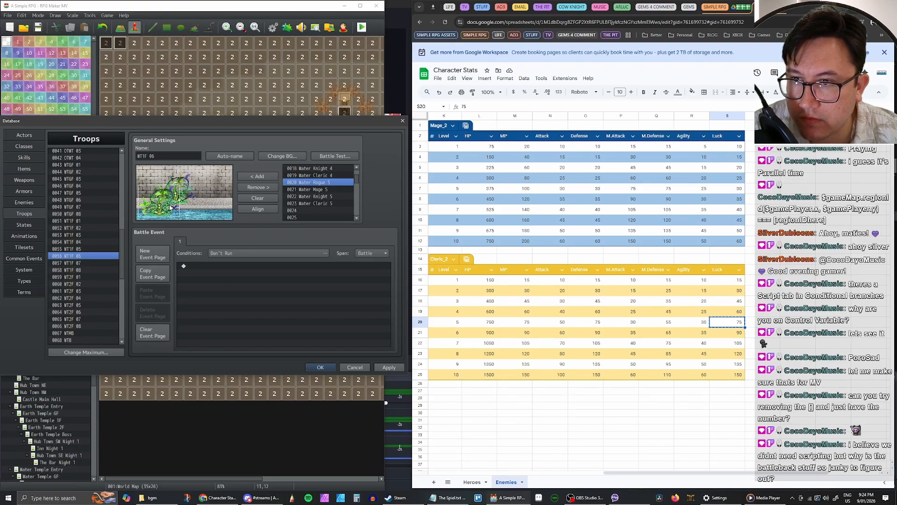
pyautogui.click(253, 187)
pyautogui.click(308, 189)
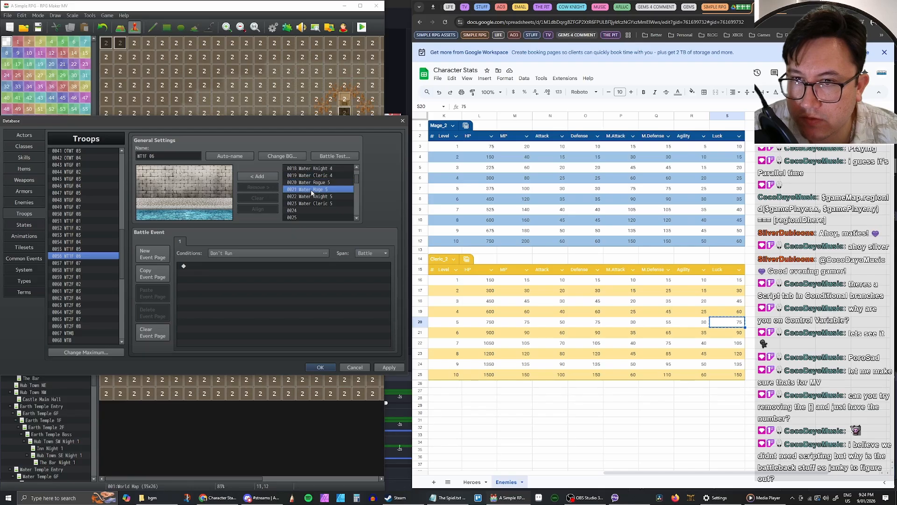
pyautogui.click(259, 177)
pyautogui.click(261, 177)
pyautogui.moveTo(176, 205)
pyautogui.mouseDown()
pyautogui.moveTo(152, 208)
pyautogui.moveTo(152, 196)
pyautogui.moveTo(169, 210)
pyautogui.mouseUp()
pyautogui.click(186, 198)
# Step: Replace the original enemies in WT1F 07 with a Water Rogue 5 and a Water Knight 5, grouped in the left half of the battle scene
pyautogui.click(80, 263)
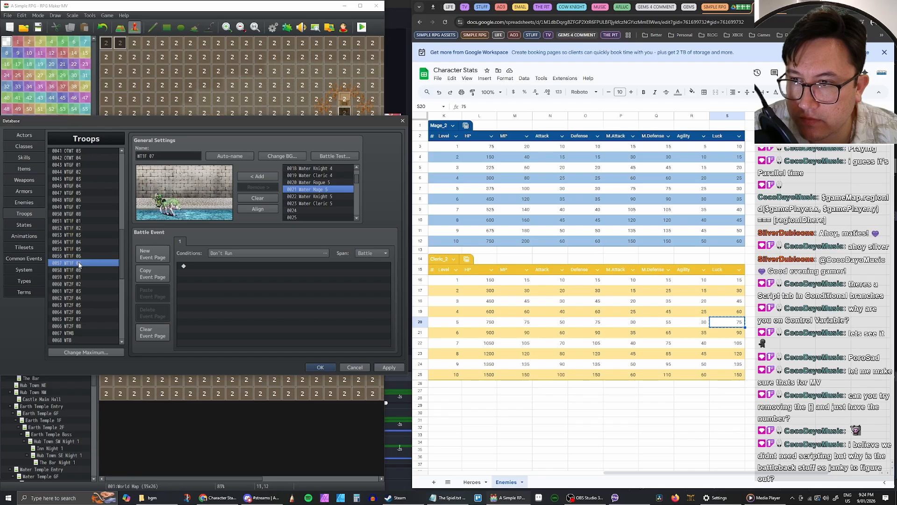
pyautogui.click(171, 207)
pyautogui.click(252, 188)
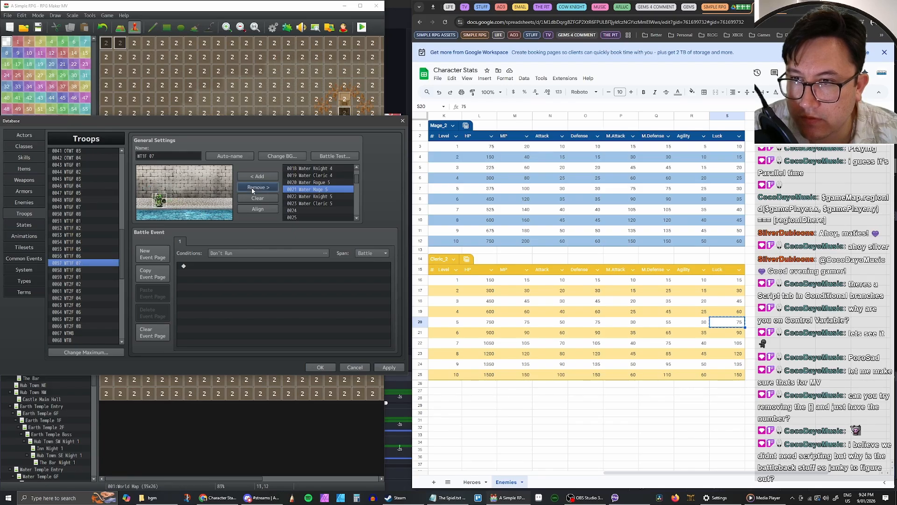
pyautogui.click(306, 182)
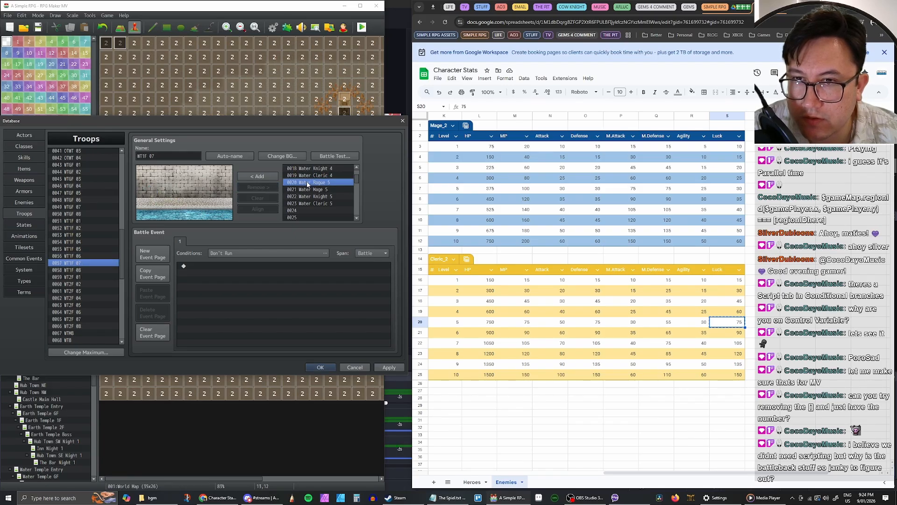
pyautogui.click(268, 176)
pyautogui.click(311, 197)
pyautogui.click(259, 177)
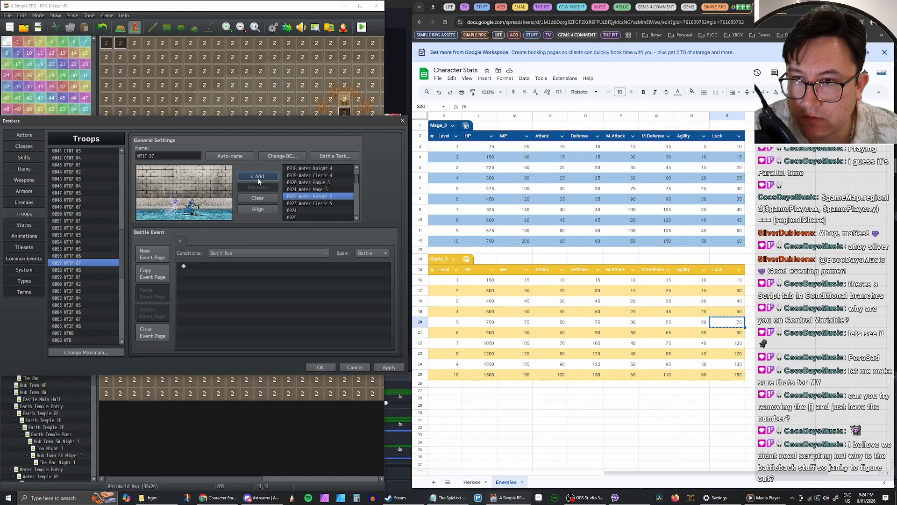
pyautogui.moveTo(174, 208)
pyautogui.mouseDown()
pyautogui.moveTo(152, 196)
pyautogui.moveTo(180, 220)
pyautogui.moveTo(163, 216)
pyautogui.moveTo(162, 202)
pyautogui.mouseUp()
pyautogui.rightClick(162, 202)
pyautogui.click(199, 219)
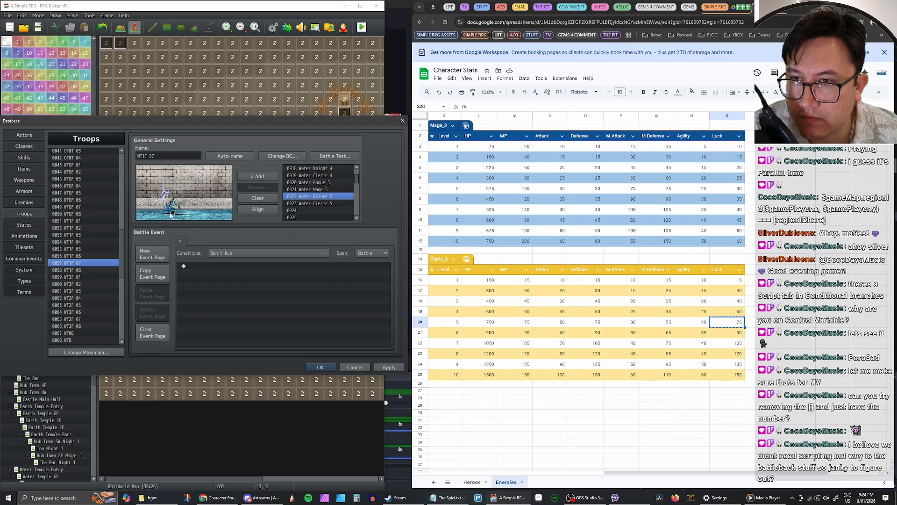
# Step: Rearrange the two plant enemies in troop ET1F 07 so one stands behind the other in the left half of the battle scene
pyautogui.scroll(3, 85, 219)
pyautogui.scroll(6, 80, 194)
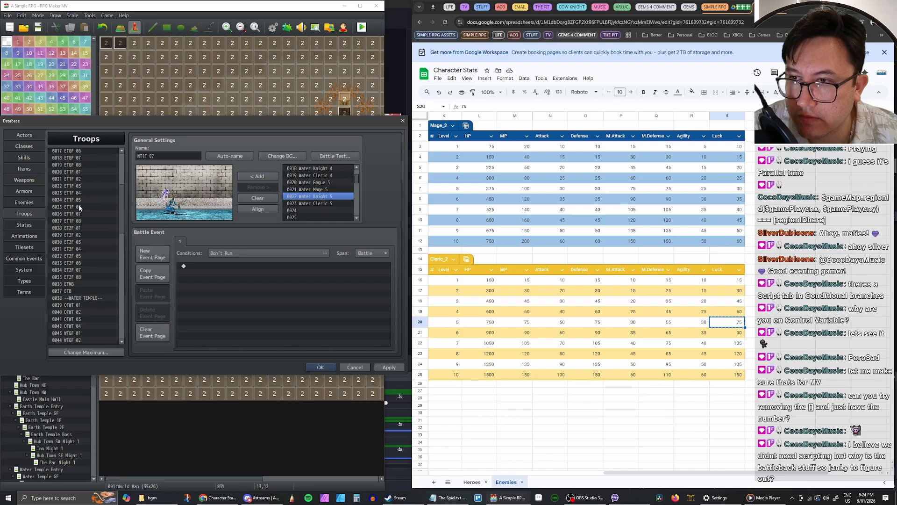
pyautogui.click(81, 206)
pyautogui.click(79, 200)
pyautogui.click(77, 214)
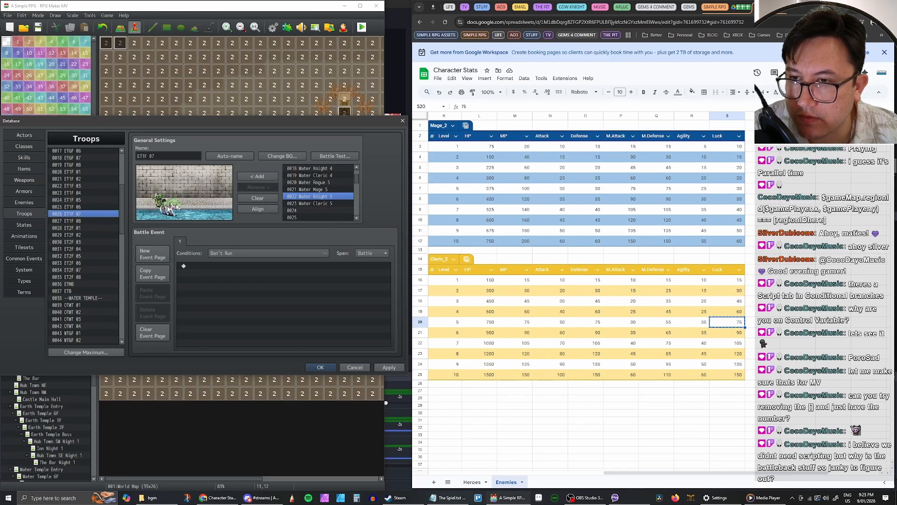
pyautogui.moveTo(157, 196)
pyautogui.mouseDown()
pyautogui.moveTo(174, 196)
pyautogui.moveTo(158, 207)
pyautogui.mouseUp()
pyautogui.rightClick(151, 196)
pyautogui.click(163, 193)
pyautogui.click(166, 208)
pyautogui.rightClick(157, 207)
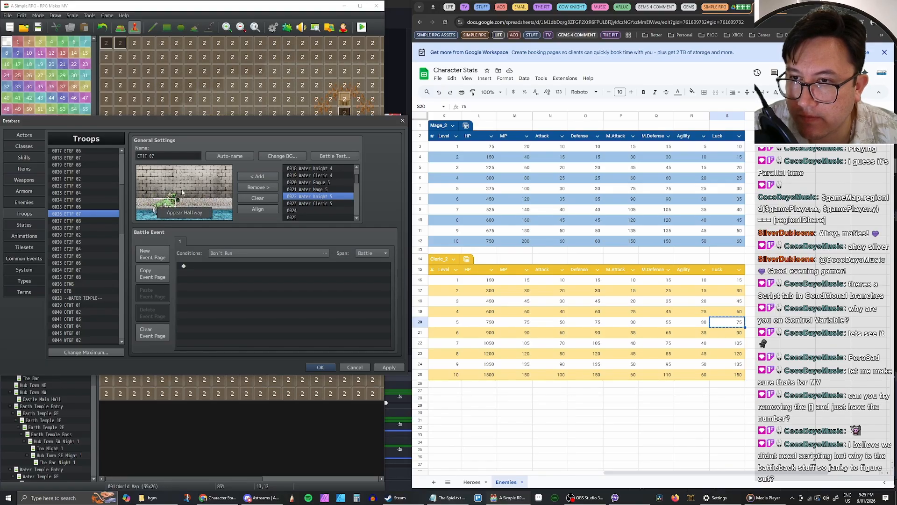
pyautogui.click(199, 207)
# Step: Replace the original enemies in WT1F 08 with two Water Knight 5 enemies and one Water Mage 5
pyautogui.scroll(-5, 87, 226)
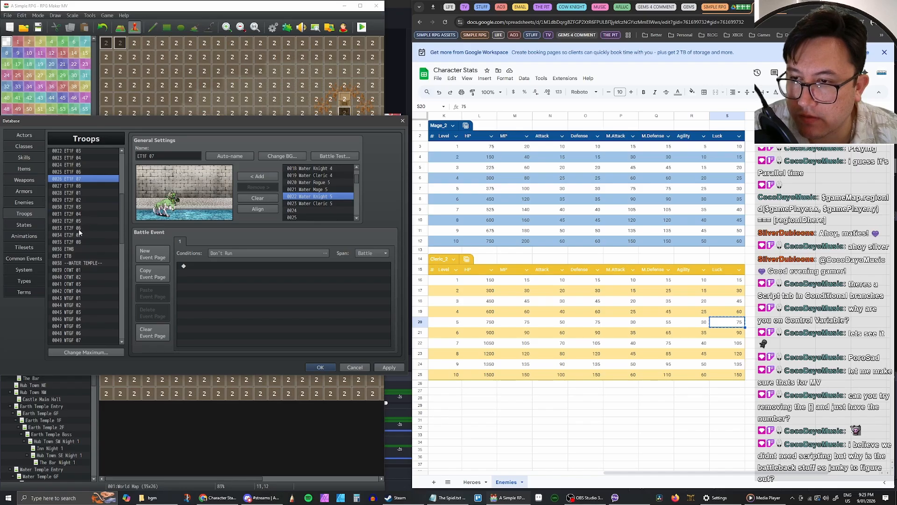
pyautogui.click(76, 256)
pyautogui.scroll(-2, 77, 268)
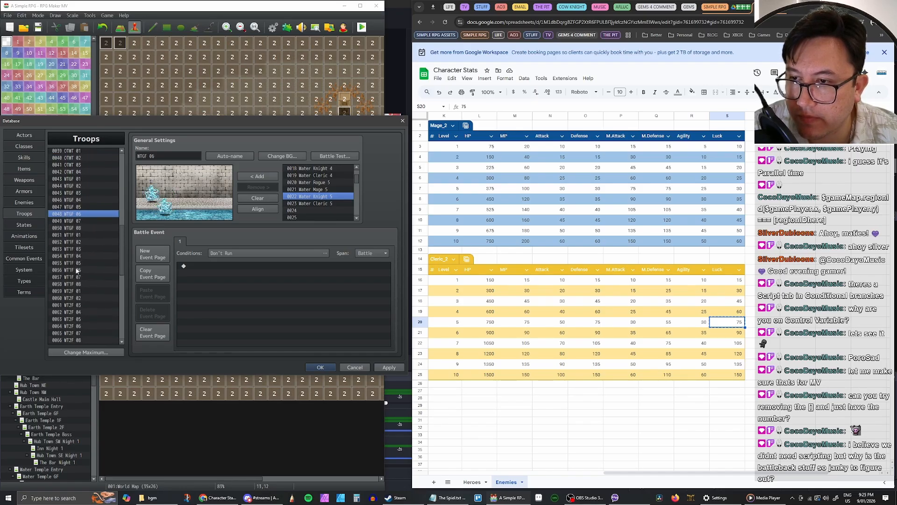
pyautogui.click(76, 277)
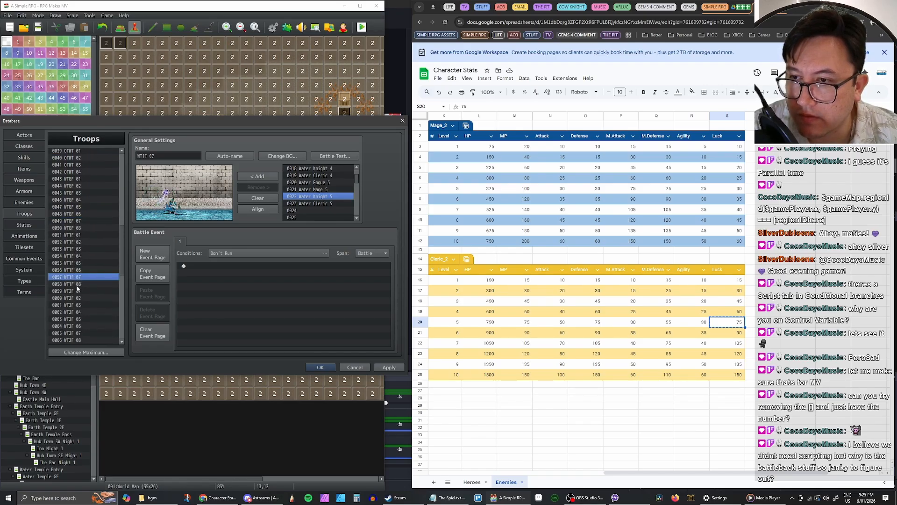
pyautogui.click(77, 284)
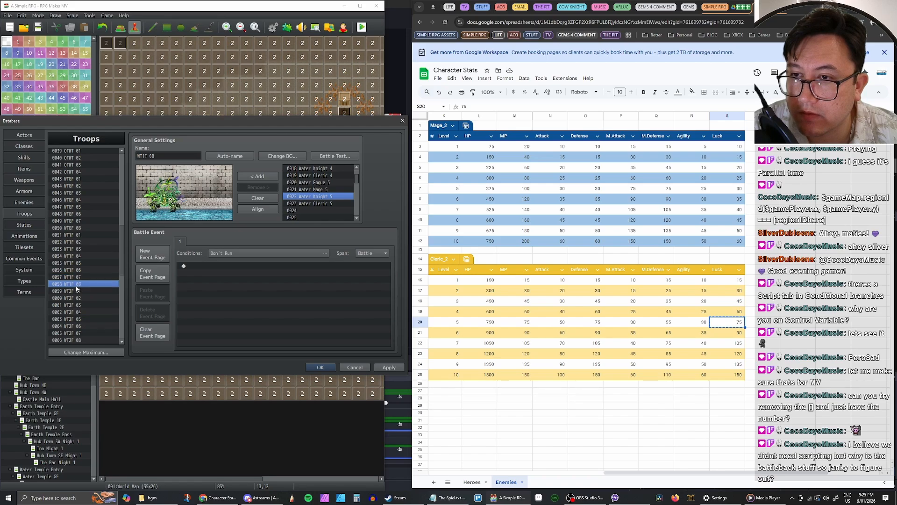
pyautogui.click(161, 196)
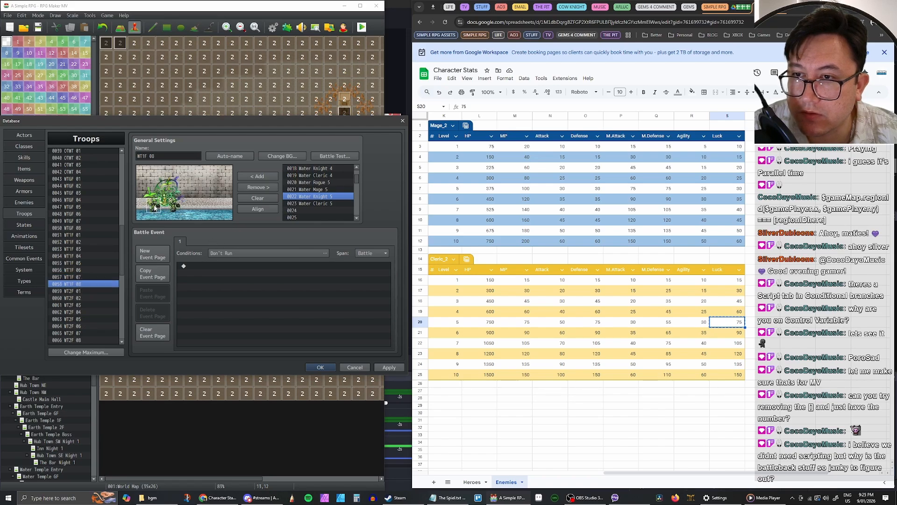
pyautogui.click(267, 188)
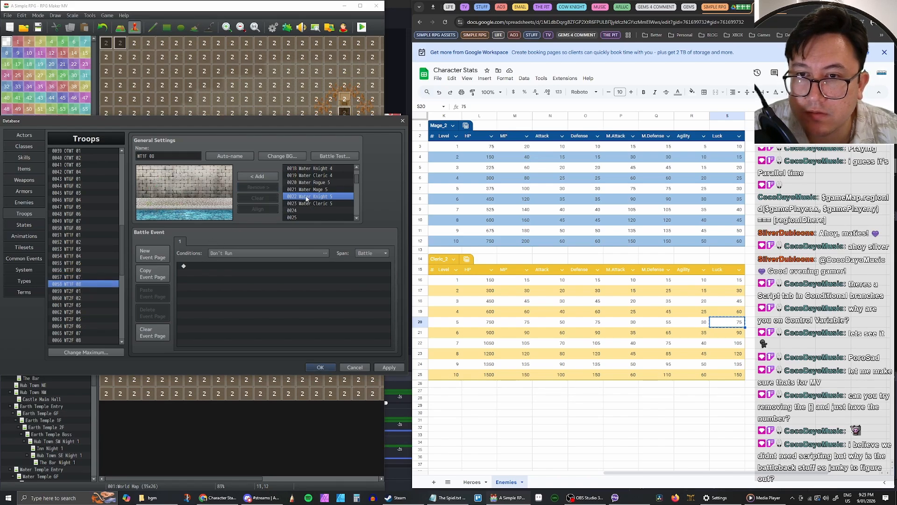
pyautogui.doubleClick(264, 180)
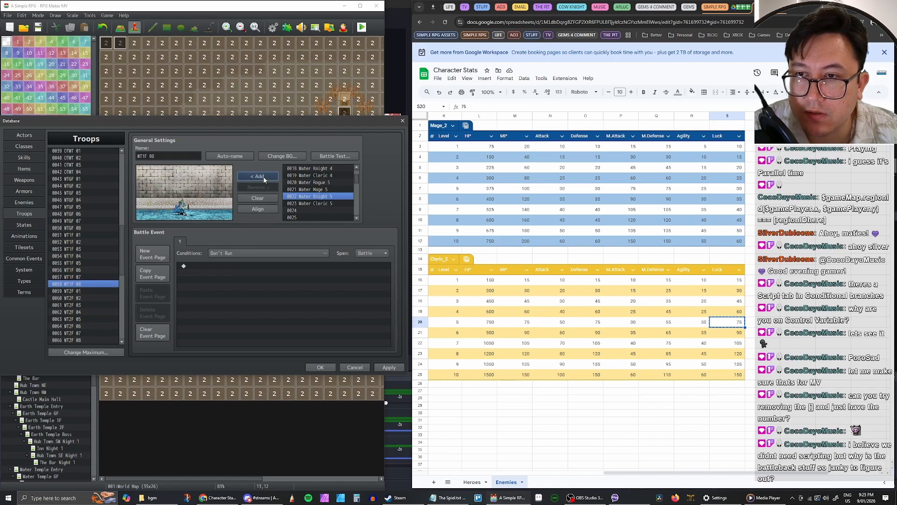
pyautogui.doubleClick(313, 189)
# Step: Arrange WT1F 08 with the Water Mage 5 behind the two Water Knight 5 enemies in the scene's left half, and save the database changes
pyautogui.moveTo(213, 207); pyautogui.dragTo(156, 192)
pyautogui.rightClick(176, 192)
pyautogui.click(201, 197)
pyautogui.rightClick(155, 205)
pyautogui.click(184, 211)
pyautogui.rightClick(166, 199)
pyautogui.click(161, 202)
pyautogui.rightClick(174, 199)
pyautogui.click(163, 185)
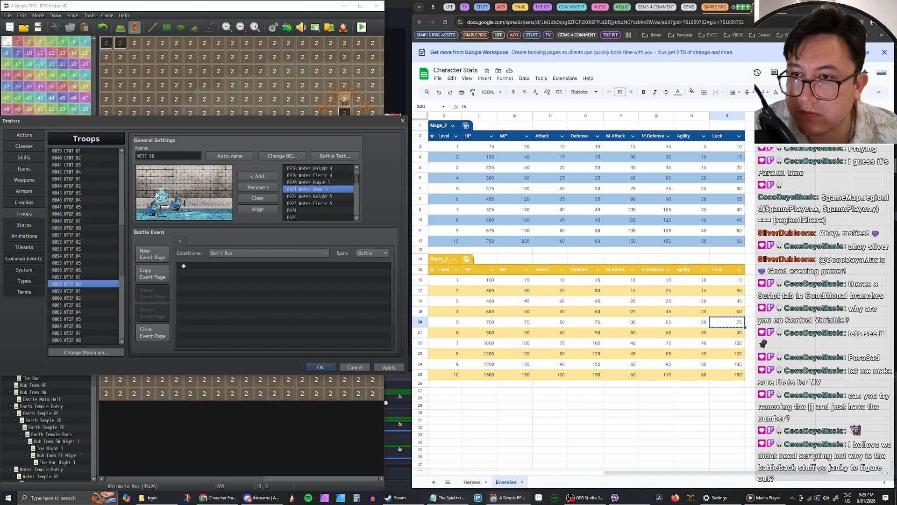
pyautogui.click(195, 211)
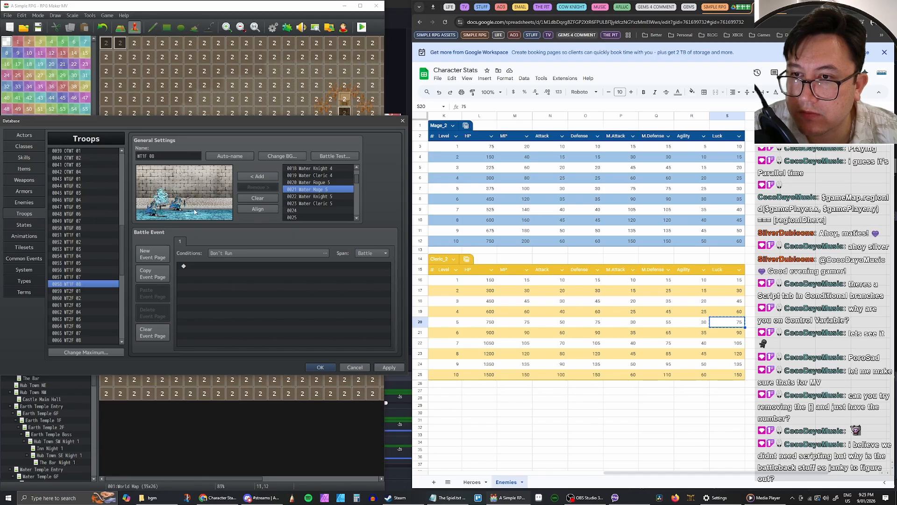
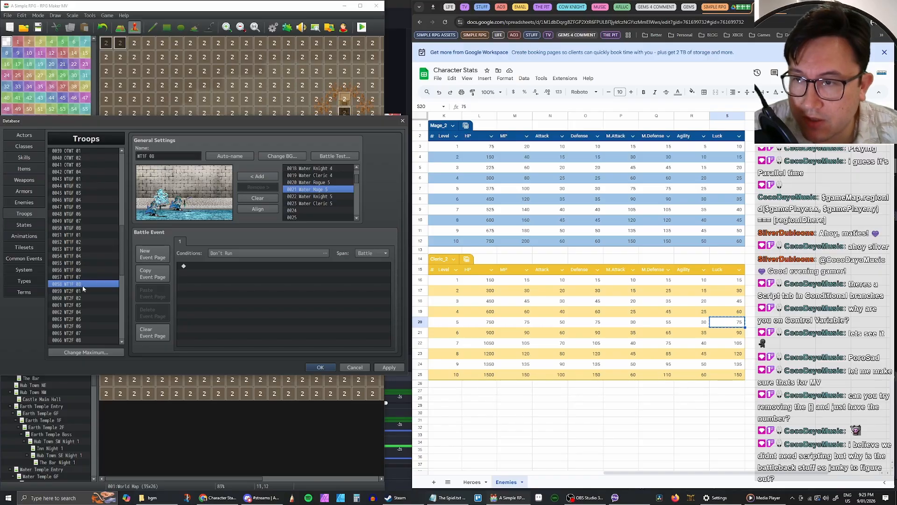
pyautogui.click(321, 367)
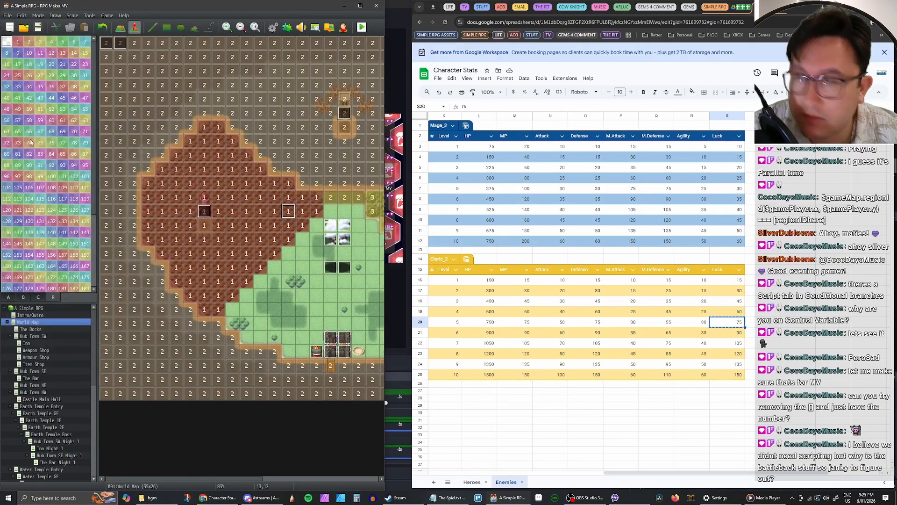
# Step: Reopen the database and delete the Change Battle Back command from troop OTWT 01's battle event
pyautogui.click(273, 27)
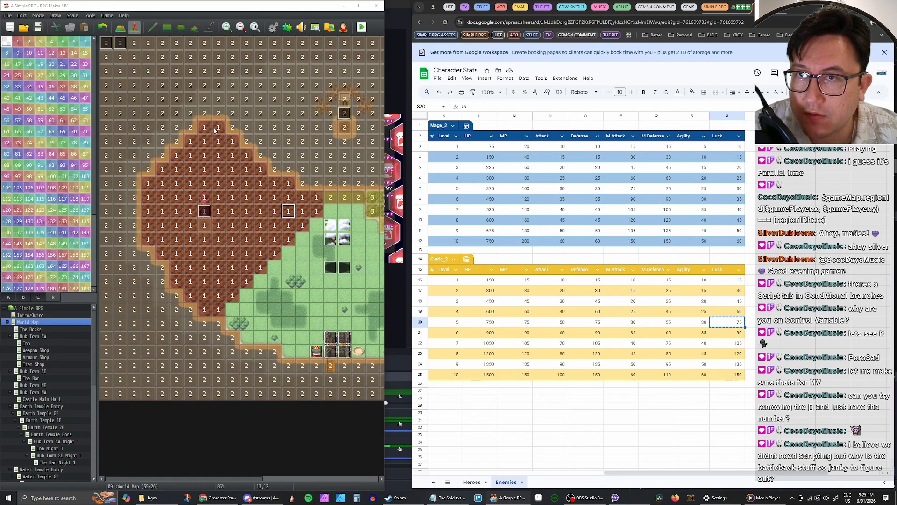
pyautogui.scroll(3, 102, 248)
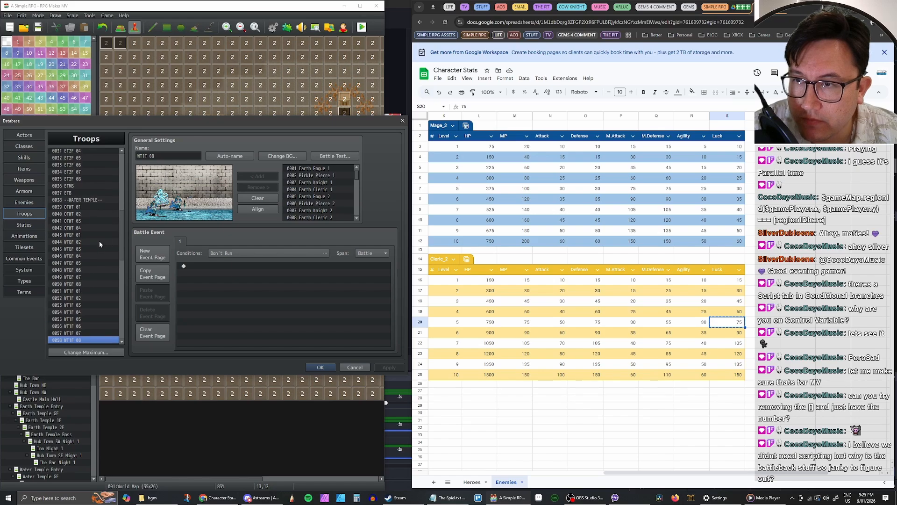
pyautogui.click(86, 208)
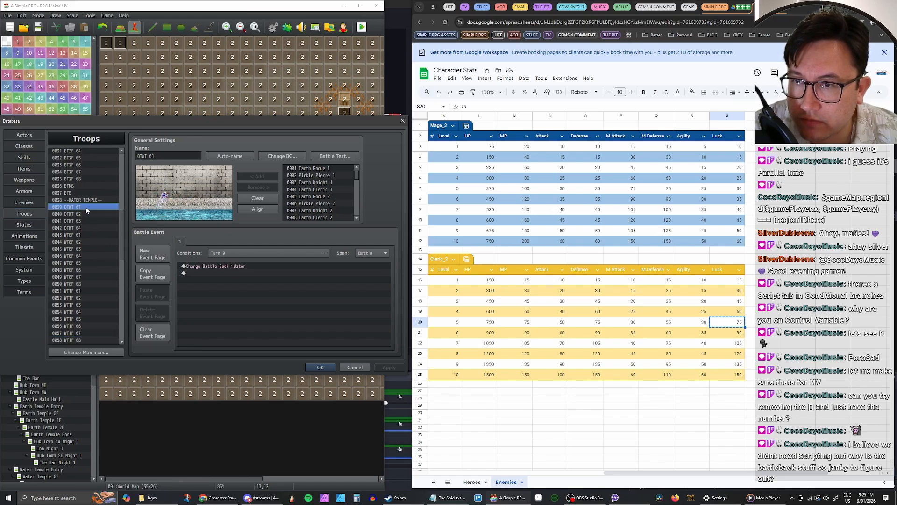
pyautogui.click(220, 266)
pyautogui.press('Delete')
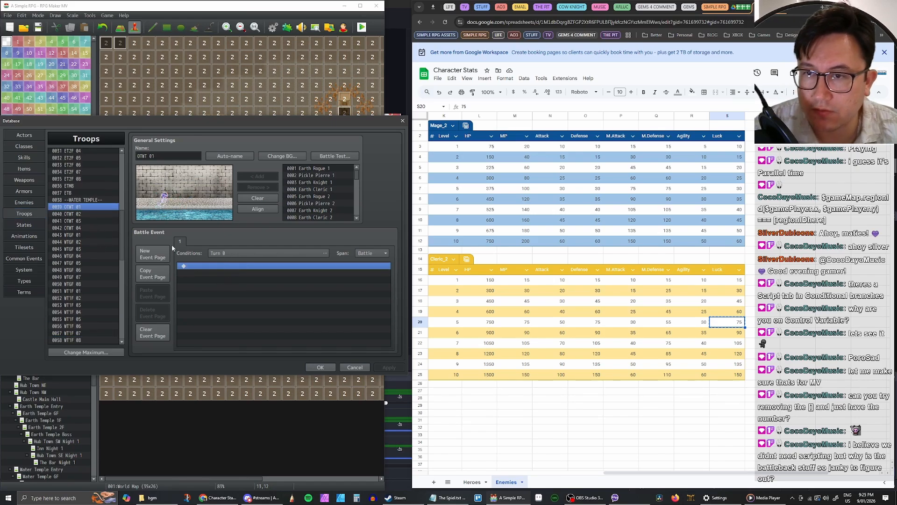
# Step: Clear the battle event pages of troops OTWT 02, OTWT 03 and OTWT 04, and save the database changes
pyautogui.click(84, 214)
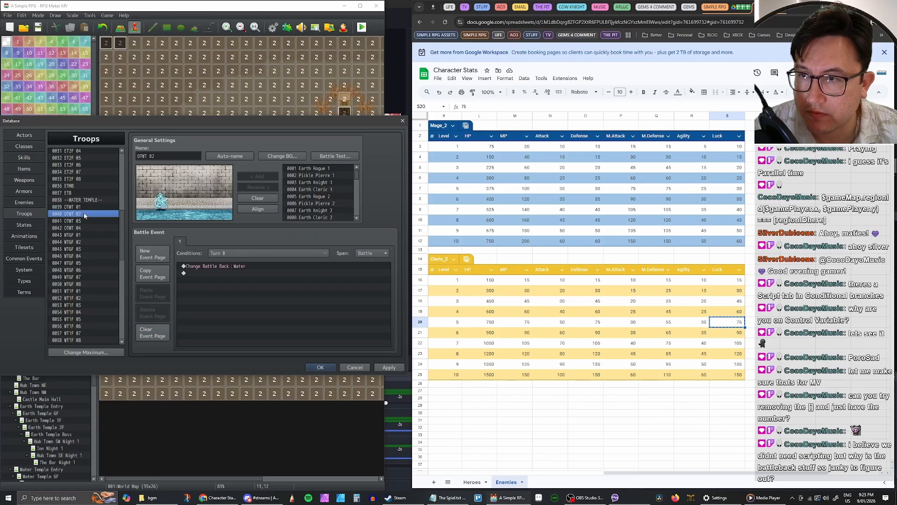
pyautogui.click(168, 336)
pyautogui.click(69, 220)
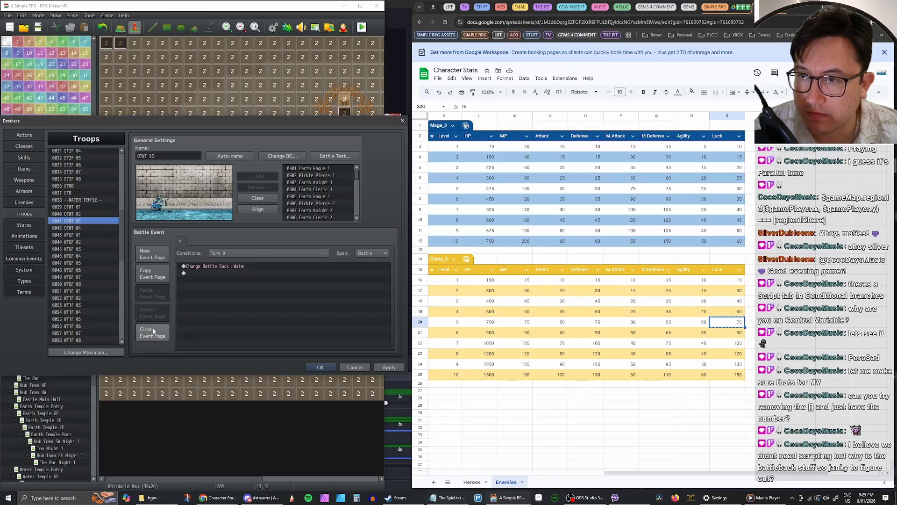
pyautogui.click(152, 332)
pyautogui.click(70, 227)
pyautogui.click(153, 333)
pyautogui.scroll(-3, 85, 245)
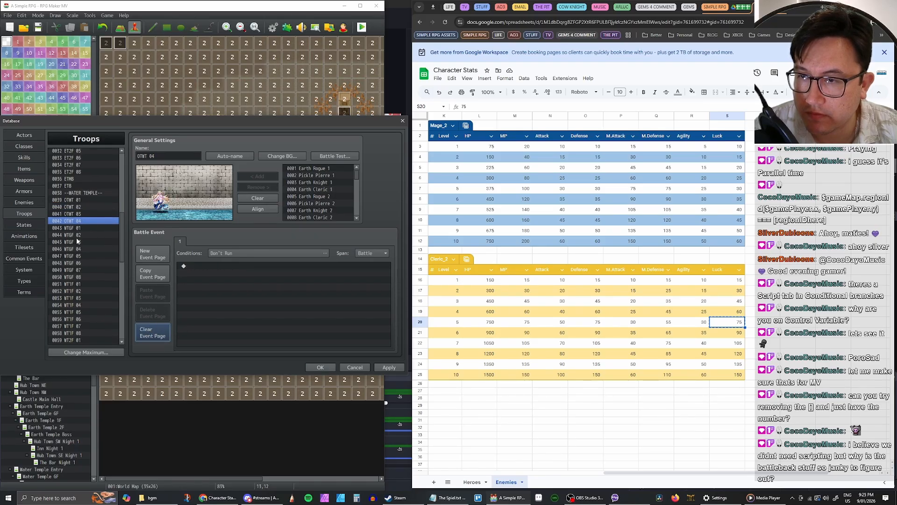
pyautogui.scroll(-1, 85, 245)
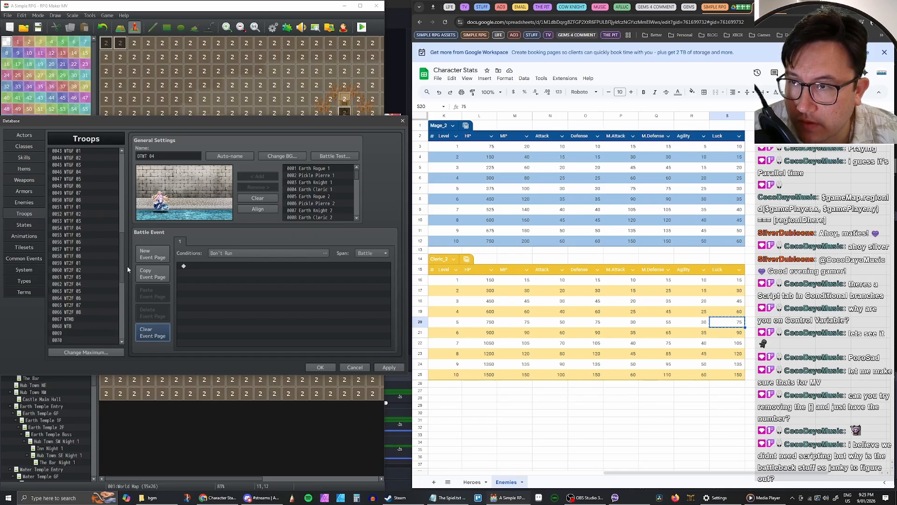
pyautogui.click(320, 367)
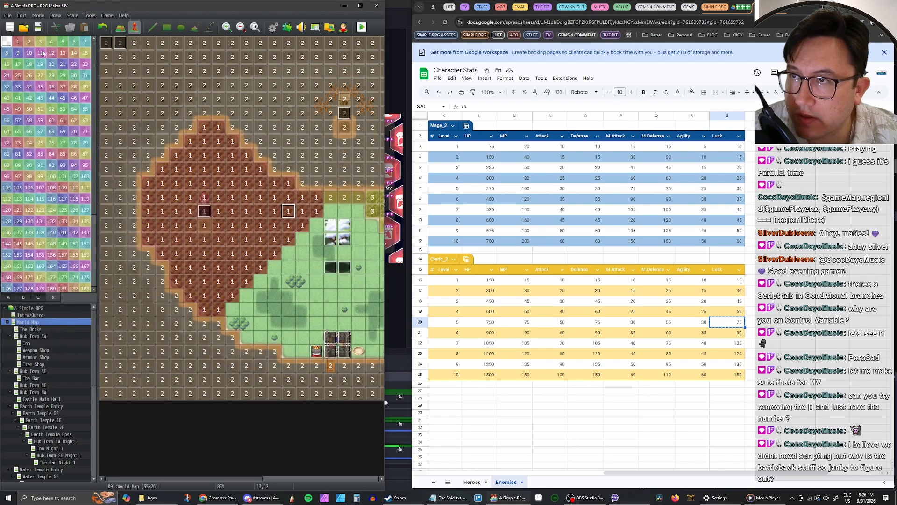
# Step: Review the database entries of the level 5 water enemies: Rogue, Mage, Knight and Cleric
pyautogui.click(272, 28)
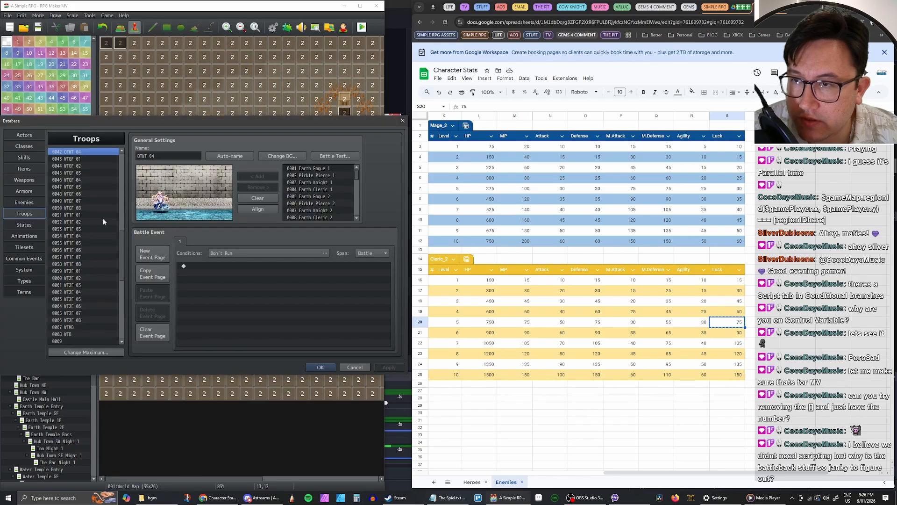
pyautogui.click(24, 203)
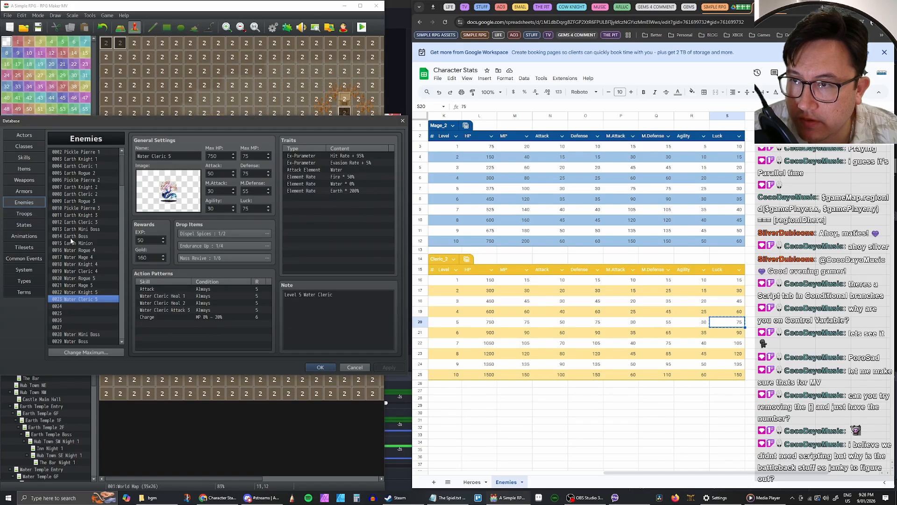
pyautogui.click(88, 278)
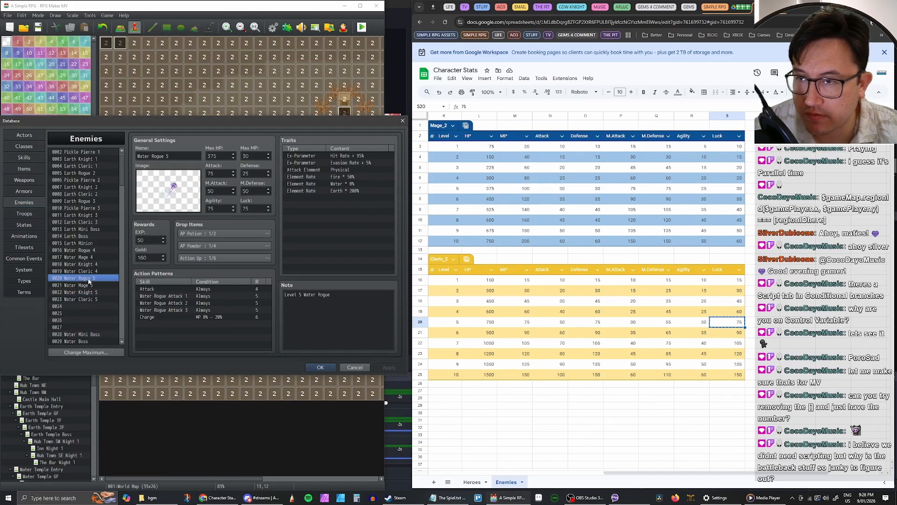
pyautogui.click(89, 285)
pyautogui.click(88, 292)
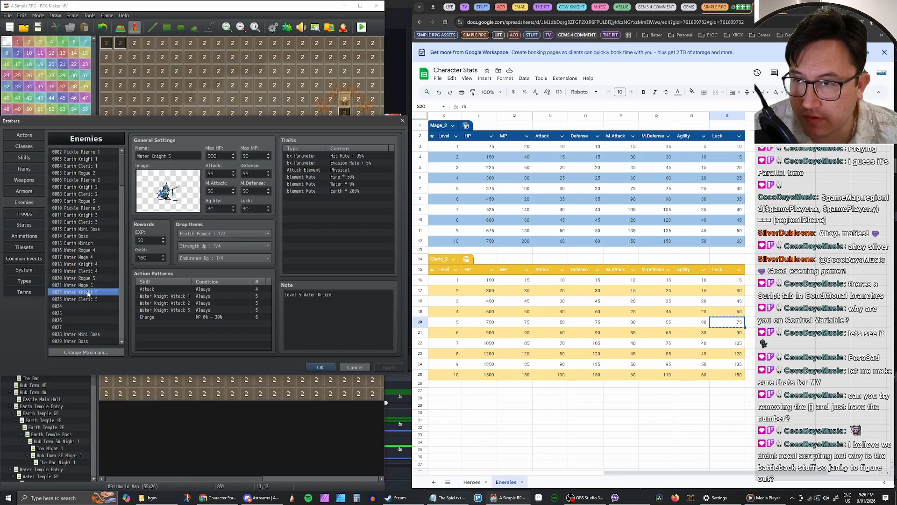
pyautogui.click(87, 300)
pyautogui.click(88, 292)
pyautogui.click(87, 286)
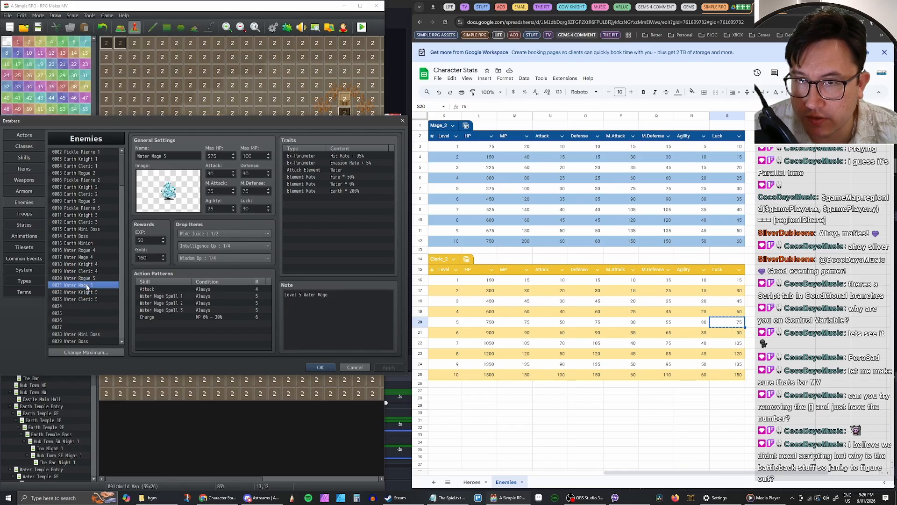
# Step: Duplicate the four level 5 water enemies, Rogue, Mage, Knight and Cleric, into the empty enemy entries 0024 to 0027
pyautogui.click(87, 279)
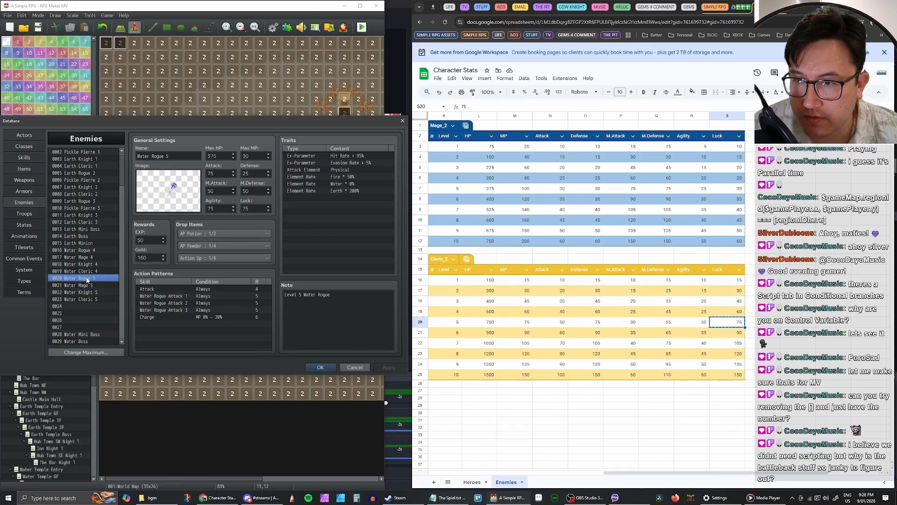
pyautogui.keyDown('shift'); pyautogui.click(92, 300); pyautogui.keyUp('shift')
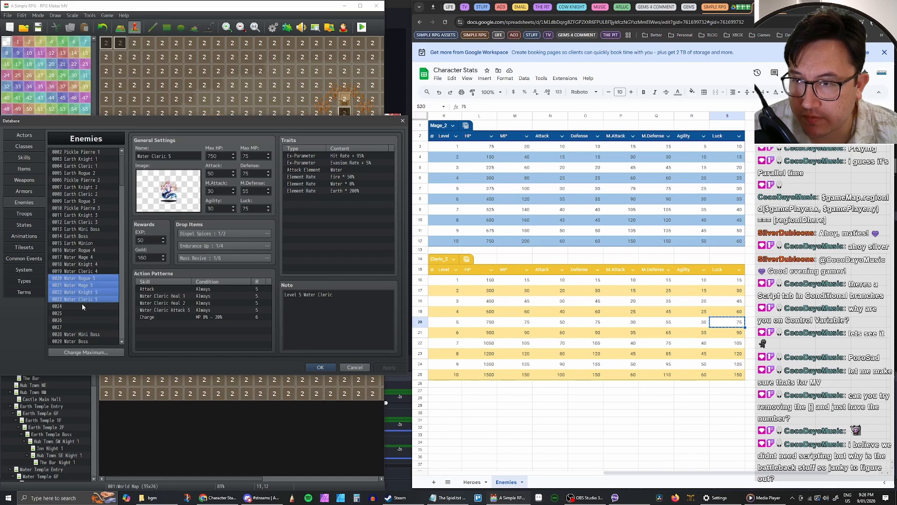
pyautogui.click(82, 306)
pyautogui.hotkey('ctrl', 'v')
# Step: Rename enemy 0024 as Water Rogue 6 and change its note to Level 6 Water Rogue
pyautogui.click(182, 157)
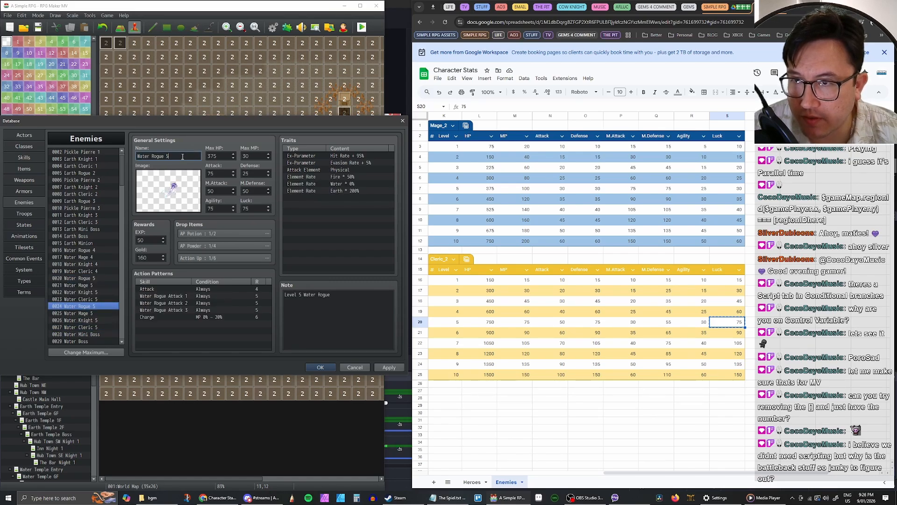
pyautogui.press('BackSpace')
pyautogui.write('6')
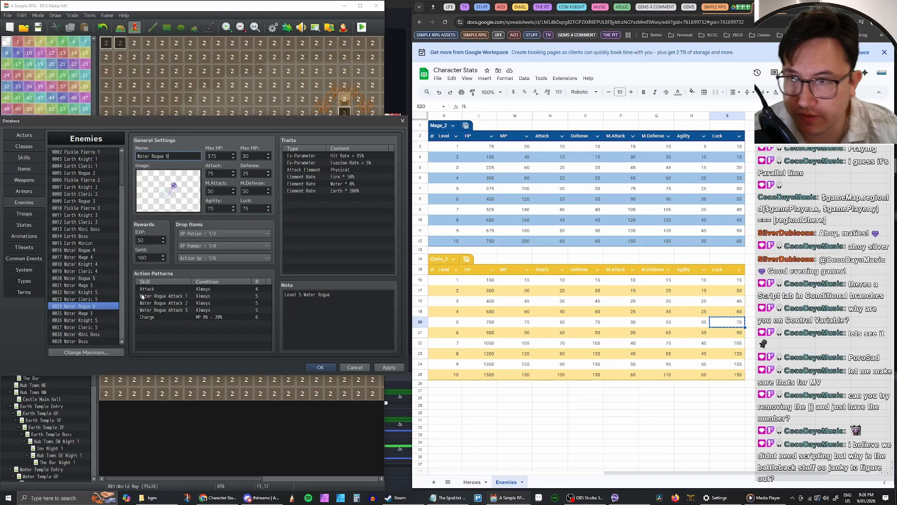
pyautogui.click(302, 294)
pyautogui.click(302, 294)
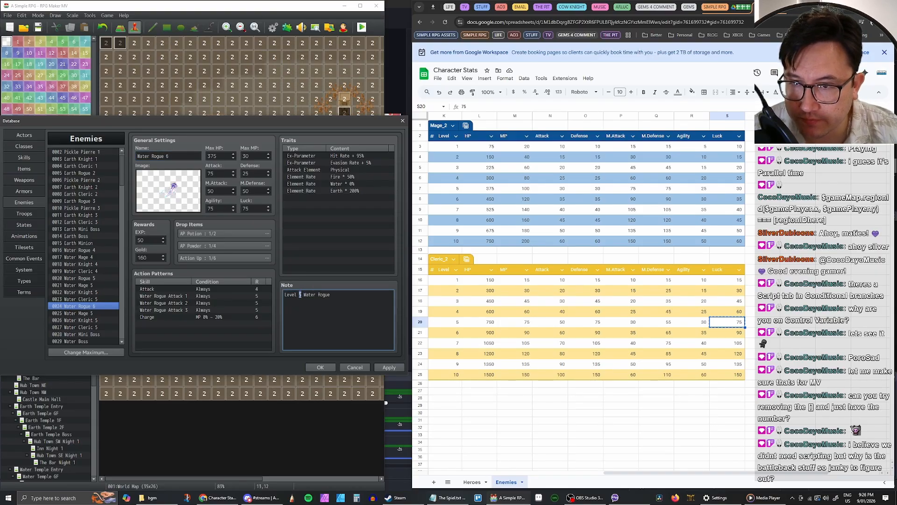
pyautogui.write('6')
# Step: Rename enemy 0025 as Water Mage 6 and change its note to Level 6 Water Mage
pyautogui.click(92, 314)
pyautogui.click(178, 154)
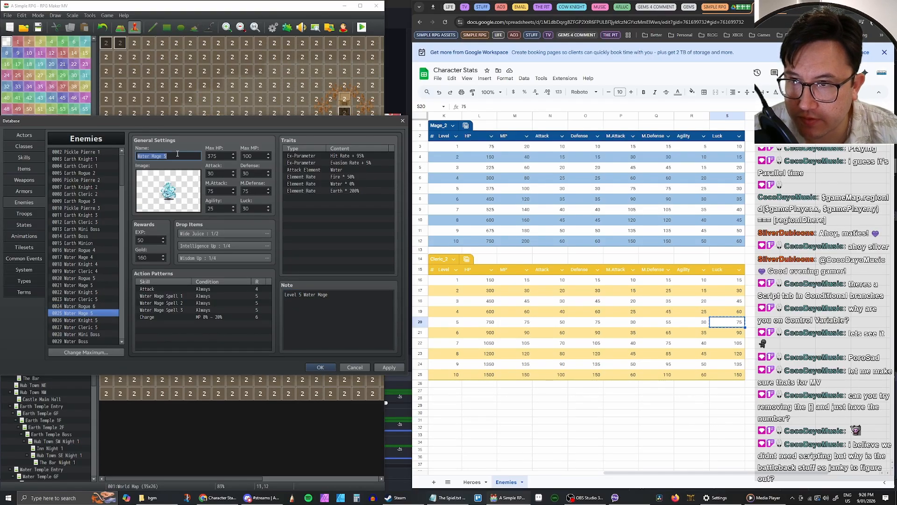
pyautogui.click(166, 156)
pyautogui.click(315, 298)
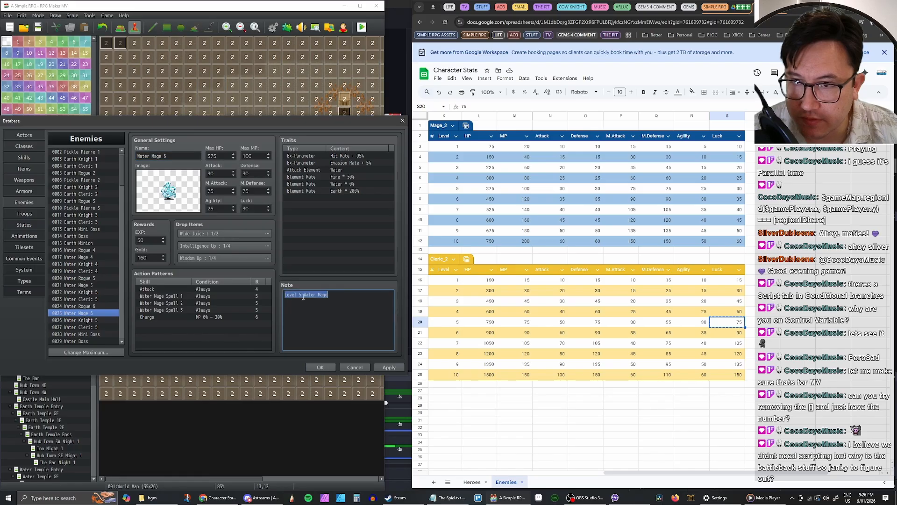
pyautogui.moveTo(302, 295); pyautogui.dragTo(297, 295)
pyautogui.write('6')
pyautogui.click(299, 295)
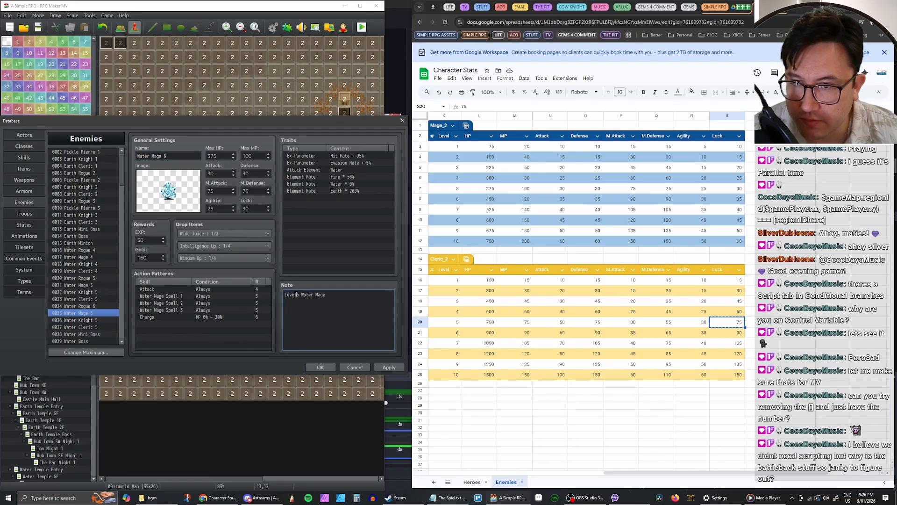
# Step: Rename enemy 0026 as Water Knight 6 and update the level in its note to 6
pyautogui.click(90, 321)
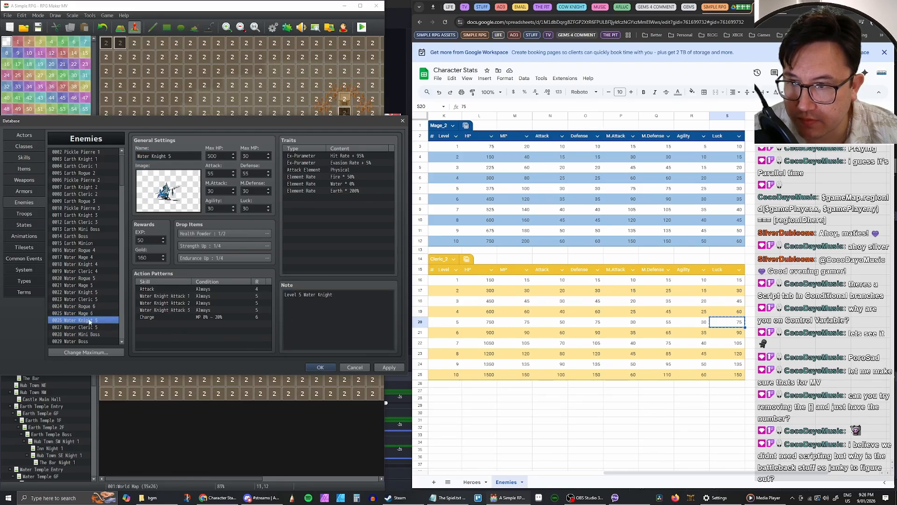
pyautogui.doubleClick(168, 155)
pyautogui.write('6')
pyautogui.click(301, 296)
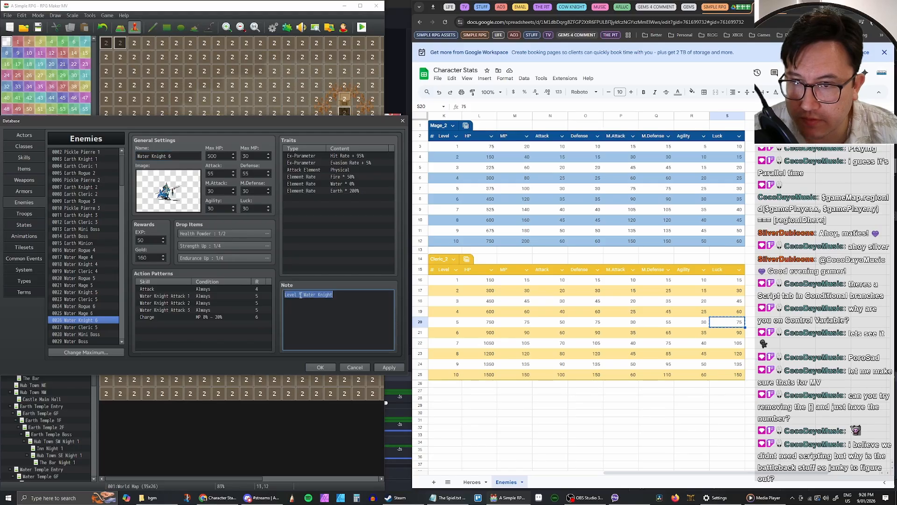
pyautogui.doubleClick(300, 295)
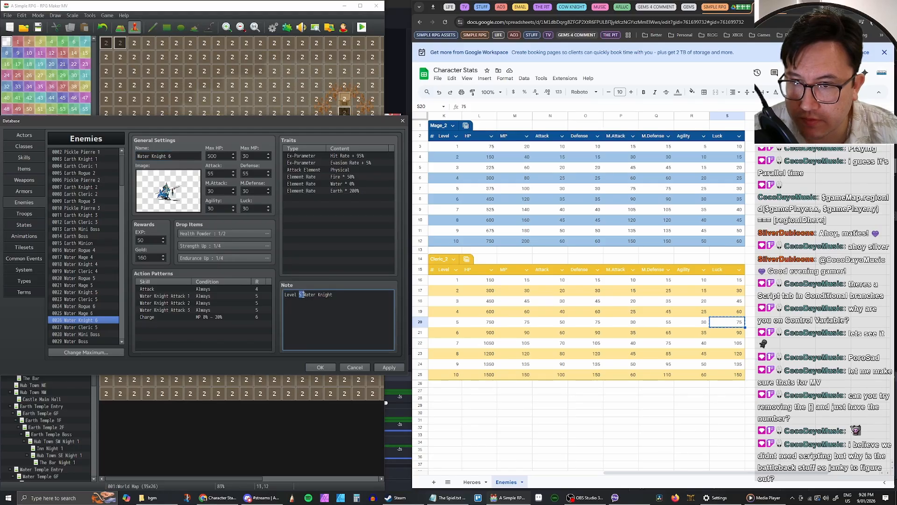
# Step: Rename enemy 0027 as Water Cleric 6, change its note to Level 6 Water Cleric, and apply the database changes
pyautogui.click(75, 327)
pyautogui.tripleClick(166, 154)
pyautogui.doubleClick(169, 156)
pyautogui.write('6')
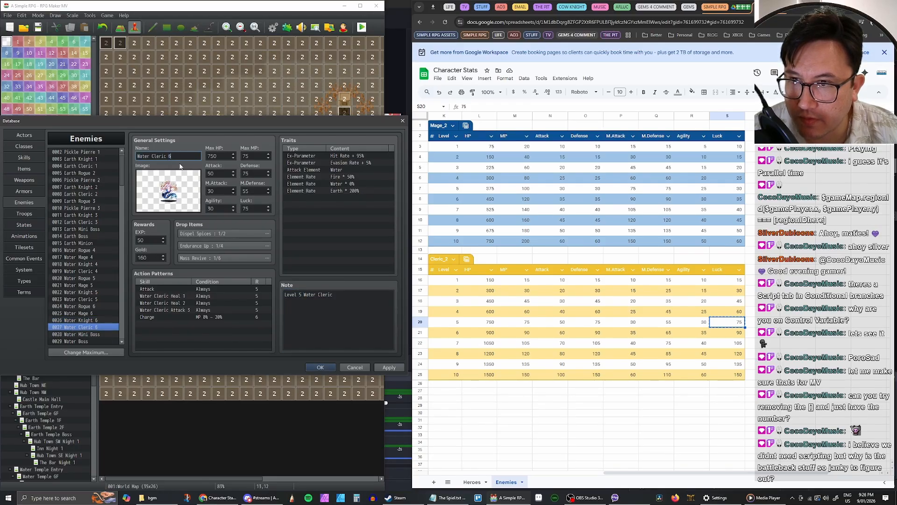
pyautogui.click(305, 294)
pyautogui.doubleClick(300, 295)
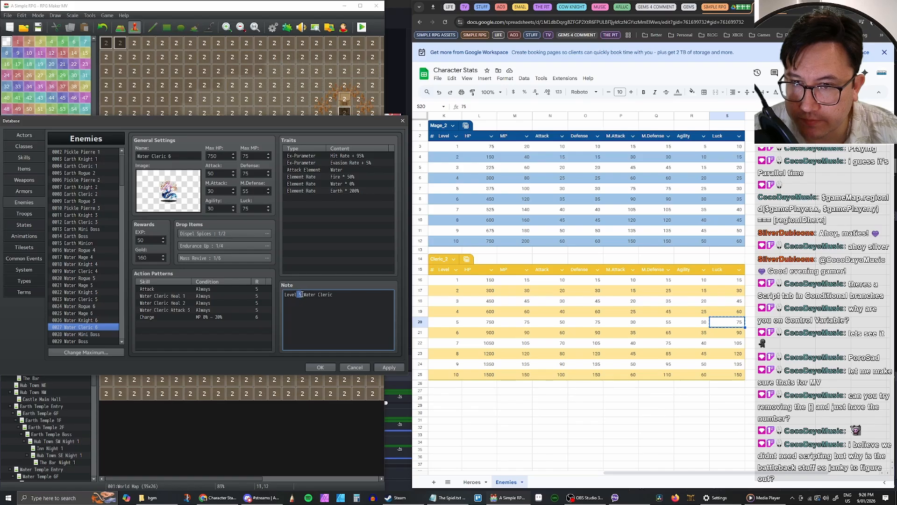
pyautogui.write('6')
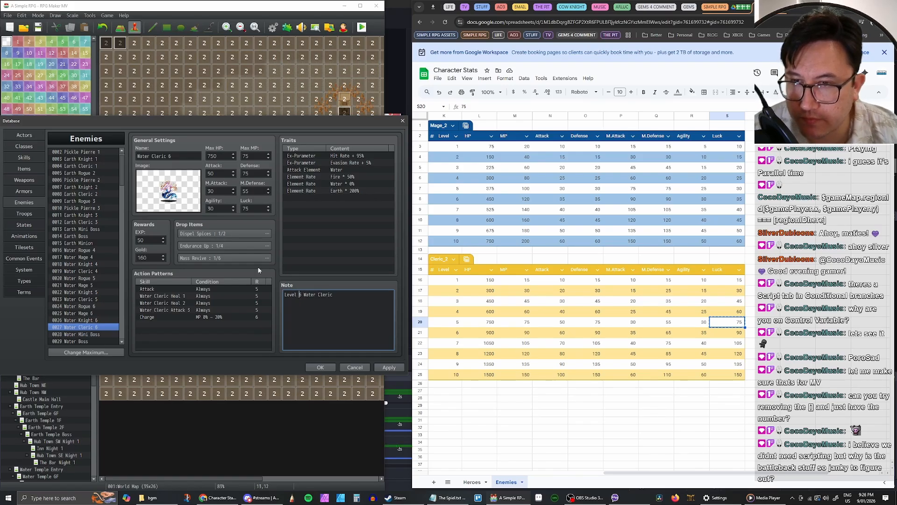
pyautogui.click(389, 367)
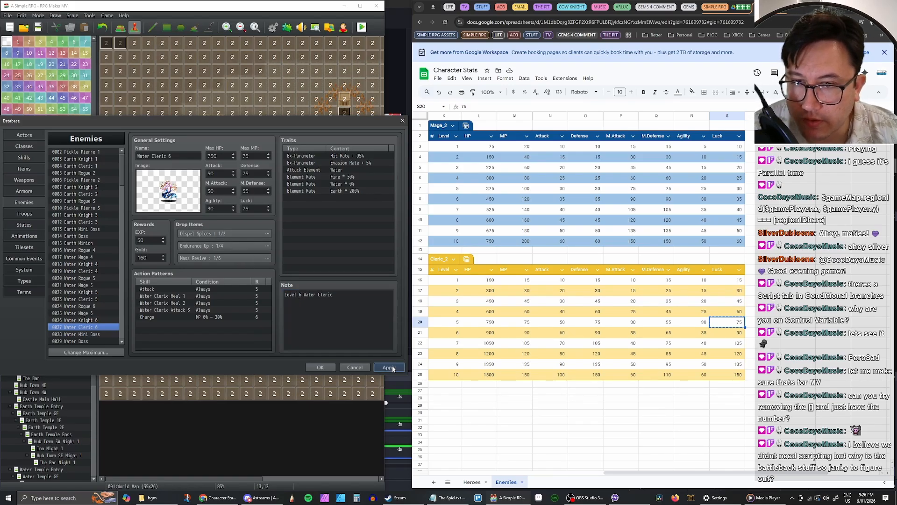
# Step: Set Water Rogue 6's Max HP to 450 and Max MP to 35 from the level 6 row of the Rogue_2 stats table
pyautogui.click(90, 307)
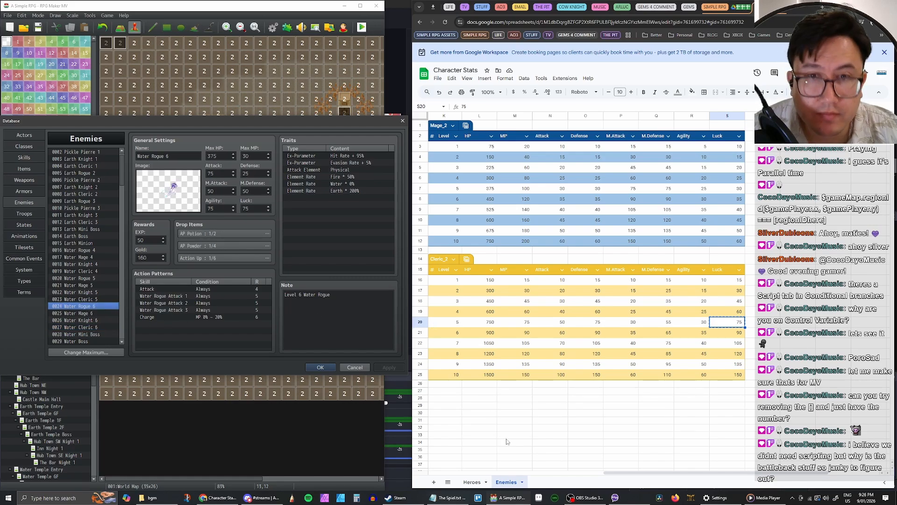
pyautogui.moveTo(634, 473); pyautogui.dragTo(426, 476)
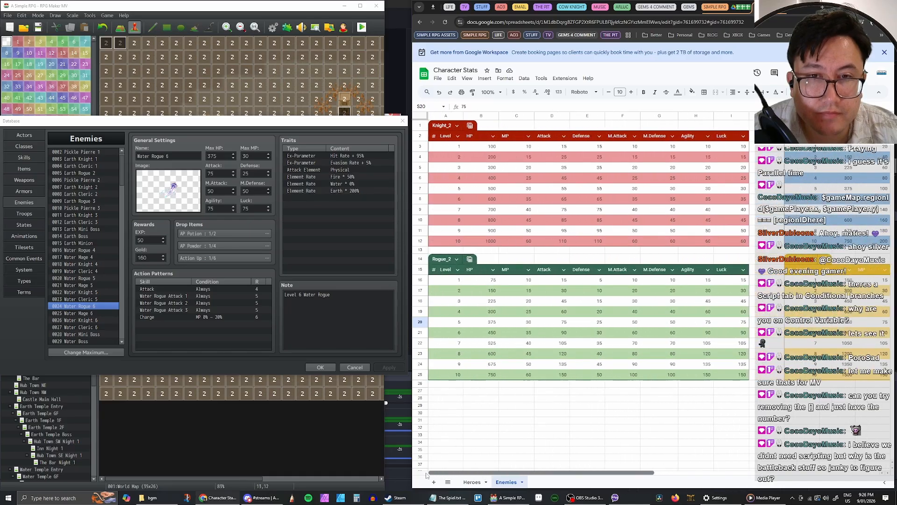
pyautogui.click(495, 333)
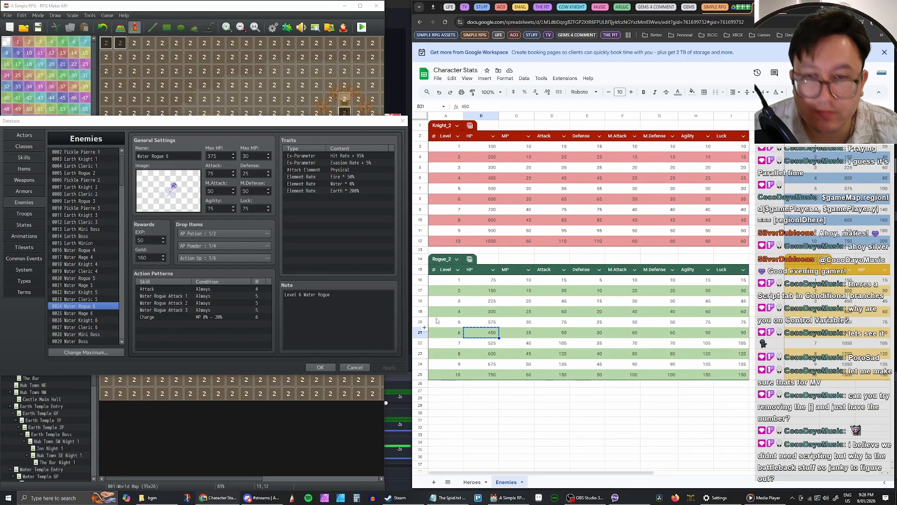
pyautogui.hotkey('alt', 'Tab')
pyautogui.write('450')
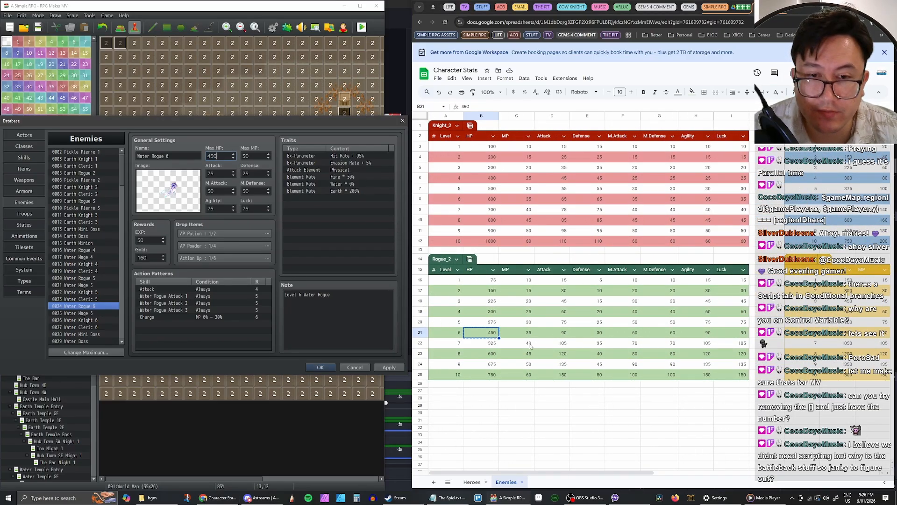
pyautogui.hotkey('alt', 'Tab')
pyautogui.press('Right')
pyautogui.hotkey('ctrl', 'c')
pyautogui.hotkey('alt', 'Tab')
pyautogui.press('Tab')
pyautogui.hotkey('ctrl', 'v')
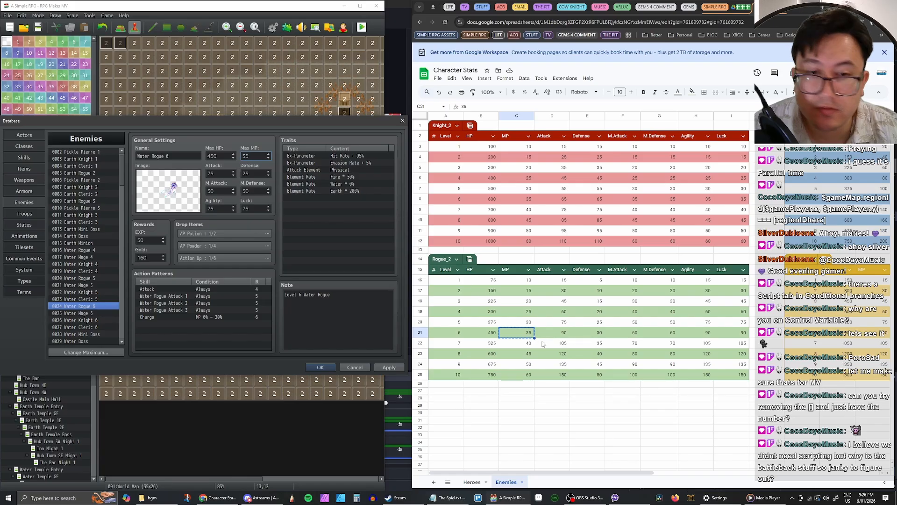
# Step: Copy the level 6 Rogue_2 Attack of 90 and Defense of 30 from the spreadsheet into Water Rogue 6
pyautogui.hotkey('alt', 'Tab')
pyautogui.press('Right')
pyautogui.hotkey('ctrl', 'c')
pyautogui.hotkey('alt', 'Tab')
pyautogui.press('Tab')
pyautogui.hotkey('ctrl', 'v')
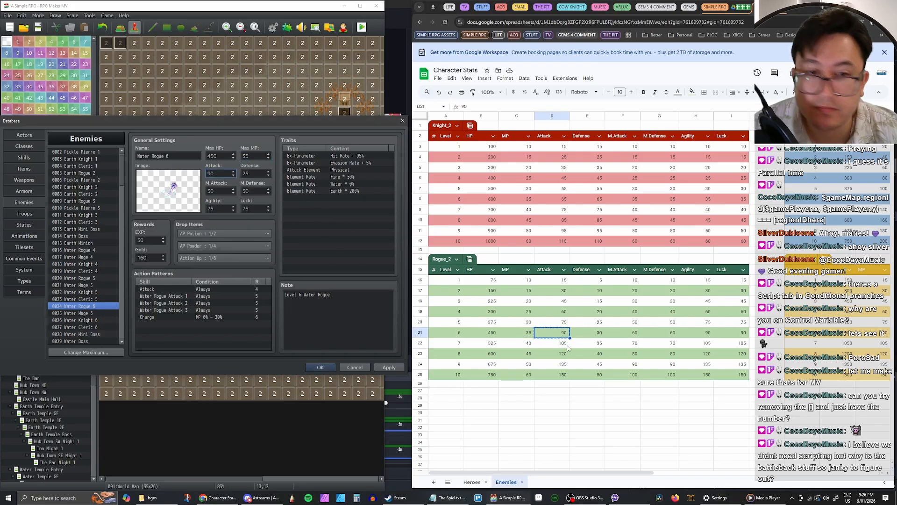
pyautogui.hotkey('alt', 'Tab')
pyautogui.press('Right')
pyautogui.hotkey('ctrl', 'c')
pyautogui.hotkey('alt', 'Tab')
pyautogui.press('Tab')
pyautogui.hotkey('ctrl', 'v')
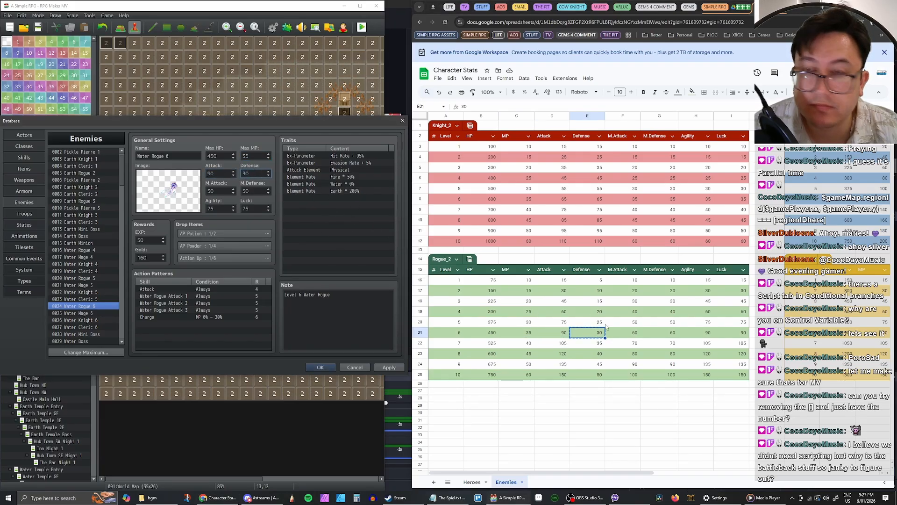
# Step: Copy the level 6 Rogue_2 M.Attack of 60 and M.Defense of 60 from the spreadsheet into Water Rogue 6
pyautogui.hotkey('alt', 'Tab')
pyautogui.press('Right')
pyautogui.hotkey('ctrl', 'c')
pyautogui.hotkey('alt', 'Tab')
pyautogui.press('Tab')
pyautogui.hotkey('ctrl', 'v')
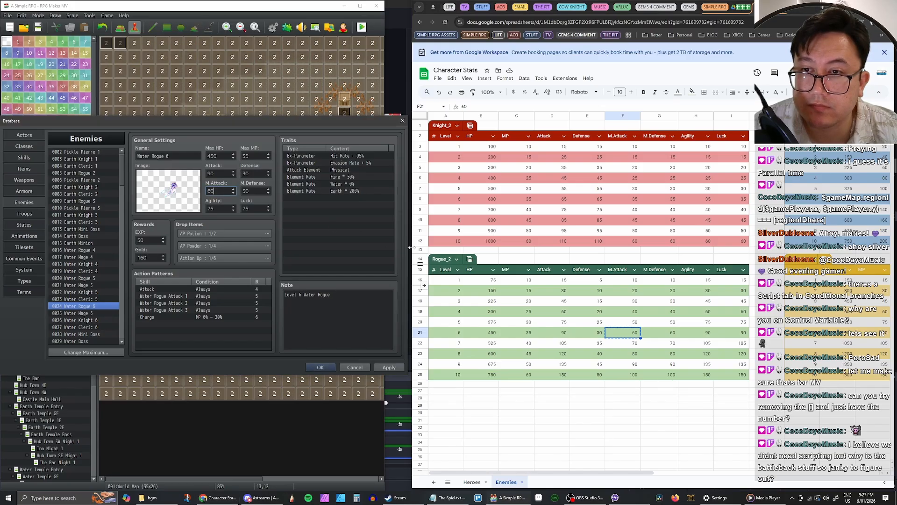
pyautogui.hotkey('alt', 'Tab')
pyautogui.press('Right')
pyautogui.hotkey('ctrl', 'c')
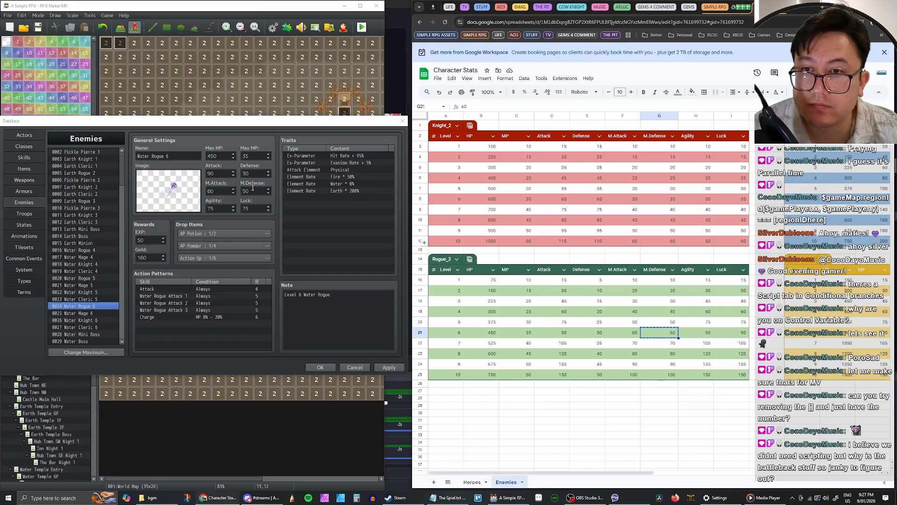
pyautogui.hotkey('alt', 'Tab')
pyautogui.press('Tab')
pyautogui.hotkey('ctrl', 'v')
# Step: Copy the level 6 Rogue_2 Agility of 90 and Luck of 90 from the spreadsheet into Water Rogue 6
pyautogui.hotkey('alt', 'Tab')
pyautogui.press('Right')
pyautogui.hotkey('ctrl', 'c')
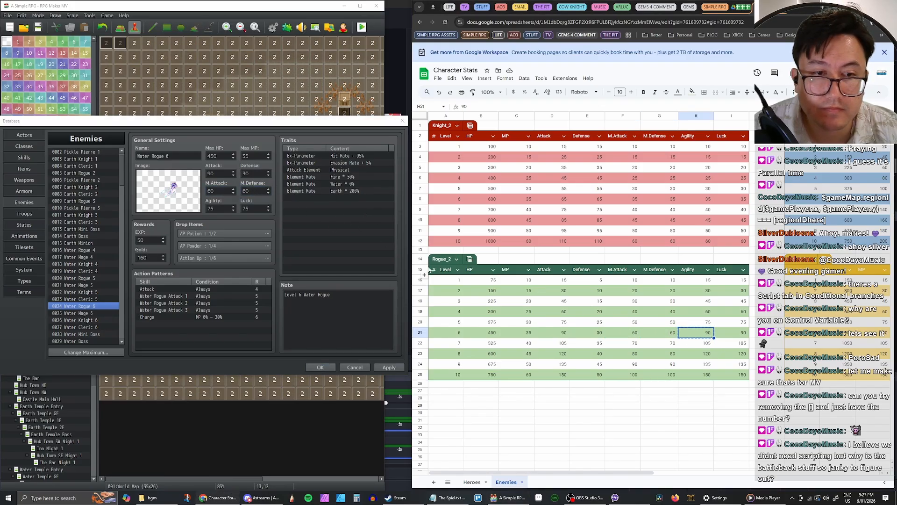
pyautogui.hotkey('alt', 'Tab')
pyautogui.press('Tab')
pyautogui.hotkey('ctrl', 'v')
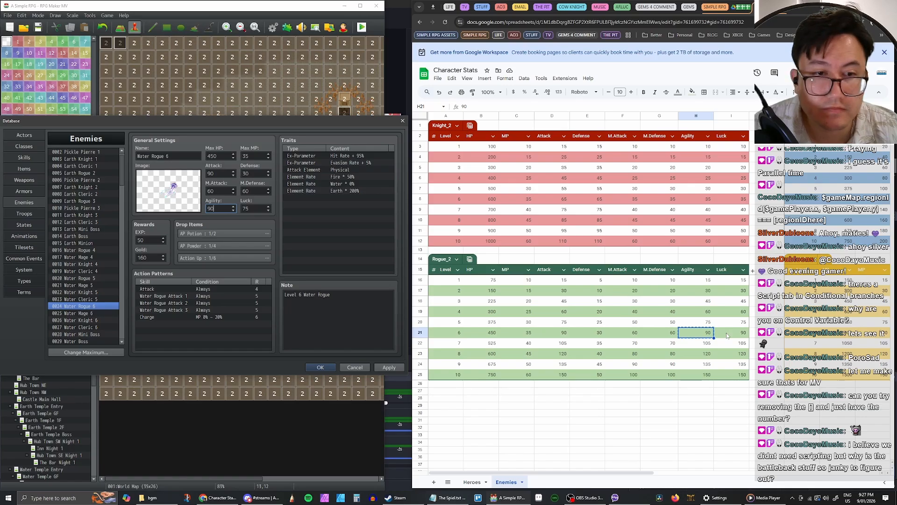
pyautogui.hotkey('alt', 'Tab')
pyautogui.press('Right')
pyautogui.hotkey('ctrl', 'c')
pyautogui.hotkey('alt', 'Tab')
pyautogui.press('Tab')
pyautogui.hotkey('ctrl', 'v')
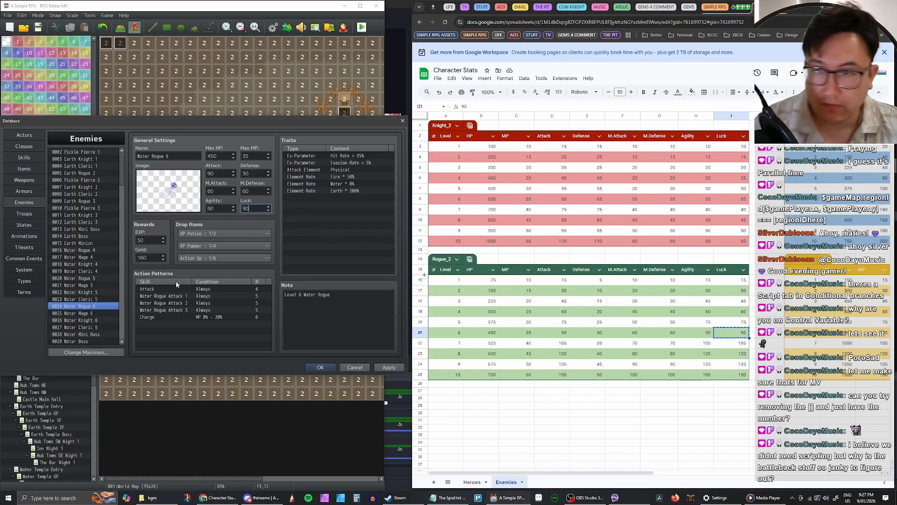
# Step: Set Water Rogue 6's rewards to 60 EXP and 320 gold
pyautogui.click(149, 240)
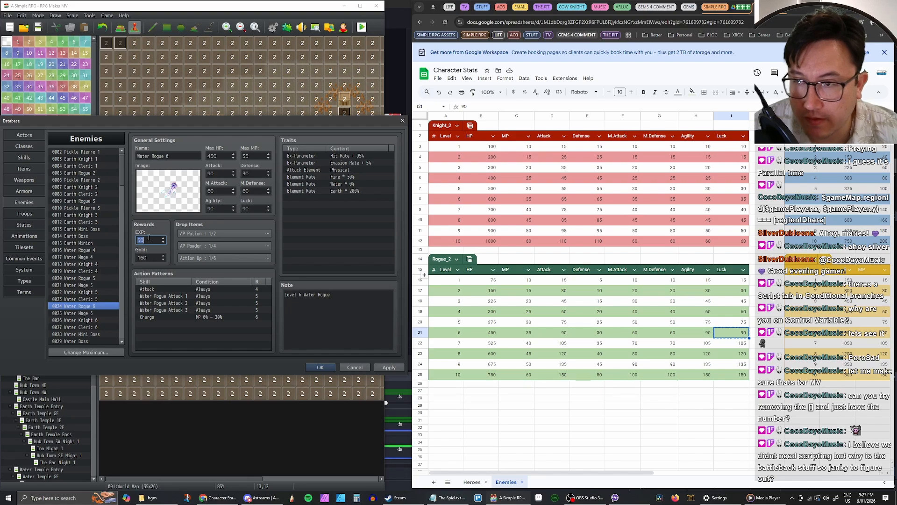
pyautogui.write('60')
pyautogui.click(157, 256)
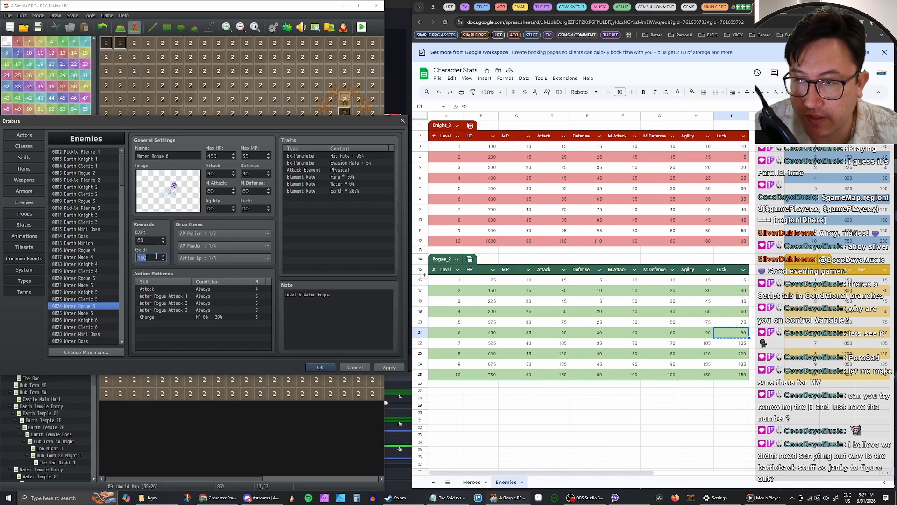
pyautogui.press('Return')
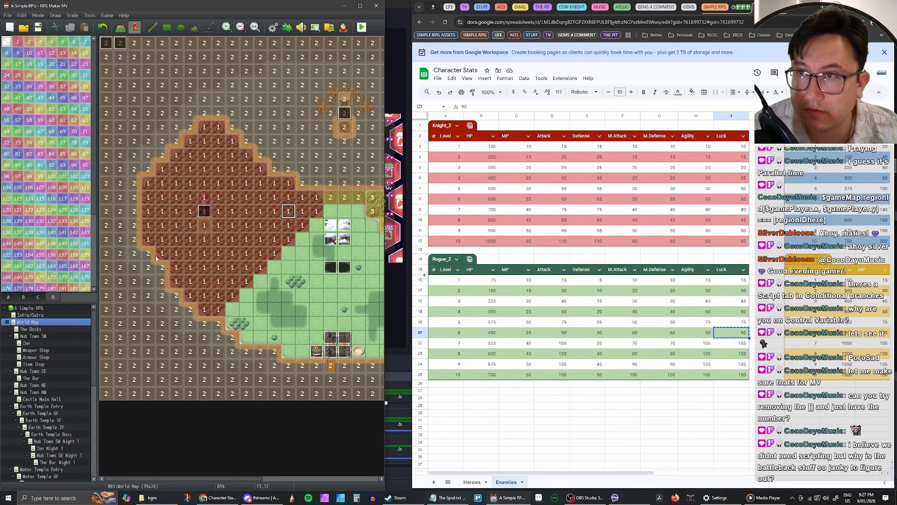
pyautogui.click(274, 29)
pyautogui.click(149, 258)
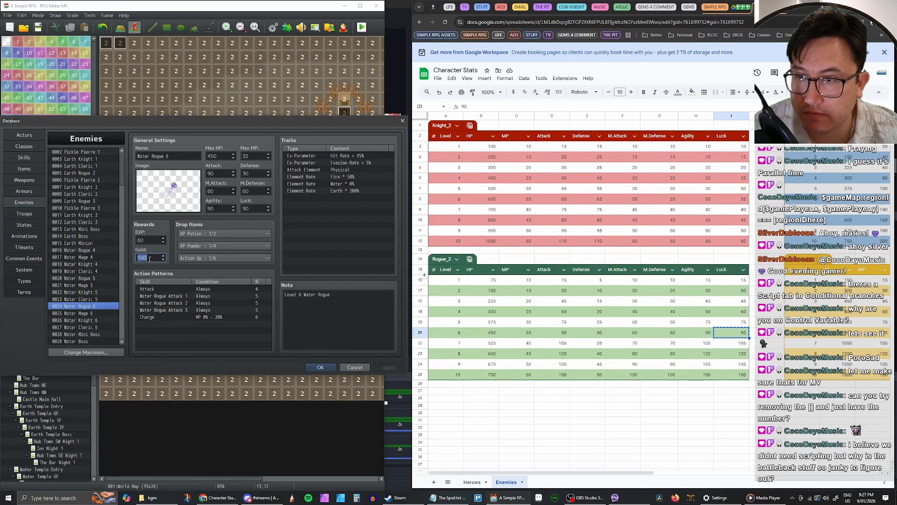
pyautogui.write('320')
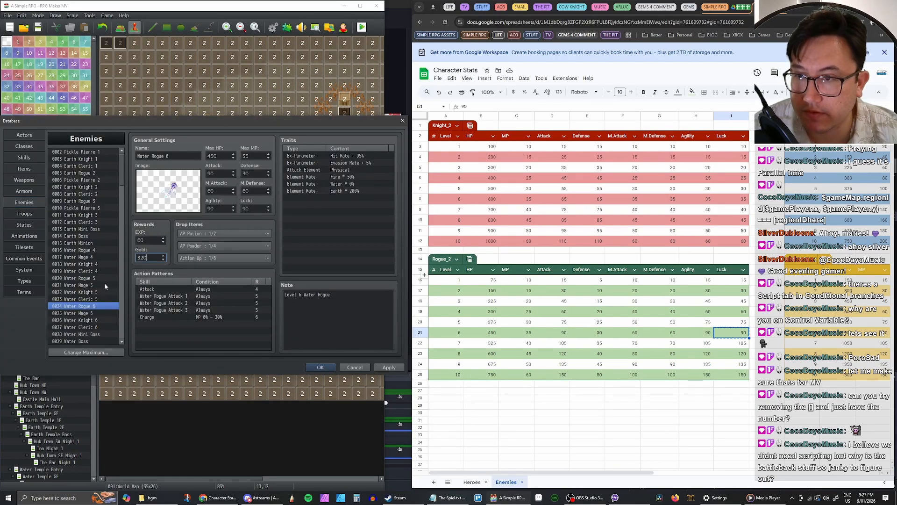
# Step: Set Water Mage 6's rewards to 60 EXP and 320 gold
pyautogui.click(86, 312)
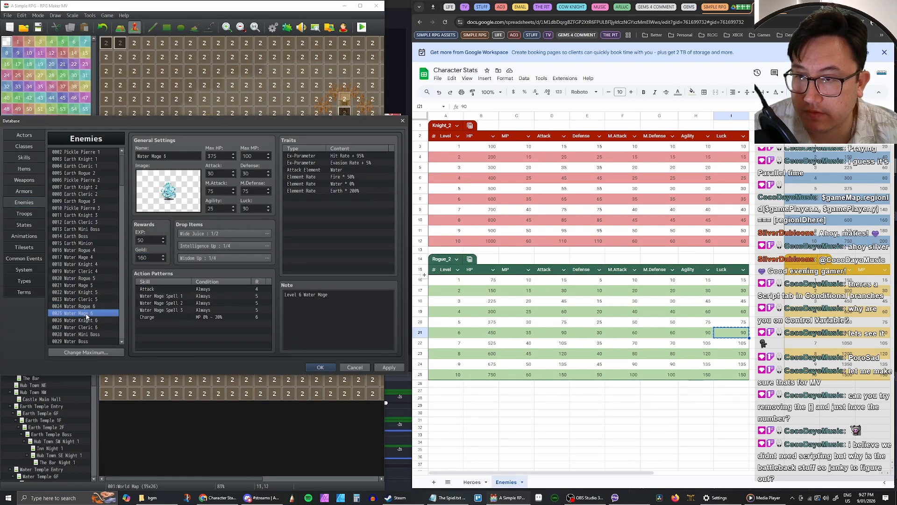
pyautogui.click(150, 240)
pyautogui.write('60')
pyautogui.click(151, 260)
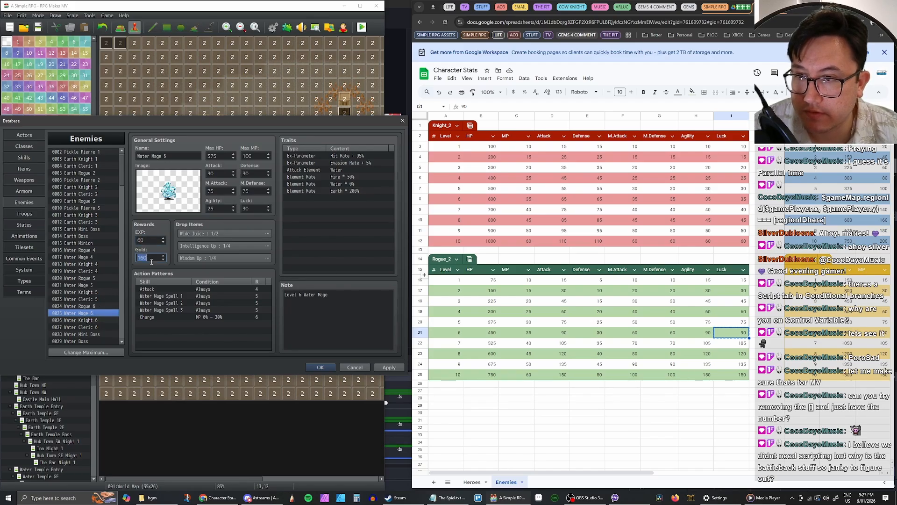
pyautogui.write('320')
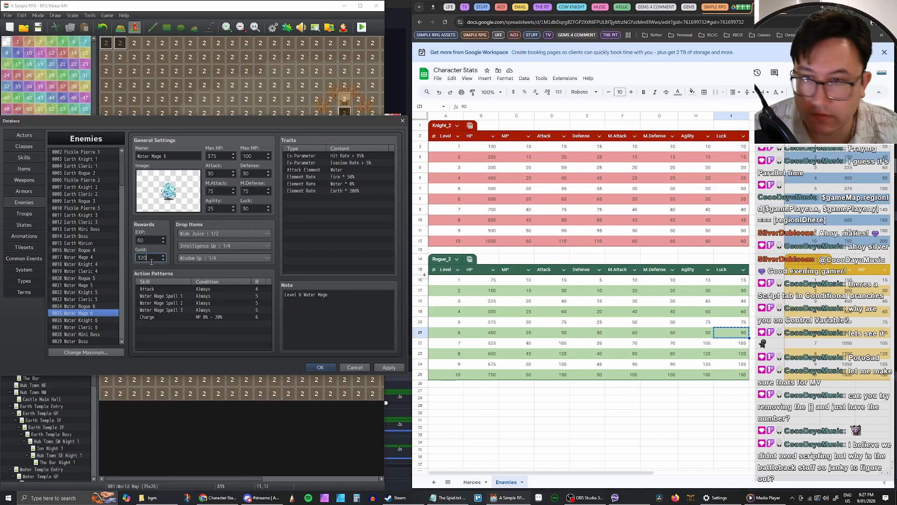
# Step: Set Water Knight 6's rewards to 60 EXP and 320 gold
pyautogui.click(86, 320)
pyautogui.doubleClick(148, 240)
pyautogui.write('60')
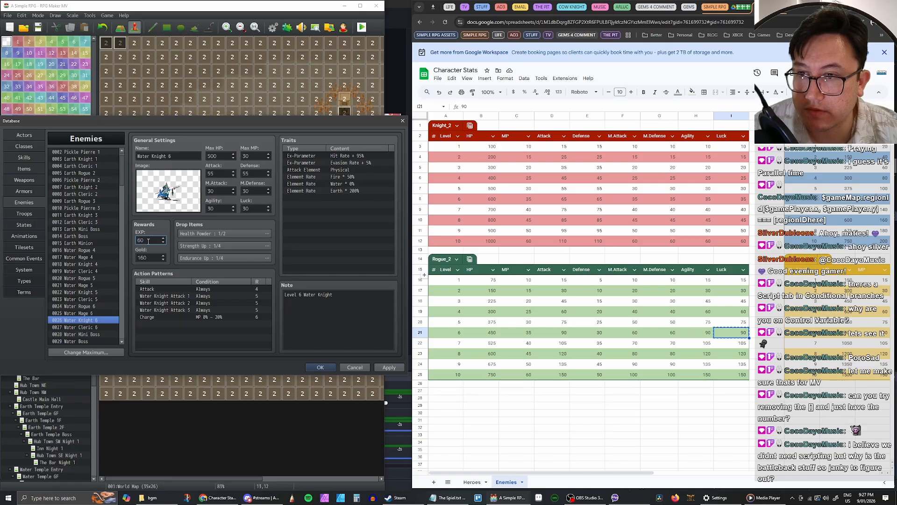
pyautogui.doubleClick(148, 257)
pyautogui.write('320')
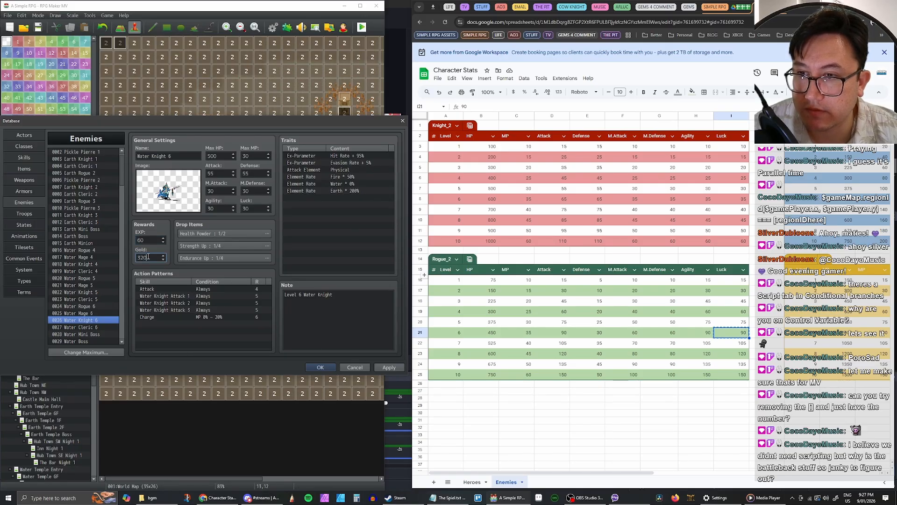
# Step: Set Water Cleric 6's rewards to 60 EXP and 320 gold
pyautogui.click(100, 328)
pyautogui.doubleClick(145, 237)
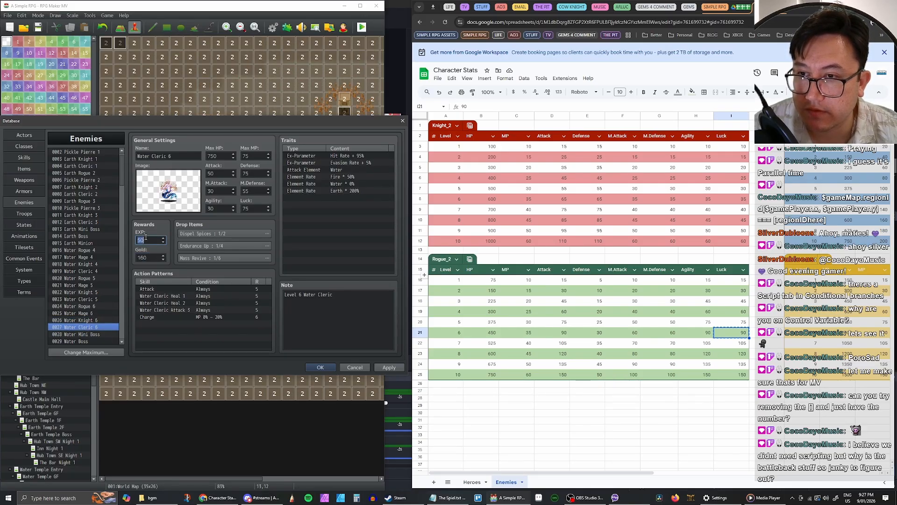
pyautogui.write('60')
pyautogui.press('Tab')
pyautogui.write('32')
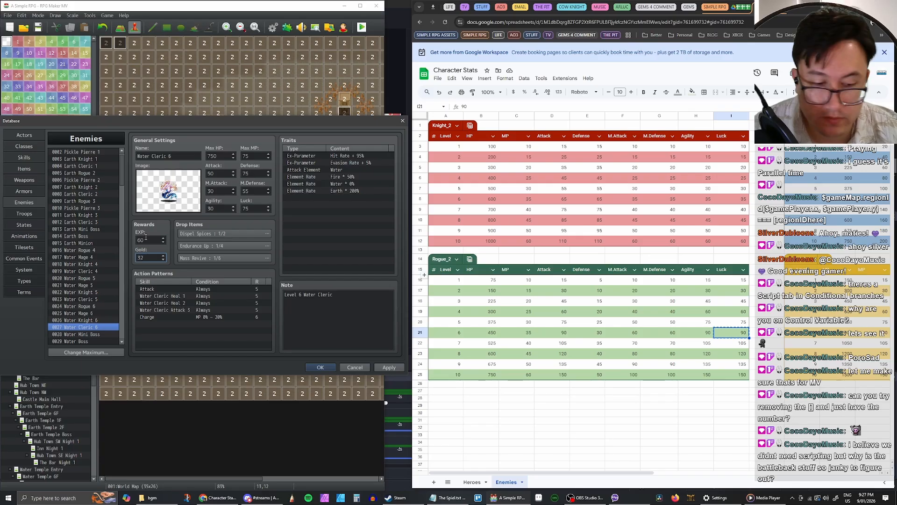
# Step: Copy the level 6 Mage_2 HP of 450 from the spreadsheet into Water Mage 6's Max HP
pyautogui.click(80, 314)
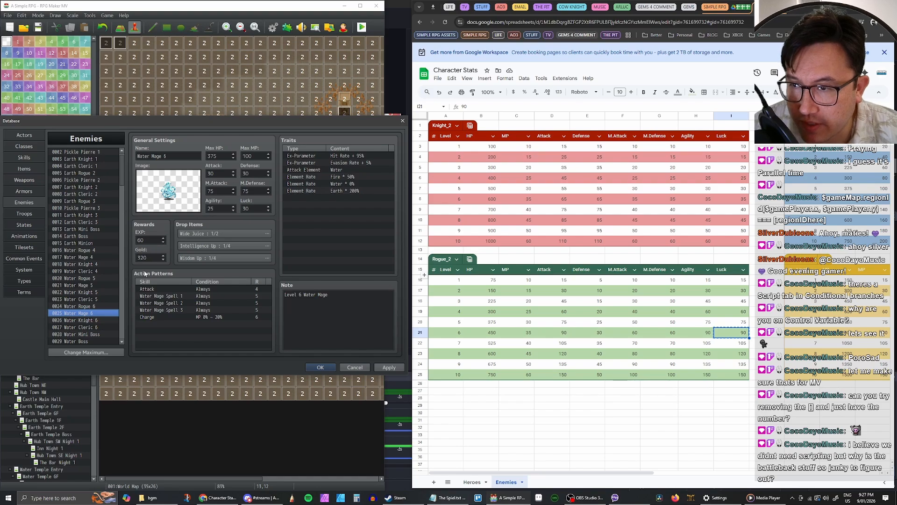
pyautogui.click(102, 308)
pyautogui.click(97, 314)
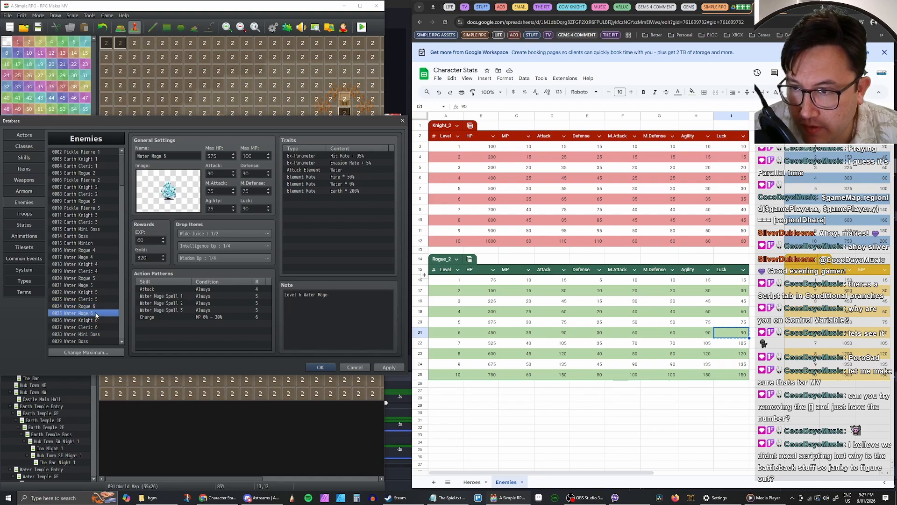
pyautogui.click(506, 192)
pyautogui.click(497, 192)
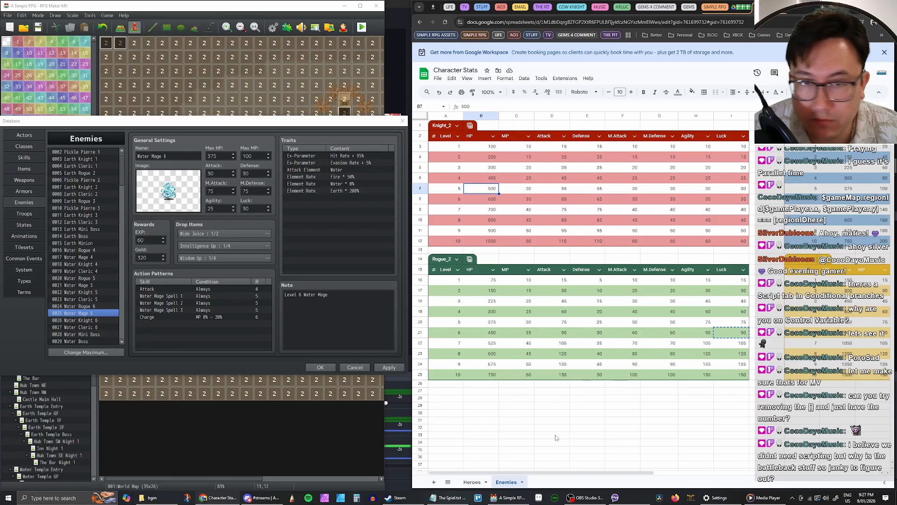
pyautogui.moveTo(573, 472); pyautogui.dragTo(751, 472)
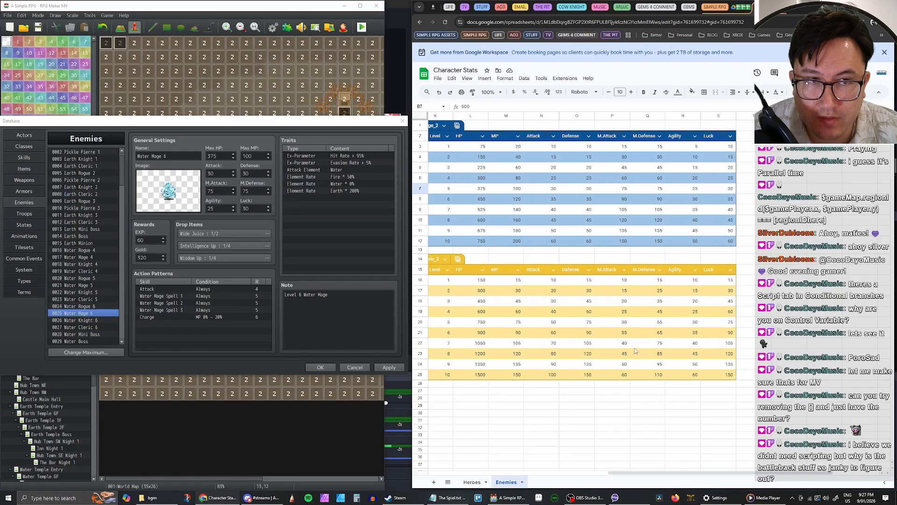
pyautogui.click(484, 201)
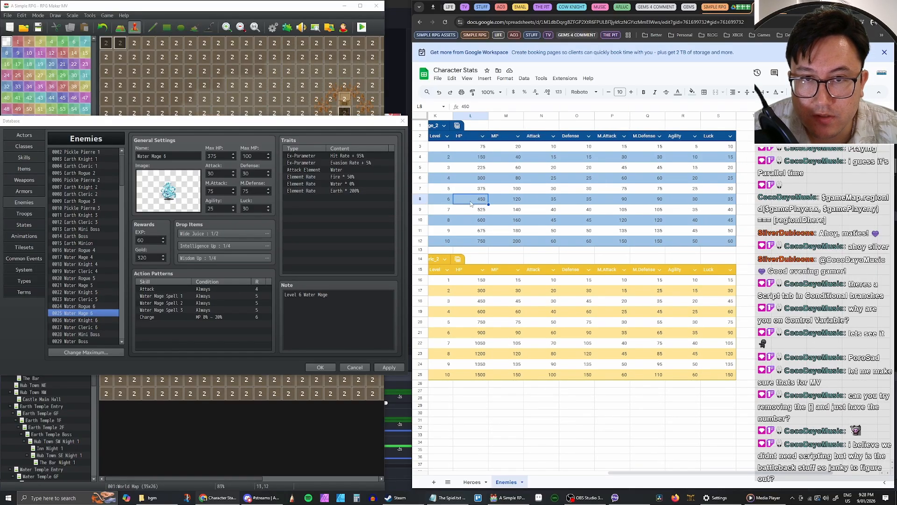
pyautogui.hotkey('ctrl', 'c')
pyautogui.click(407, 186)
pyautogui.hotkey('ctrl', 'v')
# Step: Copy the level 6 Mage_2 MP of 120 from the spreadsheet into Water Mage 6's Max MP
pyautogui.click(527, 202)
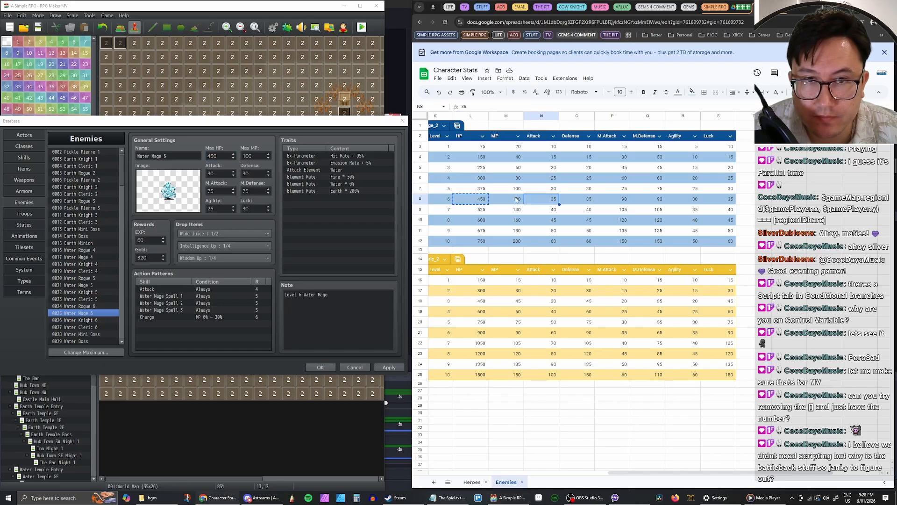
pyautogui.click(518, 199)
pyautogui.hotkey('ctrl', 'c')
pyautogui.doubleClick(246, 157)
pyautogui.hotkey('ctrl', 'v')
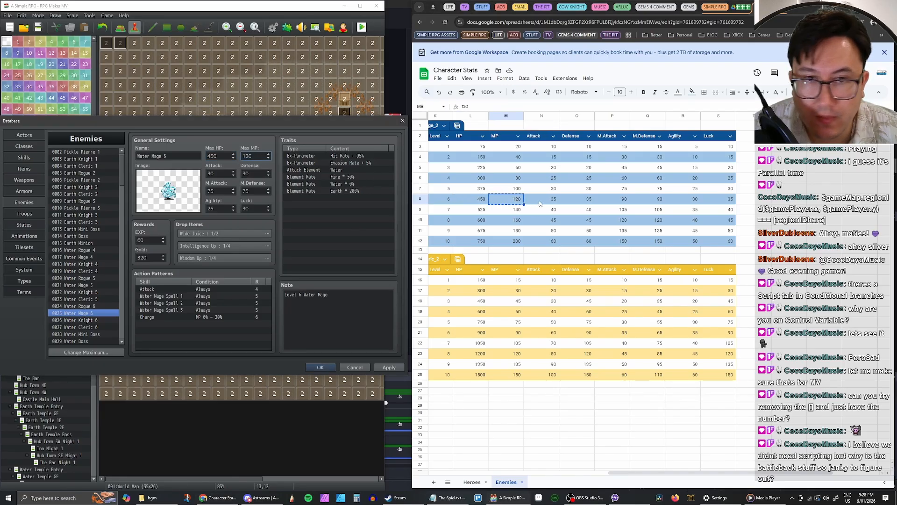
# Step: Copy the level 6 Mage_2 Attack of 35 and Defense of 35 from the spreadsheet into Water Mage 6
pyautogui.click(540, 201)
pyautogui.hotkey('ctrl', 'c')
pyautogui.hotkey('alt', 'Tab')
pyautogui.press('Tab')
pyautogui.hotkey('ctrl', 'v')
pyautogui.click(600, 201)
pyautogui.hotkey('ctrl', 'c')
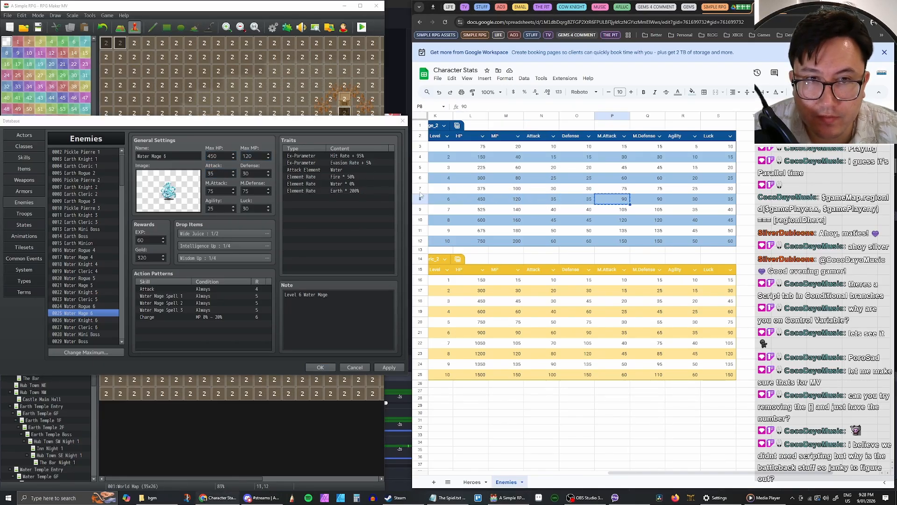
pyautogui.hotkey('alt', 'Tab')
pyautogui.press('Tab')
pyautogui.hotkey('ctrl', 'v')
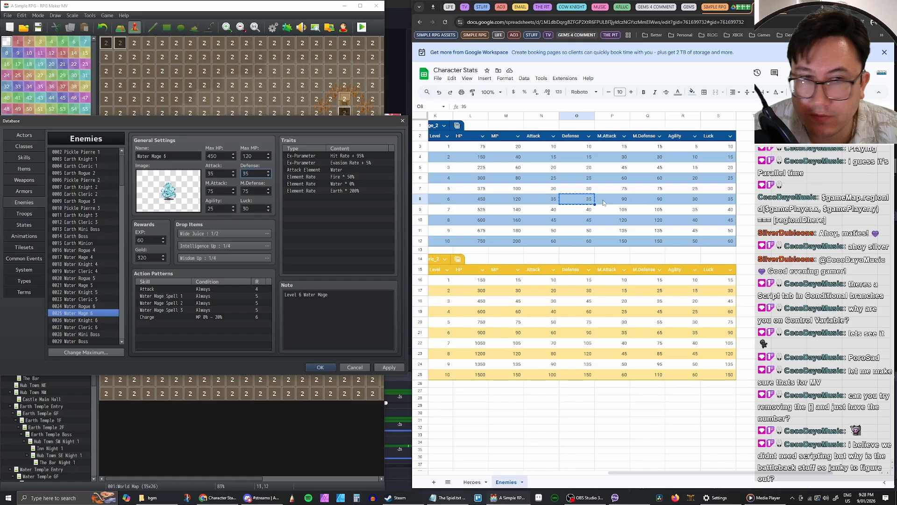
# Step: Copy the level 6 Mage_2 M.Attack of 90 and M.Defense of 90 from the spreadsheet into Water Mage 6
pyautogui.hotkey('alt', 'Tab')
pyautogui.hotkey('alt', 'Tab')
pyautogui.press('Tab')
pyautogui.hotkey('ctrl', 'v')
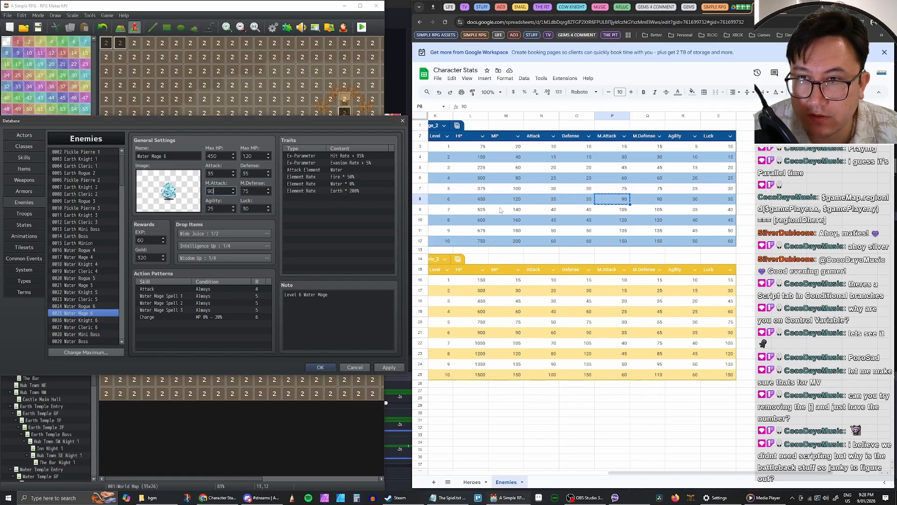
pyautogui.click(652, 200)
pyautogui.hotkey('ctrl', 'c')
pyautogui.hotkey('alt', 'Tab')
pyautogui.press('Tab')
pyautogui.hotkey('ctrl', 'v')
# Step: Copy the level 6 Mage_2 Agility of 30 and Luck of 35 from the spreadsheet into Water Mage 6
pyautogui.click(695, 201)
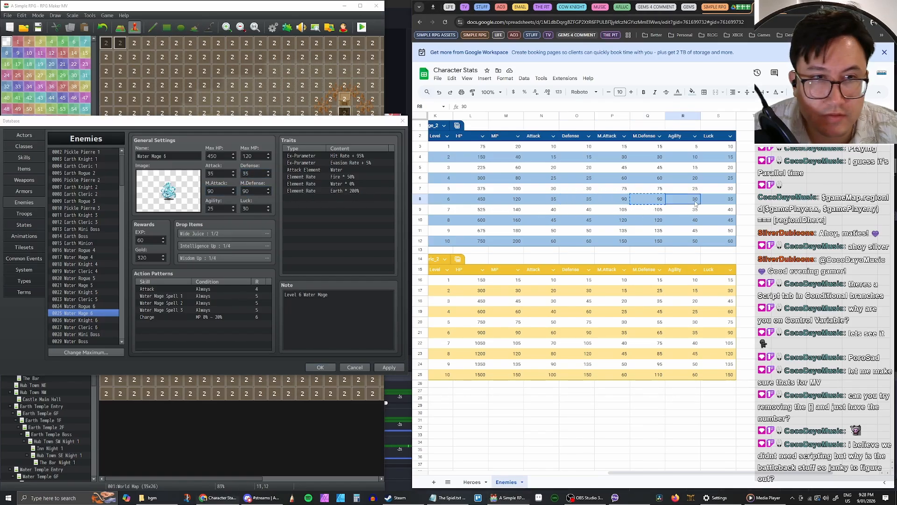
pyautogui.hotkey('ctrl', 'c')
pyautogui.hotkey('alt', 'Tab')
pyautogui.press('Tab')
pyautogui.hotkey('ctrl', 'v')
pyautogui.hotkey('alt', 'Tab')
pyautogui.press('Tab')
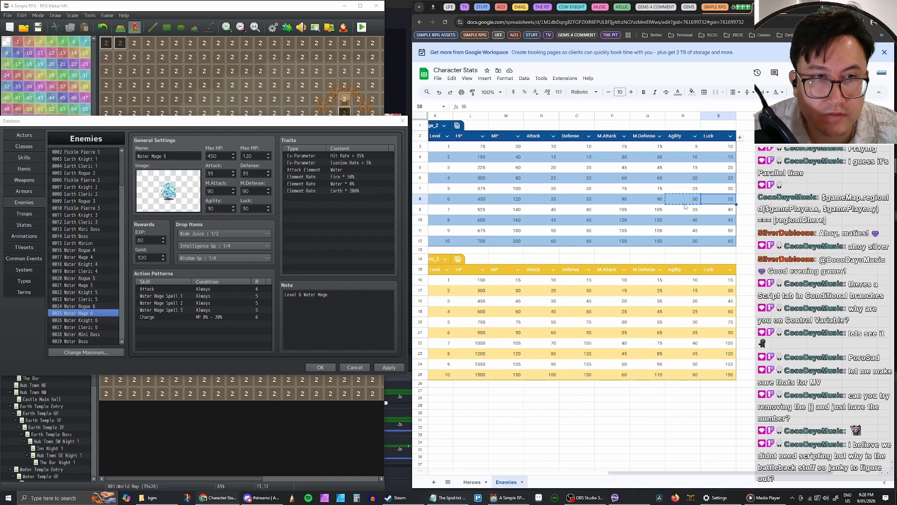
pyautogui.hotkey('ctrl', 'c')
pyautogui.hotkey('alt', 'Tab')
pyautogui.press('Tab')
pyautogui.hotkey('ctrl', 'v')
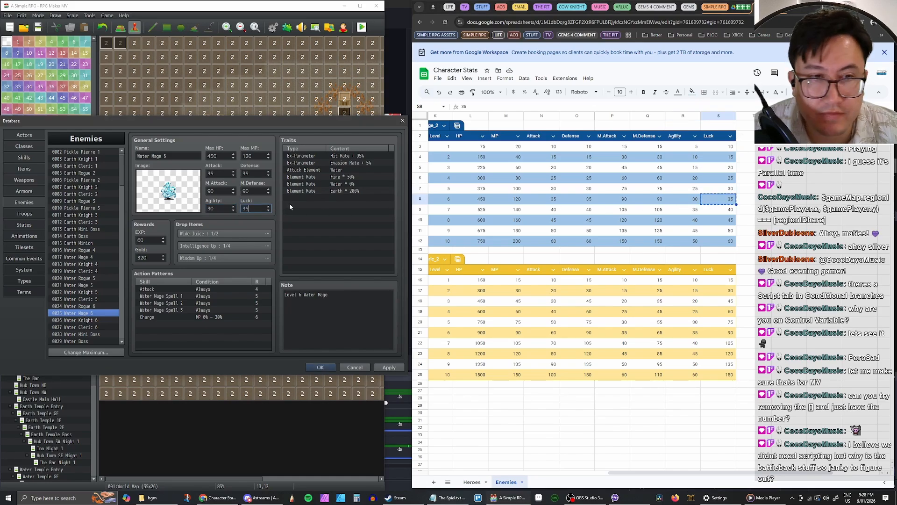
# Step: Copy the level 6 Knight_2 HP of 600 and MP of 35 from the spreadsheet into Water Knight 6
pyautogui.click(91, 321)
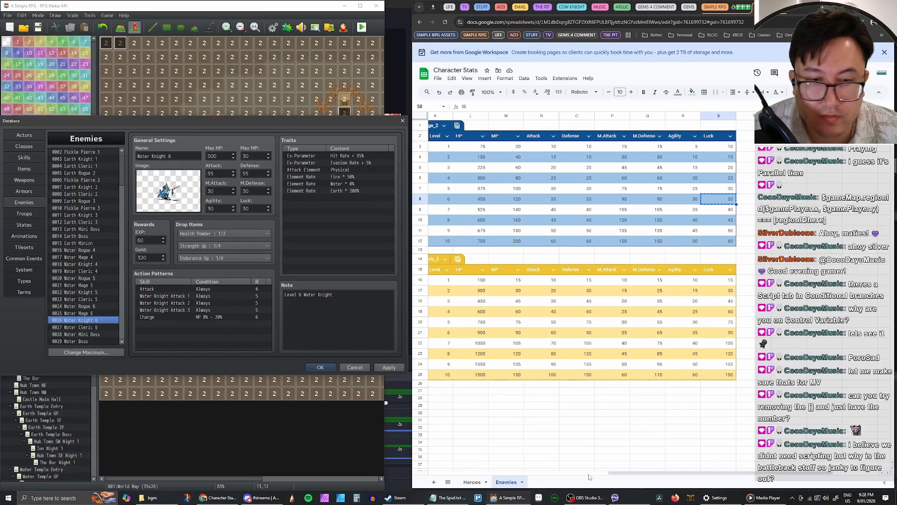
pyautogui.moveTo(625, 473); pyautogui.dragTo(448, 476)
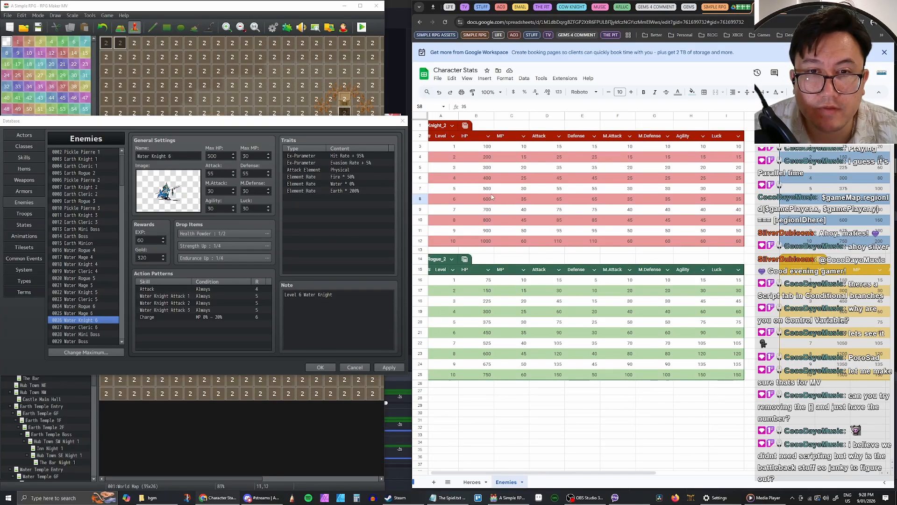
pyautogui.click(484, 199)
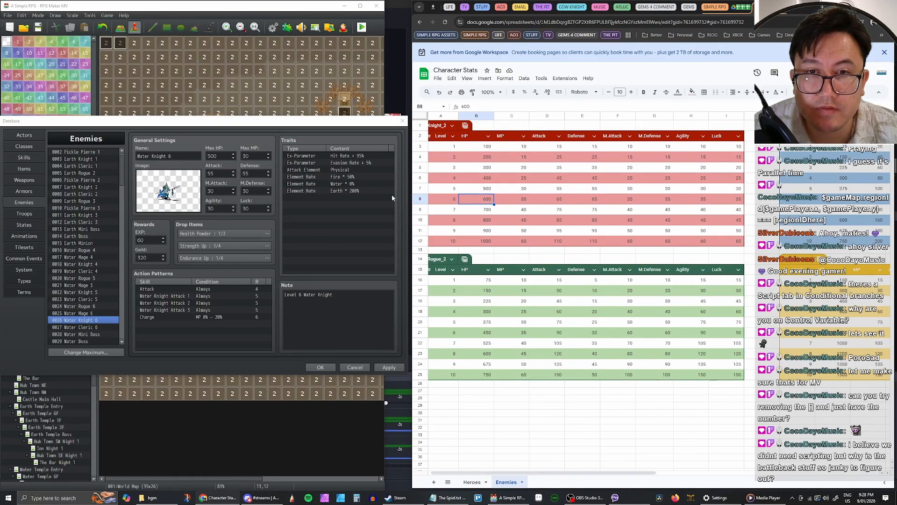
pyautogui.click(232, 157)
pyautogui.hotkey('ctrl', 'v')
pyautogui.click(519, 199)
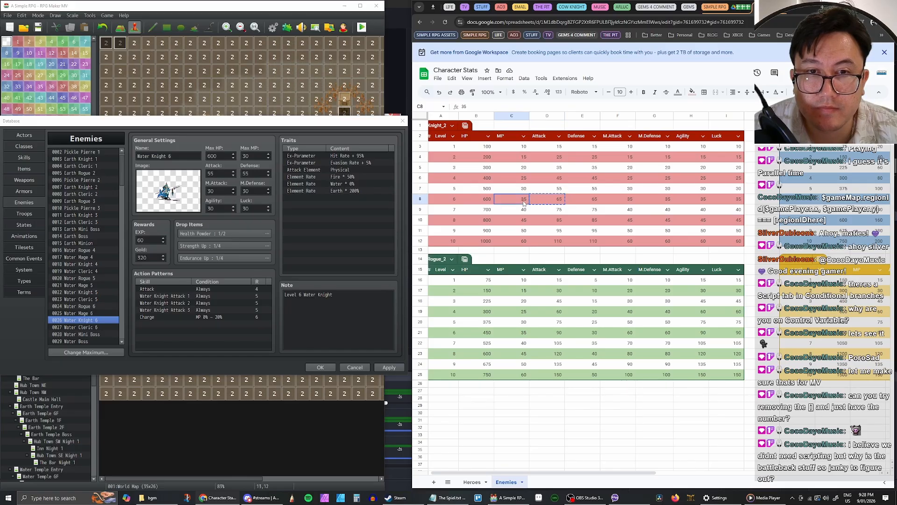
pyautogui.hotkey('ctrl', 'c')
pyautogui.click(243, 157)
pyautogui.hotkey('ctrl', 'v')
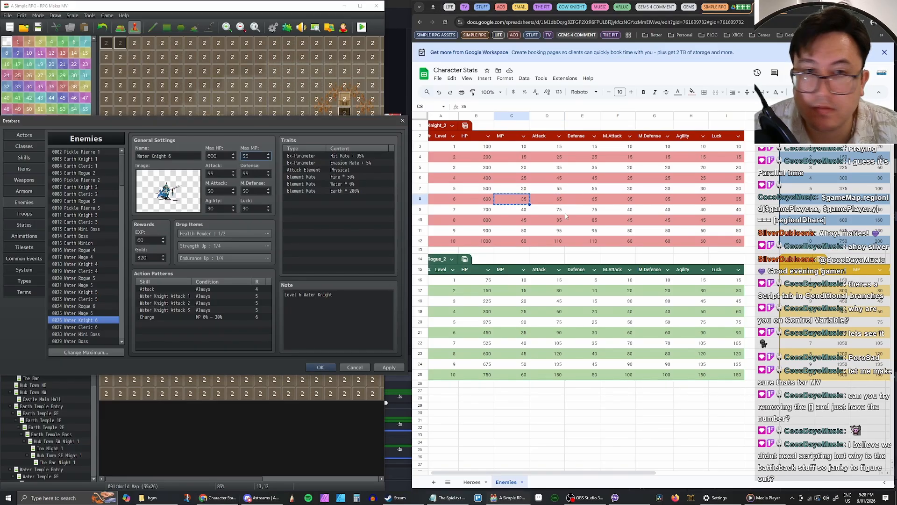
# Step: Copy the level 6 Knight_2 Attack of 65 and Defense of 65 from the spreadsheet into Water Knight 6
pyautogui.click(549, 199)
pyautogui.hotkey('ctrl', 'c')
pyautogui.click(220, 173)
pyautogui.hotkey('ctrl', 'v')
pyautogui.click(587, 201)
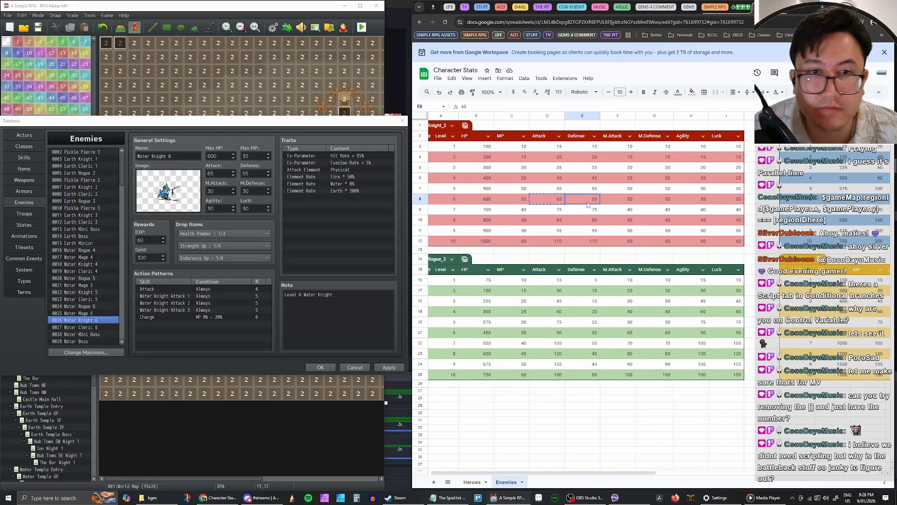
pyautogui.hotkey('ctrl', 'c')
pyautogui.click(255, 173)
pyautogui.hotkey('ctrl', 'v')
# Step: Copy the level 6 Knight_2 M.Attack of 35 and M.Defense of 35 from the spreadsheet into Water Knight 6
pyautogui.click(629, 201)
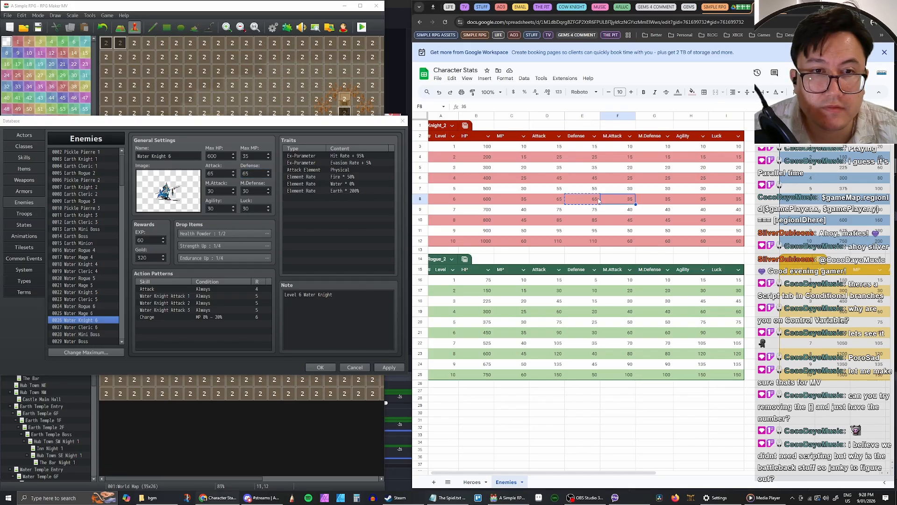
pyautogui.hotkey('ctrl', 'c')
pyautogui.doubleClick(216, 191)
pyautogui.hotkey('ctrl', 'v')
pyautogui.click(658, 201)
pyautogui.hotkey('ctrl', 'c')
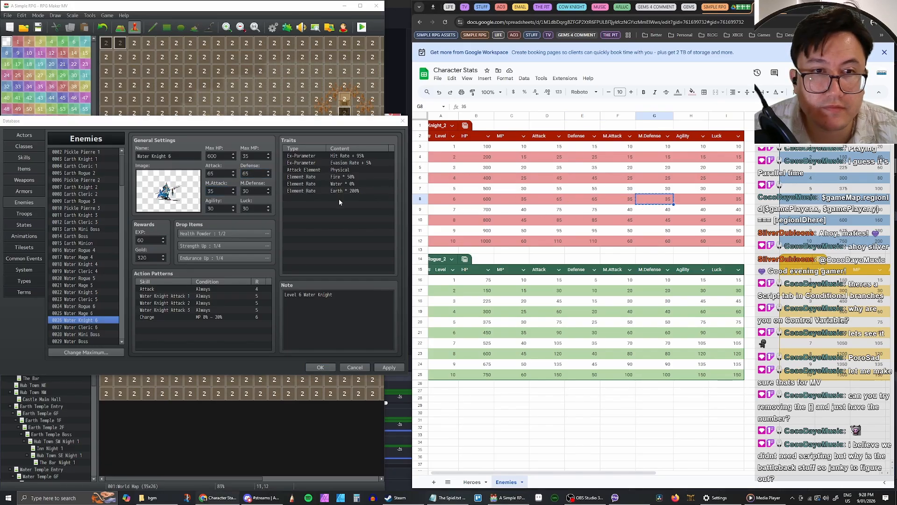
pyautogui.doubleClick(251, 191)
pyautogui.hotkey('ctrl', 'v')
# Step: Copy the level 6 Knight_2 Agility of 35 and Luck of 35 from the spreadsheet into Water Knight 6
pyautogui.click(701, 201)
pyautogui.hotkey('ctrl', 'c')
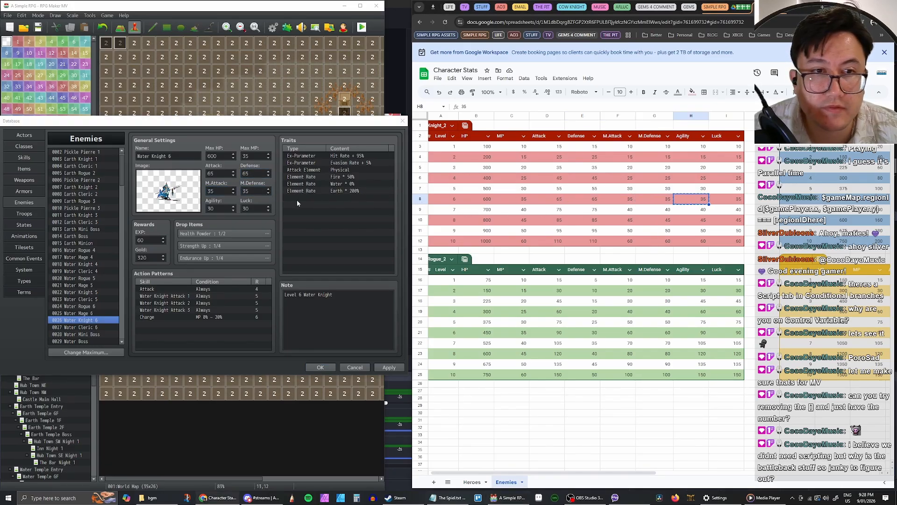
pyautogui.doubleClick(216, 209)
pyautogui.hotkey('ctrl', 'v')
pyautogui.click(726, 200)
pyautogui.hotkey('ctrl', 'c')
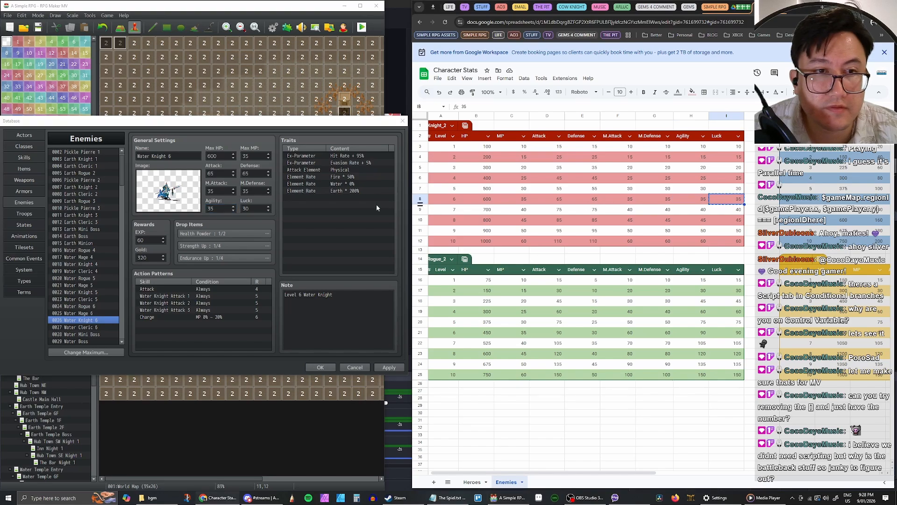
pyautogui.doubleClick(253, 208)
pyautogui.hotkey('ctrl', 'v')
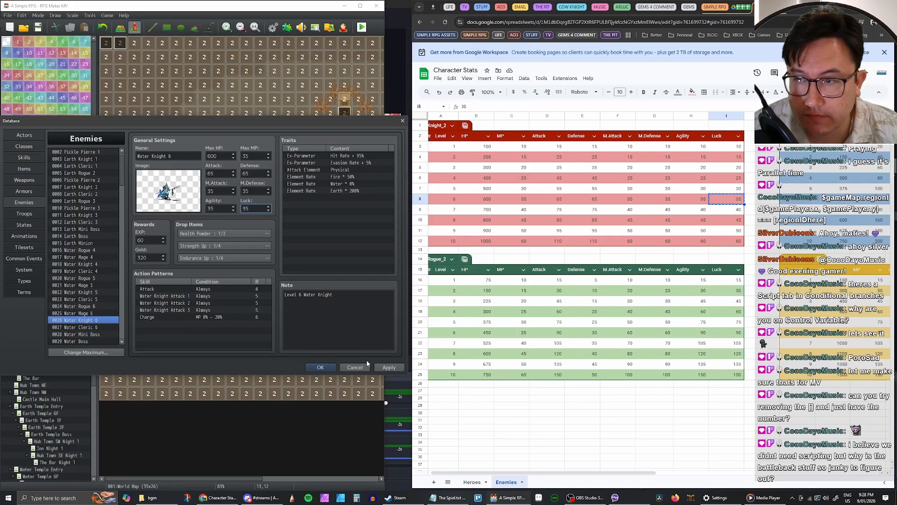
# Step: Copy the level 6 Cleric_2 HP of 900 and MP of 90 from the spreadsheet into Water Cleric 6
pyautogui.click(94, 327)
pyautogui.click(618, 473)
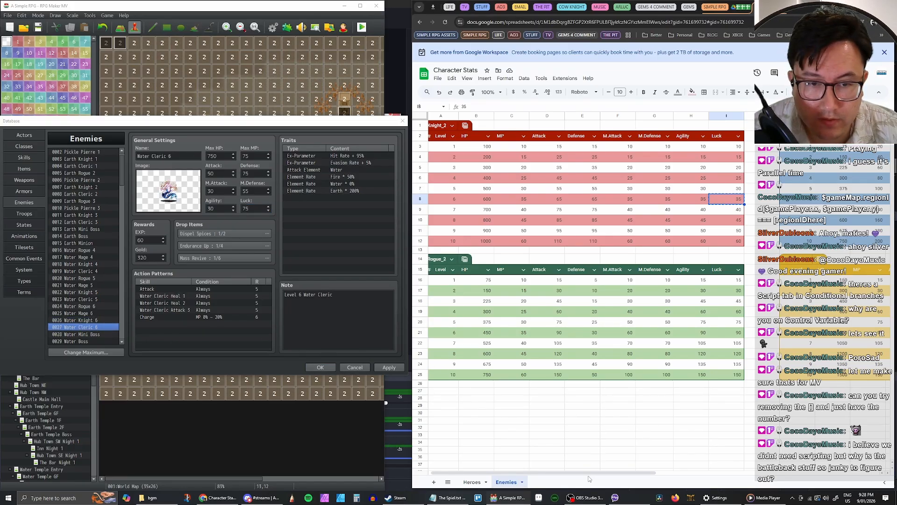
pyautogui.moveTo(618, 473); pyautogui.dragTo(733, 471)
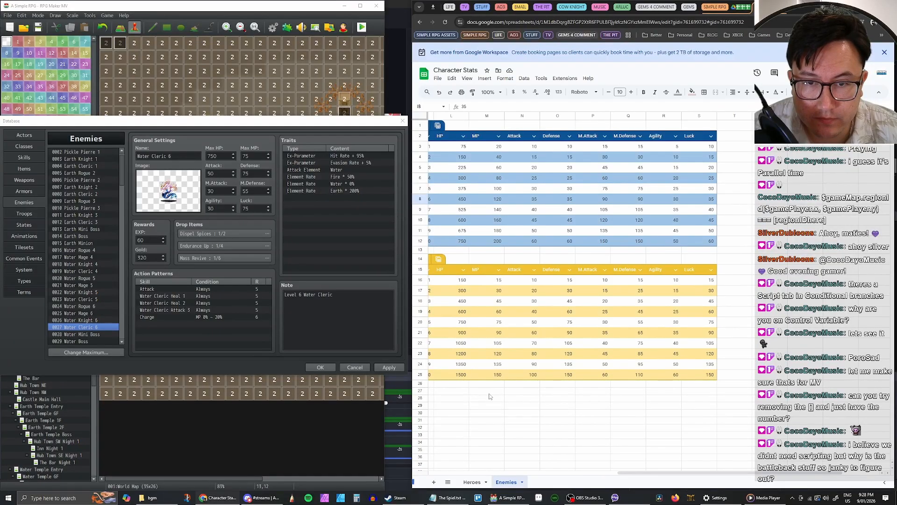
pyautogui.click(451, 332)
pyautogui.doubleClick(219, 156)
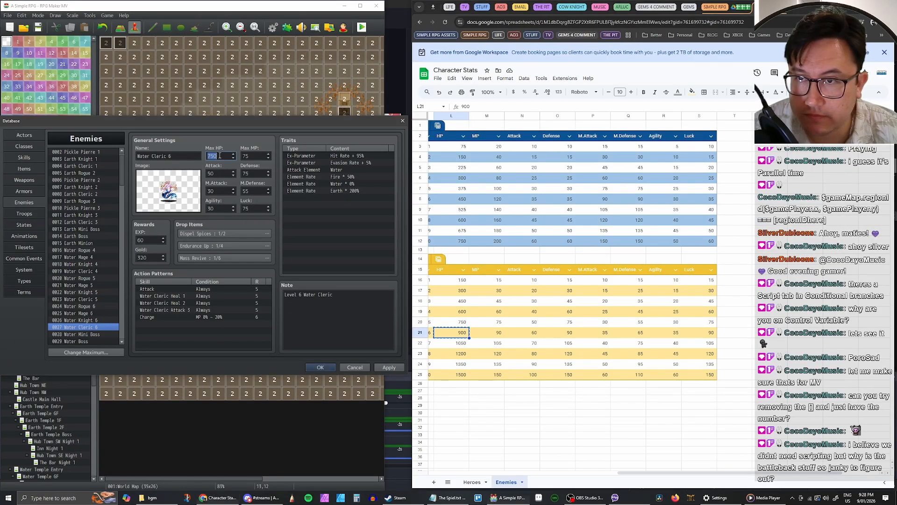
pyautogui.hotkey('ctrl', 'v')
pyautogui.click(490, 333)
pyautogui.hotkey('ctrl', 'c')
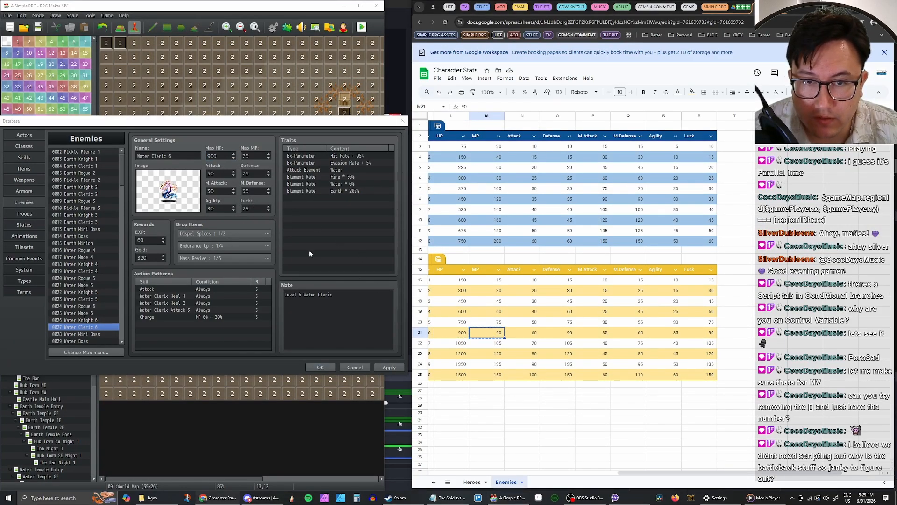
pyautogui.doubleClick(248, 155)
pyautogui.hotkey('ctrl', 'v')
# Step: Copy the level 6 Cleric_2 Attack of 60 and Defense of 90 from the spreadsheet into Water Cleric 6
pyautogui.click(522, 333)
pyautogui.hotkey('ctrl', 'c')
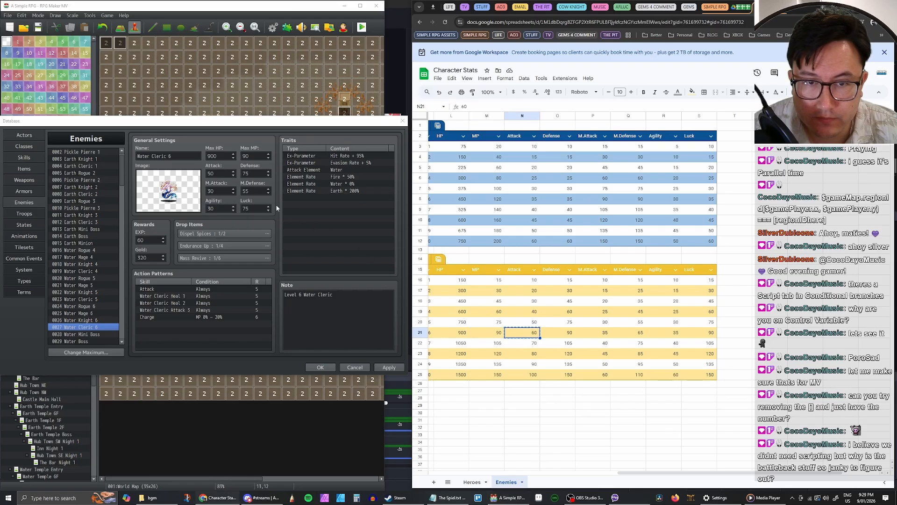
pyautogui.doubleClick(220, 174)
pyautogui.hotkey('ctrl', 'v')
pyautogui.click(558, 332)
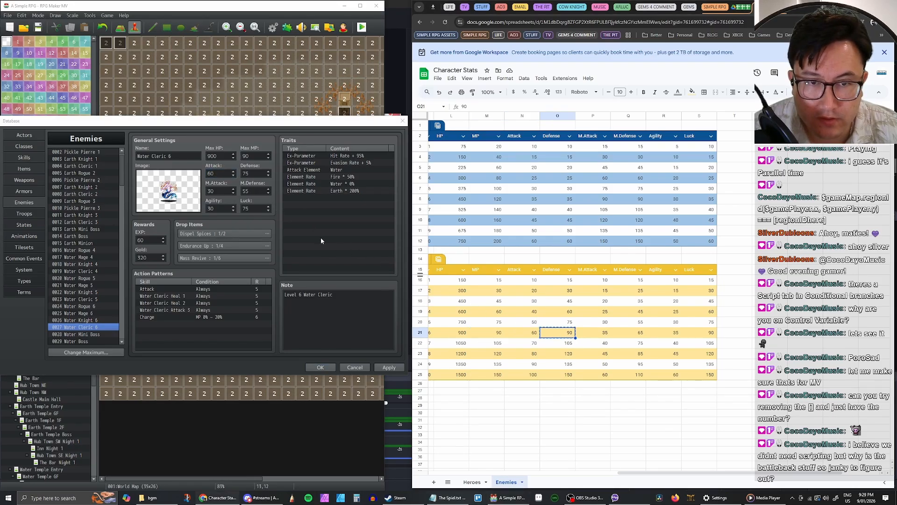
pyautogui.doubleClick(254, 173)
pyautogui.hotkey('ctrl', 'v')
# Step: Copy the level 6 Cleric_2 M.Attack of 35 and M.Defense of 65 from the spreadsheet into Water Cleric 6
pyautogui.click(593, 332)
pyautogui.hotkey('ctrl', 'c')
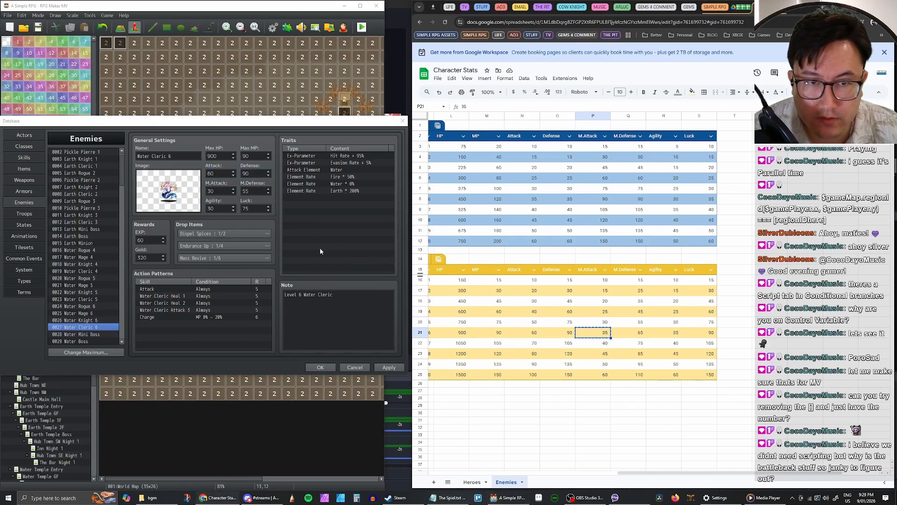
pyautogui.doubleClick(220, 191)
pyautogui.hotkey('ctrl', 'v')
pyautogui.click(628, 332)
pyautogui.hotkey('ctrl', 'c')
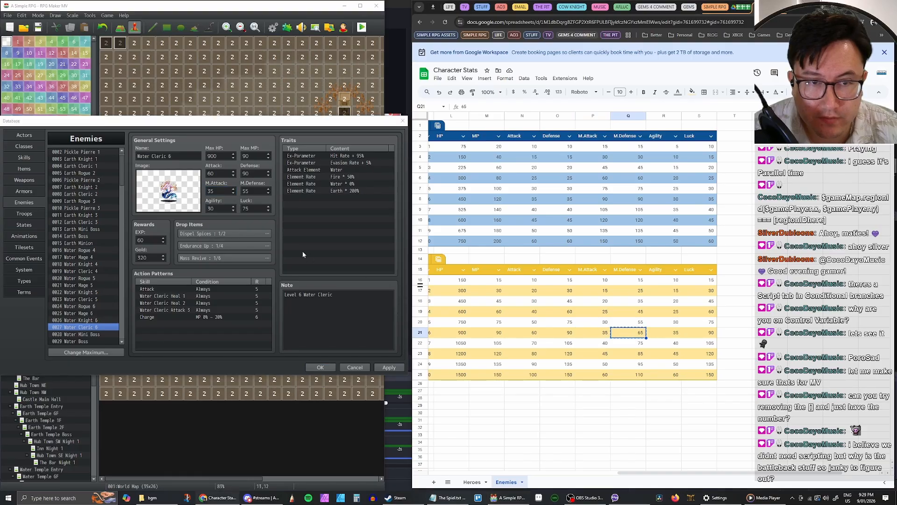
pyautogui.doubleClick(254, 191)
pyautogui.hotkey('ctrl', 'v')
# Step: Copy the level 6 Cleric_2 Agility of 35 and Luck of 90 from the spreadsheet into Water Cleric 6 and apply the changes
pyautogui.click(663, 332)
pyautogui.hotkey('ctrl', 'c')
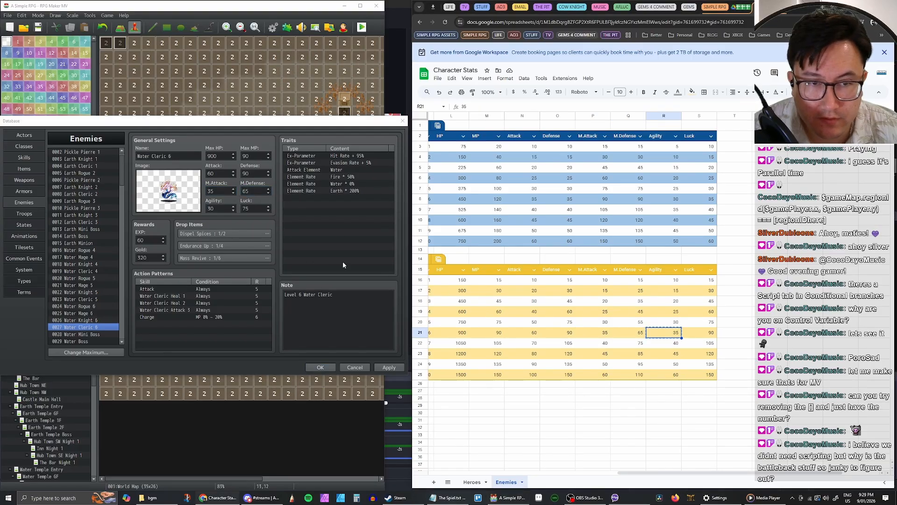
pyautogui.doubleClick(230, 208)
pyautogui.hotkey('ctrl', 'v')
pyautogui.click(694, 333)
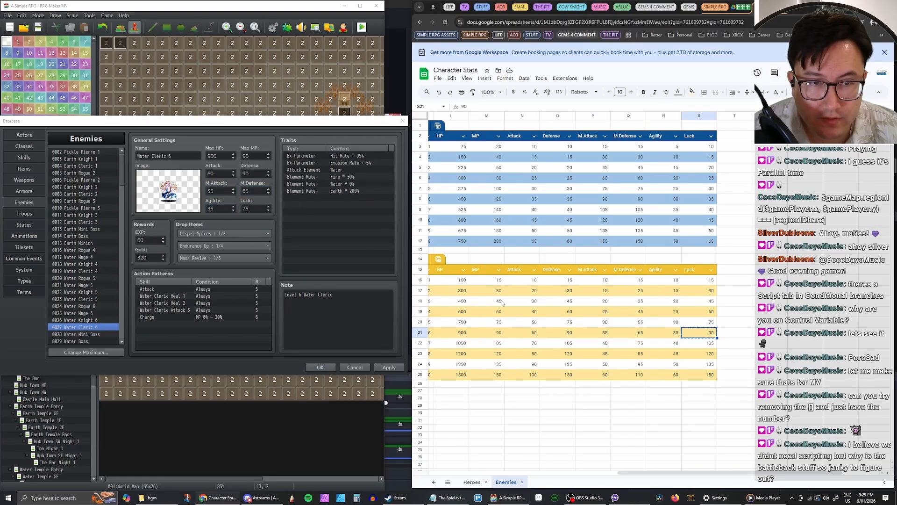
pyautogui.hotkey('ctrl', 'c')
pyautogui.doubleClick(255, 208)
pyautogui.hotkey('ctrl', 'v')
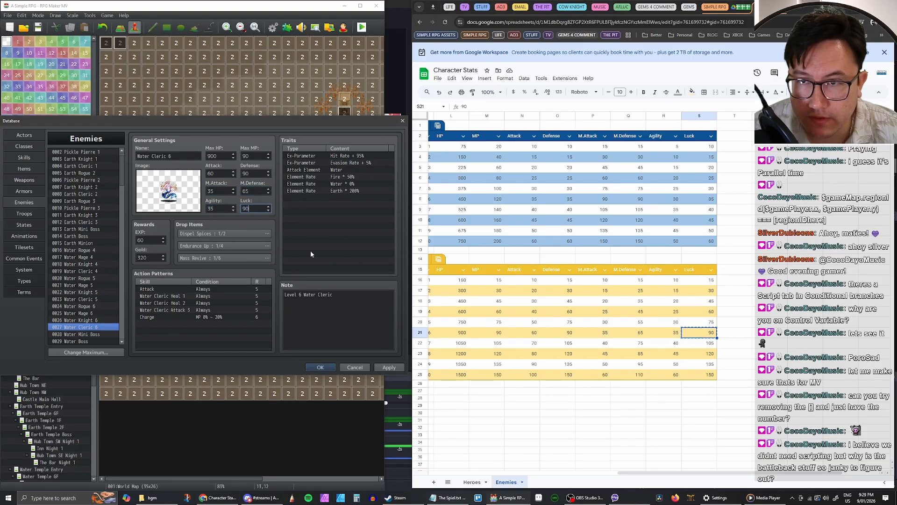
pyautogui.click(375, 367)
# Step: Compare the stats, rewards and action patterns of Water Mini Boss with those of Earth Mini Boss and Earth Boss
pyautogui.click(87, 335)
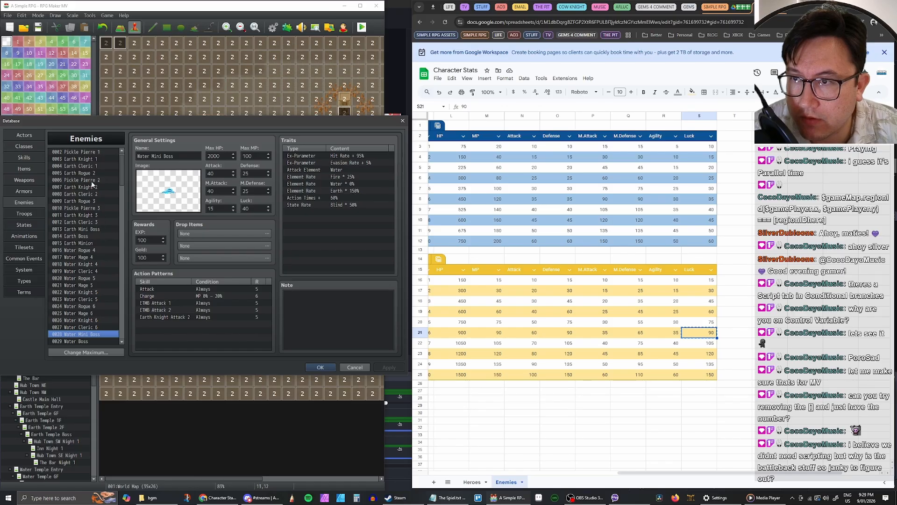
pyautogui.scroll(1, 96, 205)
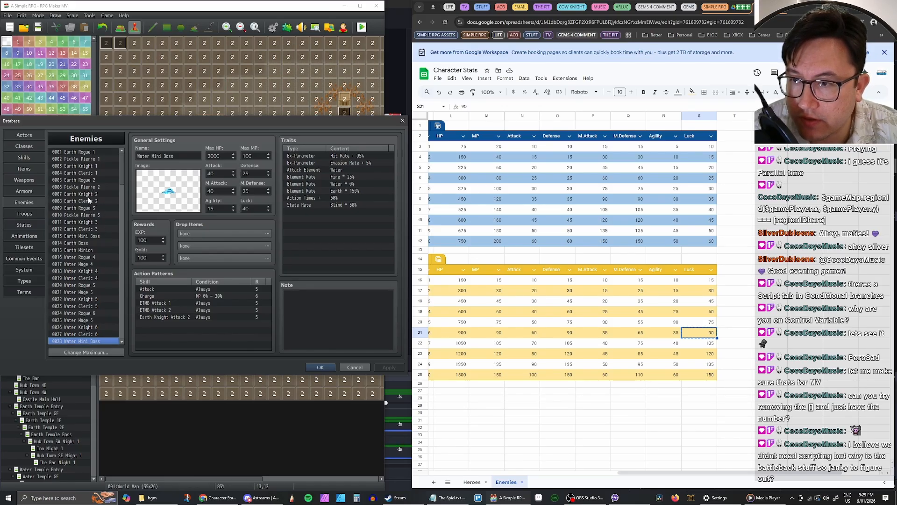
pyautogui.click(86, 237)
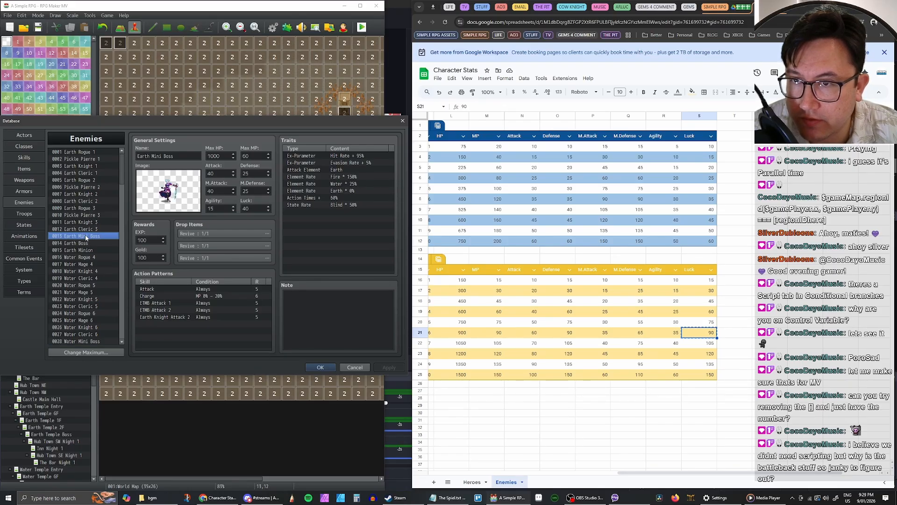
pyautogui.click(85, 243)
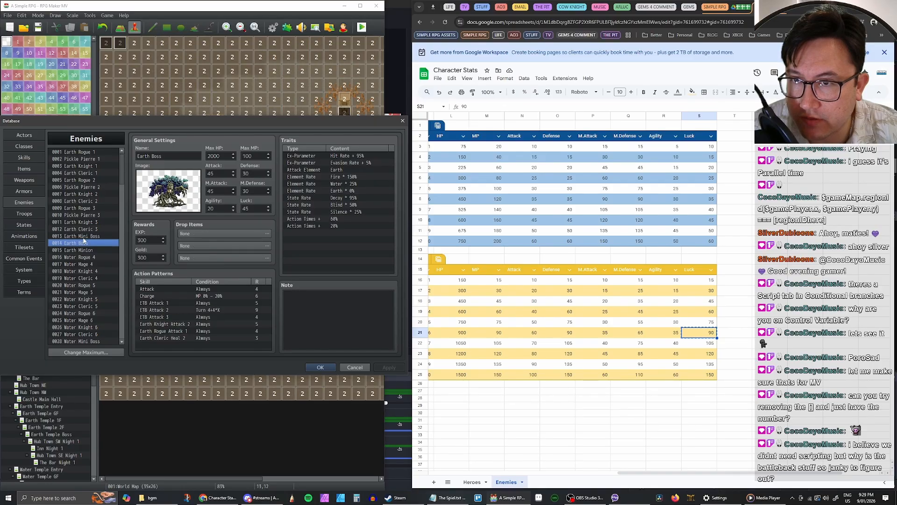
pyautogui.click(83, 238)
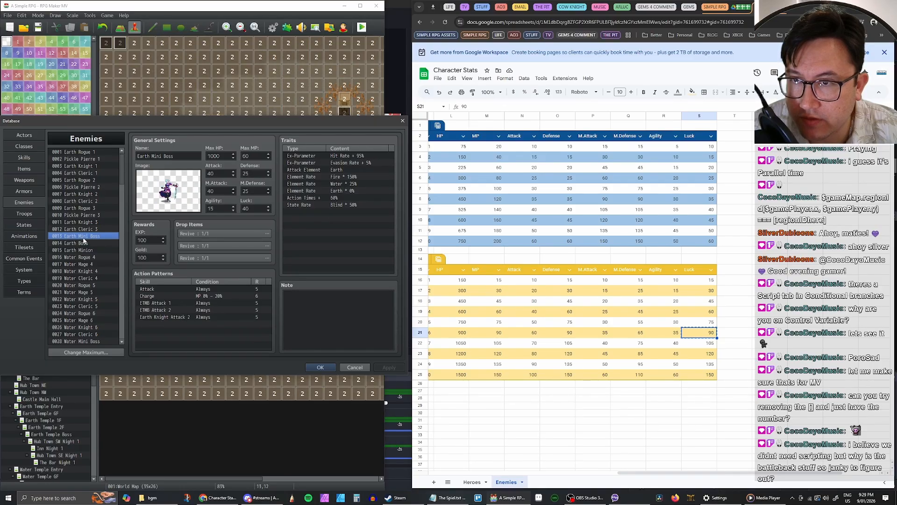
pyautogui.click(83, 242)
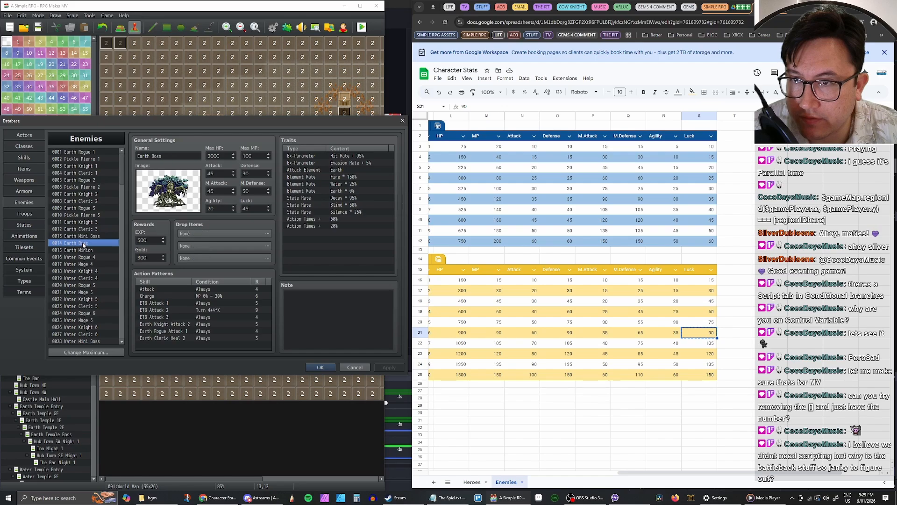
pyautogui.click(83, 238)
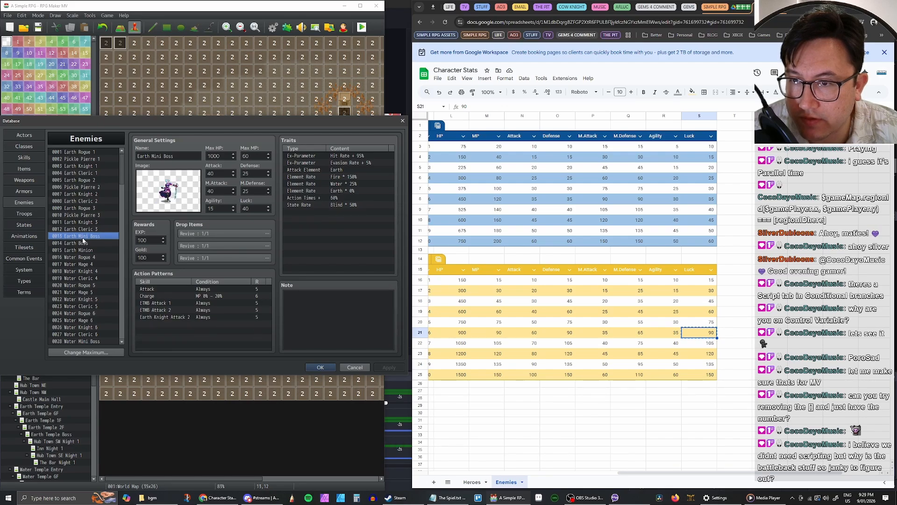
pyautogui.click(82, 195)
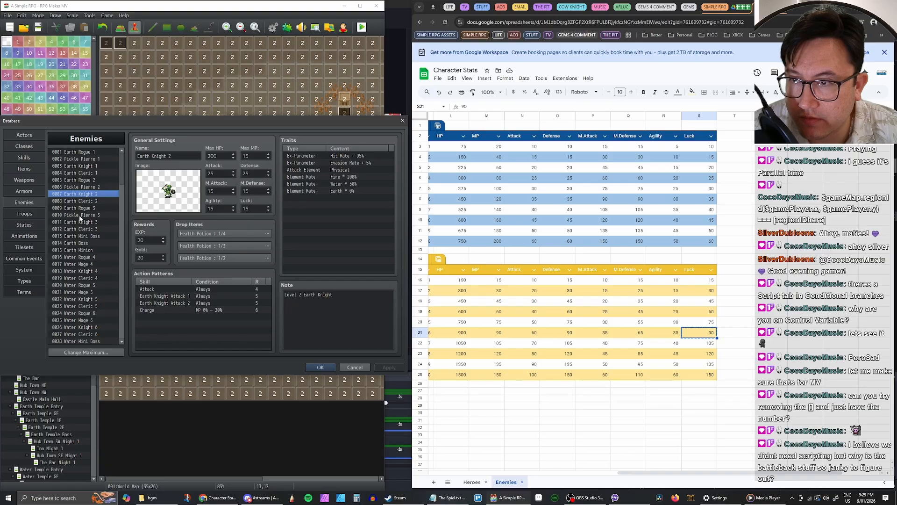
pyautogui.click(81, 237)
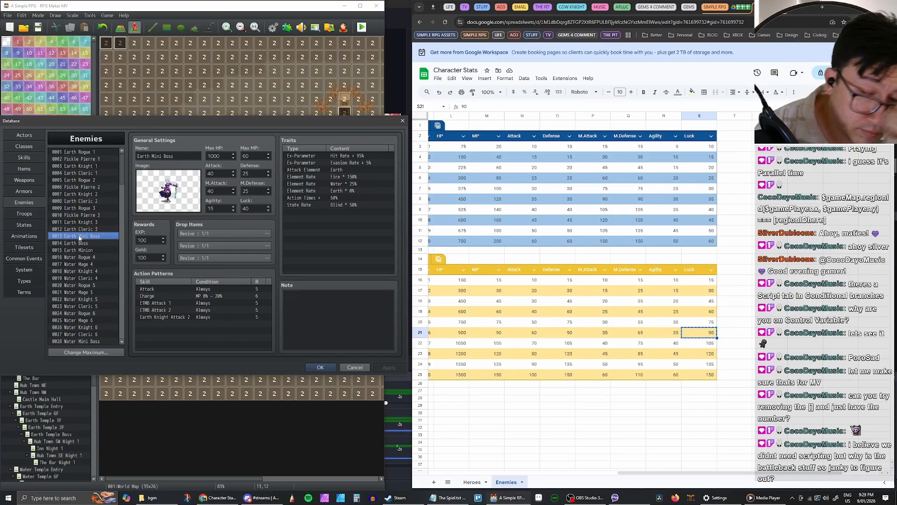
# Step: Replace Earth Knight Attack 2 with Water Knight Attack 2 in the Water Mini Boss's action patterns and apply the change
pyautogui.scroll(-5, 89, 257)
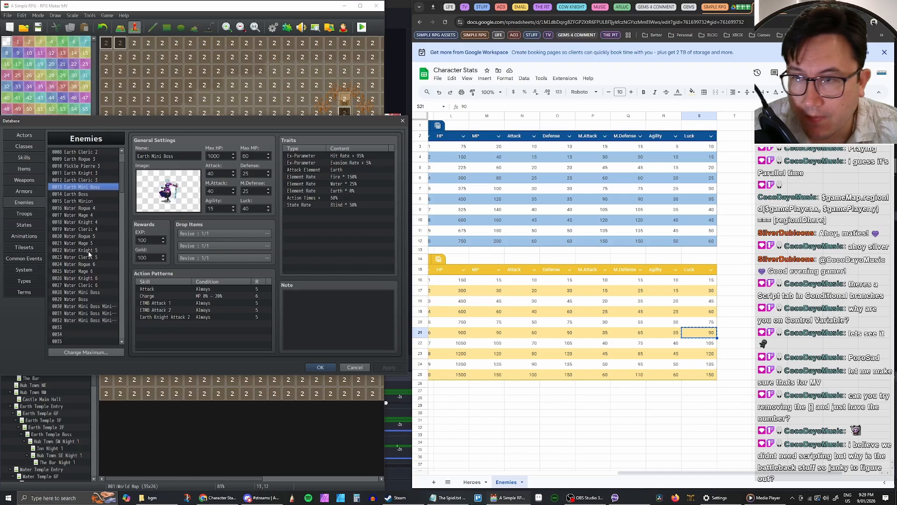
pyautogui.scroll(1, 86, 257)
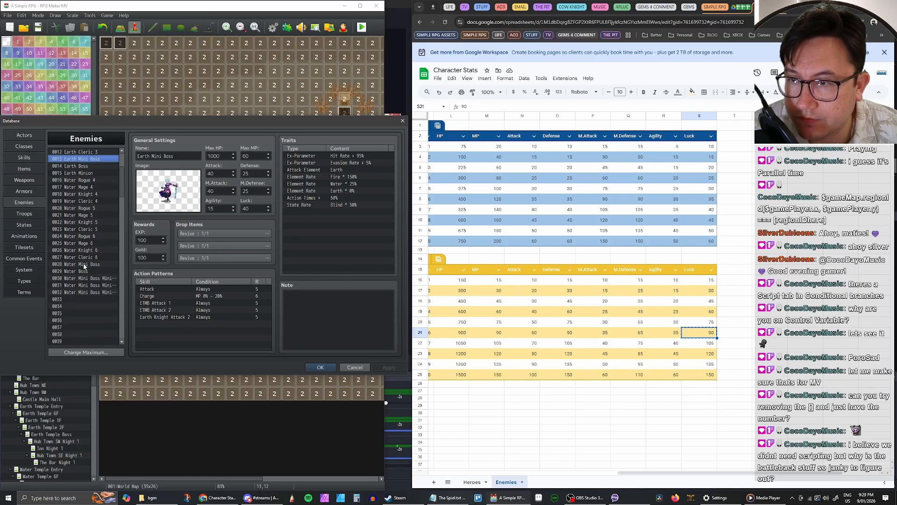
pyautogui.click(85, 263)
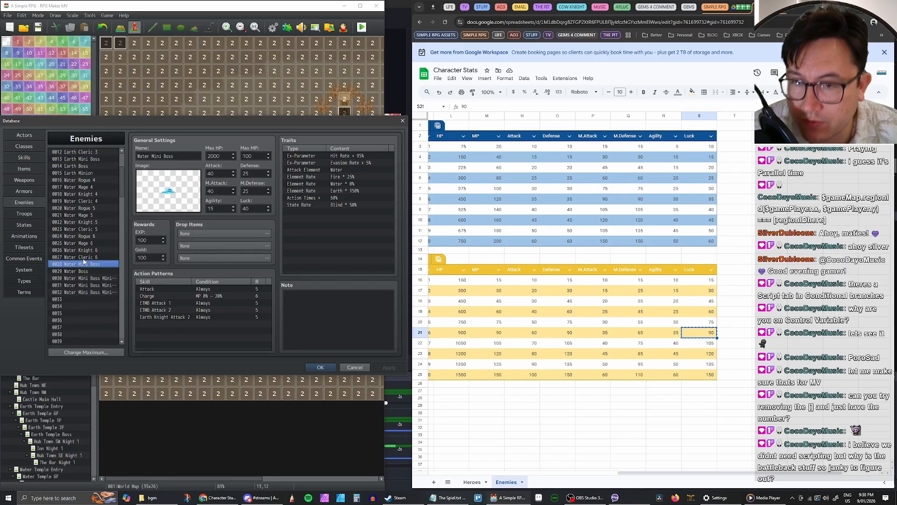
pyautogui.doubleClick(164, 317)
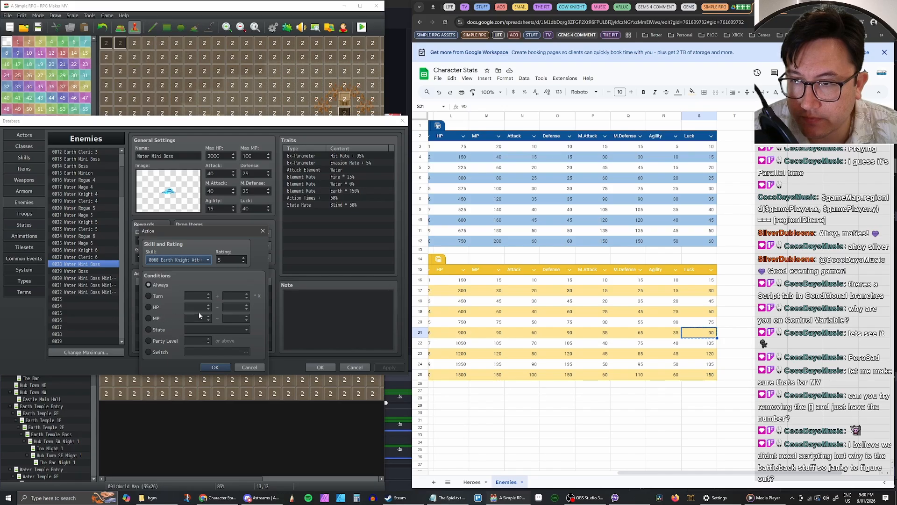
pyautogui.click(208, 260)
pyautogui.scroll(-2, 204, 294)
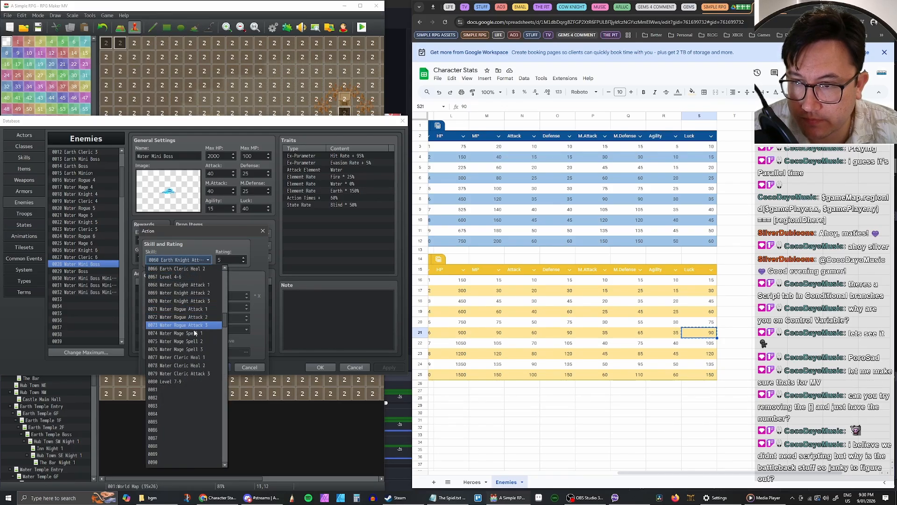
pyautogui.click(194, 294)
pyautogui.click(223, 369)
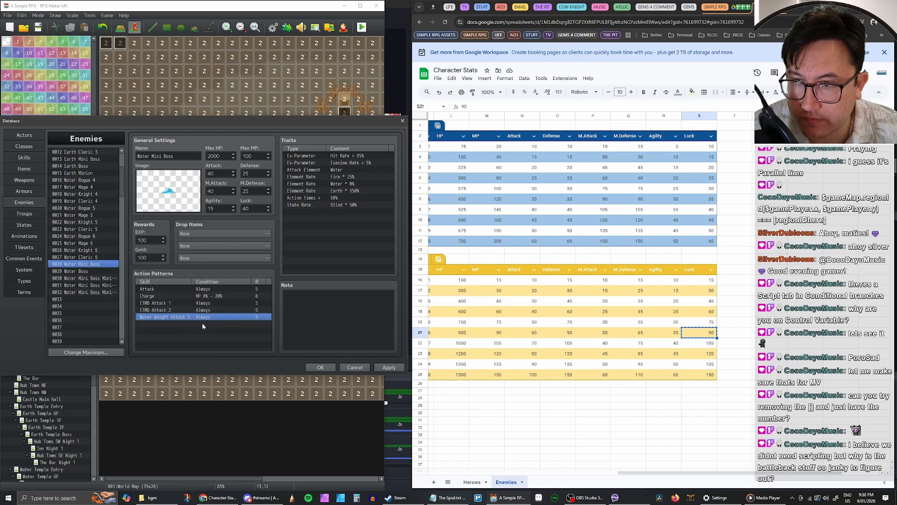
pyautogui.click(382, 365)
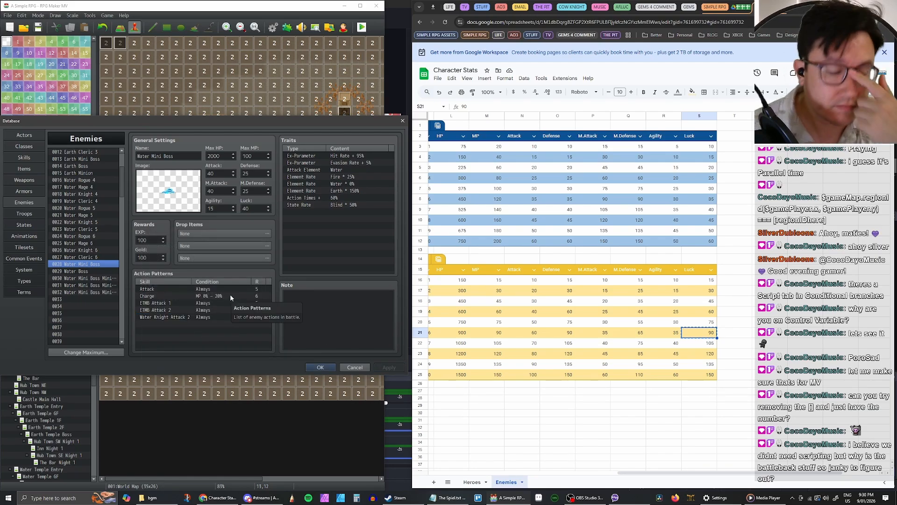
# Step: Review the entries of Water Boss, Water Mini Boss and the three Water Mini Boss Minions
pyautogui.click(87, 271)
pyautogui.rightClick(88, 272)
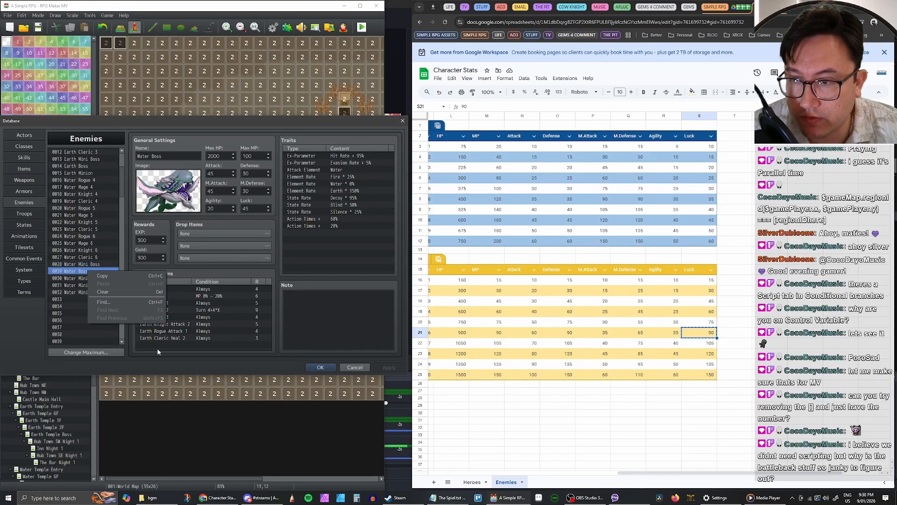
pyautogui.click(91, 334)
pyautogui.click(89, 273)
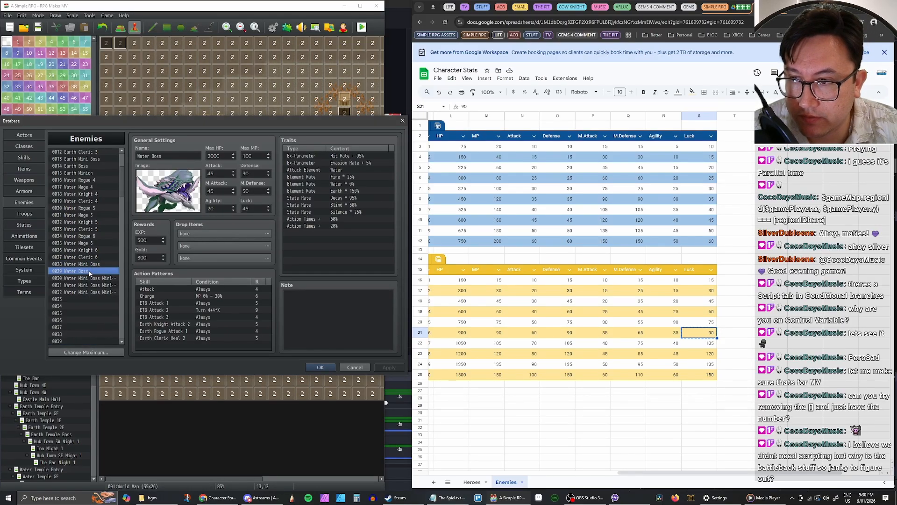
pyautogui.press('Up')
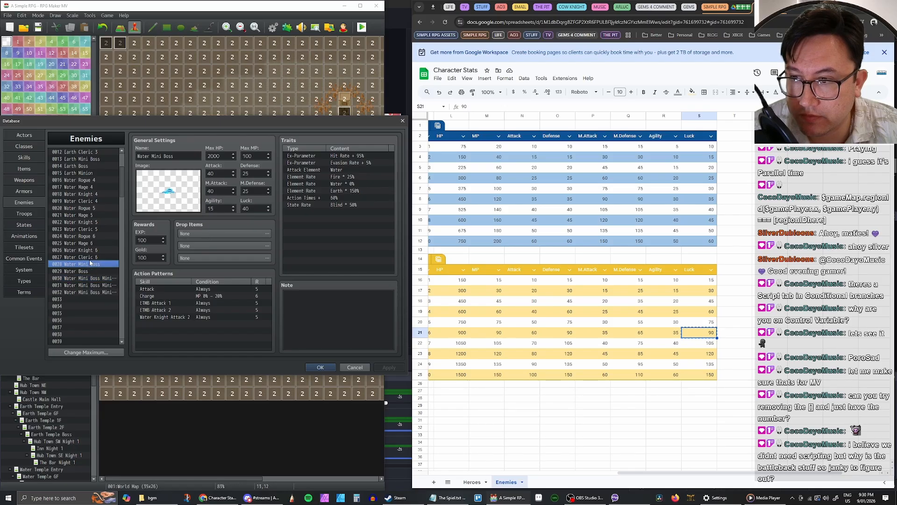
pyautogui.press('Up')
pyautogui.press('Down')
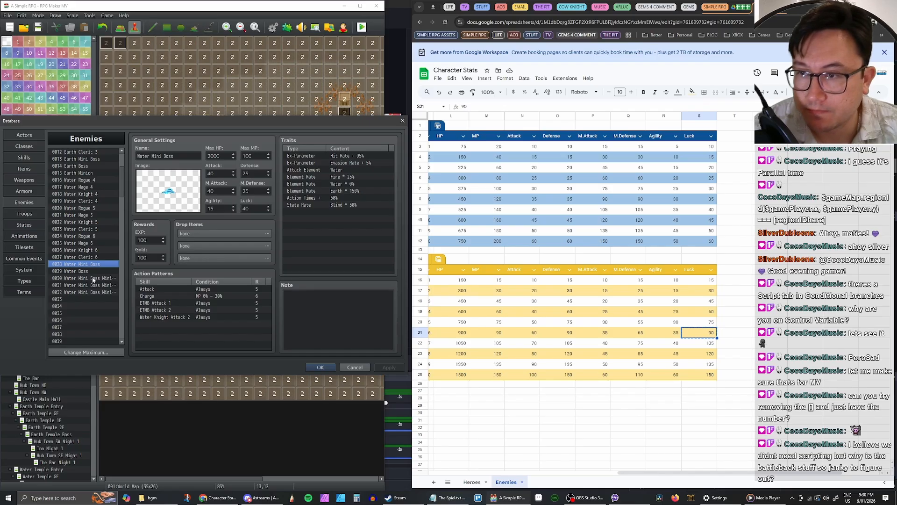
pyautogui.click(93, 279)
pyautogui.click(92, 284)
pyautogui.click(90, 289)
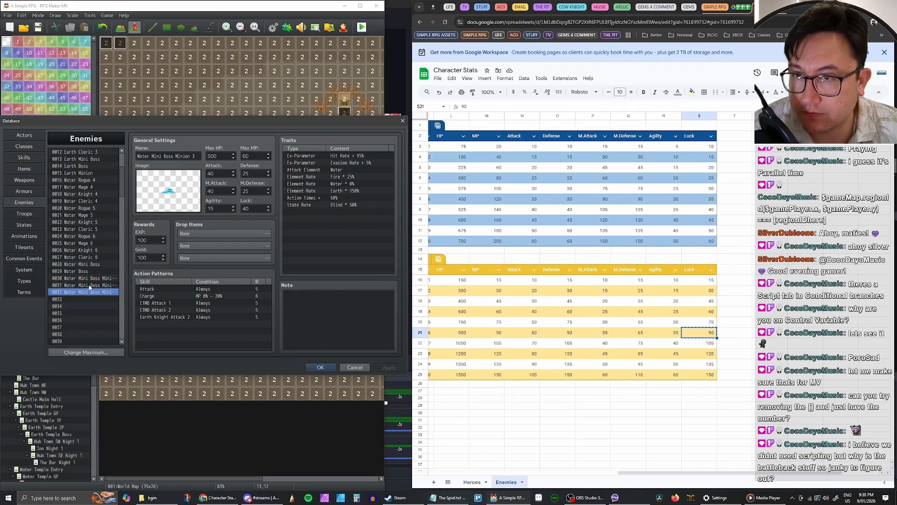
pyautogui.click(90, 285)
pyautogui.click(88, 279)
pyautogui.click(87, 265)
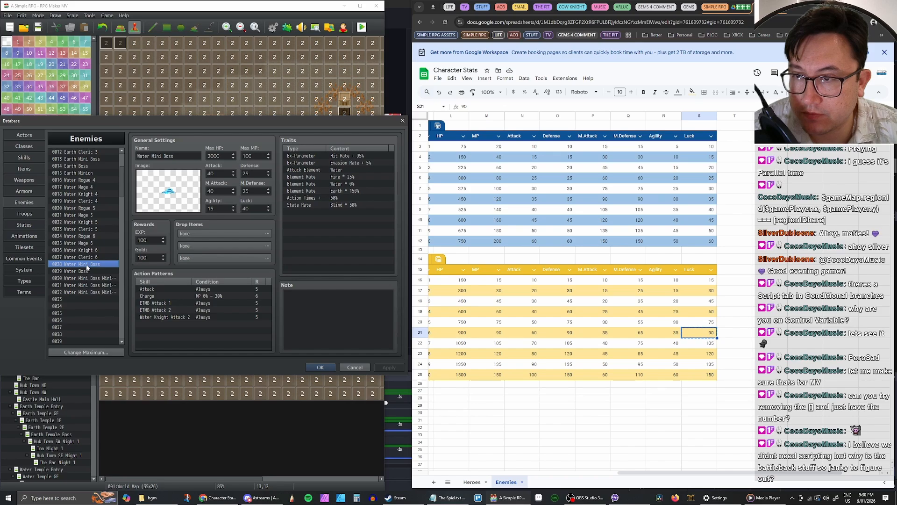
# Step: Compare the stats of the level 5 Water Cleric, Knight and Mage with those of Water Mini Boss Minion 1 and Water Mini Boss
pyautogui.click(89, 229)
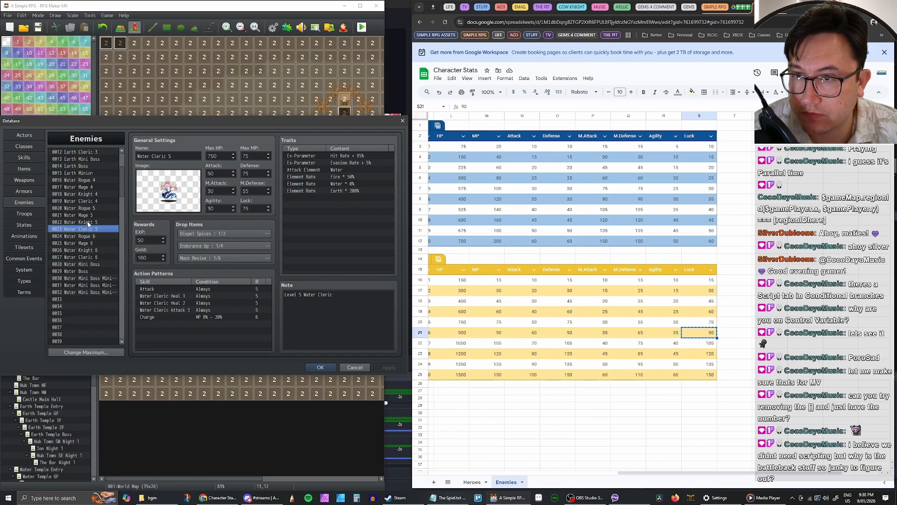
pyautogui.click(88, 225)
pyautogui.click(88, 216)
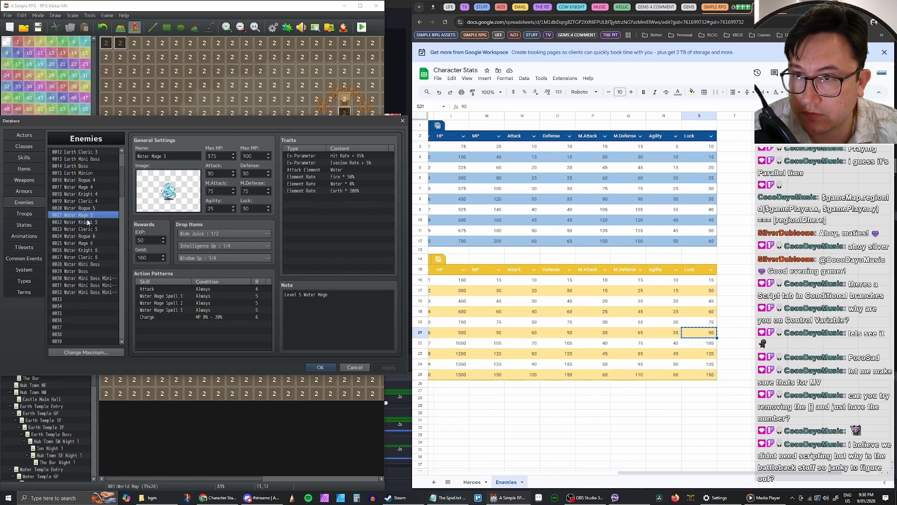
pyautogui.click(88, 224)
pyautogui.click(92, 229)
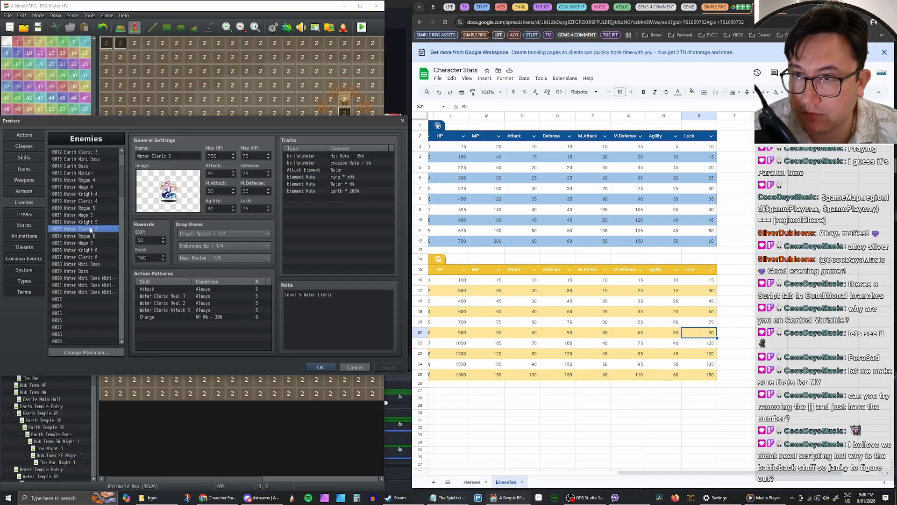
pyautogui.scroll(3, 93, 221)
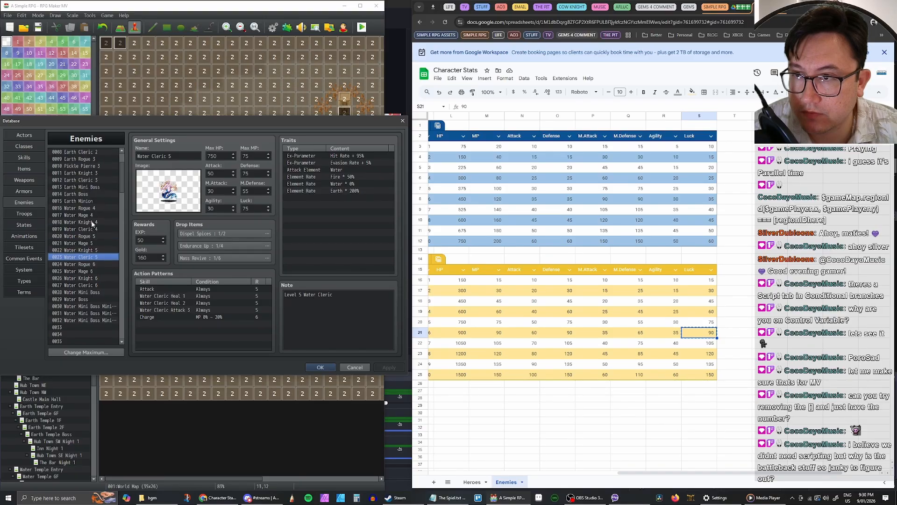
pyautogui.scroll(-3, 96, 226)
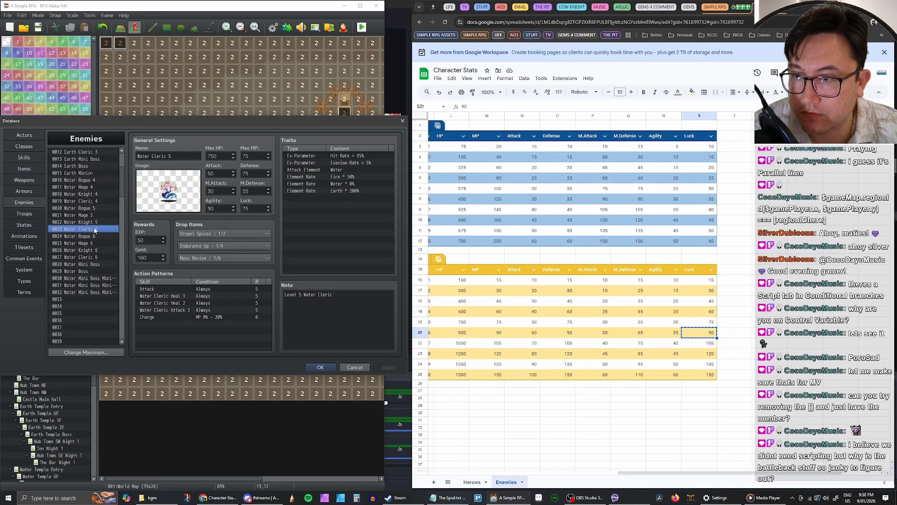
pyautogui.click(86, 278)
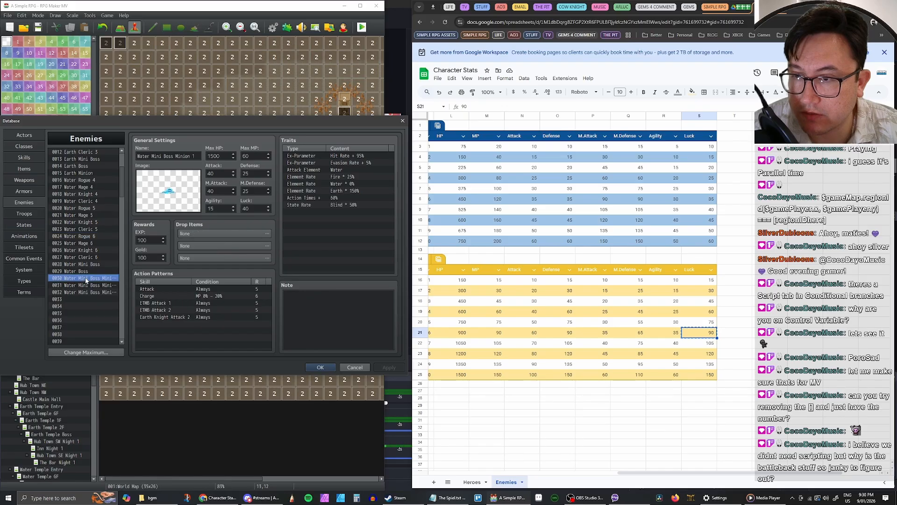
pyautogui.press('Up')
pyautogui.press('Up')
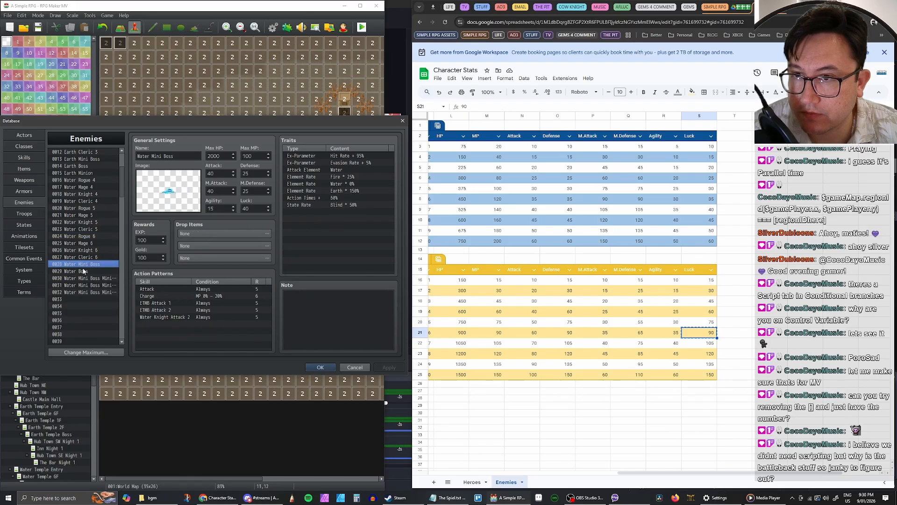
# Step: Set the Water Mini Boss's Attack to 80, Defense to 50, M.Attack to 80 and M.Defense to 50
pyautogui.click(83, 271)
pyautogui.click(82, 265)
pyautogui.doubleClick(223, 174)
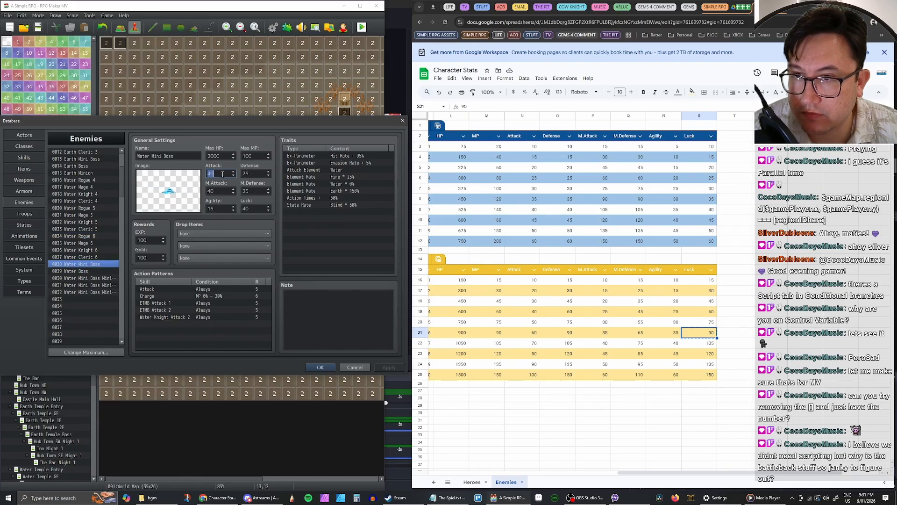
pyautogui.write('80')
pyautogui.press('Tab')
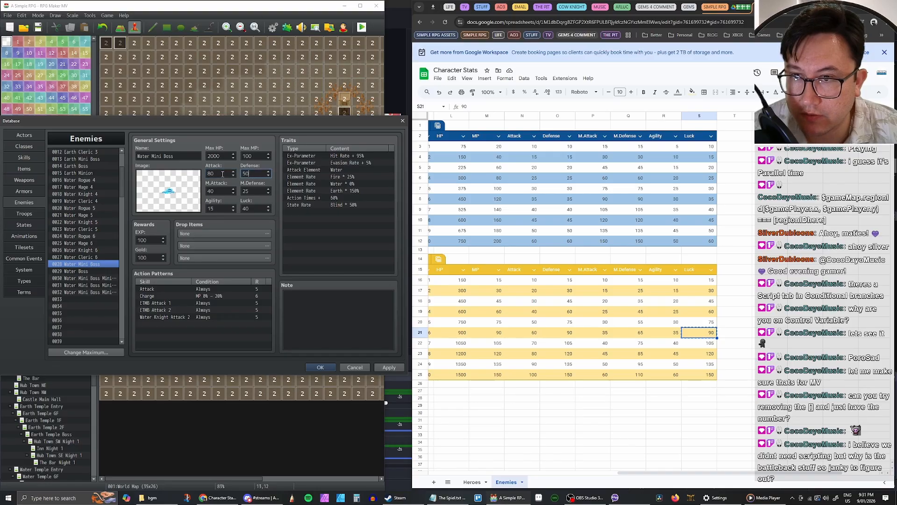
pyautogui.write('50')
pyautogui.press('Tab')
pyautogui.write('80')
pyautogui.press('Tab')
pyautogui.write('5')
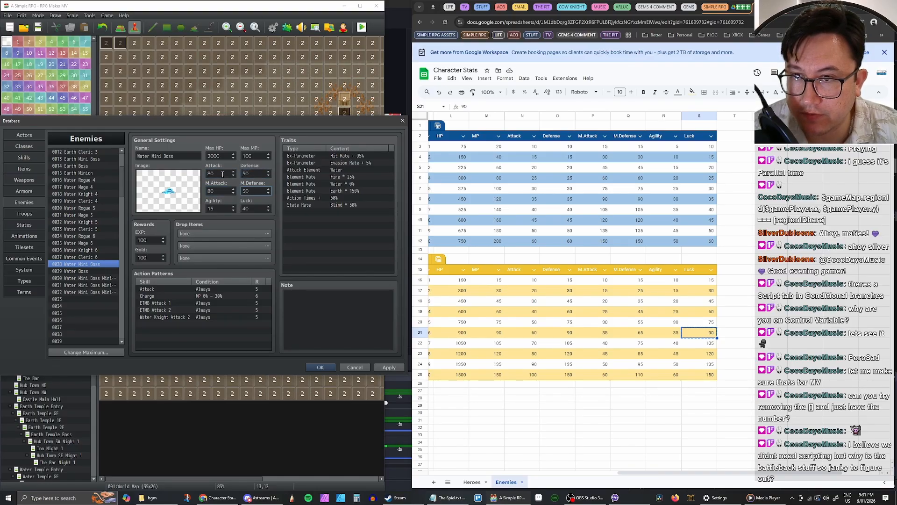
pyautogui.write('0')
# Step: Set the Water Mini Boss's Agility to 30 and Luck to 80
pyautogui.press('Tab')
pyautogui.write('30')
pyautogui.press('Tab')
pyautogui.write('80')
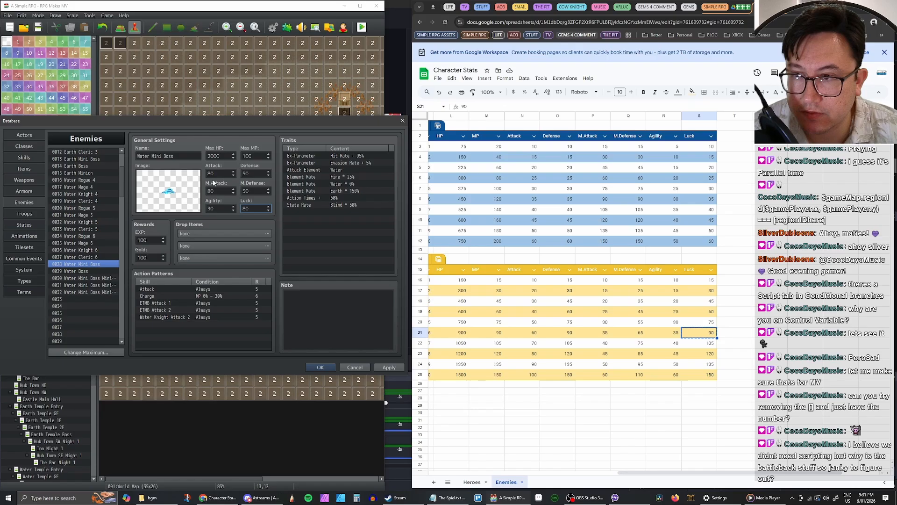
# Step: Check the Earth Mini Boss's stats for reference and set the Water Mini Boss's Max MP to 120
pyautogui.scroll(1, 67, 208)
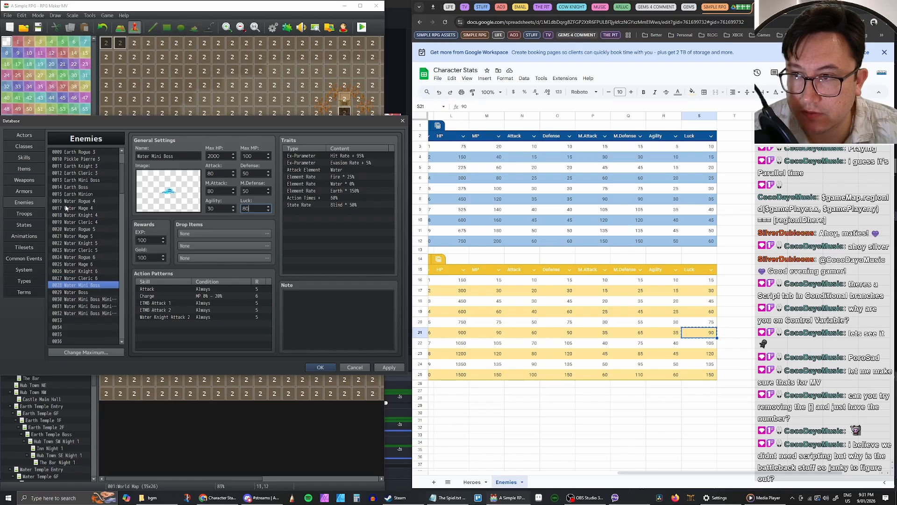
pyautogui.click(89, 180)
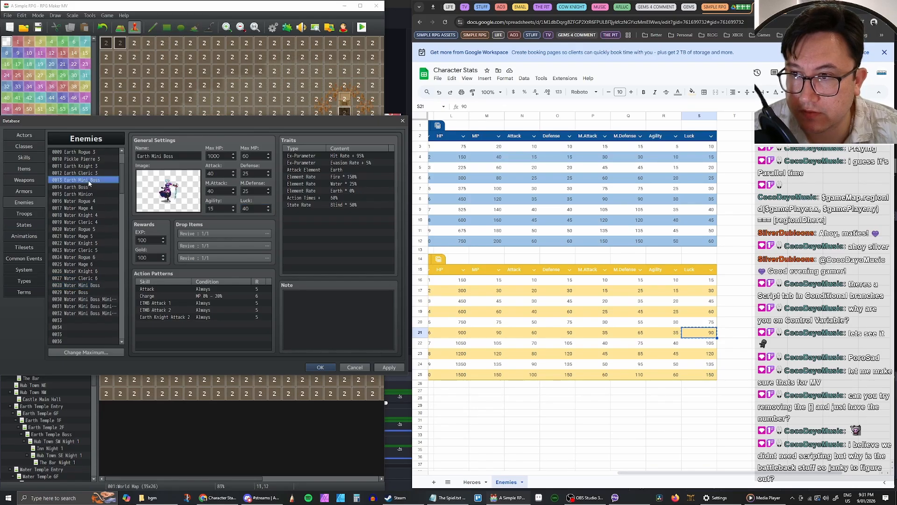
pyautogui.click(89, 285)
pyautogui.doubleClick(254, 156)
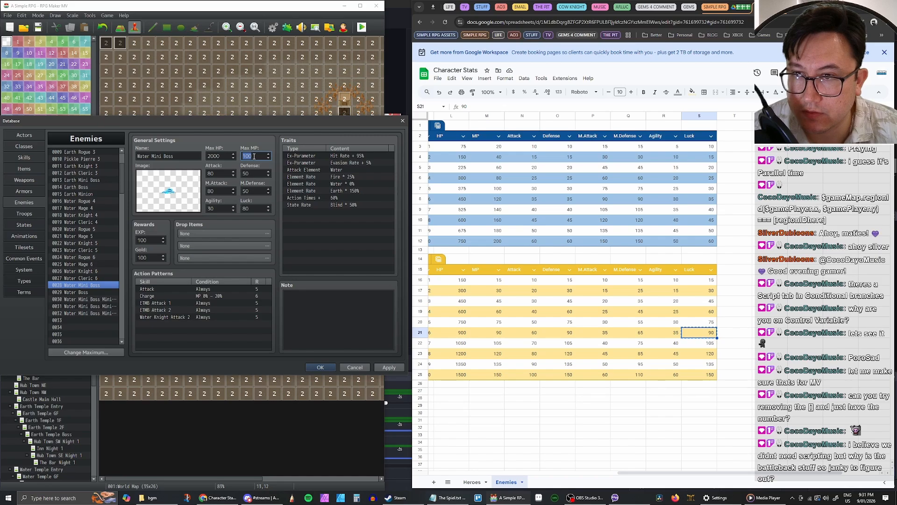
pyautogui.write('120')
pyautogui.click(92, 181)
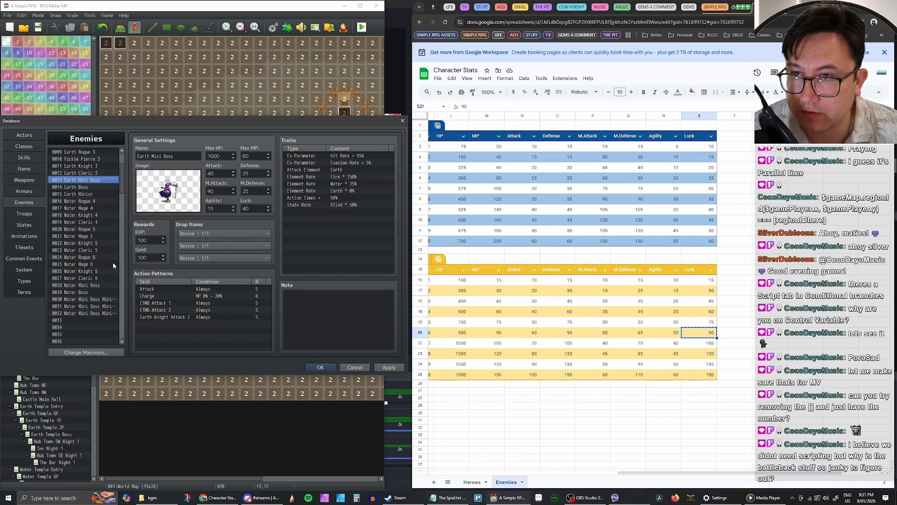
pyautogui.click(90, 286)
# Step: Compare the stats and action patterns of the three Water Mini Boss Minions with those of Water Mini Boss and Water Boss
pyautogui.scroll(-3, 99, 281)
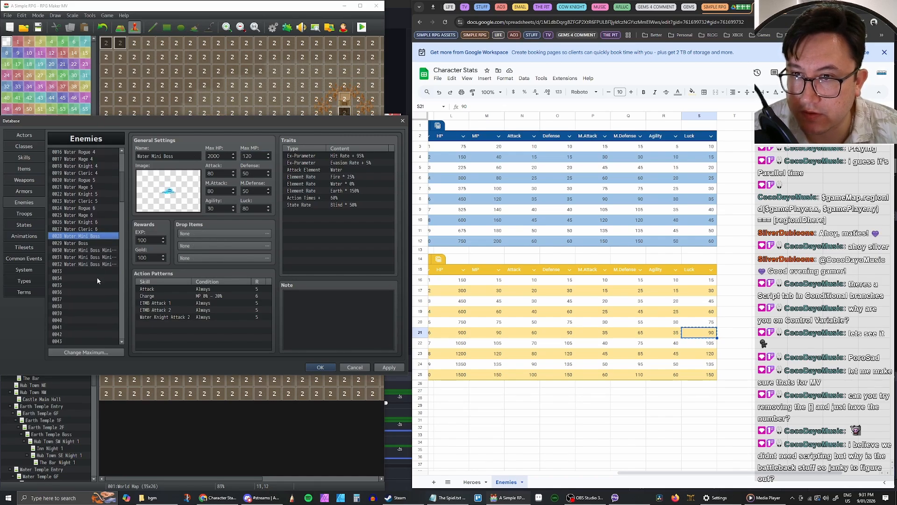
pyautogui.click(87, 251)
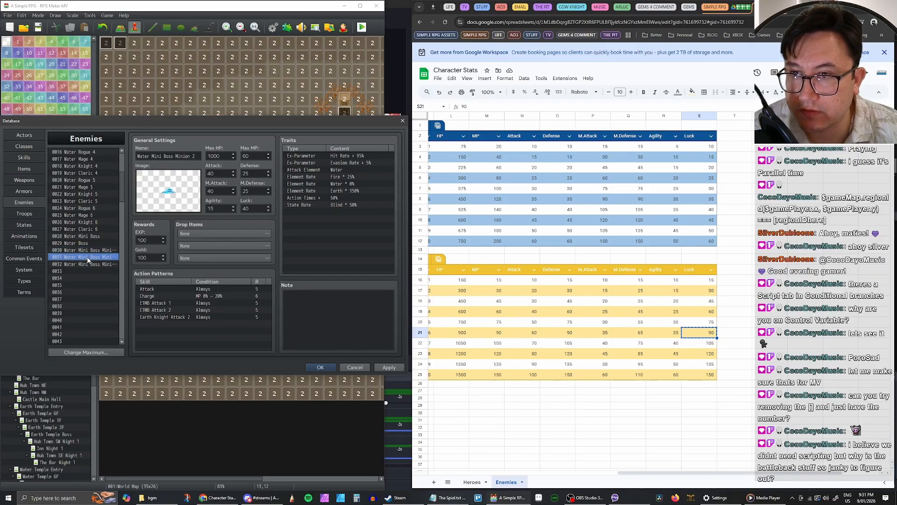
pyautogui.click(90, 258)
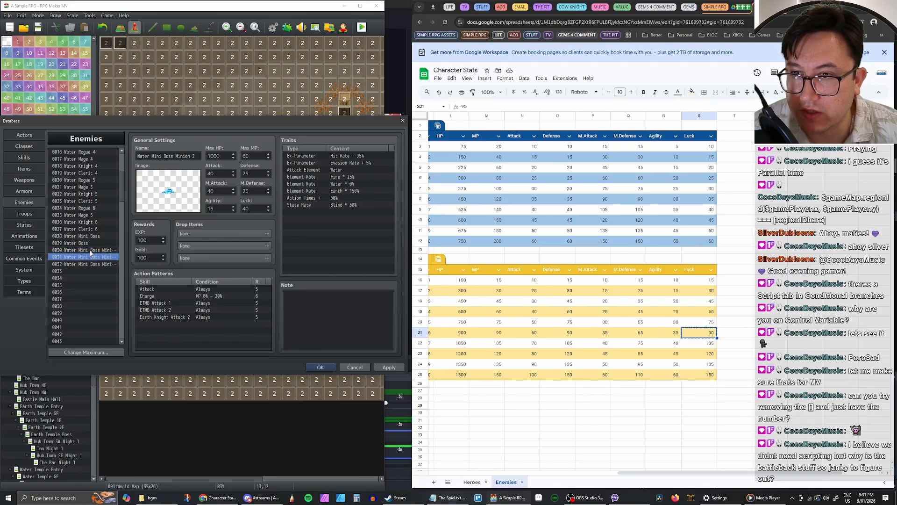
pyautogui.click(89, 251)
pyautogui.click(89, 256)
pyautogui.click(88, 251)
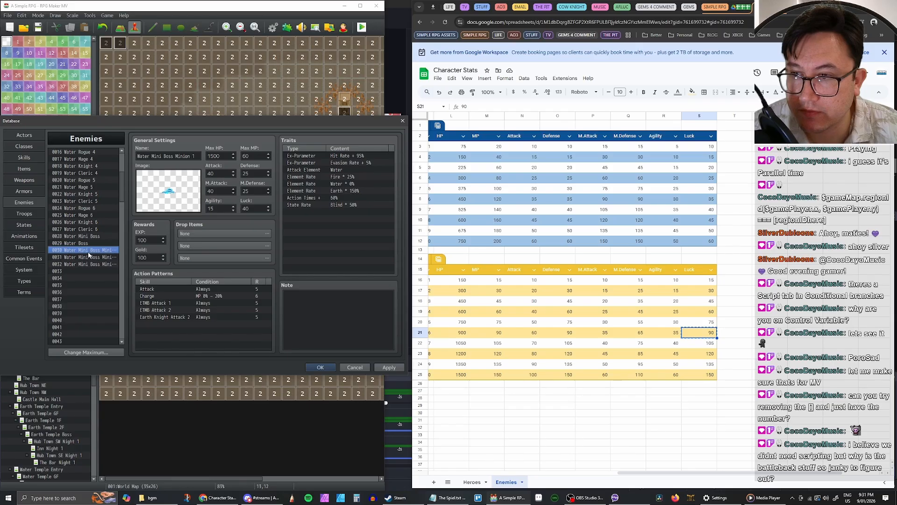
pyautogui.click(90, 237)
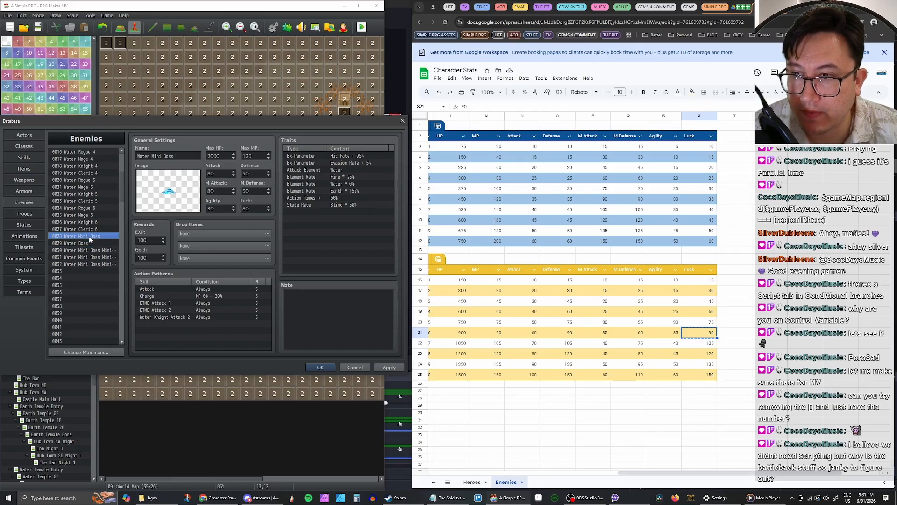
pyautogui.click(93, 251)
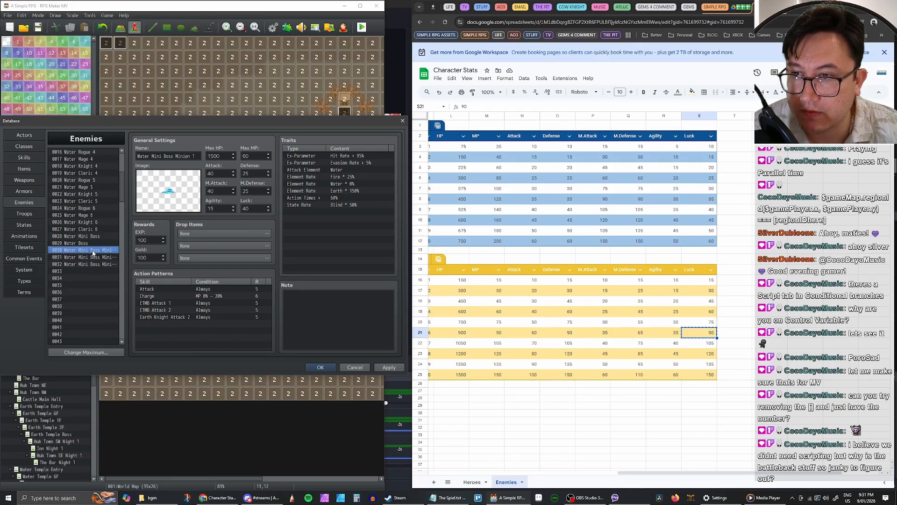
pyautogui.click(91, 237)
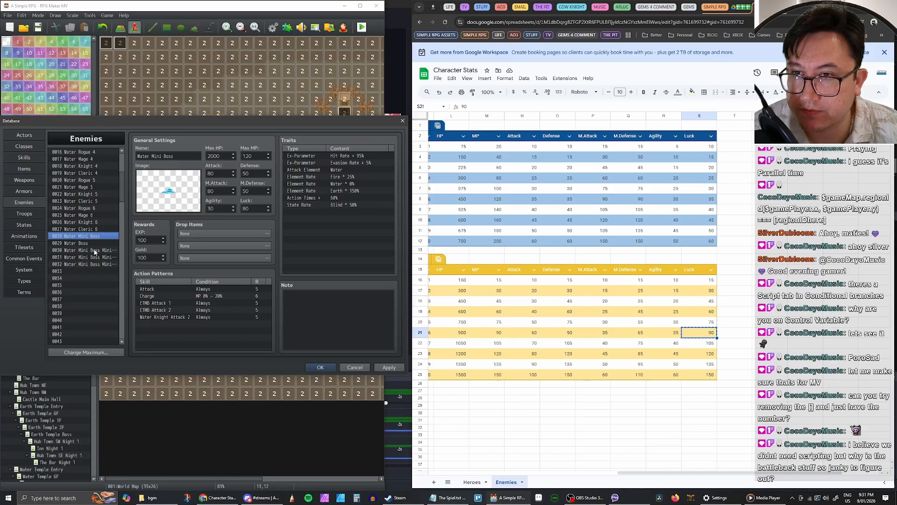
pyautogui.click(93, 251)
pyautogui.click(92, 257)
pyautogui.click(91, 264)
pyautogui.click(92, 258)
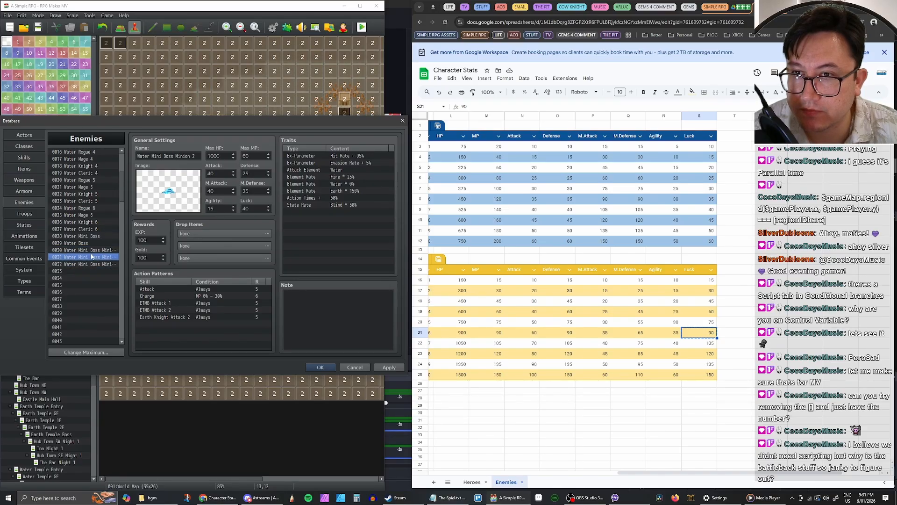
pyautogui.click(92, 251)
pyautogui.click(92, 257)
pyautogui.click(92, 264)
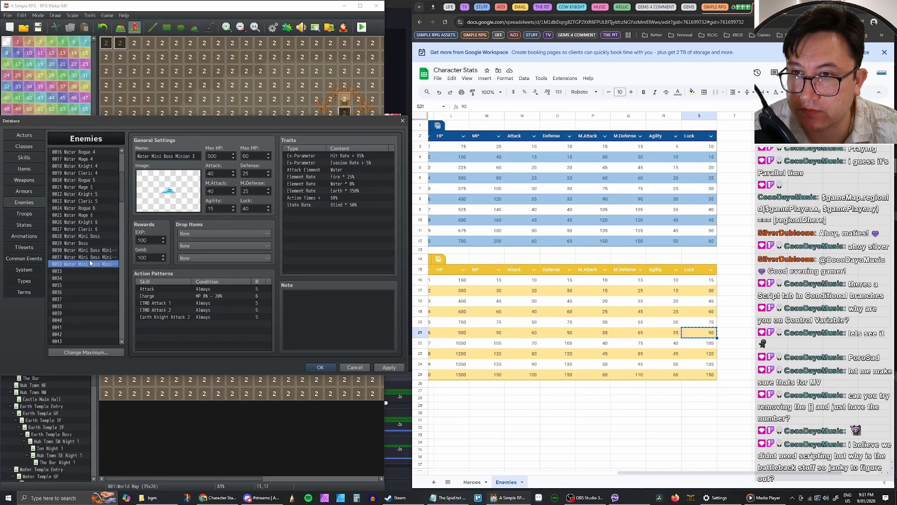
pyautogui.click(92, 258)
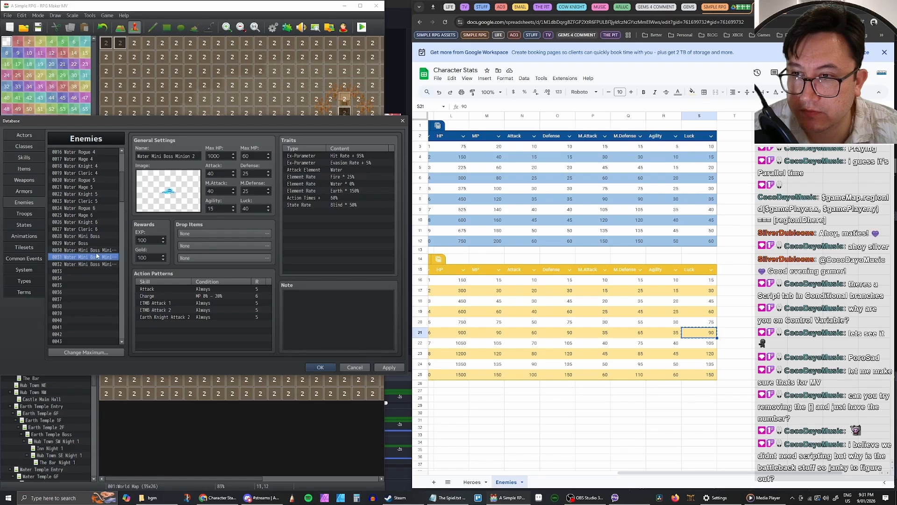
pyautogui.click(93, 250)
pyautogui.click(95, 236)
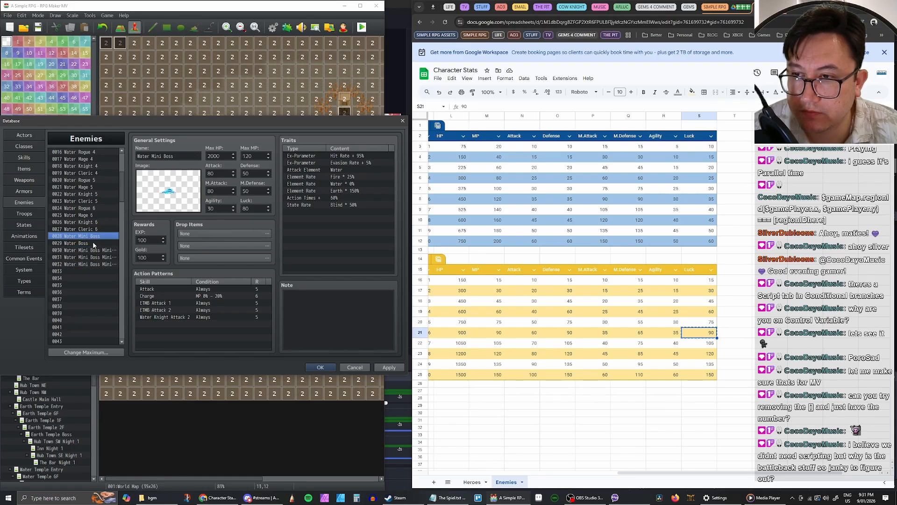
pyautogui.click(94, 243)
# Step: Set the Water Mini Boss's rewards to 200 EXP and 500 Gold
pyautogui.click(93, 237)
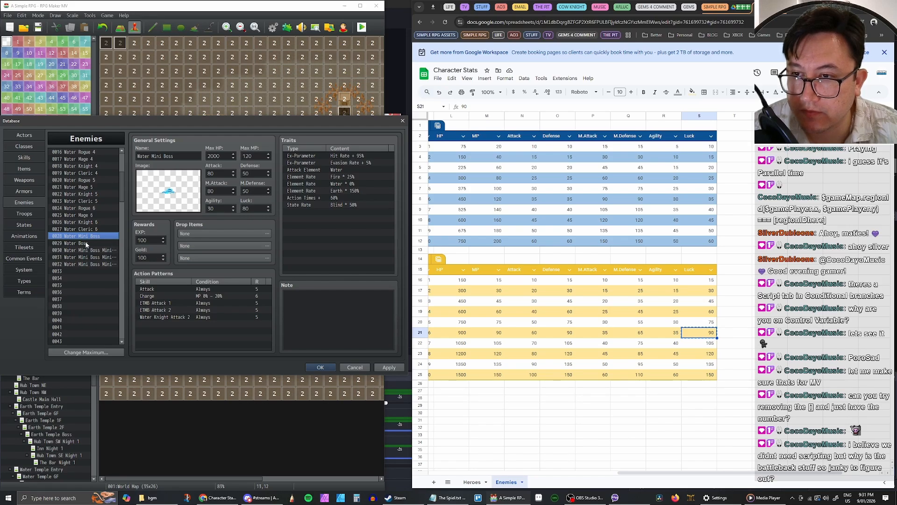
pyautogui.doubleClick(152, 240)
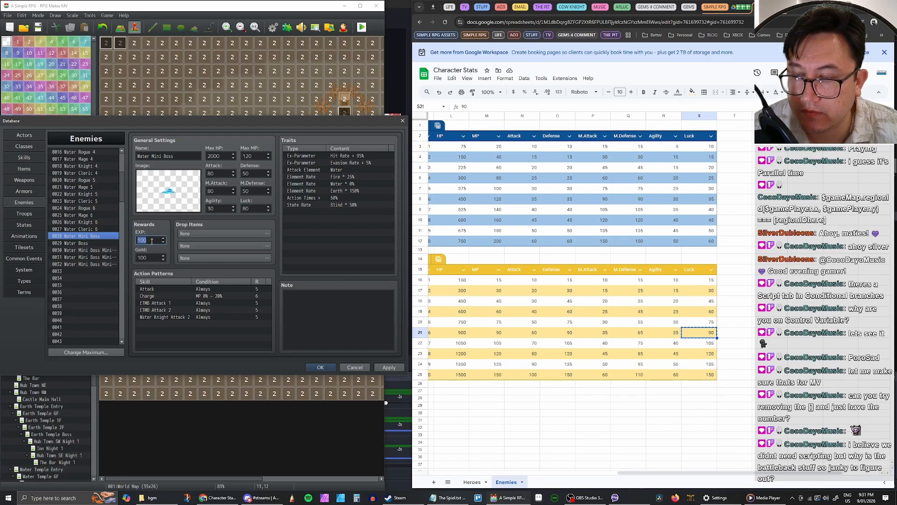
pyautogui.write('200')
pyautogui.press('Tab')
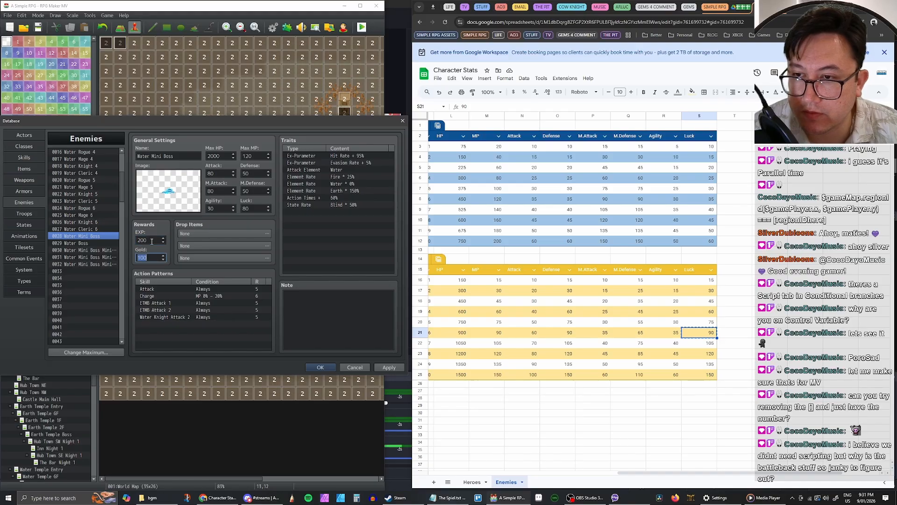
pyautogui.write('20')
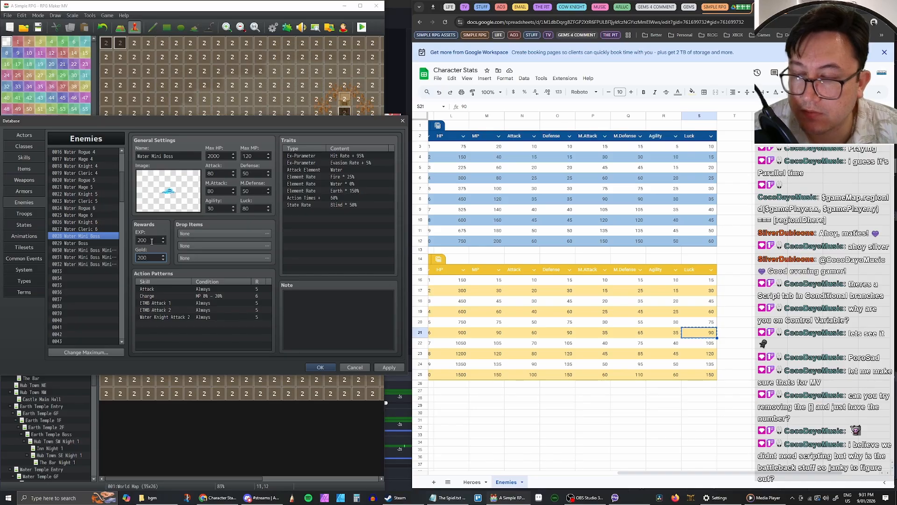
pyautogui.press('BackSpace')
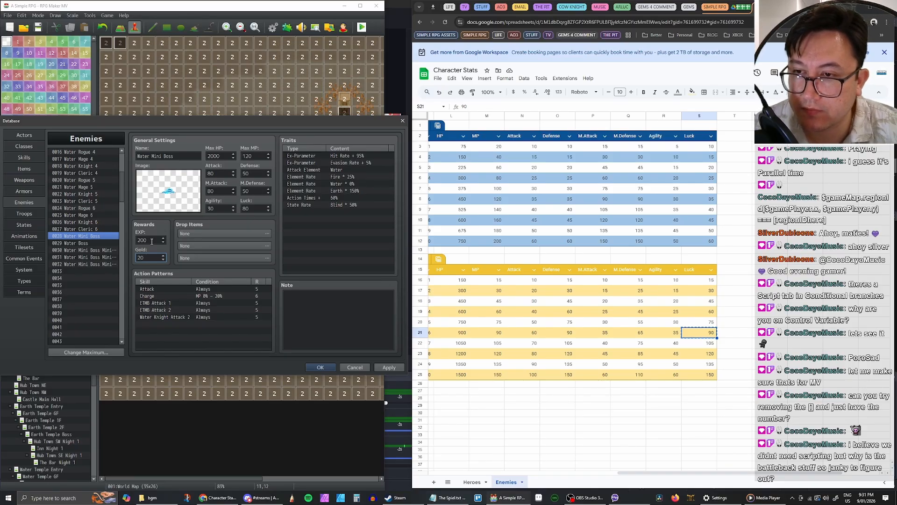
pyautogui.write('500')
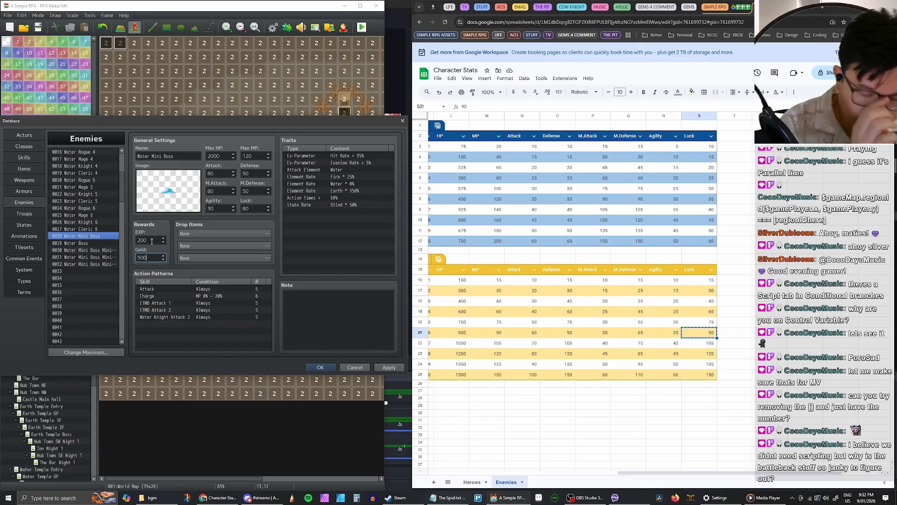
# Step: Set the Earth Mini Boss's Gold reward to 200 and apply the database changes
pyautogui.scroll(5, 96, 252)
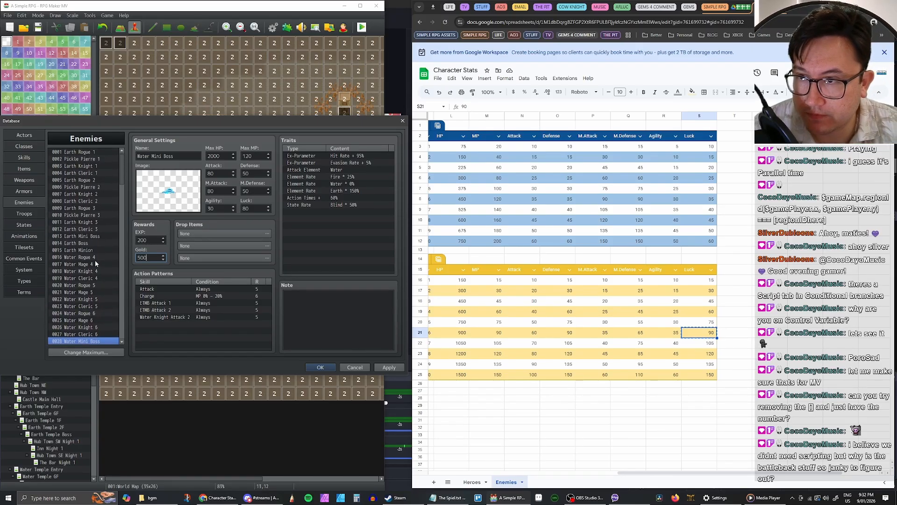
pyautogui.click(83, 236)
pyautogui.doubleClick(155, 258)
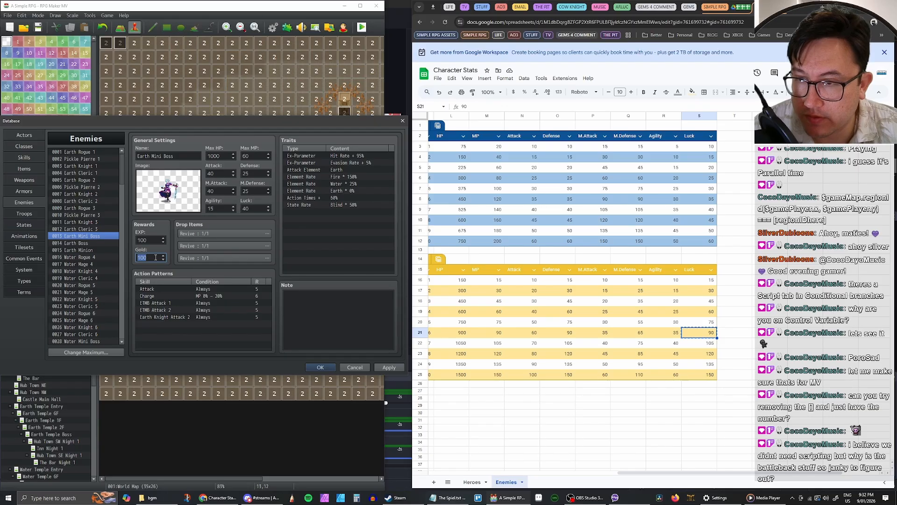
pyautogui.write('200')
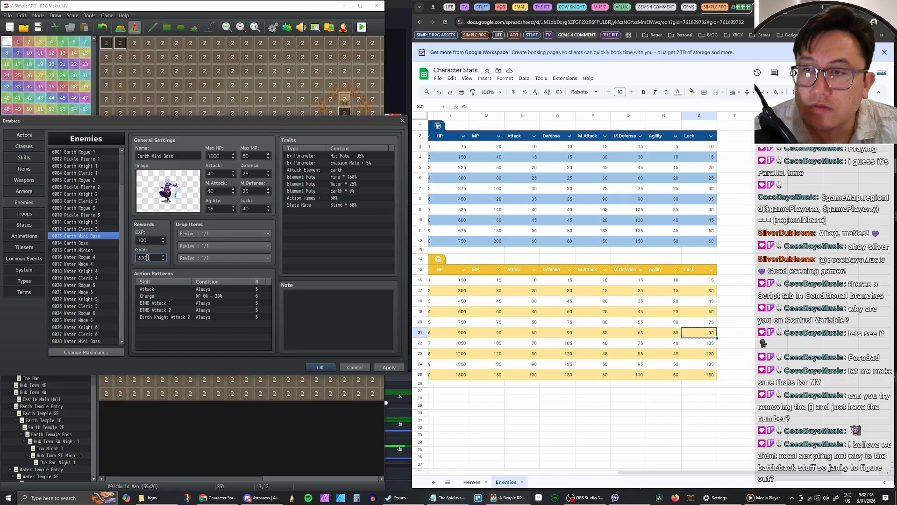
pyautogui.click(384, 369)
# Step: Compare the EXP and Gold rewards of the Earth enemies with those of the level 5 and 6 Water enemies and the Water bosses
pyautogui.doubleClick(153, 238)
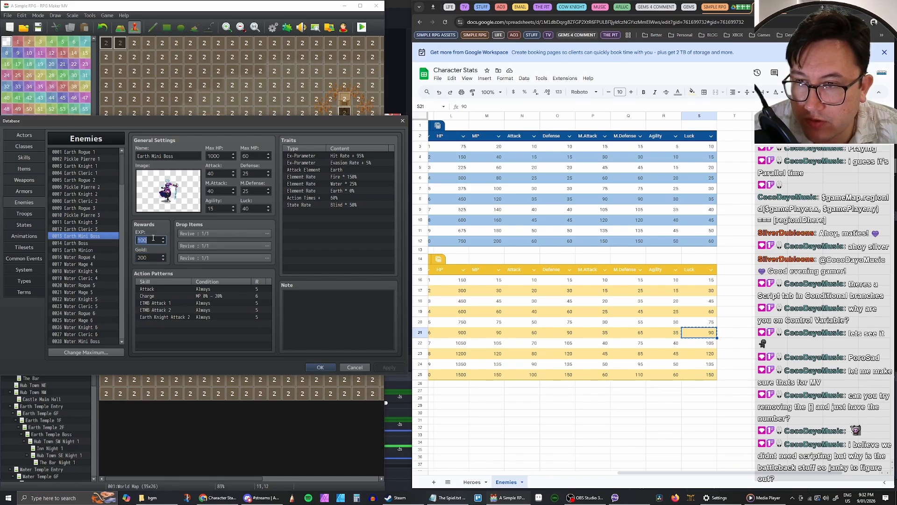
pyautogui.click(86, 201)
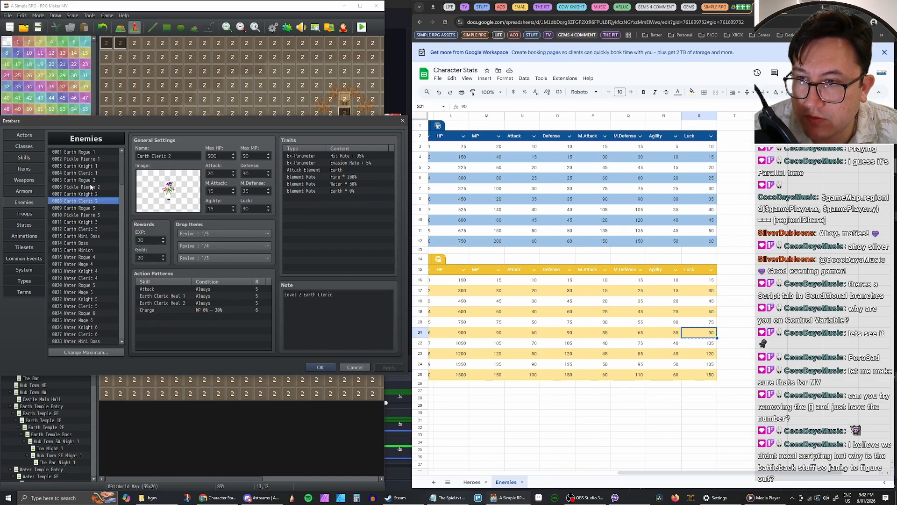
pyautogui.click(89, 186)
pyautogui.click(91, 167)
pyautogui.click(94, 188)
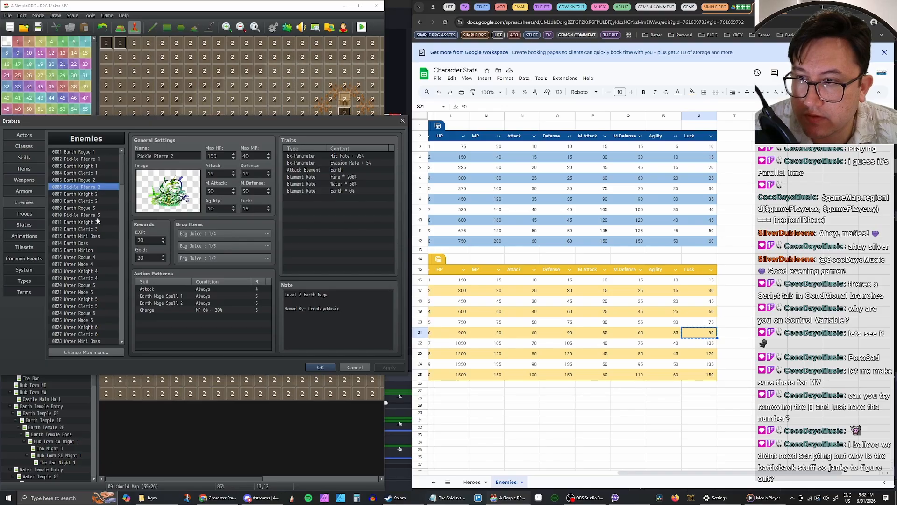
pyautogui.click(91, 237)
pyautogui.scroll(-4, 97, 239)
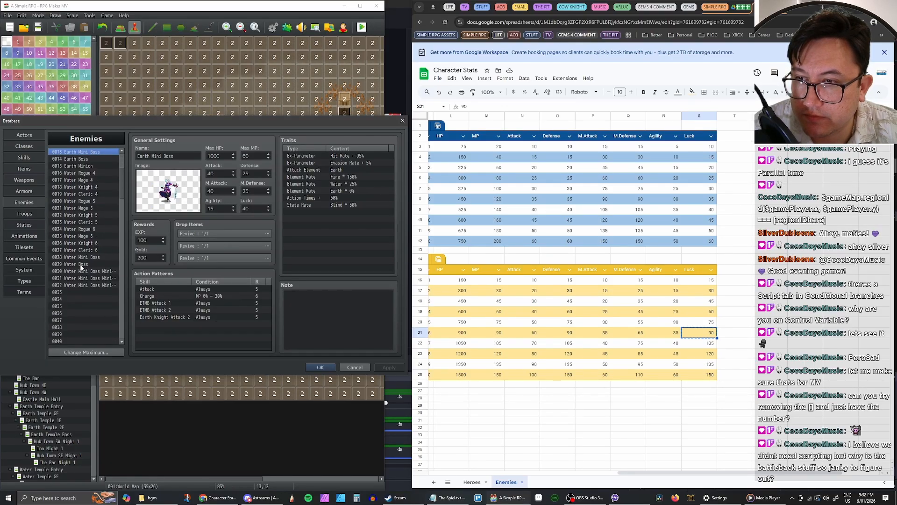
pyautogui.click(81, 266)
pyautogui.click(81, 258)
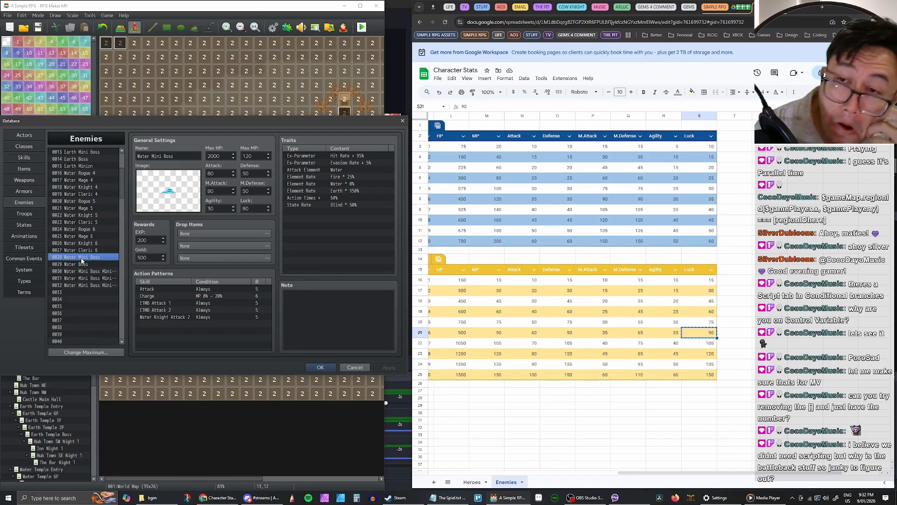
pyautogui.click(82, 208)
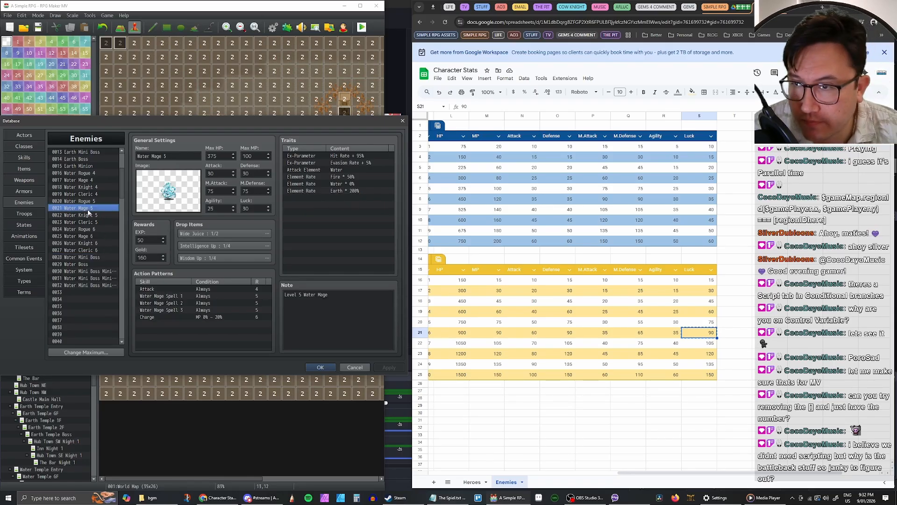
pyautogui.click(85, 216)
pyautogui.click(85, 222)
pyautogui.click(84, 236)
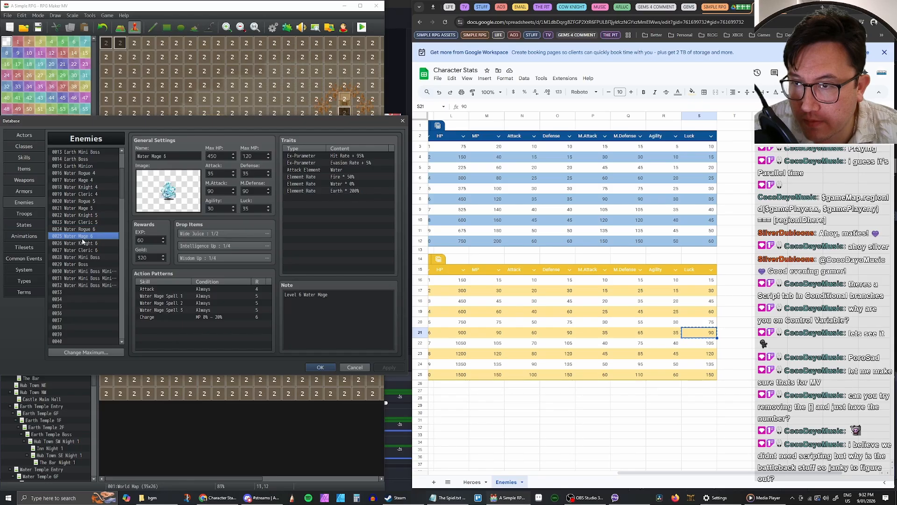
# Step: Set the Water Mini Boss's EXP reward to 250 and apply the database changes
pyautogui.click(89, 257)
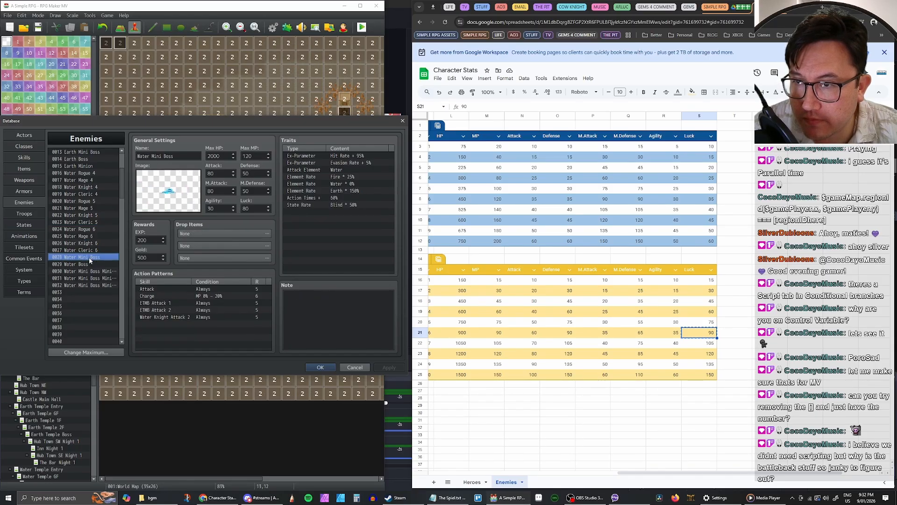
pyautogui.doubleClick(151, 241)
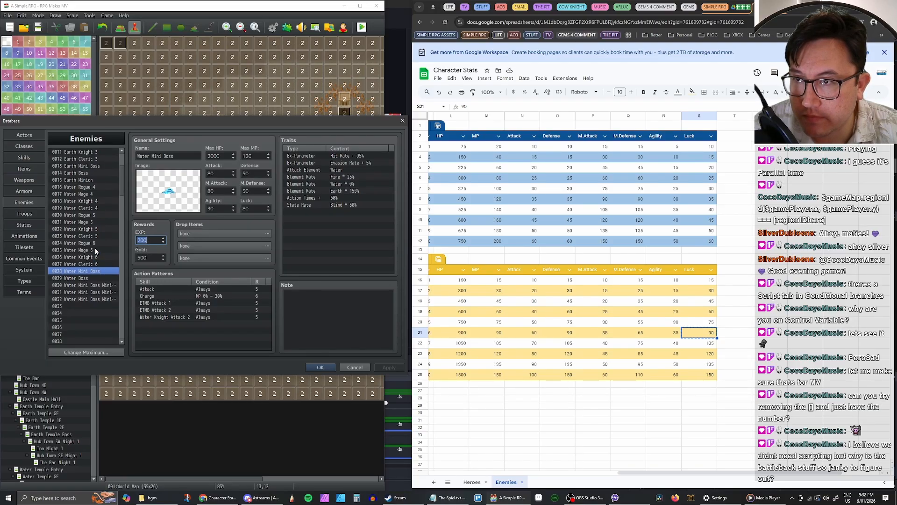
pyautogui.scroll(3, 97, 252)
pyautogui.scroll(2, 96, 253)
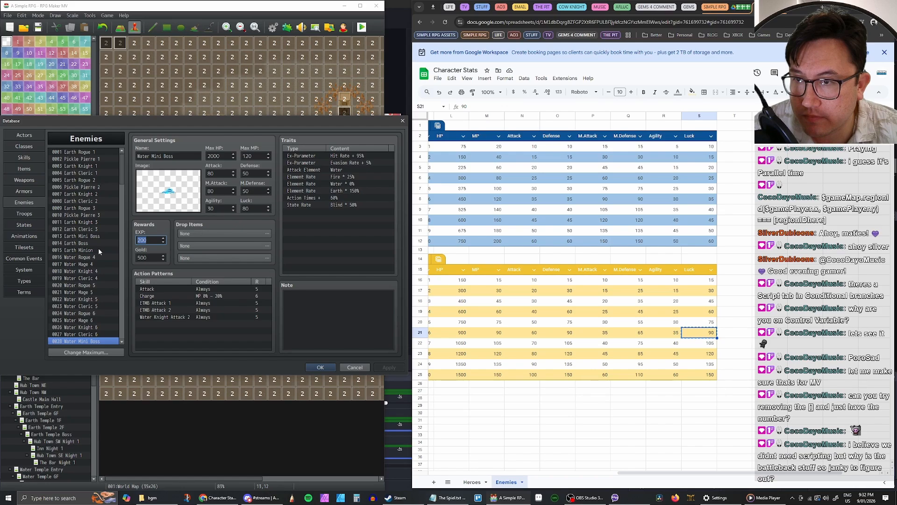
pyautogui.scroll(1, 98, 251)
pyautogui.scroll(-3, 98, 247)
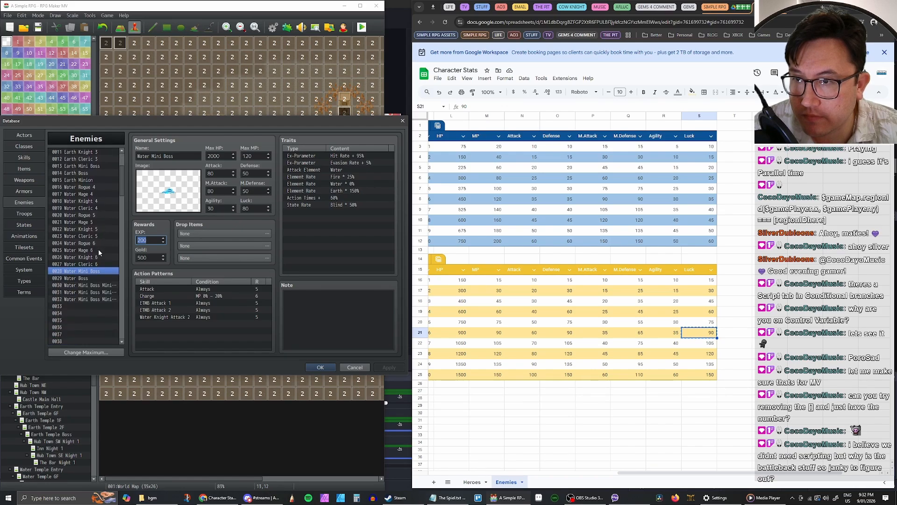
pyautogui.scroll(-1, 98, 253)
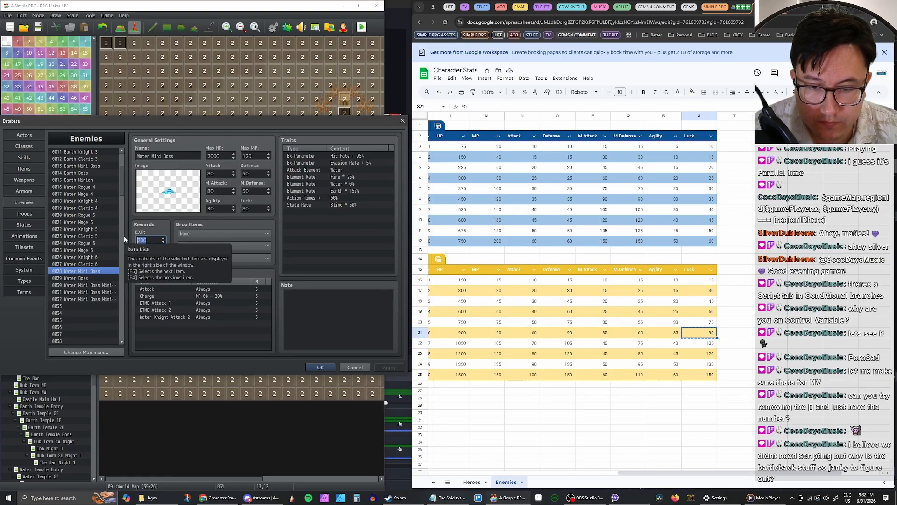
pyautogui.write('2')
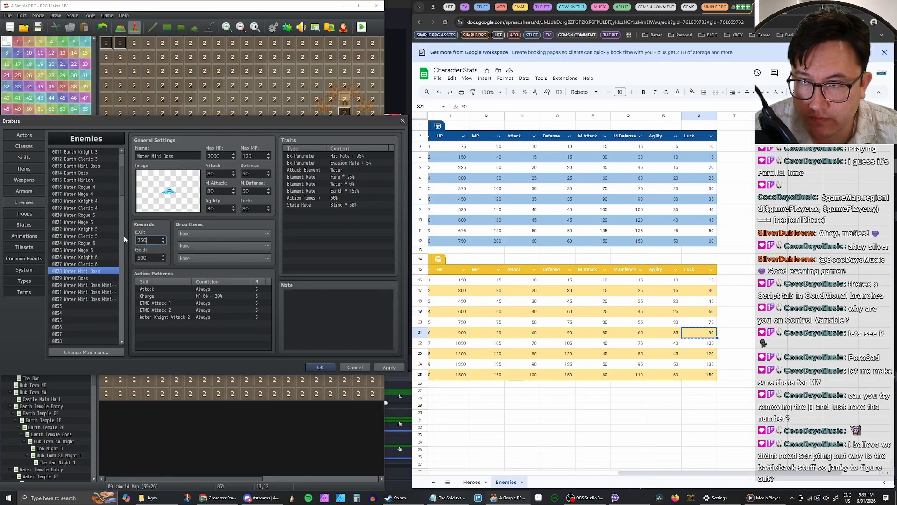
pyautogui.click(390, 367)
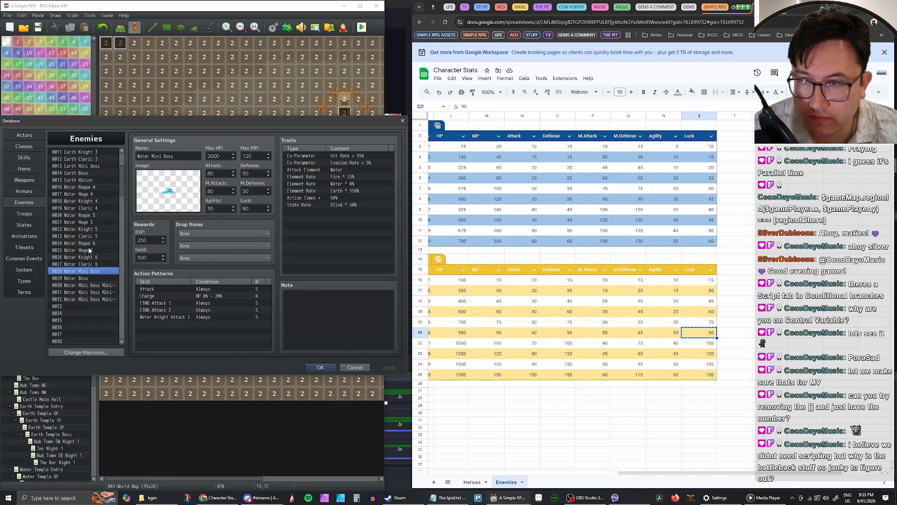
# Step: Review the rewards of the Earth Mini Boss and Earth Boss, set the Earth Boss's Gold reward to 600, and apply it
pyautogui.scroll(4, 76, 242)
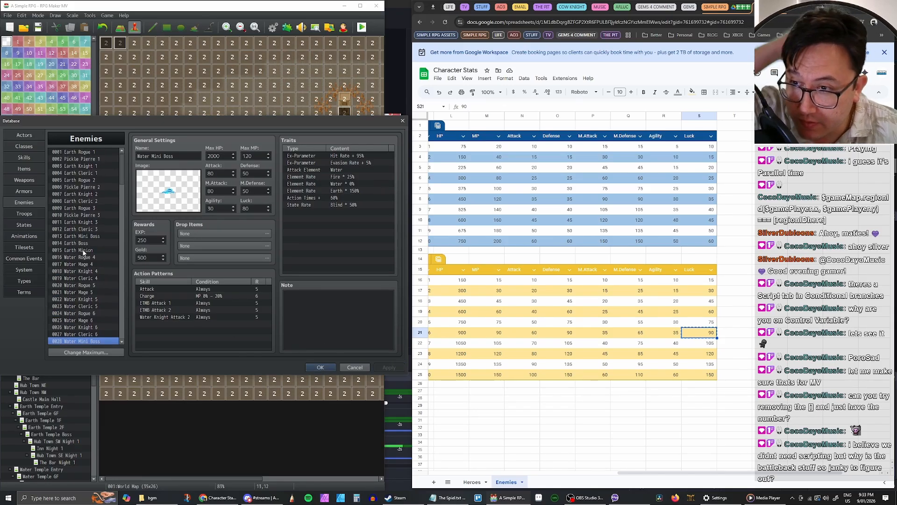
pyautogui.click(83, 250)
pyautogui.click(82, 244)
pyautogui.click(81, 237)
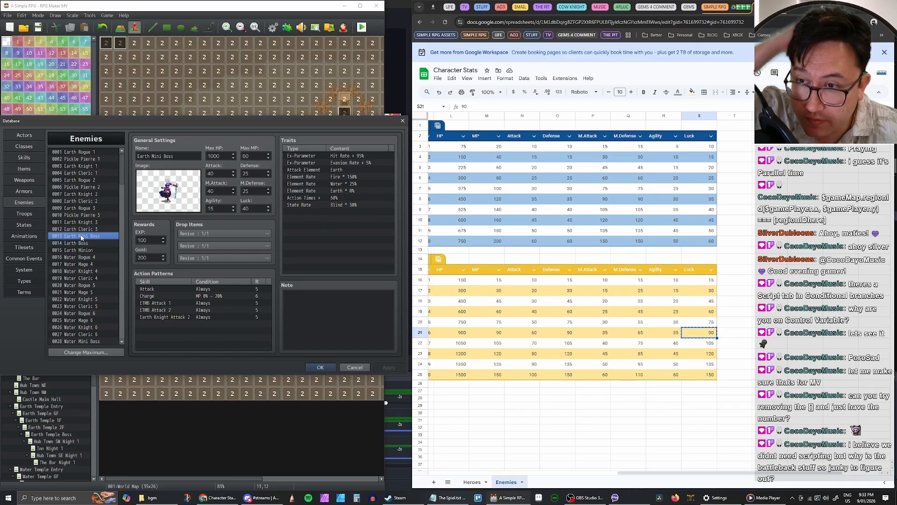
pyautogui.click(82, 245)
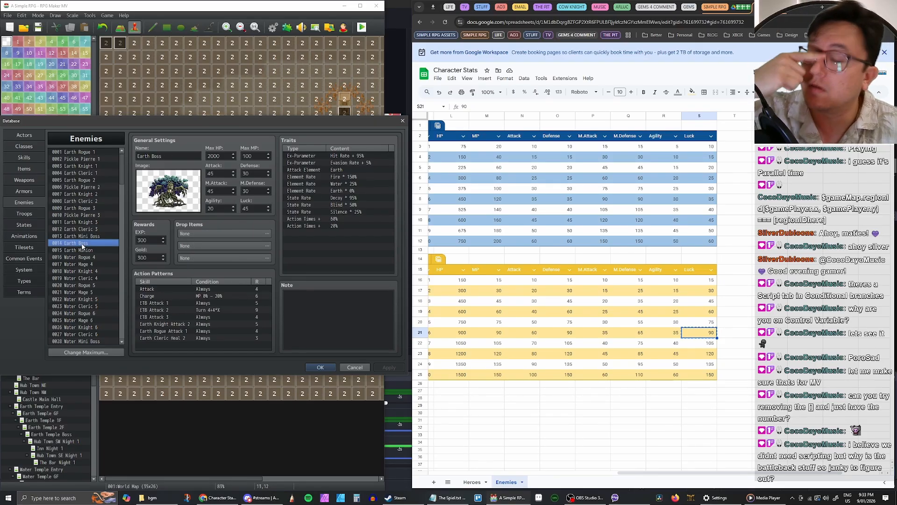
pyautogui.click(92, 237)
pyautogui.click(89, 243)
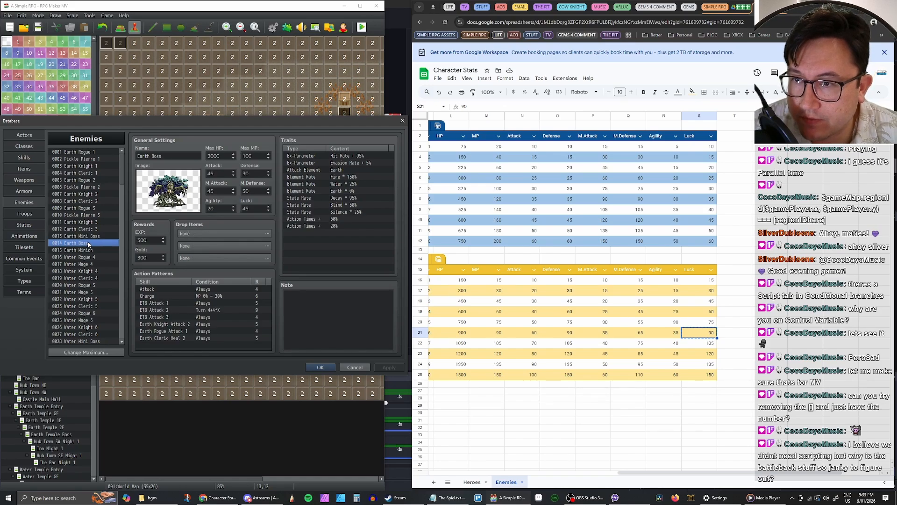
pyautogui.click(152, 241)
pyautogui.doubleClick(155, 257)
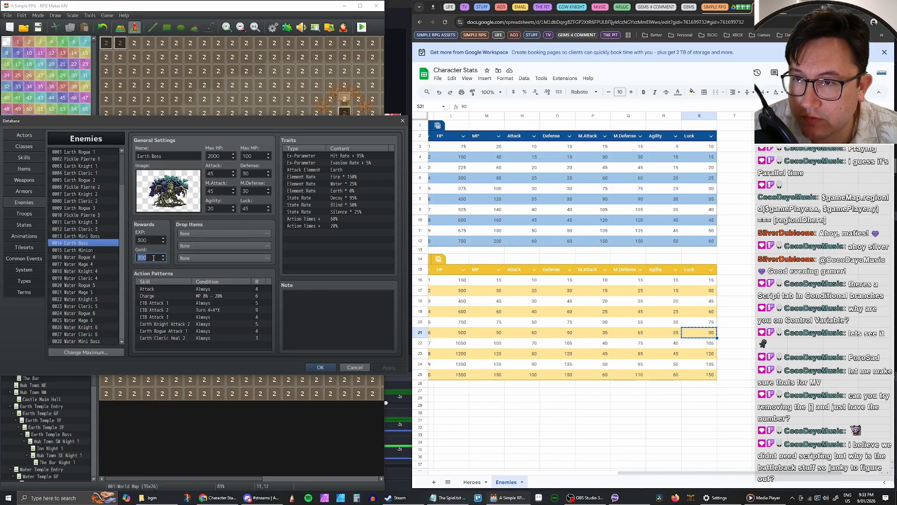
pyautogui.write('600')
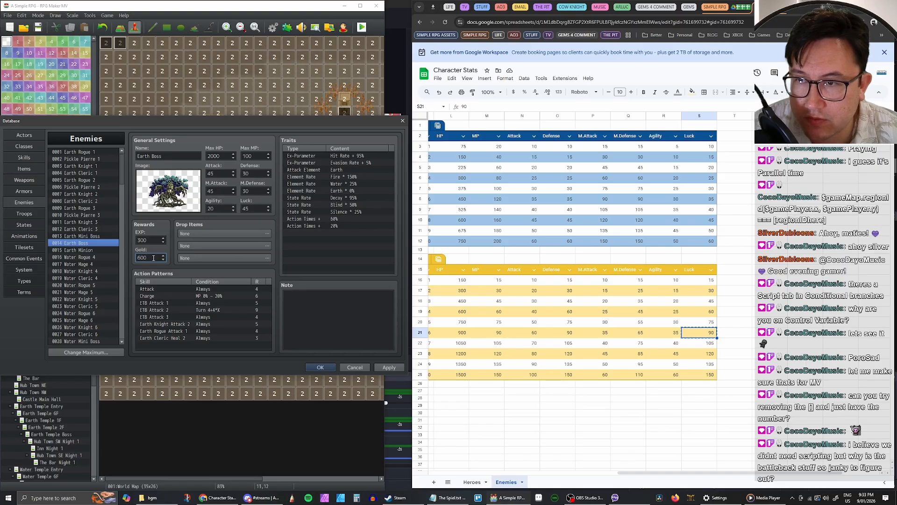
pyautogui.click(389, 367)
# Step: Set the Water Boss's rewards to 600 EXP and 1200 Gold and apply the database changes
pyautogui.doubleClick(150, 242)
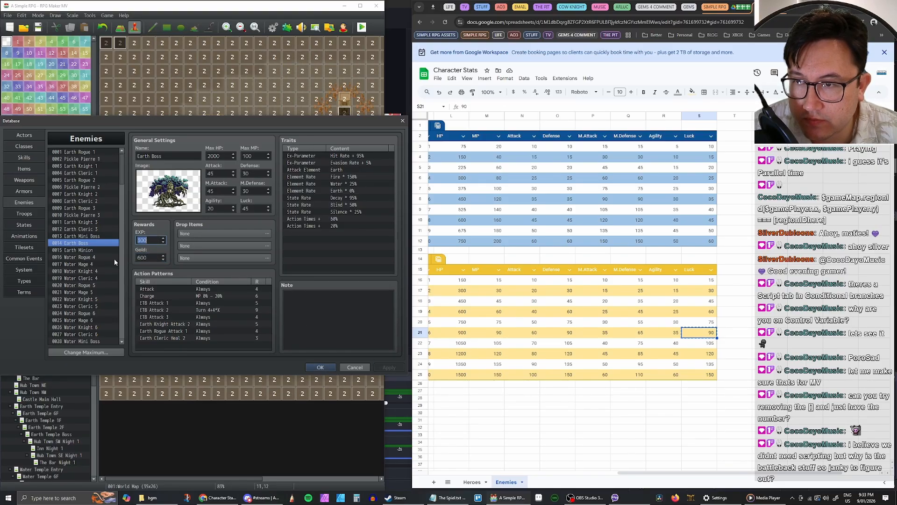
pyautogui.scroll(-5, 114, 259)
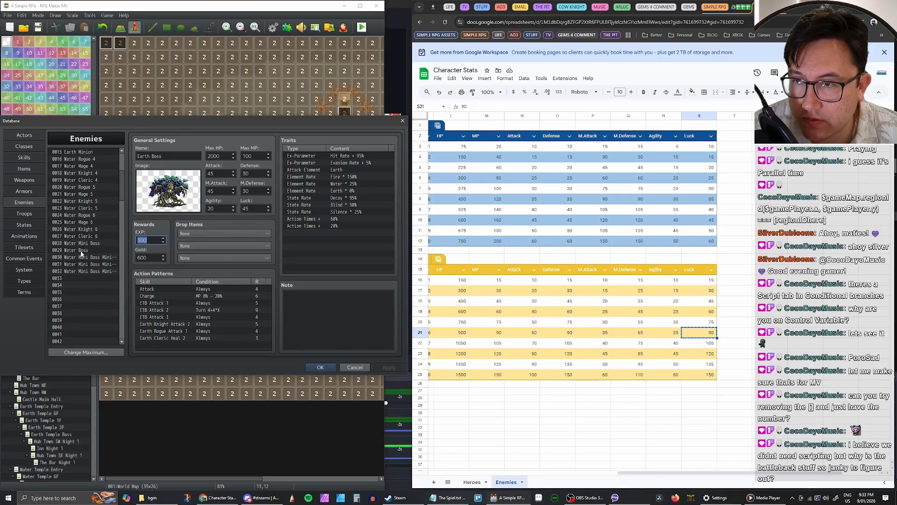
pyautogui.click(81, 250)
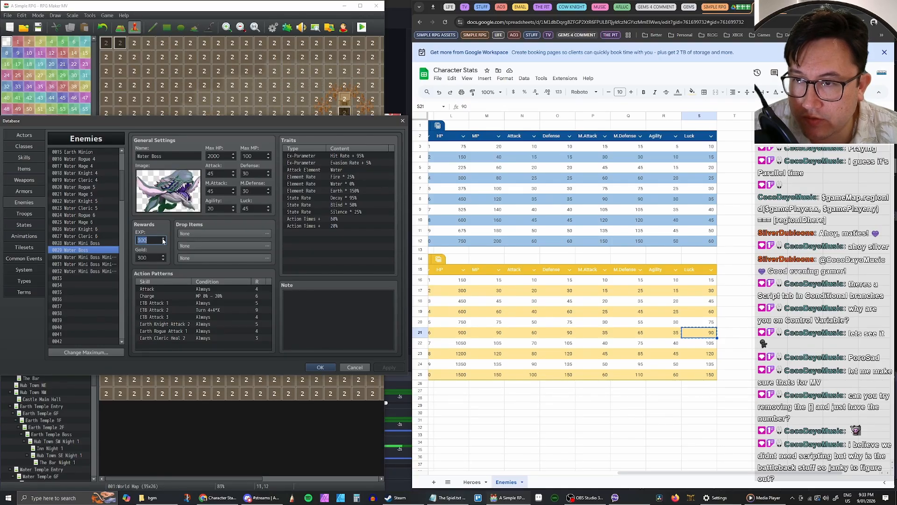
pyautogui.write('600')
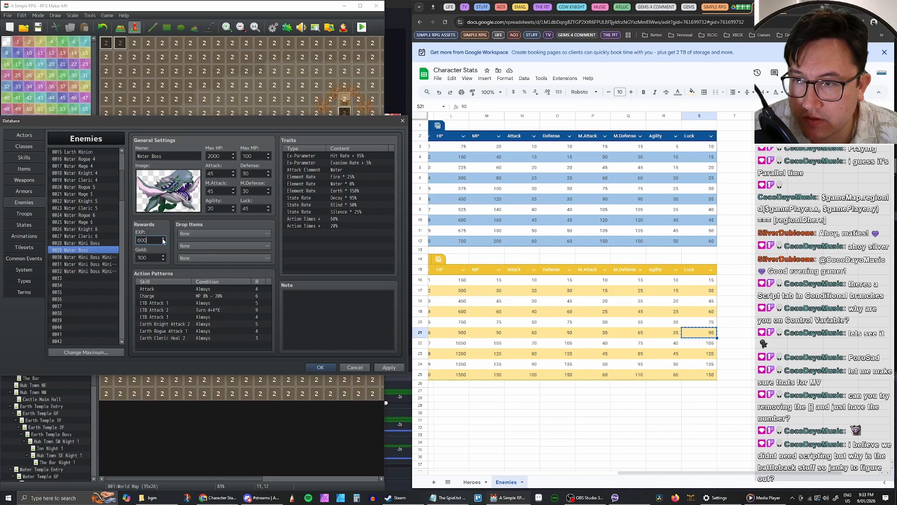
pyautogui.doubleClick(152, 258)
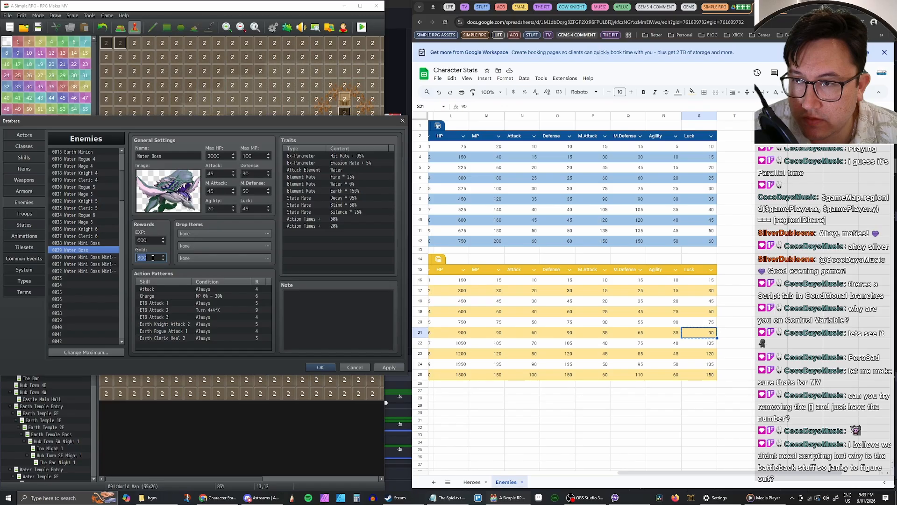
pyautogui.write('1200')
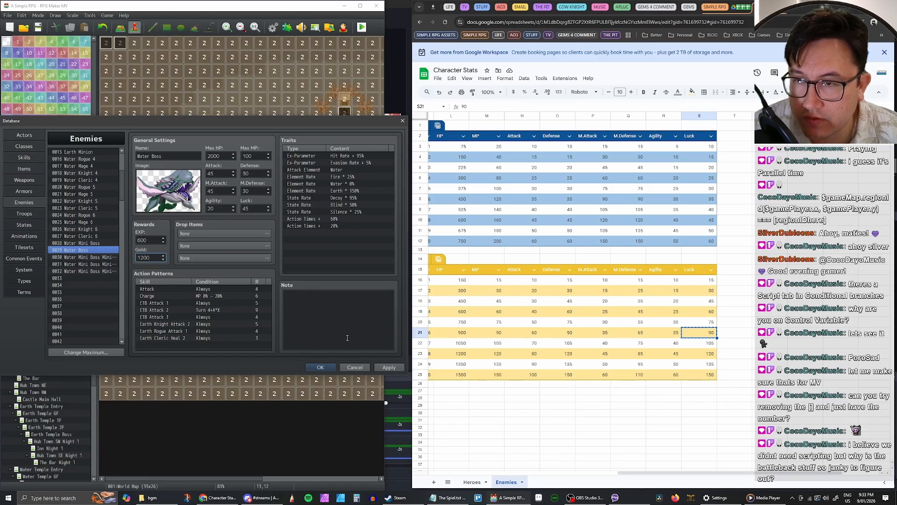
pyautogui.click(381, 368)
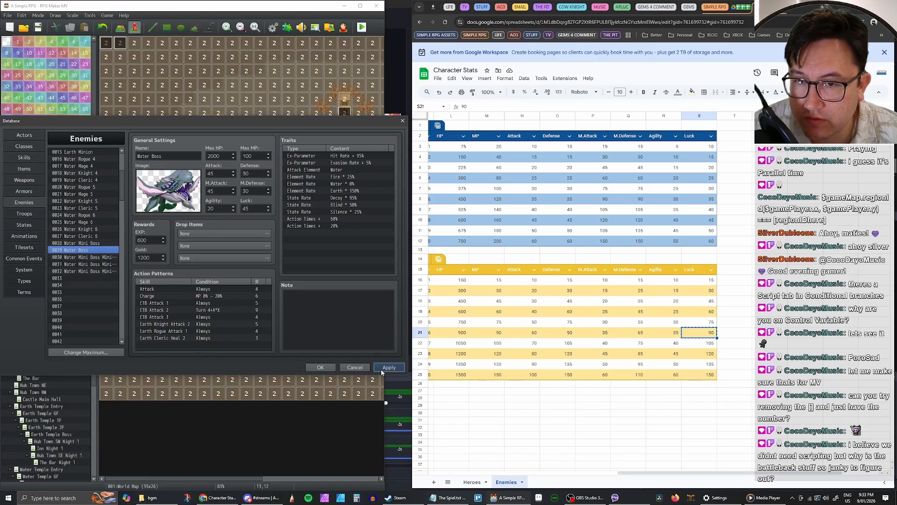
# Step: Compare the Water Boss with the Water Mini Boss and set the Water Boss's Max HP to 4000 and Max MP to 200
pyautogui.click(85, 244)
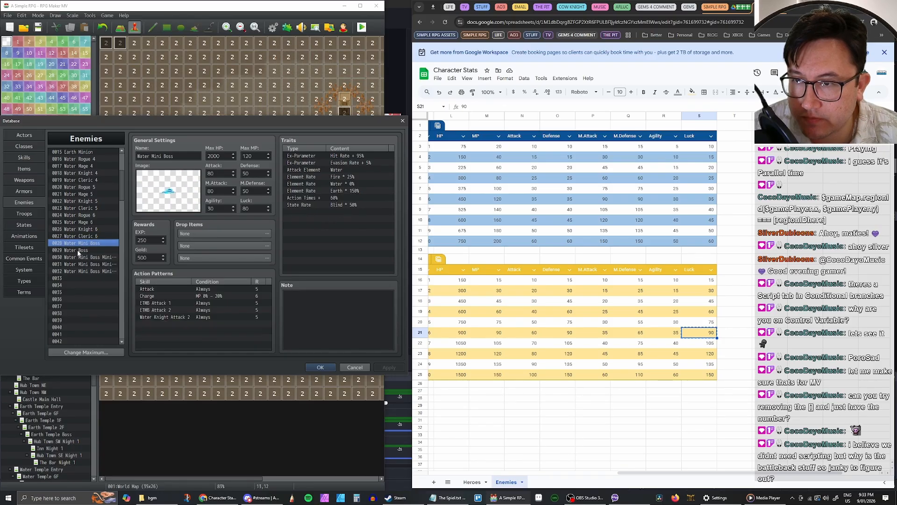
pyautogui.click(79, 251)
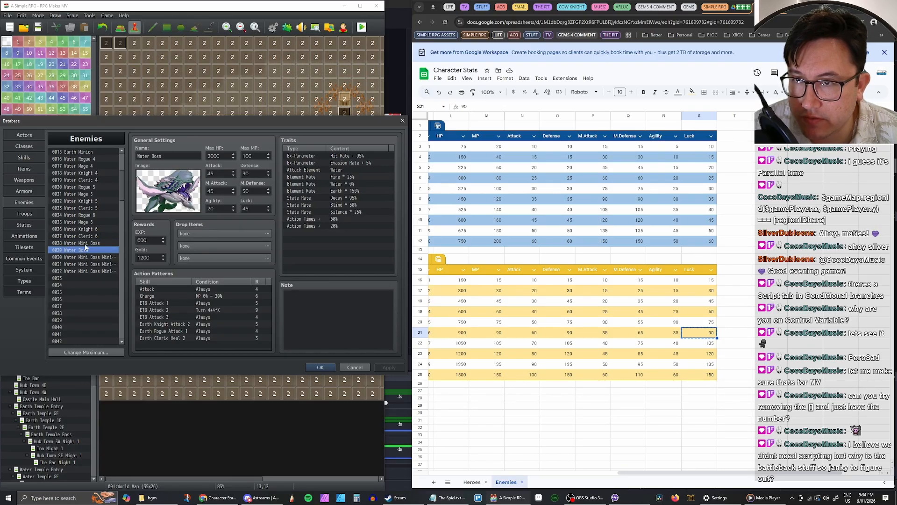
pyautogui.click(85, 244)
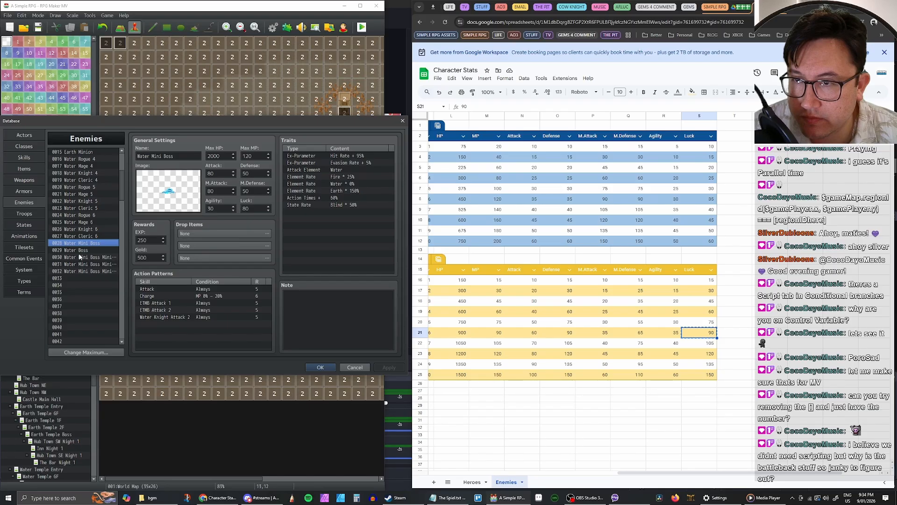
pyautogui.click(83, 251)
pyautogui.doubleClick(223, 157)
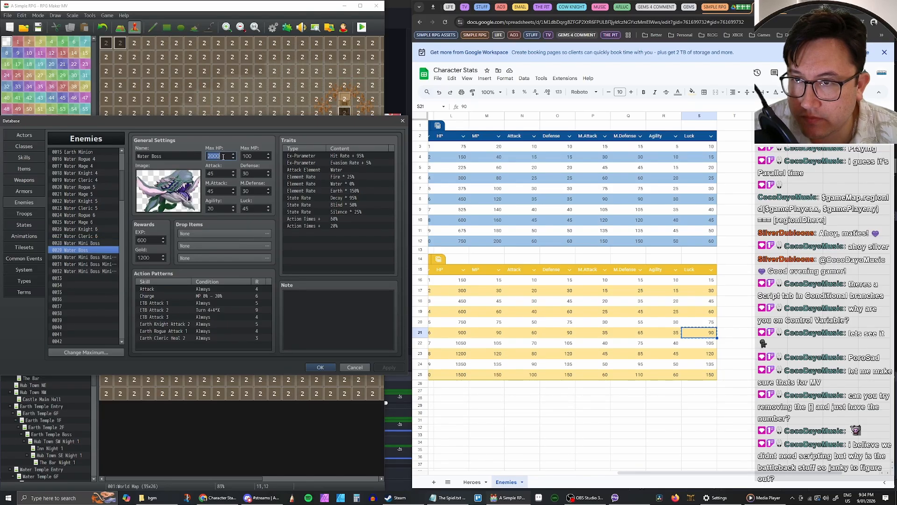
pyautogui.write('4000')
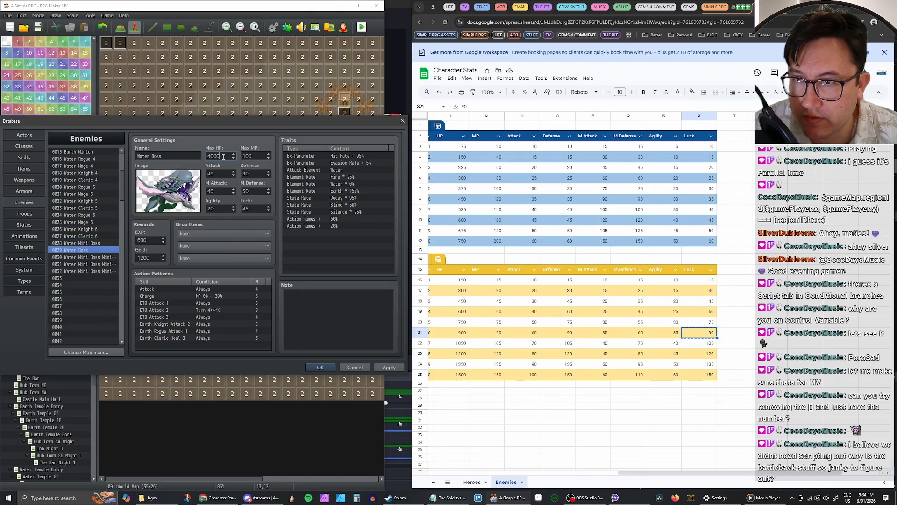
pyautogui.doubleClick(256, 157)
pyautogui.write('200')
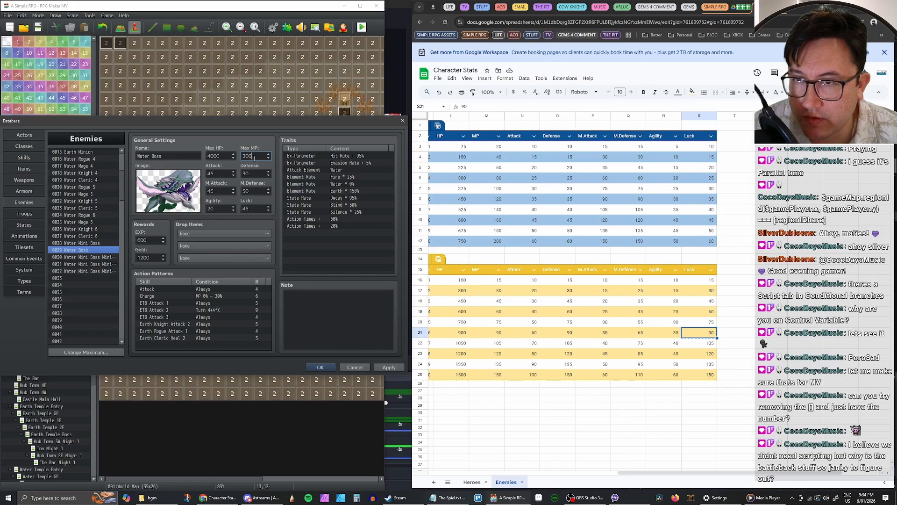
# Step: Set the Water Boss's Attack to 90, Defense to 60, M.Attack to 90 and M.Defense to 60
pyautogui.doubleClick(218, 174)
pyautogui.write('90')
pyautogui.press('Tab')
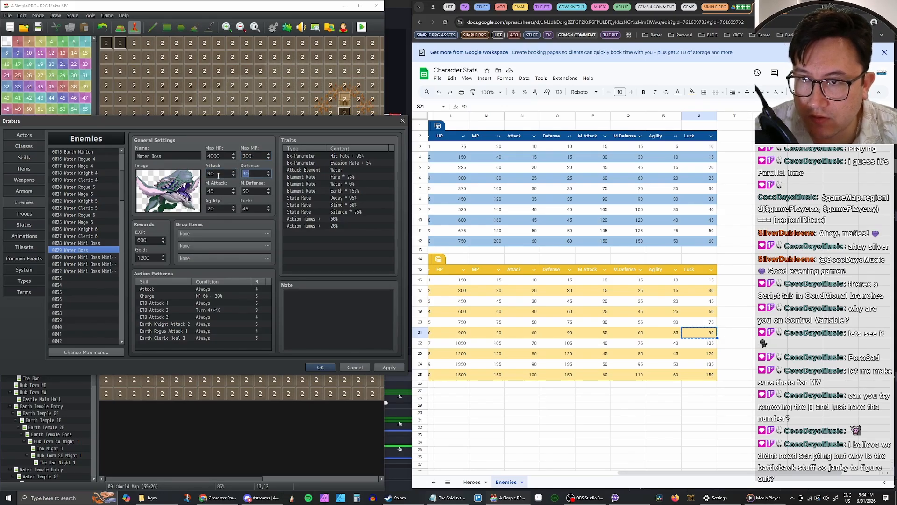
pyautogui.write('60')
pyautogui.press('Tab')
pyautogui.write('90')
pyautogui.press('Tab')
pyautogui.write('60')
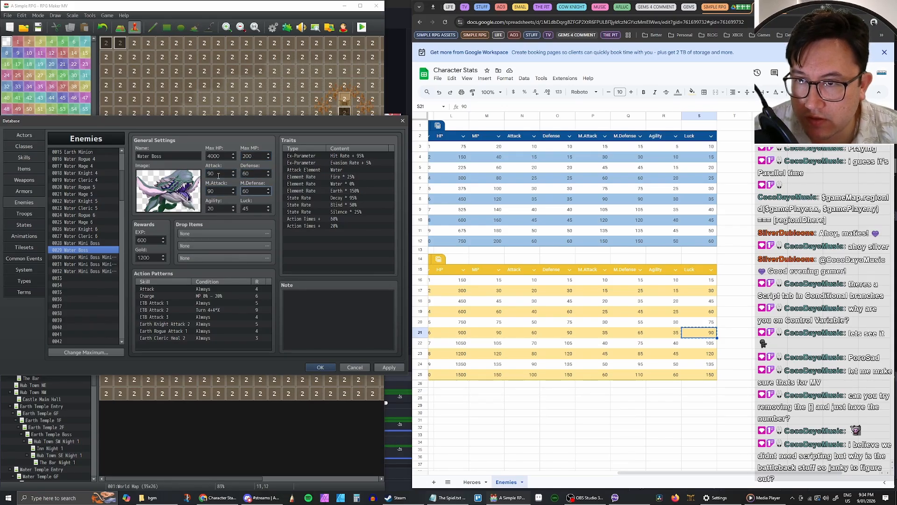
# Step: Set the Water Boss's Agility to 40 and Luck to 90, and apply the database changes
pyautogui.press('Tab')
pyautogui.write('40')
pyautogui.press('Tab')
pyautogui.write('90')
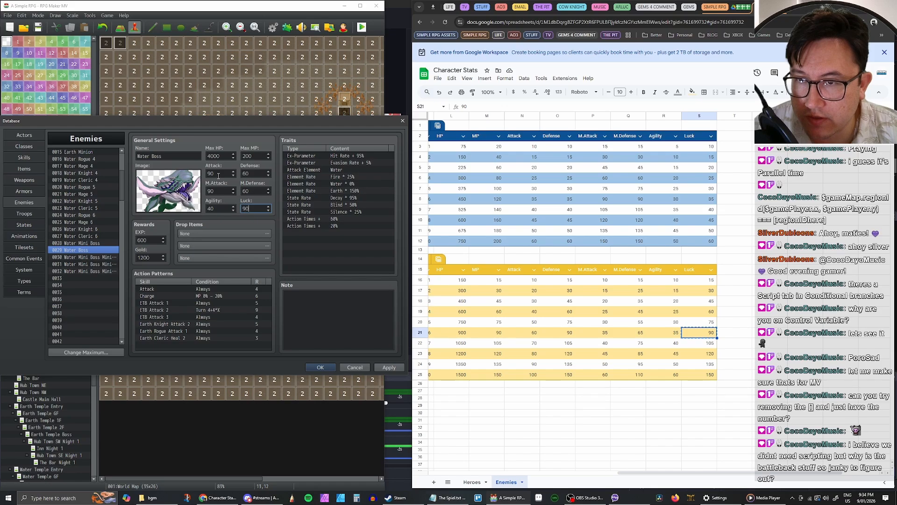
pyautogui.click(389, 367)
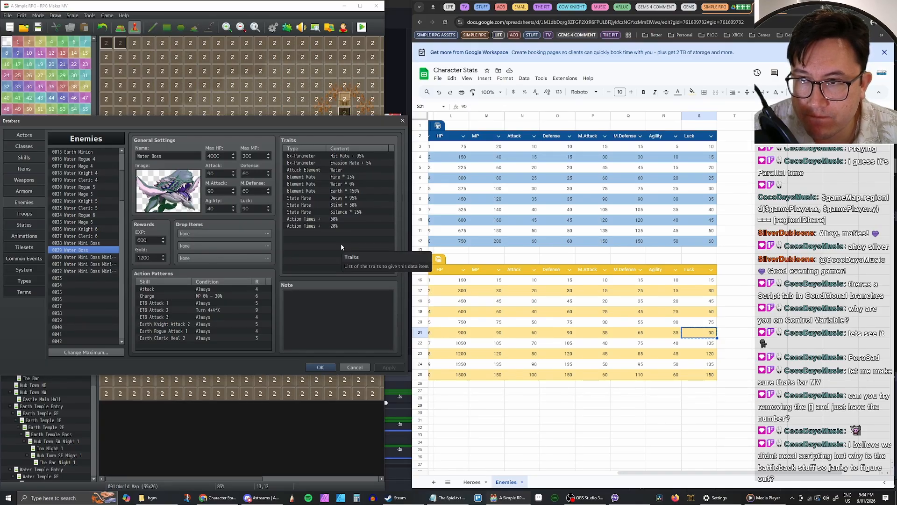
# Step: Set the Water Boss's two Action Times + traits to 80% and 50%, and apply the database changes
pyautogui.click(340, 220)
pyautogui.doubleClick(340, 219)
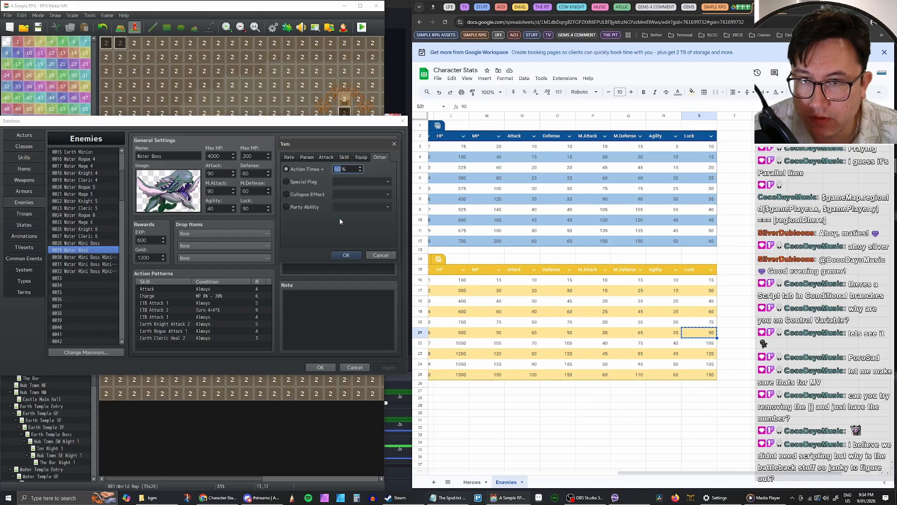
pyautogui.write('80')
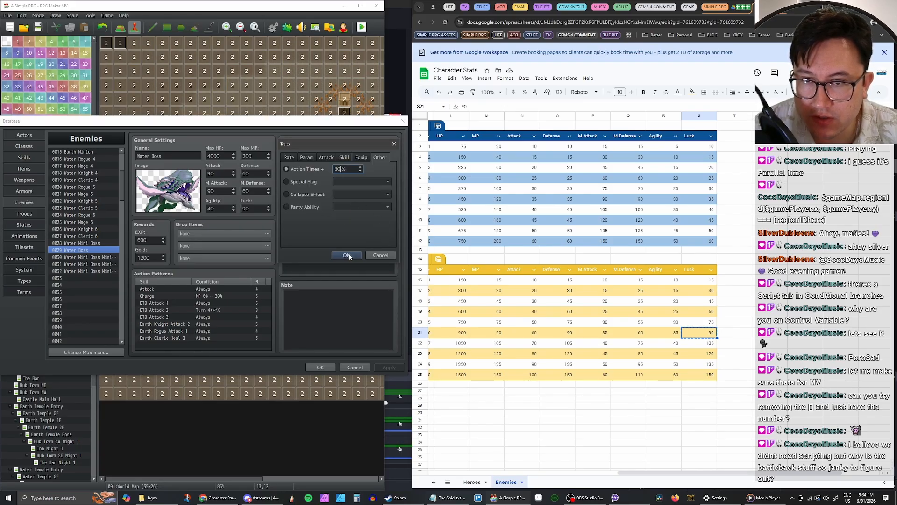
pyautogui.press('Return')
pyautogui.click(335, 227)
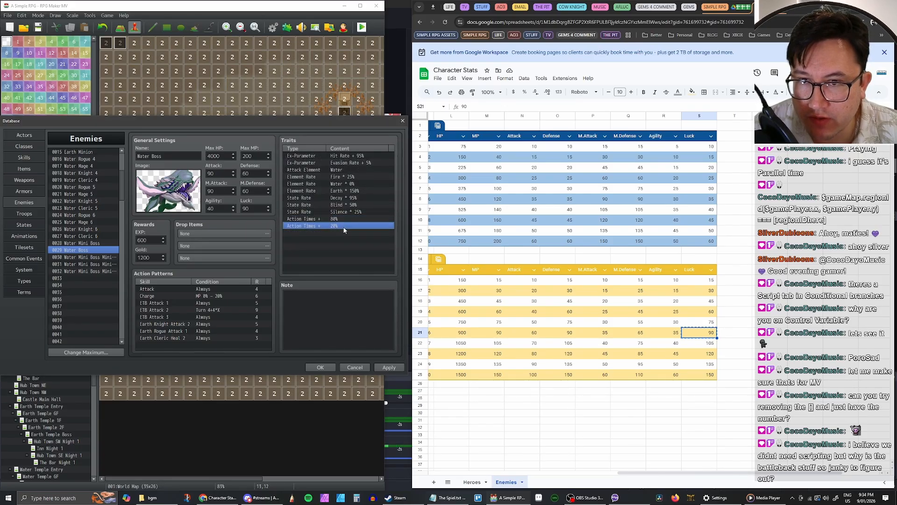
pyautogui.doubleClick(334, 227)
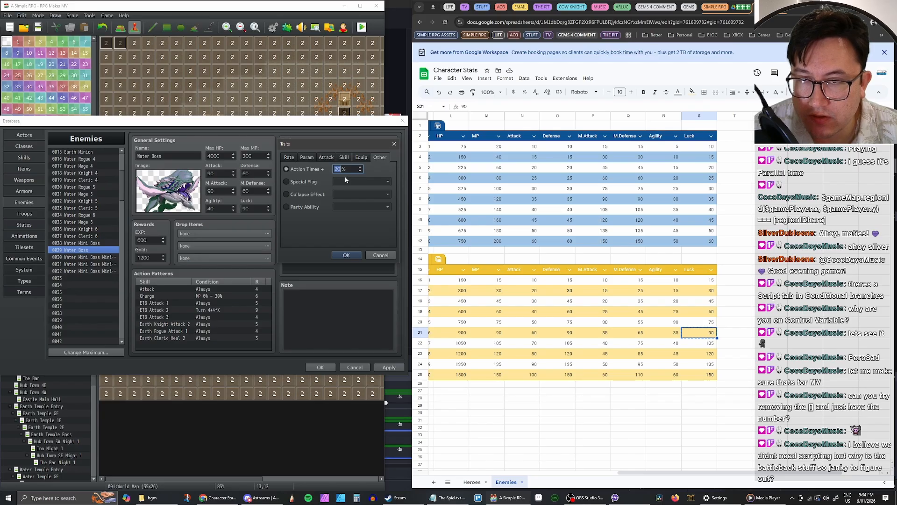
pyautogui.click(348, 253)
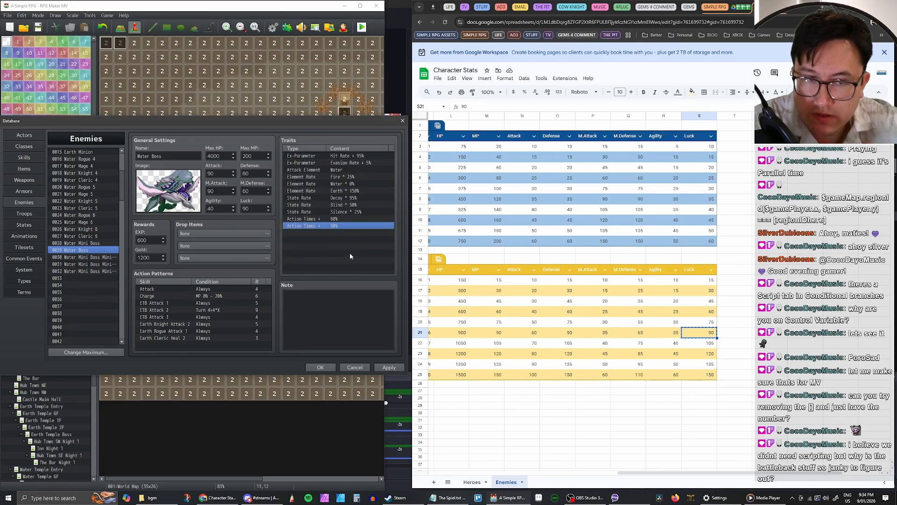
pyautogui.click(388, 367)
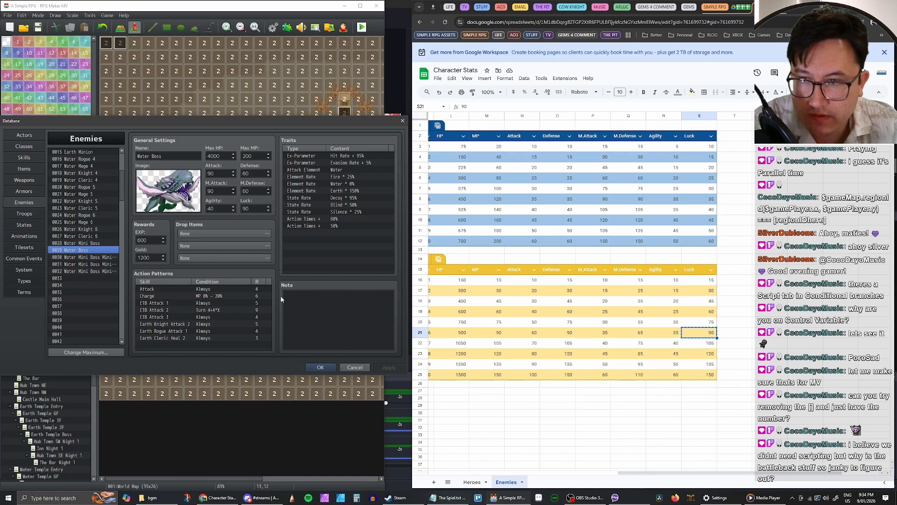
# Step: In troop WT2F 01, remove the front Earth enemy and add a Water Cleric 6 instead
pyautogui.click(86, 236)
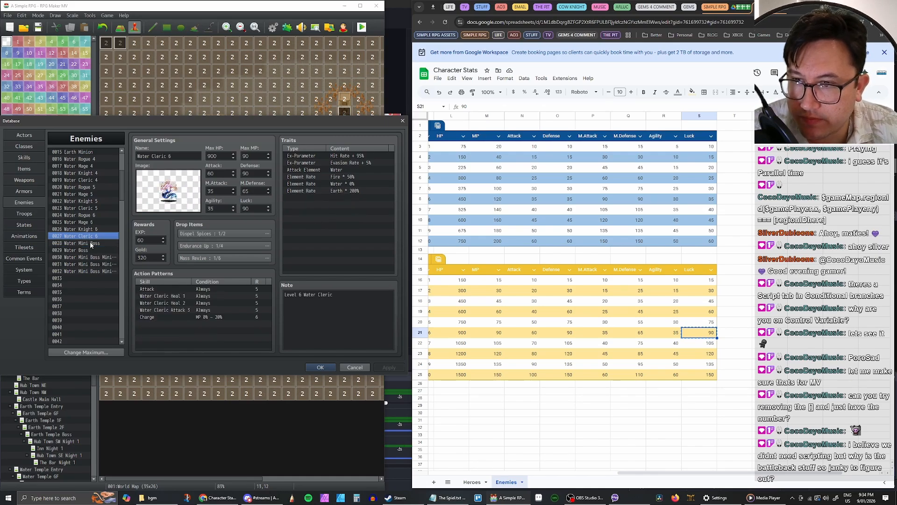
pyautogui.click(26, 213)
pyautogui.scroll(-1, 111, 215)
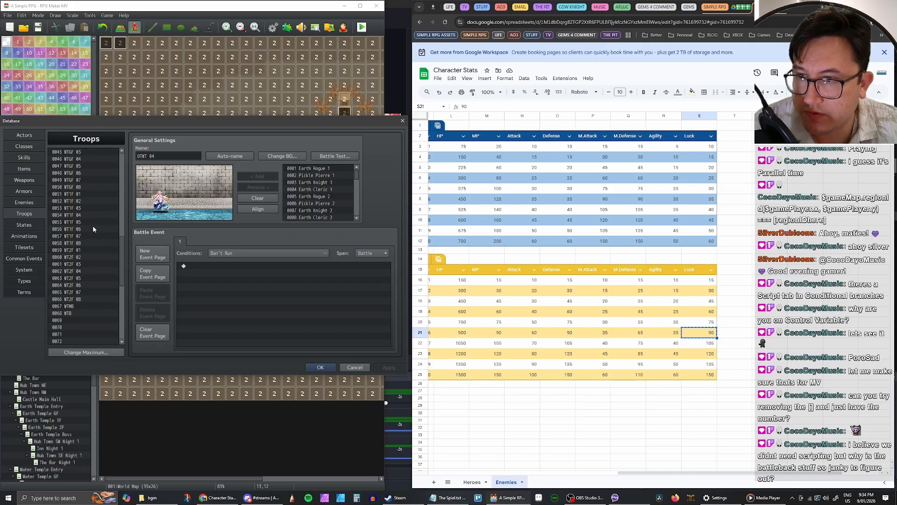
pyautogui.click(77, 250)
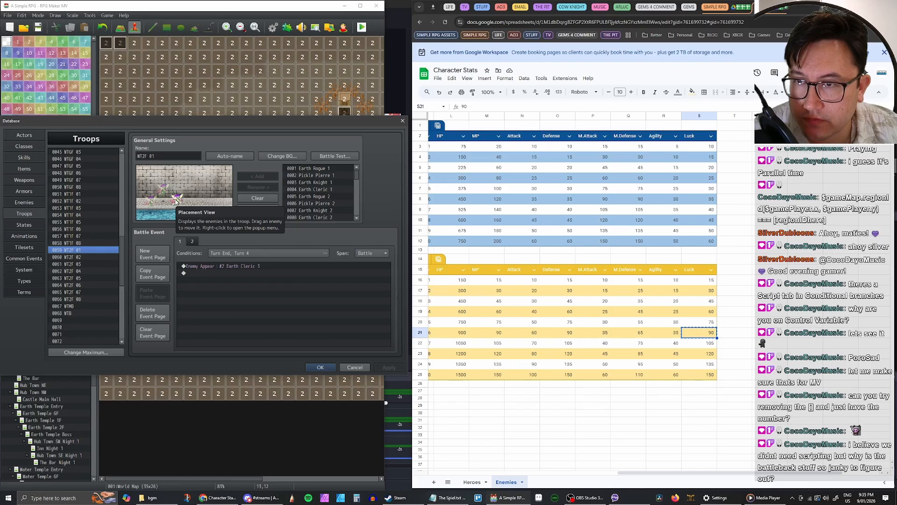
pyautogui.click(176, 200)
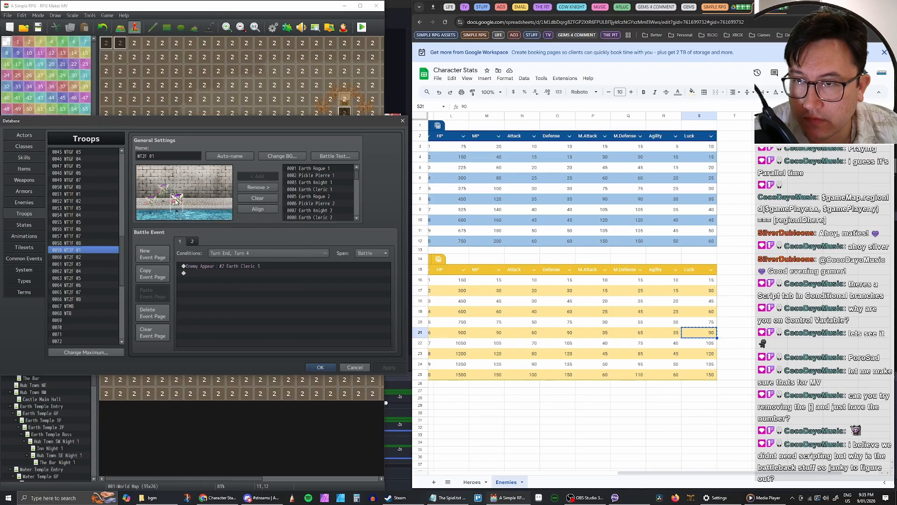
pyautogui.click(257, 187)
pyautogui.scroll(-5, 330, 200)
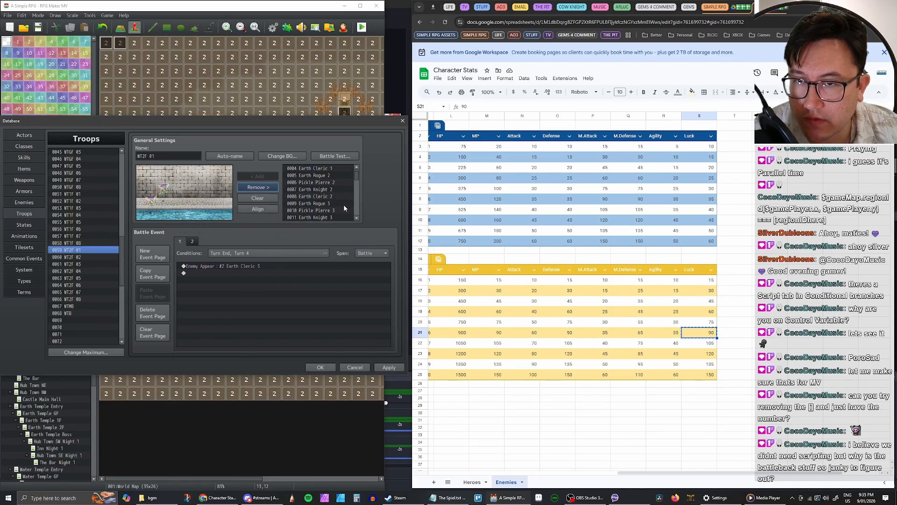
pyautogui.scroll(-3, 327, 198)
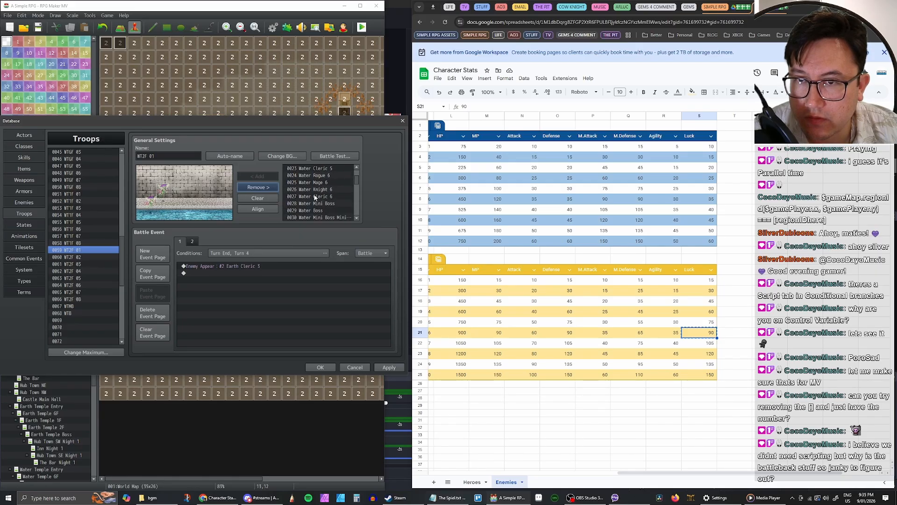
pyautogui.scroll(1, 317, 202)
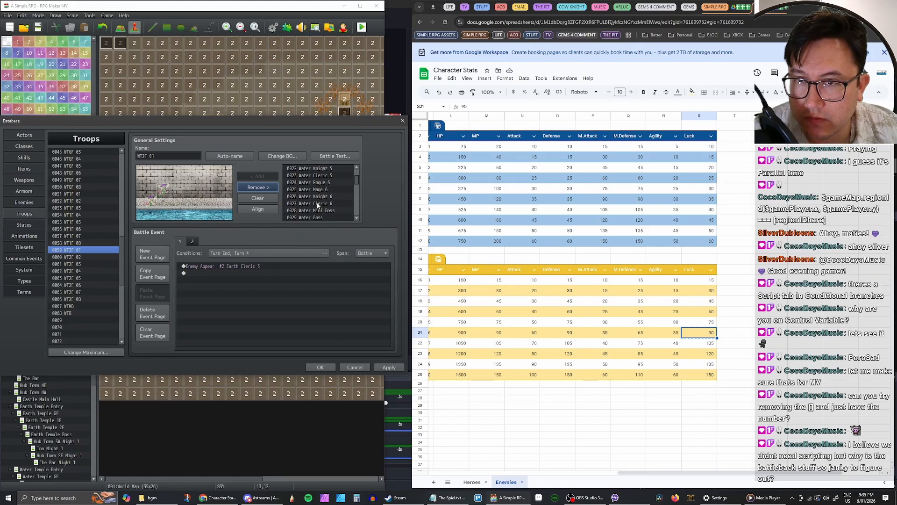
pyautogui.click(317, 203)
pyautogui.click(258, 176)
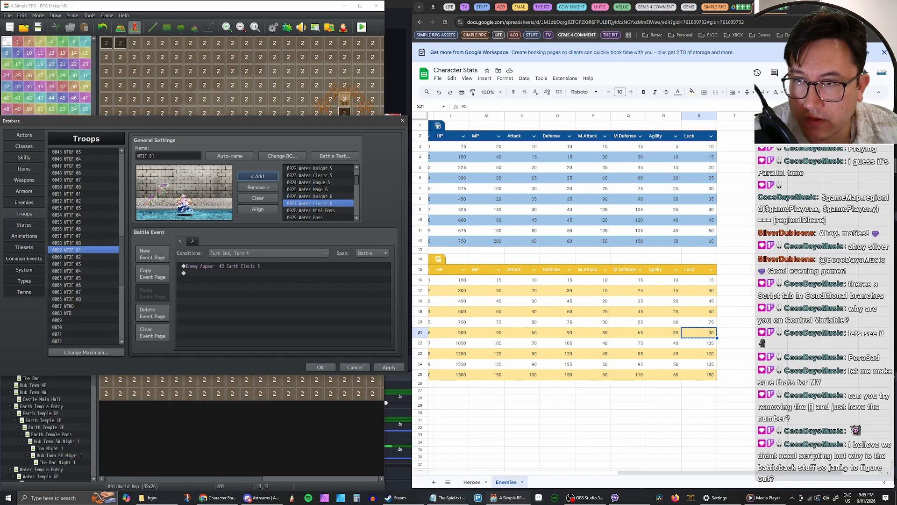
# Step: Replace the remaining Earth enemies of troop WT2F 01 with two more Water Cleric 6, and set the added clerics to appear halfway
pyautogui.click(213, 188)
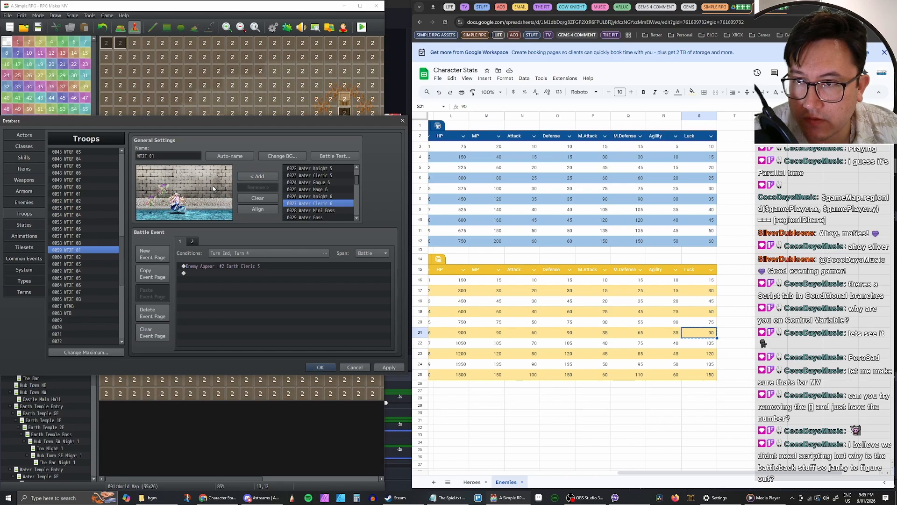
pyautogui.click(162, 188)
pyautogui.click(256, 186)
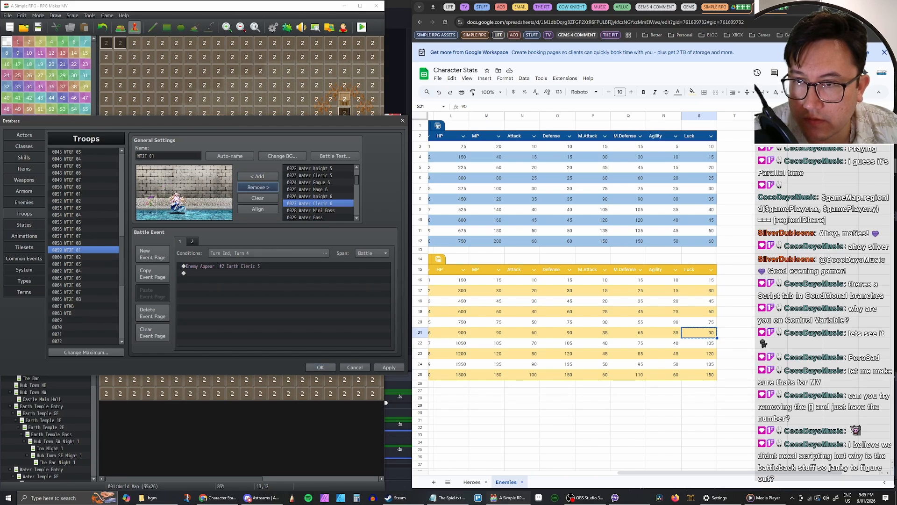
pyautogui.click(153, 203)
pyautogui.click(256, 187)
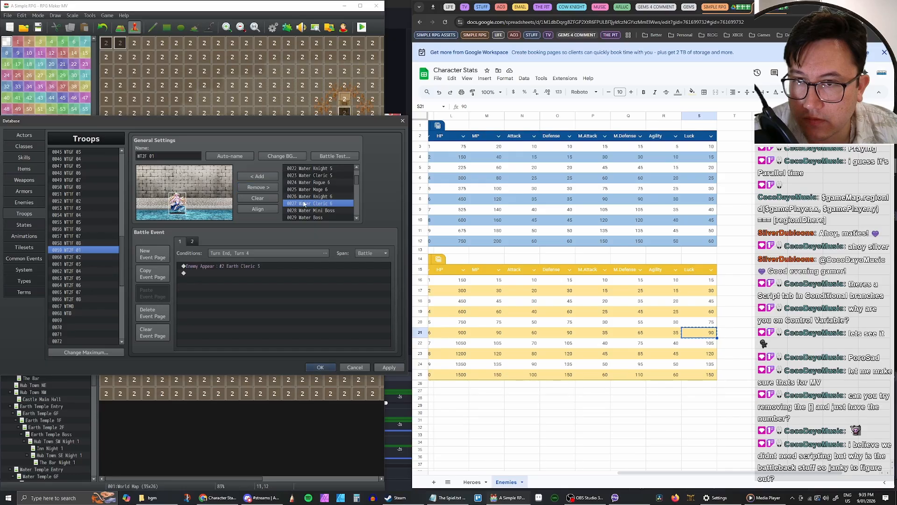
pyautogui.click(258, 176)
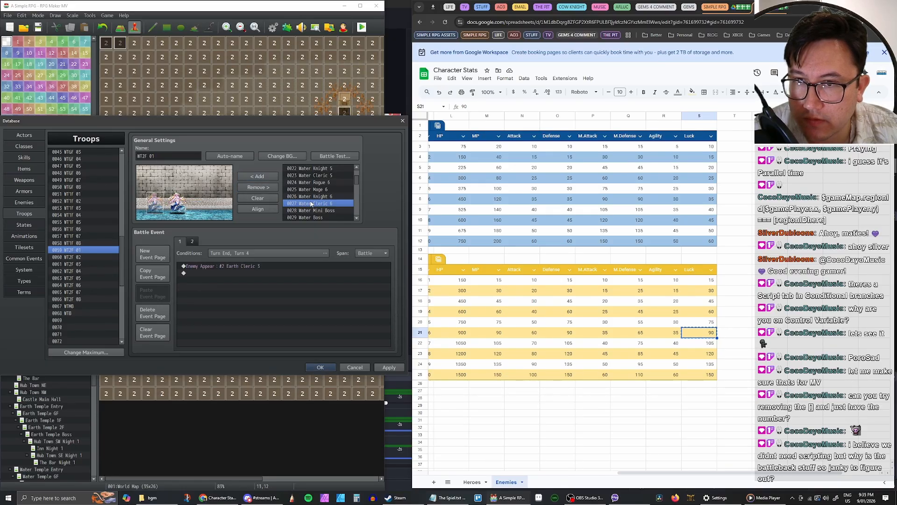
pyautogui.click(259, 176)
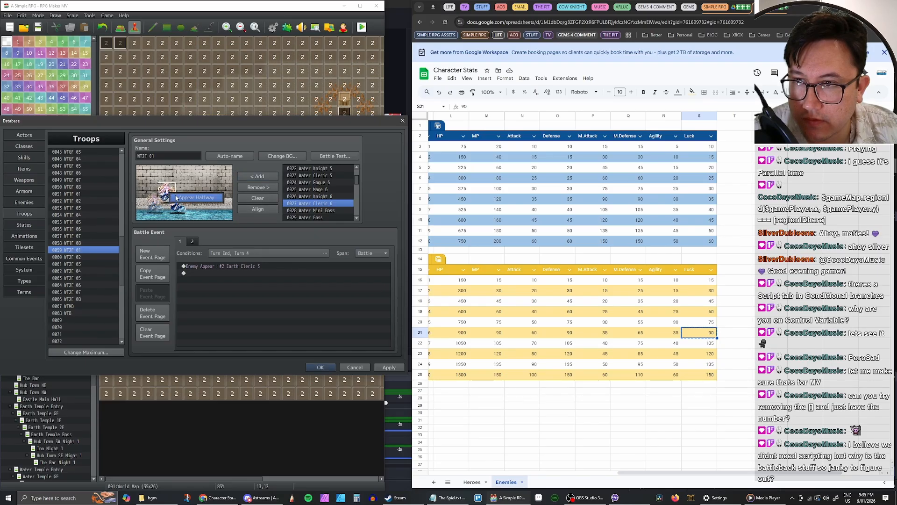
# Step: Point WT2F 01's Enemy Appear commands at #2 Water Cleric 6 on turn 4 and #3 Water Cleric 6 on turn 10, and apply
pyautogui.doubleClick(232, 266)
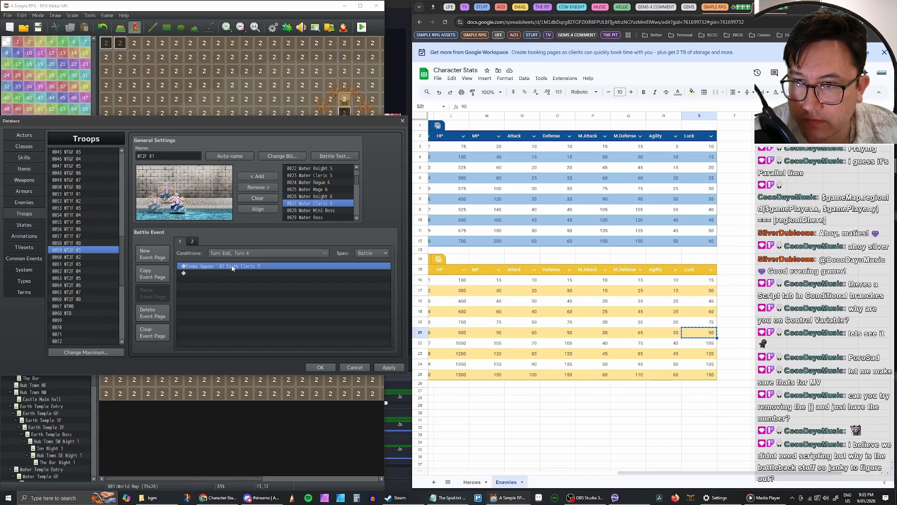
pyautogui.click(358, 368)
pyautogui.doubleClick(282, 268)
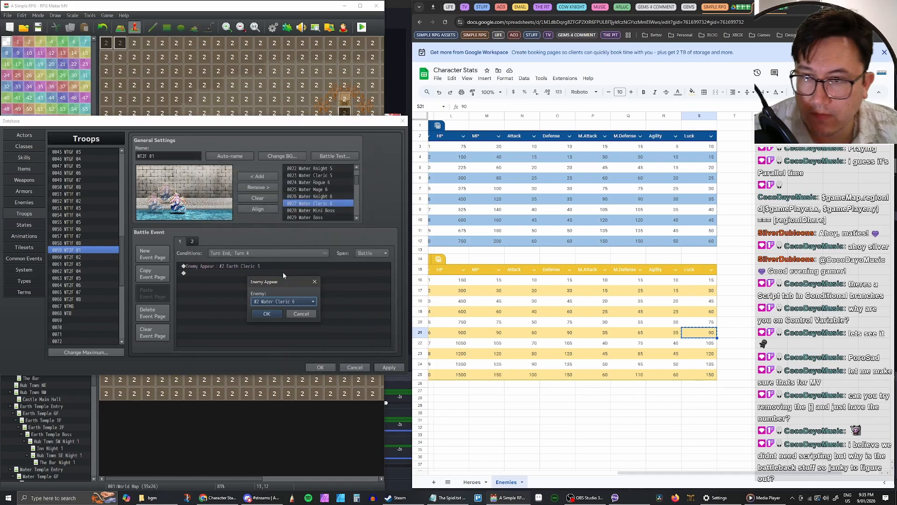
pyautogui.click(265, 315)
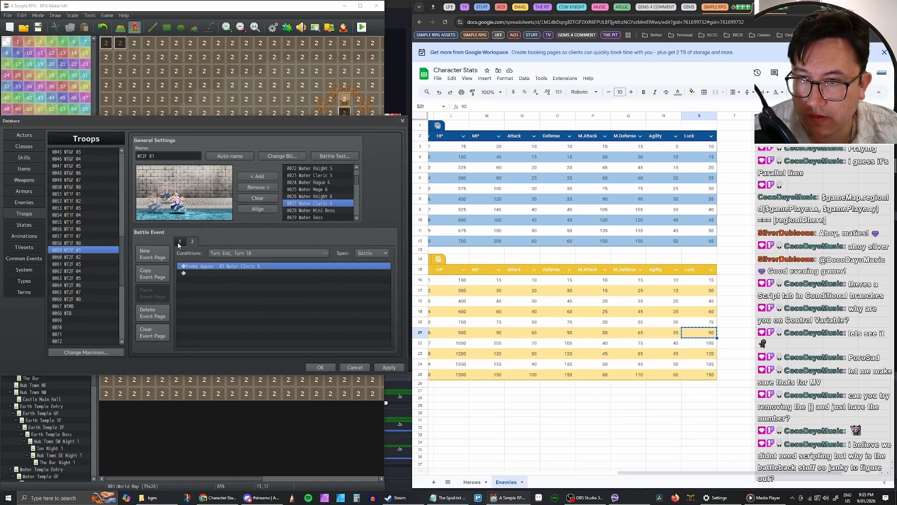
pyautogui.click(387, 367)
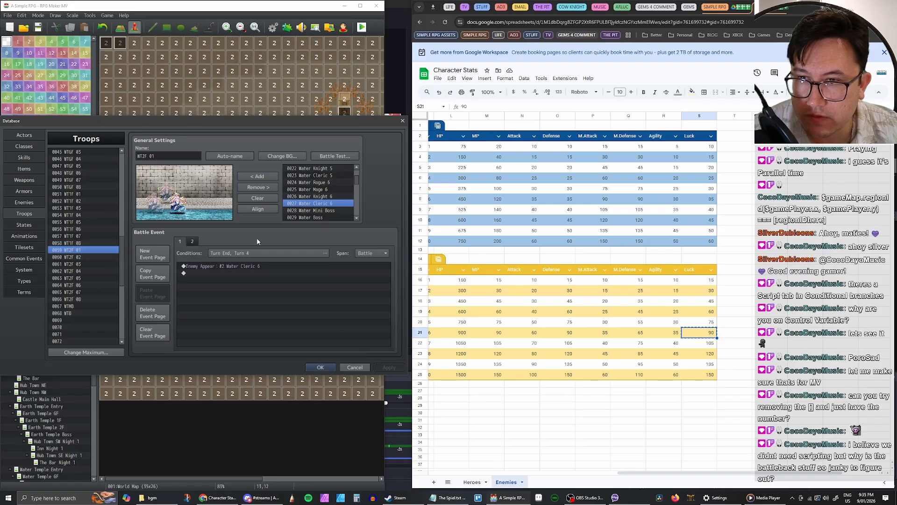
# Step: Replace the enemies of troop WT2F 02 with one each of Water Rogue 6, Water Mage 6, Water Knight 6 and Water Cleric 6
pyautogui.click(78, 257)
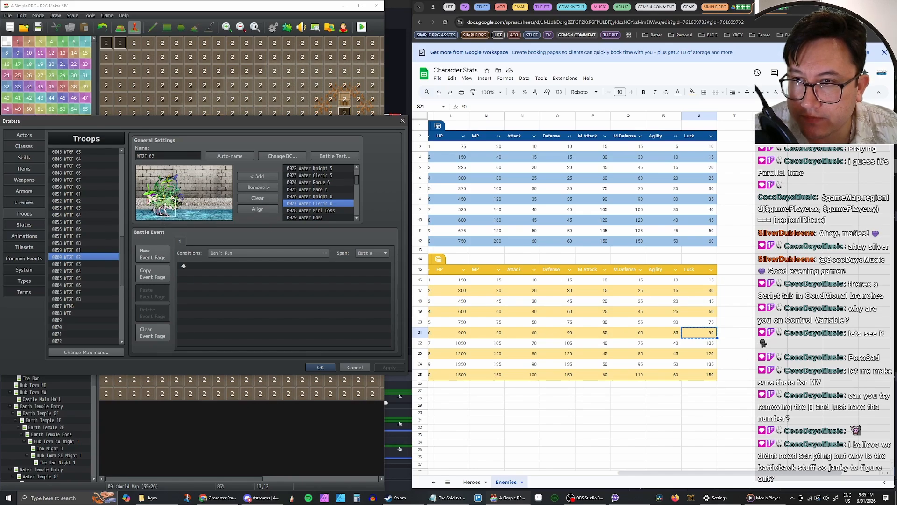
pyautogui.click(153, 203)
pyautogui.click(265, 189)
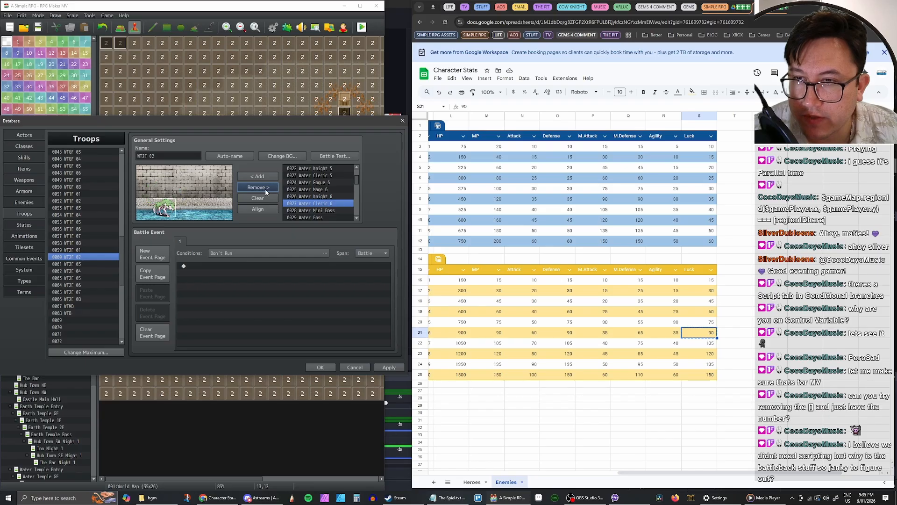
pyautogui.click(317, 183)
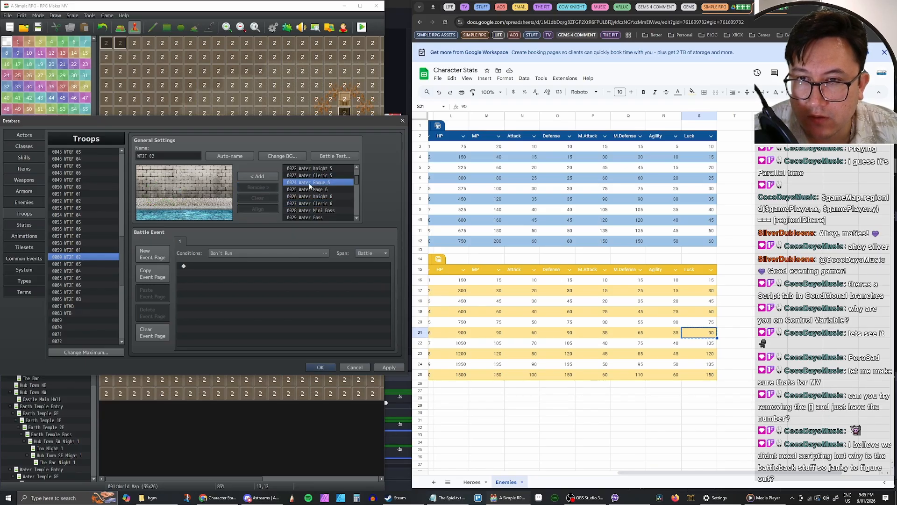
pyautogui.click(257, 176)
pyautogui.click(314, 189)
pyautogui.click(257, 177)
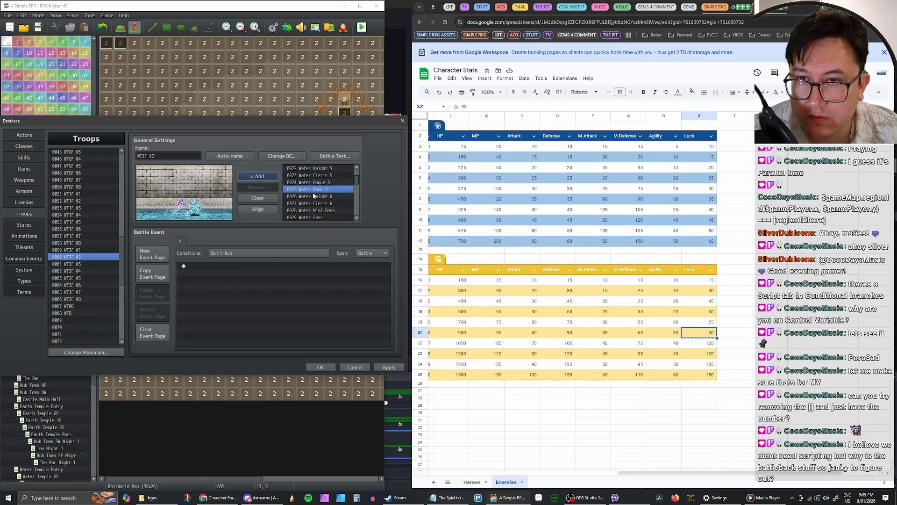
pyautogui.click(309, 197)
pyautogui.click(268, 178)
pyautogui.click(310, 203)
pyautogui.click(257, 176)
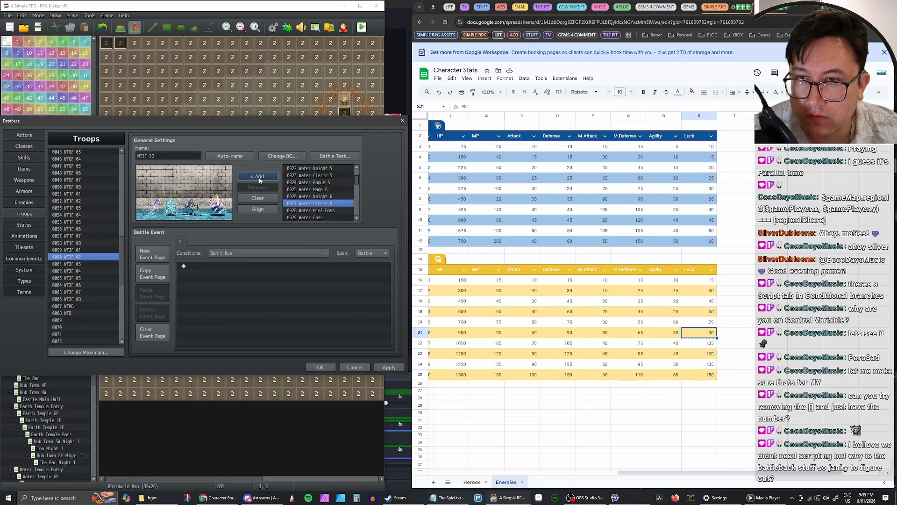
# Step: Arrange the four water enemies of troop WT2F 02 into a close group on the left side of the battlefield
pyautogui.click(176, 191)
pyautogui.moveTo(176, 192); pyautogui.dragTo(146, 204)
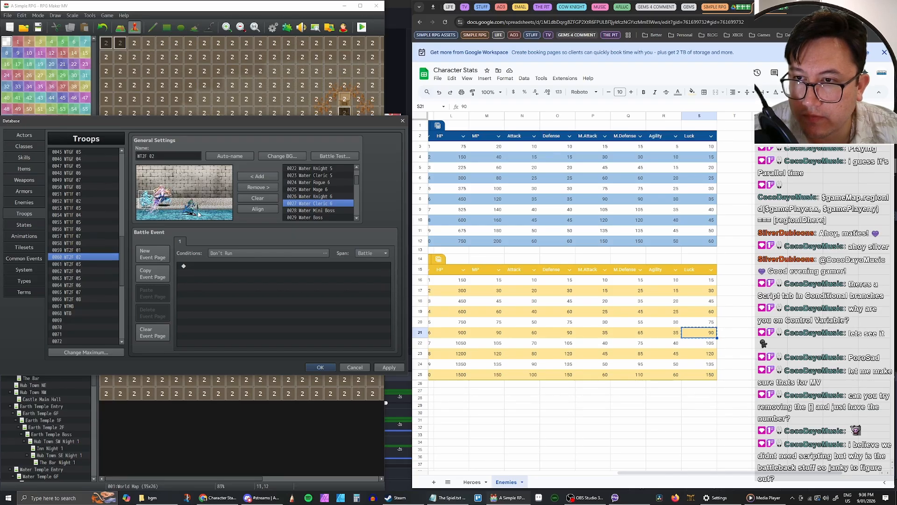
pyautogui.moveTo(199, 214); pyautogui.dragTo(174, 207)
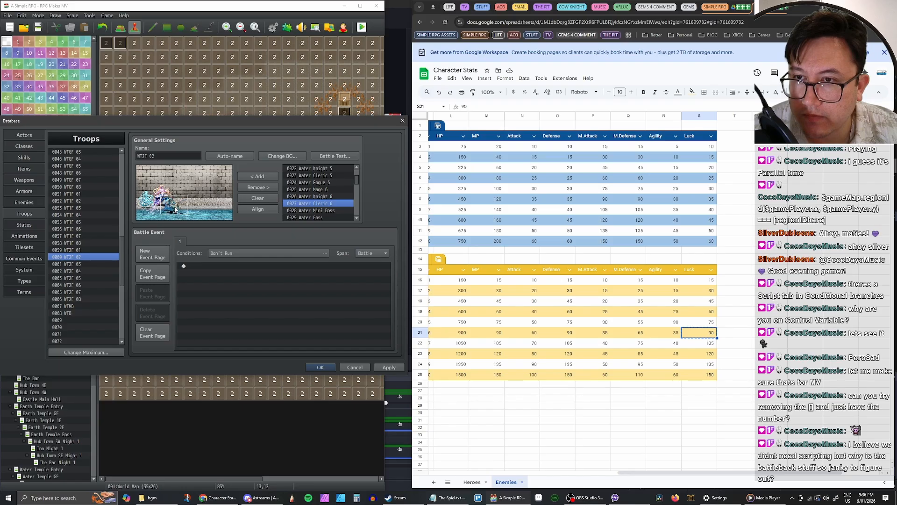
pyautogui.rightClick(188, 198)
pyautogui.click(188, 198)
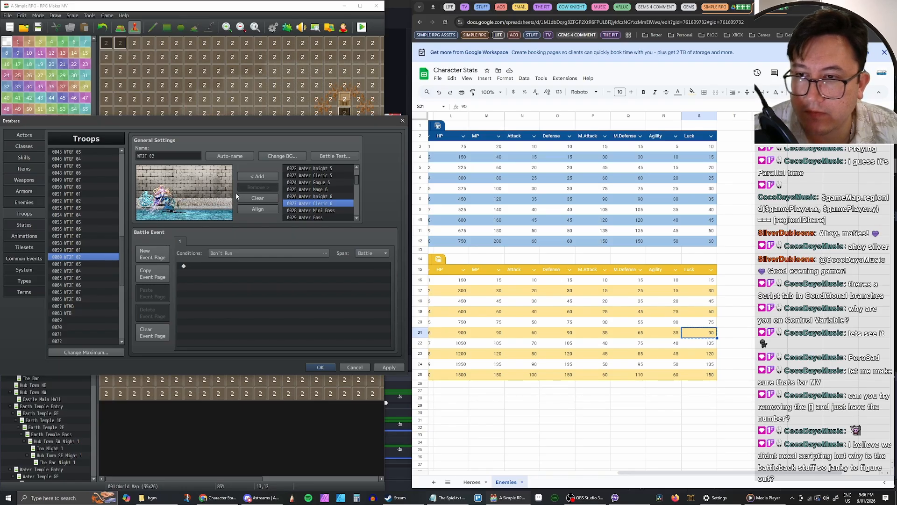
# Step: Remove the two fully visible Earth enemies from troop WT2F 03, leaving only the faded halfway ones
pyautogui.click(84, 264)
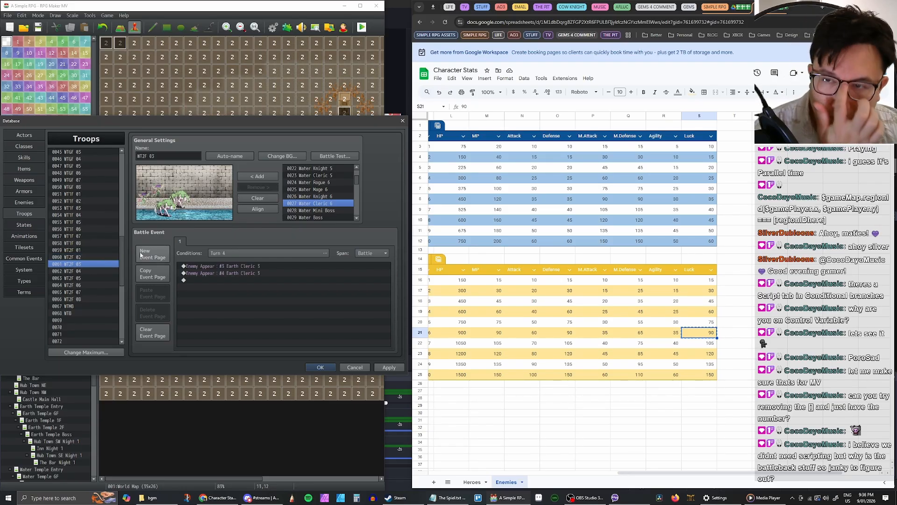
pyautogui.click(146, 198)
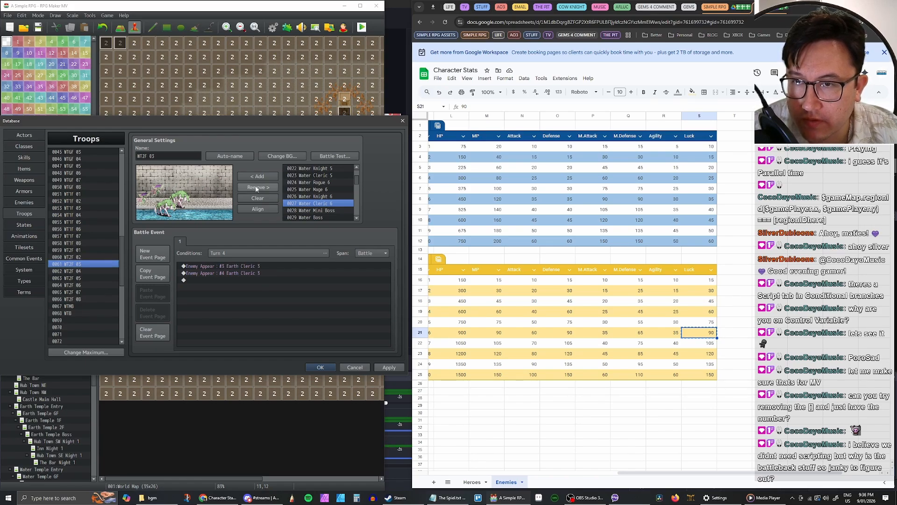
pyautogui.click(256, 187)
pyautogui.click(174, 205)
pyautogui.click(254, 189)
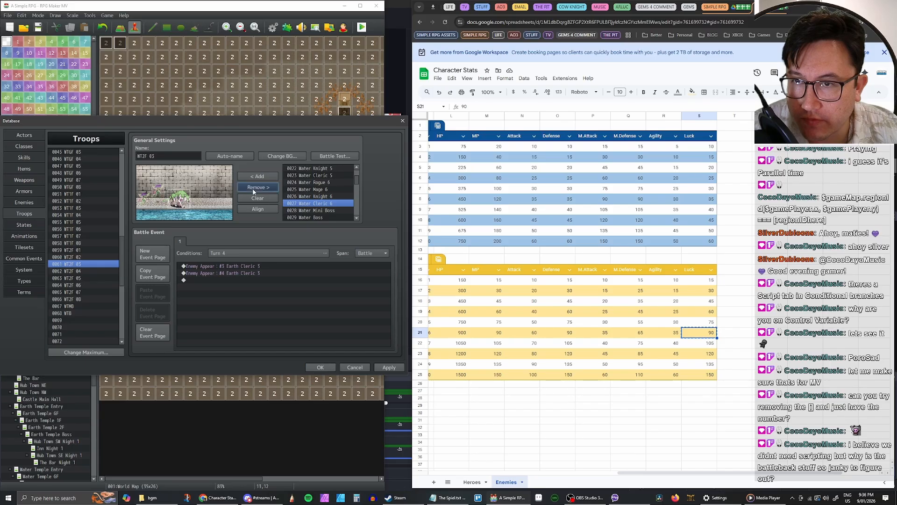
pyautogui.click(255, 189)
# Step: Add Water Rogue 6 enemies to troop WT2F 03 and place them close together on the left side of the battlefield
pyautogui.click(316, 182)
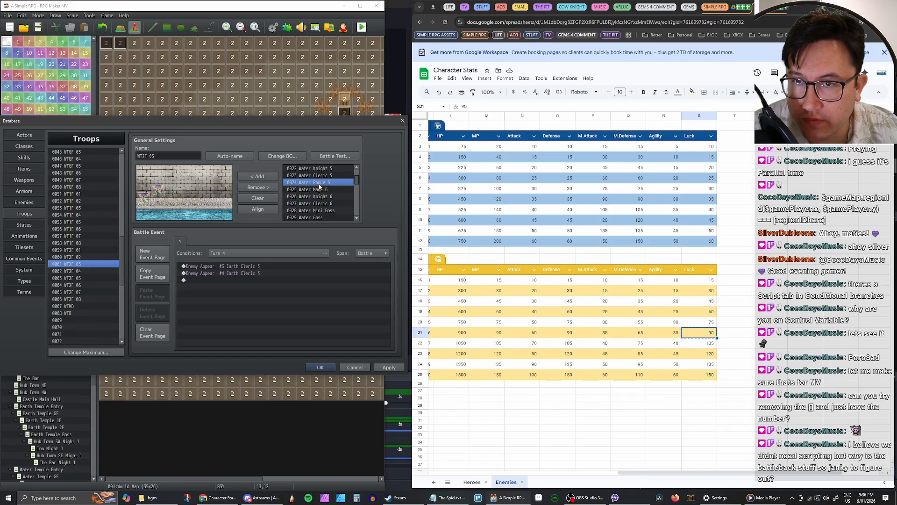
pyautogui.click(261, 178)
pyautogui.moveTo(190, 212); pyautogui.dragTo(165, 212)
pyautogui.rightClick(181, 198)
pyautogui.click(186, 203)
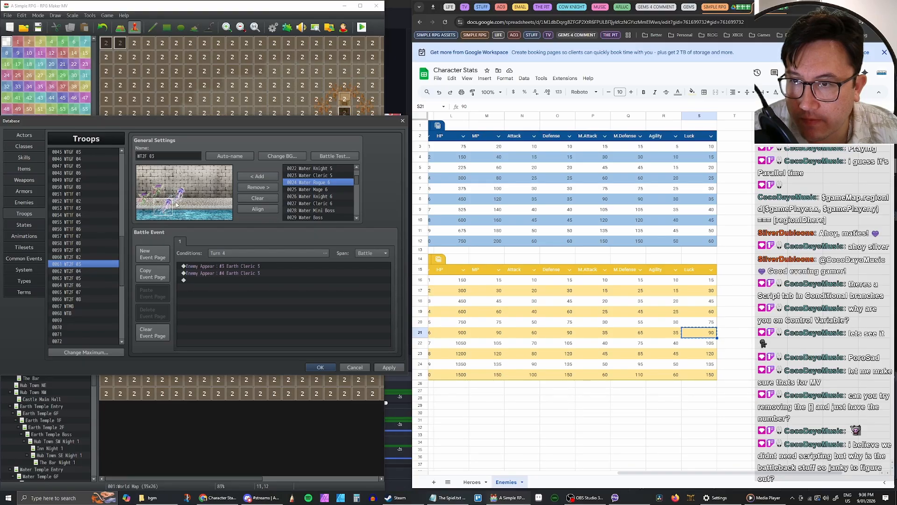
# Step: Replace the faded Earth Clerics of troop WT2F 03 with Water Cleric 5 enemies positioned beside the rogues
pyautogui.click(202, 187)
pyautogui.click(157, 190)
pyautogui.click(259, 187)
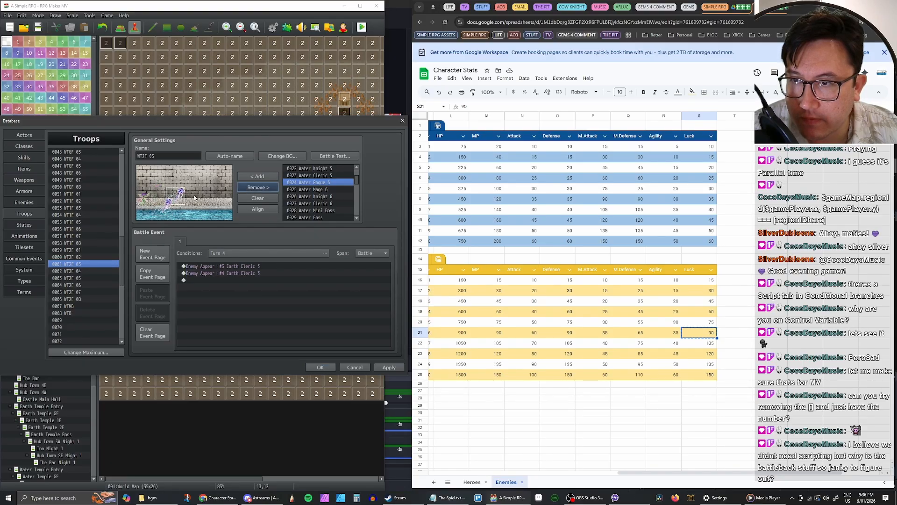
pyautogui.click(144, 199)
pyautogui.click(254, 189)
pyautogui.click(313, 175)
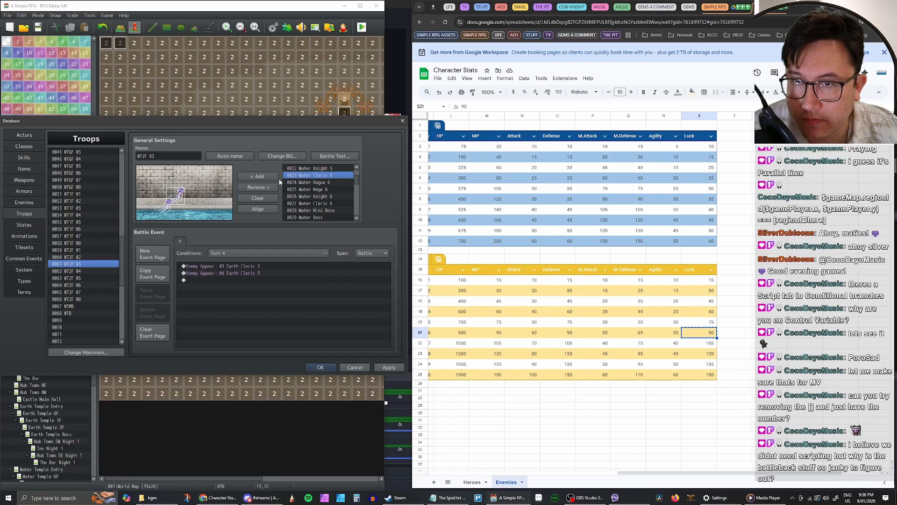
pyautogui.click(271, 180)
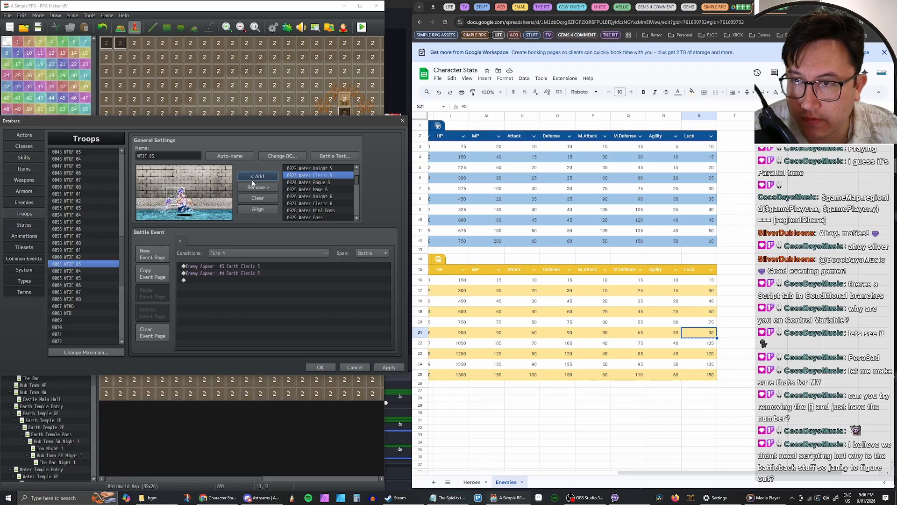
pyautogui.moveTo(177, 197)
pyautogui.mouseDown()
pyautogui.moveTo(151, 205)
pyautogui.moveTo(166, 197)
pyautogui.mouseUp()
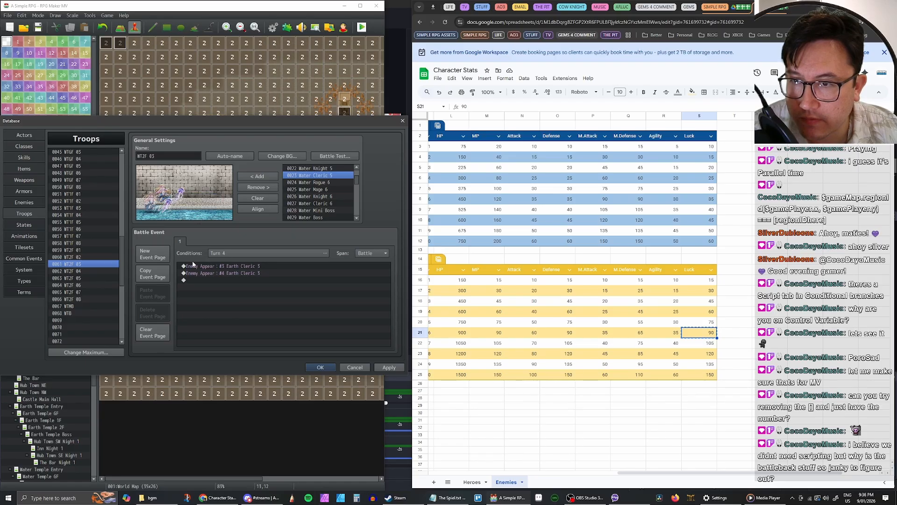
# Step: Update WT2F 03's Enemy Appear commands to Water Cleric 5, then apply the changes and close the database
pyautogui.click(215, 269)
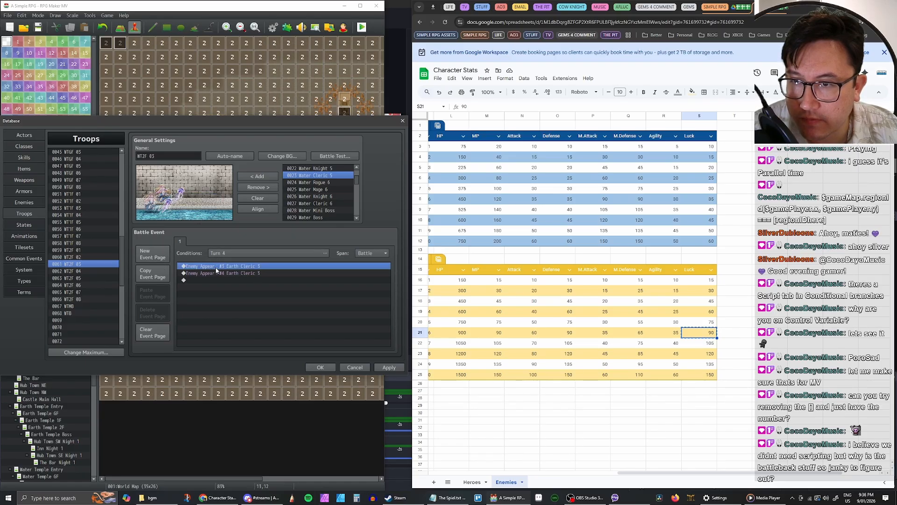
pyautogui.doubleClick(256, 268)
pyautogui.click(273, 314)
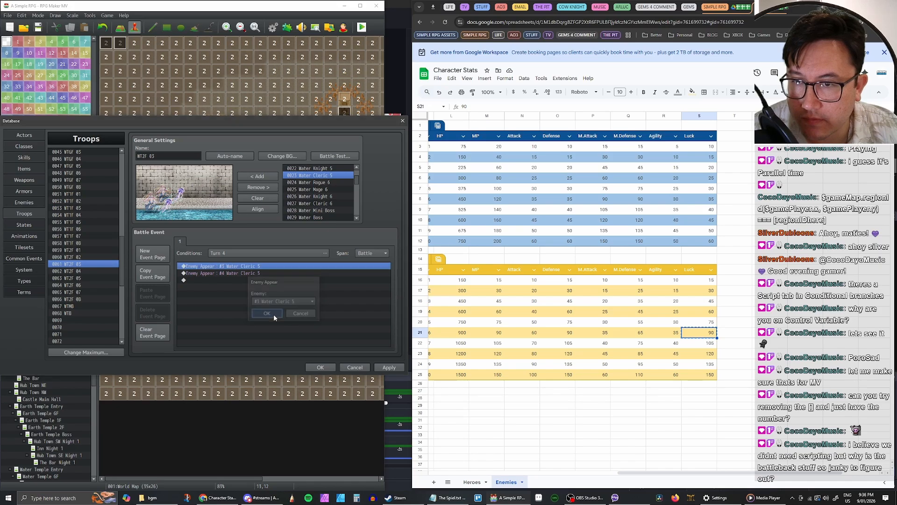
pyautogui.click(389, 367)
pyautogui.click(320, 367)
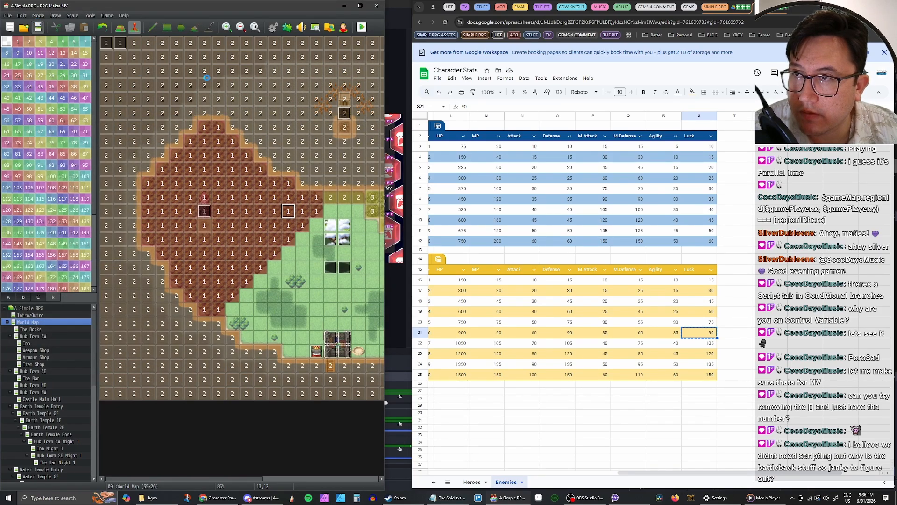
# Step: Reopen the database and remove the fully visible Earth Knights from troop WT2F 04
pyautogui.click(273, 27)
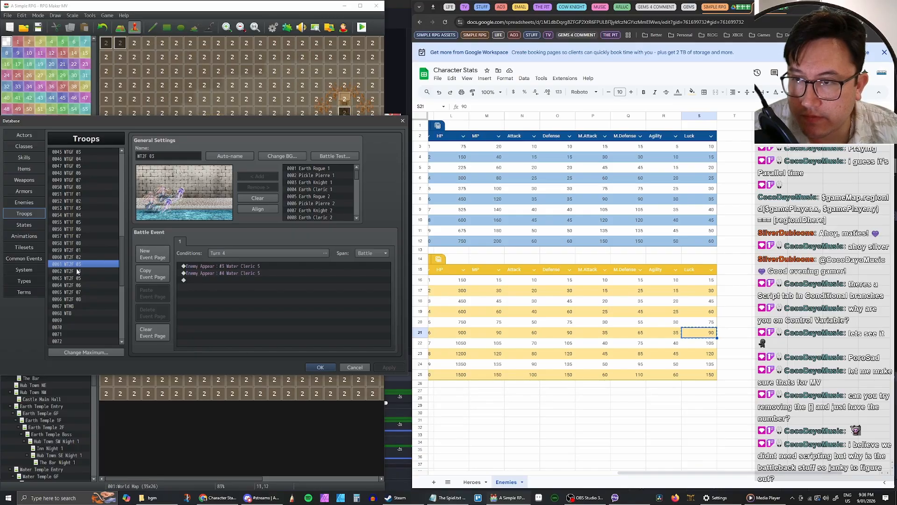
pyautogui.click(77, 271)
pyautogui.click(167, 194)
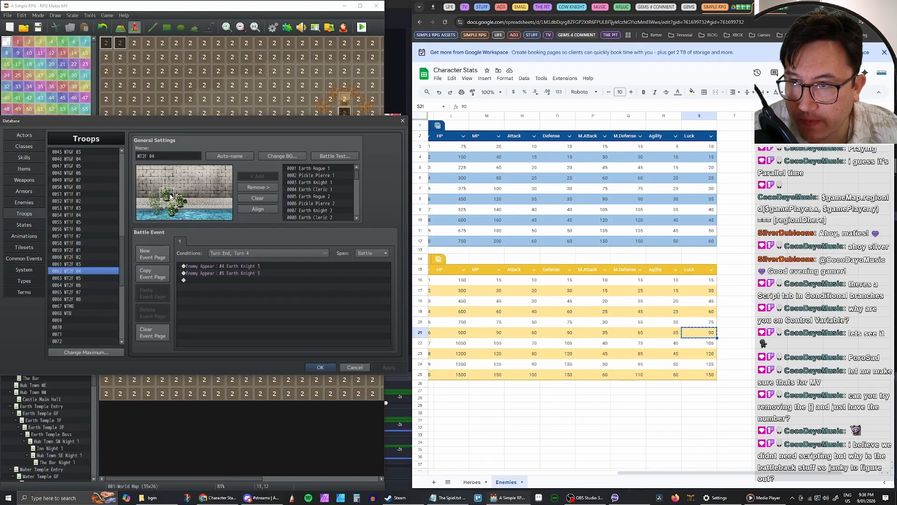
pyautogui.click(246, 188)
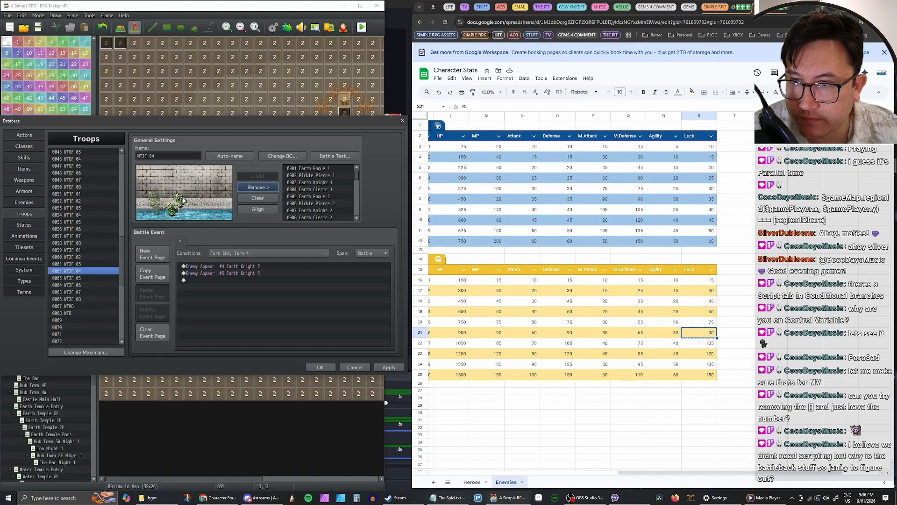
pyautogui.click(175, 210)
pyautogui.click(248, 187)
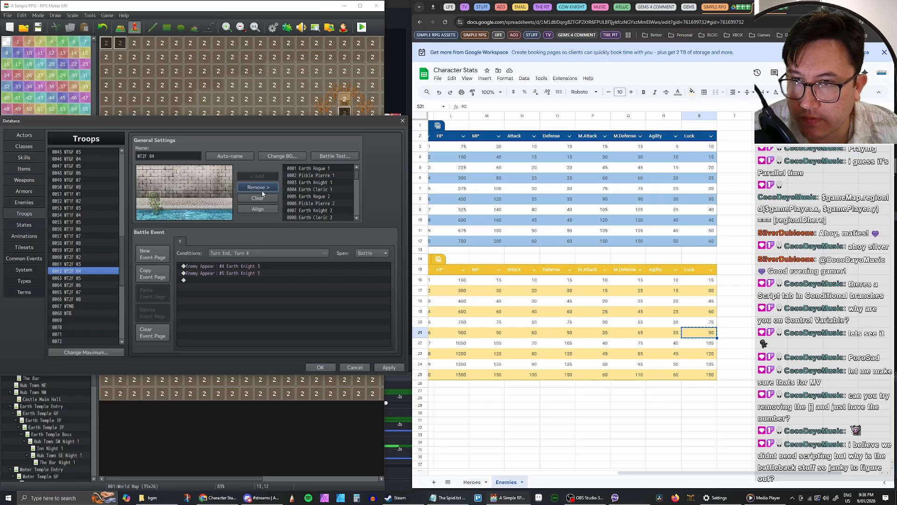
# Step: Add Water Knight 6 enemies to troop WT2F 04 and arrange them in a group on the left side of the battlefield
pyautogui.scroll(-7, 319, 204)
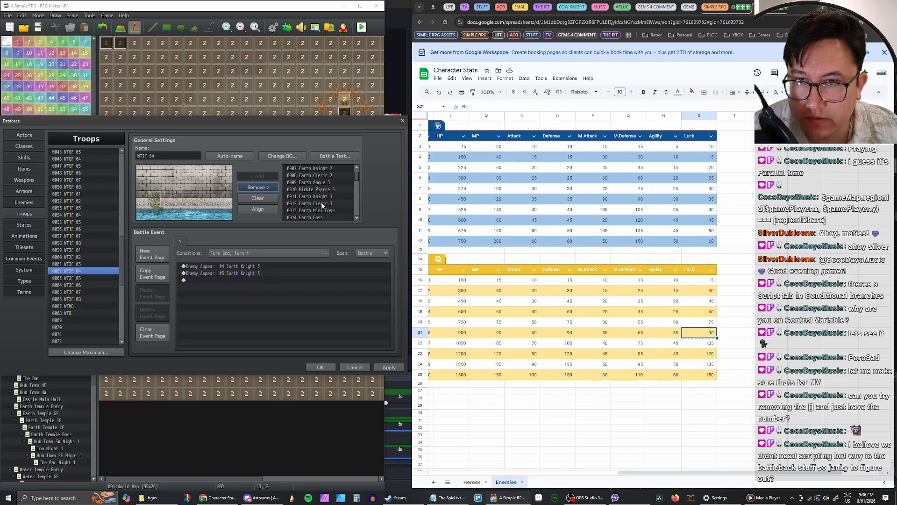
pyautogui.scroll(2, 318, 201)
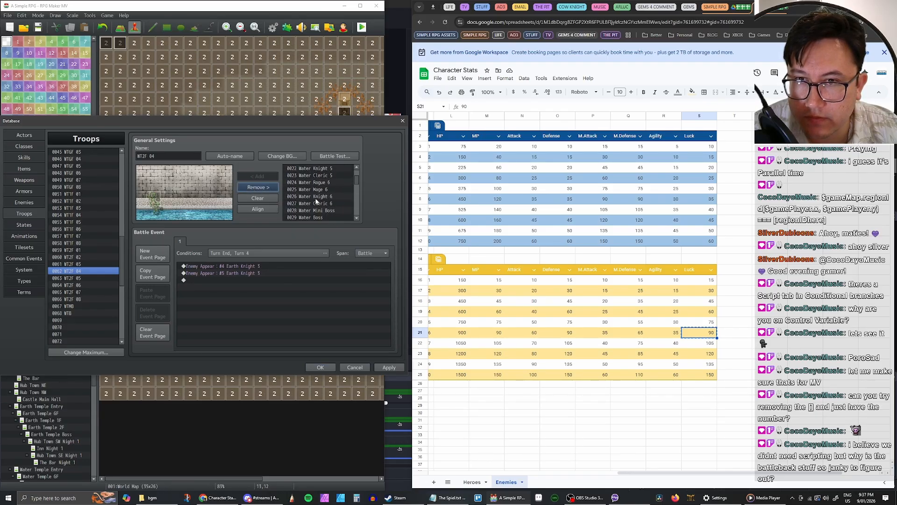
pyautogui.click(318, 190)
pyautogui.click(263, 177)
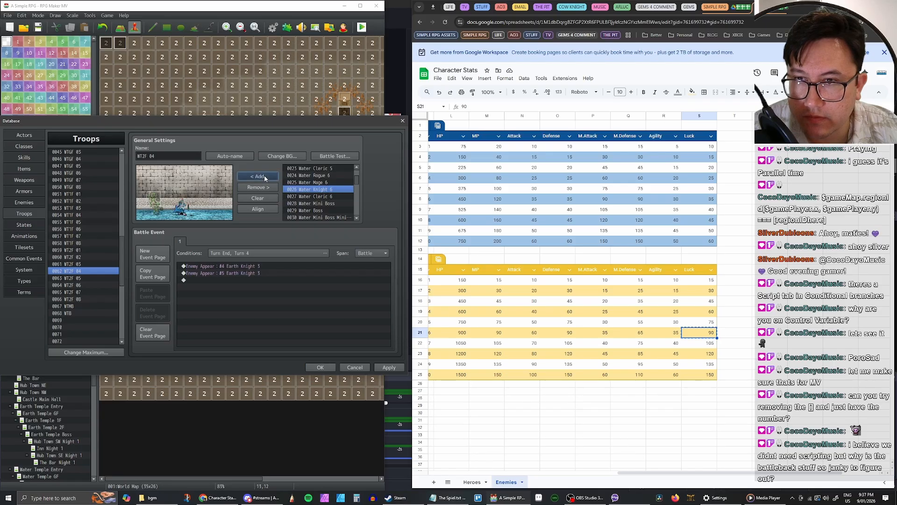
pyautogui.click(259, 176)
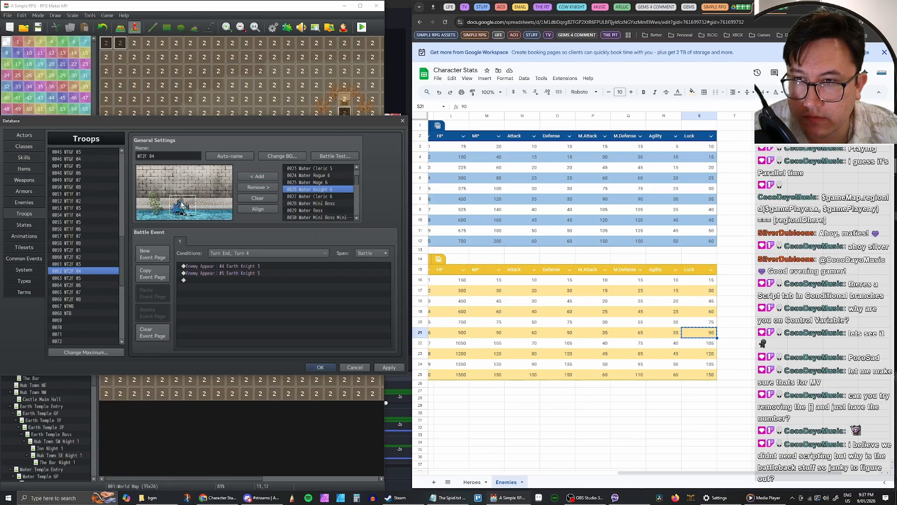
pyautogui.moveTo(180, 207)
pyautogui.mouseDown()
pyautogui.moveTo(171, 210)
pyautogui.moveTo(181, 199)
pyautogui.mouseUp()
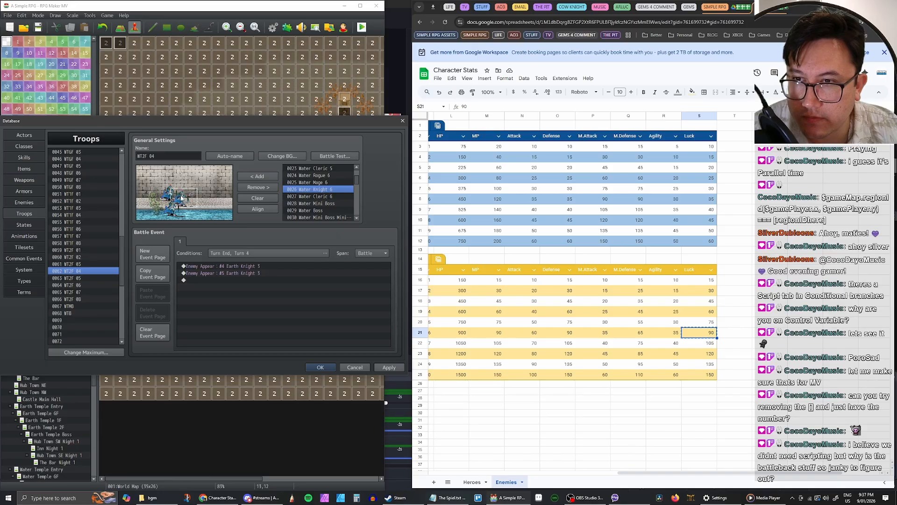
pyautogui.click(181, 185)
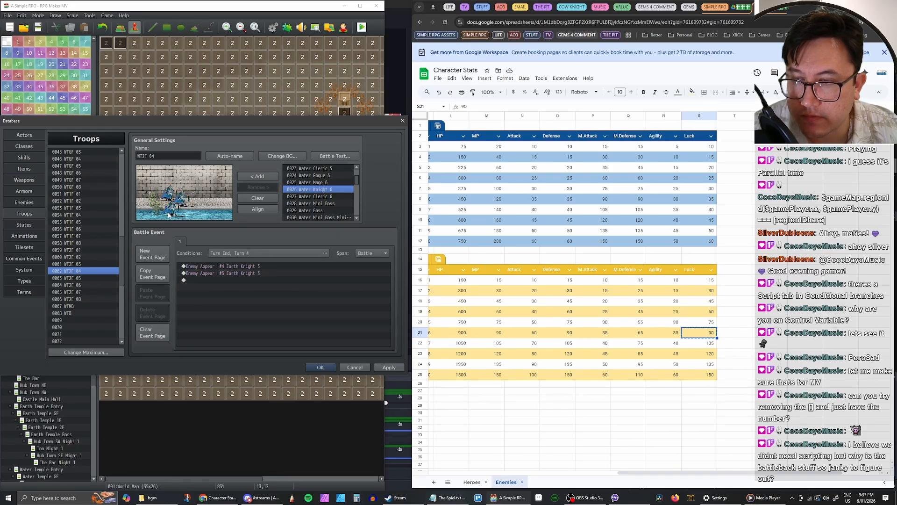
# Step: Clear the leftover faded Earth Knights from troop WT2F 04 and set the leftmost Water Knight 6 to appear halfway
pyautogui.click(80, 264)
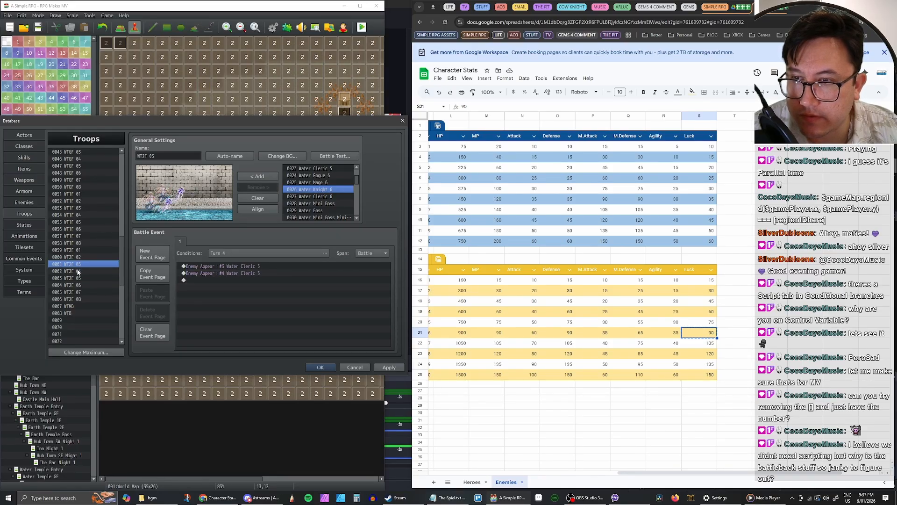
pyautogui.click(78, 271)
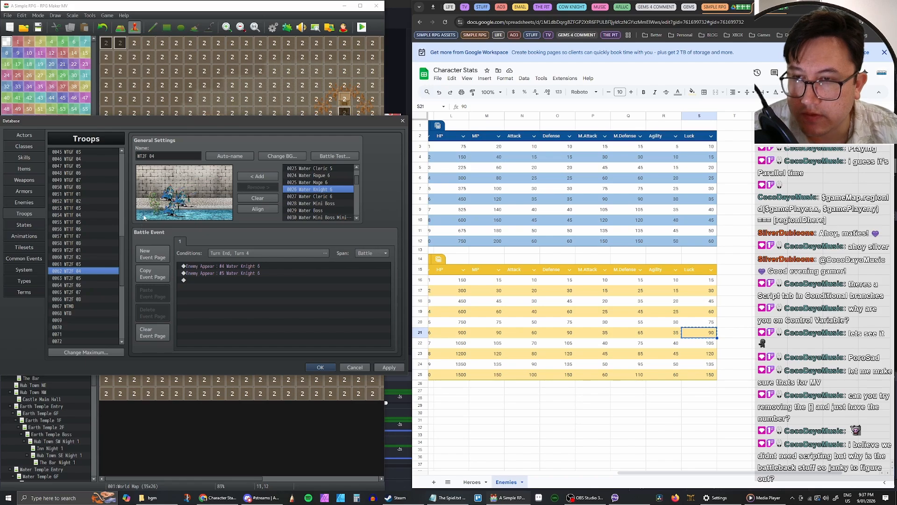
pyautogui.click(172, 194)
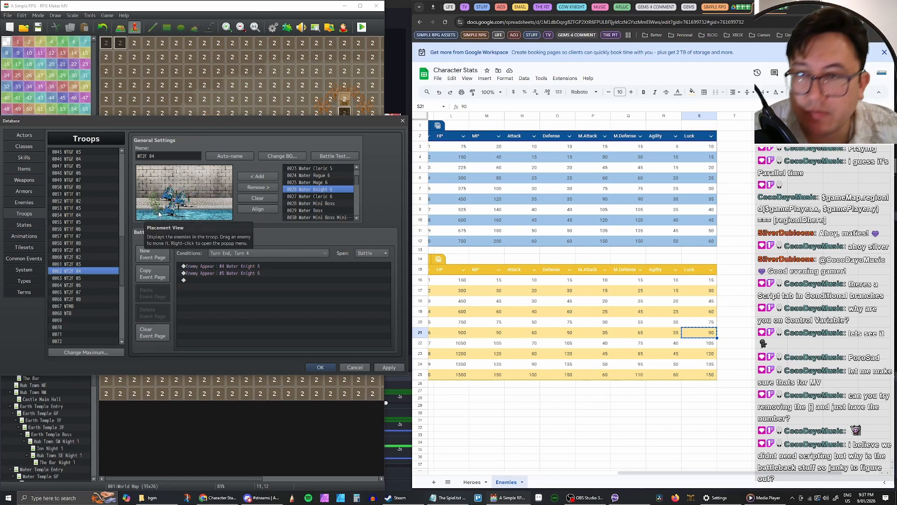
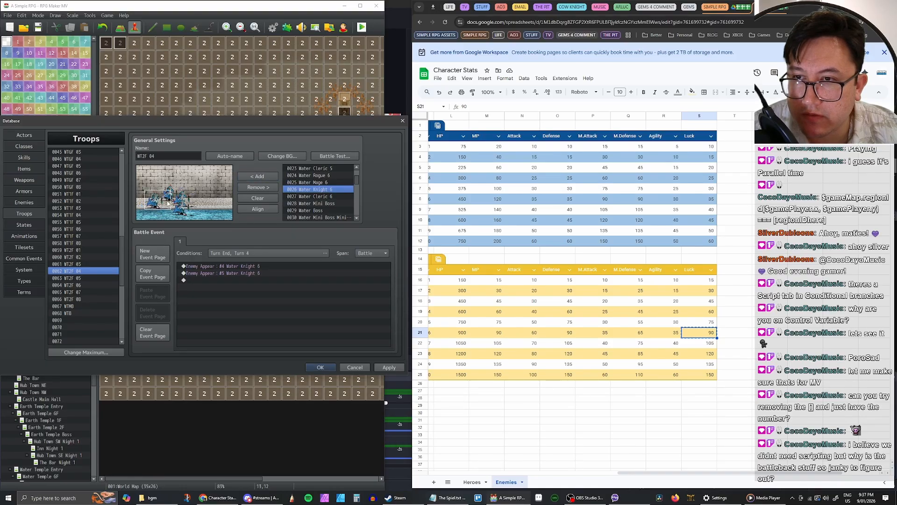
pyautogui.rightClick(182, 214)
pyautogui.click(182, 214)
pyautogui.moveTo(172, 210)
pyautogui.mouseDown()
pyautogui.moveTo(184, 217)
pyautogui.moveTo(158, 202)
pyautogui.mouseUp()
pyautogui.rightClick(158, 202)
pyautogui.click(170, 205)
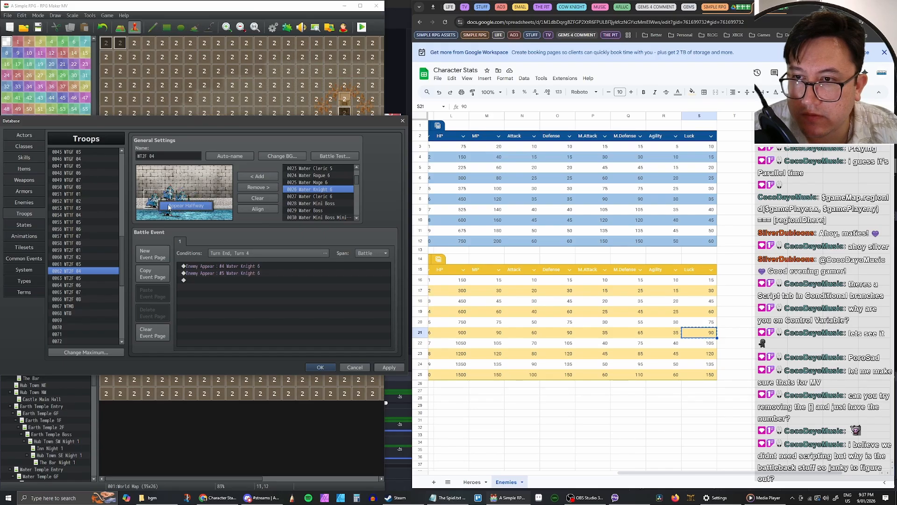
# Step: Delete the #5 Enemy Appear command from troop WT2F 04 and keep the remaining one on #4 Water Knight 6
pyautogui.click(231, 274)
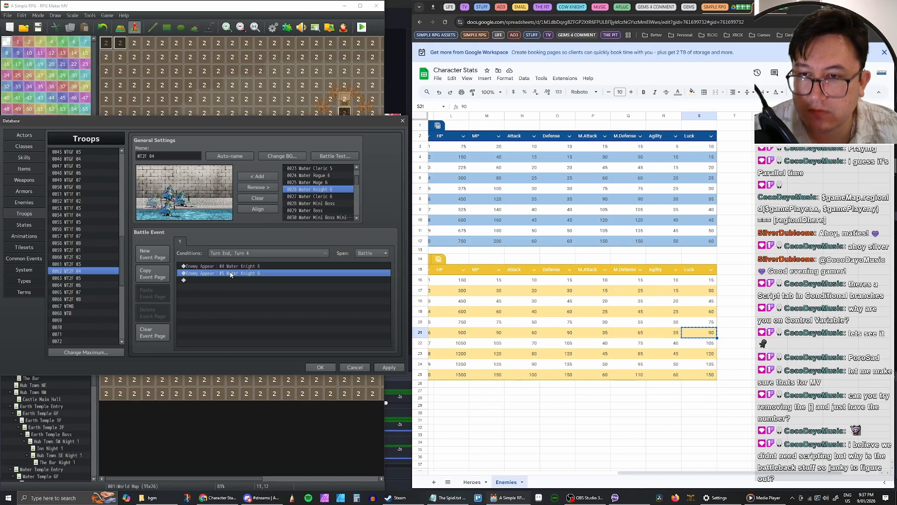
pyautogui.press('Delete')
pyautogui.click(233, 266)
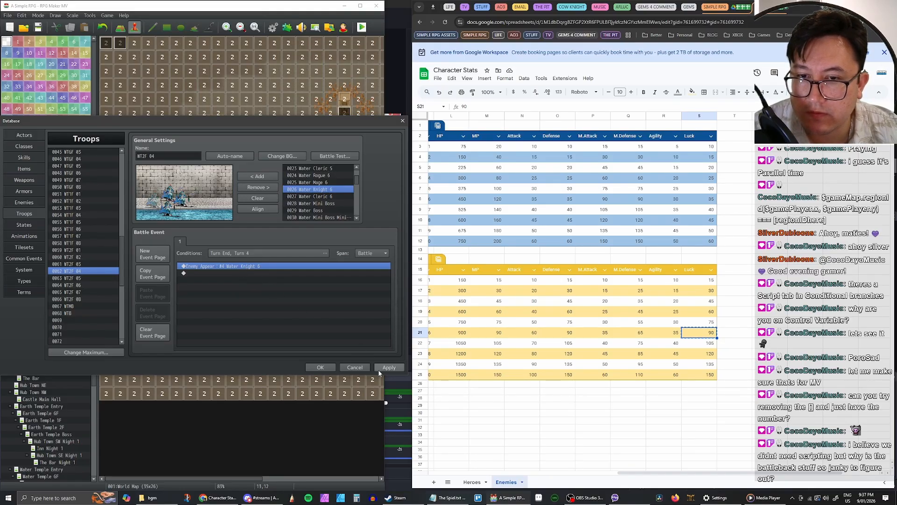
pyautogui.doubleClick(239, 267)
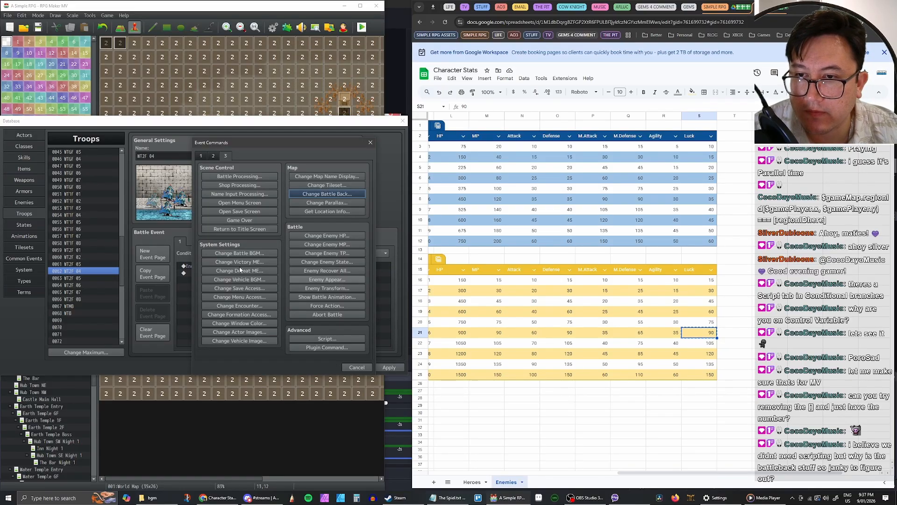
pyautogui.click(335, 348)
pyautogui.click(283, 302)
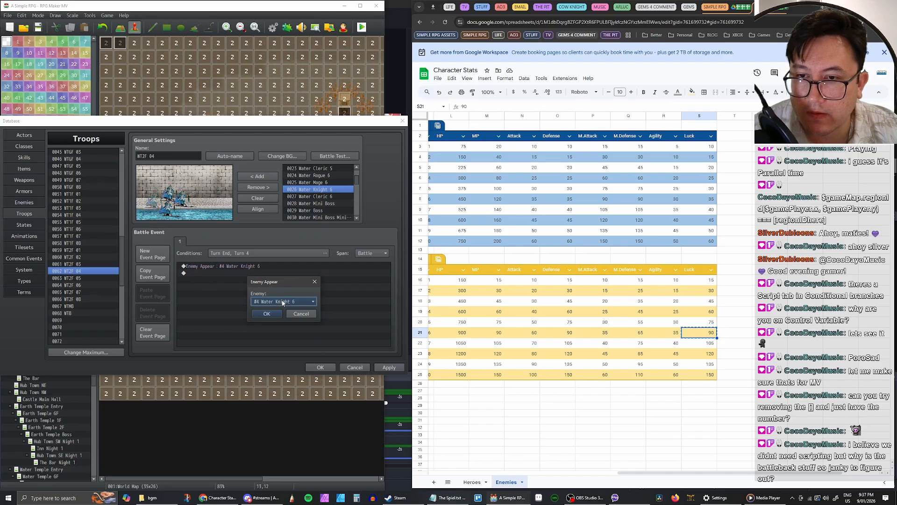
pyautogui.click(271, 303)
pyautogui.press('Return')
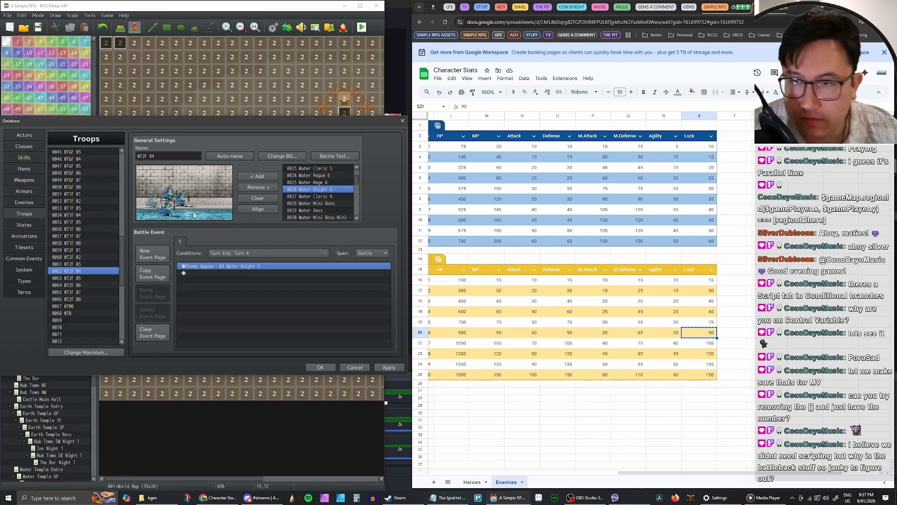
# Step: Replace the two fully visible Earth enemies in troop WT2F 05 with two Water Knight 6 enemies at the battlefield's lower left
pyautogui.click(75, 278)
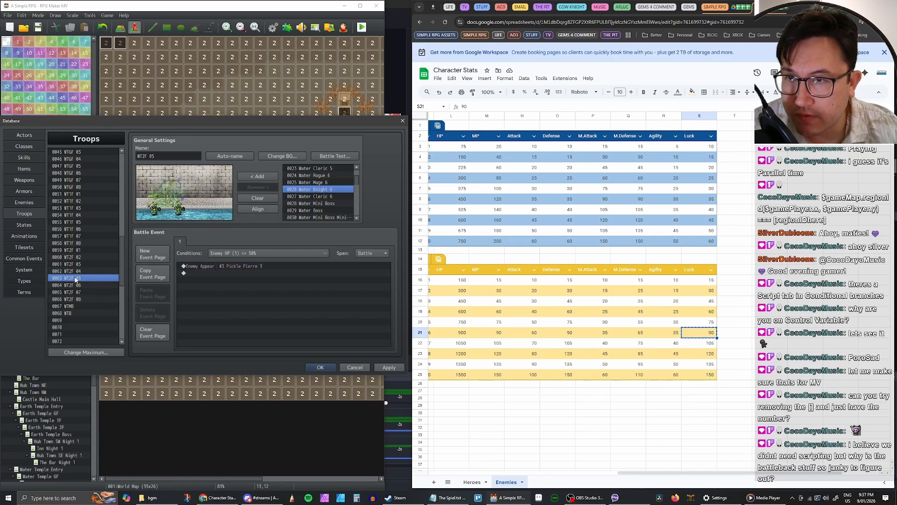
pyautogui.click(156, 212)
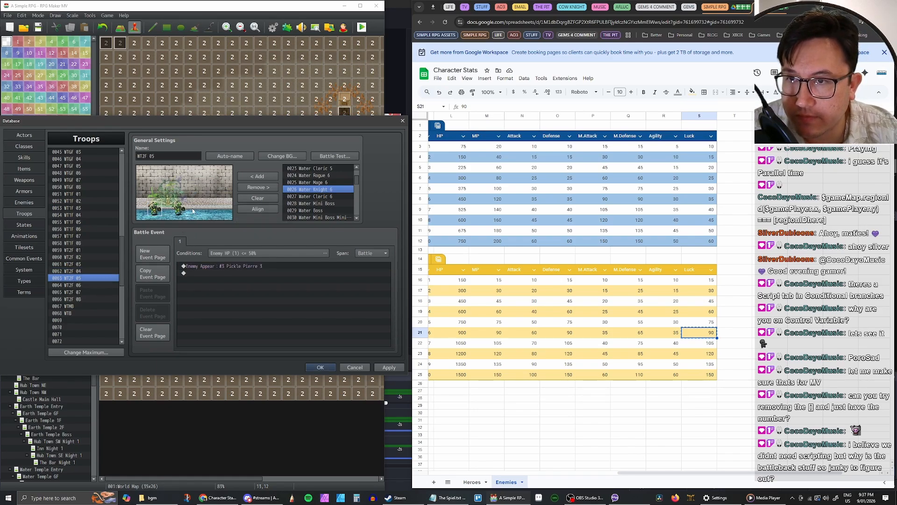
pyautogui.click(259, 188)
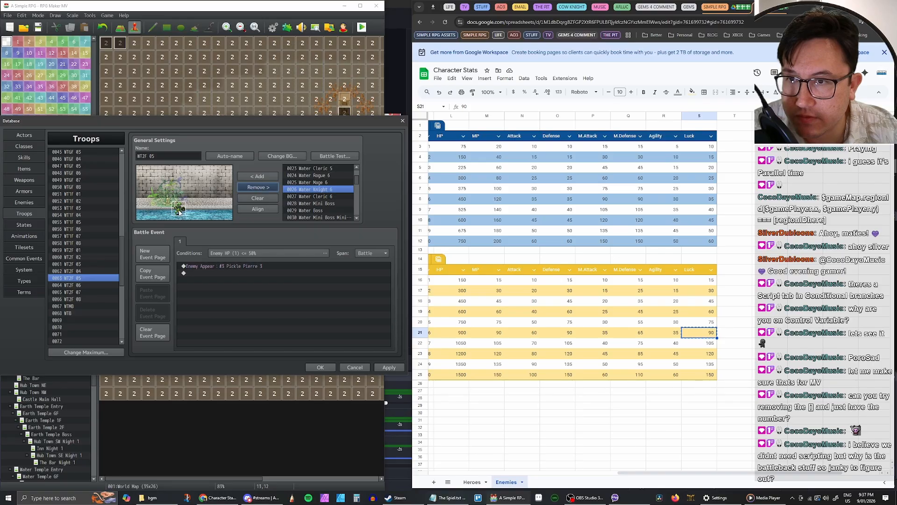
pyautogui.click(261, 190)
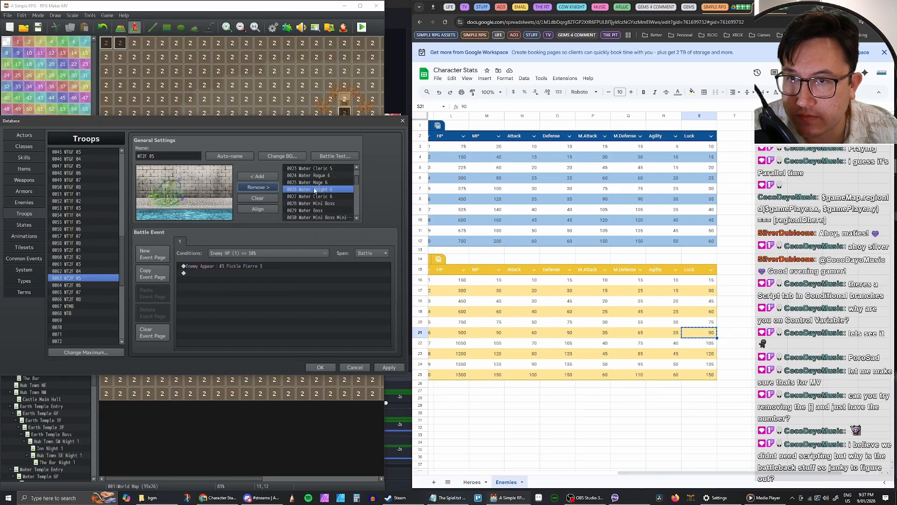
pyautogui.click(258, 176)
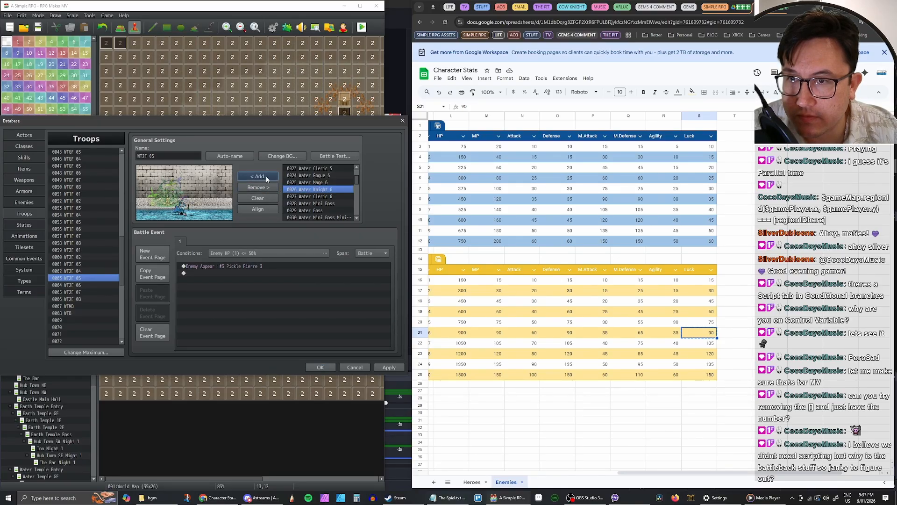
pyautogui.click(260, 176)
pyautogui.moveTo(185, 210); pyautogui.dragTo(160, 211)
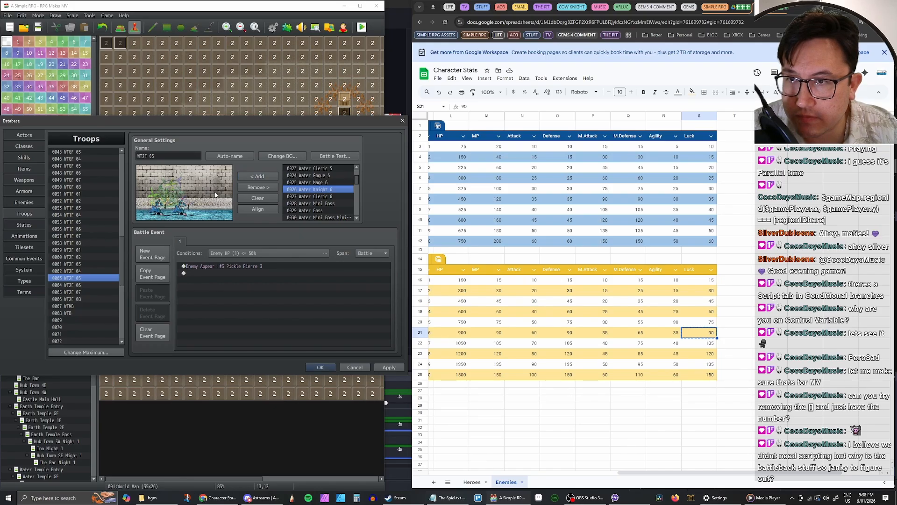
# Step: Remove the faded Pickle Pierre 3 from troop WT2F 05 and add a Water Mage 6
pyautogui.click(261, 187)
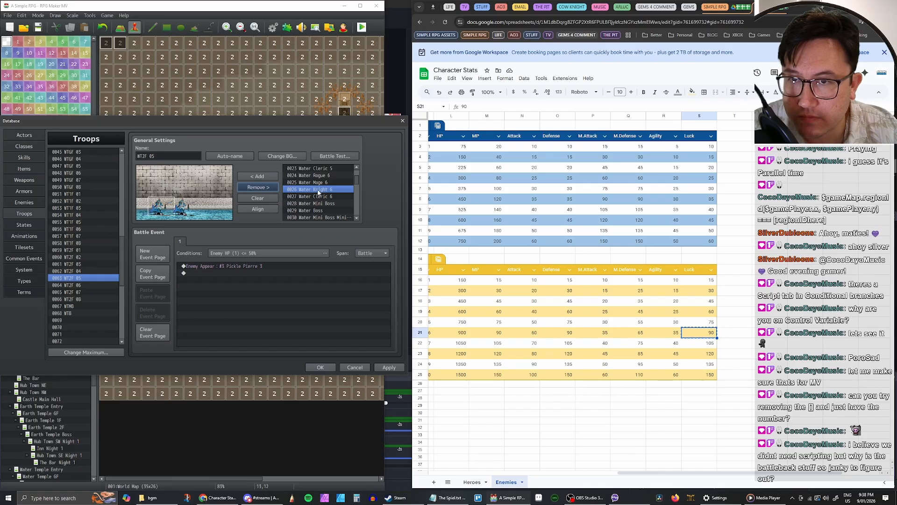
pyautogui.click(310, 182)
pyautogui.click(258, 176)
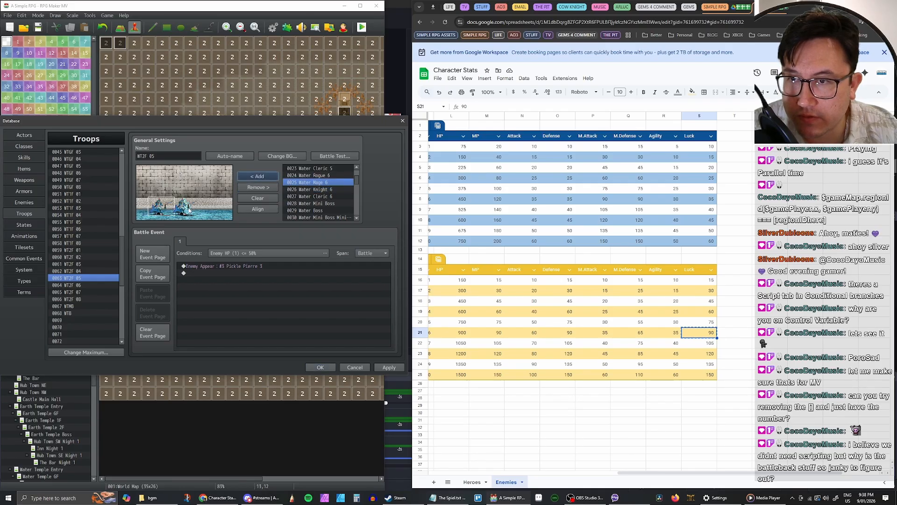
pyautogui.rightClick(176, 198)
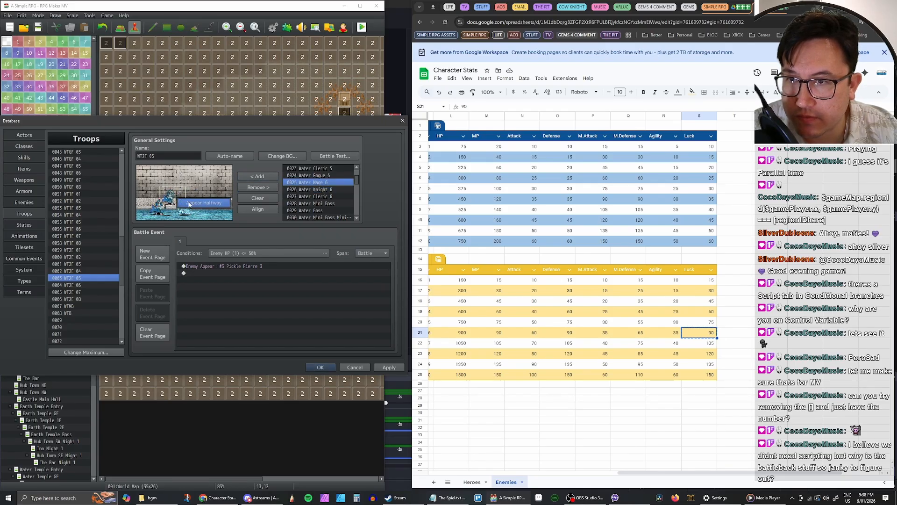
pyautogui.click(189, 203)
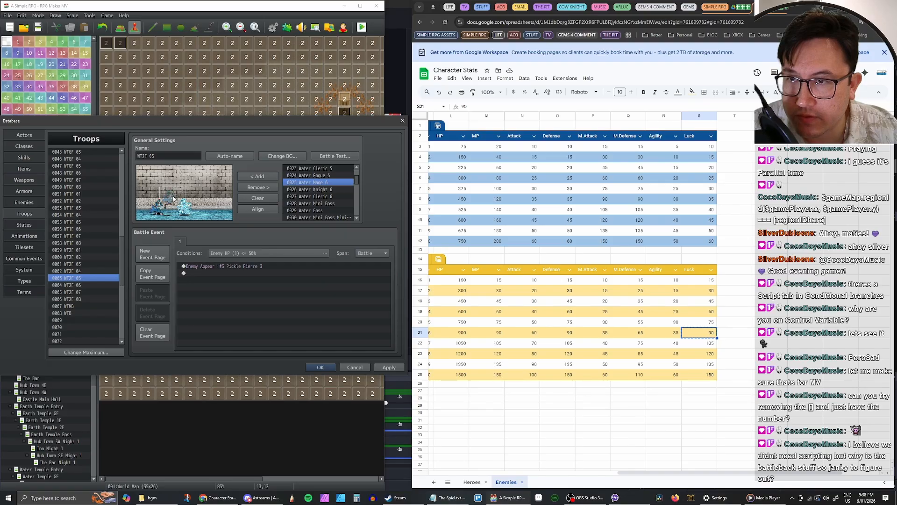
pyautogui.rightClick(176, 195)
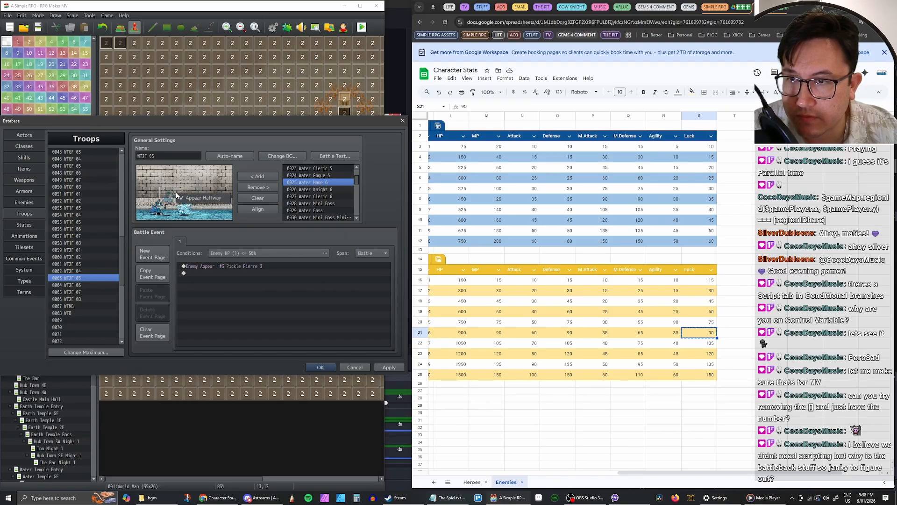
pyautogui.click(178, 198)
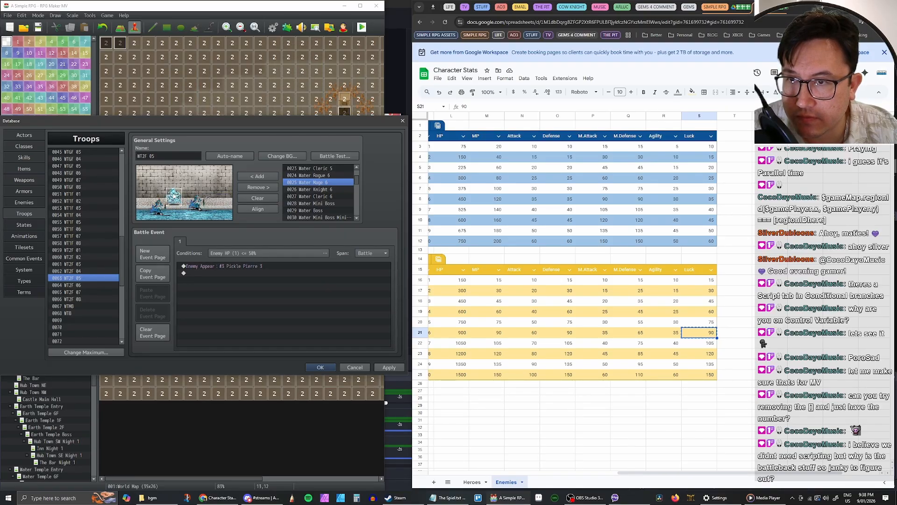
# Step: Place the Water Mage 6 behind the knights at the battlefield's left and set it to appear halfway
pyautogui.moveTo(175, 198)
pyautogui.mouseDown()
pyautogui.moveTo(149, 197)
pyautogui.moveTo(175, 204)
pyautogui.mouseUp()
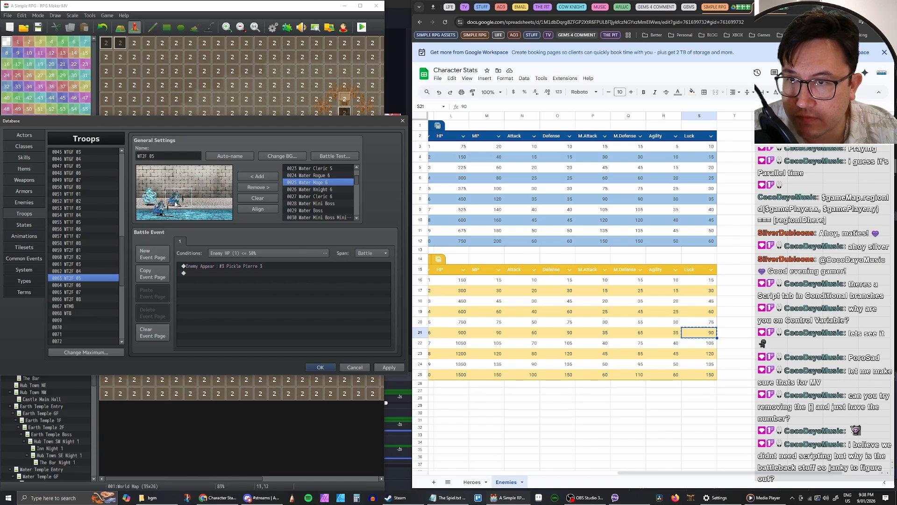
pyautogui.rightClick(151, 195)
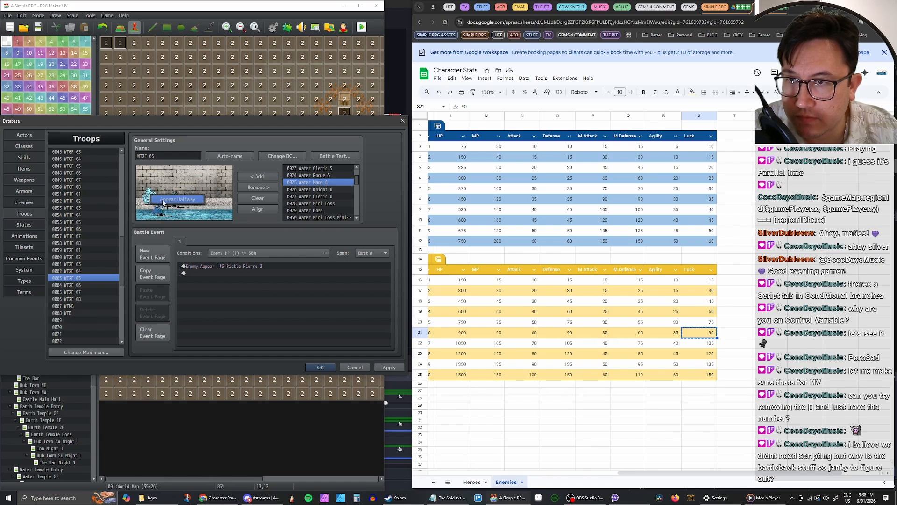
pyautogui.click(163, 201)
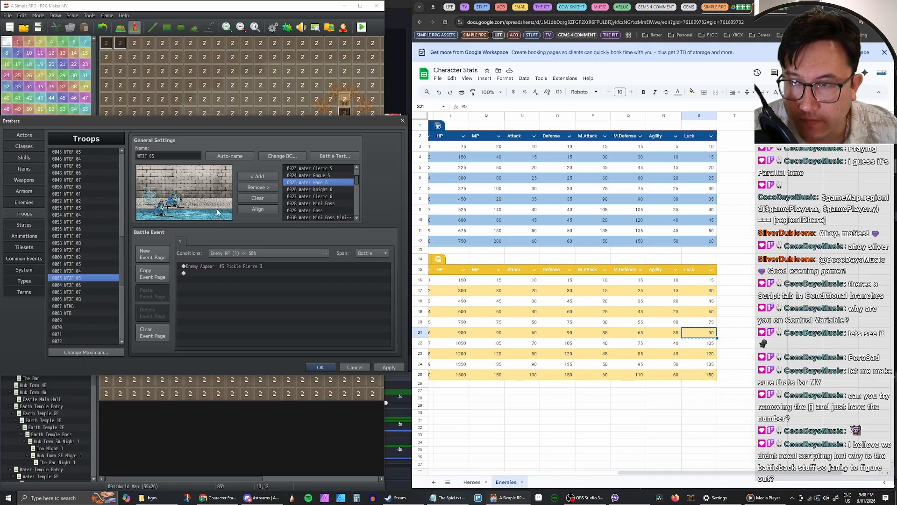
# Step: Update the Enemy Appear command in troop WT2F 05 to #3 Water Mage 6 and apply the changes
pyautogui.click(246, 271)
pyautogui.doubleClick(245, 265)
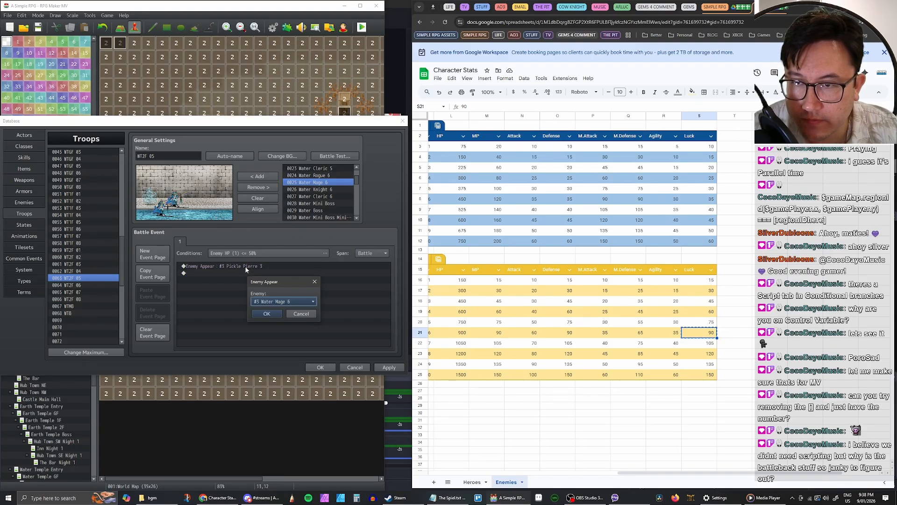
pyautogui.click(267, 310)
pyautogui.click(383, 368)
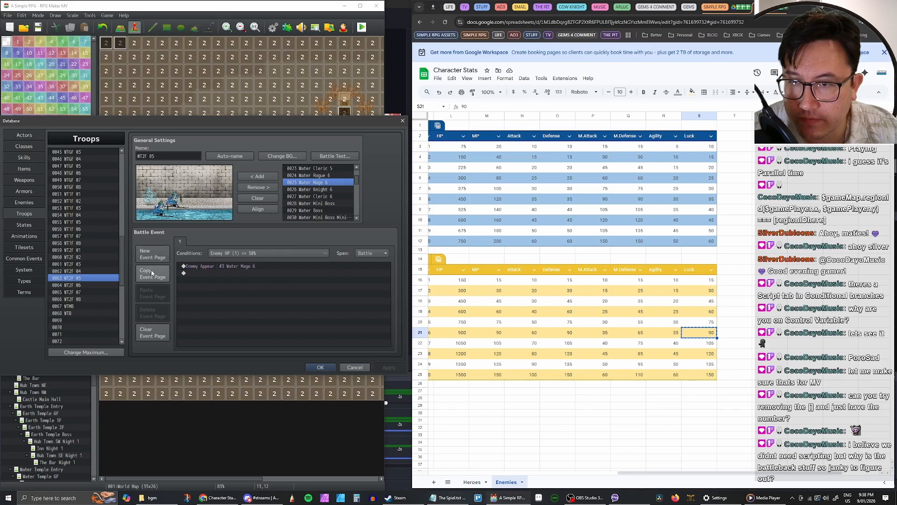
# Step: Check troops WT2F 01 to 03 and replace the outdated Water Cleric 5 enemies in WT2F 03 with Water Cleric 6 enemies
pyautogui.click(82, 264)
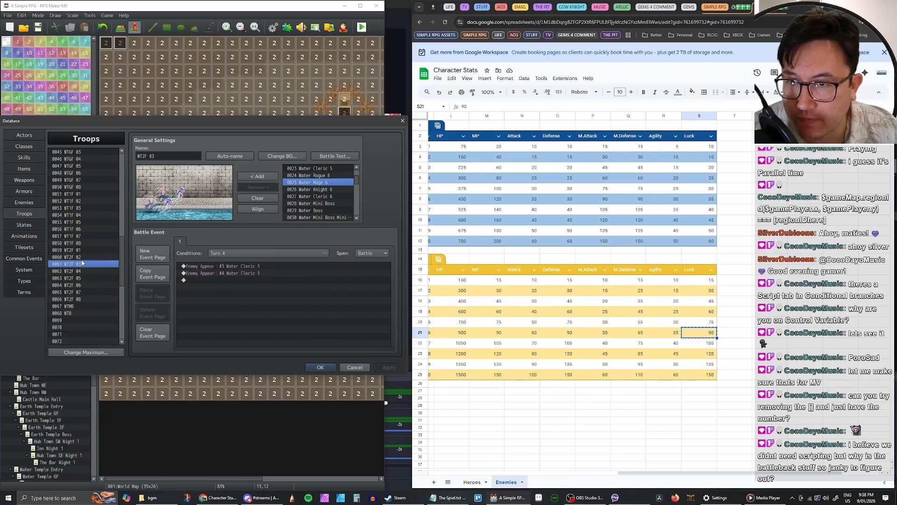
pyautogui.click(81, 258)
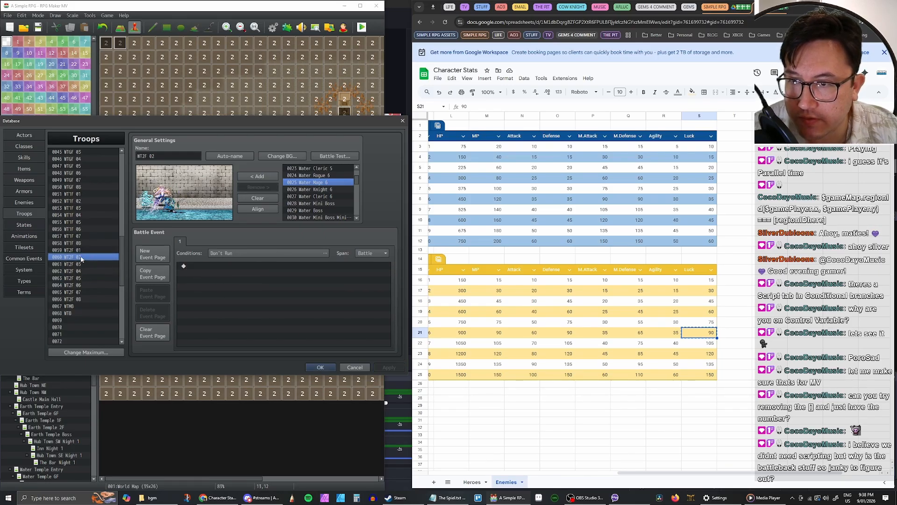
pyautogui.click(83, 251)
pyautogui.click(82, 258)
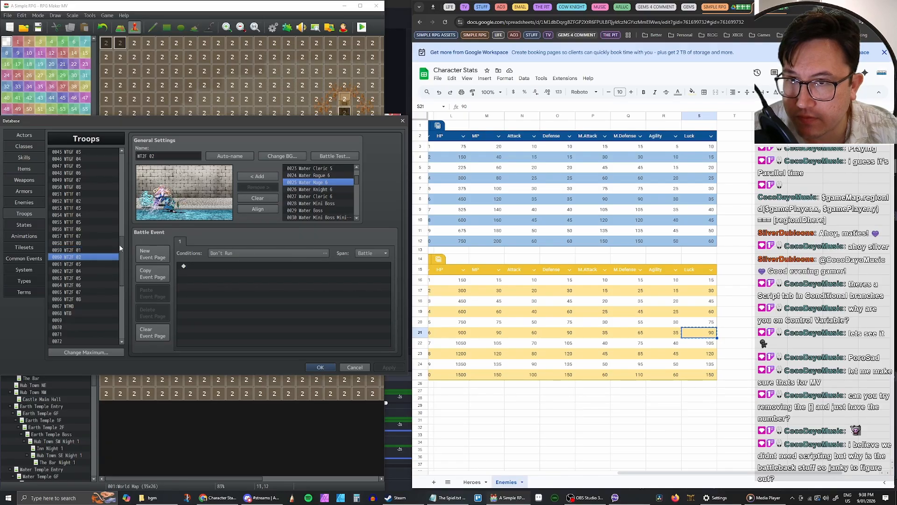
pyautogui.click(82, 264)
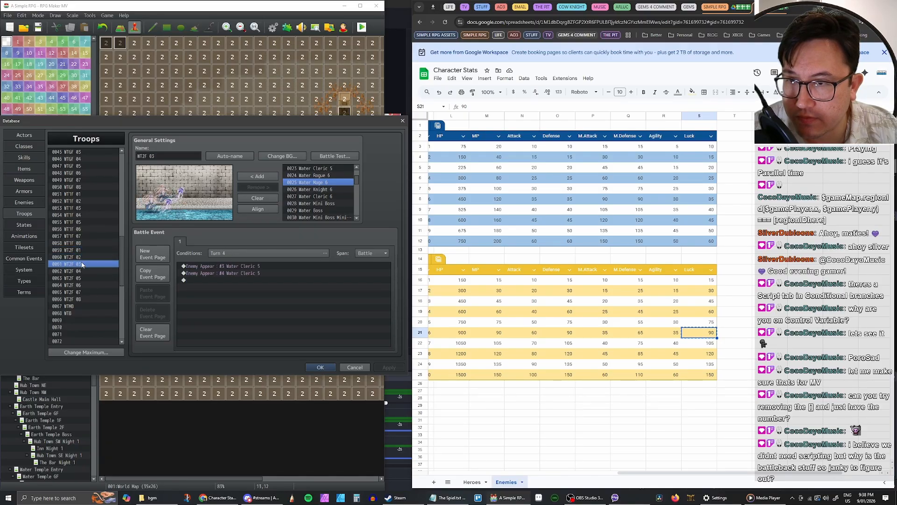
pyautogui.click(240, 267)
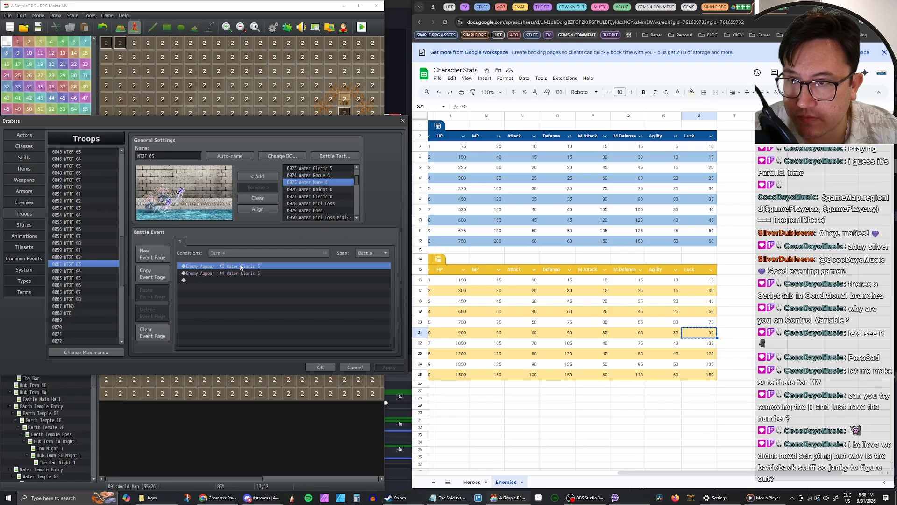
pyautogui.click(318, 197)
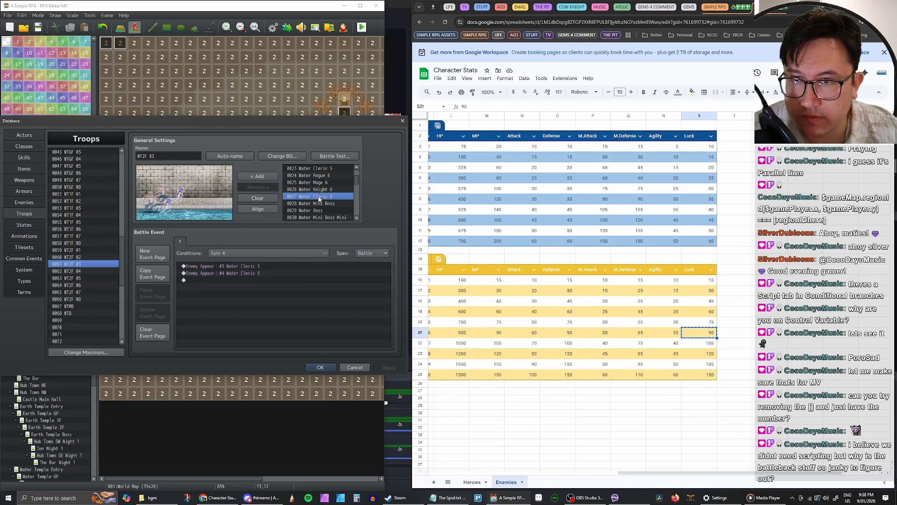
pyautogui.click(265, 176)
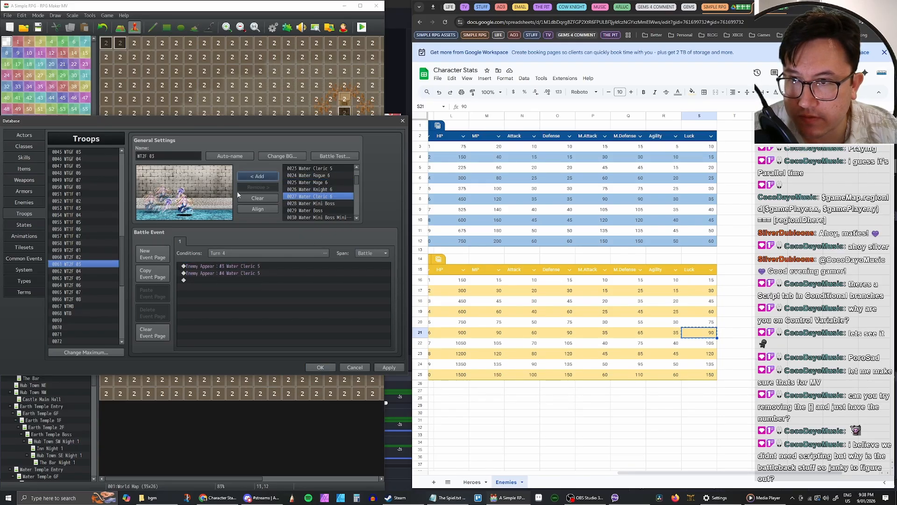
pyautogui.moveTo(185, 203); pyautogui.dragTo(199, 194)
pyautogui.click(162, 195)
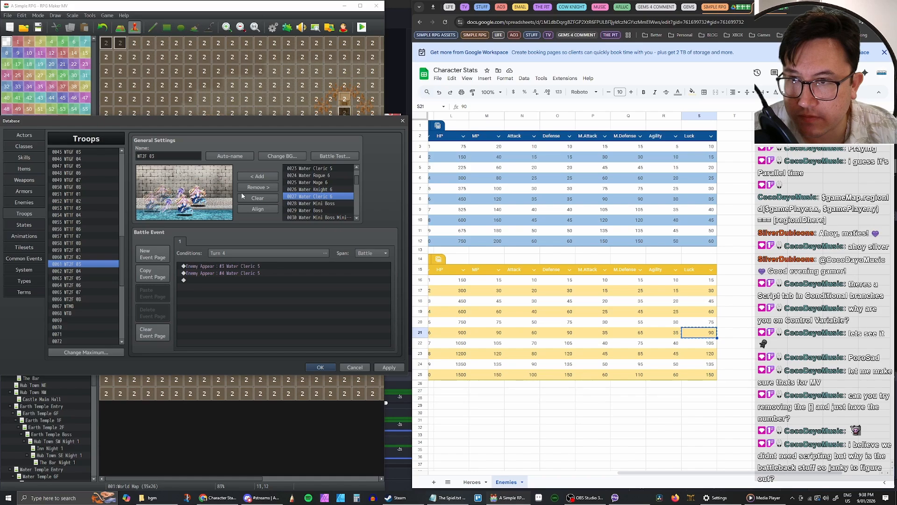
pyautogui.click(244, 187)
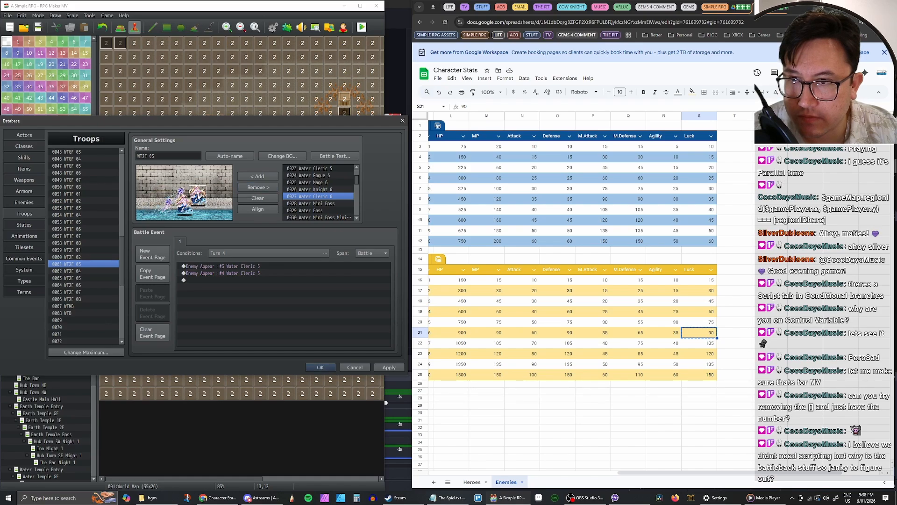
# Step: Set the replacement Water Cleric 6 reinforcements in troop WT2F 03 to appear halfway and arrange them behind the visible enemies
pyautogui.rightClick(197, 193)
pyautogui.click(201, 199)
pyautogui.rightClick(184, 205)
pyautogui.click(188, 209)
pyautogui.moveTo(185, 205); pyautogui.dragTo(163, 190)
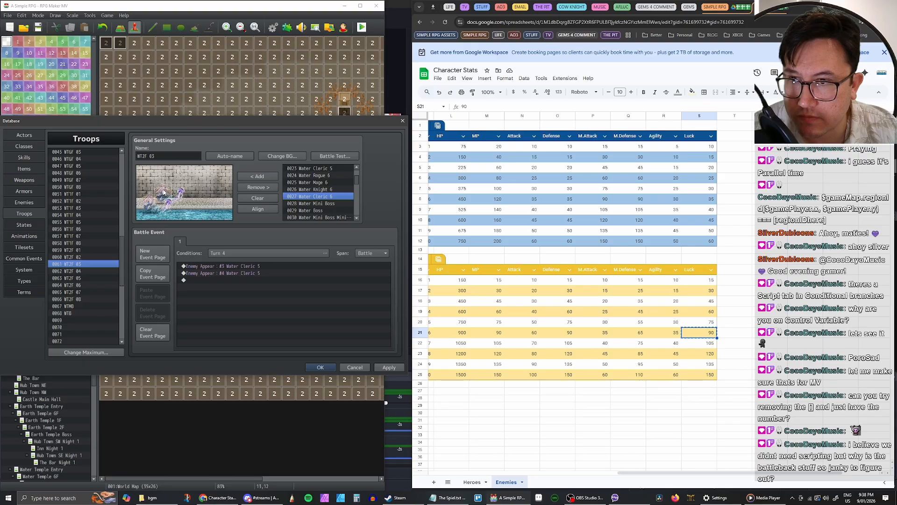
pyautogui.rightClick(163, 191)
pyautogui.click(201, 210)
# Step: Refresh the first Enemy Appear command in troop WT2F 03 with #3 Water Cleric 6 and apply the changes
pyautogui.doubleClick(240, 267)
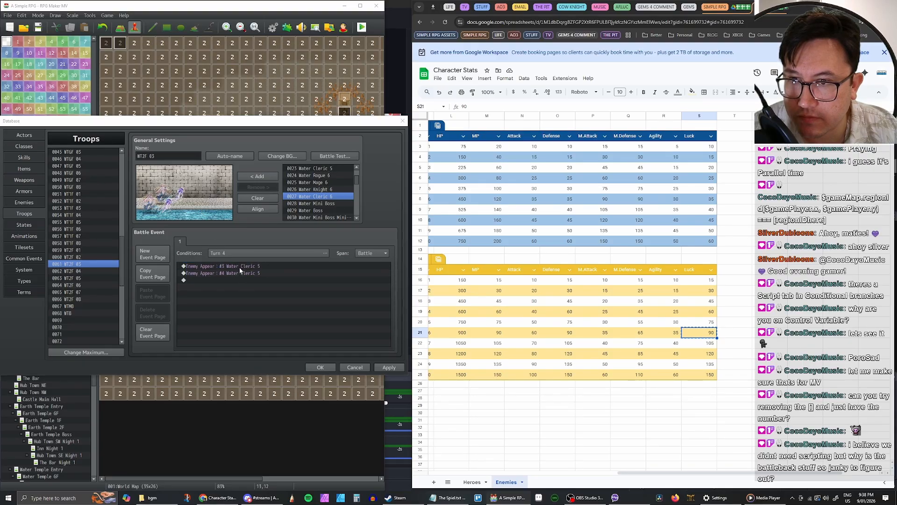
pyautogui.click(279, 313)
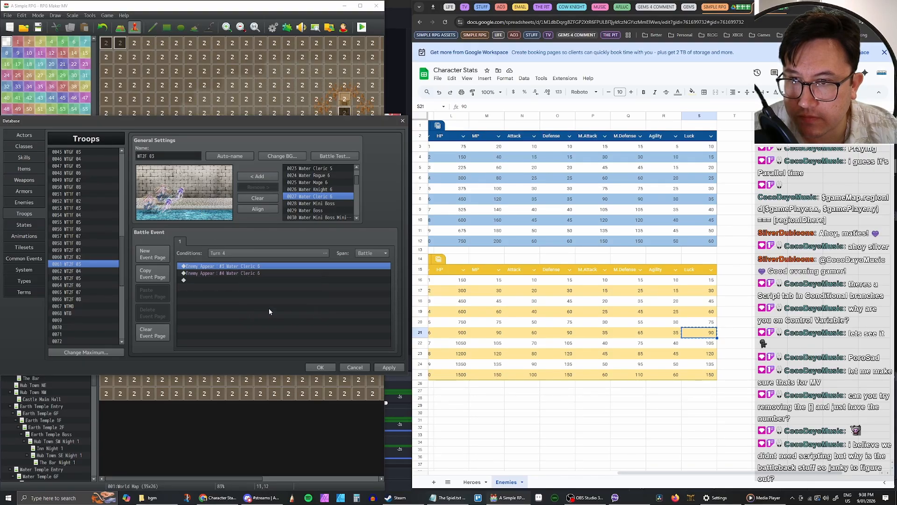
pyautogui.click(388, 368)
# Step: Replace the fully visible Earth enemies in troop WT2F 06 with two Water Mage 6 enemies staggered along the battlefield's left side
pyautogui.click(77, 273)
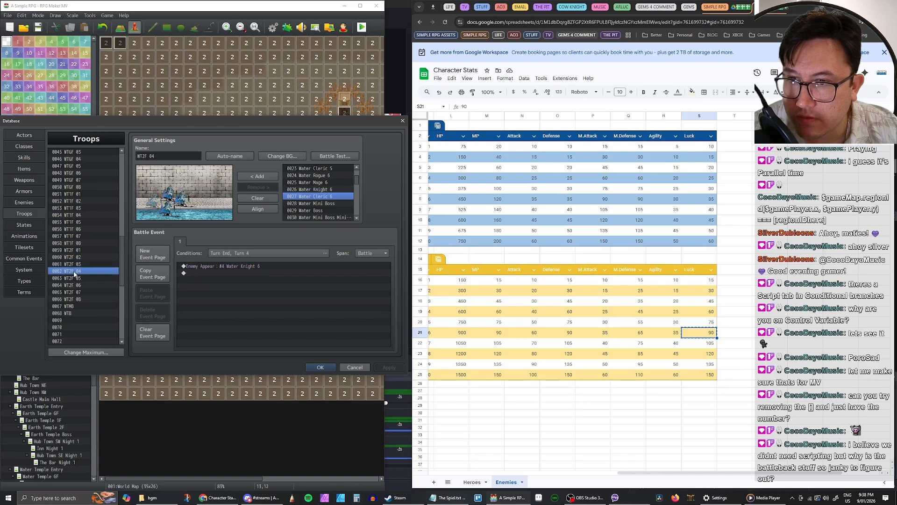
pyautogui.click(78, 279)
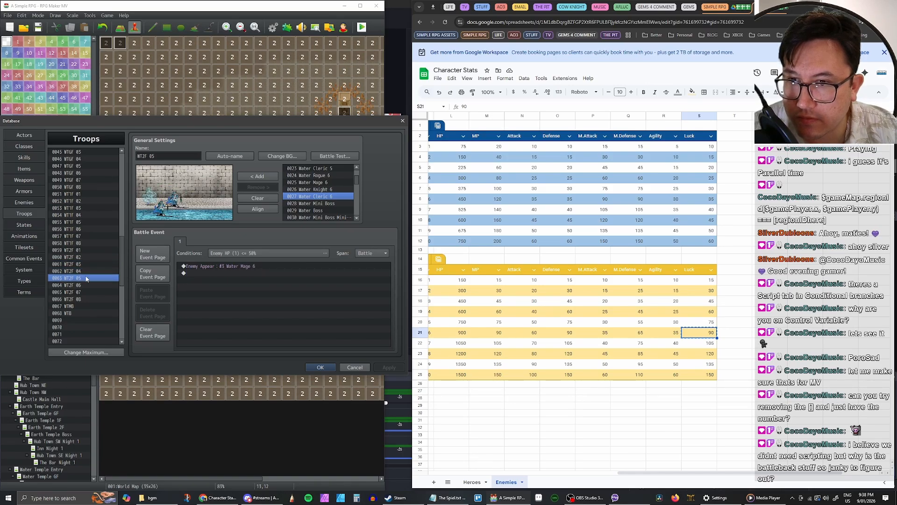
pyautogui.click(75, 285)
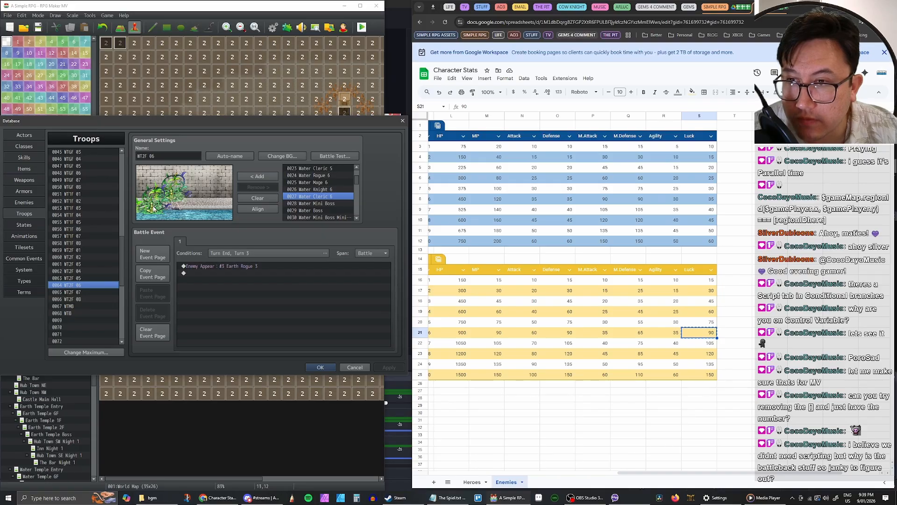
pyautogui.moveTo(154, 209); pyautogui.dragTo(179, 189)
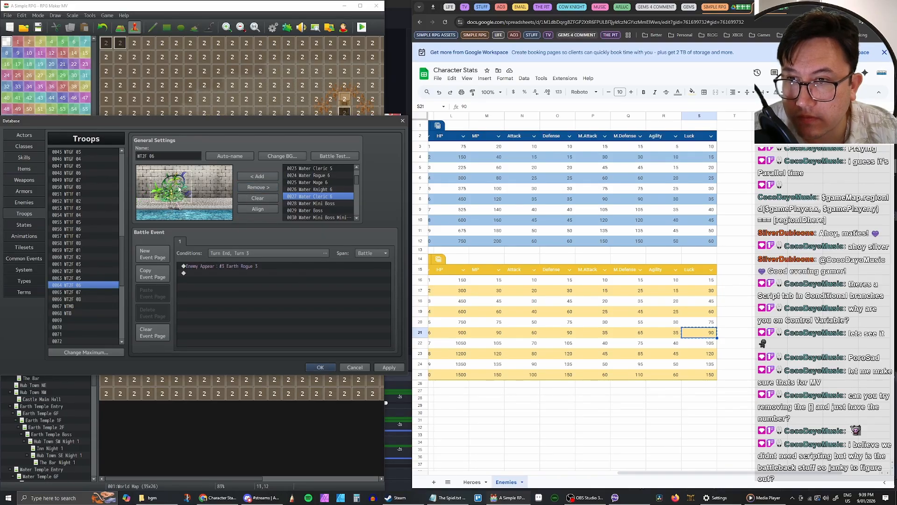
pyautogui.click(269, 187)
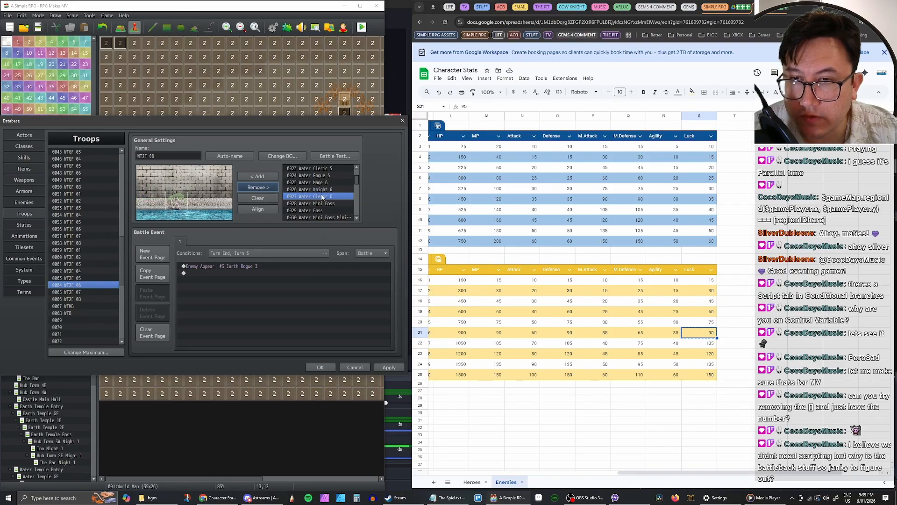
pyautogui.click(311, 182)
pyautogui.click(260, 177)
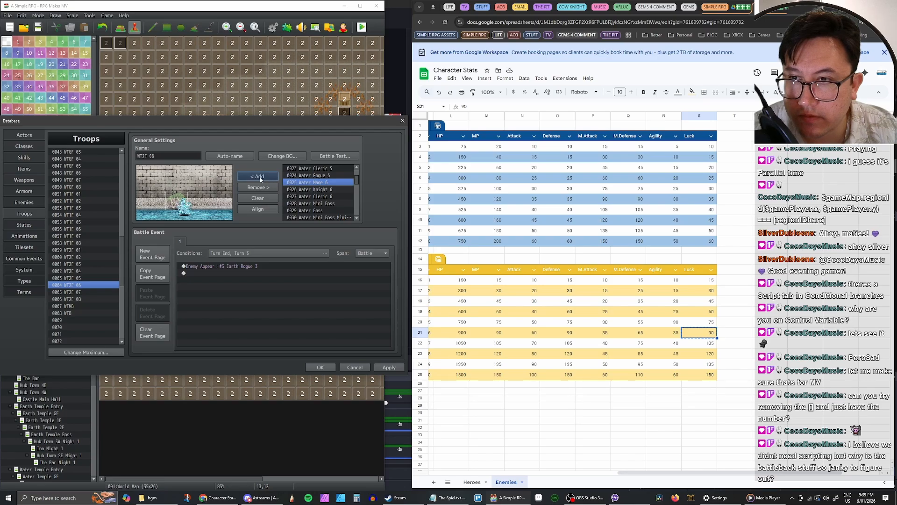
pyautogui.click(259, 177)
pyautogui.click(184, 208)
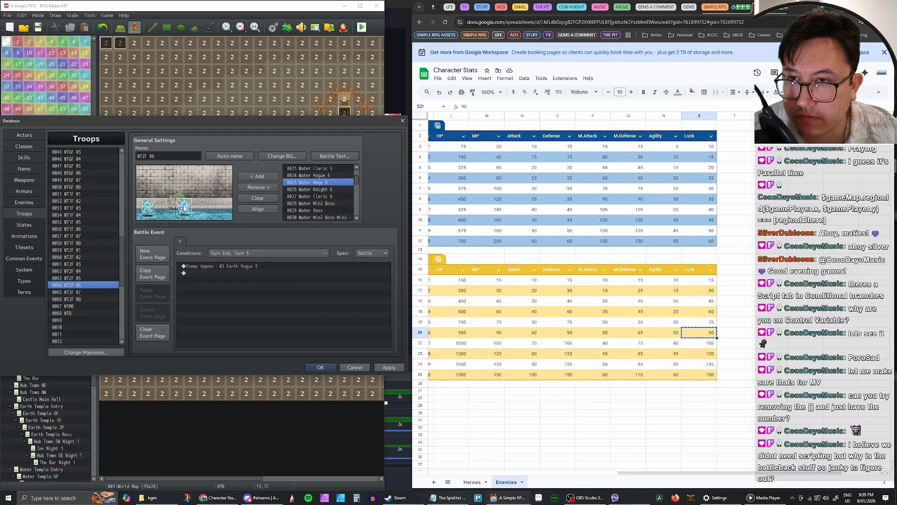
pyautogui.moveTo(183, 208); pyautogui.dragTo(159, 195)
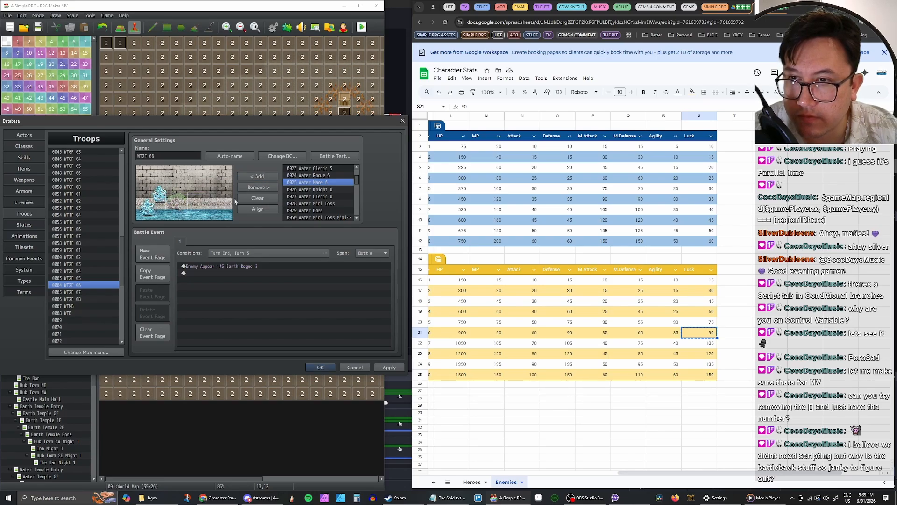
# Step: Replace the faded Earth Rogue in troop WT2F 06 with a halfway-appearing Water Rogue 6 and set Enemy Appear to #3 Water Rogue 6
pyautogui.click(256, 187)
pyautogui.click(317, 176)
pyautogui.click(258, 176)
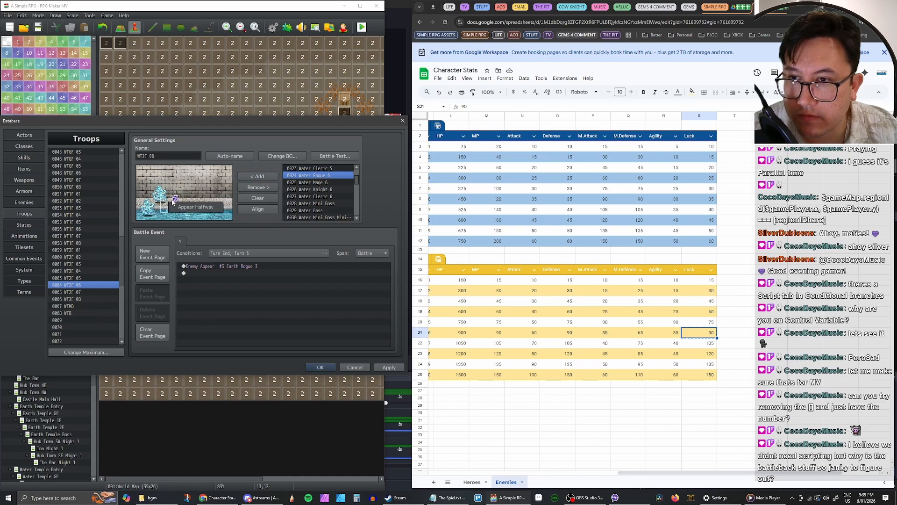
pyautogui.doubleClick(242, 267)
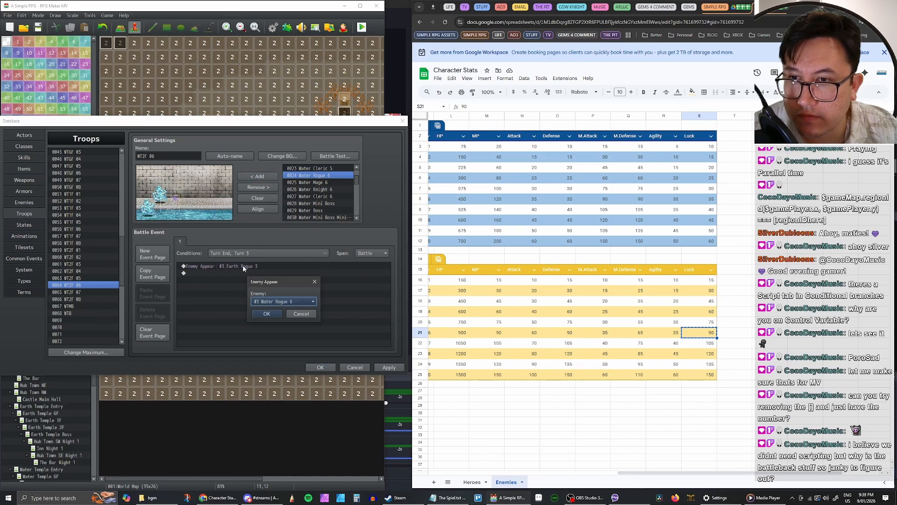
pyautogui.click(267, 314)
# Step: Open troop WT2F 07 for editing
pyautogui.click(78, 292)
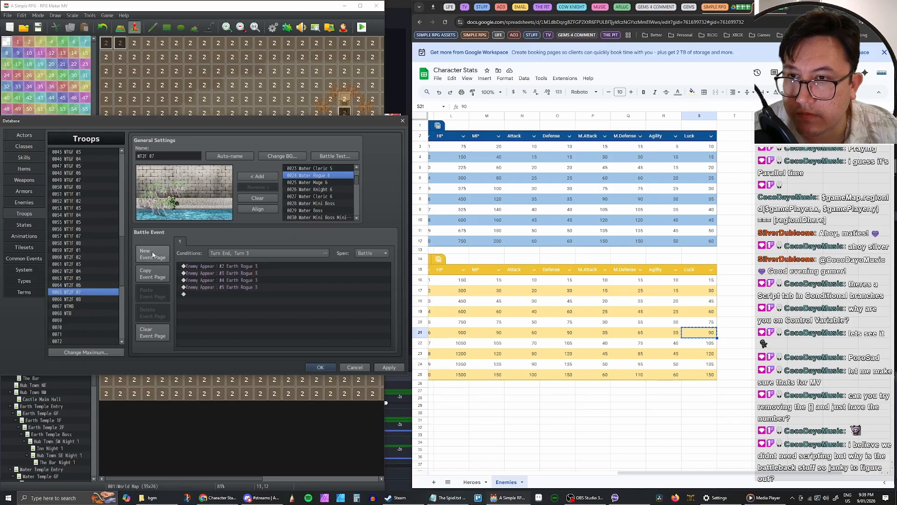
# Step: Replace the front Earth Rogue in troop WT2F 07 with Water Knight 6
pyautogui.click(176, 204)
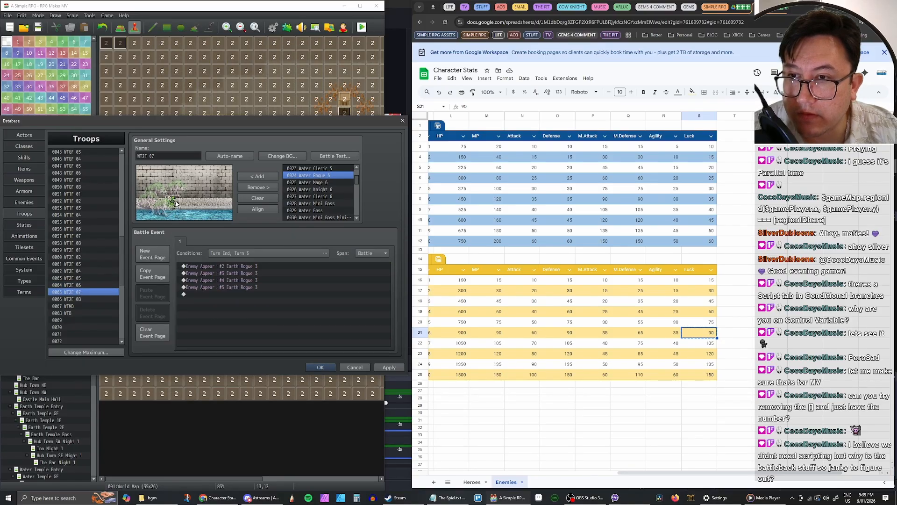
pyautogui.click(311, 189)
pyautogui.click(267, 176)
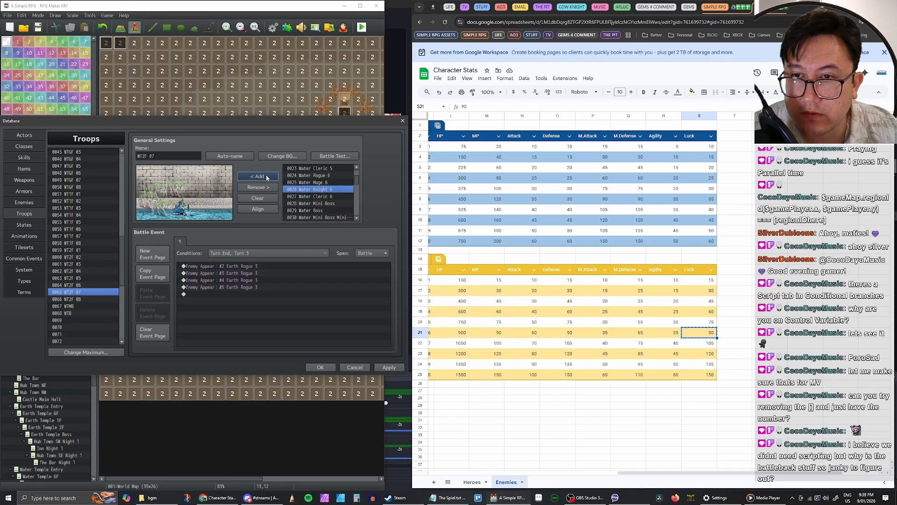
pyautogui.rightClick(191, 214)
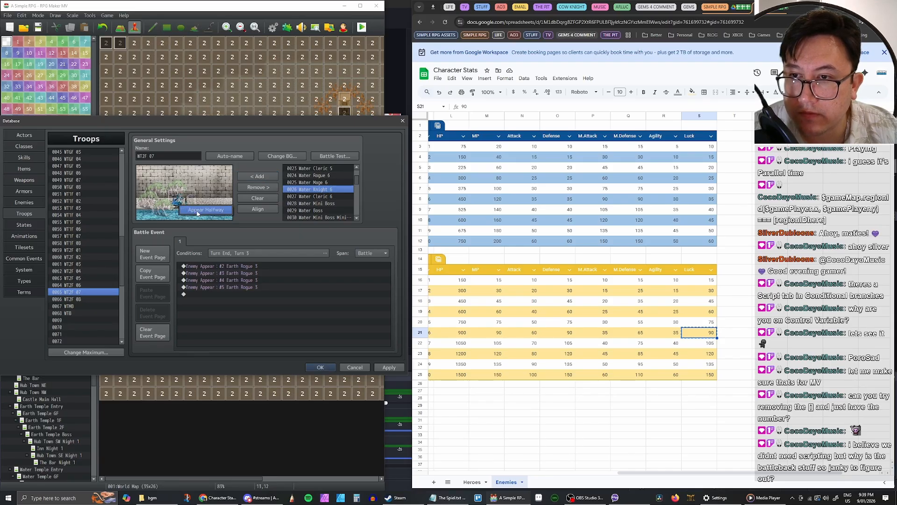
pyautogui.click(197, 213)
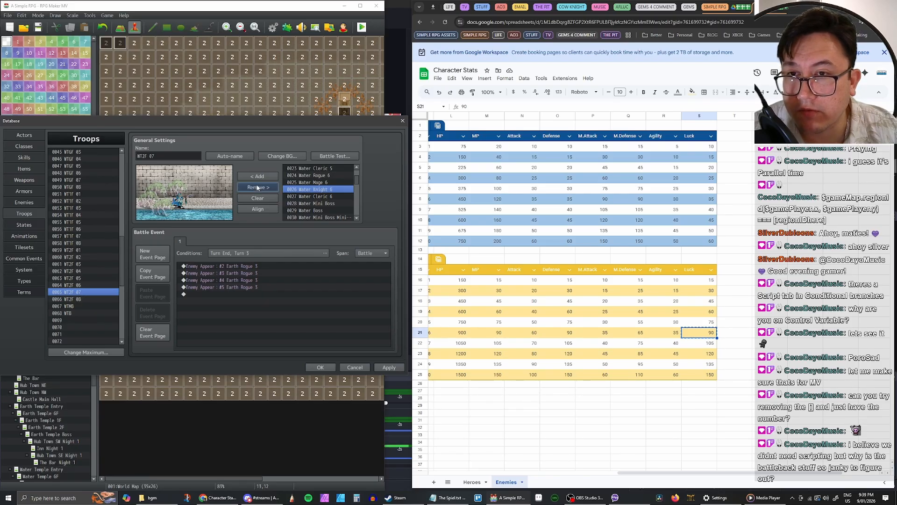
# Step: Replace the remaining Earth Rogues in WT2F 07 with Water Rogue 6 enemies and arrange them around the Water Knight
pyautogui.click(314, 177)
pyautogui.click(264, 177)
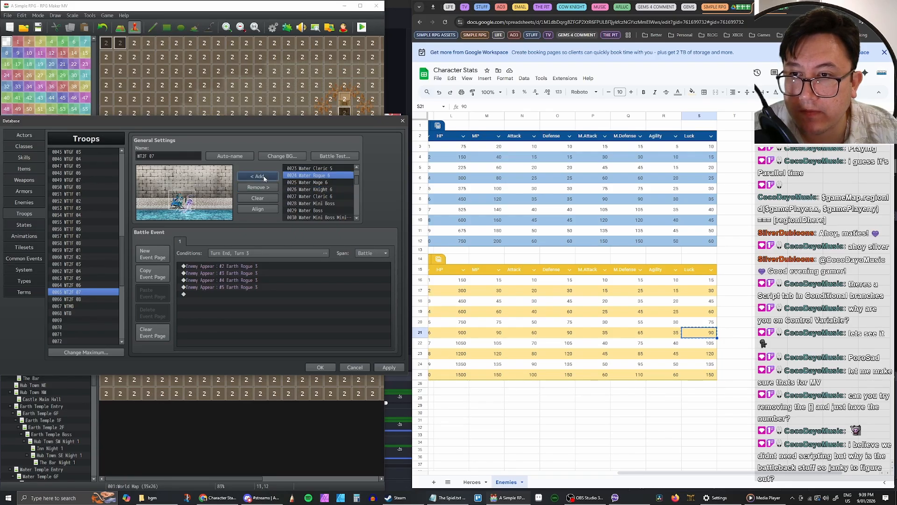
pyautogui.moveTo(188, 206); pyautogui.dragTo(156, 194)
pyautogui.moveTo(188, 206); pyautogui.dragTo(165, 211)
# Step: Set the Water Rogue 6 enemies in WT2F 07 to Appear Halfway, leaving the Water Knight present from the start
pyautogui.rightClick(176, 189)
pyautogui.click(188, 194)
pyautogui.rightClick(166, 210)
pyautogui.click(170, 213)
pyautogui.click(154, 193)
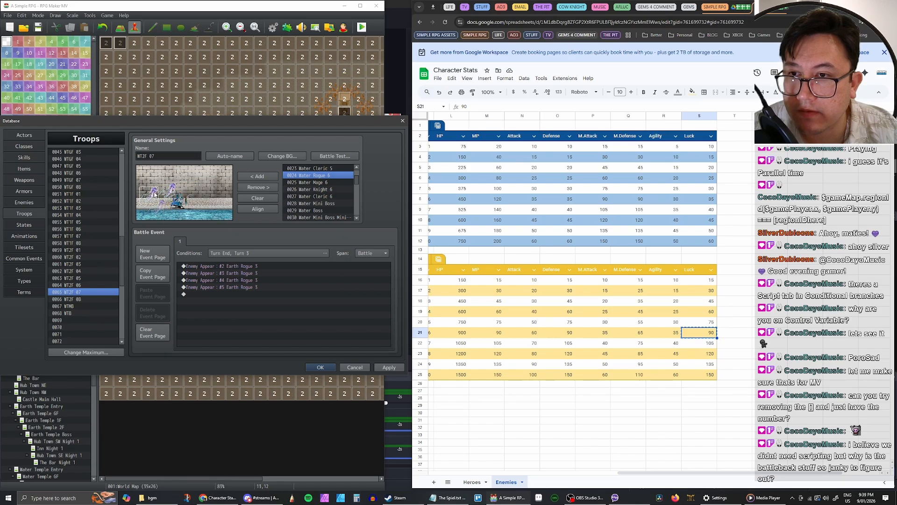
pyautogui.rightClick(155, 193)
pyautogui.click(162, 199)
pyautogui.rightClick(170, 189)
pyautogui.click(179, 193)
# Step: Delete the Enemy Appear command for #5 in WT2F 07 and update the #4 command to Water Rogue 6
pyautogui.click(238, 286)
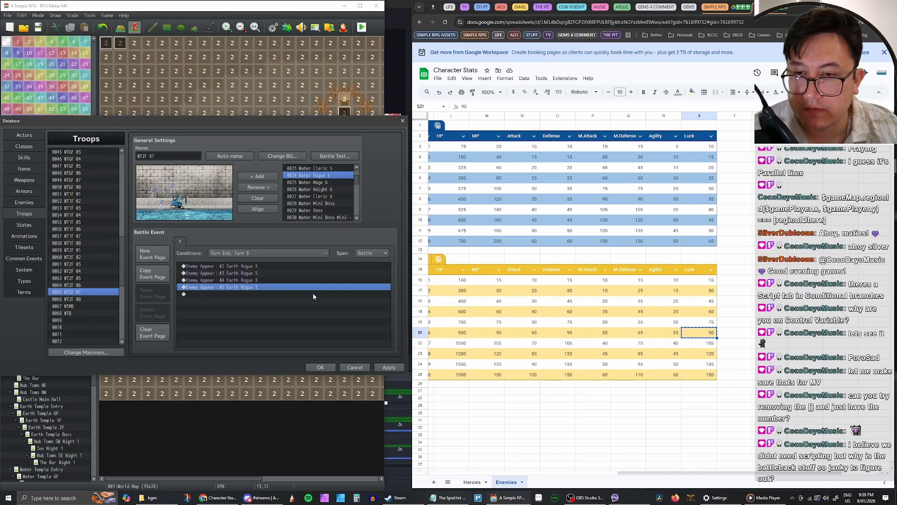
pyautogui.press('Delete')
pyautogui.click(257, 281)
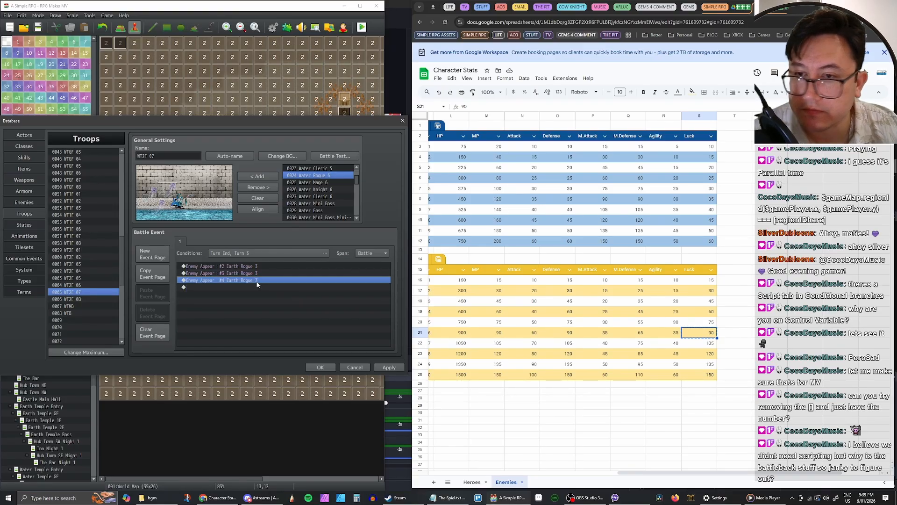
pyautogui.doubleClick(256, 281)
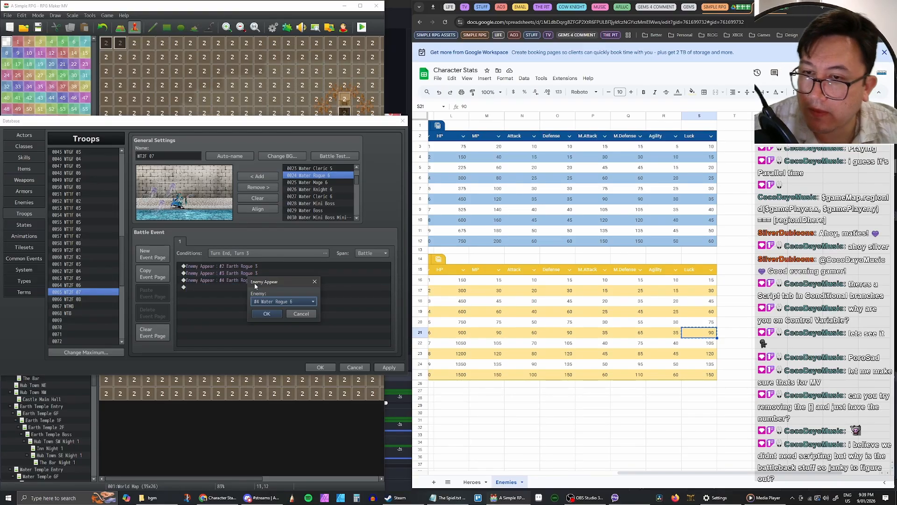
pyautogui.click(278, 317)
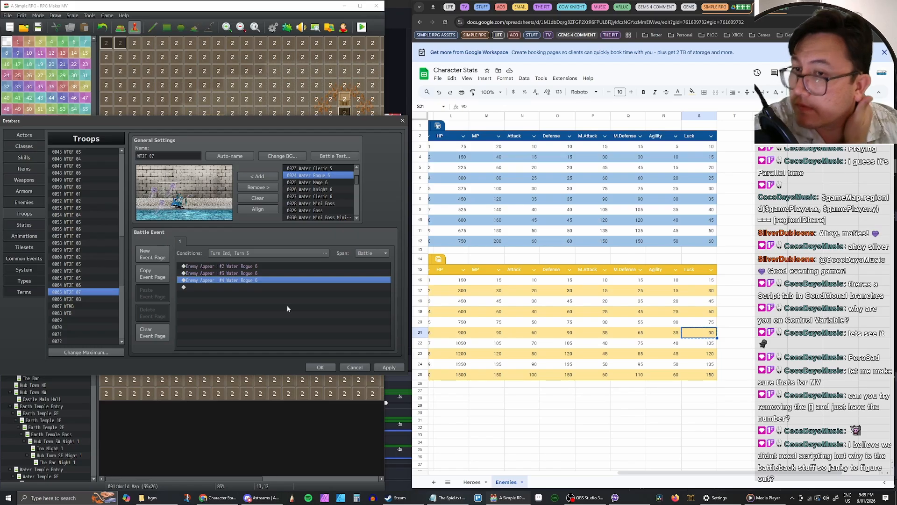
# Step: Replace the Earth Rogues in troop WT2F 08 with Water Rogue 6 enemies and spread them out in a similar formation
pyautogui.click(78, 299)
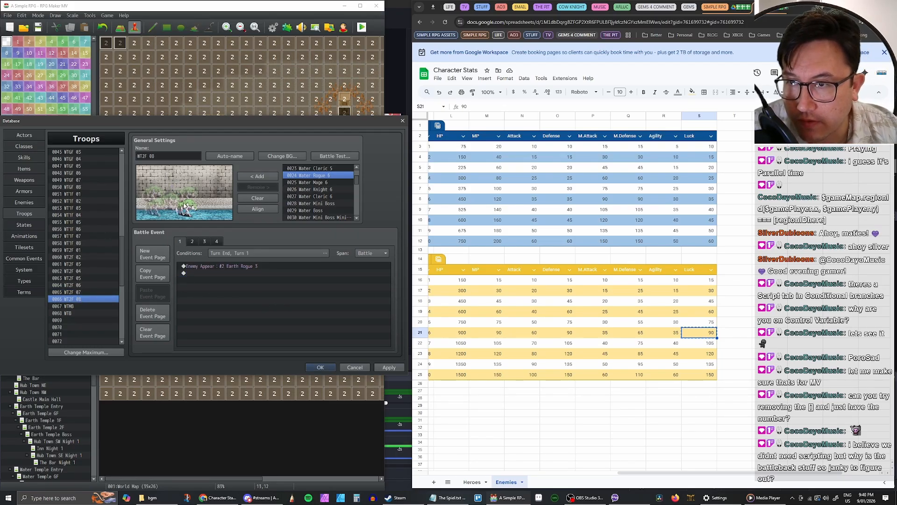
pyautogui.click(172, 200)
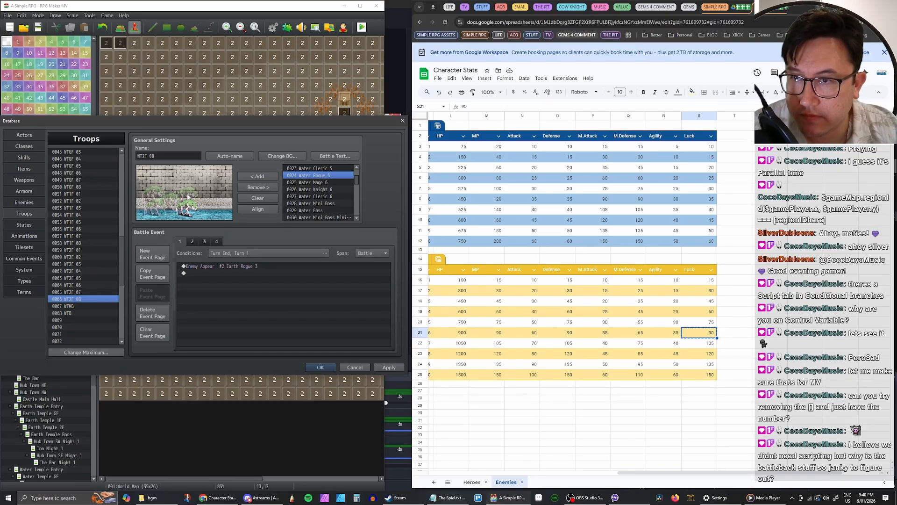
pyautogui.click(187, 208)
pyautogui.click(254, 187)
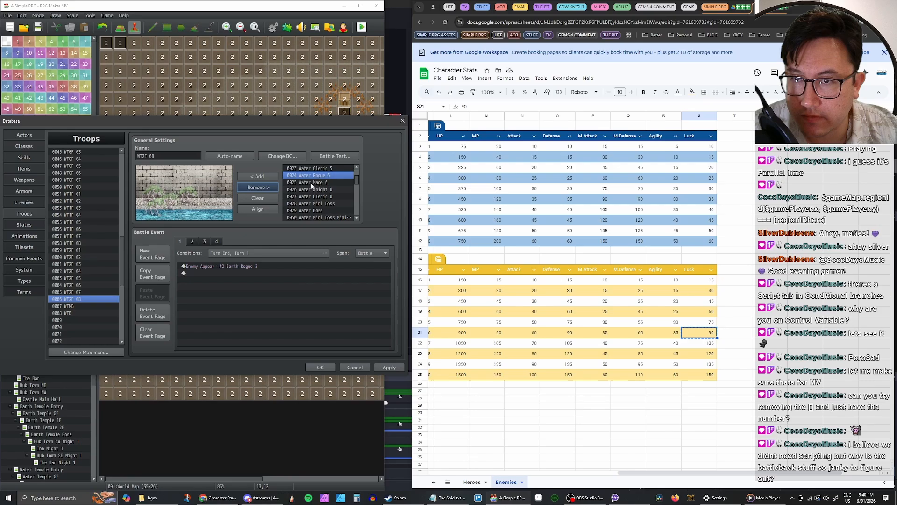
pyautogui.click(258, 176)
pyautogui.moveTo(187, 208); pyautogui.dragTo(181, 205)
pyautogui.click(249, 188)
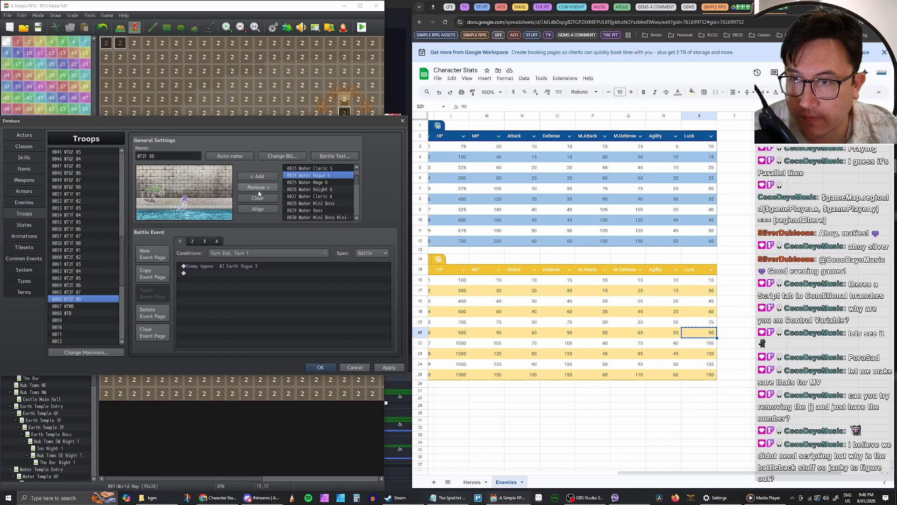
pyautogui.click(243, 190)
pyautogui.click(258, 177)
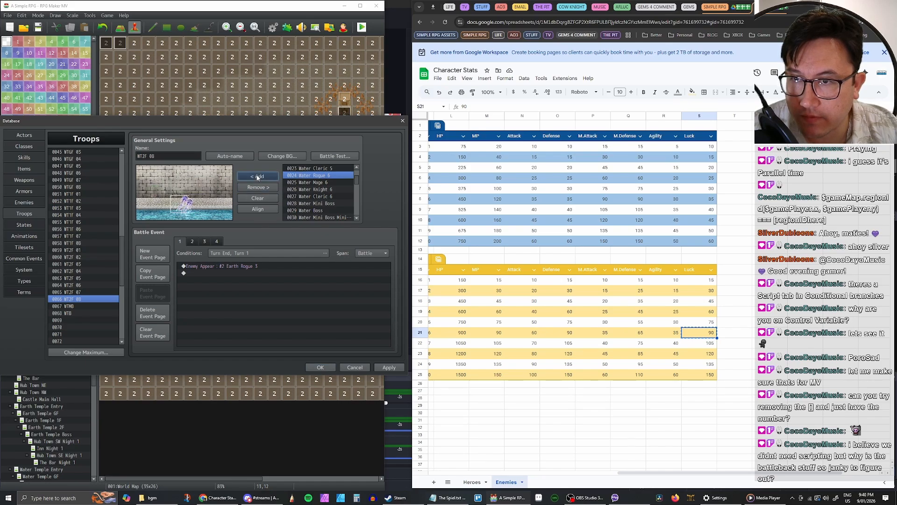
pyautogui.moveTo(187, 206); pyautogui.dragTo(169, 212)
# Step: Set the Water Rogue 6 enemies around the front one in WT2F 08 to Appear Halfway
pyautogui.rightClick(170, 196)
pyautogui.click(181, 198)
pyautogui.rightClick(168, 211)
pyautogui.click(179, 214)
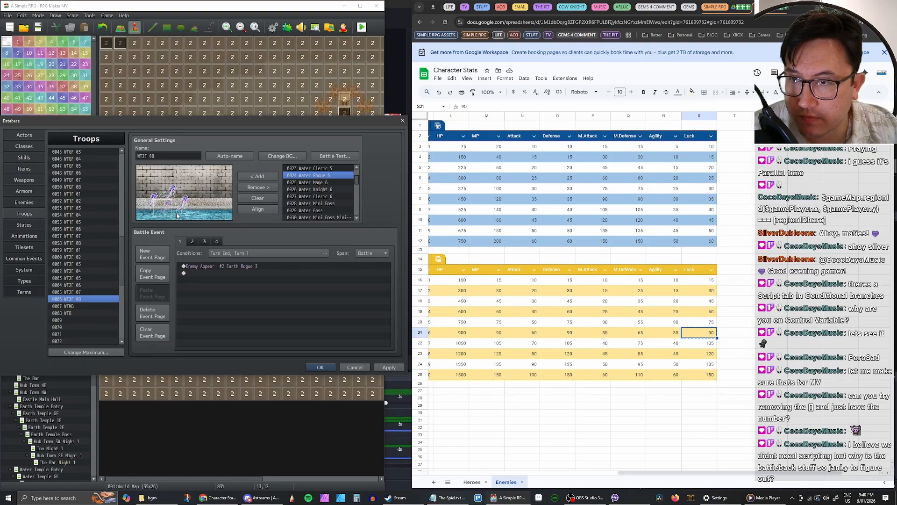
pyautogui.click(155, 198)
pyautogui.rightClick(154, 197)
pyautogui.click(167, 201)
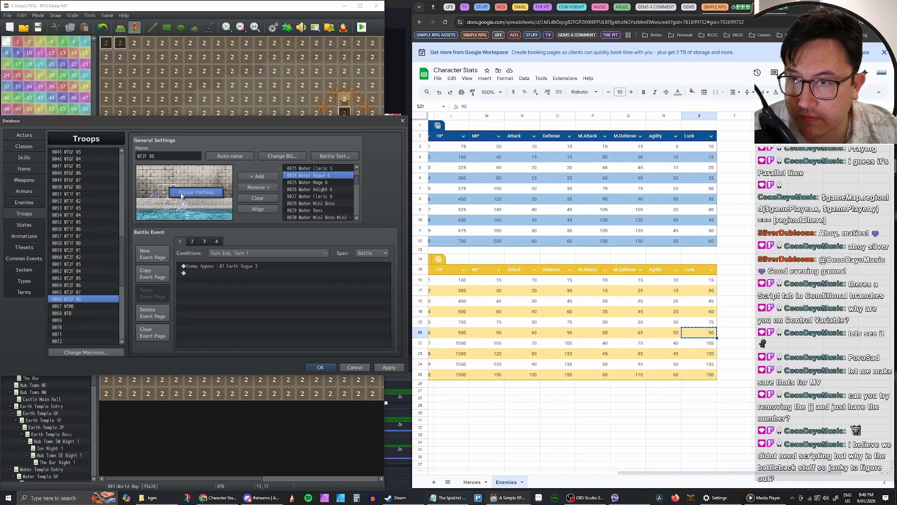
# Step: Update the Enemy Appear command on WT2F 08's first event page to #2 Water Rogue 6 and check the following pages
pyautogui.doubleClick(246, 265)
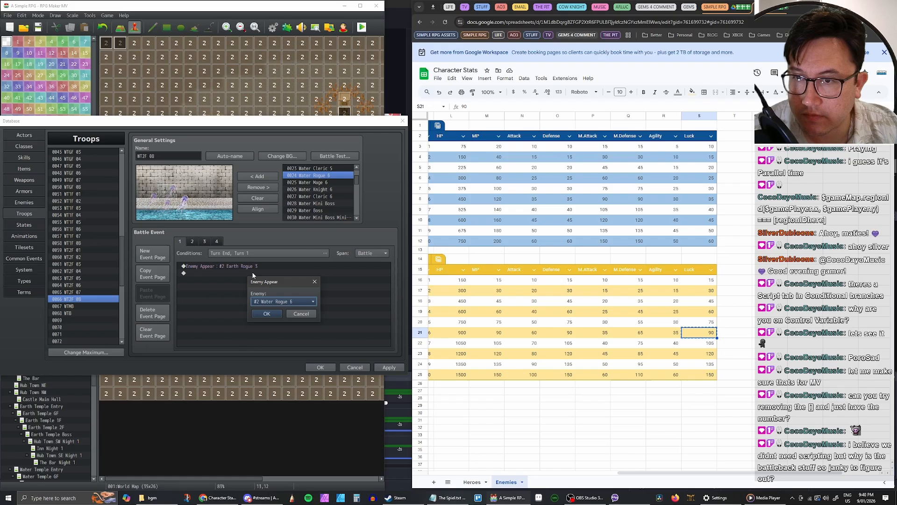
pyautogui.click(272, 314)
pyautogui.click(192, 241)
pyautogui.click(204, 241)
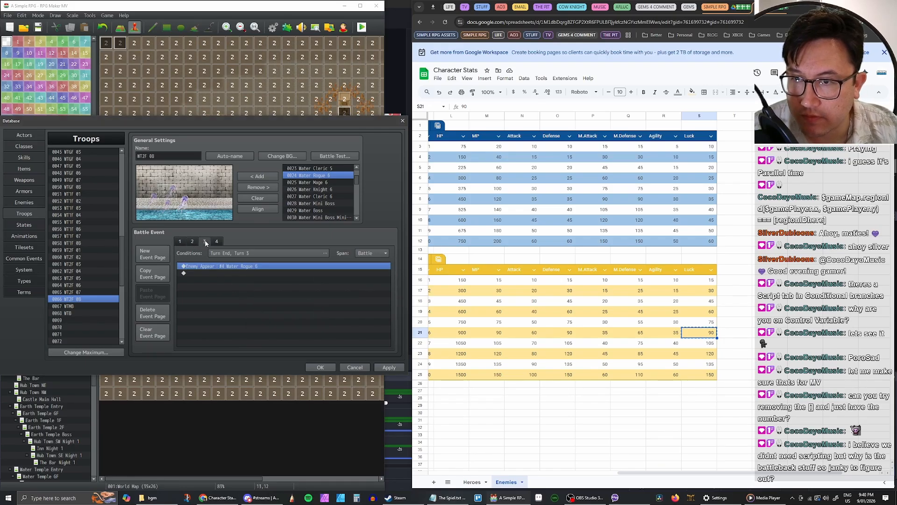
# Step: Delete WT2F 08's fourth event page, which calls enemy #5, and review the remaining pages
pyautogui.click(216, 242)
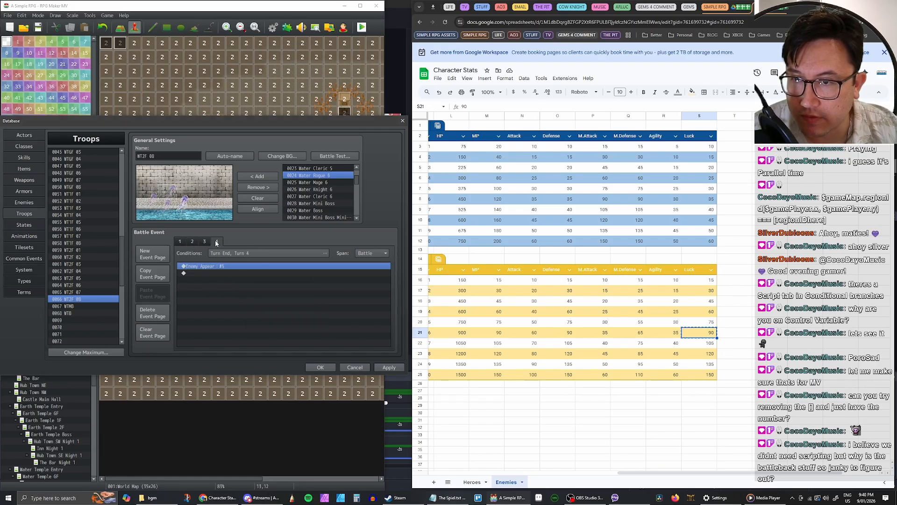
pyautogui.click(158, 315)
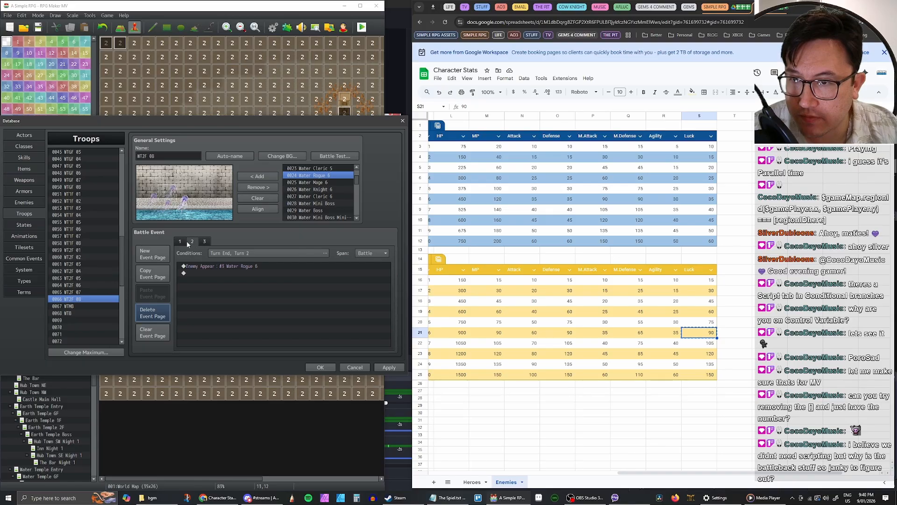
pyautogui.click(205, 241)
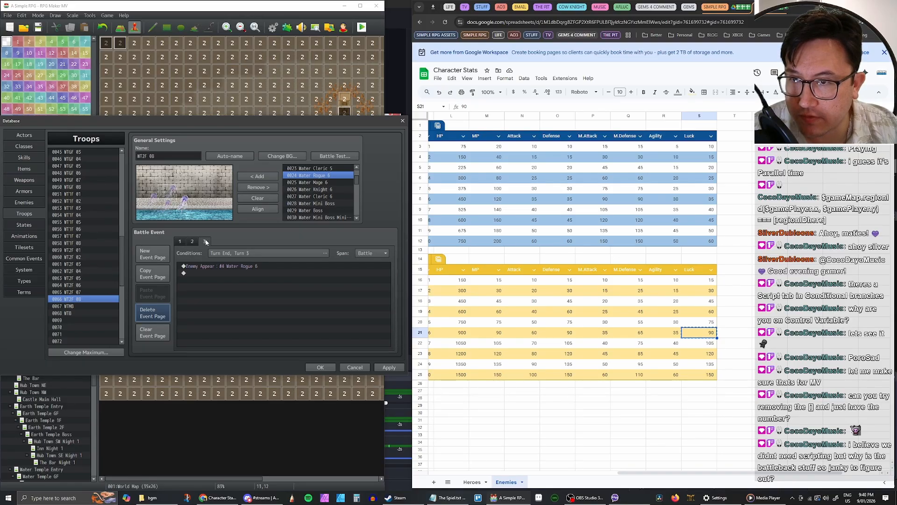
# Step: Check a Water Rogue's Appear Halfway setting in WT2F 08, apply the troop changes and close the database
pyautogui.rightClick(175, 201)
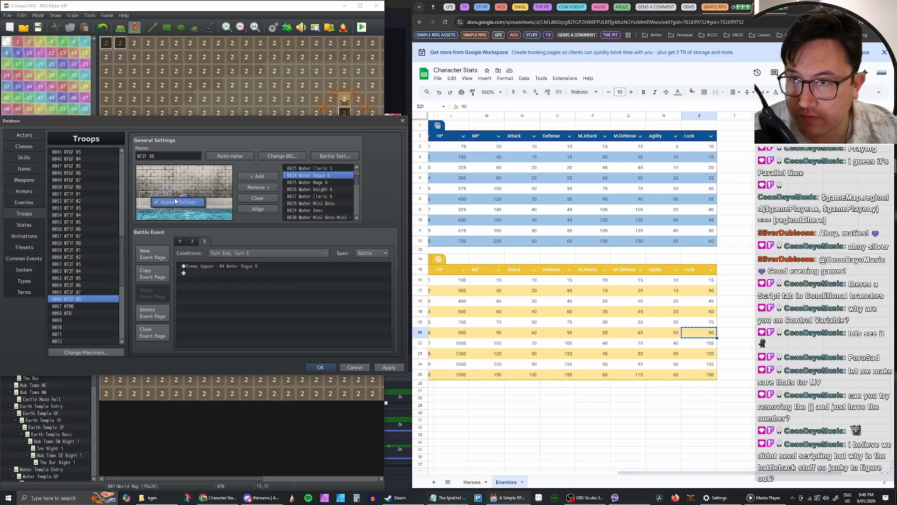
pyautogui.click(177, 201)
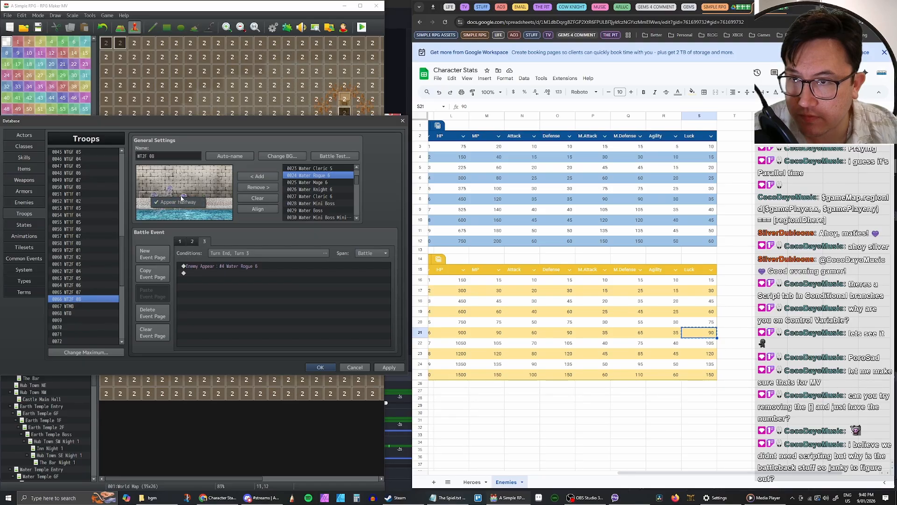
pyautogui.click(388, 368)
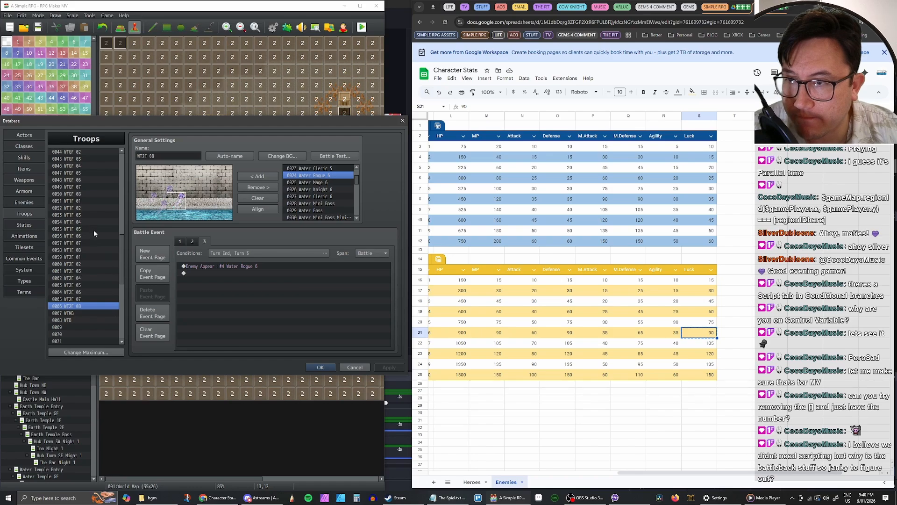
pyautogui.scroll(3, 94, 230)
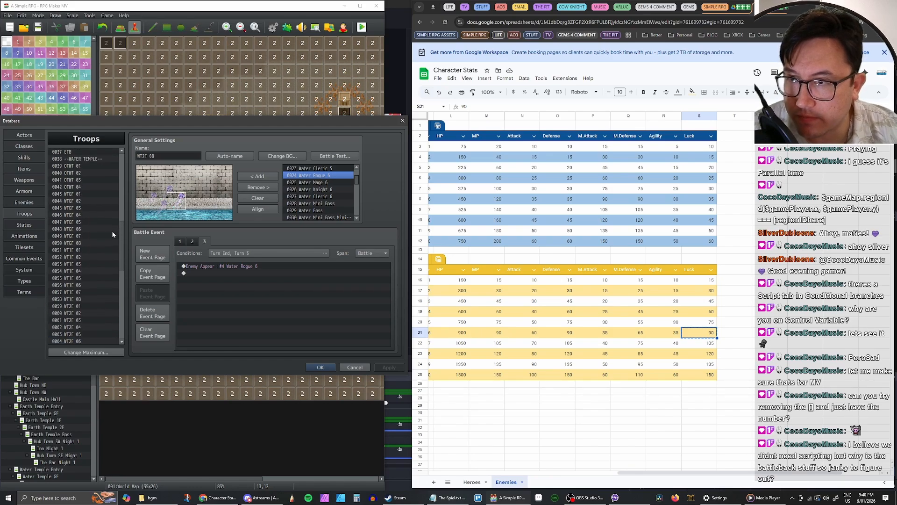
pyautogui.click(322, 367)
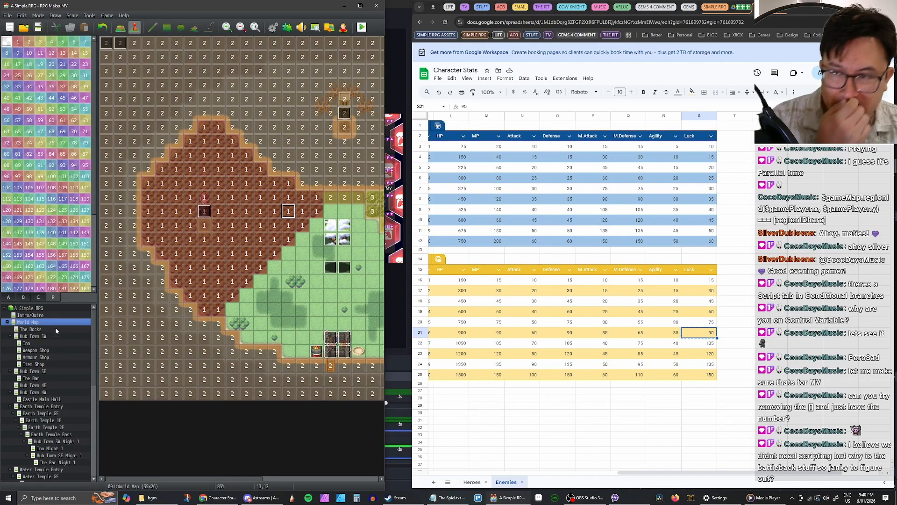
# Step: Open the Water Temple GF map and maximise the editor window to show the whole floor
pyautogui.scroll(-3, 49, 398)
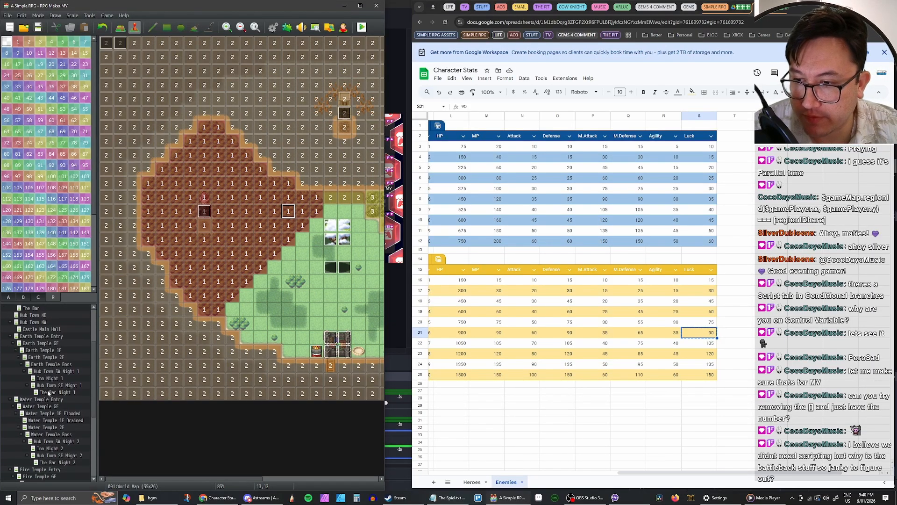
pyautogui.click(47, 400)
pyautogui.click(46, 406)
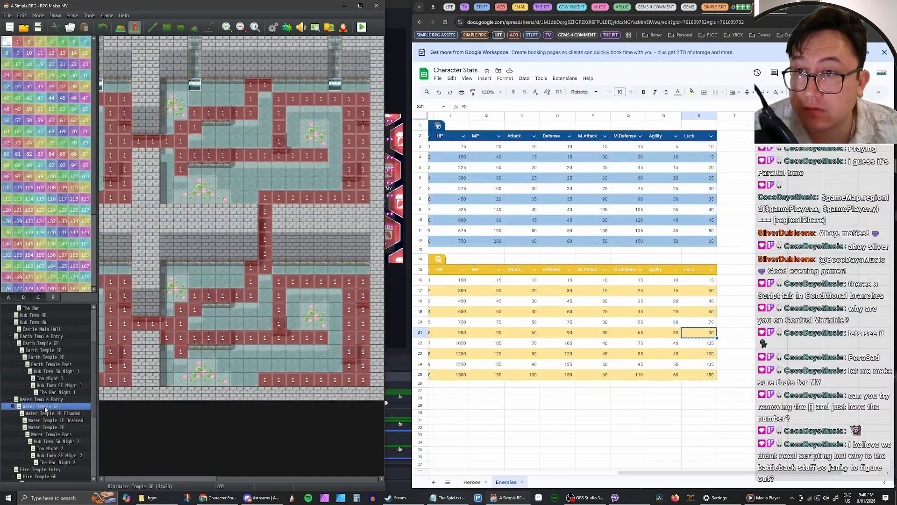
pyautogui.moveTo(232, 478); pyautogui.dragTo(209, 479)
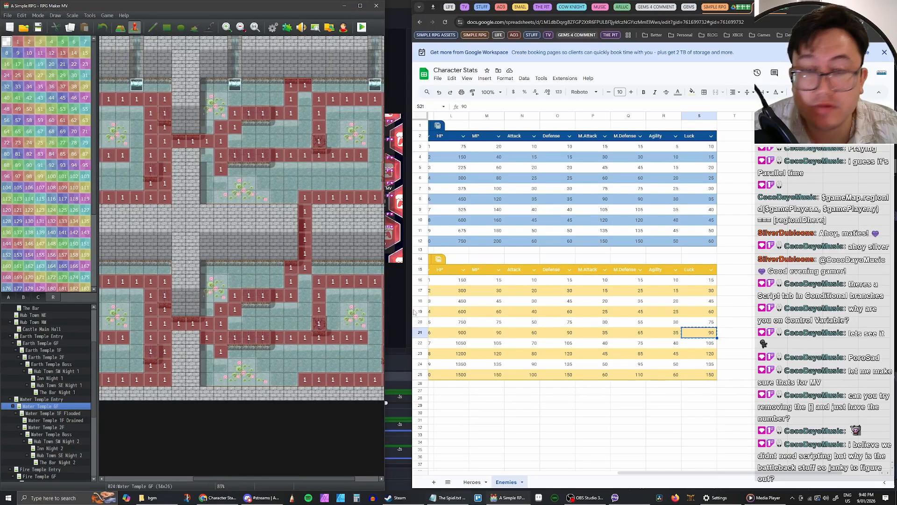
pyautogui.press('super+Up')
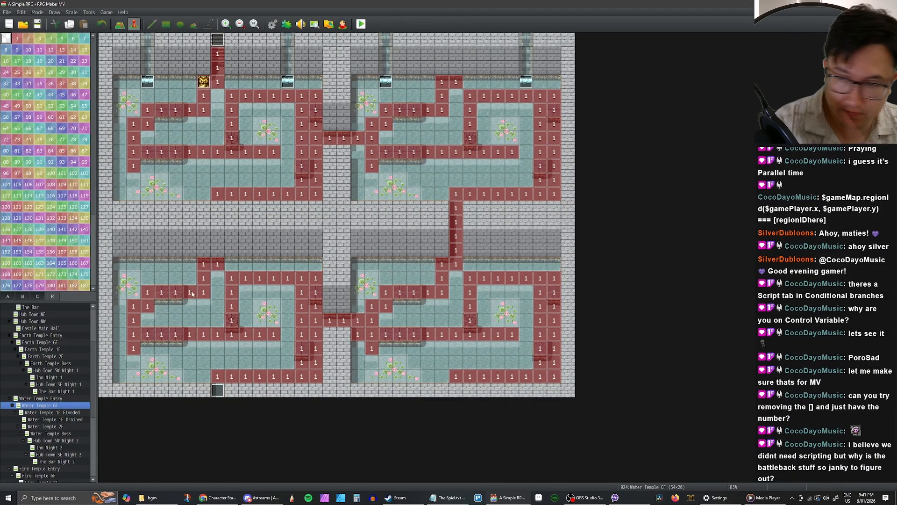
# Step: Add troop WTGF 01 as an encounter in the Water Temple GF map properties
pyautogui.doubleClick(47, 406)
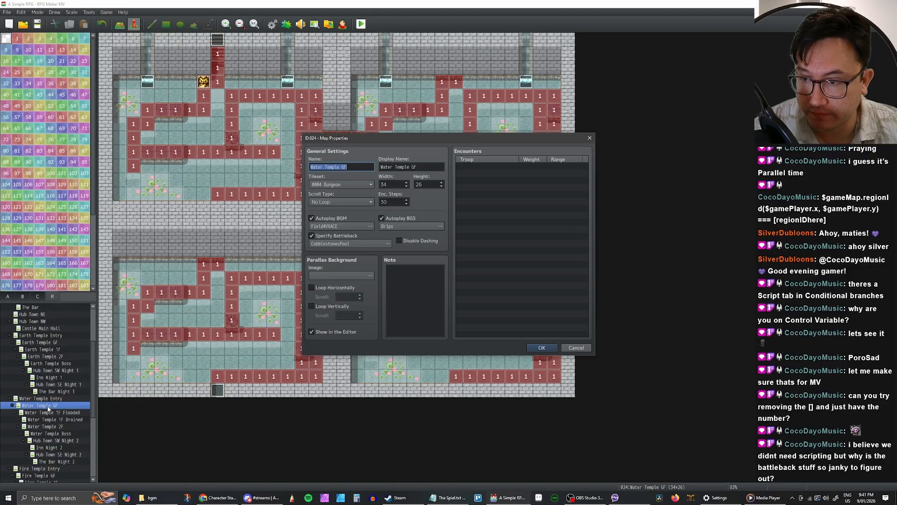
pyautogui.doubleClick(485, 167)
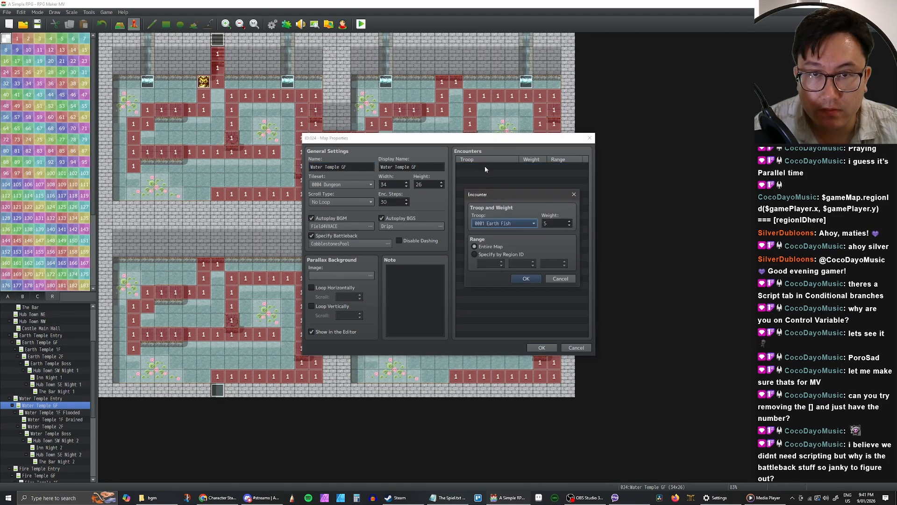
pyautogui.click(512, 224)
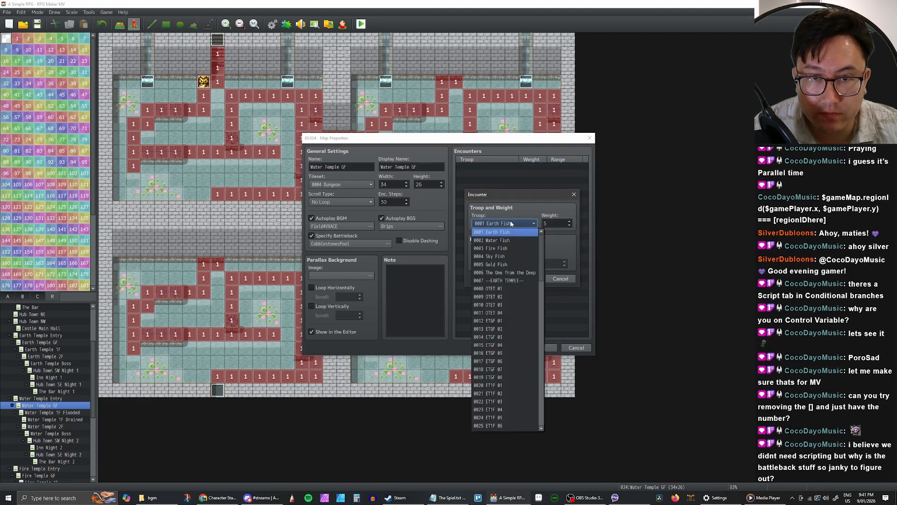
pyautogui.scroll(-8, 514, 308)
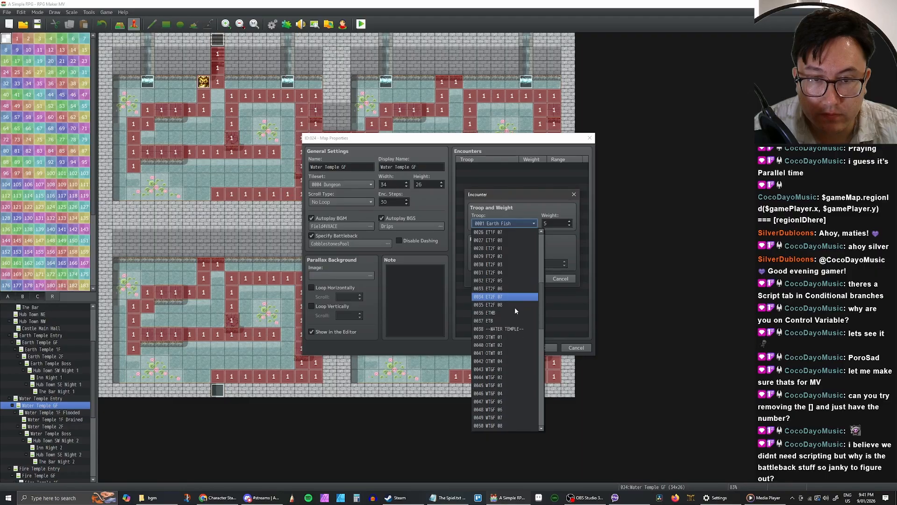
pyautogui.click(502, 319)
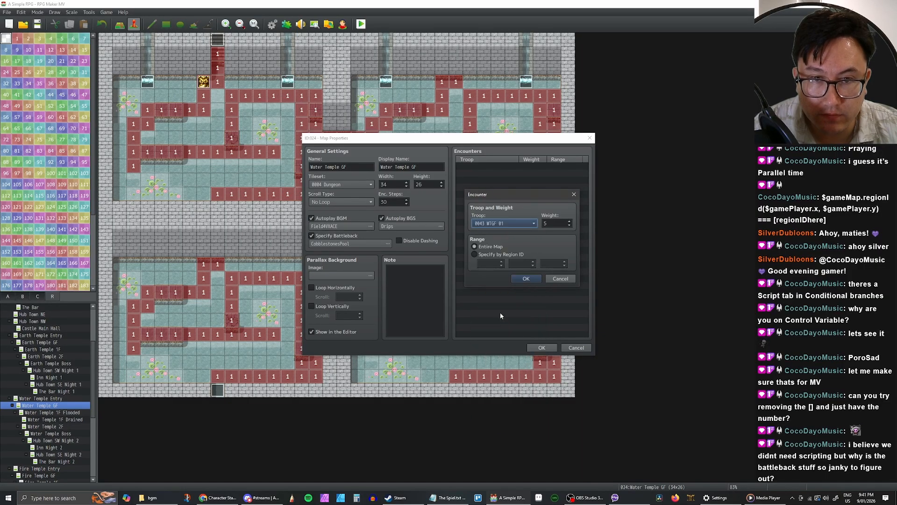
pyautogui.click(524, 279)
# Step: Restrict the WTGF 01 encounter's range to region ID 1
pyautogui.click(492, 169)
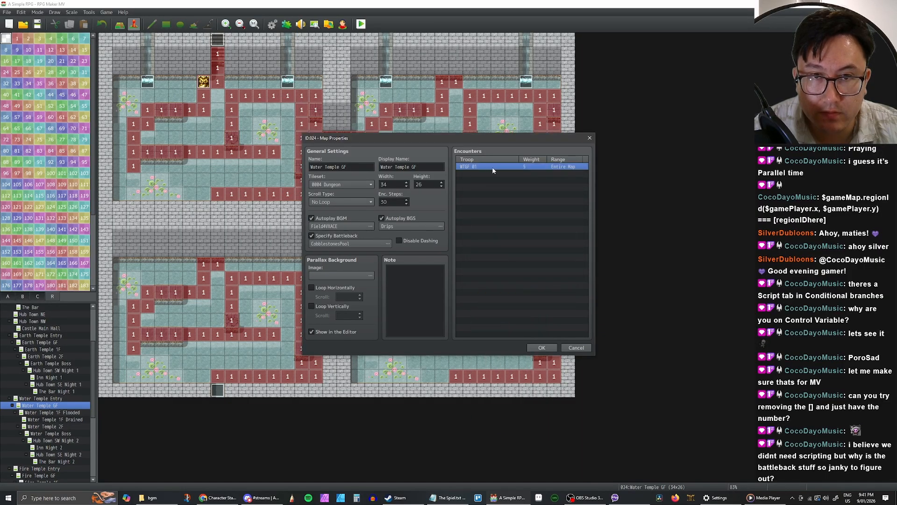
pyautogui.doubleClick(506, 167)
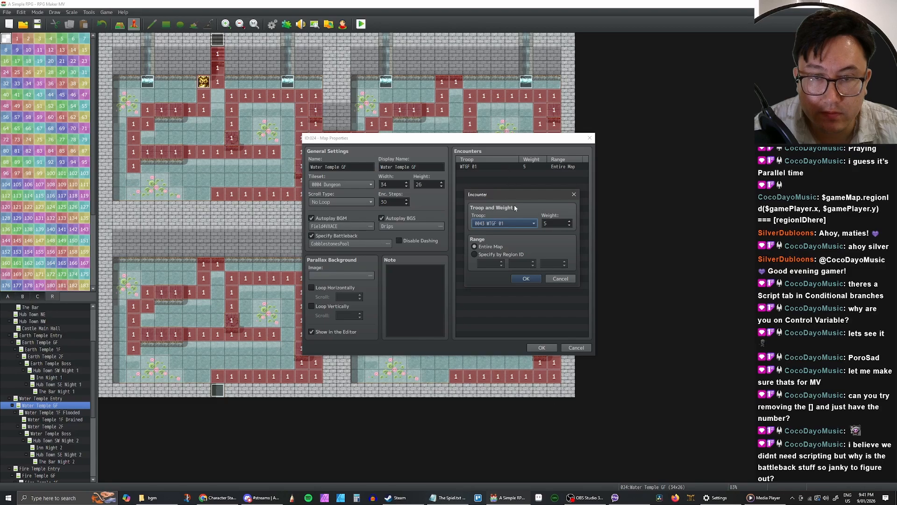
pyautogui.click(474, 255)
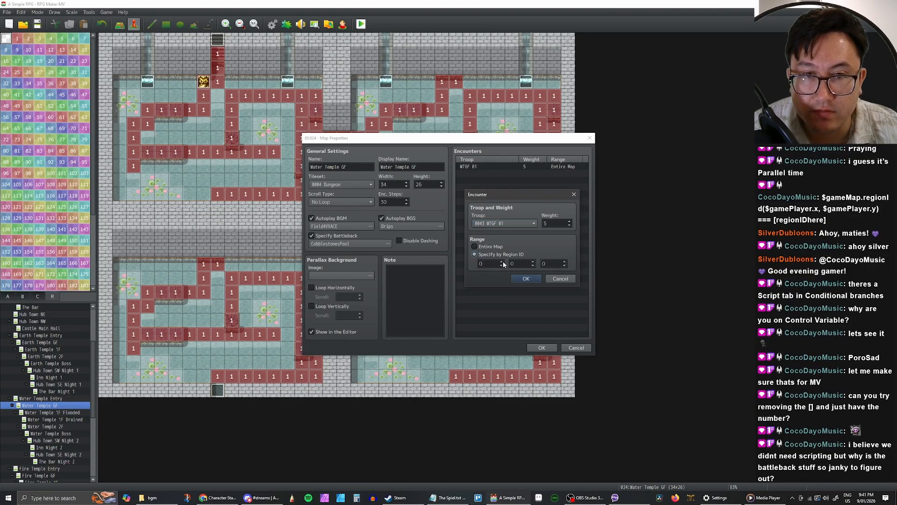
pyautogui.click(475, 246)
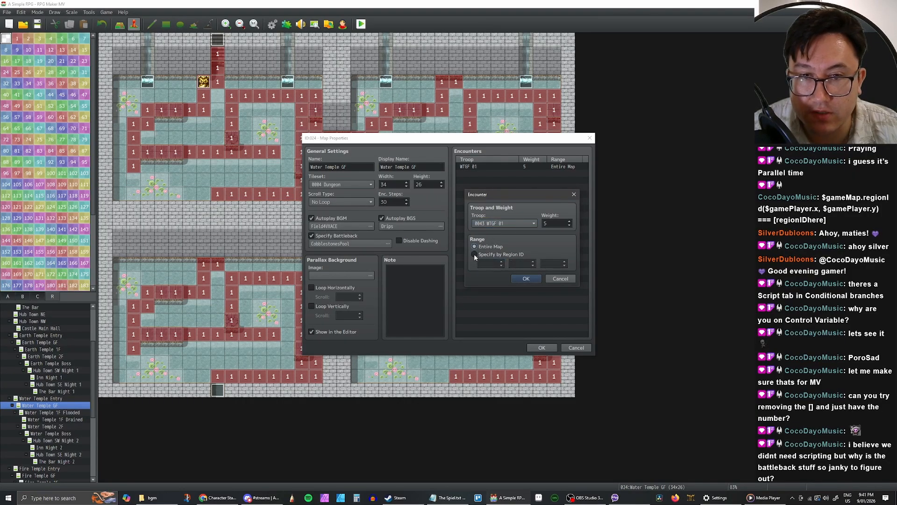
pyautogui.click(474, 255)
pyautogui.click(502, 262)
pyautogui.click(526, 279)
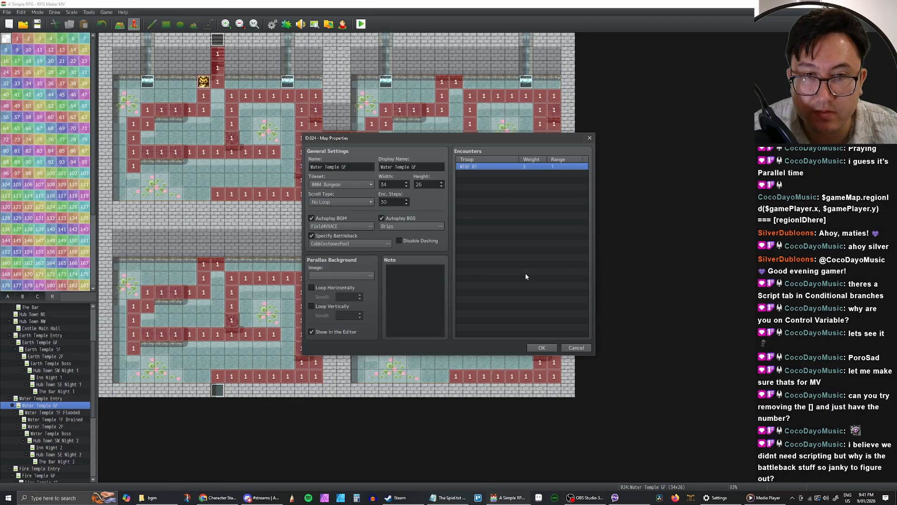
# Step: Duplicate the WTGF 01 encounter and set the copy's troop to WTGF 02
pyautogui.hotkey('ctrl', 'c')
pyautogui.hotkey('ctrl', 'v')
pyautogui.click(488, 174)
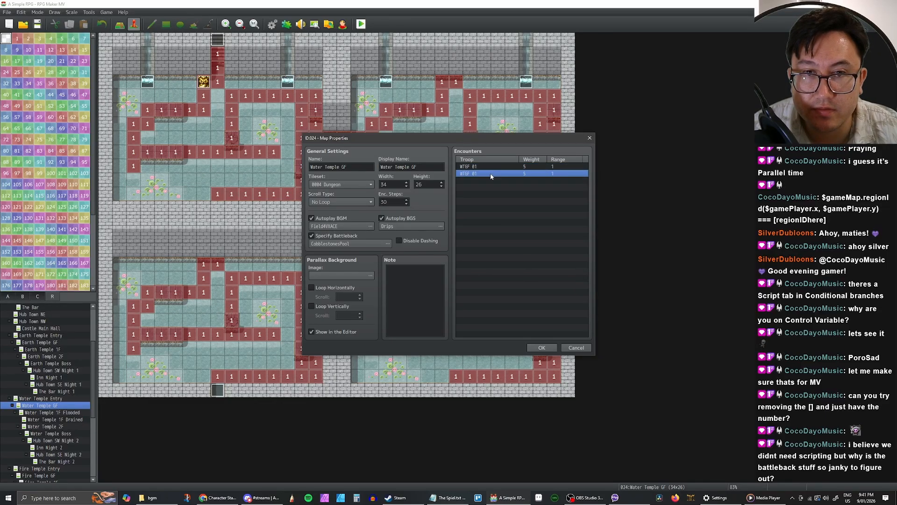
pyautogui.doubleClick(490, 174)
pyautogui.click(504, 224)
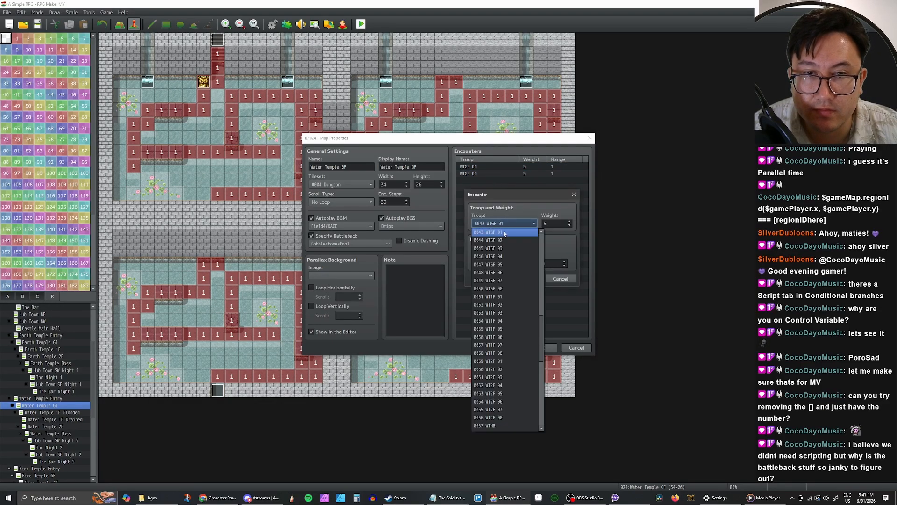
pyautogui.click(503, 246)
pyautogui.click(526, 279)
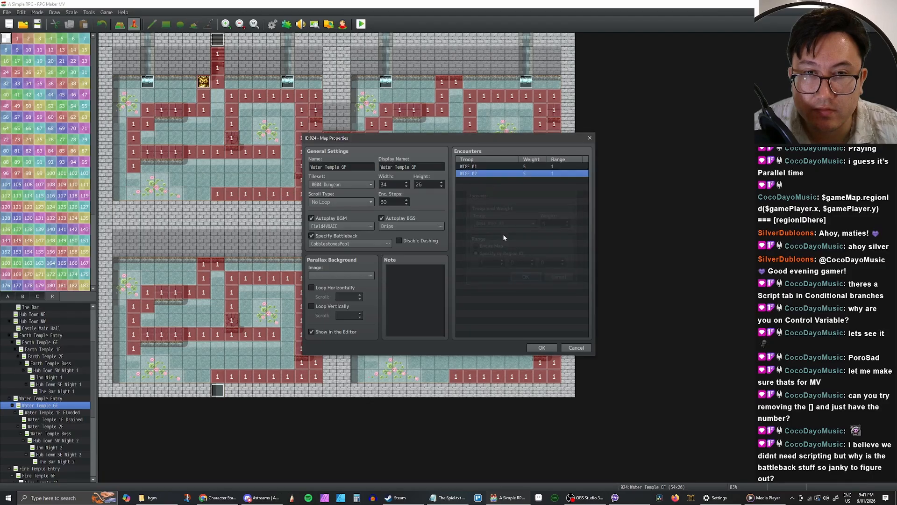
# Step: Duplicate the WTGF 02 encounter and set the copy's troop to WTGF 03
pyautogui.hotkey('ctrl', 'c')
pyautogui.hotkey('ctrl', 'v')
pyautogui.doubleClick(477, 181)
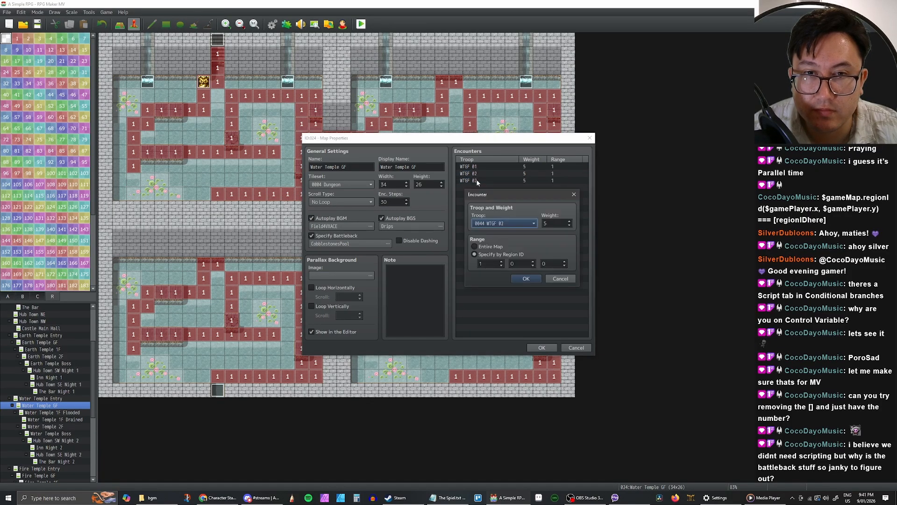
pyautogui.click(508, 225)
pyautogui.click(507, 240)
pyautogui.click(527, 278)
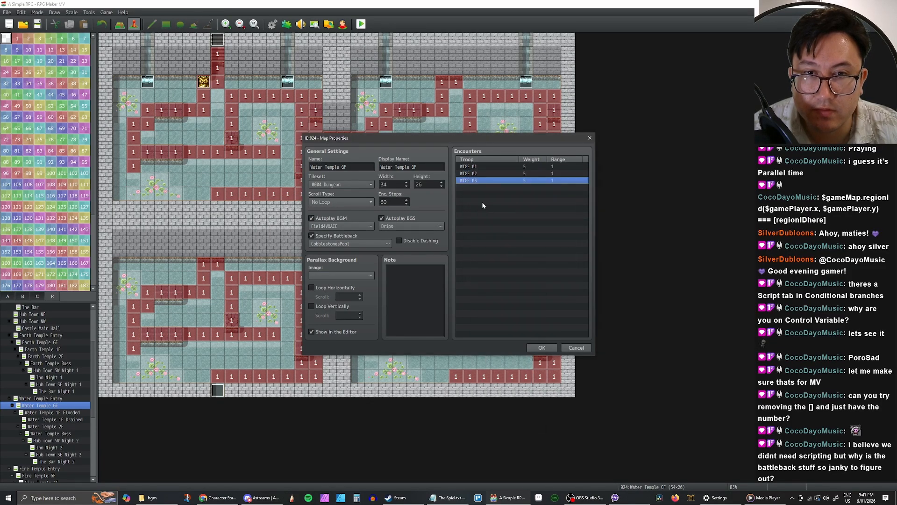
# Step: Duplicate the WTGF 03 encounter and set the copy's troop to WTGF 04
pyautogui.hotkey('ctrl', 'c')
pyautogui.hotkey('ctrl', 'v')
pyautogui.doubleClick(476, 188)
pyautogui.click(508, 223)
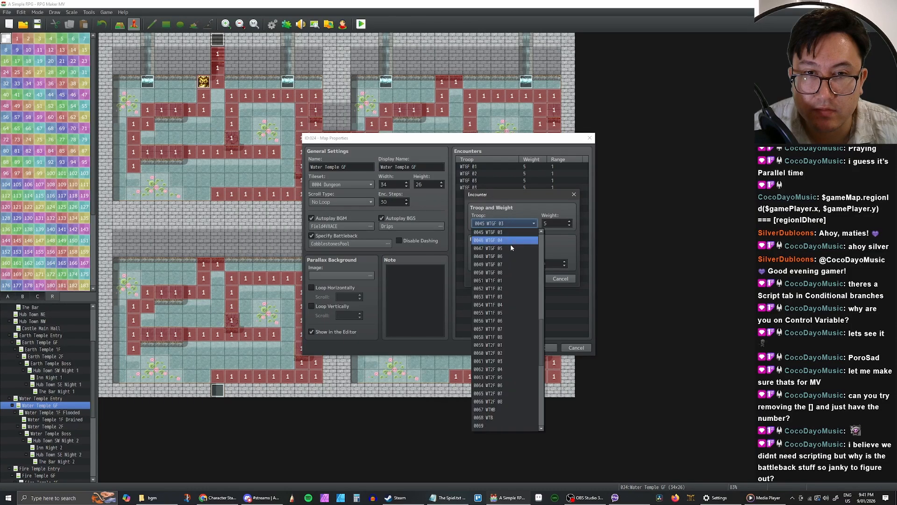
pyautogui.click(509, 248)
pyautogui.click(526, 279)
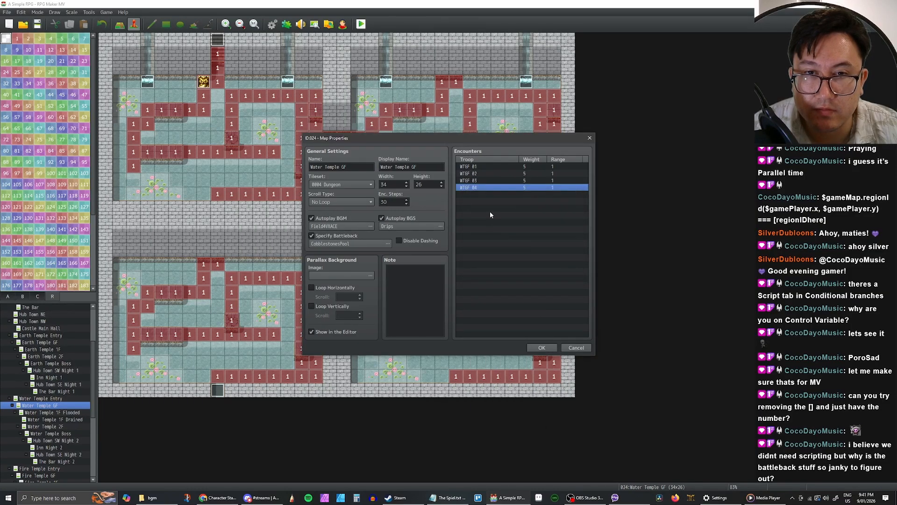
# Step: Duplicate the WTGF 04 encounter and set the copy's troop to WTGF 05
pyautogui.hotkey('ctrl', 'c')
pyautogui.hotkey('ctrl', 'v')
pyautogui.doubleClick(489, 194)
pyautogui.click(504, 224)
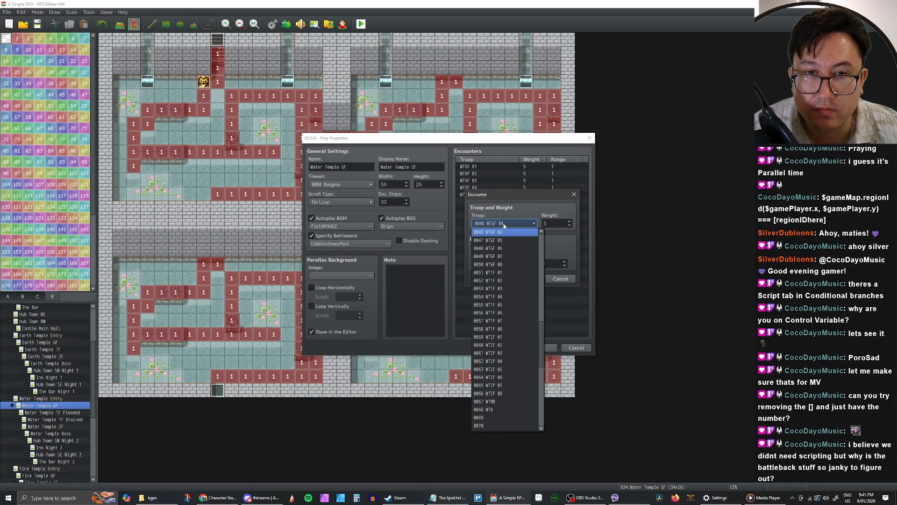
pyautogui.click(488, 240)
pyautogui.click(526, 278)
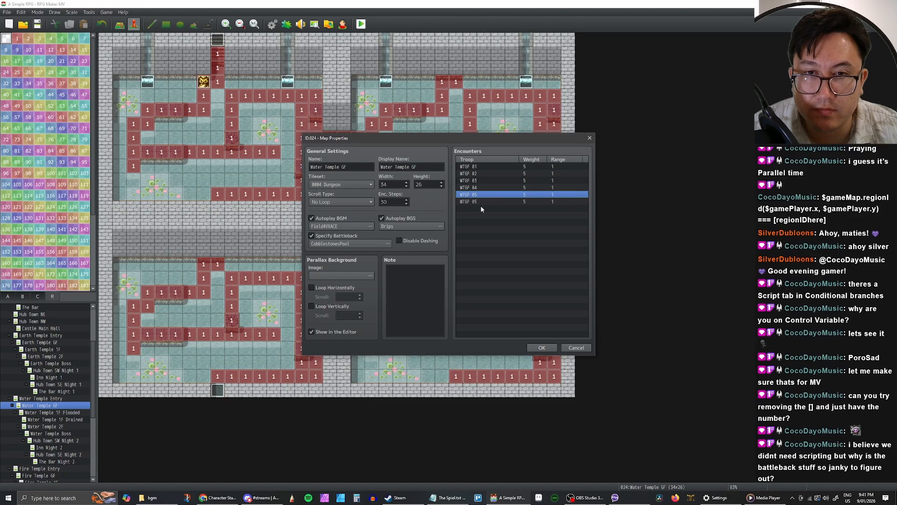
# Step: Duplicate the WTGF 05 encounter and set the copy's troop to WTGF 06
pyautogui.doubleClick(483, 202)
pyautogui.click(505, 223)
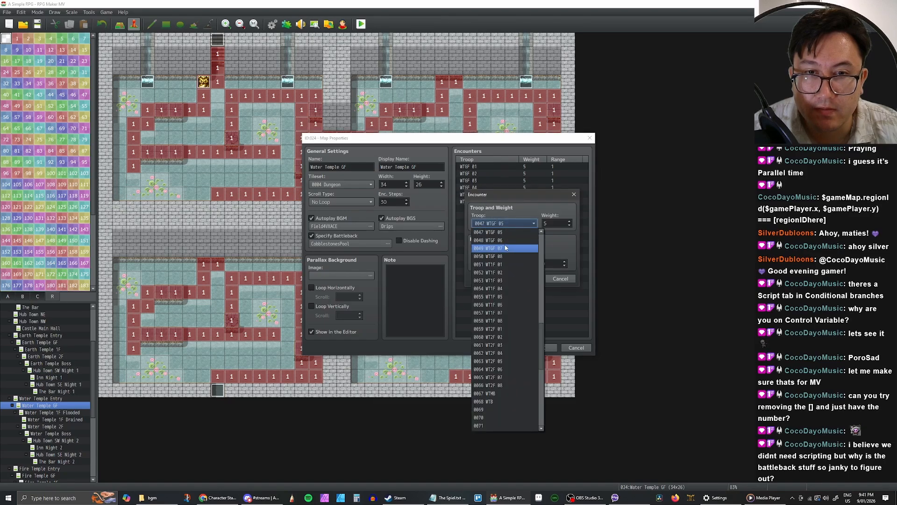
pyautogui.click(490, 239)
pyautogui.click(527, 279)
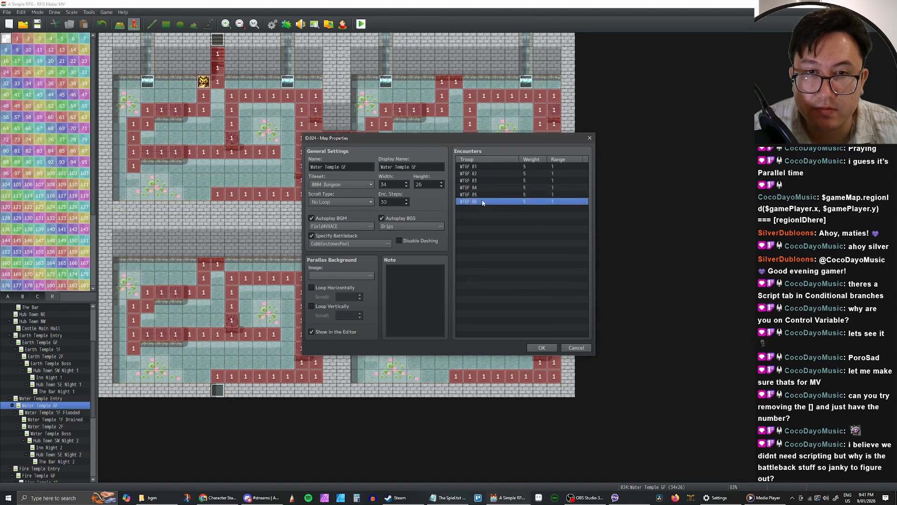
# Step: Duplicate the WTGF 06 encounter and set the copy's troop to WTGF 07
pyautogui.hotkey('ctrl', 'c')
pyautogui.hotkey('ctrl', 'v')
pyautogui.doubleClick(486, 209)
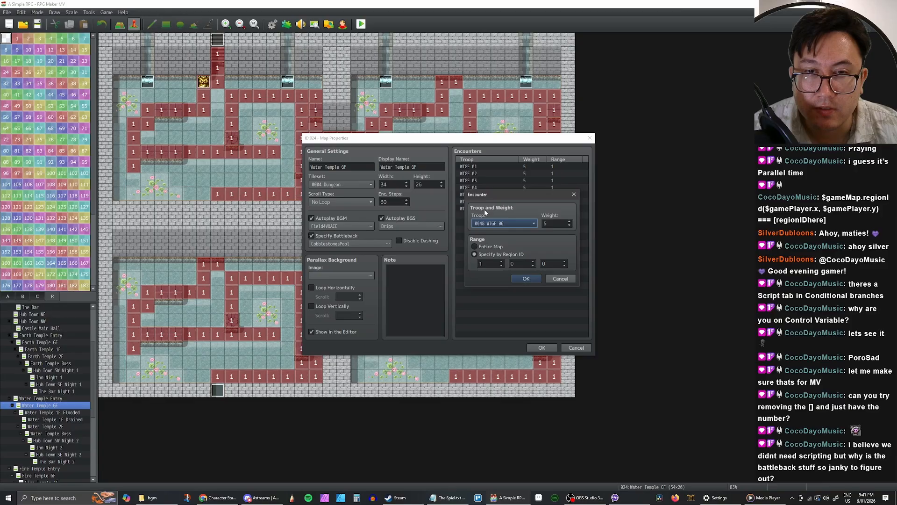
pyautogui.click(504, 224)
pyautogui.click(496, 246)
pyautogui.click(526, 279)
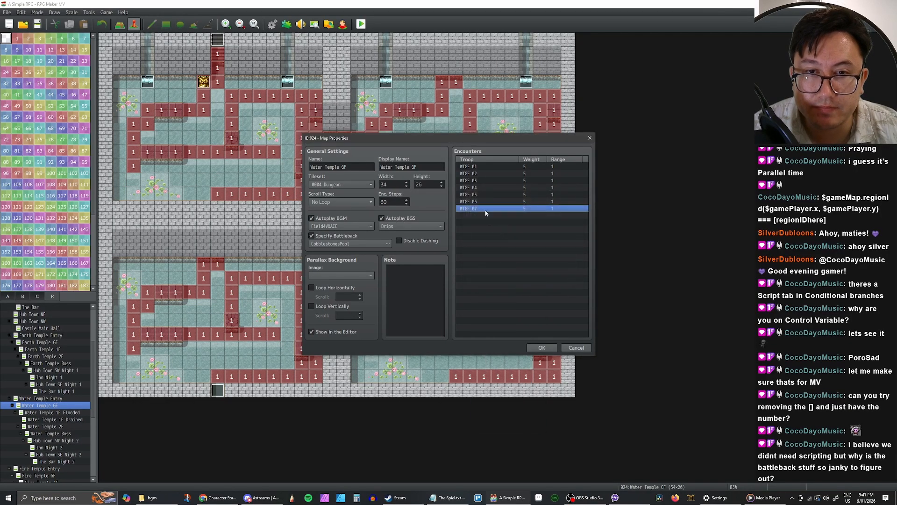
# Step: Duplicate the WTGF 07 encounter, set the copy's troop to WTGF 08 and close the map properties
pyautogui.doubleClick(486, 215)
pyautogui.click(504, 224)
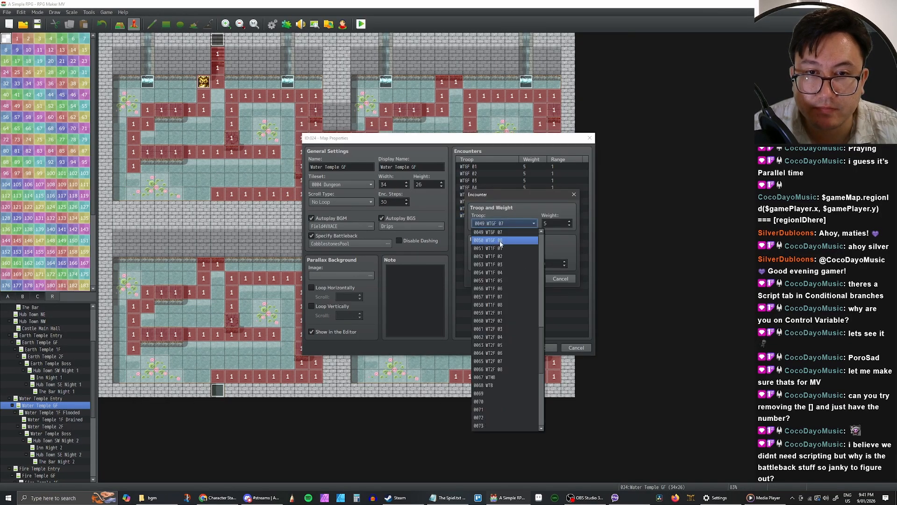
pyautogui.click(500, 243)
pyautogui.click(527, 279)
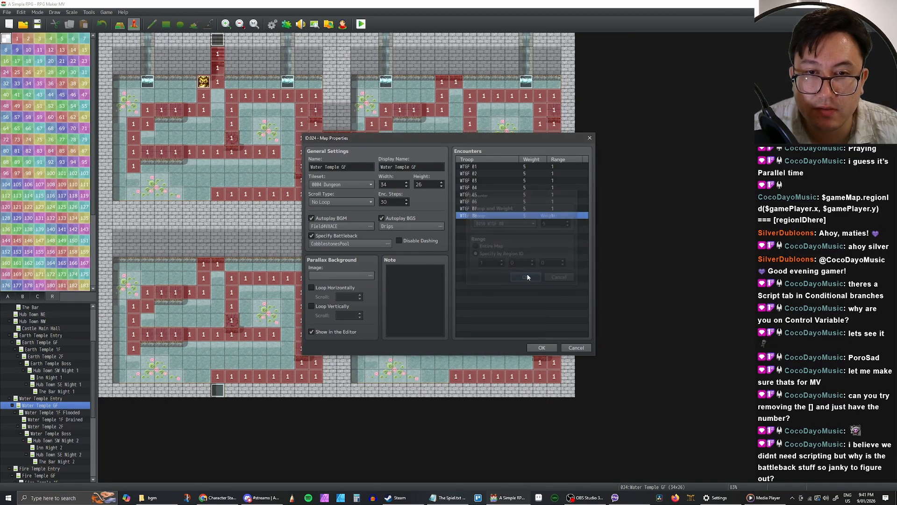
pyautogui.click(575, 348)
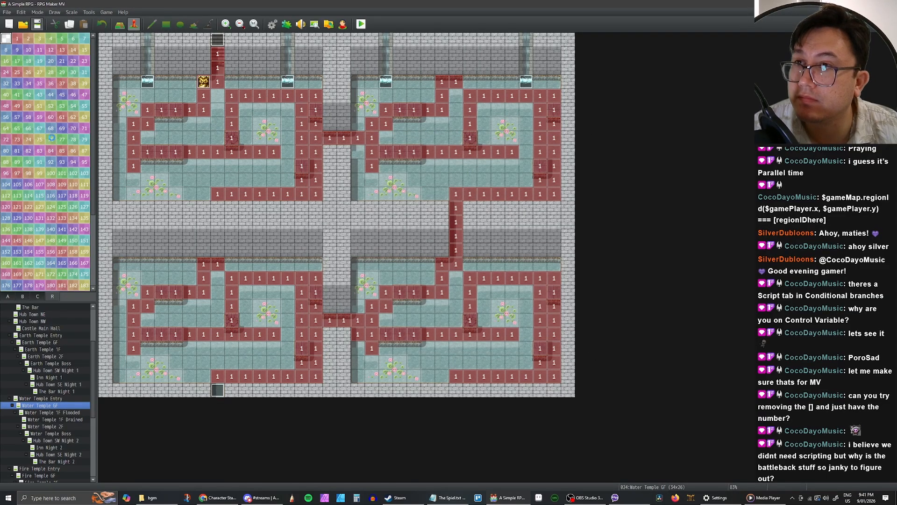
# Step: Open the Water Temple 1F Flooded map and bring up its map properties
pyautogui.click(52, 414)
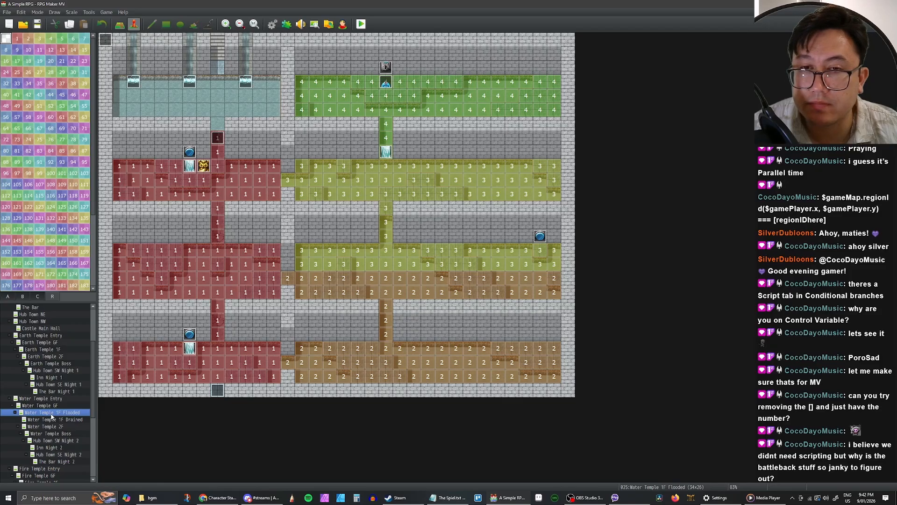
pyautogui.press('Left')
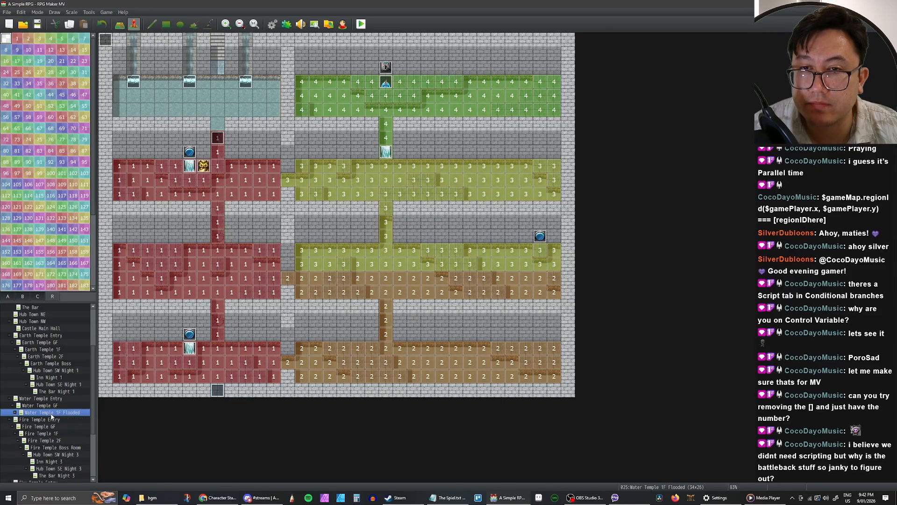
pyautogui.click(16, 413)
pyautogui.doubleClick(62, 413)
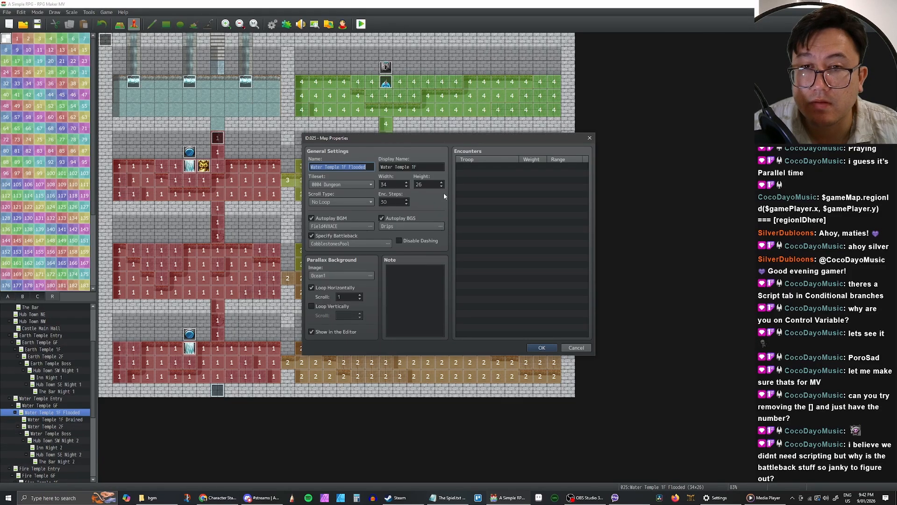
# Step: Add an encounter with troop WT1F 01 restricted to region ID 1 on the Water Temple 1F Flooded map
pyautogui.doubleClick(478, 166)
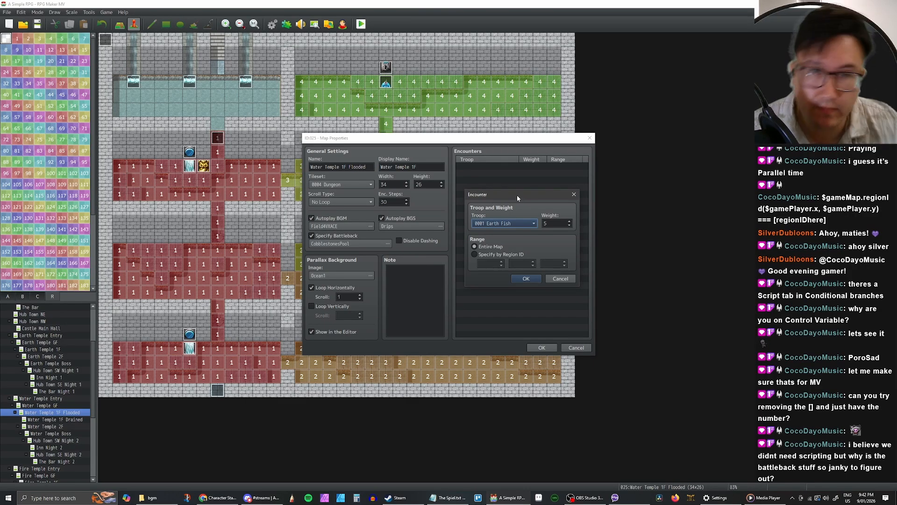
pyautogui.click(524, 224)
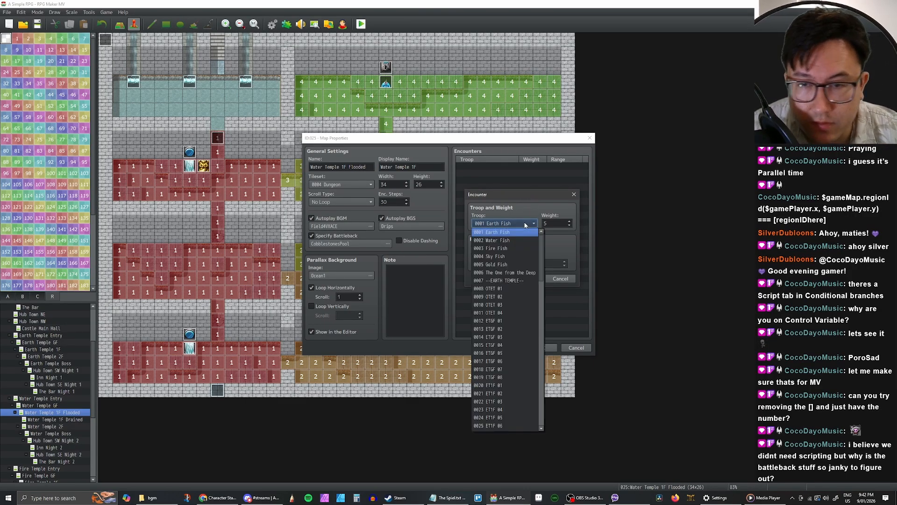
pyautogui.scroll(-5, 511, 287)
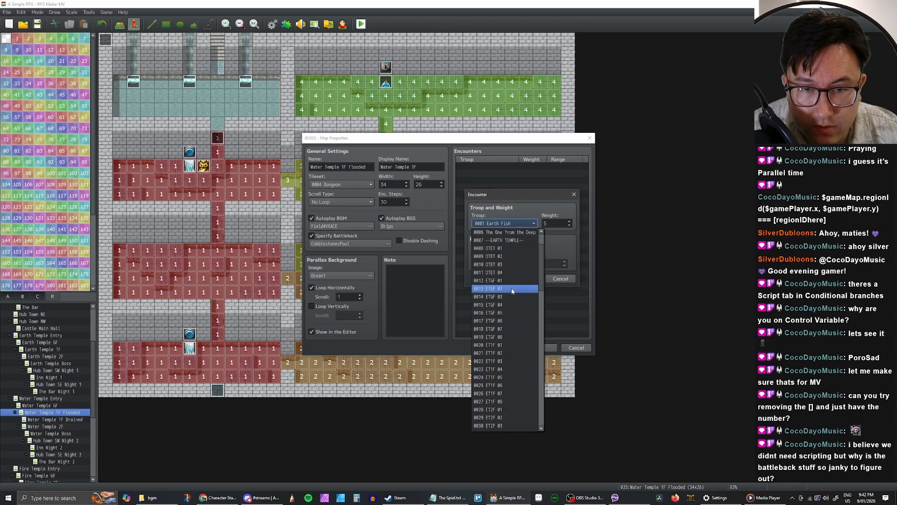
pyautogui.scroll(-4, 514, 294)
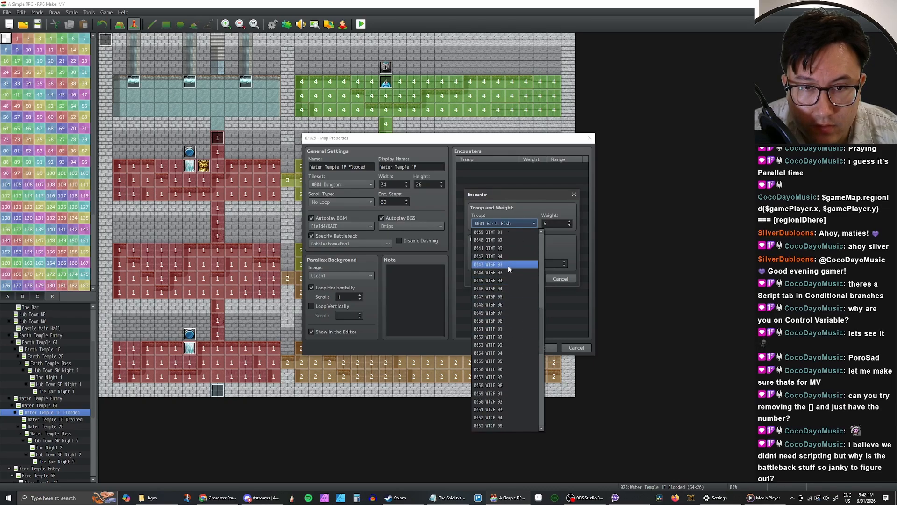
pyautogui.scroll(-2, 511, 315)
pyautogui.click(509, 315)
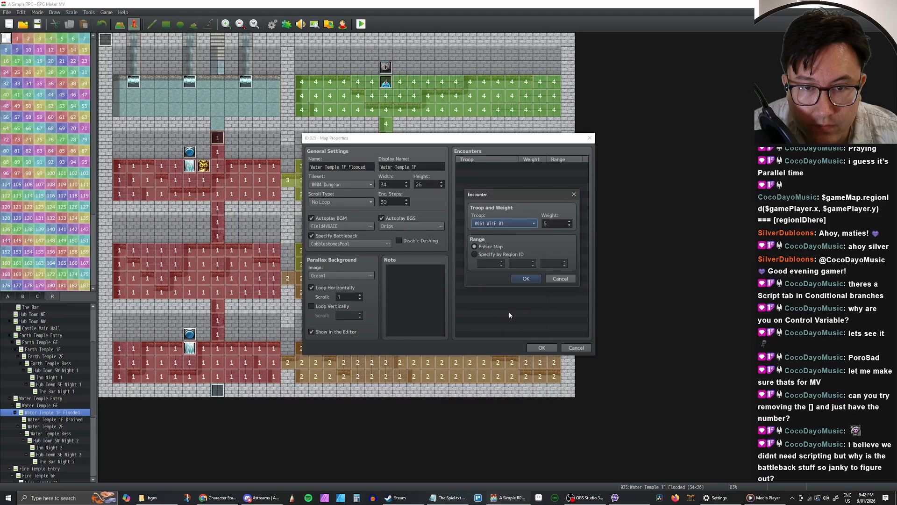
pyautogui.click(474, 254)
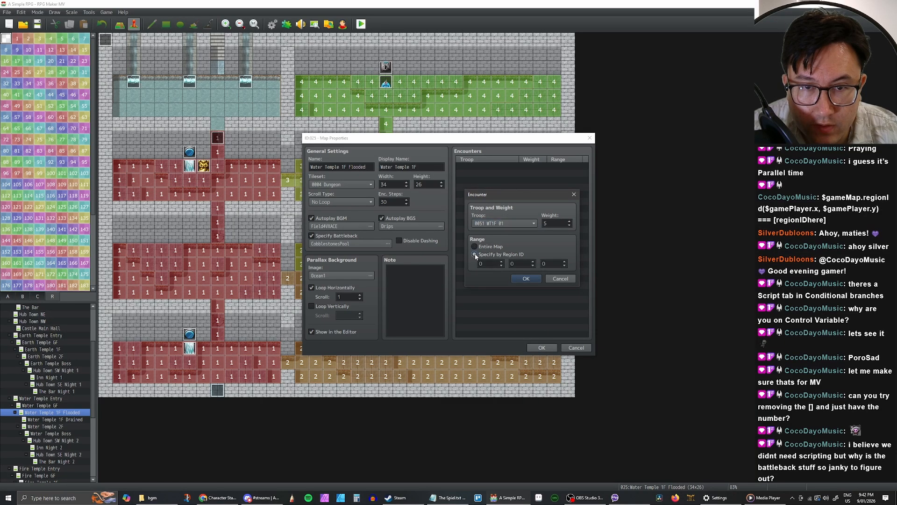
pyautogui.click(521, 281)
# Step: Duplicate the WT1F 01 encounter and set the copy's troop to WT1F 02
pyautogui.click(499, 168)
pyautogui.hotkey('ctrl', 'c')
pyautogui.click(500, 175)
pyautogui.hotkey('ctrl', 'v')
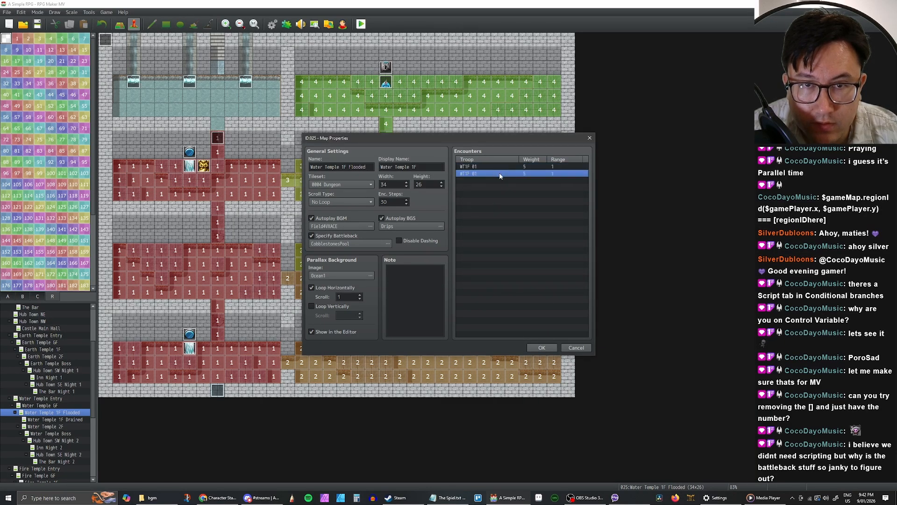
pyautogui.doubleClick(503, 175)
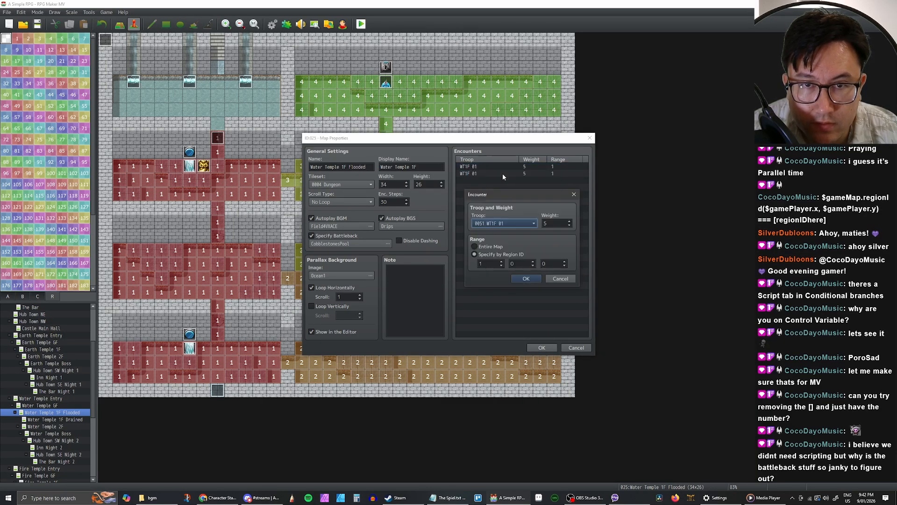
pyautogui.click(507, 223)
pyautogui.click(508, 235)
pyautogui.click(527, 277)
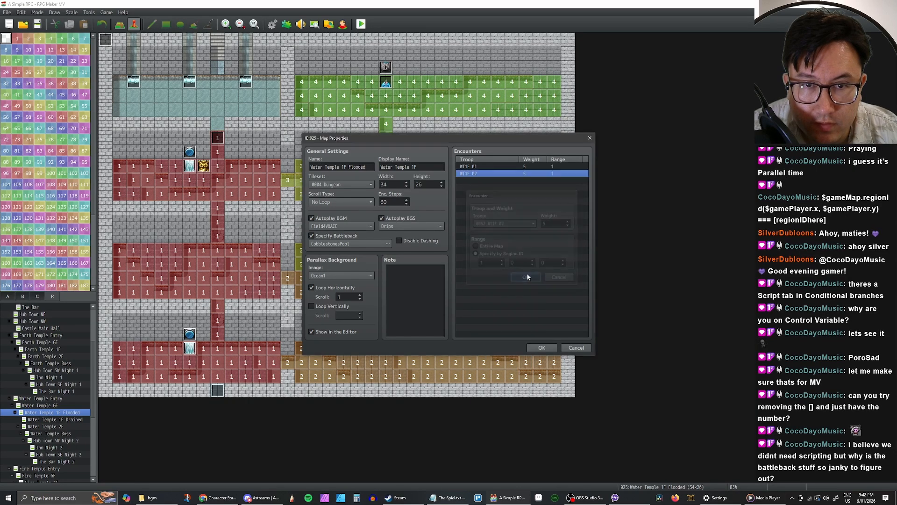
# Step: Duplicate the WT1F 02 encounter and set the copy's troop to WT1F 03 with region ID 2
pyautogui.click(486, 182)
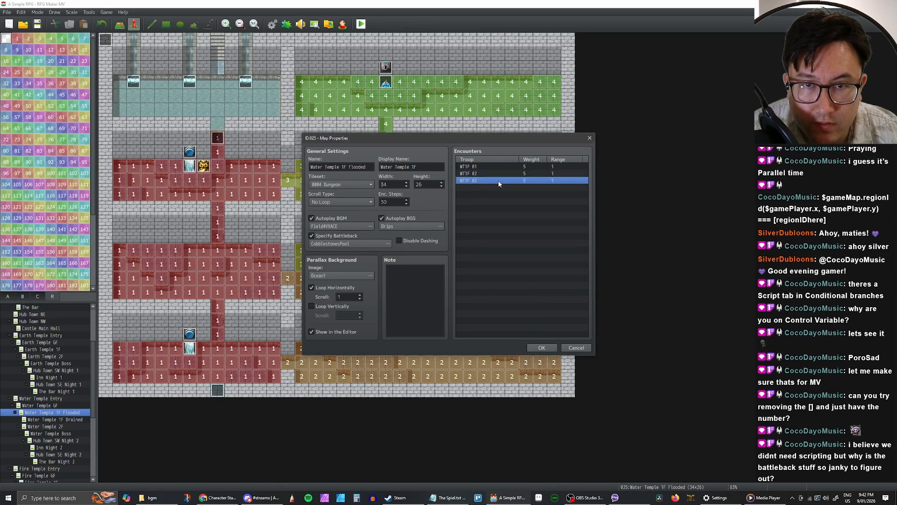
pyautogui.doubleClick(498, 181)
pyautogui.click(505, 223)
pyautogui.click(502, 240)
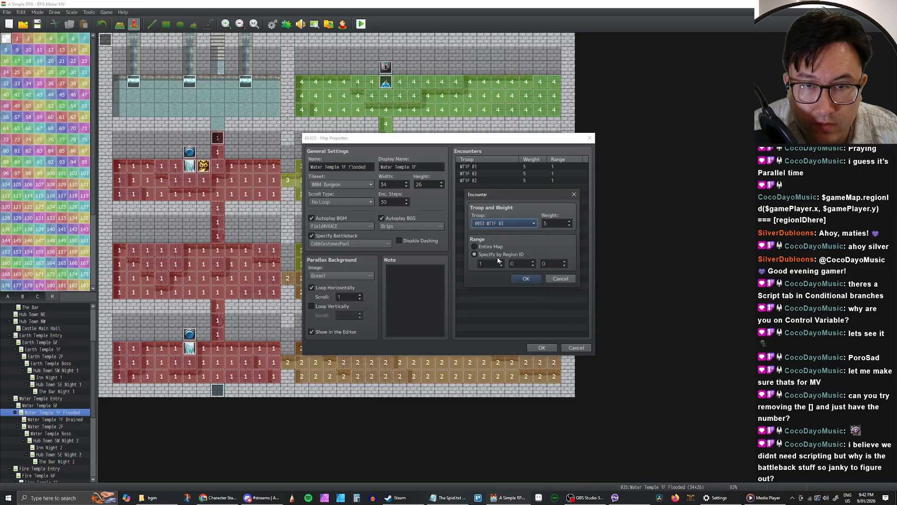
pyautogui.press('Return')
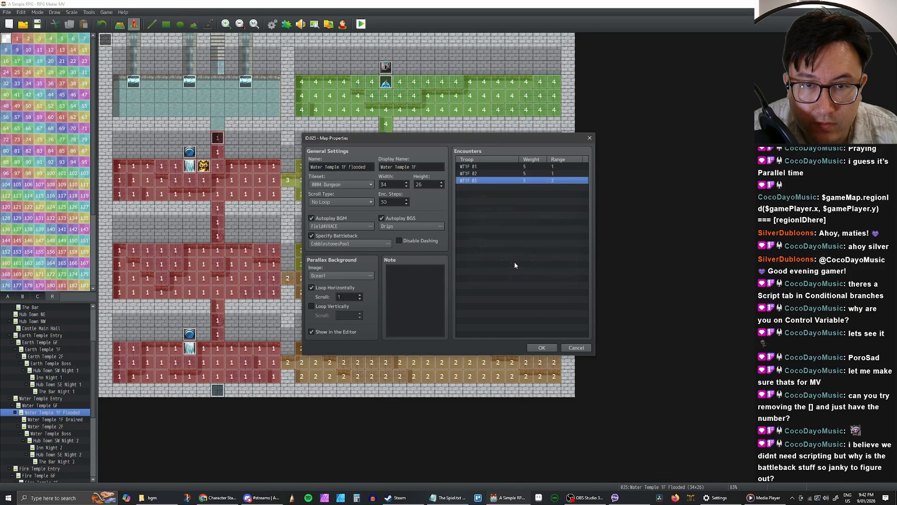
# Step: Duplicate the WT1F 03 encounter and set the copy's troop to WT1F 04
pyautogui.doubleClick(486, 188)
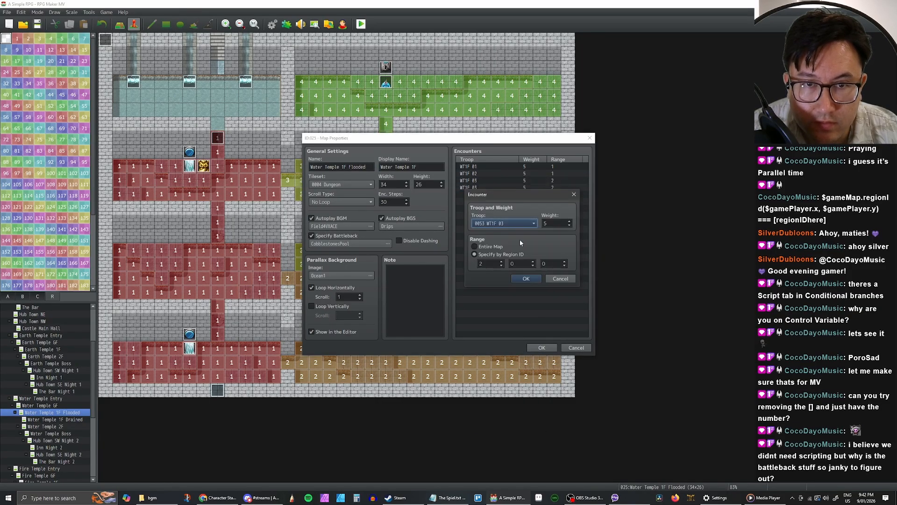
pyautogui.click(513, 223)
pyautogui.click(495, 327)
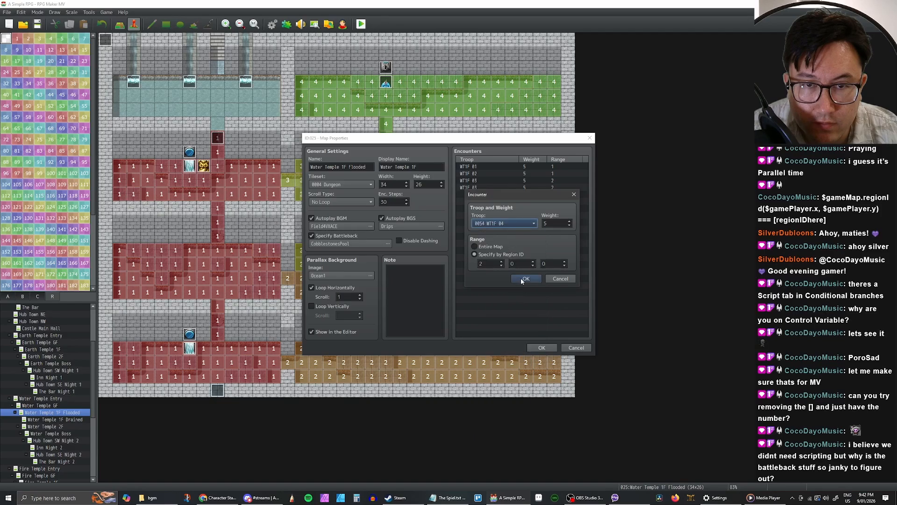
pyautogui.click(526, 279)
# Step: Duplicate the WT1F 04 encounter and set the copy's troop to WT1F 05 with region ID 3
pyautogui.click(487, 194)
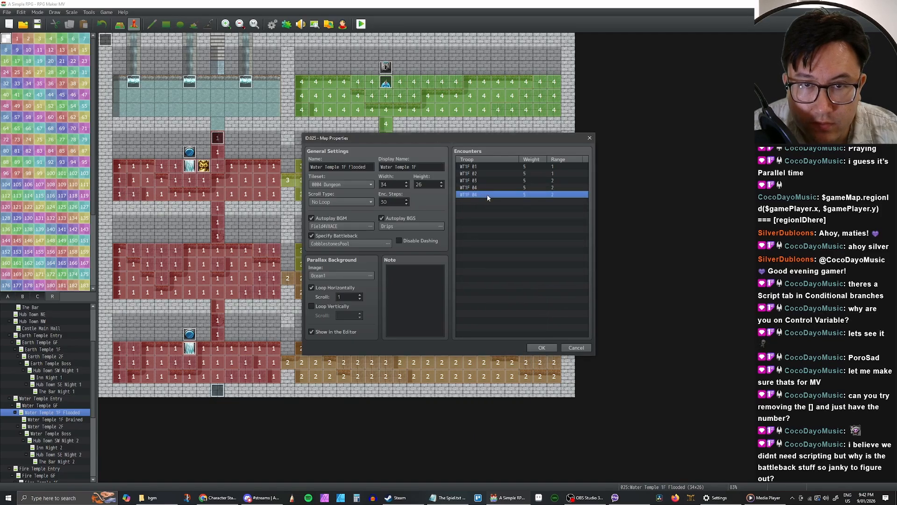
pyautogui.doubleClick(487, 194)
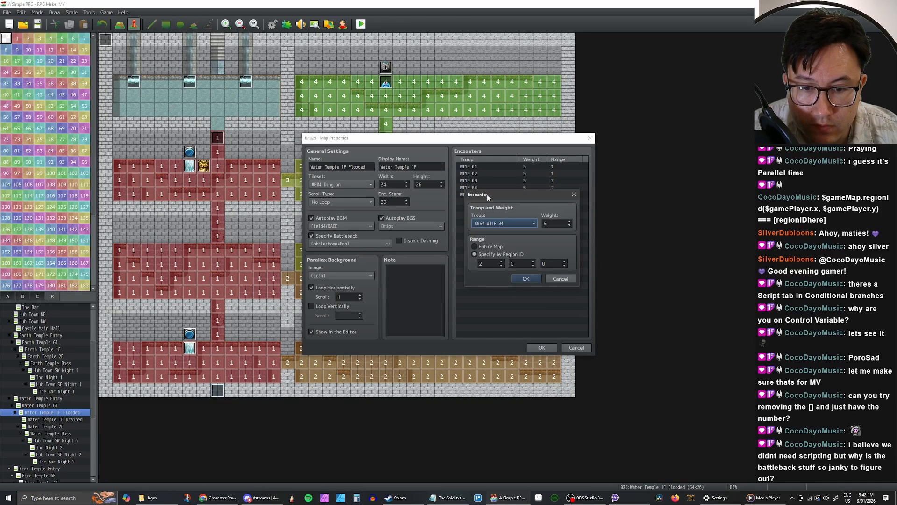
pyautogui.click(498, 223)
pyautogui.click(500, 240)
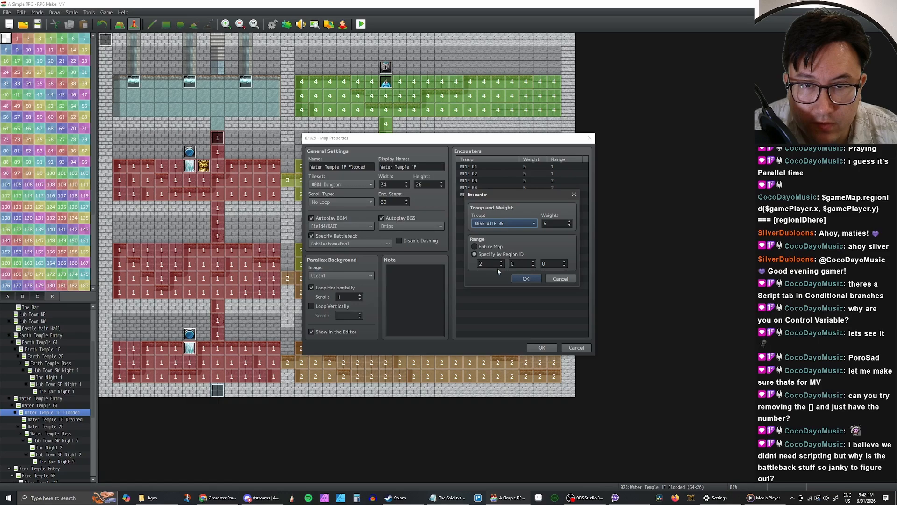
pyautogui.click(501, 262)
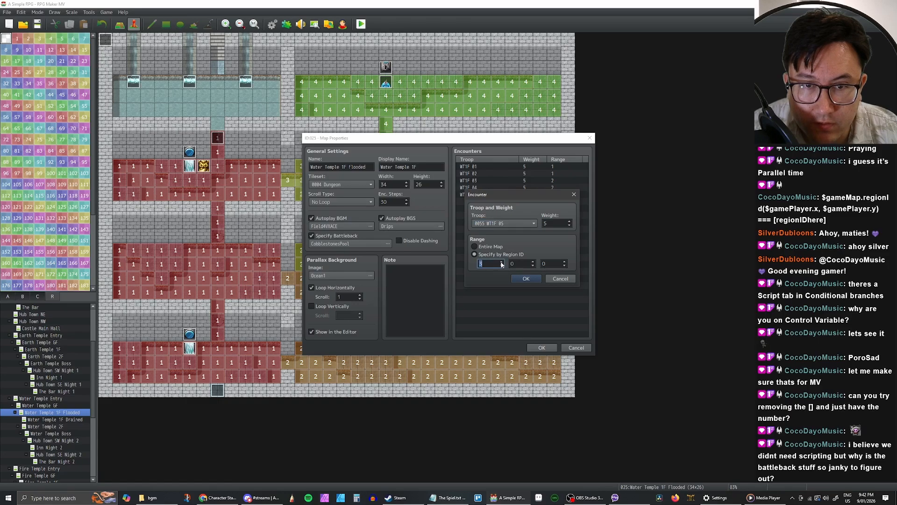
pyautogui.click(518, 278)
# Step: Duplicate the WT1F 05 encounter and set the copy's troop to WT1F 06
pyautogui.click(486, 202)
pyautogui.doubleClick(485, 202)
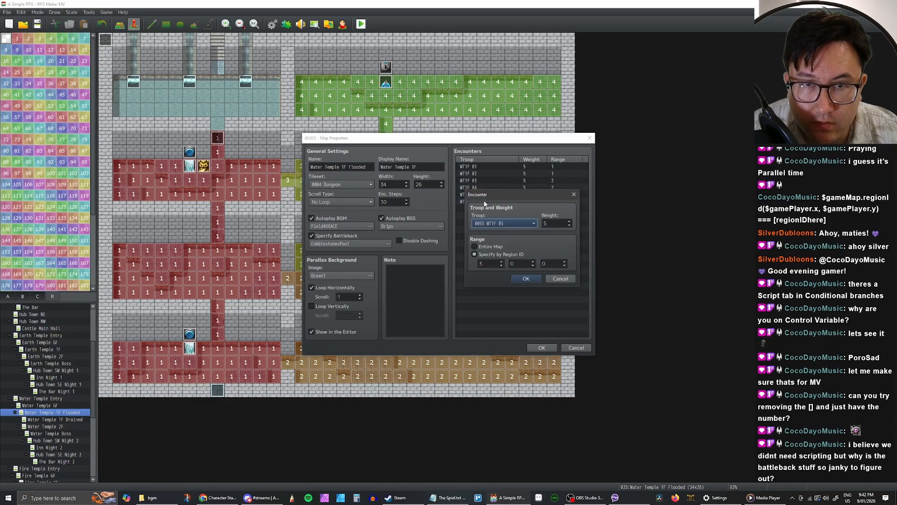
pyautogui.click(497, 223)
pyautogui.click(502, 261)
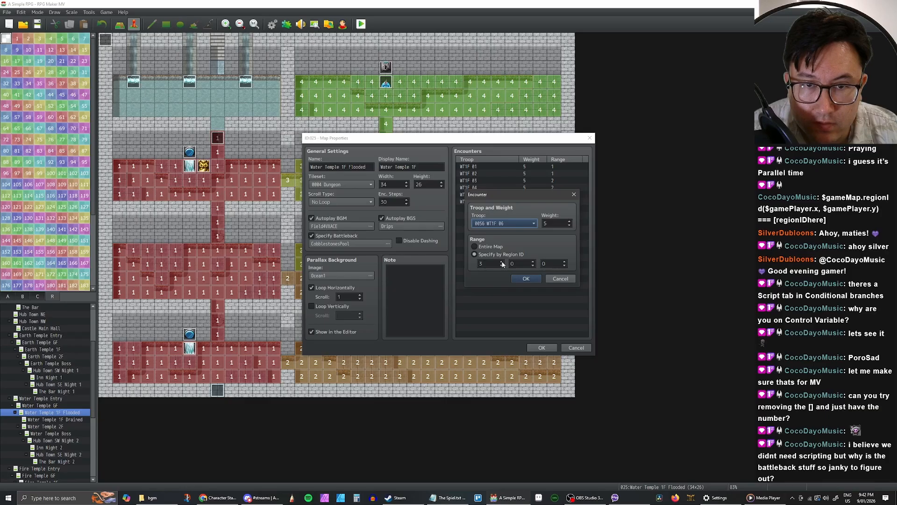
pyautogui.click(525, 278)
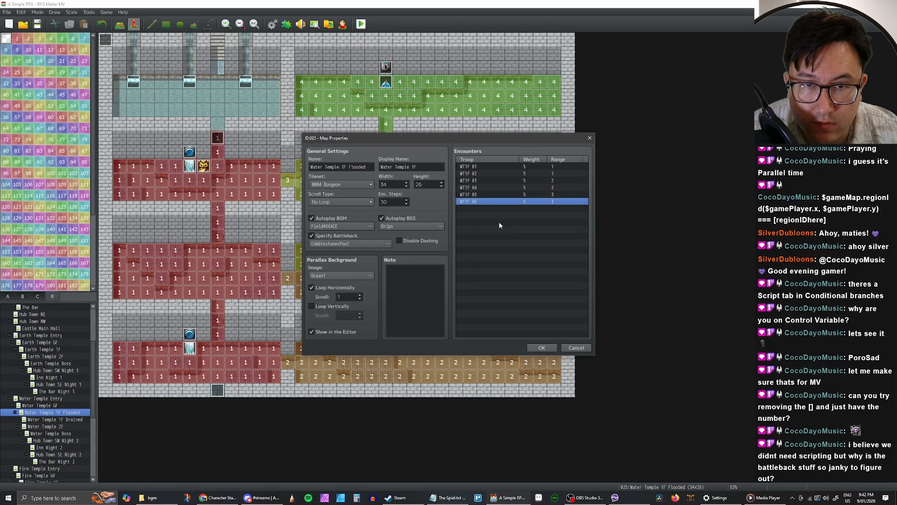
# Step: Duplicate the WT1F 06 encounter and set the copy's troop to WT1F 07 with region ID 4
pyautogui.click(484, 209)
pyautogui.doubleClick(484, 209)
pyautogui.click(504, 223)
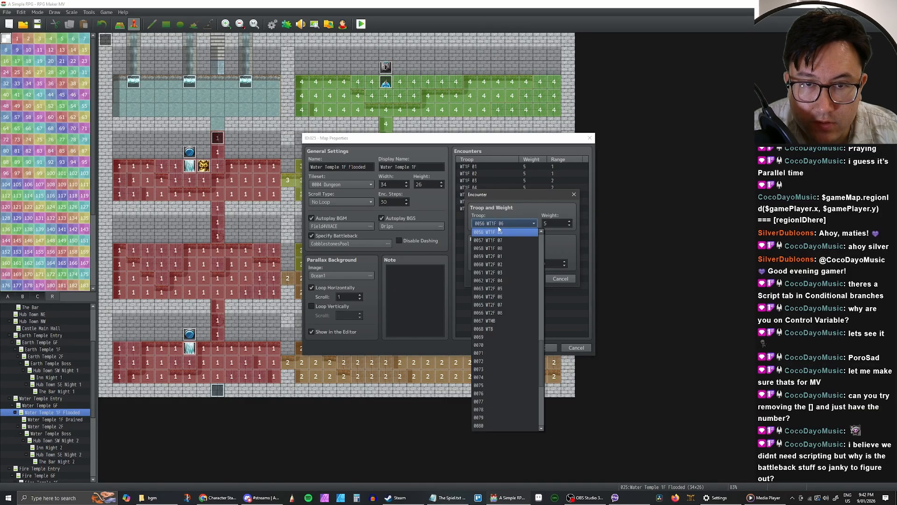
pyautogui.press('Escape')
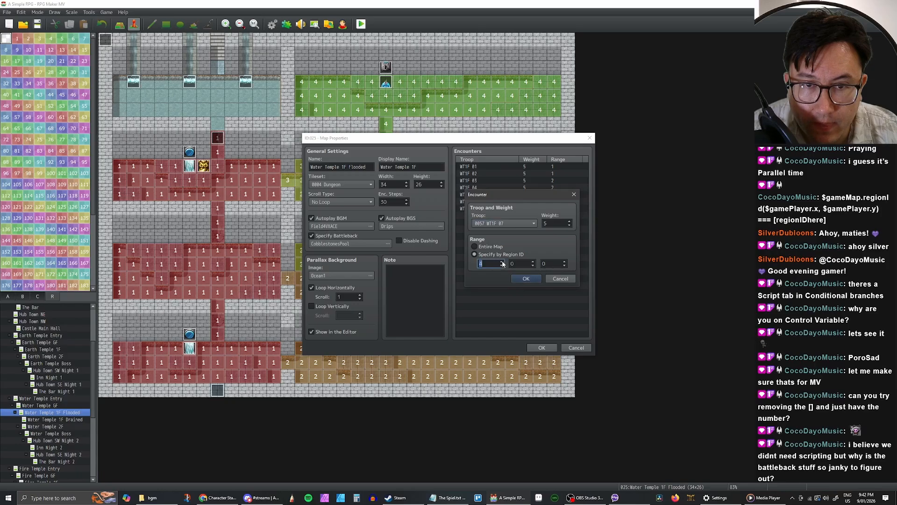
pyautogui.click(524, 278)
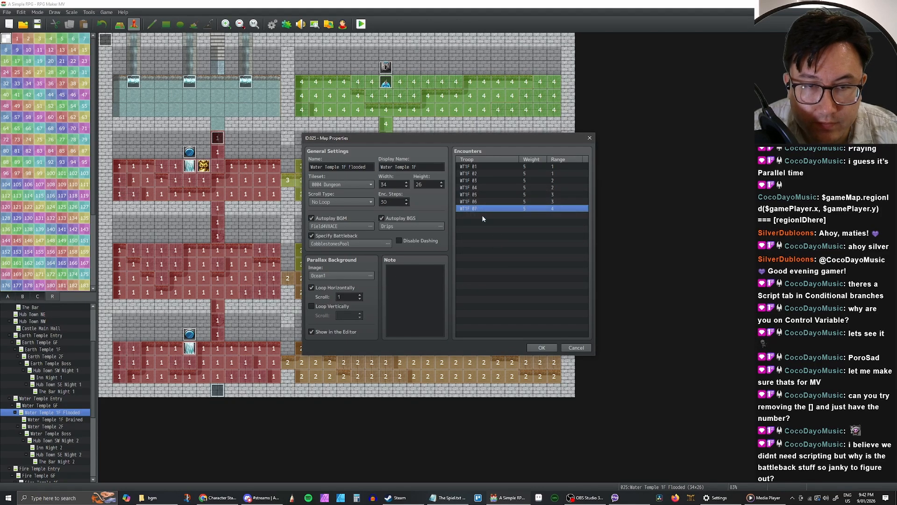
# Step: Duplicate the WT1F 07 encounter and set the copy's troop to WT1F 08
pyautogui.doubleClick(483, 215)
pyautogui.click(503, 223)
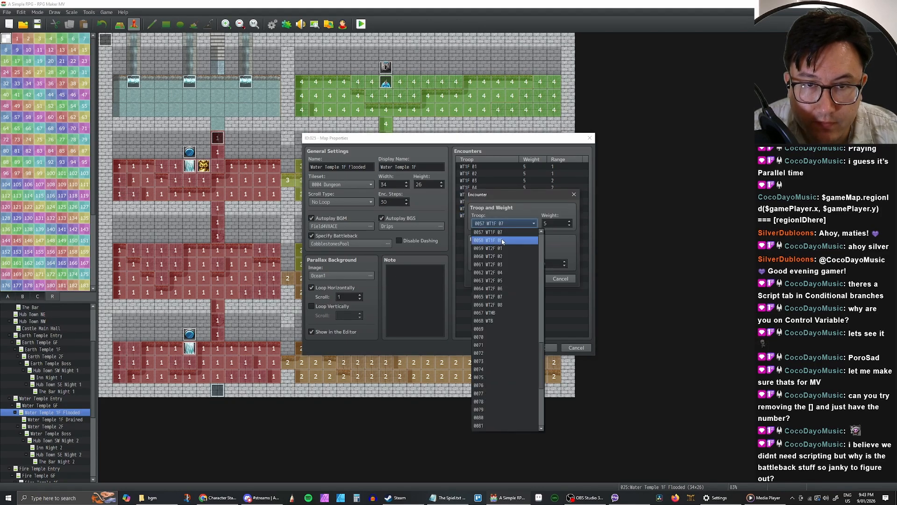
pyautogui.click(503, 240)
pyautogui.click(523, 279)
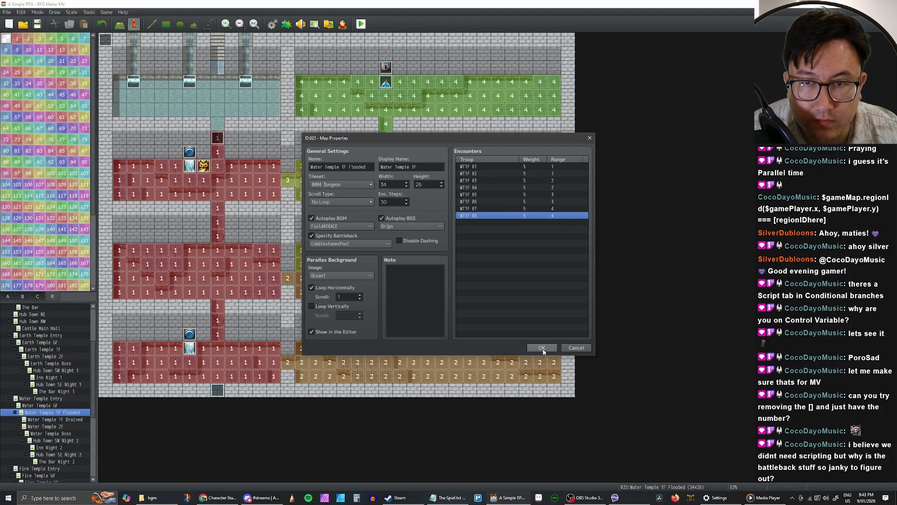
# Step: Copy all eight WT1F encounters and apply the Water Temple 1F Flooded map properties
pyautogui.click(488, 168)
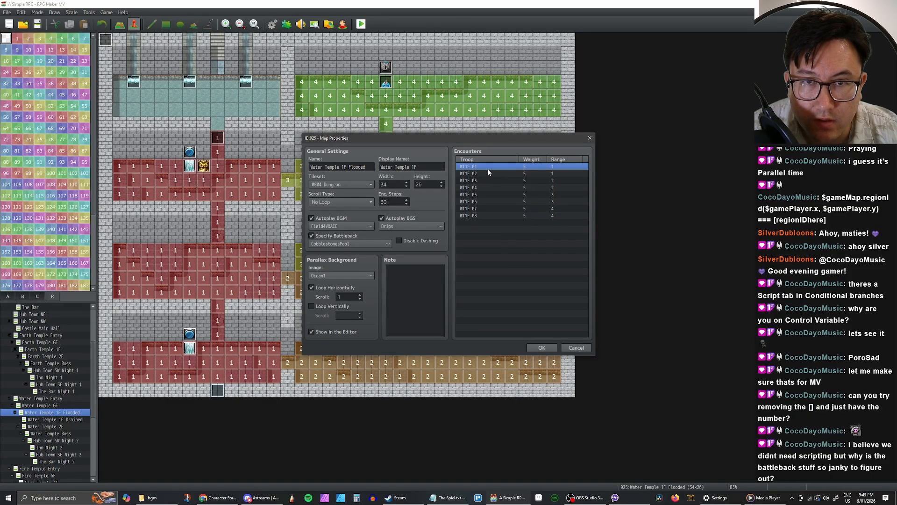
pyautogui.keyDown('shift'); pyautogui.click(482, 215); pyautogui.keyUp('shift')
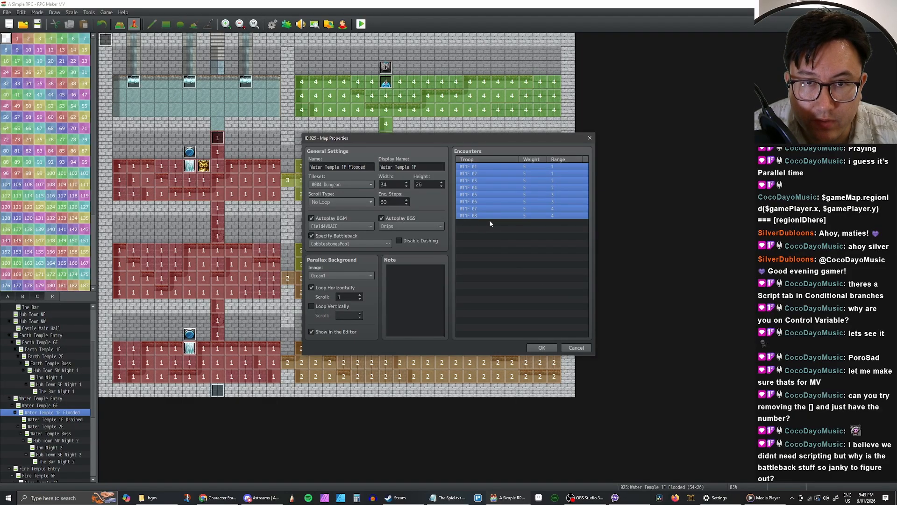
pyautogui.click(542, 348)
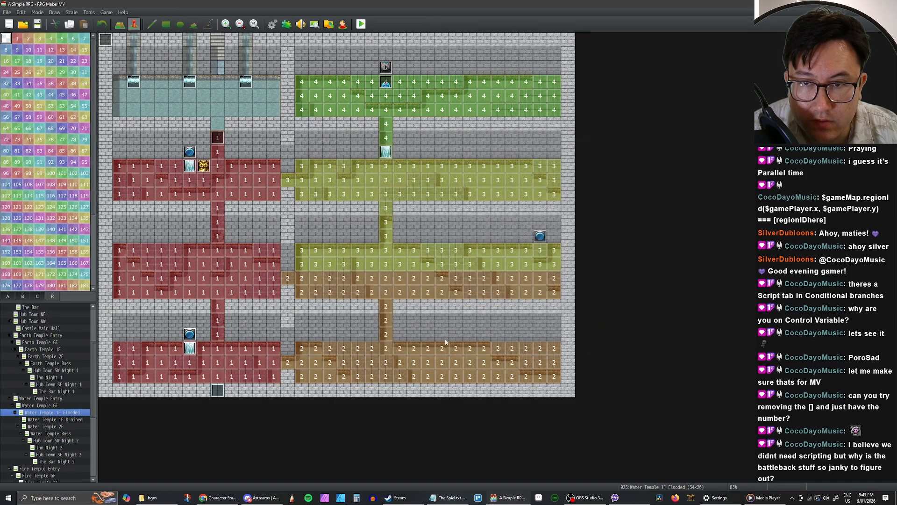
# Step: Paste the copied encounters into the map properties of Water Temple 1F Drained, apply them and save the project
pyautogui.doubleClick(65, 420)
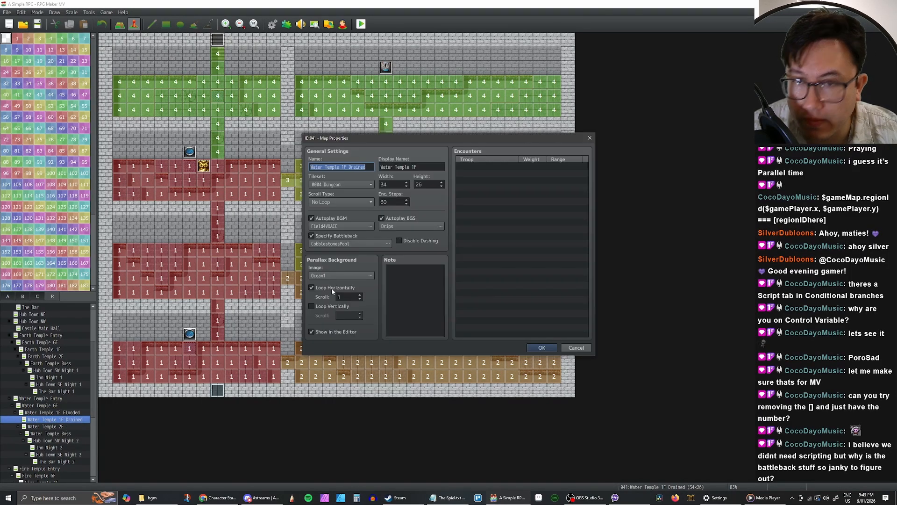
pyautogui.click(478, 180)
pyautogui.hotkey('ctrl', 'v')
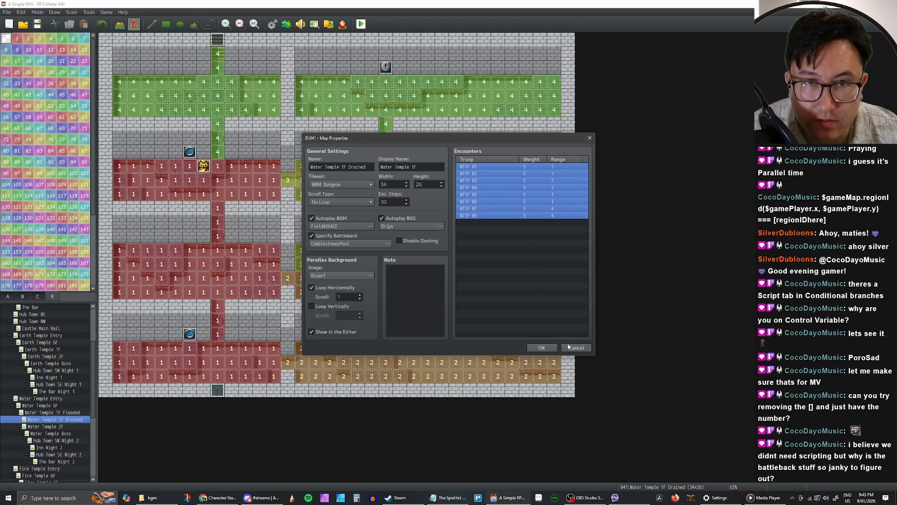
pyautogui.click(541, 347)
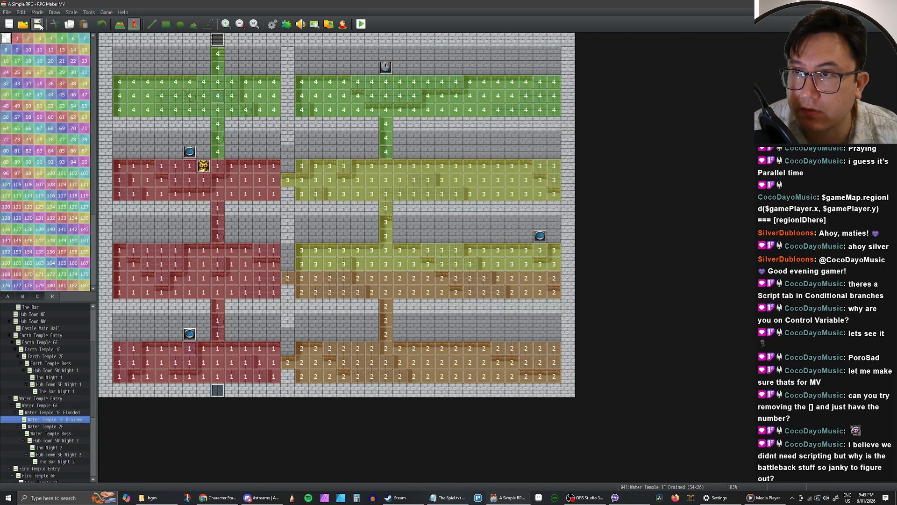
pyautogui.click(38, 24)
# Step: Open the Water Temple 2F map properties and paste the copied WT1F encounters into its encounter list
pyautogui.click(46, 426)
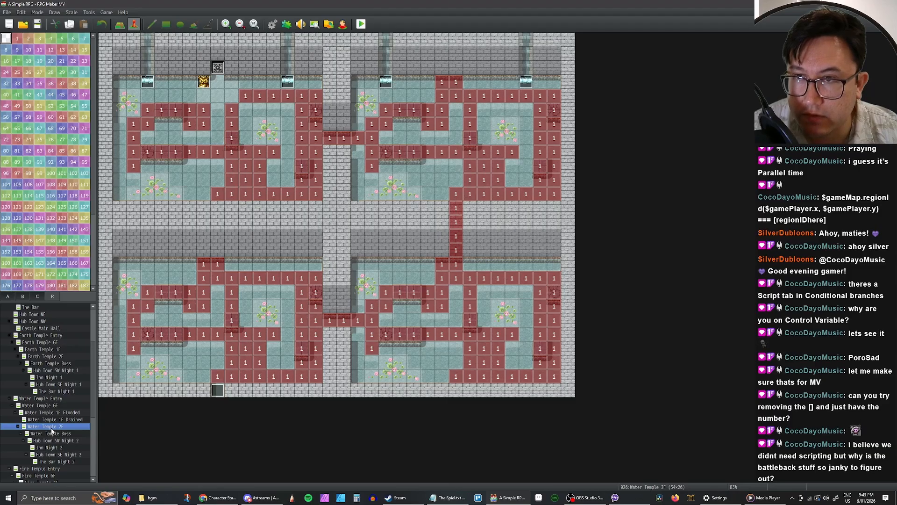
pyautogui.doubleClick(52, 429)
pyautogui.doubleClick(499, 167)
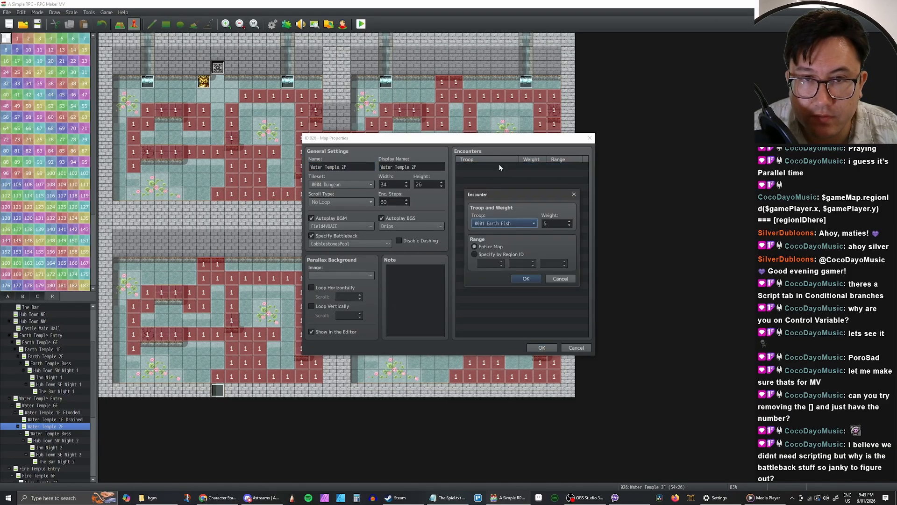
pyautogui.click(561, 279)
pyautogui.click(500, 174)
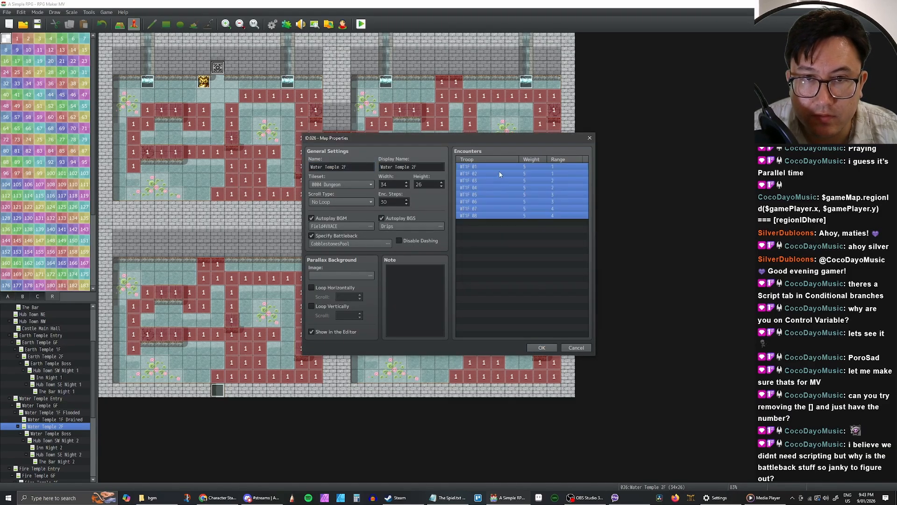
# Step: Delete the WT1F 01 through WT1F 07 encounters from the Water Temple 2F encounter list
pyautogui.click(474, 166)
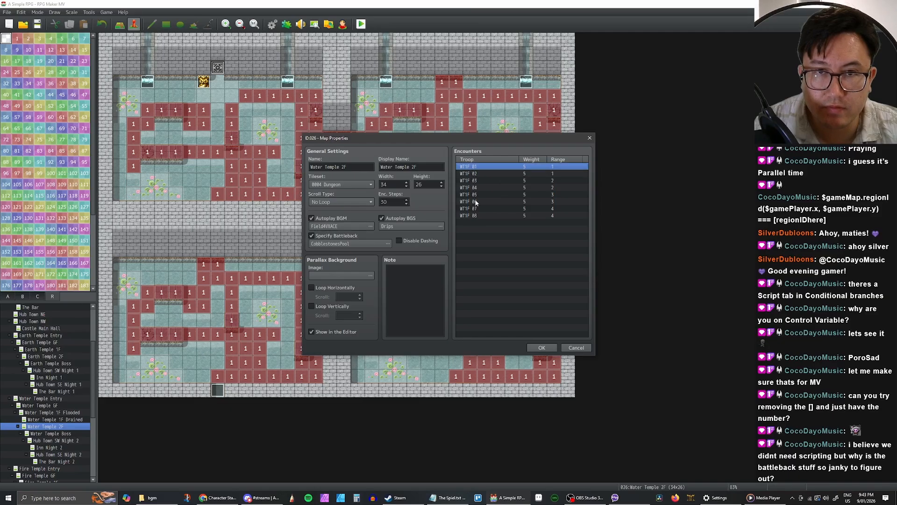
pyautogui.keyDown('shift'); pyautogui.click(477, 209); pyautogui.keyUp('shift')
pyautogui.press('Delete')
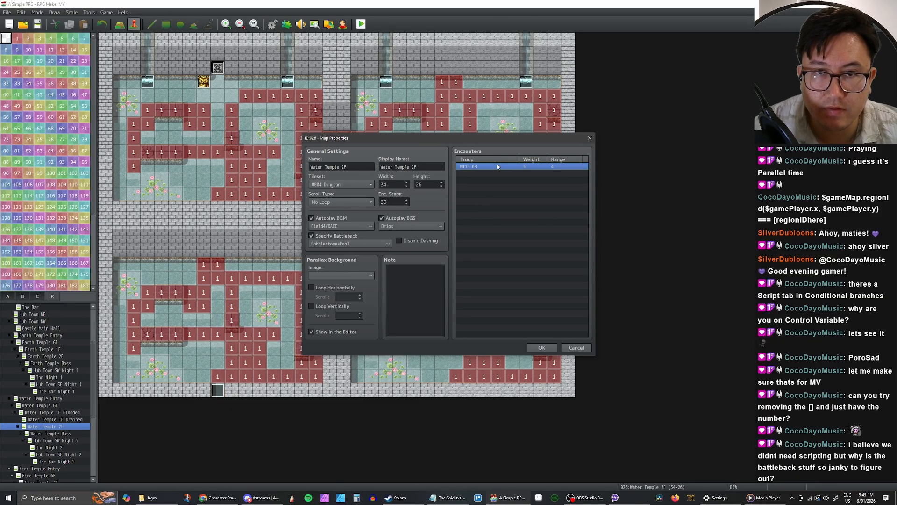
# Step: Change the remaining Water Temple 2F encounter's troop to WT2F 01 and its region ID to 1
pyautogui.doubleClick(497, 169)
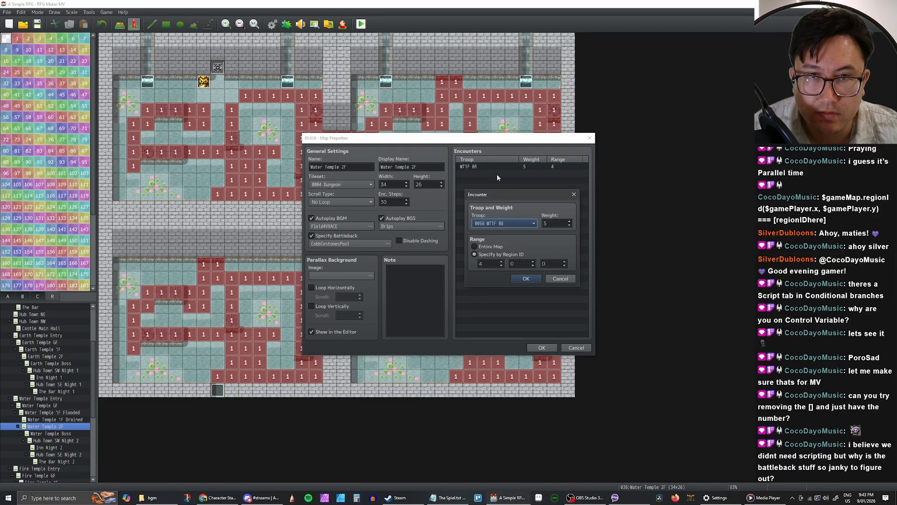
pyautogui.click(514, 224)
pyautogui.click(508, 237)
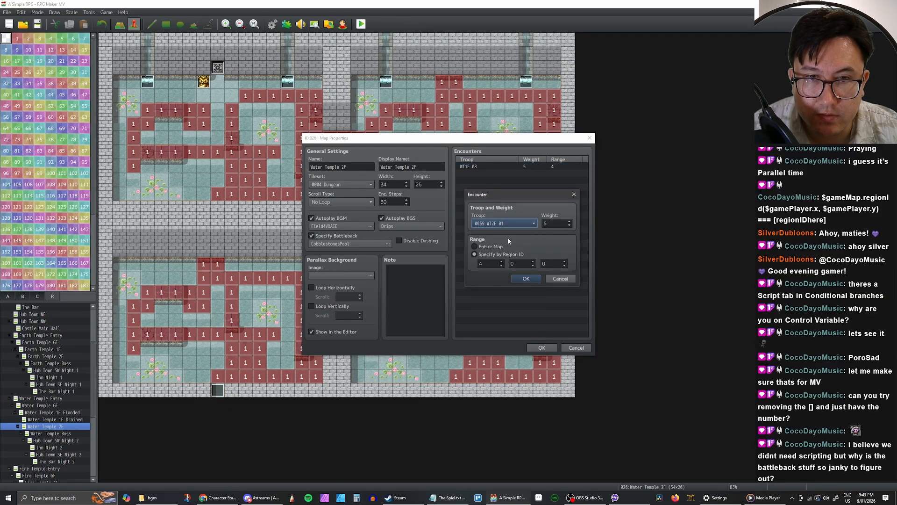
pyautogui.doubleClick(502, 265)
pyautogui.click(519, 279)
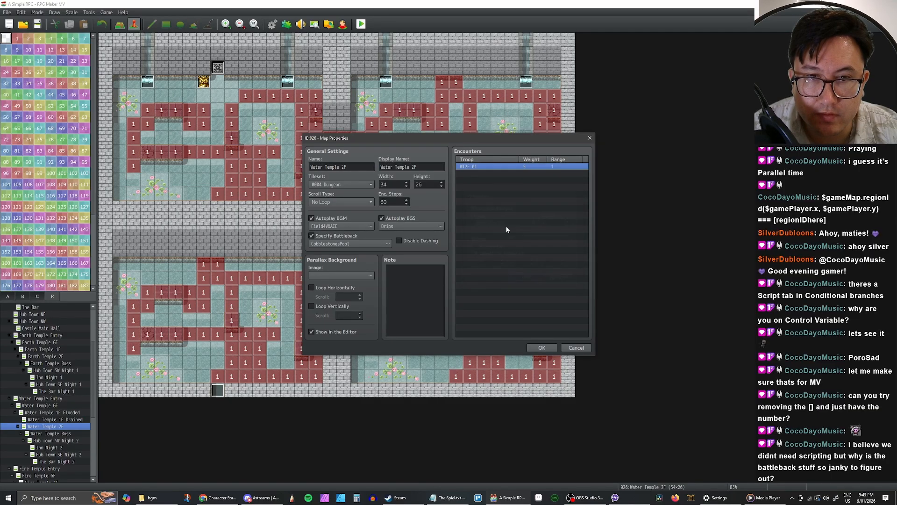
# Step: Duplicate the WT2F 01 encounter and set the copy's troop to WT2F 02
pyautogui.click(481, 174)
pyautogui.doubleClick(494, 174)
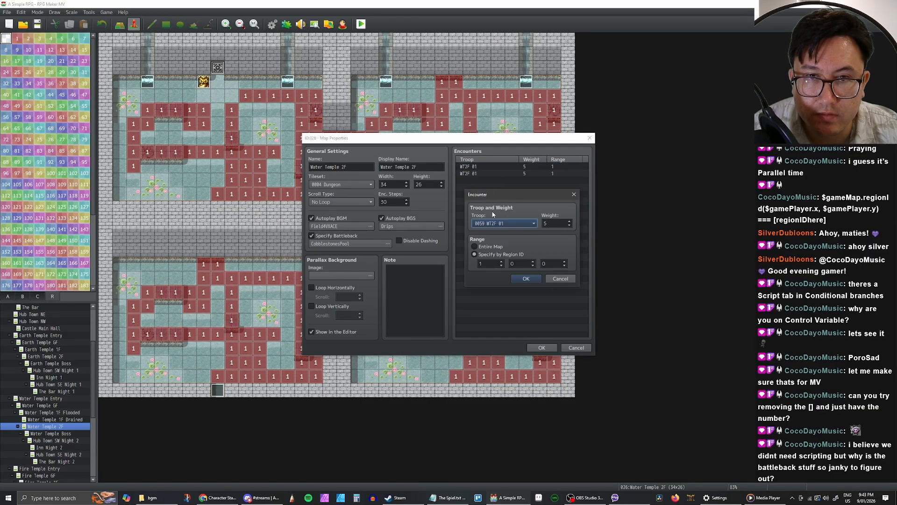
pyautogui.click(496, 224)
pyautogui.click(498, 241)
pyautogui.click(516, 280)
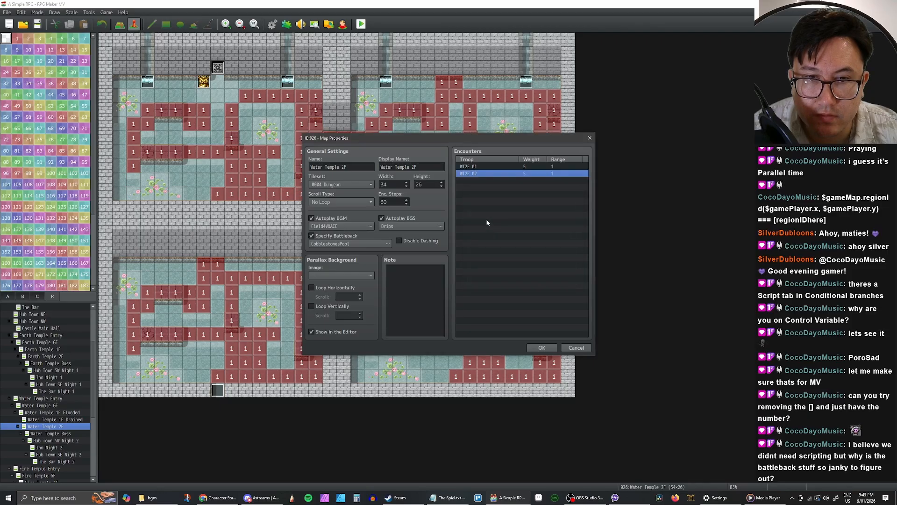
# Step: Duplicate the WT2F 02 encounter and set the copy's troop to WT2F 03
pyautogui.doubleClick(478, 180)
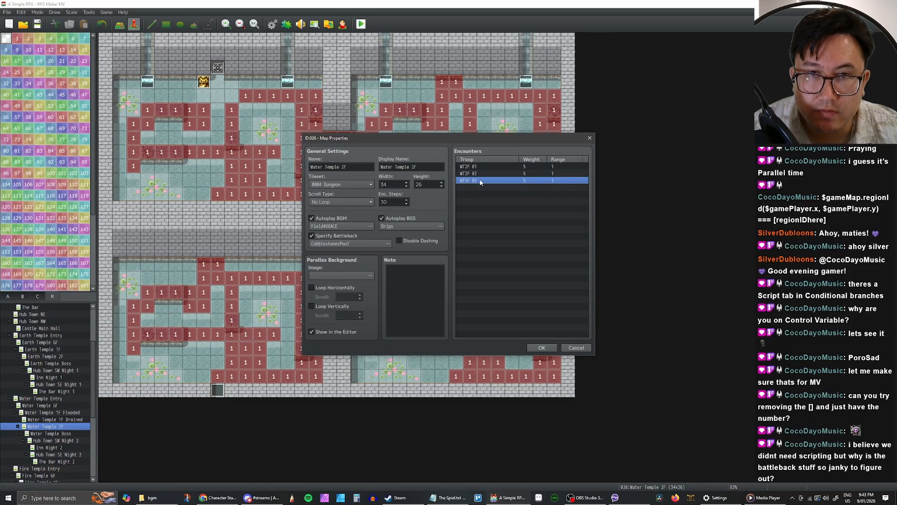
pyautogui.click(489, 223)
pyautogui.click(488, 225)
pyautogui.click(488, 224)
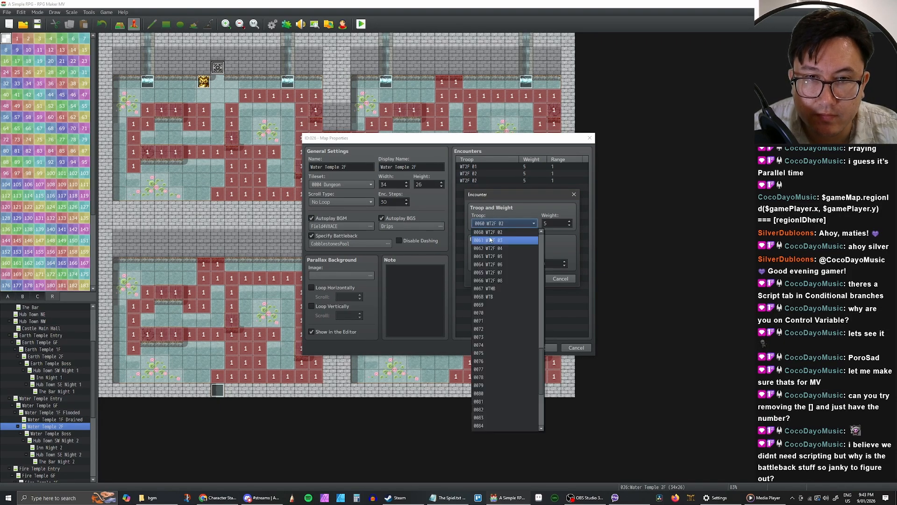
pyautogui.click(491, 238)
pyautogui.click(525, 279)
# Step: Duplicate the WT2F 03 encounter and set the copy's troop to WT2F 04
pyautogui.doubleClick(483, 188)
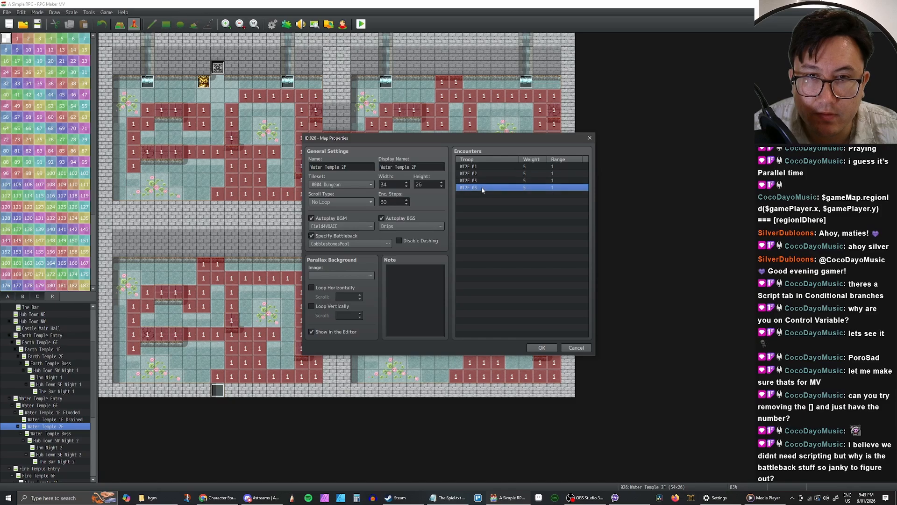
pyautogui.click(503, 223)
pyautogui.click(503, 242)
pyautogui.click(523, 279)
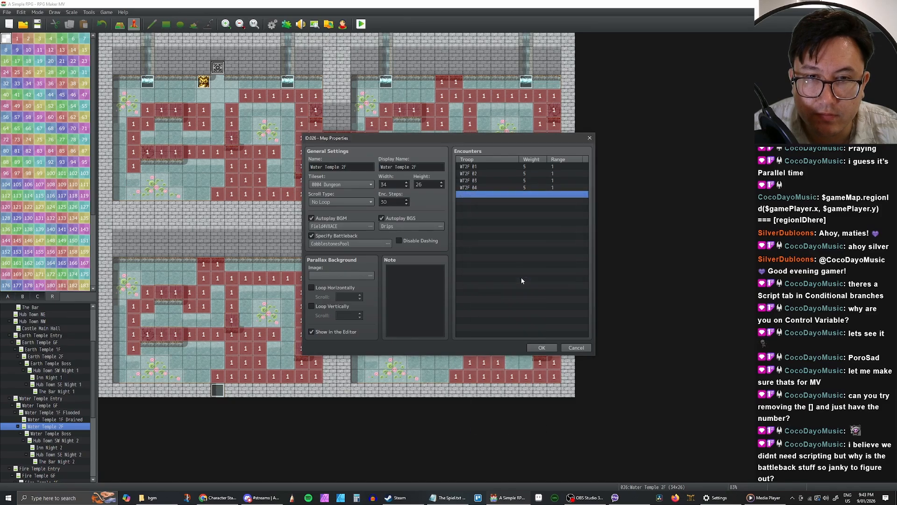
# Step: Duplicate the WT2F 04 encounter and set the copy's troop to WT2F 05
pyautogui.doubleClick(484, 195)
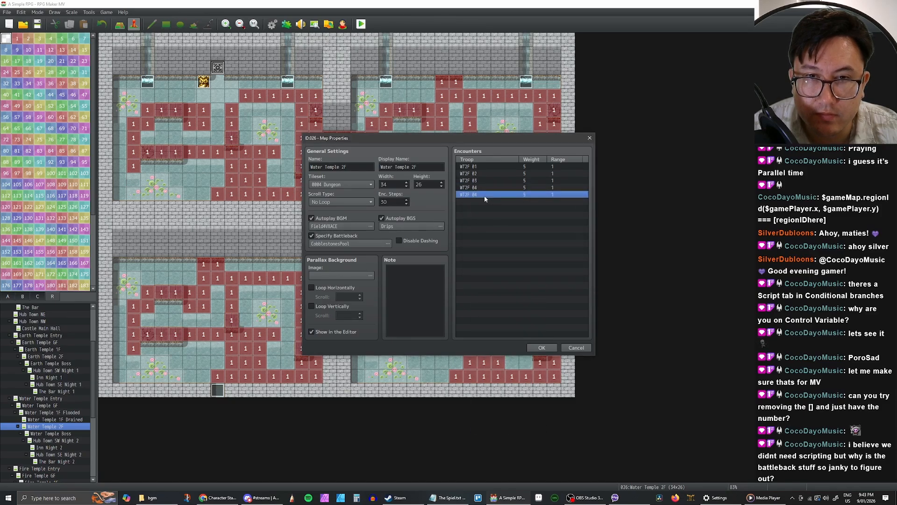
pyautogui.click(504, 223)
pyautogui.click(504, 237)
pyautogui.click(525, 279)
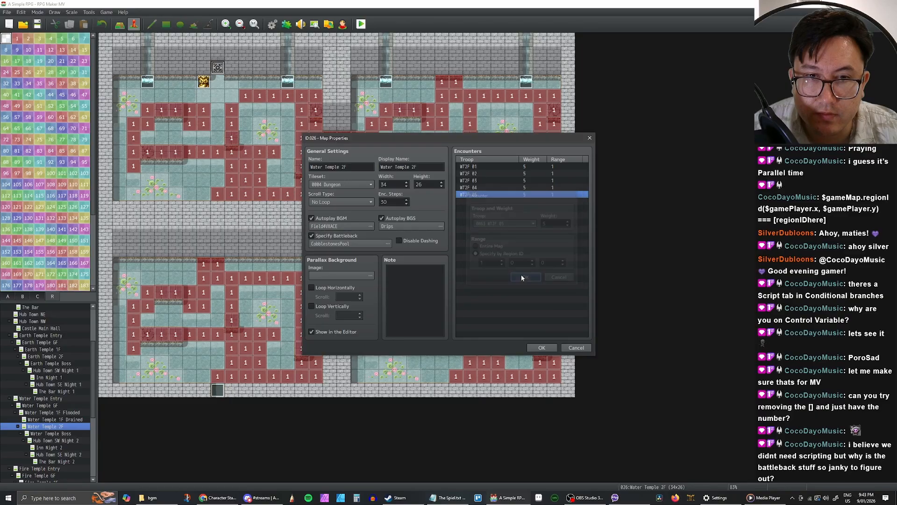
# Step: Duplicate the WT2F 05 encounter and set the copy's troop to WT2F 06
pyautogui.doubleClick(490, 205)
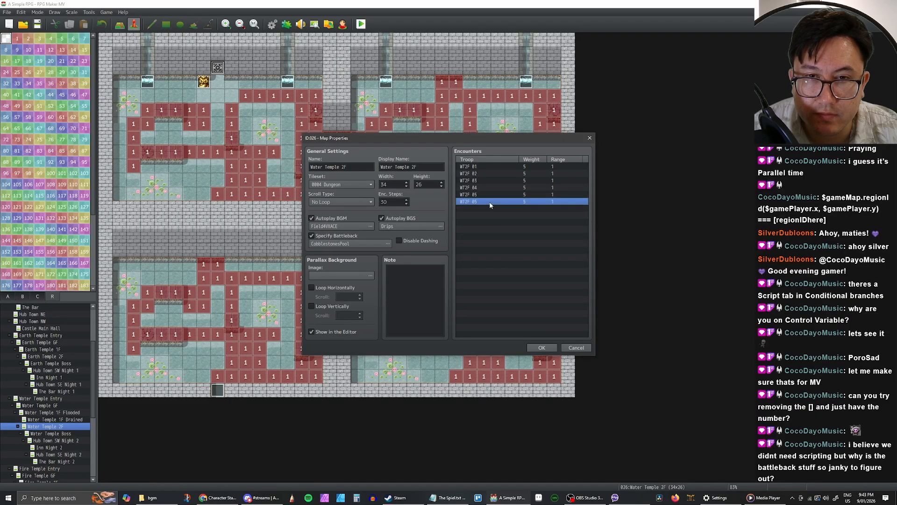
pyautogui.click(504, 223)
pyautogui.click(504, 241)
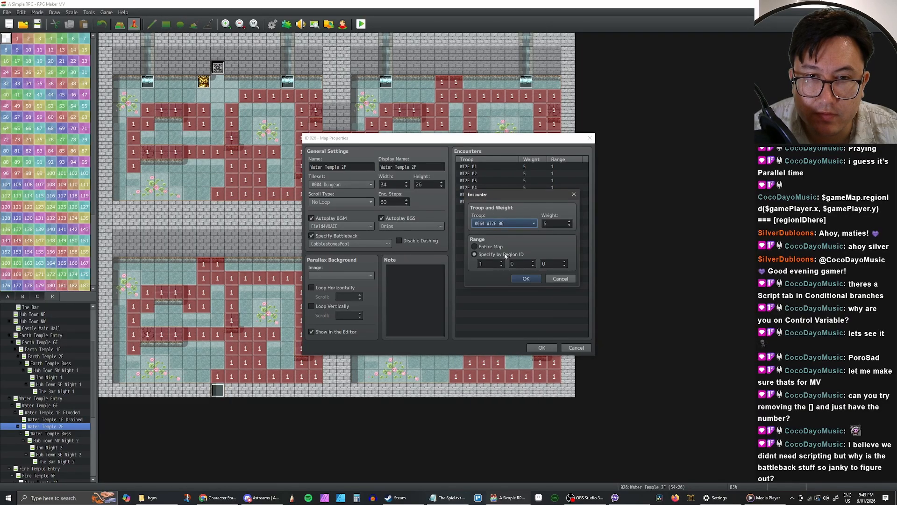
pyautogui.click(525, 279)
# Step: Duplicate the WT2F 06 encounter and set the copy's troop to WT2F 07
pyautogui.doubleClick(492, 209)
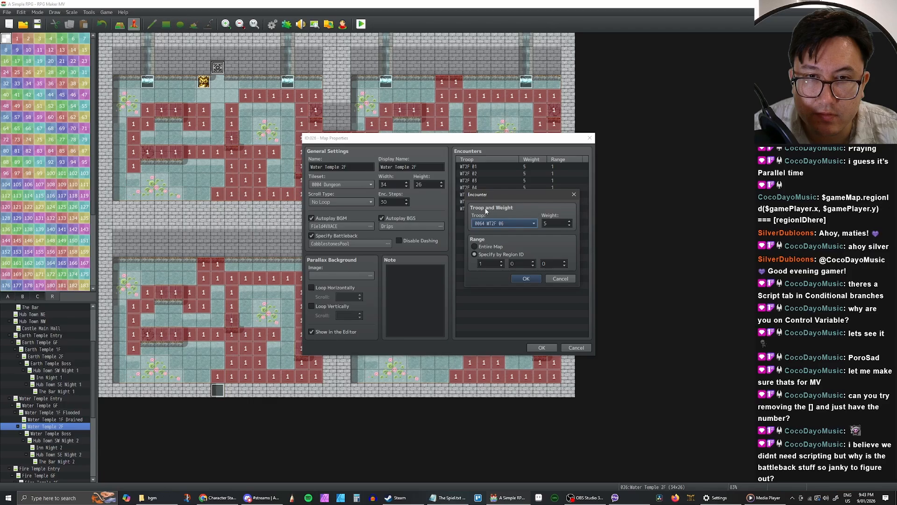
pyautogui.click(504, 224)
pyautogui.click(503, 242)
pyautogui.click(525, 278)
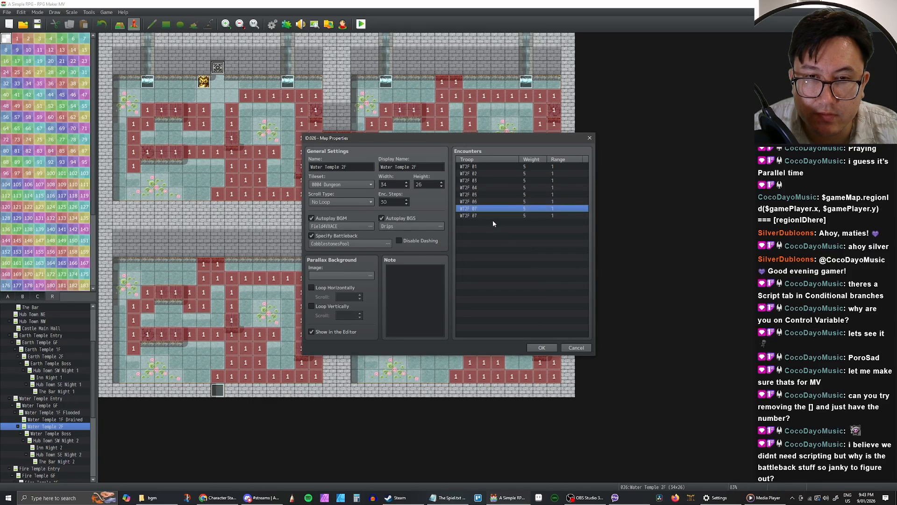
# Step: Set the troop of the second WT2F 07 encounter to WT2F 08 and apply the Water Temple 2F map properties
pyautogui.doubleClick(489, 216)
pyautogui.click(498, 223)
pyautogui.click(500, 234)
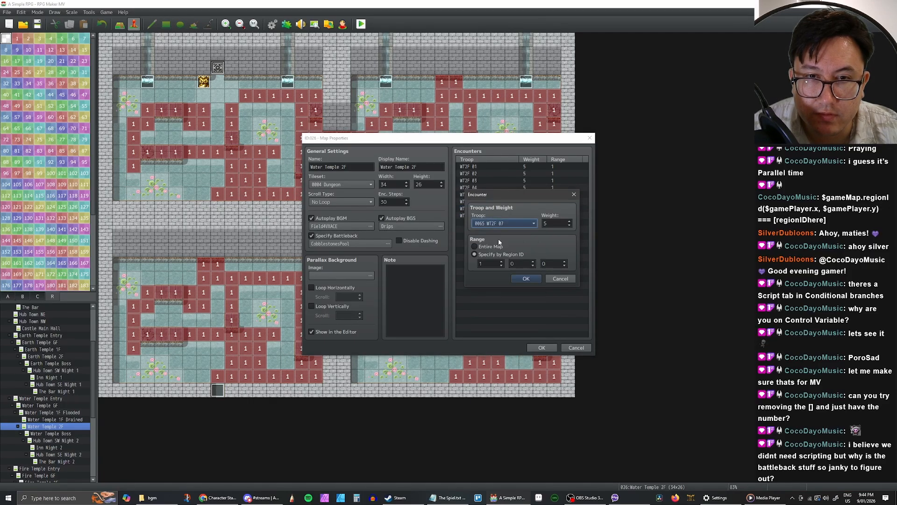
pyautogui.click(526, 279)
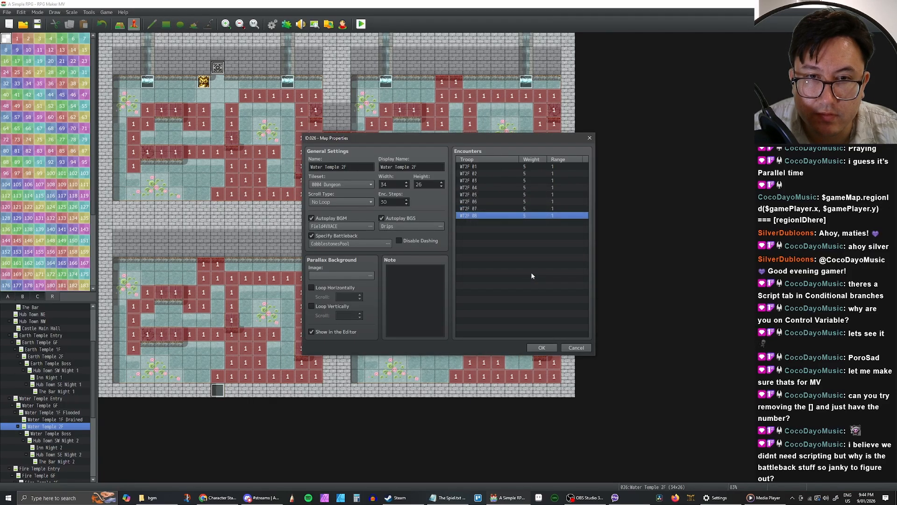
pyautogui.click(545, 348)
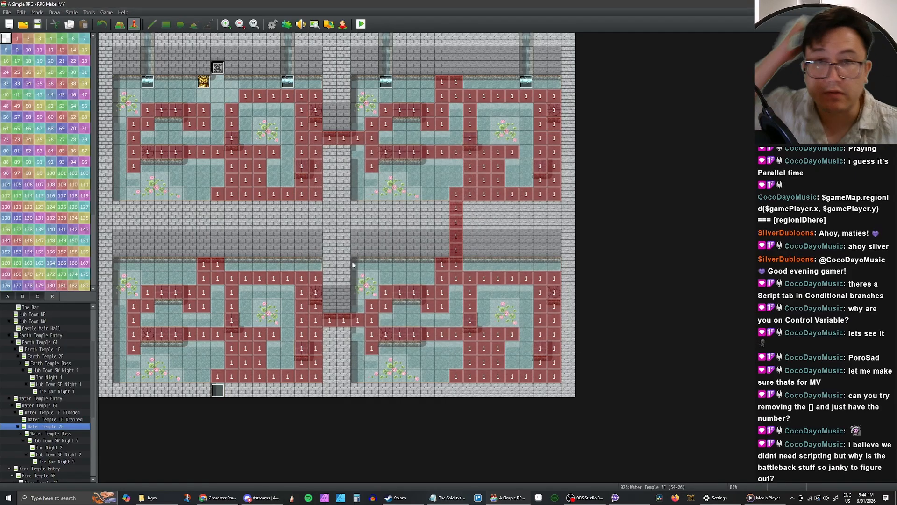
# Step: Open the Mini Boss event on Water Temple 1F Flooded and delete its "You fought the Mini-Boss and won!" text command
pyautogui.click(52, 419)
pyautogui.click(53, 413)
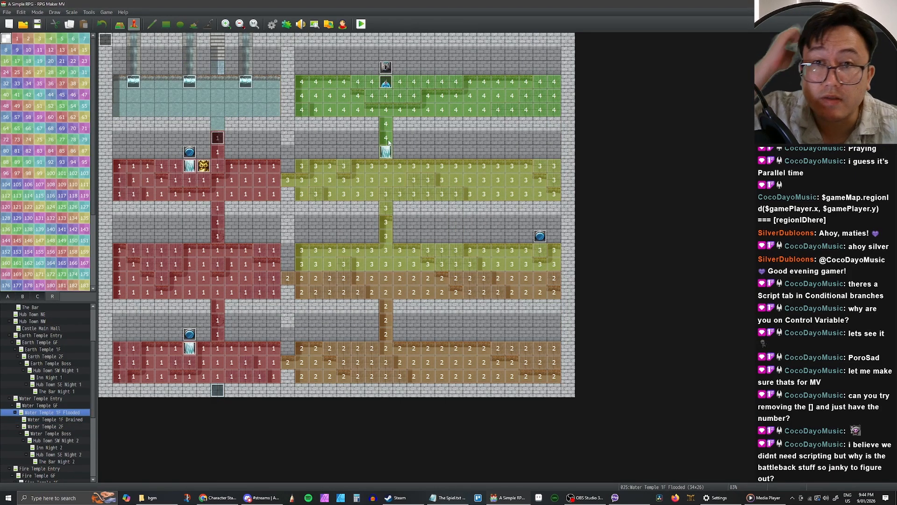
pyautogui.doubleClick(386, 84)
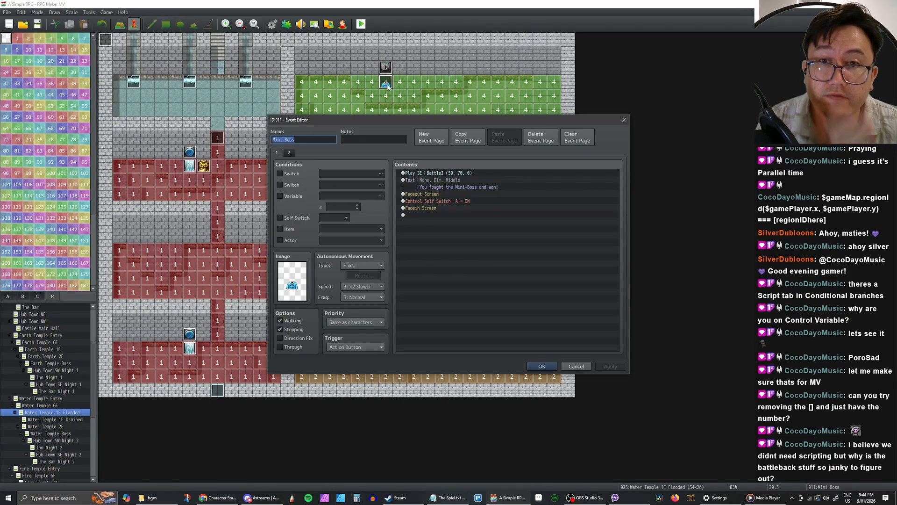
pyautogui.click(446, 182)
pyautogui.click(446, 174)
pyautogui.click(446, 181)
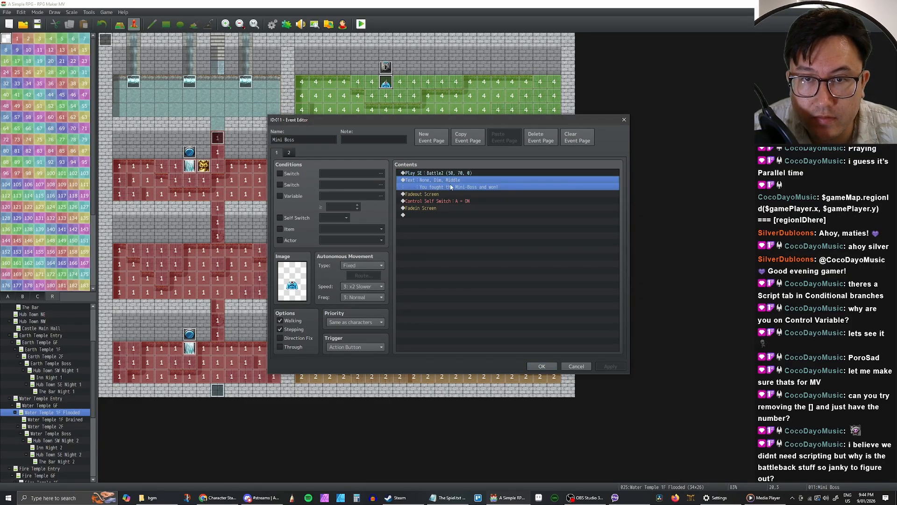
pyautogui.click(445, 175)
pyautogui.click(443, 183)
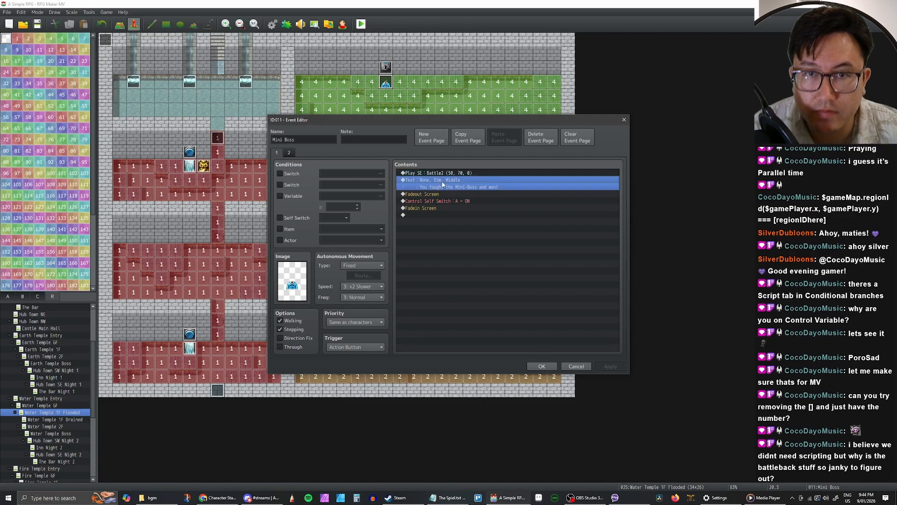
pyautogui.press('Delete')
# Step: Insert a Battle Processing command before Fadeout Screen with troop 0067 WTMB and both Can Escape and Can Lose enabled
pyautogui.click(429, 174)
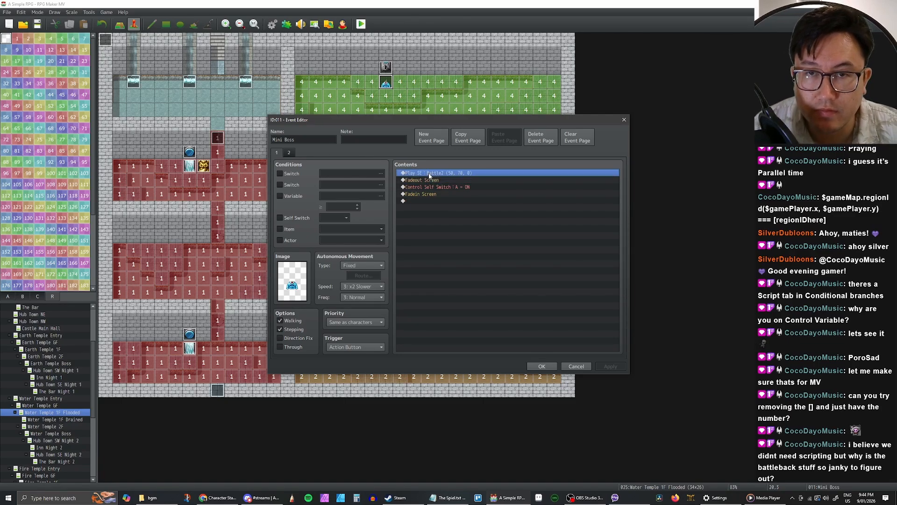
pyautogui.click(430, 182)
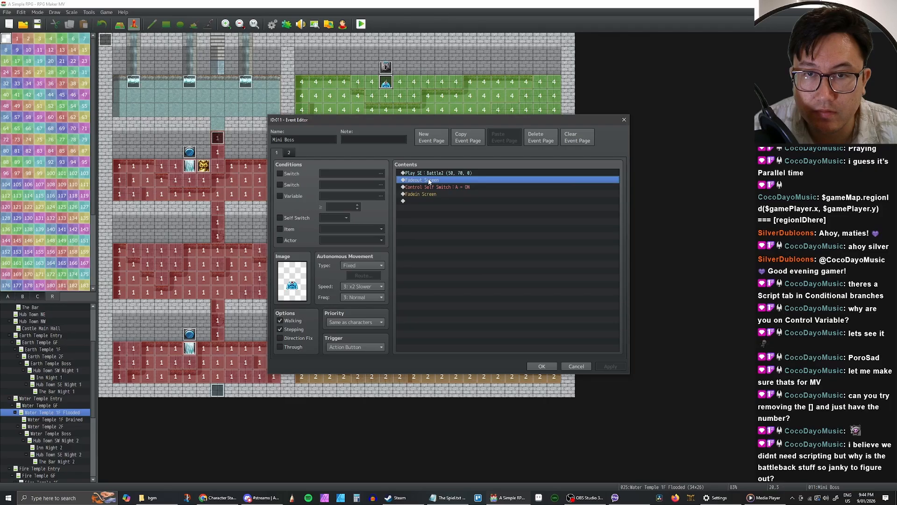
pyautogui.rightClick(430, 178)
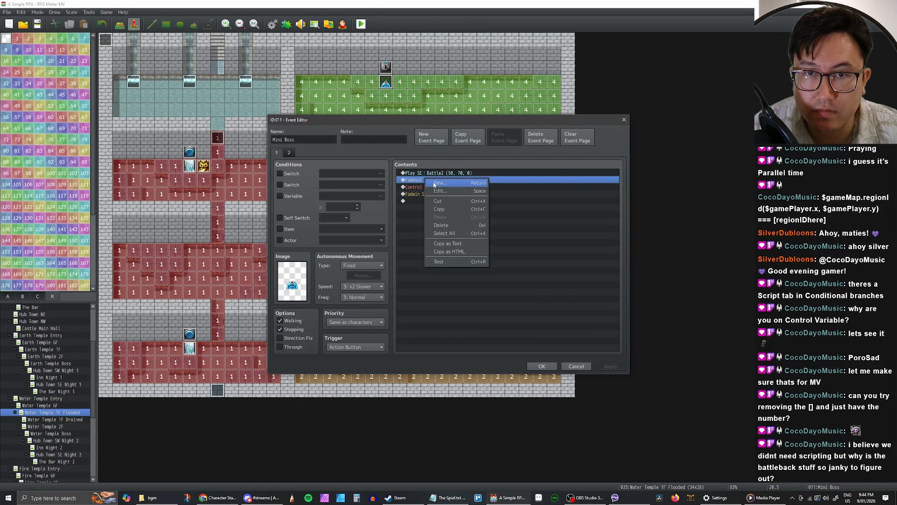
pyautogui.click(435, 189)
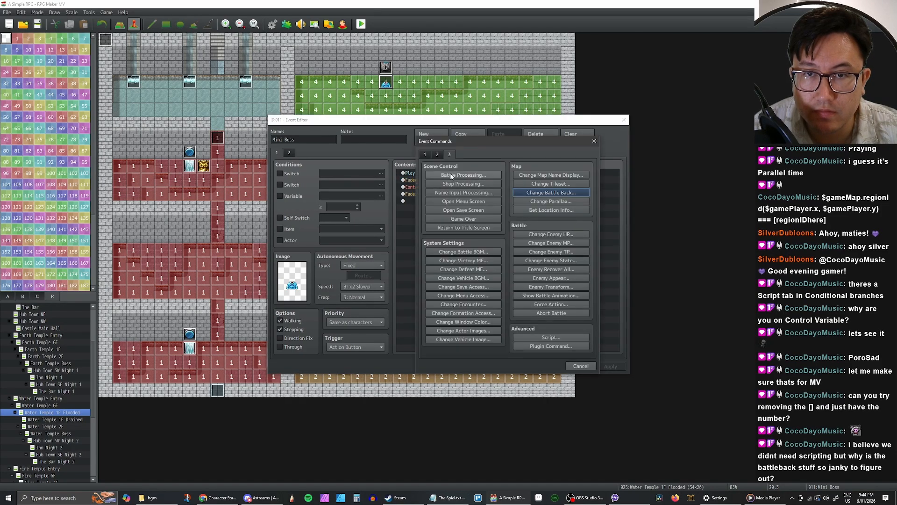
pyautogui.click(451, 176)
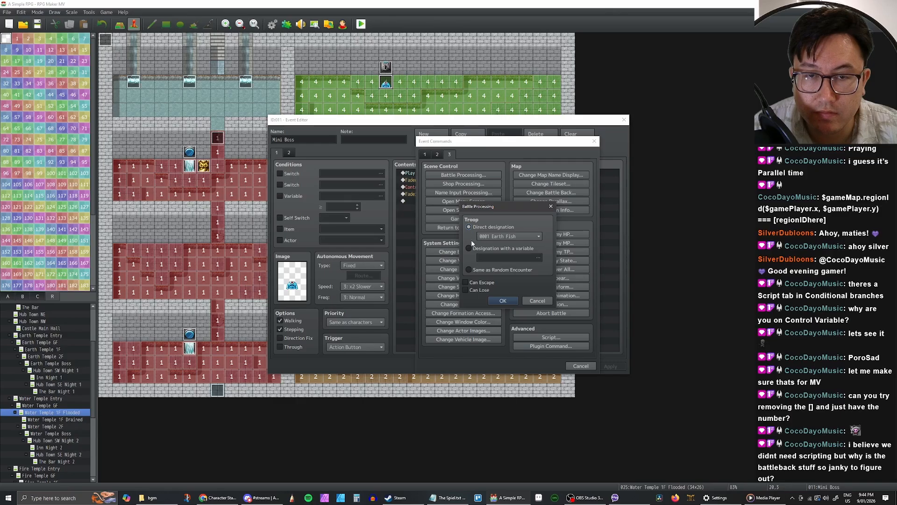
pyautogui.click(494, 236)
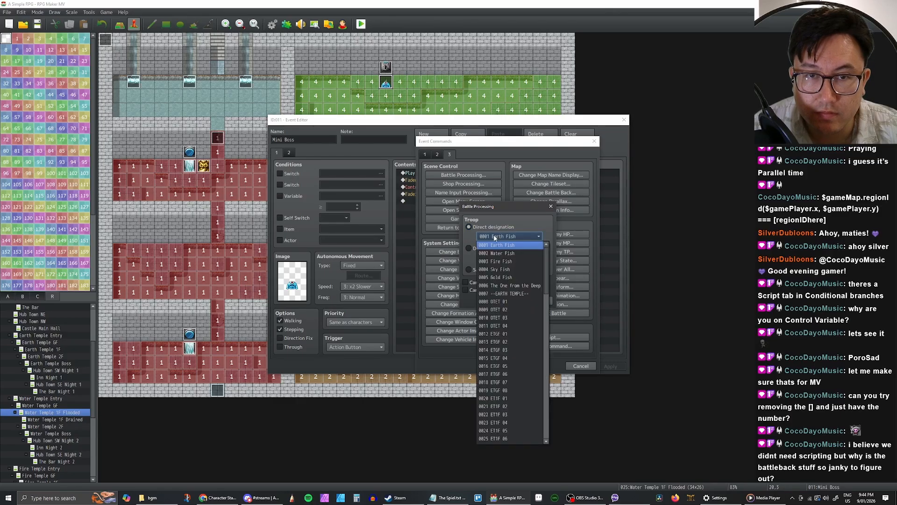
pyautogui.scroll(-12, 514, 279)
pyautogui.scroll(-4, 514, 278)
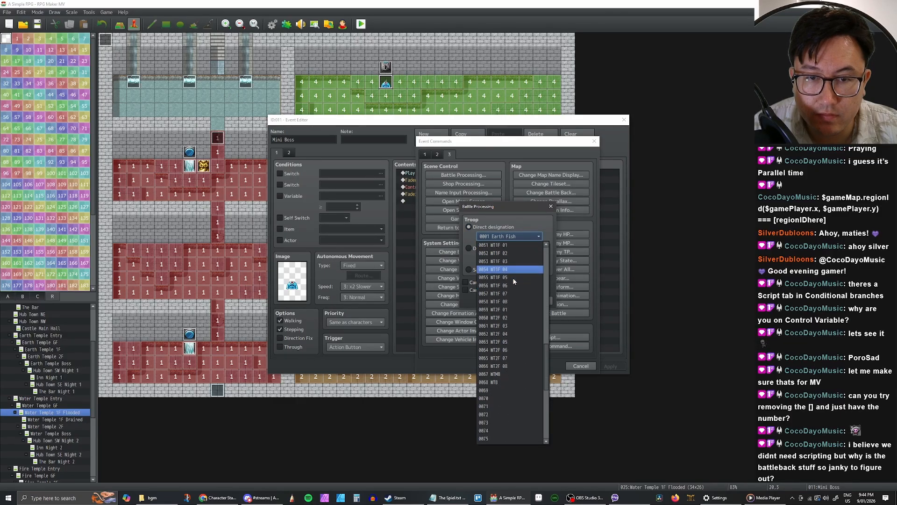
pyautogui.click(507, 351)
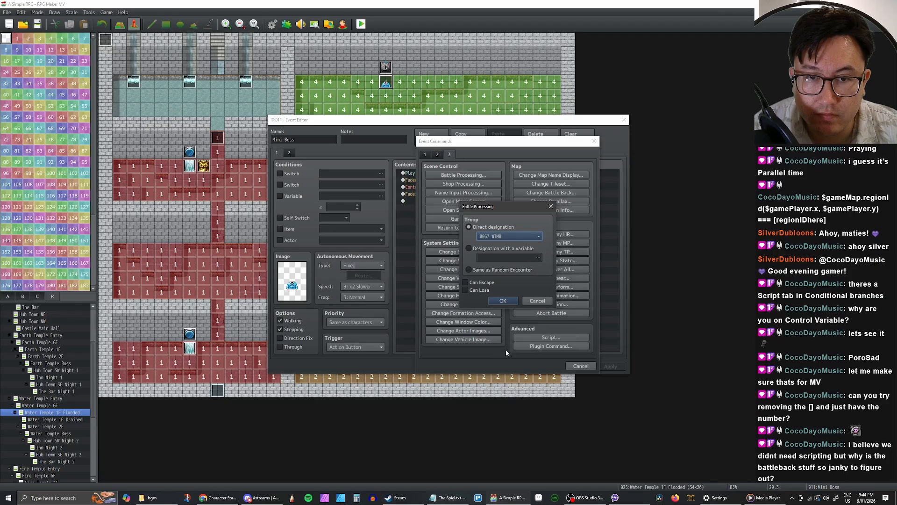
pyautogui.click(465, 282)
pyautogui.click(466, 290)
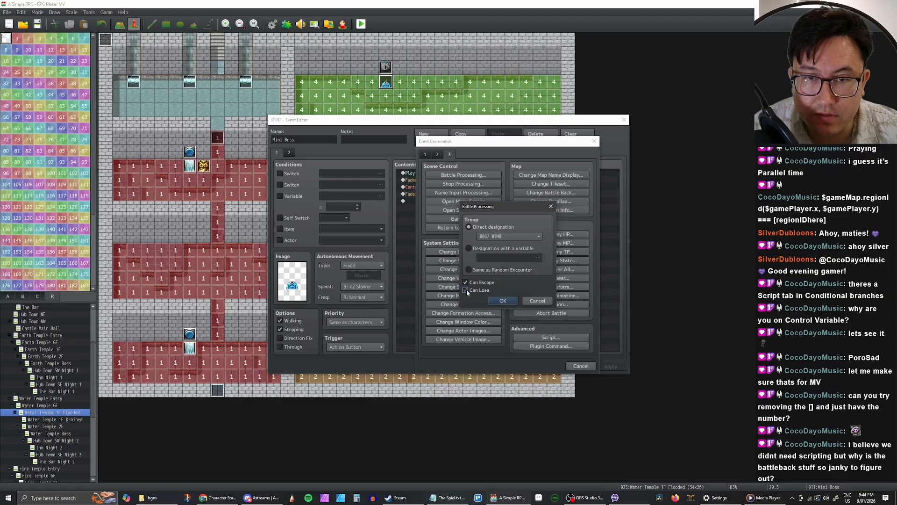
pyautogui.click(503, 300)
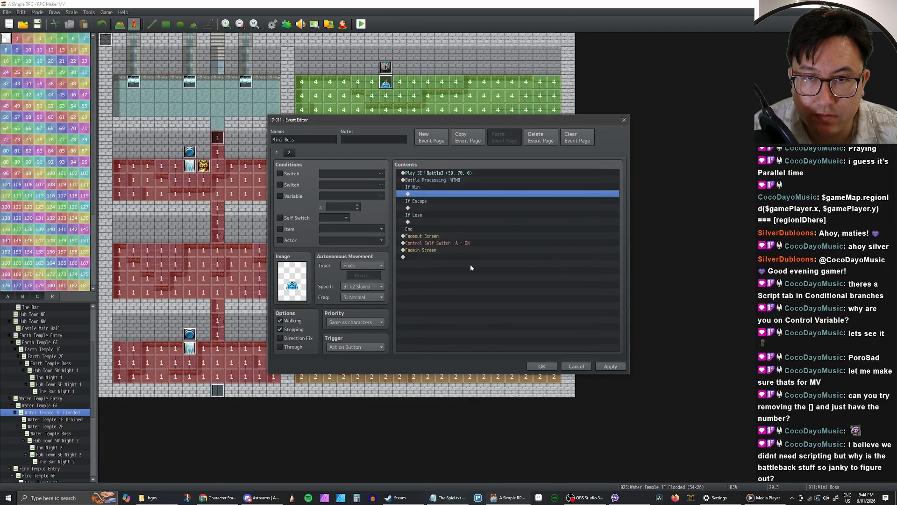
# Step: Add a Game Over command to the If Lose branch of the WTMB battle in the Mini Boss event
pyautogui.click(417, 208)
pyautogui.click(430, 194)
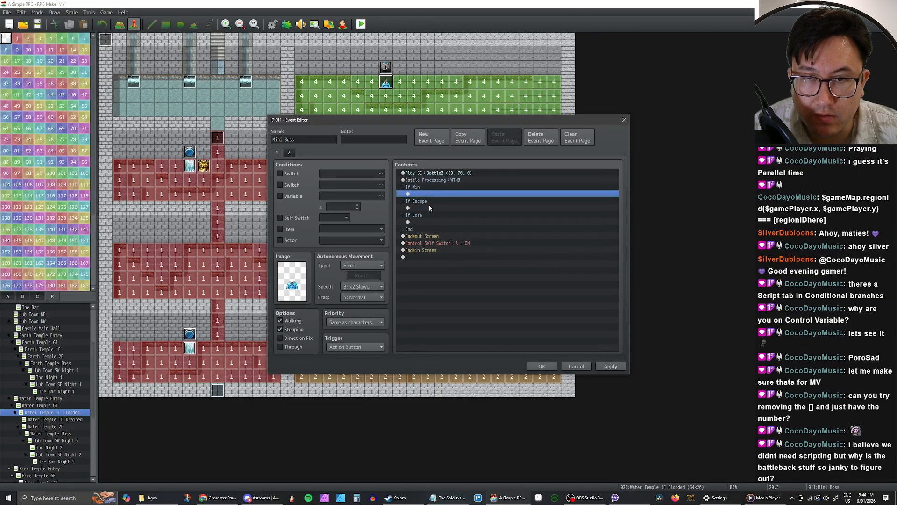
pyautogui.click(429, 208)
pyautogui.click(426, 194)
pyautogui.click(426, 208)
pyautogui.click(425, 222)
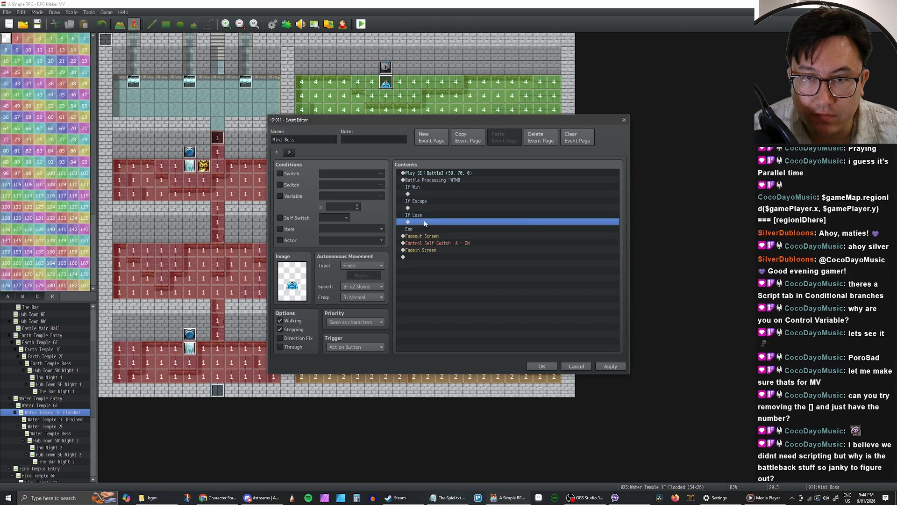
pyautogui.doubleClick(424, 223)
pyautogui.click(452, 218)
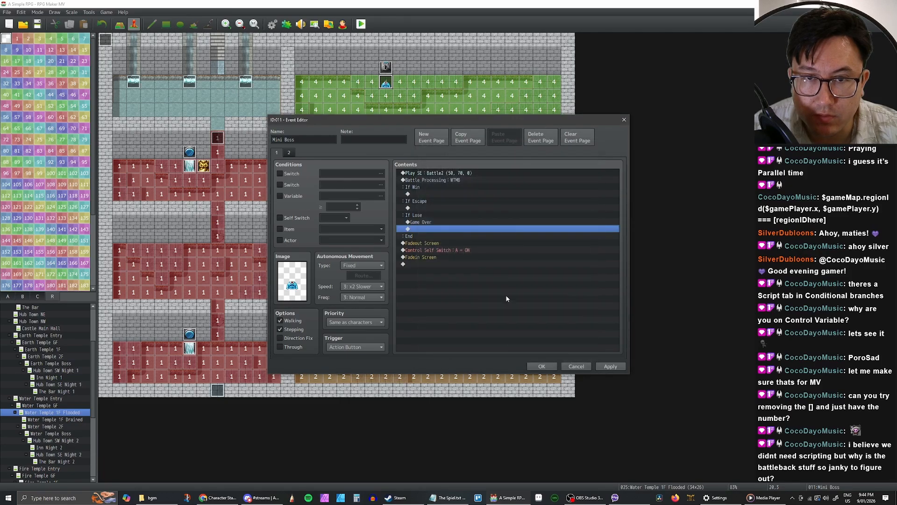
# Step: Move the Fadeout Screen, Control Self Switch A = ON and Fadein Screen commands into the battle's If Win branch
pyautogui.doubleClick(424, 193)
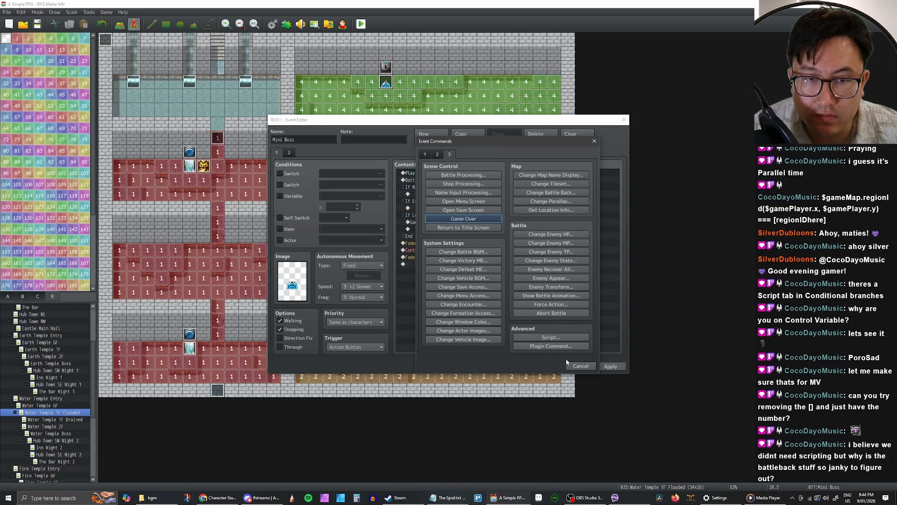
pyautogui.click(580, 365)
pyautogui.click(436, 242)
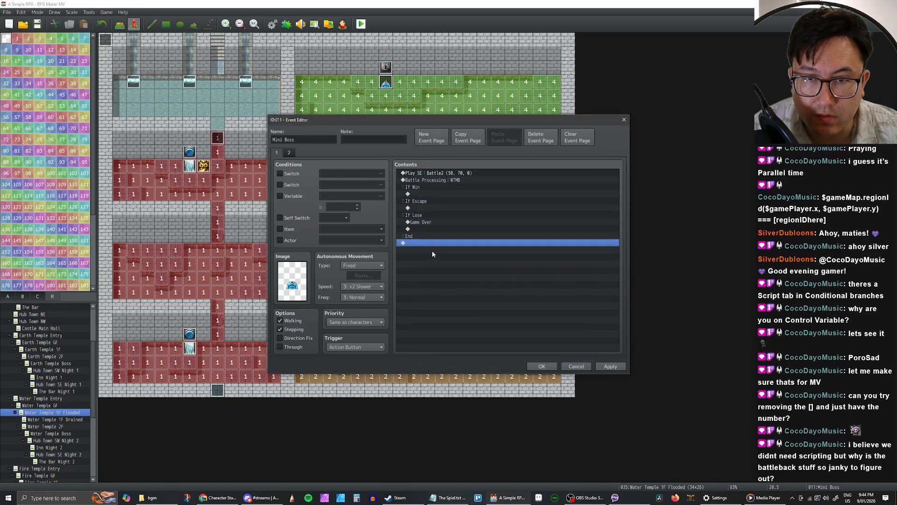
pyautogui.click(430, 193)
pyautogui.hotkey('ctrl', 'v')
pyautogui.click(434, 195)
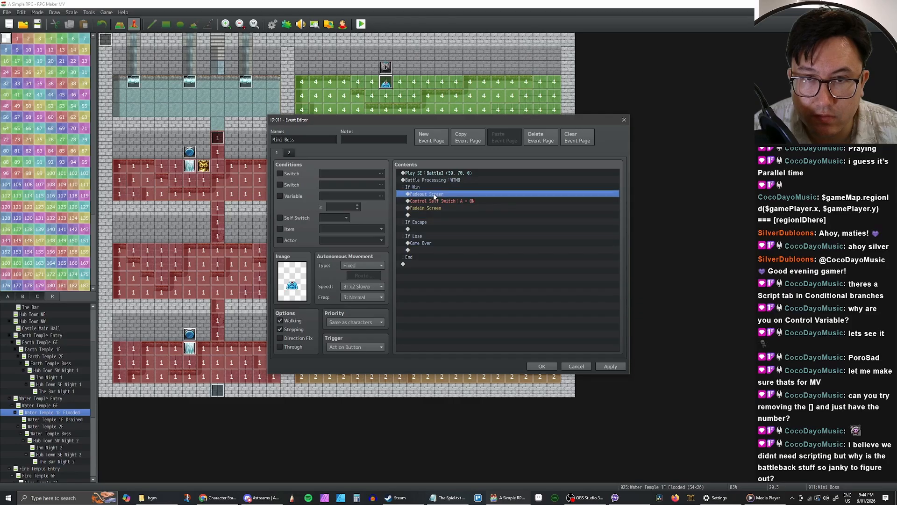
# Step: Preview the Battle2 sound effect, delete its Play SE command and apply the changes to the Mini Boss event
pyautogui.doubleClick(437, 173)
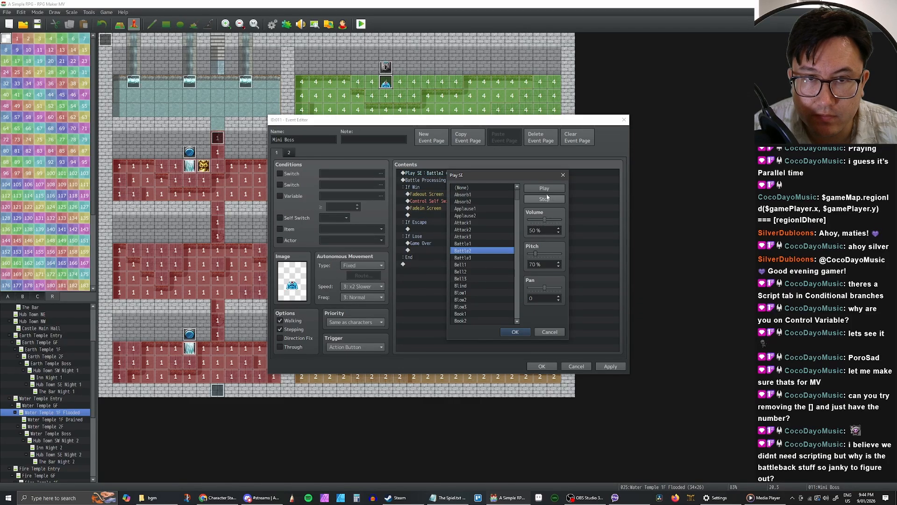
pyautogui.click(546, 189)
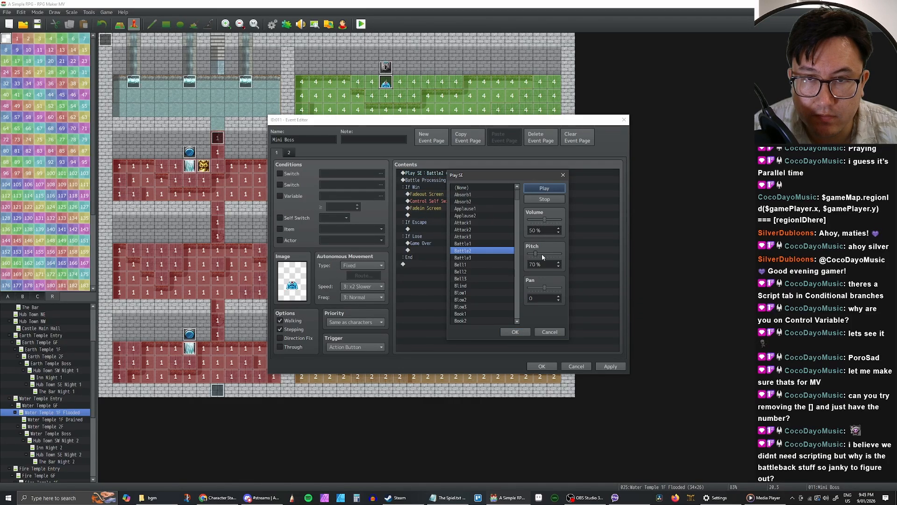
pyautogui.click(549, 332)
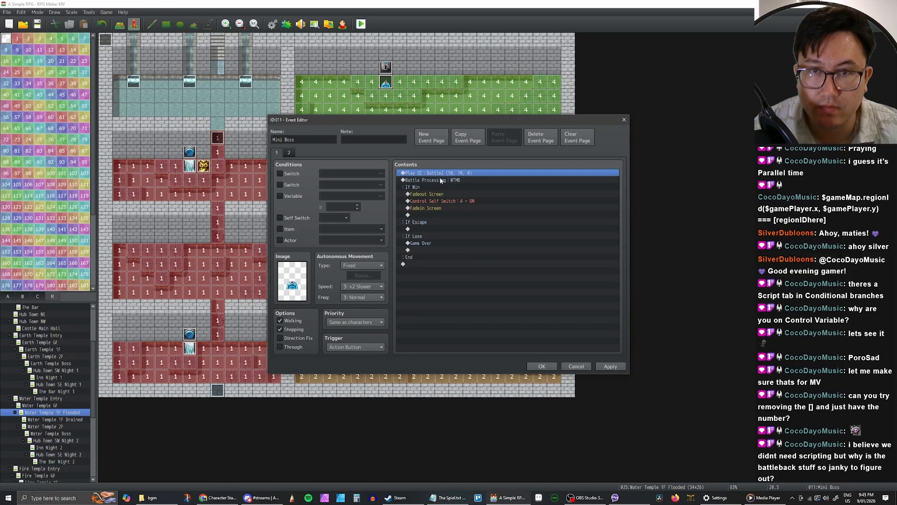
pyautogui.press('Delete')
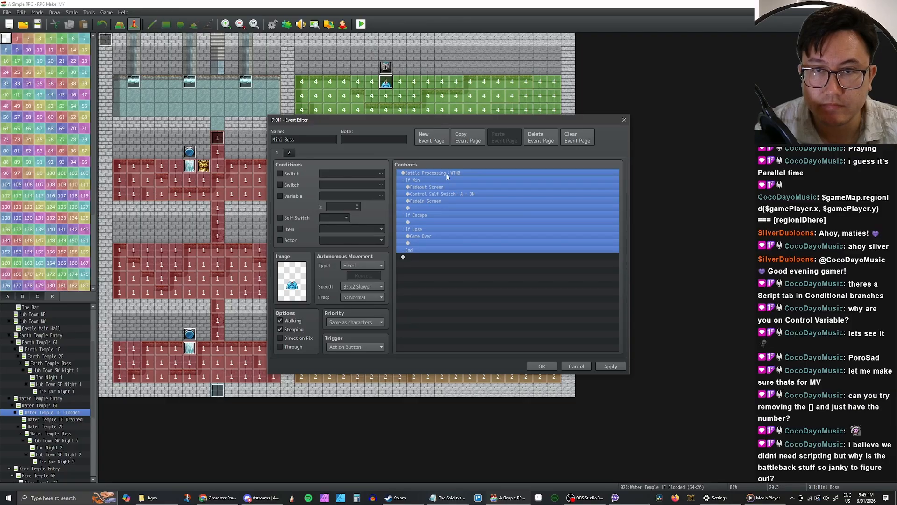
pyautogui.click(444, 186)
pyautogui.click(445, 174)
pyautogui.click(607, 366)
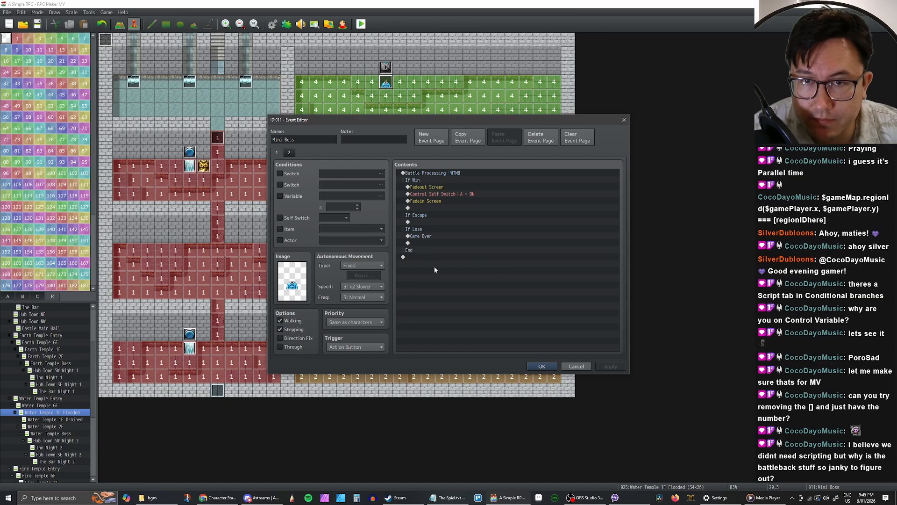
pyautogui.click(542, 367)
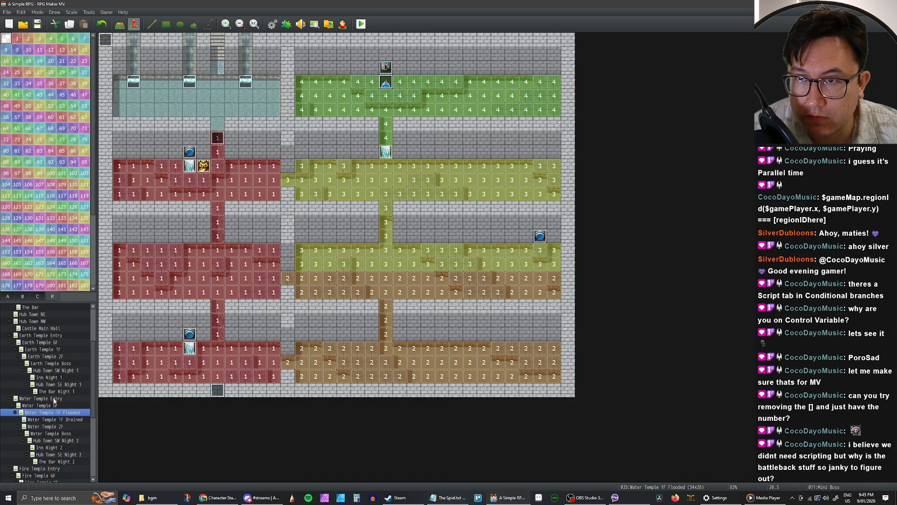
# Step: Check the WTMB troop in the database and set the EXP and Gold rewards of Water Mini Boss Minion 1 to 0
pyautogui.click(273, 24)
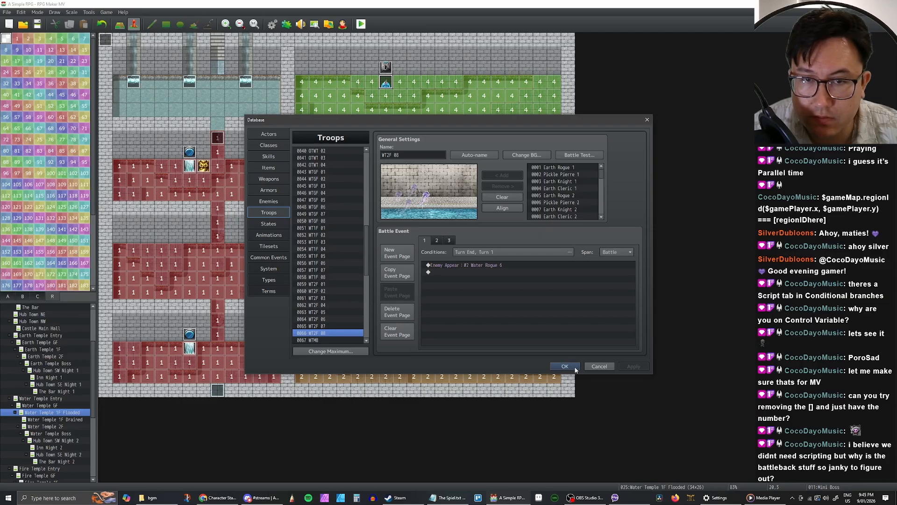
pyautogui.click(575, 368)
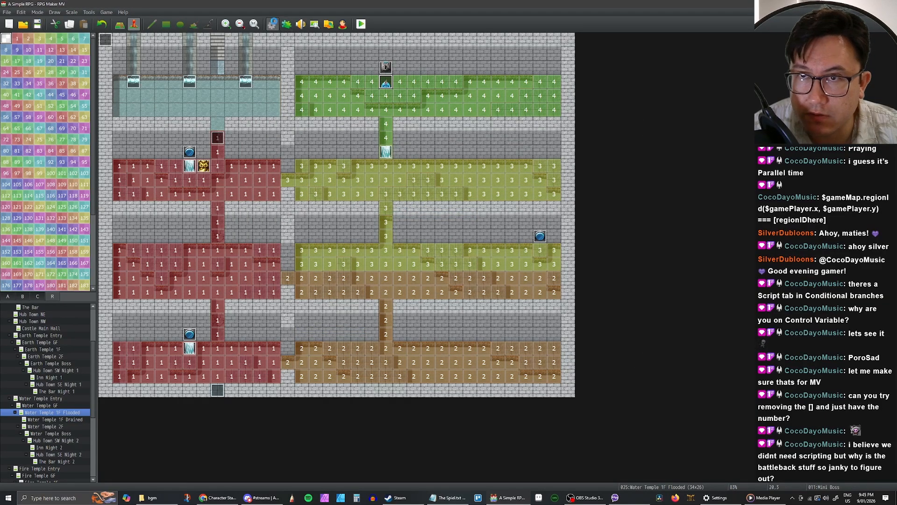
pyautogui.click(273, 24)
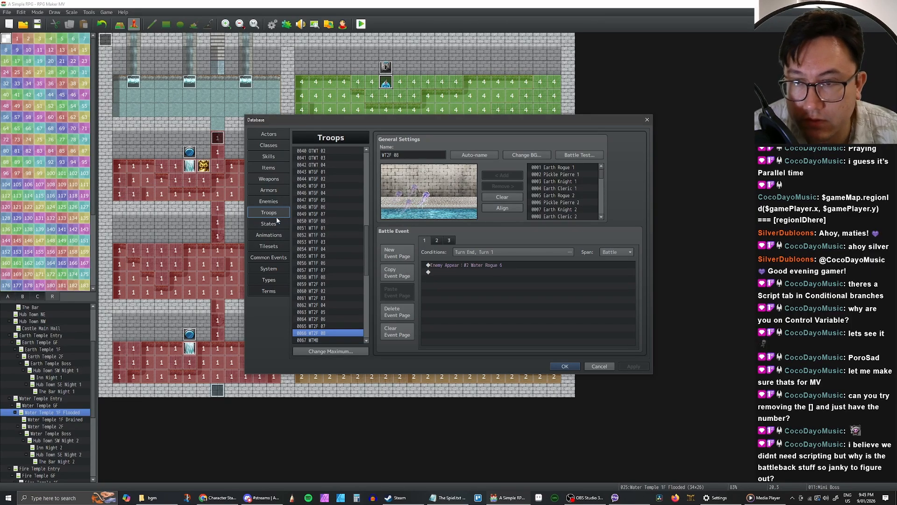
pyautogui.scroll(-3, 355, 222)
pyautogui.click(316, 292)
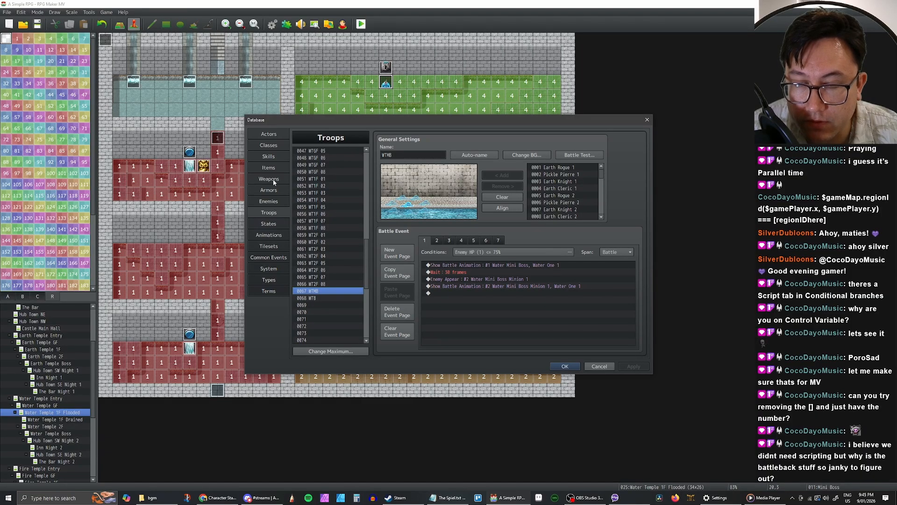
pyautogui.click(271, 201)
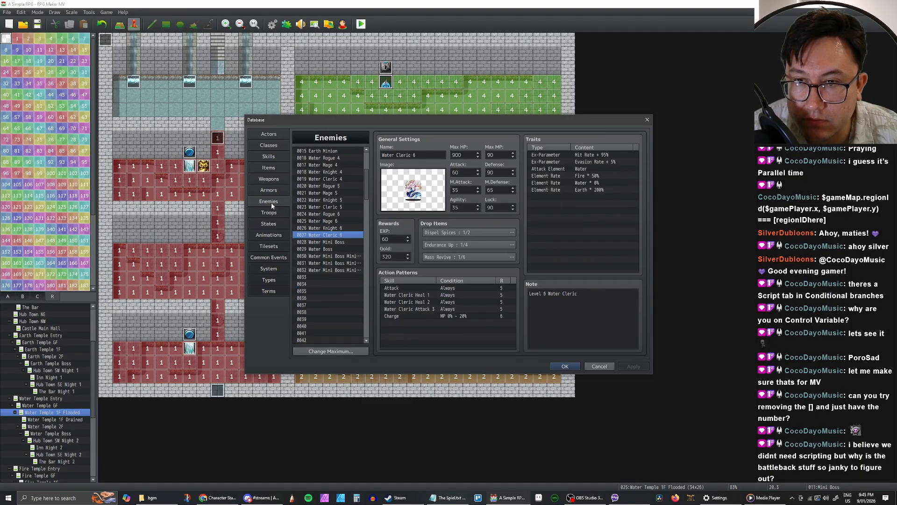
pyautogui.click(330, 257)
pyautogui.doubleClick(391, 240)
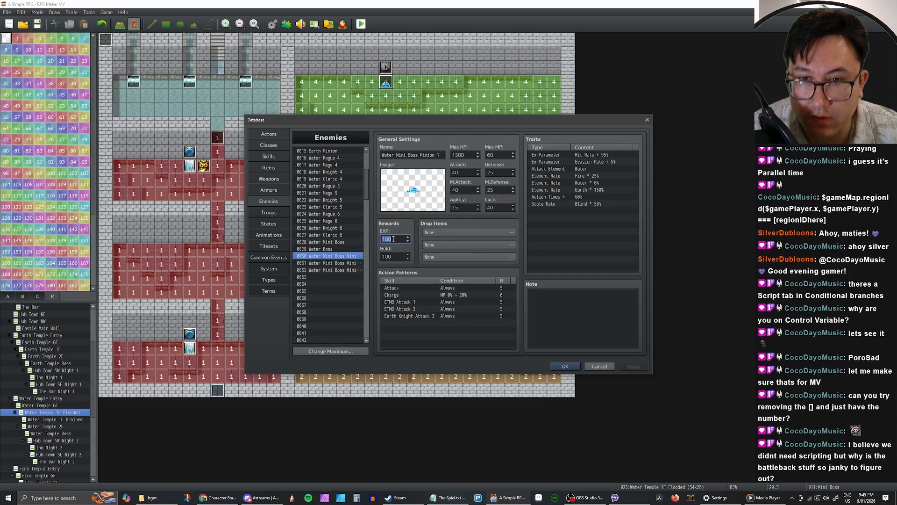
pyautogui.write('0')
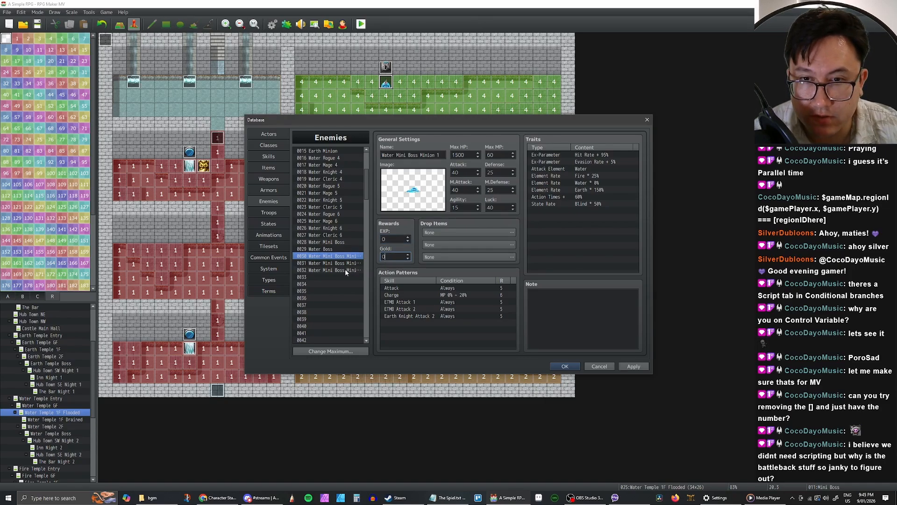
# Step: Set the EXP and Gold rewards of Water Mini Boss Minion 2 to 0
pyautogui.click(330, 263)
pyautogui.doubleClick(392, 256)
pyautogui.write('0')
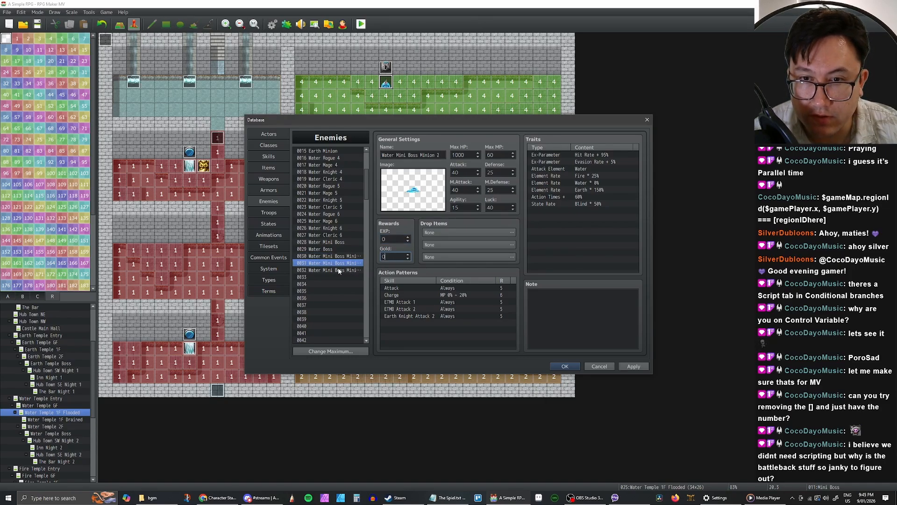
# Step: Review the stats and rewards of the remaining Water Mini Boss minions, the Water Mini Boss and the Water Boss
pyautogui.click(330, 270)
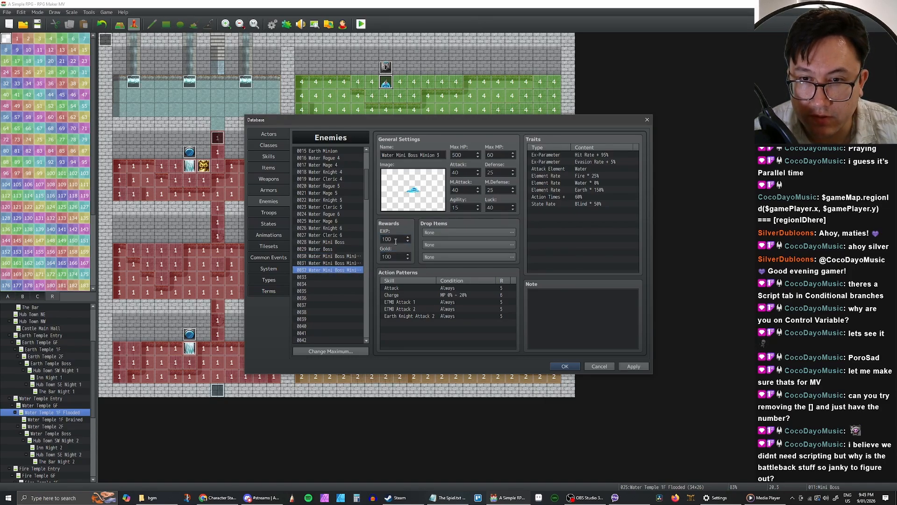
pyautogui.click(337, 263)
pyautogui.click(337, 256)
pyautogui.click(338, 249)
pyautogui.click(337, 242)
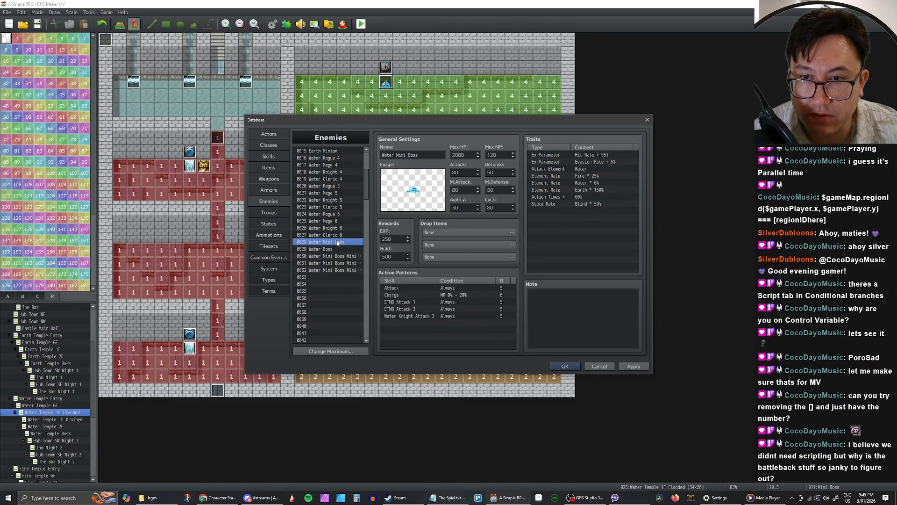
pyautogui.click(322, 250)
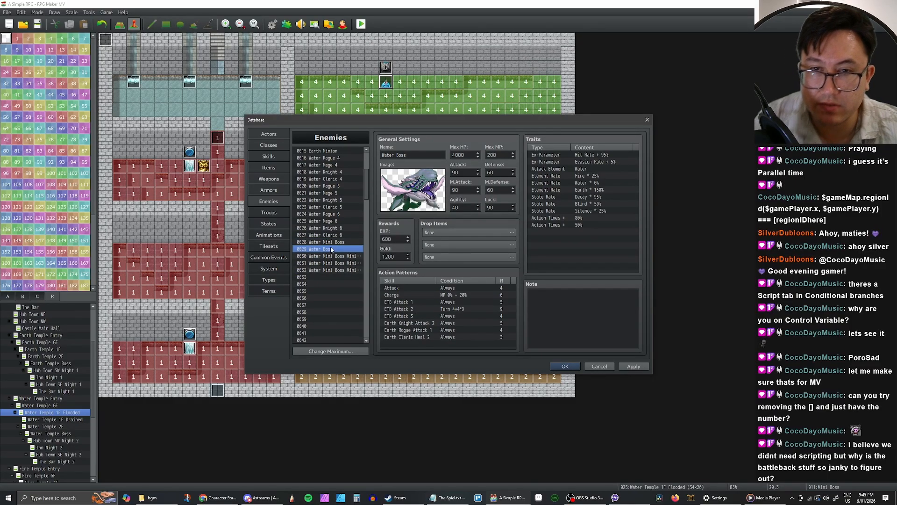
pyautogui.click(334, 242)
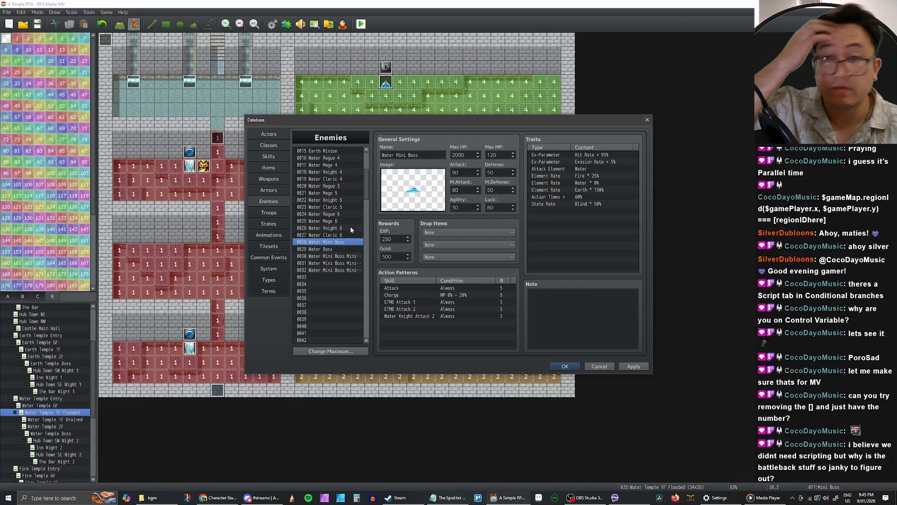
# Step: Examine the rewards and drop items of the Earth Mini Boss, Earth Minion and regular Earth enemies for comparison
pyautogui.scroll(5, 349, 223)
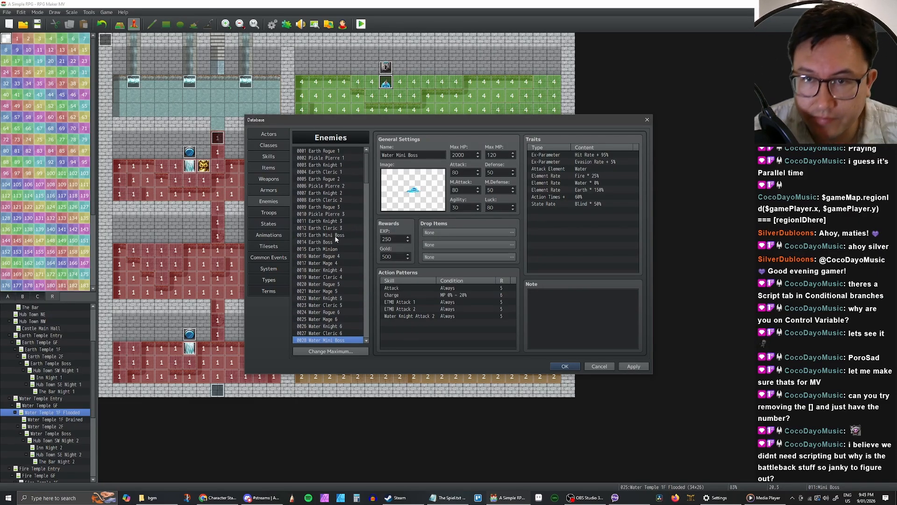
pyautogui.click(336, 236)
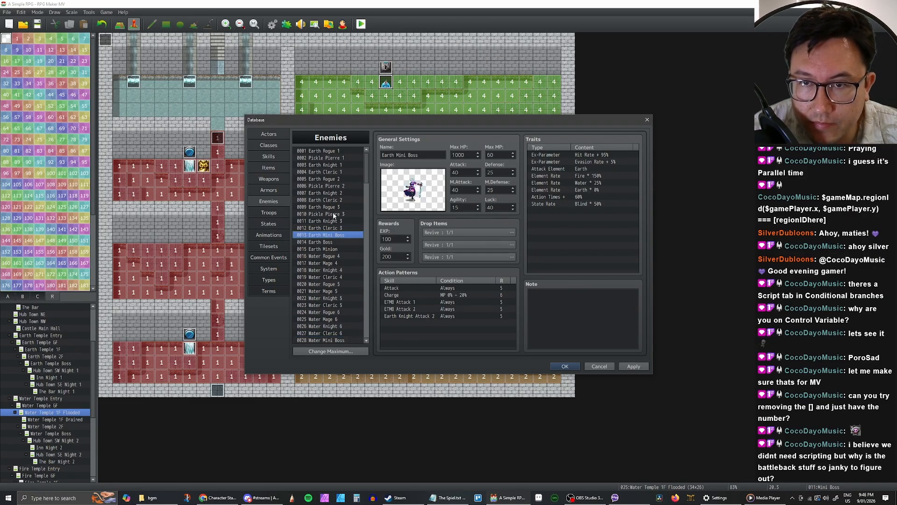
pyautogui.click(335, 214)
pyautogui.click(334, 208)
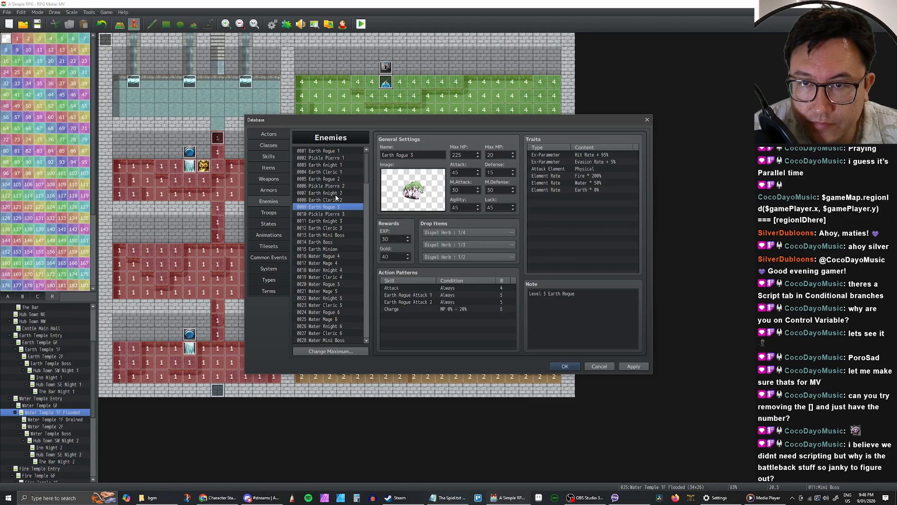
pyautogui.click(336, 193)
pyautogui.scroll(-1, 337, 213)
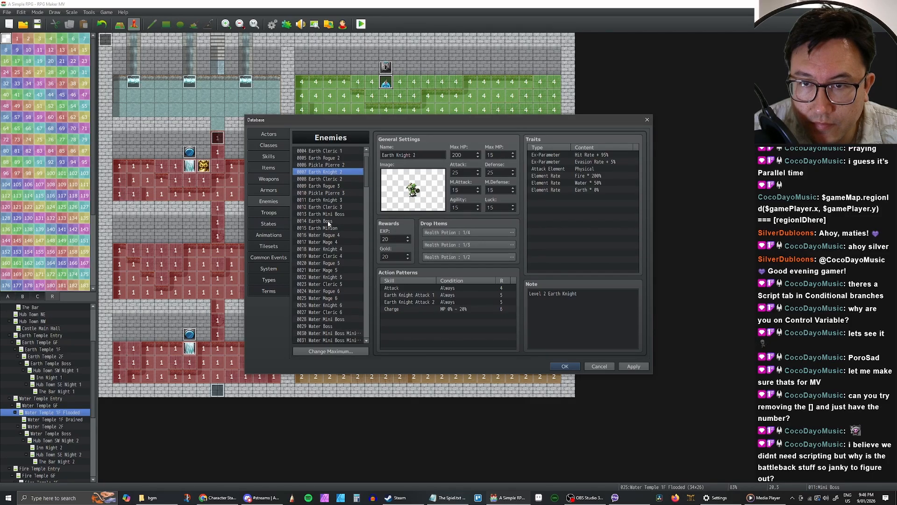
pyautogui.click(329, 229)
pyautogui.scroll(-3, 329, 229)
# Step: Compare the Water Mini Boss's stats, rewards and action patterns with those of its first minion and the Water Boss
pyautogui.click(338, 264)
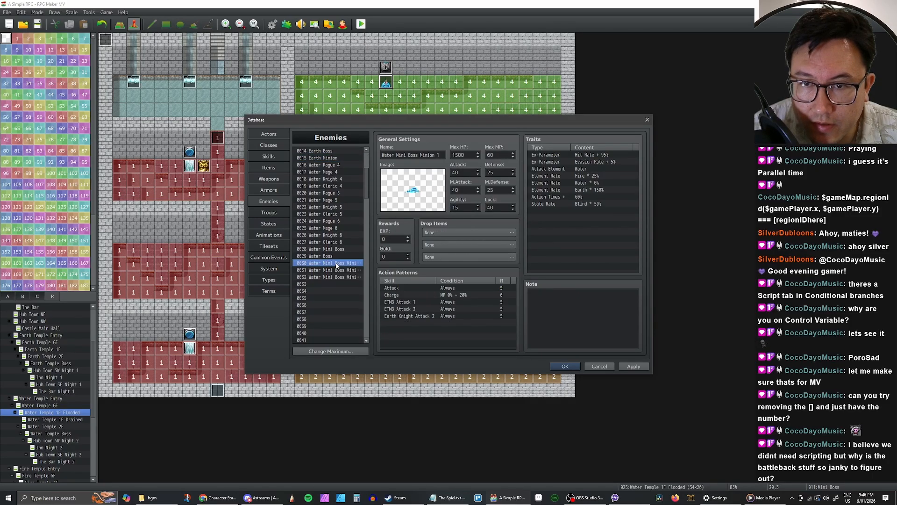
pyautogui.click(333, 256)
pyautogui.click(334, 250)
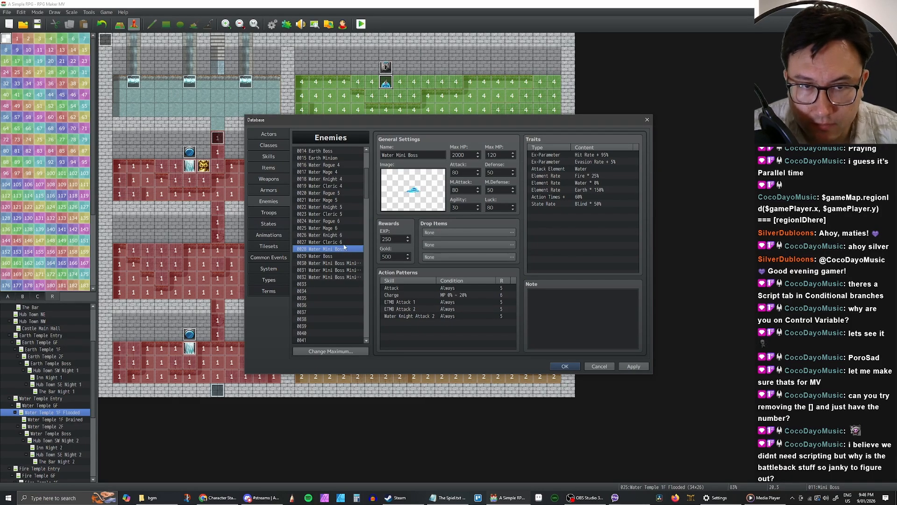
pyautogui.click(343, 243)
pyautogui.click(341, 250)
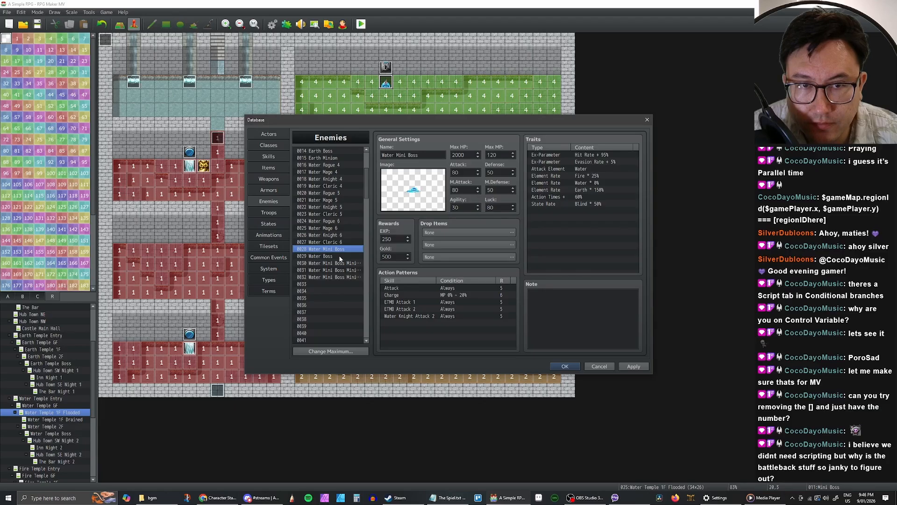
pyautogui.click(341, 256)
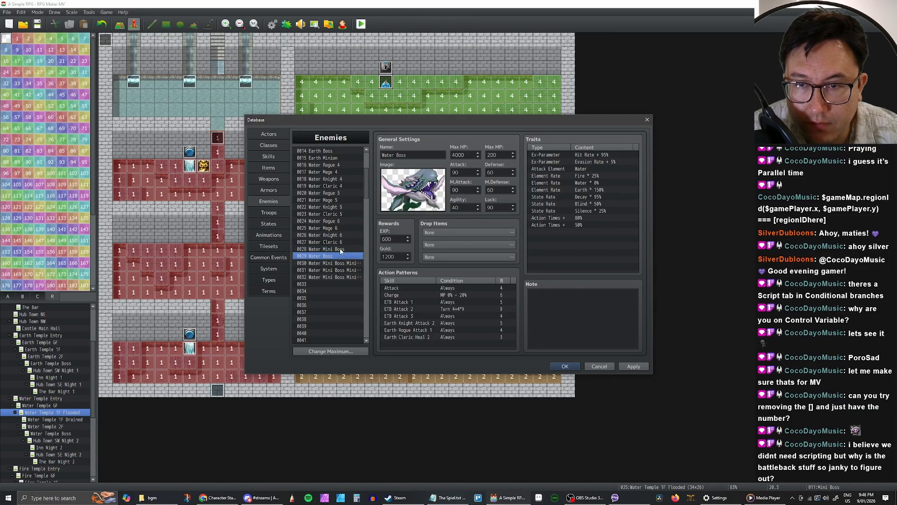
pyautogui.click(341, 249)
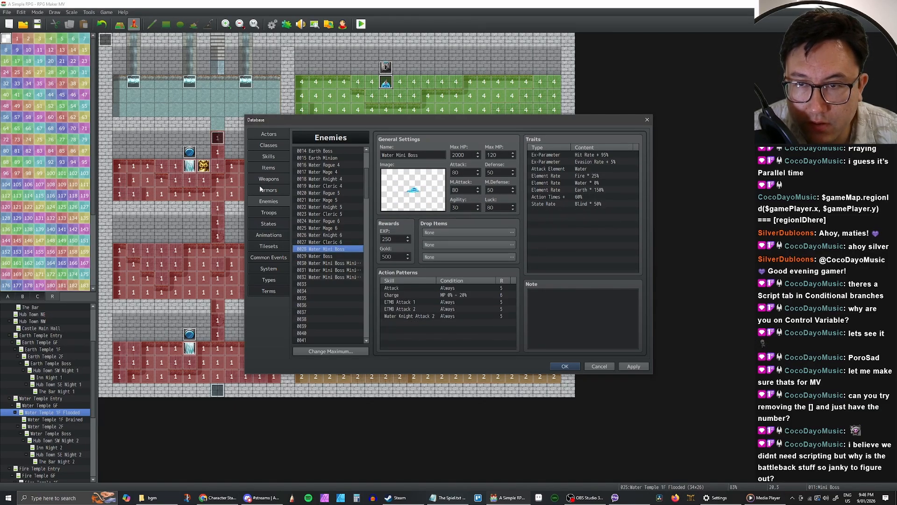
# Step: Locate the boss skills section in the skills database
pyautogui.click(269, 156)
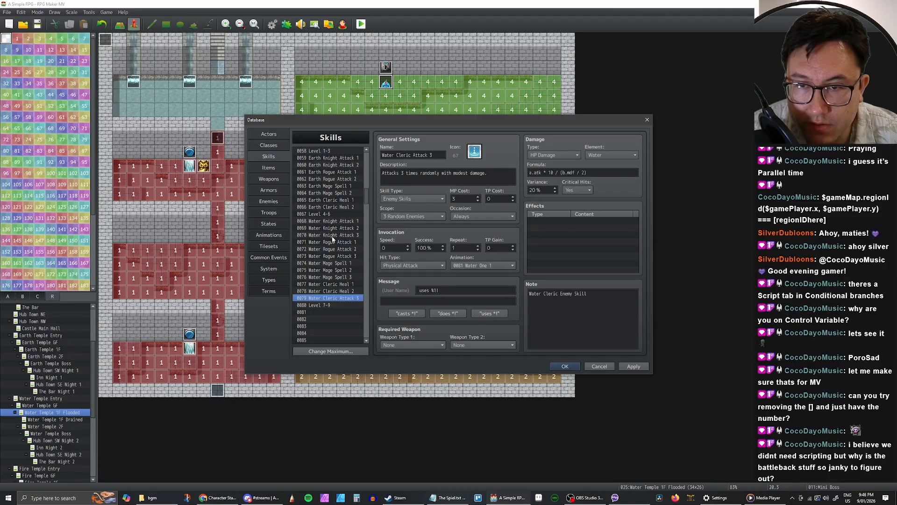
pyautogui.scroll(-2, 338, 237)
pyautogui.scroll(-12, 337, 236)
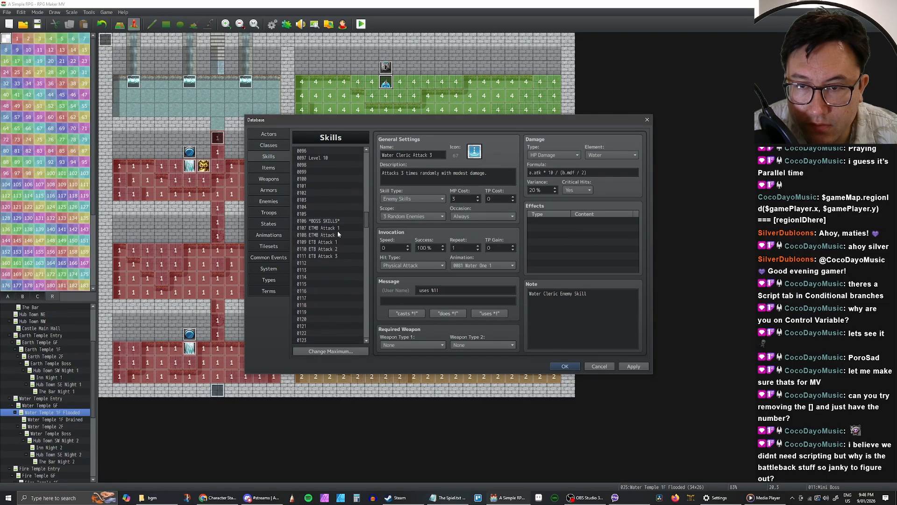
pyautogui.scroll(-1, 331, 210)
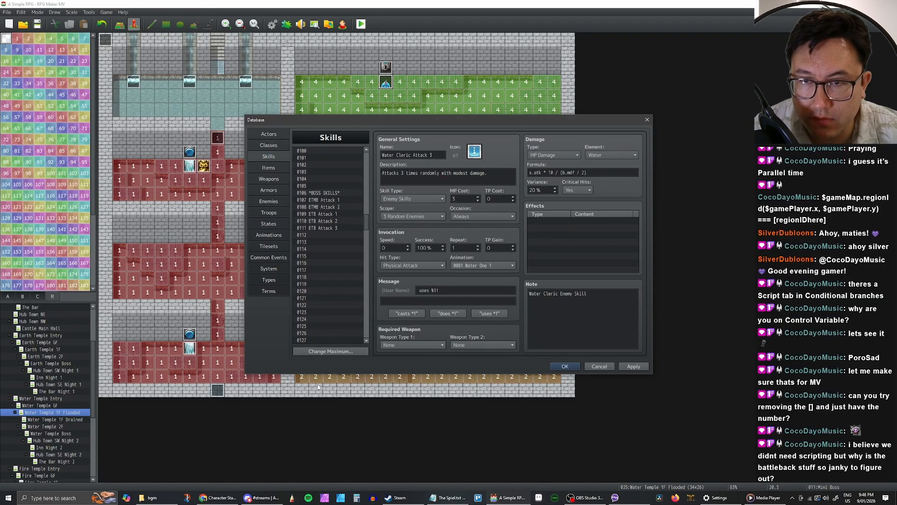
# Step: Switch to the browser and review the A Simple RPG design document's boss descriptions and planned number of unique skills per boss
pyautogui.click(222, 498)
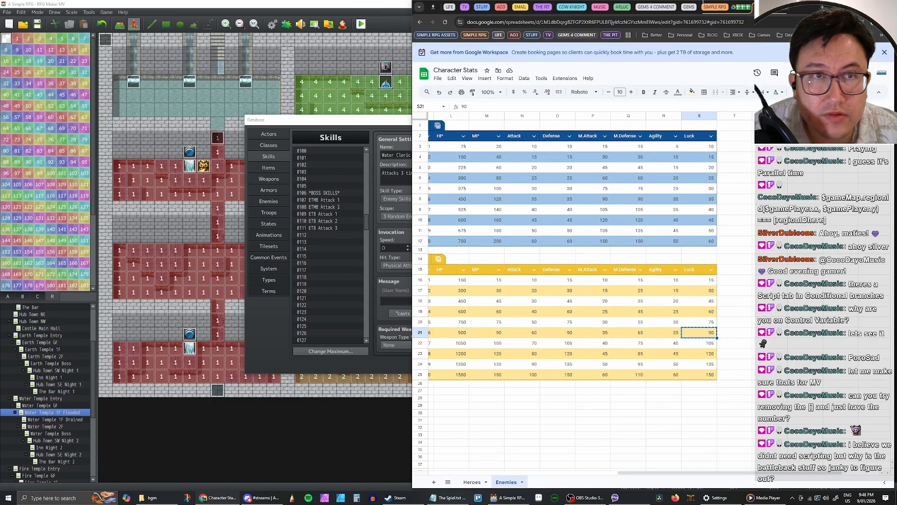
pyautogui.doubleClick(805, 14)
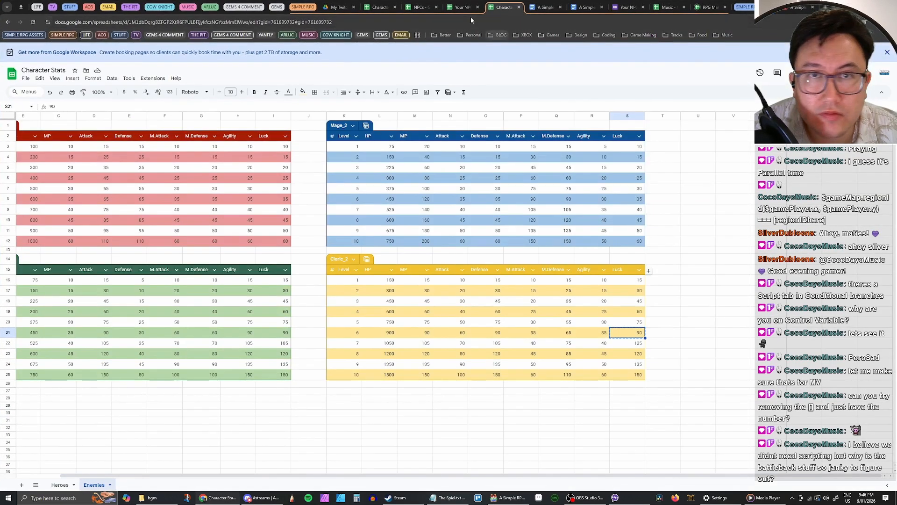
pyautogui.click(545, 10)
pyautogui.scroll(15, 450, 211)
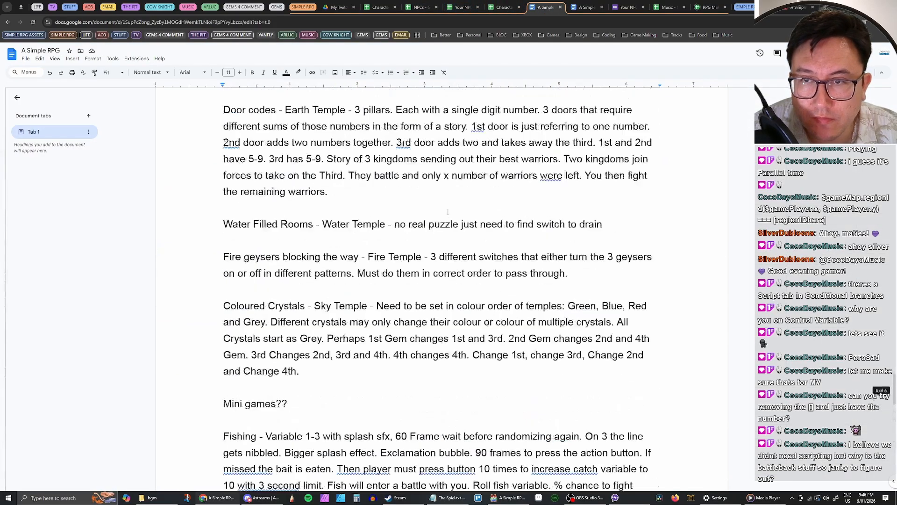
pyautogui.scroll(15, 450, 211)
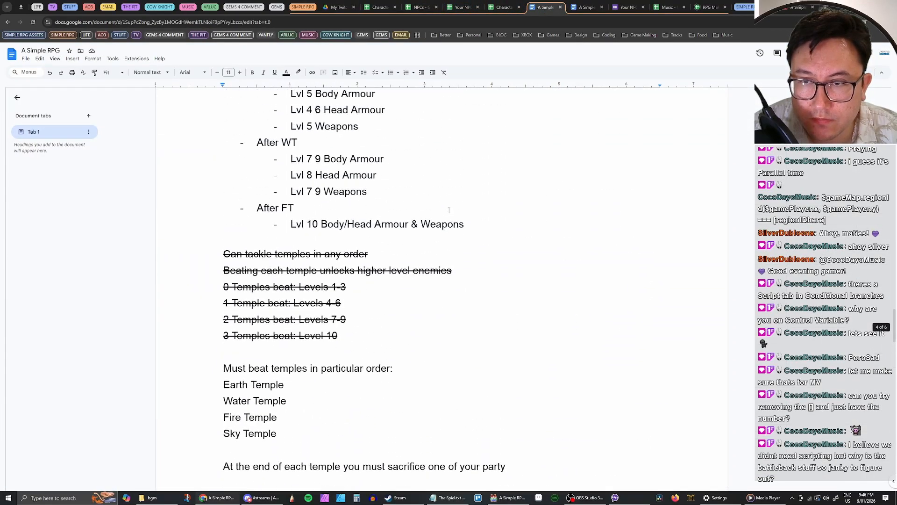
pyautogui.scroll(15, 449, 210)
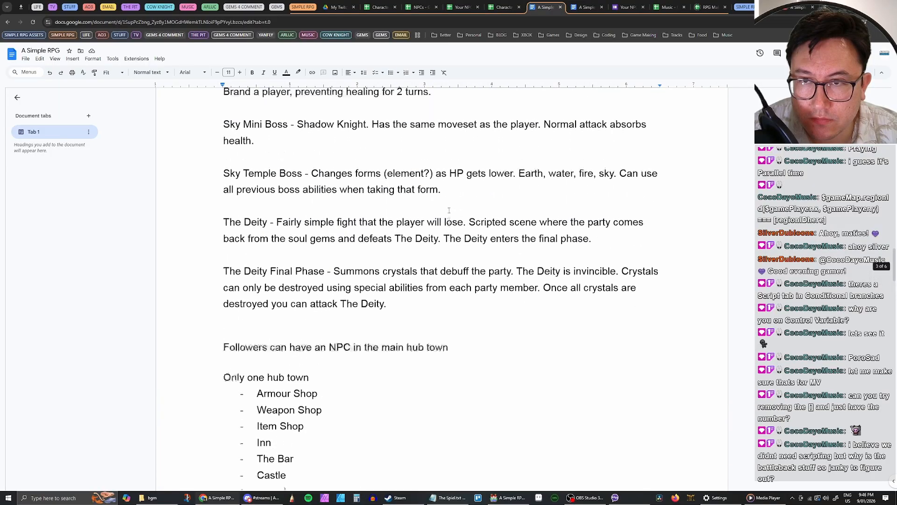
pyautogui.scroll(8, 449, 211)
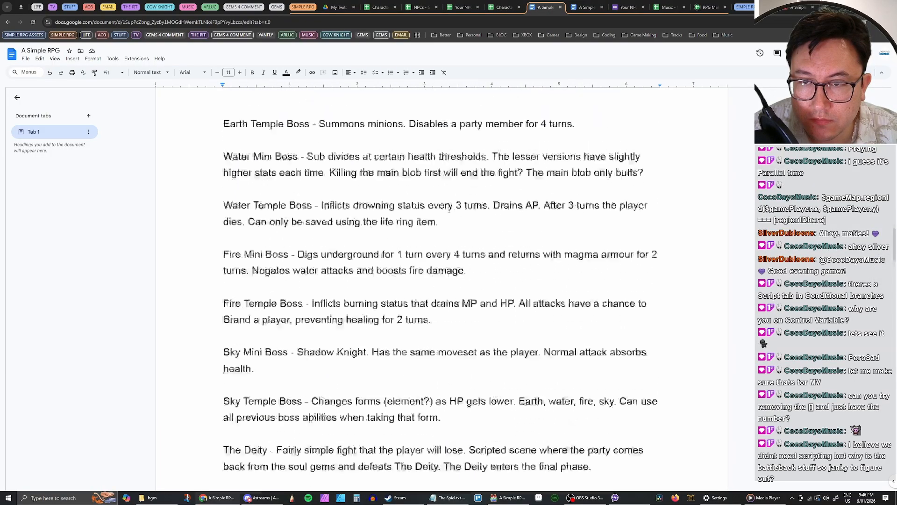
pyautogui.scroll(5, 449, 210)
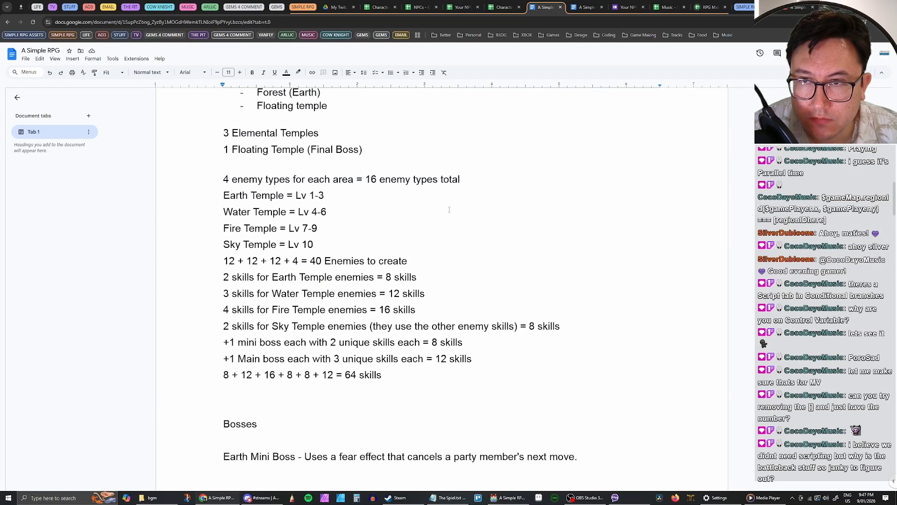
pyautogui.scroll(-1, 449, 210)
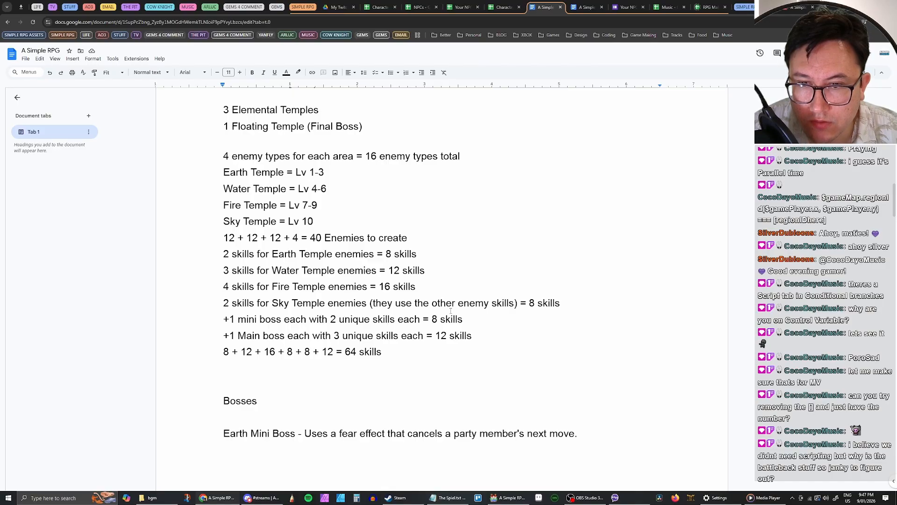
# Step: Return to RPG Maker MV and copy the skills ETMB Attack 1 and ETMB Attack 2 into the empty slots starting at 0112
pyautogui.hotkey('alt', 'Tab')
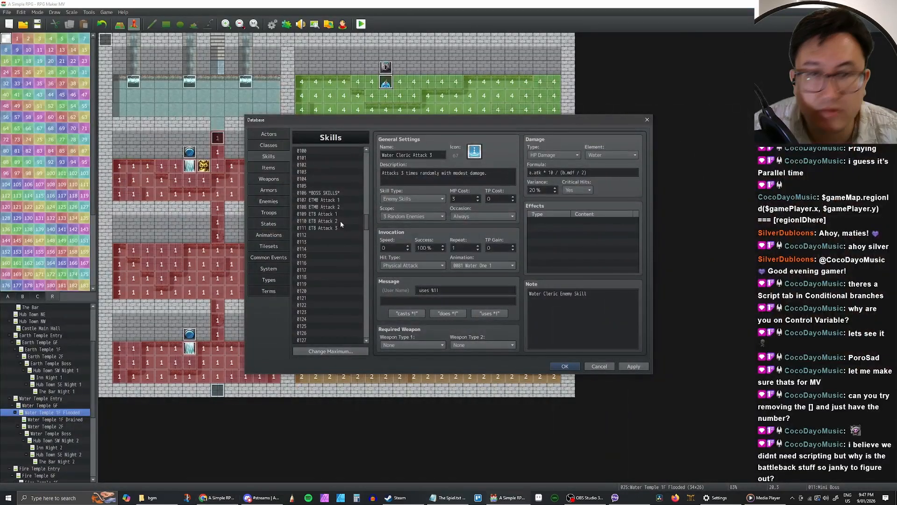
pyautogui.click(329, 201)
pyautogui.keyDown('shift'); pyautogui.click(329, 207); pyautogui.keyUp('shift')
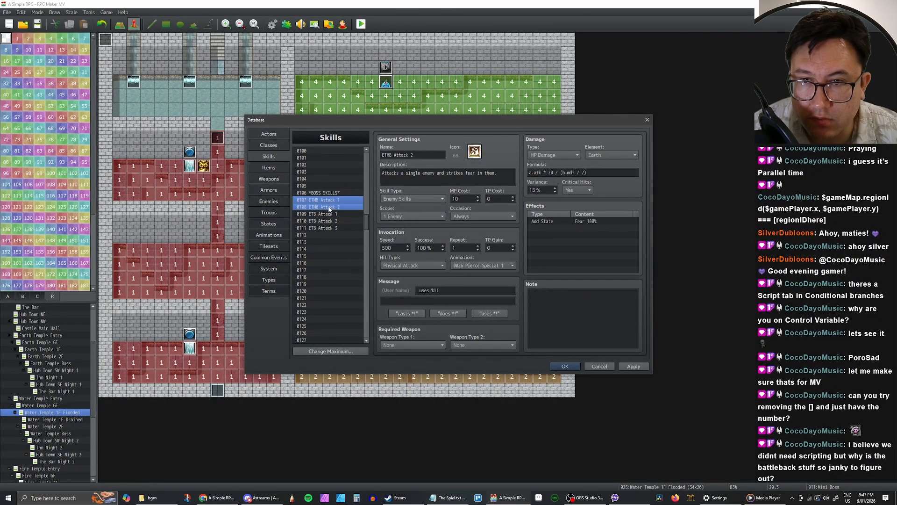
pyautogui.hotkey('ctrl', 'c')
pyautogui.click(332, 235)
pyautogui.hotkey('ctrl', 'v')
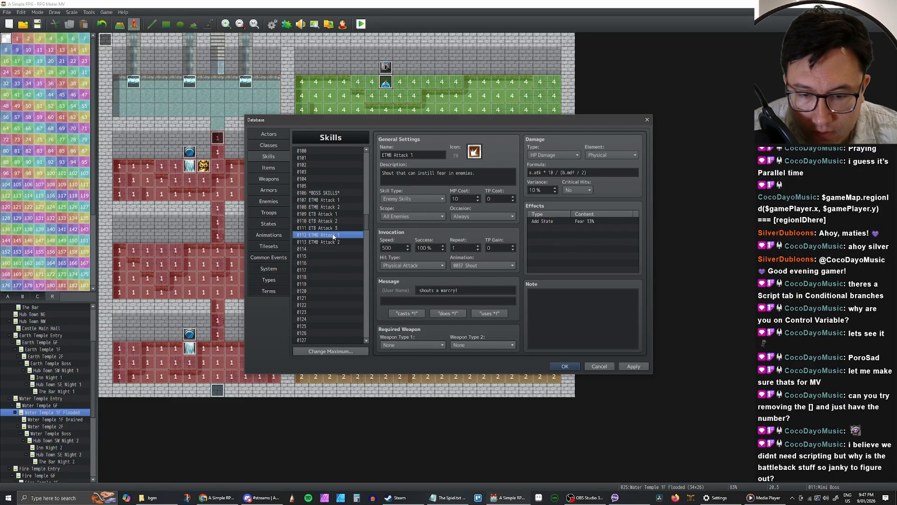
# Step: Rename the two copied skills in slots 0112 and 0113 as WTMB Attack 1 and WTMB Attack 2
pyautogui.click(334, 241)
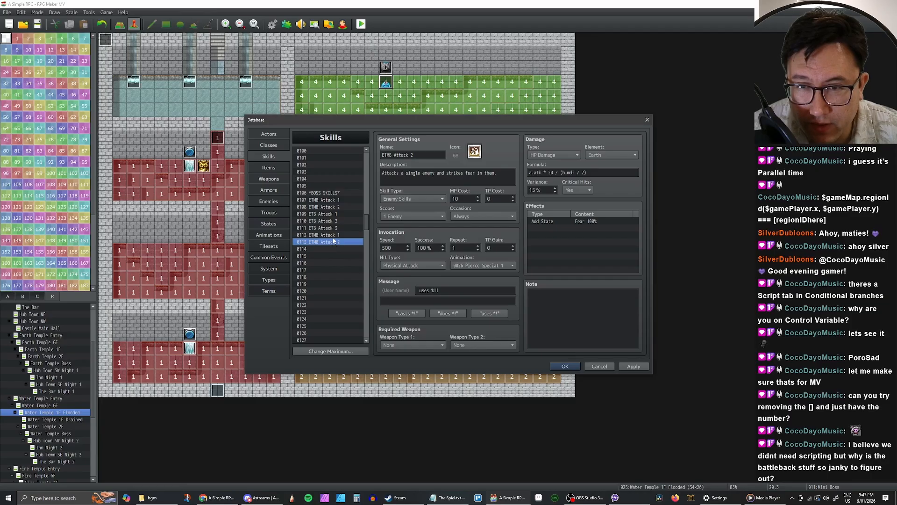
pyautogui.click(333, 237)
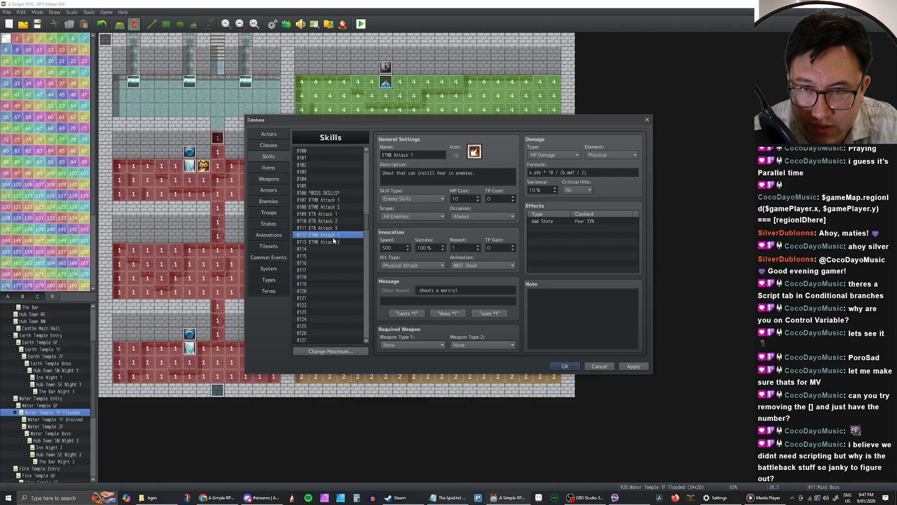
pyautogui.click(335, 241)
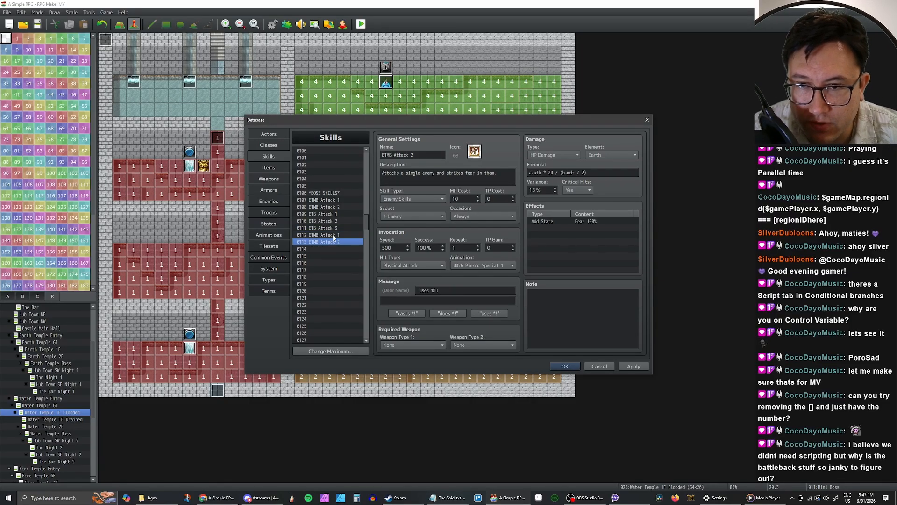
pyautogui.click(337, 236)
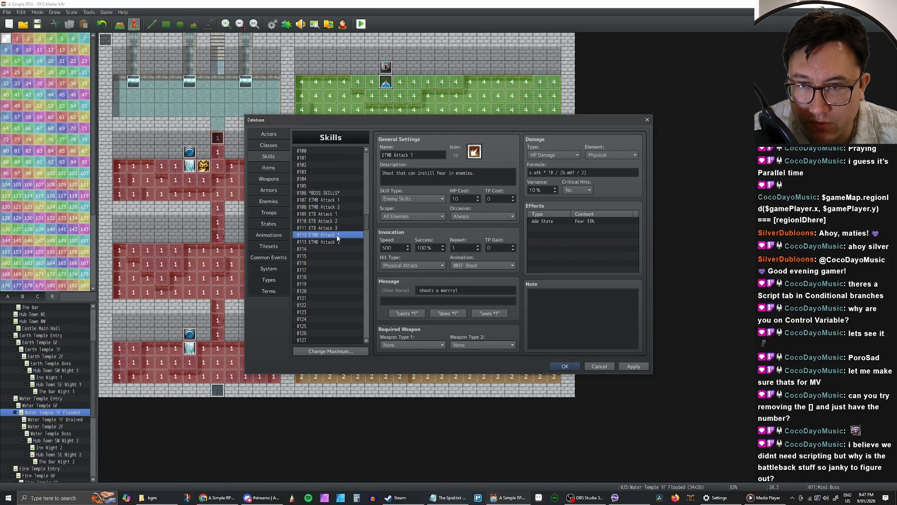
pyautogui.click(384, 156)
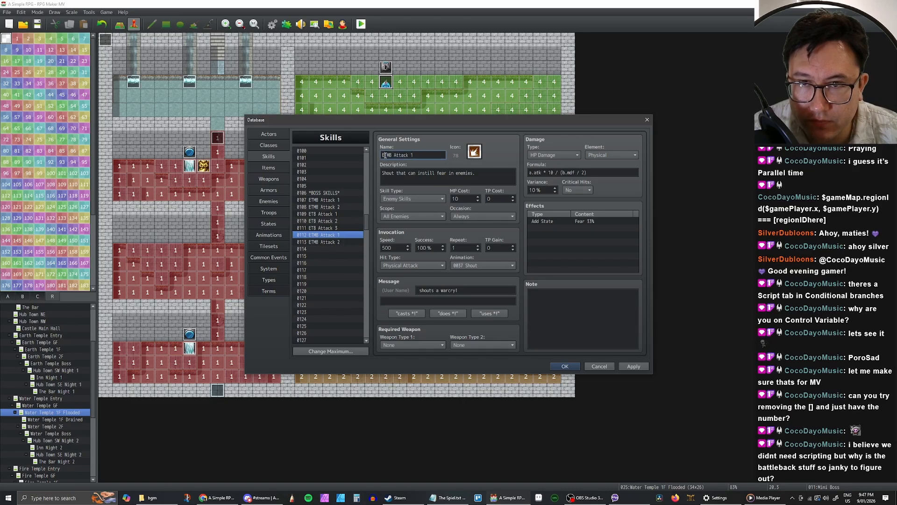
pyautogui.press('BackSpace')
pyautogui.write('W')
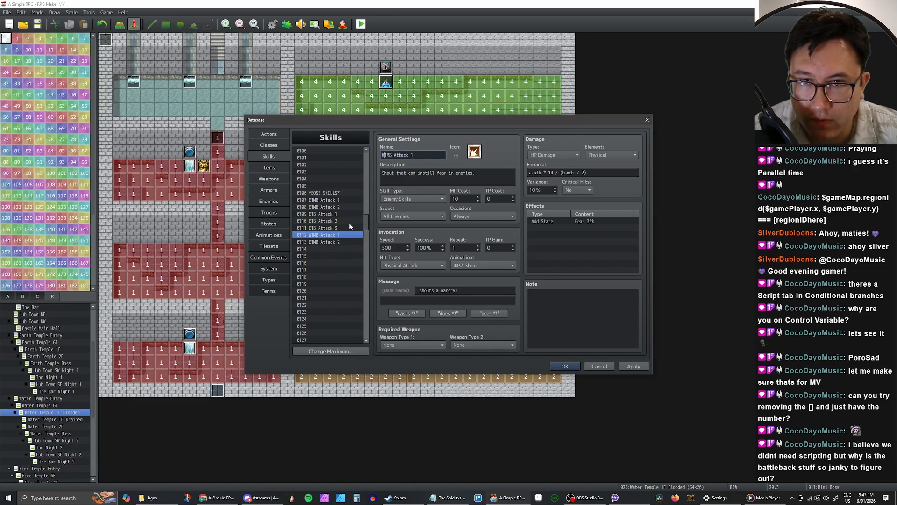
pyautogui.click(334, 242)
pyautogui.click(384, 155)
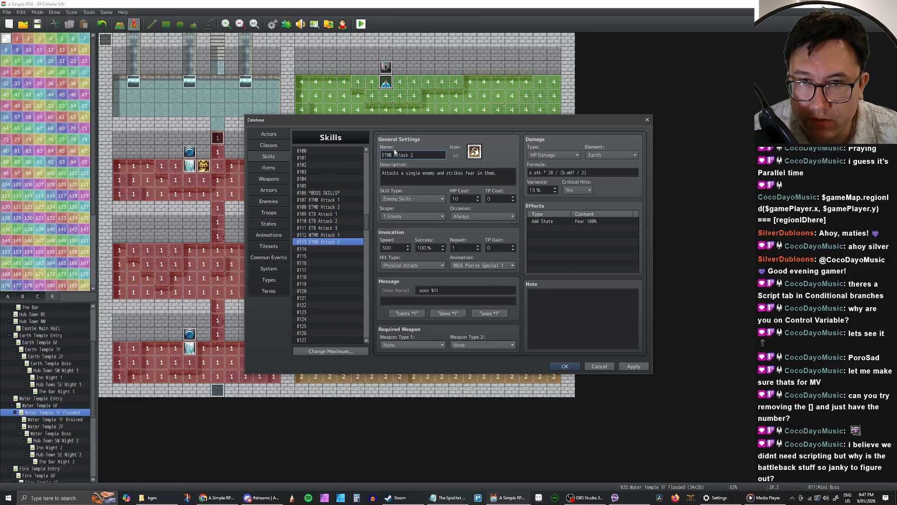
pyautogui.press('BackSpace')
pyautogui.write('W')
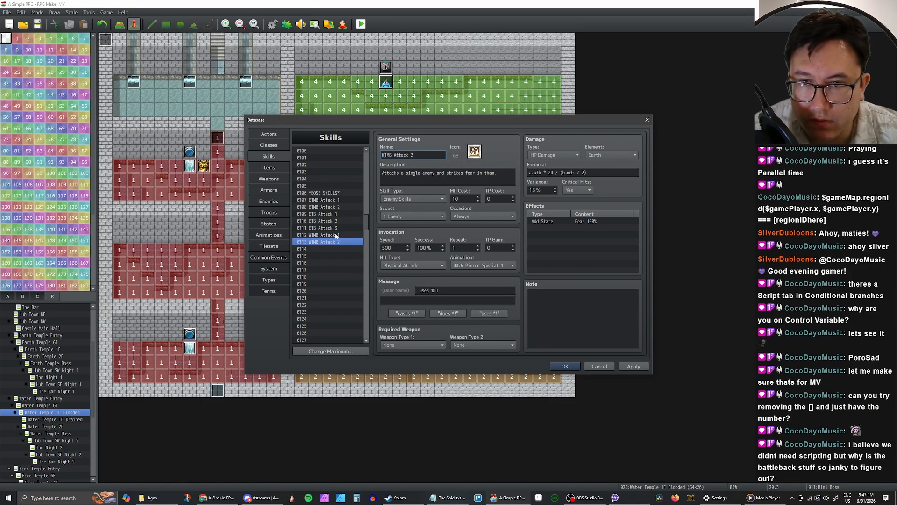
# Step: Change the icon of WTMB Attack 1 to the blue water icon, number 67
pyautogui.click(327, 235)
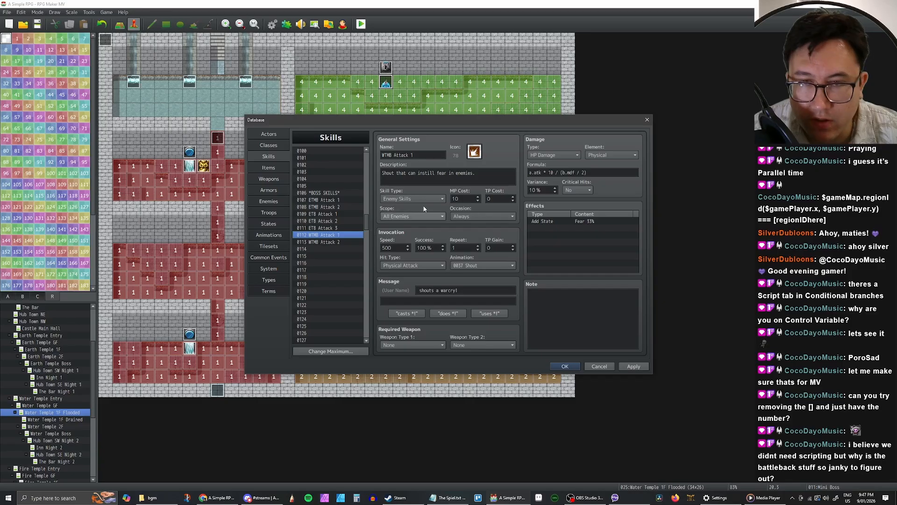
pyautogui.click(488, 172)
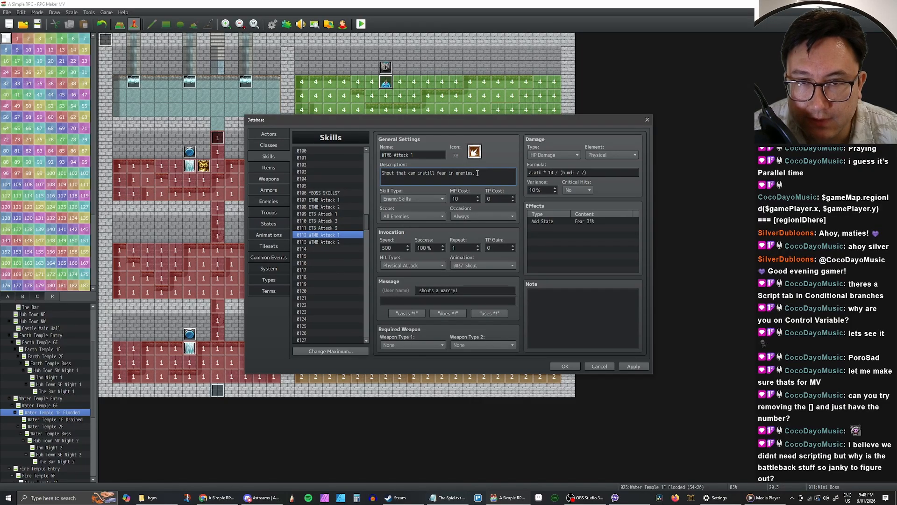
pyautogui.click(422, 157)
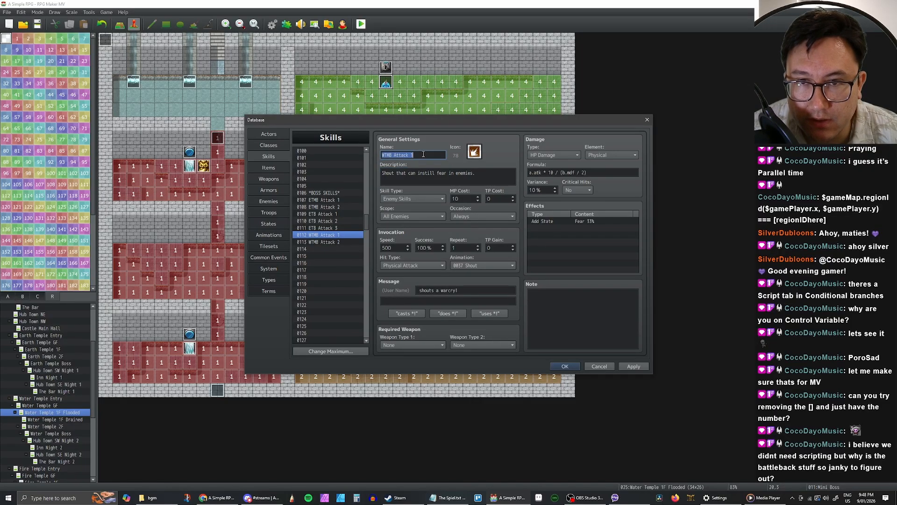
pyautogui.doubleClick(475, 152)
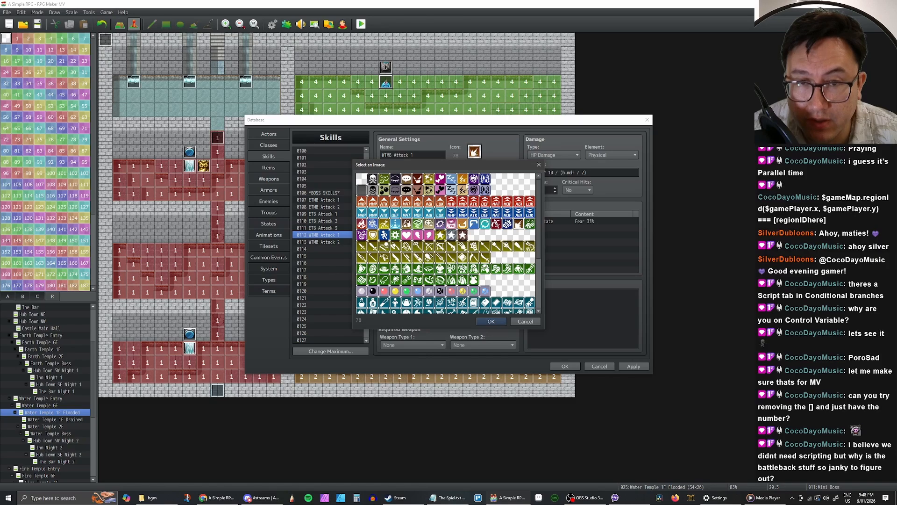
pyautogui.click(395, 224)
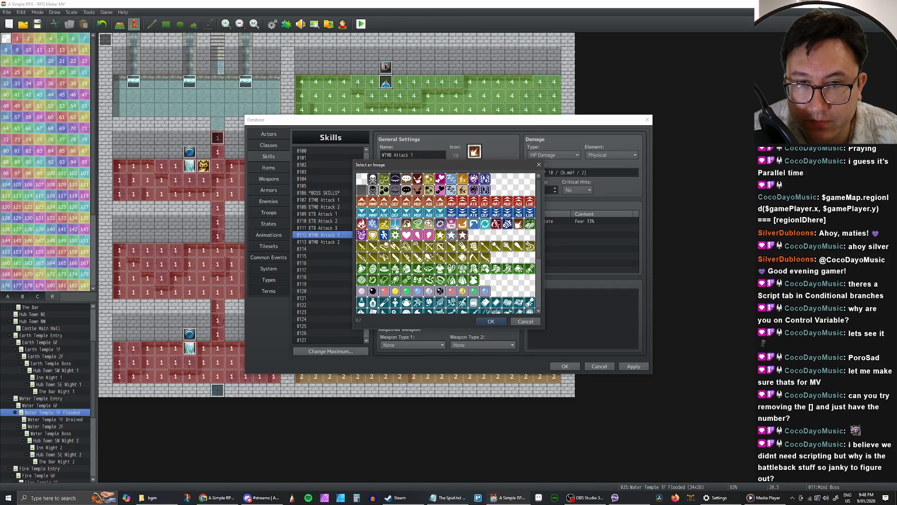
pyautogui.doubleClick(395, 225)
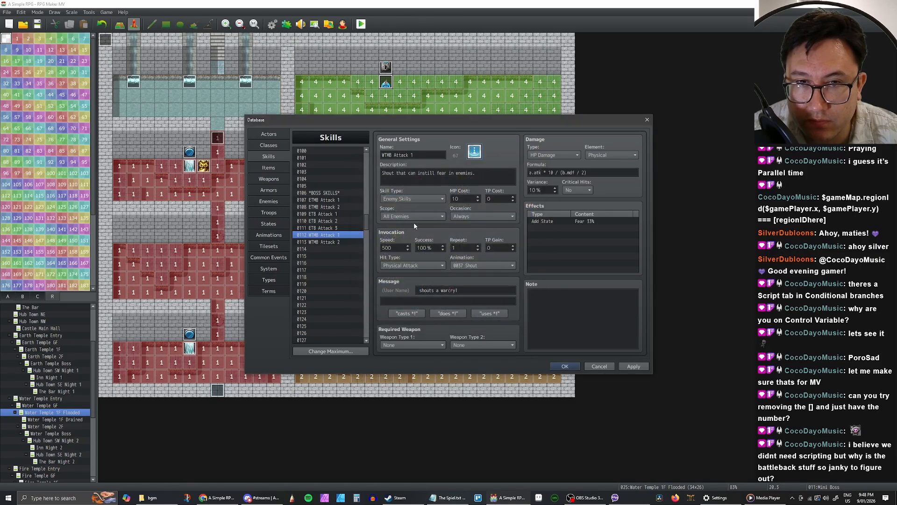
# Step: Replace the description of WTMB Attack 1 with "Heal all allies."
pyautogui.click(422, 156)
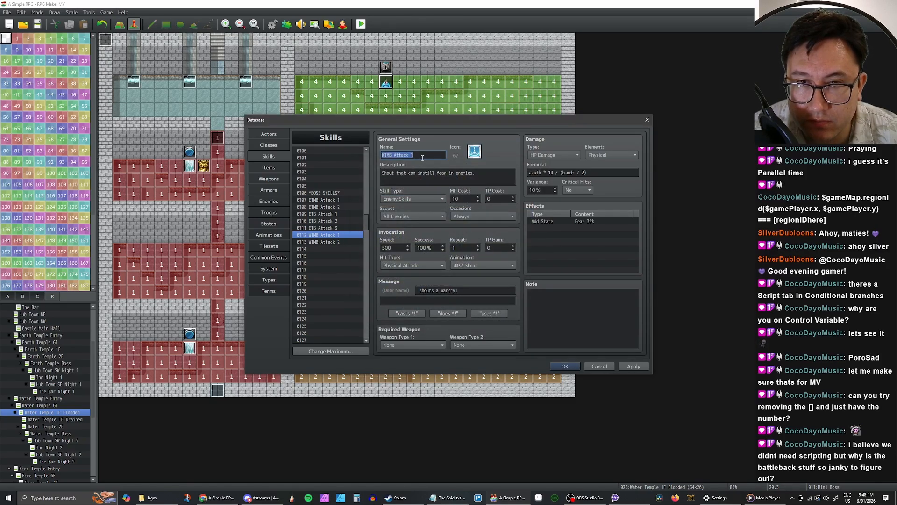
pyautogui.click(339, 236)
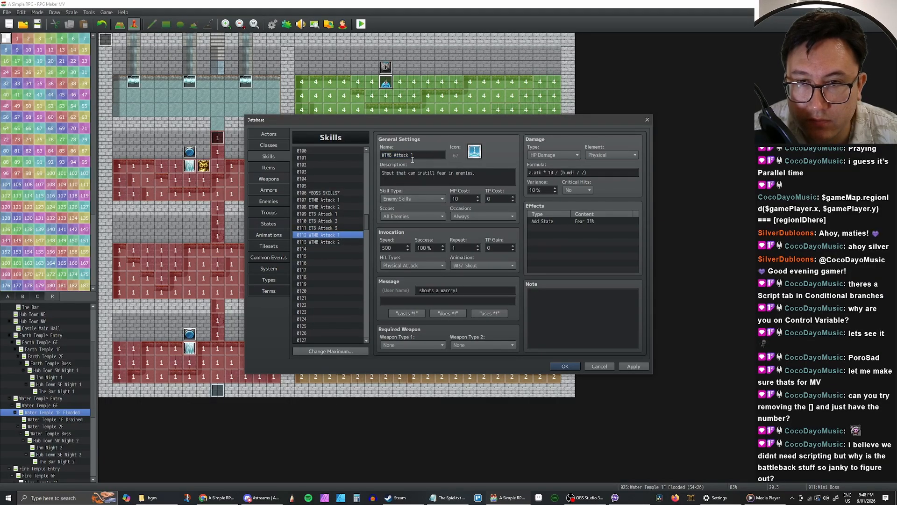
pyautogui.moveTo(382, 172); pyautogui.dragTo(475, 175)
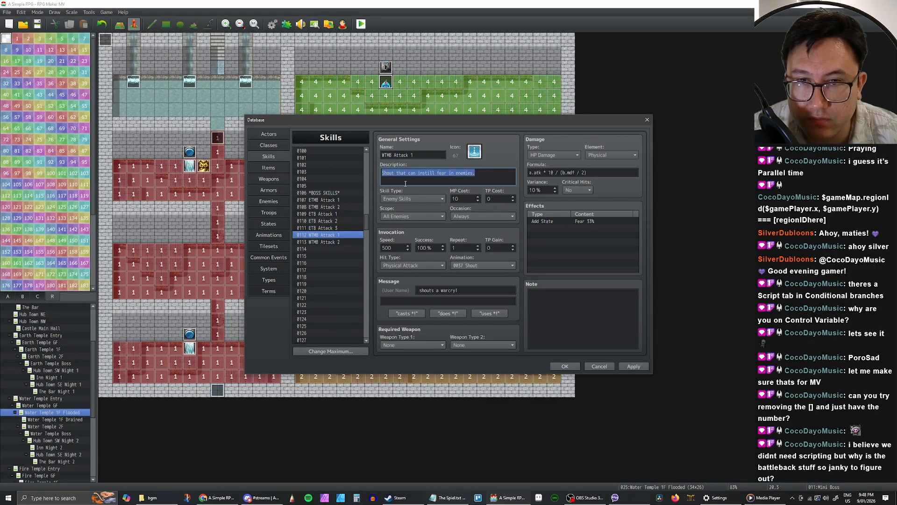
pyautogui.write('Heal a')
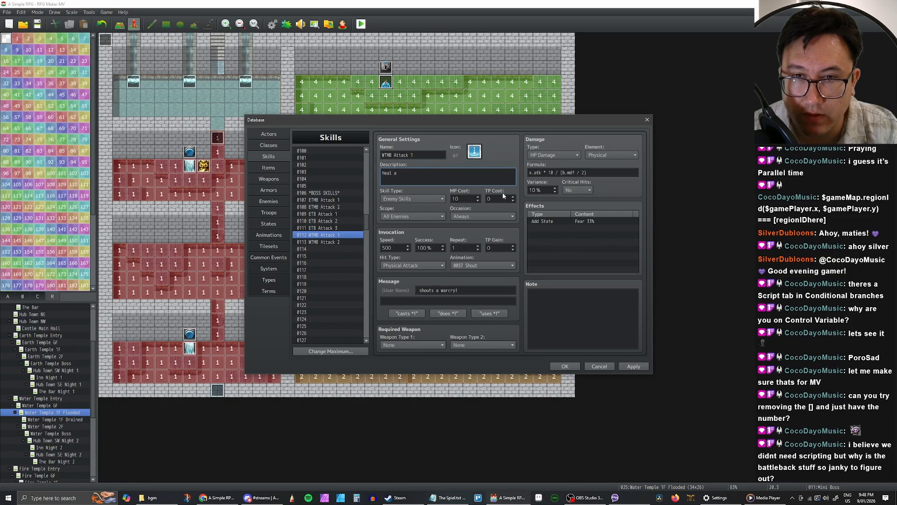
pyautogui.write('ll allies')
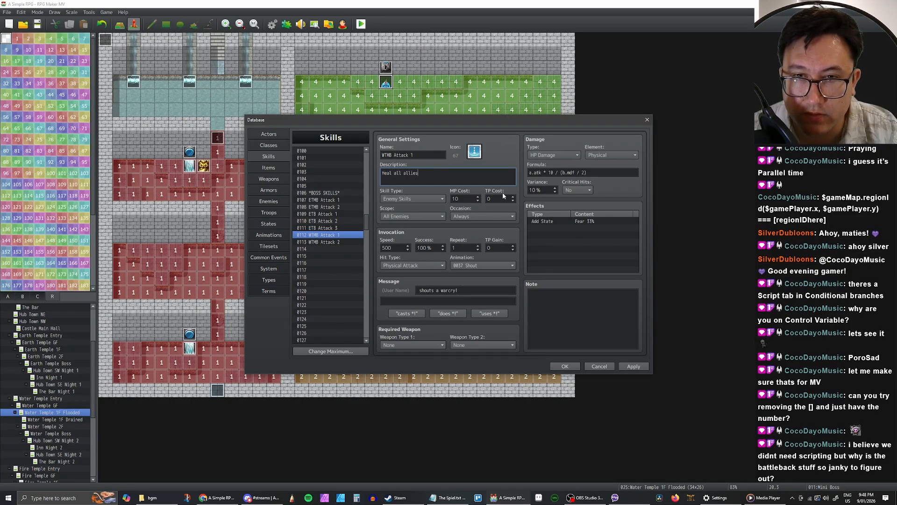
pyautogui.write('.')
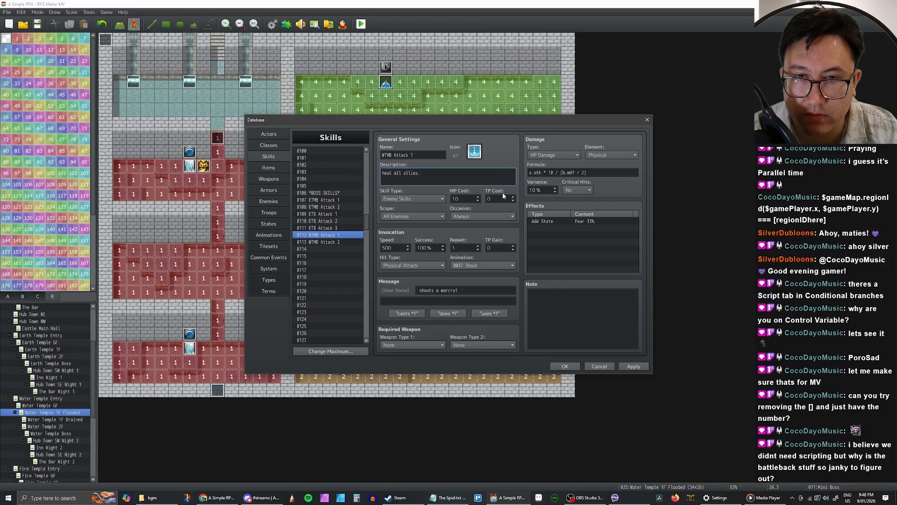
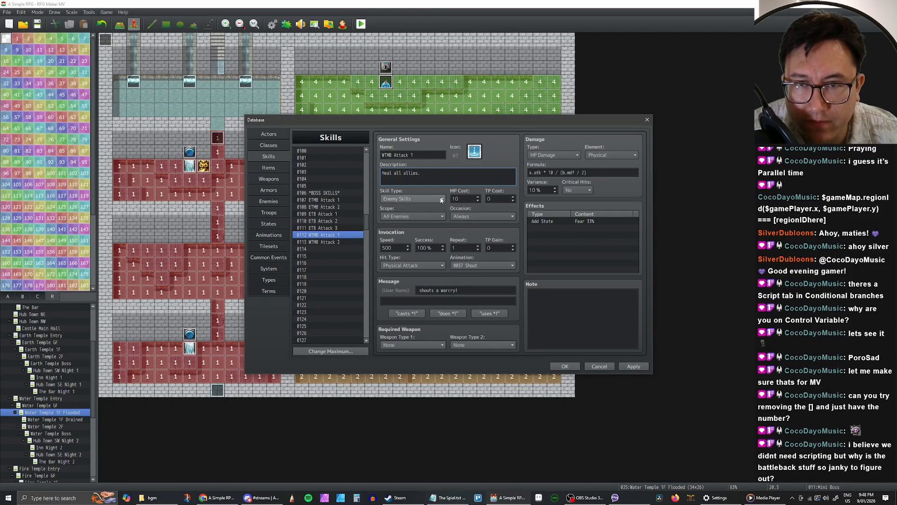
# Step: Set the scope of WTMB Attack 1 to All Allies and its hit type to Certain Hit
pyautogui.click(442, 200)
pyautogui.click(442, 200)
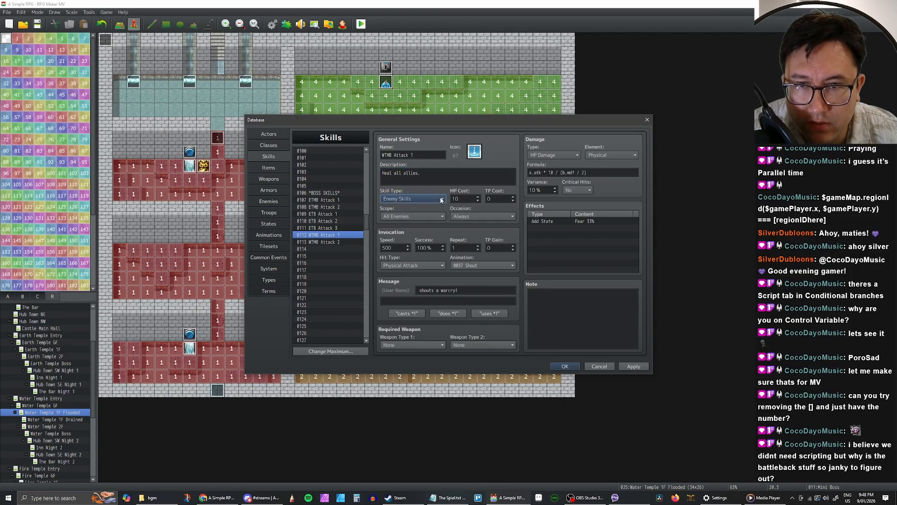
pyautogui.click(440, 218)
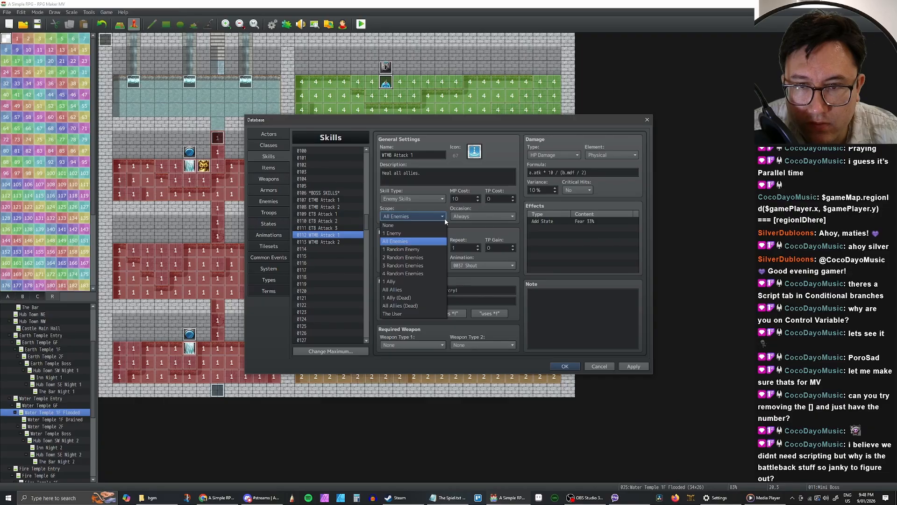
pyautogui.click(411, 289)
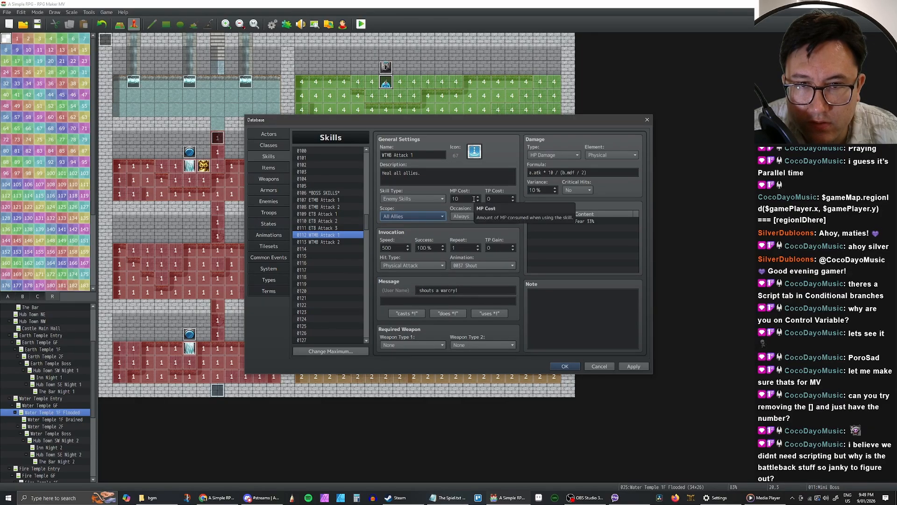
pyautogui.click(440, 266)
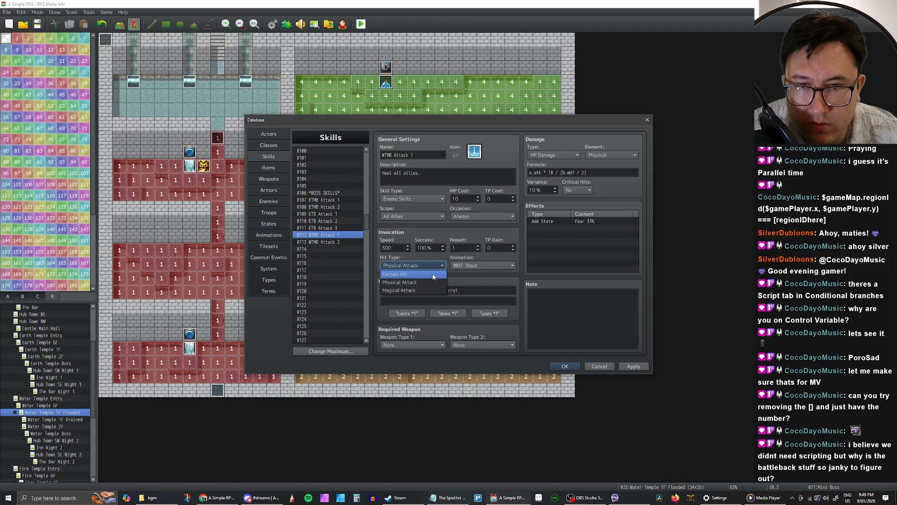
pyautogui.click(396, 274)
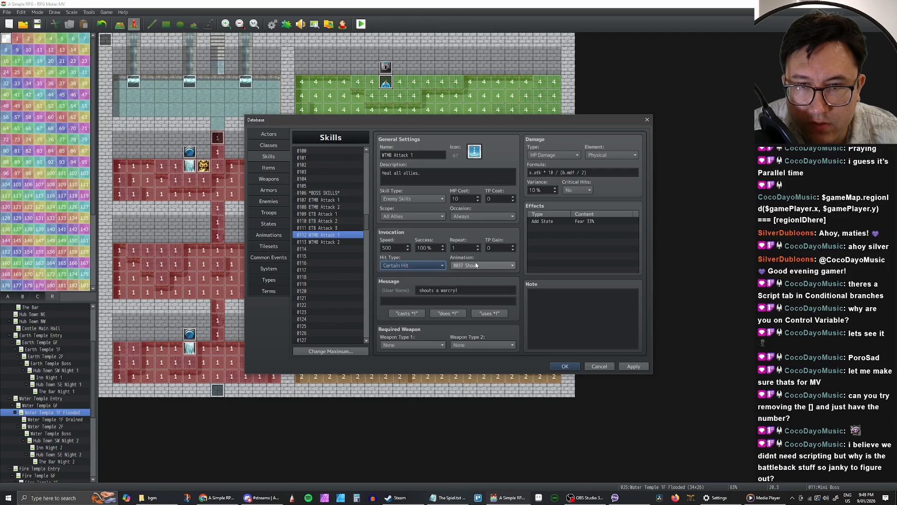
pyautogui.doubleClick(400, 248)
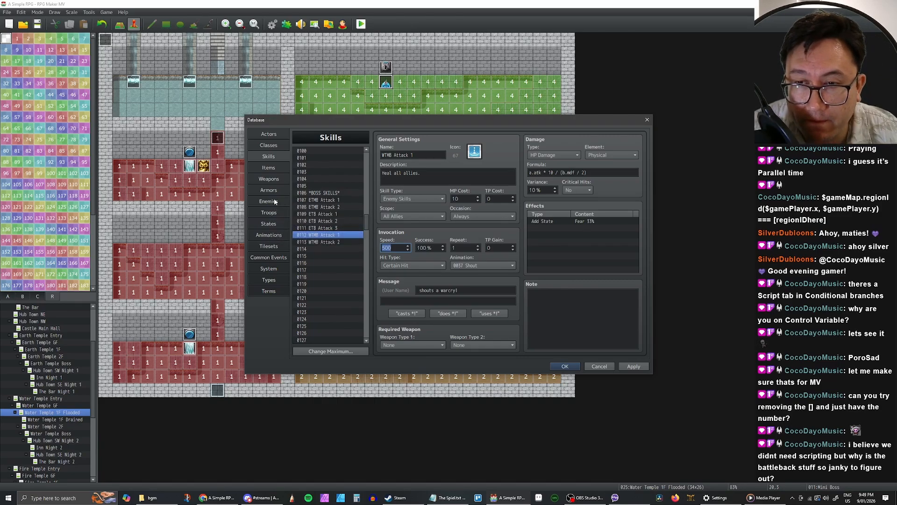
# Step: Set the Fear state's auto-removal timing to Action End and apply the change
pyautogui.click(272, 225)
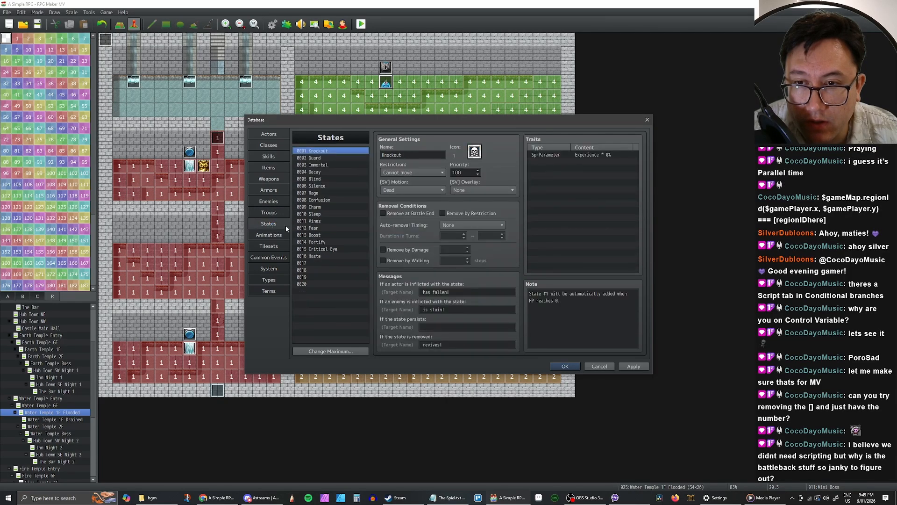
pyautogui.click(316, 229)
pyautogui.click(464, 227)
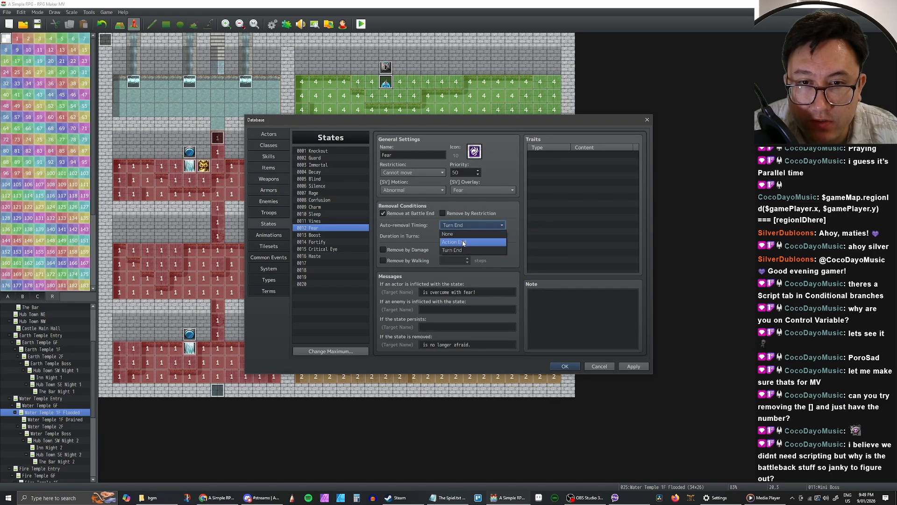
pyautogui.click(465, 241)
pyautogui.click(635, 367)
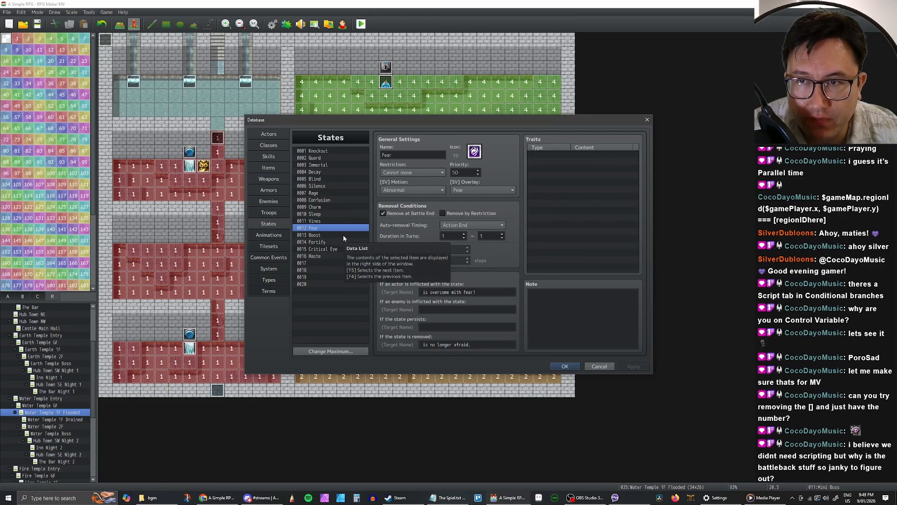
pyautogui.click(270, 213)
pyautogui.click(271, 202)
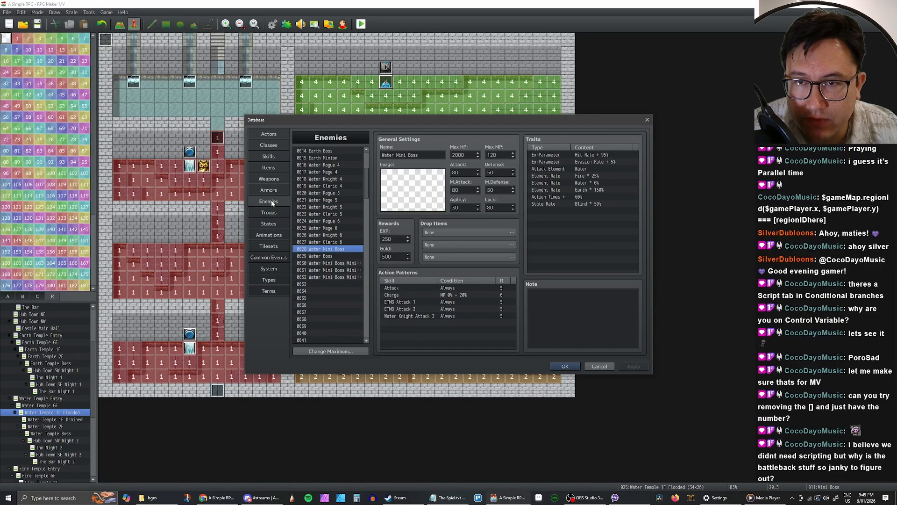
pyautogui.click(270, 189)
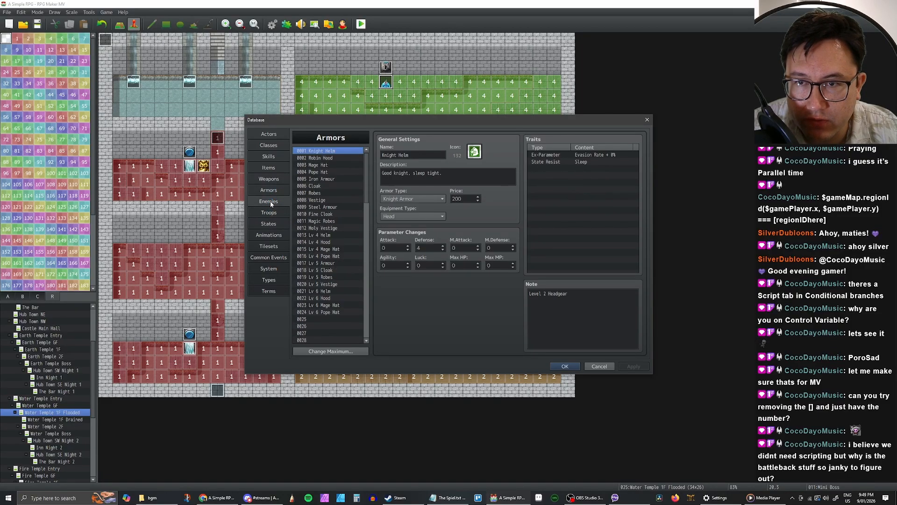
pyautogui.click(270, 201)
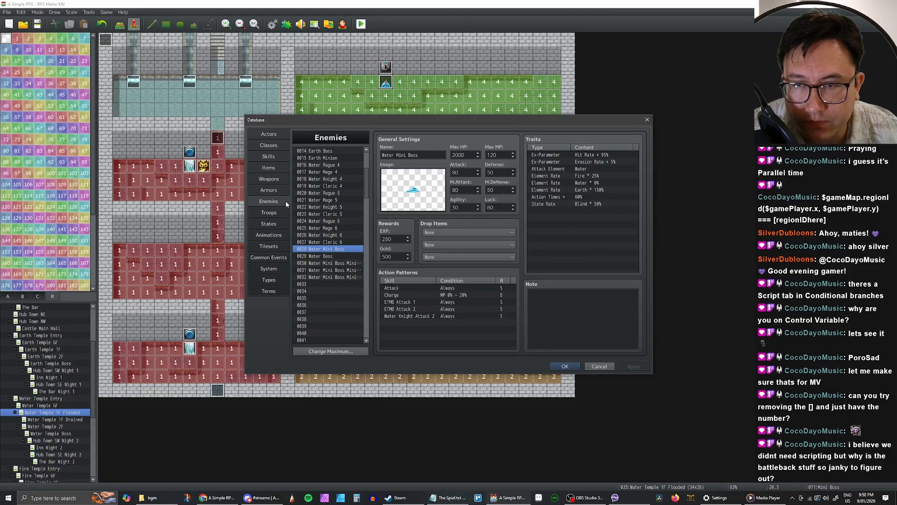
# Step: Return to the skill WTMB Attack 1, remove its Fear state effect and set its damage type to None
pyautogui.click(268, 156)
pyautogui.click(328, 235)
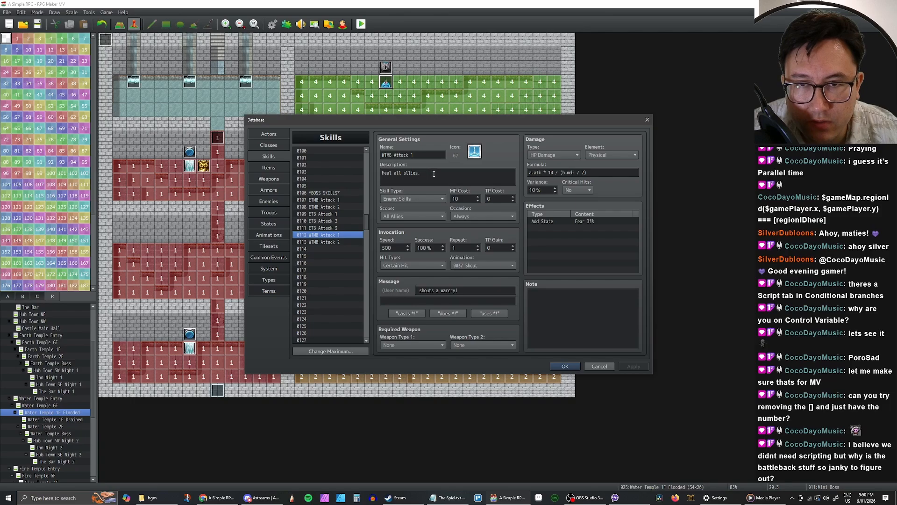
pyautogui.click(565, 222)
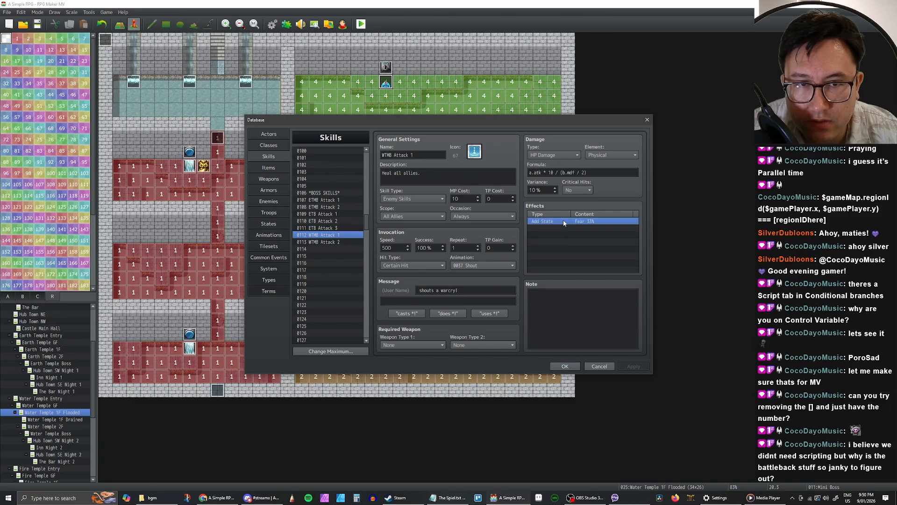
pyautogui.press('Delete')
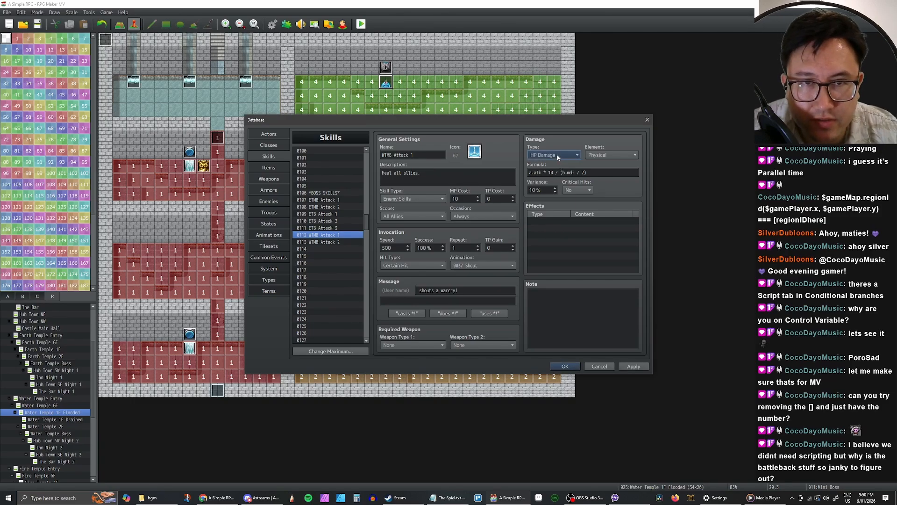
pyautogui.click(552, 155)
pyautogui.click(550, 161)
# Step: Add a Recover HP effect of 10% to WTMB Attack 1
pyautogui.doubleClick(542, 223)
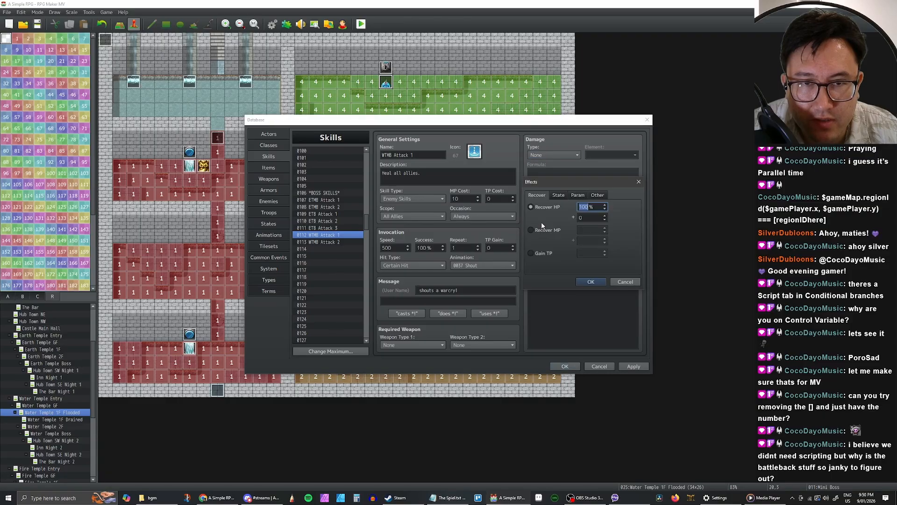
pyautogui.write('0')
pyautogui.click(588, 218)
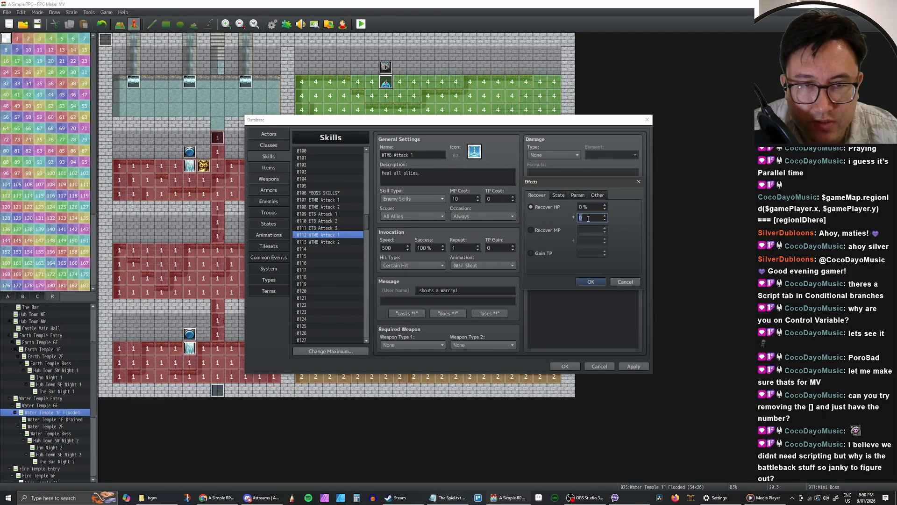
pyautogui.click(587, 206)
pyautogui.write('1')
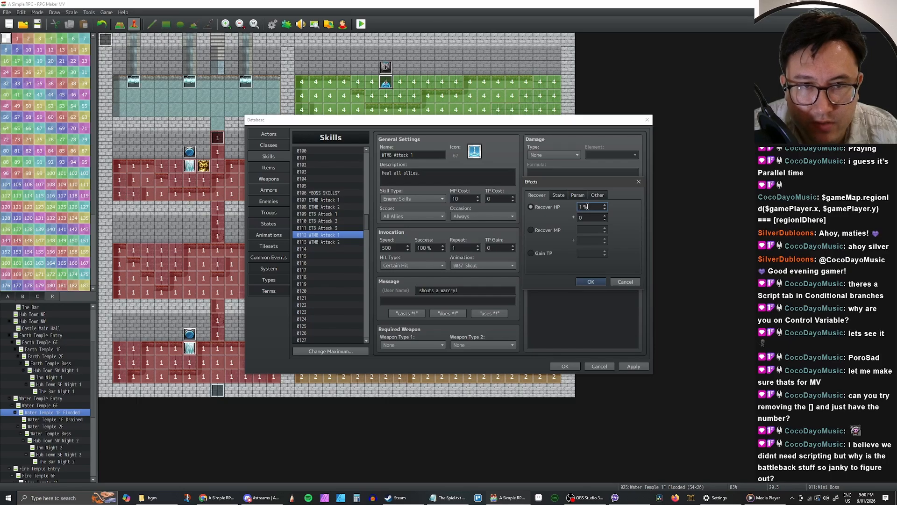
pyautogui.write('0')
pyautogui.click(590, 282)
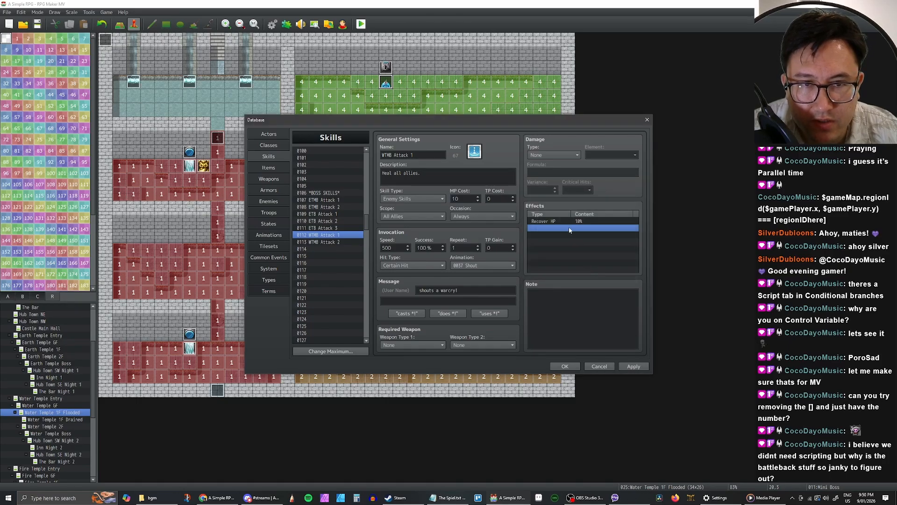
# Step: Change the animation of WTMB Attack 1 to 0044 Heal All 2 and apply the change
pyautogui.click(464, 267)
pyautogui.scroll(-2, 512, 341)
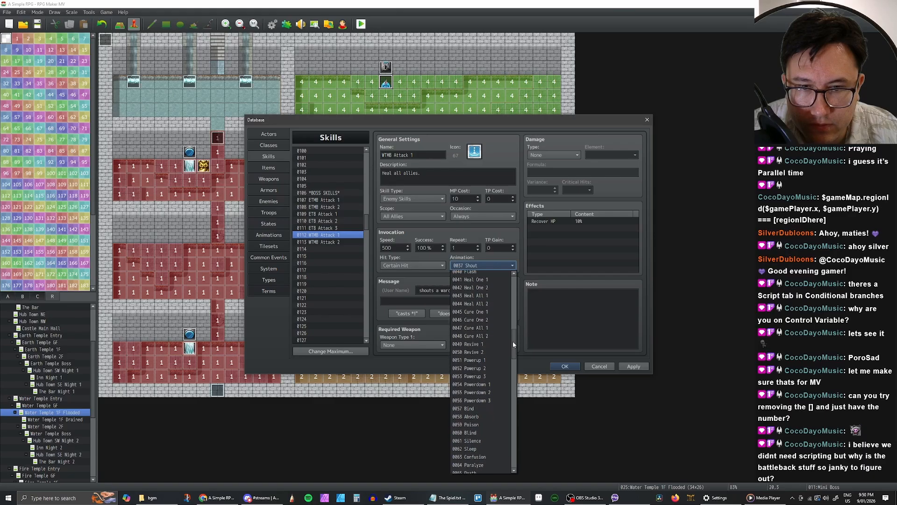
pyautogui.moveTo(512, 342); pyautogui.dragTo(510, 340)
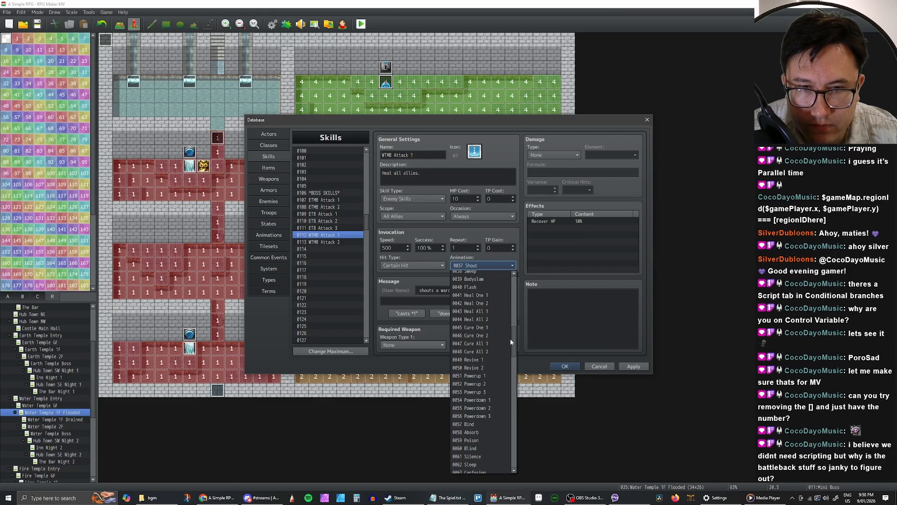
pyautogui.click(491, 320)
pyautogui.click(627, 365)
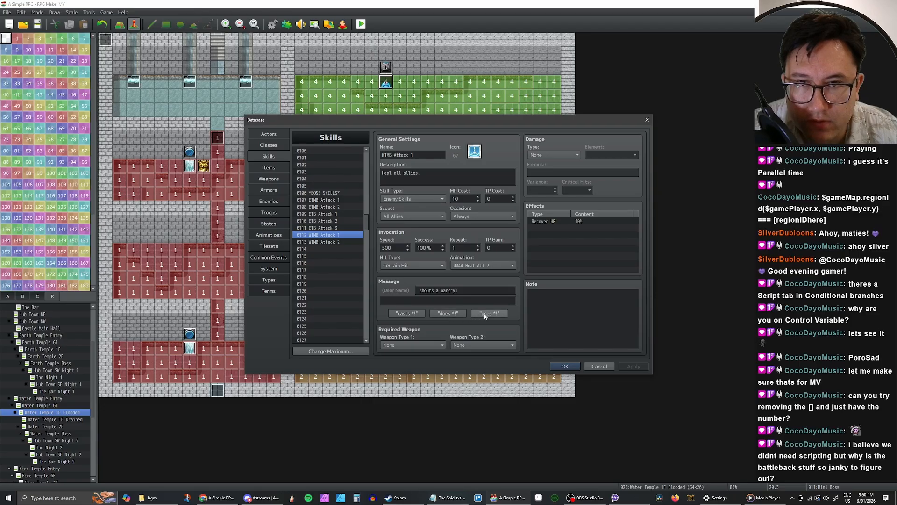
# Step: Replace the usage message of WTMB Attack 1 with "restores health!" and apply the change
pyautogui.moveTo(417, 290); pyautogui.dragTo(467, 291)
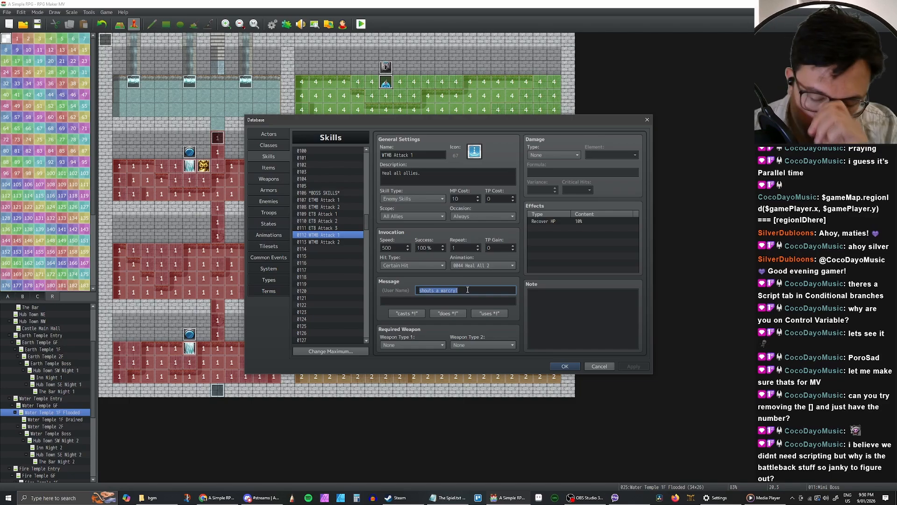
pyautogui.write('re')
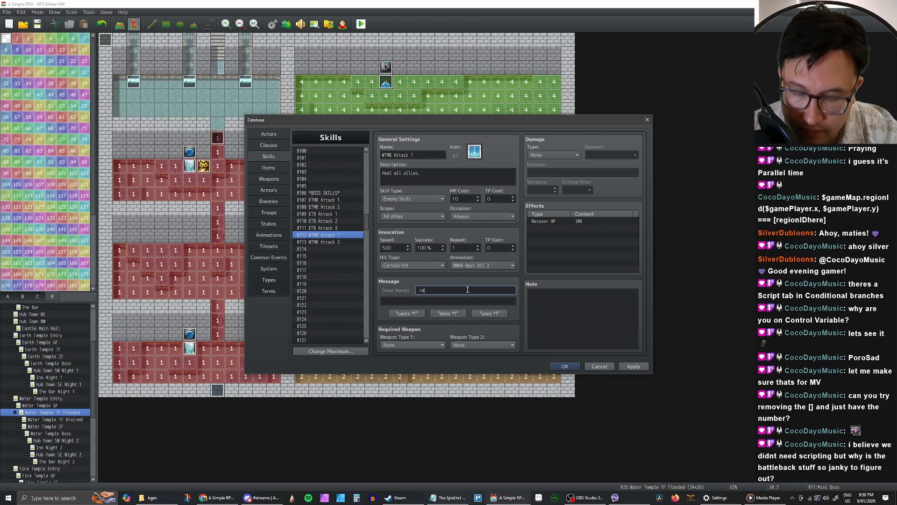
pyautogui.write('stores')
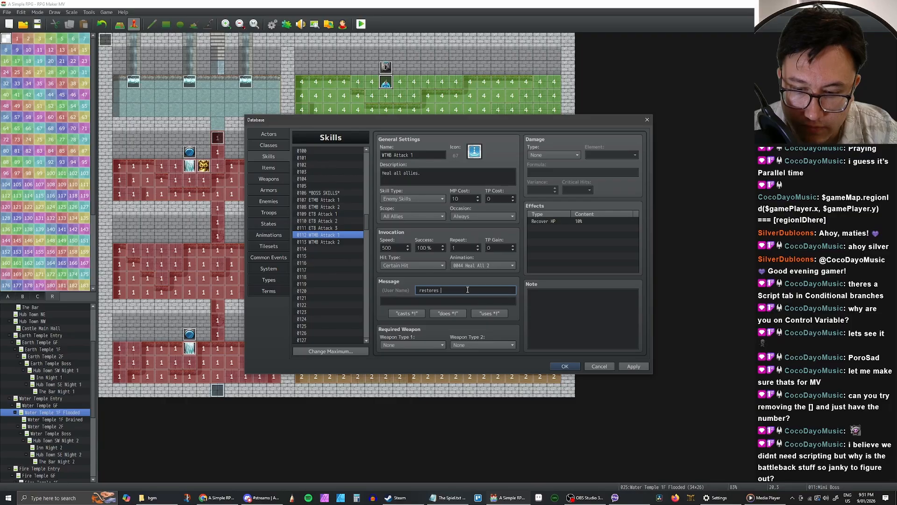
pyautogui.write('health')
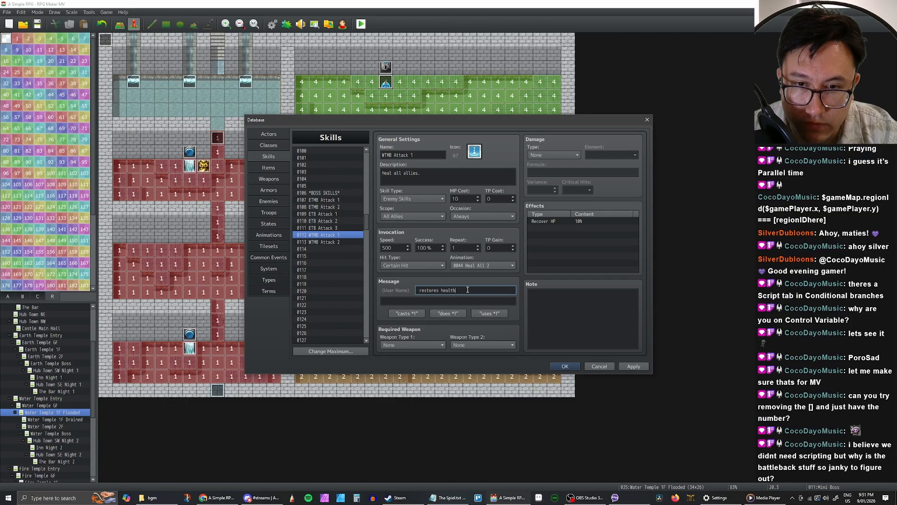
pyautogui.write('!')
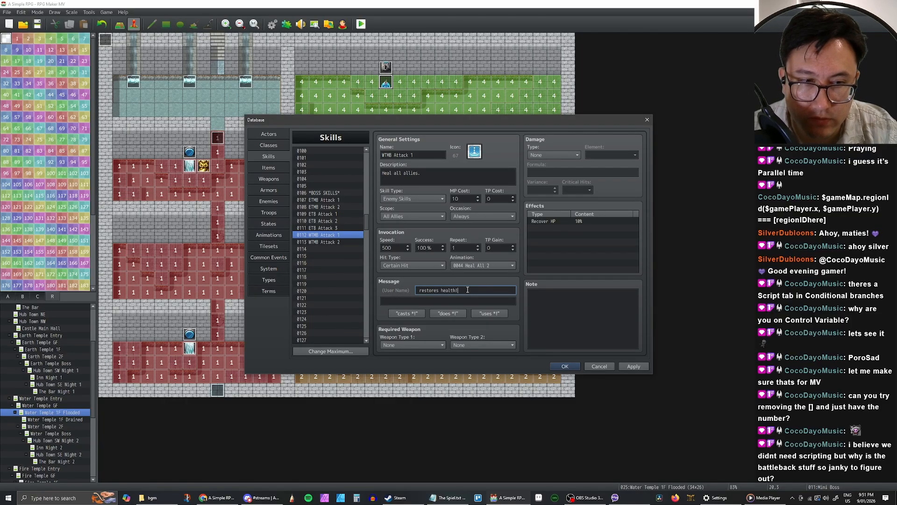
pyautogui.click(634, 366)
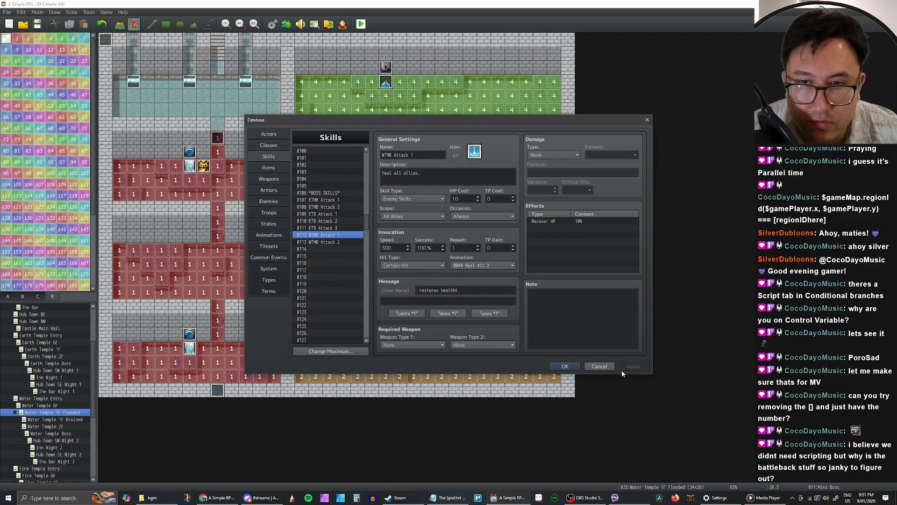
# Step: Change the icon of WTMB Attack 2 to the blue water icon, number 67
pyautogui.click(327, 242)
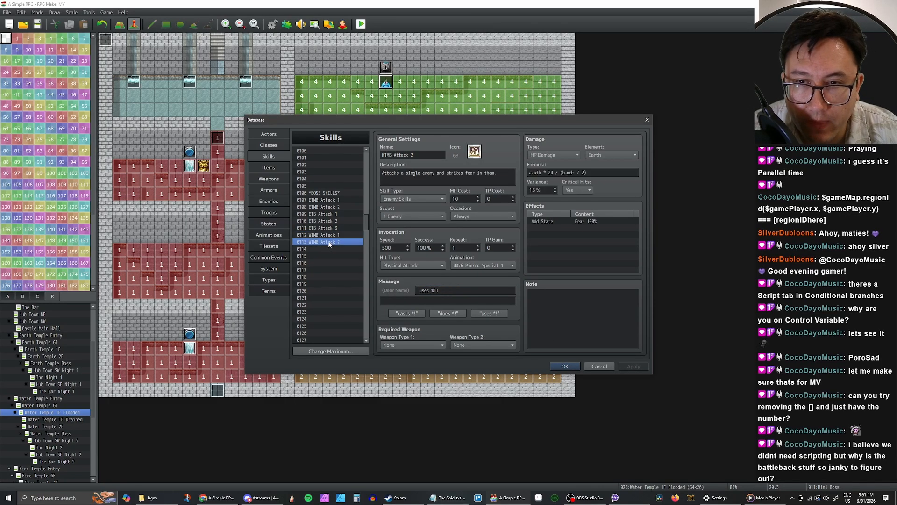
pyautogui.click(424, 155)
pyautogui.doubleClick(475, 152)
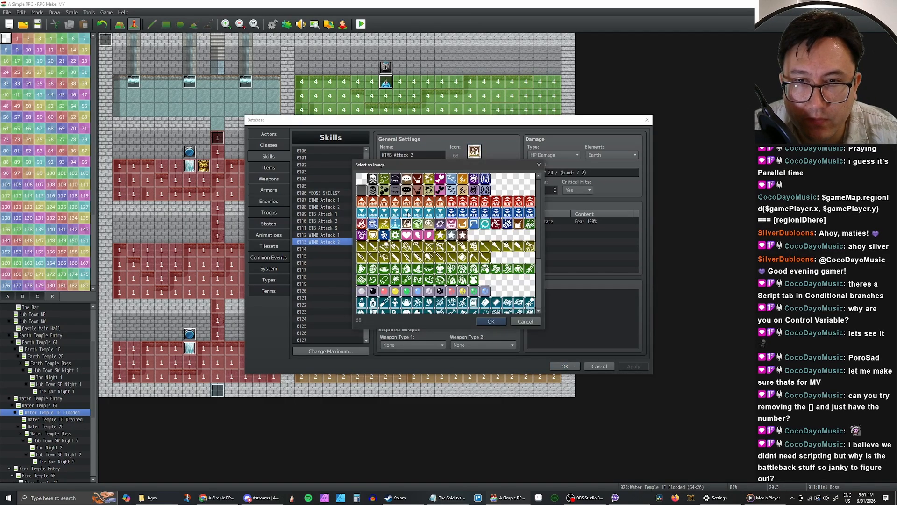
pyautogui.doubleClick(396, 224)
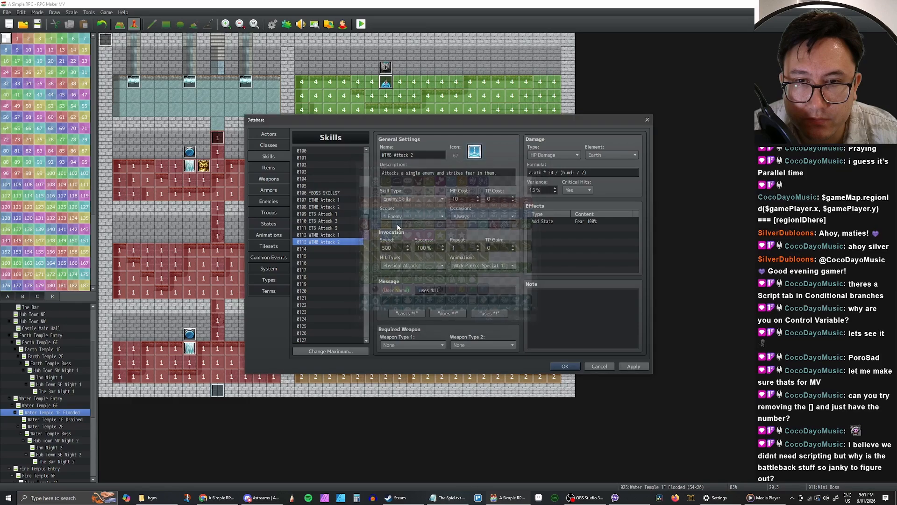
# Step: Remove the Fear state effect from WTMB Attack 2 and set its damage type to None
pyautogui.click(566, 223)
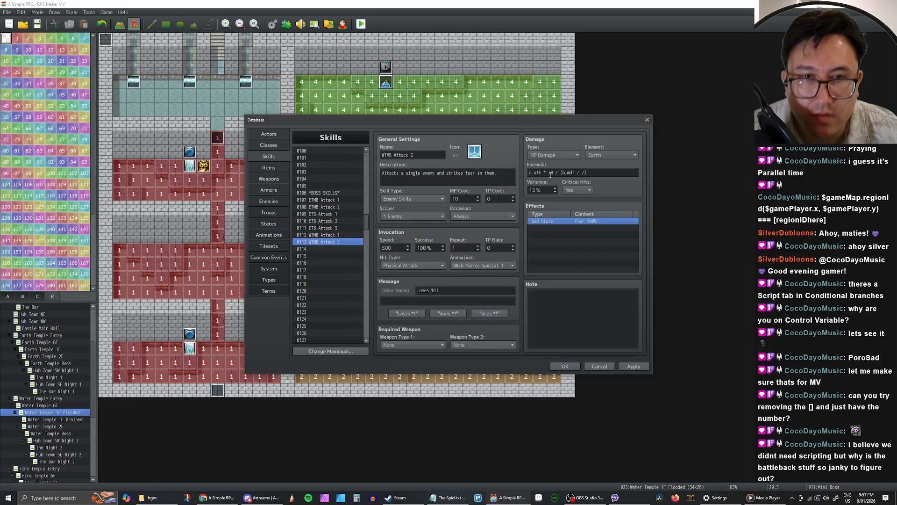
pyautogui.press('Delete')
pyautogui.click(550, 158)
pyautogui.click(551, 163)
# Step: Set the scope of WTMB Attack 2 to All Allies and its hit type to Certain Hit
pyautogui.click(425, 215)
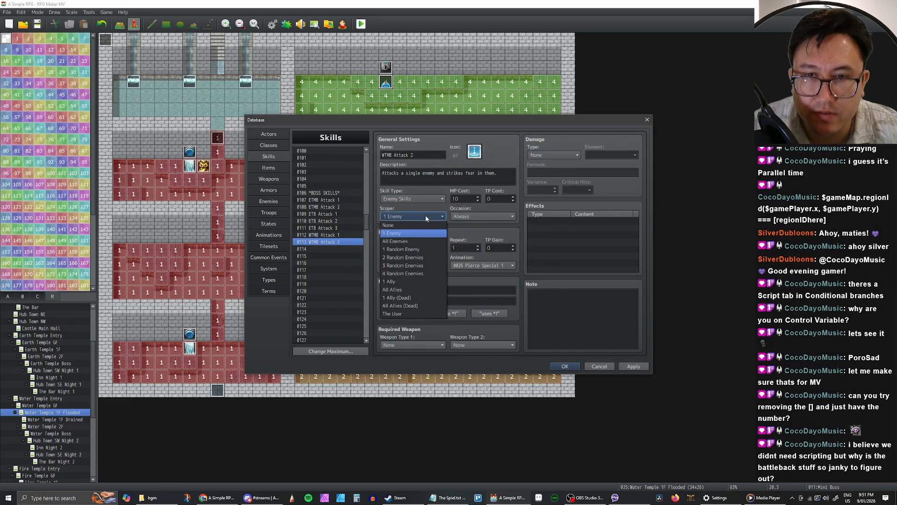
pyautogui.click(409, 290)
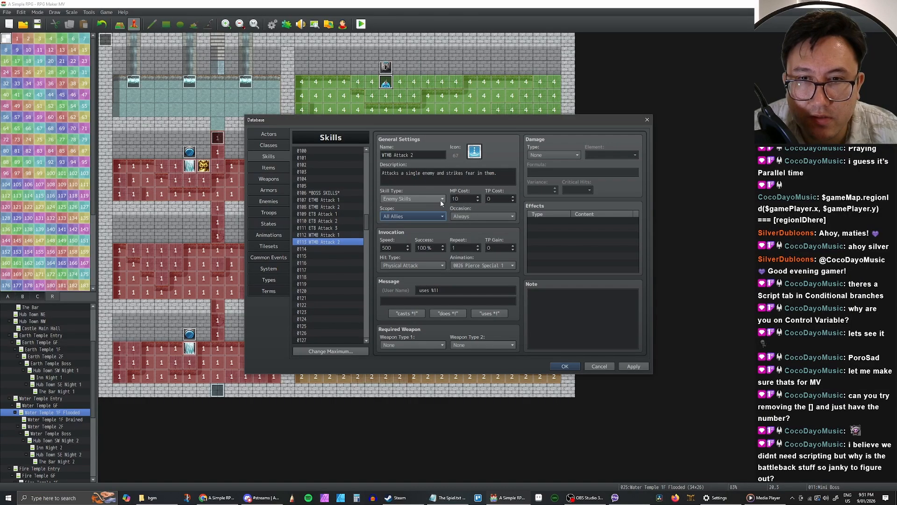
pyautogui.click(431, 267)
pyautogui.click(411, 274)
# Step: Set the animation of WTMB Attack 2 to 0052 Powerup 2
pyautogui.click(512, 265)
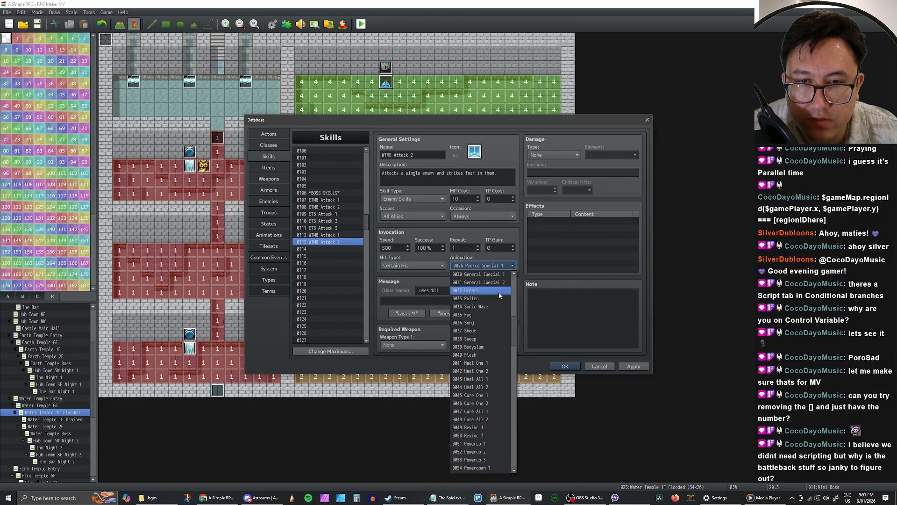
pyautogui.scroll(-1, 497, 303)
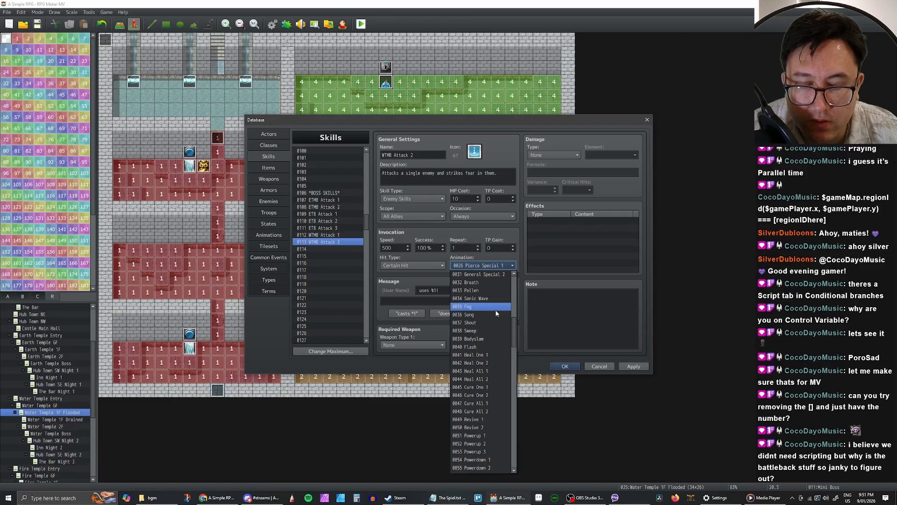
pyautogui.scroll(-4, 496, 310)
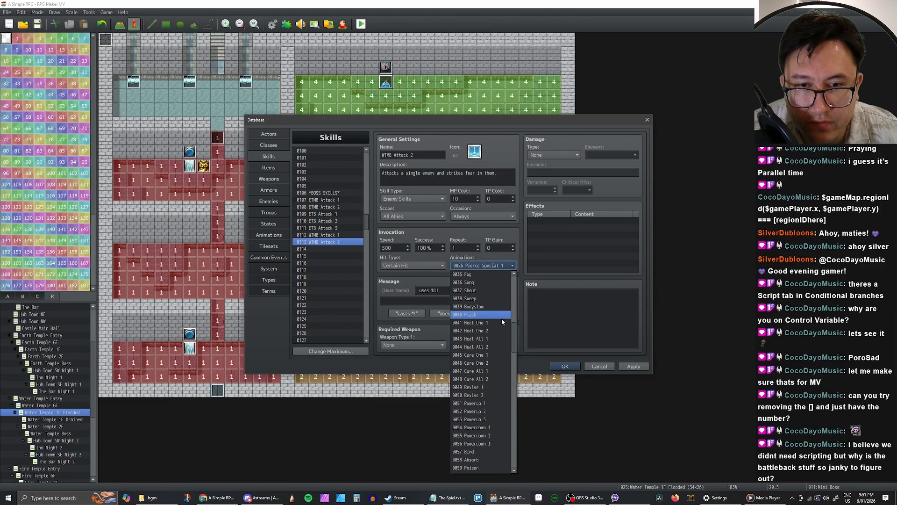
pyautogui.scroll(-6, 499, 318)
pyautogui.scroll(-4, 496, 317)
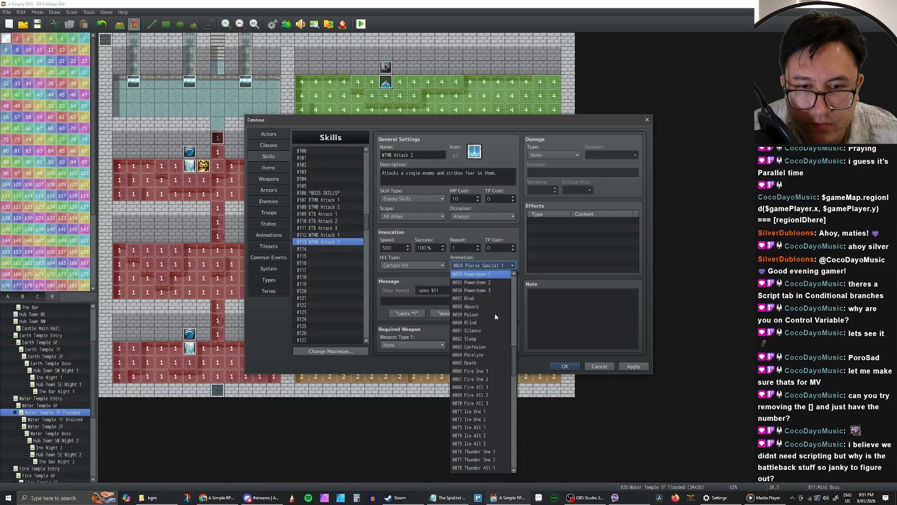
pyautogui.scroll(2, 496, 315)
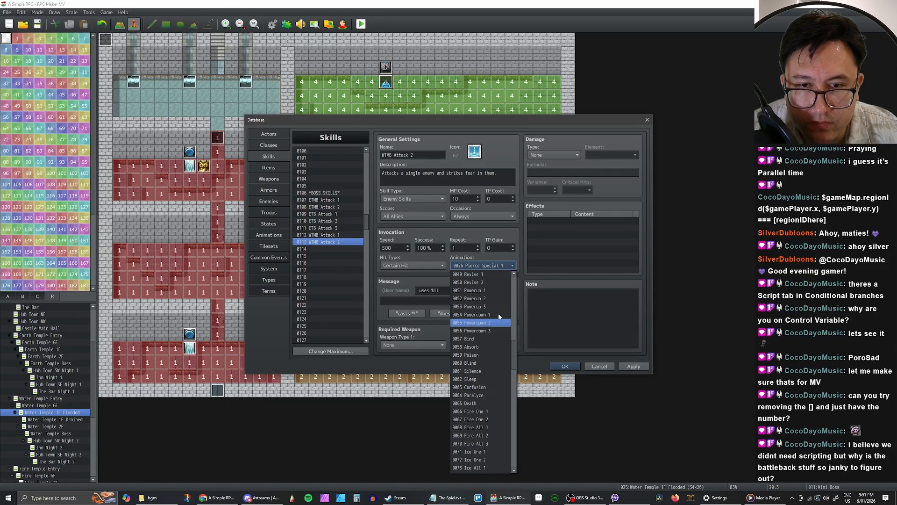
pyautogui.click(493, 317)
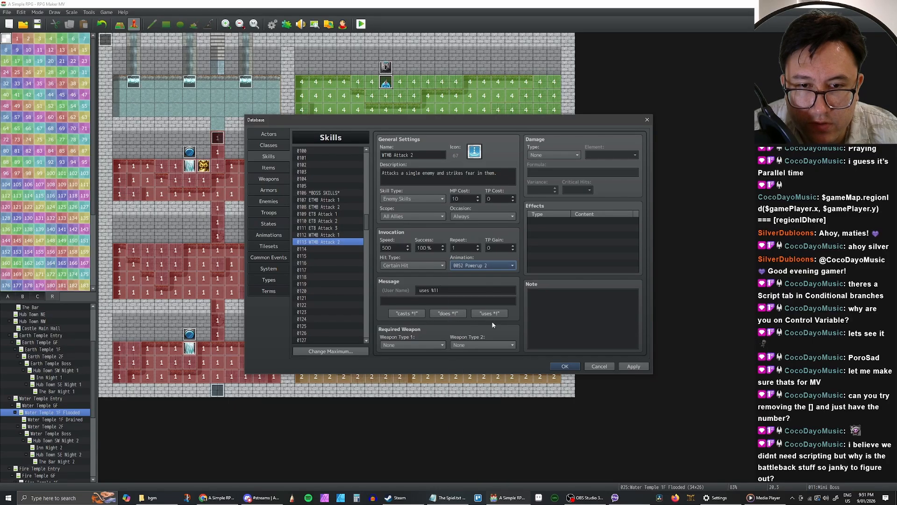
# Step: Add an effect to WTMB Attack 2 that buffs Attack for 2 turns
pyautogui.doubleClick(551, 220)
pyautogui.click(559, 196)
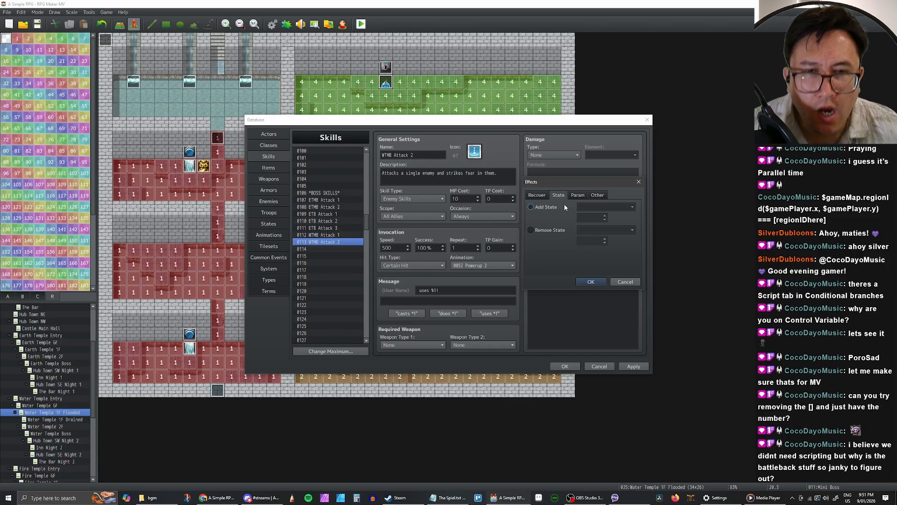
pyautogui.click(578, 196)
pyautogui.click(538, 209)
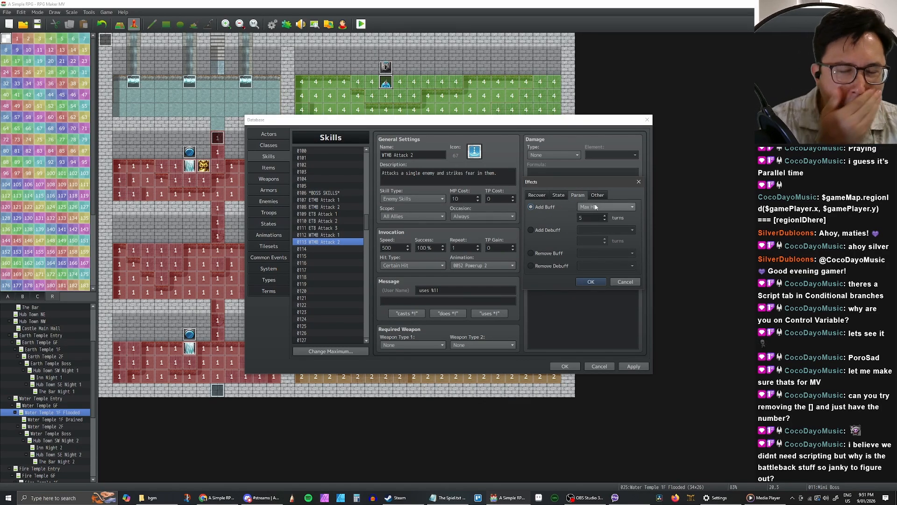
pyautogui.click(594, 207)
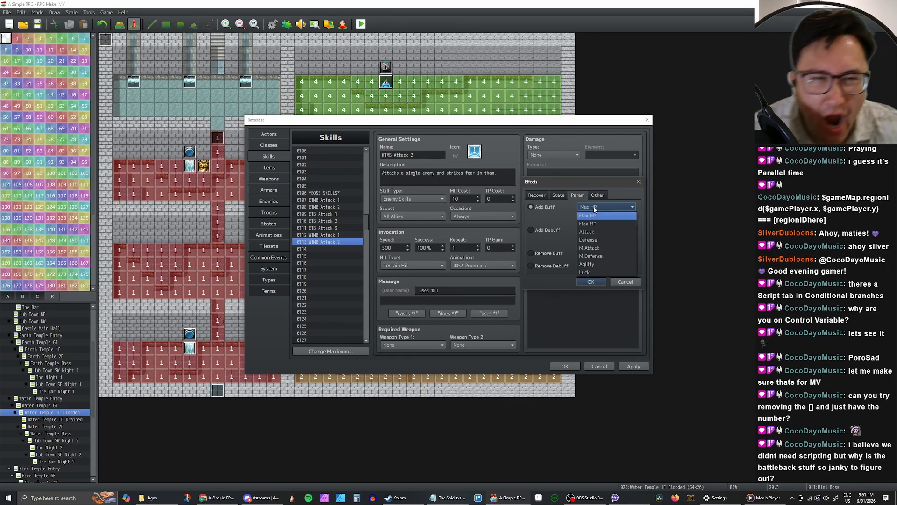
pyautogui.click(597, 232)
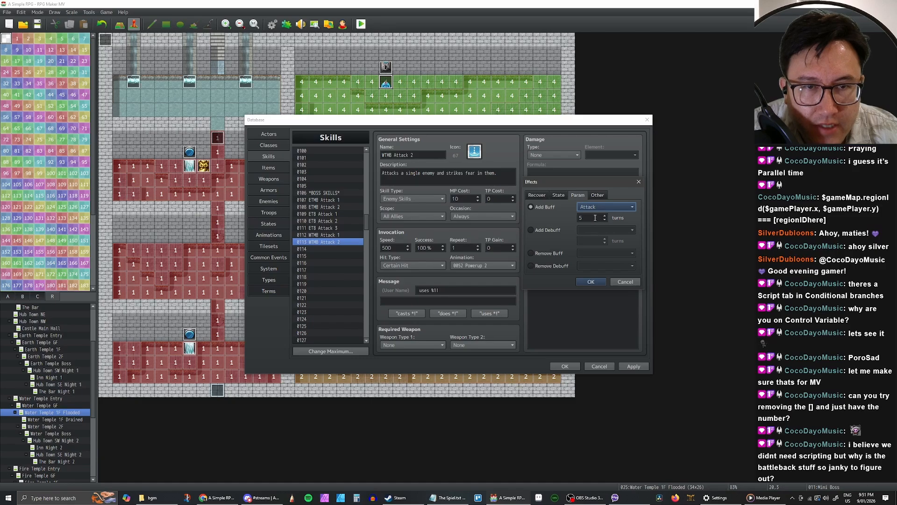
pyautogui.doubleClick(595, 217)
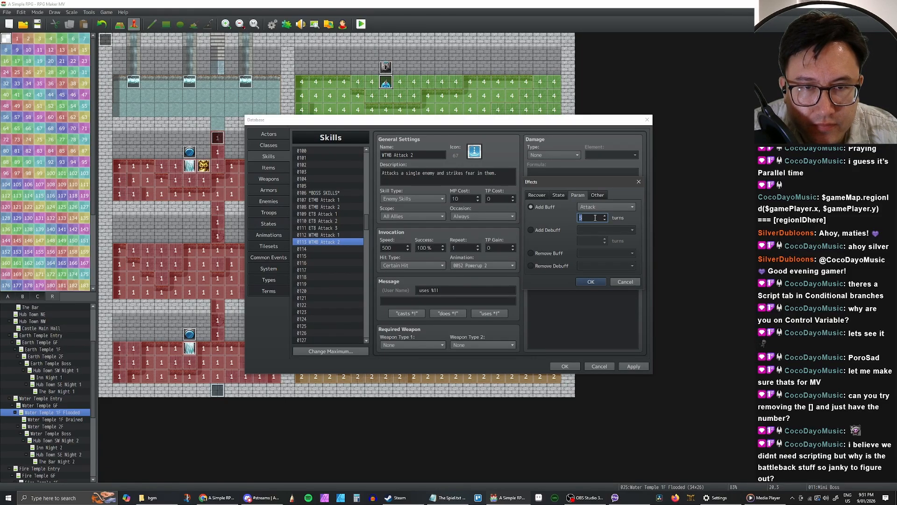
pyautogui.write('2')
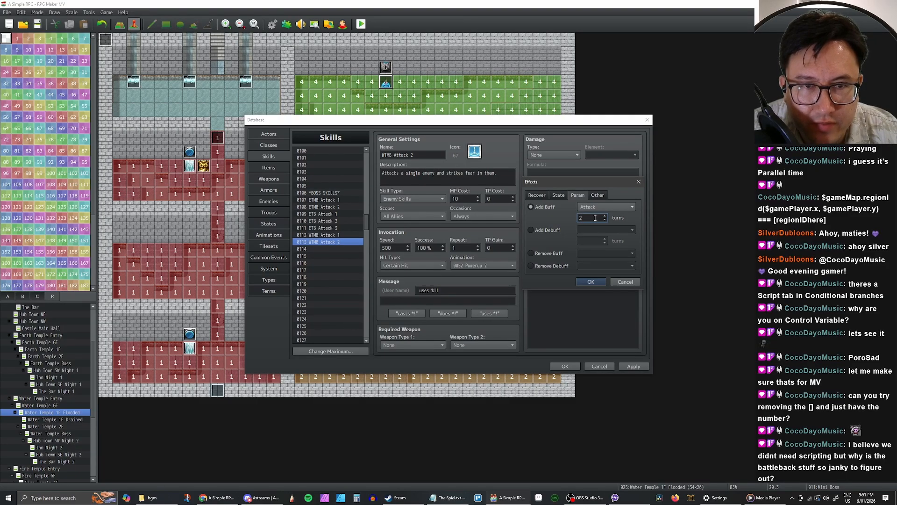
pyautogui.click(589, 282)
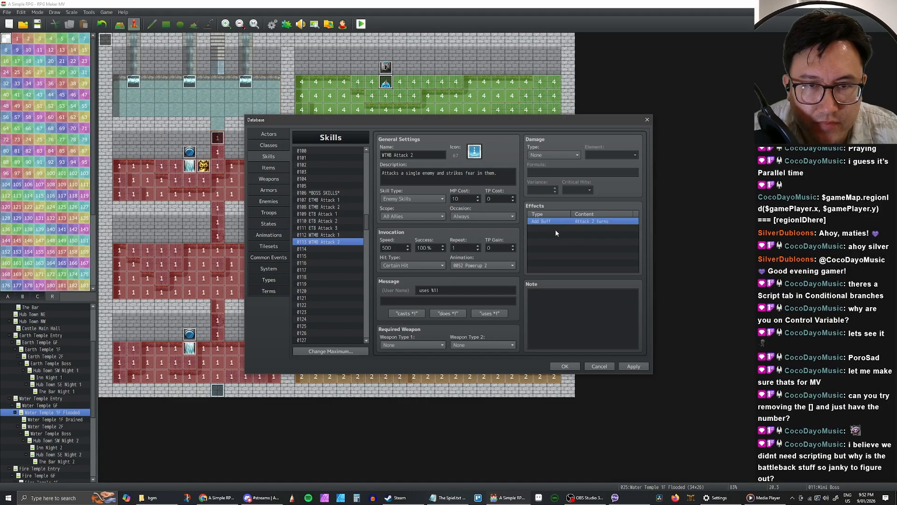
# Step: Add a second effect to WTMB Attack 2 that buffs M.Attack for 2 turns
pyautogui.doubleClick(562, 228)
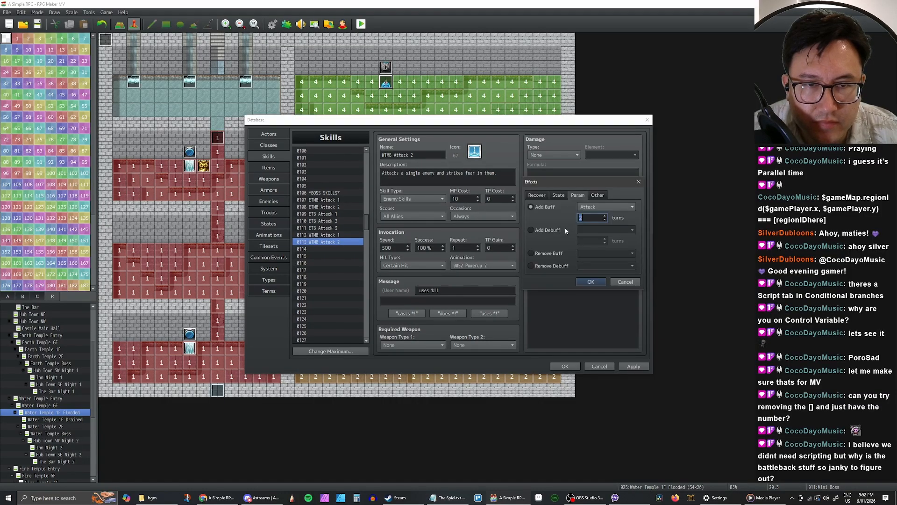
pyautogui.click(606, 209)
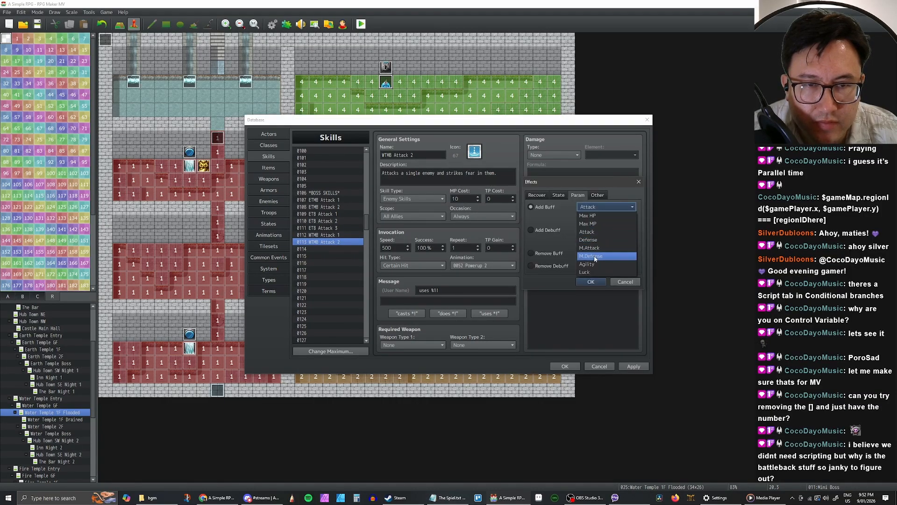
pyautogui.click(595, 240)
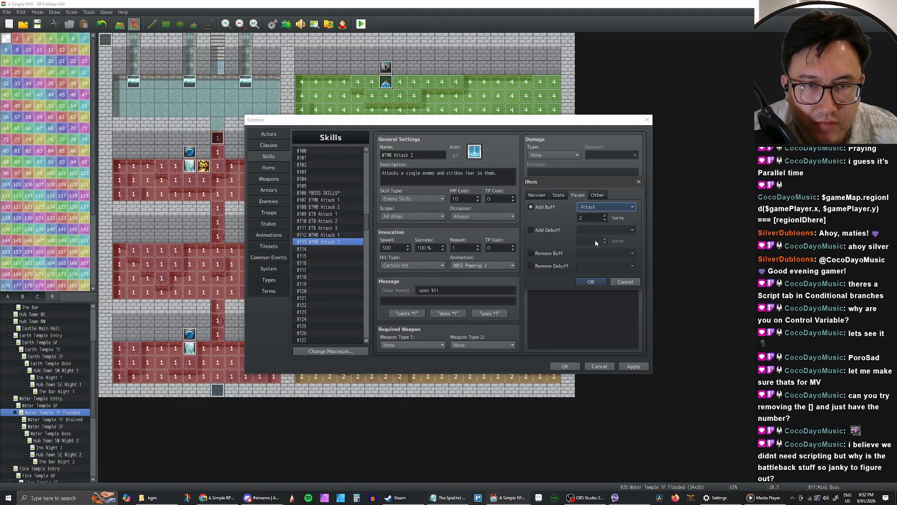
pyautogui.click(595, 208)
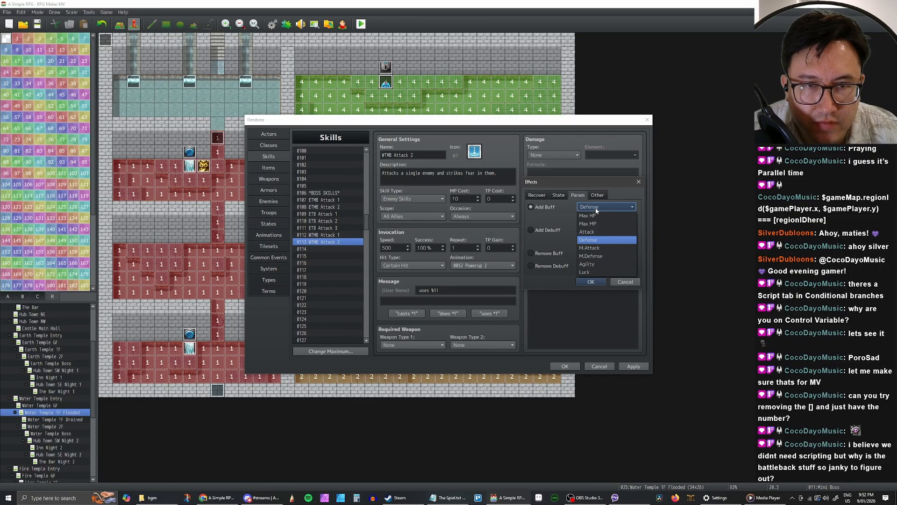
pyautogui.click(592, 249)
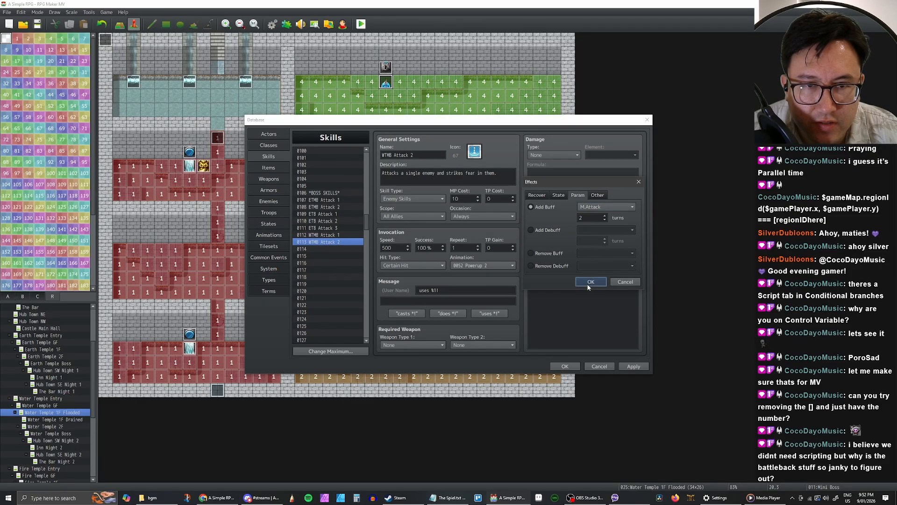
pyautogui.click(590, 282)
# Step: Replace the description of WTMB Attack 2 with "Boost damage of all allies."
pyautogui.moveTo(500, 174)
pyautogui.mouseDown()
pyautogui.moveTo(380, 173)
pyautogui.moveTo(501, 171)
pyautogui.mouseUp()
pyautogui.write('ost')
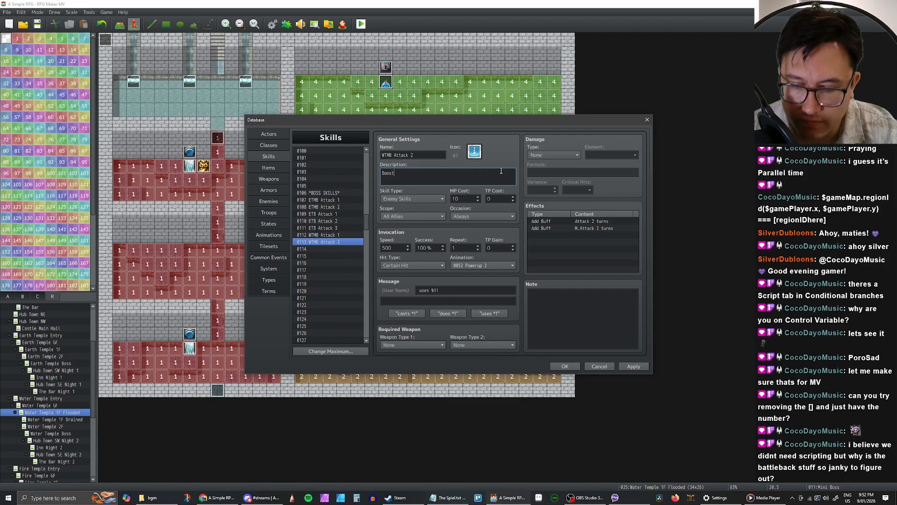
pyautogui.write(' attack of a')
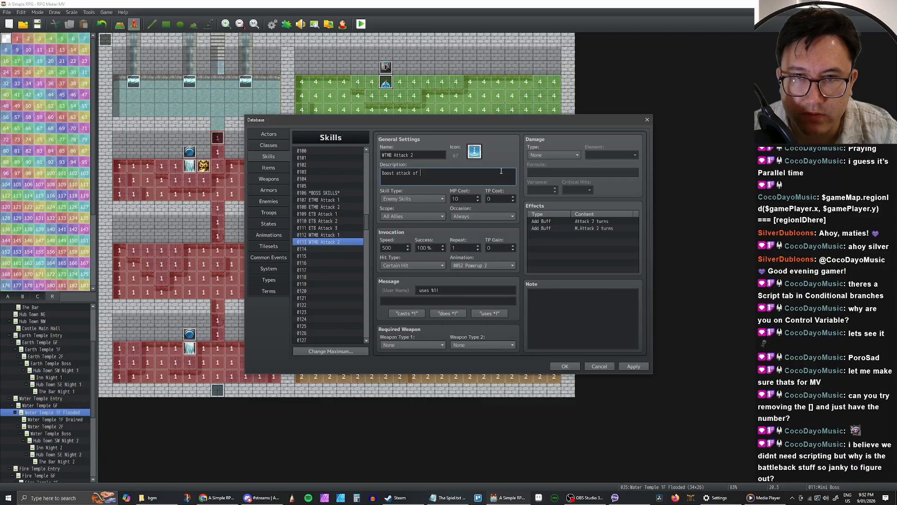
pyautogui.press('BackSpace')
pyautogui.press('BackSpace')
pyautogui.press('BackSpace')
pyautogui.press('BackSpace')
pyautogui.press('BackSpace')
pyautogui.press('BackSpace')
pyautogui.press('BackSpace')
pyautogui.press('BackSpace')
pyautogui.press('BackSpace')
pyautogui.press('BackSpace')
pyautogui.write('damage')
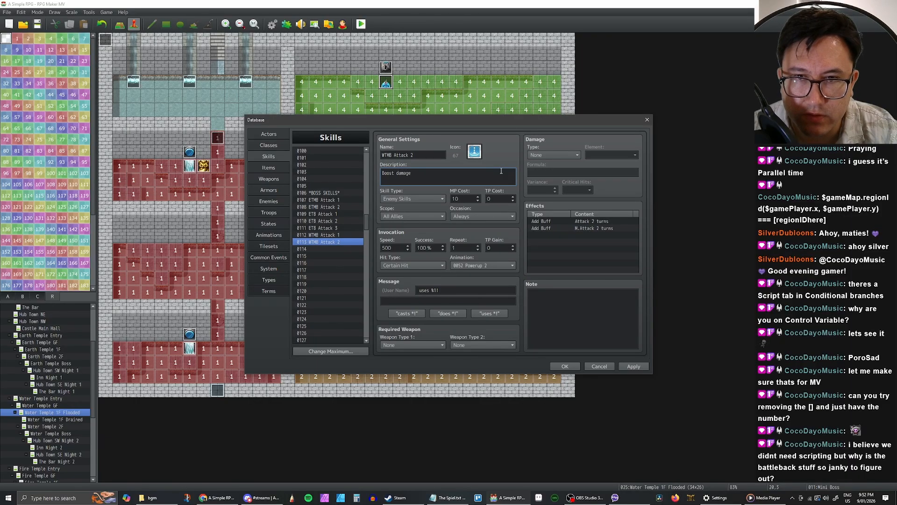
pyautogui.write(' of all t')
pyautogui.write('llies.')
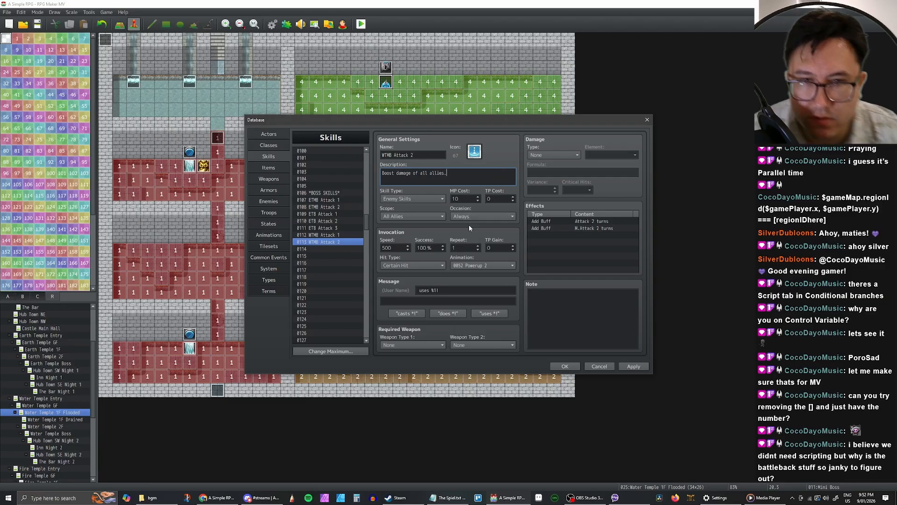
# Step: Replace the usage message of WTMB Attack 2 with "increases strength!"
pyautogui.tripleClick(432, 289)
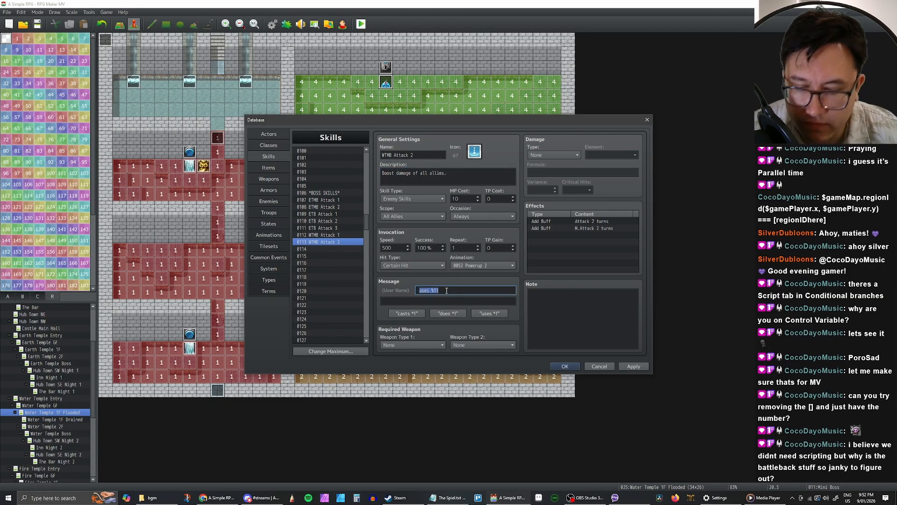
pyautogui.write('strengthens')
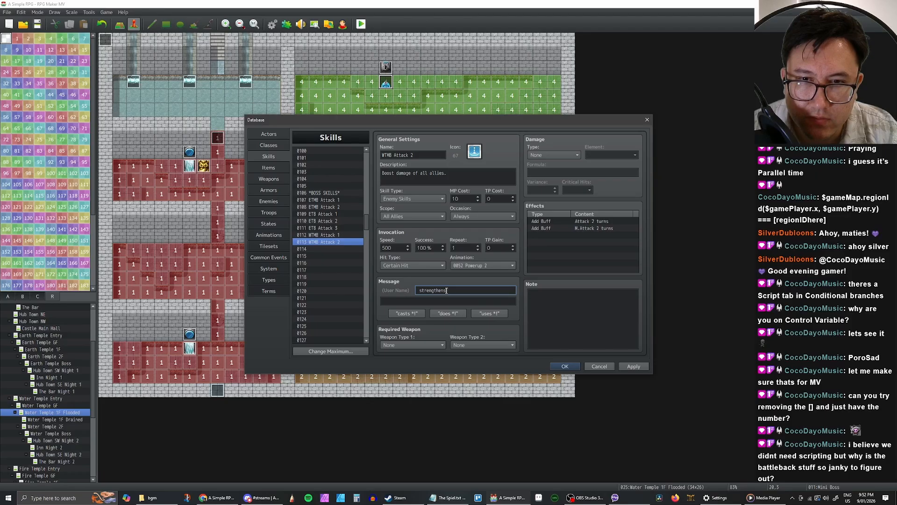
pyautogui.press('BackSpace')
pyautogui.press('BackSpace')
pyautogui.press('BackSpace')
pyautogui.press('BackSpace')
pyautogui.press('BackSpace')
pyautogui.press('BackSpace')
pyautogui.press('BackSpace')
pyautogui.press('BackSpace')
pyautogui.press('BackSpace')
pyautogui.write('in')
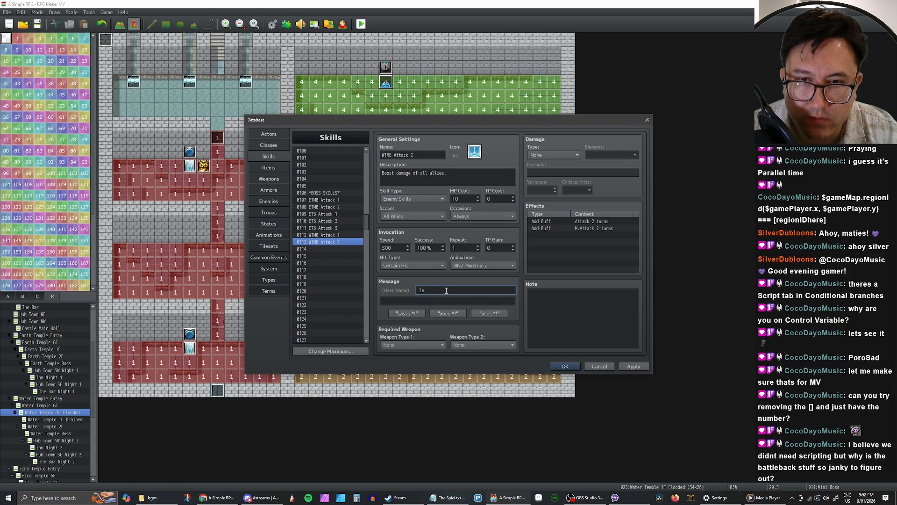
pyautogui.write('creases s')
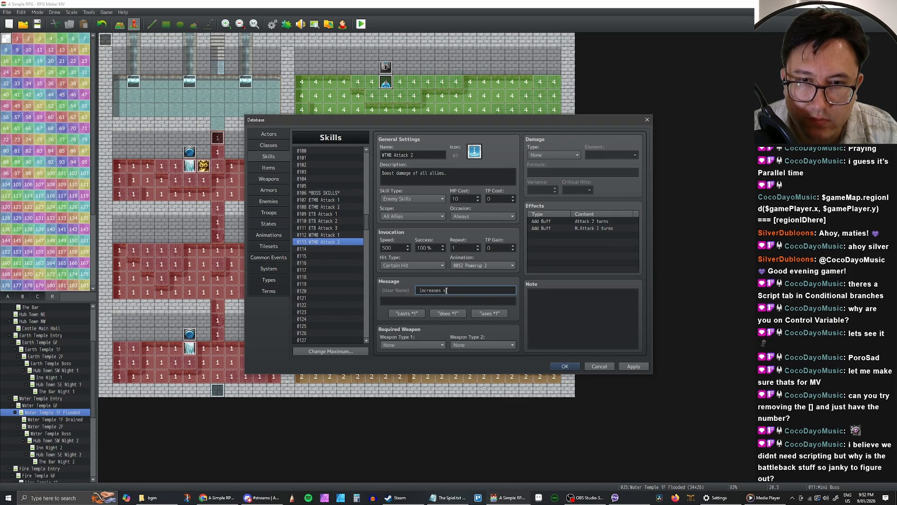
pyautogui.write('trengt')
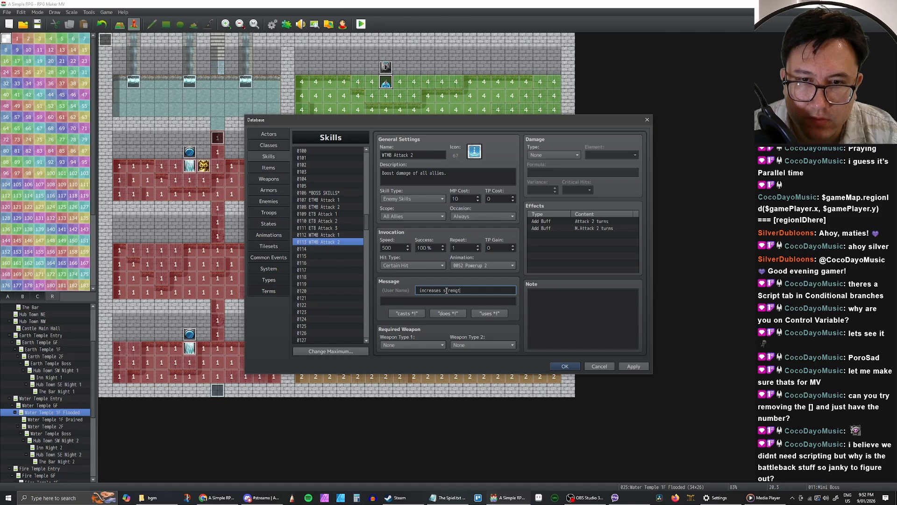
pyautogui.write('he')
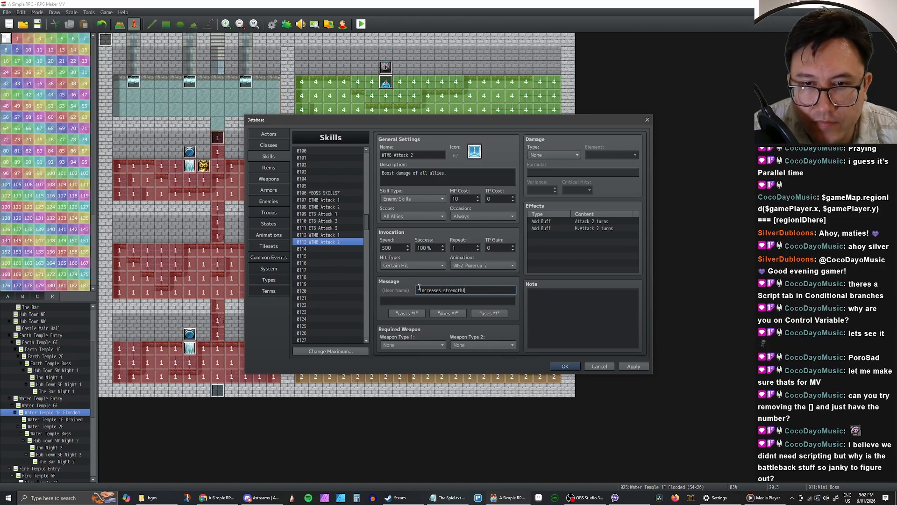
# Step: Set the usage message of WTMB Attack 2 to "becomes more powerful!" and apply the change
pyautogui.moveTo(419, 290); pyautogui.dragTo(469, 291)
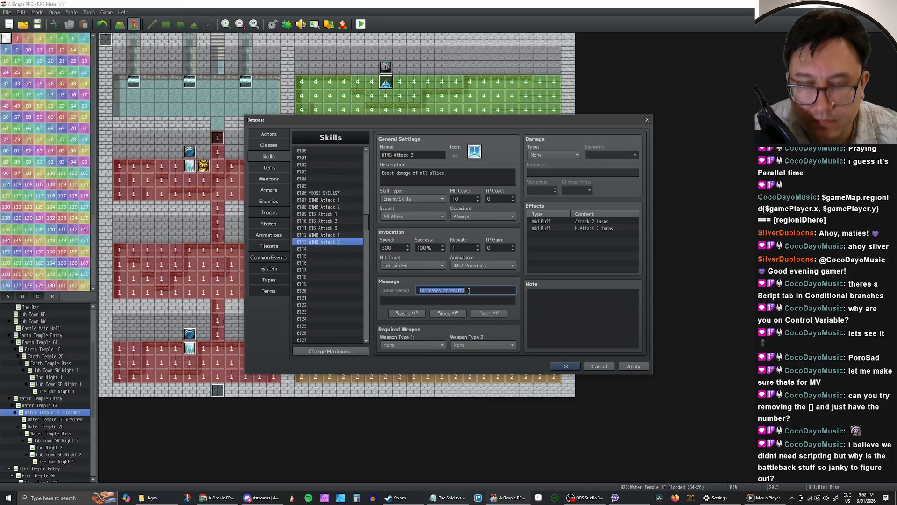
pyautogui.write('becomes more ')
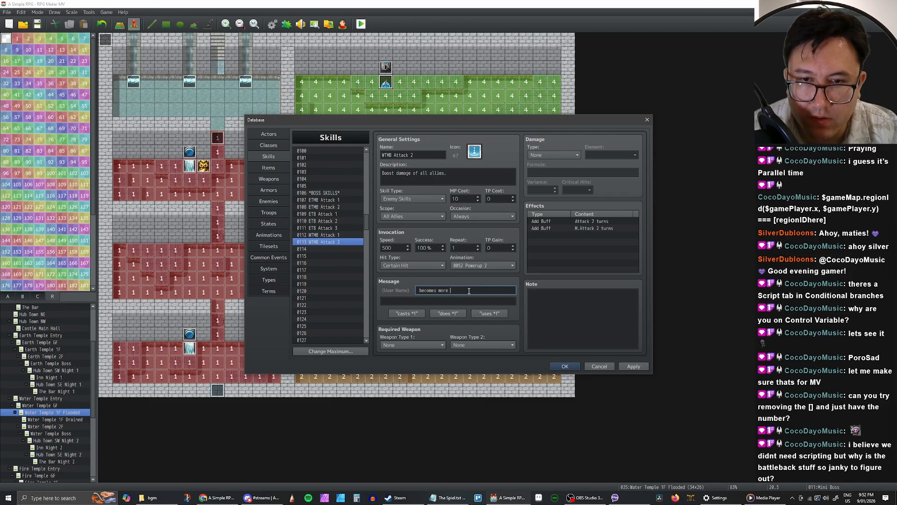
pyautogui.write('powerful!')
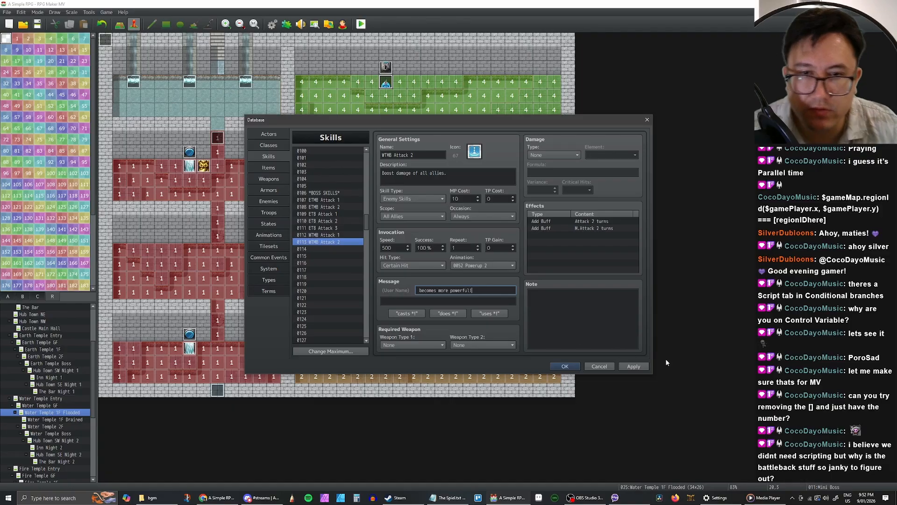
pyautogui.click(634, 366)
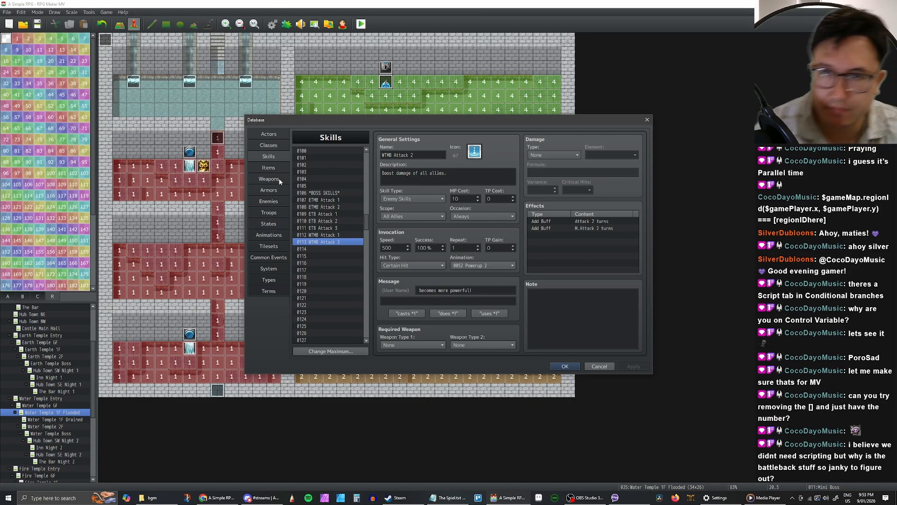
# Step: Show the Water Mini Boss entry in the enemies database to check its settings and action patterns
pyautogui.click(268, 202)
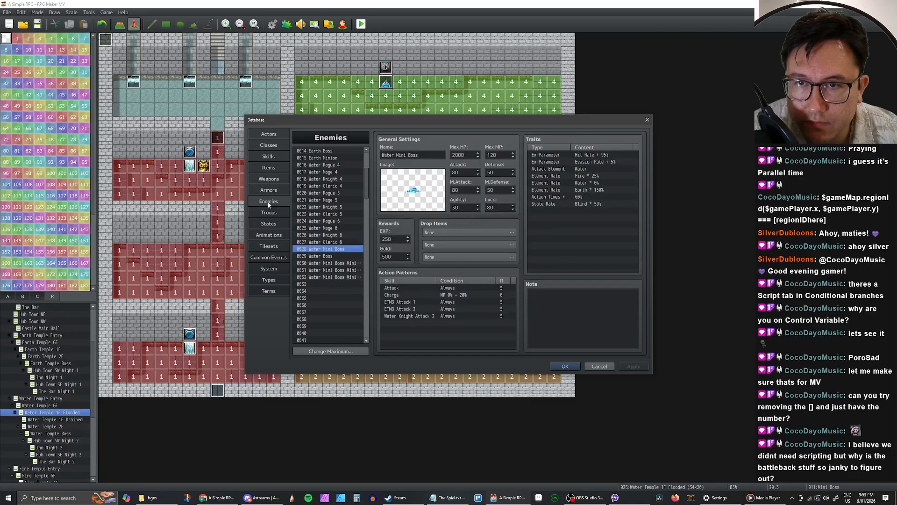
pyautogui.click(332, 255)
pyautogui.rightClick(332, 252)
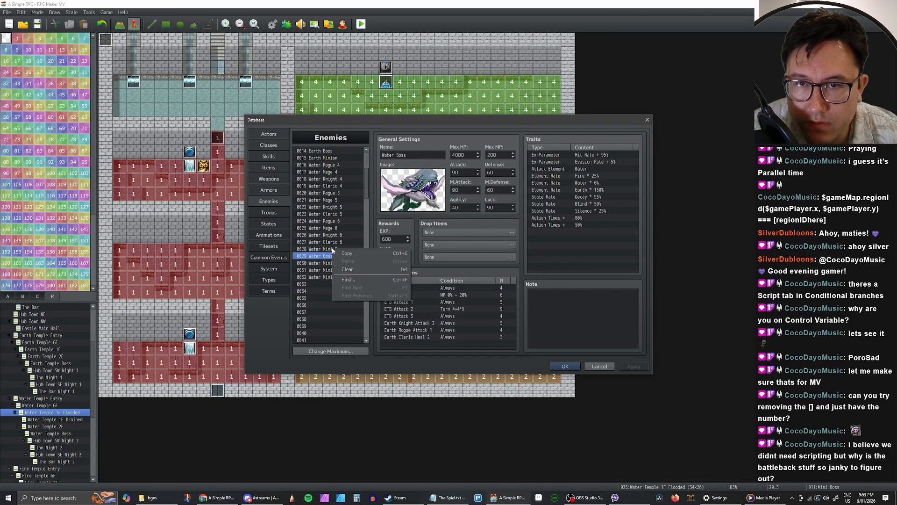
pyautogui.click(331, 249)
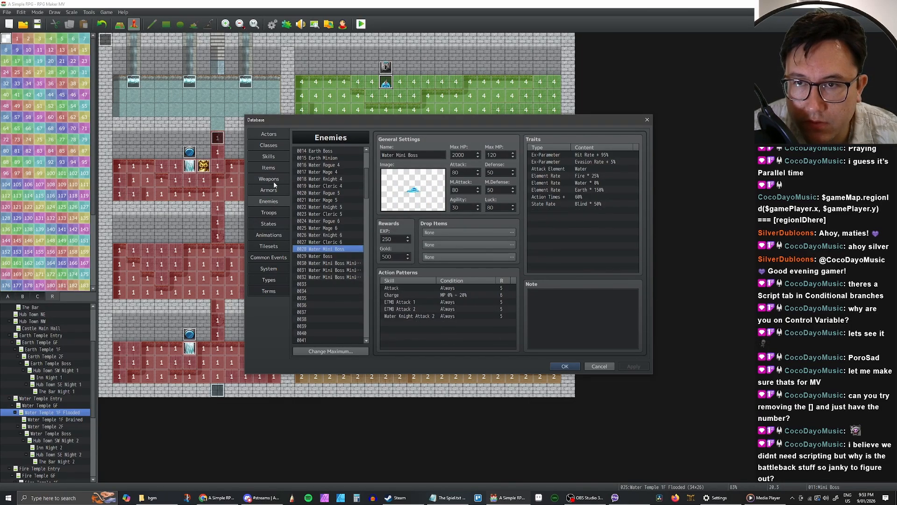
# Step: Rename the skill WTMB Attack 1 as "WTMB Healing Spell" in the skills database
pyautogui.click(269, 156)
pyautogui.click(322, 235)
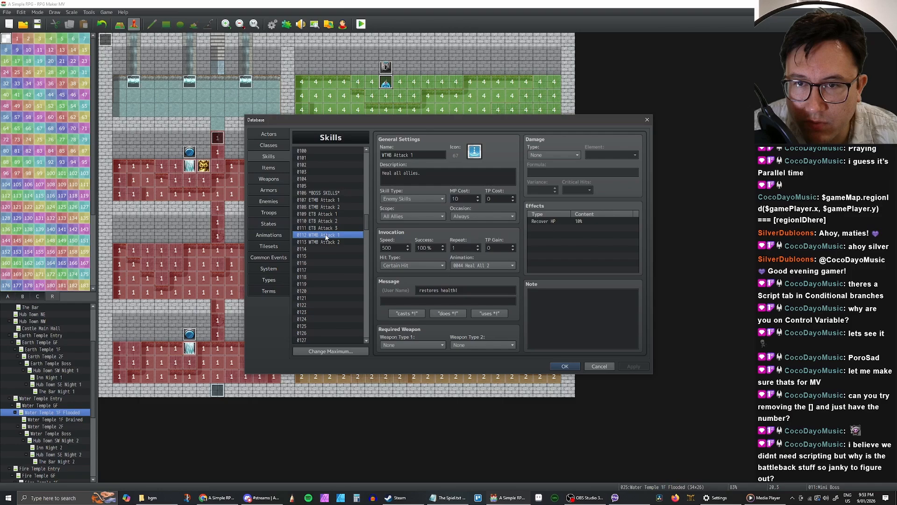
pyautogui.click(403, 154)
pyautogui.click(417, 155)
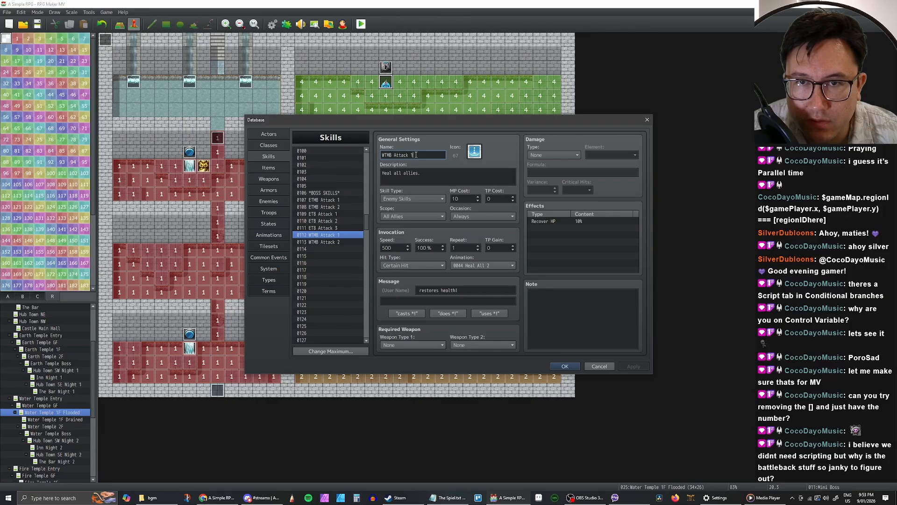
pyautogui.moveTo(395, 155); pyautogui.dragTo(408, 156)
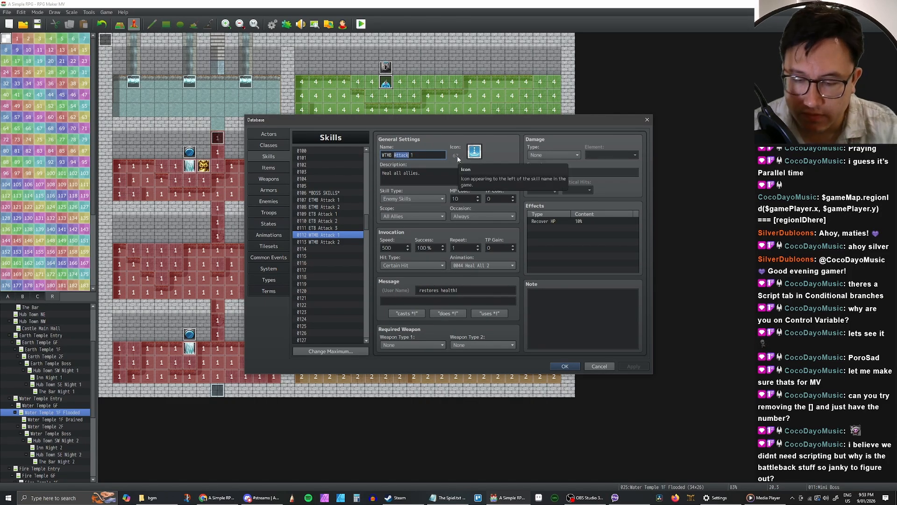
pyautogui.write('Healing')
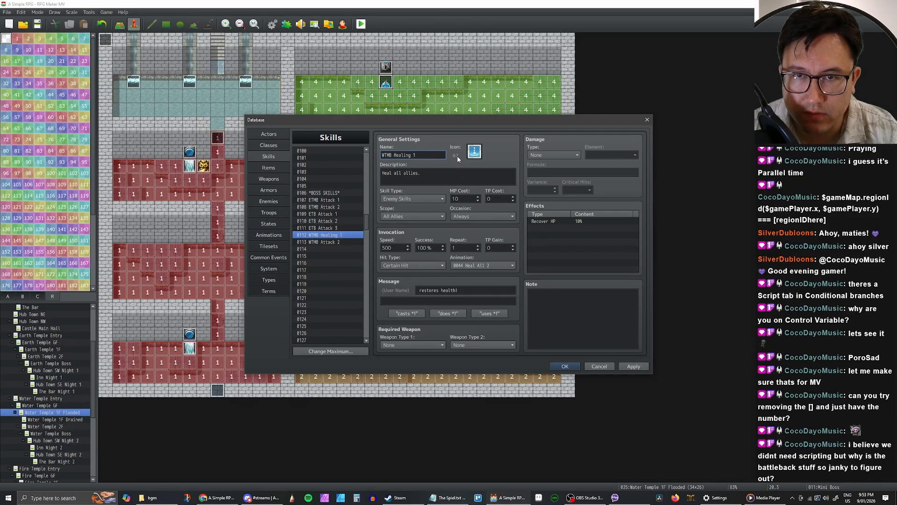
pyautogui.press('Delete')
pyautogui.press('Delete')
pyautogui.write('Spell')
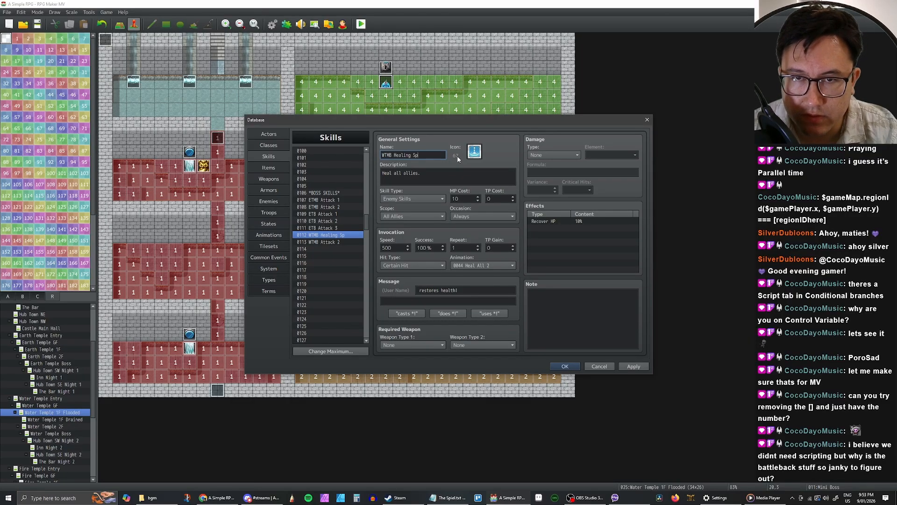
# Step: Rename the skill WTMB Attack 2 as "WTMB Attack Boost"
pyautogui.click(334, 241)
pyautogui.tripleClick(398, 154)
pyautogui.click(412, 154)
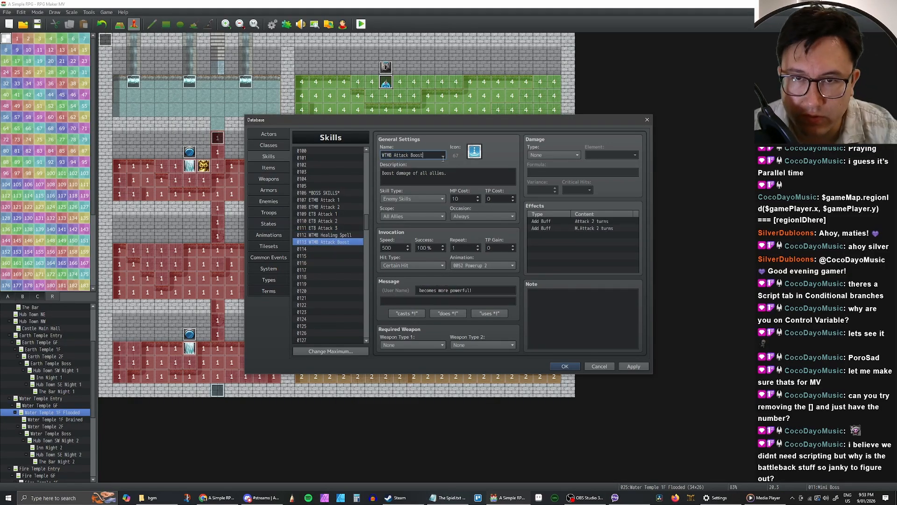
# Step: Rename the skill ETB Attack 3 as "ETB Attack All"
pyautogui.click(329, 228)
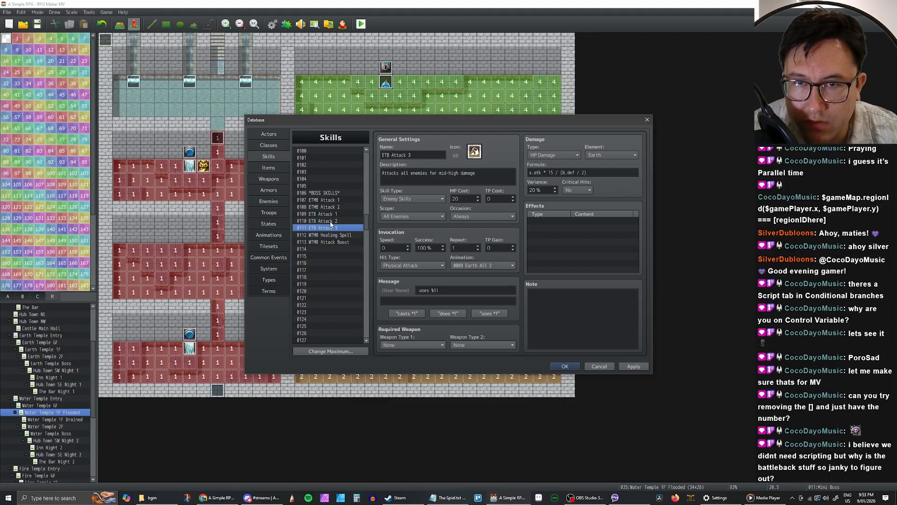
pyautogui.tripleClick(411, 155)
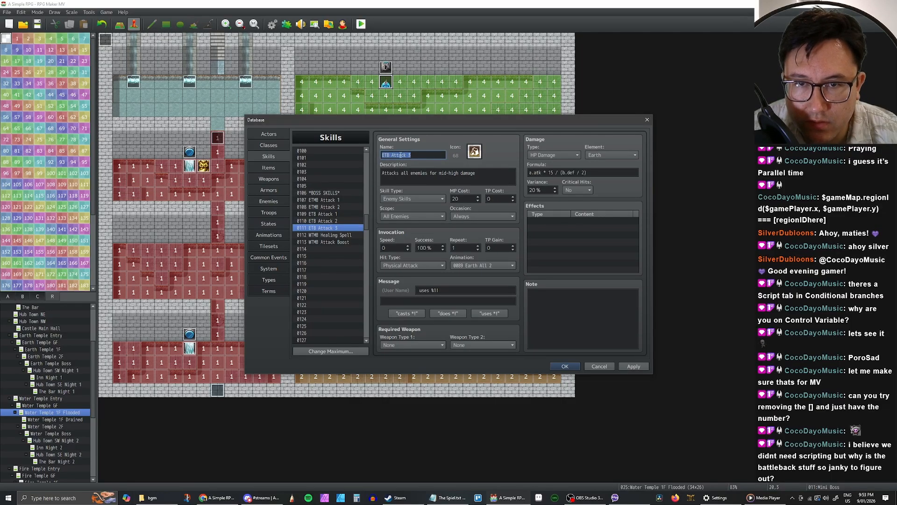
pyautogui.click(400, 155)
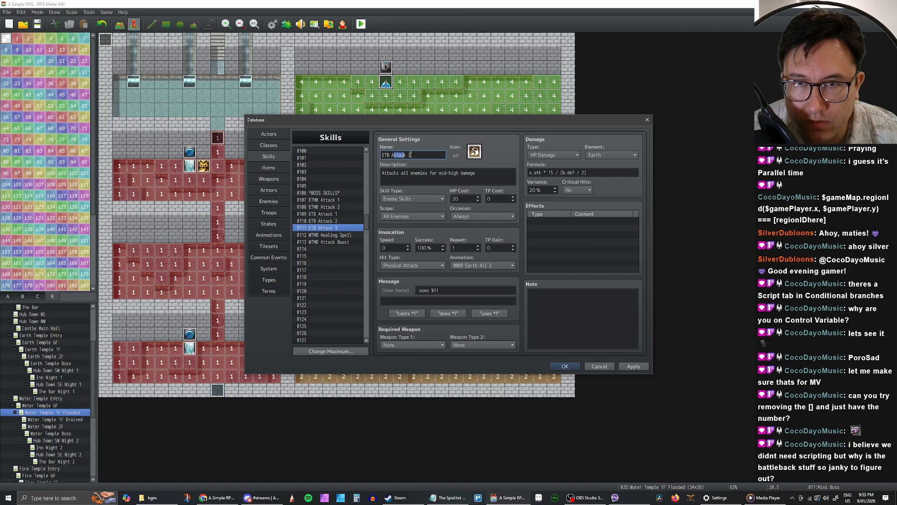
pyautogui.doubleClick(412, 155)
pyautogui.write('All')
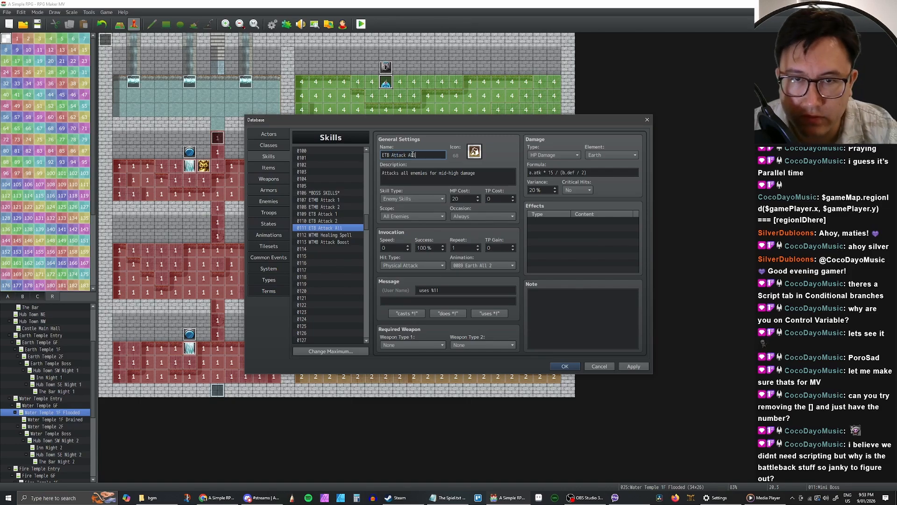
# Step: Rename the vine-trapping skill ETB Attack 2 as "ETB Vine Spell"
pyautogui.click(325, 221)
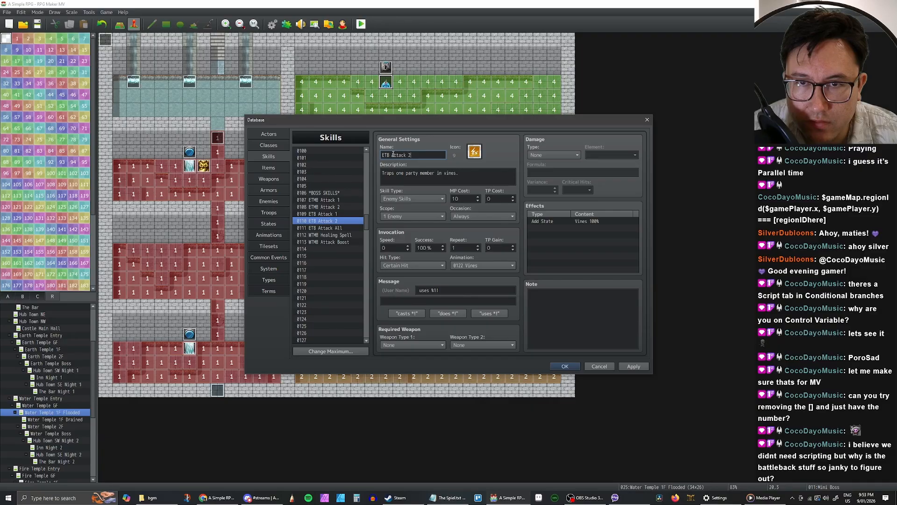
pyautogui.moveTo(392, 155); pyautogui.dragTo(412, 155)
pyautogui.write('Vine')
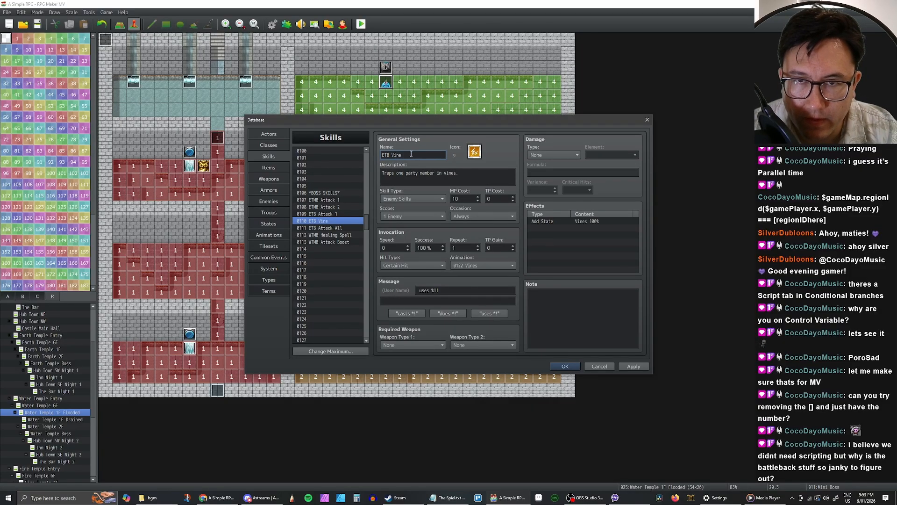
pyautogui.write(' Spell')
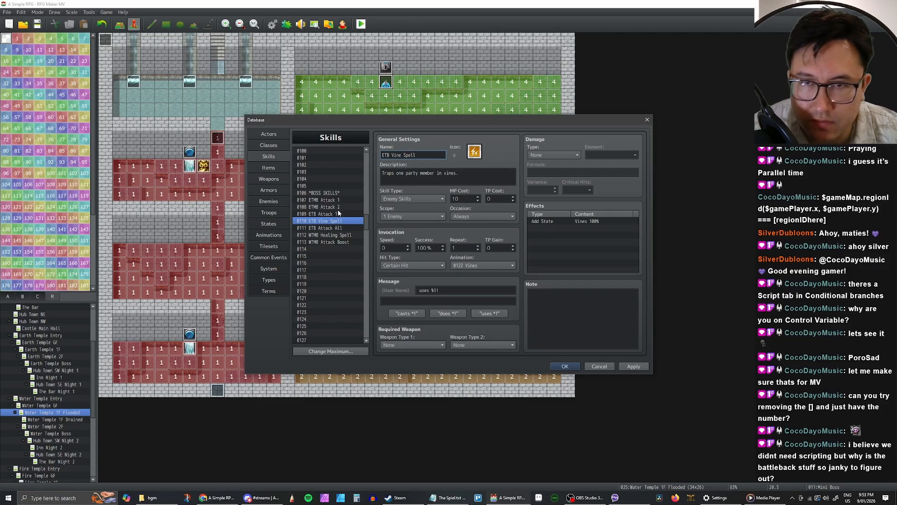
# Step: Rename the poisoning skill ETB Attack 1 as "ETB Poison Attack"
pyautogui.click(339, 214)
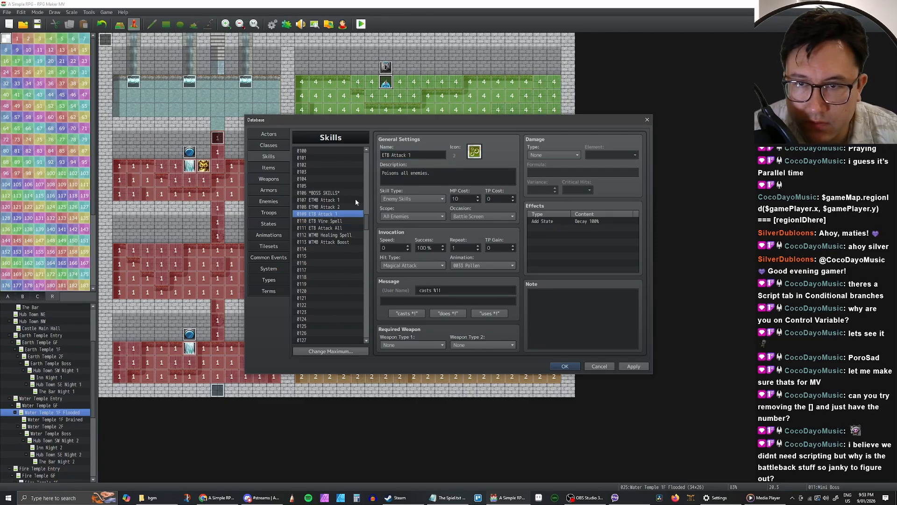
pyautogui.moveTo(392, 155); pyautogui.dragTo(412, 155)
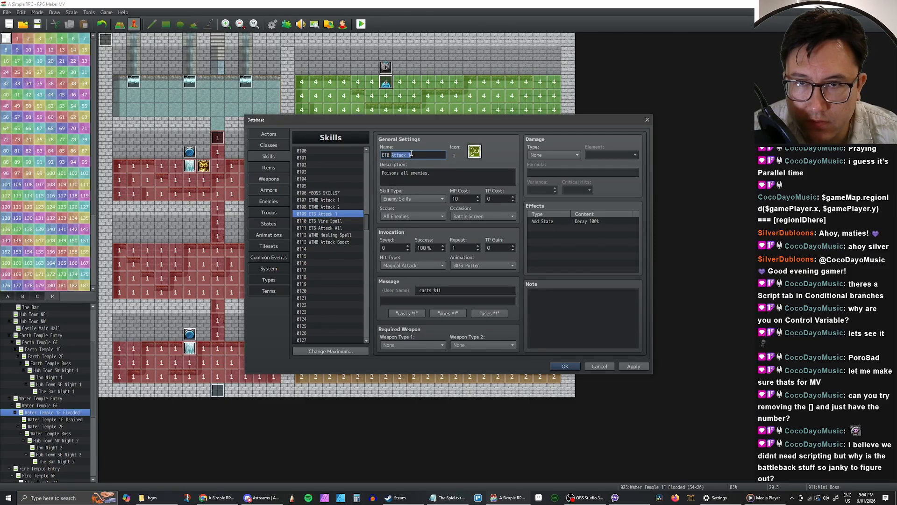
pyautogui.write('Pois')
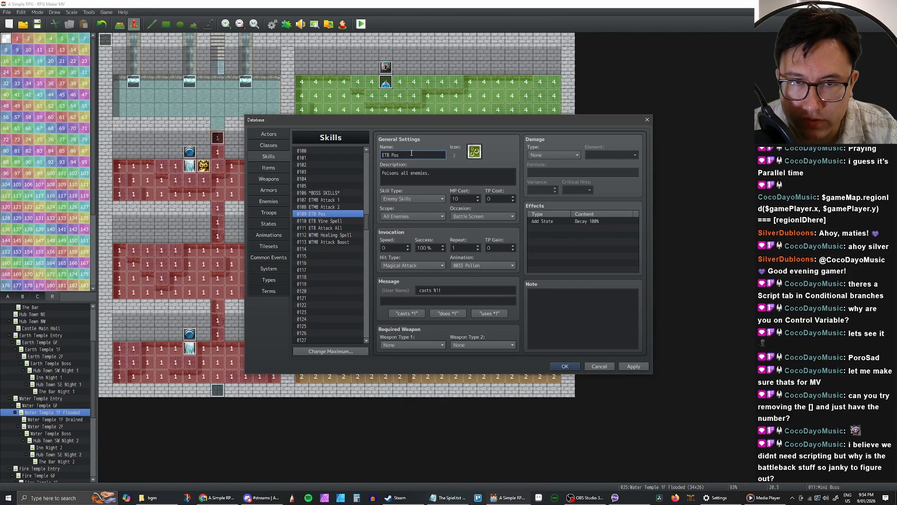
pyautogui.write('on')
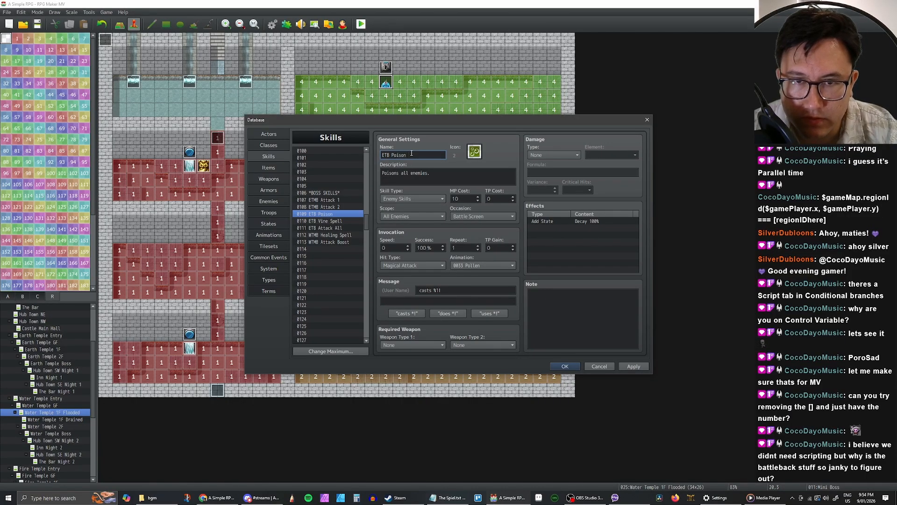
pyautogui.write(' Attack')
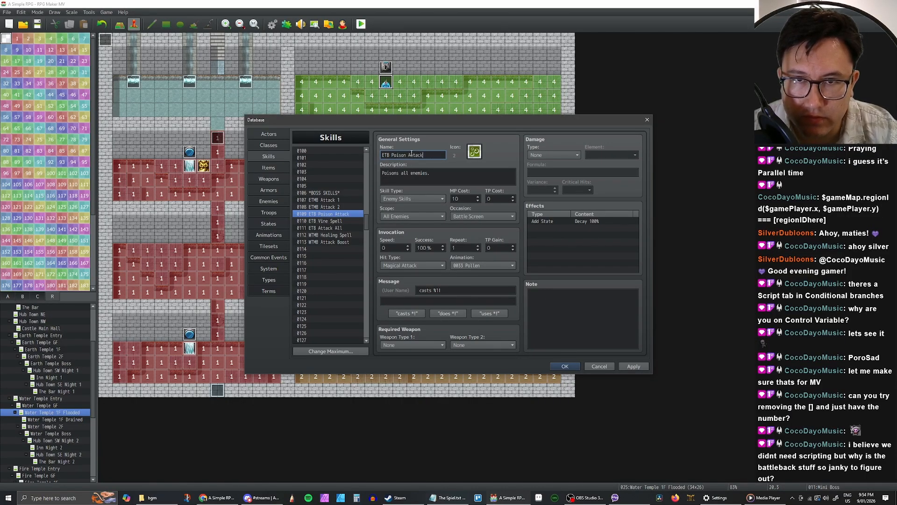
# Step: Rename the single-target skill ETMB Attack 2 as "ETMB Single Fear"
pyautogui.click(351, 206)
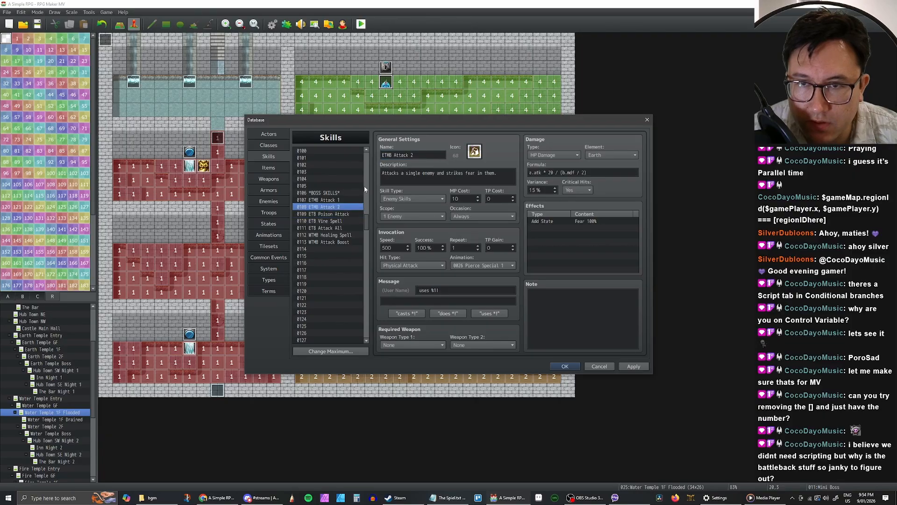
pyautogui.tripleClick(407, 155)
pyautogui.moveTo(395, 154); pyautogui.dragTo(418, 155)
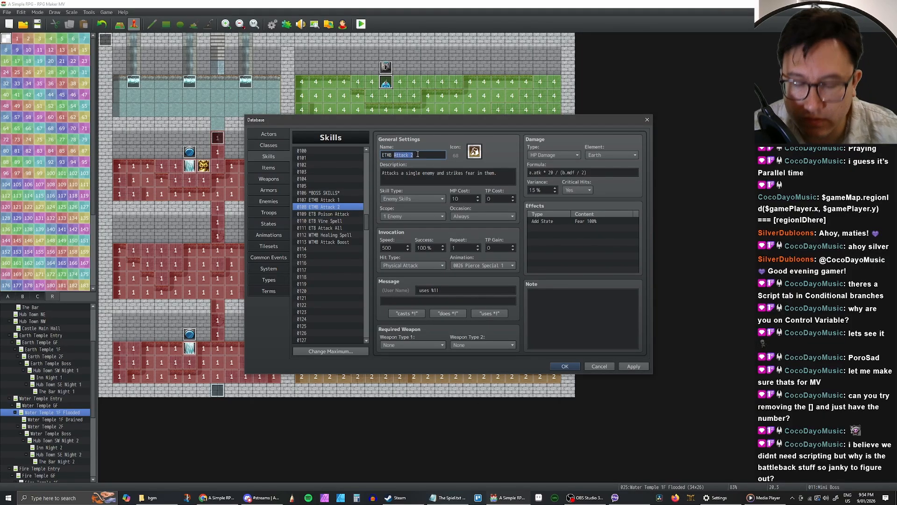
pyautogui.write('Single Fear')
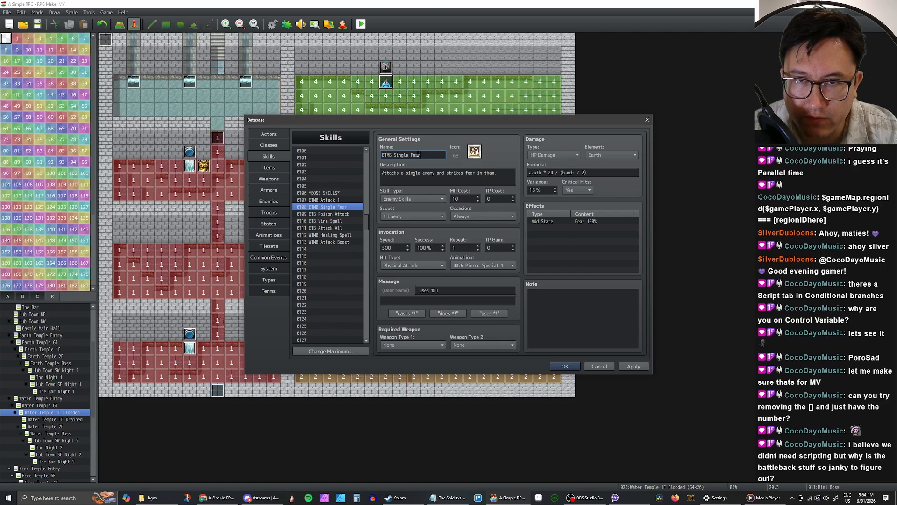
# Step: Rename the skill ETMB Attack 1 as "ETMB Group Fear" and apply the database changes
pyautogui.click(341, 200)
pyautogui.click(421, 156)
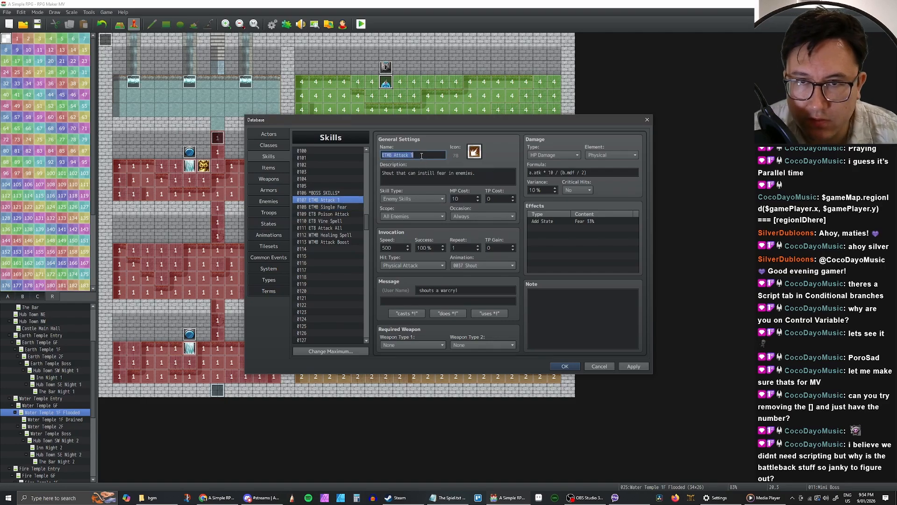
pyautogui.moveTo(395, 155); pyautogui.dragTo(415, 153)
pyautogui.write('Group Fear')
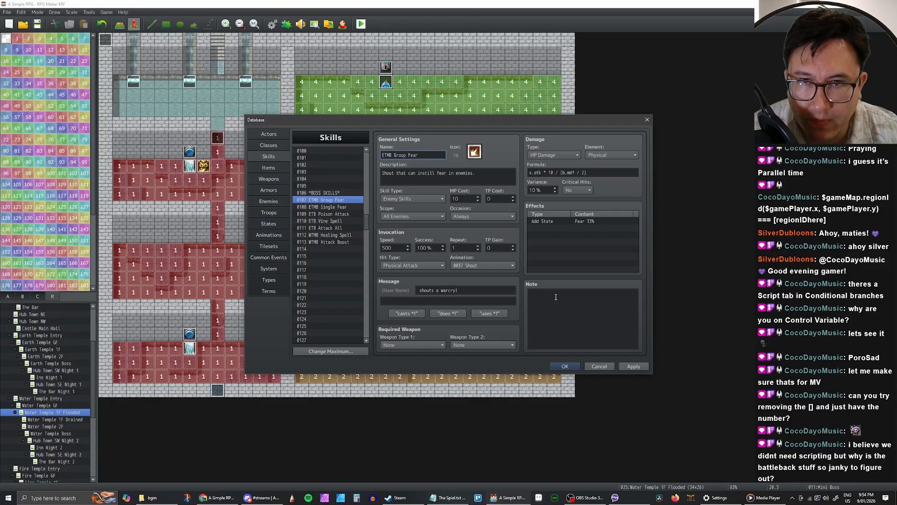
pyautogui.click(634, 367)
# Step: Rename the enemy skill Earth Knight Attack 1 as "Earth Knight Single Attk"
pyautogui.scroll(8, 324, 226)
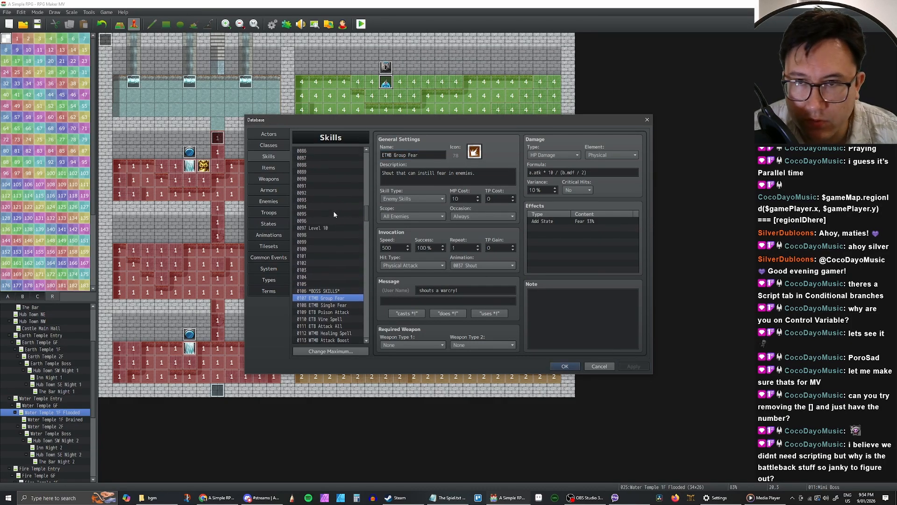
pyautogui.scroll(9, 325, 229)
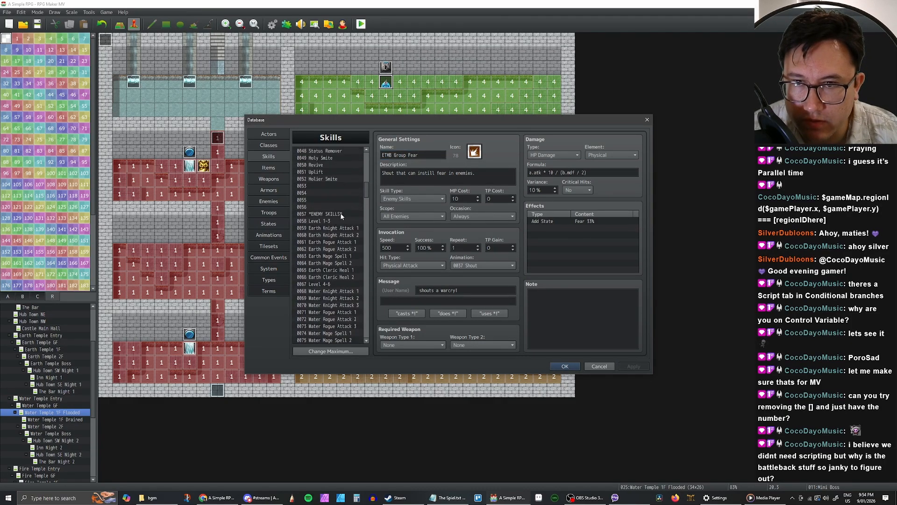
pyautogui.click(336, 228)
pyautogui.tripleClick(412, 155)
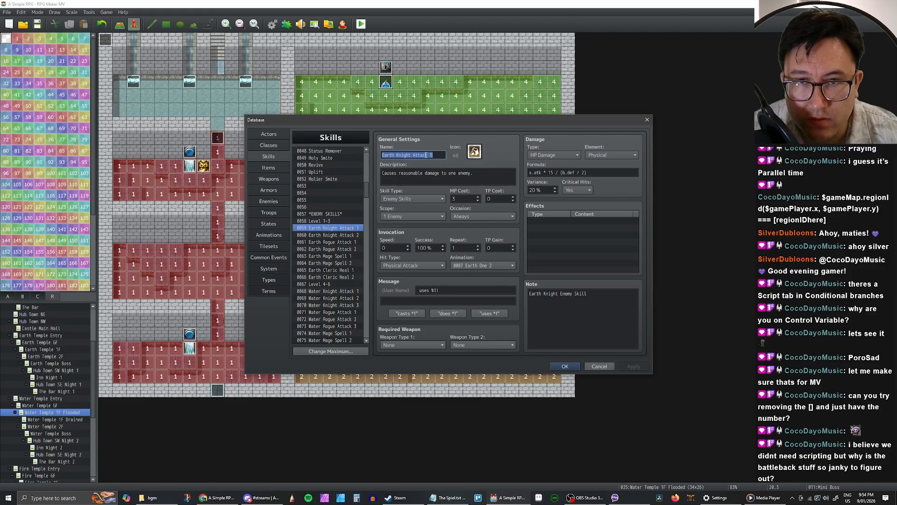
pyautogui.moveTo(412, 155); pyautogui.dragTo(433, 155)
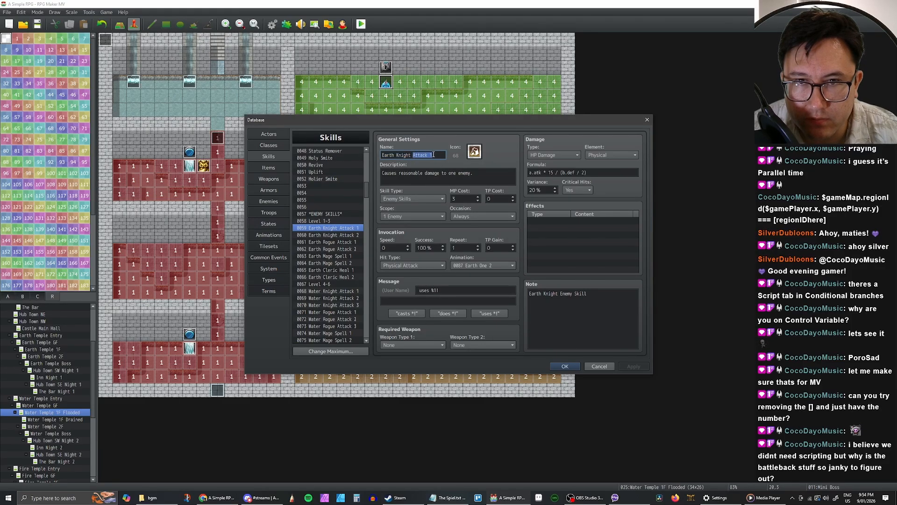
pyautogui.write('Singe')
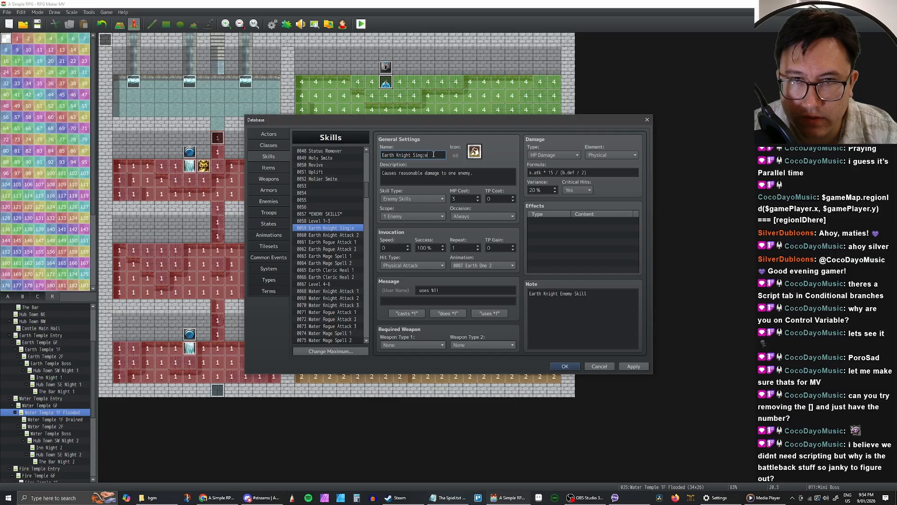
pyautogui.write('le Attk')
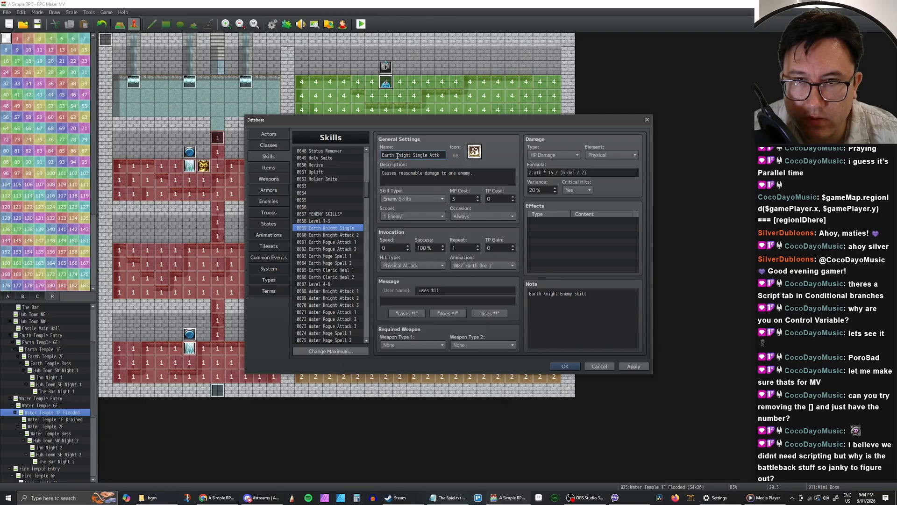
# Step: Rename the enemy skill Earth Knight Attack 2 as "Earth Knight Triple Atk"
pyautogui.click(331, 236)
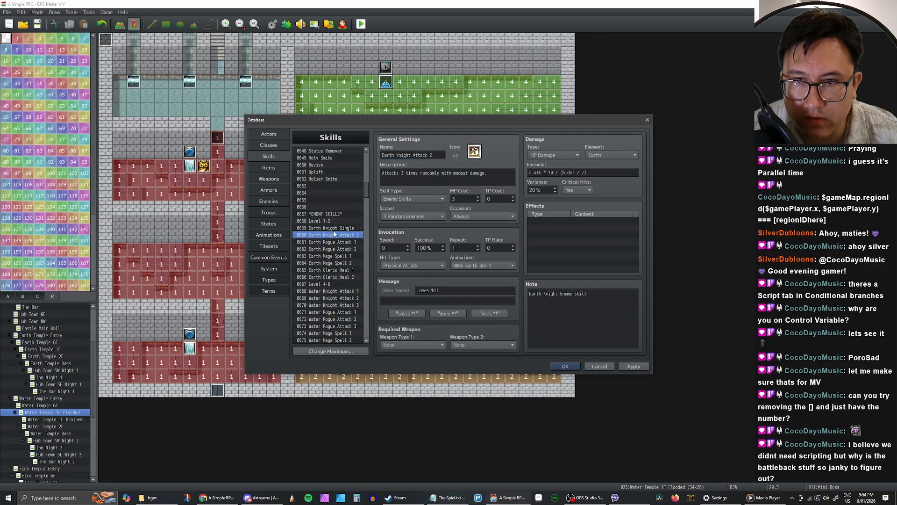
pyautogui.tripleClick(412, 156)
pyautogui.moveTo(413, 155); pyautogui.dragTo(435, 156)
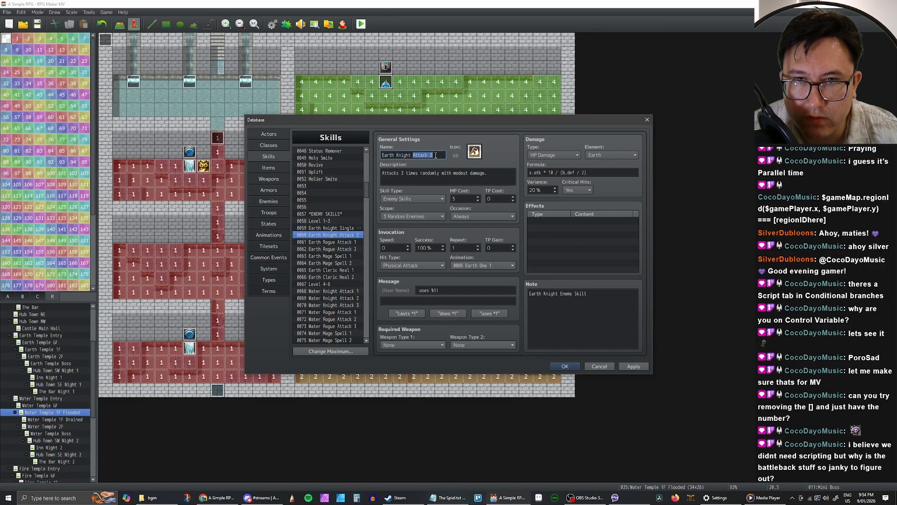
pyautogui.write('Triple ')
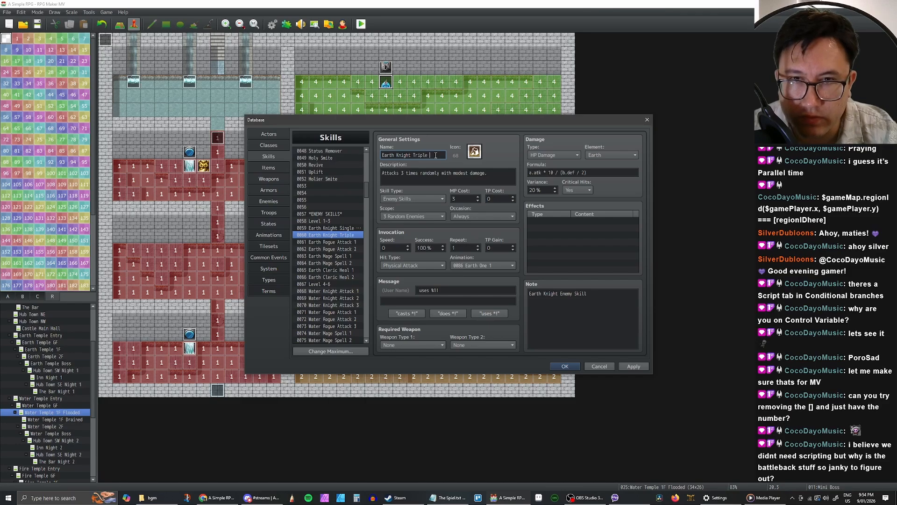
pyautogui.write('Att')
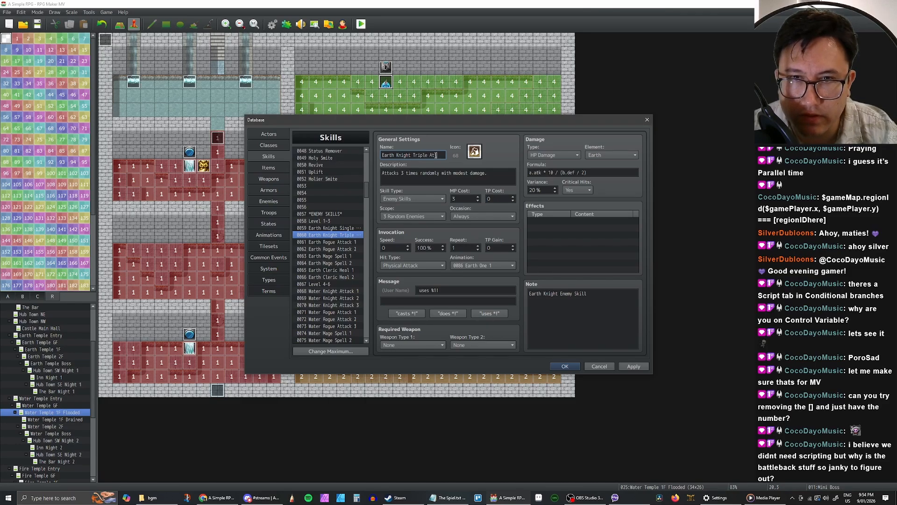
pyautogui.write('k')
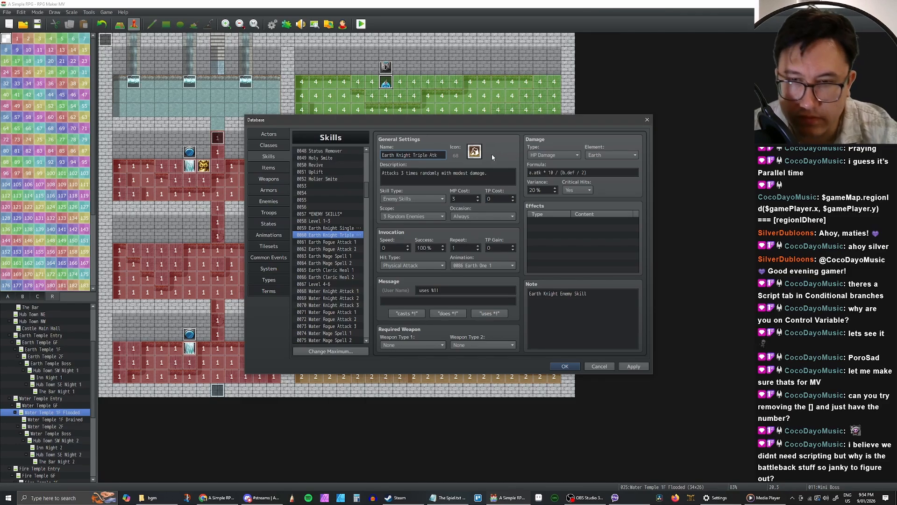
# Step: Correct the name of the skill Earth Knight Single Attk to "Earth Knight Single Atk"
pyautogui.click(328, 228)
pyautogui.click(439, 155)
pyautogui.click(437, 154)
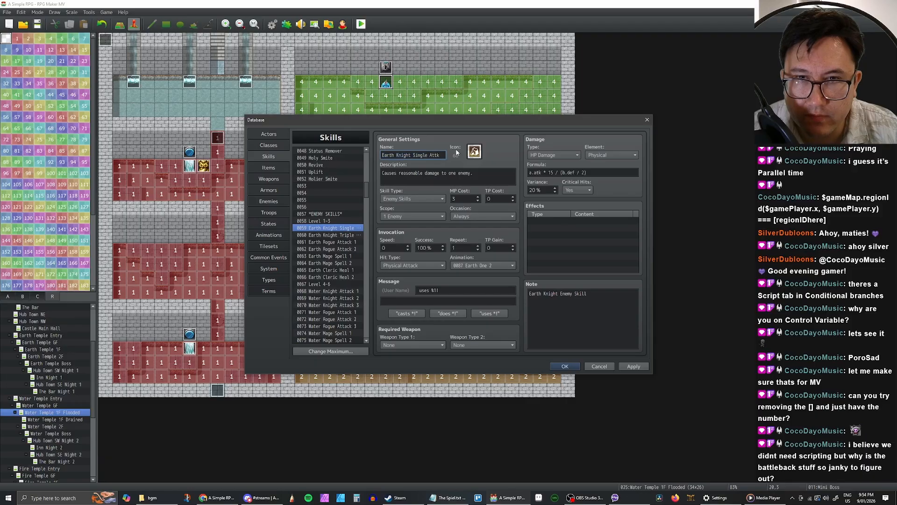
pyautogui.press('BackSpace')
# Step: Rename the enemy skill Earth Rogue Attack 1 as "Earth Rogue Poison Attack"
pyautogui.click(333, 242)
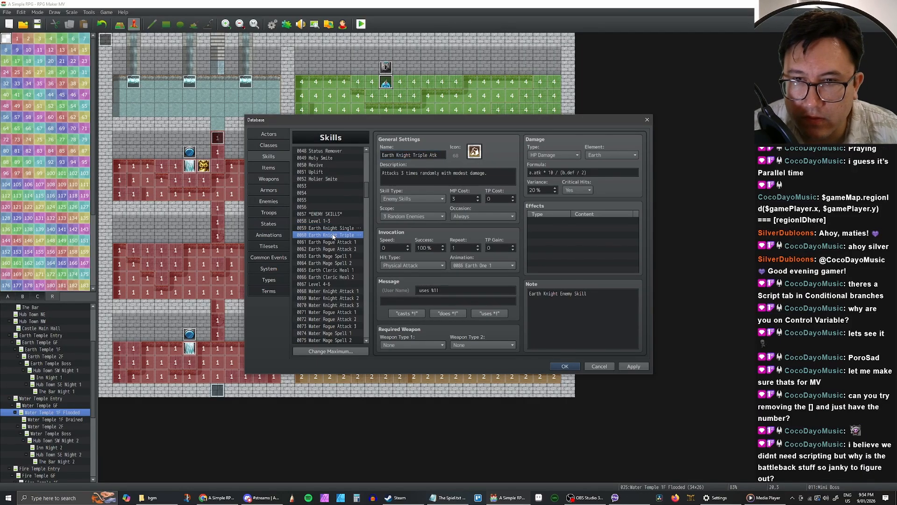
pyautogui.click(426, 157)
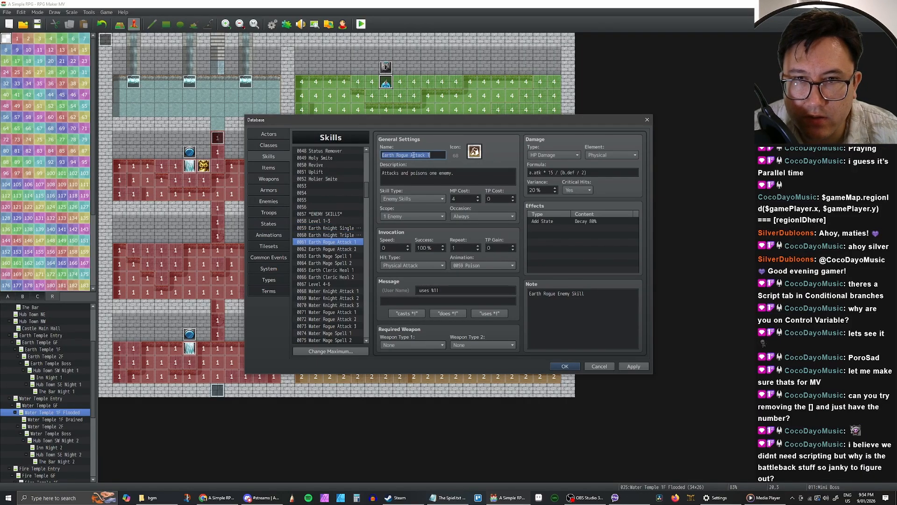
pyautogui.moveTo(411, 155); pyautogui.dragTo(430, 155)
pyautogui.write('Poi')
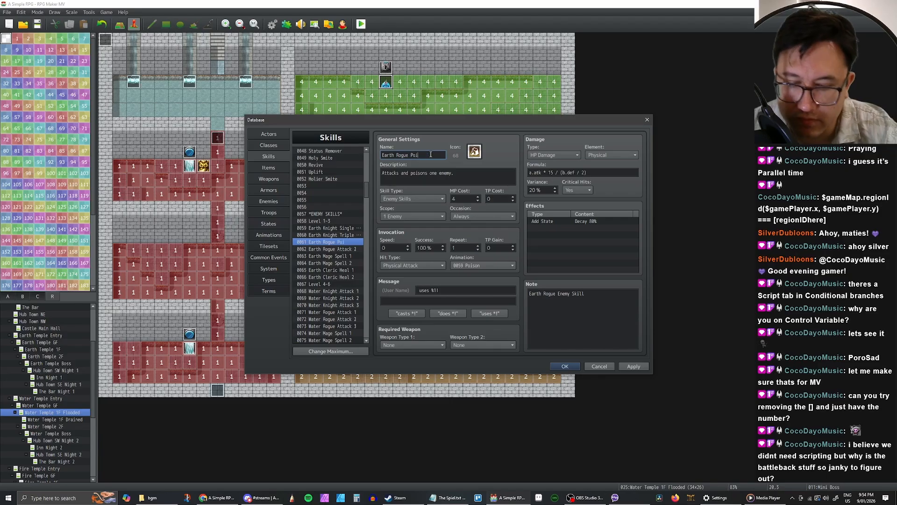
pyautogui.write('son Attack')
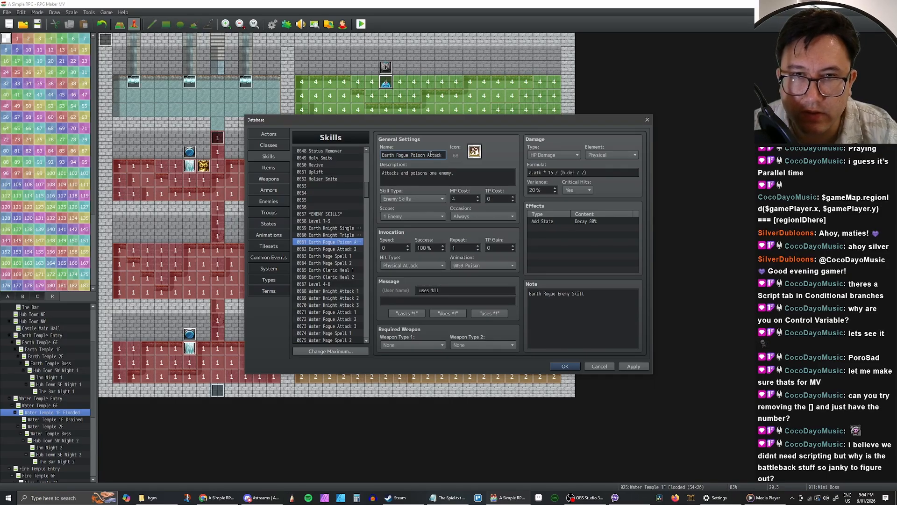
# Step: Rename the boss skill ETB Poison Attack as "ETB Poison All"
pyautogui.click(352, 249)
pyautogui.scroll(-5, 356, 236)
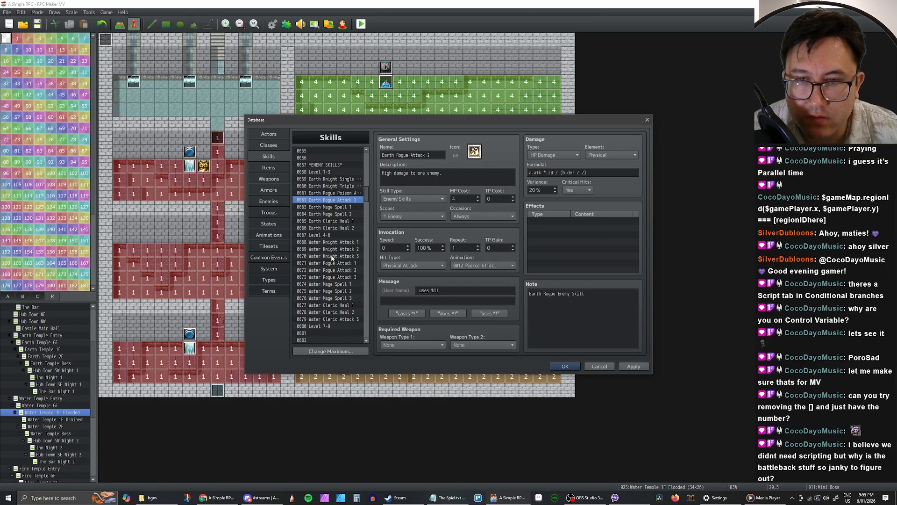
pyautogui.scroll(-10, 341, 231)
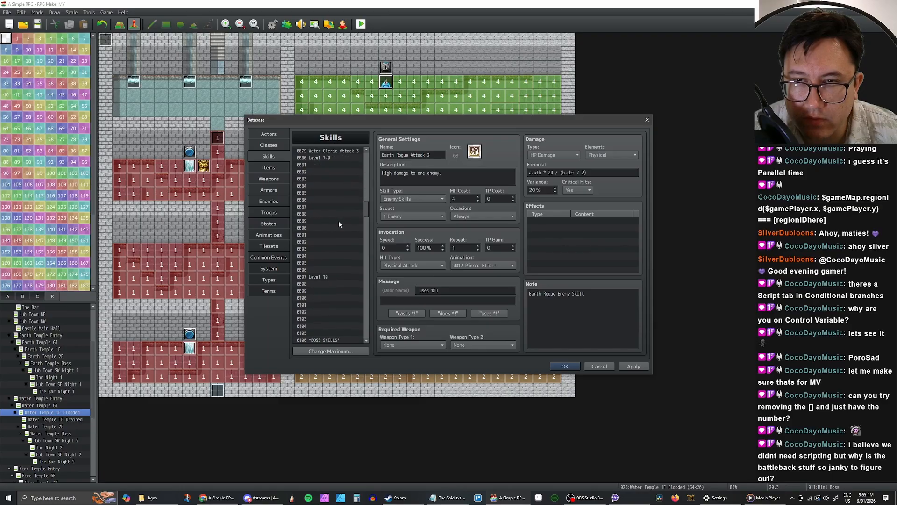
pyautogui.scroll(-2, 338, 224)
pyautogui.click(336, 227)
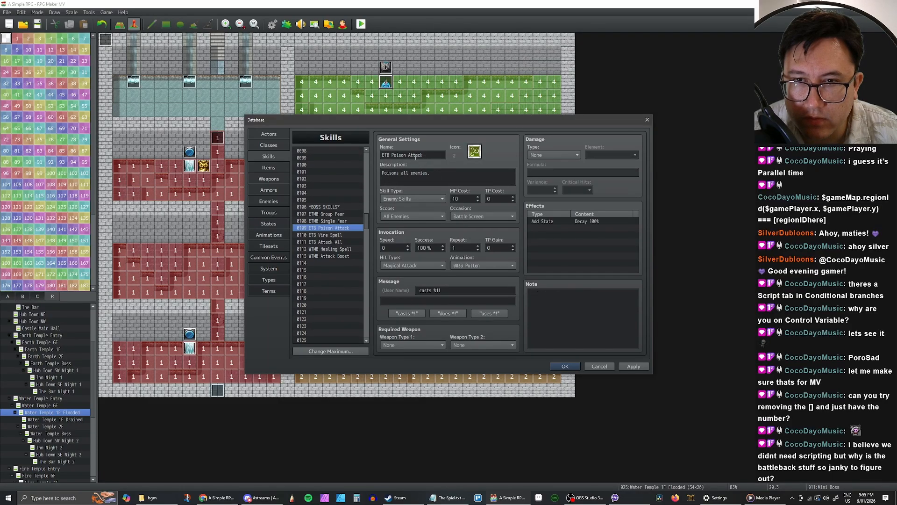
pyautogui.moveTo(411, 155); pyautogui.dragTo(445, 150)
pyautogui.hotkey('shift', 'Home')
pyautogui.press('Right')
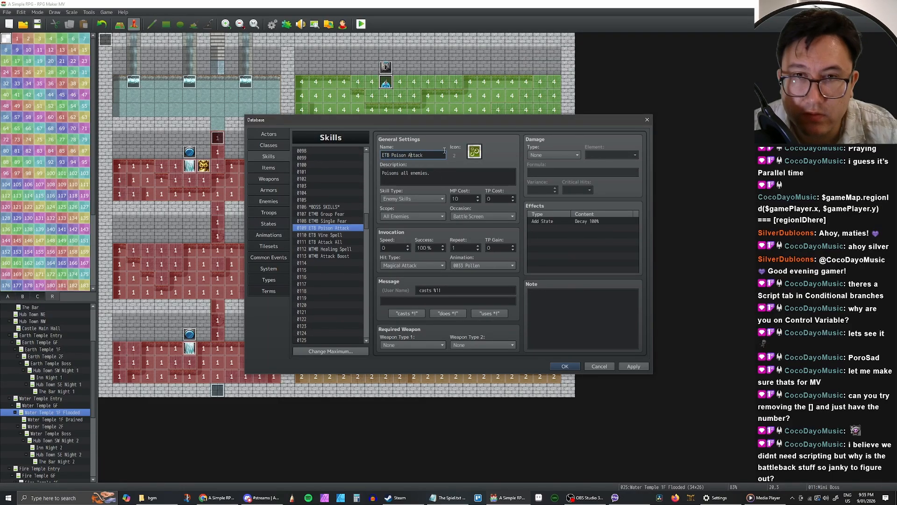
pyautogui.press('Delete')
pyautogui.press('Delete')
pyautogui.press('Delete')
pyautogui.press('Delete')
pyautogui.write('ll')
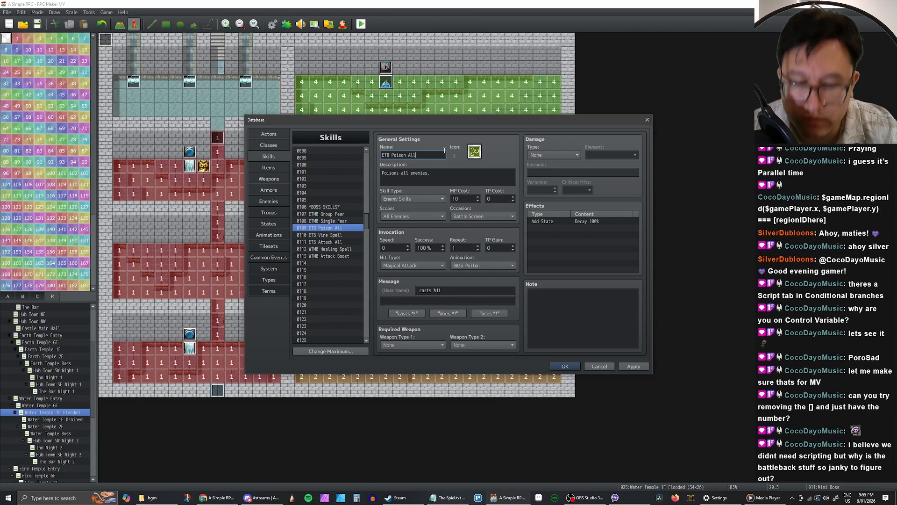
# Step: Rename the enemy skill Earth Rogue Attack 2 as "Earth Rogue Strong Atk"
pyautogui.scroll(1, 349, 241)
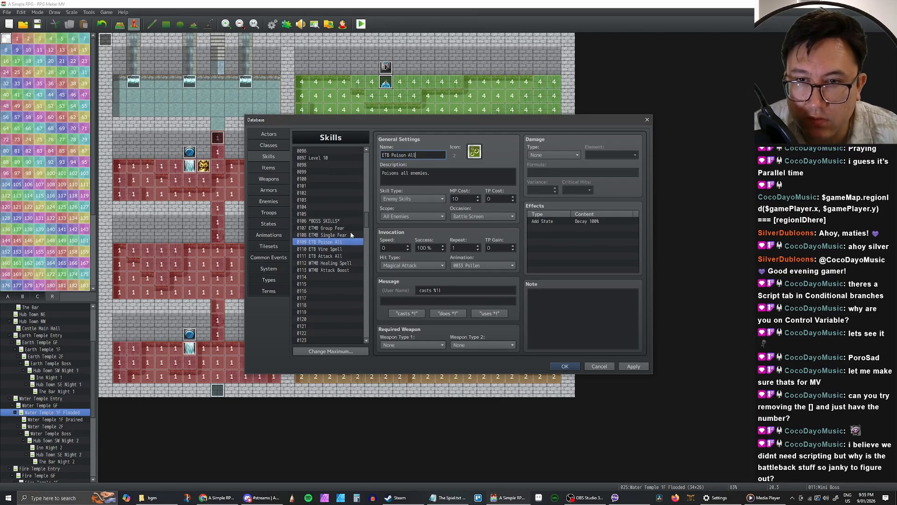
pyautogui.scroll(1, 352, 236)
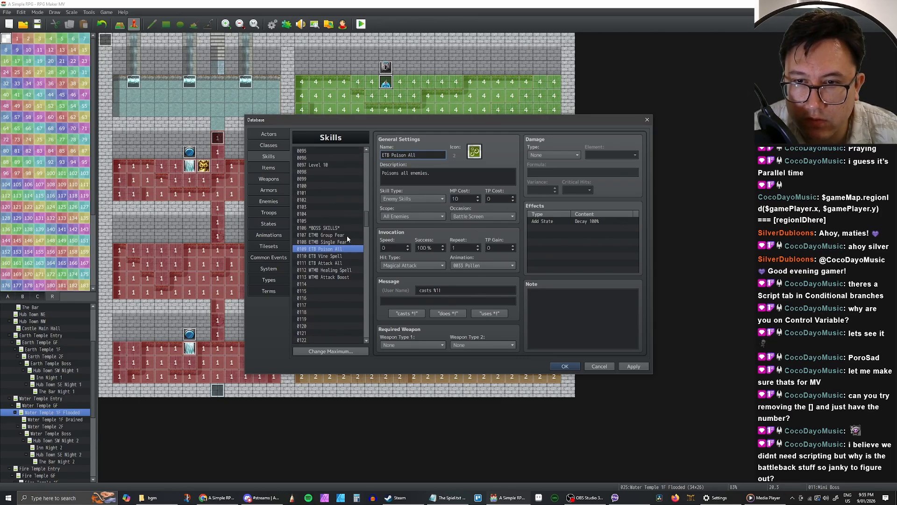
pyautogui.scroll(12, 349, 236)
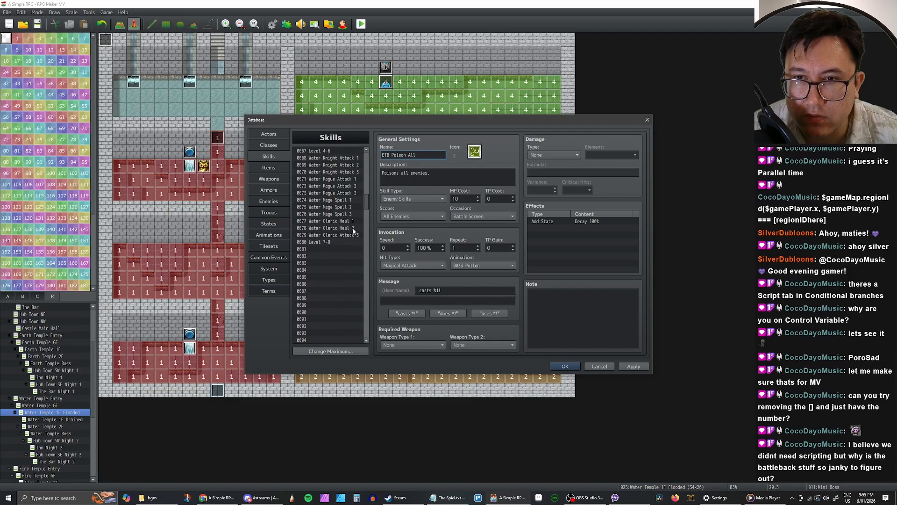
pyautogui.scroll(8, 351, 230)
pyautogui.click(338, 222)
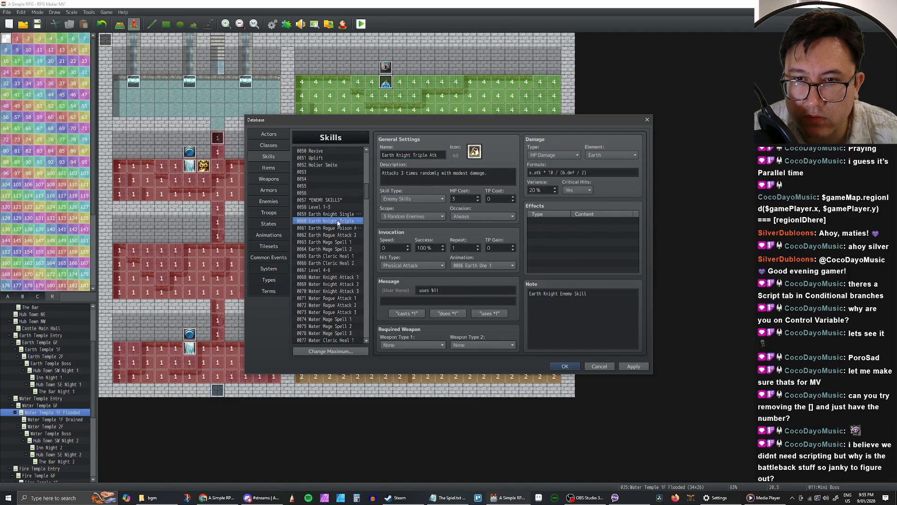
pyautogui.click(337, 228)
pyautogui.scroll(-2, 337, 226)
pyautogui.click(338, 223)
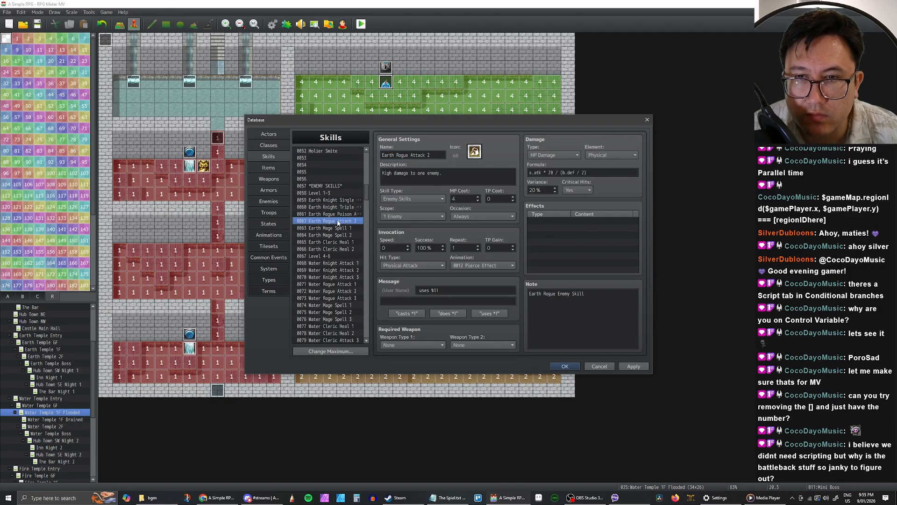
pyautogui.tripleClick(411, 155)
pyautogui.moveTo(413, 155); pyautogui.dragTo(432, 155)
pyautogui.write('Strong Atk')
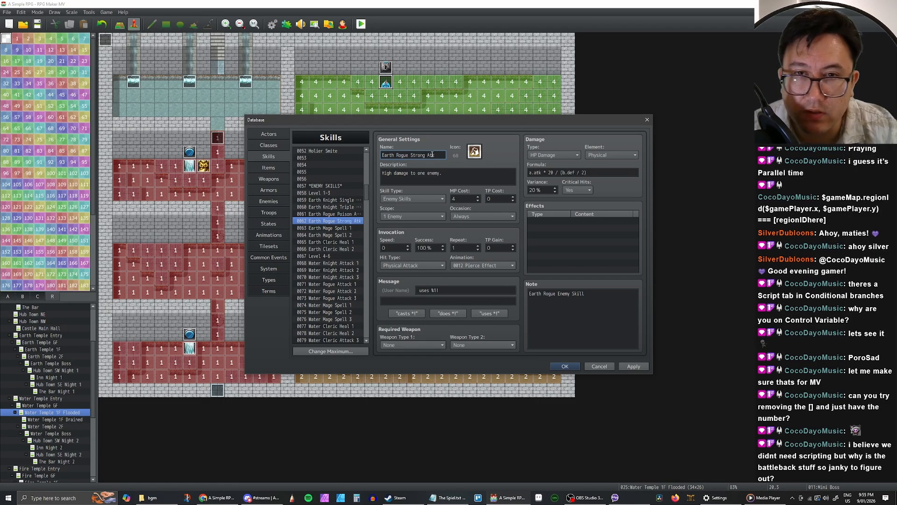
# Step: Rename the enemy skill Earth Mage Spell 1 as "Earth Mage Spell All"
pyautogui.click(331, 229)
pyautogui.tripleClick(437, 154)
pyautogui.moveTo(408, 154); pyautogui.dragTo(427, 154)
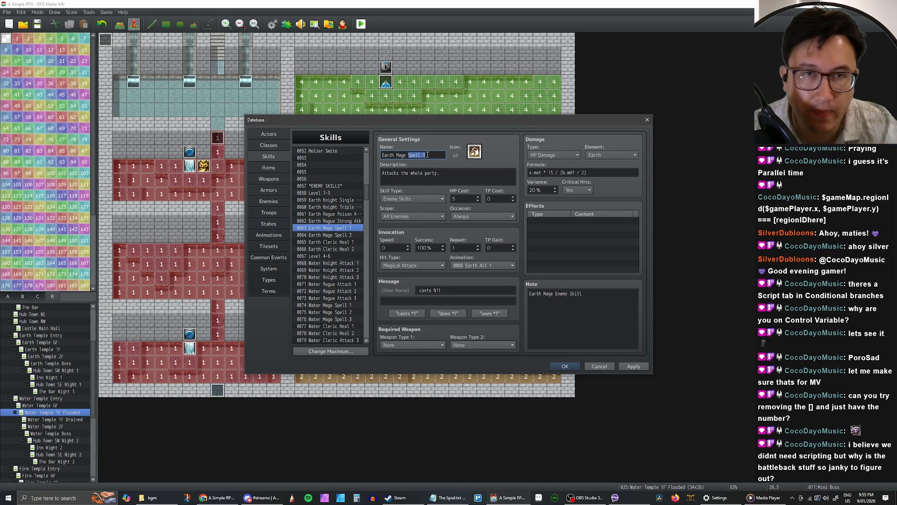
pyautogui.write('Spell A')
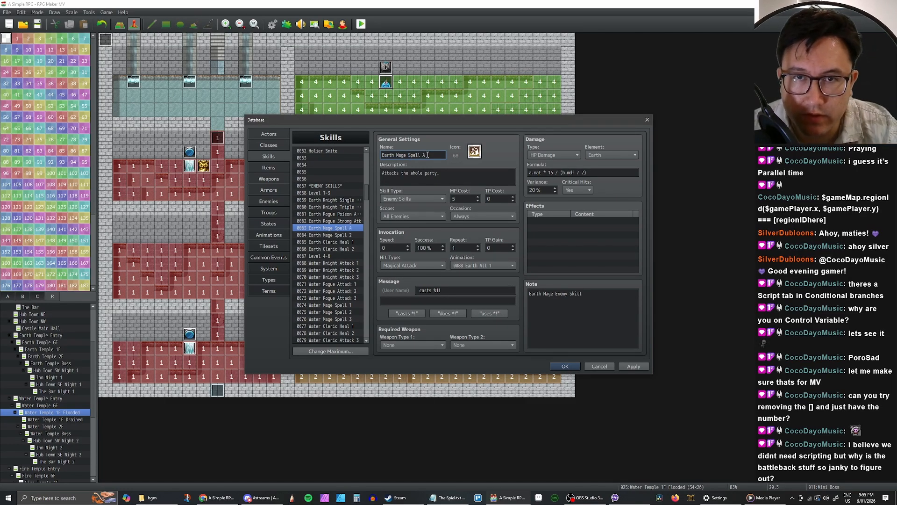
pyautogui.write('ll')
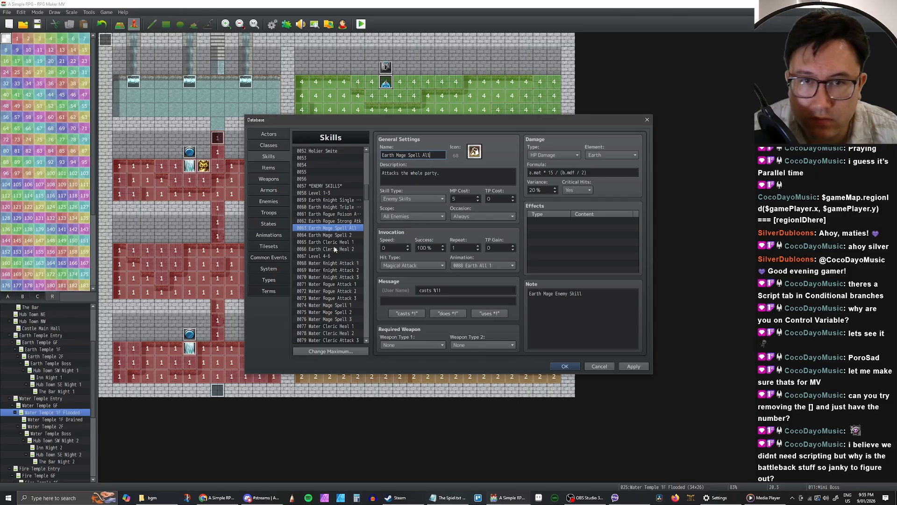
# Step: Rename the enemy skill Earth Mage Spell 2 as "Earth Mage Quad Spell"
pyautogui.click(333, 235)
pyautogui.click(429, 158)
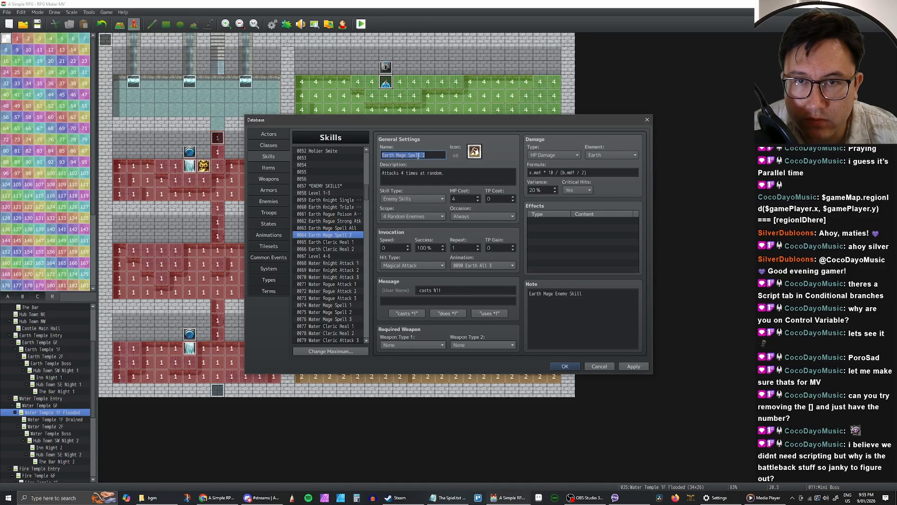
pyautogui.moveTo(408, 155); pyautogui.dragTo(425, 155)
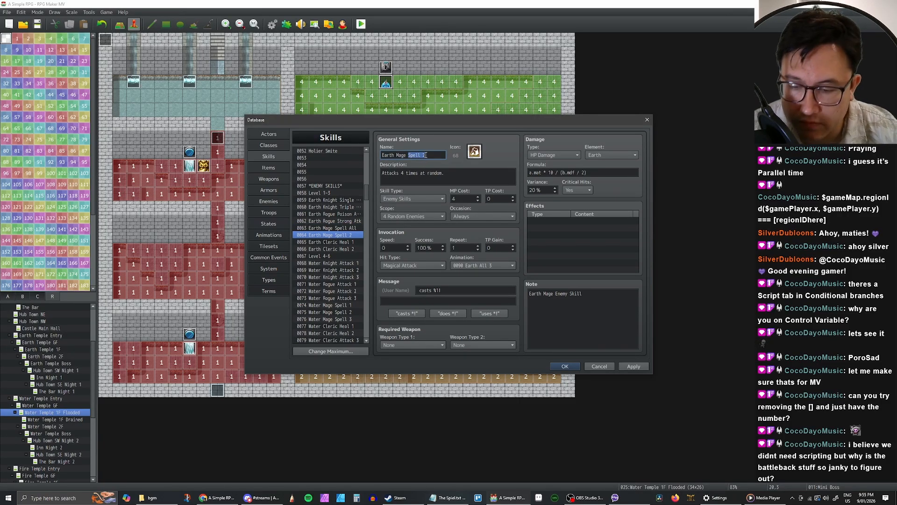
pyautogui.write('Quad')
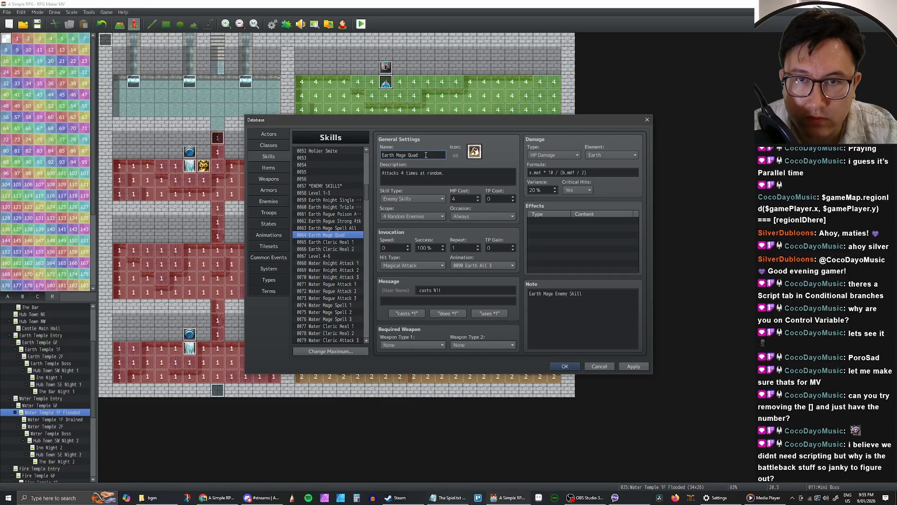
# Step: Rename the group healing skill Earth Cleric Heal 2 as "Earth Cleric Heal All"
pyautogui.click(338, 242)
pyautogui.scroll(-1, 344, 245)
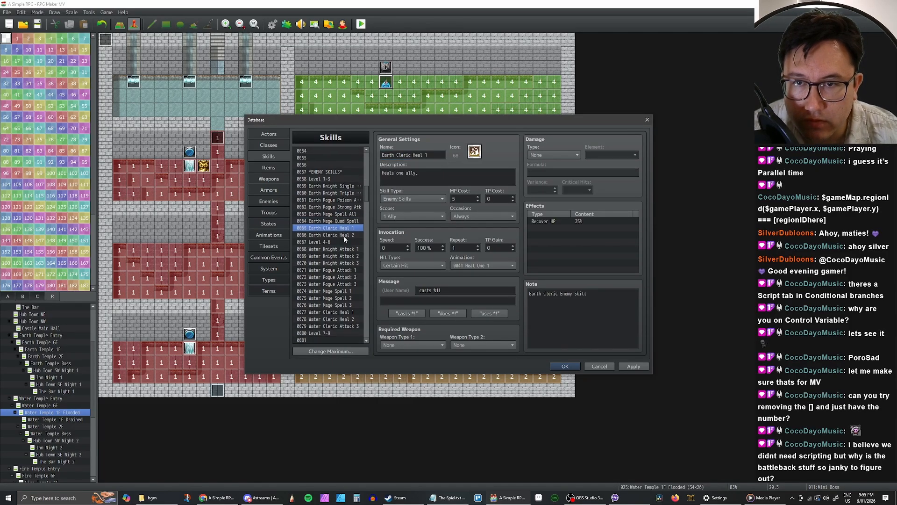
pyautogui.click(431, 155)
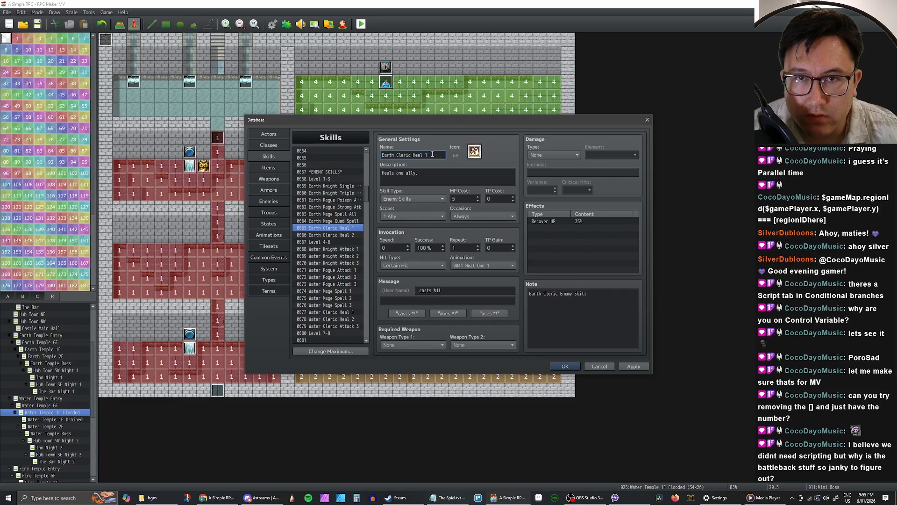
pyautogui.click(347, 236)
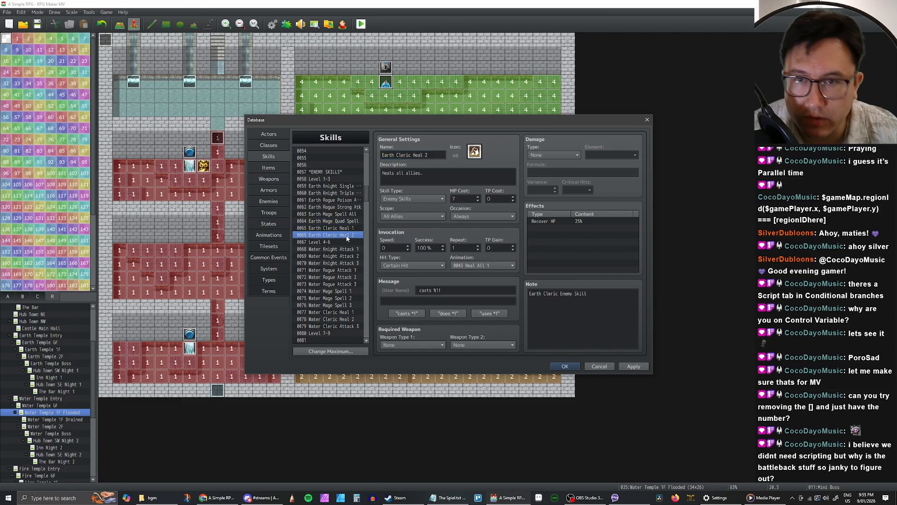
pyautogui.doubleClick(430, 155)
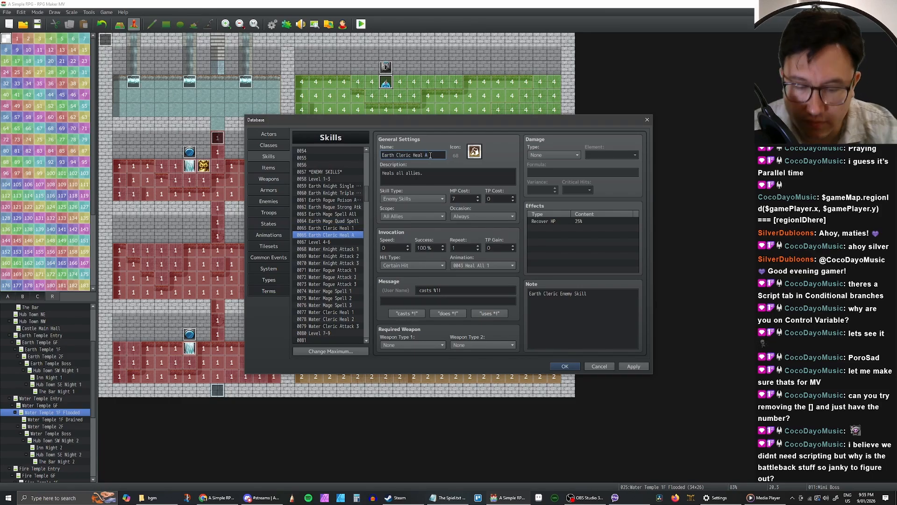
# Step: Rename Water Knight Attack 1 as "Water Knight Single Atk", copying the ending from the matching Earth Knight skill name
pyautogui.scroll(-2, 341, 224)
pyautogui.click(341, 221)
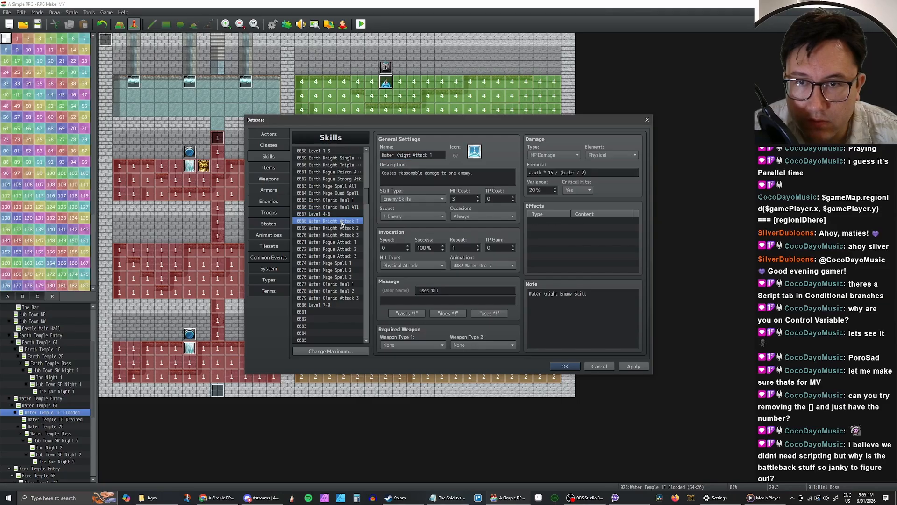
pyautogui.scroll(2, 341, 219)
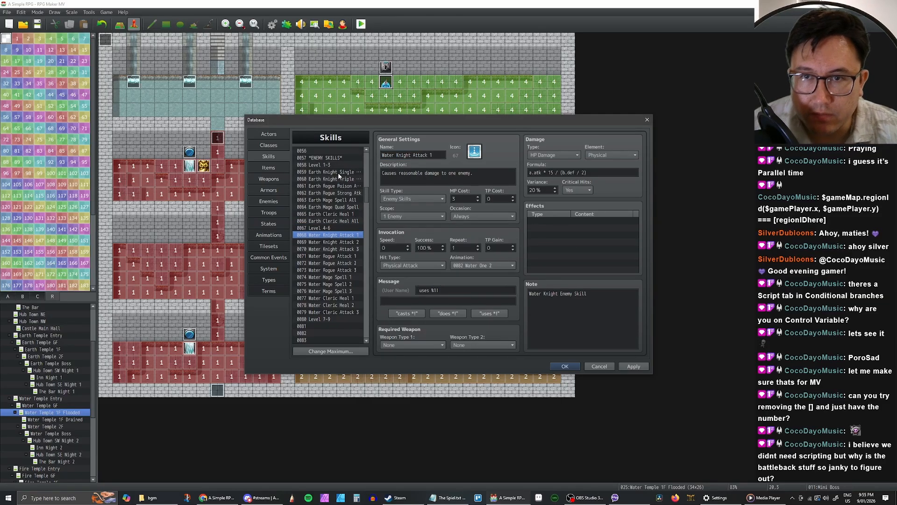
pyautogui.click(344, 172)
pyautogui.tripleClick(417, 155)
pyautogui.moveTo(413, 156); pyautogui.dragTo(448, 155)
pyautogui.hotkey('ctrl', 'c')
pyautogui.click(346, 235)
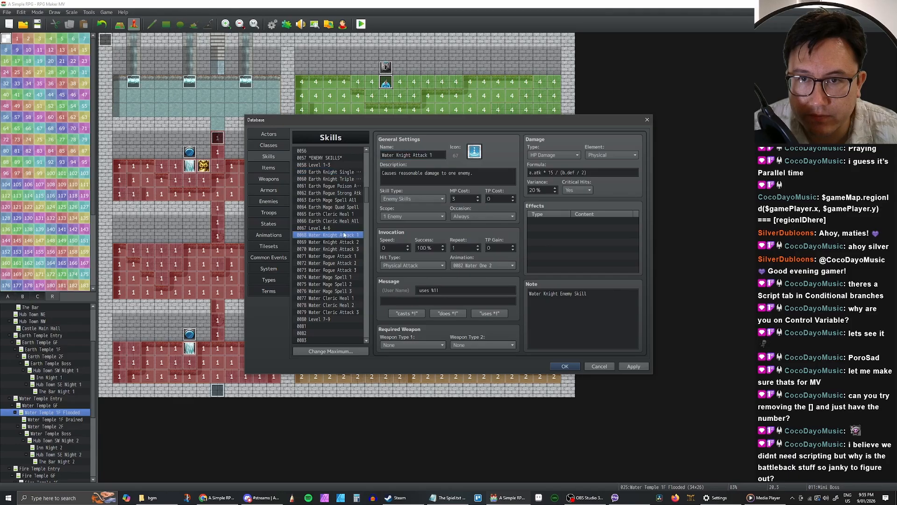
pyautogui.tripleClick(438, 155)
pyautogui.hotkey('ctrl', 'v')
pyautogui.moveTo(413, 155); pyautogui.dragTo(445, 161)
# Step: Rename Water Knight Attack 2 as "Water Knight Triple Atk", matching the Earth Knight triple attack's name
pyautogui.click(329, 179)
pyautogui.tripleClick(410, 154)
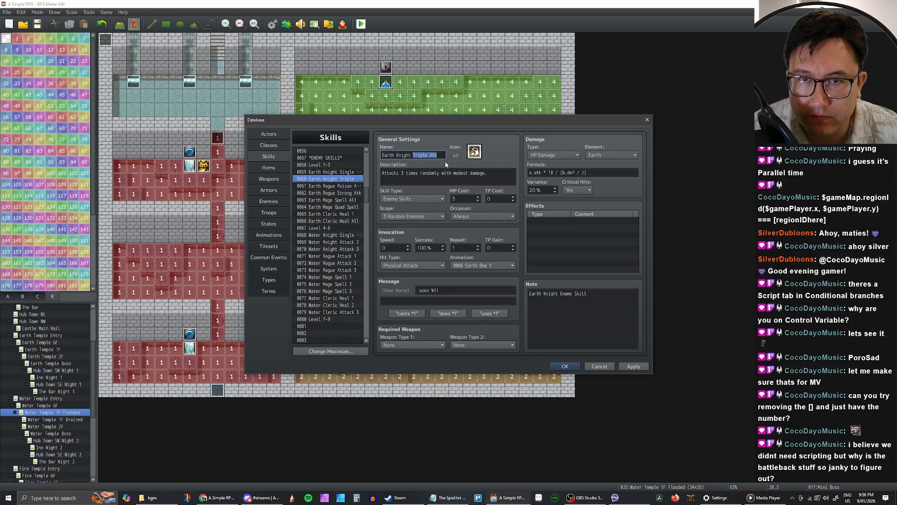
pyautogui.click(340, 241)
pyautogui.tripleClick(416, 155)
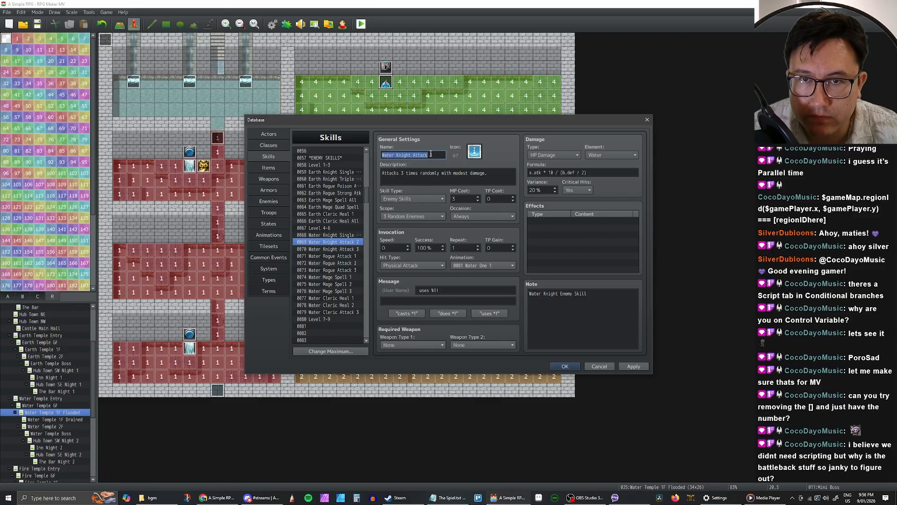
pyautogui.moveTo(413, 154); pyautogui.dragTo(438, 156)
pyautogui.write('Triple Atk')
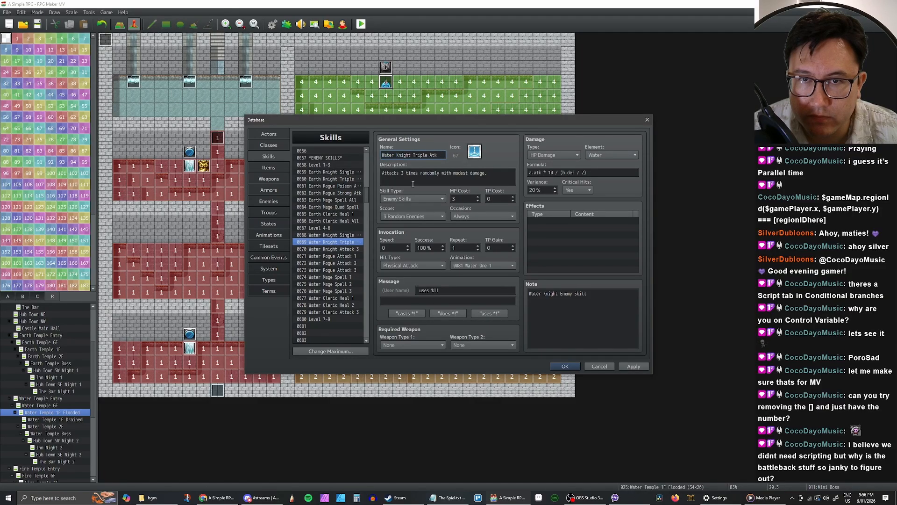
# Step: Rename the enemy skill Water Knight Attack 3 as "Water Knight Buff"
pyautogui.click(333, 249)
pyautogui.tripleClick(426, 156)
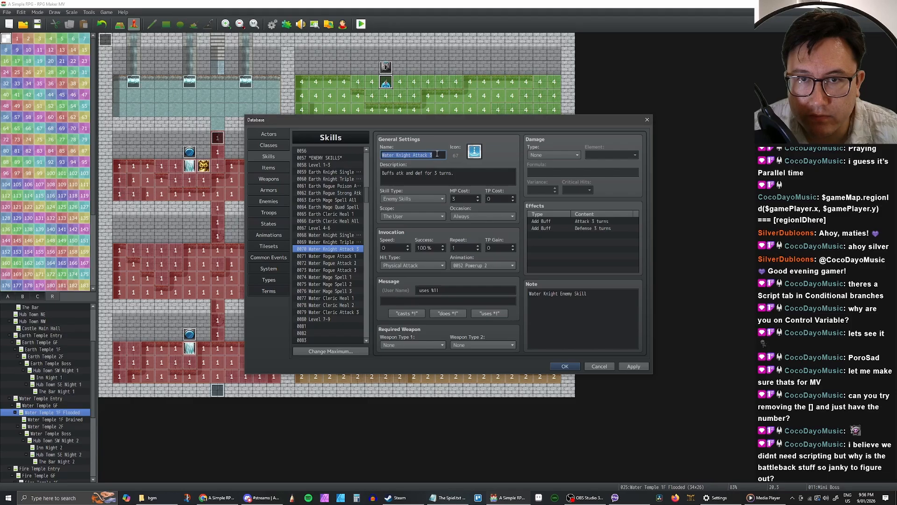
pyautogui.moveTo(414, 156); pyautogui.dragTo(435, 154)
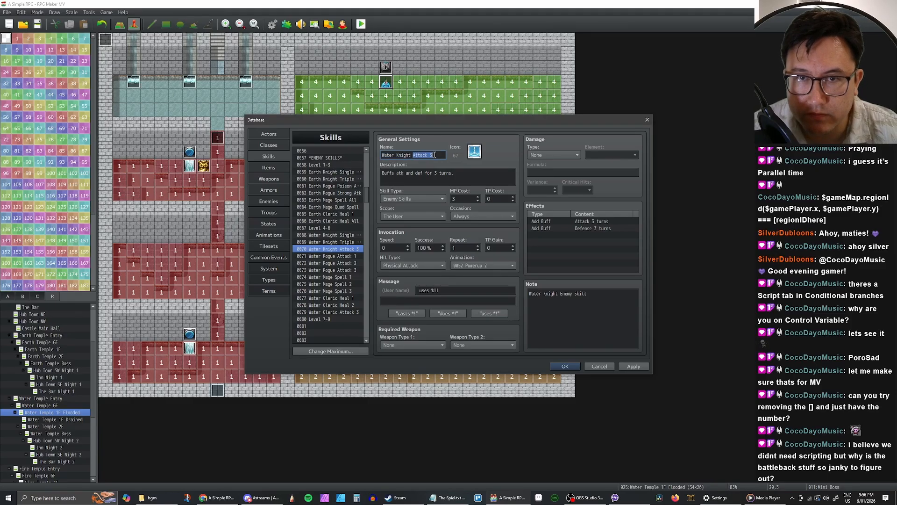
pyautogui.write('Buff')
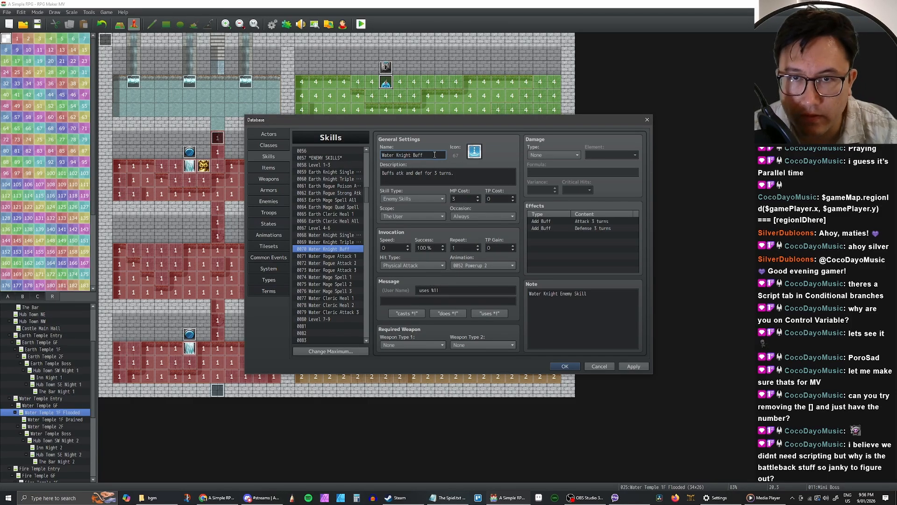
# Step: Rename Water Rogue Attack 1 as "Water Rogue Poison Attack", copying the ending from the matching Earth Rogue skill name
pyautogui.click(338, 178)
pyautogui.click(337, 187)
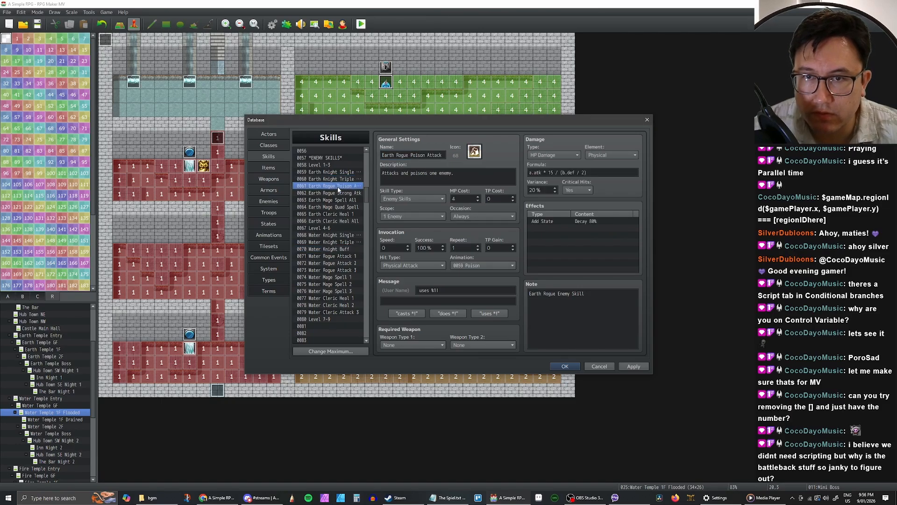
pyautogui.moveTo(411, 154); pyautogui.dragTo(444, 155)
pyautogui.hotkey('ctrl', 'c')
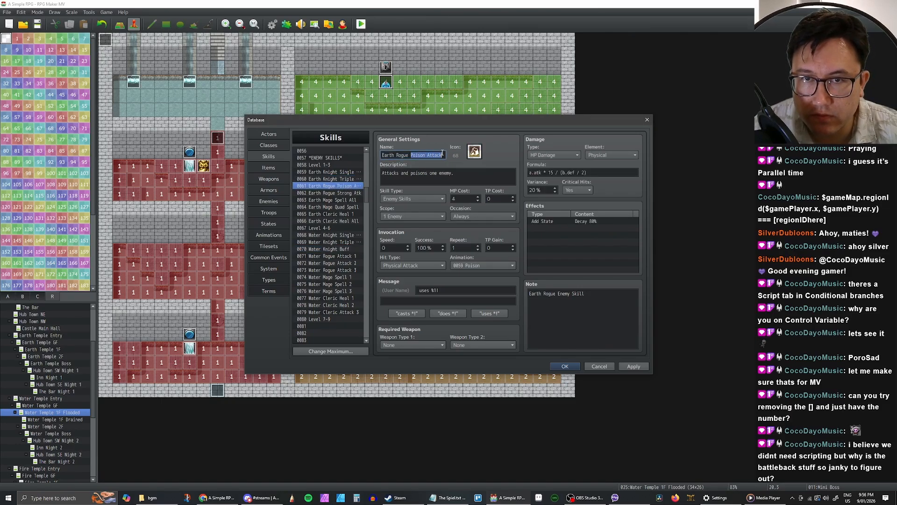
pyautogui.click(332, 256)
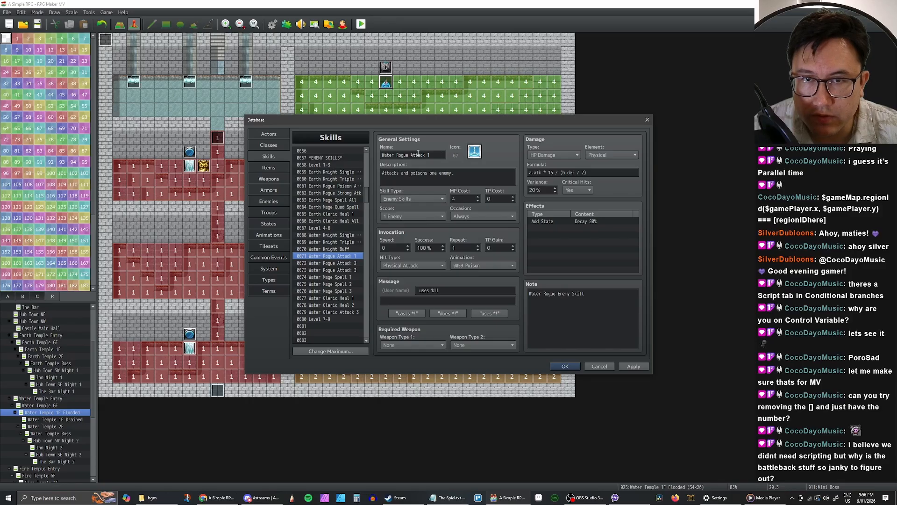
pyautogui.click(418, 153)
pyautogui.moveTo(411, 154); pyautogui.dragTo(437, 154)
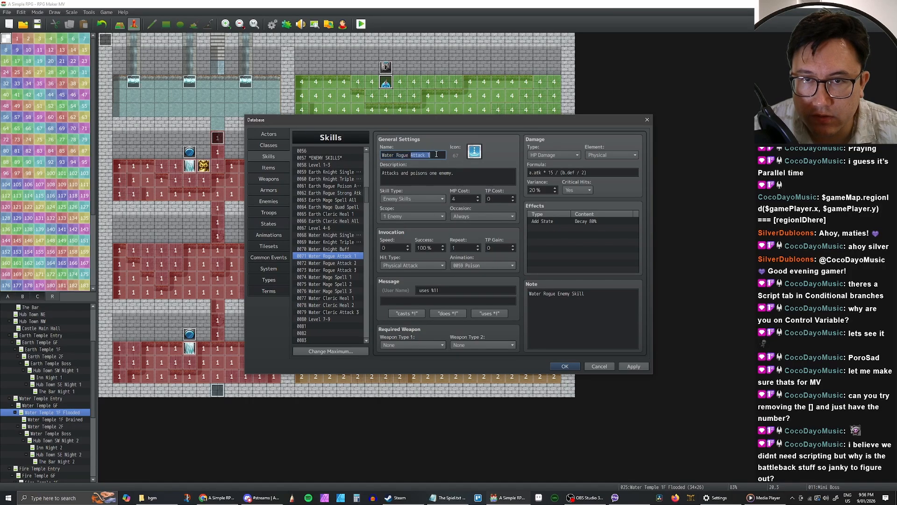
pyautogui.hotkey('ctrl', 'v')
# Step: Rename Water Rogue Attack 2 as "Water Rogue Strong Atk", matching the Earth Rogue strong attack's name
pyautogui.click(340, 193)
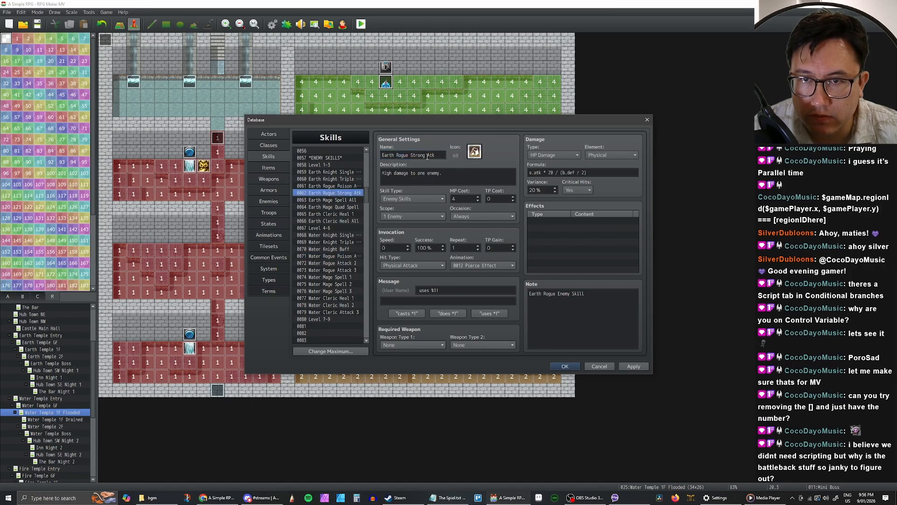
pyautogui.click(427, 156)
pyautogui.moveTo(412, 155); pyautogui.dragTo(430, 155)
pyautogui.click(338, 263)
pyautogui.click(411, 156)
pyautogui.click(411, 156)
pyautogui.write('Strong Atk')
# Step: Rename the charming skill Water Rogue Attack 3 as "Water Rogue Charm 1"
pyautogui.click(334, 270)
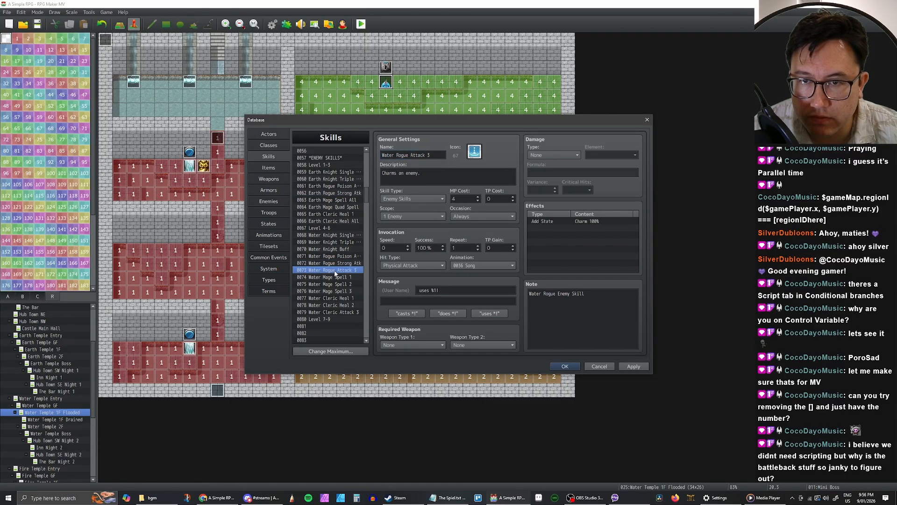
pyautogui.click(427, 155)
pyautogui.moveTo(410, 155); pyautogui.dragTo(439, 154)
pyautogui.write('Charm')
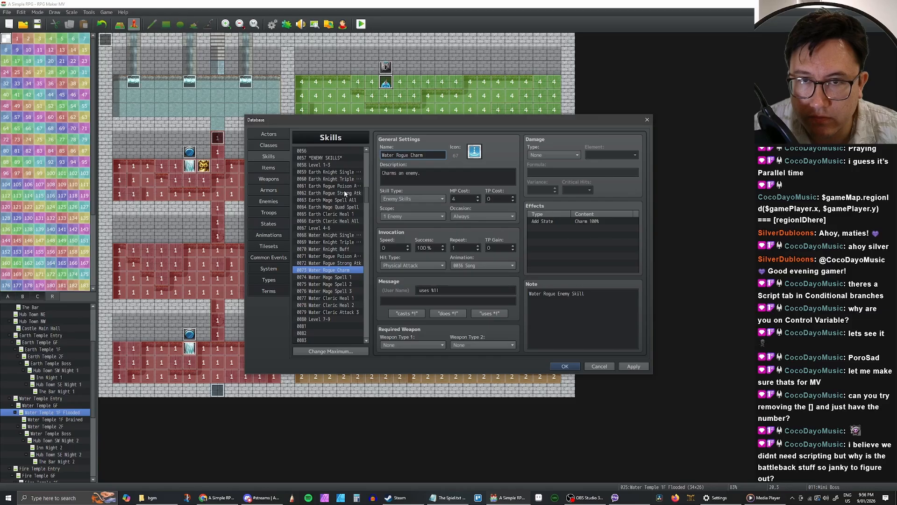
pyautogui.write(' 1')
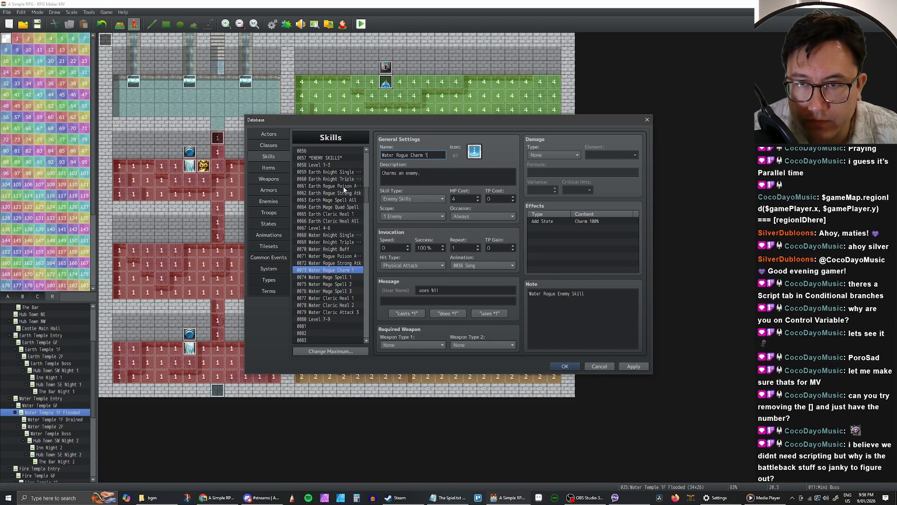
# Step: Rename Water Mage Spell 1 as "Water Mage Spell All", following the name of the Earth Mage spell that attacks the whole party
pyautogui.click(344, 186)
pyautogui.click(342, 192)
pyautogui.click(340, 200)
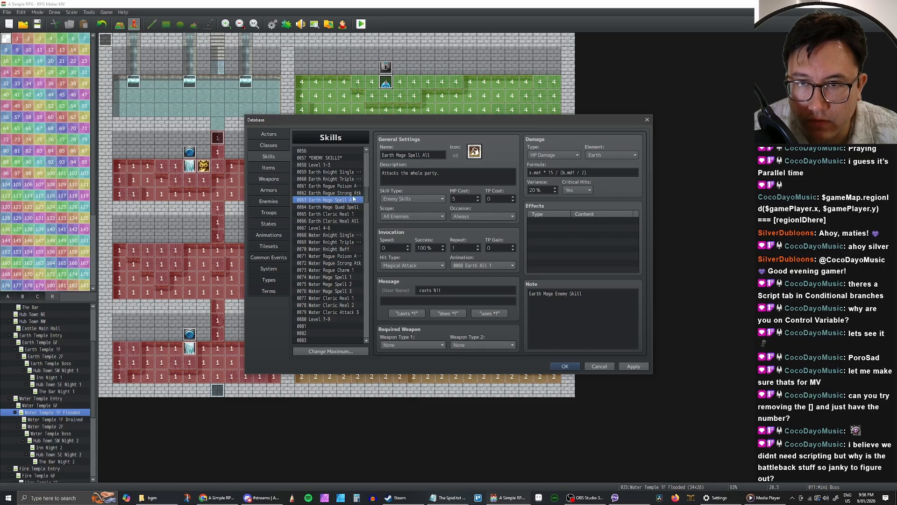
pyautogui.click(413, 155)
pyautogui.click(409, 154)
pyautogui.hotkey('shift', 'End')
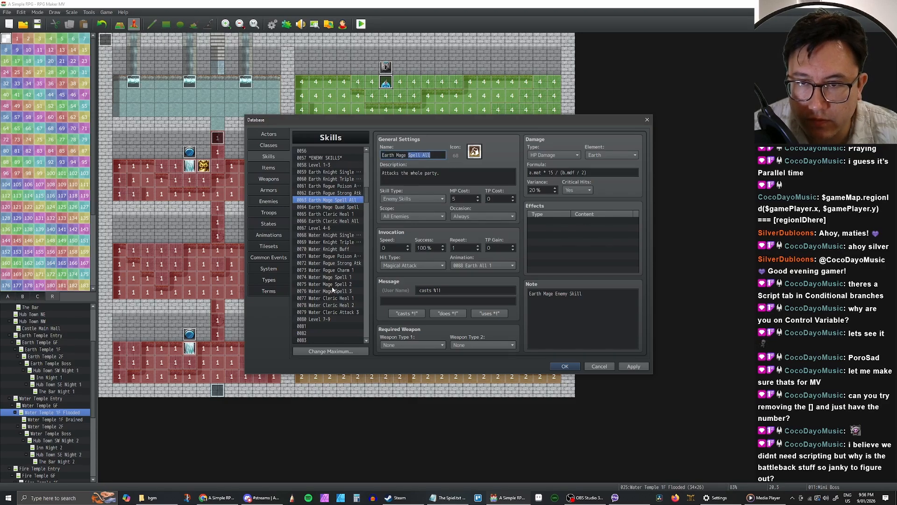
pyautogui.click(343, 277)
pyautogui.click(423, 154)
pyautogui.press('End')
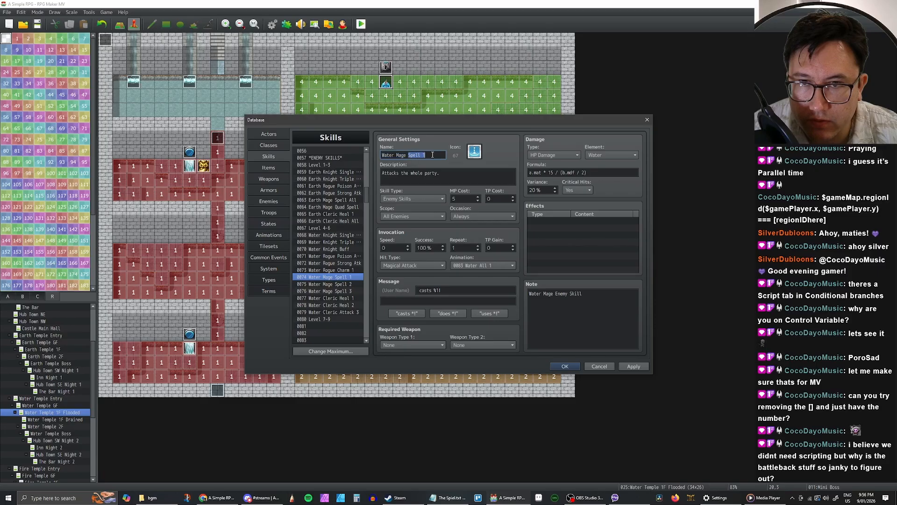
pyautogui.press('BackSpace')
pyautogui.write('All')
# Step: Rename Water Mage Spell 2 as "Water Mage Quad Spell", copying the ending from the matching Earth Mage skill name
pyautogui.click(339, 208)
pyautogui.click(413, 155)
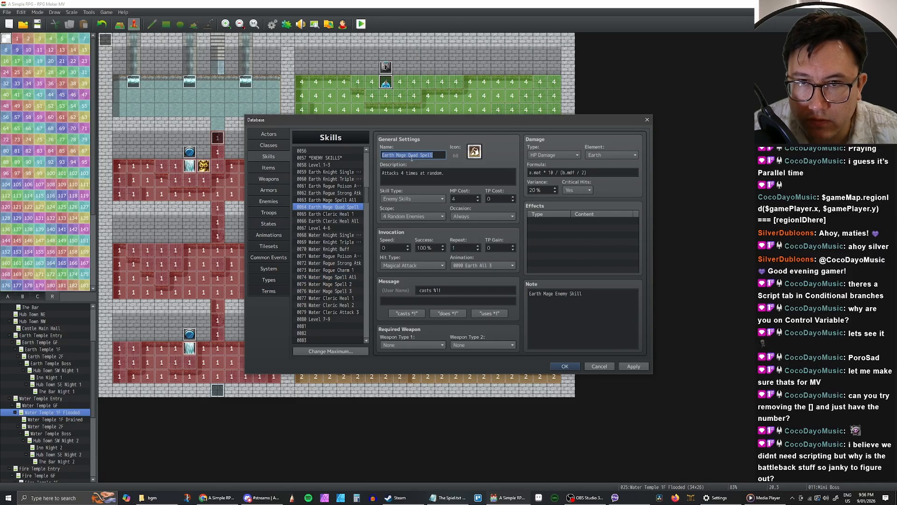
pyautogui.moveTo(407, 155); pyautogui.dragTo(434, 164)
pyautogui.hotkey('ctrl', 'c')
pyautogui.click(335, 284)
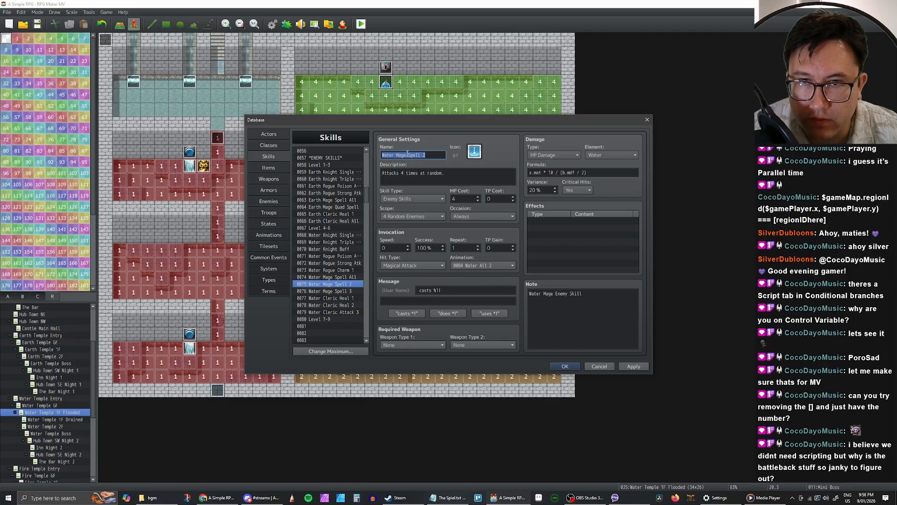
pyautogui.moveTo(405, 155); pyautogui.dragTo(435, 155)
pyautogui.hotkey('ctrl', 'v')
# Step: Rename Water Mage Spell 3 as "Water Mage High Spell All", comparing it with the other Water Mage spells
pyautogui.click(336, 291)
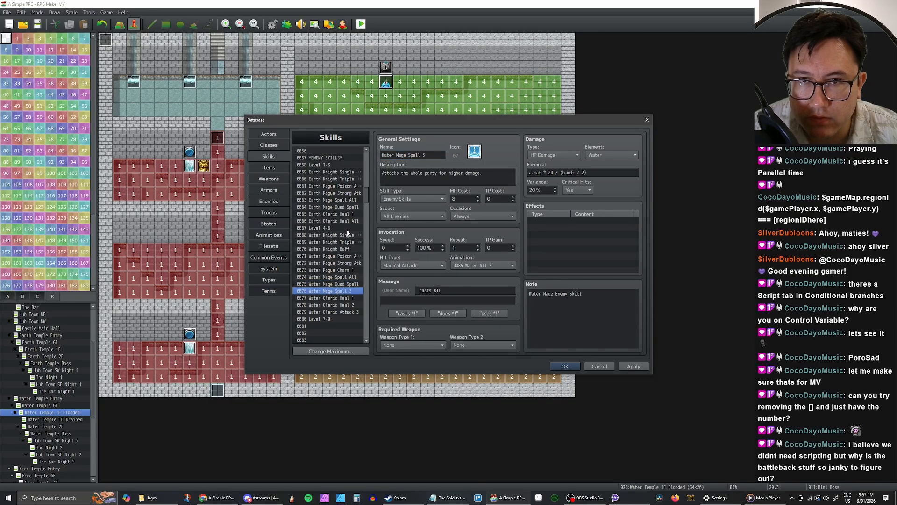
pyautogui.click(413, 157)
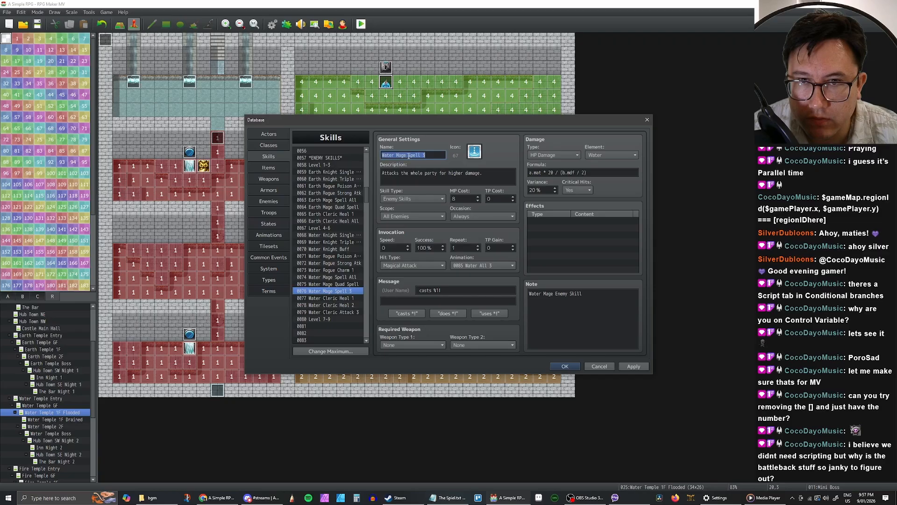
pyautogui.moveTo(408, 155); pyautogui.dragTo(427, 155)
pyautogui.click(348, 277)
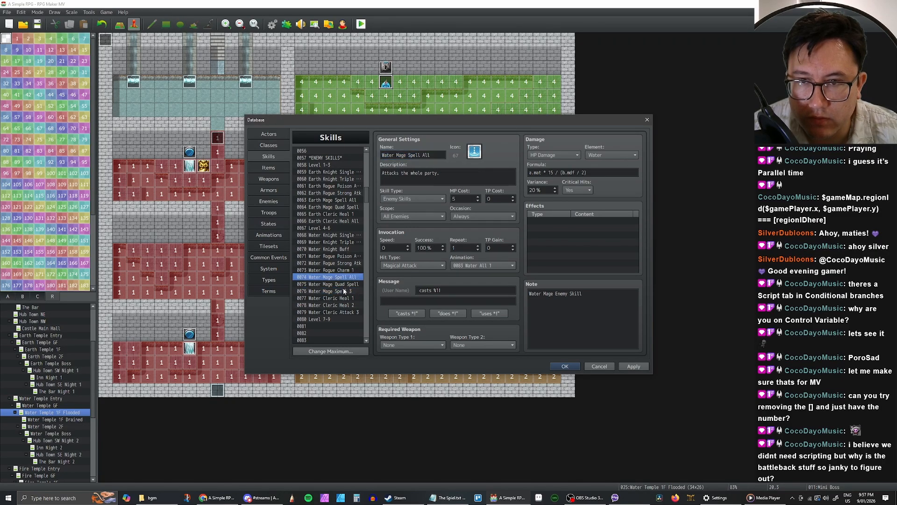
pyautogui.click(344, 291)
pyautogui.click(345, 279)
pyautogui.click(342, 291)
pyautogui.moveTo(431, 155); pyautogui.dragTo(381, 155)
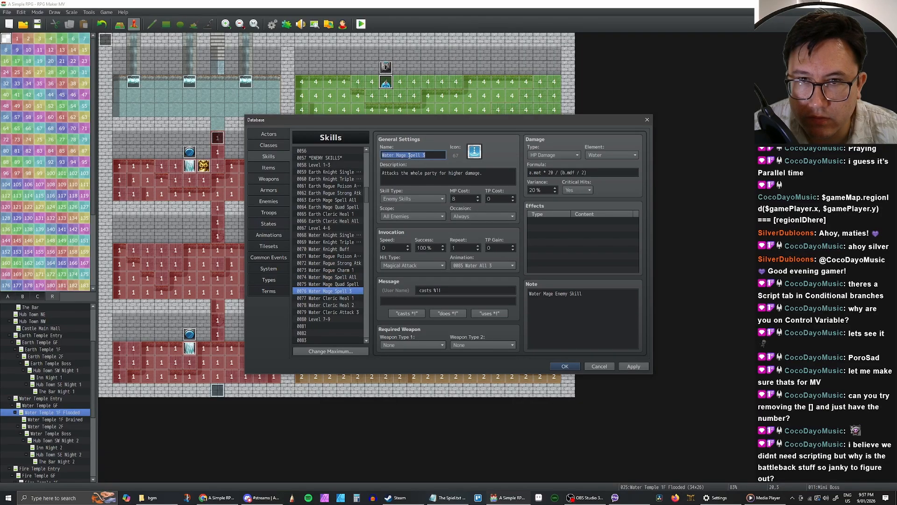
pyautogui.click(410, 155)
pyautogui.write('High')
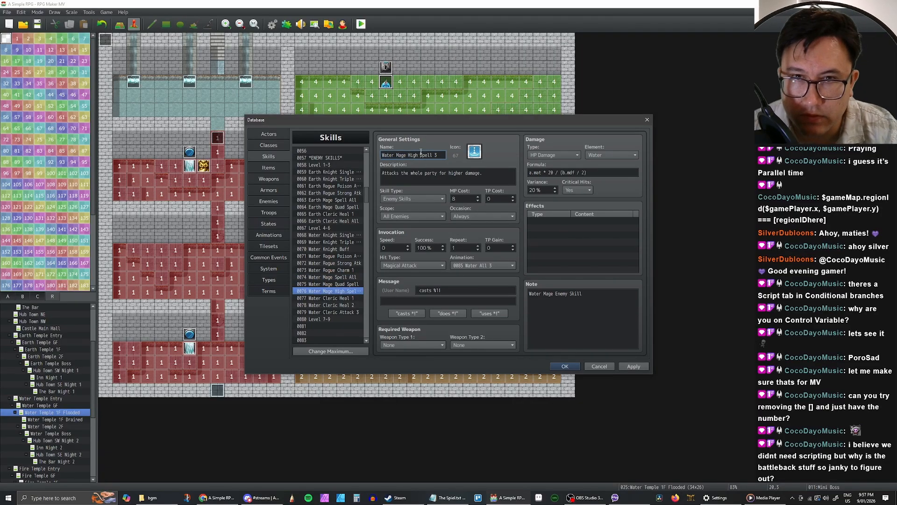
pyautogui.press('End')
pyautogui.press('BackSpace')
pyautogui.write('4')
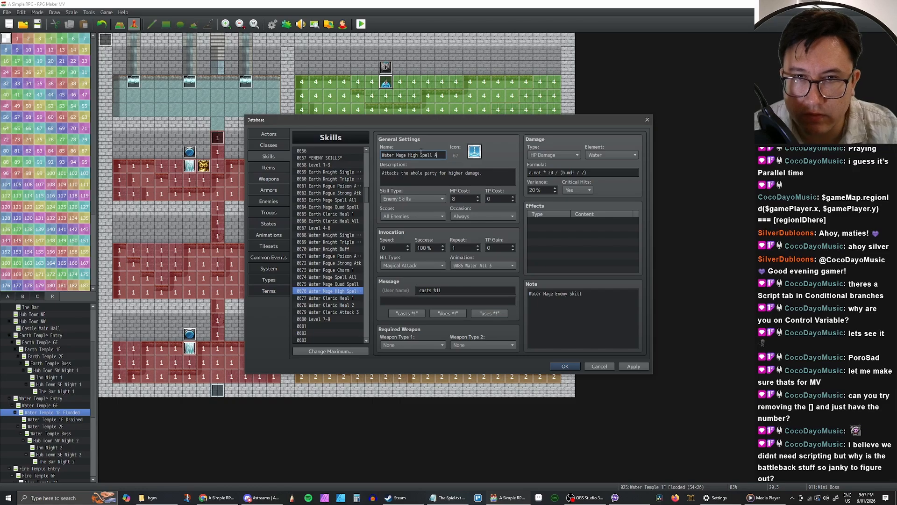
pyautogui.press('BackSpace')
pyautogui.write('All')
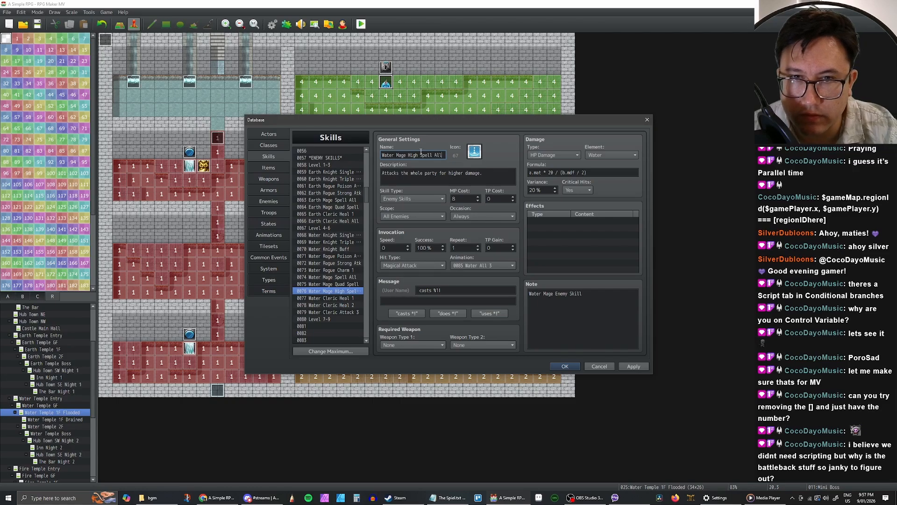
pyautogui.click(339, 285)
pyautogui.click(338, 278)
pyautogui.click(338, 290)
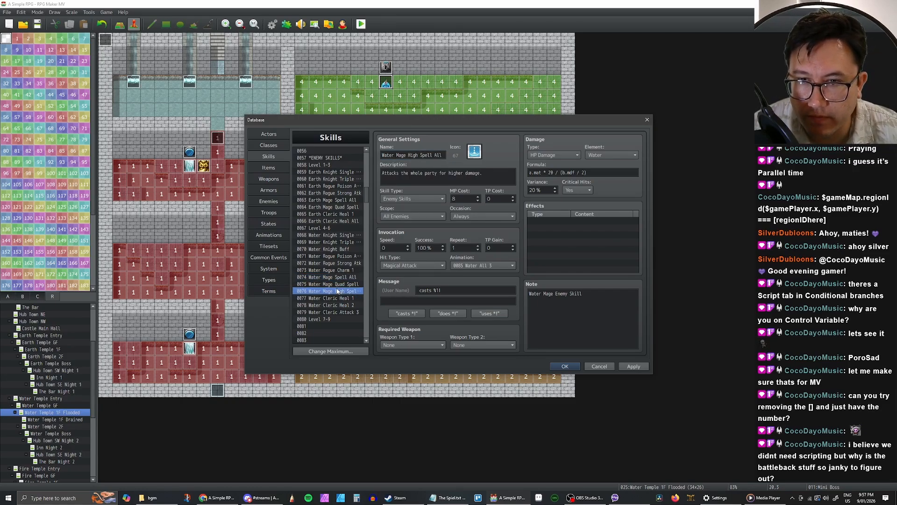
# Step: Rename Water Cleric Heal 2 as "Water Cleric Heal All", matching the Earth Cleric group healing skill's name
pyautogui.click(340, 220)
pyautogui.click(341, 214)
pyautogui.tripleClick(416, 154)
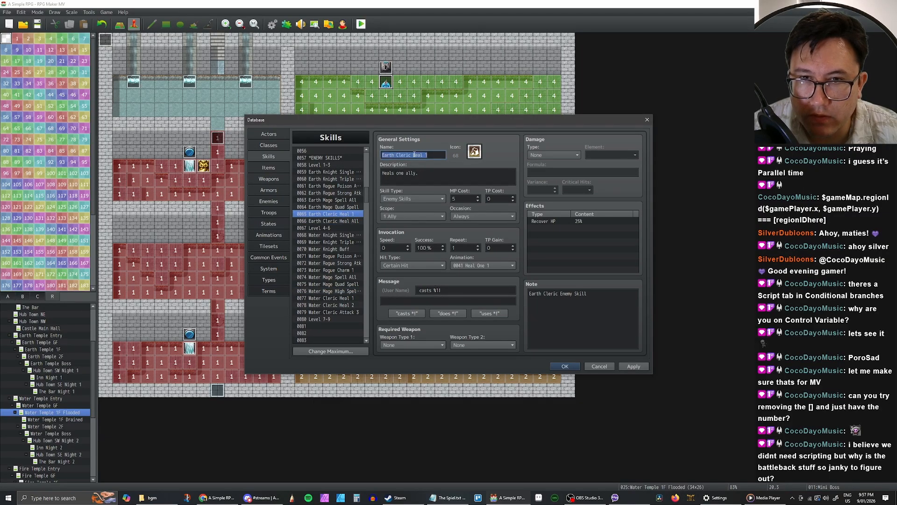
pyautogui.click(345, 221)
pyautogui.click(412, 156)
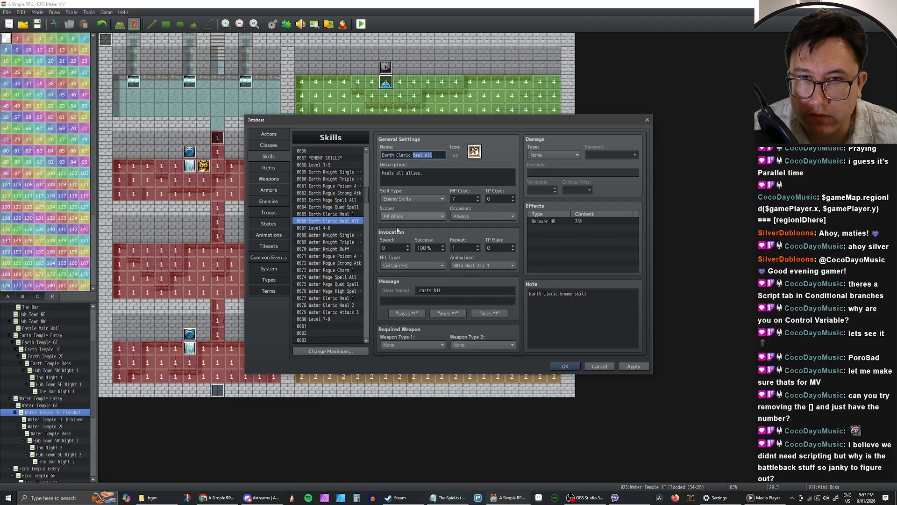
pyautogui.click(343, 305)
pyautogui.tripleClick(417, 155)
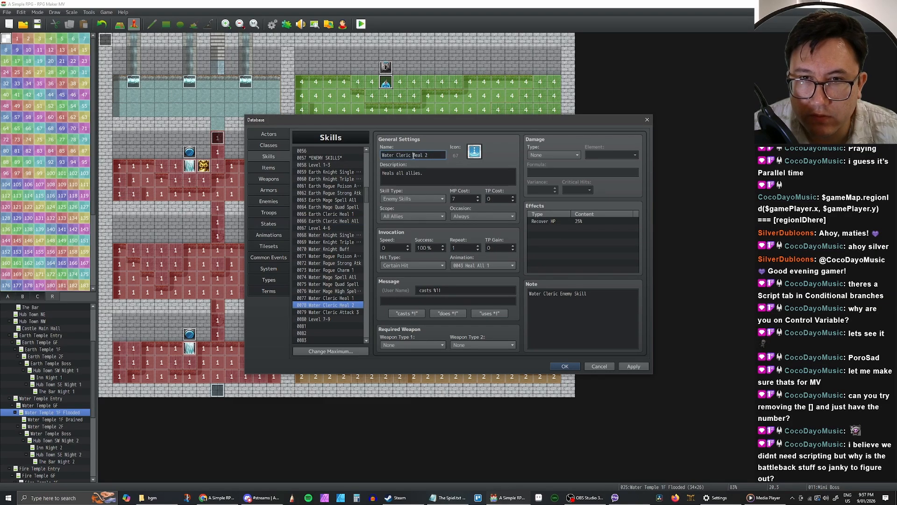
# Step: Rename Water Cleric Attack 3 as "Water Cleric Triple Atk" and save the database changes
pyautogui.click(343, 312)
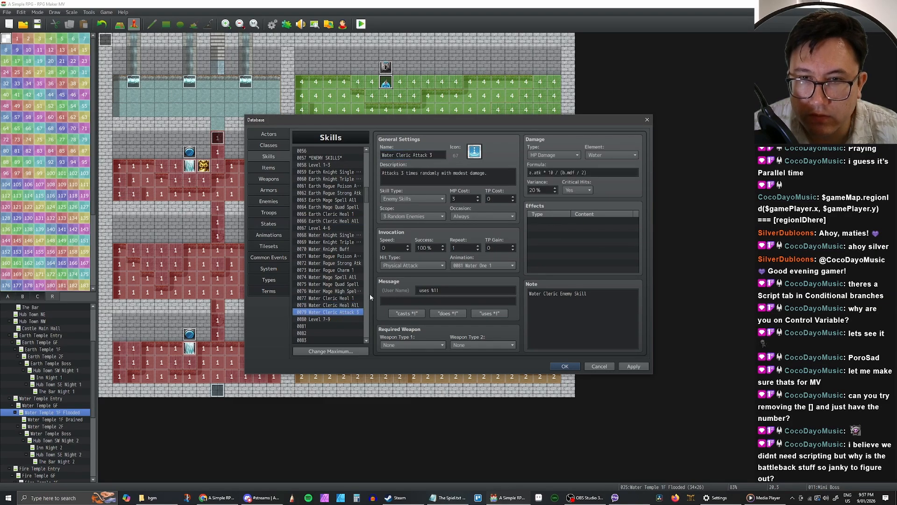
pyautogui.tripleClick(424, 156)
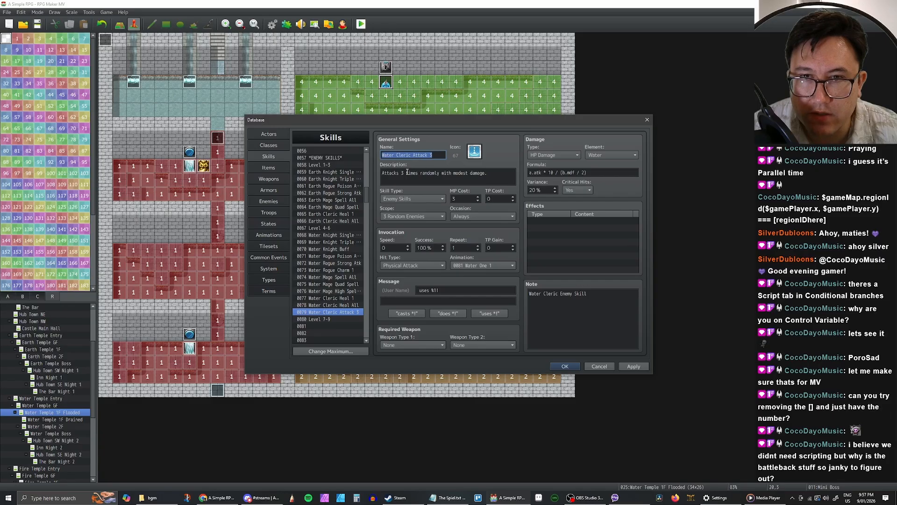
pyautogui.click(427, 155)
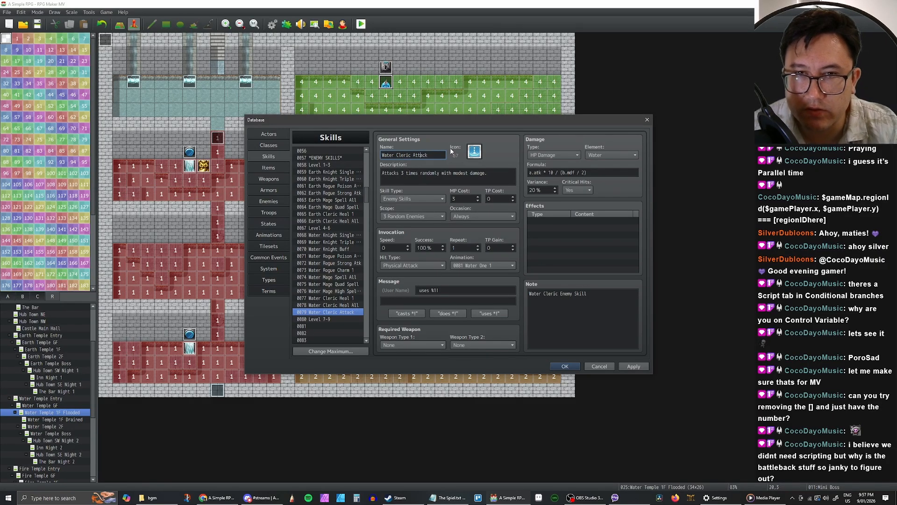
pyautogui.write('Triple')
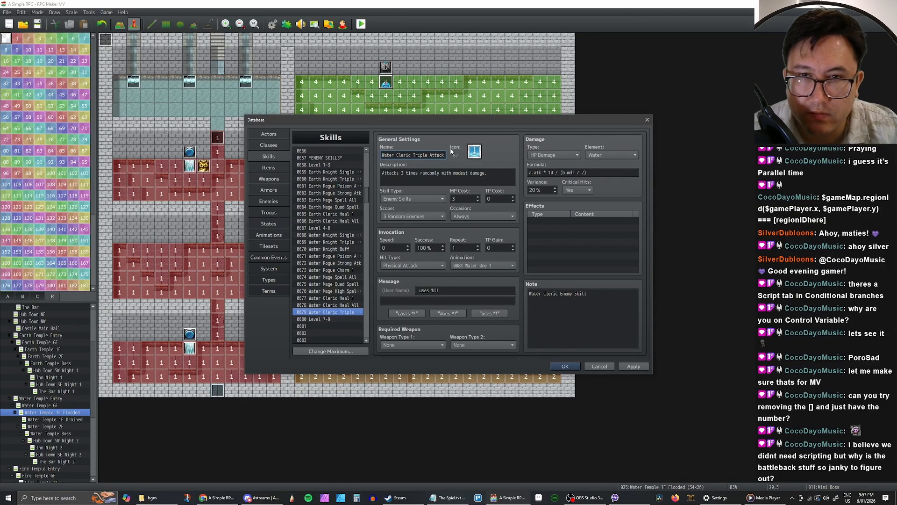
pyautogui.press('BackSpace')
pyautogui.press('BackSpace')
pyautogui.press('BackSpace')
pyautogui.press('BackSpace')
pyautogui.write('k')
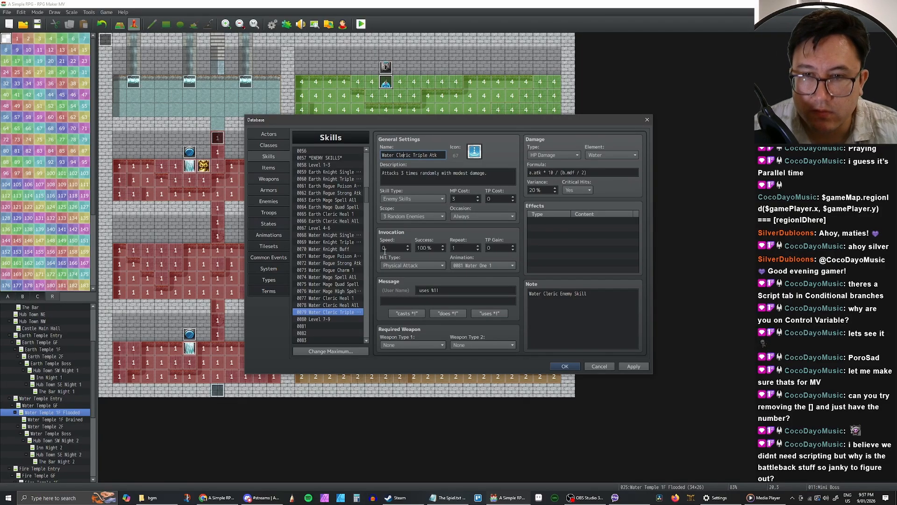
pyautogui.click(565, 366)
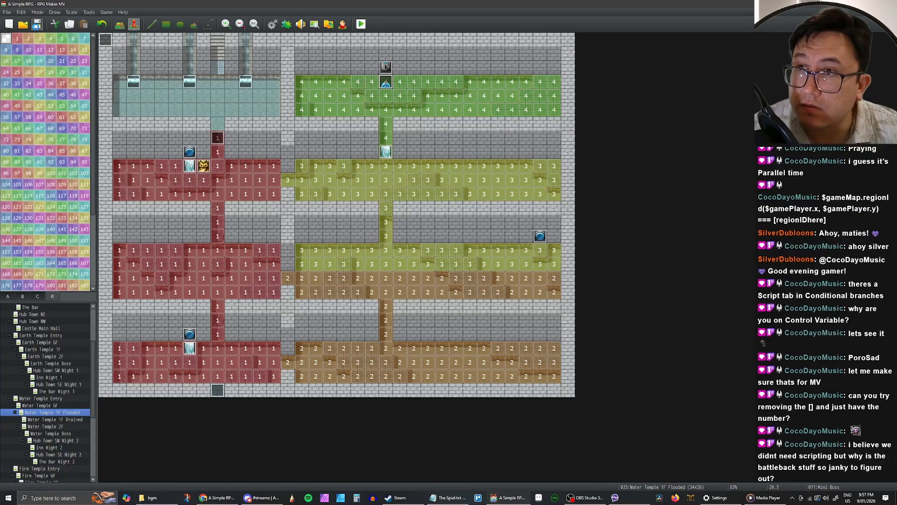
# Step: Reopen the database and look through the skill list from the enemy skills to the boss skills
pyautogui.click(273, 24)
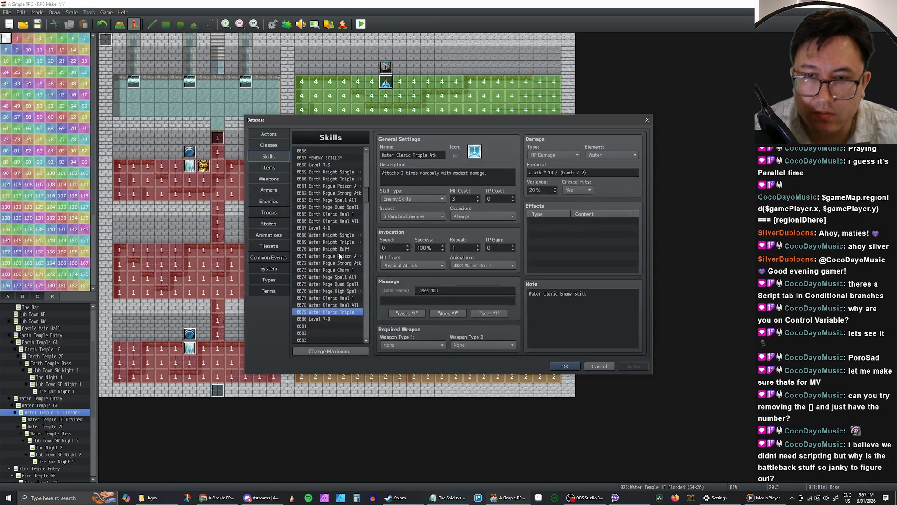
pyautogui.scroll(-6, 340, 256)
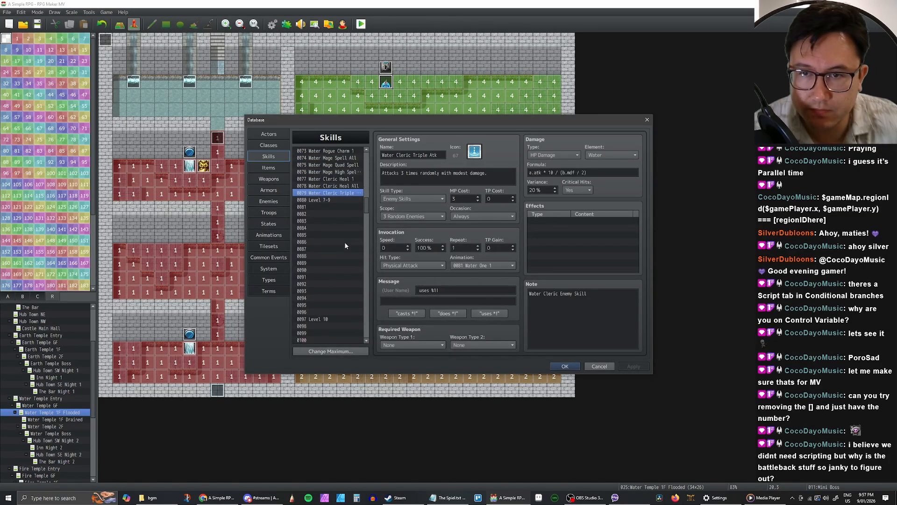
pyautogui.scroll(6, 345, 245)
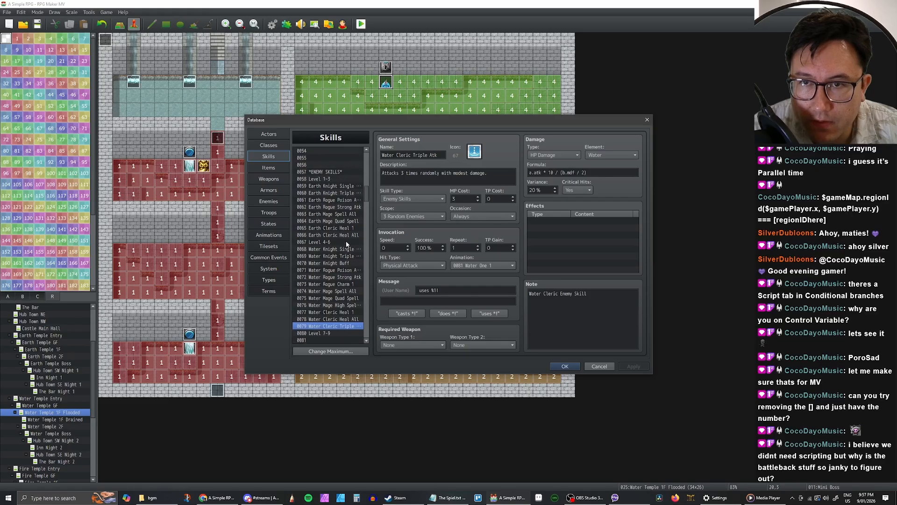
pyautogui.scroll(-12, 346, 244)
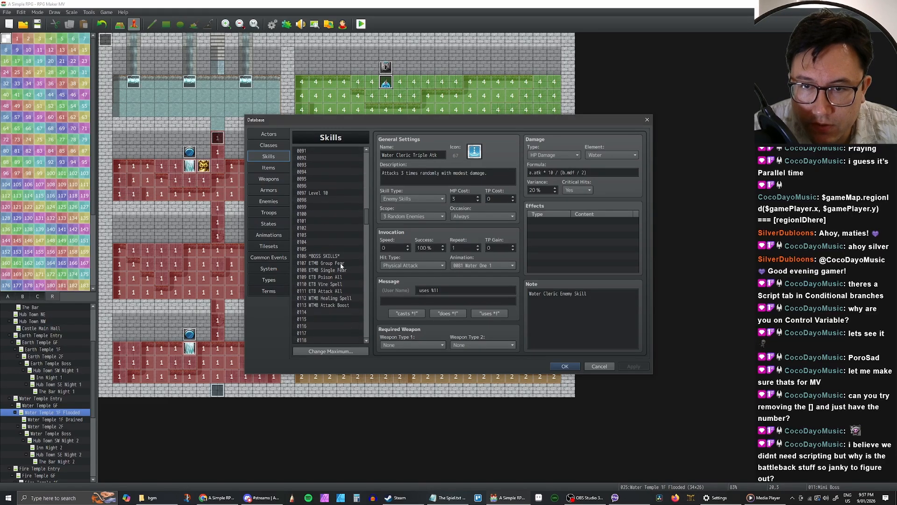
# Step: Remove the Water Knight Triple Atk and Attack actions from the Water Mini Boss enemy's action patterns
pyautogui.scroll(-1, 341, 265)
pyautogui.click(333, 277)
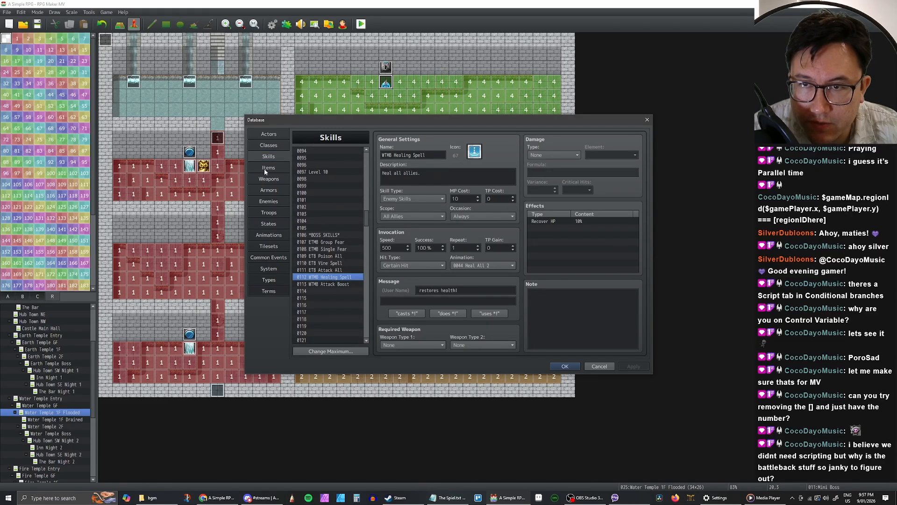
pyautogui.click(269, 202)
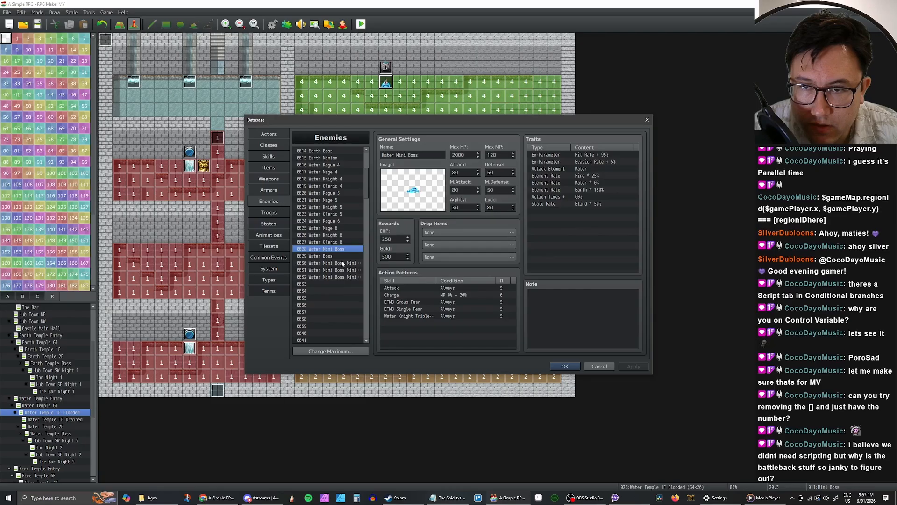
pyautogui.click(430, 303)
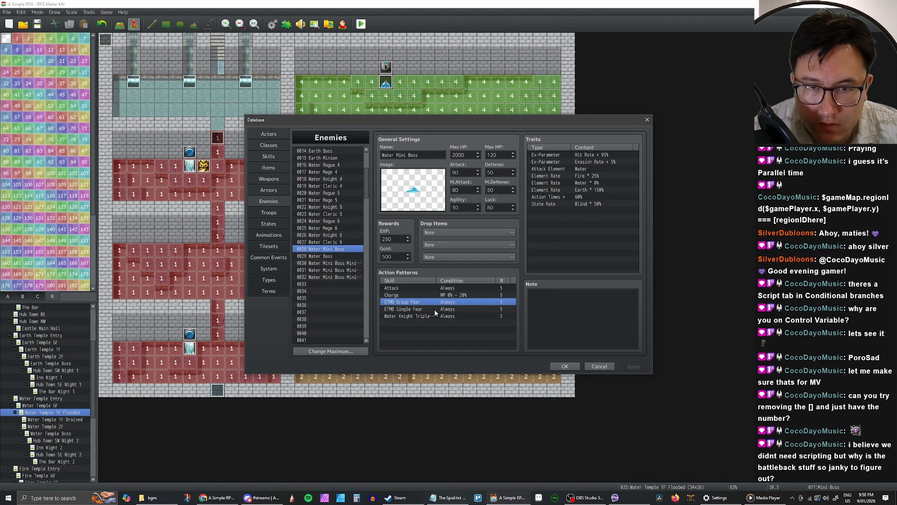
pyautogui.click(434, 315)
pyautogui.press('Delete')
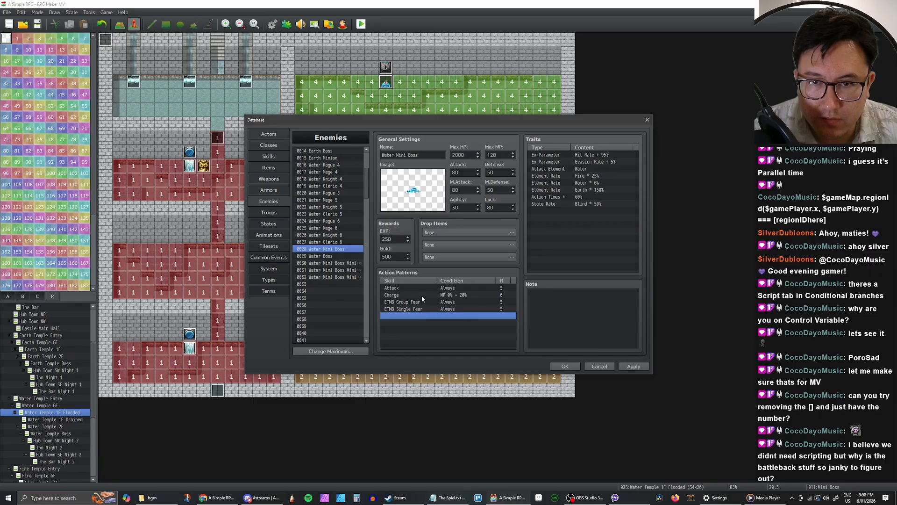
pyautogui.click(421, 296)
pyautogui.click(421, 288)
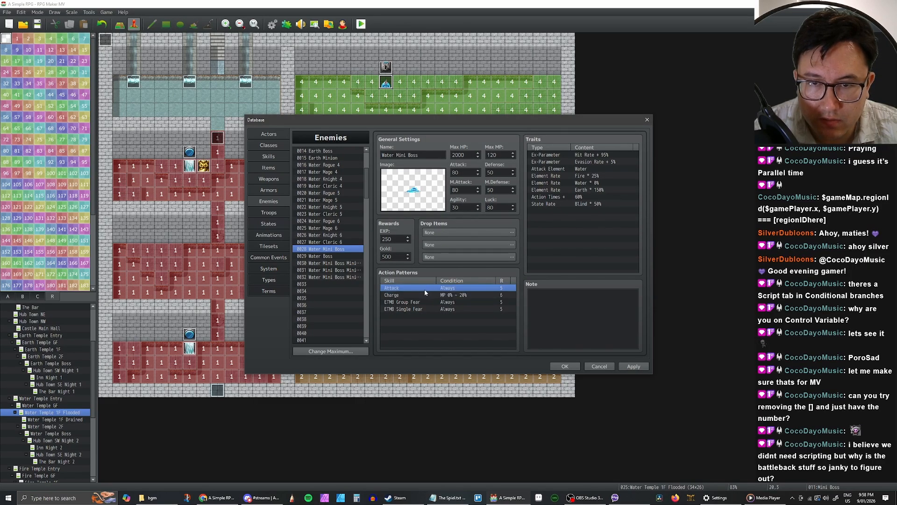
pyautogui.press('Delete')
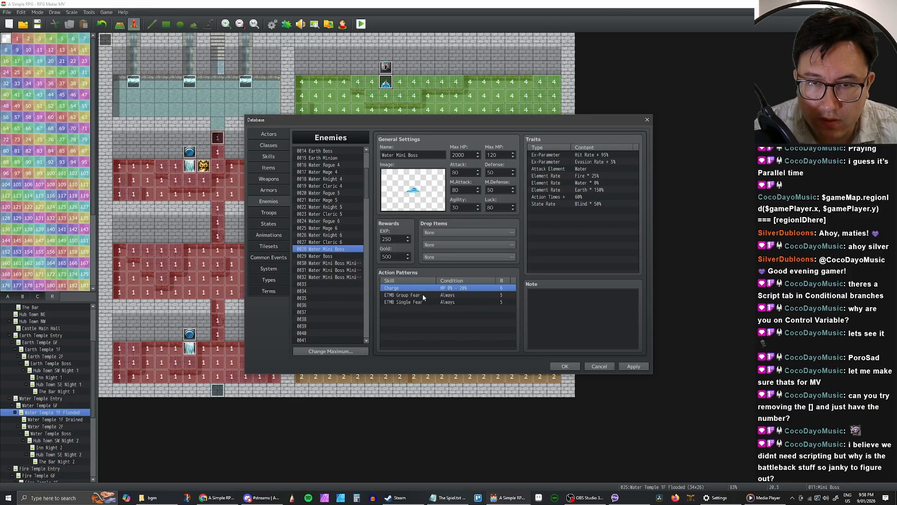
# Step: Replace the ETMB Group Fear action of Water Mini Boss with WTMB Healing Spell
pyautogui.doubleClick(419, 294)
pyautogui.click(428, 258)
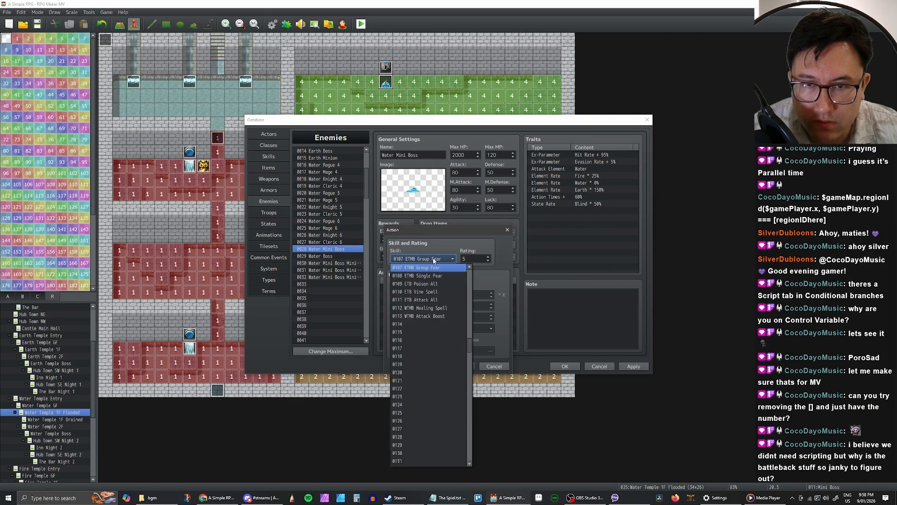
pyautogui.click(433, 308)
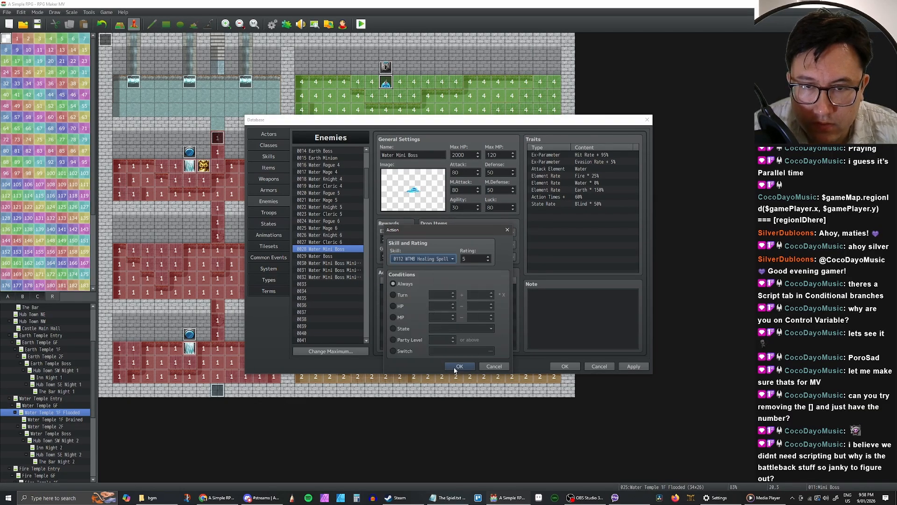
pyautogui.click(460, 365)
# Step: Replace the ETMB Single Fear action of Water Mini Boss with WTMB Attack Boost and apply the changes
pyautogui.doubleClick(428, 302)
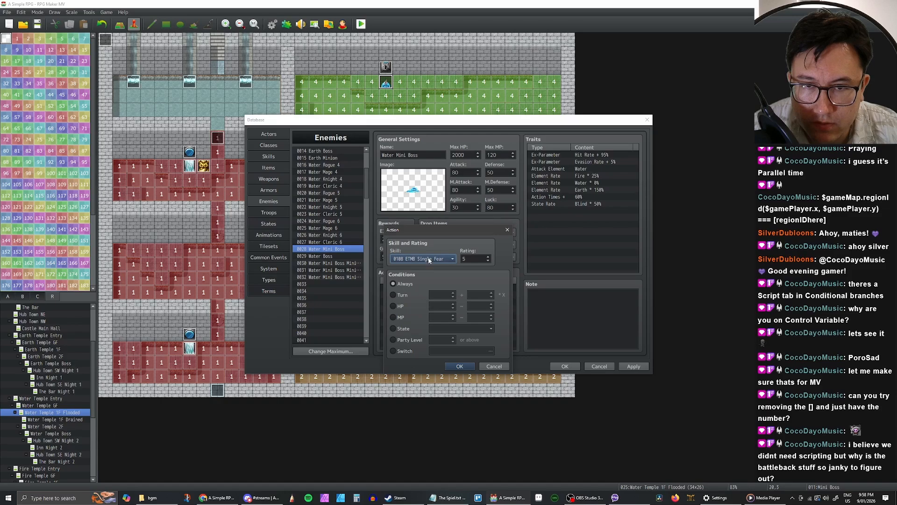
pyautogui.click(423, 259)
pyautogui.click(428, 307)
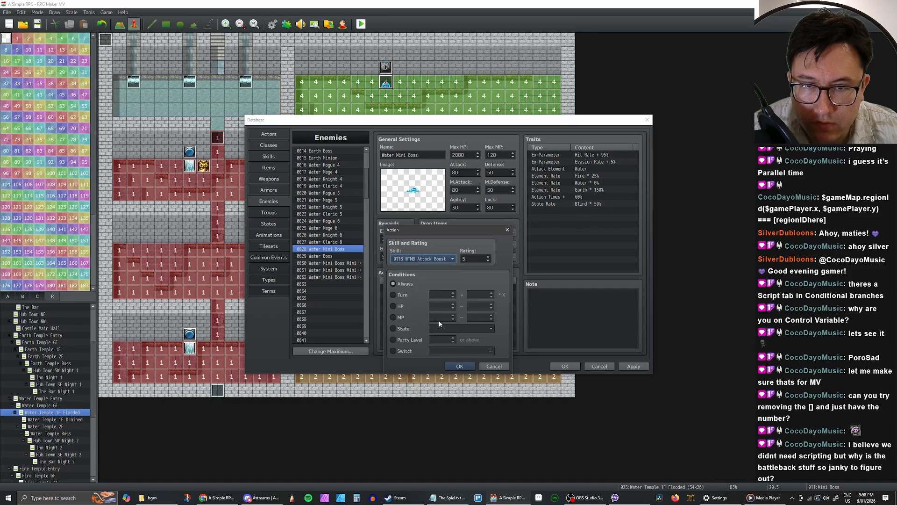
pyautogui.click(460, 366)
pyautogui.click(626, 366)
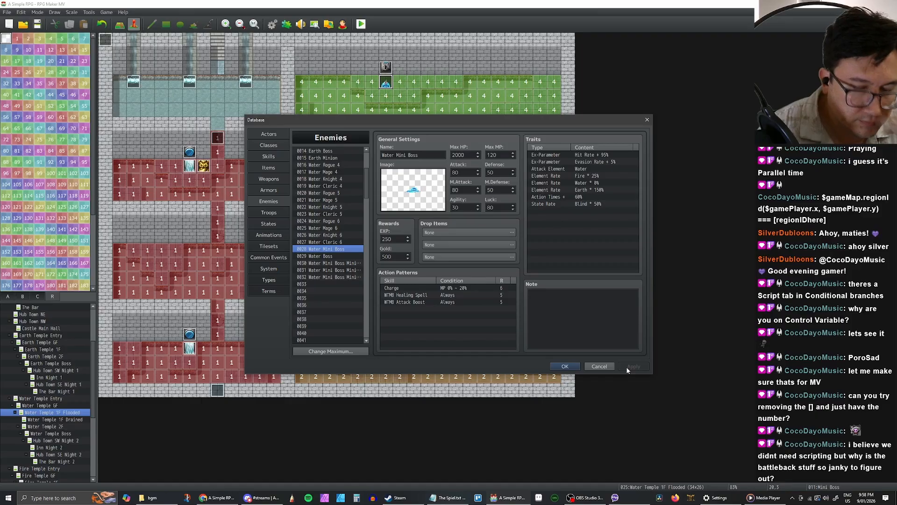
# Step: Copy the Attack action from Water Boss into Water Mini Boss's action patterns, set its rating to 5, and apply the changes
pyautogui.click(327, 256)
pyautogui.click(467, 293)
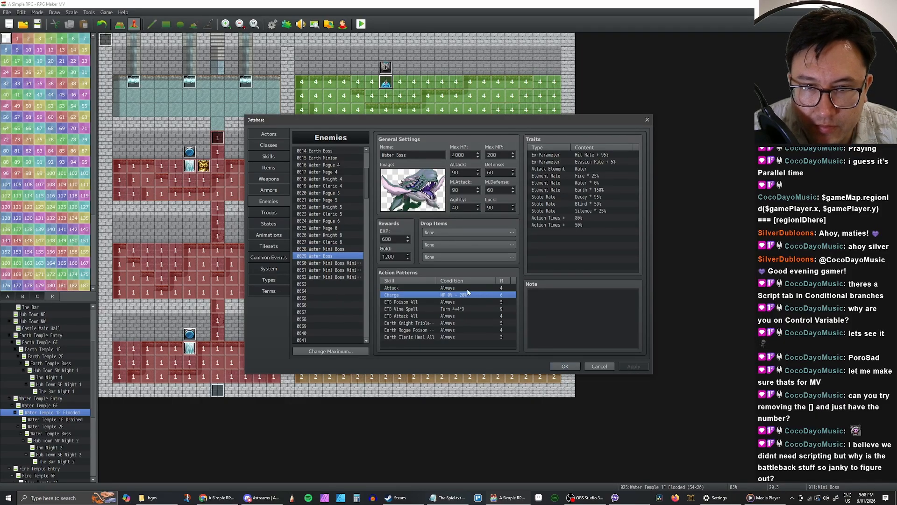
pyautogui.click(332, 250)
pyautogui.hotkey('ctrl', 'v')
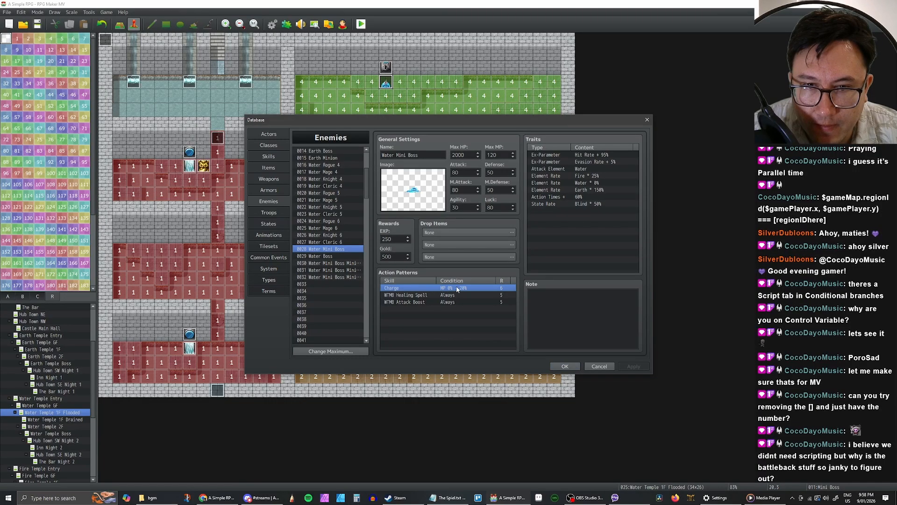
pyautogui.doubleClick(463, 289)
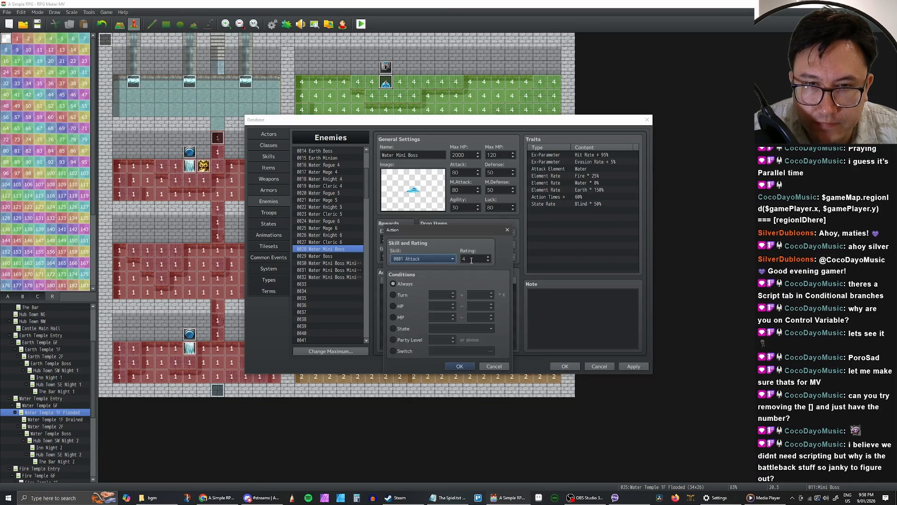
pyautogui.click(489, 258)
pyautogui.click(459, 366)
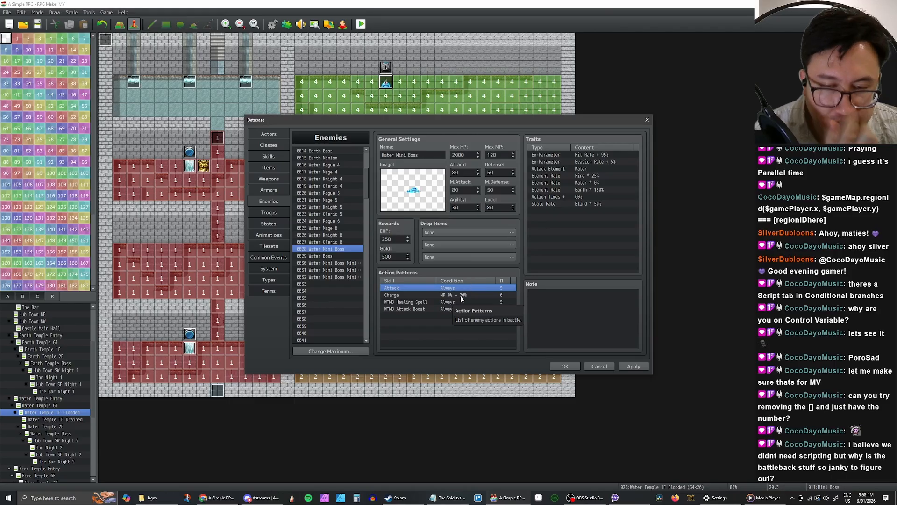
pyautogui.click(627, 367)
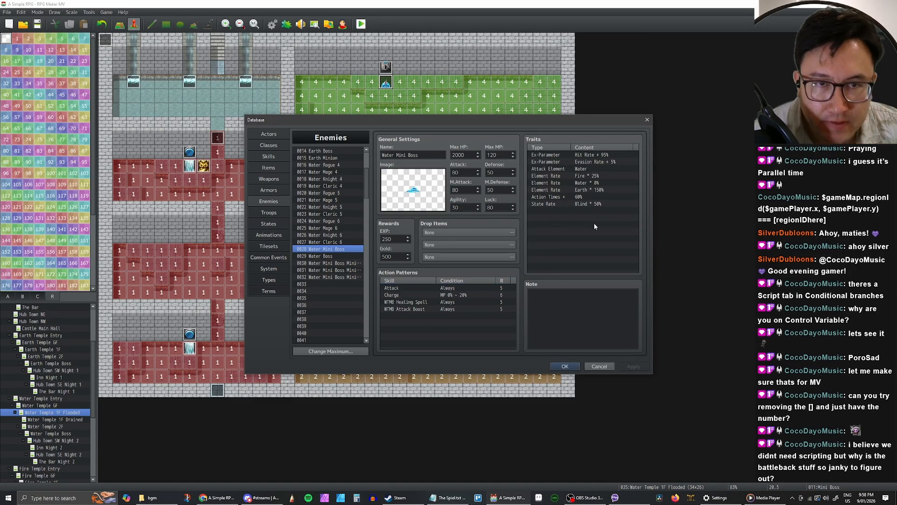
# Step: Delete the Action Times + trait from Water Mini Boss Minions 1, 2 and 3
pyautogui.click(570, 197)
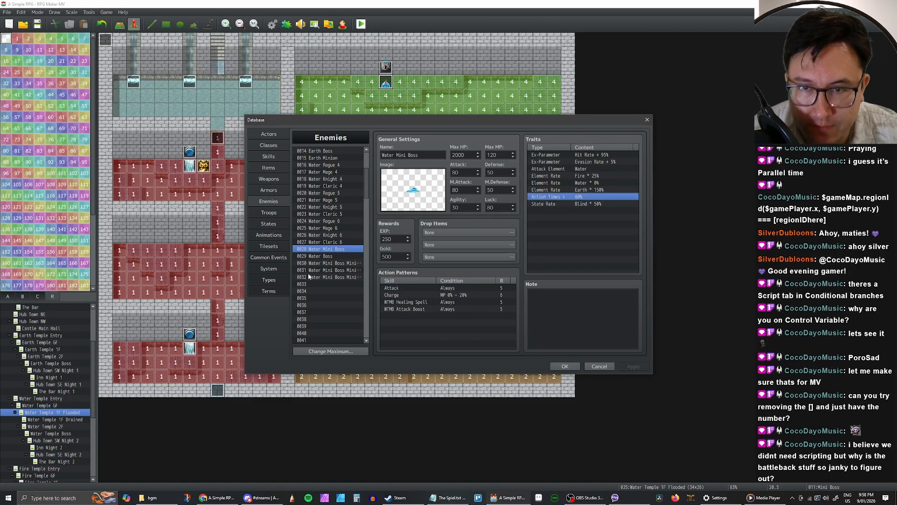
pyautogui.click(326, 263)
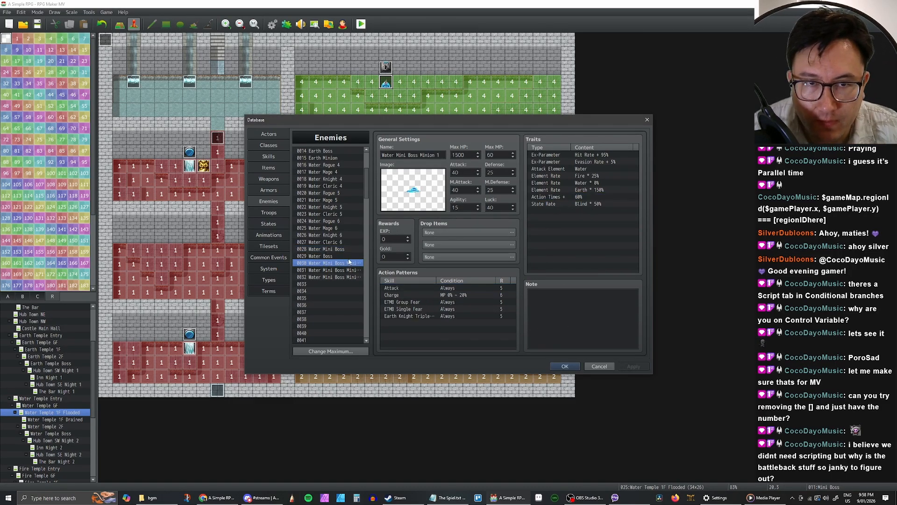
pyautogui.click(579, 199)
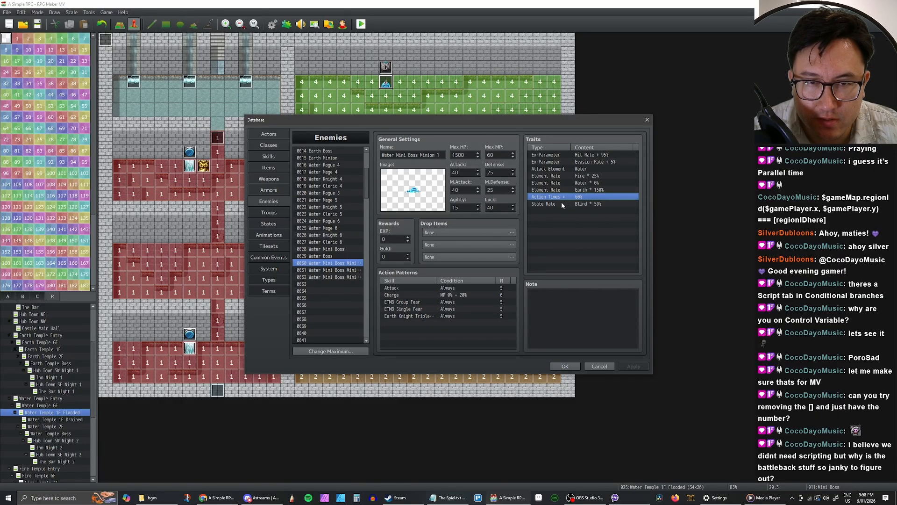
pyautogui.click(327, 270)
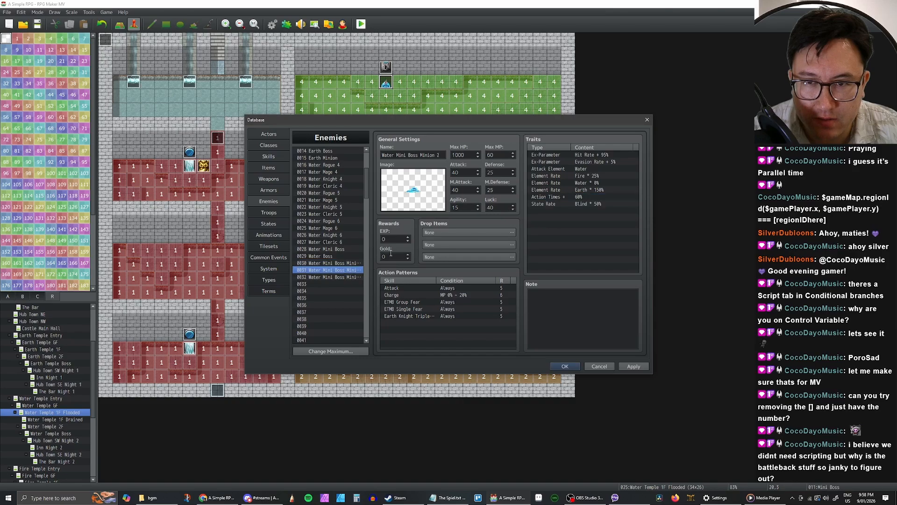
pyautogui.click(567, 198)
pyautogui.press('Delete')
pyautogui.click(333, 278)
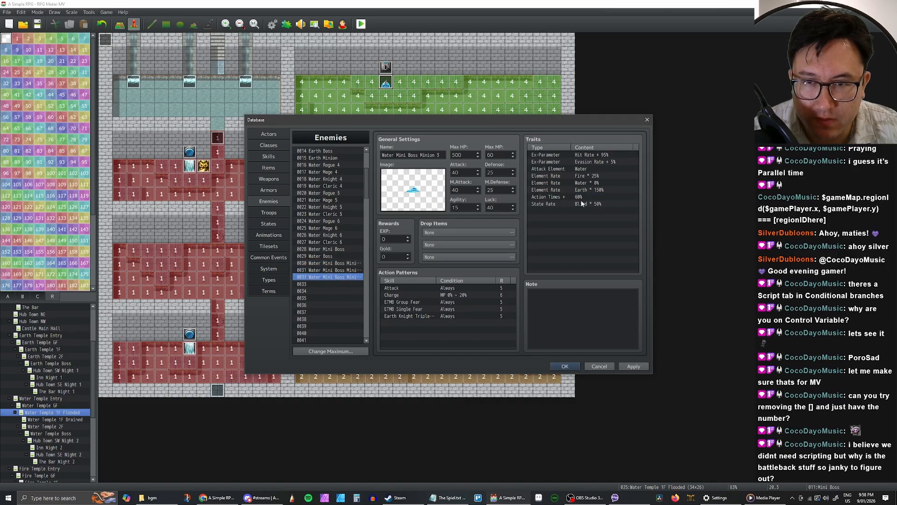
pyautogui.click(579, 198)
pyautogui.click(341, 270)
pyautogui.click(341, 263)
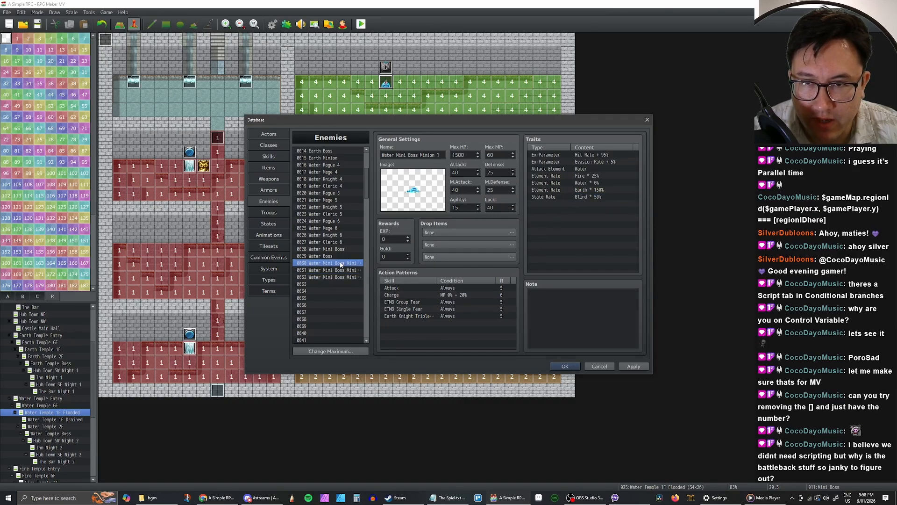
# Step: Remove the ETMB Group Fear and ETMB Single Fear actions from Water Mini Boss Minion 1
pyautogui.click(340, 250)
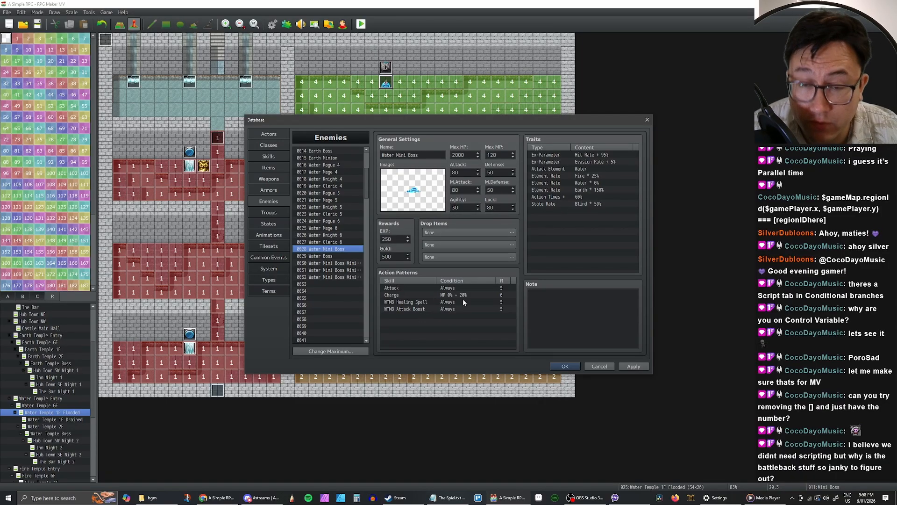
pyautogui.click(343, 263)
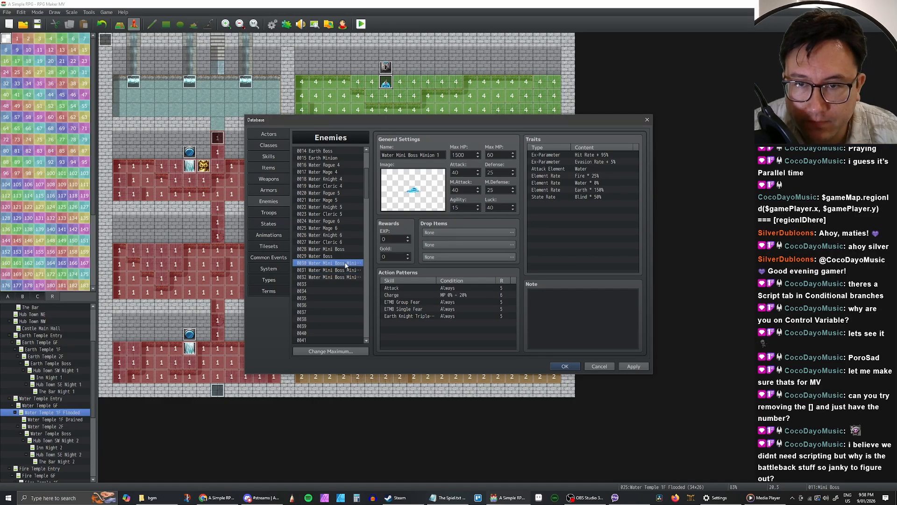
pyautogui.click(343, 249)
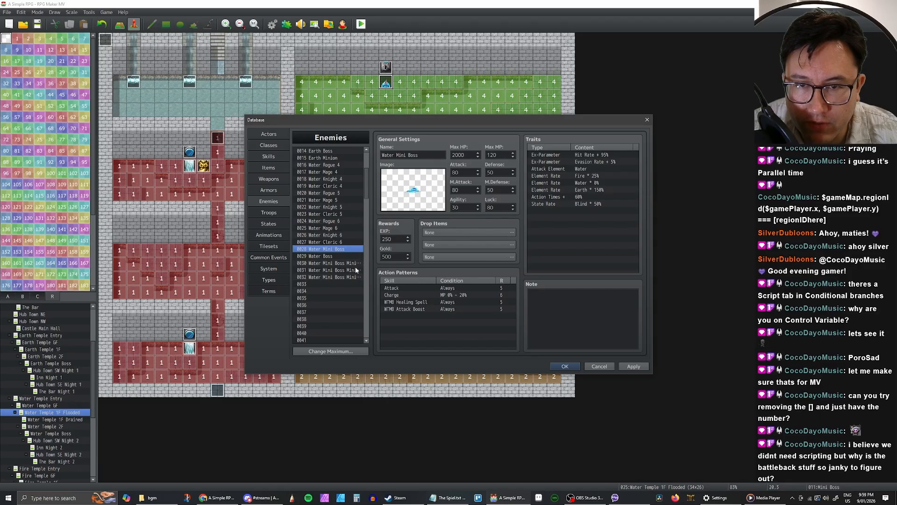
pyautogui.click(349, 263)
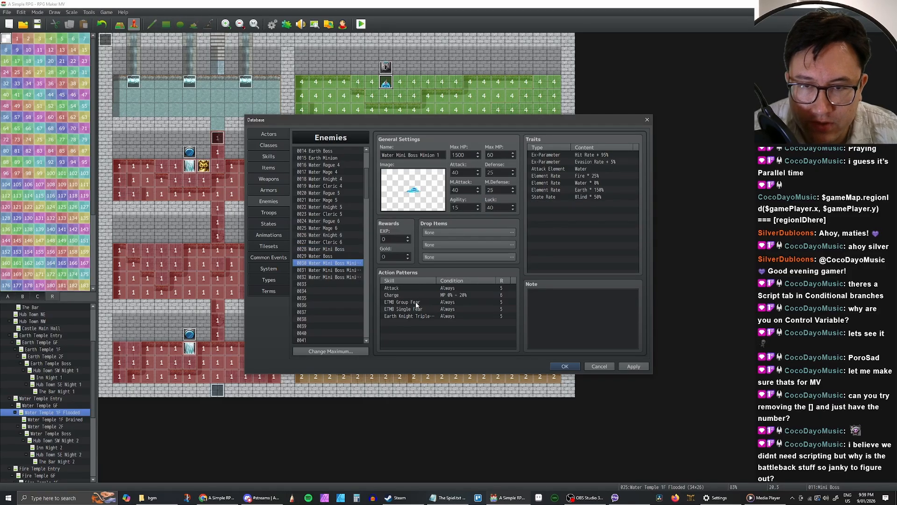
pyautogui.click(417, 303)
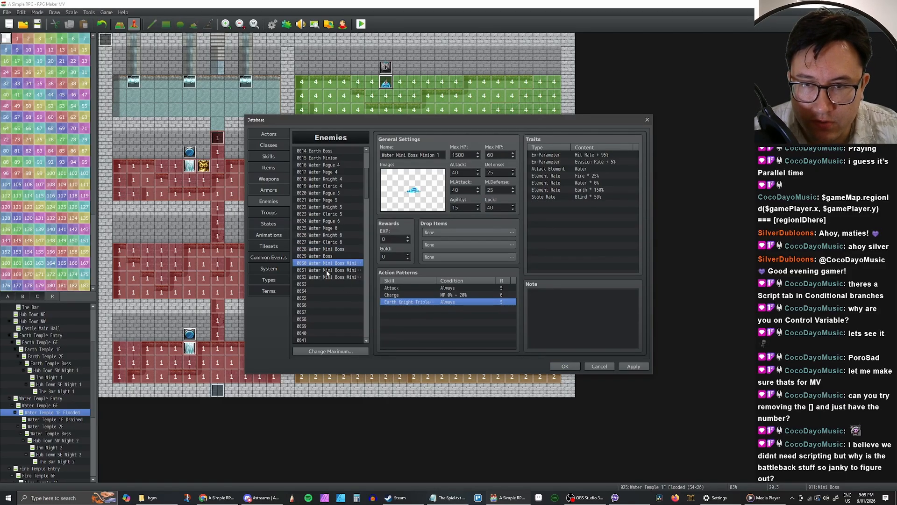
# Step: Replace the Earth Knight Triple action of Water Mini Boss Minion 1 with Water Knight Triple Atk
pyautogui.click(329, 250)
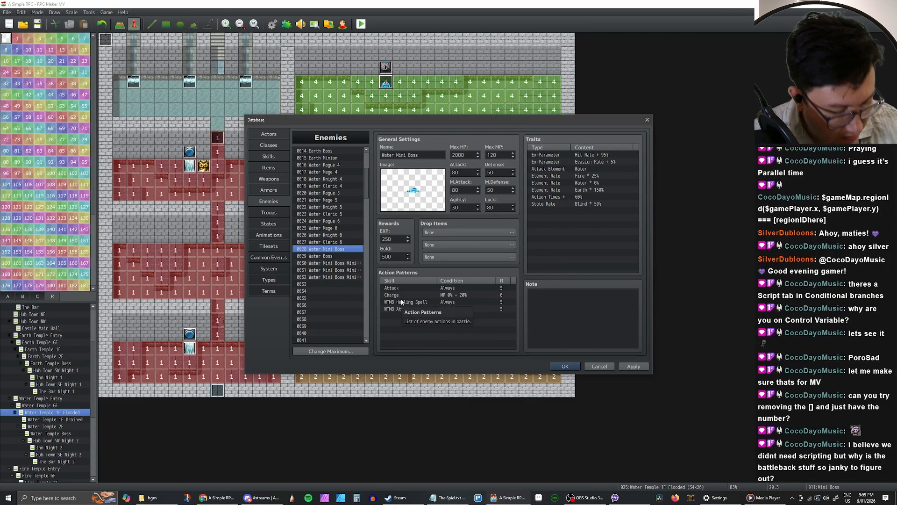
pyautogui.click(347, 264)
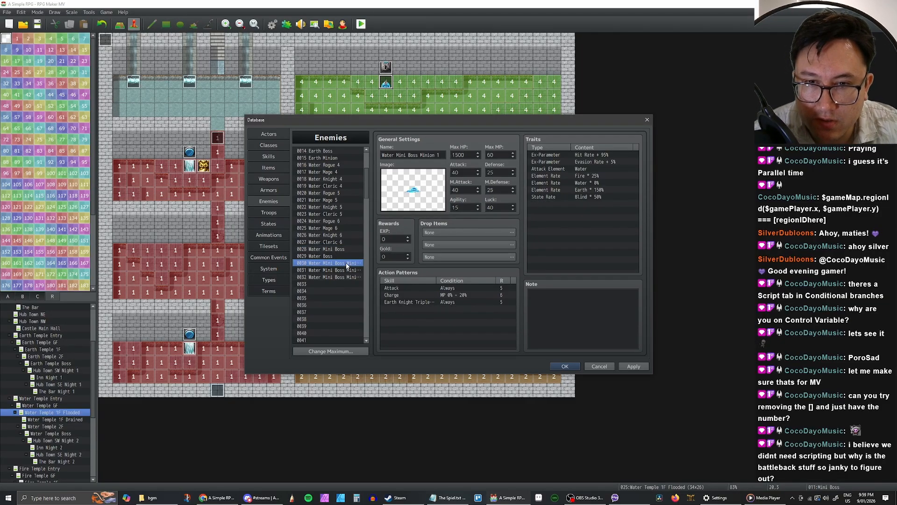
pyautogui.click(451, 302)
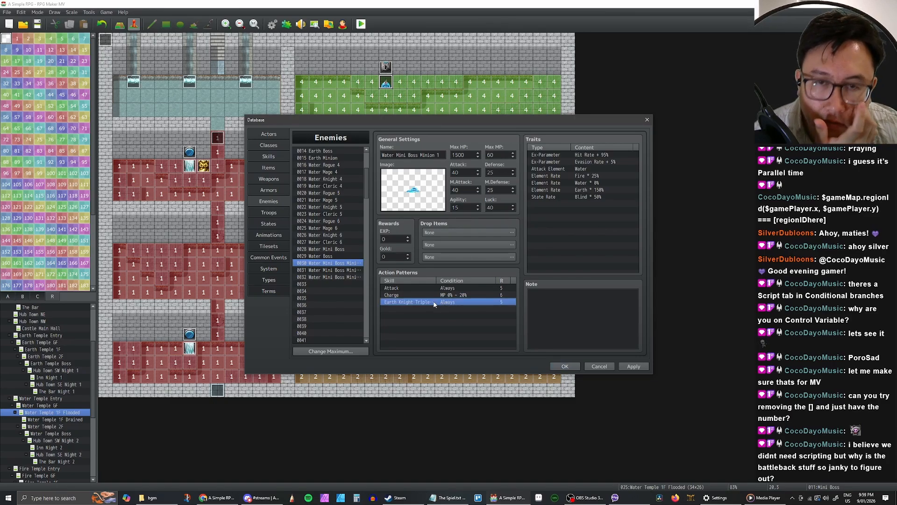
pyautogui.doubleClick(434, 303)
pyautogui.click(438, 262)
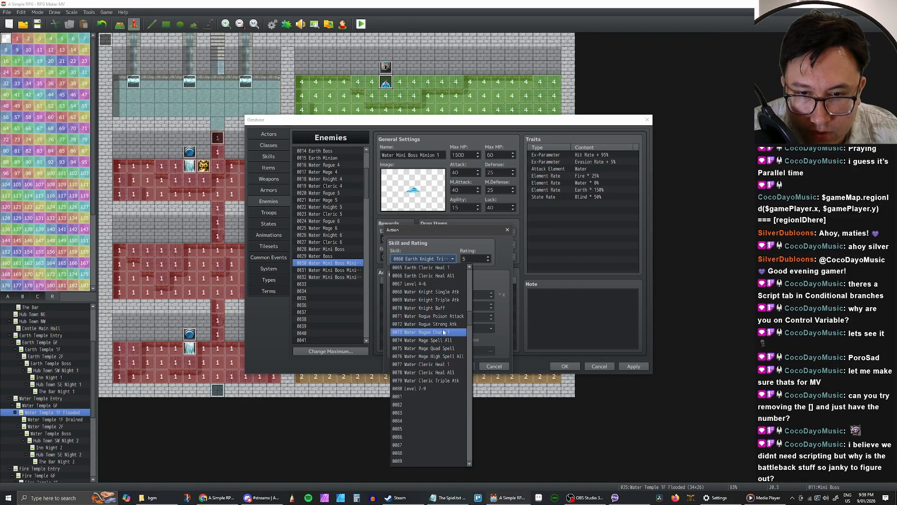
pyautogui.click(444, 301)
pyautogui.click(460, 366)
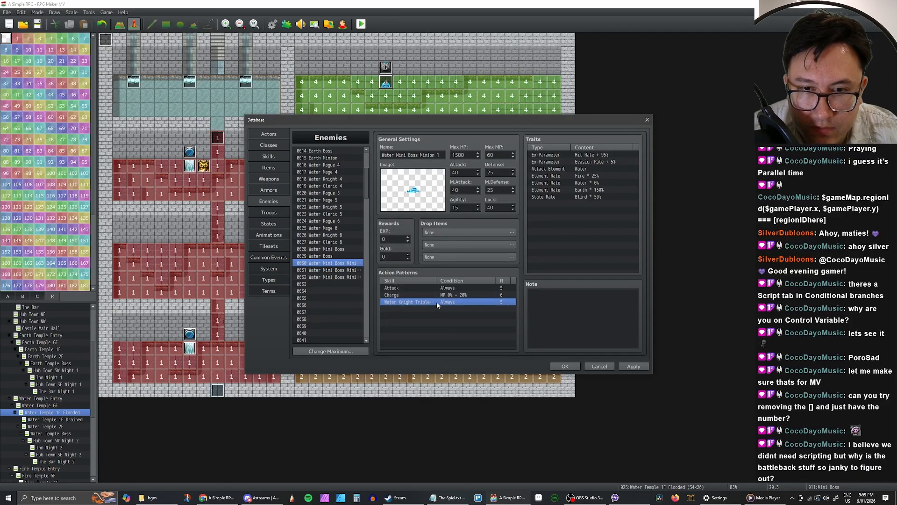
# Step: Add the Water Mage Quad Spell and Water Rogue Strong Atk skills to Water Mini Boss Minion 1's action patterns with rating 5
pyautogui.doubleClick(432, 309)
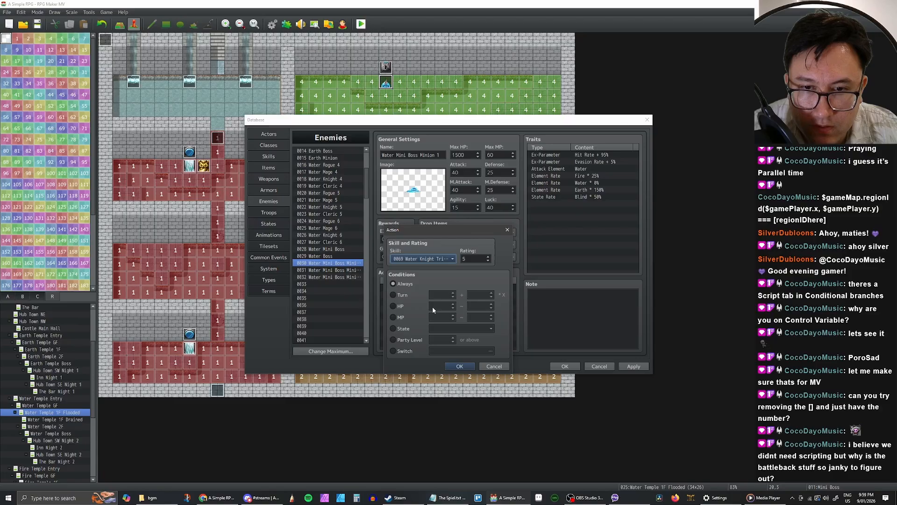
pyautogui.click(445, 259)
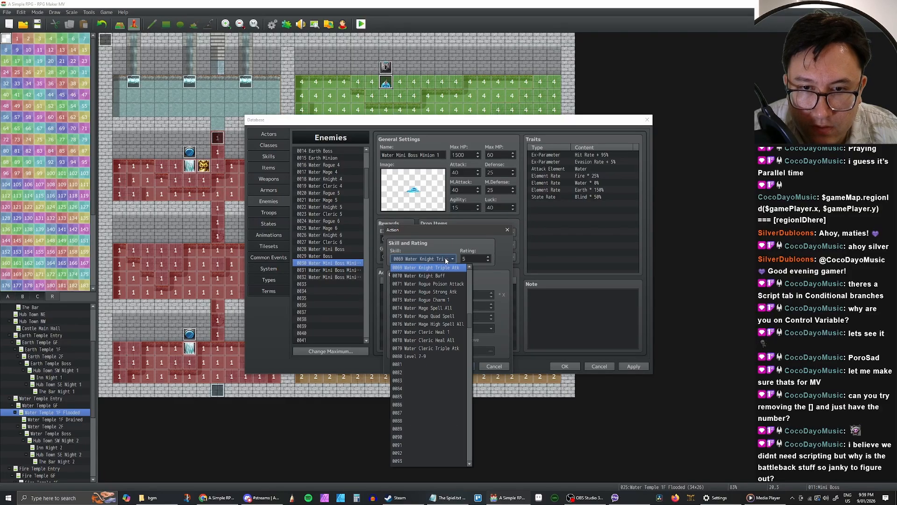
pyautogui.click(448, 317)
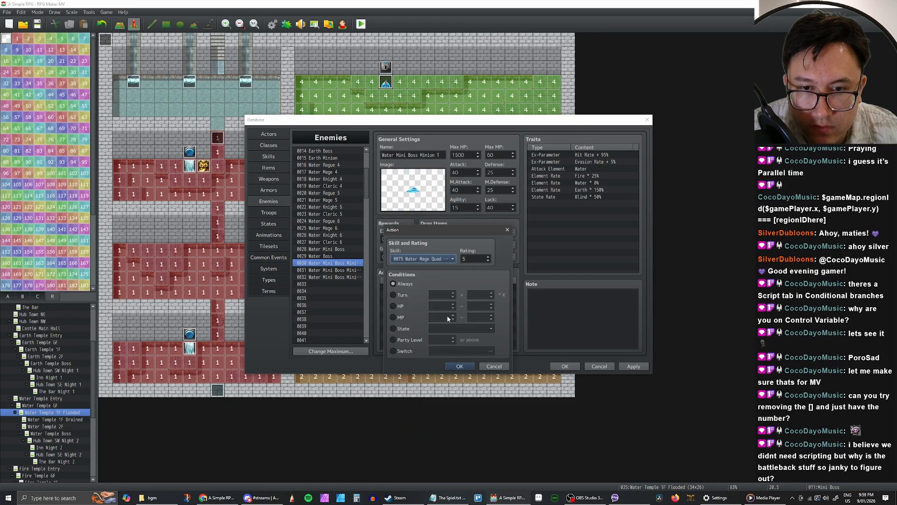
pyautogui.click(461, 366)
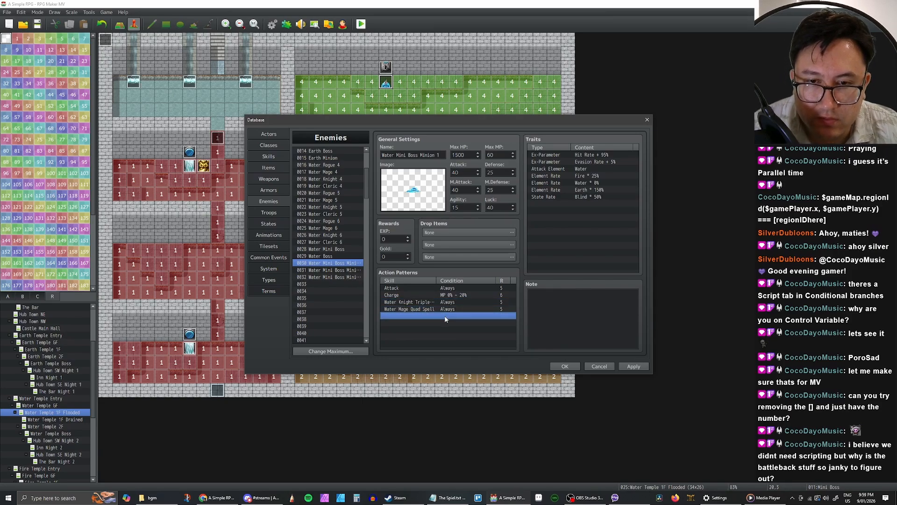
pyautogui.doubleClick(446, 309)
pyautogui.click(446, 259)
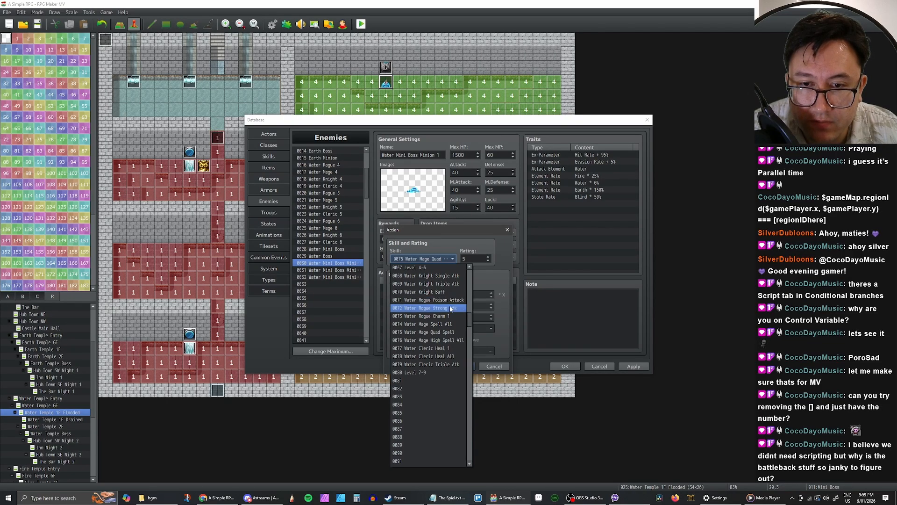
pyautogui.click(451, 309)
pyautogui.click(457, 366)
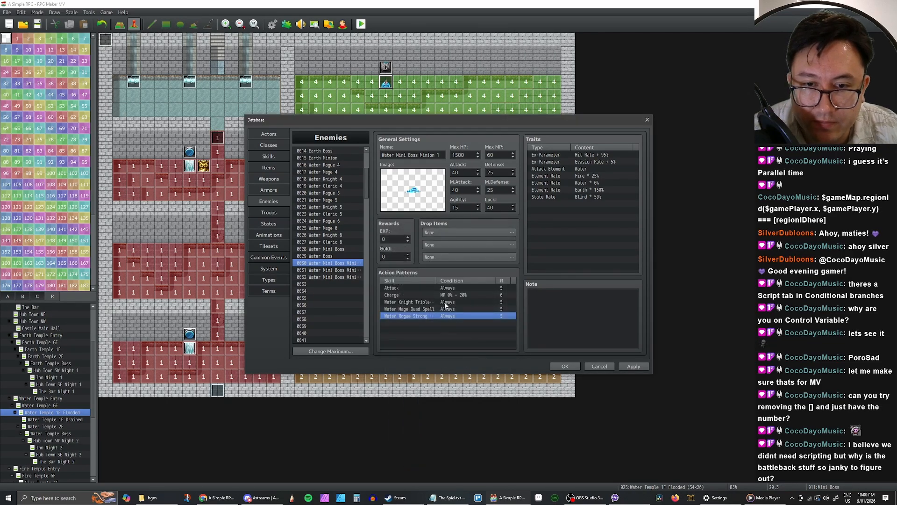
# Step: Copy Minion 1's three Water skill actions over the Earth-themed actions of Water Mini Boss Minions 2 and 3, and apply the changes
pyautogui.moveTo(445, 303); pyautogui.dragTo(441, 316)
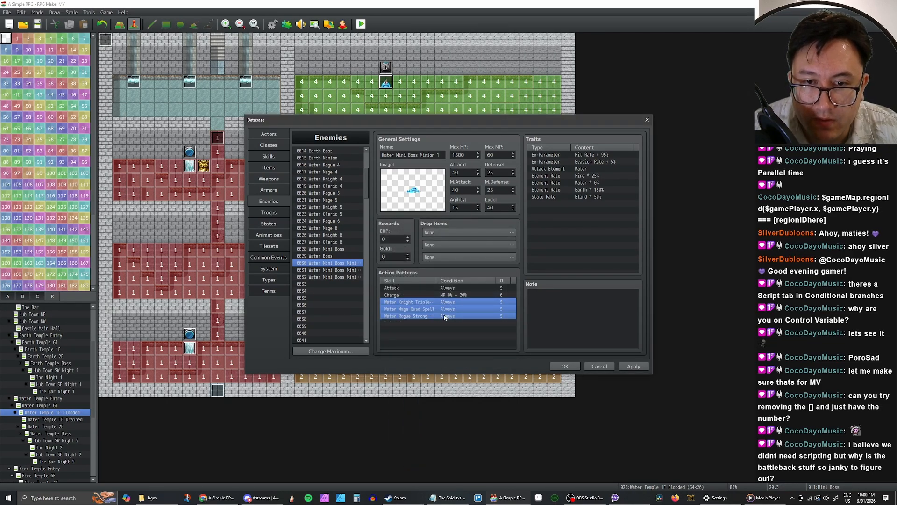
pyautogui.click(333, 270)
pyautogui.moveTo(418, 302); pyautogui.dragTo(424, 316)
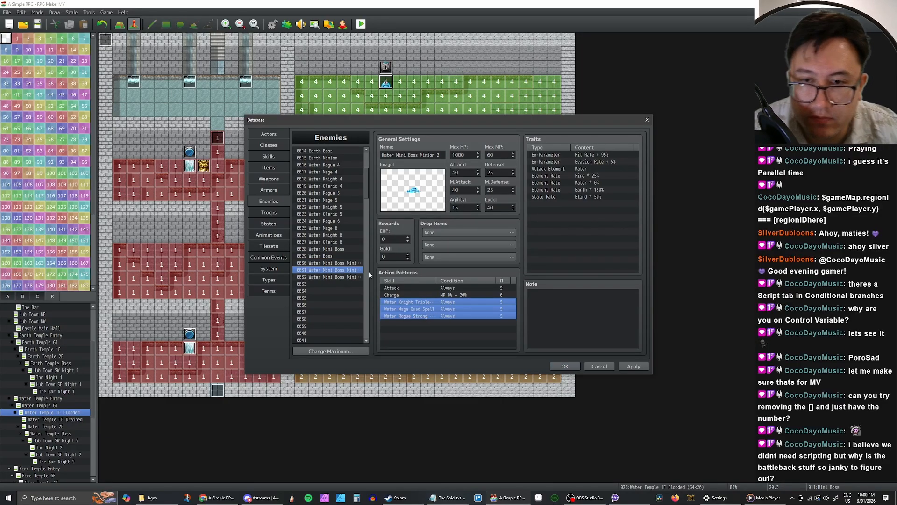
pyautogui.click(340, 277)
pyautogui.click(435, 302)
pyautogui.moveTo(435, 302); pyautogui.dragTo(431, 318)
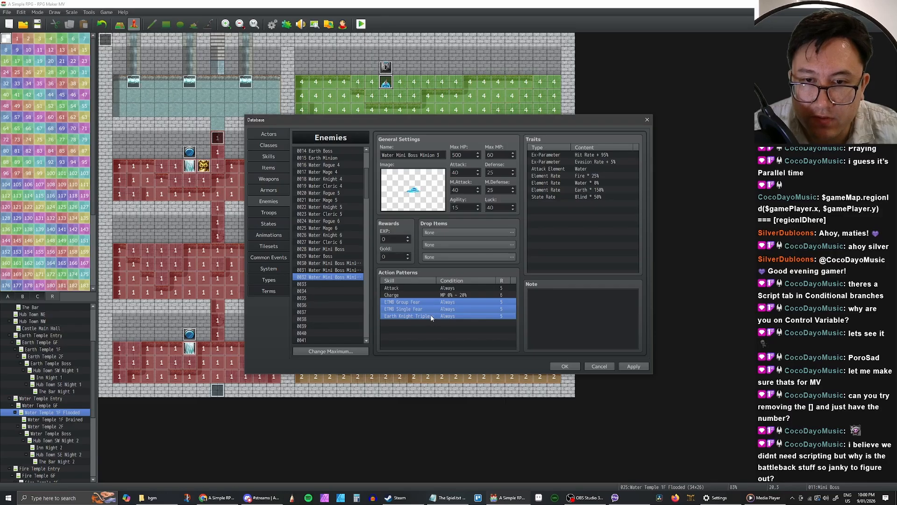
pyautogui.hotkey('ctrl', 'v')
pyautogui.click(634, 366)
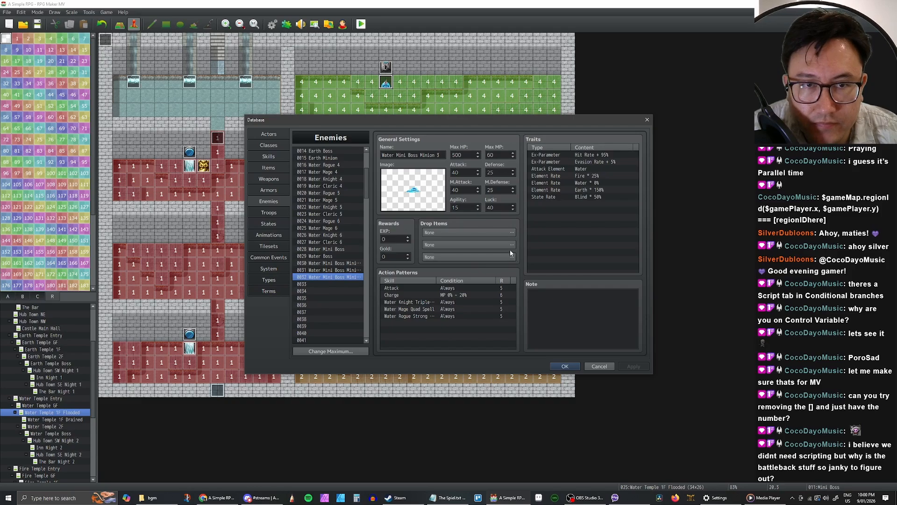
# Step: Review the Water Mini Boss and Water Boss enemy entries and the list of existing boss skills
pyautogui.click(329, 249)
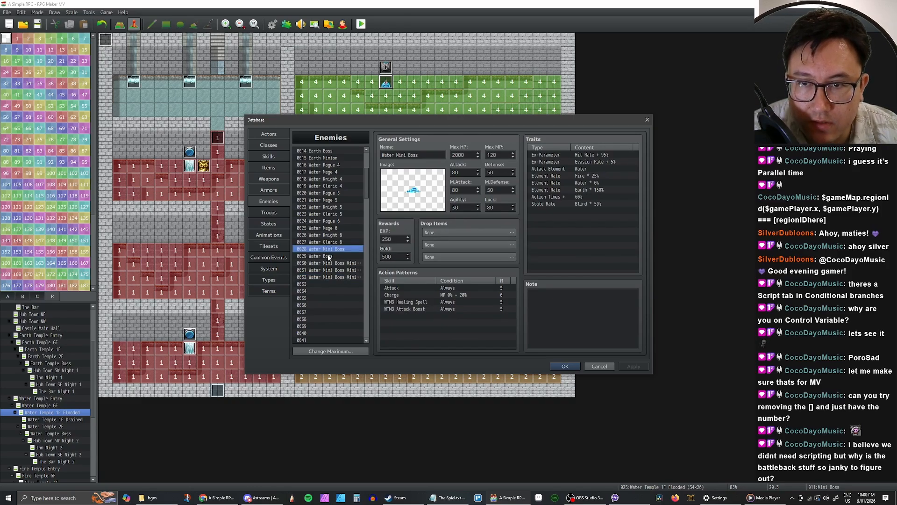
pyautogui.click(328, 256)
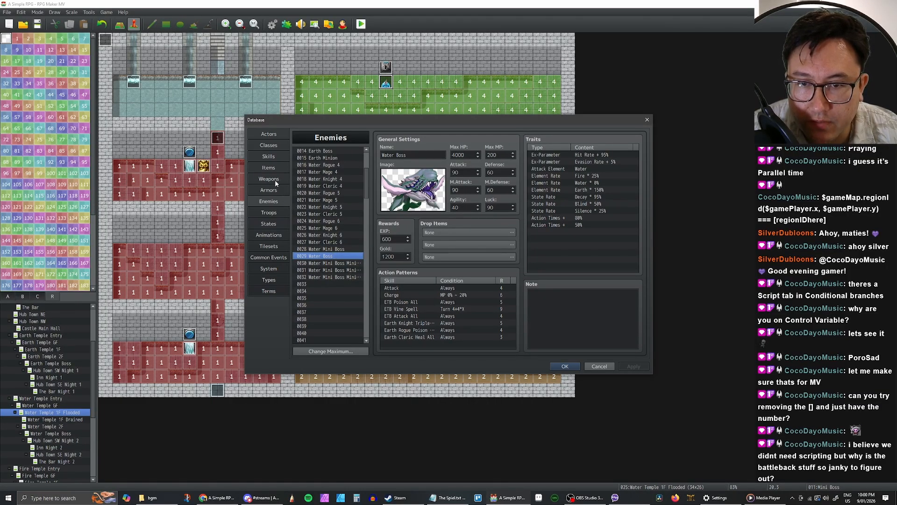
pyautogui.click(274, 157)
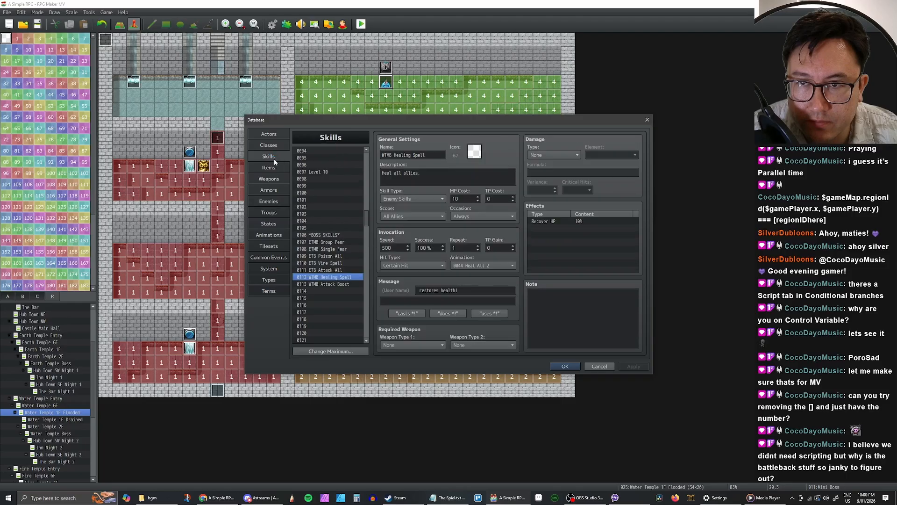
pyautogui.scroll(-2, 336, 266)
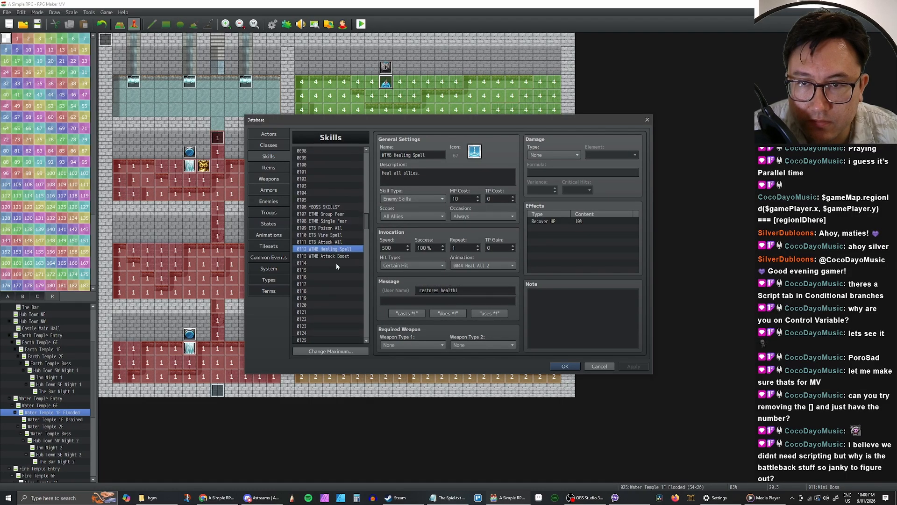
pyautogui.scroll(-2, 331, 248)
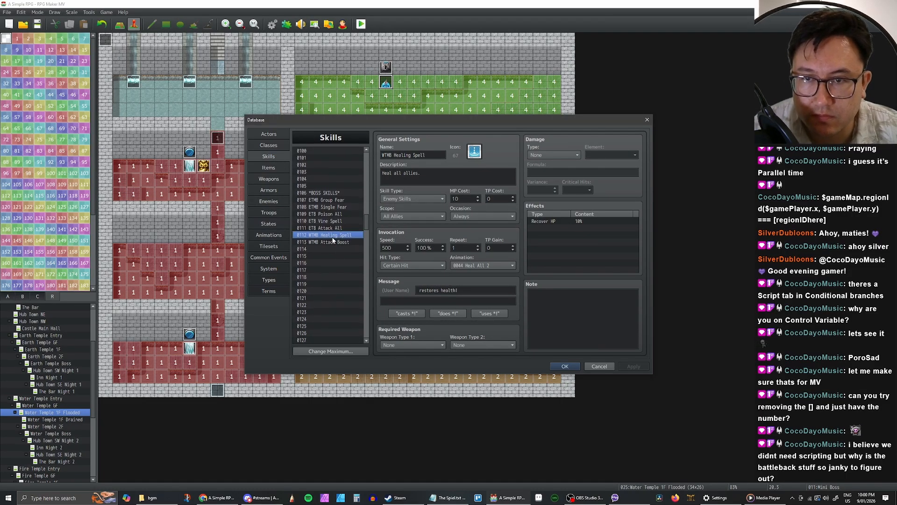
# Step: Switch to the A Simple RPG document in Google Docs and read the Water Temple Boss design notes
pyautogui.hotkey('alt', 'Tab')
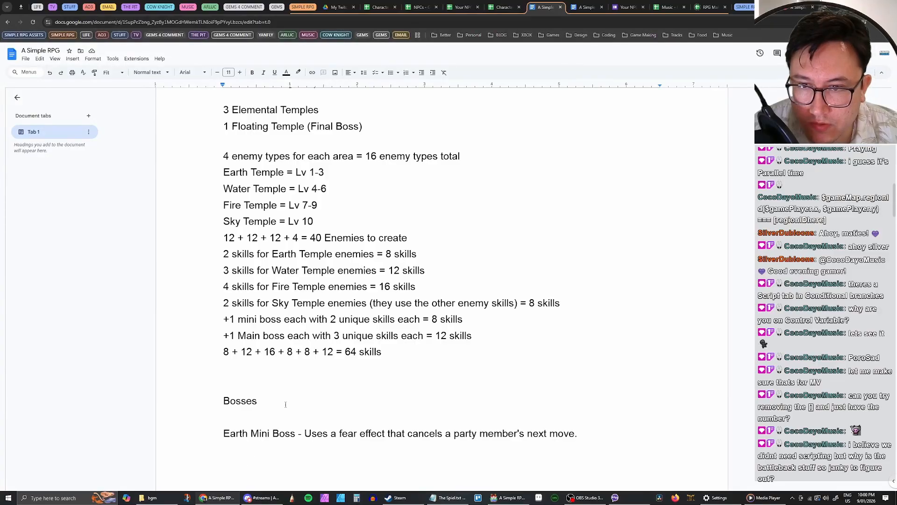
pyautogui.scroll(2, 376, 345)
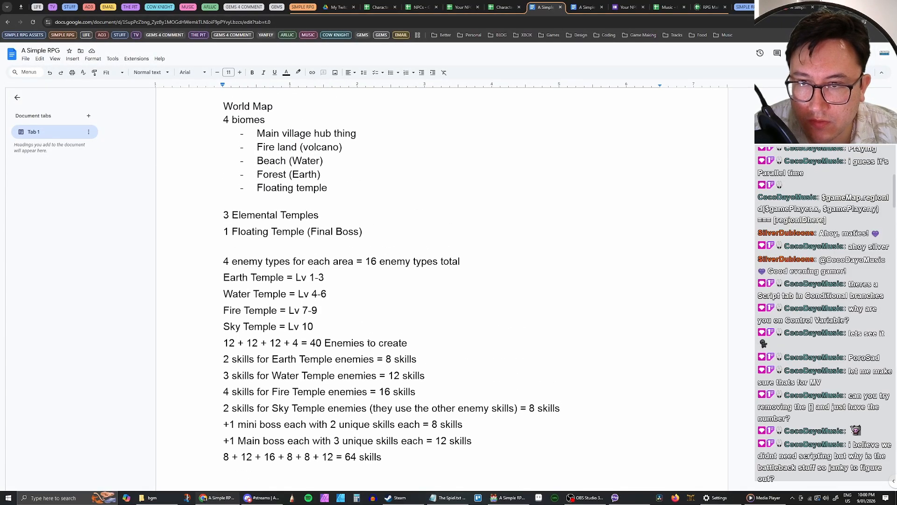
pyautogui.scroll(-10, 369, 343)
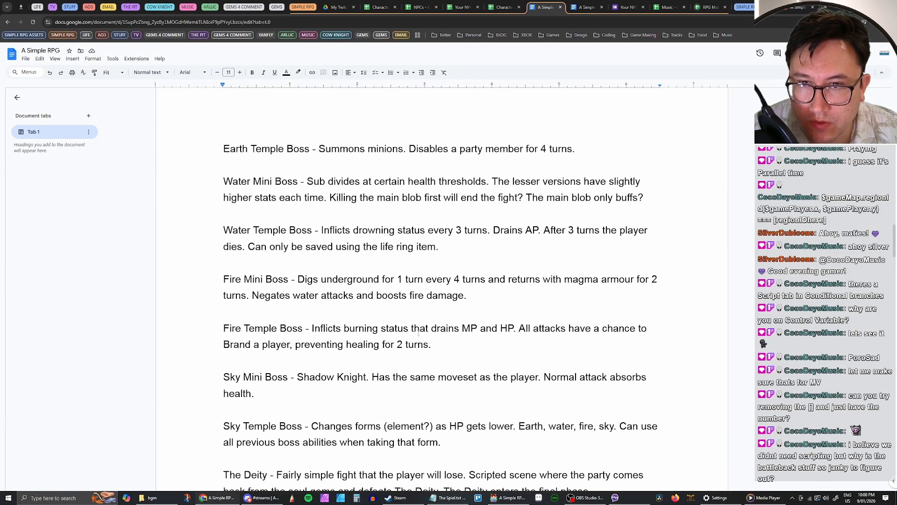
pyautogui.scroll(-1, 419, 333)
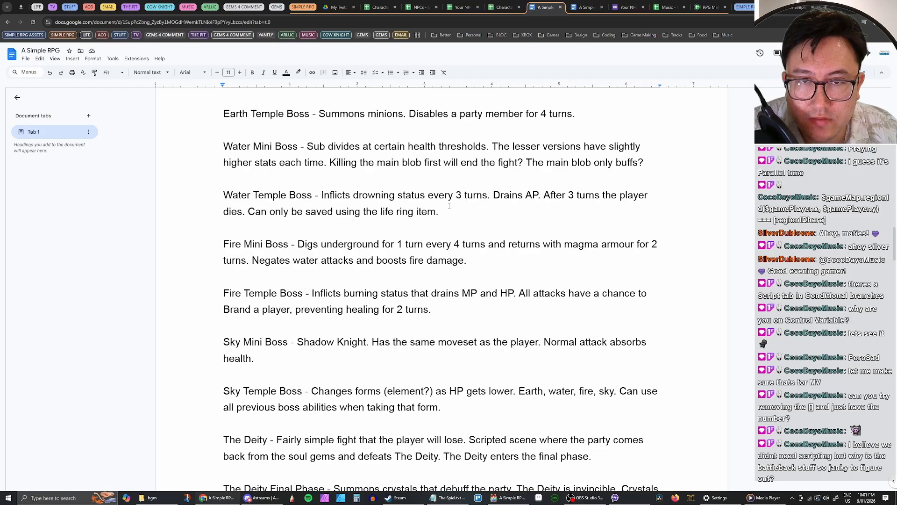
pyautogui.doubleClick(448, 212)
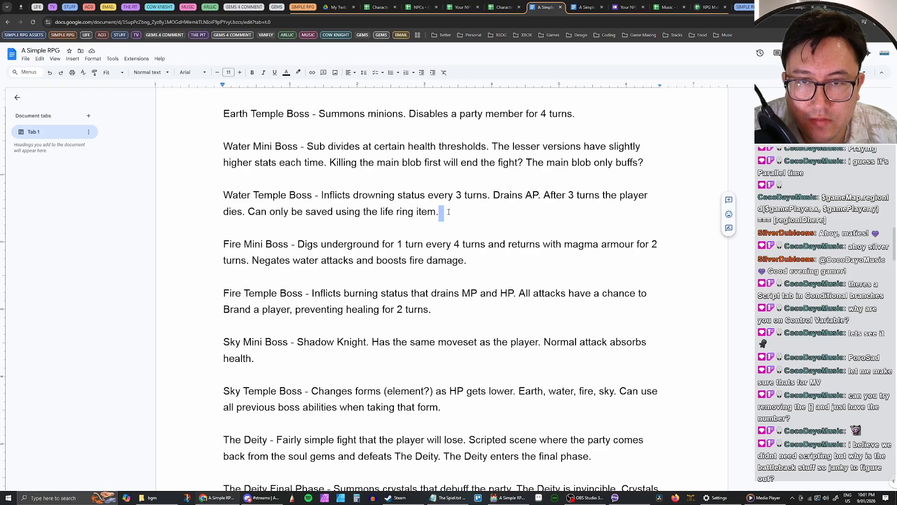
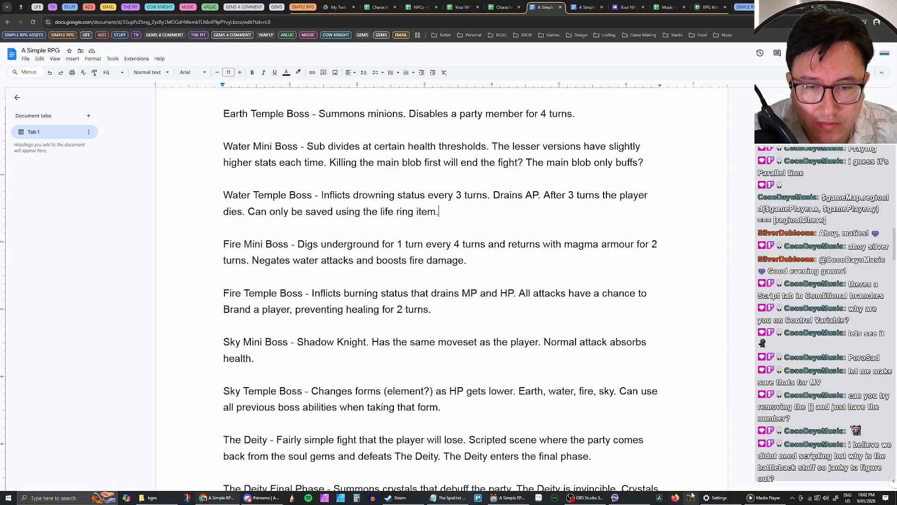
# Step: Return to RPG Maker MV and examine the settings of the Attack skill and the existing ETB and WTMB boss skills
pyautogui.click(509, 498)
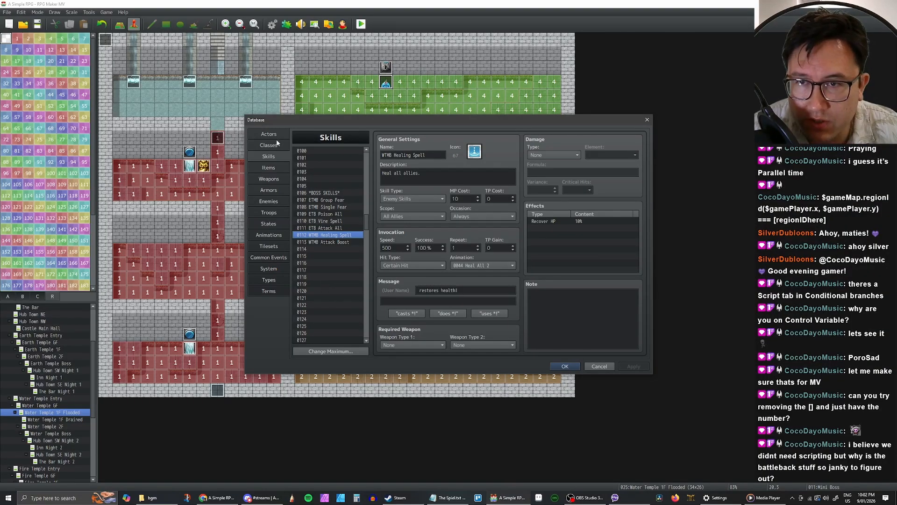
pyautogui.moveTo(366, 225); pyautogui.dragTo(366, 156)
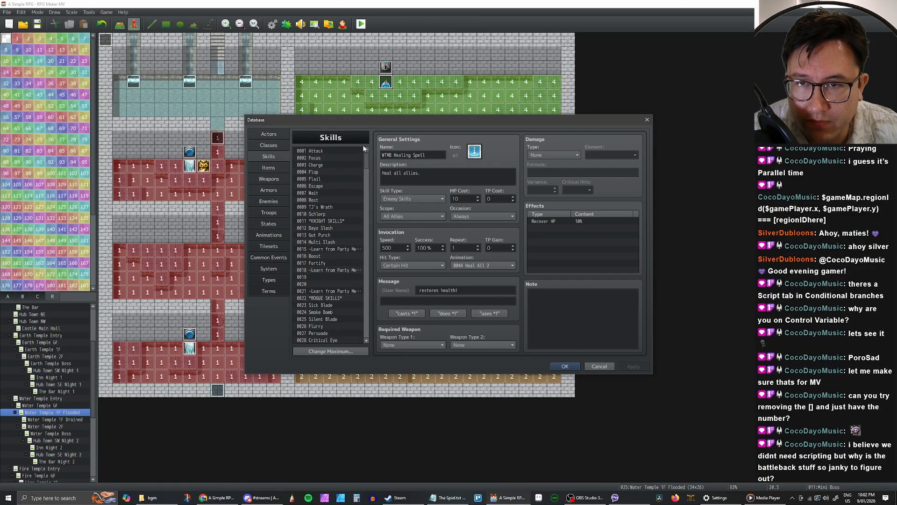
pyautogui.click(331, 150)
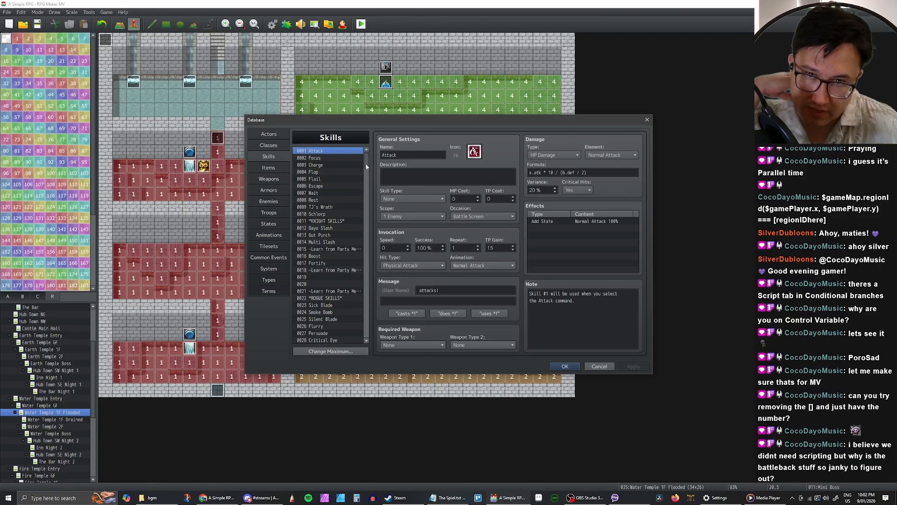
pyautogui.moveTo(365, 164); pyautogui.dragTo(366, 205)
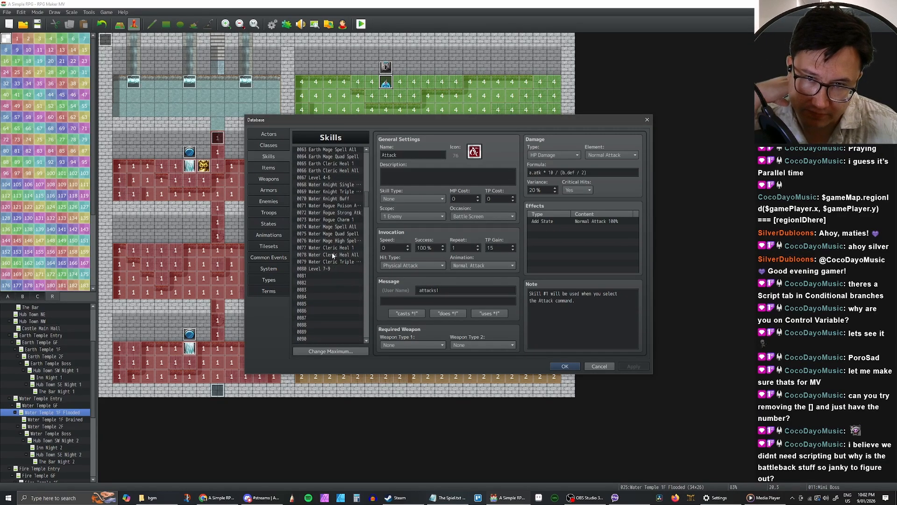
pyautogui.scroll(-12, 330, 265)
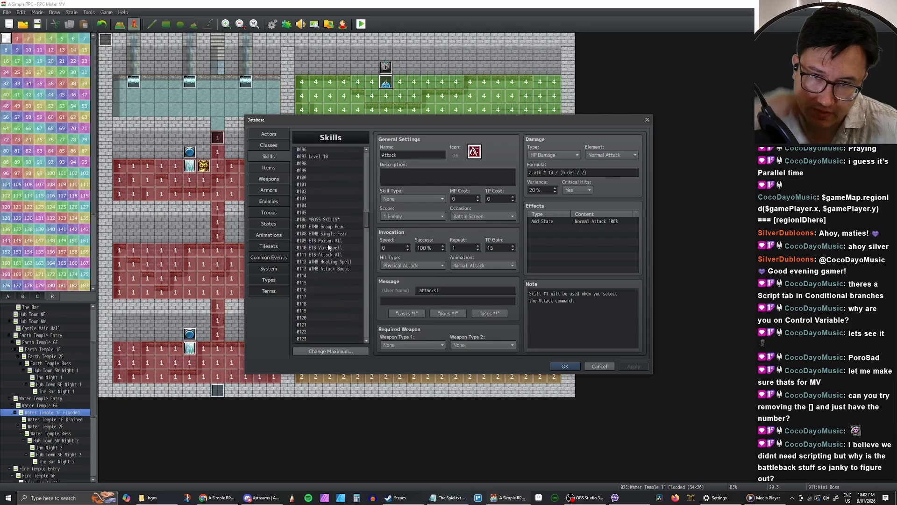
pyautogui.click(327, 234)
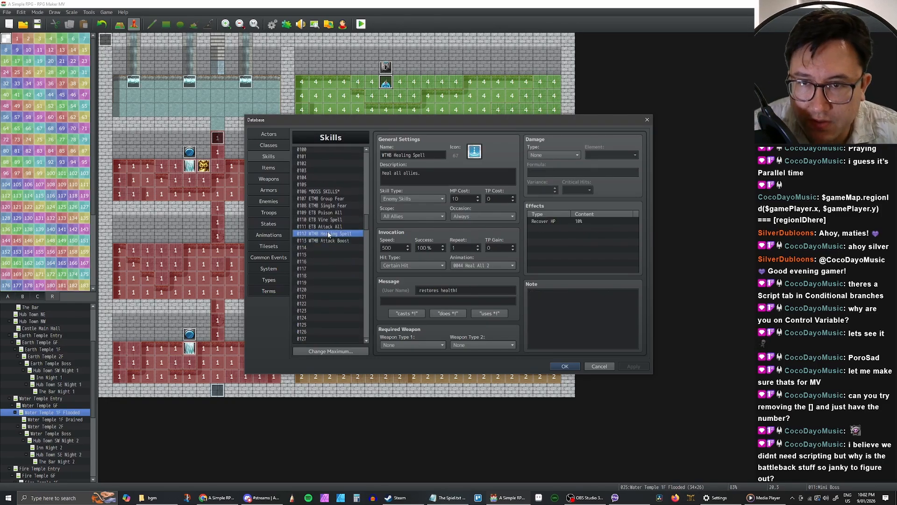
pyautogui.click(330, 241)
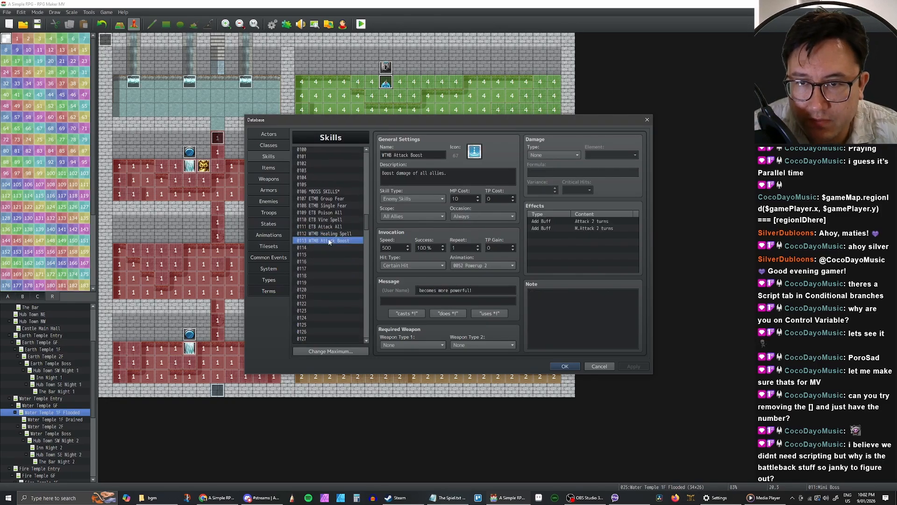
pyautogui.click(328, 214)
pyautogui.click(329, 220)
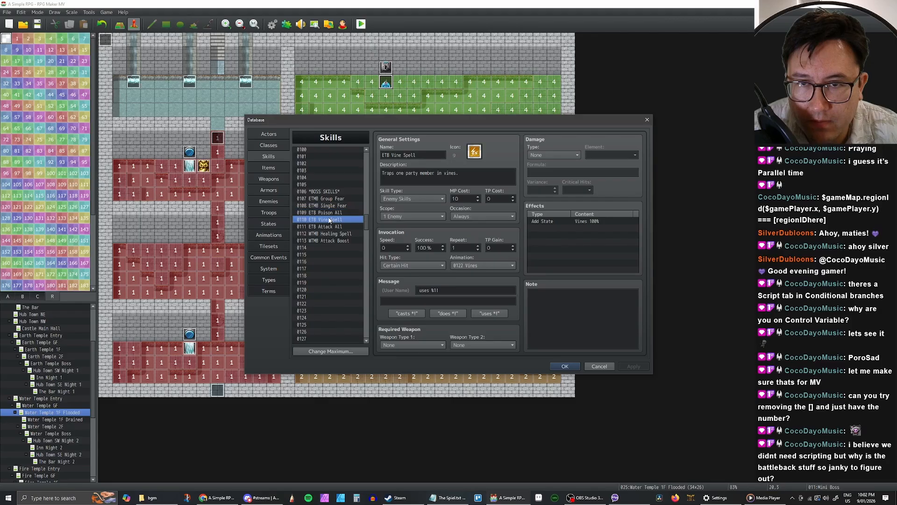
pyautogui.click(329, 227)
pyautogui.click(330, 220)
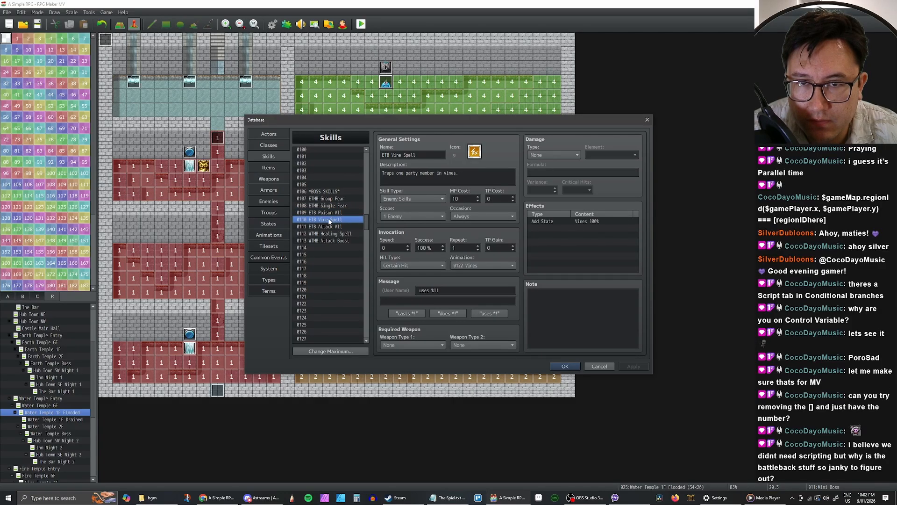
pyautogui.click(329, 213)
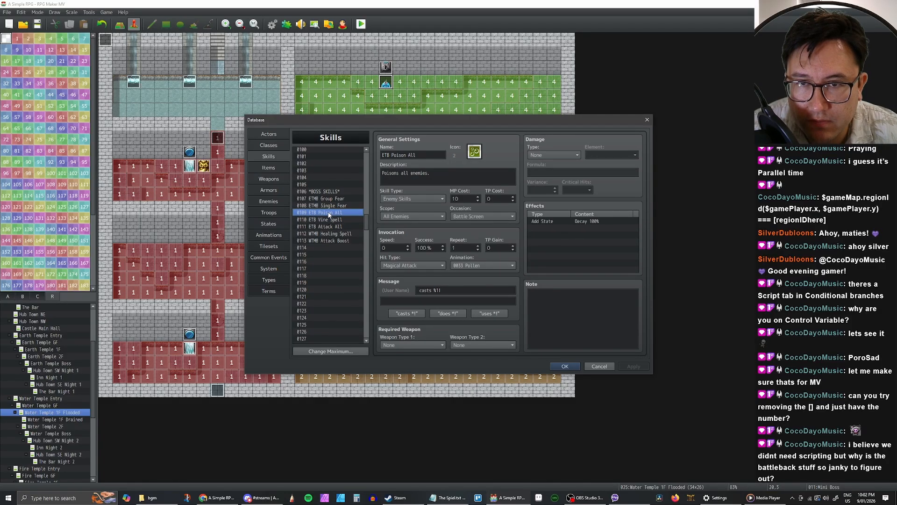
pyautogui.click(329, 220)
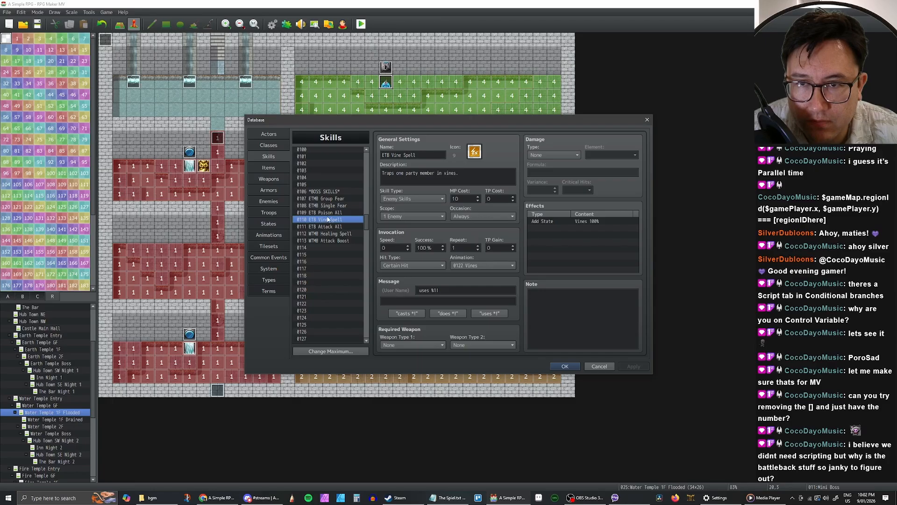
# Step: Copy the ETB Poison All skill into empty slot 0114 and change the copy's name prefix to WTB
pyautogui.click(328, 214)
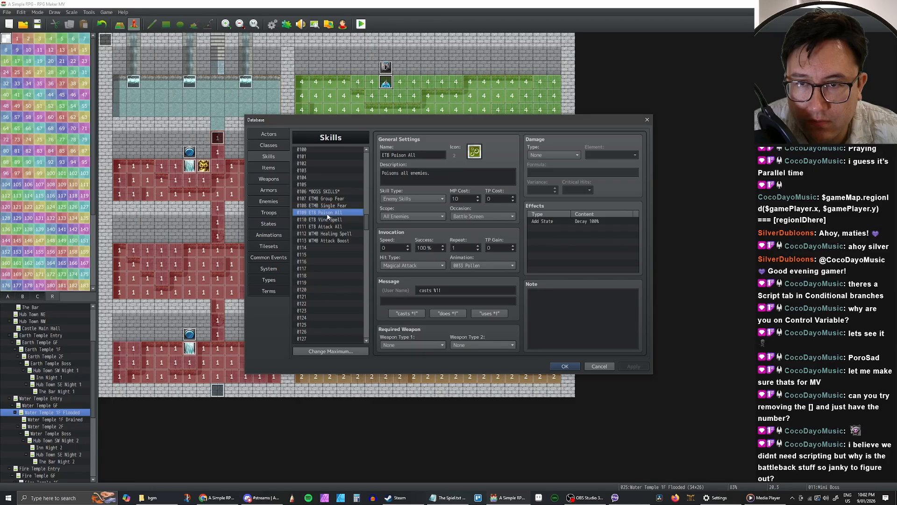
pyautogui.click(330, 241)
pyautogui.click(330, 247)
pyautogui.hotkey('ctrl', 'v')
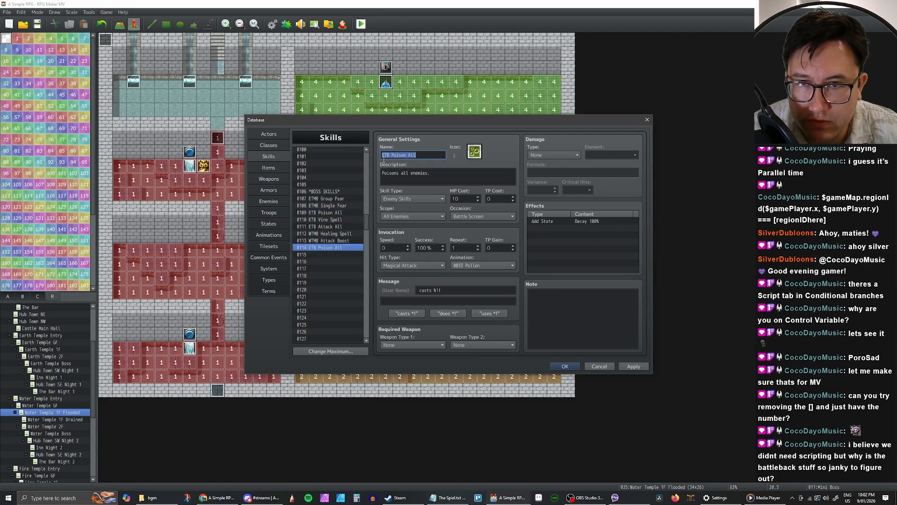
pyautogui.doubleClick(384, 155)
pyautogui.write('WTB')
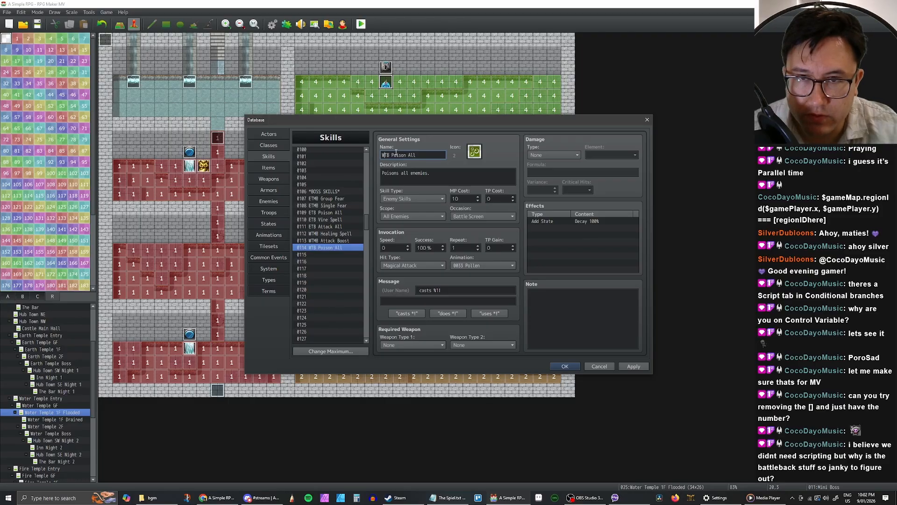
# Step: Rename the copied skill in slot 0114 to WTB Drown All and give it the water icon, number 67
pyautogui.doubleClick(399, 155)
pyautogui.write('Dro')
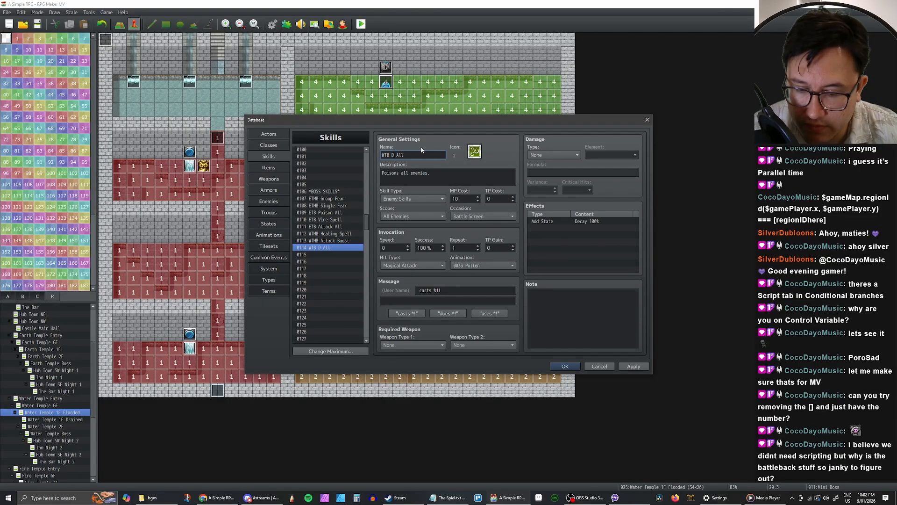
pyautogui.write('wn')
pyautogui.click(475, 151)
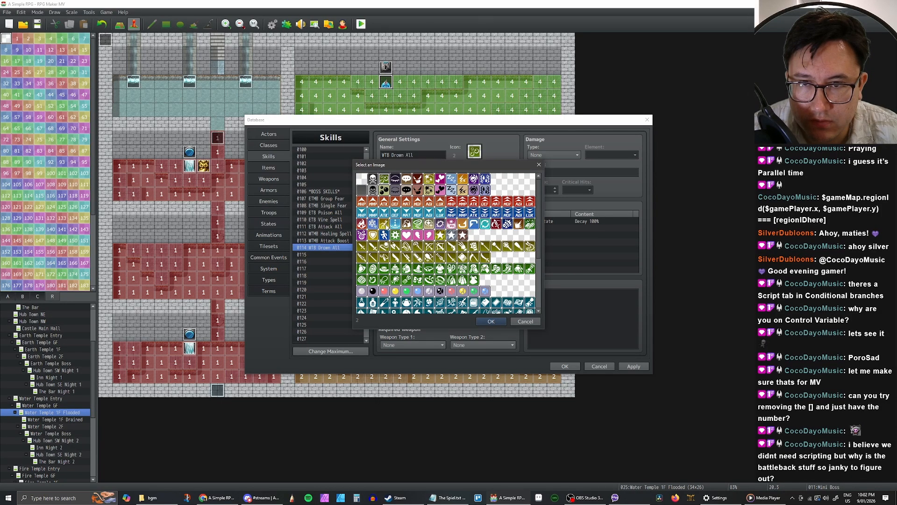
pyautogui.doubleClick(395, 224)
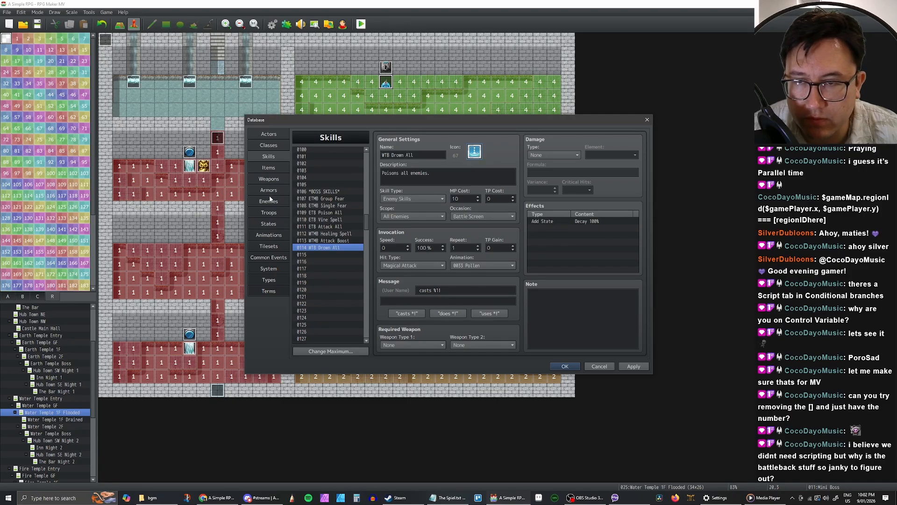
# Step: Create a state named Drowning in empty slot 0017 and give it water icon 67
pyautogui.click(268, 224)
pyautogui.click(327, 262)
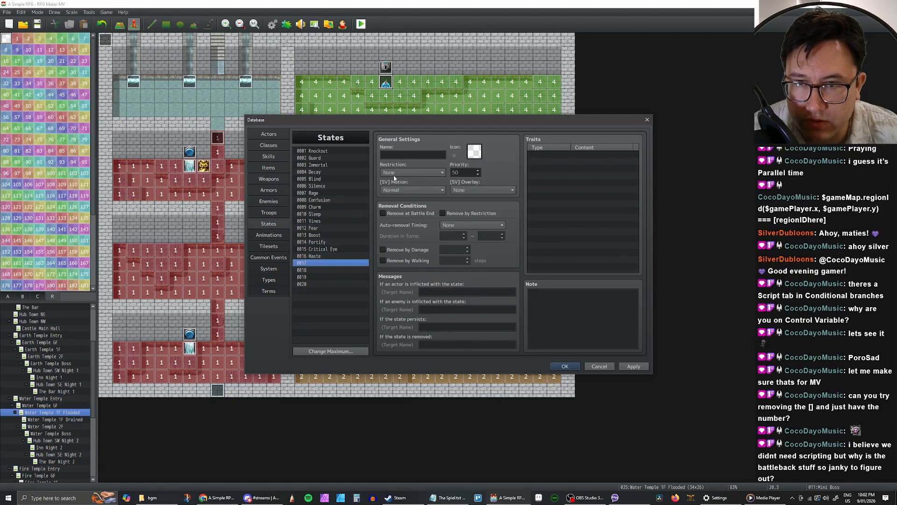
pyautogui.click(391, 154)
pyautogui.write('Drow')
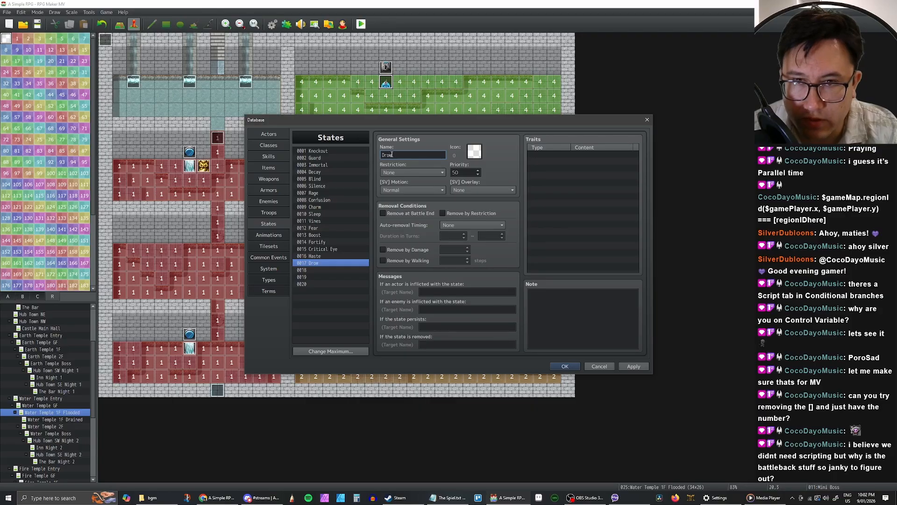
pyautogui.write('ning')
pyautogui.click(474, 152)
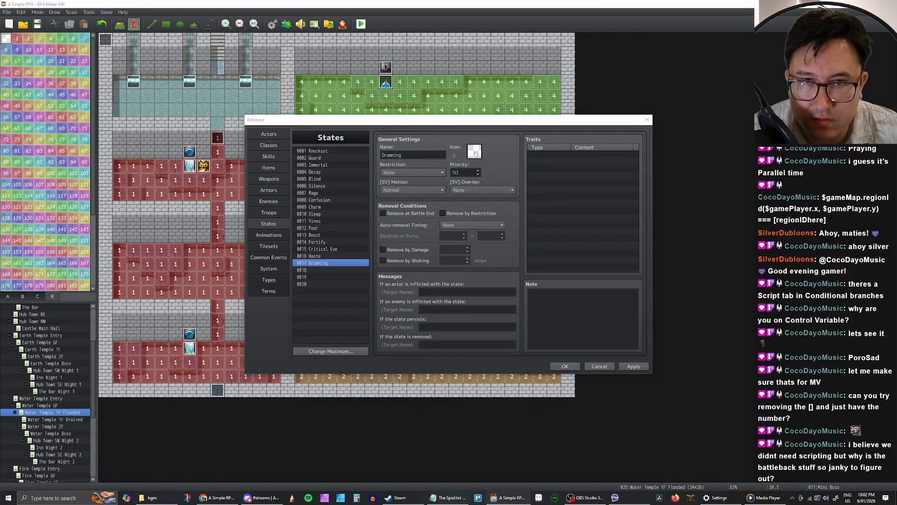
pyautogui.doubleClick(396, 223)
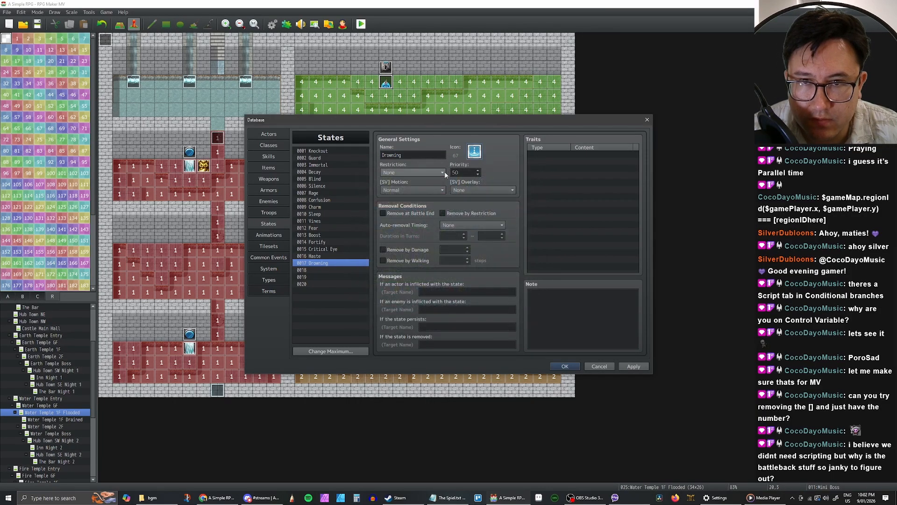
# Step: Set the Drowning state's side-view motion to Abnormal, with its restriction and side-view overlay at None
pyautogui.click(432, 174)
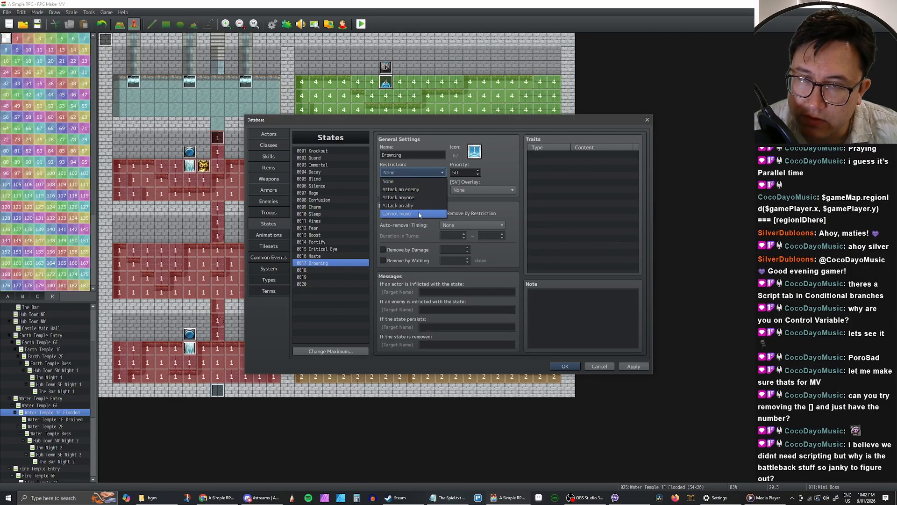
pyautogui.click(424, 181)
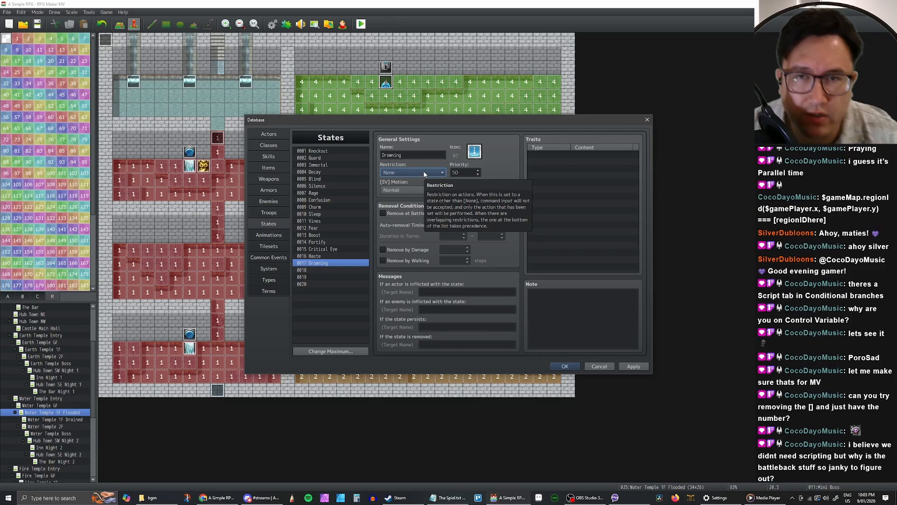
pyautogui.click(419, 191)
pyautogui.click(393, 207)
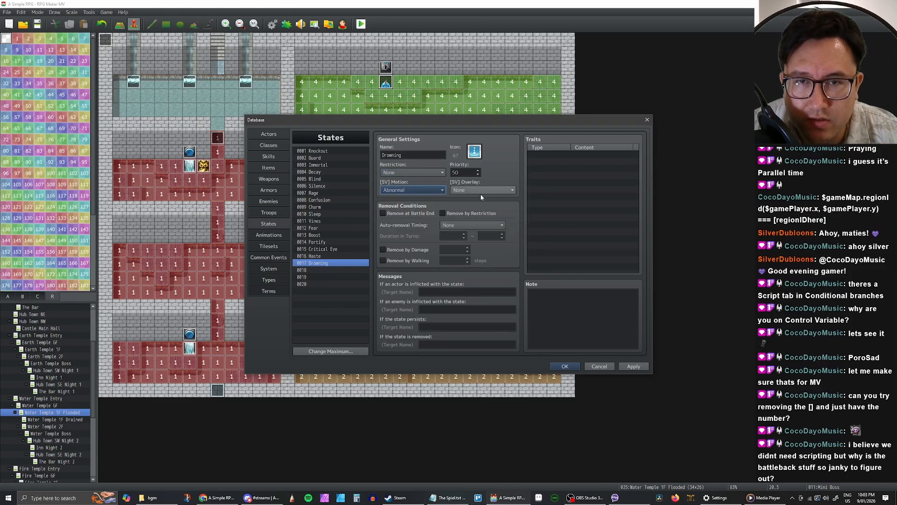
pyautogui.click(481, 190)
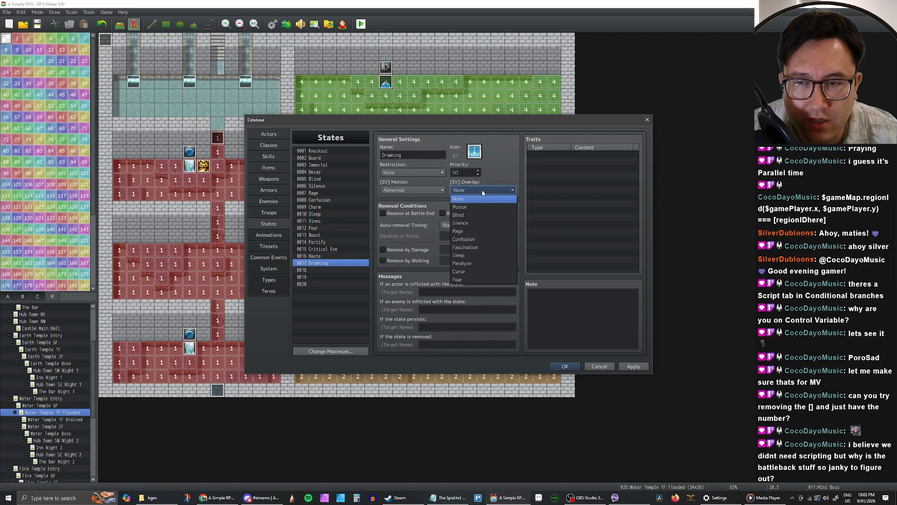
pyautogui.click(483, 192)
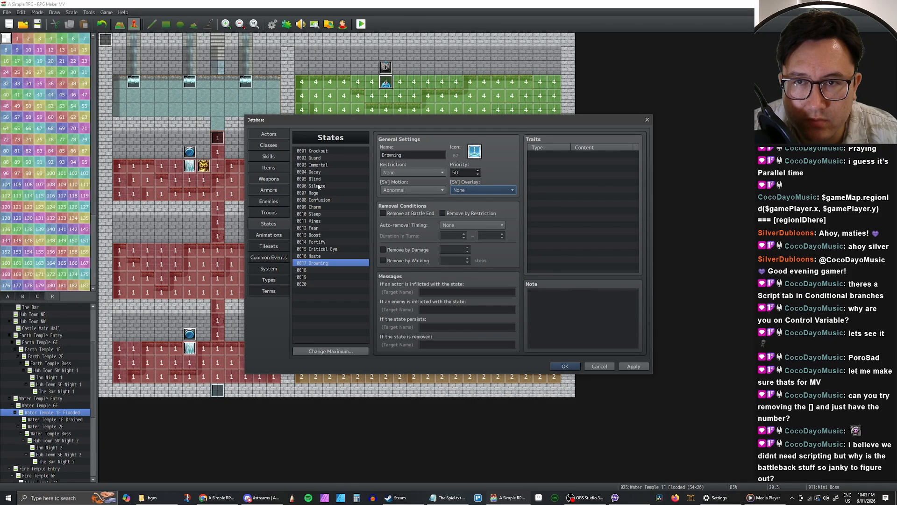
# Step: Examine the Fear, Critical Eye and Haste states for comparison and review the side-view overlay options for Drowning
pyautogui.click(317, 228)
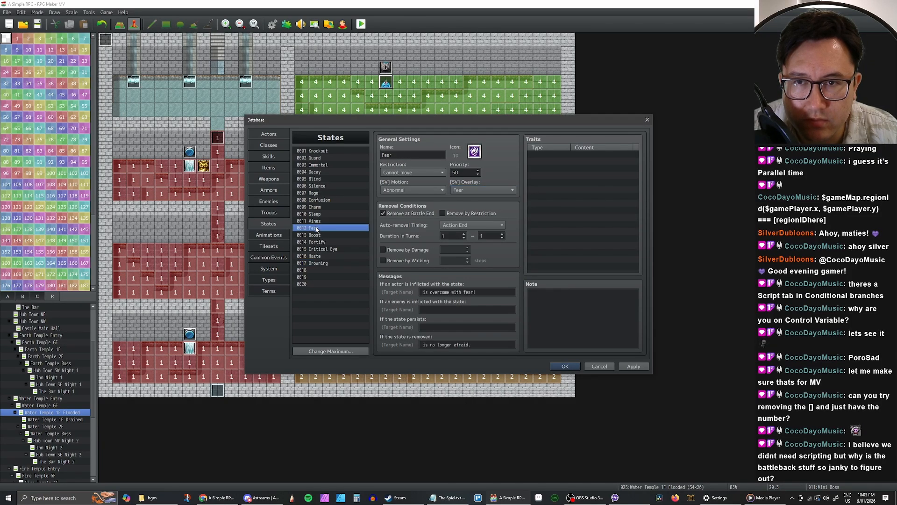
pyautogui.click(317, 262)
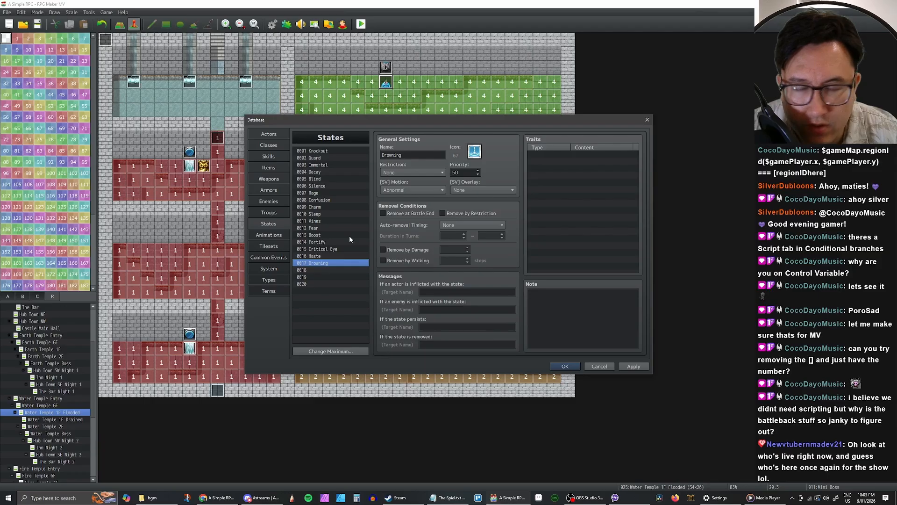
pyautogui.click(322, 256)
pyautogui.click(325, 250)
pyautogui.click(323, 256)
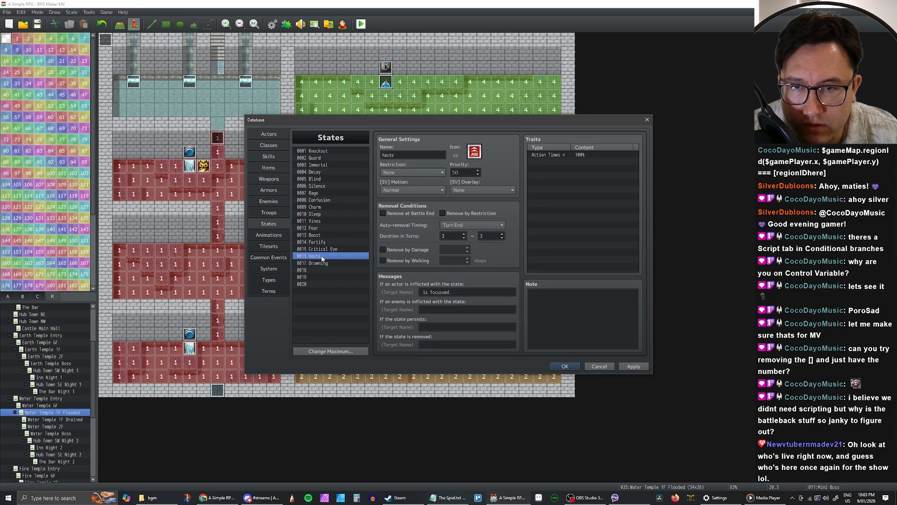
pyautogui.click(326, 262)
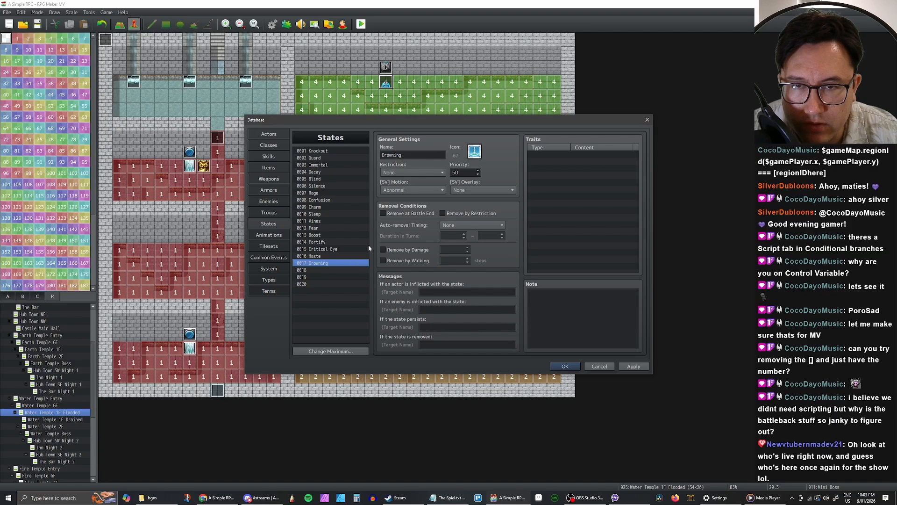
pyautogui.click(476, 188)
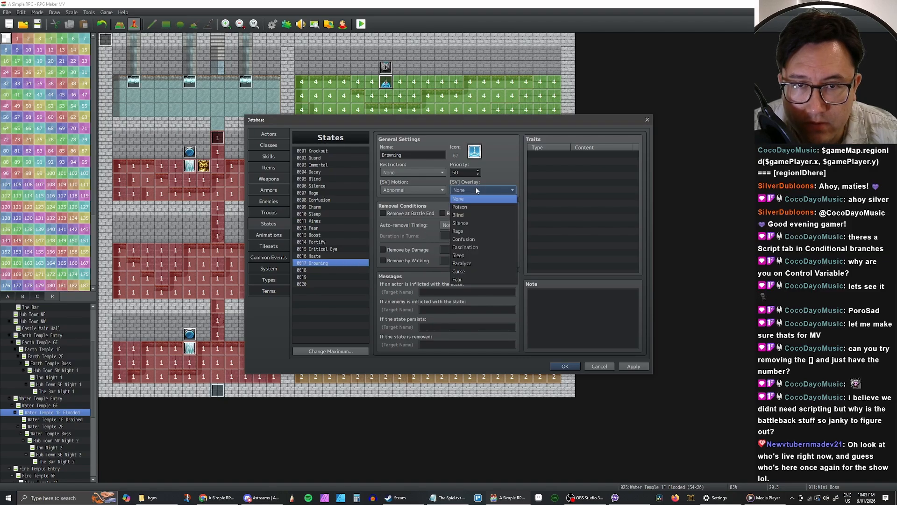
pyautogui.click(477, 190)
pyautogui.click(476, 190)
pyautogui.click(476, 189)
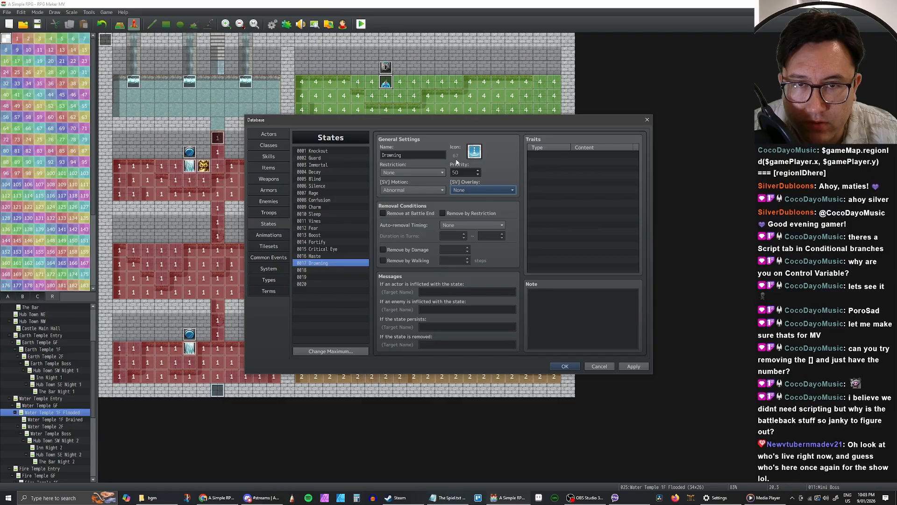
# Step: Make Drowning auto-remove at Turn End after 4 to 4 turns and enable its removal at battle end
pyautogui.click(443, 226)
pyautogui.click(464, 251)
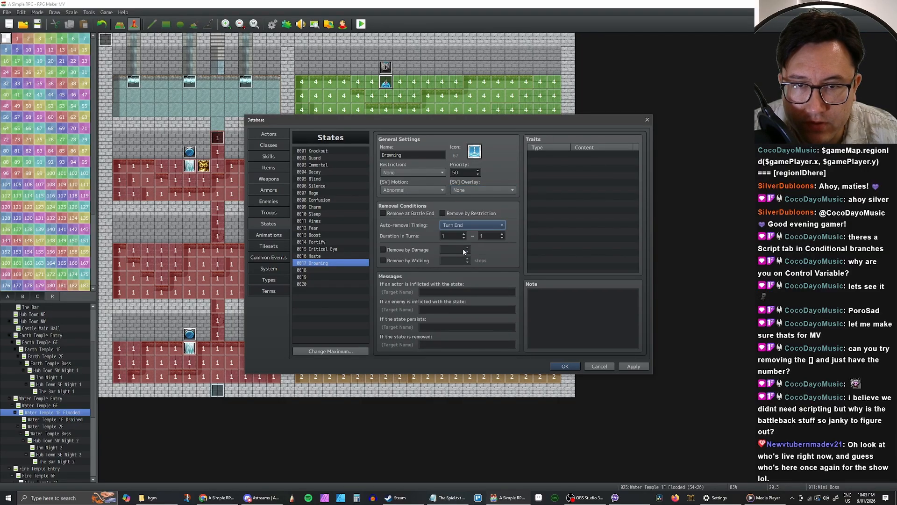
pyautogui.click(465, 235)
pyautogui.click(502, 234)
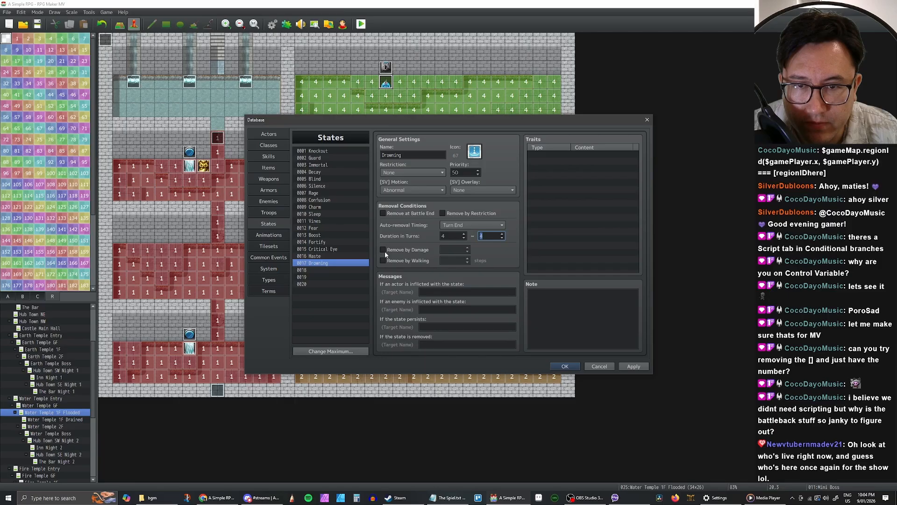
pyautogui.click(383, 213)
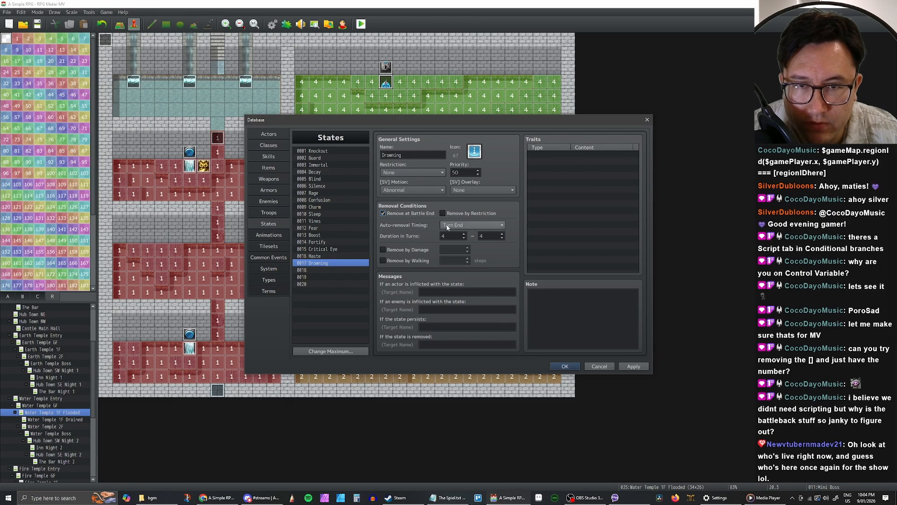
# Step: Enable removal at battle end for the Haste state and check the removal conditions of the other states up to Knockout
pyautogui.click(326, 255)
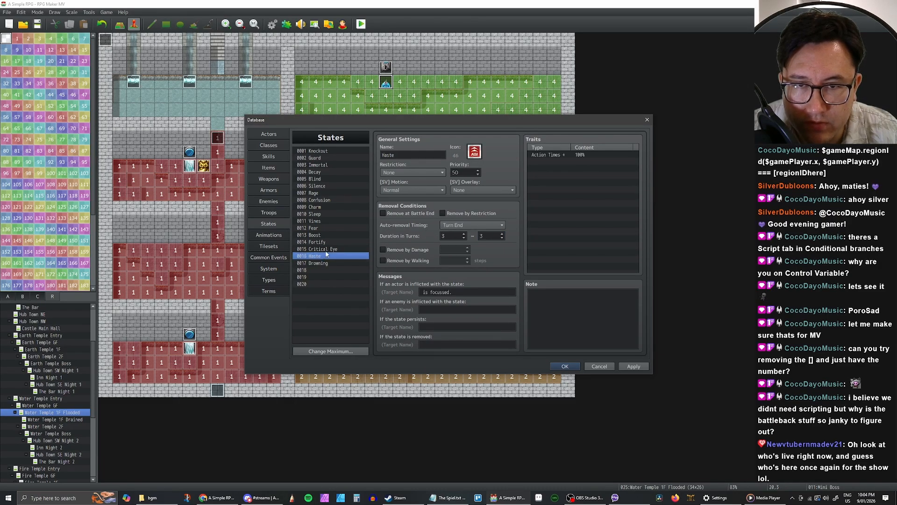
pyautogui.click(385, 214)
pyautogui.click(322, 249)
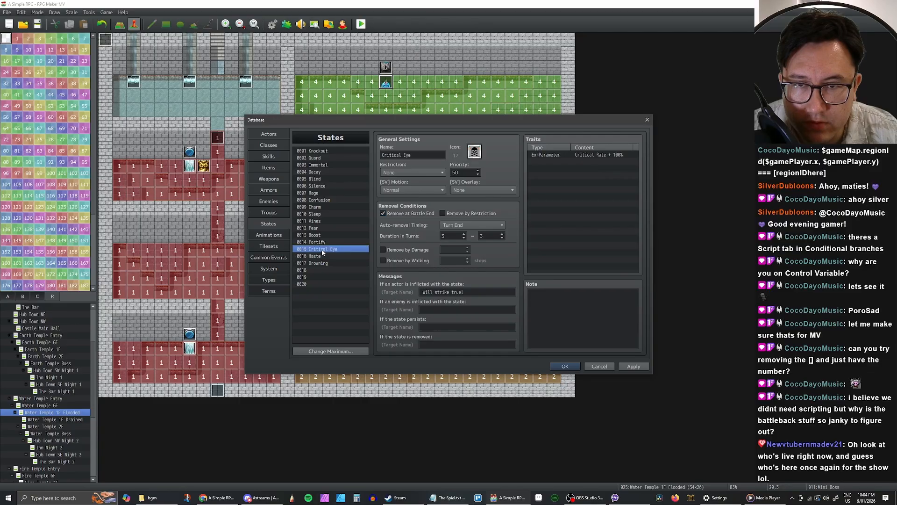
pyautogui.click(322, 242)
pyautogui.click(320, 235)
pyautogui.click(320, 228)
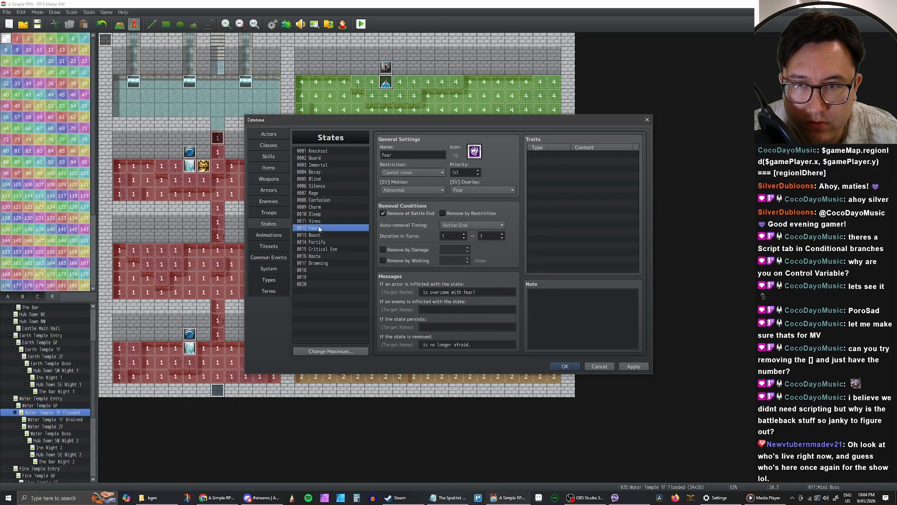
pyautogui.click(320, 221)
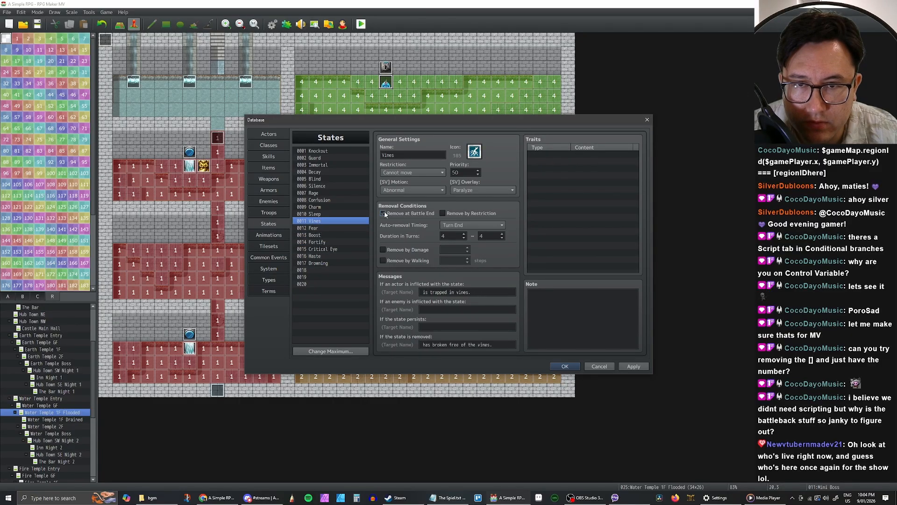
pyautogui.click(328, 214)
pyautogui.click(330, 207)
pyautogui.click(329, 200)
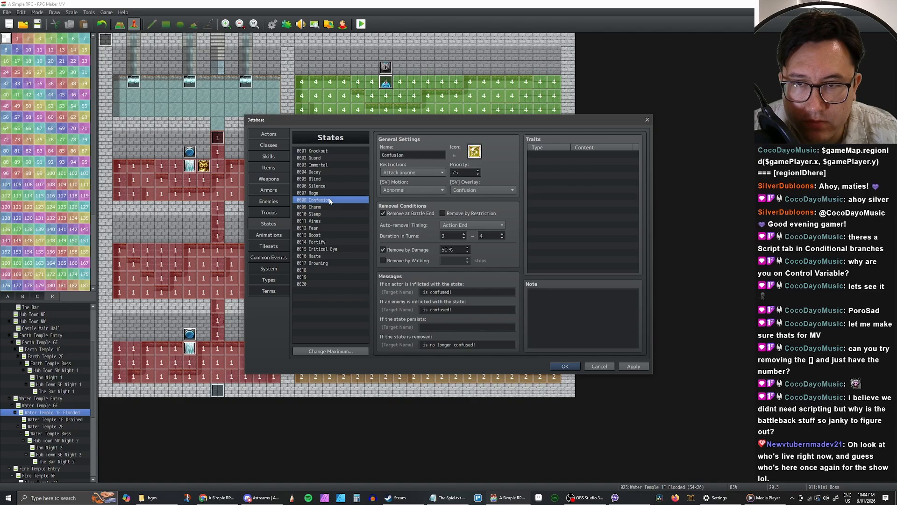
pyautogui.click(327, 193)
pyautogui.click(326, 186)
pyautogui.click(325, 180)
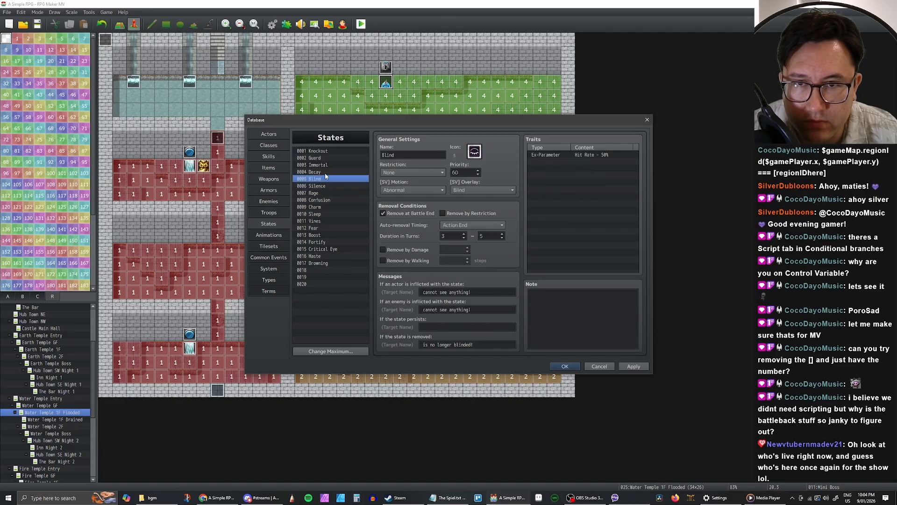
pyautogui.click(325, 172)
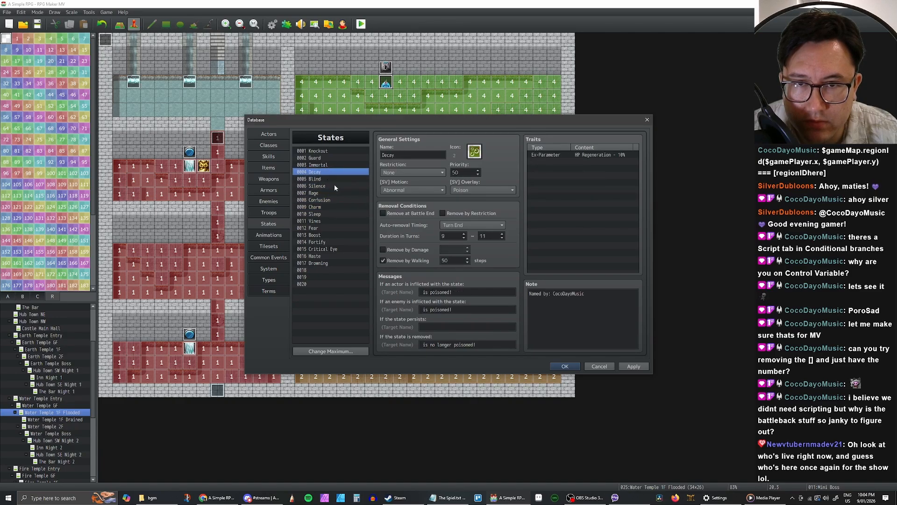
pyautogui.click(323, 165)
pyautogui.click(325, 158)
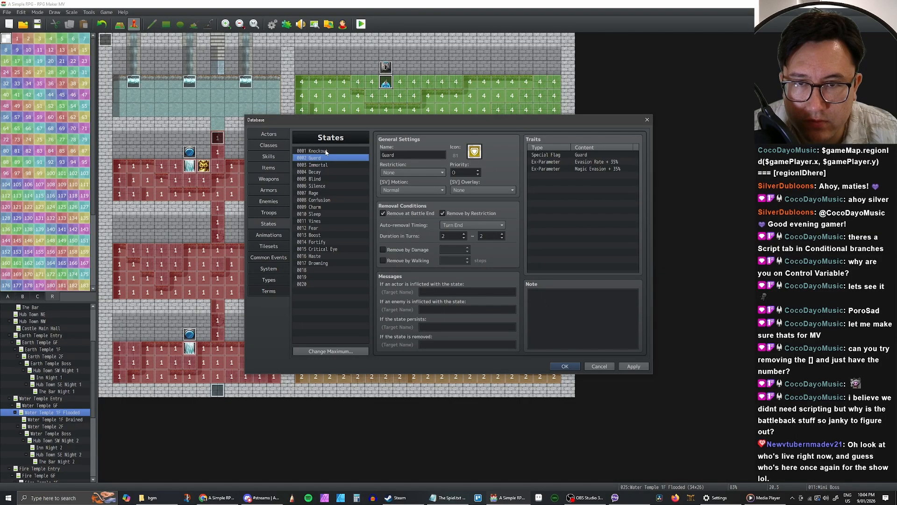
pyautogui.click(326, 151)
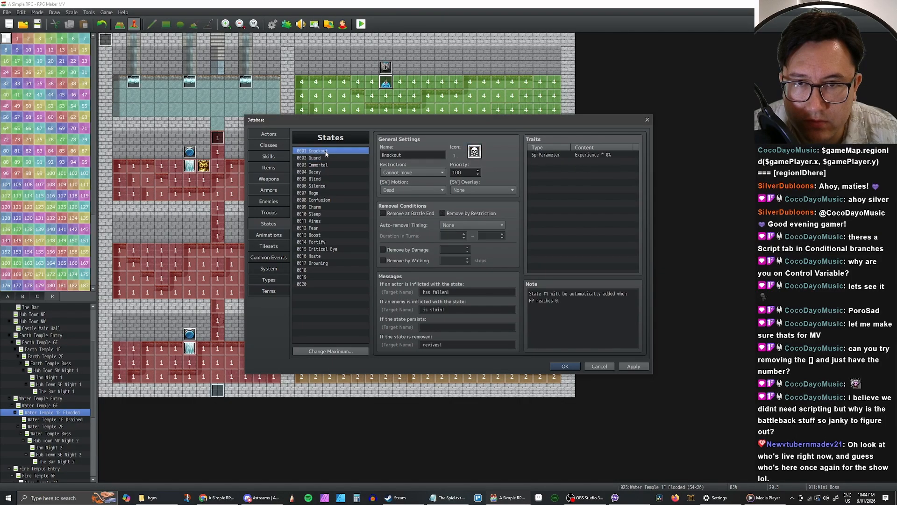
# Step: Start a new trait for the Drowning state and review the element rate, debuff rate, state rate and state resist options
pyautogui.click(323, 262)
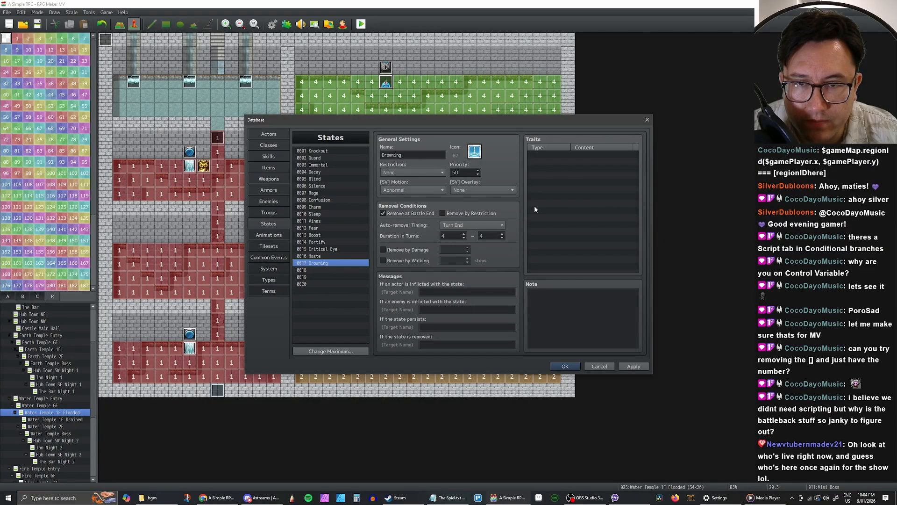
pyautogui.doubleClick(555, 153)
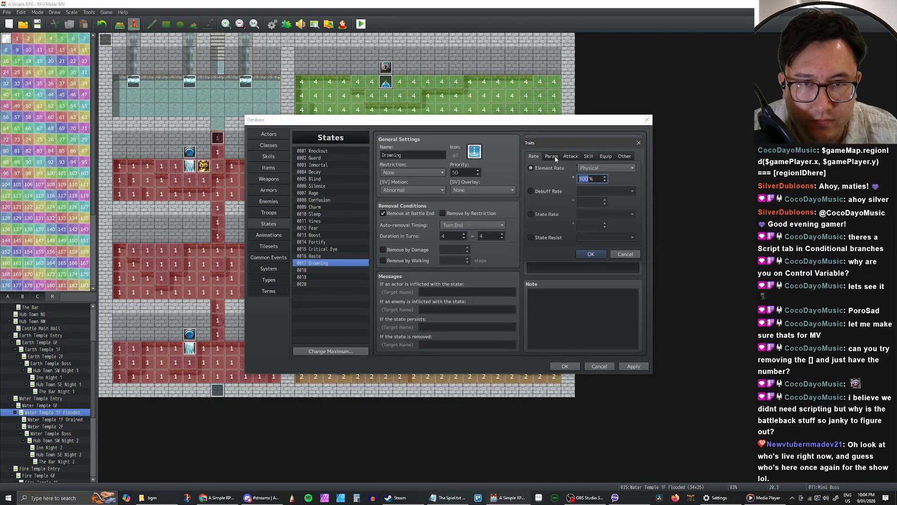
pyautogui.click(555, 156)
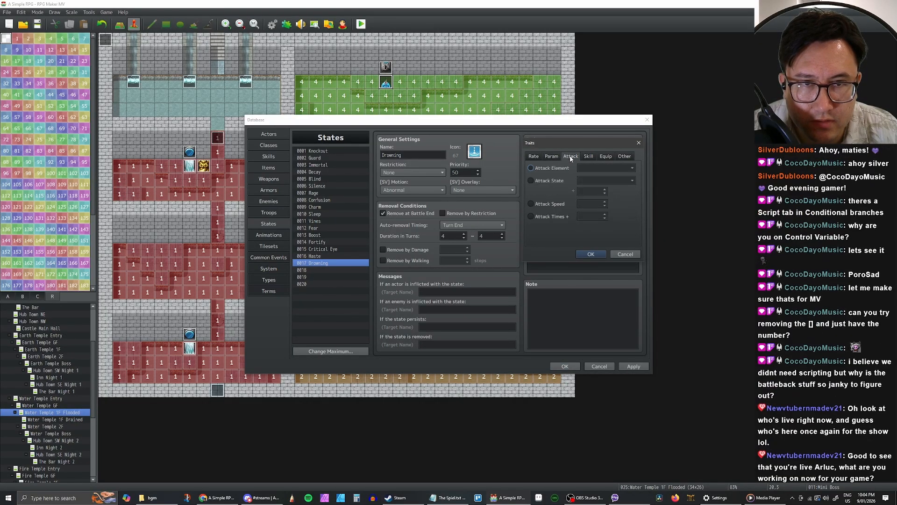
pyautogui.click(536, 157)
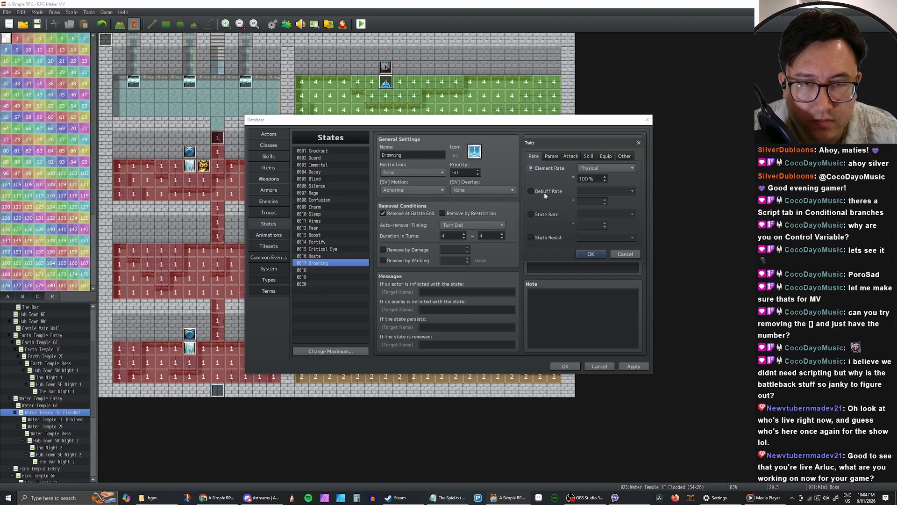
pyautogui.click(540, 215)
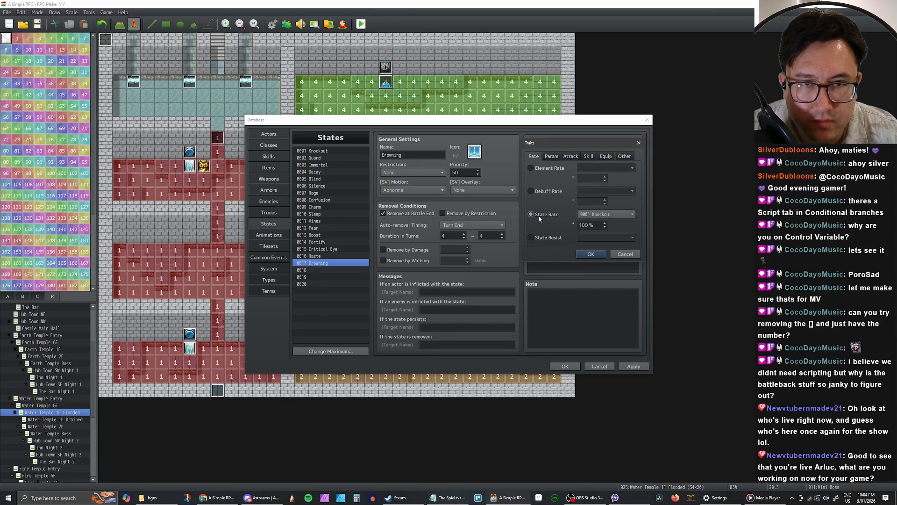
pyautogui.click(544, 193)
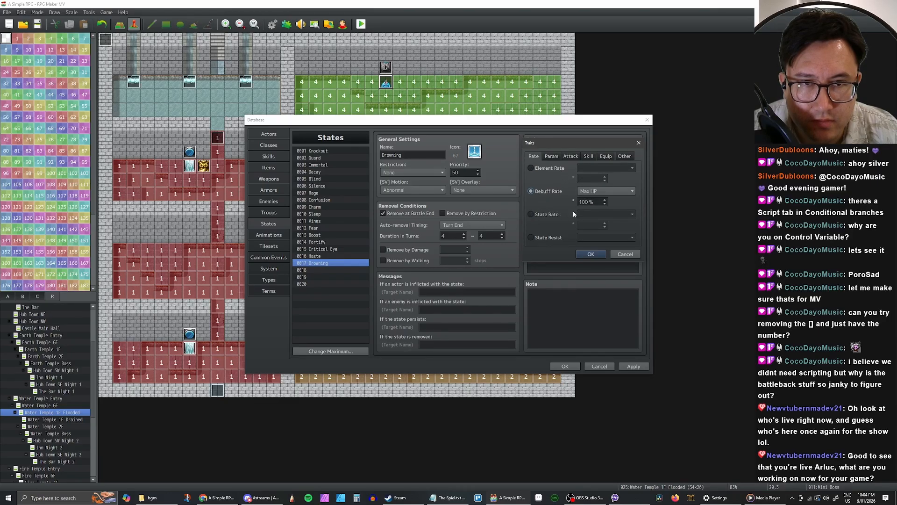
pyautogui.click(548, 216)
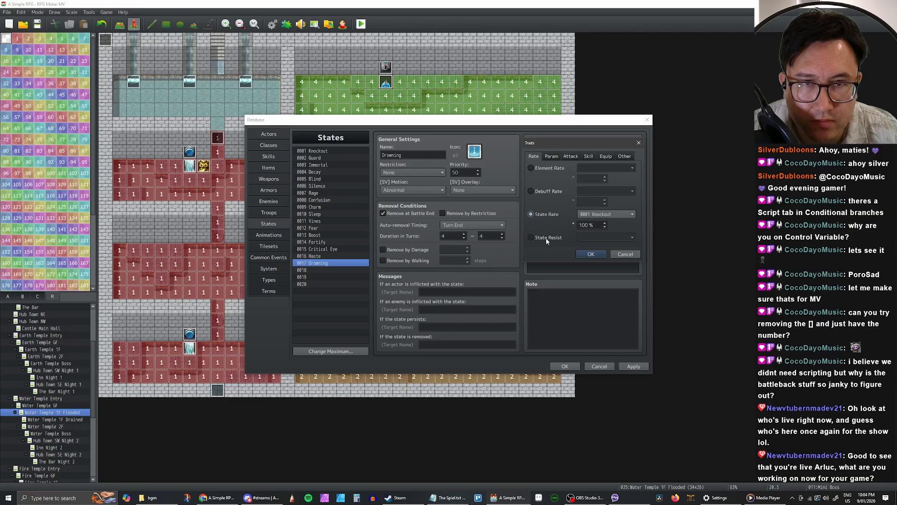
pyautogui.click(548, 238)
# Step: Give the Drowning state an Ex-Parameter trait of TP Regeneration -25% and apply the change
pyautogui.click(553, 157)
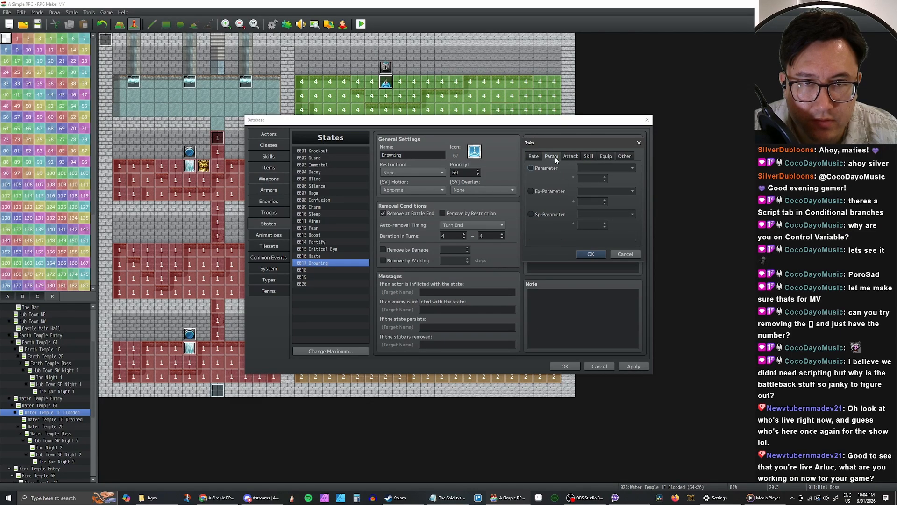
pyautogui.click(546, 168)
pyautogui.click(550, 191)
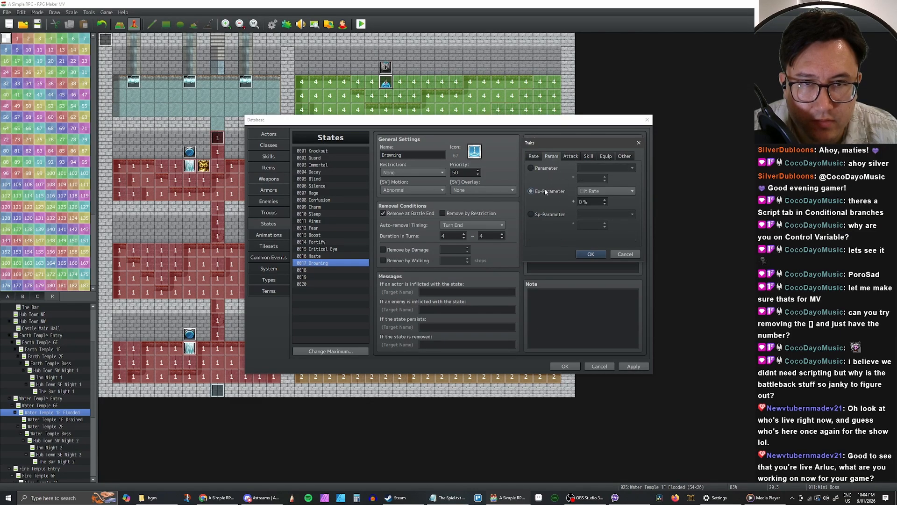
pyautogui.click(593, 191)
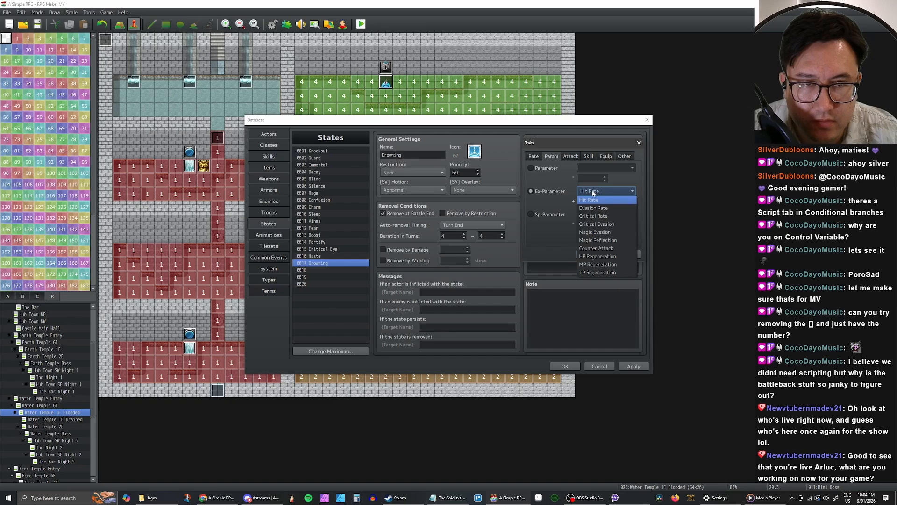
pyautogui.click(597, 273)
pyautogui.doubleClick(587, 202)
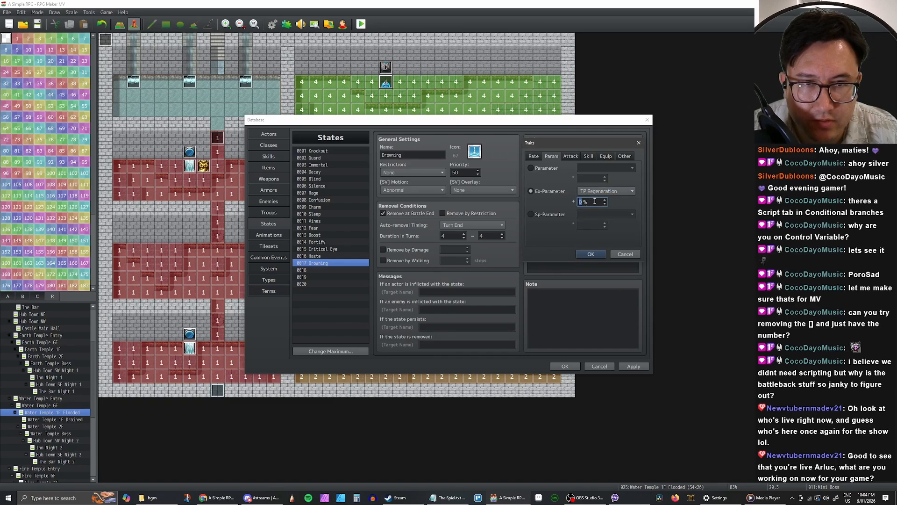
pyautogui.write('25')
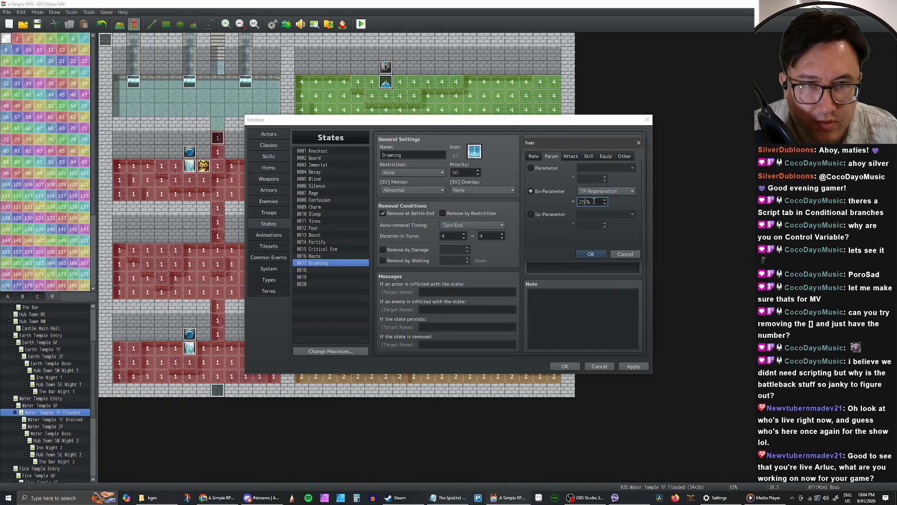
pyautogui.press('BackSpace')
pyautogui.press('BackSpace')
pyautogui.write('-10')
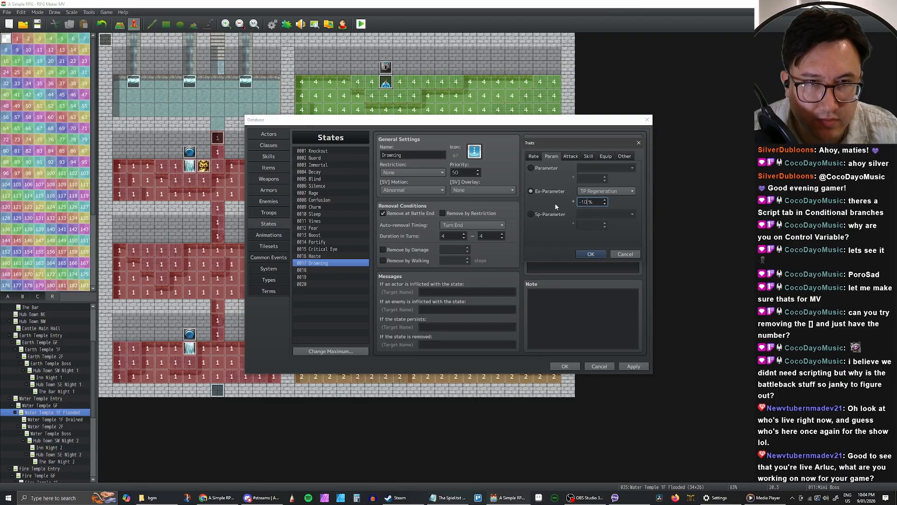
pyautogui.press('BackSpace')
pyautogui.press('BackSpace')
pyautogui.write('25')
pyautogui.press('Return')
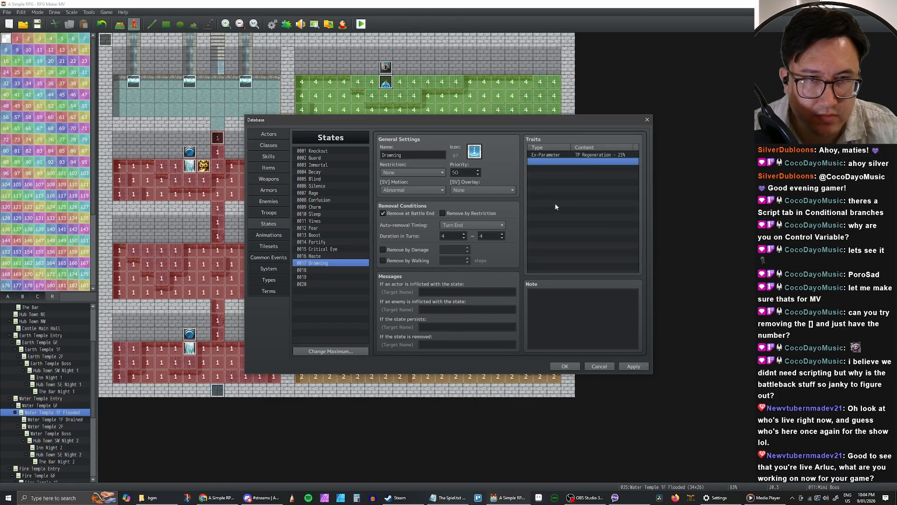
pyautogui.click(567, 156)
pyautogui.click(566, 161)
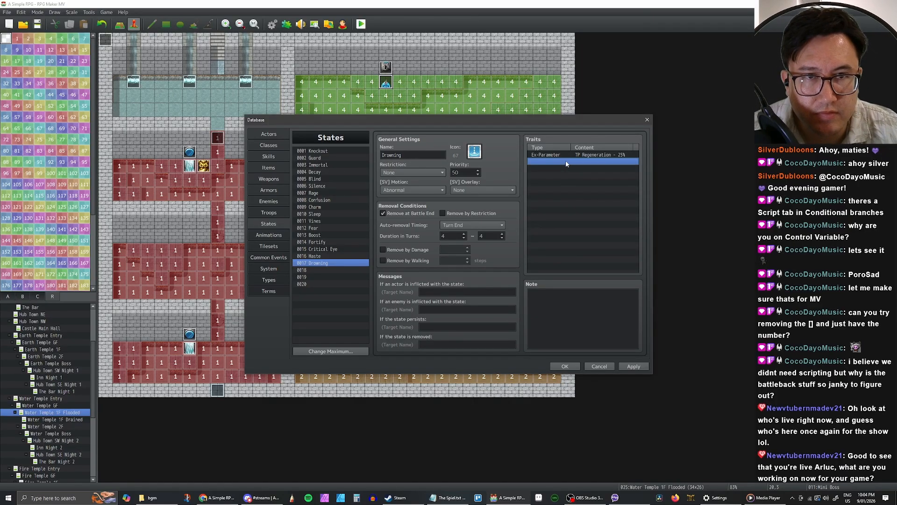
pyautogui.click(566, 154)
pyautogui.click(632, 366)
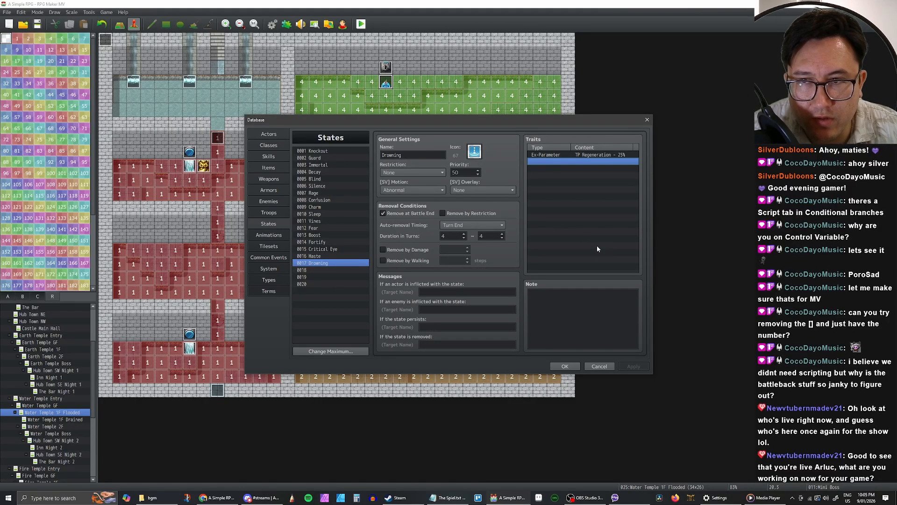
pyautogui.click(560, 156)
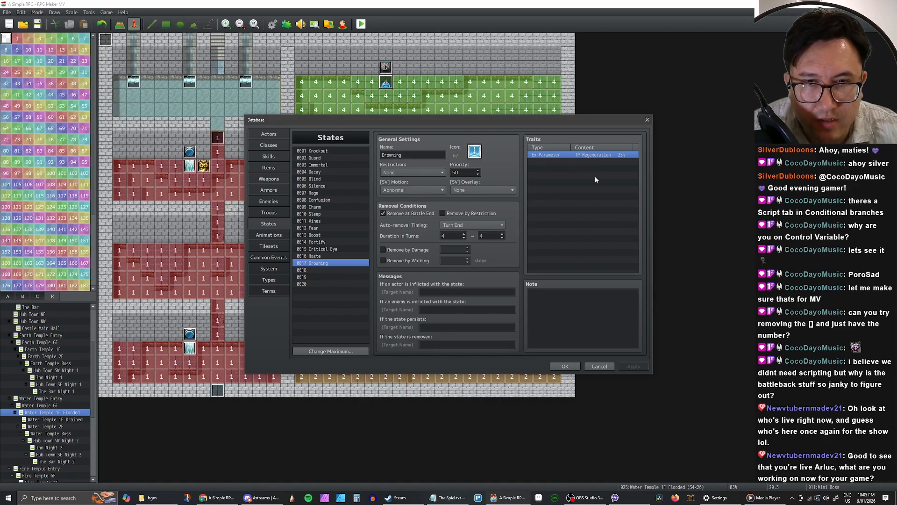
# Step: Set Drowning's actor-inflicted message to "is drowning!" and its removal message to "is no longer drowning!"
pyautogui.click(435, 290)
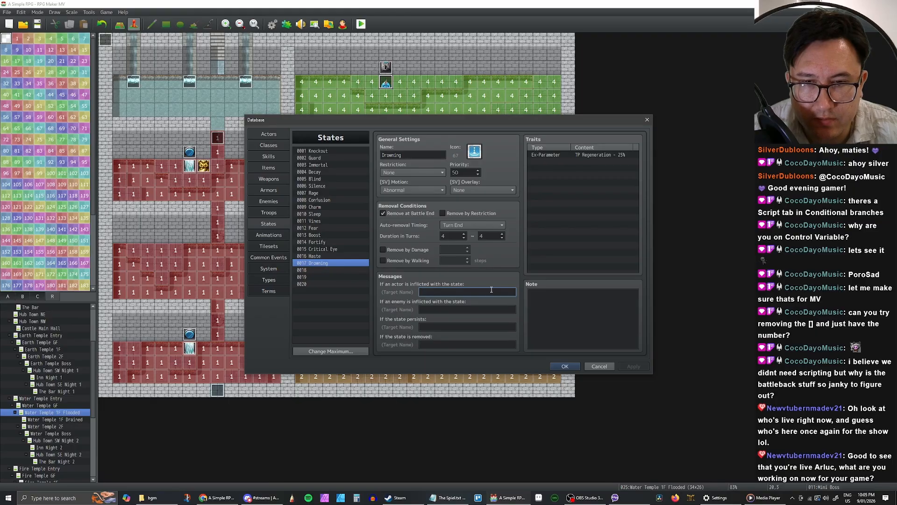
pyautogui.write('is drowning!')
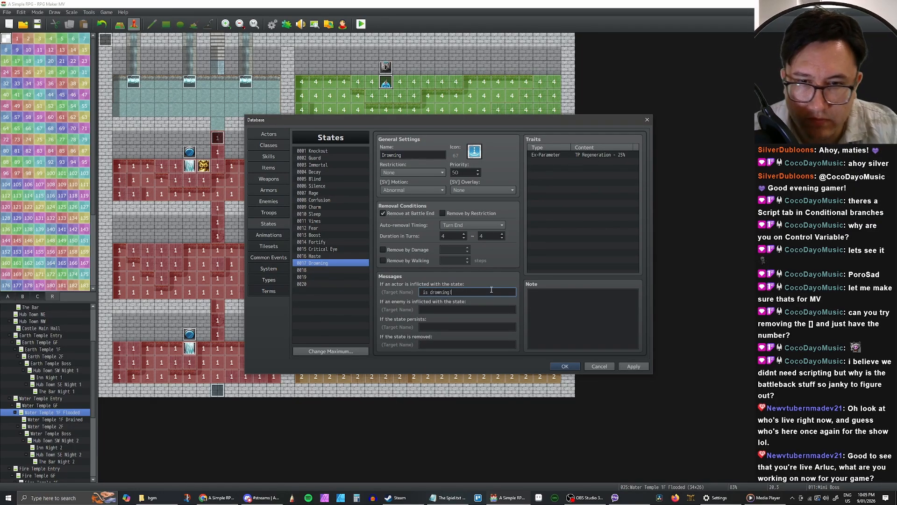
pyautogui.click(459, 344)
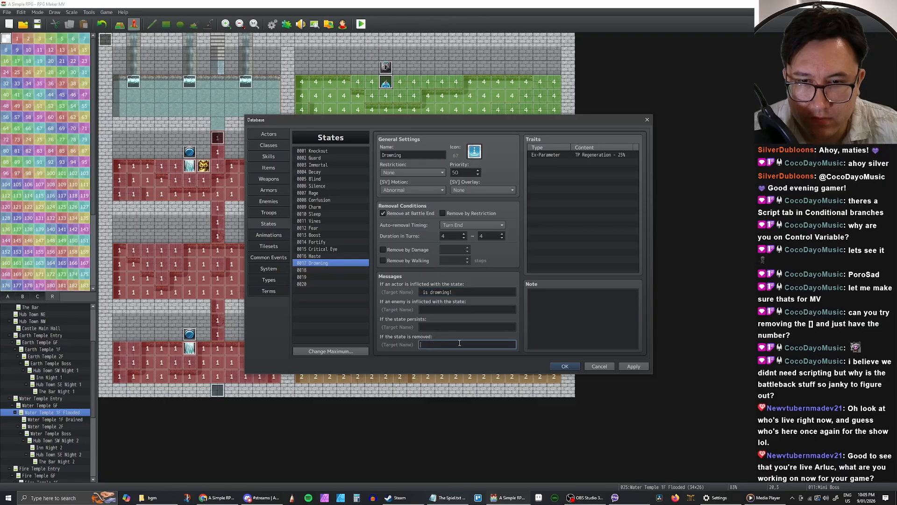
pyautogui.write('is no lon')
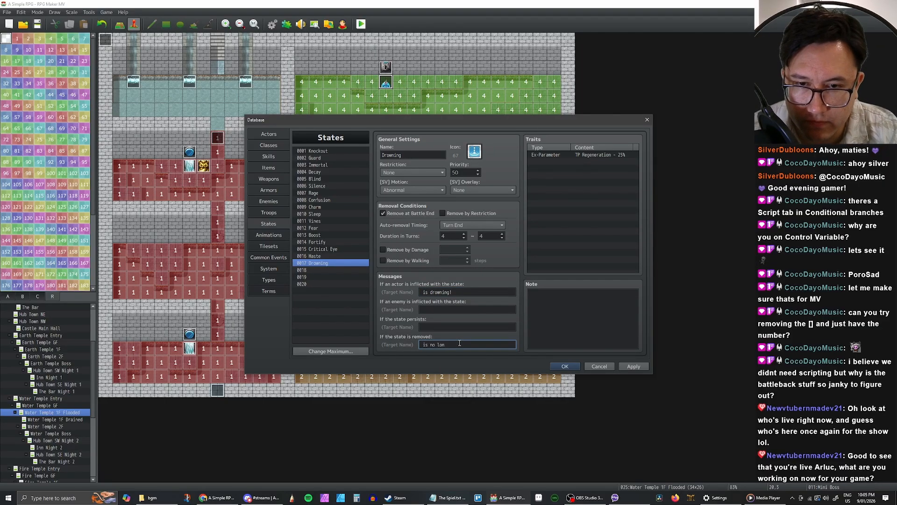
pyautogui.write('ger dr')
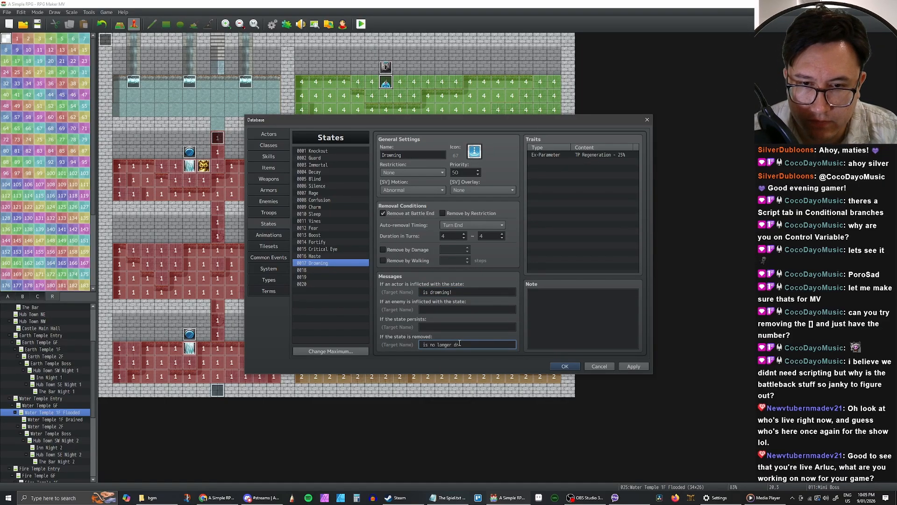
pyautogui.write('owning!')
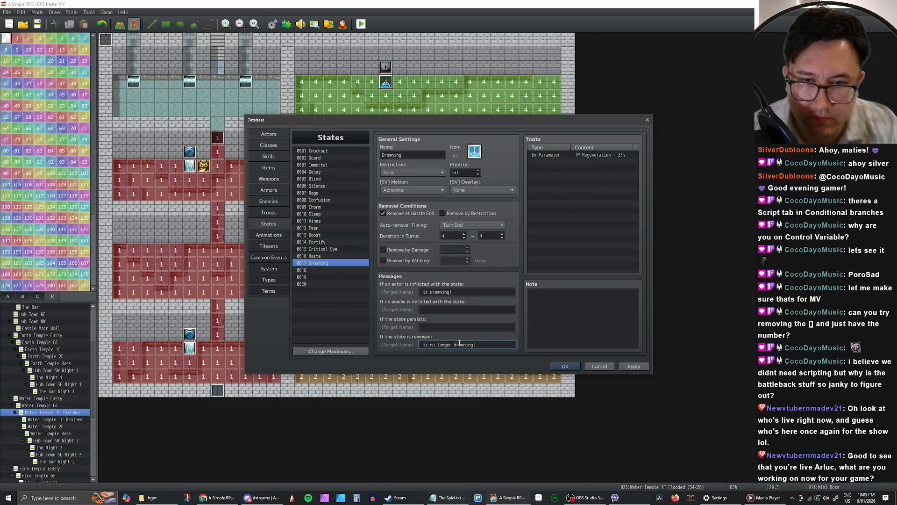
# Step: Set Drowning's state-persists message to "is struggling to stay afloat." and apply the changes
pyautogui.click(462, 309)
pyautogui.click(464, 327)
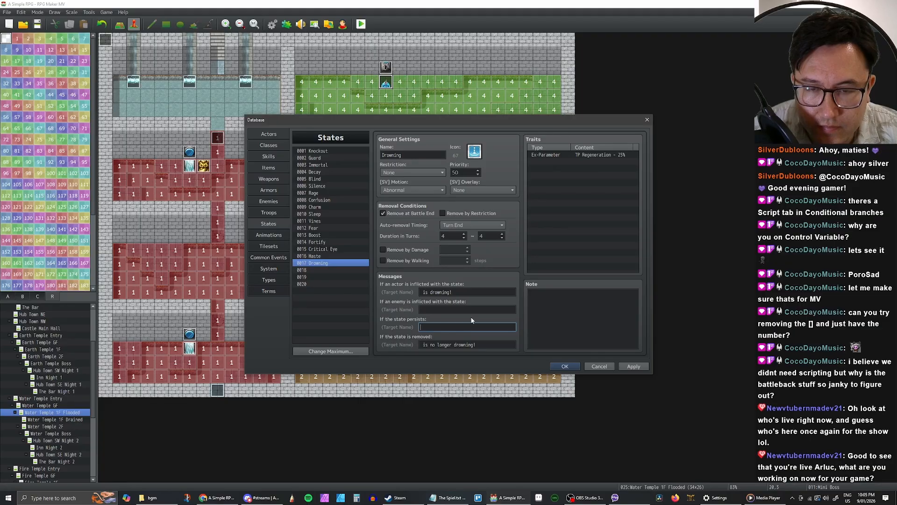
pyautogui.write('is')
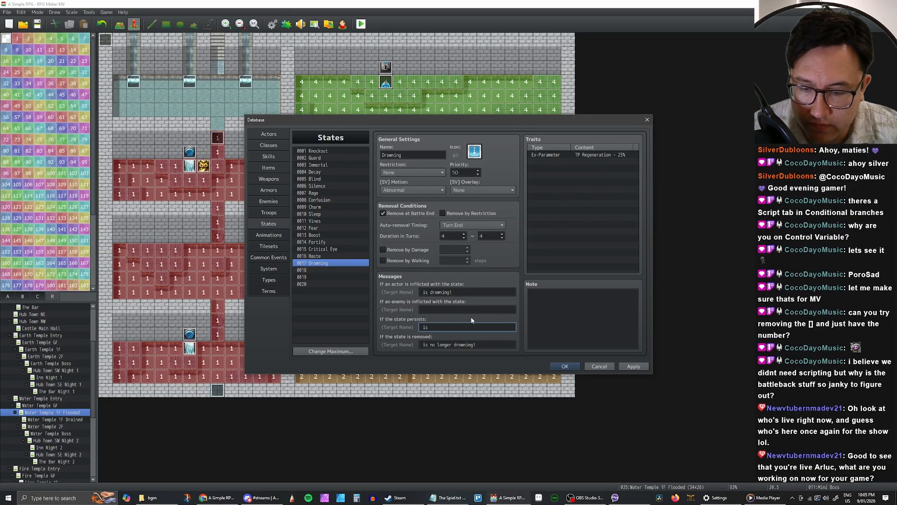
pyautogui.write(' strugg')
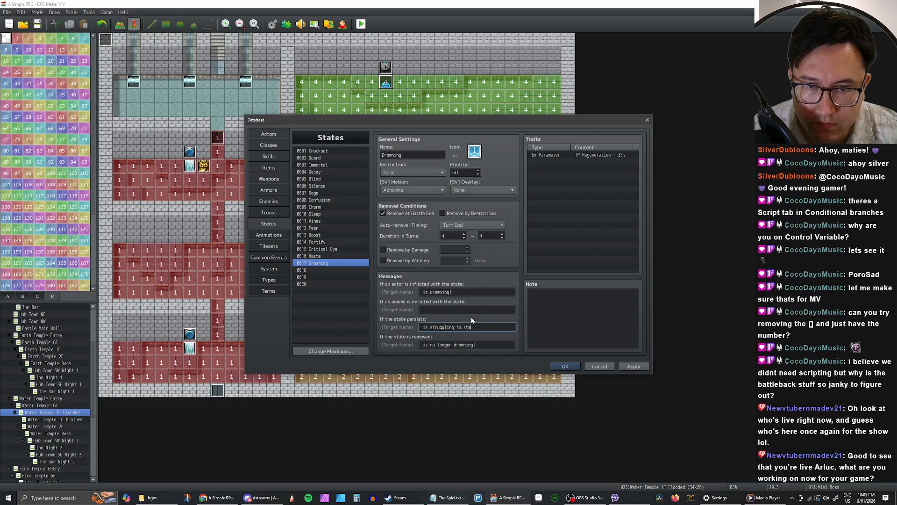
pyautogui.write('ling to')
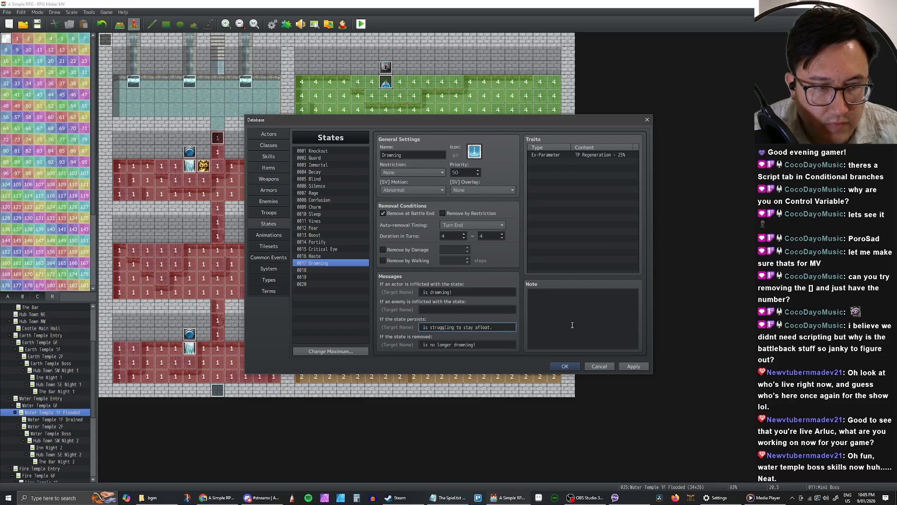
pyautogui.click(630, 366)
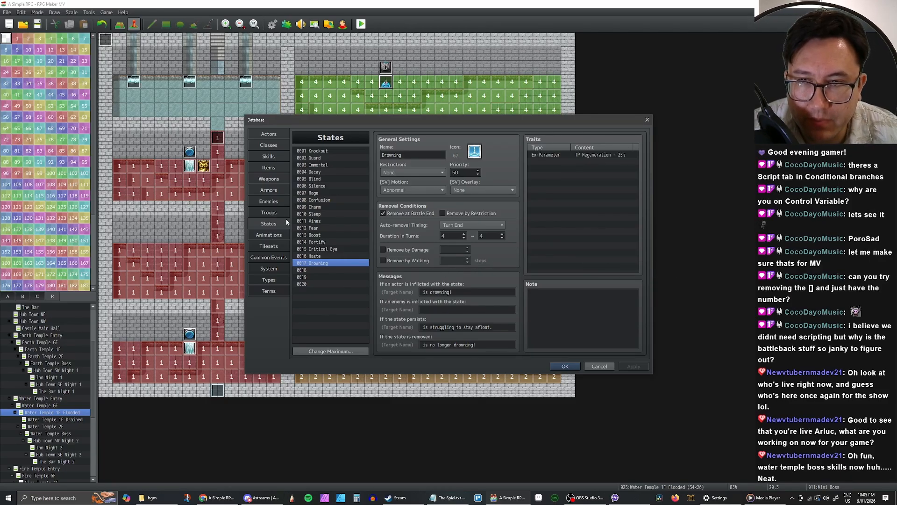
# Step: Change the WTB Drown All skill's Add State effect to Drowning at 100% and apply it
pyautogui.click(269, 156)
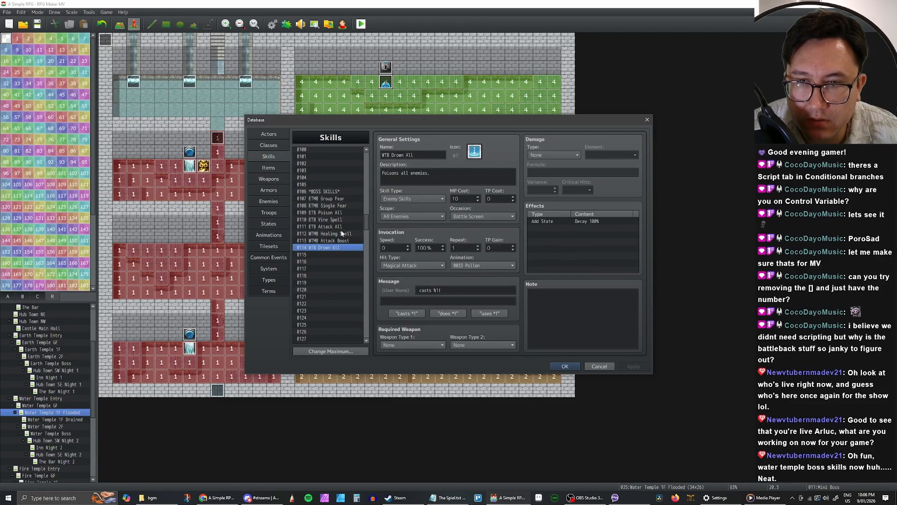
pyautogui.doubleClick(585, 218)
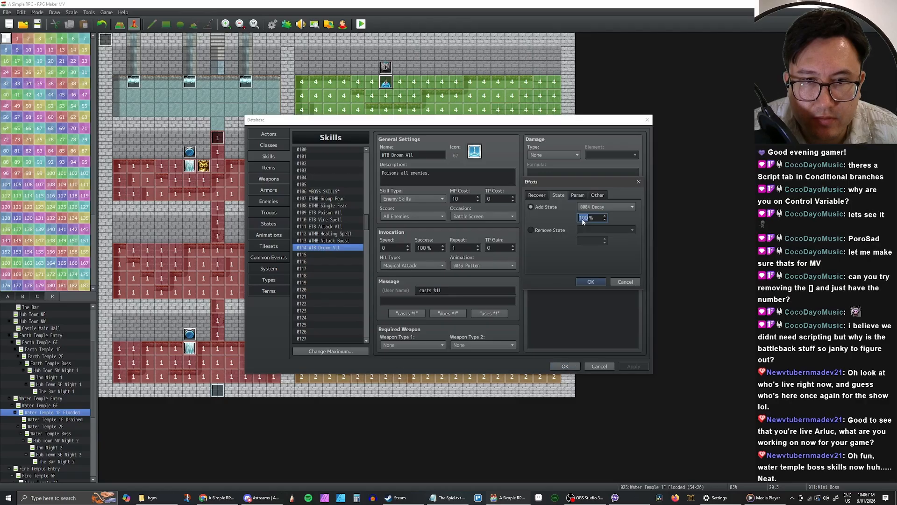
pyautogui.click(607, 208)
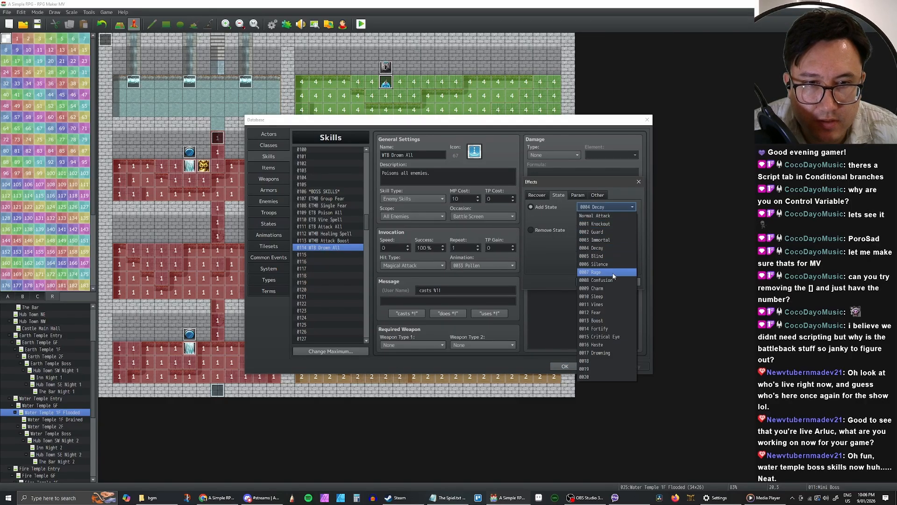
pyautogui.click(615, 352)
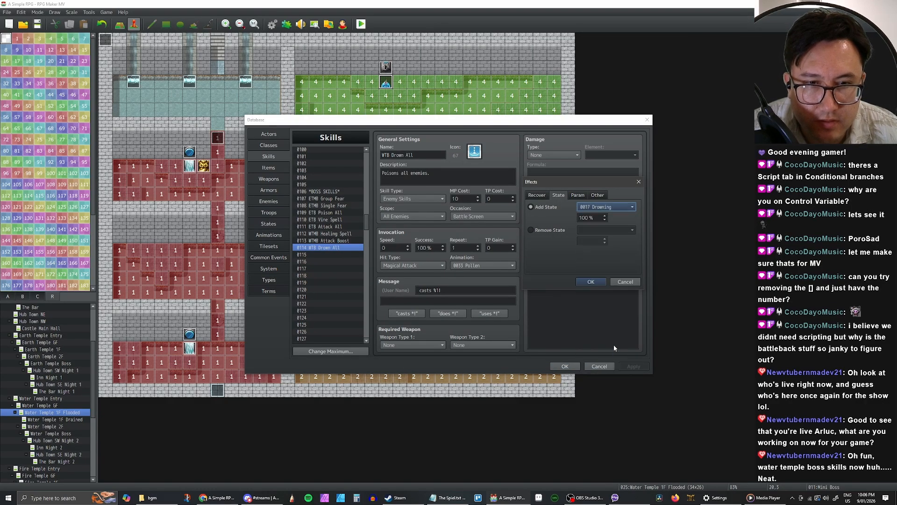
pyautogui.click(591, 282)
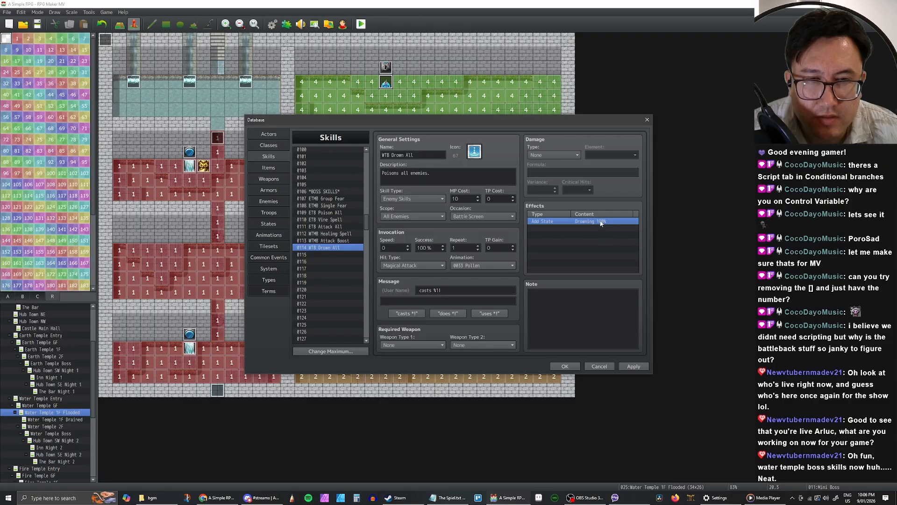
pyautogui.click(629, 367)
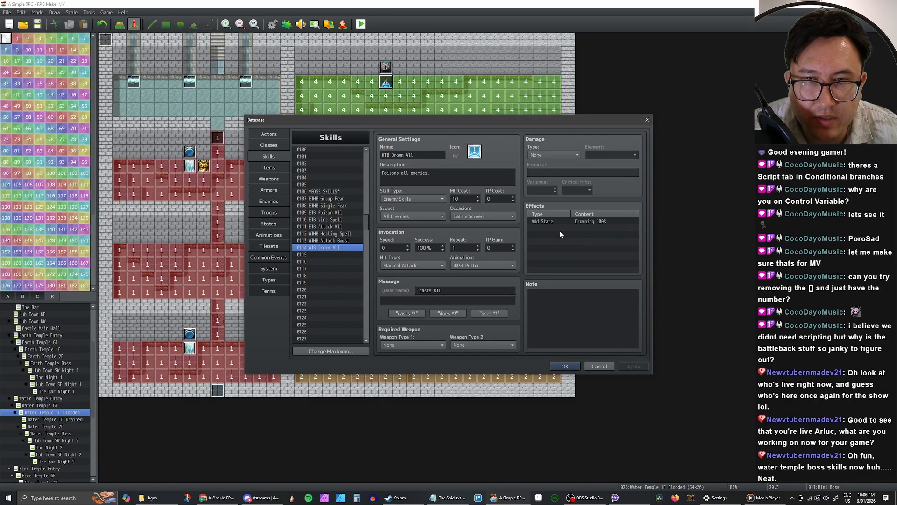
# Step: Change the WTB Drown All skill's animation to 0085 Water All 3 and apply the change
pyautogui.click(481, 266)
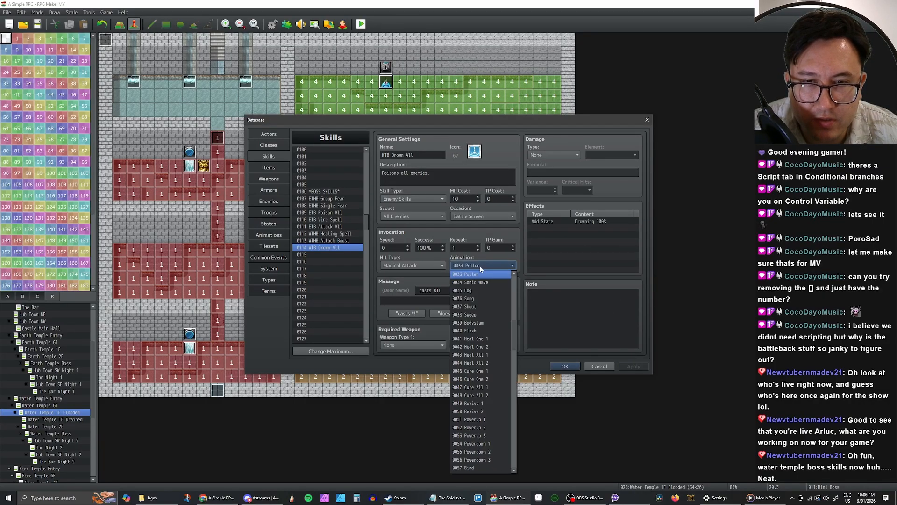
pyautogui.scroll(-8, 490, 316)
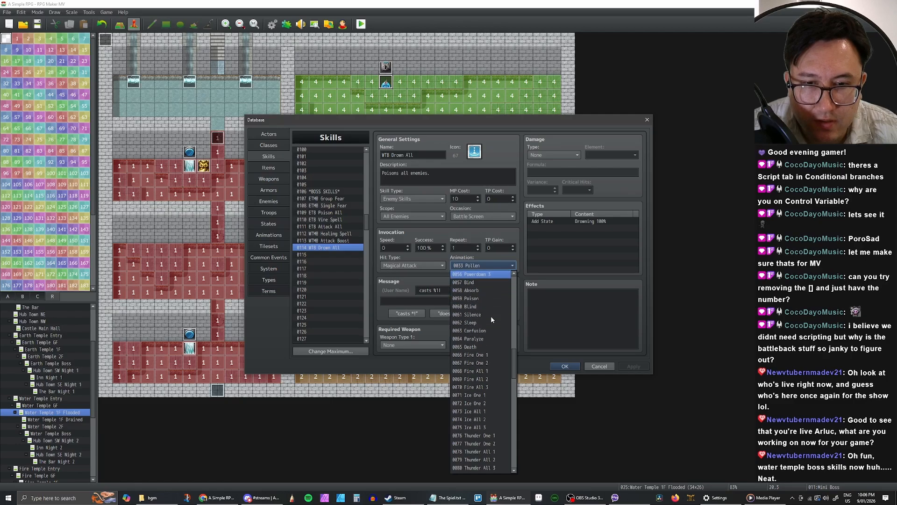
pyautogui.scroll(-6, 491, 315)
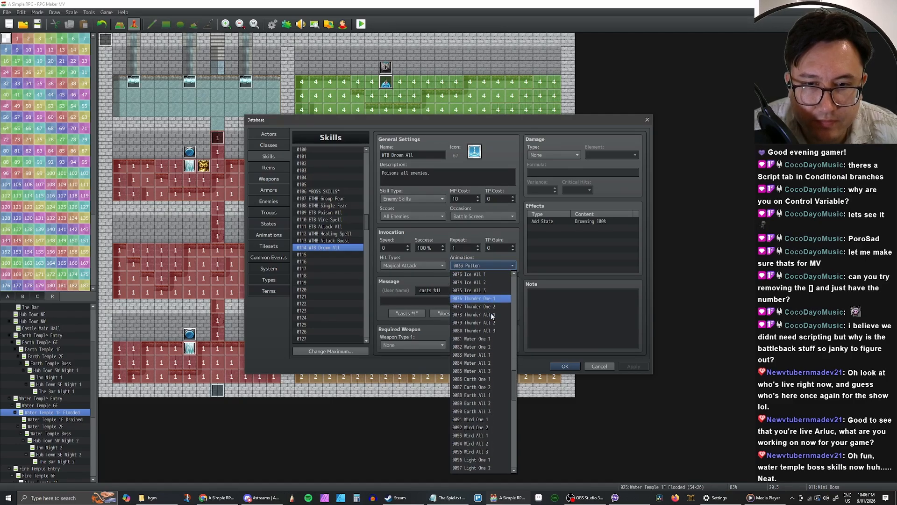
pyautogui.scroll(-2, 491, 316)
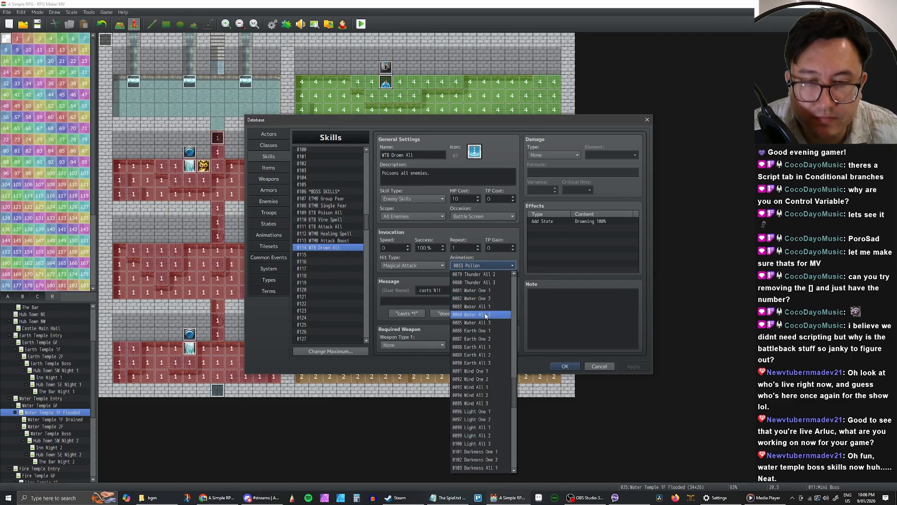
pyautogui.scroll(-2, 491, 317)
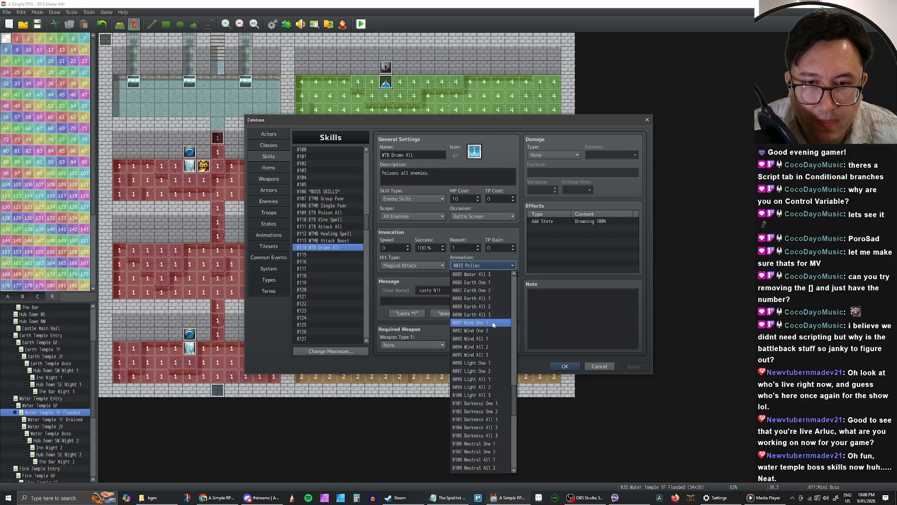
pyautogui.scroll(-2, 494, 346)
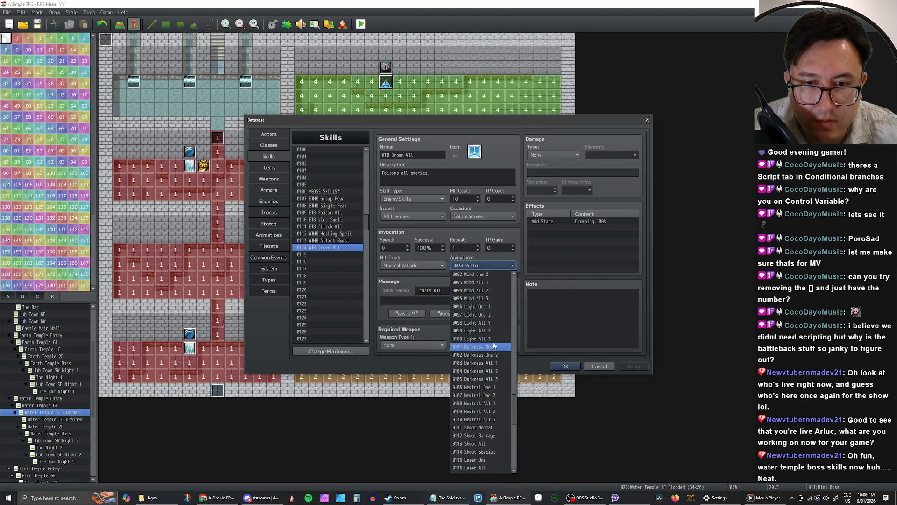
pyautogui.scroll(3, 491, 346)
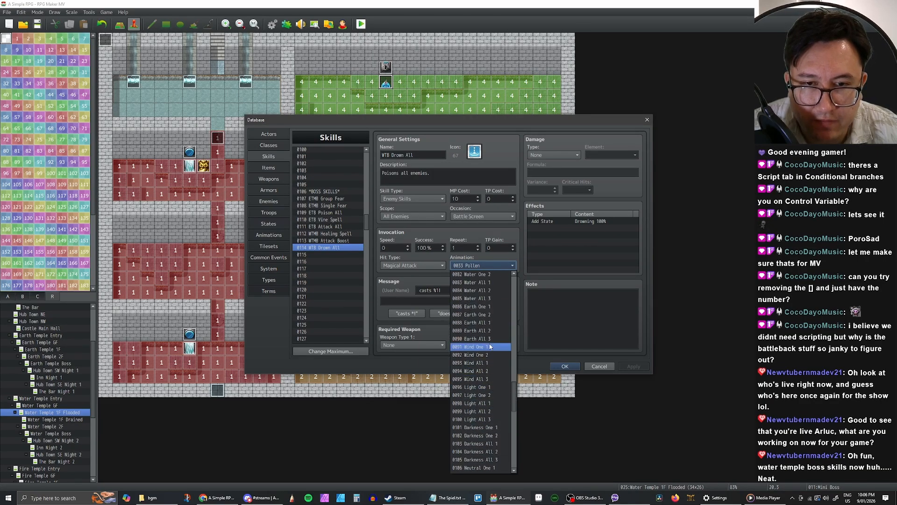
pyautogui.click(486, 336)
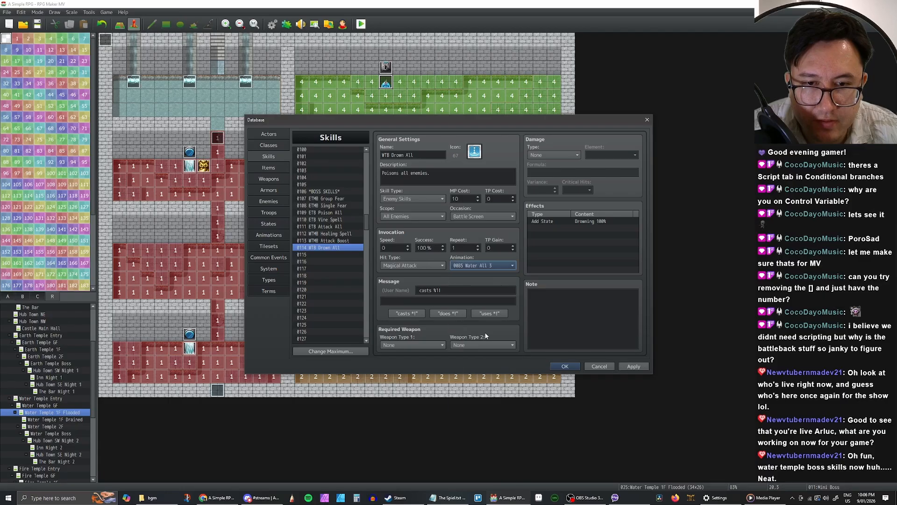
pyautogui.click(631, 366)
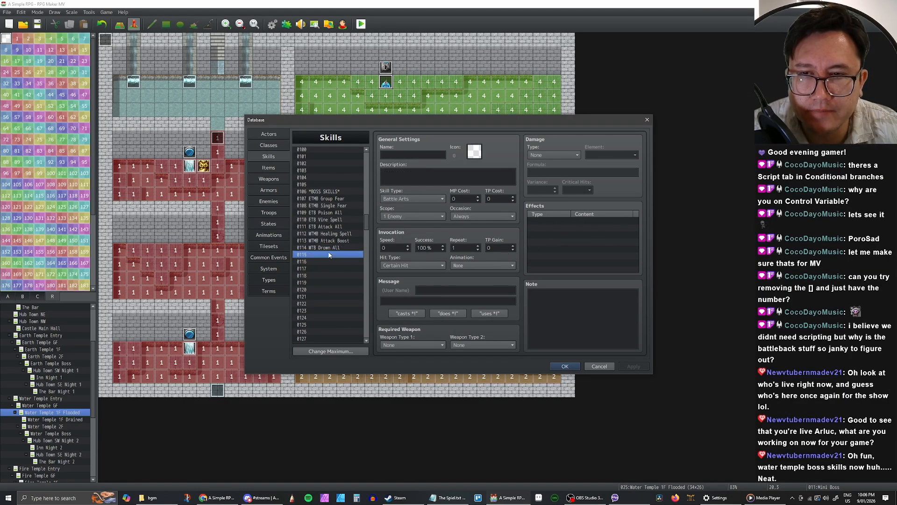
# Step: Replace ETB Vine Spell with WTB Drown All in the Water Boss enemy's action patterns and apply the change
pyautogui.click(274, 201)
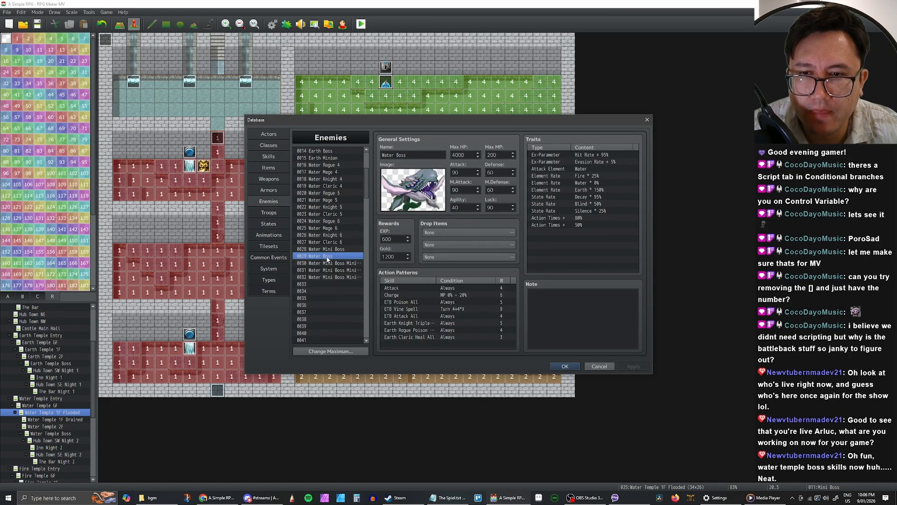
pyautogui.doubleClick(452, 304)
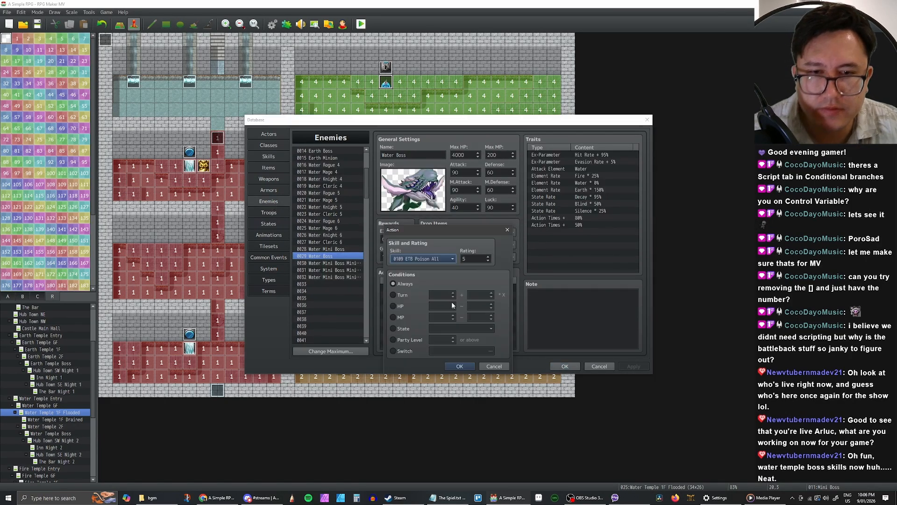
pyautogui.click(494, 366)
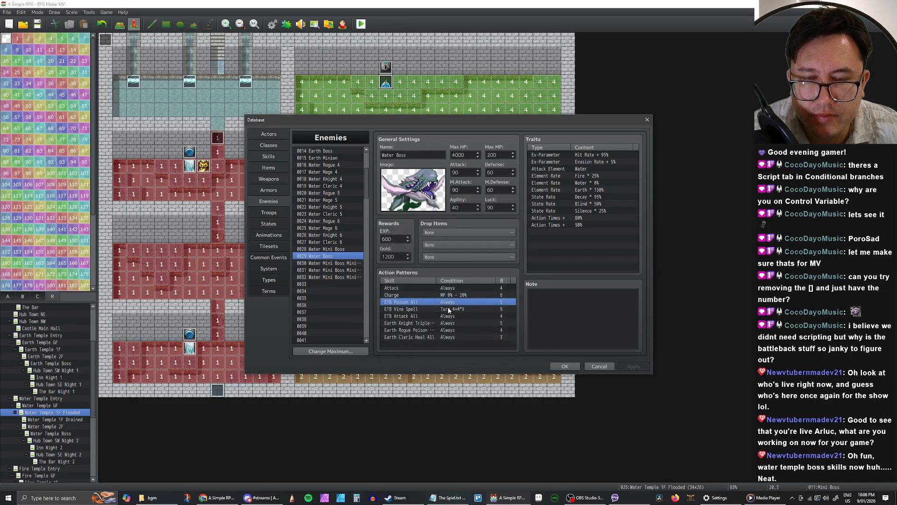
pyautogui.click(447, 310)
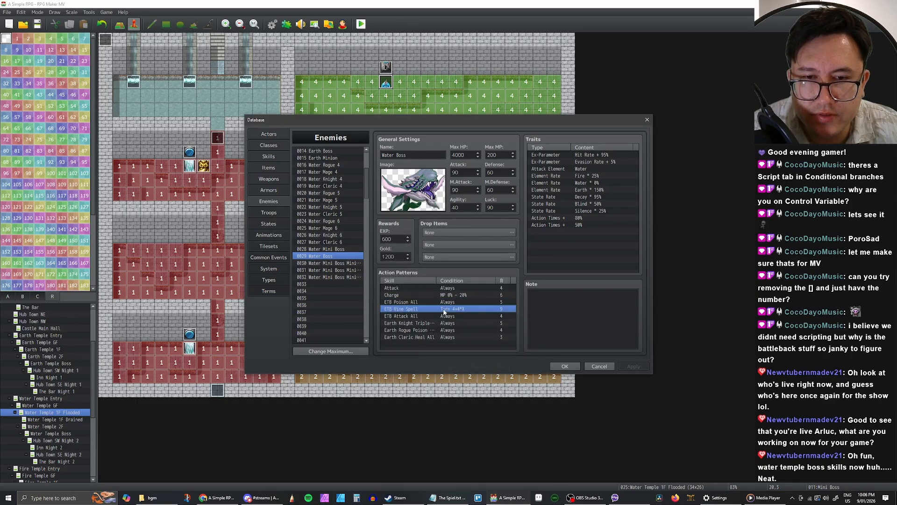
pyautogui.doubleClick(444, 311)
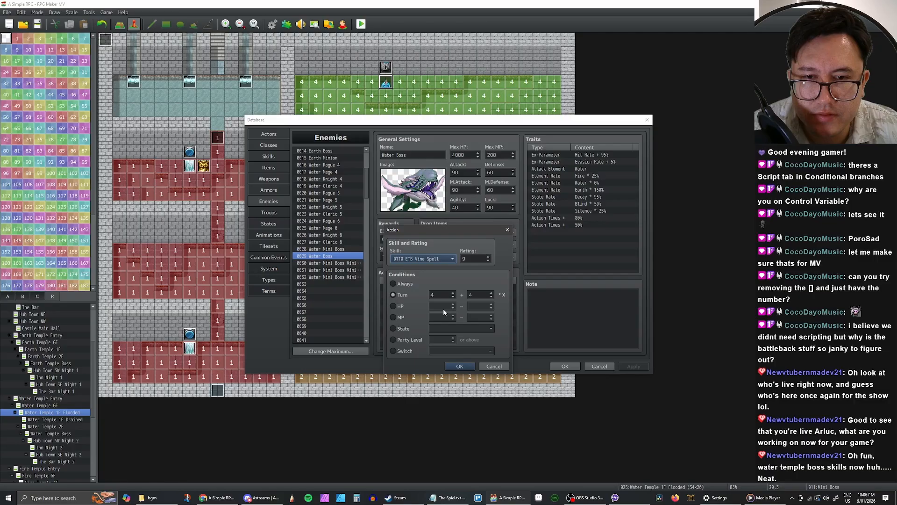
pyautogui.click(452, 259)
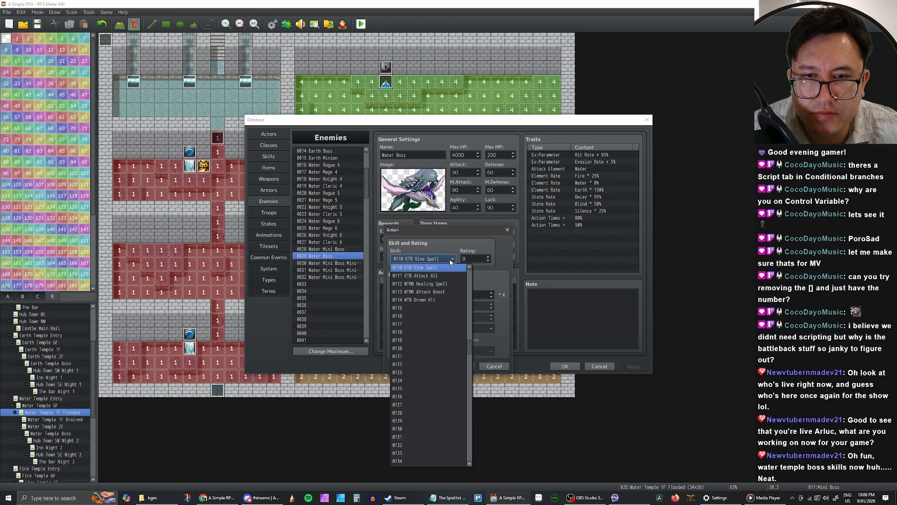
pyautogui.click(449, 292)
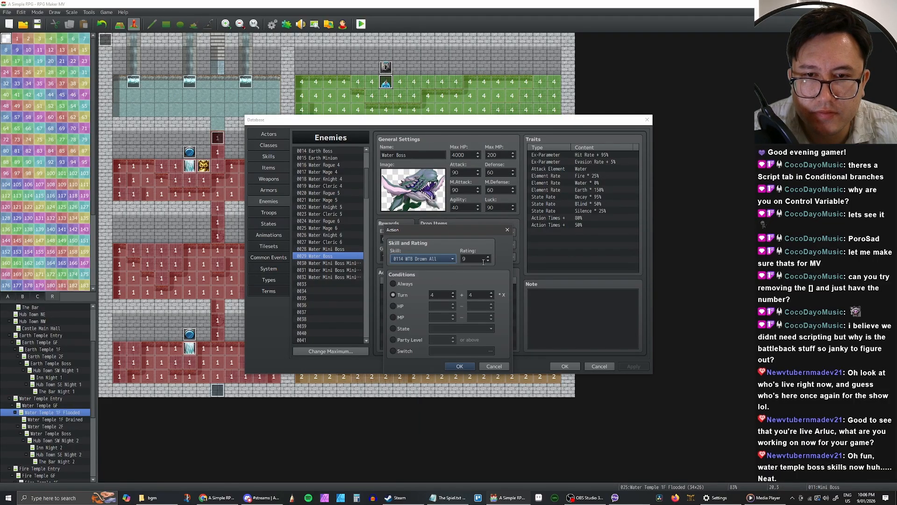
pyautogui.click(460, 366)
pyautogui.click(634, 366)
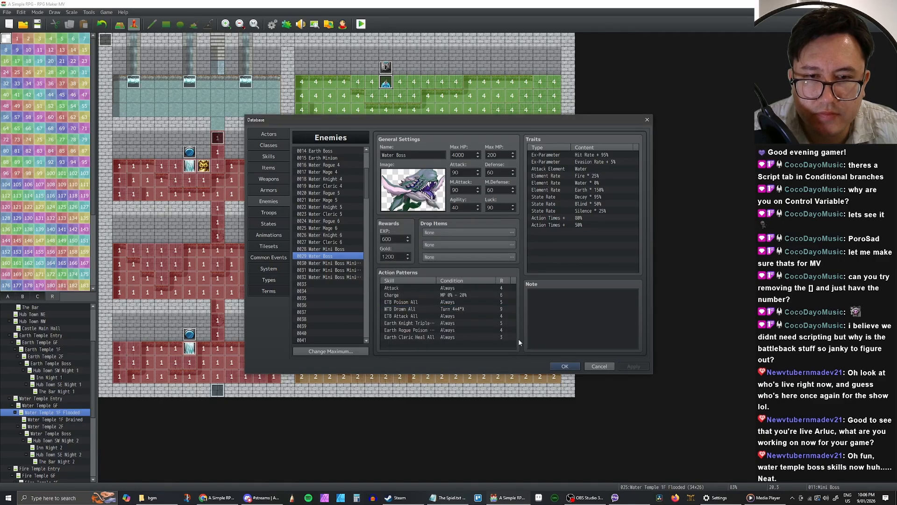
# Step: Set the Water Boss's WTB Drown All action condition to turn 5 + 5 * X and apply it
pyautogui.doubleClick(457, 308)
pyautogui.click(453, 293)
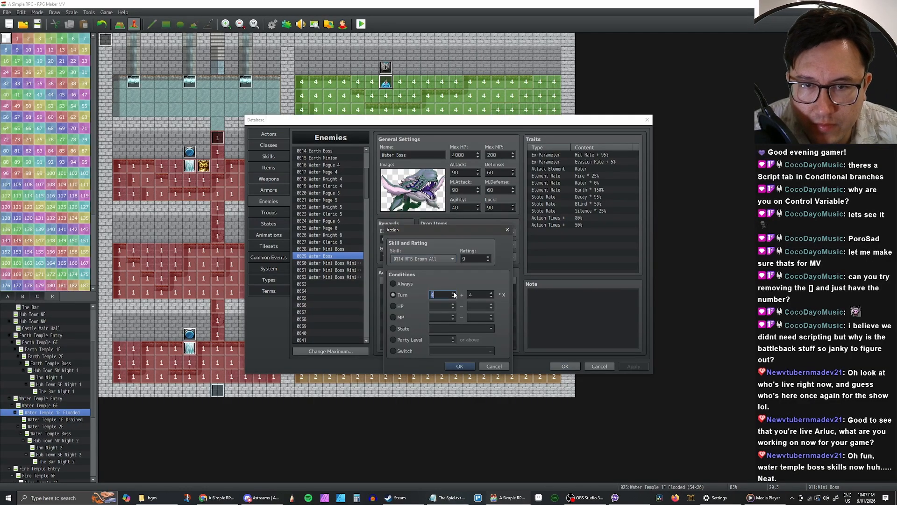
pyautogui.click(491, 293)
pyautogui.click(460, 366)
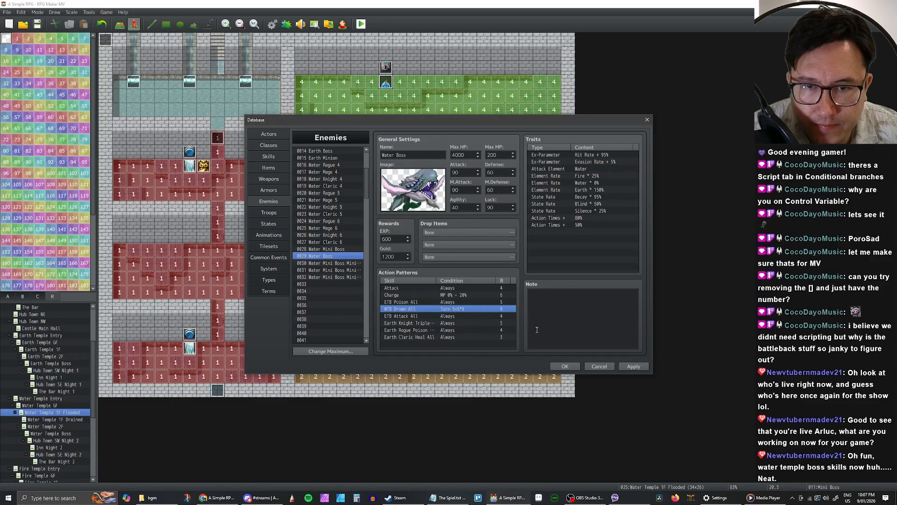
pyautogui.click(634, 366)
pyautogui.click(459, 317)
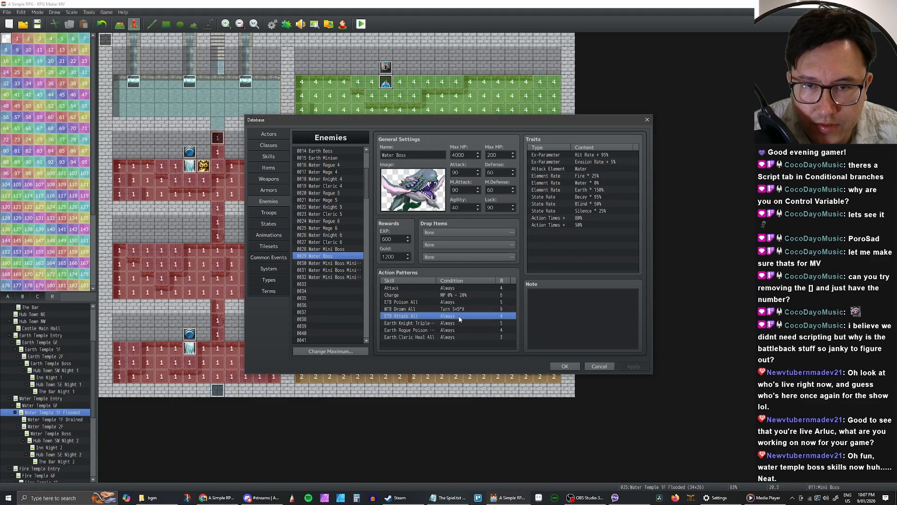
pyautogui.click(461, 309)
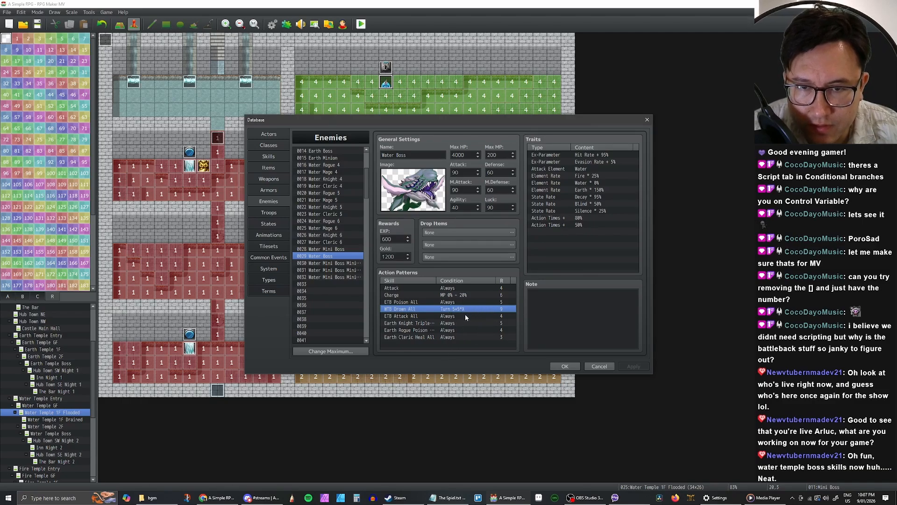
pyautogui.click(464, 315)
pyautogui.click(465, 309)
pyautogui.click(464, 316)
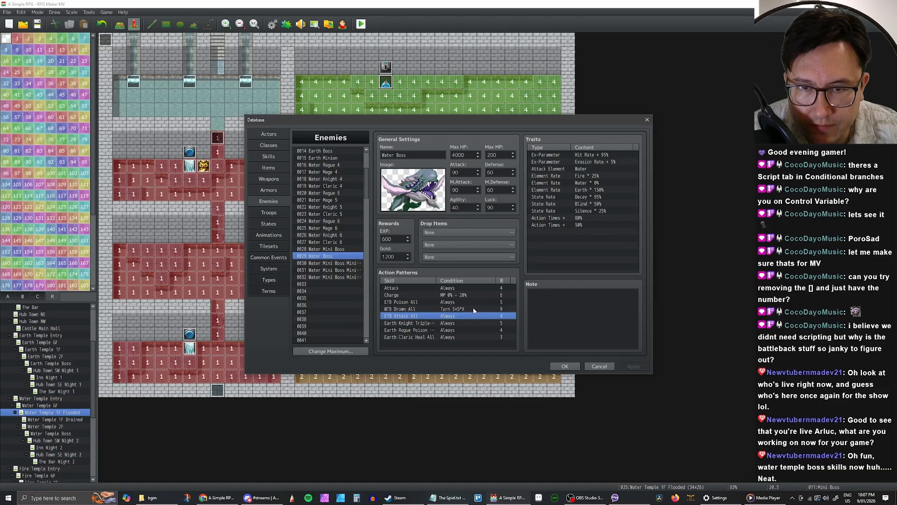
pyautogui.click(469, 309)
pyautogui.click(468, 314)
pyautogui.click(464, 310)
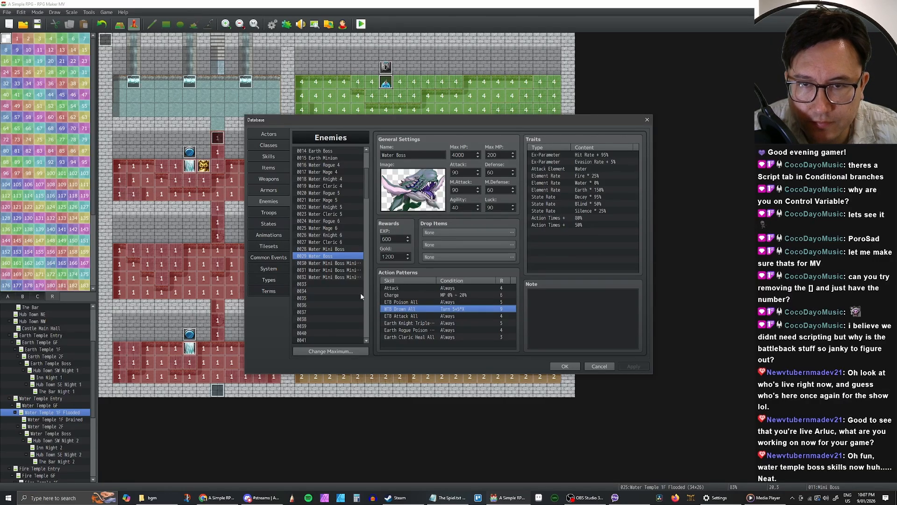
# Step: Duplicate the ETB Attack All boss skill into the empty skill slot 0115
pyautogui.click(269, 156)
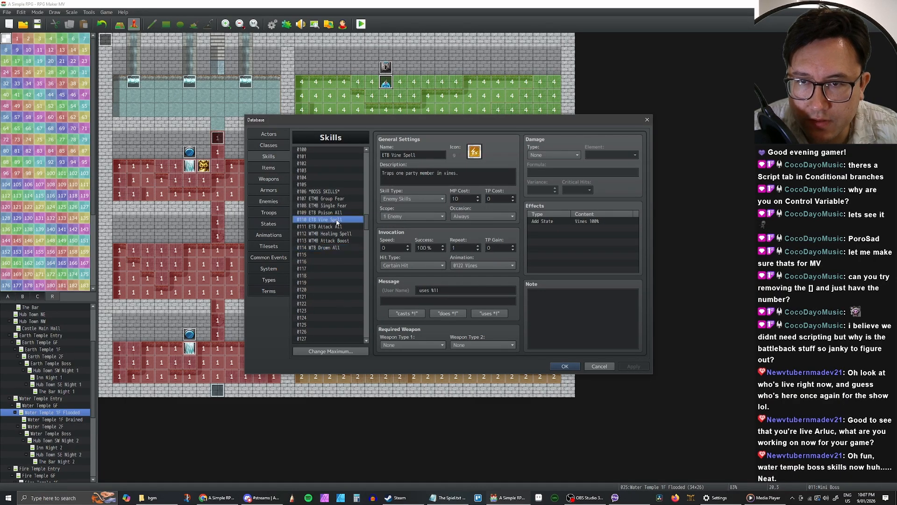
pyautogui.click(336, 213)
pyautogui.click(337, 227)
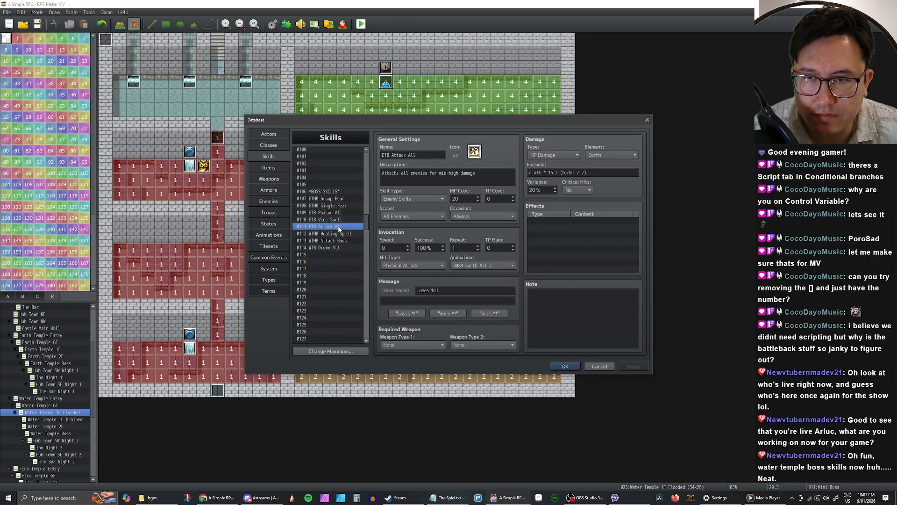
pyautogui.click(329, 254)
pyautogui.hotkey('ctrl', 'v')
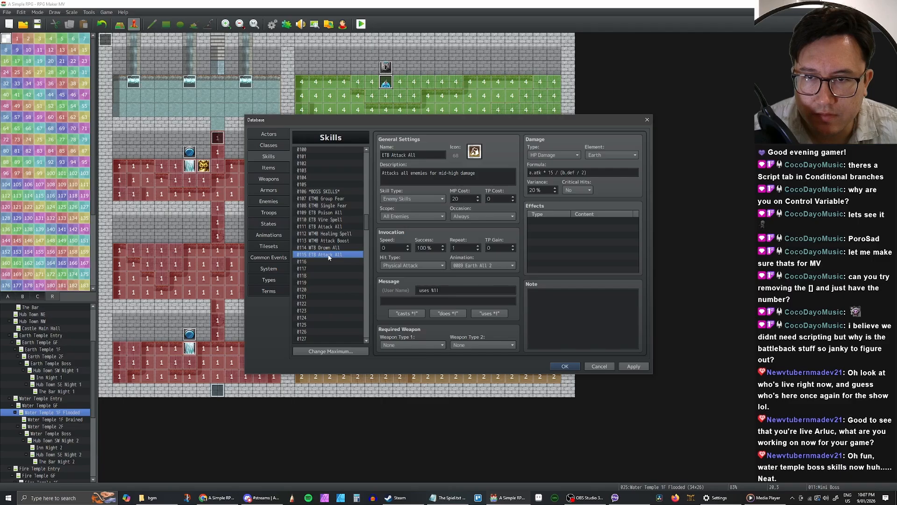
# Step: Rename the copied skill in slot 0115 to WTB Attack All and give it the blue water icon
pyautogui.click(387, 155)
pyautogui.click(386, 155)
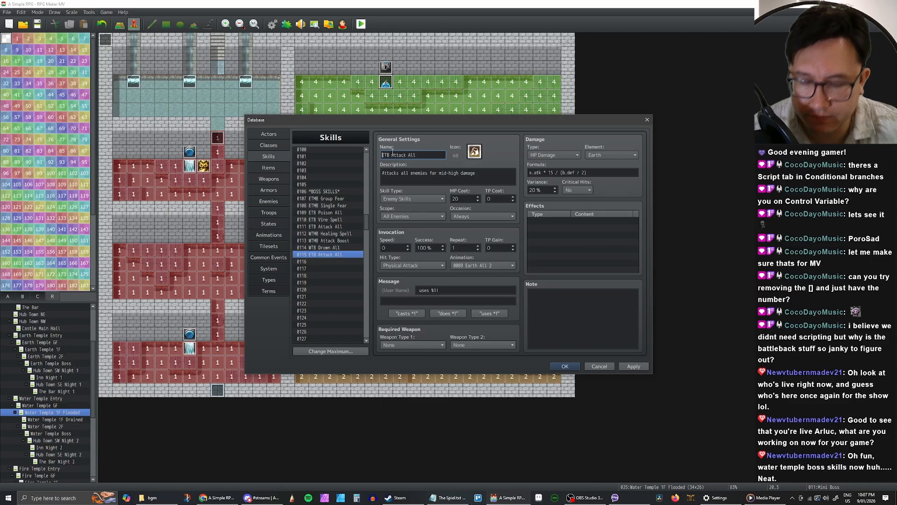
pyautogui.press('BackSpace')
pyautogui.write('W')
pyautogui.doubleClick(474, 152)
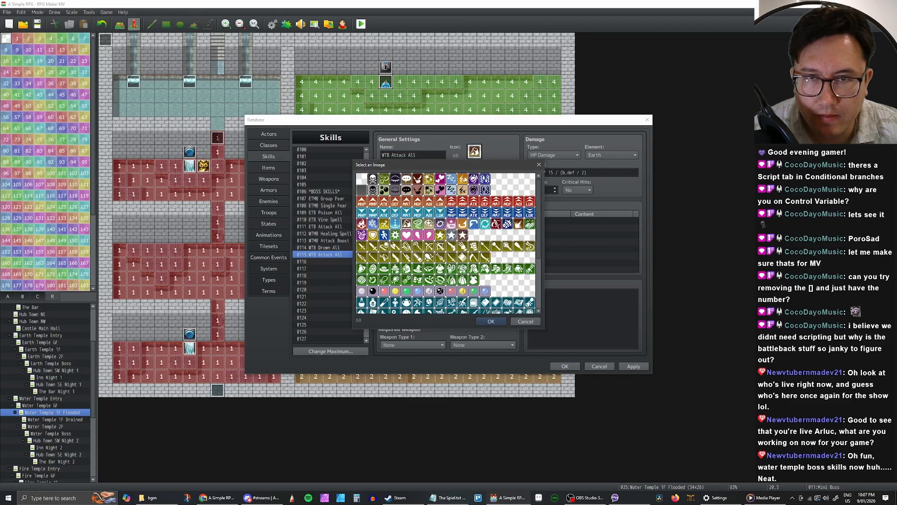
pyautogui.doubleClick(397, 224)
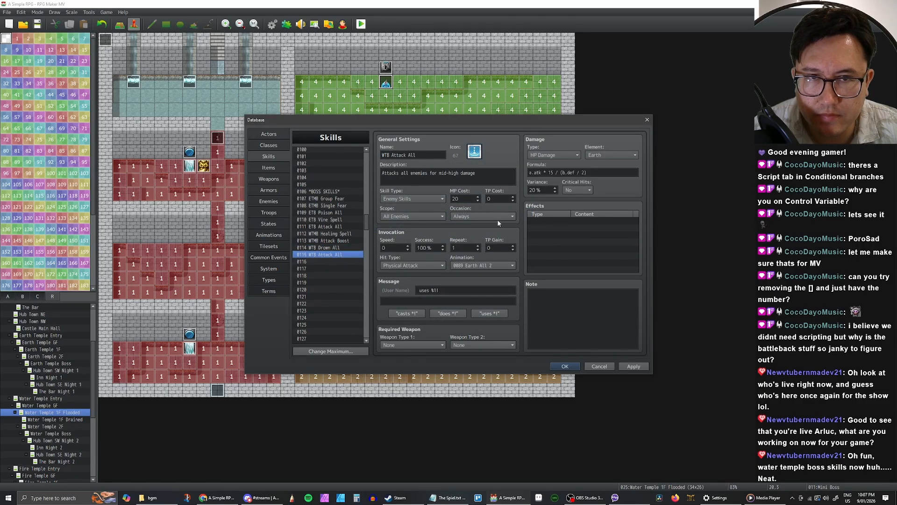
# Step: Set the WTB Attack All damage formula to a.atk * 20 / (b.def / 2) and apply the change
pyautogui.click(551, 172)
pyautogui.doubleClick(552, 172)
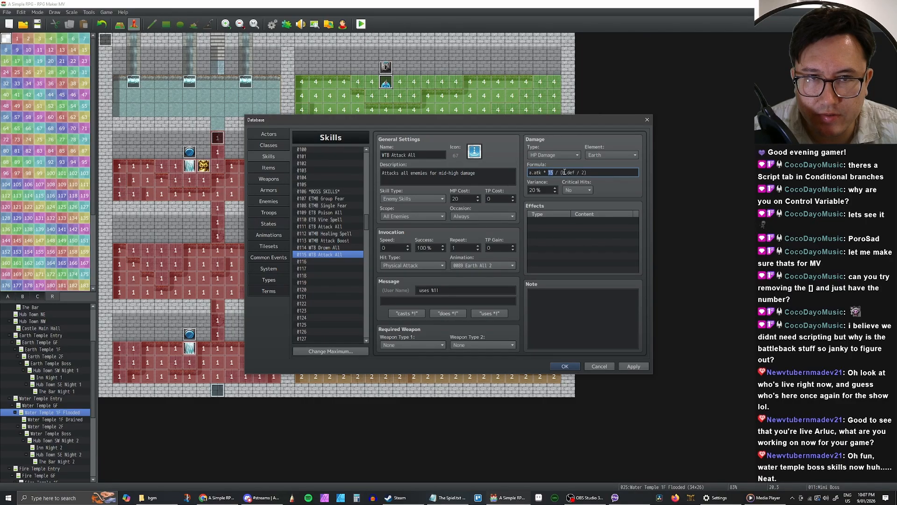
pyautogui.write('20')
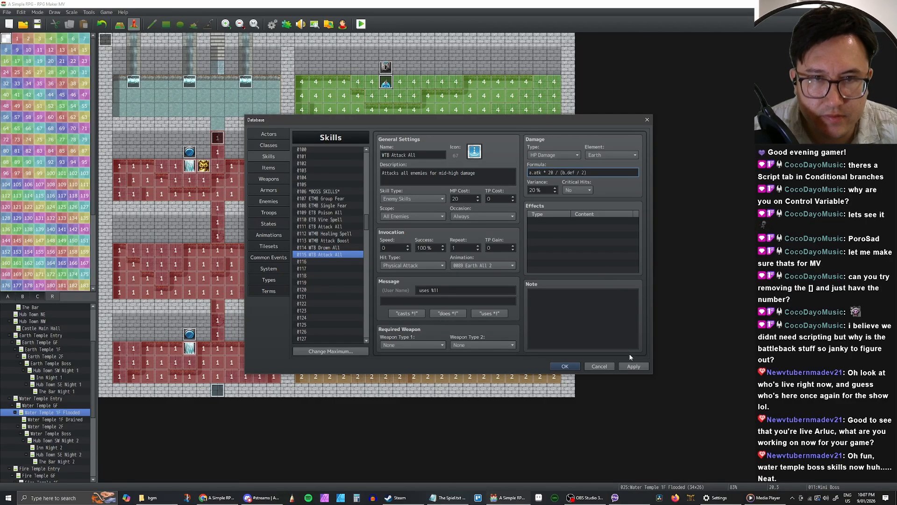
pyautogui.click(633, 366)
# Step: Change the WTB Attack All skill's animation to 0084 Water All 2 and apply the change
pyautogui.click(481, 265)
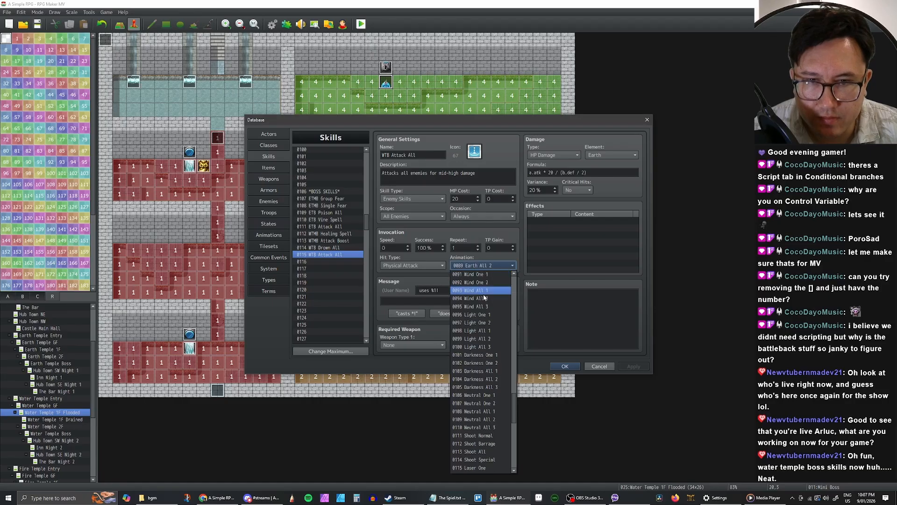
pyautogui.scroll(2, 486, 299)
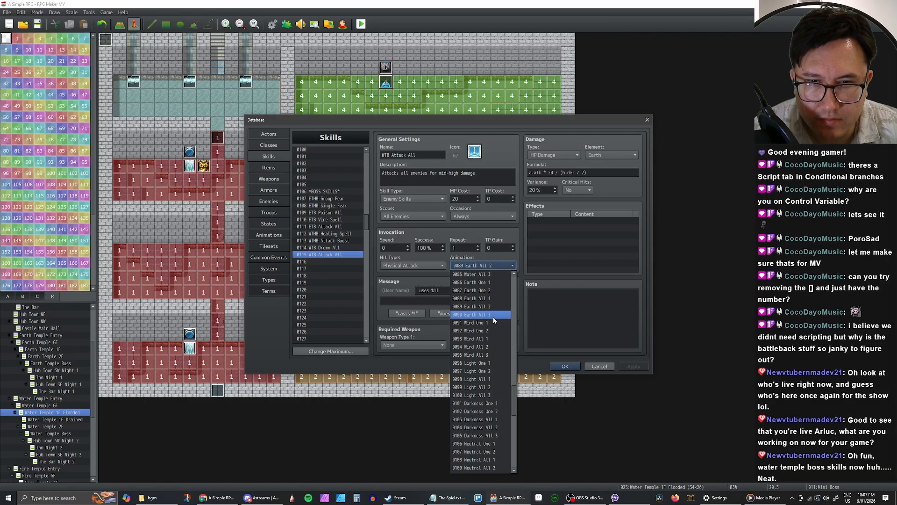
pyautogui.scroll(1, 453, 290)
pyautogui.click(453, 284)
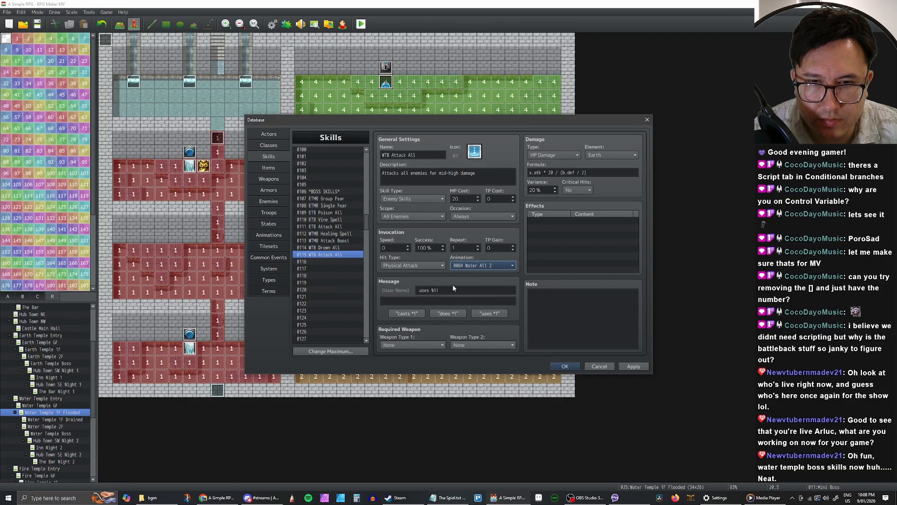
pyautogui.click(633, 366)
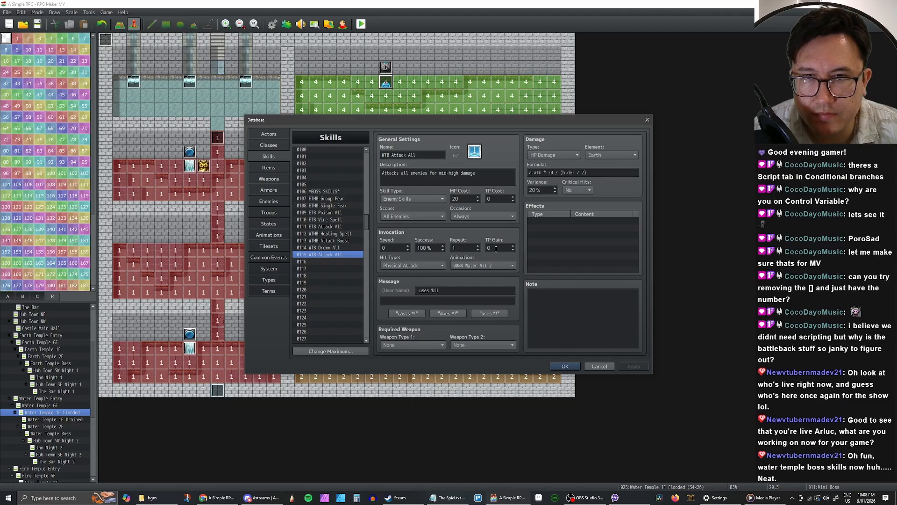
# Step: Examine the settings of the WTB Drown All, ETB Poison All, ETB Vine Spell and ETB Attack All boss skills
pyautogui.click(323, 249)
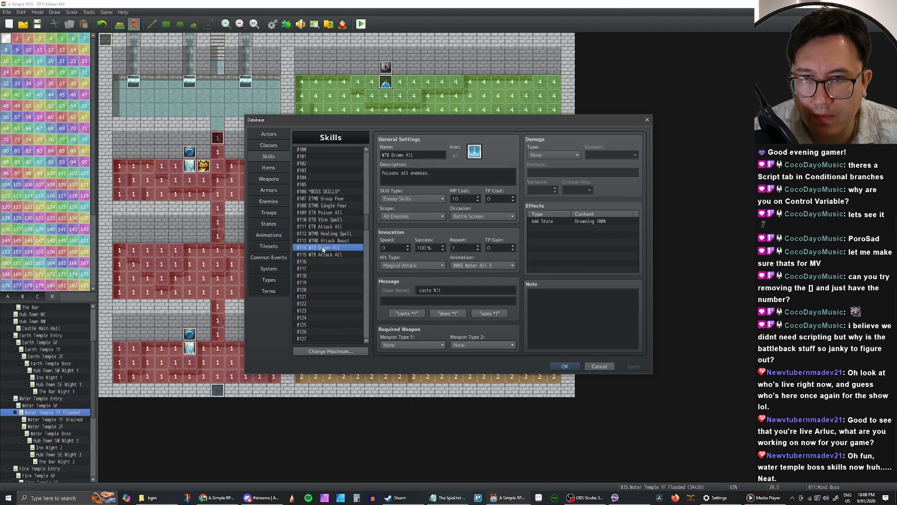
pyautogui.click(334, 220)
pyautogui.click(335, 214)
pyautogui.click(335, 220)
pyautogui.click(336, 226)
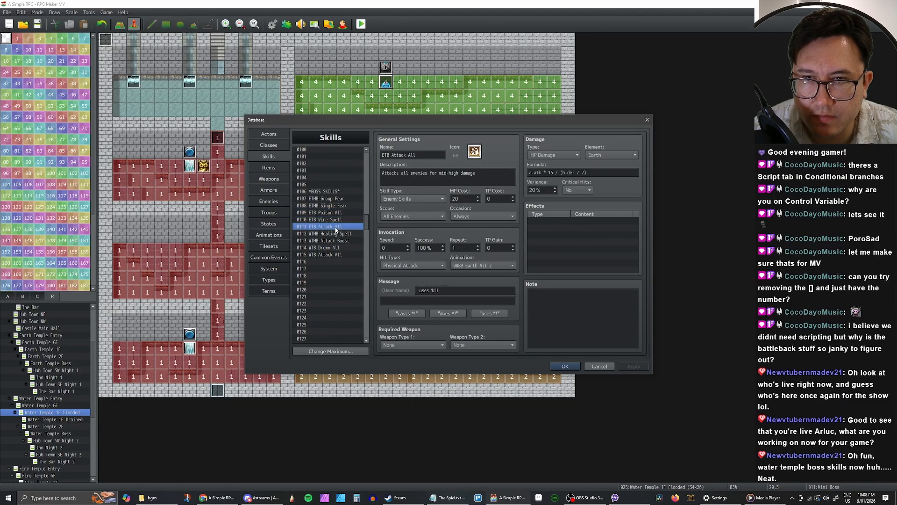
pyautogui.click(336, 220)
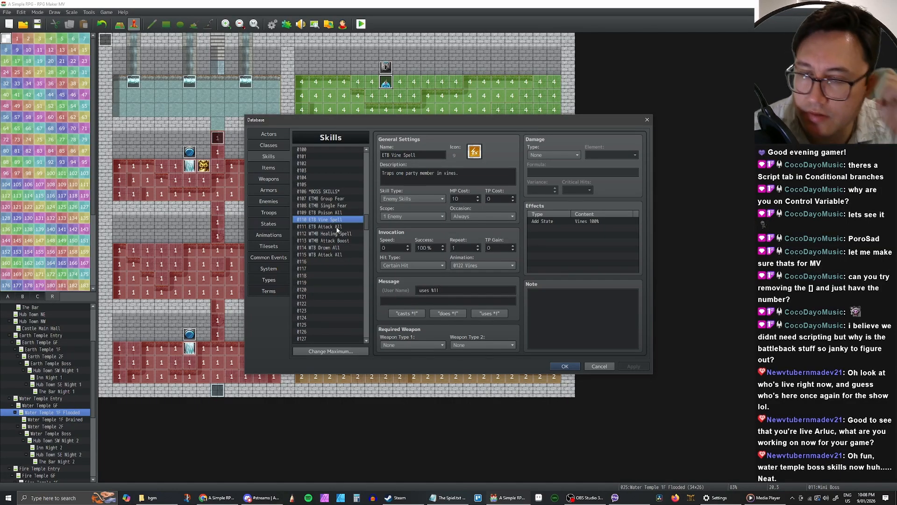
# Step: Replace the Water Boss's ETB Attack All action with 0115 WTB Attack All and apply the change
pyautogui.click(269, 201)
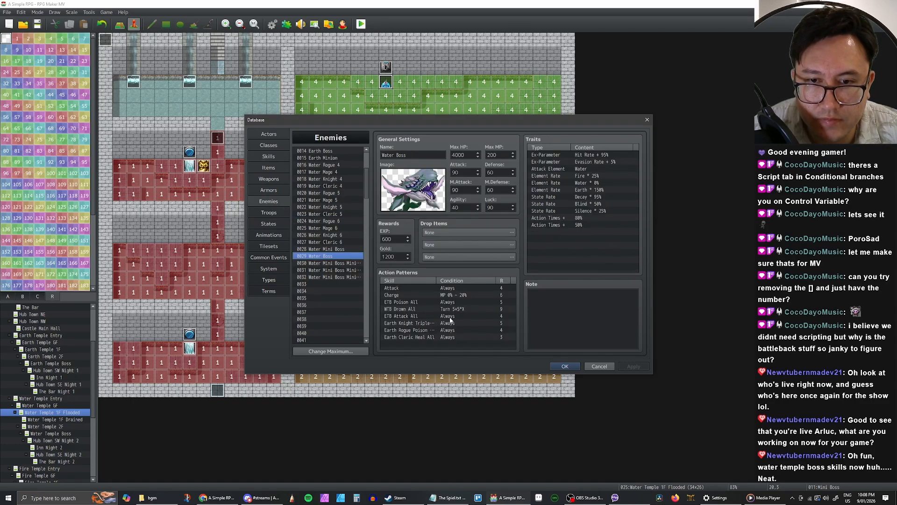
pyautogui.doubleClick(449, 316)
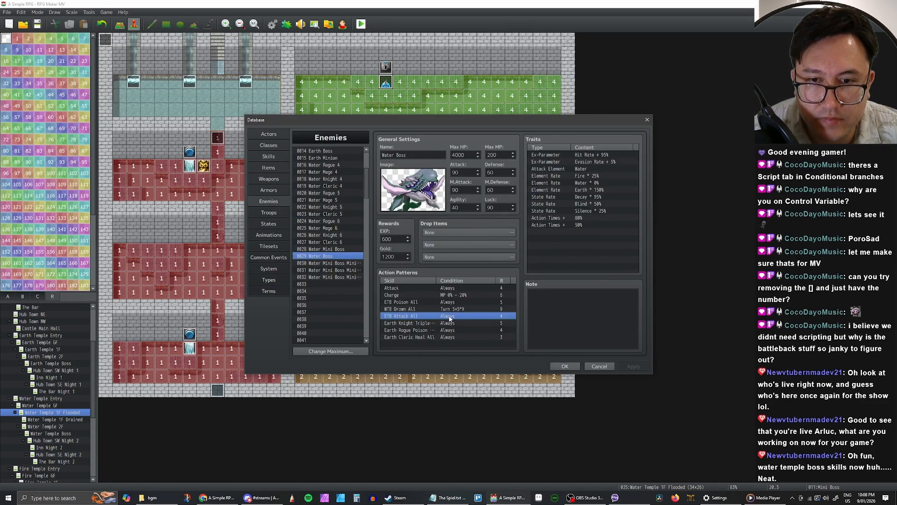
pyautogui.click(450, 260)
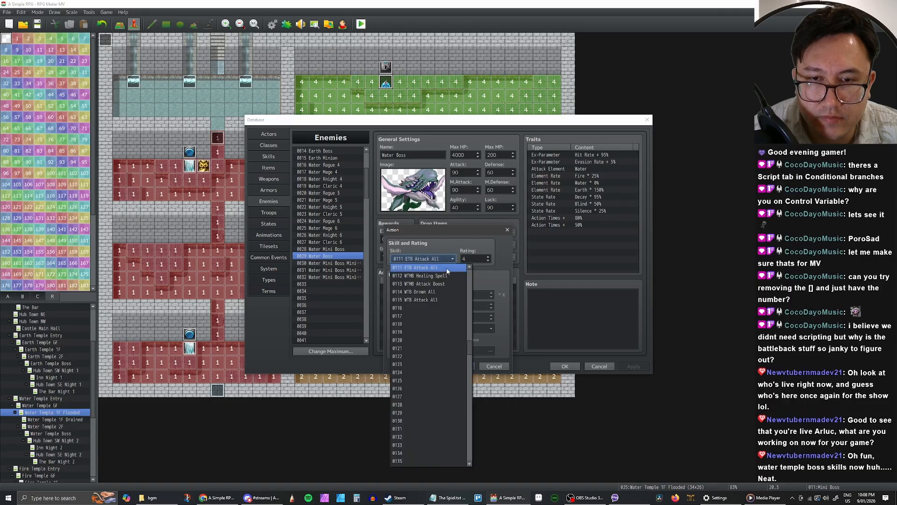
pyautogui.click(434, 300)
pyautogui.click(454, 366)
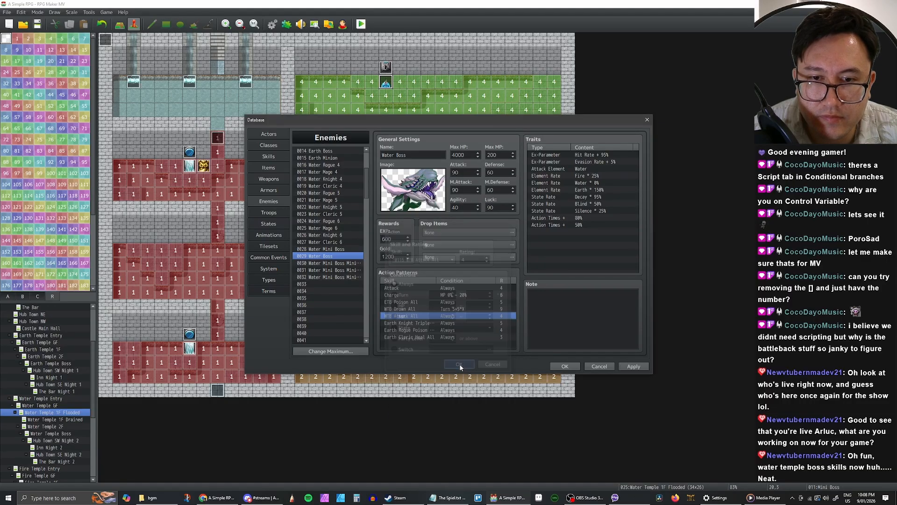
pyautogui.click(628, 366)
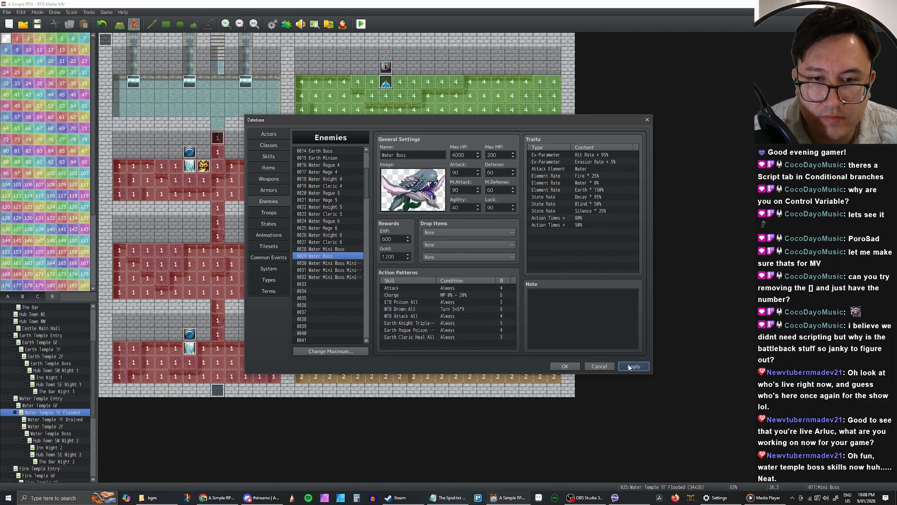
# Step: Replace the Water Boss's Earth Knight Triple Atk action with 0069 Water Knight Triple Atk
pyautogui.click(459, 323)
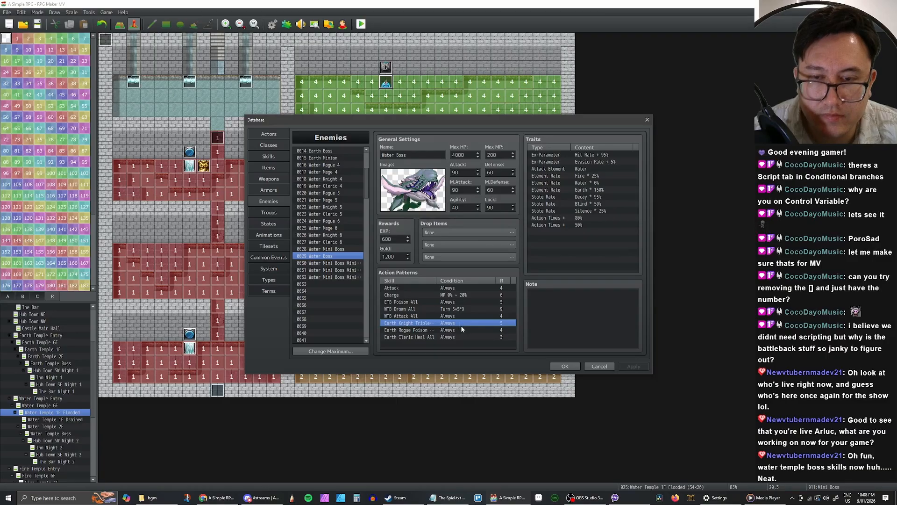
pyautogui.doubleClick(461, 329)
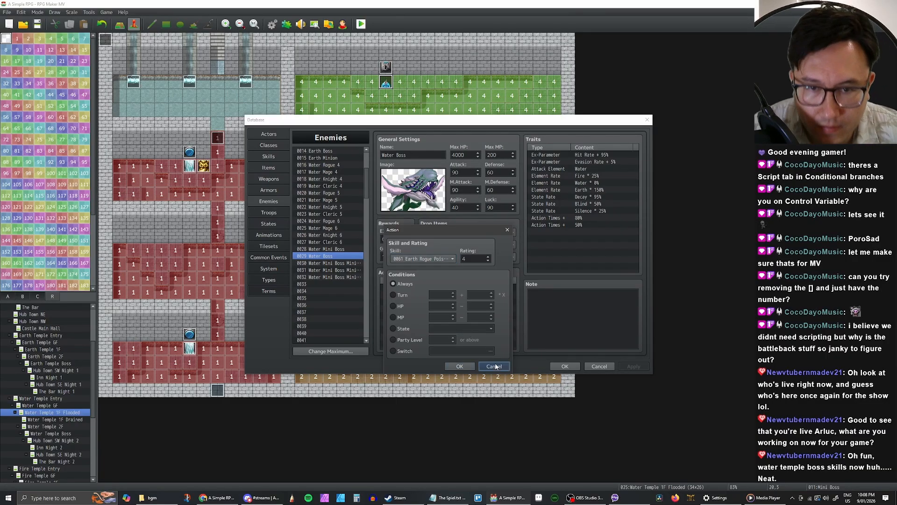
pyautogui.click(493, 366)
pyautogui.doubleClick(459, 322)
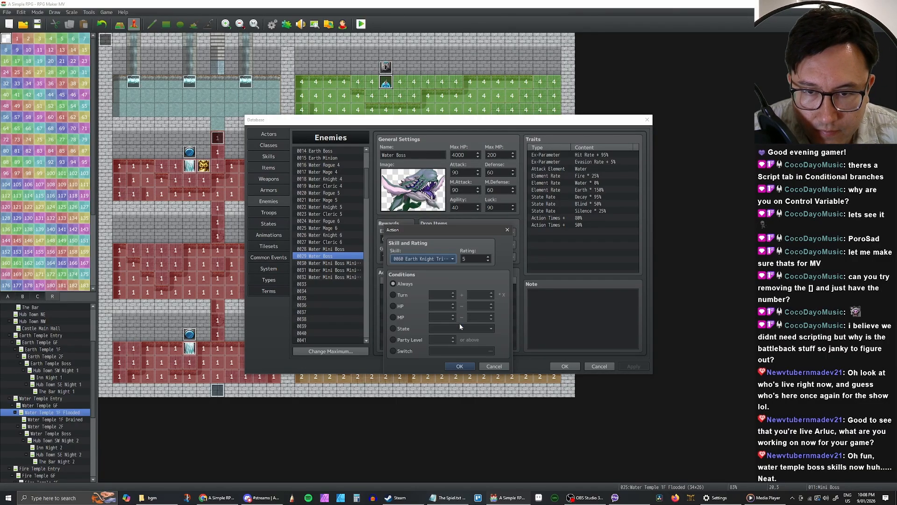
pyautogui.click(451, 258)
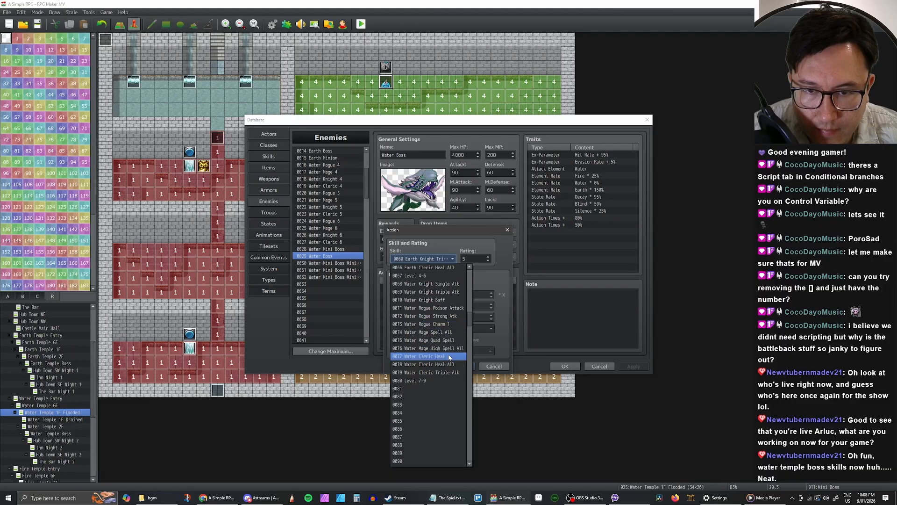
pyautogui.scroll(2, 450, 335)
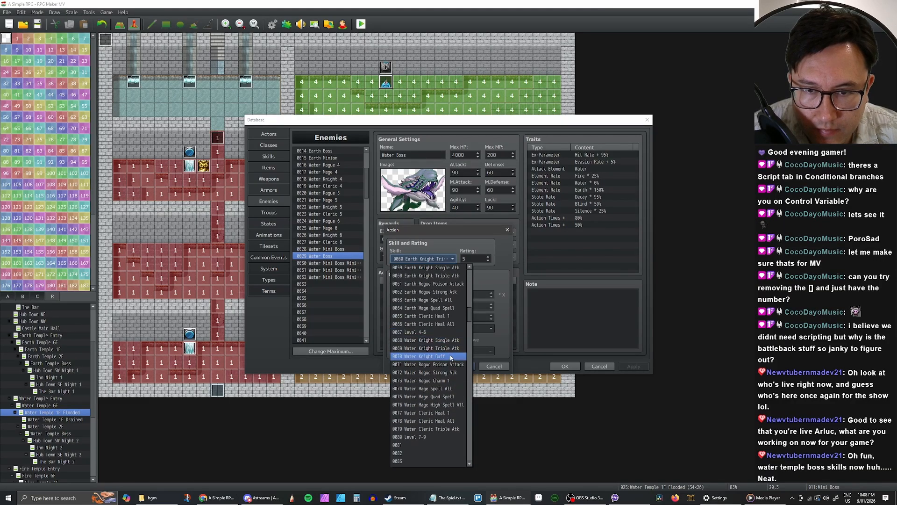
pyautogui.click(448, 348)
pyautogui.click(459, 365)
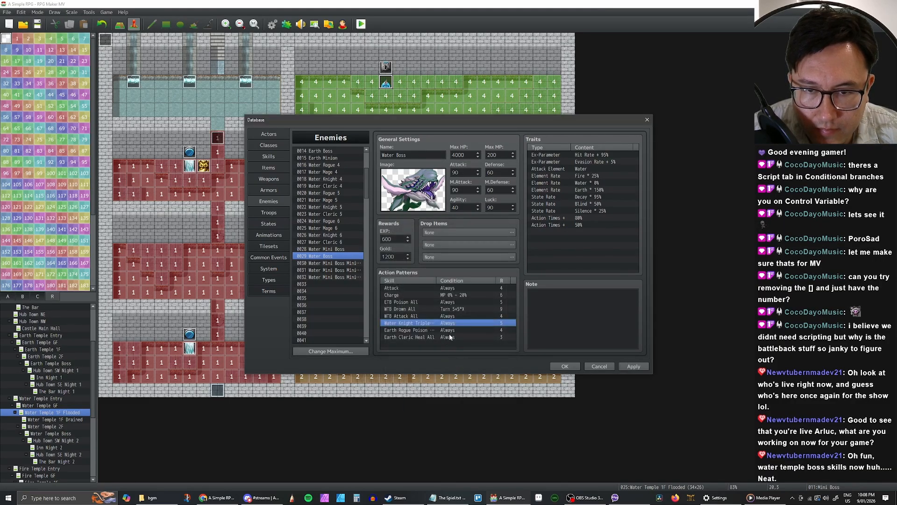
# Step: Replace the Water Boss's Earth Rogue Poison Attack action with 0072 Water Rogue Strong Atk
pyautogui.doubleClick(451, 330)
pyautogui.click(452, 259)
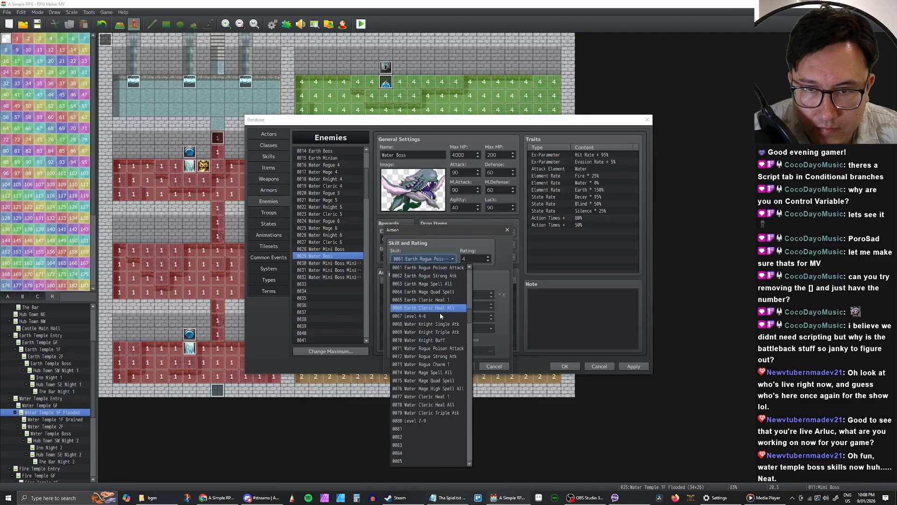
pyautogui.scroll(-1, 444, 334)
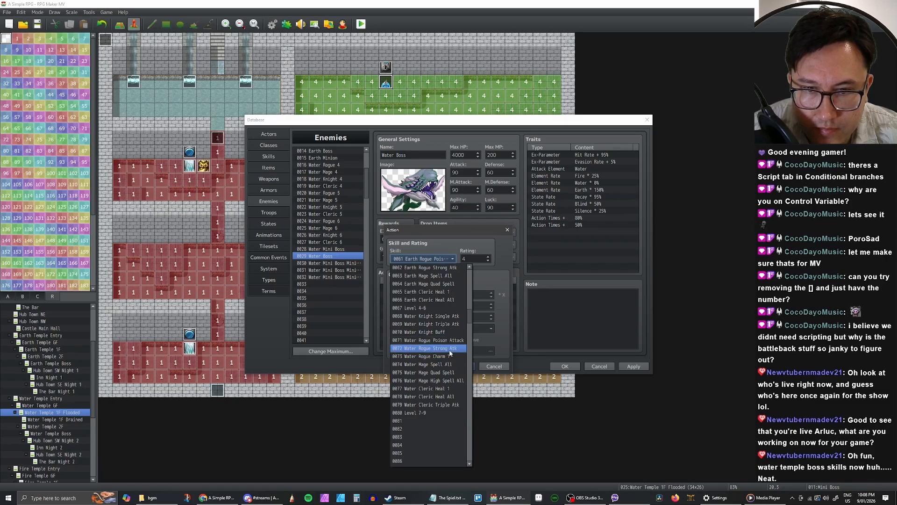
pyautogui.click(450, 348)
pyautogui.click(465, 367)
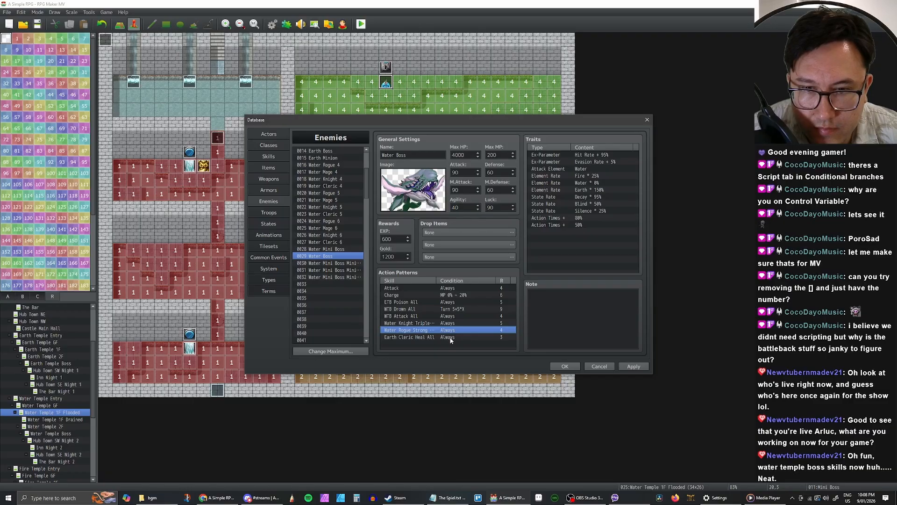
pyautogui.doubleClick(453, 329)
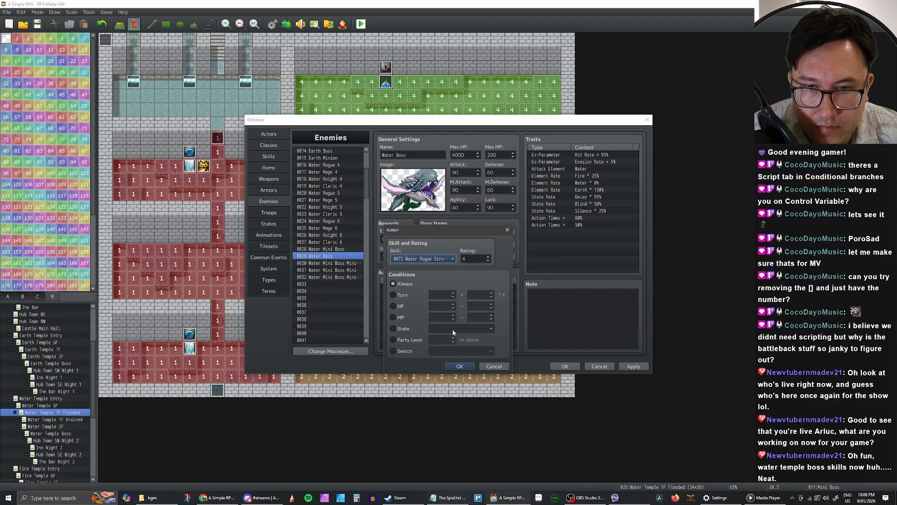
pyautogui.click(448, 260)
pyautogui.scroll(2, 455, 293)
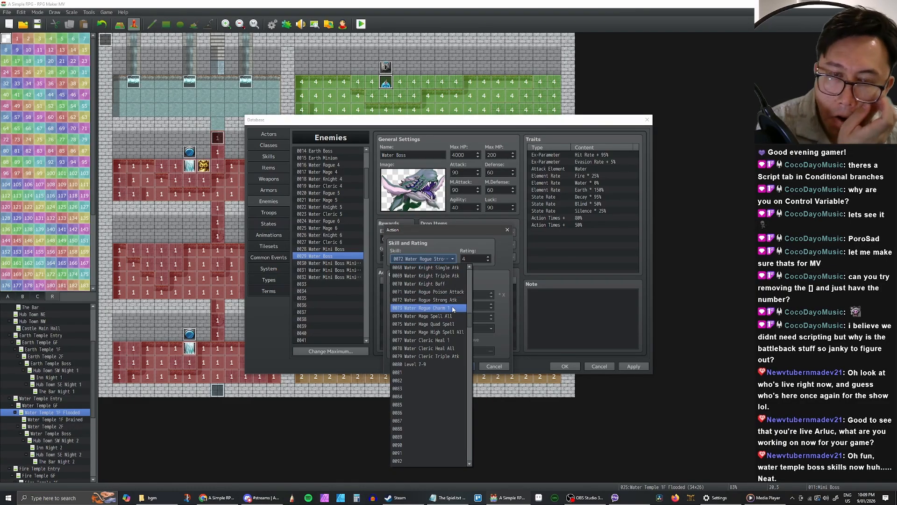
pyautogui.click(449, 299)
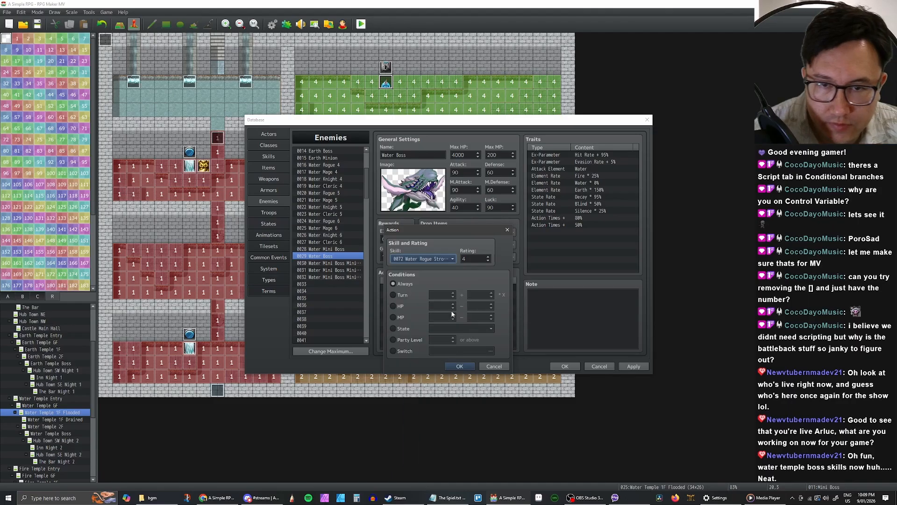
pyautogui.click(455, 367)
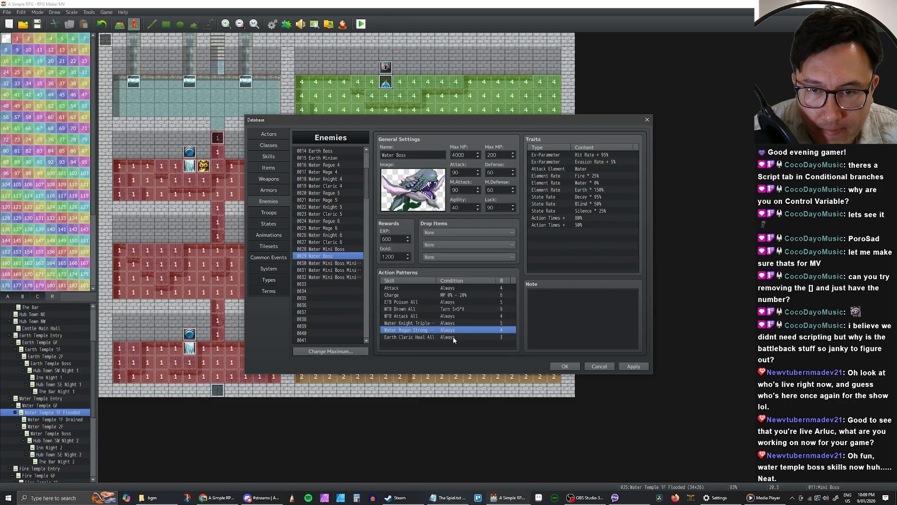
# Step: Replace the Water Boss's Earth Cleric Heal All action with 0075 Water Mage Quad Spell and apply the changes
pyautogui.doubleClick(453, 337)
pyautogui.click(453, 259)
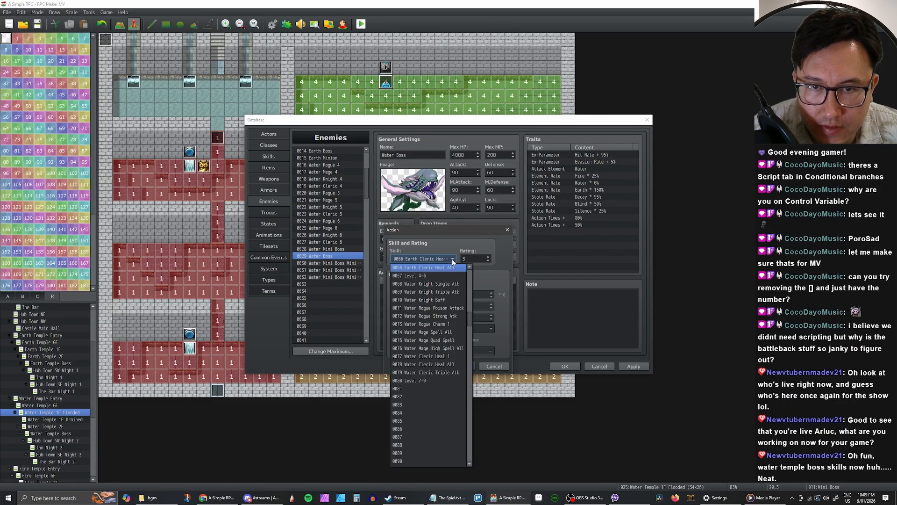
pyautogui.click(451, 340)
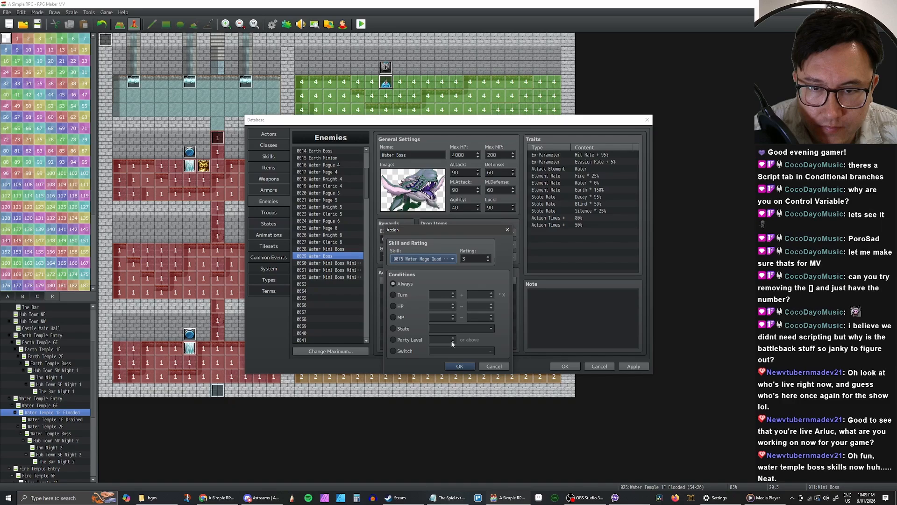
pyautogui.click(449, 259)
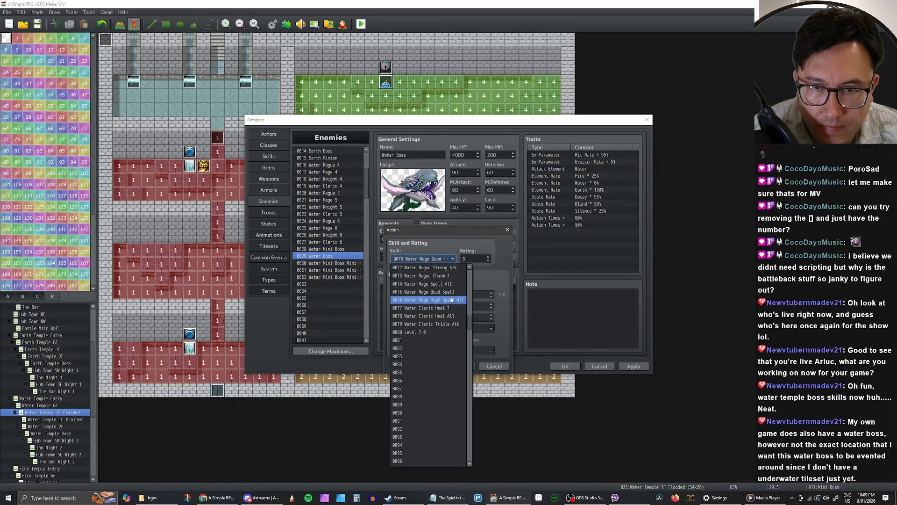
pyautogui.press('Escape')
pyautogui.click(460, 366)
pyautogui.click(634, 366)
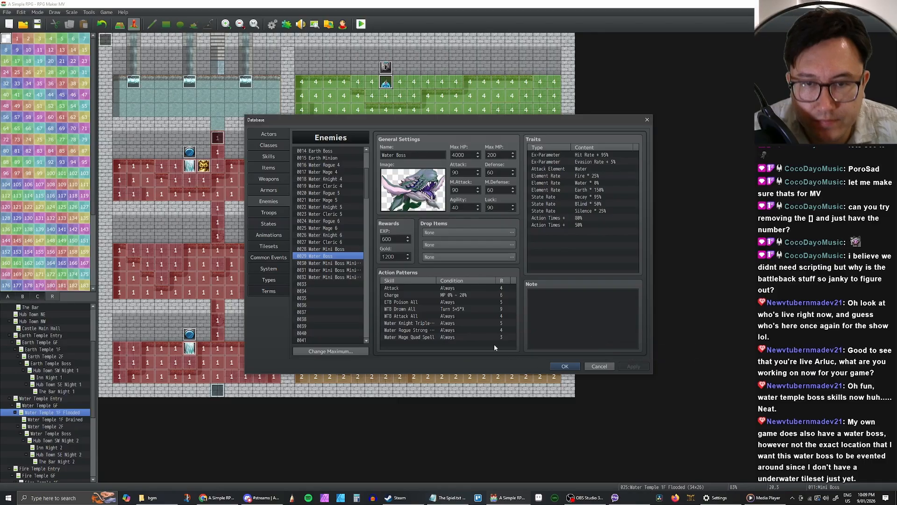
pyautogui.click(447, 316)
pyautogui.click(447, 310)
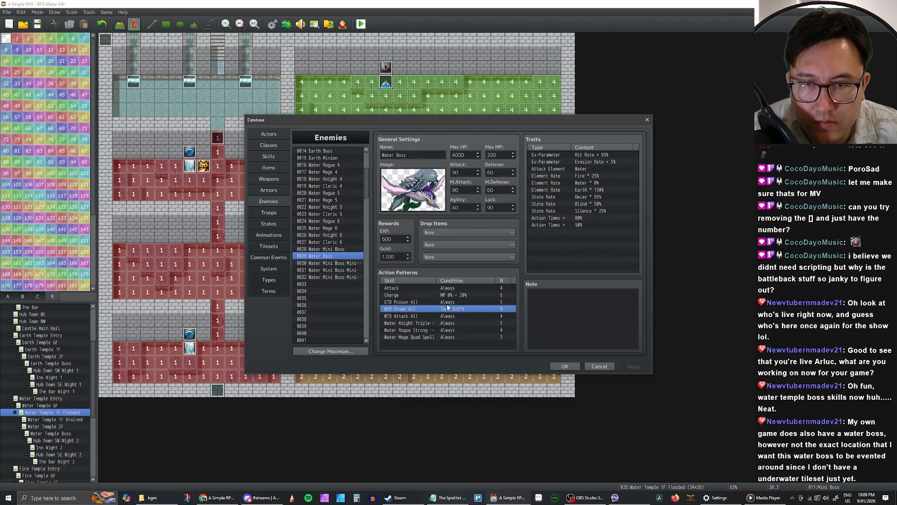
pyautogui.click(448, 303)
pyautogui.click(448, 310)
pyautogui.click(447, 316)
pyautogui.click(448, 309)
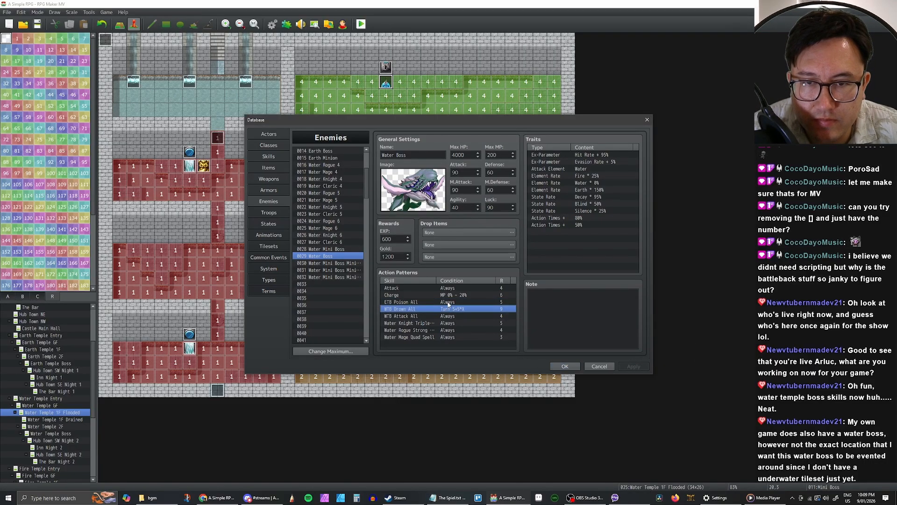
pyautogui.click(447, 302)
pyautogui.click(448, 310)
pyautogui.click(447, 316)
pyautogui.click(447, 310)
pyautogui.click(447, 302)
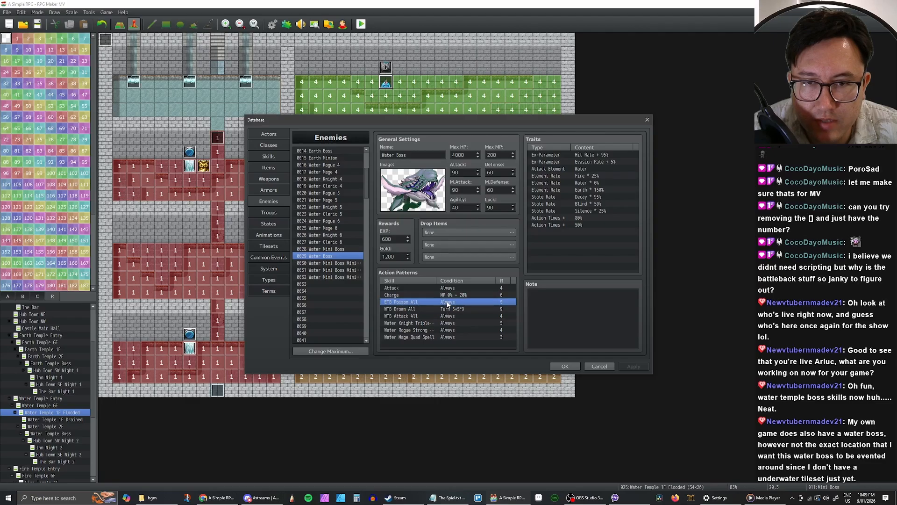
pyautogui.click(447, 309)
pyautogui.click(447, 303)
pyautogui.click(447, 310)
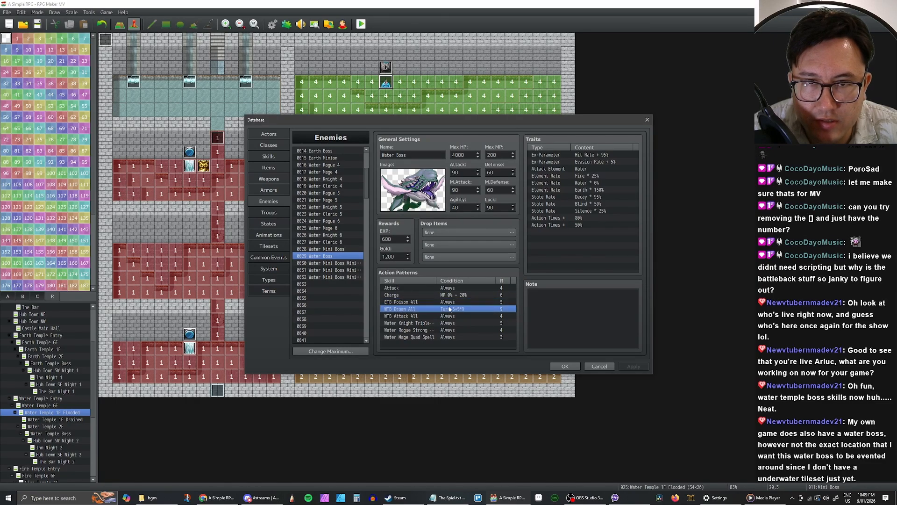
pyautogui.click(447, 304)
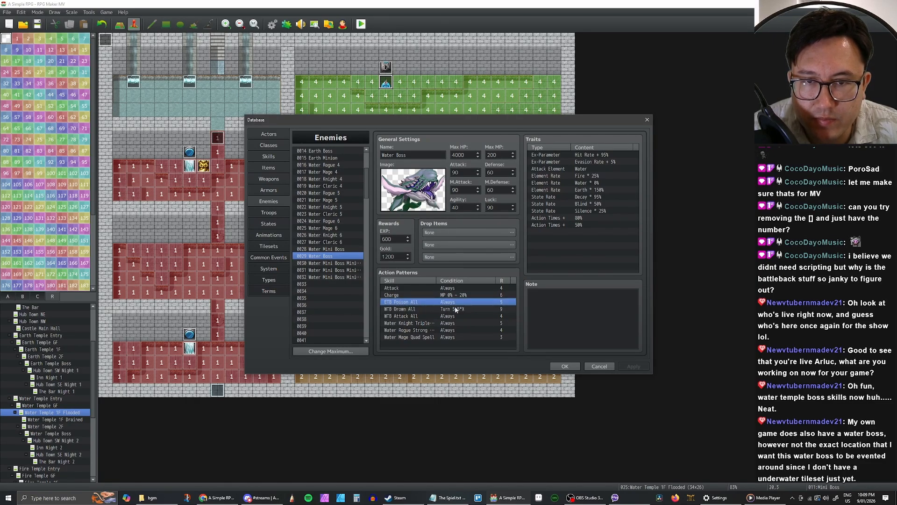
# Step: Check the settings of the WTB Drown All and WTB Attack All boss skills
pyautogui.click(269, 156)
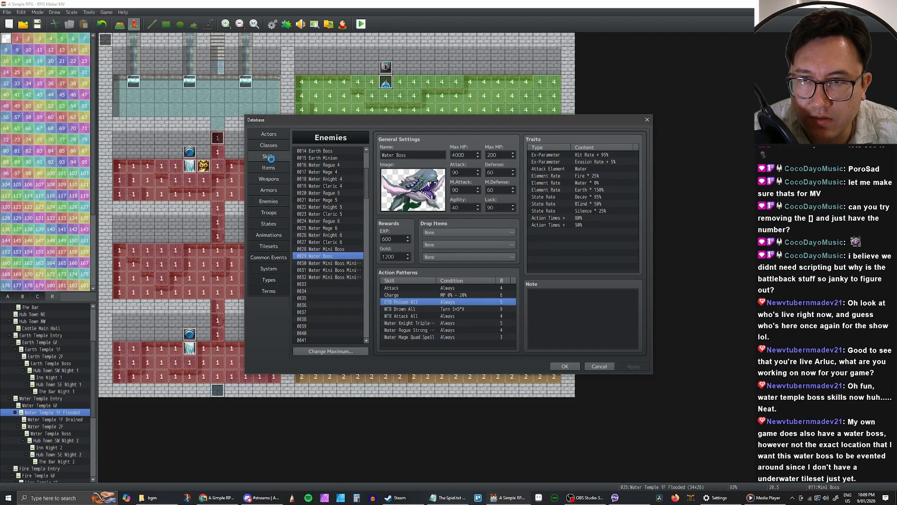
pyautogui.click(326, 255)
pyautogui.click(325, 261)
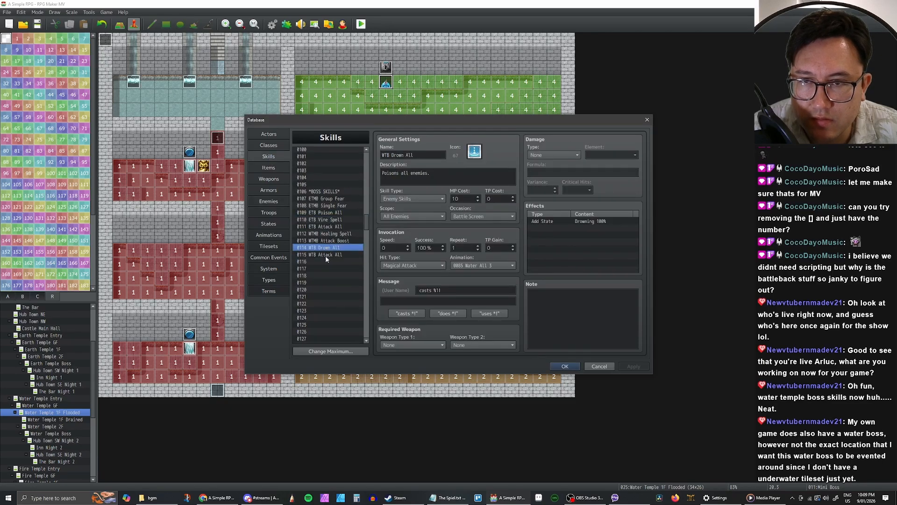
pyautogui.click(324, 256)
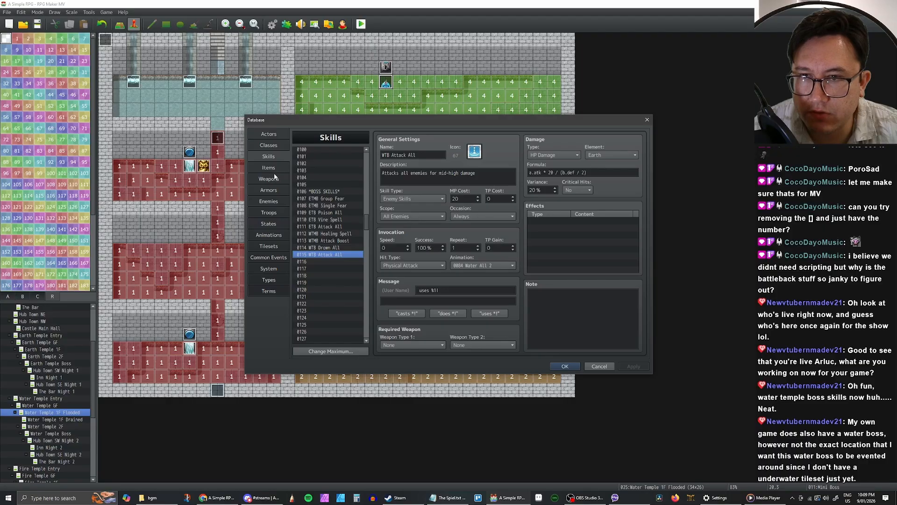
# Step: Open the Drowning state's settings in the database's states list
pyautogui.click(270, 189)
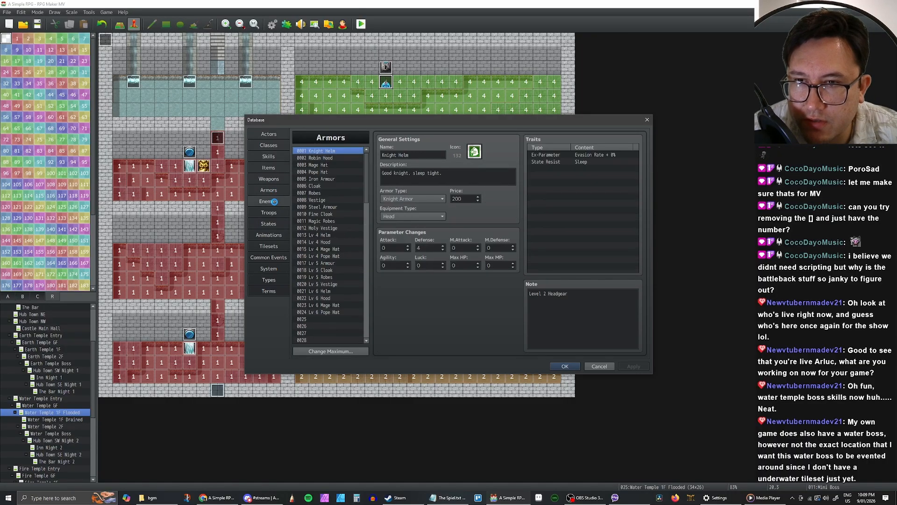
pyautogui.click(274, 199)
pyautogui.click(274, 193)
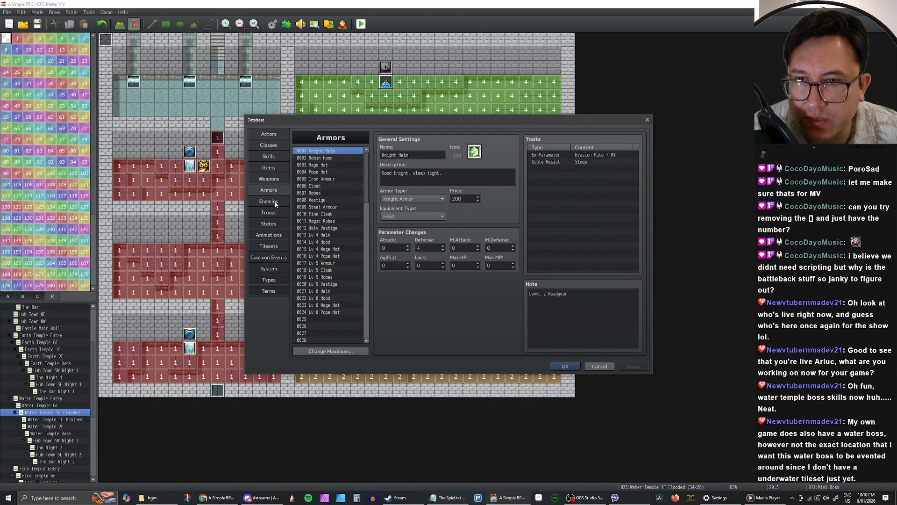
pyautogui.click(276, 203)
pyautogui.click(274, 190)
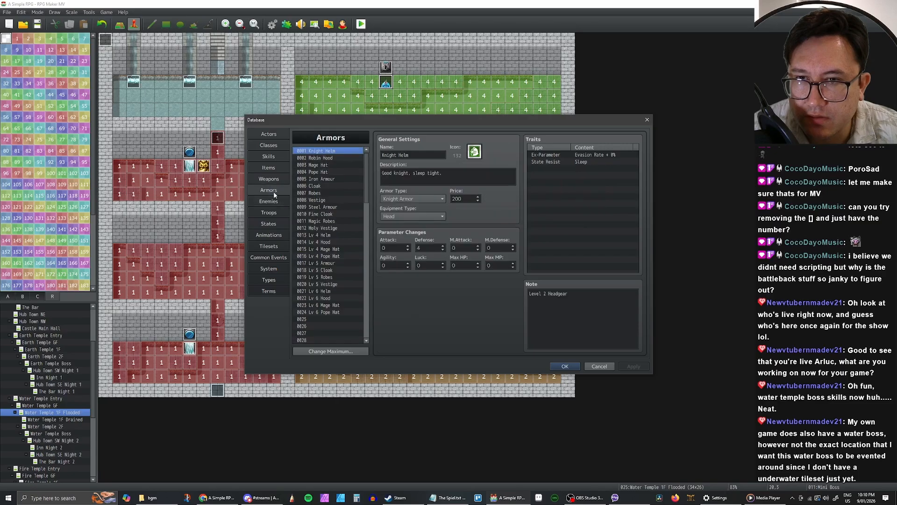
pyautogui.click(274, 201)
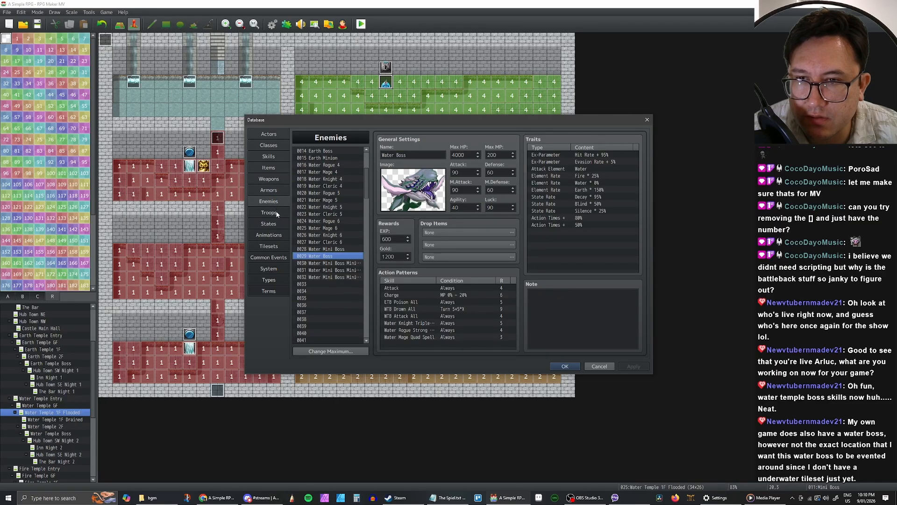
pyautogui.click(274, 223)
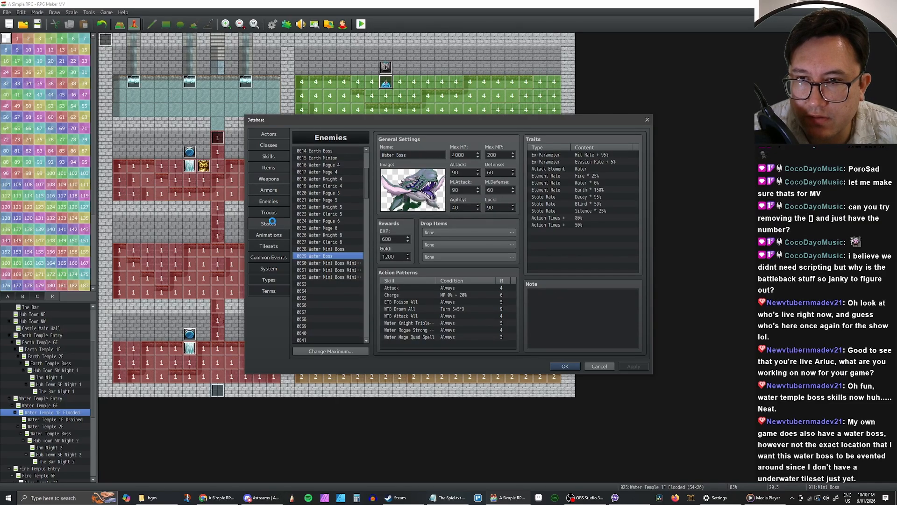
# Step: Start a new trait for the Drowning state and examine the Debuff Rate parameters and the other trait categories
pyautogui.doubleClick(587, 161)
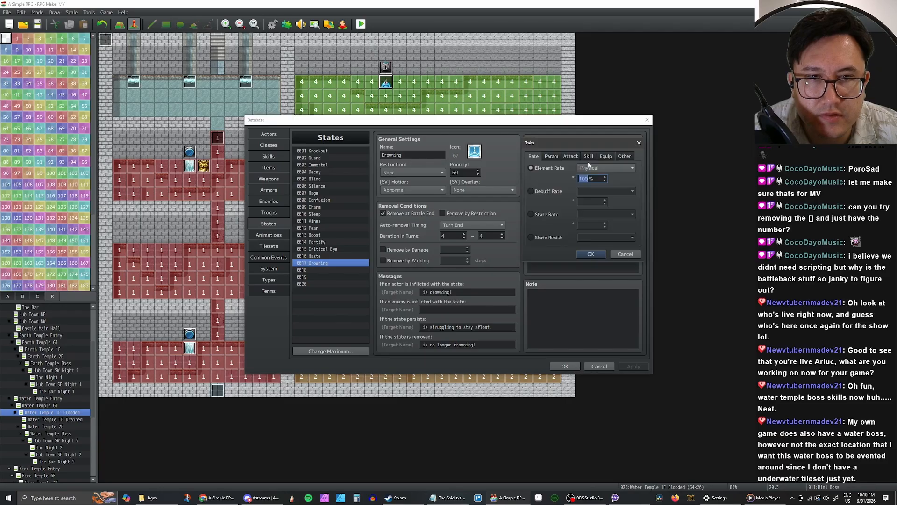
pyautogui.click(549, 192)
pyautogui.click(604, 191)
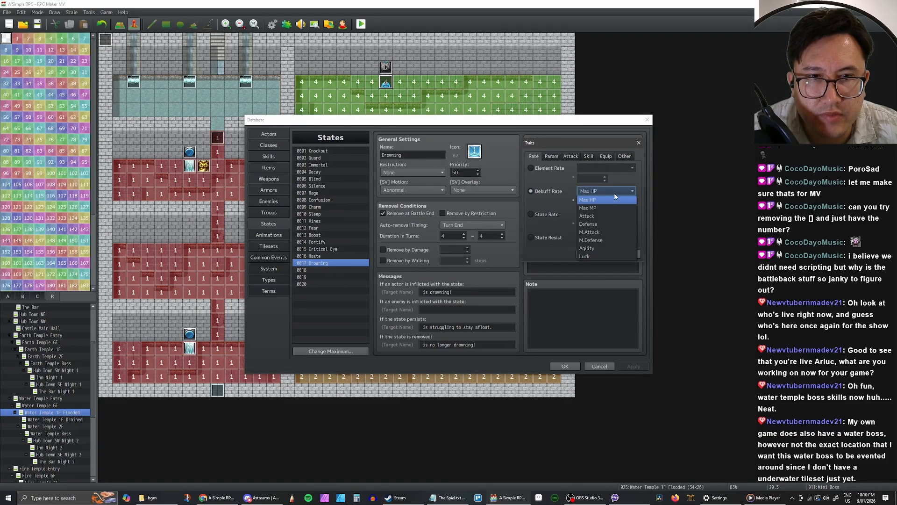
pyautogui.click(562, 192)
pyautogui.click(589, 190)
pyautogui.click(588, 190)
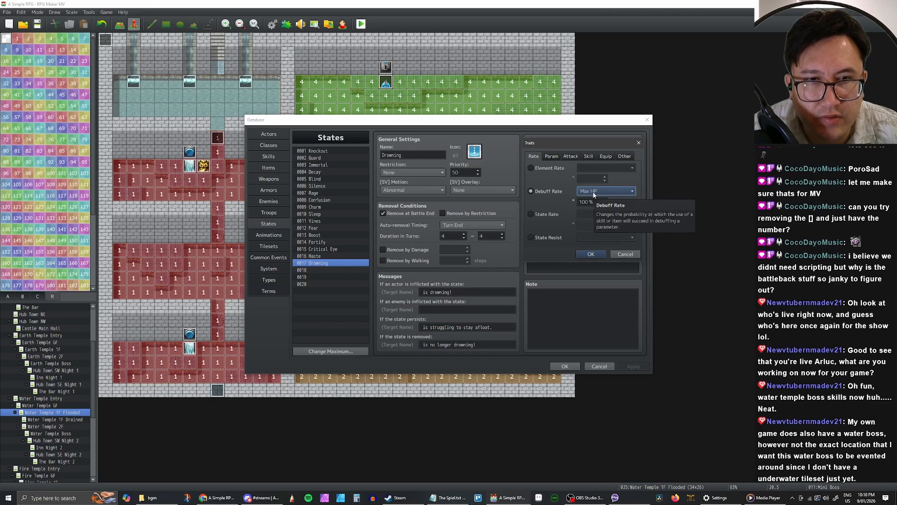
pyautogui.click(551, 156)
pyautogui.click(572, 157)
pyautogui.click(589, 156)
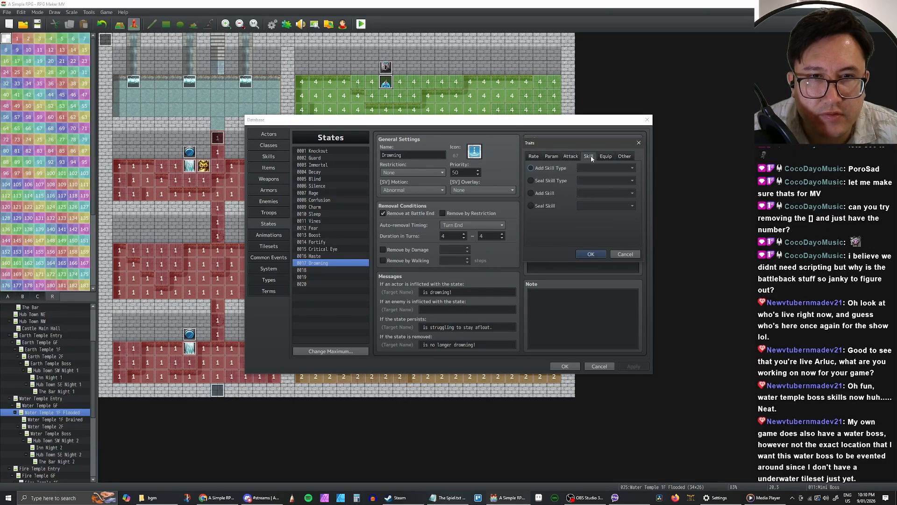
pyautogui.click(605, 156)
pyautogui.click(621, 156)
# Step: Add an Ex-Parameter trait to the Drowning state with Evasion Rate at -100%
pyautogui.click(554, 156)
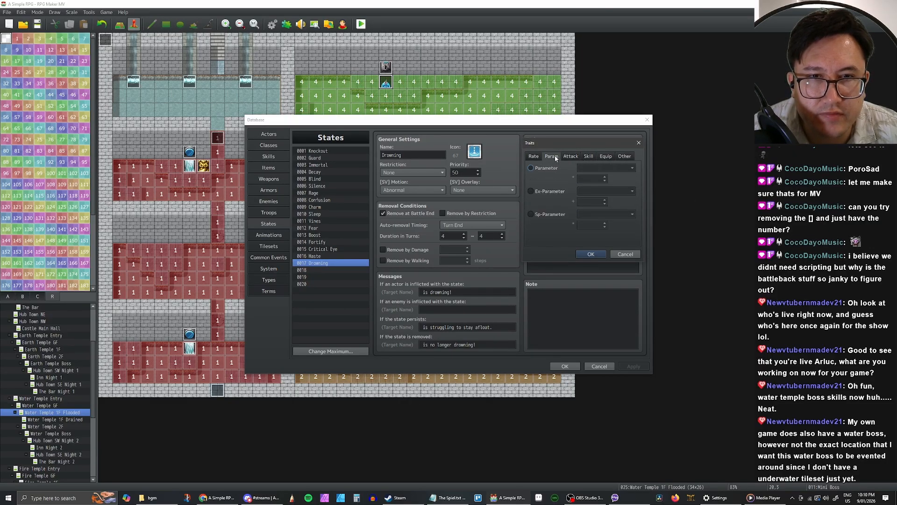
pyautogui.click(546, 191)
pyautogui.click(594, 191)
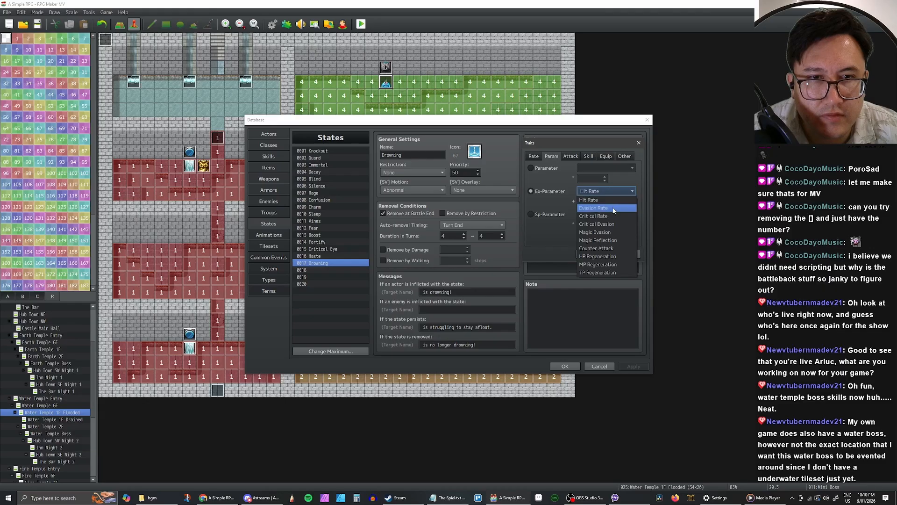
pyautogui.click(614, 209)
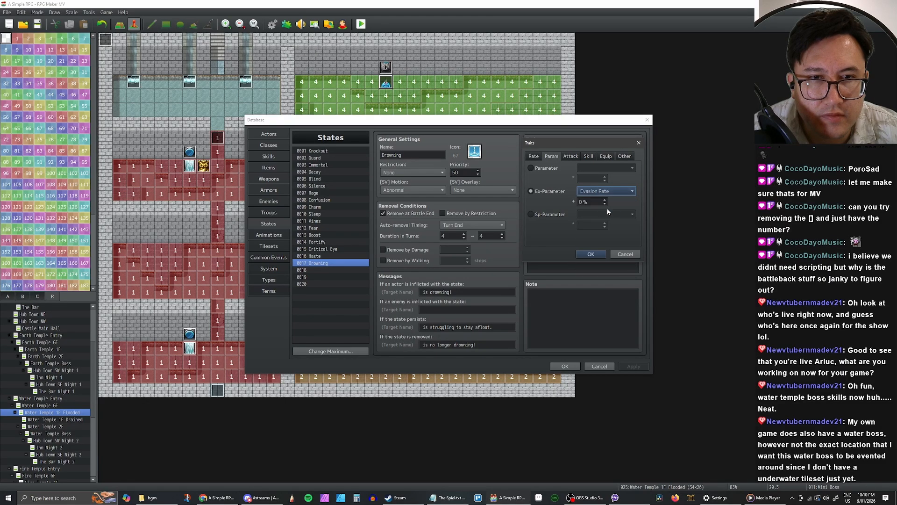
pyautogui.doubleClick(581, 202)
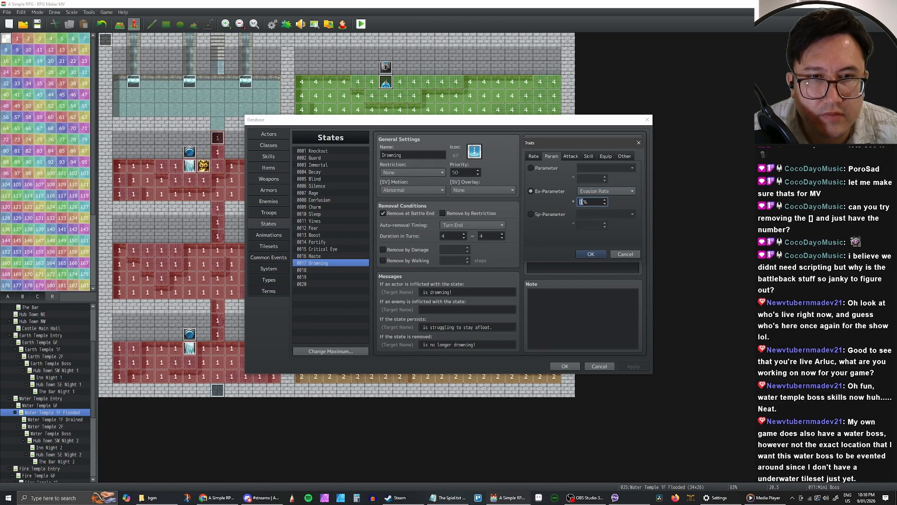
pyautogui.write('-100')
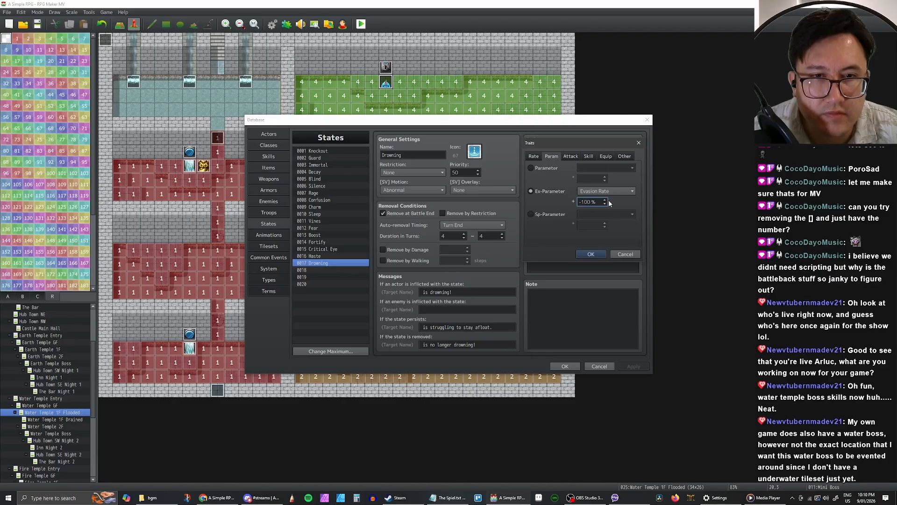
pyautogui.press('Return')
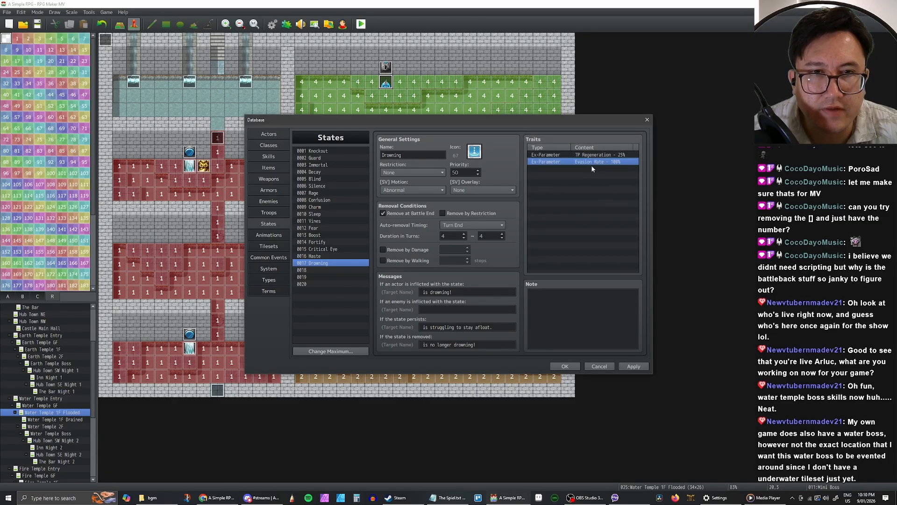
# Step: Examine the available Sp-Parameter and Ex-Parameter options for the Drowning state's traits
pyautogui.doubleClick(593, 162)
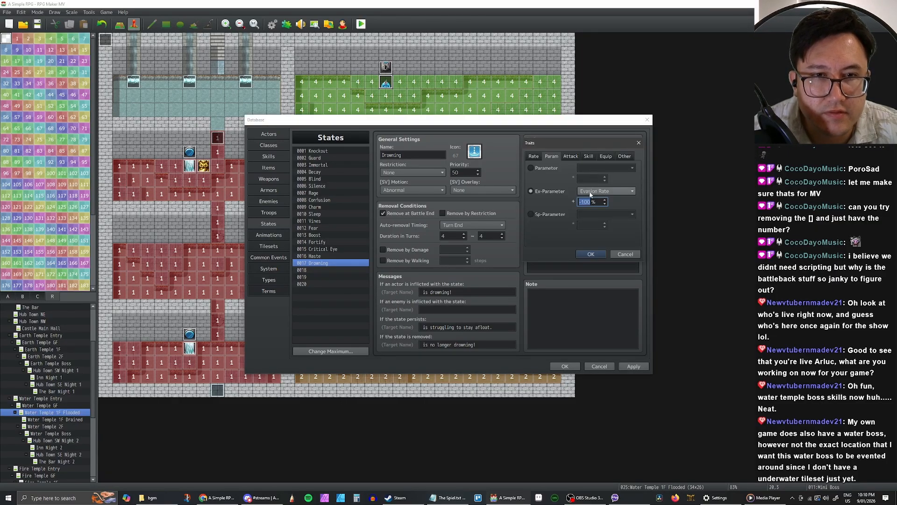
pyautogui.click(591, 214)
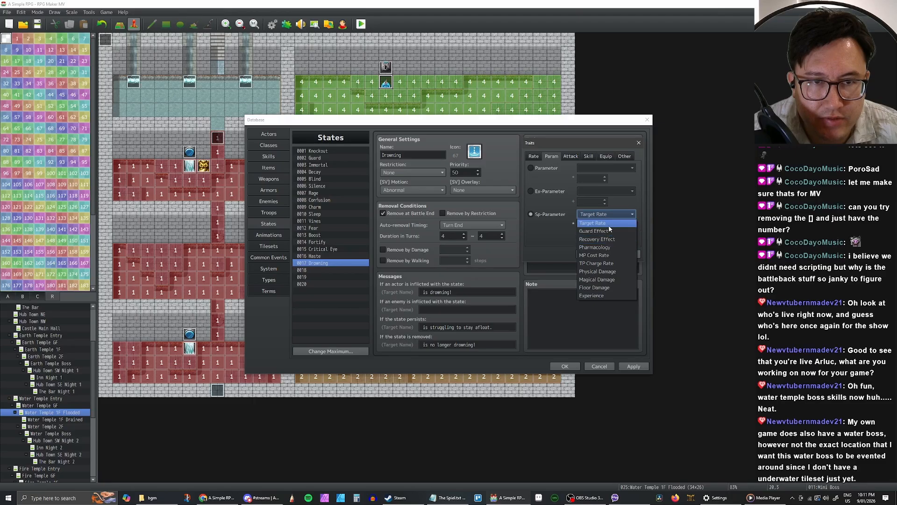
pyautogui.click(608, 194)
pyautogui.click(536, 191)
pyautogui.click(589, 191)
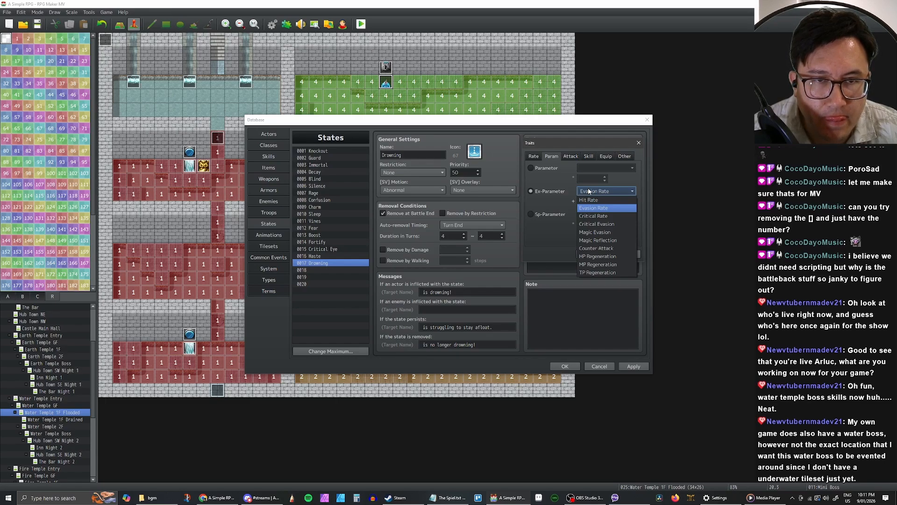
pyautogui.click(568, 181)
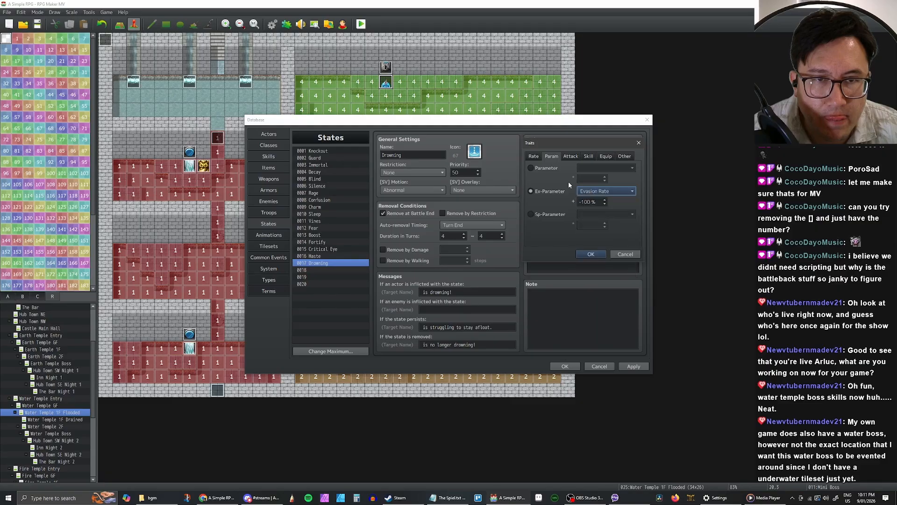
# Step: Add a Parameter trait to the Drowning state that multiplies Agility by 0%
pyautogui.click(546, 168)
pyautogui.click(597, 170)
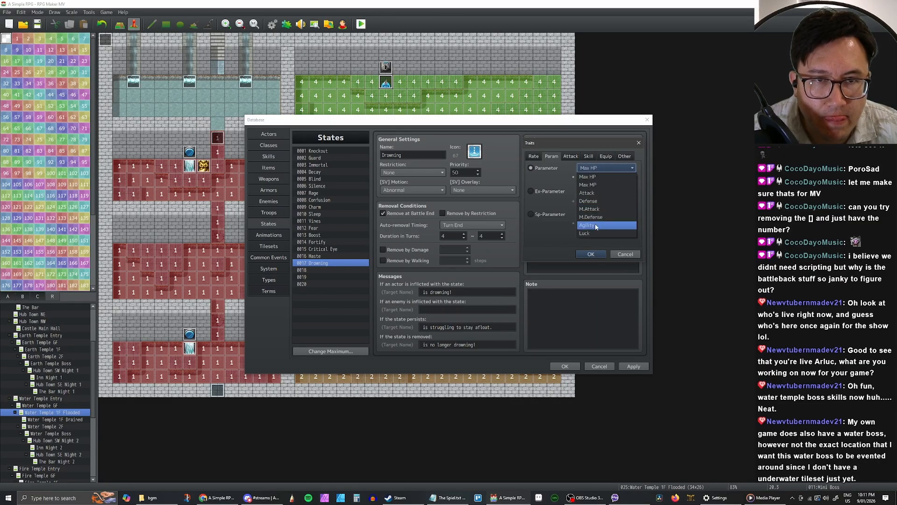
pyautogui.click(587, 225)
pyautogui.doubleClick(590, 178)
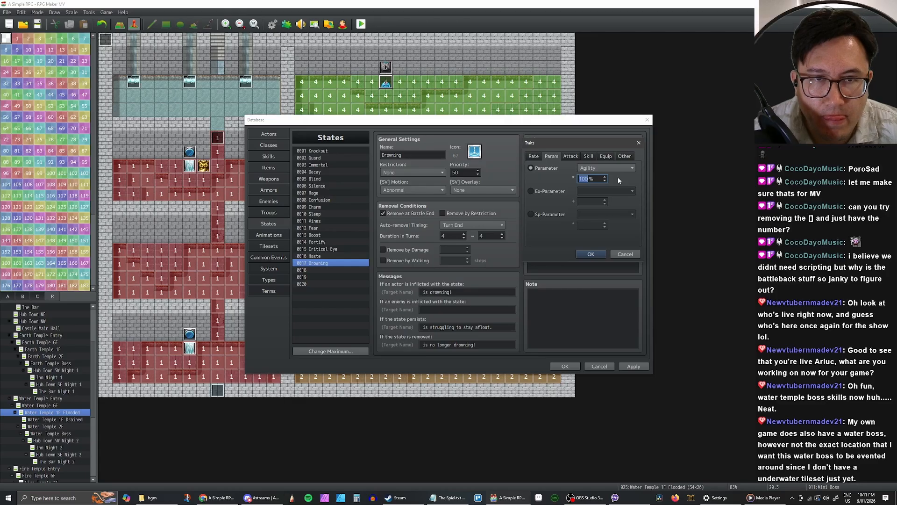
pyautogui.write('10')
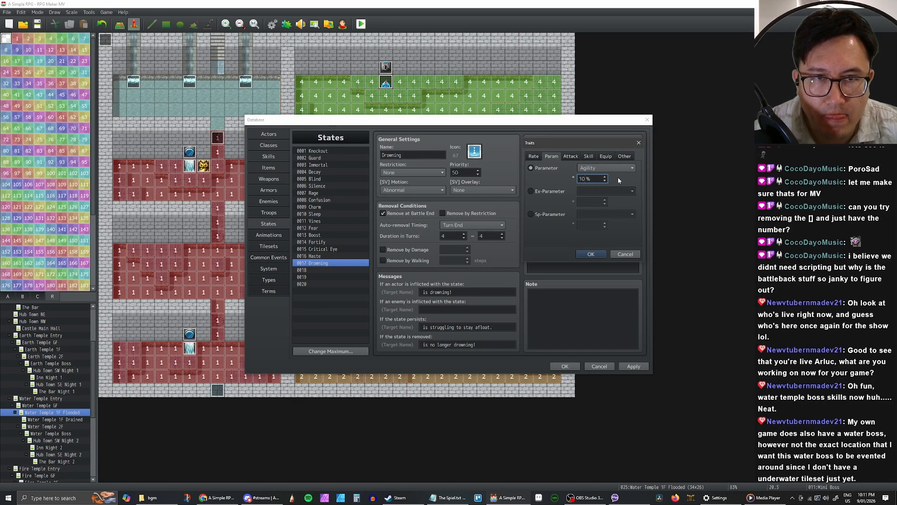
pyautogui.press('BackSpace')
pyautogui.press('BackSpace')
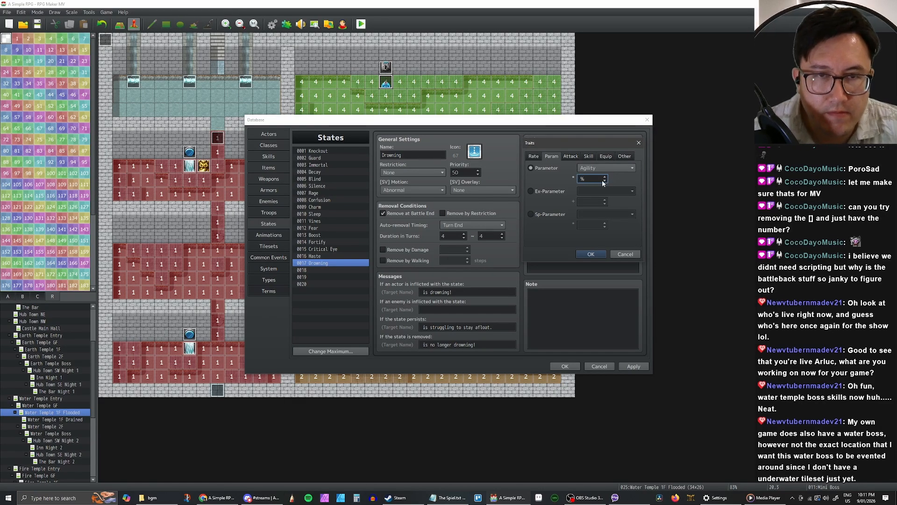
pyautogui.click(606, 180)
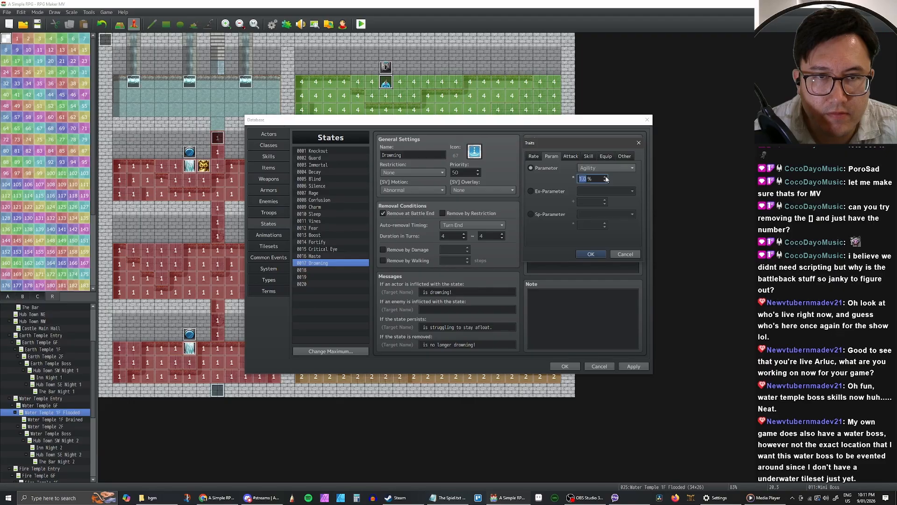
pyautogui.click(604, 169)
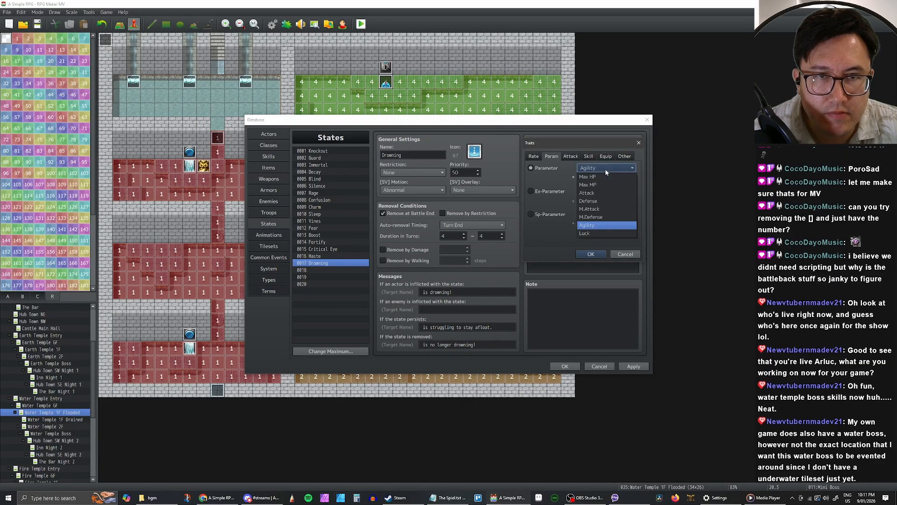
pyautogui.click(605, 170)
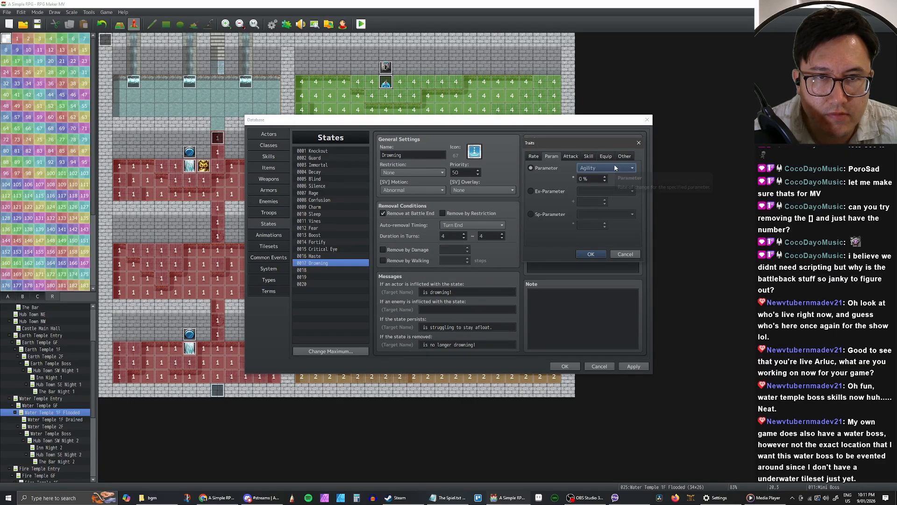
pyautogui.click(594, 178)
pyautogui.click(587, 254)
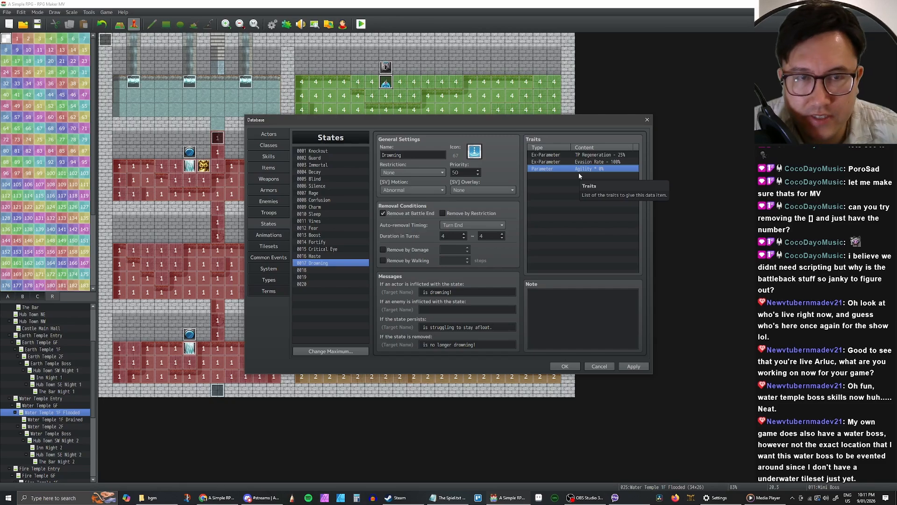
pyautogui.doubleClick(578, 173)
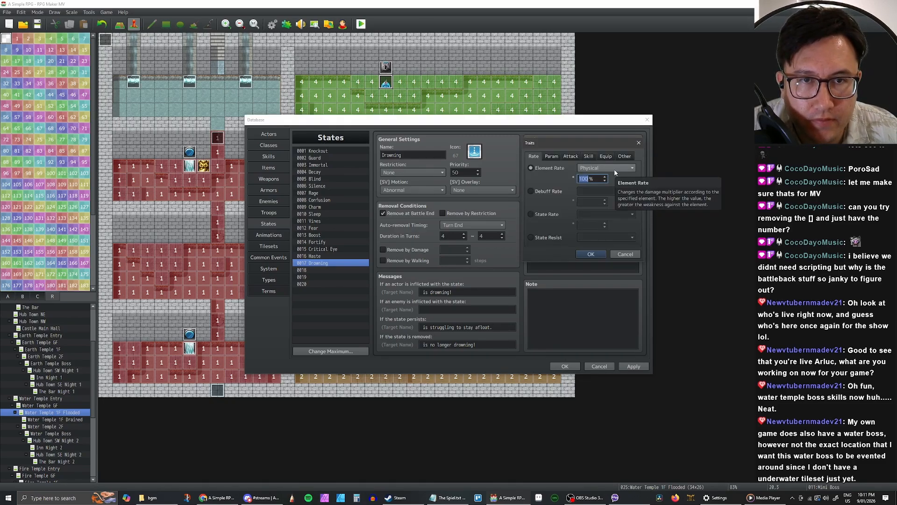
pyautogui.click(551, 156)
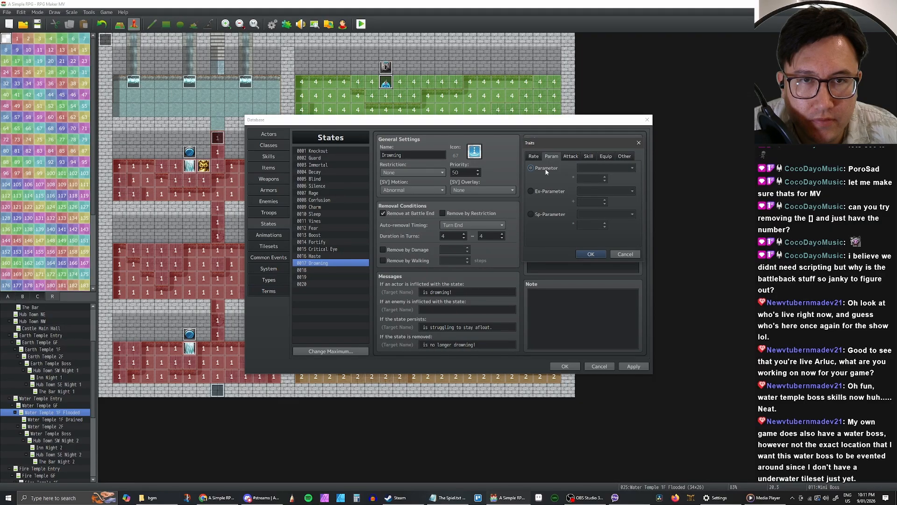
pyautogui.click(604, 169)
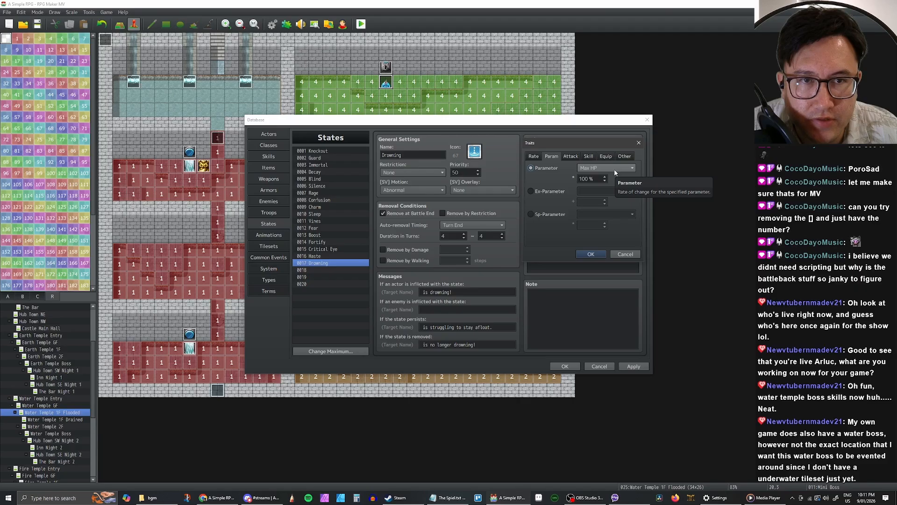
pyautogui.click(620, 255)
# Step: Review the Drowning state's TP Regeneration, Evasion Rate and Agility traits
pyautogui.click(577, 170)
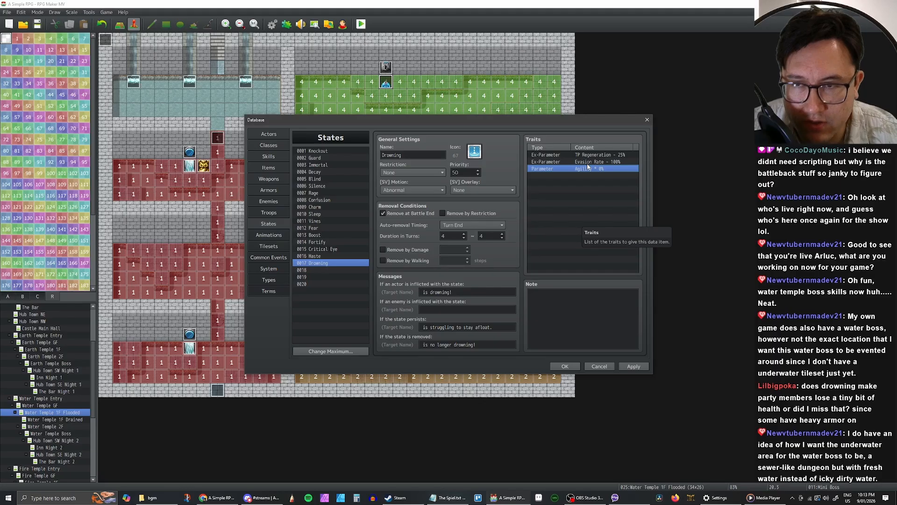
pyautogui.press('Up')
pyautogui.press('Up')
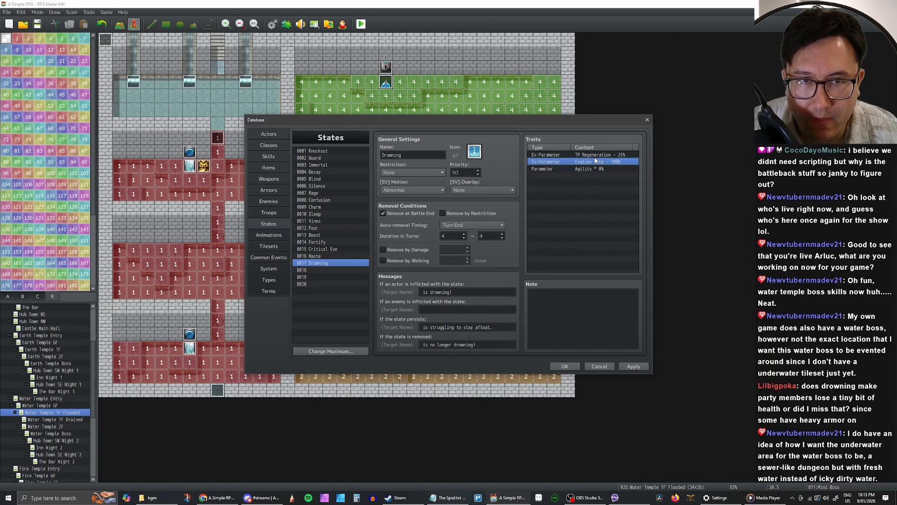
pyautogui.press('Down')
pyautogui.press('Down')
pyautogui.press('Up')
pyautogui.press('Up')
pyautogui.press('Down')
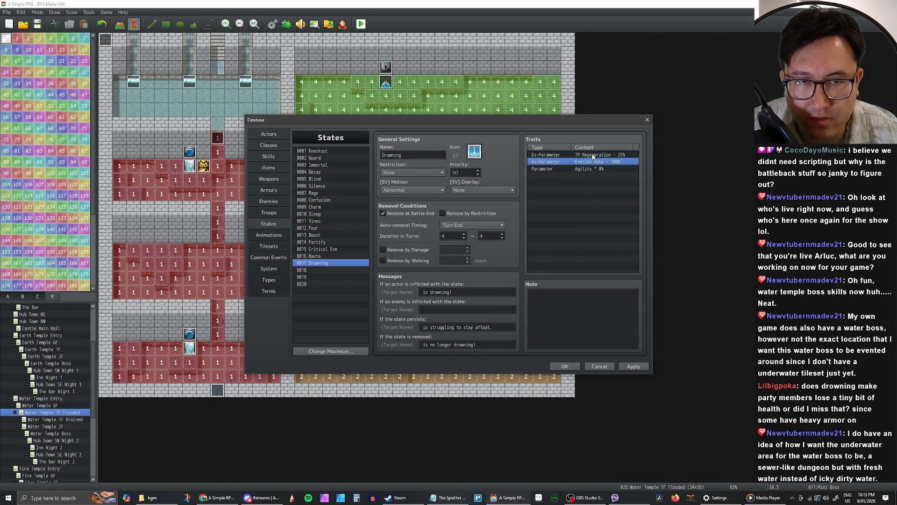
pyautogui.press('Up')
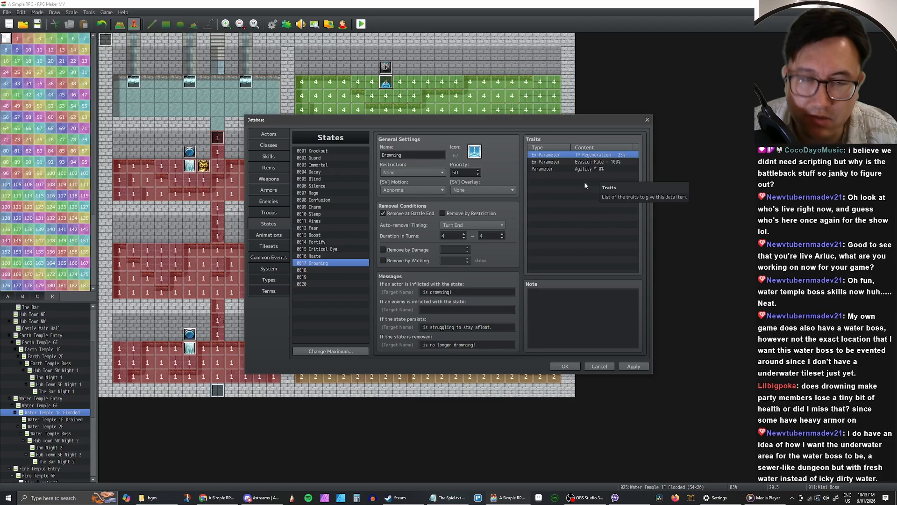
pyautogui.click(582, 169)
pyautogui.click(584, 162)
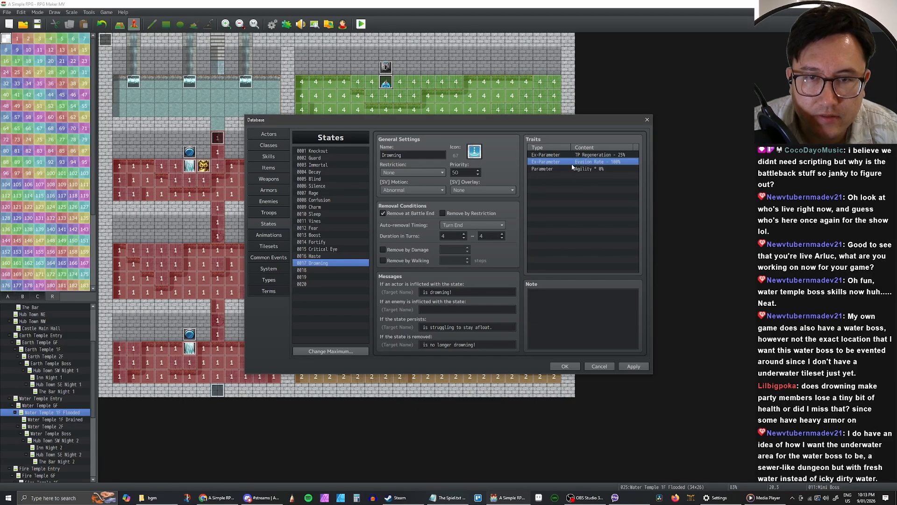
# Step: Apply the Drowning state's trait changes to the database
pyautogui.click(571, 169)
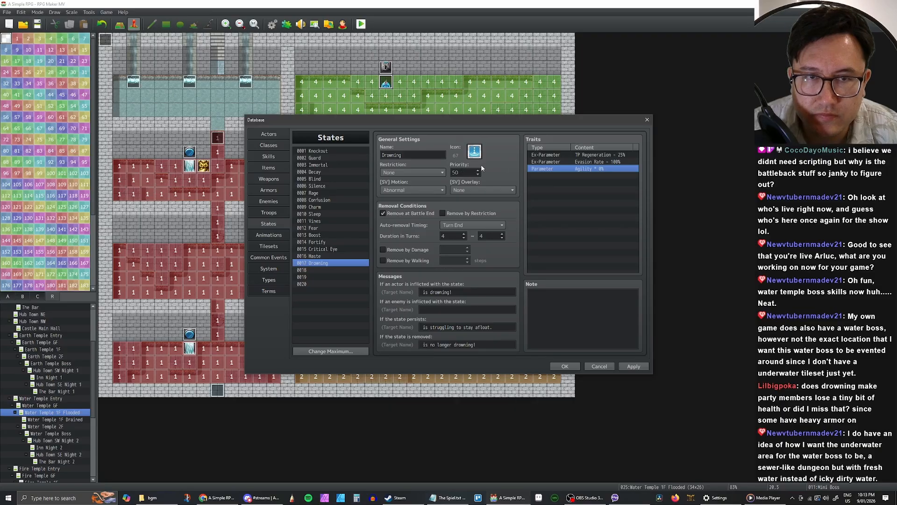
pyautogui.hotkey('alt', 'a')
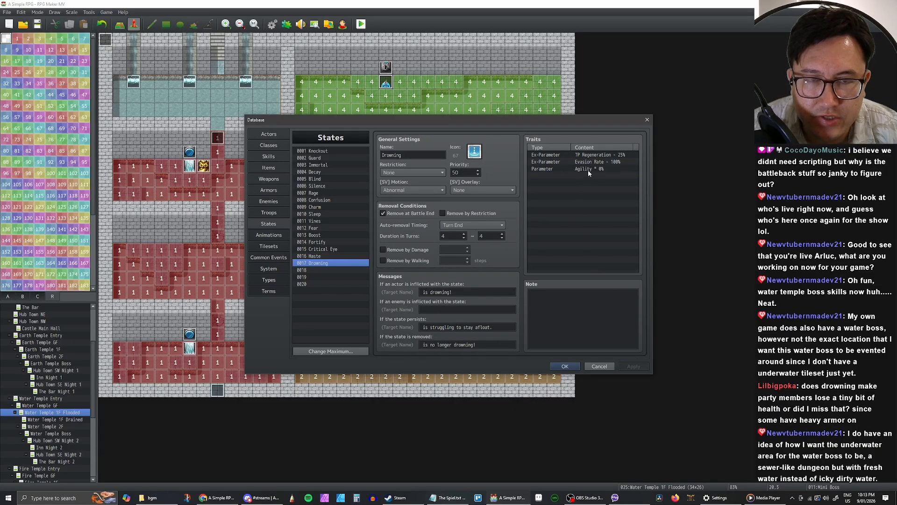
pyautogui.click(589, 162)
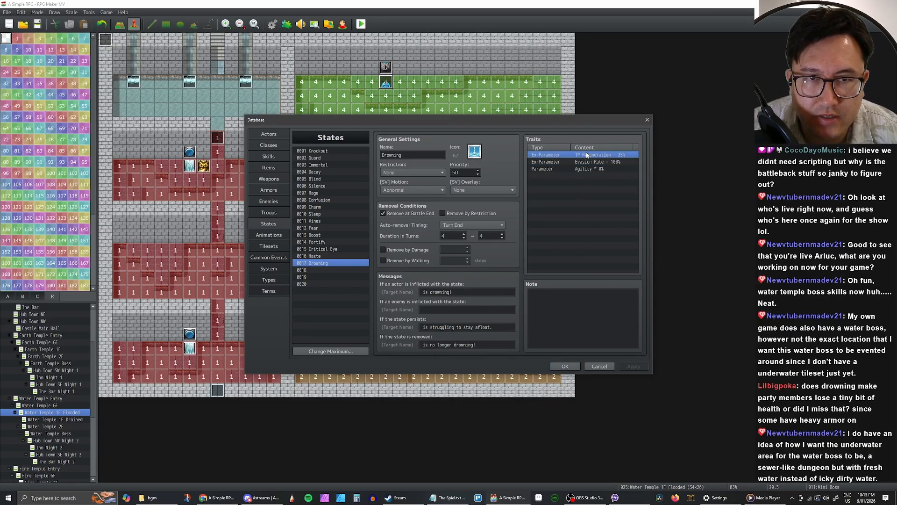
# Step: Examine the Param, Attack, Skill, Equip and Other trait options for the Drowning state without adding a trait
pyautogui.doubleClick(574, 176)
pyautogui.click(550, 157)
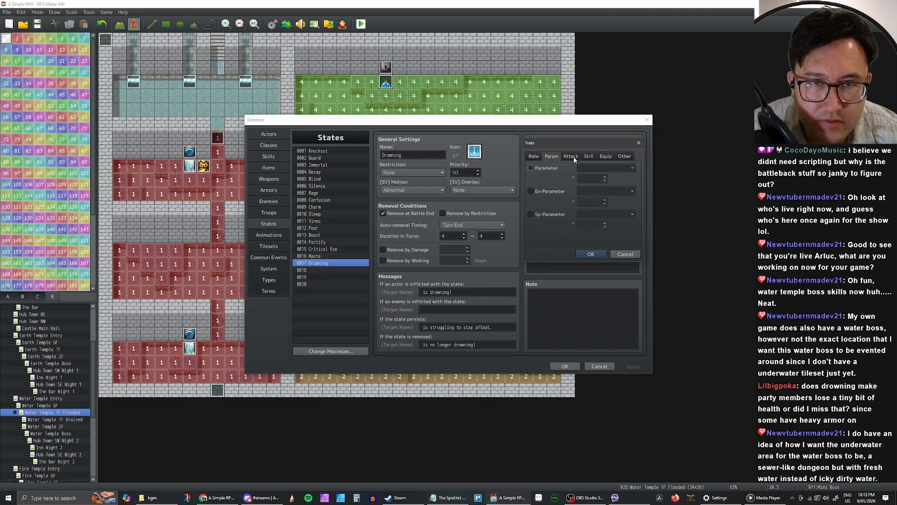
pyautogui.click(572, 158)
pyautogui.click(587, 157)
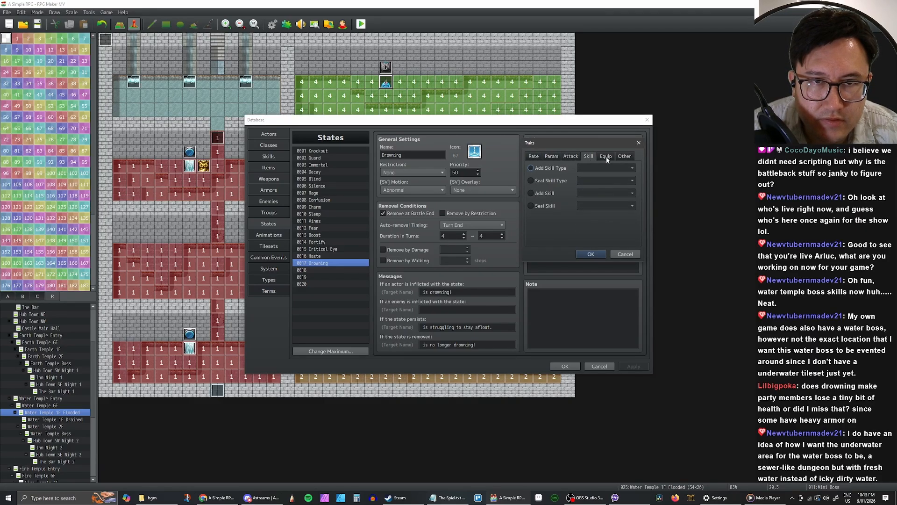
pyautogui.click(531, 168)
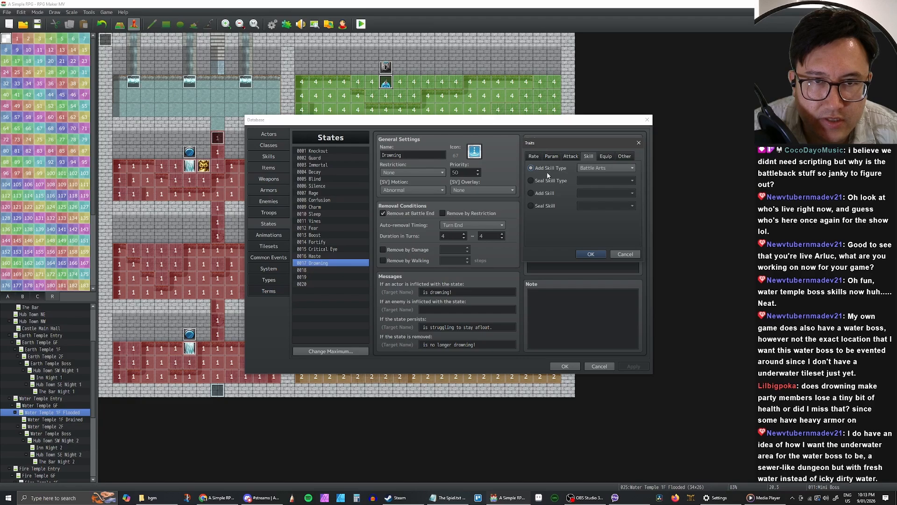
pyautogui.click(547, 181)
pyautogui.click(546, 193)
pyautogui.click(544, 205)
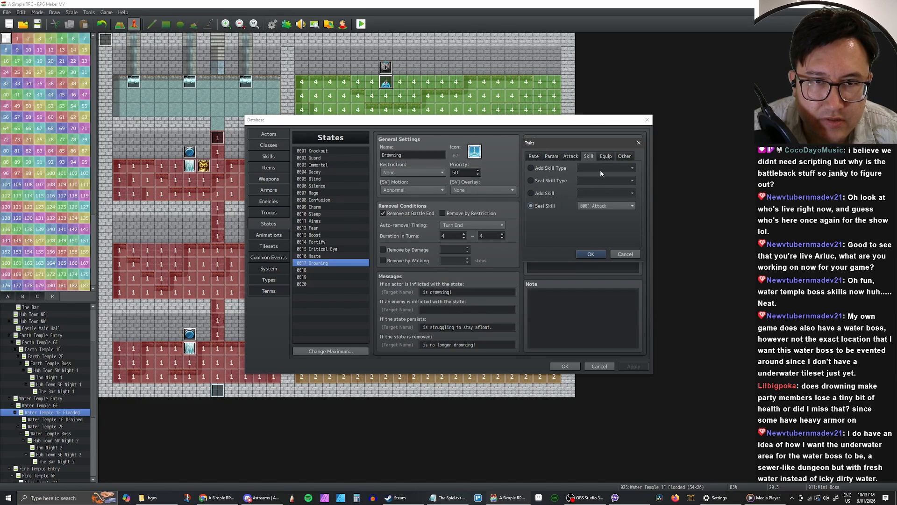
pyautogui.click(606, 157)
pyautogui.click(623, 158)
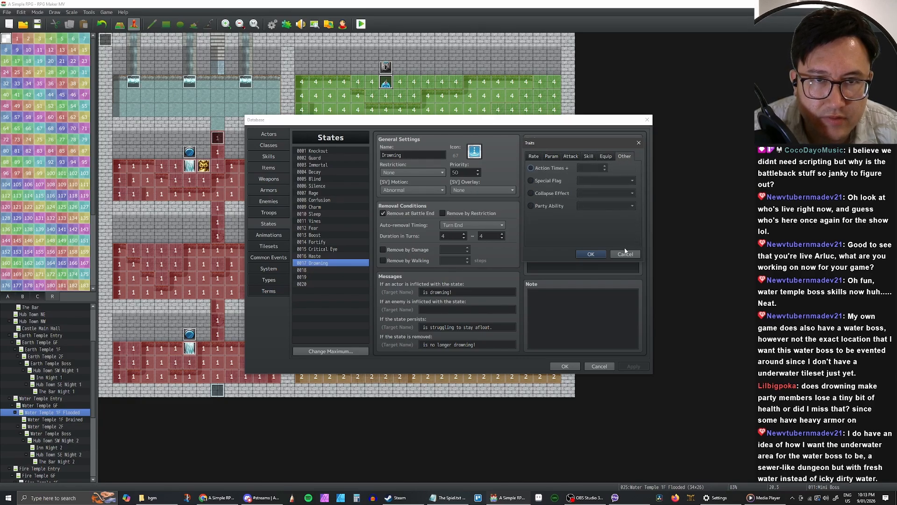
pyautogui.click(606, 158)
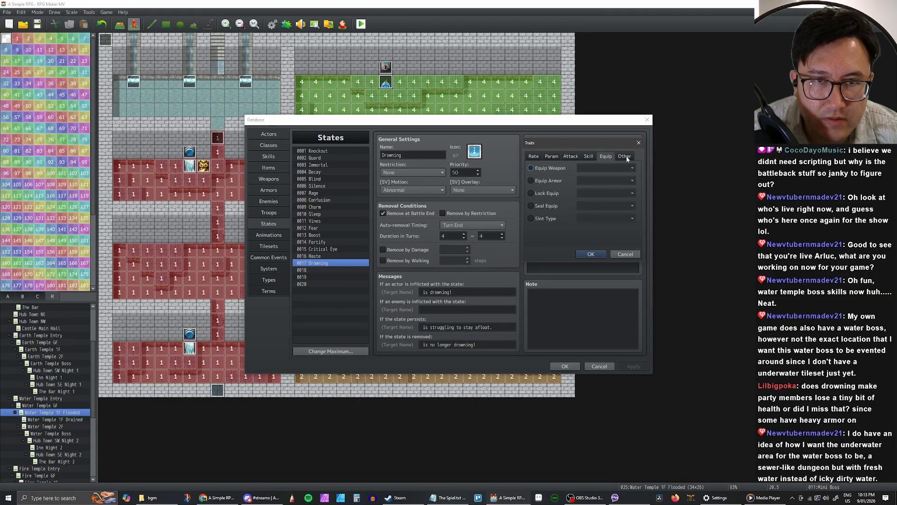
pyautogui.click(588, 157)
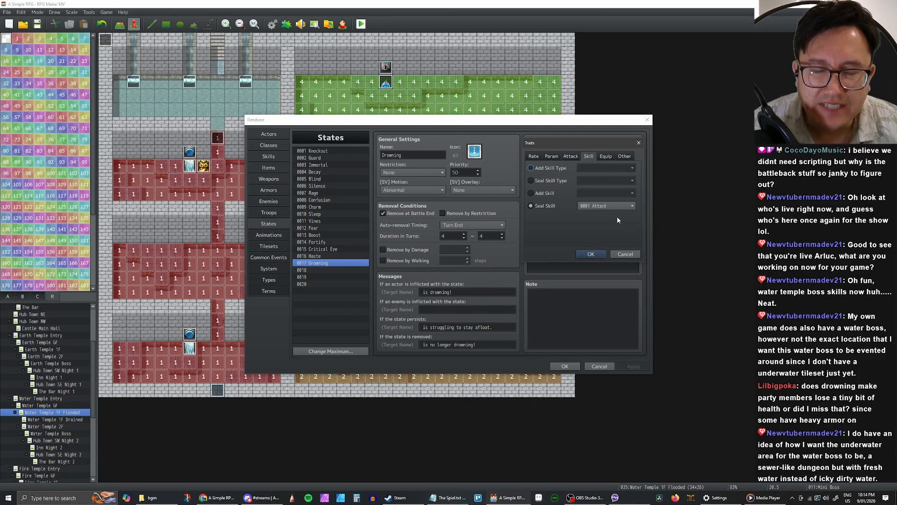
pyautogui.click(625, 256)
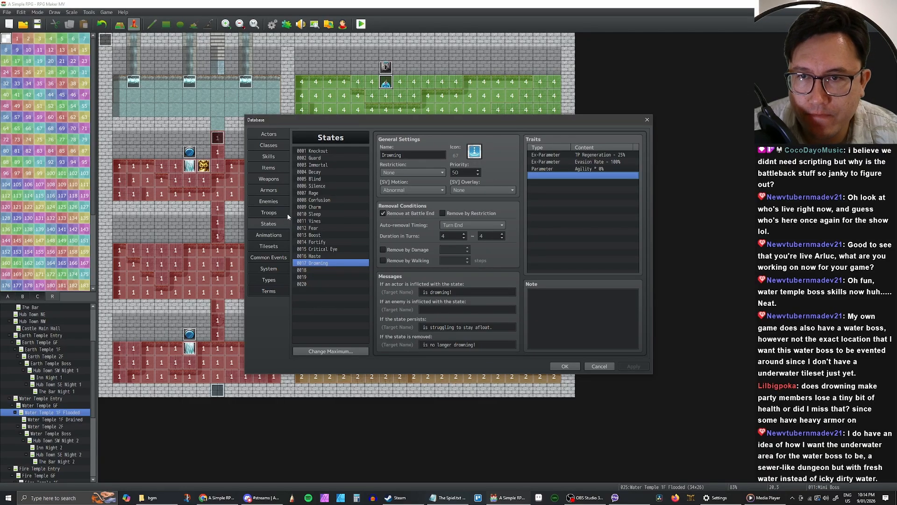
# Step: Review the Water Boss enemy's action patterns and compare the WTB Drown All and WTB Attack All skill settings
pyautogui.click(274, 214)
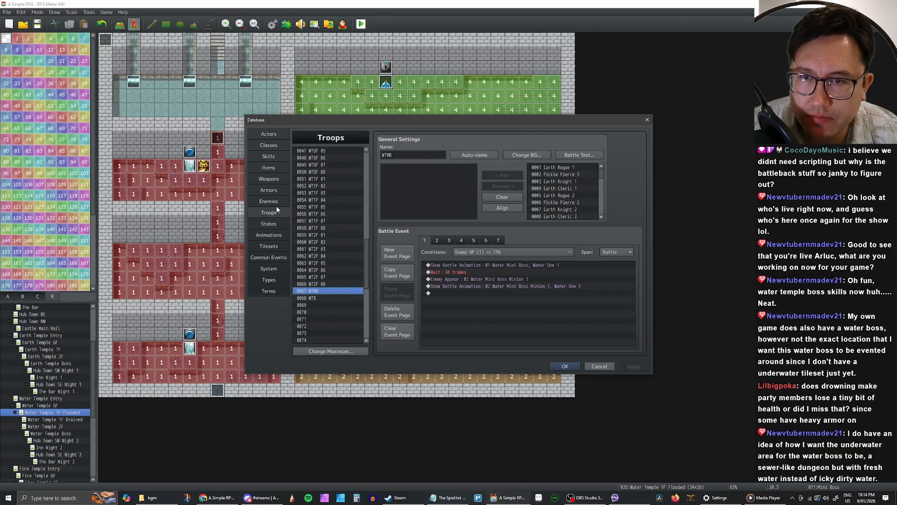
pyautogui.click(278, 201)
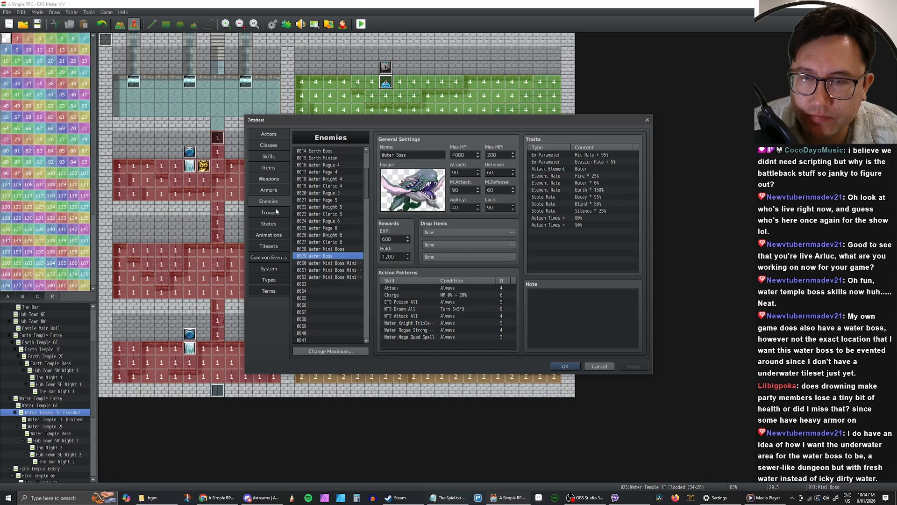
pyautogui.click(278, 213)
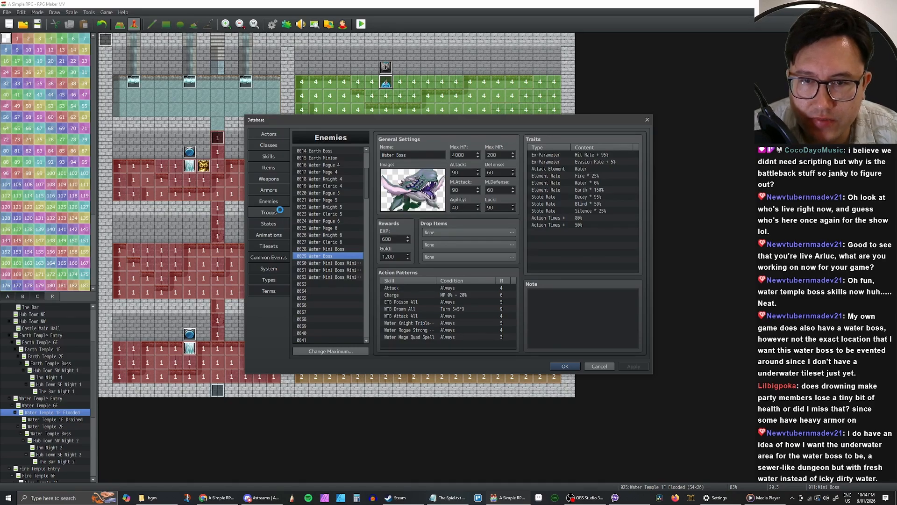
pyautogui.click(280, 224)
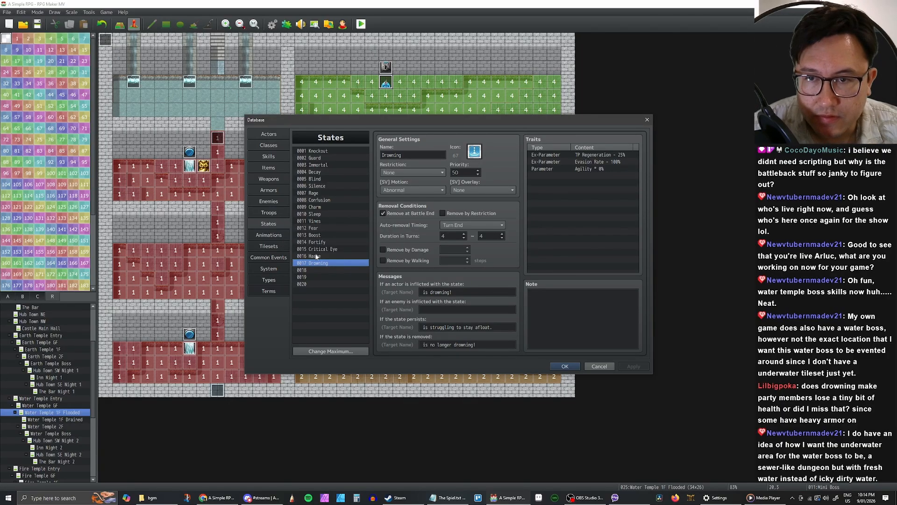
pyautogui.press('Up')
pyautogui.click(272, 156)
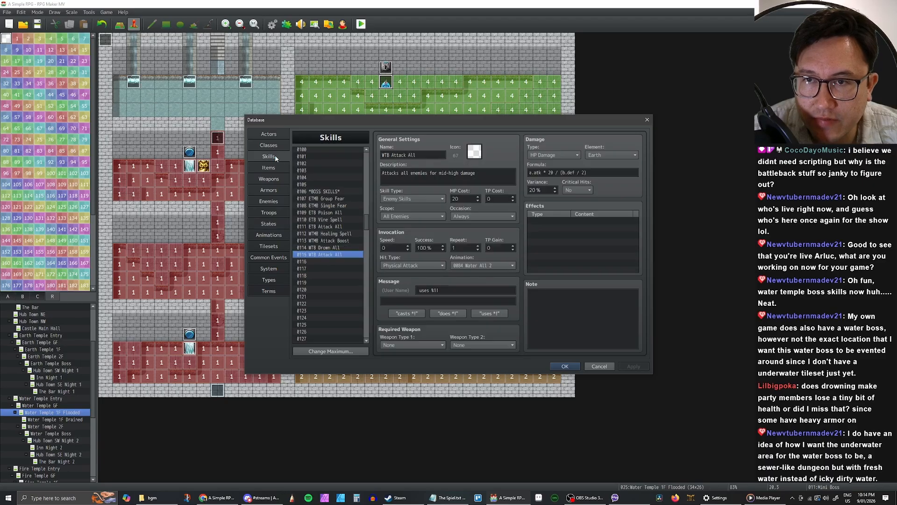
pyautogui.click(339, 248)
pyautogui.click(338, 256)
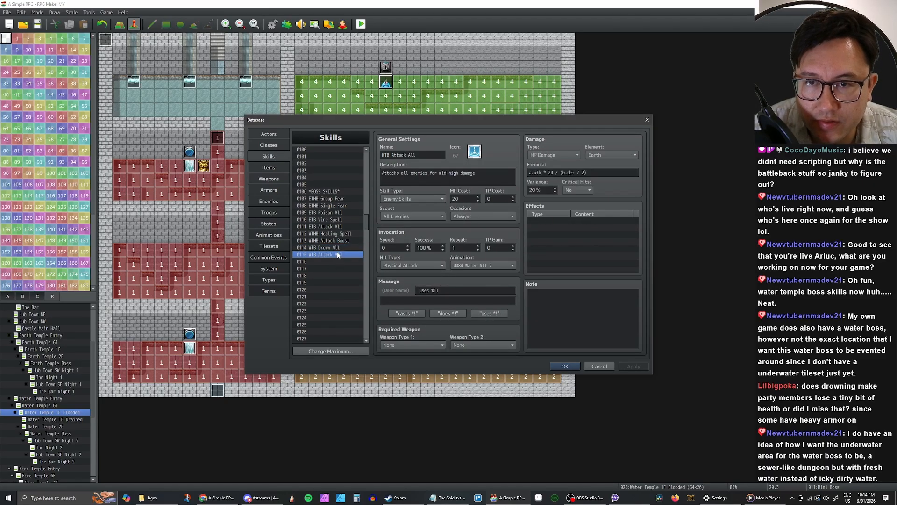
pyautogui.click(345, 249)
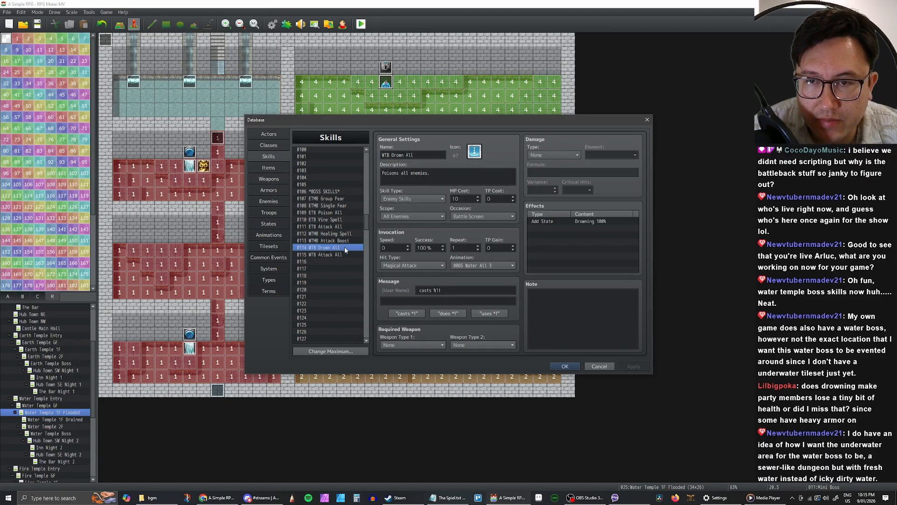
pyautogui.click(342, 255)
pyautogui.click(336, 262)
pyautogui.click(338, 254)
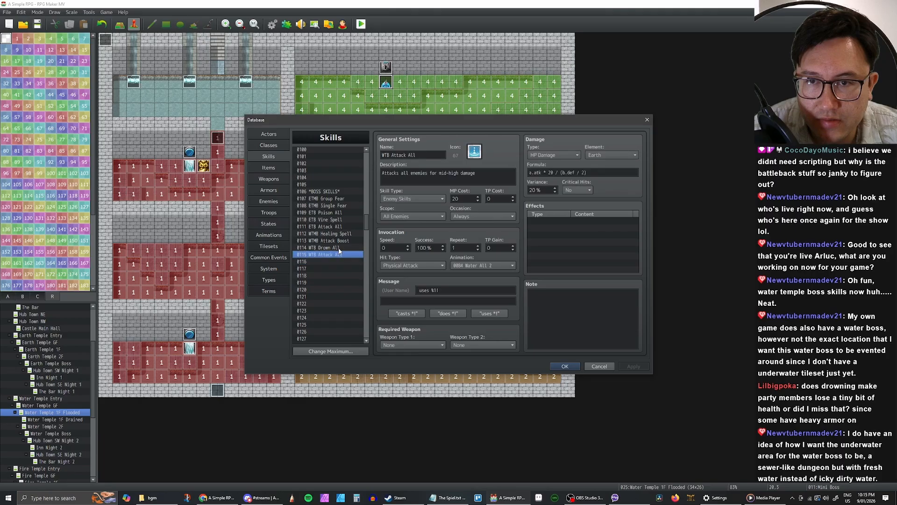
pyautogui.click(339, 248)
pyautogui.click(339, 255)
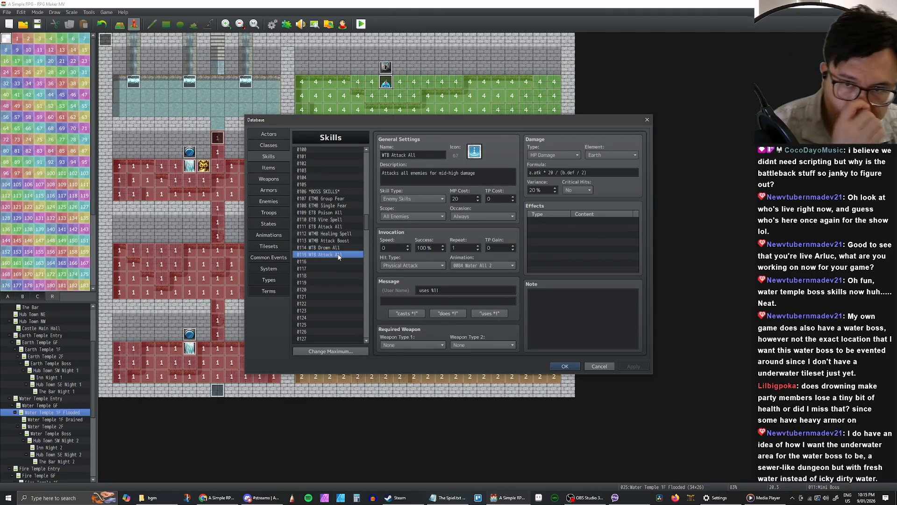
pyautogui.click(274, 213)
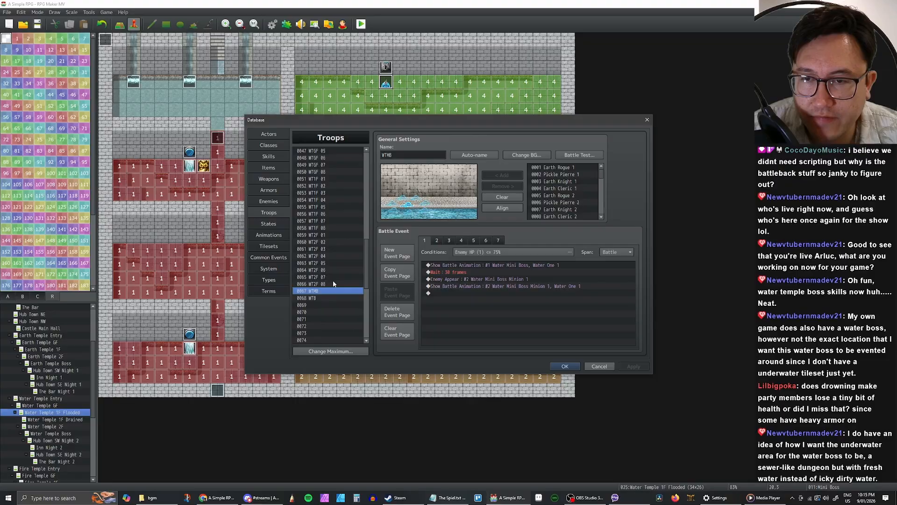
pyautogui.click(276, 223)
pyautogui.click(276, 214)
pyautogui.click(274, 224)
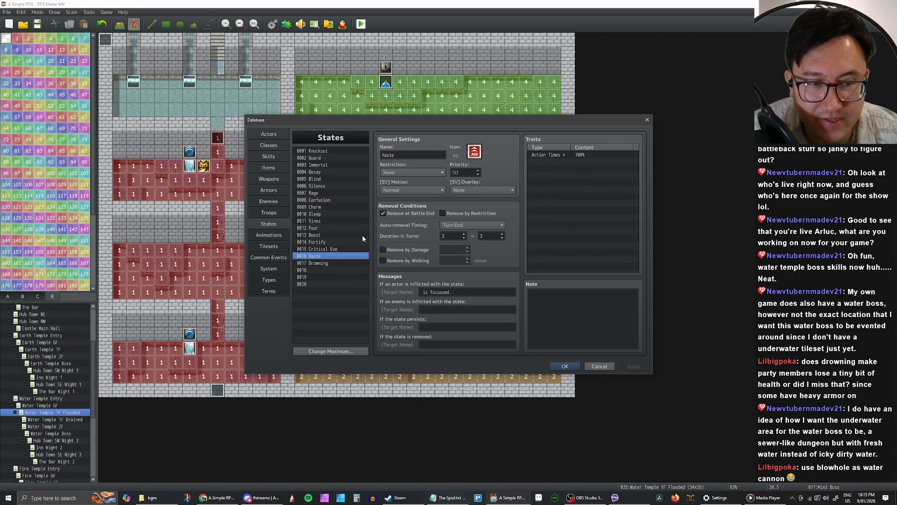
# Step: Give the WTB troop's battle event page a repeating Turn condition with the same number as starting turn and interval
pyautogui.click(271, 216)
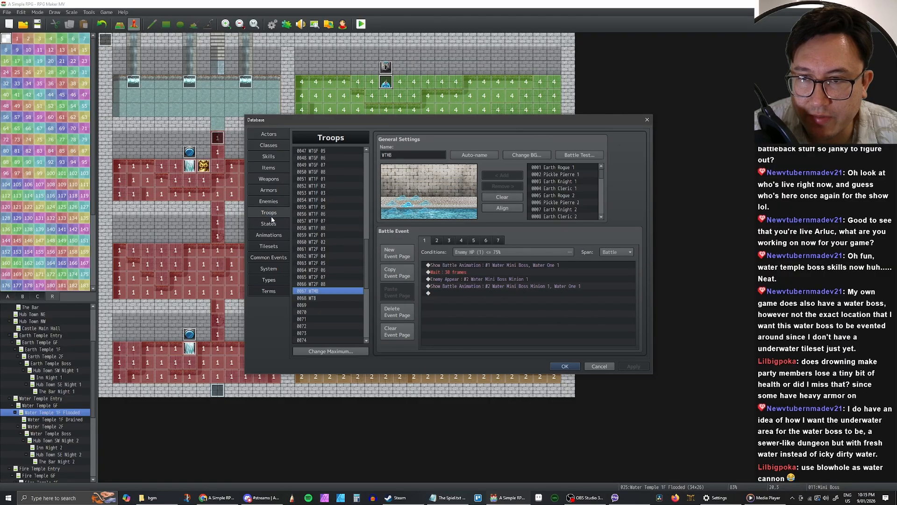
pyautogui.rightClick(318, 295)
pyautogui.click(453, 264)
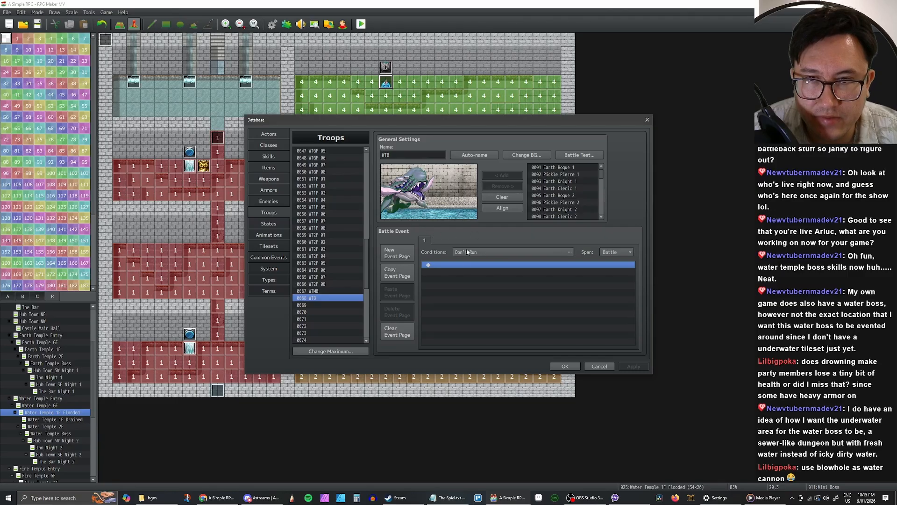
pyautogui.click(503, 252)
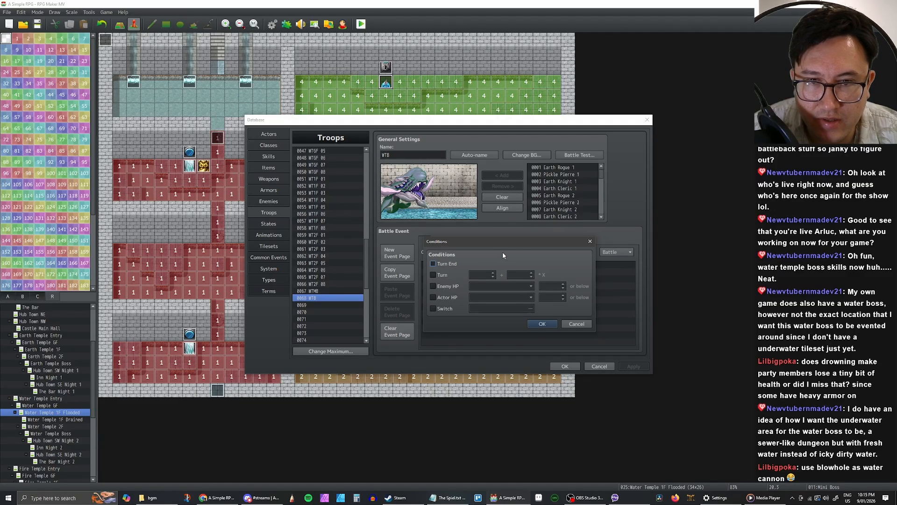
pyautogui.click(432, 275)
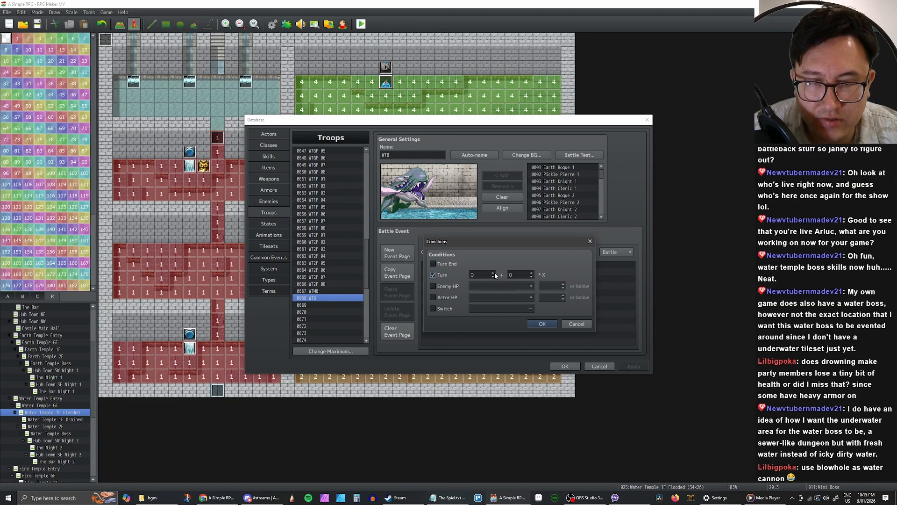
pyautogui.click(493, 274)
pyautogui.click(493, 274)
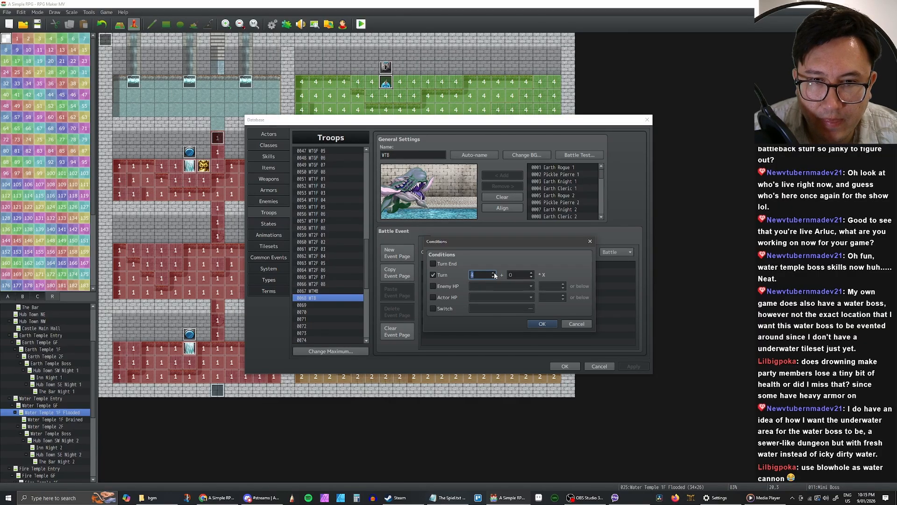
pyautogui.click(494, 276)
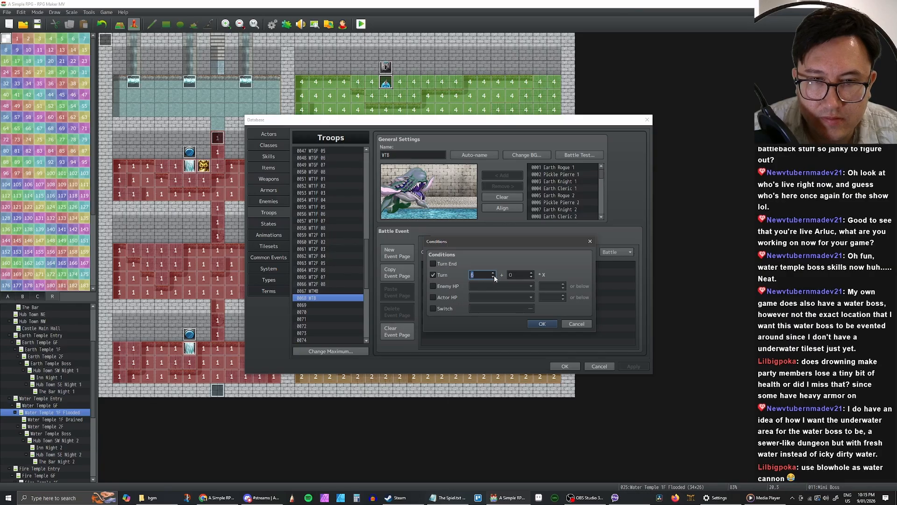
pyautogui.click(493, 273)
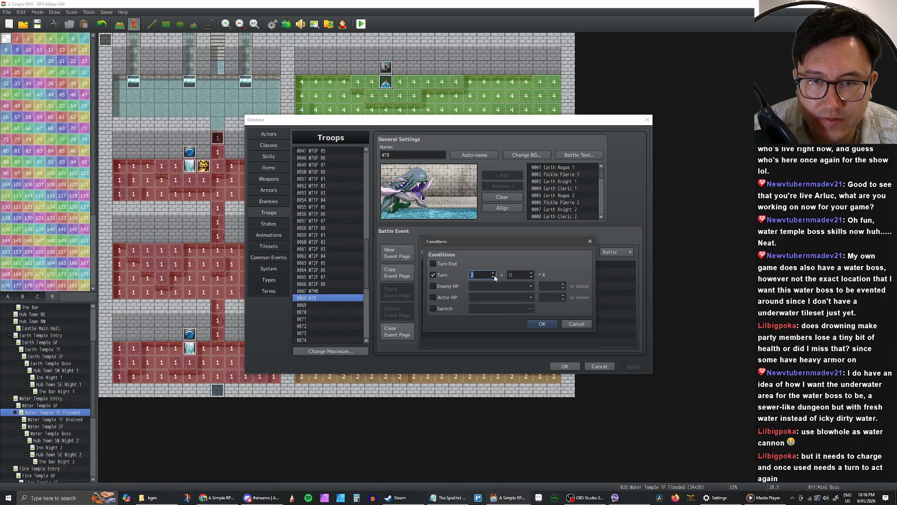
pyautogui.click(493, 275)
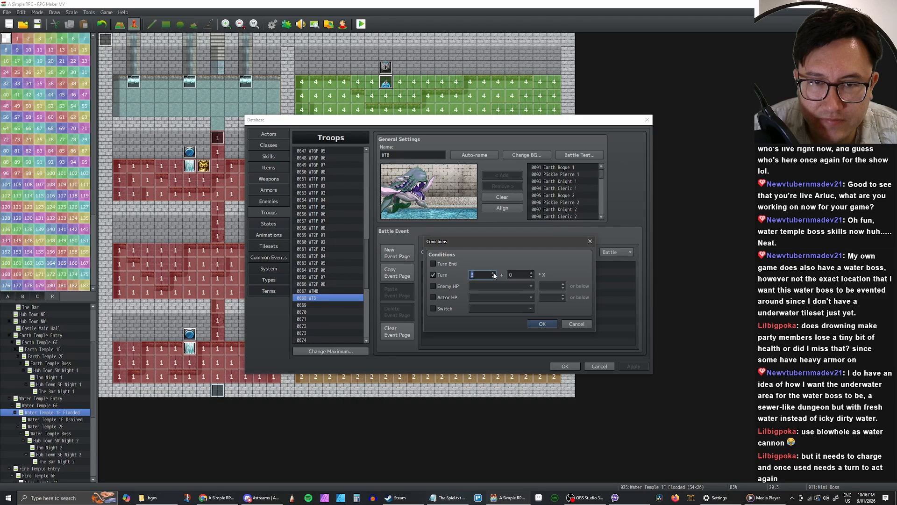
pyautogui.tripleClick(532, 272)
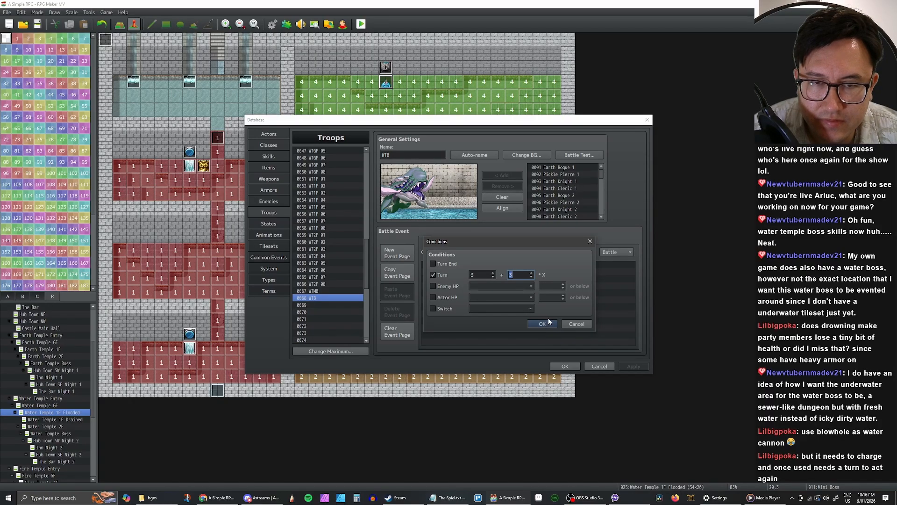
pyautogui.click(531, 273)
pyautogui.click(531, 273)
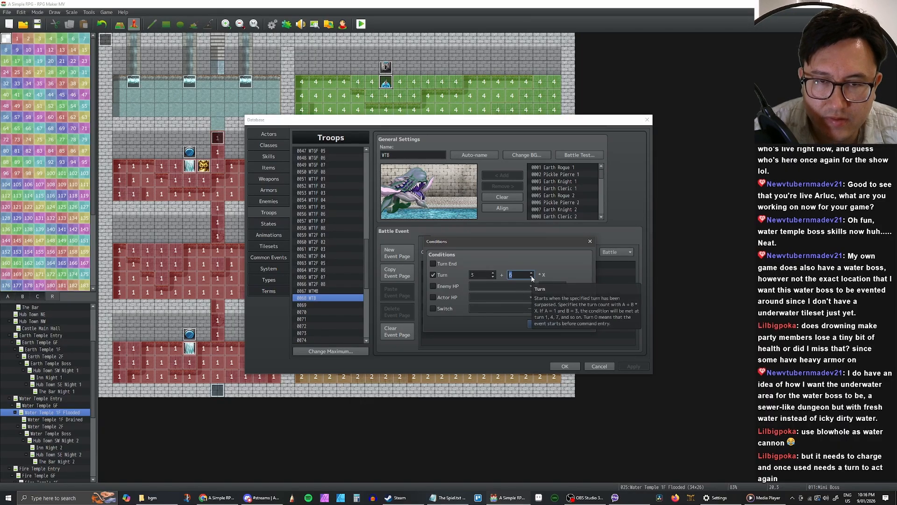
pyautogui.scroll(-3, 532, 278)
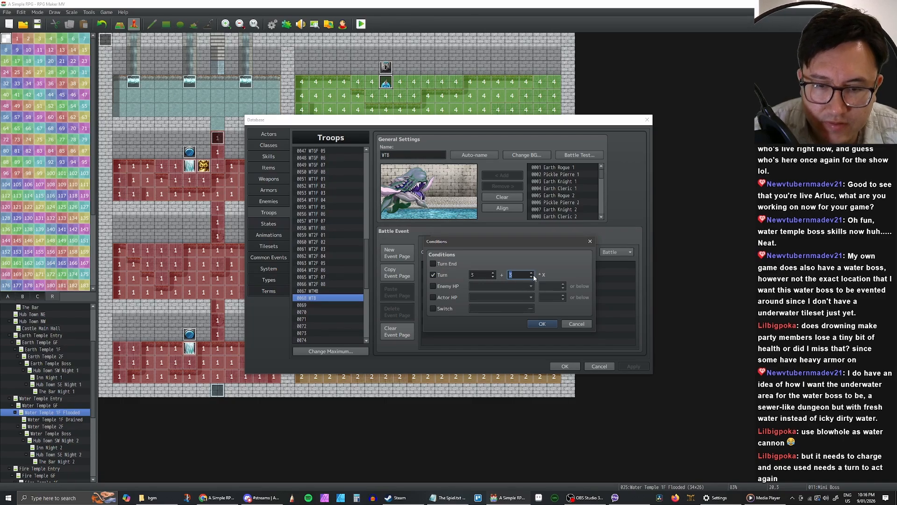
pyautogui.click(541, 325)
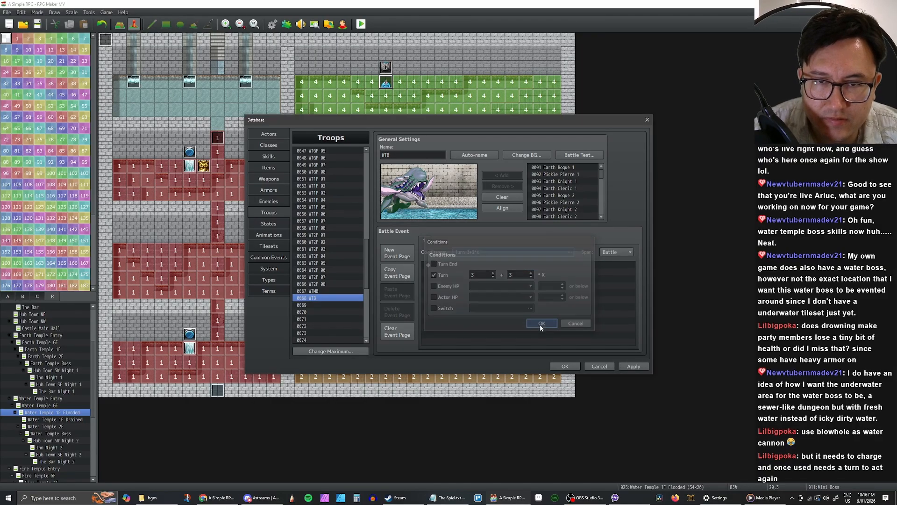
pyautogui.click(469, 269)
pyautogui.rightClick(469, 269)
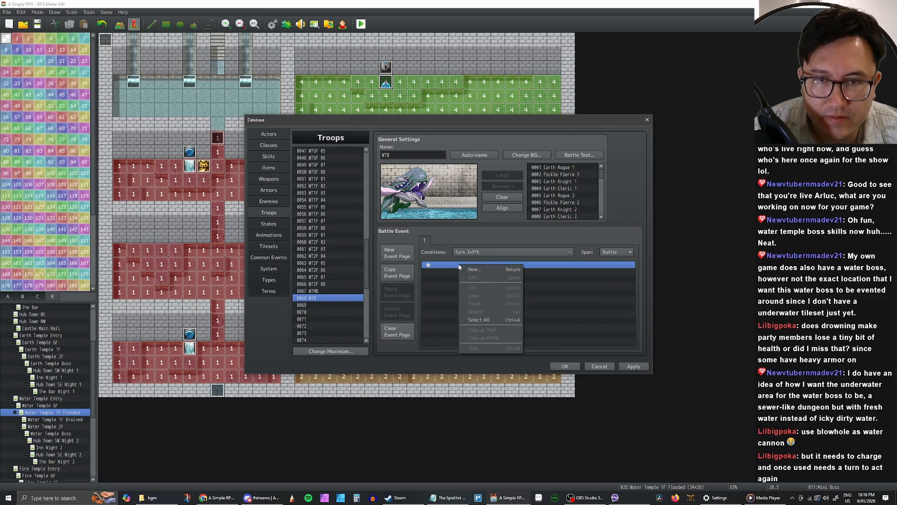
pyautogui.click(472, 270)
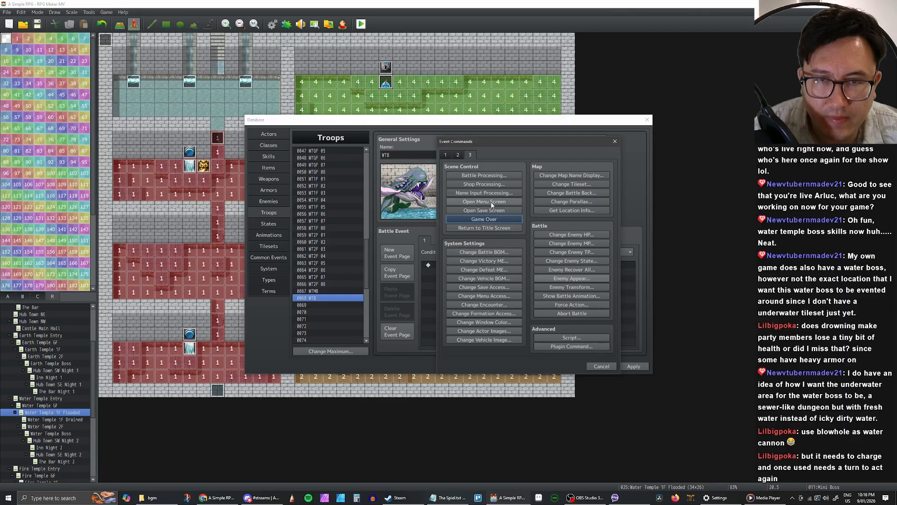
pyautogui.click(459, 156)
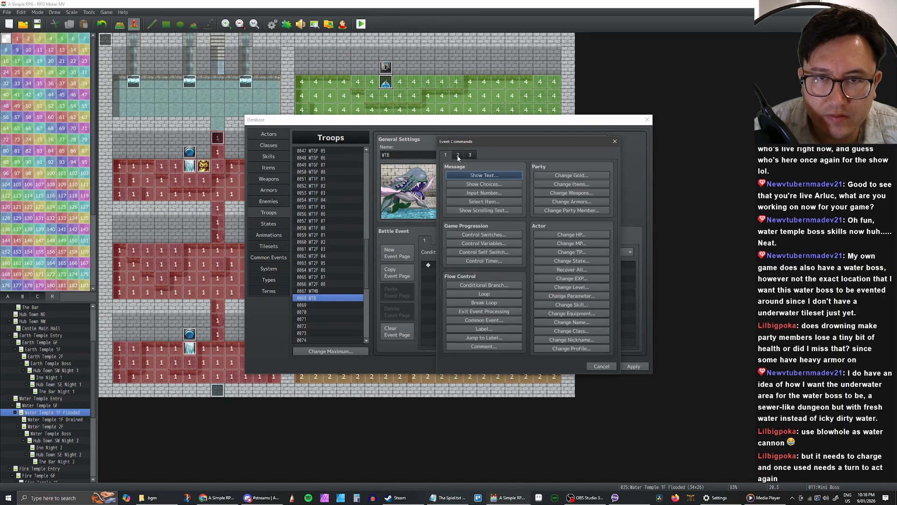
pyautogui.click(446, 155)
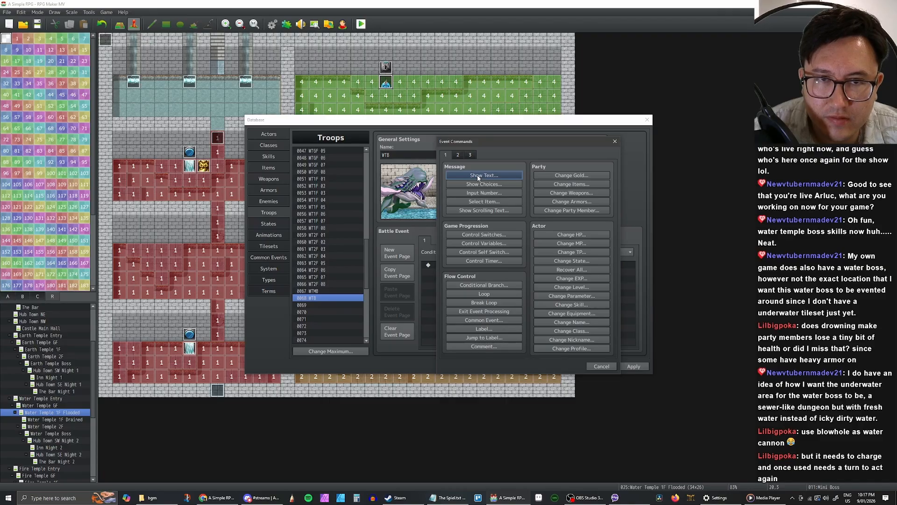
pyautogui.click(596, 366)
# Step: Start a Control Variables command in the WTB battle event and rename its target variable 0019 as Swallowed
pyautogui.rightClick(443, 265)
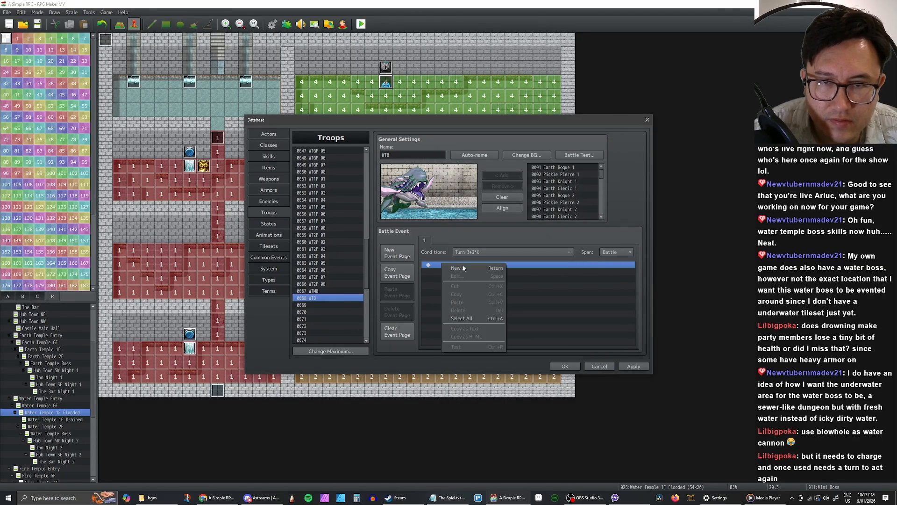
pyautogui.click(463, 268)
pyautogui.click(446, 155)
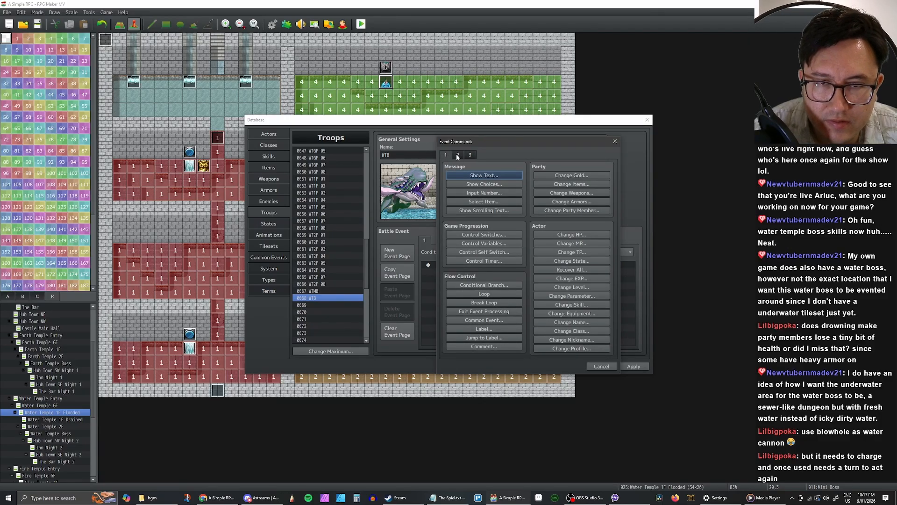
pyautogui.click(486, 244)
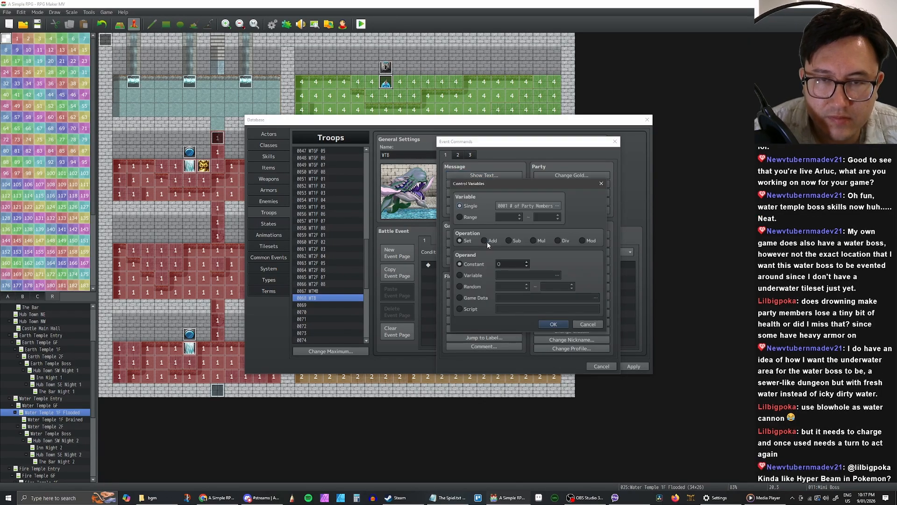
pyautogui.click(521, 206)
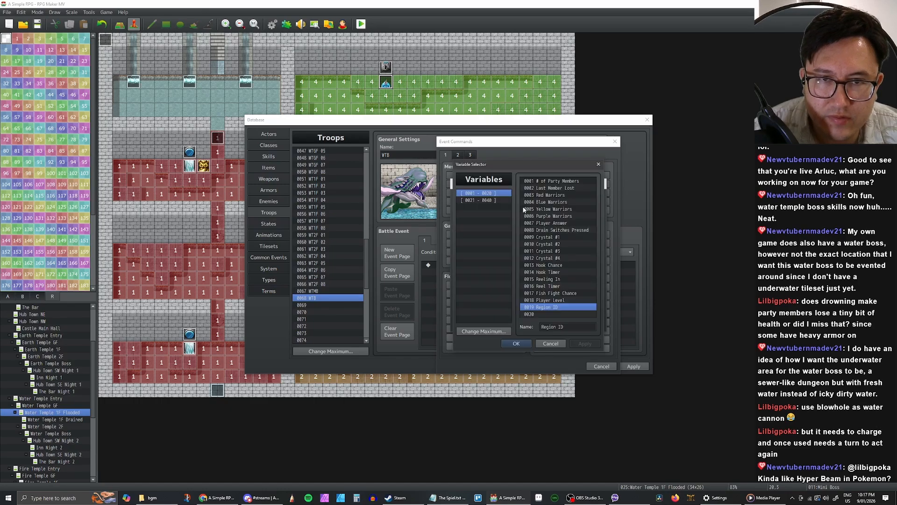
pyautogui.click(571, 327)
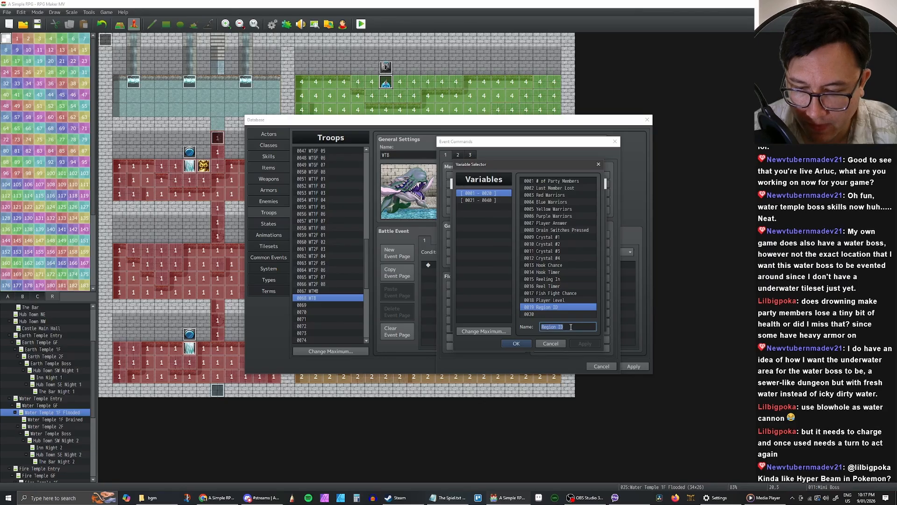
pyautogui.write('S')
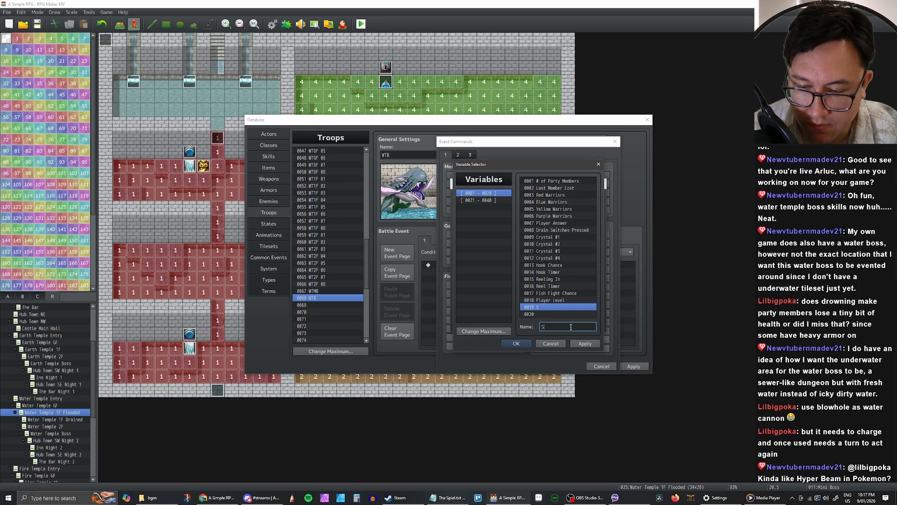
pyautogui.write('malled')
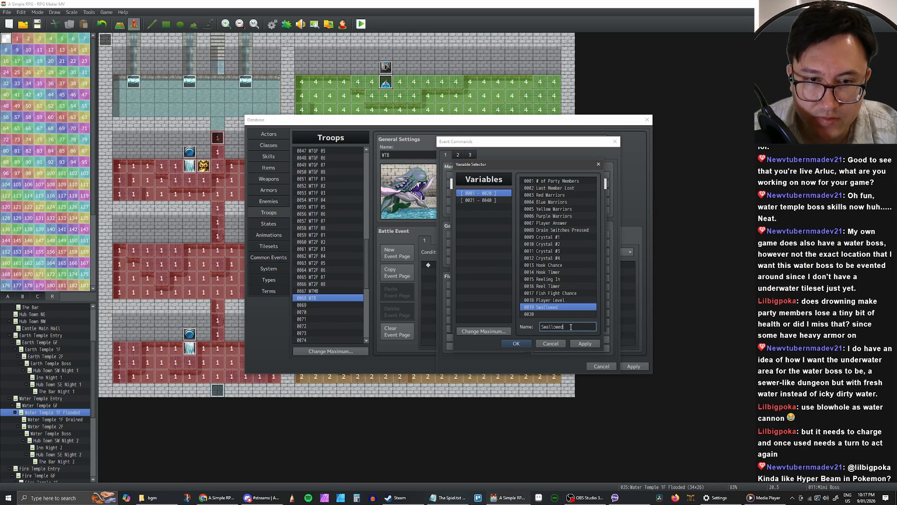
pyautogui.press('Return')
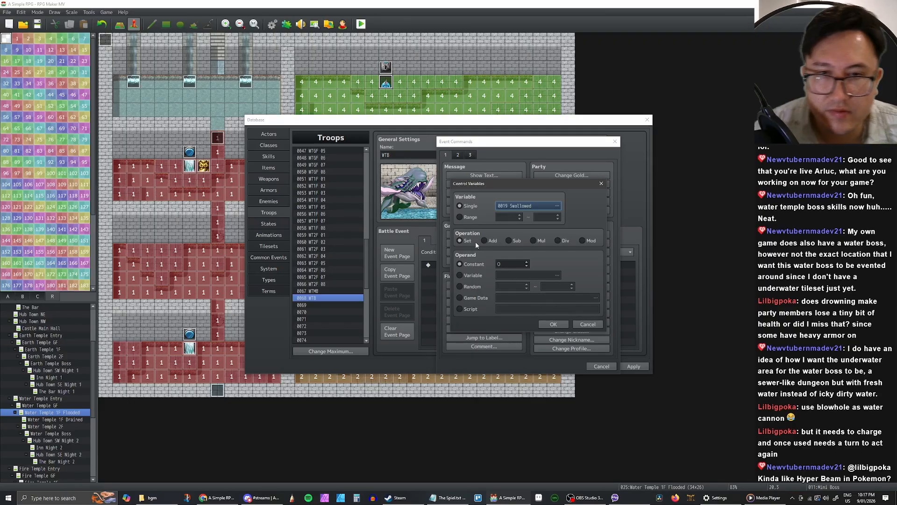
# Step: Set the Swallowed variable to a random value from 1 to 3 and add the command to the battle event
pyautogui.click(460, 286)
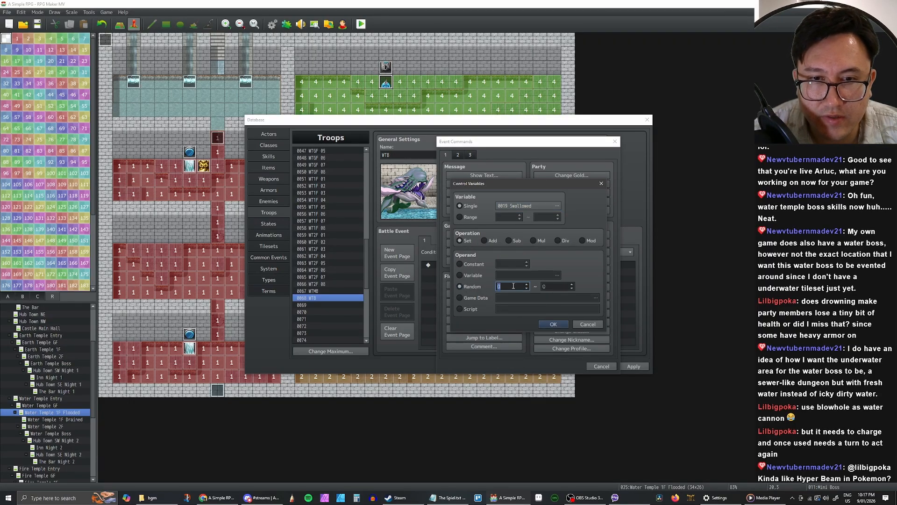
pyautogui.write('1')
pyautogui.press('Tab')
pyautogui.write('3')
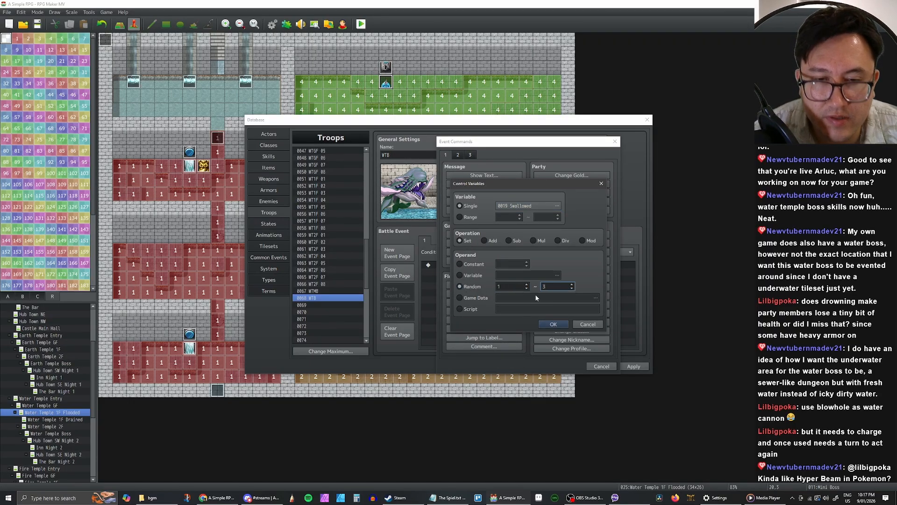
pyautogui.click(553, 324)
# Step: Add a conditional branch below the variable command that checks whether Swallowed equals 1, including an Else branch
pyautogui.rightClick(443, 275)
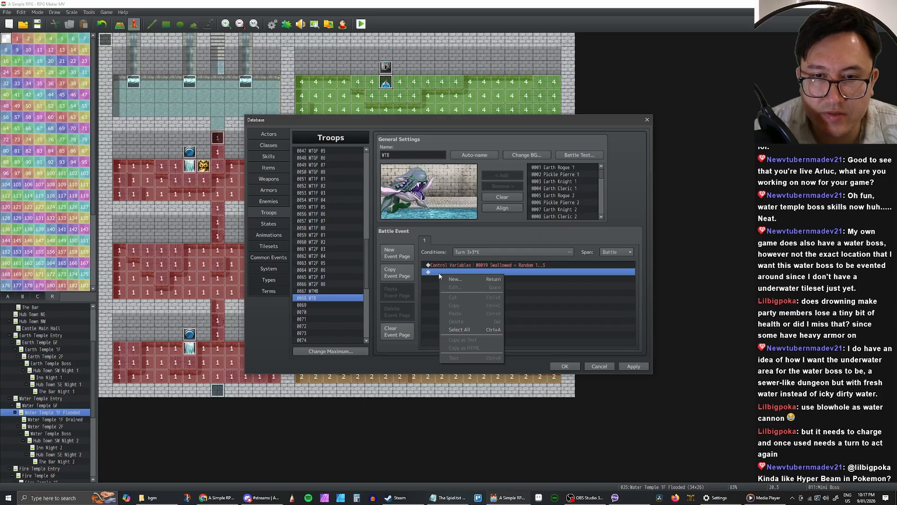
pyautogui.click(468, 278)
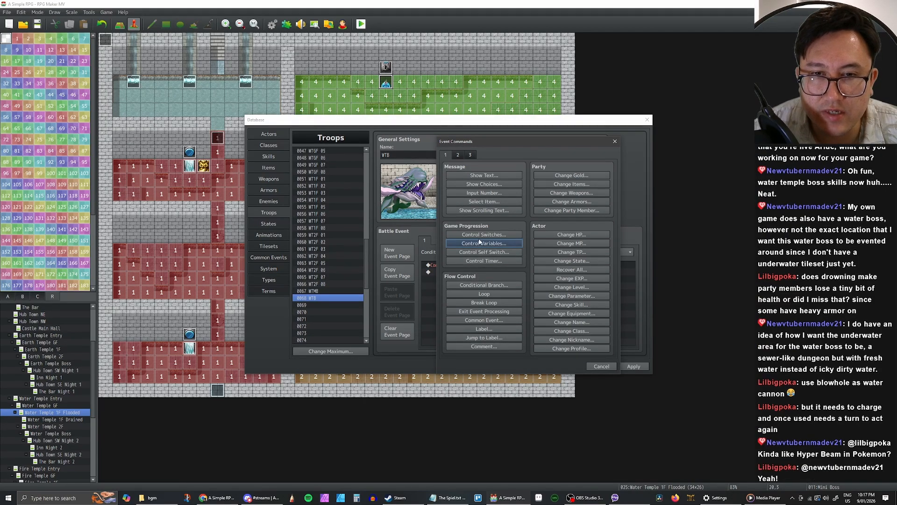
pyautogui.click(481, 285)
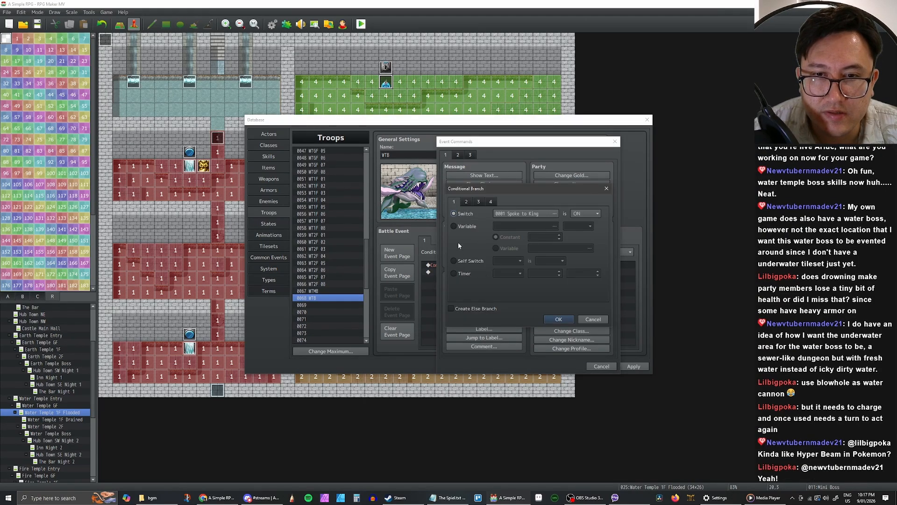
pyautogui.click(454, 227)
pyautogui.click(542, 226)
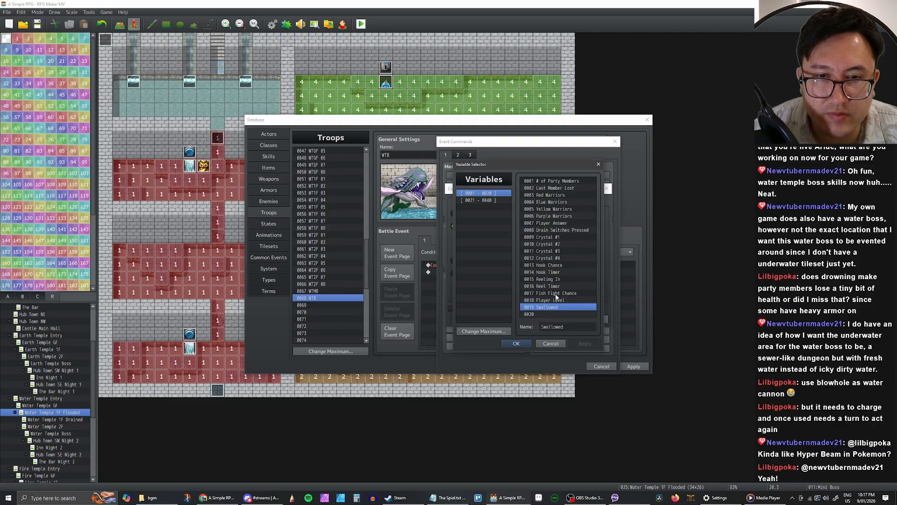
pyautogui.click(517, 343)
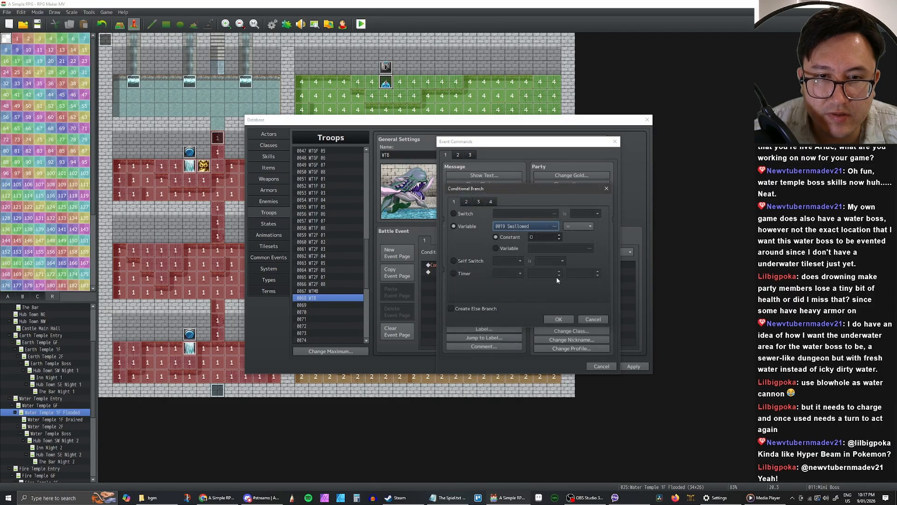
pyautogui.click(560, 235)
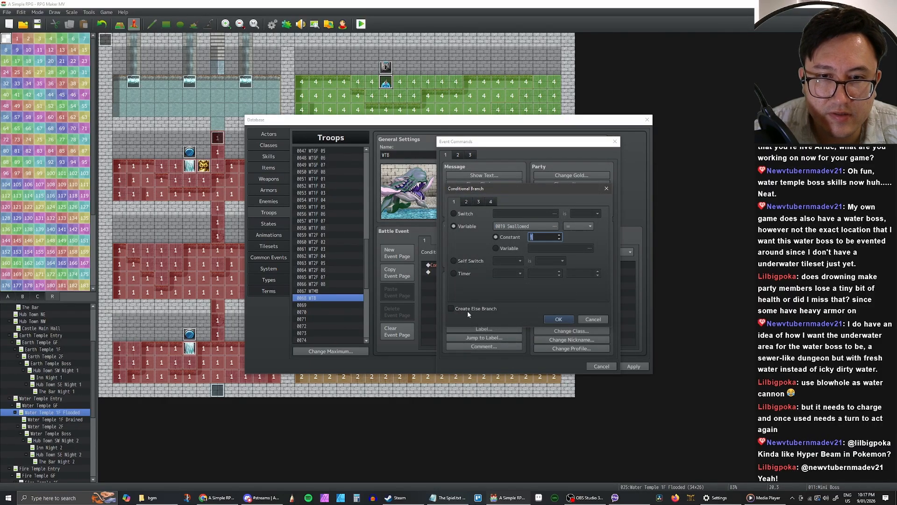
pyautogui.click(467, 309)
pyautogui.click(551, 320)
# Step: Add a Show Text message reading "The Beast swallowed you whole!" inside the Swallowed = 1 branch
pyautogui.click(447, 286)
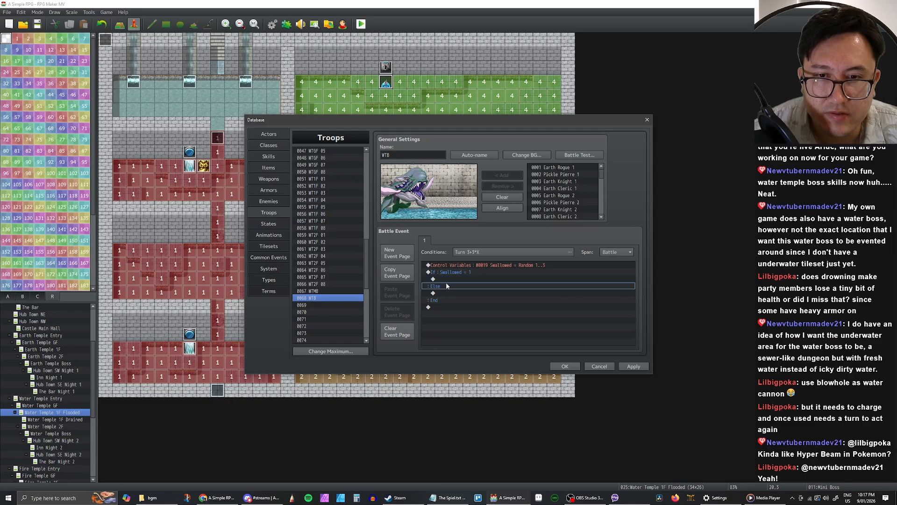
pyautogui.doubleClick(444, 293)
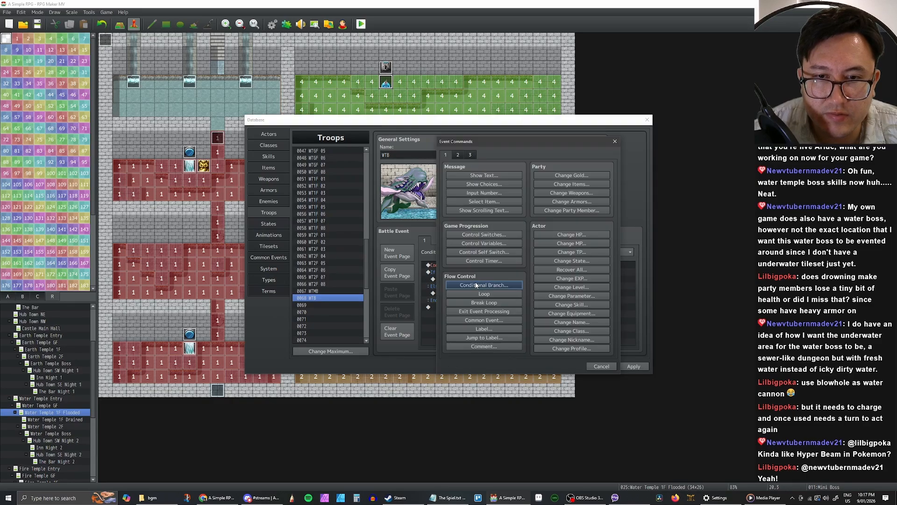
pyautogui.click(473, 175)
pyautogui.write('The ')
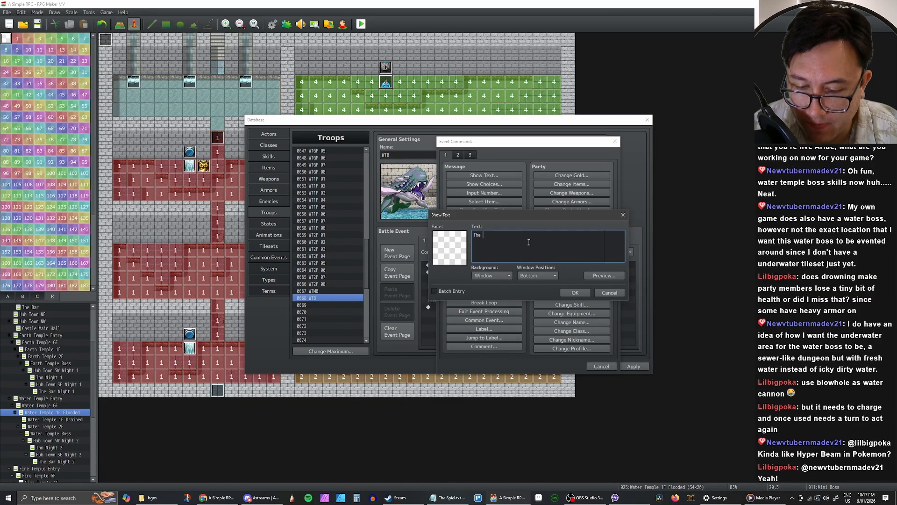
pyautogui.write('Beast')
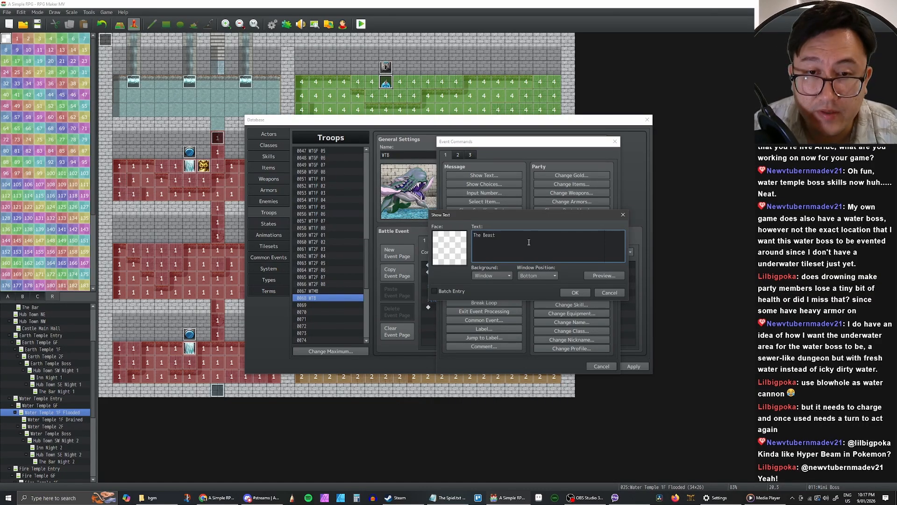
pyautogui.write(' swal')
pyautogui.press('BackSpace')
pyautogui.write('all')
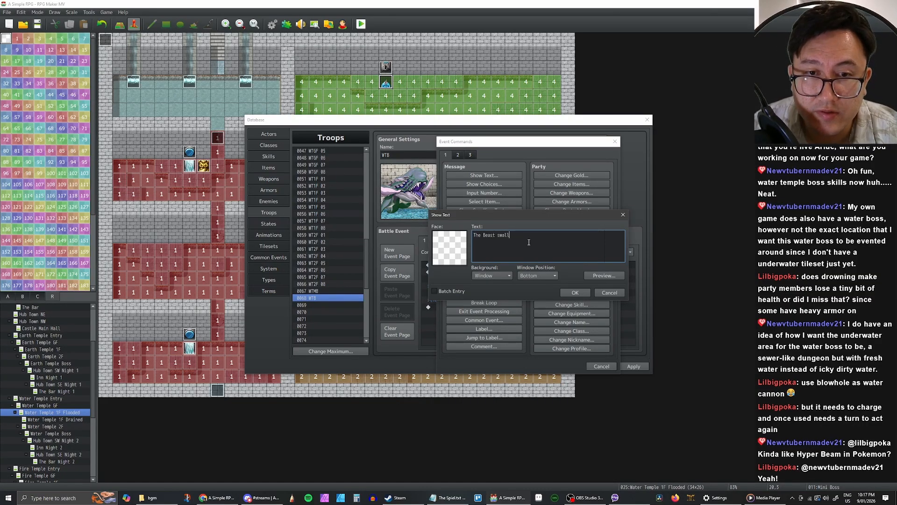
pyautogui.write('owed ')
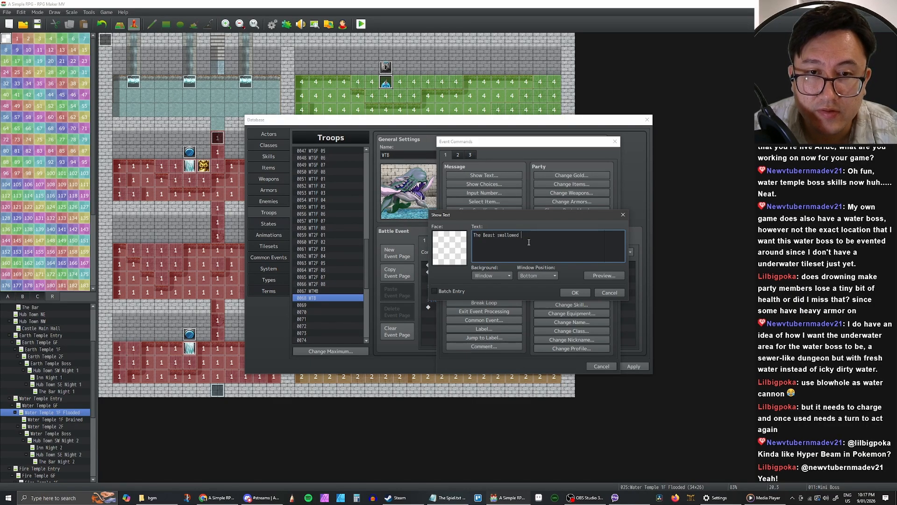
pyautogui.write('you')
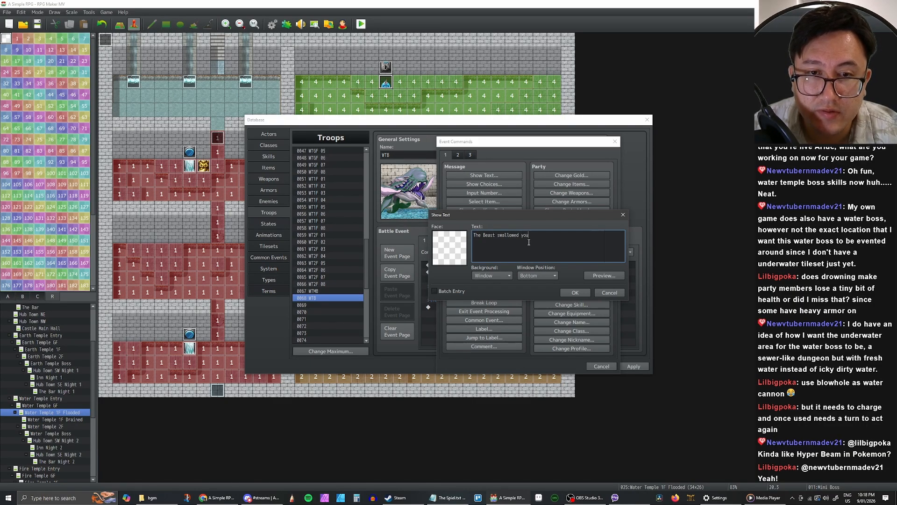
pyautogui.write('you whole')
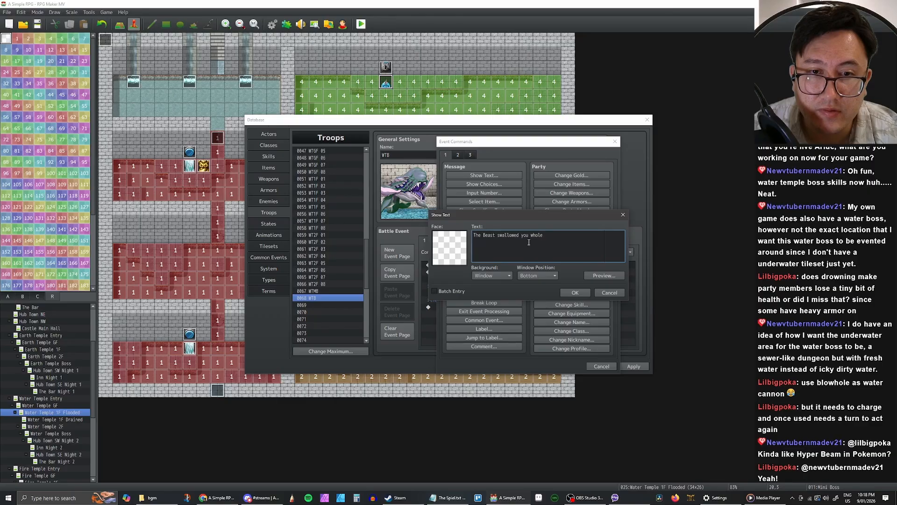
pyautogui.write('!')
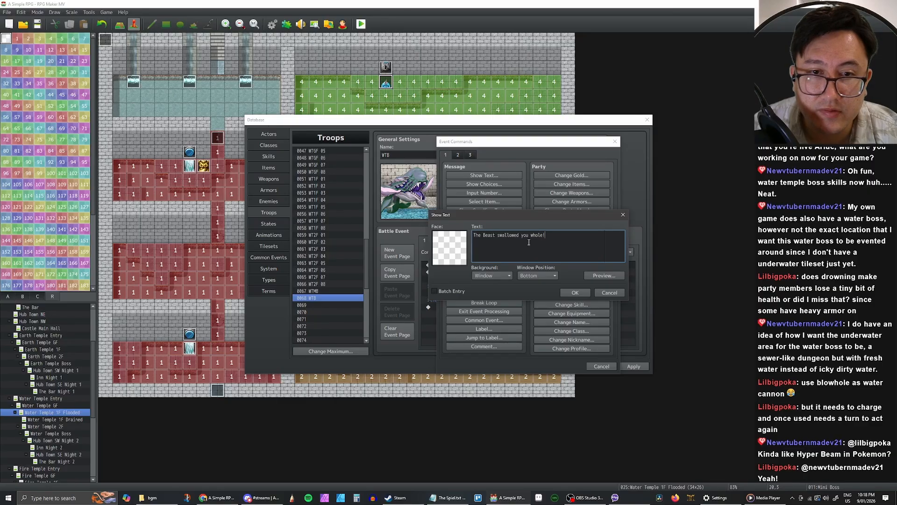
pyautogui.click(579, 293)
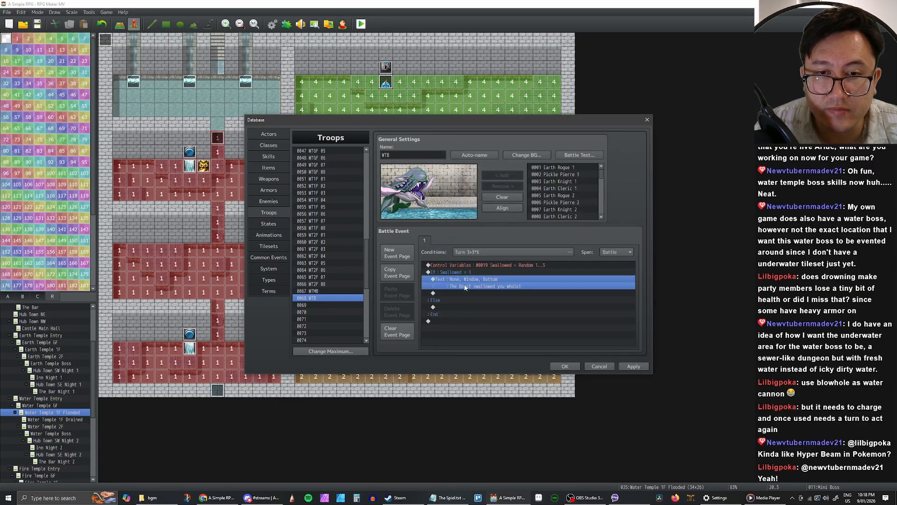
# Step: Look through the battle event commands for a way to handle a swallowed party member, checking Change Party Member and Force Action's actor options
pyautogui.doubleClick(481, 294)
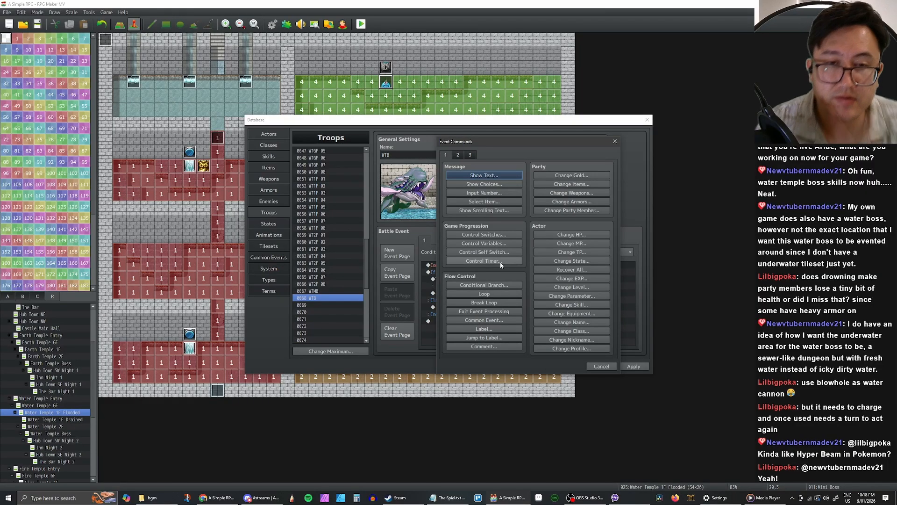
pyautogui.click(457, 155)
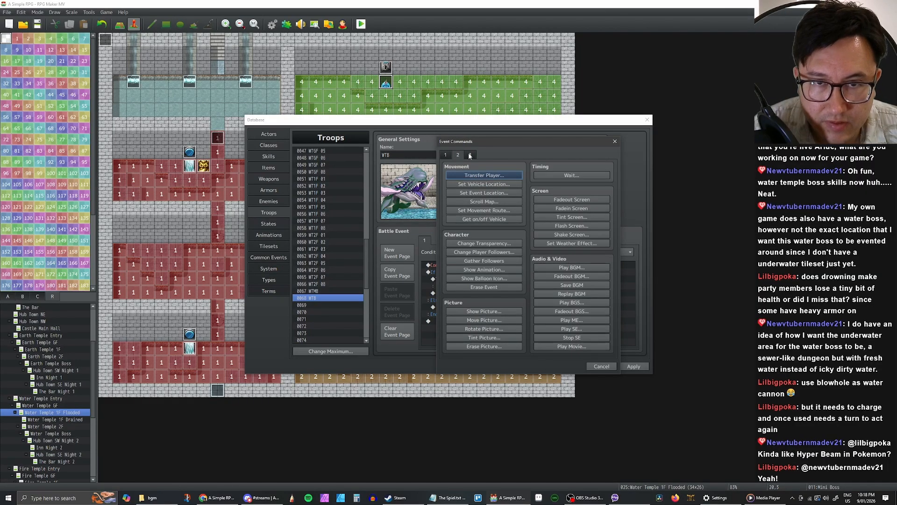
pyautogui.click(470, 155)
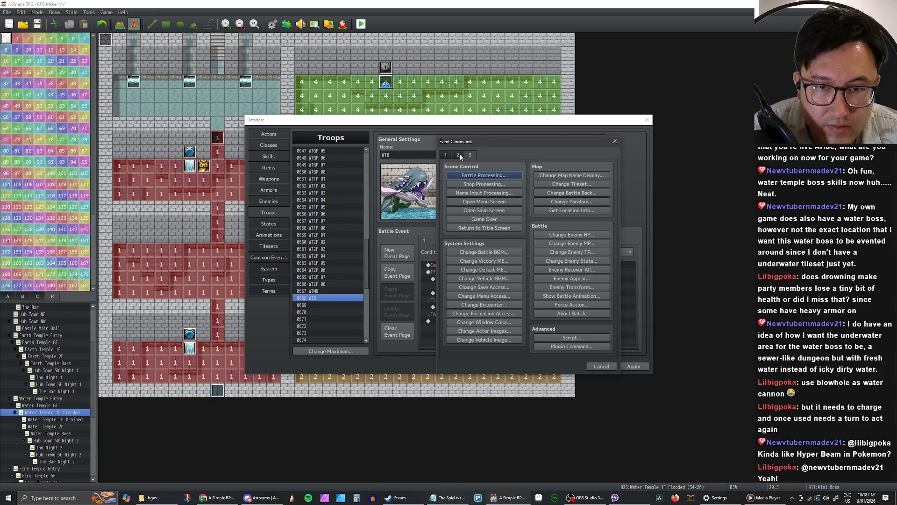
pyautogui.click(459, 155)
pyautogui.click(448, 155)
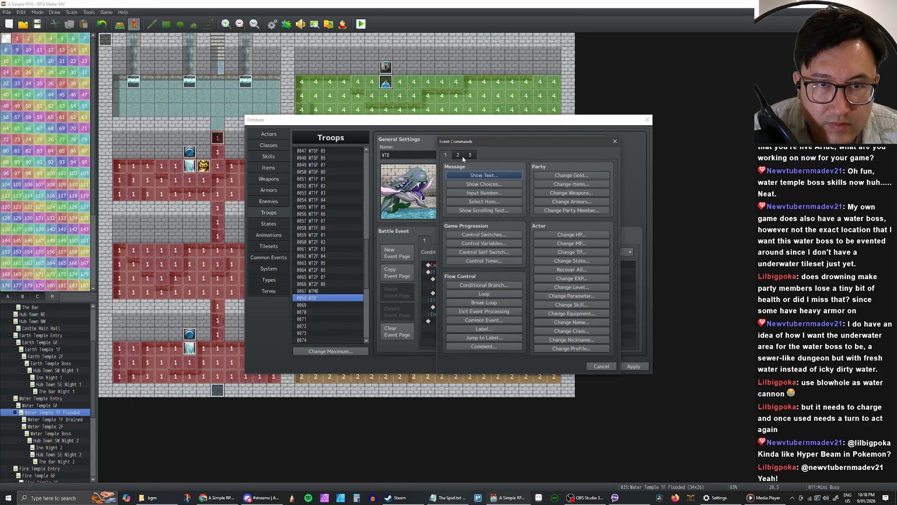
pyautogui.click(571, 210)
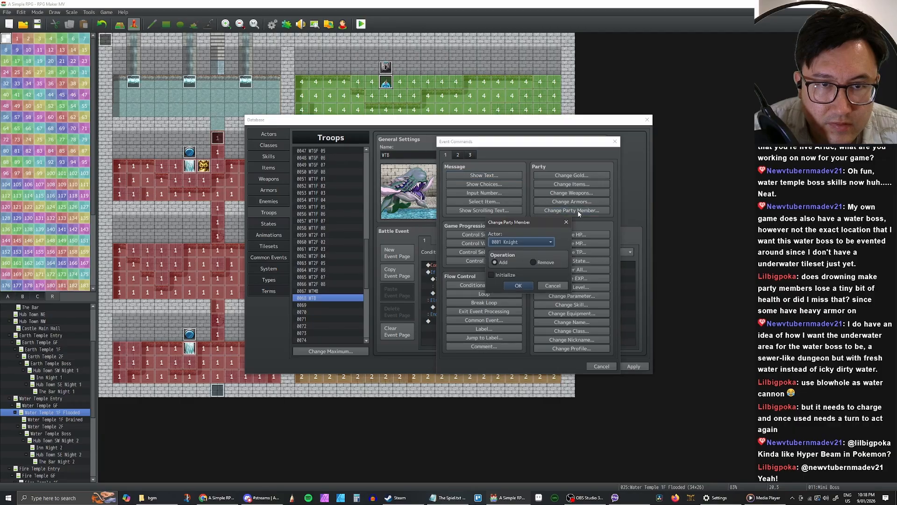
pyautogui.click(535, 241)
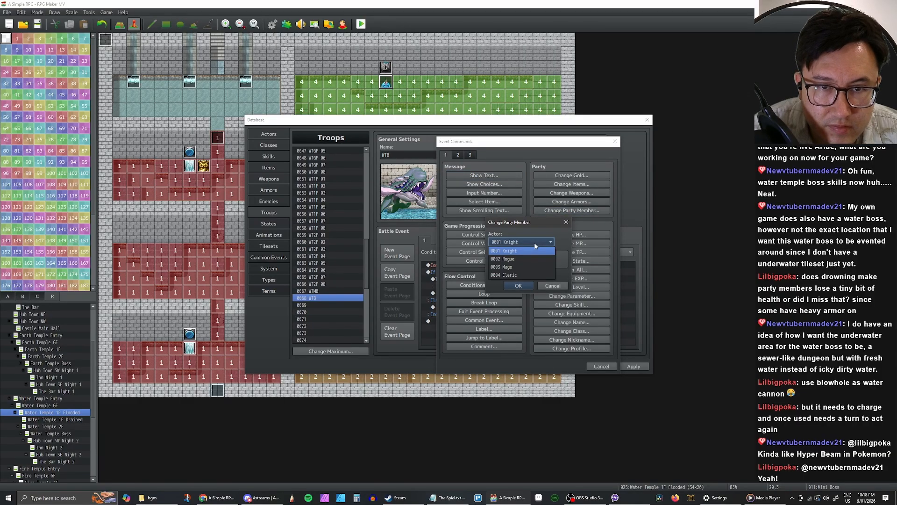
pyautogui.click(534, 240)
pyautogui.click(547, 285)
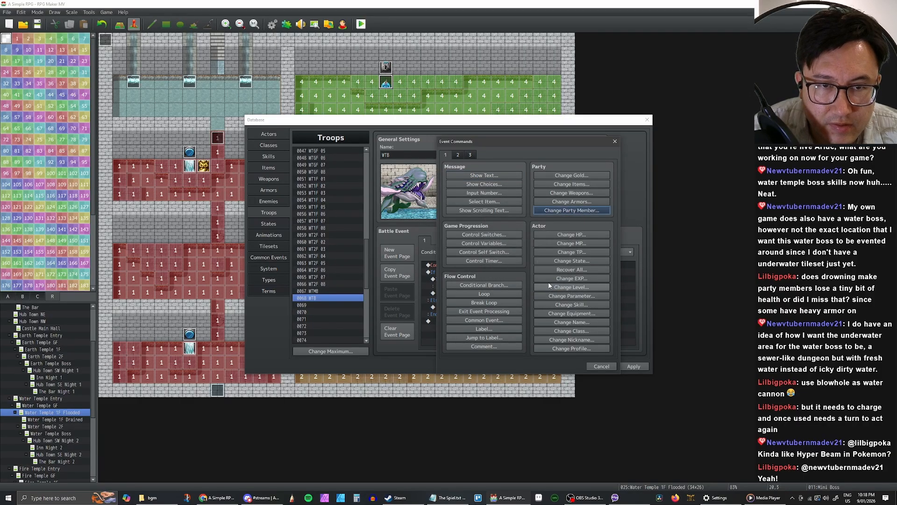
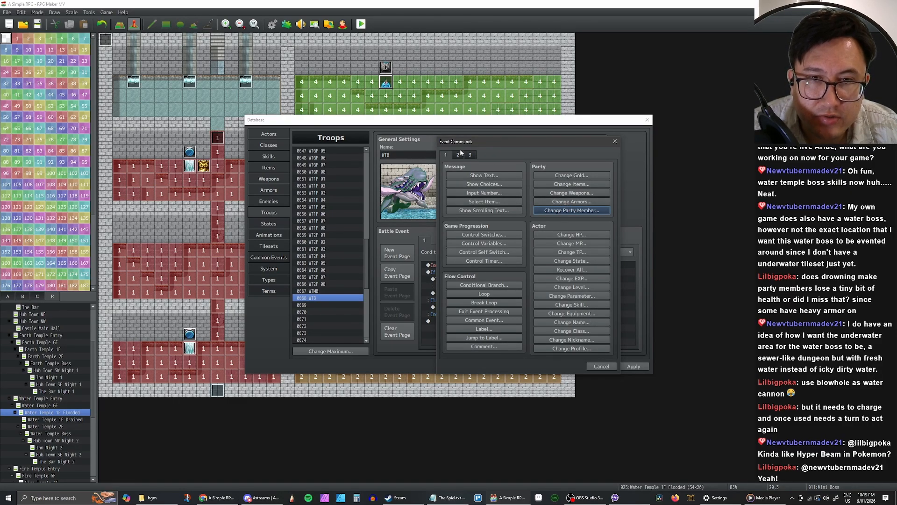
pyautogui.click(471, 154)
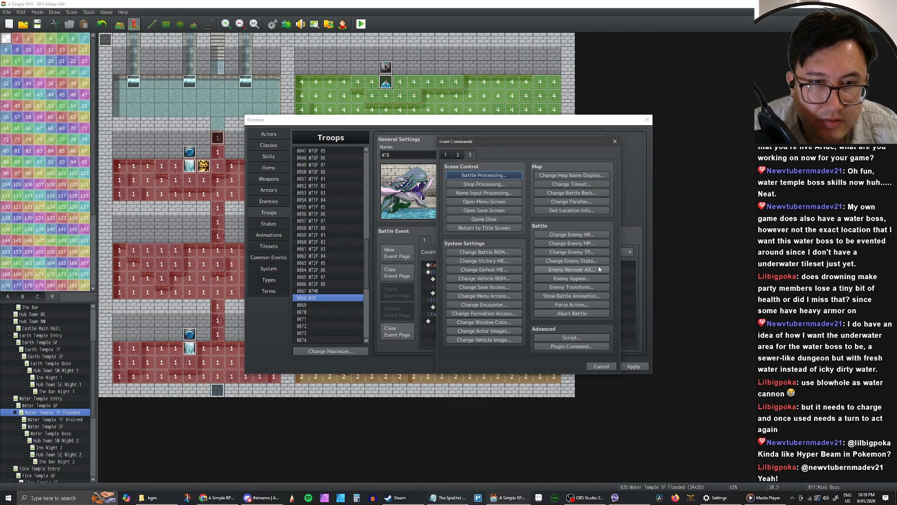
pyautogui.click(590, 305)
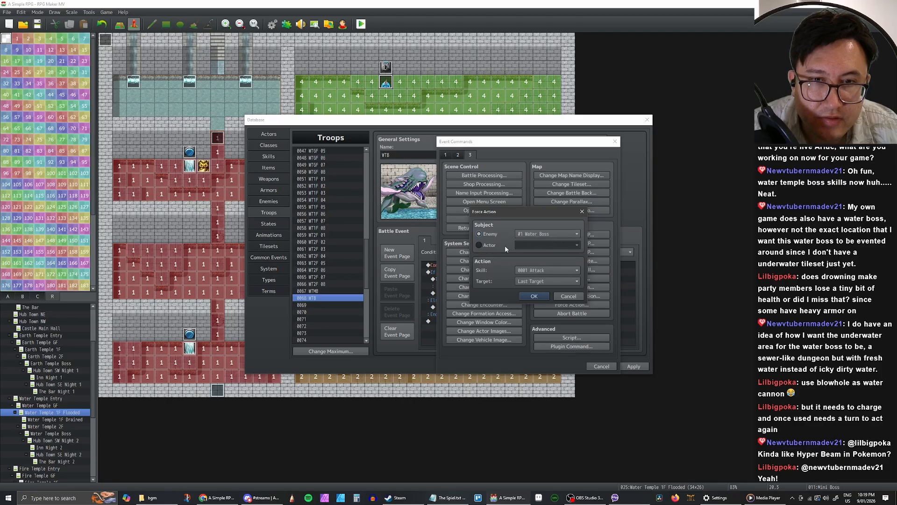
pyautogui.click(488, 245)
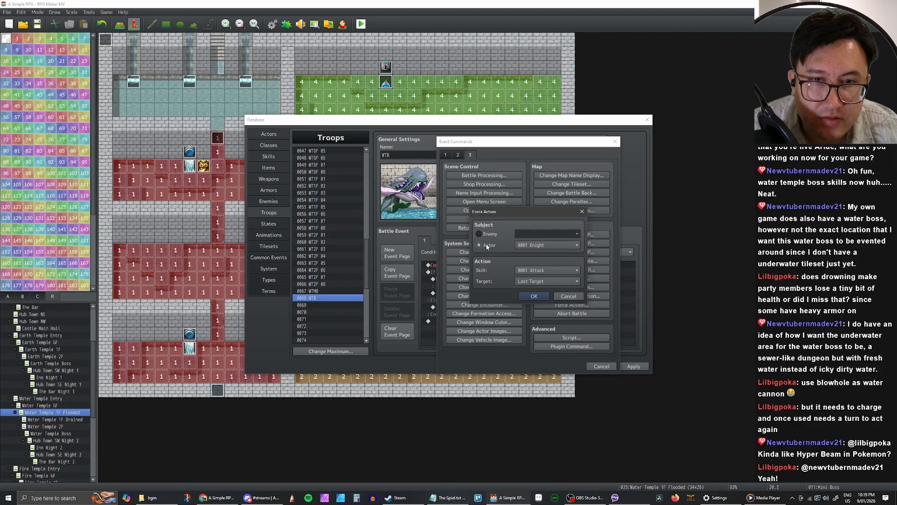
pyautogui.click(565, 297)
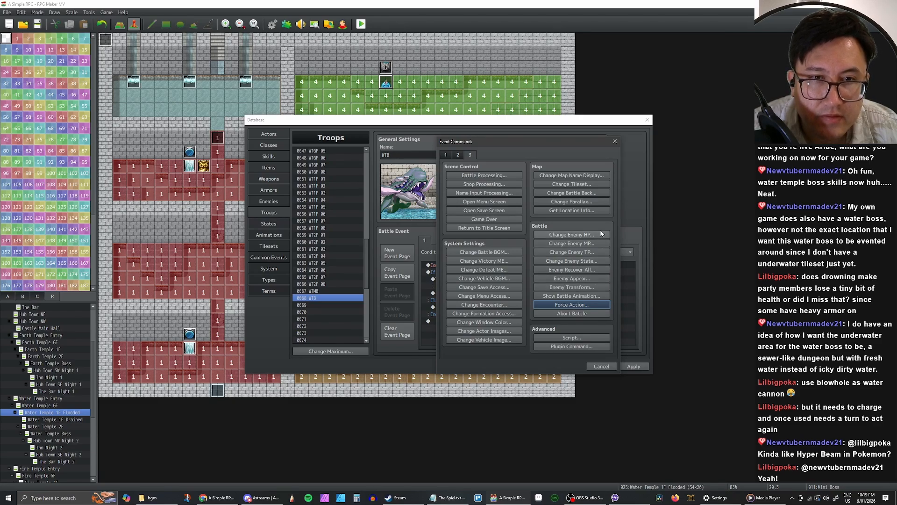
pyautogui.click(599, 366)
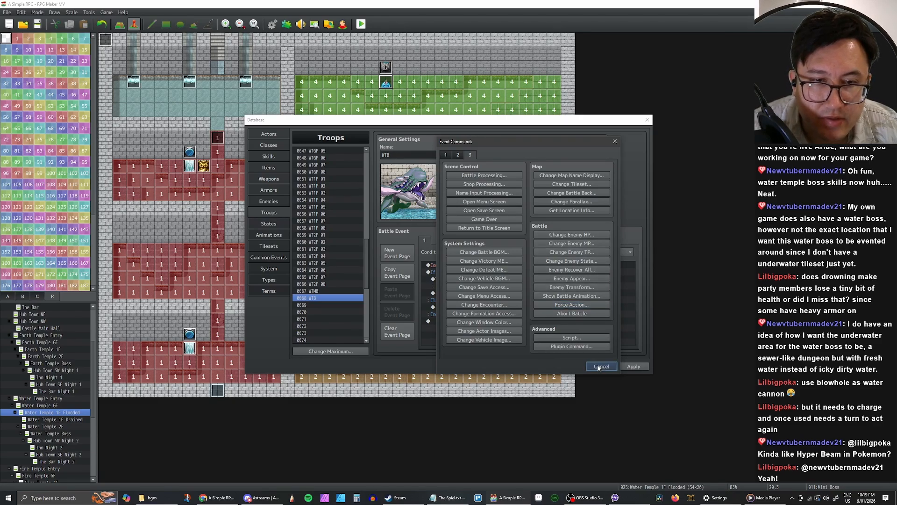
# Step: Clear the WTB troop's battle event page, including its condition and all its commands
pyautogui.click(469, 271)
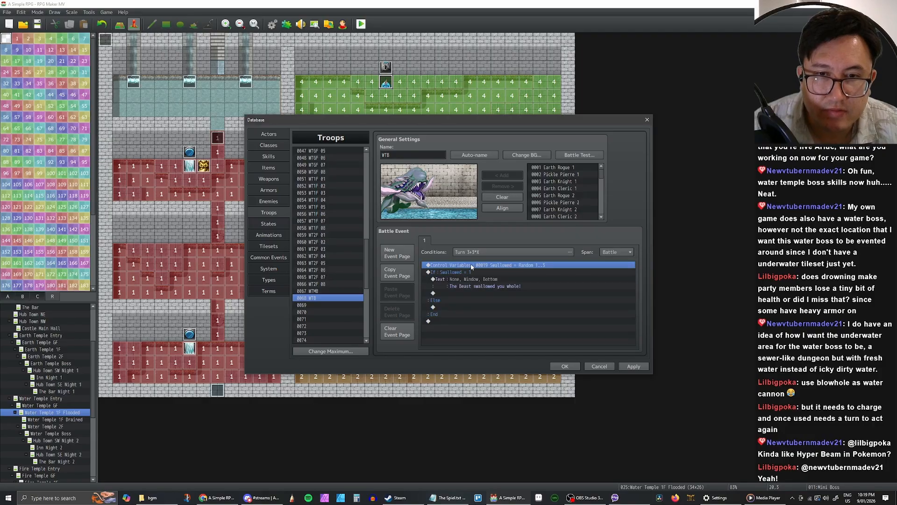
pyautogui.click(397, 332)
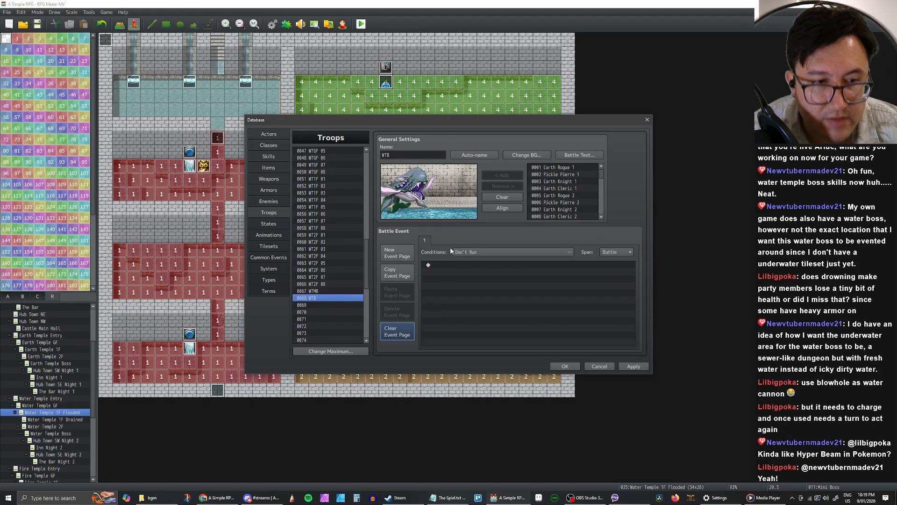
pyautogui.click(280, 201)
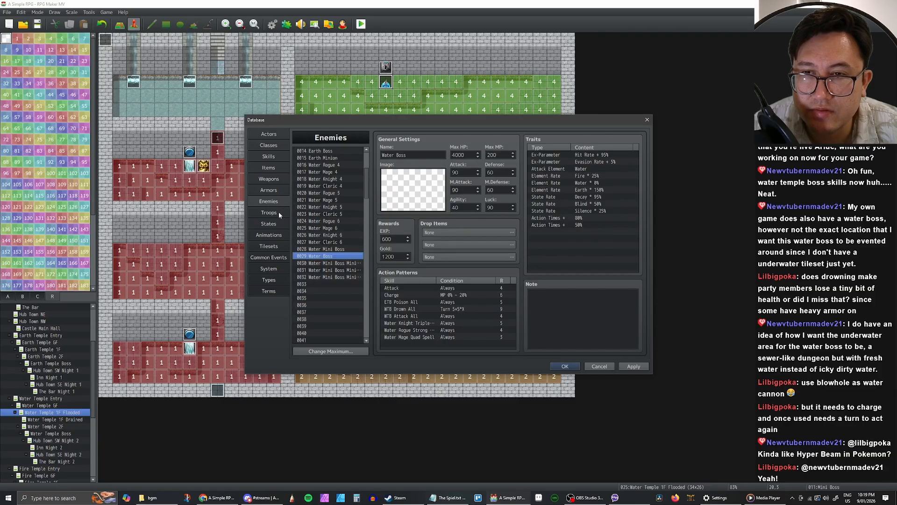
pyautogui.click(278, 212)
# Step: Paste copies of the WTB Attack All skill into the empty skill slots 0116 and 0117
pyautogui.click(269, 156)
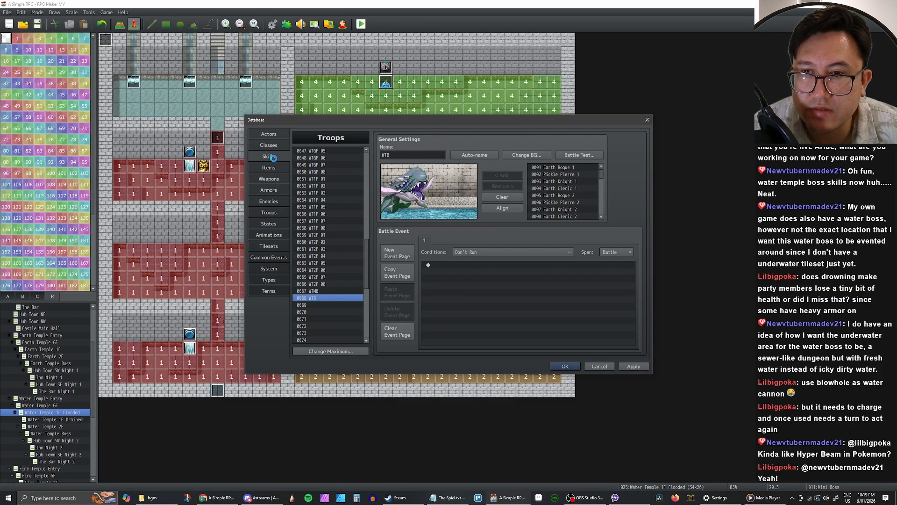
pyautogui.click(323, 262)
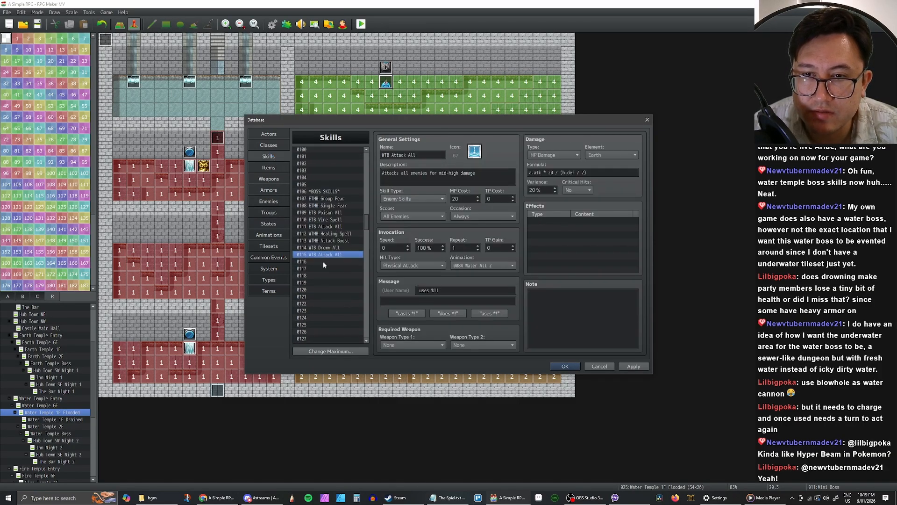
pyautogui.hotkey('ctrl', 'v')
pyautogui.click(323, 268)
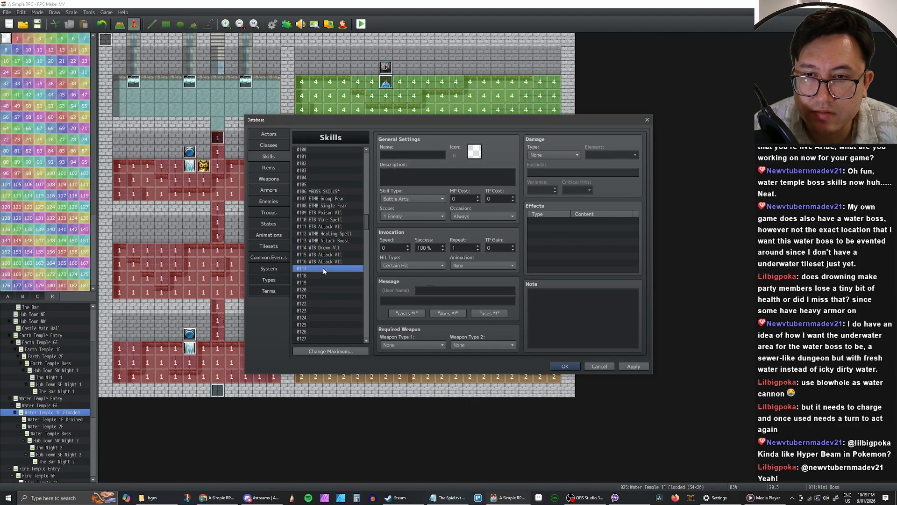
pyautogui.hotkey('ctrl', 'v')
# Step: Rename the copied skill in slot 0116 as WTB Charge
pyautogui.click(323, 262)
pyautogui.click(422, 155)
pyautogui.press('BackSpace')
pyautogui.press('BackSpace')
pyautogui.press('BackSpace')
pyautogui.press('BackSpace')
pyautogui.press('BackSpace')
pyautogui.press('BackSpace')
pyautogui.press('BackSpace')
pyautogui.press('BackSpace')
pyautogui.press('BackSpace')
pyautogui.press('BackSpace')
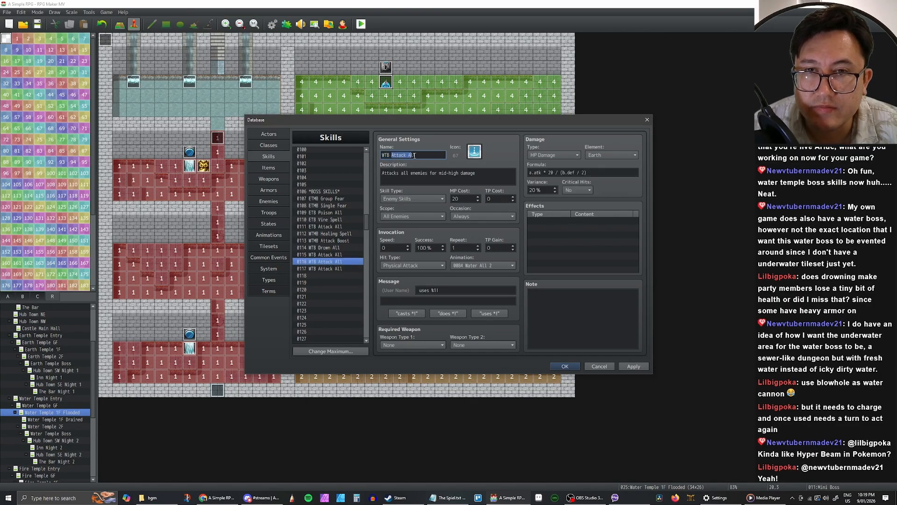
pyautogui.write('Charge')
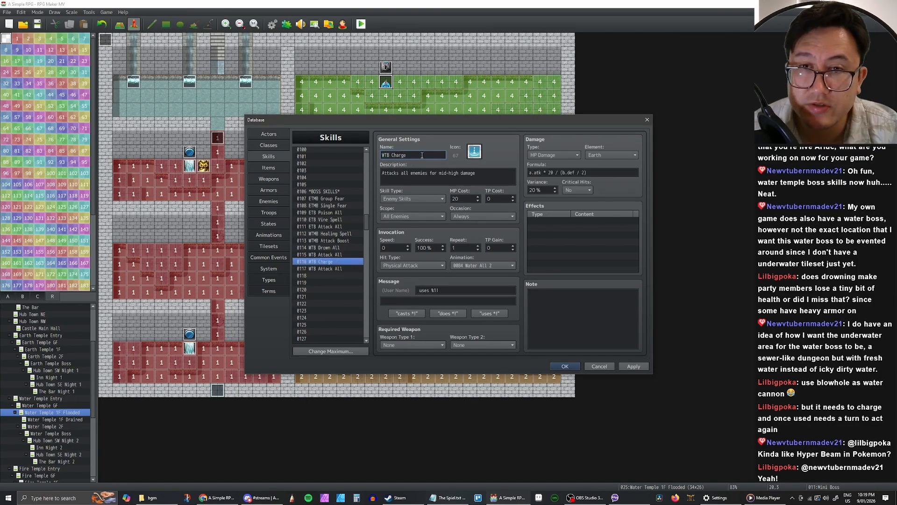
# Step: Replace the WTB Charge skill's description with "Charges for next attack"
pyautogui.click(474, 153)
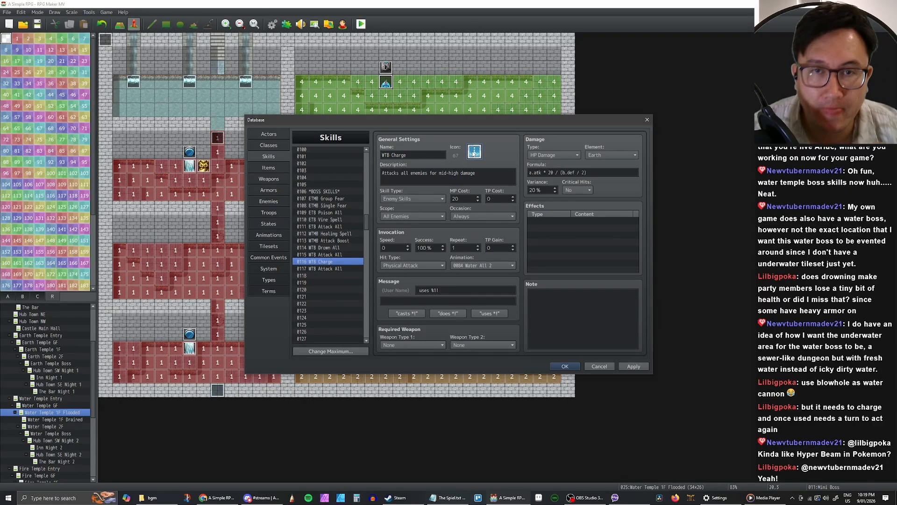
pyautogui.click(485, 175)
pyautogui.moveTo(486, 174); pyautogui.dragTo(377, 173)
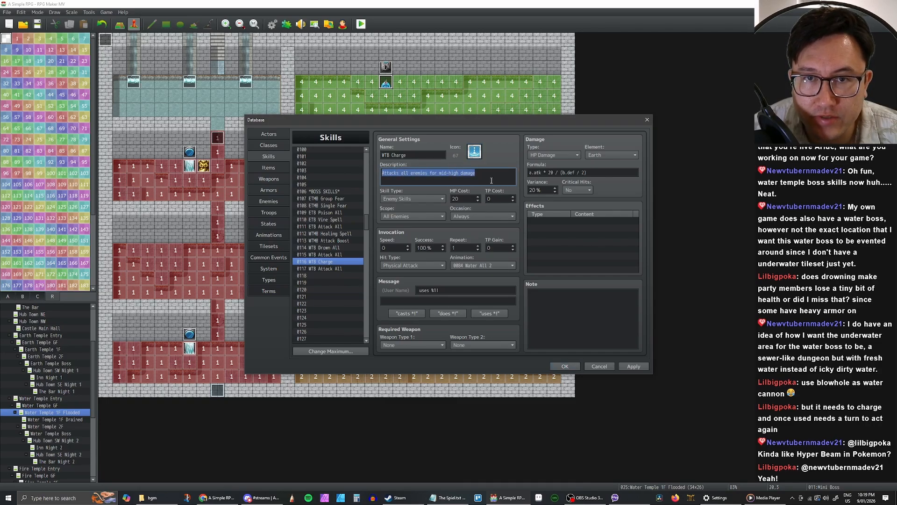
pyautogui.write('Charges ')
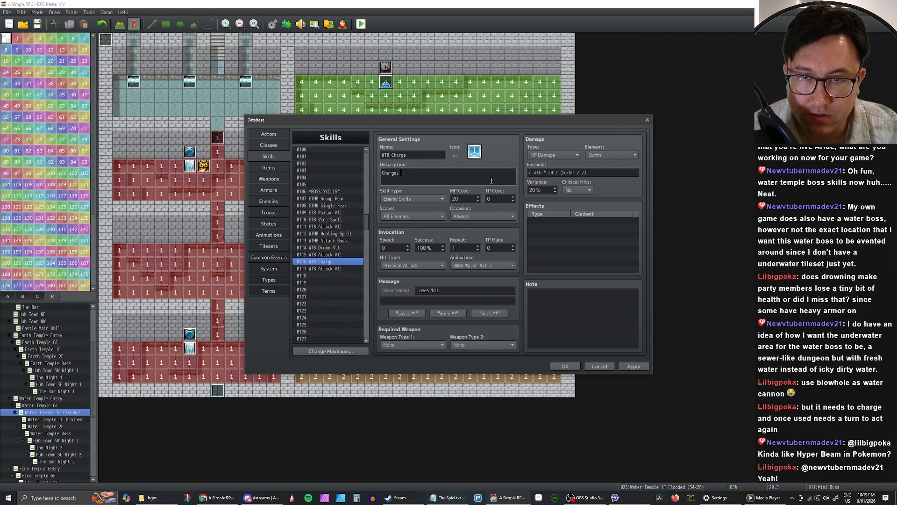
pyautogui.write('attack')
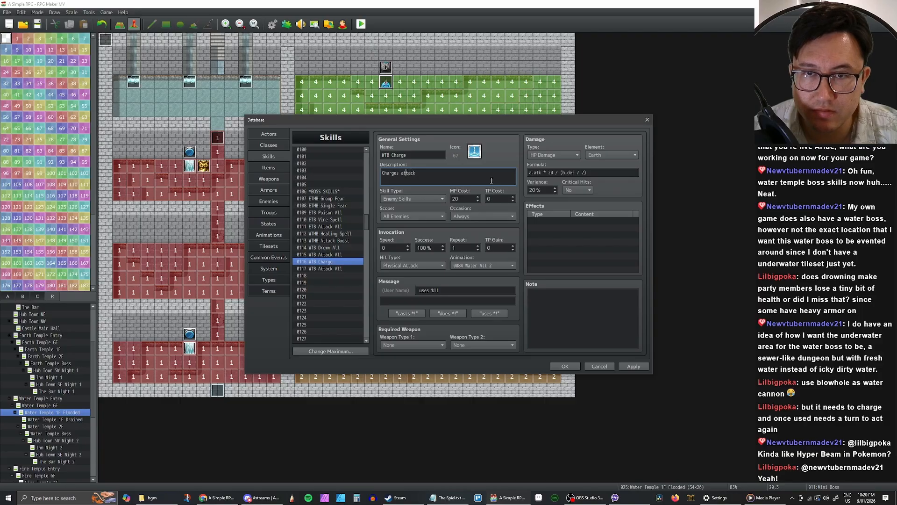
pyautogui.write('for next')
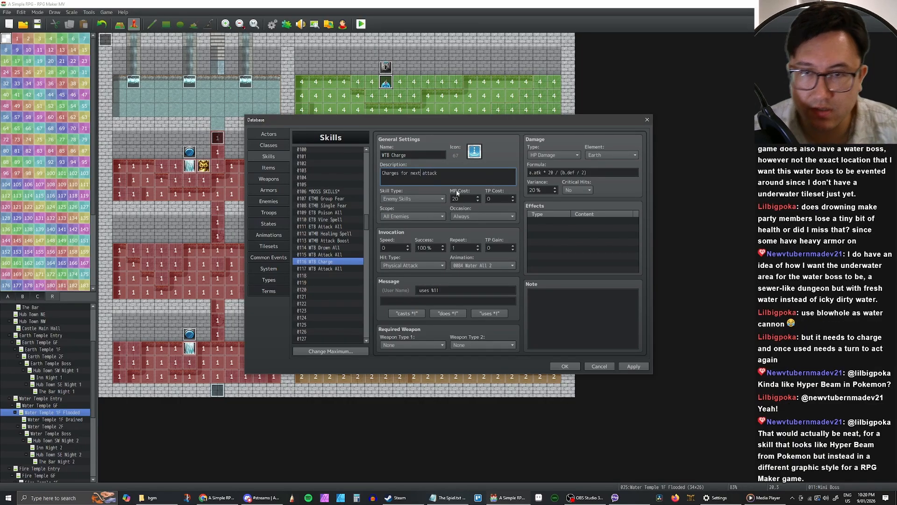
# Step: Rename the copied skill in slot 0117 as WTB Cannon Blow
pyautogui.click(333, 269)
pyautogui.moveTo(391, 155); pyautogui.dragTo(439, 154)
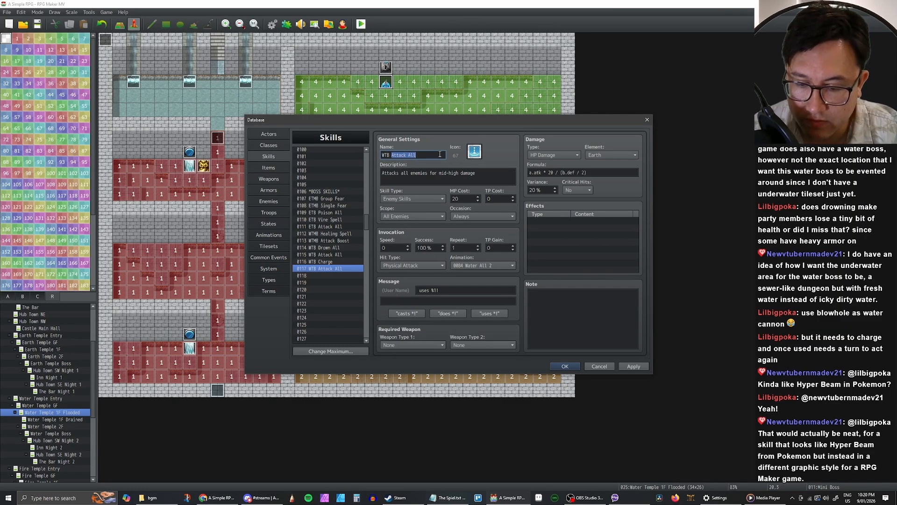
pyautogui.write('B Cannon Blow')
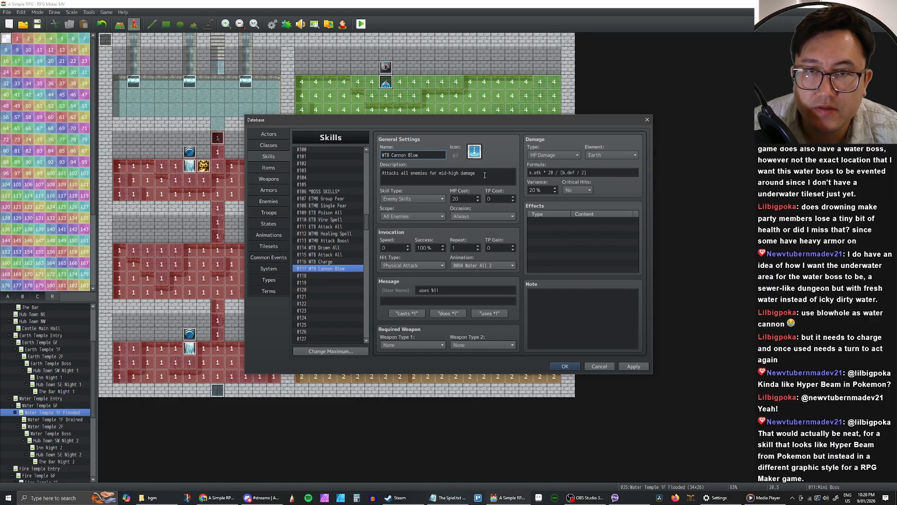
pyautogui.press('Tab')
# Step: Add an effect to the WTB Charge skill that applies the unnamed state 0018 at 100%
pyautogui.click(333, 264)
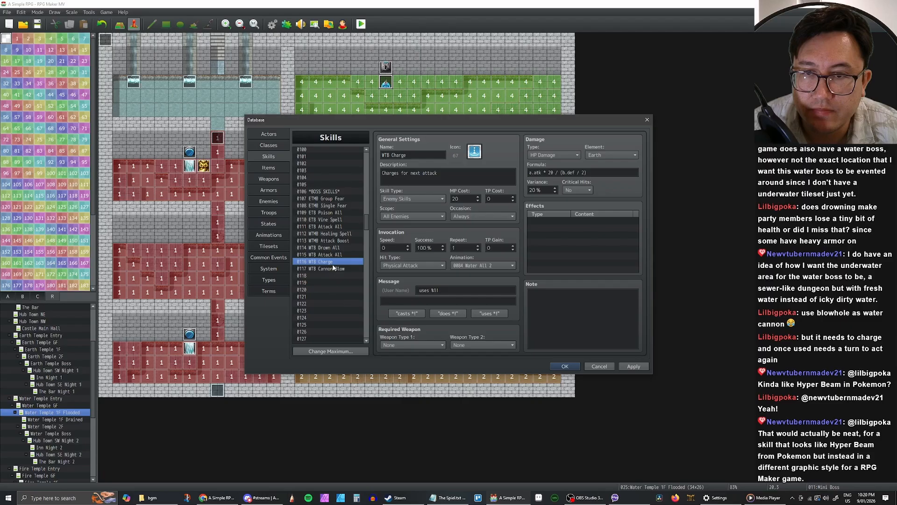
pyautogui.click(455, 172)
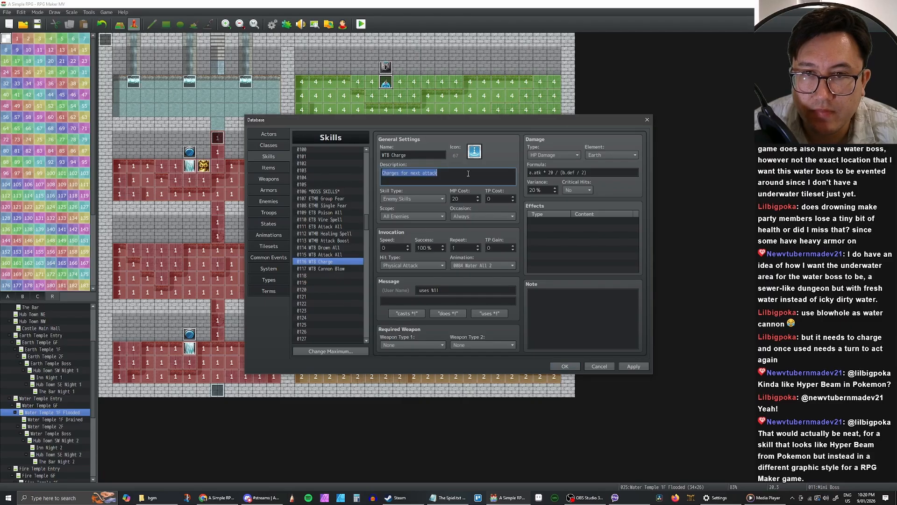
pyautogui.doubleClick(557, 221)
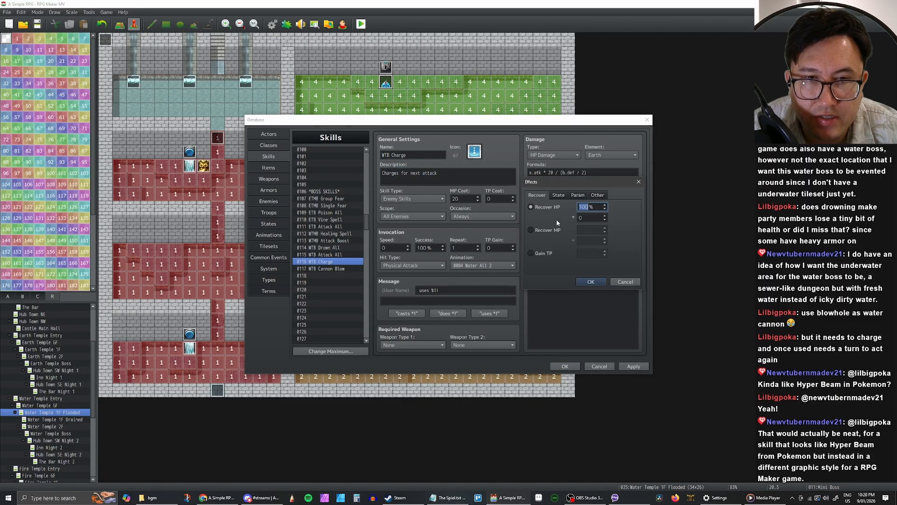
pyautogui.click(561, 195)
pyautogui.click(541, 196)
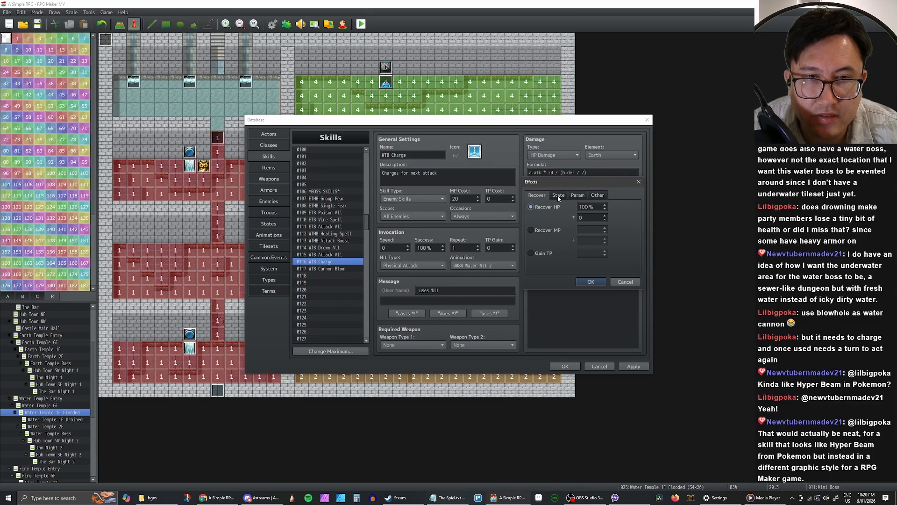
pyautogui.click(558, 196)
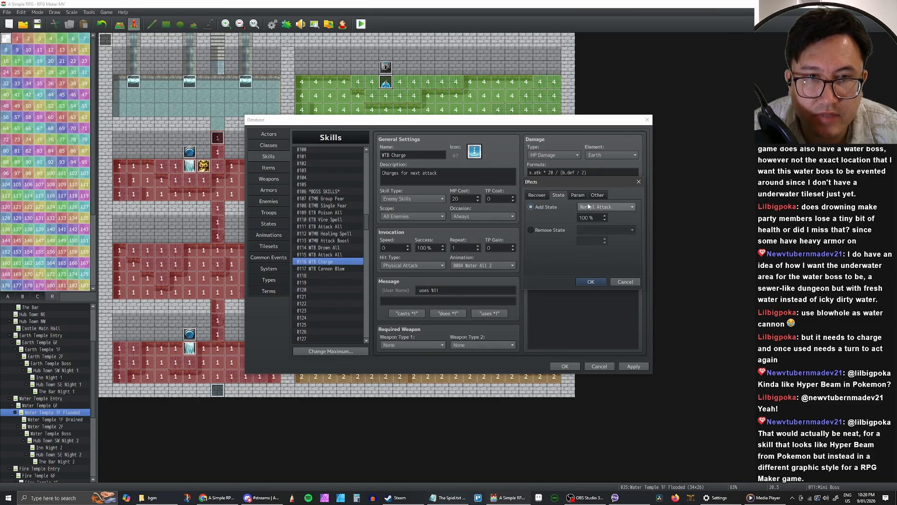
pyautogui.click(589, 206)
pyautogui.click(598, 356)
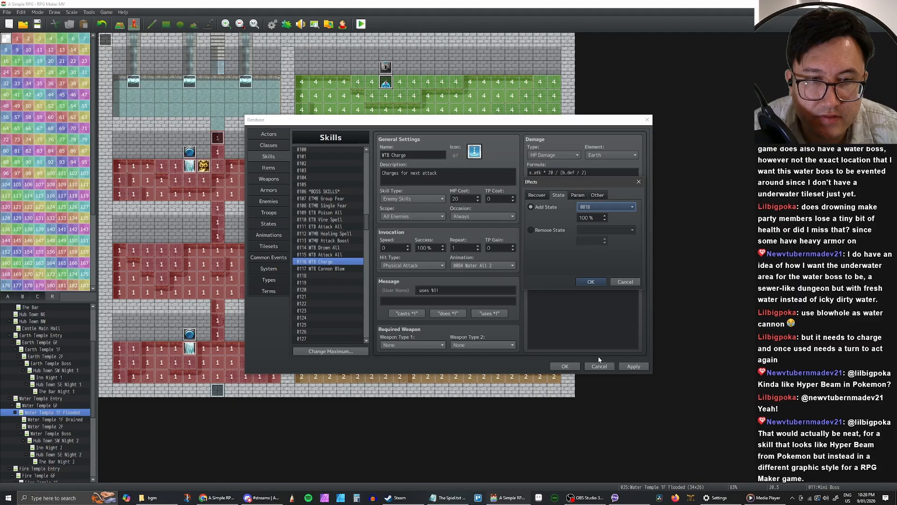
pyautogui.click(590, 281)
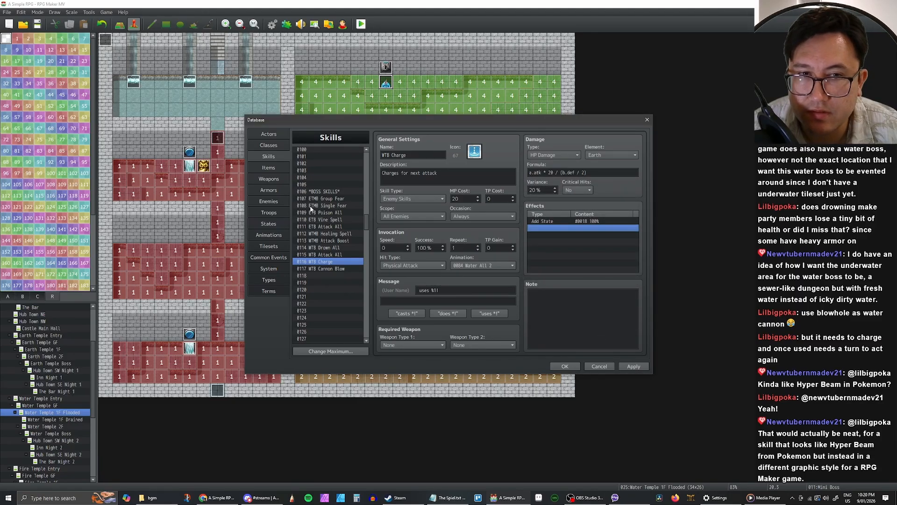
# Step: Name the empty state 0018 Charged, give it the same blue icon as the WTB Charge skill, and apply the changes
pyautogui.click(268, 223)
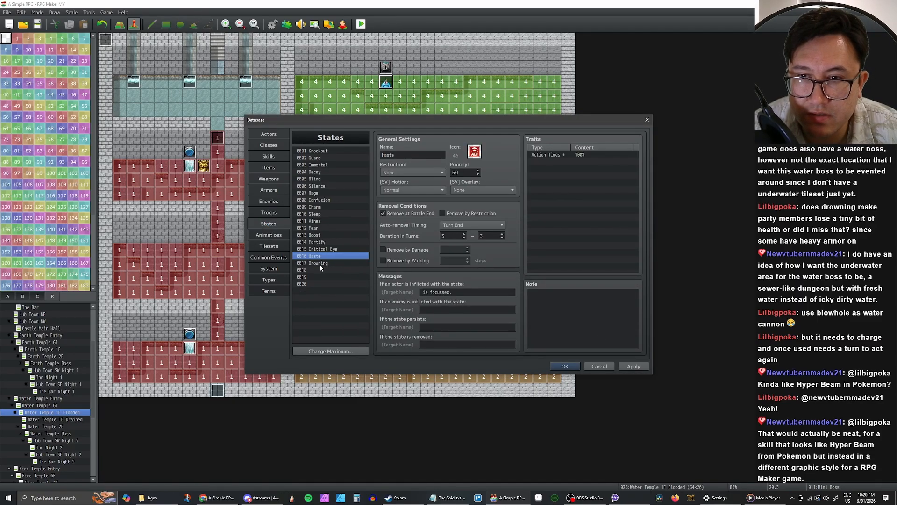
pyautogui.click(321, 270)
pyautogui.click(422, 155)
pyautogui.write('Charg')
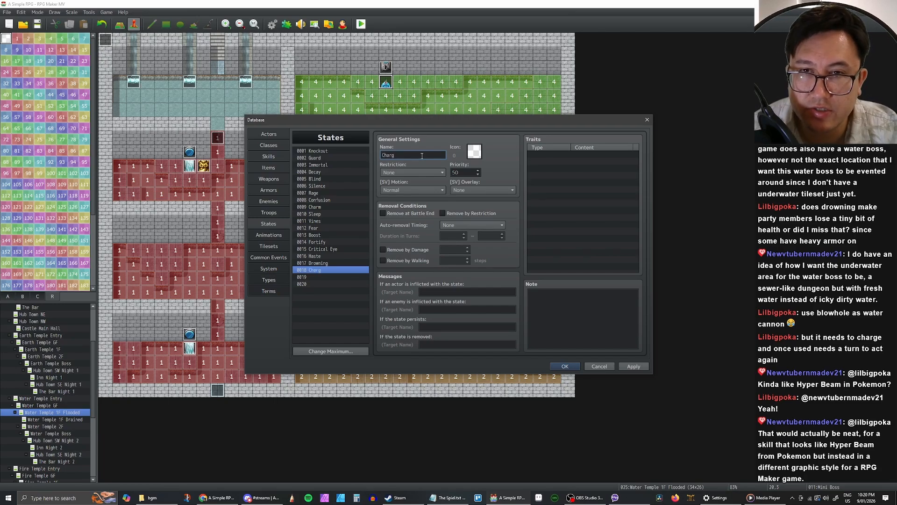
pyautogui.write('ed')
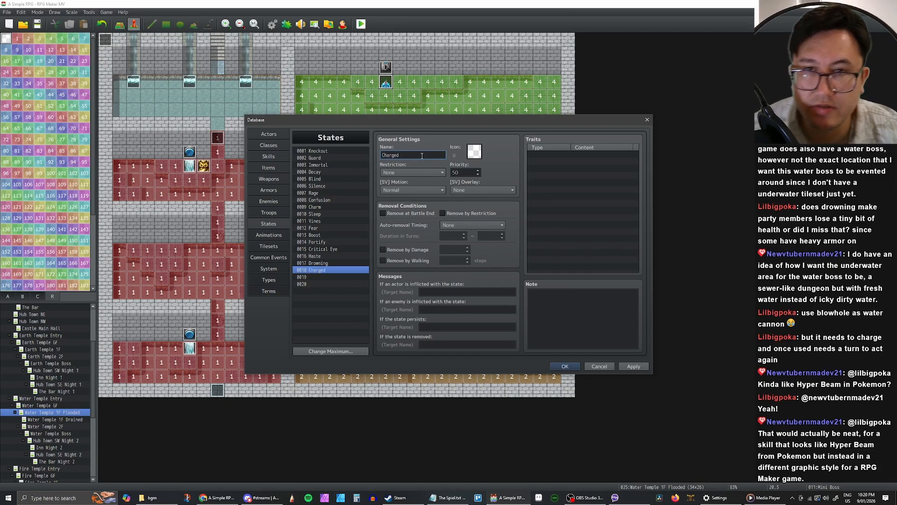
pyautogui.click(474, 152)
pyautogui.doubleClick(395, 223)
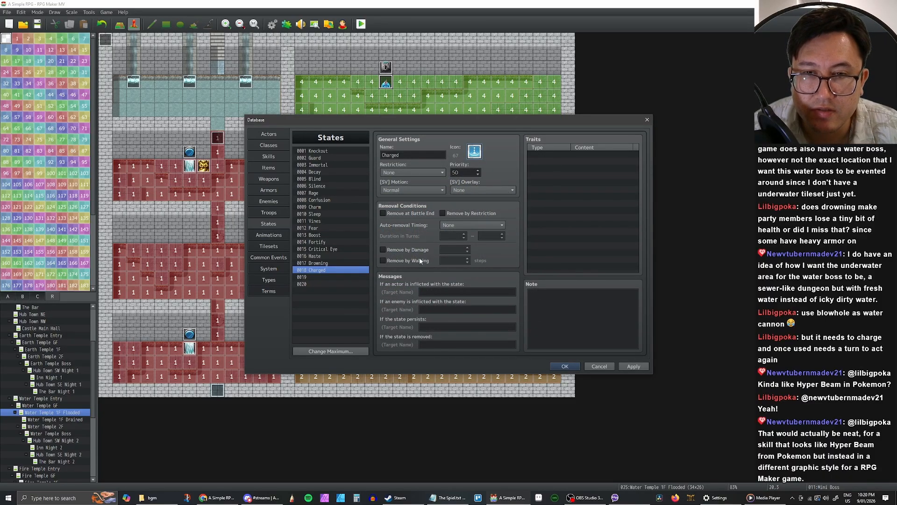
pyautogui.click(487, 291)
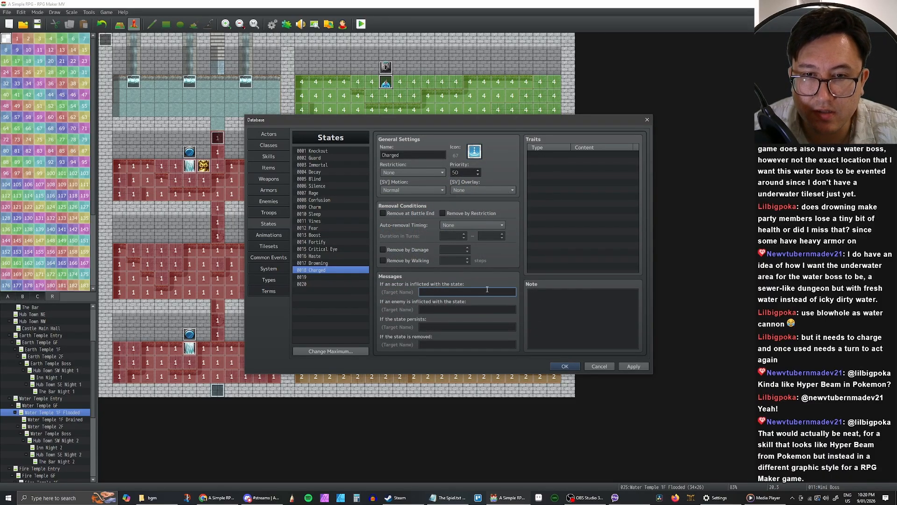
pyautogui.click(634, 366)
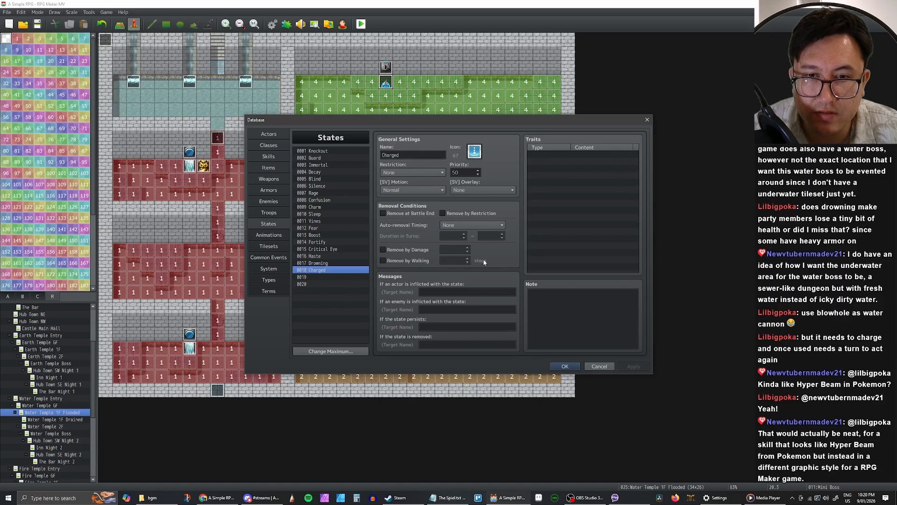
# Step: Replace the WTB Charge skill's use message with "is building up pressure!" and apply the change
pyautogui.click(275, 201)
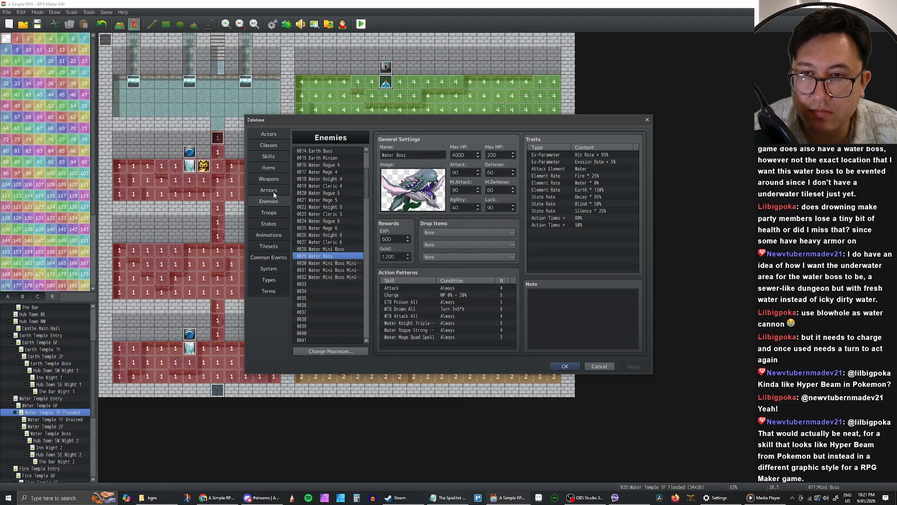
pyautogui.click(268, 156)
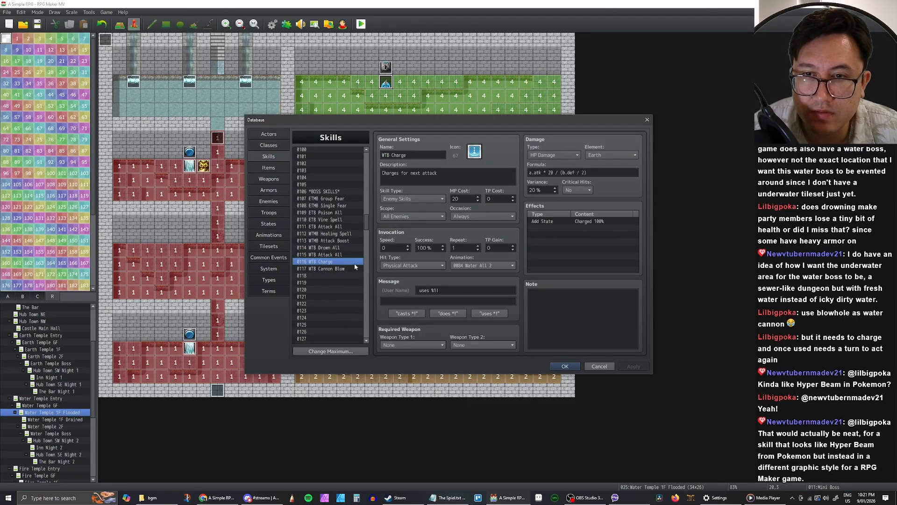
pyautogui.moveTo(441, 289)
pyautogui.mouseDown()
pyautogui.moveTo(415, 290)
pyautogui.moveTo(458, 292)
pyautogui.mouseUp()
pyautogui.click(419, 291)
pyautogui.press('BackSpace')
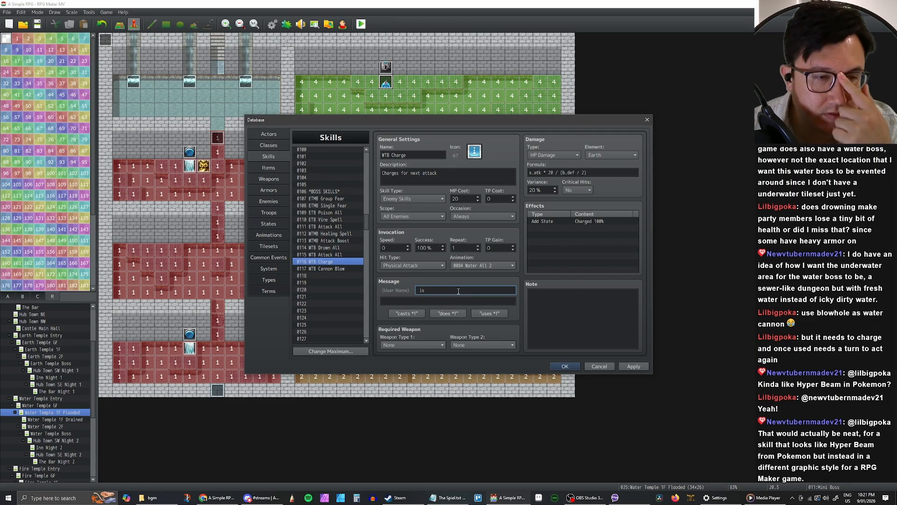
pyautogui.write('is building up pressure!')
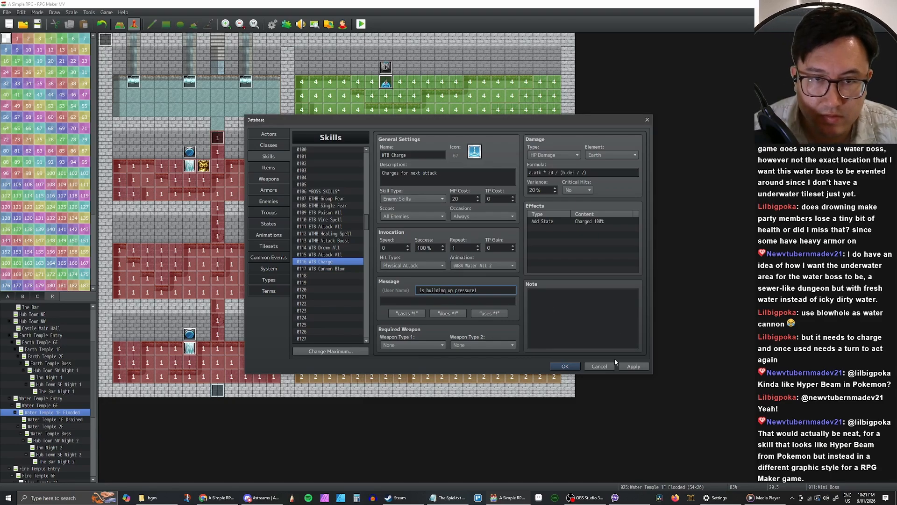
pyautogui.click(633, 366)
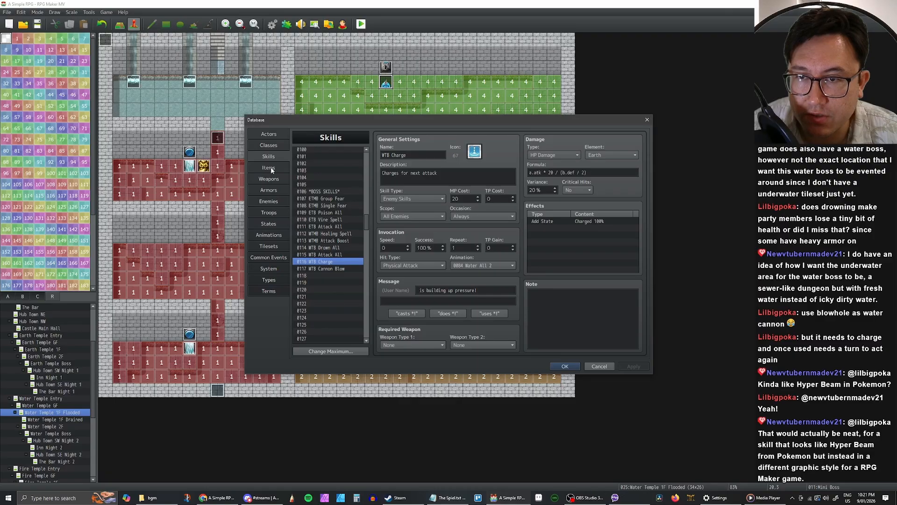
# Step: Change the WTB Cannon Blow skill's description to "Attacks all enemies for high damage, must be charged first."
pyautogui.click(332, 270)
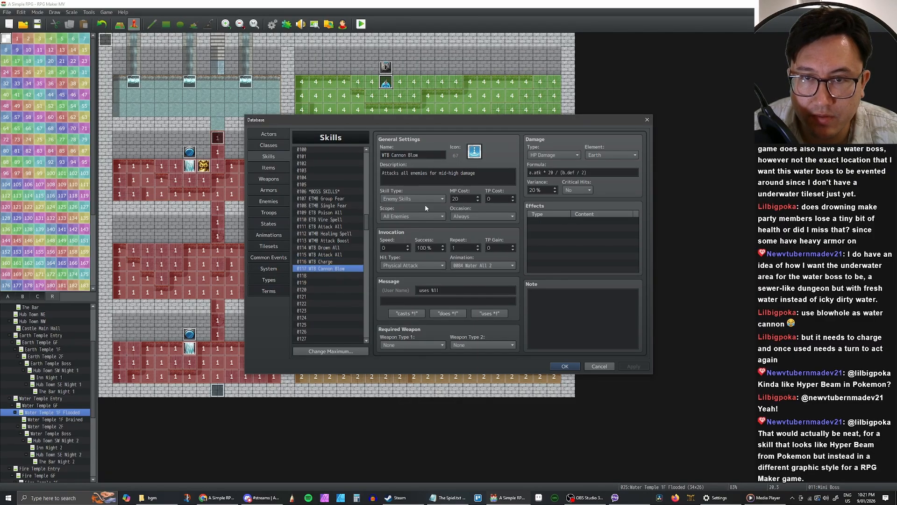
pyautogui.tripleClick(481, 170)
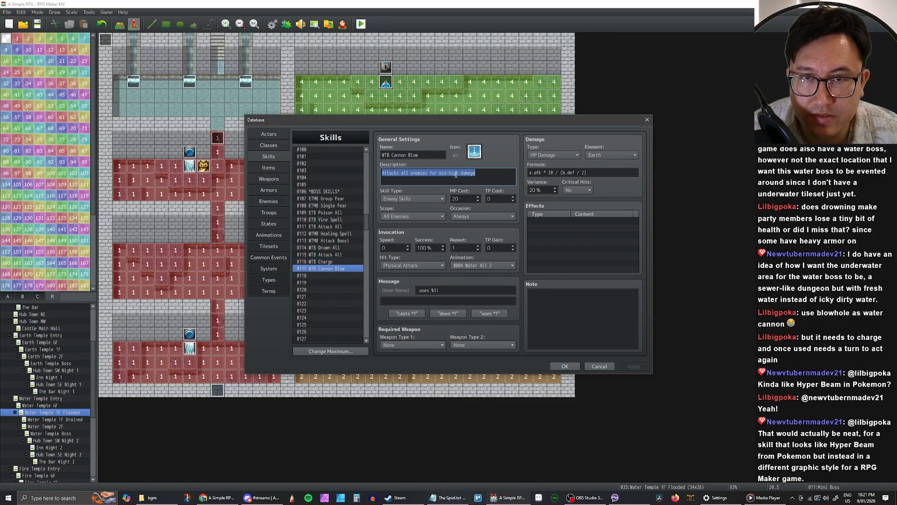
pyautogui.click(432, 174)
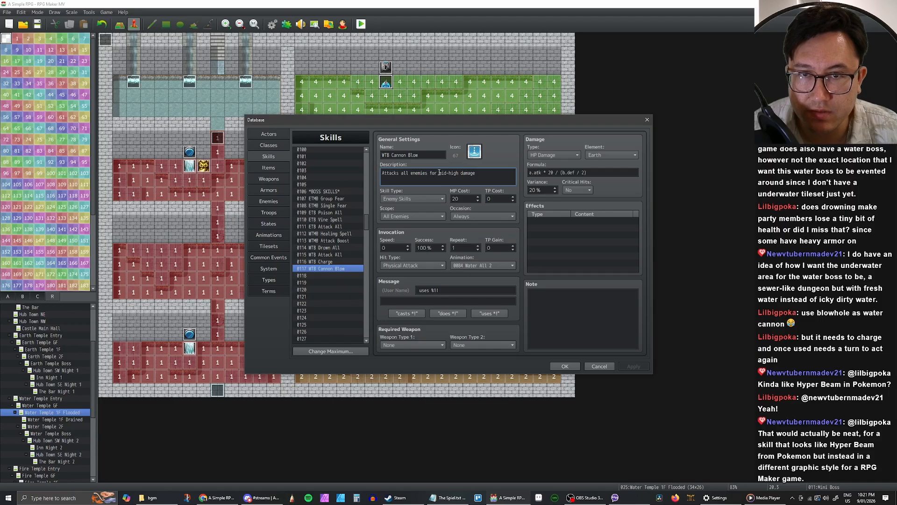
pyautogui.doubleClick(443, 173)
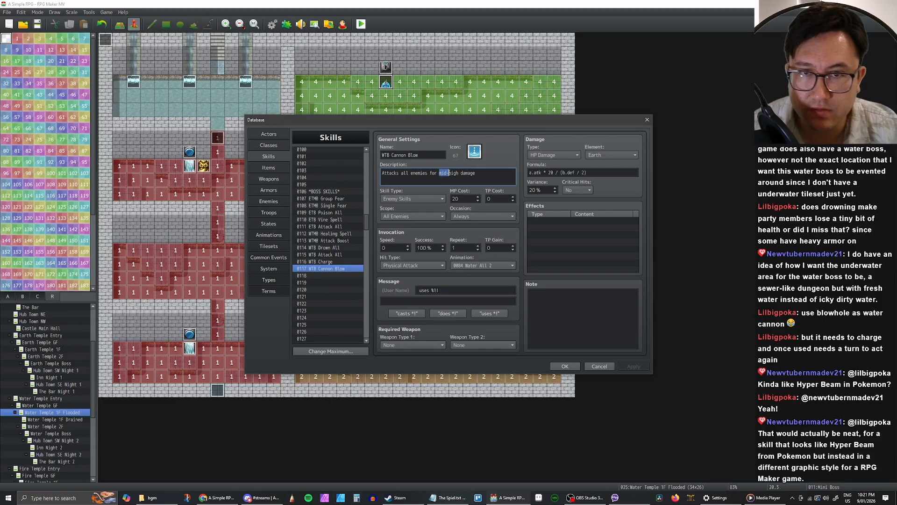
pyautogui.press('BackSpace')
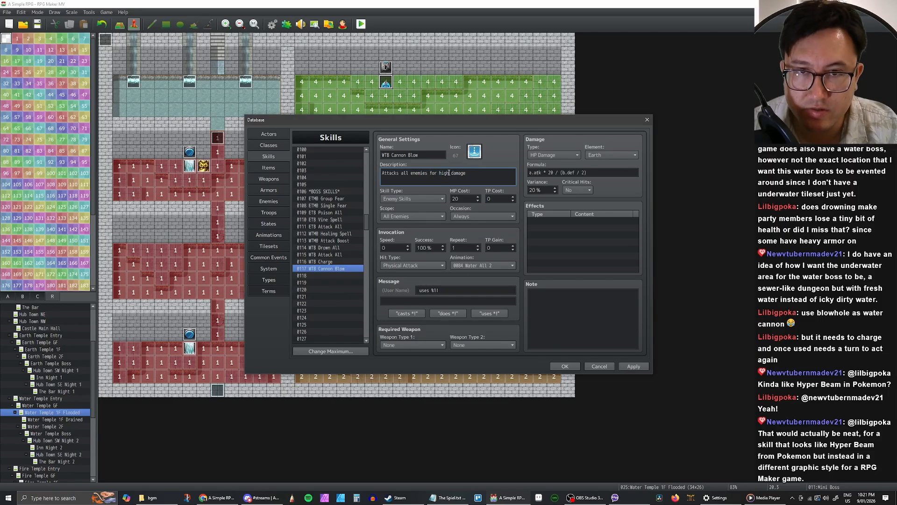
pyautogui.write(', must be')
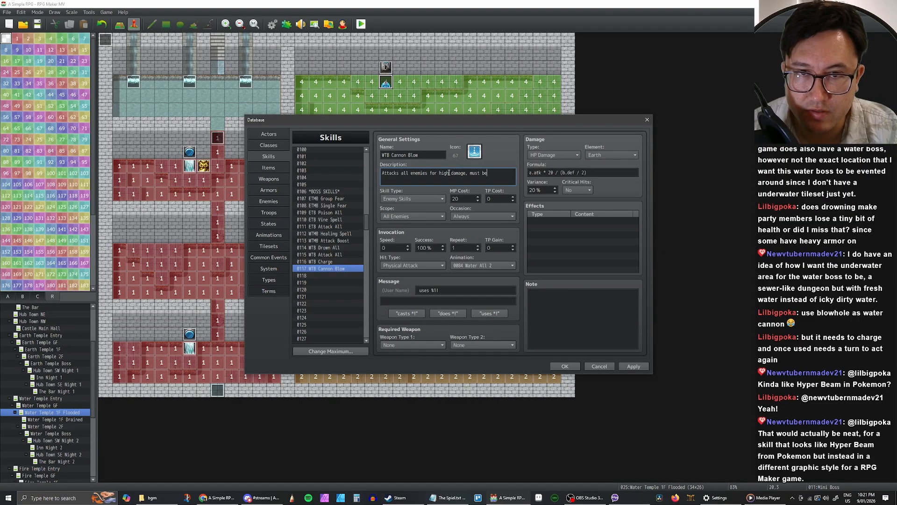
pyautogui.write(' charged')
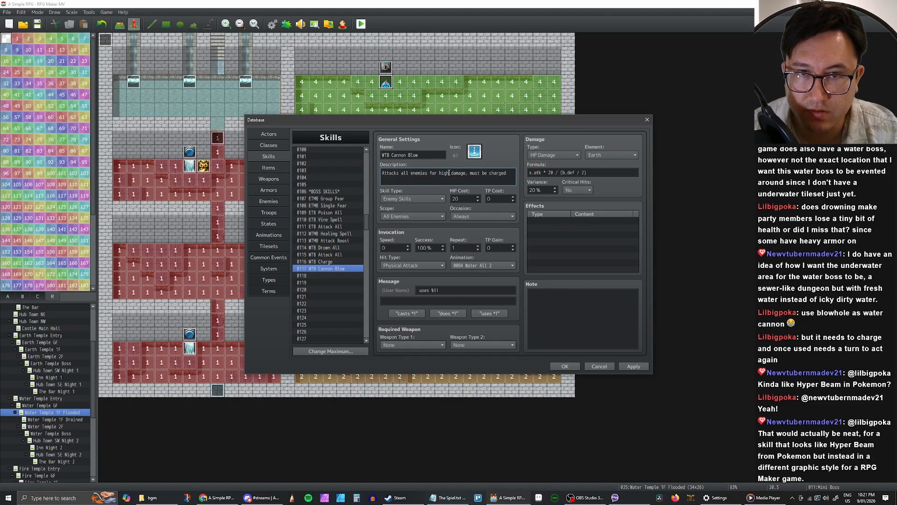
pyautogui.write(' first.')
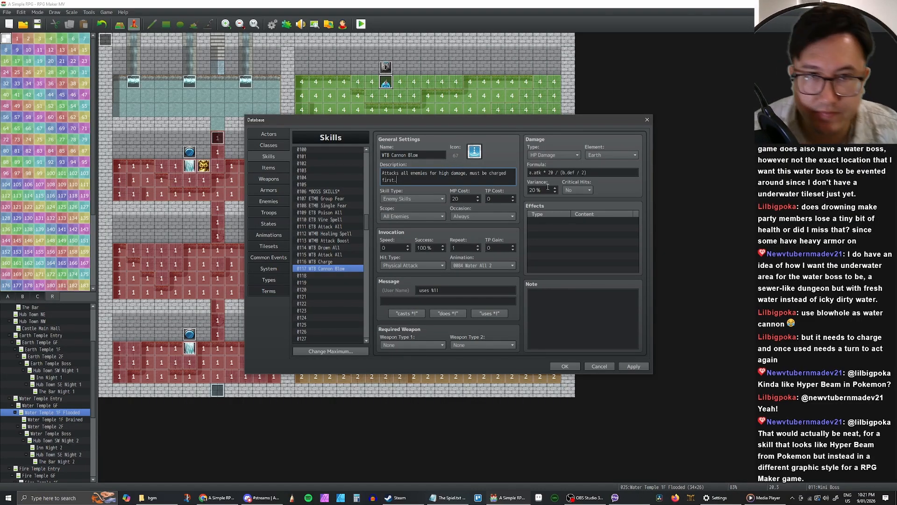
# Step: Set the attack multiplier in the WTB Cannon Blow damage formula to 35 and apply the change
pyautogui.doubleClick(551, 173)
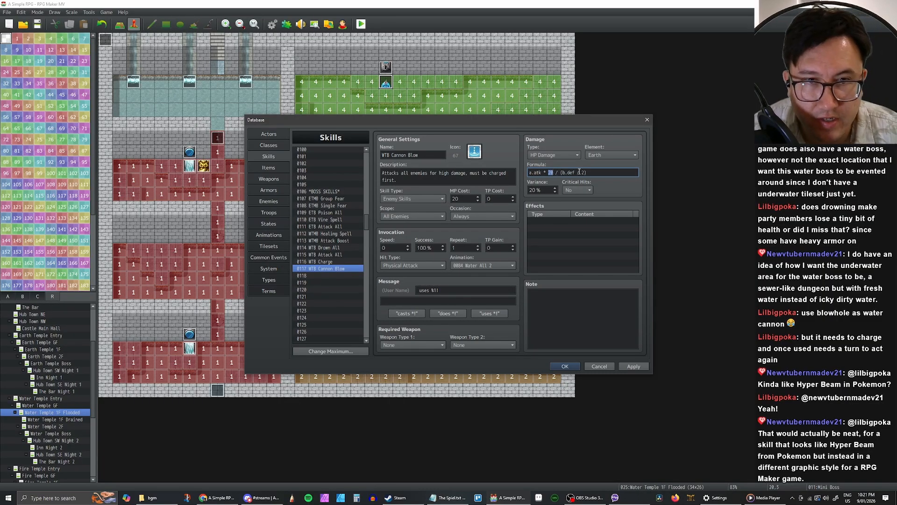
pyautogui.write('35')
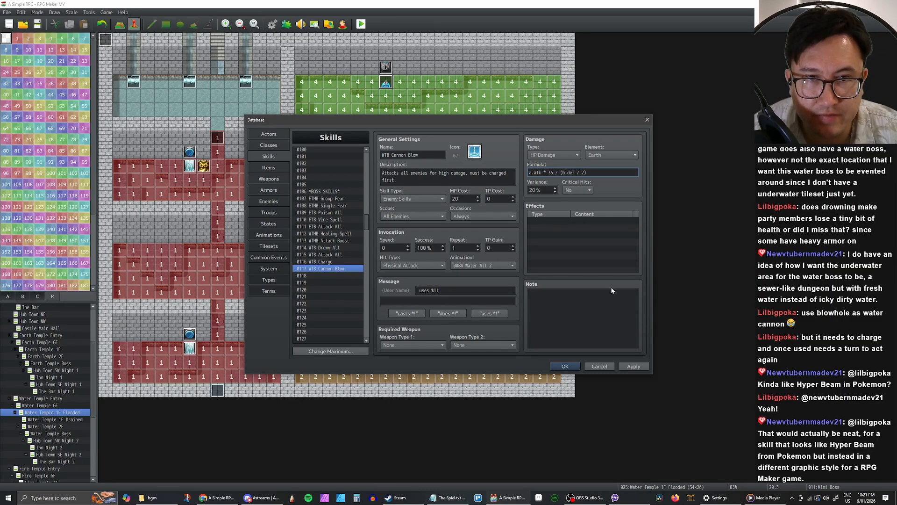
pyautogui.click(633, 365)
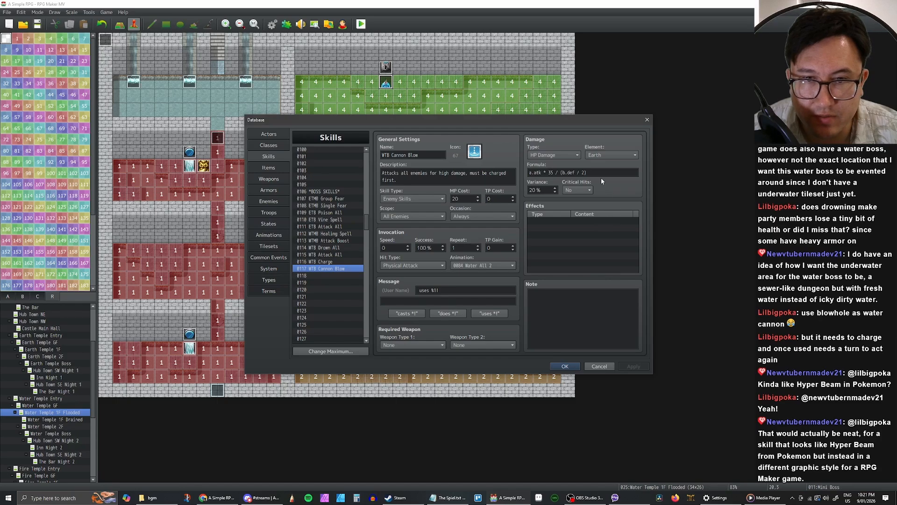
# Step: Preview the Water All 1 and Water All 2 animations to compare them for the Cannon Blow skill
pyautogui.click(269, 235)
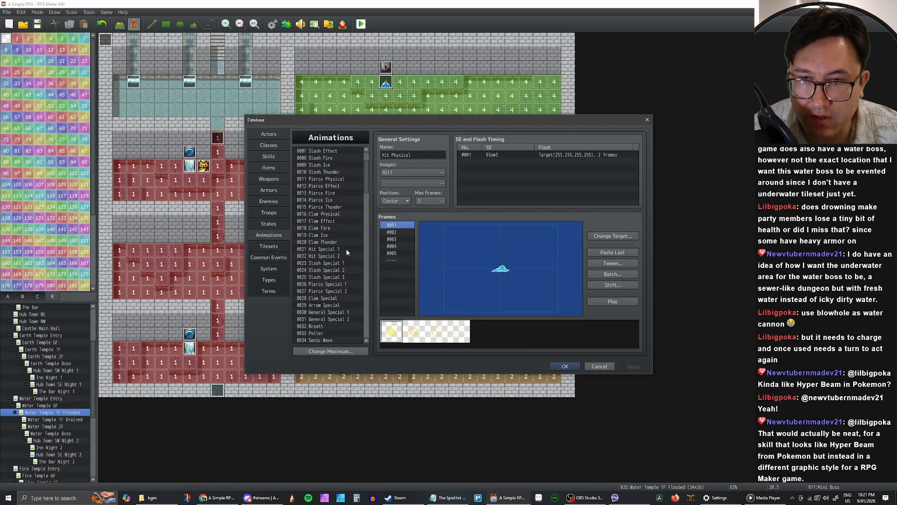
pyautogui.scroll(-13, 343, 250)
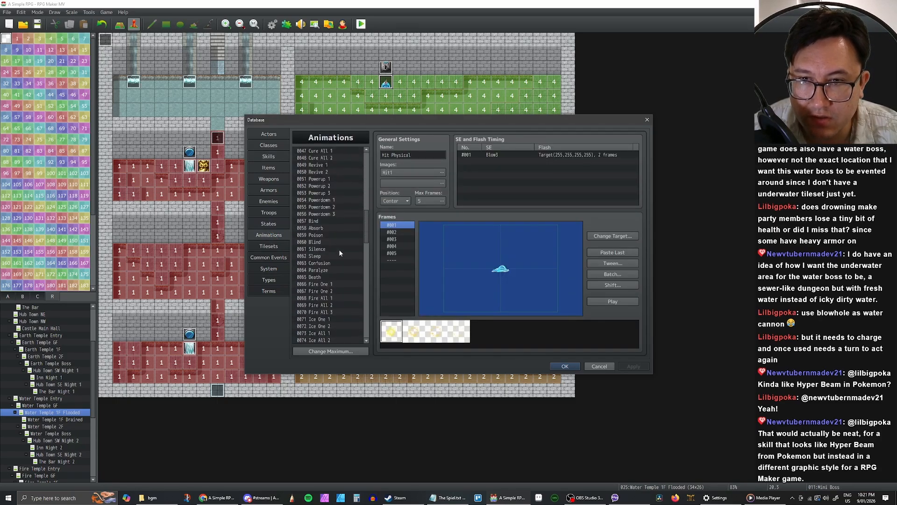
pyautogui.scroll(-8, 340, 253)
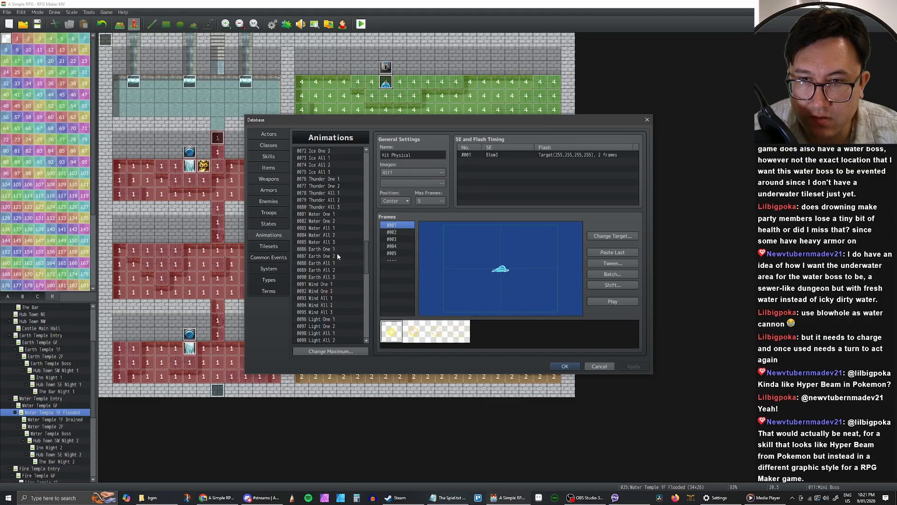
pyautogui.click(329, 228)
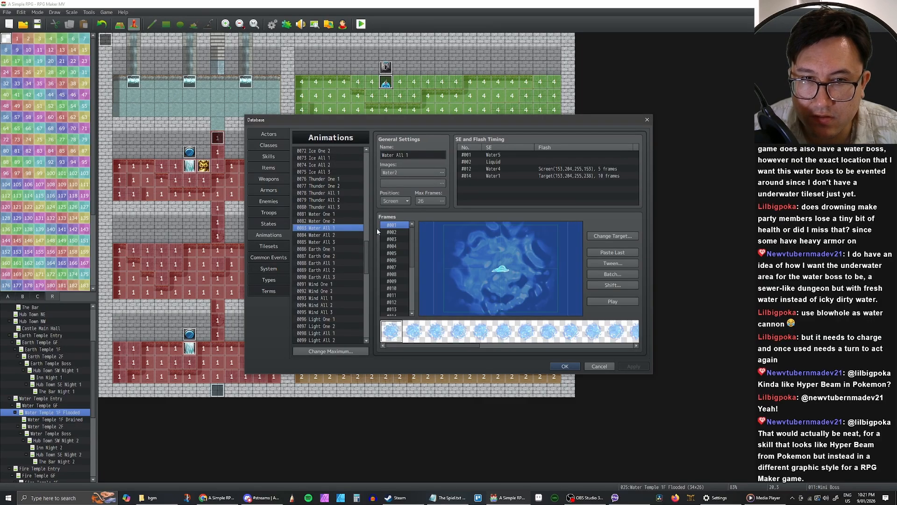
pyautogui.click(589, 301)
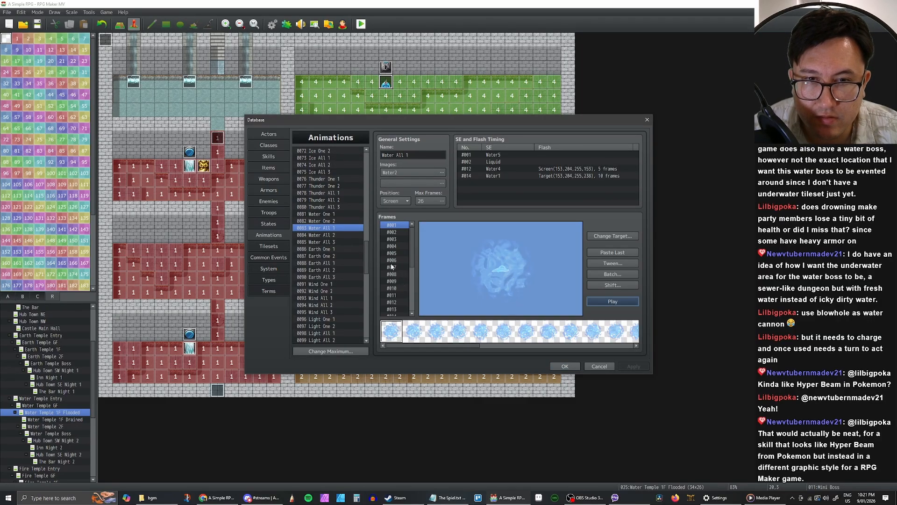
pyautogui.click(334, 236)
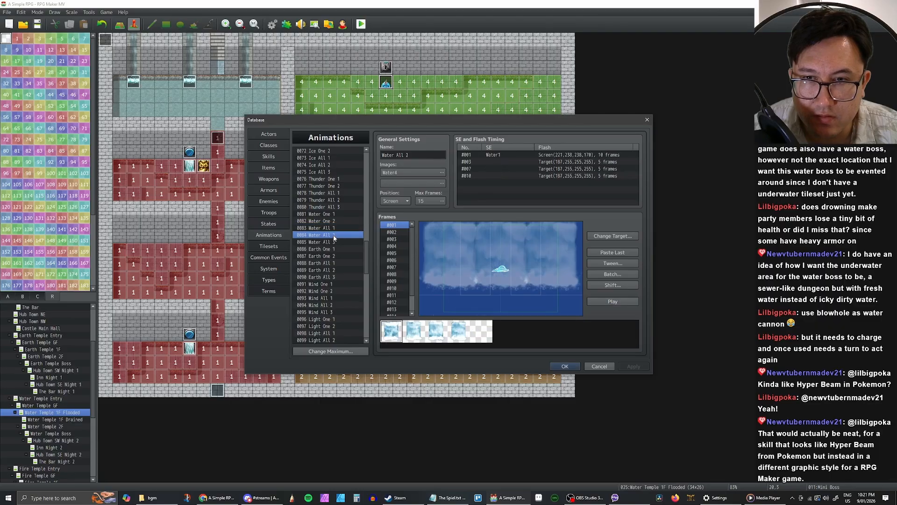
pyautogui.click(620, 302)
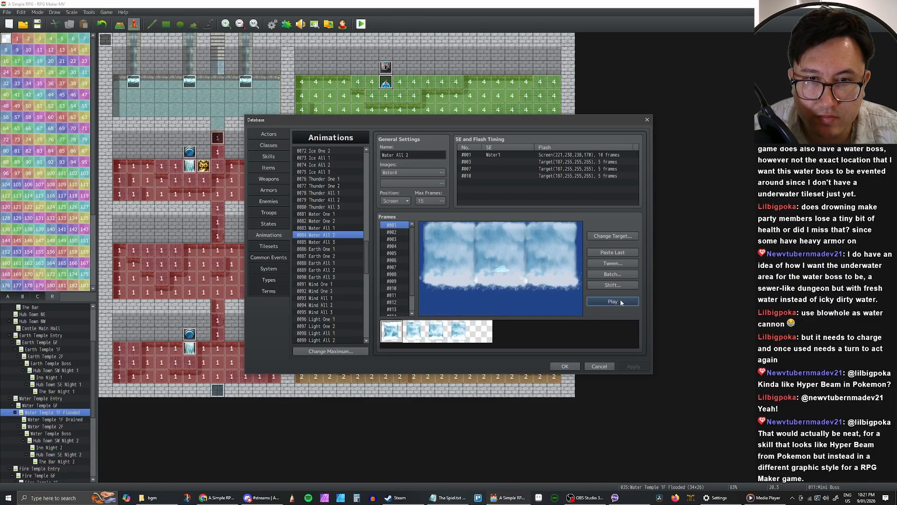
pyautogui.click(346, 227)
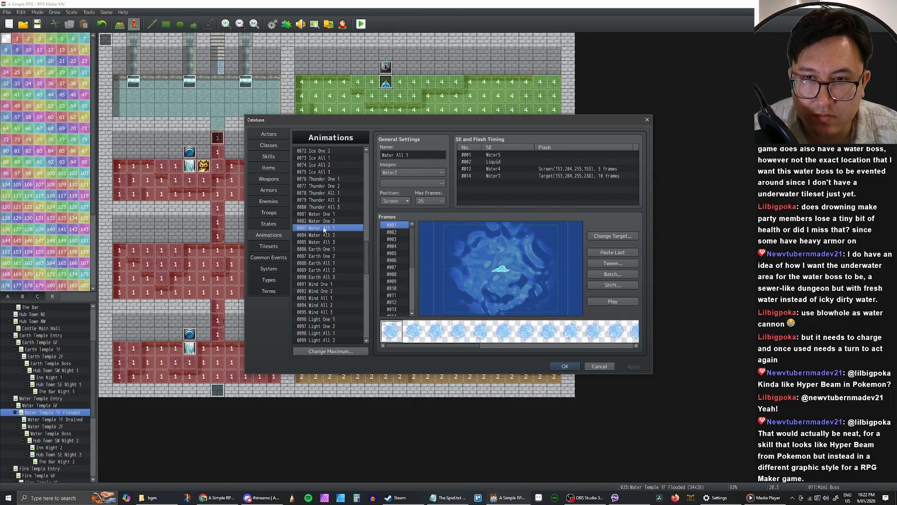
pyautogui.click(610, 299)
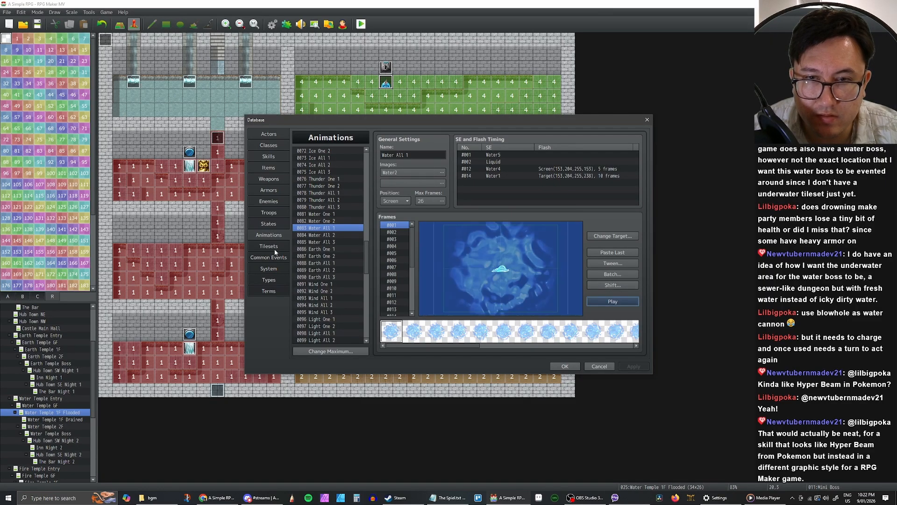
# Step: Set the WTB Cannon Blow skill's animation to 0083 Water All 1 and its damage element to Water
pyautogui.click(269, 156)
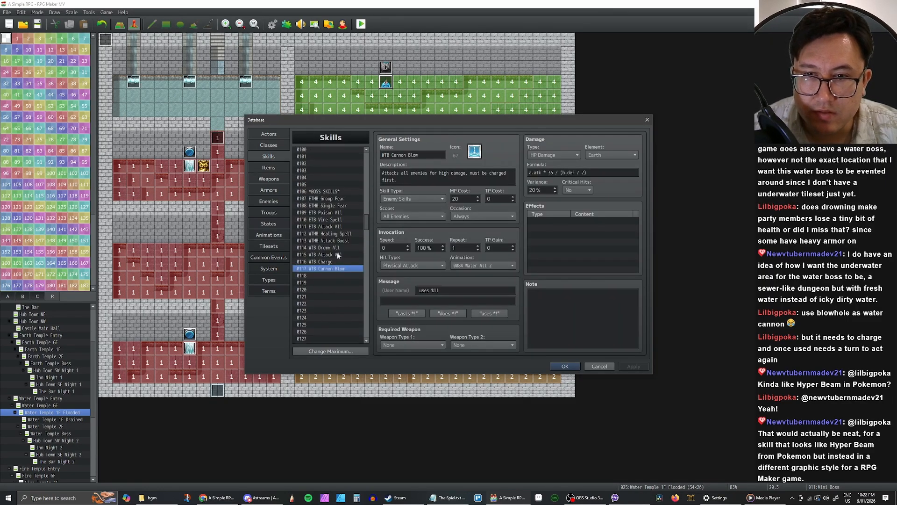
pyautogui.click(507, 265)
pyautogui.scroll(1, 500, 282)
pyautogui.click(496, 275)
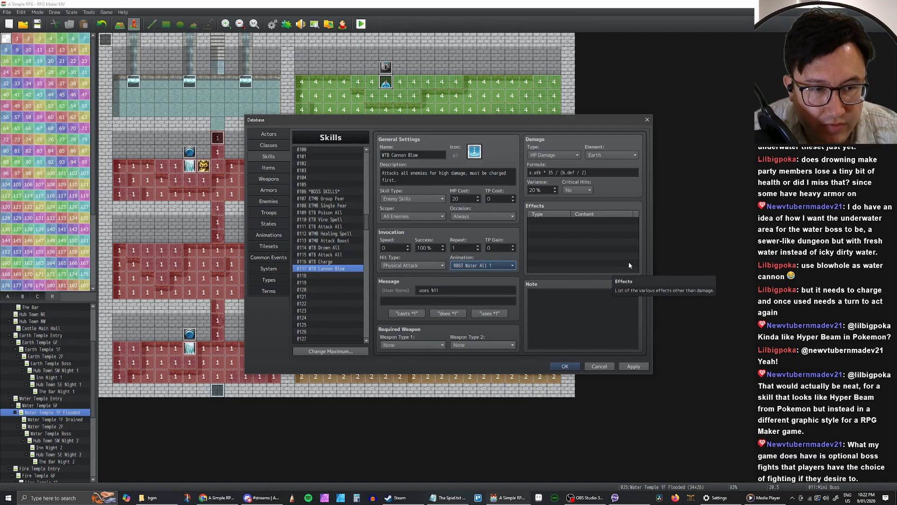
pyautogui.click(631, 366)
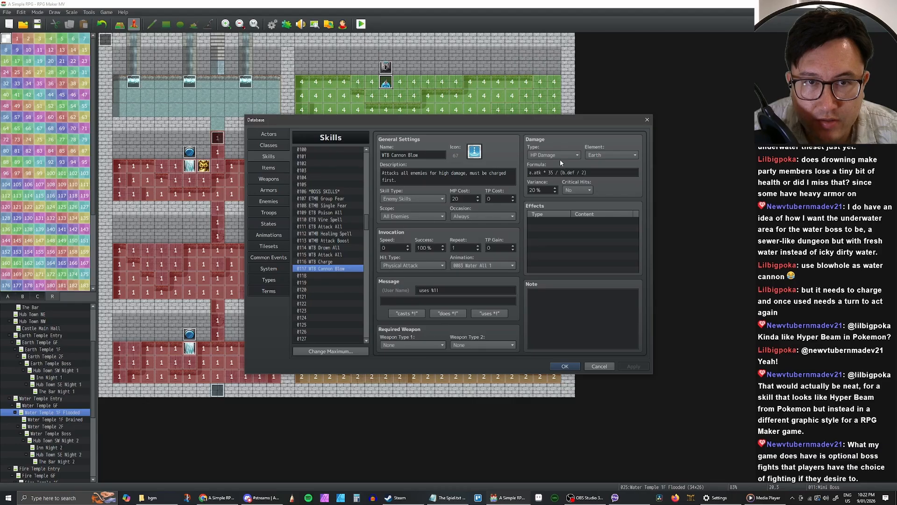
pyautogui.click(612, 155)
pyautogui.click(608, 199)
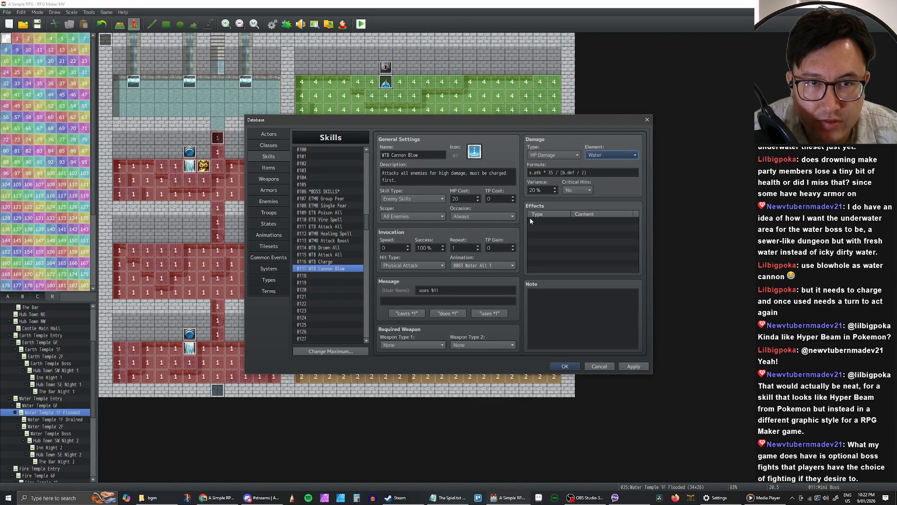
# Step: Set the WTB Charge skill's damage type to None
pyautogui.click(323, 262)
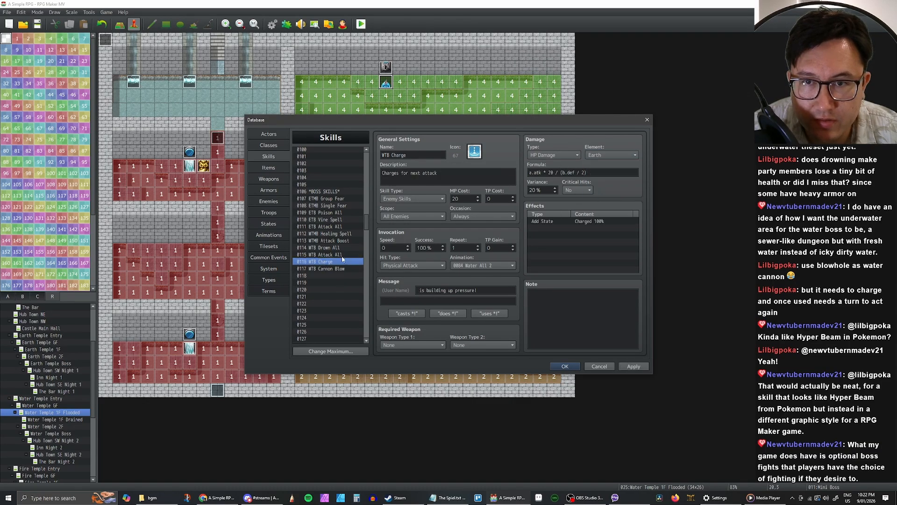
pyautogui.click(562, 156)
pyautogui.click(563, 164)
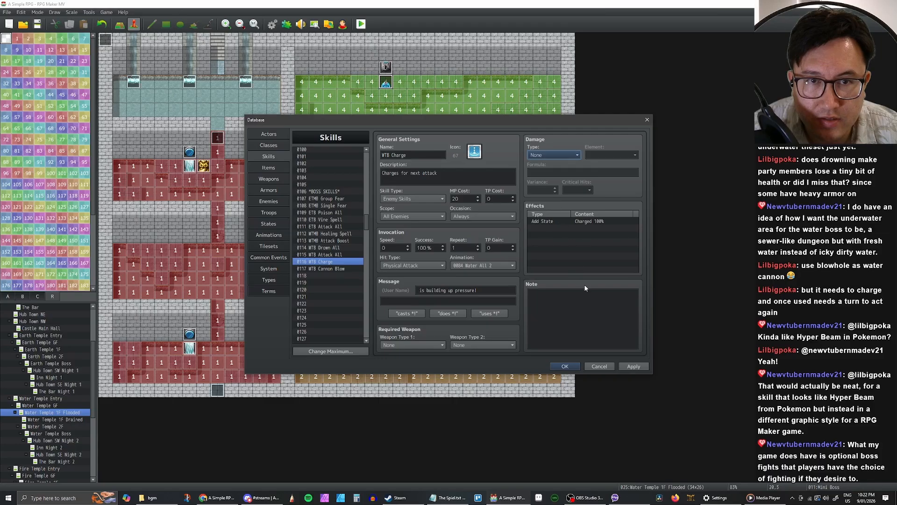
# Step: Set the WTB Charge skill's hit type to Certain Hit and its scope to The User, and apply the changes
pyautogui.click(633, 367)
pyautogui.click(422, 265)
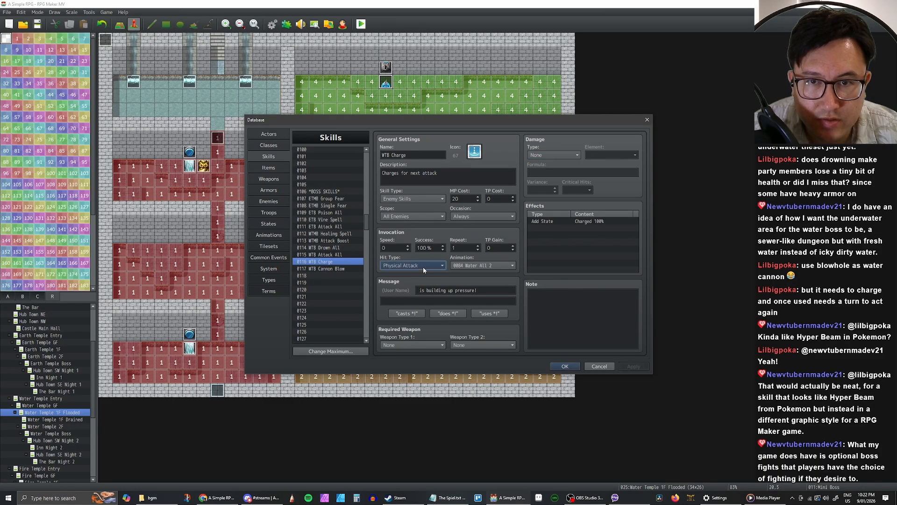
pyautogui.click(419, 271)
pyautogui.click(412, 216)
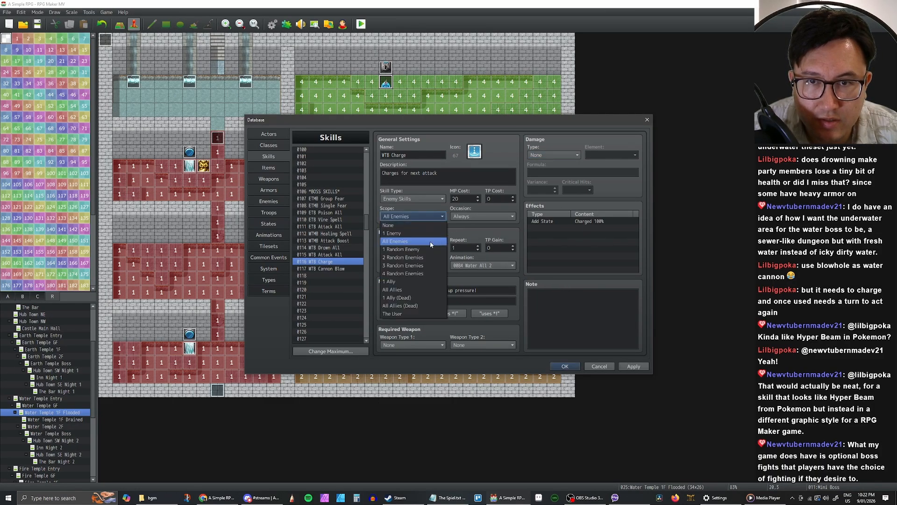
pyautogui.click(401, 314)
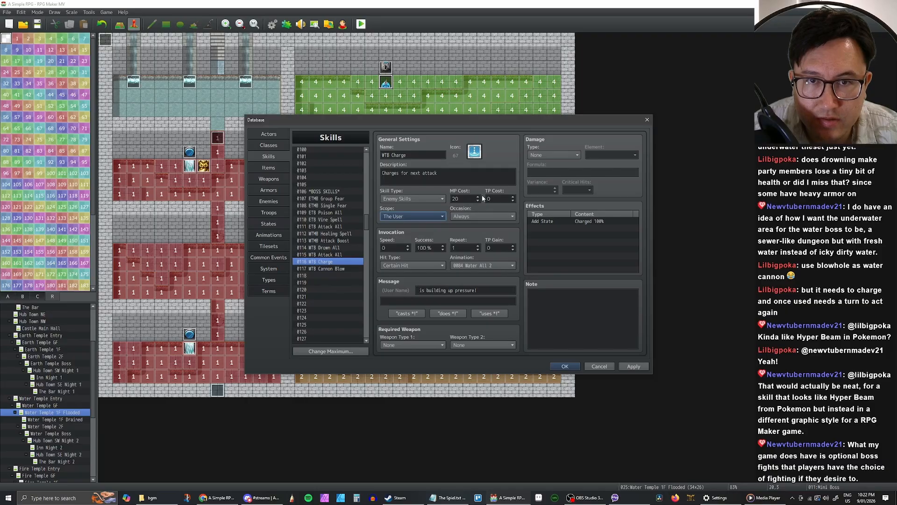
pyautogui.click(633, 367)
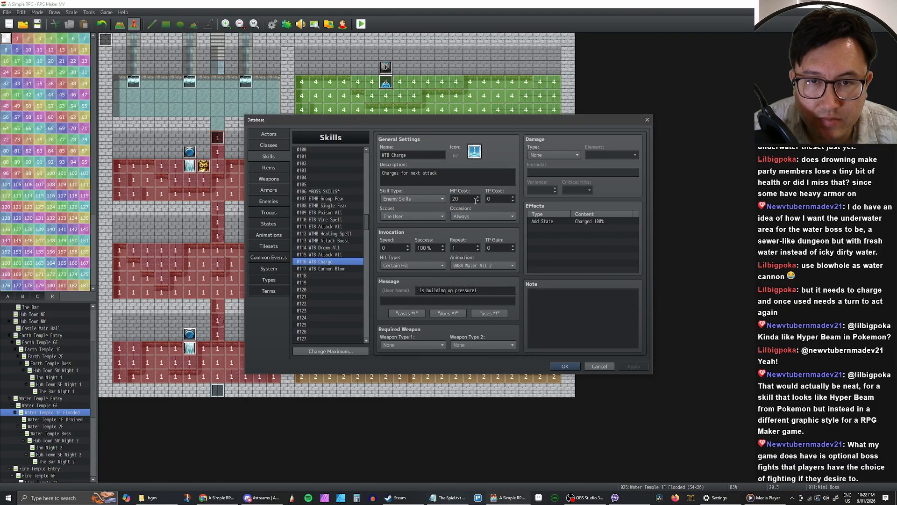
# Step: Set the WTB Cannon Blow skill's MP cost to 0 and apply the change
pyautogui.click(323, 269)
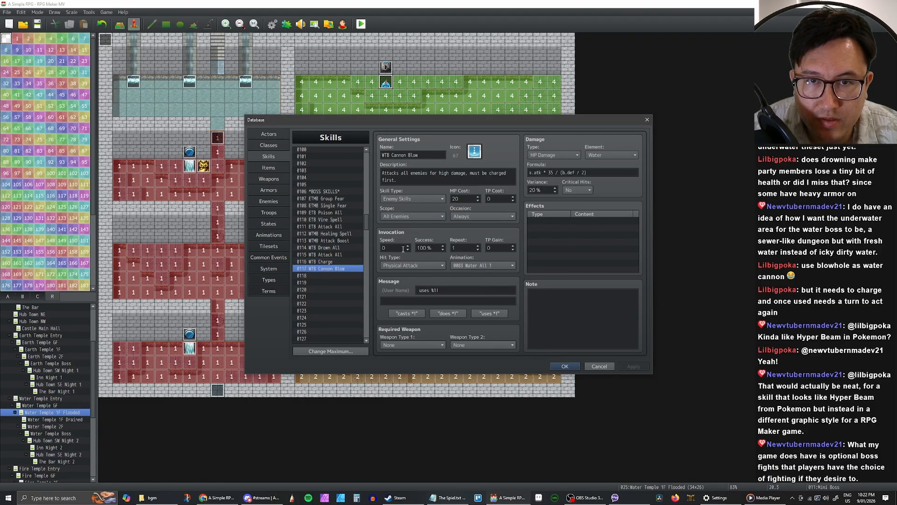
pyautogui.doubleClick(466, 199)
pyautogui.write('0')
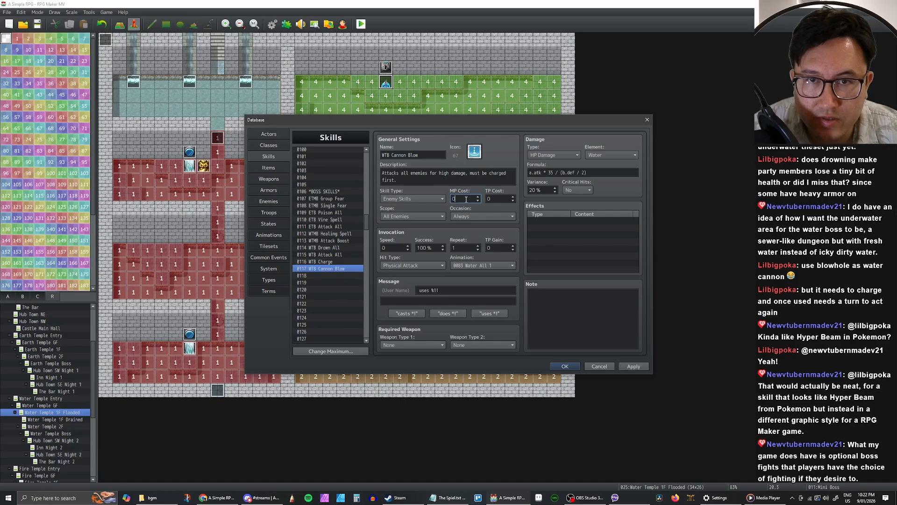
pyautogui.click(634, 365)
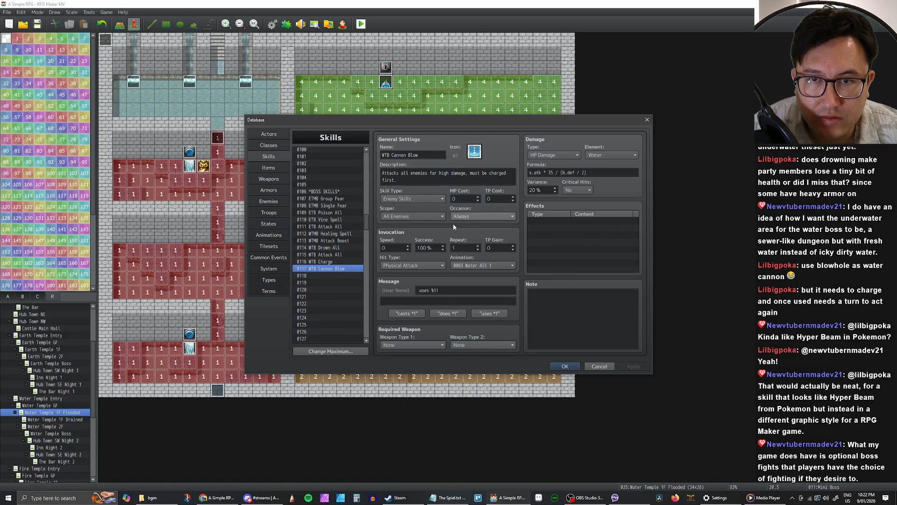
# Step: Set the damage element of the WTB Attack All skill to Water
pyautogui.press('Up')
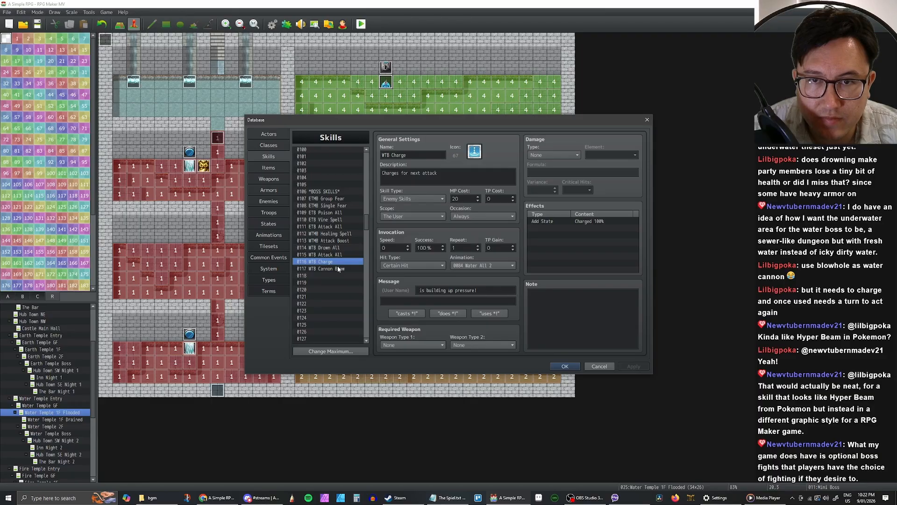
pyautogui.click(330, 255)
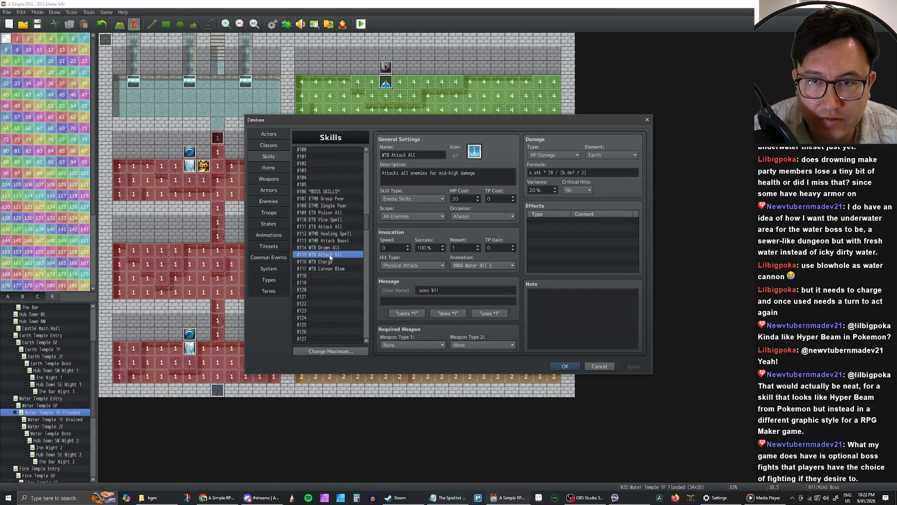
pyautogui.click(605, 154)
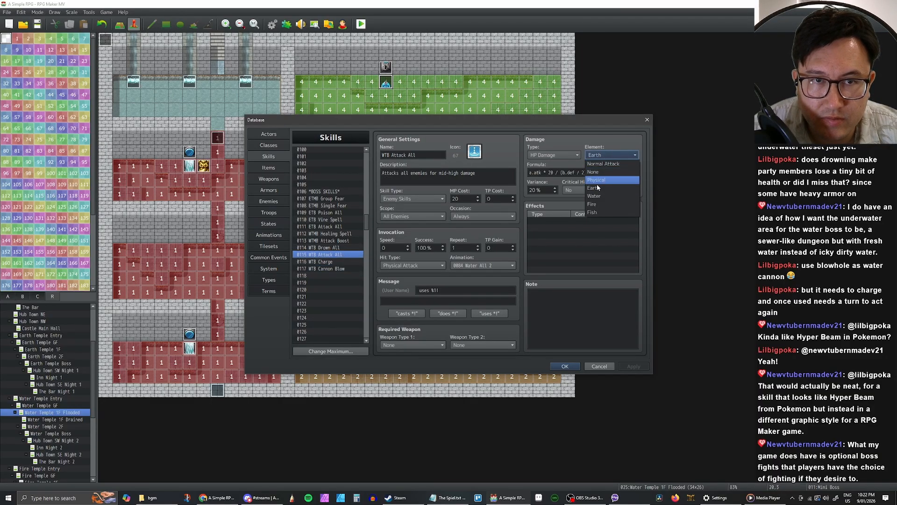
pyautogui.click(594, 196)
# Step: Examine the settings of the boss skills from ETB Attack All through WTB Cannon Blow
pyautogui.click(338, 248)
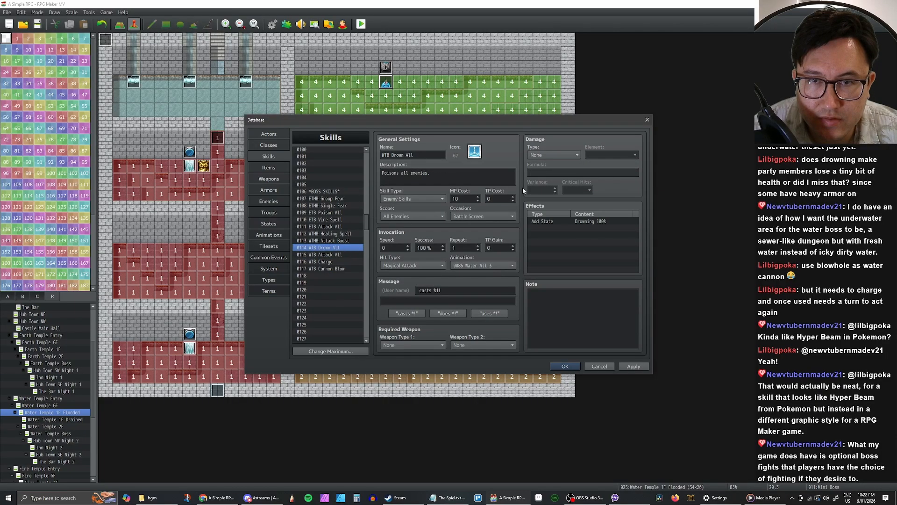
pyautogui.click(338, 241)
pyautogui.click(343, 233)
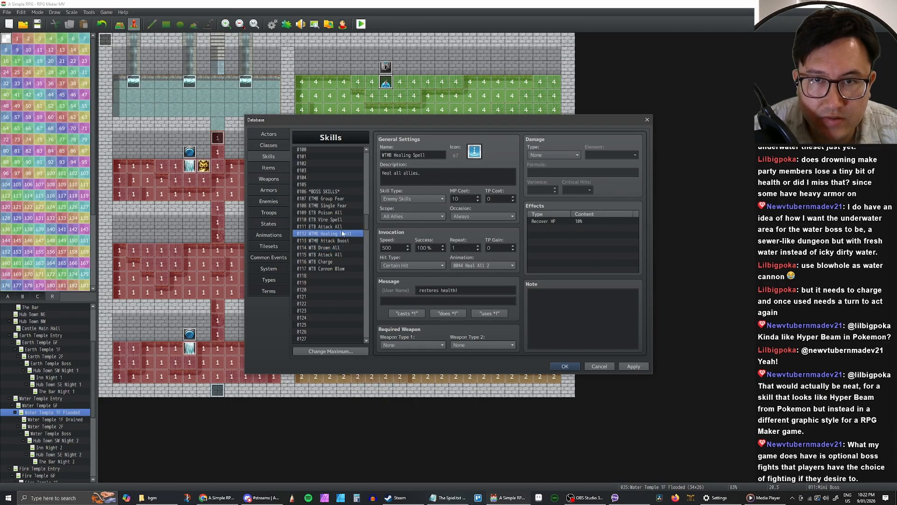
pyautogui.click(343, 227)
pyautogui.click(343, 234)
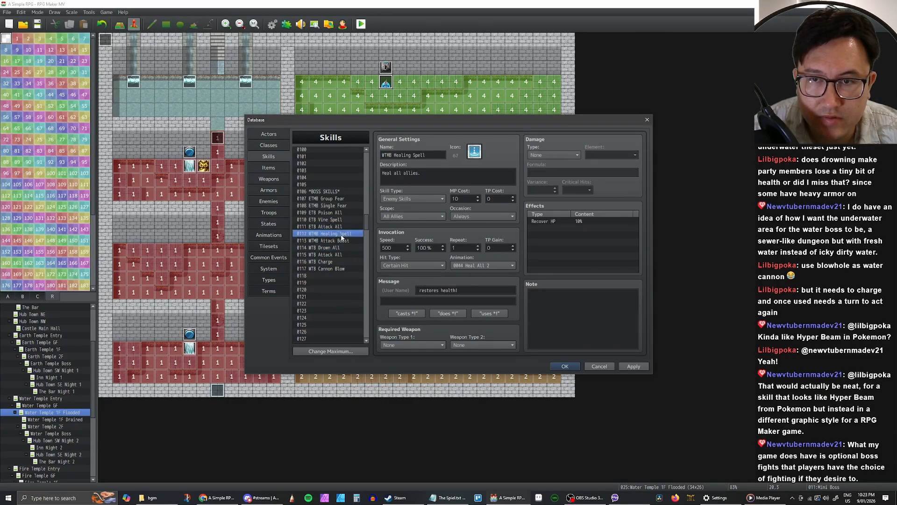
pyautogui.click(342, 240)
pyautogui.click(340, 247)
pyautogui.click(336, 255)
pyautogui.click(335, 262)
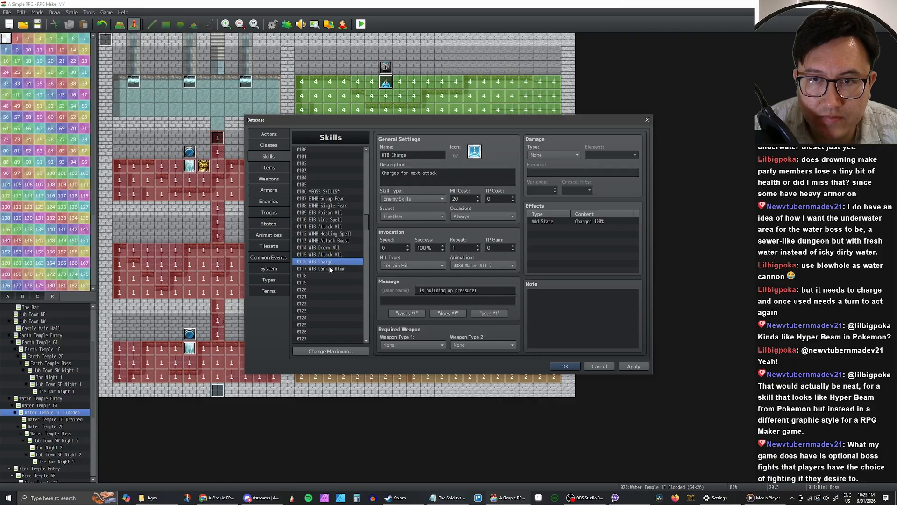
pyautogui.click(334, 269)
# Step: Examine the settings of the regular Water and Earth enemy skills, including the Mage, Cleric, Rogue and Knight entries
pyautogui.scroll(9, 333, 244)
pyautogui.scroll(3, 331, 247)
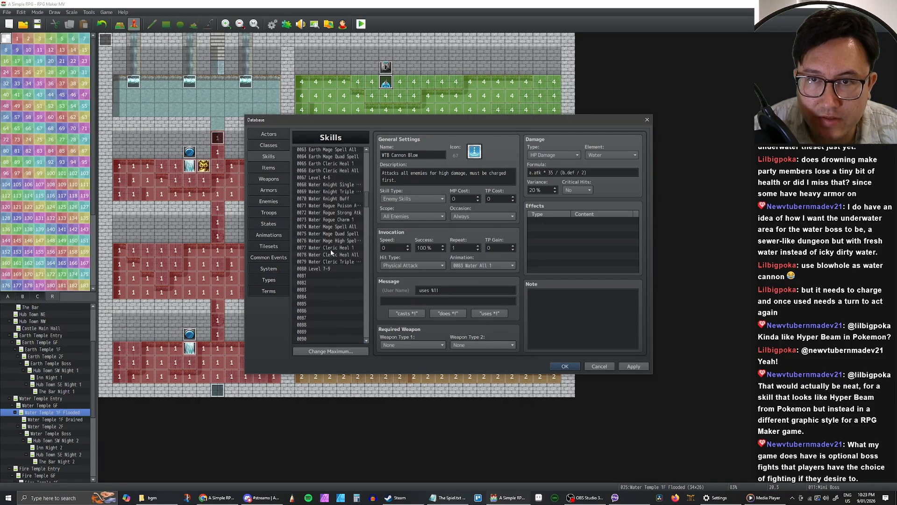
pyautogui.click(333, 262)
pyautogui.click(333, 254)
pyautogui.click(334, 241)
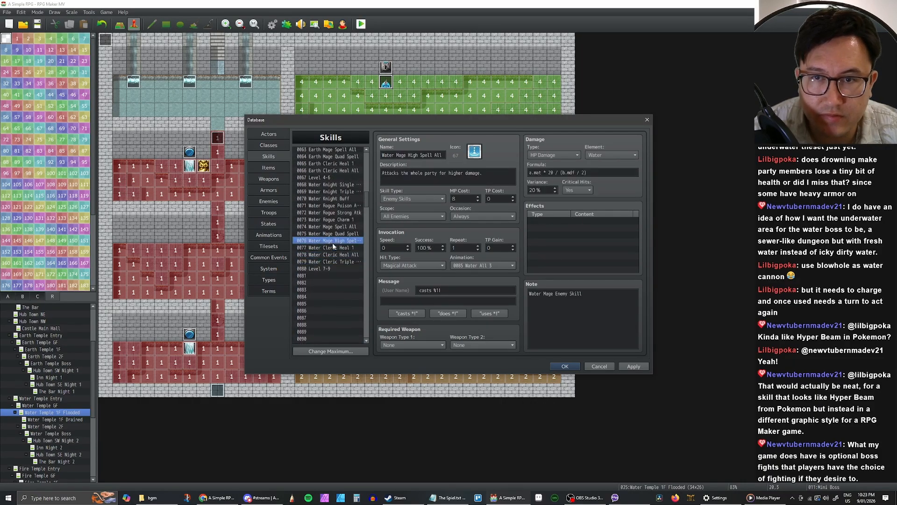
pyautogui.click(334, 246)
pyautogui.click(335, 243)
pyautogui.press('Up')
pyautogui.press('Up')
pyautogui.press('Up')
pyautogui.press('Up')
pyautogui.press('Up')
pyautogui.press('Up')
pyautogui.press('Up')
pyautogui.press('Up')
pyautogui.press('Up')
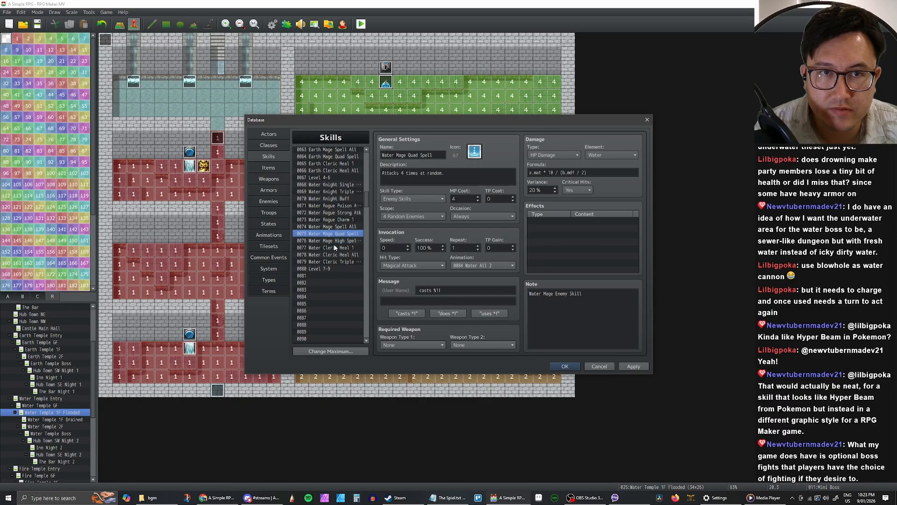
pyautogui.press('Up')
pyautogui.press('Up')
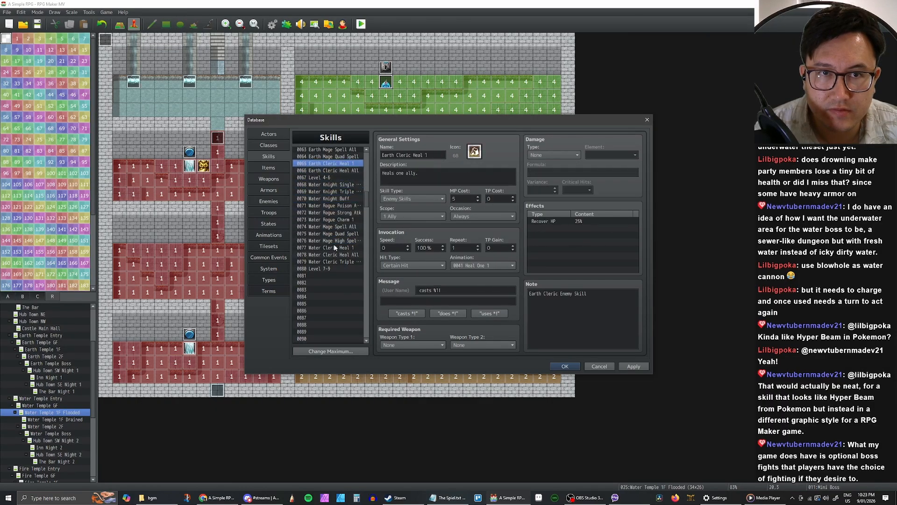
pyautogui.press('Down')
pyautogui.press('Down')
pyautogui.press('Down')
pyautogui.press('Down')
# Step: Compare the settings of the WTB Charge and WTB Cannon Blow boss skills
pyautogui.scroll(-9, 338, 219)
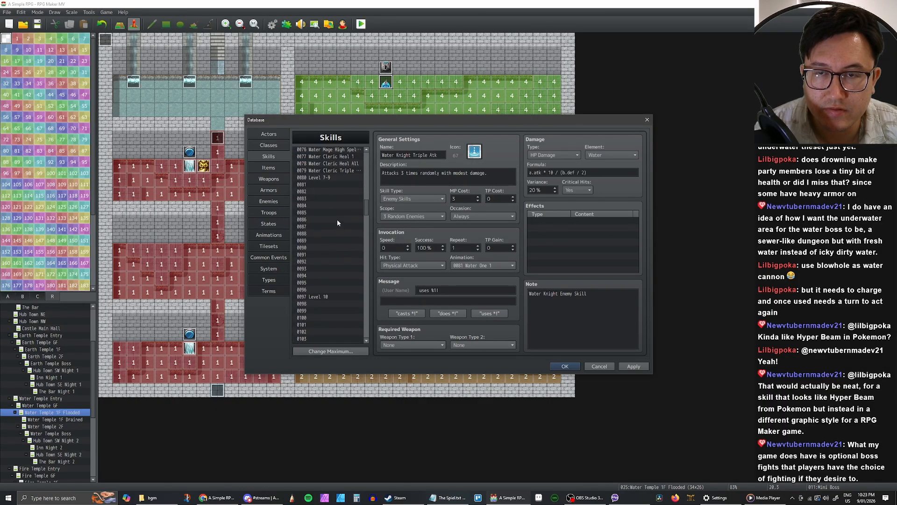
pyautogui.scroll(-5, 336, 221)
pyautogui.click(330, 240)
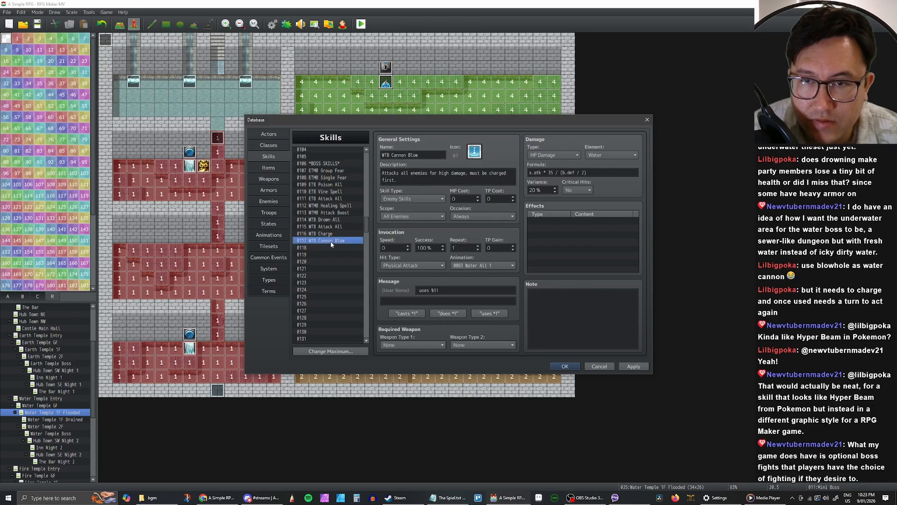
pyautogui.press('Up')
pyautogui.press('Down')
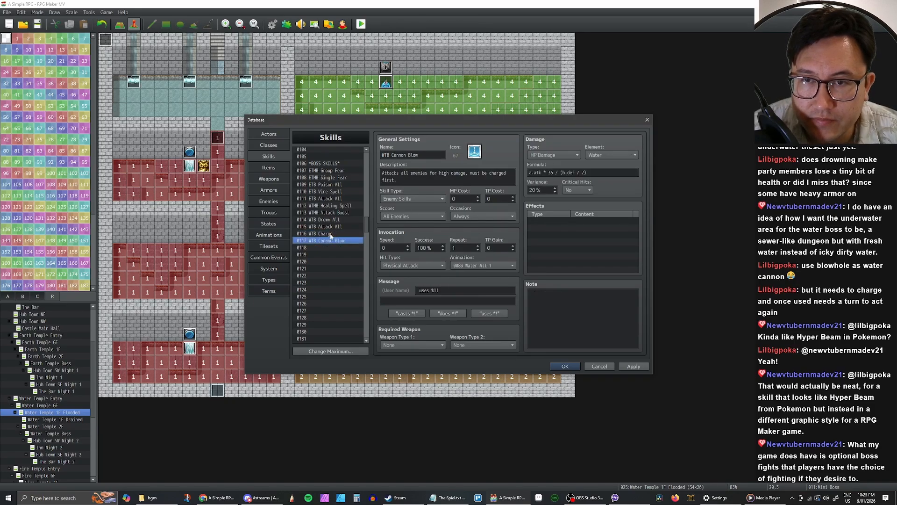
pyautogui.press('Up')
pyautogui.click(331, 240)
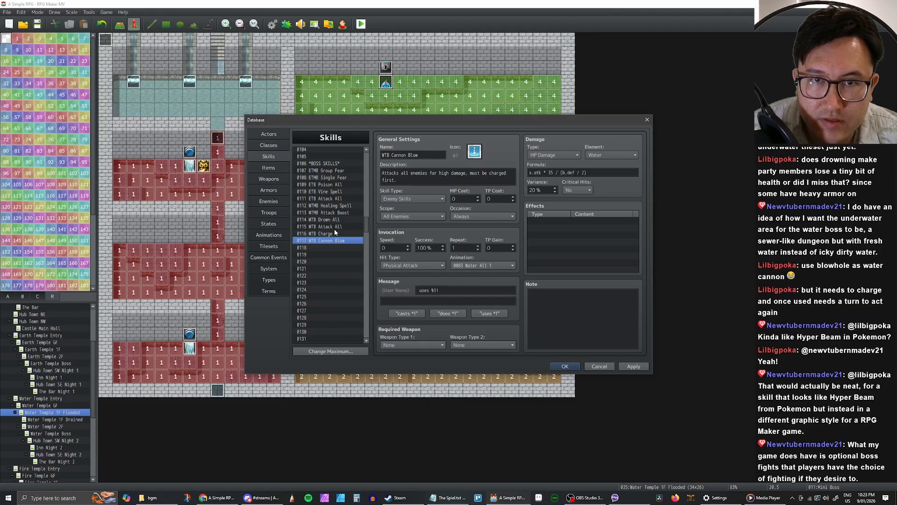
pyautogui.click(331, 234)
pyautogui.click(329, 241)
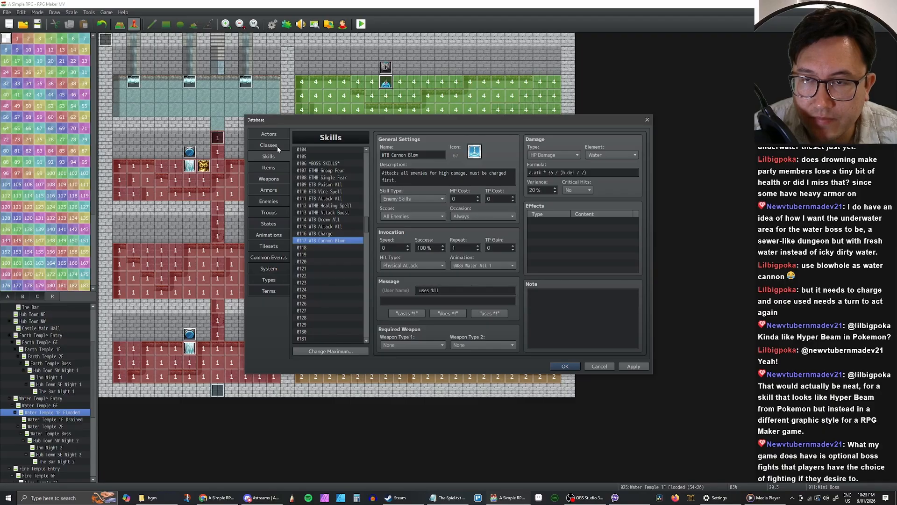
# Step: Open the Water Boss enemy entry and review the skills and conditions in its action patterns
pyautogui.click(268, 201)
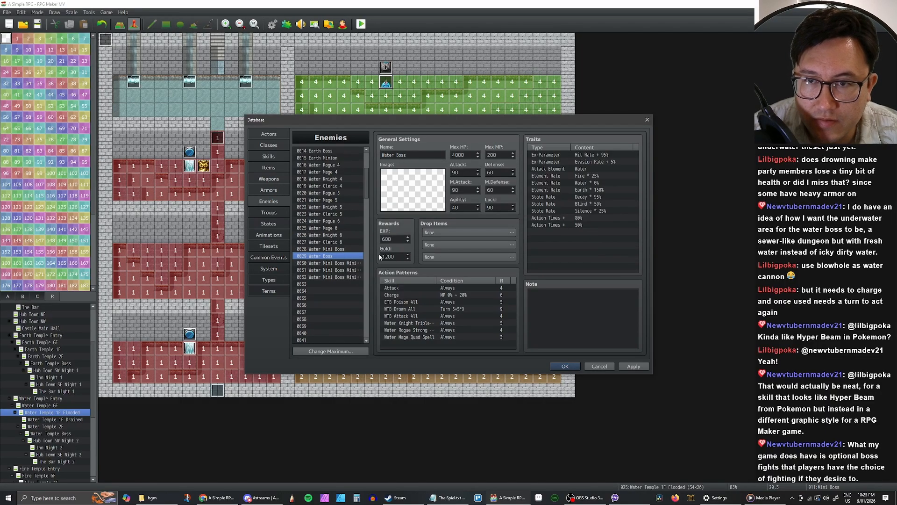
pyautogui.click(463, 309)
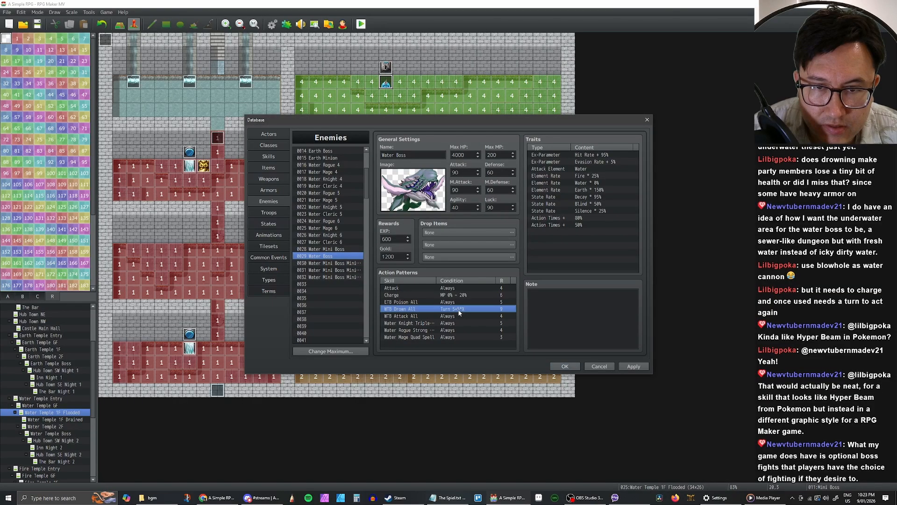
pyautogui.click(456, 316)
pyautogui.click(462, 311)
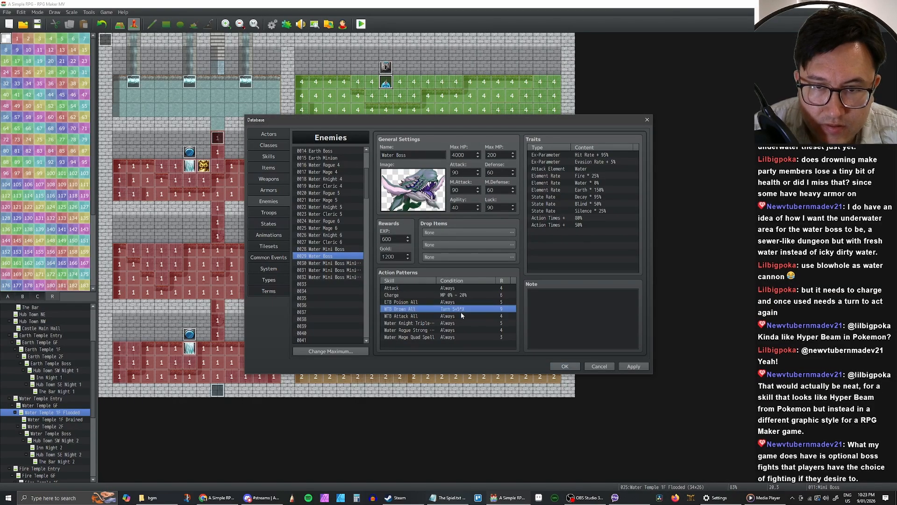
pyautogui.click(460, 316)
pyautogui.click(458, 330)
pyautogui.click(453, 317)
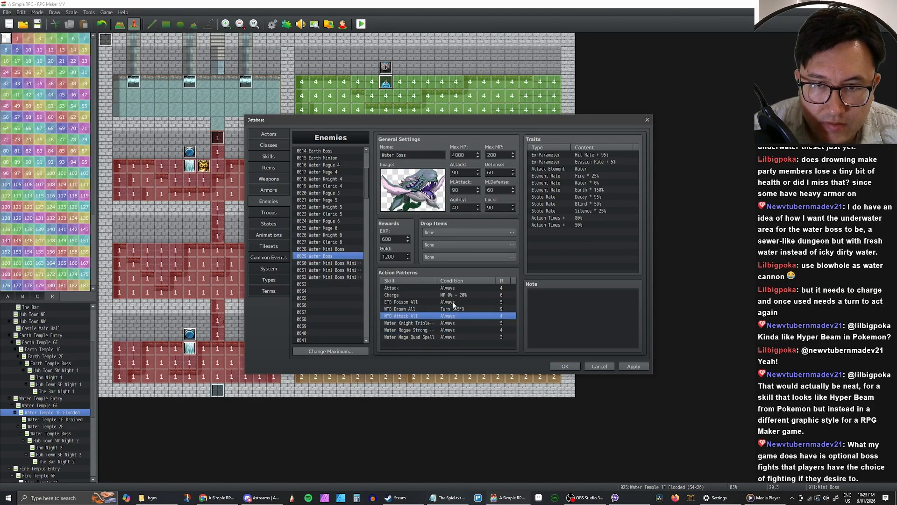
# Step: Replace the ETB Poison All skill in the Water Boss's action patterns with 0116 WTB Charge
pyautogui.click(453, 303)
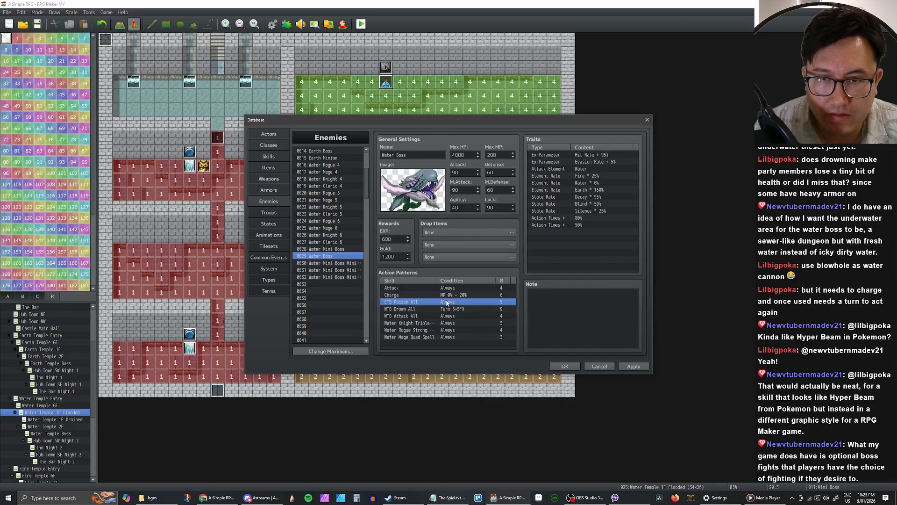
pyautogui.doubleClick(448, 303)
pyautogui.click(444, 258)
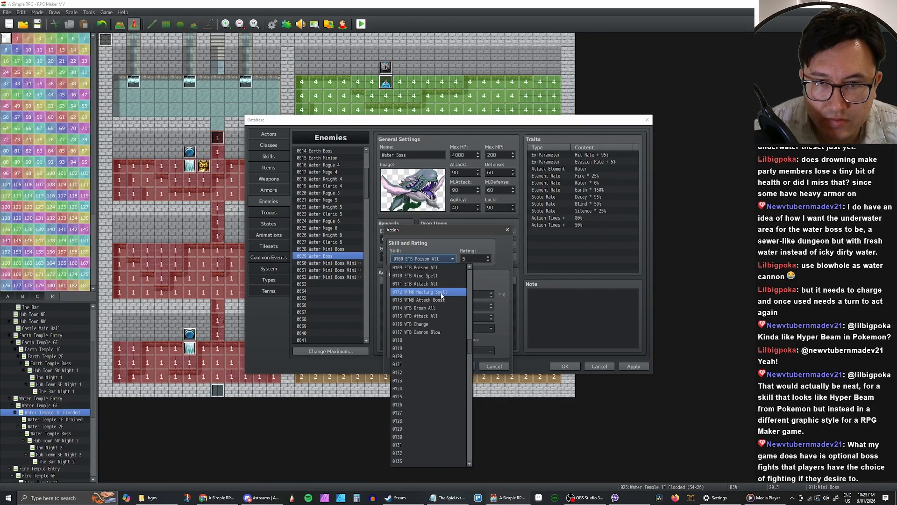
pyautogui.click(435, 324)
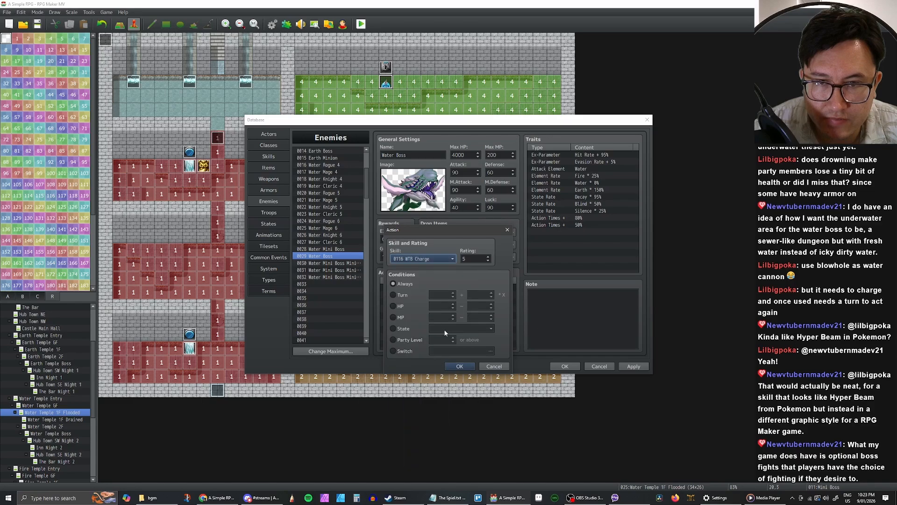
pyautogui.click(458, 366)
pyautogui.click(429, 344)
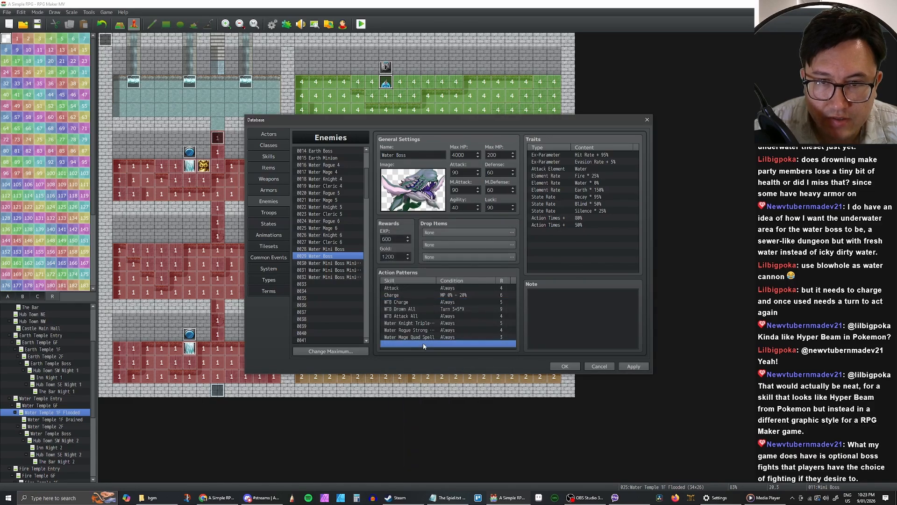
# Step: Duplicate the WTB Charge action in the Water Boss's patterns, giving the copy the condition State 0018 Charged and rating 9, and apply
pyautogui.click(423, 302)
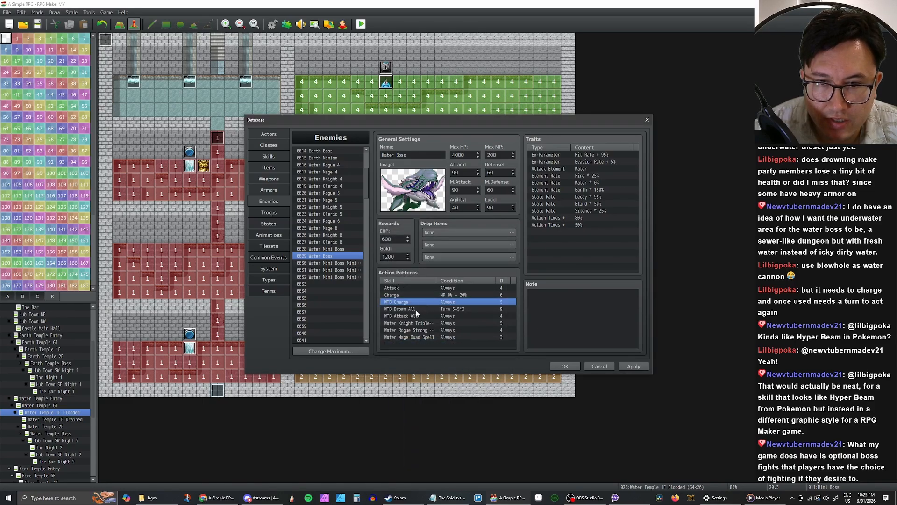
pyautogui.click(416, 308)
pyautogui.doubleClick(428, 302)
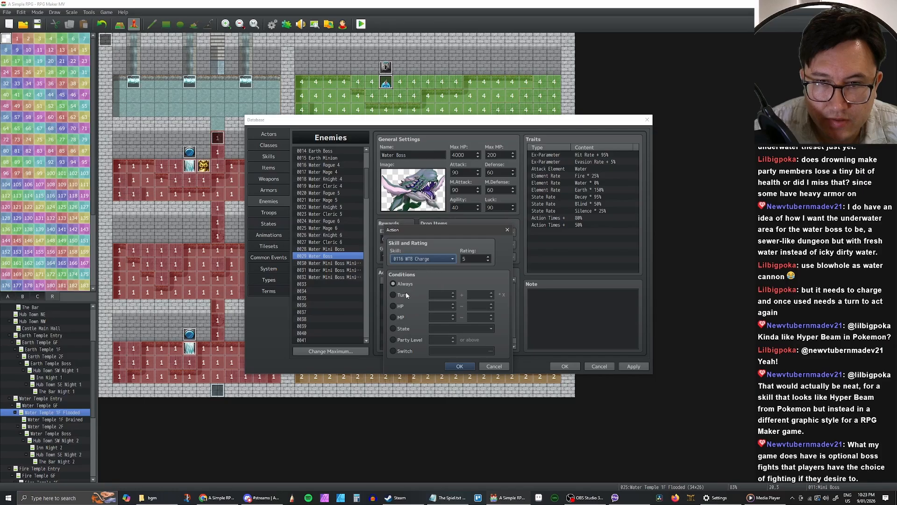
pyautogui.click(393, 329)
pyautogui.click(490, 329)
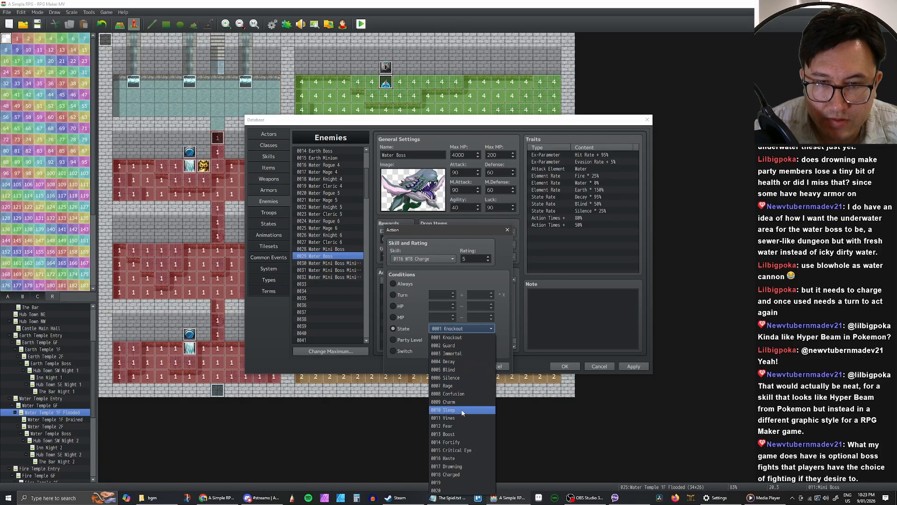
pyautogui.click(455, 470)
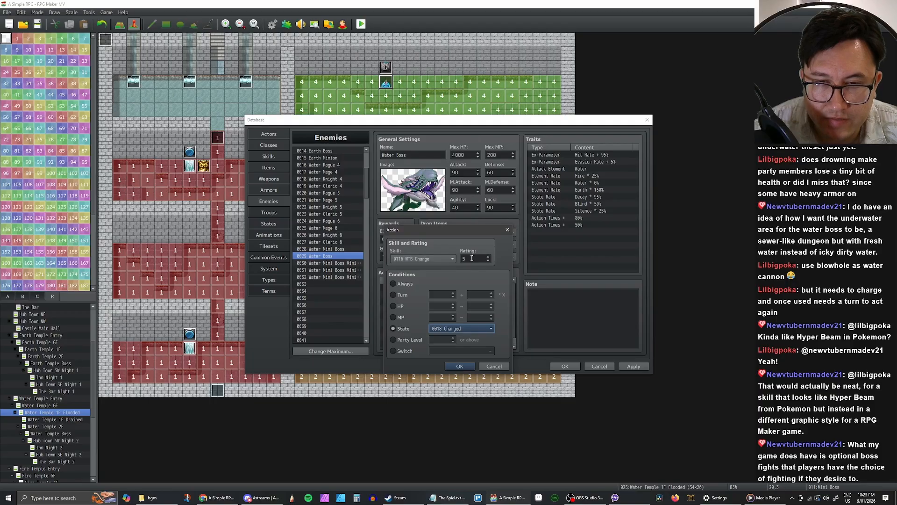
pyautogui.click(489, 256)
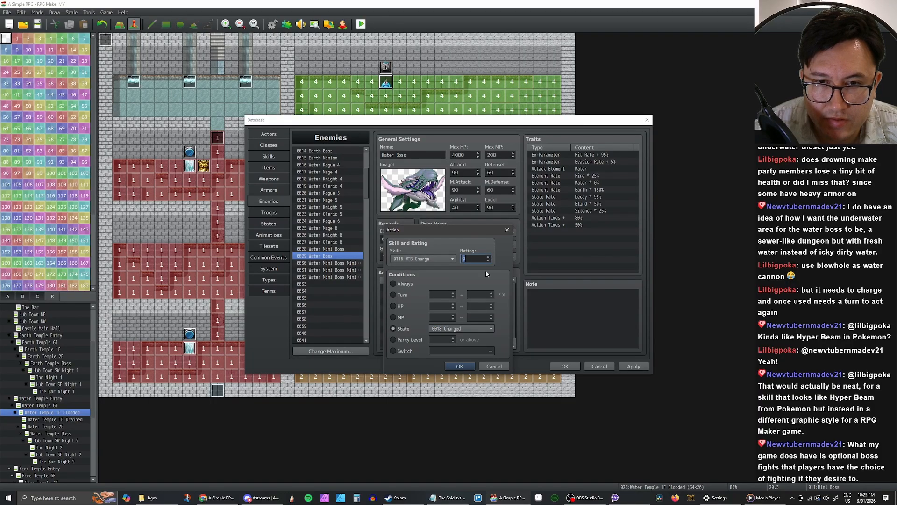
pyautogui.click(461, 367)
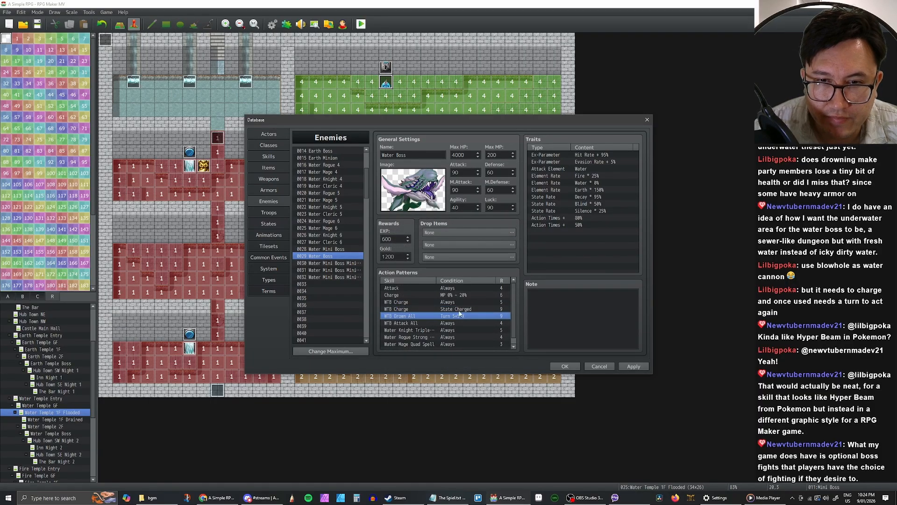
pyautogui.click(634, 367)
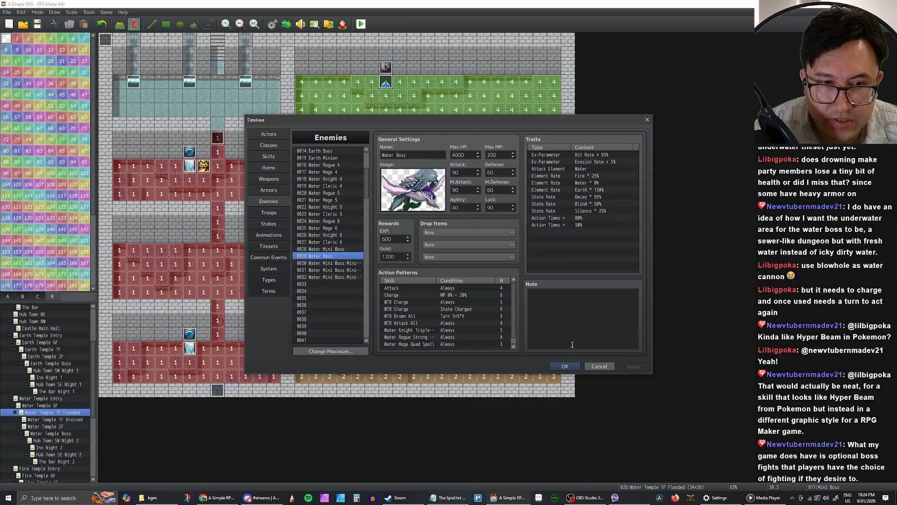
# Step: Lower the rating of the Water Boss's State Charged action to 8 and apply the change
pyautogui.click(461, 309)
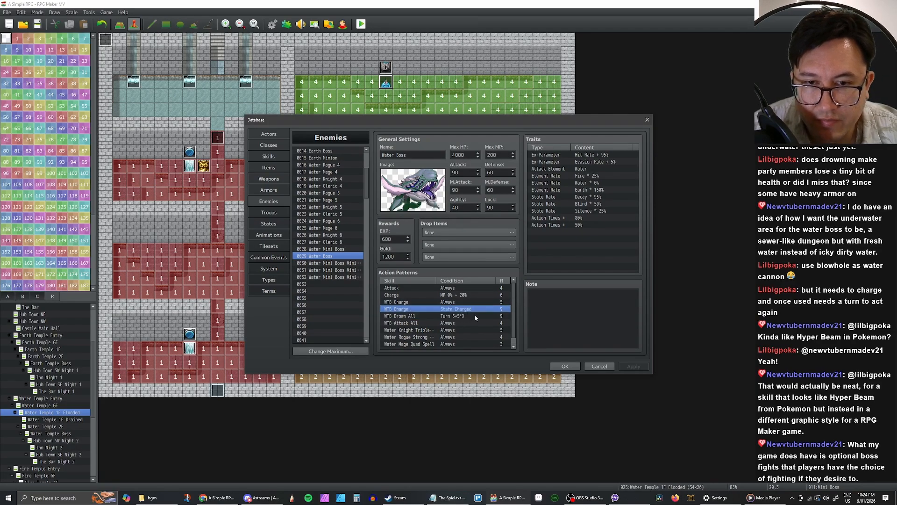
pyautogui.click(464, 317)
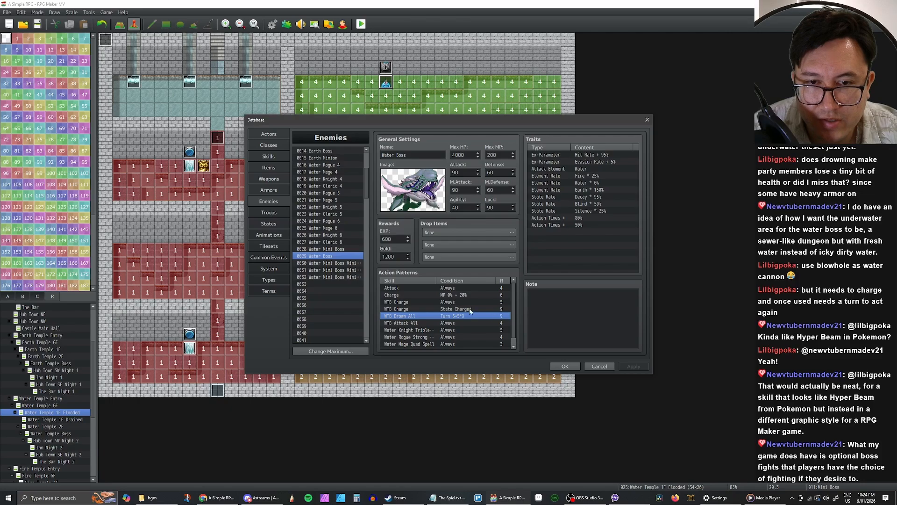
pyautogui.click(468, 310)
pyautogui.doubleClick(467, 310)
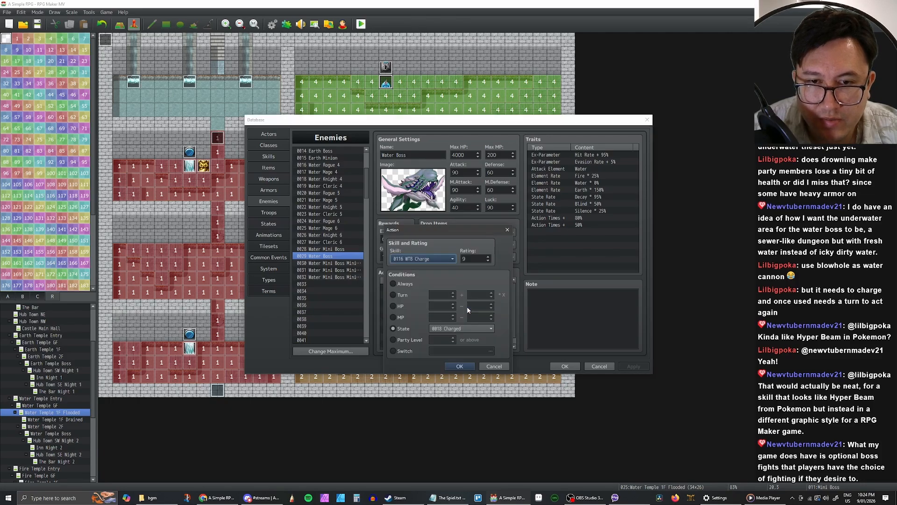
pyautogui.click(488, 260)
pyautogui.click(461, 367)
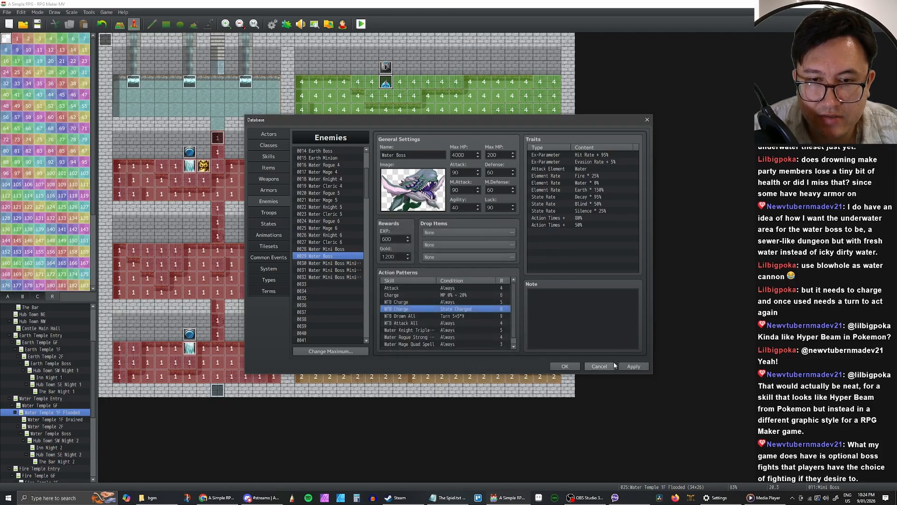
pyautogui.click(626, 369)
# Step: Change the skill of the State Charged action to 0117 WTB Cannon Blow and apply it
pyautogui.click(472, 316)
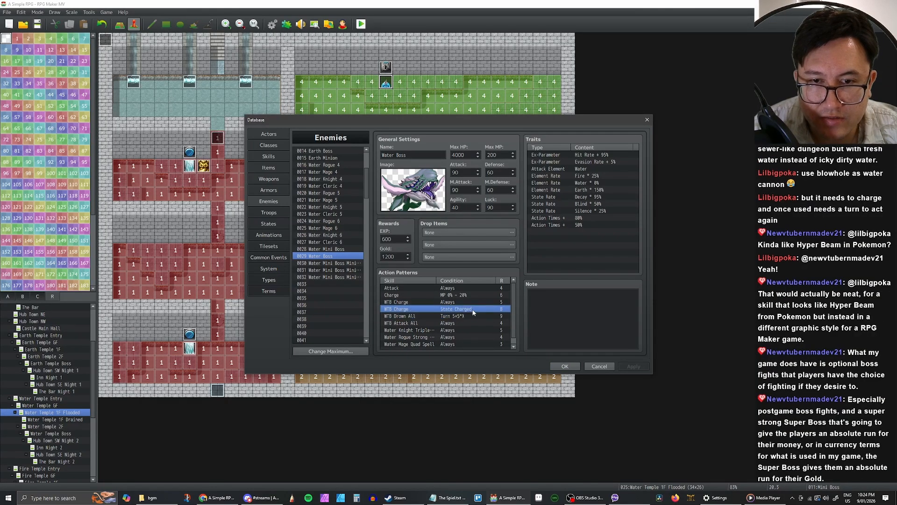
pyautogui.click(464, 309)
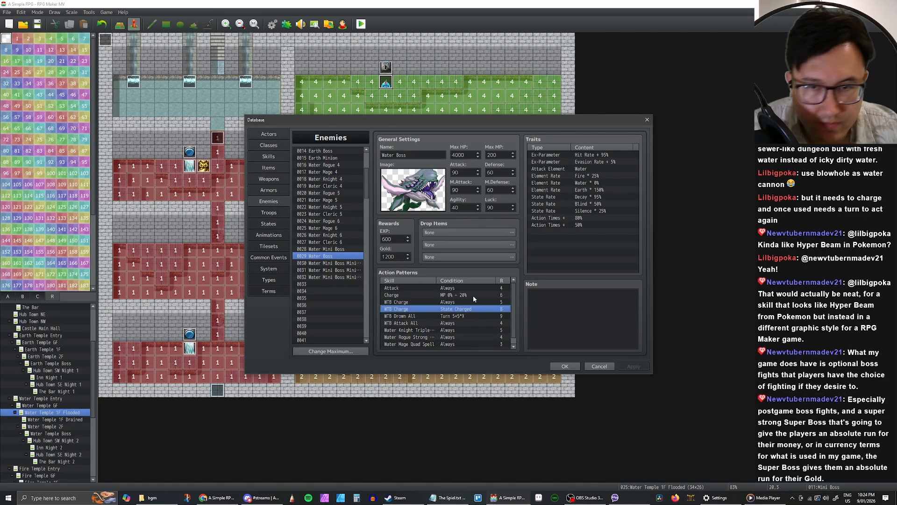
pyautogui.doubleClick(404, 310)
pyautogui.click(419, 261)
pyautogui.click(425, 282)
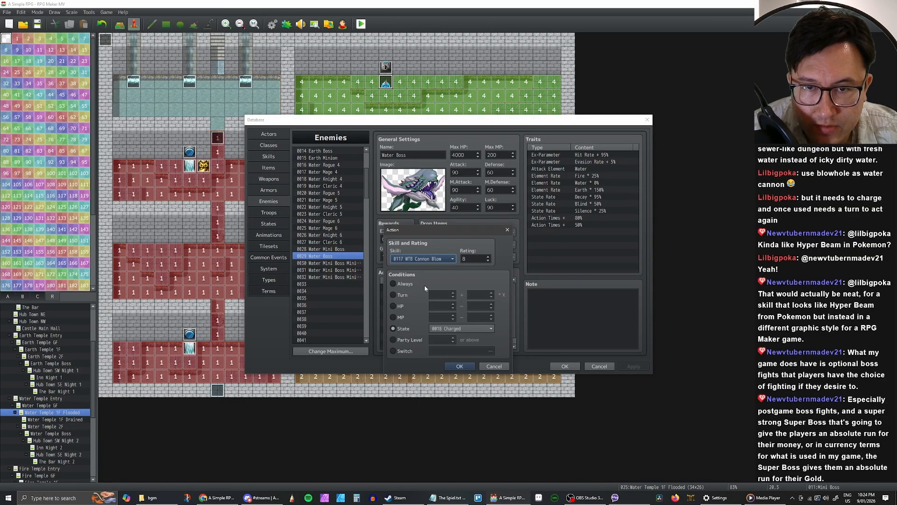
pyautogui.click(464, 367)
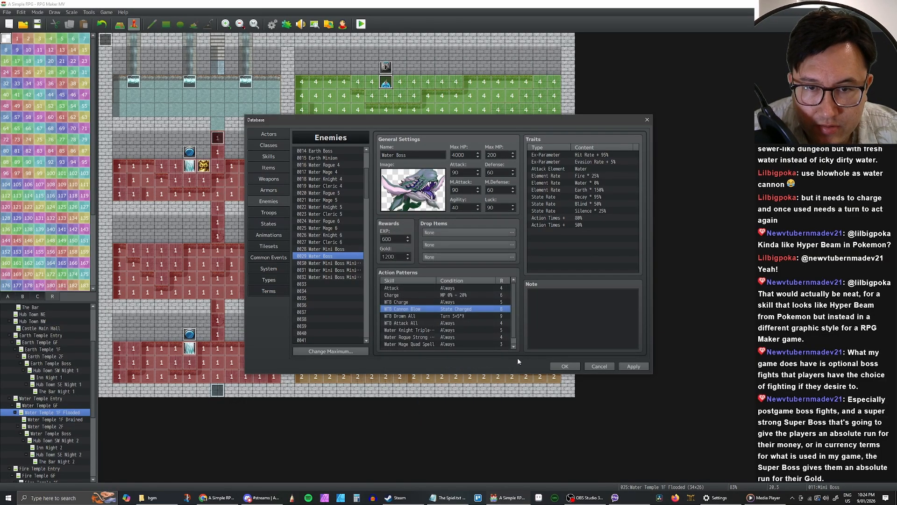
pyautogui.click(634, 368)
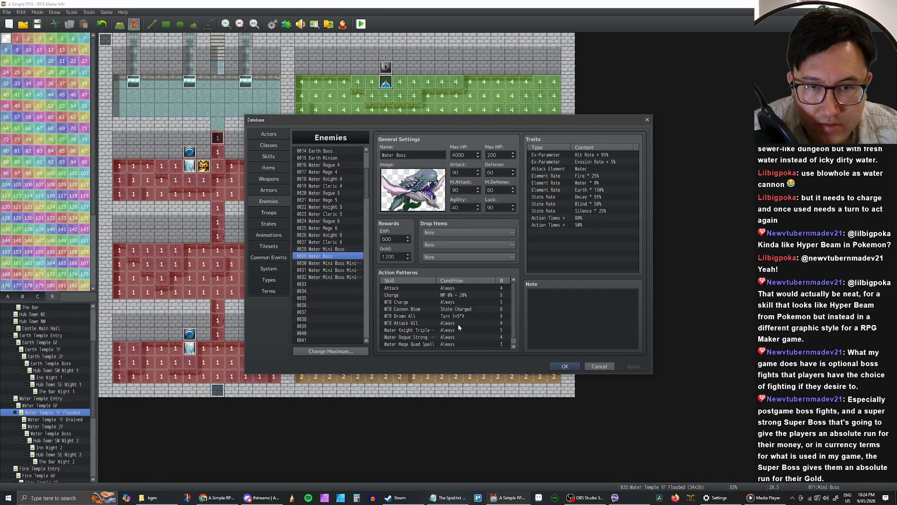
# Step: Make the Charged state auto-remove at Turn End with a duration of 2 to 2 turns, and apply
pyautogui.click(272, 224)
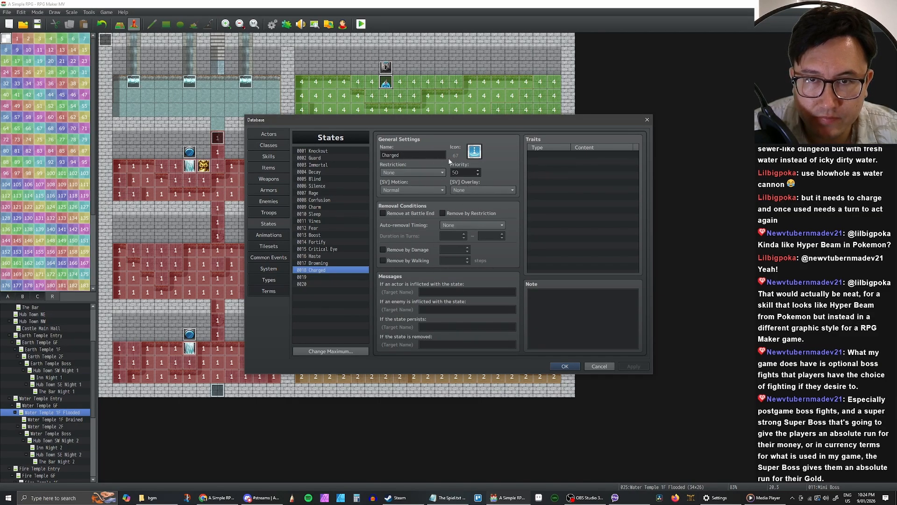
pyautogui.click(384, 213)
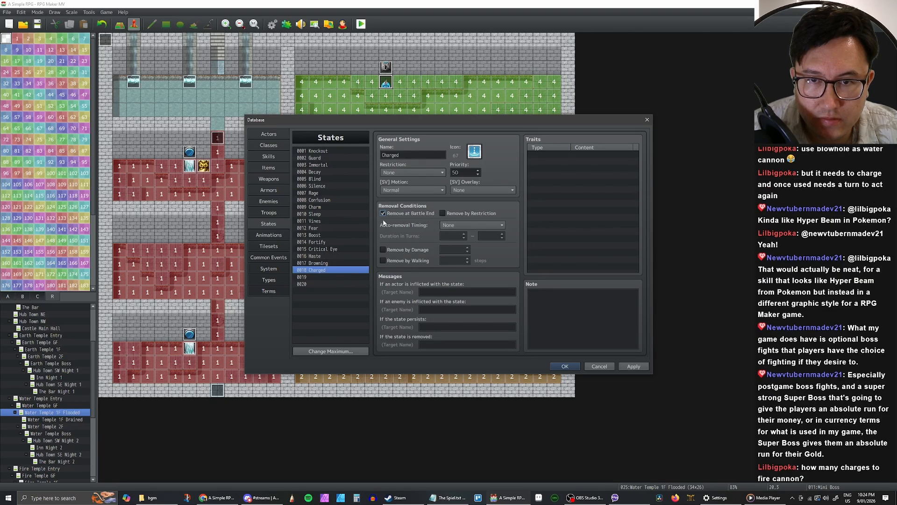
pyautogui.click(472, 226)
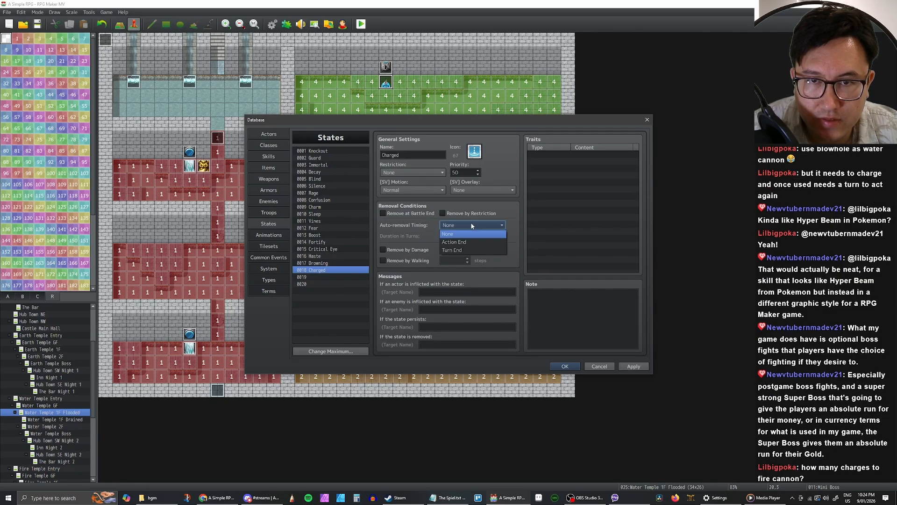
pyautogui.click(466, 250)
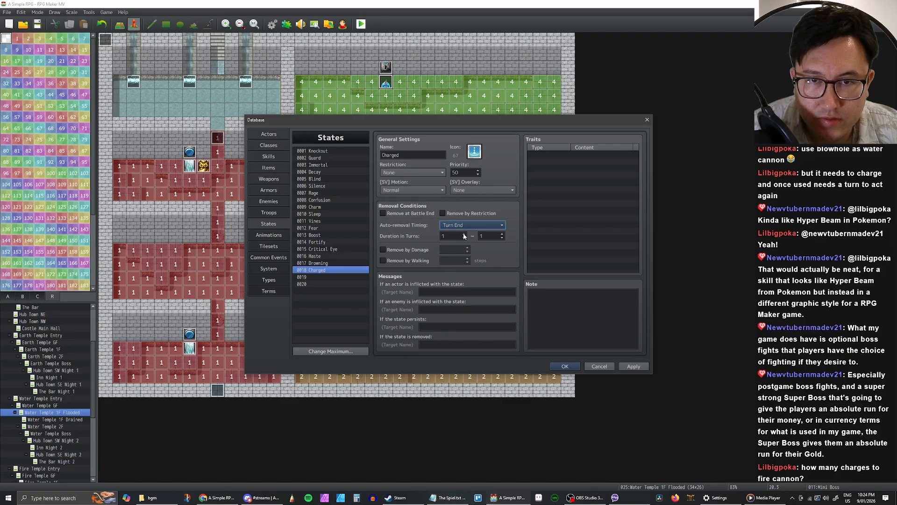
pyautogui.click(464, 234)
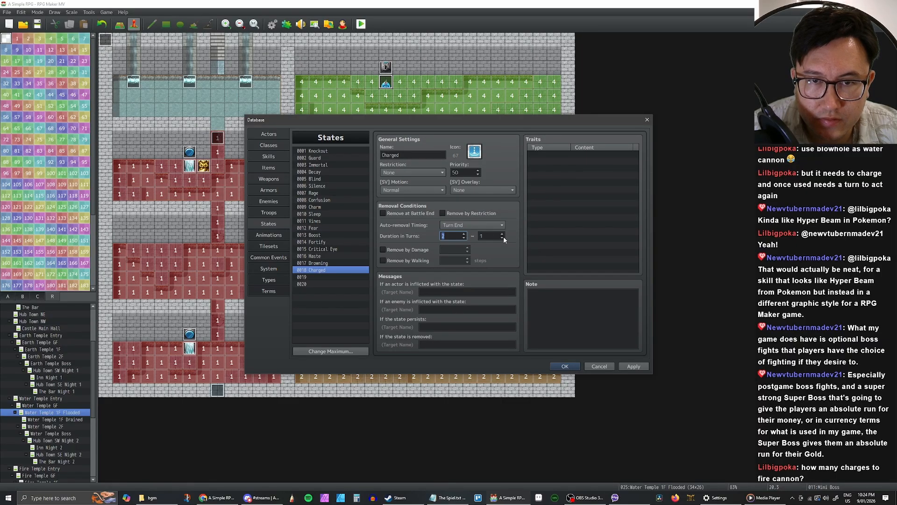
pyautogui.click(503, 236)
pyautogui.click(633, 366)
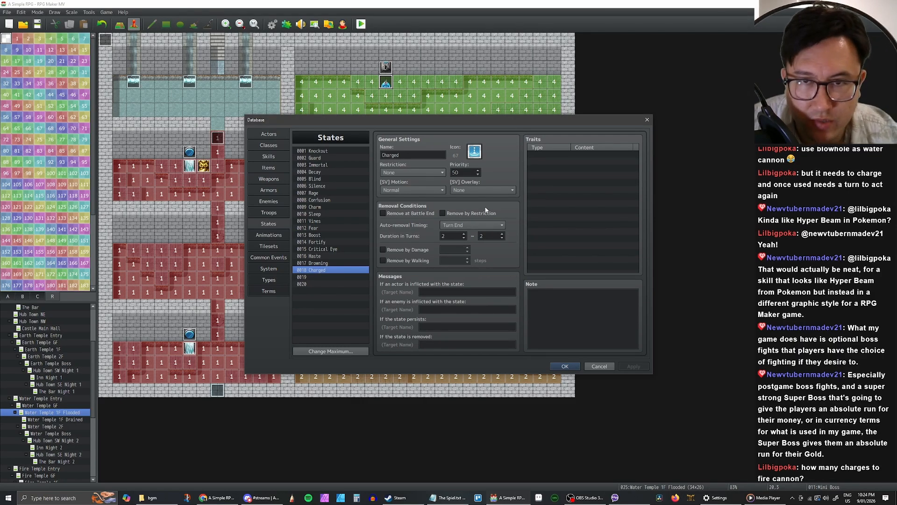
# Step: Review the WTB Charge entry in the Water Boss's action patterns and the effects of the WTB Charge skill
pyautogui.click(275, 156)
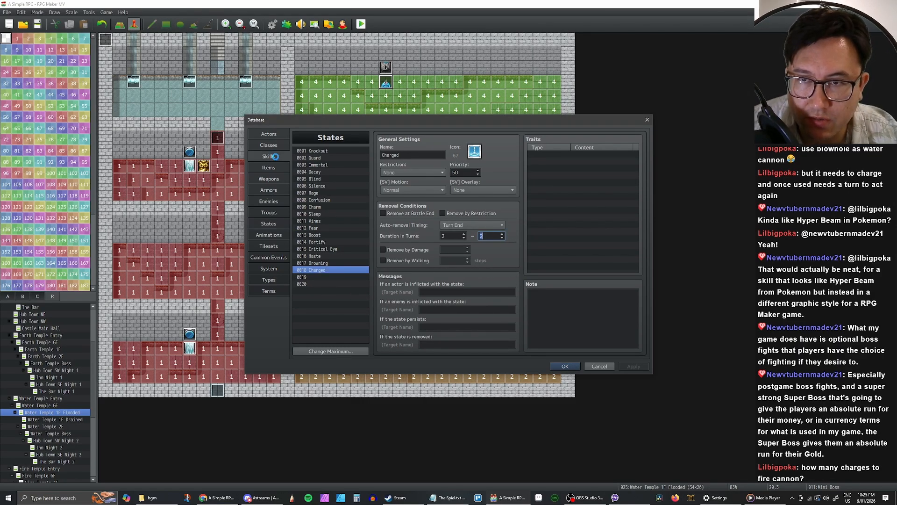
pyautogui.click(271, 213)
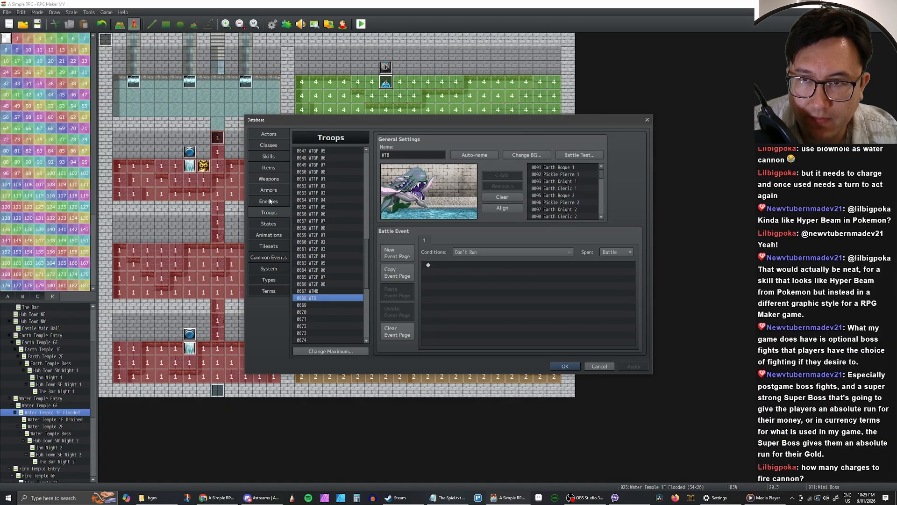
pyautogui.click(269, 201)
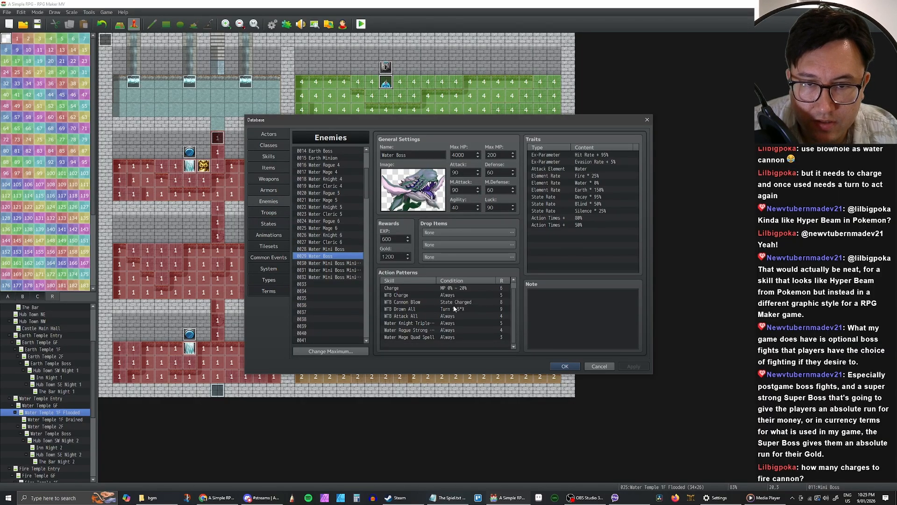
pyautogui.click(440, 302)
pyautogui.click(447, 296)
pyautogui.scroll(1, 464, 299)
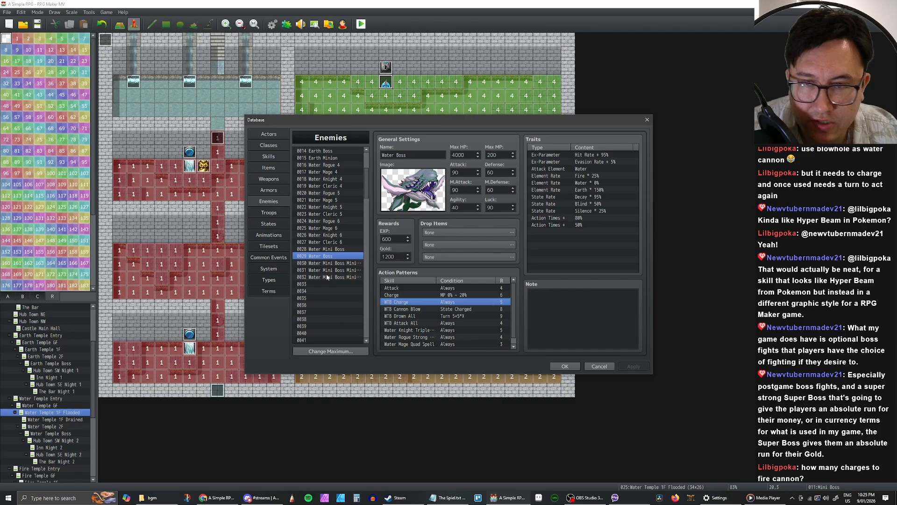
pyautogui.click(268, 156)
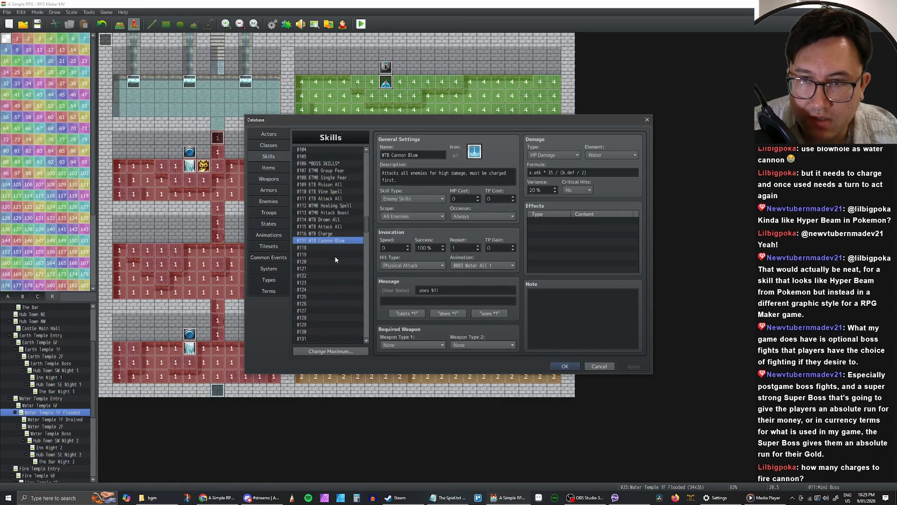
pyautogui.click(323, 234)
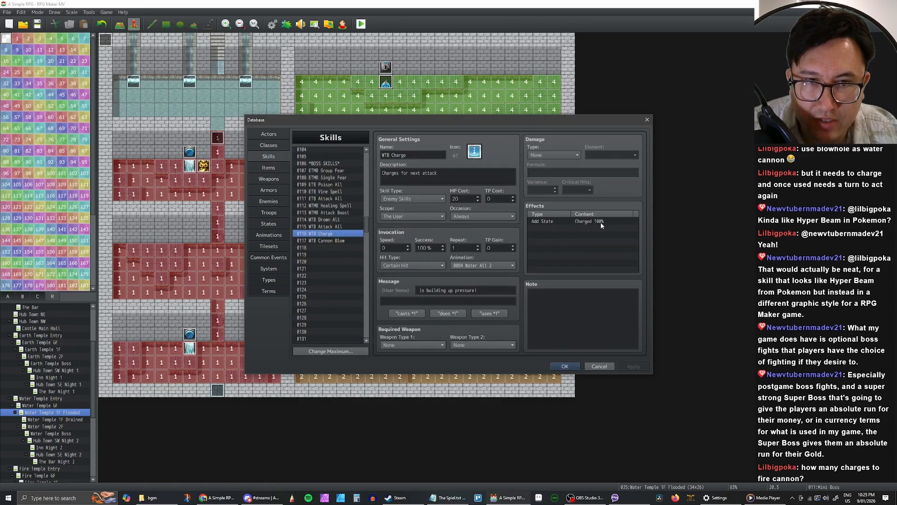
# Step: Compare the conditions and ratings of WTB Charge, WTB Cannon Blow and WTB Drown All in the Water Boss's action patterns
pyautogui.click(274, 180)
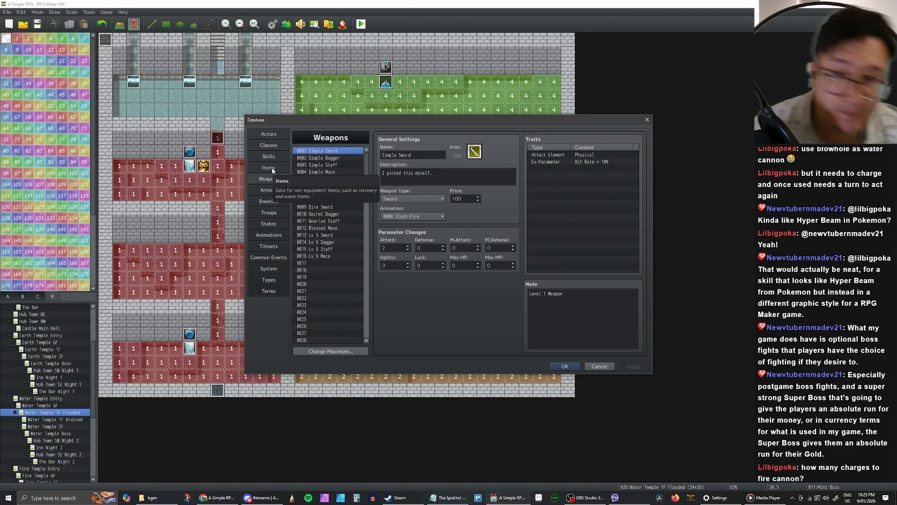
pyautogui.click(277, 201)
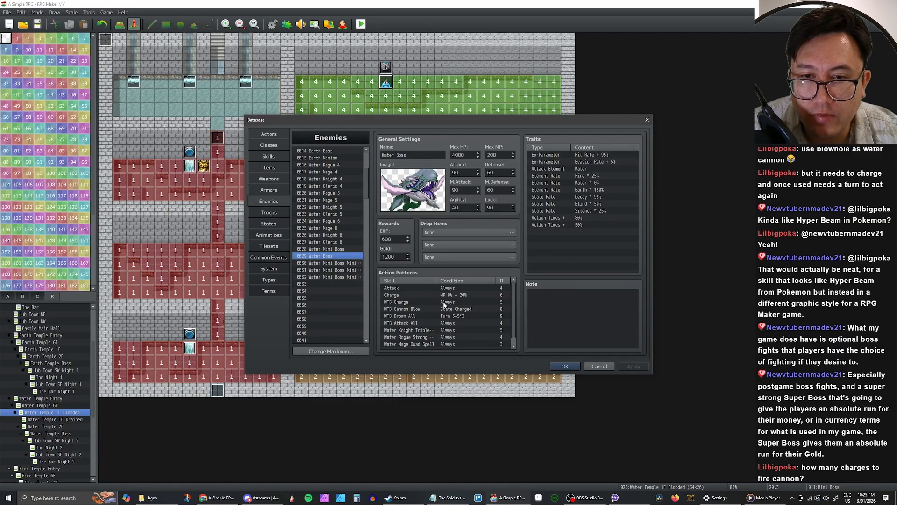
pyautogui.click(460, 304)
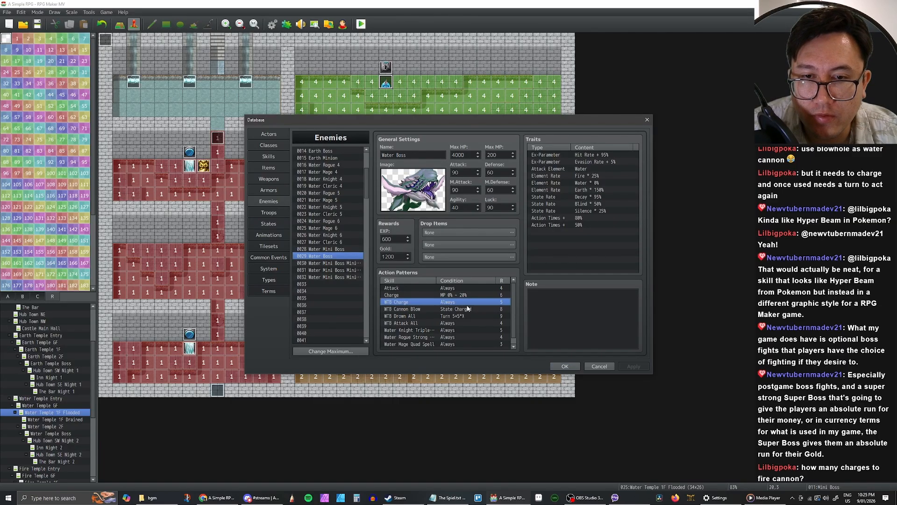
pyautogui.click(400, 310)
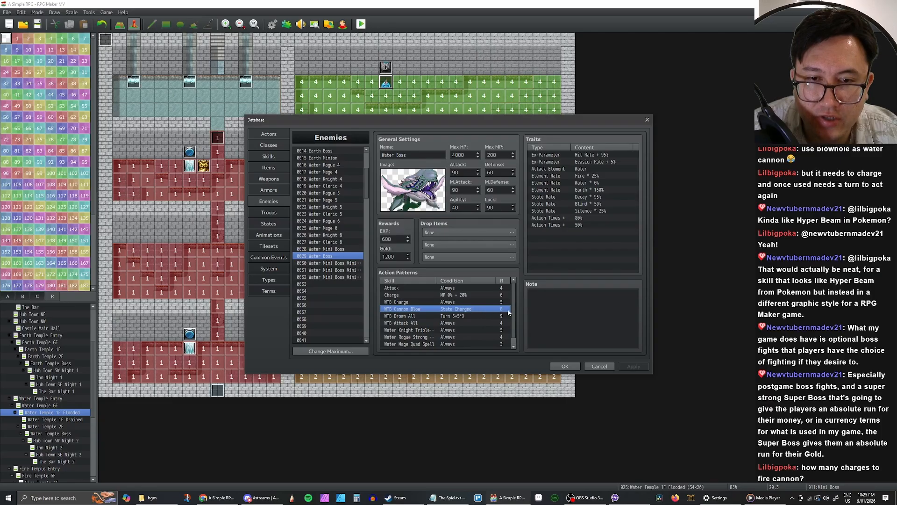
pyautogui.click(416, 303)
pyautogui.click(420, 310)
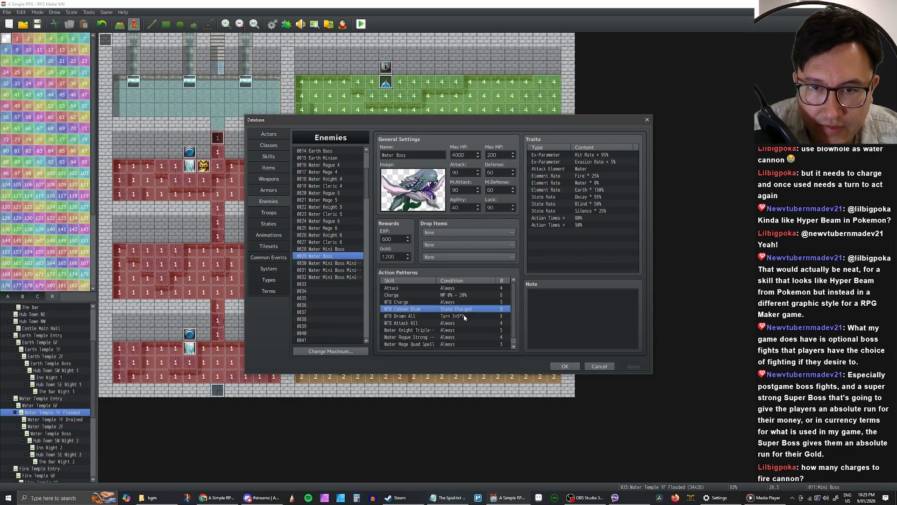
pyautogui.click(464, 316)
pyautogui.click(470, 309)
pyautogui.click(471, 316)
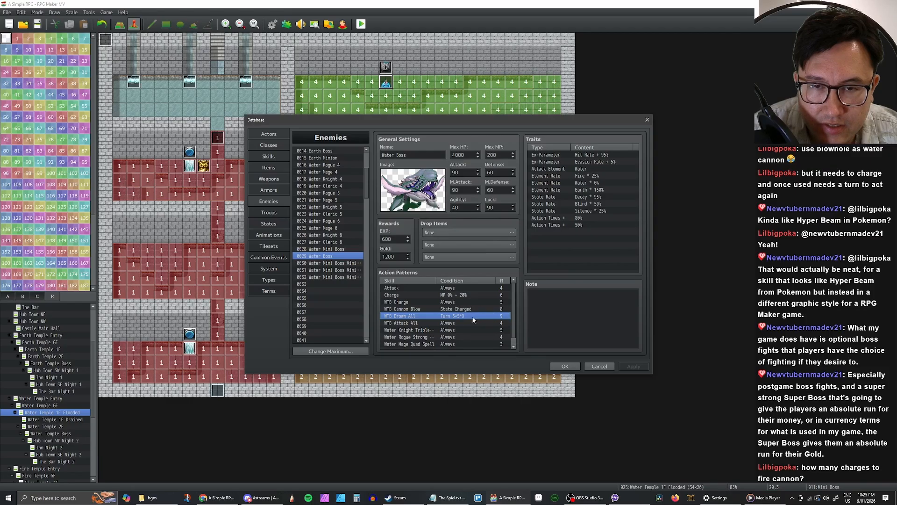
pyautogui.click(469, 311)
pyautogui.click(467, 316)
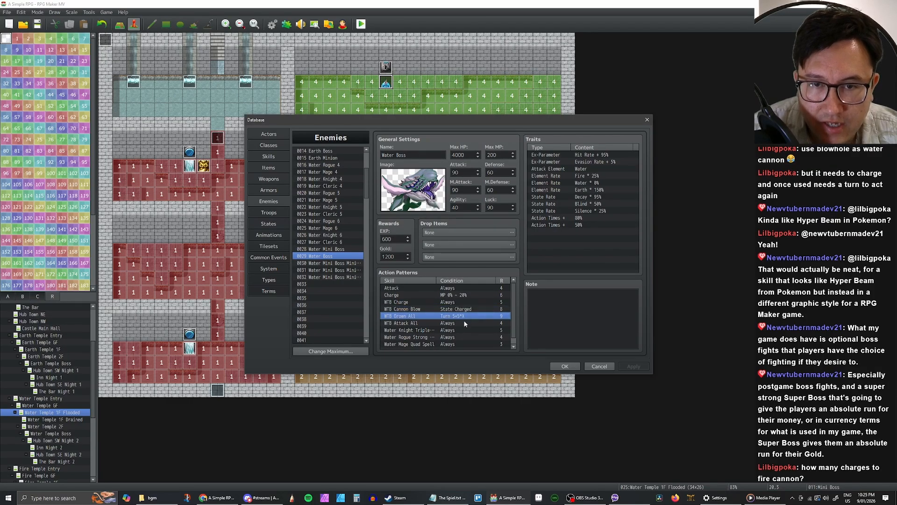
# Step: Check the State Charged condition and rating of WTB Cannon Blow against the turn condition and rating of WTB Drown All
pyautogui.click(444, 309)
pyautogui.click(445, 301)
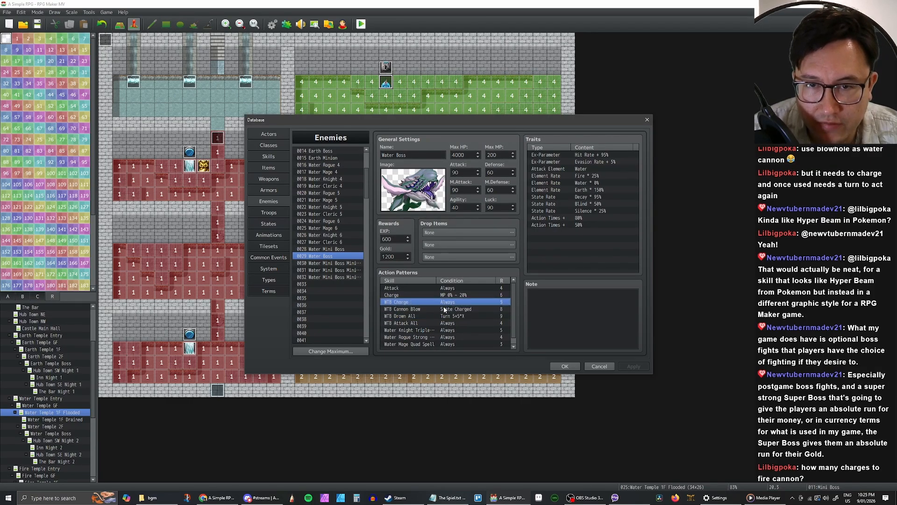
pyautogui.click(456, 309)
pyautogui.click(454, 316)
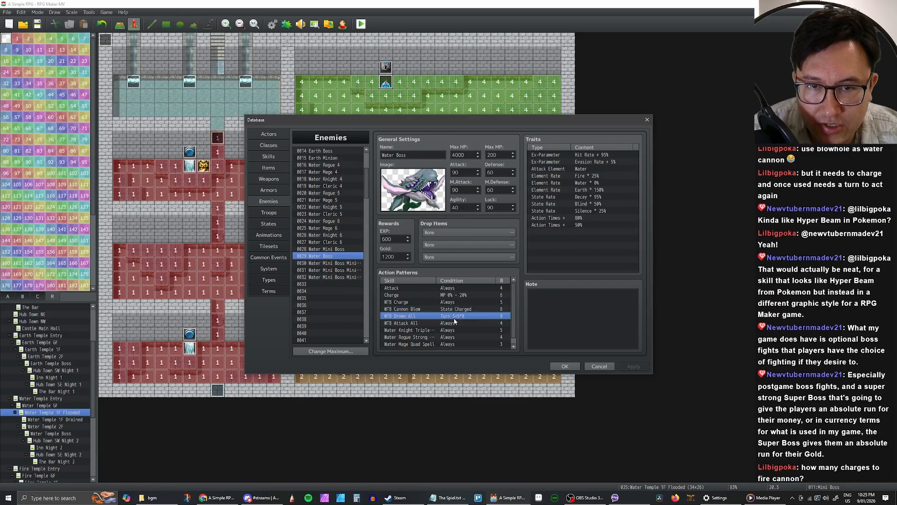
pyautogui.click(452, 309)
pyautogui.click(461, 317)
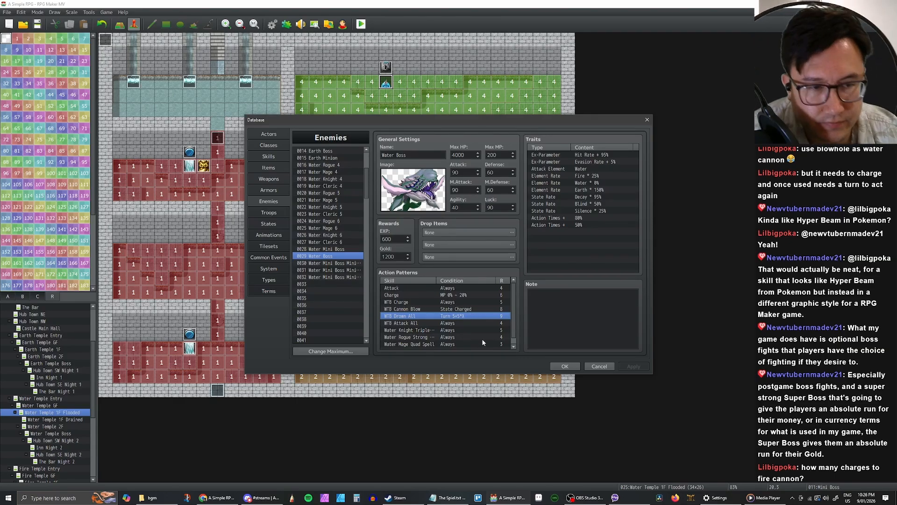
pyautogui.click(472, 309)
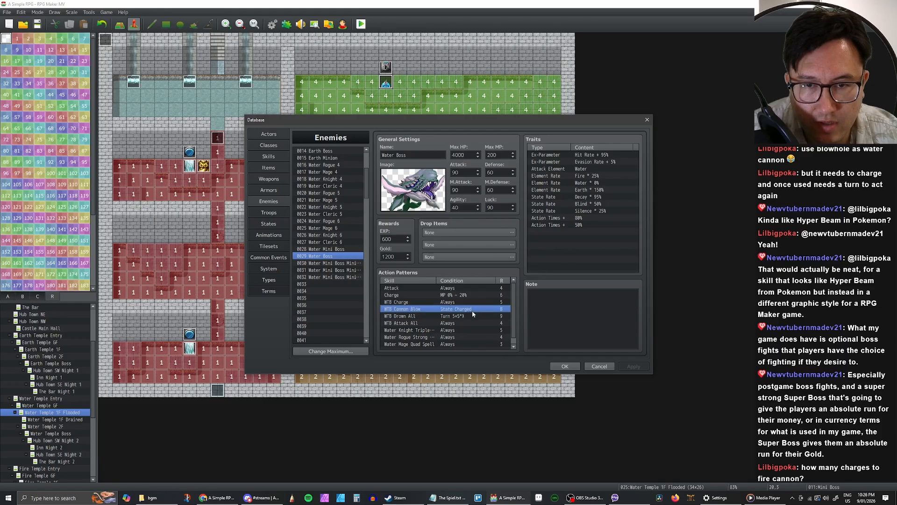
pyautogui.click(472, 316)
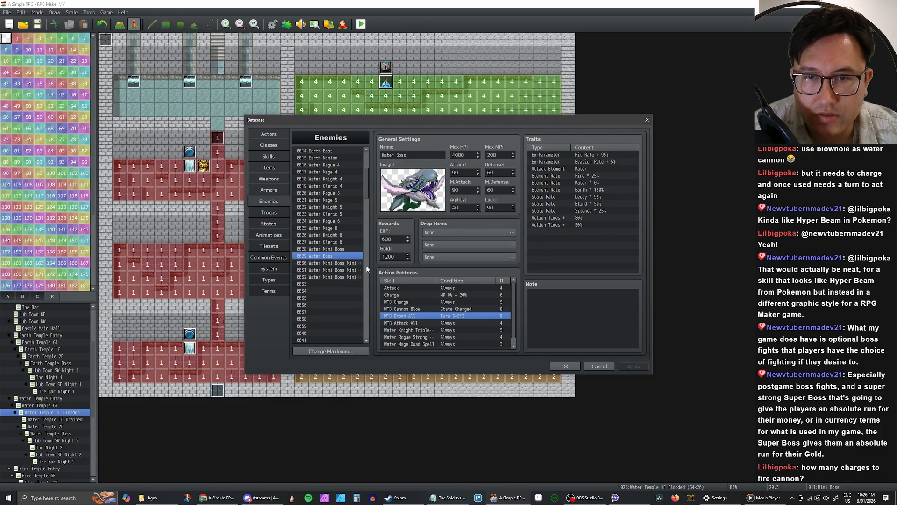
pyautogui.click(474, 309)
pyautogui.click(469, 303)
pyautogui.click(469, 308)
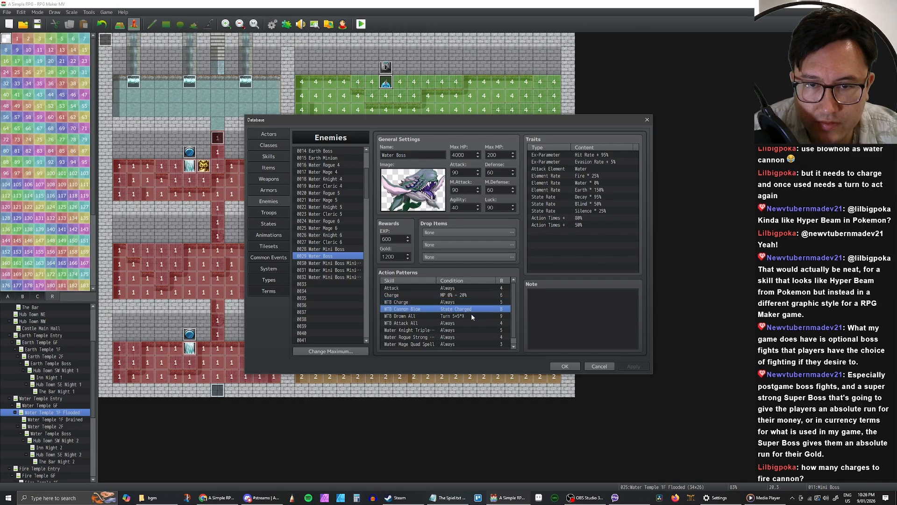
pyautogui.click(471, 315)
pyautogui.scroll(-1, 486, 309)
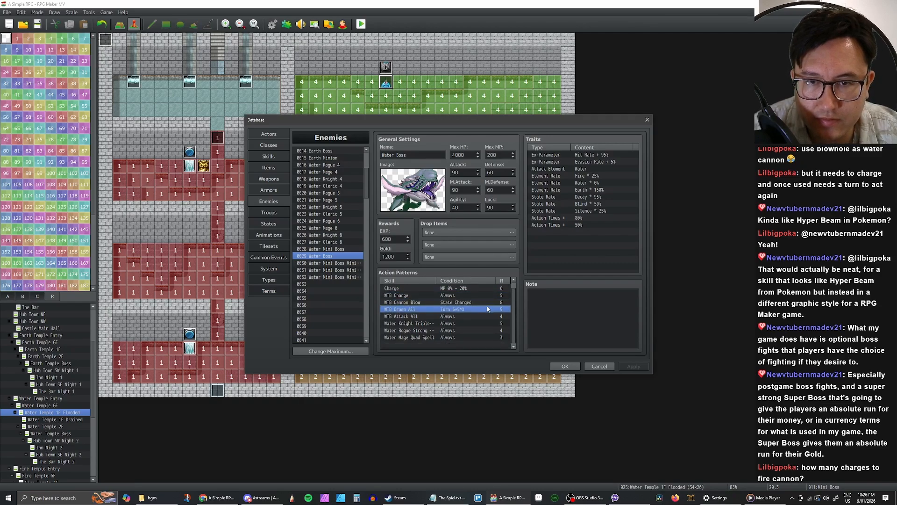
pyautogui.scroll(1, 488, 309)
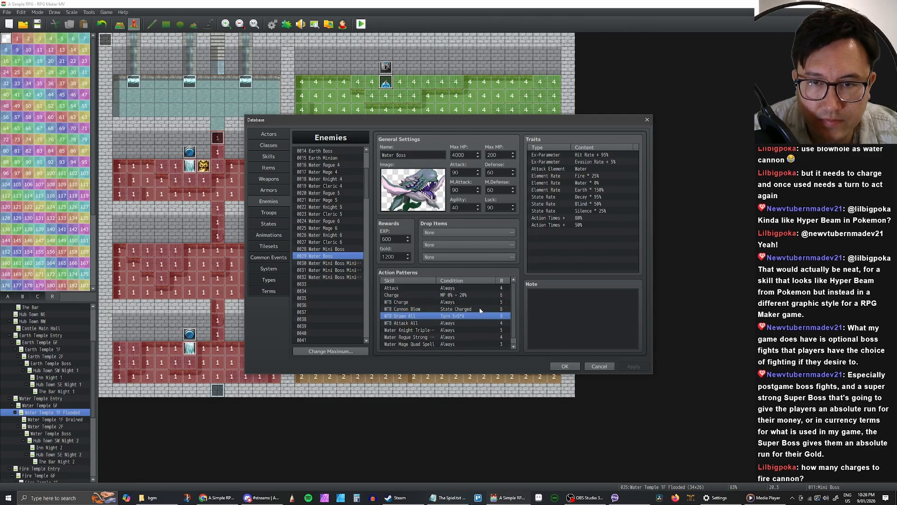
pyautogui.click(467, 309)
pyautogui.click(469, 315)
pyautogui.click(471, 309)
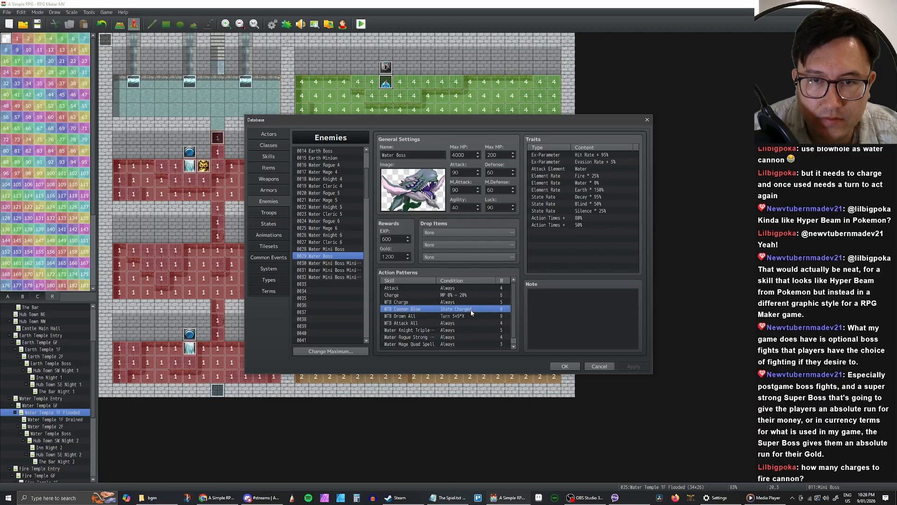
# Step: Review how the WTB Charge entry leads into WTB Cannon Blow by comparing their conditions and ratings in the action patterns
pyautogui.press('Up')
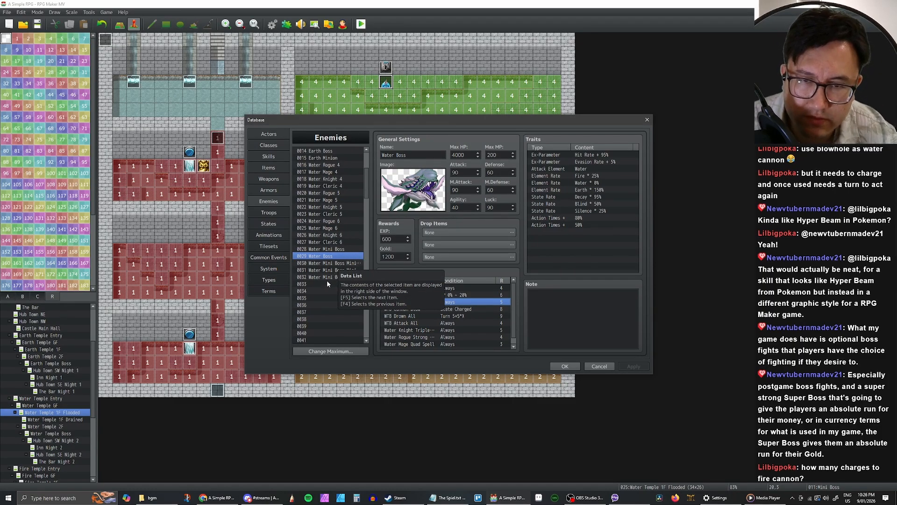
pyautogui.click(435, 309)
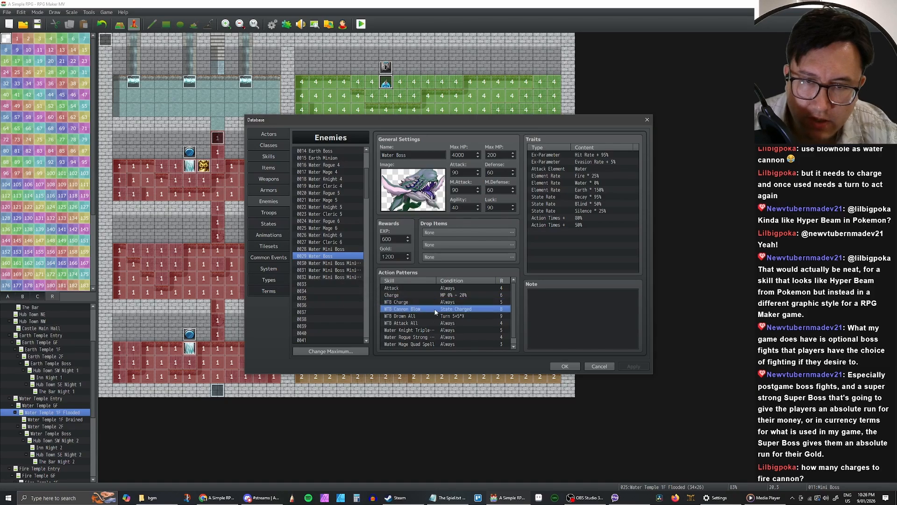
pyautogui.click(451, 302)
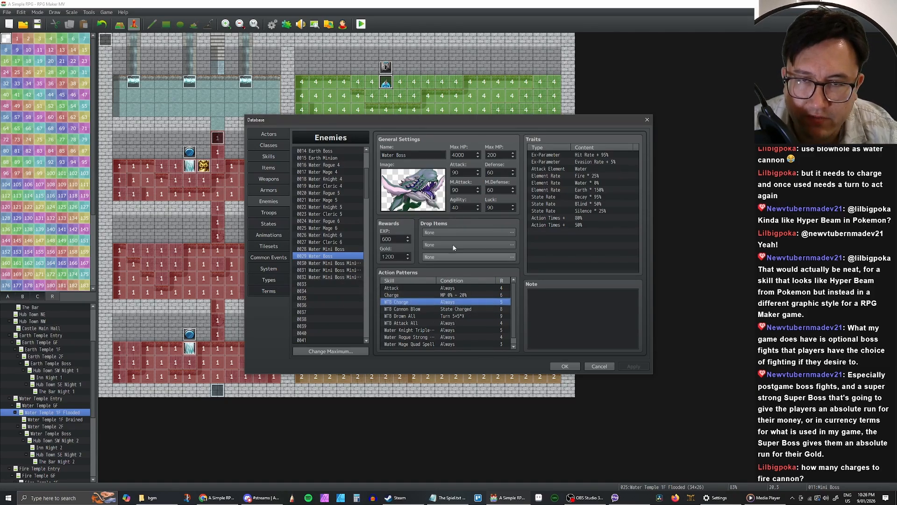
pyautogui.click(451, 309)
pyautogui.click(452, 302)
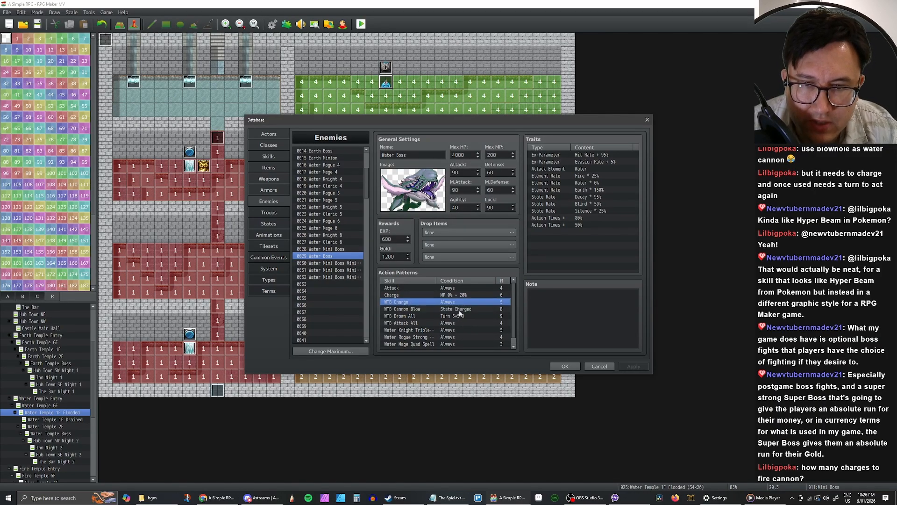
pyautogui.click(452, 307)
pyautogui.click(451, 303)
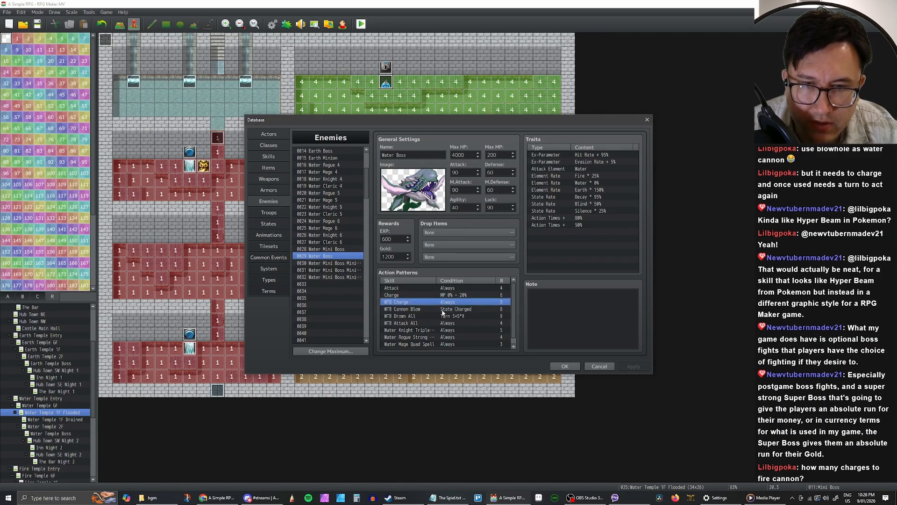
pyautogui.click(460, 311)
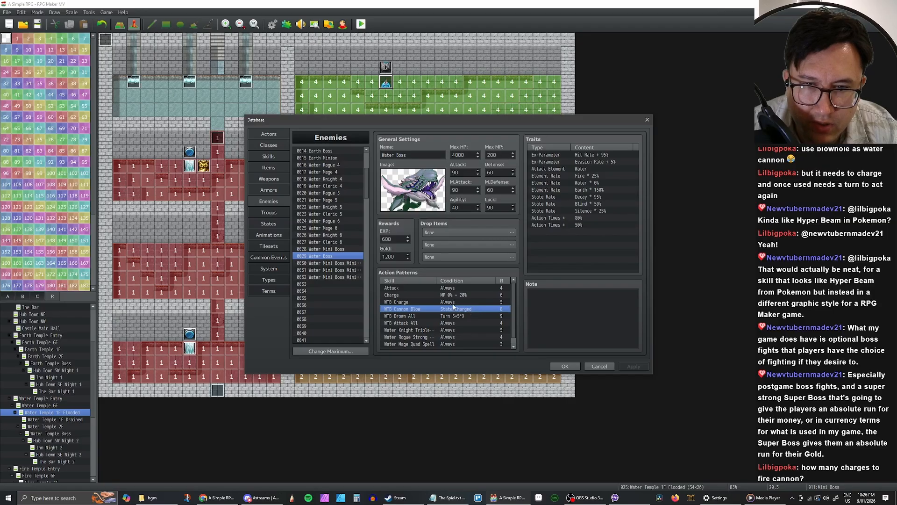
pyautogui.press('Up')
pyautogui.press('Up')
pyautogui.click(451, 303)
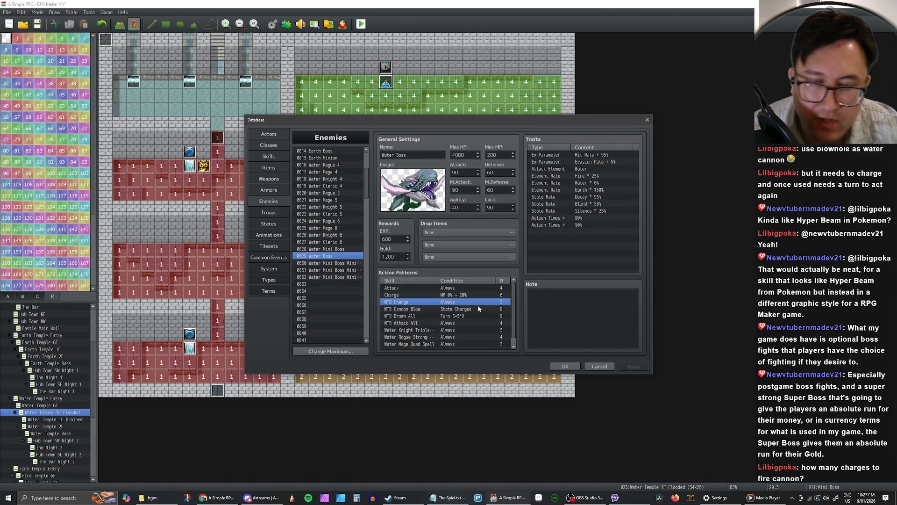
pyautogui.click(453, 317)
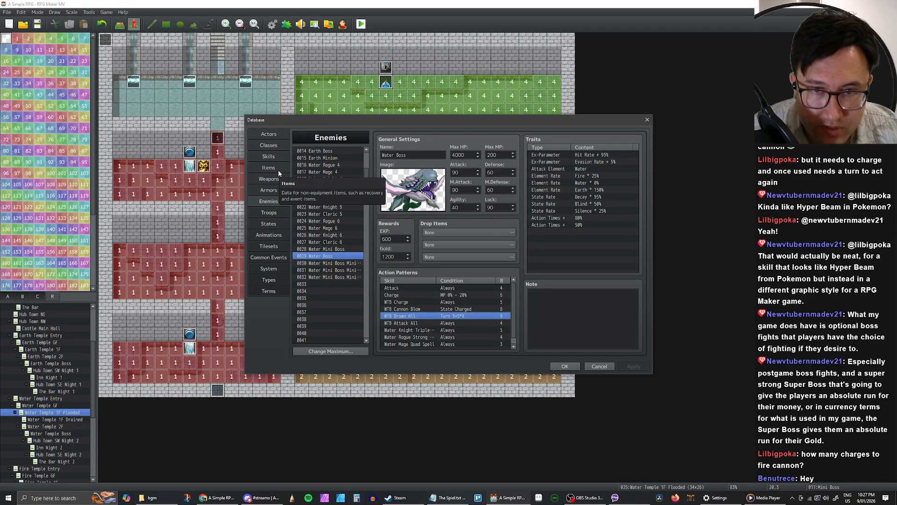
# Step: Examine the settings of the Focus skill and the battle event page of the WTB troop
pyautogui.click(269, 156)
pyautogui.scroll(3, 351, 182)
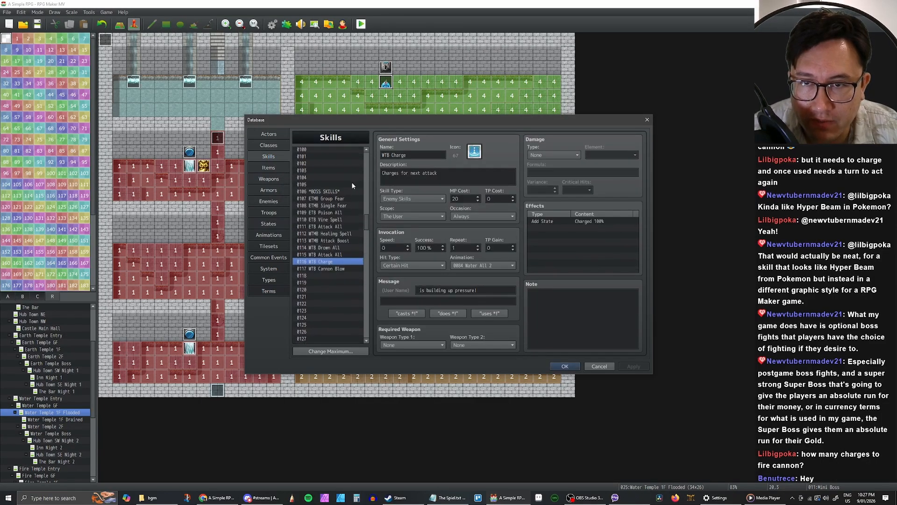
pyautogui.moveTo(371, 219); pyautogui.dragTo(364, 151)
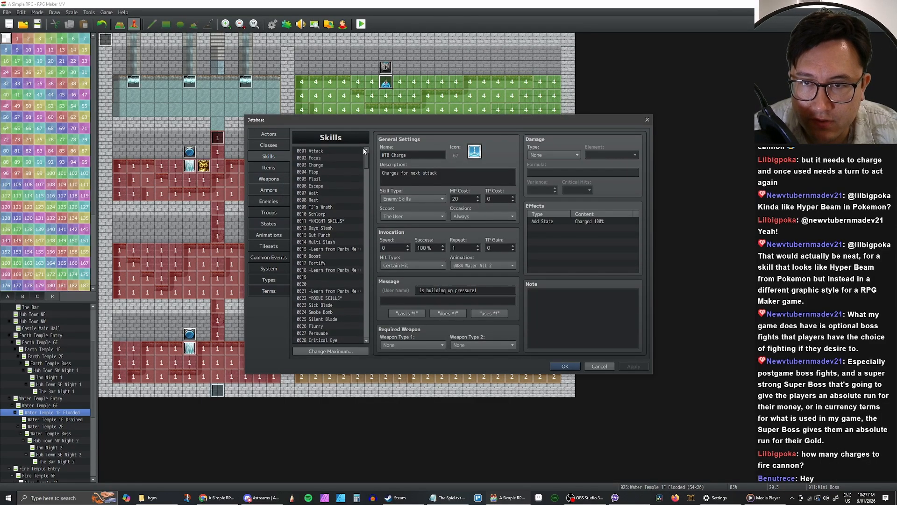
pyautogui.click(321, 159)
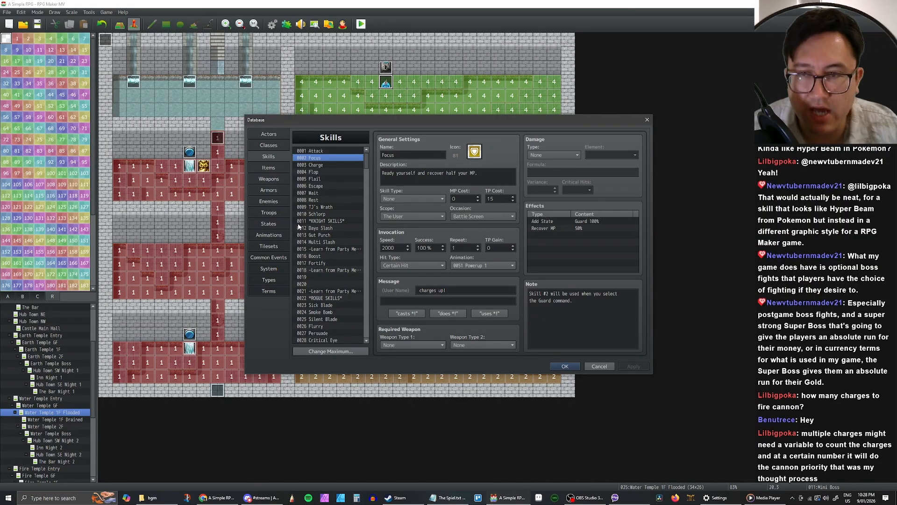
pyautogui.click(268, 212)
pyautogui.click(464, 265)
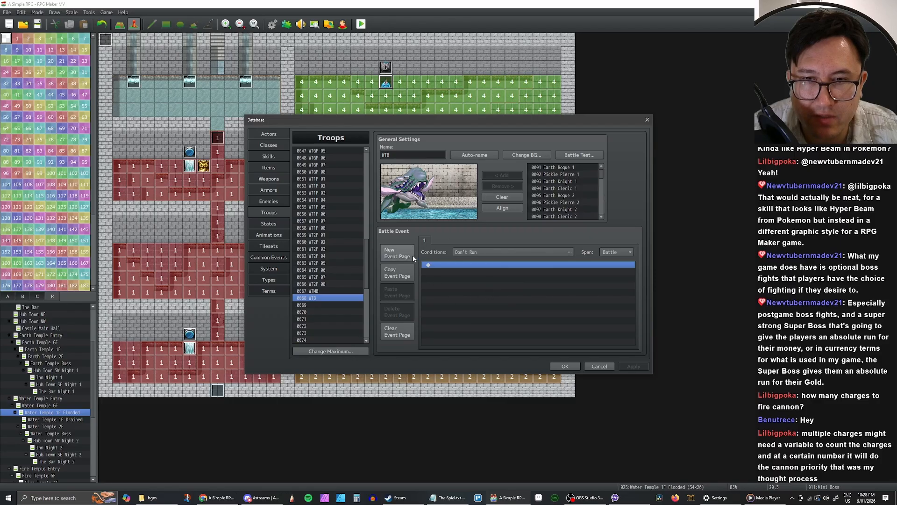
# Step: Examine the condition types available for a new action in the Water Boss's action patterns, without adding the action
pyautogui.click(269, 201)
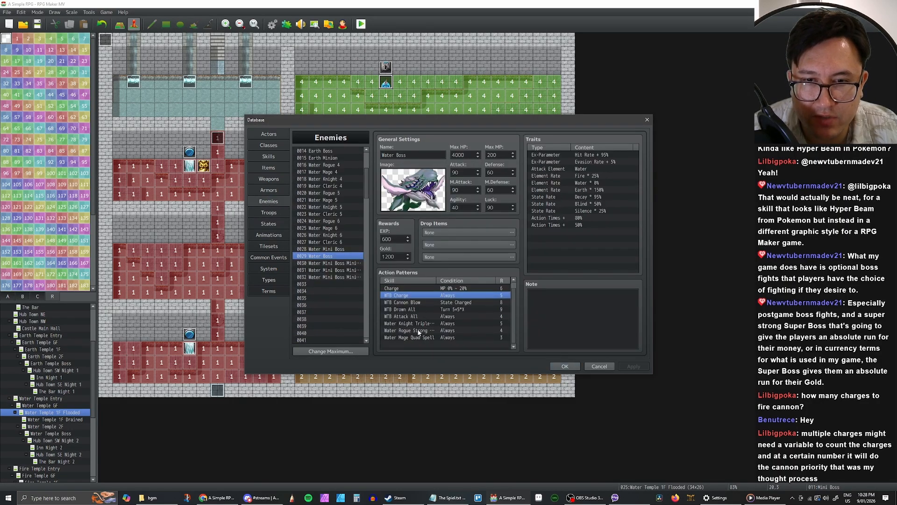
pyautogui.doubleClick(449, 344)
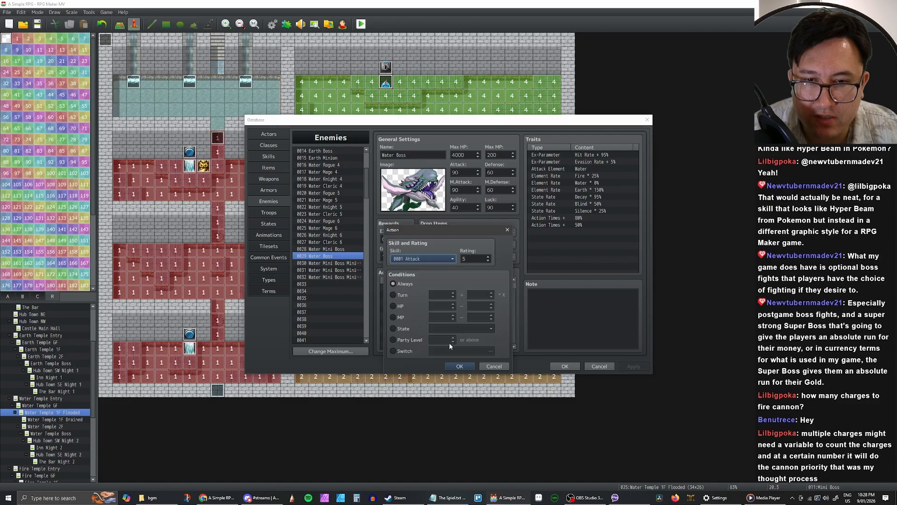
pyautogui.click(394, 329)
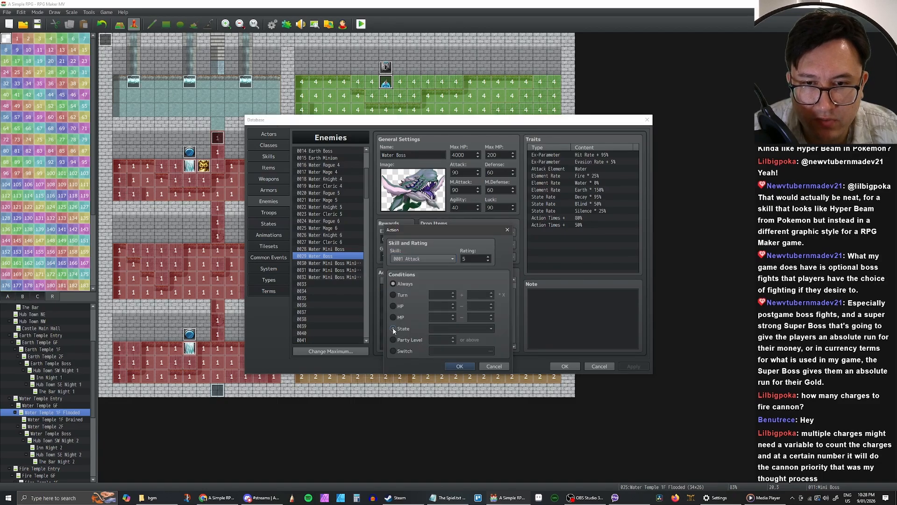
pyautogui.click(394, 351)
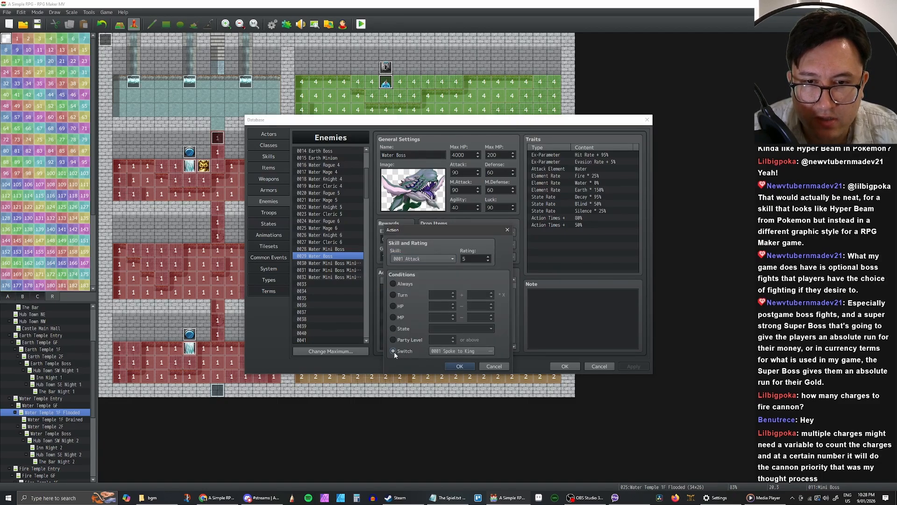
pyautogui.click(393, 340)
pyautogui.click(393, 328)
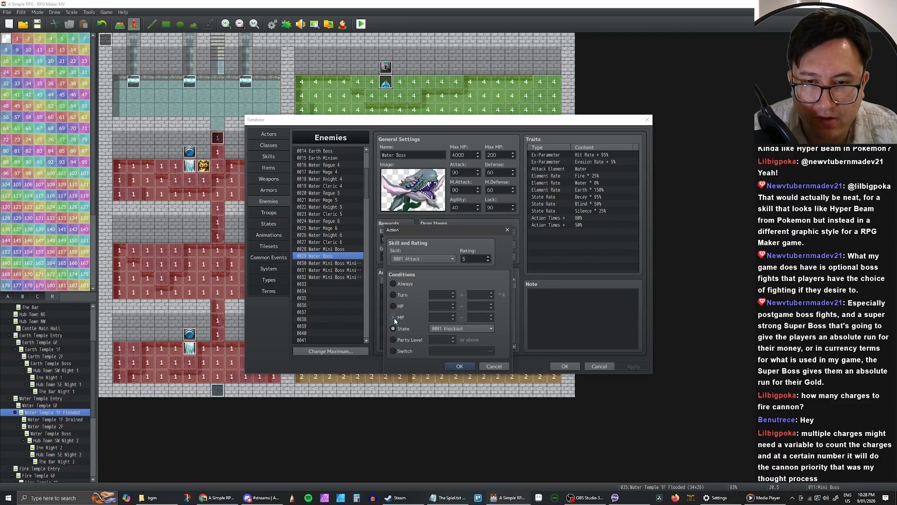
pyautogui.click(394, 306)
pyautogui.click(392, 318)
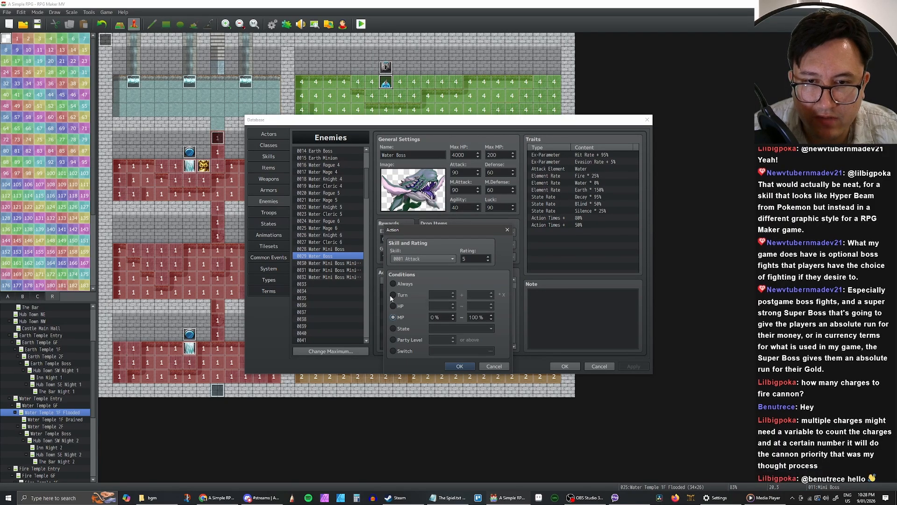
pyautogui.click(393, 296)
pyautogui.press('Up')
pyautogui.click(391, 296)
pyautogui.click(393, 306)
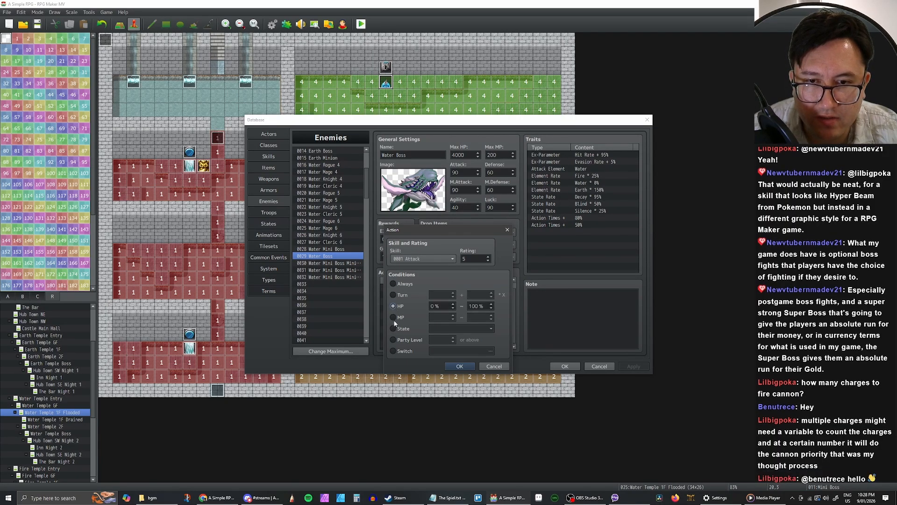
pyautogui.click(393, 318)
pyautogui.click(395, 329)
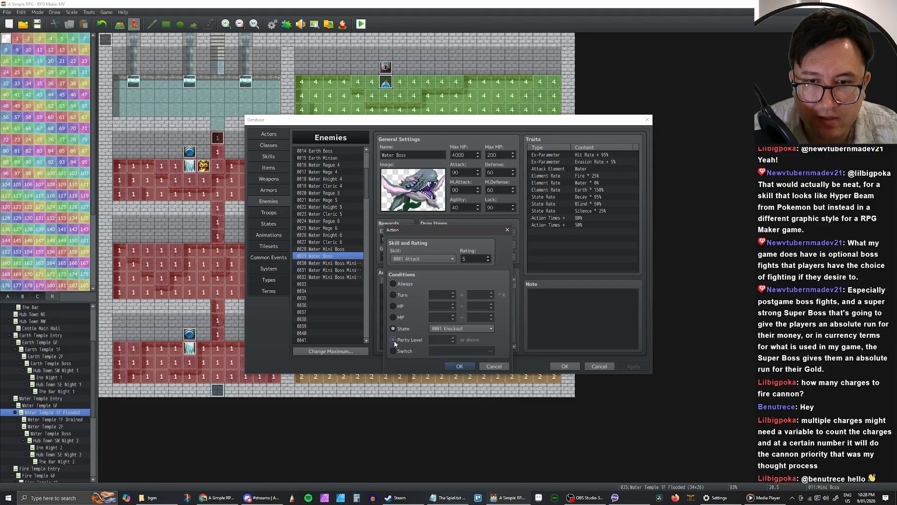
pyautogui.click(493, 365)
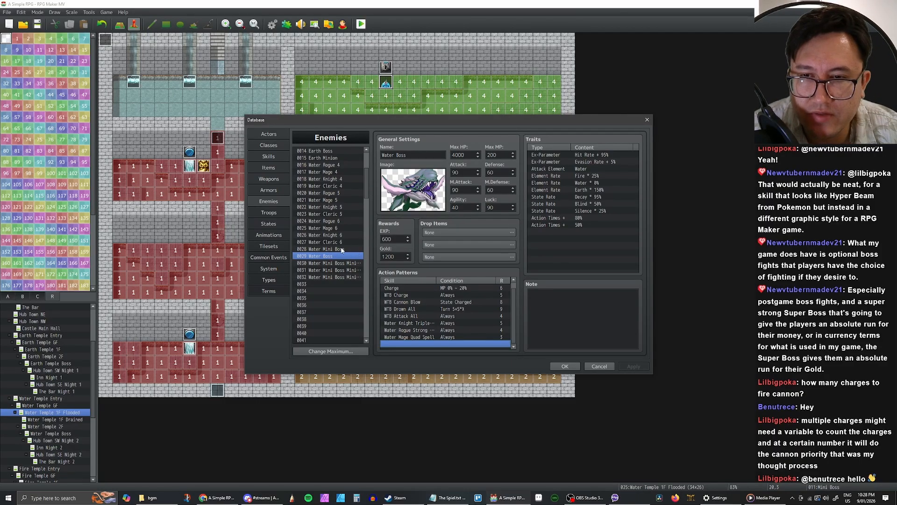
# Step: Compare the battle event pages of the WTMB and WTB troops
pyautogui.scroll(-4, 341, 250)
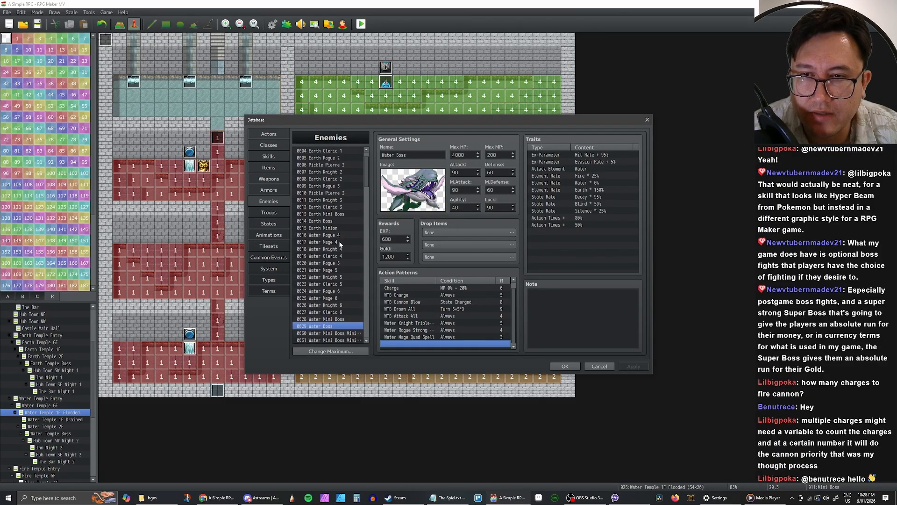
pyautogui.click(279, 212)
pyautogui.click(326, 291)
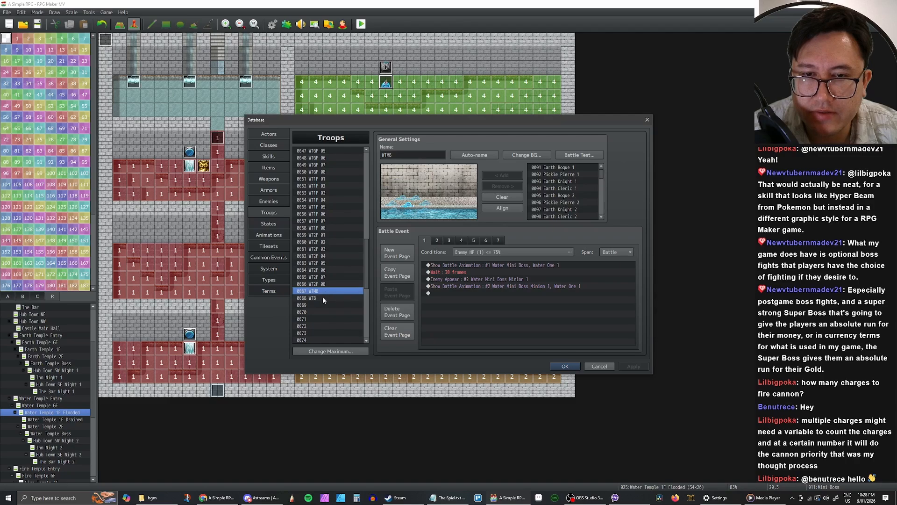
pyautogui.click(323, 298)
pyautogui.rightClick(316, 296)
pyautogui.click(326, 290)
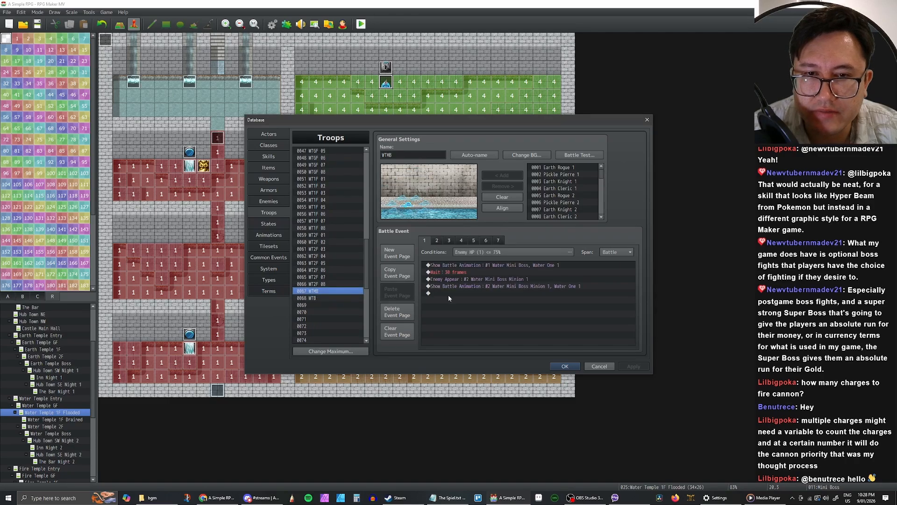
# Step: Accept the database changes and launch a playtest of the game
pyautogui.click(565, 366)
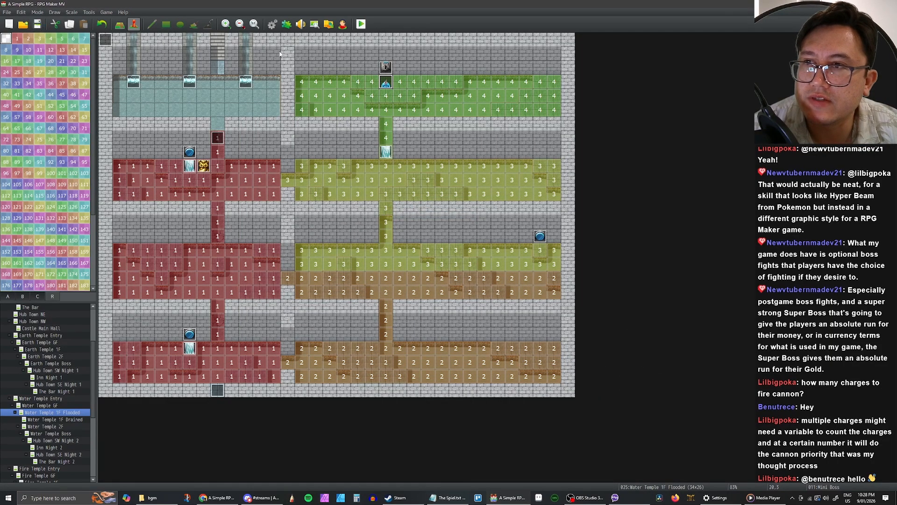
pyautogui.hotkey('ctrl', 'r')
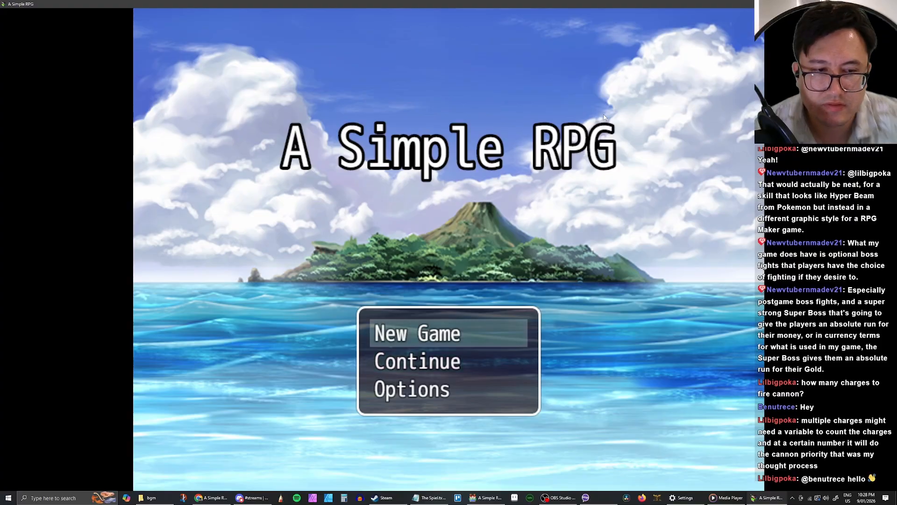
# Step: Load the File 1 save and lead the party south out of town onto the world map
pyautogui.press('Return')
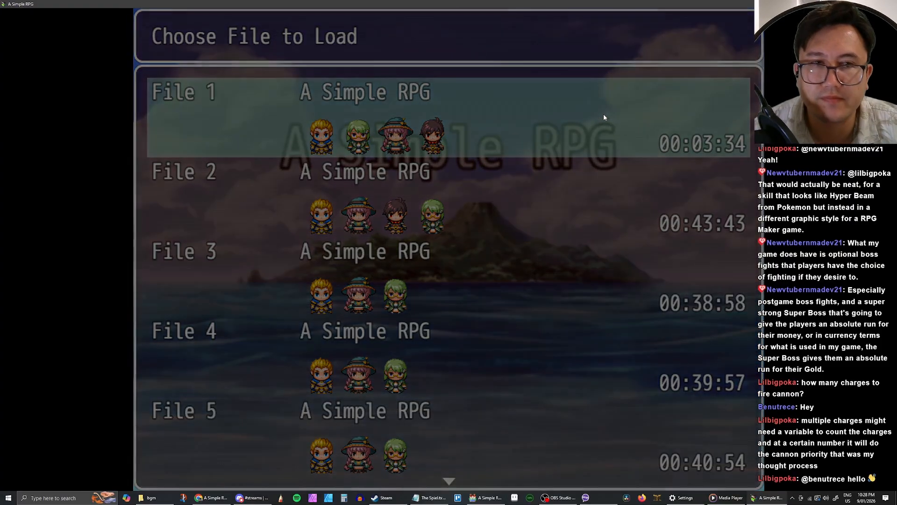
pyautogui.press('Down')
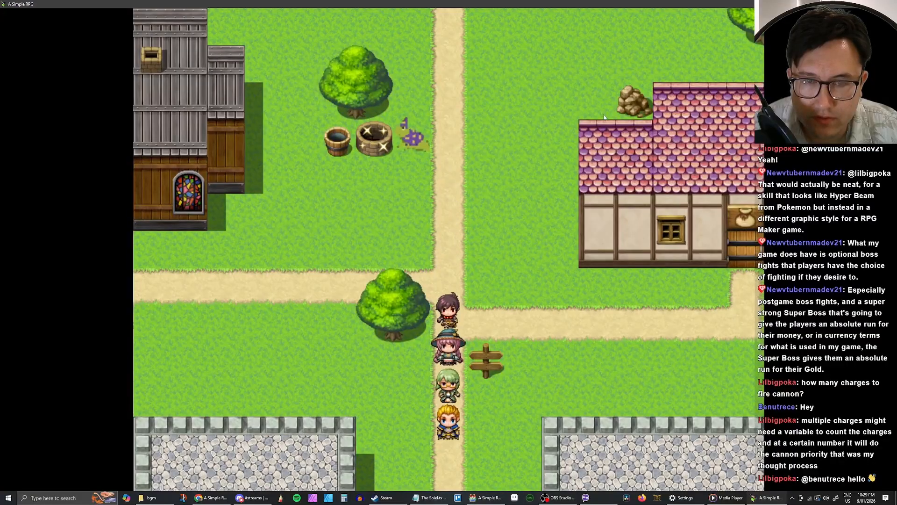
pyautogui.press('Down')
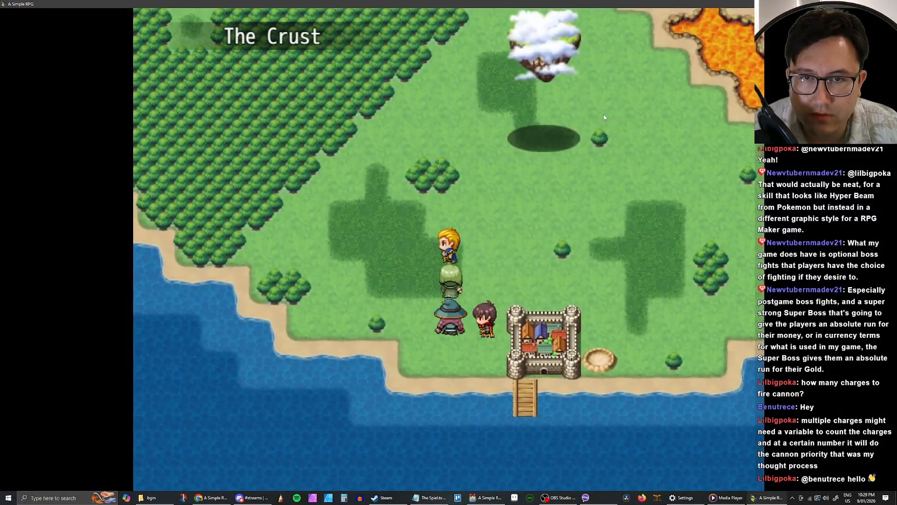
# Step: Walk the party across the world map to the ruined tower in the forest and enter its grounds
pyautogui.press('Left')
pyautogui.press('Up')
pyautogui.press('Left')
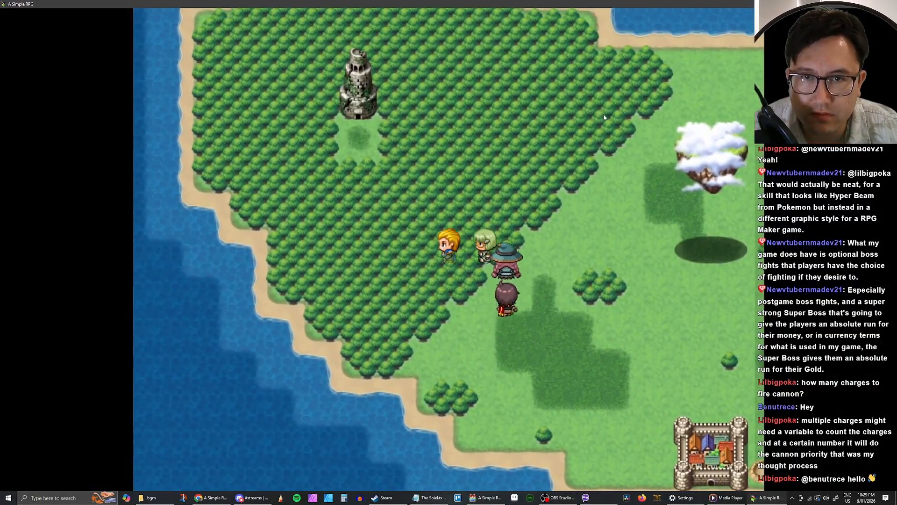
pyautogui.press('Left')
pyautogui.press('Up')
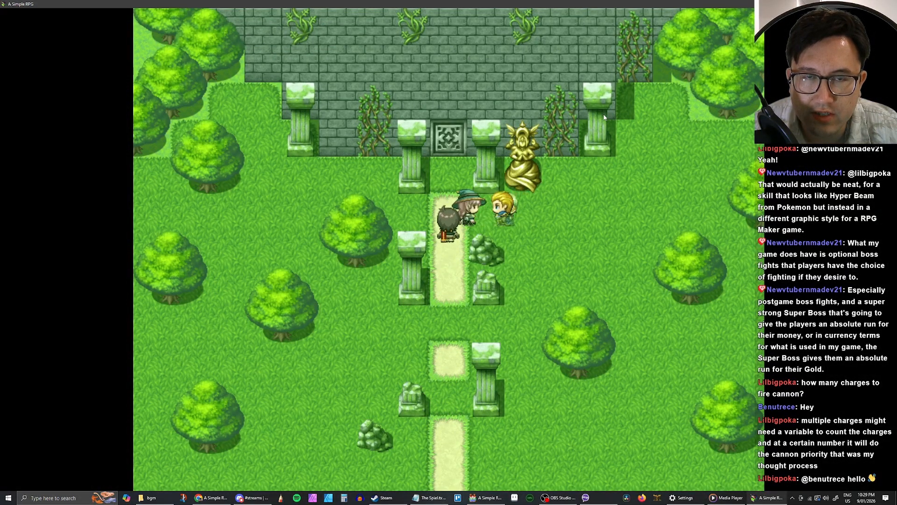
# Step: Use the golden statue beside the ruin's entrance and accept its offer to save
pyautogui.press('Left')
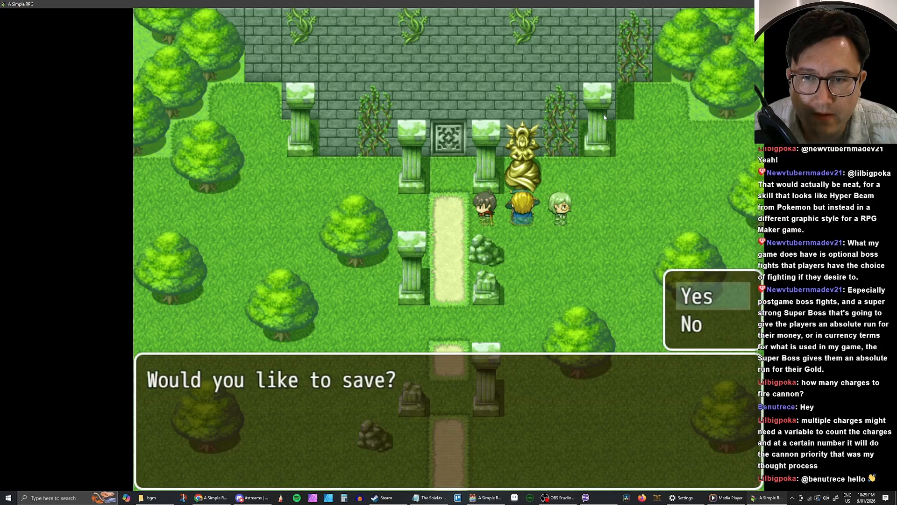
pyautogui.press('Return')
pyautogui.press('Return')
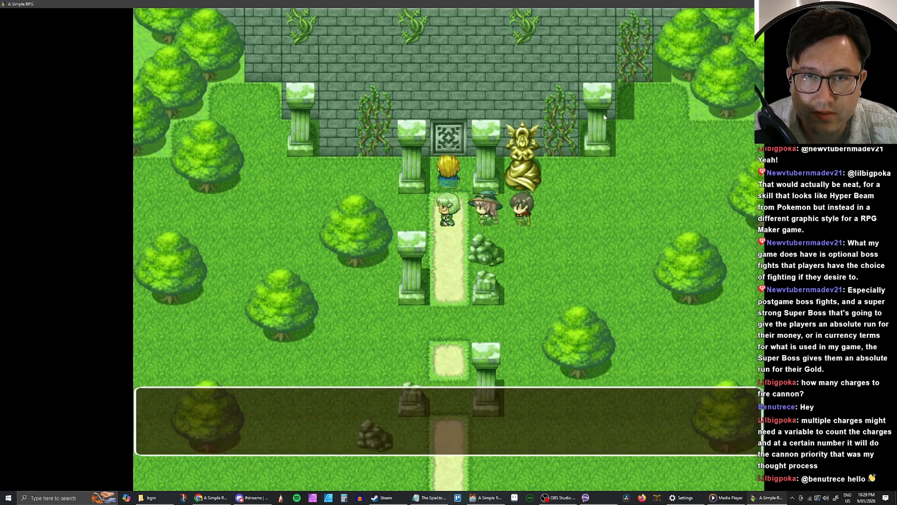
# Step: Interact with the ruin's carved stone door and advance its messages
pyautogui.press('Return')
pyautogui.press('Return')
pyautogui.press('Return')
pyautogui.press('Return')
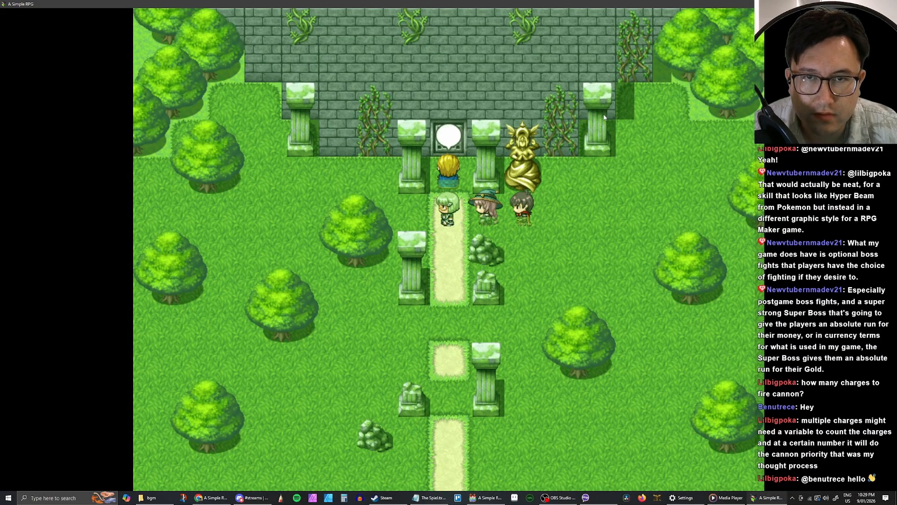
pyautogui.click(724, 497)
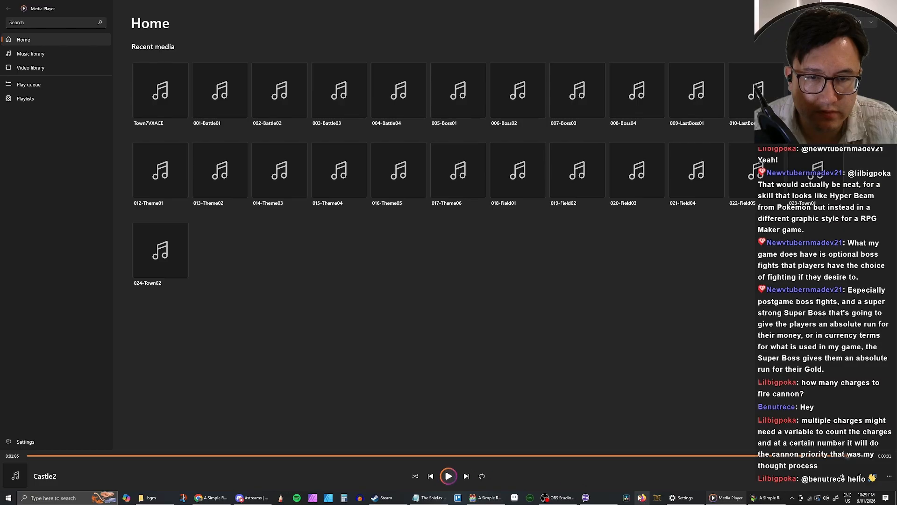
pyautogui.click(722, 497)
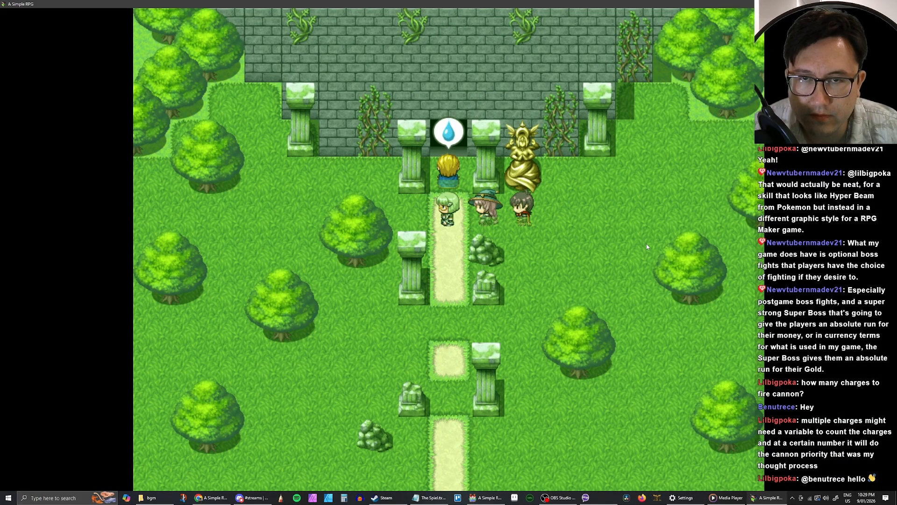
# Step: Start the first fight inside the ruin, assigning Dayo Slash to the Knight and a basic attack to the Cleric
pyautogui.press('Return')
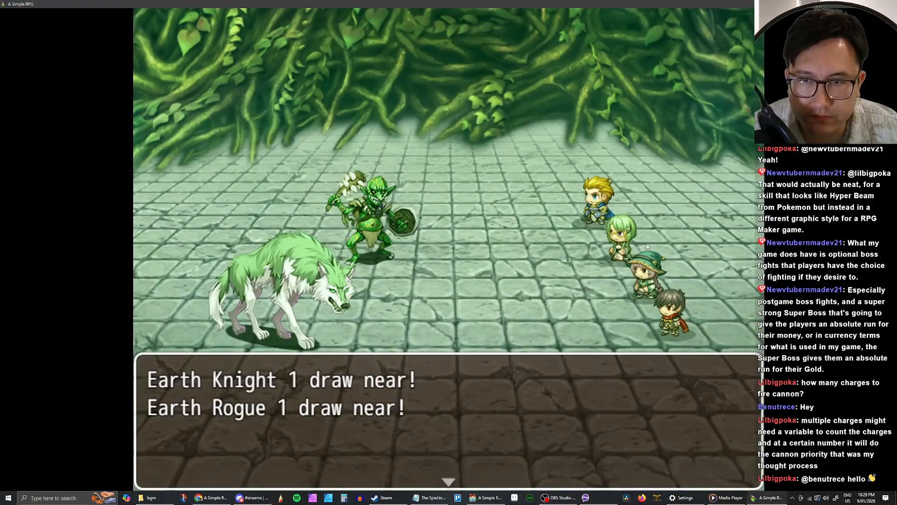
pyautogui.press('Return')
pyautogui.press('Return')
pyautogui.press('Down')
pyautogui.press('Return')
pyautogui.press('Down')
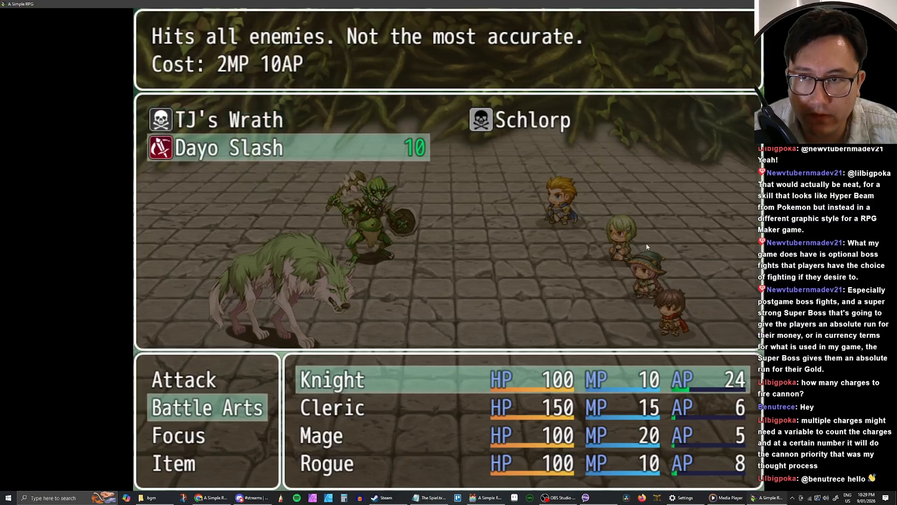
pyautogui.press('Return')
pyautogui.press('Return')
pyautogui.press('Return')
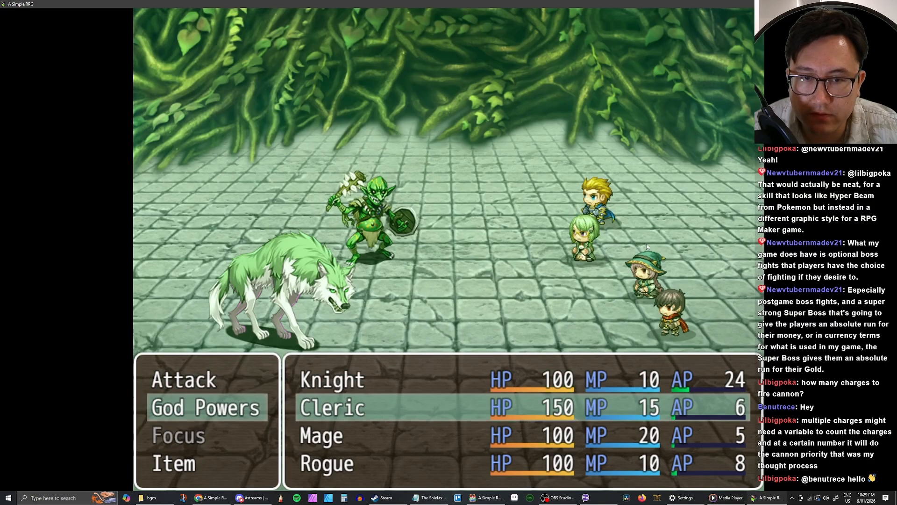
# Step: Assign Fireshot on Earth Rogue 1 to the Mage and complete the round's commands with the Rogue
pyautogui.press('Down')
pyautogui.press('Return')
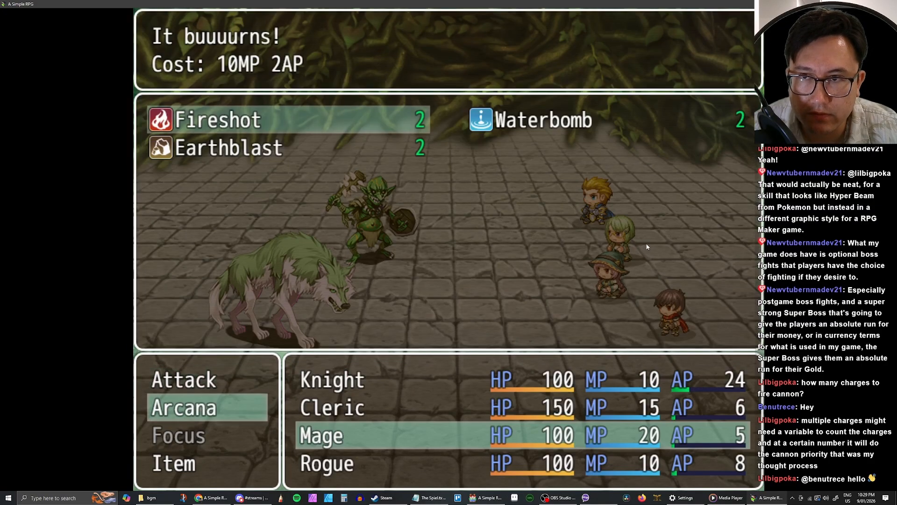
pyautogui.press('Return')
pyautogui.press('Right')
pyautogui.press('Return')
pyautogui.press('Down')
pyautogui.press('Return')
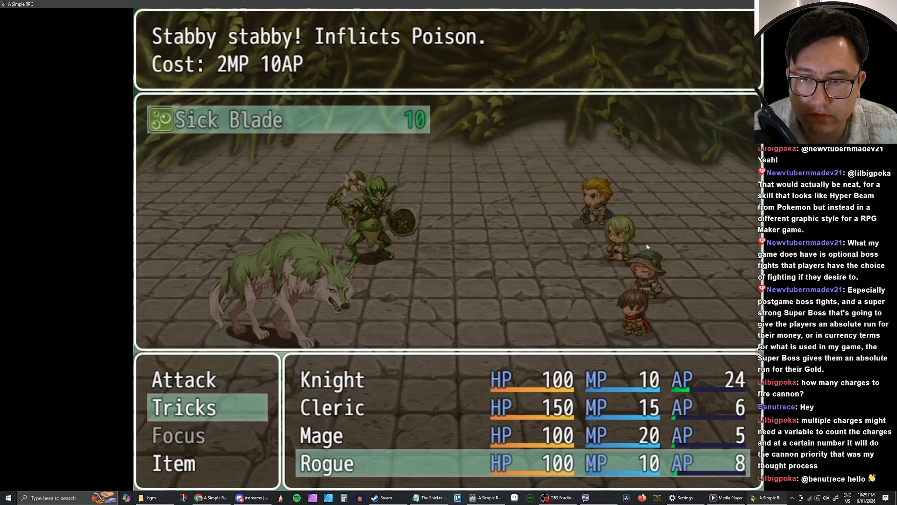
pyautogui.press('Return')
pyautogui.press('Return')
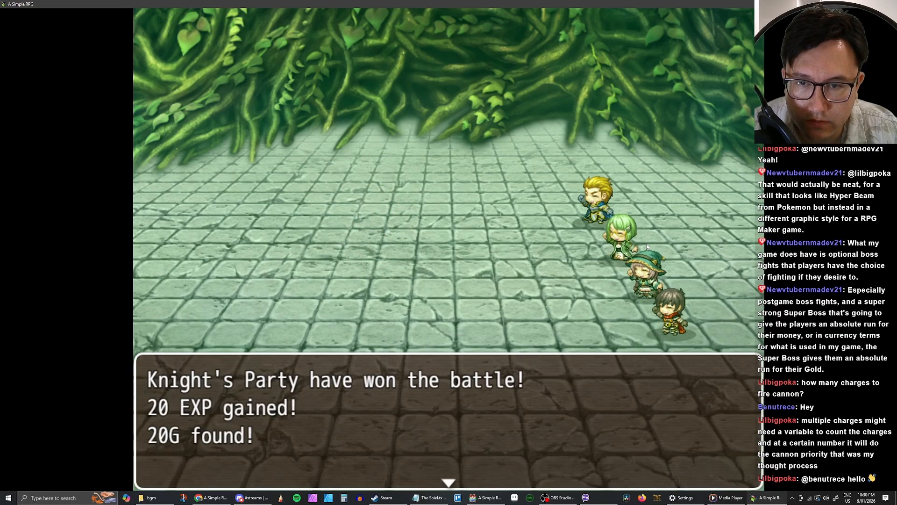
# Step: Dismiss the battle results and open the party's item inventory
pyautogui.press('Return')
pyautogui.press('Return')
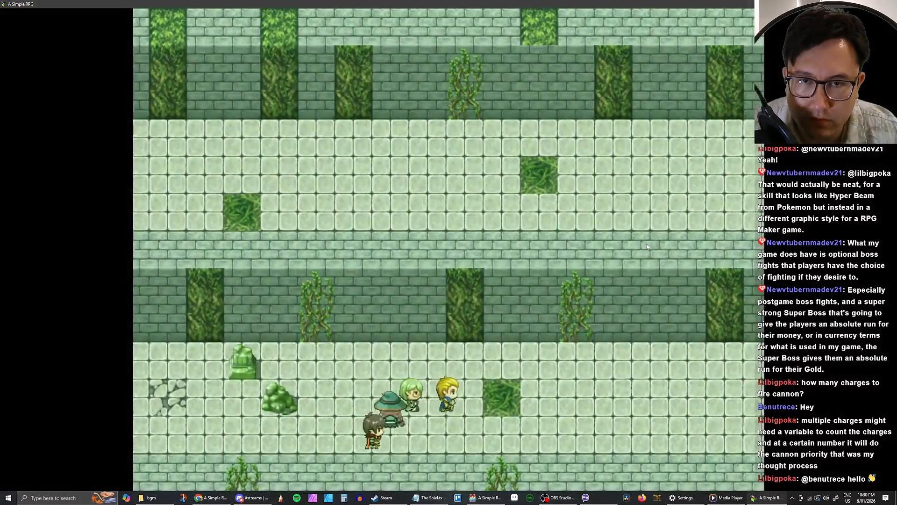
pyautogui.press('Right')
pyautogui.press('Escape')
pyautogui.press('Down')
pyautogui.press('Up')
pyautogui.press('Return')
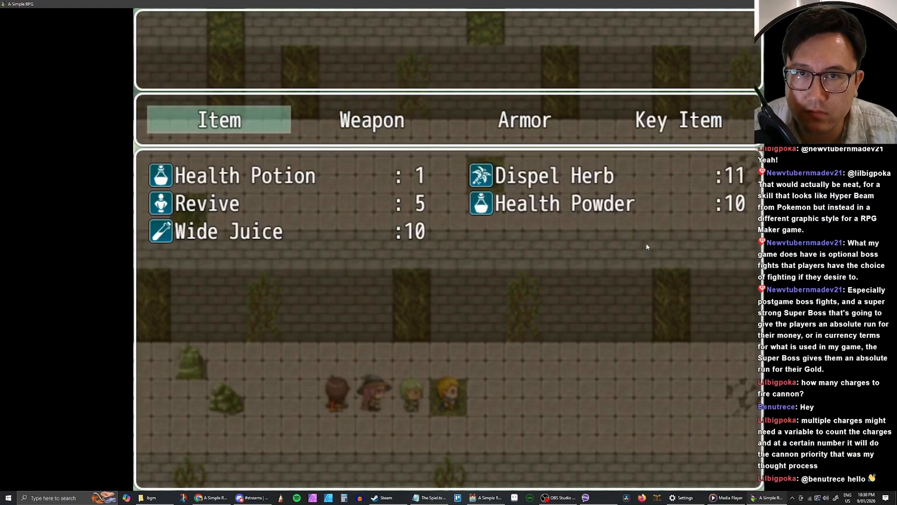
# Step: Compare the Health Potion and Health Powder and the party members they would target, without using either
pyautogui.press('Right')
pyautogui.press('Left')
pyautogui.press('Return')
pyautogui.press('Return')
pyautogui.press('Escape')
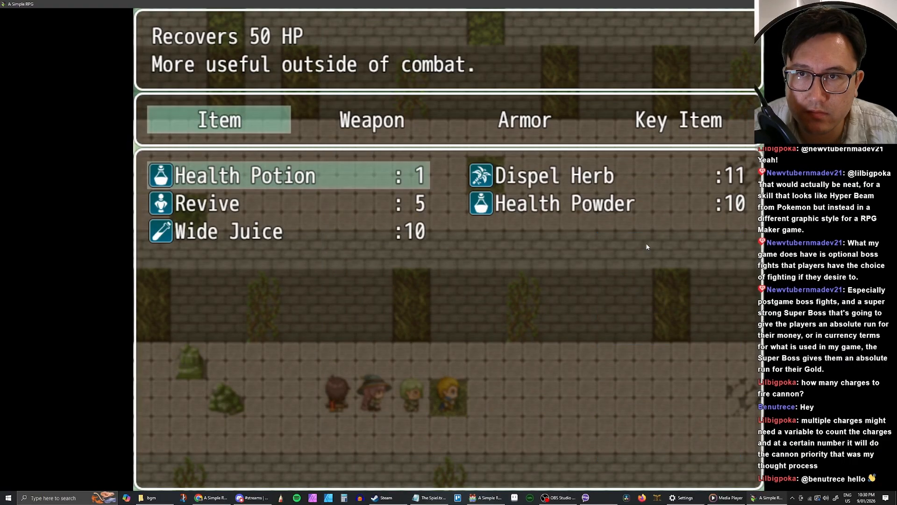
pyautogui.press('Right')
pyautogui.press('Down')
pyautogui.press('Return')
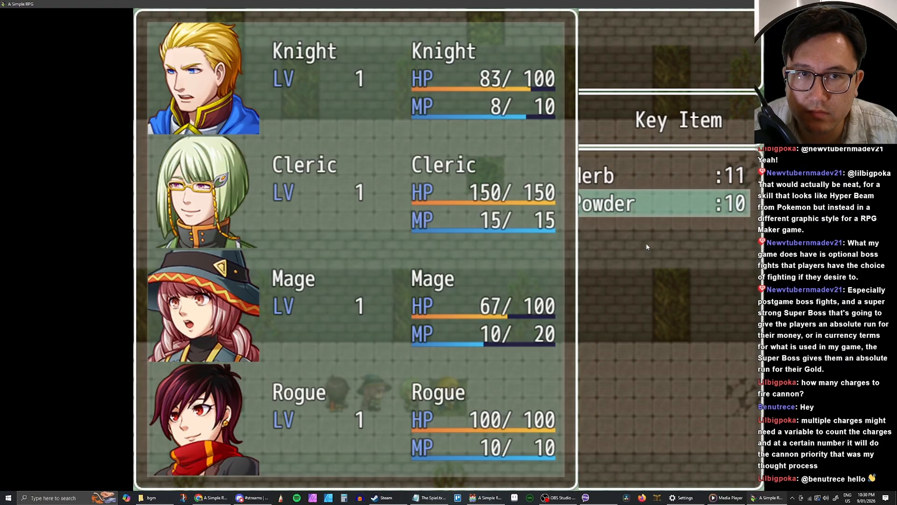
pyautogui.press('Escape')
# Step: Use a Health Potion on the Mage and return to the dungeon map
pyautogui.press('Up')
pyautogui.press('Left')
pyautogui.press('Return')
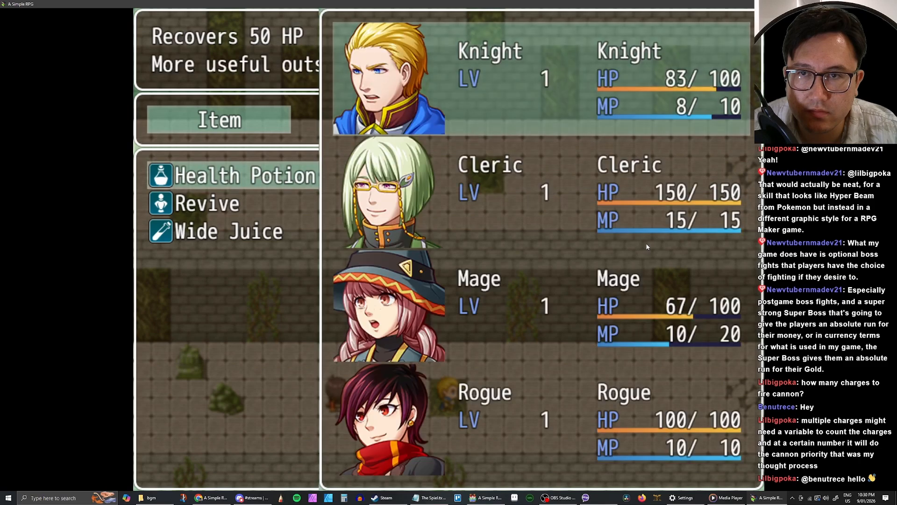
pyautogui.press('Down')
pyautogui.press('Down')
pyautogui.press('Return')
pyautogui.press('Escape')
pyautogui.press('Escape')
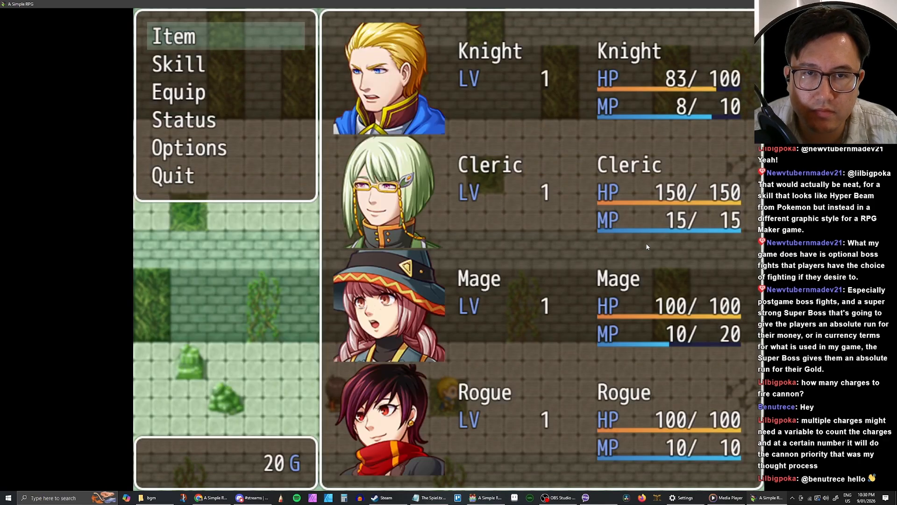
pyautogui.press('Escape')
# Step: Lead the party east to the corridor's end, north around the corner and west along the upper corridor until an encounter starts
pyautogui.press('Right')
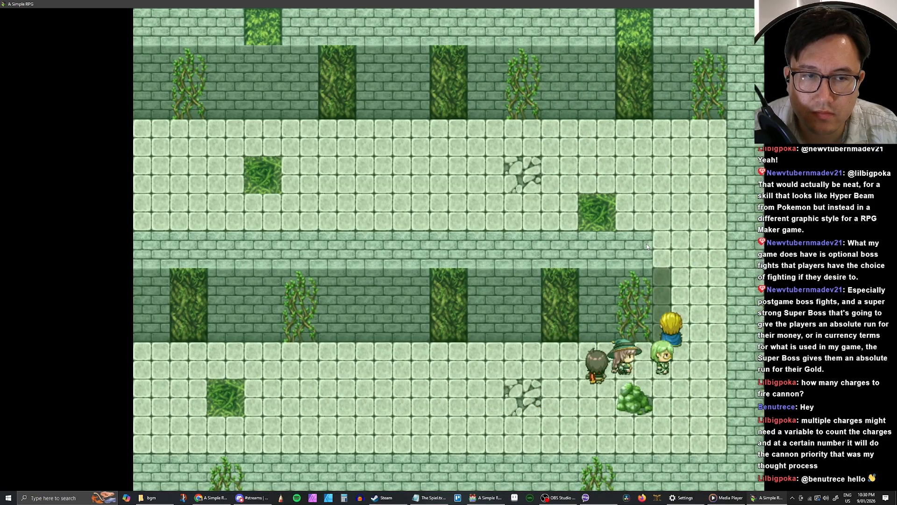
pyautogui.press('Up')
pyautogui.press('Left')
pyautogui.press('Left')
pyautogui.press('Up')
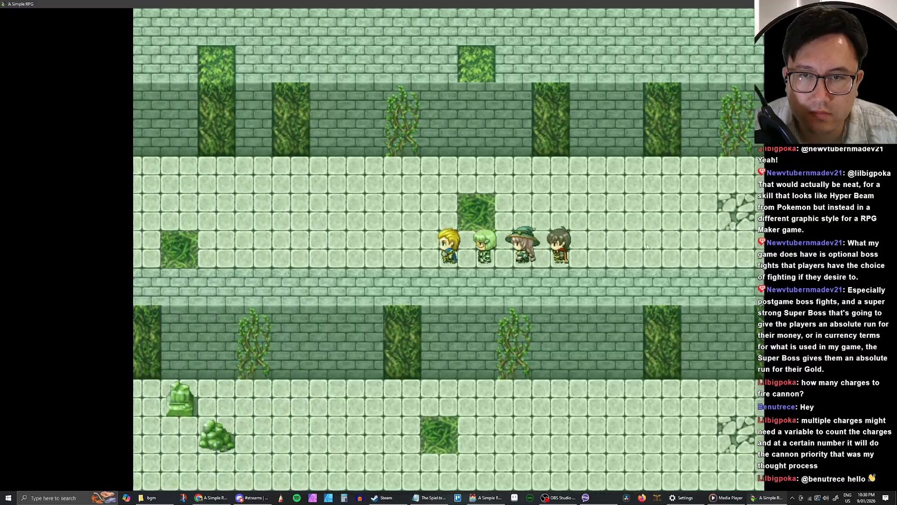
pyautogui.press('Left')
pyautogui.press('Left')
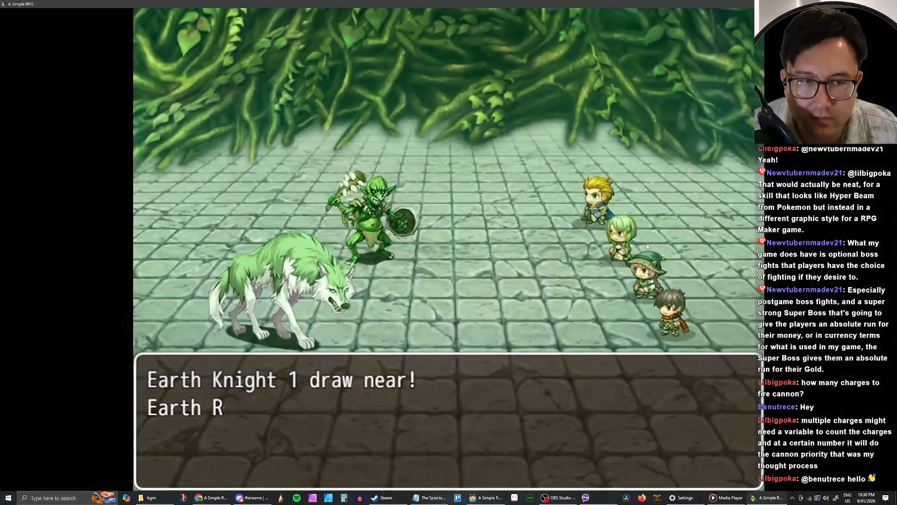
# Step: Start the second fight against Earth Knight 1 and Earth Rogue 1, assigning Dayo Slash to the Knight
pyautogui.press('Return')
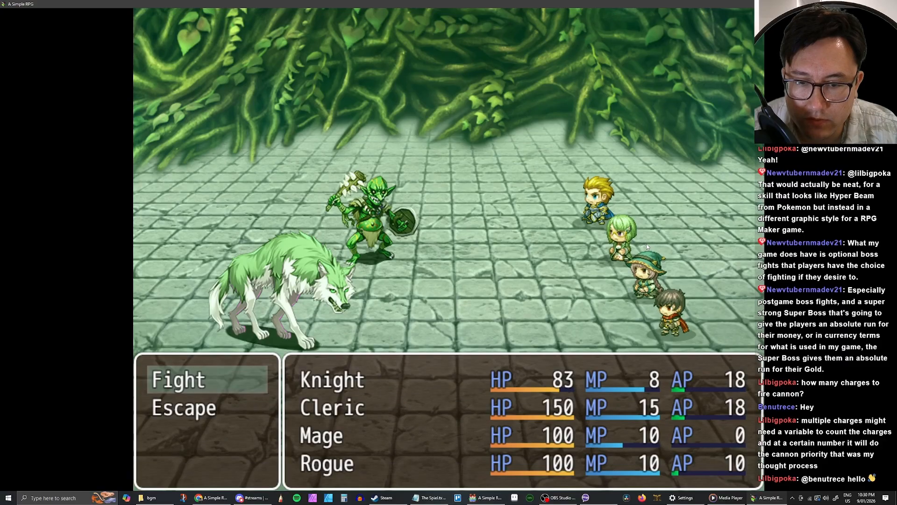
pyautogui.press('Return')
pyautogui.press('Down')
pyautogui.press('Return')
pyautogui.press('Up')
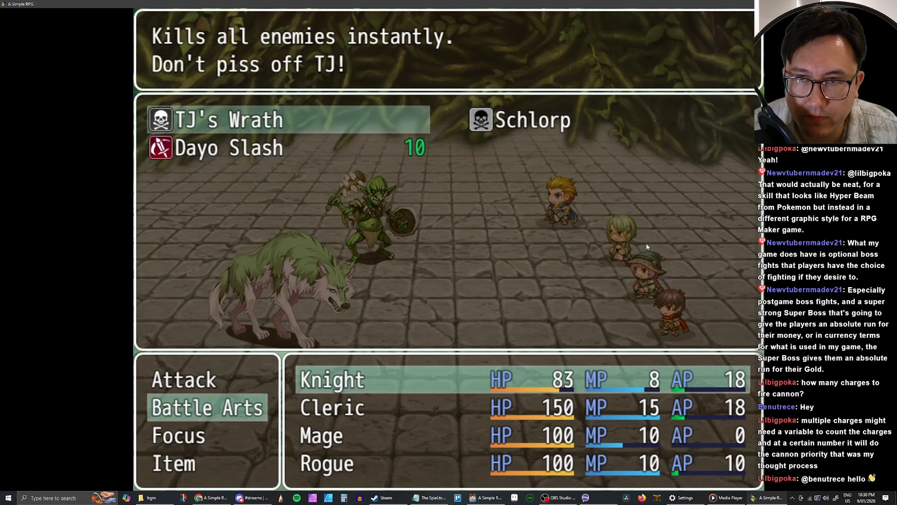
pyautogui.press('Return')
# Step: Assign the Cleric a basic attack on Earth Rogue 1 instead of Healing Balm
pyautogui.press('Down')
pyautogui.press('Return')
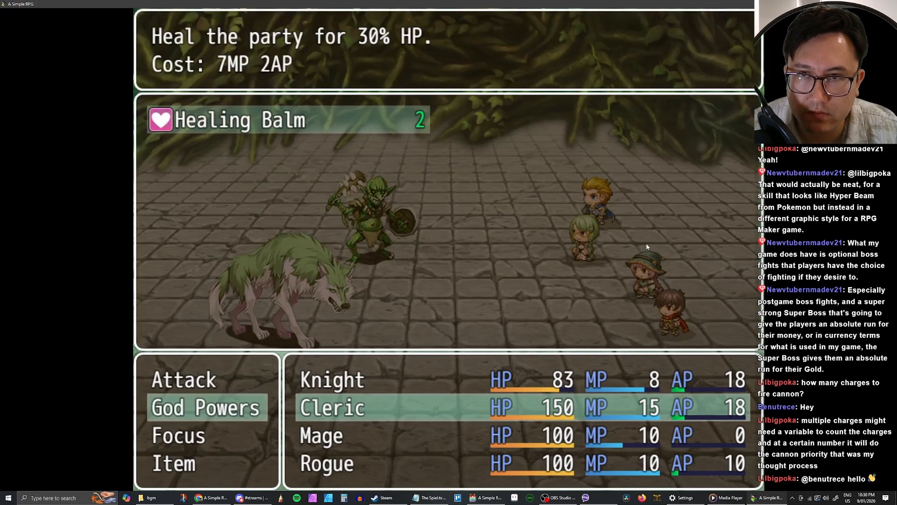
pyautogui.press('Return')
pyautogui.press('Return')
pyautogui.press('Right')
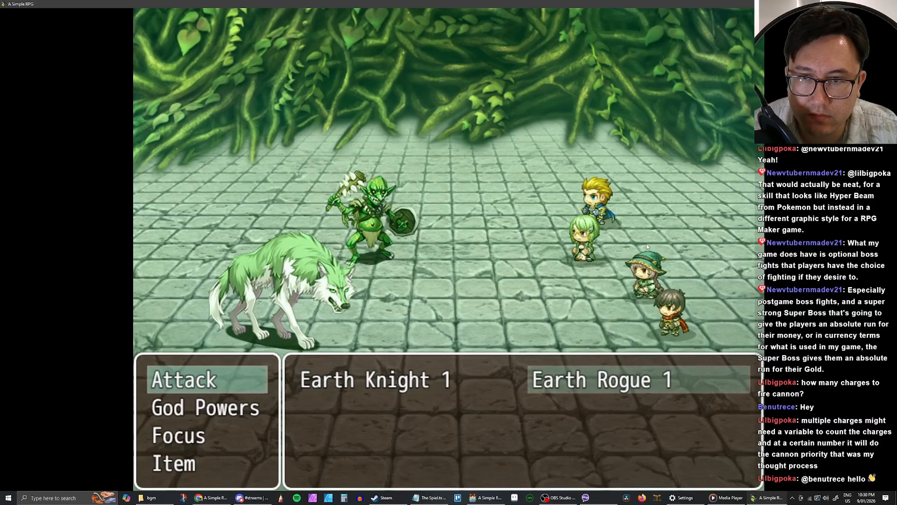
pyautogui.press('Return')
# Step: Back out of the Mage's Arcana and assign a basic attack on Earth Rogue 1 instead
pyautogui.press('Down')
pyautogui.press('Return')
pyautogui.press('Escape')
pyautogui.press('Up')
pyautogui.press('Return')
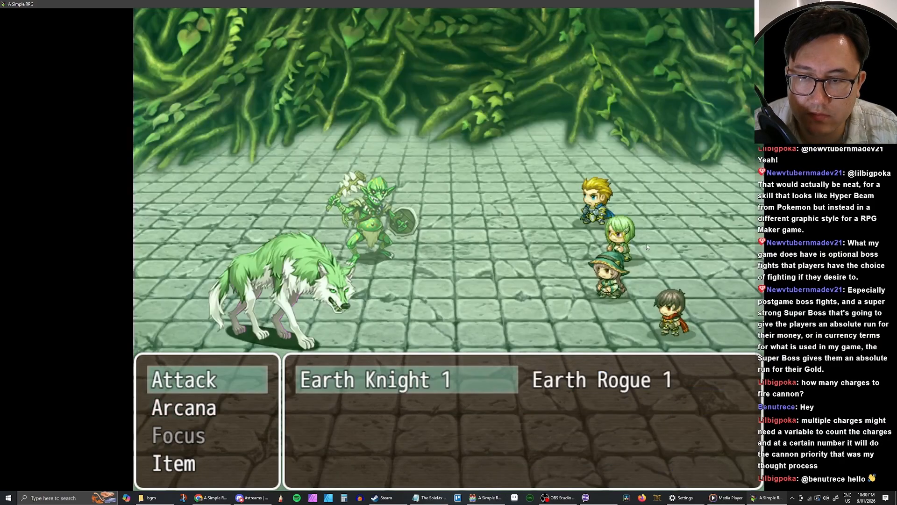
pyautogui.press('Return')
# Step: Complete the round's commands with the Rogue's Sick Blade on Earth Knight 1
pyautogui.press('Down')
pyautogui.press('Return')
pyautogui.press('Return')
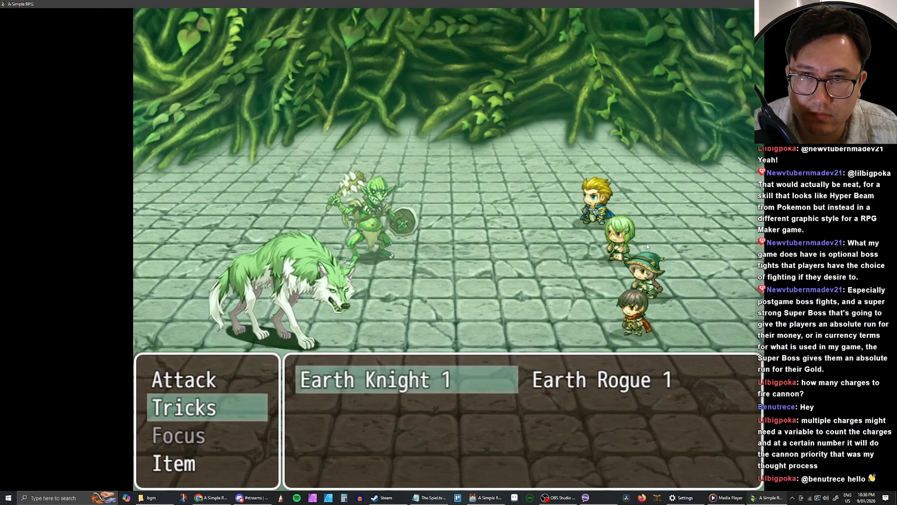
pyautogui.press('Return')
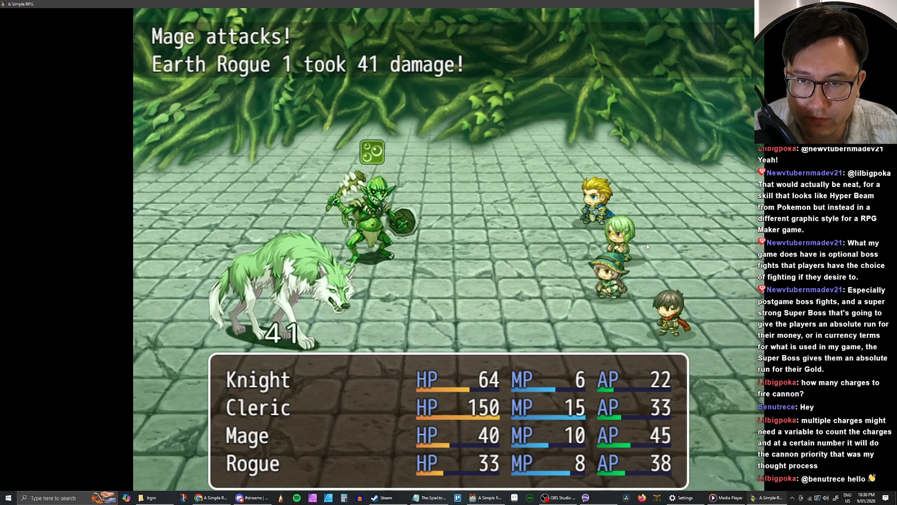
# Step: Begin the second round of the fight by assigning the Knight a Battle Arts skill
pyautogui.press('Return')
pyautogui.press('Down')
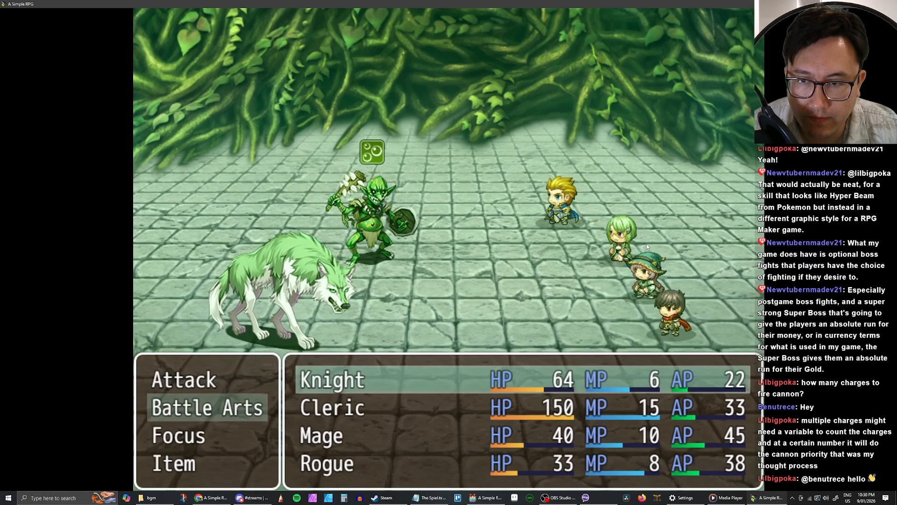
pyautogui.press('Return')
pyautogui.press('Return')
# Step: Back out of the Cleric's Healing Balm and assign the Cleric a basic attack for the second round
pyautogui.press('Down')
pyautogui.press('Return')
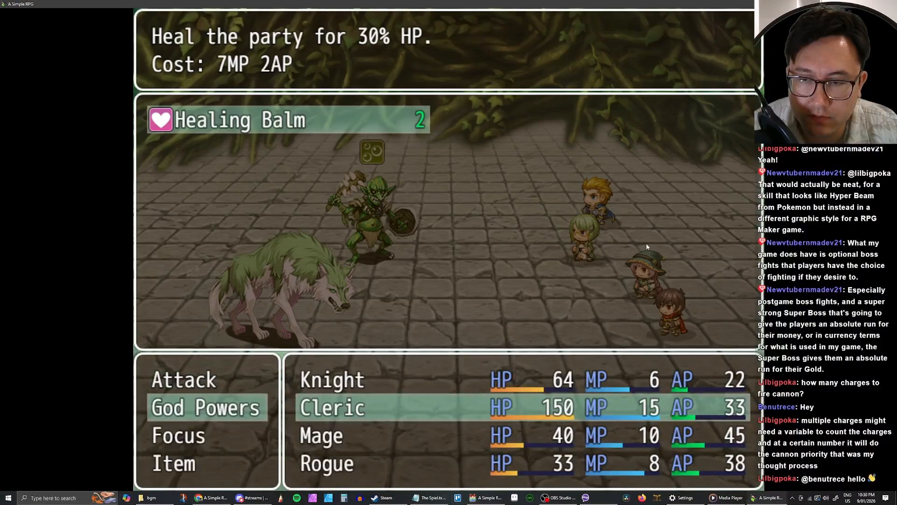
pyautogui.press('Escape')
pyautogui.press('Up')
pyautogui.press('Return')
pyautogui.press('Return')
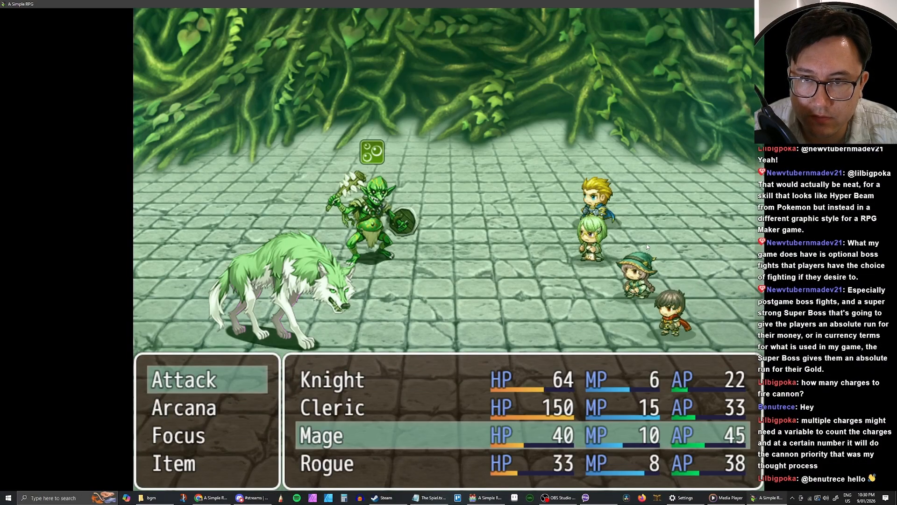
# Step: Assign the Mage an Arcana skill on Earth Knight 1
pyautogui.press('Down')
pyautogui.press('Return')
pyautogui.press('Return')
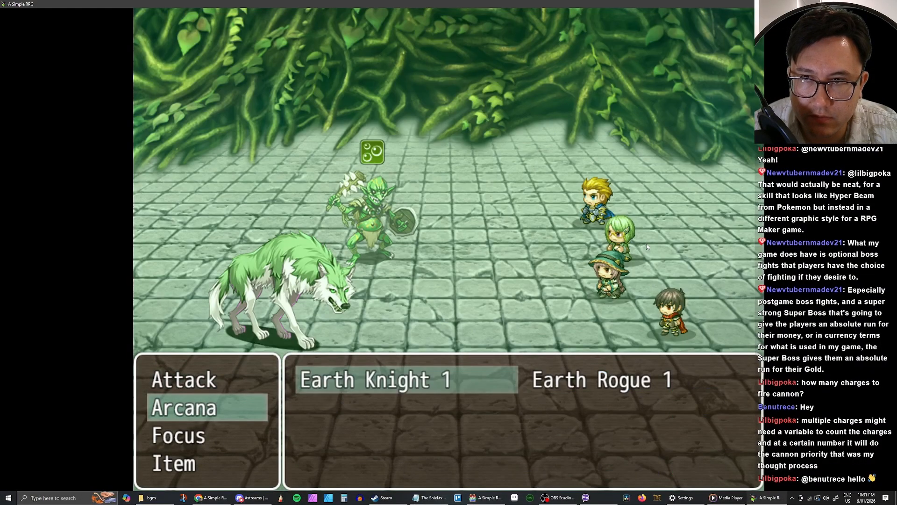
pyautogui.press('Right')
pyautogui.press('Left')
pyautogui.press('Return')
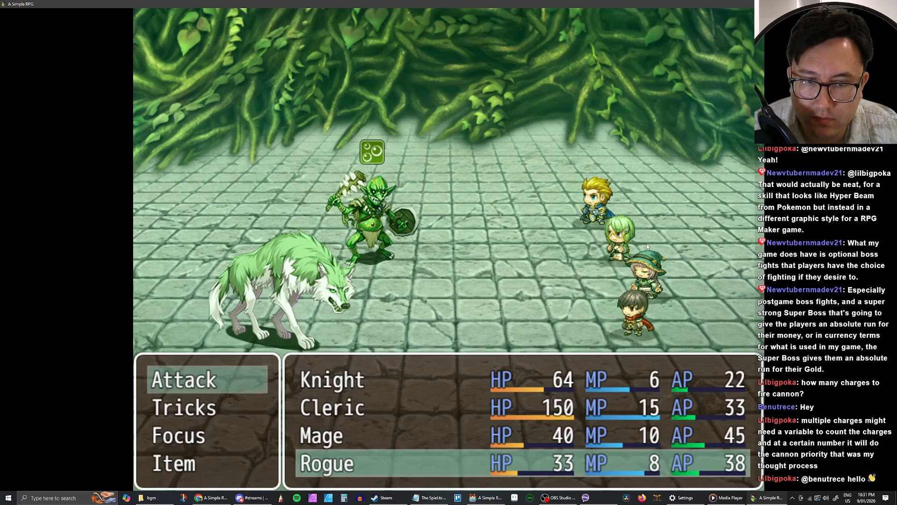
# Step: Return to the Cleric's command and assign Healing Balm from God Powers instead of the basic attack
pyautogui.press('Escape')
pyautogui.press('Escape')
pyautogui.press('Down')
pyautogui.press('Return')
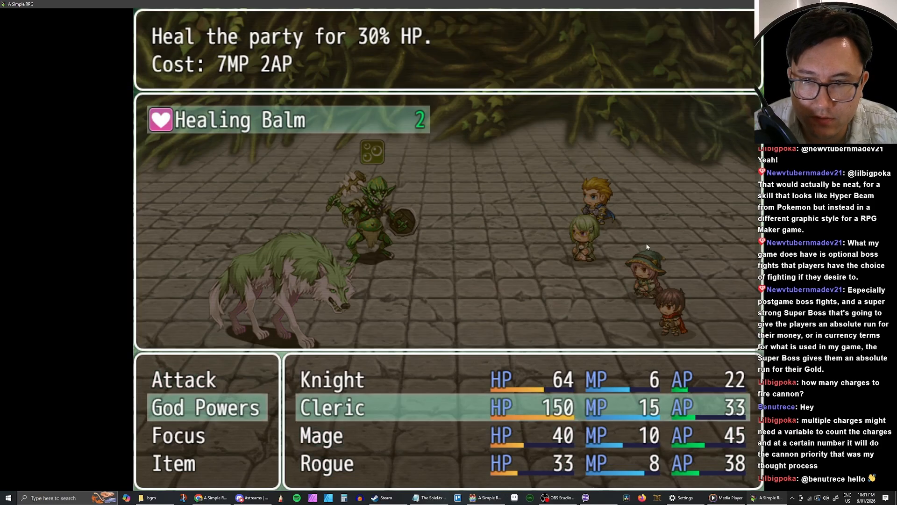
pyautogui.press('Return')
# Step: Assign the Mage an Arcana skill targeting Earth Rogue 1
pyautogui.press('Down')
pyautogui.press('Return')
pyautogui.press('Return')
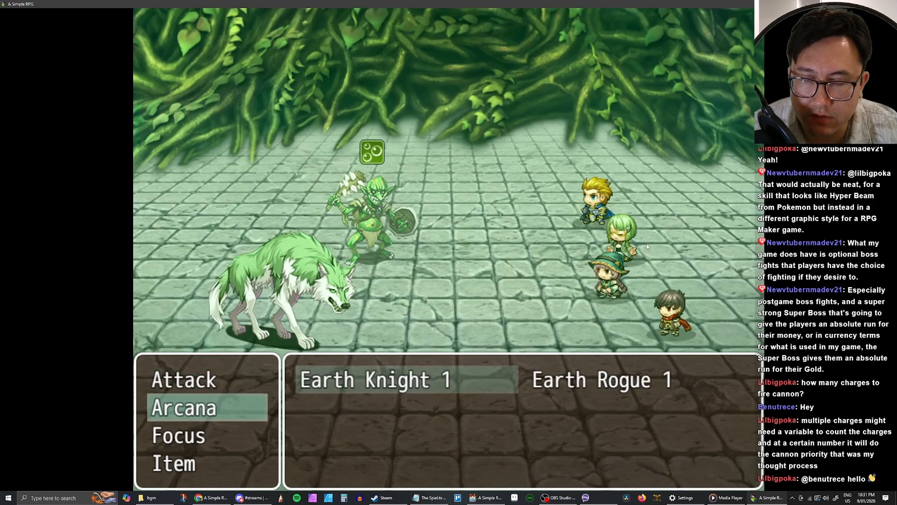
pyautogui.press('Right')
pyautogui.press('Return')
# Step: Complete the round with a Rogue Tricks skill on Earth Knight 1 and dismiss the victory messages
pyautogui.press('Down')
pyautogui.press('Return')
pyautogui.press('Return')
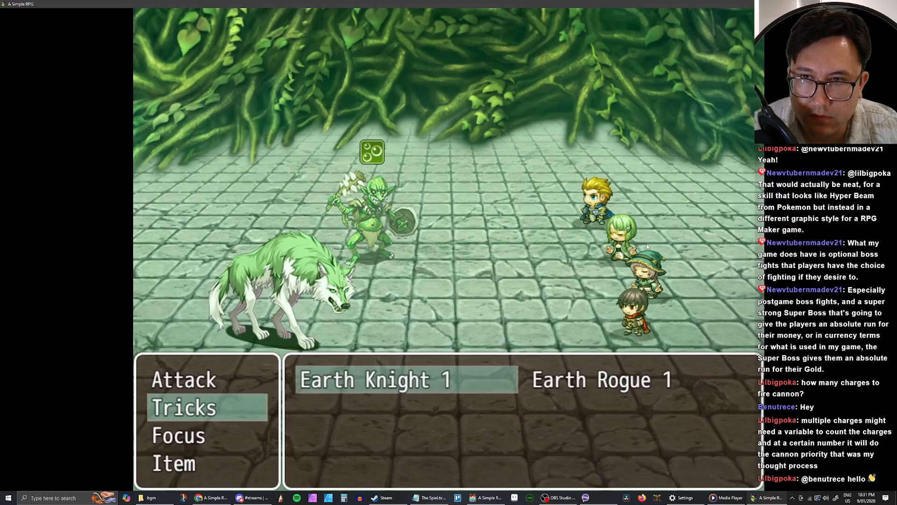
pyautogui.press('Return')
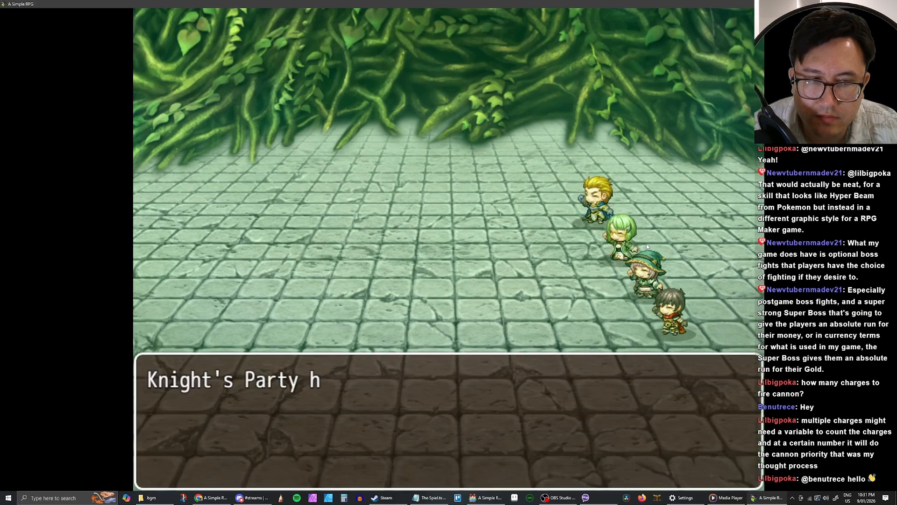
pyautogui.press('Return')
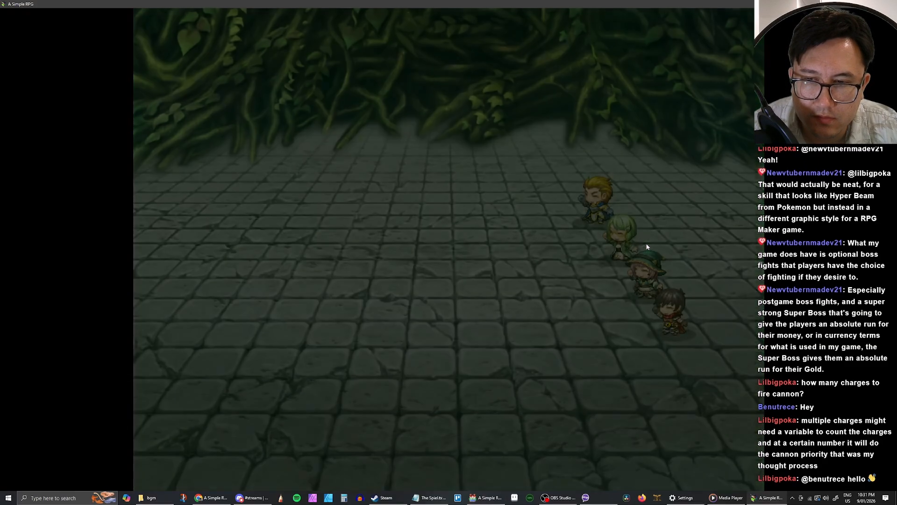
# Step: Lead the party north and east along the dungeon corridor until the next encounter begins
pyautogui.press('Up')
pyautogui.press('Left')
pyautogui.press('Up')
pyautogui.press('Right')
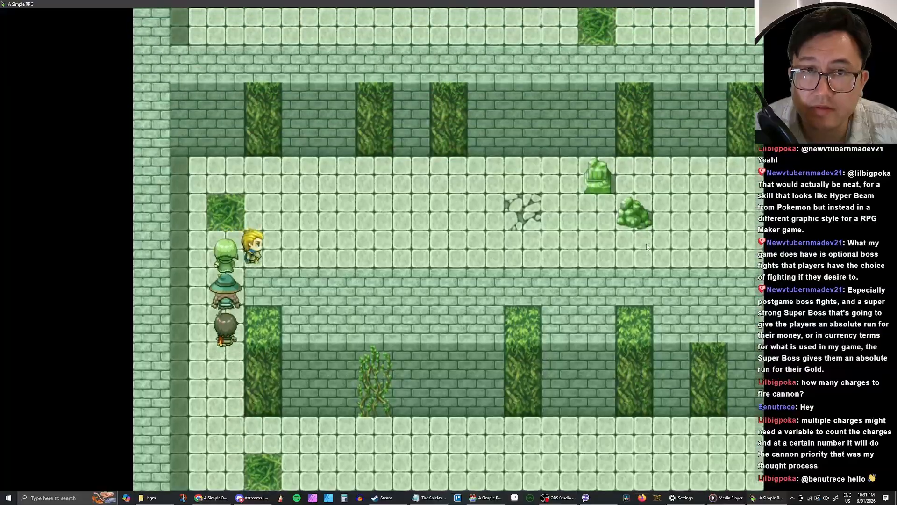
pyautogui.press('Right')
pyautogui.press('Up')
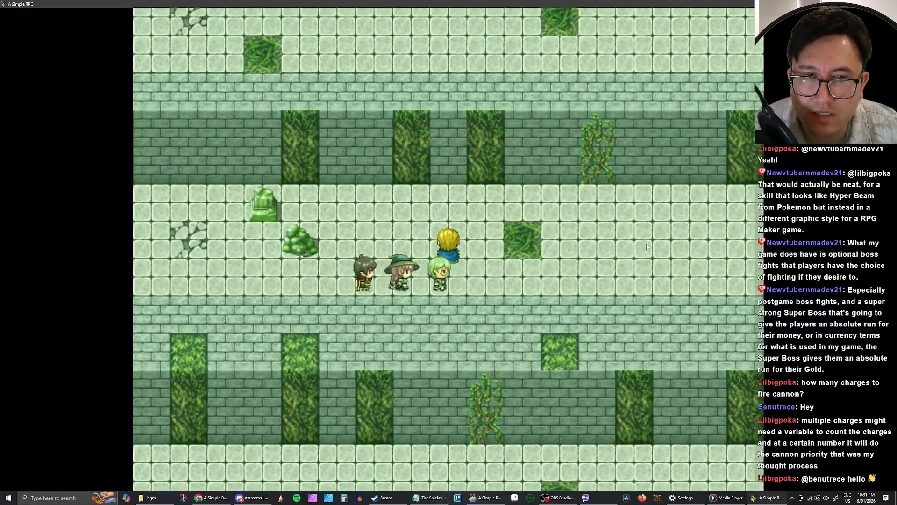
pyautogui.press('Right')
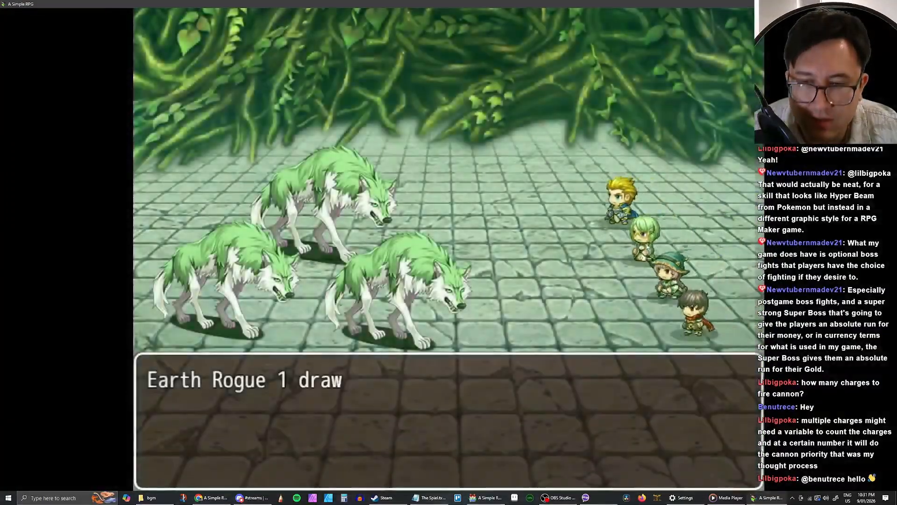
# Step: Start the fight with the three wolves and assign TJ's Wrath to the Knight
pyautogui.press('Return')
pyautogui.press('Down')
pyautogui.press('Return')
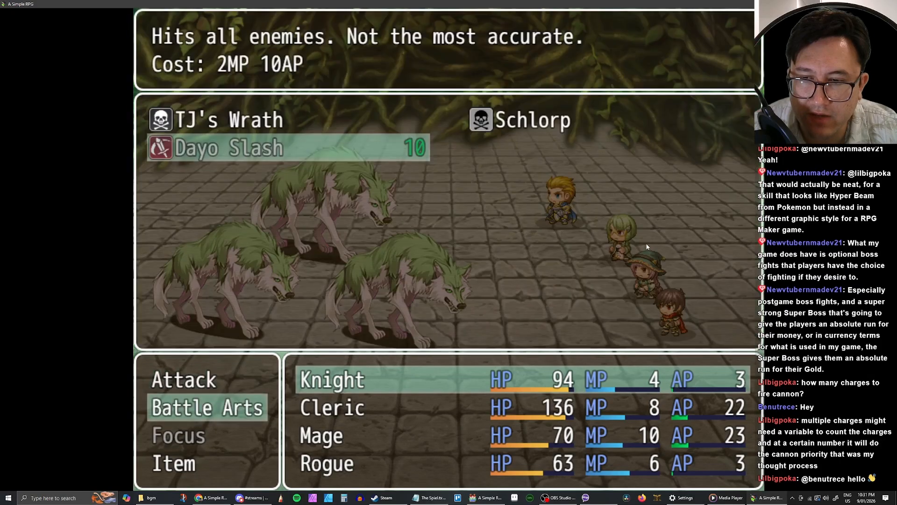
pyautogui.press('Up')
pyautogui.press('Down')
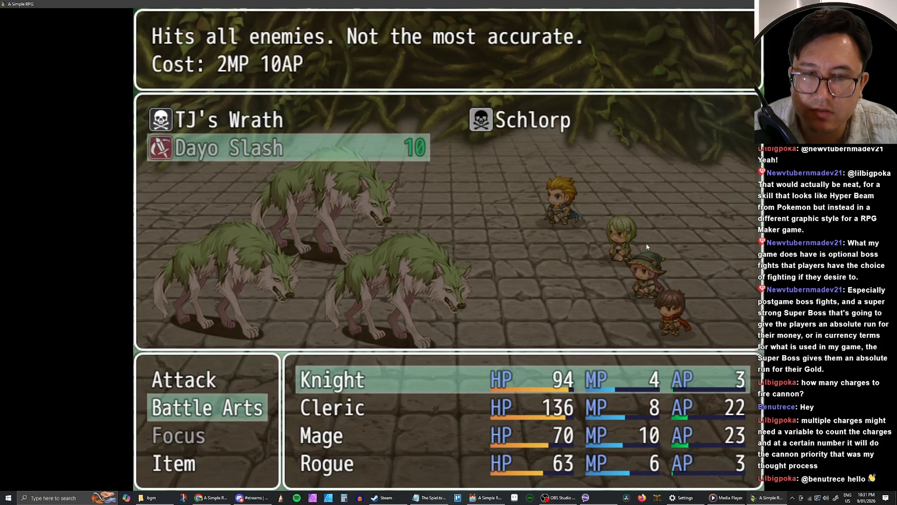
pyautogui.press('Up')
pyautogui.press('Return')
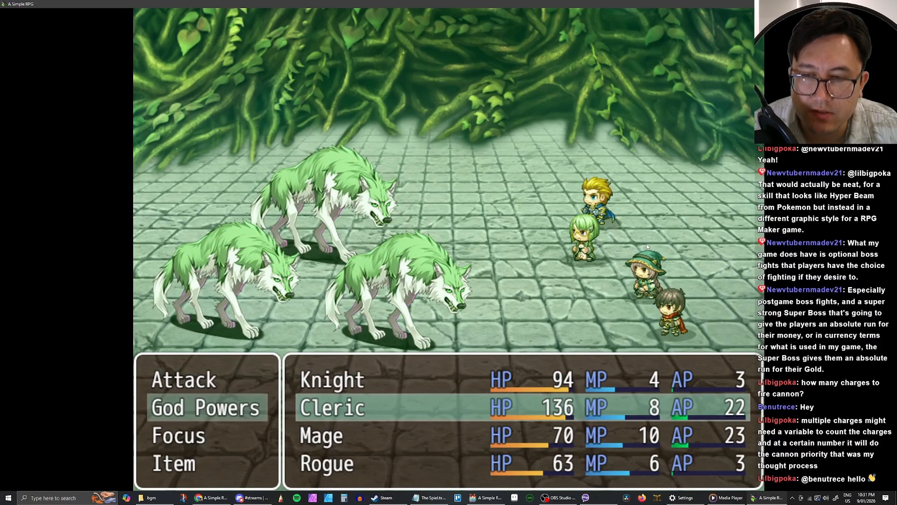
# Step: Assign the remaining party members' commands, play out the round and dismiss the victory messages
pyautogui.press('Return')
pyautogui.press('Return')
pyautogui.press('Return')
pyautogui.press('Return')
pyautogui.press('Return')
pyautogui.press('Return')
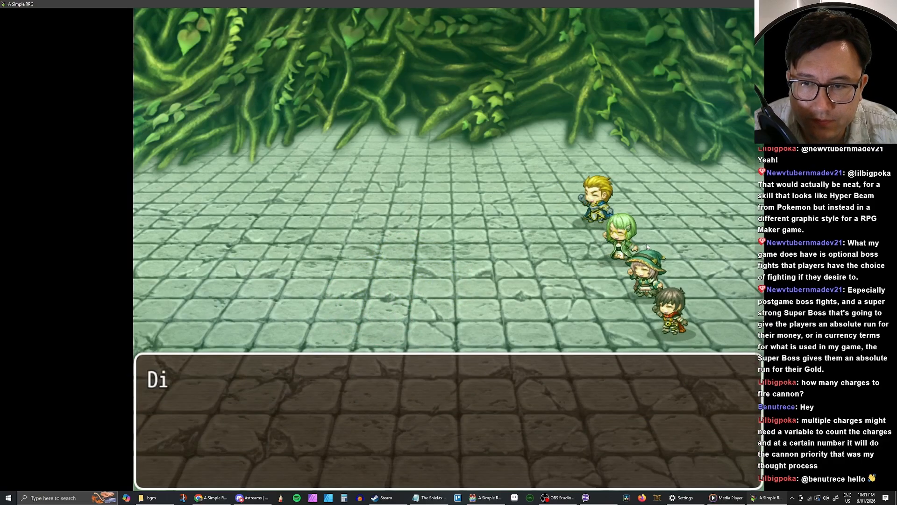
pyautogui.click(648, 247)
pyautogui.click(648, 247)
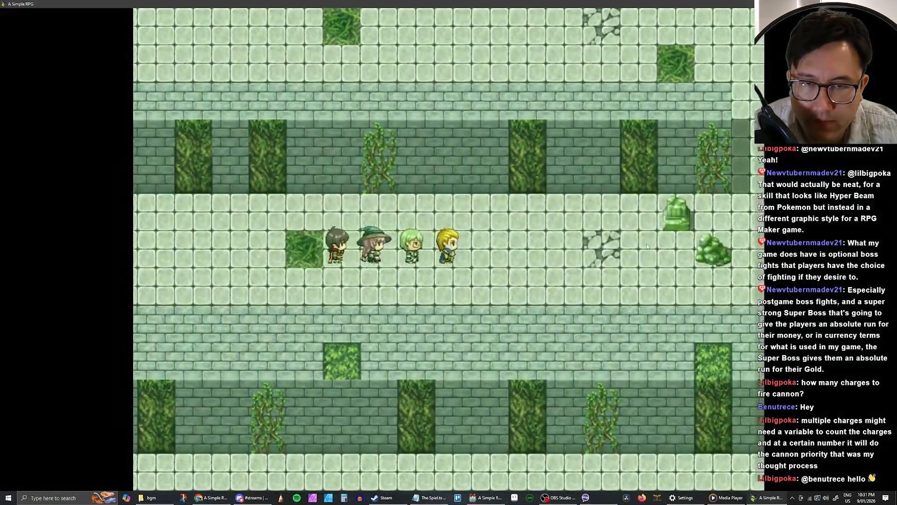
# Step: Lead the party up into the next corridor to a new encounter and assign TJ's Wrath to the Knight
pyautogui.press('Up')
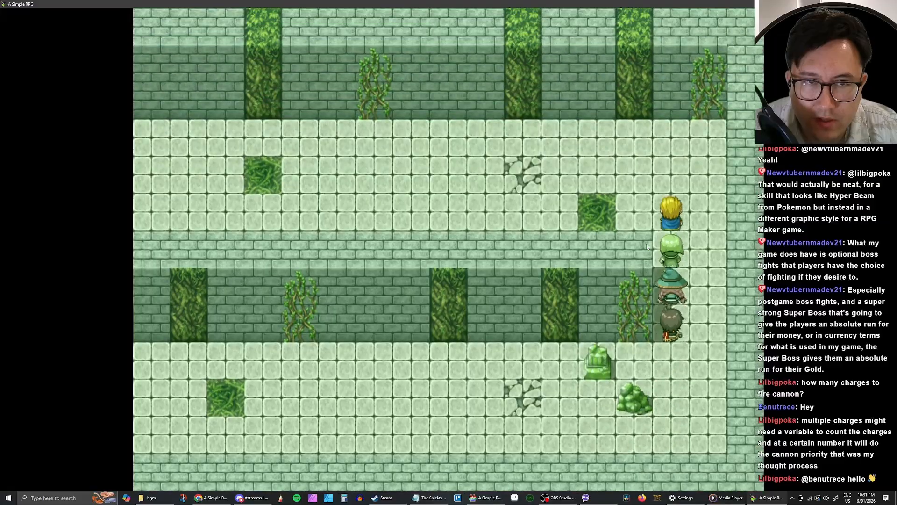
pyautogui.press('Left')
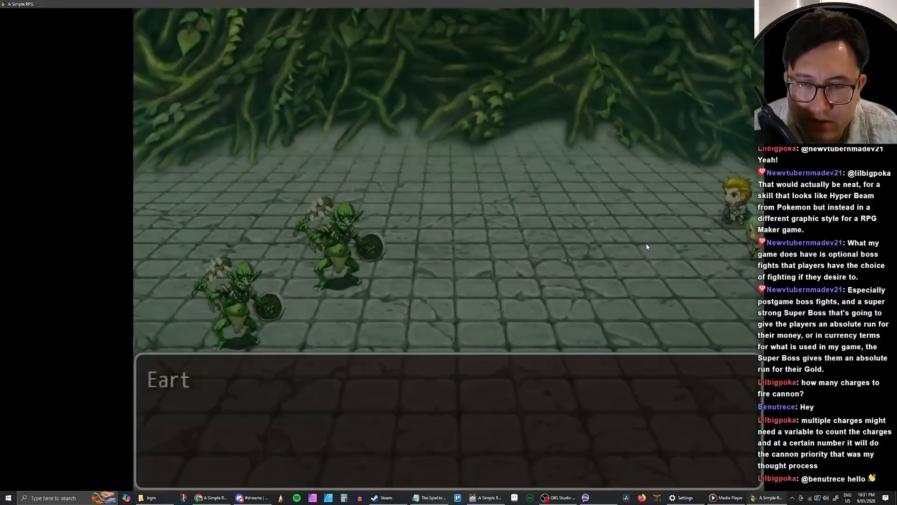
pyautogui.press('Return')
pyautogui.press('Down')
pyautogui.press('Return')
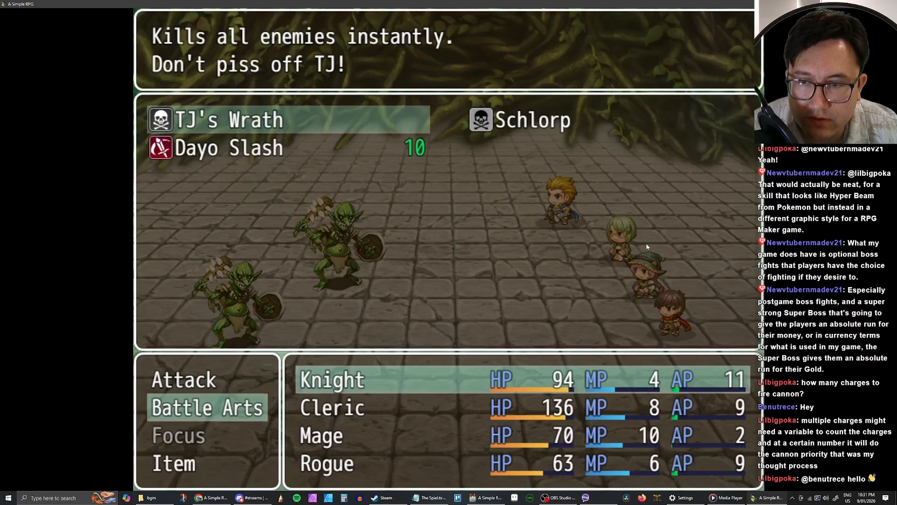
pyautogui.press('Return')
# Step: Assign the Cleric, Mage and Rogue basic attacks against the two goblins and play out the round
pyautogui.press('Return')
pyautogui.press('Return')
pyautogui.press('Return')
pyautogui.press('Return')
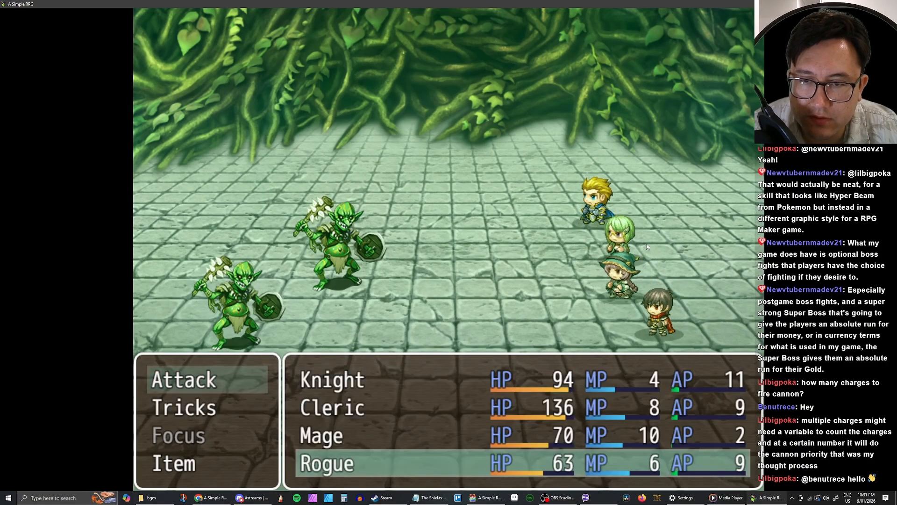
pyautogui.press('Return')
pyautogui.press('Return')
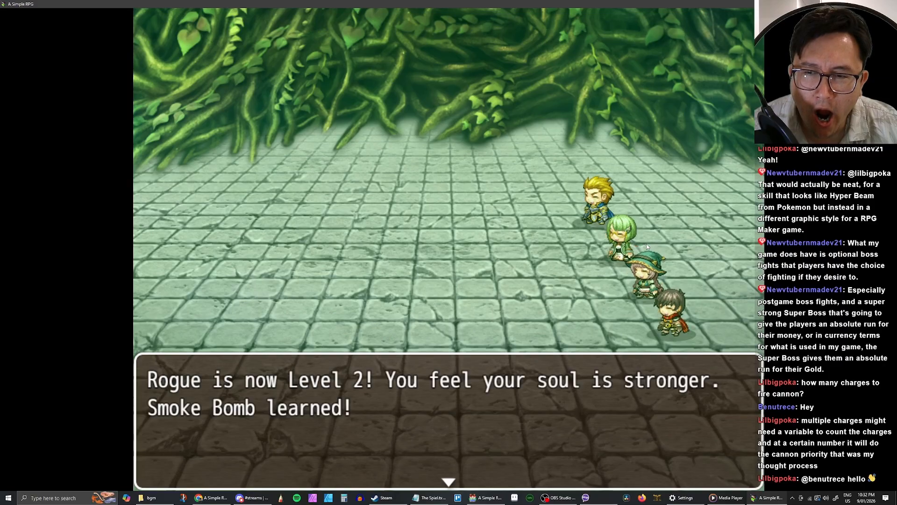
# Step: Dismiss the Rogue's level-up message and interact with the golden statue beside the stairs
pyautogui.press('Return')
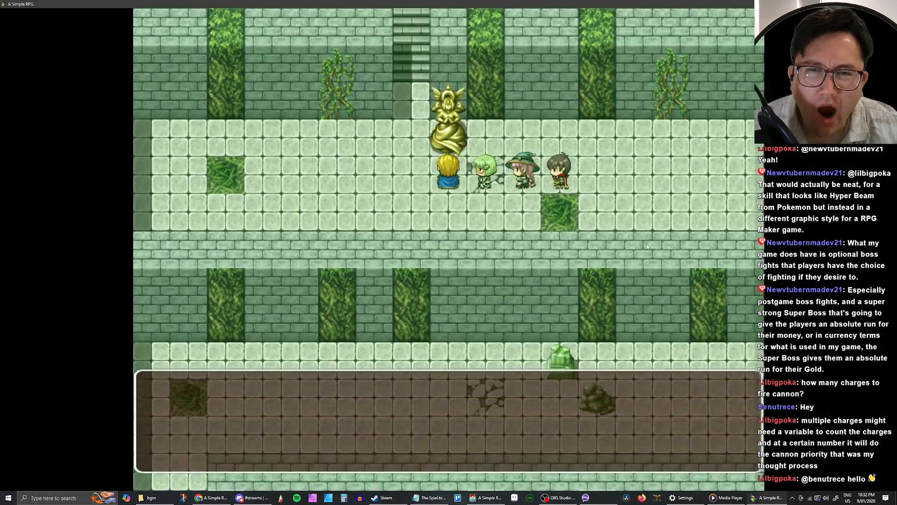
pyautogui.press('Return')
pyautogui.press('Return')
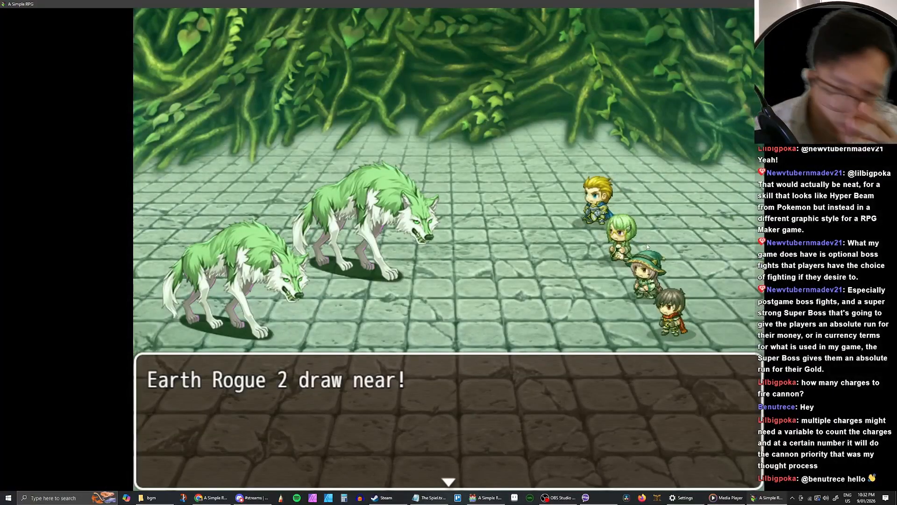
# Step: Start the fight with the two Earth Rogues and assign the Knight an instant-kill Battle Arts skill
pyautogui.press('Return')
pyautogui.press('Up')
pyautogui.press('Return')
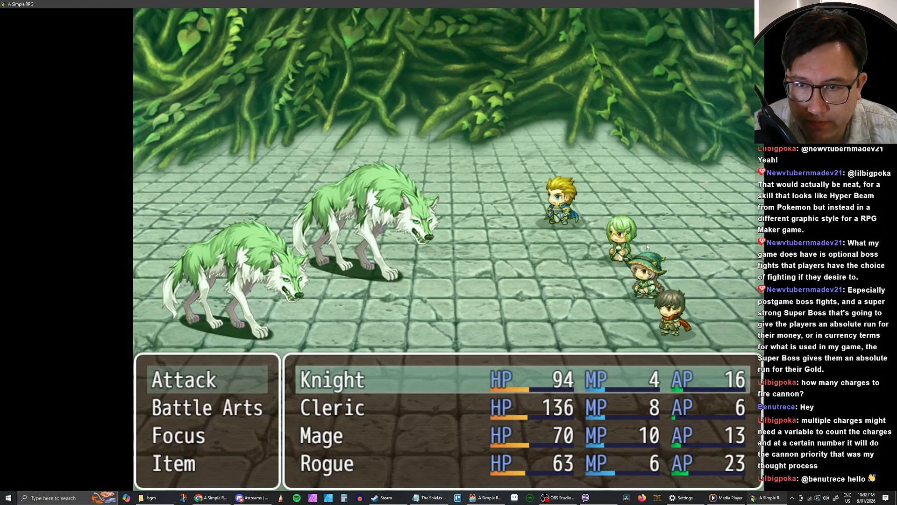
pyautogui.press('Return')
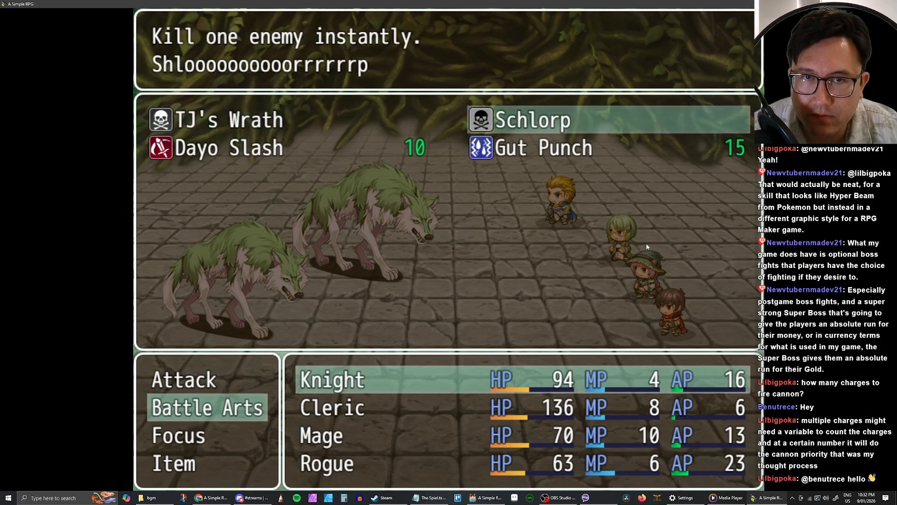
pyautogui.press('Return')
# Step: Back out of the Cleric's God Powers, finish the round's commands and dismiss the victory messages
pyautogui.press('Down')
pyautogui.press('Return')
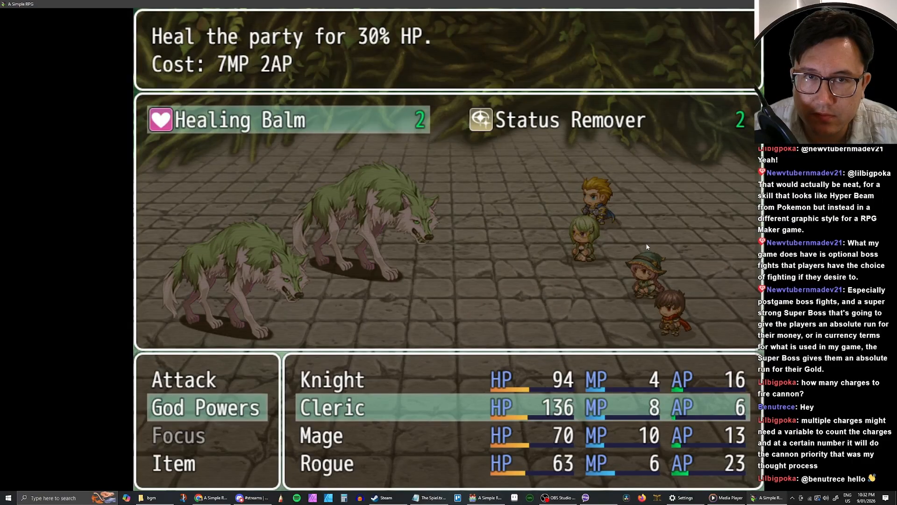
pyautogui.press('Escape')
pyautogui.press('Return')
pyautogui.press('Return')
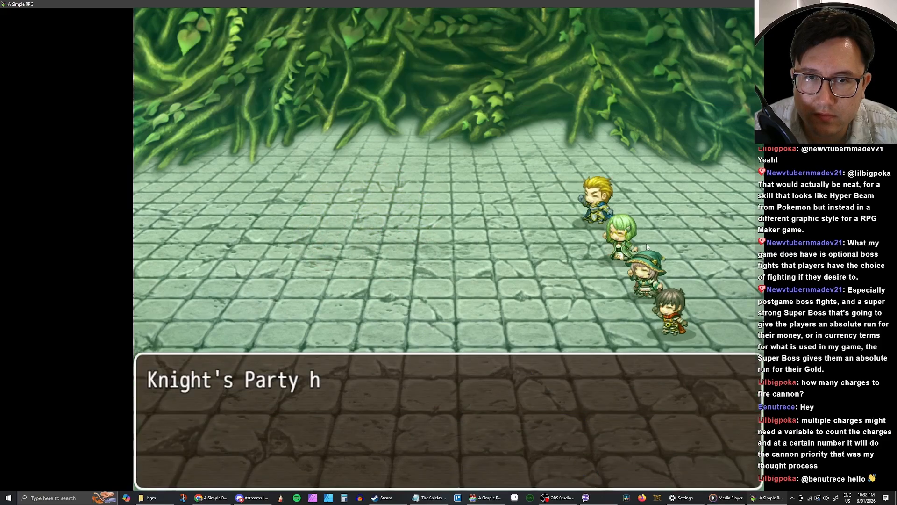
pyautogui.press('Return')
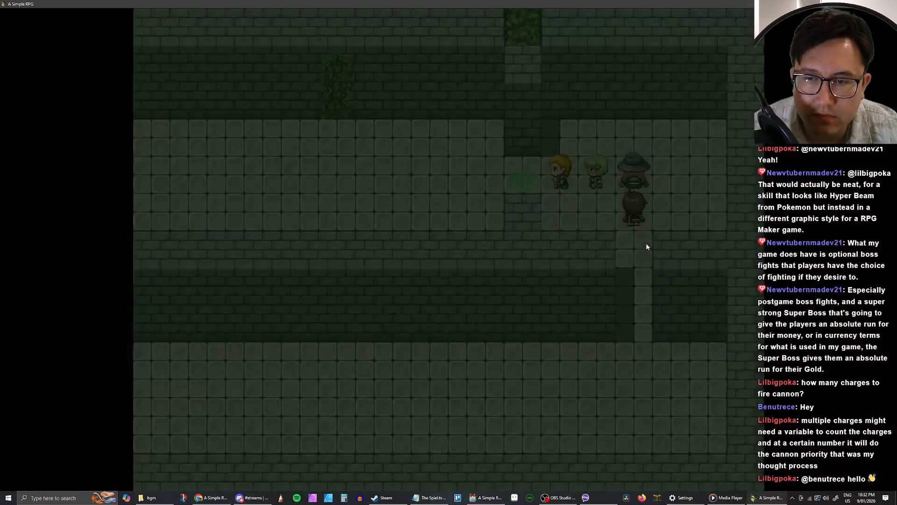
# Step: Walk the party west to the golden statue by the stairs and interact with it
pyautogui.press('Left')
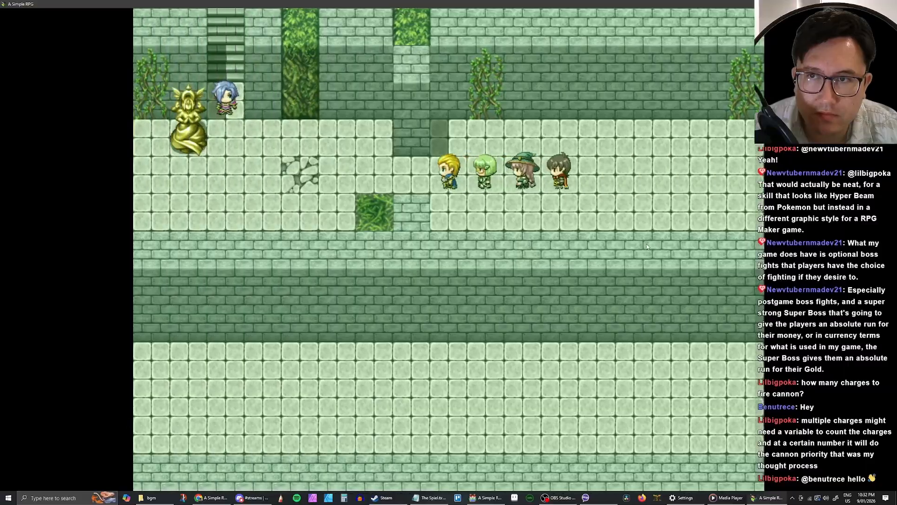
pyautogui.press('Up')
pyautogui.press('Return')
pyautogui.press('Return')
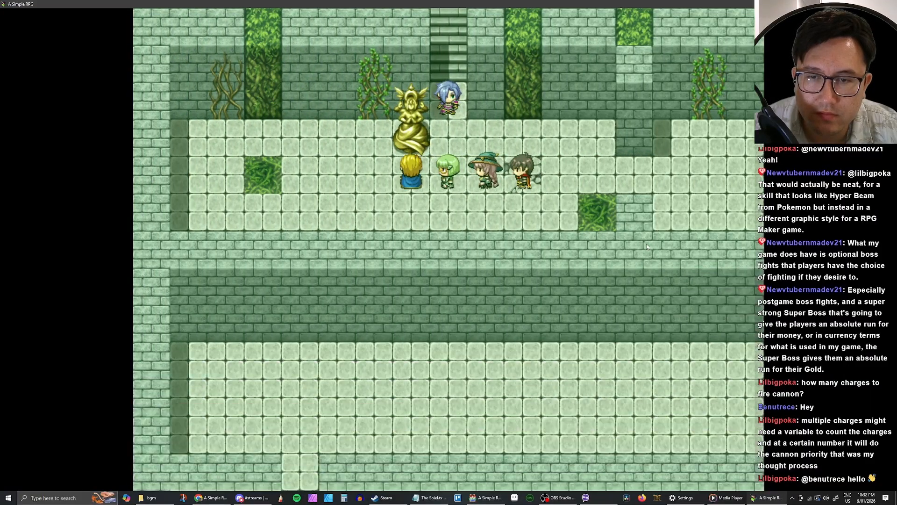
pyautogui.press('Return')
# Step: Confront the blue-haired character blocking the stairs and begin the Earth Mini Boss fight
pyautogui.press('Up')
pyautogui.press('Return')
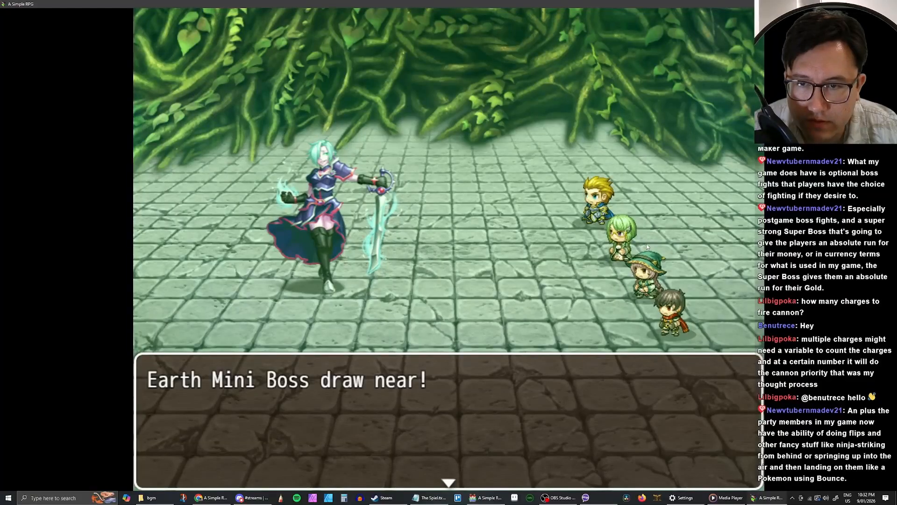
pyautogui.press('Return')
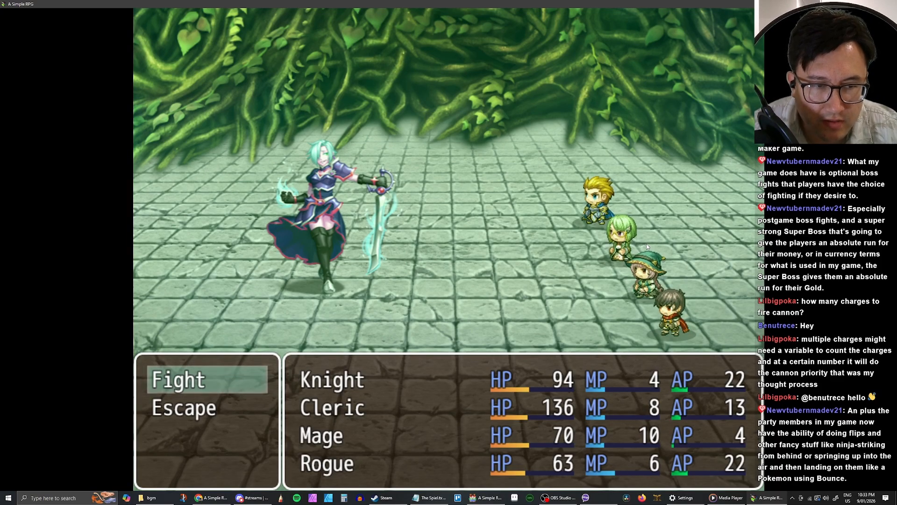
pyautogui.press('Return')
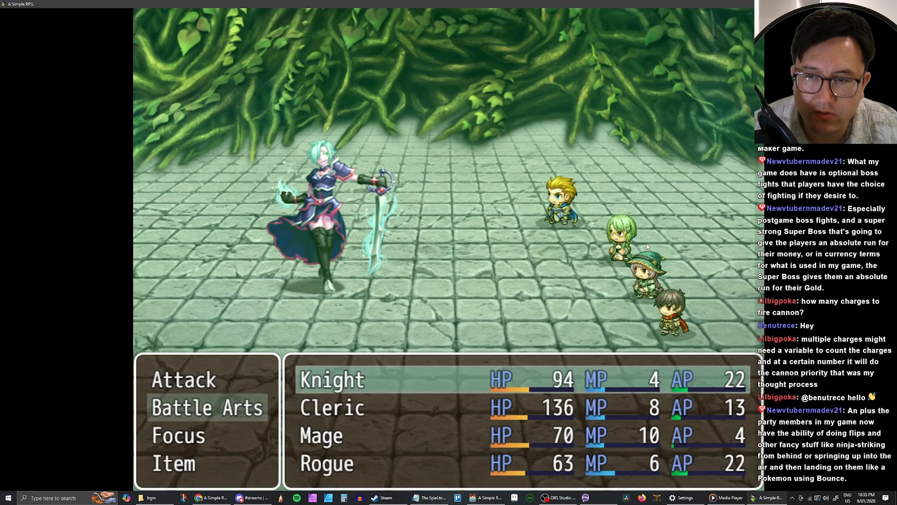
# Step: Compare the Knight's Battle Arts and assign Dayo Slash against the Earth Mini Boss
pyautogui.press('Return')
pyautogui.press('Down')
pyautogui.press('Right')
pyautogui.press('Left')
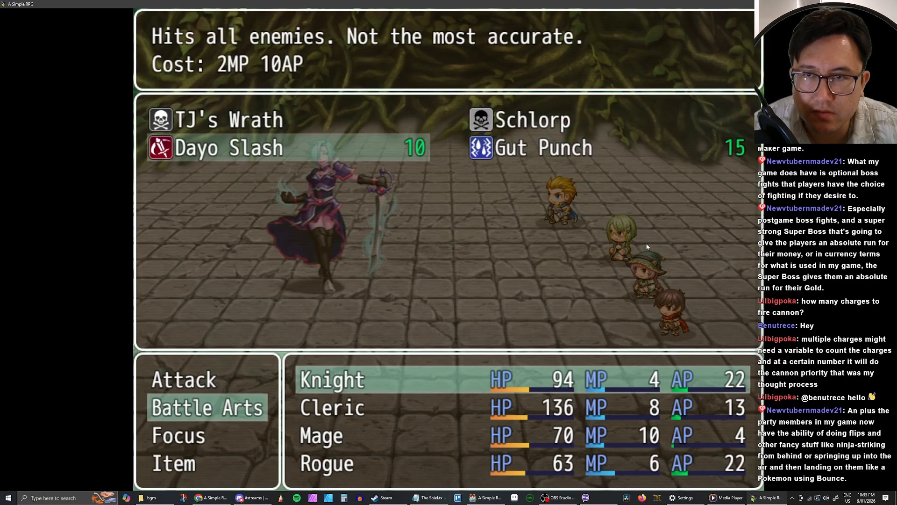
pyautogui.press('Return')
# Step: Commit the Knight's Dayo Slash, leave the Cleric's God Powers unused and have the Cleric attack the Earth Mini Boss
pyautogui.press('Return')
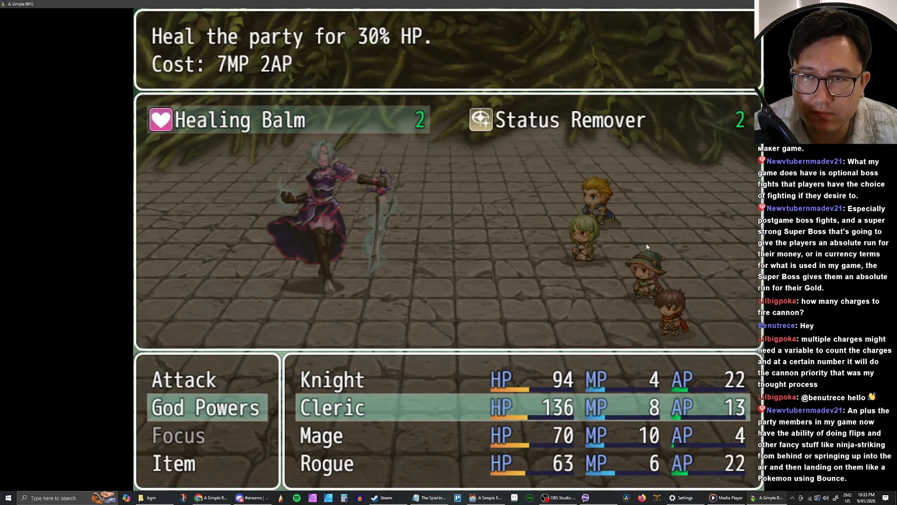
pyautogui.press('Escape')
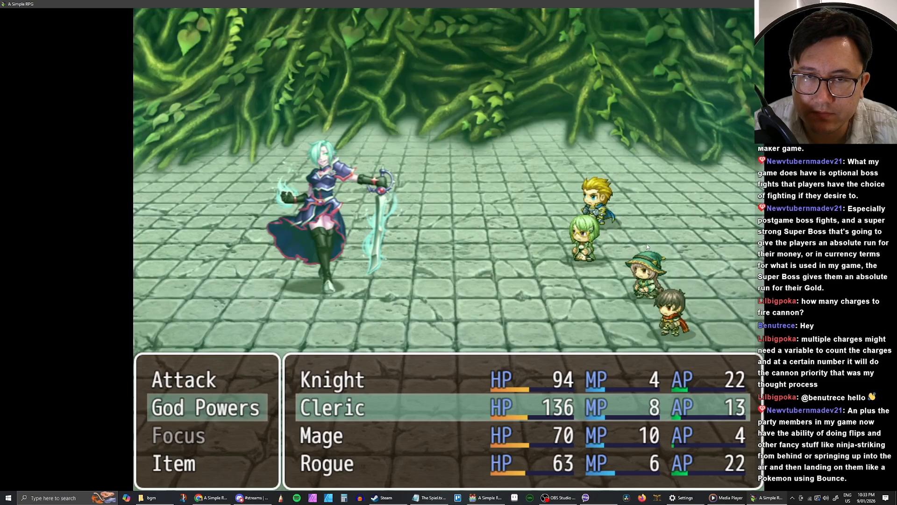
pyautogui.press('Up')
pyautogui.press('Return')
pyautogui.press('Return')
# Step: Have the Mage cast Fireshot and the Rogue use Sick Blade on the Earth Mini Boss
pyautogui.press('Down')
pyautogui.press('Return')
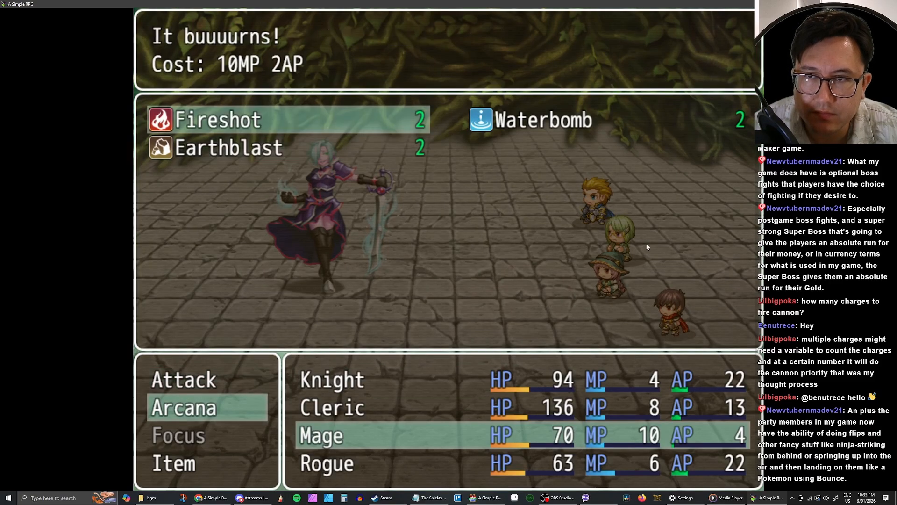
pyautogui.press('Return')
pyautogui.press('Return')
pyautogui.press('Down')
pyautogui.press('Return')
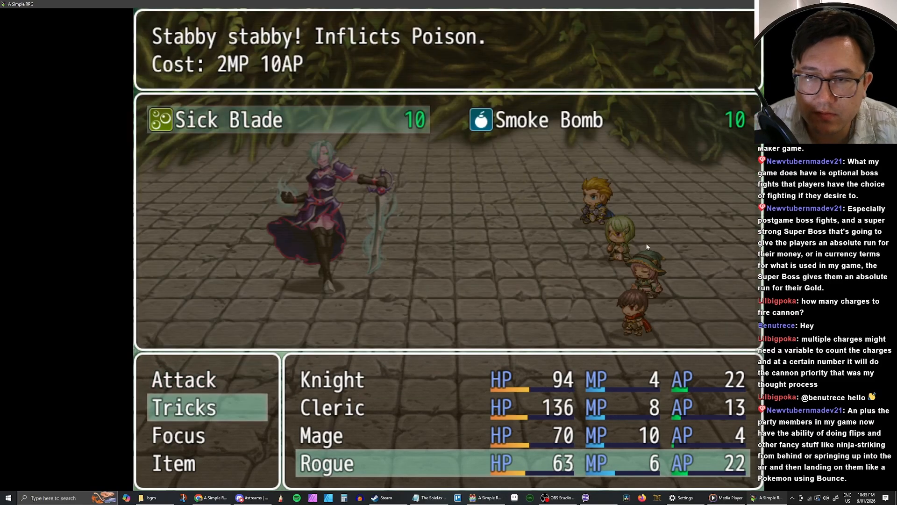
pyautogui.press('Return')
pyautogui.press('Return')
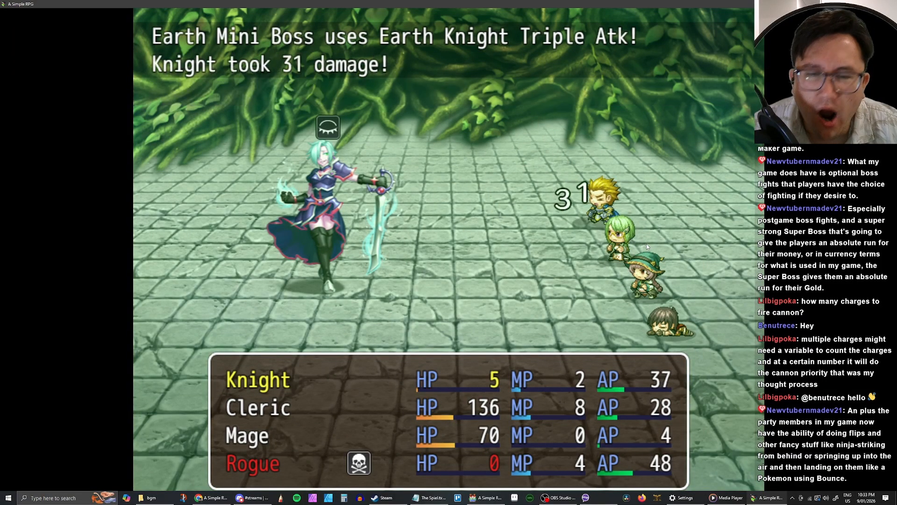
# Step: Start the next round and compare the descriptions and costs of the Knight's Battle Arts
pyautogui.press('Down')
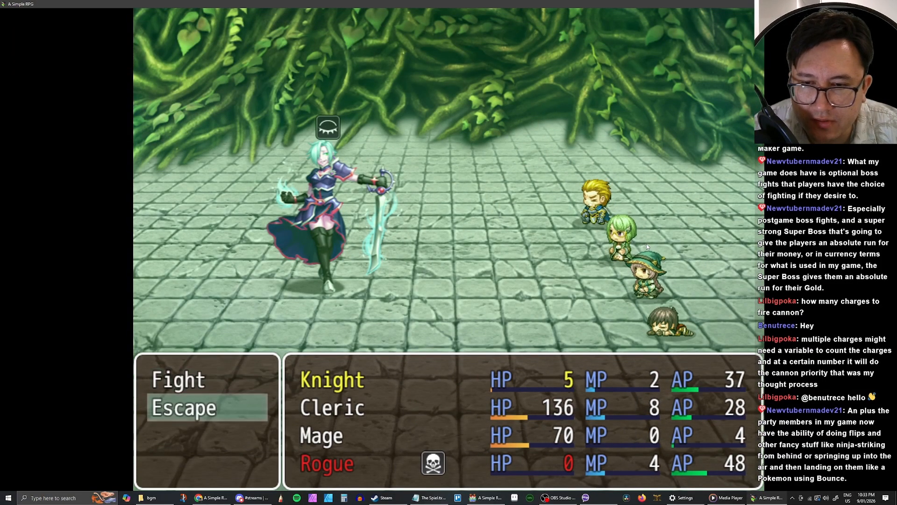
pyautogui.press('Up')
pyautogui.press('Return')
pyautogui.press('Down')
pyautogui.press('Up')
pyautogui.press('Down')
pyautogui.press('Down')
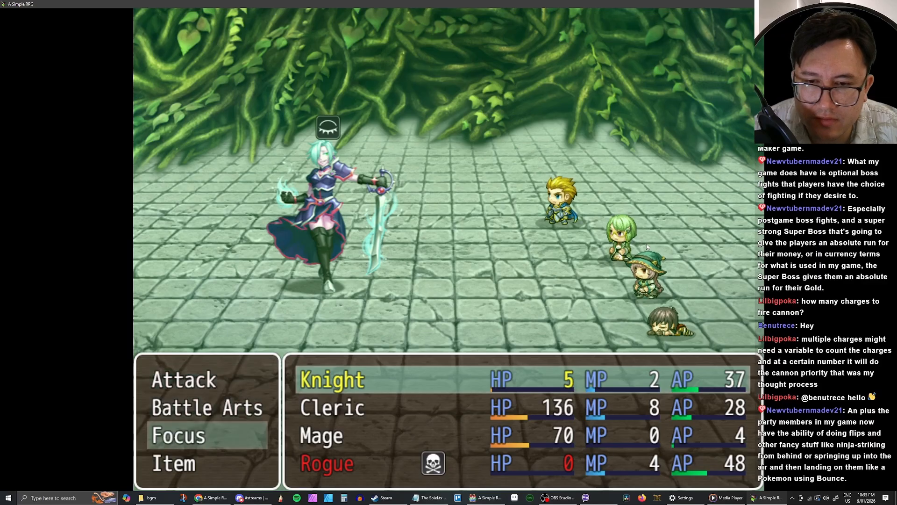
pyautogui.press('Up')
pyautogui.press('Return')
pyautogui.press('Right')
pyautogui.press('Left')
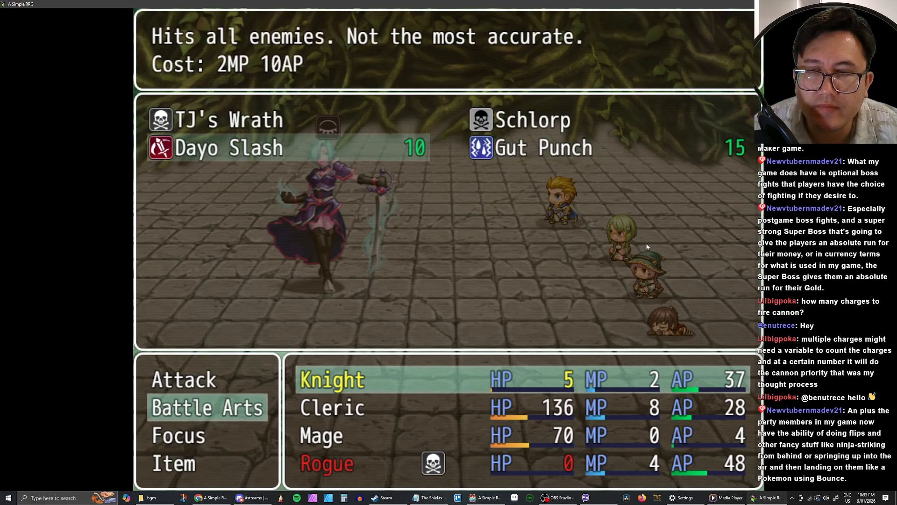
pyautogui.press('Right')
pyautogui.press('Up')
pyautogui.press('Left')
pyautogui.press('Down')
pyautogui.press('Up')
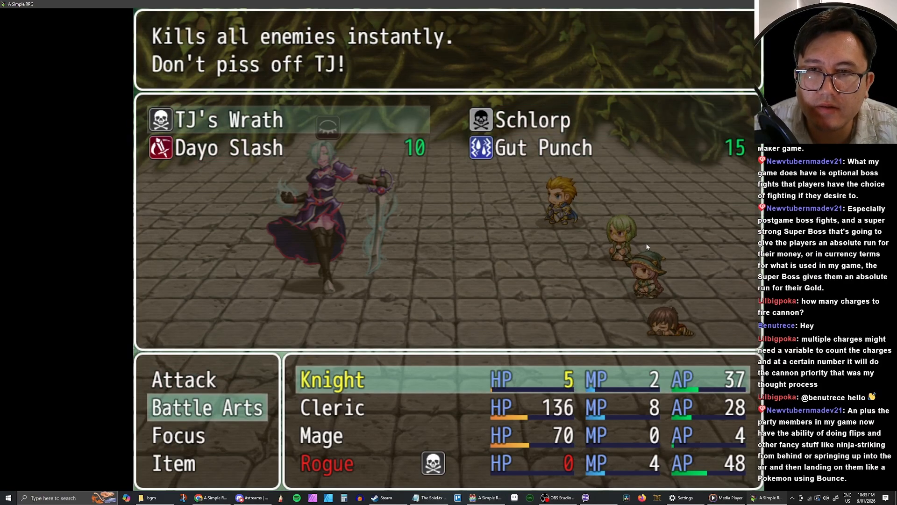
# Step: Give the Knight a basic attack on the Earth Mini Boss and have the Cleric cast Healing Balm on the party
pyautogui.press('Escape')
pyautogui.press('Down')
pyautogui.press('Up')
pyautogui.press('Up')
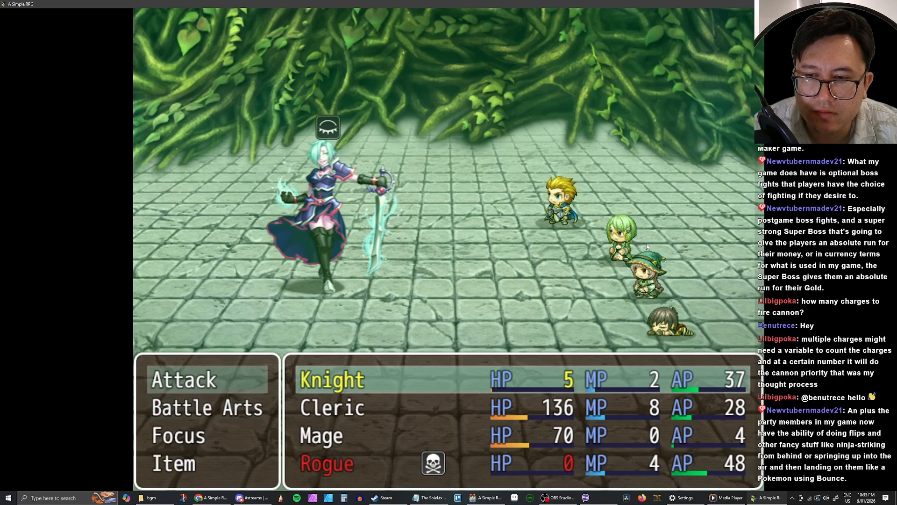
pyautogui.press('Return')
pyautogui.press('Return')
pyautogui.press('Down')
pyautogui.press('Return')
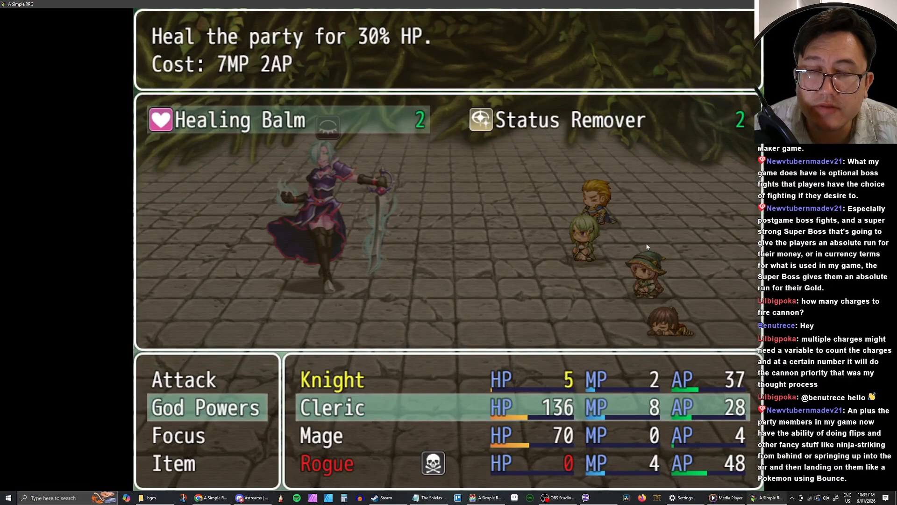
pyautogui.press('Return')
# Step: Have the Mage use a Revive item on the fallen Rogue
pyautogui.press('Down')
pyautogui.press('Down')
pyautogui.press('Down')
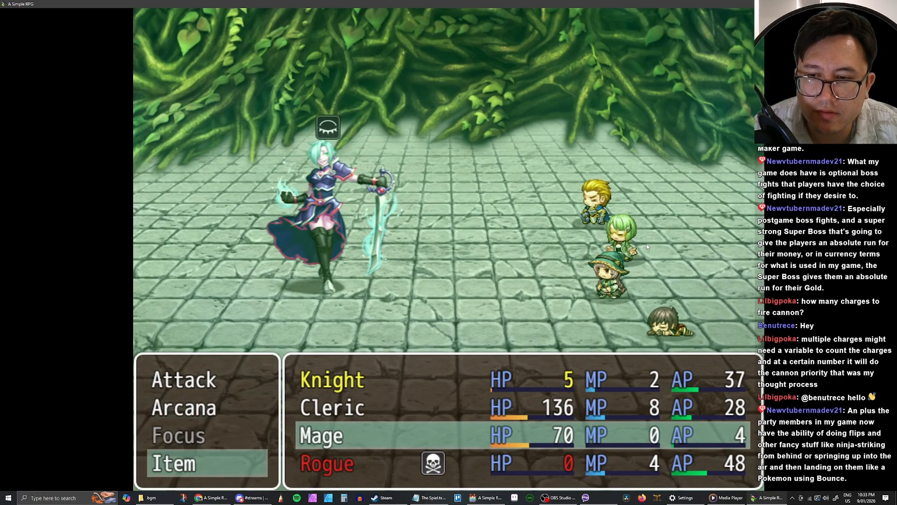
pyautogui.press('Return')
pyautogui.press('Down')
pyautogui.press('Return')
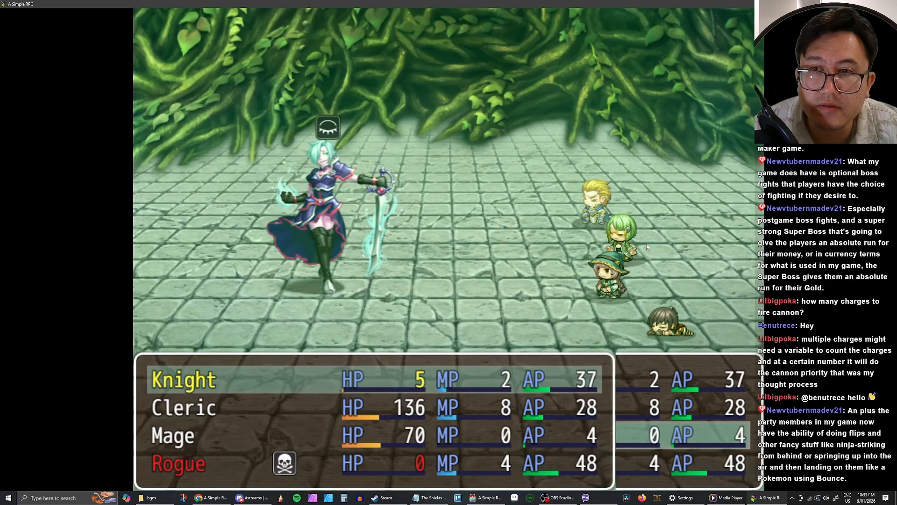
pyautogui.press('Down')
pyautogui.press('Down')
pyautogui.press('Down')
pyautogui.press('Return')
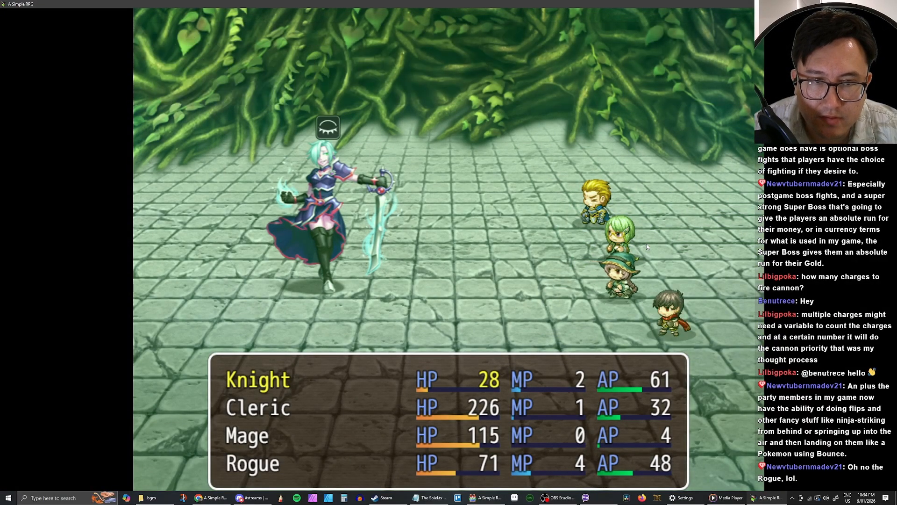
# Step: Begin another round and assign Dayo Slash to the Knight against the Earth Mini Boss
pyautogui.press('Return')
pyautogui.press('Down')
pyautogui.press('Return')
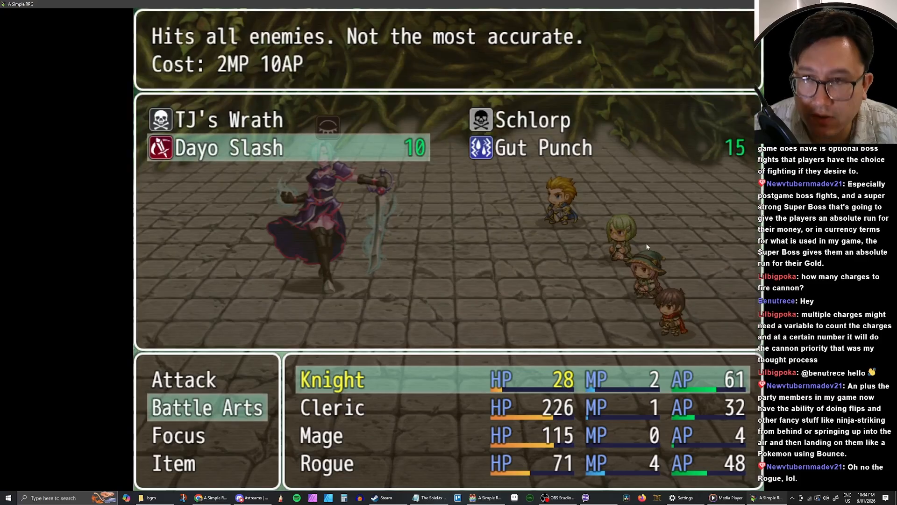
pyautogui.press('Return')
pyautogui.press('Return')
# Step: Enter the commands for the Cleric, Mage and Rogue to finish the round against the Earth Mini Boss
pyautogui.press('Down')
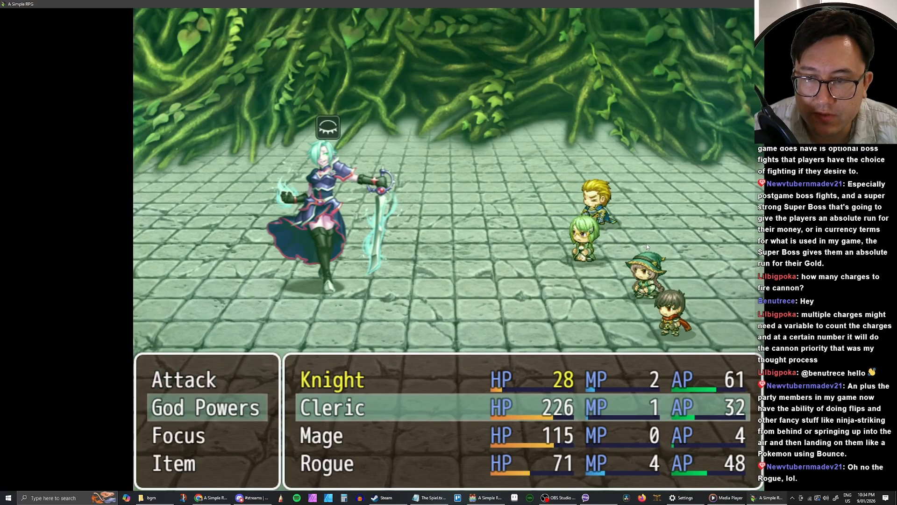
pyautogui.press('Return')
pyautogui.press('Return')
pyautogui.press('Return')
pyautogui.press('Return')
pyautogui.press('Return')
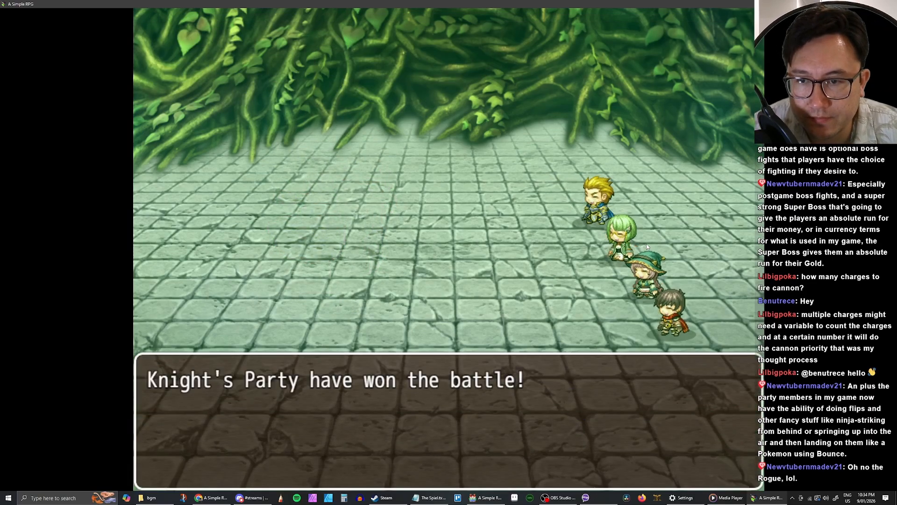
# Step: Dismiss the victory messages and answer the golden statue's save prompt
pyautogui.press('Return')
pyautogui.press('Return')
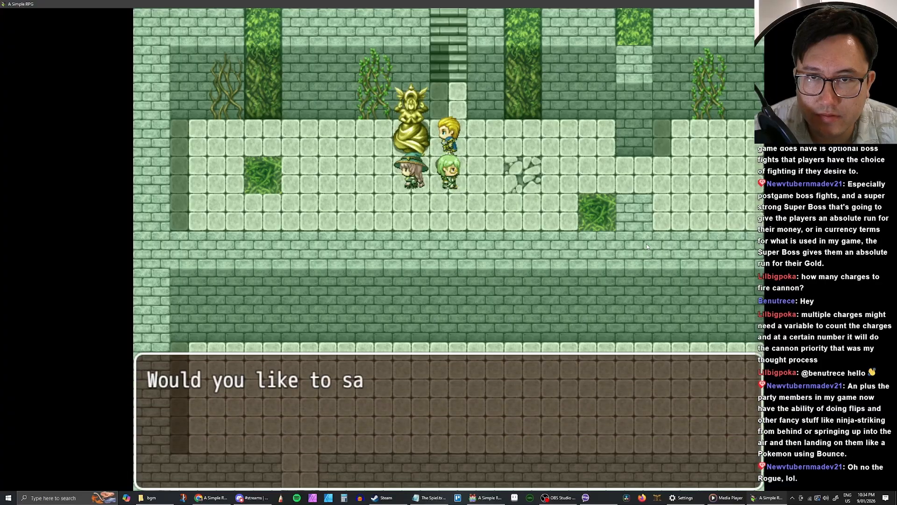
pyautogui.press('Return')
pyautogui.press('Return')
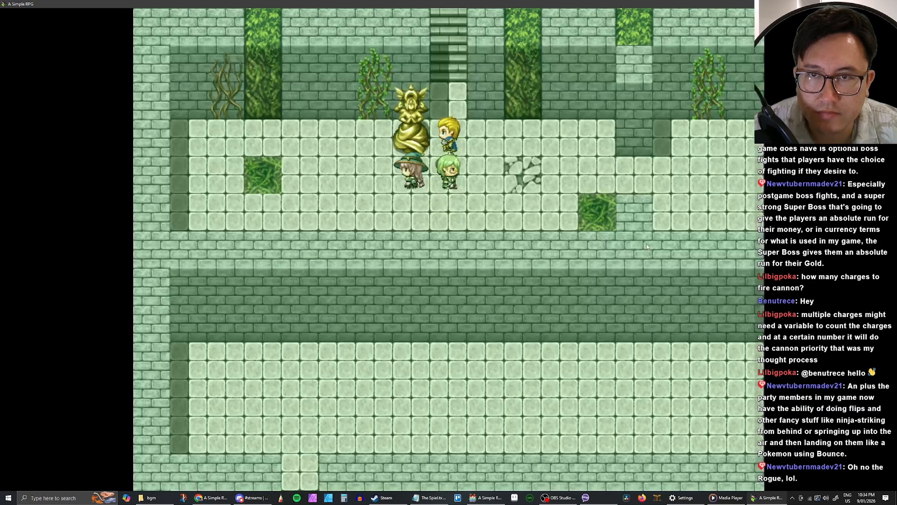
# Step: Use one Health Powder from the inventory on the whole party and return to the map
pyautogui.press('Escape')
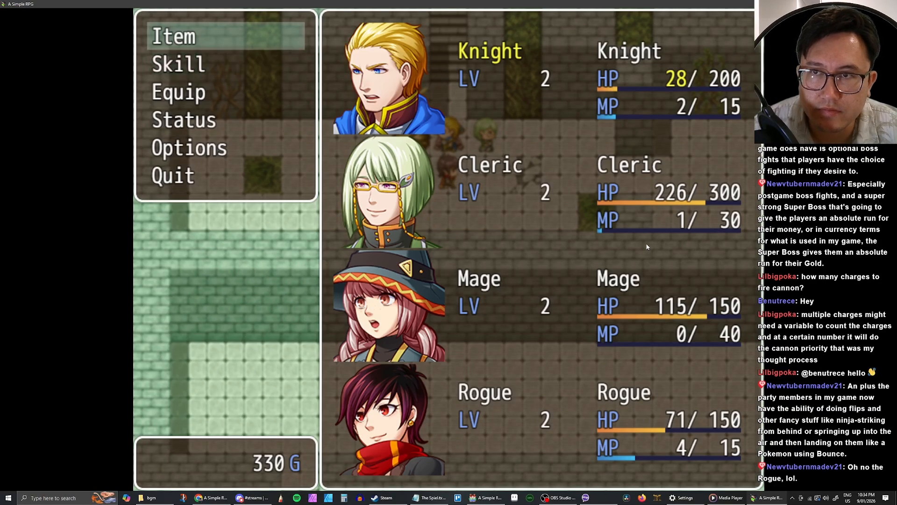
pyautogui.press('Return')
pyautogui.press('Escape')
pyautogui.press('Return')
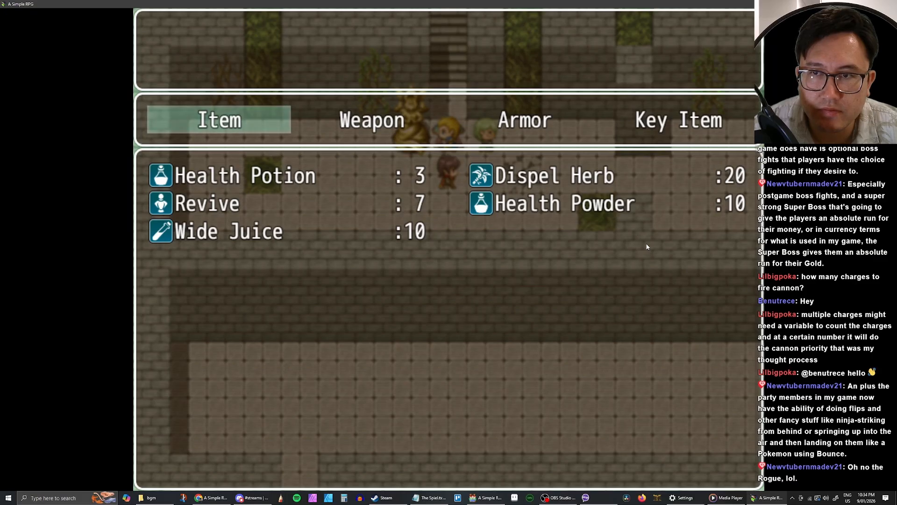
pyautogui.press('Return')
pyautogui.press('Return')
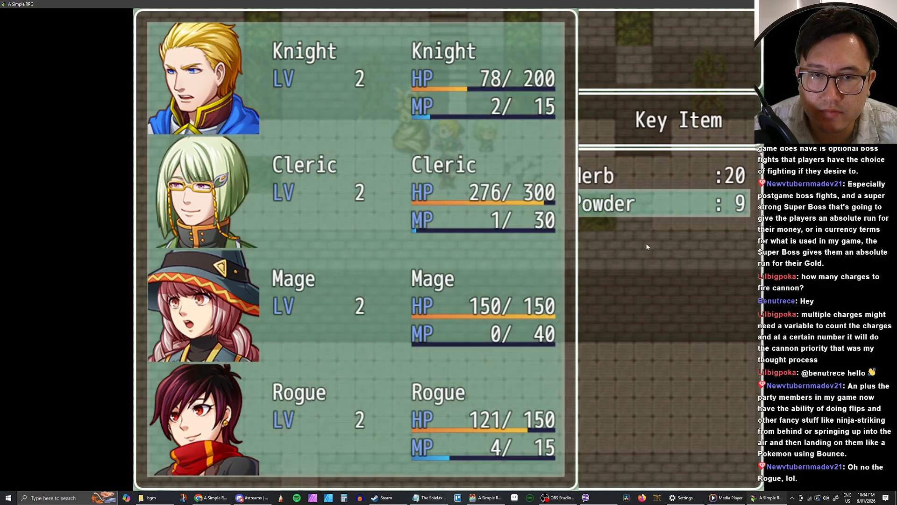
pyautogui.press('Escape')
pyautogui.press('Escape')
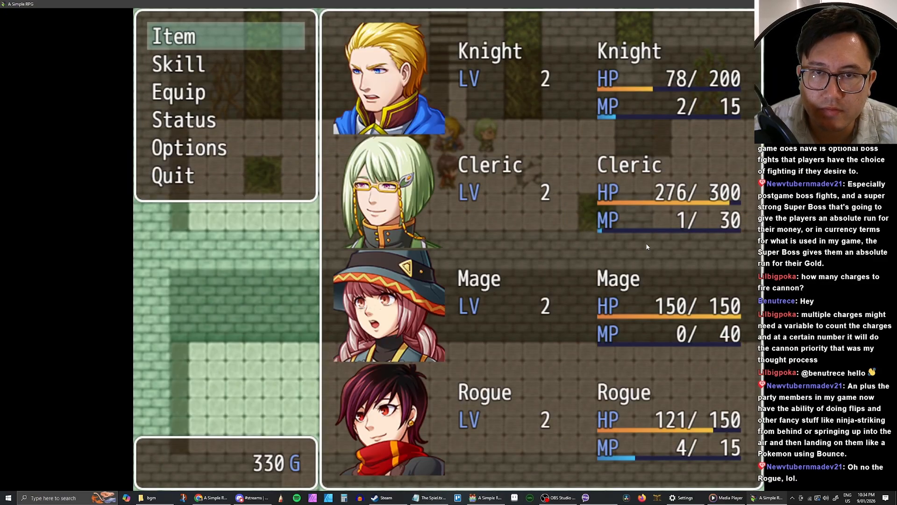
pyautogui.press('Escape')
# Step: Walk the party east along the corridor and back to the golden statue, interact with it and close its prompt
pyautogui.press('Right')
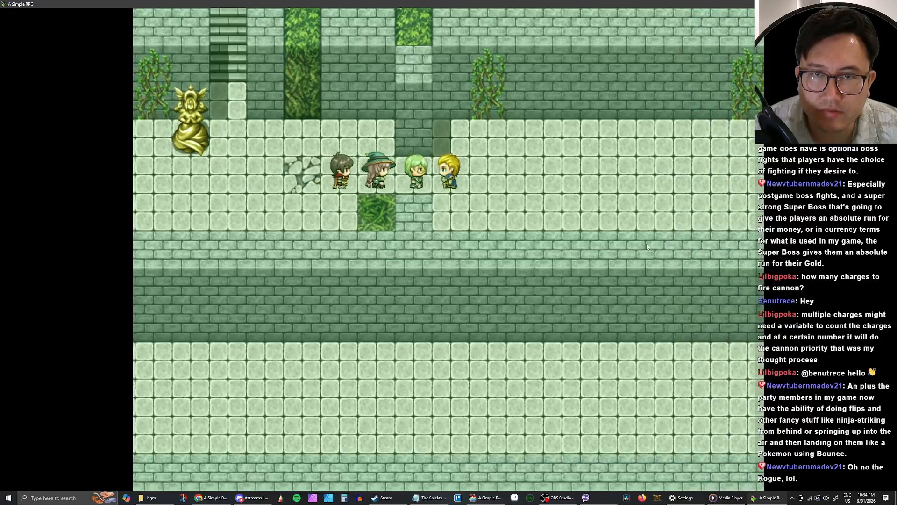
pyautogui.press('Left')
pyautogui.press('Up')
pyautogui.press('Return')
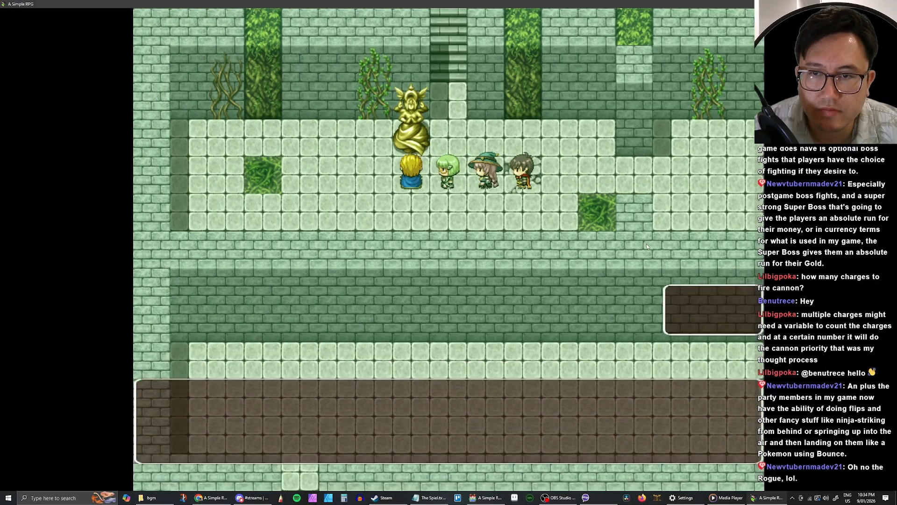
pyautogui.press('Return')
pyautogui.press('Escape')
pyautogui.press('Escape')
# Step: Pace the party along the corridor near the statue until a random battle starts and dismiss the encounter messages
pyautogui.press('Right')
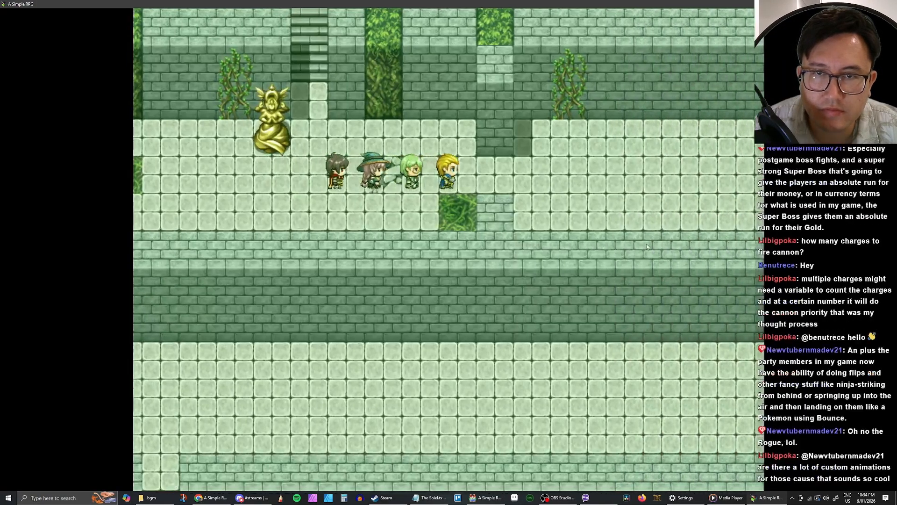
pyautogui.press('Left')
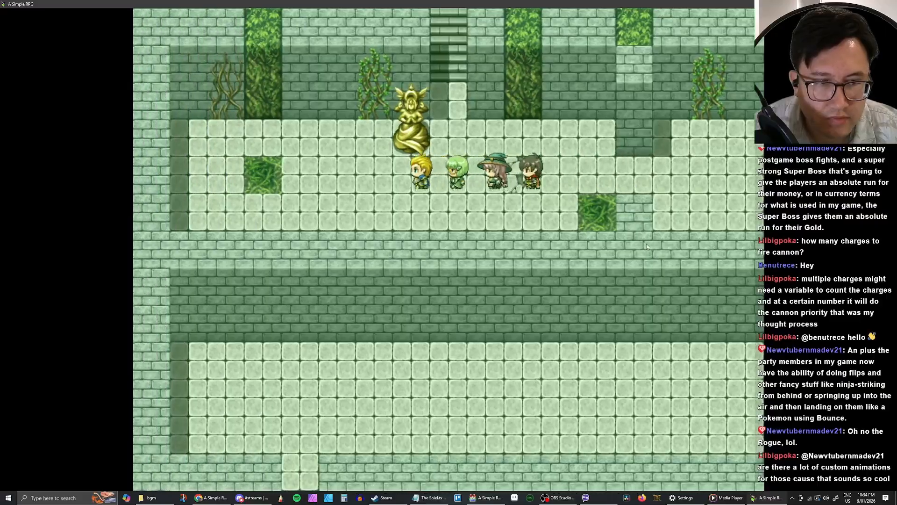
pyautogui.press('Left')
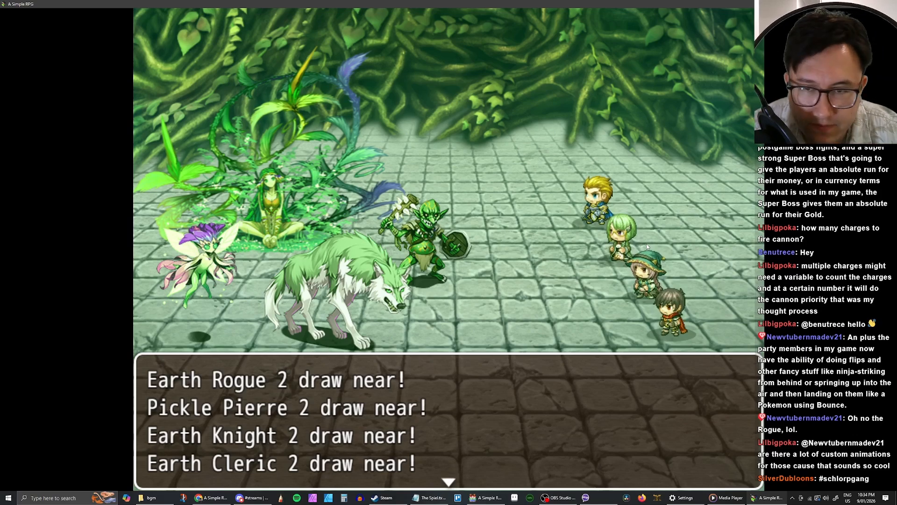
pyautogui.press('Return')
pyautogui.press('Return')
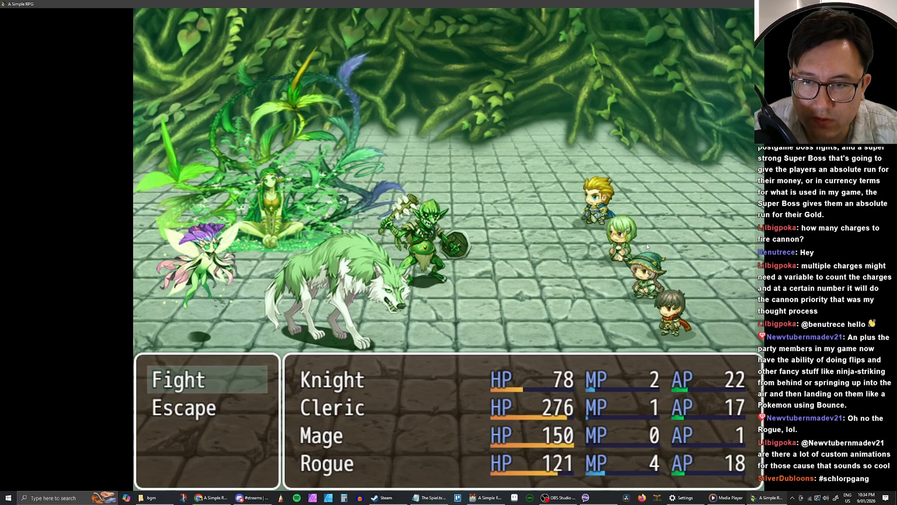
# Step: Assign one of the Knight's Battle Arts and enter the other members' commands against the four-enemy Earth group
pyautogui.press('Return')
pyautogui.press('Down')
pyautogui.press('Return')
pyautogui.press('Left')
pyautogui.press('Return')
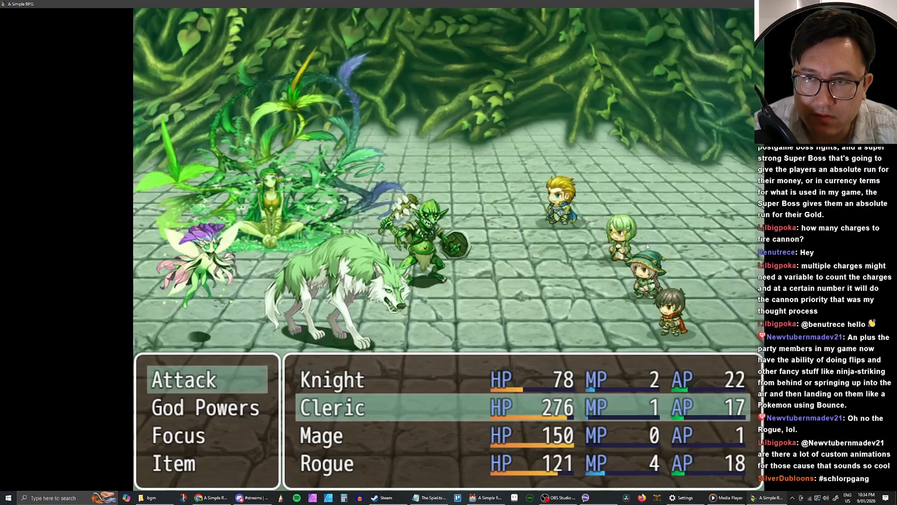
pyautogui.press('Return')
pyautogui.press('Return')
pyautogui.press('Return')
pyautogui.press('Return')
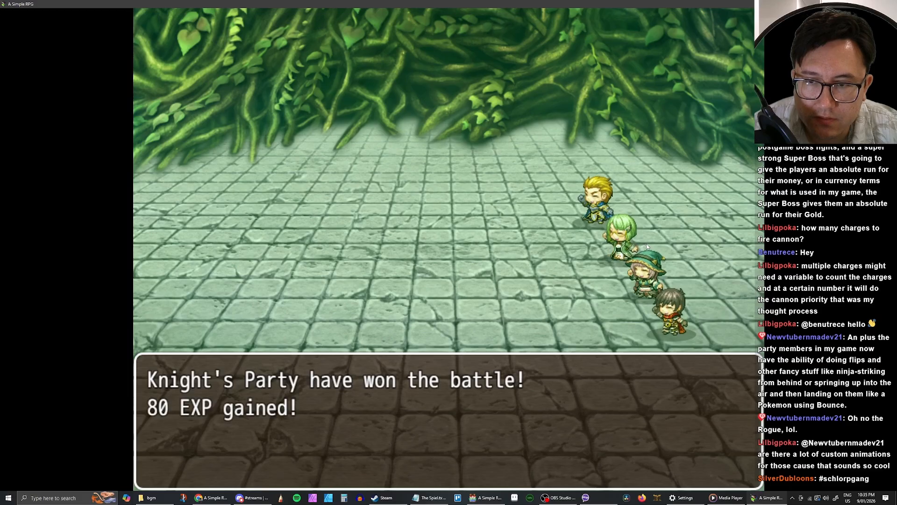
# Step: Dismiss the victory rewards and the party's level-up messages
pyautogui.press('Return')
pyautogui.press('Return')
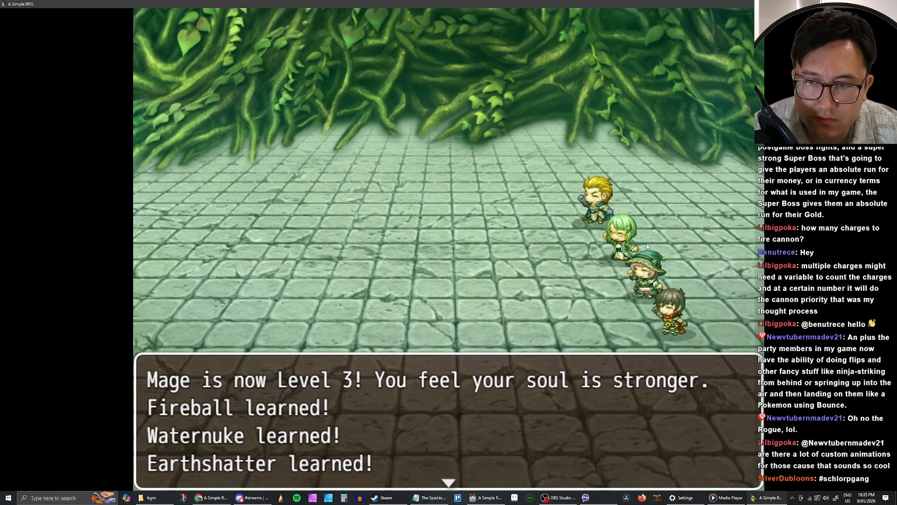
pyautogui.press('Return')
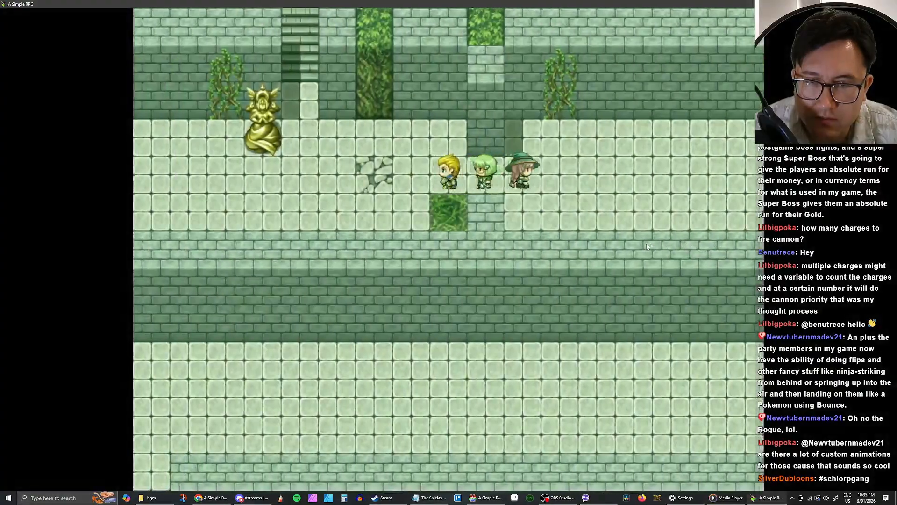
# Step: Interact with the golden statue from below and answer its prompt
pyautogui.press('Up')
pyautogui.press('Return')
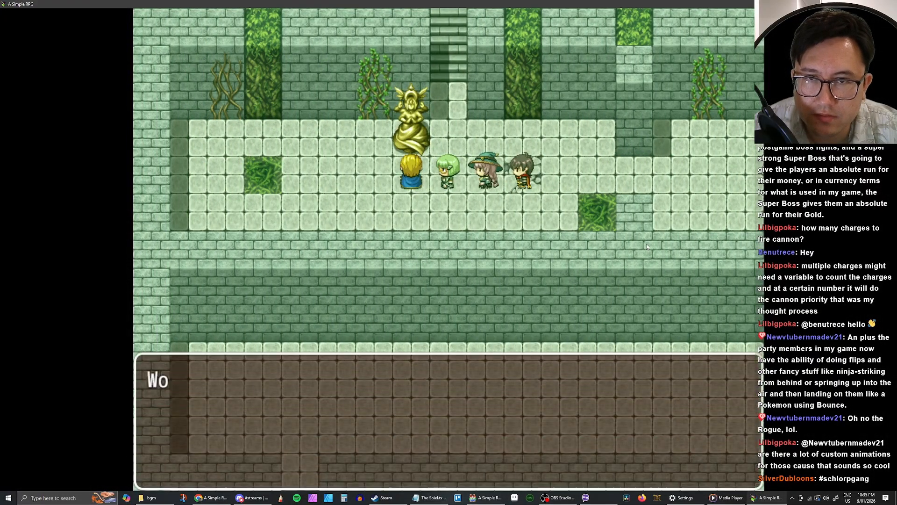
pyautogui.press('Return')
pyautogui.press('Return')
# Step: Leave the golden statue and take the party up the stairs beside it to Earth Temple 2F
pyautogui.press('Right')
pyautogui.press('Left')
pyautogui.press('Up')
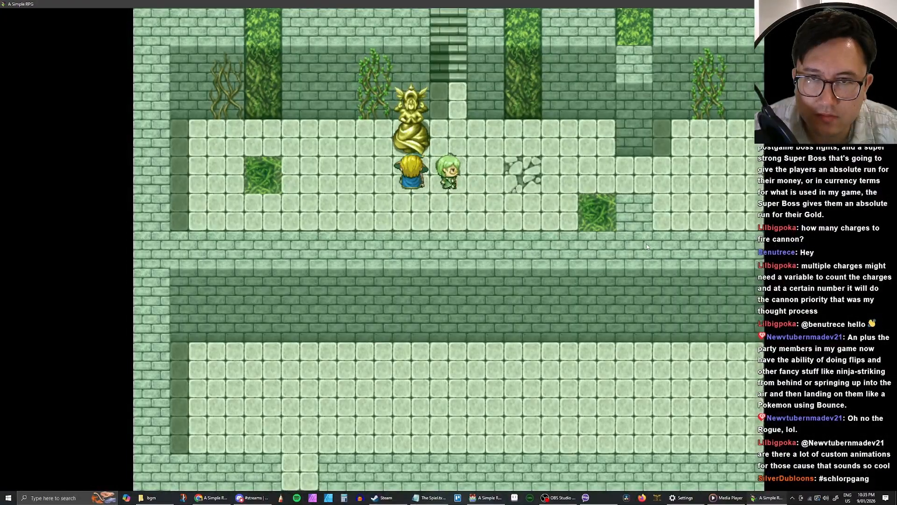
pyautogui.press('Up')
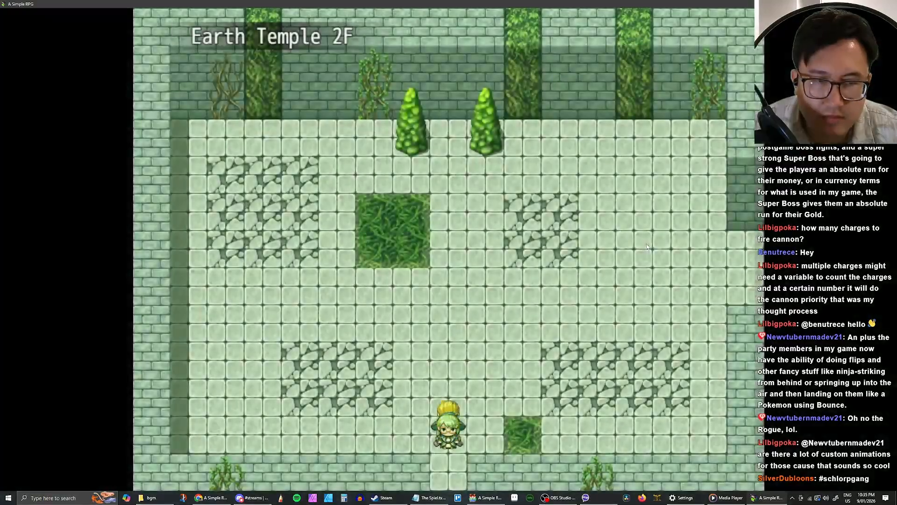
# Step: Explore the rooms of Earth Temple 2F with the party until a random battle starts
pyautogui.press('Right')
pyautogui.press('Up')
pyautogui.press('Right')
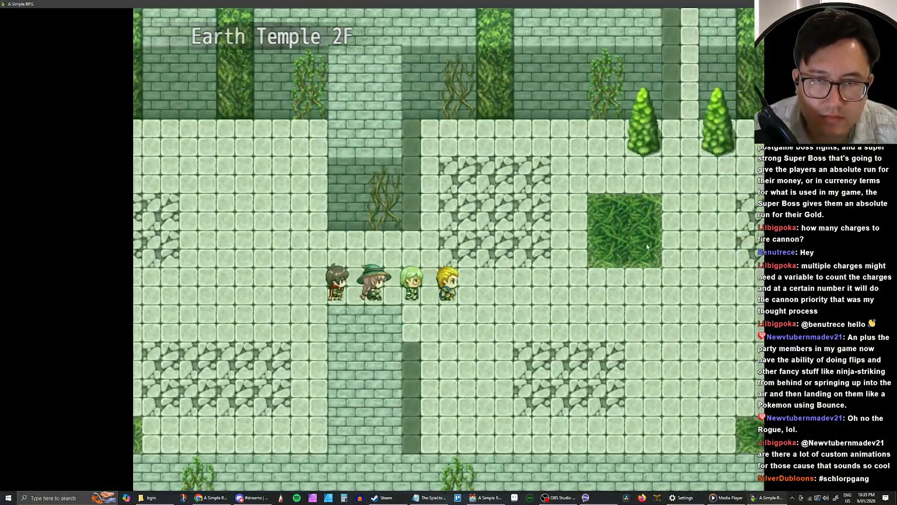
pyautogui.press('Up')
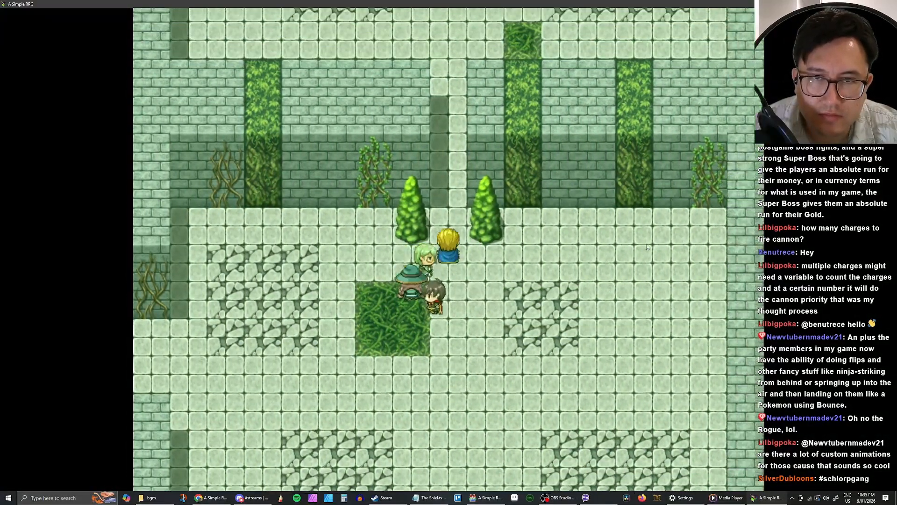
pyautogui.press('Right')
pyautogui.press('Up')
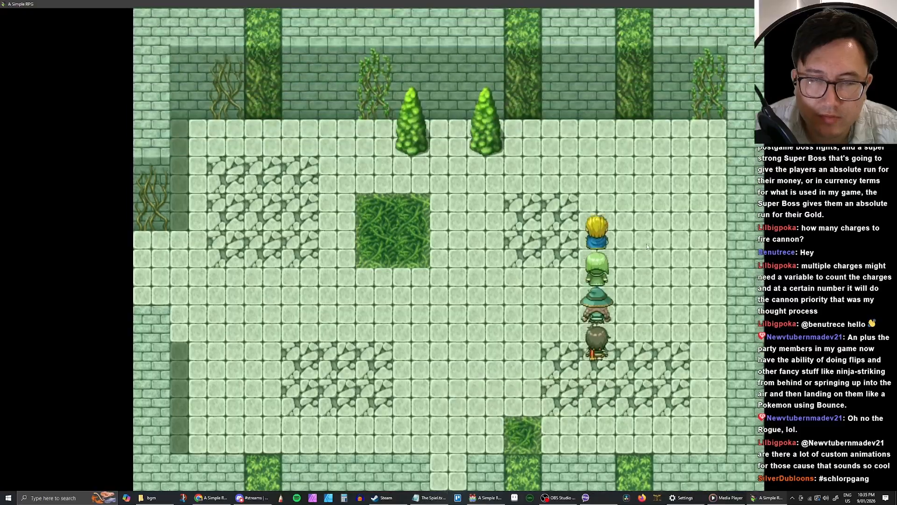
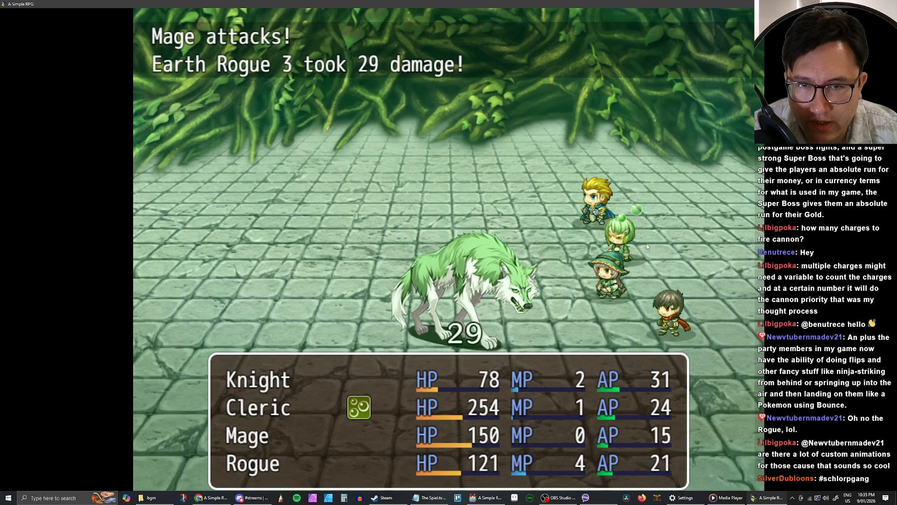
# Step: Compare the Knight's Battle Arts and choose Dayo Slash against the Earth Rogue 3 wolves
pyautogui.press('Return')
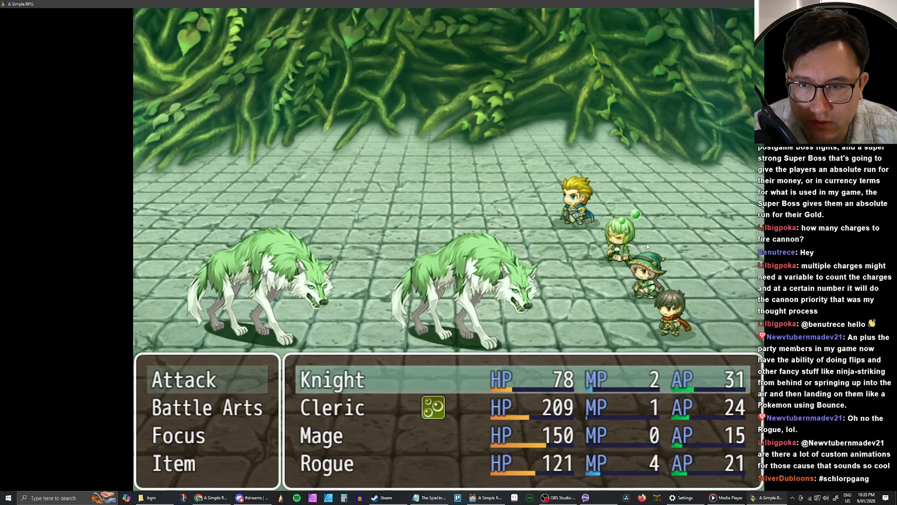
pyautogui.press('Return')
pyautogui.press('Down')
pyautogui.press('Right')
pyautogui.press('Up')
pyautogui.press('Left')
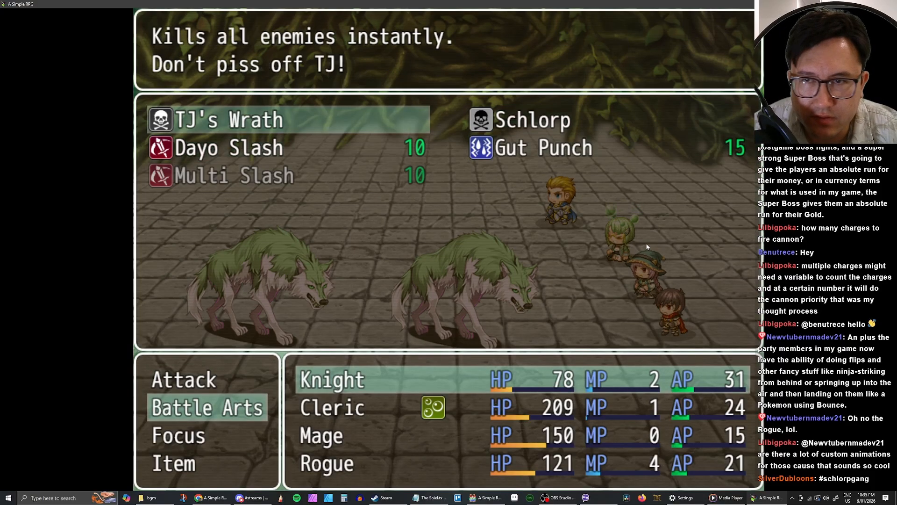
pyautogui.press('Down')
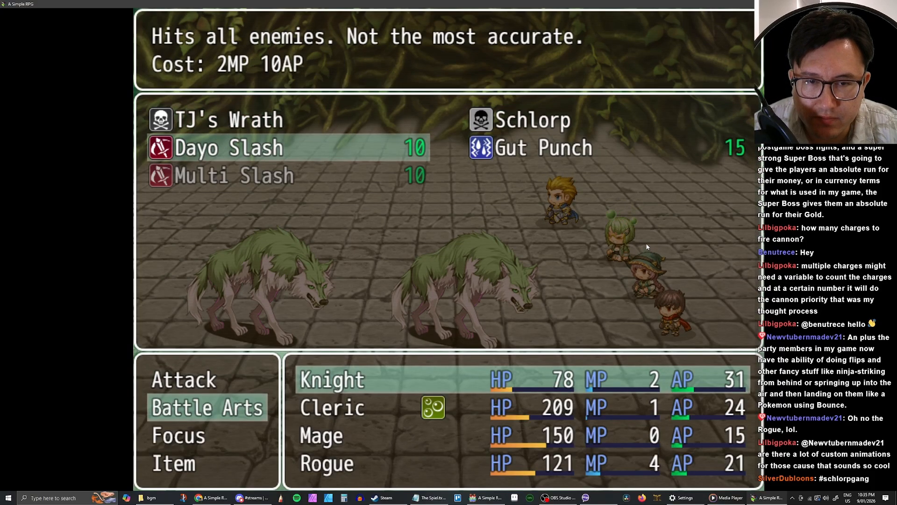
pyautogui.press('Up')
pyautogui.press('Down')
pyautogui.press('Up')
pyautogui.press('Down')
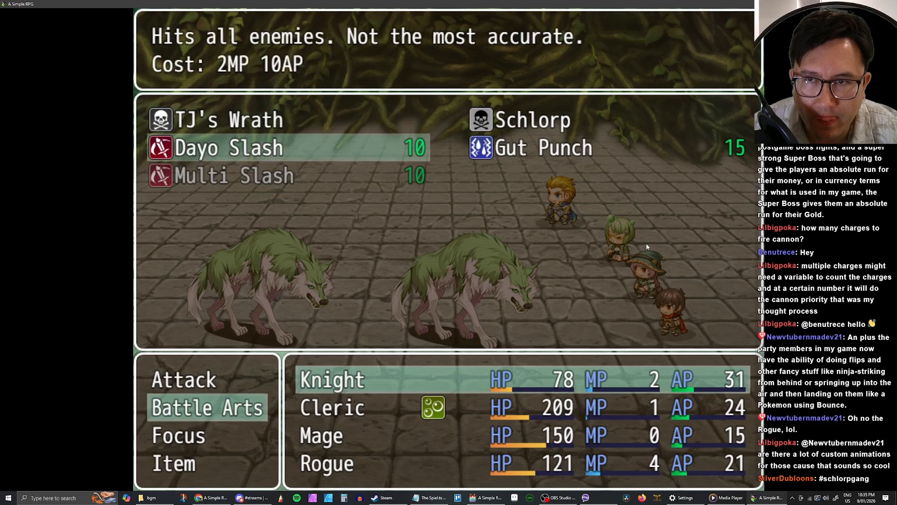
pyautogui.press('Return')
# Step: Check the Cleric's God Powers and assign Focus to the Cleric
pyautogui.press('Down')
pyautogui.press('Return')
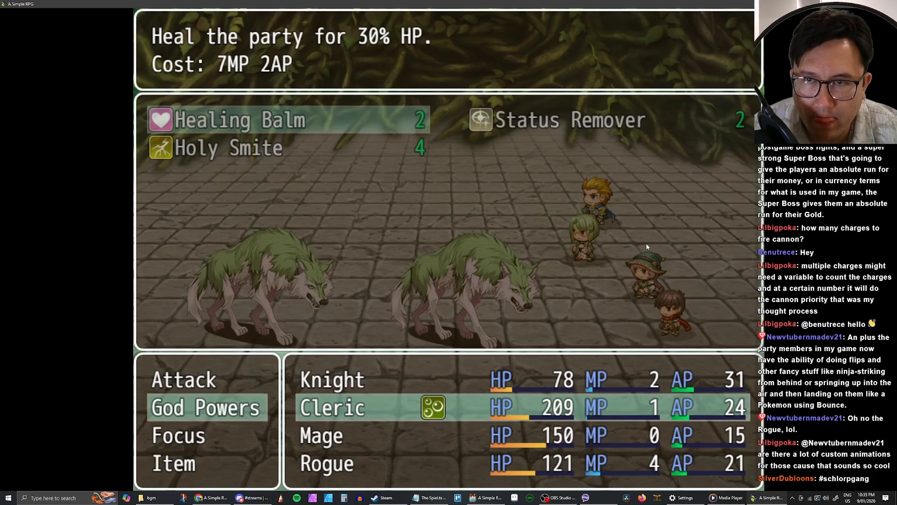
pyautogui.press('Escape')
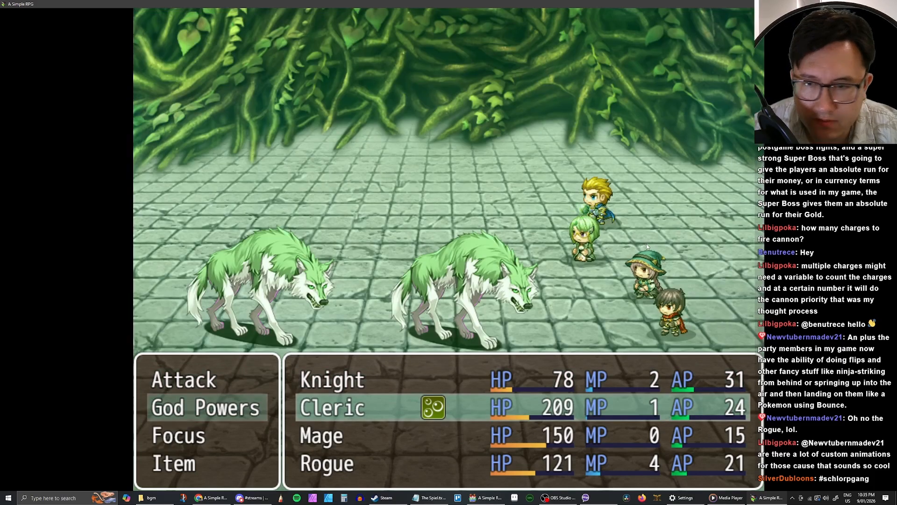
pyautogui.press('Return')
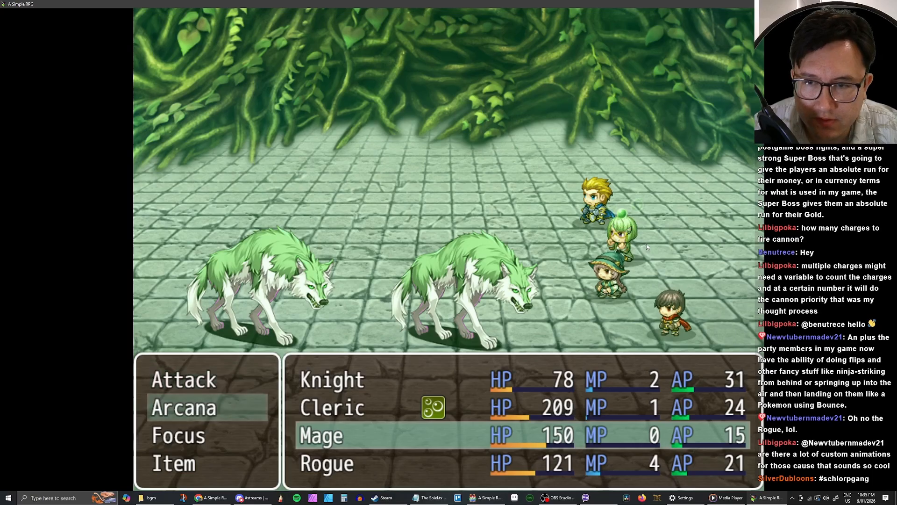
# Step: Assign Focus to the Mage and have the Rogue throw a Smoke Bomb at the wolves
pyautogui.press('Return')
pyautogui.press('Escape')
pyautogui.press('Down')
pyautogui.press('Return')
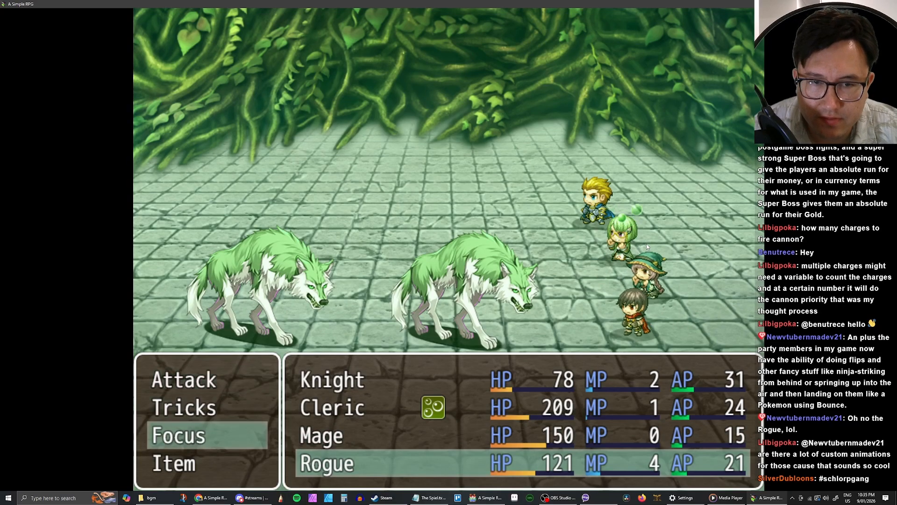
pyautogui.press('Return')
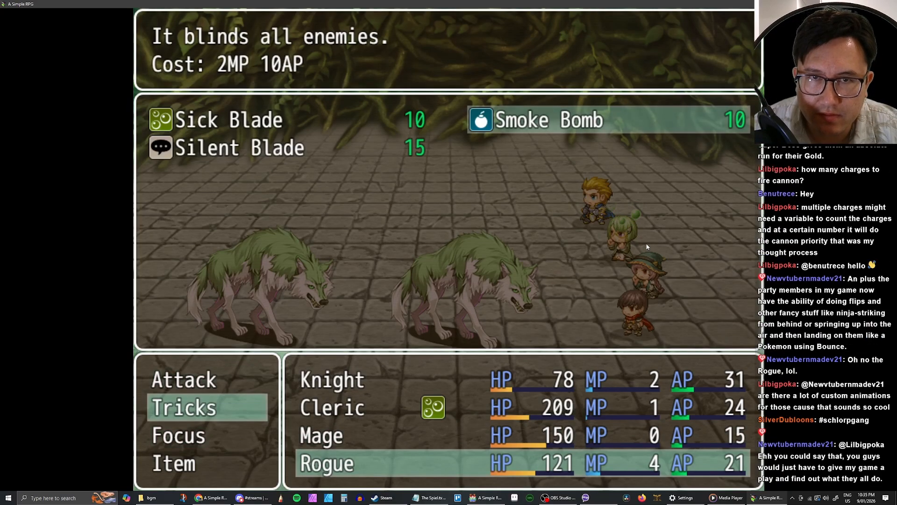
pyautogui.press('Return')
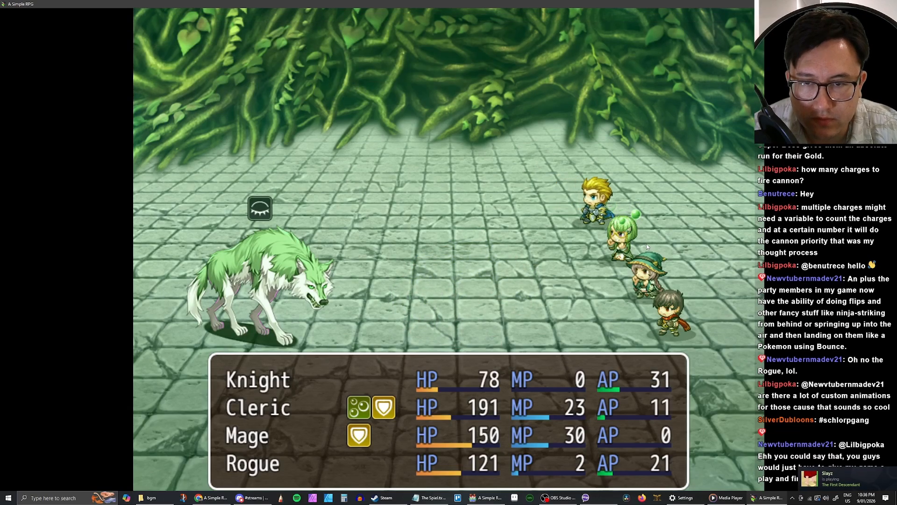
# Step: Back out of the Knight's Battle Arts and have the Knight make a normal attack on a wolf
pyautogui.press('Return')
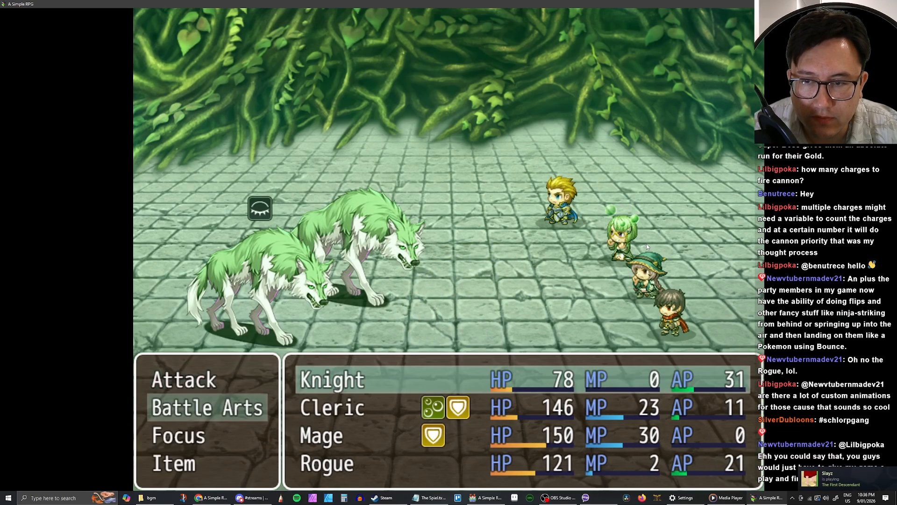
pyautogui.press('Return')
pyautogui.press('Escape')
pyautogui.press('Up')
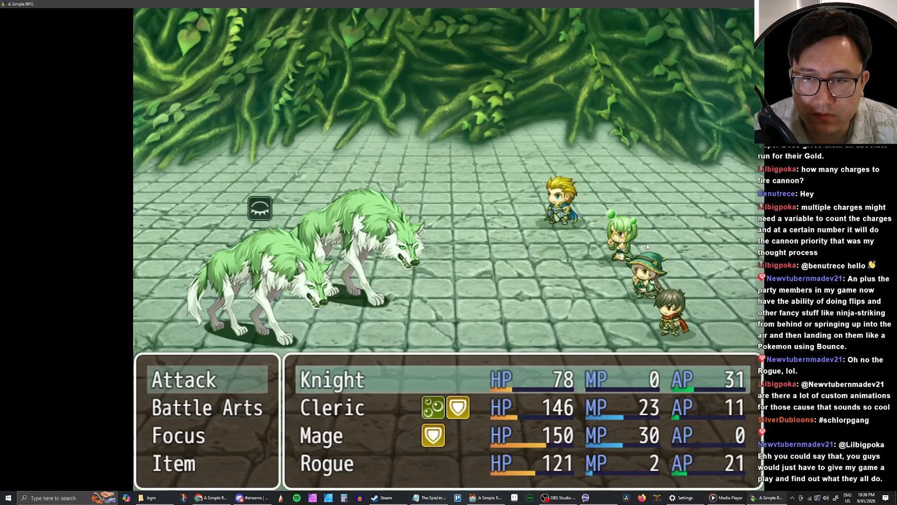
pyautogui.press('Return')
pyautogui.press('Return')
# Step: Review the Cleric's God Powers and assign Healing Balm to heal the party
pyautogui.press('Down')
pyautogui.press('Return')
pyautogui.press('Down')
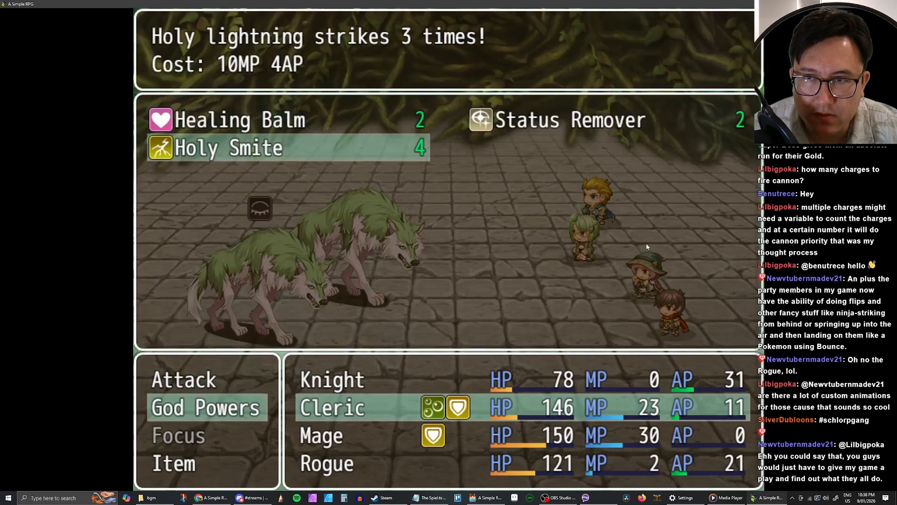
pyautogui.press('Return')
pyautogui.press('Escape')
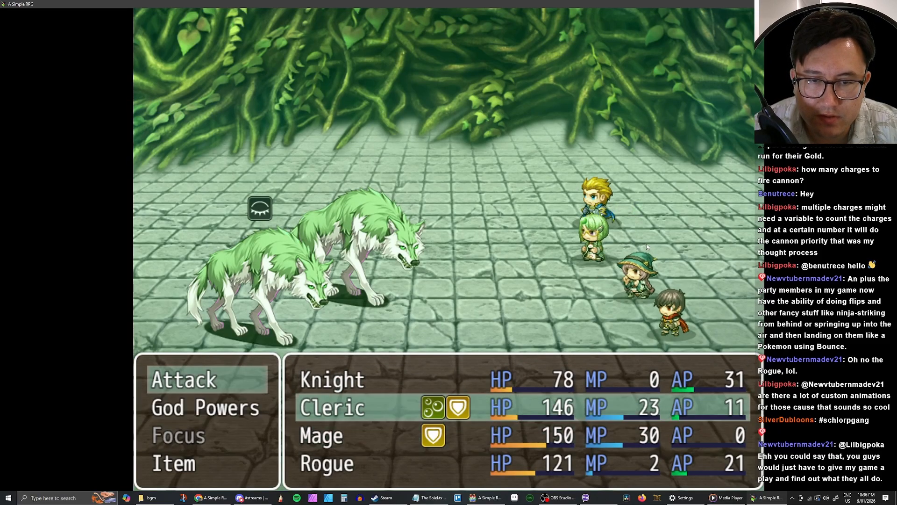
pyautogui.press('Return')
pyautogui.press('Return')
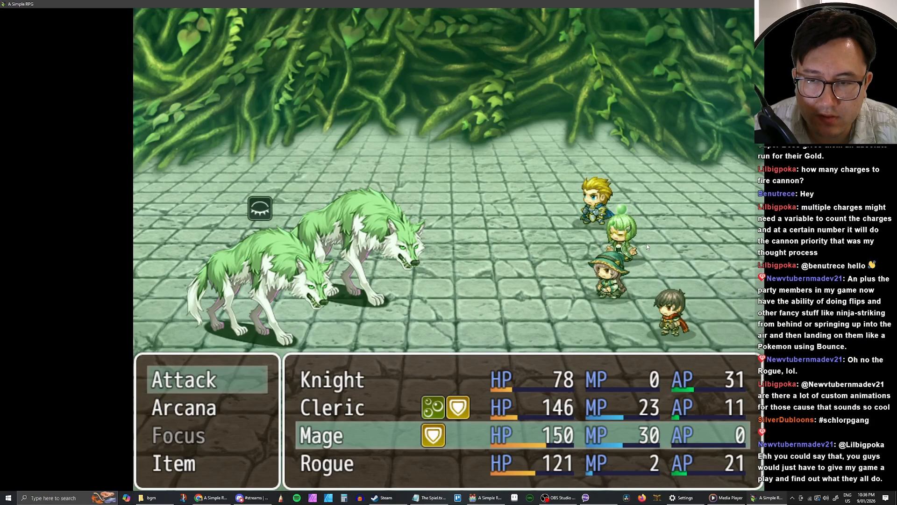
# Step: Check the Mage's Arcana list and have the Mage attack Earth Rogue 3 B
pyautogui.press('Down')
pyautogui.press('Return')
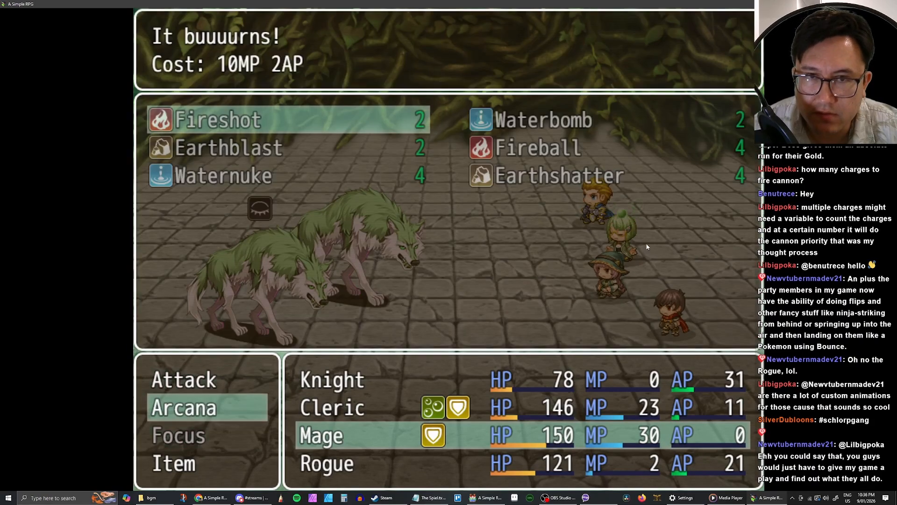
pyautogui.press('Escape')
pyautogui.press('Return')
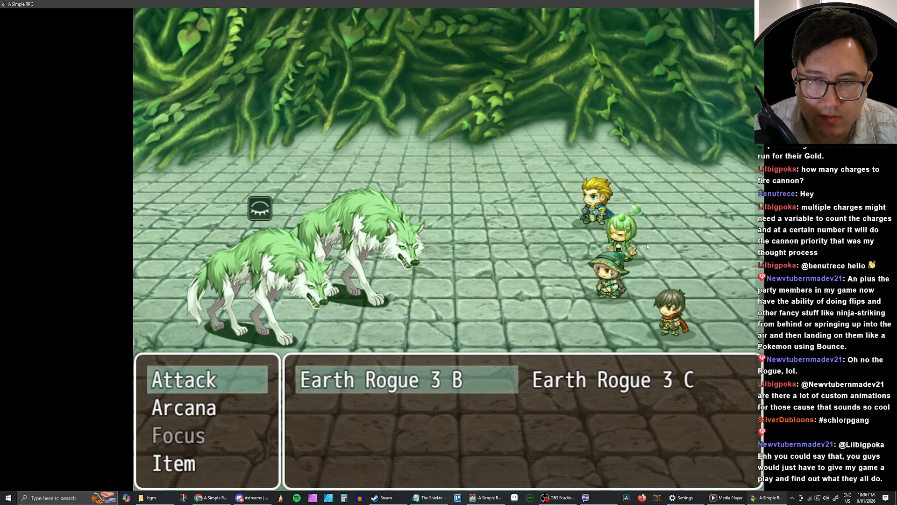
pyautogui.press('Return')
# Step: Have the Rogue use one of the blade Tricks on Earth Rogue 3 C
pyautogui.press('Down')
pyautogui.press('Return')
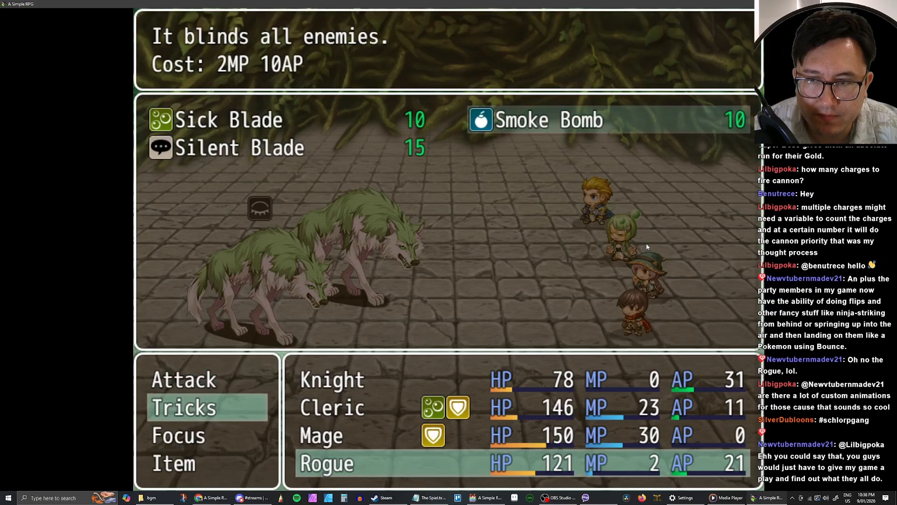
pyautogui.press('Right')
pyautogui.press('Up')
pyautogui.press('Return')
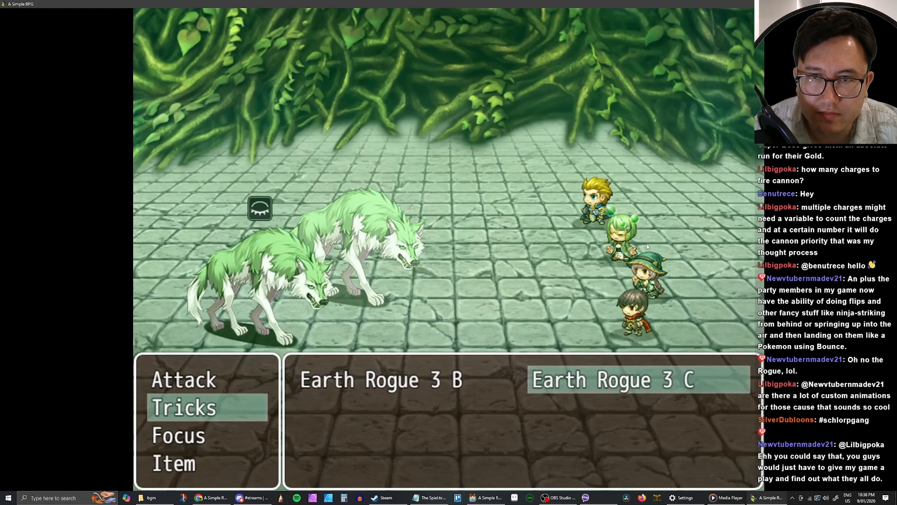
pyautogui.press('Return')
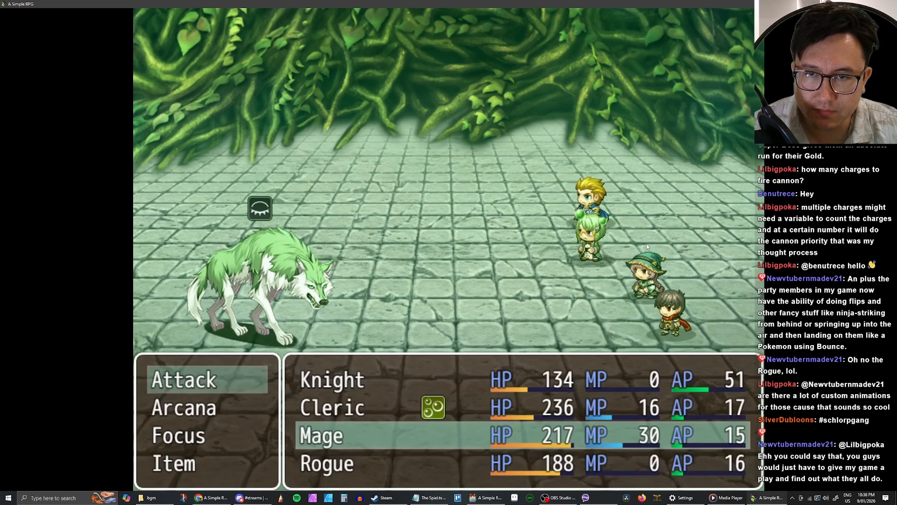
pyautogui.press('Return')
pyautogui.press('Escape')
pyautogui.press('Escape')
pyautogui.press('Escape')
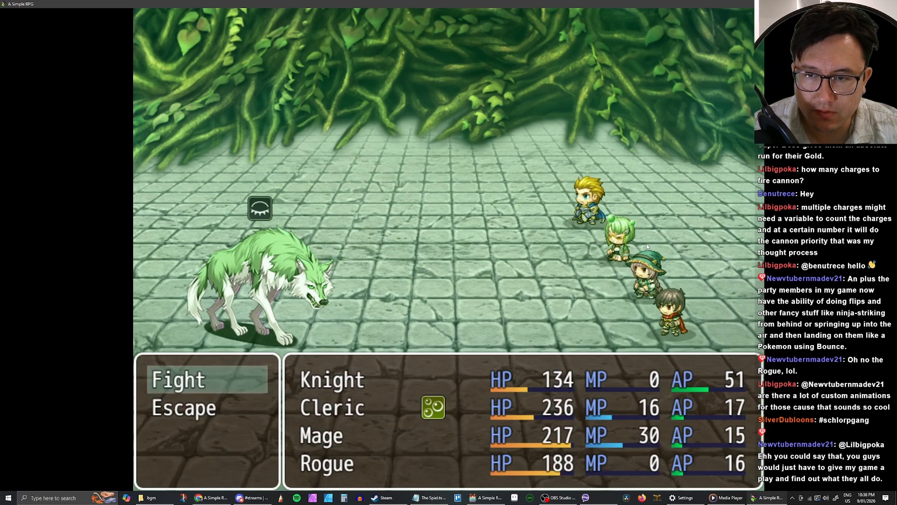
# Step: Finish Earth Rogue 3 B with the Knight's Schlorp, entering attacks for the other members, and dismiss the victory rewards
pyautogui.press('Return')
pyautogui.press('Down')
pyautogui.press('Return')
pyautogui.press('Return')
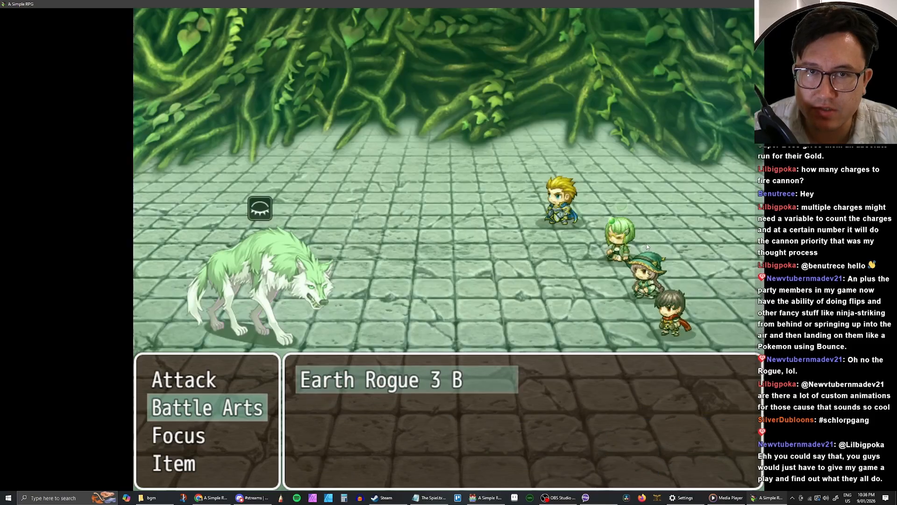
pyautogui.press('Return')
pyautogui.press('Return')
pyautogui.press('Return')
pyautogui.press('Return')
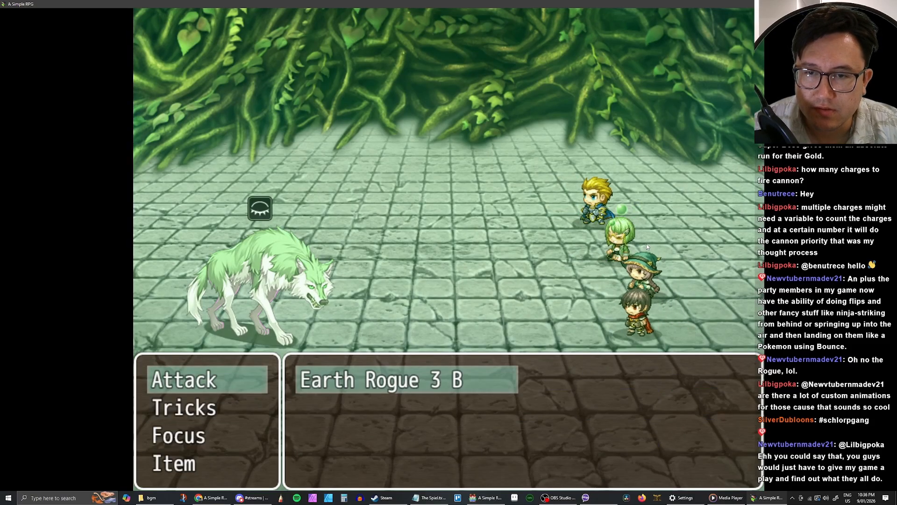
pyautogui.press('Return')
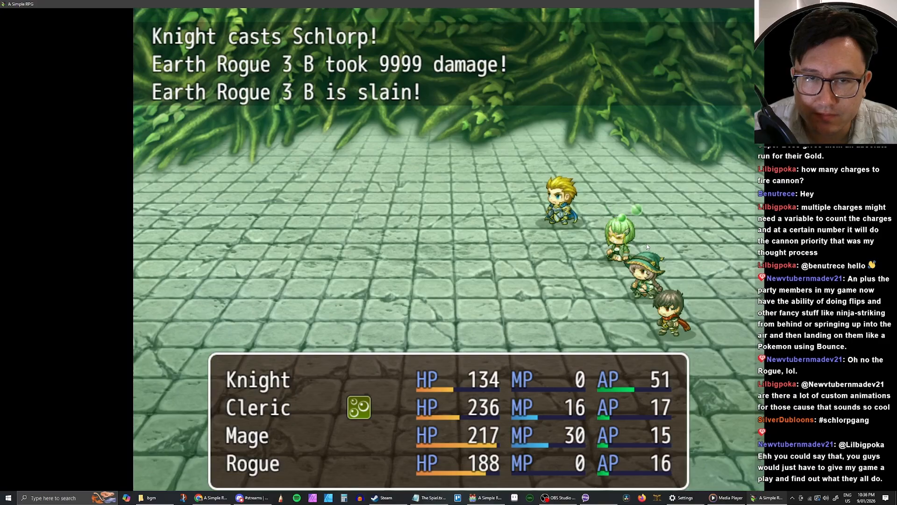
pyautogui.press('Return')
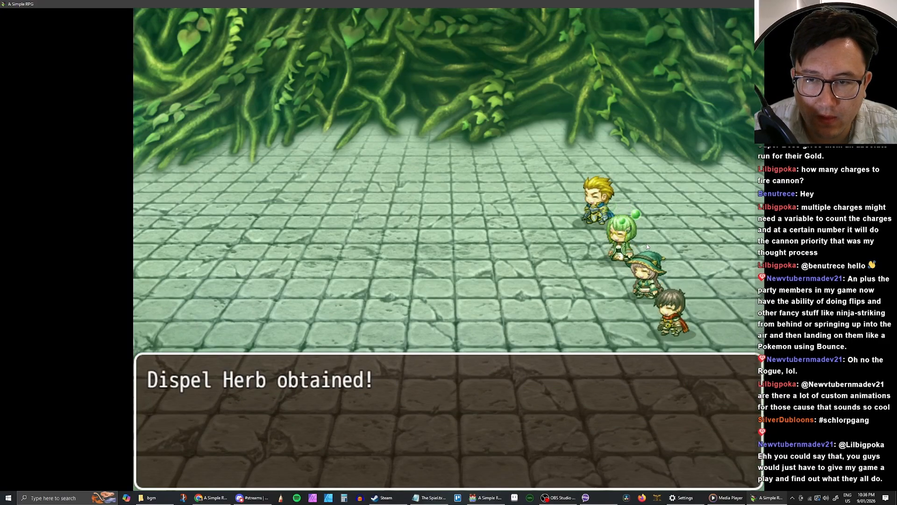
pyautogui.press('Return')
# Step: Use a Dispel Herb from the party's items on the Cleric to cure the status ailment
pyautogui.press('Escape')
pyautogui.press('Down')
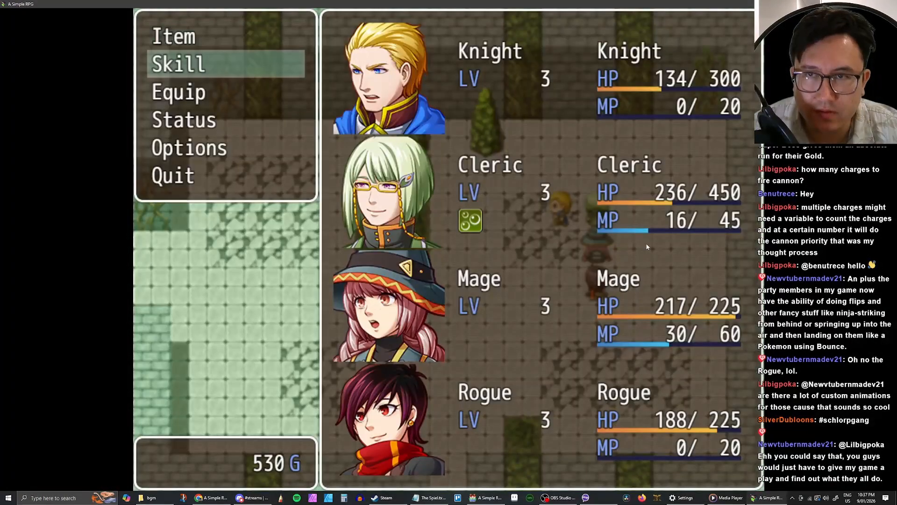
pyautogui.press('Up')
pyautogui.press('Return')
pyautogui.press('Return')
pyautogui.press('Up')
pyautogui.press('Return')
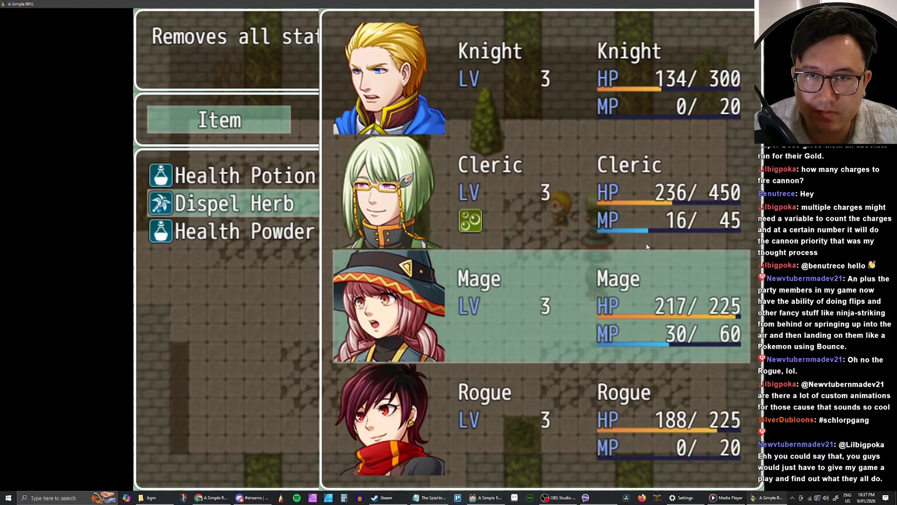
pyautogui.press('Up')
pyautogui.press('Escape')
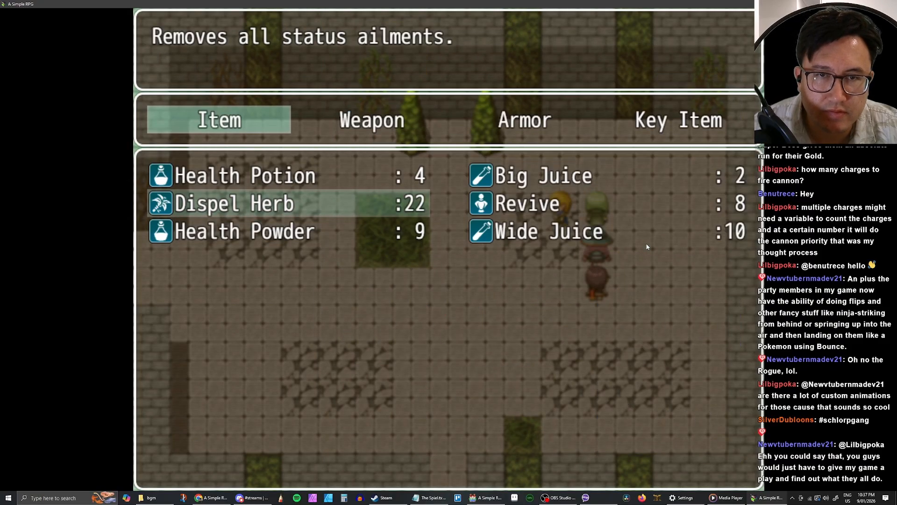
# Step: Use one Health Powder to restore the whole party's HP and leave the menus
pyautogui.press('Up')
pyautogui.press('Right')
pyautogui.press('Down')
pyautogui.press('Down')
pyautogui.press('Left')
pyautogui.press('Return')
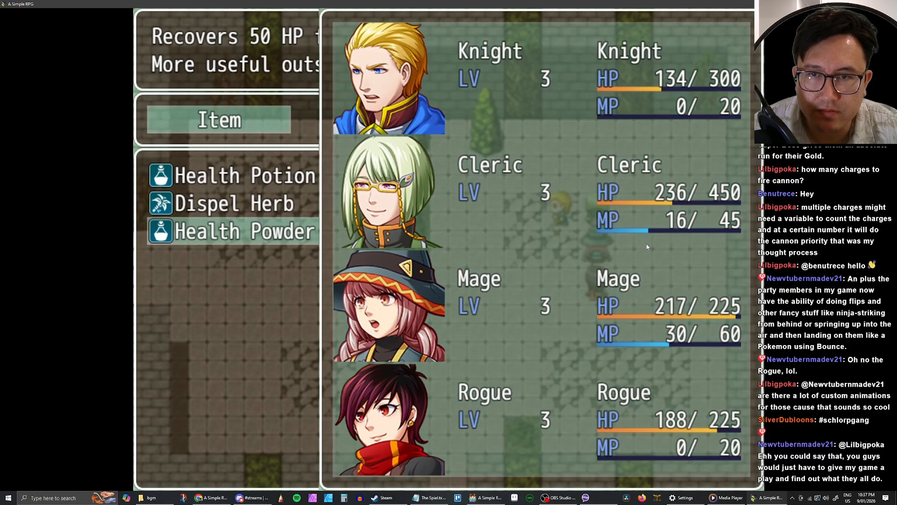
pyautogui.press('Return')
pyautogui.press('Escape')
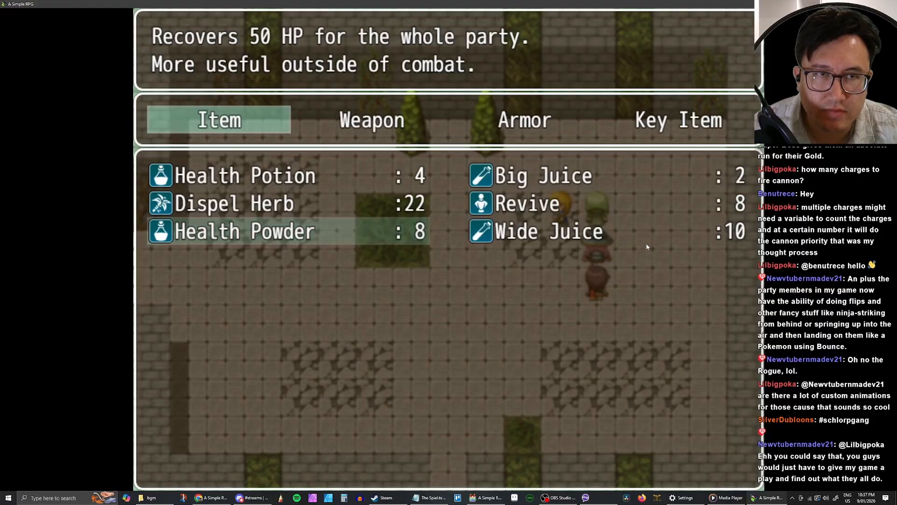
pyautogui.press('Escape')
pyautogui.press('Escape')
# Step: Walk across the temple hall into a random battle and have the Knight use Schlorp on Earth Rogue 3
pyautogui.press('Left')
pyautogui.press('Down')
pyautogui.press('Left')
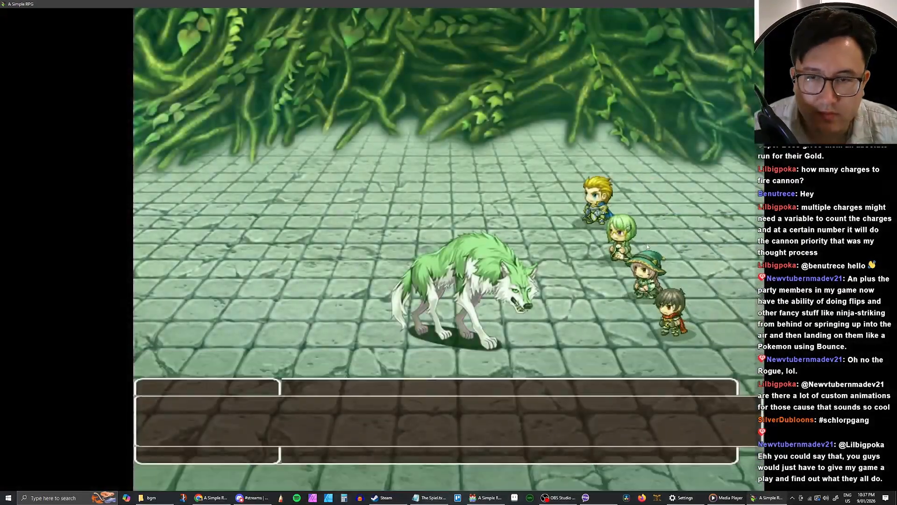
pyautogui.press('Return')
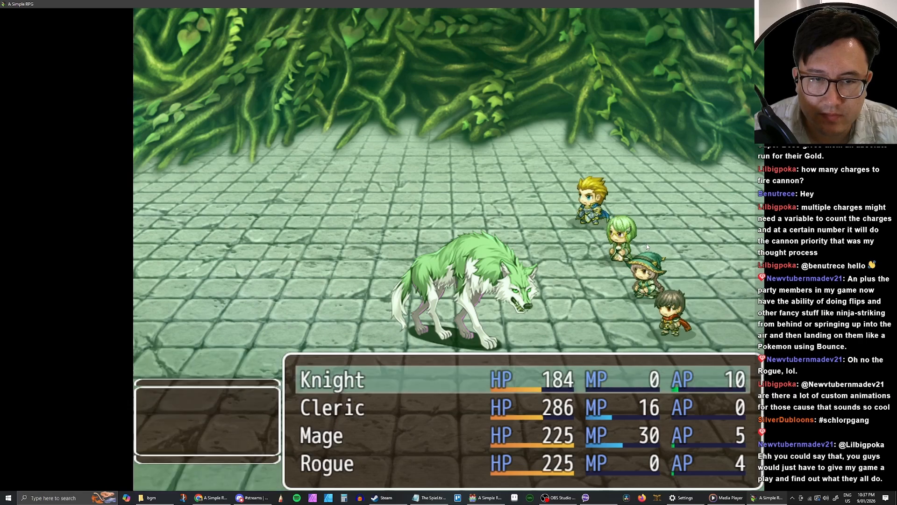
pyautogui.press('Down')
pyautogui.press('Return')
pyautogui.press('Left')
pyautogui.press('Right')
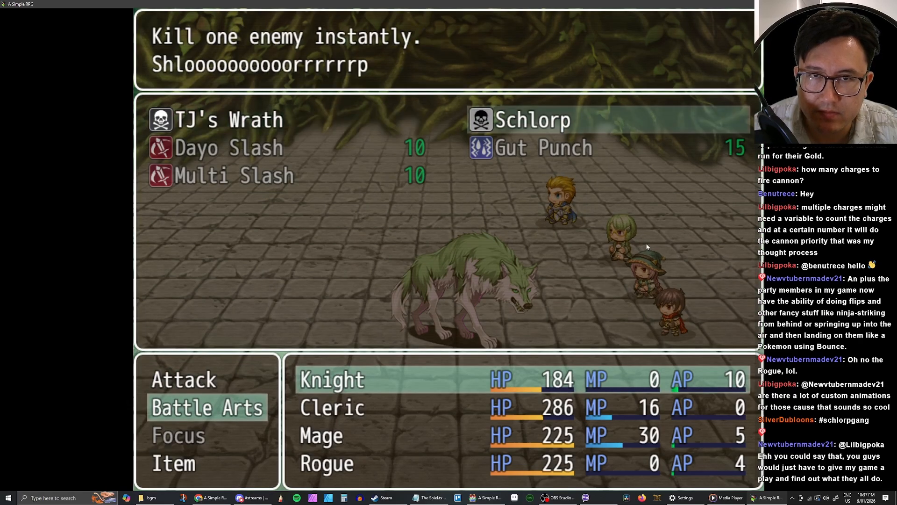
pyautogui.press('Return')
pyautogui.press('Return')
# Step: Enter attacks on Earth Rogue 3 for the remaining party members and dismiss the victory rewards
pyautogui.press('Return')
pyautogui.press('Return')
pyautogui.press('Return')
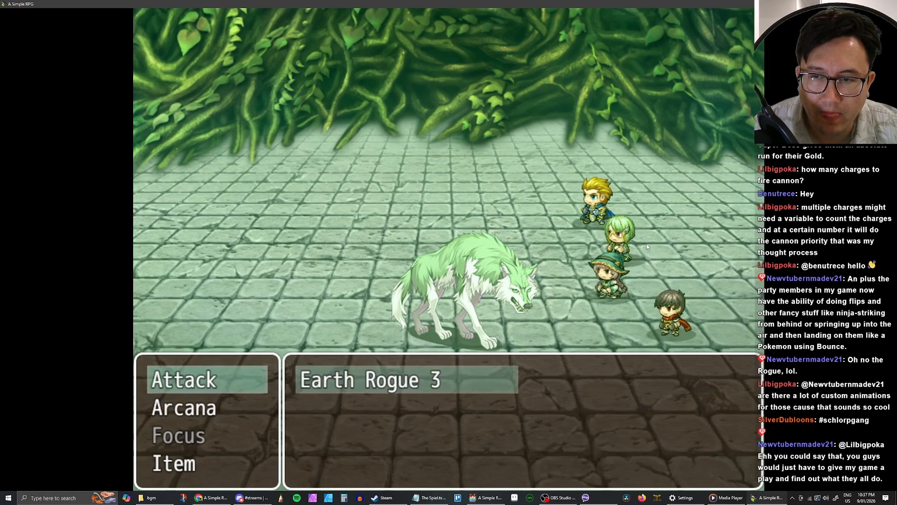
pyautogui.press('Return')
pyautogui.press('Return')
pyautogui.press('Return')
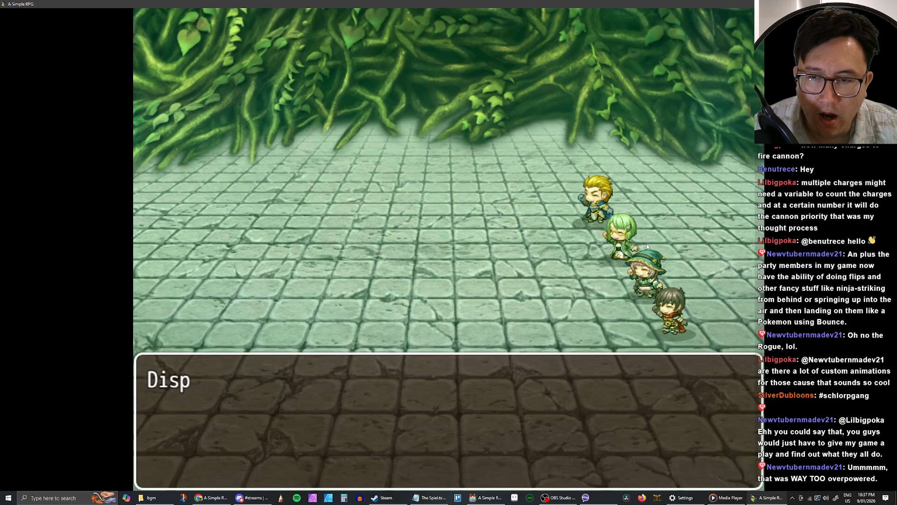
pyautogui.press('Return')
# Step: Use two Wide Juices to restore the whole party's MP and return to the temple map
pyautogui.press('Escape')
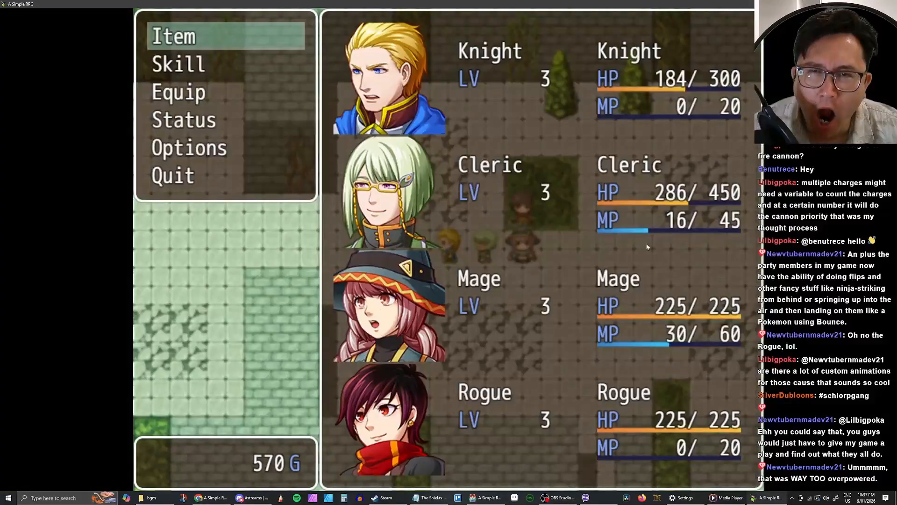
pyautogui.press('Return')
pyautogui.press('Return')
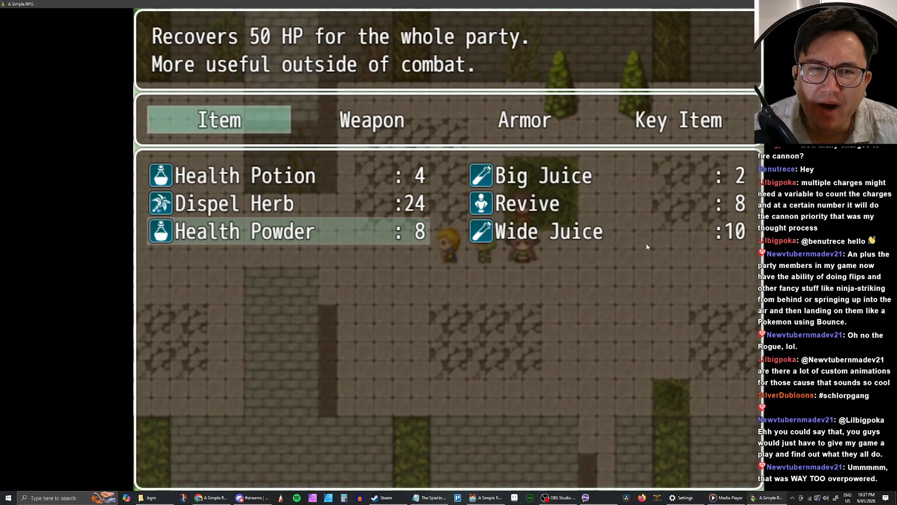
pyautogui.press('Right')
pyautogui.press('Return')
pyautogui.press('Return')
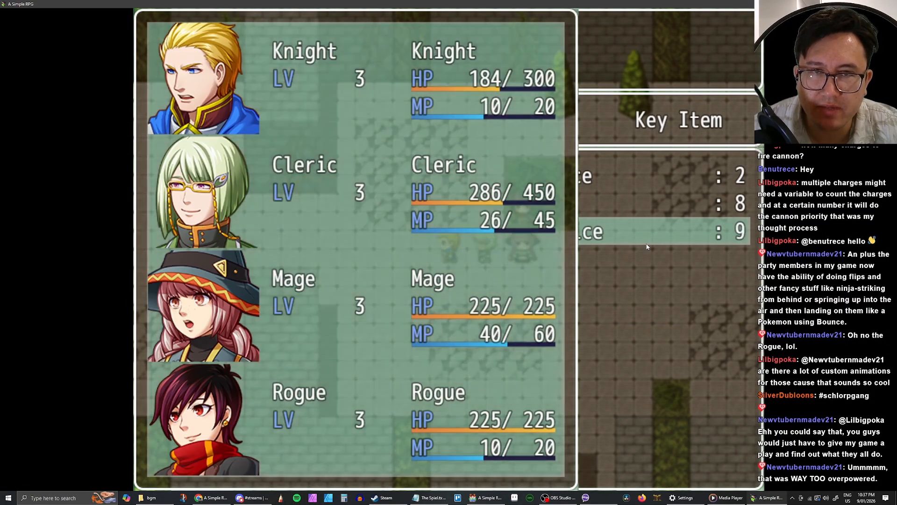
pyautogui.press('Return')
pyautogui.press('Escape')
pyautogui.press('Escape')
pyautogui.press('Escape')
pyautogui.press('Escape')
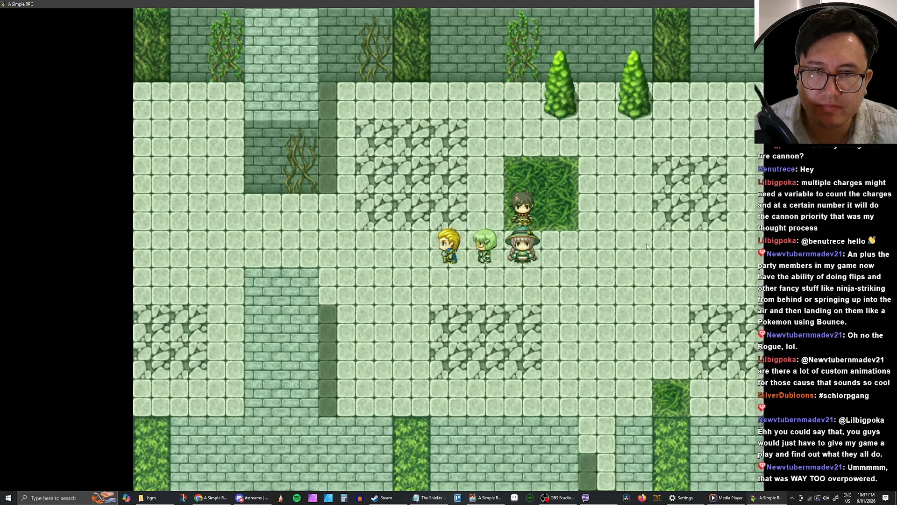
# Step: Lead the party to the golden statue and save the game there
pyautogui.press('Left')
pyautogui.press('Left')
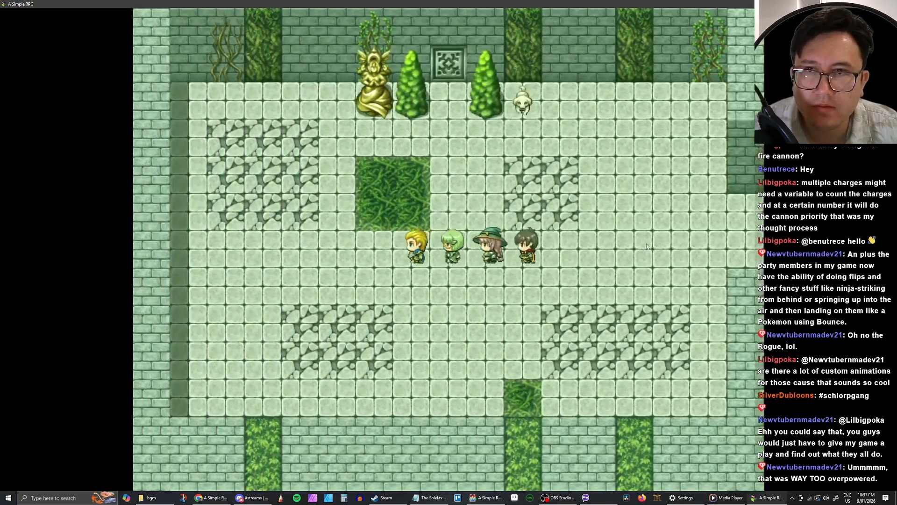
pyautogui.press('Up')
pyautogui.press('Return')
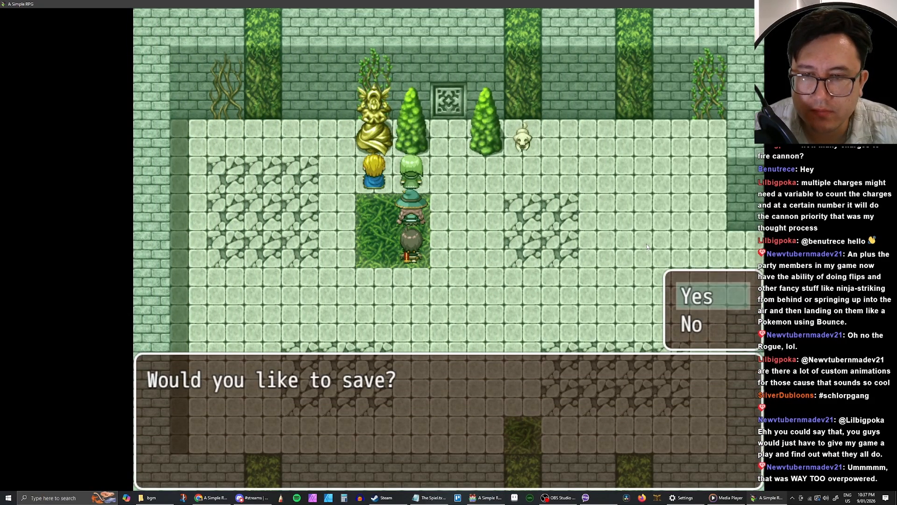
pyautogui.press('Return')
pyautogui.press('Return')
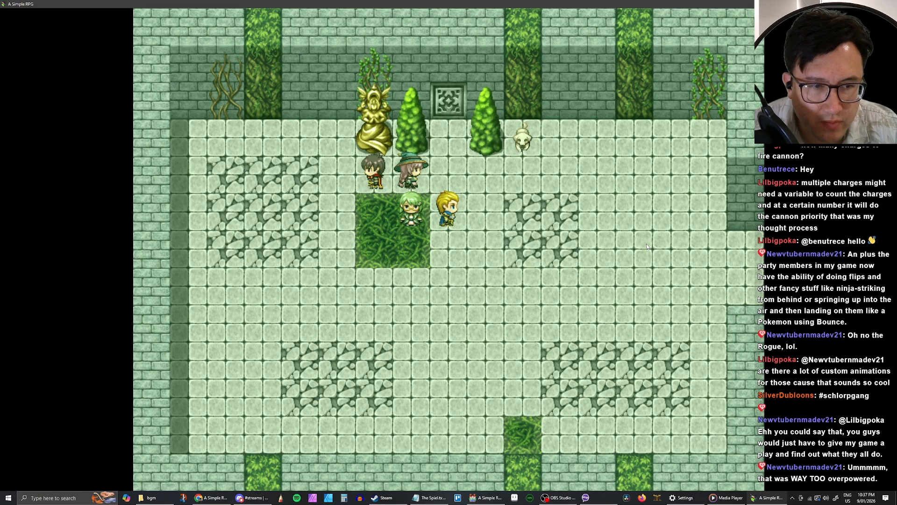
# Step: Pace the party back and forth below the statue until a random battle starts, and dismiss its opening message
pyautogui.press('Right')
pyautogui.press('Up')
pyautogui.press('Right')
pyautogui.press('Left')
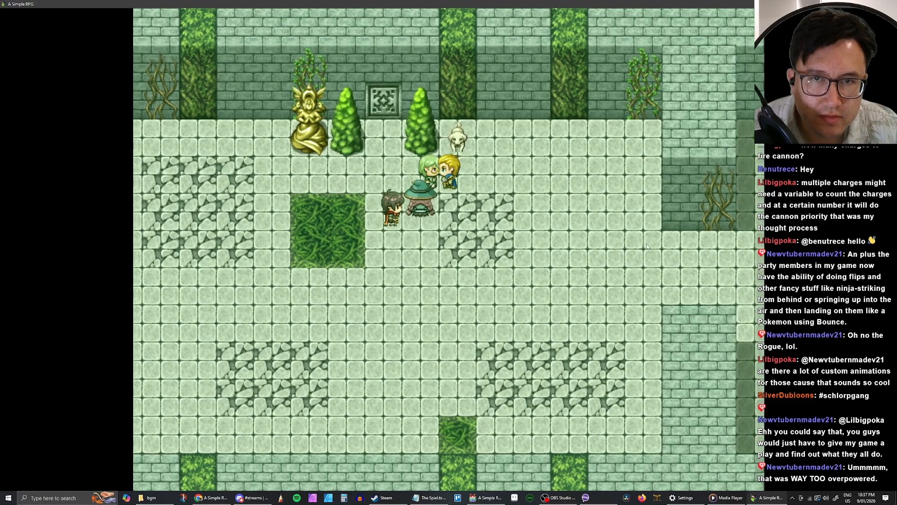
pyautogui.press('Left')
pyautogui.press('Right')
pyautogui.press('Right')
pyautogui.press('Left')
pyautogui.press('Left')
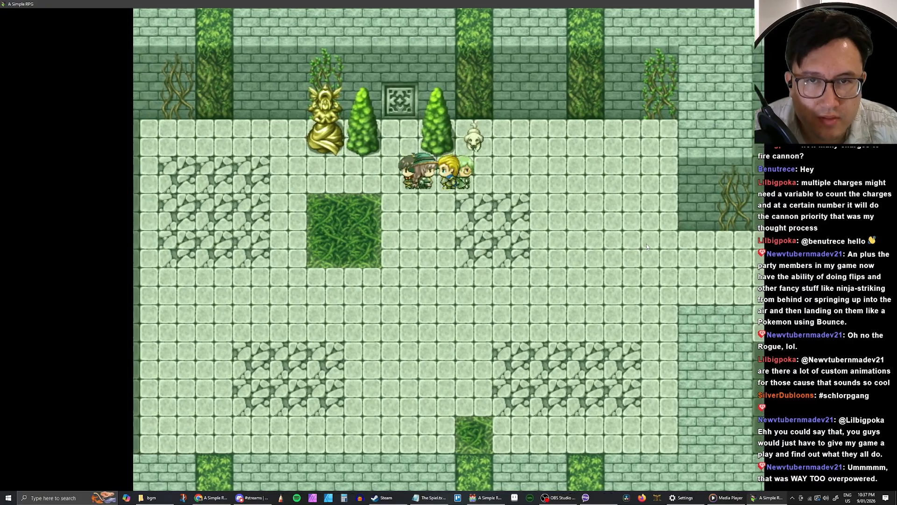
pyautogui.press('Left')
pyautogui.press('Right')
pyautogui.press('Right')
pyautogui.press('Left')
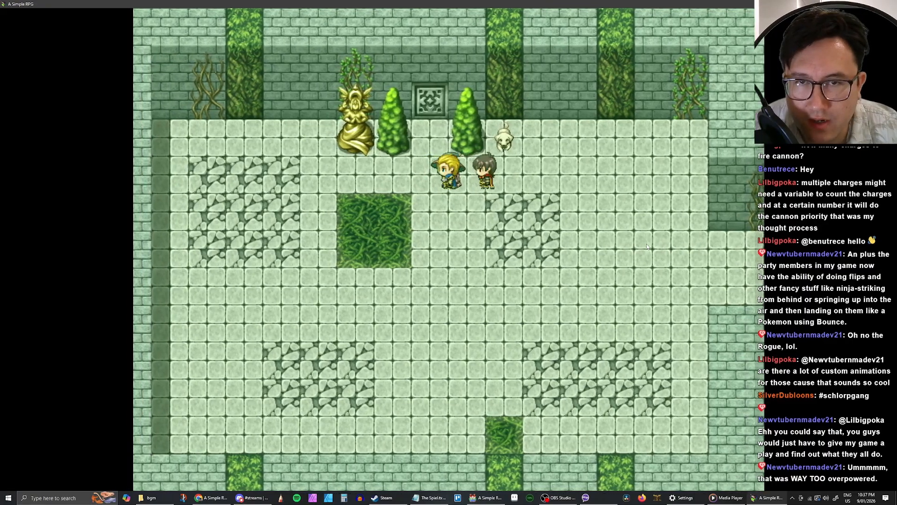
pyautogui.press('Left')
pyautogui.press('Left')
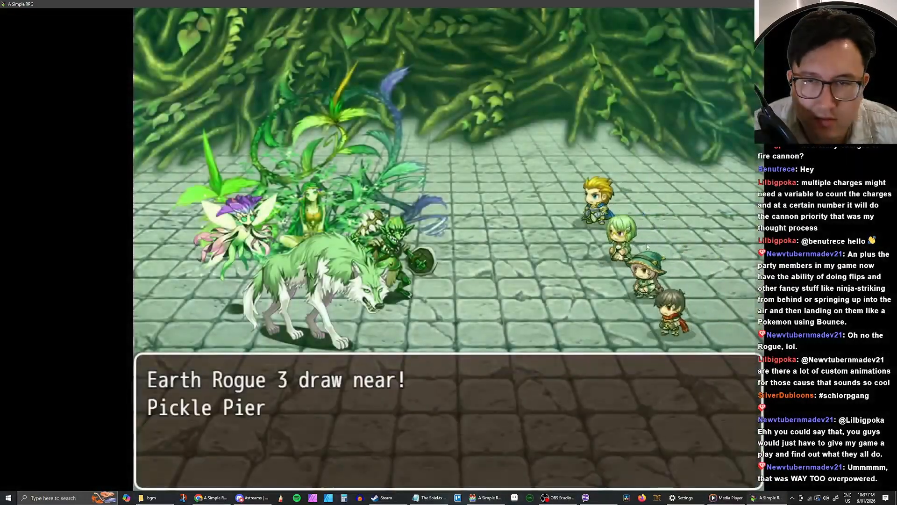
pyautogui.press('Return')
pyautogui.press('Return')
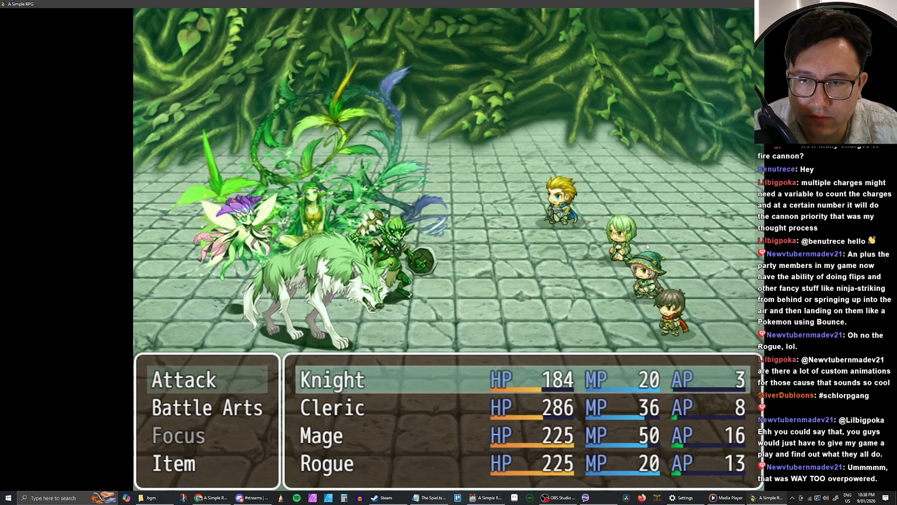
# Step: Have the Knight use TJ's Wrath on the four-enemy group
pyautogui.press('Down')
pyautogui.press('Return')
pyautogui.press('Left')
pyautogui.press('Return')
pyautogui.press('Return')
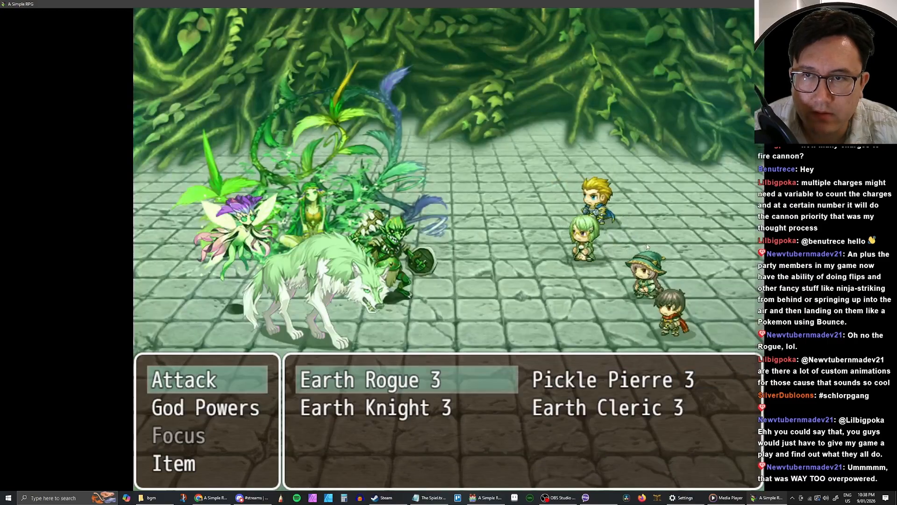
# Step: Check the Cleric's God Powers list and have the Cleric attack Earth Rogue 3
pyautogui.press('Return')
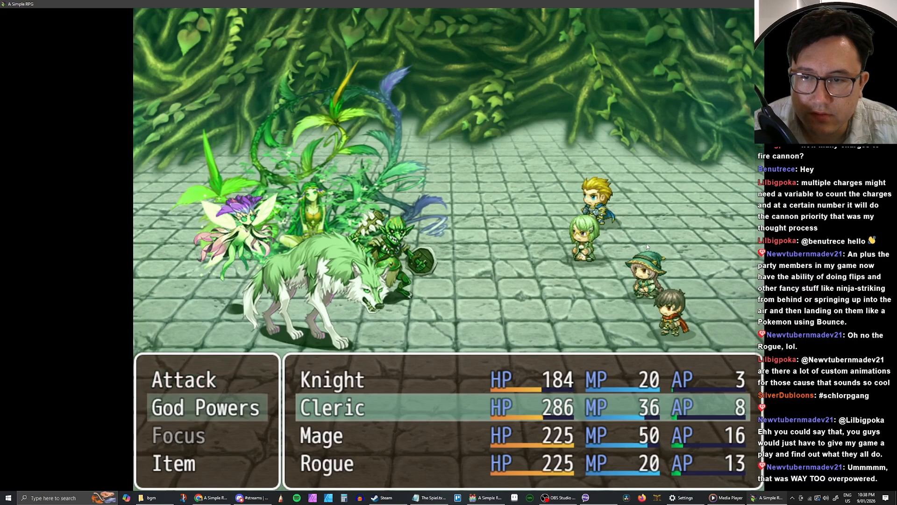
pyautogui.press('Return')
pyautogui.press('Down')
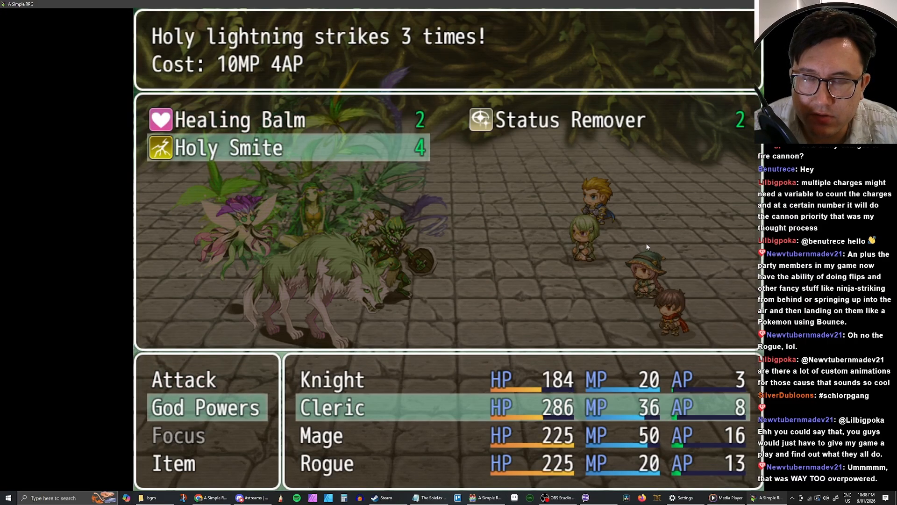
pyautogui.press('Up')
pyautogui.press('Escape')
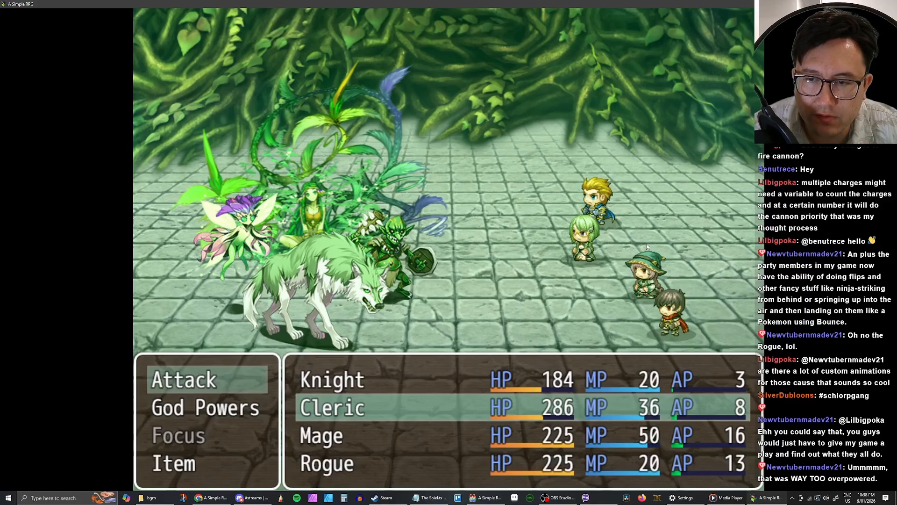
pyautogui.press('Return')
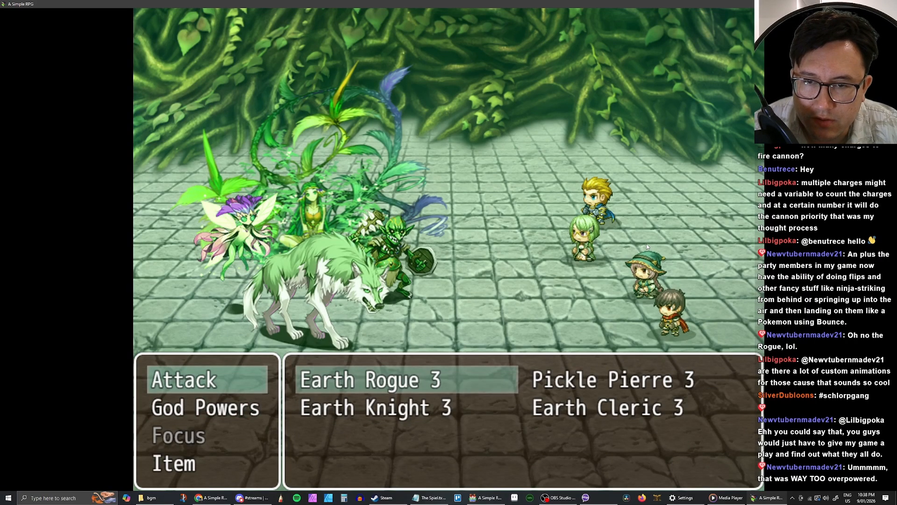
pyautogui.press('Return')
# Step: Enter attacks for the Mage and Rogue and dismiss the victory rewards
pyautogui.press('Return')
pyautogui.press('Return')
pyautogui.press('Return')
pyautogui.press('Return')
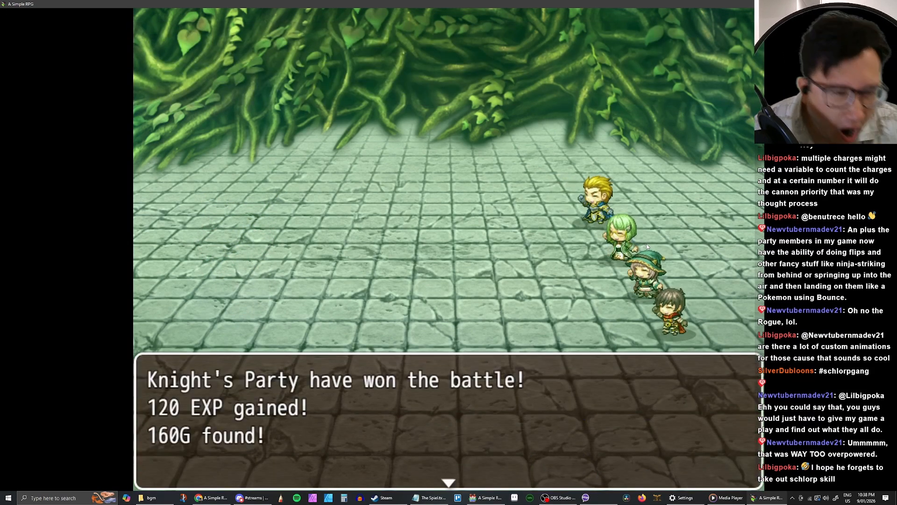
pyautogui.press('Return')
pyautogui.press('Return')
pyautogui.press('Return')
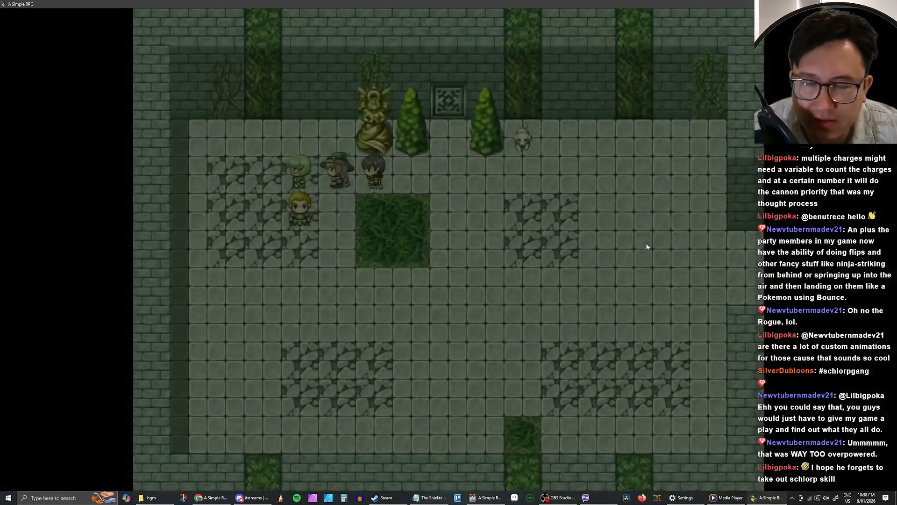
# Step: Examine the wall emblem between the two bushes, enter the boss room and start the Earth Boss battle
pyautogui.press('Return')
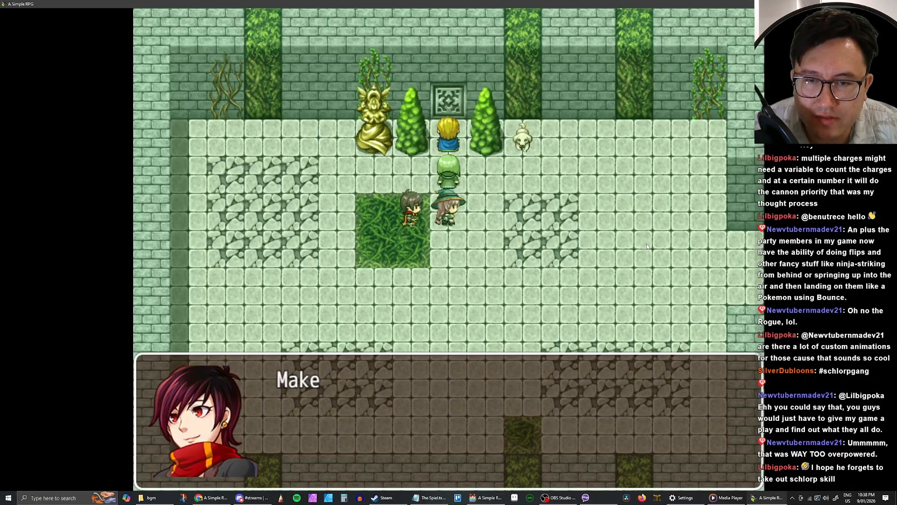
pyautogui.press('Return')
pyautogui.press('Return')
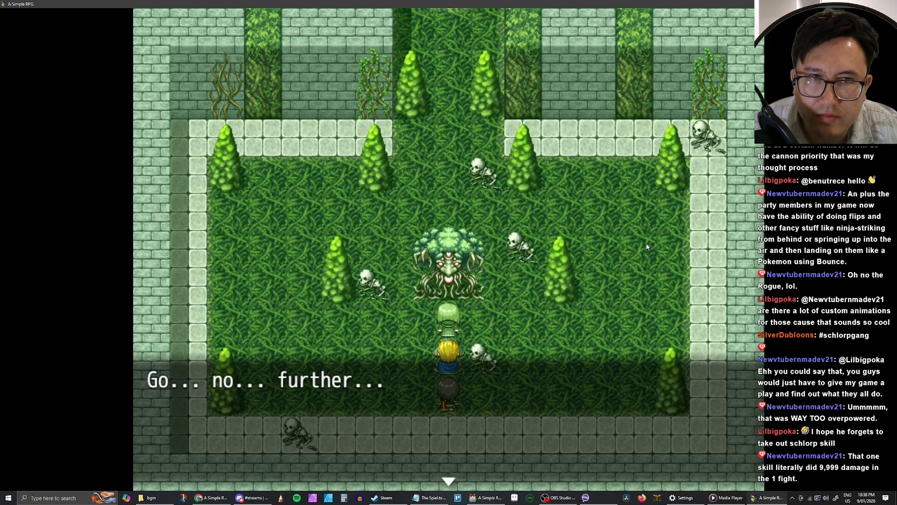
pyautogui.press('Return')
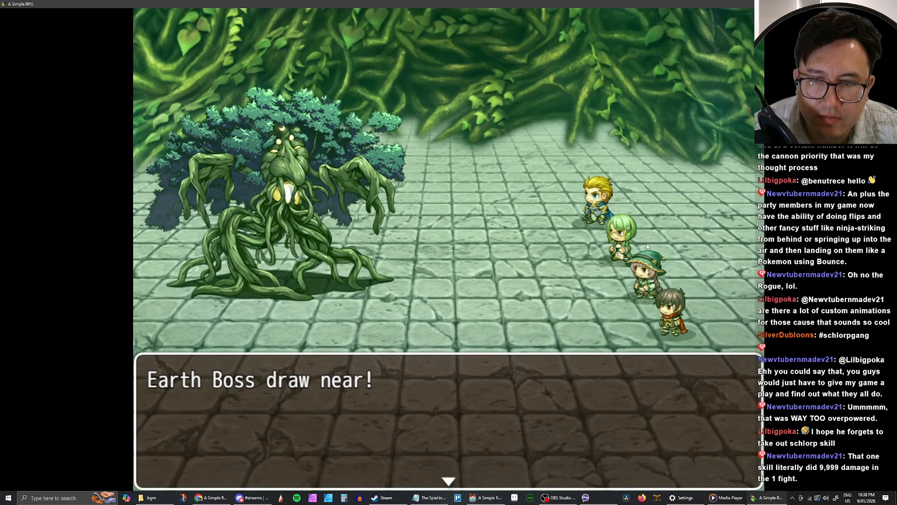
pyautogui.press('Return')
# Step: Look through the Knight's Battle Arts and have the Knight use Dayo Slash against the Earth Boss
pyautogui.press('Down')
pyautogui.press('Up')
pyautogui.press('Return')
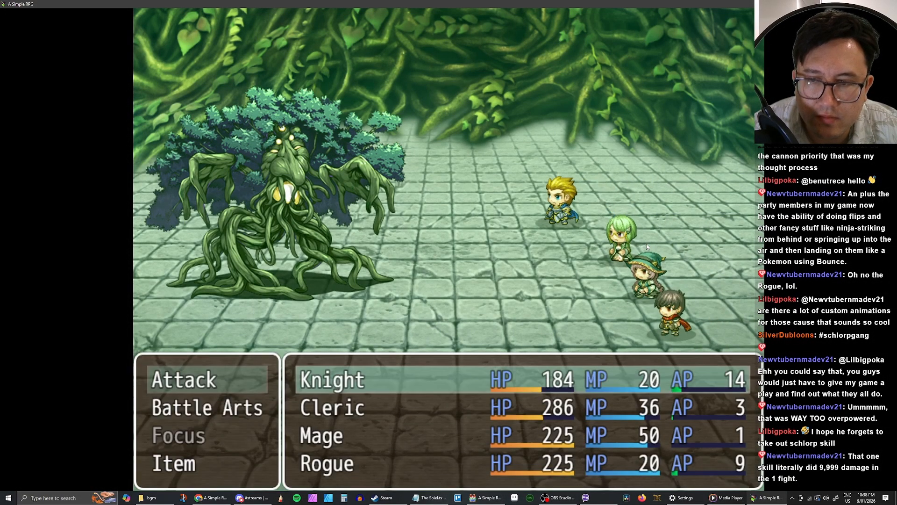
pyautogui.press('Return')
pyautogui.press('Down')
pyautogui.press('Right')
pyautogui.press('Left')
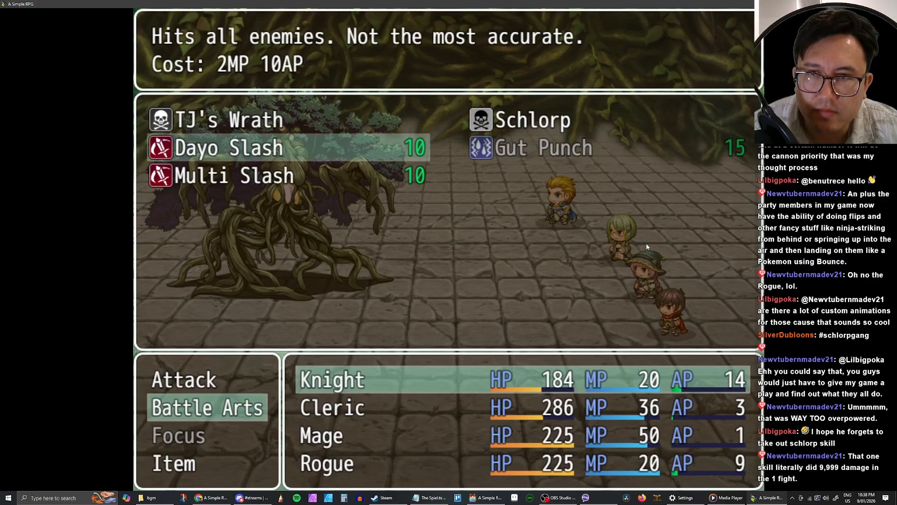
pyautogui.press('Up')
pyautogui.press('Down')
pyautogui.press('Return')
# Step: Look through the Cleric's God Powers and have the Cleric cast Healing Balm on the party
pyautogui.press('Return')
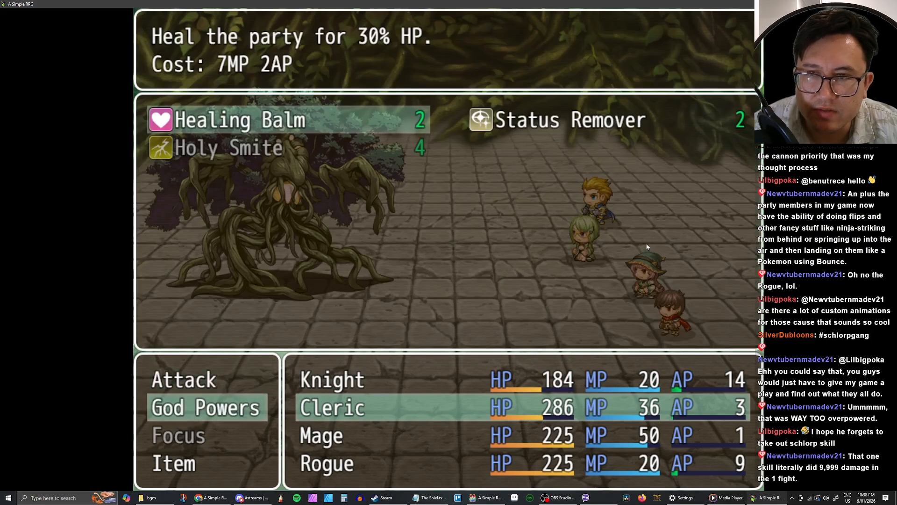
pyautogui.press('Right')
pyautogui.press('Escape')
pyautogui.press('Down')
pyautogui.press('Return')
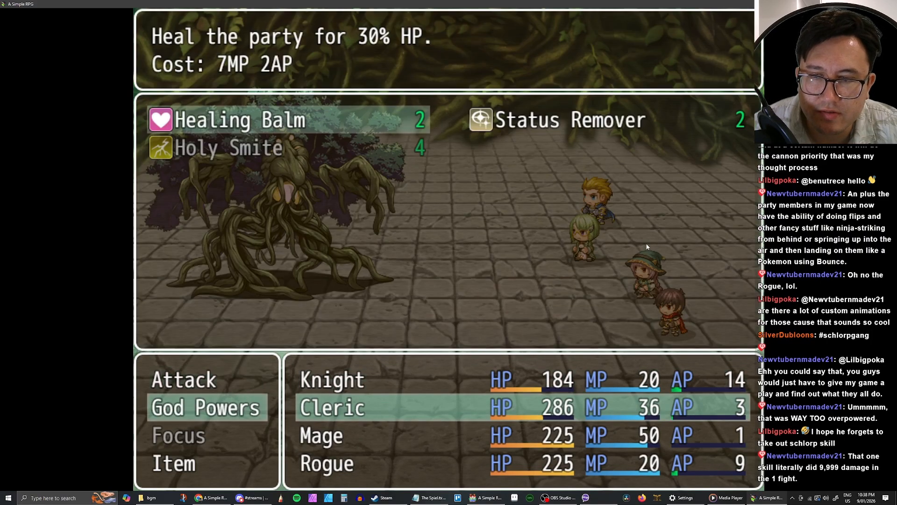
pyautogui.press('Return')
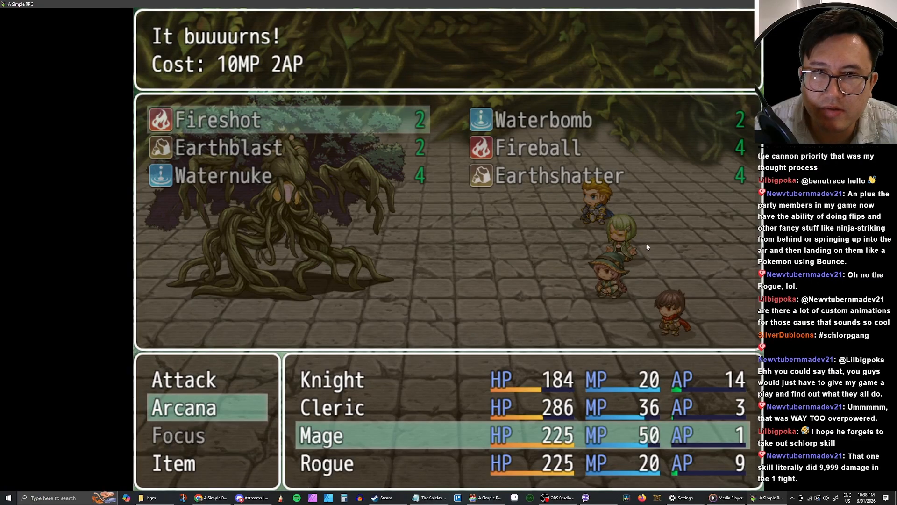
# Step: Leave the Mage's Arcana list and have the Mage make a normal attack on the Earth Boss
pyautogui.press('Escape')
pyautogui.press('Down')
pyautogui.press('Up')
pyautogui.press('Up')
pyautogui.press('Return')
pyautogui.press('Return')
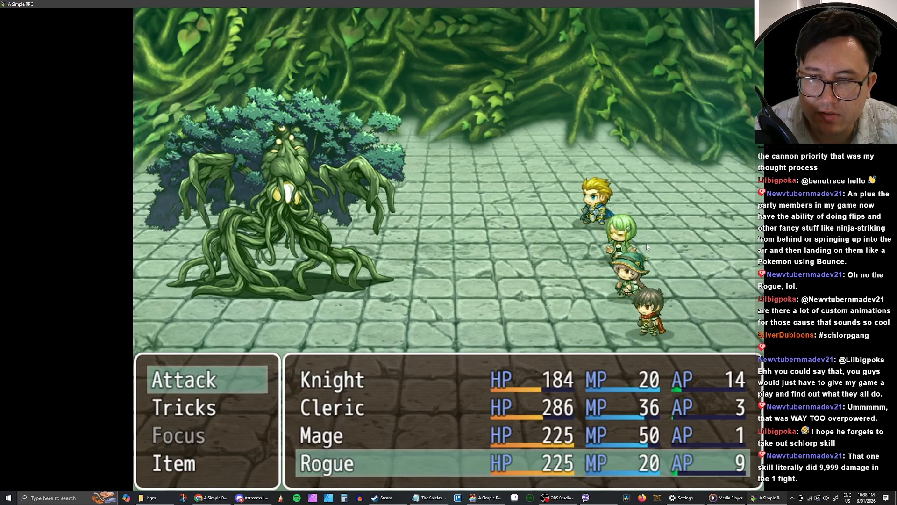
# Step: Leave the Rogue's Tricks list and have the Rogue make a normal attack on the Earth Boss
pyautogui.press('Down')
pyautogui.press('Return')
pyautogui.press('Escape')
pyautogui.press('Up')
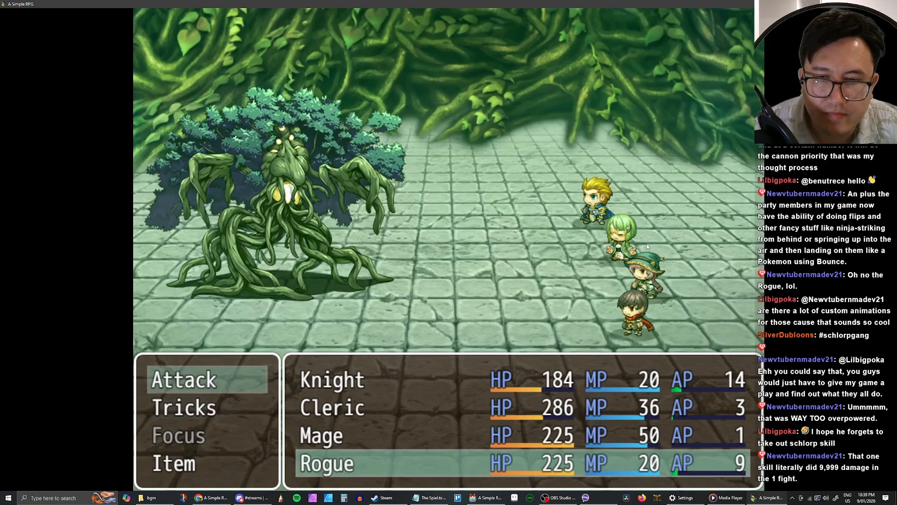
pyautogui.press('Return')
pyautogui.press('Return')
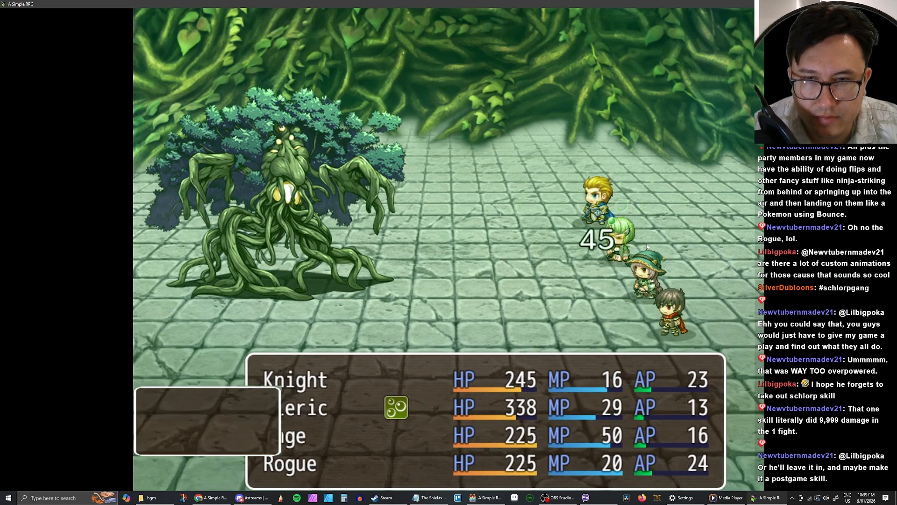
# Step: Start the next turn and compare the Knight's Battle Arts, including Multi Slash, Dayo Slash and TJ's Wrath
pyautogui.press('Return')
pyautogui.press('Down')
pyautogui.press('Return')
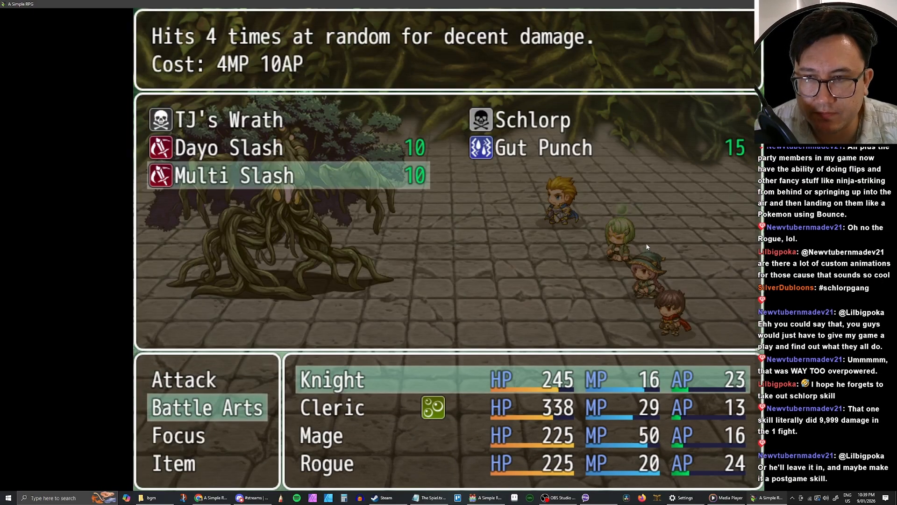
pyautogui.press('Up')
pyautogui.press('Right')
pyautogui.press('Up')
pyautogui.press('Left')
pyautogui.press('Down')
pyautogui.press('Down')
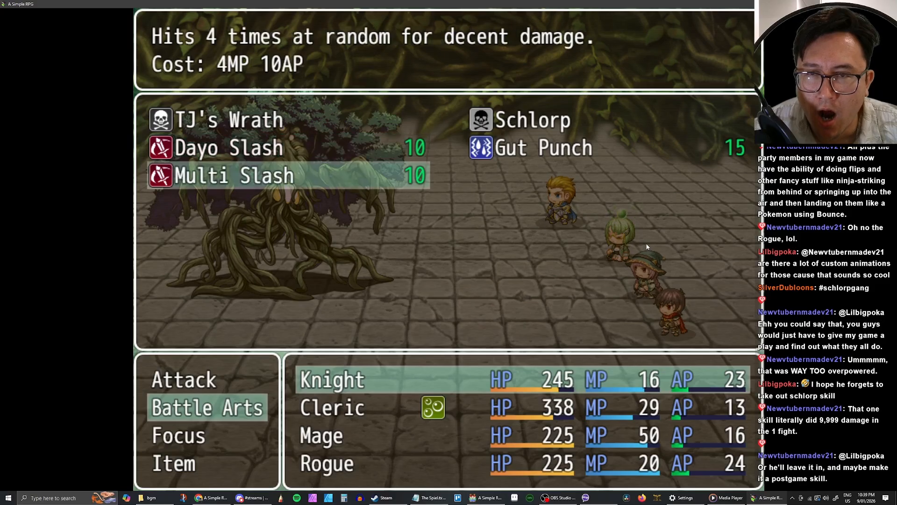
pyautogui.press('Up')
pyautogui.press('Up')
pyautogui.press('Down')
pyautogui.press('Down')
pyautogui.press('Up')
pyautogui.press('Up')
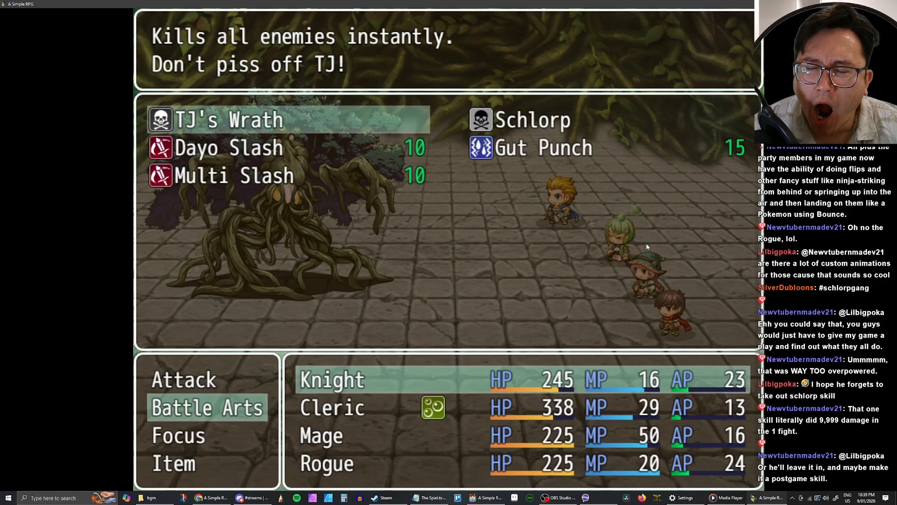
# Step: Have the Knight use Multi Slash
pyautogui.press('Down')
pyautogui.press('Down')
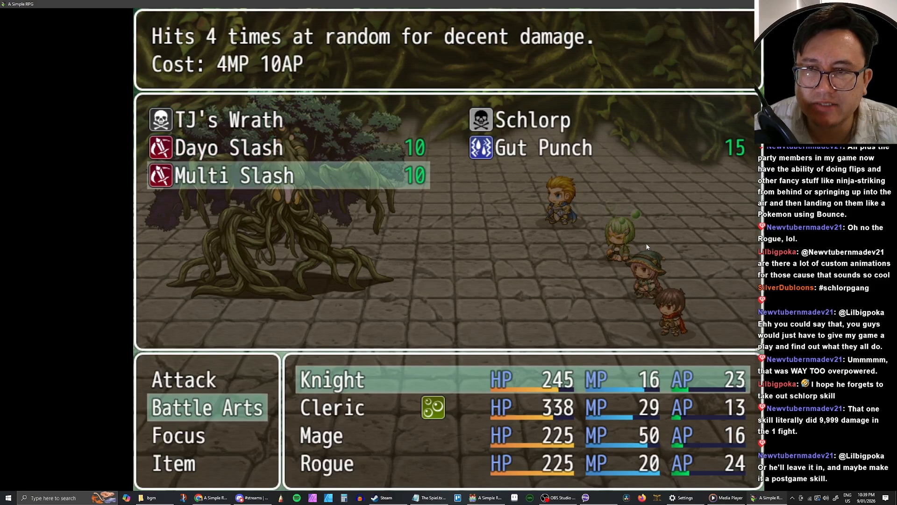
pyautogui.press('Return')
# Step: Look through the Cleric's God Powers and have the Cleric cast Holy Smite
pyautogui.press('Down')
pyautogui.press('Return')
pyautogui.press('Down')
pyautogui.press('Up')
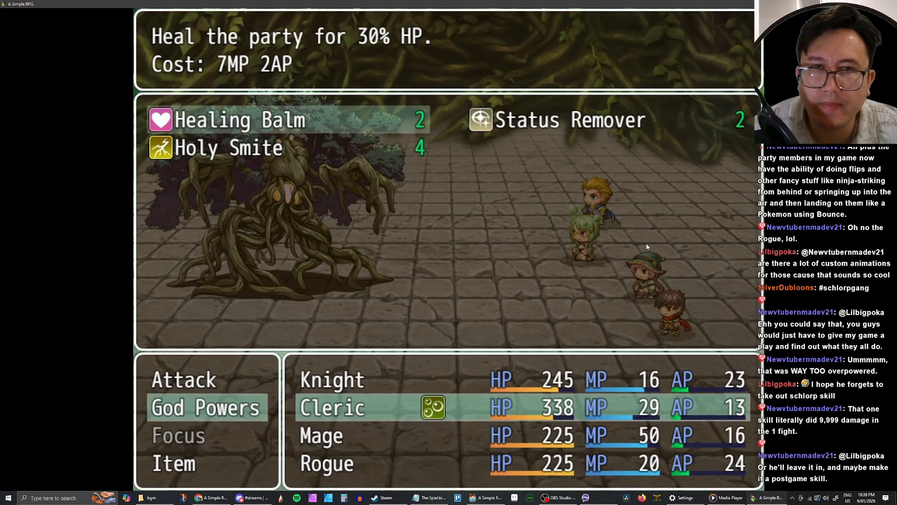
pyautogui.press('Right')
pyautogui.press('Left')
pyautogui.press('Down')
pyautogui.press('Up')
pyautogui.press('Return')
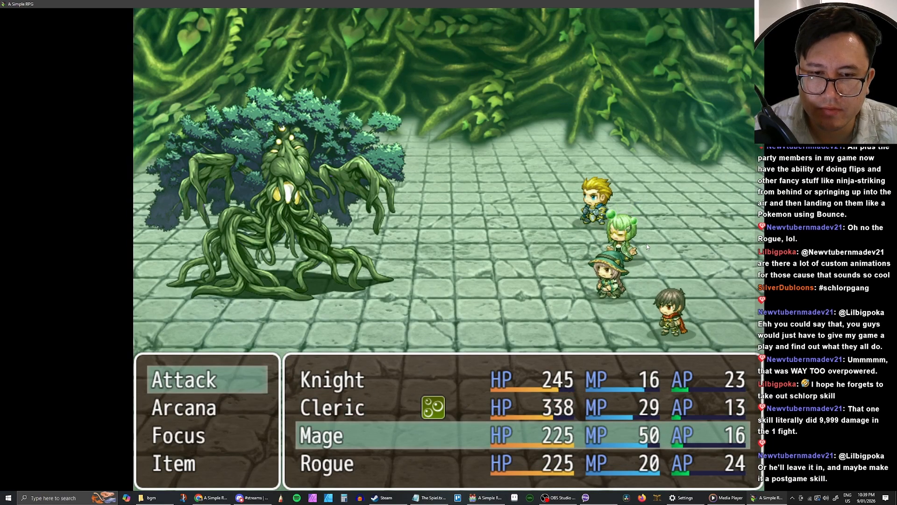
# Step: Have the Mage cast Fireshot from the Arcana list on the Earth Boss
pyautogui.press('Down')
pyautogui.press('Down')
pyautogui.press('Up')
pyautogui.press('Down')
pyautogui.press('Up')
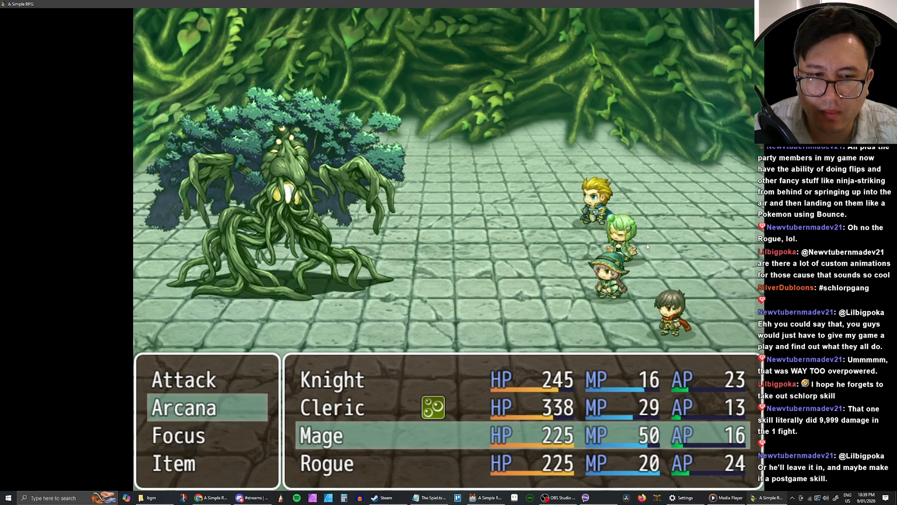
pyautogui.press('Return')
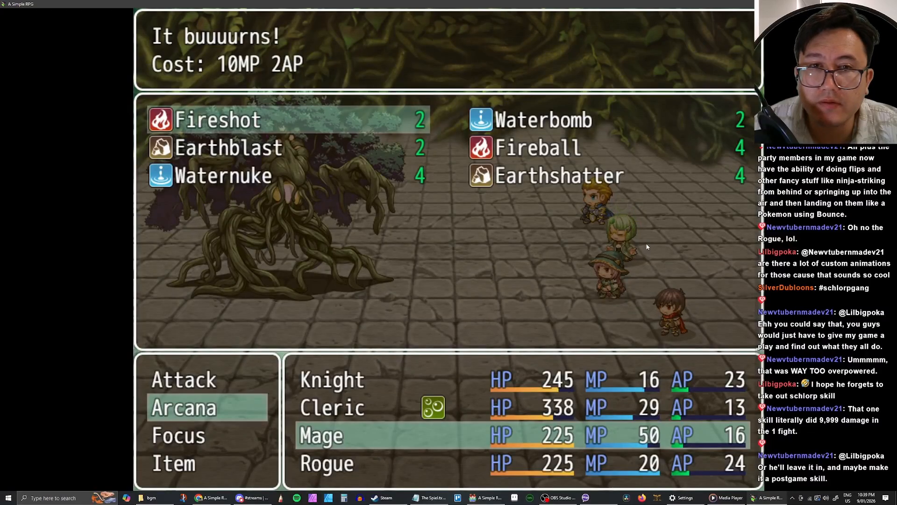
pyautogui.press('Return')
pyautogui.press('Return')
# Step: Have the Rogue use an item for this turn
pyautogui.press('Down')
pyautogui.press('Down')
pyautogui.press('Down')
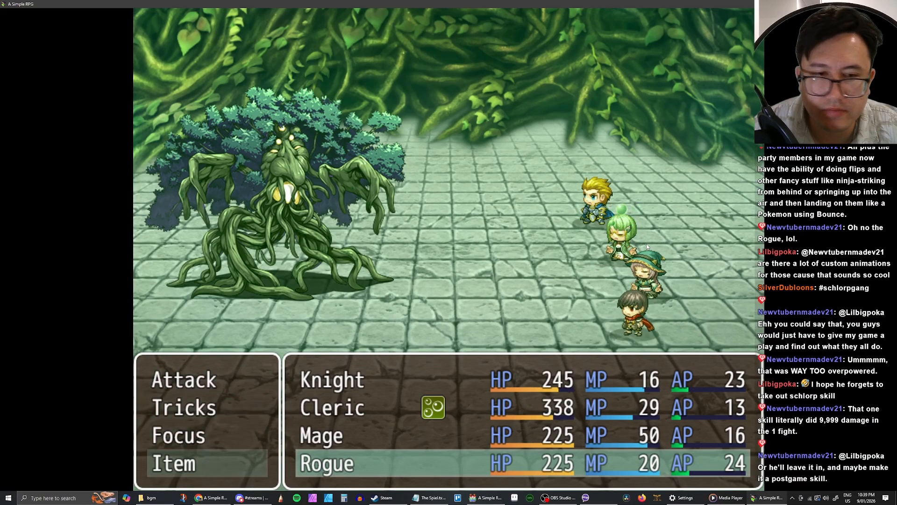
pyautogui.press('Return')
pyautogui.press('Return')
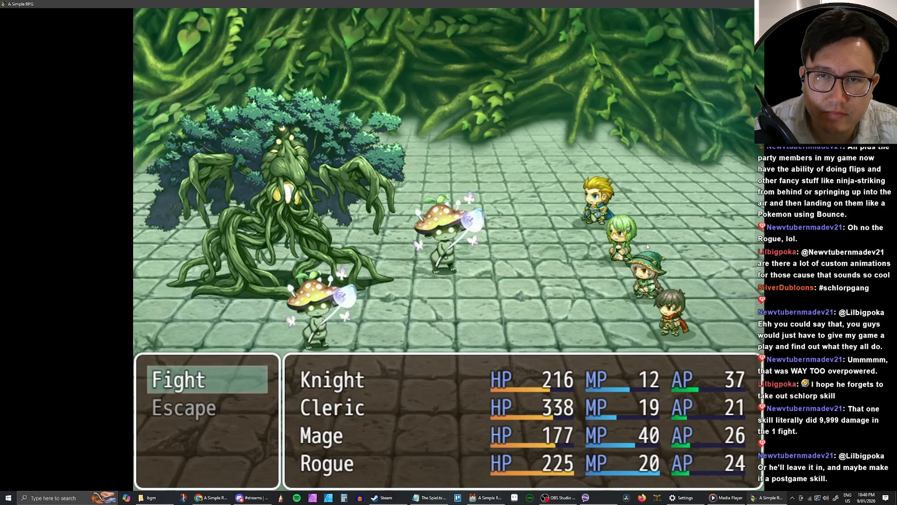
# Step: Start another turn against the Earth Boss and its mushroom minions, and have the Knight use Dayo Slash
pyautogui.press('Return')
pyautogui.press('Down')
pyautogui.press('Return')
pyautogui.press('Up')
pyautogui.press('Down')
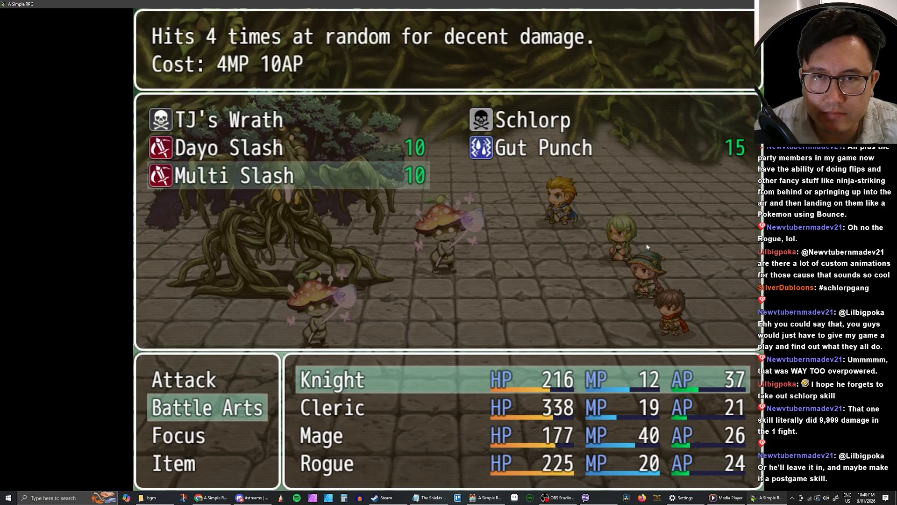
pyautogui.press('Up')
pyautogui.press('Return')
# Step: Have the Cleric cast Holy Smite and the Mage cast an Arcana attack spell
pyautogui.press('Down')
pyautogui.press('Return')
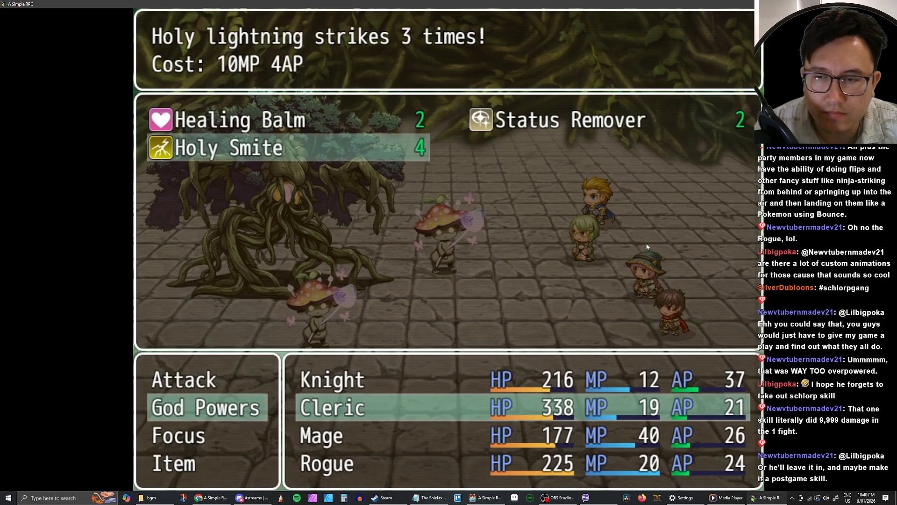
pyautogui.press('Up')
pyautogui.press('Down')
pyautogui.press('Return')
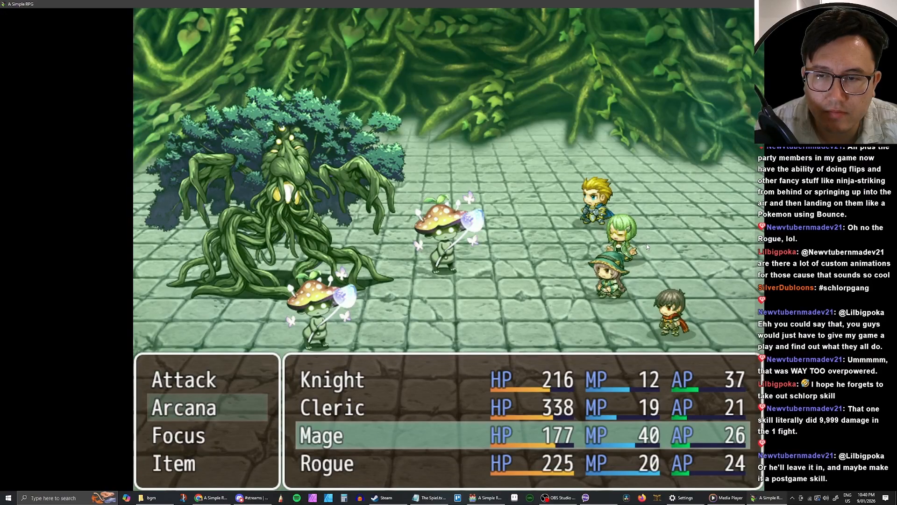
pyautogui.press('Return')
pyautogui.press('Right')
pyautogui.press('Return')
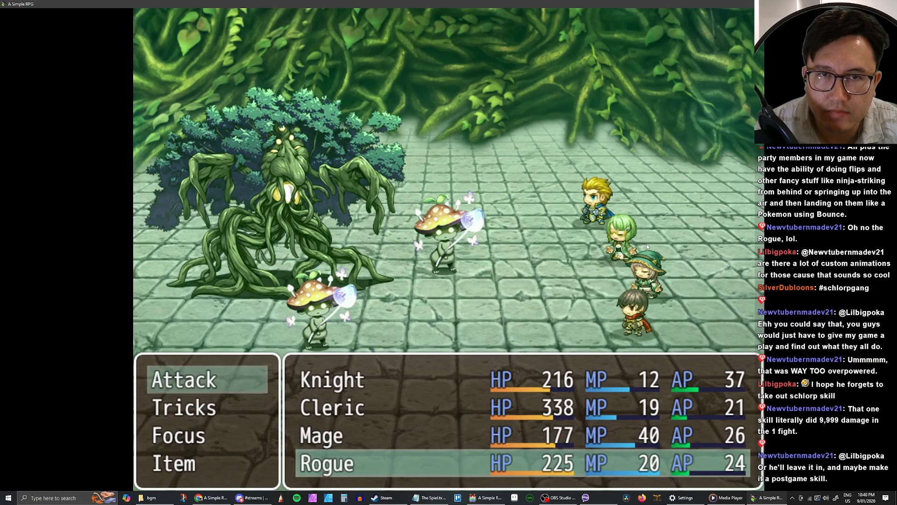
# Step: Have the Rogue use the blinding skill from the Tricks list on the enemies
pyautogui.press('Down')
pyautogui.press('Return')
pyautogui.press('Right')
pyautogui.press('Return')
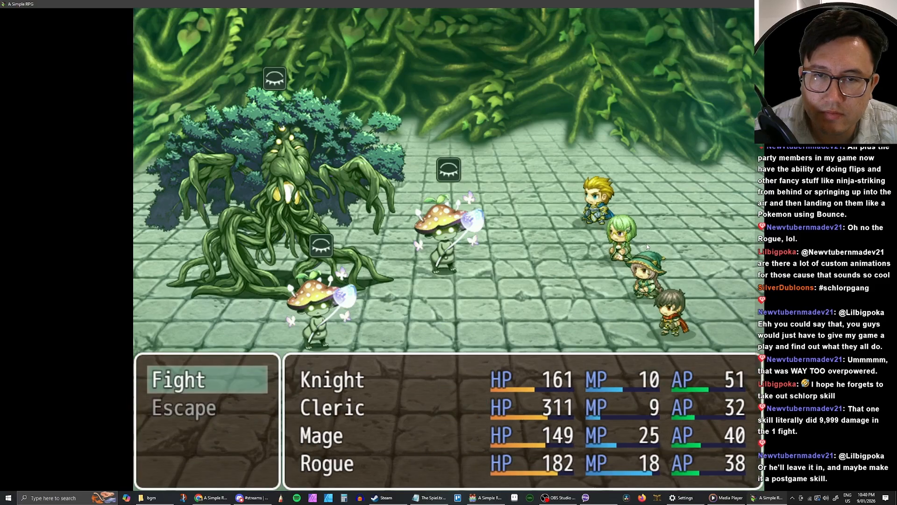
# Step: Start the next turn and review the Knight's battle commands and available Battle Arts
pyautogui.press('Return')
pyautogui.press('Up')
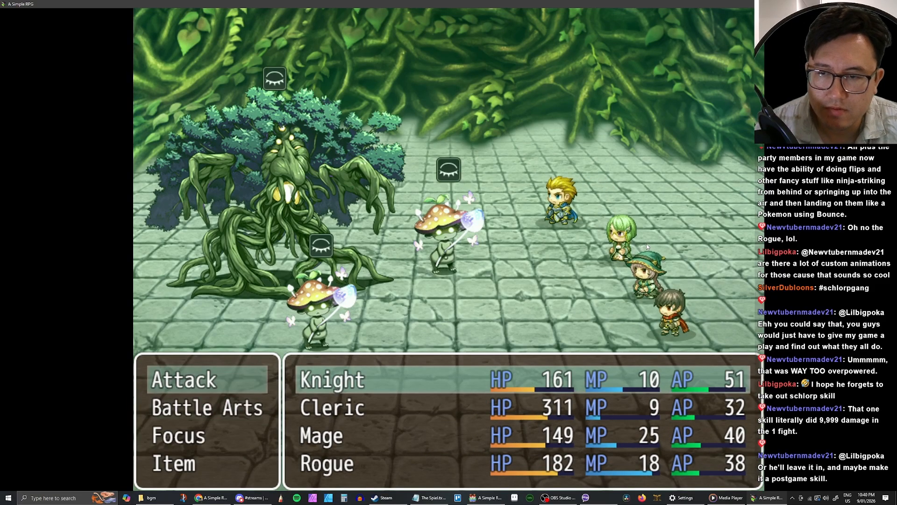
pyautogui.press('Down')
pyautogui.press('Return')
pyautogui.press('Down')
pyautogui.press('Up')
pyautogui.press('Right')
pyautogui.press('Escape')
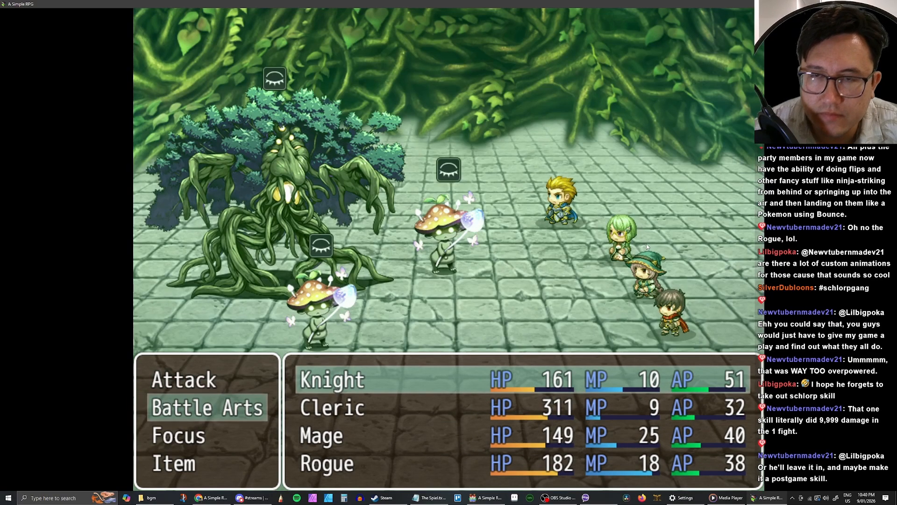
pyautogui.press('Down')
pyautogui.press('Return')
pyautogui.press('Escape')
pyautogui.press('Down')
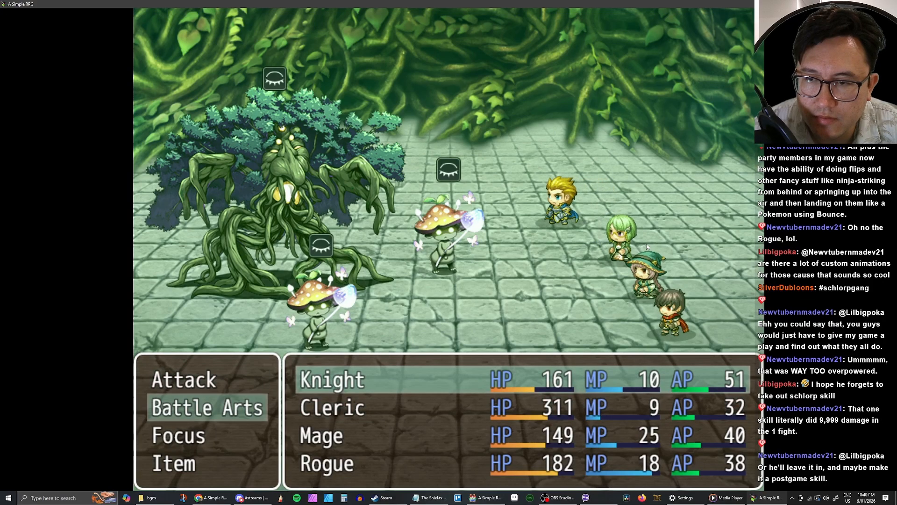
# Step: Have the Knight use TJ's Wrath to kill all enemies at once
pyautogui.press('Return')
pyautogui.press('Up')
pyautogui.press('Up')
pyautogui.press('Return')
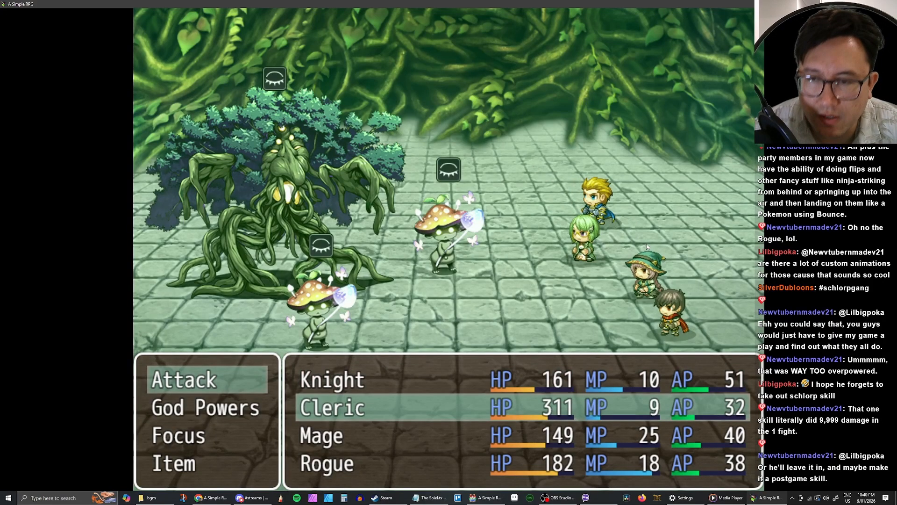
# Step: Choose Focus for the Cleric, set the Mage's and Rogue's actions, and play out the turn
pyautogui.press('Down')
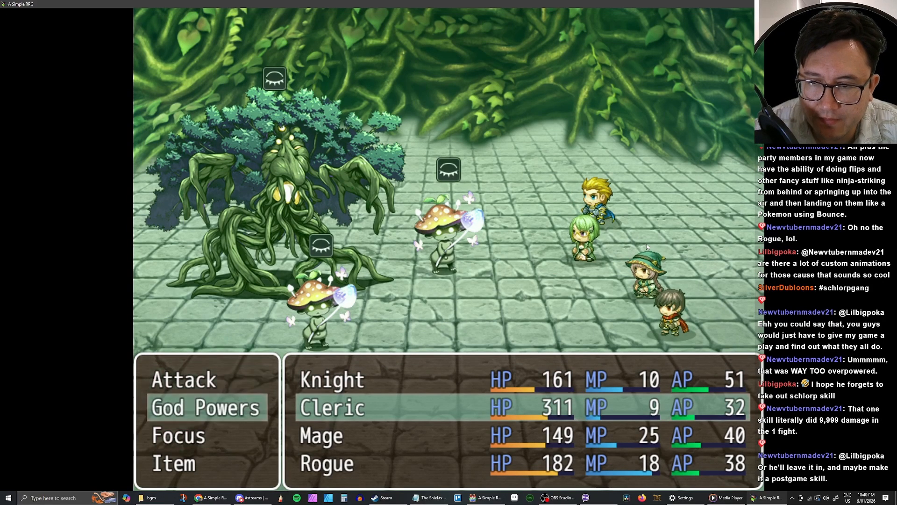
pyautogui.press('Down')
pyautogui.press('Return')
pyautogui.press('Return')
pyautogui.press('Return')
pyautogui.press('Return')
pyautogui.press('Return')
pyautogui.press('Return')
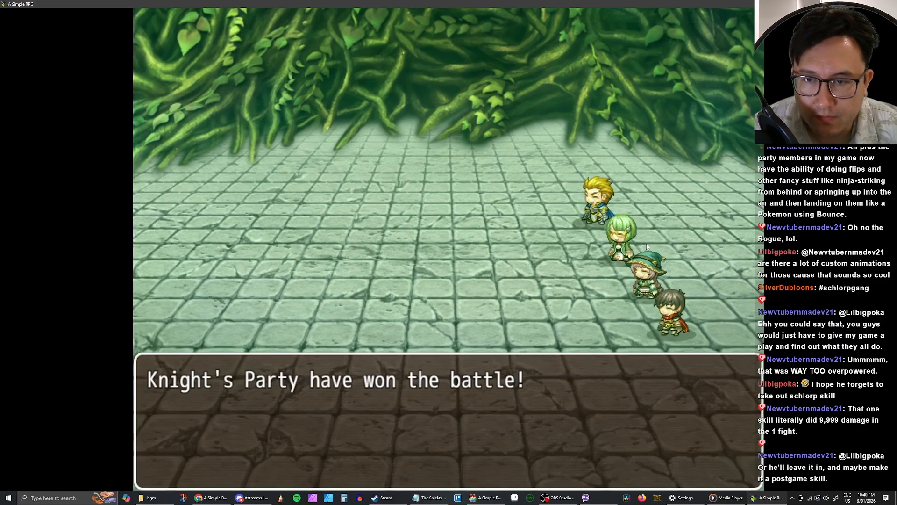
# Step: Advance through the victory and level-up messages to finish the Earth Boss battle
pyautogui.press('Return')
pyautogui.press('Return')
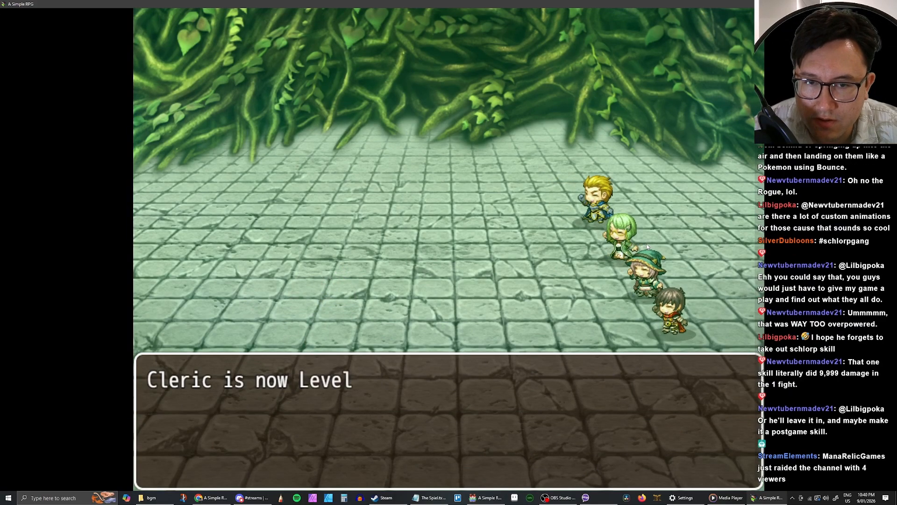
pyautogui.press('Return')
pyautogui.press('Return')
pyautogui.press('Return')
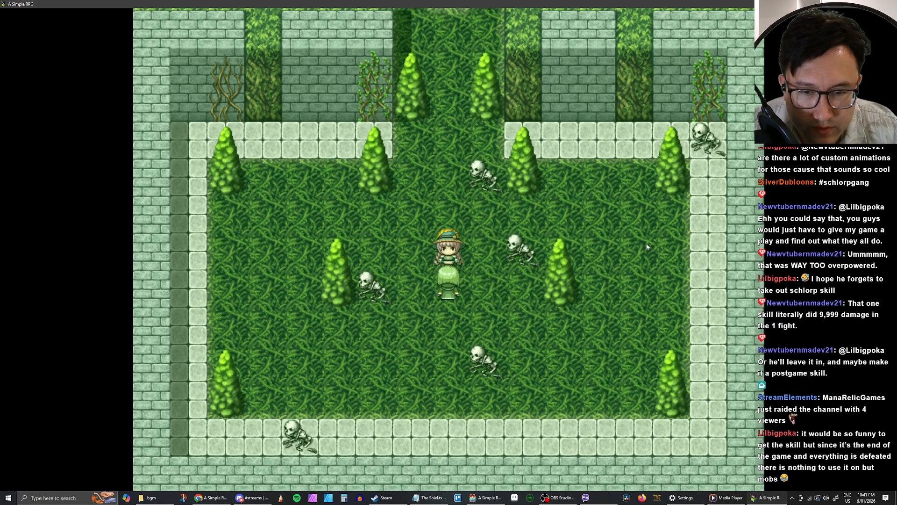
# Step: Walk the party north from the boss room through the tree-lined passage up to the crystal
pyautogui.press('Up')
pyautogui.press('Up')
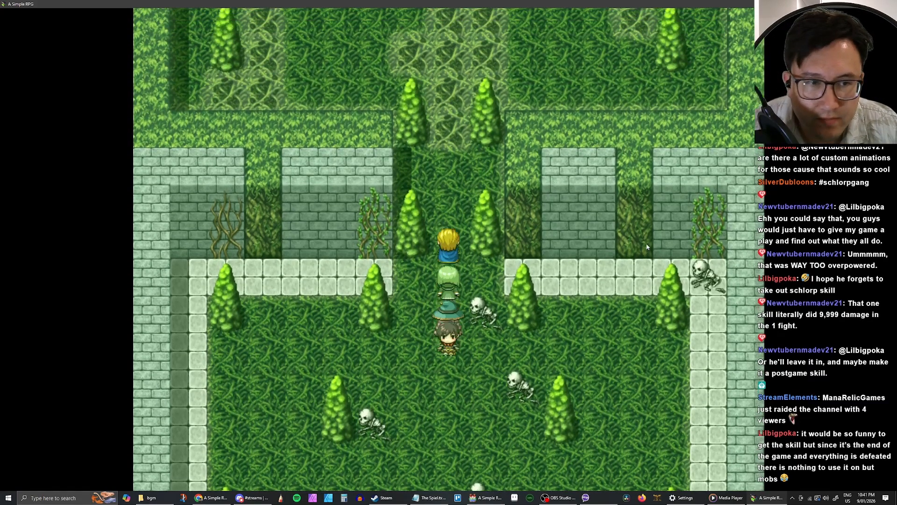
pyautogui.press('Up')
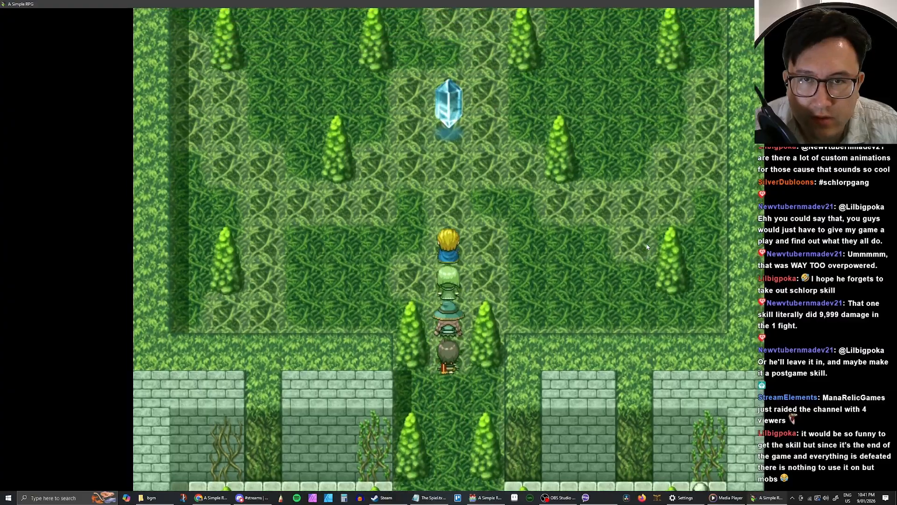
pyautogui.press('Down')
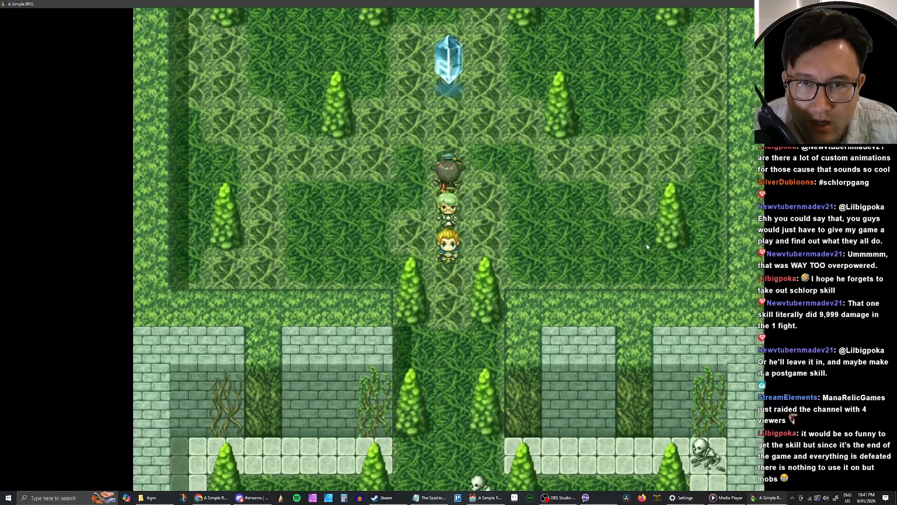
pyautogui.press('Up')
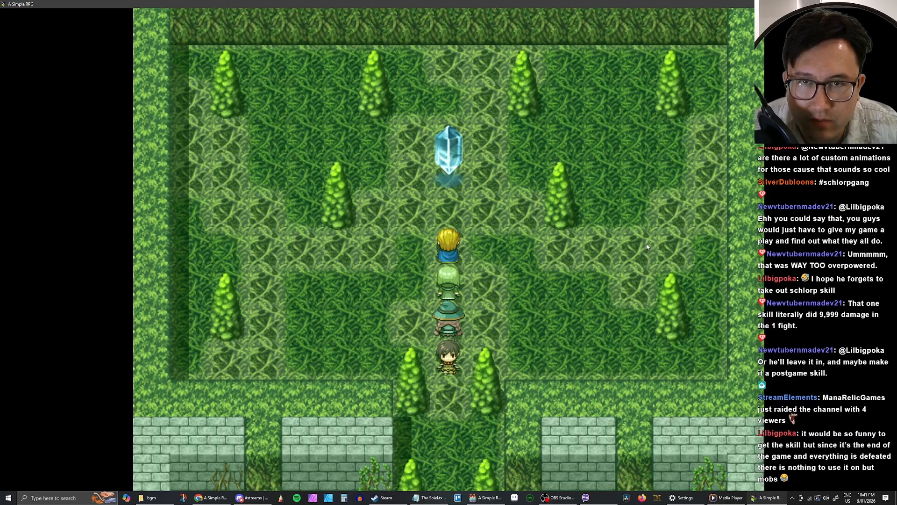
pyautogui.press('Down')
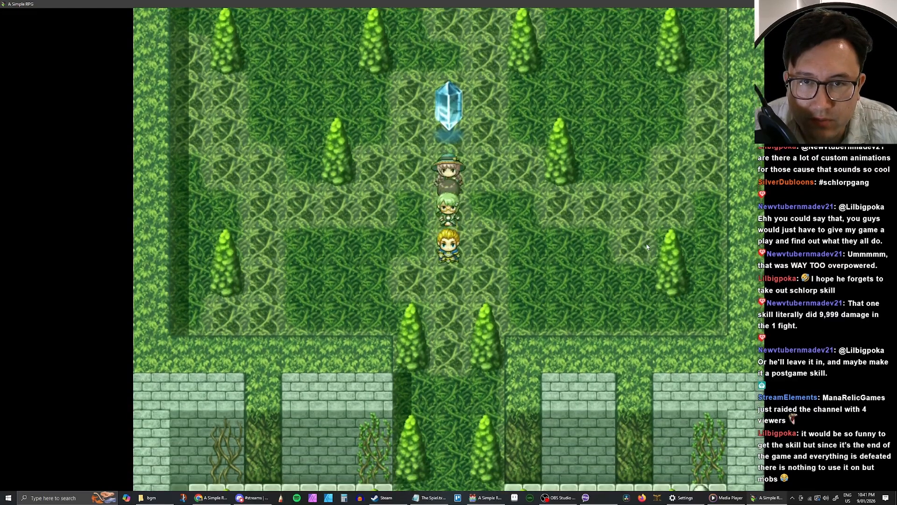
pyautogui.press('Up')
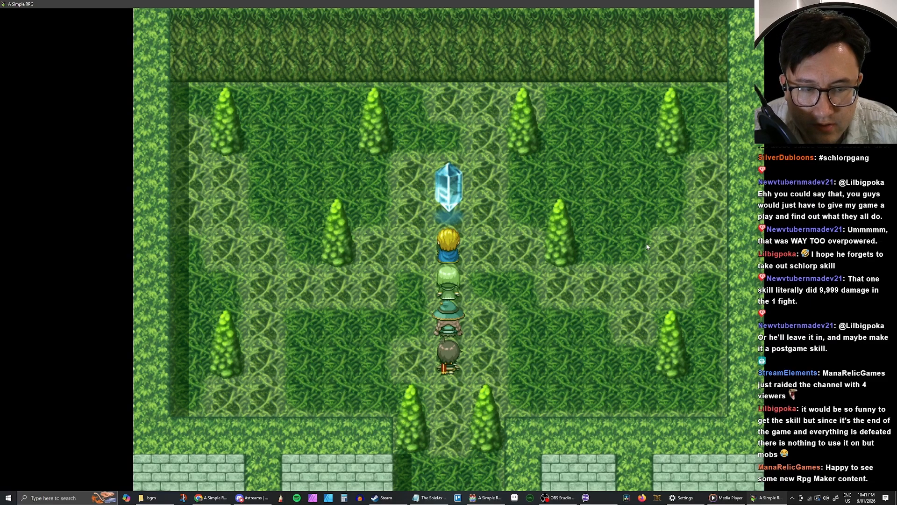
# Step: Examine the crystal and advance the scene through the Knight's line about talking to the others
pyautogui.press('Return')
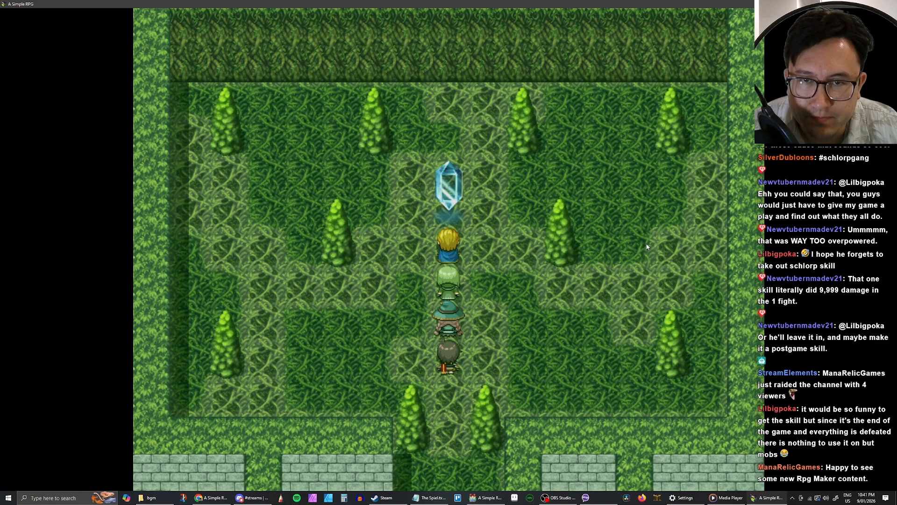
pyautogui.press('Return')
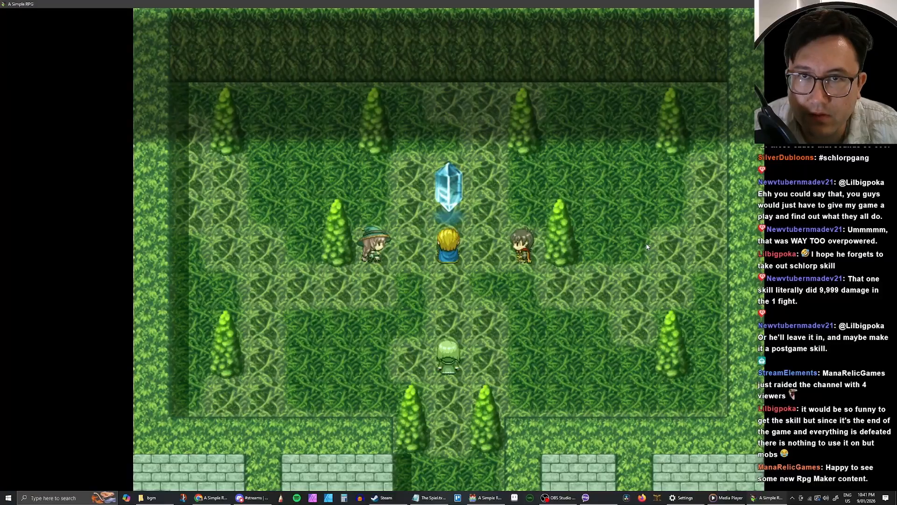
pyautogui.press('Return')
pyautogui.press('Return')
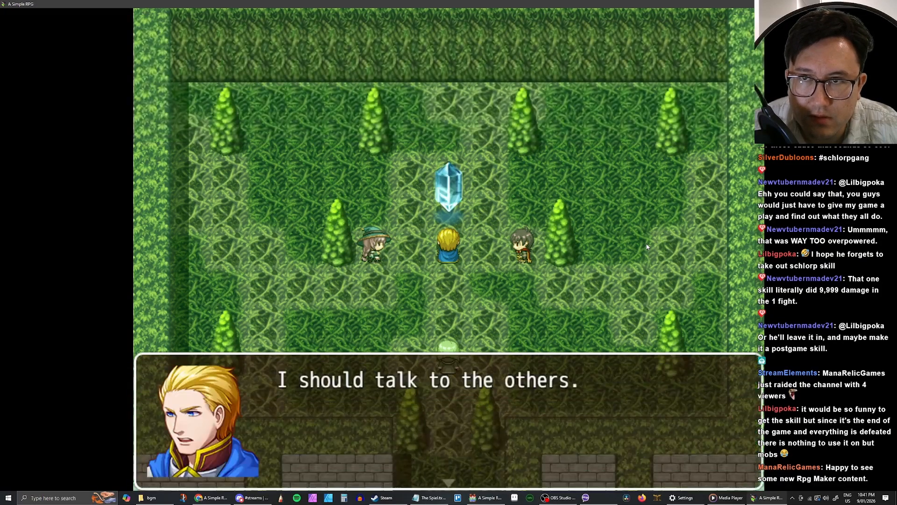
pyautogui.press('Return')
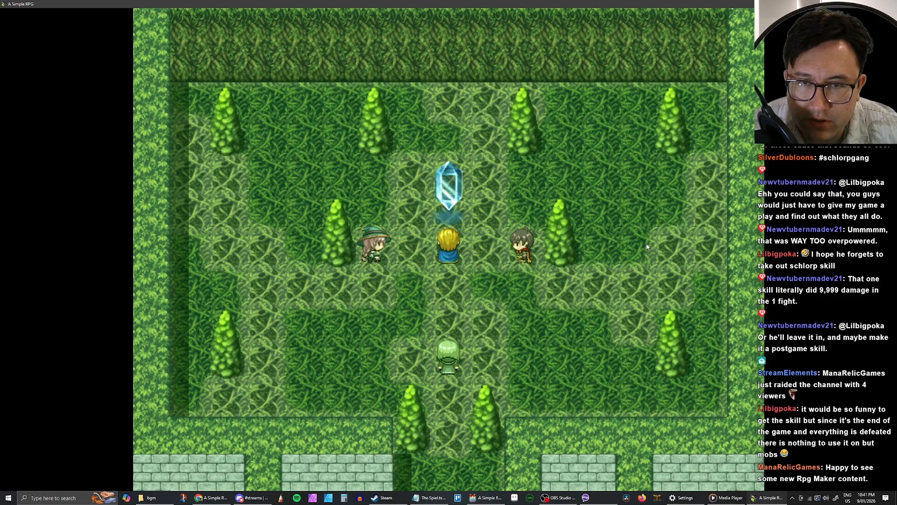
# Step: Walk the Knight around all sides of the crystal in the clearing to test movement
pyautogui.press('Down')
pyautogui.press('Left')
pyautogui.press('Up')
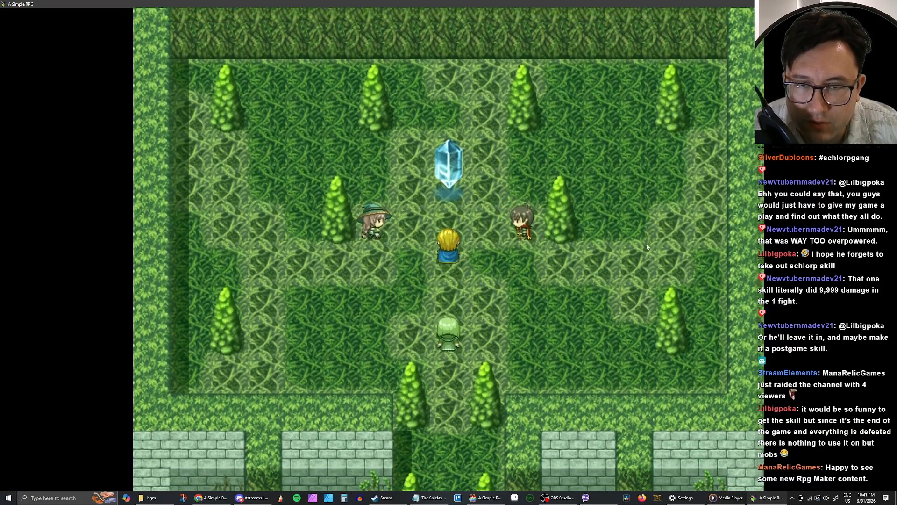
pyautogui.press('Left')
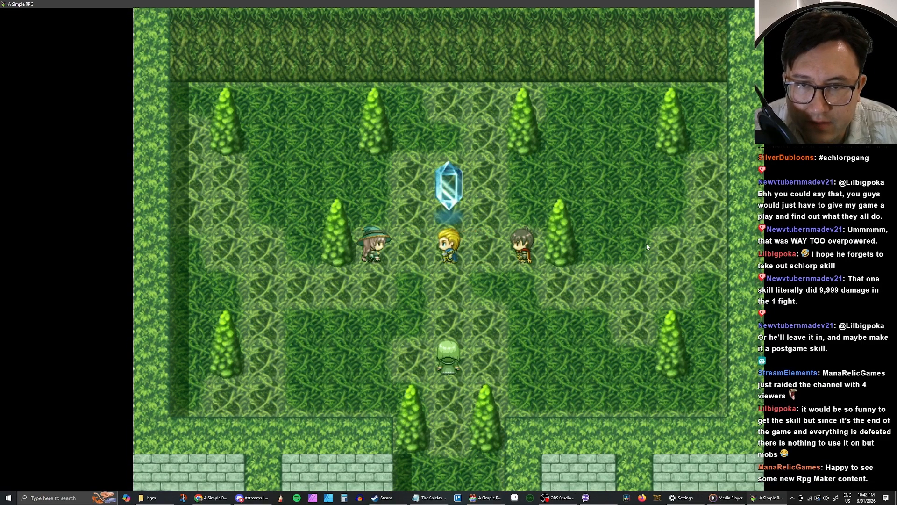
pyautogui.press('Right')
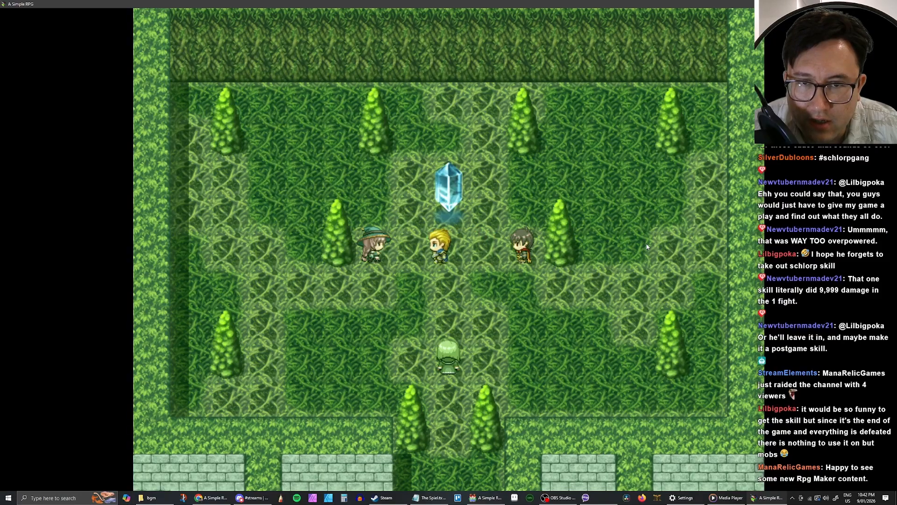
pyautogui.press('Up')
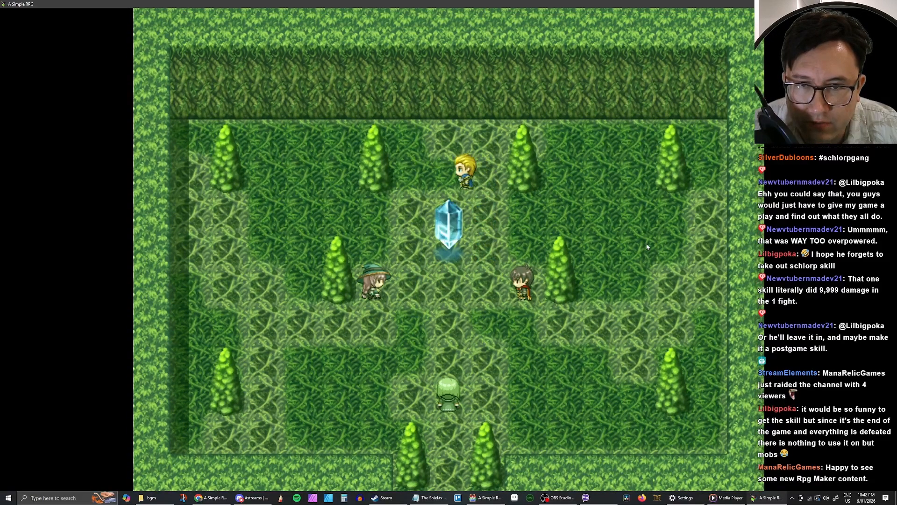
pyautogui.press('Right')
pyautogui.press('Up')
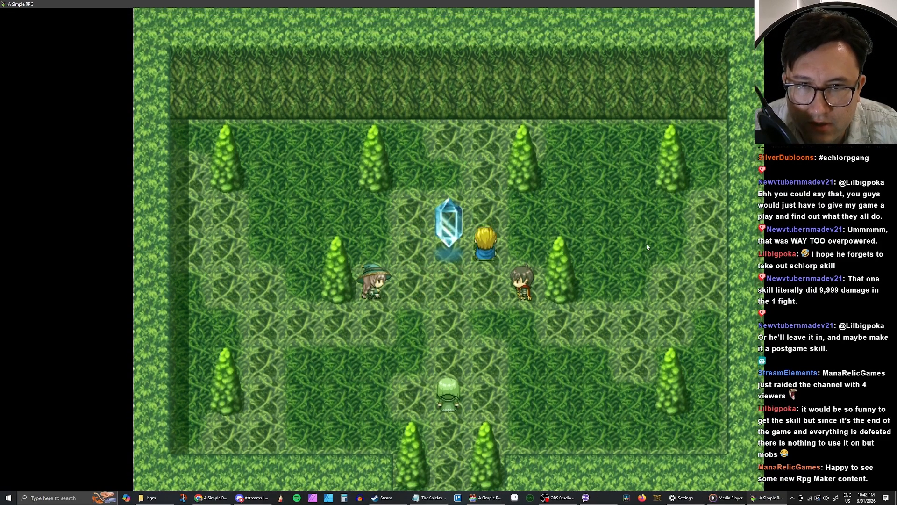
pyautogui.press('Right')
pyautogui.press('Up')
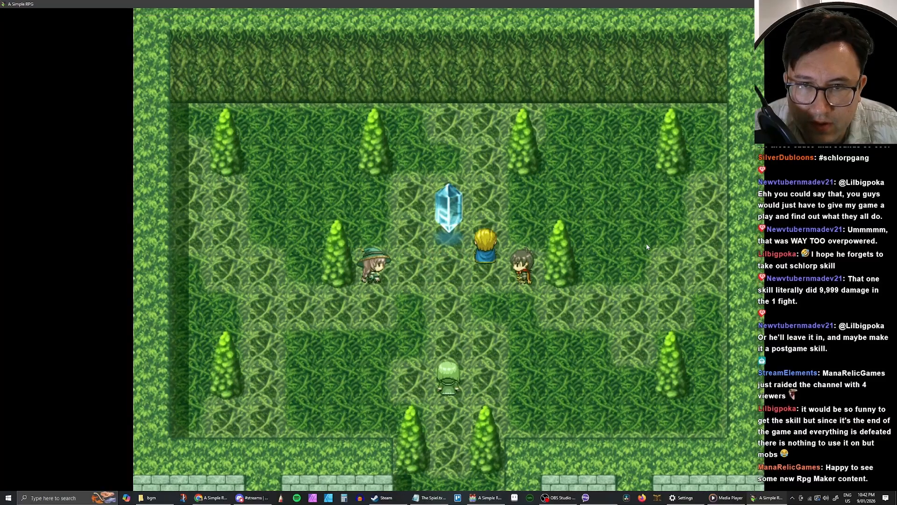
# Step: Walk the Knight over to the Mage, the Rogue and the Cleric, returning to the front of the crystal
pyautogui.press('Left')
pyautogui.press('Down')
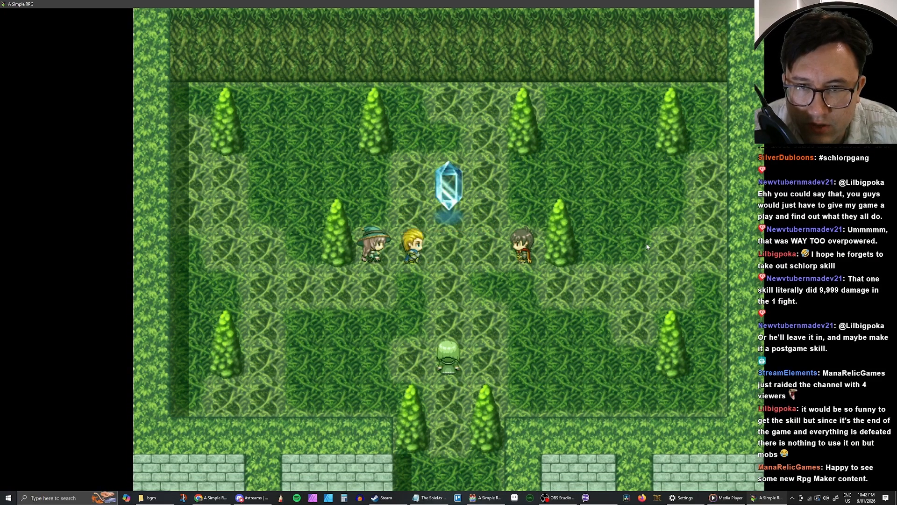
pyautogui.press('Right')
pyautogui.press('Down')
pyautogui.press('Up')
pyautogui.press('Right')
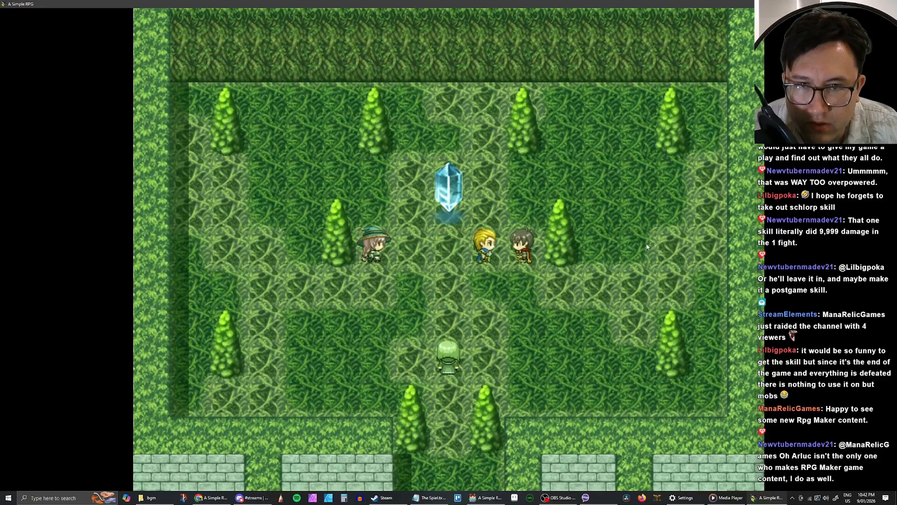
pyautogui.press('Up')
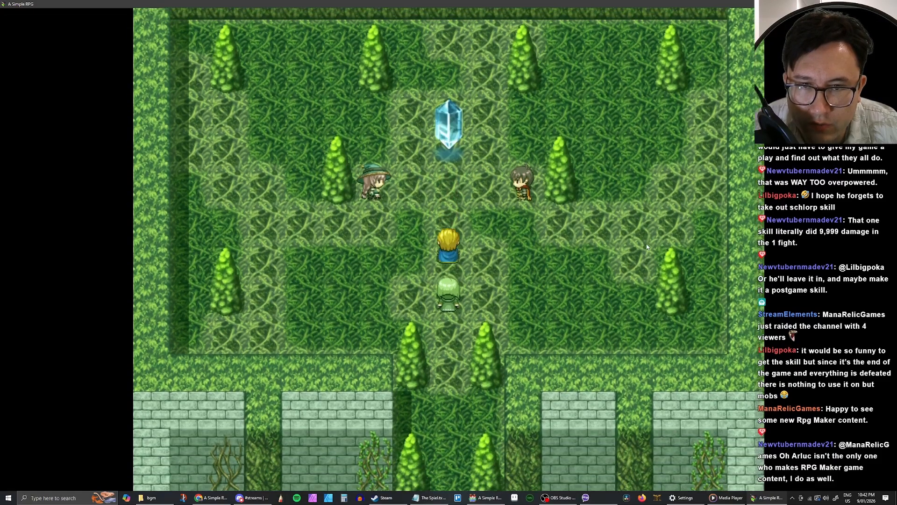
pyautogui.press('Up')
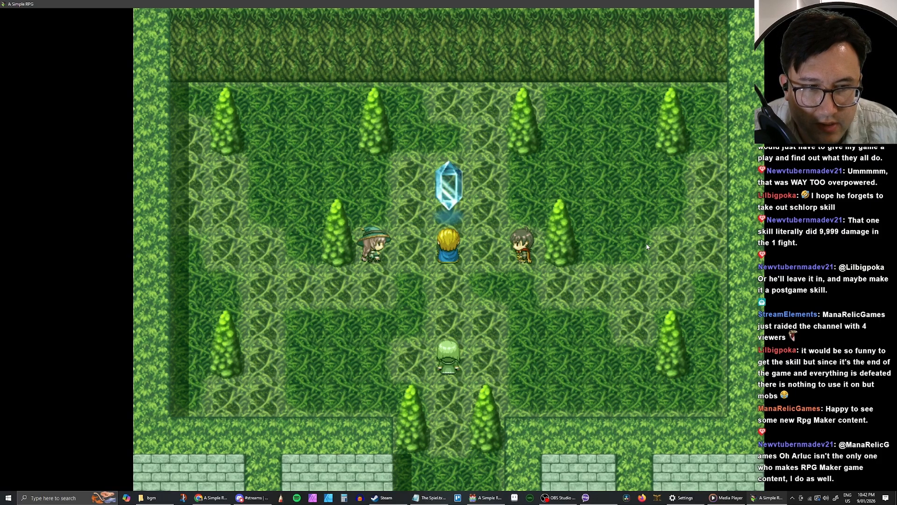
# Step: Bring up the earth temple offering choice and highlight the Rogue among the candidates
pyautogui.press('Down')
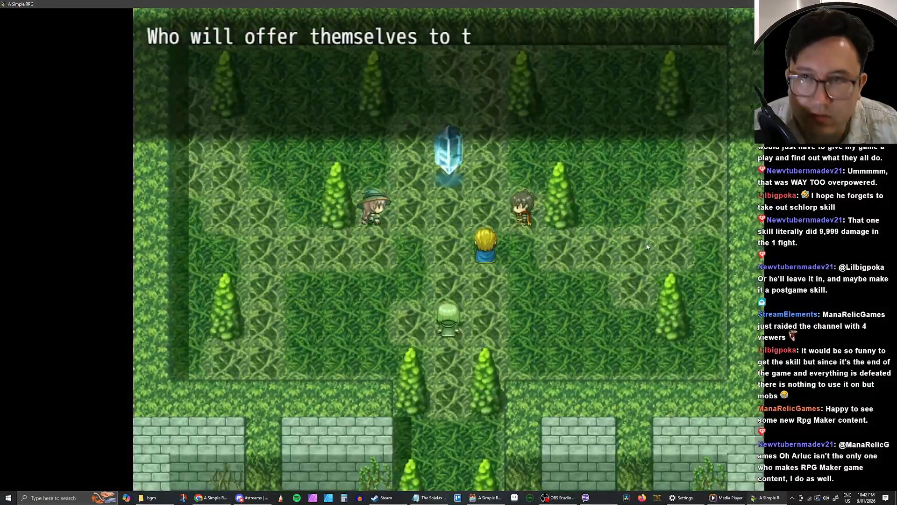
pyautogui.press('Down')
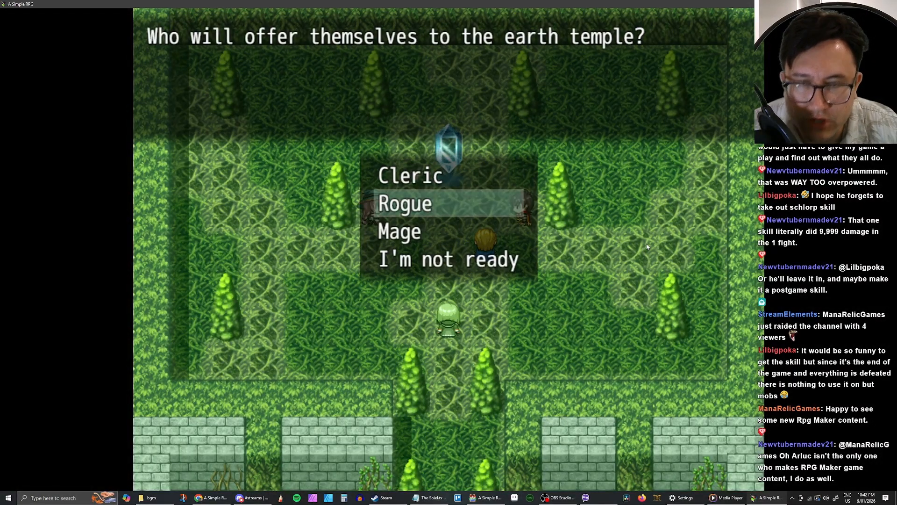
pyautogui.press('Up')
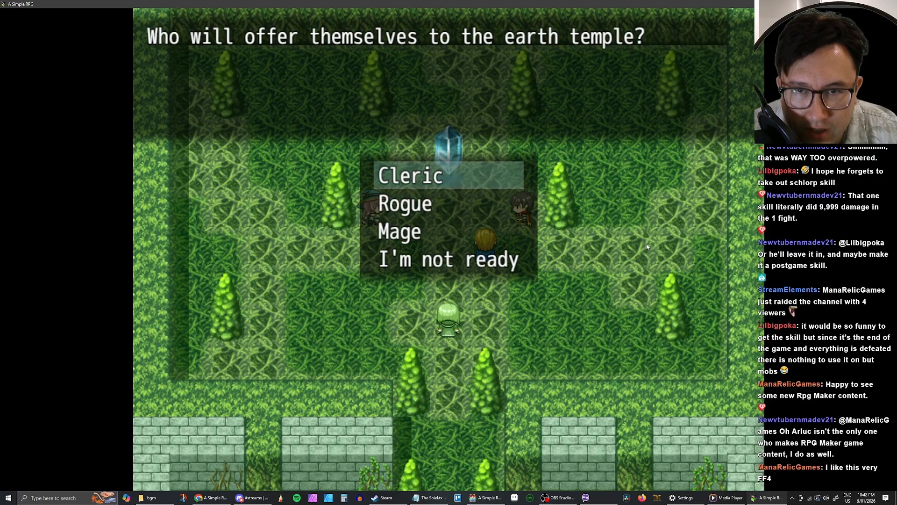
pyautogui.press('Down')
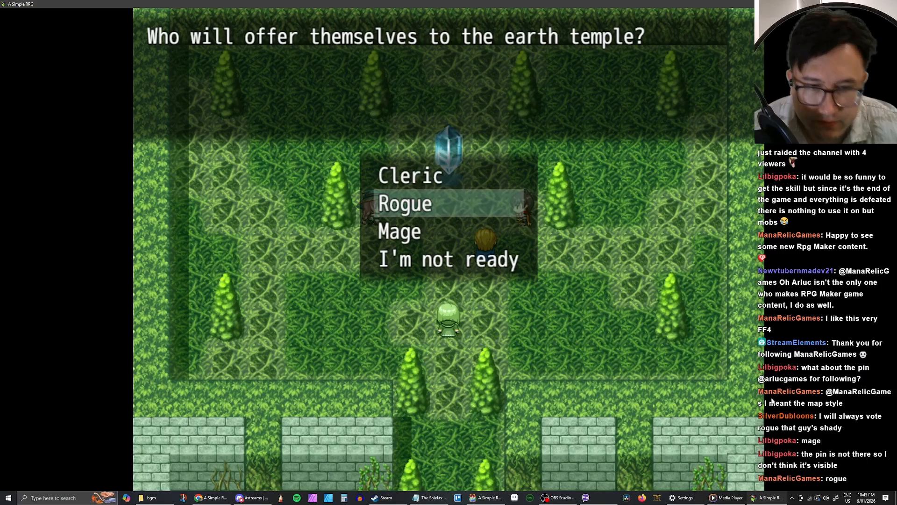
# Step: Switch to OBS Studio, post the followers' NPC Google Form invitation from The Spiel.txt in the stream chat, and pin it
pyautogui.click(558, 498)
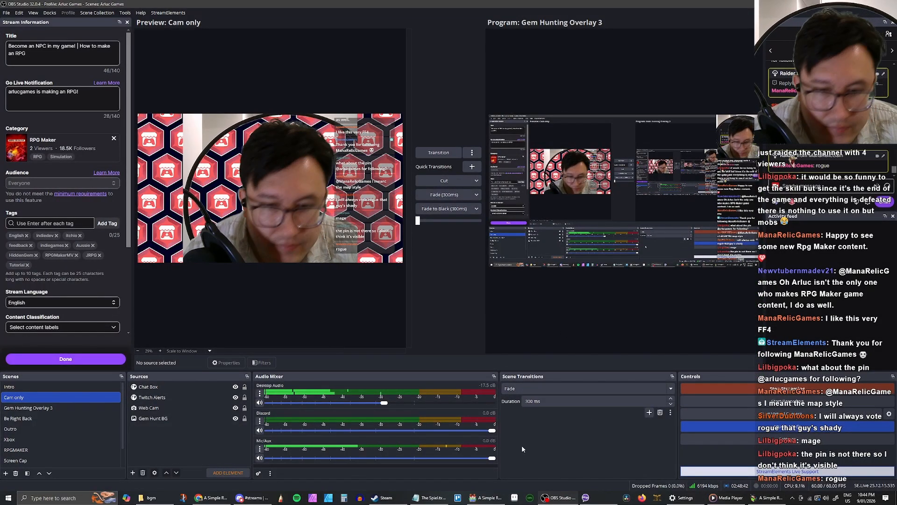
pyautogui.click(425, 498)
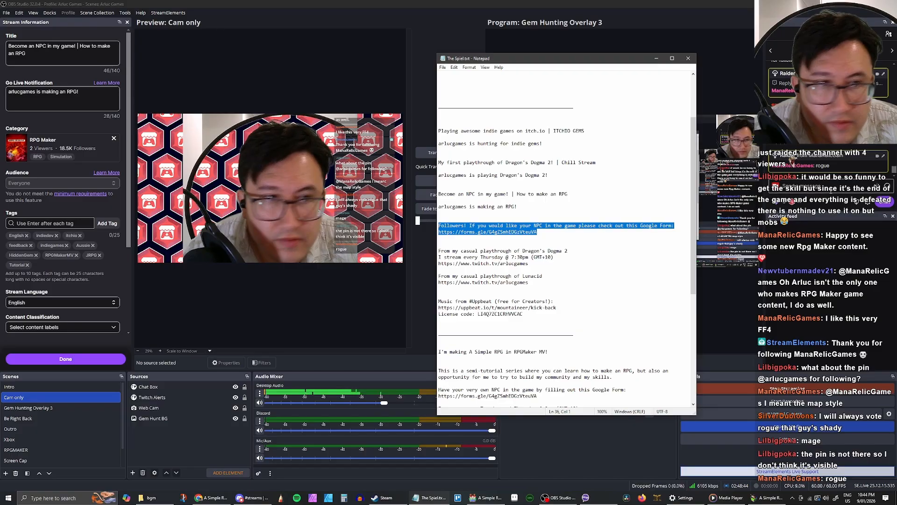
pyautogui.click(425, 498)
pyautogui.write('Followers! If you would like your NPC in the game please check out this Google Form: https://forms.gle/G4gZSmhEDGzVteuVA')
pyautogui.press('Return')
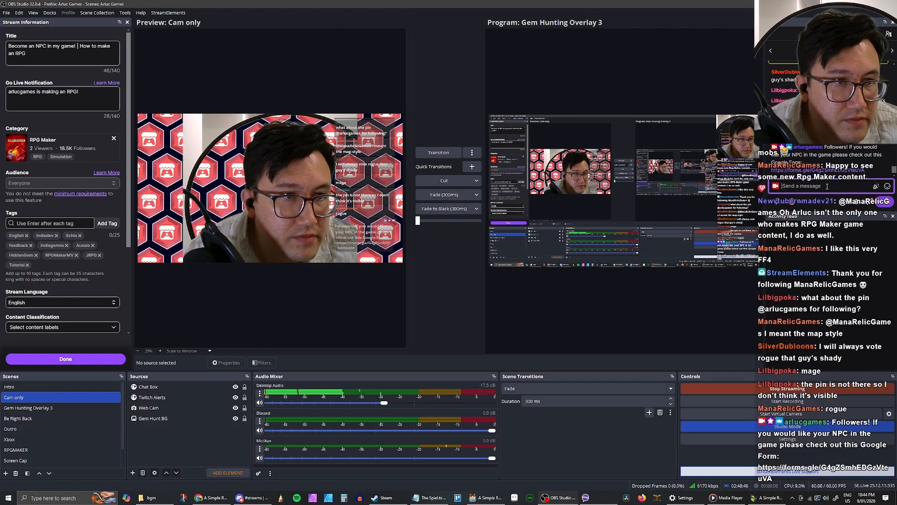
pyautogui.click(883, 145)
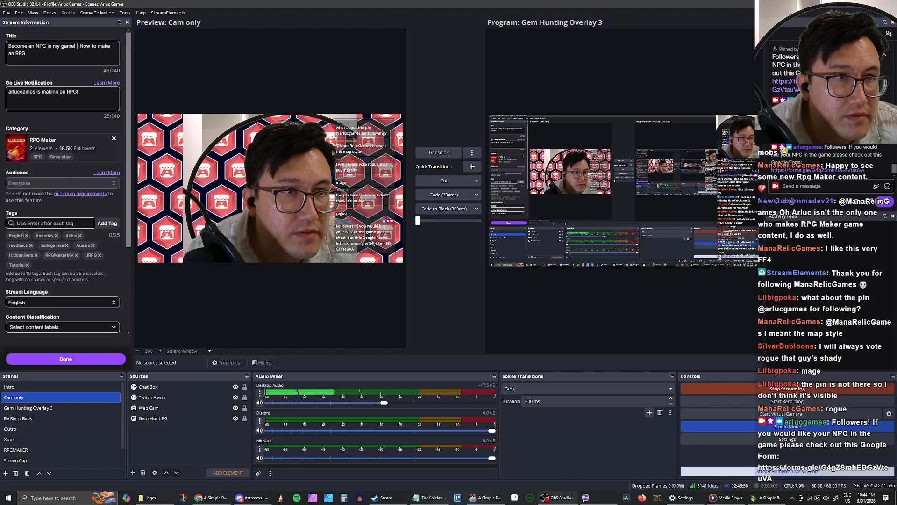
pyautogui.click(858, 186)
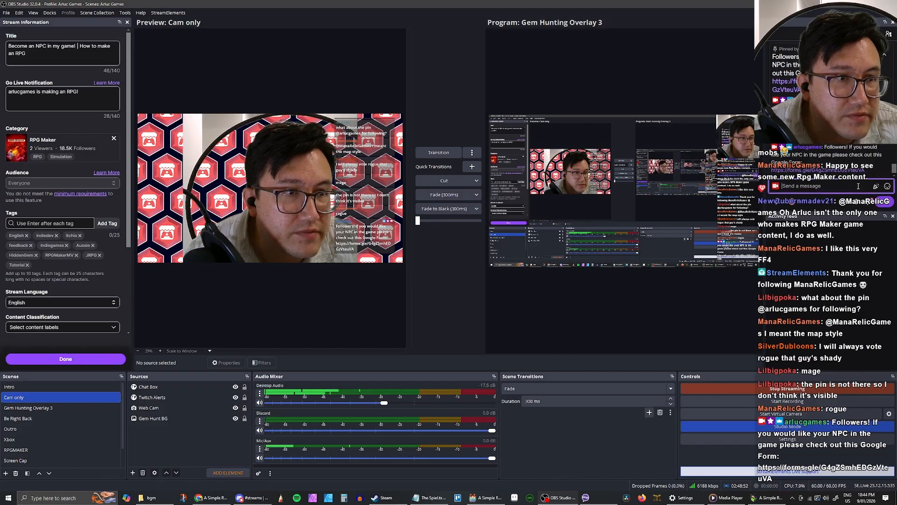
pyautogui.click(701, 332)
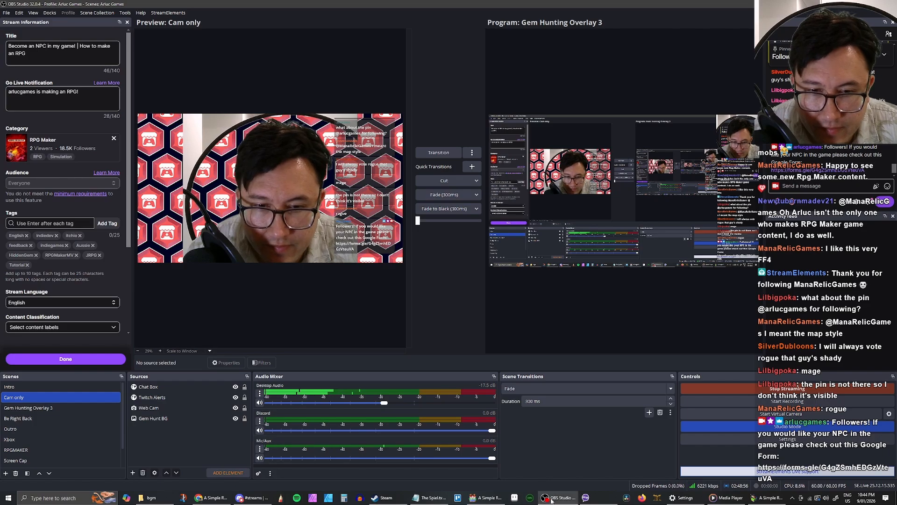
# Step: Return to the running playtest and choose the Rogue as the offering to the earth temple
pyautogui.click(486, 498)
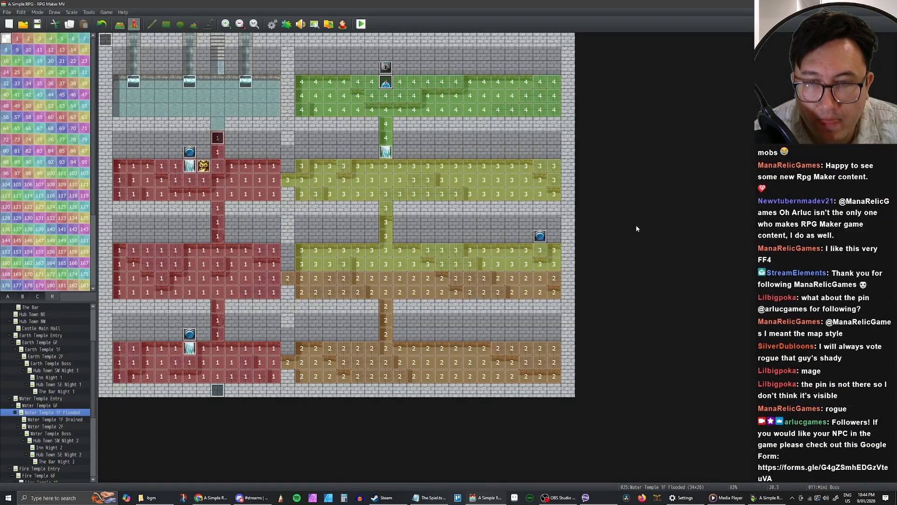
pyautogui.click(766, 497)
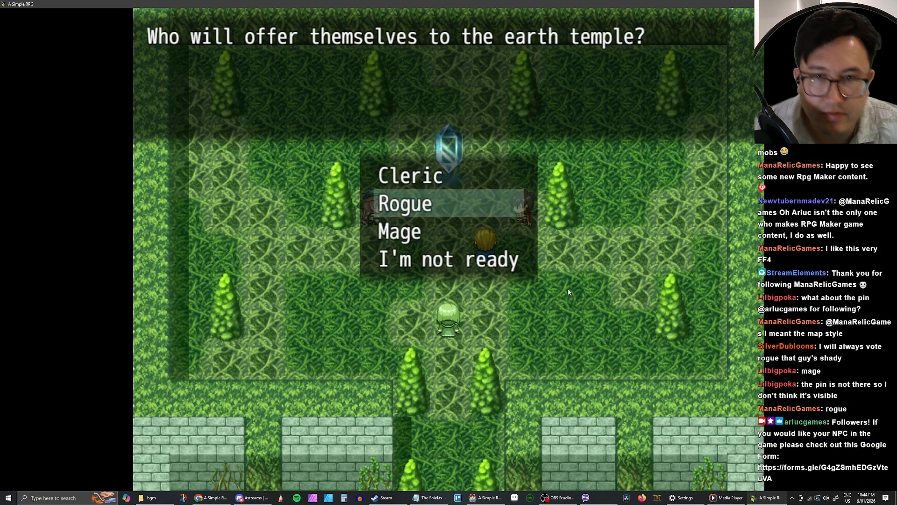
pyautogui.press('Down')
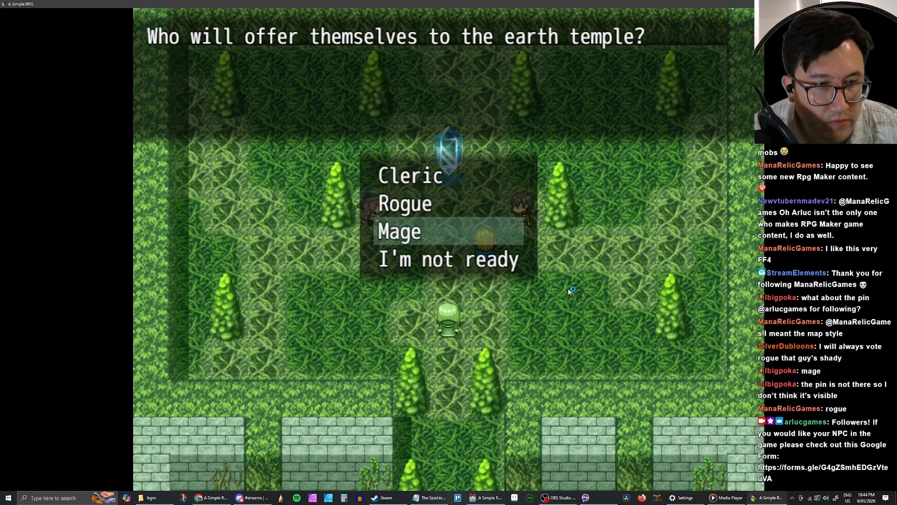
pyautogui.press('Up')
pyautogui.press('Return')
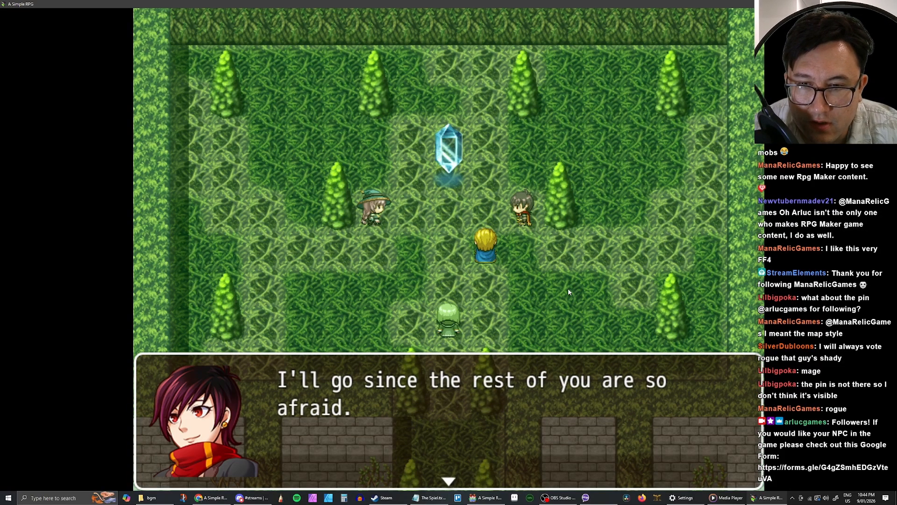
# Step: Advance through the Rogue's farewell, the learned skill, the crystal's reply and the Water Gem message to finish the scene
pyautogui.press('Return')
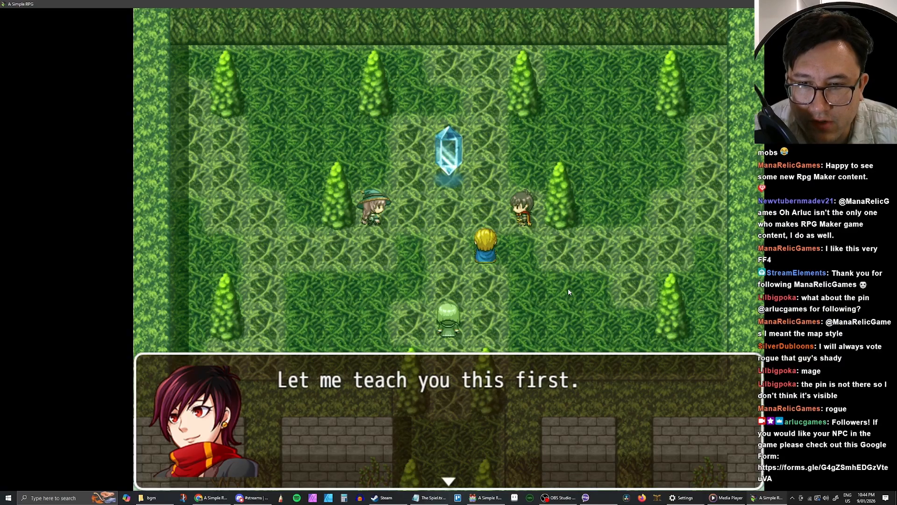
pyautogui.press('Return')
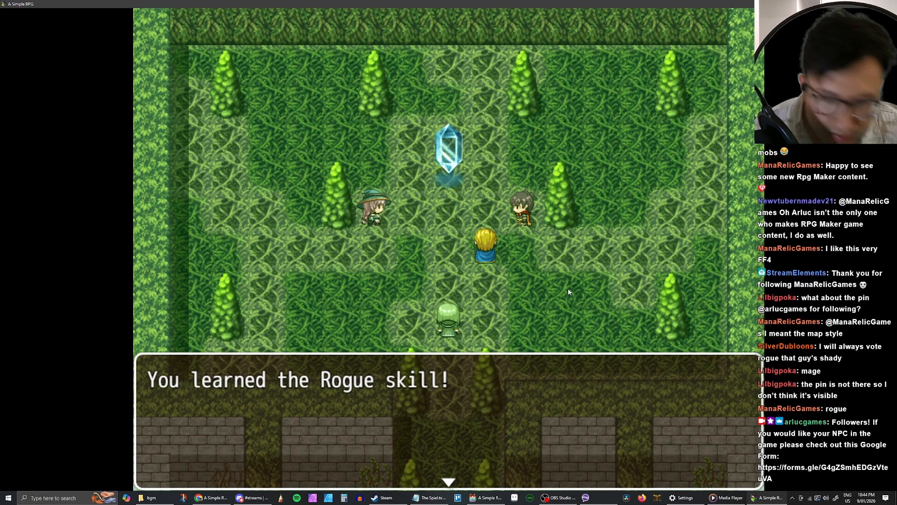
pyautogui.press('Return')
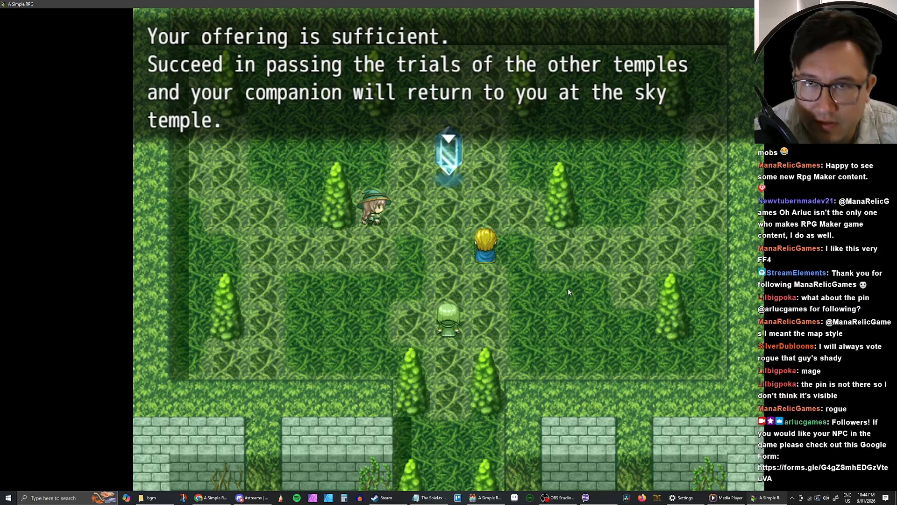
pyautogui.press('Return')
pyautogui.press('Return')
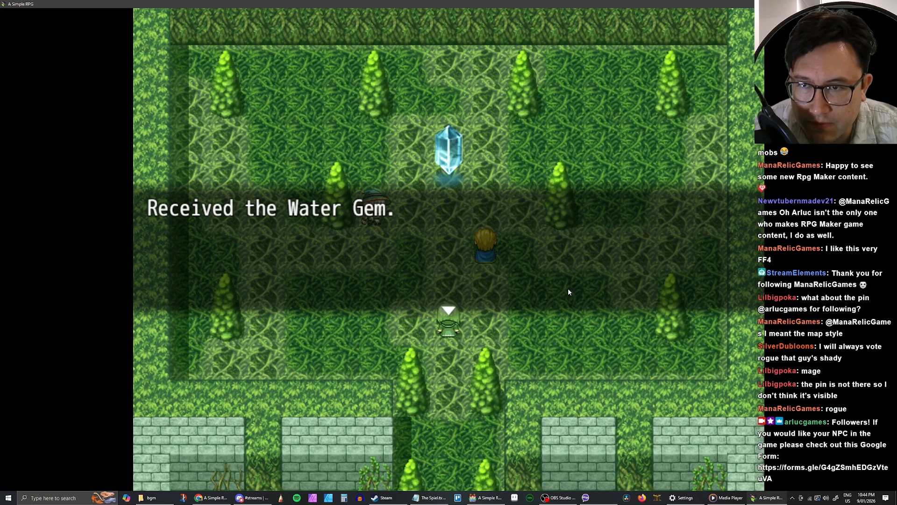
pyautogui.press('Return')
pyautogui.press('Return')
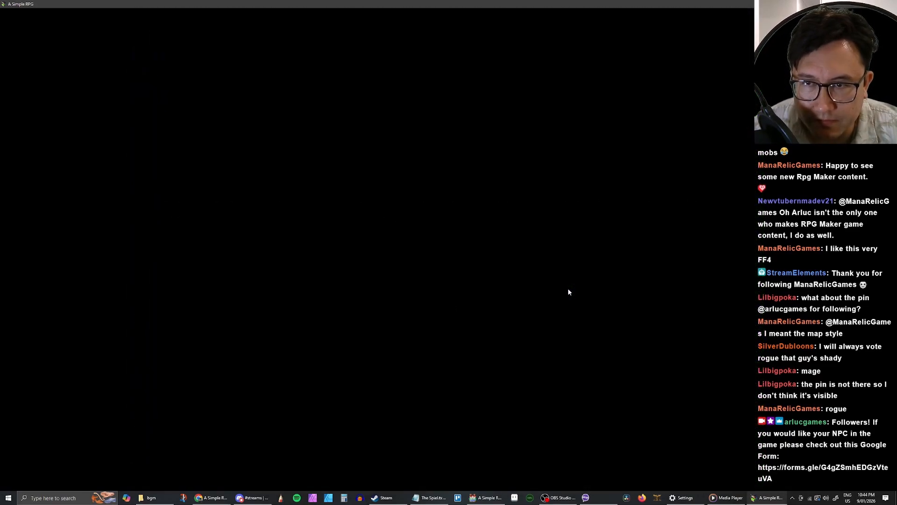
# Step: Check the remaining party members' levels, HP and MP in the game menu on arriving in Hub Town
pyautogui.press('Up')
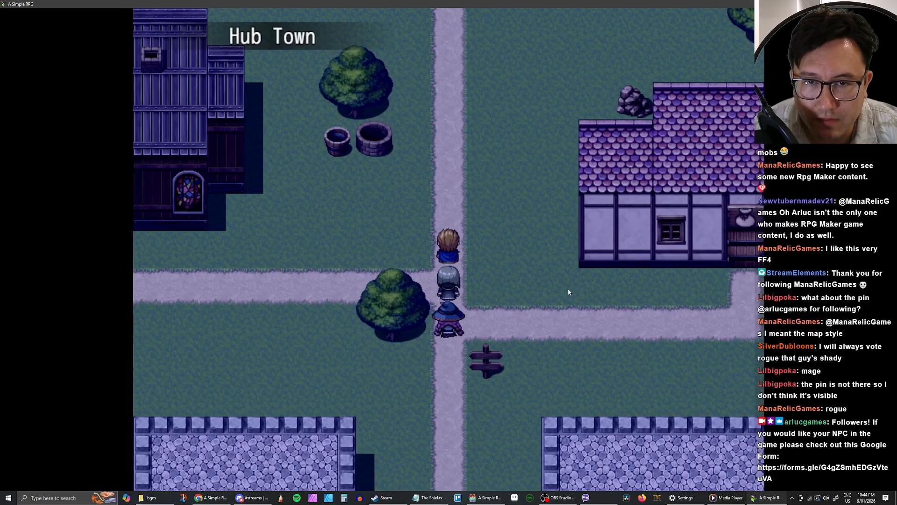
pyautogui.press('Escape')
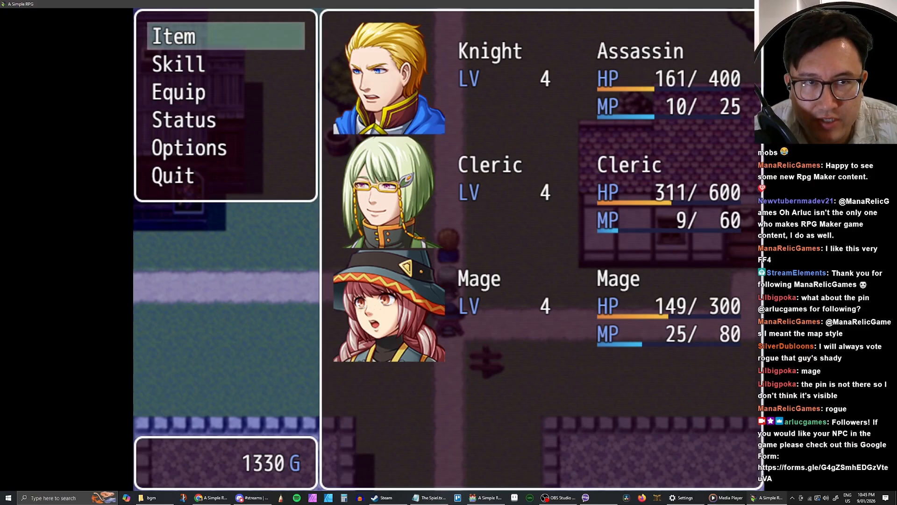
pyautogui.press('Escape')
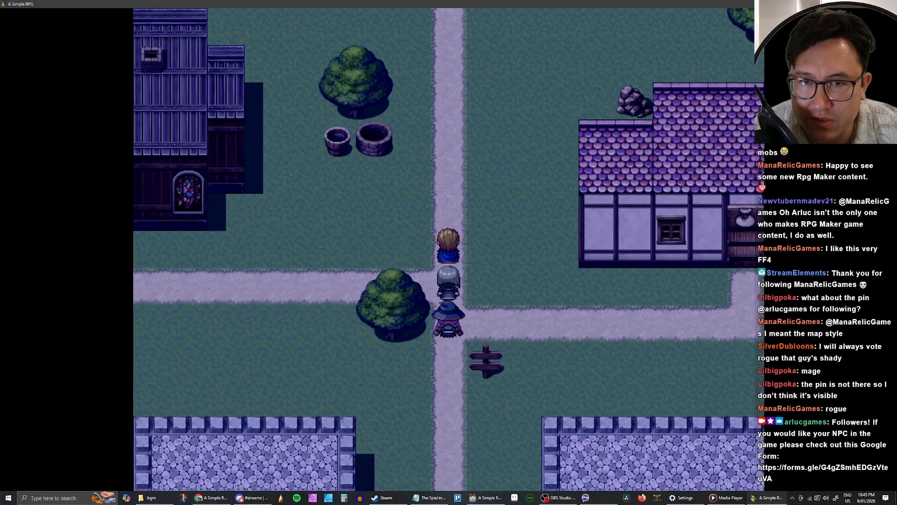
# Step: Walk the party west to the inn door and dismiss the Mage's line there
pyautogui.press('Left')
pyautogui.press('Down')
pyautogui.press('Left')
pyautogui.press('Up')
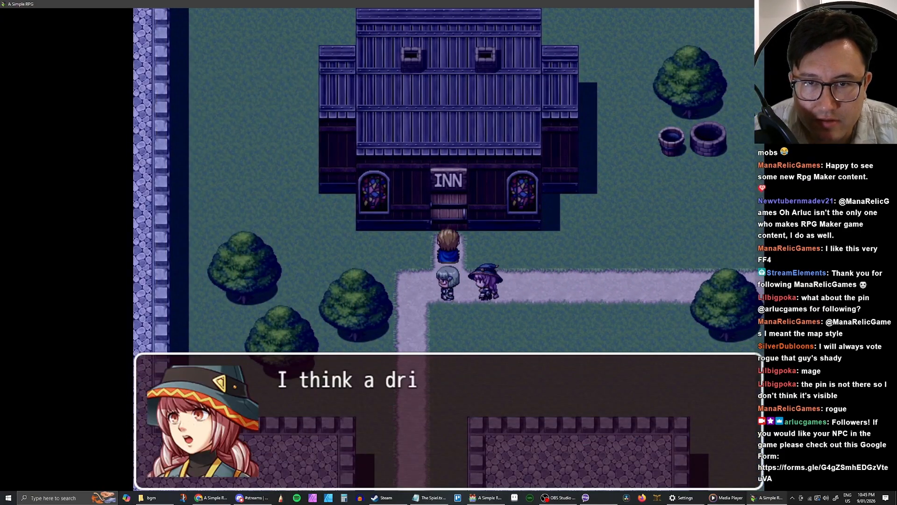
pyautogui.press('Return')
pyautogui.press('Return')
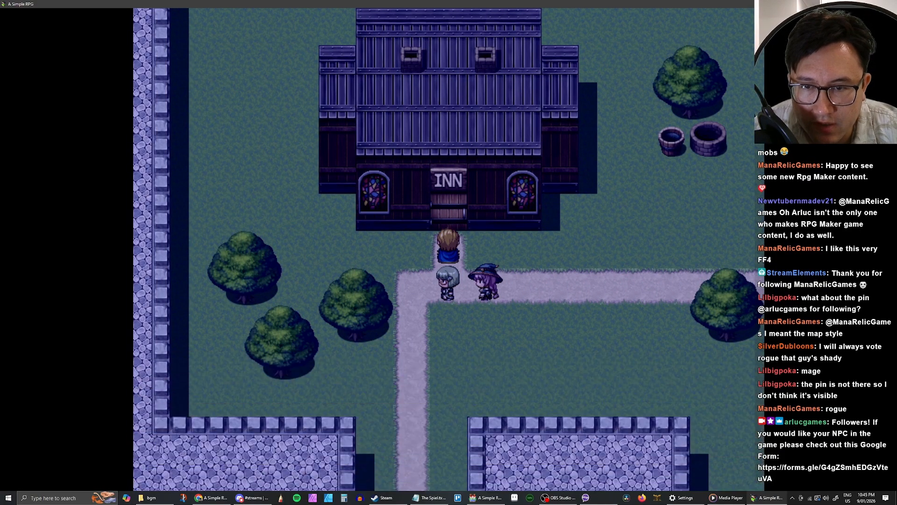
# Step: Walk the party from the inn across night-time Hub Town to the tavern in the east and enter it
pyautogui.press('Right')
pyautogui.press('Up')
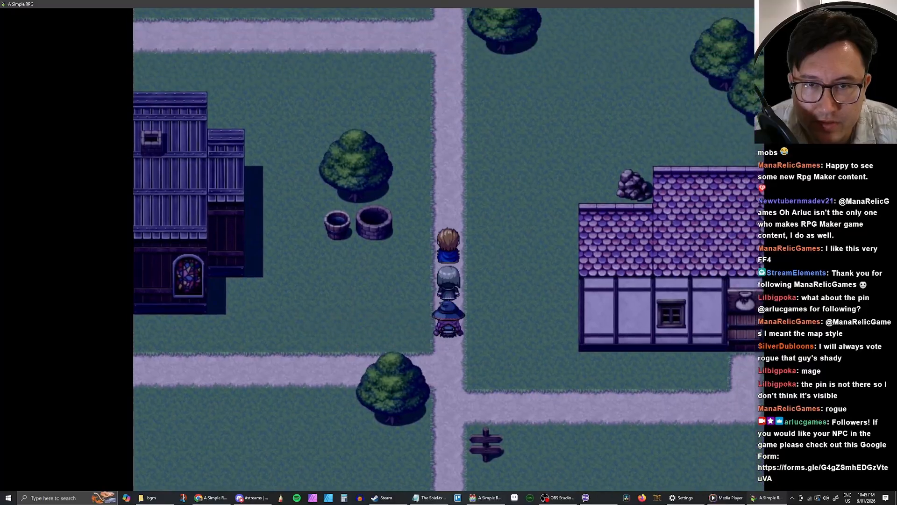
pyautogui.press('Up')
pyautogui.press('Right')
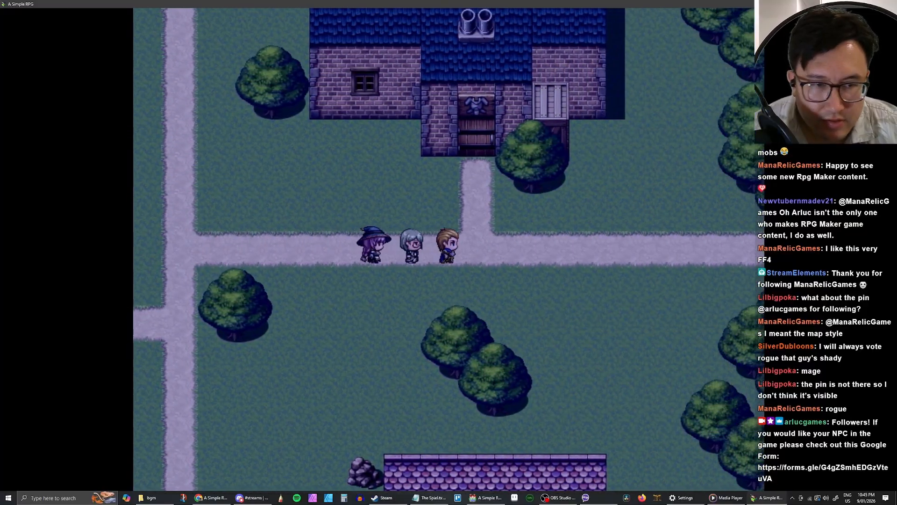
pyautogui.press('Right')
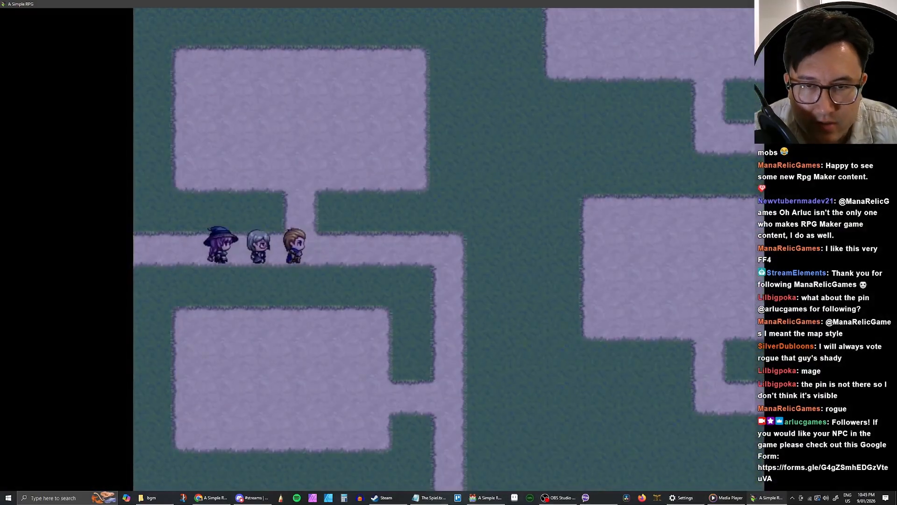
pyautogui.press('Right')
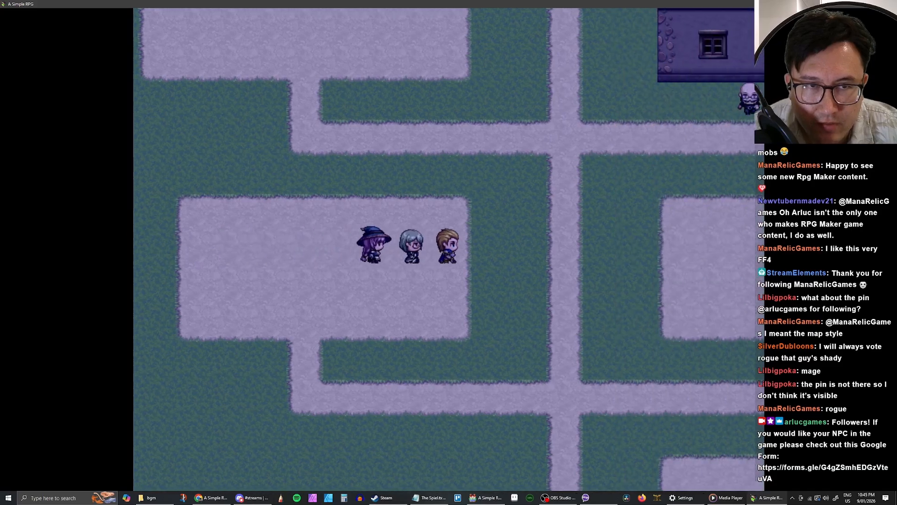
pyautogui.press('Up')
pyautogui.press('Right')
pyautogui.press('Up')
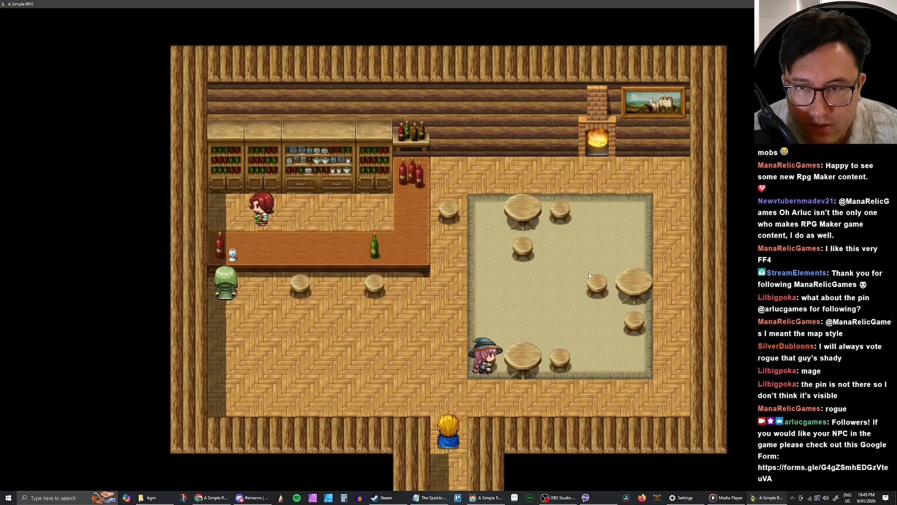
# Step: Approach the green-haired companion at the tavern's bar counter and play through the conversation about the earth temple
pyautogui.press('Up')
pyautogui.press('Up')
pyautogui.press('Left')
pyautogui.press('Return')
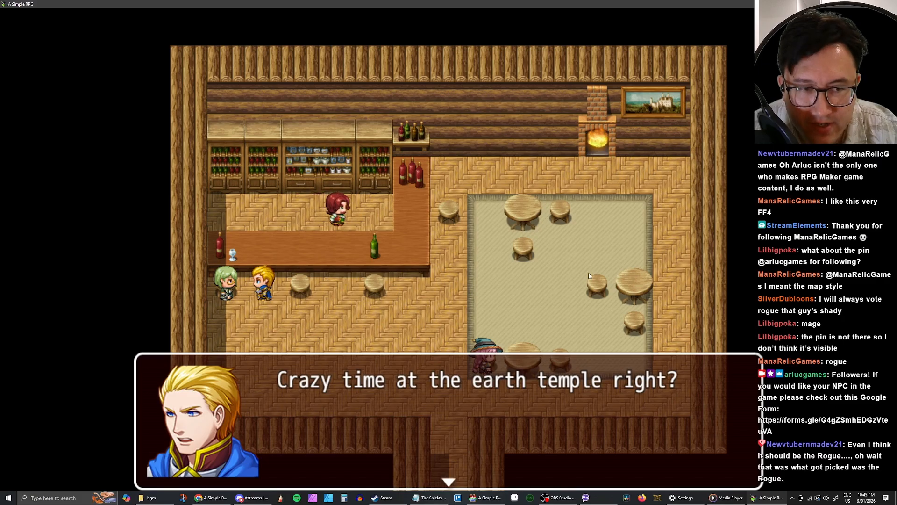
pyautogui.press('Return')
pyautogui.press('Return')
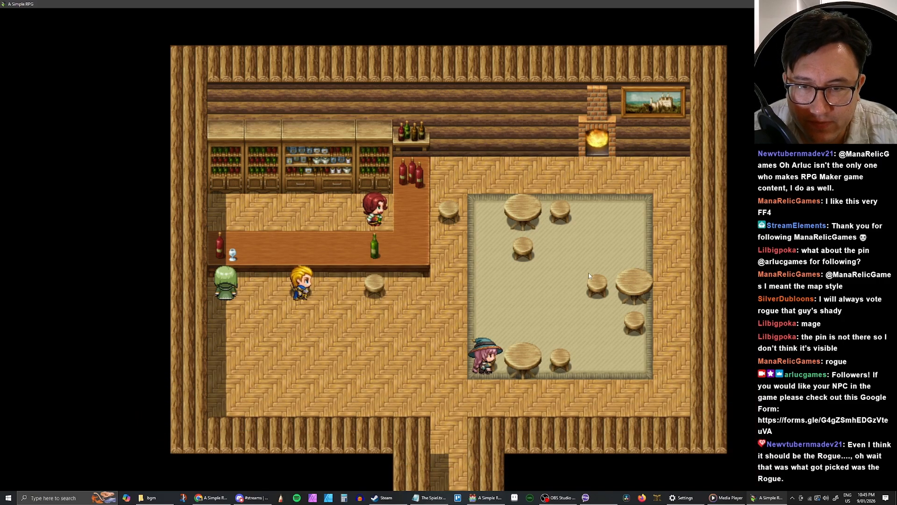
# Step: Cross the tavern to the Mage beside the lower table and play through her conversation
pyautogui.press('Up')
pyautogui.press('Up')
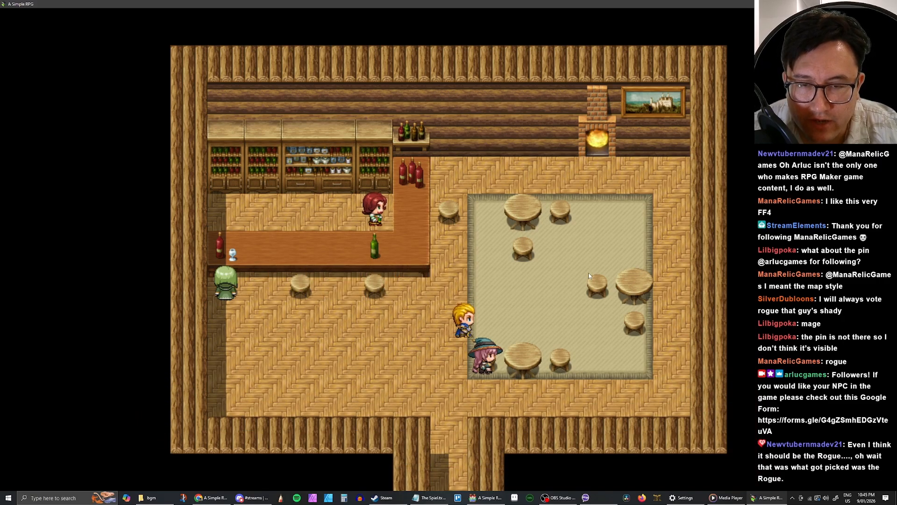
pyautogui.press('Right')
pyautogui.press('Up')
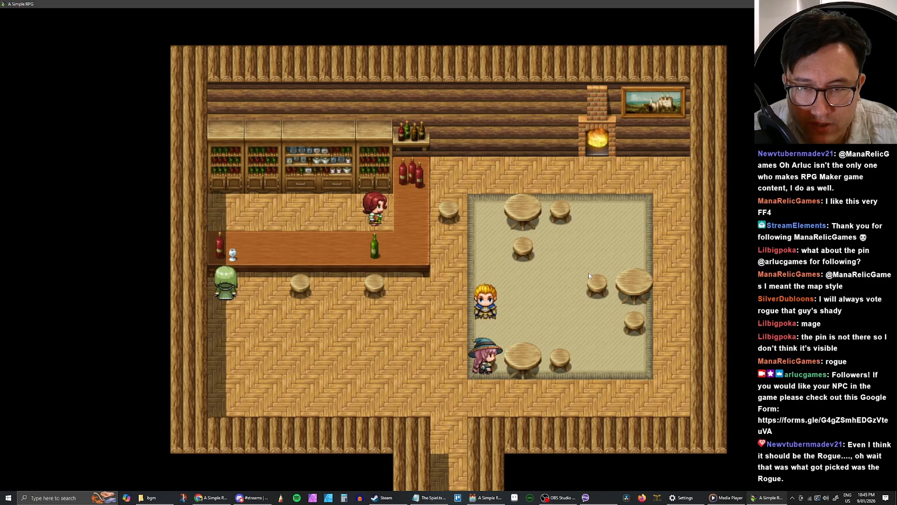
pyautogui.press('Down')
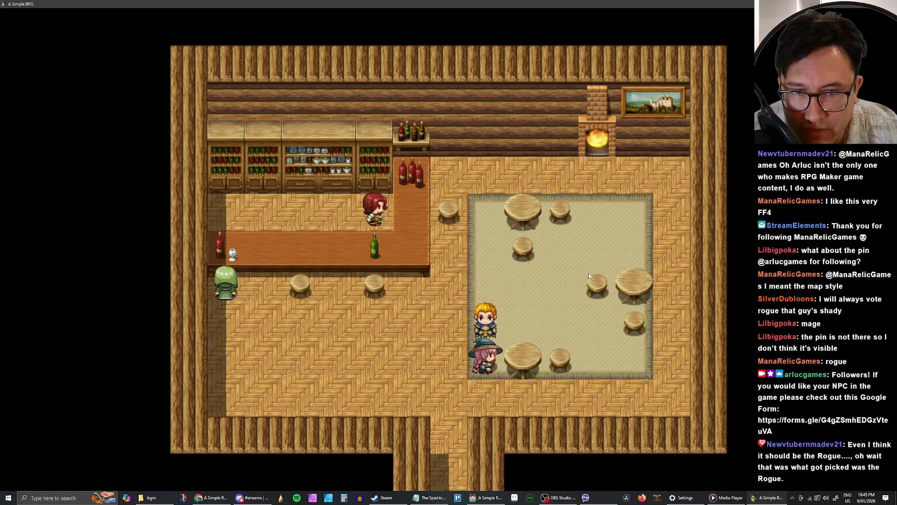
pyautogui.press('Return')
pyautogui.press('Return')
pyautogui.press('Return')
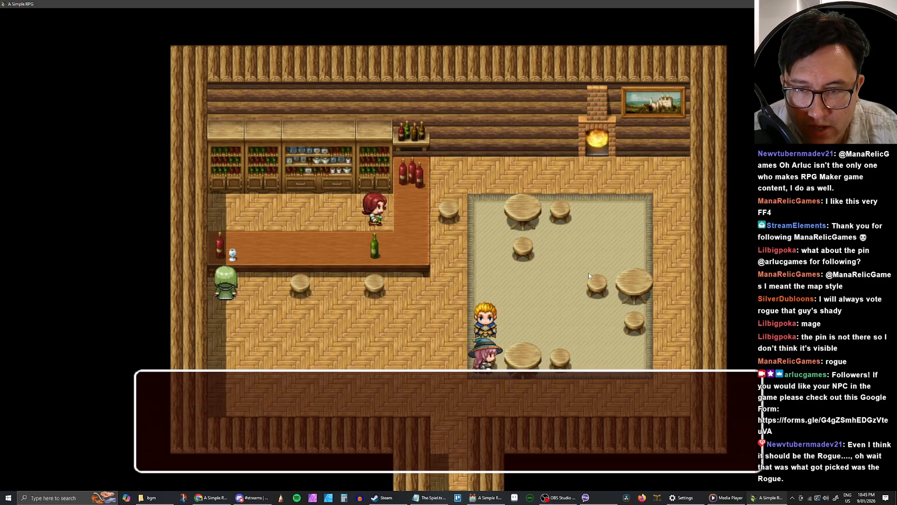
# Step: Head to the tavern exit and answer the leaving prompt with "Yes, time for bed."
pyautogui.press('Left')
pyautogui.press('Down')
pyautogui.press('Down')
pyautogui.press('Down')
pyautogui.press('Down')
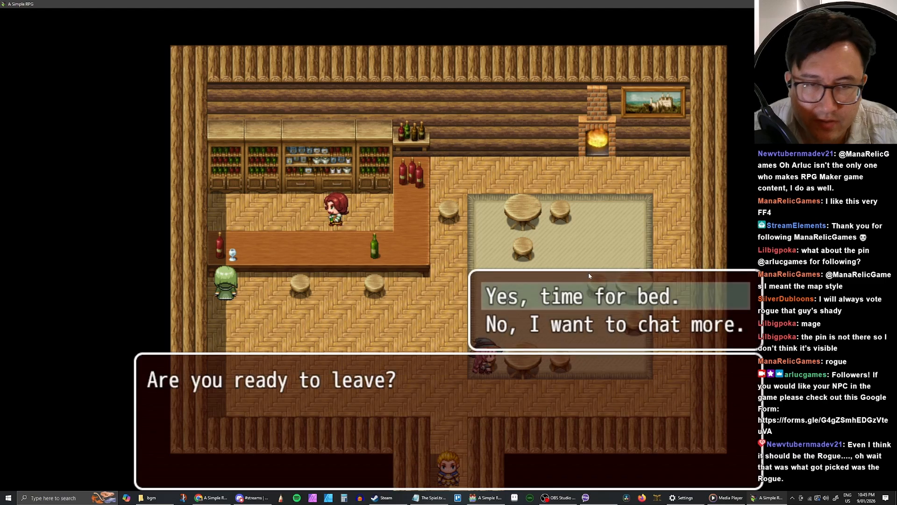
pyautogui.press('Return')
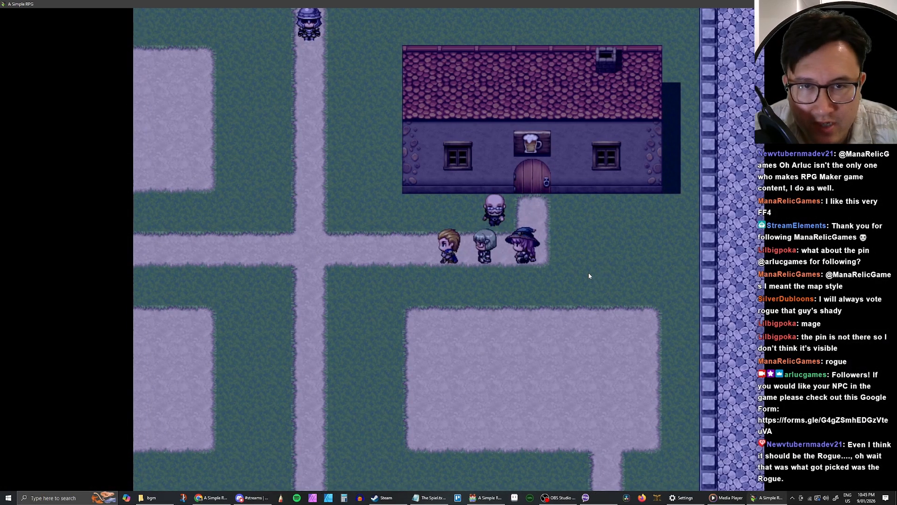
# Step: Walk the party back west through night-time Hub Town to the inn and go inside
pyautogui.press('Left')
pyautogui.press('Down')
pyautogui.press('Left')
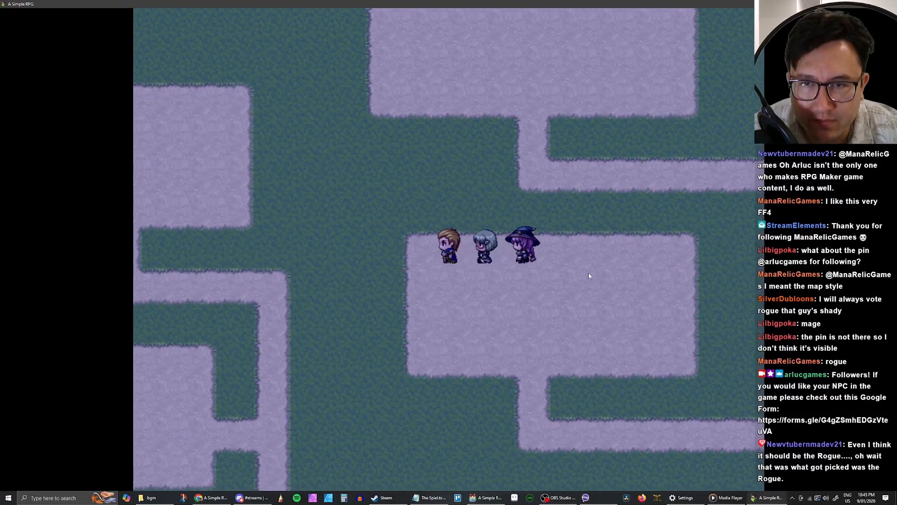
pyautogui.press('Left')
pyautogui.press('Down')
pyautogui.press('Left')
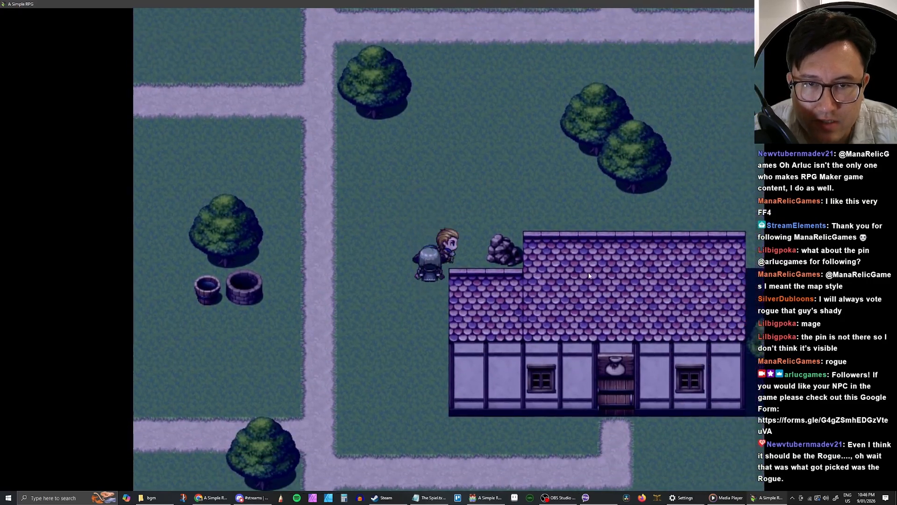
pyautogui.press('Left')
pyautogui.press('Down')
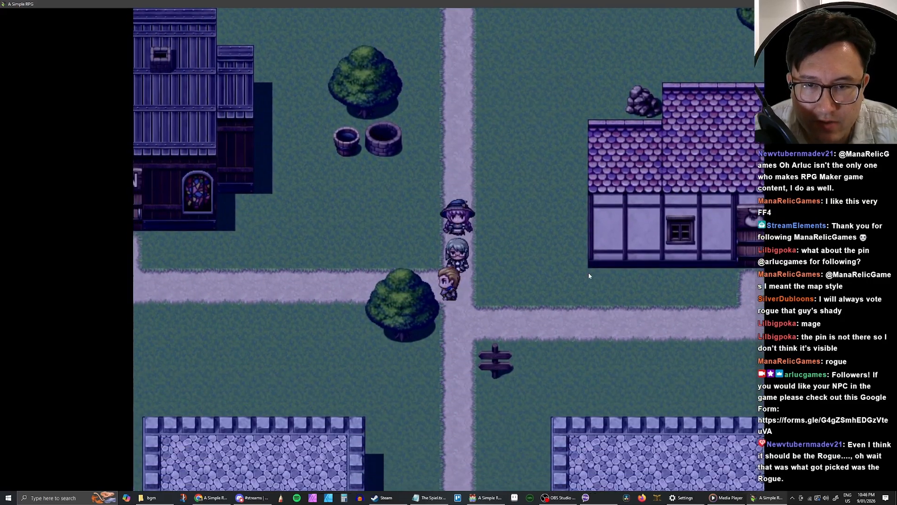
pyautogui.press('Left')
pyautogui.press('Left')
pyautogui.press('Up')
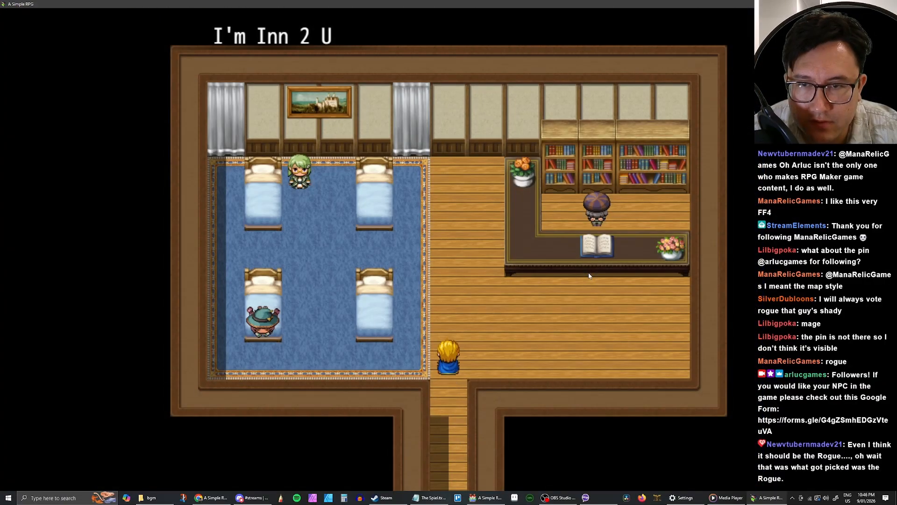
# Step: Approach the green-haired companion between the inn's upper beds and play through the dialogue
pyautogui.press('Up')
pyautogui.press('Left')
pyautogui.press('Up')
pyautogui.press('Left')
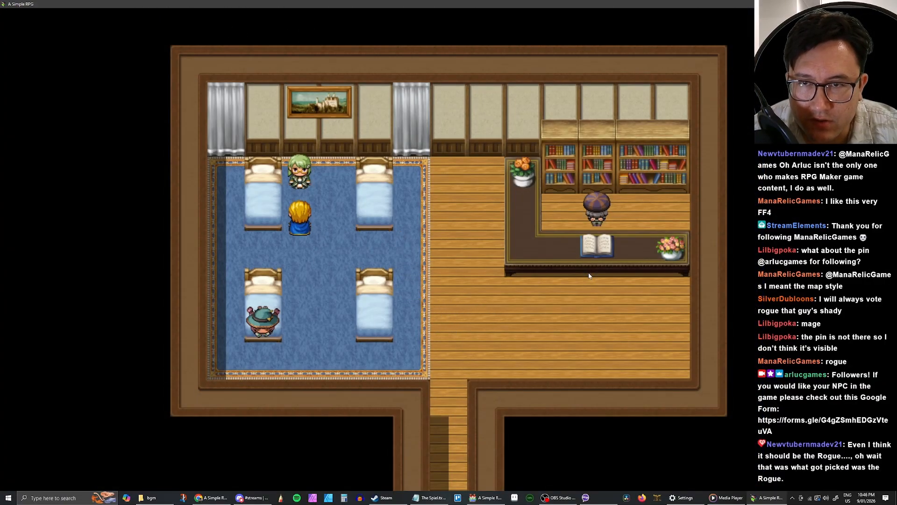
pyautogui.press('Return')
pyautogui.press('Return')
pyautogui.press('Return')
# Step: Talk to the Mage at the lower bed in the inn and dismiss her dialogue
pyautogui.press('Down')
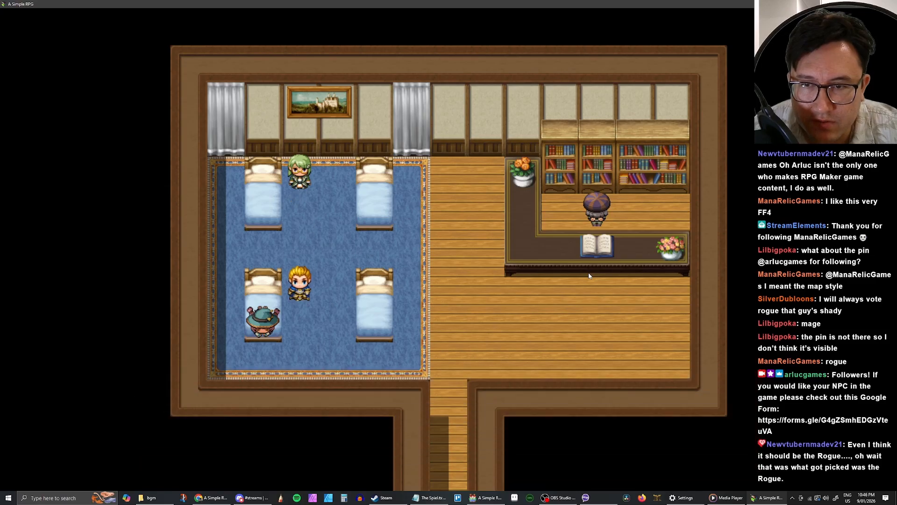
pyautogui.press('Down')
pyautogui.press('Left')
pyautogui.press('Return')
pyautogui.press('Return')
# Step: Talk to the innkeeper across the counter and rest for the night, advancing the dialogue through to the morning
pyautogui.press('Right')
pyautogui.press('Up')
pyautogui.press('Right')
pyautogui.press('Down')
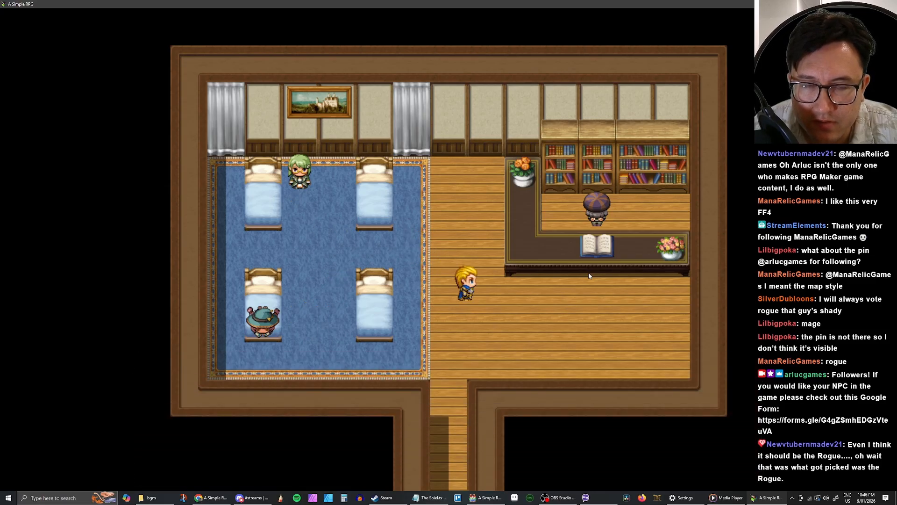
pyautogui.press('Right')
pyautogui.press('Right')
pyautogui.press('Right')
pyautogui.press('Right')
pyautogui.press('Up')
pyautogui.press('Return')
pyautogui.press('Return')
pyautogui.press('Return')
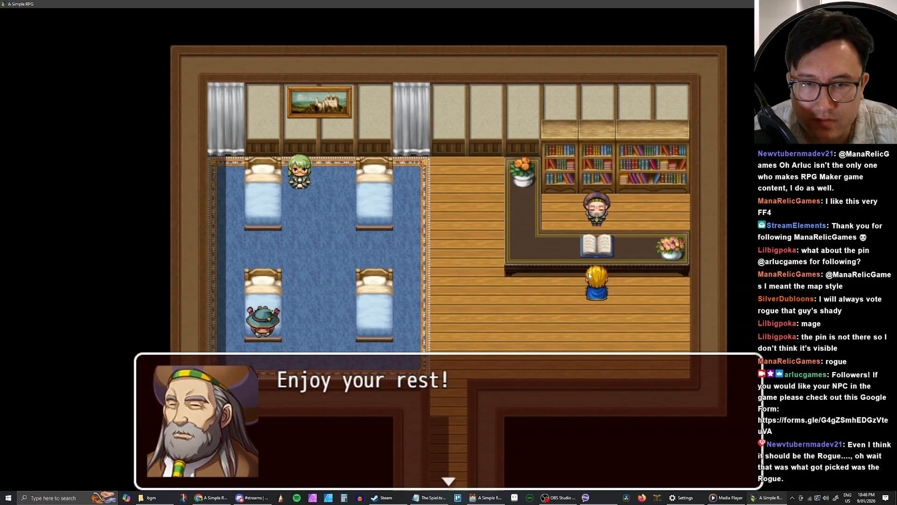
pyautogui.press('Return')
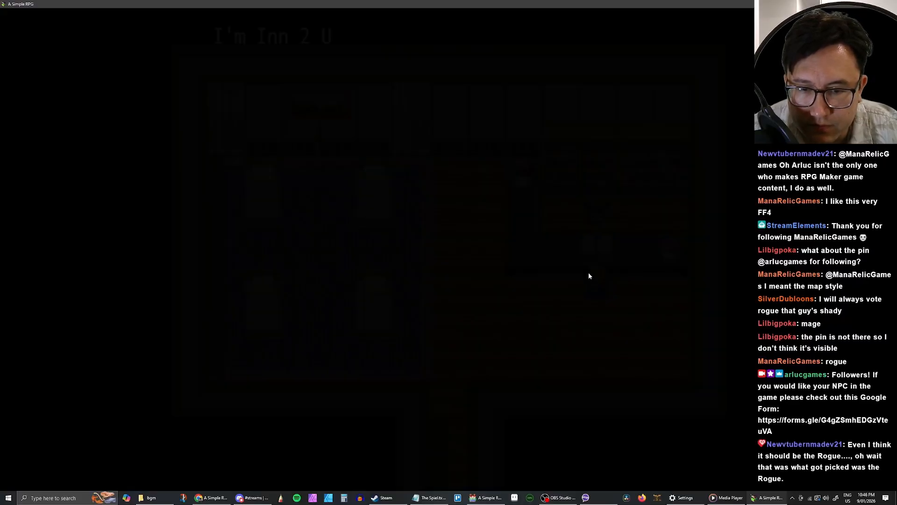
pyautogui.press('Return')
pyautogui.press('Return')
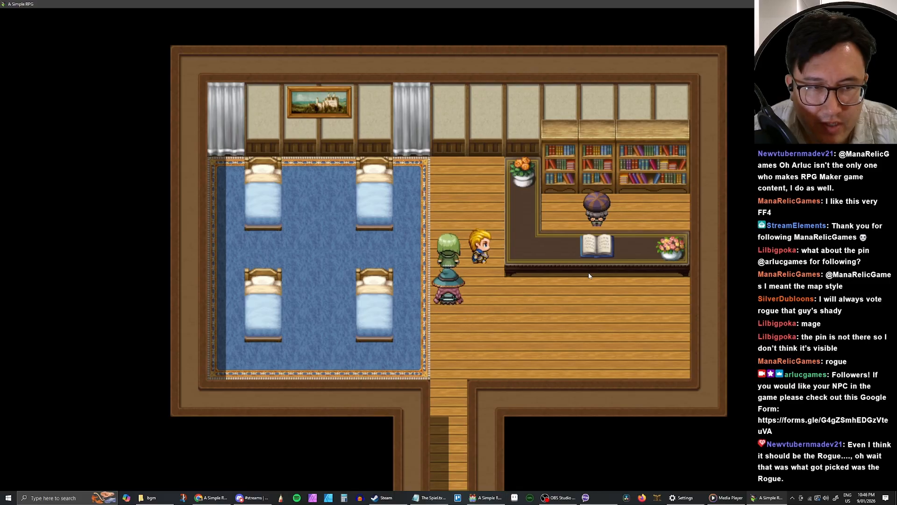
# Step: Leave the inn with the party and walk through daytime Hub Town past the golden statue towards the weapon shop
pyautogui.press('Down')
pyautogui.press('Left')
pyautogui.press('Down')
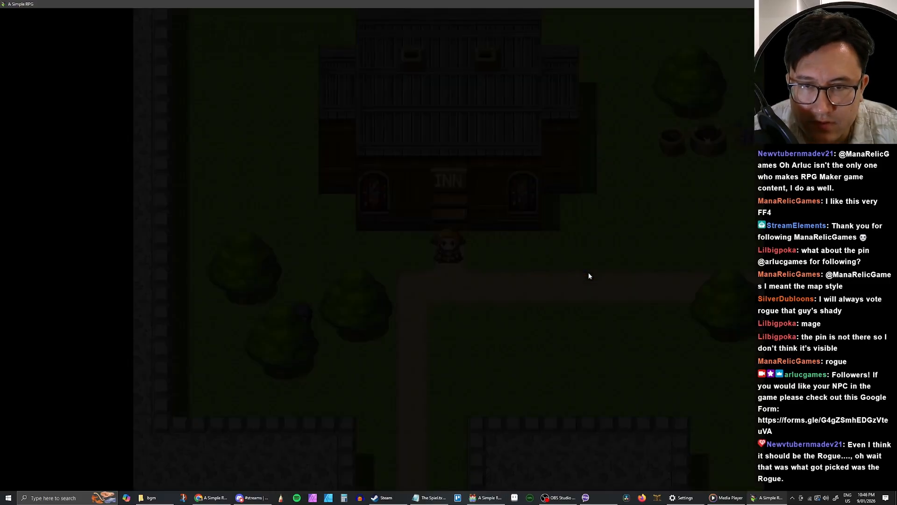
pyautogui.press('Down')
pyautogui.press('Right')
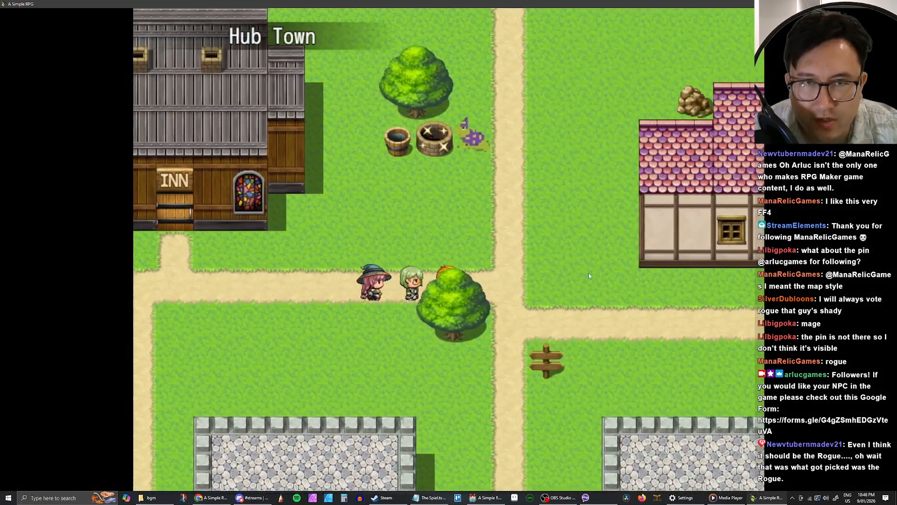
pyautogui.press('Up')
pyautogui.press('Left')
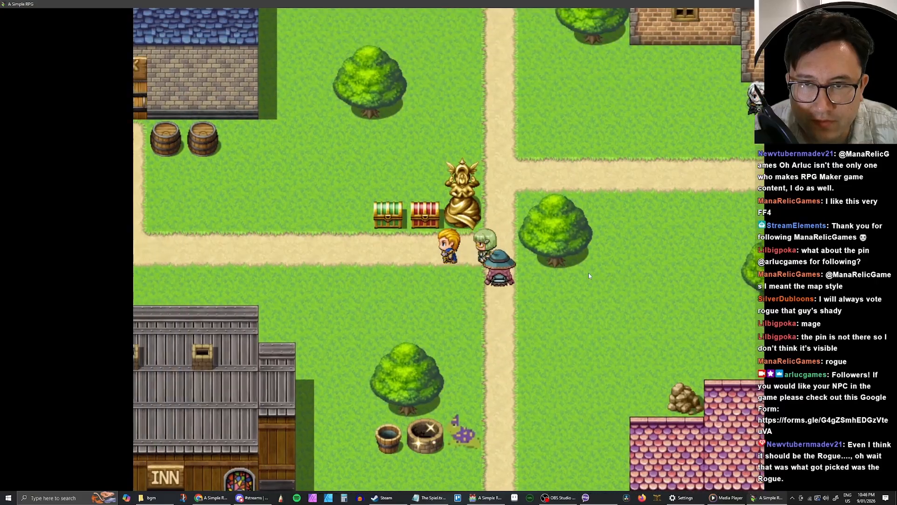
pyautogui.press('Left')
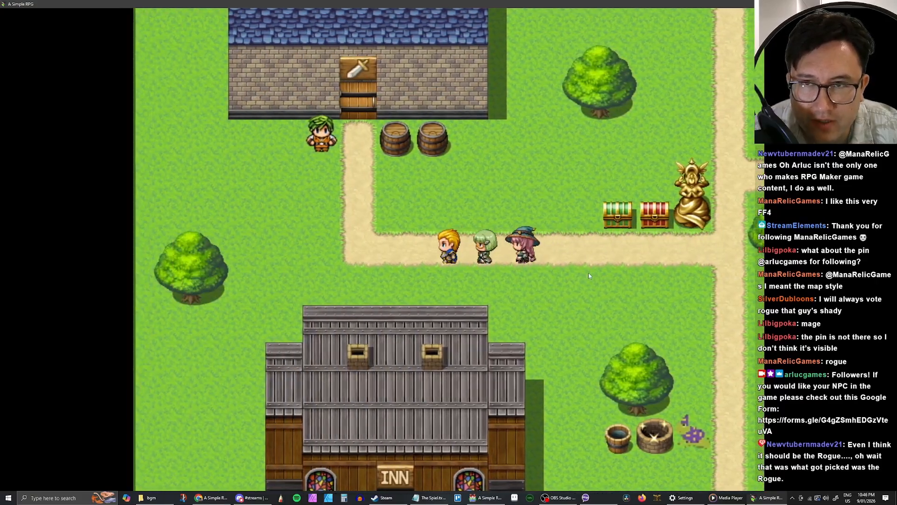
# Step: Play through the dark-haired elf's dialogue behind the trees beside the inn, and return the party to the path heading east
pyautogui.press('Right')
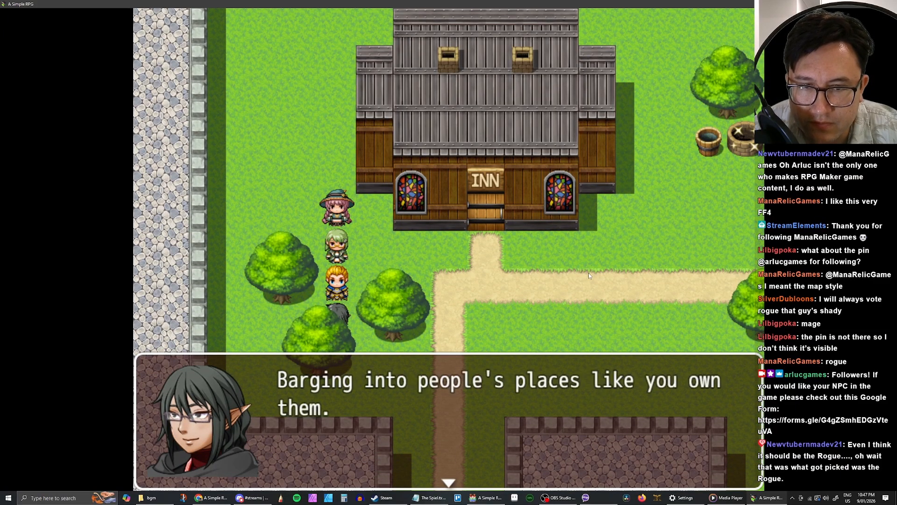
pyautogui.press('Return')
pyautogui.press('Right')
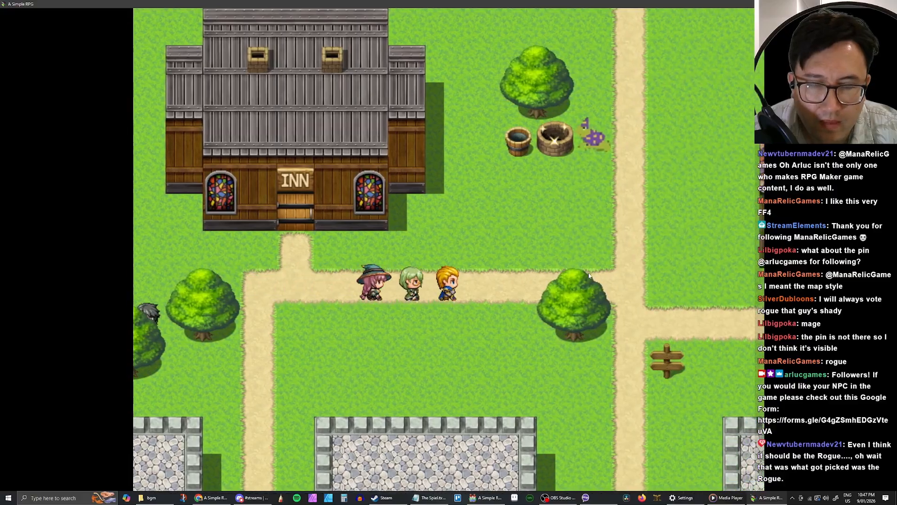
# Step: Walk the party to the horse outside the red-roofed shop and go through its whole dialogue
pyautogui.press('Up')
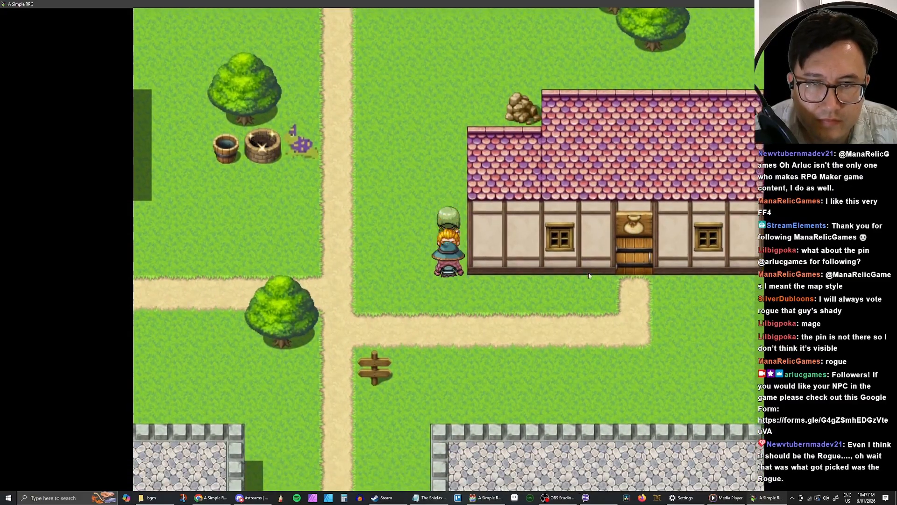
pyautogui.press('Down')
pyautogui.press('Right')
pyautogui.press('Return')
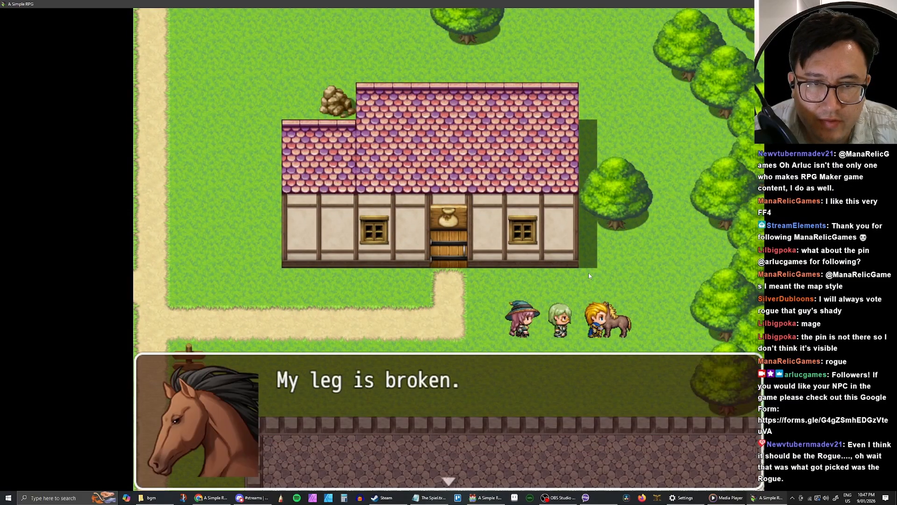
pyautogui.press('Return')
pyautogui.press('Return')
pyautogui.press('Return')
# Step: Walk back to the purple-spotted creature beside the well and go through its dialogue
pyautogui.press('Left')
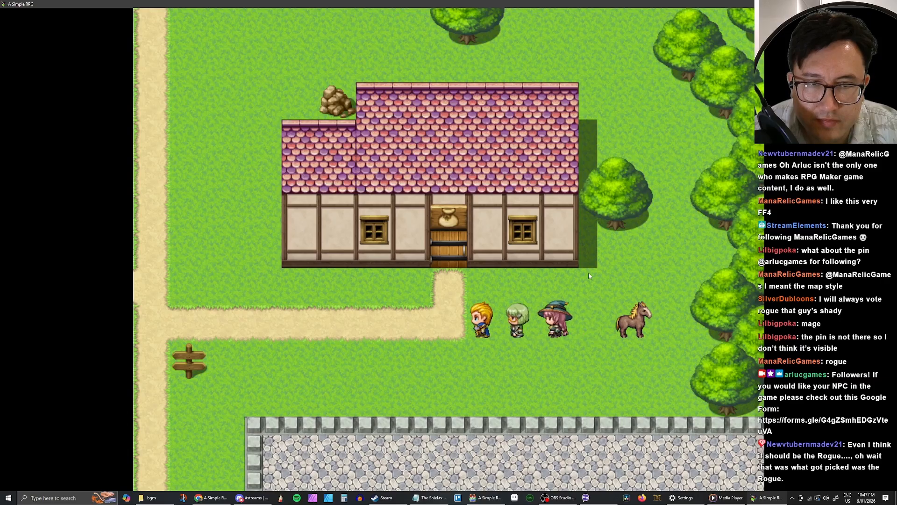
pyautogui.press('Up')
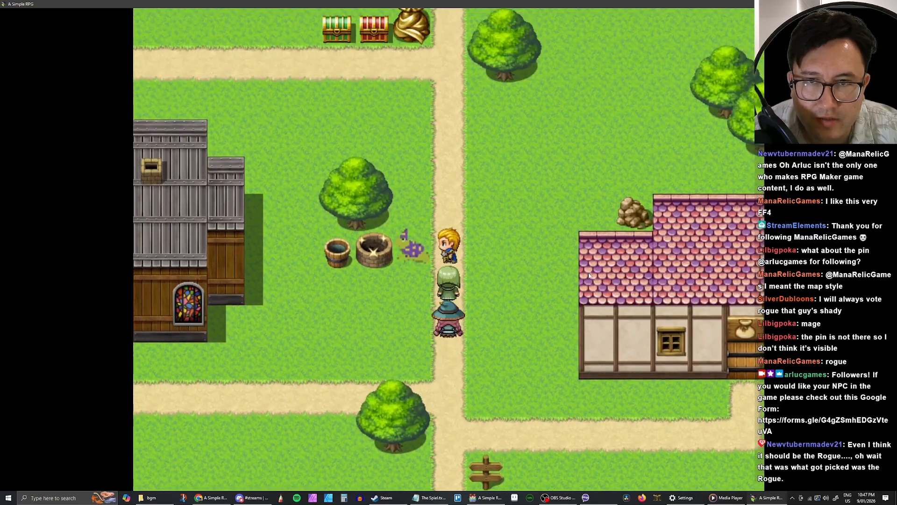
pyautogui.press('Return')
pyautogui.press('Return')
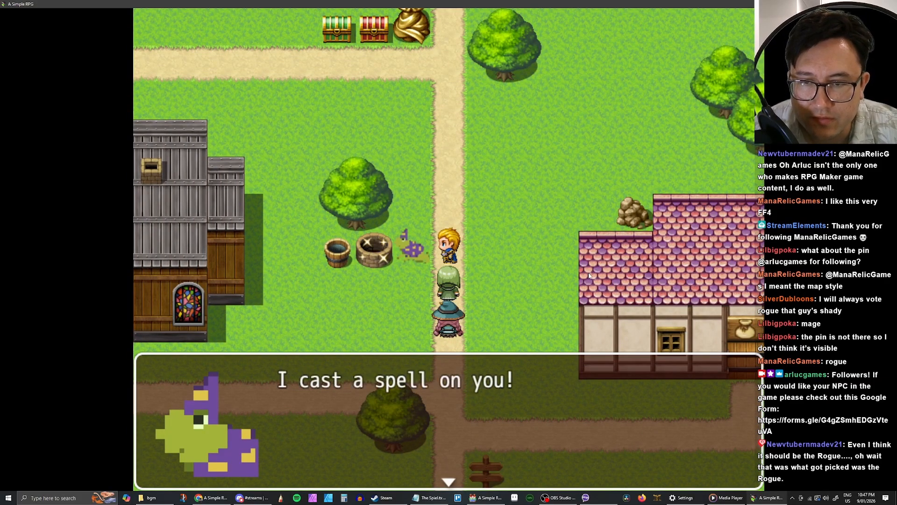
pyautogui.press('Return')
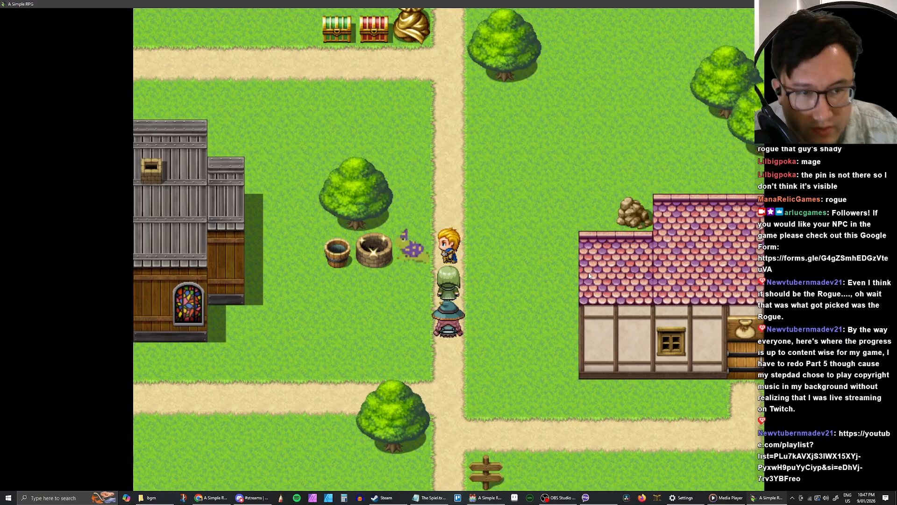
pyautogui.press('Up')
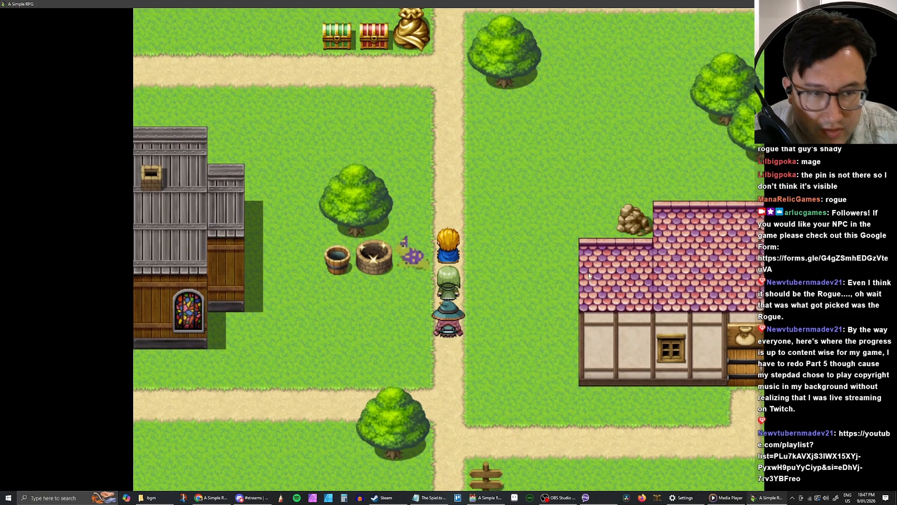
pyautogui.press('Right')
pyautogui.press('Down')
pyautogui.press('Left')
pyautogui.press('Up')
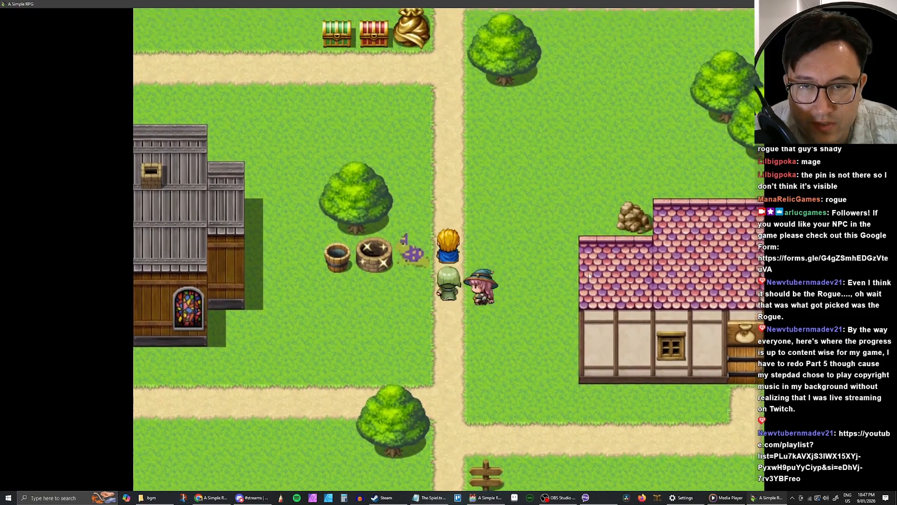
# Step: Walk the party north along the town's main path and enter the castle through its front entrance
pyautogui.press('Up')
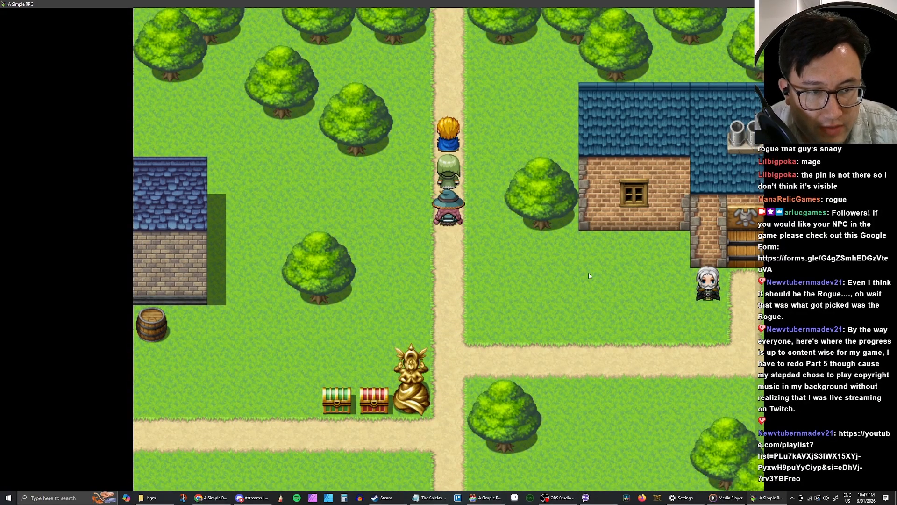
pyautogui.press('Down')
pyautogui.press('Up')
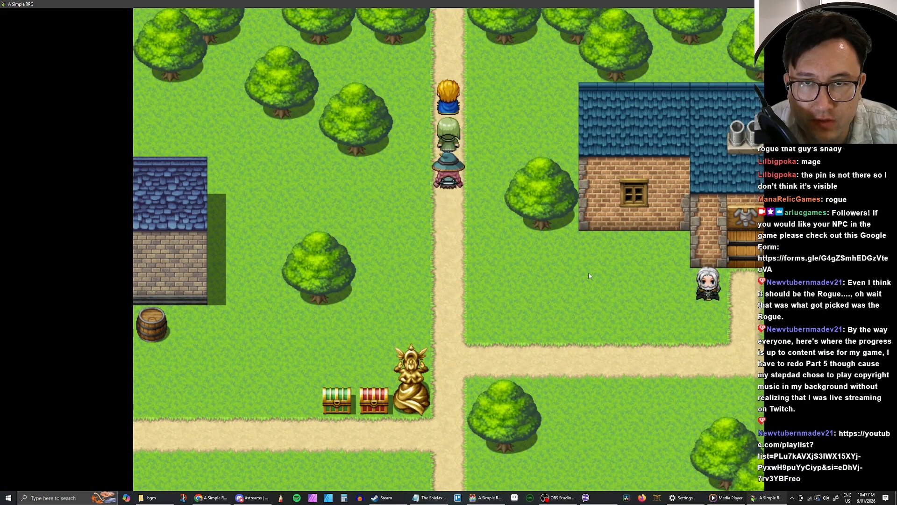
pyautogui.press('Up')
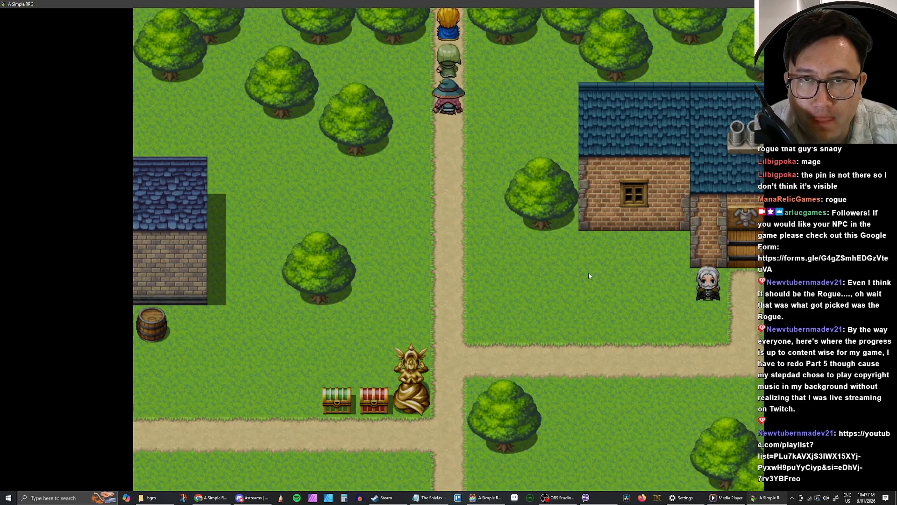
pyautogui.press('Up')
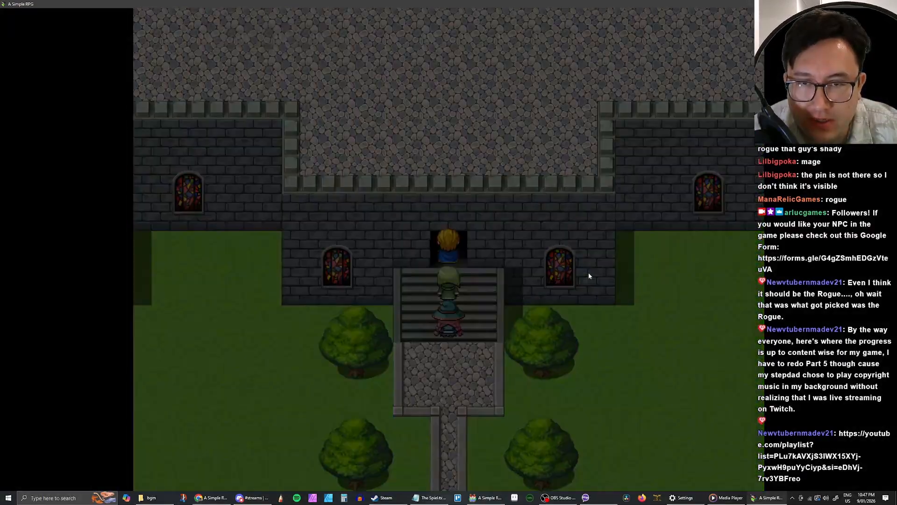
# Step: Follow the carpet up to the throne and go through the king's dialogue
pyautogui.press('Up')
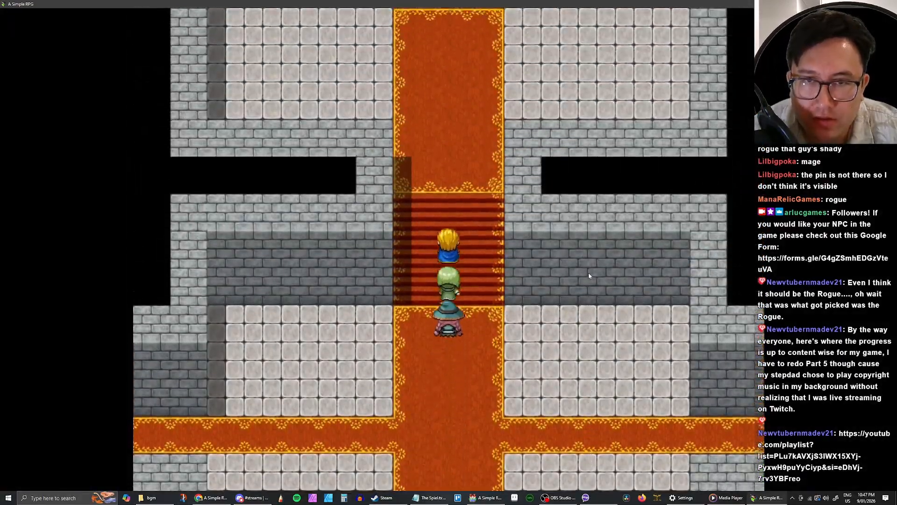
pyautogui.press('Up')
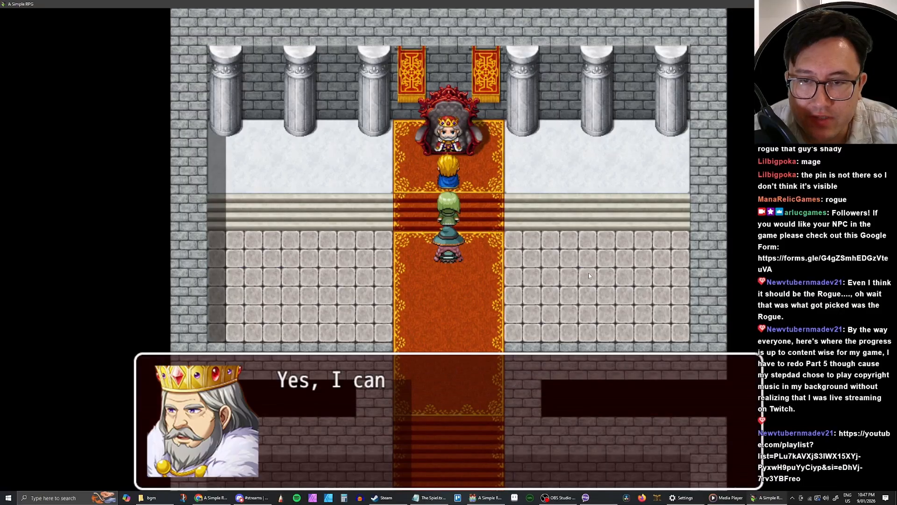
pyautogui.press('Return')
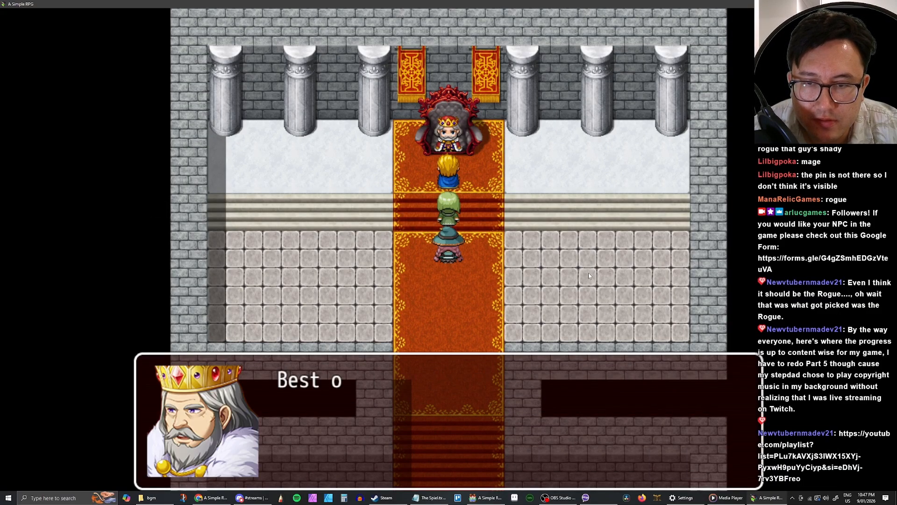
# Step: Leave the castle and walk south through Hub Town to exit onto the world map
pyautogui.press('Down')
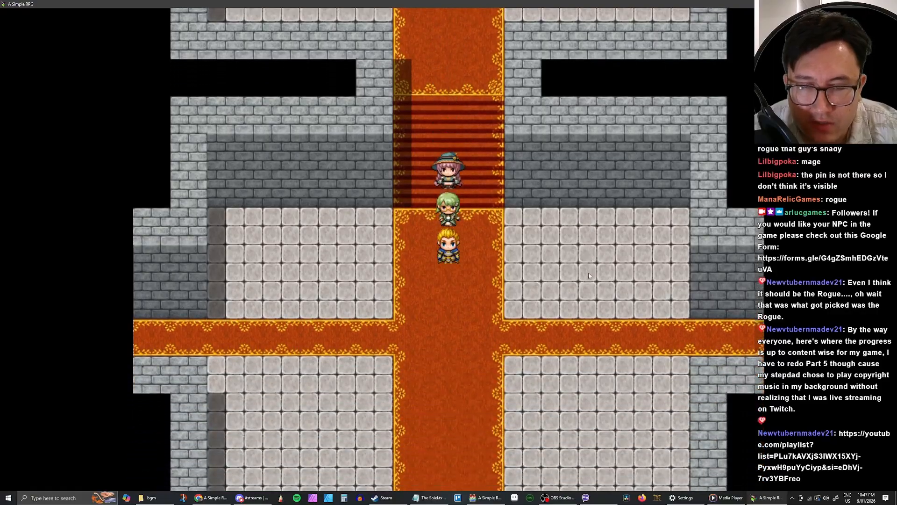
pyautogui.press('Down')
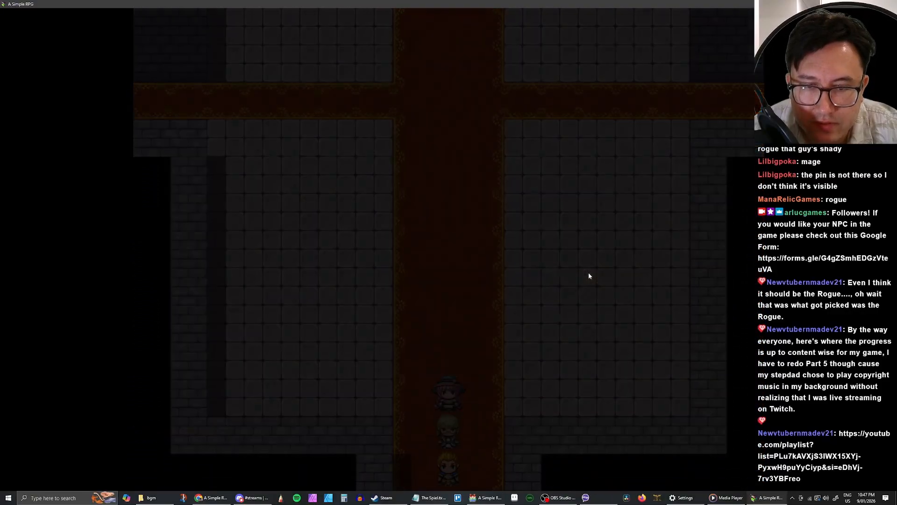
pyautogui.press('Down')
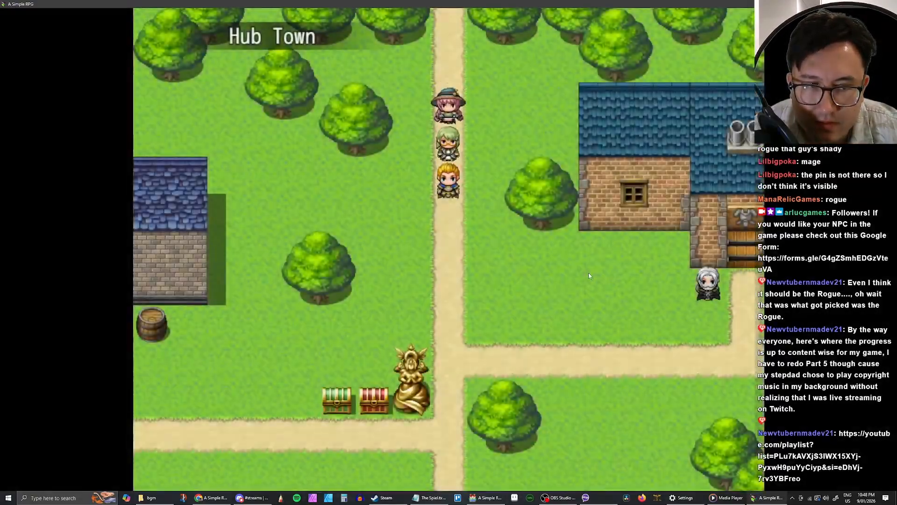
pyautogui.press('Down')
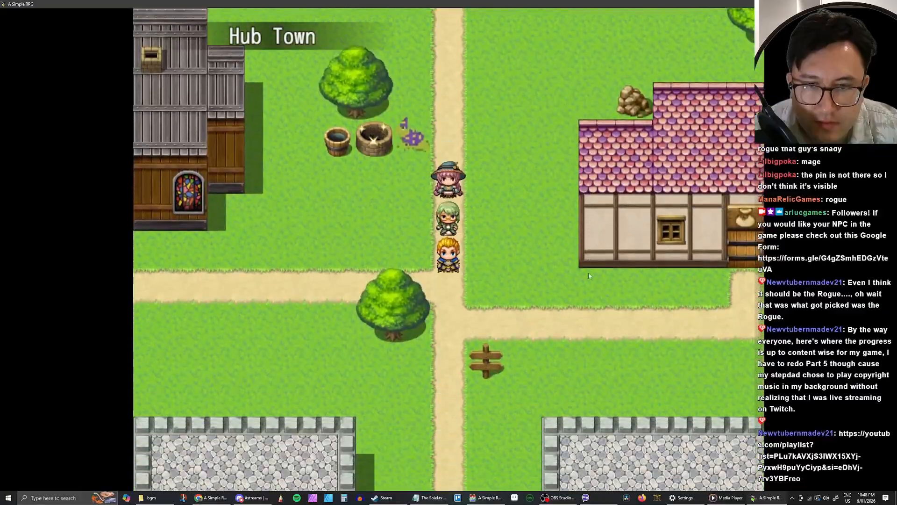
pyautogui.press('Down')
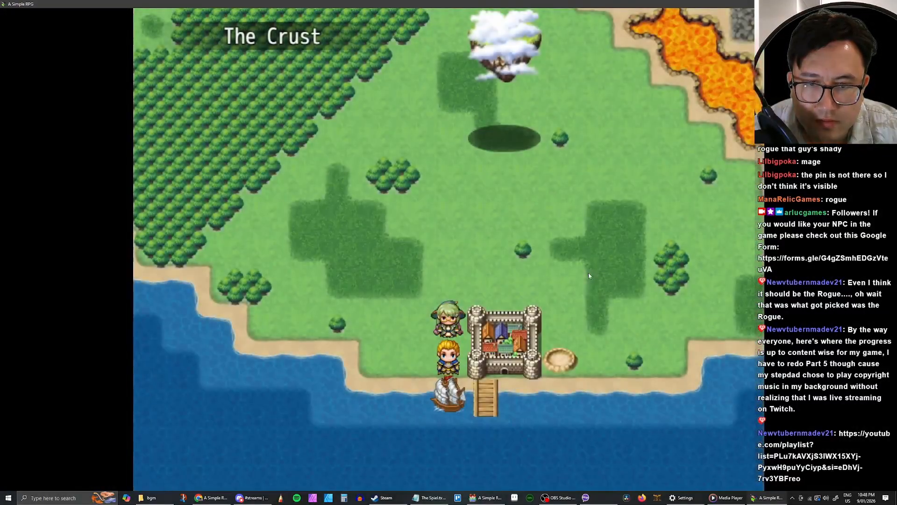
# Step: Board the ship beside the dock and sail it to the waters north of the forested land with the ruined tower
pyautogui.press('Down')
pyautogui.press('Left')
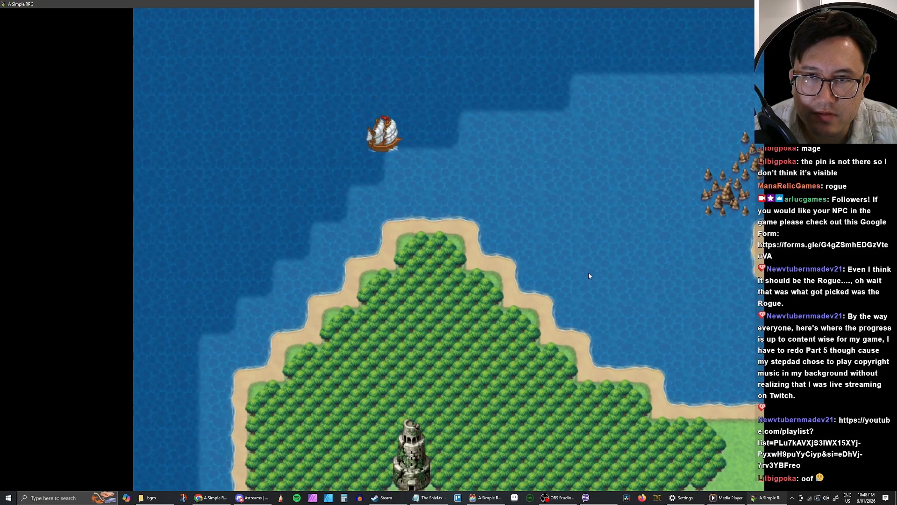
pyautogui.press('Up')
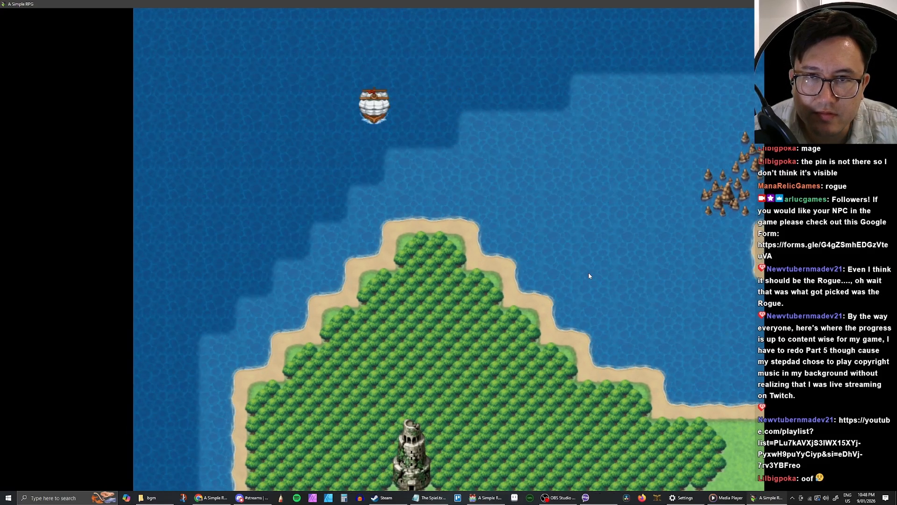
# Step: Sail the ship back and forth between the forested coast and the rock-ringed tower island to trigger a random sea battle
pyautogui.press('Up')
pyautogui.press('Right')
pyautogui.press('Down')
pyautogui.press('Left')
pyautogui.press('Up')
pyautogui.press('Right')
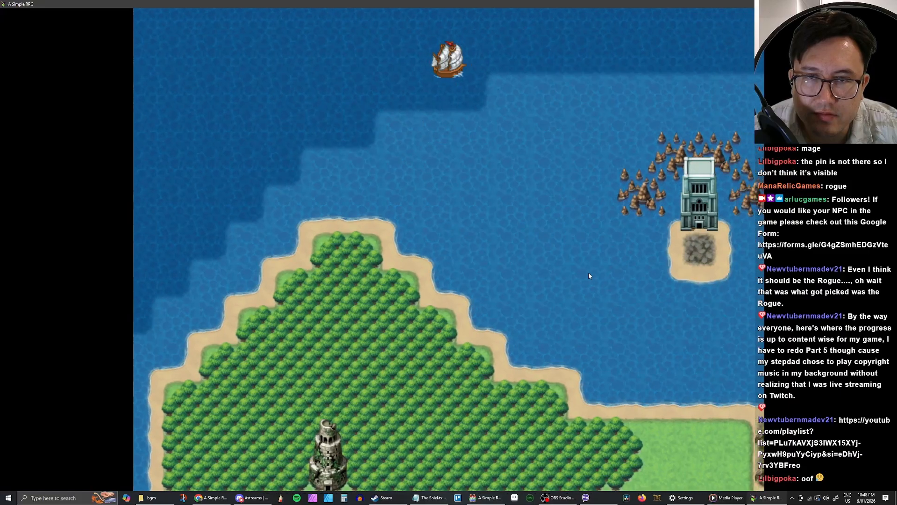
pyautogui.press('Down')
pyautogui.press('Right')
pyautogui.press('Left')
pyautogui.press('Down')
pyautogui.press('Right')
pyautogui.press('Down')
pyautogui.press('Right')
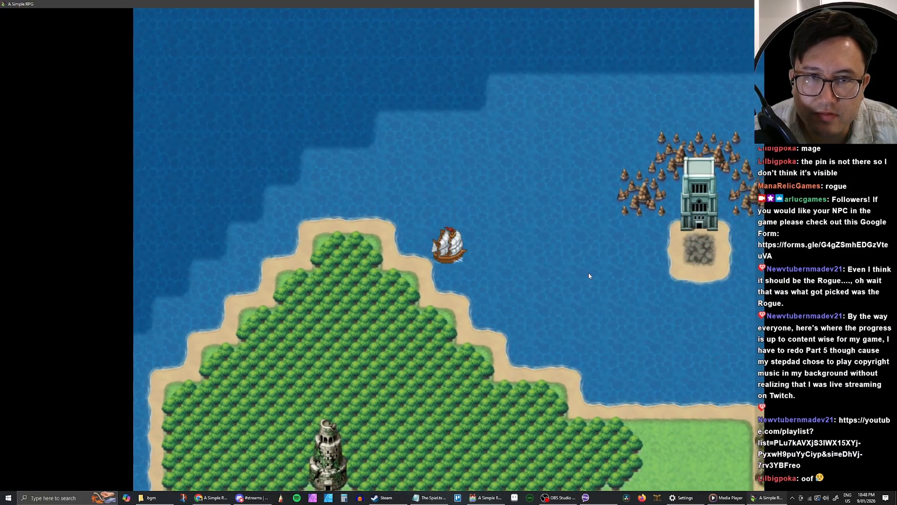
pyautogui.press('Up')
pyautogui.press('Left')
pyautogui.press('Down')
pyautogui.press('Right')
pyautogui.press('Up')
pyautogui.press('Left')
pyautogui.press('Down')
pyautogui.press('Right')
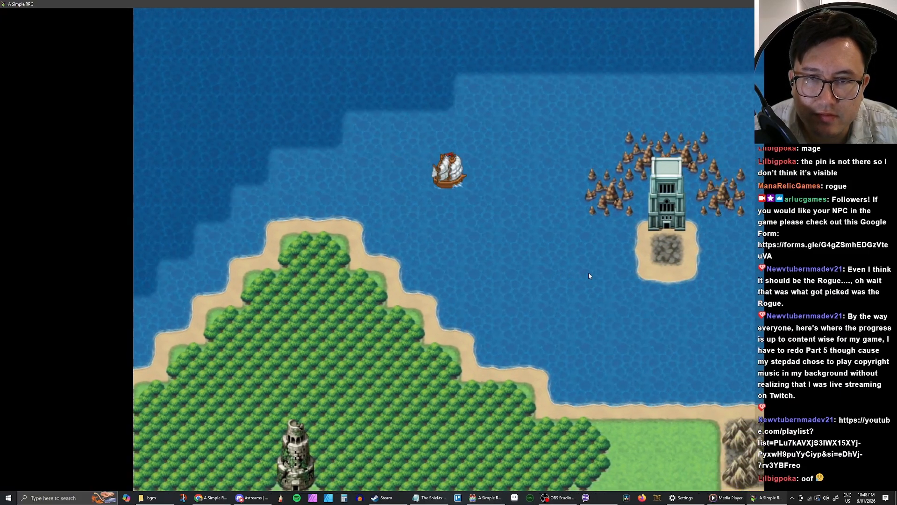
pyautogui.press('Up')
pyautogui.press('Left')
pyautogui.press('Up')
pyautogui.press('Down')
pyautogui.press('Right')
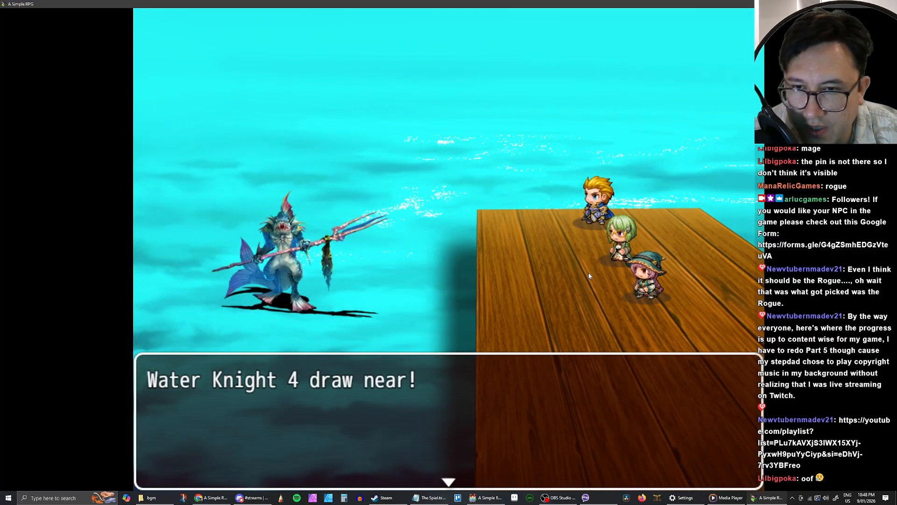
# Step: Begin the fight against Water Knight 4 and issue the party's commands for the opening round
pyautogui.press('Return')
pyautogui.press('Return')
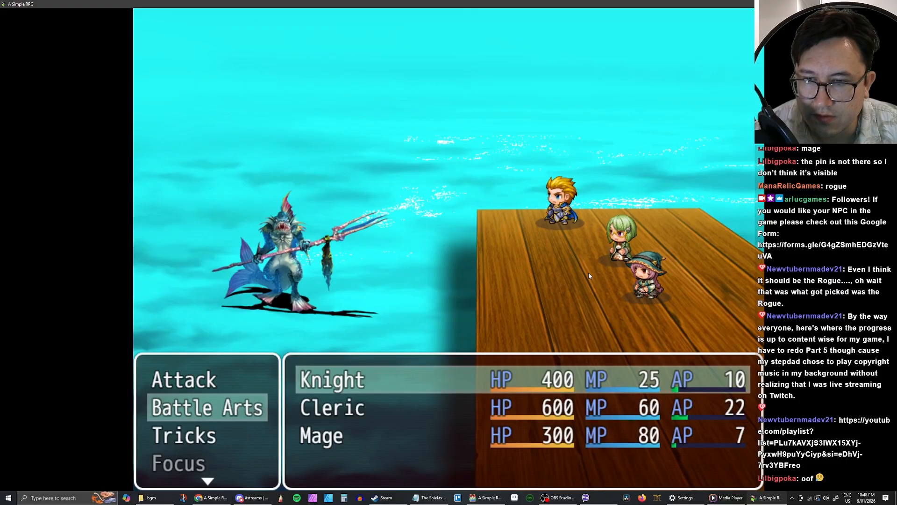
pyautogui.press('Return')
pyautogui.press('Return')
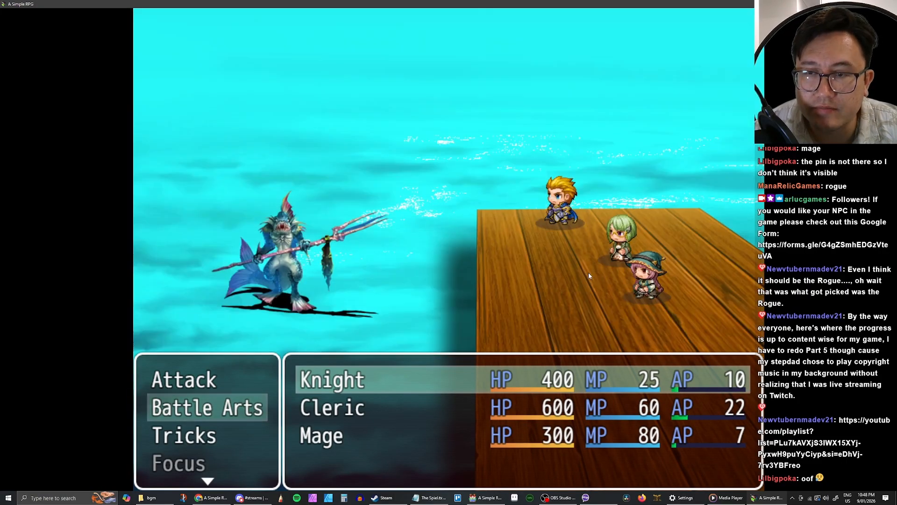
pyautogui.press('Return')
pyautogui.press('Return')
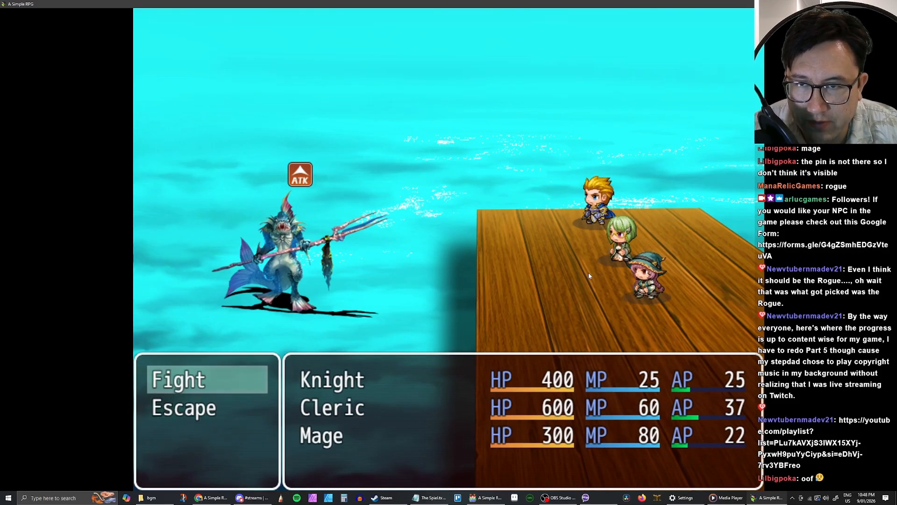
# Step: Continue the fight and have the Knight use the Battle Art Multi Slash on Water Knight 4
pyautogui.press('Return')
pyautogui.press('Down')
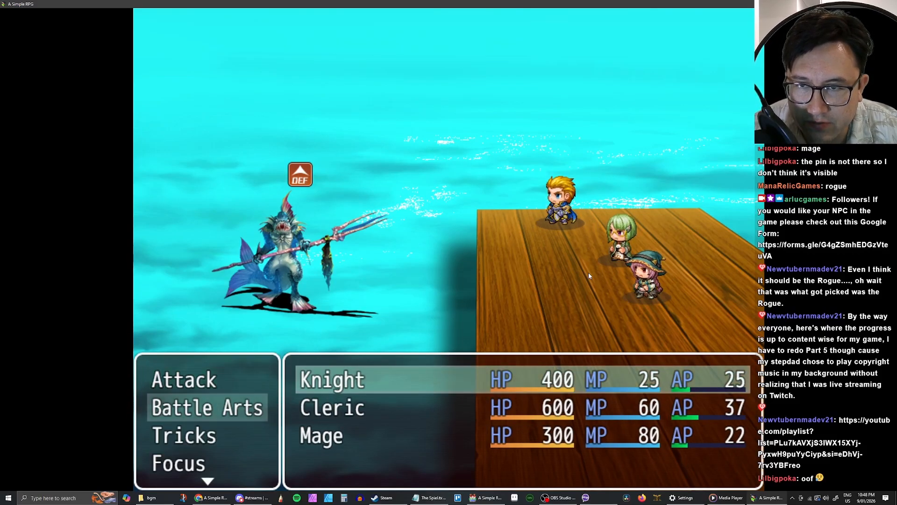
pyautogui.press('Return')
pyautogui.press('Down')
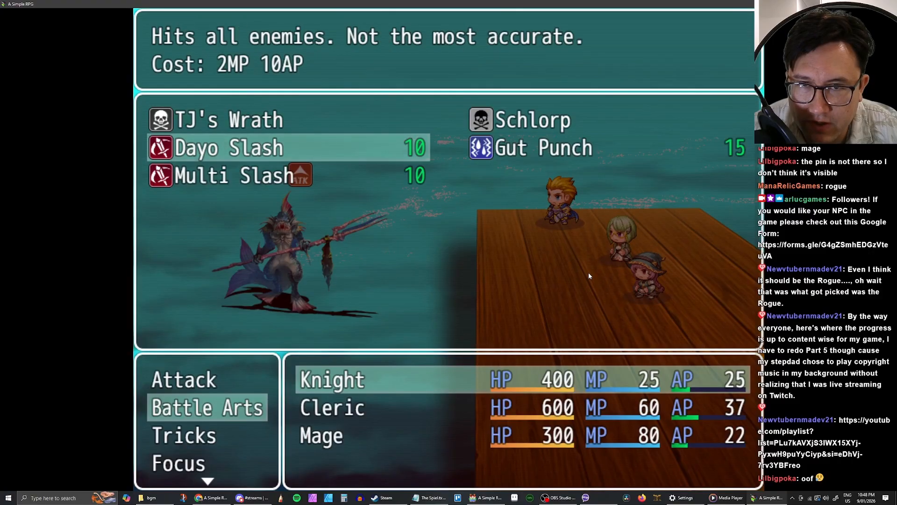
pyautogui.press('Up')
pyautogui.press('Down')
pyautogui.press('Down')
pyautogui.press('Return')
pyautogui.press('Return')
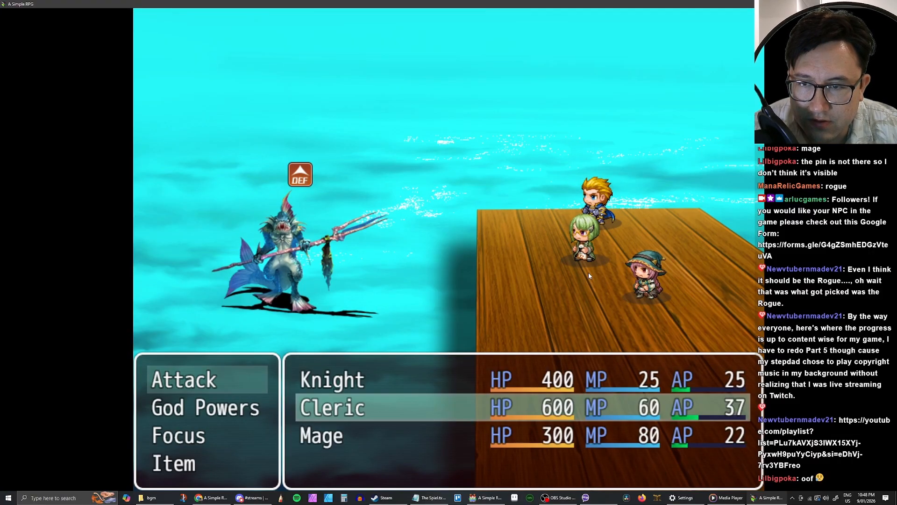
# Step: Have the Cleric use the first skill from God Powers
pyautogui.press('Down')
pyautogui.press('Return')
pyautogui.press('Return')
pyautogui.press('Return')
# Step: Have the Mage cast the Arcana spell Earthblast on Water Knight 4
pyautogui.press('Down')
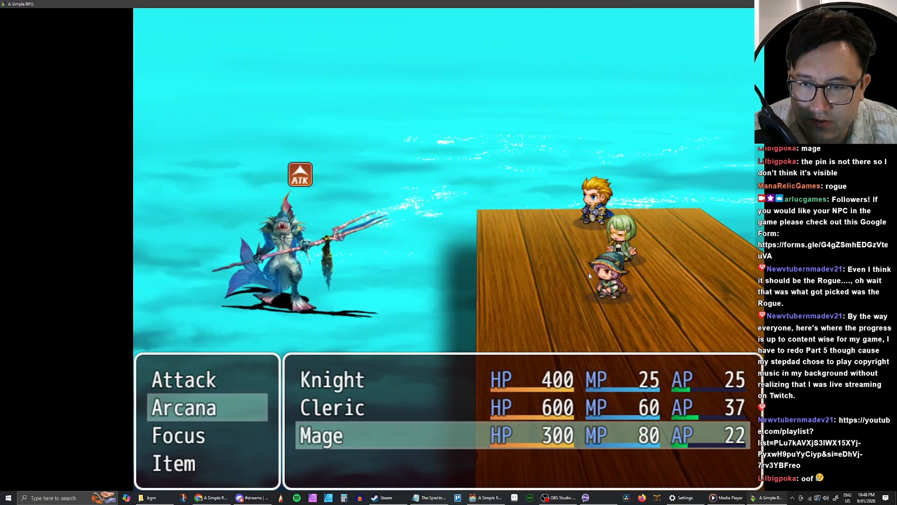
pyautogui.press('Return')
pyautogui.press('Left')
pyautogui.press('Return')
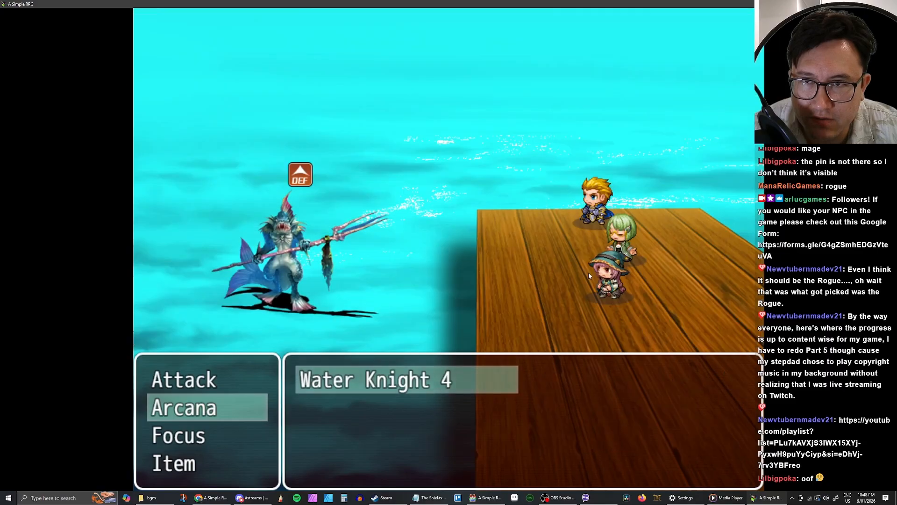
pyautogui.press('Escape')
pyautogui.press('Down')
pyautogui.press('Return')
pyautogui.press('Return')
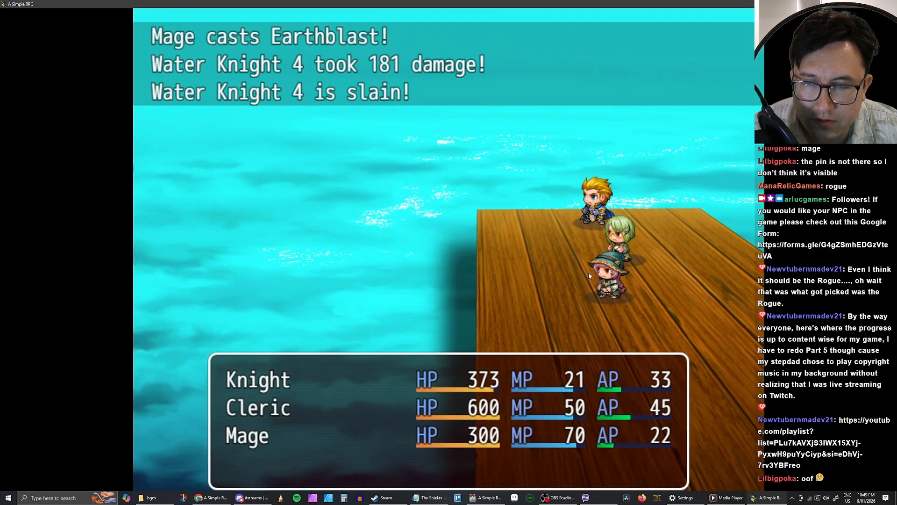
# Step: Close the battle against Water Knight 4 and enter the Water Temple on the small island of the world map
pyautogui.press('Return')
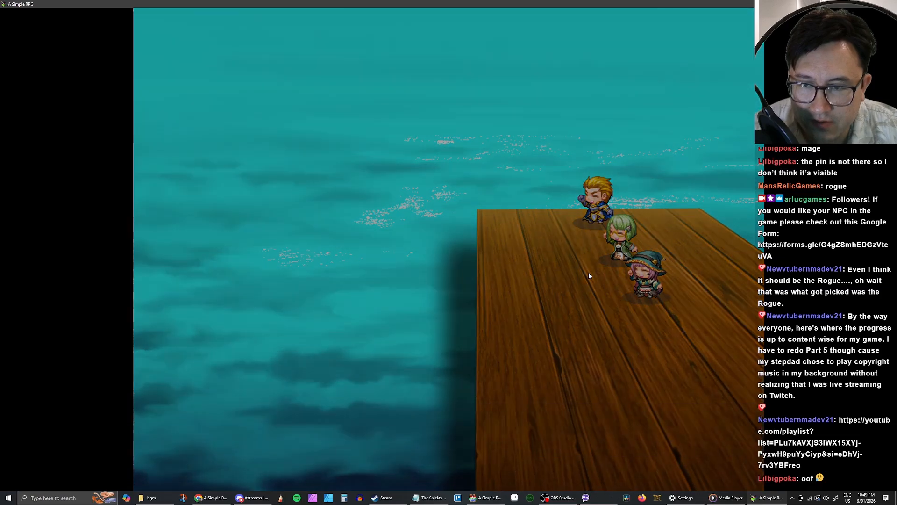
pyautogui.press('Down')
pyautogui.press('Right')
pyautogui.press('Return')
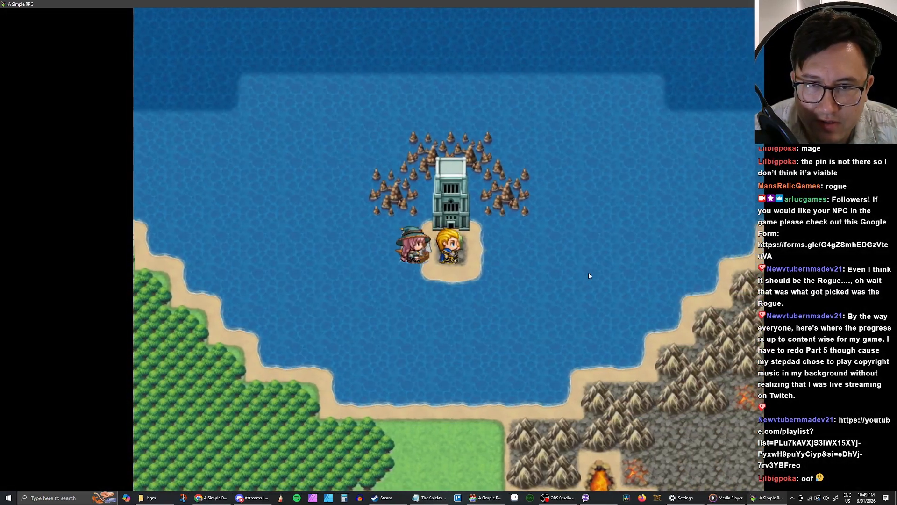
pyautogui.press('Up')
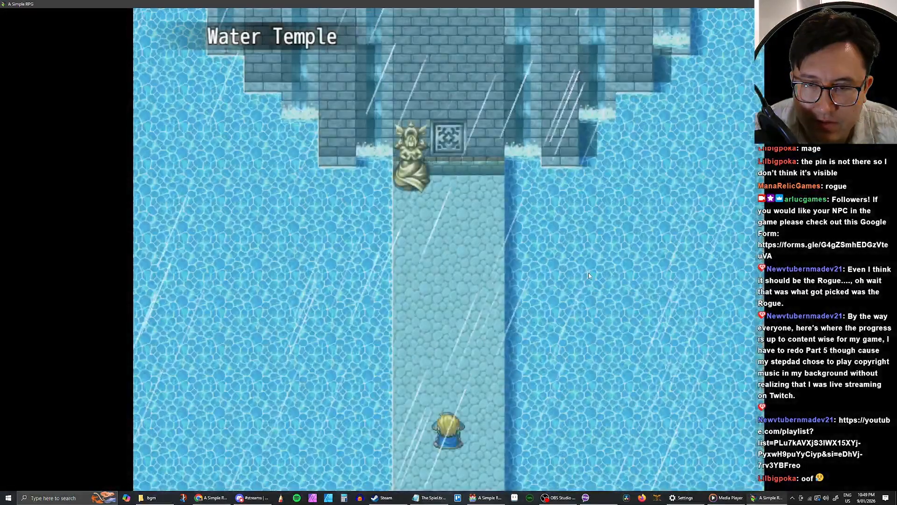
# Step: Walk up the causeway to the Water Temple's door and examine it while holding the gem
pyautogui.press('Up')
pyautogui.press('Return')
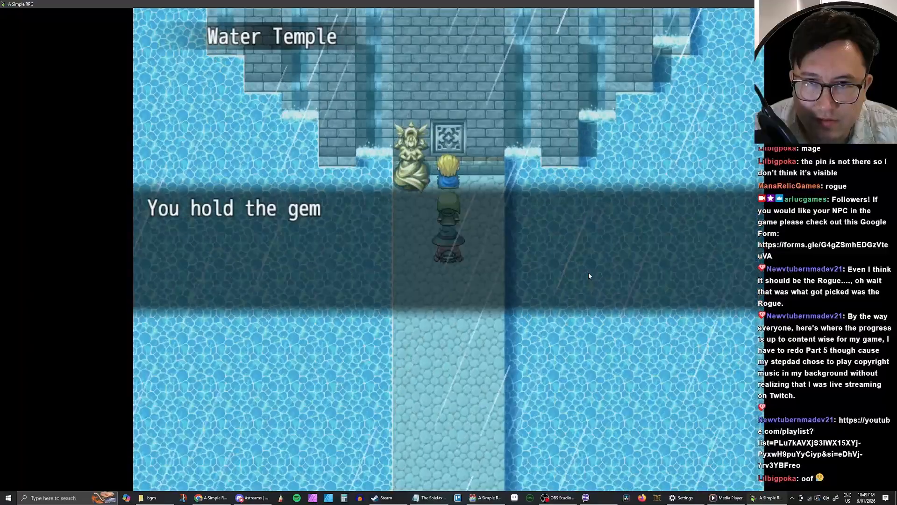
pyautogui.press('Return')
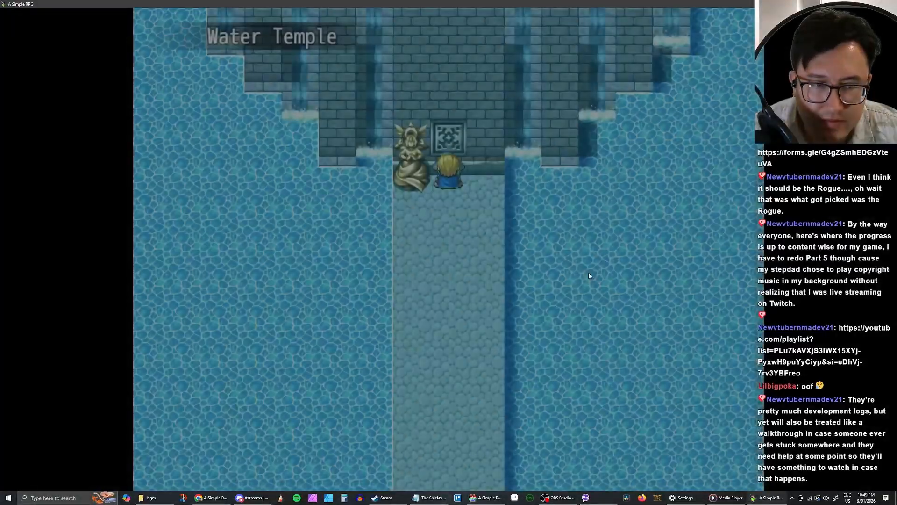
# Step: Save the game at the angel statue beside the temple door in File 1
pyautogui.press('Left')
pyautogui.press('Return')
pyautogui.press('Return')
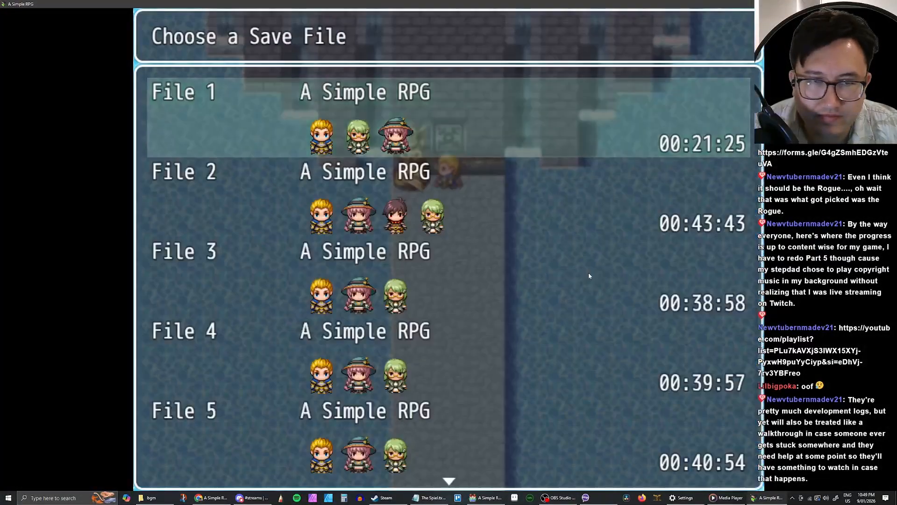
pyautogui.press('Return')
# Step: Enter the temple and roam the first flooded room until an enemy encounter starts
pyautogui.press('Up')
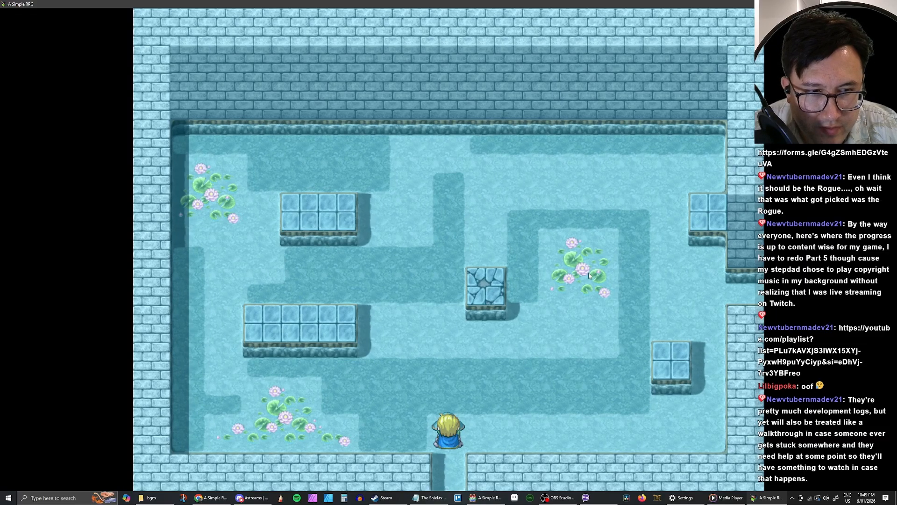
pyautogui.press('Right')
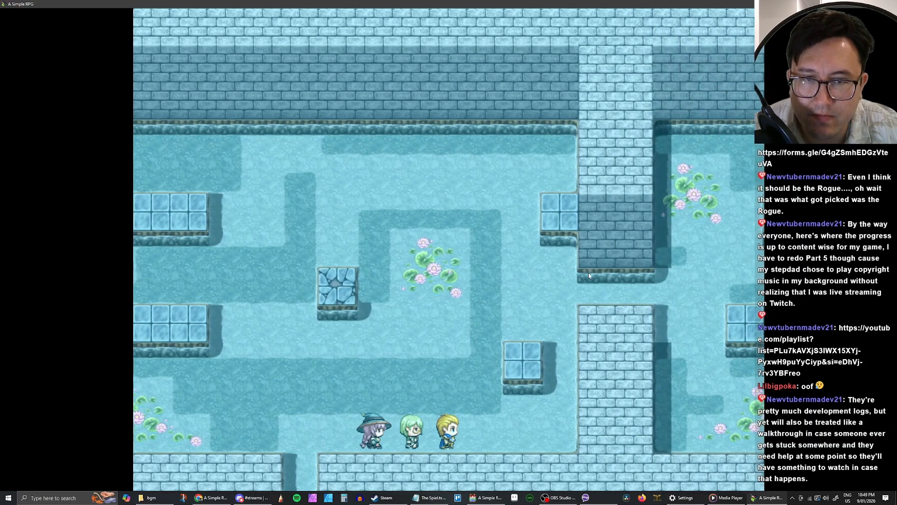
pyautogui.press('Up')
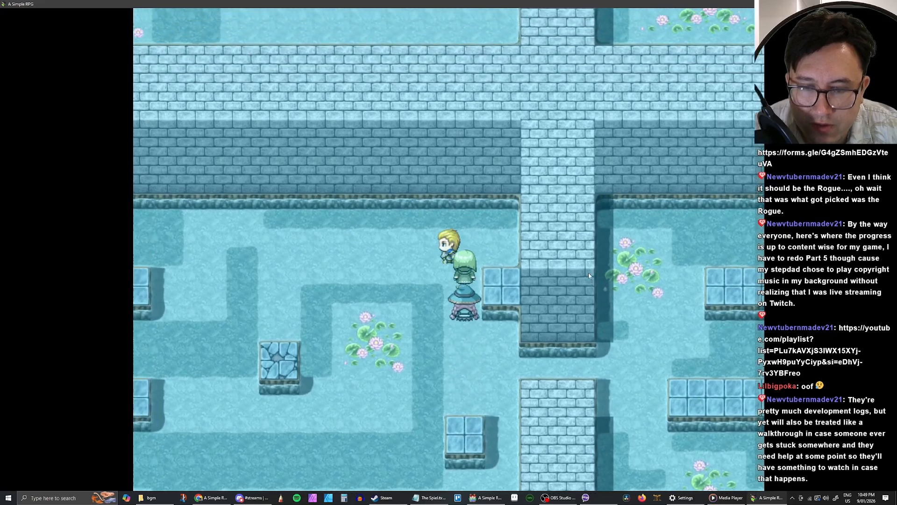
pyautogui.press('Left')
pyautogui.press('Down')
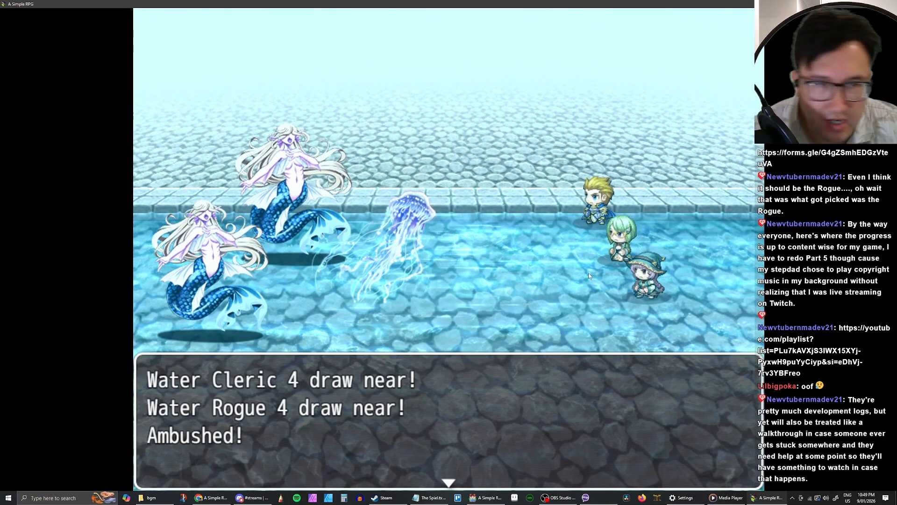
# Step: Begin the fight against the Water Cleric and Water Rogue group and have the Knight use Dayo Slash
pyautogui.press('Return')
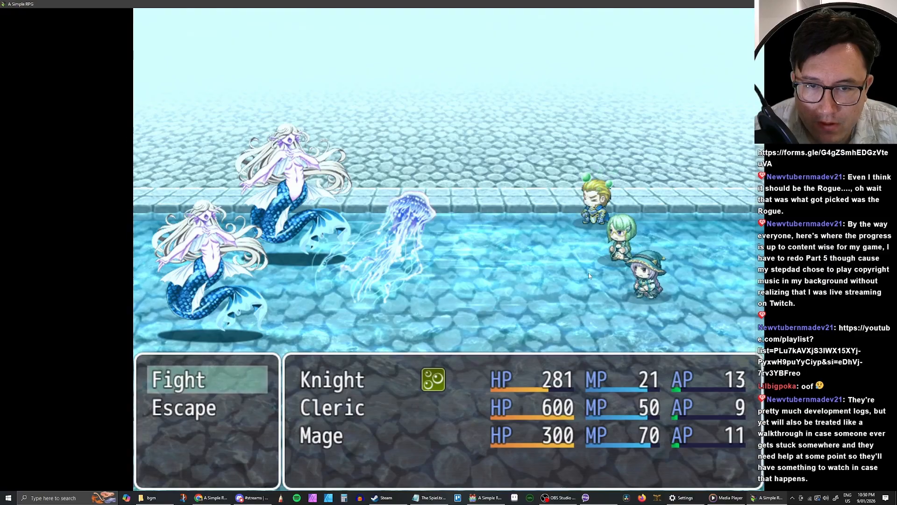
pyautogui.press('Down')
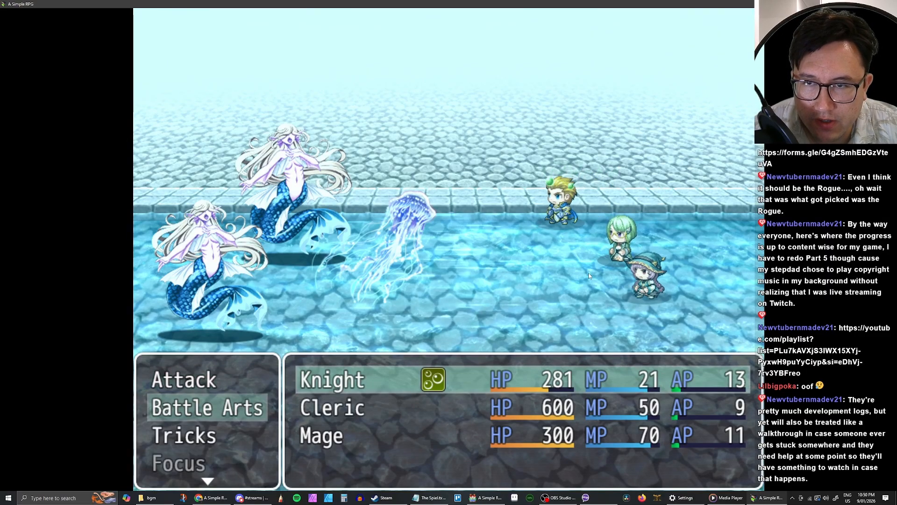
pyautogui.press('Return')
pyautogui.press('Up')
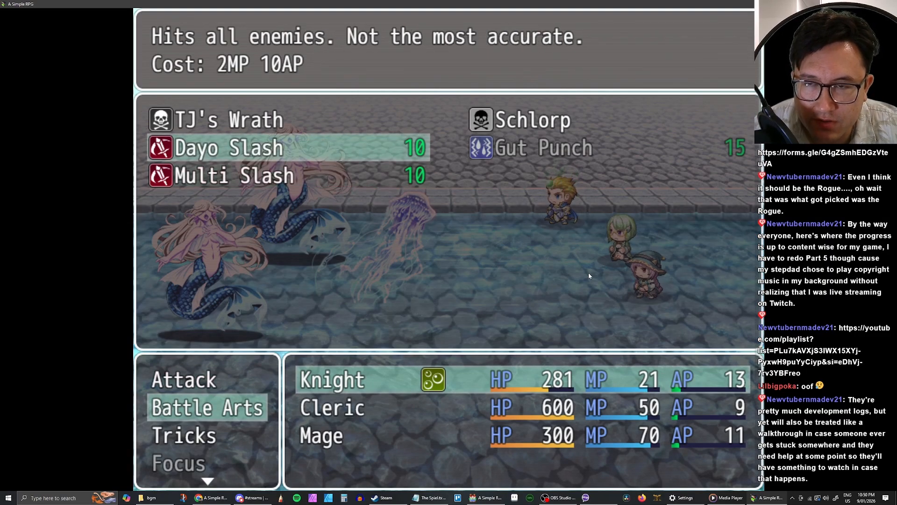
pyautogui.press('Right')
pyautogui.press('Left')
pyautogui.press('Return')
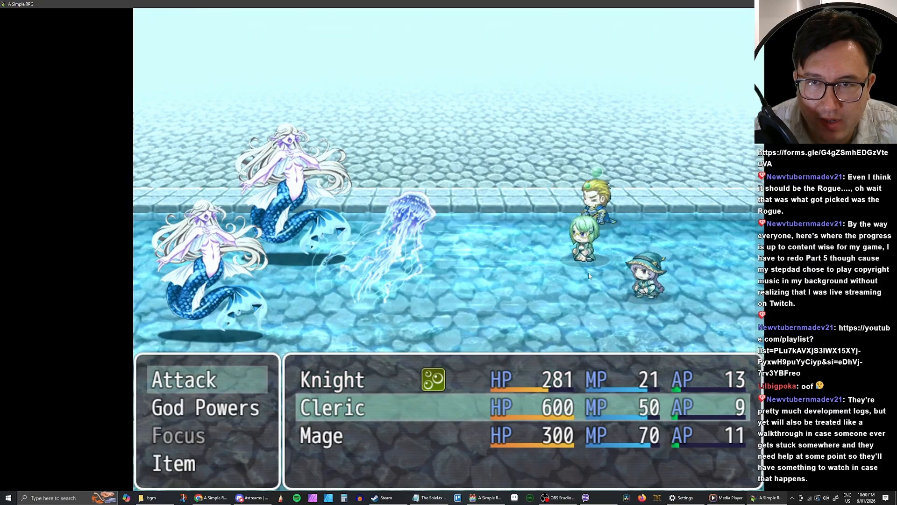
# Step: Have the Cleric use the second skill from God Powers
pyautogui.press('Down')
pyautogui.press('Return')
pyautogui.press('Right')
pyautogui.press('Return')
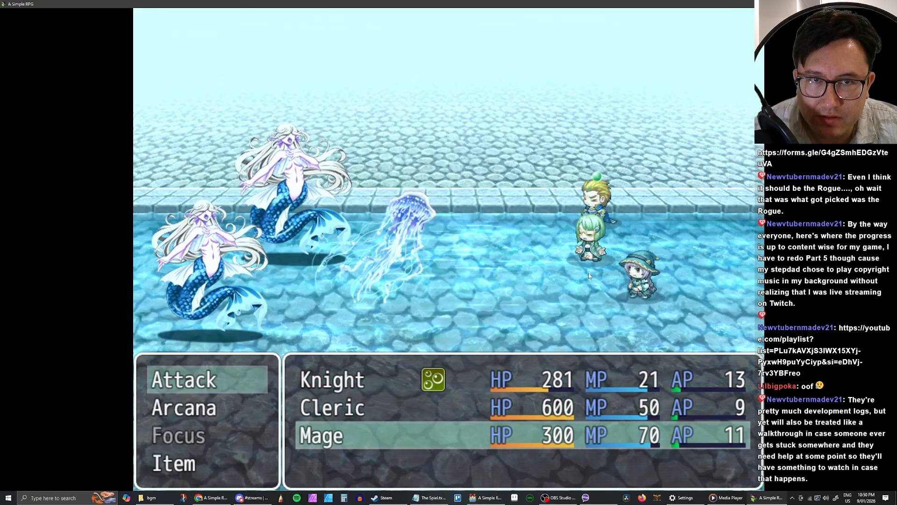
# Step: Have the Mage cast the Arcana spell Fireball on the enemies
pyautogui.press('Down')
pyautogui.press('Return')
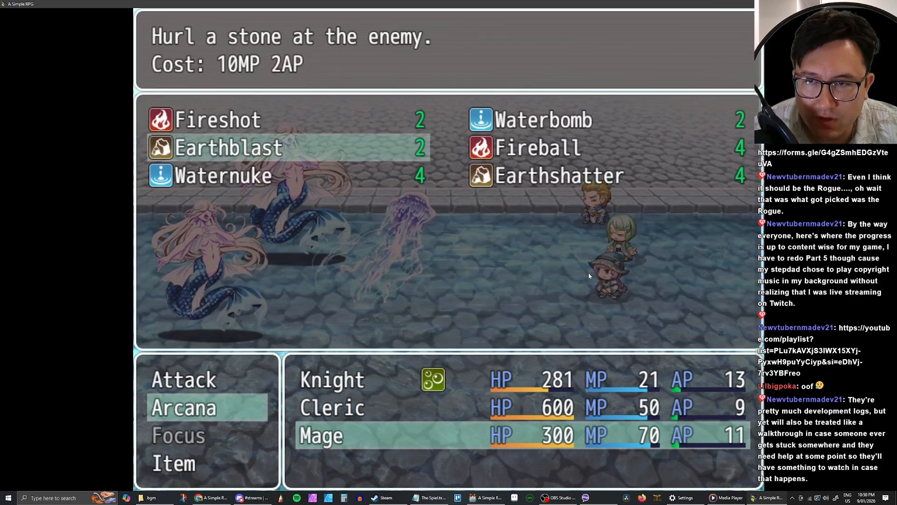
pyautogui.press('Down')
pyautogui.press('Right')
pyautogui.press('Up')
pyautogui.press('Return')
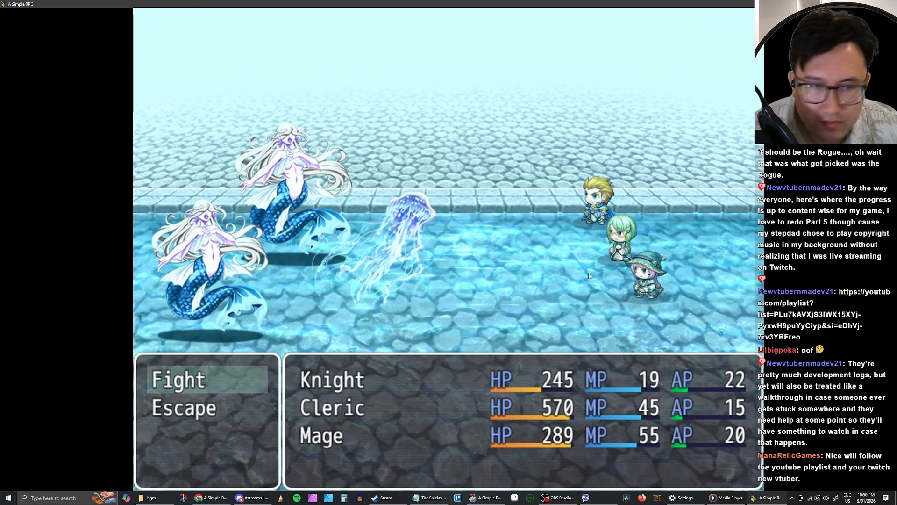
# Step: Switch to OBS Studio to check the live stream, and return to the game's battle
pyautogui.click(561, 498)
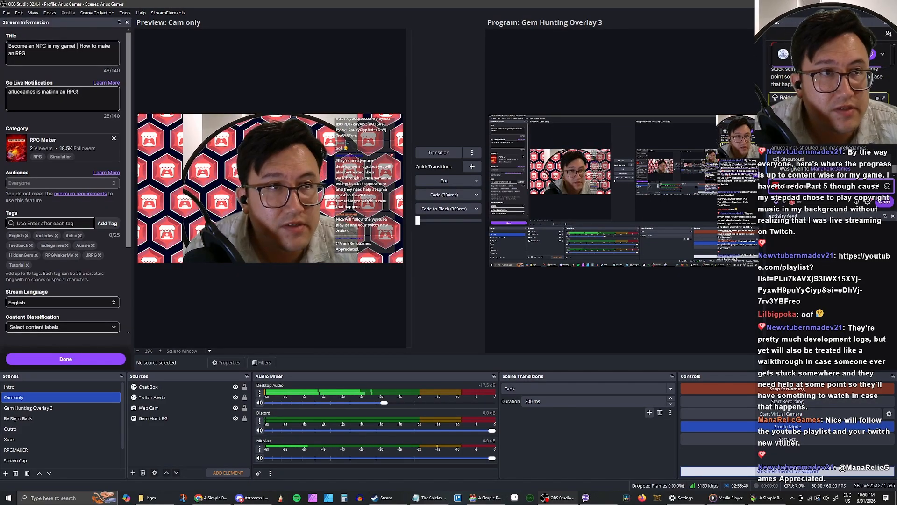
pyautogui.hotkey('alt', 'Tab')
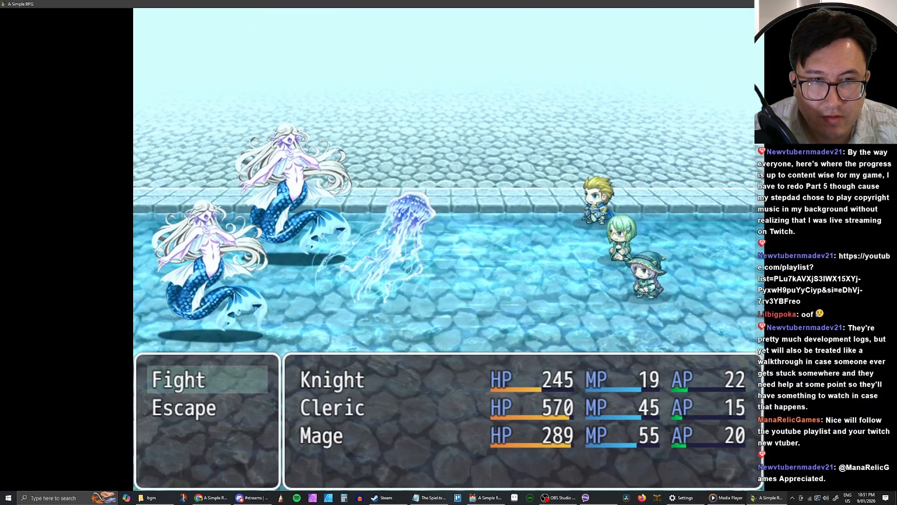
pyautogui.press('Down')
pyautogui.press('Up')
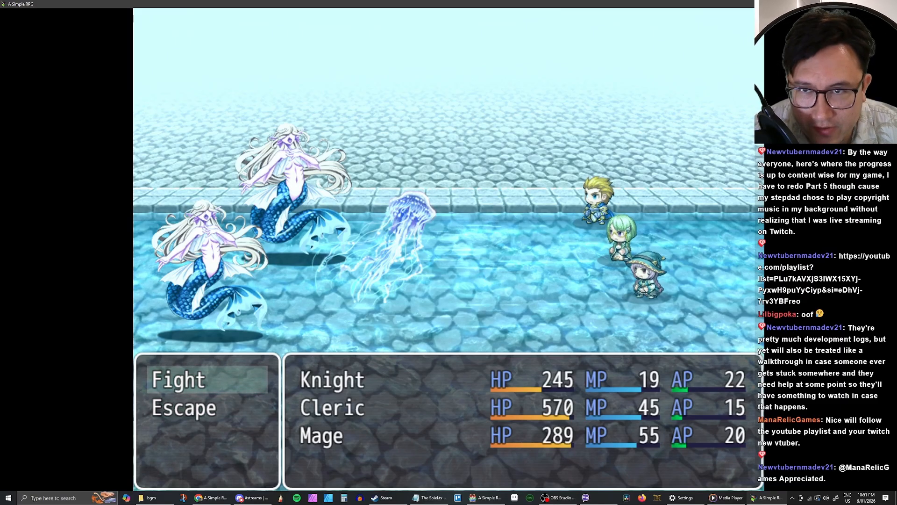
# Step: Compare the descriptions and costs of the Knight's Battle Arts Dayo Slash, Multi Slash and Gut Punch
pyautogui.press('Return')
pyautogui.press('Down')
pyautogui.press('Return')
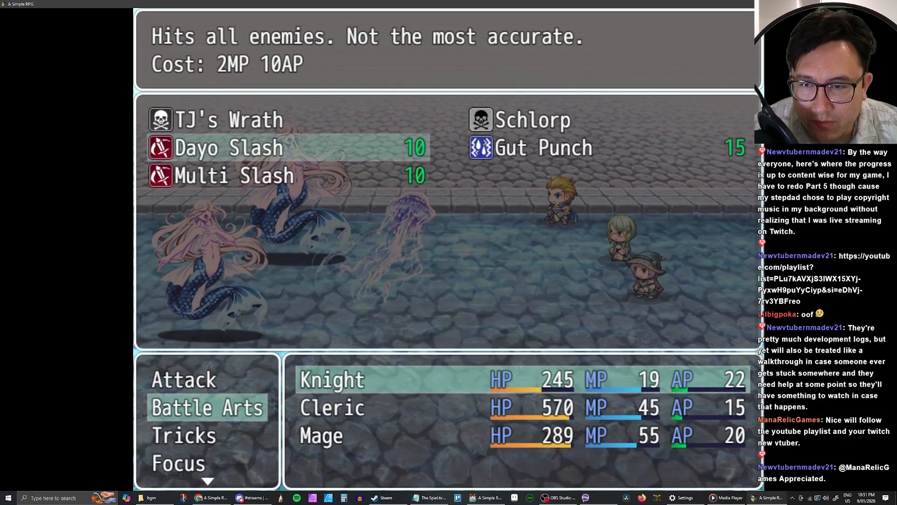
pyautogui.press('Down')
pyautogui.press('Up')
pyautogui.press('Down')
pyautogui.press('Up')
pyautogui.press('Right')
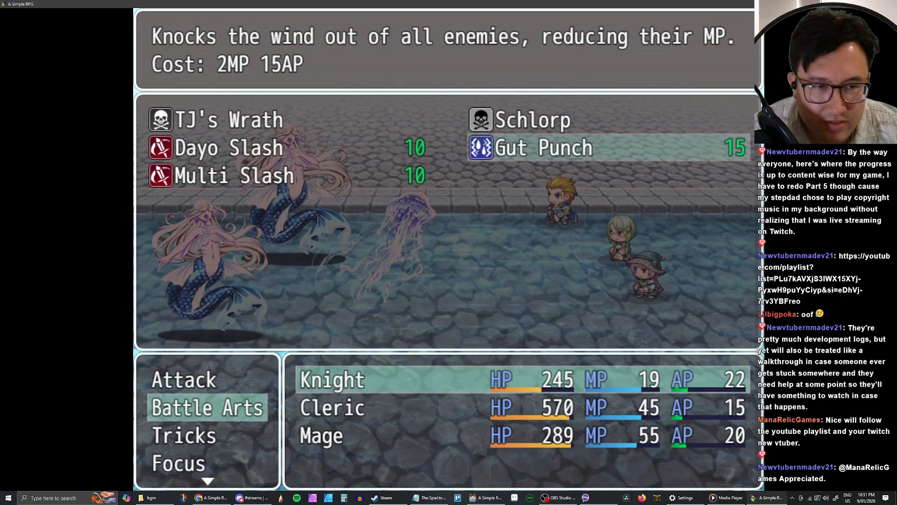
pyautogui.press('Left')
pyautogui.press('Down')
pyautogui.press('Up')
pyautogui.press('Right')
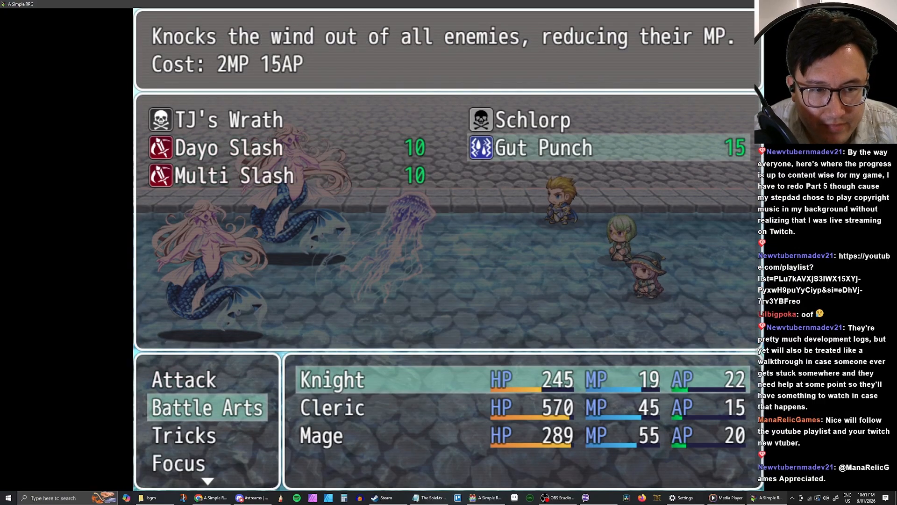
pyautogui.press('Left')
pyautogui.press('Down')
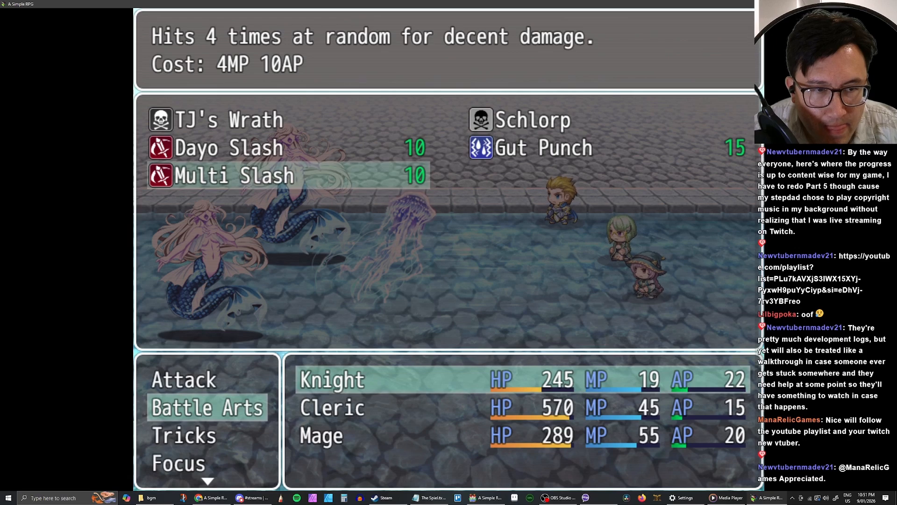
pyautogui.press('Up')
pyautogui.press('Down')
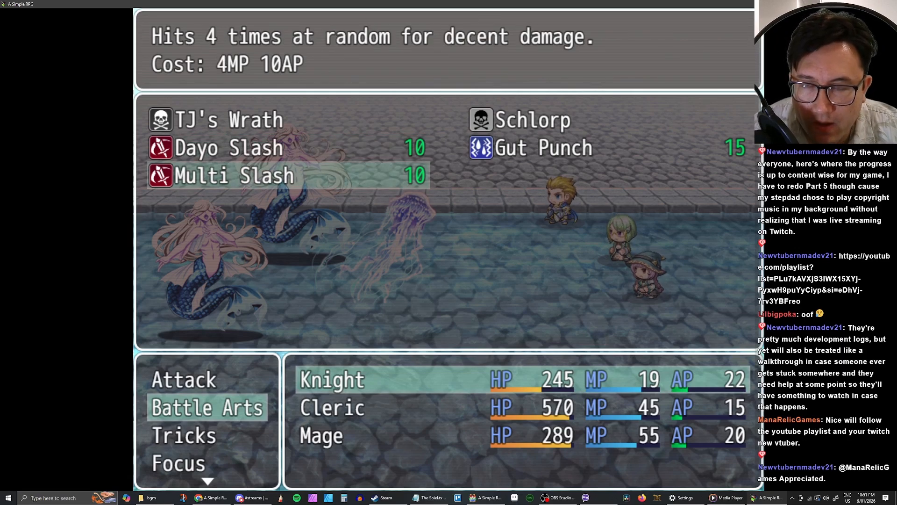
pyautogui.press('Up')
pyautogui.press('Down')
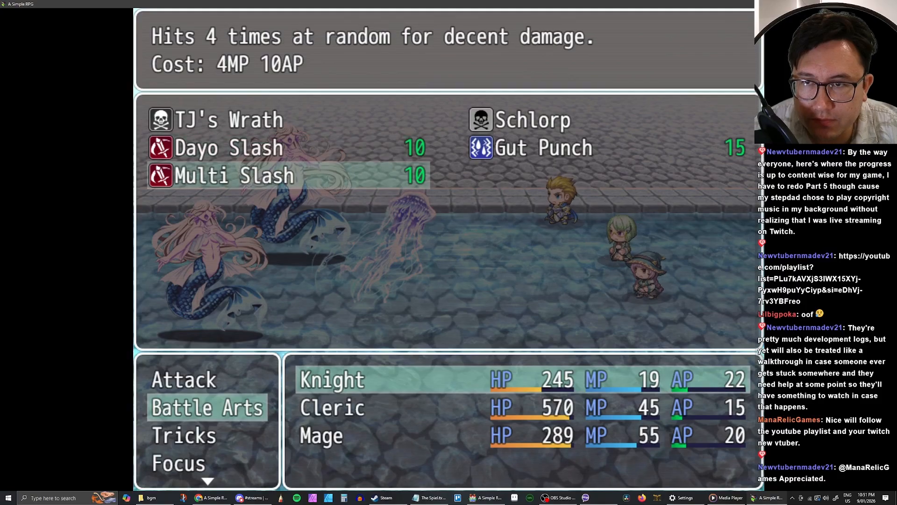
pyautogui.press('Up')
pyautogui.press('Down')
pyautogui.press('Up')
pyautogui.press('Right')
pyautogui.press('Escape')
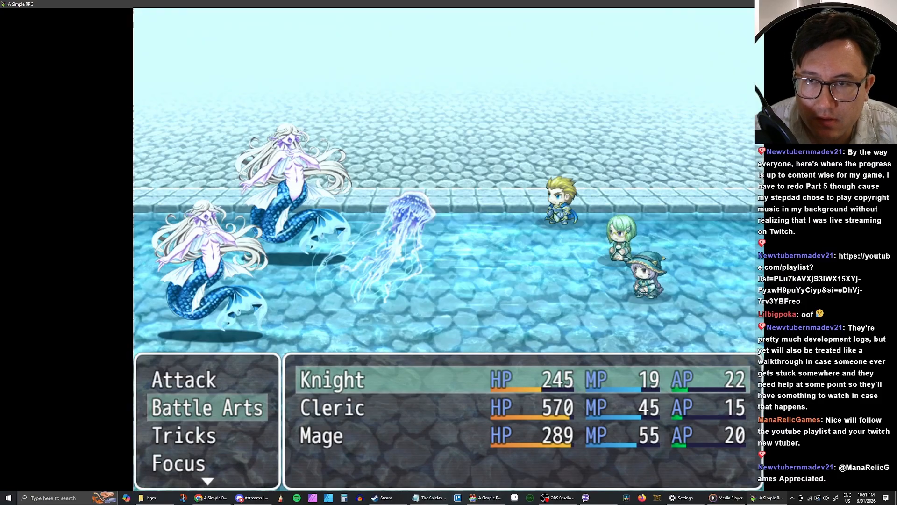
# Step: Have the Knight use TJ's Wrath on all enemies and finish the battle
pyautogui.press('Return')
pyautogui.press('Up')
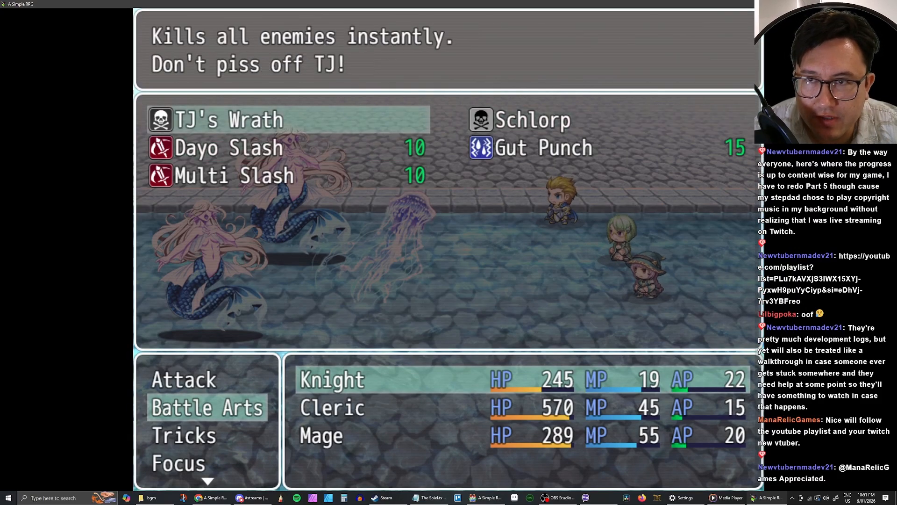
pyautogui.press('Return')
pyautogui.press('Down')
pyautogui.press('Up')
pyautogui.press('Return')
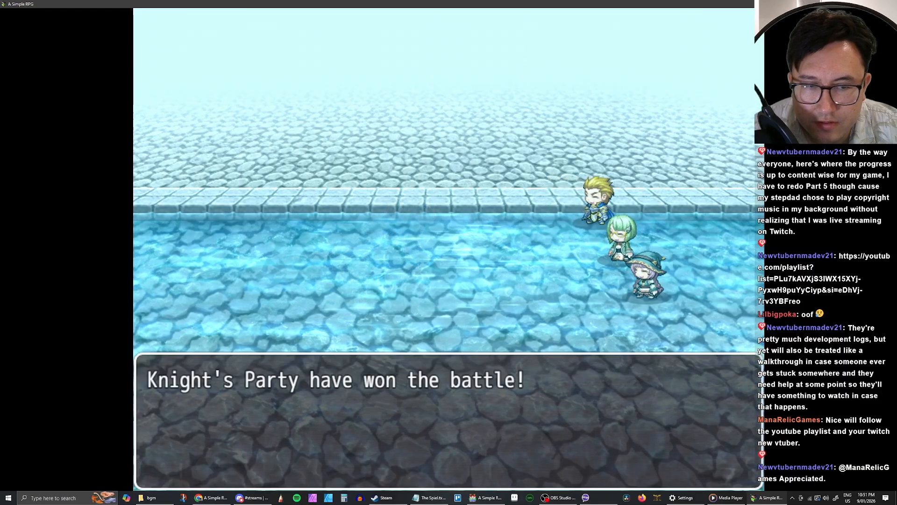
pyautogui.press('Return')
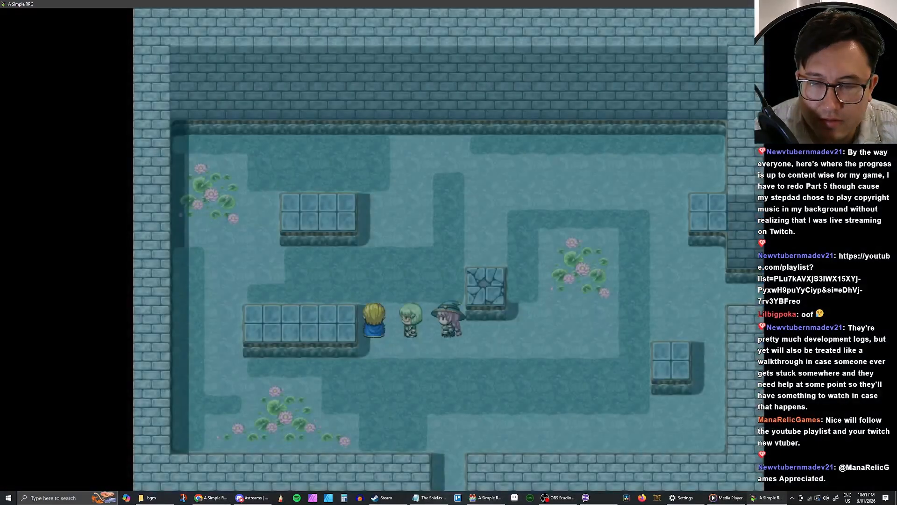
# Step: Lead the party east across the first room and through the wall gap into the next room until an encounter starts
pyautogui.press('Right')
pyautogui.press('Left')
pyautogui.press('Right')
pyautogui.press('Left')
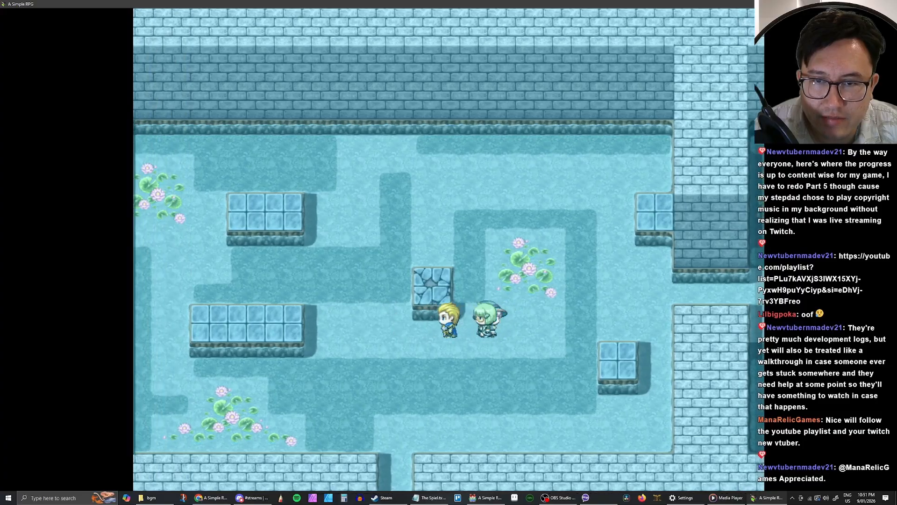
pyautogui.press('Up')
pyautogui.press('Right')
pyautogui.press('Down')
pyautogui.press('Right')
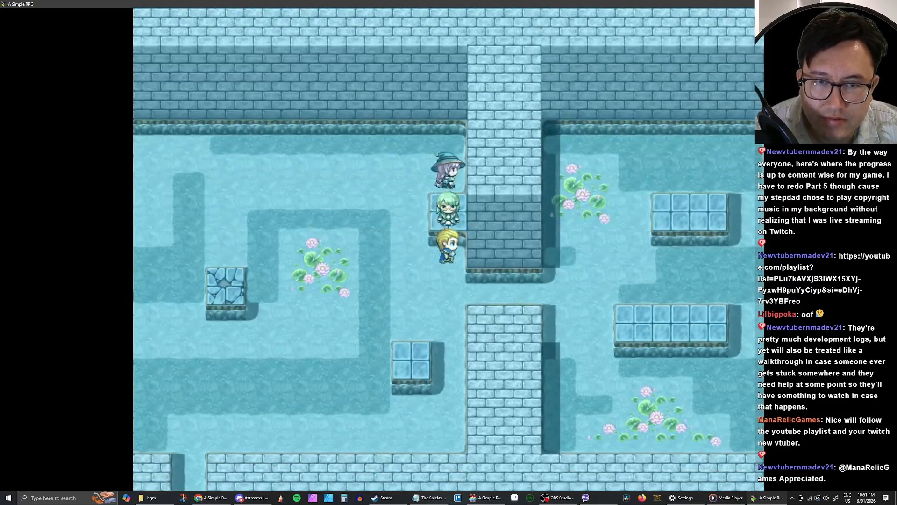
pyautogui.press('Down')
pyautogui.press('Right')
pyautogui.press('Up')
pyautogui.press('Right')
pyautogui.press('Right')
pyautogui.press('Up')
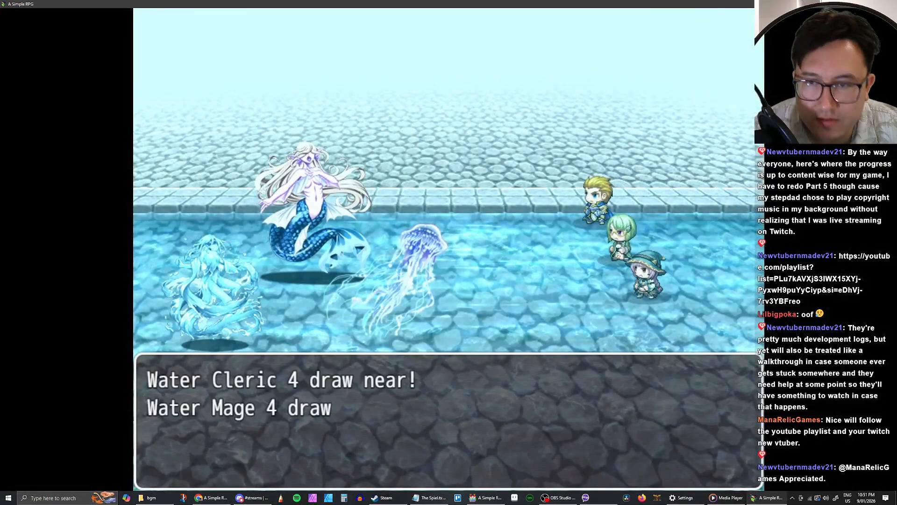
# Step: Start the fight and have the Knight make a basic attack on the first enemy
pyautogui.press('Return')
pyautogui.press('Return')
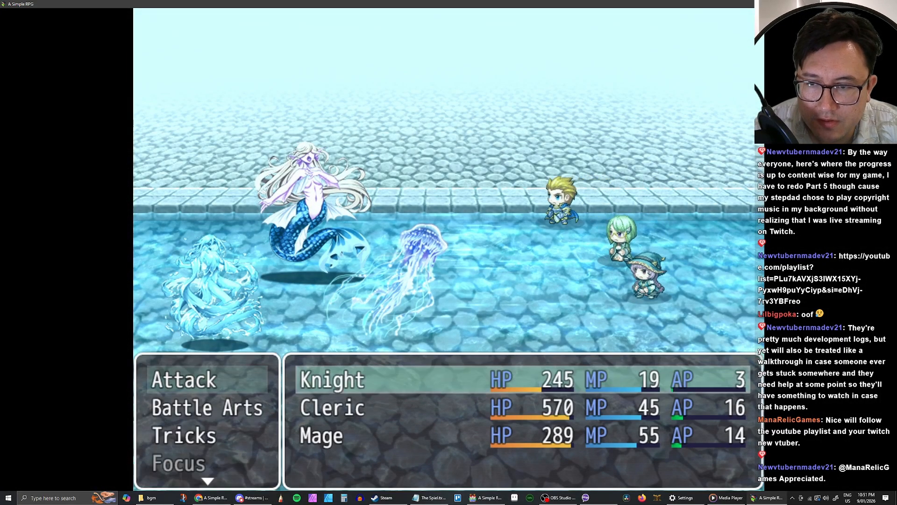
pyautogui.press('Down')
pyautogui.press('Return')
pyautogui.press('Escape')
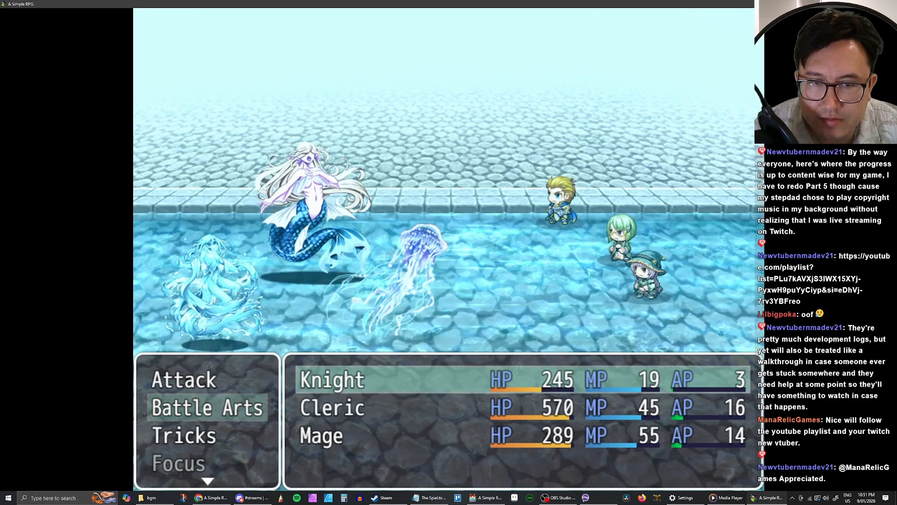
pyautogui.press('Up')
pyautogui.press('Return')
pyautogui.press('Return')
# Step: Have the Cleric cast Holy Smite and the Mage cast Earthshatter on all enemies
pyautogui.press('Down')
pyautogui.press('Return')
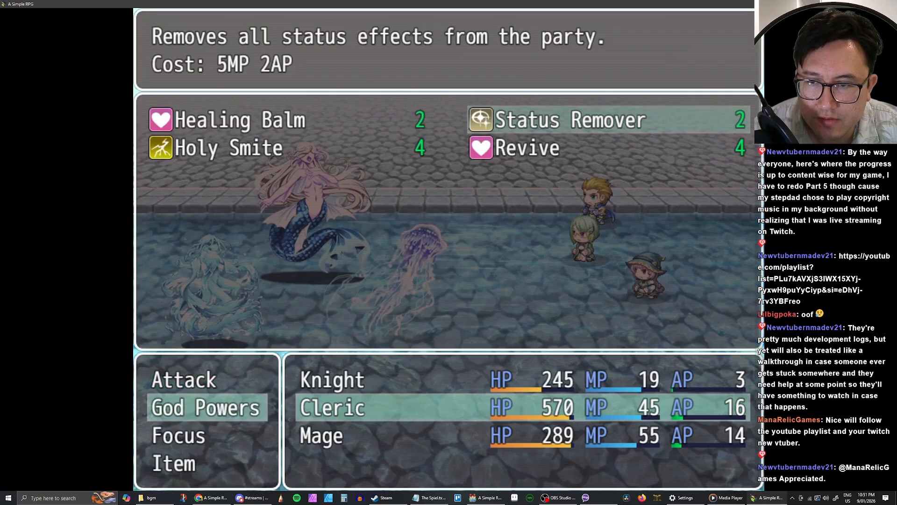
pyautogui.press('Left')
pyautogui.press('Down')
pyautogui.press('Return')
pyautogui.press('Down')
pyautogui.press('Return')
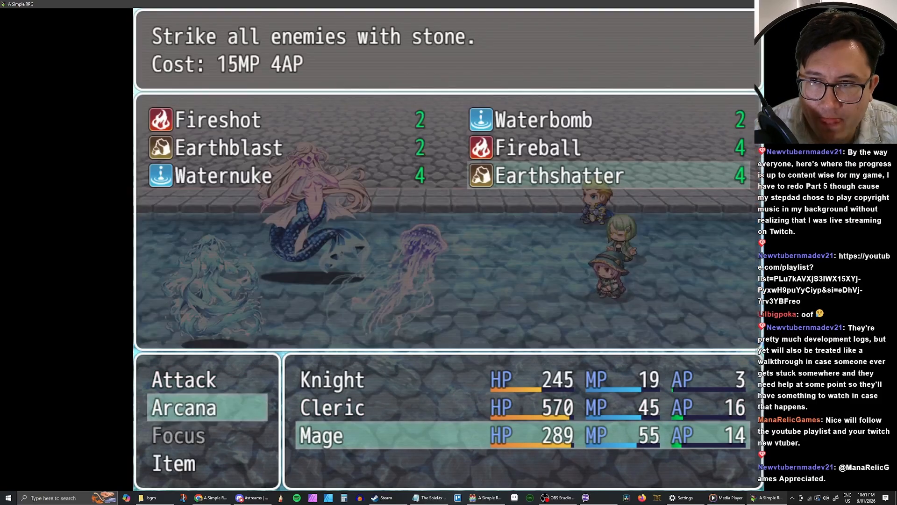
pyautogui.press('Return')
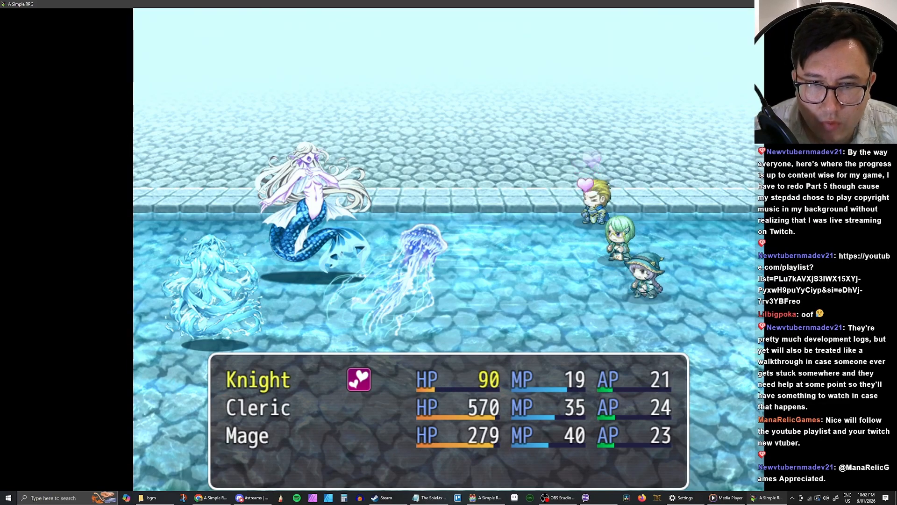
# Step: In the new round, compare the descriptions and costs of the Cleric's God Powers Healing Balm, Status Remover, Holy Smite and Revive
pyautogui.press('Down')
pyautogui.press('Up')
pyautogui.press('Return')
pyautogui.press('Down')
pyautogui.press('Return')
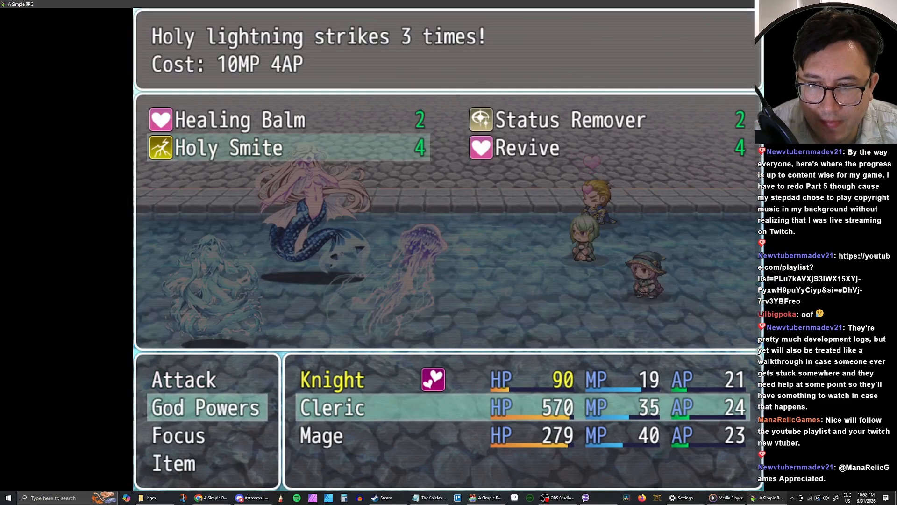
pyautogui.press('Right')
pyautogui.press('Up')
pyautogui.press('Down')
pyautogui.press('Left')
pyautogui.press('Up')
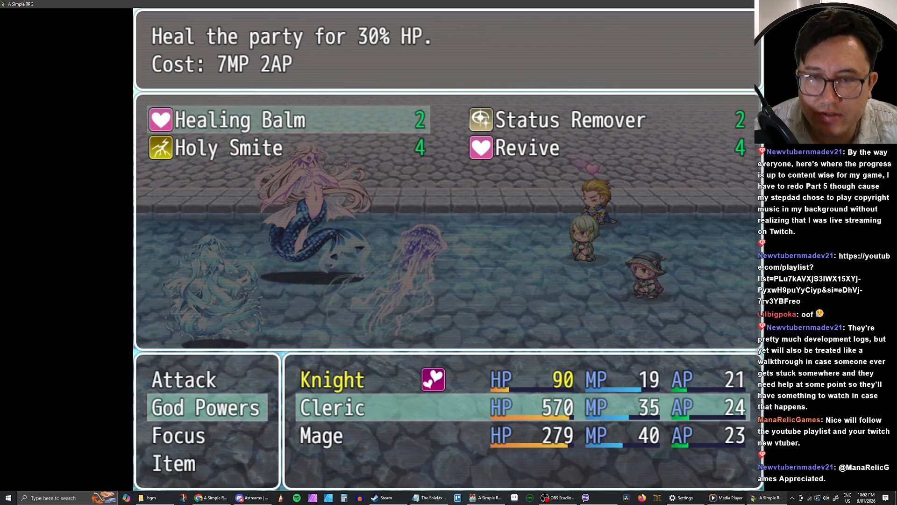
pyautogui.press('Right')
pyautogui.press('Left')
pyautogui.press('Down')
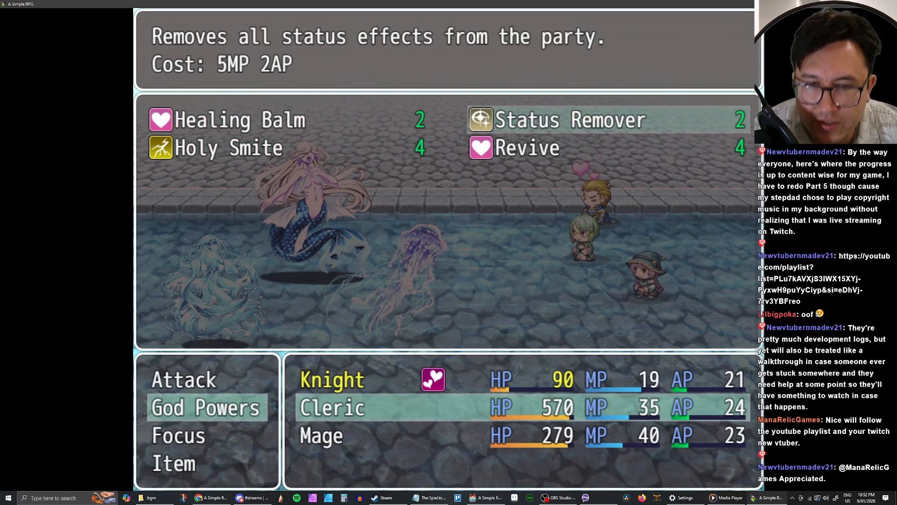
pyautogui.press('Left')
pyautogui.press('Right')
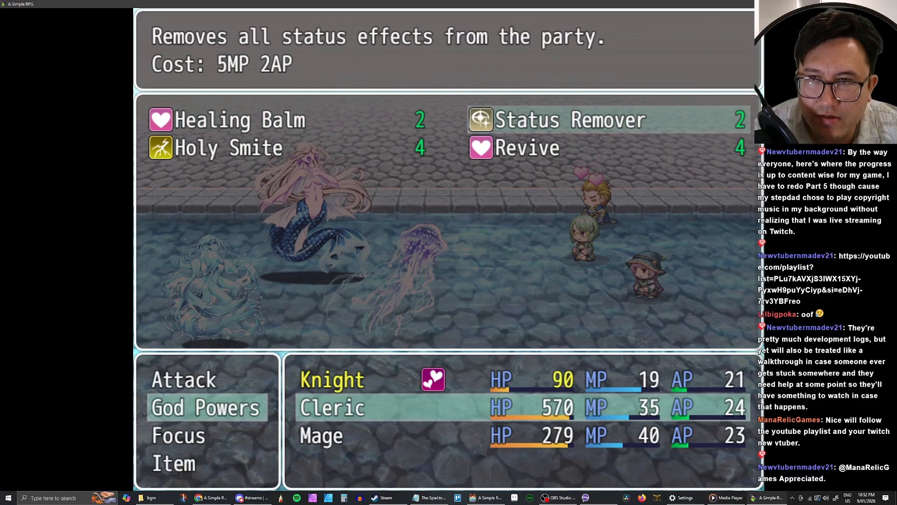
pyautogui.press('Left')
pyautogui.press('Down')
pyautogui.press('Right')
pyautogui.press('Up')
pyautogui.press('Left')
pyautogui.press('Down')
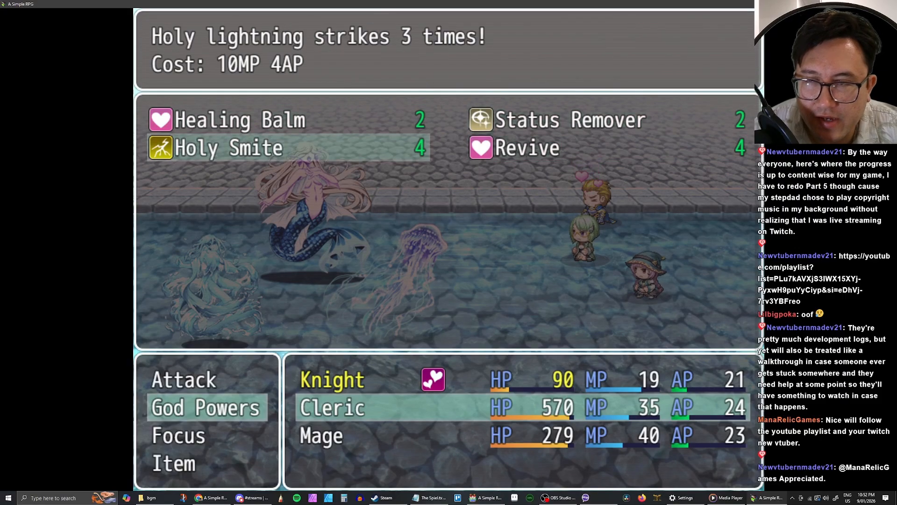
# Step: Have the Cleric cast Healing Balm on the party
pyautogui.press('Up')
pyautogui.press('Right')
pyautogui.press('Left')
pyautogui.press('Down')
pyautogui.press('Up')
pyautogui.press('Right')
pyautogui.press('Left')
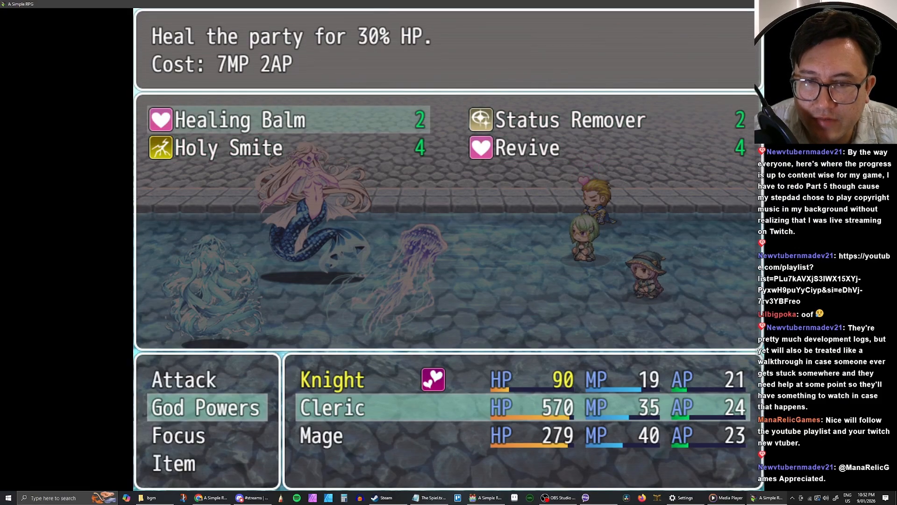
pyautogui.press('Return')
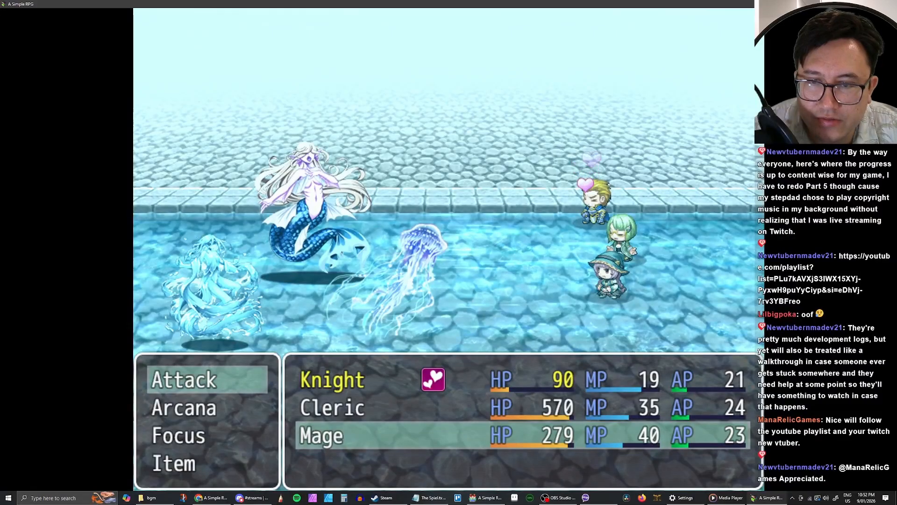
# Step: Compare the descriptions and costs of the Mage's Arcana Fireball, Earthblast, Fireshot and Earthshatter
pyautogui.press('Down')
pyautogui.press('Return')
pyautogui.press('Up')
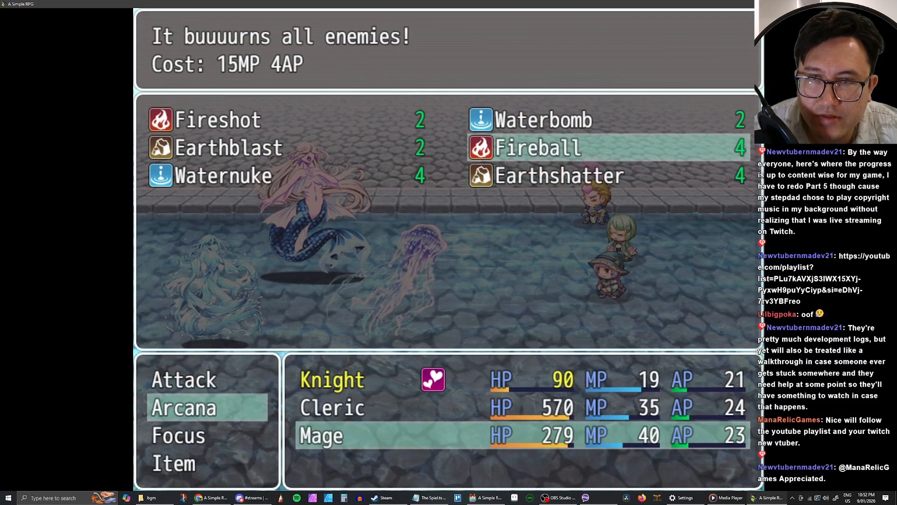
pyautogui.press('Left')
pyautogui.press('Up')
pyautogui.press('Down')
pyautogui.press('Right')
pyautogui.press('Down')
pyautogui.press('Up')
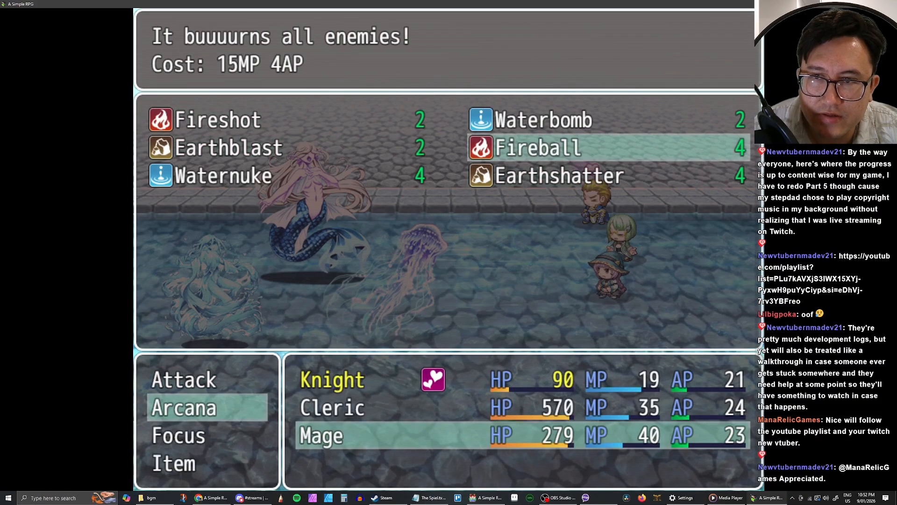
# Step: Have the Mage cast Earthblast on Water Rogue 4
pyautogui.press('Left')
pyautogui.press('Return')
pyautogui.press('Right')
pyautogui.press('Left')
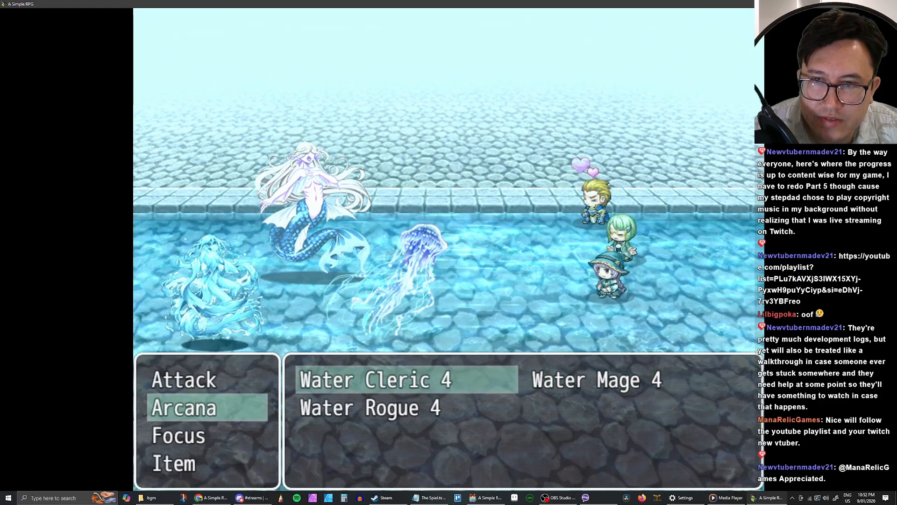
pyautogui.press('Down')
pyautogui.press('Return')
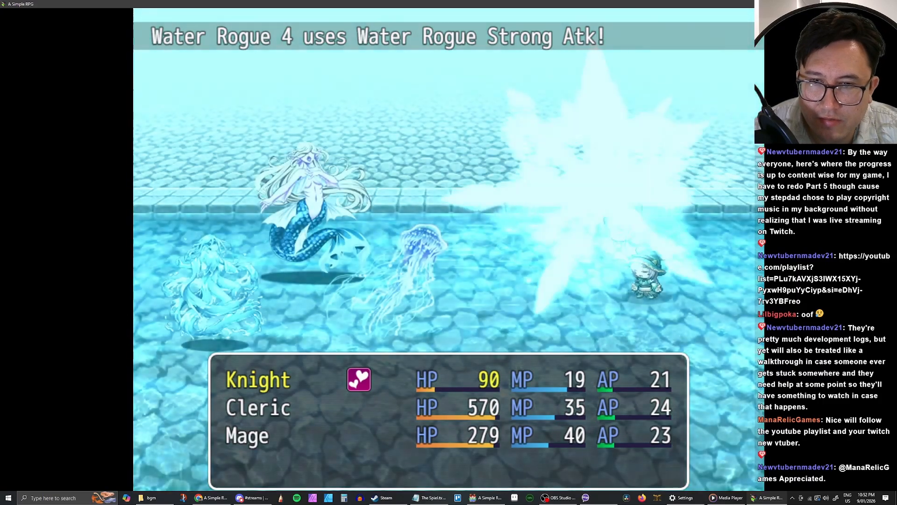
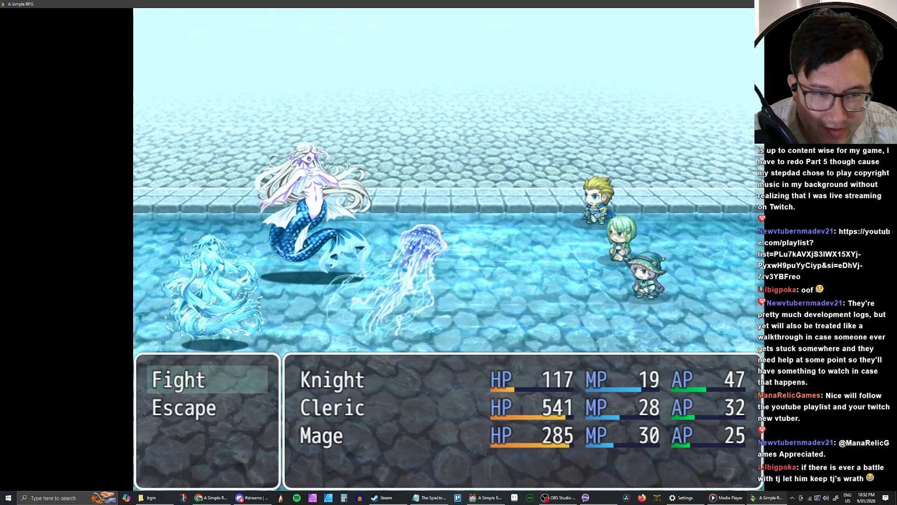
# Step: Continue the fight and have the Knight use TJ's Wrath on all enemies
pyautogui.press('Return')
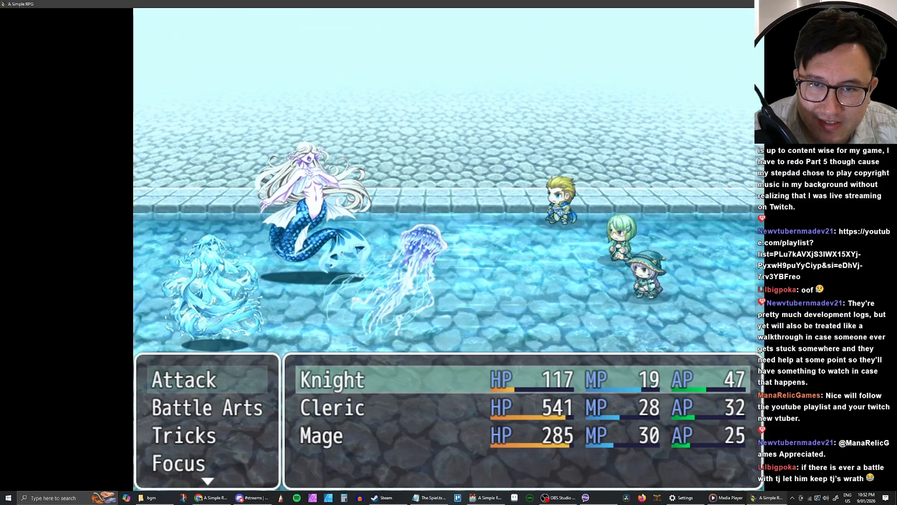
pyautogui.press('Down')
pyautogui.press('Return')
pyautogui.press('Down')
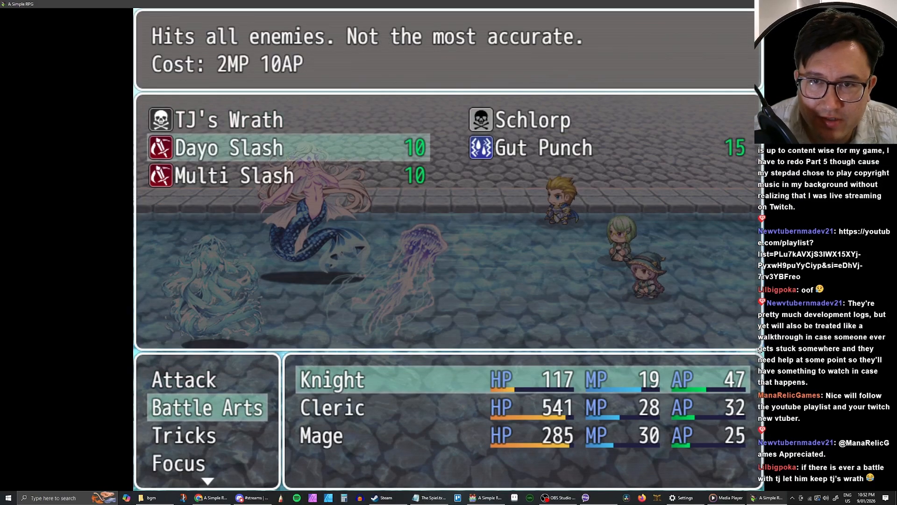
pyautogui.press('Up')
pyautogui.press('Right')
pyautogui.press('Left')
pyautogui.press('Return')
# Step: Set basic attacks for the Cleric on Water Cleric 4 and for the Mage, and finish the battle
pyautogui.press('Return')
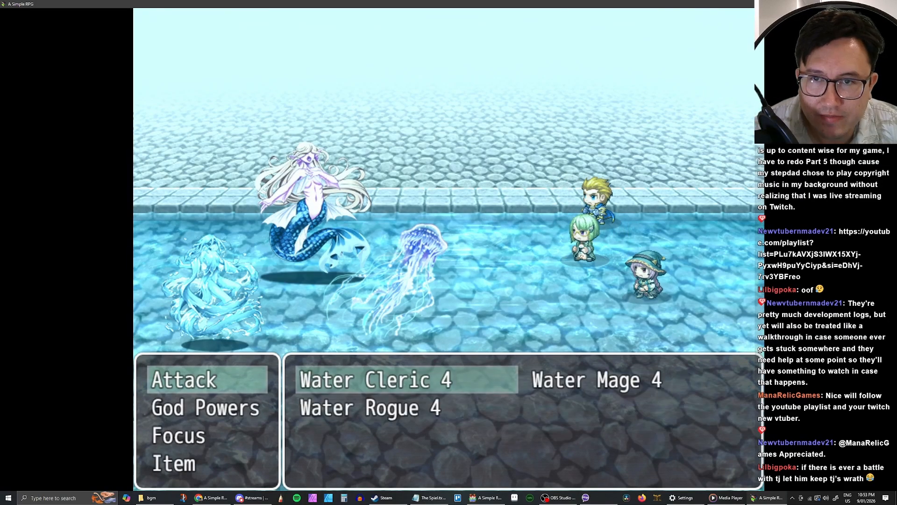
pyautogui.press('Escape')
pyautogui.press('Down')
pyautogui.press('Return')
pyautogui.press('Escape')
pyautogui.press('Up')
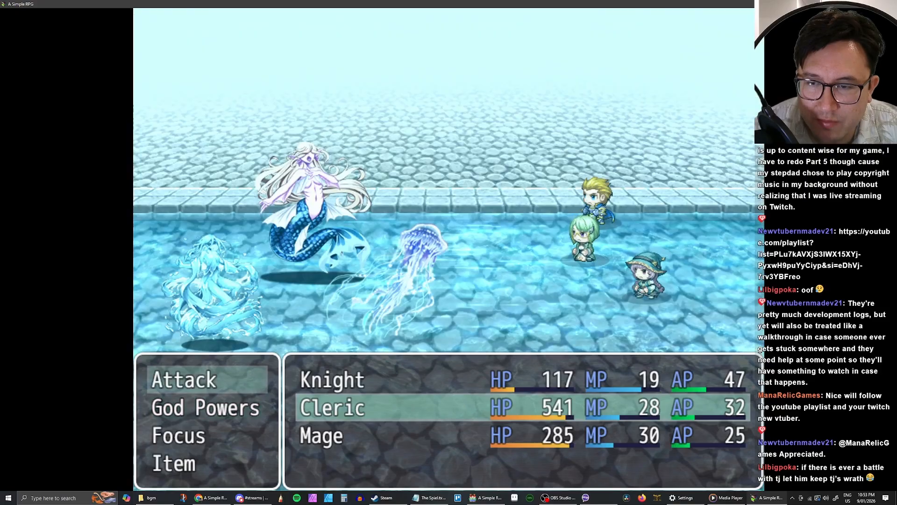
pyautogui.press('Return')
pyautogui.press('Return')
pyautogui.press('Return')
pyautogui.press('Return')
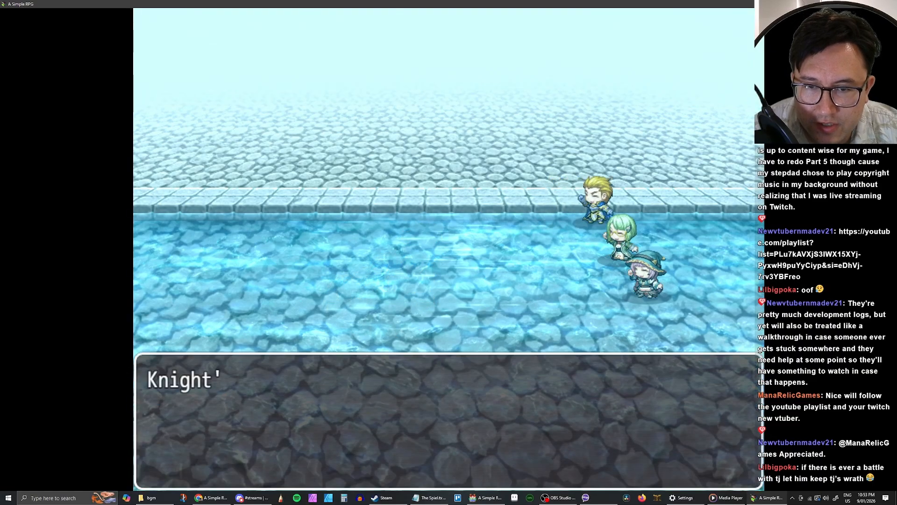
pyautogui.press('Return')
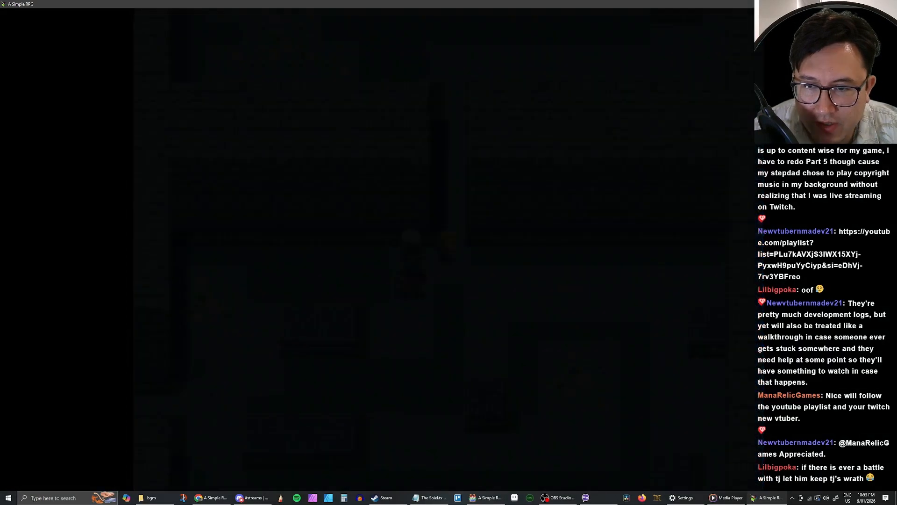
# Step: Lead the party north through the room and west through the wall gap until an encounter starts
pyautogui.press('Up')
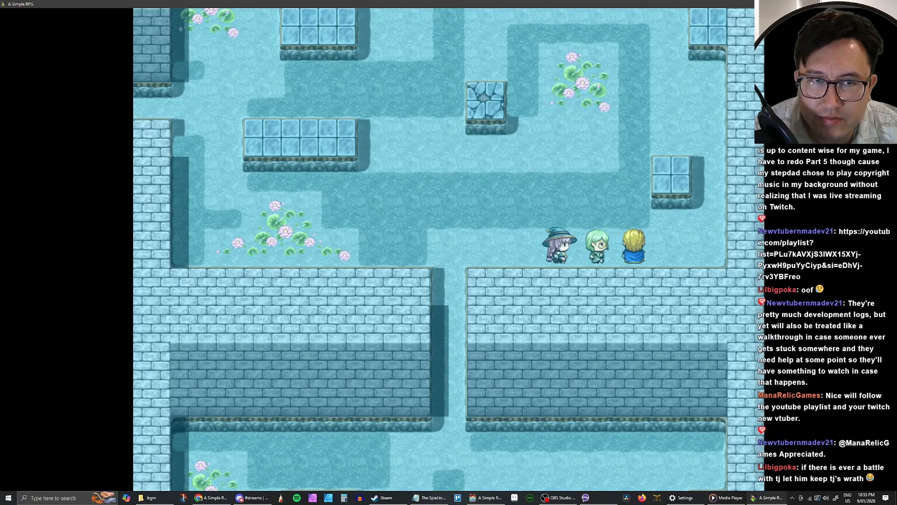
pyautogui.press('Up')
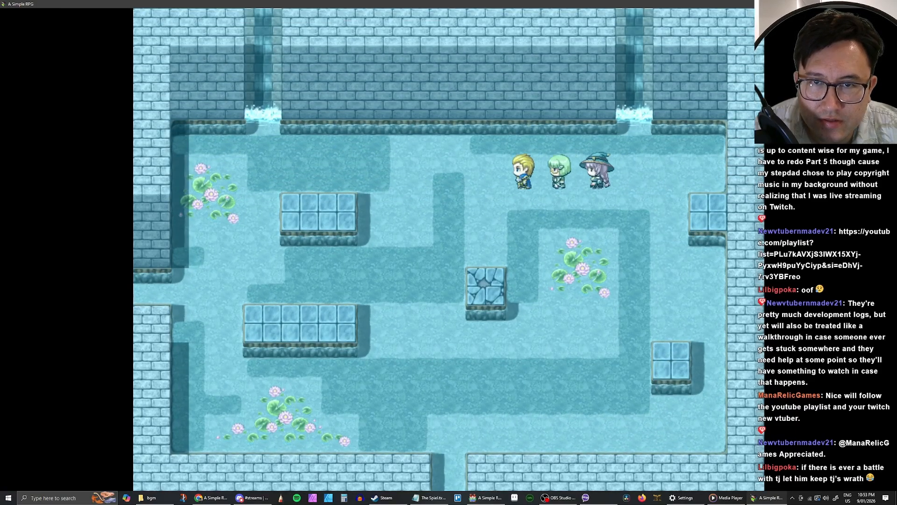
pyautogui.press('Down')
pyautogui.press('Left')
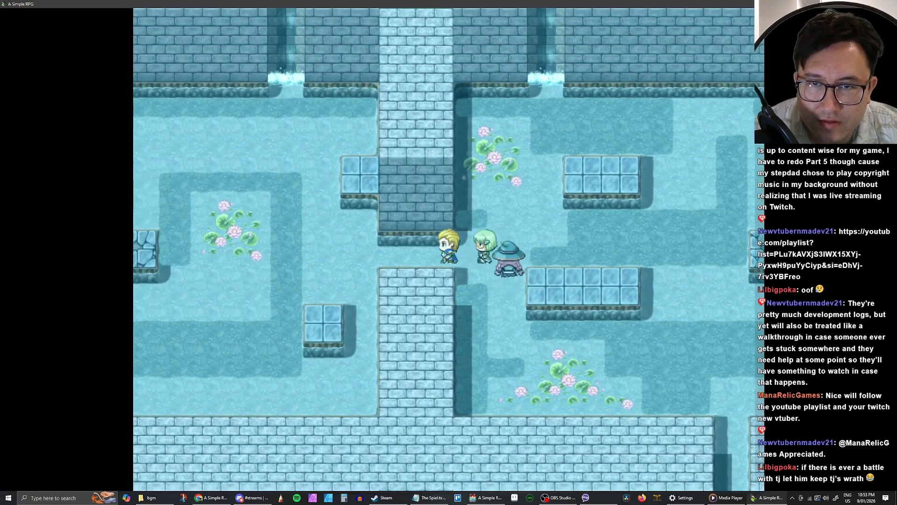
pyautogui.press('Left')
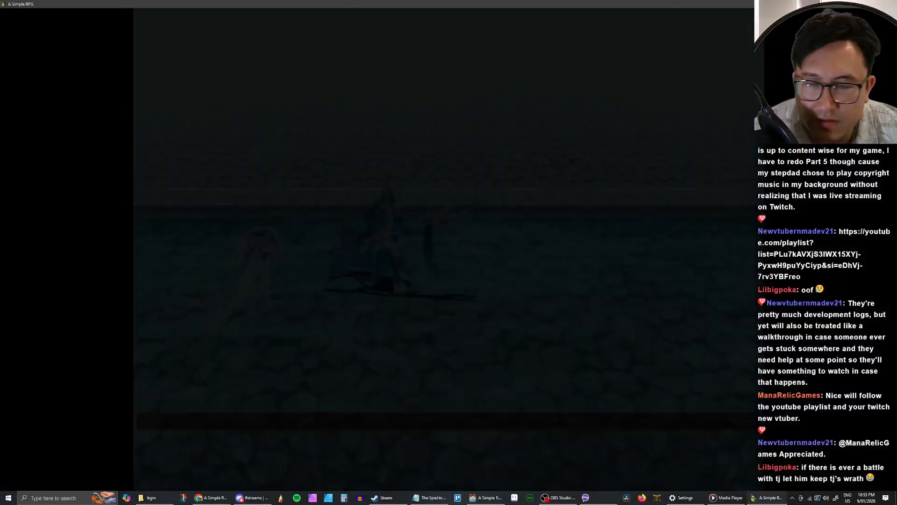
# Step: Have the Knight use TJ's Wrath, set basic attacks for the Cleric and Mage, and finish the battle
pyautogui.press('Return')
pyautogui.press('Return')
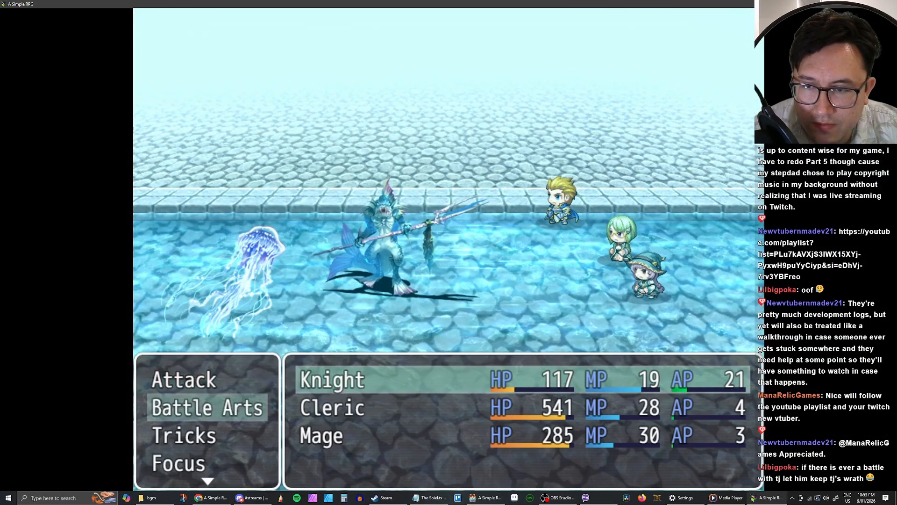
pyautogui.press('Return')
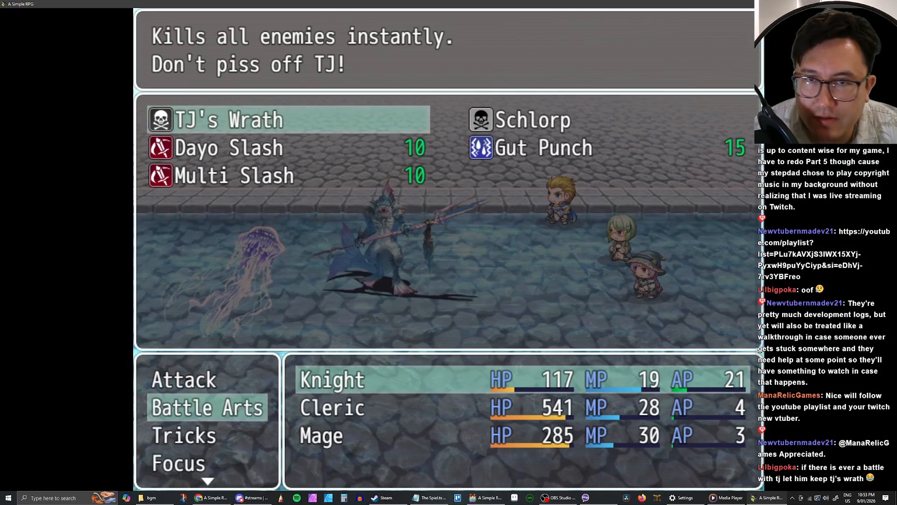
pyautogui.press('Return')
pyautogui.press('Return')
pyautogui.press('Return')
pyautogui.press('Return')
pyautogui.press('Return')
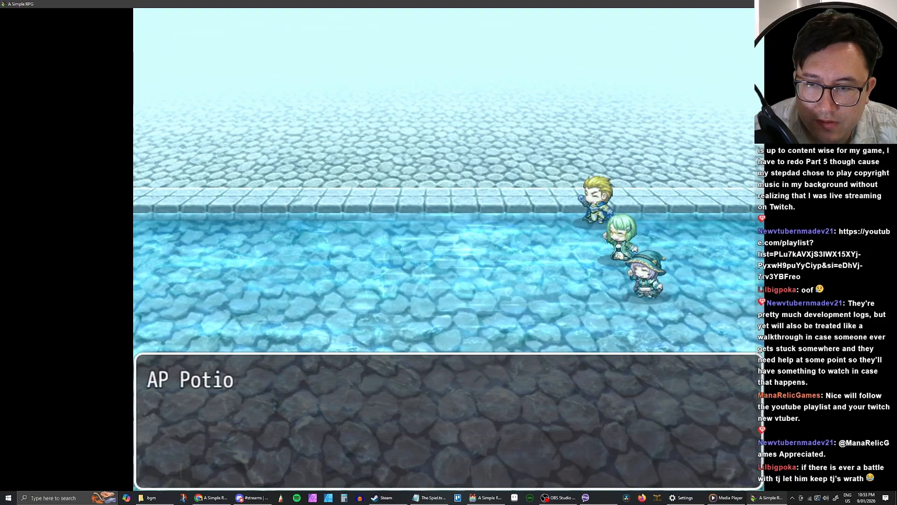
pyautogui.press('Return')
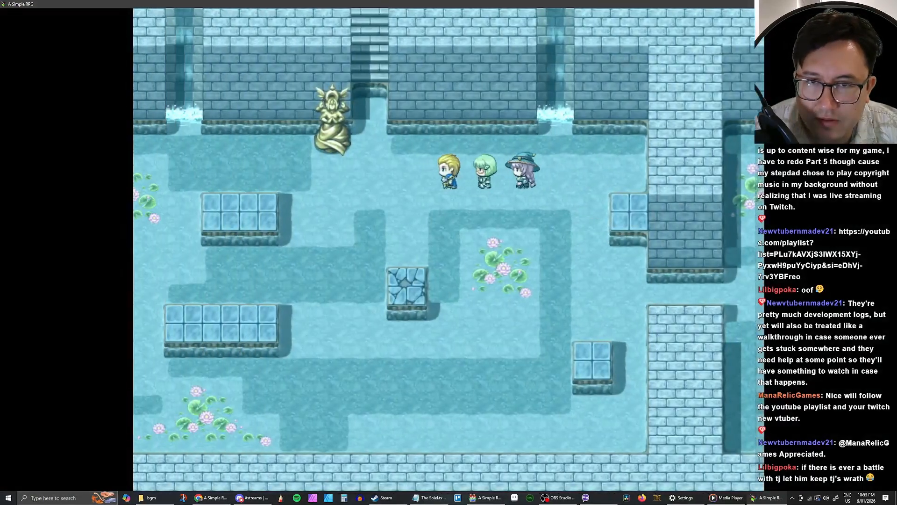
# Step: Use all five Health Potions on the Knight and return to the map
pyautogui.press('Escape')
pyautogui.press('Return')
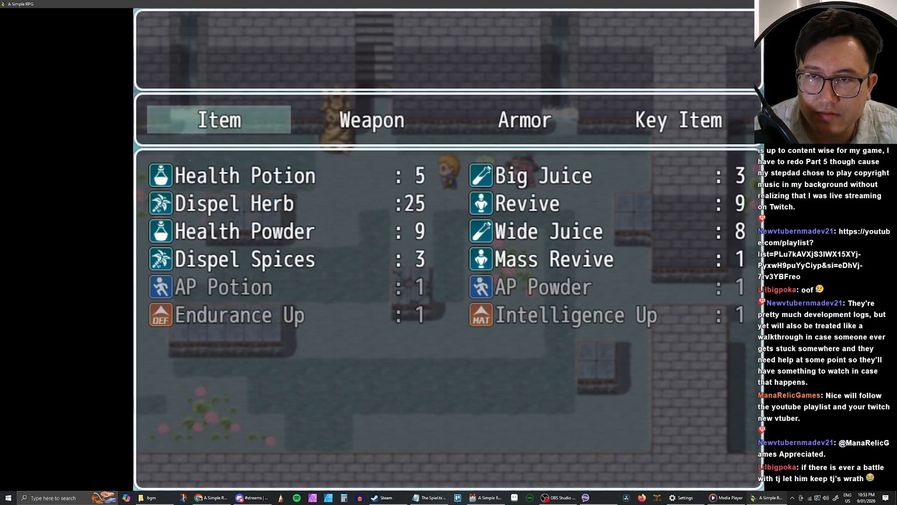
pyautogui.press('Return')
pyautogui.press('Up')
pyautogui.press('Return')
pyautogui.press('Up')
pyautogui.press('Return')
pyautogui.press('Return')
pyautogui.press('Return')
pyautogui.press('Return')
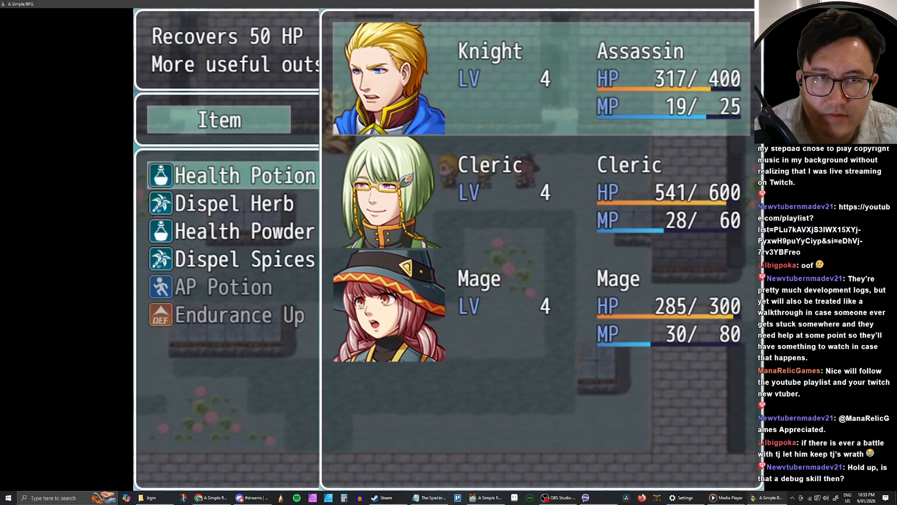
pyautogui.press('Return')
pyautogui.press('Escape')
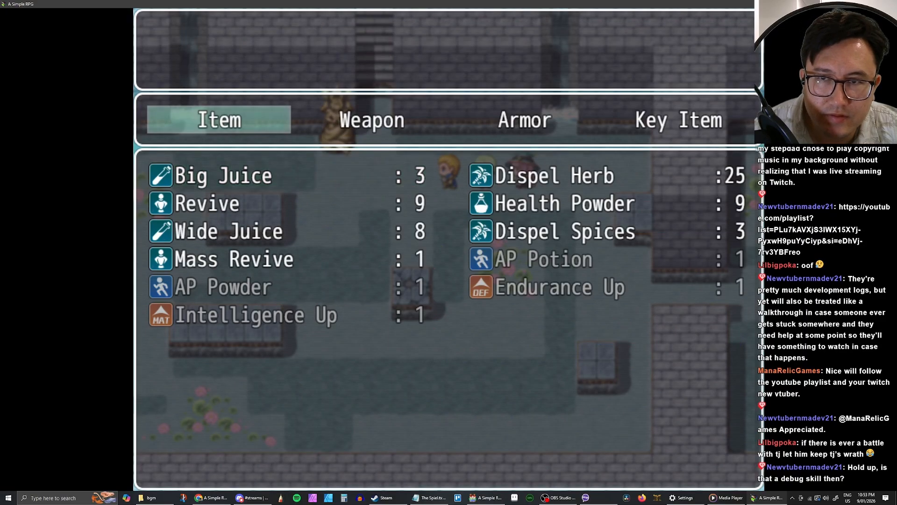
pyautogui.press('Escape')
pyautogui.press('Escape')
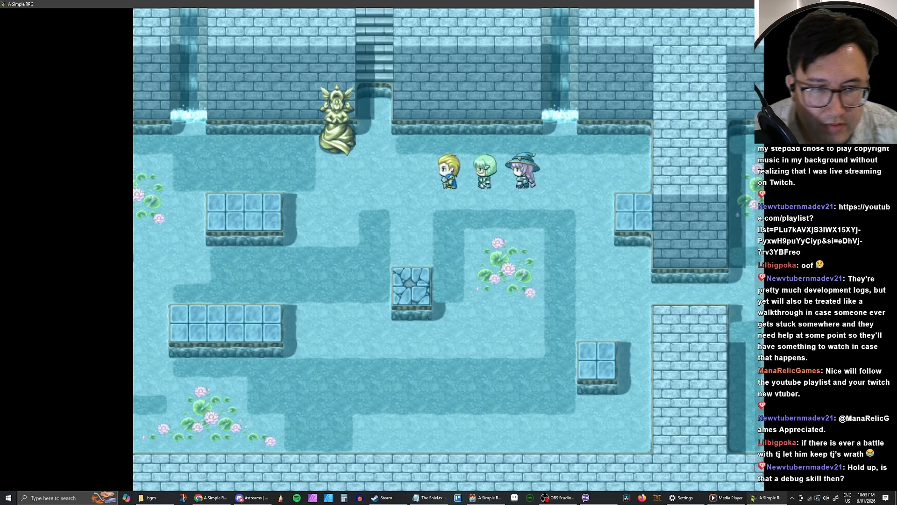
# Step: Lead the party west to the golden statue and save the game in File 1
pyautogui.press('Left')
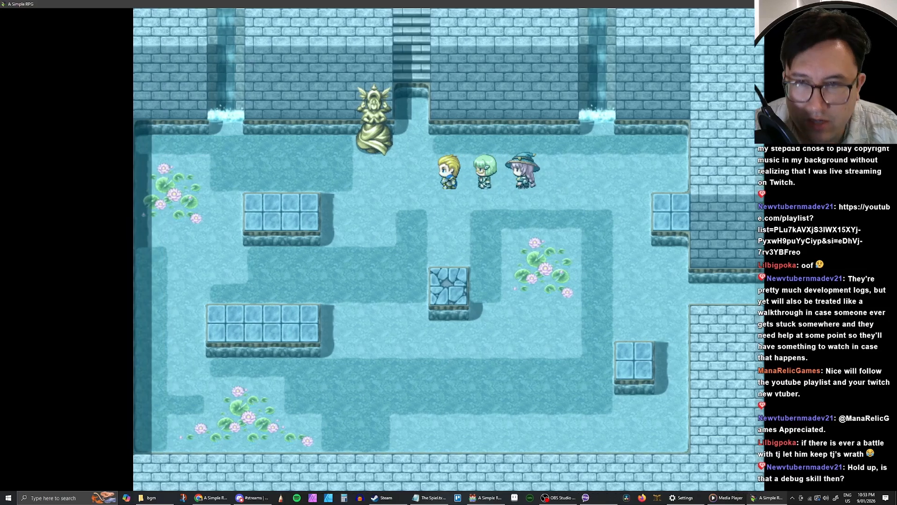
pyautogui.press('Up')
pyautogui.press('Return')
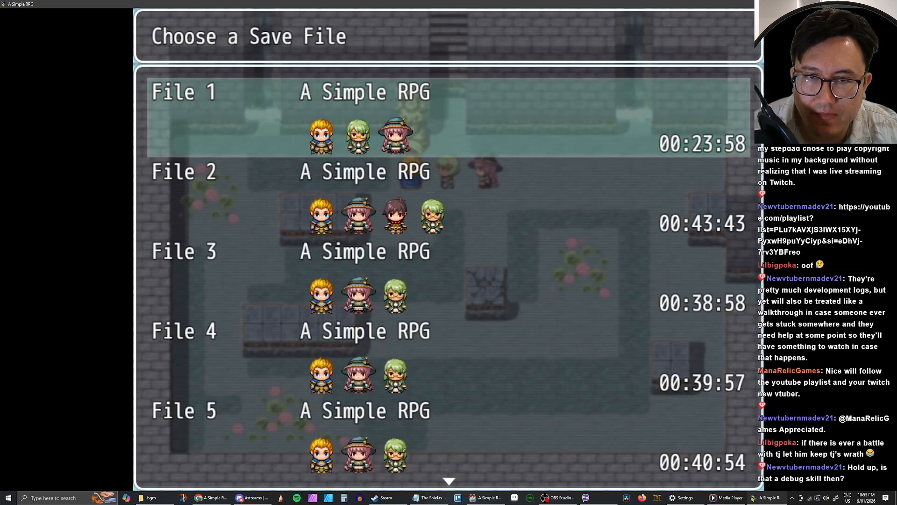
pyautogui.press('Return')
# Step: Walk the party back and forth east of the statue until a random encounter starts
pyautogui.press('Left')
pyautogui.press('Right')
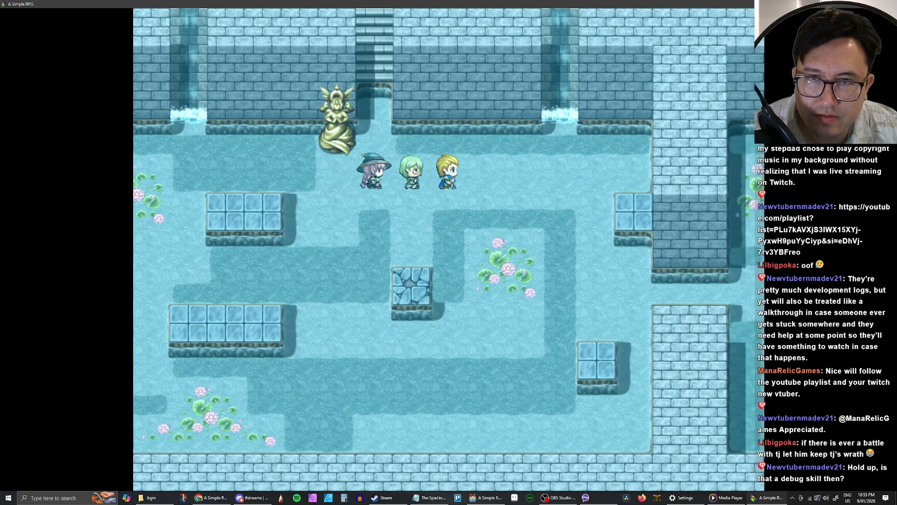
pyautogui.press('Left')
pyautogui.press('Right')
pyautogui.press('Escape')
pyautogui.press('Escape')
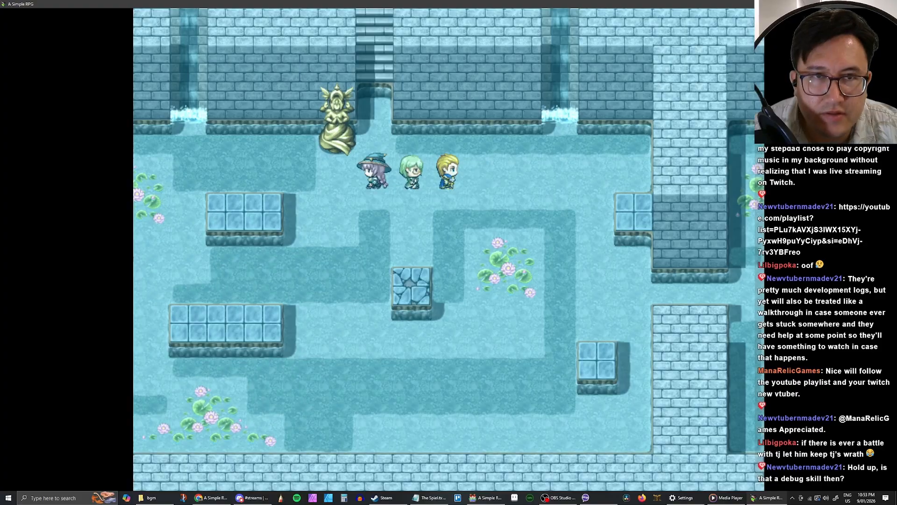
pyautogui.press('Right')
pyautogui.press('Left')
pyautogui.press('Left')
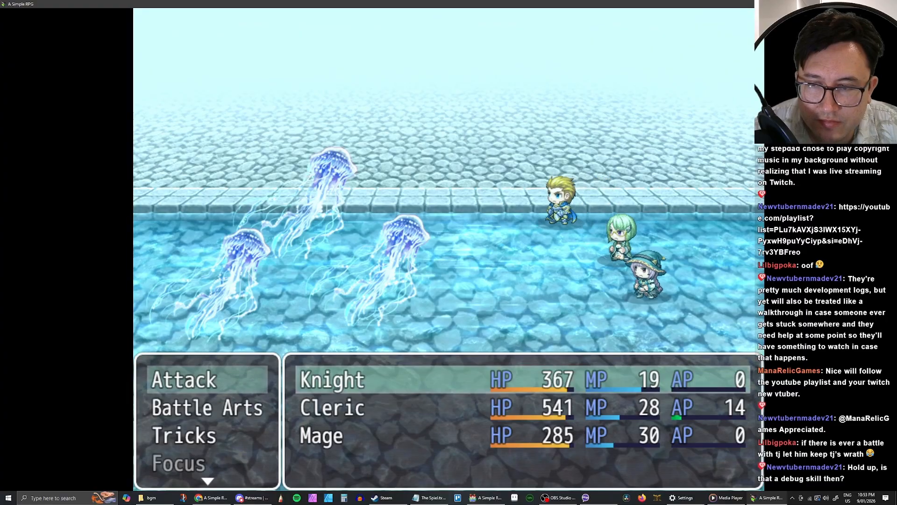
# Step: Have the Knight use TJ's Wrath against the three jellyfish and finish the battle
pyautogui.press('Down')
pyautogui.press('Return')
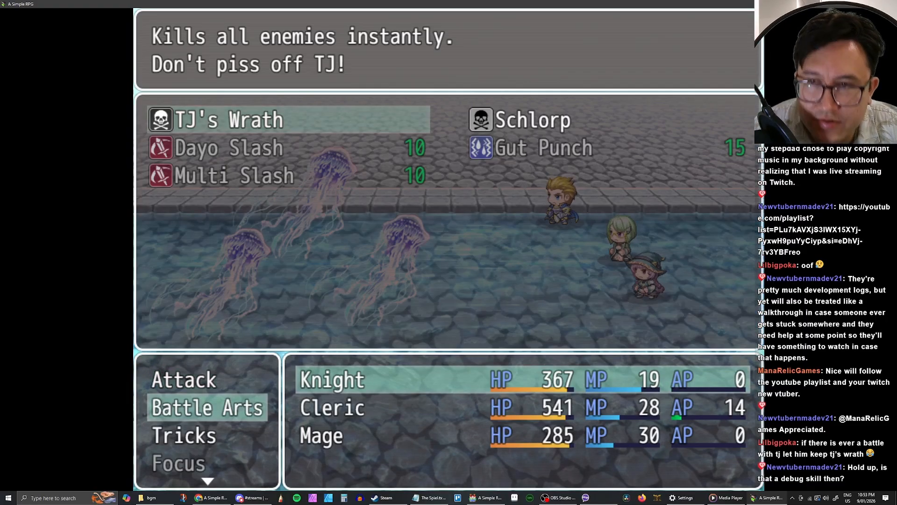
pyautogui.press('Return')
pyautogui.press('Return')
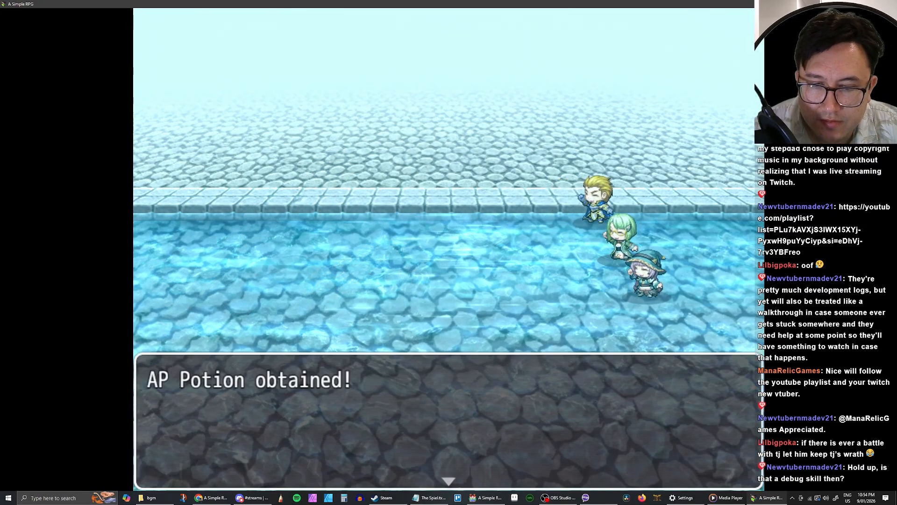
pyautogui.press('Return')
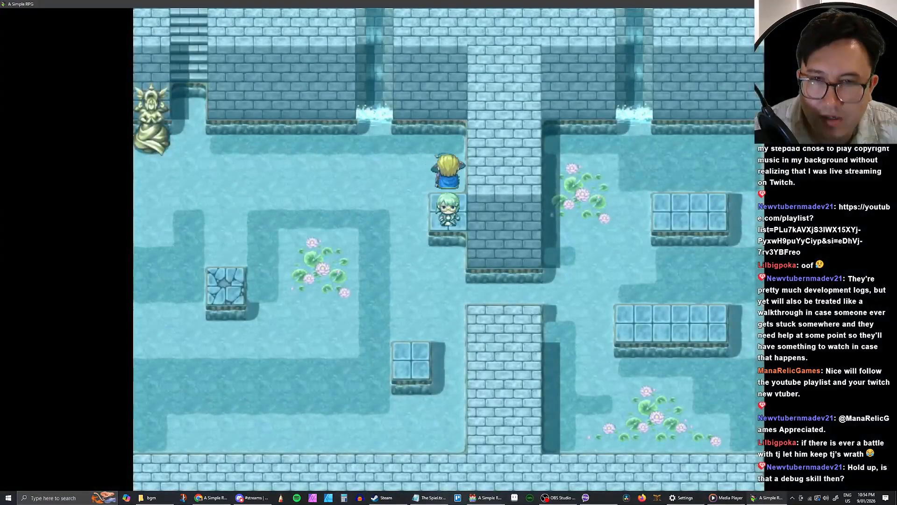
# Step: Return the party west to the golden statue beside the stairs and save the game
pyautogui.press('Left')
pyautogui.press('Up')
pyautogui.press('Return')
pyautogui.press('Return')
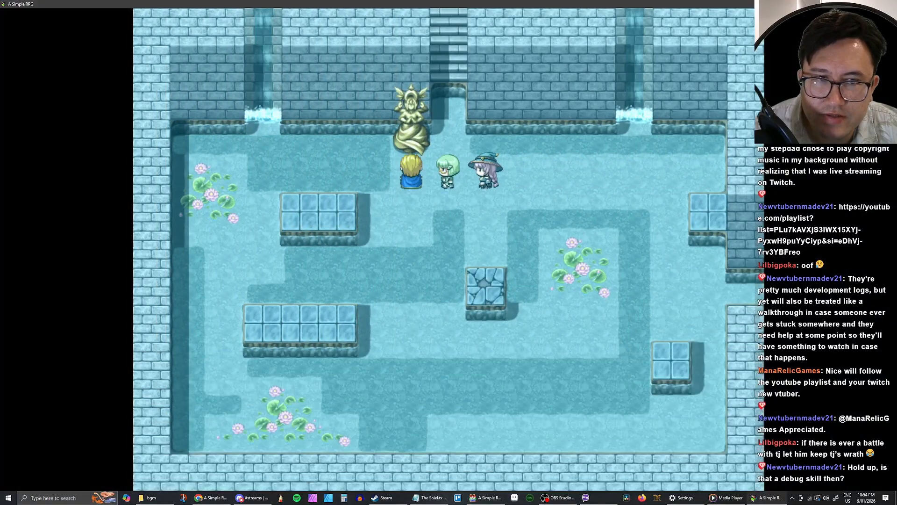
# Step: Use a Health Powder on the whole party and return to the map
pyautogui.press('Escape')
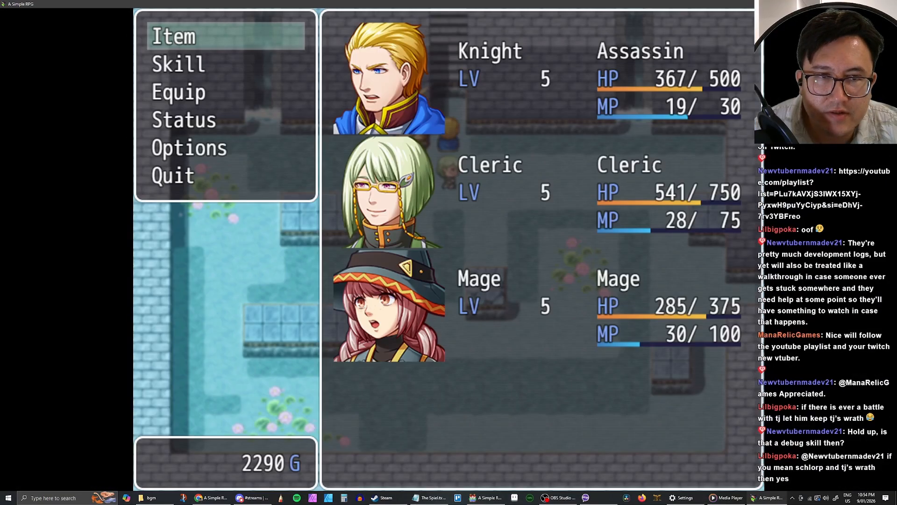
pyautogui.press('Return')
pyautogui.press('Return')
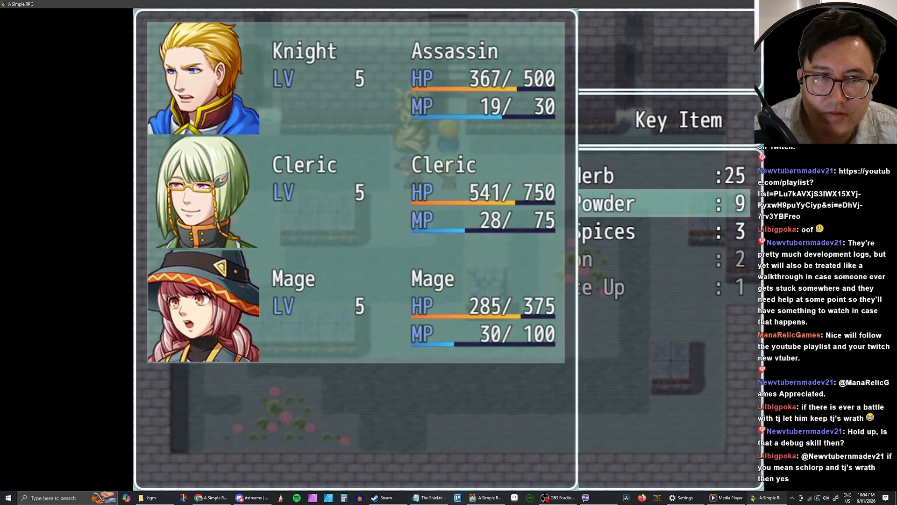
pyautogui.press('Return')
pyautogui.press('Return')
pyautogui.press('Escape')
pyautogui.press('Escape')
pyautogui.press('Escape')
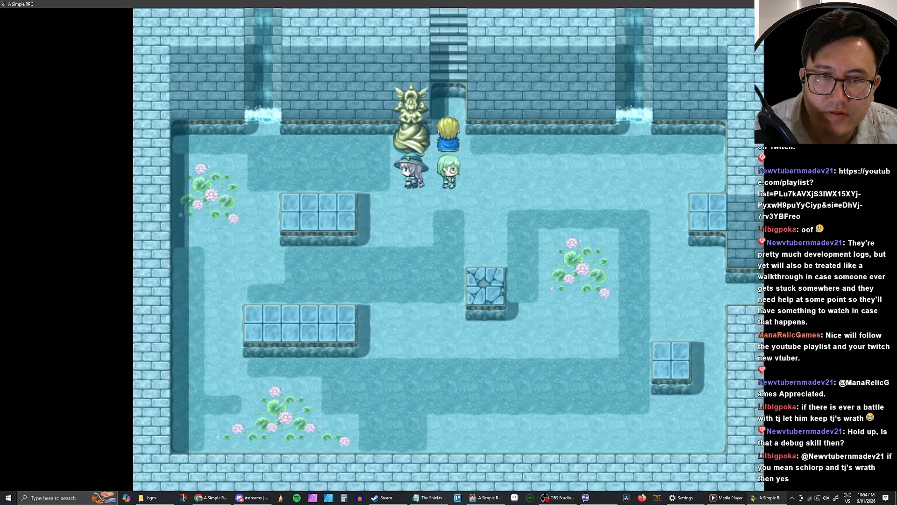
# Step: Lead the party up the stairs and north through Water Temple 1F to its golden statue, and save the game
pyautogui.press('Up')
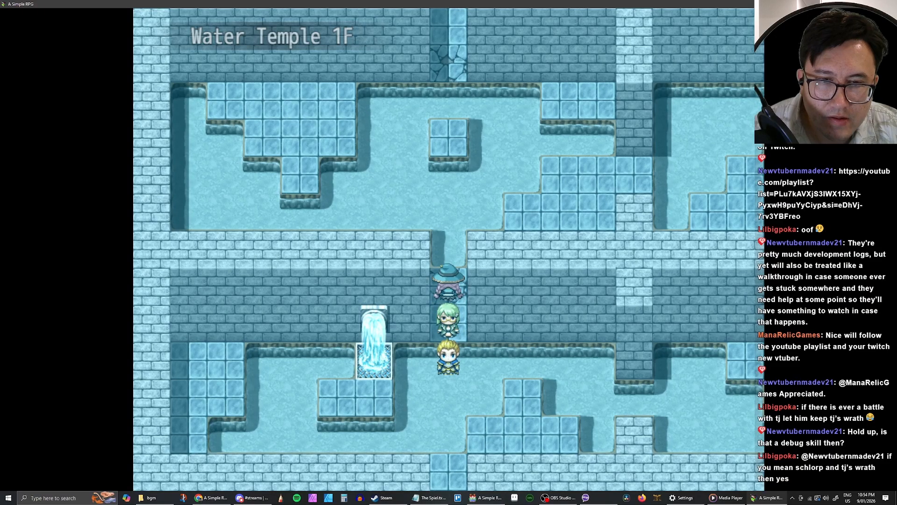
pyautogui.press('Up')
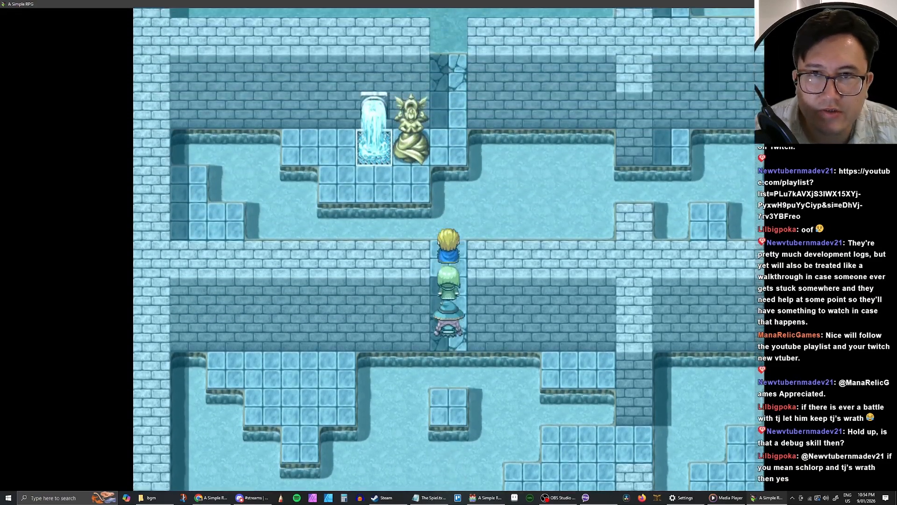
pyautogui.press('Right')
pyautogui.press('Up')
pyautogui.press('Left')
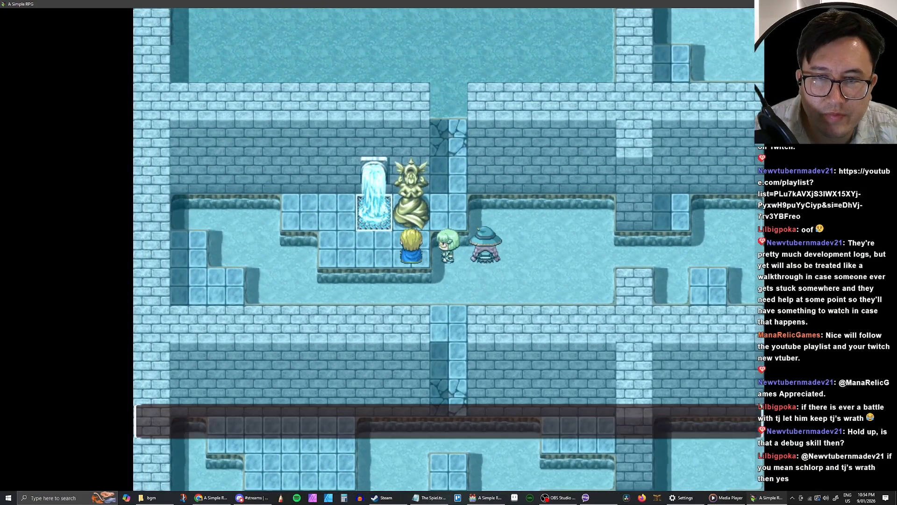
pyautogui.press('Return')
pyautogui.press('Return')
pyautogui.press('Return')
# Step: Lead the party north to the flooded passage beside the statue and read through the Mage's remark about draining the water
pyautogui.press('Right')
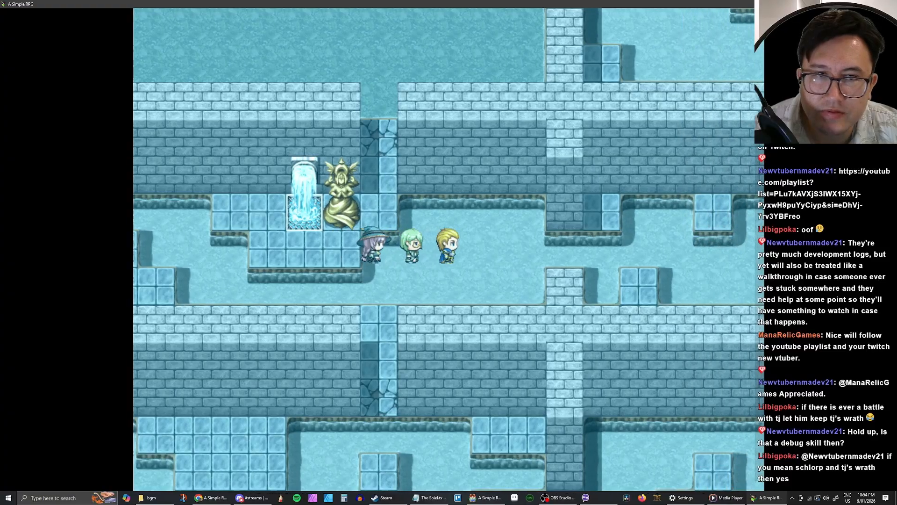
pyautogui.press('Left')
pyautogui.press('Up')
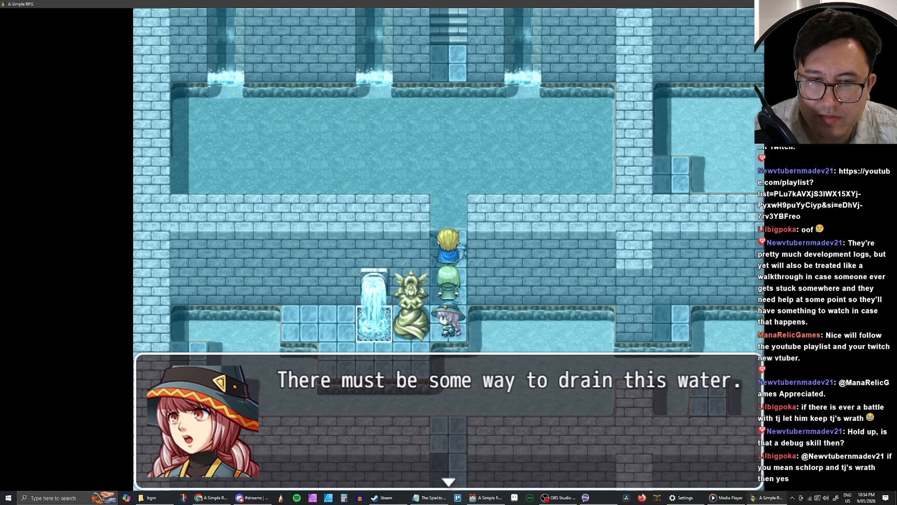
pyautogui.press('Return')
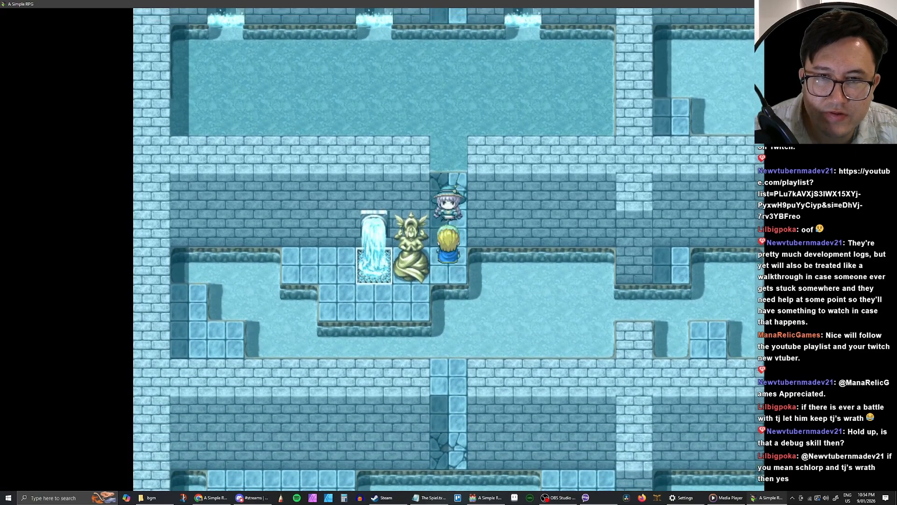
pyautogui.press('Return')
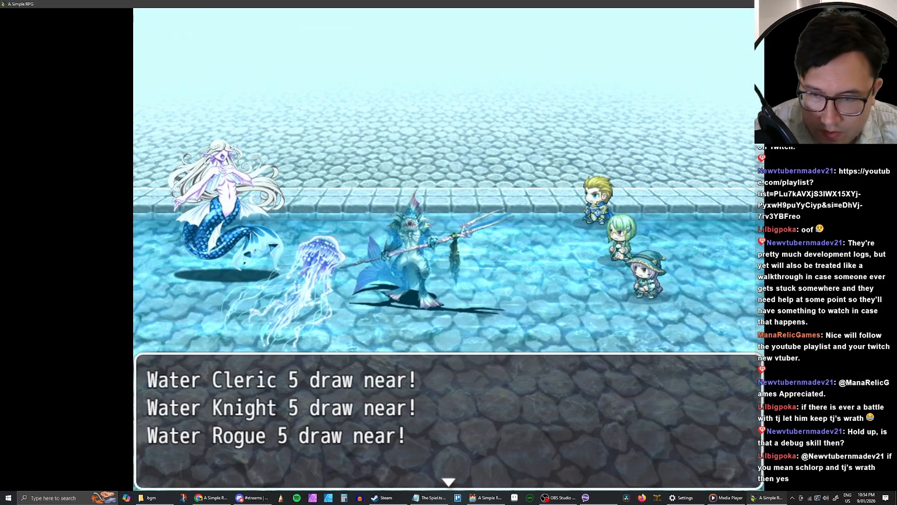
# Step: Have the Knight use TJ's Wrath on the Water Cleric, Knight and Rogue 5 group, set basic attacks for the others, and finish the battle
pyautogui.press('Return')
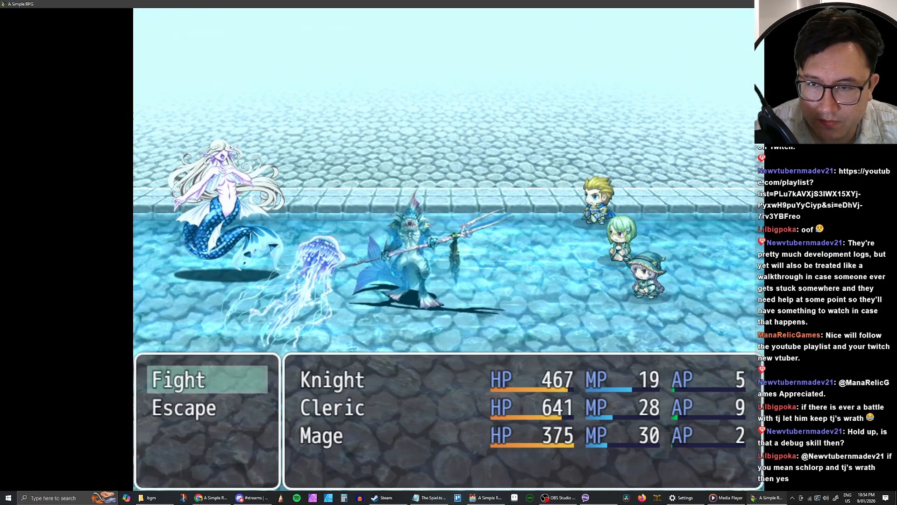
pyautogui.press('Return')
pyautogui.press('Down')
pyautogui.press('Return')
pyautogui.press('Return')
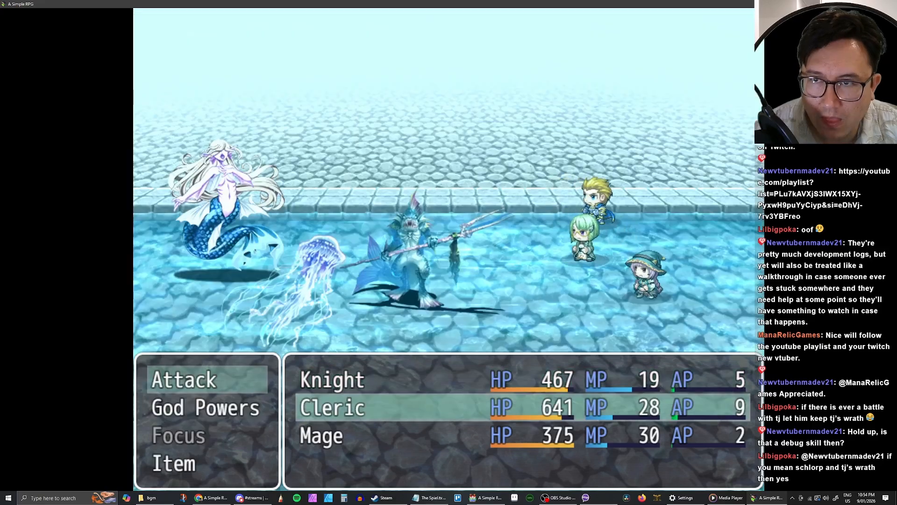
pyautogui.press('Return')
pyautogui.press('Return')
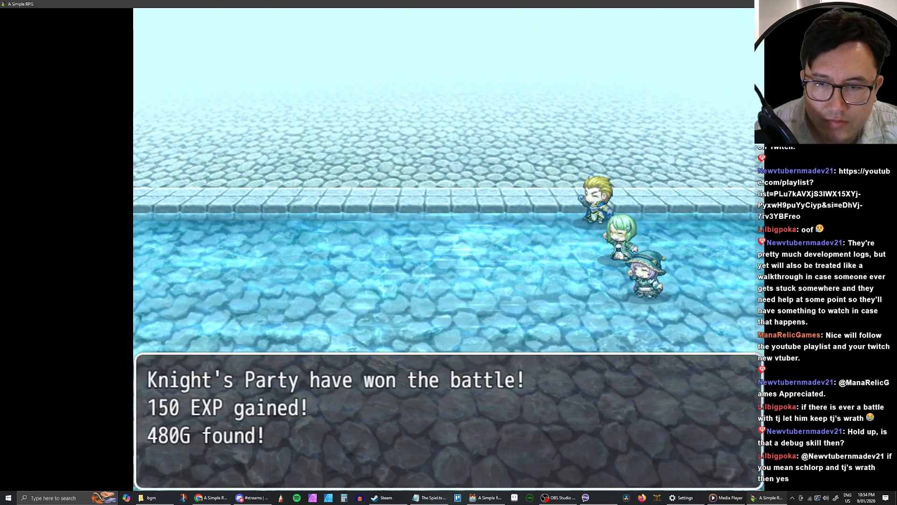
pyautogui.press('Return')
# Step: Lead the party east past the wall gap and south through the narrow passages until an encounter starts
pyautogui.press('Right')
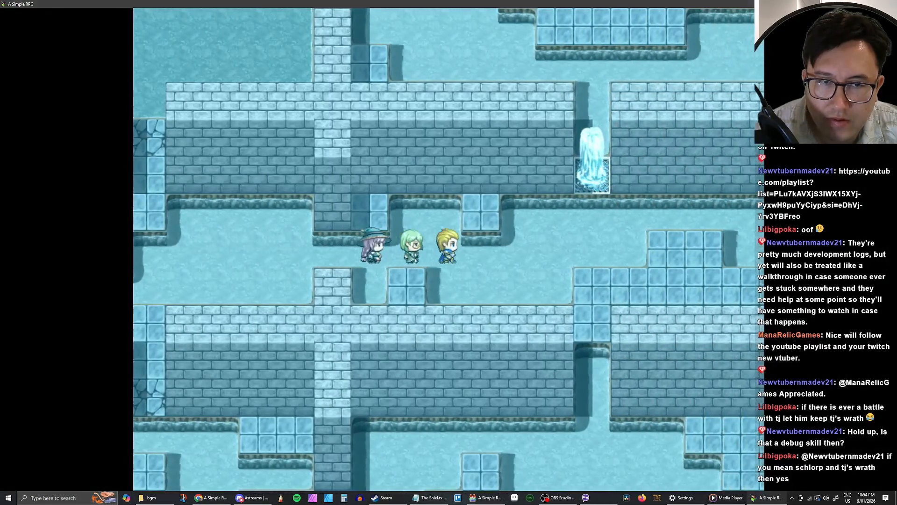
pyautogui.press('Down')
pyautogui.press('Down')
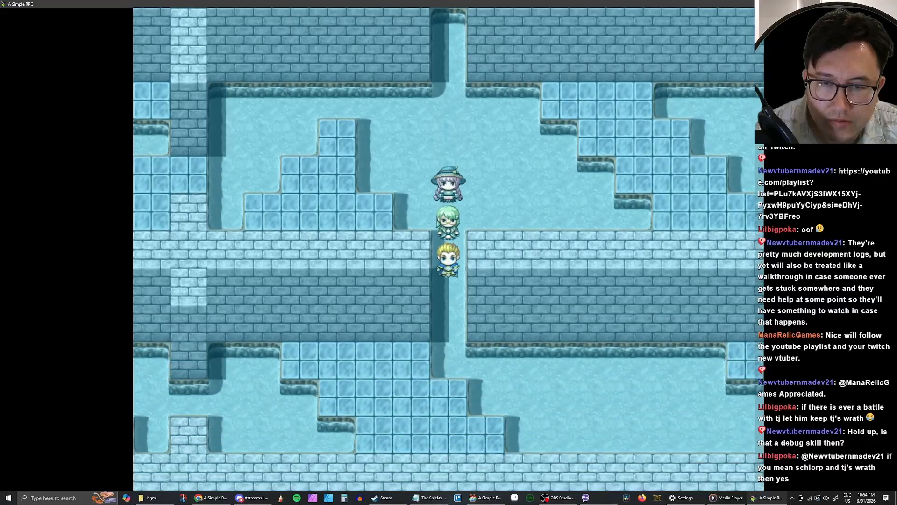
pyautogui.press('Right')
pyautogui.press('Right')
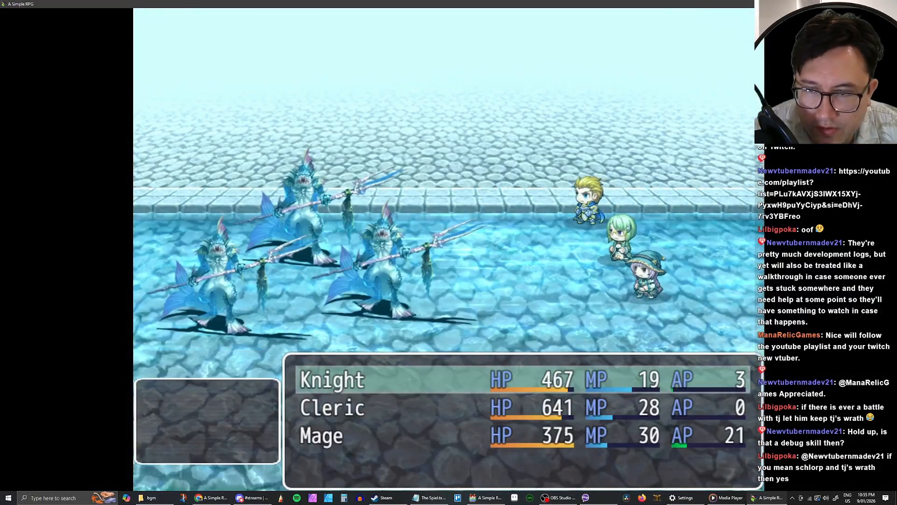
# Step: Have the Knight use TJ's Wrath on the three trident-wielding enemies, set basic attacks for the others, and finish the battle
pyautogui.press('Return')
pyautogui.press('Return')
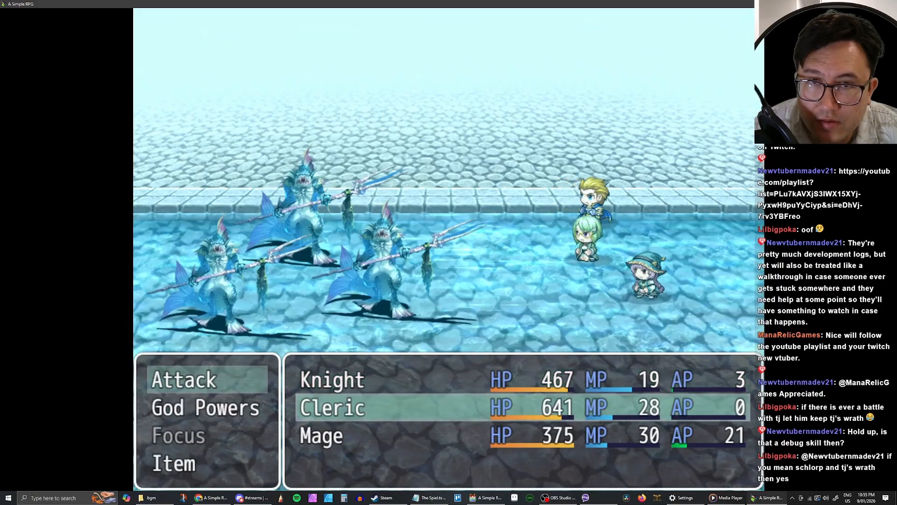
pyautogui.press('Return')
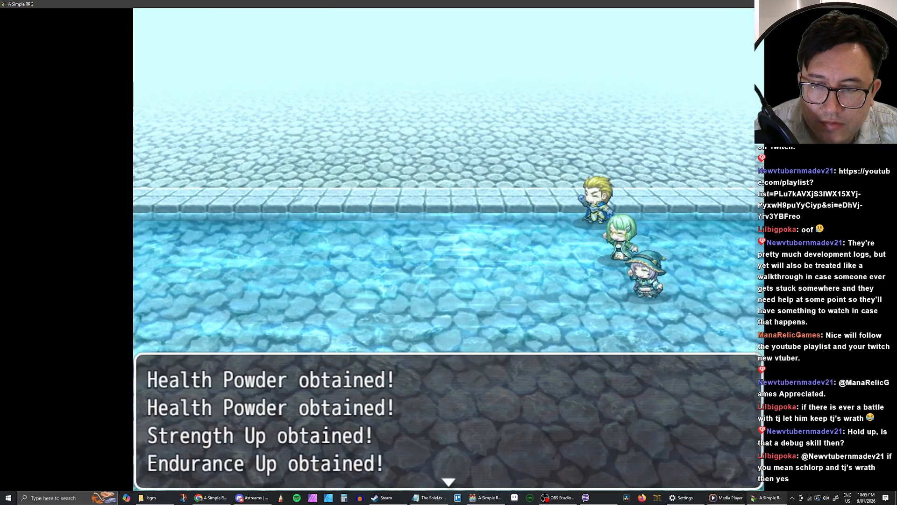
pyautogui.press('Return')
# Step: Lead the party north through the passage and east to the round blue wall switch, and activate it
pyautogui.press('Left')
pyautogui.press('Up')
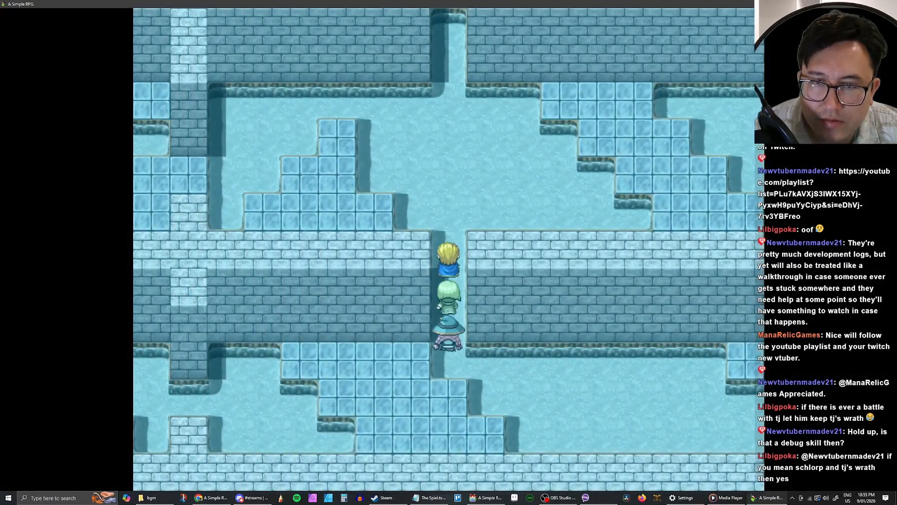
pyautogui.press('Right')
pyautogui.press('Up')
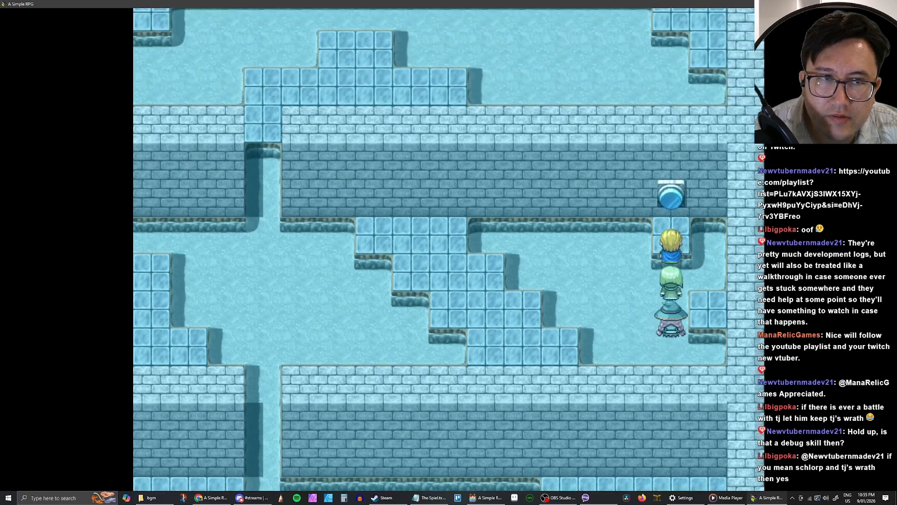
pyautogui.press('Return')
pyautogui.press('Return')
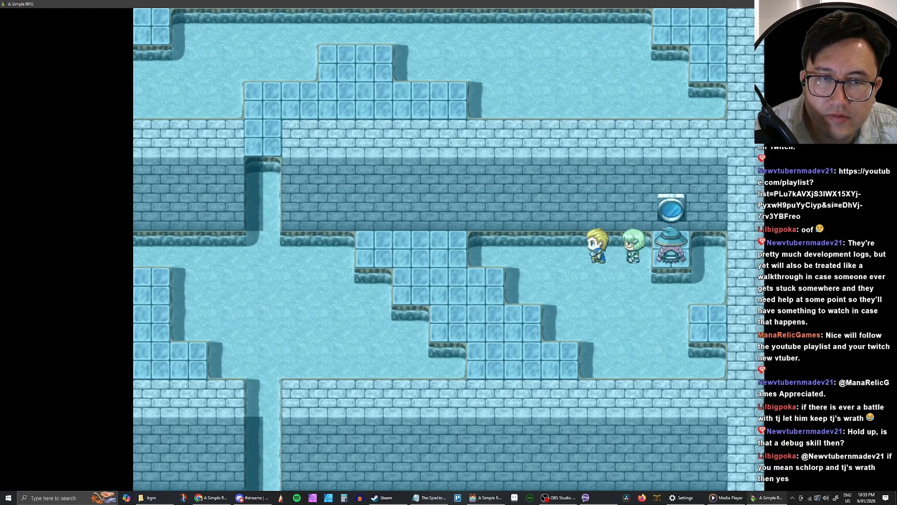
# Step: Walk west from the switch into an encounter and have the Knight use TJ's Wrath to finish off both Water Mage 5 enemies
pyautogui.press('Left')
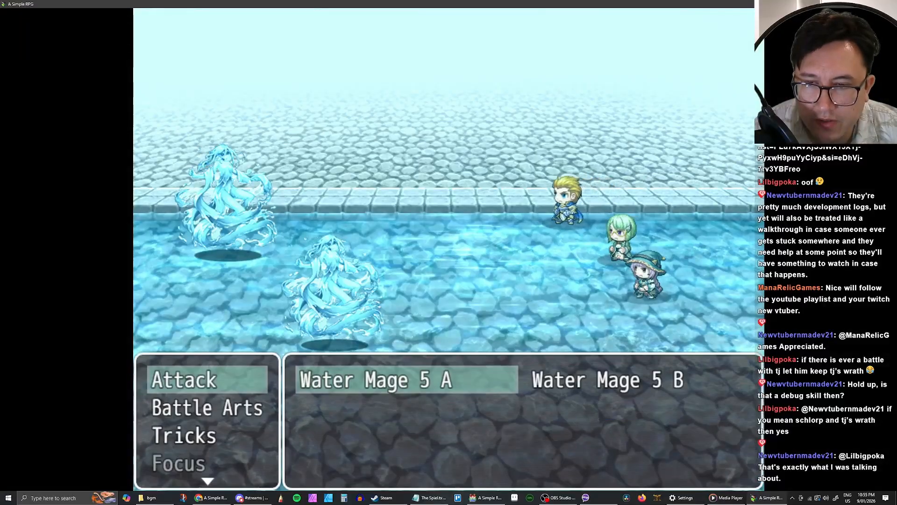
pyautogui.press('Return')
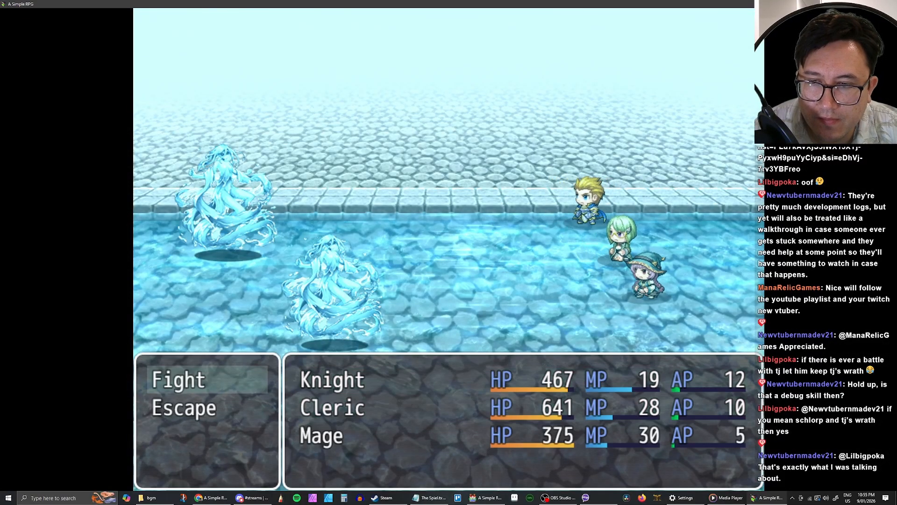
pyautogui.press('Down')
pyautogui.press('Return')
pyautogui.press('Down')
pyautogui.press('Return')
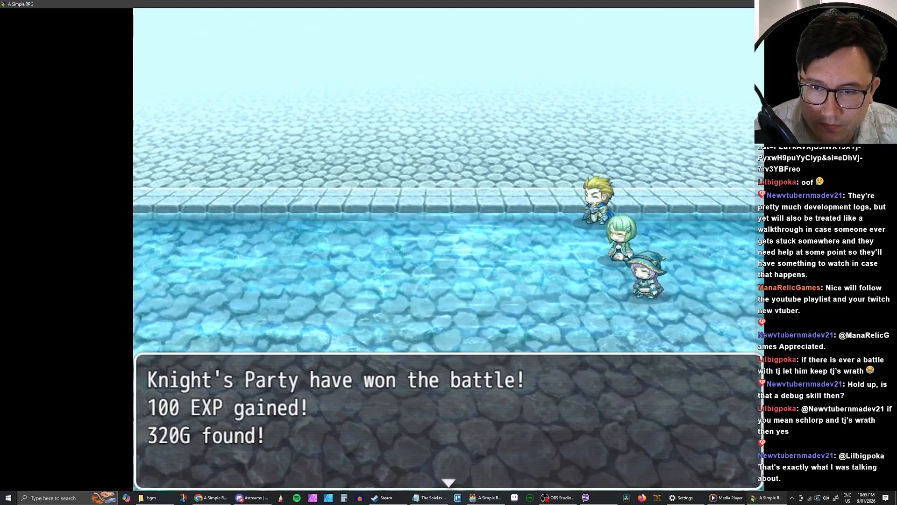
pyautogui.press('Return')
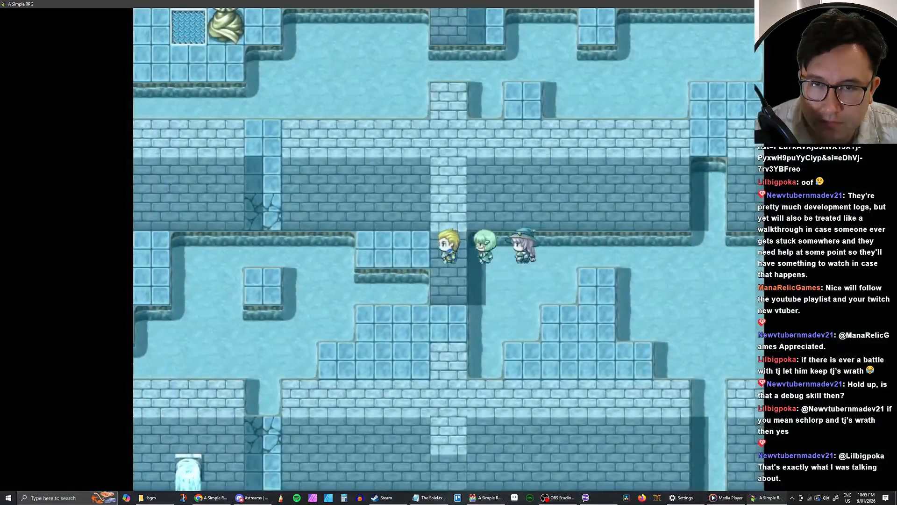
# Step: Lead the party west and north back to the area below the golden statue and its fountain
pyautogui.press('Left')
pyautogui.press('Up')
pyautogui.press('Left')
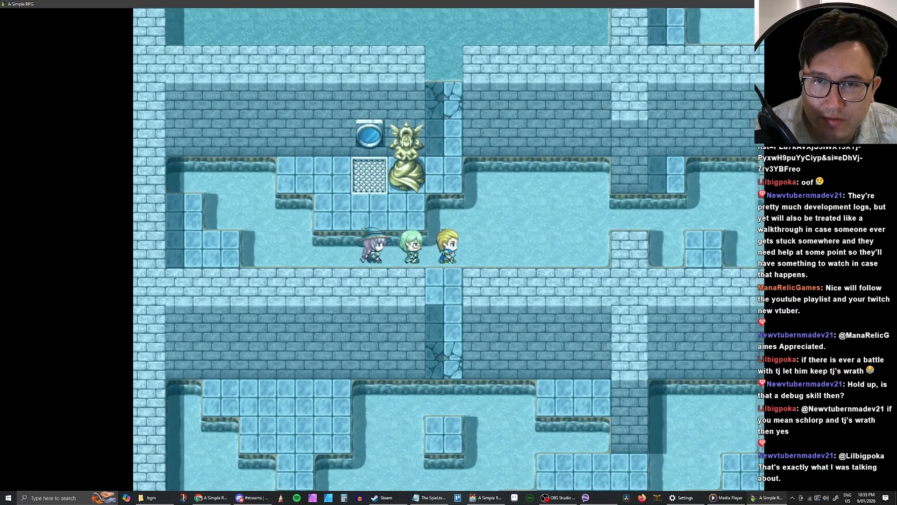
# Step: Lead the party south to the next round blue wall switch, activate it, and head east
pyautogui.press('Down')
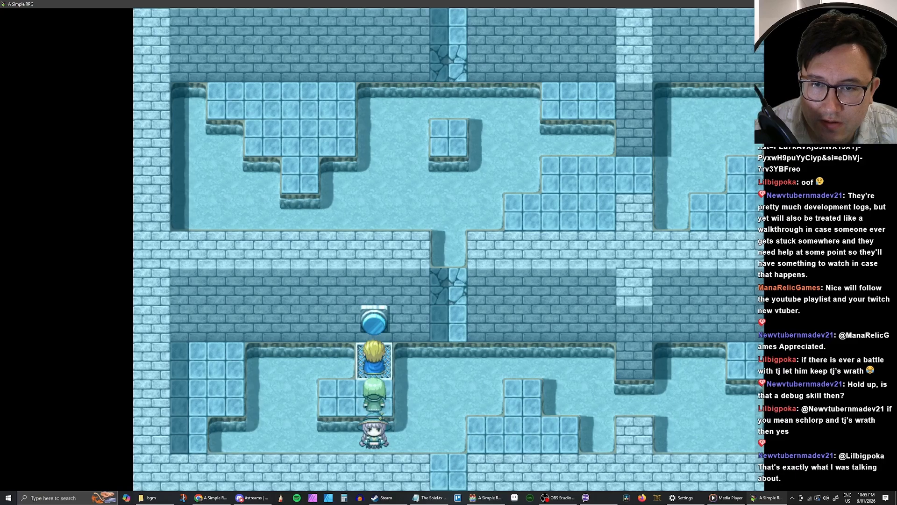
pyautogui.press('Return')
pyautogui.press('Right')
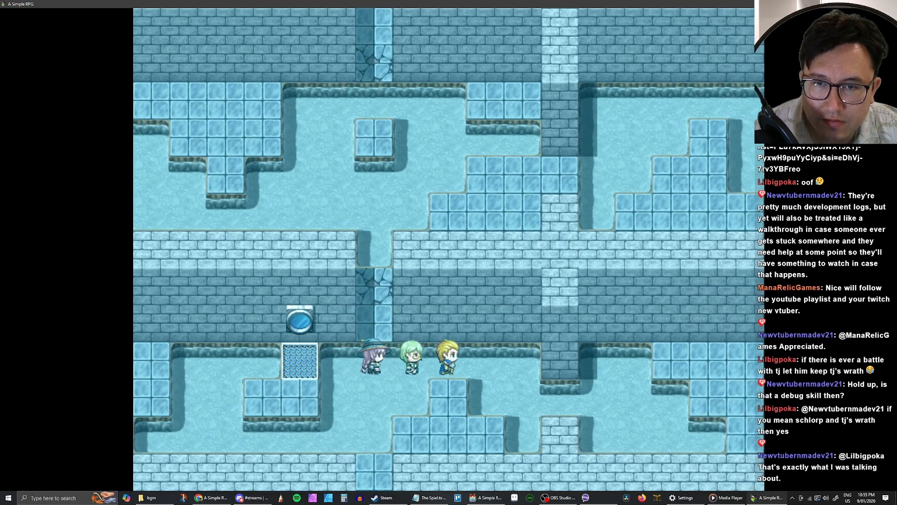
# Step: Lead the party north through the passages and engage the blue slime in front of the wall lever
pyautogui.press('Up')
pyautogui.press('Up')
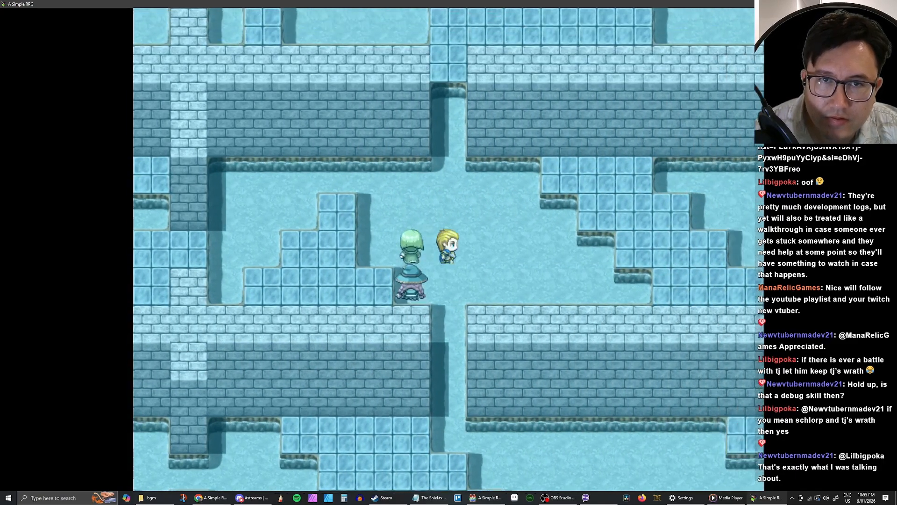
pyautogui.press('Up')
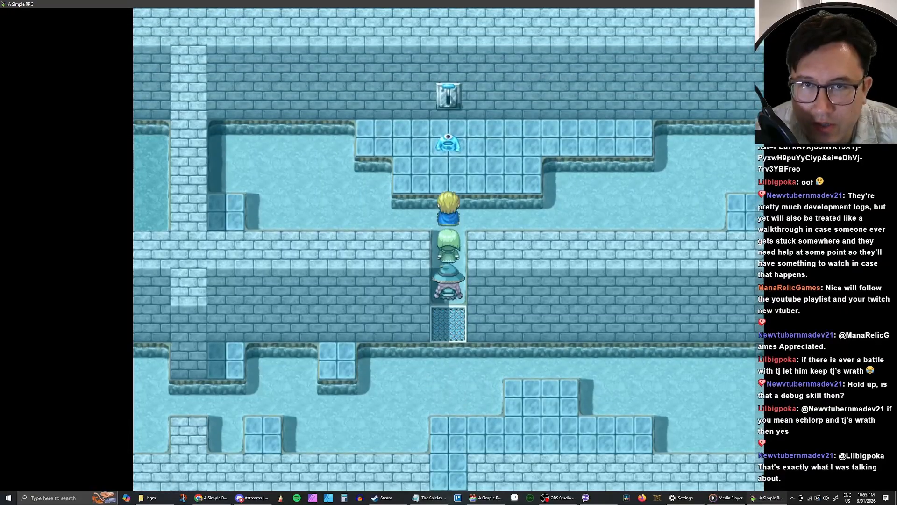
pyautogui.press('Return')
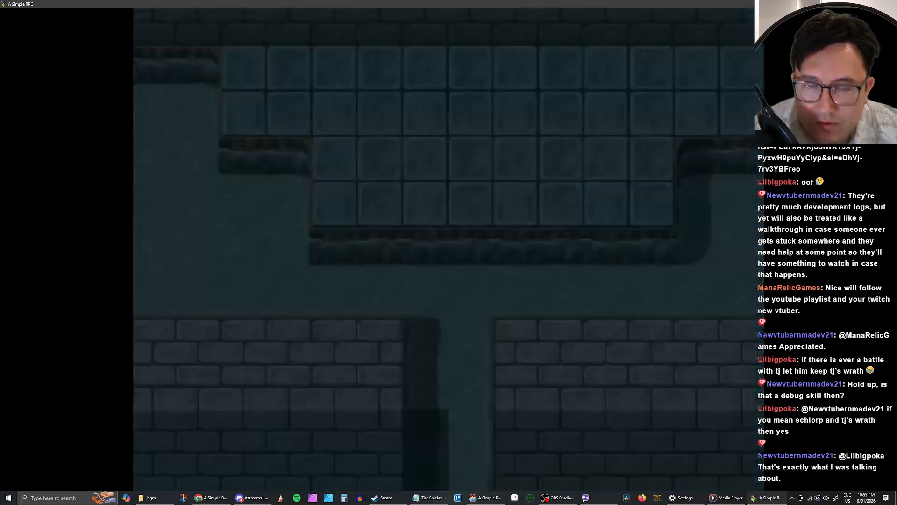
pyautogui.press('Return')
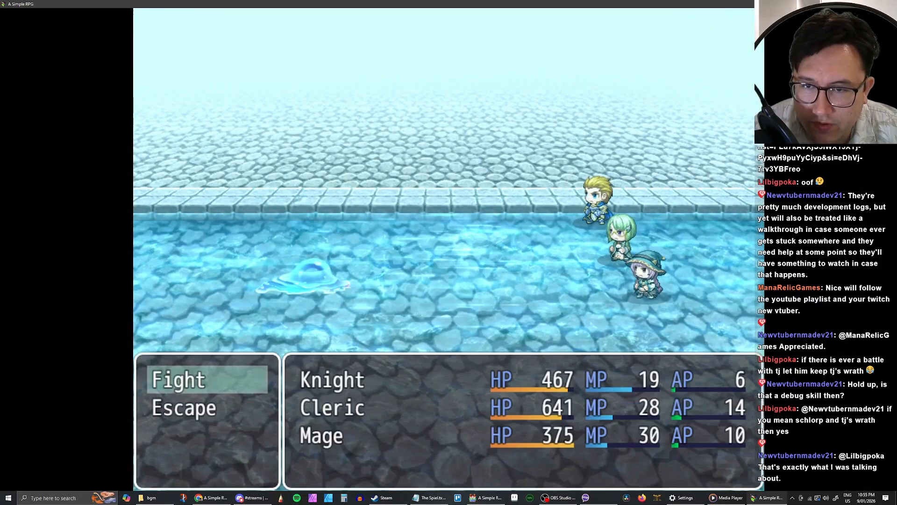
# Step: Start the fight and have the Knight, Cleric and Mage use basic attacks on the Water Mini Boss
pyautogui.press('Return')
pyautogui.press('Return')
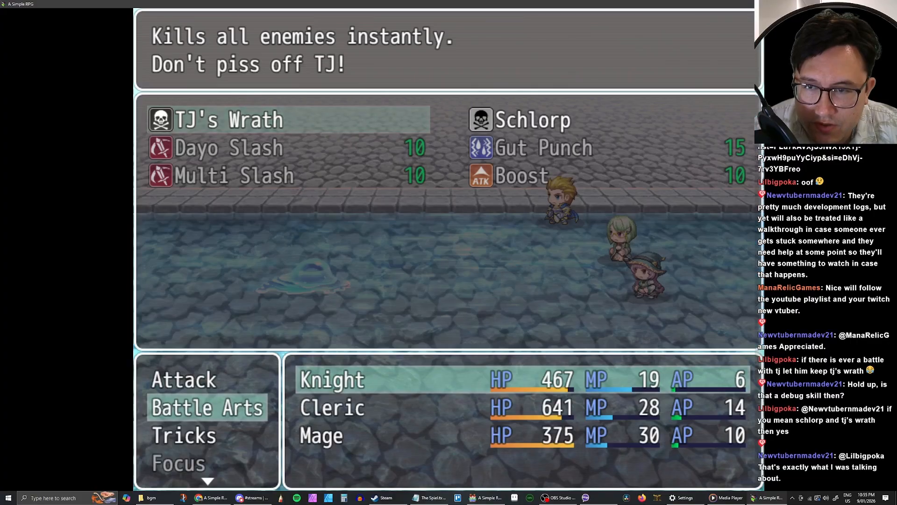
pyautogui.press('Return')
pyautogui.press('Return')
pyautogui.press('Return')
pyautogui.press('Return')
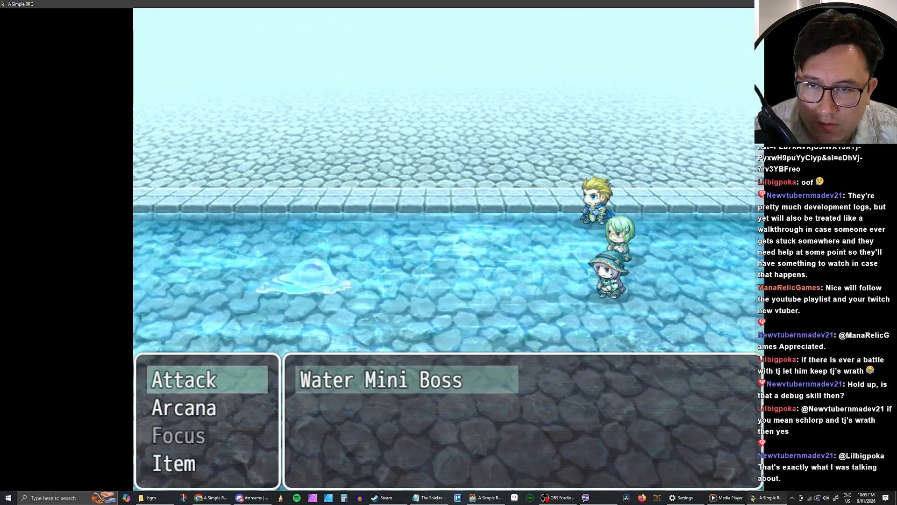
pyautogui.press('Return')
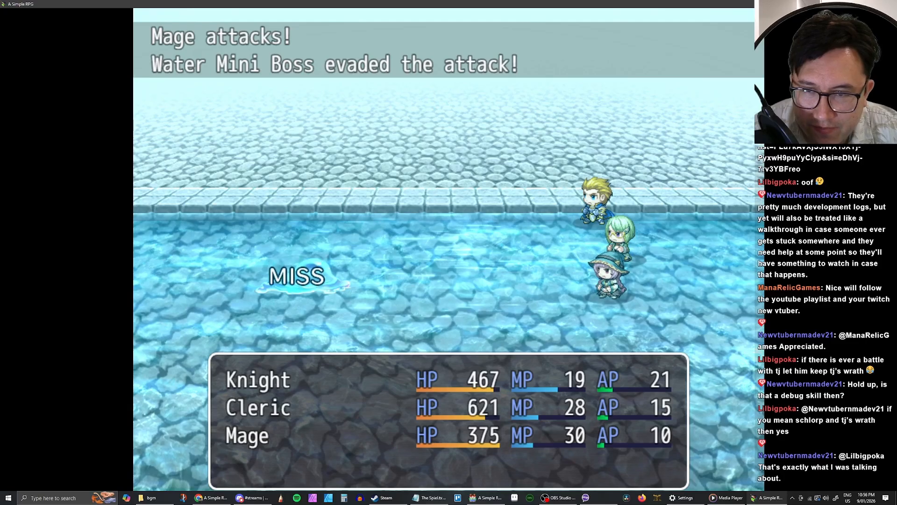
# Step: Have the Knight use the Boost battle art to strengthen the next attack
pyautogui.press('Return')
pyautogui.press('Down')
pyautogui.press('Return')
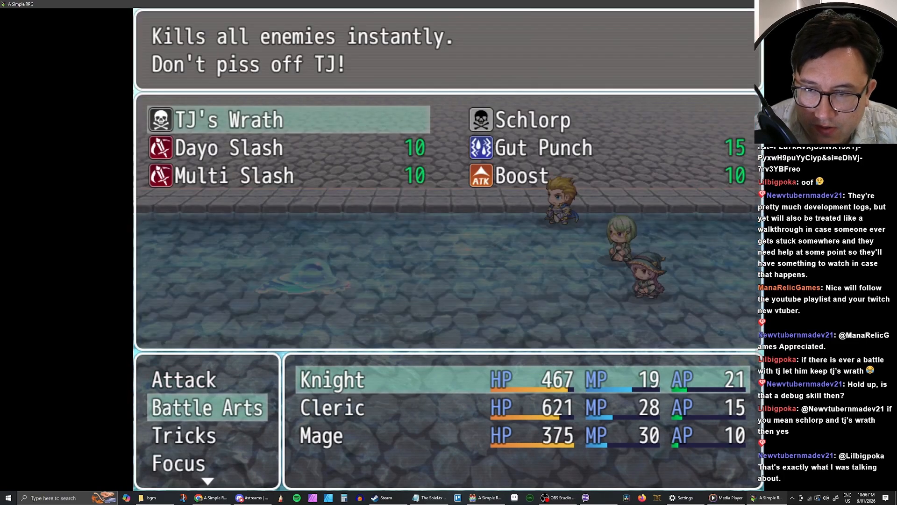
pyautogui.press('Down')
pyautogui.press('Right')
pyautogui.press('Down')
pyautogui.press('Return')
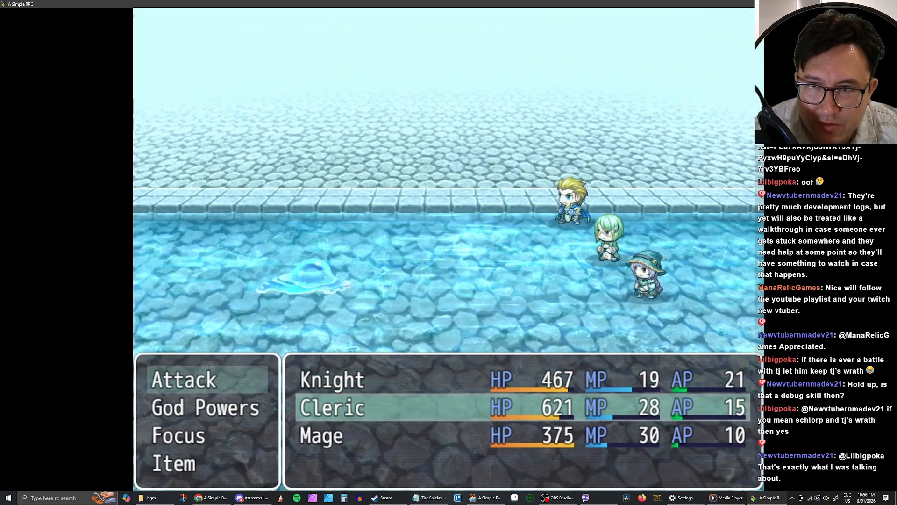
# Step: Have the Cleric cast Holy Smite and the Mage cast Earthblast on the Water Mini Boss
pyautogui.press('Down')
pyautogui.press('Return')
pyautogui.press('Down')
pyautogui.press('Return')
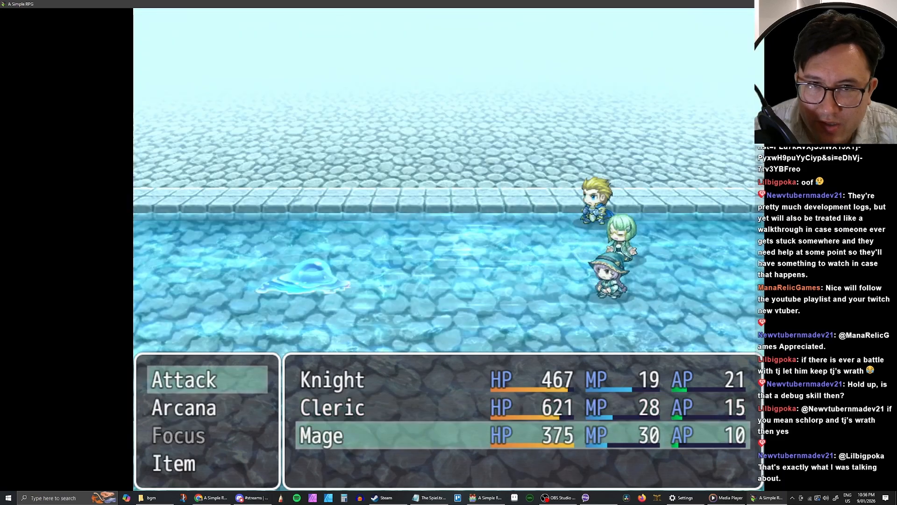
pyautogui.press('Down')
pyautogui.press('Return')
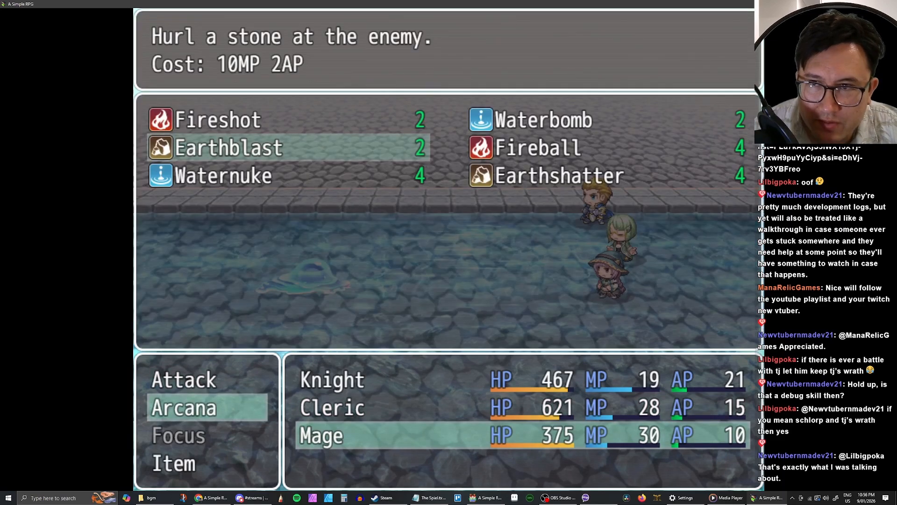
pyautogui.press('Return')
pyautogui.press('Return')
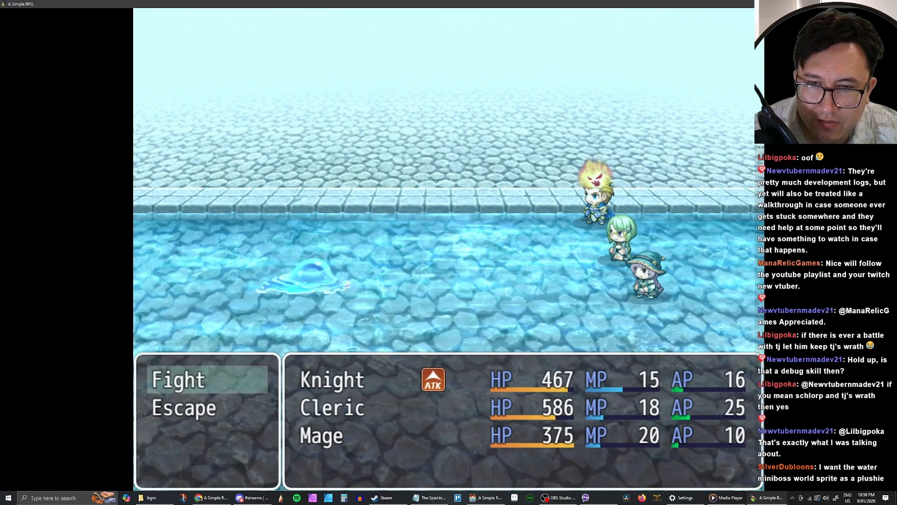
# Step: Have the boosted Knight use Multi Slash in the next round against the Water Mini Boss
pyautogui.press('Return')
pyautogui.press('Down')
pyautogui.press('Return')
pyautogui.press('Left')
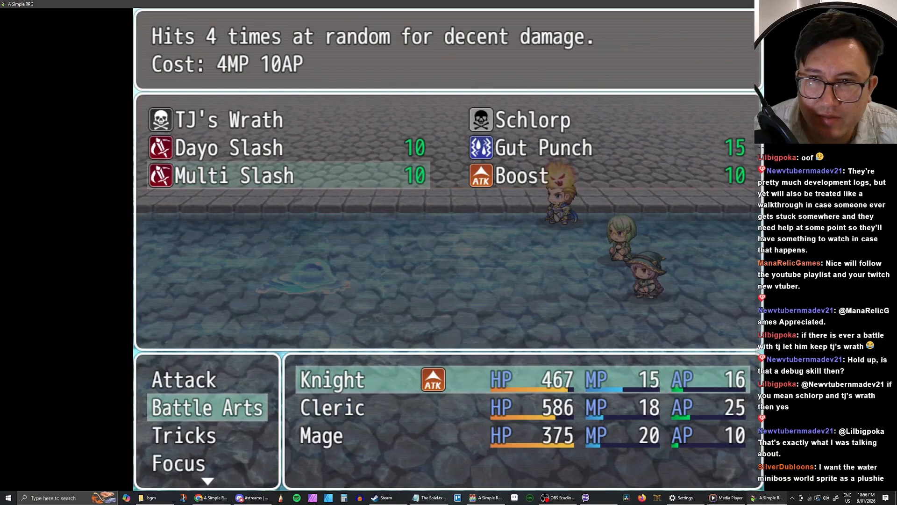
pyautogui.press('Return')
# Step: Check the Cleric's Uplift power and have the Cleric use Focus to recover MP
pyautogui.press('Down')
pyautogui.press('Return')
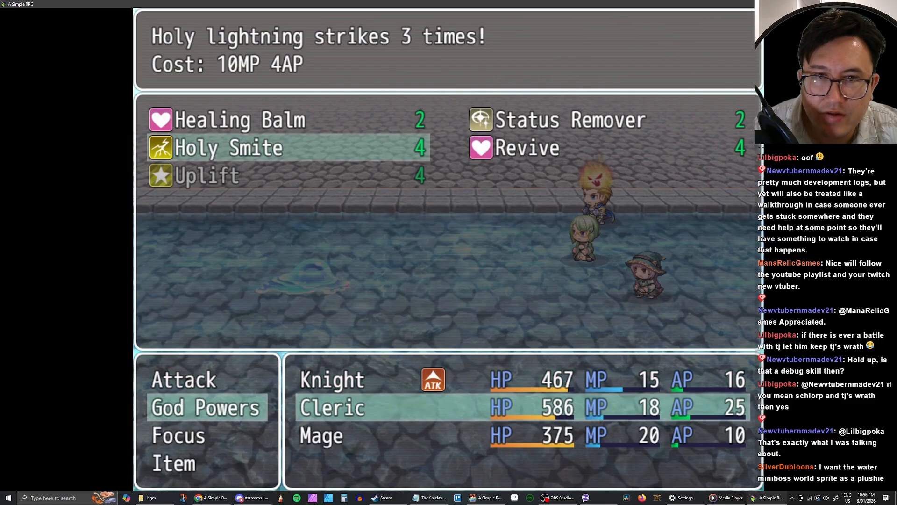
pyautogui.press('Down')
pyautogui.press('Up')
pyautogui.press('Down')
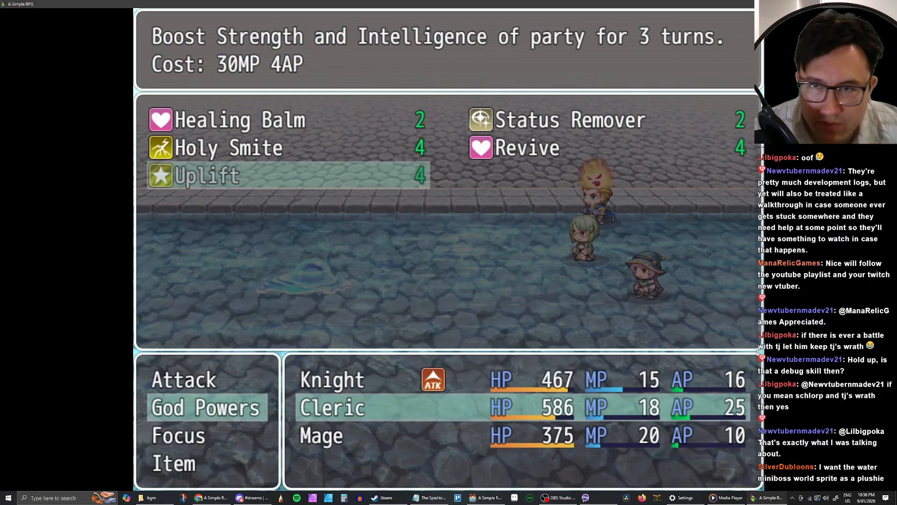
pyautogui.press('Return')
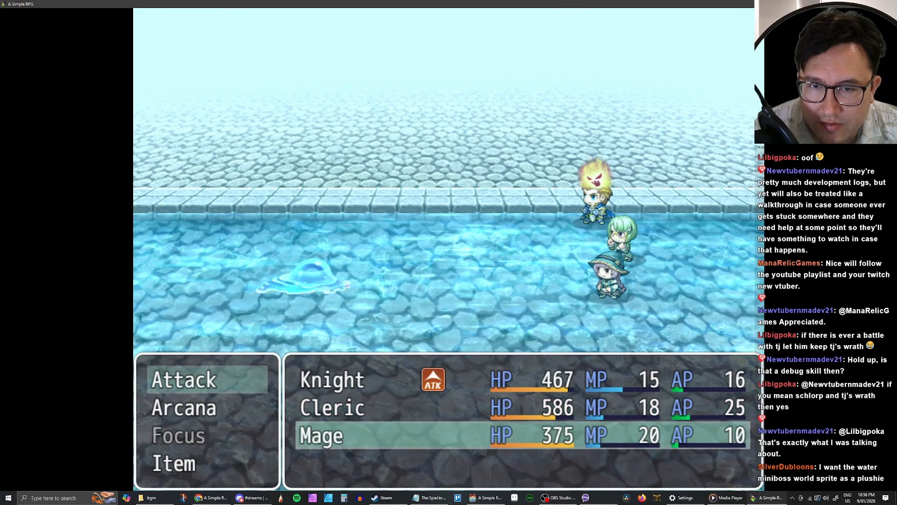
# Step: Have the Mage cast Earthblast on the Water Mini Boss to complete the round's commands
pyautogui.press('Down')
pyautogui.press('Return')
pyautogui.press('Down')
pyautogui.press('Right')
pyautogui.press('Return')
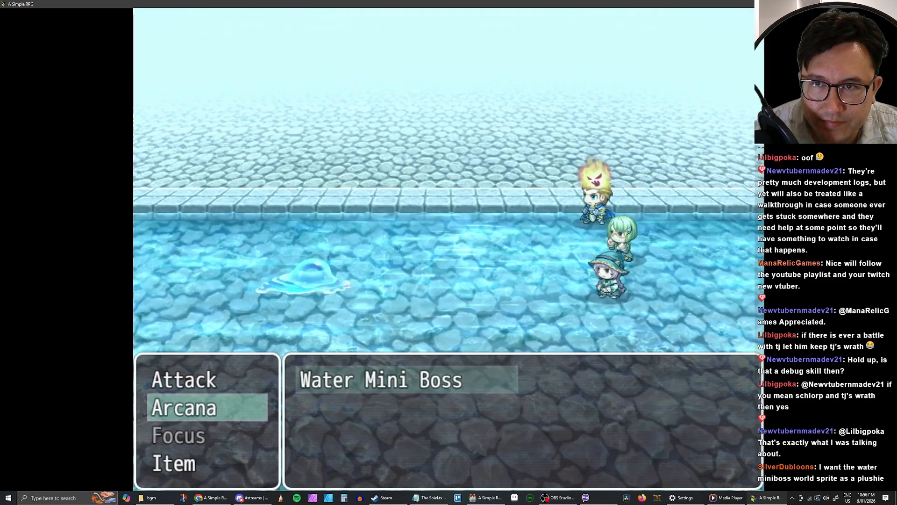
pyautogui.press('Return')
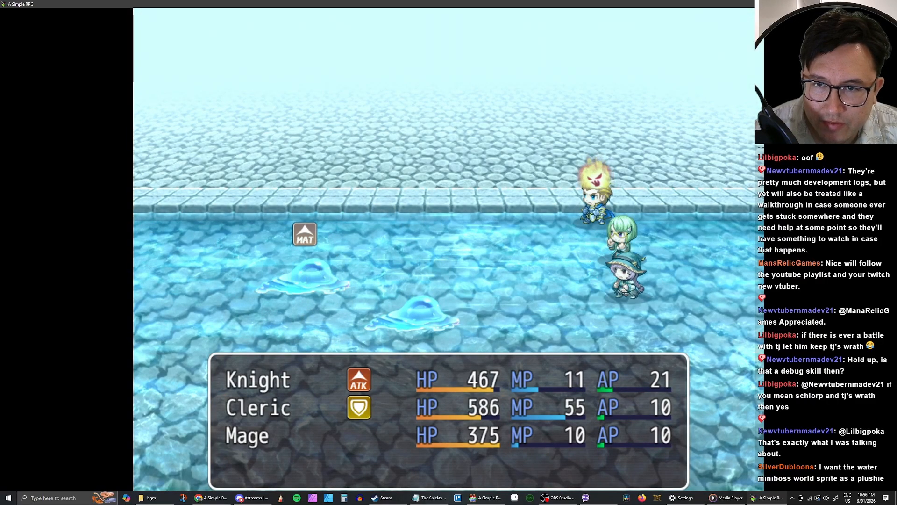
# Step: Compare the Knight's battle arts for the new round and choose Boost
pyautogui.press('Return')
pyautogui.press('Down')
pyautogui.press('Return')
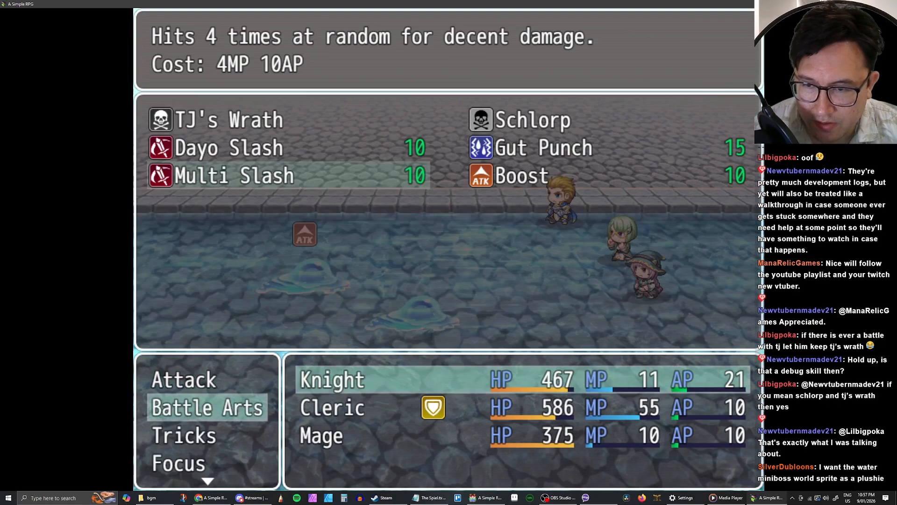
pyautogui.press('Right')
pyautogui.press('Up')
pyautogui.press('Down')
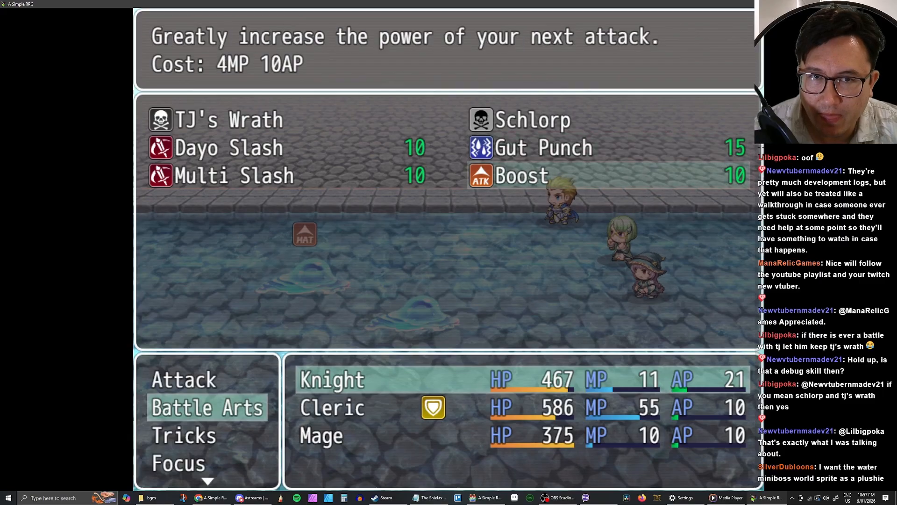
pyautogui.press('Up')
pyautogui.press('Down')
pyautogui.press('Return')
# Step: Have the Cleric cast Uplift to boost the party's Strength and Intelligence
pyautogui.press('Down')
pyautogui.press('Return')
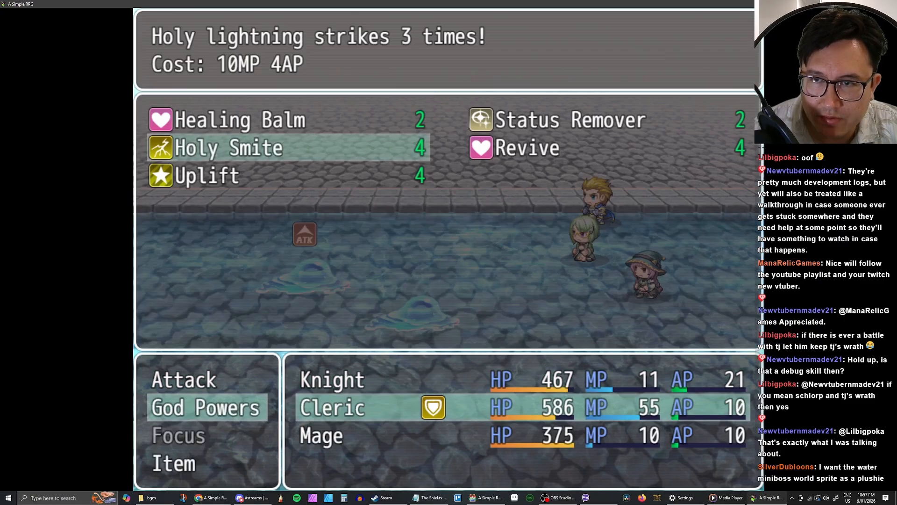
pyautogui.press('Return')
# Step: Have the Mage cast Earthblast, targeting the Water Mini Boss instead of its minion
pyautogui.press('Down')
pyautogui.press('Return')
pyautogui.press('Right')
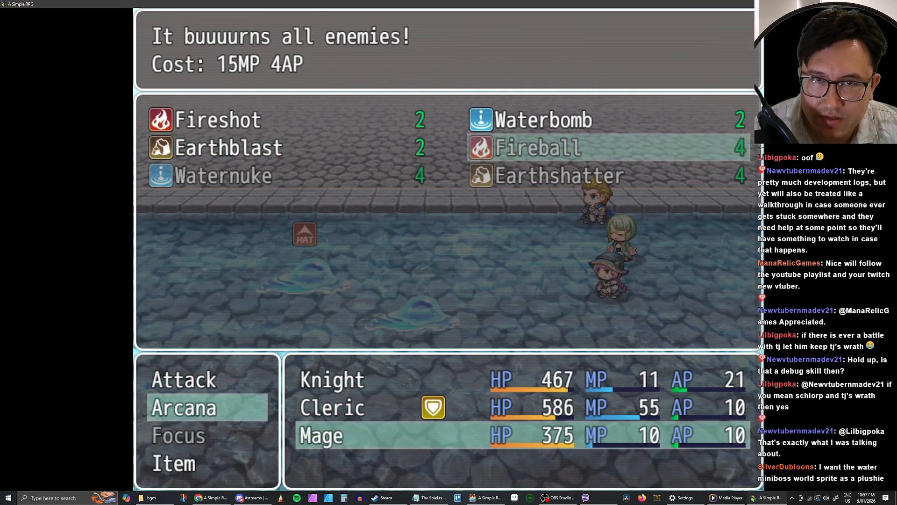
pyautogui.press('Left')
pyautogui.press('Return')
pyautogui.press('Right')
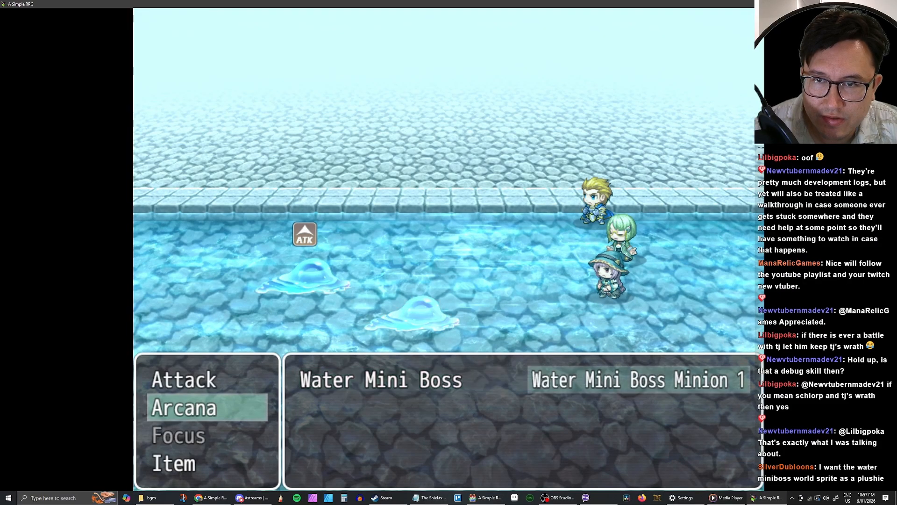
pyautogui.press('Left')
pyautogui.press('Return')
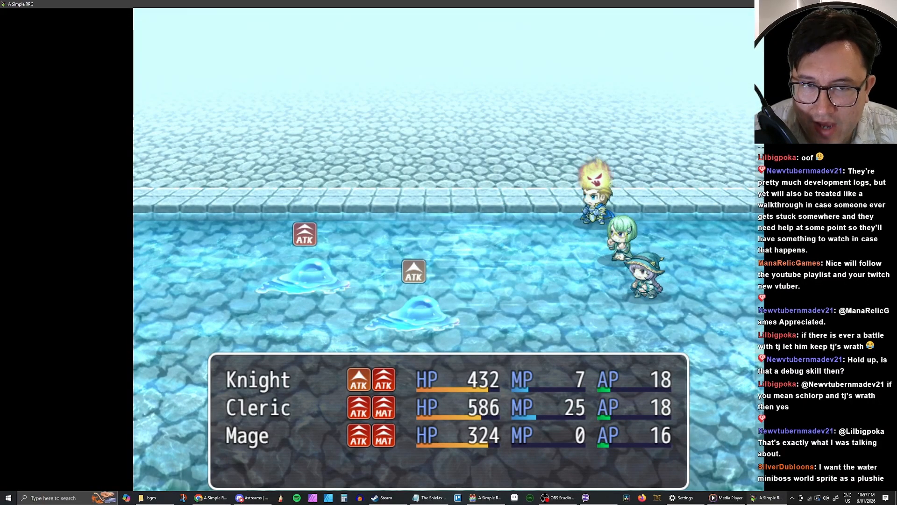
# Step: Compare Multi Slash with Dayo Slash and have the Knight use Dayo Slash on both enemies
pyautogui.press('Return')
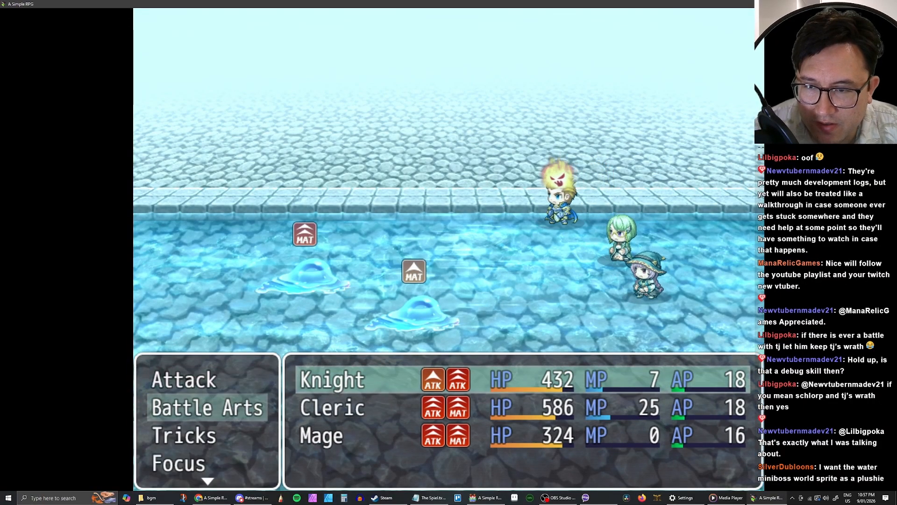
pyautogui.press('Return')
pyautogui.press('Up')
pyautogui.press('Left')
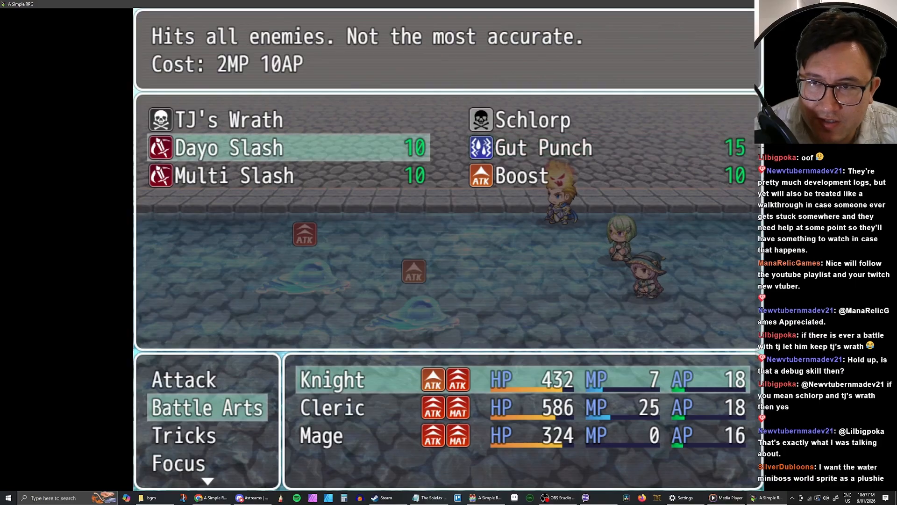
pyautogui.press('Down')
pyautogui.press('Up')
pyautogui.press('Down')
pyautogui.press('Up')
pyautogui.press('Down')
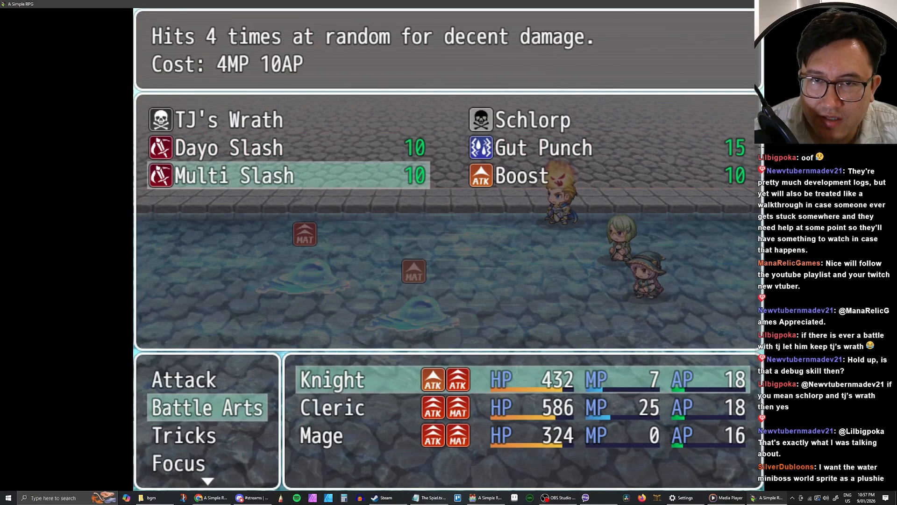
pyautogui.press('Up')
pyautogui.press('Down')
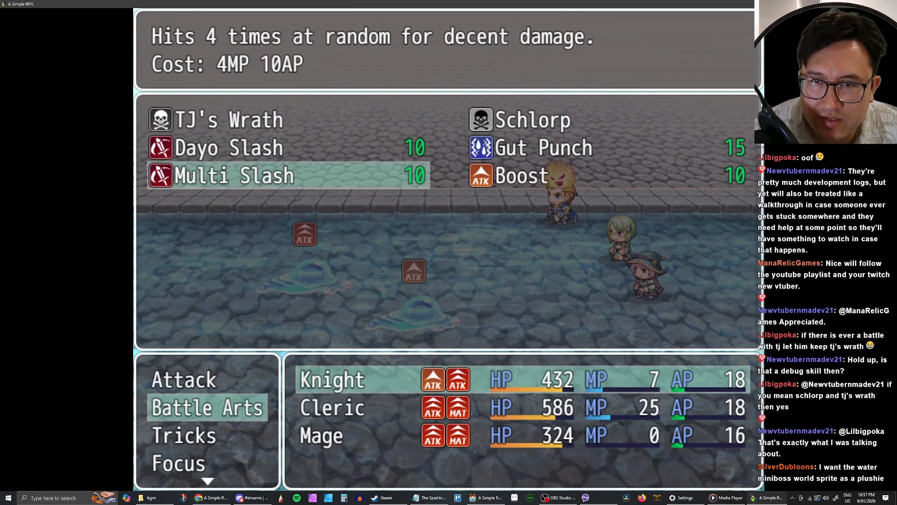
pyautogui.press('Up')
pyautogui.press('Return')
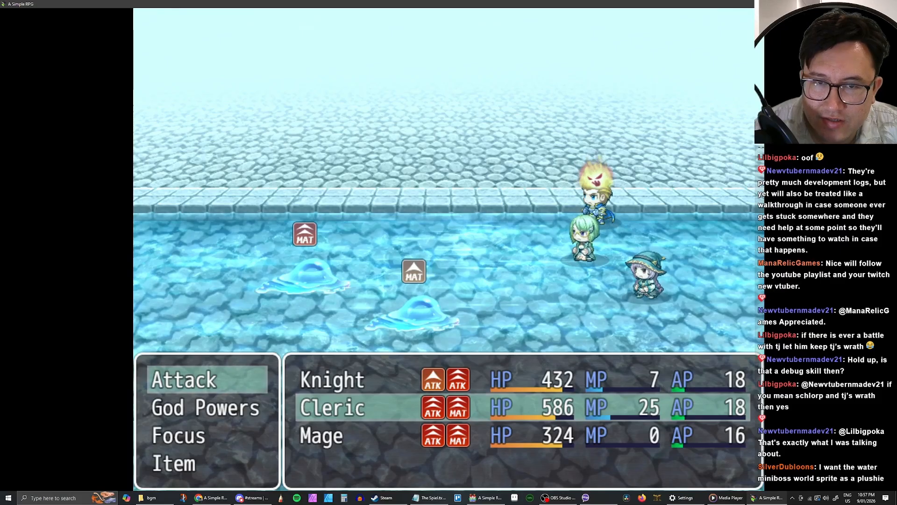
# Step: Have the Cleric cast Holy Smite against the Water Mini Boss and its minion
pyautogui.press('Down')
pyautogui.press('Return')
pyautogui.press('Up')
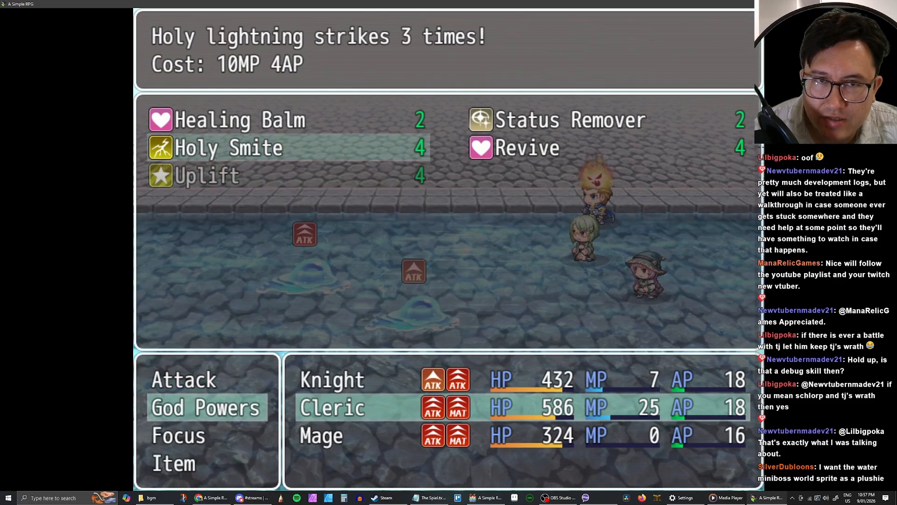
pyautogui.press('Return')
# Step: Check the Mage's Arcana spells and have the Mage use Focus to restore MP
pyautogui.press('Return')
pyautogui.press('Escape')
pyautogui.press('Down')
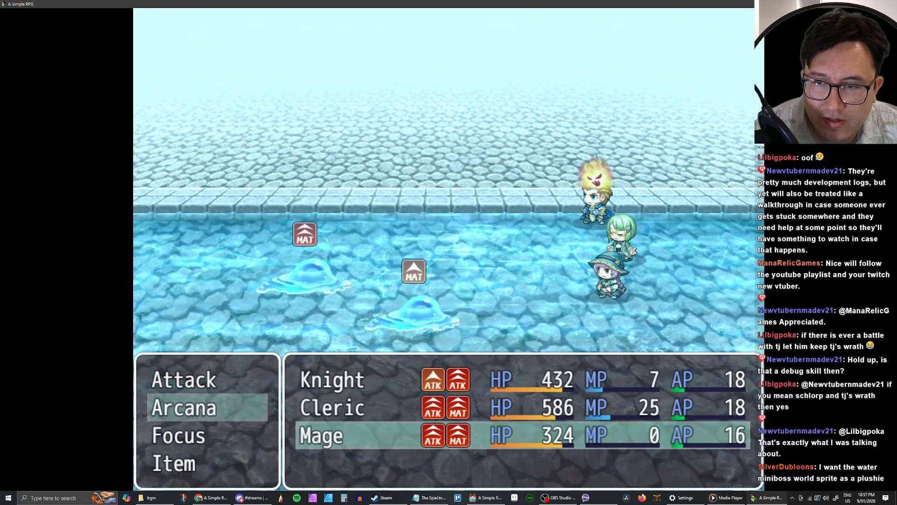
pyautogui.press('Return')
pyautogui.press('Right')
pyautogui.press('Left')
pyautogui.press('Escape')
pyautogui.press('Down')
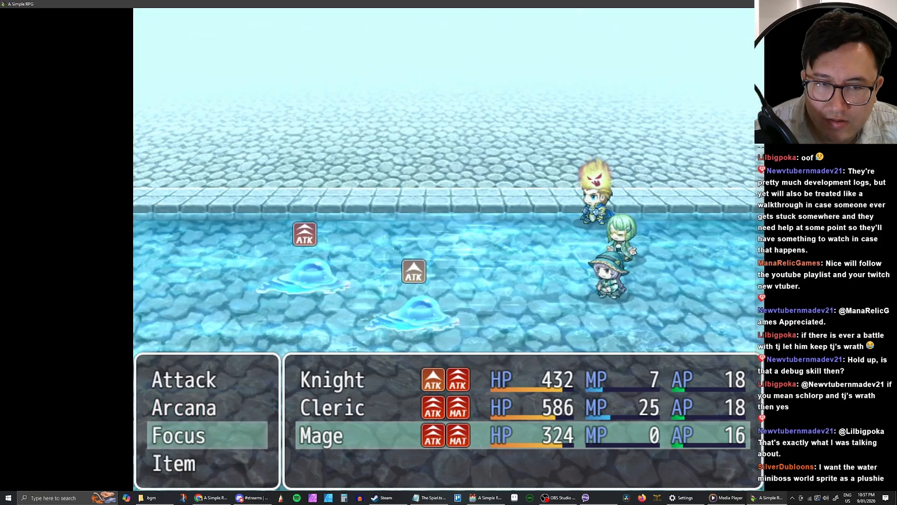
pyautogui.press('Return')
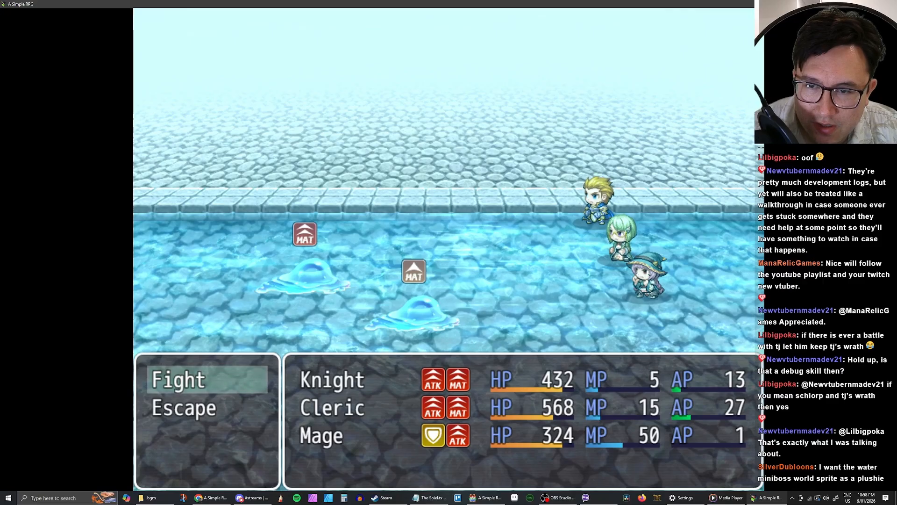
# Step: End the Water Mini Boss battle with the Knight's TJ's Wrath, giving the Cleric and Mage basic attacks
pyautogui.press('Return')
pyautogui.press('Down')
pyautogui.press('Return')
pyautogui.press('Down')
pyautogui.press('Up')
pyautogui.press('Up')
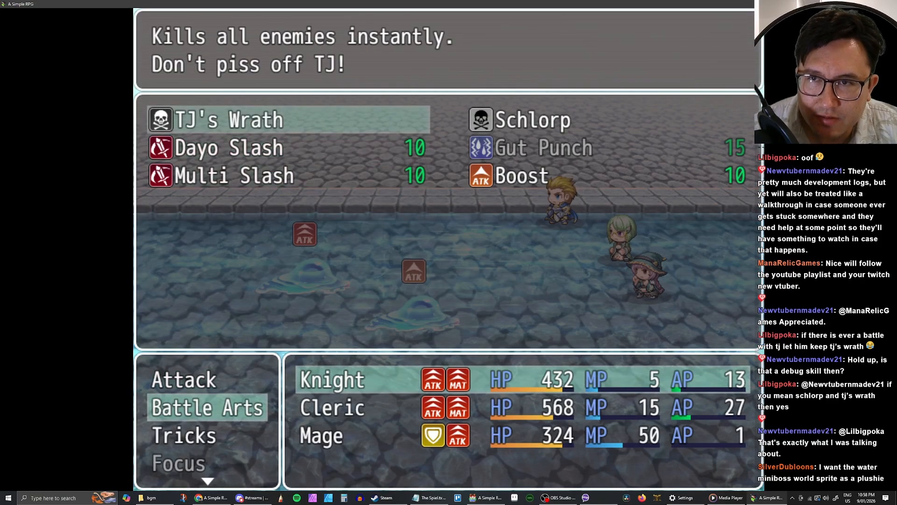
pyautogui.press('Return')
pyautogui.press('Return')
pyautogui.press('Return')
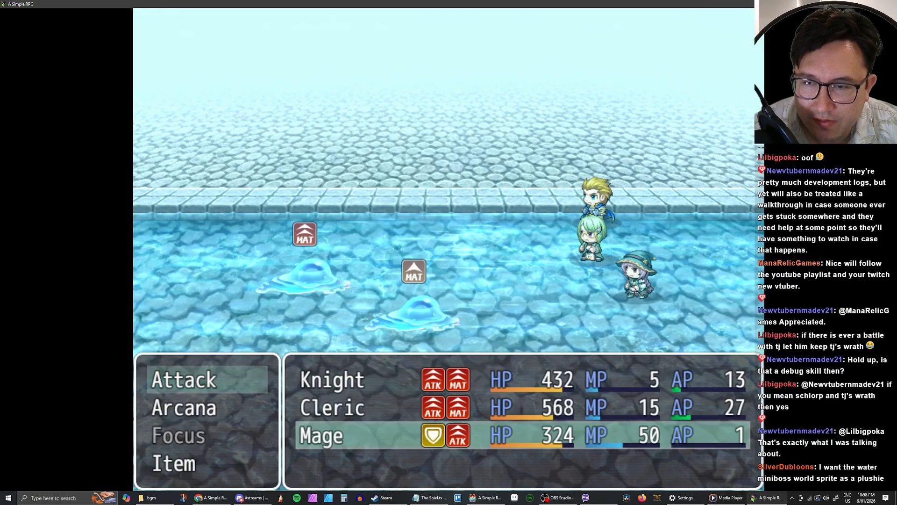
pyautogui.press('Return')
pyautogui.press('Return')
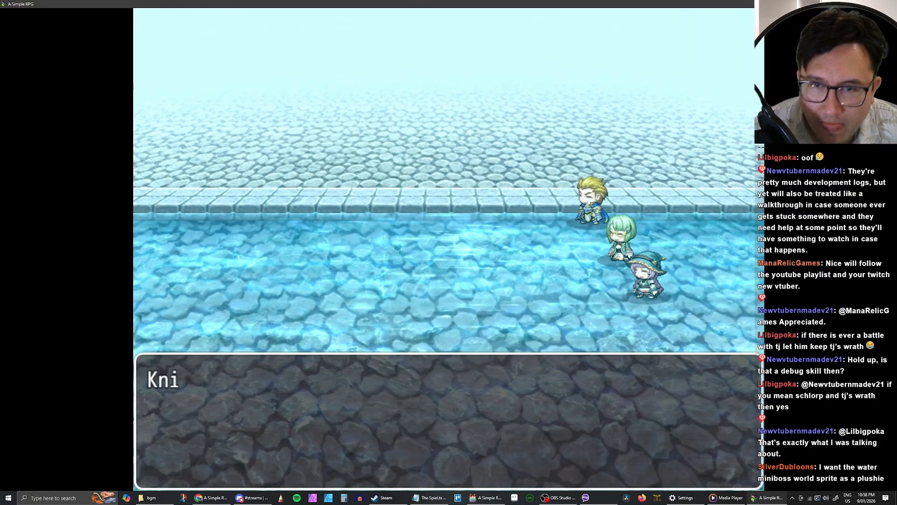
pyautogui.press('Return')
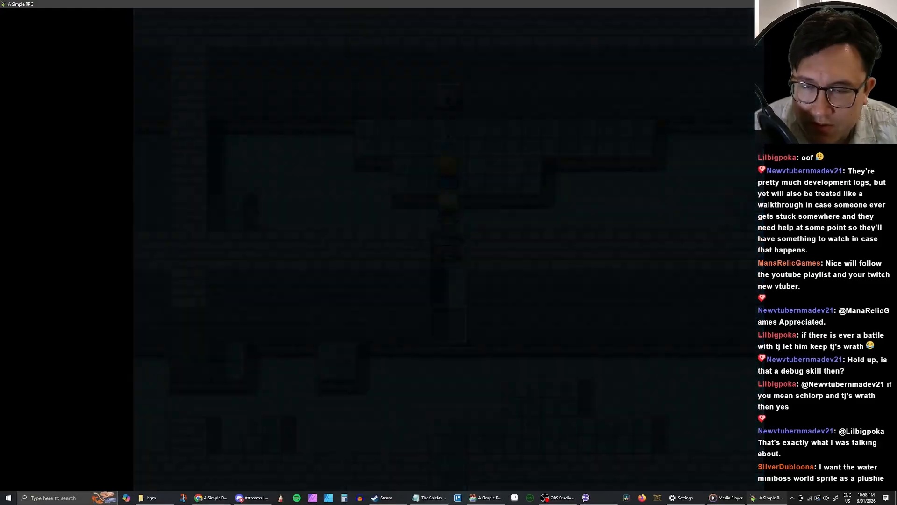
# Step: Move the Knight up to the wall switch and activate it
pyautogui.press('Return')
pyautogui.press('Return')
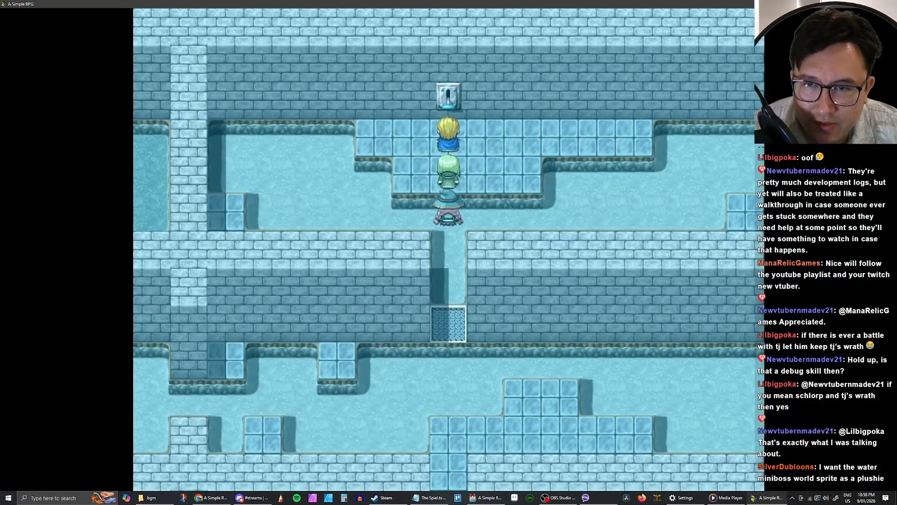
pyautogui.press('Return')
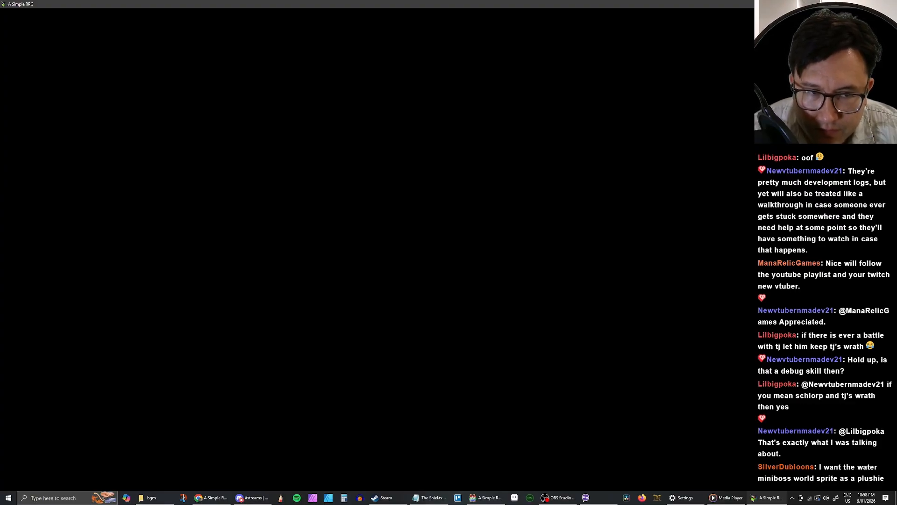
# Step: Lead the party away from the switch, south and west across Water Temple 1F
pyautogui.press('Right')
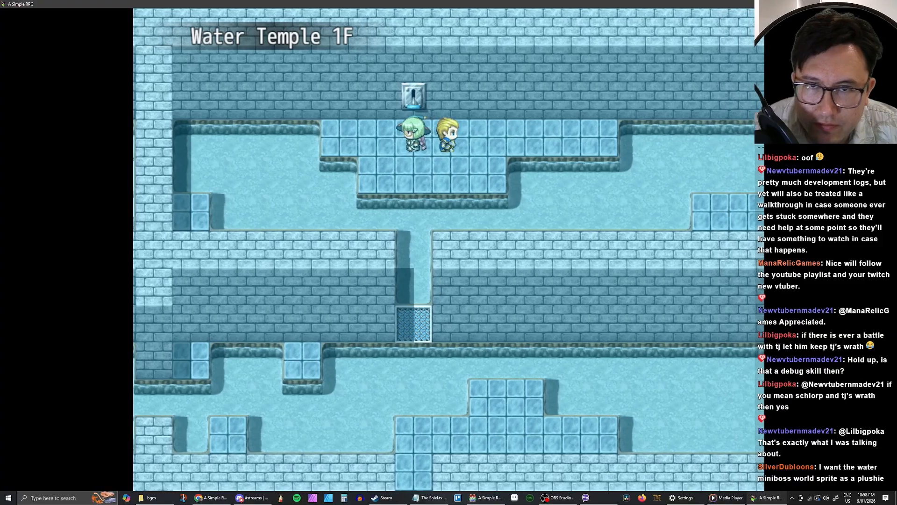
pyautogui.press('Left')
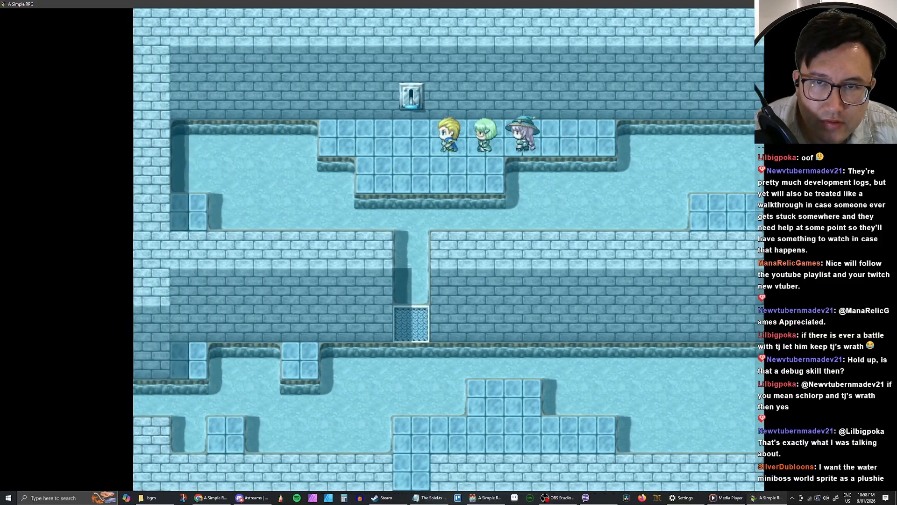
pyautogui.press('Down')
pyautogui.press('Left')
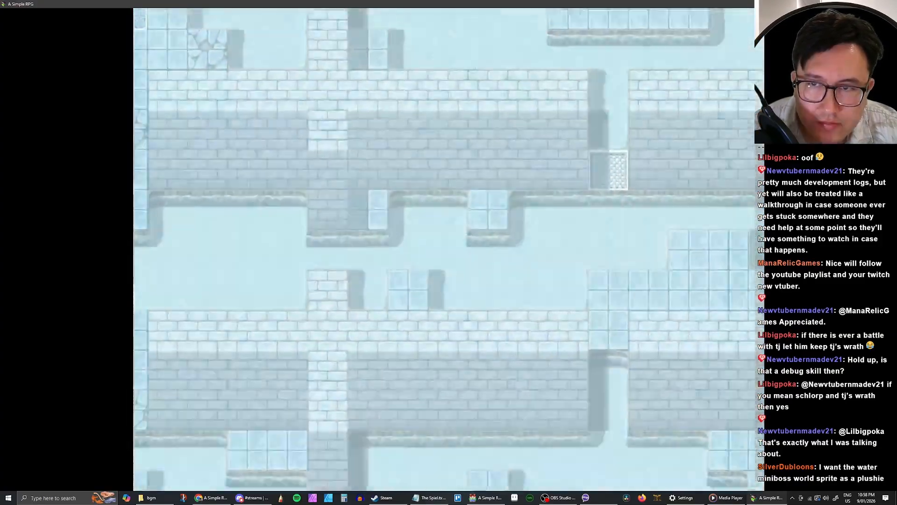
# Step: Defeat the two water enemies with the Knight's TJ's Wrath and collect the battle rewards
pyautogui.press('Return')
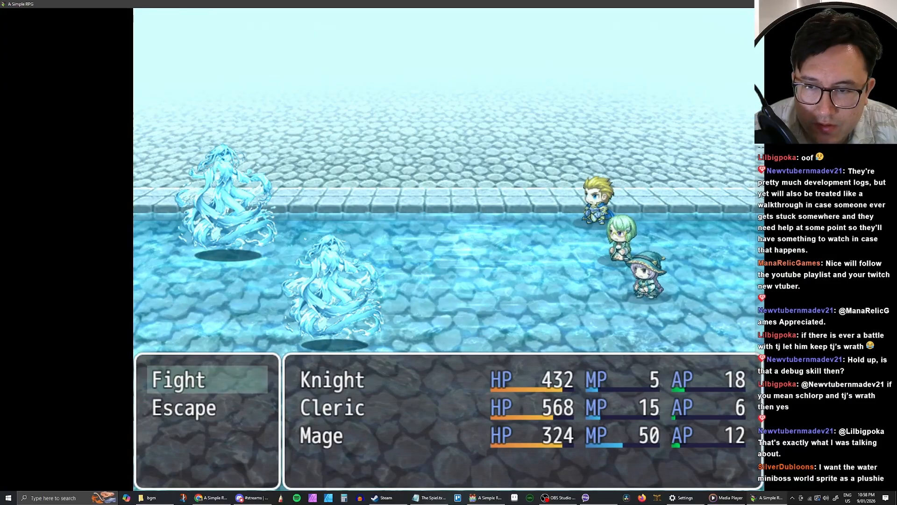
pyautogui.press('Return')
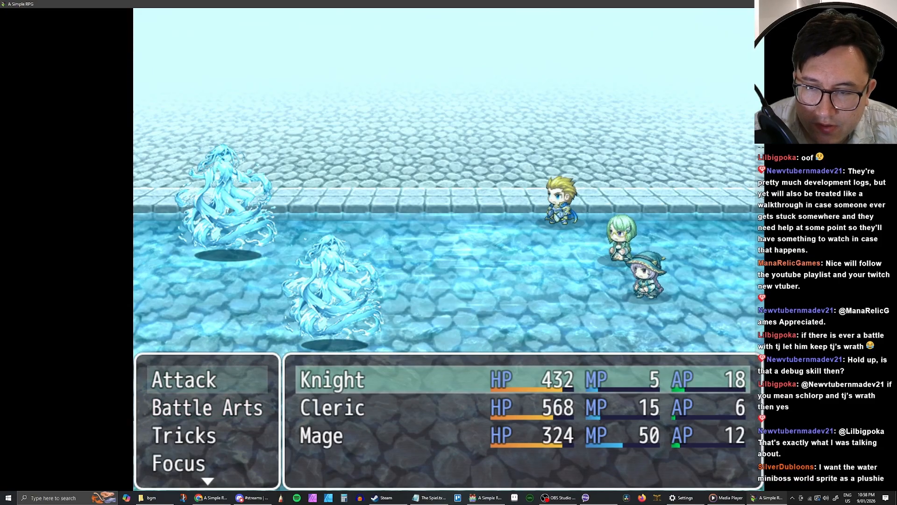
pyautogui.press('Down')
pyautogui.press('Return')
pyautogui.press('Return')
pyautogui.press('Return')
pyautogui.press('Return')
pyautogui.press('Return')
pyautogui.press('Return')
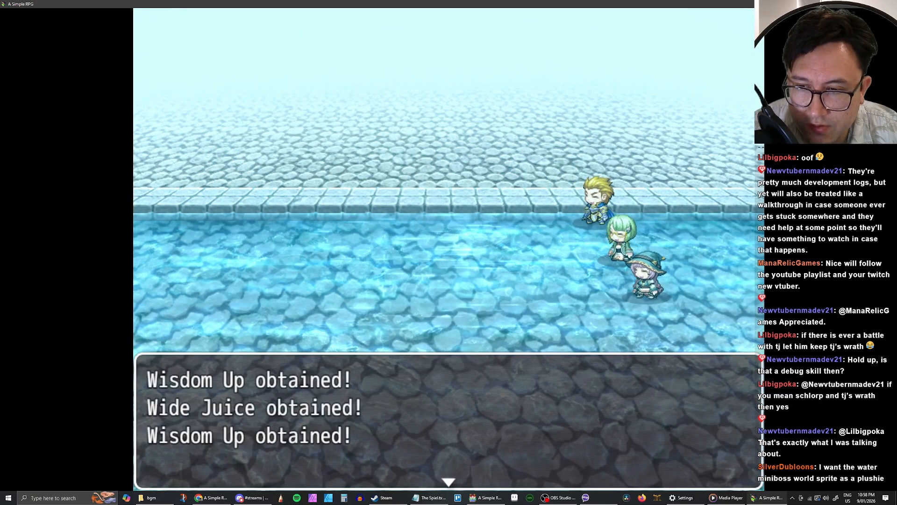
pyautogui.press('Return')
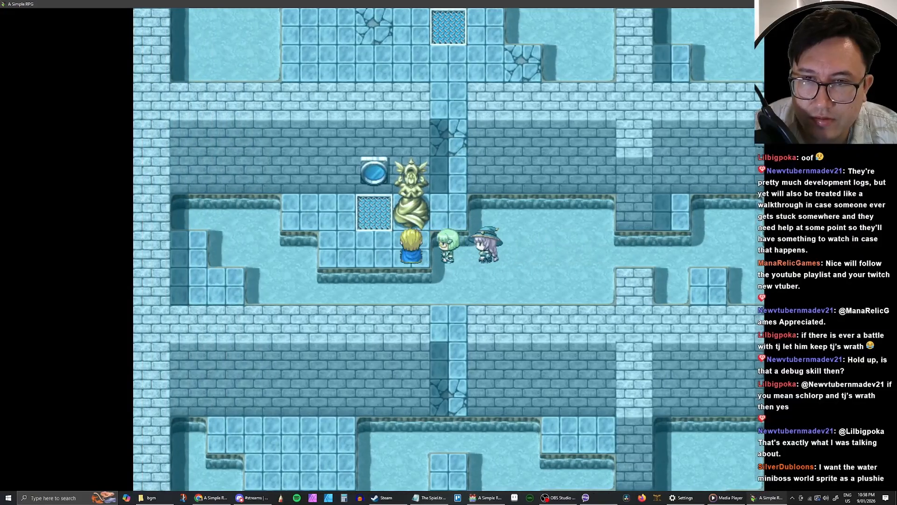
# Step: Interact with the golden statue on Water Temple 1F and return to exploring
pyautogui.press('Return')
pyautogui.press('Return')
pyautogui.press('Return')
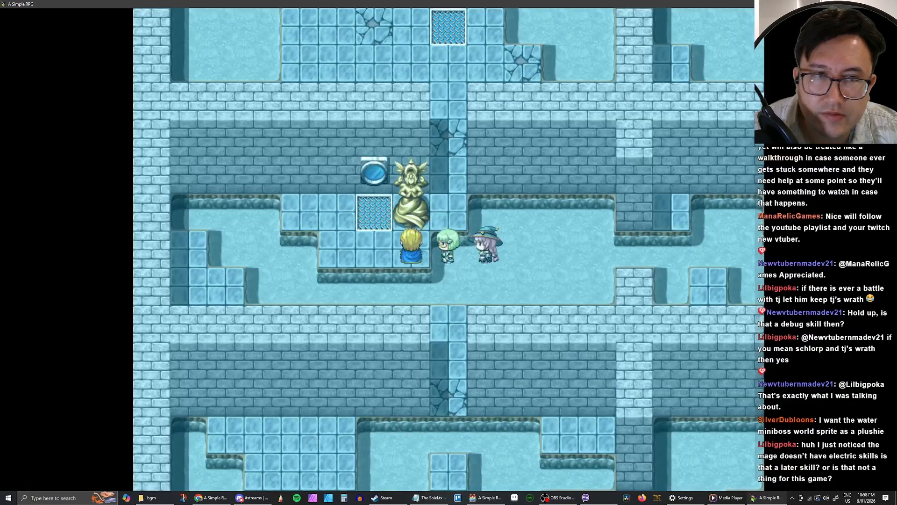
pyautogui.press('Escape')
pyautogui.press('Escape')
# Step: Walk the party north past the statue and explore the water around the stairs room
pyautogui.press('Up')
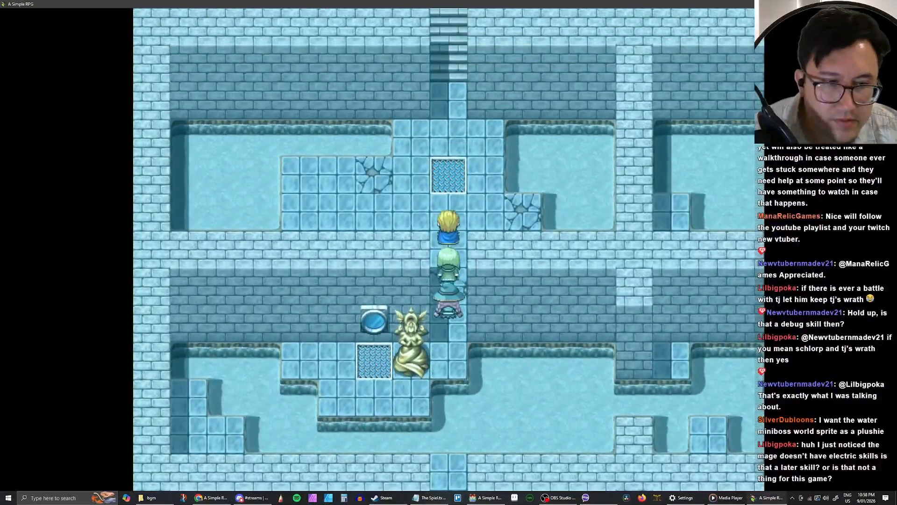
pyautogui.press('Right')
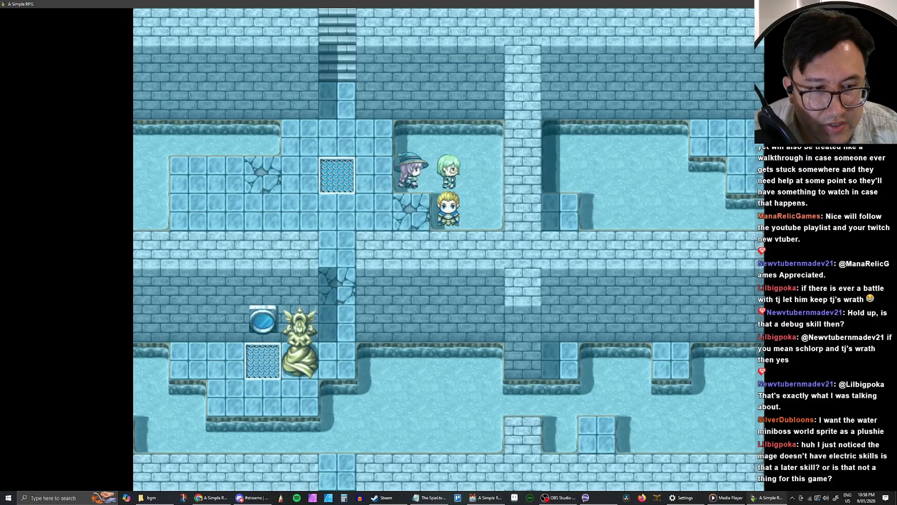
pyautogui.press('Left')
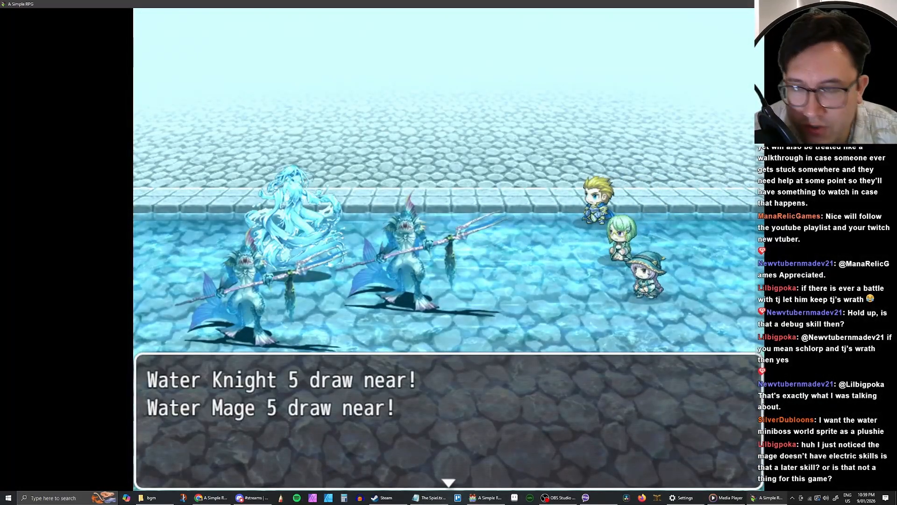
# Step: Start the fight and review the Knight's Battle Arts, comparing Dayo Slash, Multi Slash, Gut Punch and Boost
pyautogui.press('Return')
pyautogui.press('Return')
pyautogui.press('Down')
pyautogui.press('Return')
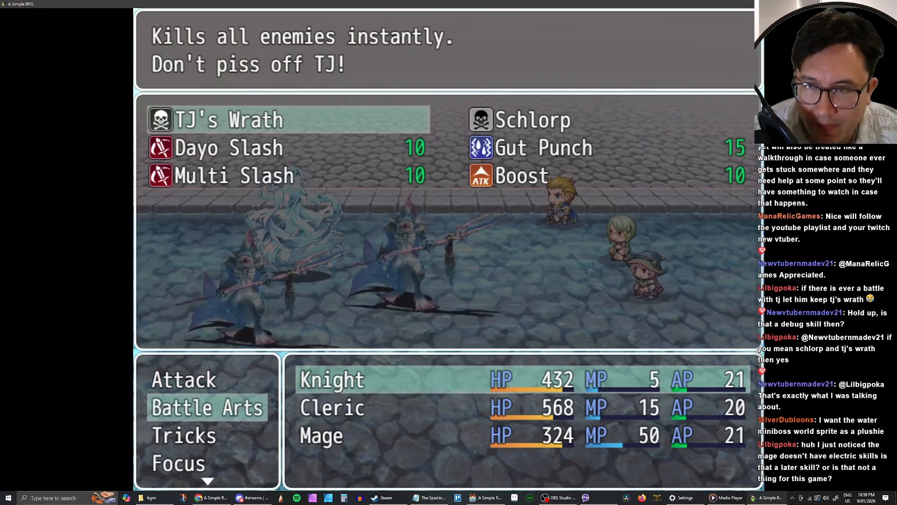
pyautogui.press('Down')
pyautogui.press('Down')
pyautogui.press('Right')
pyautogui.press('Up')
pyautogui.press('Left')
pyautogui.press('Up')
pyautogui.press('Down')
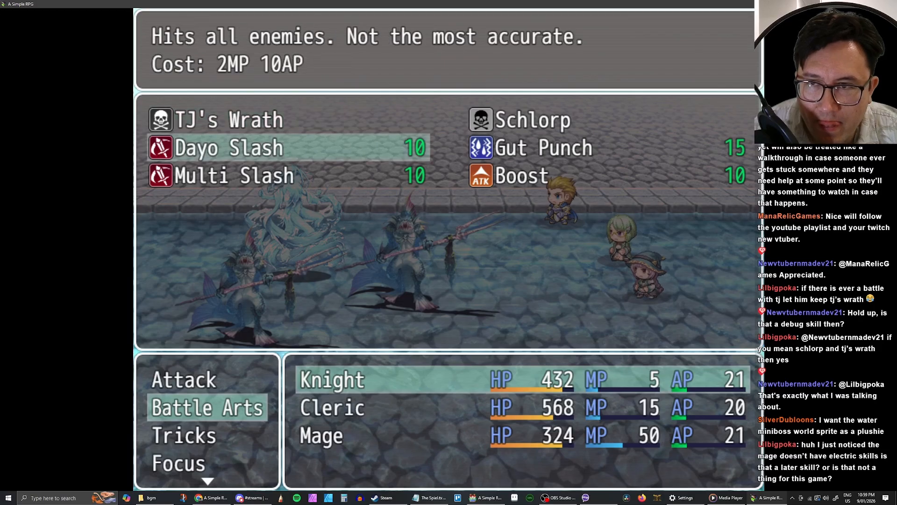
pyautogui.press('Right')
pyautogui.press('Left')
pyautogui.press('Down')
pyautogui.press('Up')
pyautogui.press('Up')
pyautogui.press('Down')
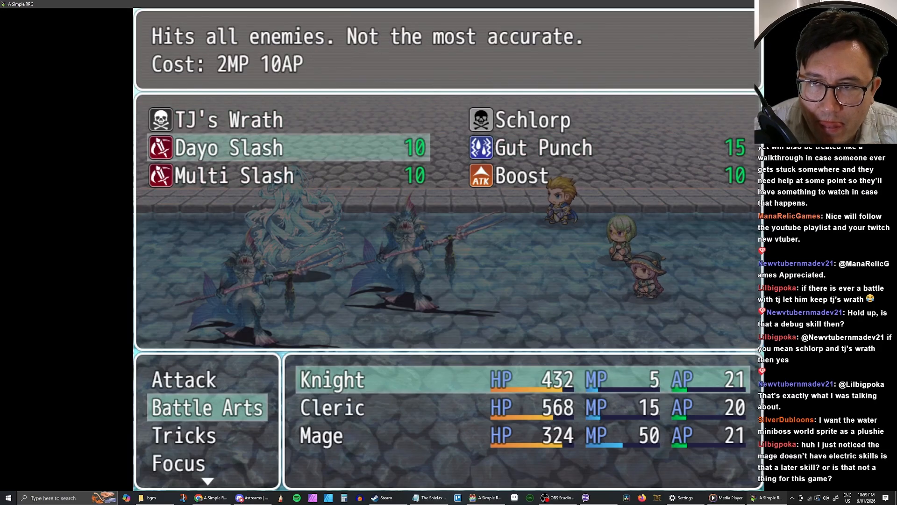
pyautogui.press('Right')
pyautogui.press('Left')
pyautogui.press('Down')
pyautogui.press('Up')
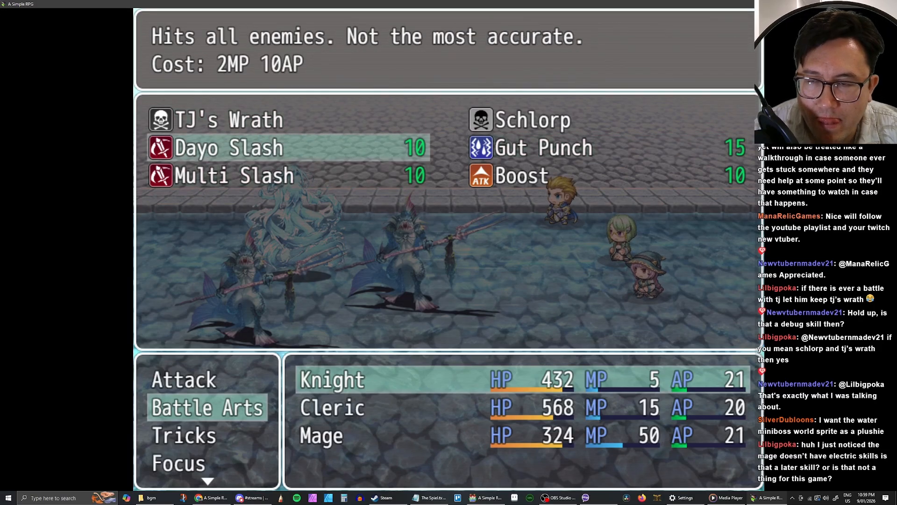
pyautogui.press('Up')
pyautogui.press('Down')
pyautogui.press('Down')
pyautogui.press('Right')
pyautogui.press('Up')
pyautogui.press('Left')
pyautogui.press('Down')
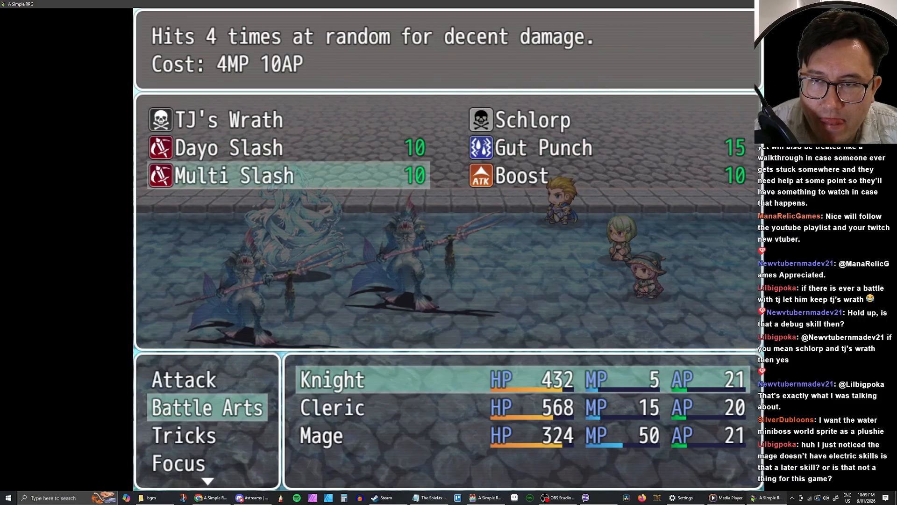
pyautogui.press('Up')
pyautogui.press('Down')
pyautogui.press('Up')
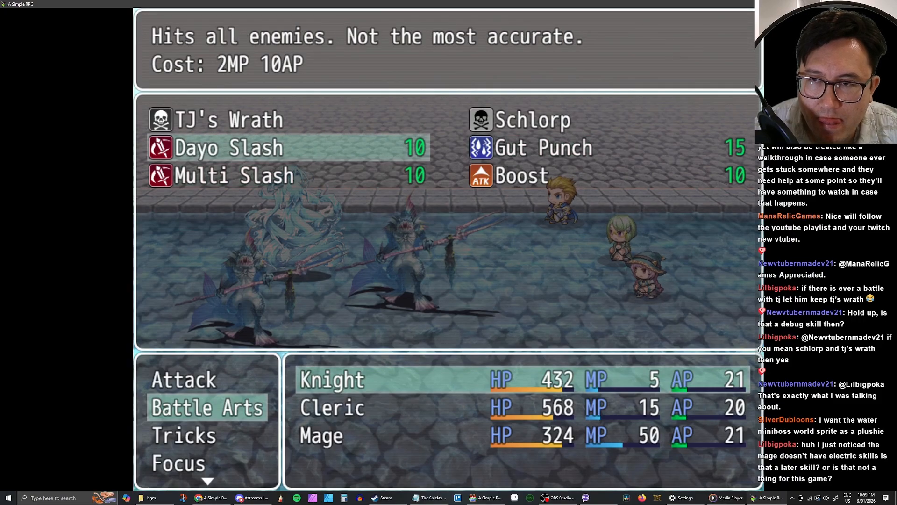
pyautogui.press('Down')
pyautogui.press('Escape')
# Step: Have the Knight cast TJ's Wrath on the three enemies while the Cleric and Mage attack, and finish the battle
pyautogui.press('Return')
pyautogui.press('Return')
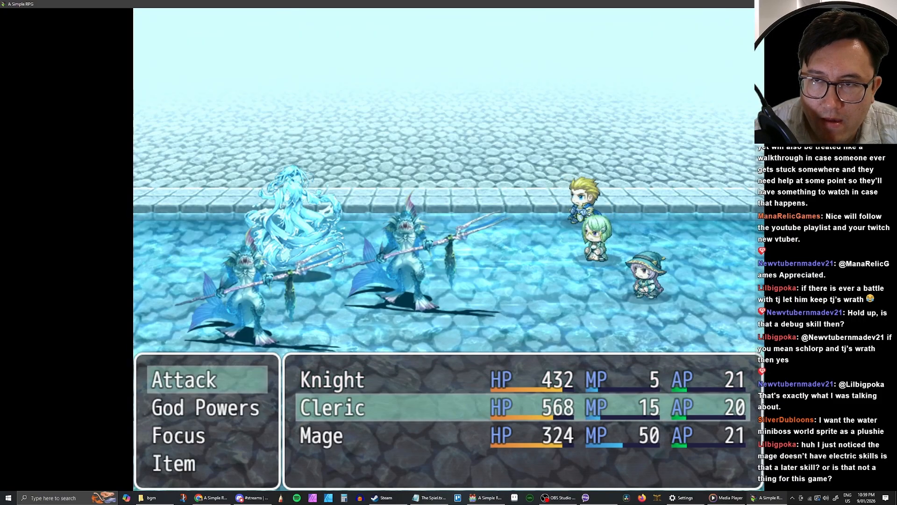
pyautogui.press('Return')
pyautogui.press('Return')
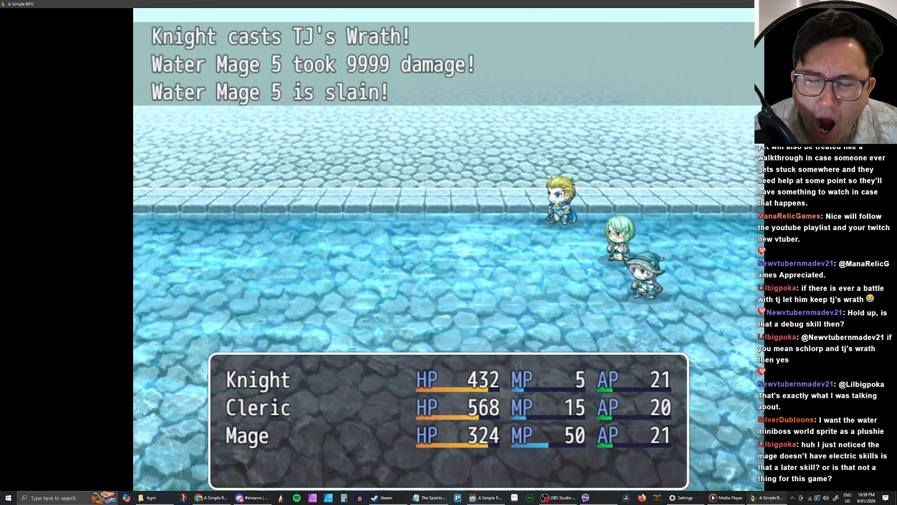
pyautogui.press('Return')
pyautogui.press('Return')
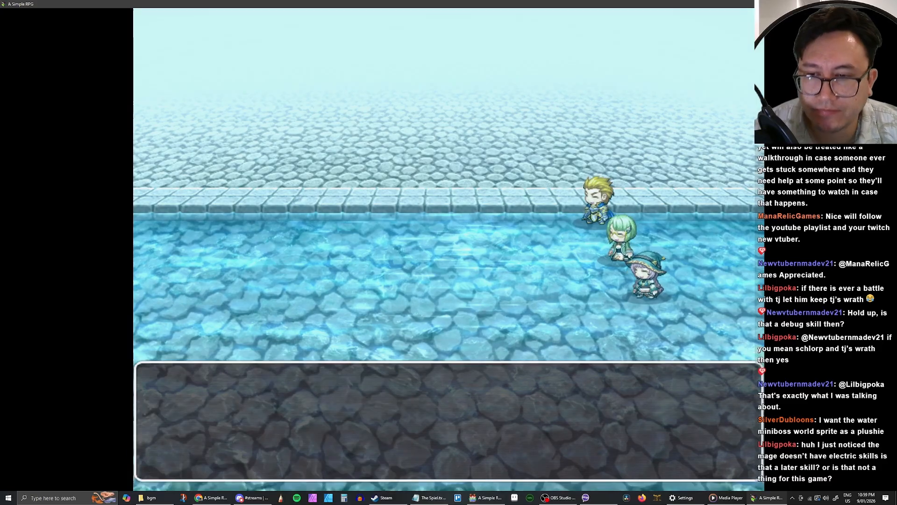
# Step: Check the Knight's status details in the party menu and return to the map
pyautogui.press('Escape')
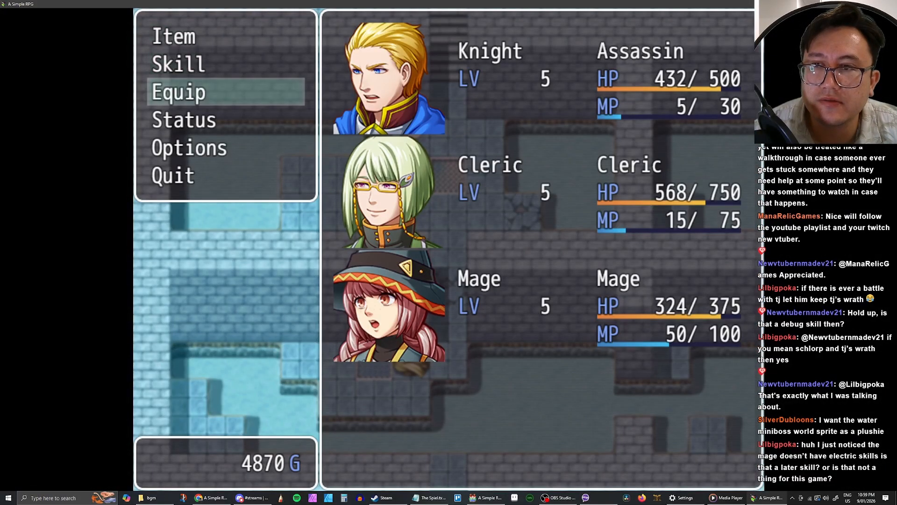
pyautogui.press('Down')
pyautogui.press('Return')
pyautogui.press('Return')
pyautogui.press('Escape')
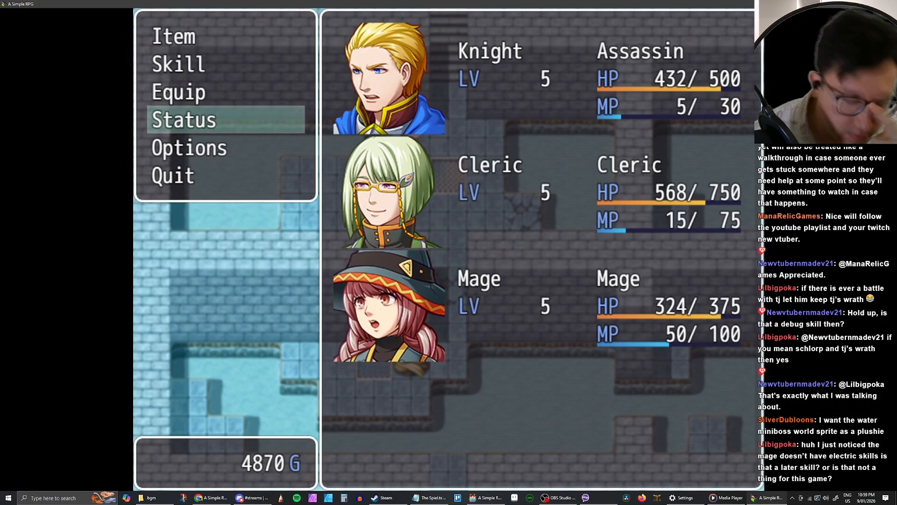
pyautogui.press('Escape')
# Step: Climb the stairs to Water Temple 2F and lead the party east through the gap in the dividing wall
pyautogui.press('Up')
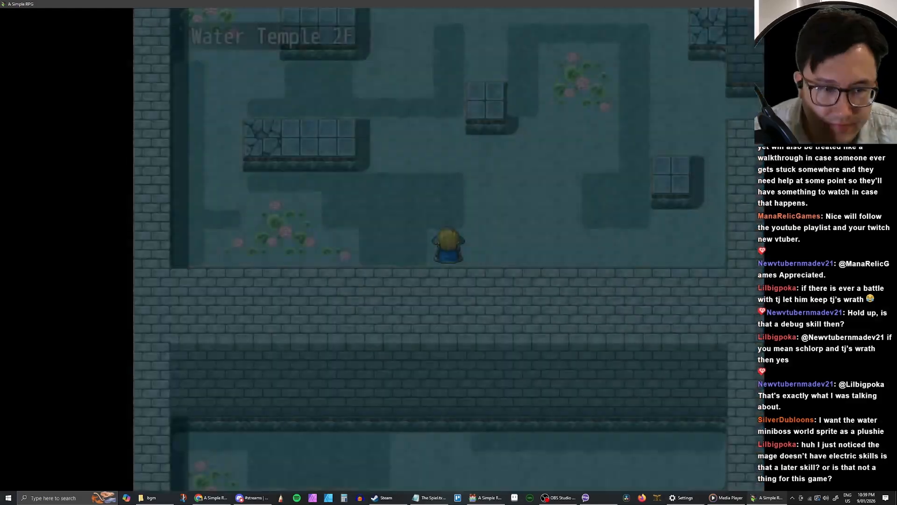
pyautogui.press('Right')
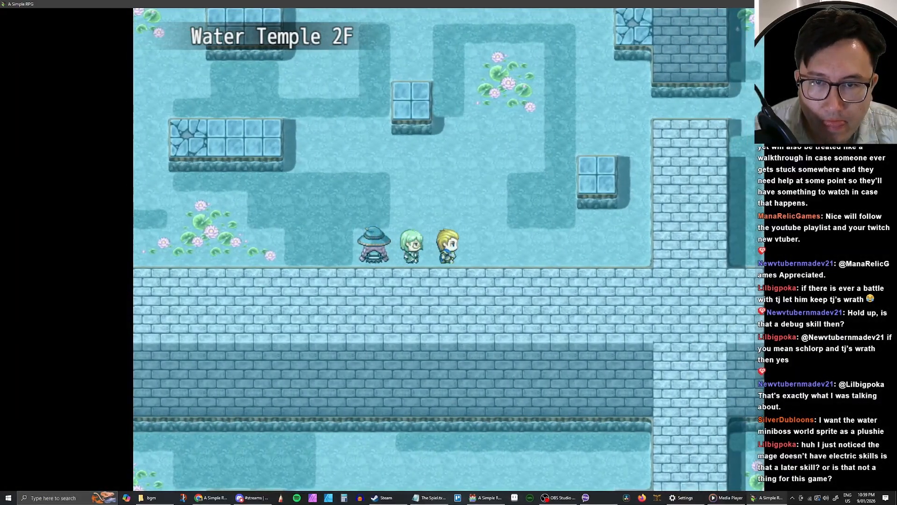
pyautogui.press('Down')
pyautogui.press('Right')
pyautogui.press('Up')
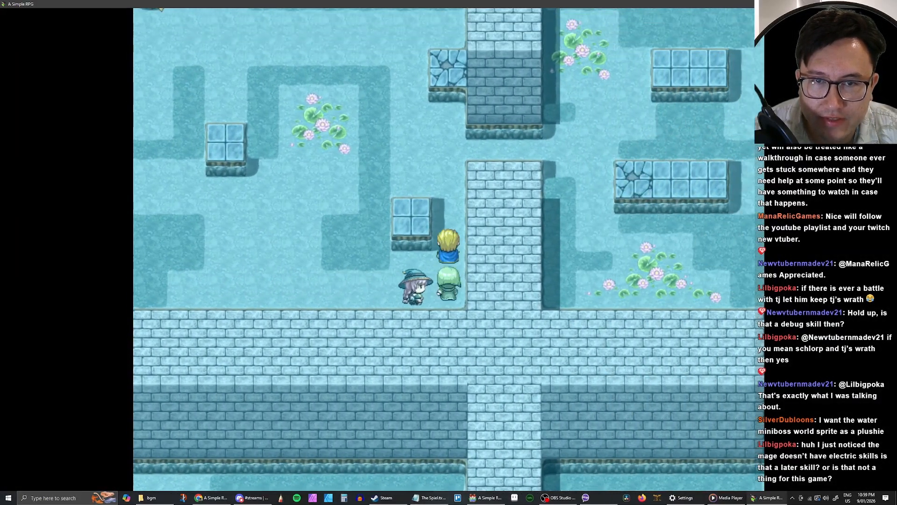
pyautogui.press('Right')
pyautogui.press('Right')
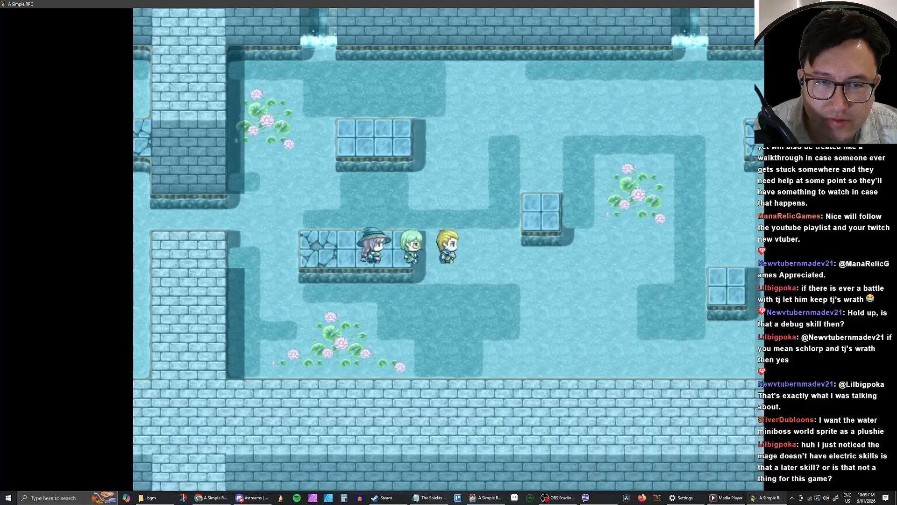
# Step: Explore the eastern room of Water Temple 2F, moving the party up onto the small tiled platform
pyautogui.press('Down')
pyautogui.press('Right')
pyautogui.press('Left')
pyautogui.press('Up')
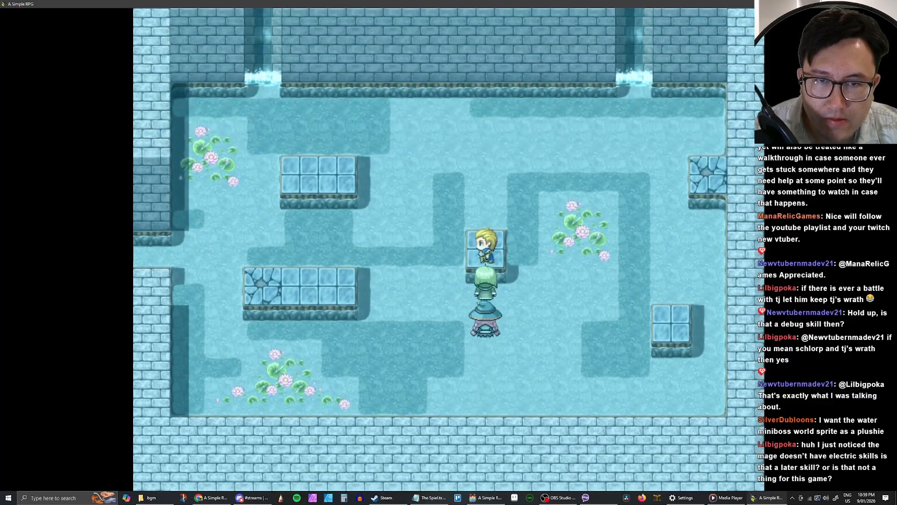
# Step: Have the Knight cast TJ's Wrath on the four water enemies, finish the battle and dismiss the reward and level-up messages
pyautogui.press('Left')
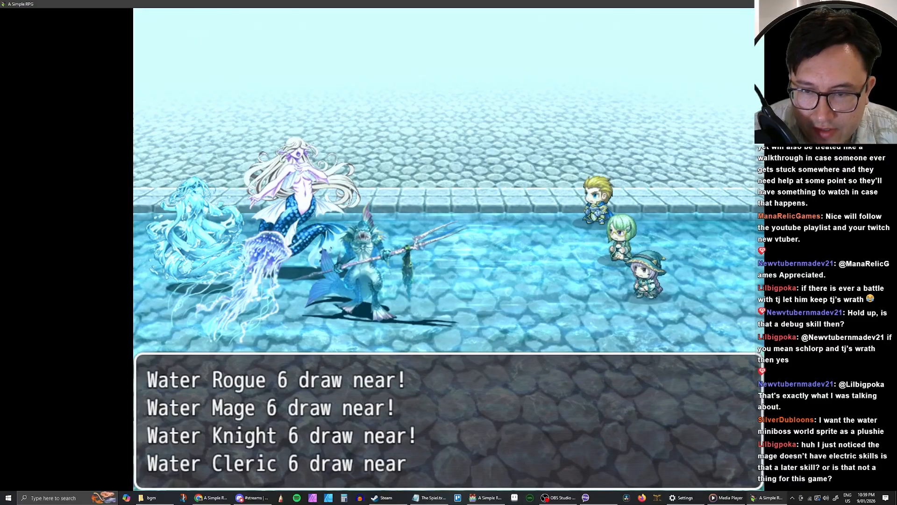
pyautogui.press('Return')
pyautogui.press('Return')
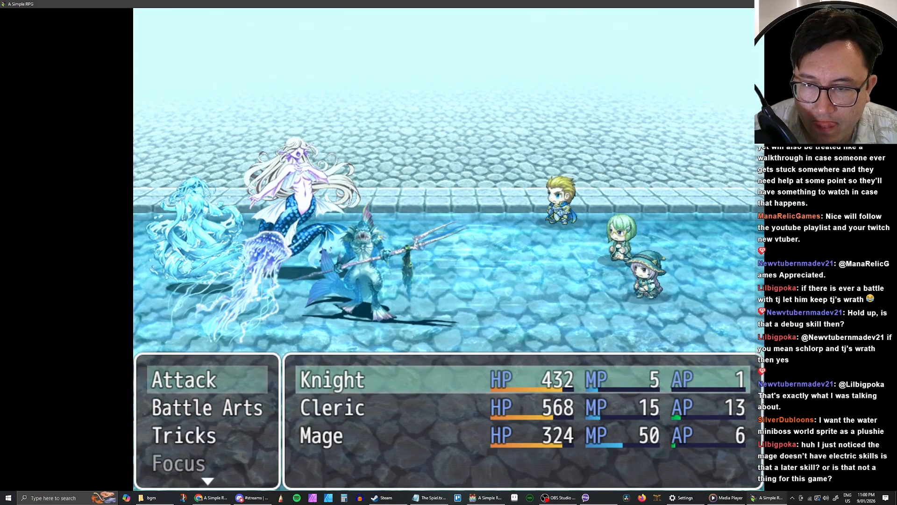
pyautogui.press('Down')
pyautogui.press('Return')
pyautogui.press('Return')
pyautogui.press('Return')
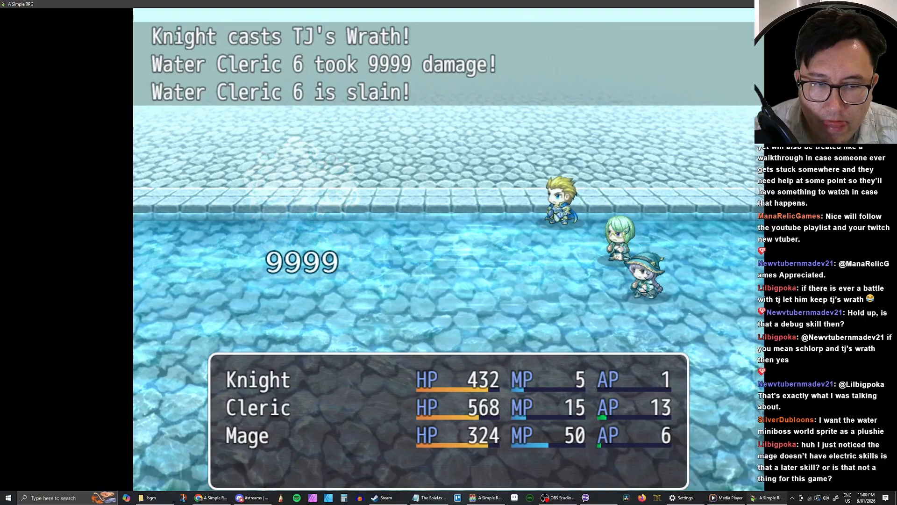
pyautogui.press('Return')
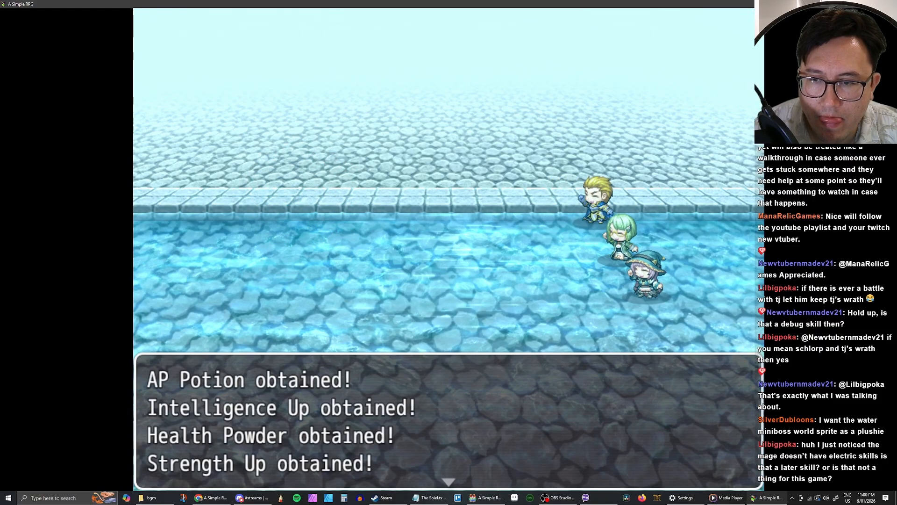
pyautogui.press('Return')
pyautogui.press('Return')
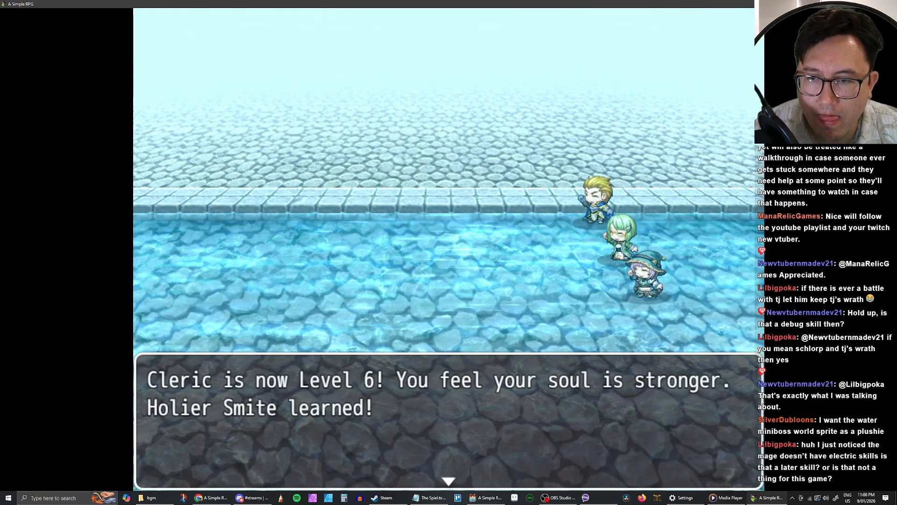
pyautogui.press('Return')
pyautogui.press('Return')
# Step: Lead the party west through the wall gap to the golden statue and save the game to File 1
pyautogui.press('Up')
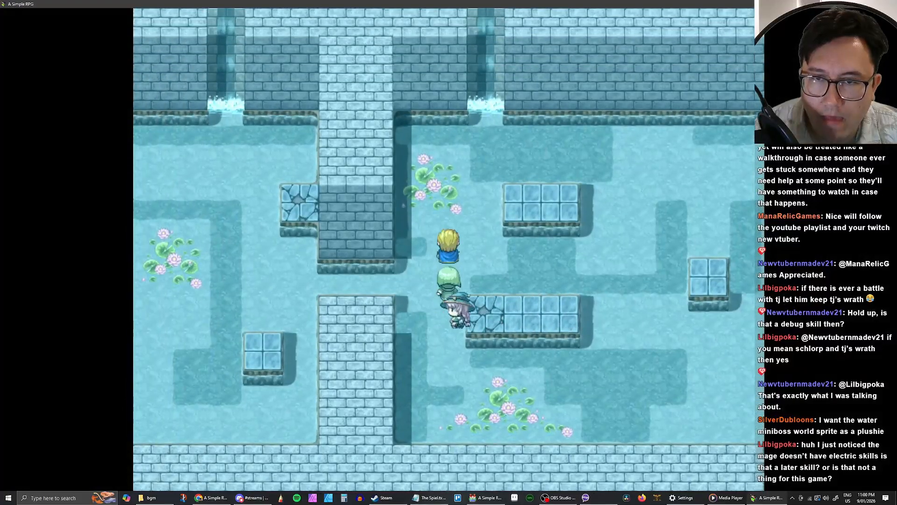
pyautogui.press('Left')
pyautogui.press('Up')
pyautogui.press('Left')
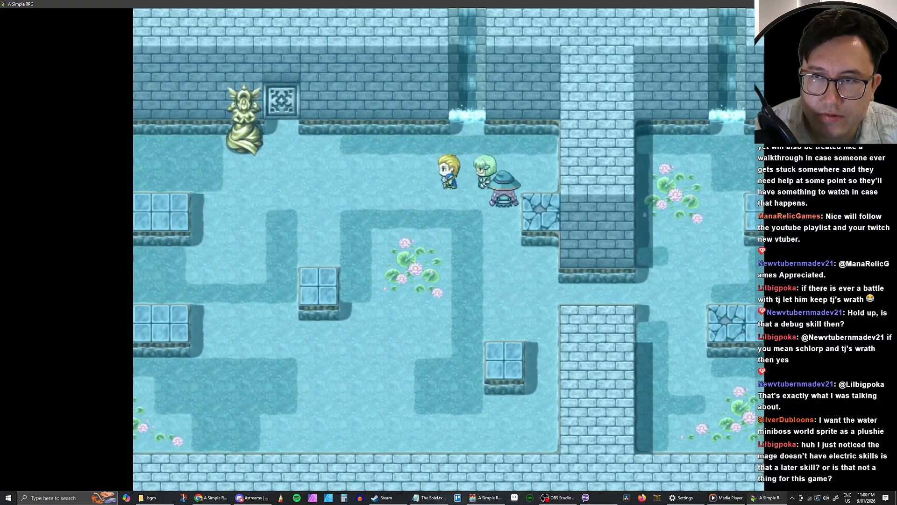
pyautogui.press('Up')
pyautogui.press('Return')
pyautogui.press('Return')
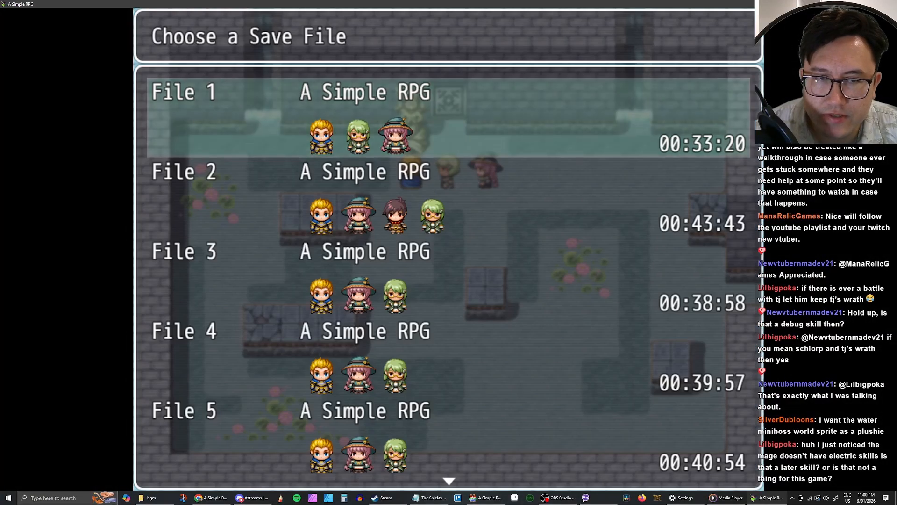
pyautogui.press('Return')
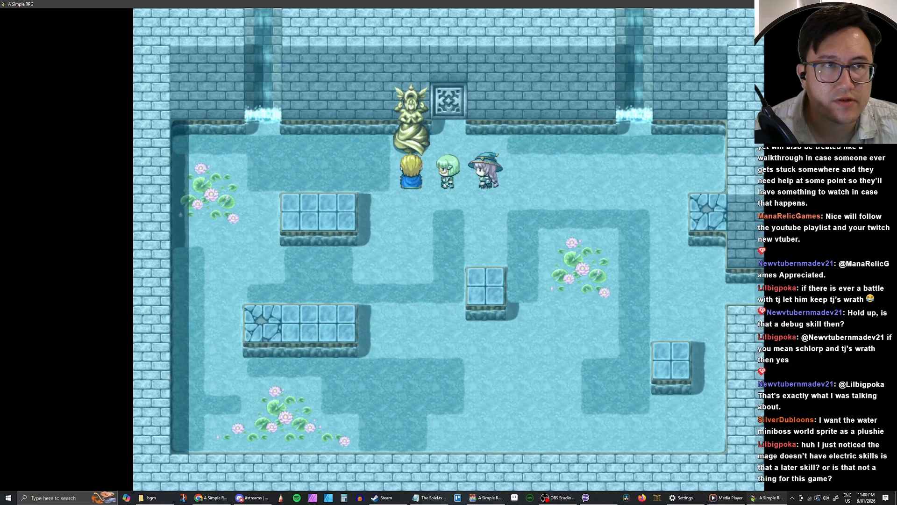
# Step: Close the playtest and examine the Water Temple 2F map's layout and region IDs in the RPG Maker MV editor
pyautogui.hotkey('alt', 'F4')
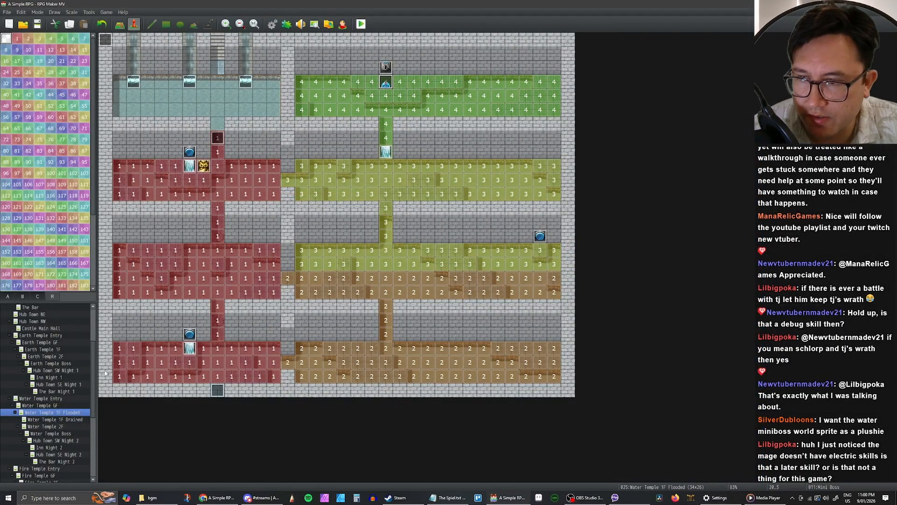
pyautogui.click(58, 420)
pyautogui.click(58, 426)
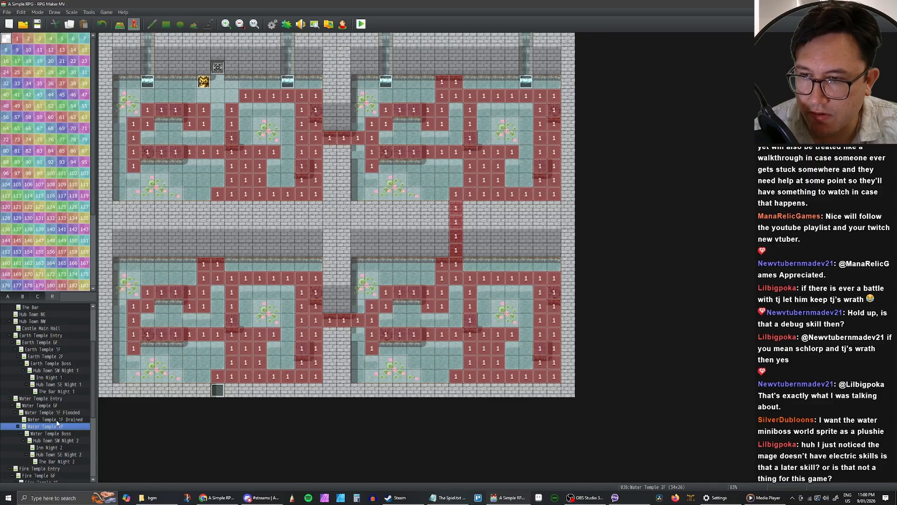
pyautogui.click(57, 420)
pyautogui.click(65, 426)
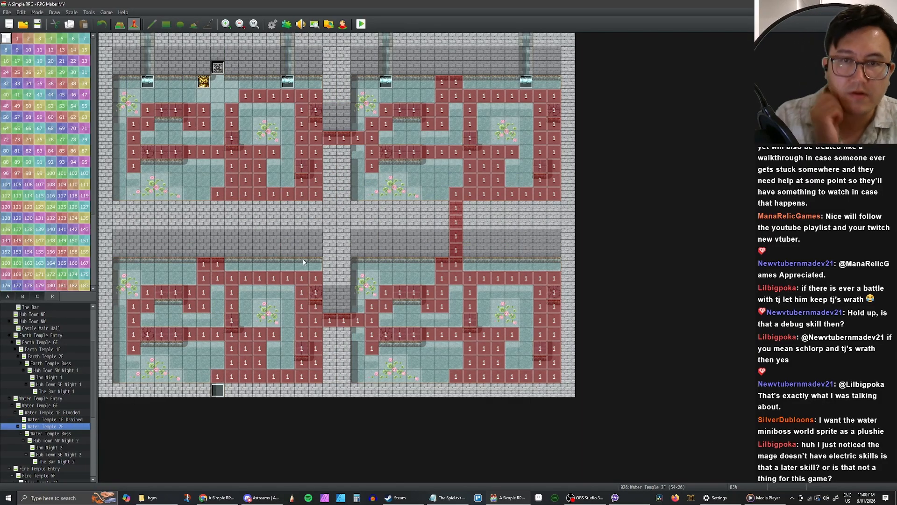
pyautogui.click(123, 28)
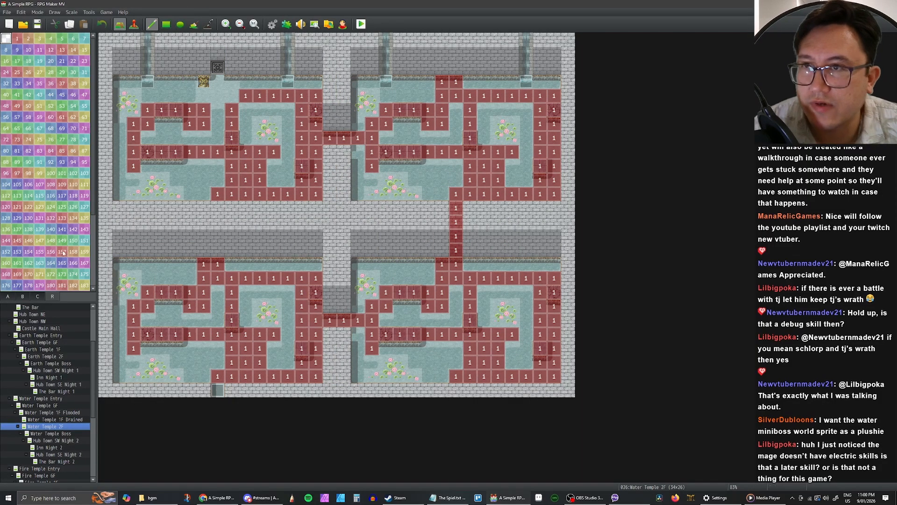
pyautogui.click(16, 296)
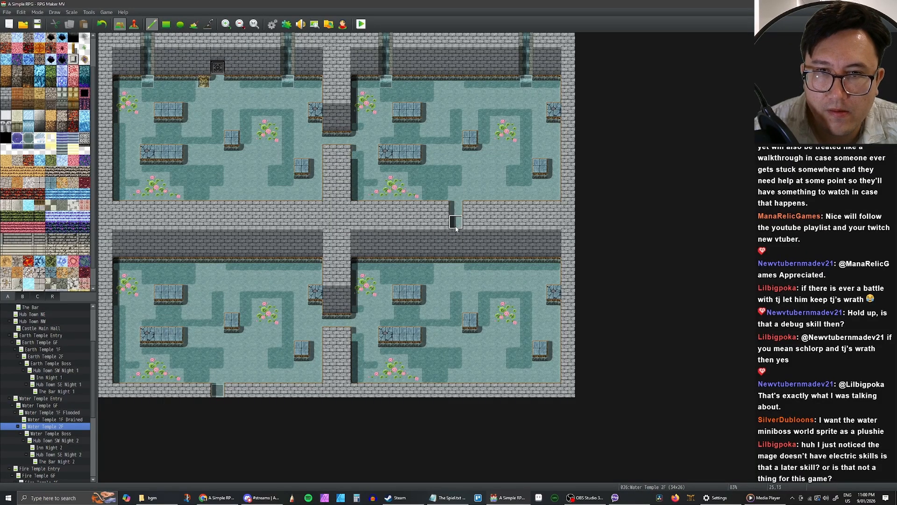
pyautogui.click(51, 297)
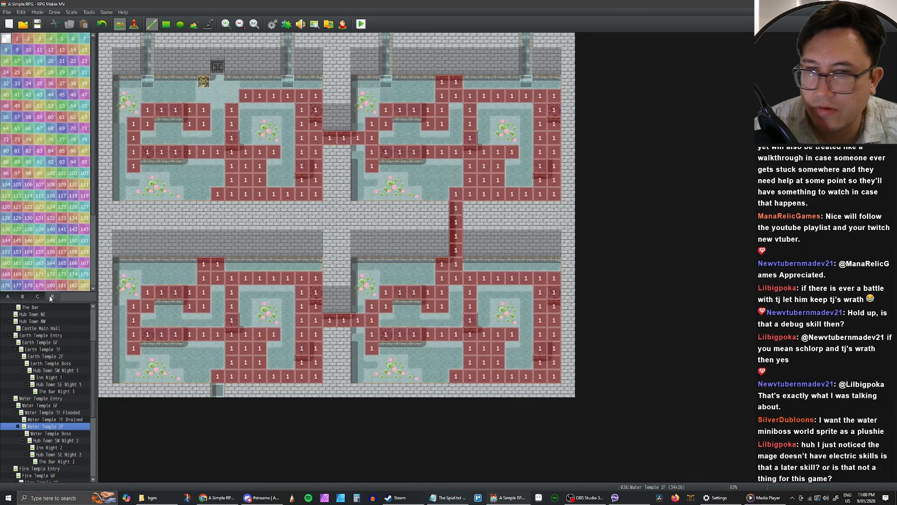
pyautogui.click(8, 296)
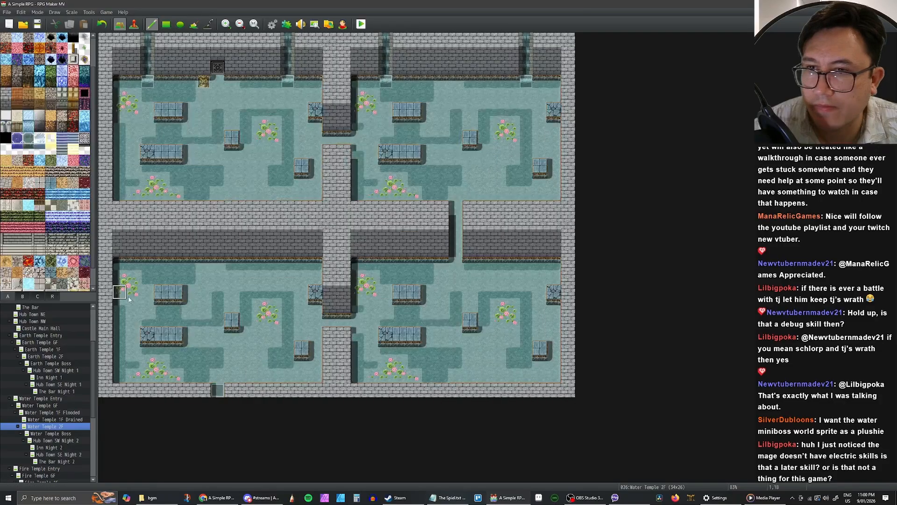
# Step: On Water Temple 1F Drained, set the To Water Temple 2F stair event to transfer the player to Water Temple 2F (8,24)
pyautogui.click(59, 420)
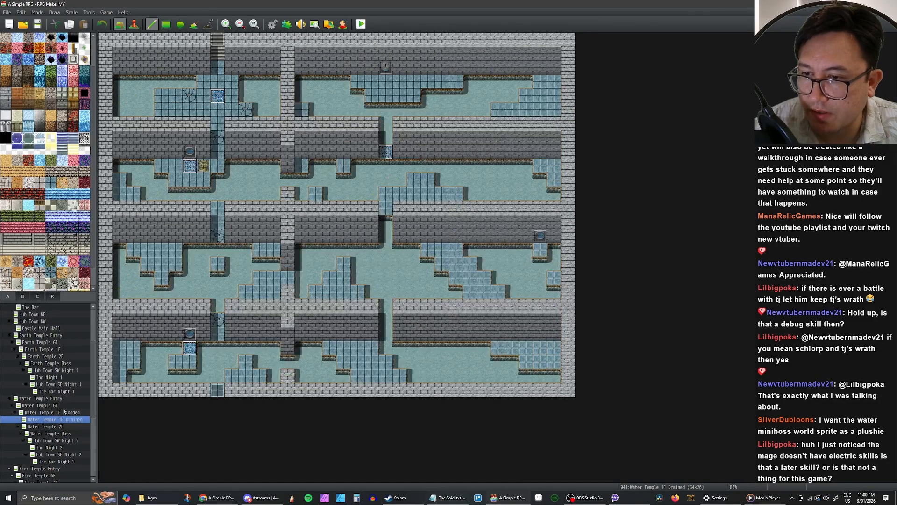
pyautogui.click(134, 24)
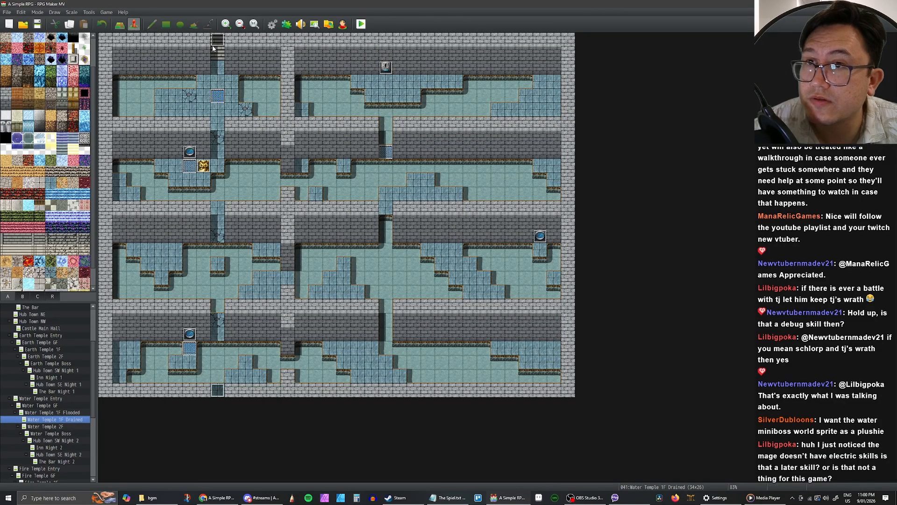
pyautogui.doubleClick(217, 42)
pyautogui.doubleClick(451, 181)
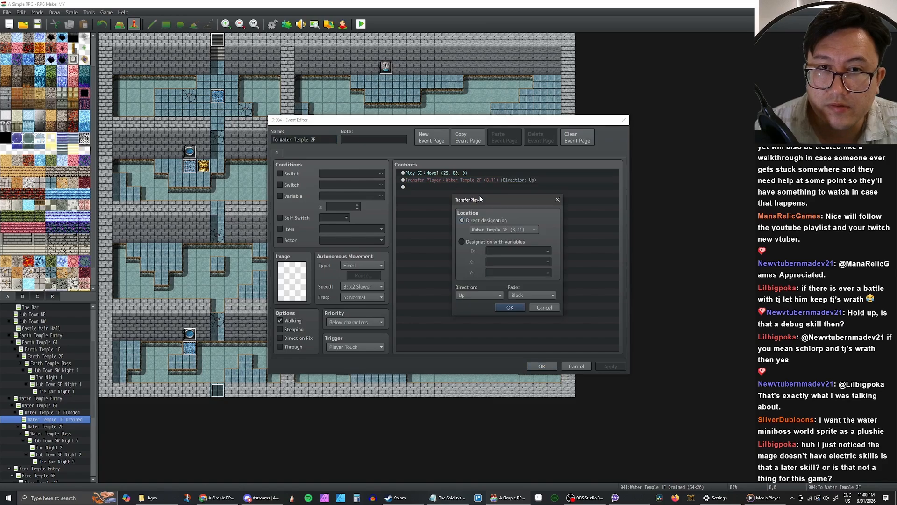
pyautogui.click(492, 227)
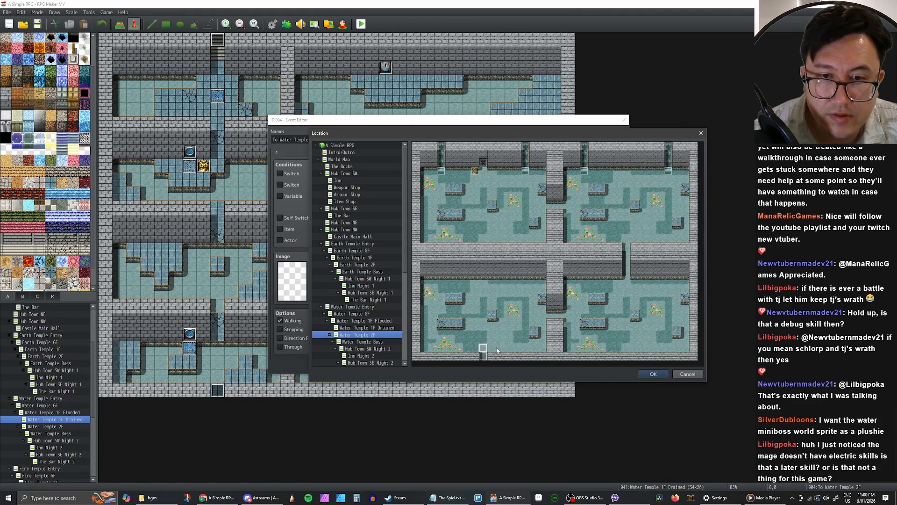
pyautogui.click(653, 374)
pyautogui.click(510, 307)
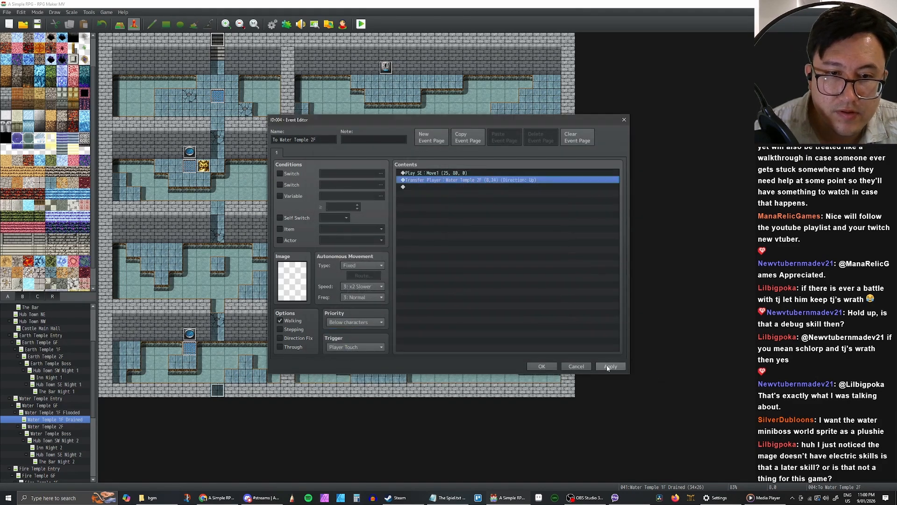
pyautogui.click(536, 368)
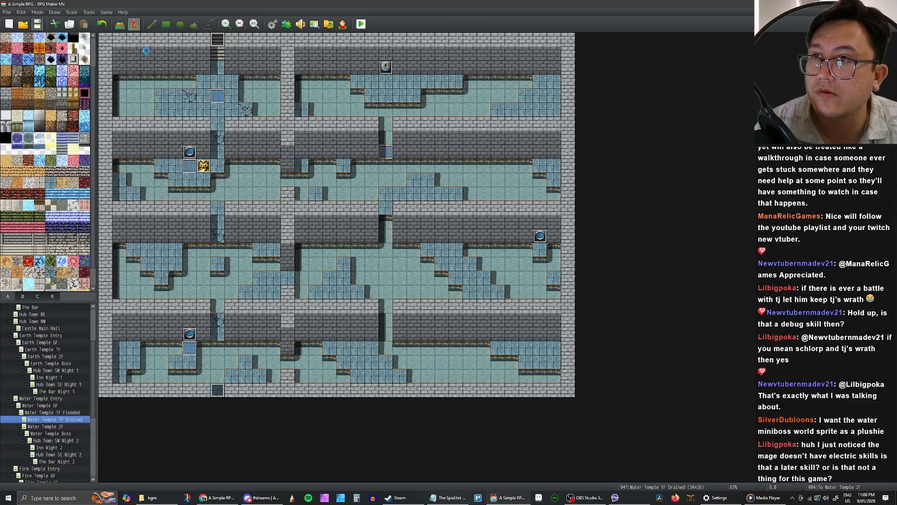
# Step: Start a new playtest of A Simple RPG and load File 1
pyautogui.hotkey('ctrl', 'r')
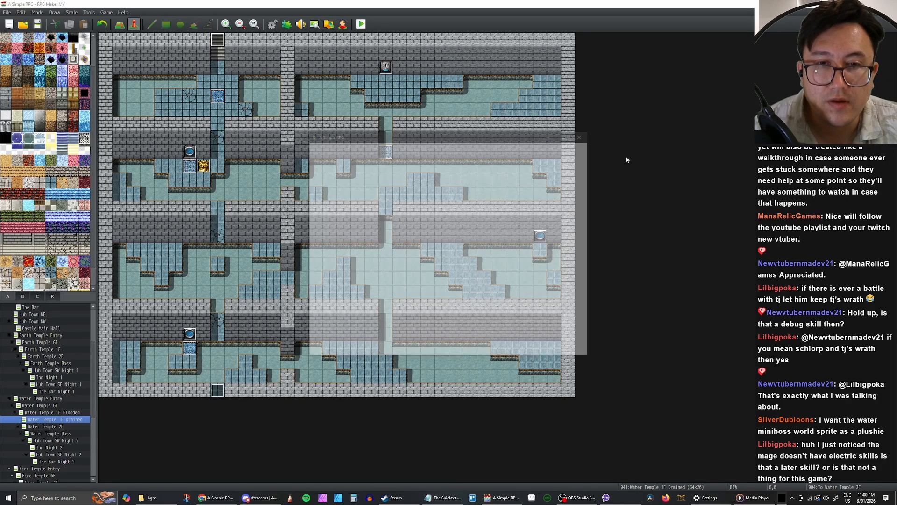
pyautogui.press('Return')
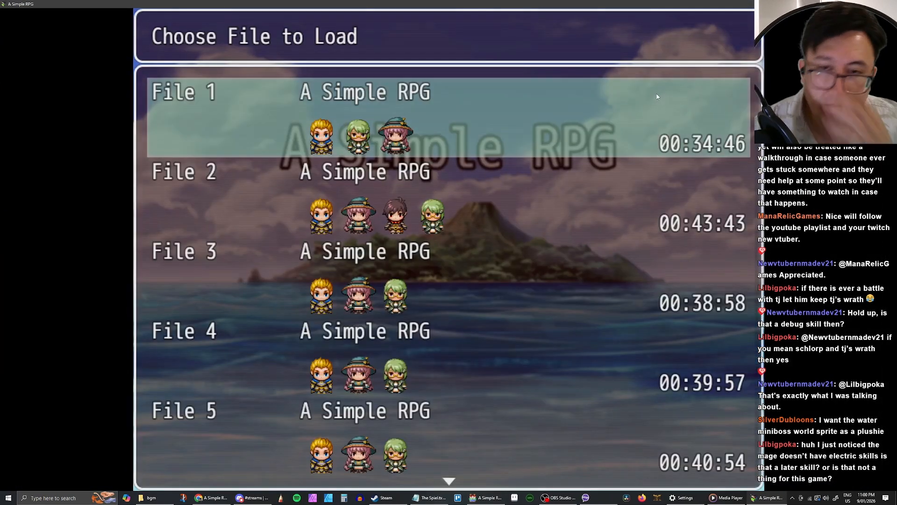
pyautogui.press('Return')
# Step: Lead the party to the door beside the golden statue, advance the dialogue and enter the Water Temple boss area
pyautogui.press('Down')
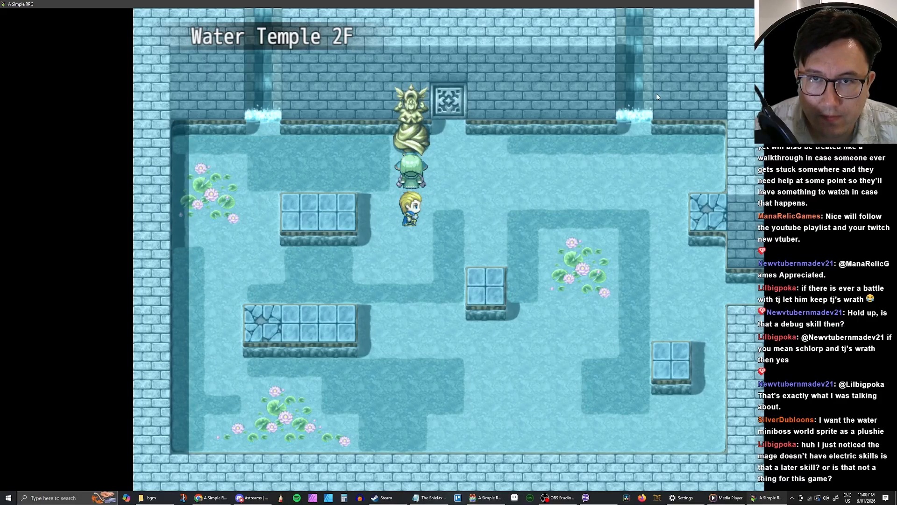
pyautogui.press('Up')
pyautogui.press('Escape')
pyautogui.press('Escape')
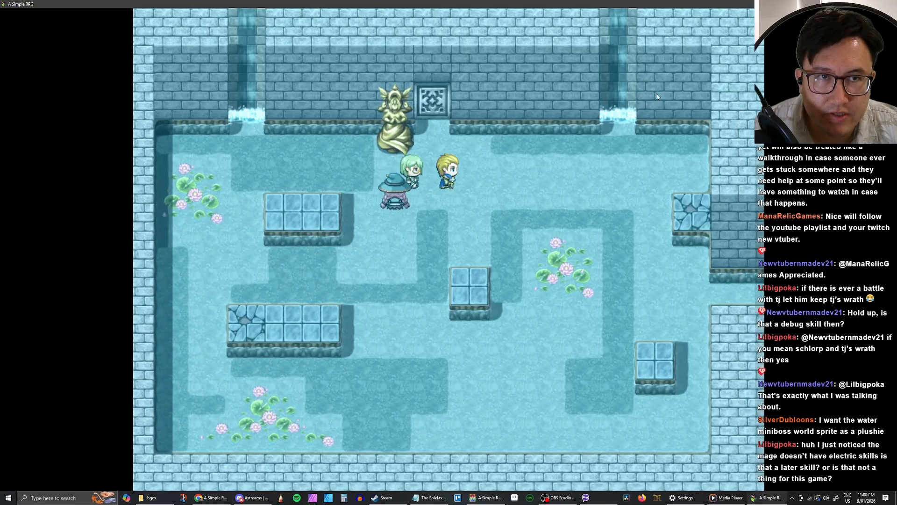
pyautogui.press('Right')
pyautogui.press('Left')
pyautogui.press('Return')
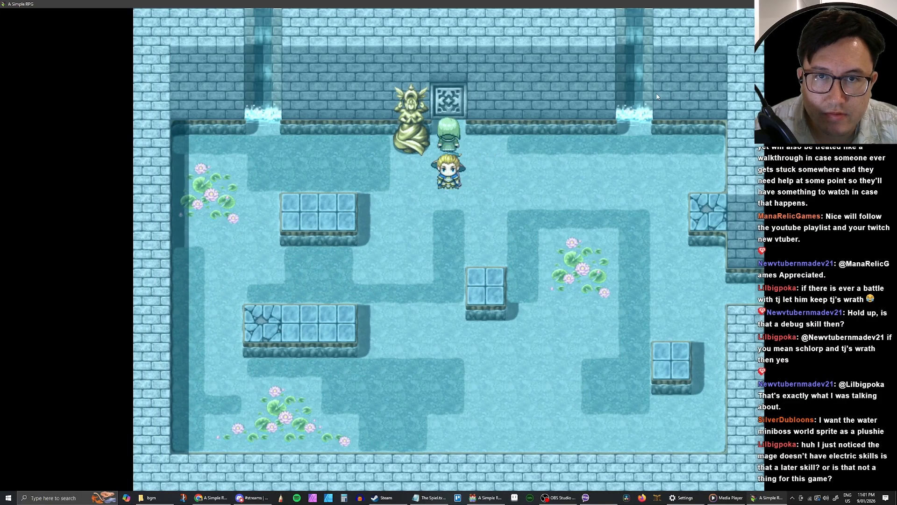
pyautogui.press('Return')
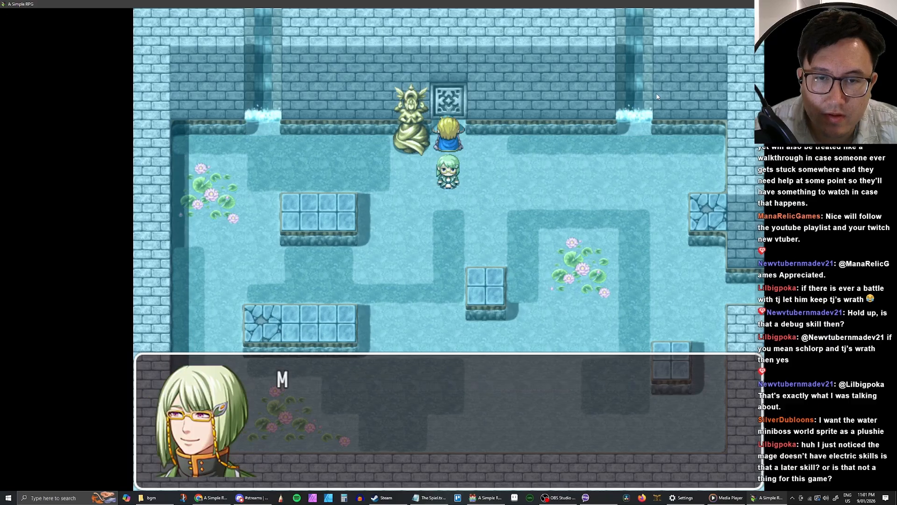
pyautogui.press('Return')
pyautogui.press('Return')
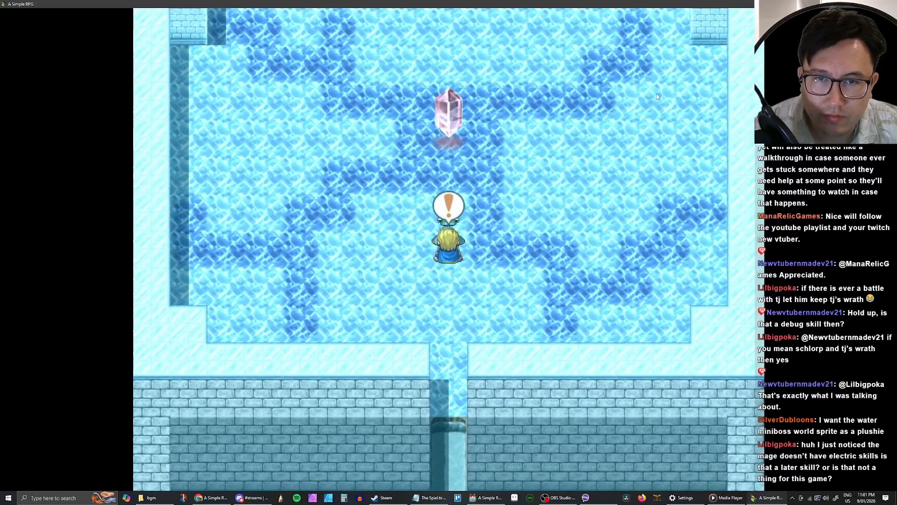
# Step: End the playtest and set the Water Temple Door event on Water Temple 2F to transfer the player to Water Temple Boss (8,24)
pyautogui.hotkey('alt', 'F4')
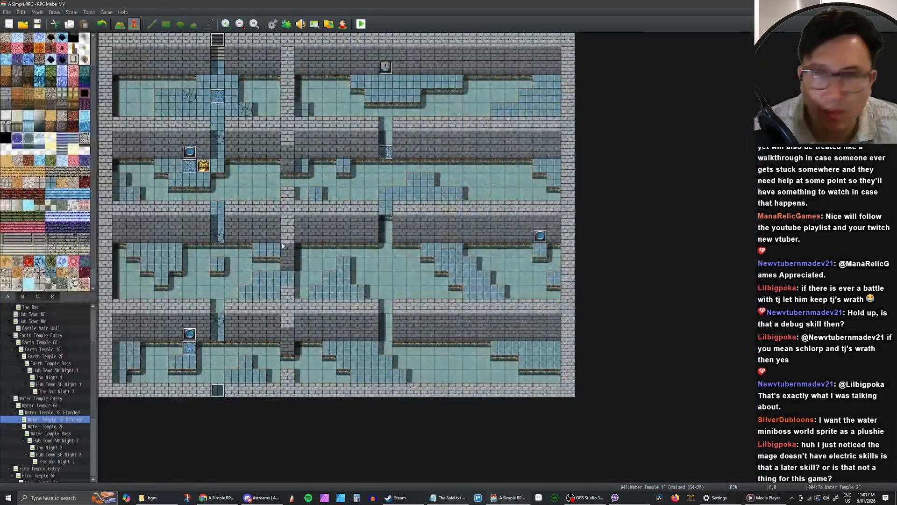
pyautogui.click(55, 431)
pyautogui.click(57, 426)
pyautogui.doubleClick(218, 69)
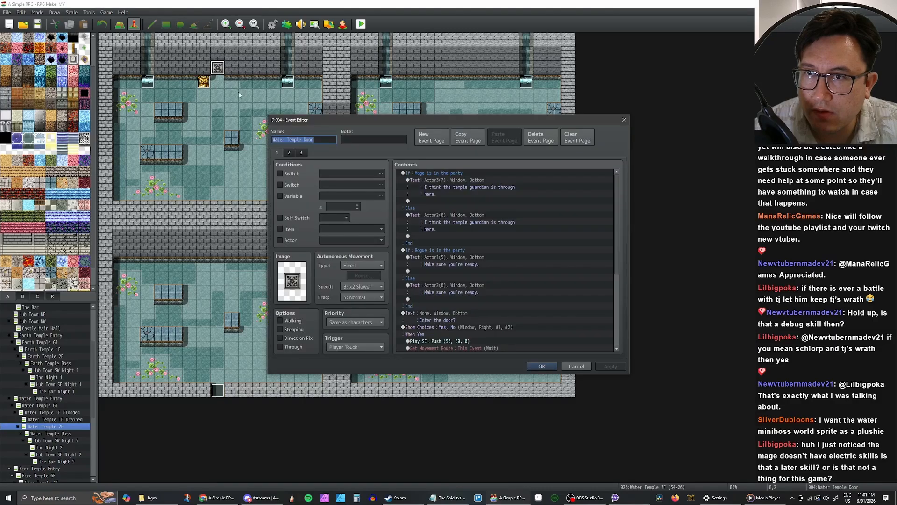
pyautogui.scroll(-6, 464, 206)
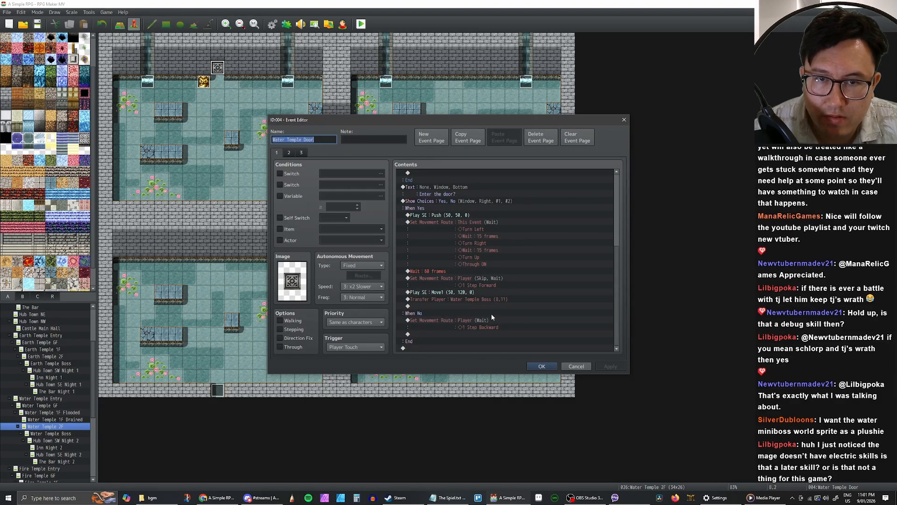
pyautogui.doubleClick(487, 302)
pyautogui.click(515, 231)
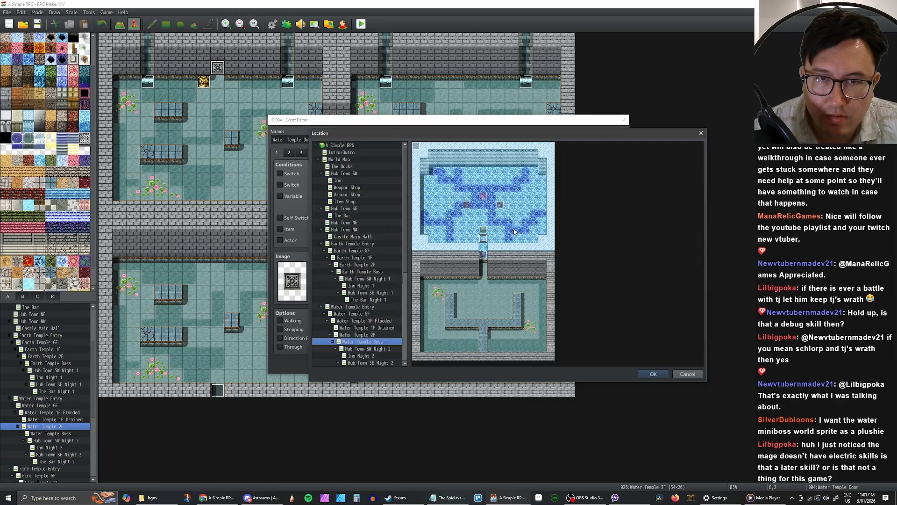
pyautogui.click(653, 374)
pyautogui.click(596, 365)
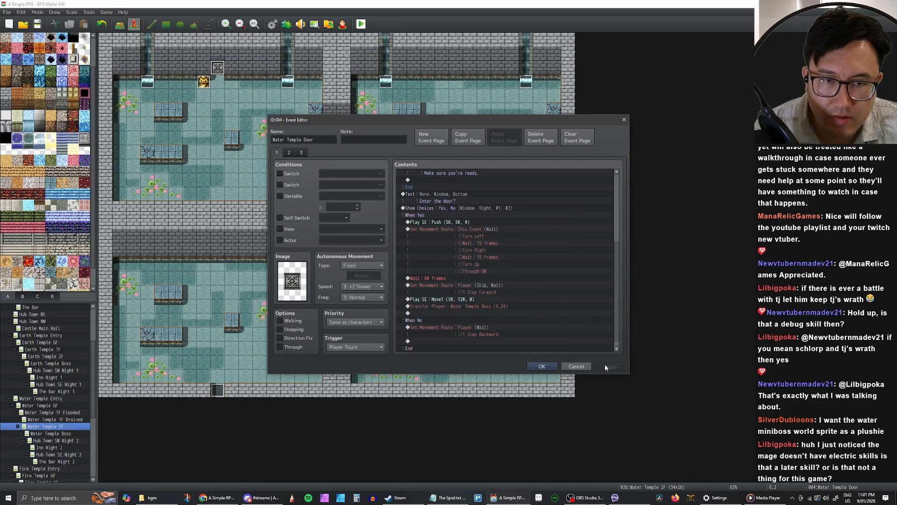
pyautogui.click(542, 366)
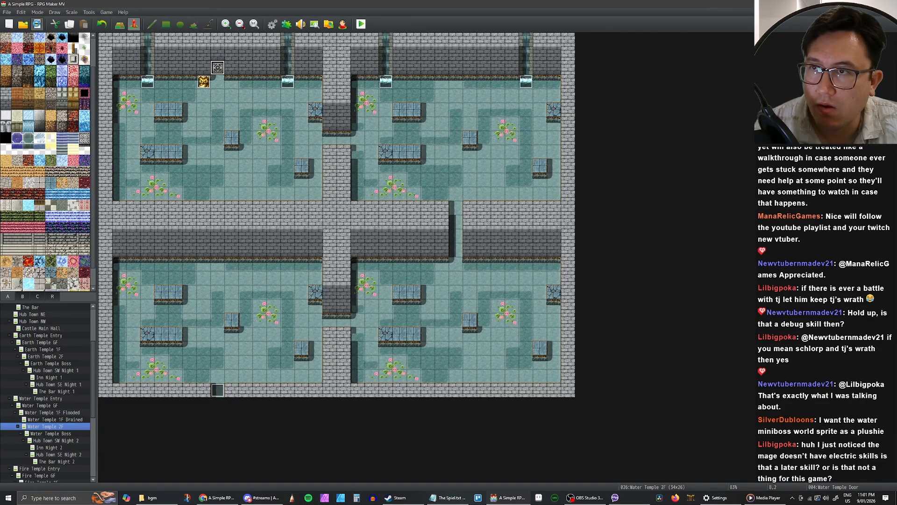
# Step: Start a new playtest in a maximized window and load File 1
pyautogui.click(361, 24)
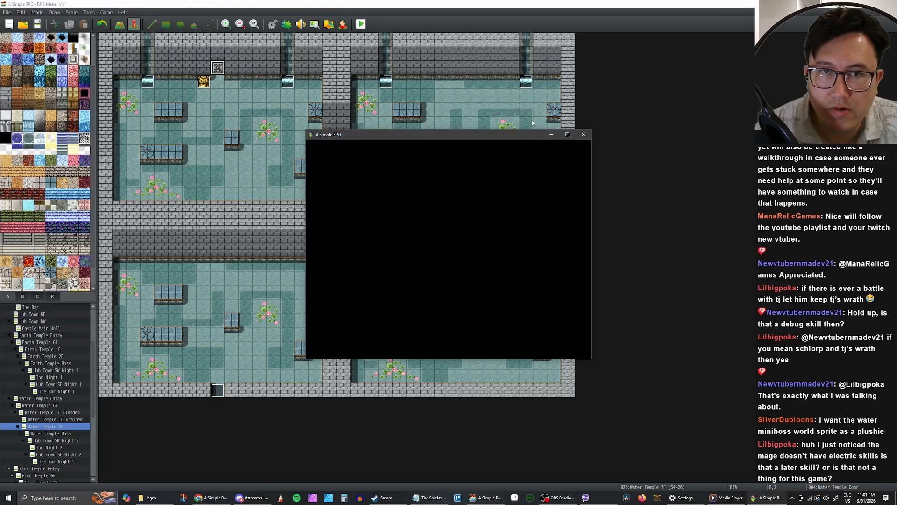
pyautogui.doubleClick(571, 128)
pyautogui.press('Return')
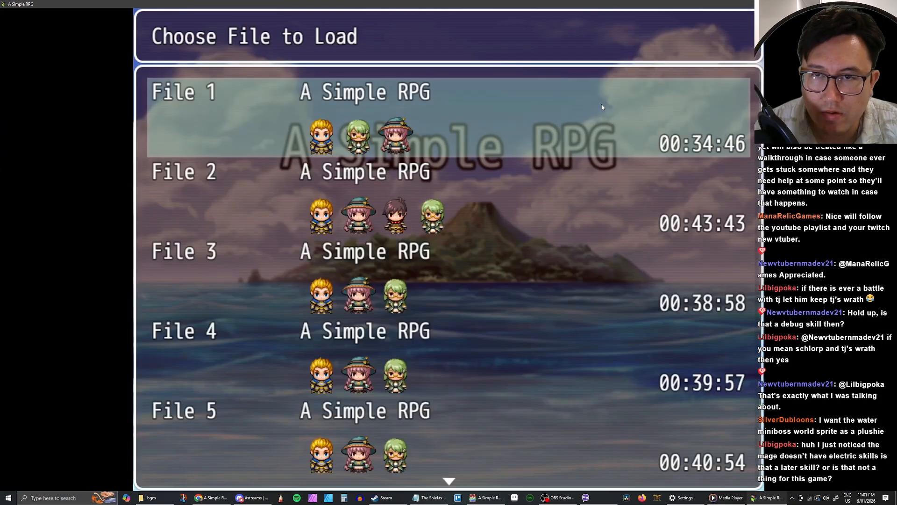
pyautogui.press('Return')
# Step: Lead the party through the door beside the golden statue, advance the boss dialogue and begin the Water Boss battle
pyautogui.press('Right')
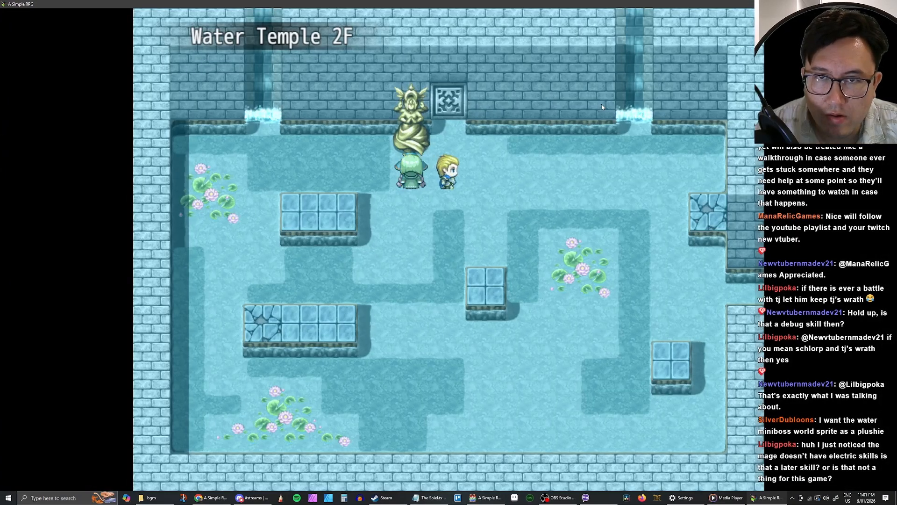
pyautogui.press('Up')
pyautogui.press('Return')
pyautogui.press('Return')
pyautogui.press('Return')
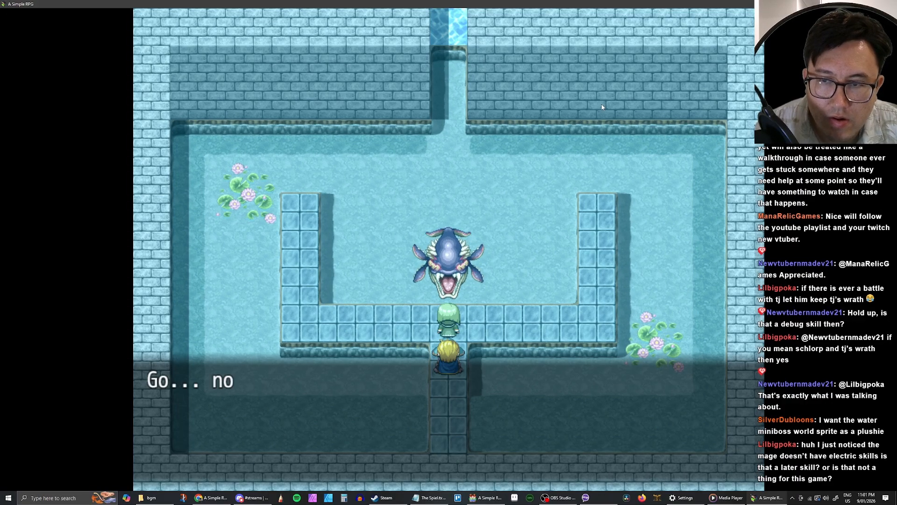
pyautogui.press('Return')
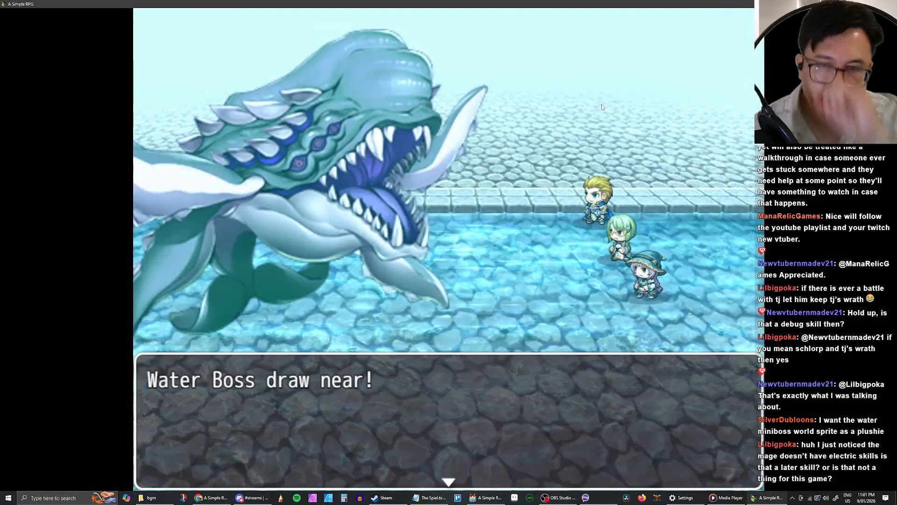
pyautogui.press('Return')
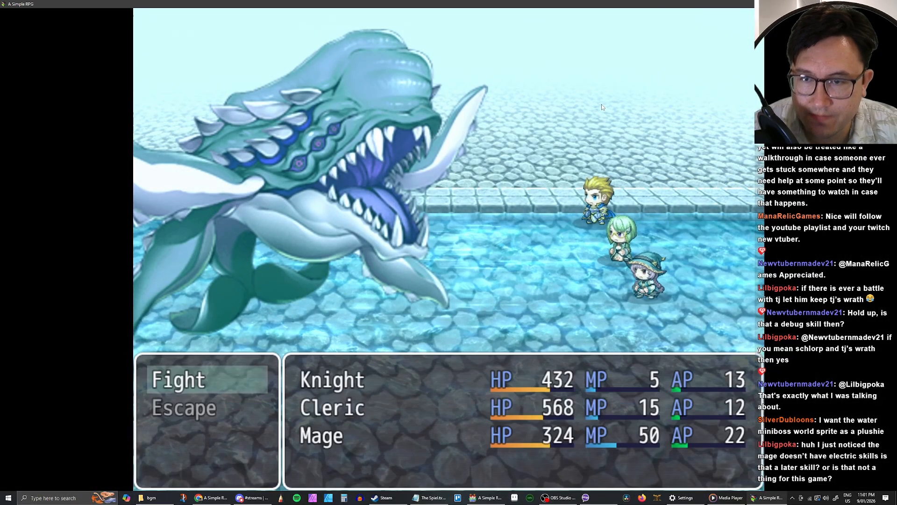
# Step: Begin the first battle round and assign Multi Slash from the Battle Arts as the Knight's action
pyautogui.press('Return')
pyautogui.press('Down')
pyautogui.press('Return')
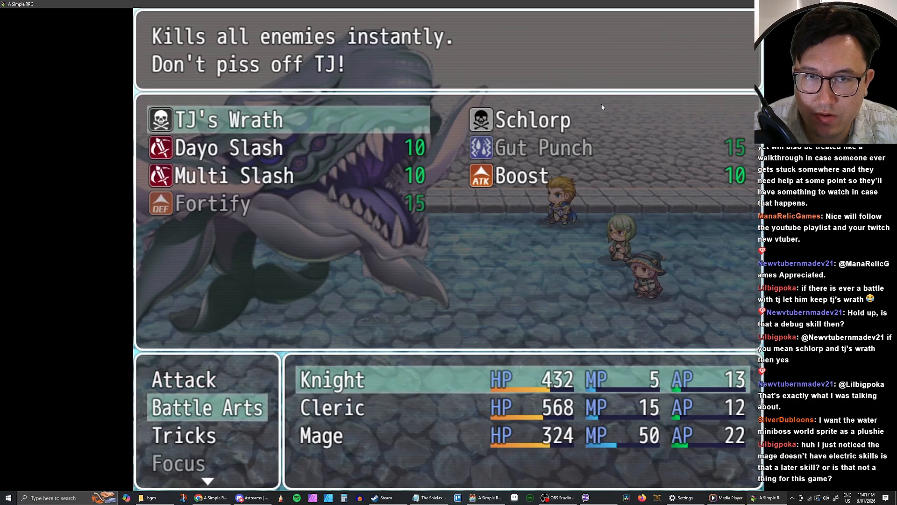
pyautogui.press('Down')
pyautogui.press('Down')
pyautogui.press('Right')
pyautogui.press('Up')
pyautogui.press('Left')
pyautogui.press('Down')
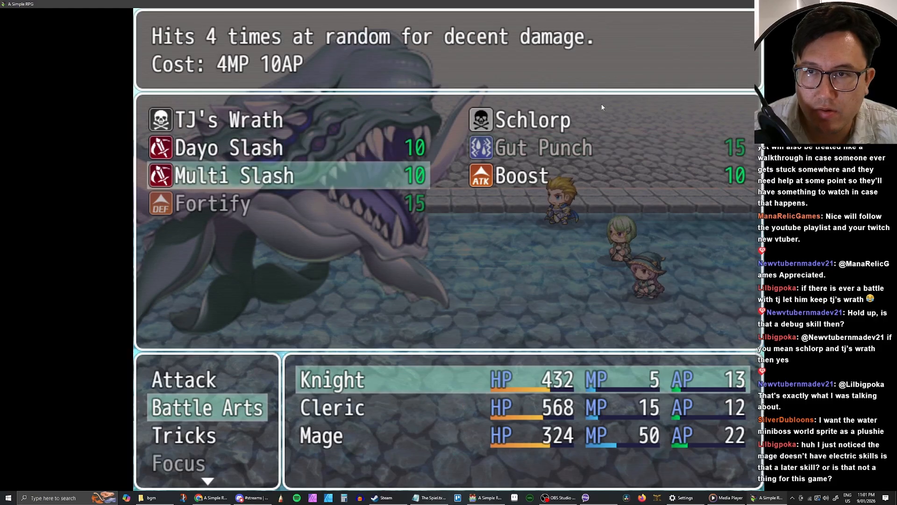
pyautogui.press('Return')
# Step: Review the Cleric's God Powers and assign Holy Smite as the Cleric's action
pyautogui.press('Down')
pyautogui.press('Return')
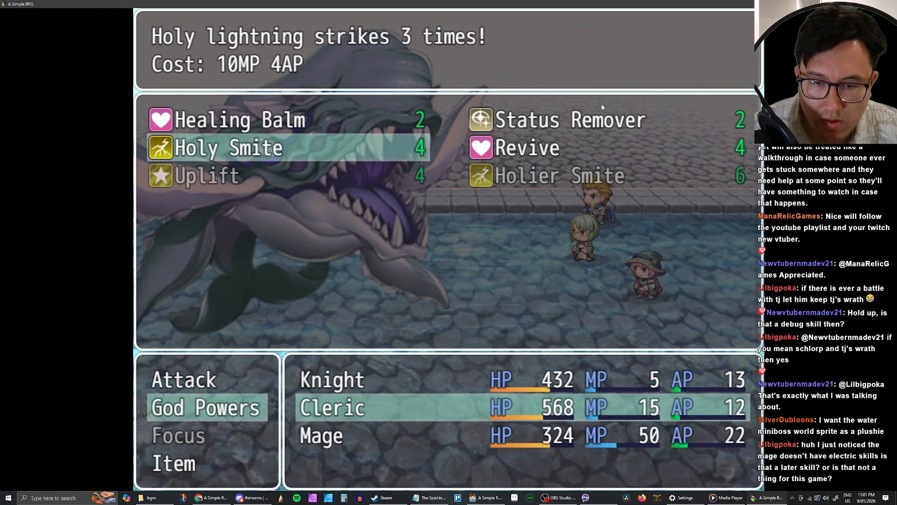
pyautogui.press('Down')
pyautogui.press('Right')
pyautogui.press('Up')
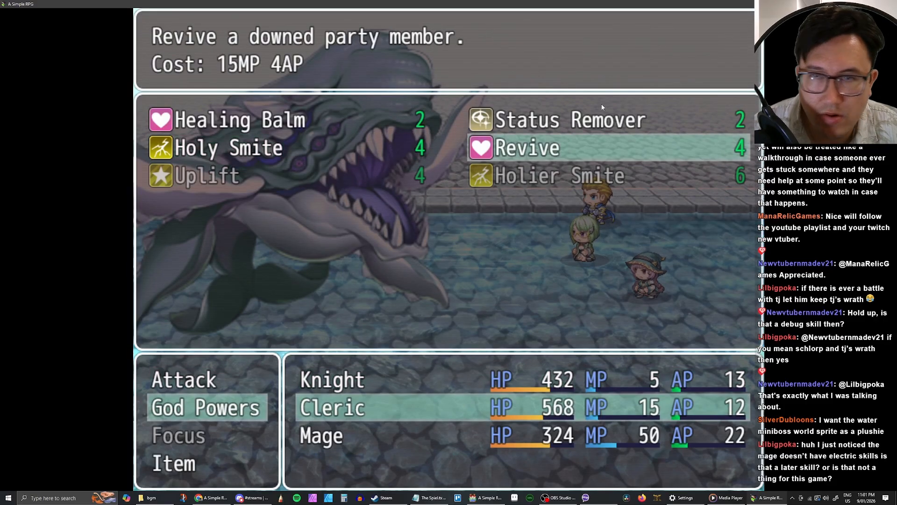
pyautogui.press('Left')
pyautogui.press('Return')
# Step: Assign the Mage's Sunder spell from Arcana, target the Water Boss and play out the round
pyautogui.press('Down')
pyautogui.press('Return')
pyautogui.press('Down')
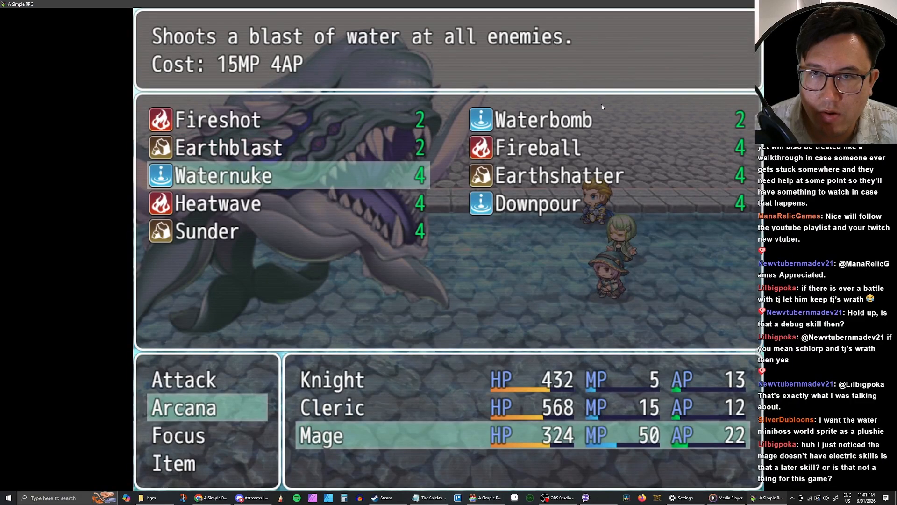
pyautogui.press('Right')
pyautogui.press('Down')
pyautogui.press('Left')
pyautogui.press('Down')
pyautogui.press('Return')
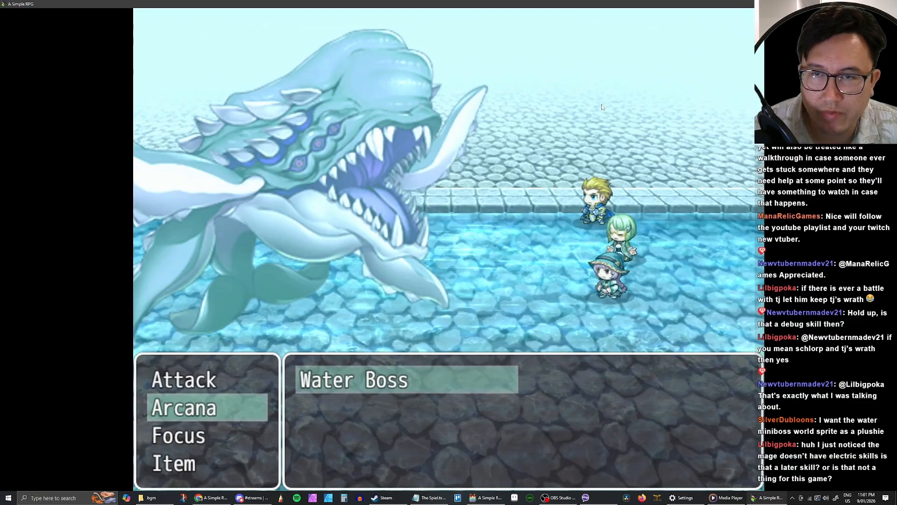
pyautogui.press('Return')
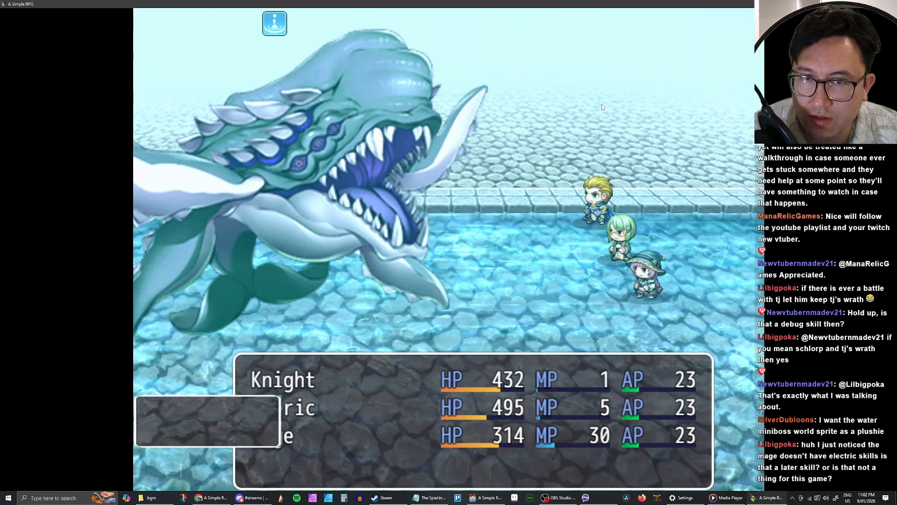
# Step: In the second round, have the Knight, Cleric and Mage all use Focus
pyautogui.press('Return')
pyautogui.press('Down')
pyautogui.press('Up')
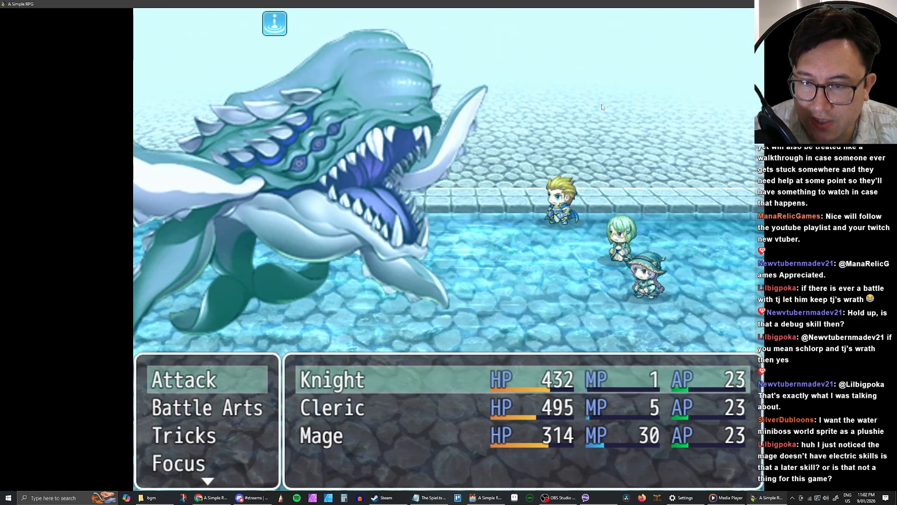
pyautogui.press('Down')
pyautogui.press('Down')
pyautogui.press('Down')
pyautogui.press('Return')
pyautogui.press('Down')
pyautogui.press('Down')
pyautogui.press('Return')
pyautogui.press('Down')
pyautogui.press('Down')
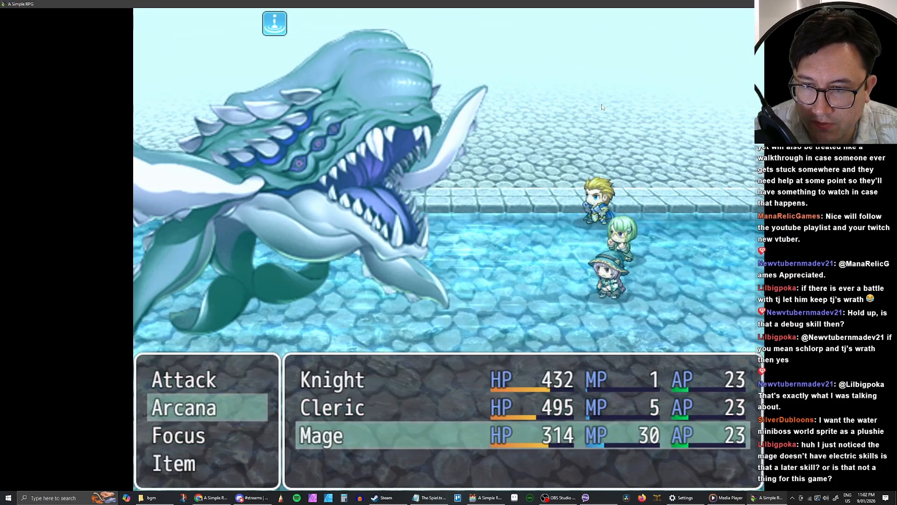
pyautogui.press('Return')
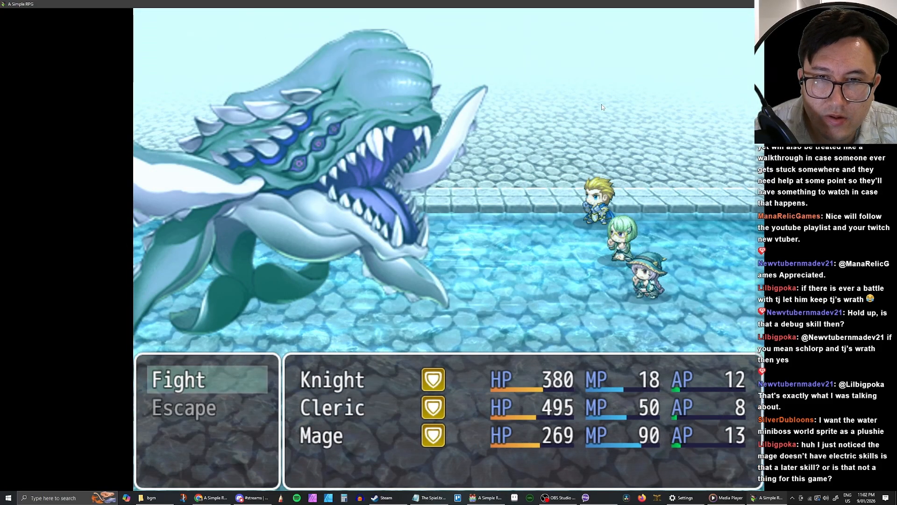
# Step: Start the third round, compare the Knight's Battle Arts and assign Boost as the Knight's action
pyautogui.press('Return')
pyautogui.press('Down')
pyautogui.press('Return')
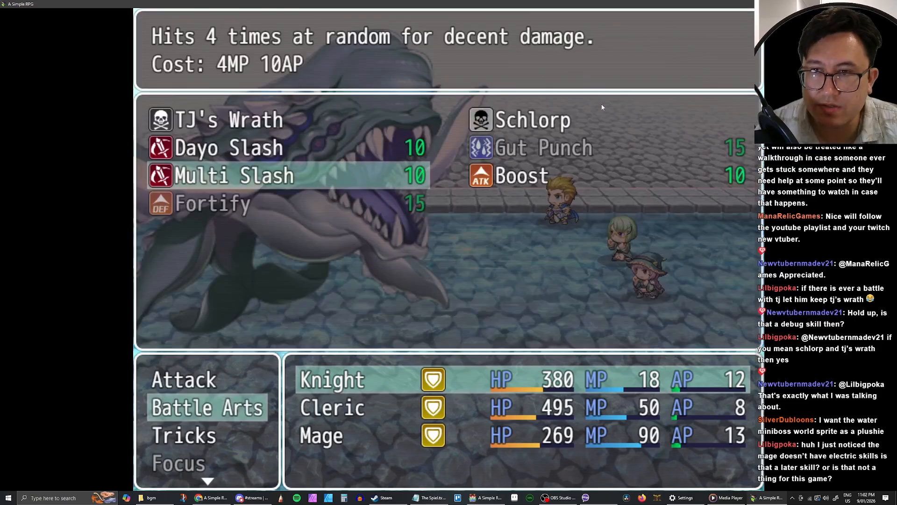
pyautogui.press('Right')
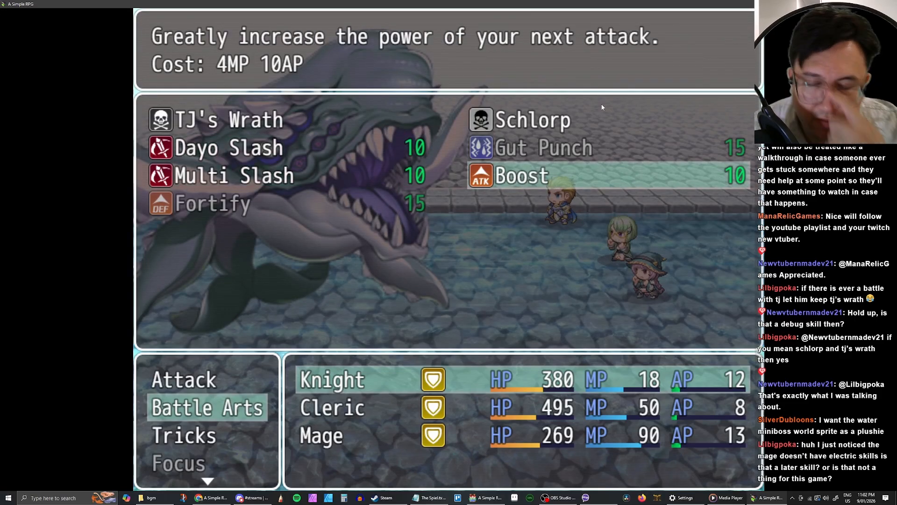
pyautogui.press('Up')
pyautogui.press('Left')
pyautogui.press('Down')
pyautogui.press('Up')
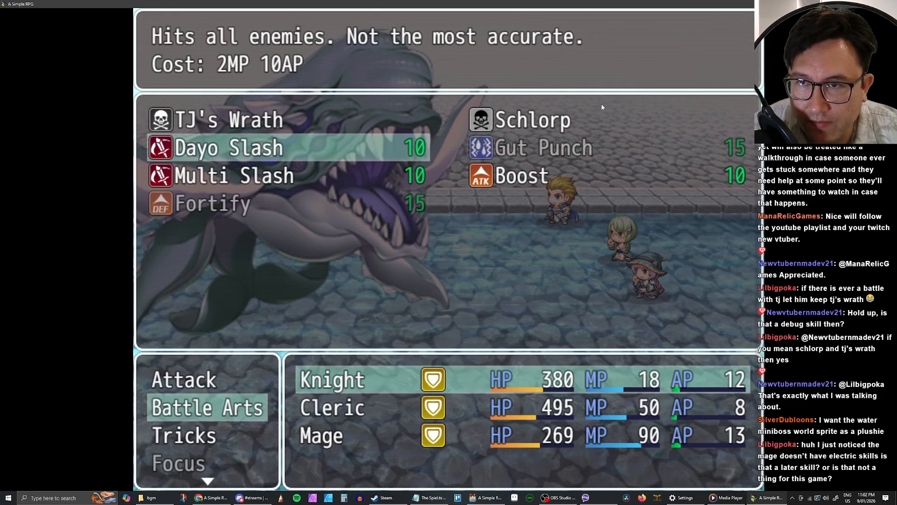
pyautogui.press('Up')
pyautogui.press('Down')
pyautogui.press('Down')
pyautogui.press('Right')
pyautogui.press('Left')
pyautogui.press('Up')
pyautogui.press('Down')
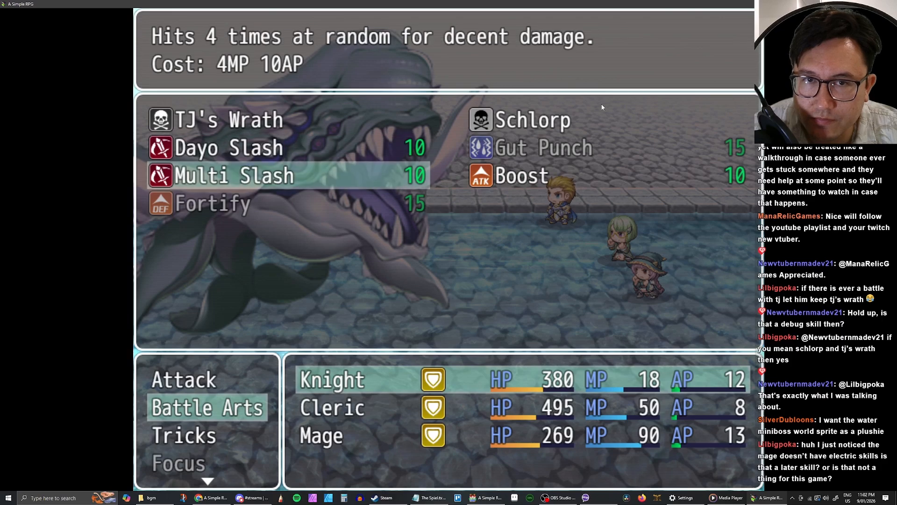
pyautogui.press('Right')
pyautogui.press('Return')
# Step: Compare the Cleric's God Powers and assign Uplift as the Cleric's action
pyautogui.press('Return')
pyautogui.press('Right')
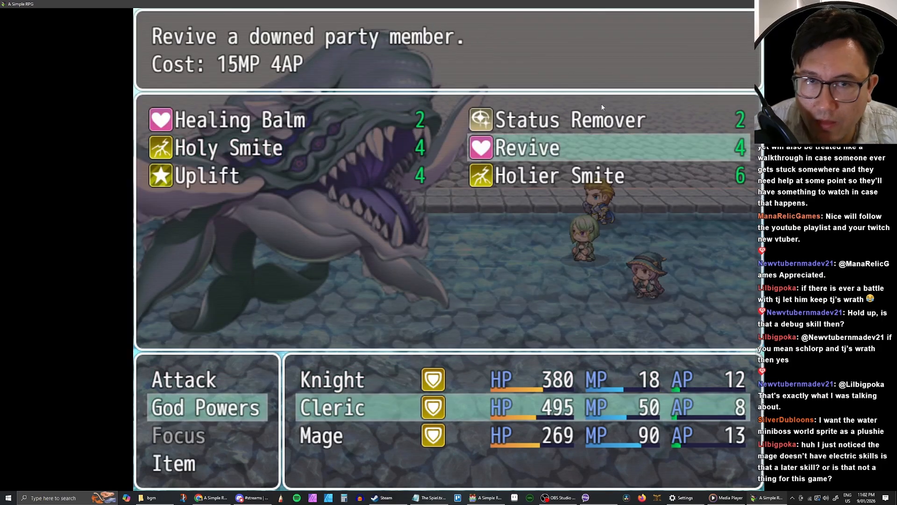
pyautogui.press('Down')
pyautogui.press('Left')
pyautogui.press('Right')
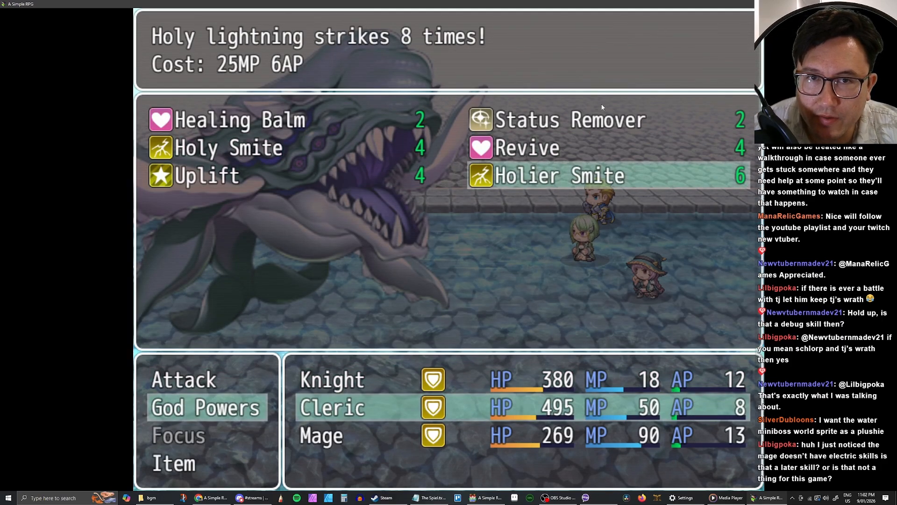
pyautogui.press('Return')
# Step: Compare the Mage's Arcana spells, cast Sunder on the Water Boss and play out the third round
pyautogui.press('Down')
pyautogui.press('Return')
pyautogui.press('Up')
pyautogui.press('Right')
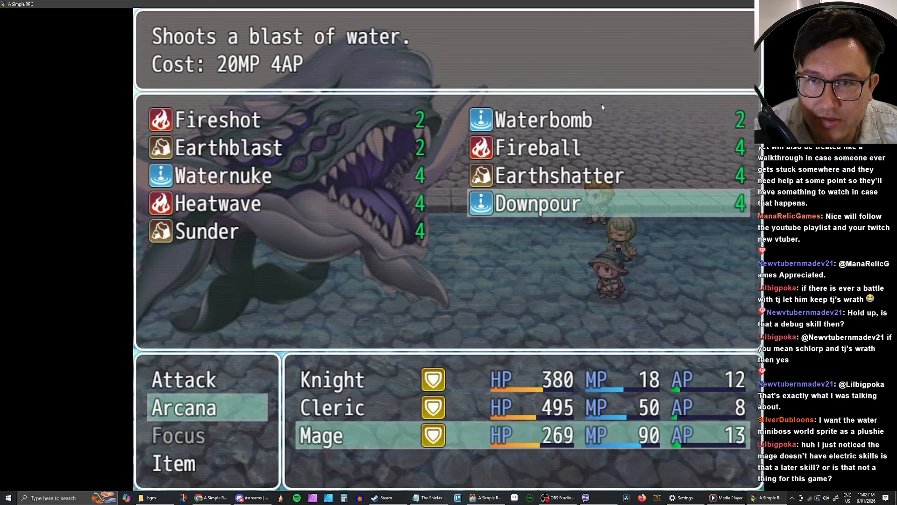
pyautogui.press('Up')
pyautogui.press('Down')
pyautogui.press('Right')
pyautogui.press('Return')
pyautogui.press('Return')
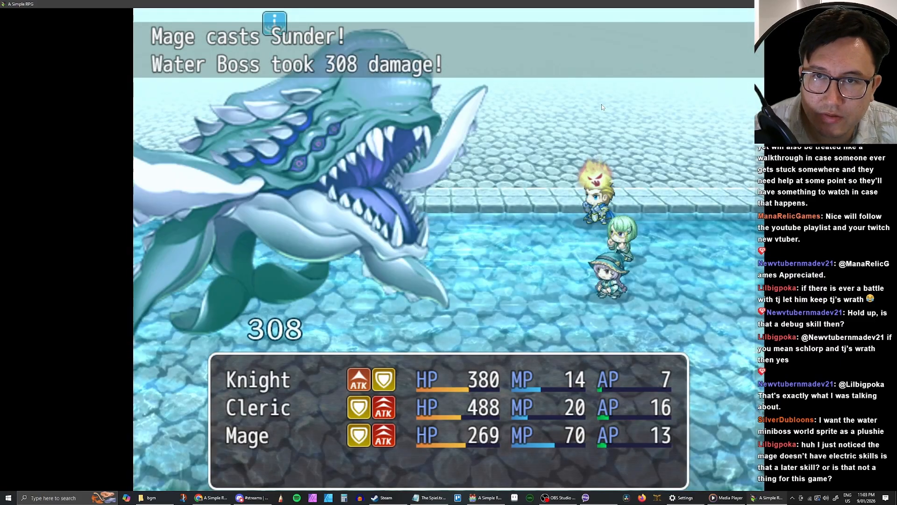
# Step: Start the fourth round and review which of the Knight's Battle Arts are available at the current AP and what they cost
pyautogui.press('Return')
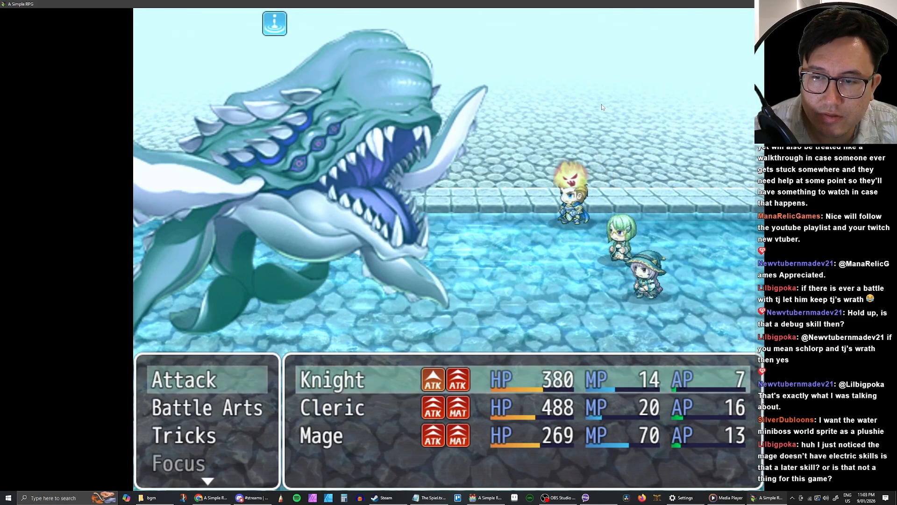
pyautogui.press('Down')
pyautogui.press('Return')
pyautogui.press('Up')
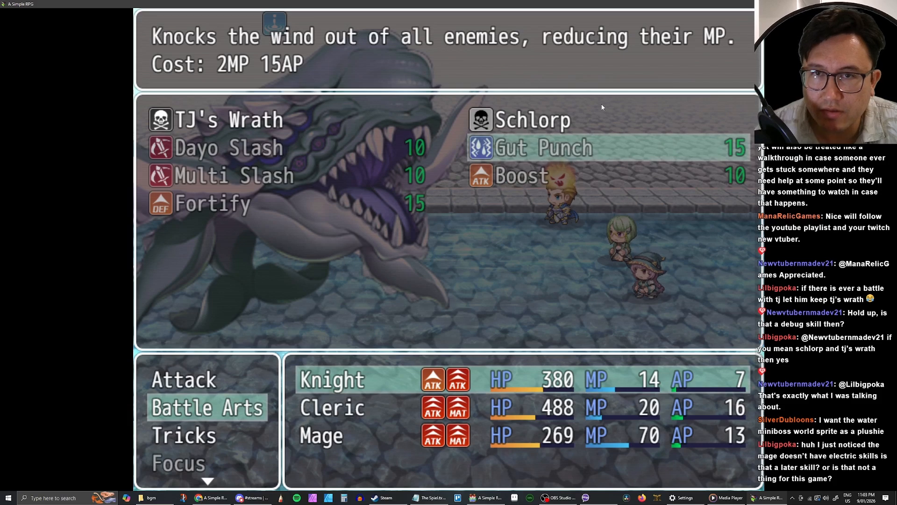
pyautogui.press('Left')
pyautogui.press('Down')
pyautogui.press('Right')
pyautogui.press('Escape')
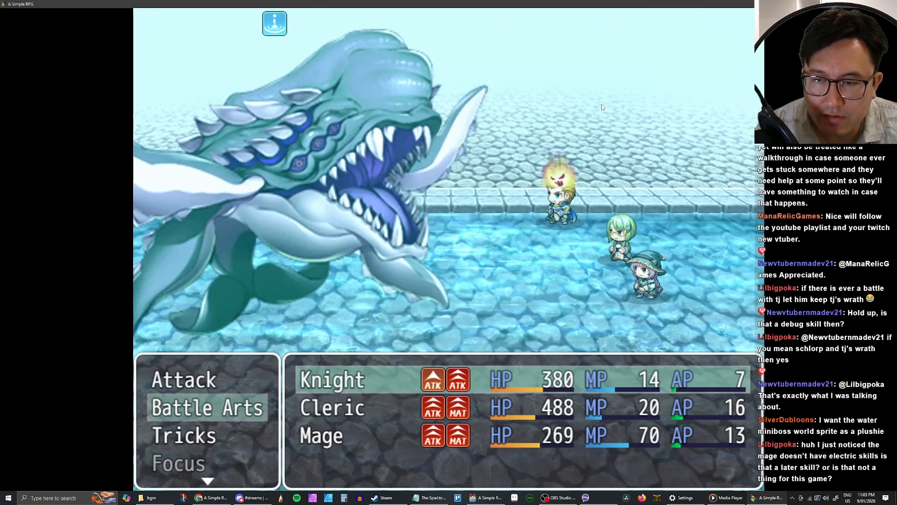
pyautogui.press('Return')
pyautogui.press('Left')
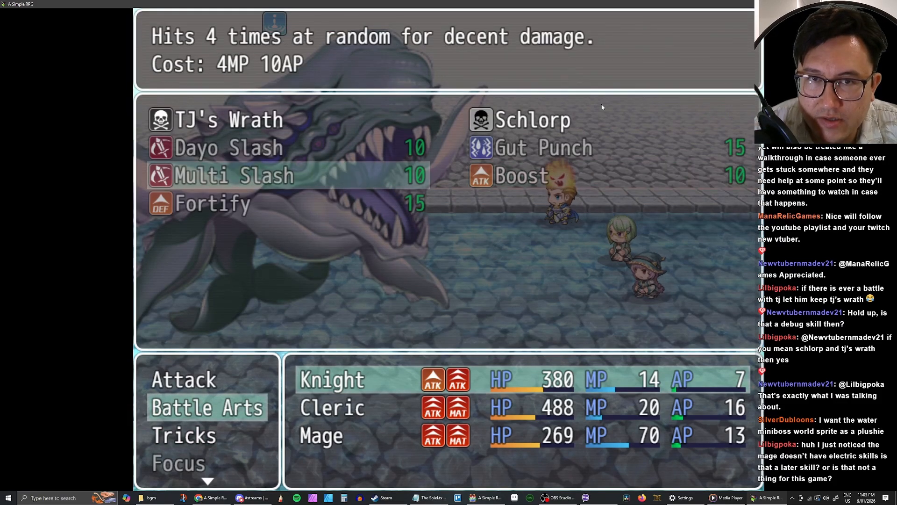
pyautogui.press('Right')
pyautogui.press('Escape')
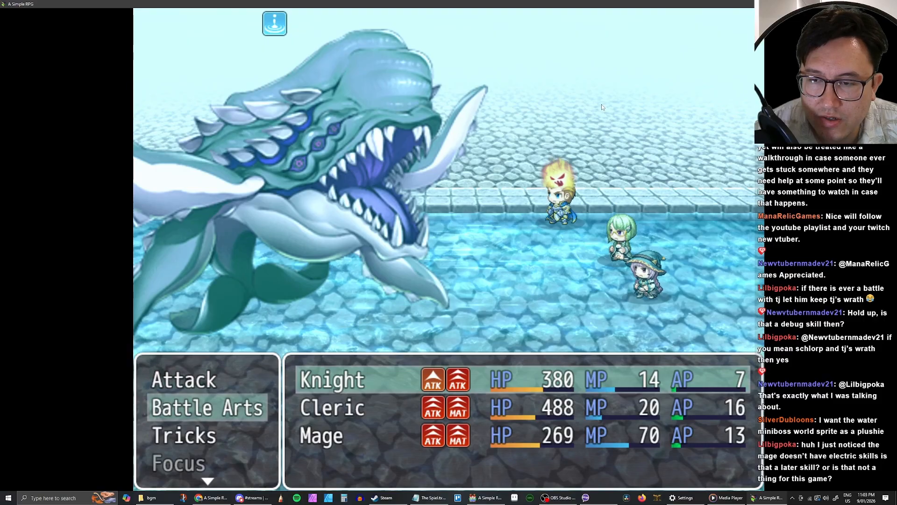
pyautogui.press('Return')
pyautogui.press('Left')
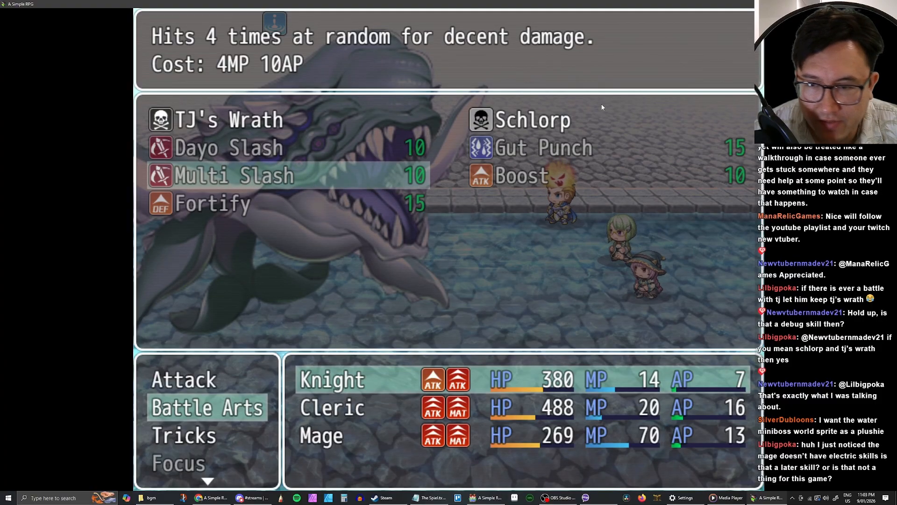
pyautogui.press('Escape')
# Step: Check the effect and cost of Smoke Bomb among the Knight's Tricks
pyautogui.press('Down')
pyautogui.press('Down')
pyautogui.press('Up')
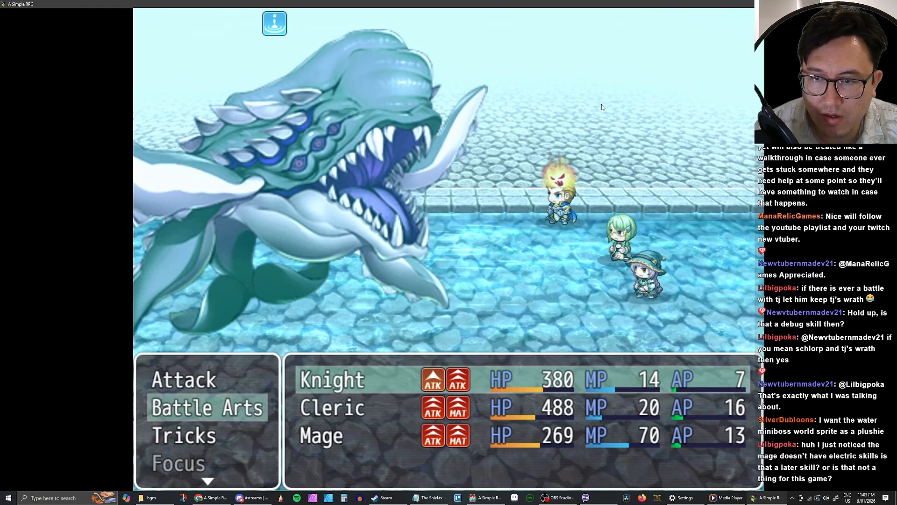
pyautogui.press('Down')
pyautogui.press('Return')
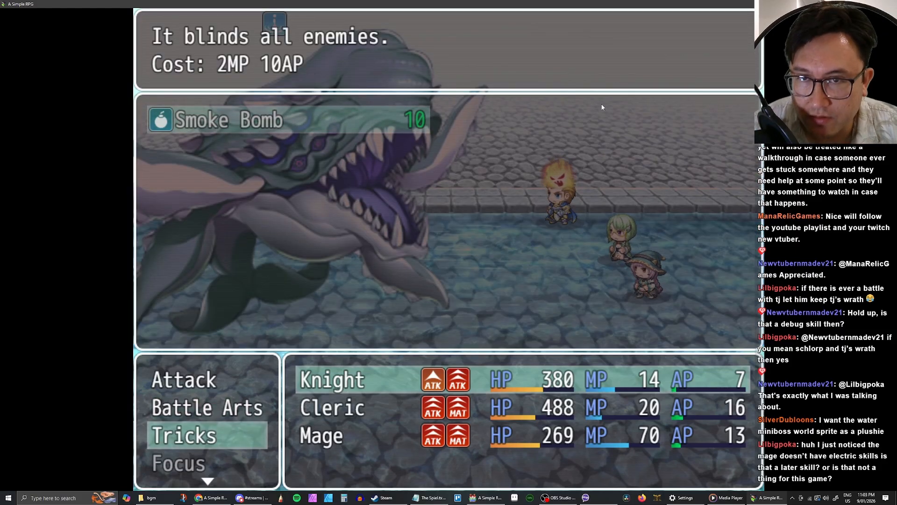
pyautogui.press('Return')
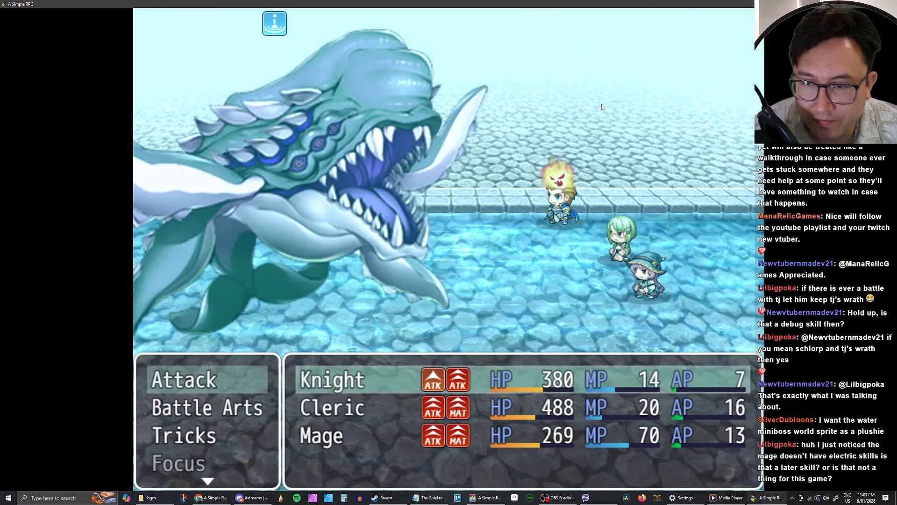
# Step: Recheck the costs of Boost and Multi Slash in the Knight's Battle Arts
pyautogui.press('Down')
pyautogui.press('Return')
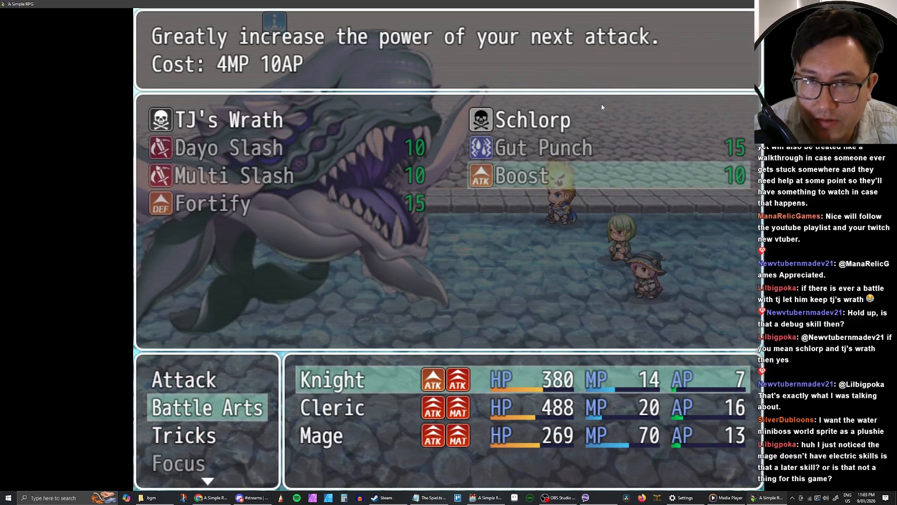
pyautogui.press('Left')
pyautogui.press('Right')
pyautogui.press('Escape')
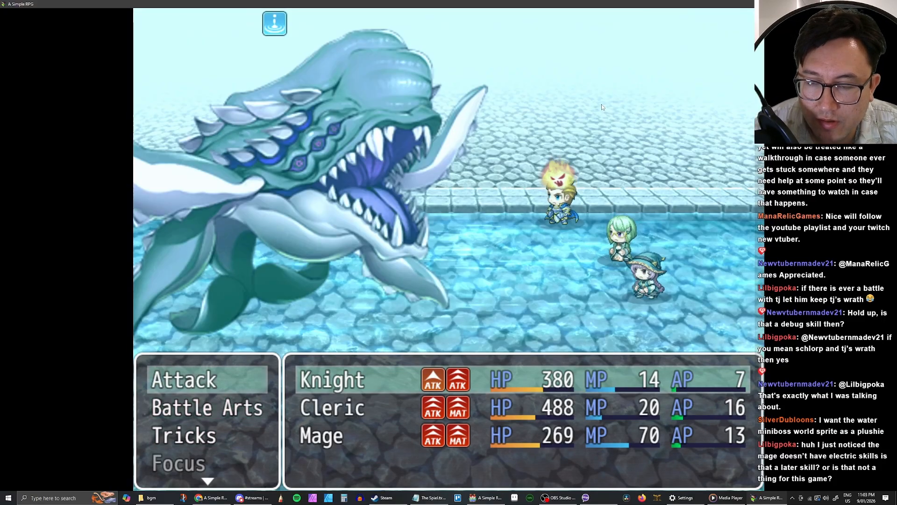
# Step: Have the Knight attack the Water Boss, compare the Cleric's Holy Smite and Holier Smite, and choose Holy Smite
pyautogui.press('Return')
pyautogui.press('Return')
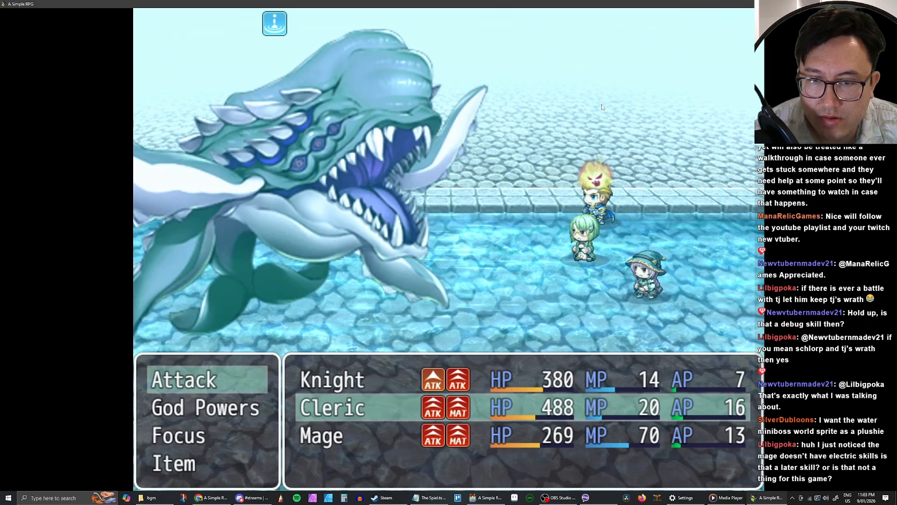
pyautogui.press('Down')
pyautogui.press('Return')
pyautogui.press('Up')
pyautogui.press('Right')
pyautogui.press('Down')
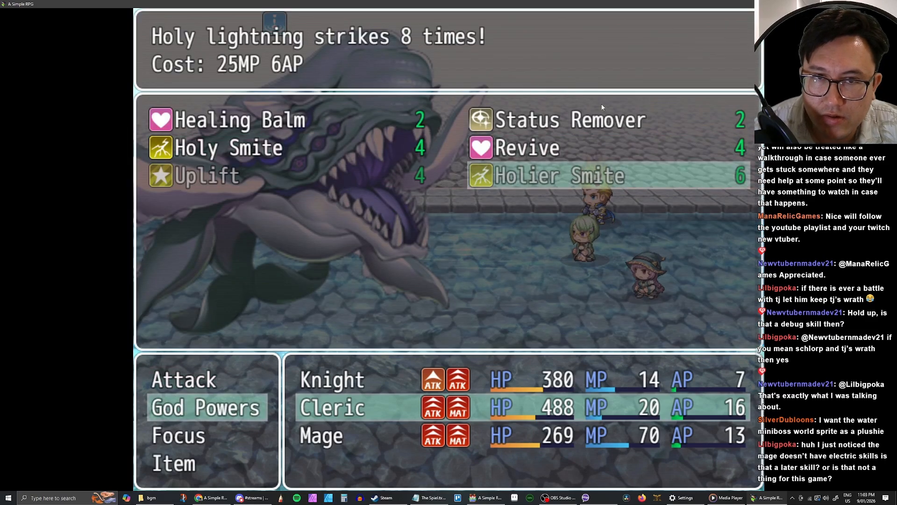
pyautogui.press('Up')
pyautogui.press('Down')
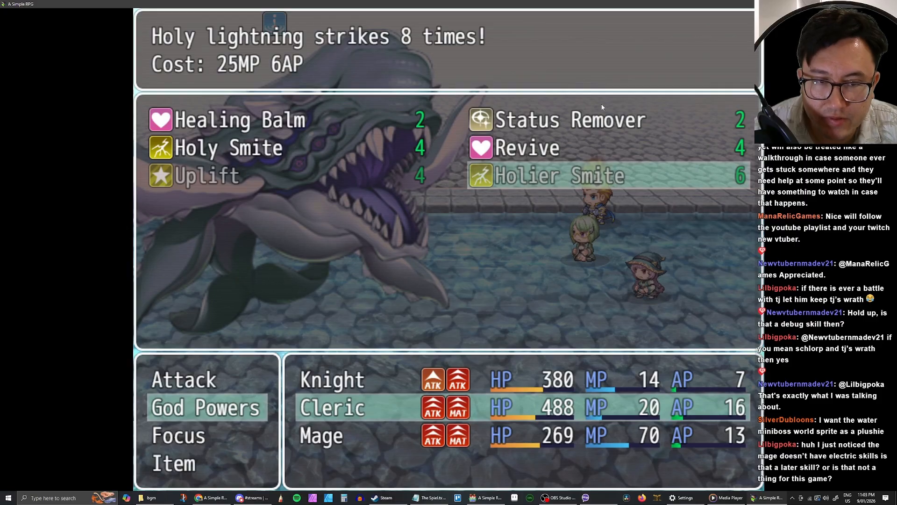
pyautogui.press('Left')
pyautogui.press('Up')
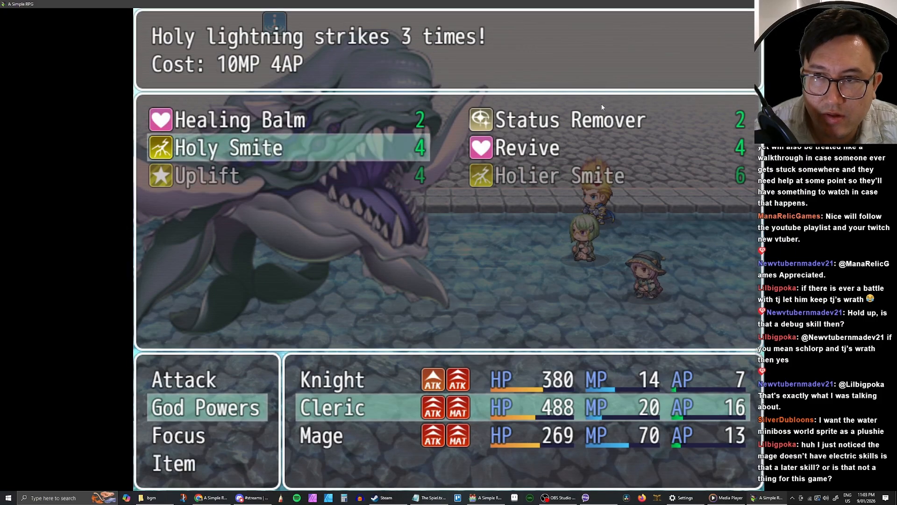
pyautogui.press('Return')
# Step: Choose Heatwave from the Mage's Arcana and play out the fourth round
pyautogui.press('Down')
pyautogui.press('Return')
pyautogui.press('Up')
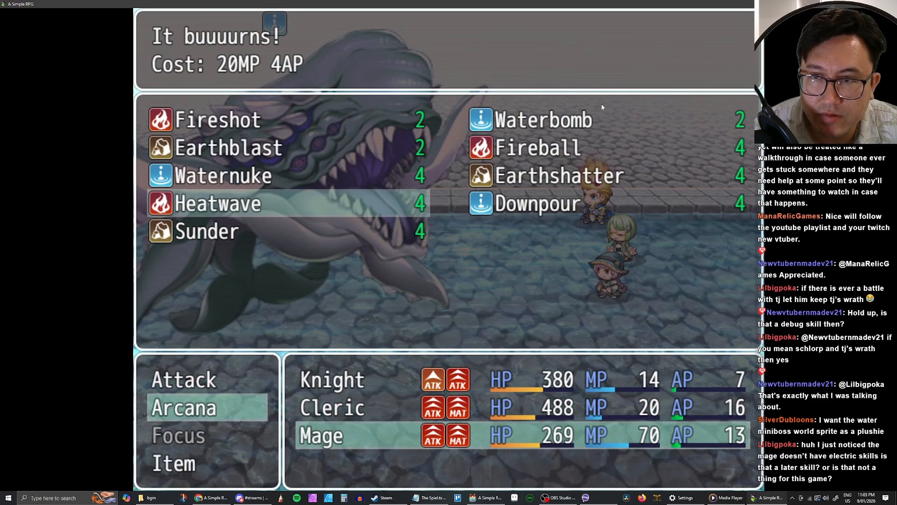
pyautogui.press('Return')
pyautogui.press('Return')
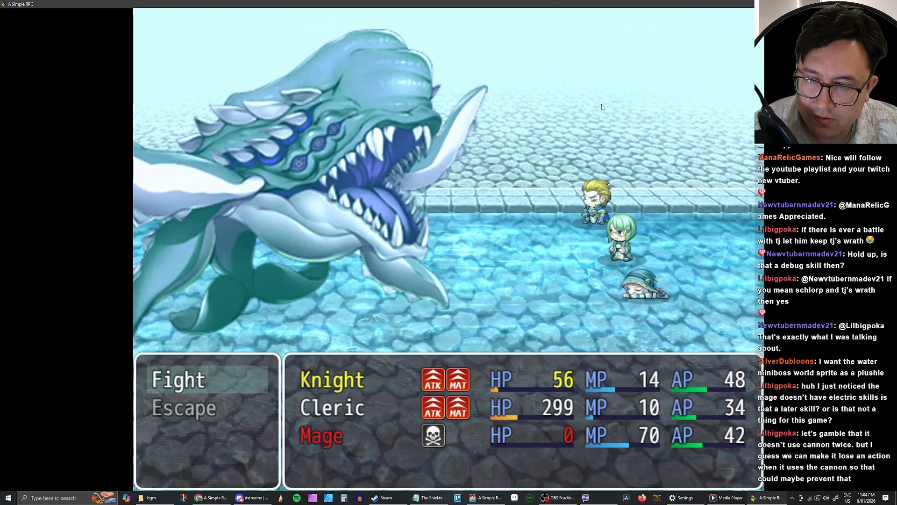
# Step: Start the fifth round and compare the effects and costs of Boost, Fortify and the Knight's other Battle Arts
pyautogui.press('Down')
pyautogui.press('Up')
pyautogui.press('Return')
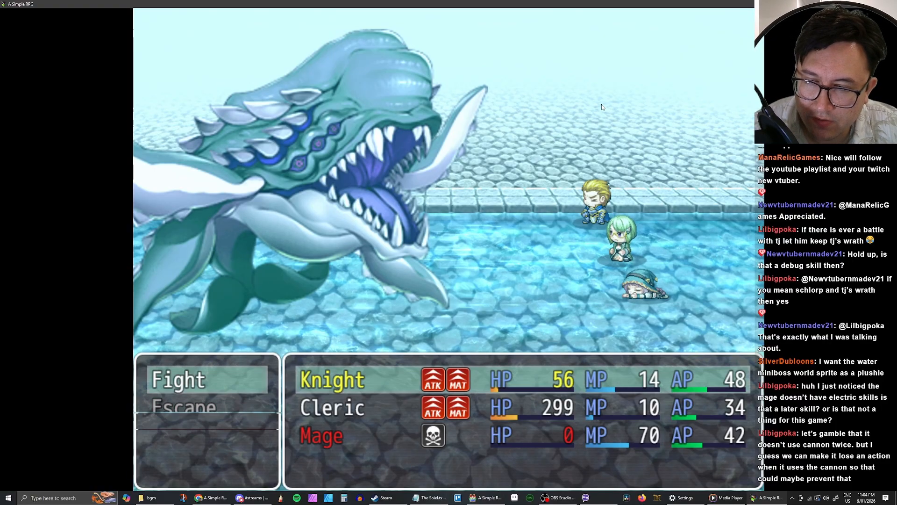
pyautogui.press('Down')
pyautogui.press('Return')
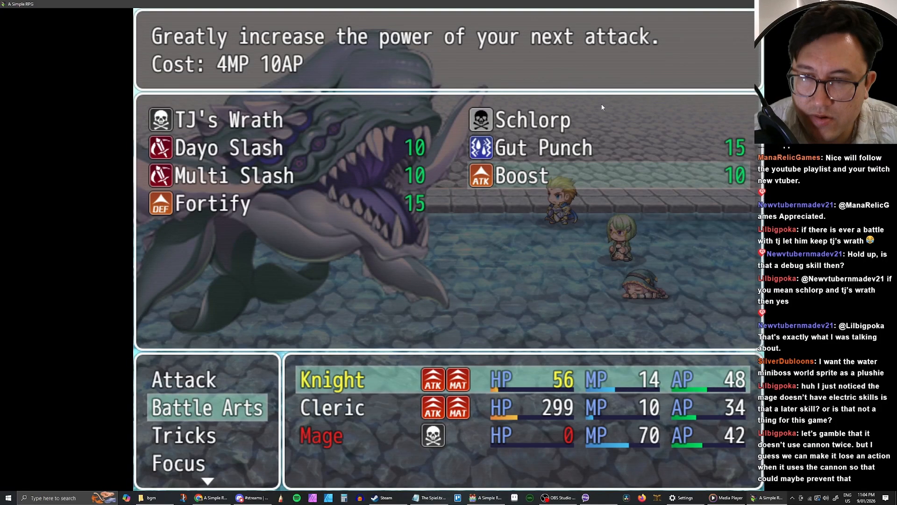
pyautogui.press('Left')
pyautogui.press('Down')
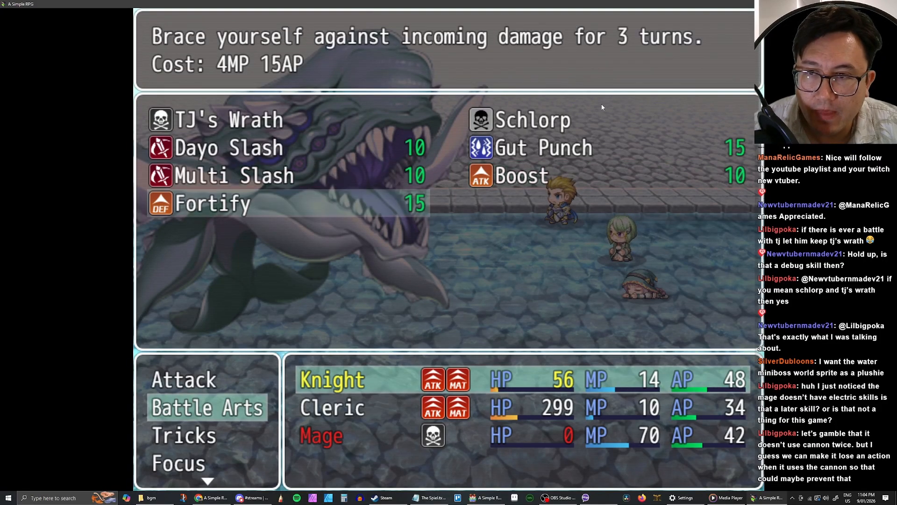
pyautogui.press('Up')
pyautogui.press('Right')
pyautogui.press('Up')
pyautogui.press('Left')
pyautogui.press('Down')
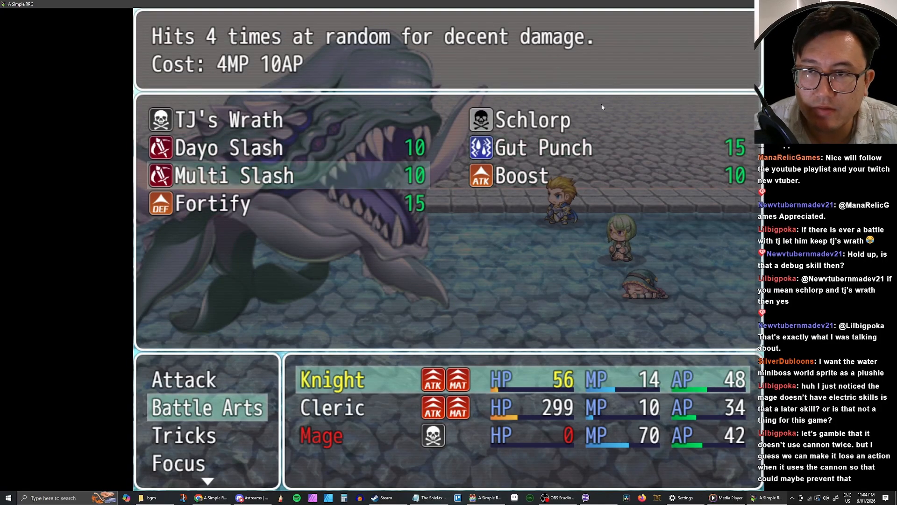
# Step: Use the Knight's Multi Slash Battle Art for this round
pyautogui.press('Right')
pyautogui.press('Left')
pyautogui.press('Up')
pyautogui.press('Down')
pyautogui.press('Up')
pyautogui.press('Return')
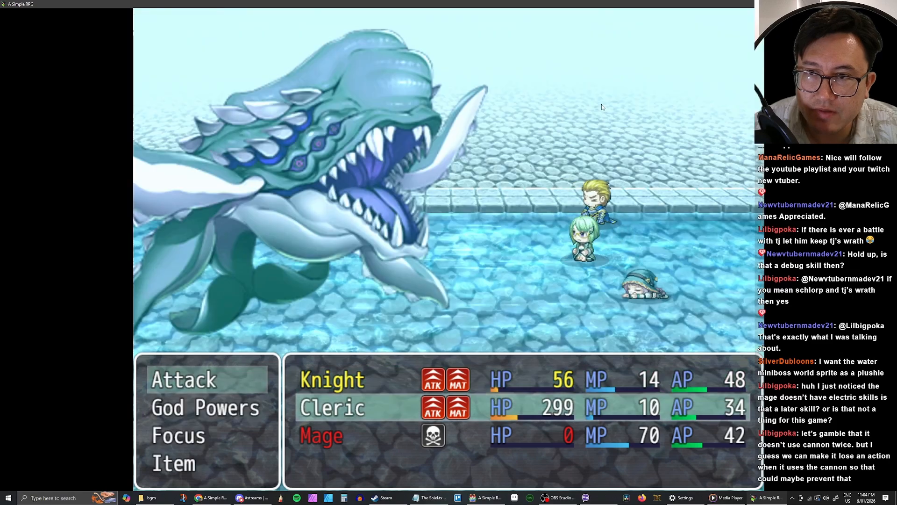
# Step: Review the Cleric's God Powers, checking which are usable at the current MP, including Revive and Holy Smite
pyautogui.press('Return')
pyautogui.press('Escape')
pyautogui.press('Down')
pyautogui.press('Return')
pyautogui.press('Right')
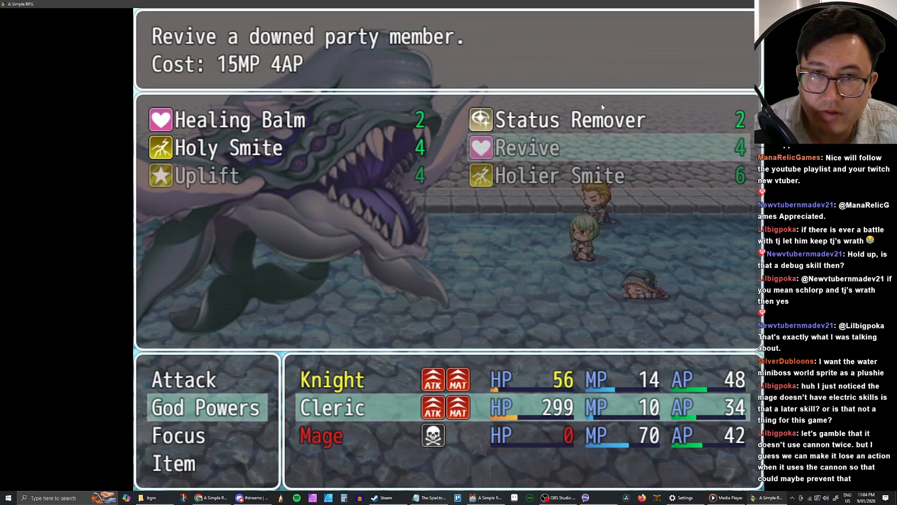
pyautogui.press('Up')
pyautogui.press('Left')
pyautogui.press('Down')
pyautogui.press('Right')
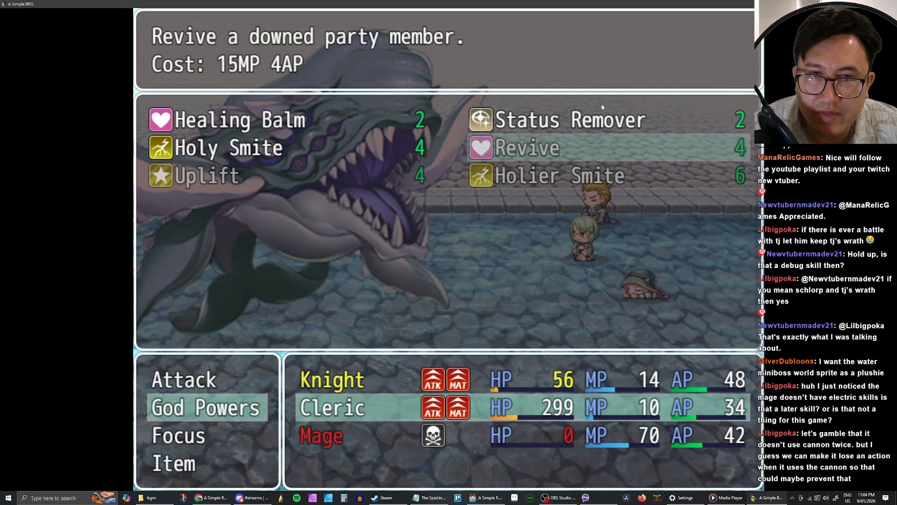
pyautogui.press('Left')
pyautogui.press('Up')
pyautogui.press('Right')
pyautogui.press('Left')
pyautogui.press('Down')
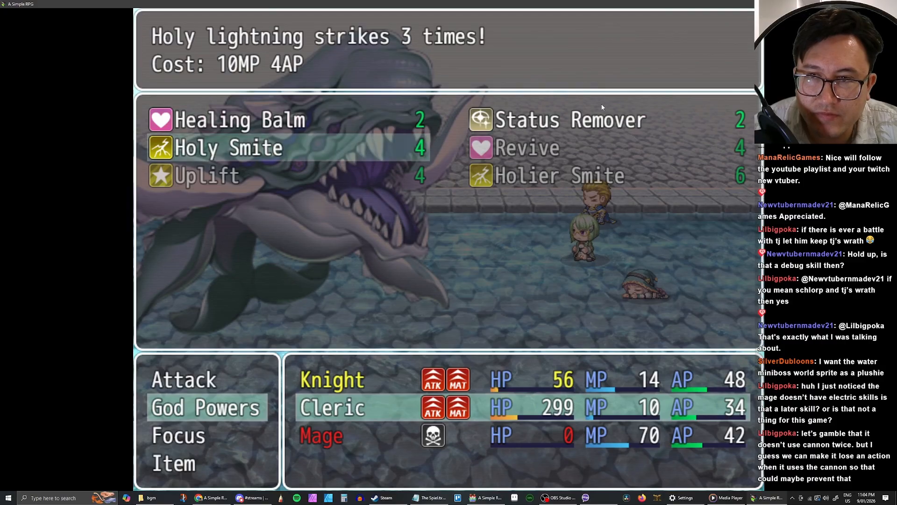
# Step: Cast the Cleric's Healing Balm and play out the fifth round
pyautogui.press('Right')
pyautogui.press('Up')
pyautogui.press('Left')
pyautogui.press('Down')
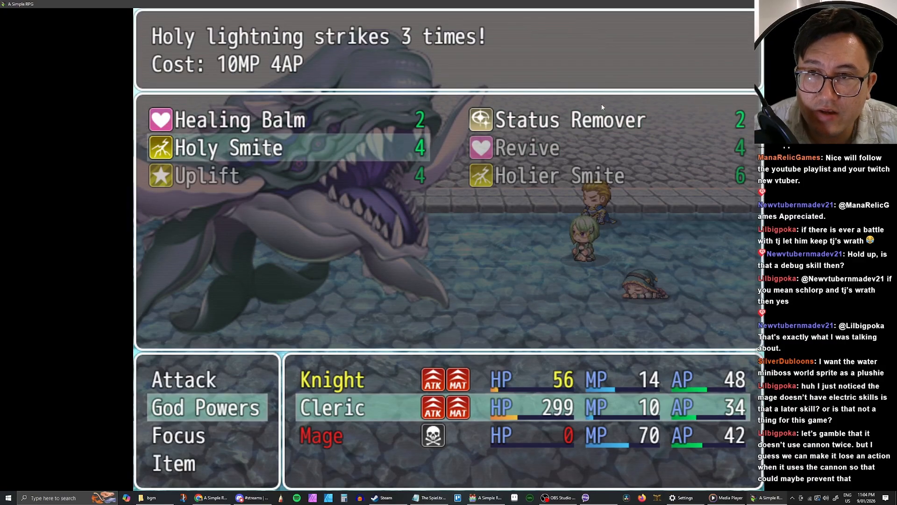
pyautogui.press('Up')
pyautogui.press('Return')
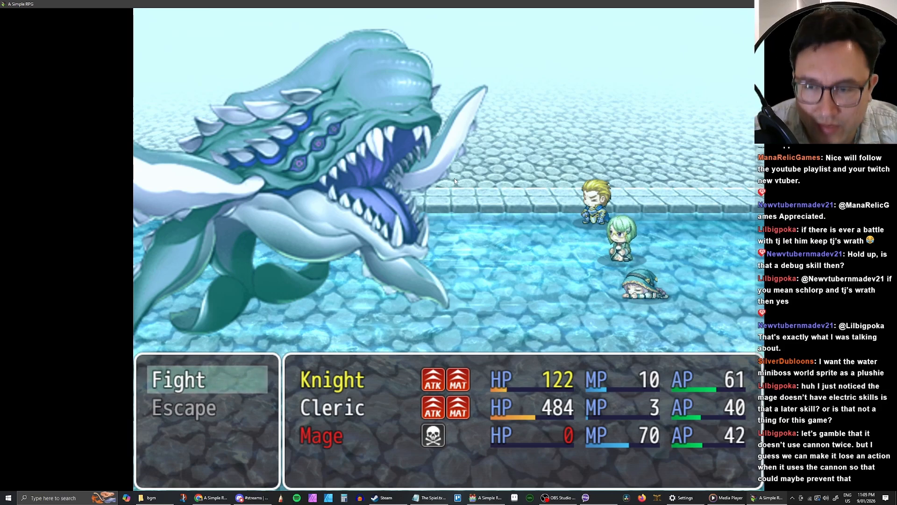
# Step: Start the sixth round and weigh Multi Slash, Gut Punch, Boost and Dayo Slash by effect and cost
pyautogui.press('Return')
pyautogui.press('Down')
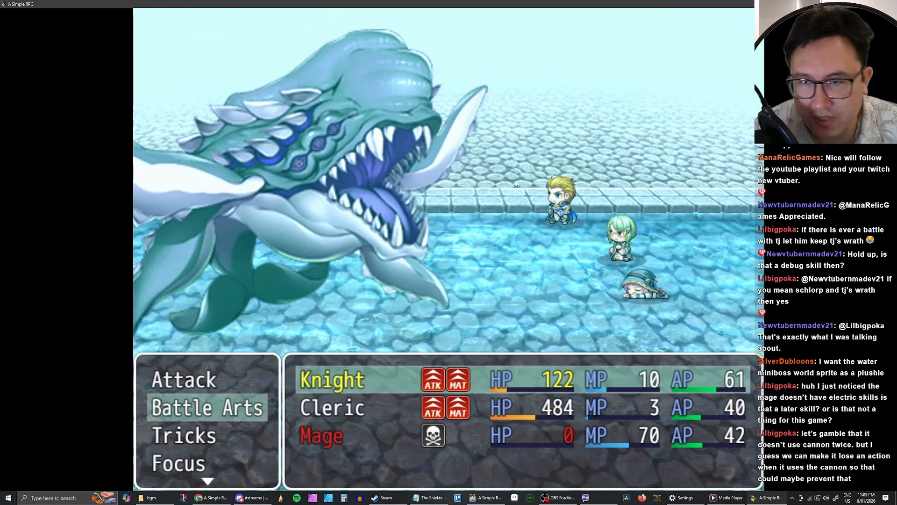
pyautogui.press('Return')
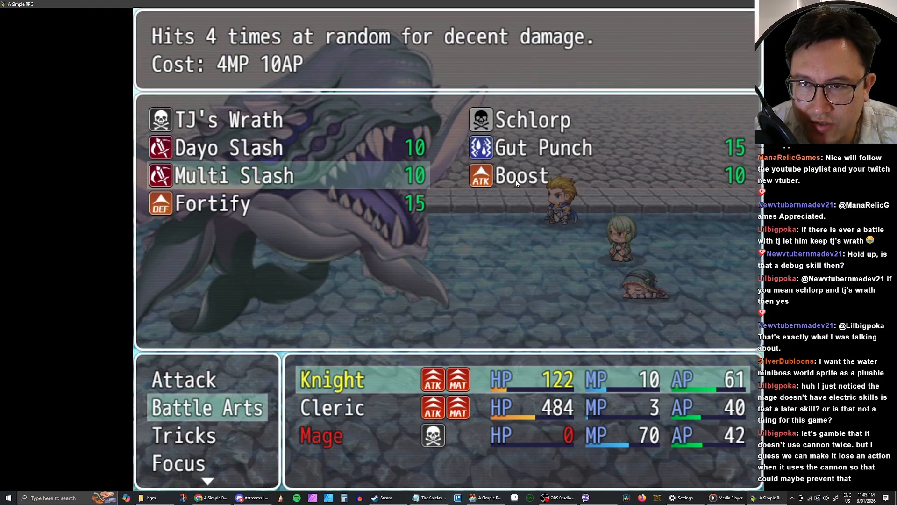
pyautogui.press('Up')
pyautogui.press('Right')
pyautogui.press('Down')
pyautogui.press('Left')
pyautogui.press('Up')
pyautogui.press('Right')
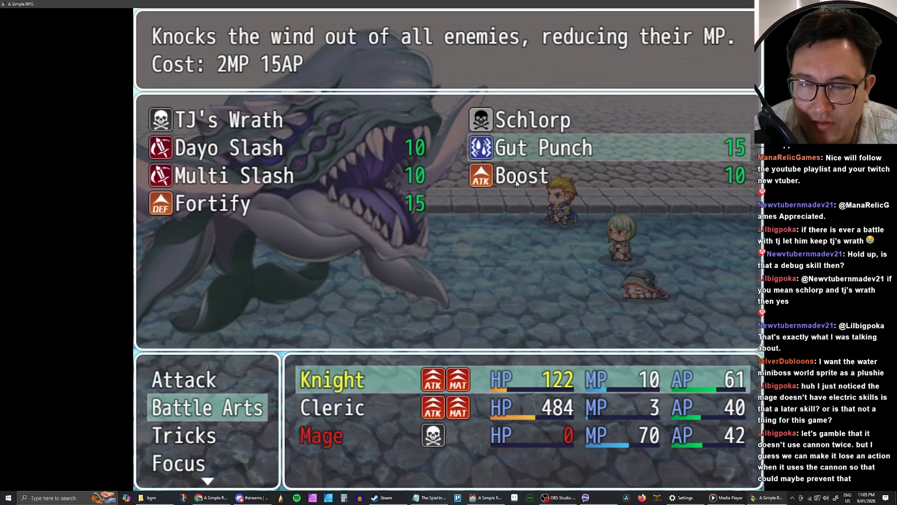
pyautogui.press('Down')
pyautogui.press('Left')
pyautogui.press('Up')
pyautogui.press('Down')
pyautogui.press('Right')
pyautogui.press('Up')
pyautogui.press('Left')
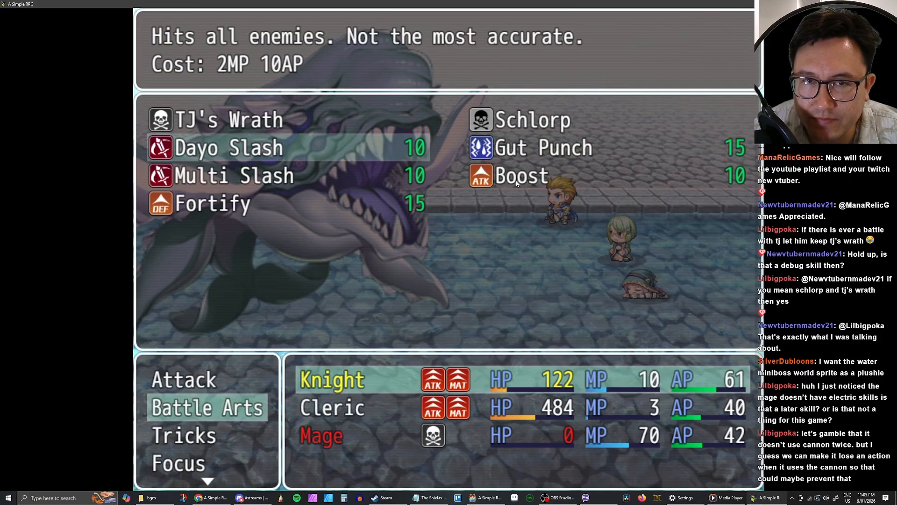
pyautogui.press('Down')
pyautogui.press('Up')
pyautogui.press('Down')
pyautogui.press('Return')
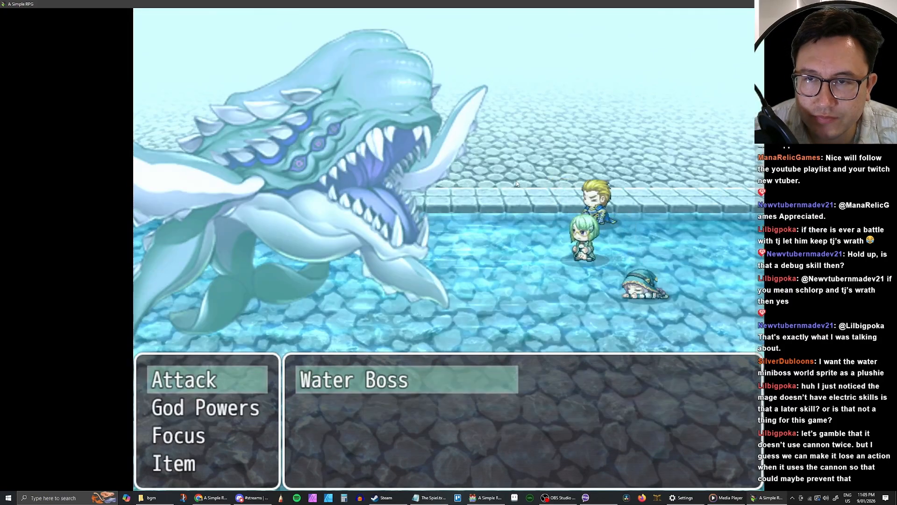
pyautogui.press('Down')
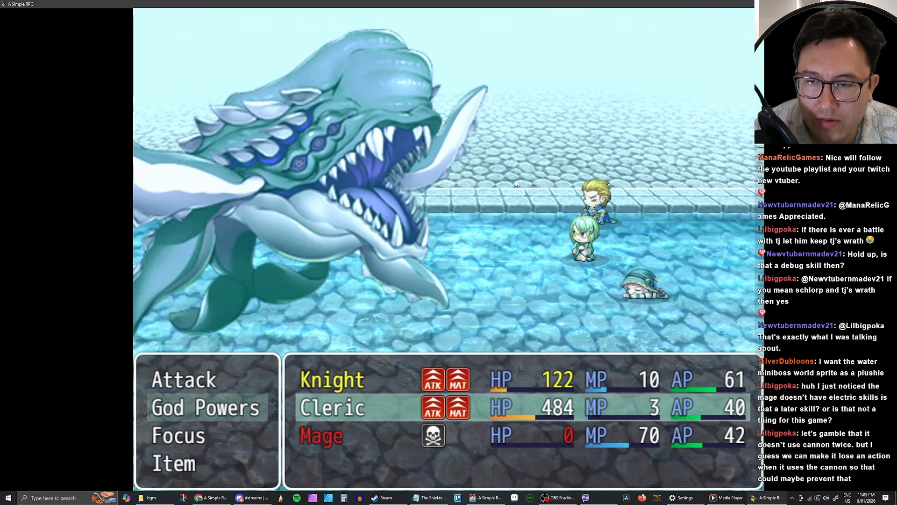
pyautogui.press('Escape')
# Step: Use the Knight's Schlorp on the Water Boss, give the Cleric an action, and finish the battle
pyautogui.press('Down')
pyautogui.press('Return')
pyautogui.press('Up')
pyautogui.press('Up')
pyautogui.press('Right')
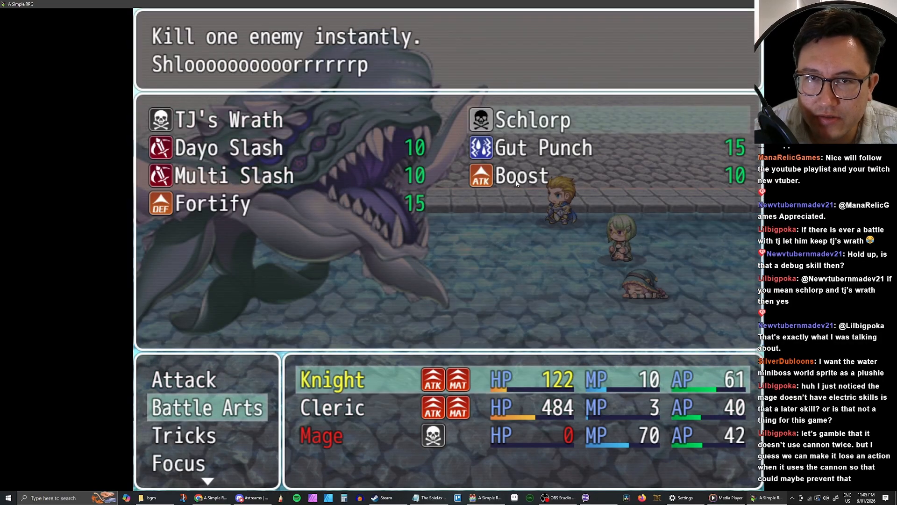
pyautogui.press('Return')
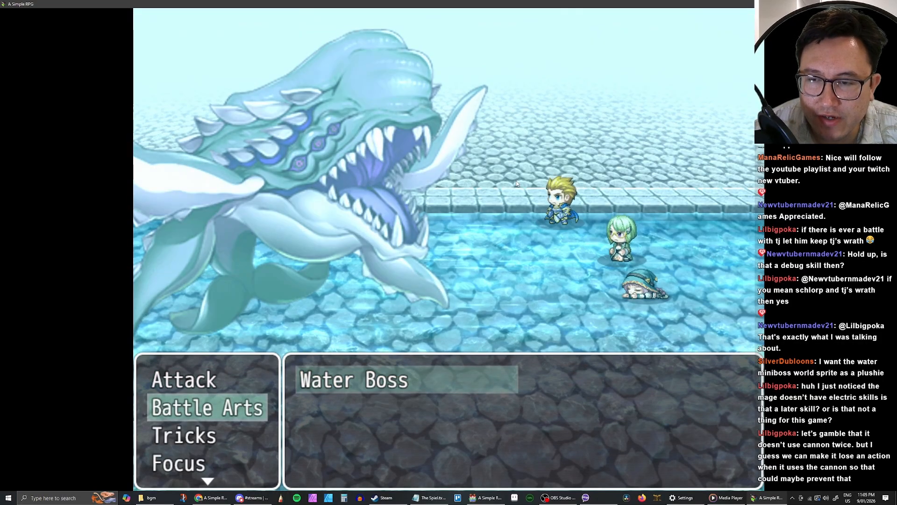
pyautogui.press('Return')
pyautogui.press('Up')
pyautogui.press('Down')
pyautogui.press('Return')
pyautogui.press('Return')
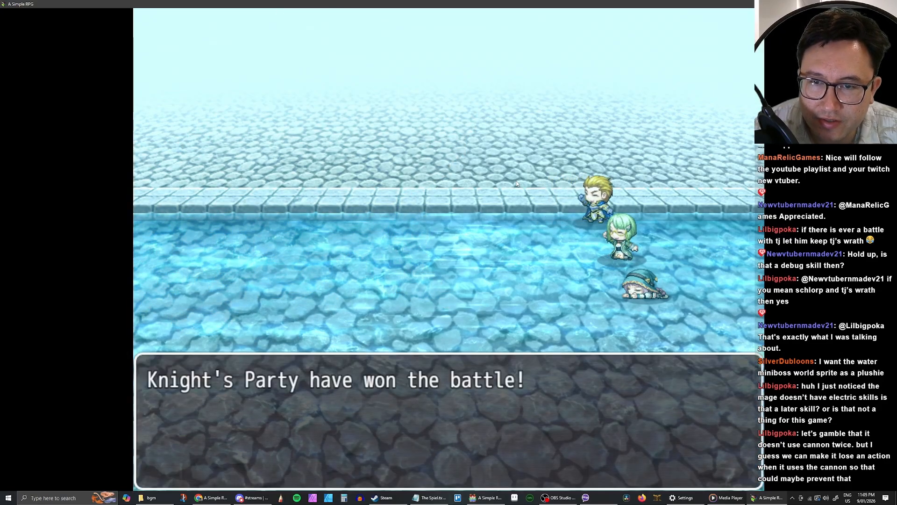
pyautogui.press('Return')
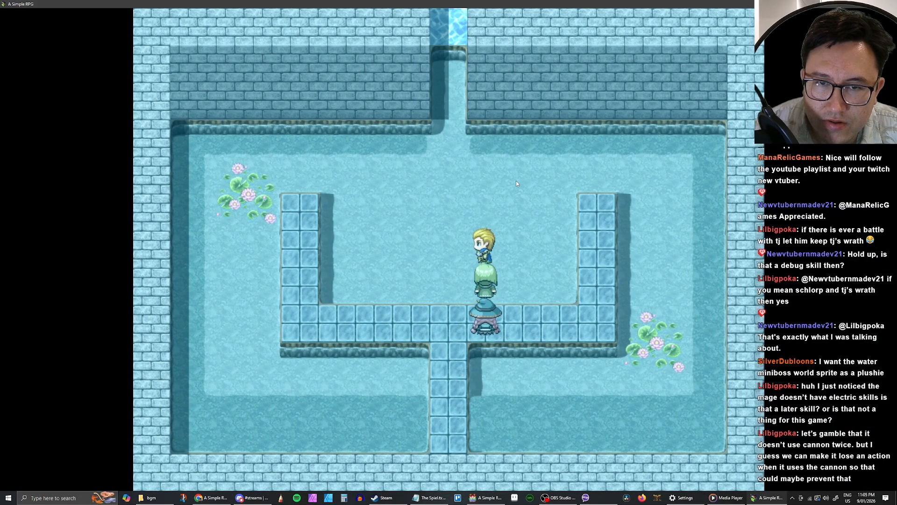
# Step: Walk the party north from the boss room to the crystal in the next chamber
pyautogui.press('Up')
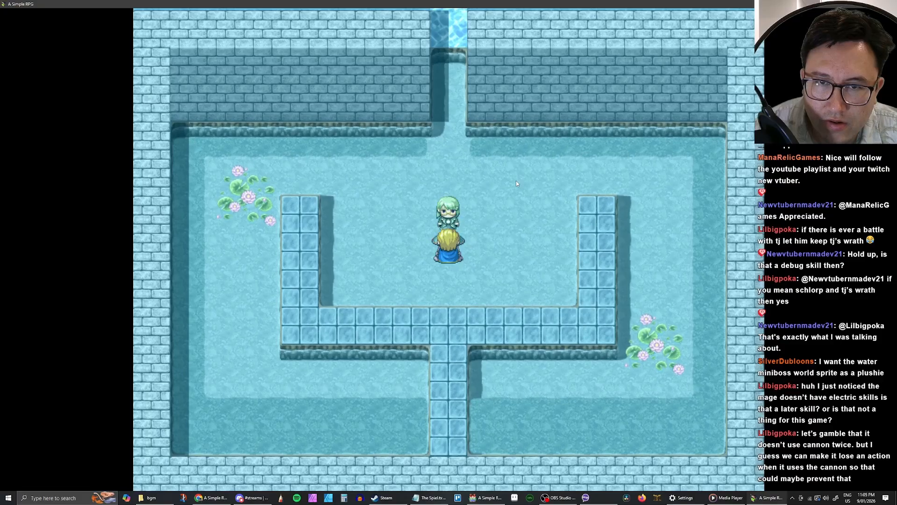
pyautogui.press('Down')
pyautogui.press('Up')
pyautogui.press('Up')
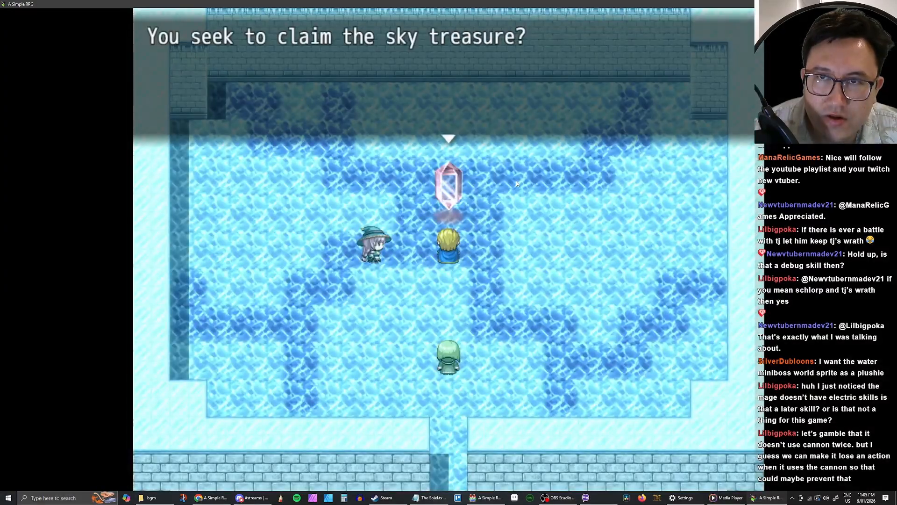
# Step: Go through the crystal's dialogue about claiming the sky treasure, then talk to the crystal again
pyautogui.press('Return')
pyautogui.press('Return')
pyautogui.press('Return')
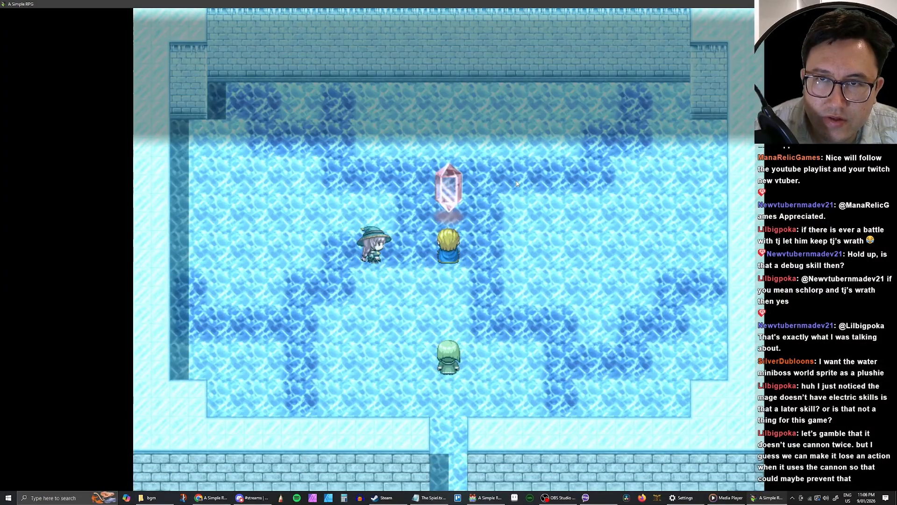
pyautogui.press('Return')
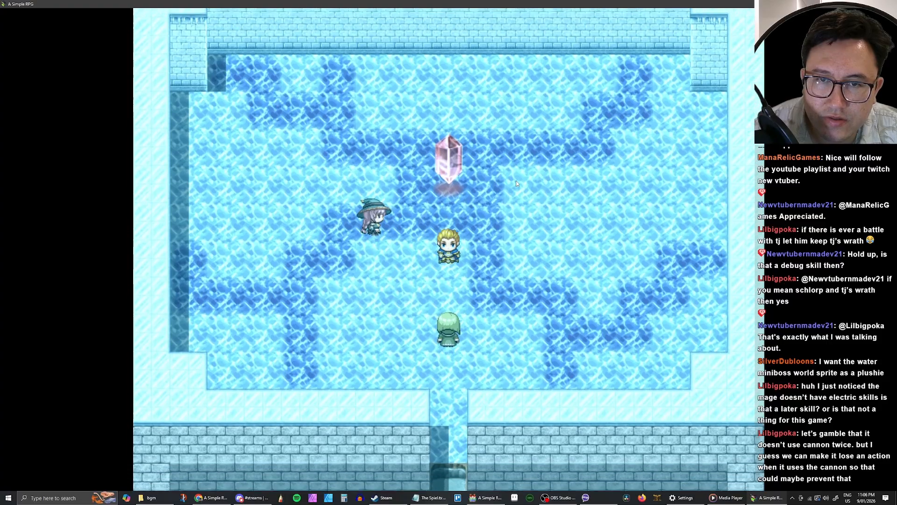
pyautogui.press('Return')
pyautogui.press('Return')
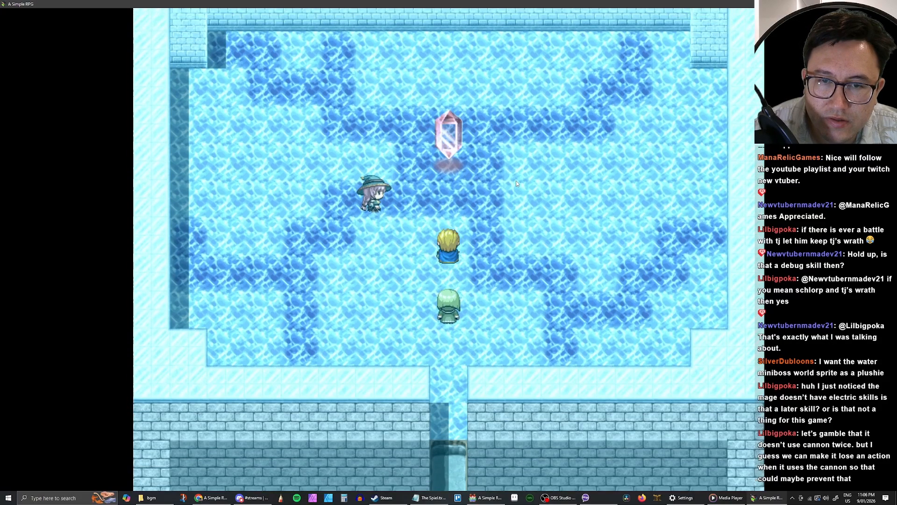
pyautogui.press('Return')
pyautogui.press('Return')
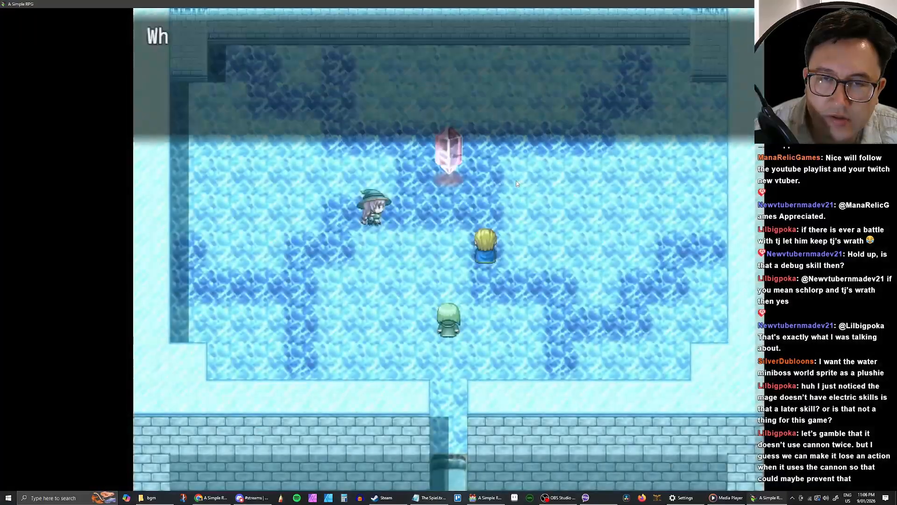
# Step: Choose the Mage as the offering to the water temple
pyautogui.press('Down')
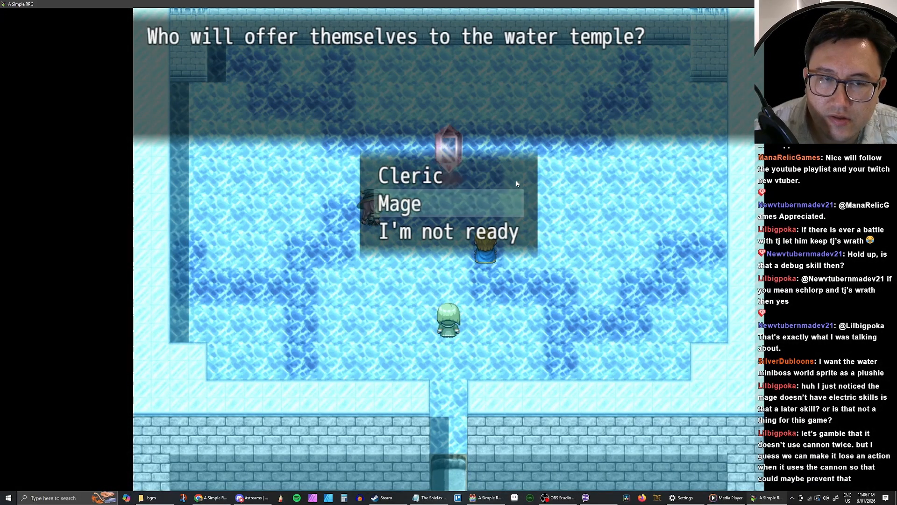
pyautogui.press('Up')
pyautogui.press('Down')
pyautogui.press('Up')
pyautogui.press('Down')
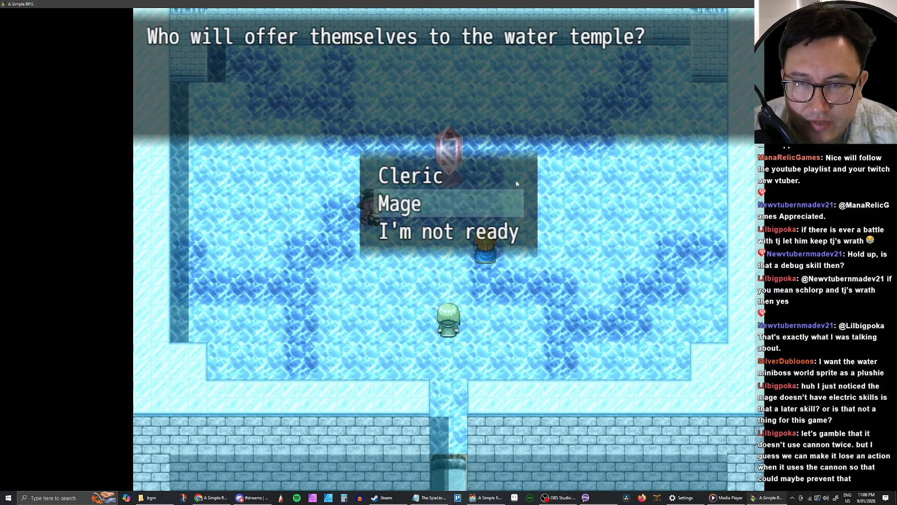
pyautogui.press('Up')
pyautogui.press('Down')
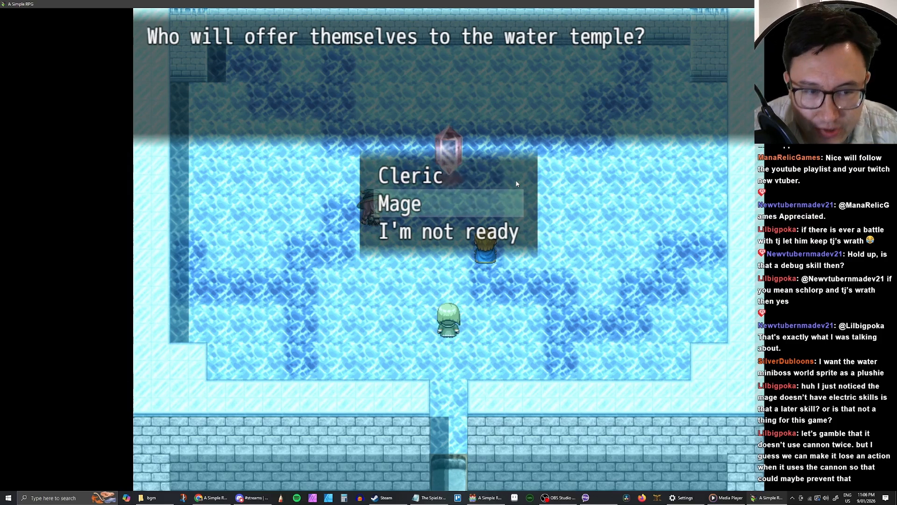
pyautogui.press('Return')
pyautogui.press('Return')
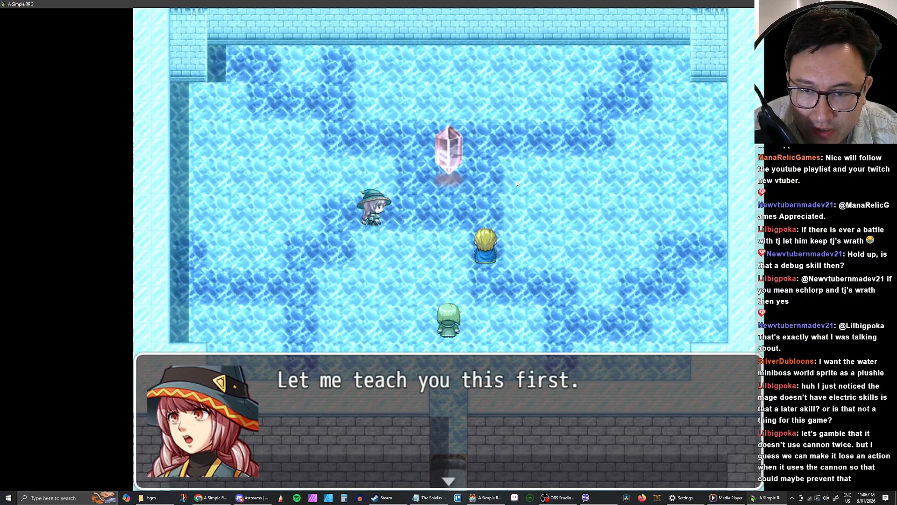
# Step: Advance through the Mage's farewell, the crystal's reply and the reward, and leave the Water Temple for Hub Town
pyautogui.press('Return')
pyautogui.press('Return')
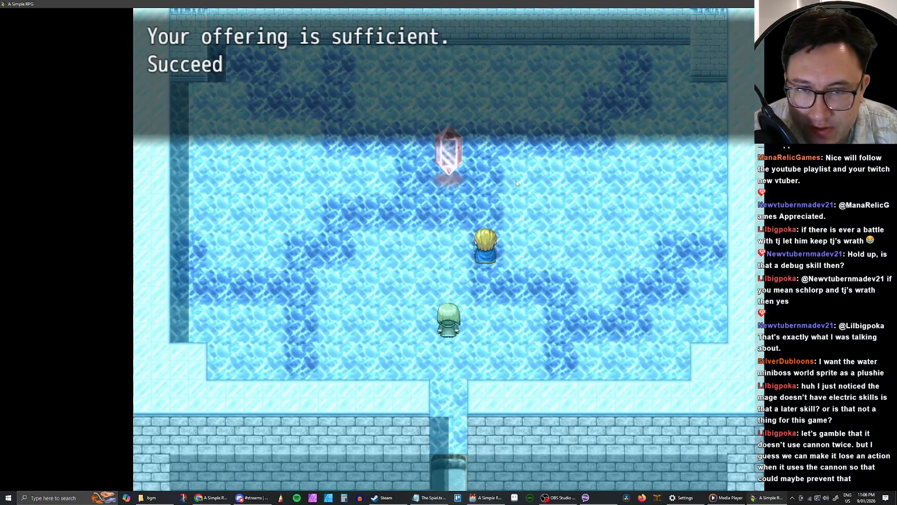
pyautogui.press('Return')
pyautogui.press('Return')
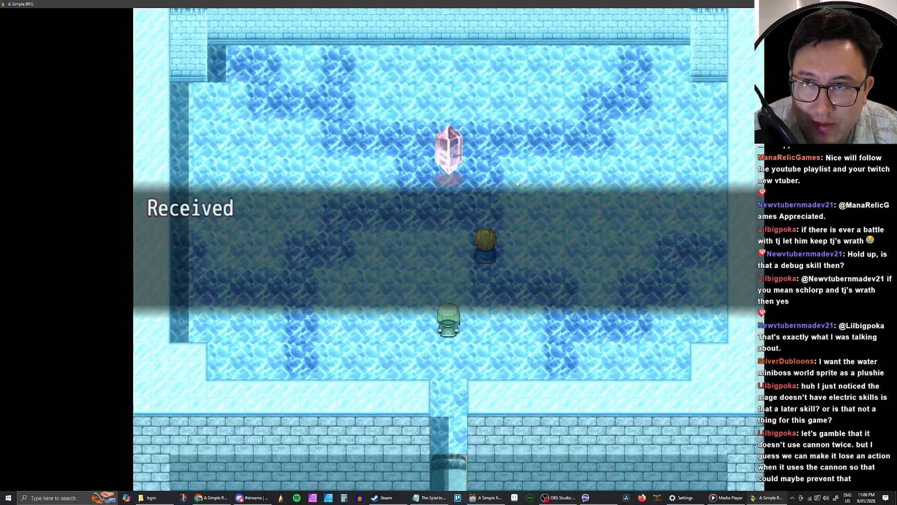
pyautogui.press('Return')
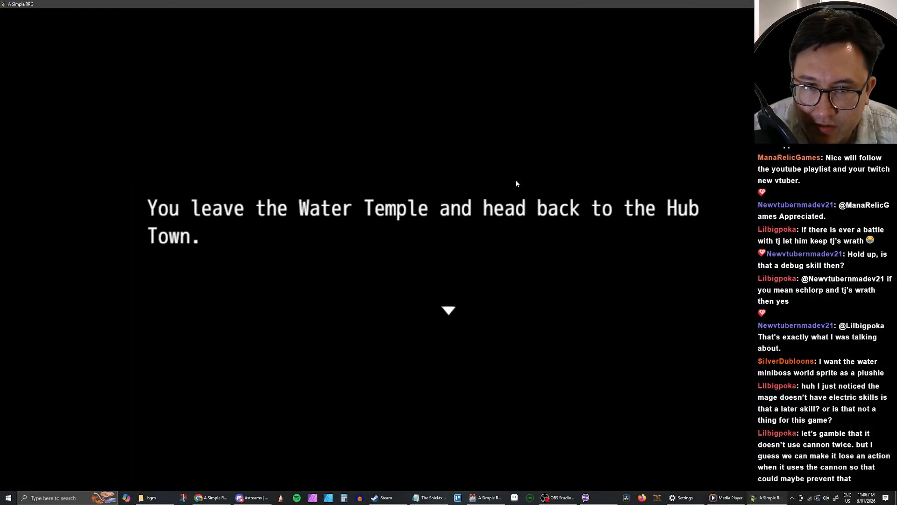
pyautogui.press('Return')
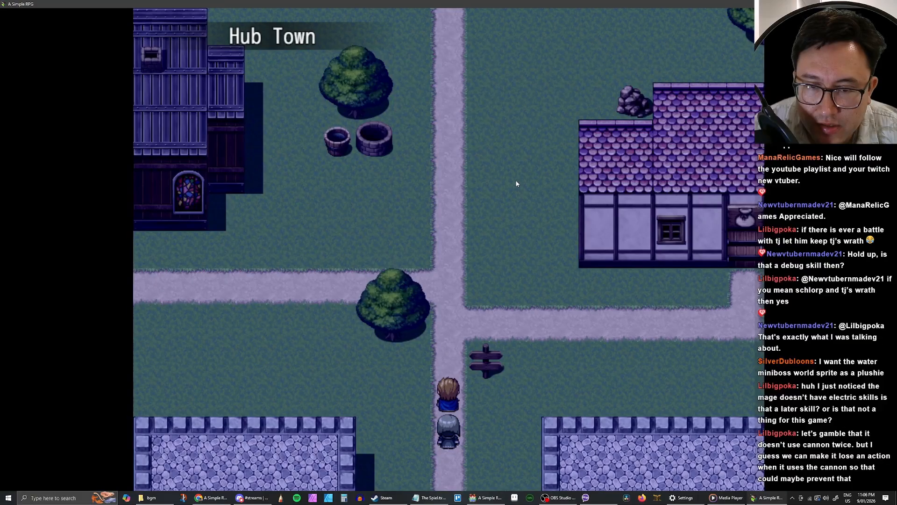
# Step: Walk the party east through nighttime Hub Town to the bar and go through the scene inside
pyautogui.press('Up')
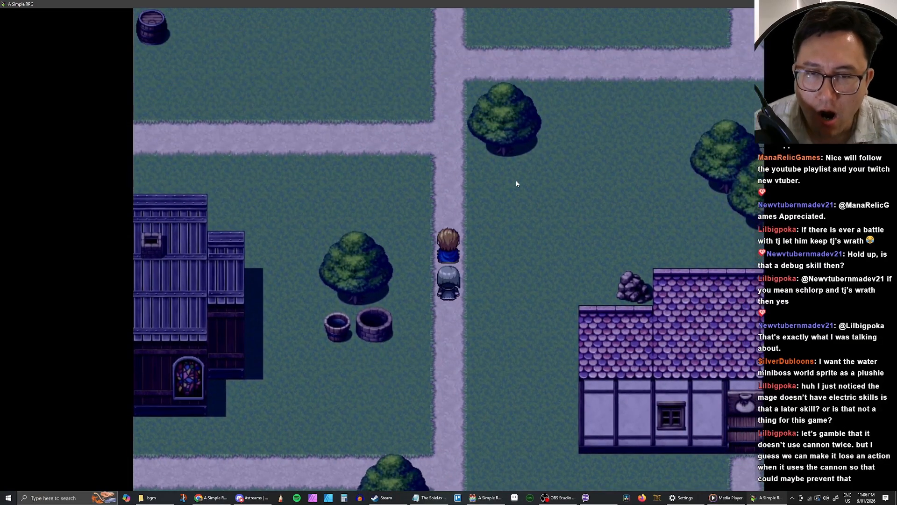
pyautogui.press('Up')
pyautogui.press('Right')
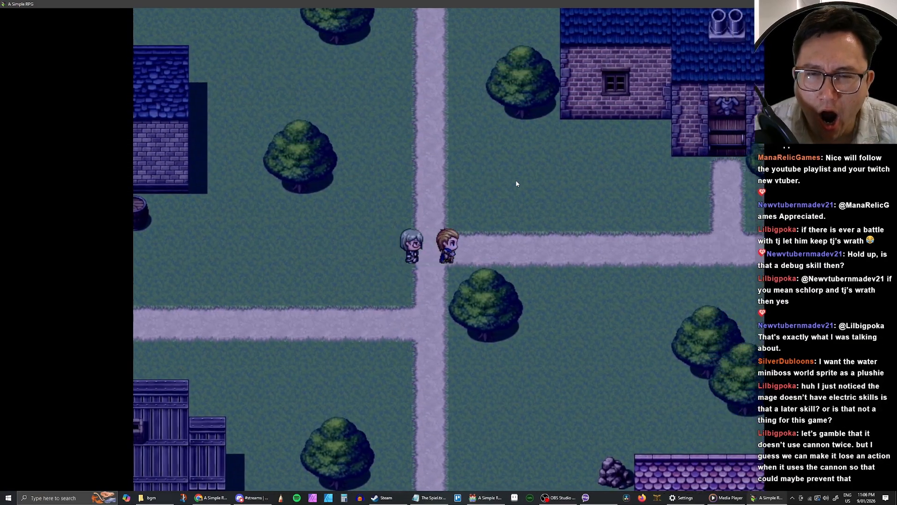
pyautogui.press('Right')
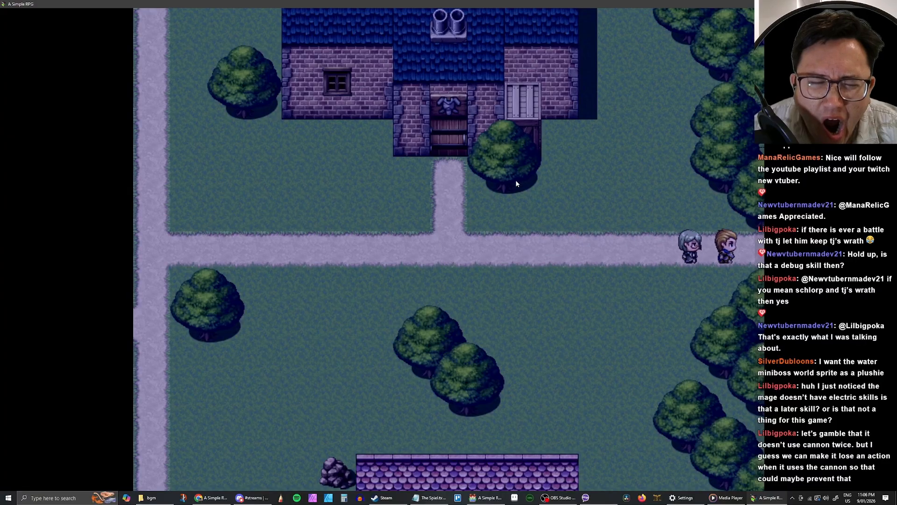
pyautogui.press('Right')
pyautogui.press('Right')
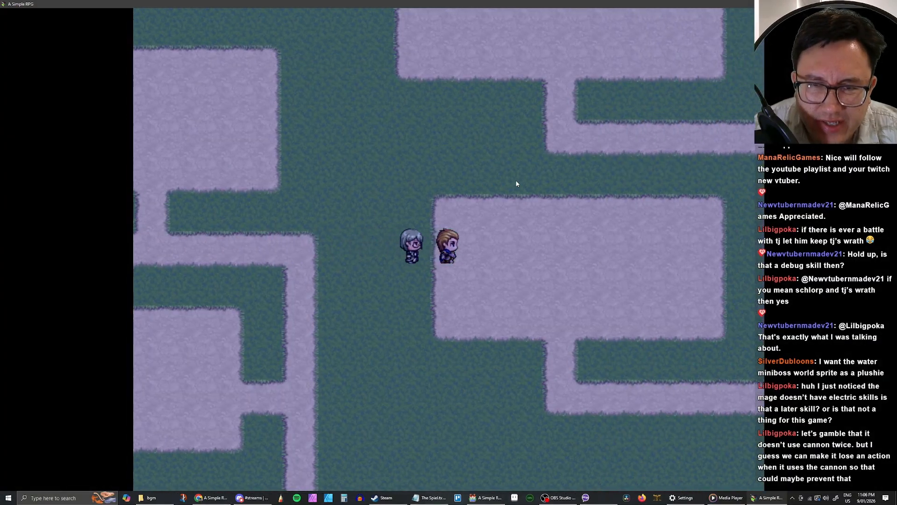
pyautogui.press('Right')
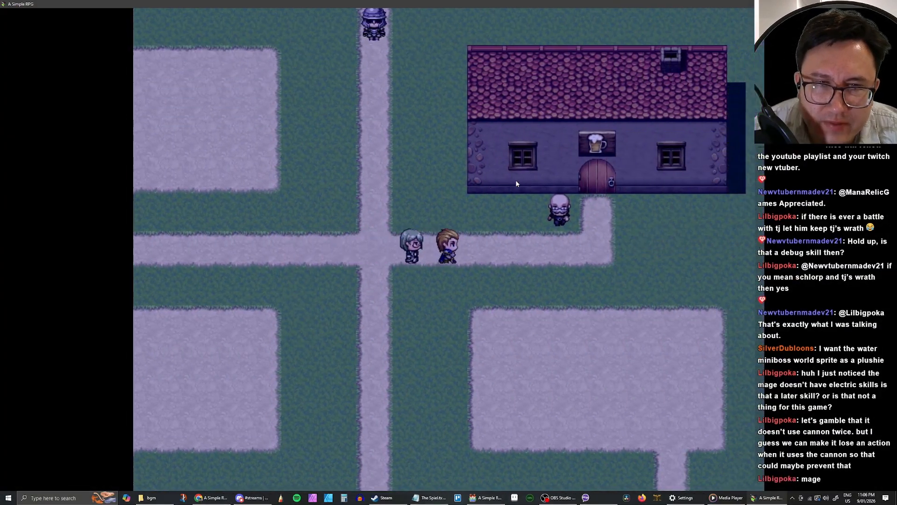
pyautogui.press('Up')
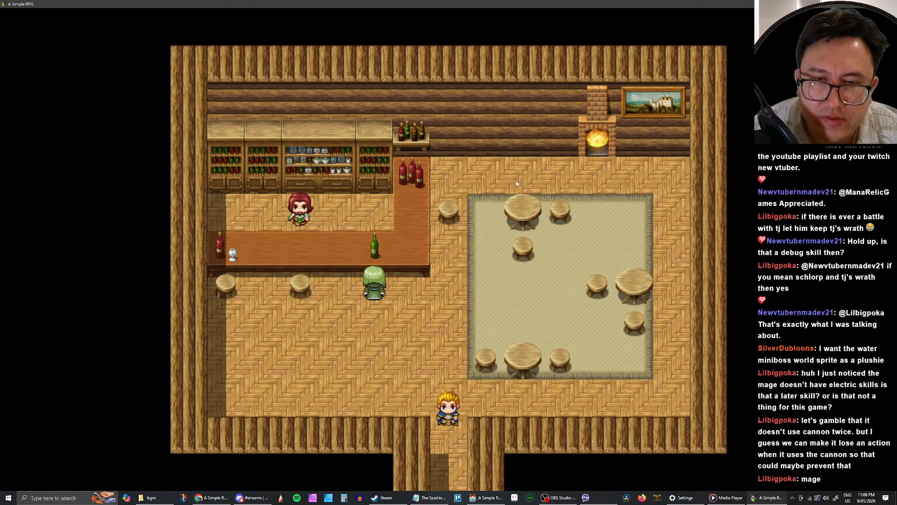
pyautogui.press('Return')
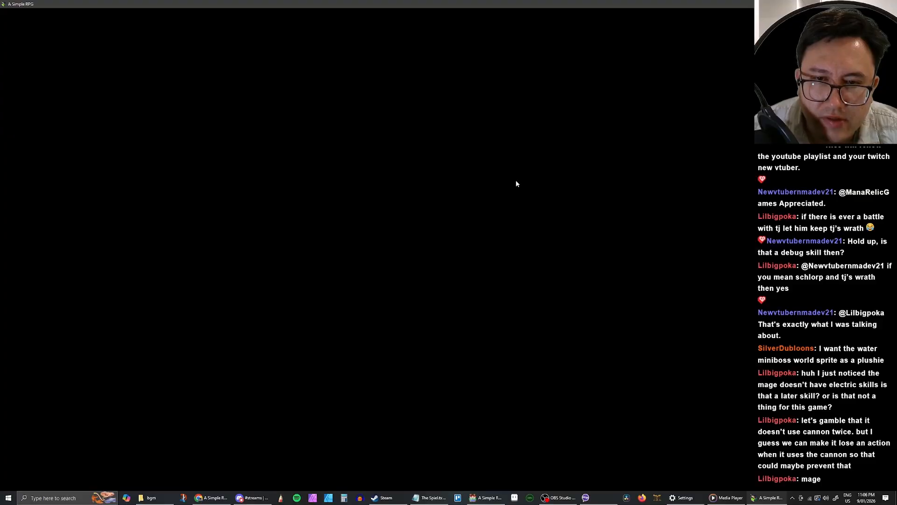
# Step: Walk the party from the bar back west and south to Hub Town's inn
pyautogui.press('Down')
pyautogui.press('Left')
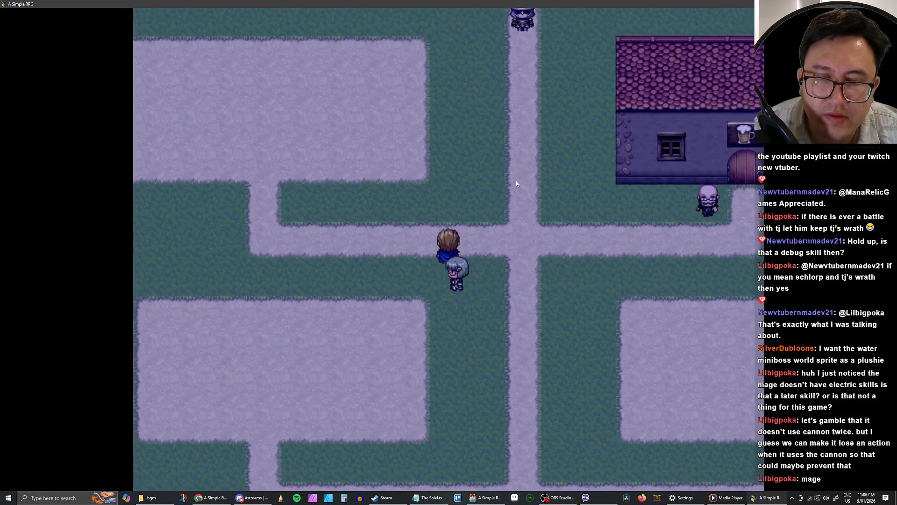
pyautogui.press('Left')
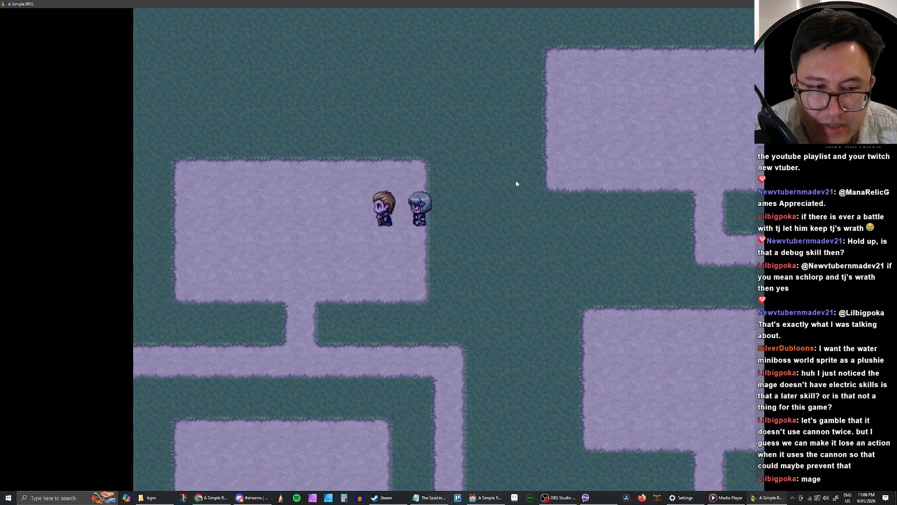
pyautogui.press('Down')
pyautogui.press('Left')
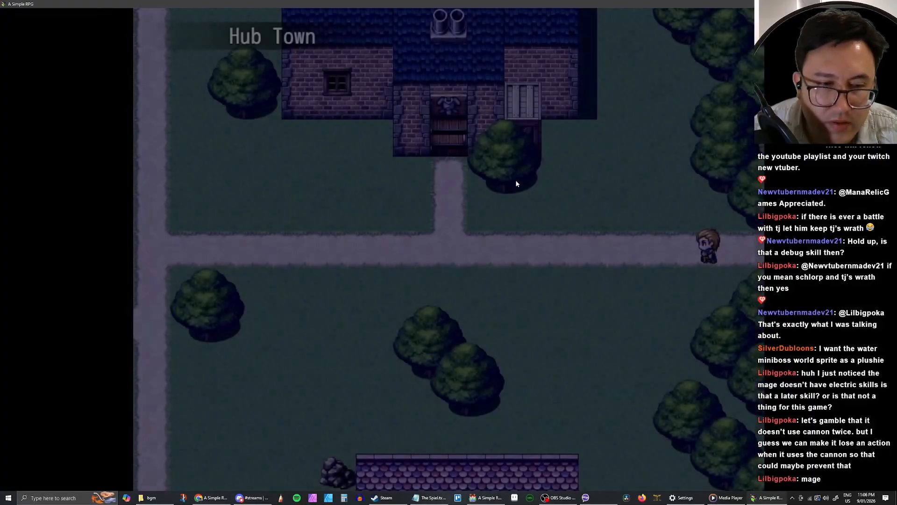
pyautogui.press('Left')
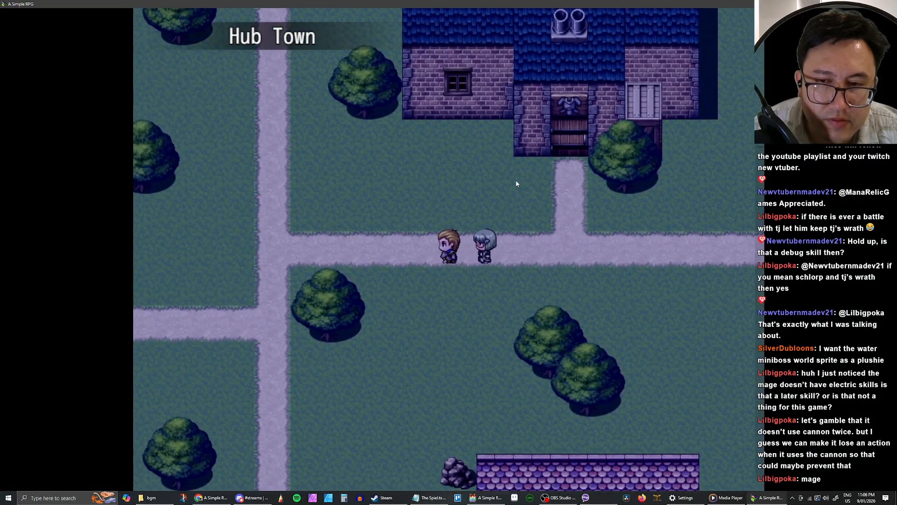
pyautogui.press('Down')
pyautogui.press('Down')
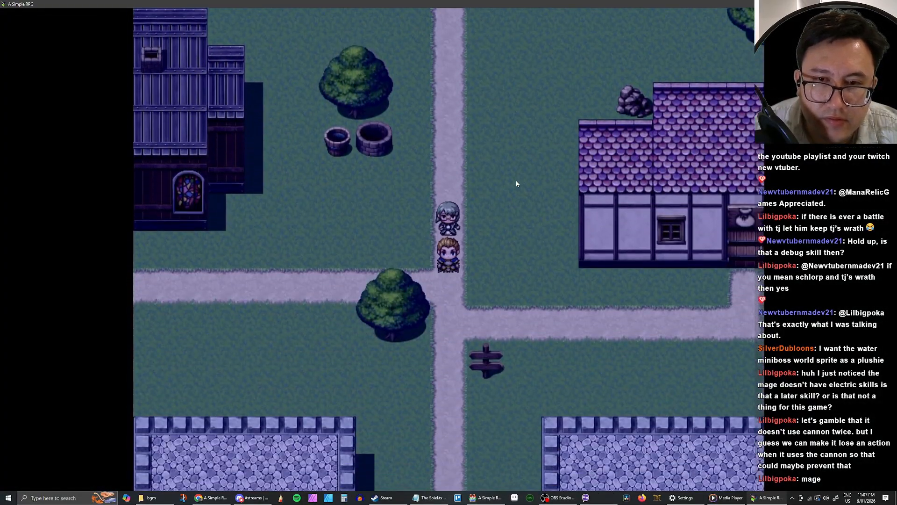
pyautogui.press('Left')
pyautogui.press('Up')
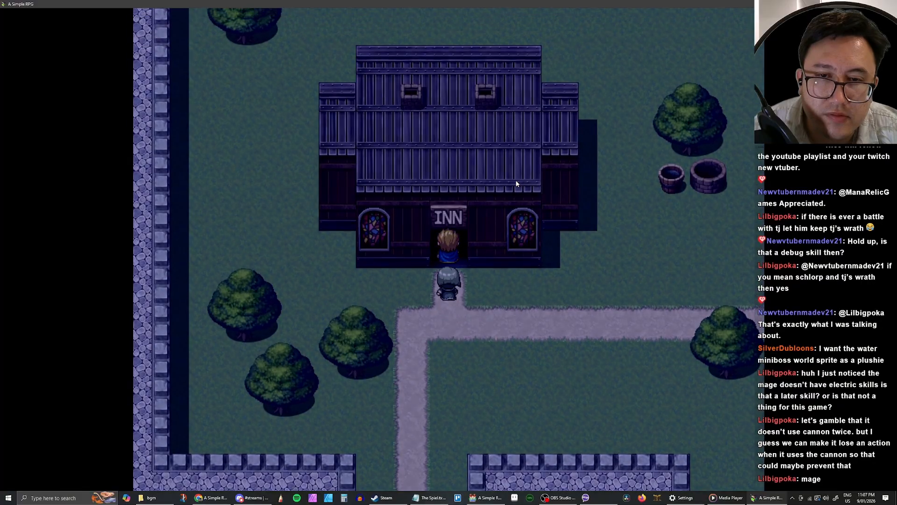
# Step: Enter the inn, talk at the counter and play through the overnight scene
pyautogui.press('Up')
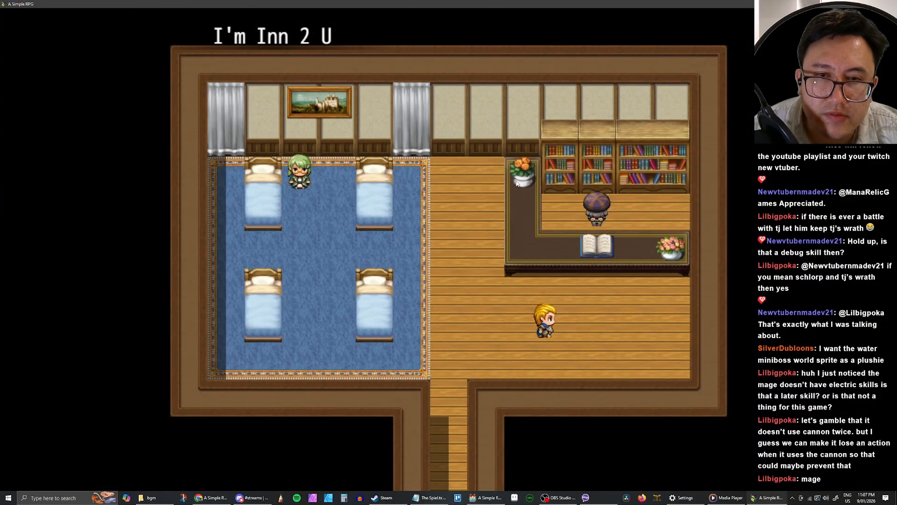
pyautogui.press('Return')
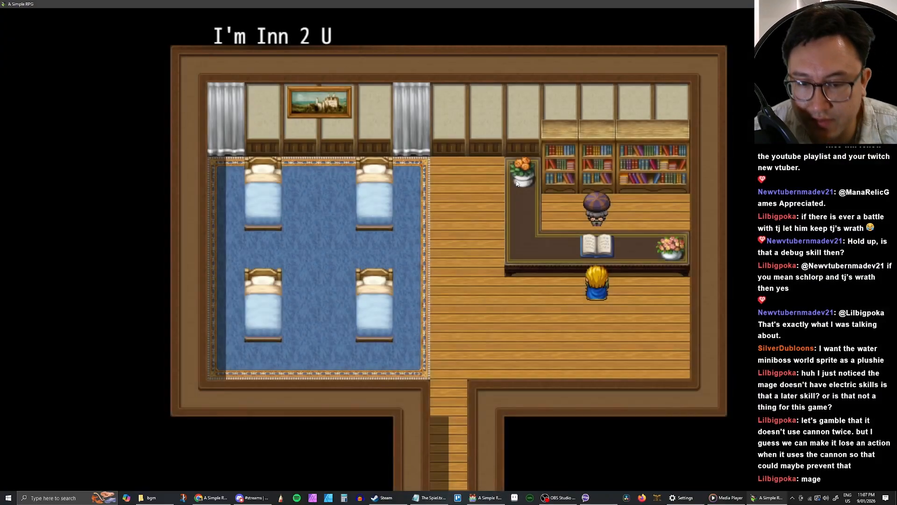
pyautogui.press('Return')
pyautogui.press('Return')
# Step: Leave the inn in daylight, walk to the golden statue beside the chests and go through its interaction
pyautogui.press('Left')
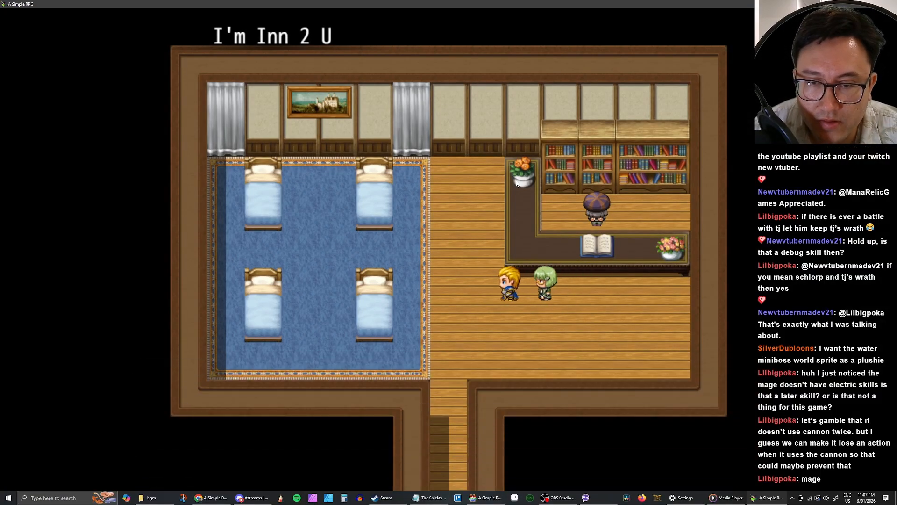
pyautogui.press('Down')
pyautogui.press('Right')
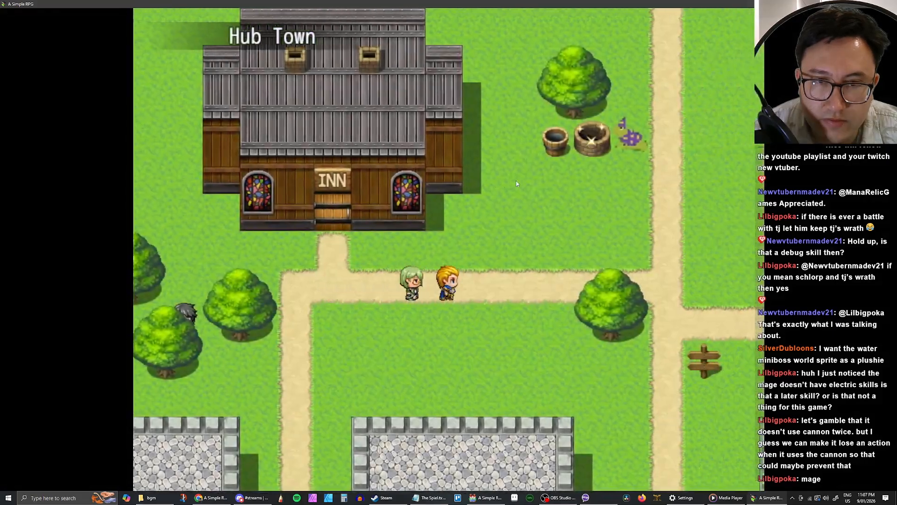
pyautogui.press('Up')
pyautogui.press('Right')
pyautogui.press('Up')
pyautogui.press('Return')
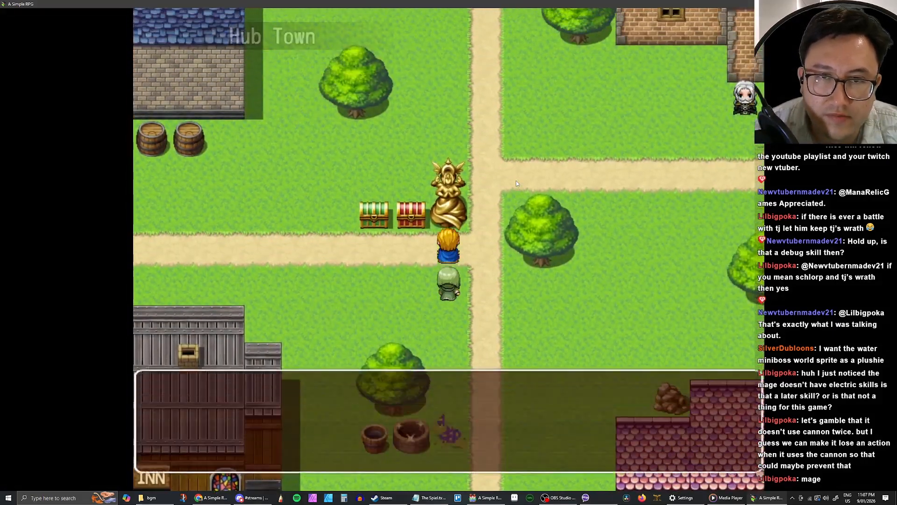
pyautogui.press('Return')
pyautogui.press('Return')
pyautogui.press('Right')
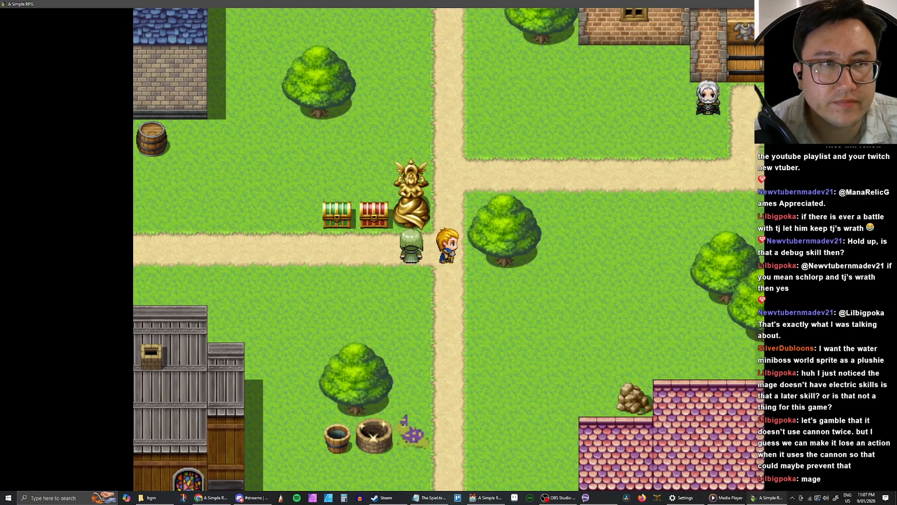
# Step: End the playtest and open the boss's event on the Water Temple Boss map in RPG Maker MV
pyautogui.hotkey('alt', 'F4')
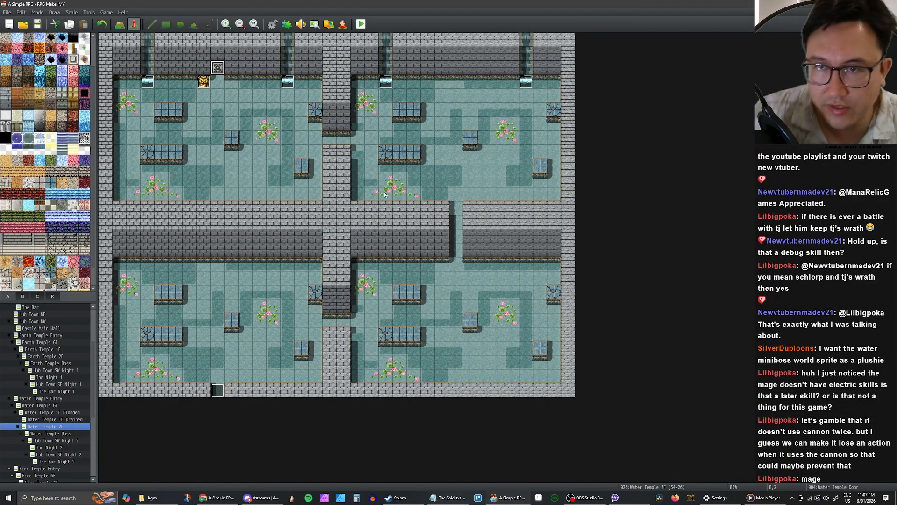
pyautogui.click(53, 434)
pyautogui.click(217, 223)
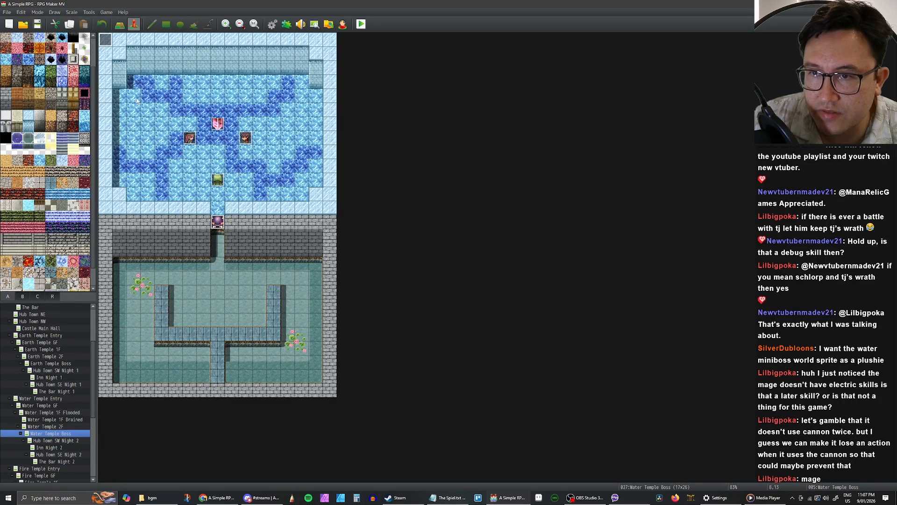
pyautogui.doubleClick(217, 222)
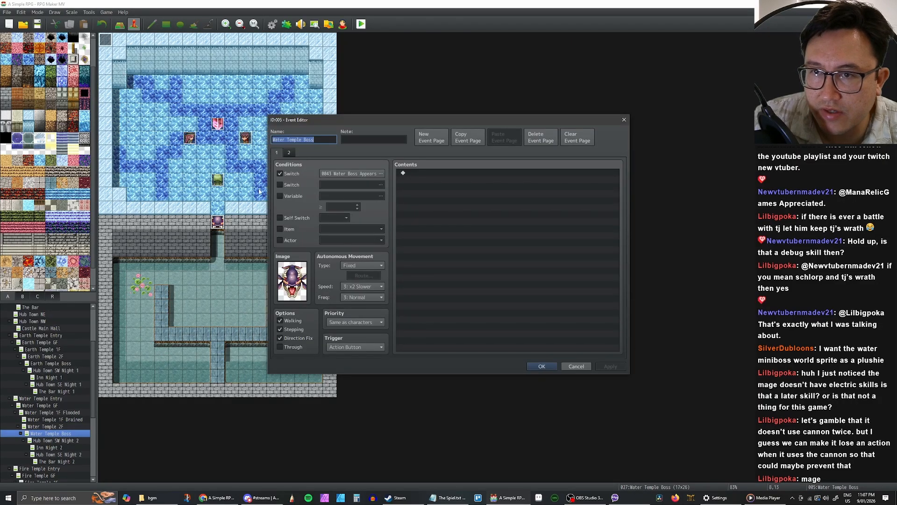
# Step: Compare the switch conditions on both pages of the Water Temple Boss event and close its editor
pyautogui.click(290, 152)
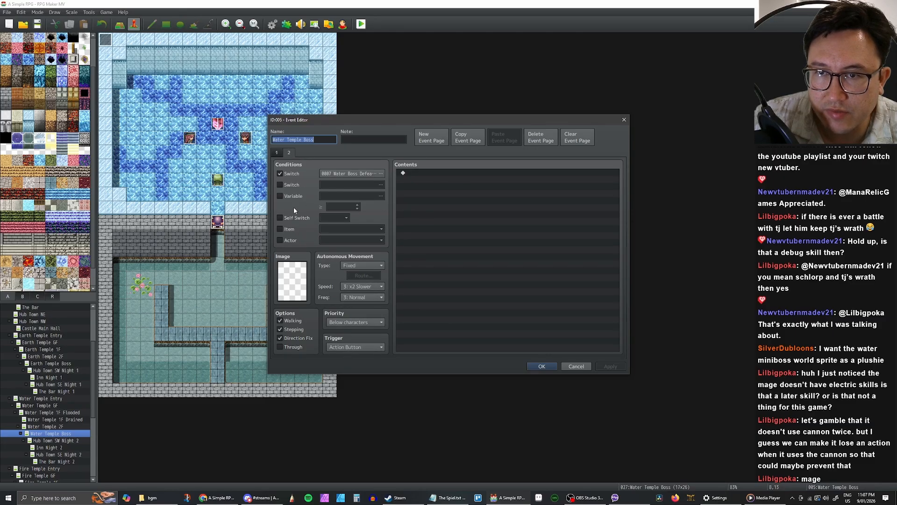
pyautogui.click(276, 155)
pyautogui.click(289, 153)
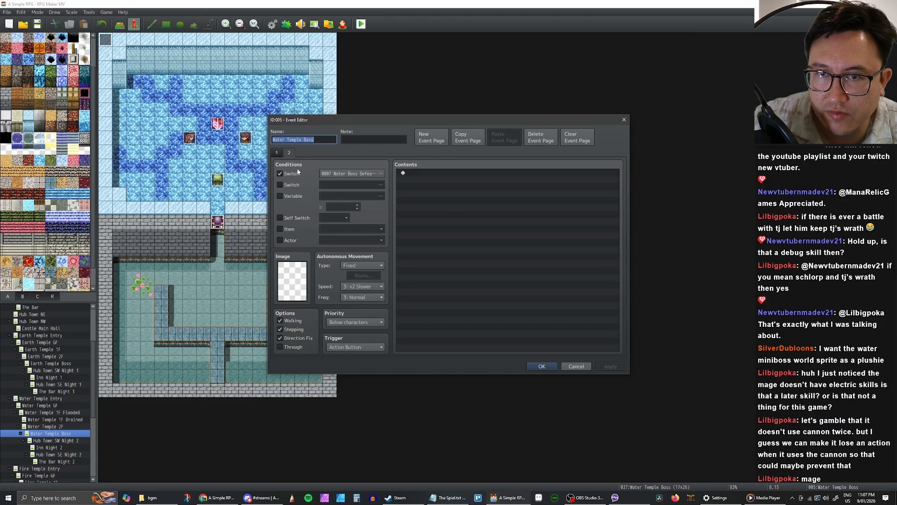
pyautogui.click(282, 154)
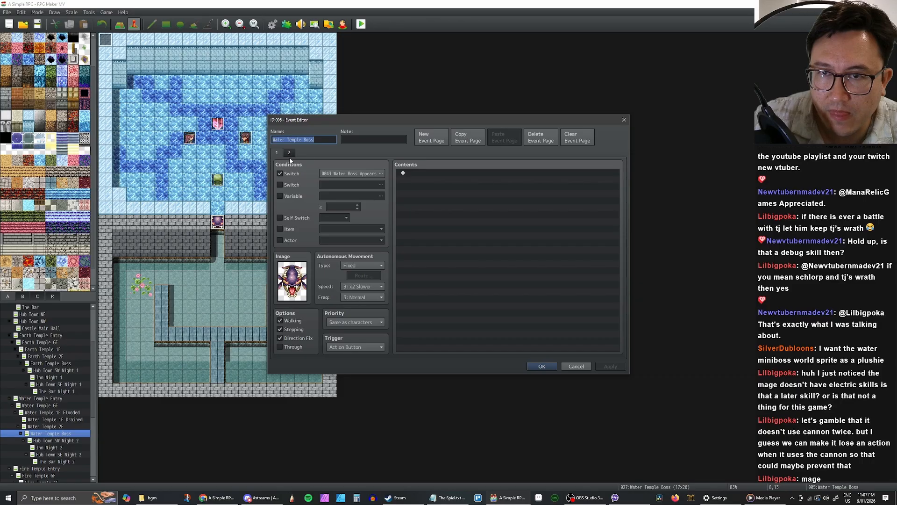
pyautogui.click(289, 153)
pyautogui.click(532, 364)
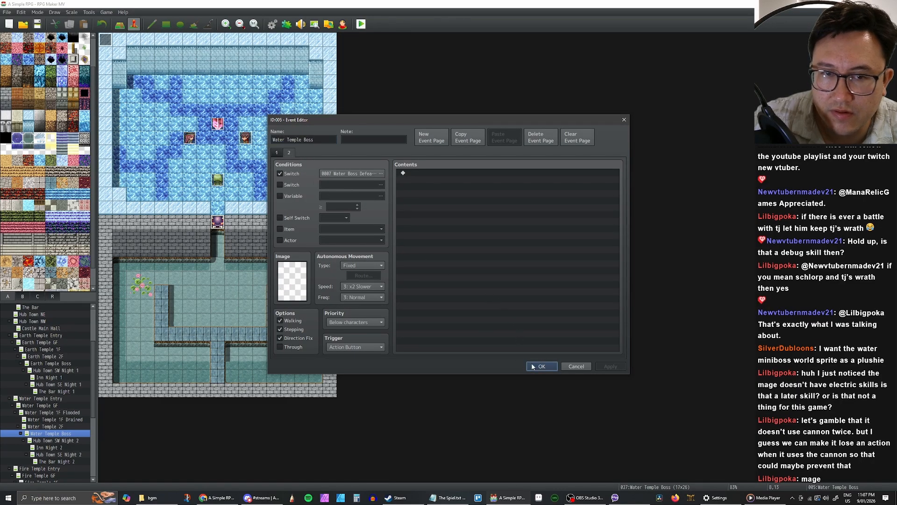
# Step: Open the Boss Cutscene event on the Water Temple Boss map and review its commands through the battle's win branch
pyautogui.doubleClick(105, 40)
pyautogui.scroll(-5, 443, 217)
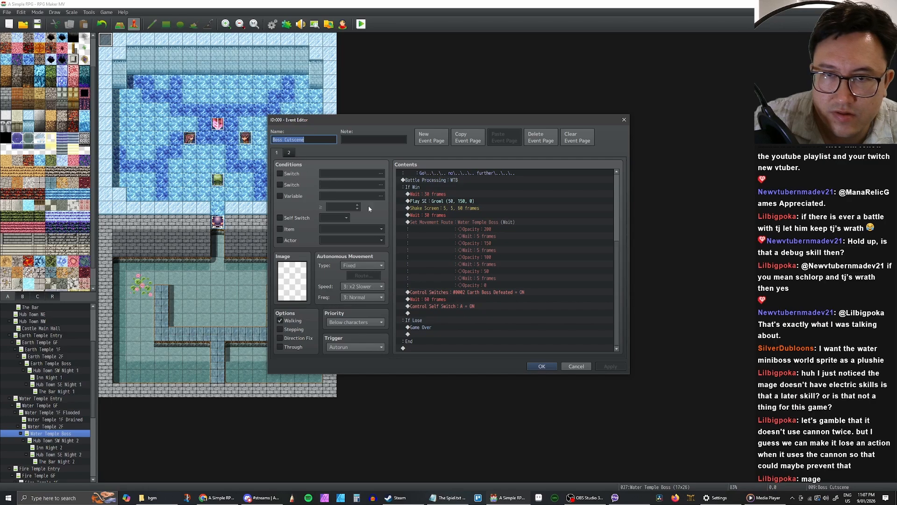
pyautogui.scroll(5, 470, 230)
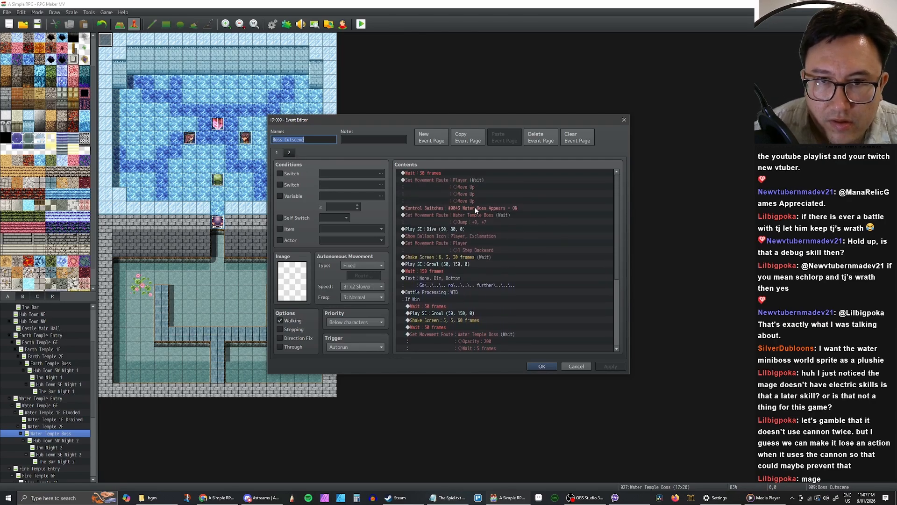
pyautogui.scroll(-2, 465, 212)
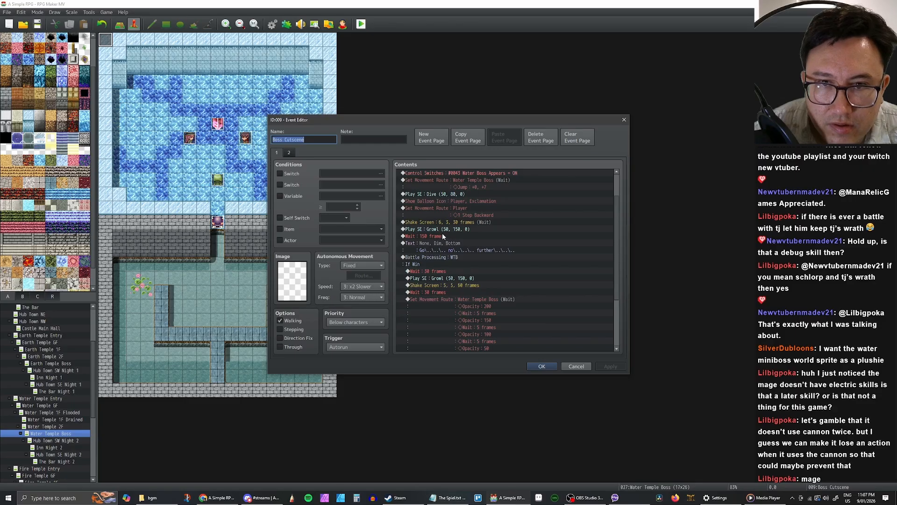
pyautogui.scroll(-2, 442, 233)
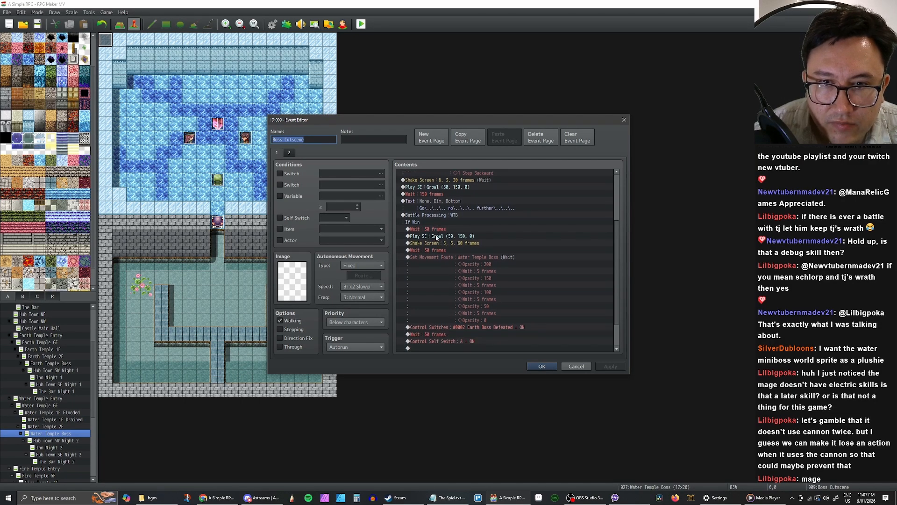
pyautogui.scroll(-1, 439, 237)
pyautogui.scroll(-2, 455, 243)
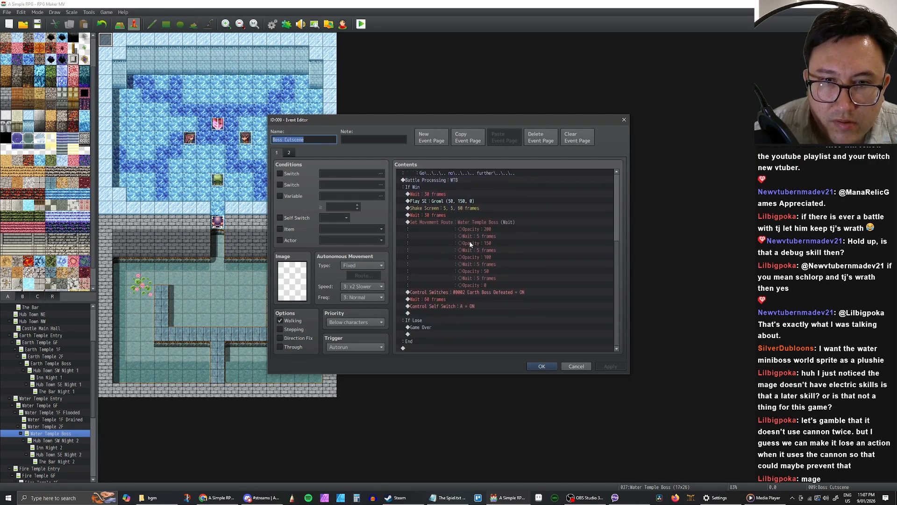
# Step: Change the switch turned ON after winning the battle to 0007 Water Boss Defeated and save the Boss Cutscene event
pyautogui.doubleClick(473, 293)
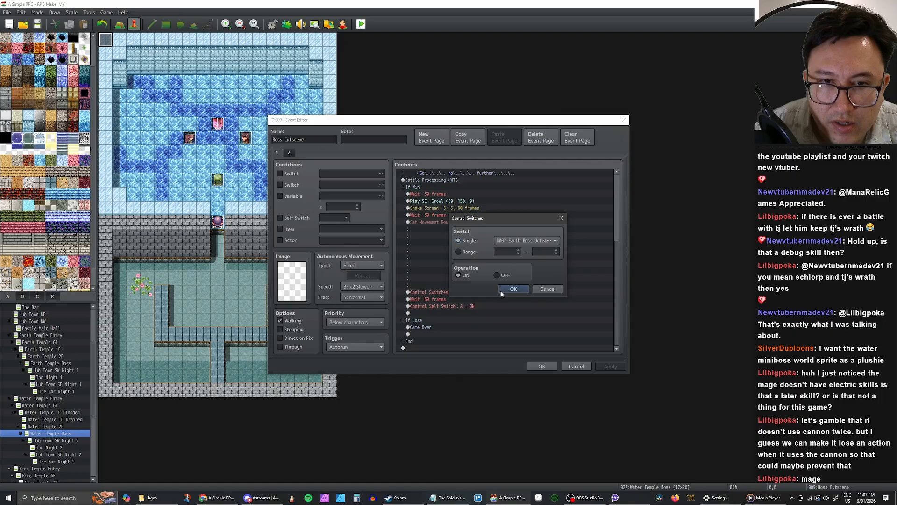
pyautogui.click(515, 240)
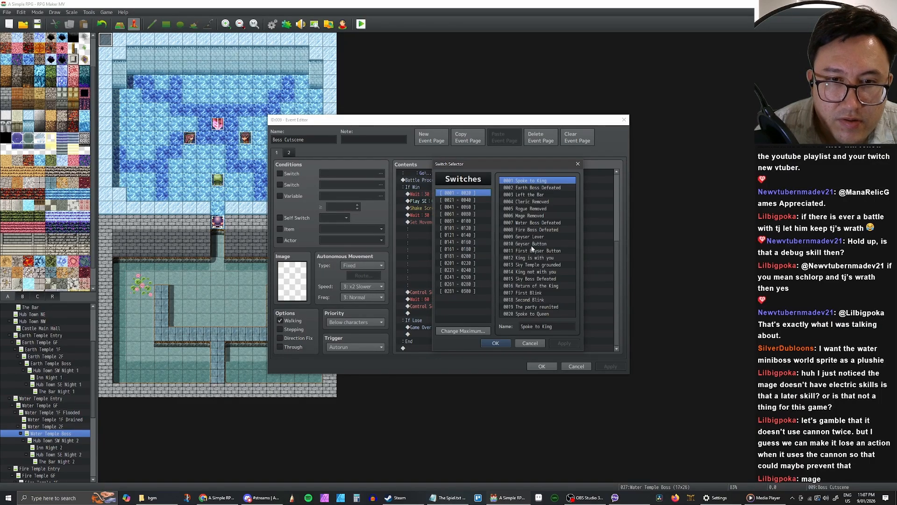
pyautogui.click(534, 225)
pyautogui.click(503, 342)
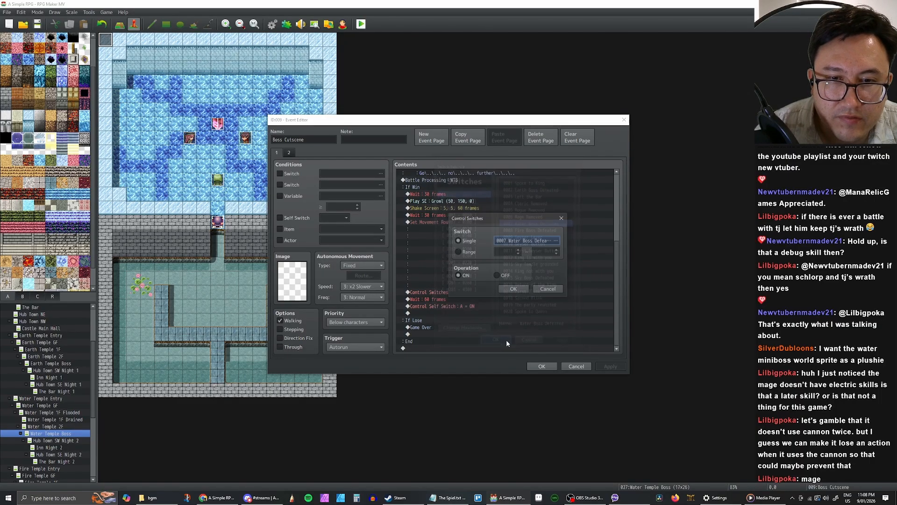
pyautogui.click(523, 290)
pyautogui.click(608, 367)
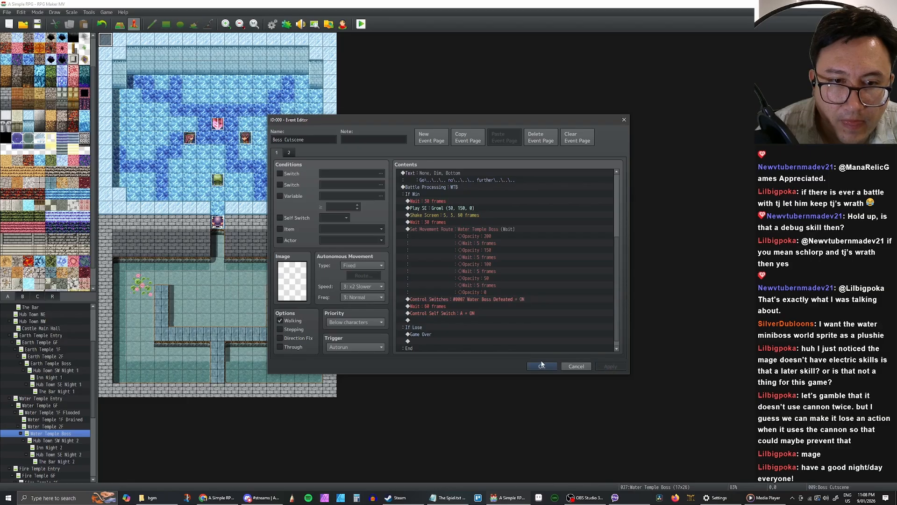
pyautogui.click(542, 366)
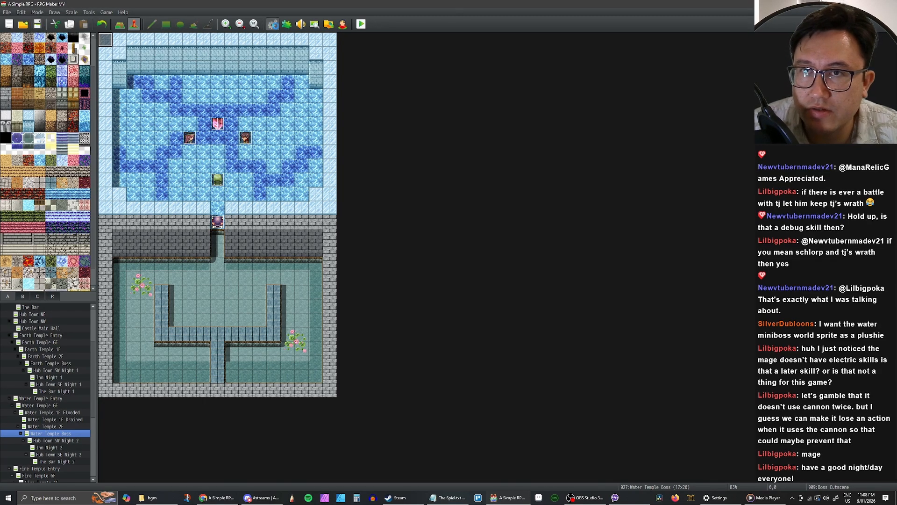
# Step: Open the Water Boss entry among the enemies in the database
pyautogui.click(272, 24)
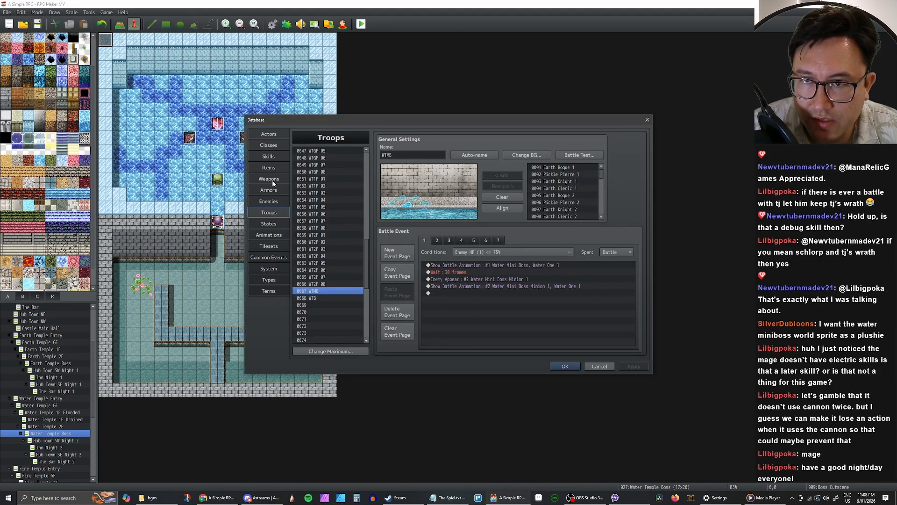
pyautogui.click(270, 157)
pyautogui.click(274, 187)
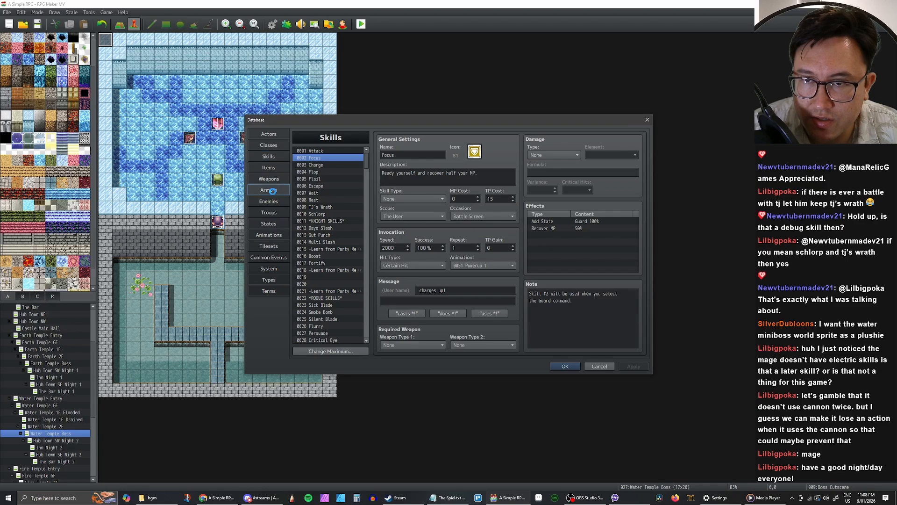
pyautogui.click(275, 202)
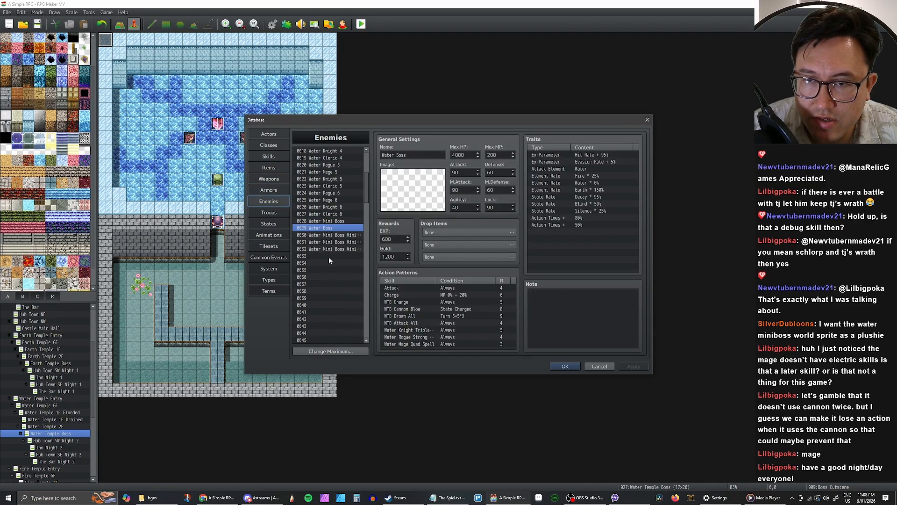
# Step: Set the Water Boss's first Action Times+ trait to 60%
pyautogui.click(601, 205)
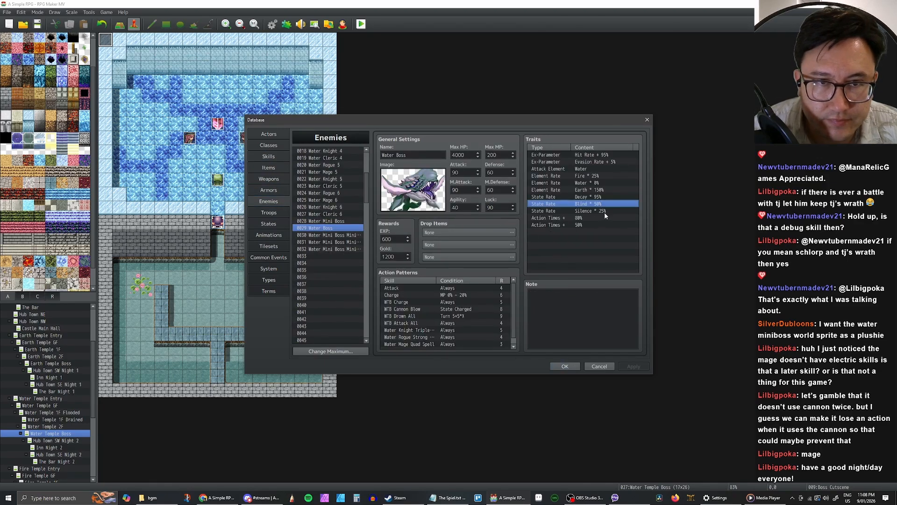
pyautogui.click(596, 219)
pyautogui.doubleClick(590, 218)
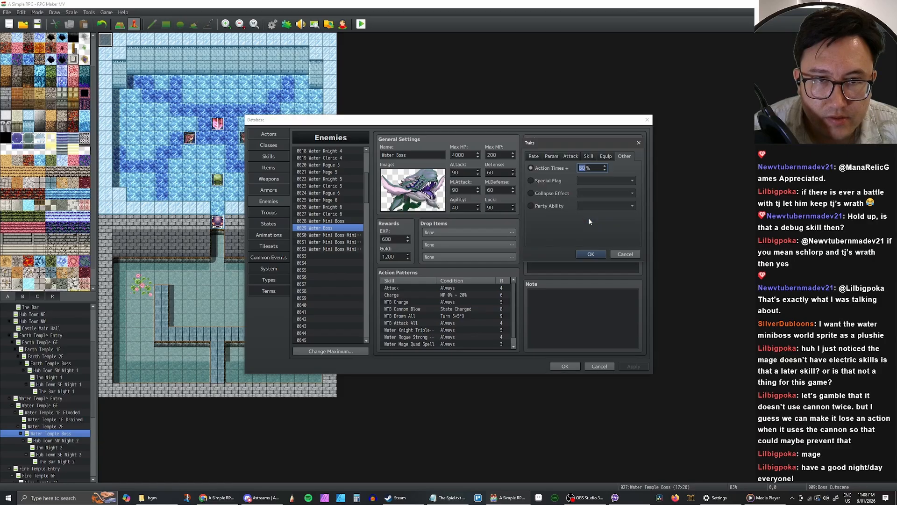
pyautogui.write('50')
pyautogui.click(591, 254)
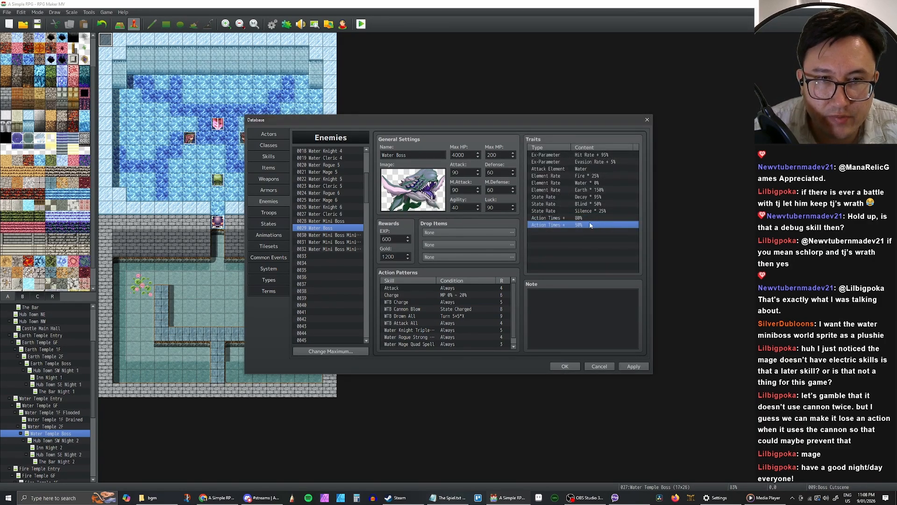
pyautogui.doubleClick(592, 219)
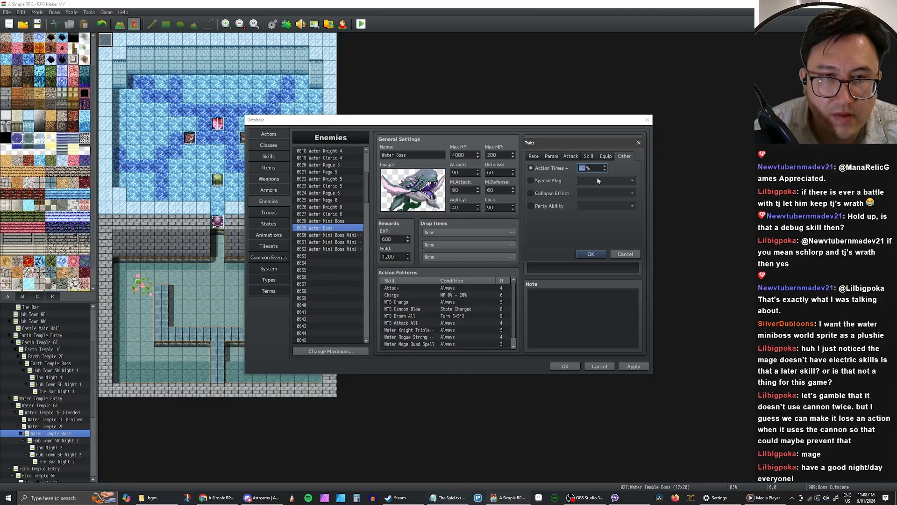
pyautogui.write('60')
pyautogui.press('Return')
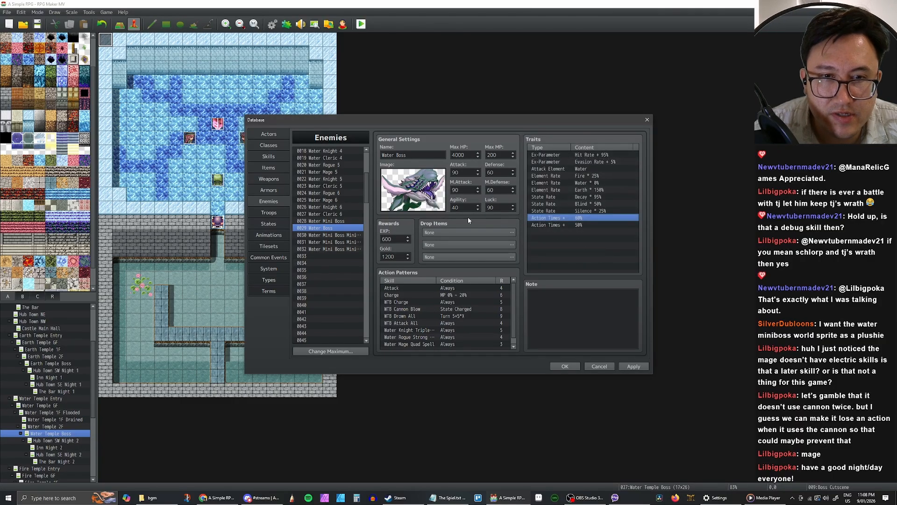
# Step: Compare the Earth Boss's Action Times+ traits with those of the Water Boss
pyautogui.scroll(6, 334, 223)
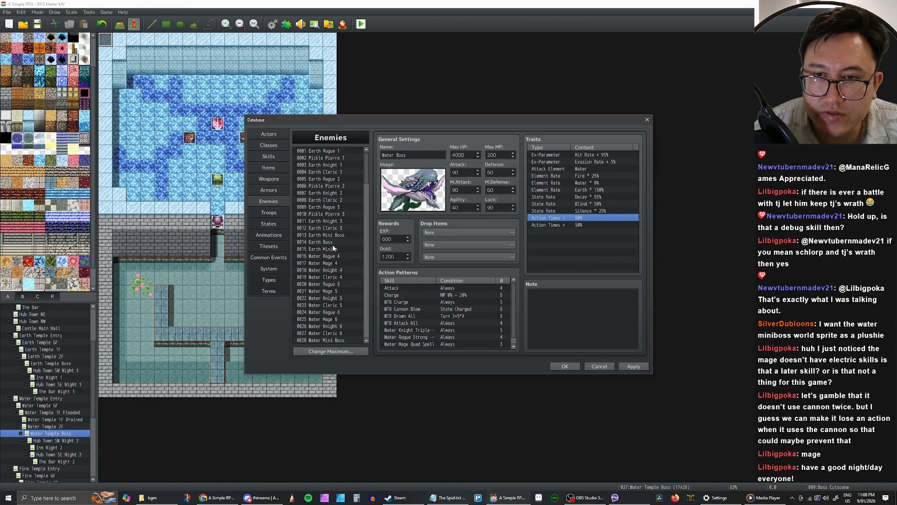
pyautogui.click(336, 242)
pyautogui.scroll(-5, 358, 246)
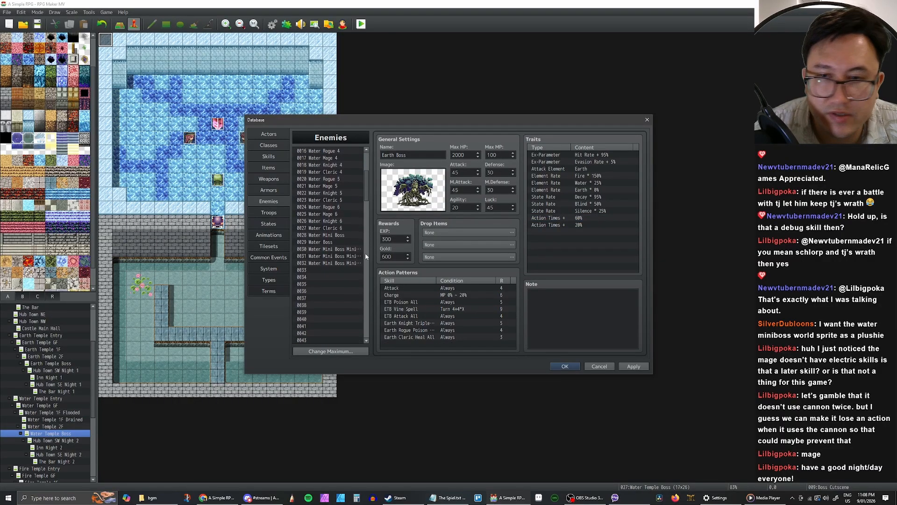
pyautogui.click(331, 242)
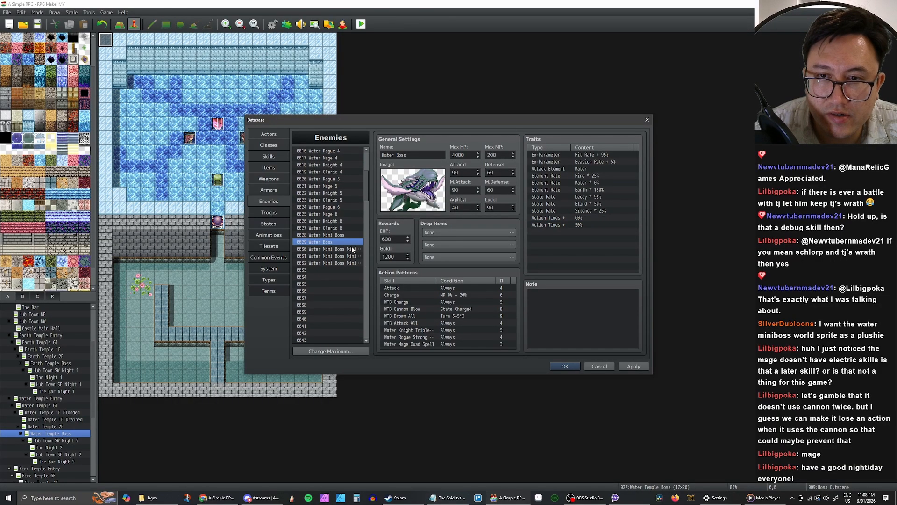
pyautogui.click(589, 218)
pyautogui.click(596, 225)
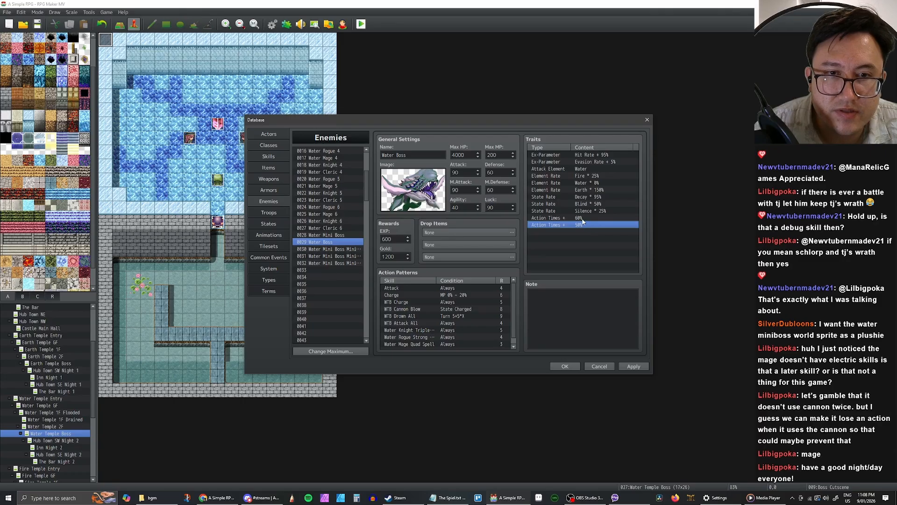
pyautogui.click(584, 218)
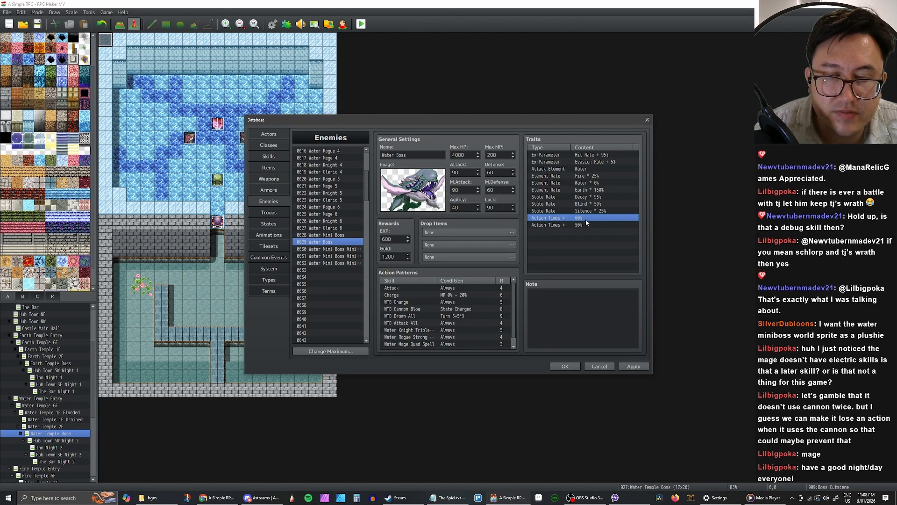
# Step: Set the Water Boss's first Action Times+ trait to 50%, then apply and save the database changes
pyautogui.doubleClick(583, 219)
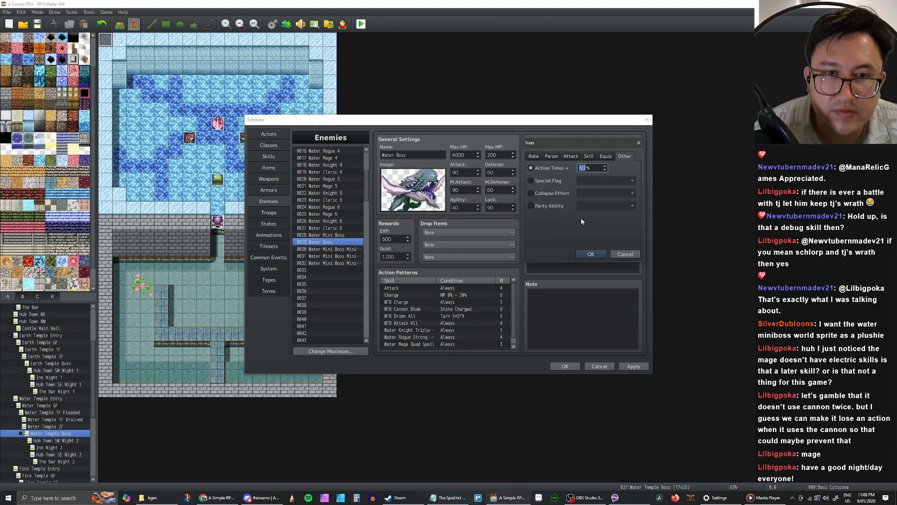
pyautogui.write('50')
pyautogui.click(588, 254)
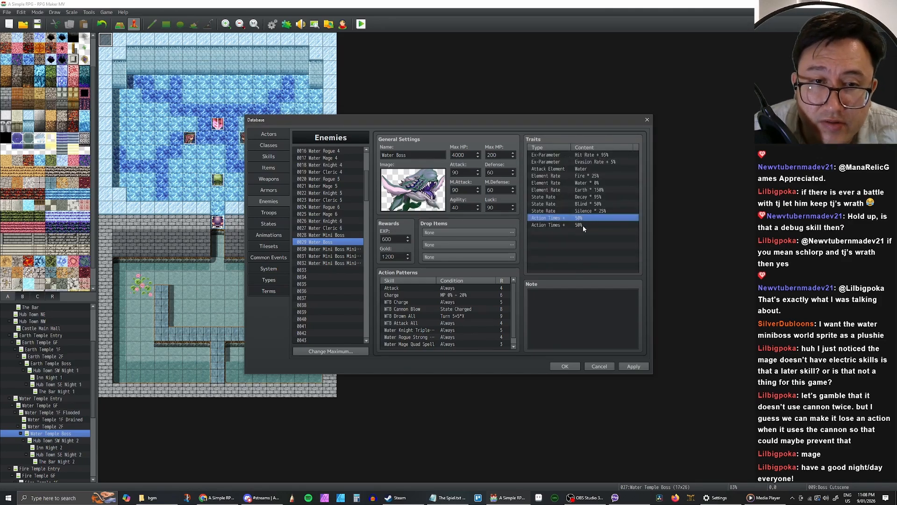
pyautogui.click(635, 366)
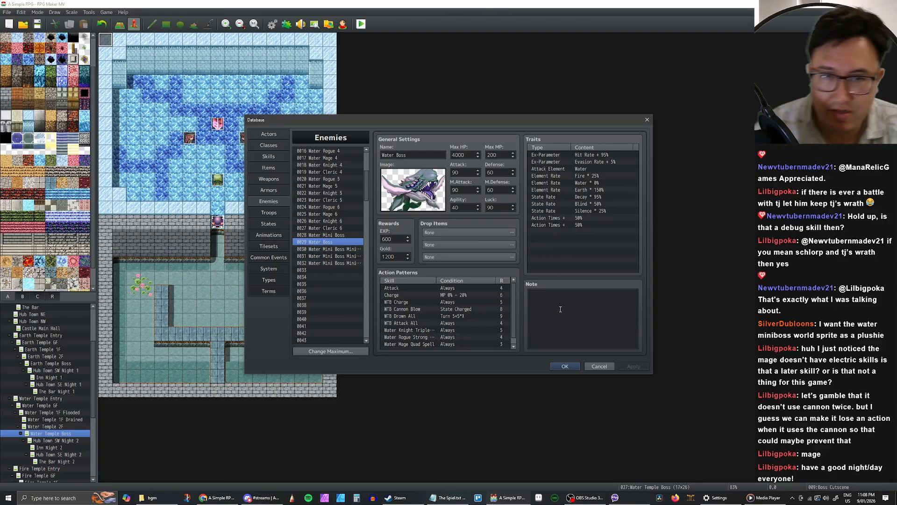
pyautogui.click(564, 366)
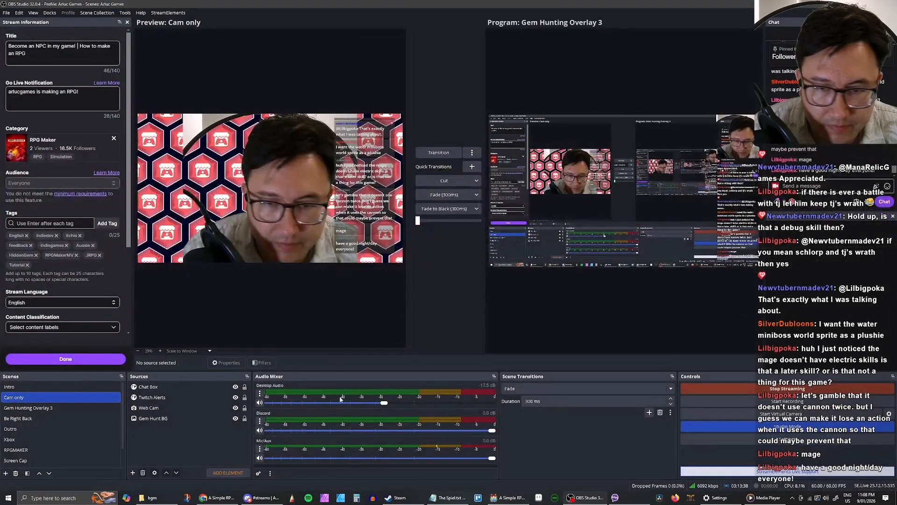
# Step: Switch to OBS Studio and transition the live output to the Cam only scene
pyautogui.click(441, 154)
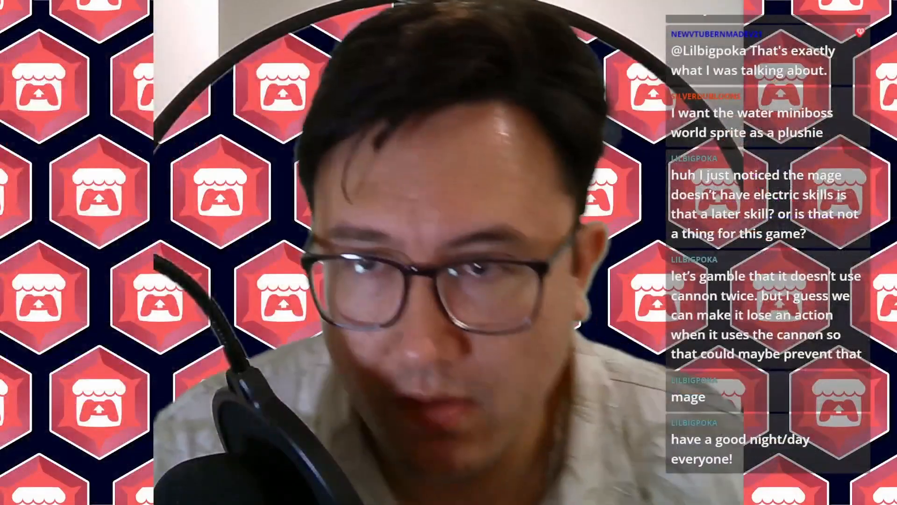